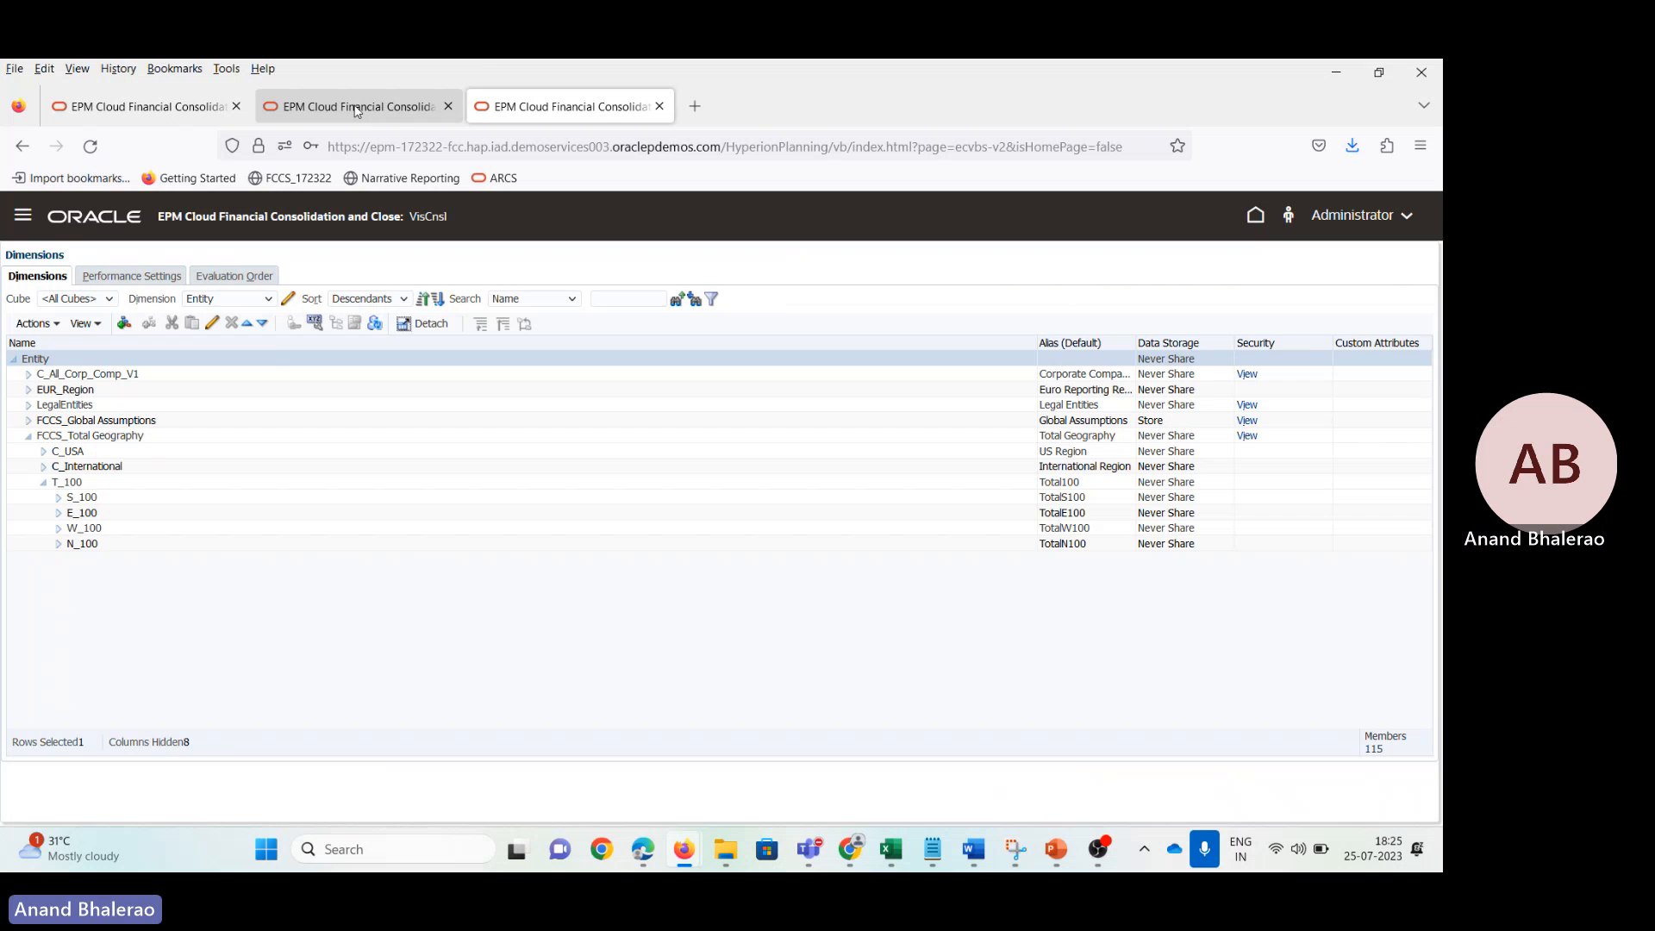
Step: Open the dimension editor for the VisCnsl application in the second environment and list its available dimensions
click(359, 110)
click(18, 217)
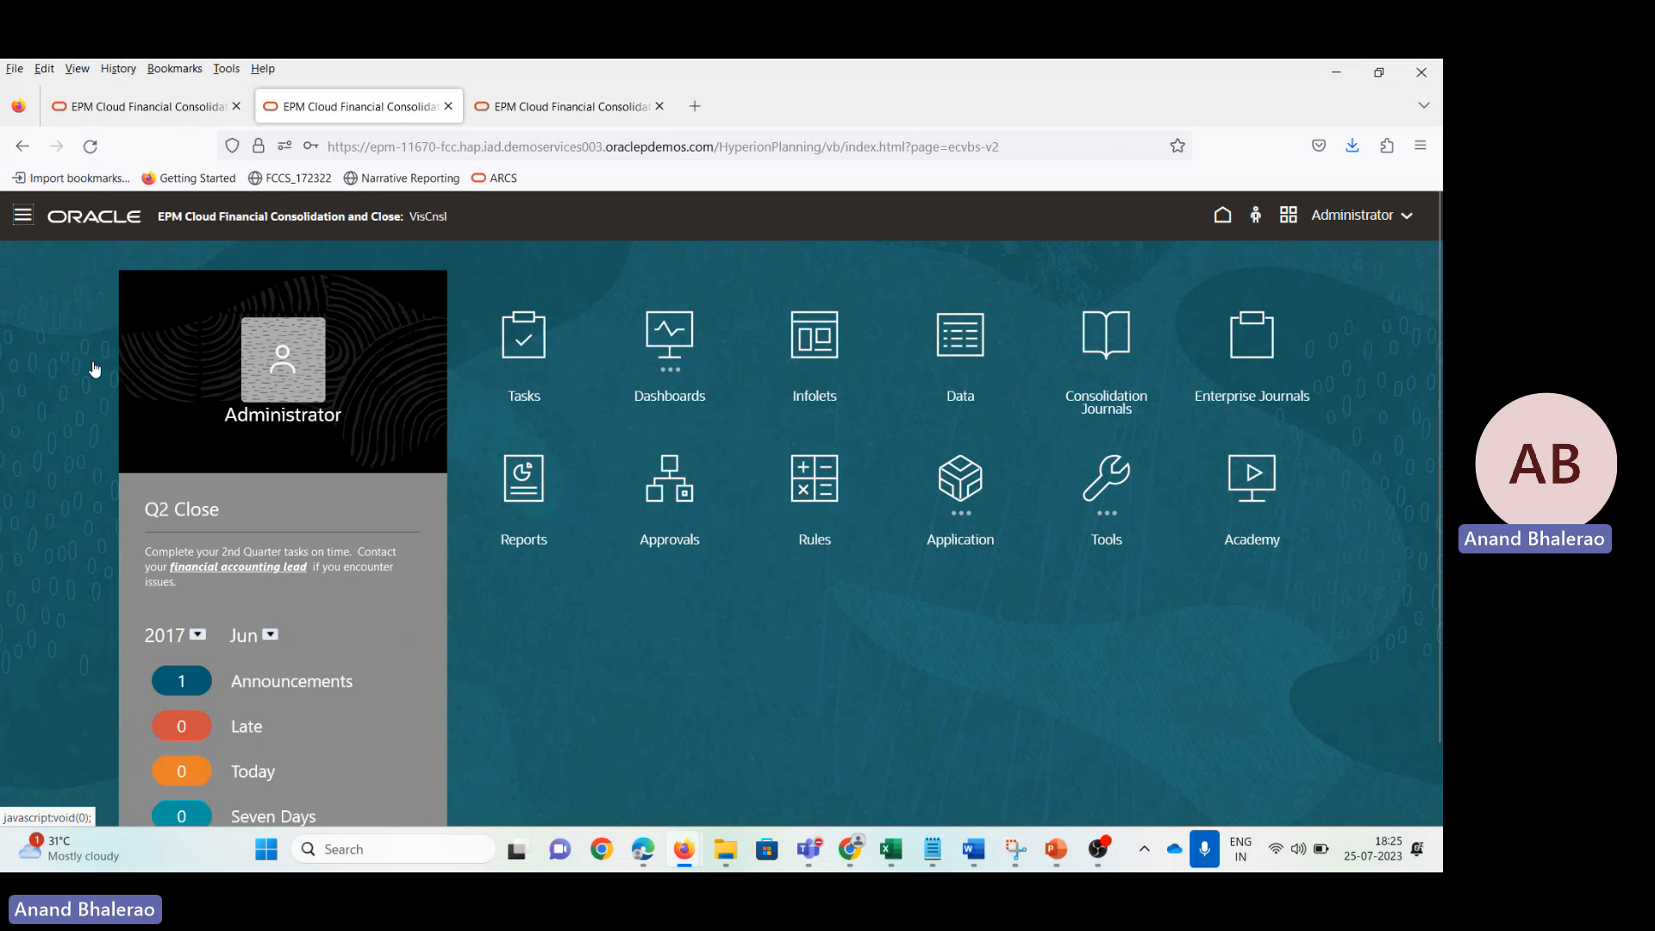
click(896, 488)
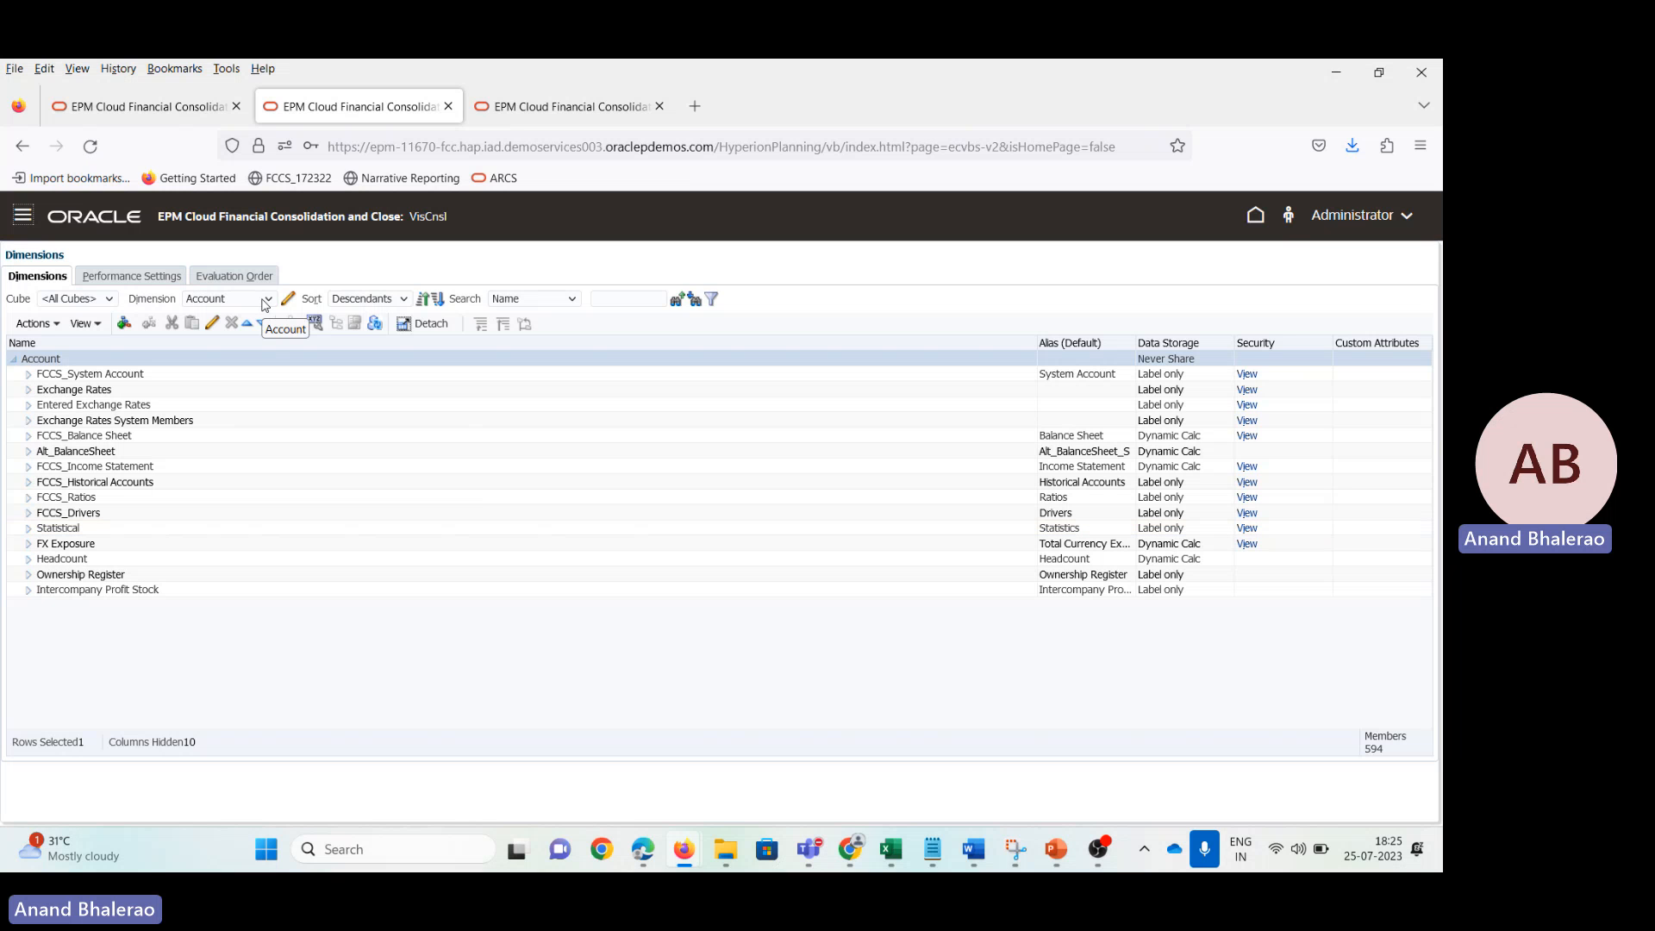
click(265, 301)
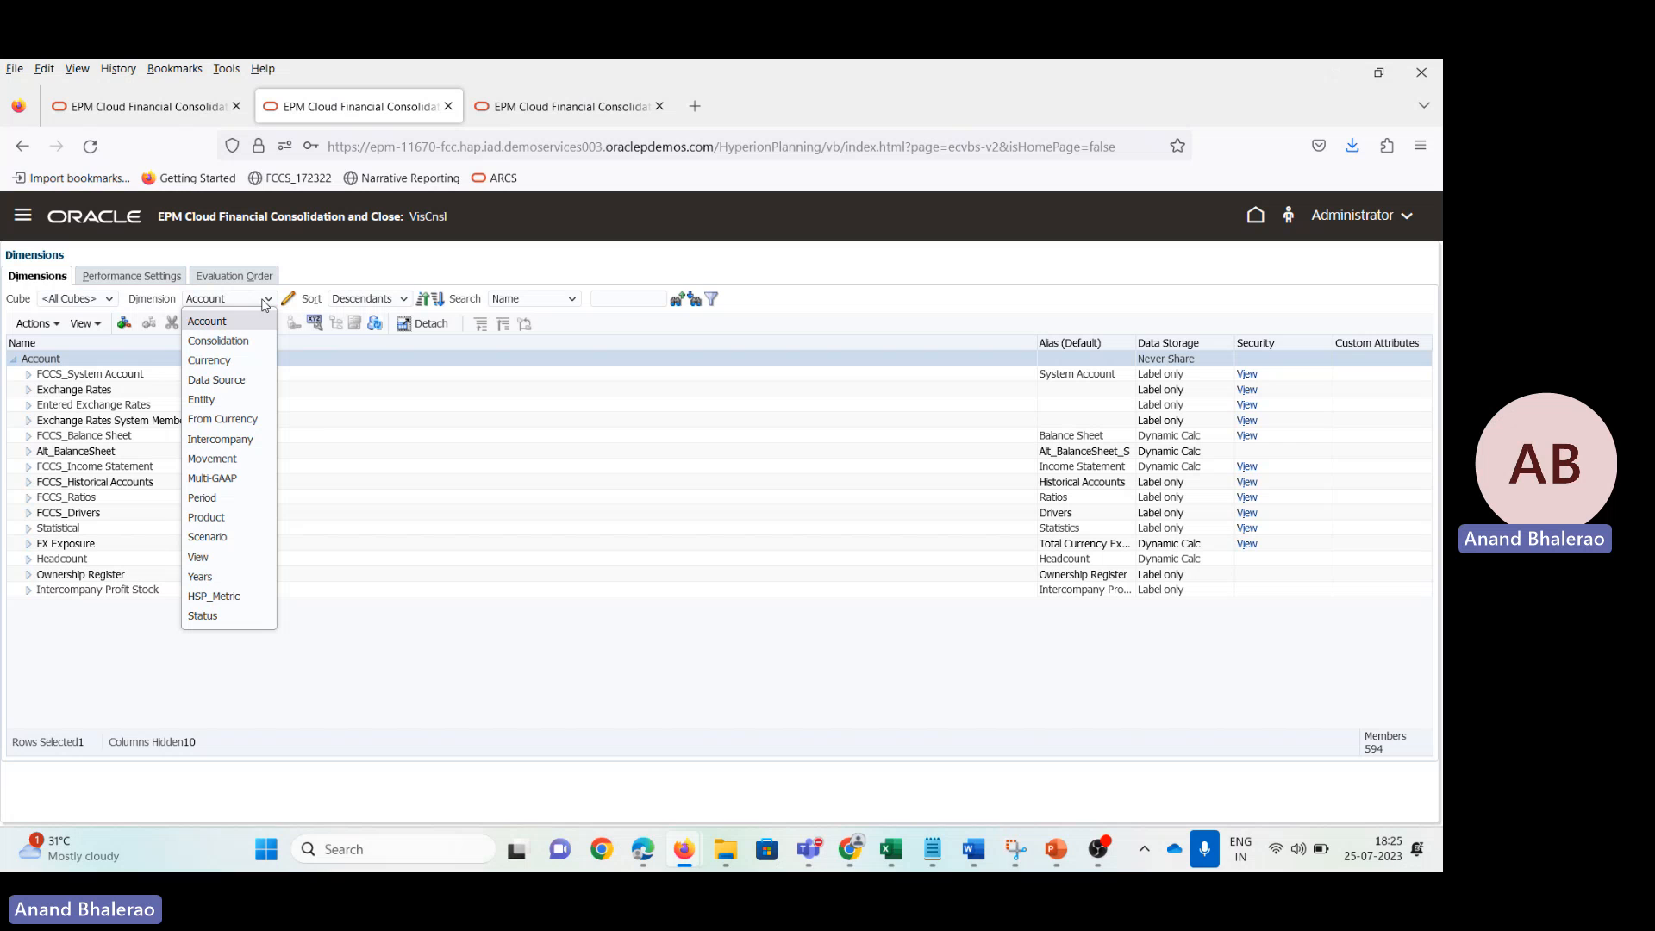
Step: Expand FCCS_Balance Sheet through the Traditional Approach, Total Assets and Current Assets down to the FCCS_Cash And Cash Equivalents members, and select 11502
click(29, 437)
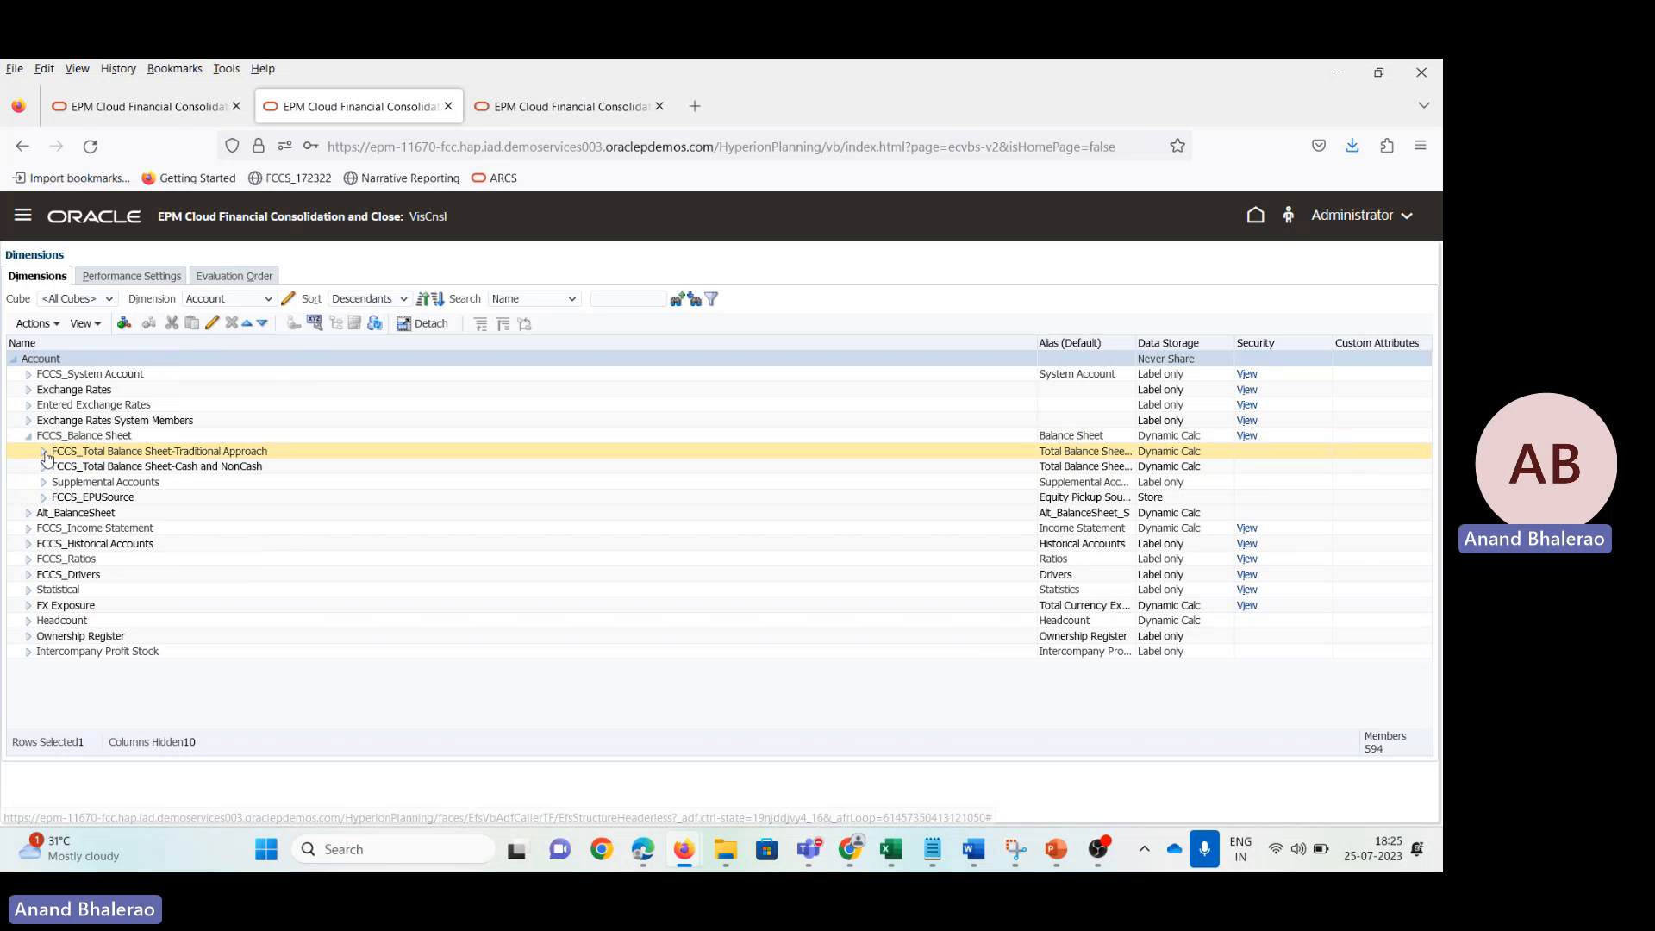
click(44, 452)
click(58, 466)
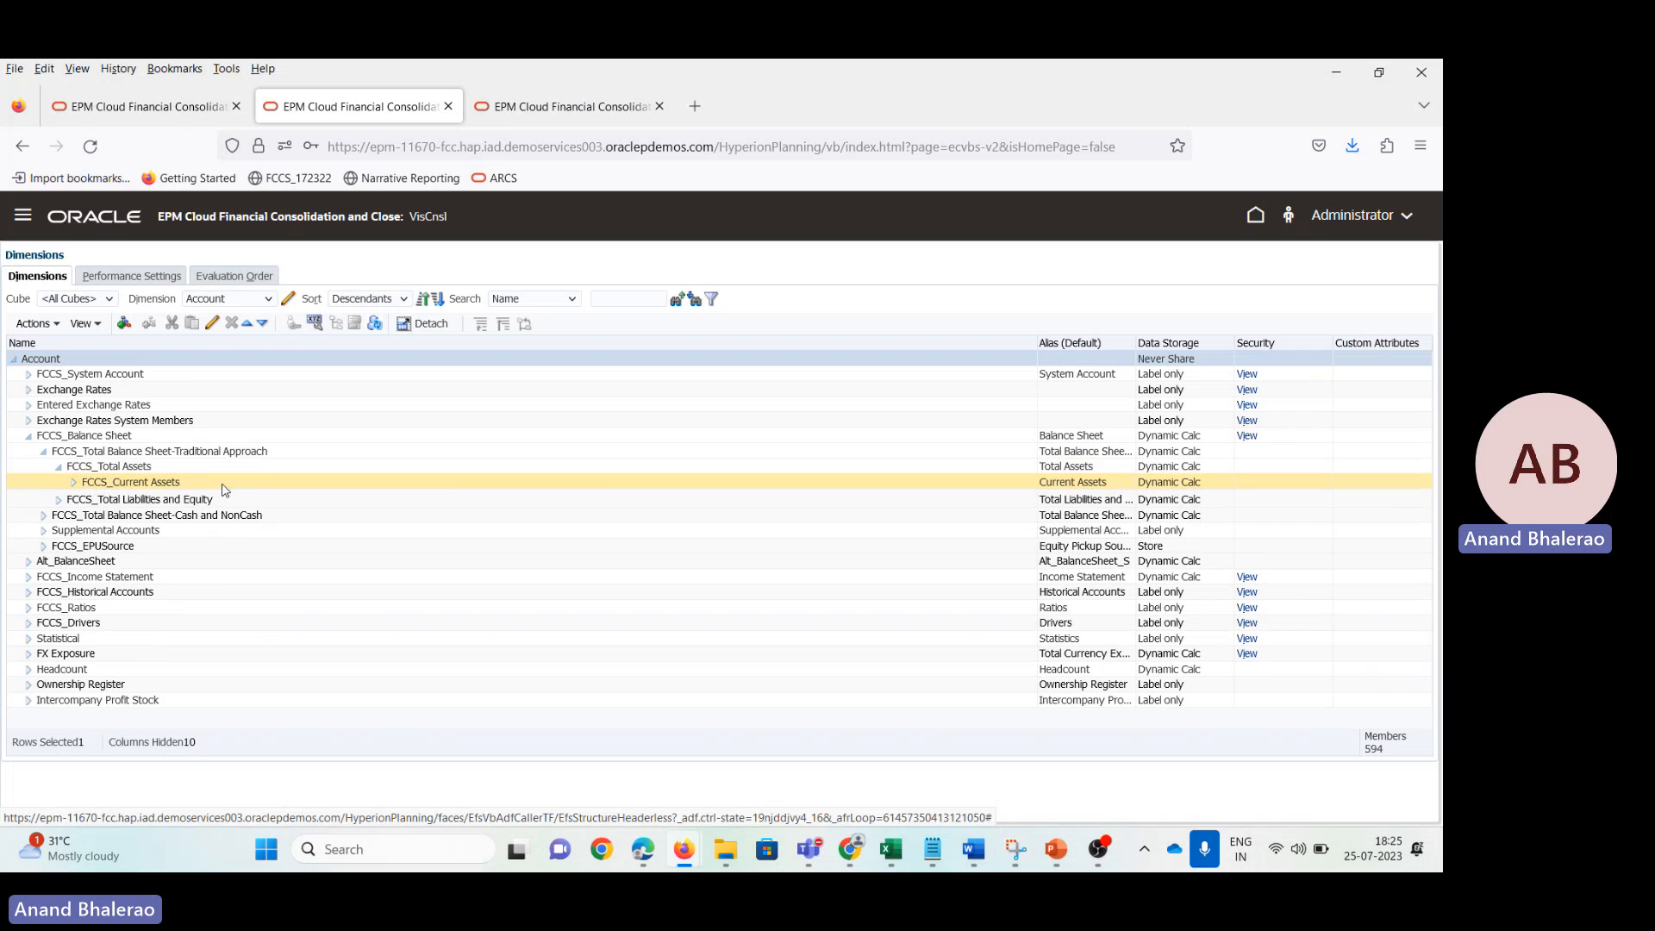
click(74, 483)
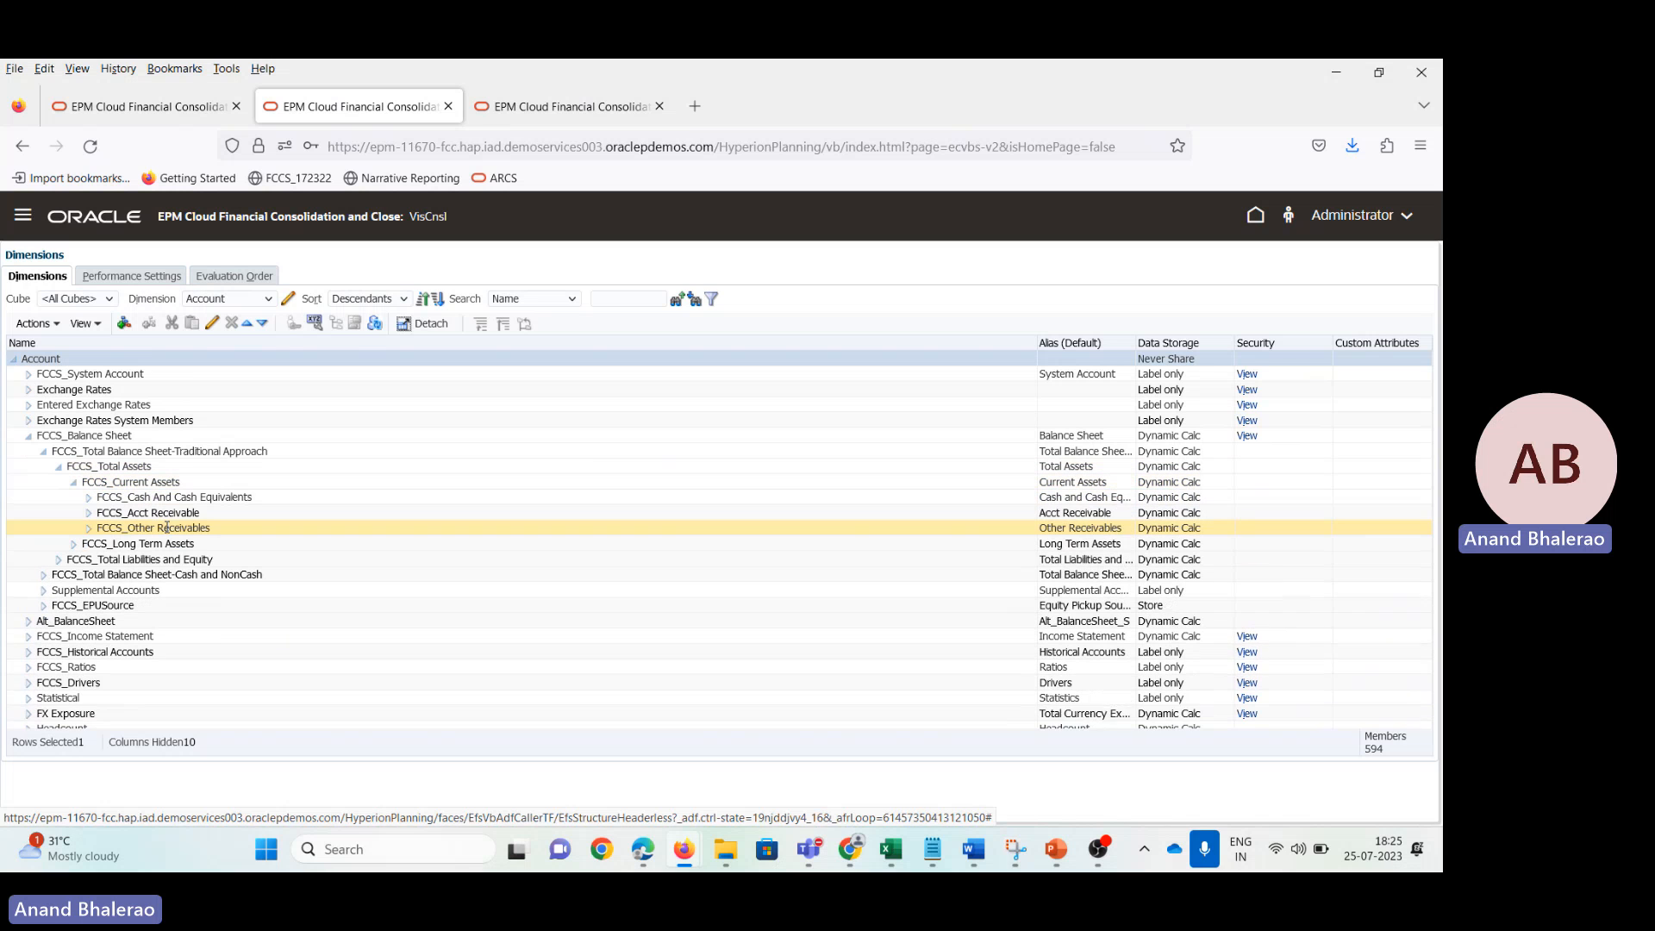
click(88, 497)
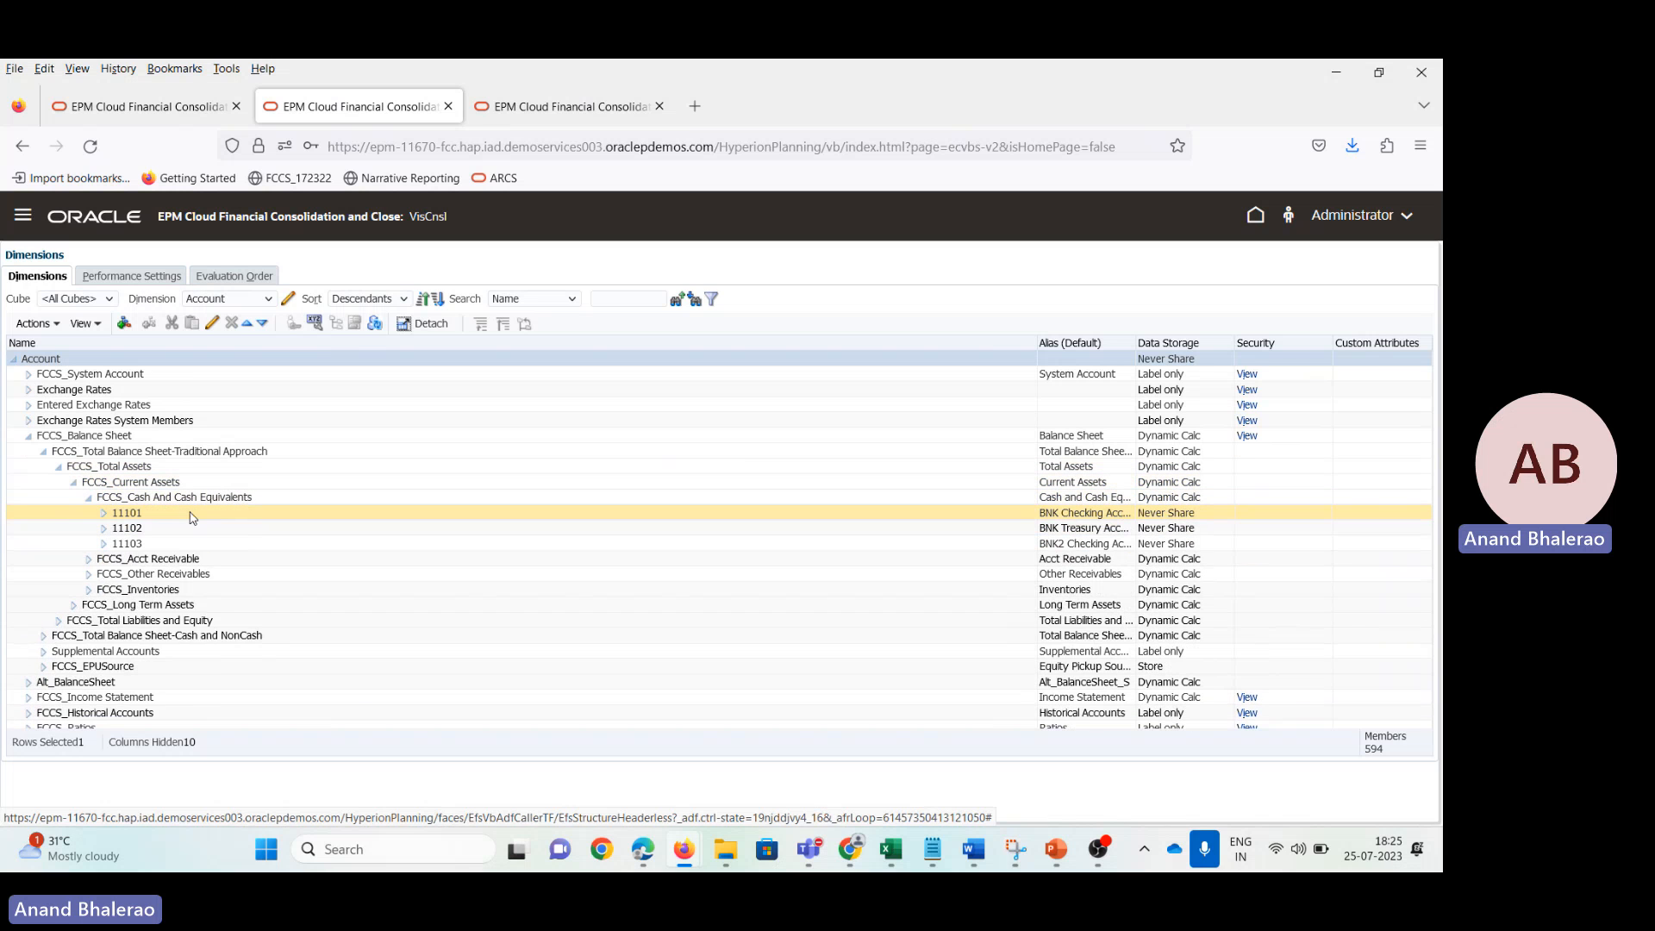
click(164, 514)
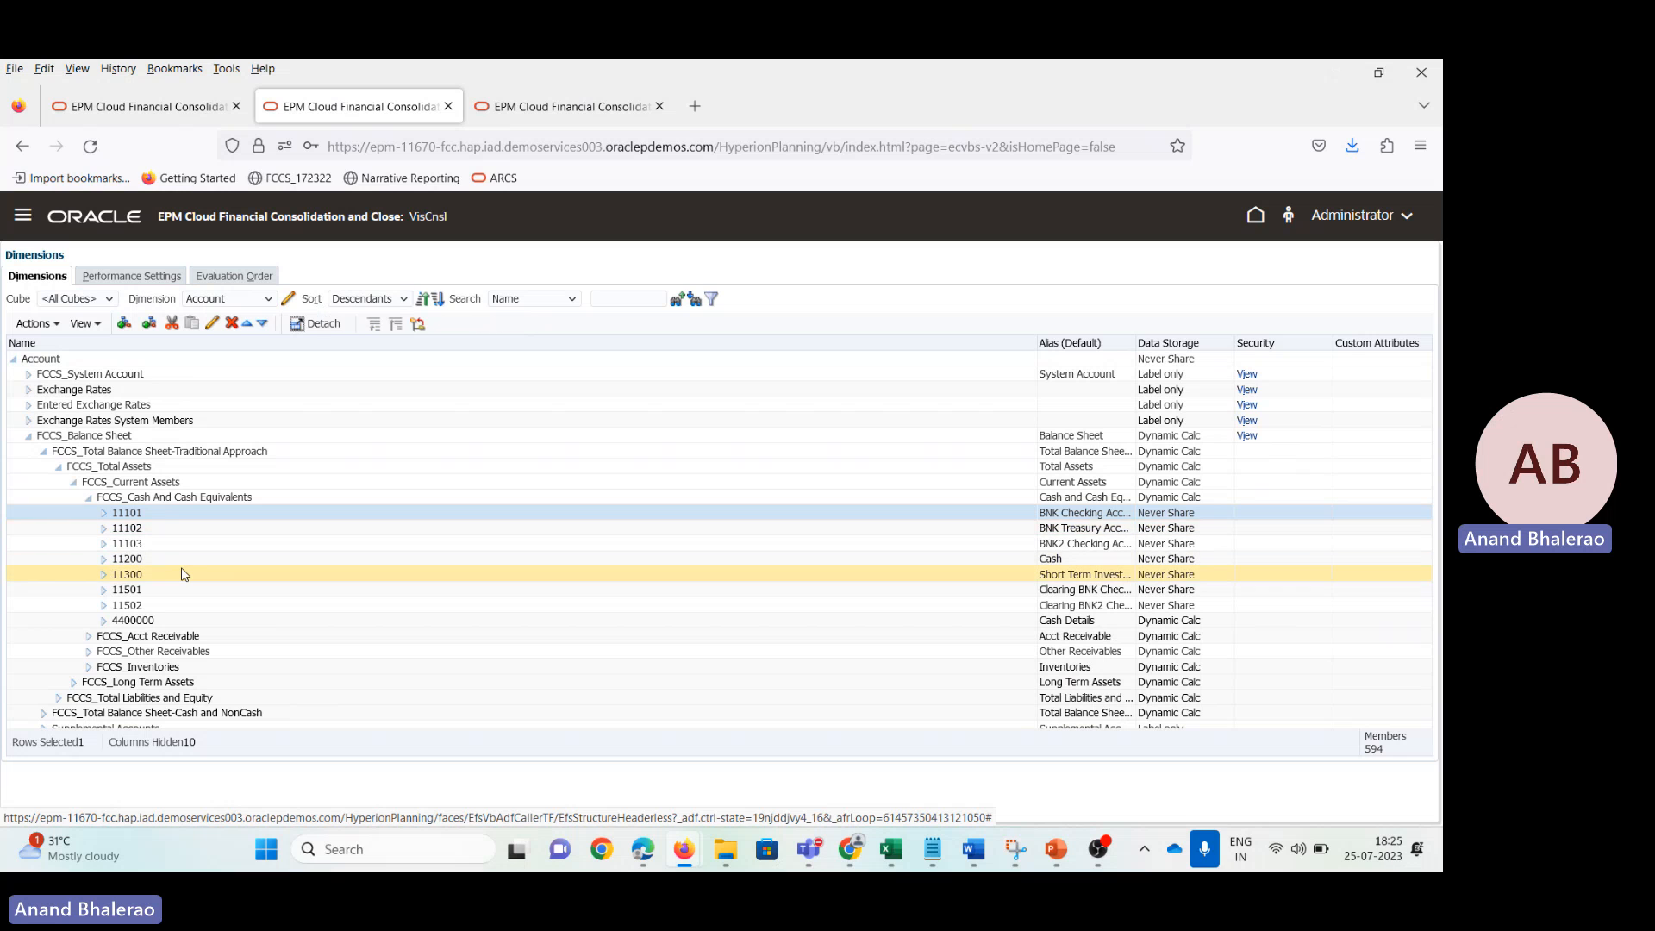
click(164, 605)
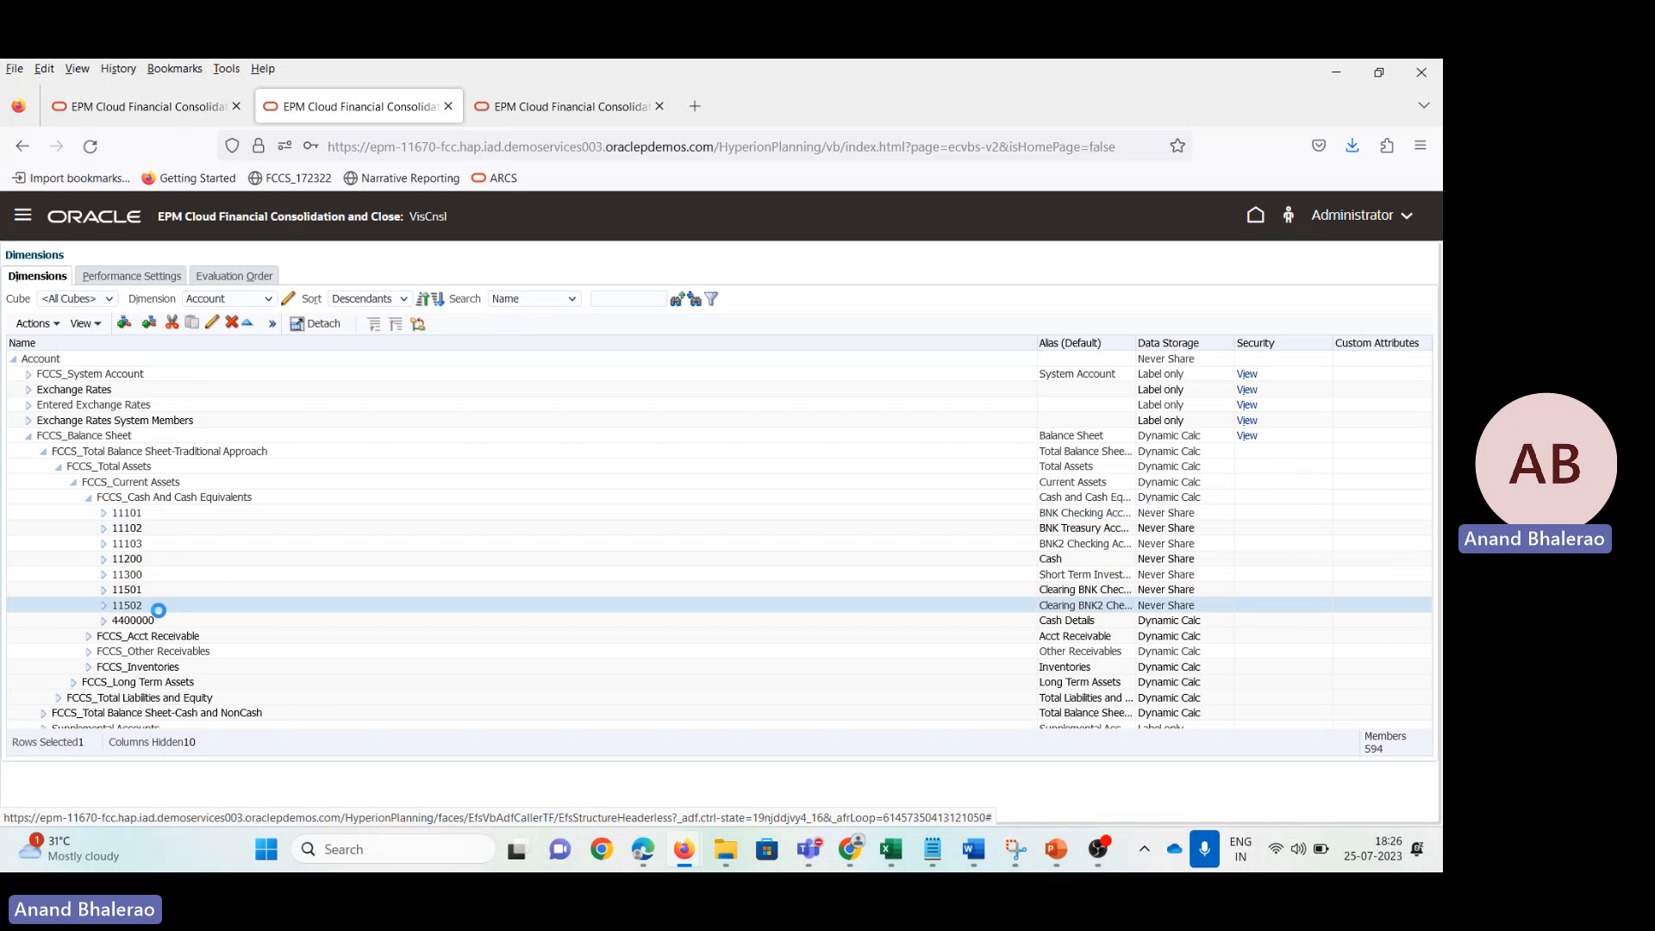
Step: Expand FCCS_Acct Receivable in the Account hierarchy and select member 12103
scroll(175, 619, down, 5)
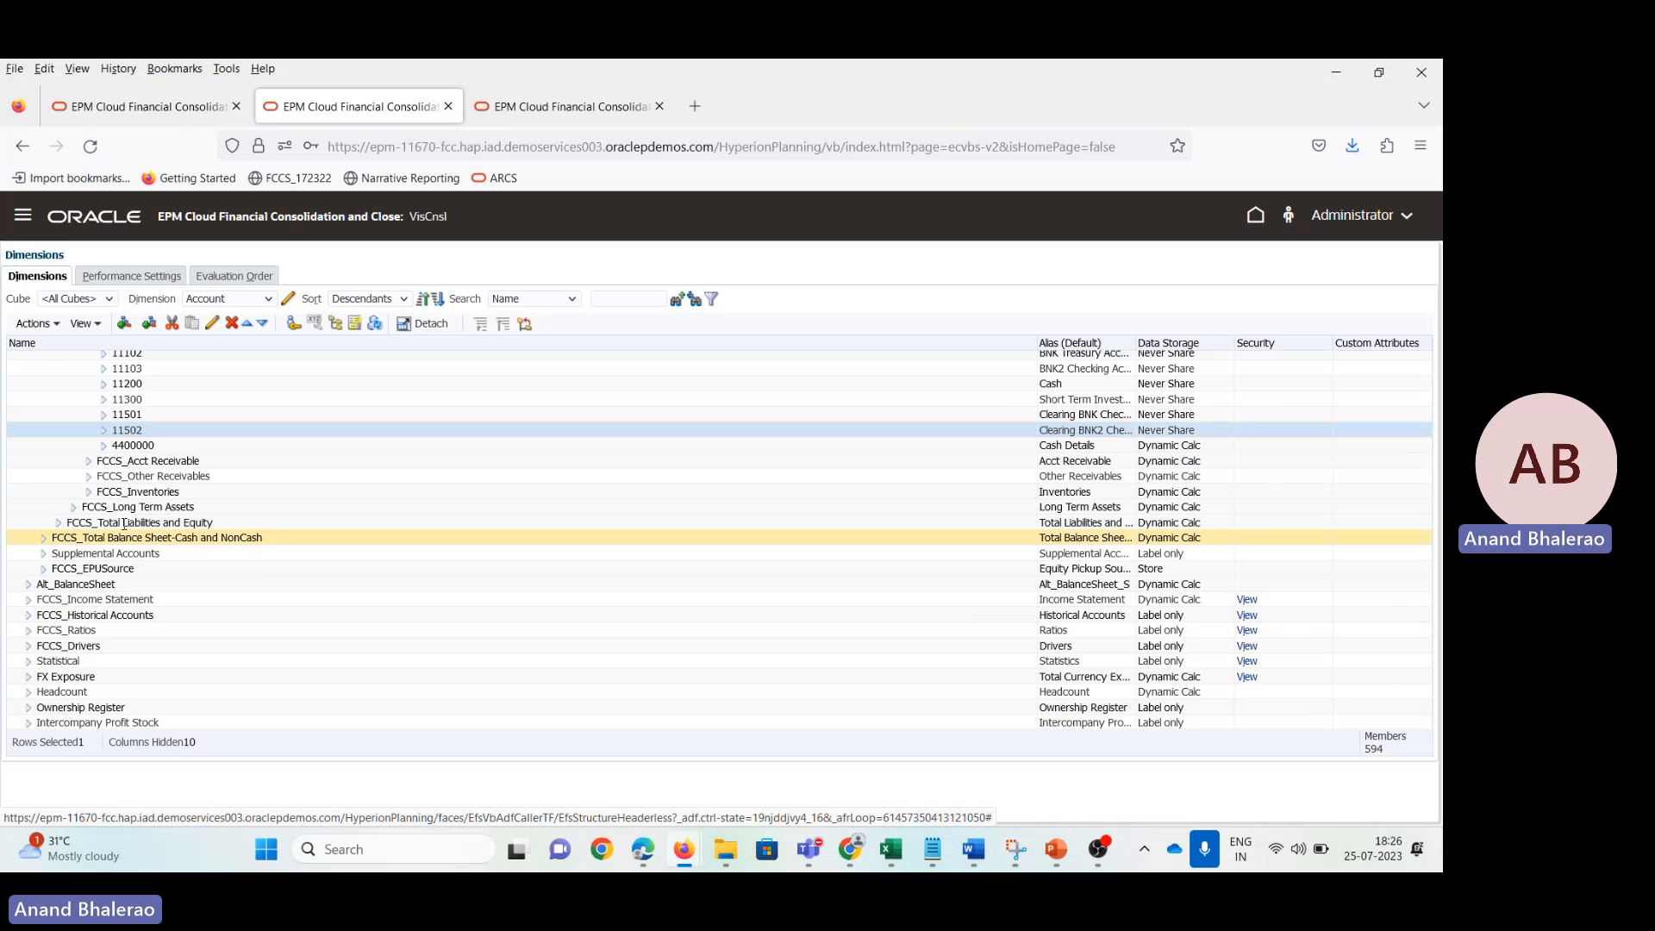
click(89, 461)
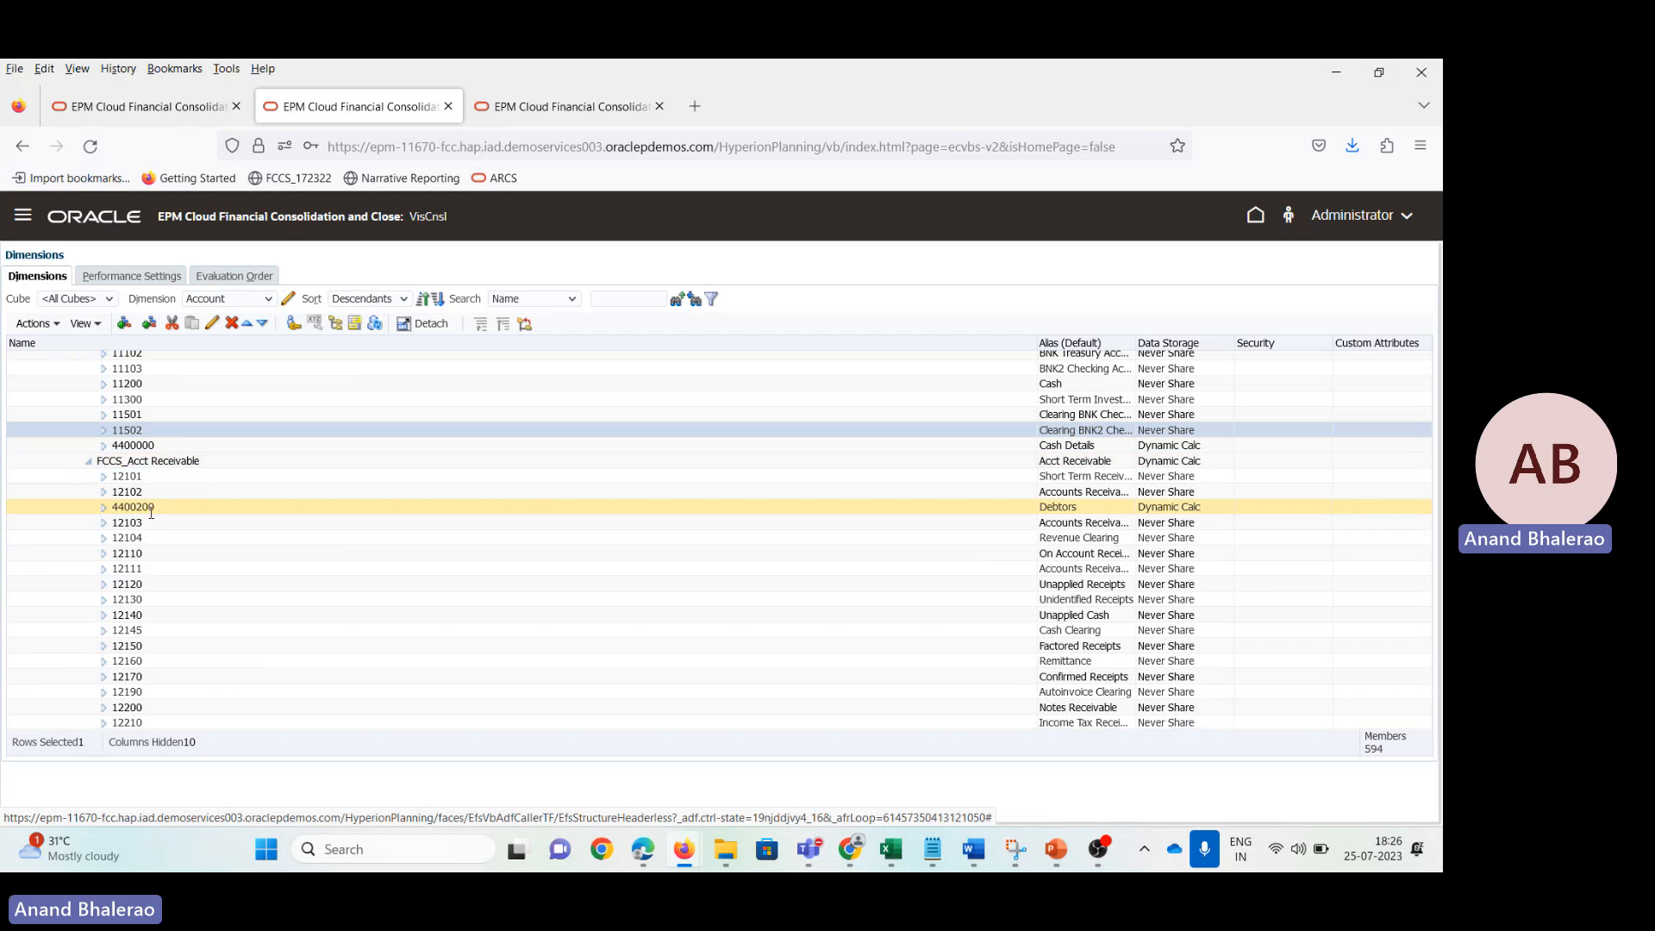
click(149, 522)
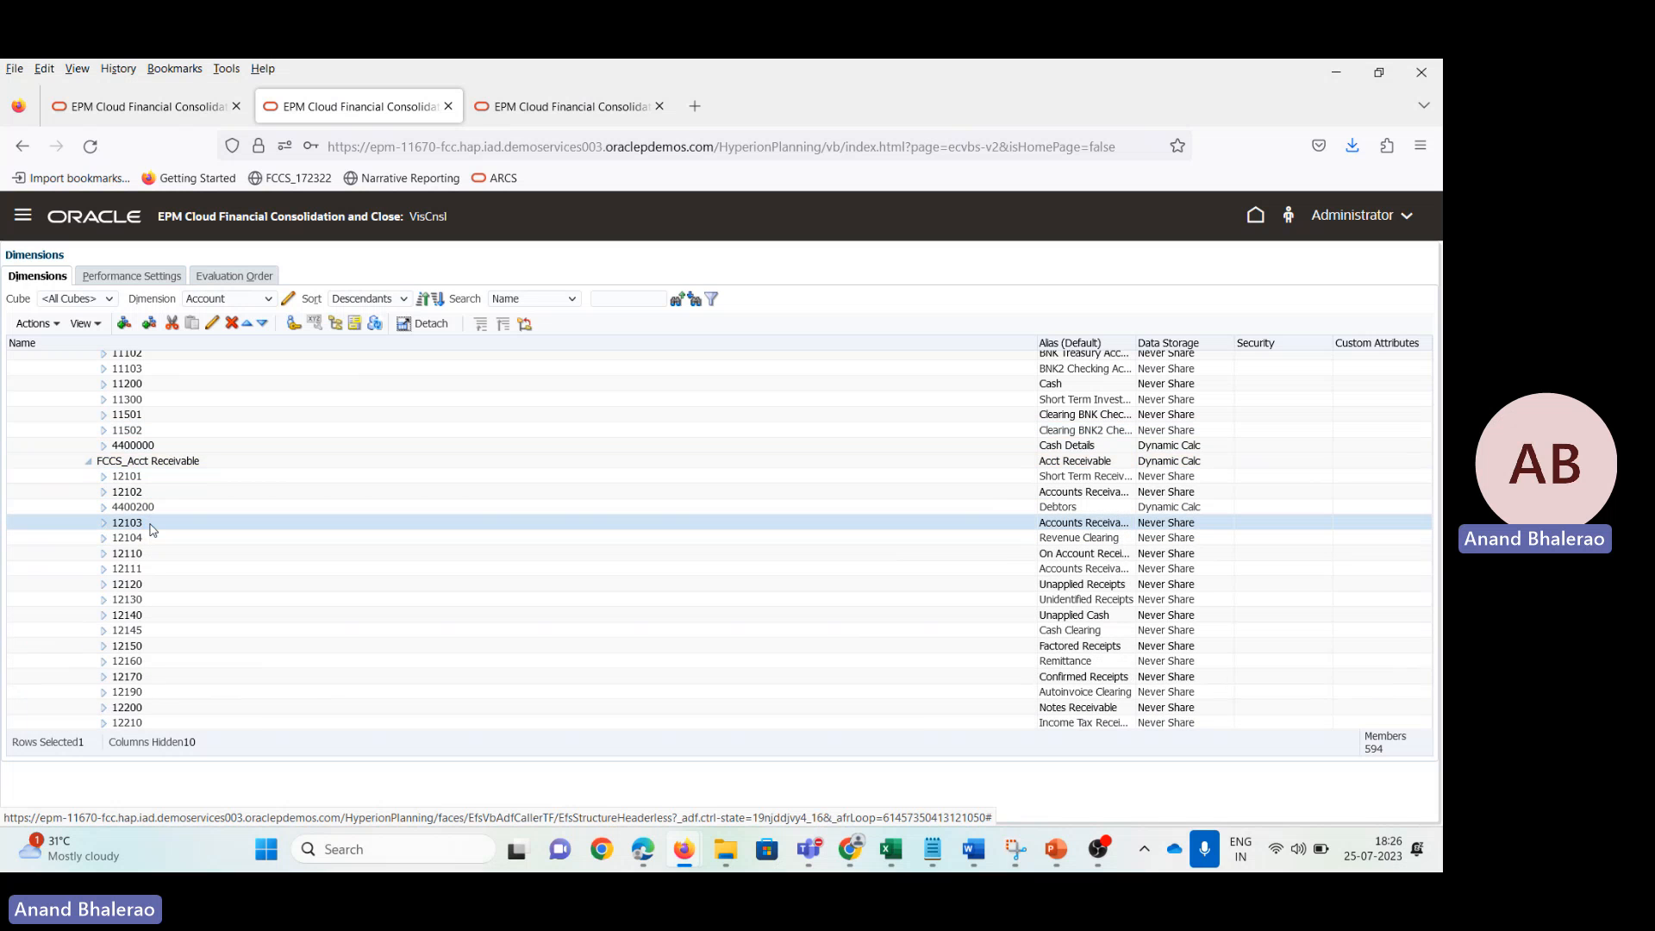
Step: Narrow the Name and Alias (Default) columns of the member grid while keeping the full account aliases readable
scroll(805, 428, up, 4)
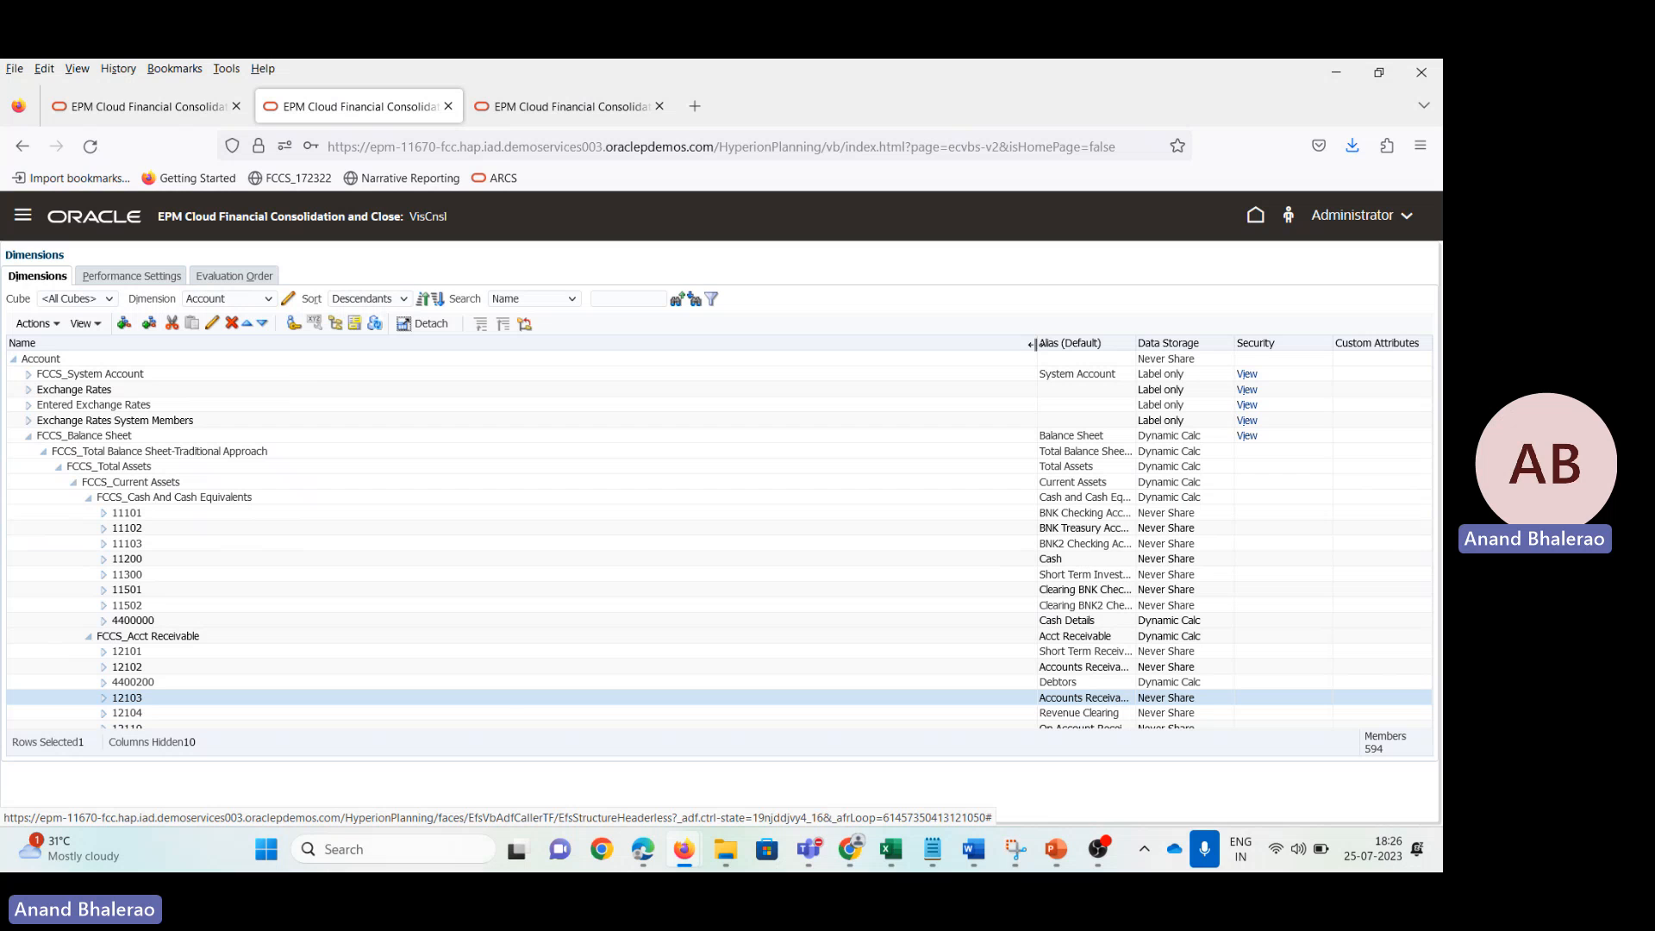
drag(1031, 342, 431, 429)
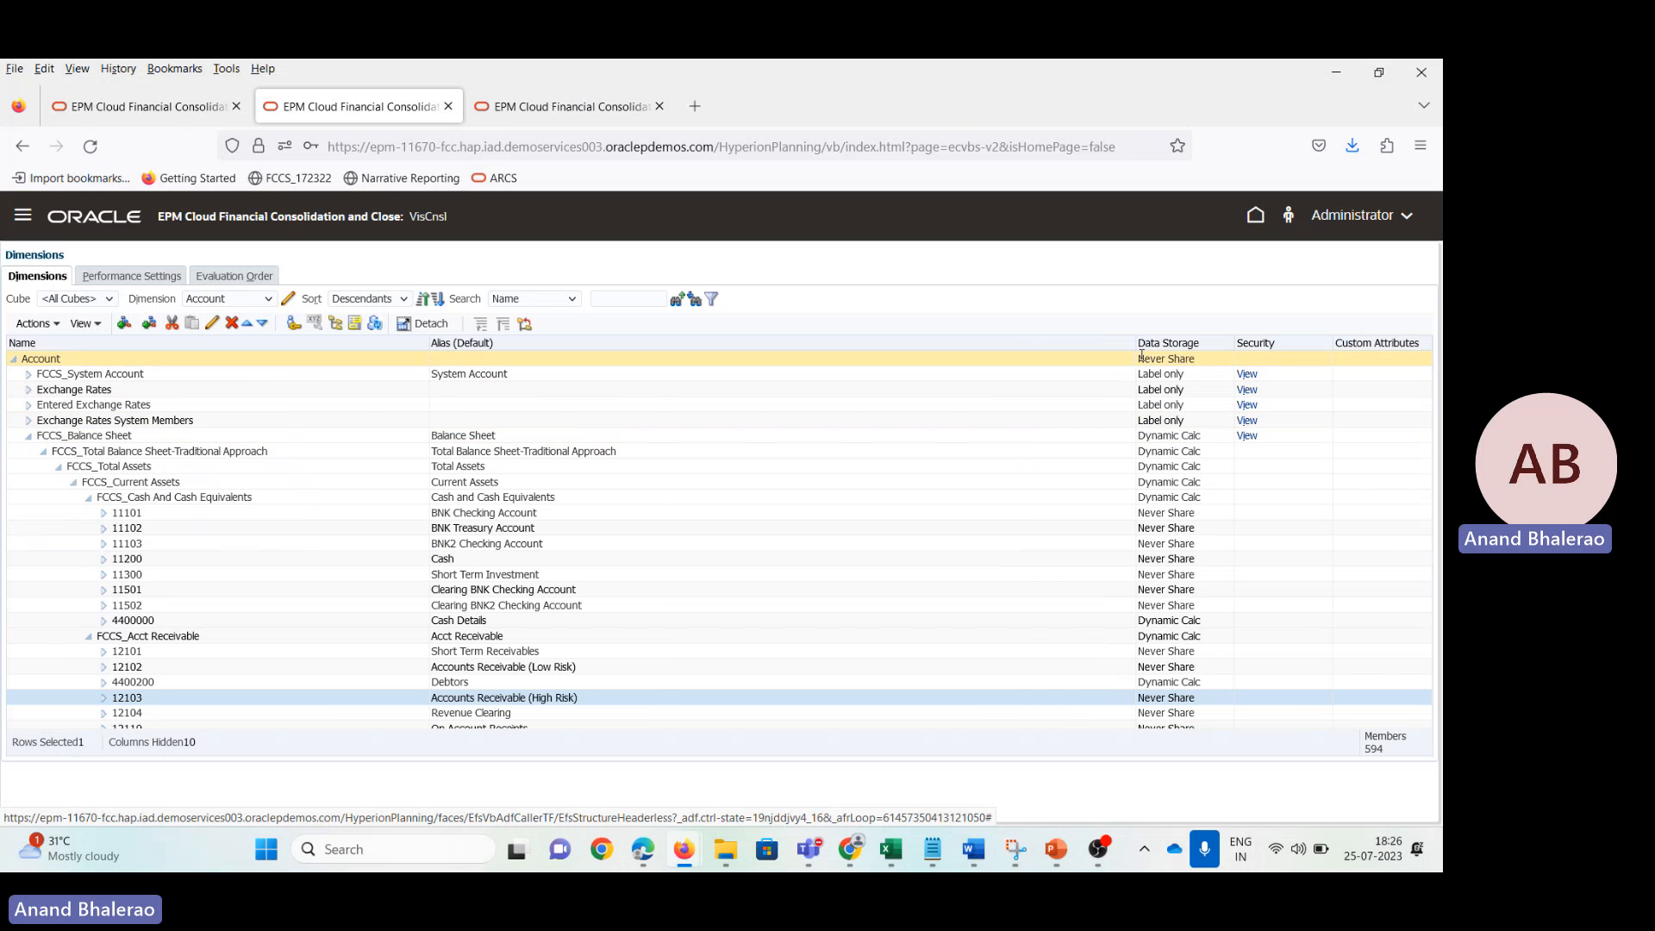
drag(1135, 344, 676, 420)
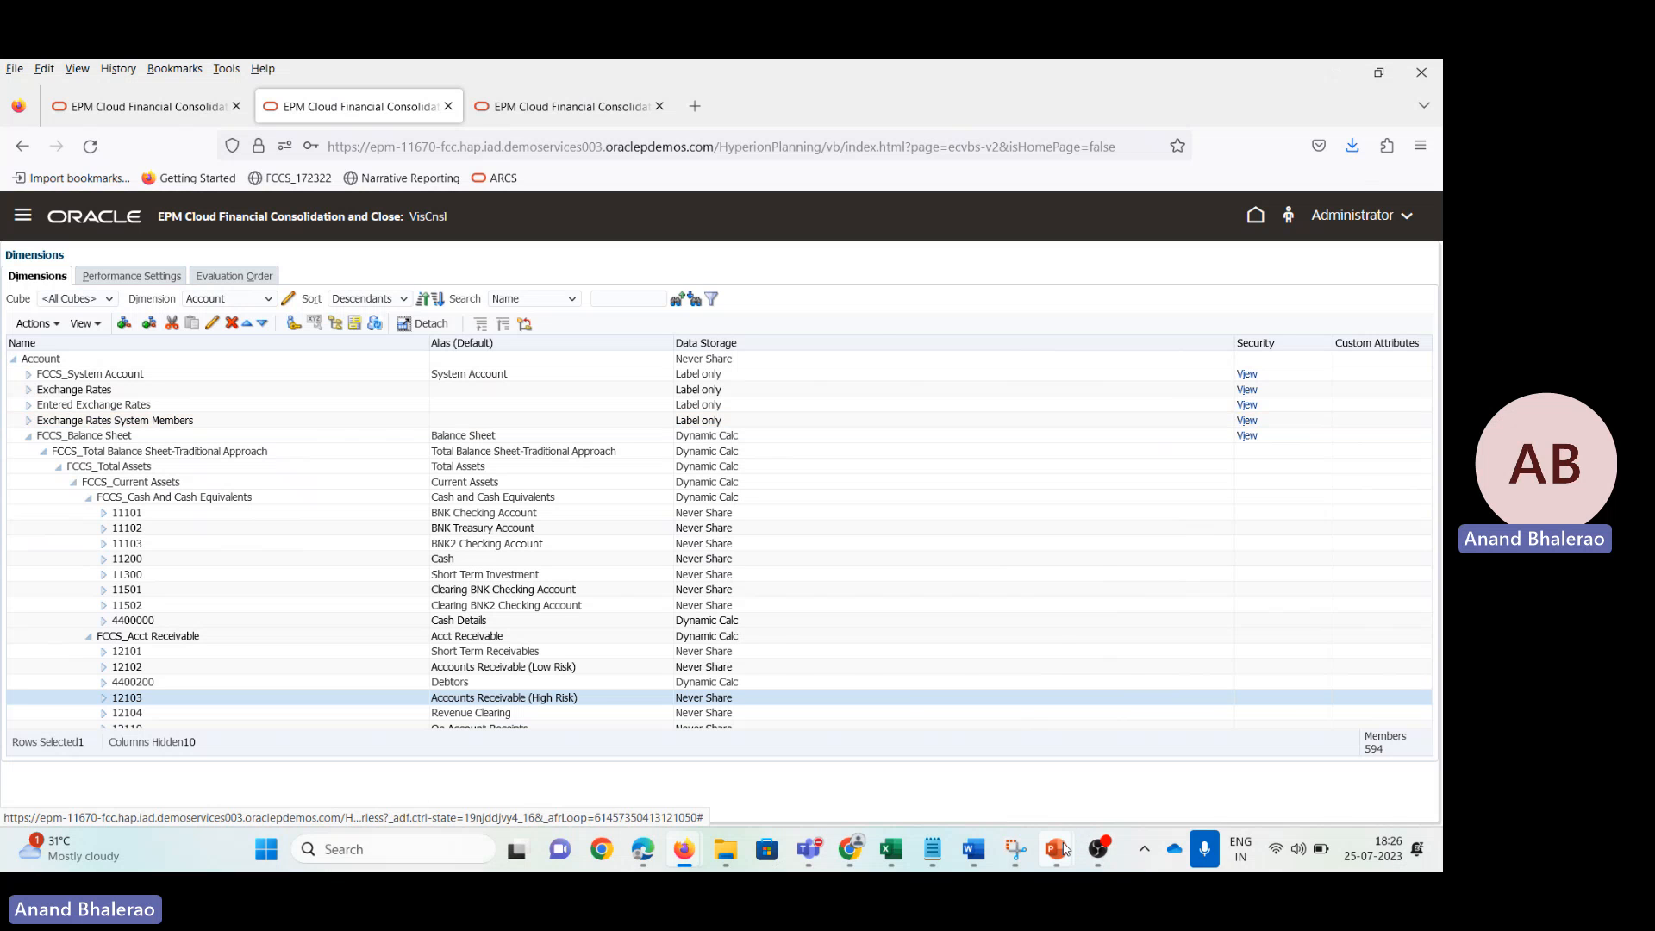
Step: Switch to the MetaData Analysis presentation in PowerPoint and review the Validating Metadata points on slide 2
mouse_move(1056, 849)
click(963, 703)
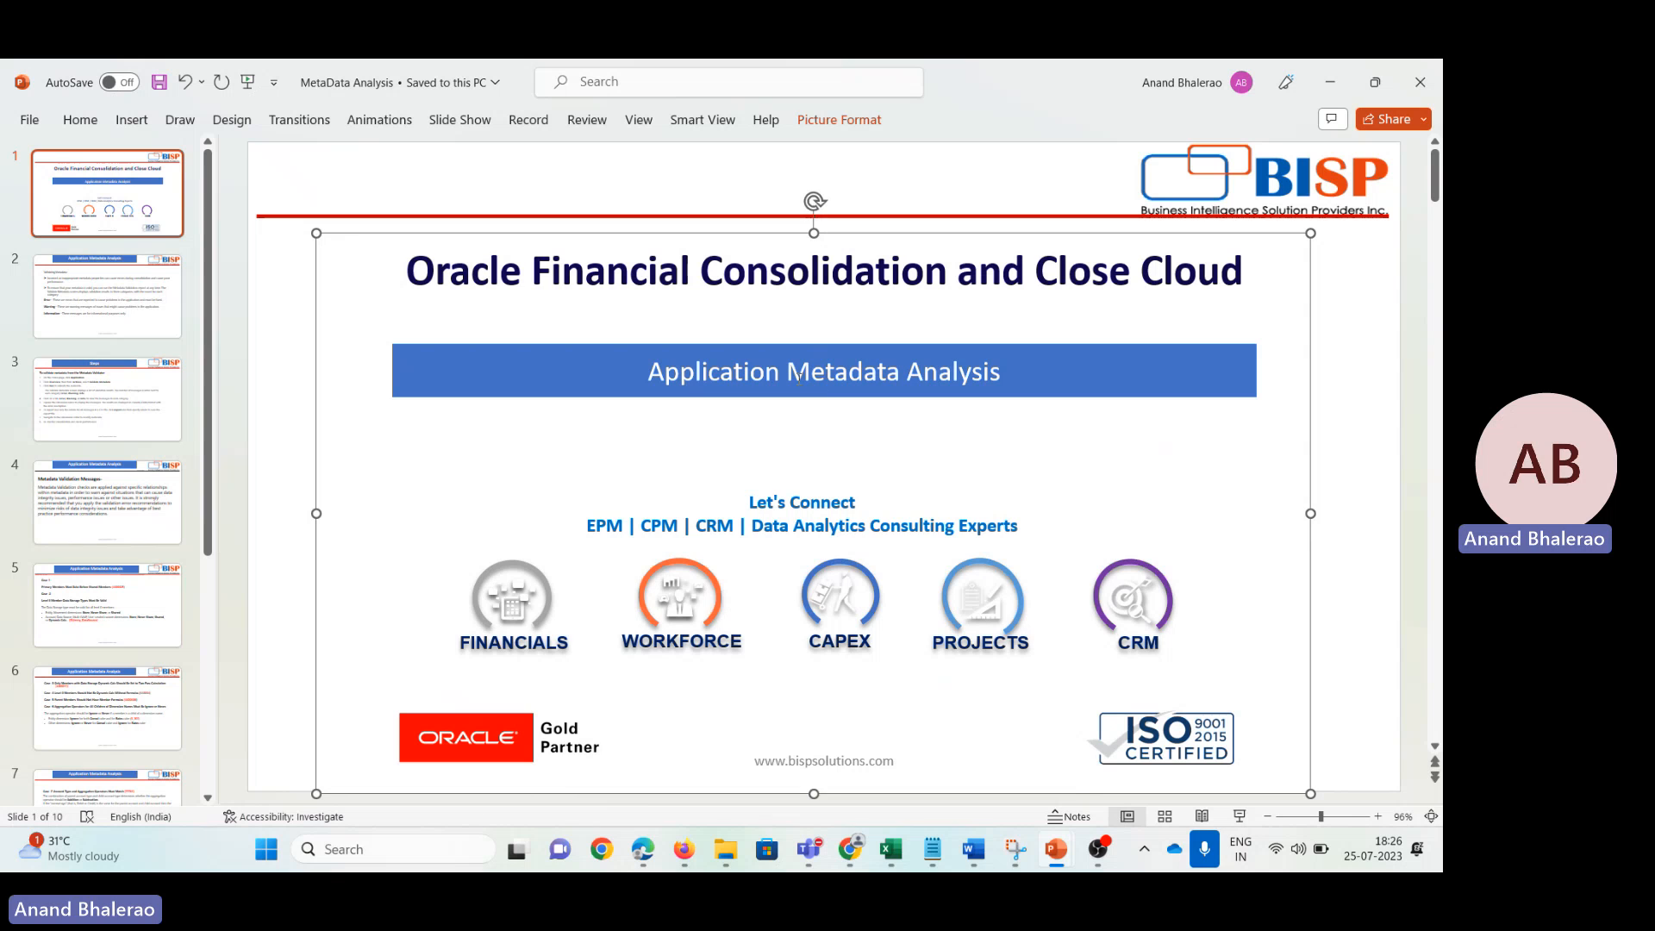
click(148, 280)
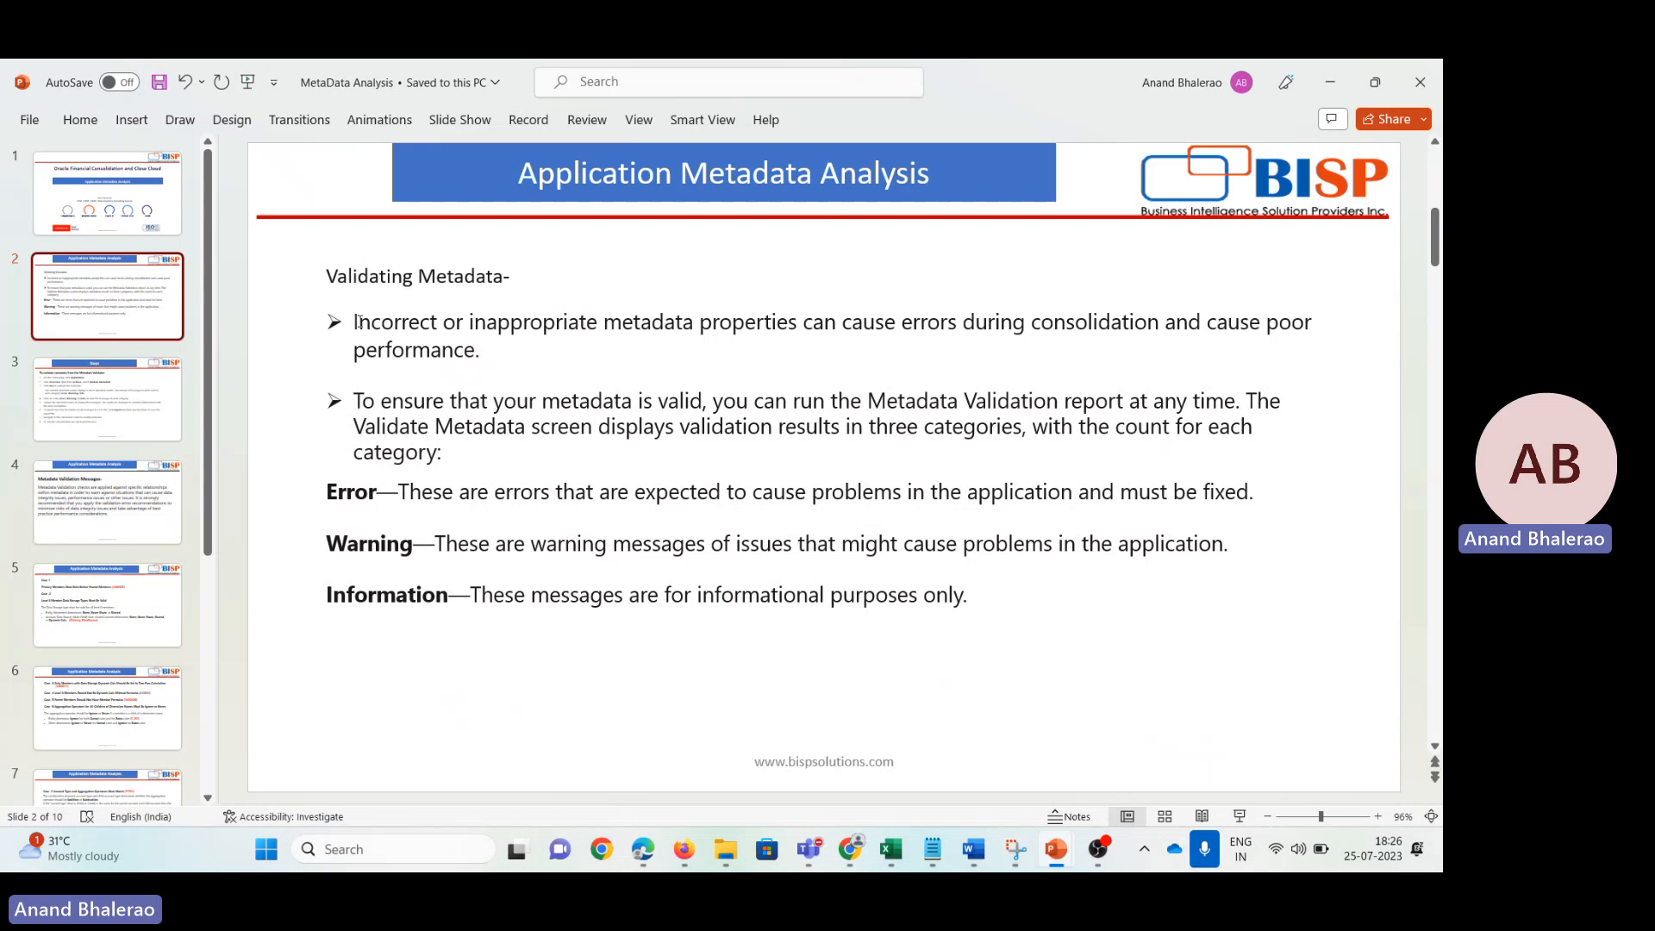
drag(357, 321, 608, 345)
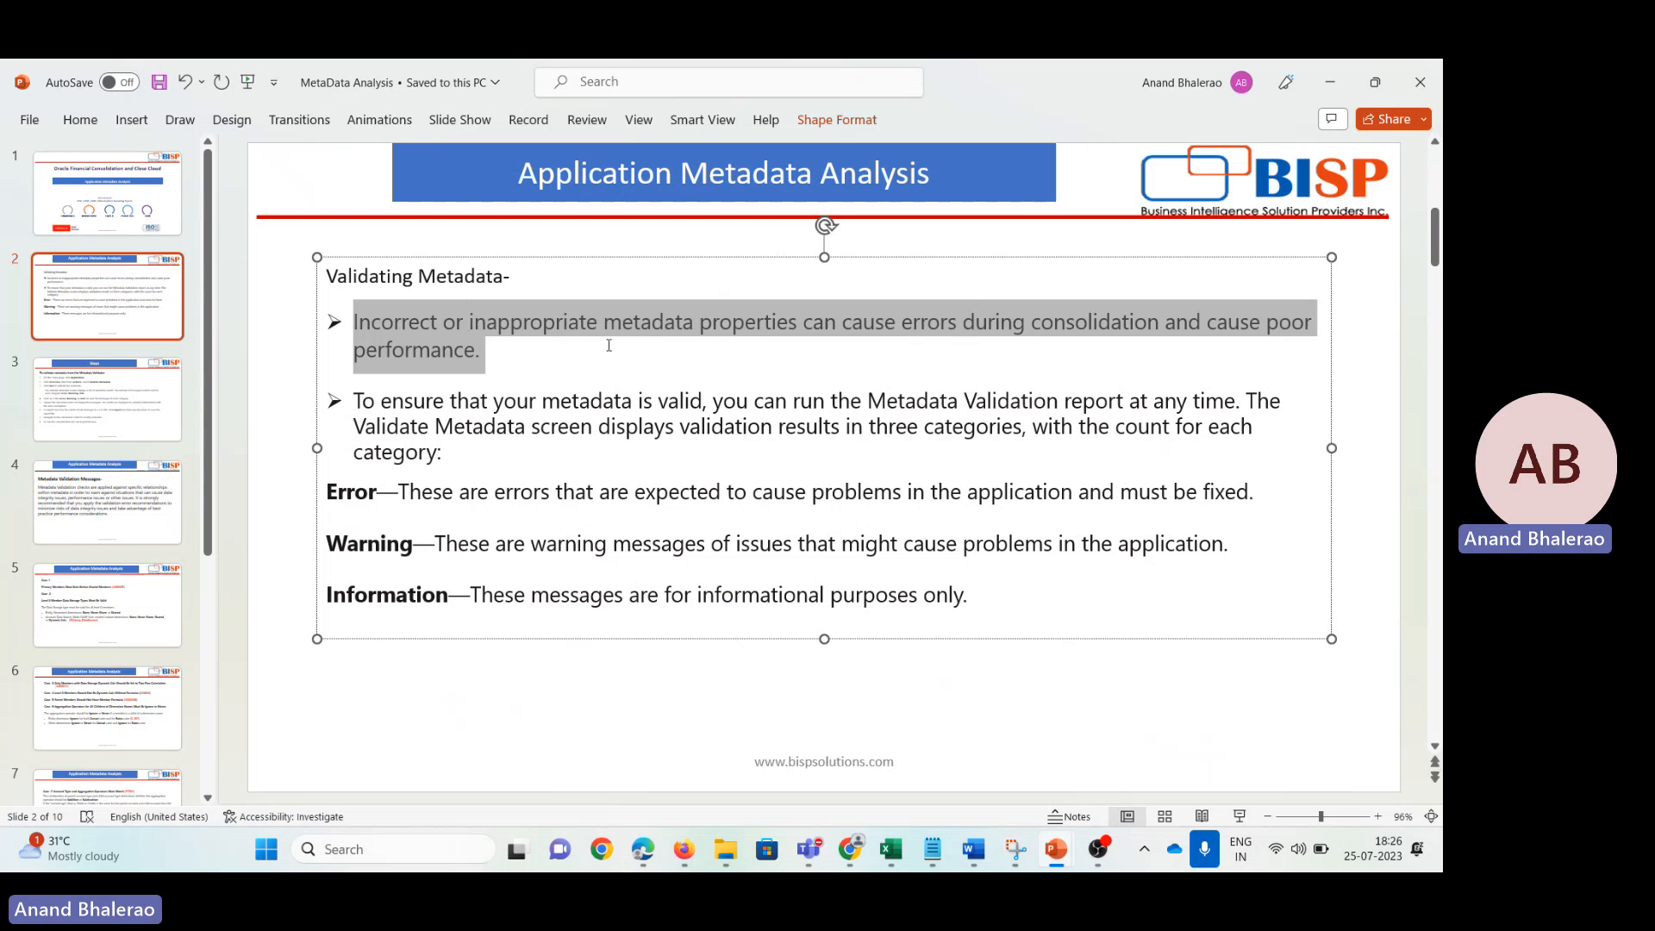
click(824, 364)
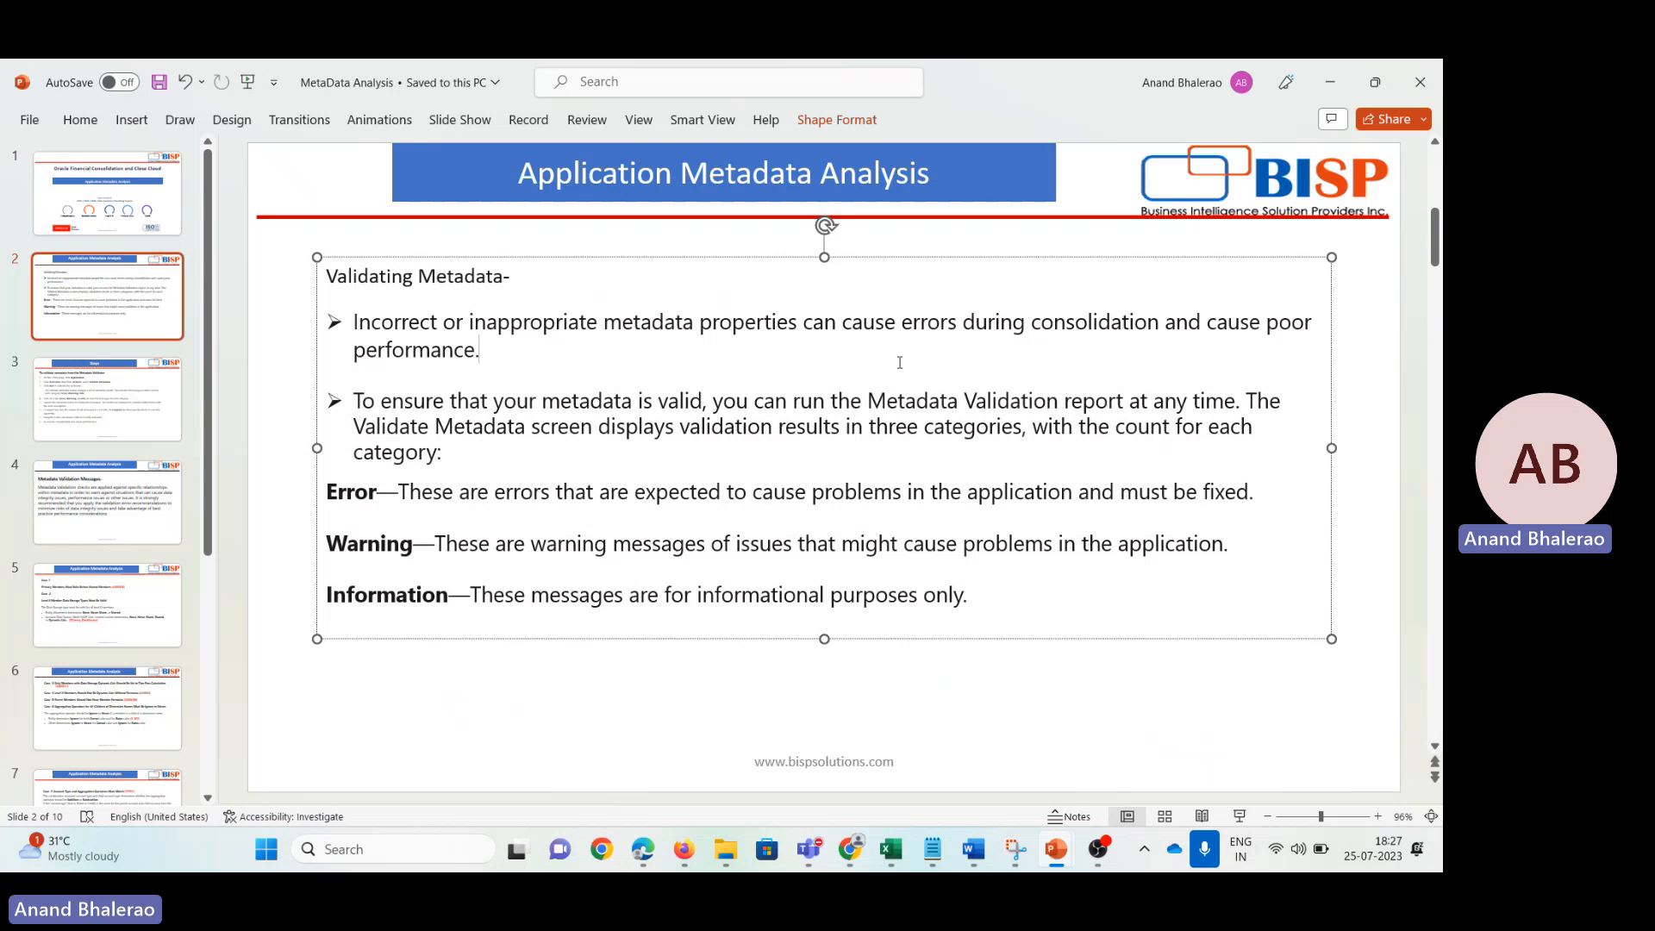
drag(900, 323, 1101, 358)
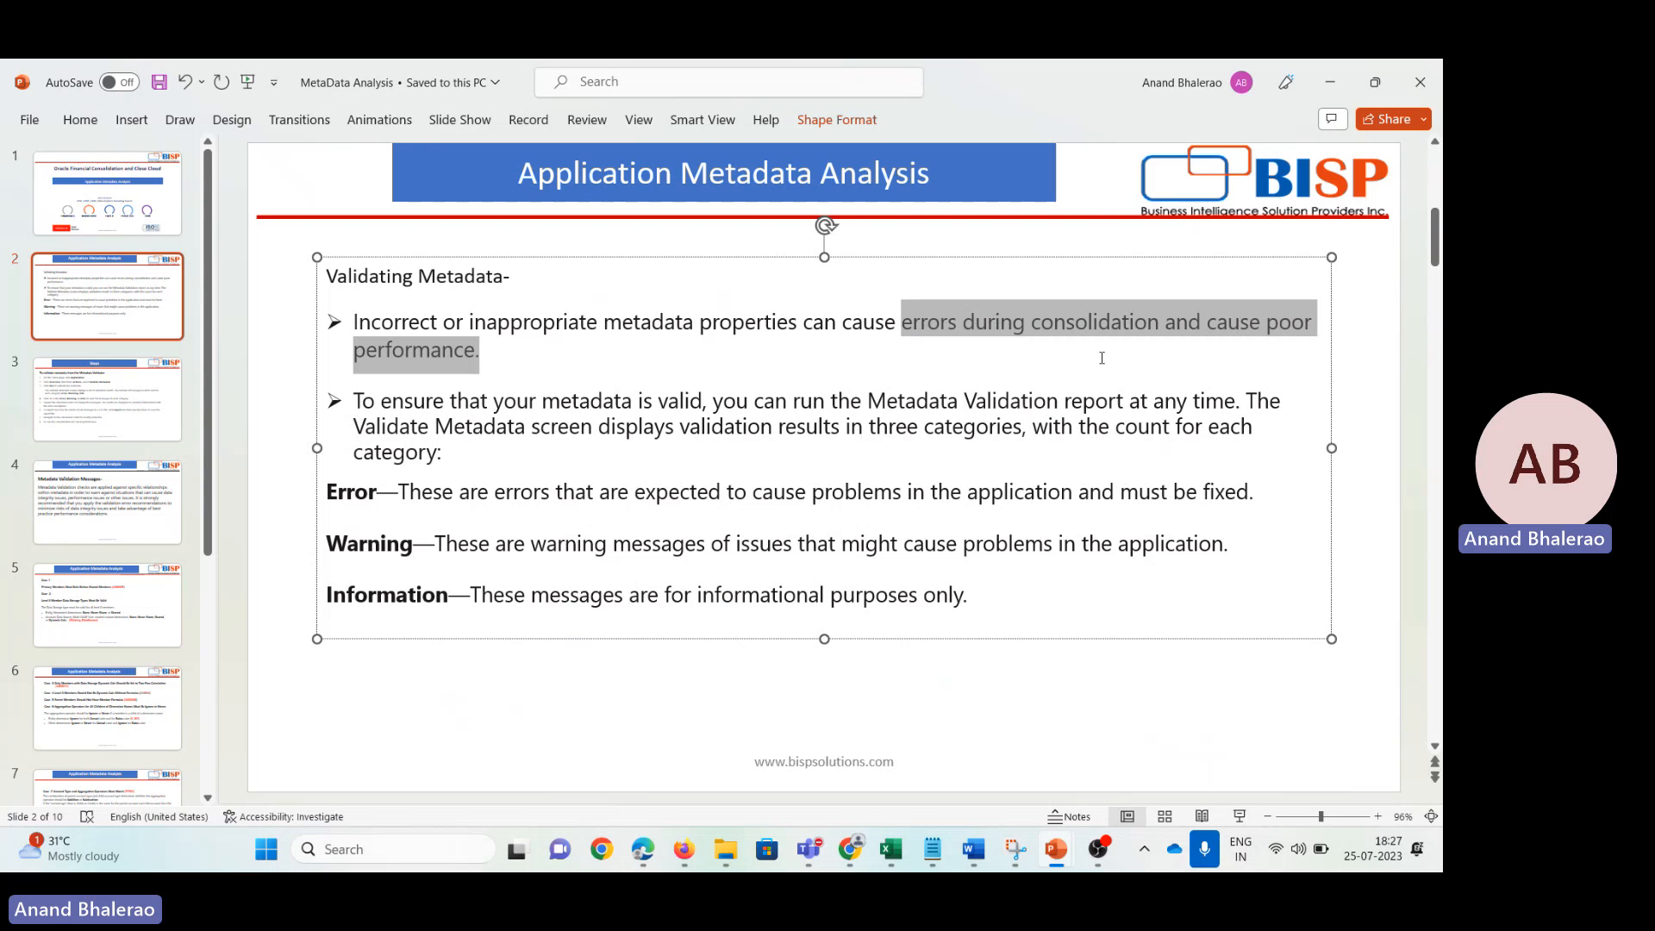
click(529, 363)
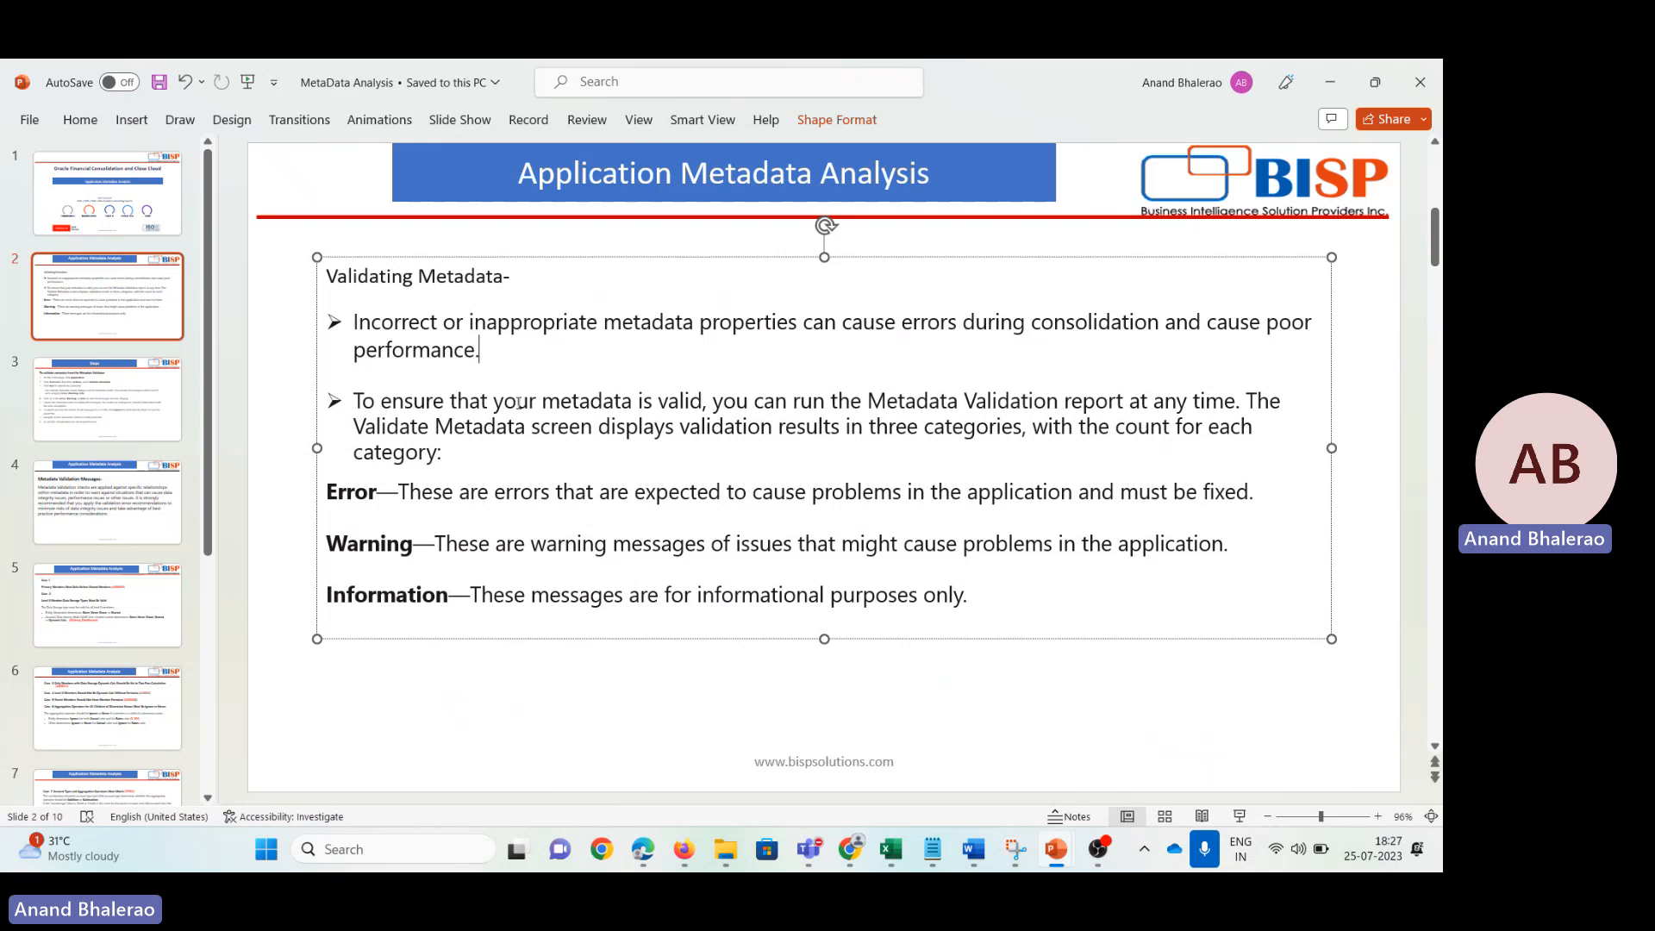
drag(518, 403, 1257, 433)
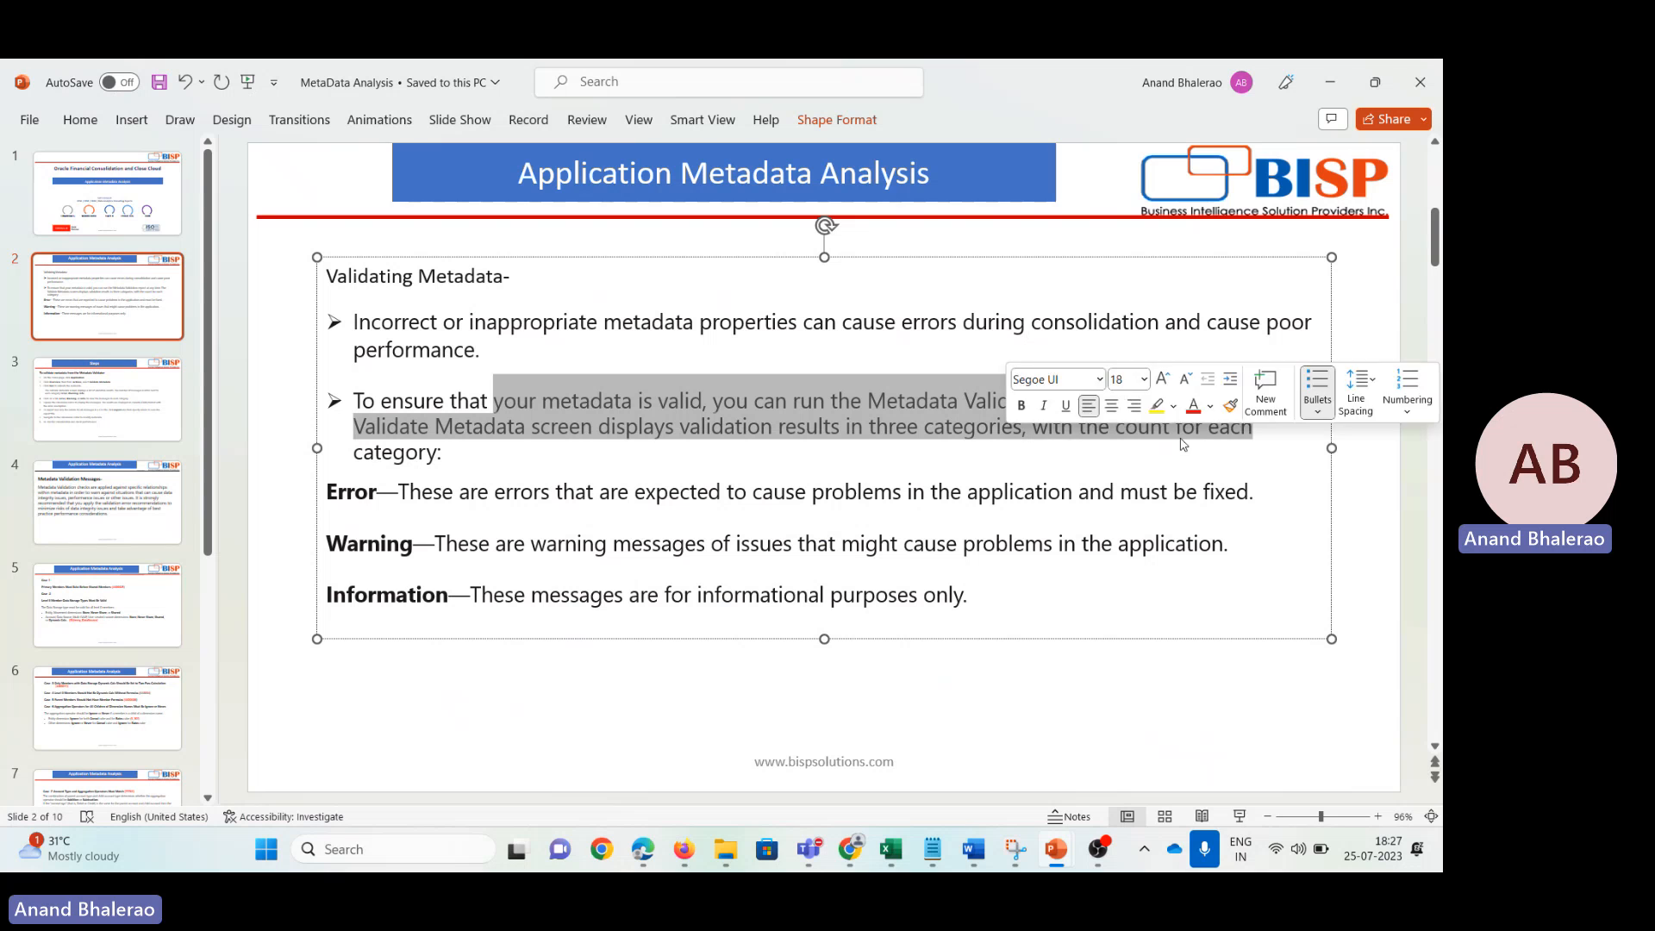
click(484, 460)
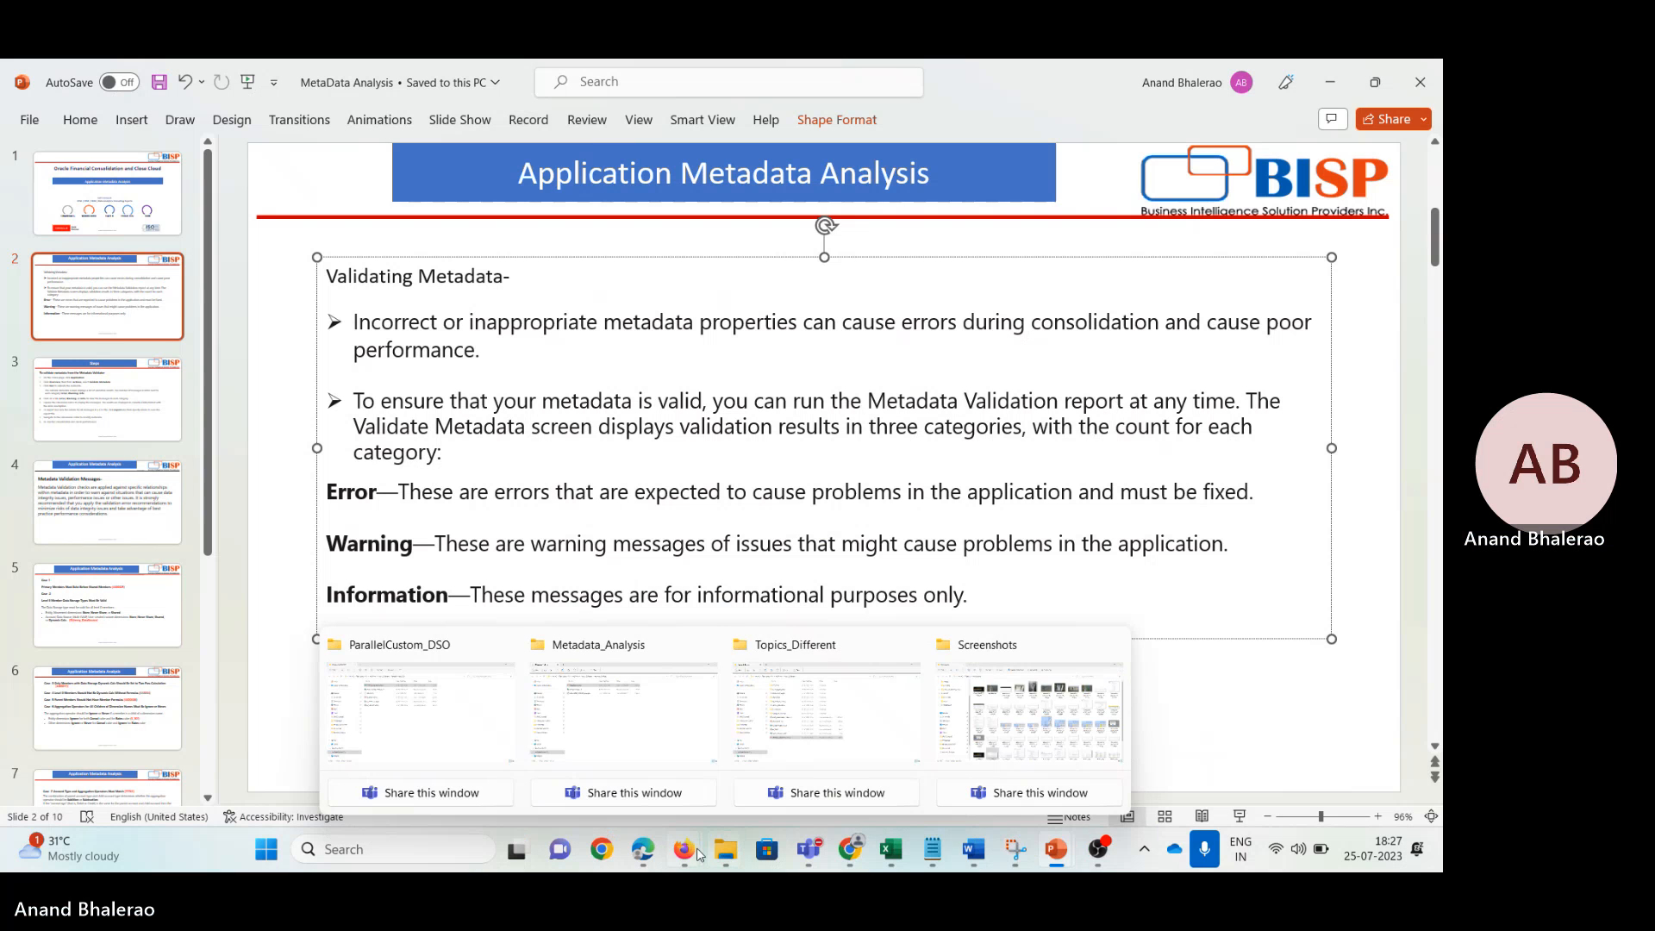
Step: Switch back to Firefox and open the Dimensions list in the VisCnsl application overview
mouse_move(684, 849)
click(601, 733)
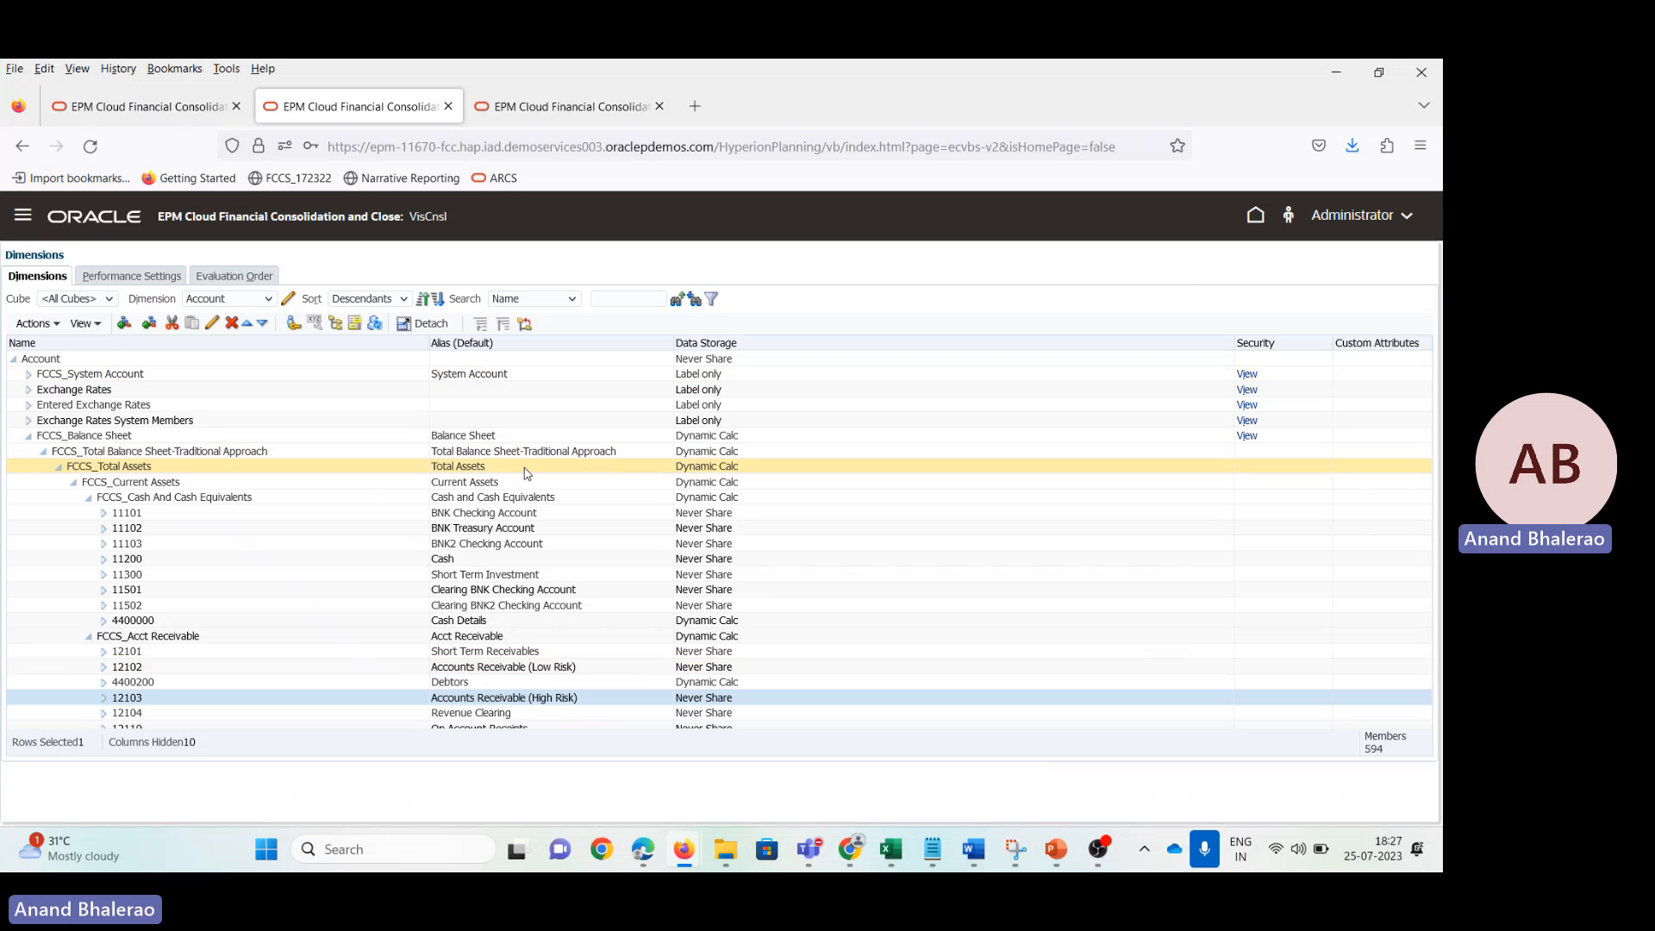
click(23, 217)
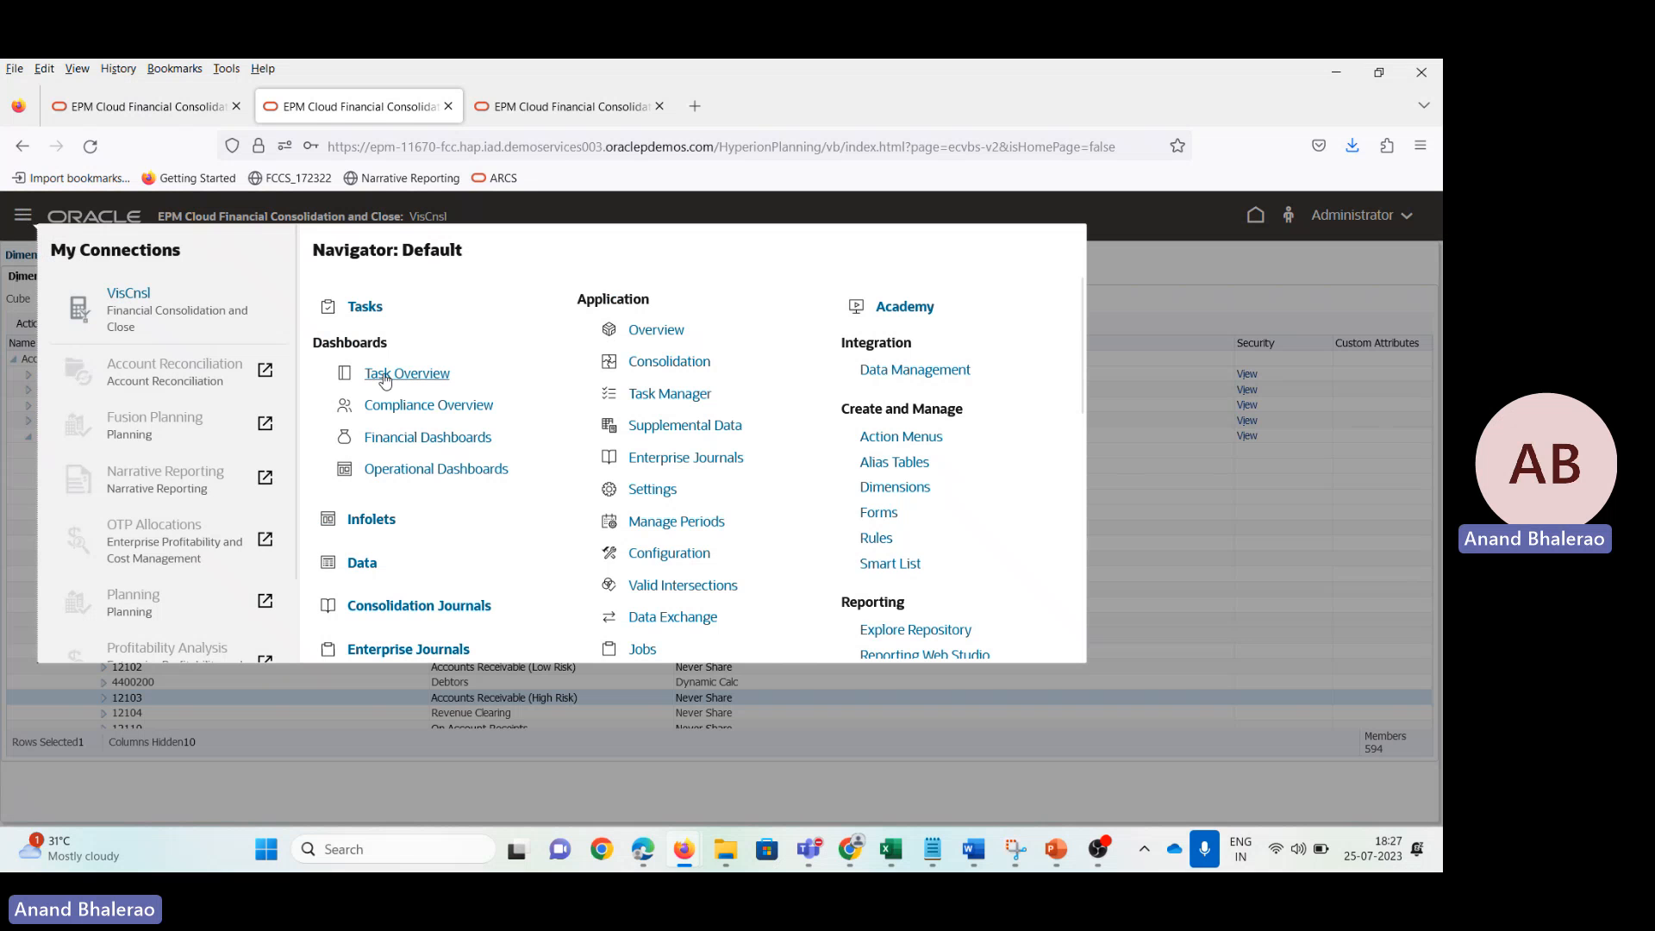
click(655, 326)
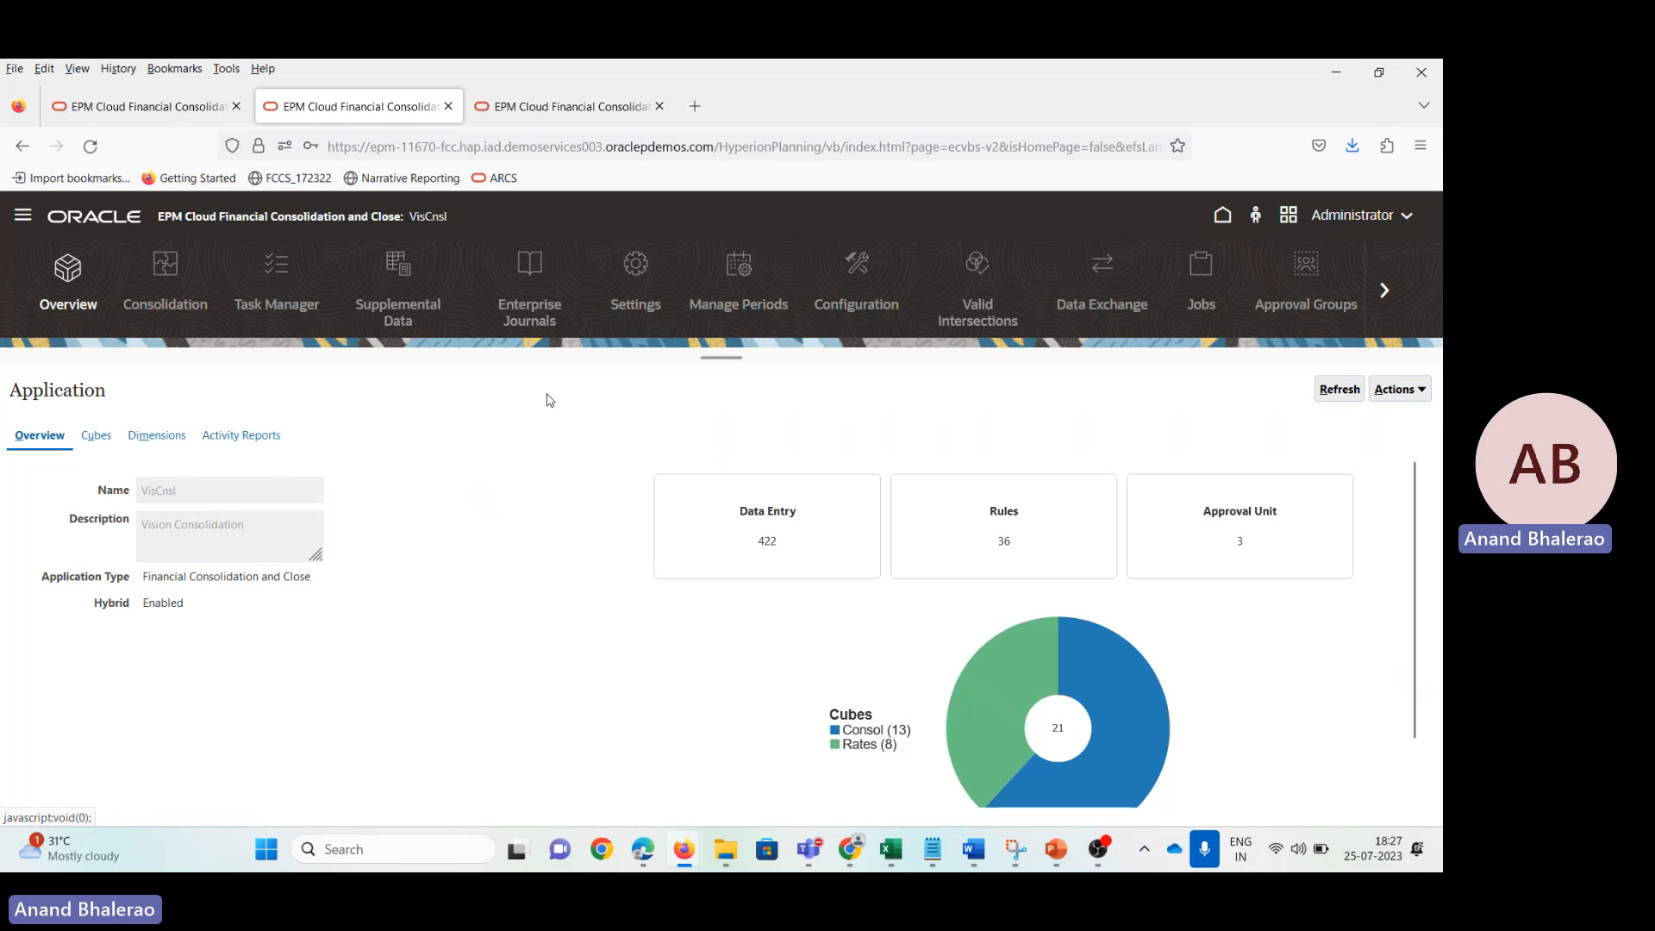
click(153, 435)
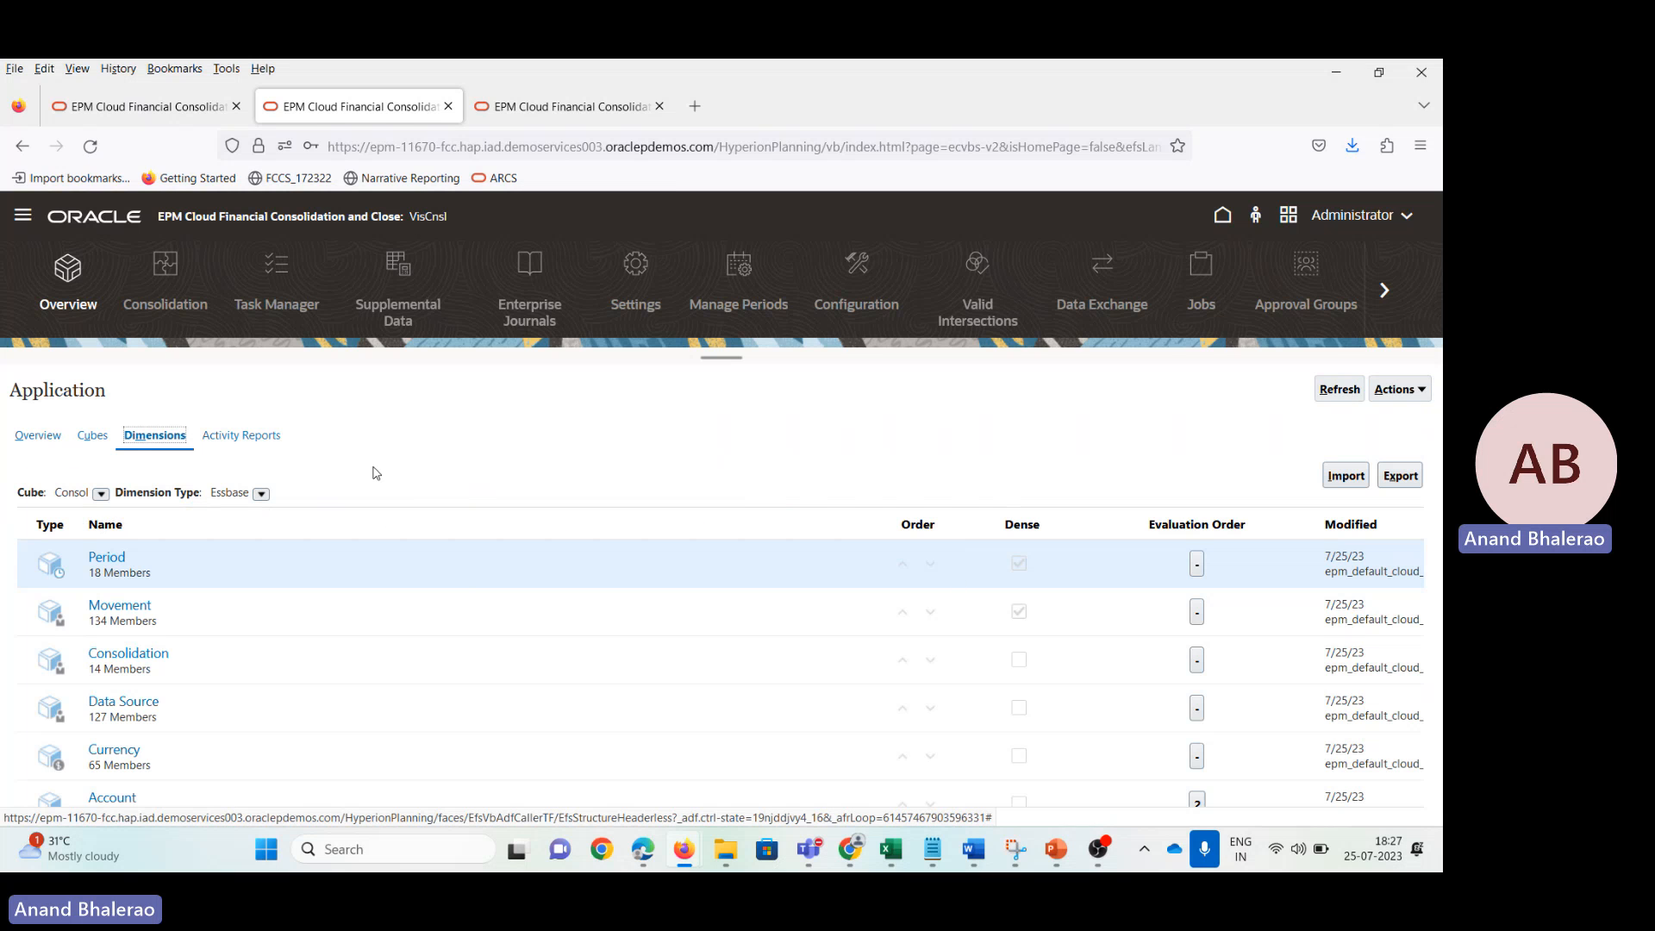
Step: Run Validate Metadata for the application
click(1422, 398)
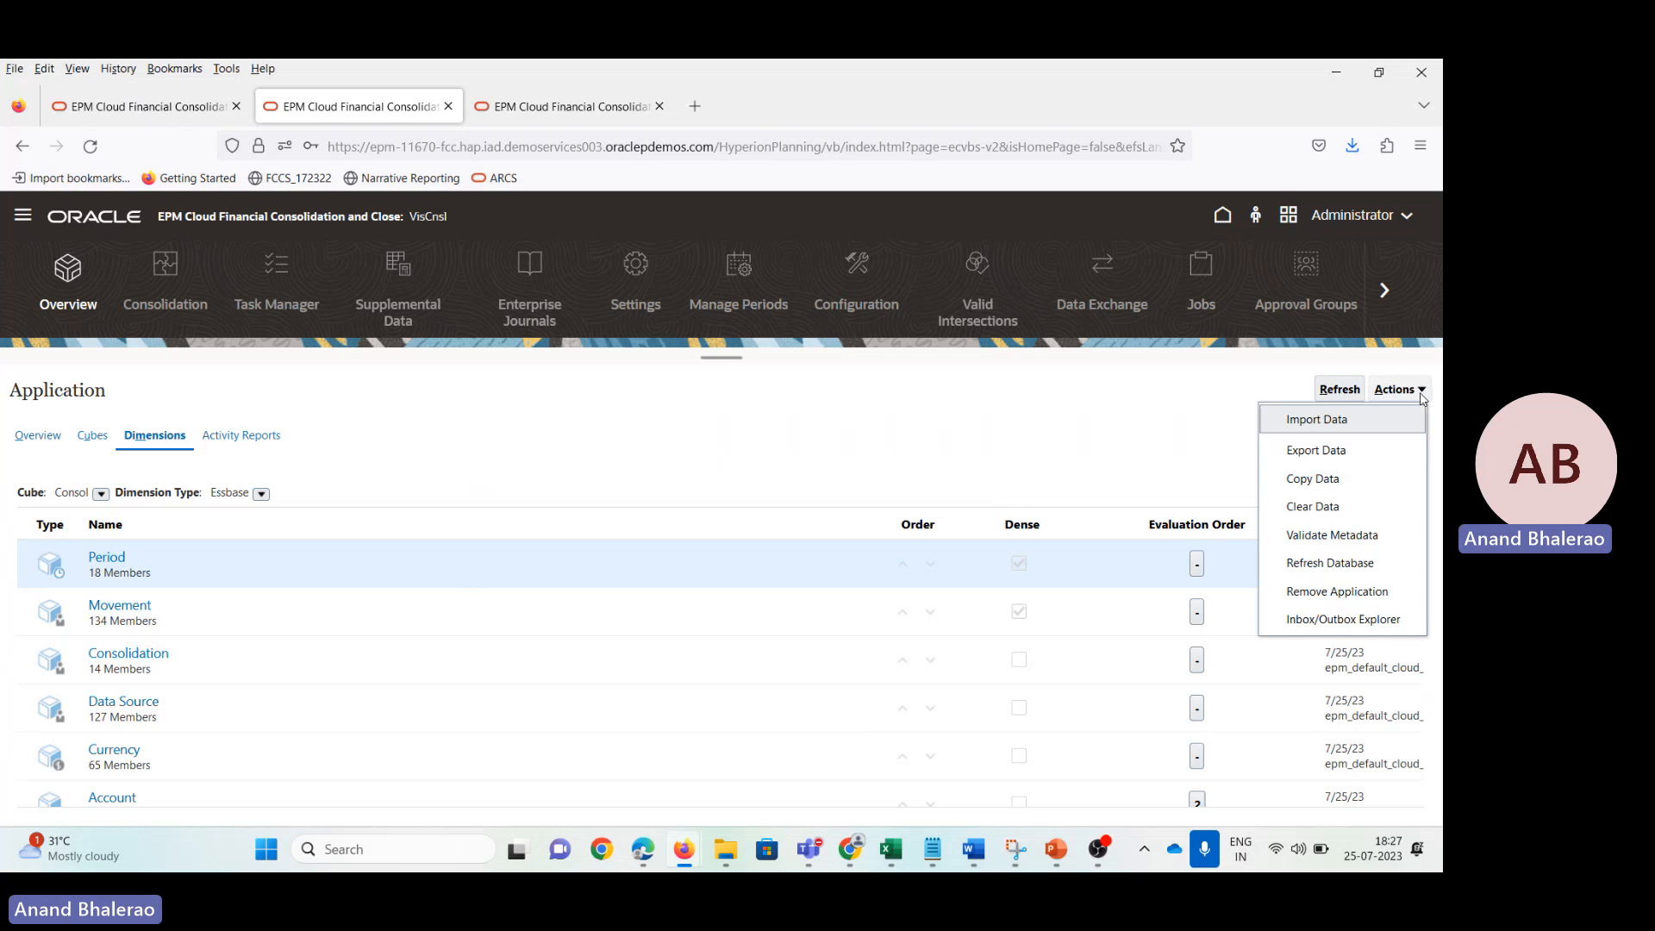
click(1323, 536)
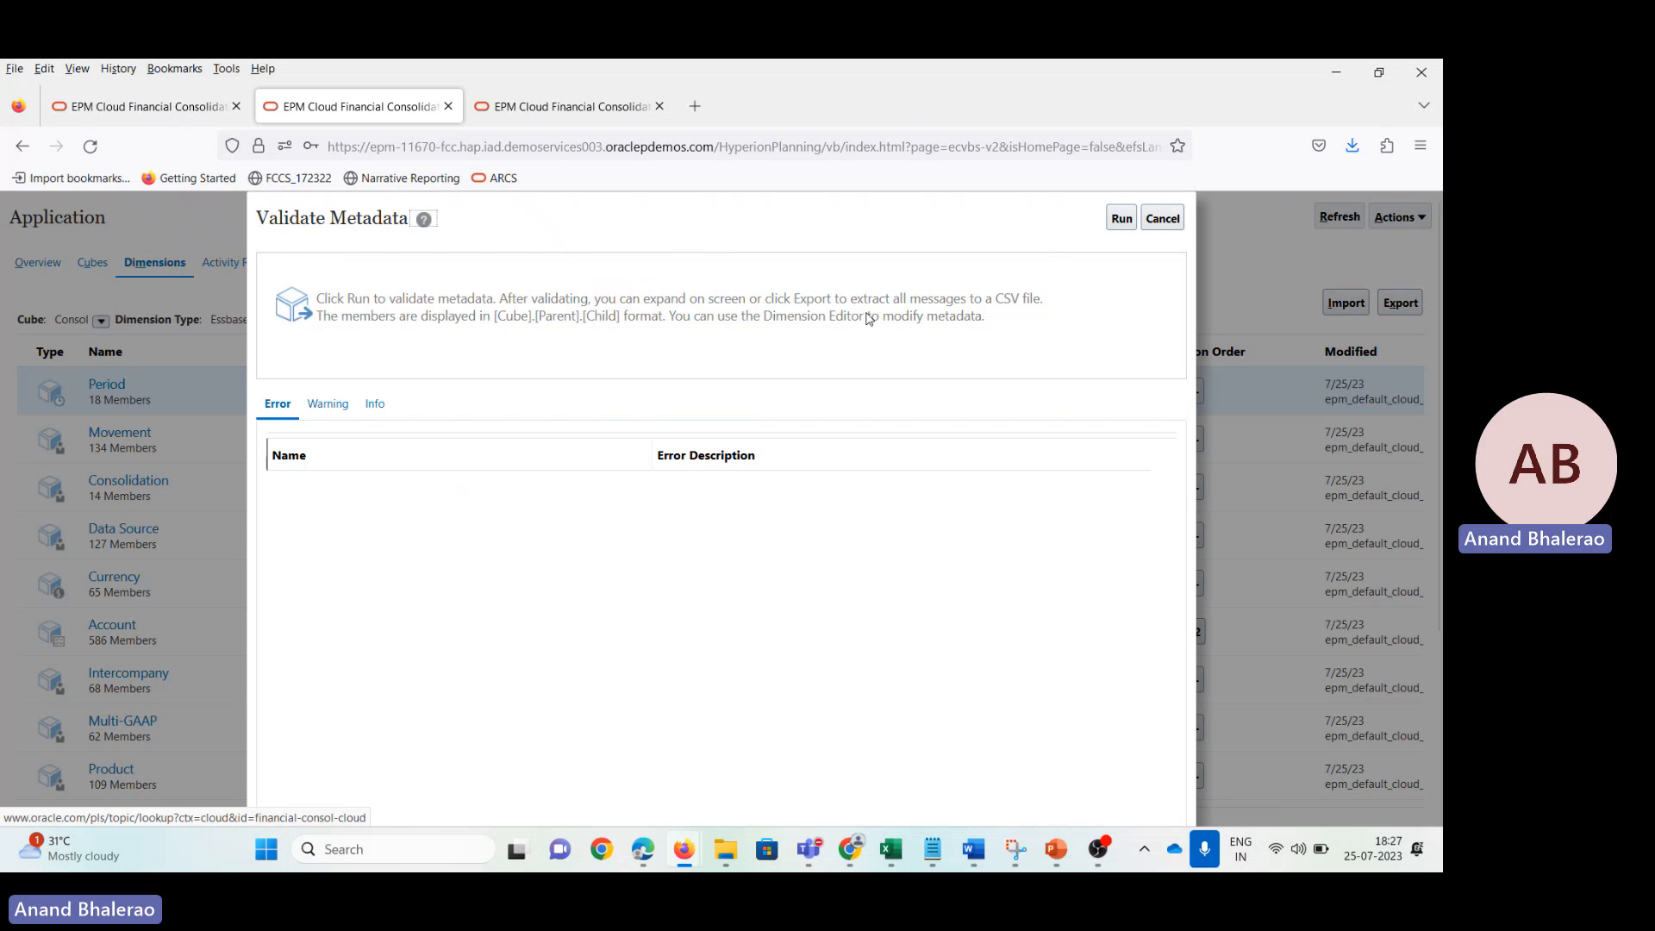
click(1118, 227)
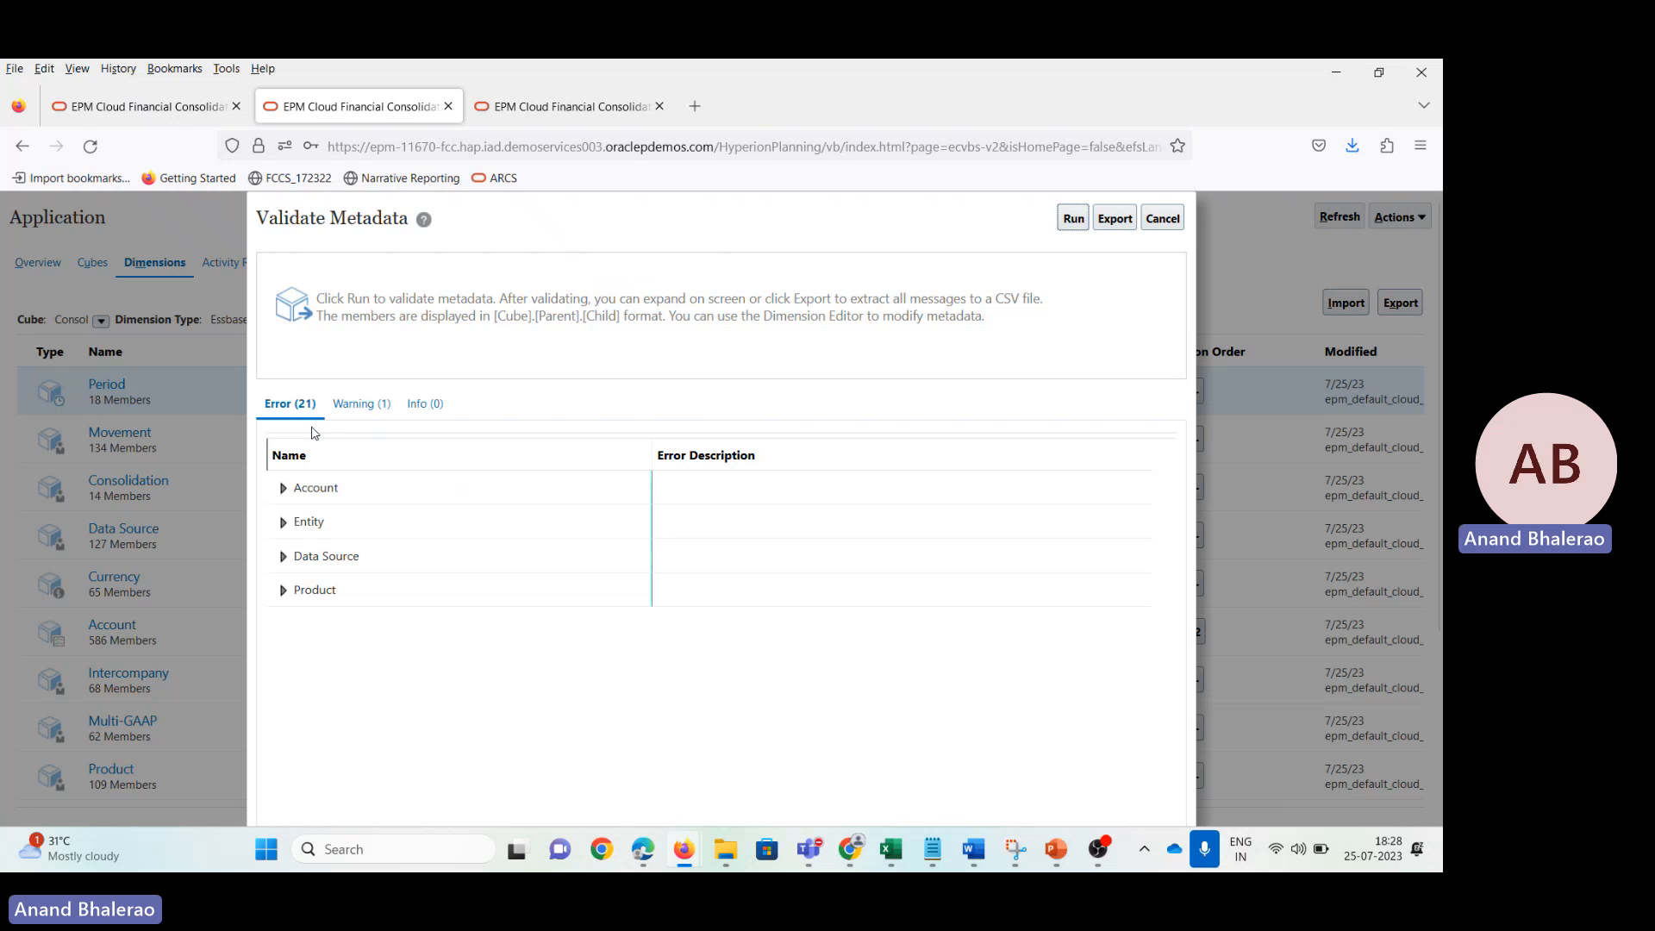
Step: Check the validation categories against the PowerPoint slide, and expand the Account entries under Error and Warning in the Firefox results
key(alt+Tab)
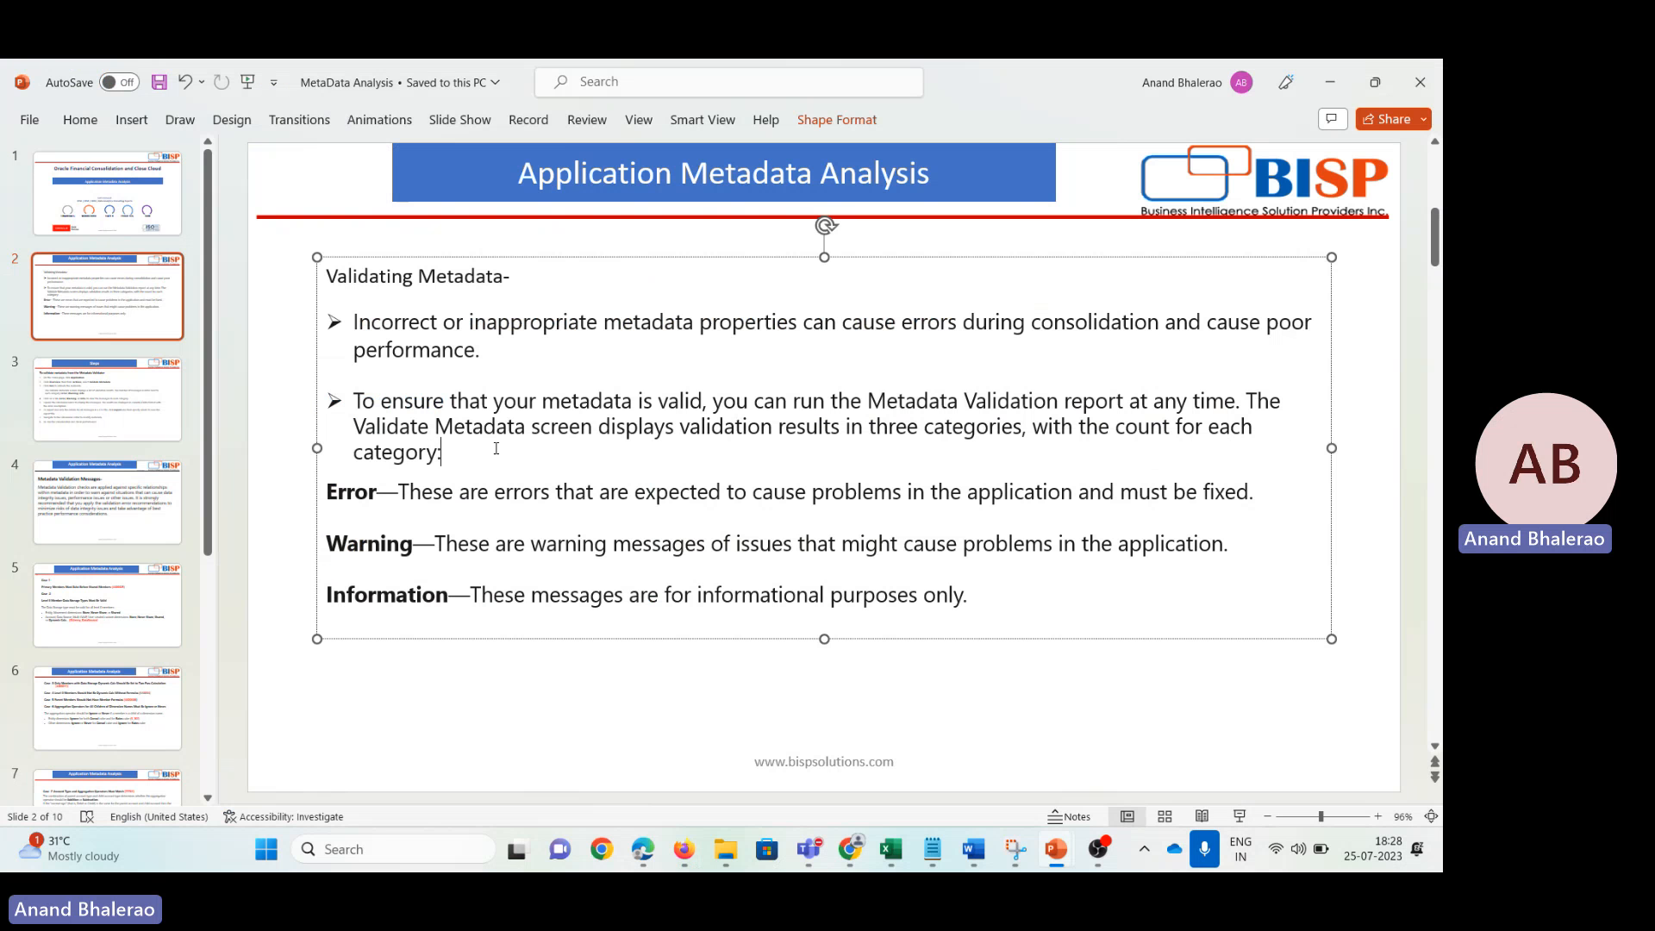
key(alt+Tab)
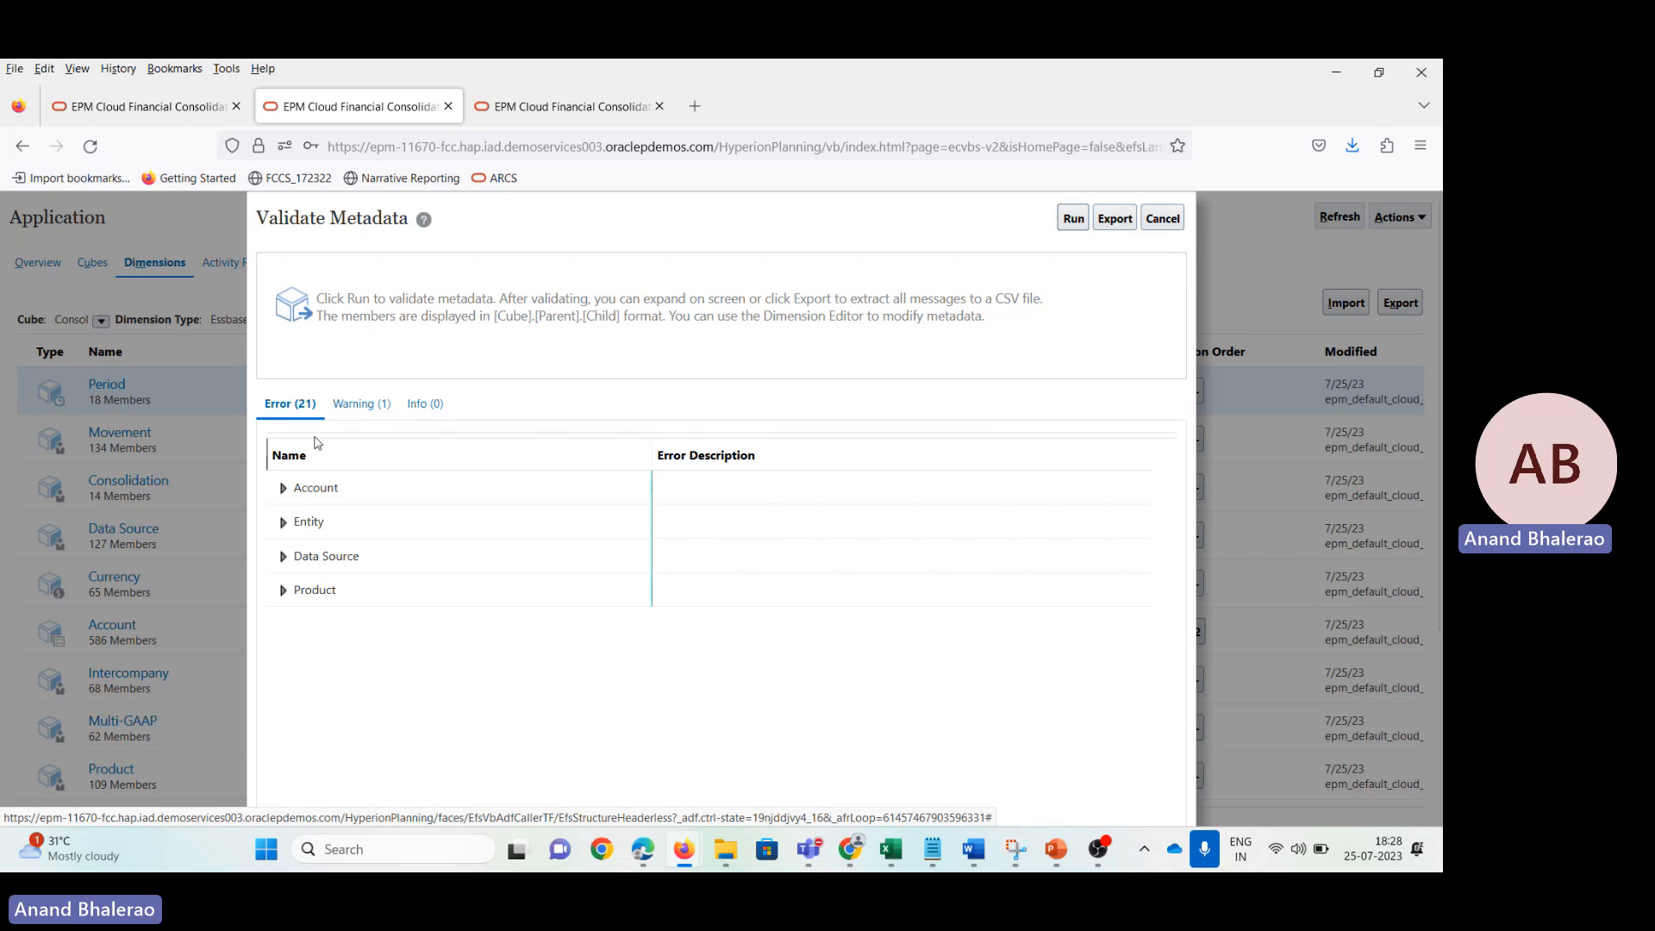
click(283, 488)
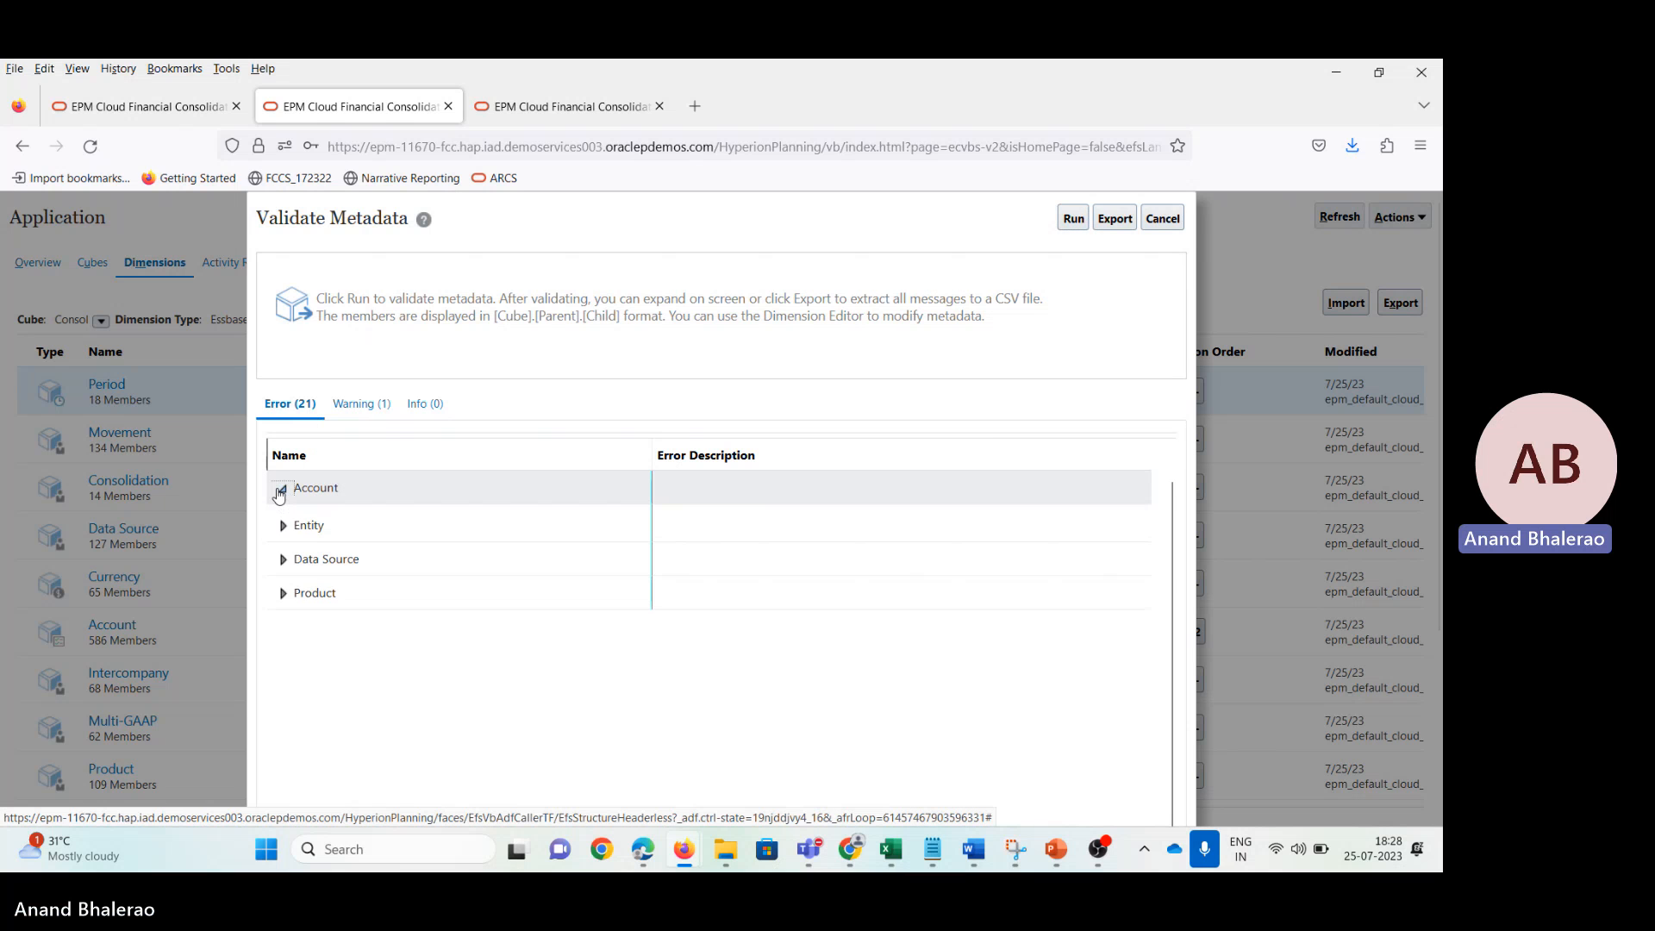
click(359, 405)
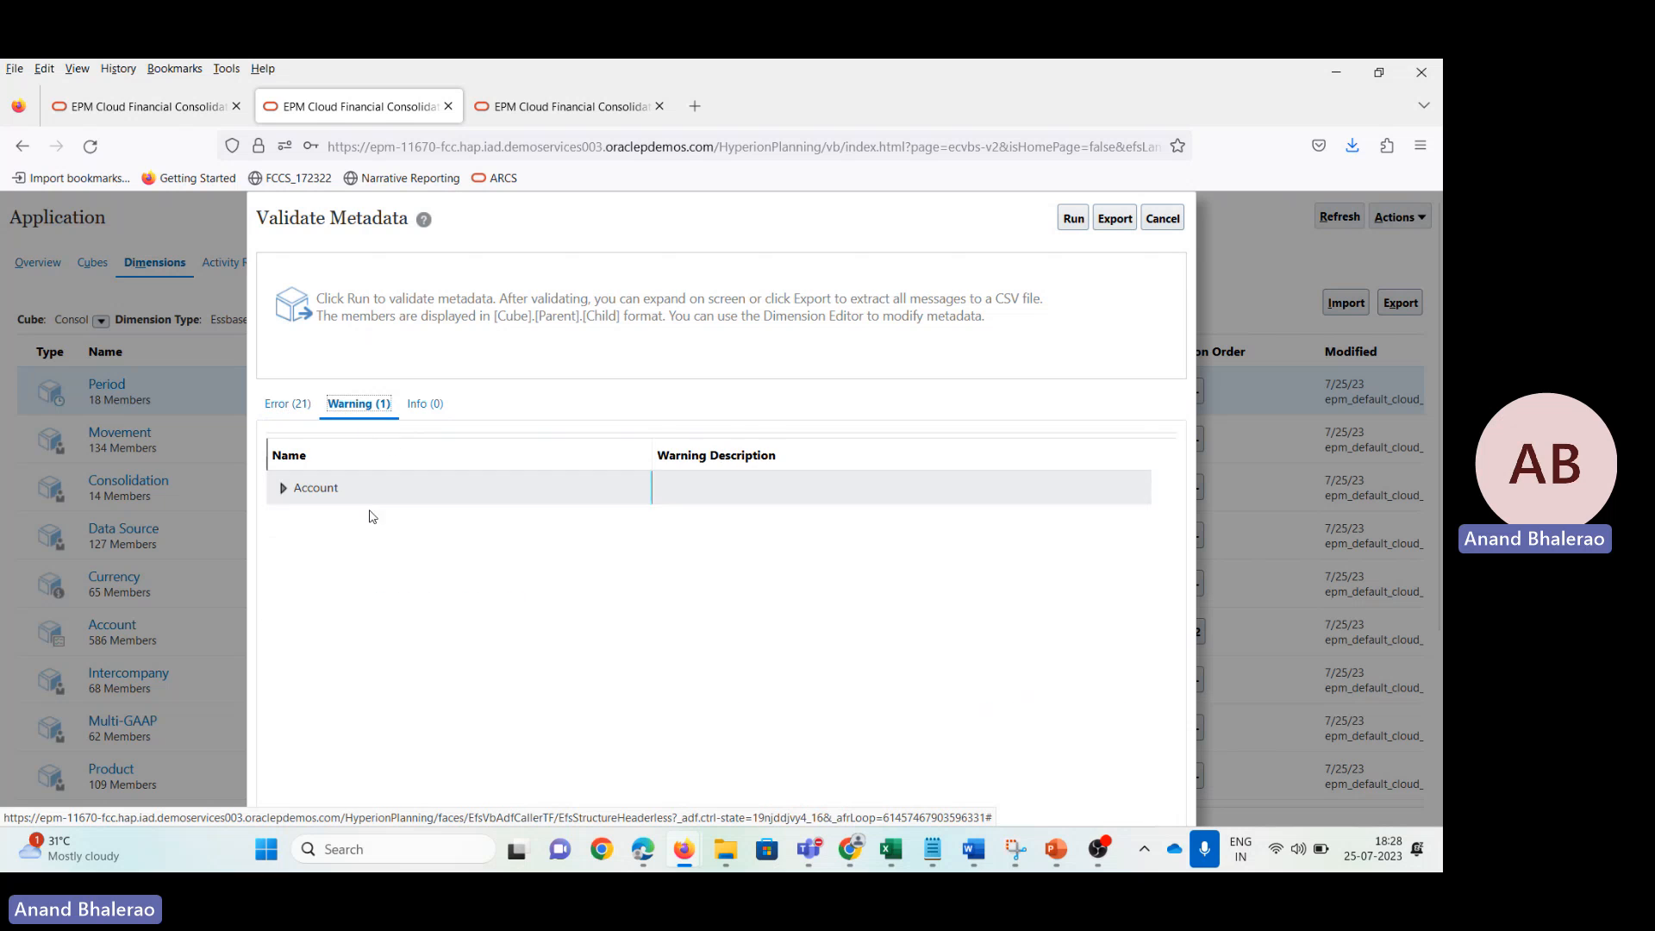
click(283, 488)
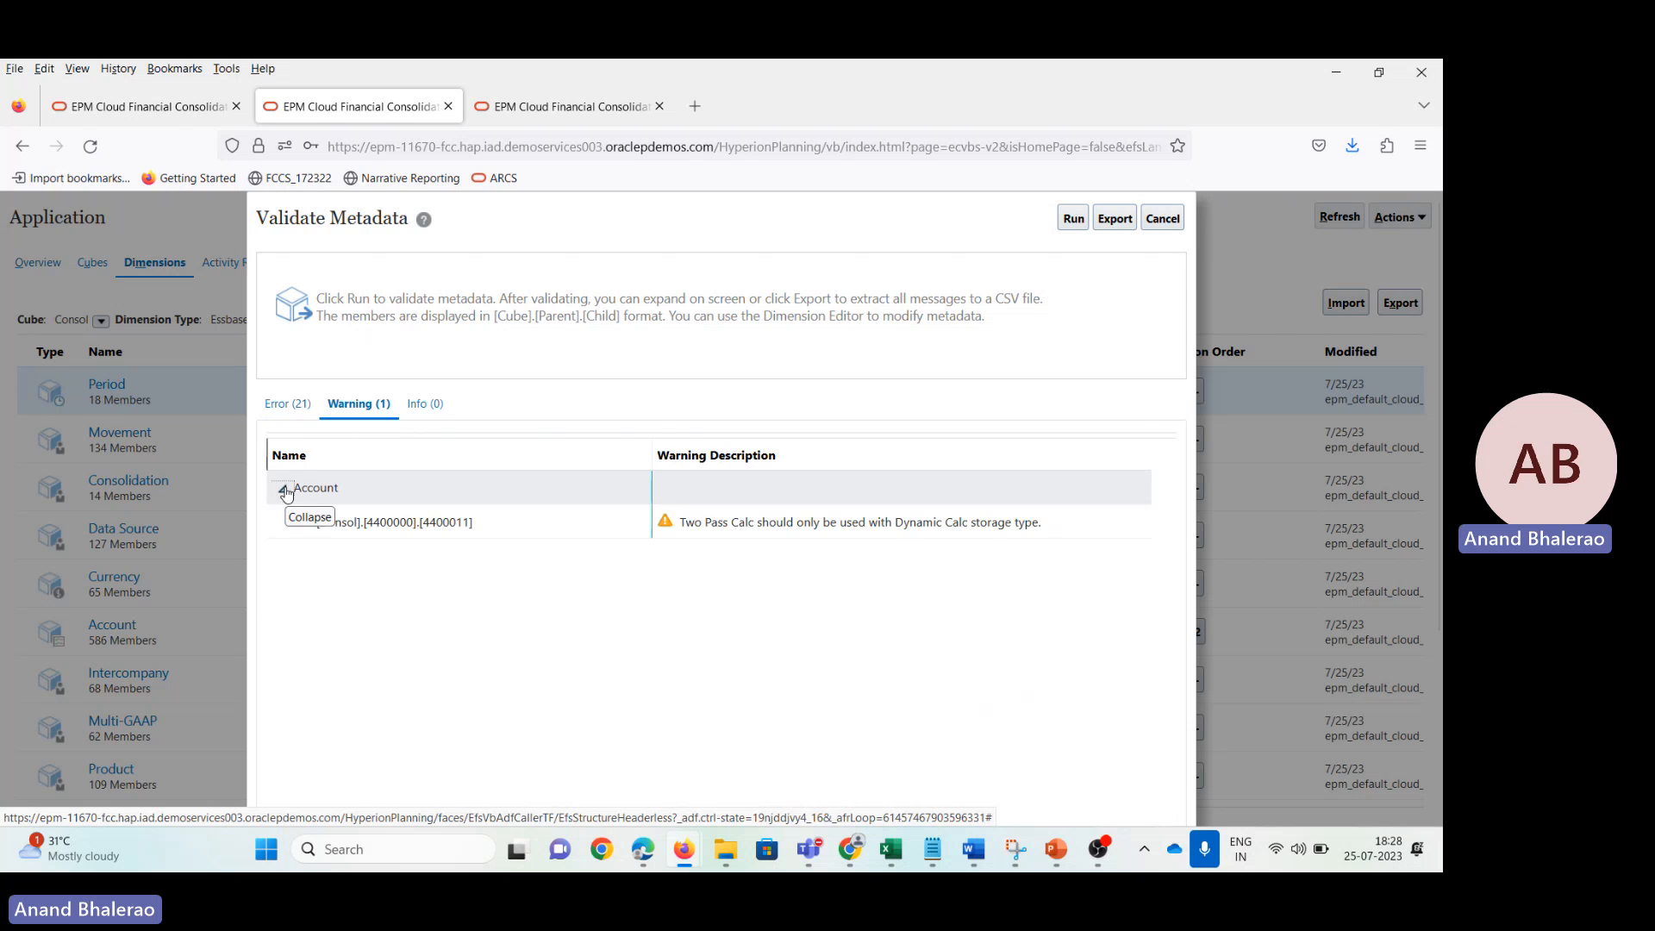
Step: Check the Info category of the validation results, and collapse the Account entries under Warning and Error to examine the affected dimensions
click(427, 405)
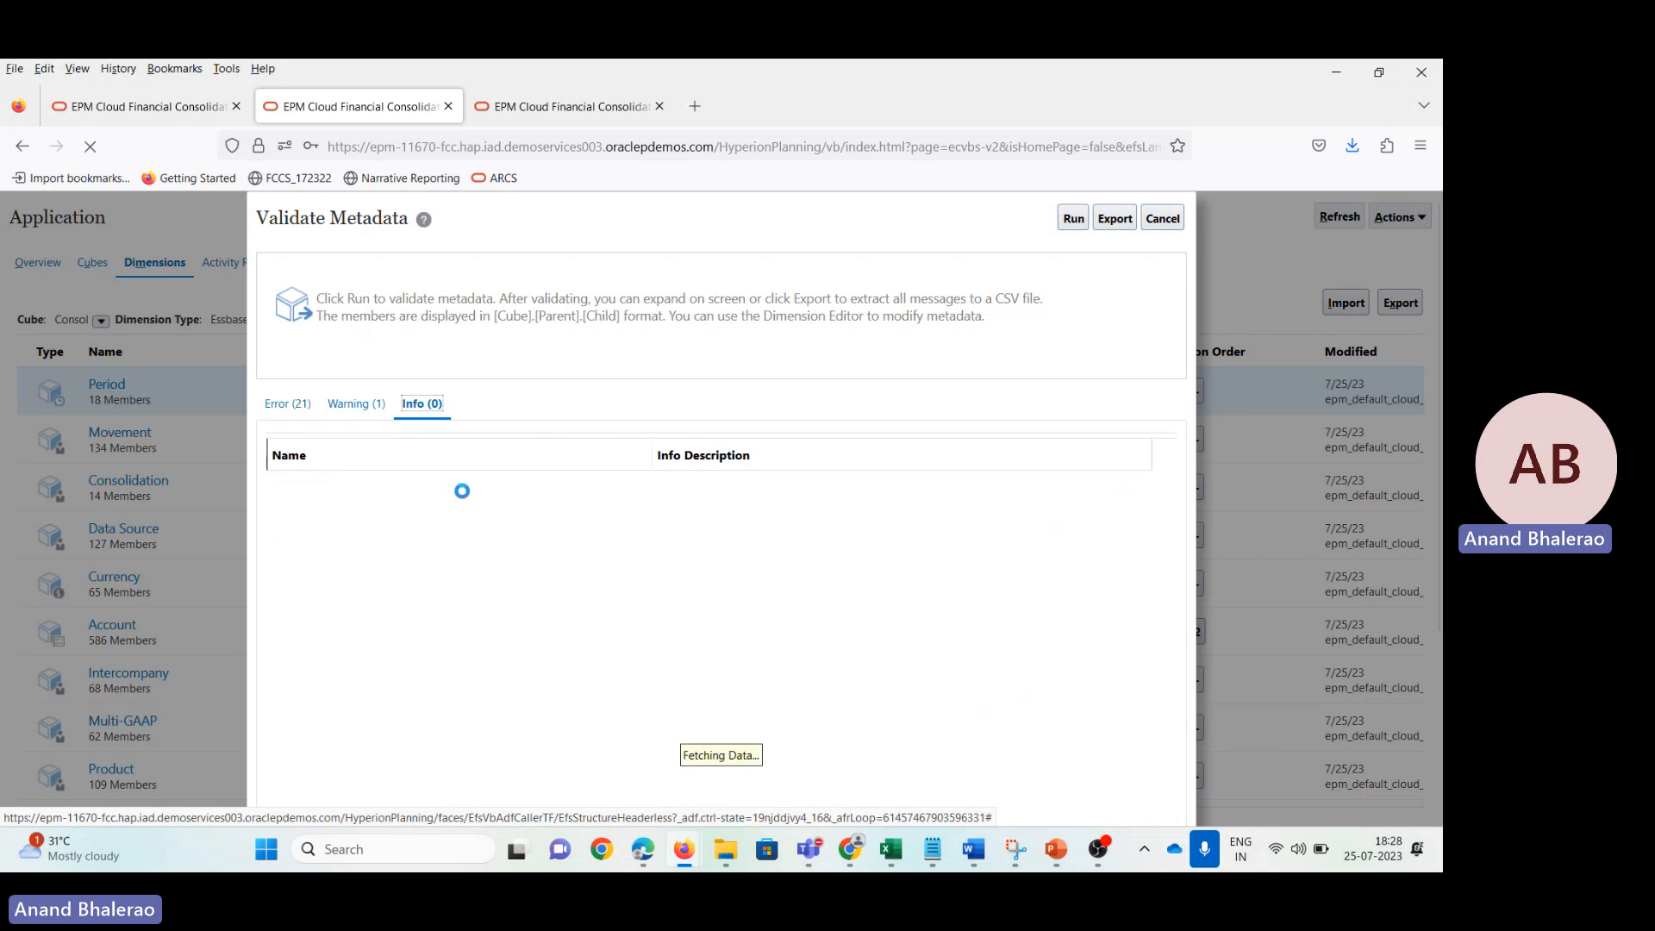
click(348, 405)
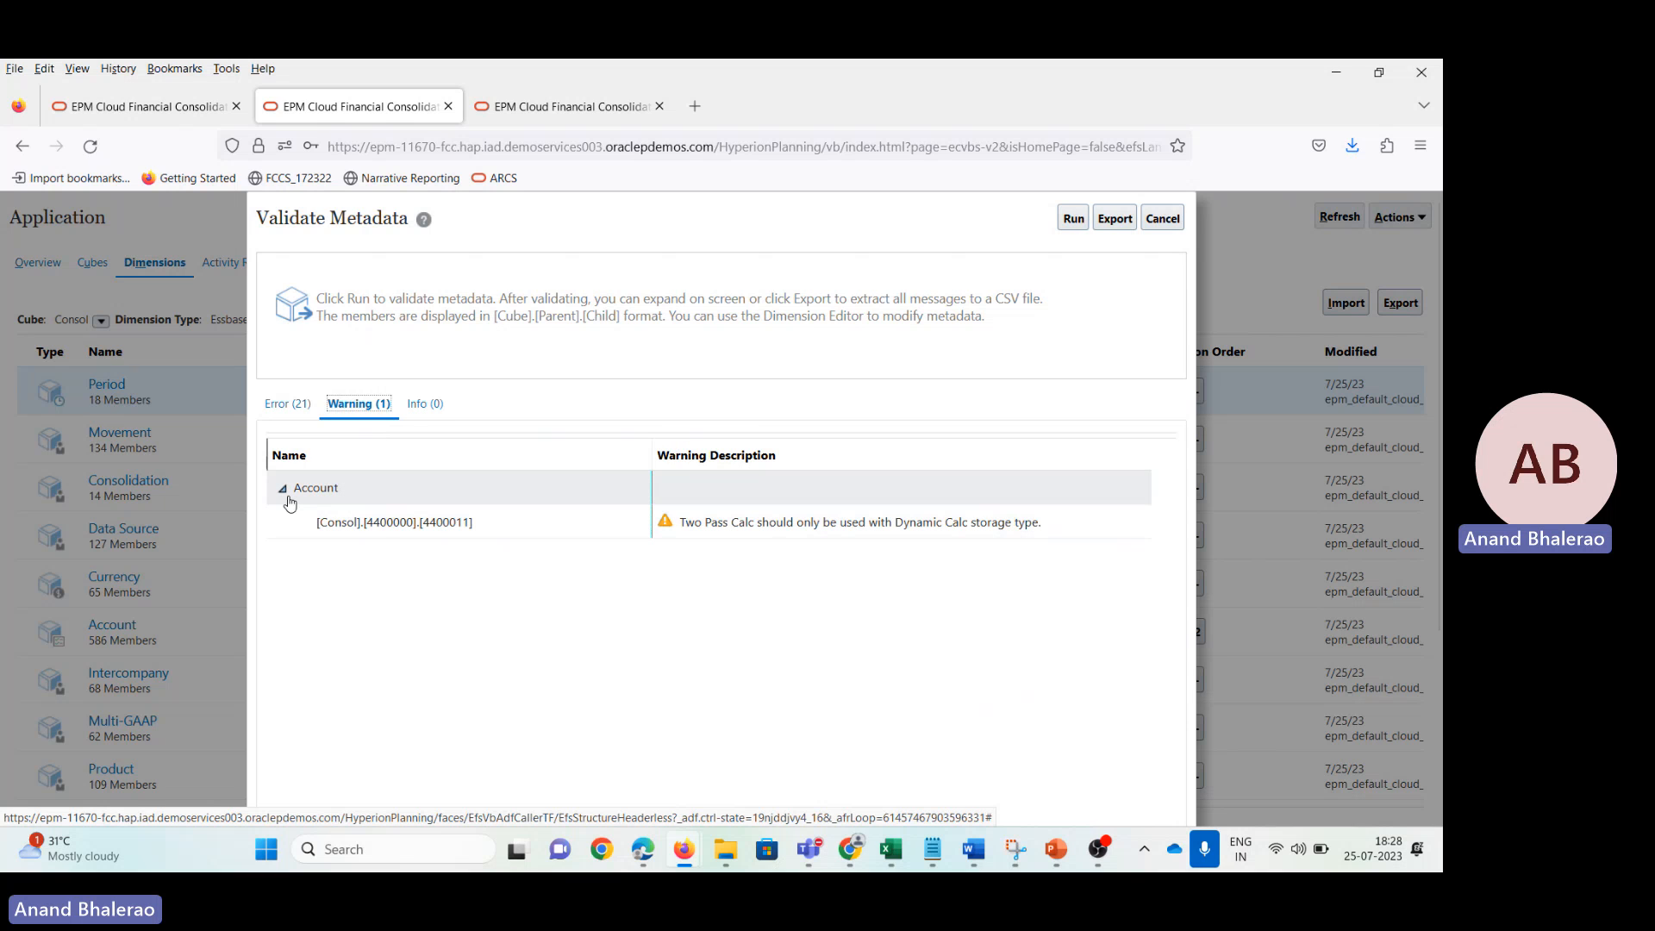
click(283, 488)
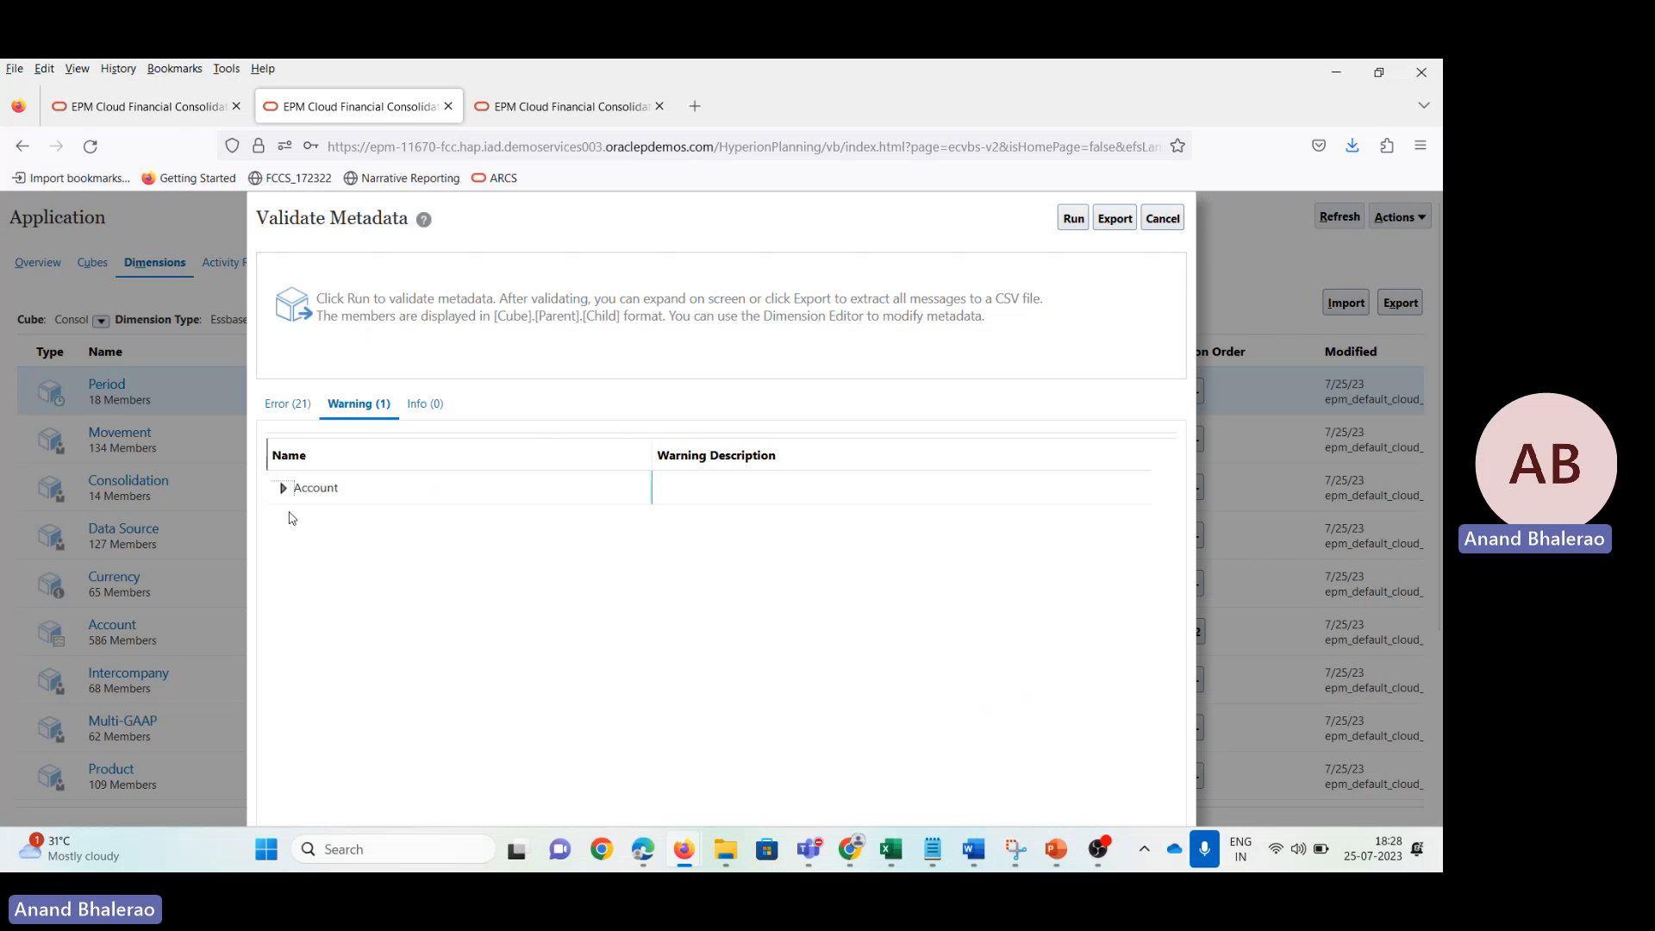
click(287, 405)
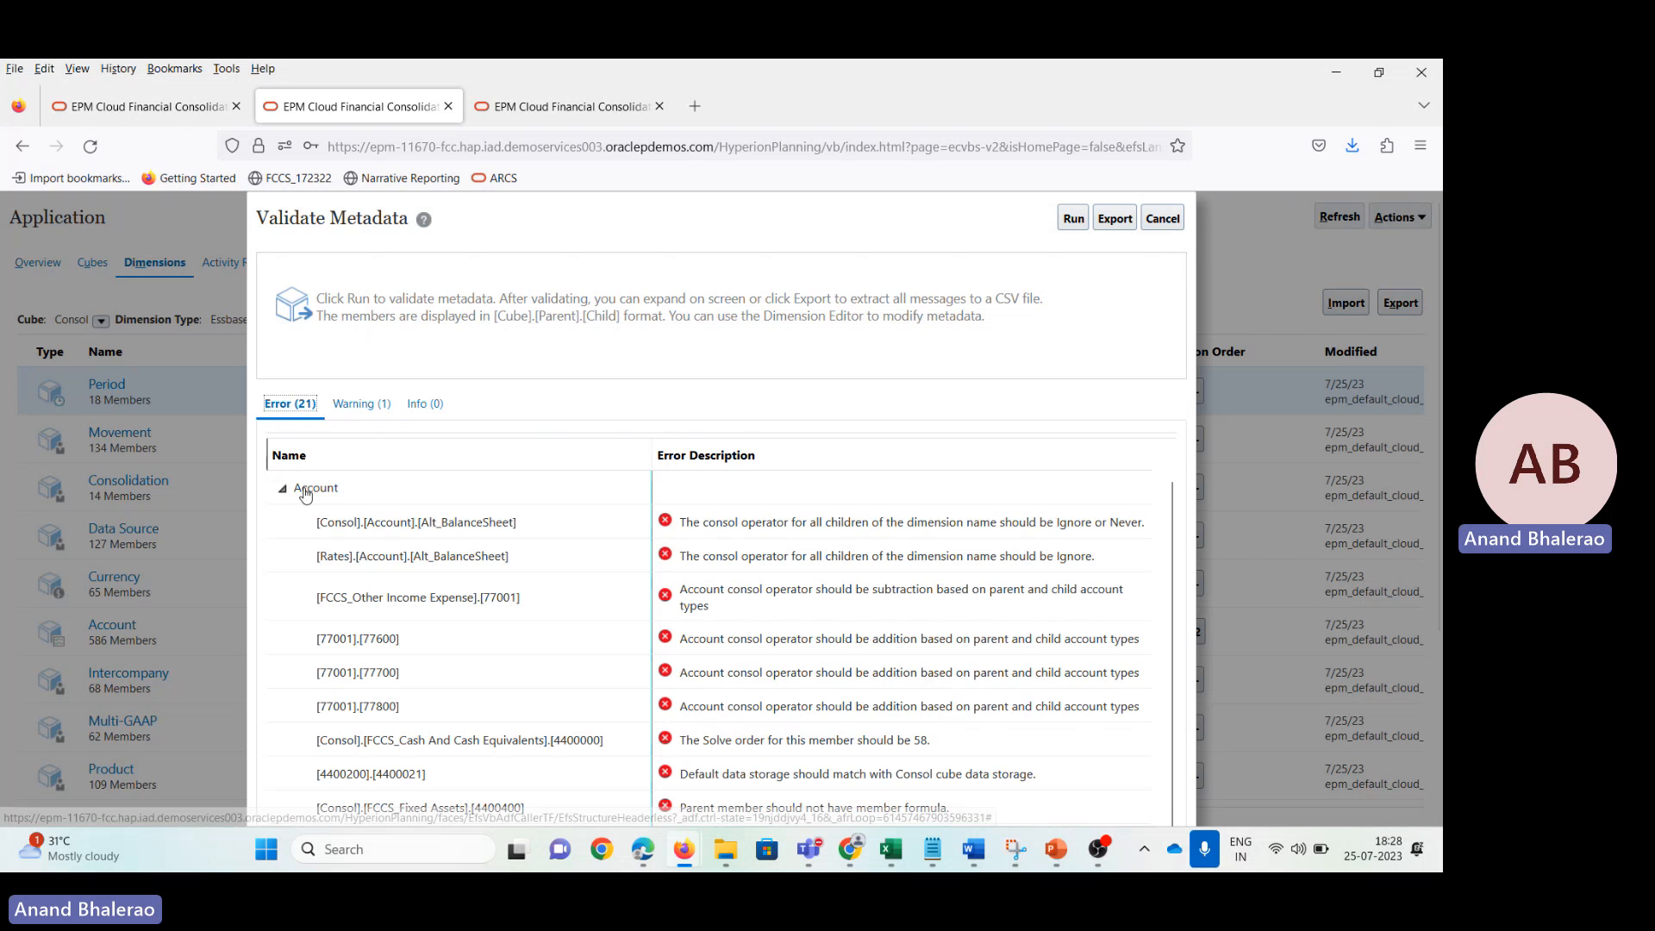
click(283, 489)
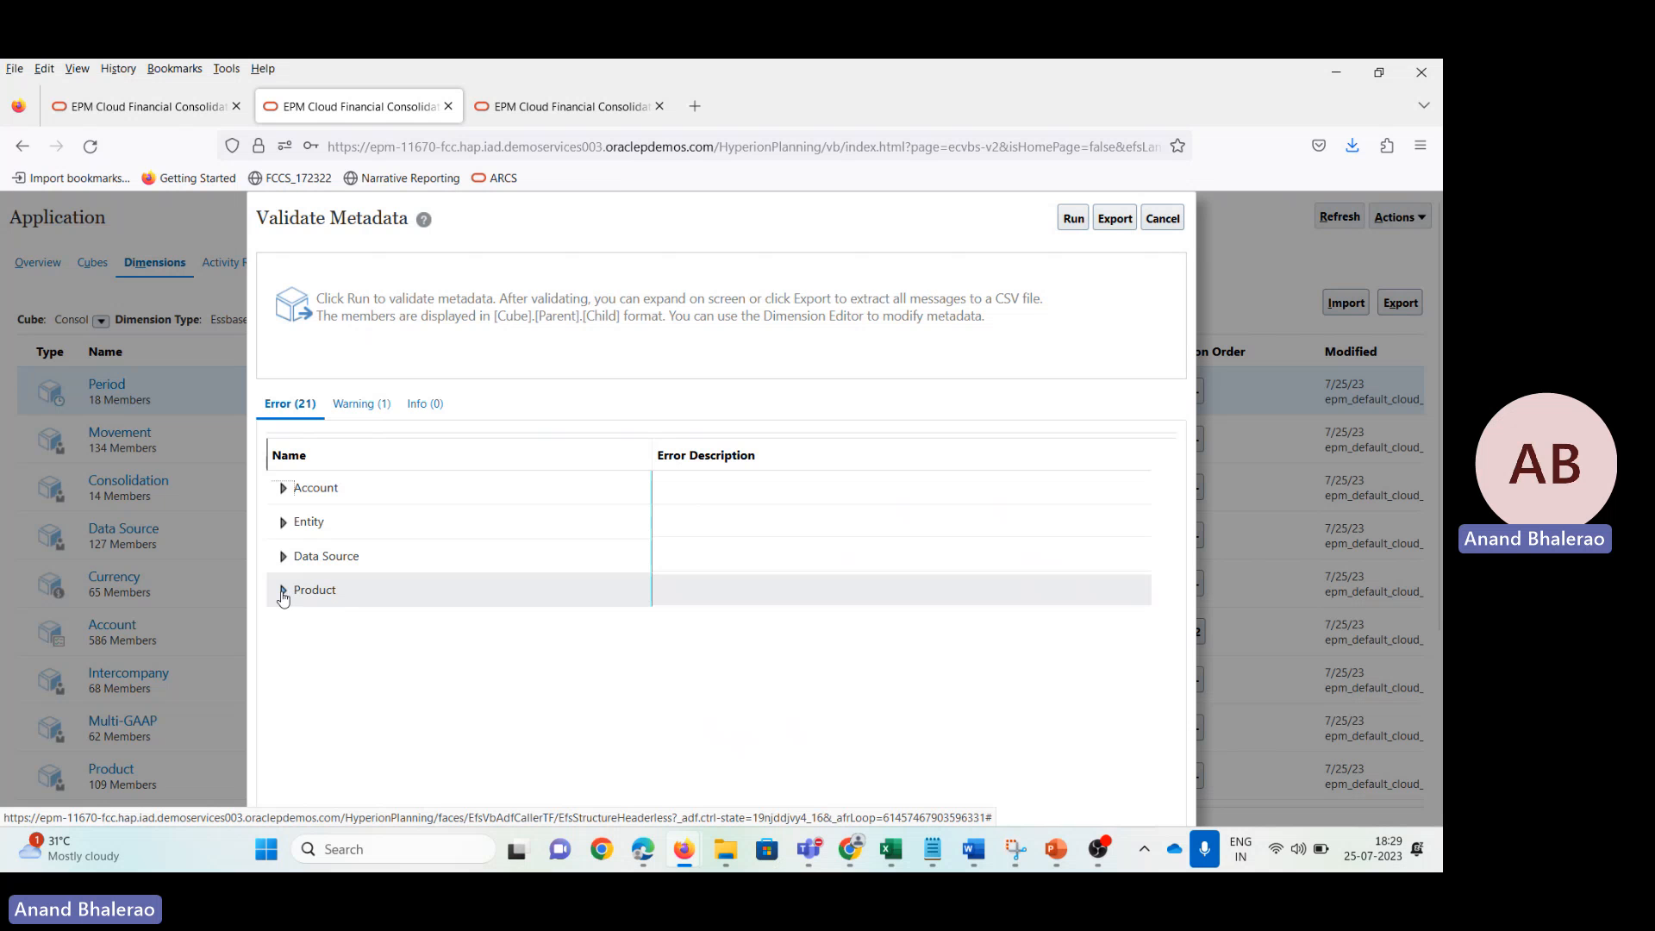
click(283, 488)
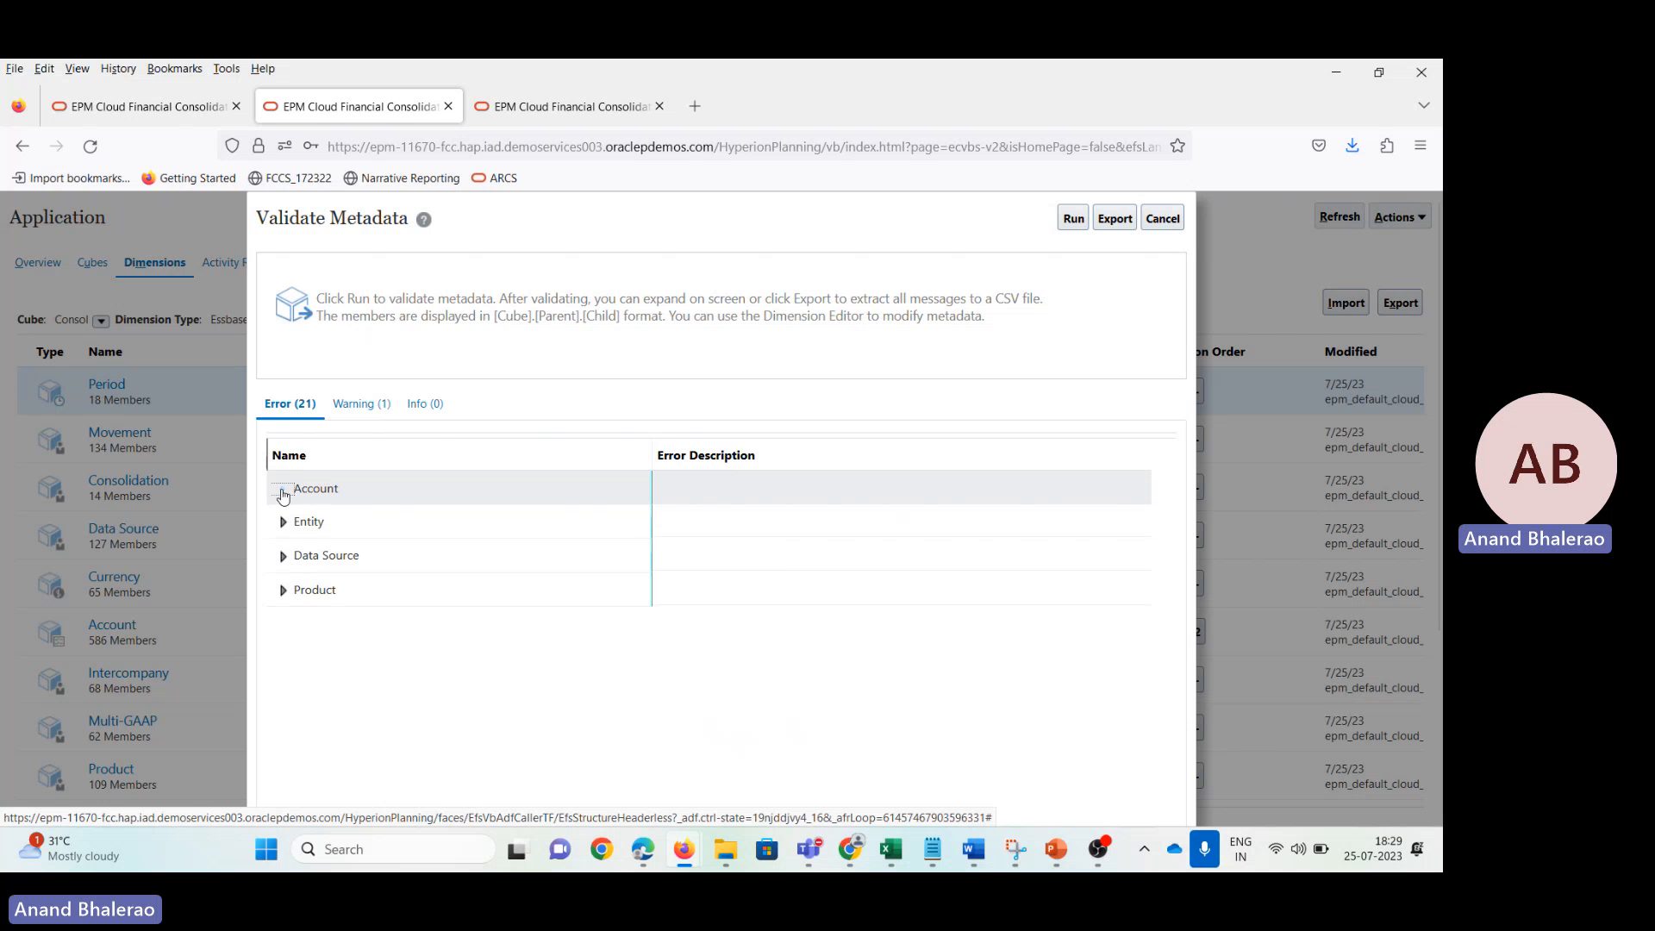
Step: Switch to the MetaData Analysis presentation in PowerPoint and review the Error and Warning definitions on slide 2
key(alt+Tab)
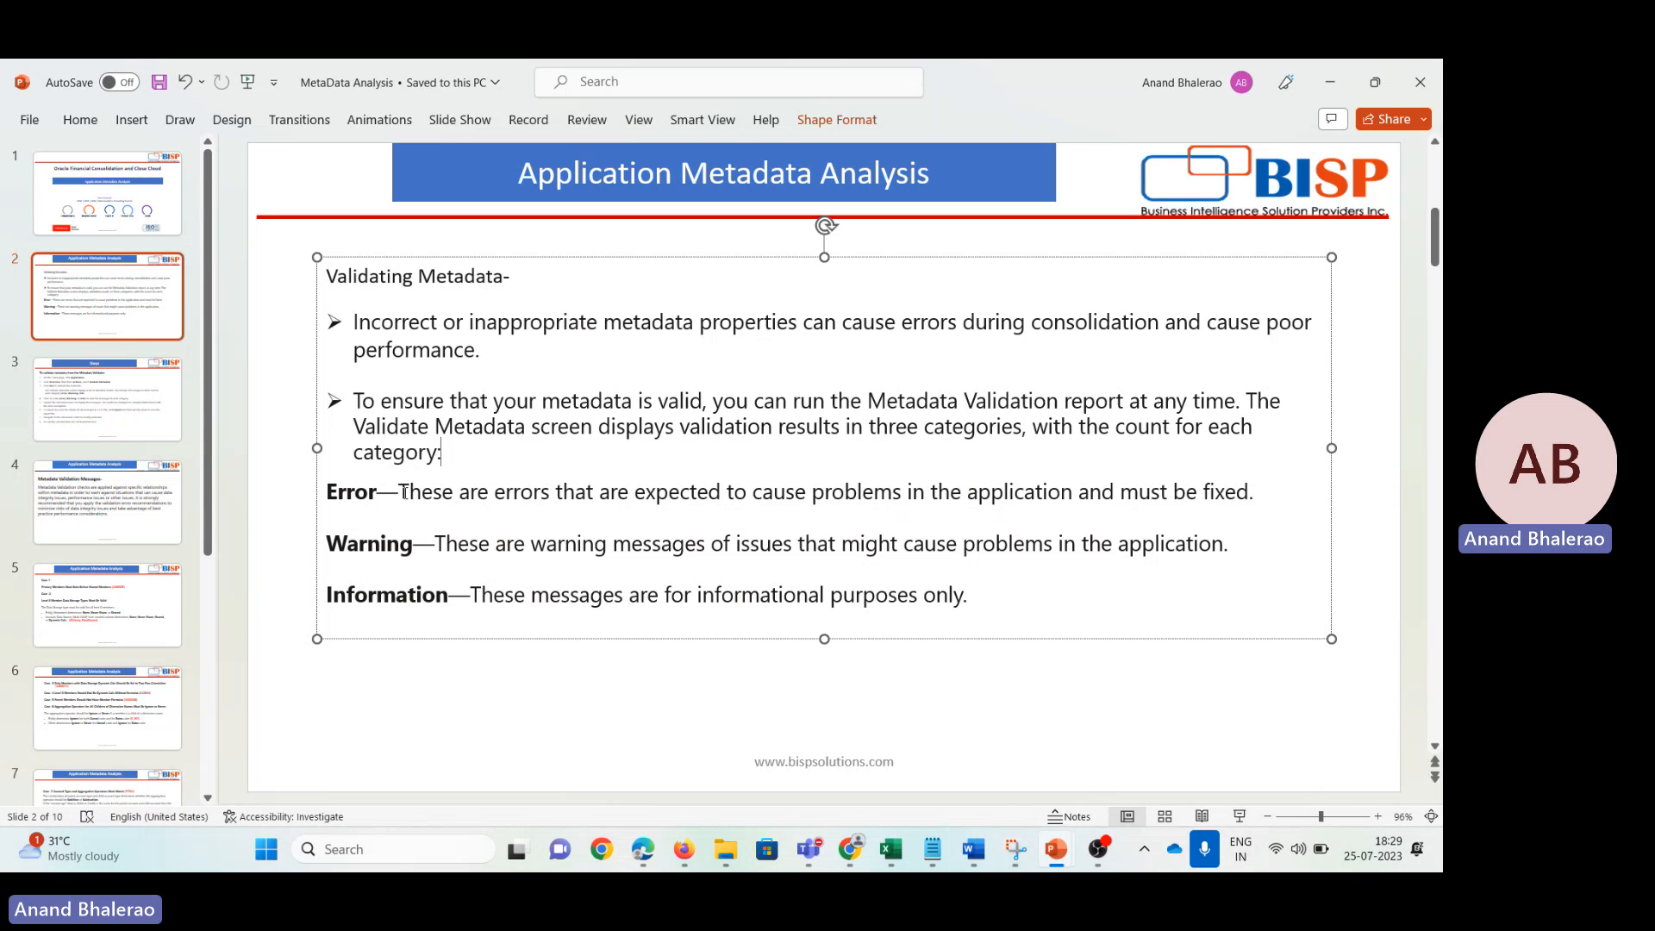
drag(398, 493, 876, 506)
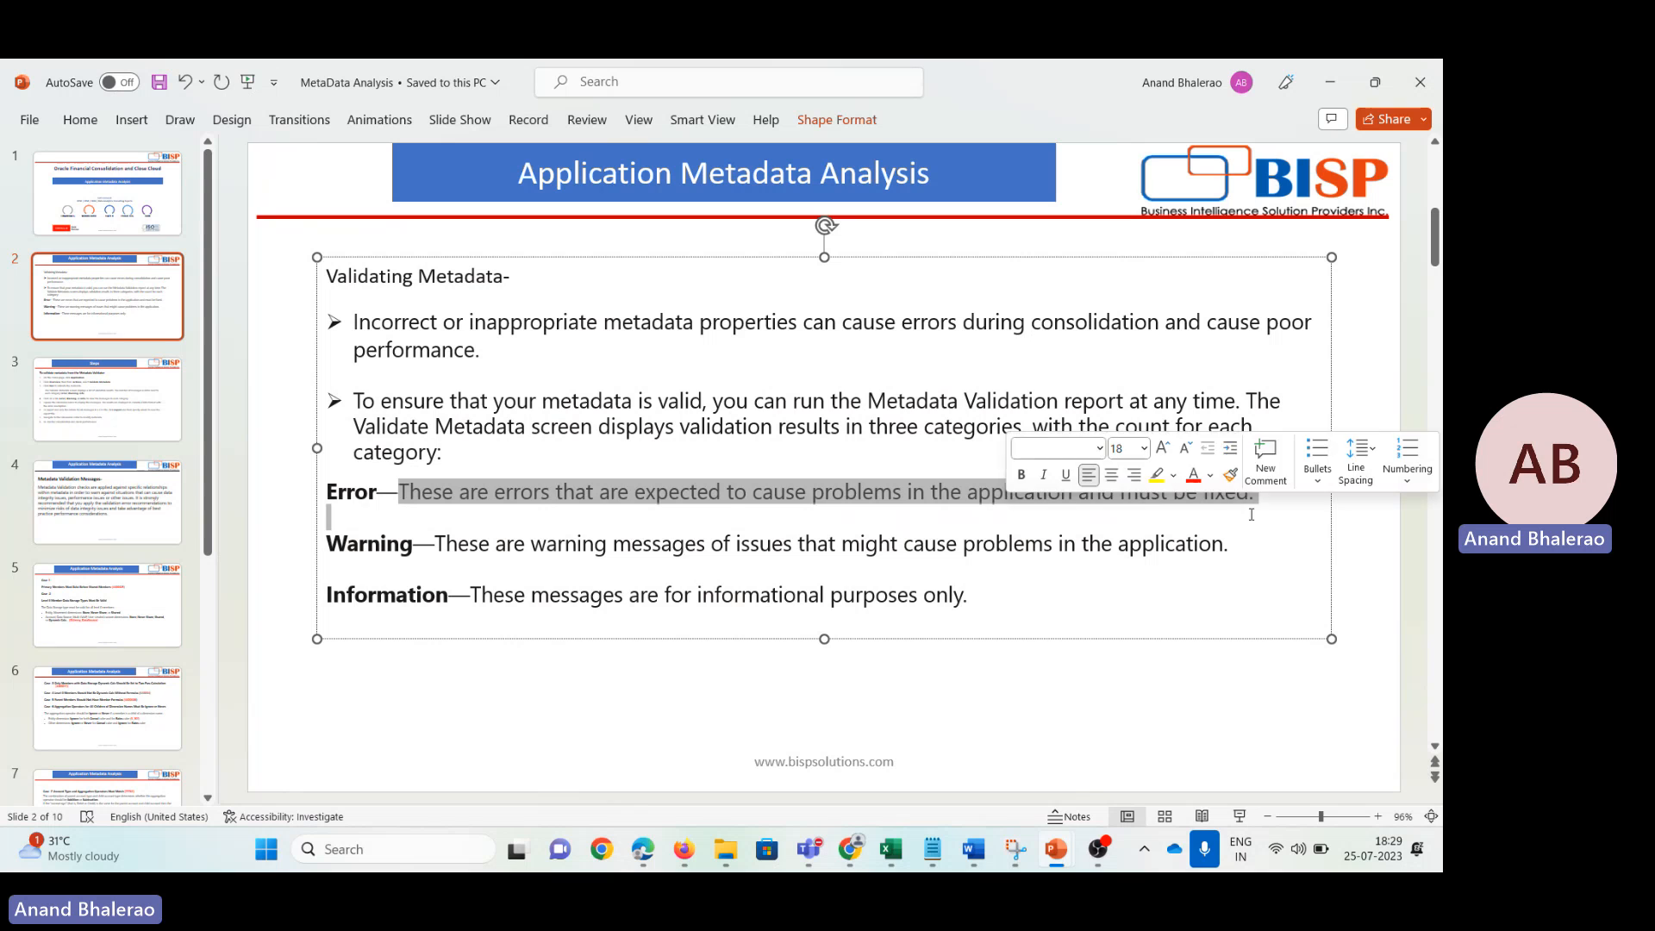
click(1220, 529)
click(950, 492)
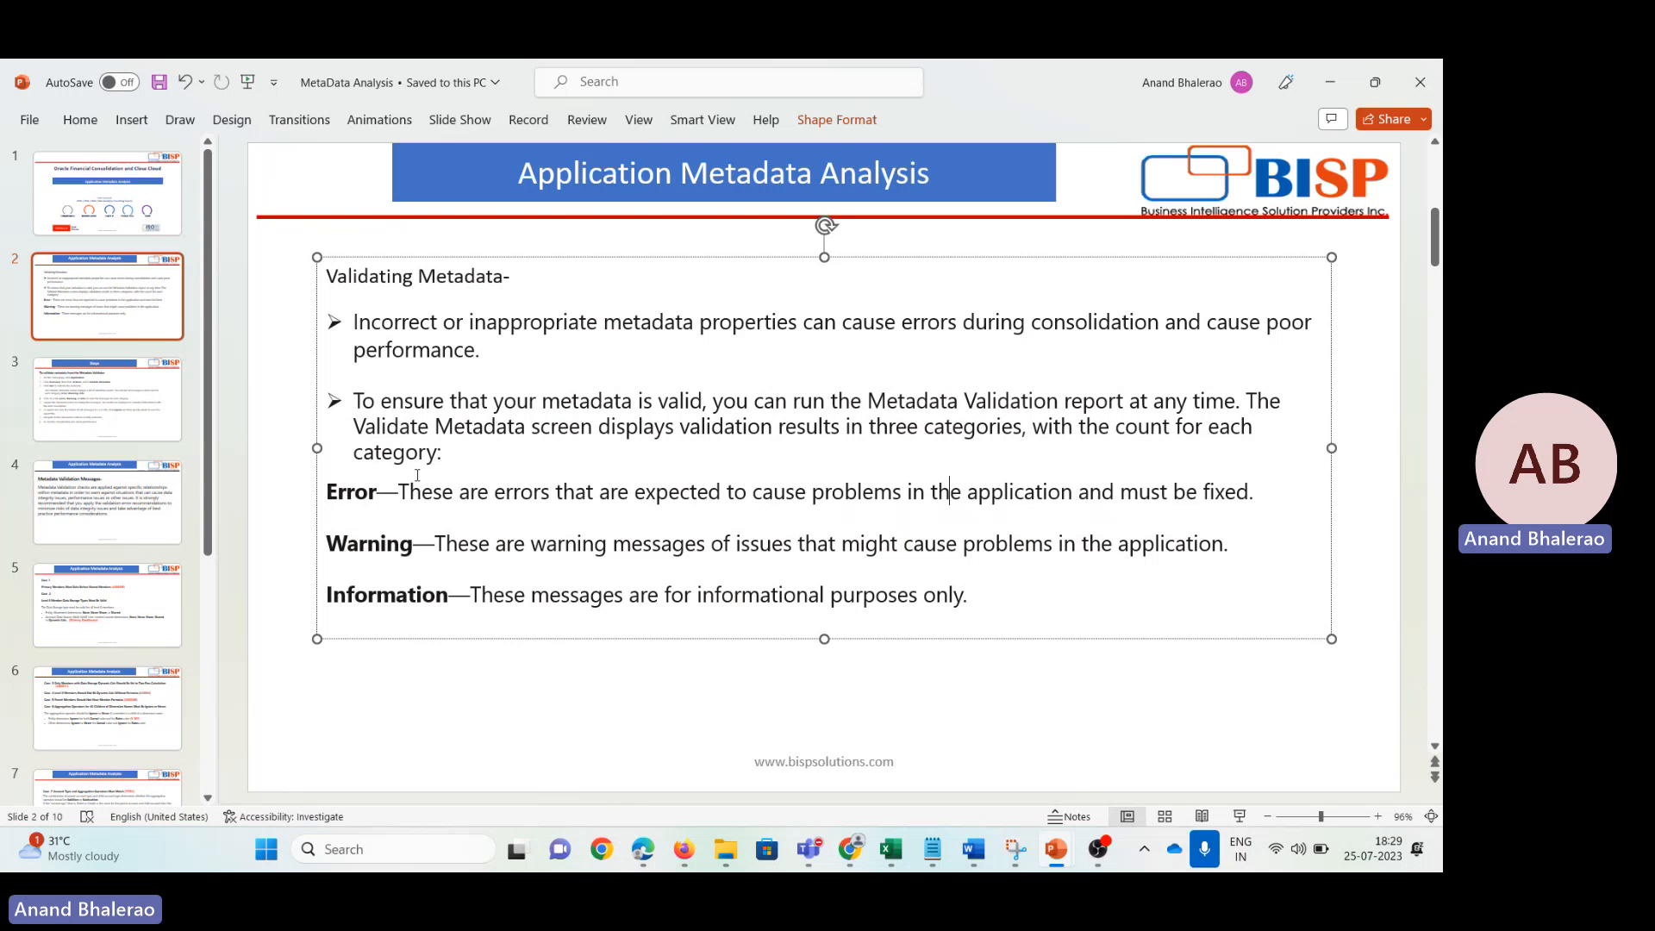
drag(404, 490, 1243, 508)
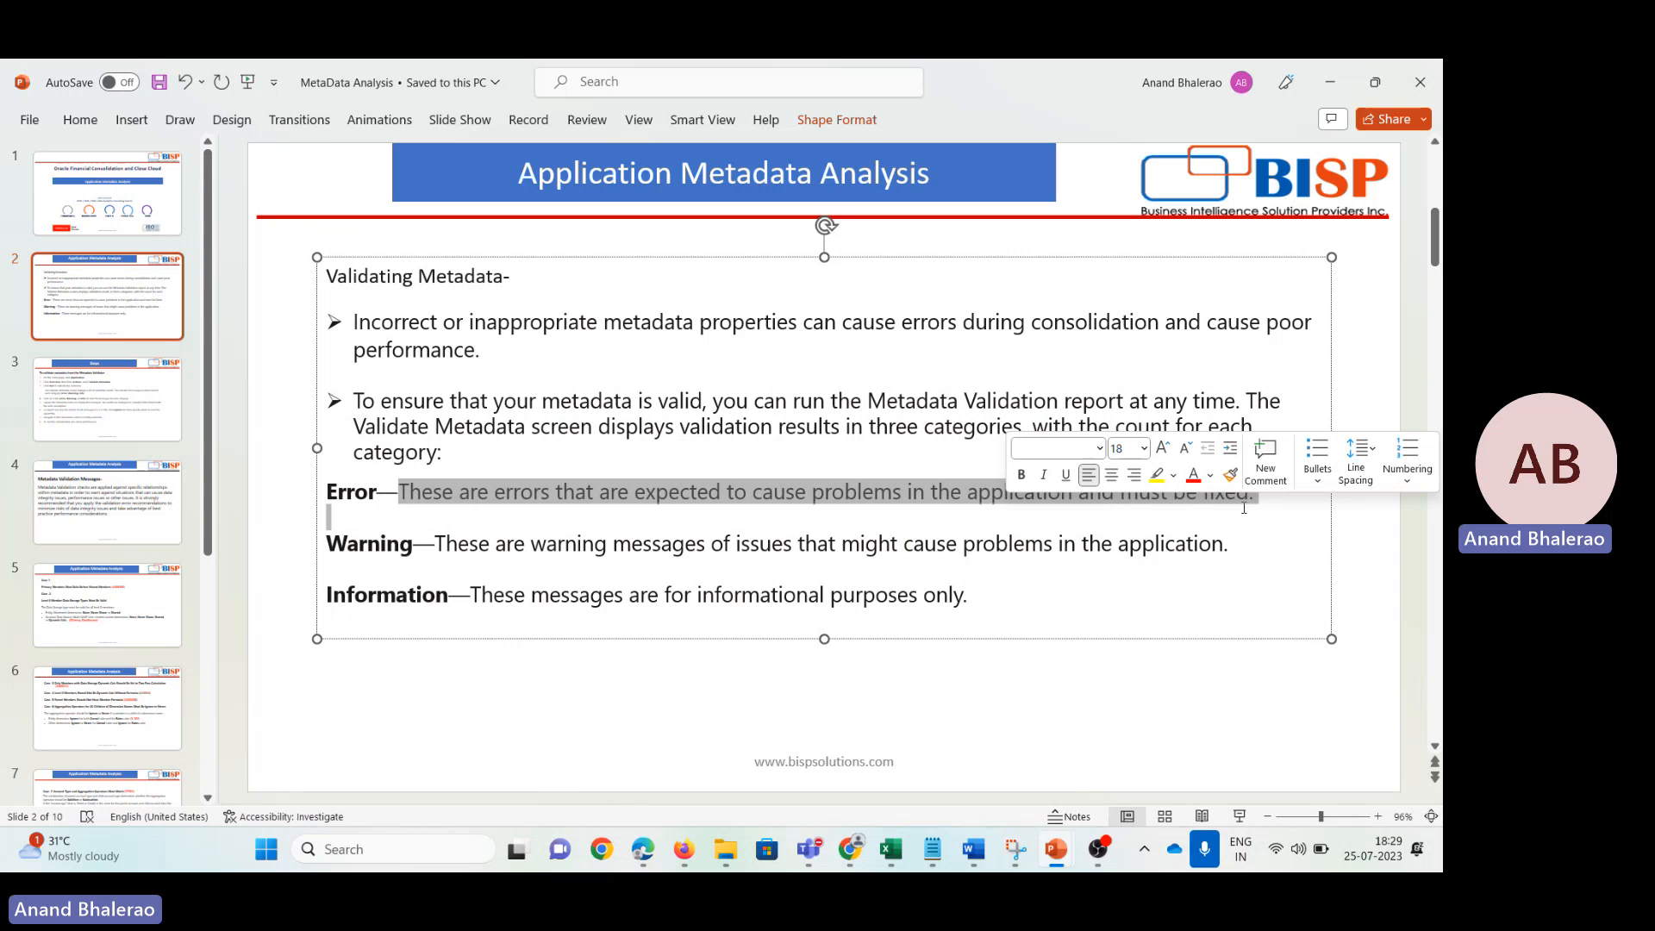
click(1230, 509)
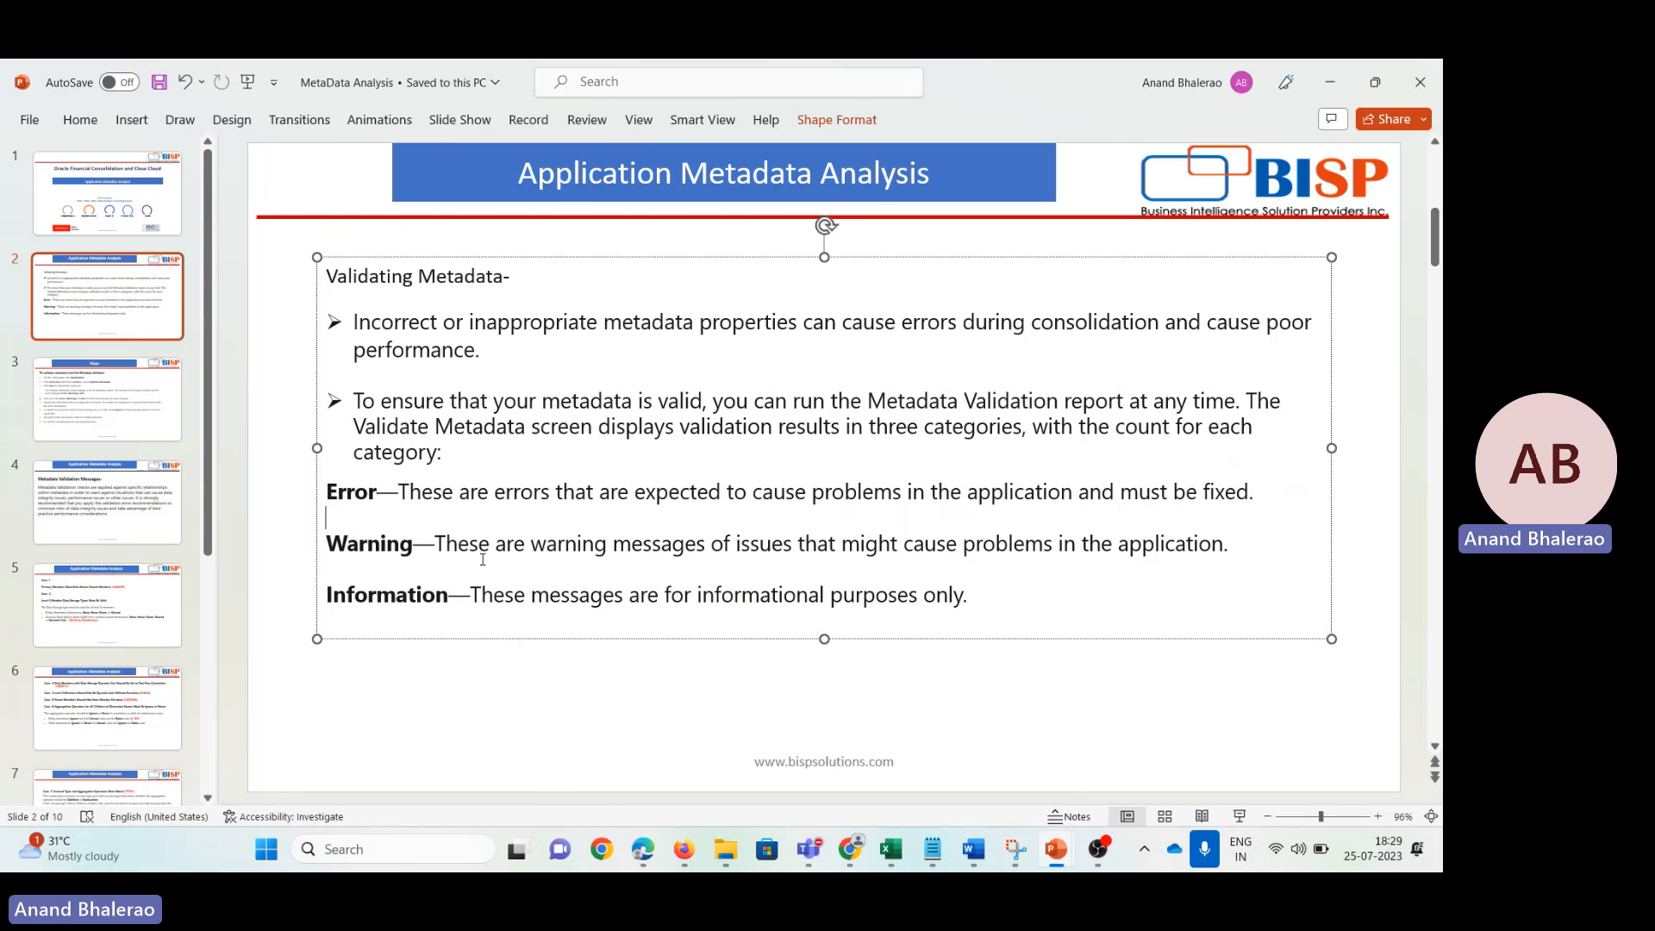
drag(457, 547, 1181, 569)
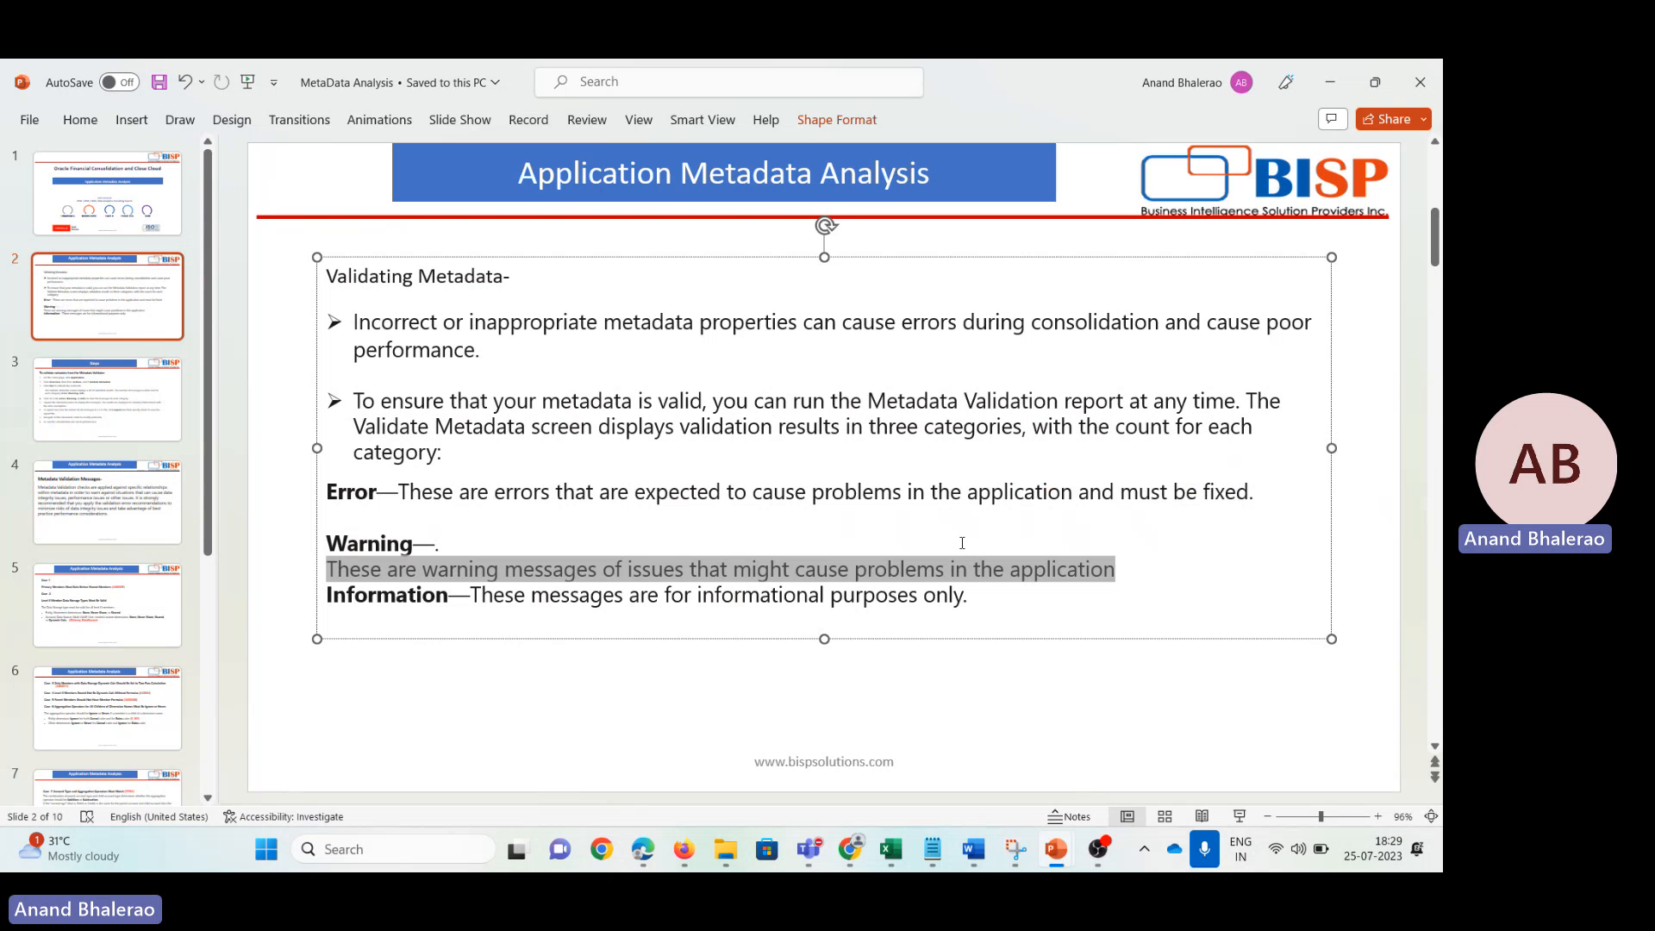
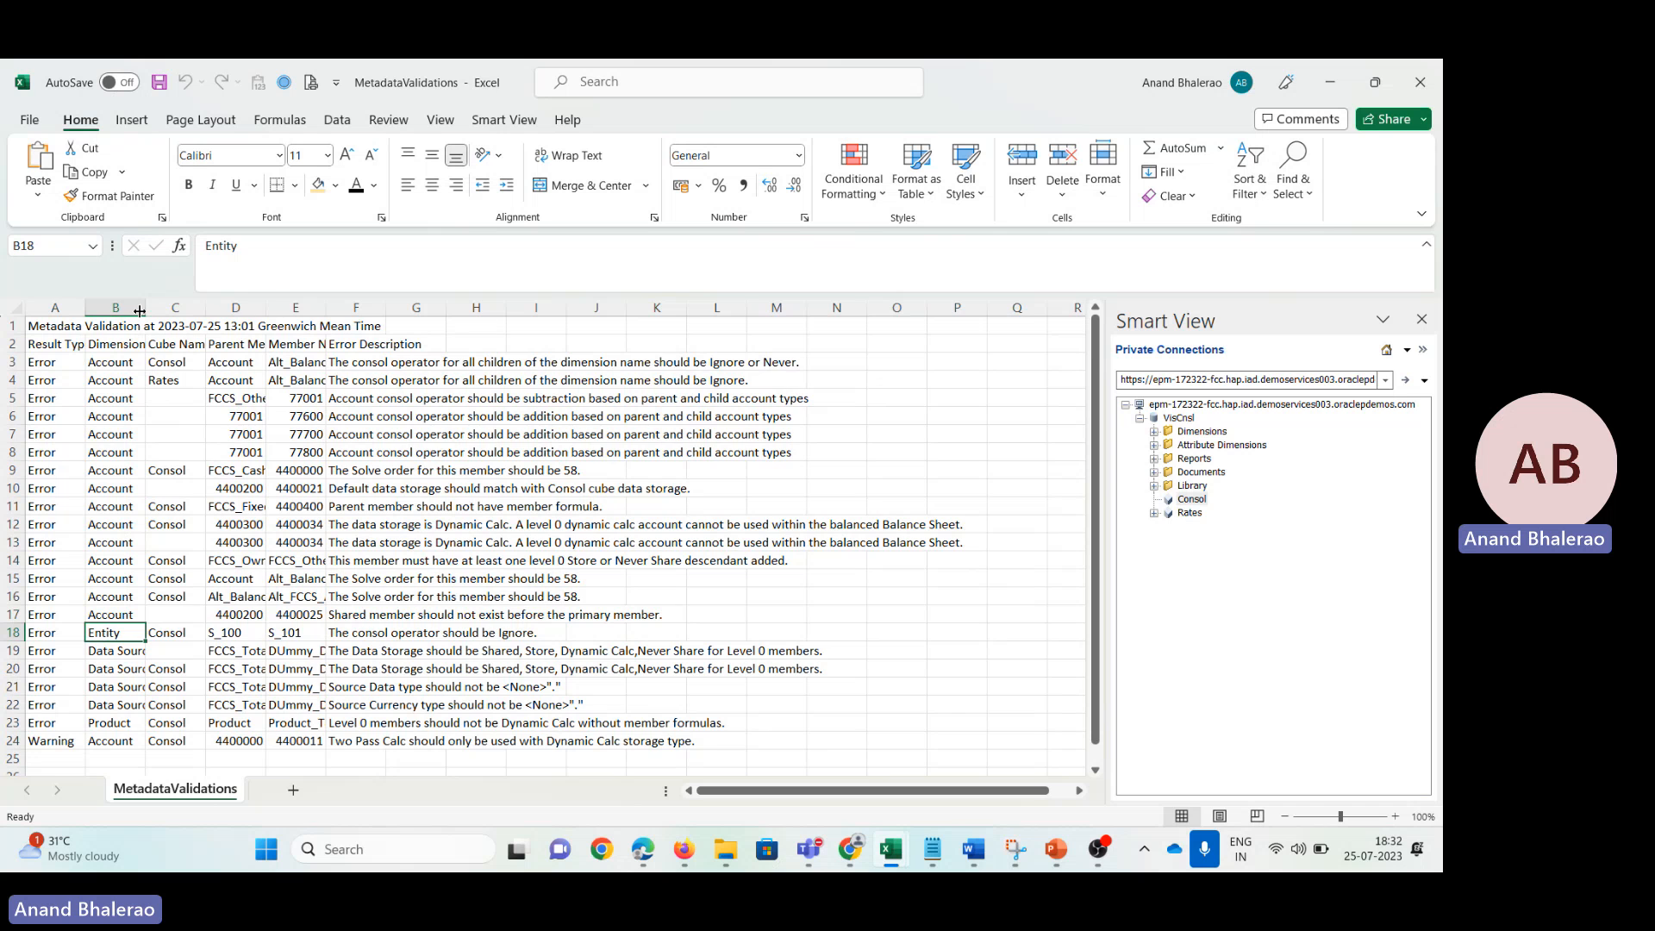
Step: Widen the Result Type, Dimension and Member Name columns in the MetadataValidations workbook so their contents fit
double_click(140, 308)
double_click(373, 308)
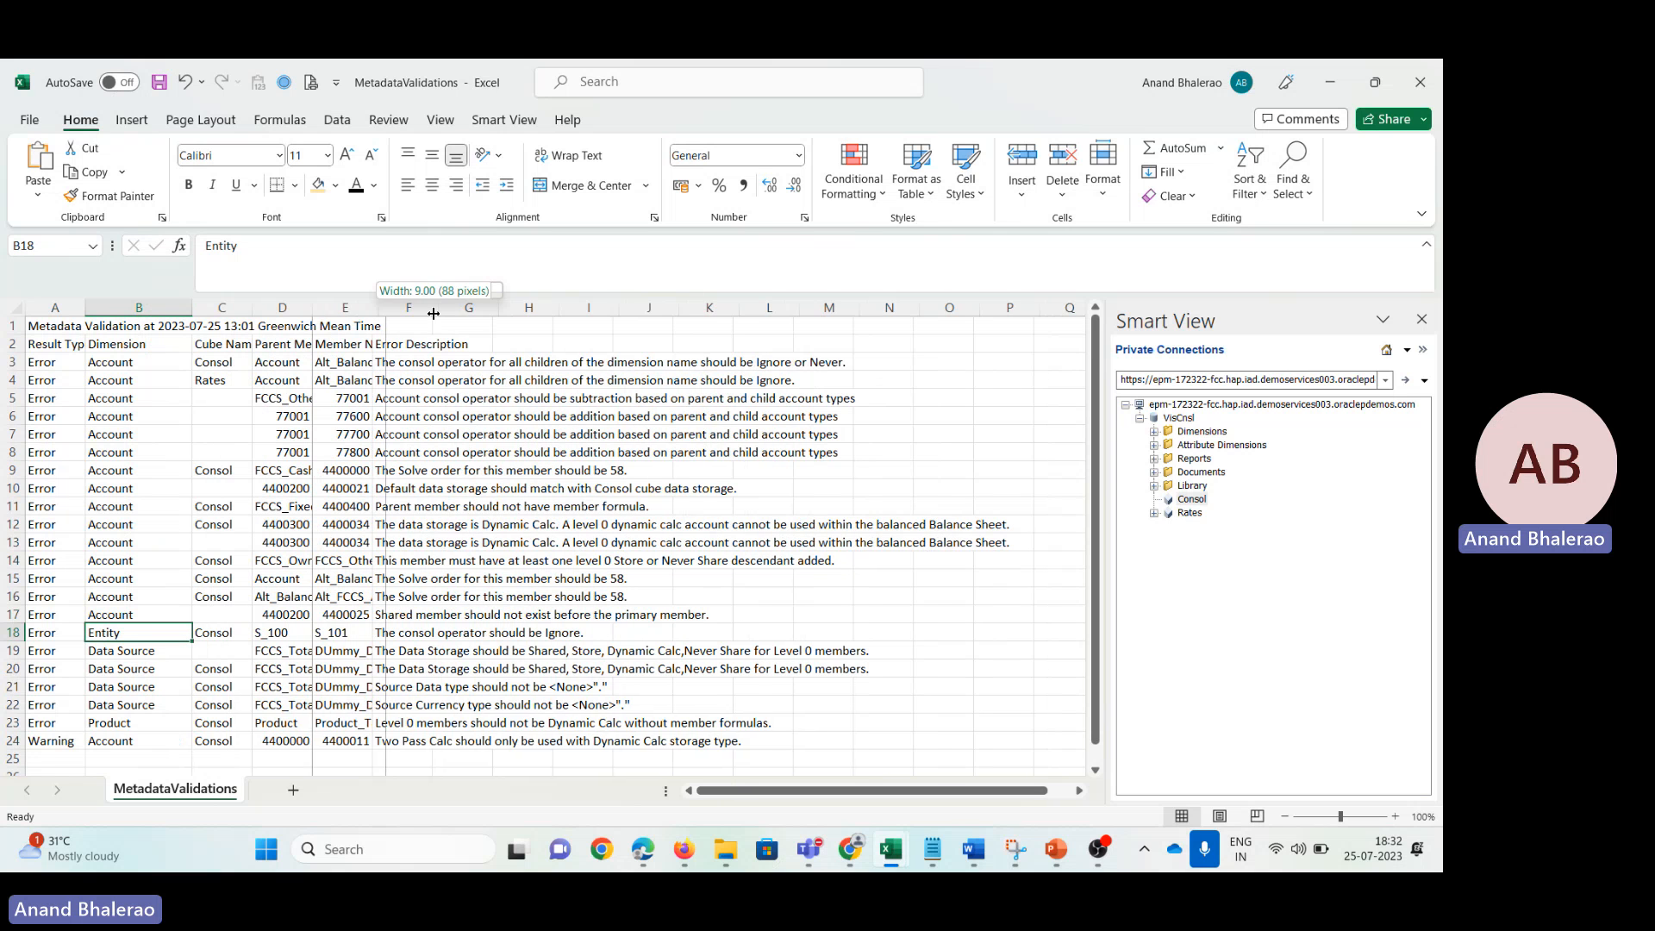
drag(85, 308, 157, 308)
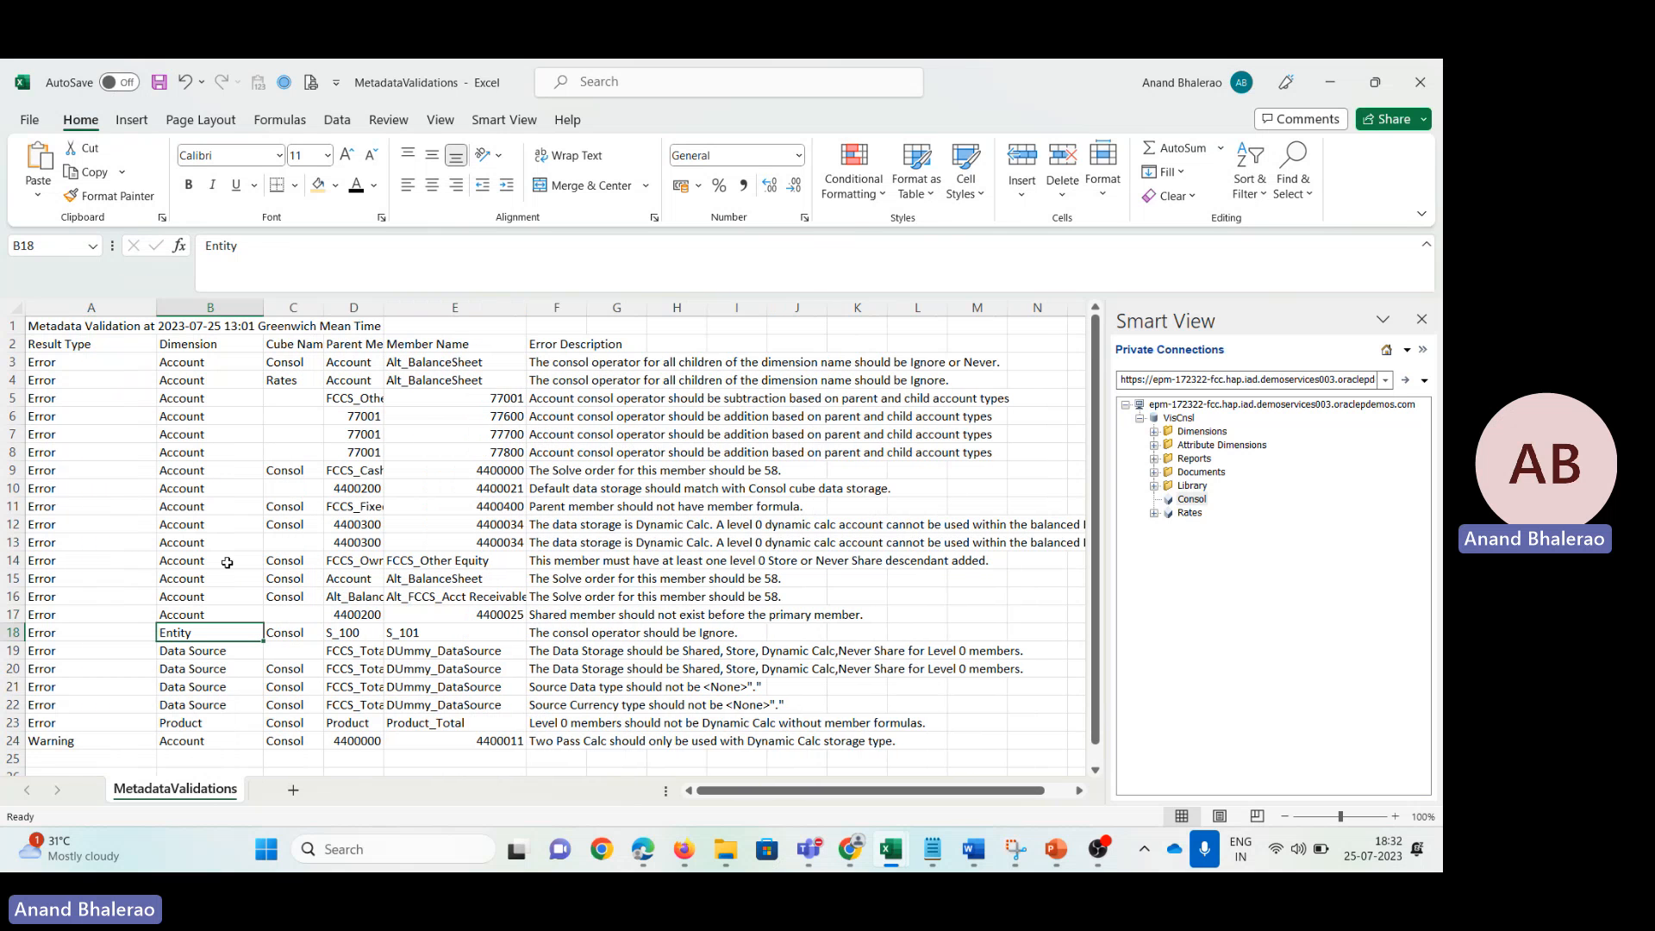
Step: Make all the dimension names in B3:B24 bold, covering the Account, Entity, Data Source and Product rows
drag(197, 362, 207, 609)
key(ctrl+b)
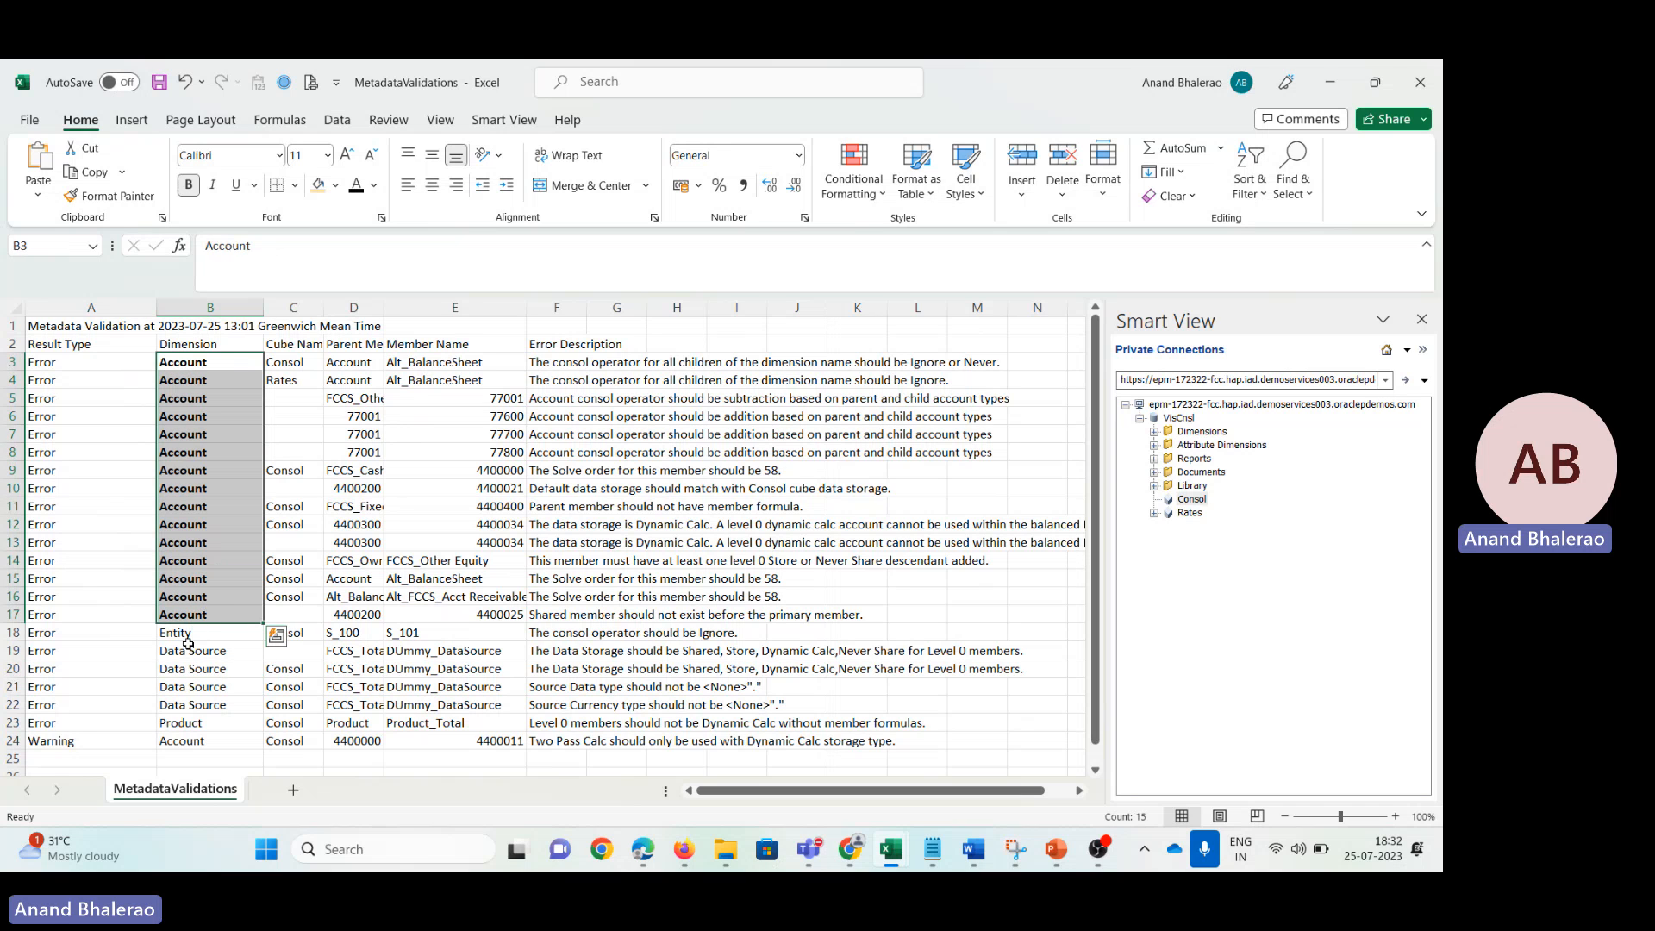
click(190, 637)
key(ctrl+b)
drag(234, 652, 232, 702)
key(ctrl+b)
key(ctrl+q)
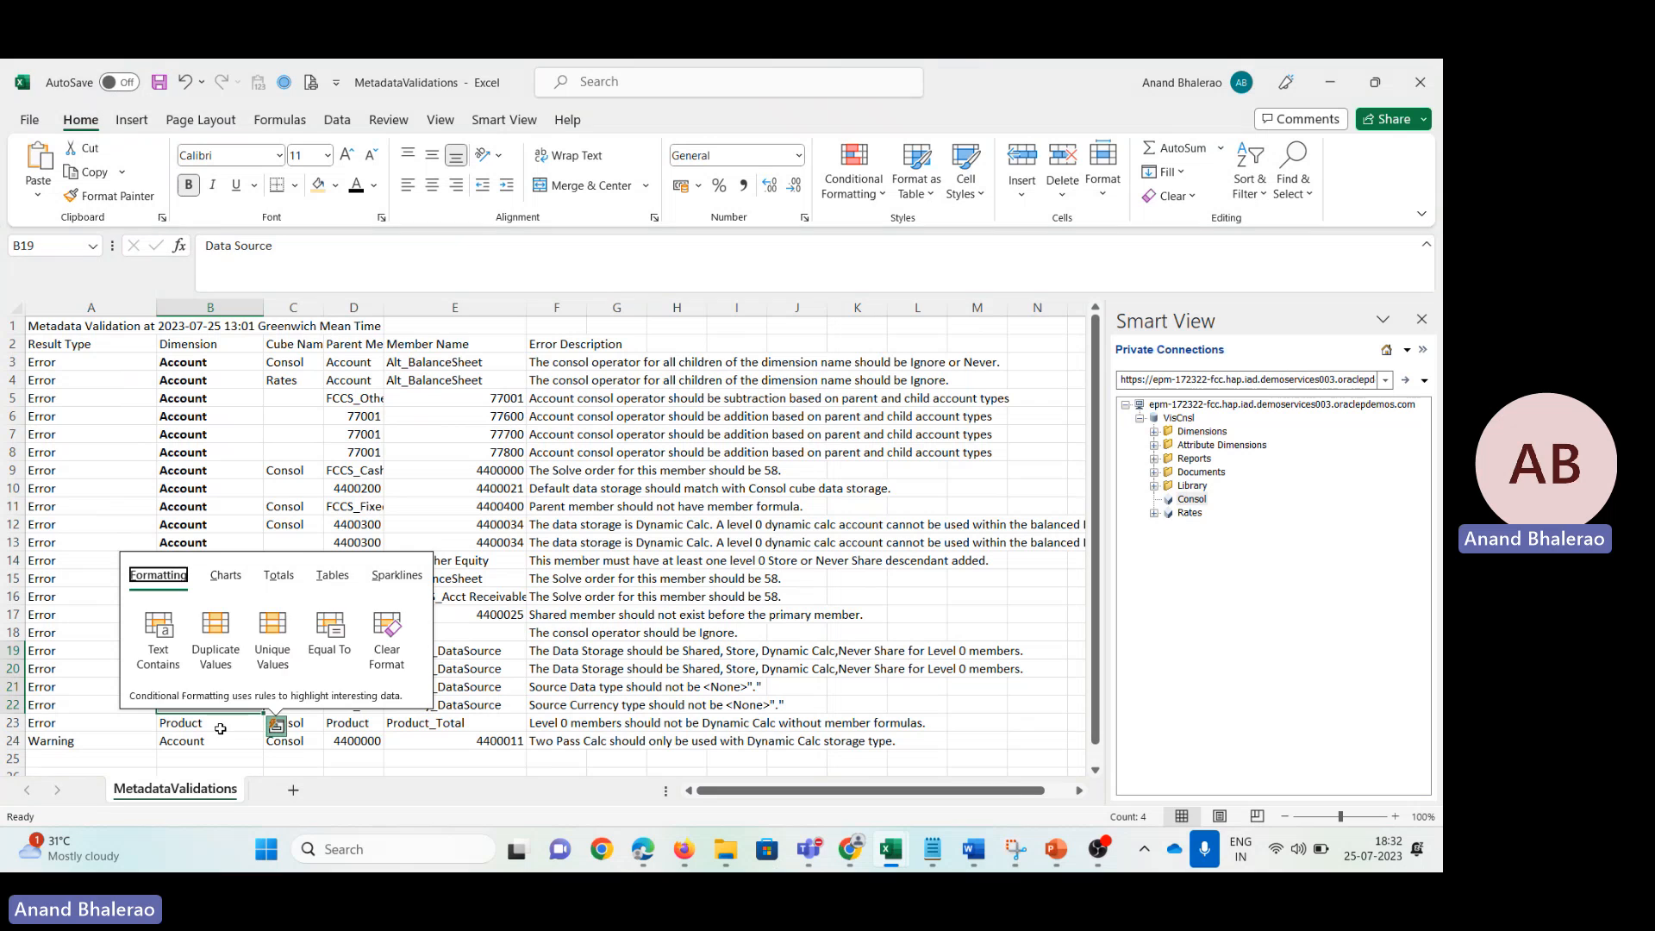
click(238, 723)
key(ctrl+b)
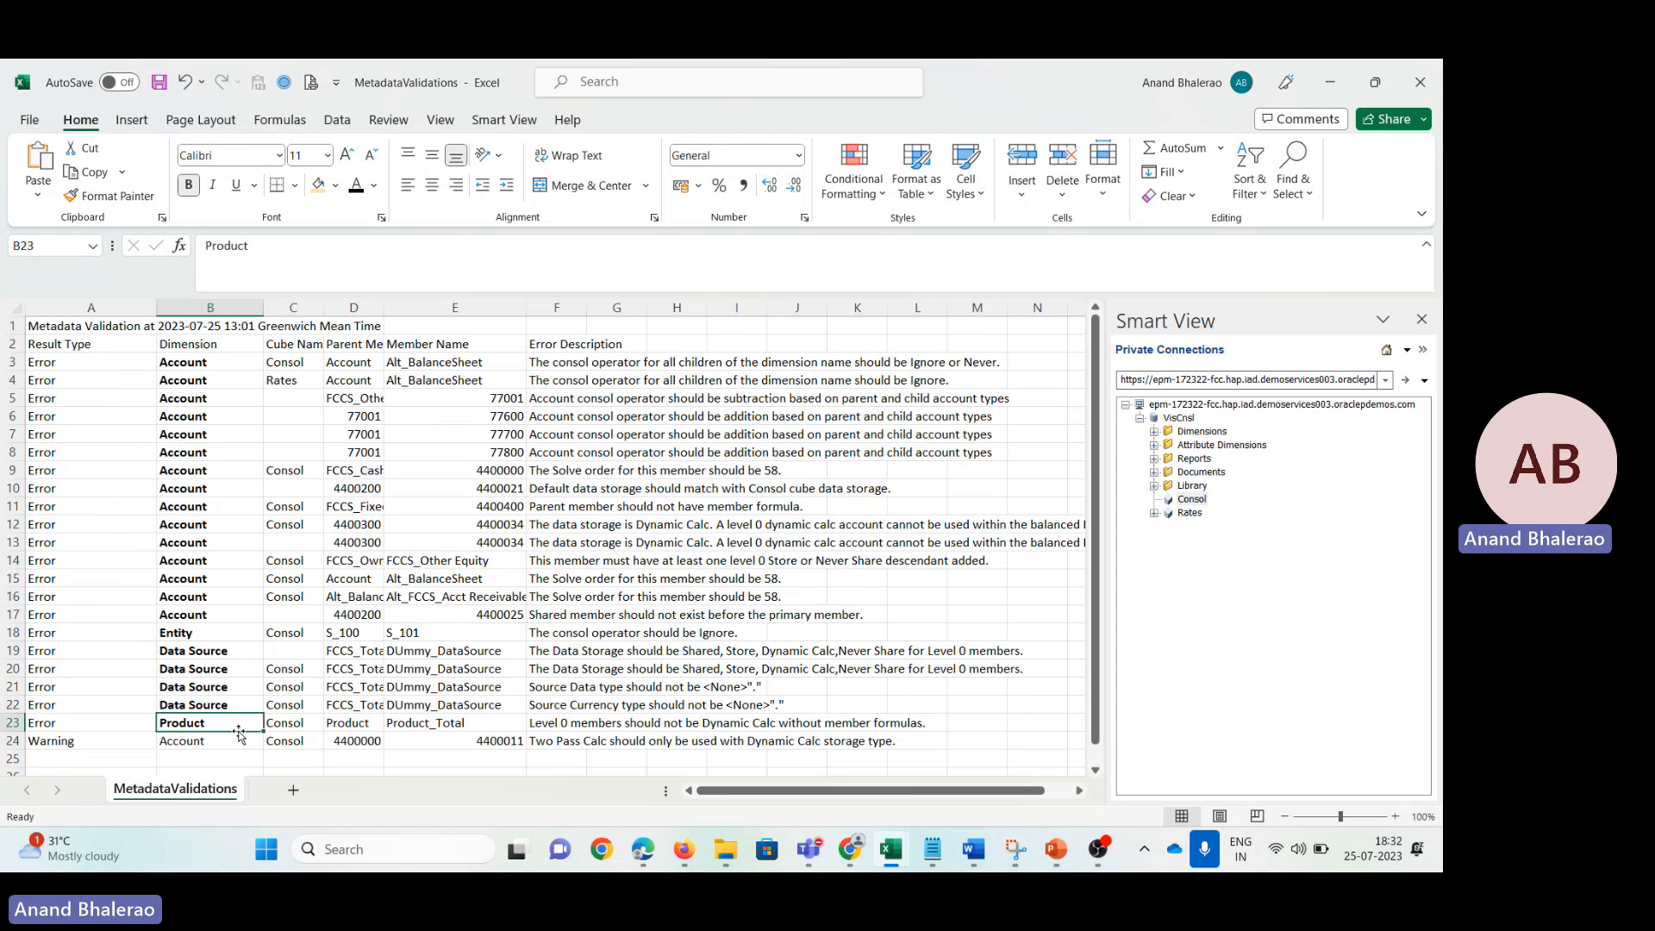
click(235, 740)
key(ctrl+b)
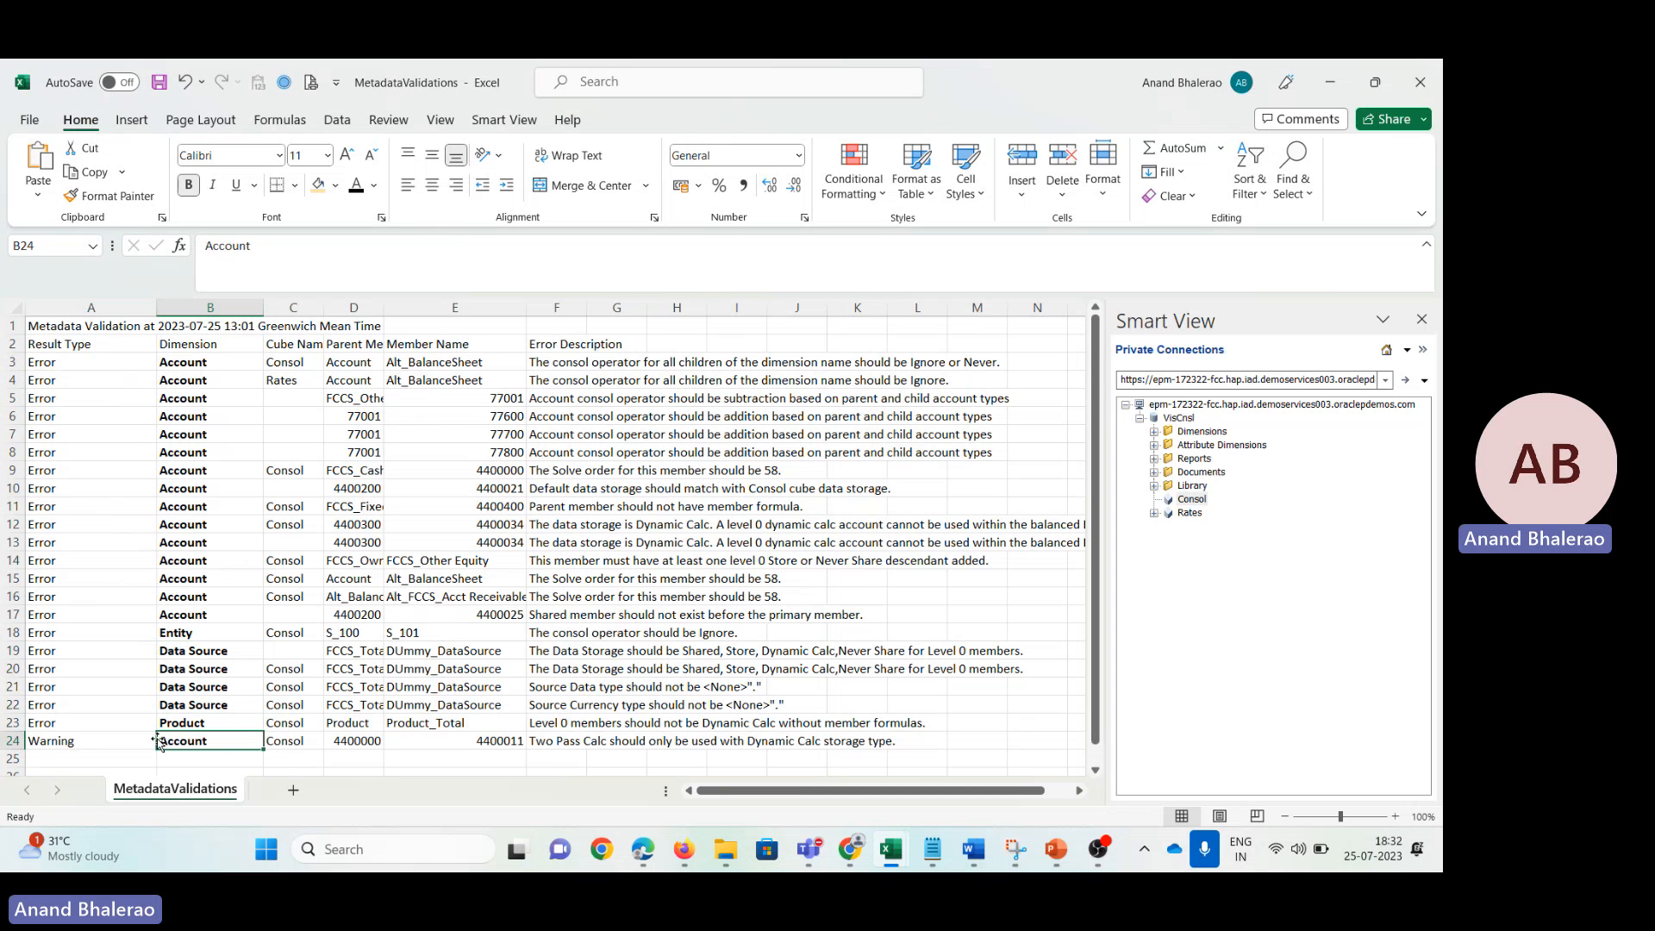
Step: Highlight the Warning cell A24 with a light gold fill and save the MetadataValidations workbook
click(66, 740)
click(318, 185)
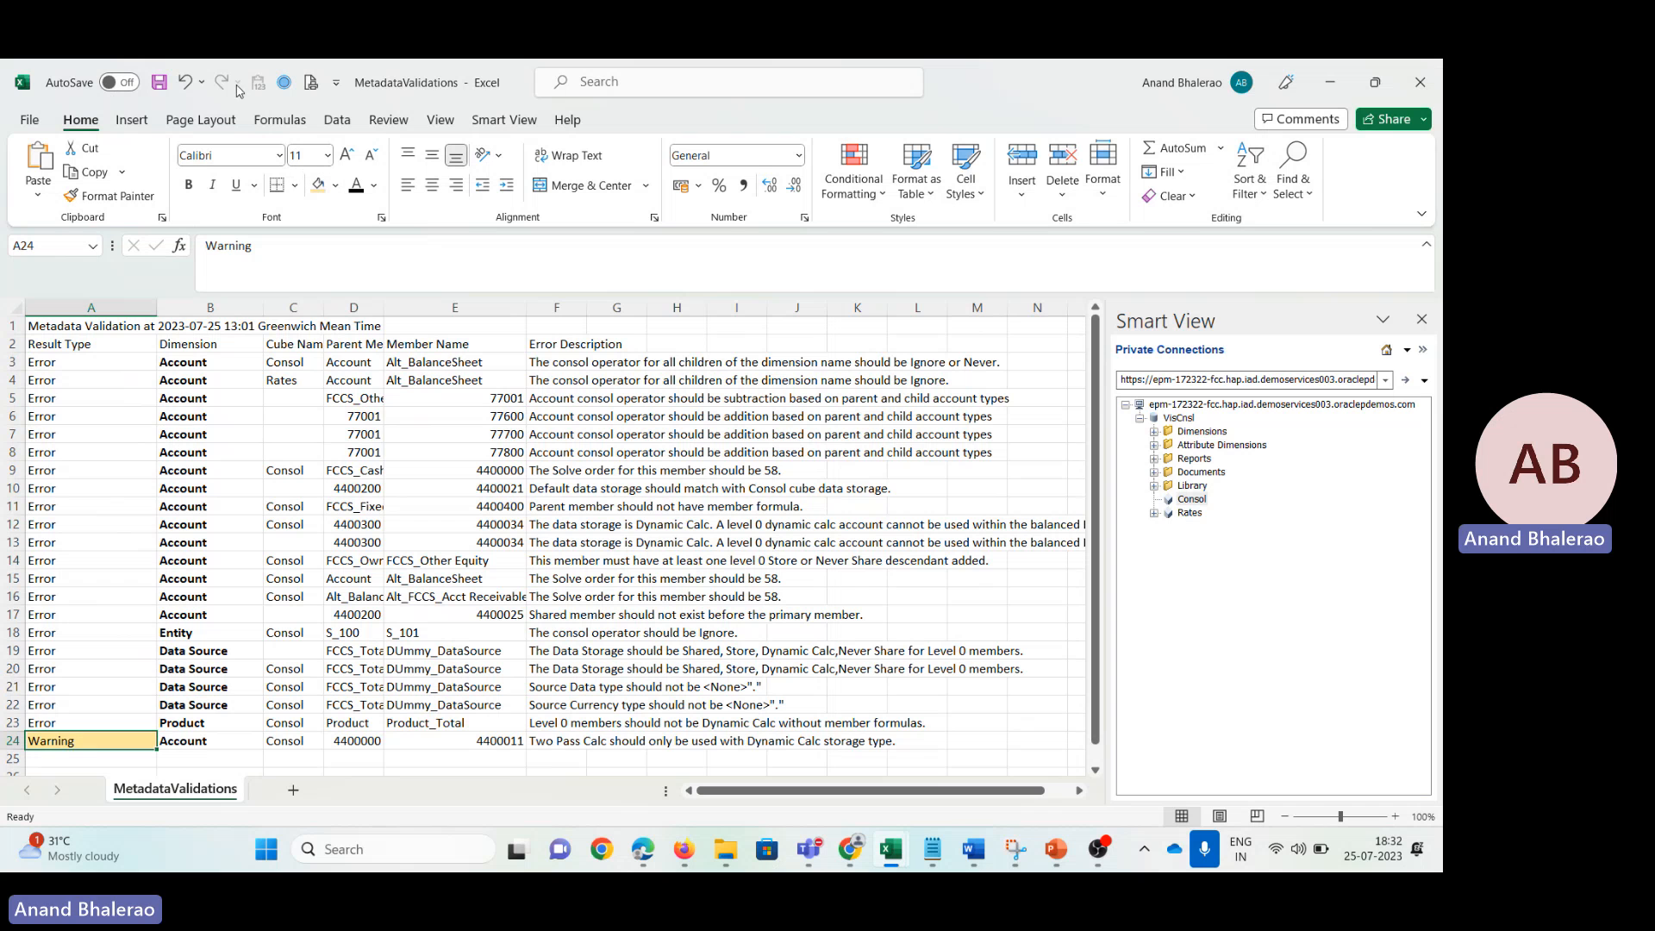
key(ctrl+s)
Step: Switch to the MetaData Analysis presentation in PowerPoint and review Case-1, Primary Members Must Exist Before Shared Members, on slide 5
key(alt+Tab)
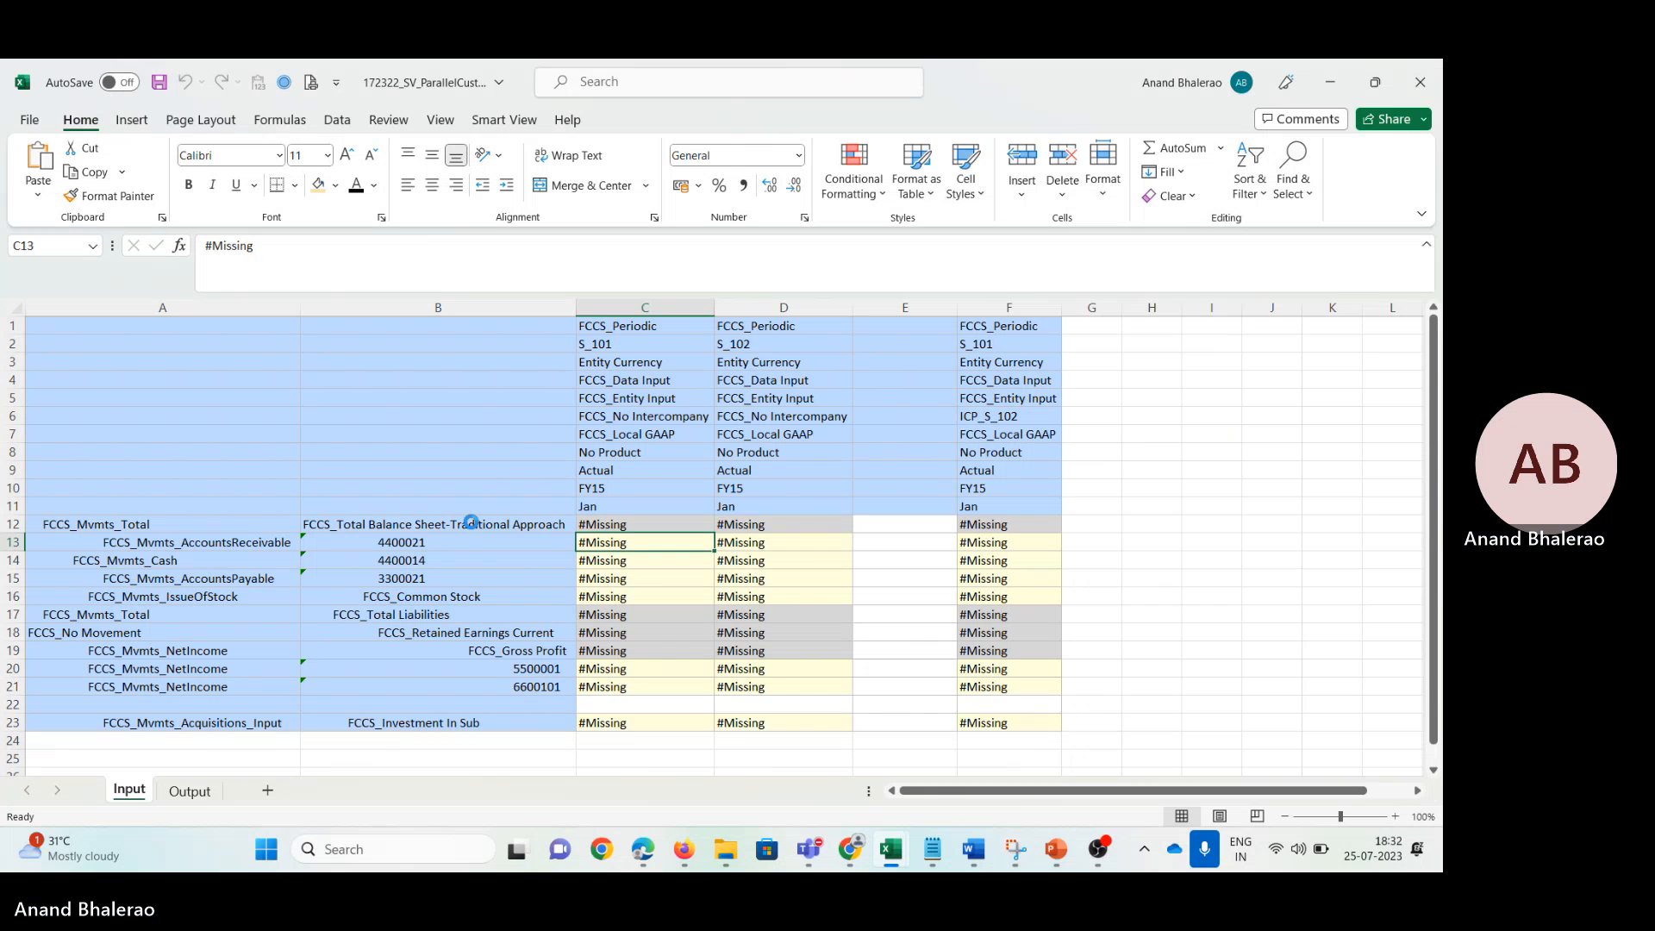
mouse_move(1058, 858)
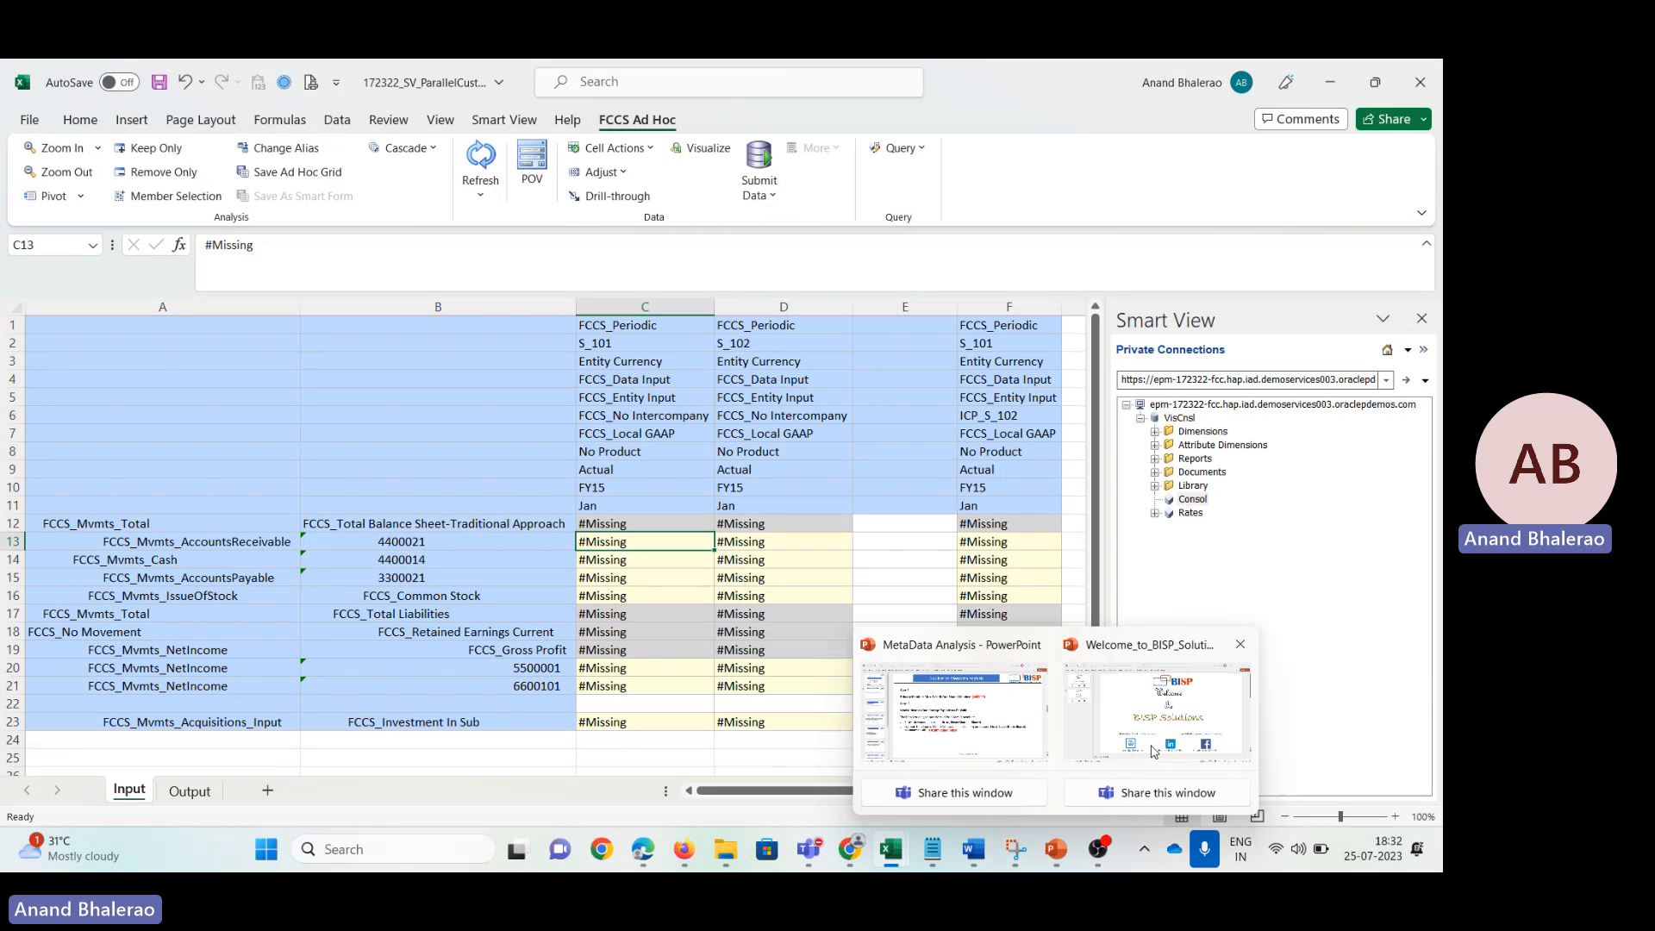
click(1026, 728)
click(388, 322)
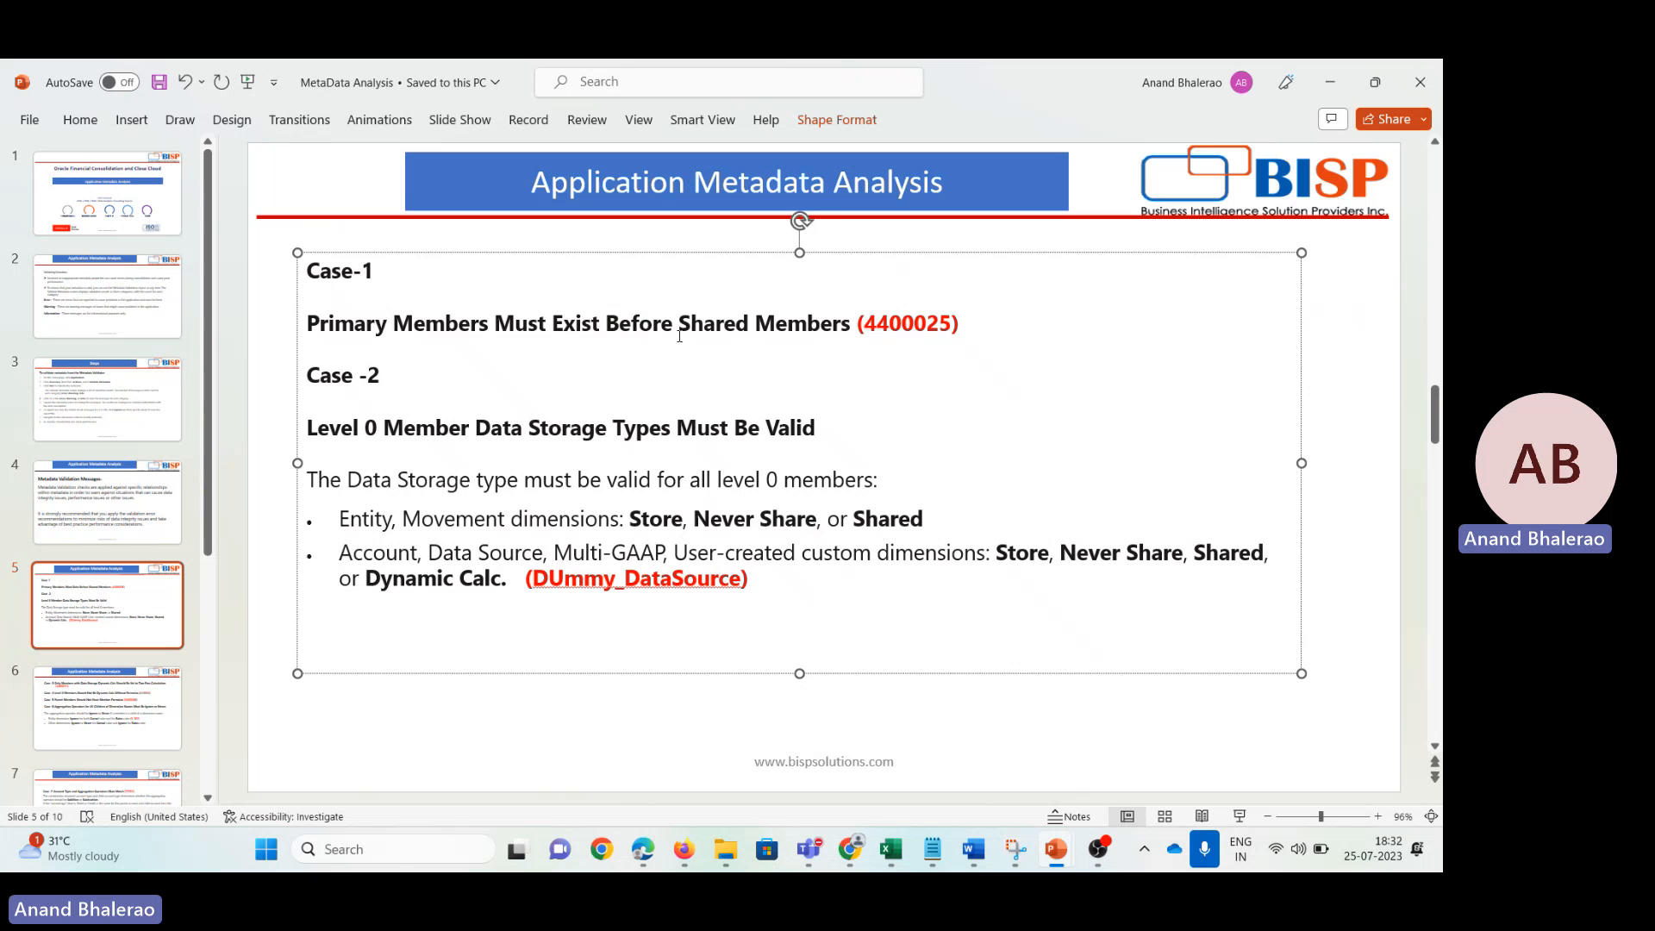
drag(852, 323, 306, 324)
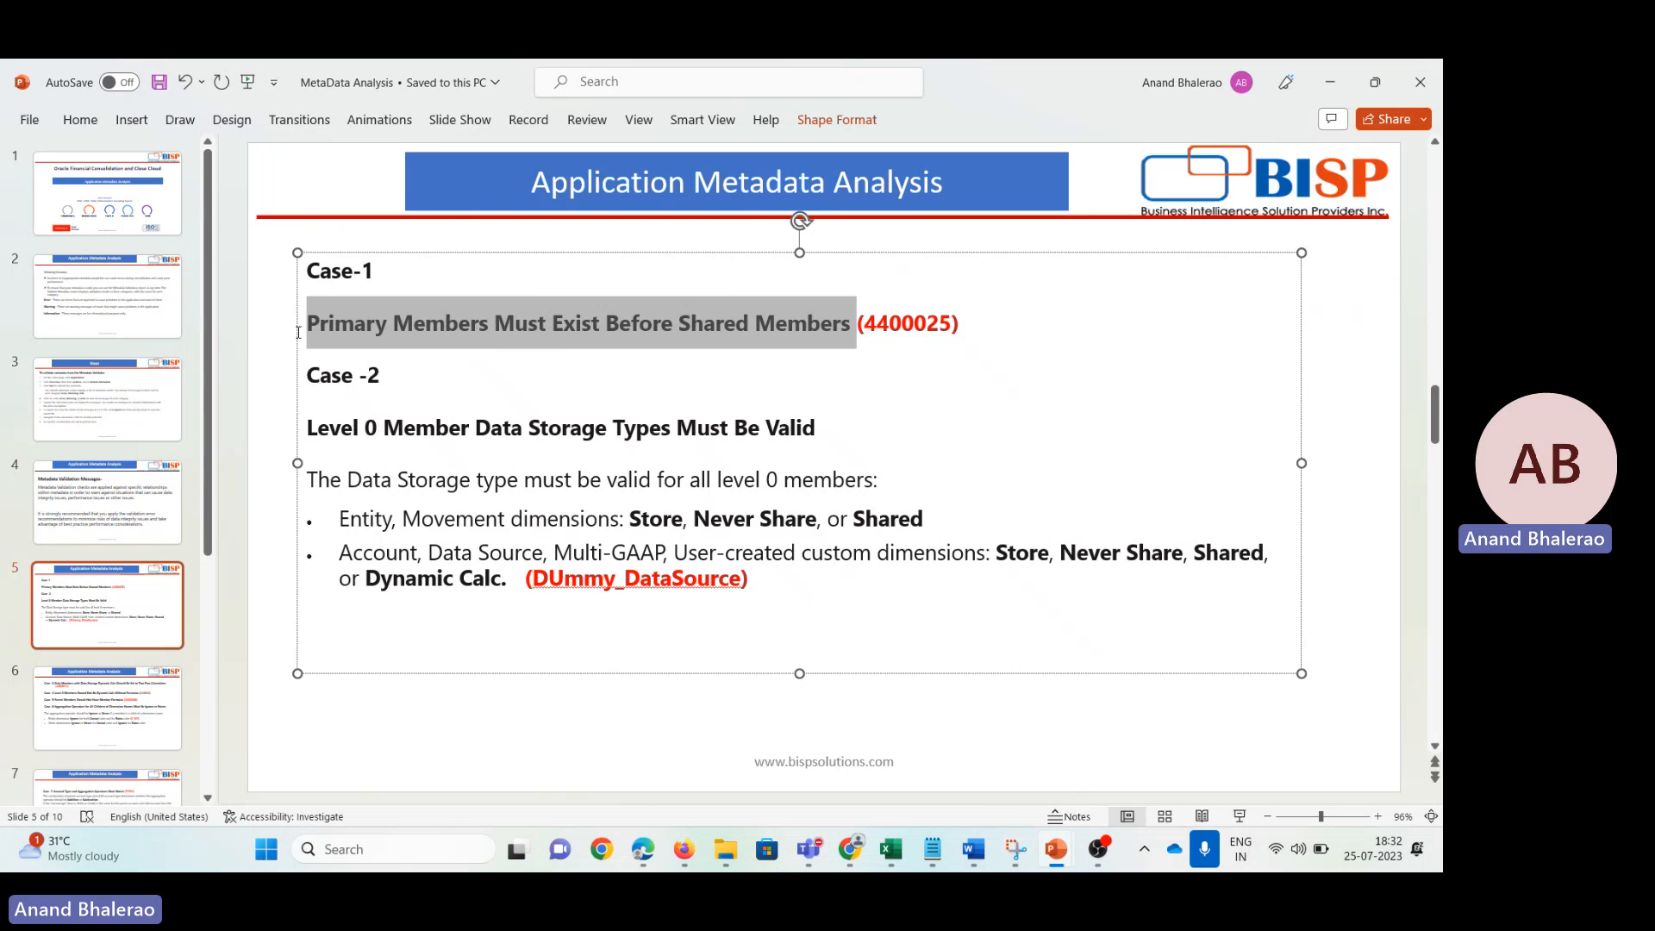
Step: Switch to the EPM Cloud window in Firefox, close the Validate Metadata results and open the Dimensions editor for VisCnsl
mouse_move(684, 849)
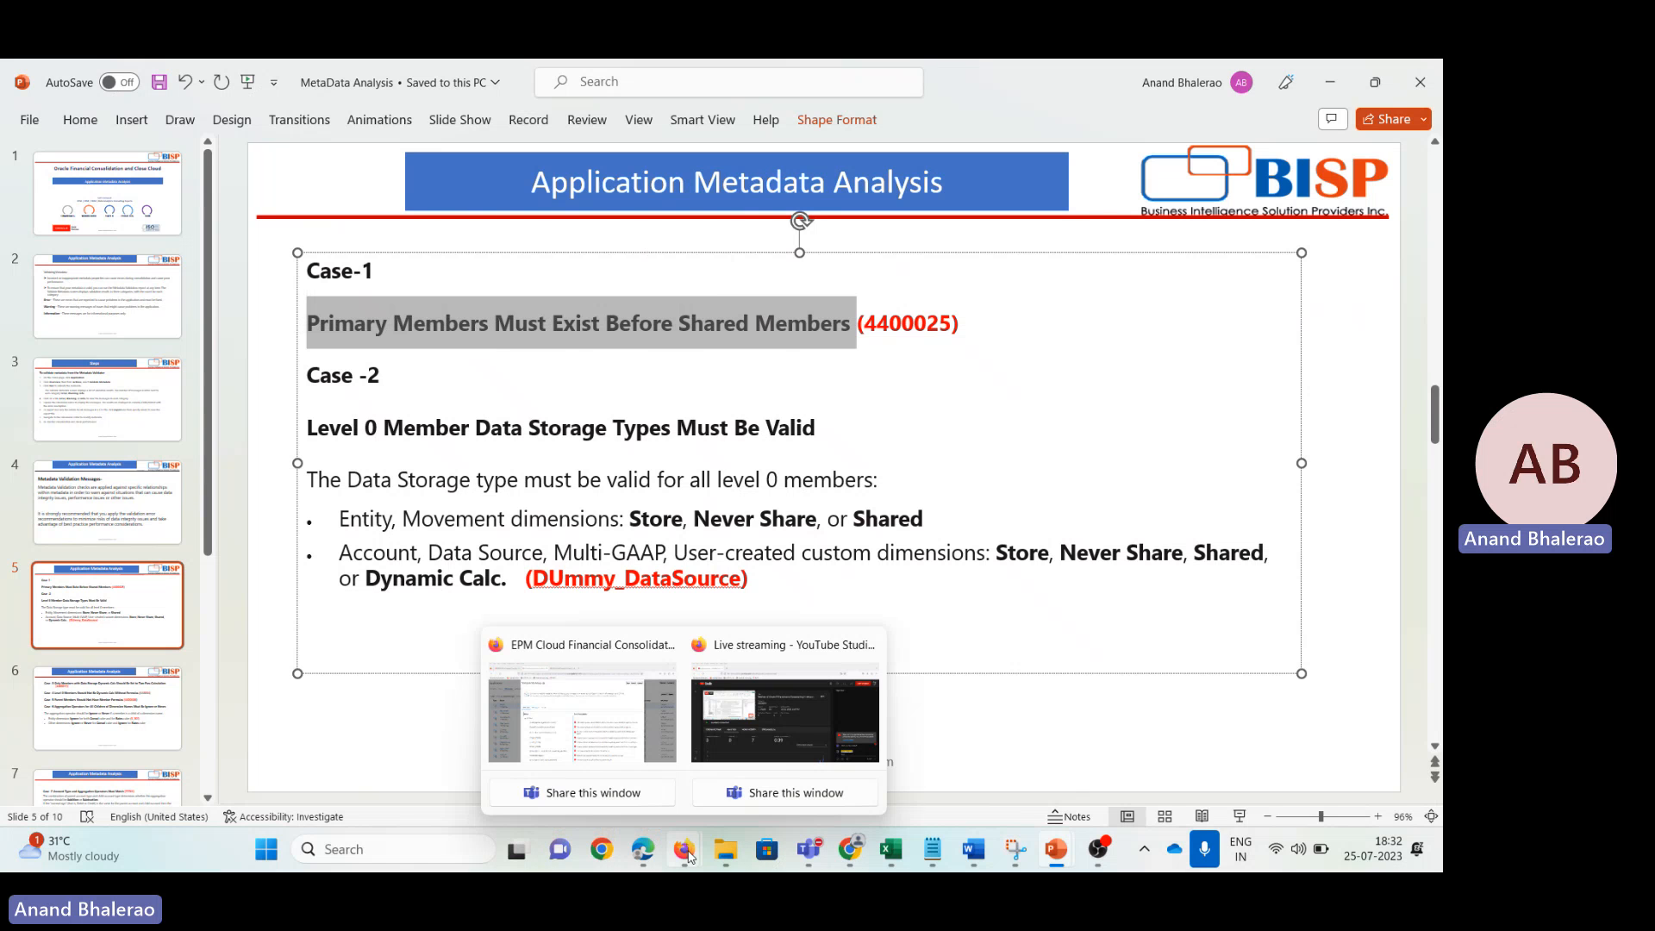
click(632, 742)
click(1160, 220)
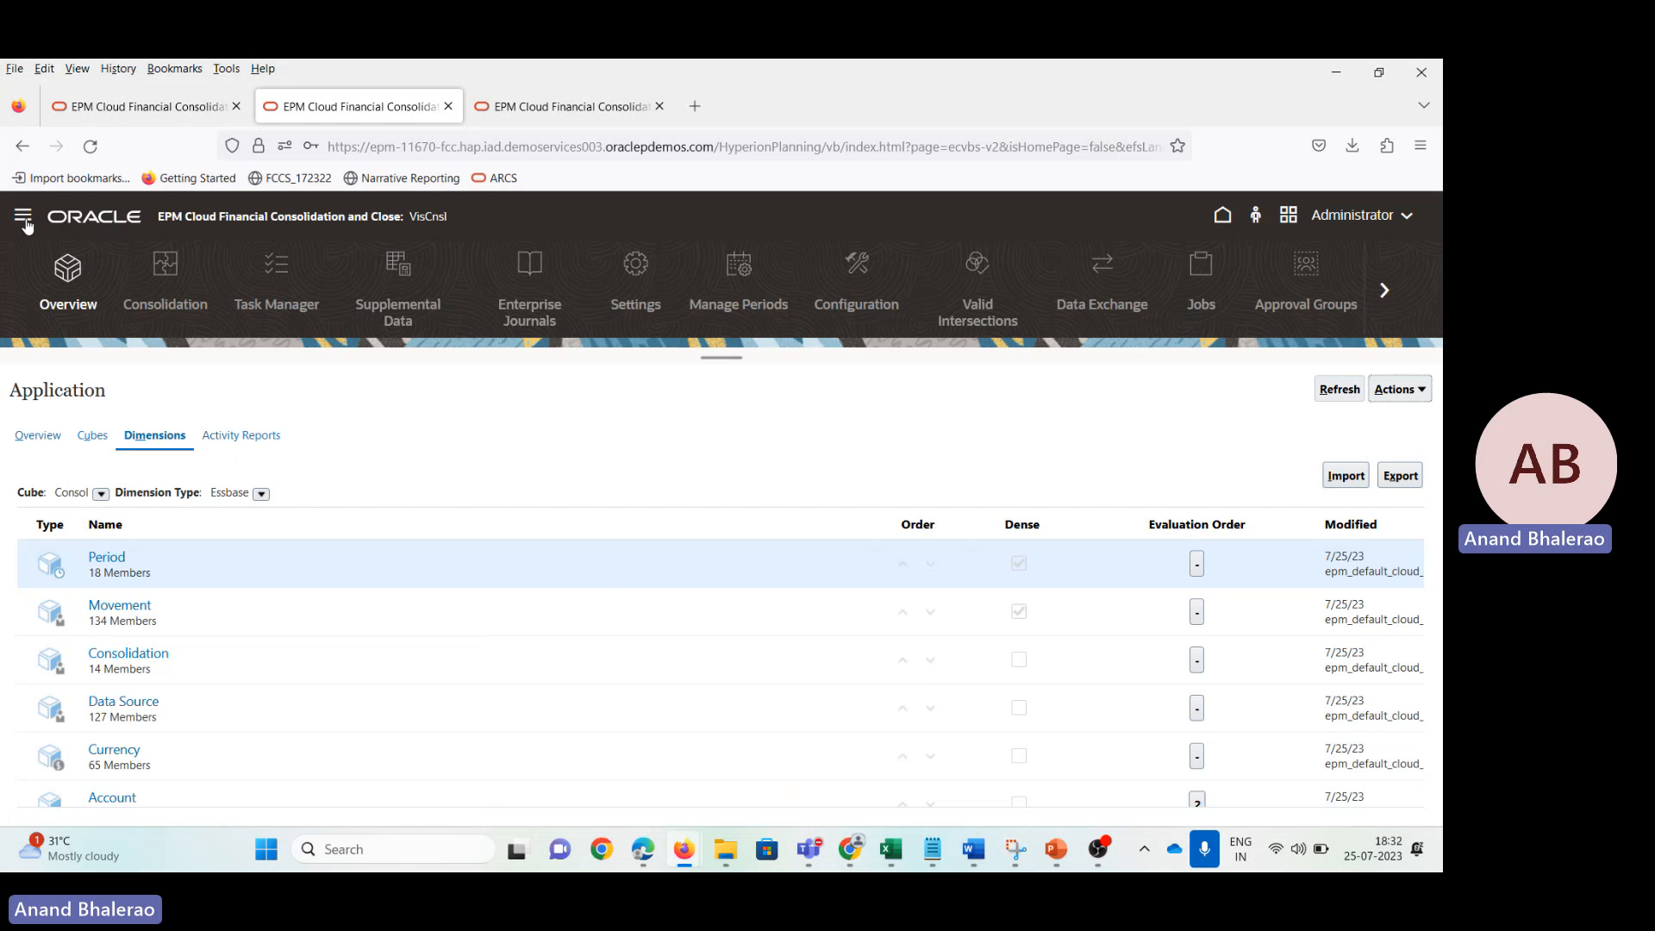
click(23, 216)
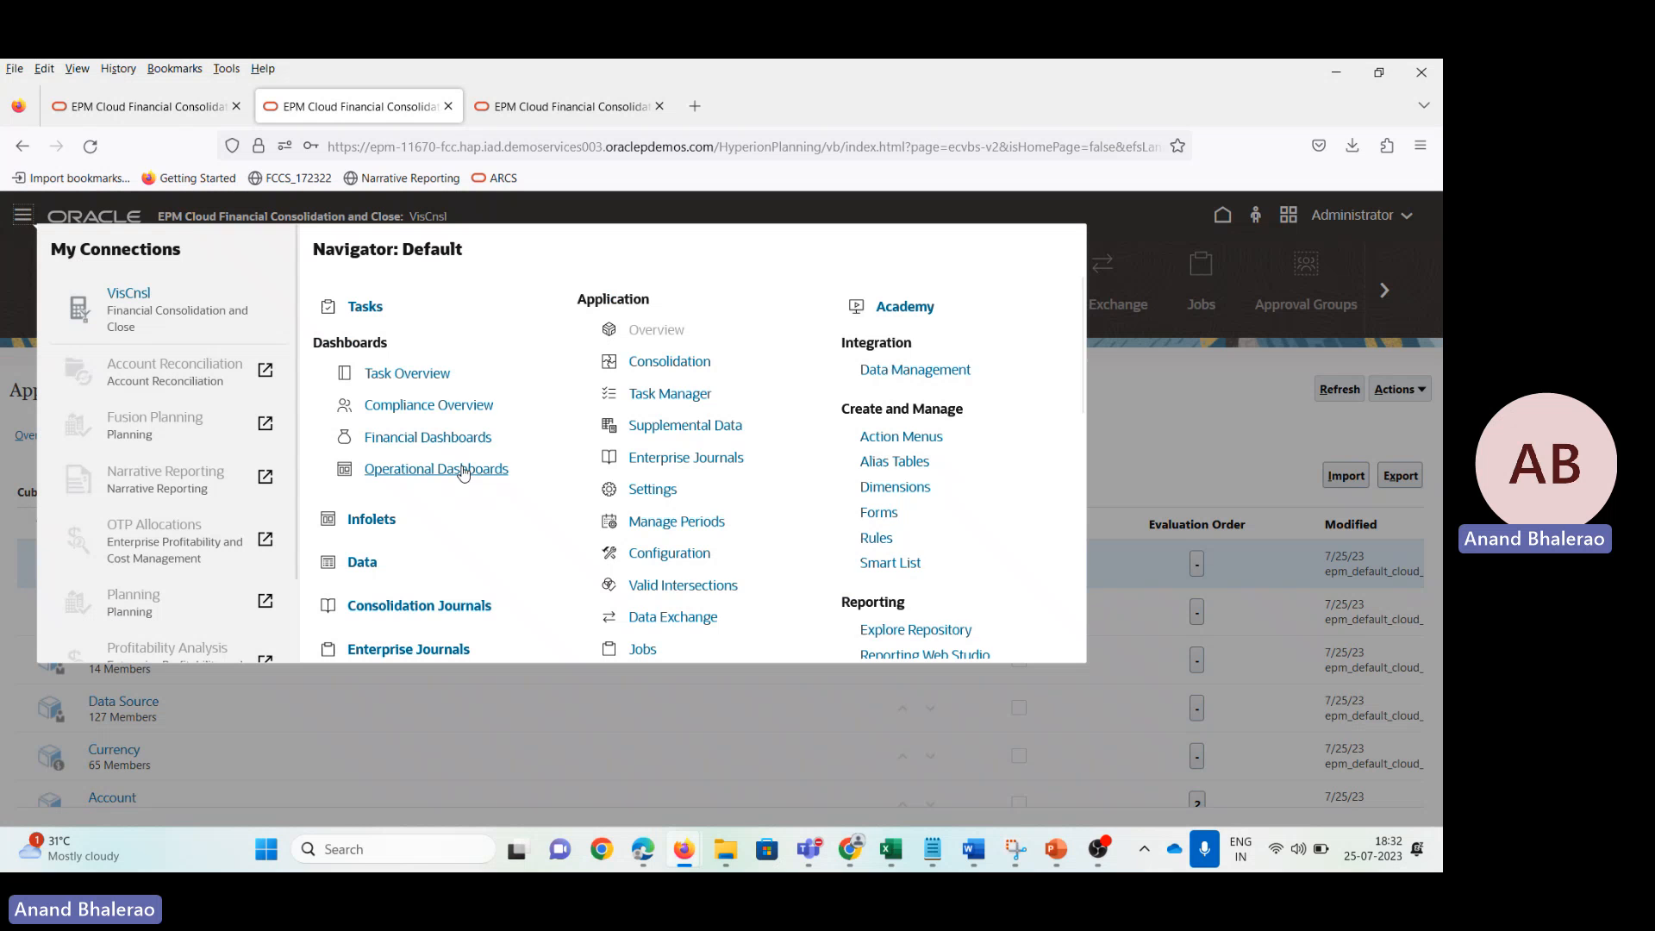
click(890, 486)
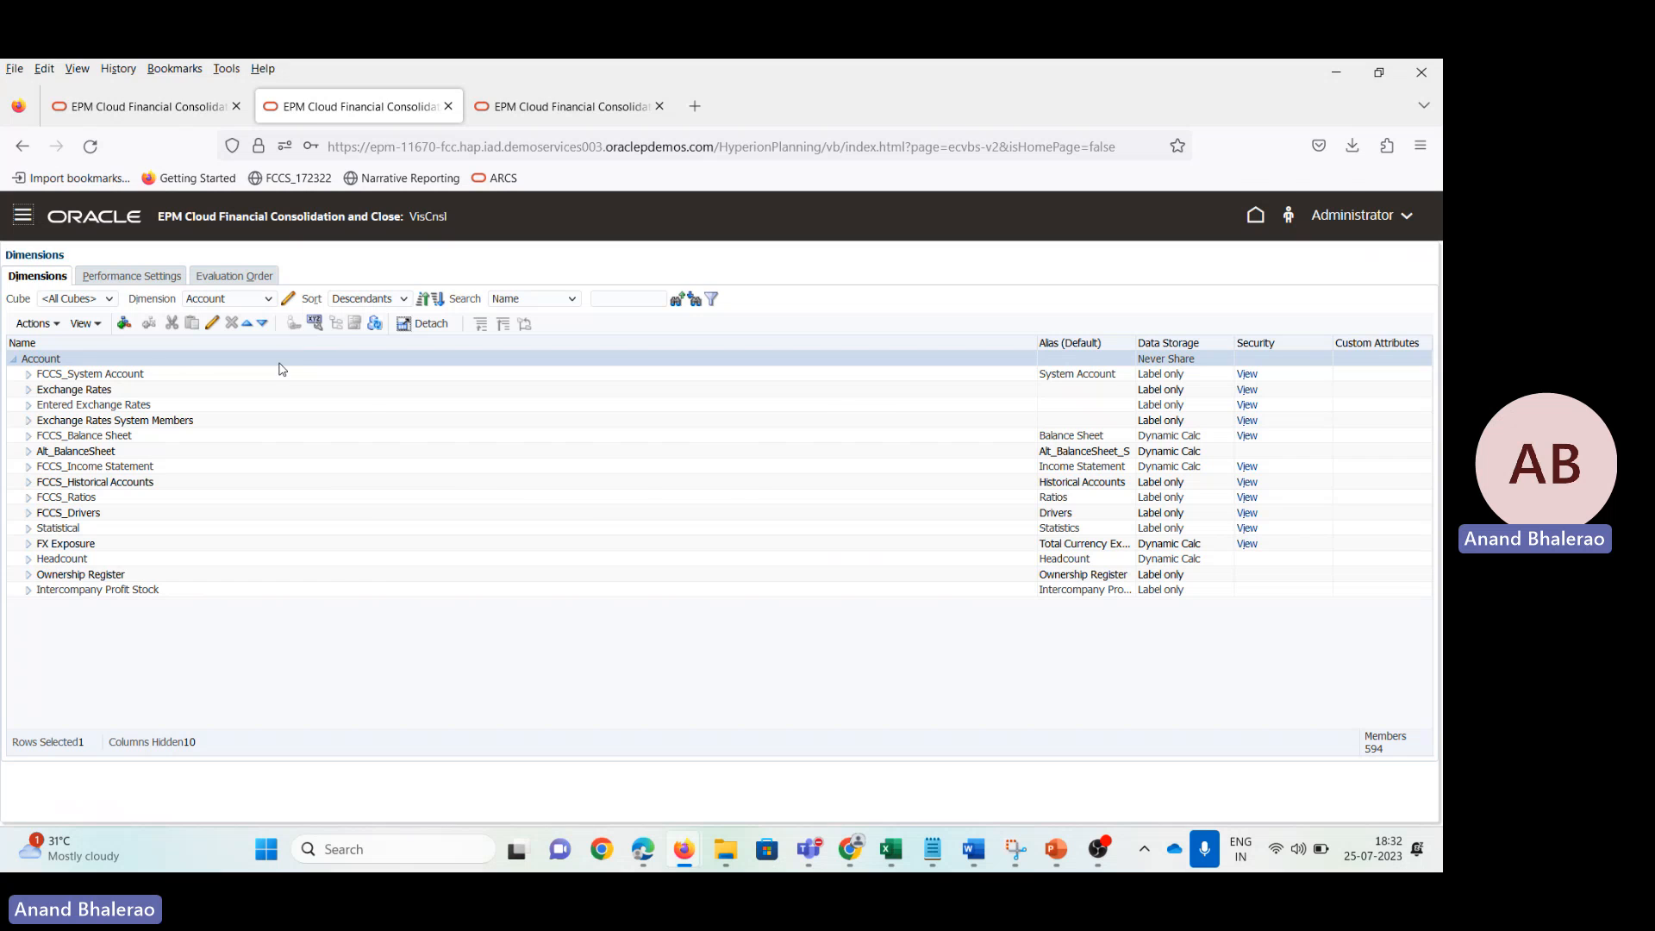
Step: Check the case slide in PowerPoint, and select the Account dimension in the Firefox dimension editor
key(alt+Tab)
click(600, 392)
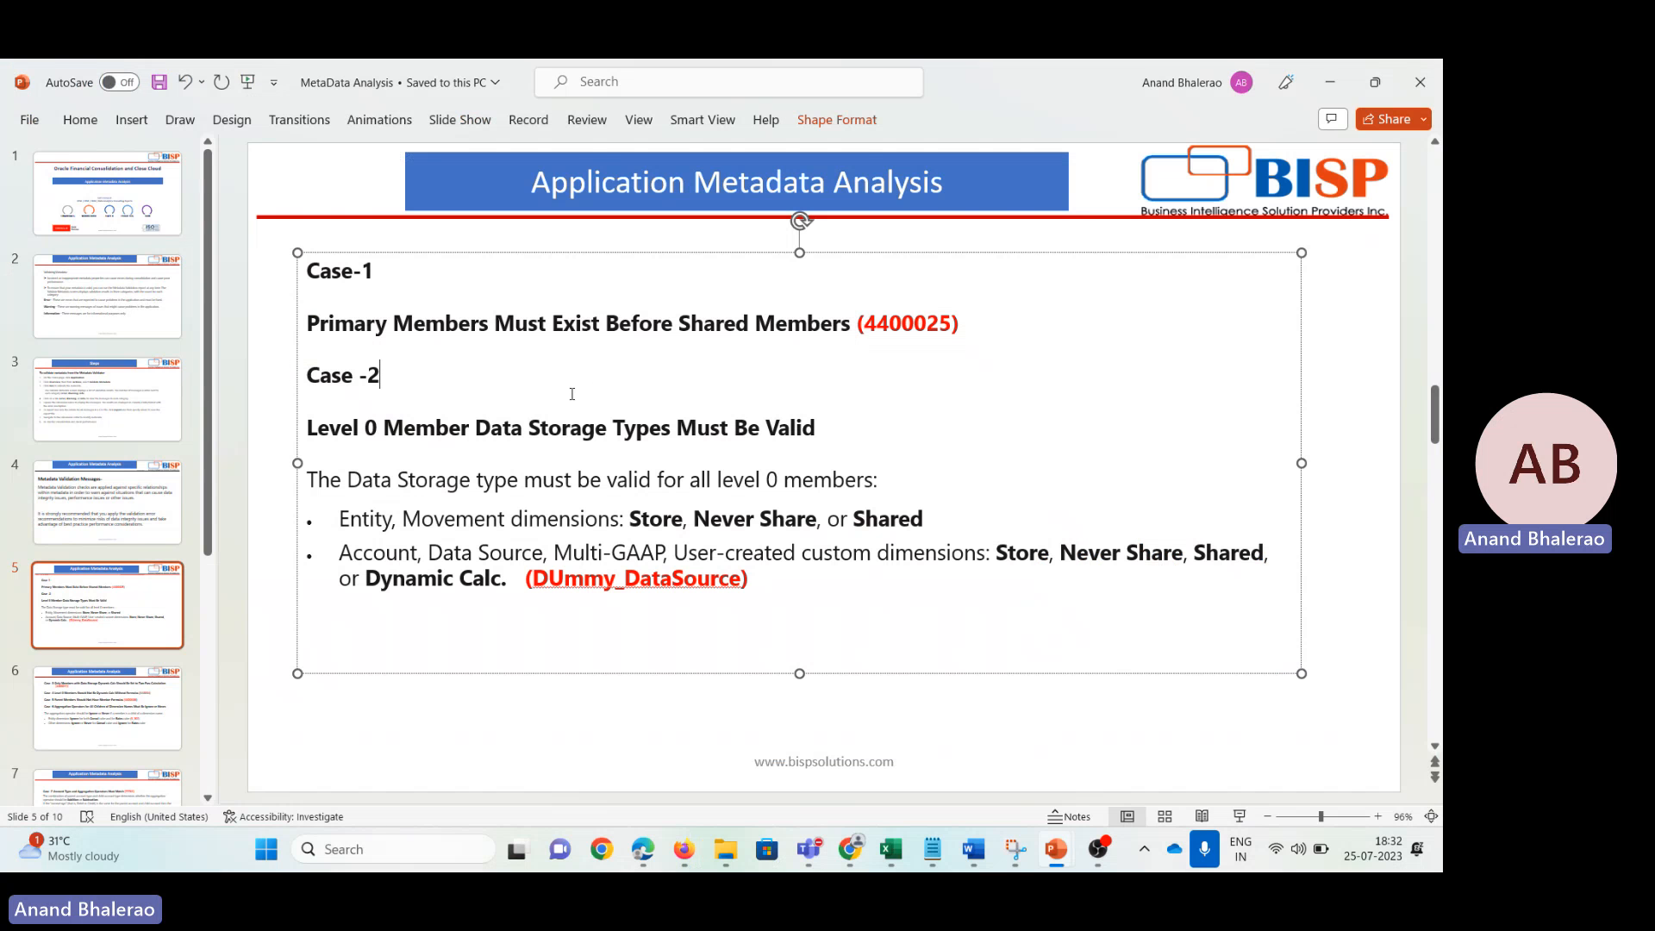
key(alt+Tab)
click(247, 304)
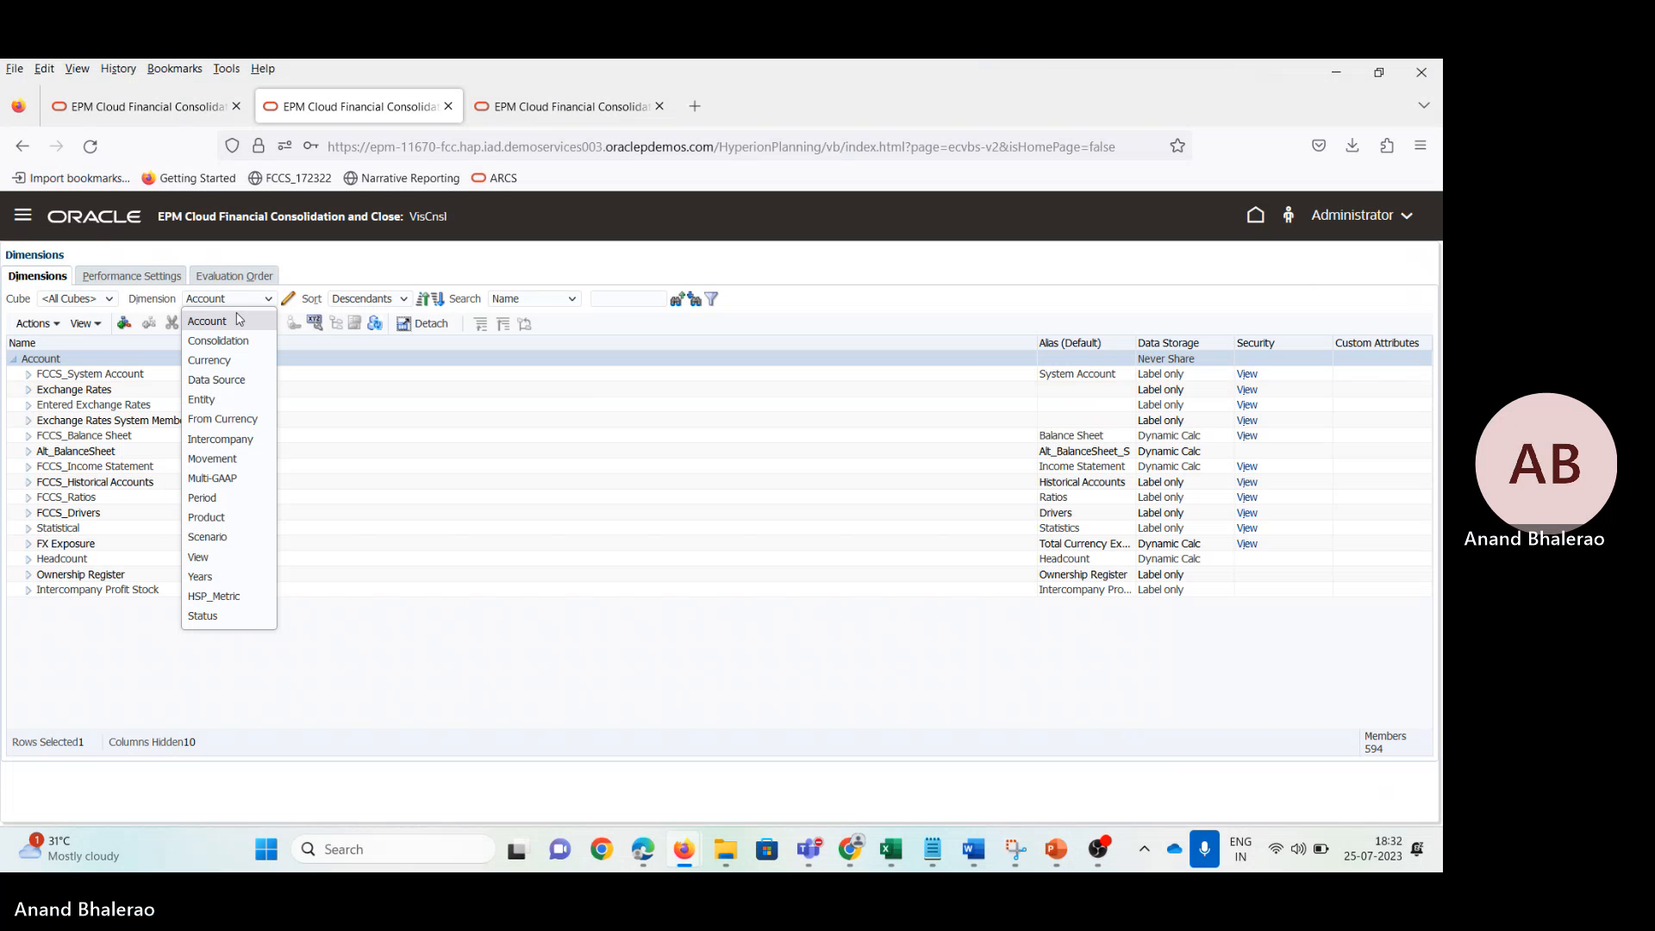
click(235, 325)
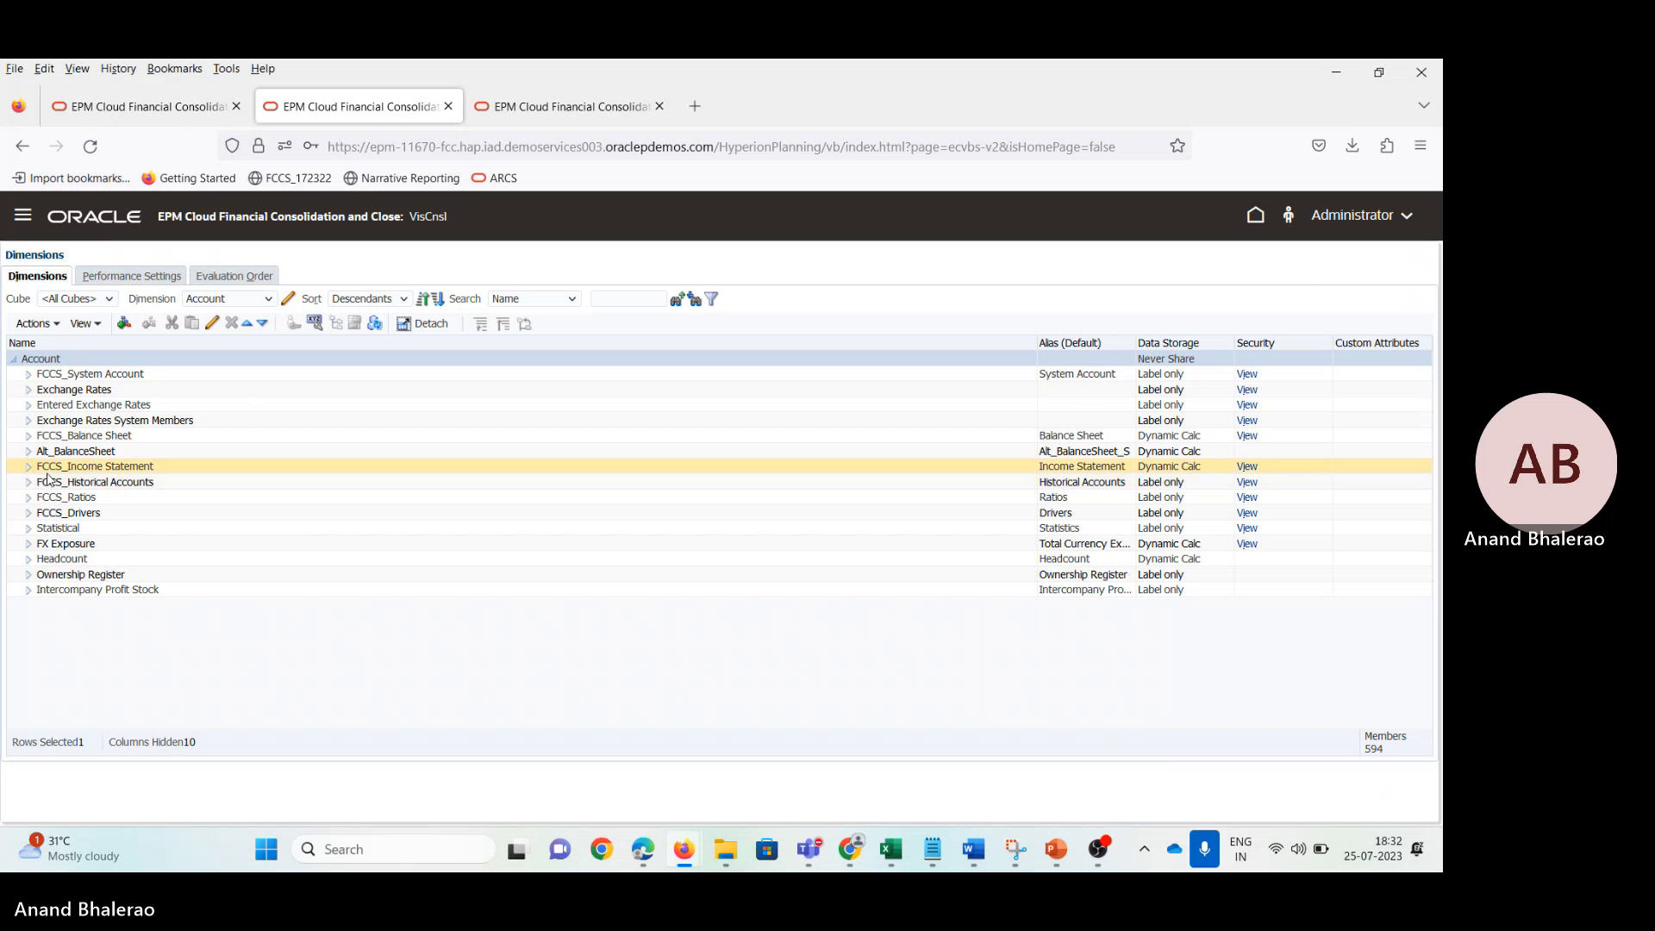
Step: Switch to the MetadataValidations workbook in Excel and find the entry containing "shared"
key(alt+Tab)
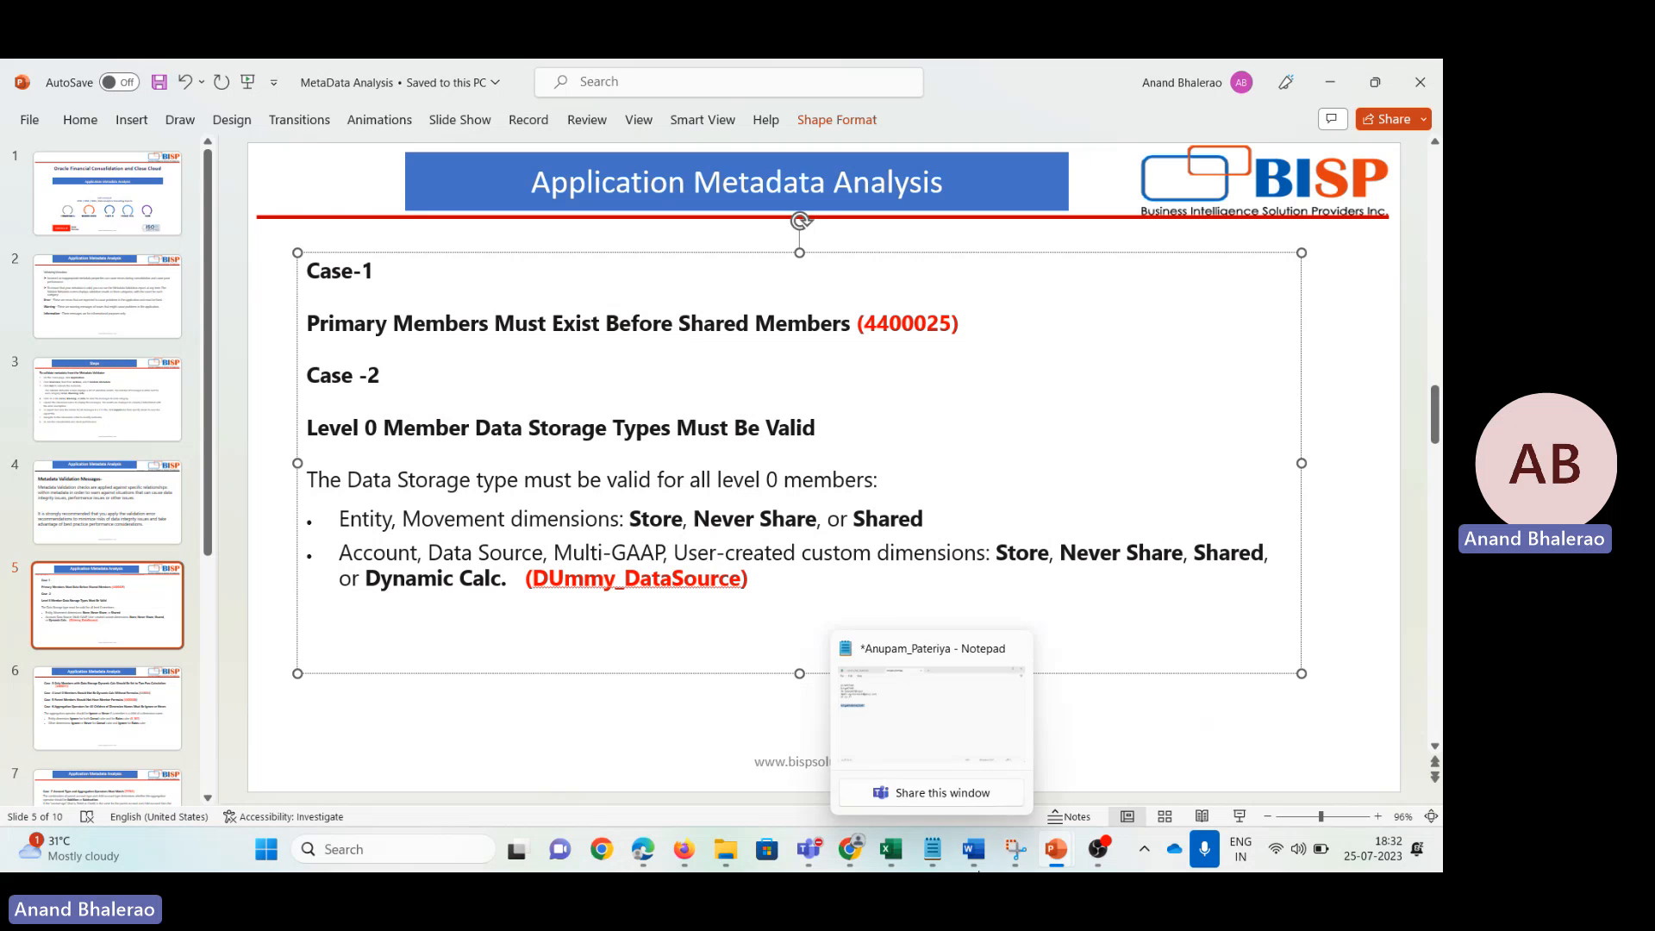
click(899, 856)
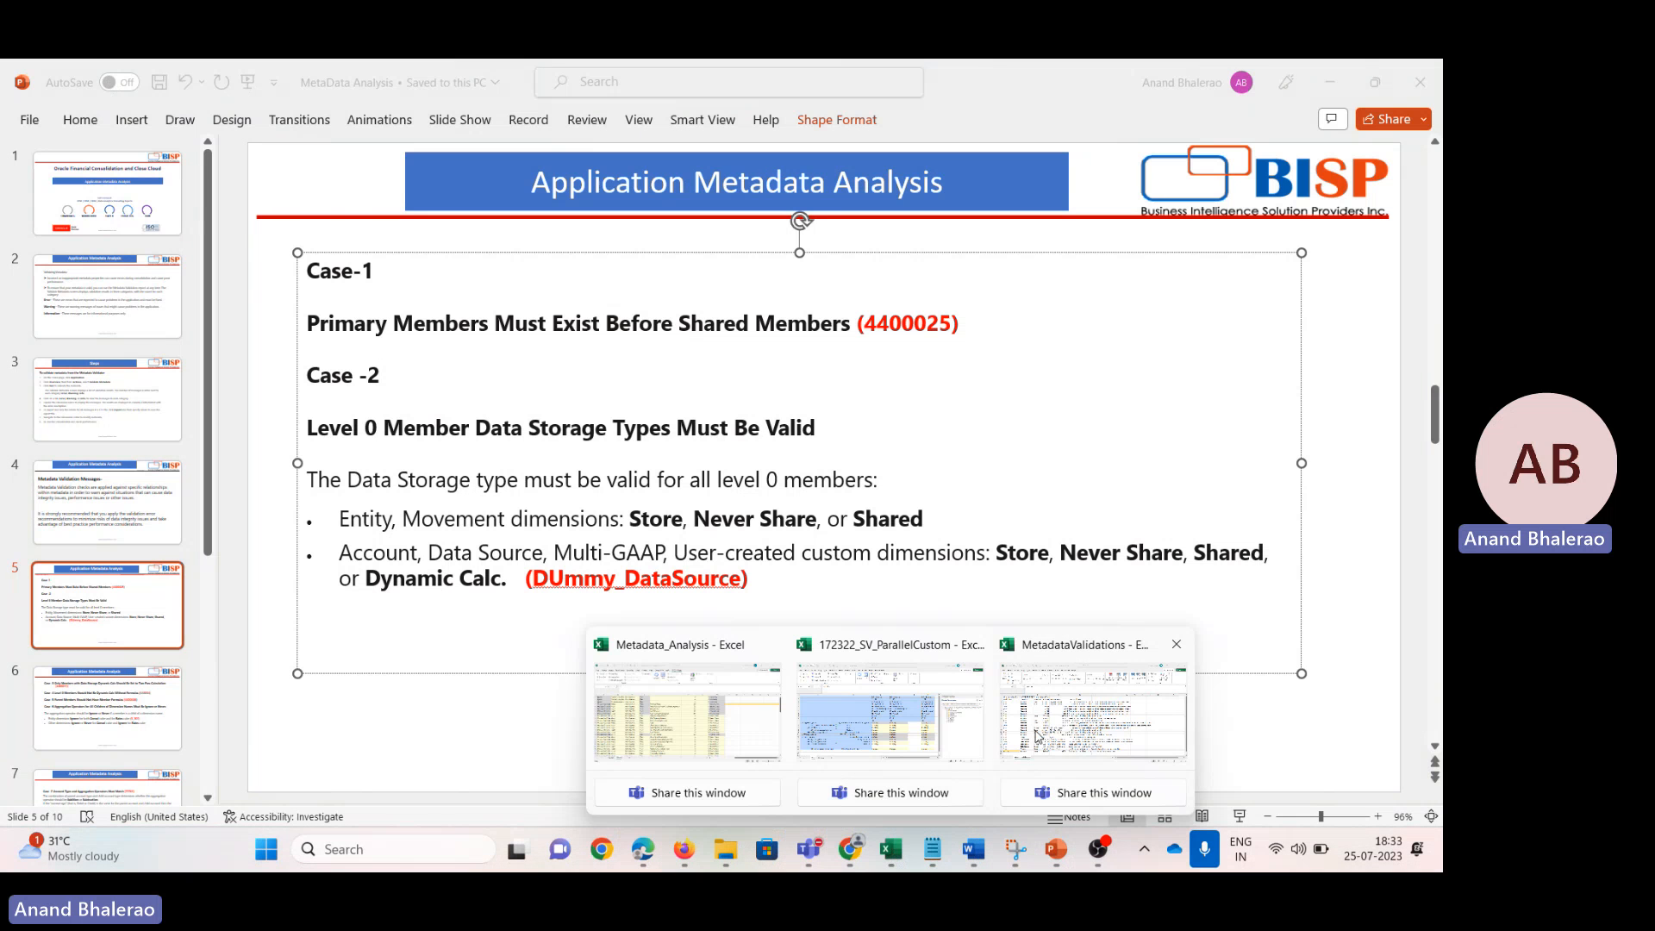
click(1084, 716)
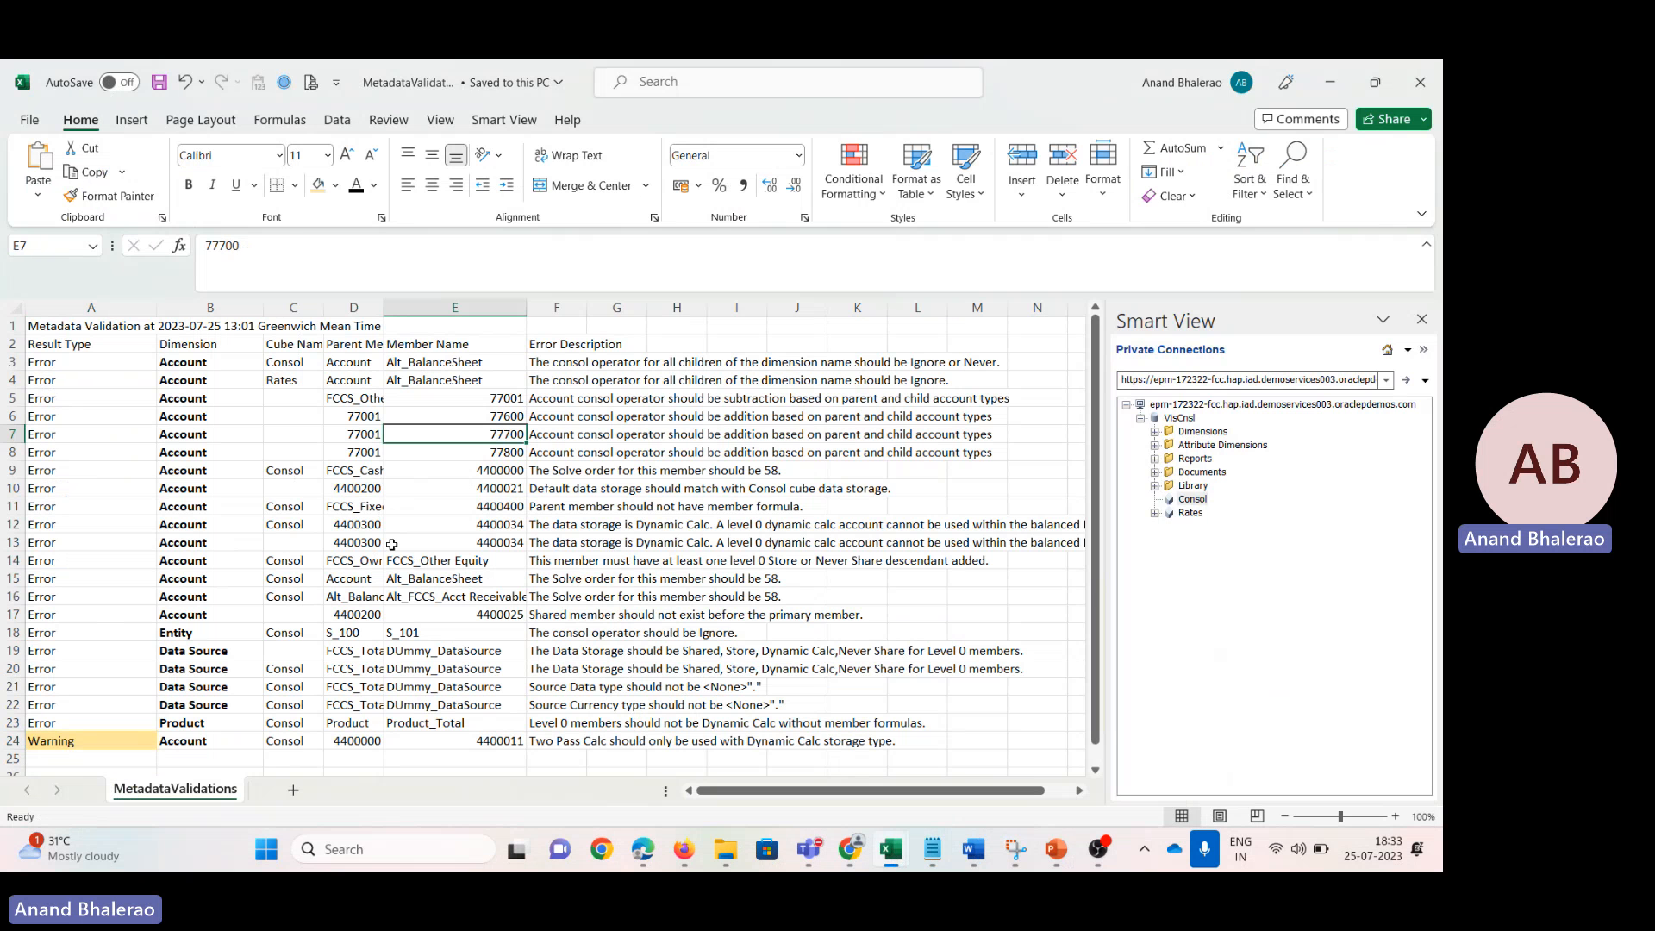
key(ctrl+f)
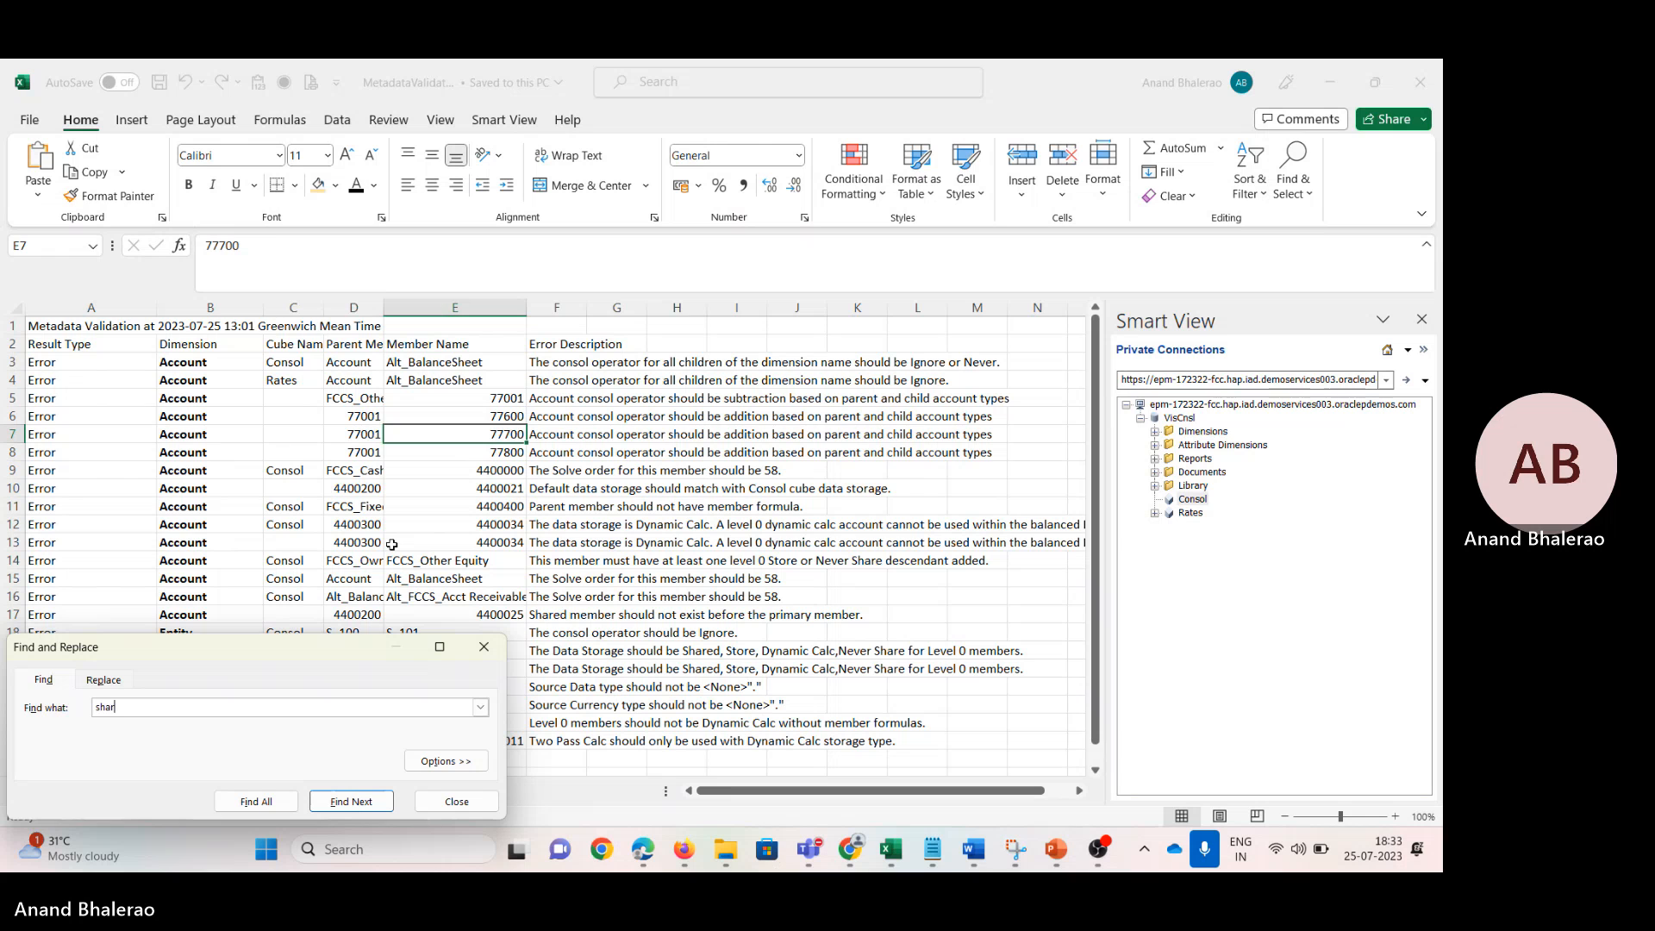
text(shared)
key(Return)
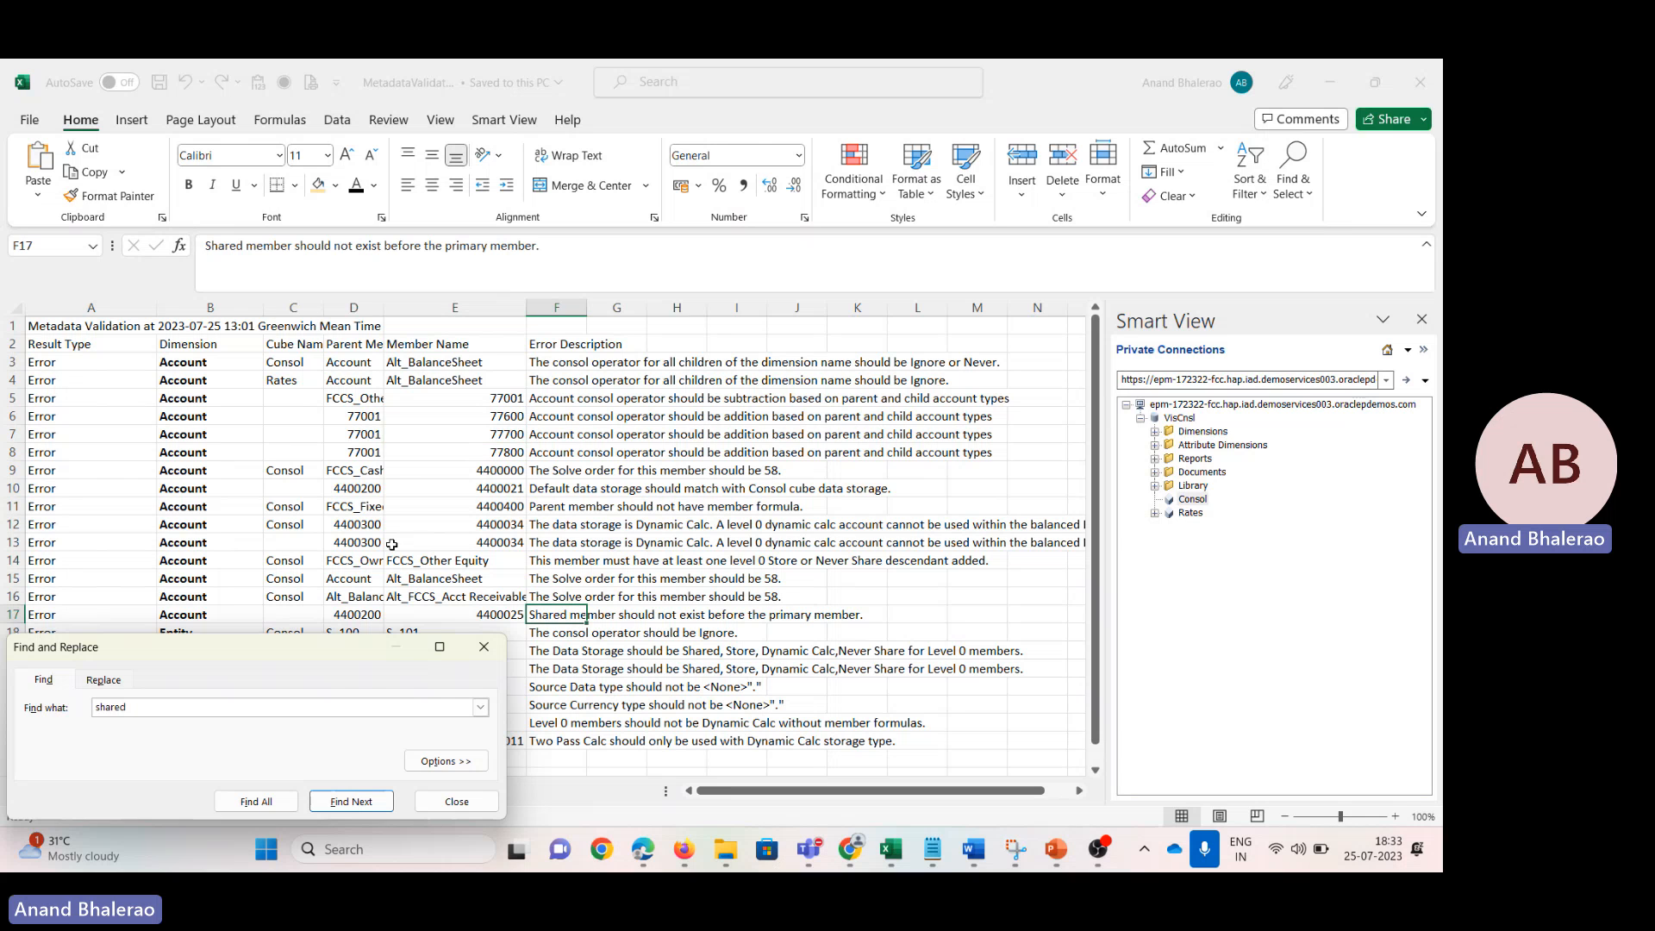
key(Escape)
Step: Make the shared-member error row bold across A17:H17 and fill it with light gold
key(Left)
key(Left)
key(Left)
key(Left)
key(Left)
key(shift+Right)
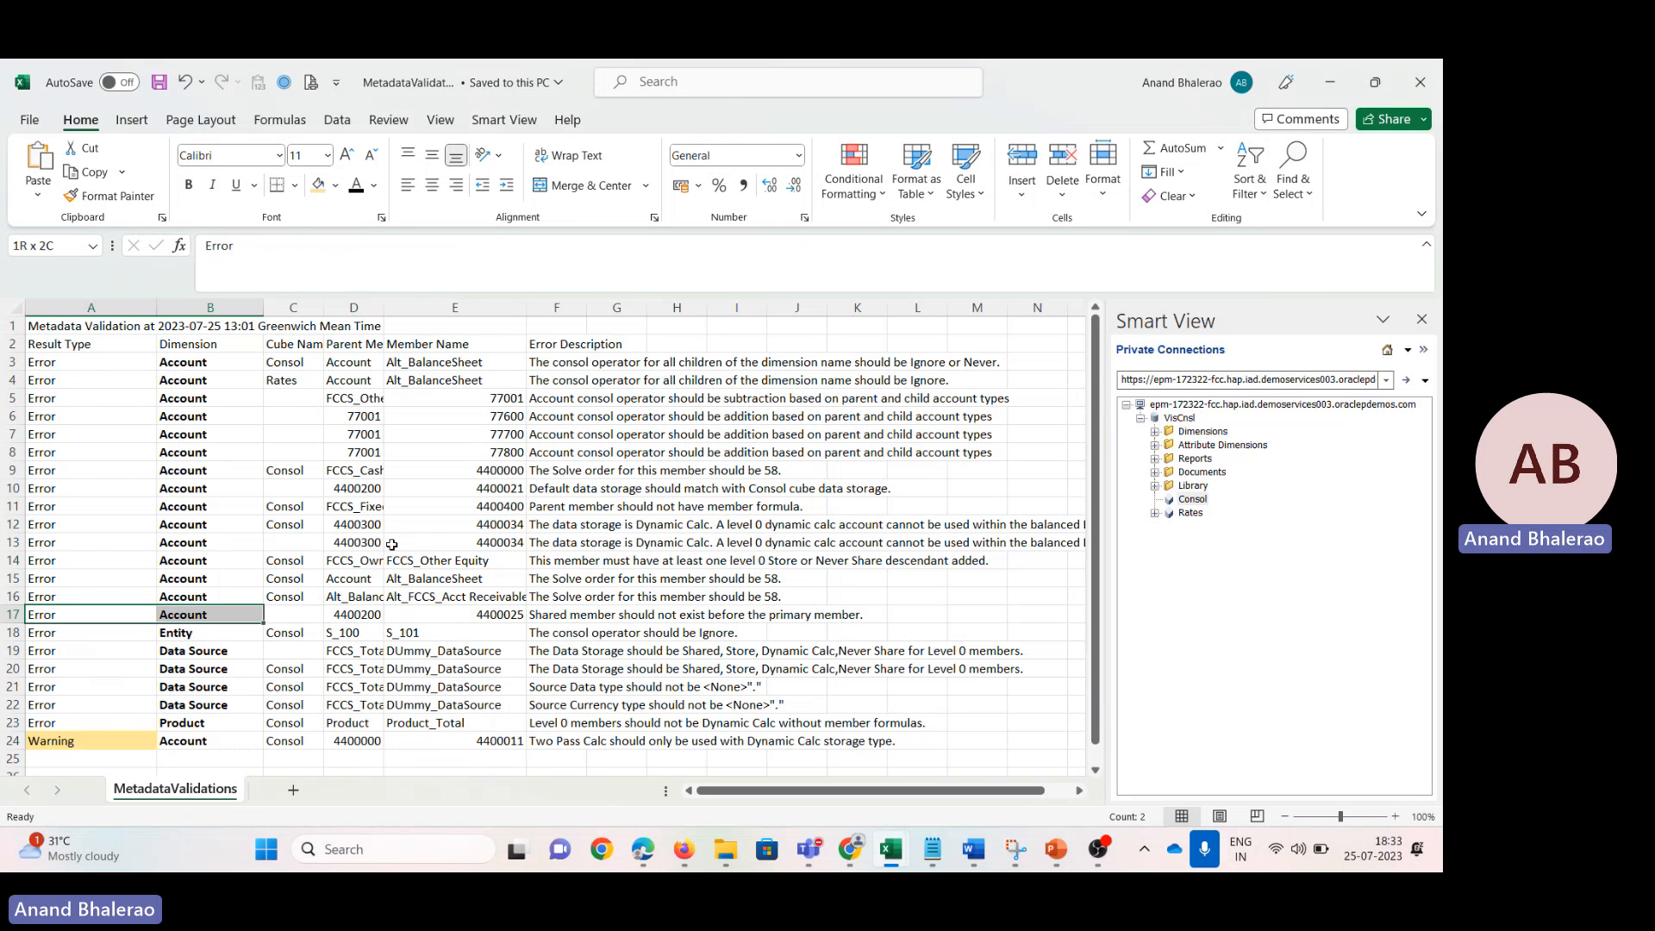
key(shift+Right)
key(shift+Right)
key(shift+Right)
key(shift+Right)
key(shift+Right)
key(shift+Right)
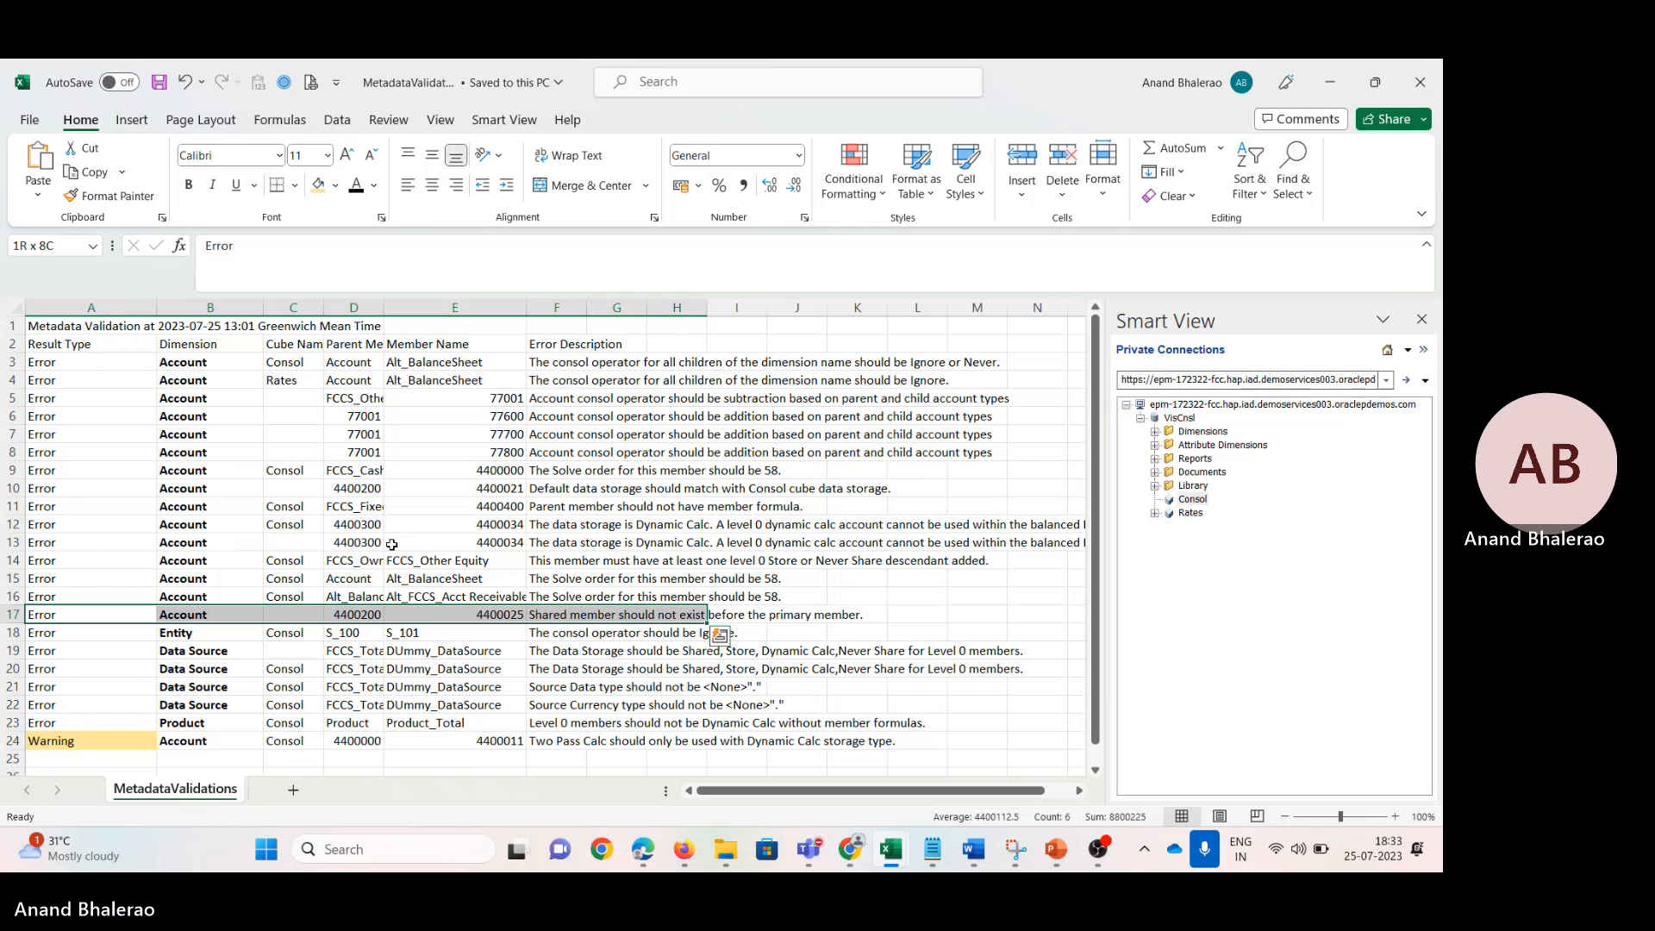
key(ctrl+b)
click(318, 184)
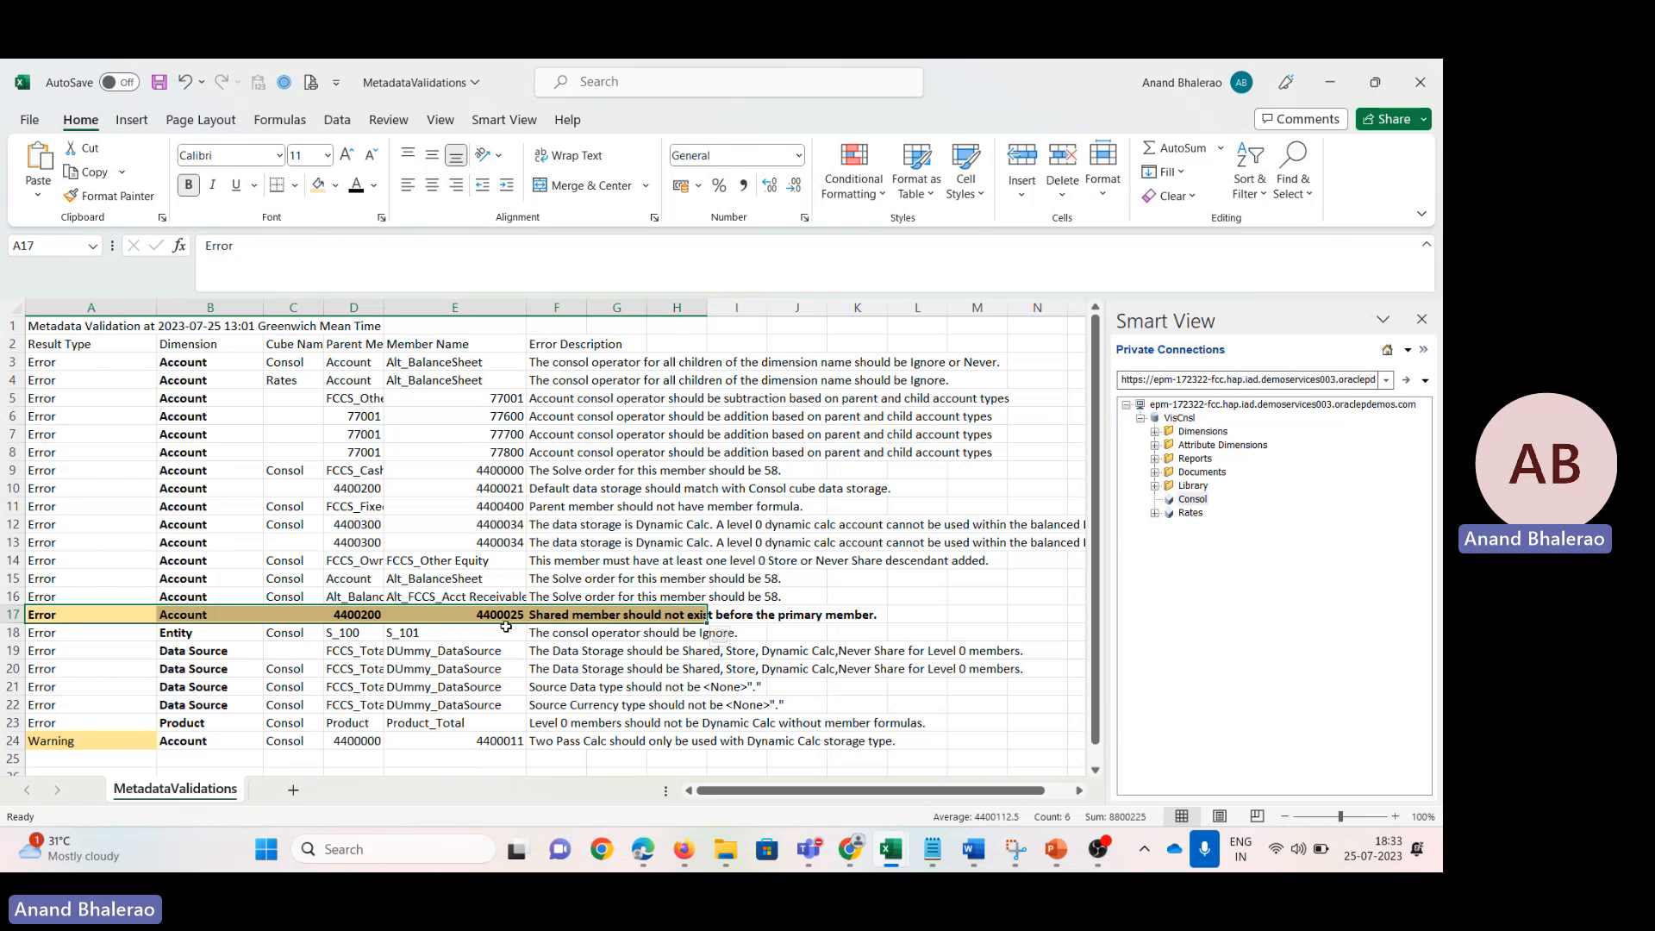
Step: Widen the Error Description column F so more of each message fits in its cell
click(573, 618)
drag(581, 312, 830, 312)
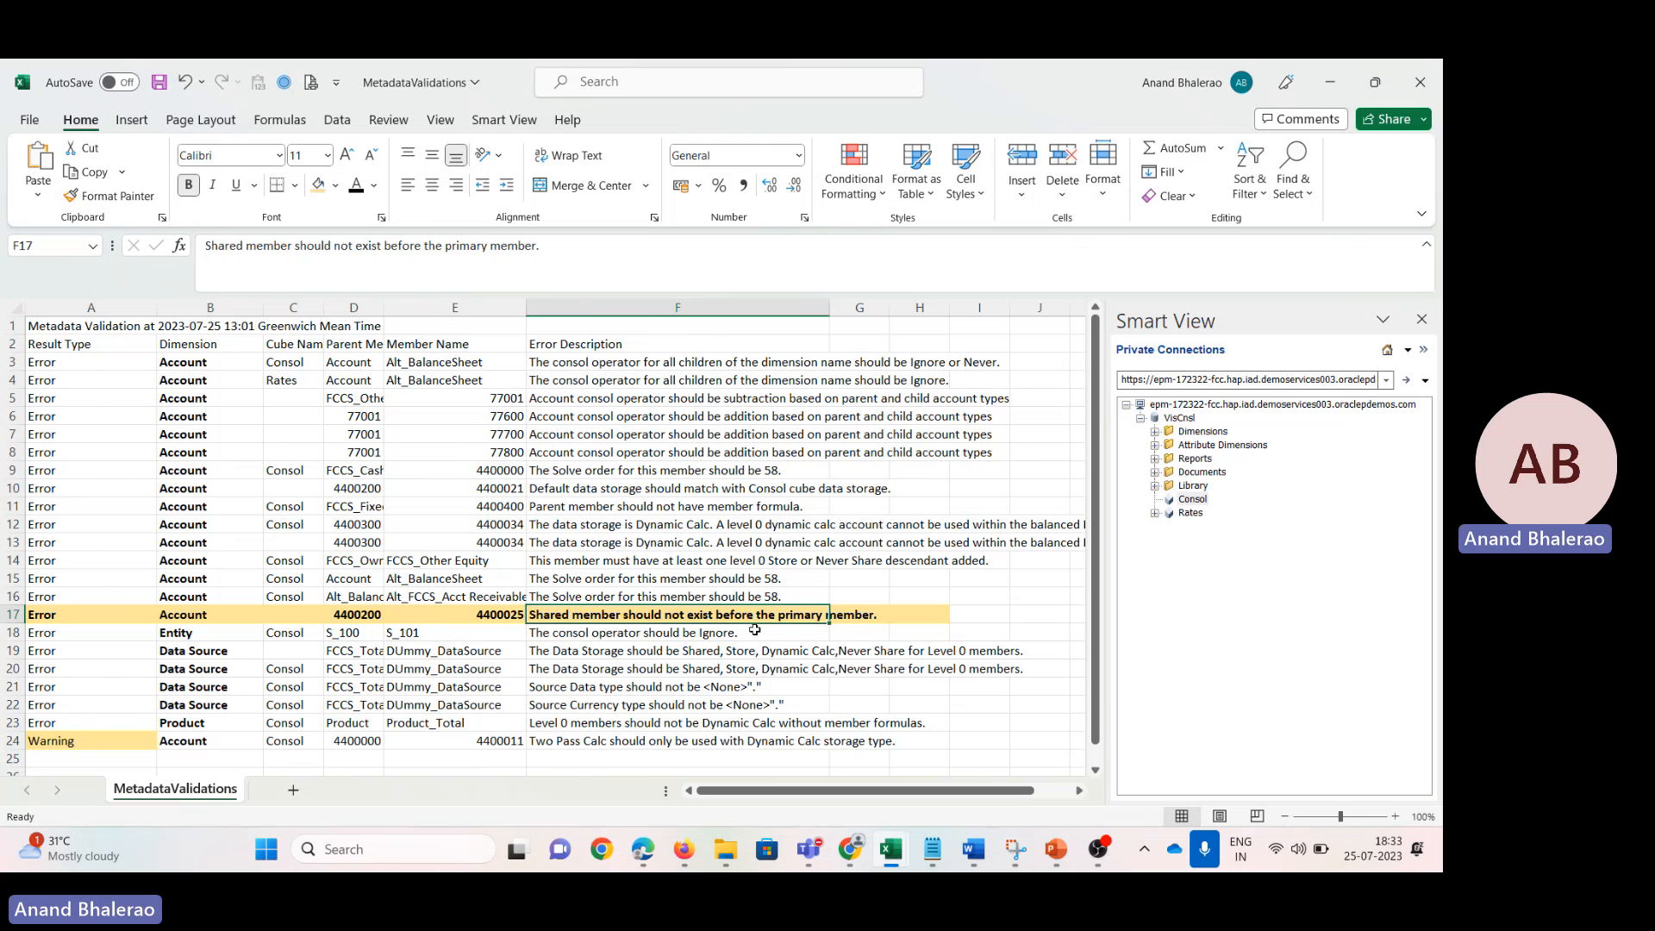
click(700, 665)
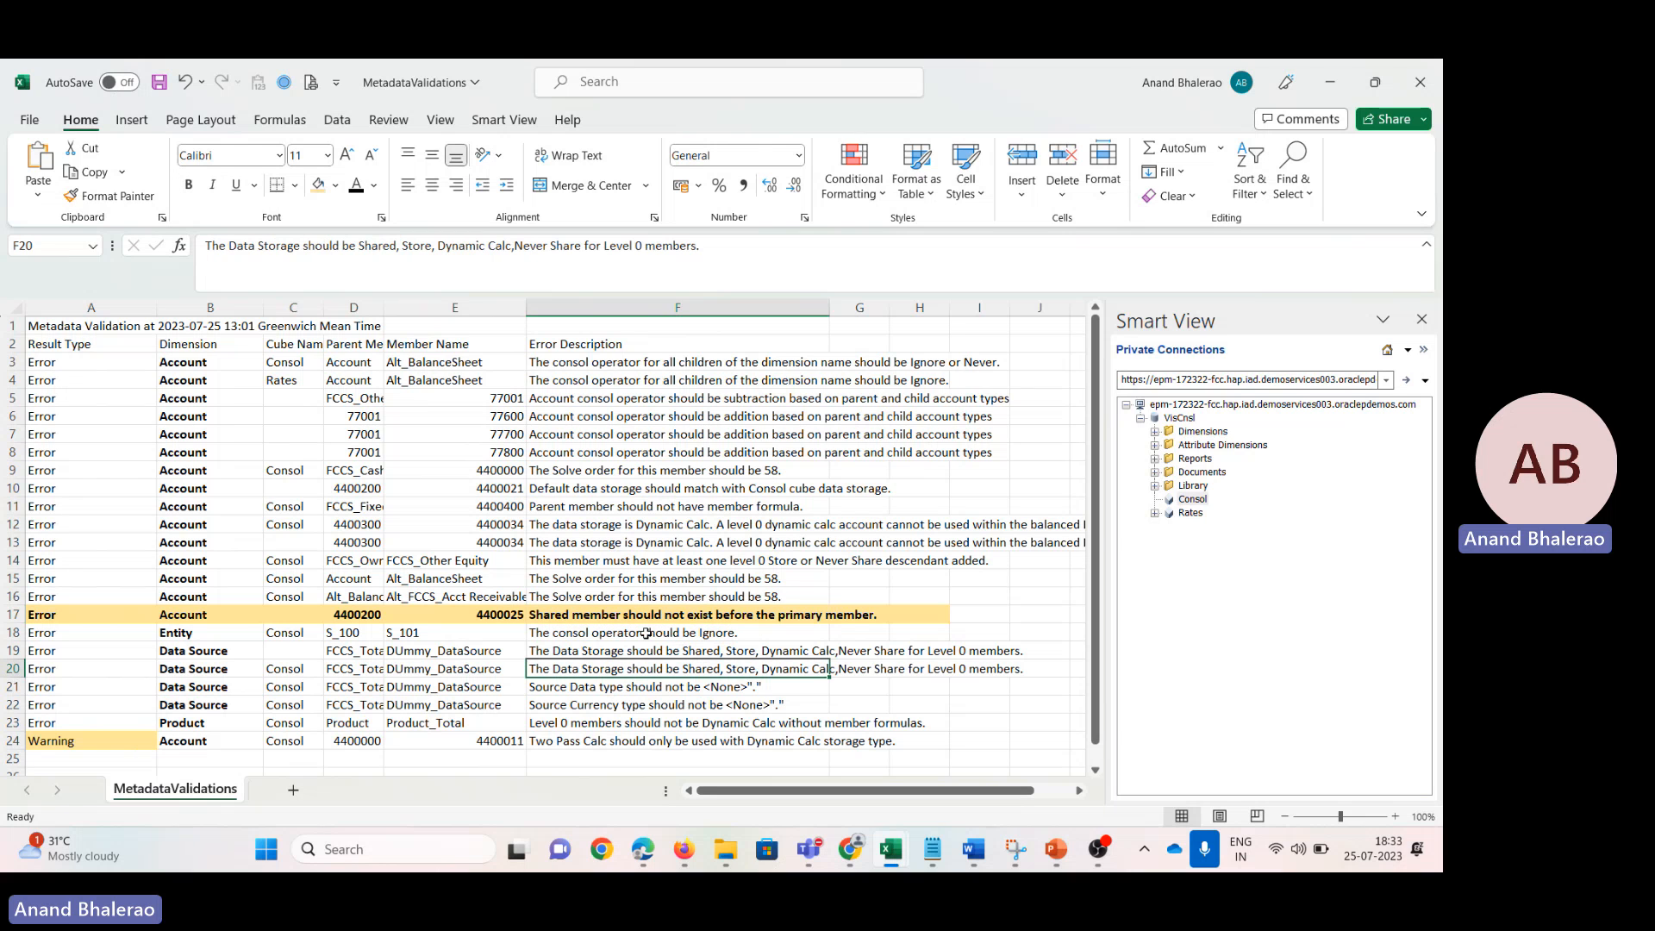
Step: Review the parent 4400200 and member in highlighted row 17, and copy the member name 4400025 from E17
click(559, 618)
click(373, 616)
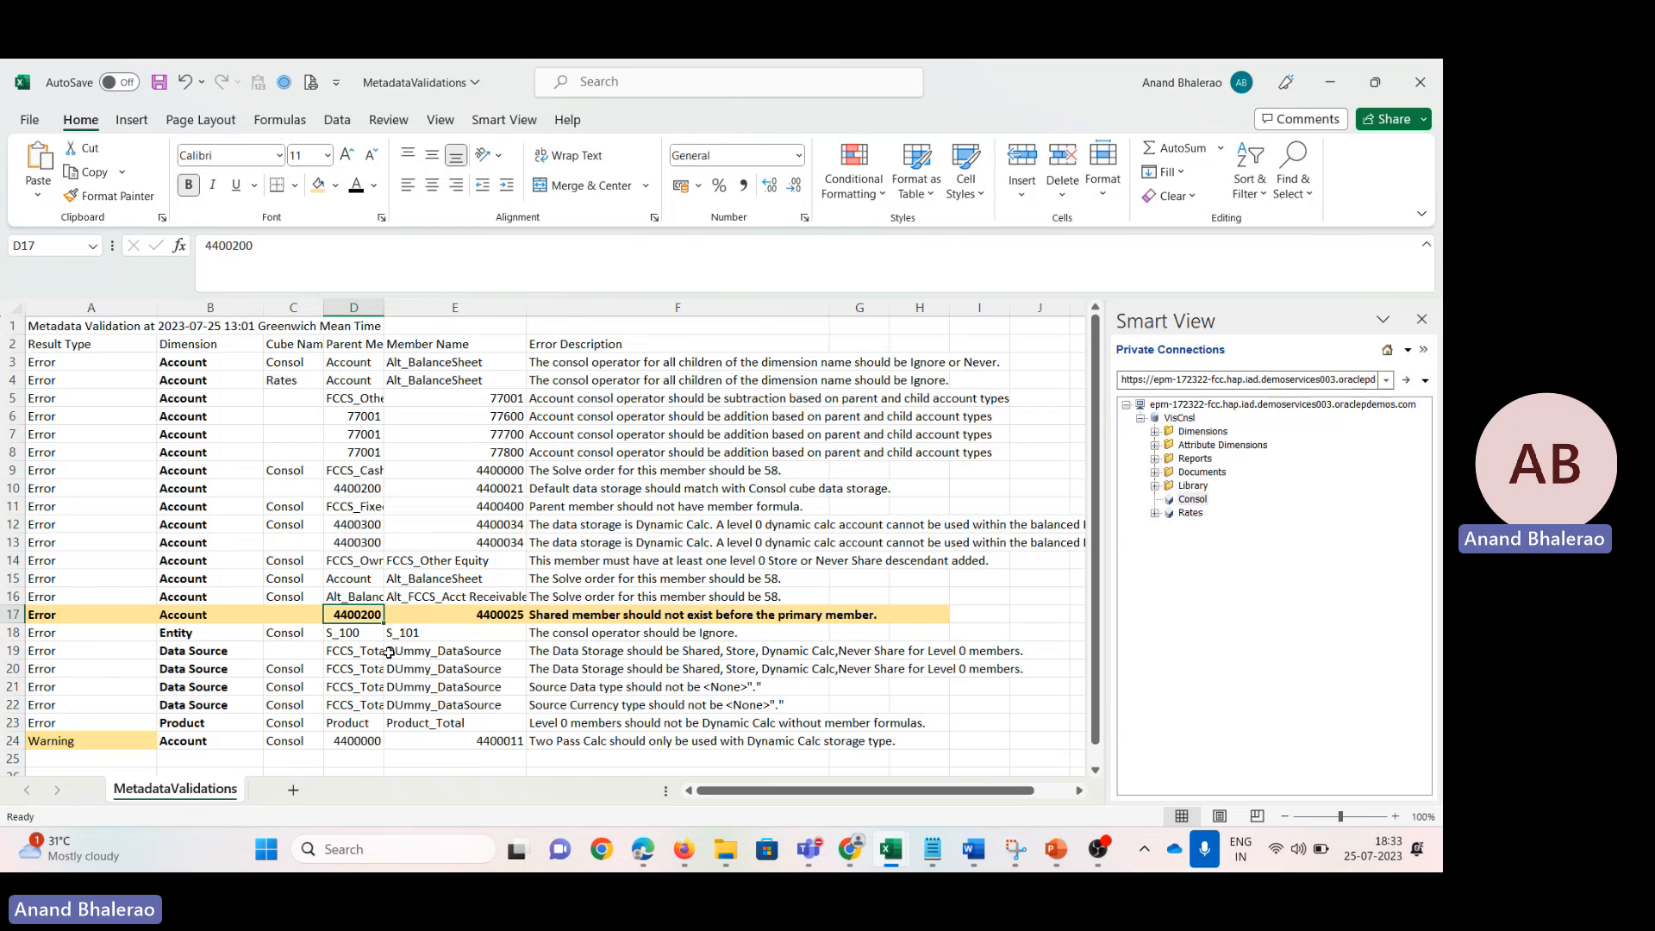
click(504, 614)
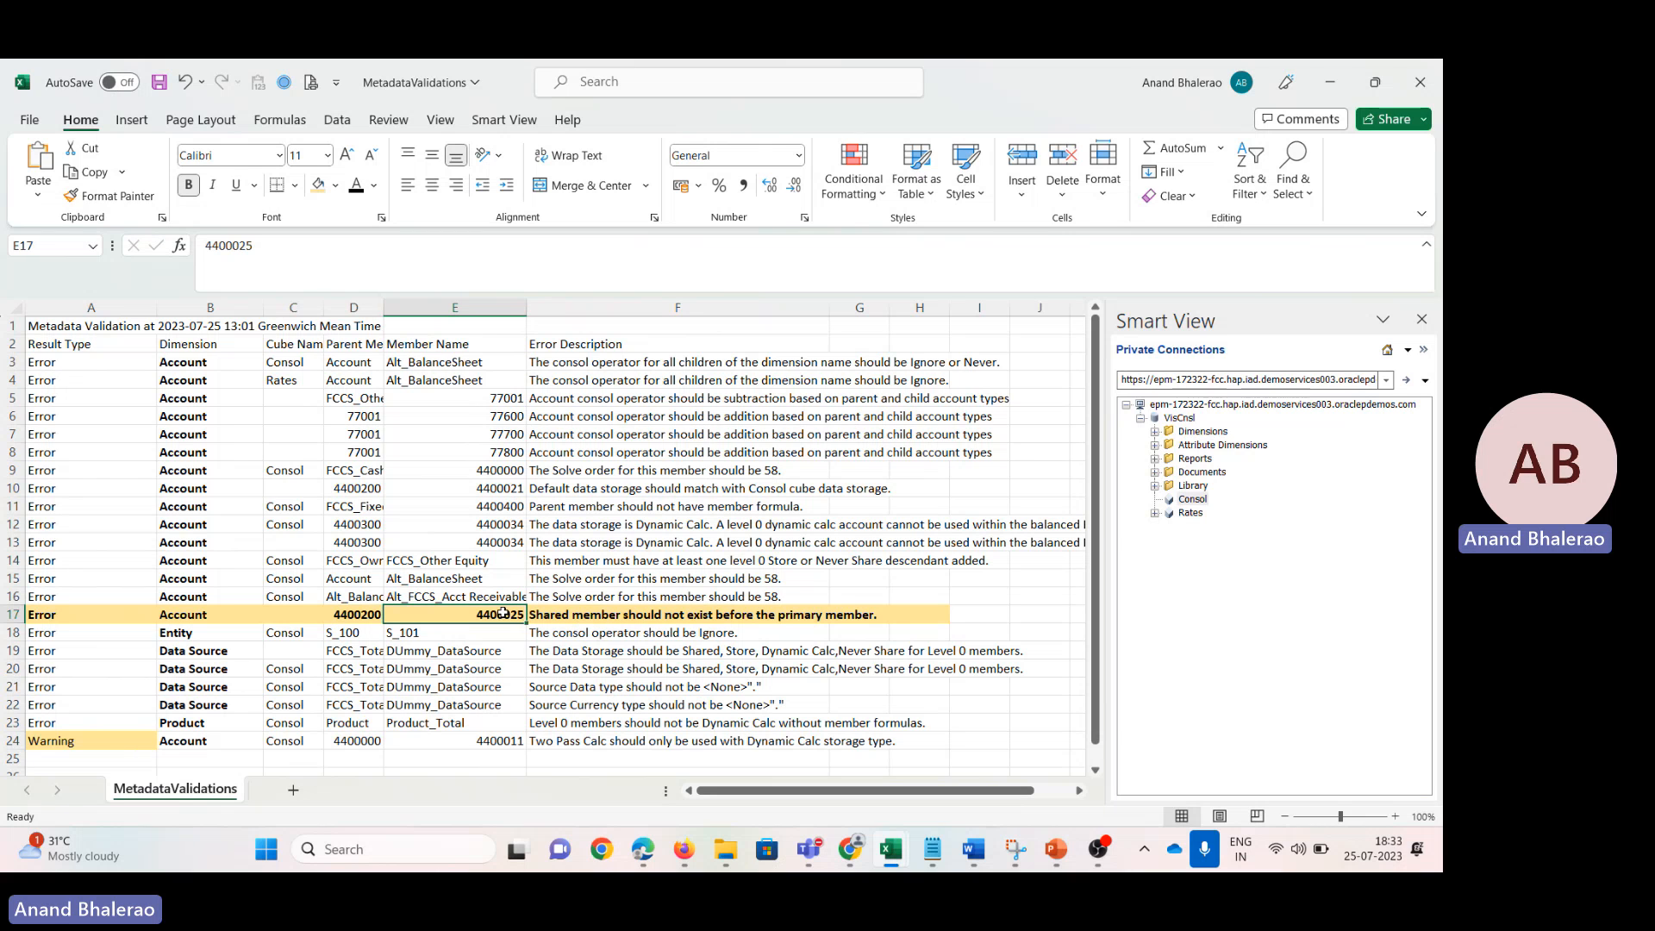
click(468, 346)
click(503, 612)
key(alt+Tab)
key(alt+Tab)
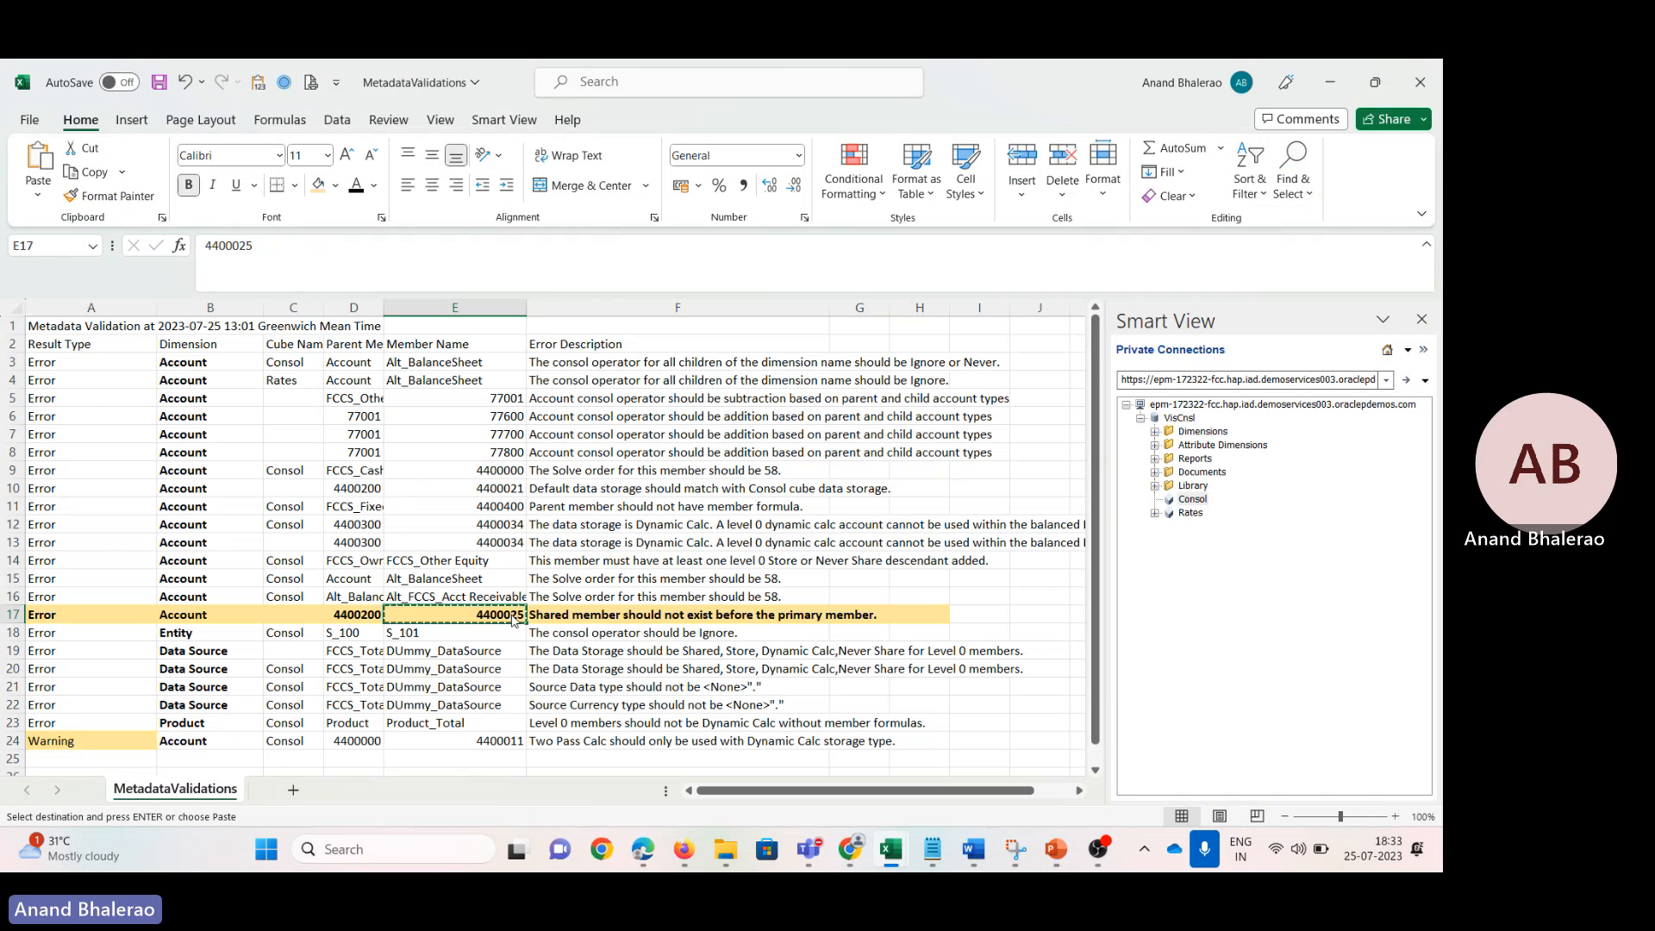
Step: Switch to the EPM Cloud window in Firefox and search the Account dimension by name for 4400025, moving on to the next match
key(alt+Tab)
mouse_move(684, 849)
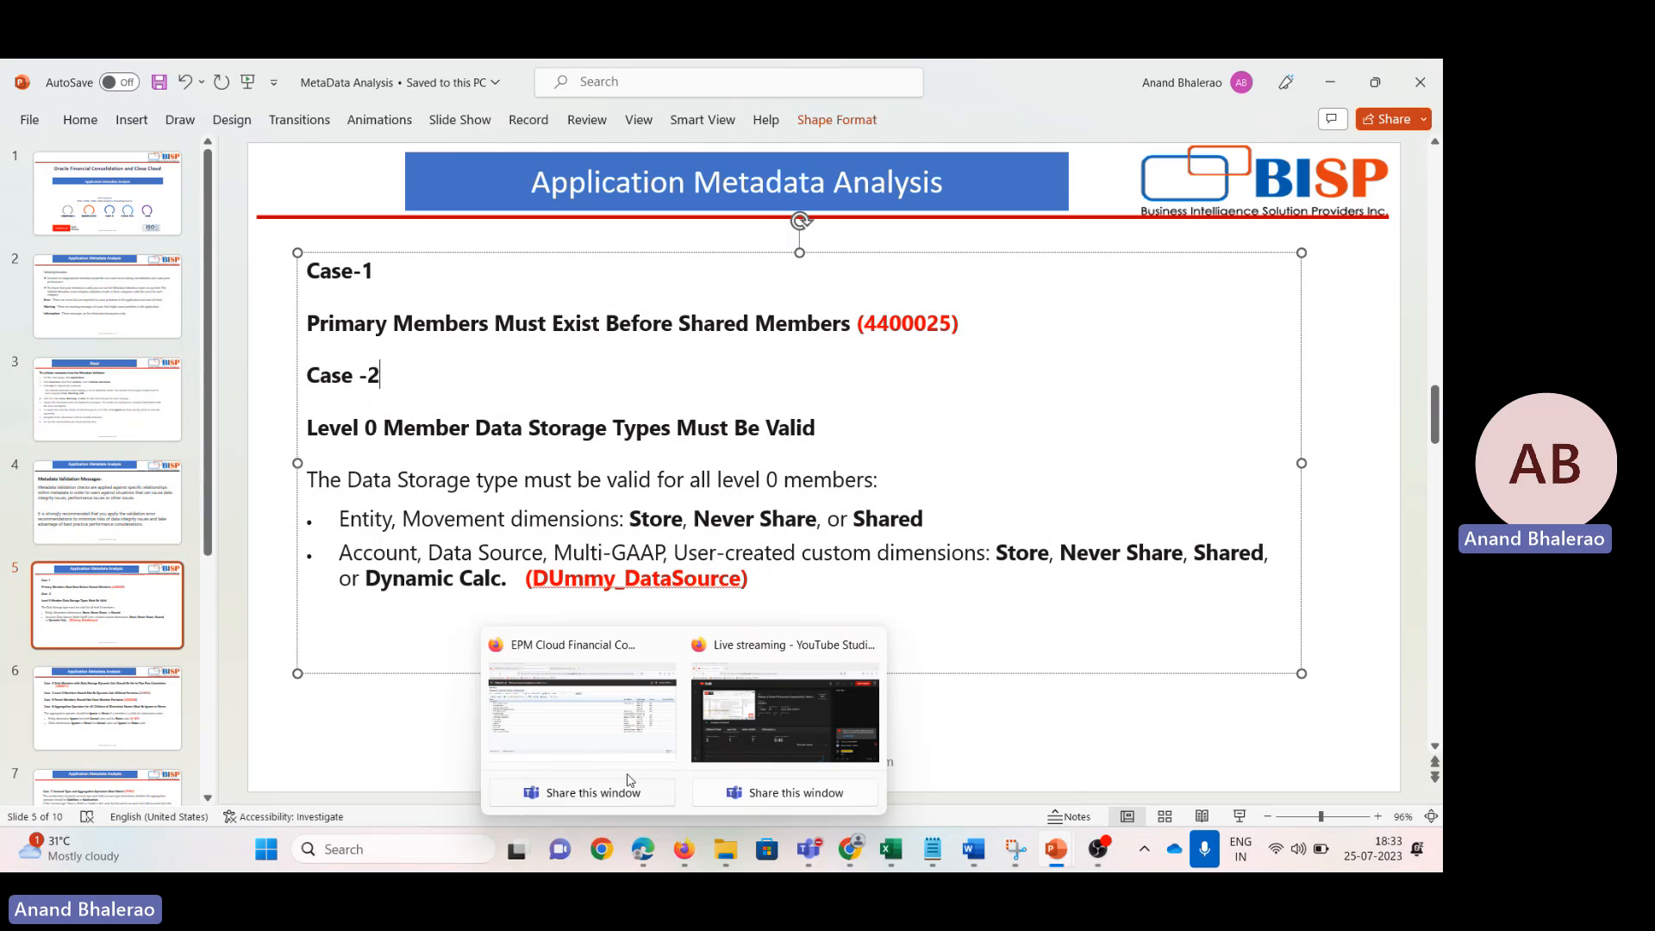
click(625, 758)
click(621, 299)
text(4400025)
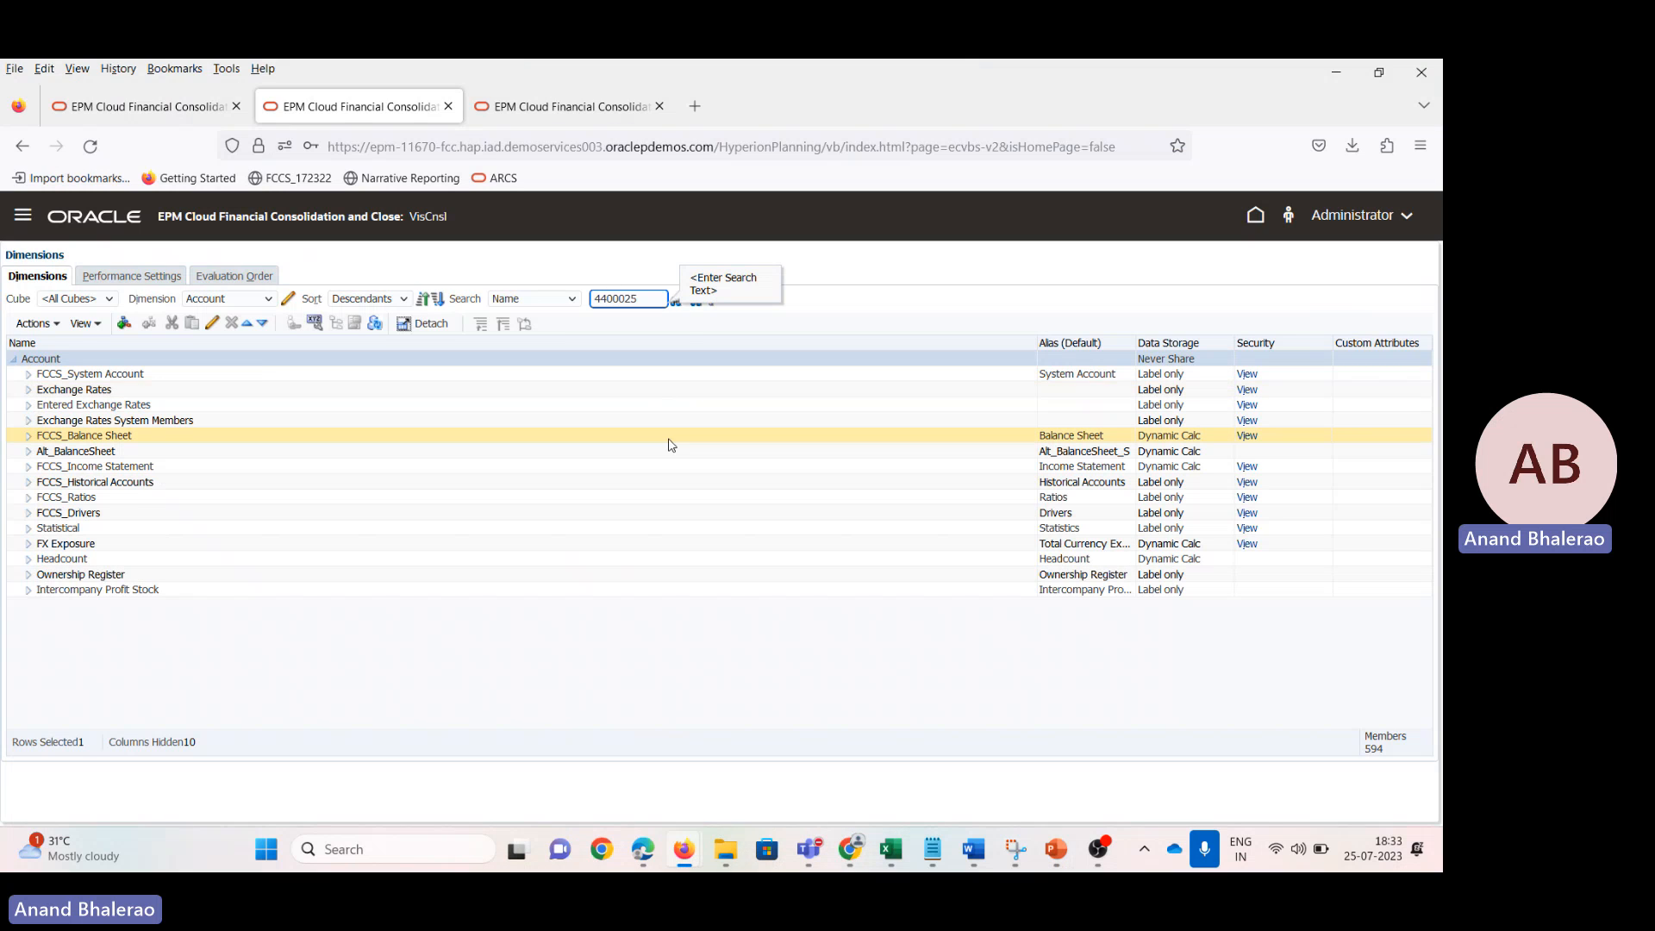
key(Tab)
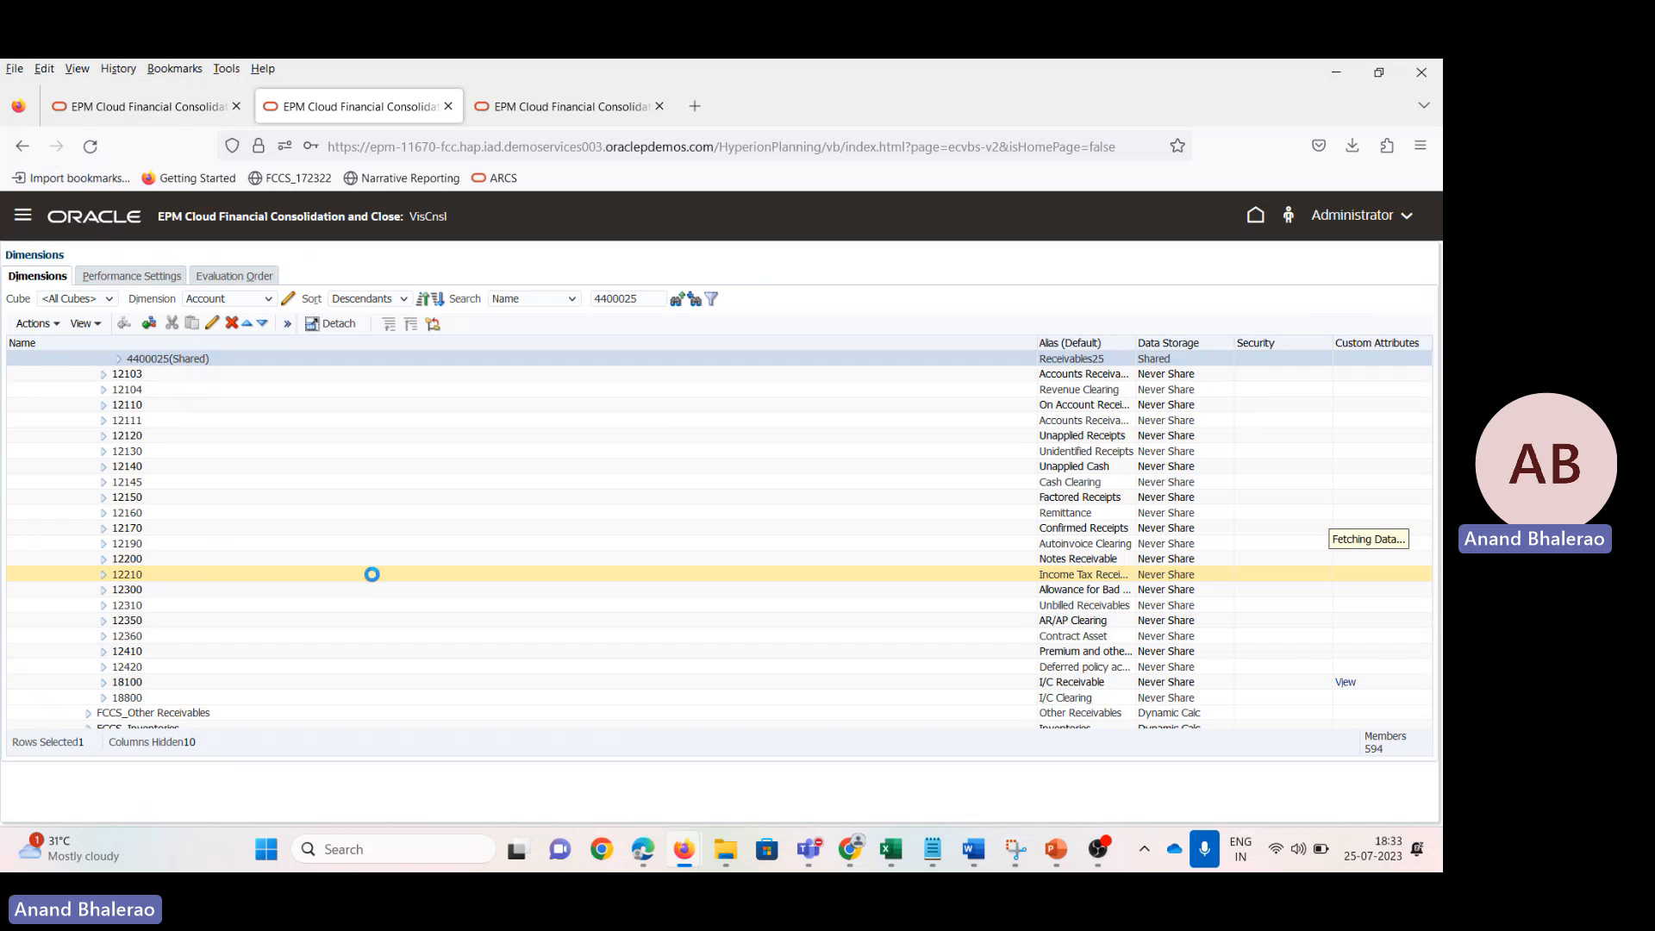
scroll(372, 576, up, 4)
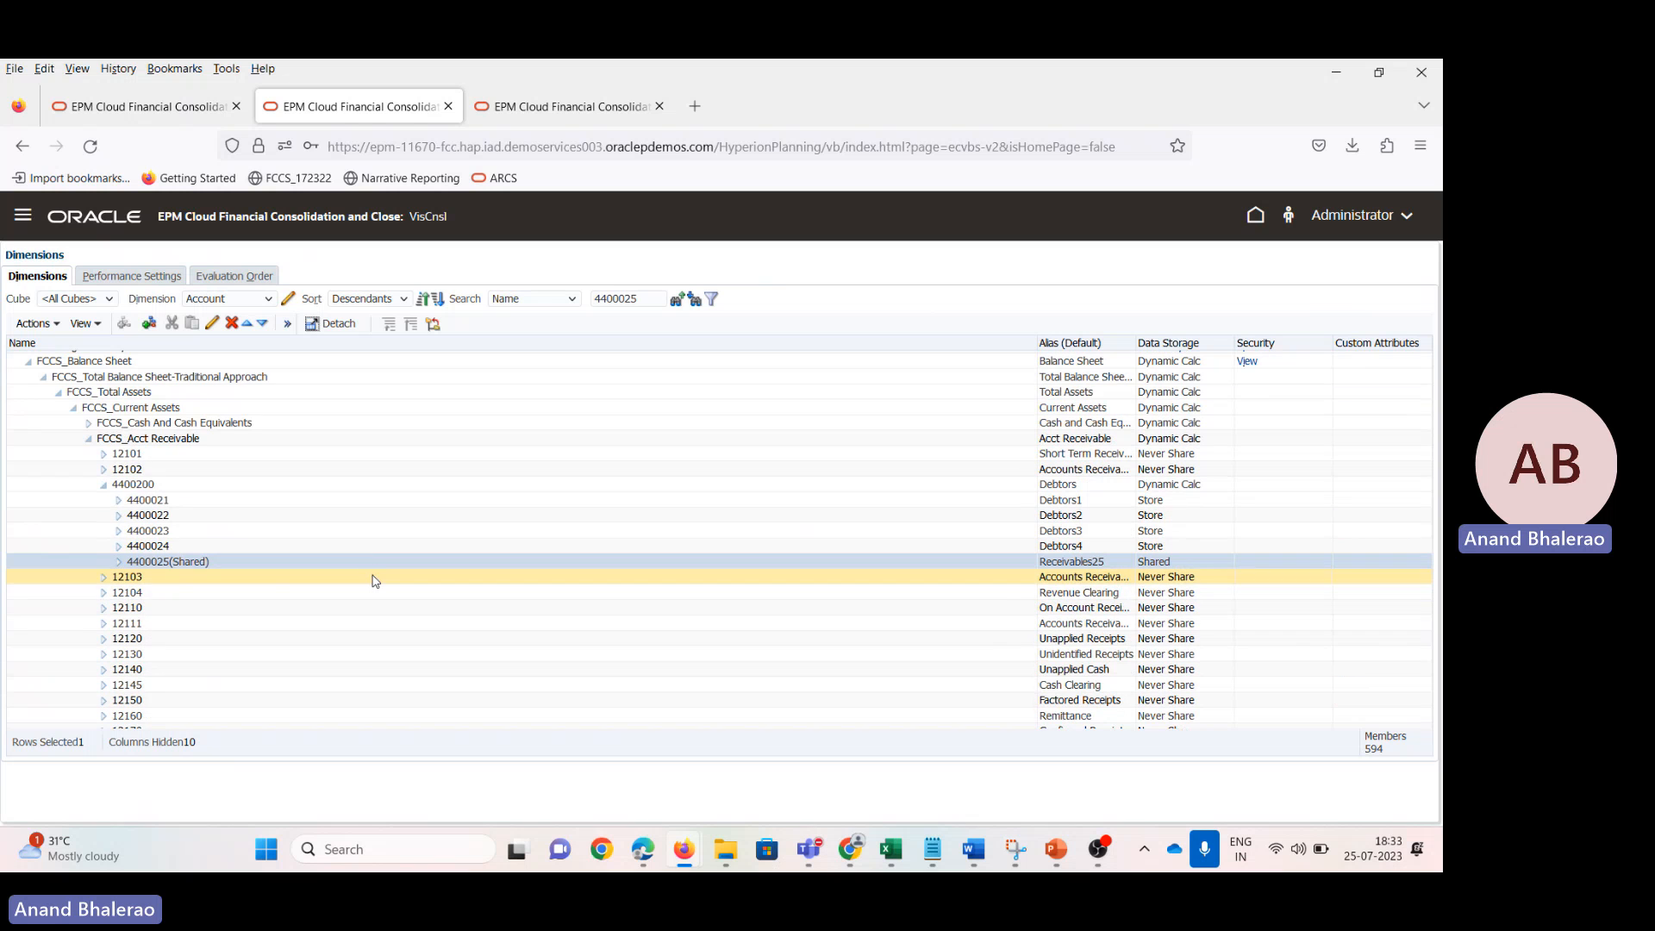
click(695, 299)
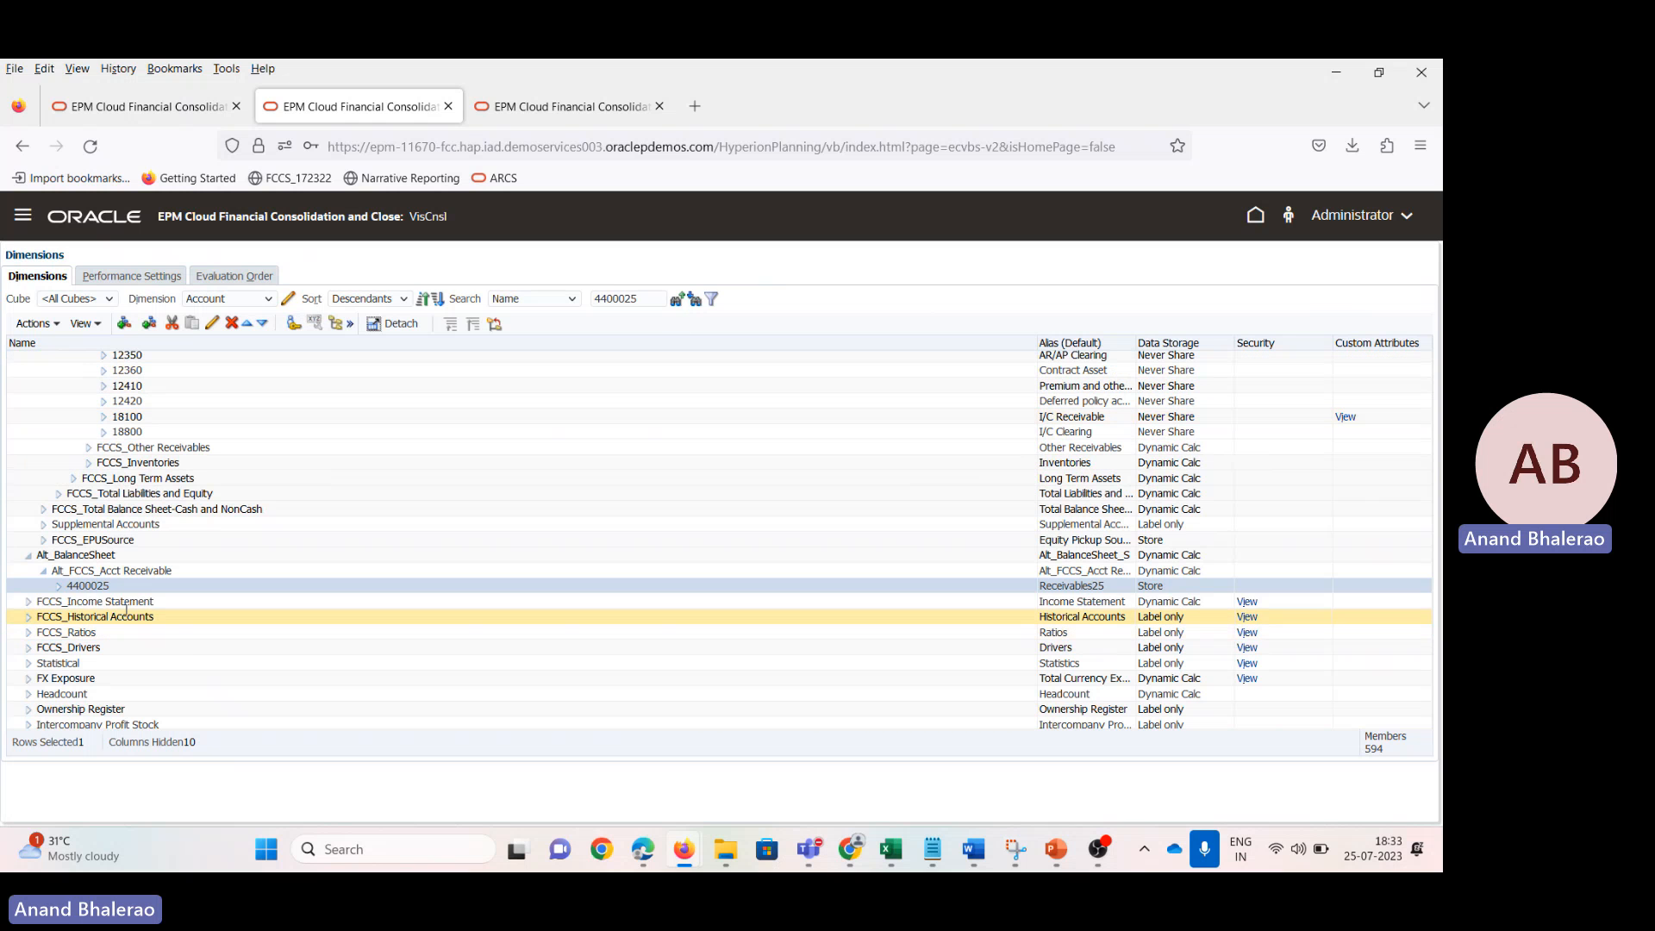
Step: Switch to the MetaData Analysis presentation in PowerPoint and recheck the Case-1 rule about primary and shared members
scroll(118, 595, up, 4)
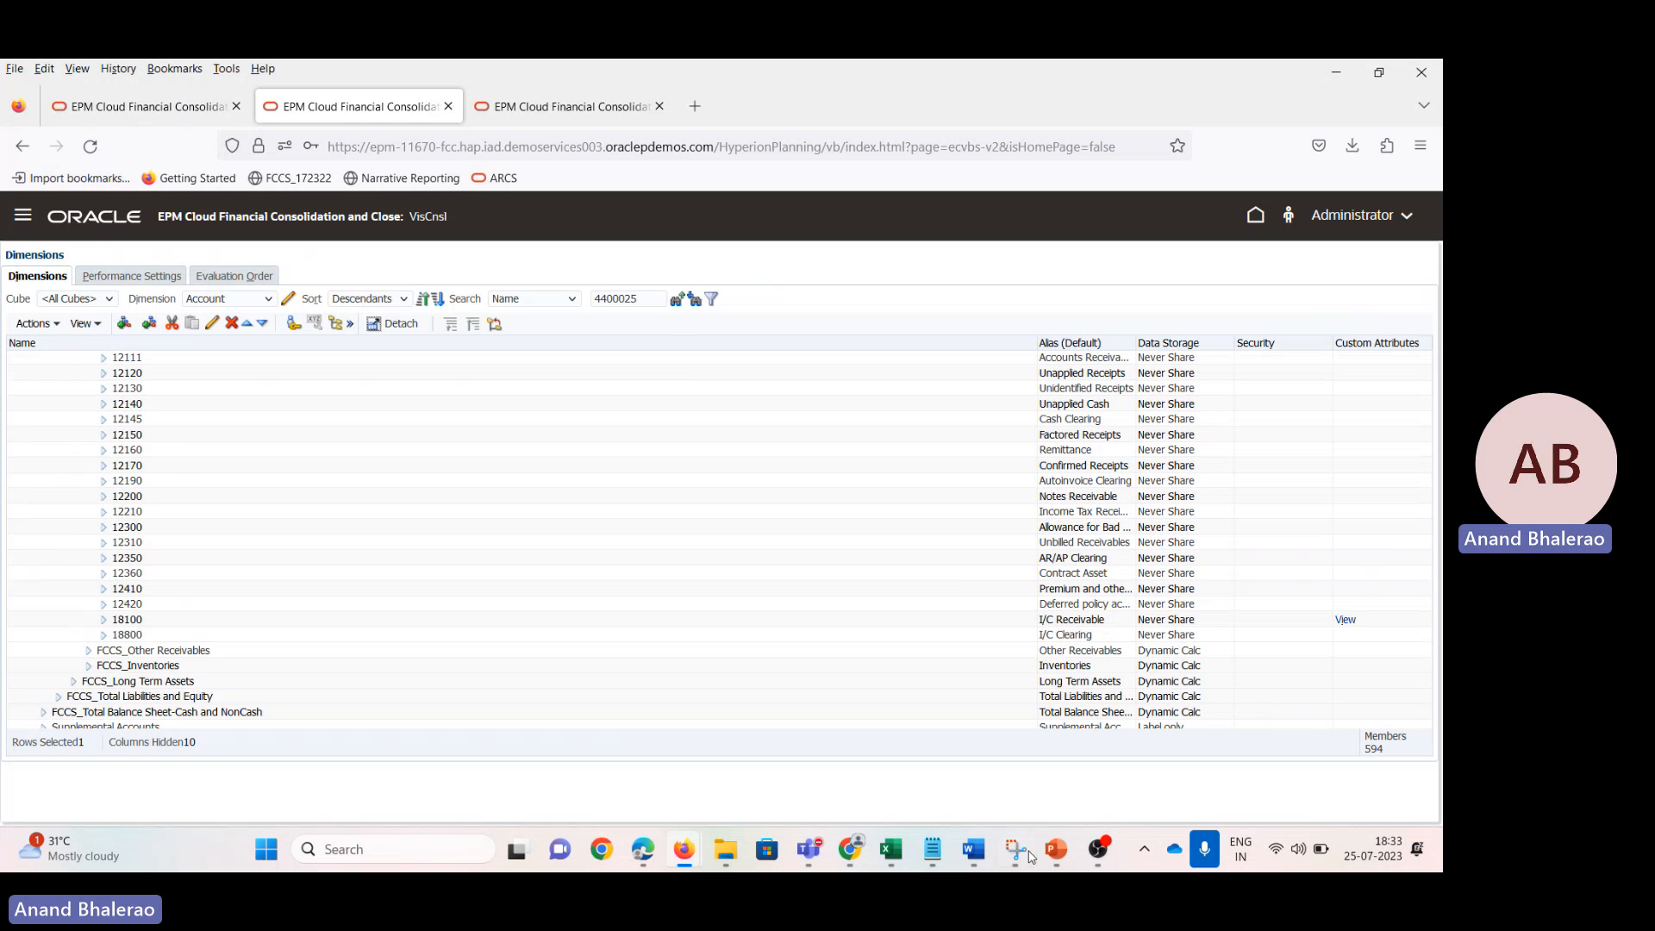
mouse_move(1056, 849)
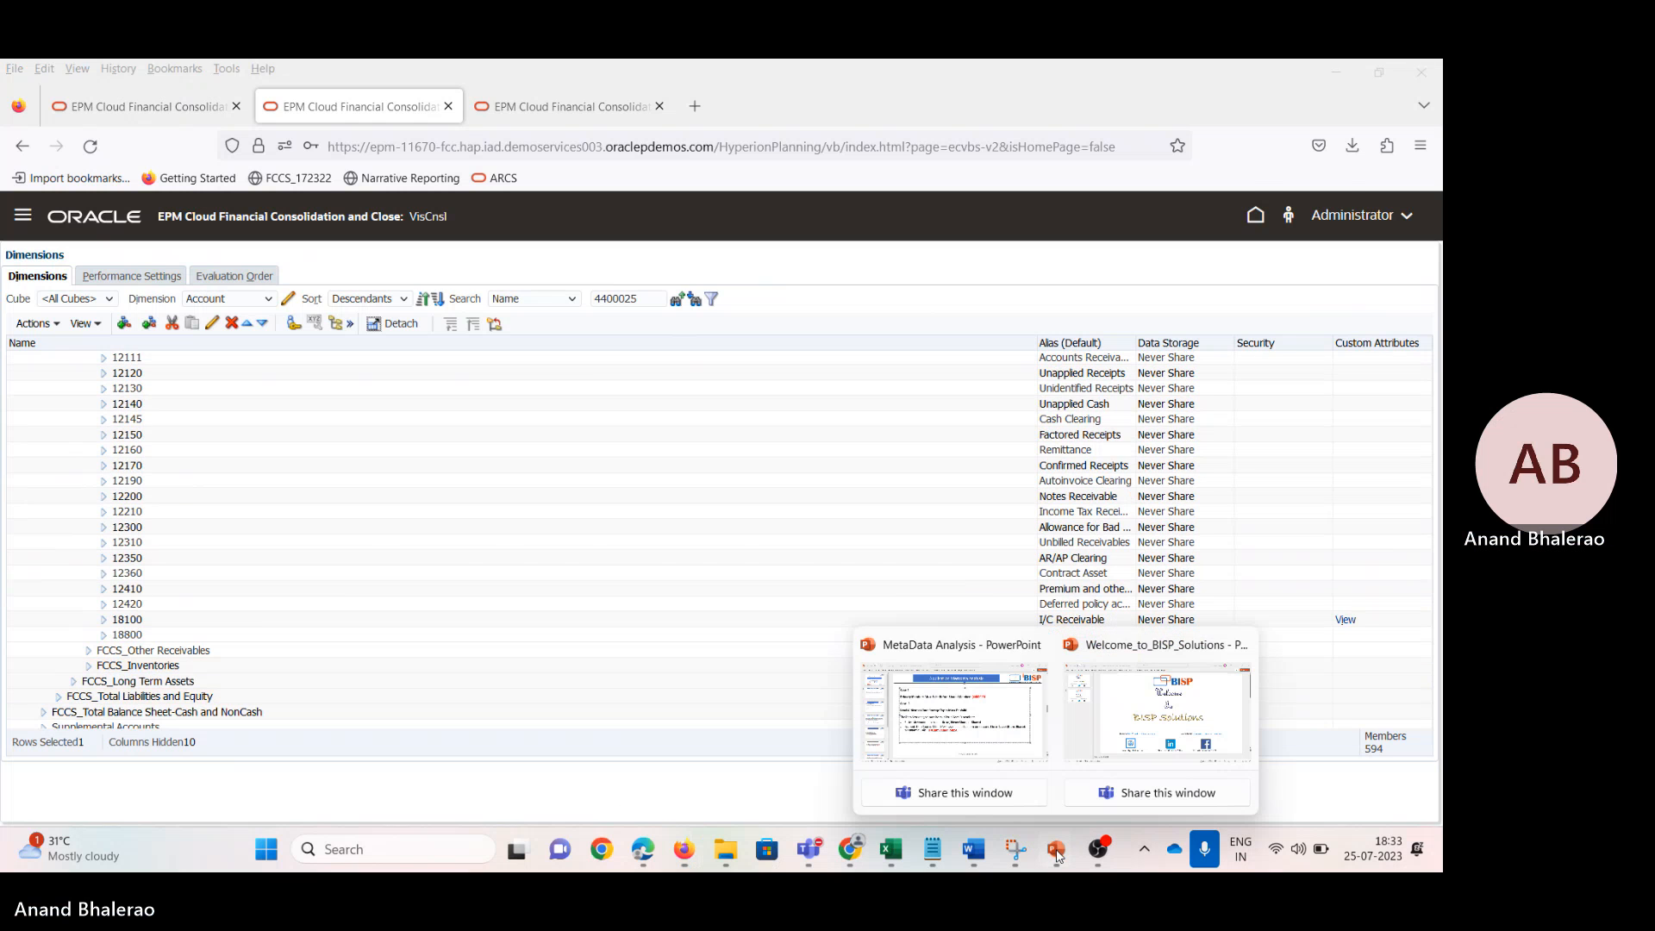
click(979, 711)
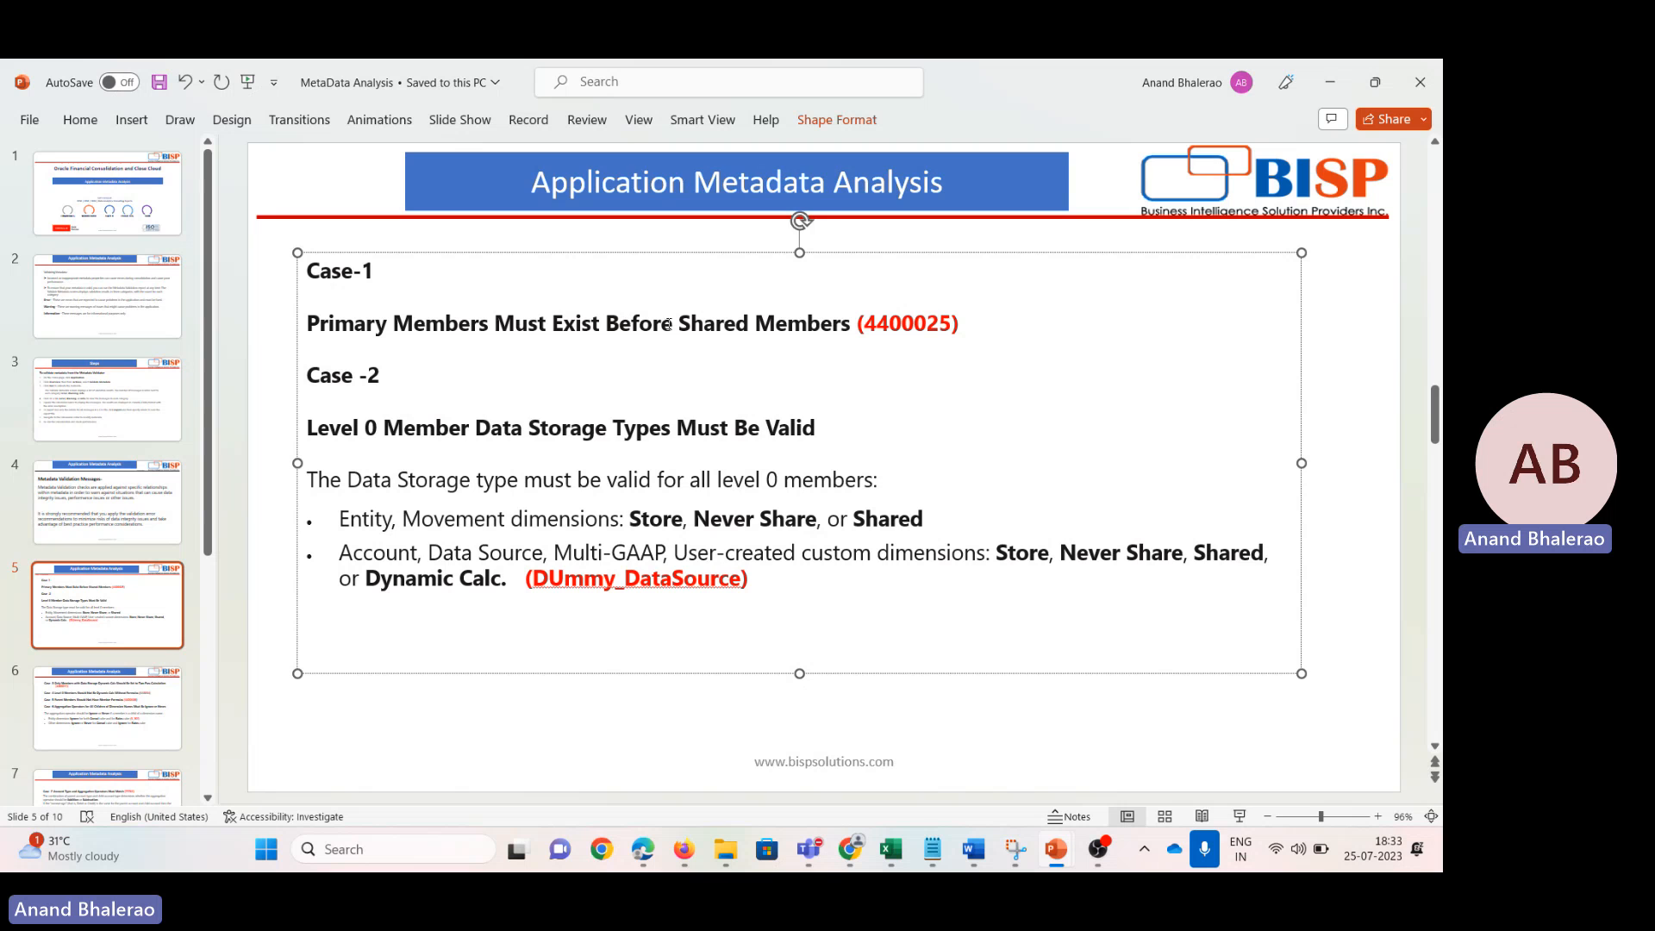
Step: Return to the Firefox dimension editor and collapse the FCCS_Current Assets and FCCS_Total Assets branches
key(alt+Tab)
scroll(259, 556, up, 5)
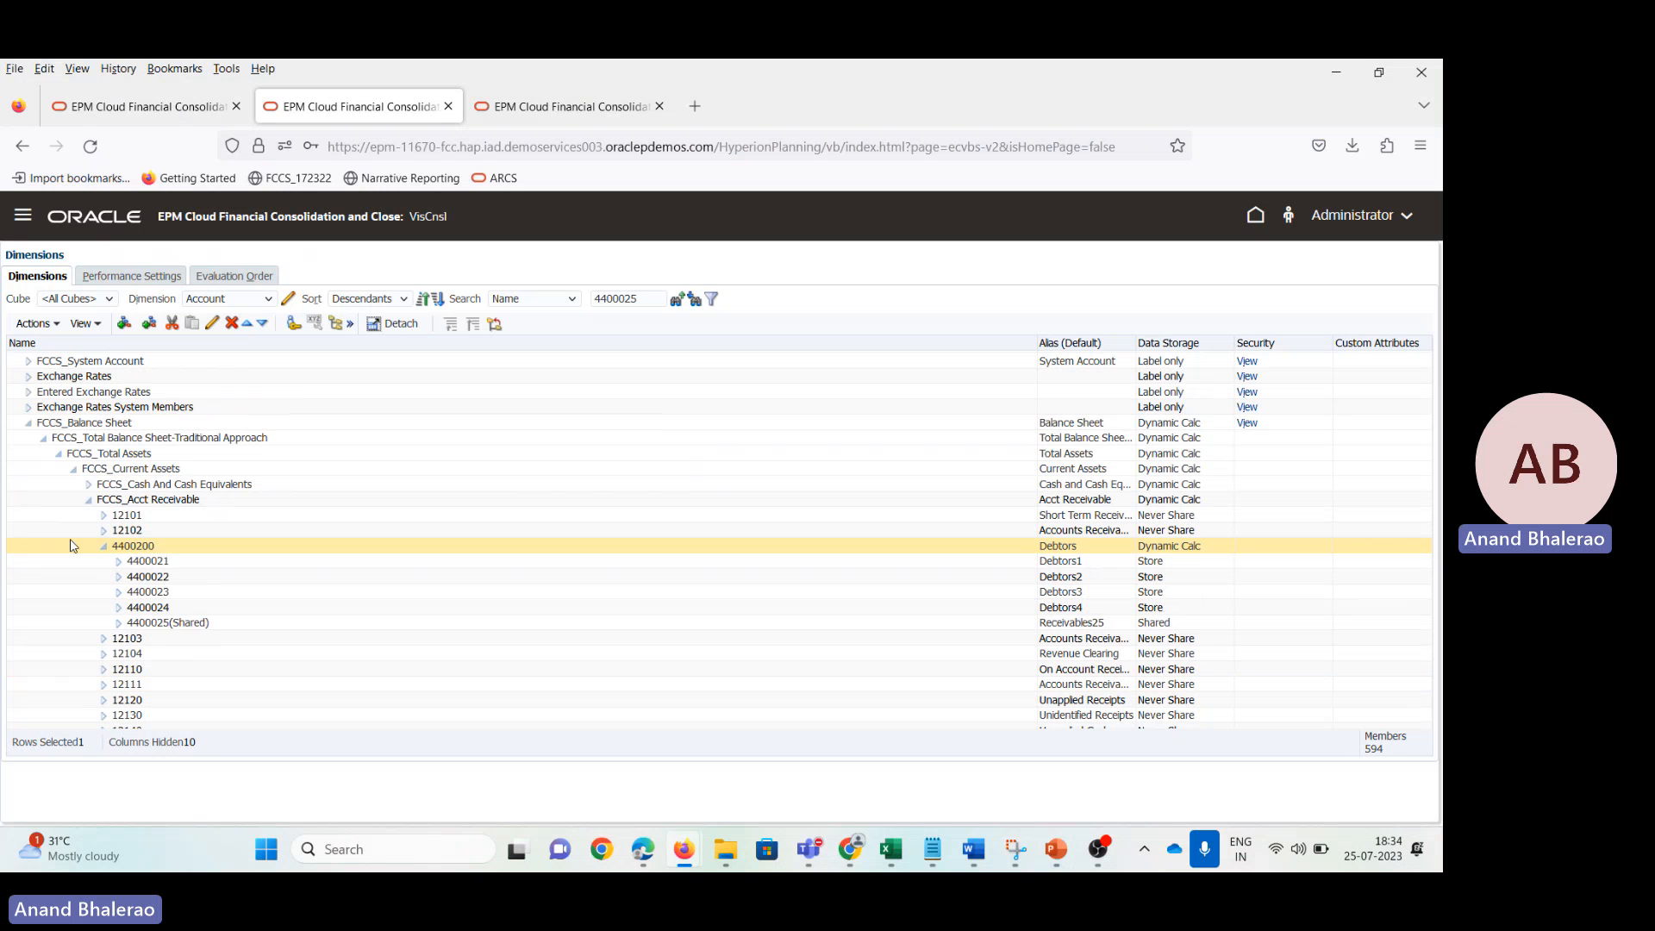
click(73, 470)
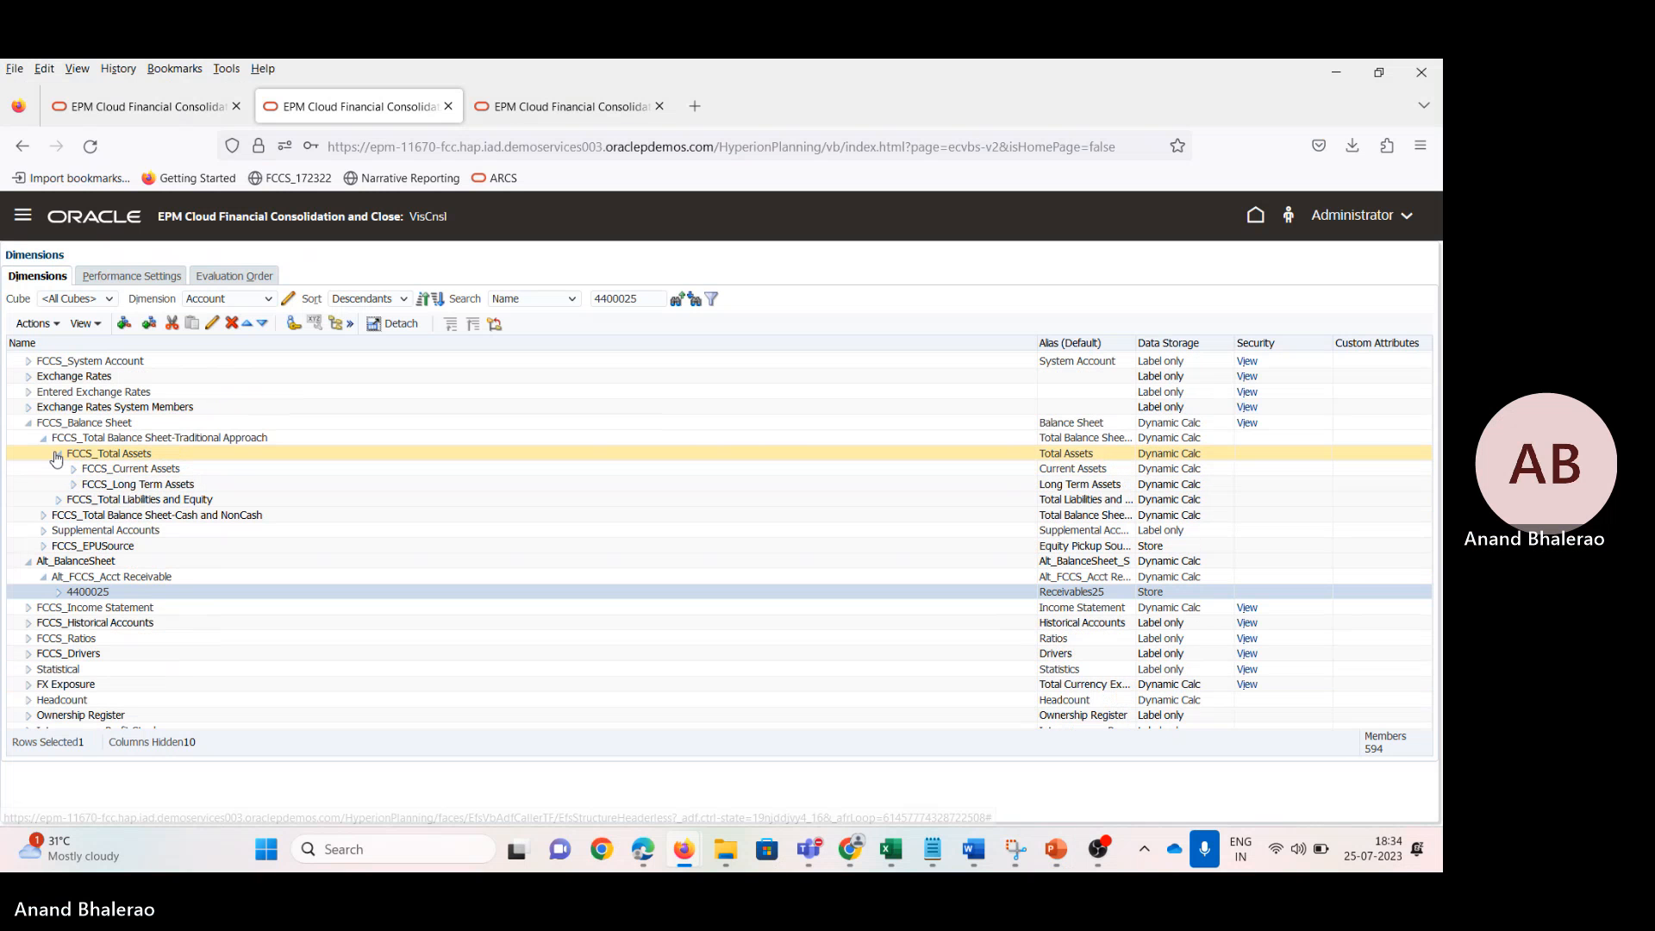
click(46, 439)
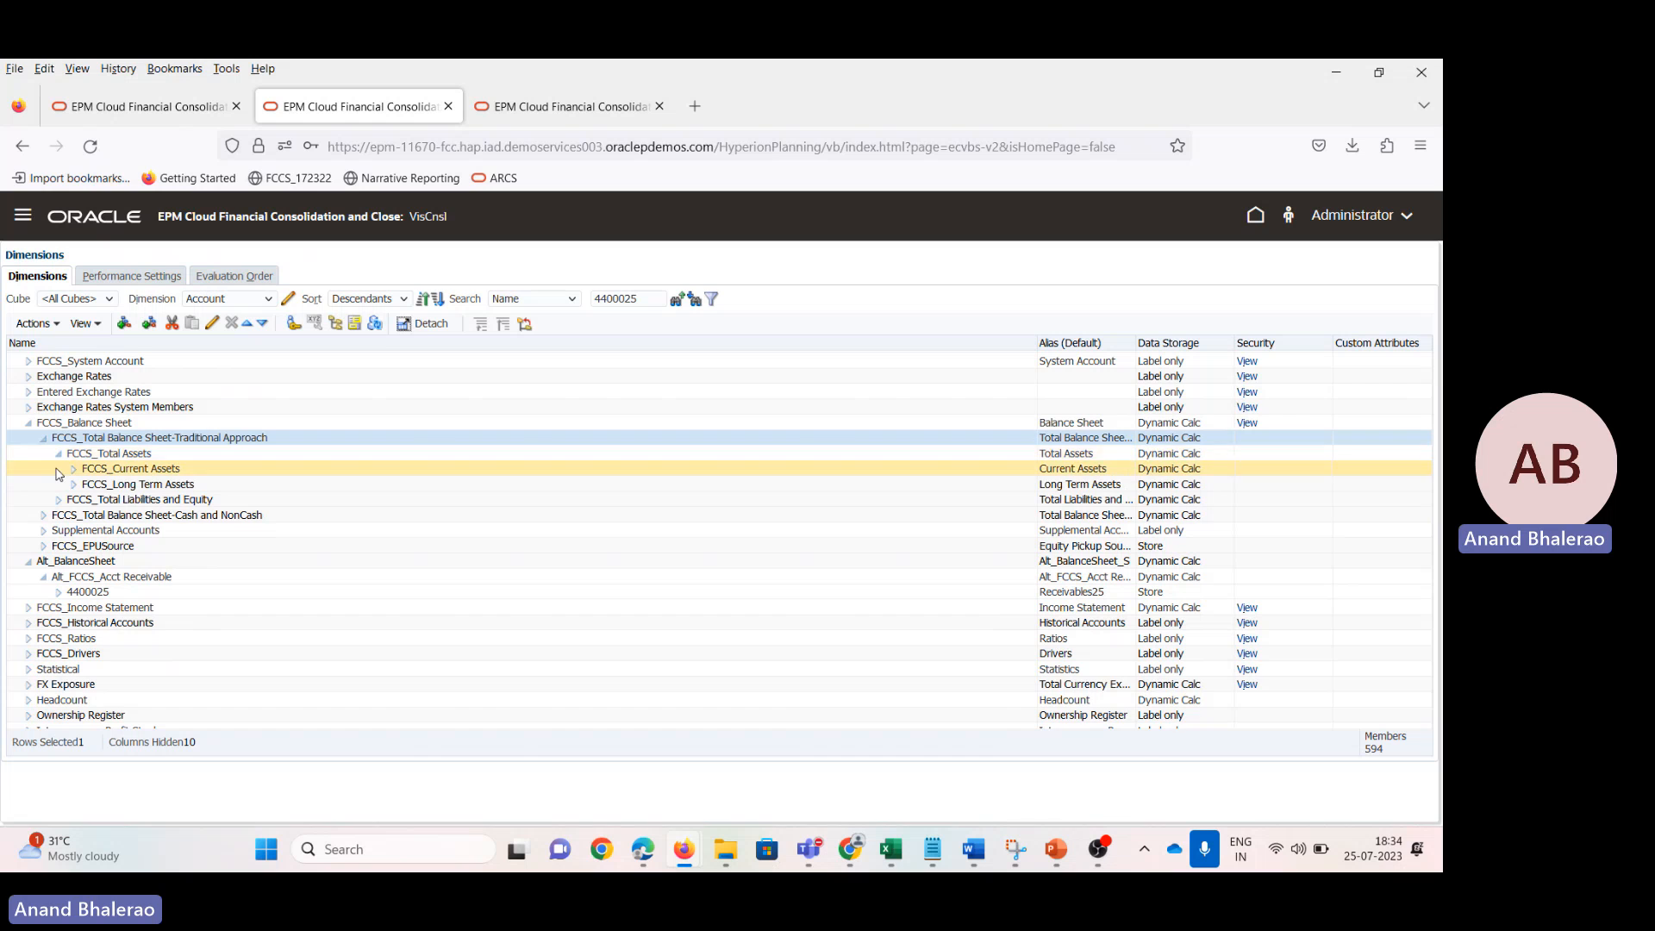
click(59, 454)
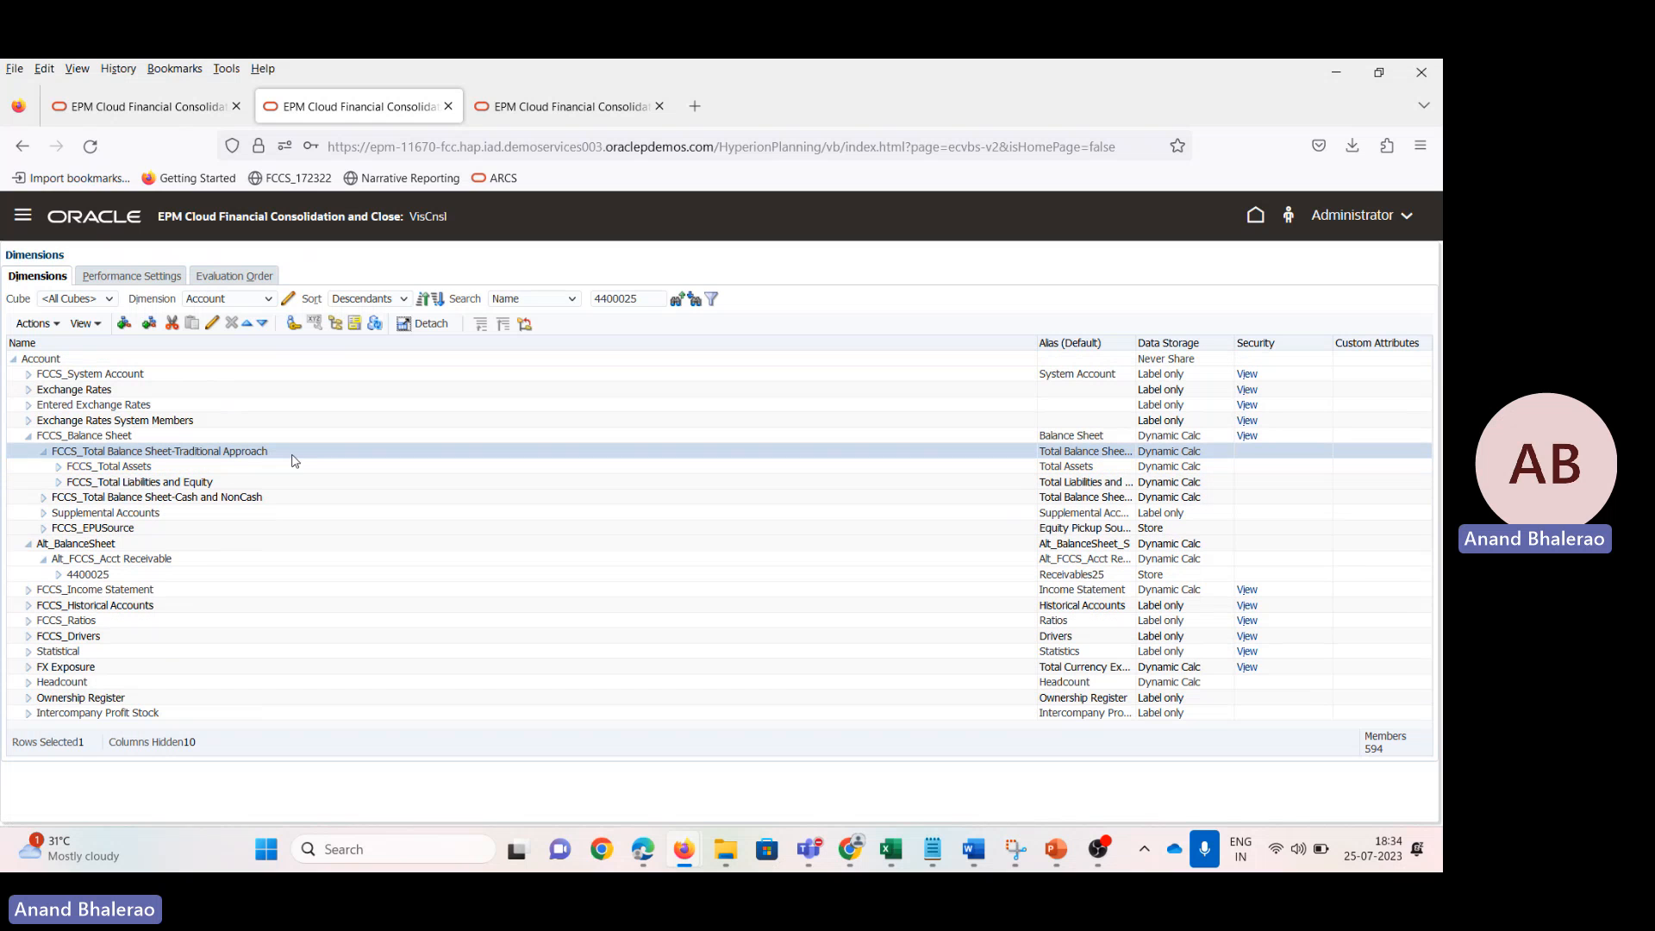
Step: Compare the hierarchy position of Alt_BalanceSheet and its stored member 4400025 with that of FCCS_Total Assets
click(140, 545)
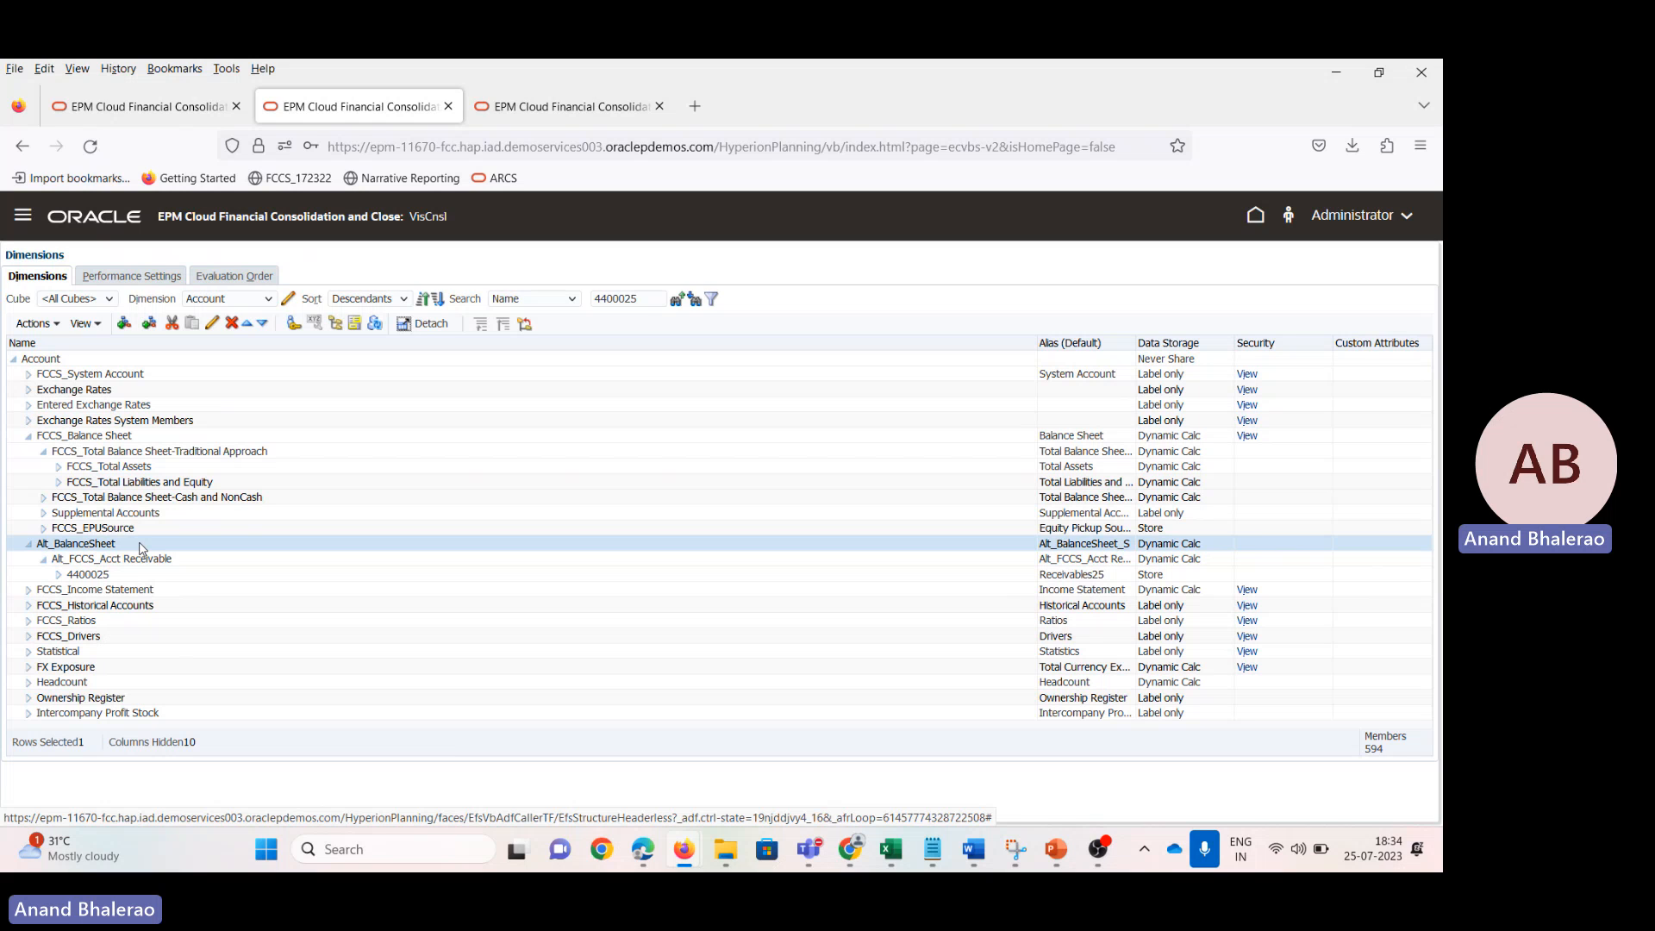
click(111, 579)
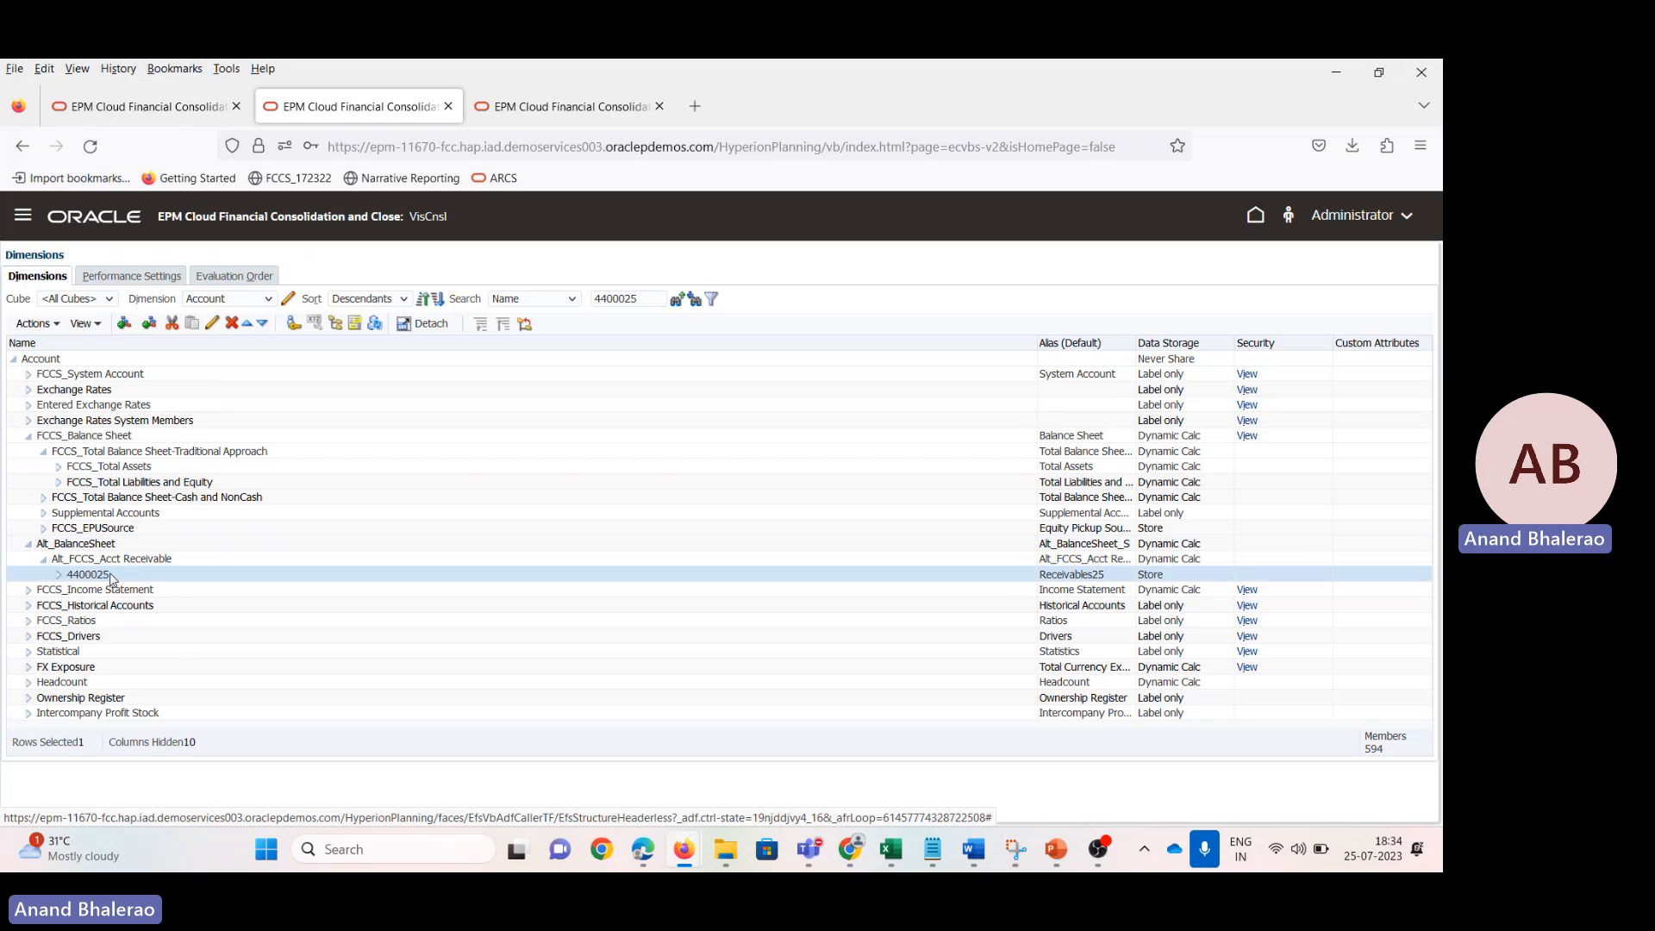
click(159, 470)
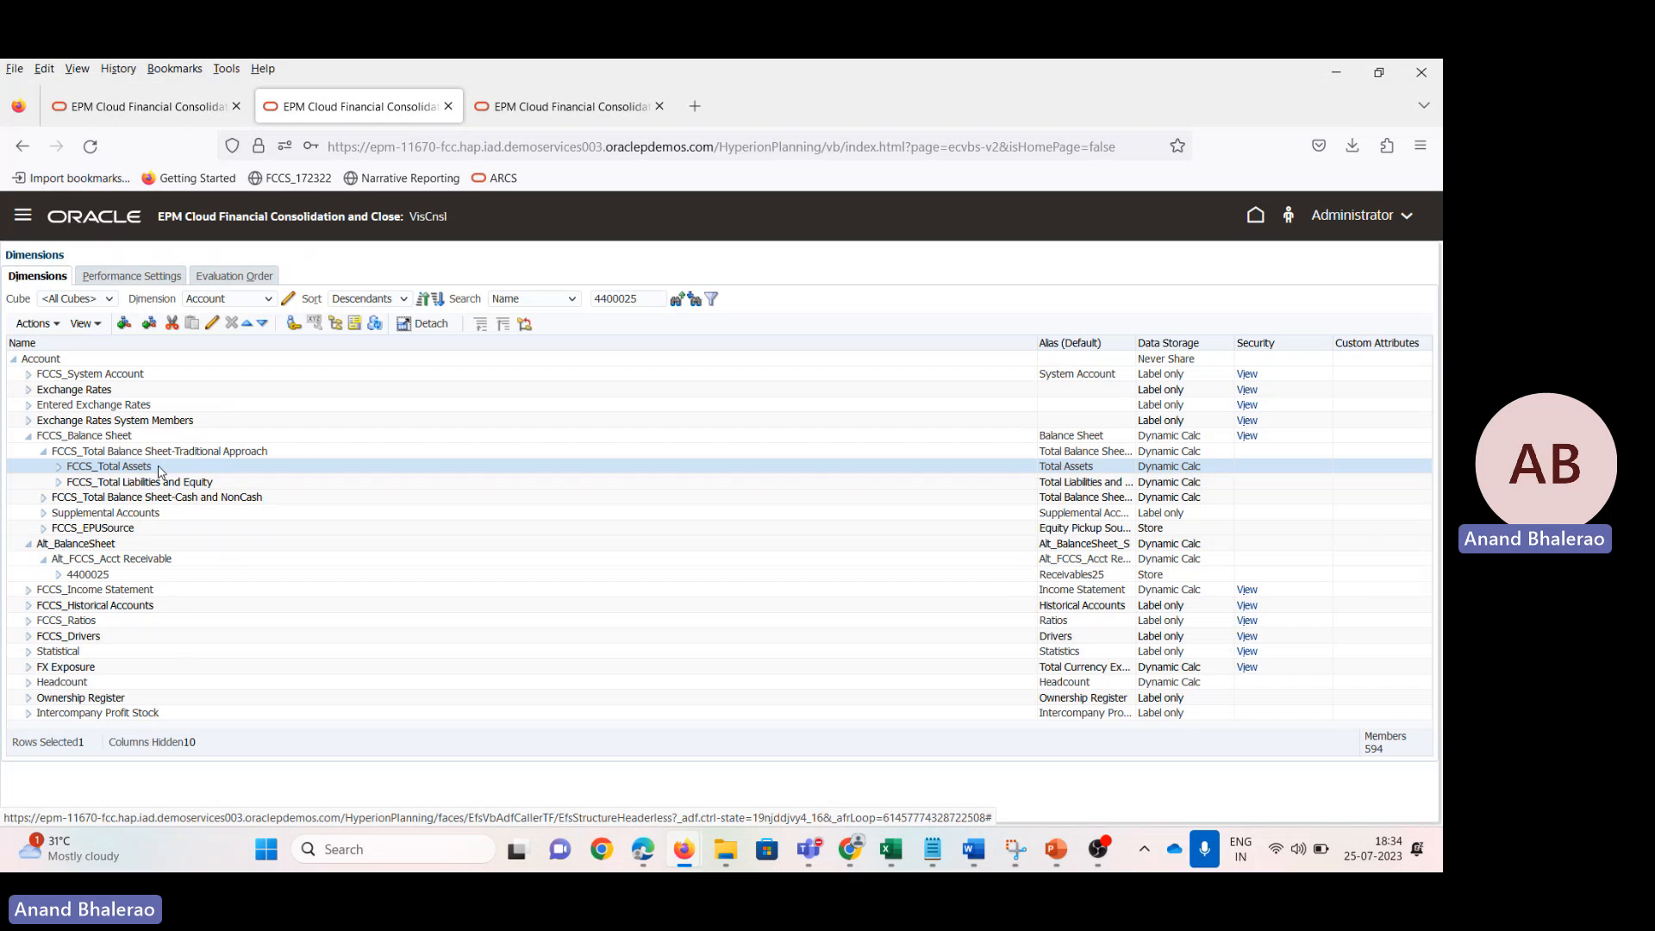
Step: Narrow the Name column to give the Alias column more room, and expand FCCS_Total Assets and FCCS_Current Assets
drag(1032, 343, 414, 343)
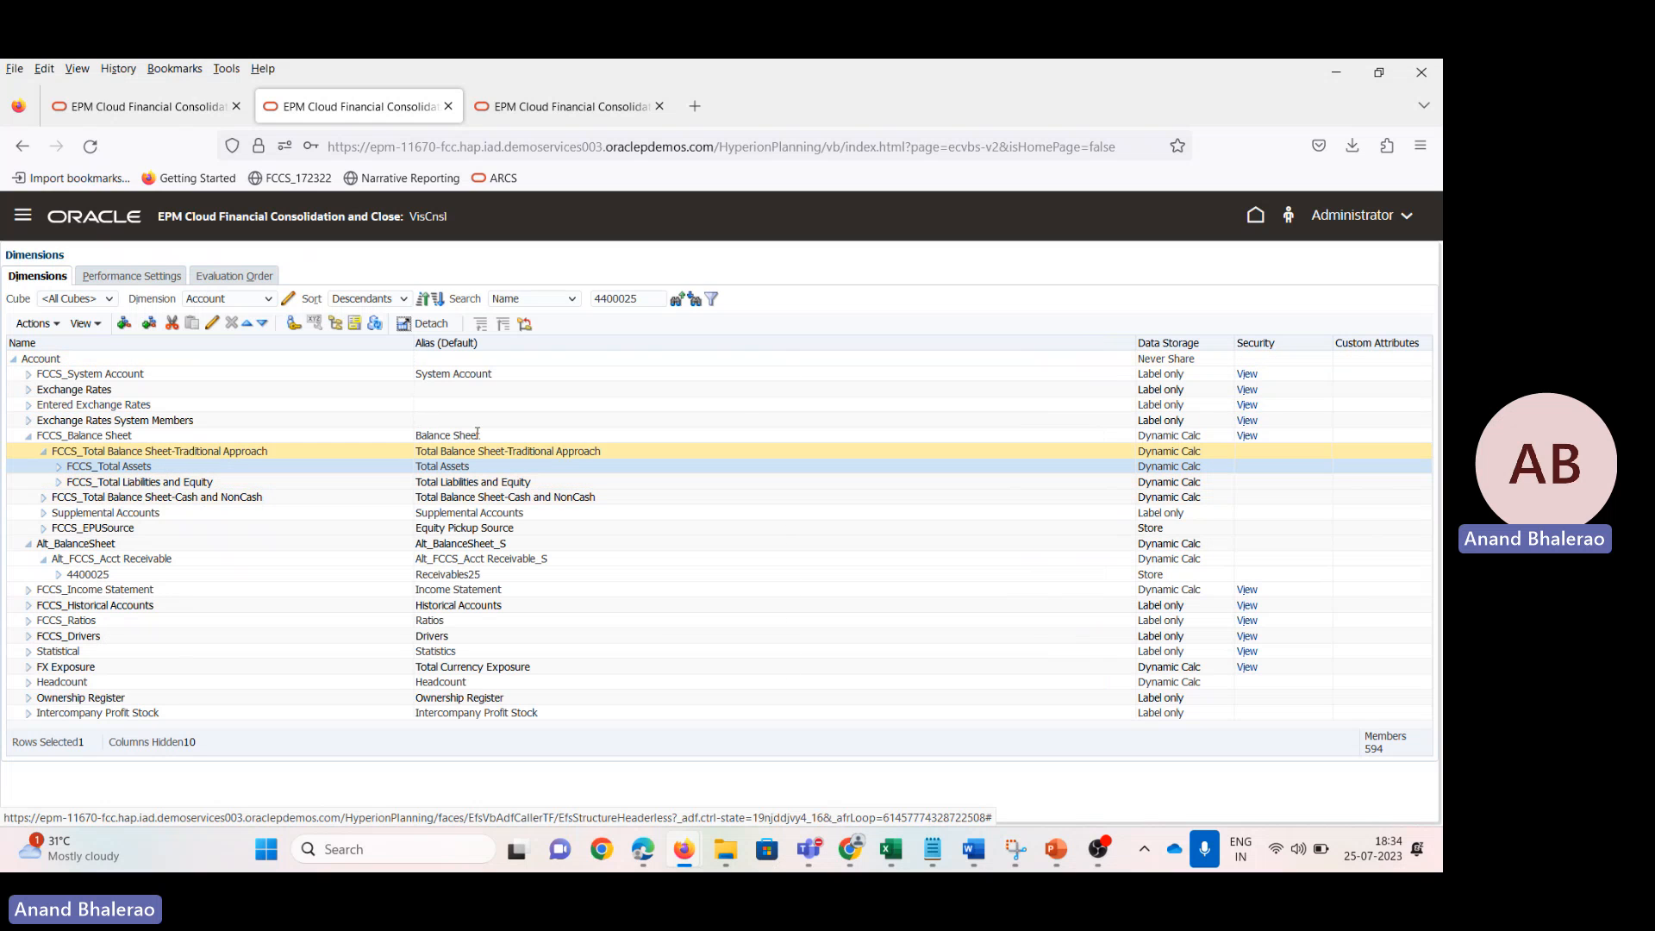
click(58, 467)
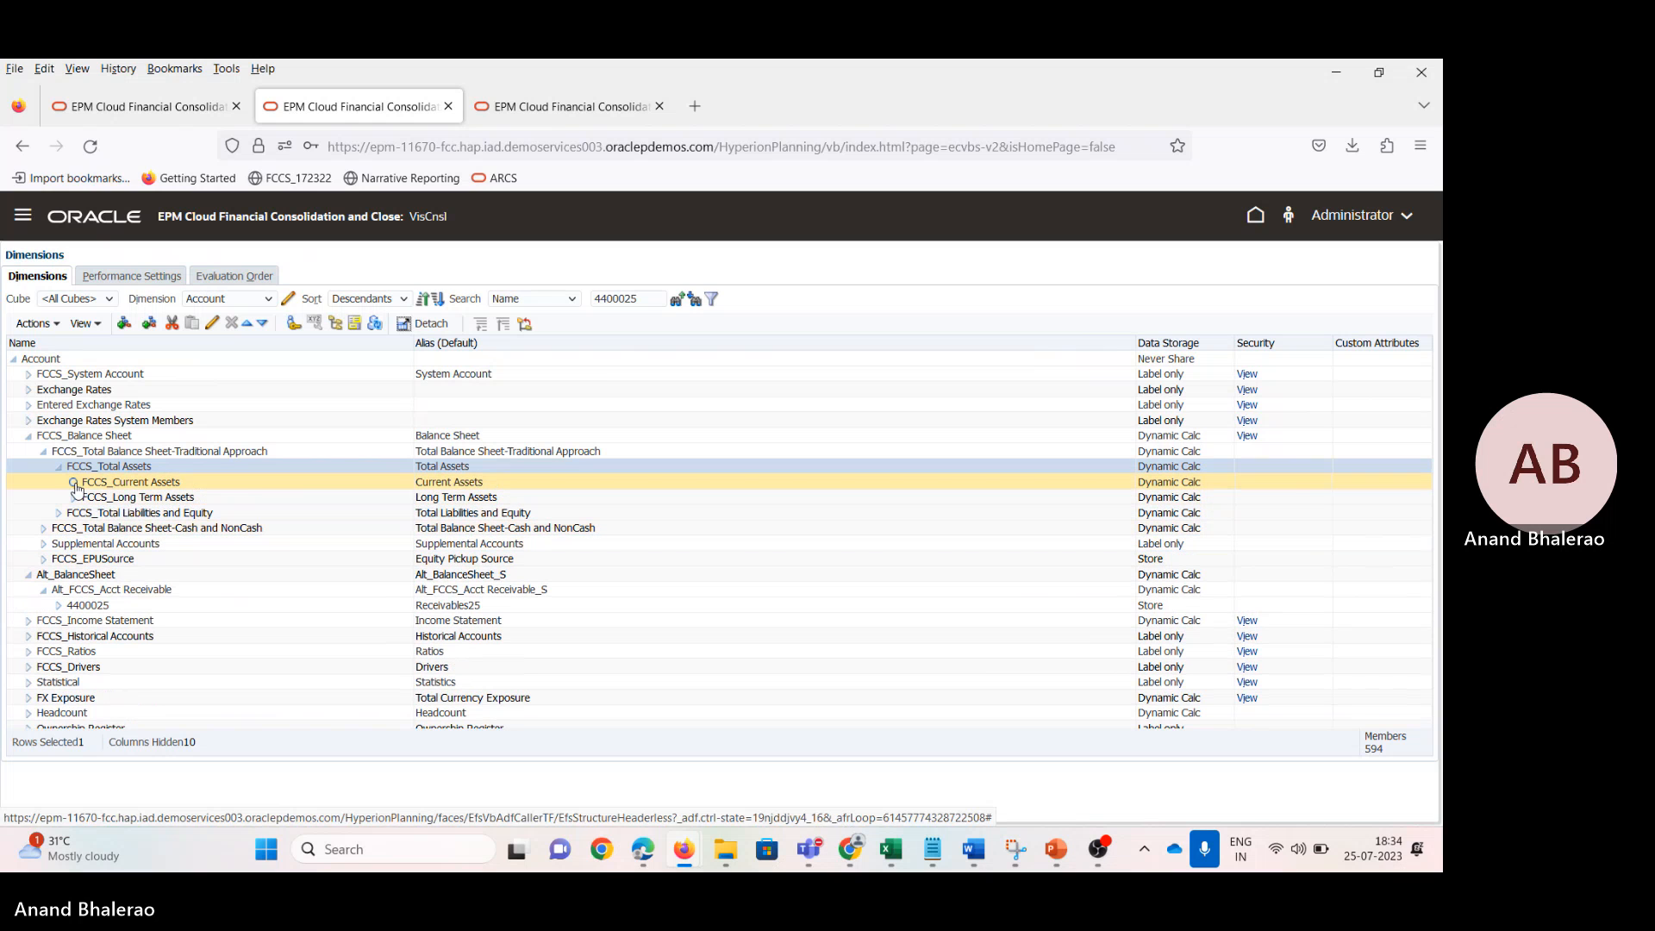
click(75, 488)
double_click(646, 300)
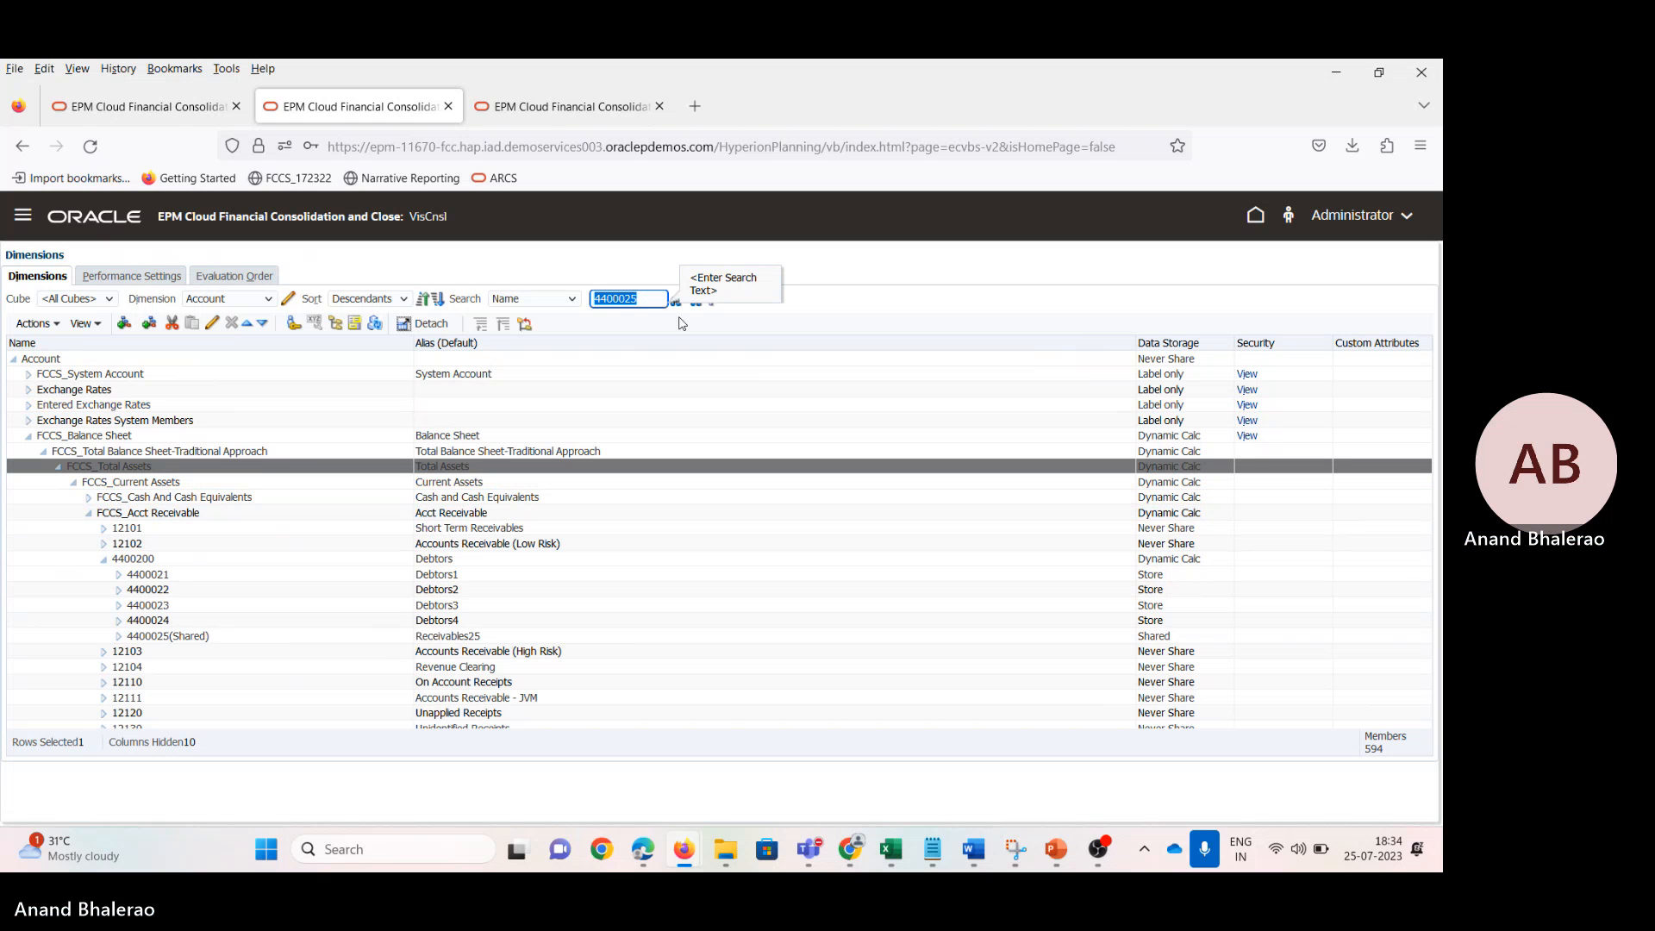
Step: Select the shared member 4400025 under parent 4400200 and examine its place within FCCS_Acct Receivable
click(213, 636)
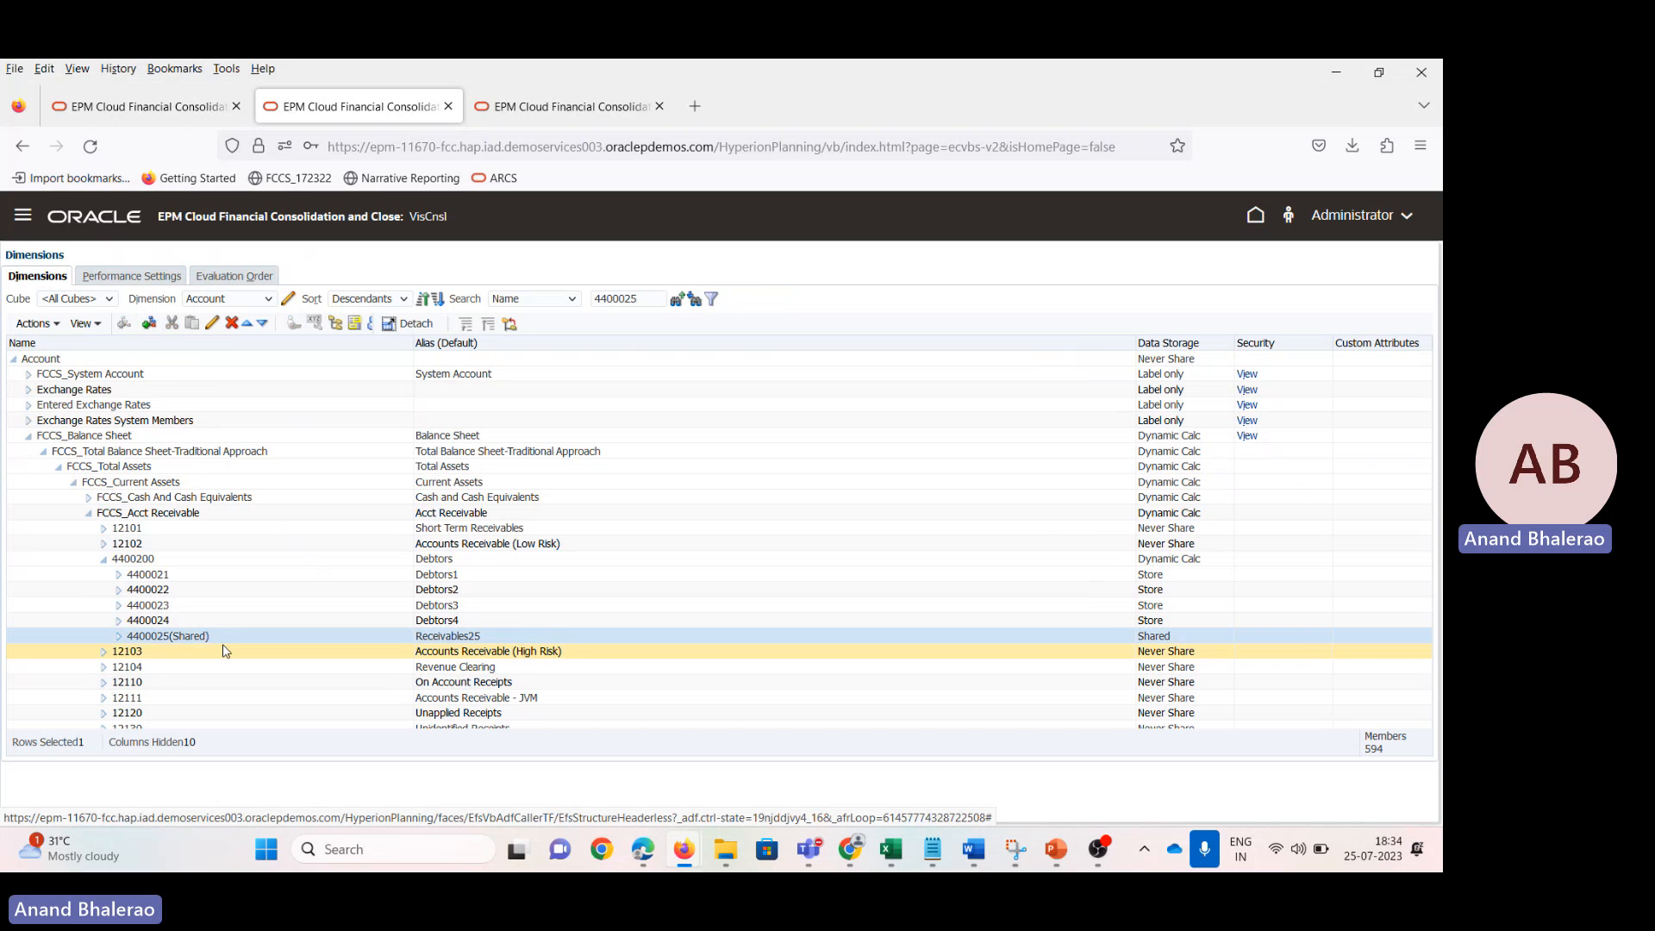
scroll(223, 650, down, 2)
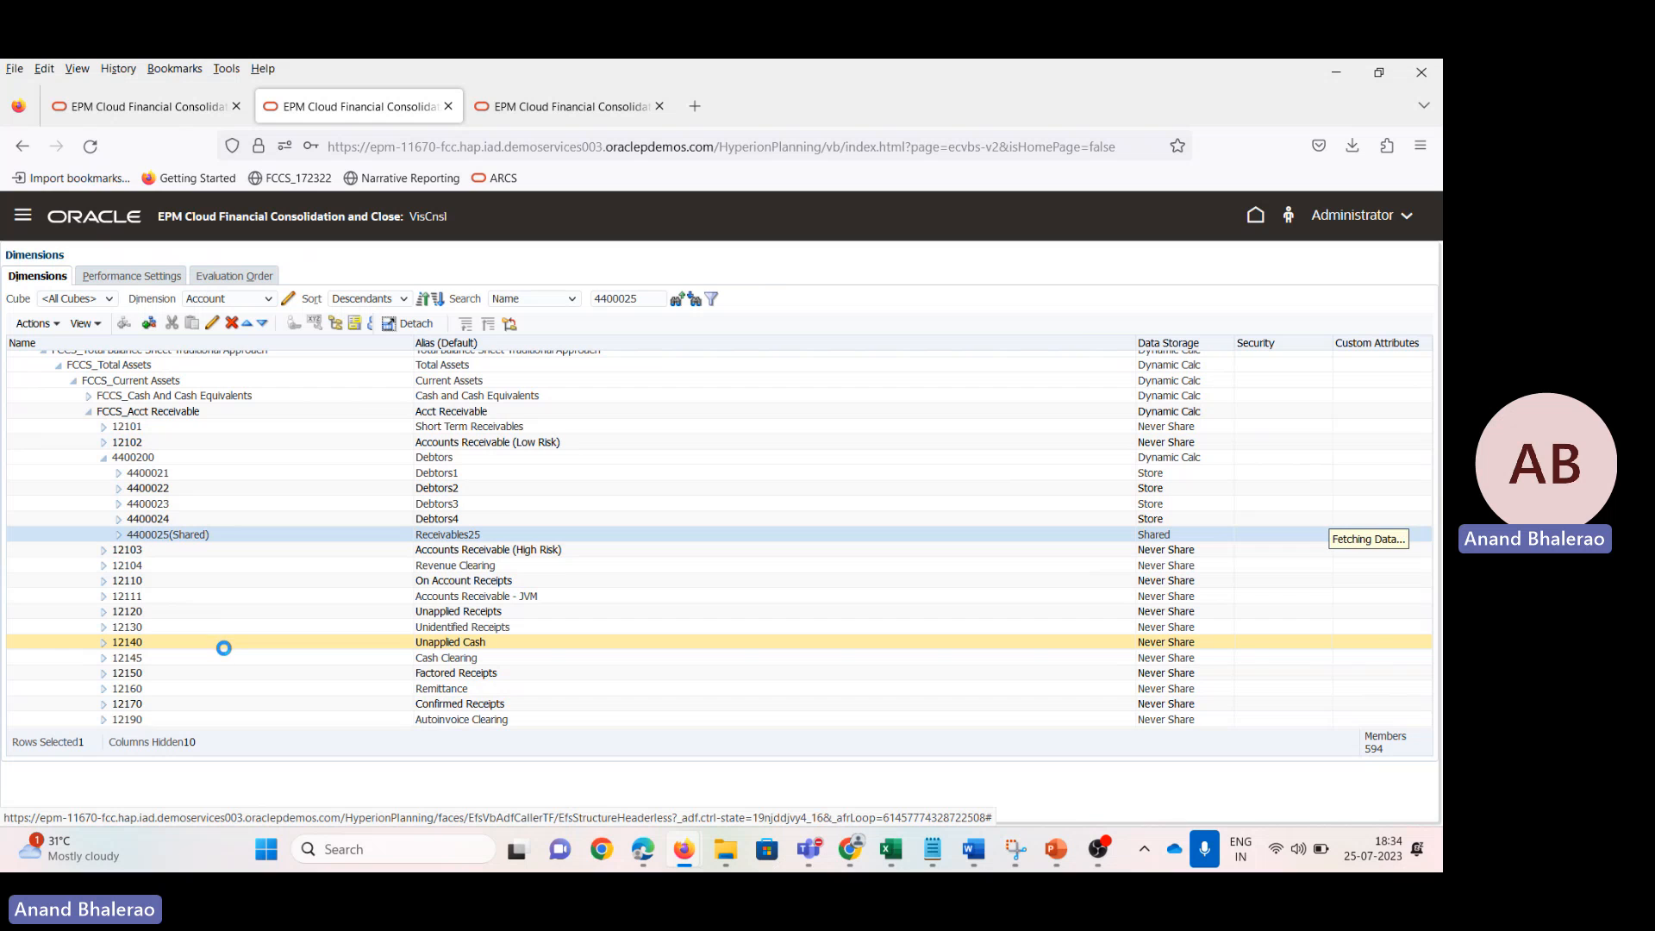
click(122, 584)
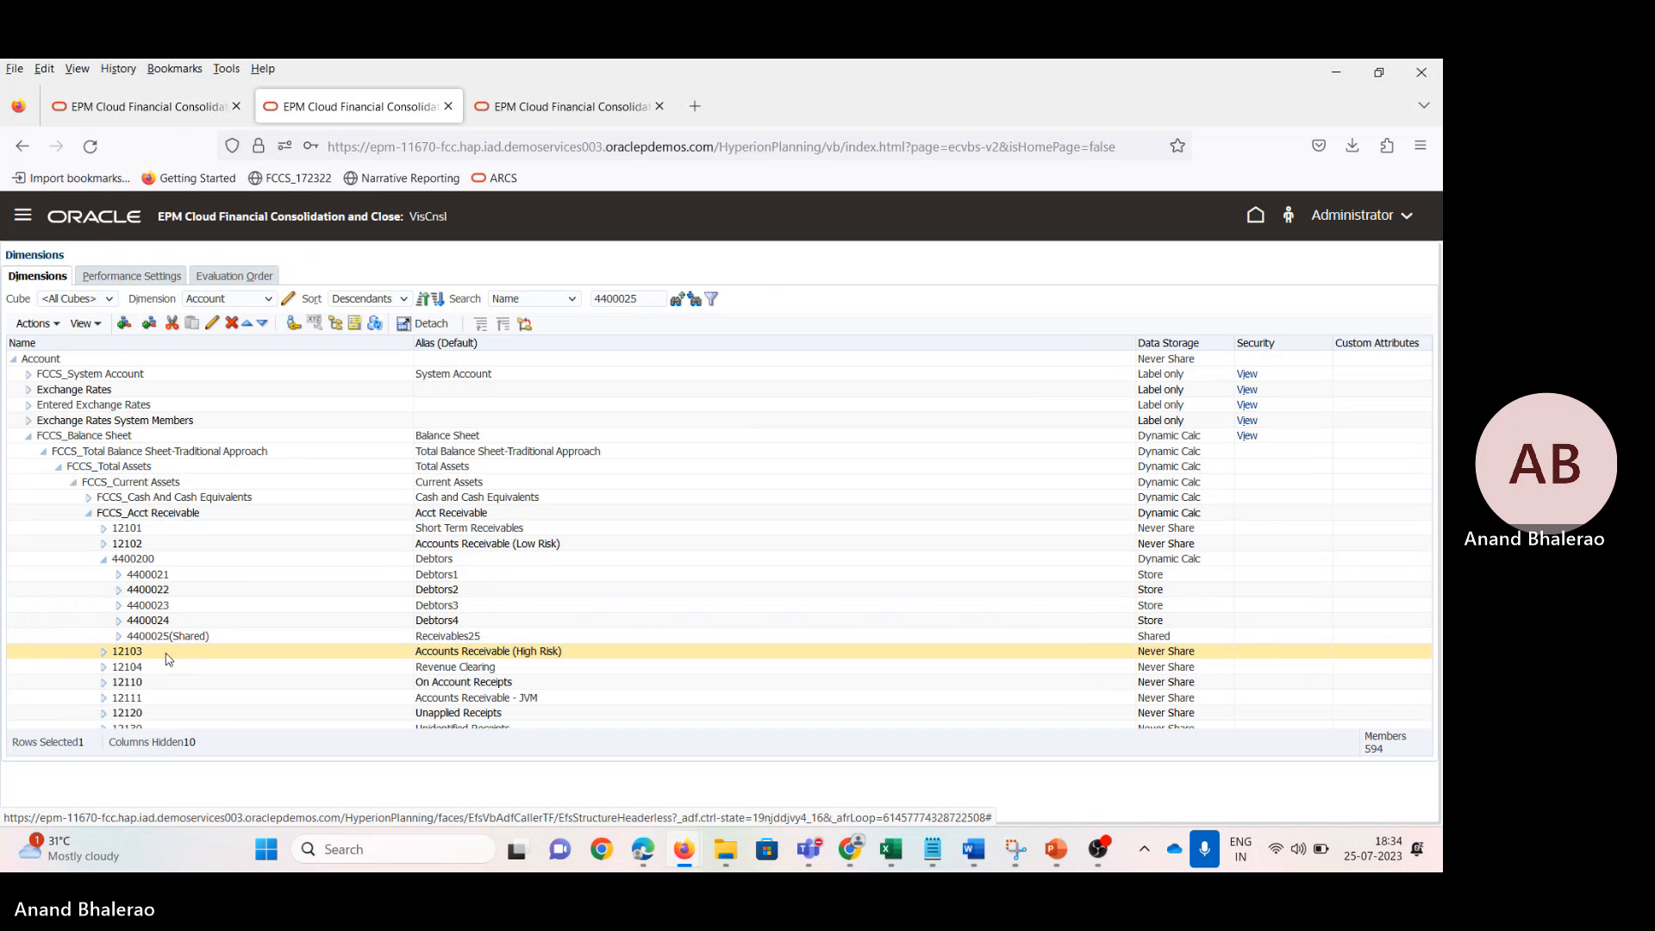
click(223, 637)
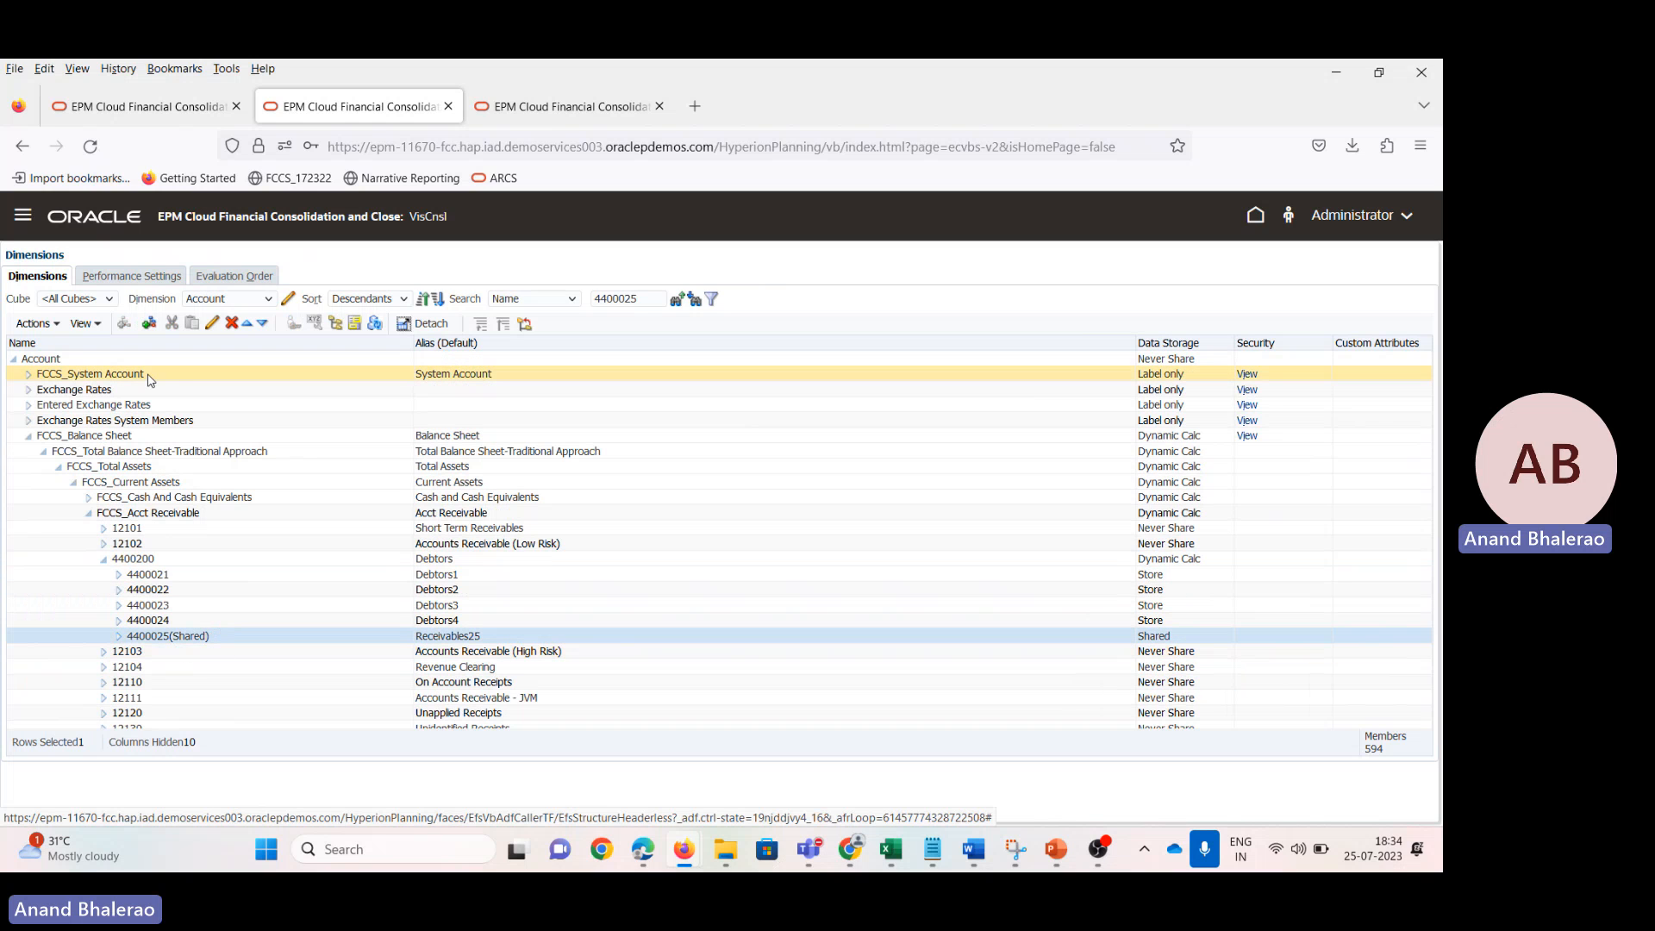
Step: Review the member properties of shared member 4400025 under 4400200, and close them without saving
click(185, 610)
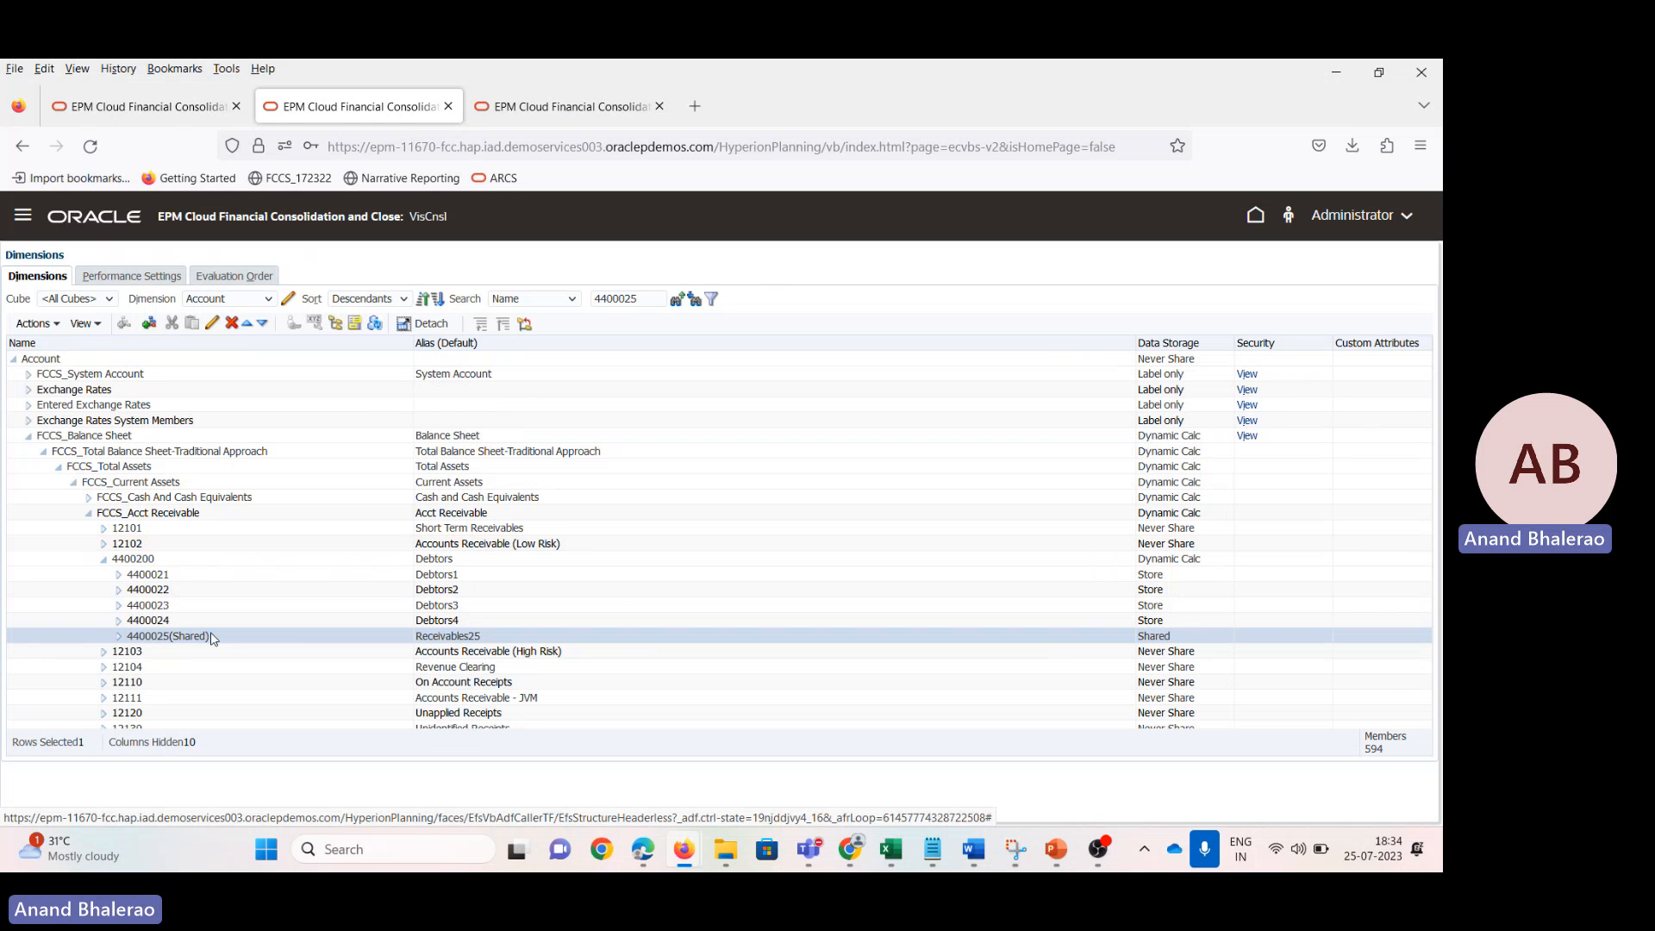
click(204, 321)
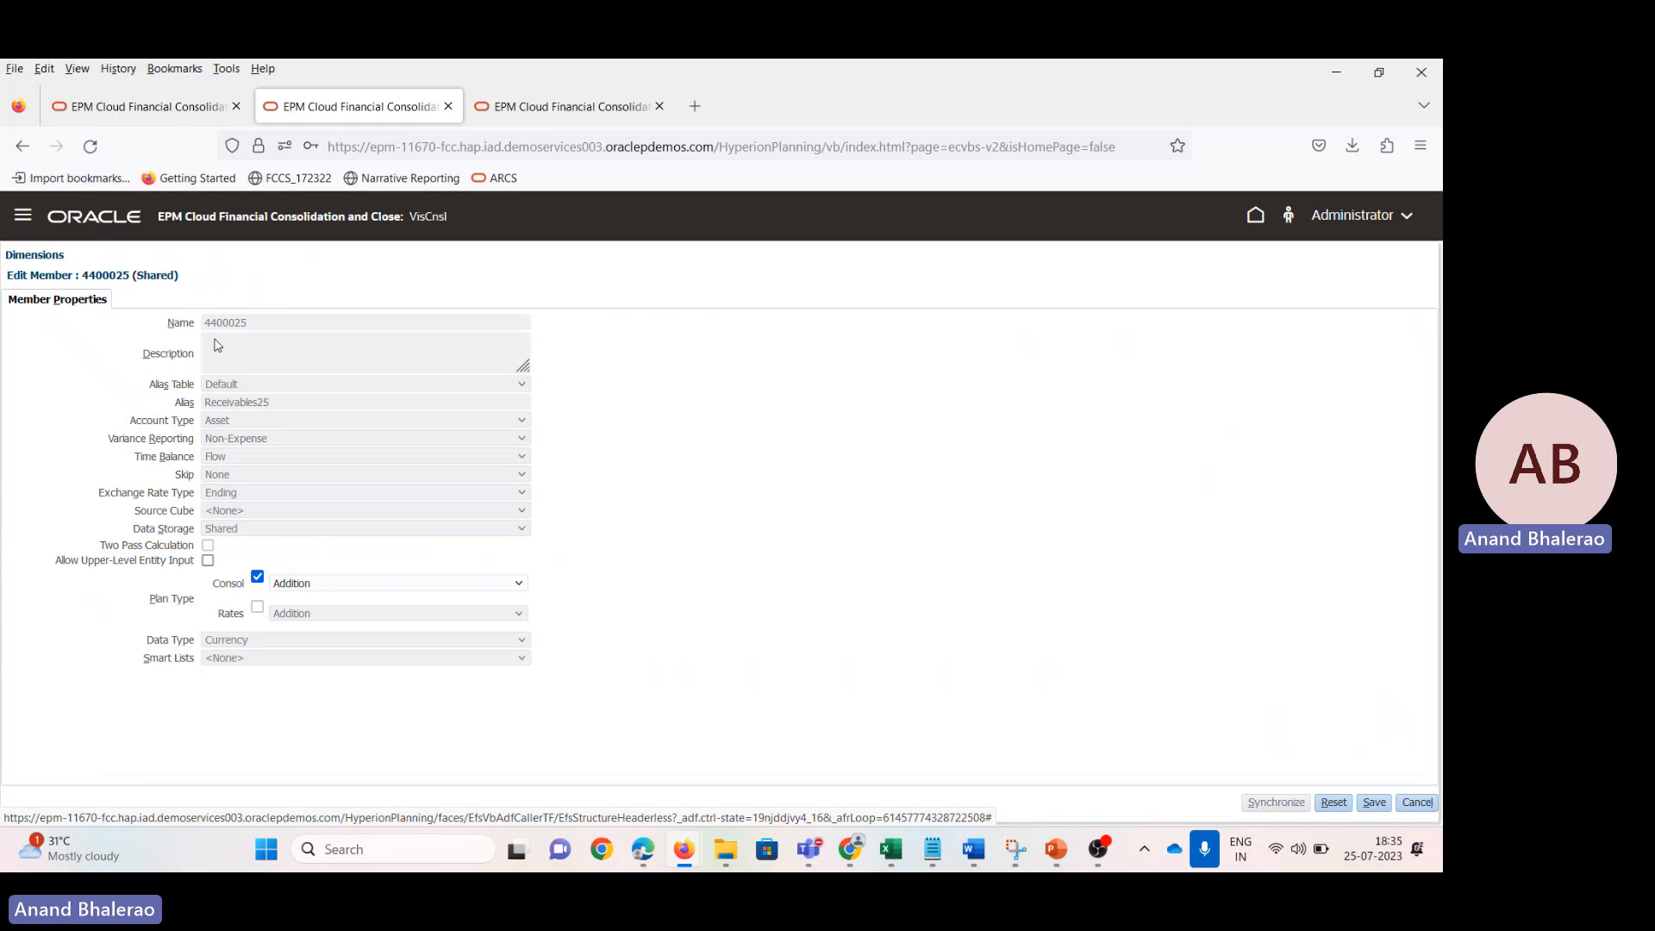
click(1417, 802)
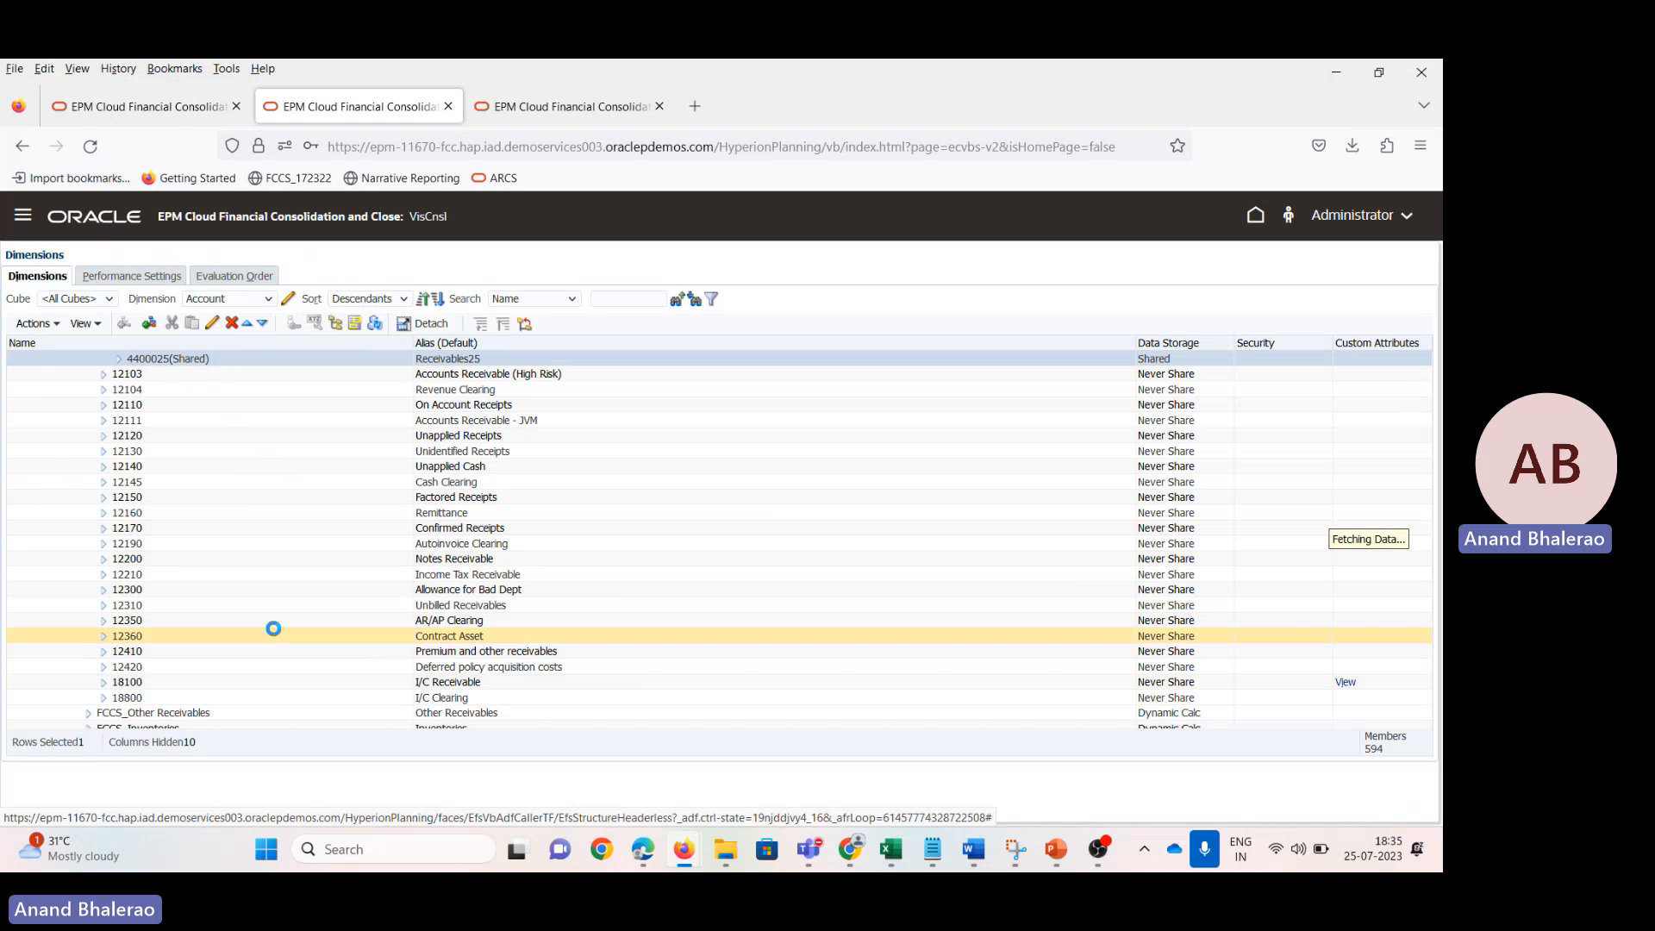
Step: Open the properties of member 4400025 under Alt_FCCS_Acct Receivable and examine its name and plan type settings
scroll(213, 635, down, 3)
click(140, 602)
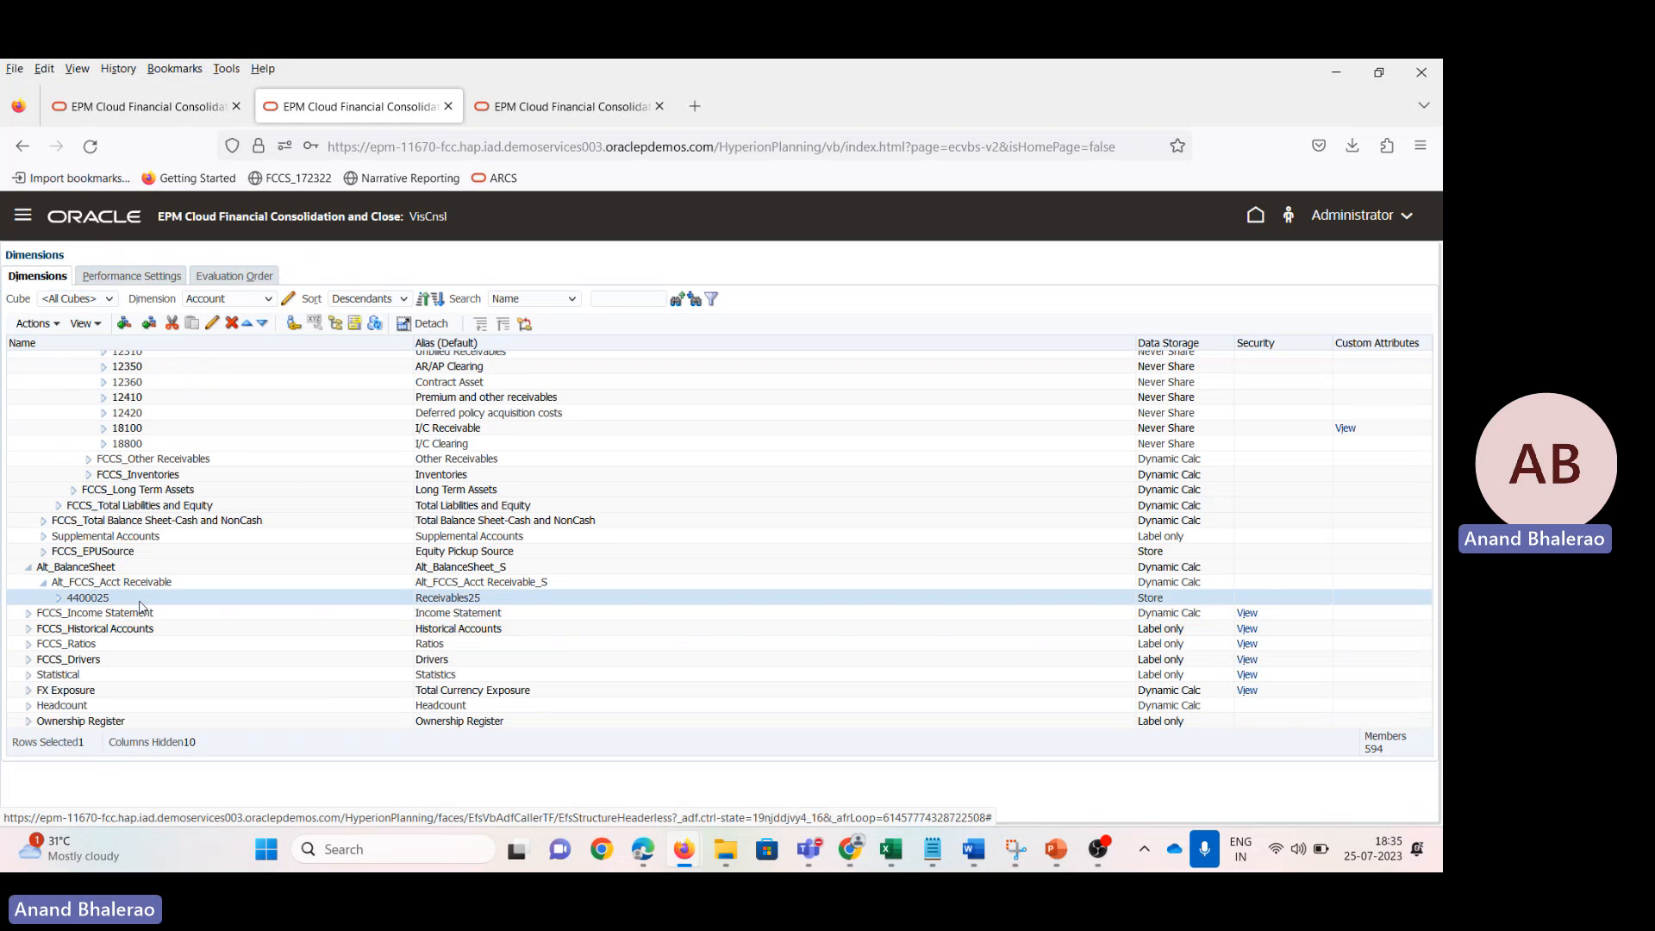
click(212, 323)
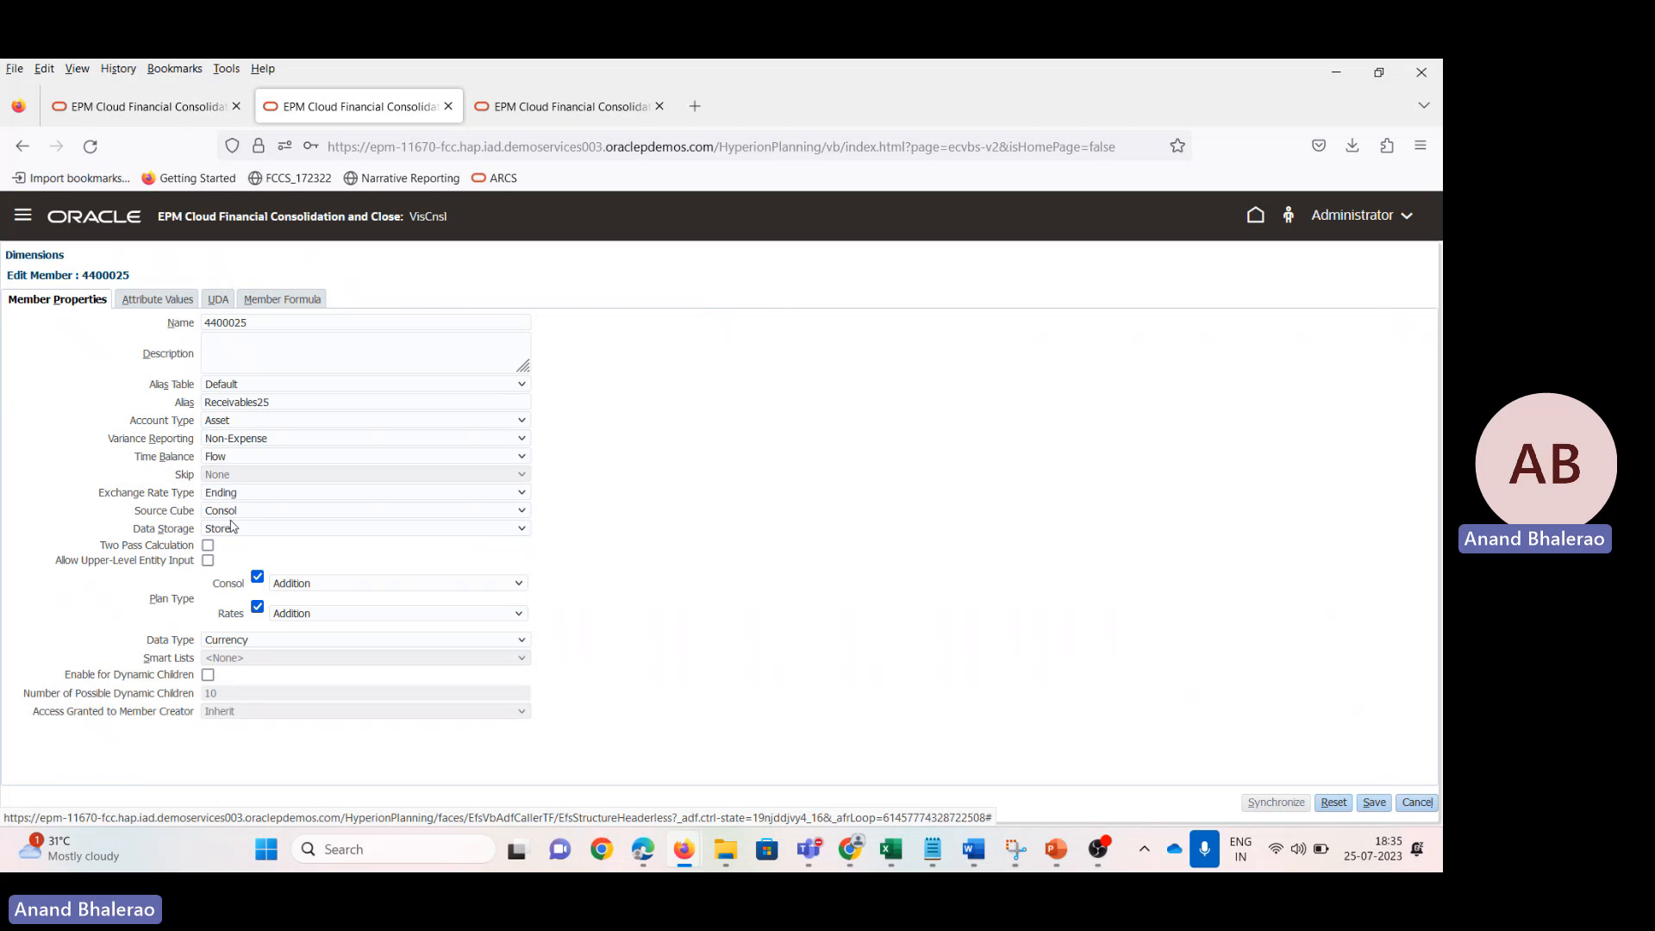
drag(263, 322, 193, 326)
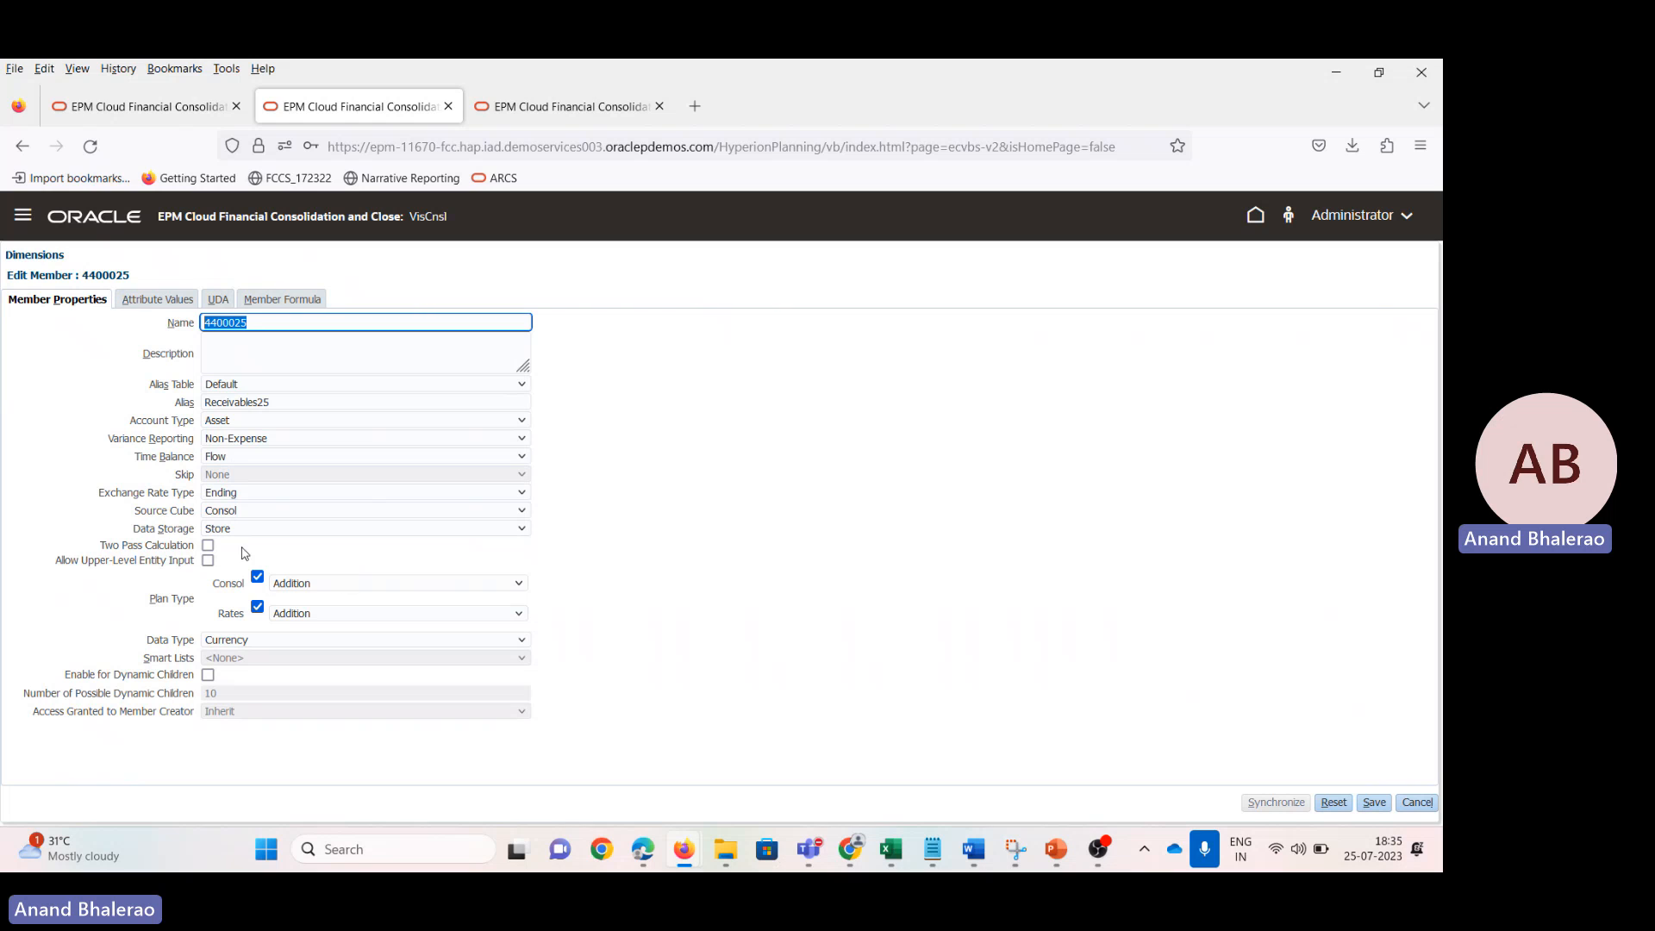
click(315, 590)
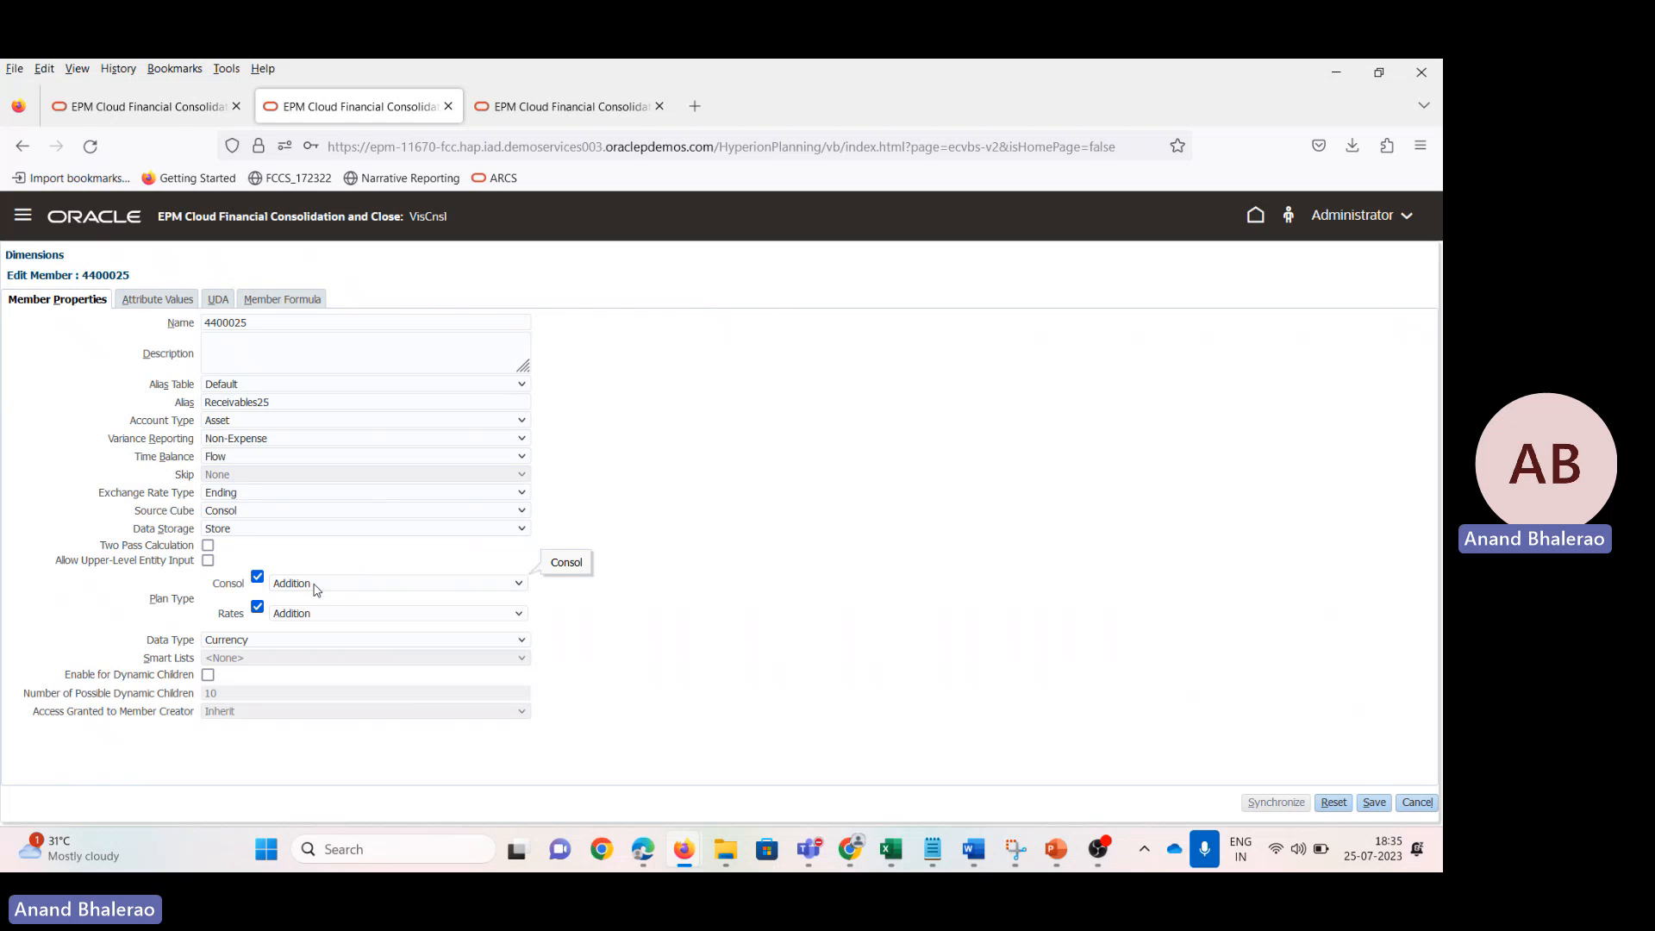
Step: Check which Data Storage options are offered for this 4400025 member, and leave its properties without saving
click(233, 533)
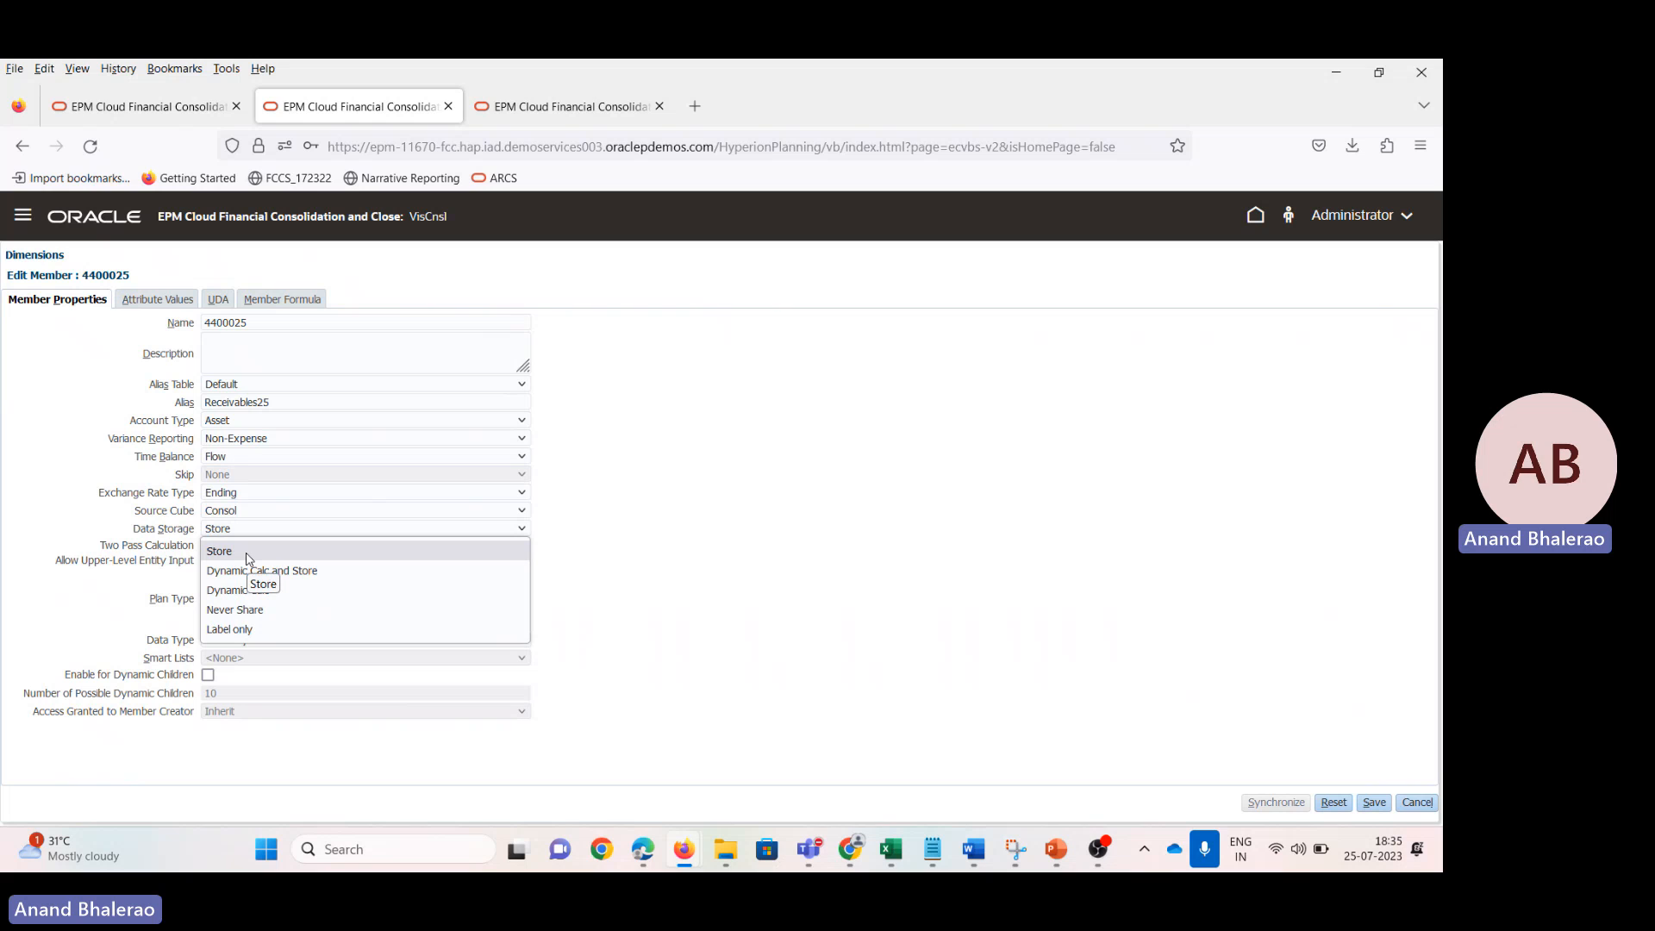
click(603, 547)
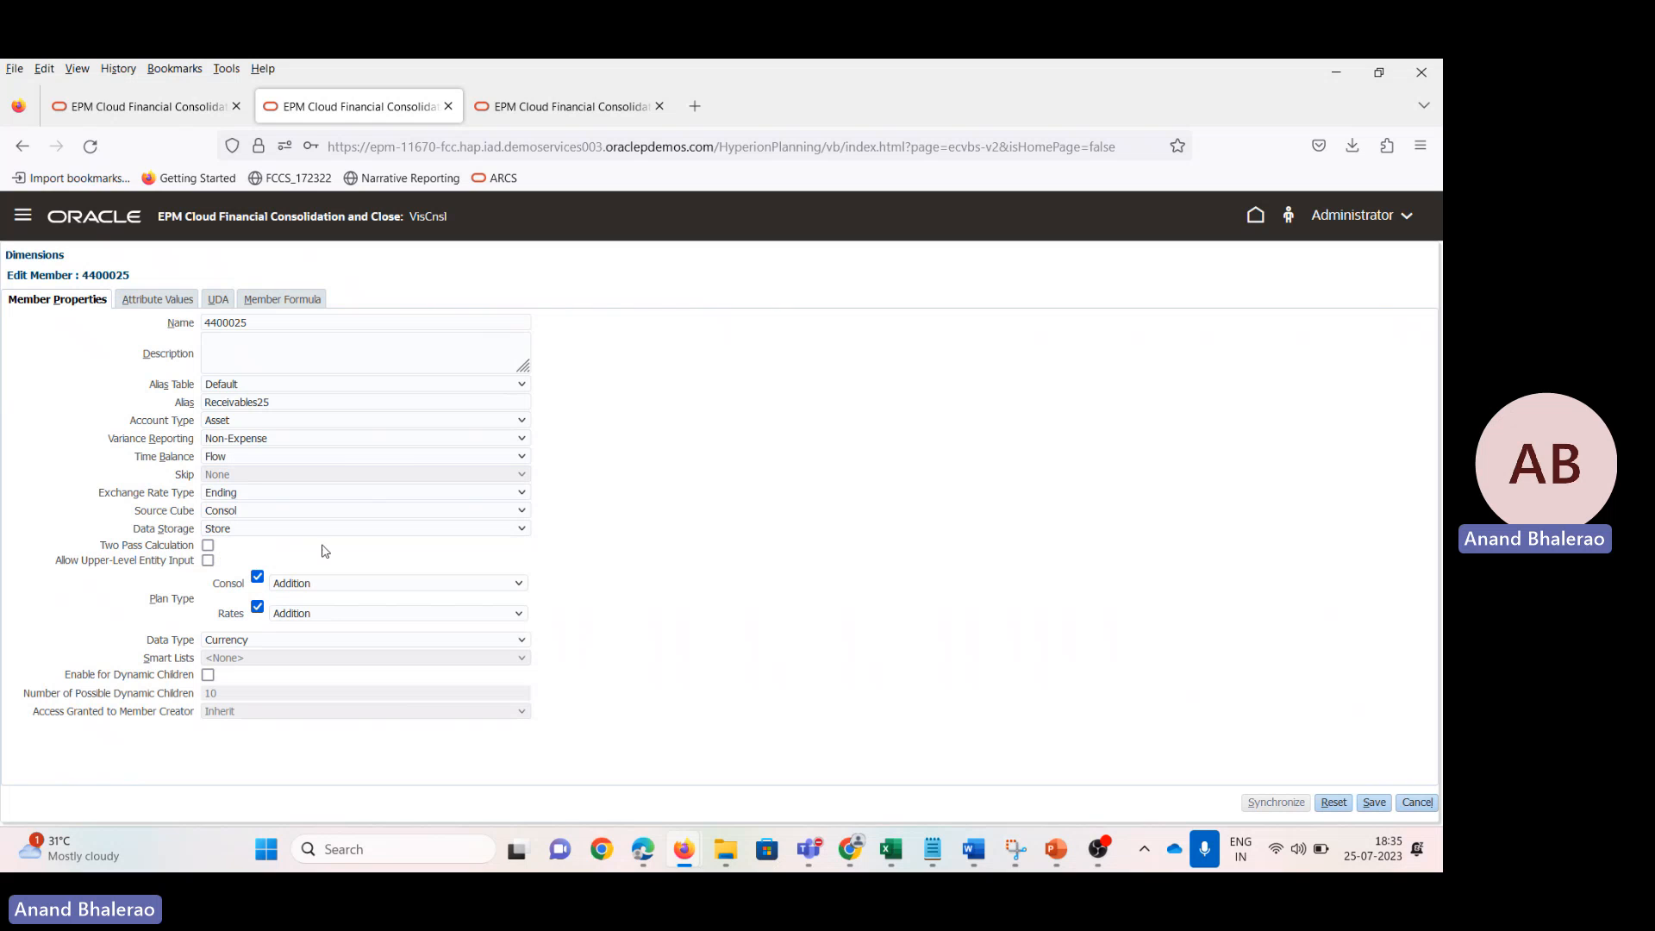
click(276, 533)
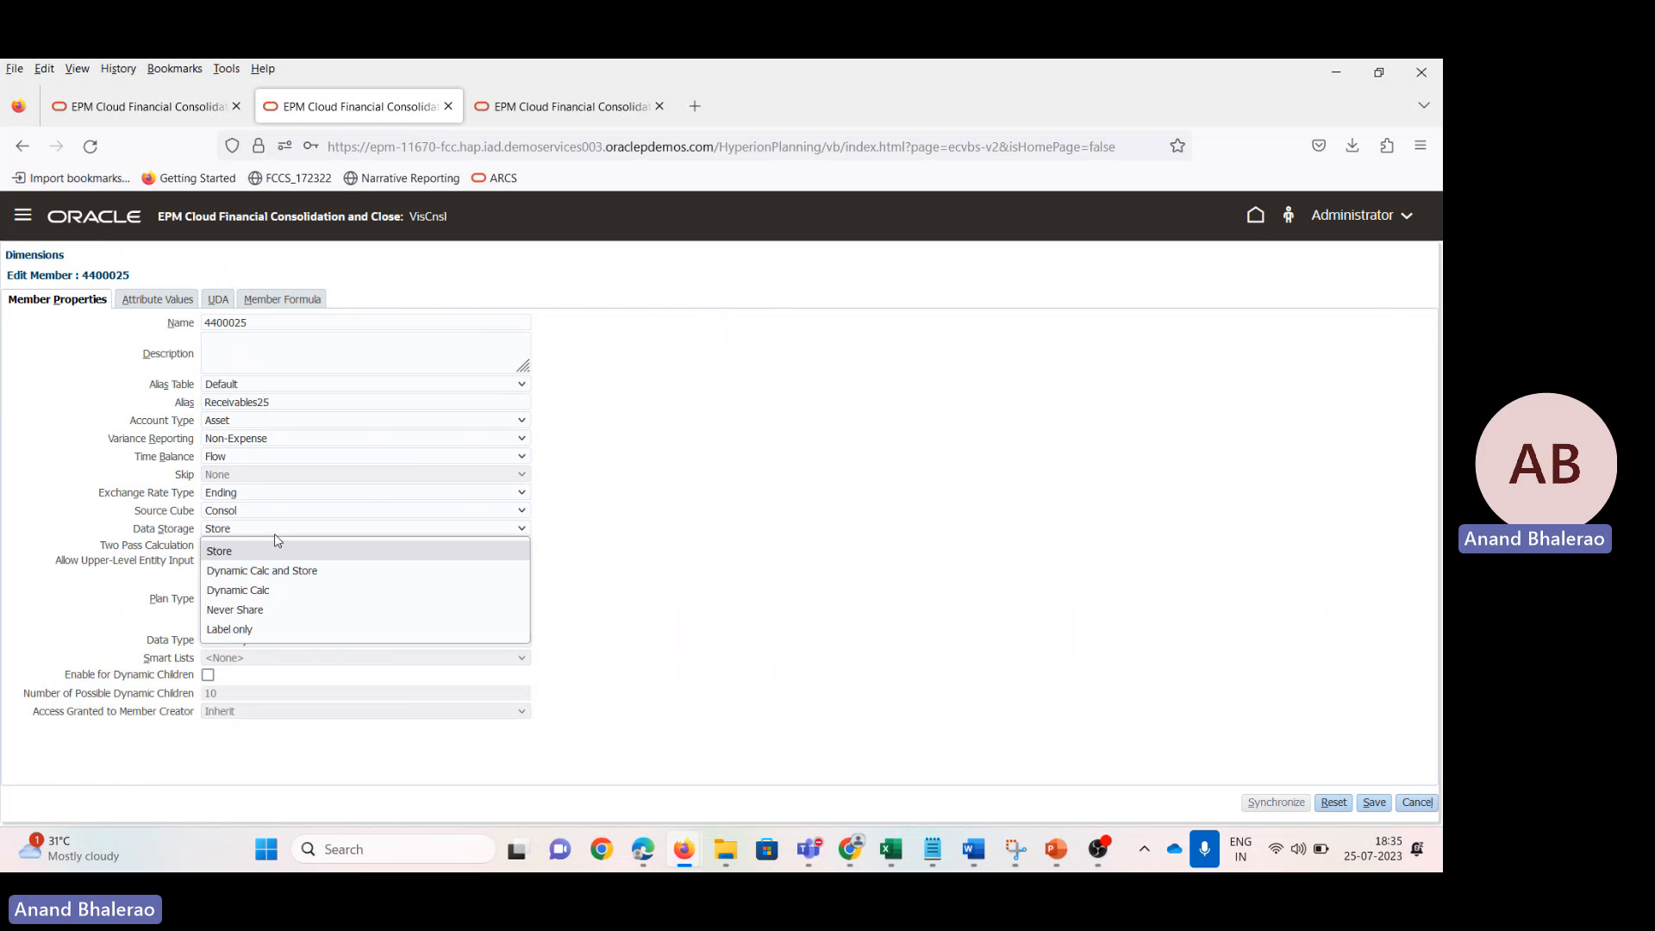
click(849, 502)
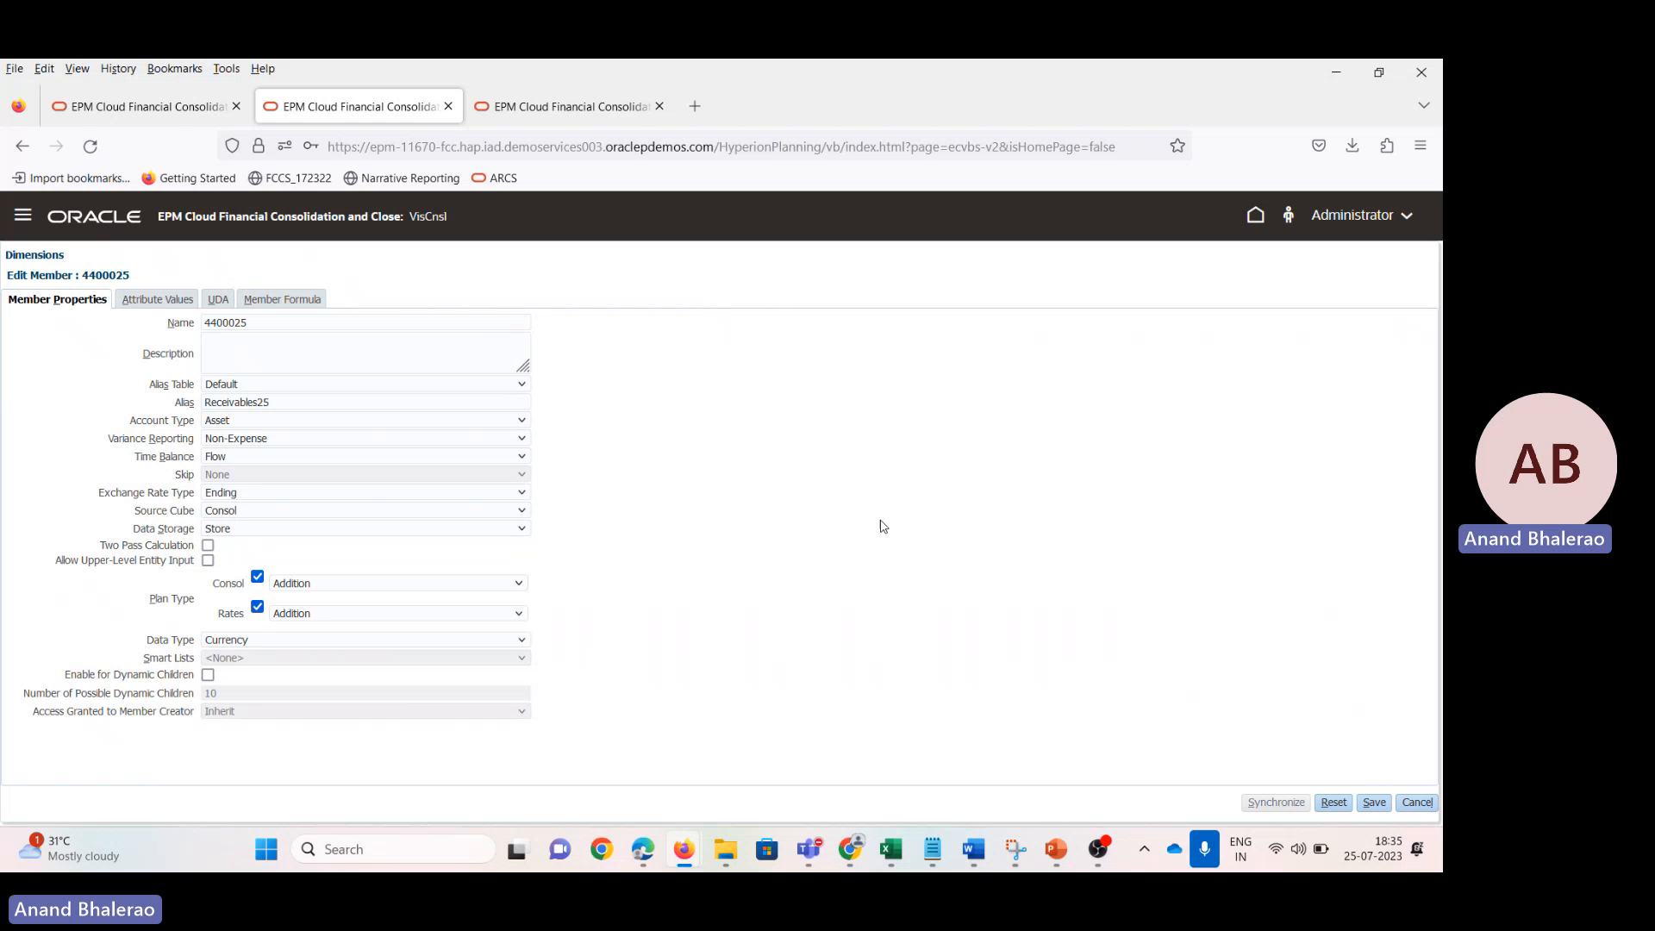
click(1417, 803)
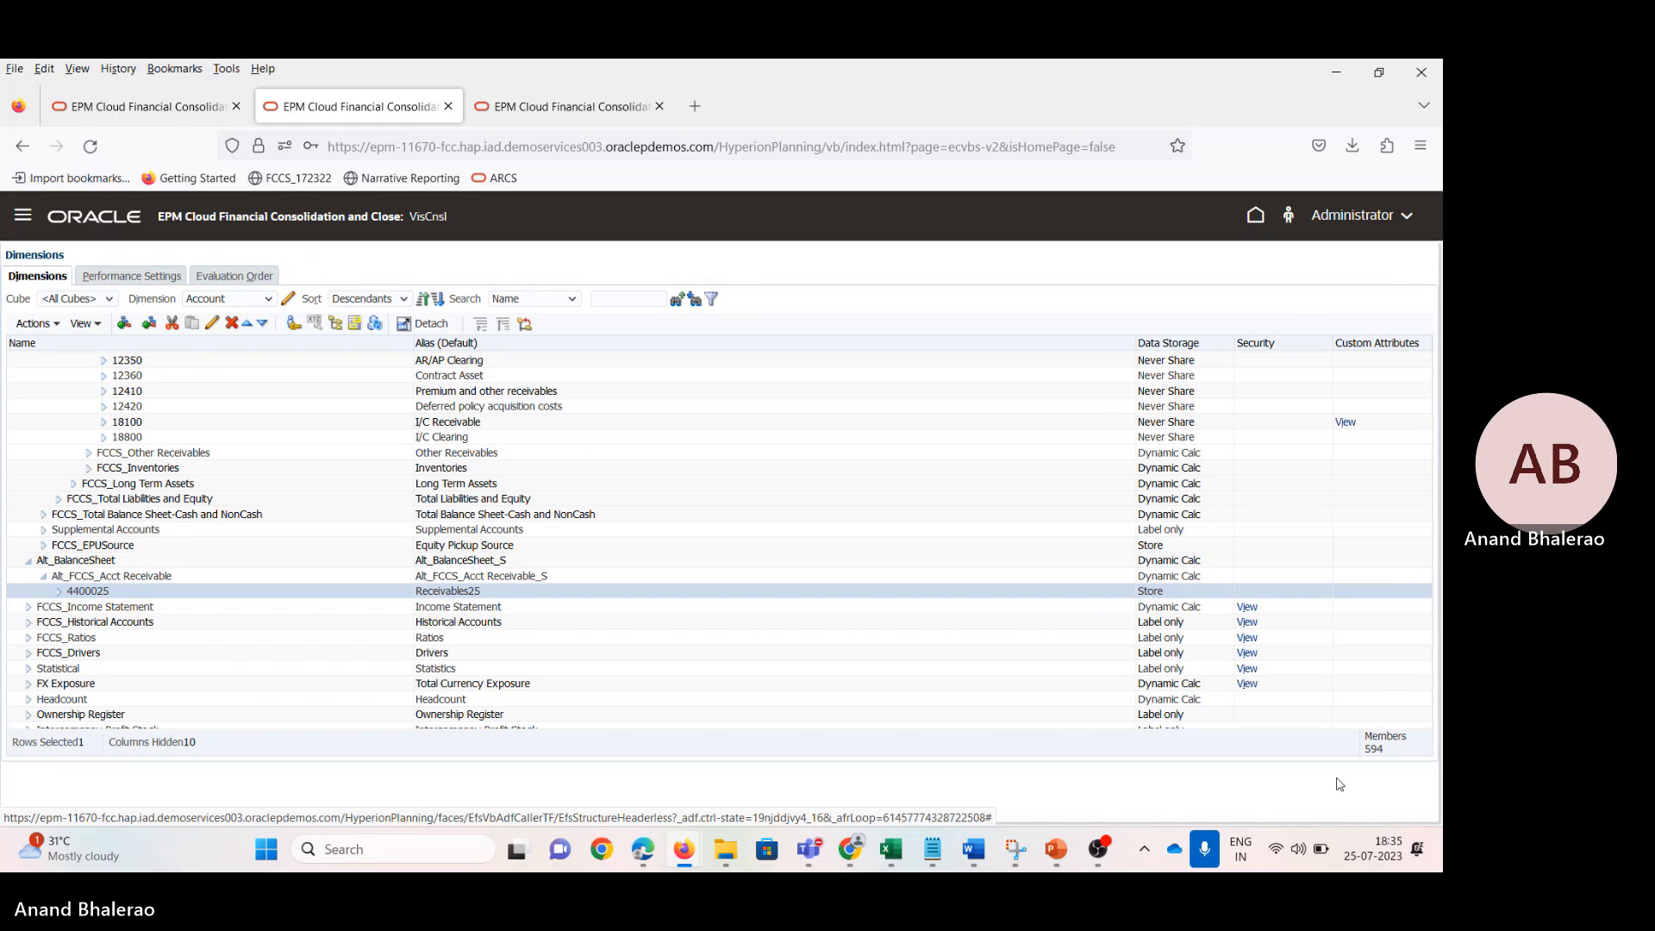
Step: Delete the shared member 4400025 under parent 4400200 in FCCS_Acct Receivable
scroll(260, 568, up, 2)
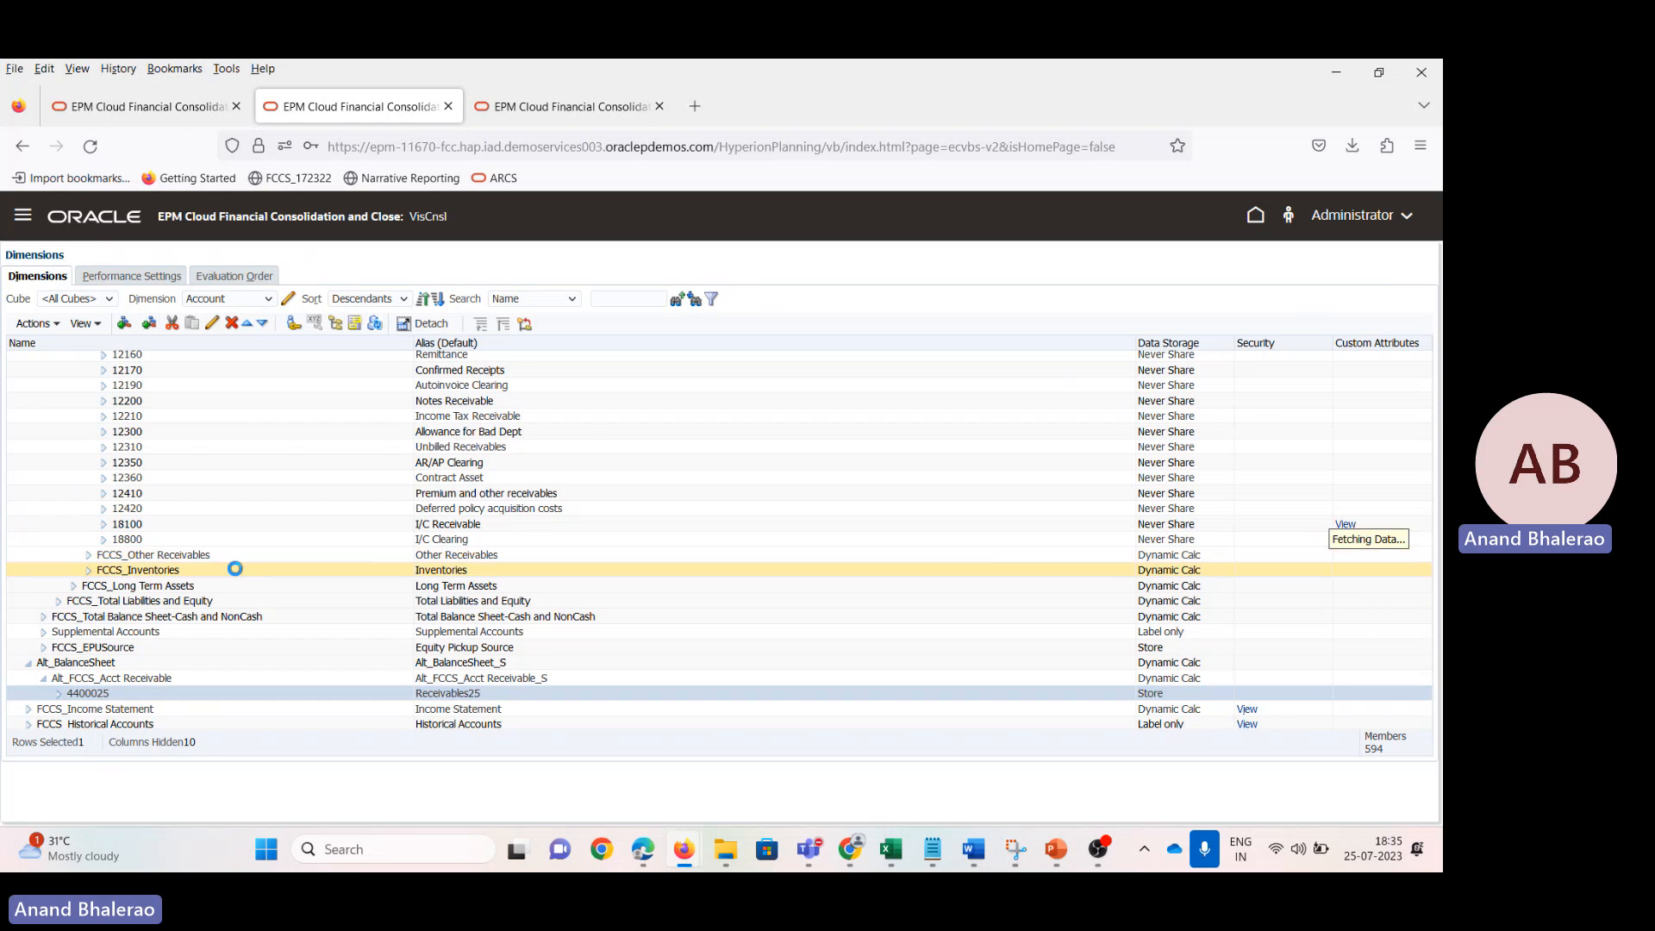
scroll(242, 575, up, 6)
click(222, 614)
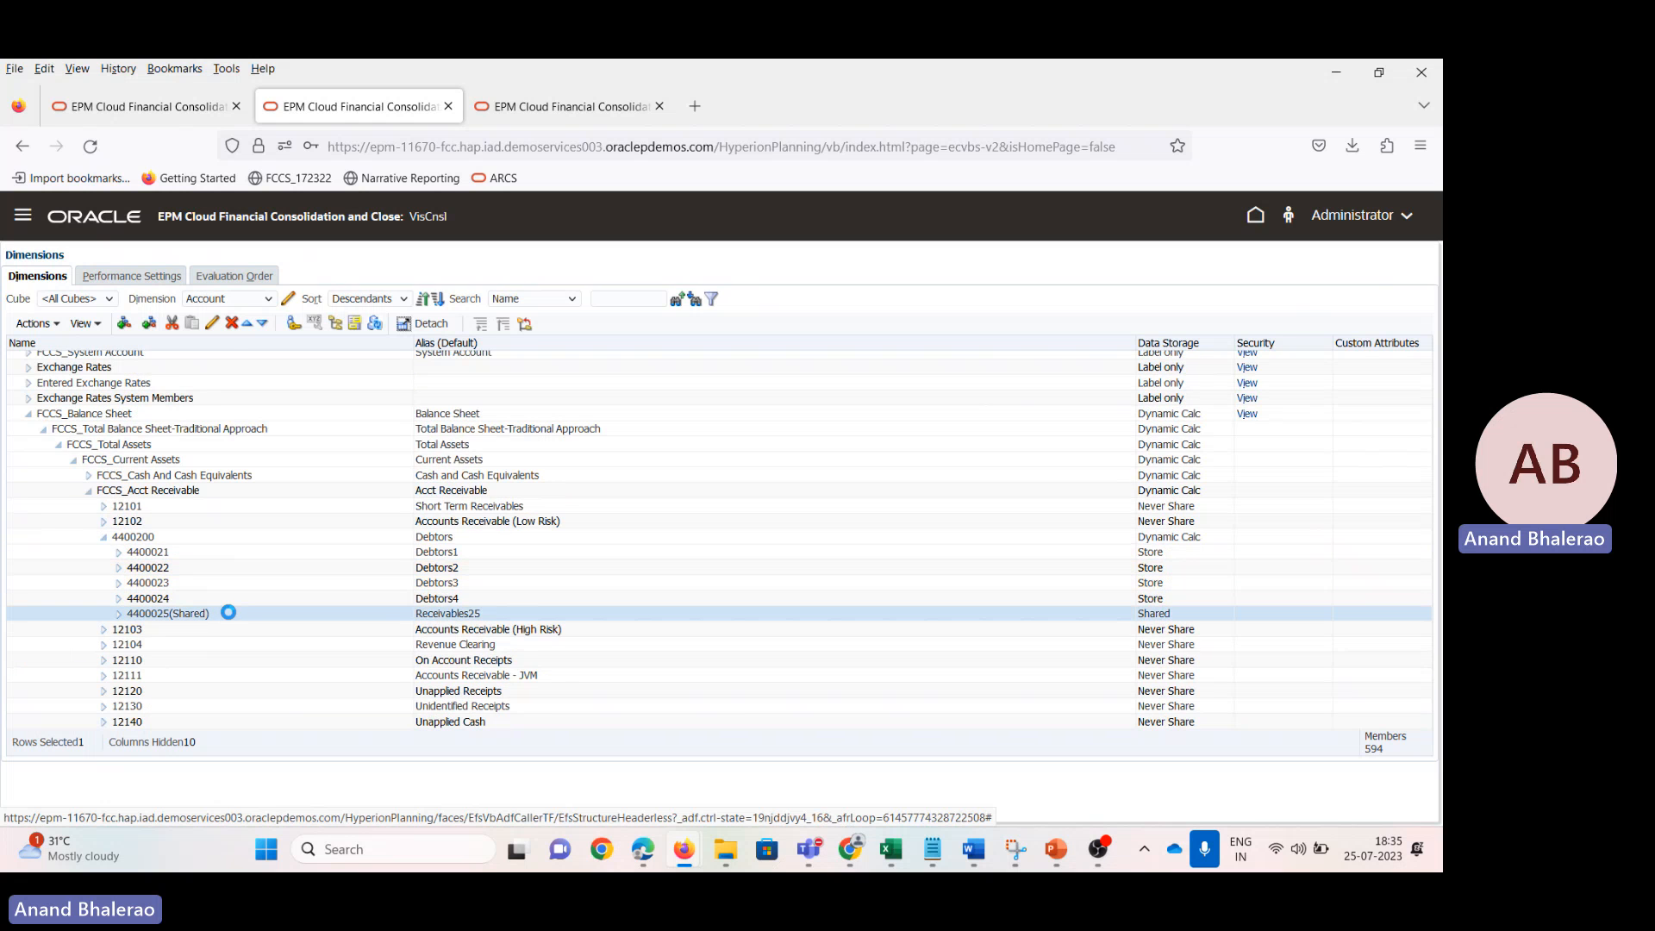
click(231, 325)
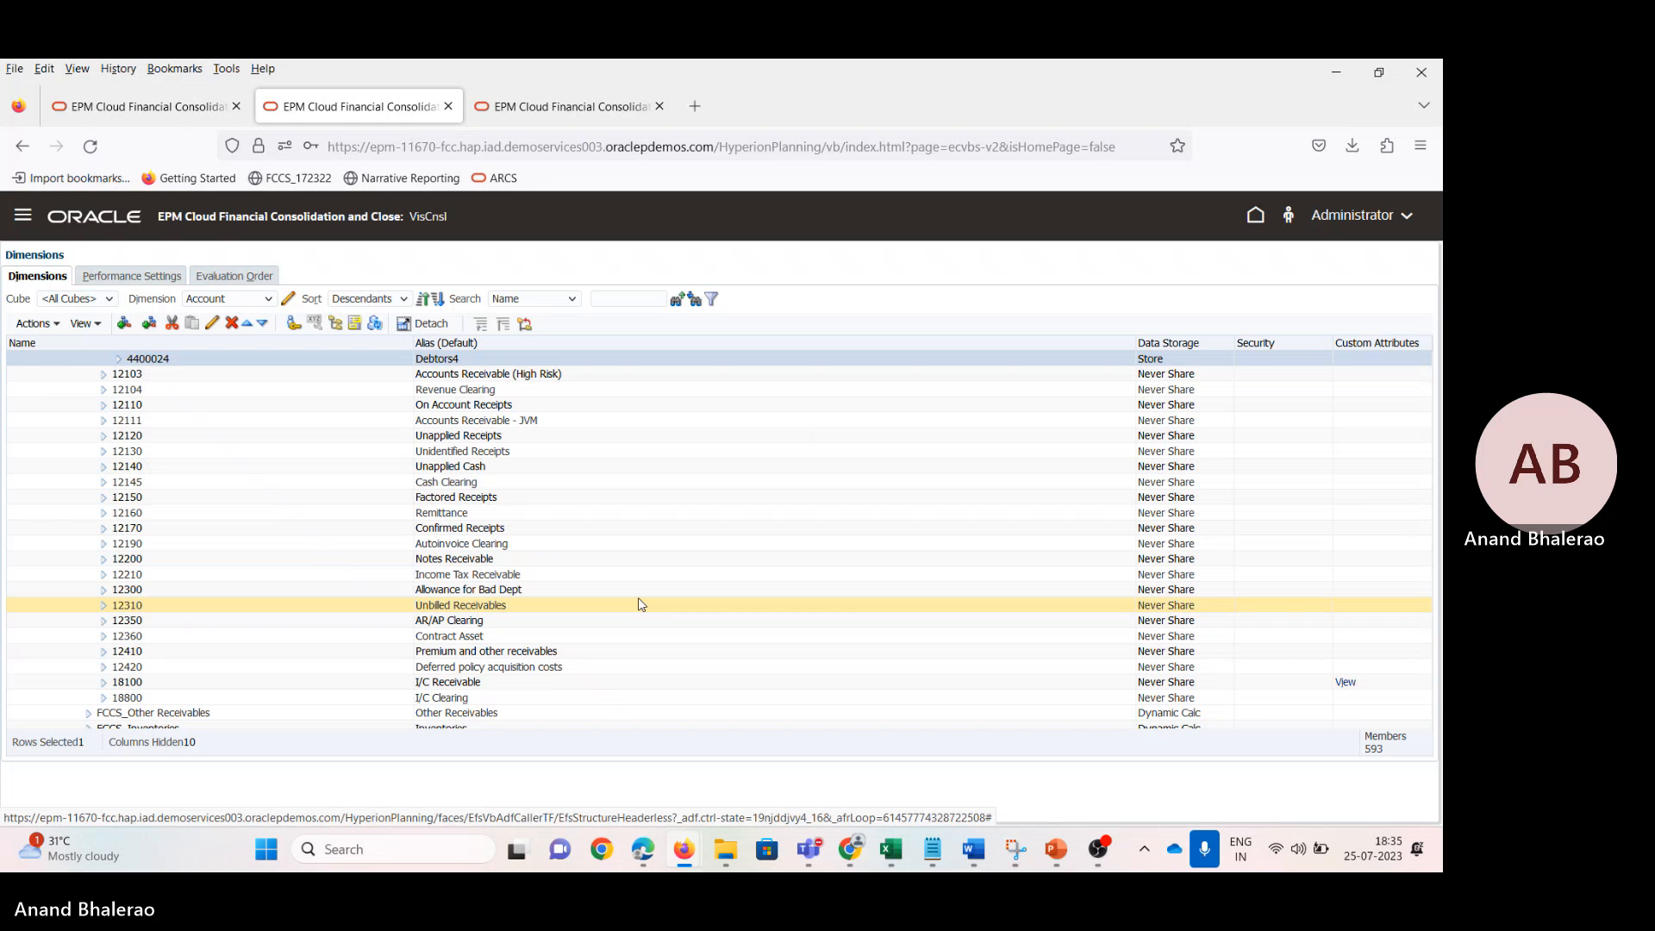
Step: Delete the stored member 4400025 under Alt_FCCS_Acct Receivable in Alt_BalanceSheet and confirm the deletion
scroll(240, 622, up, 3)
scroll(217, 632, down, 2)
scroll(215, 632, up, 2)
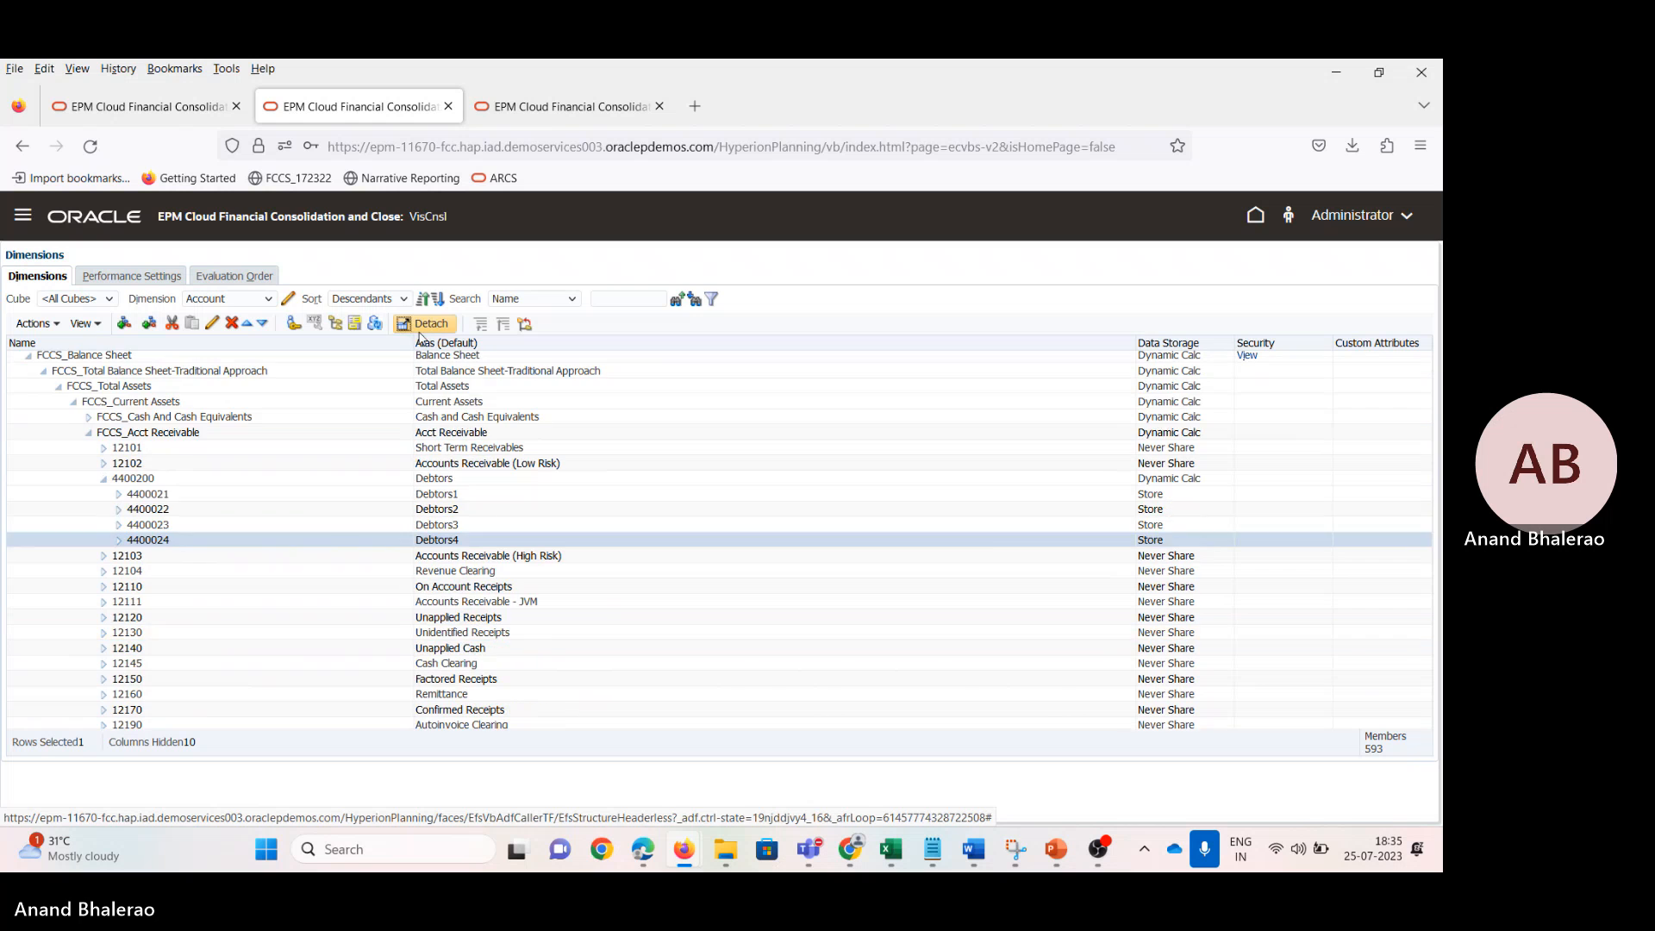
scroll(288, 580, up, 2)
scroll(247, 580, down, 12)
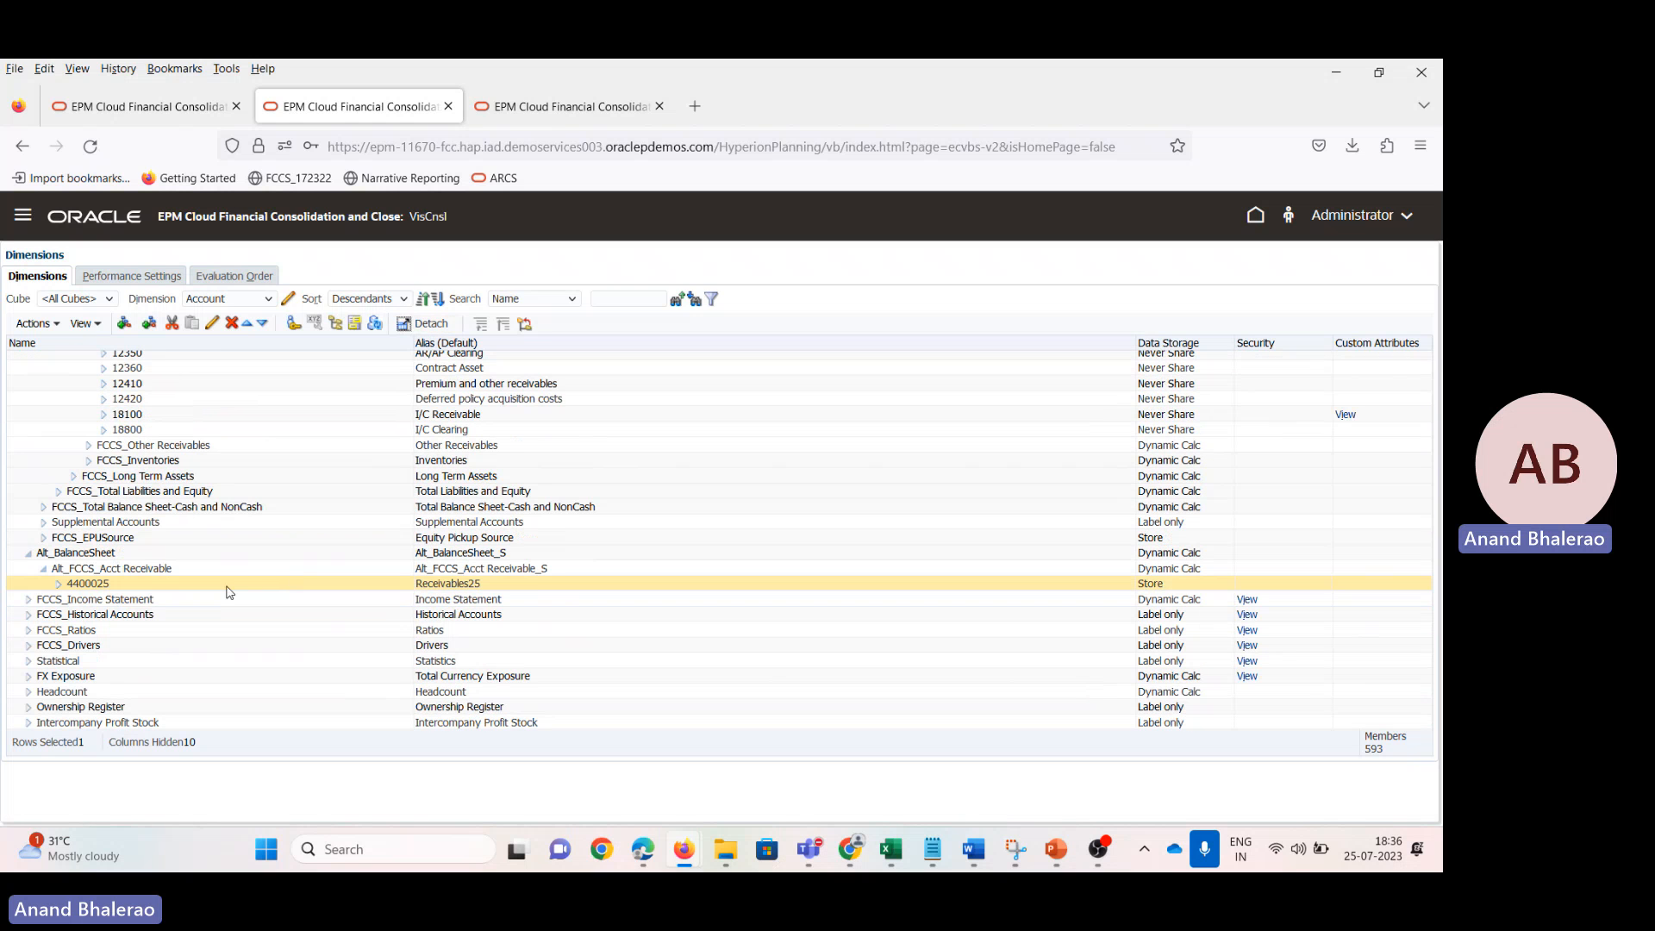
click(239, 586)
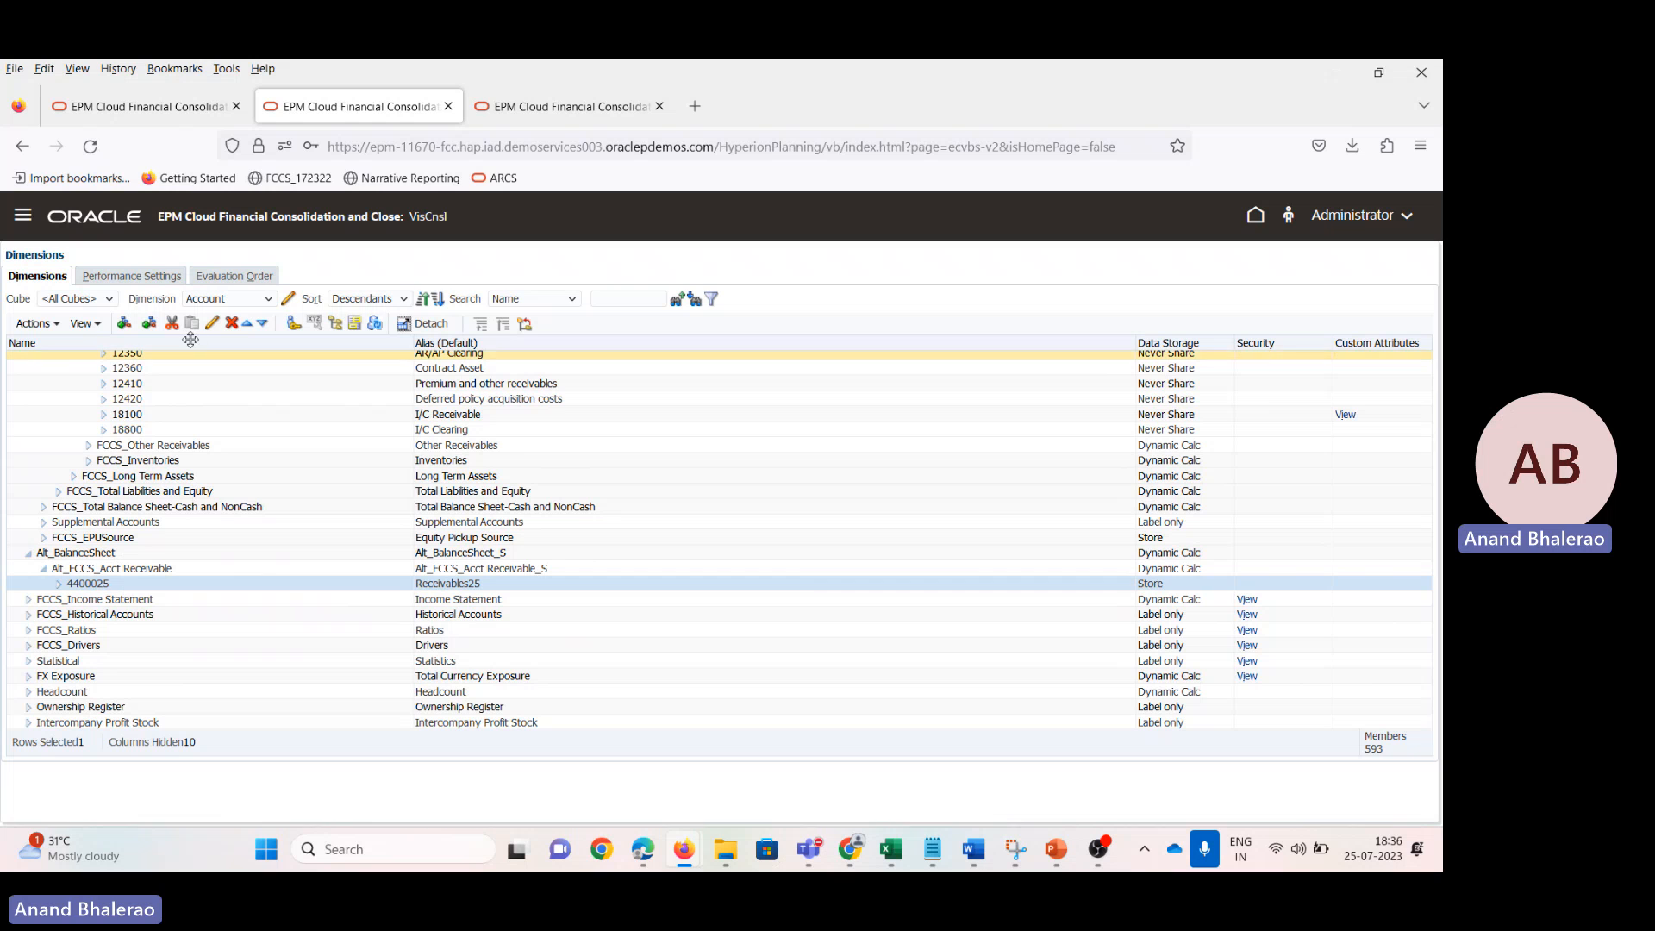
click(233, 324)
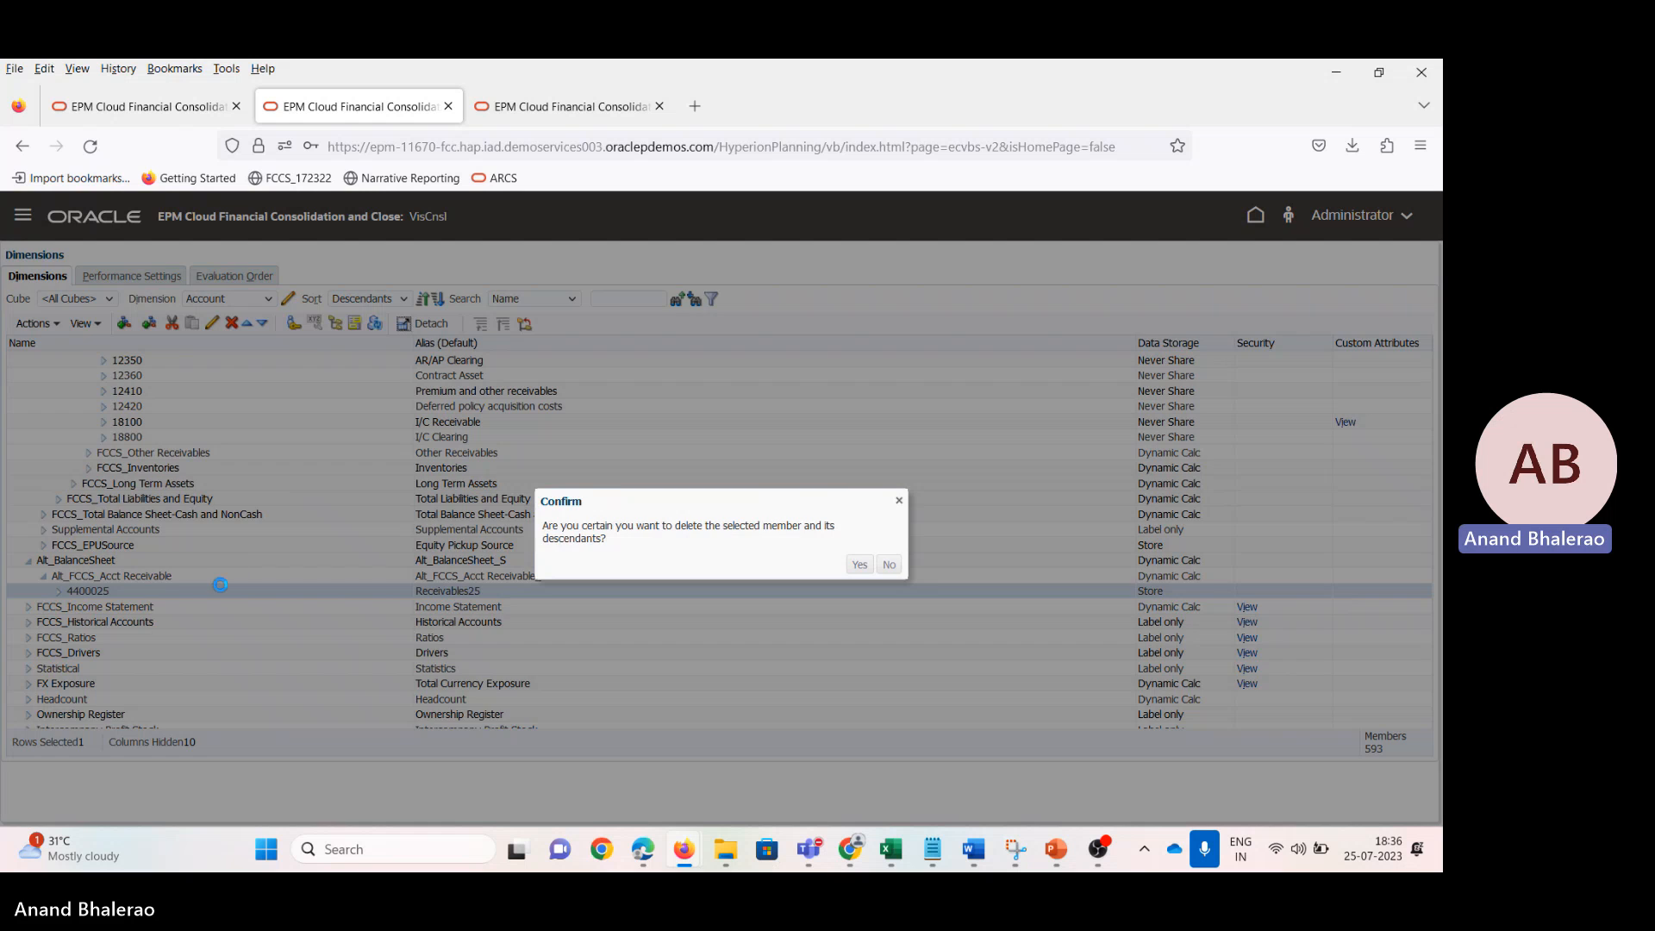
key(Return)
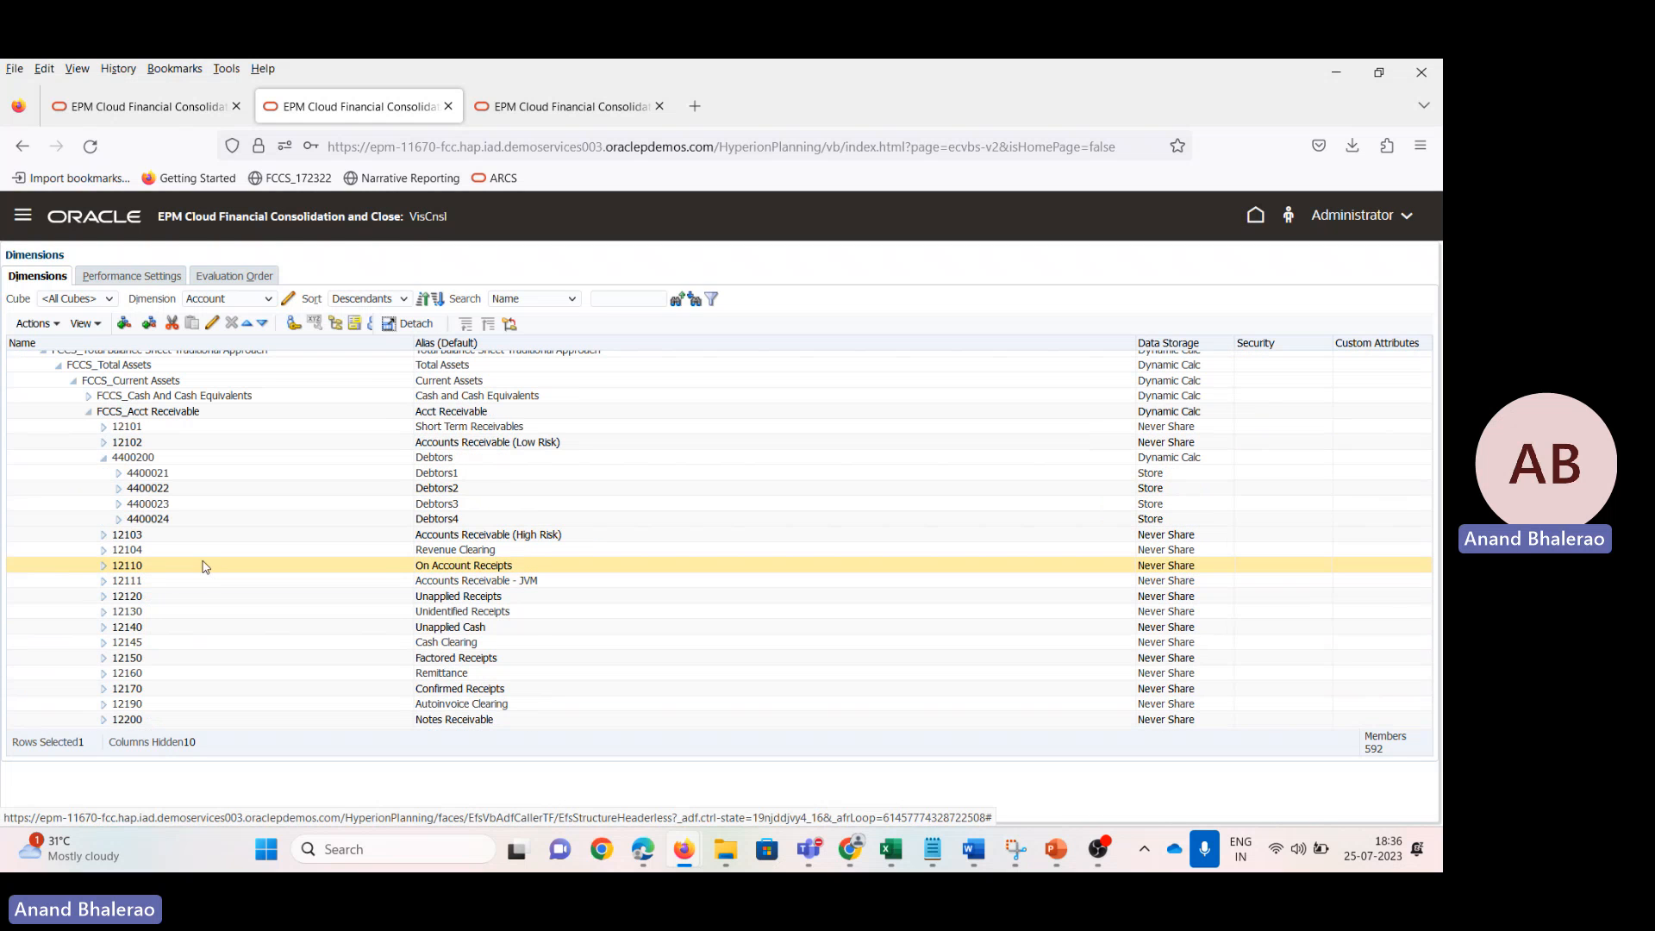
Step: Add a sibling to member 4400024 under 4400200 and name it 4400025
click(207, 518)
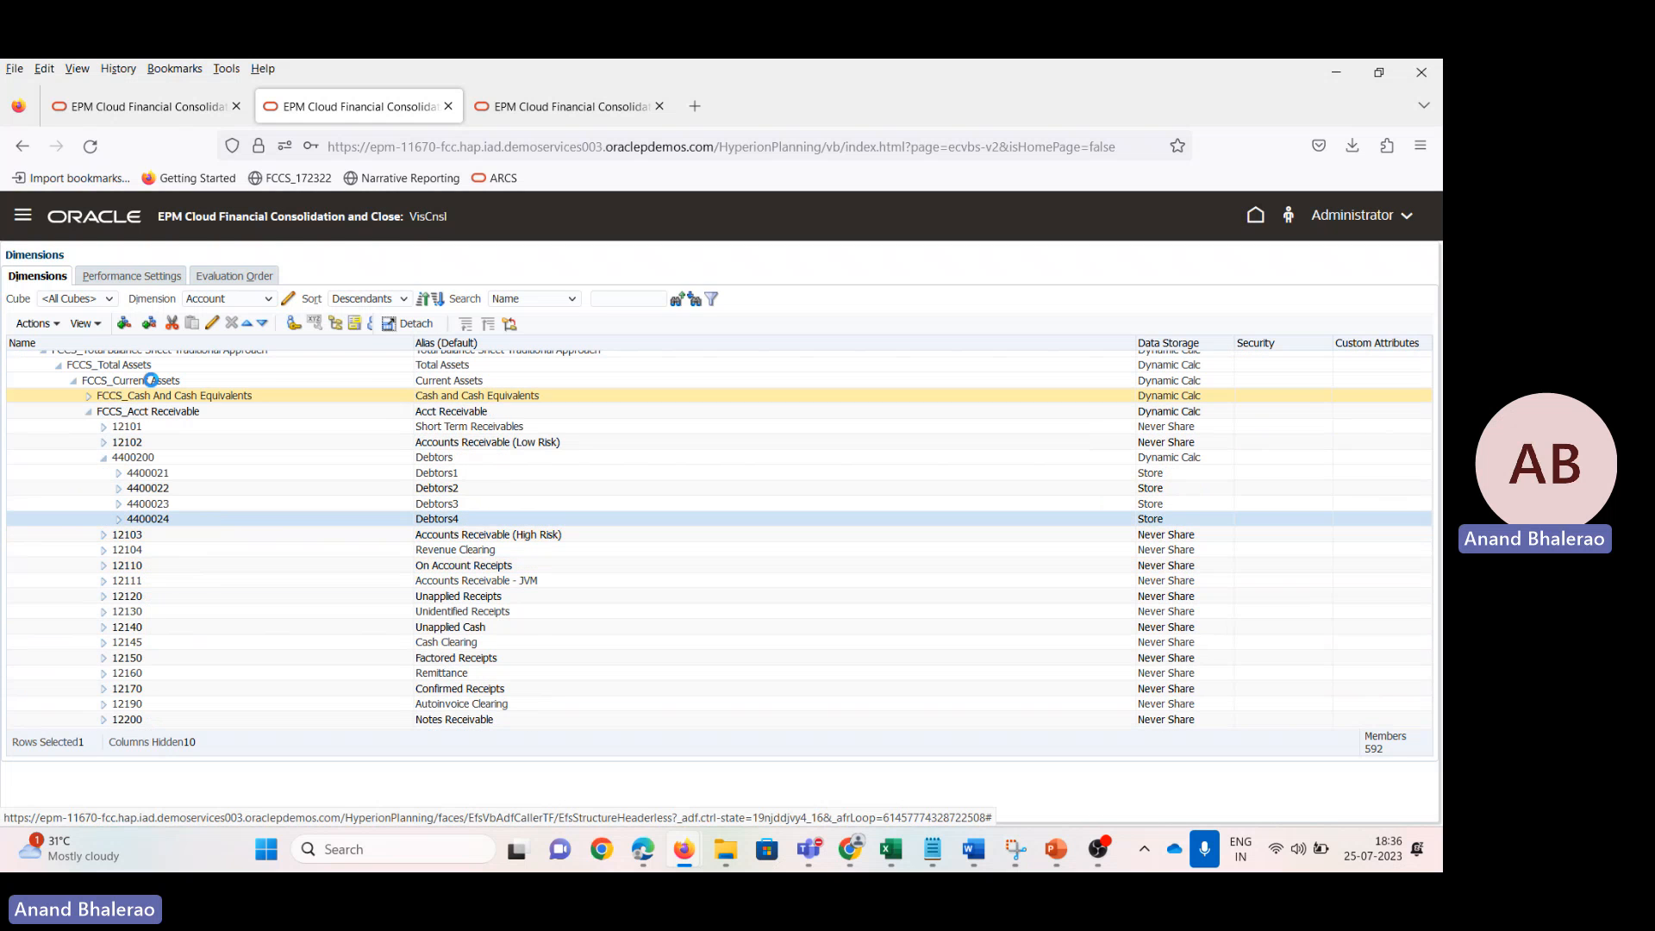
click(149, 326)
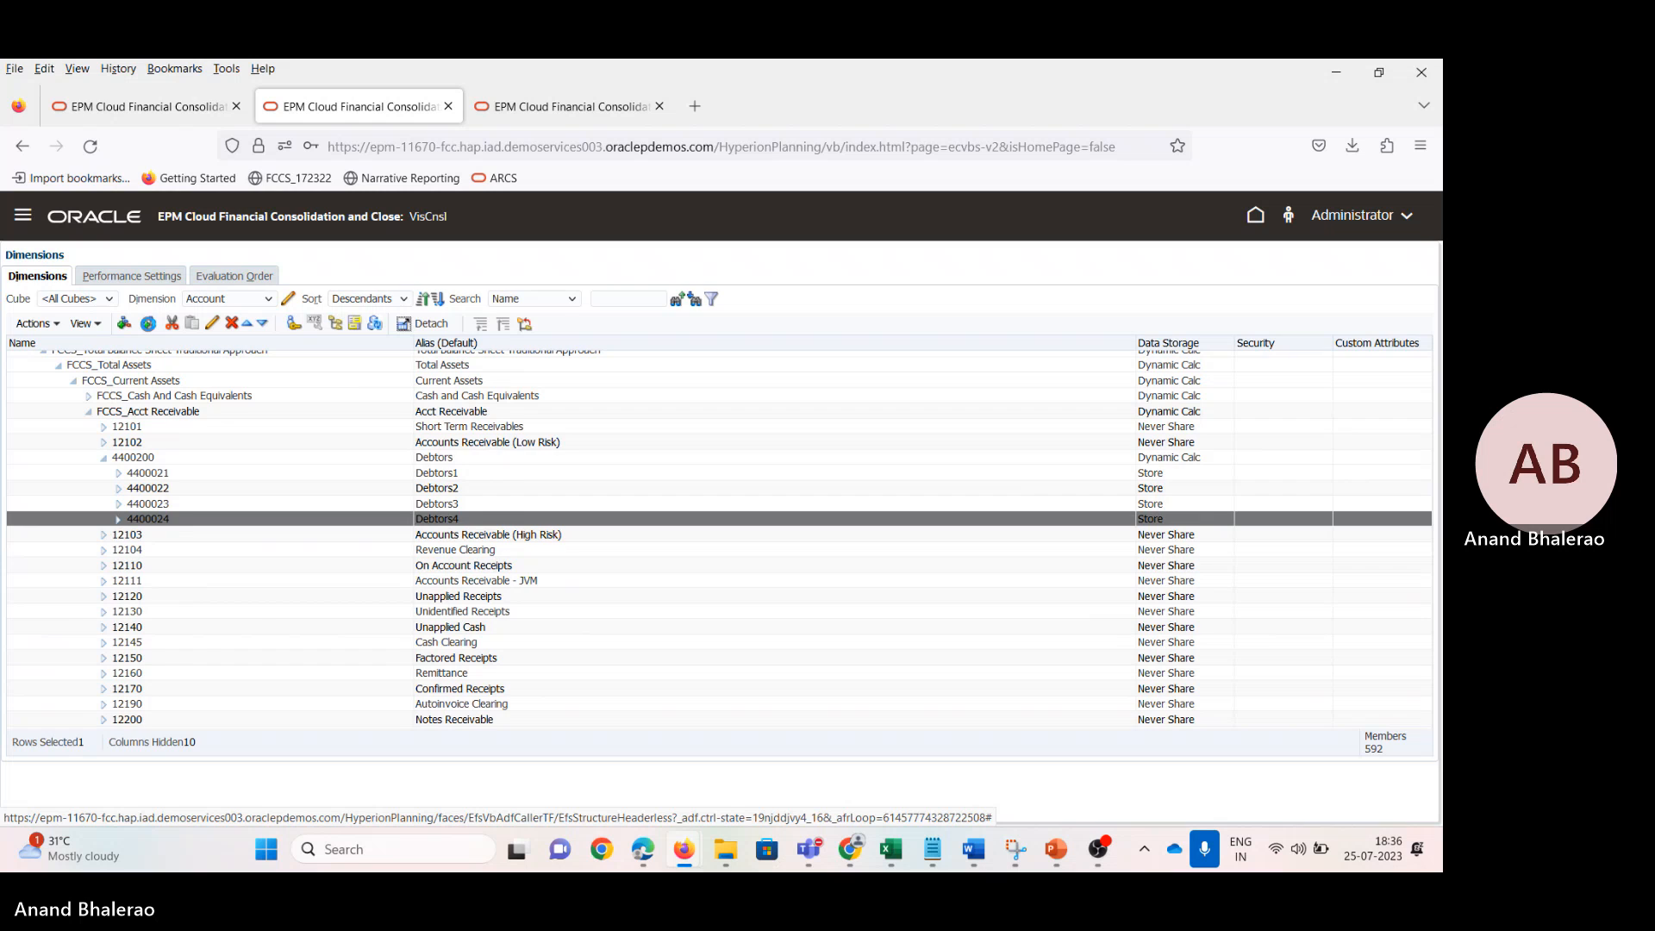
click(284, 322)
text(440)
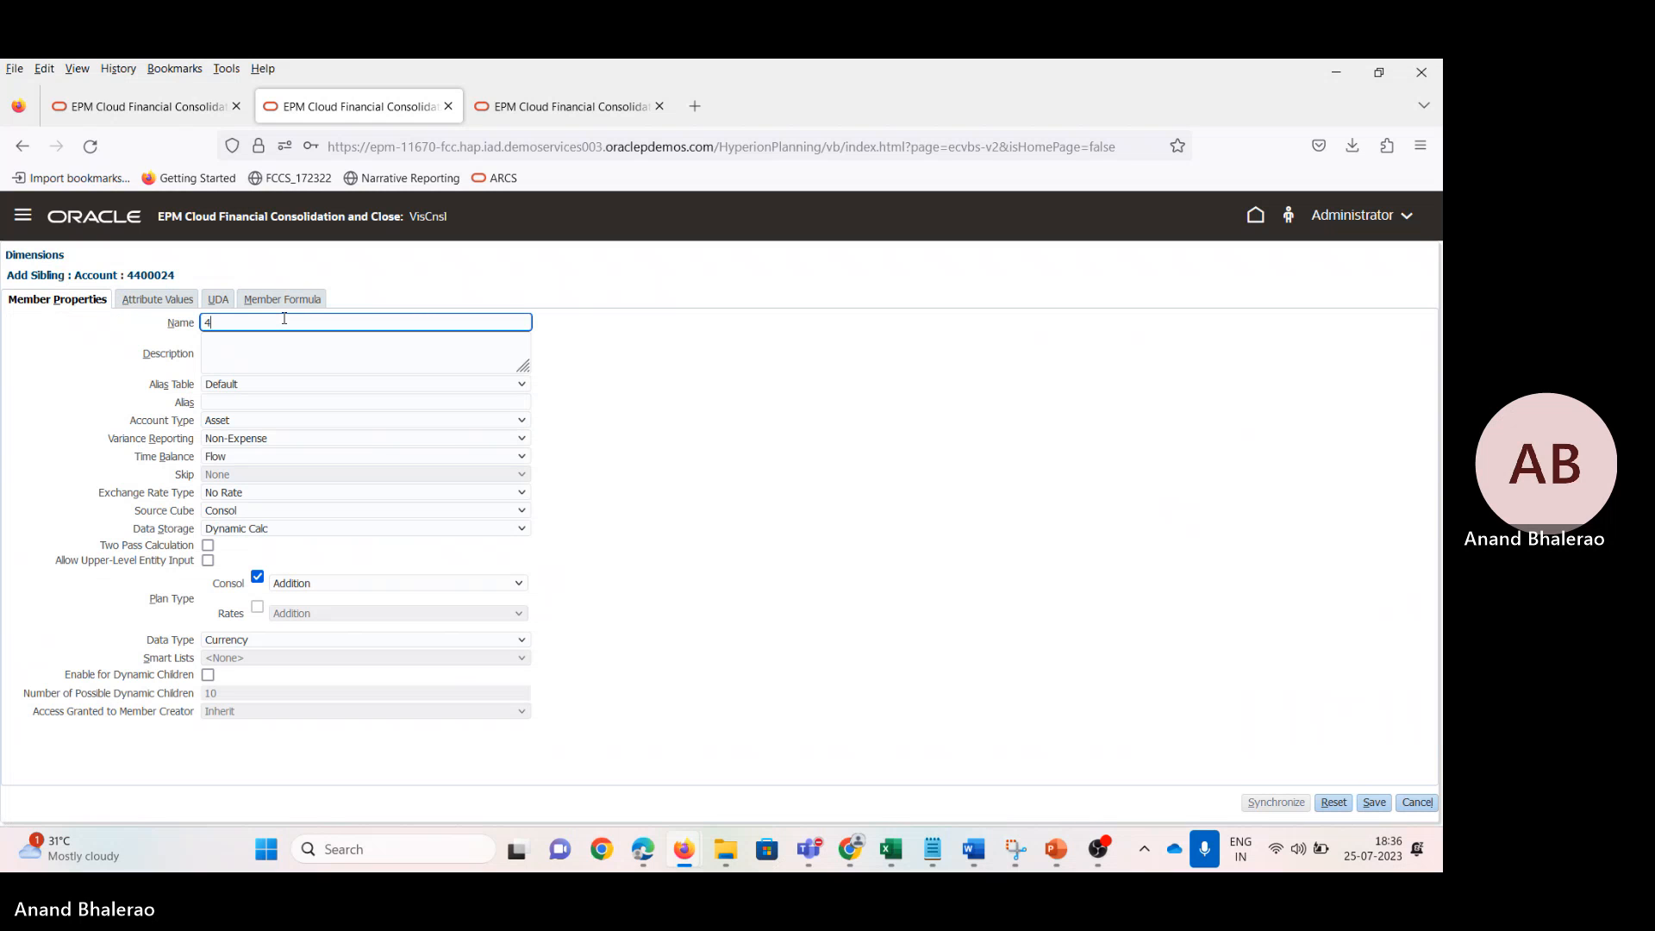
key(Down)
key(Down)
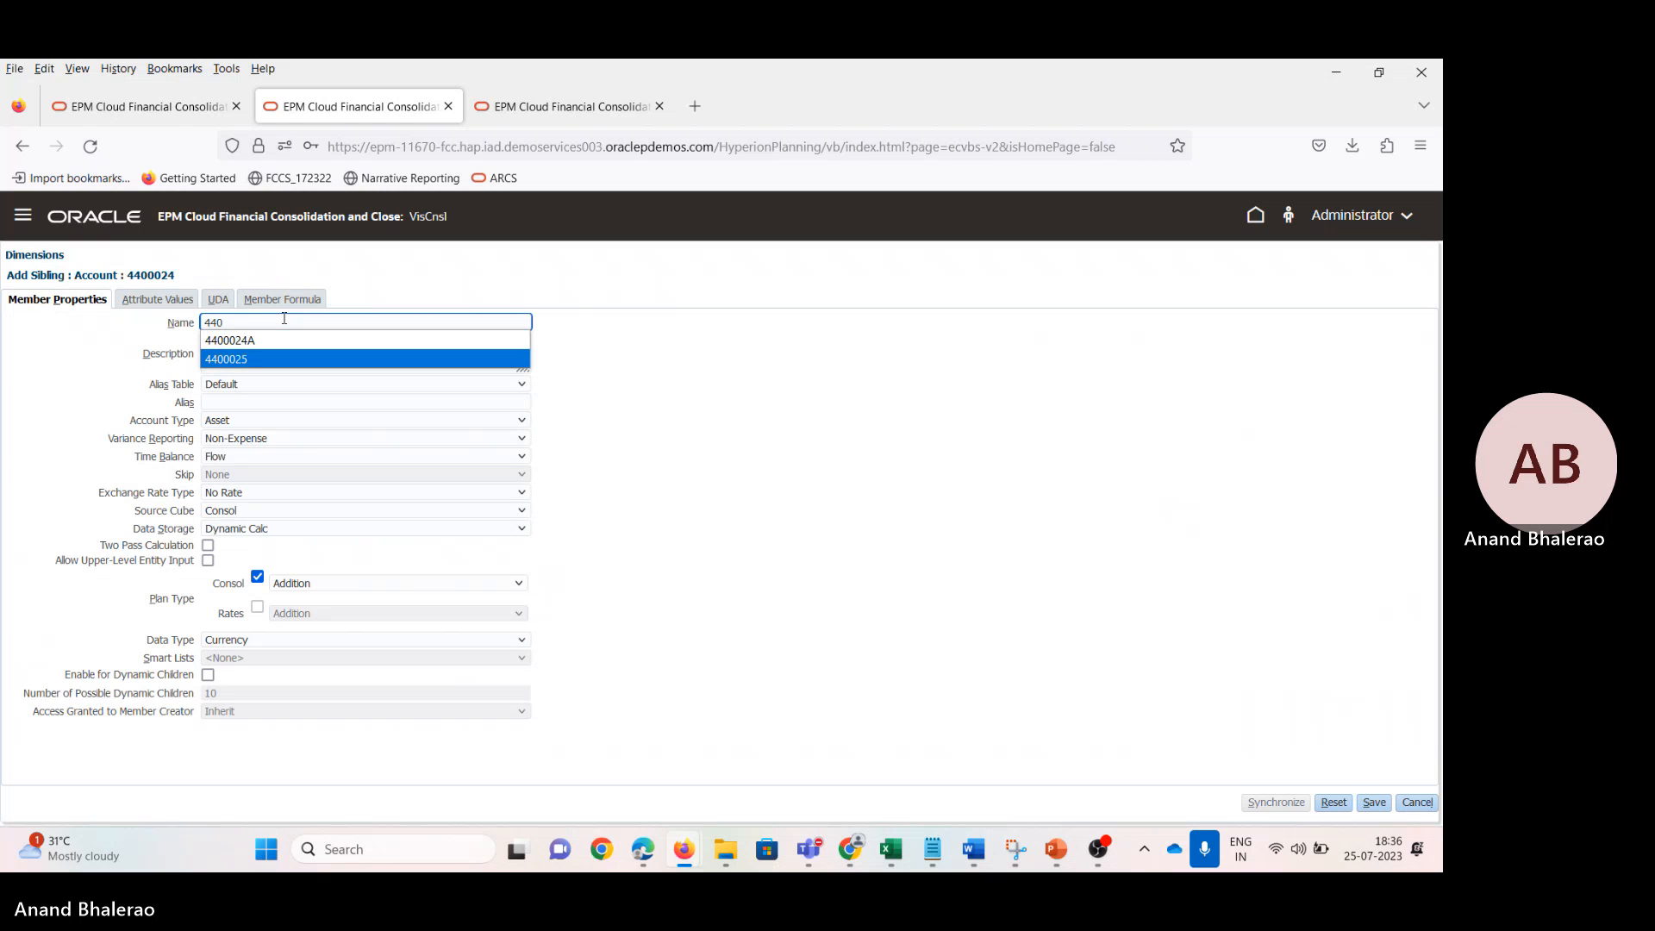
key(Return)
key(Tab)
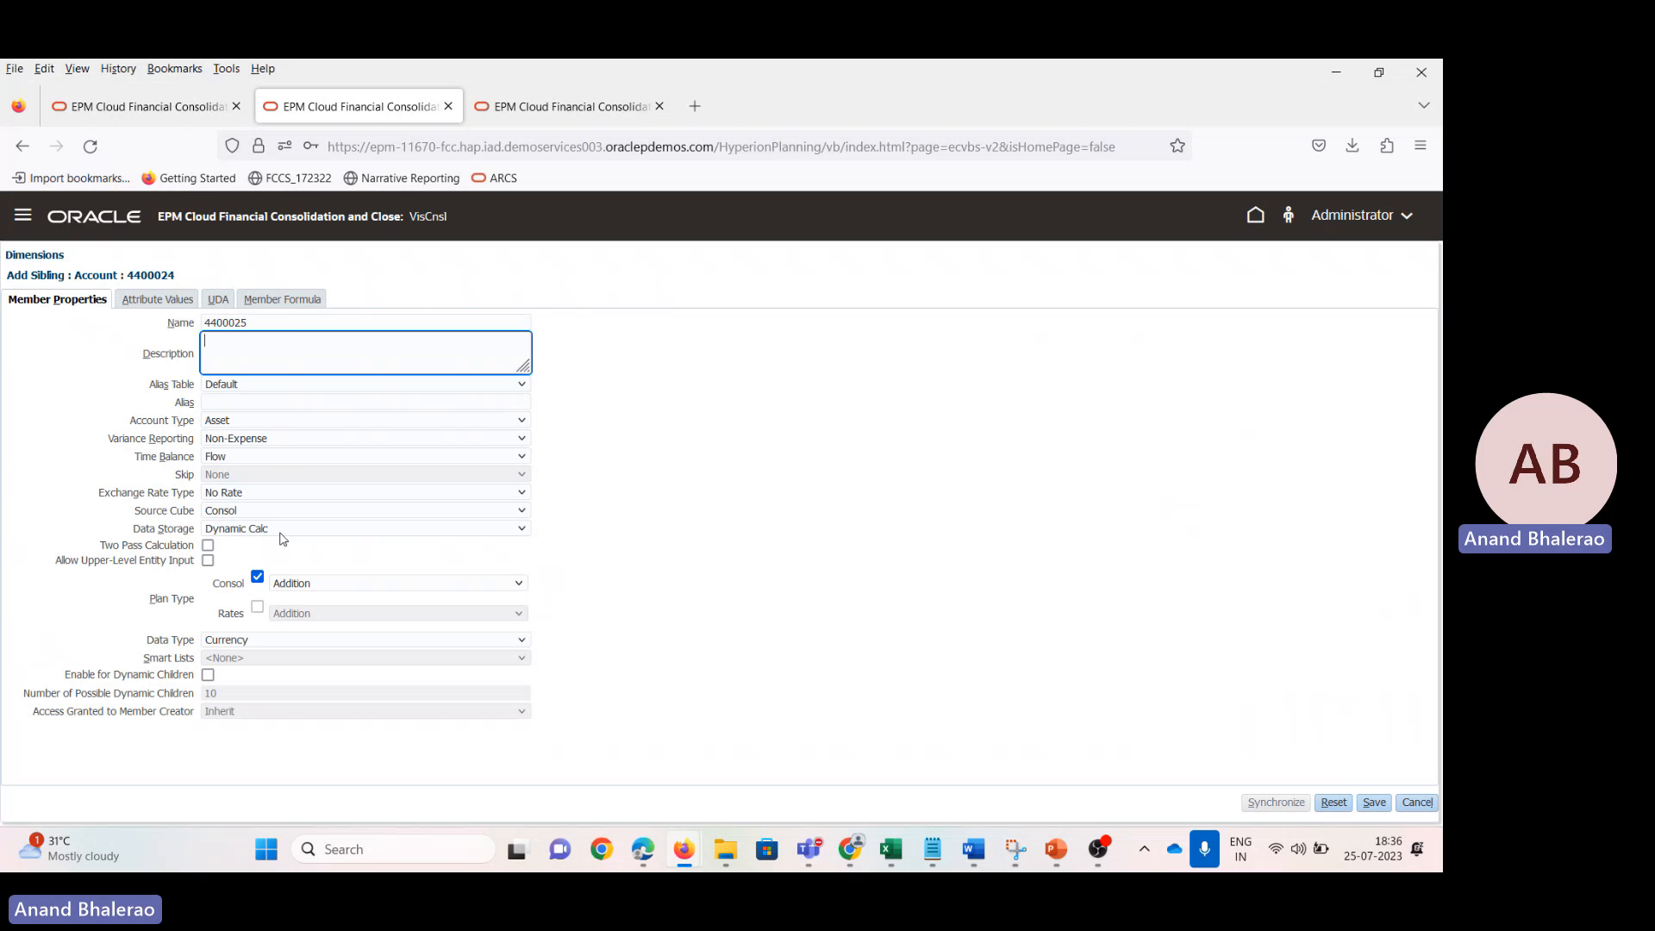
Step: Set the Data Storage of the new member 4400025 to Never Share for the Consol cube and save the member
click(285, 529)
click(287, 618)
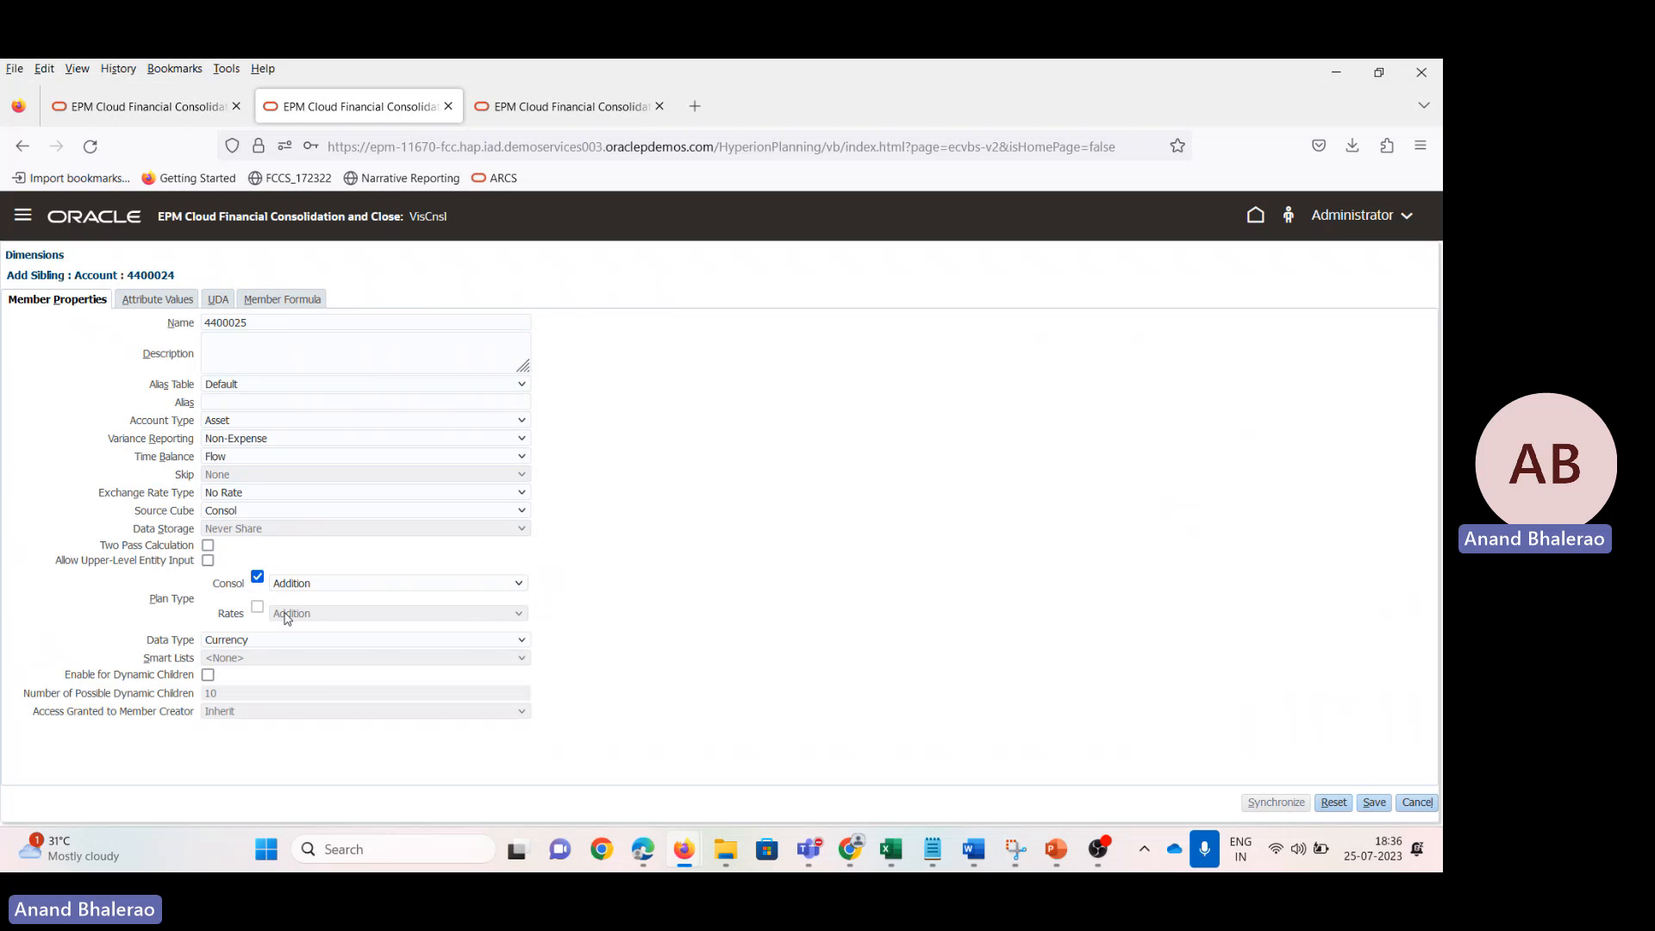
click(291, 304)
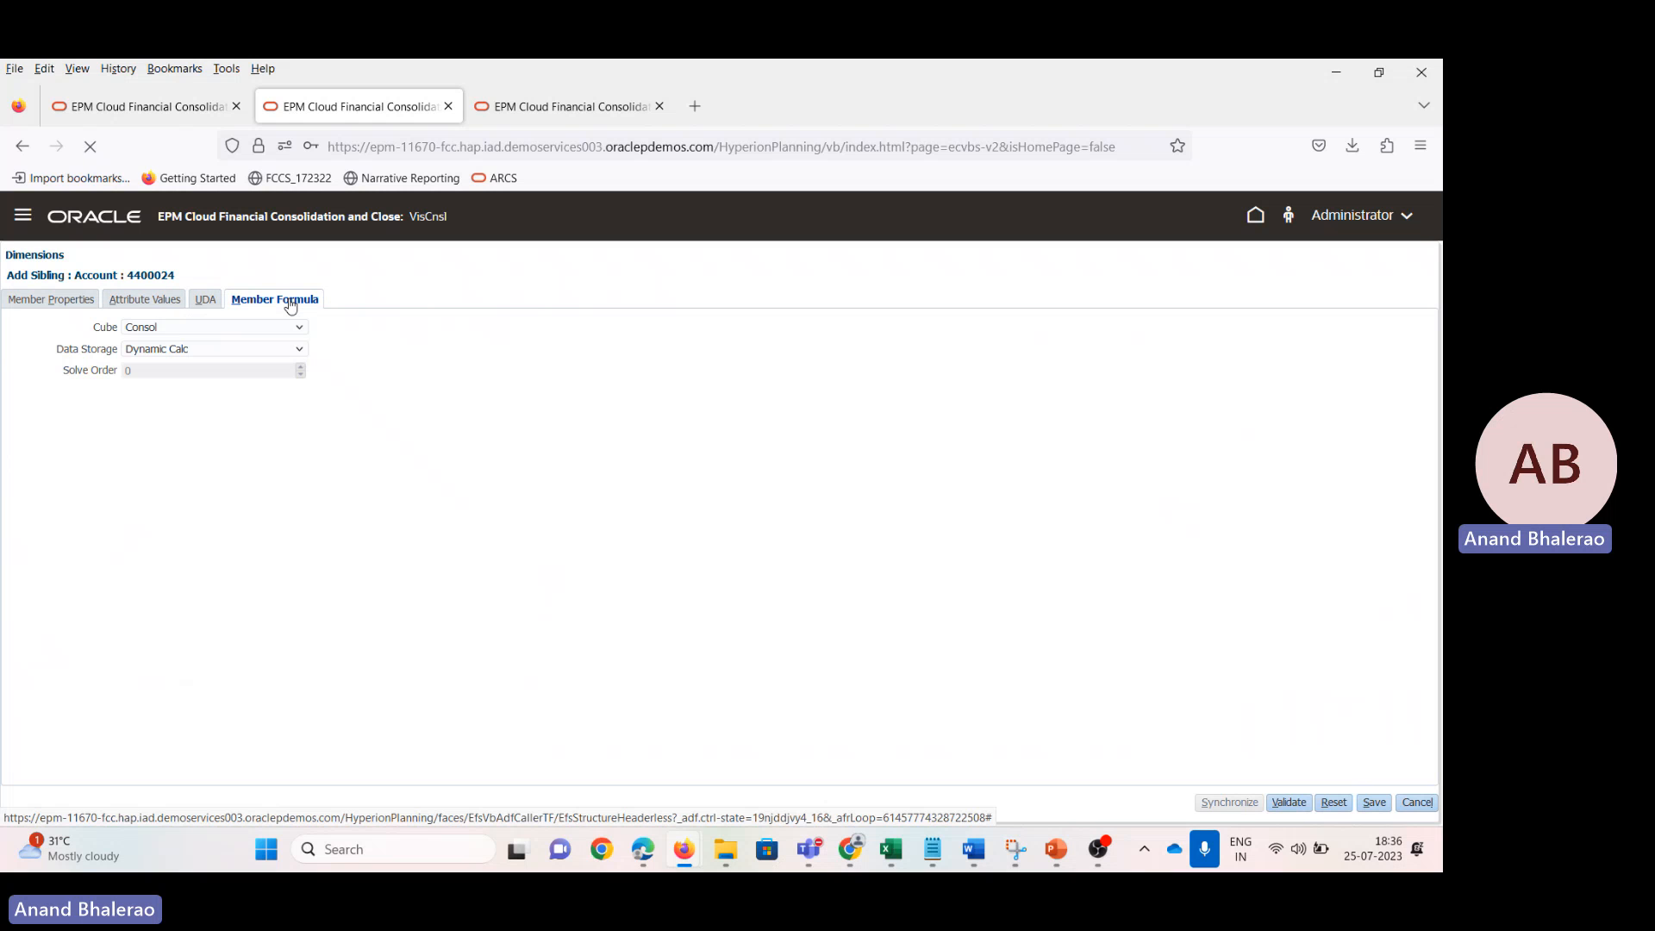
click(142, 349)
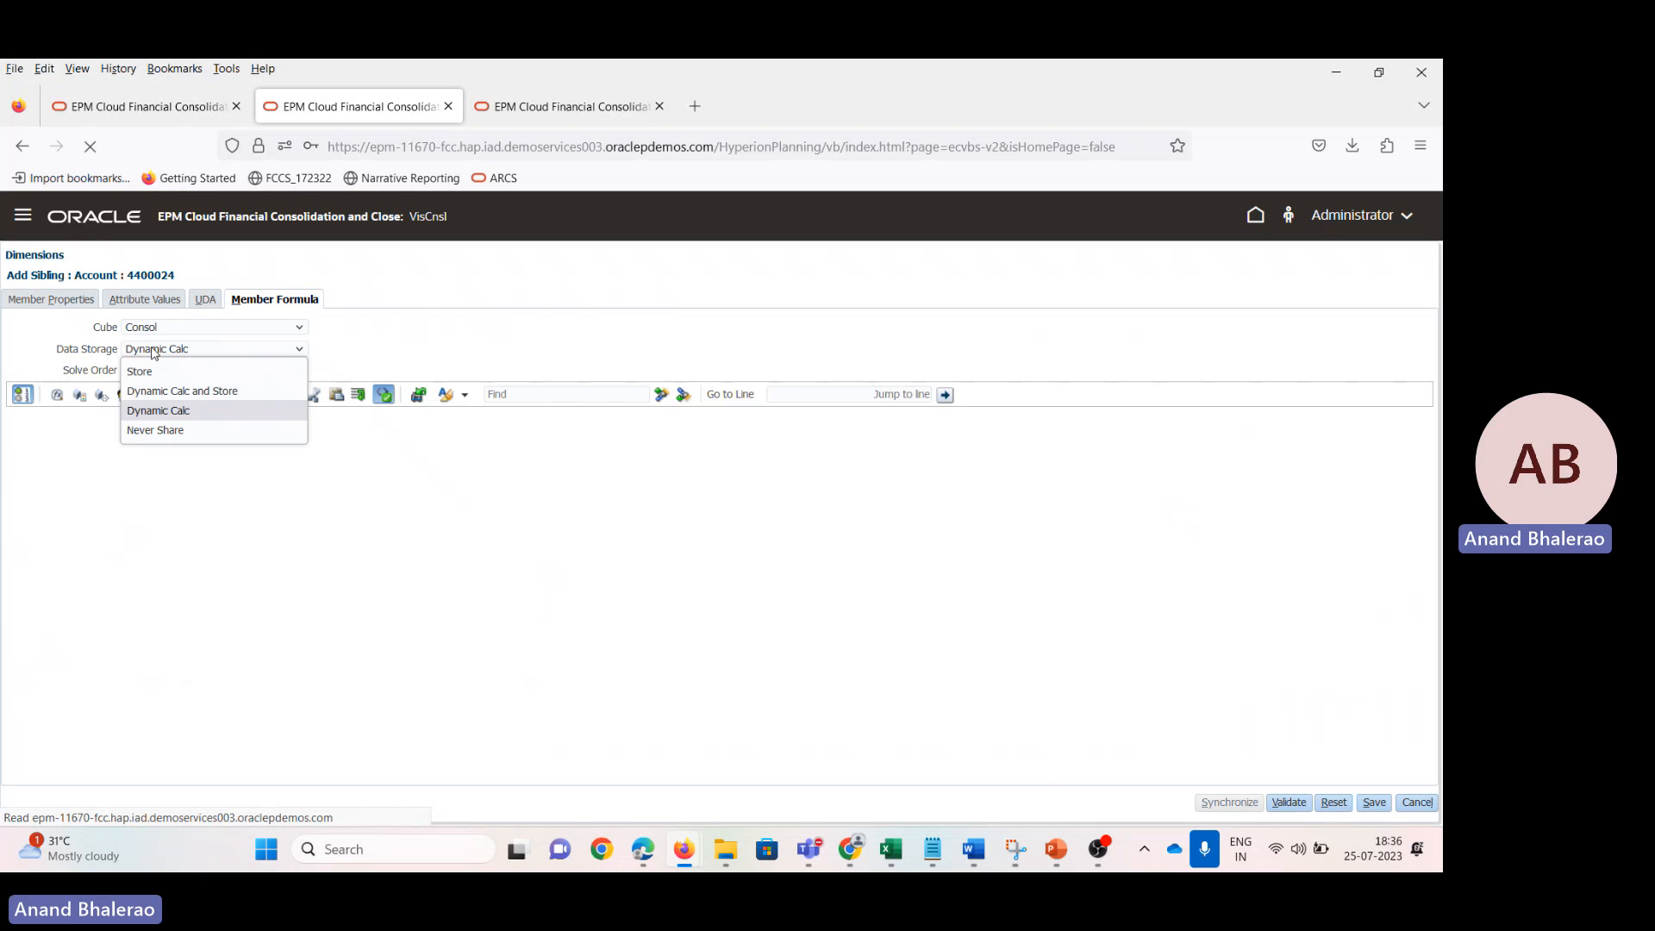
click(155, 431)
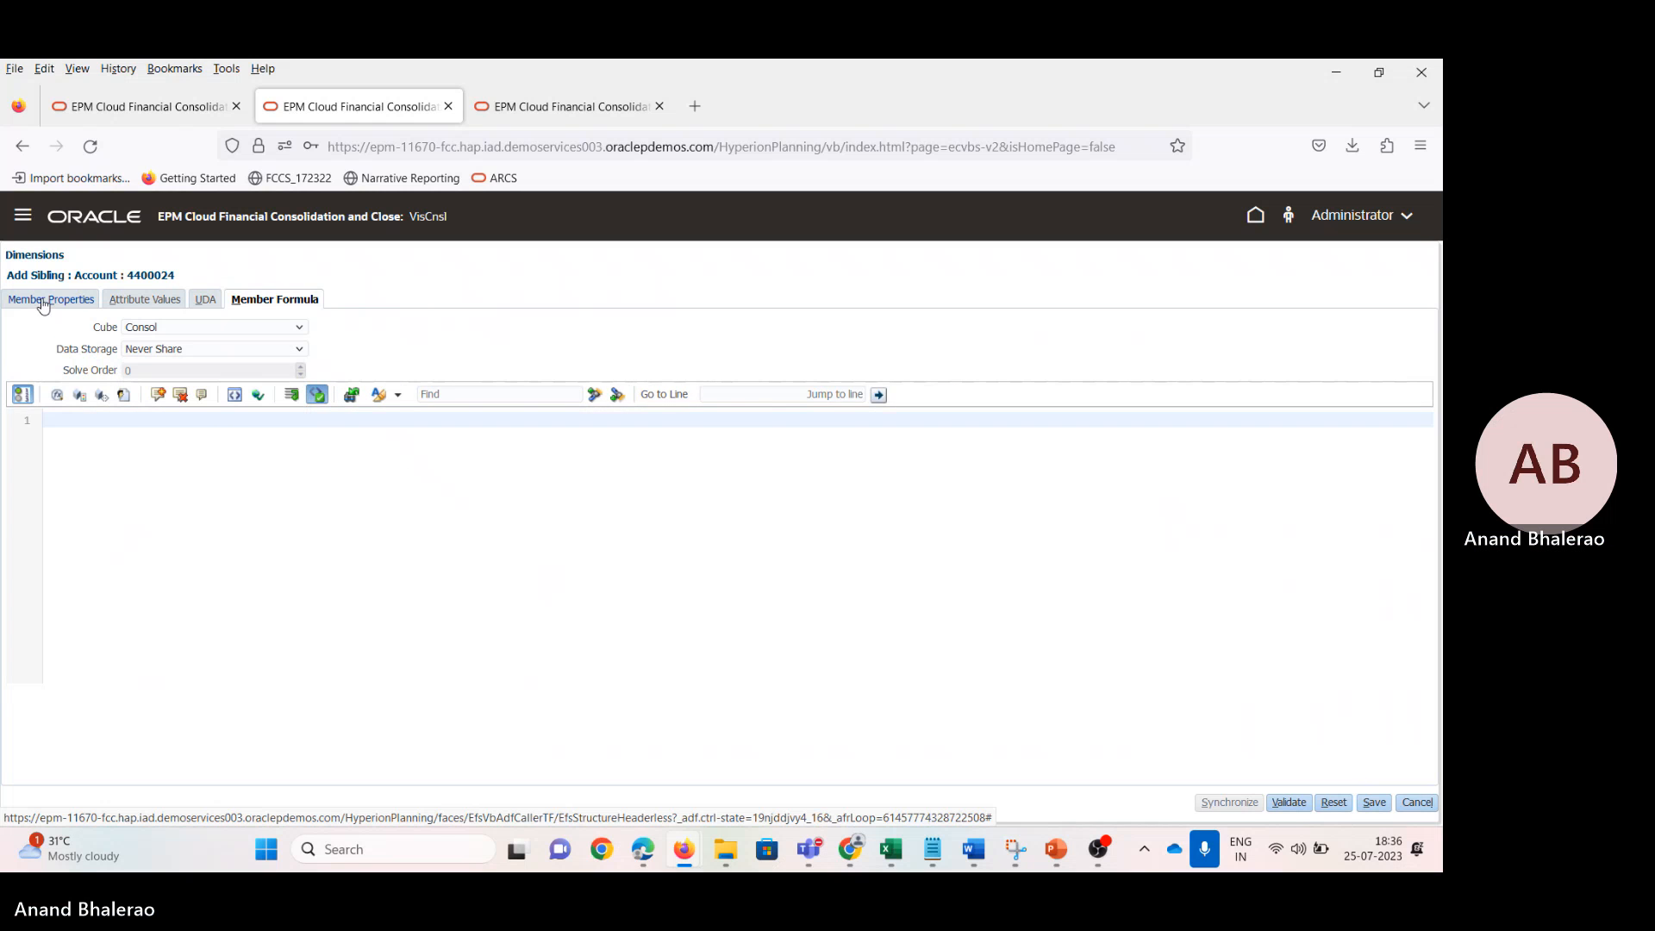
click(43, 302)
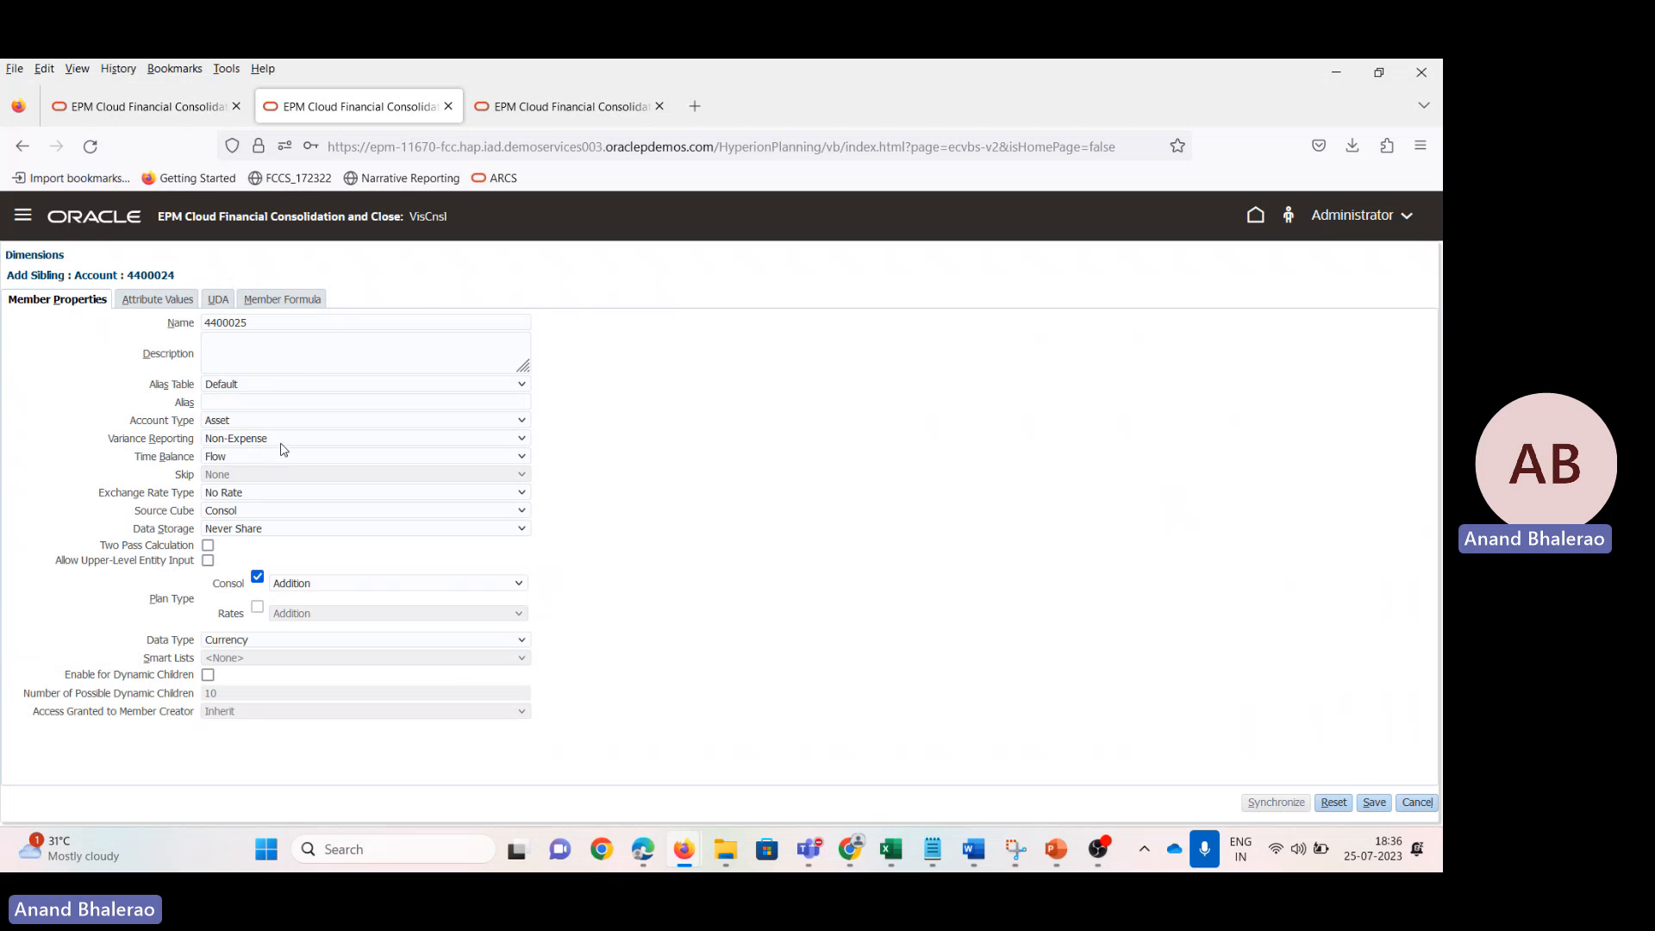
click(1374, 802)
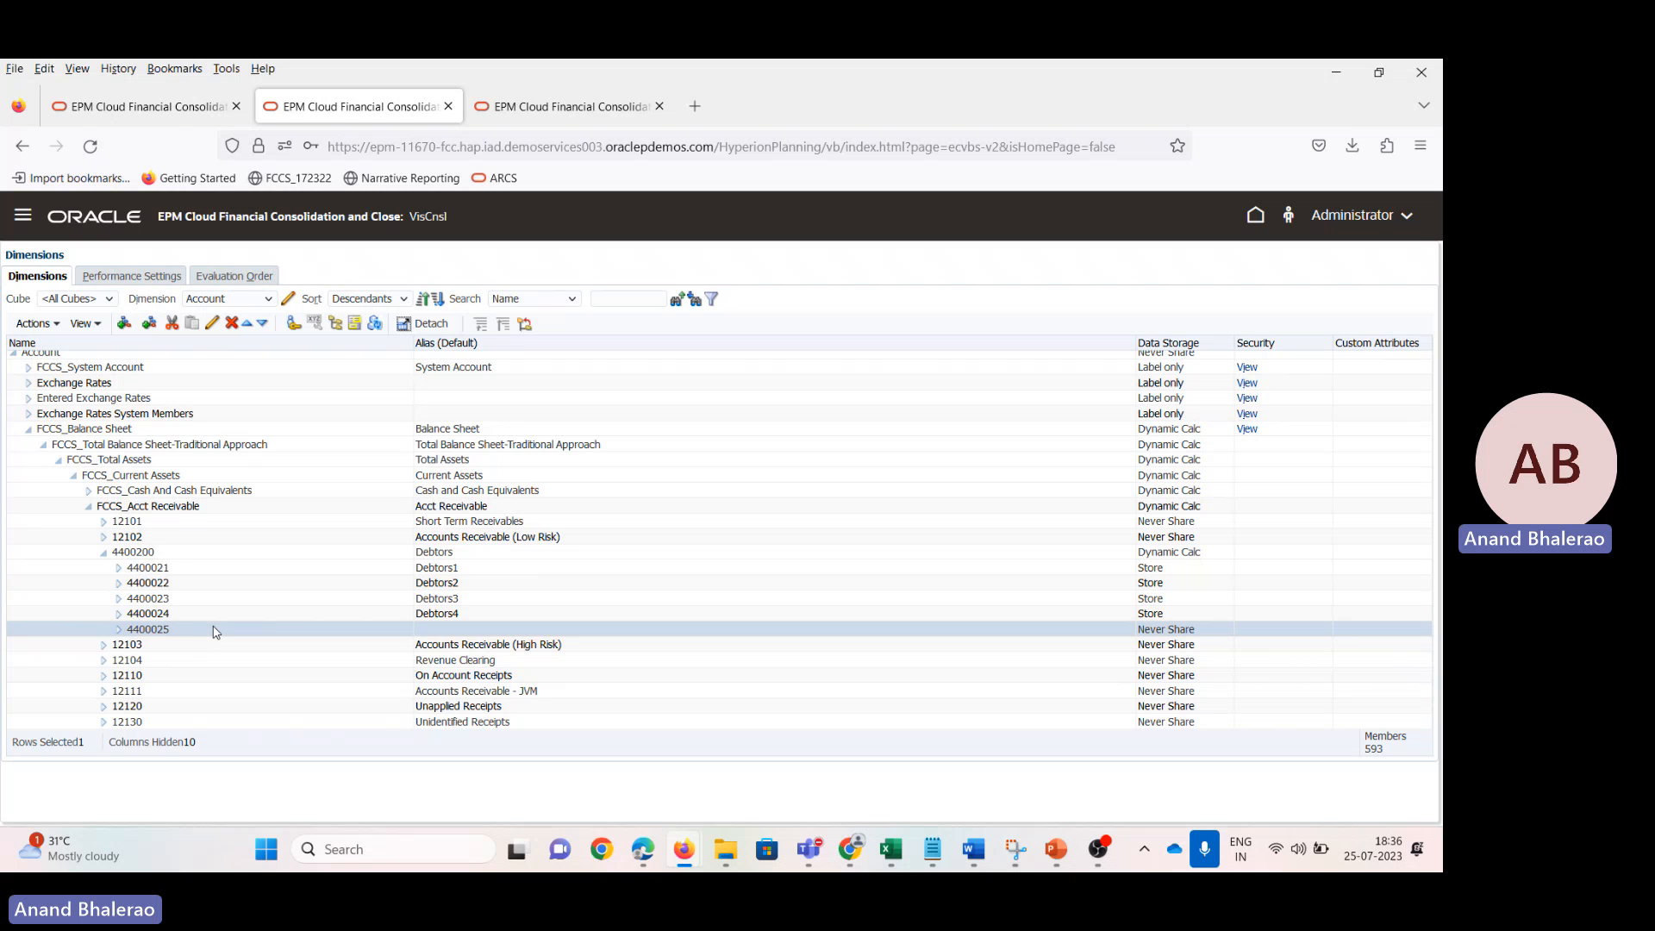
Step: Add a child member under Alt_FCCS_Acct Receivable in Alt_BalanceSheet and name it 4400025
scroll(216, 632, down, 3)
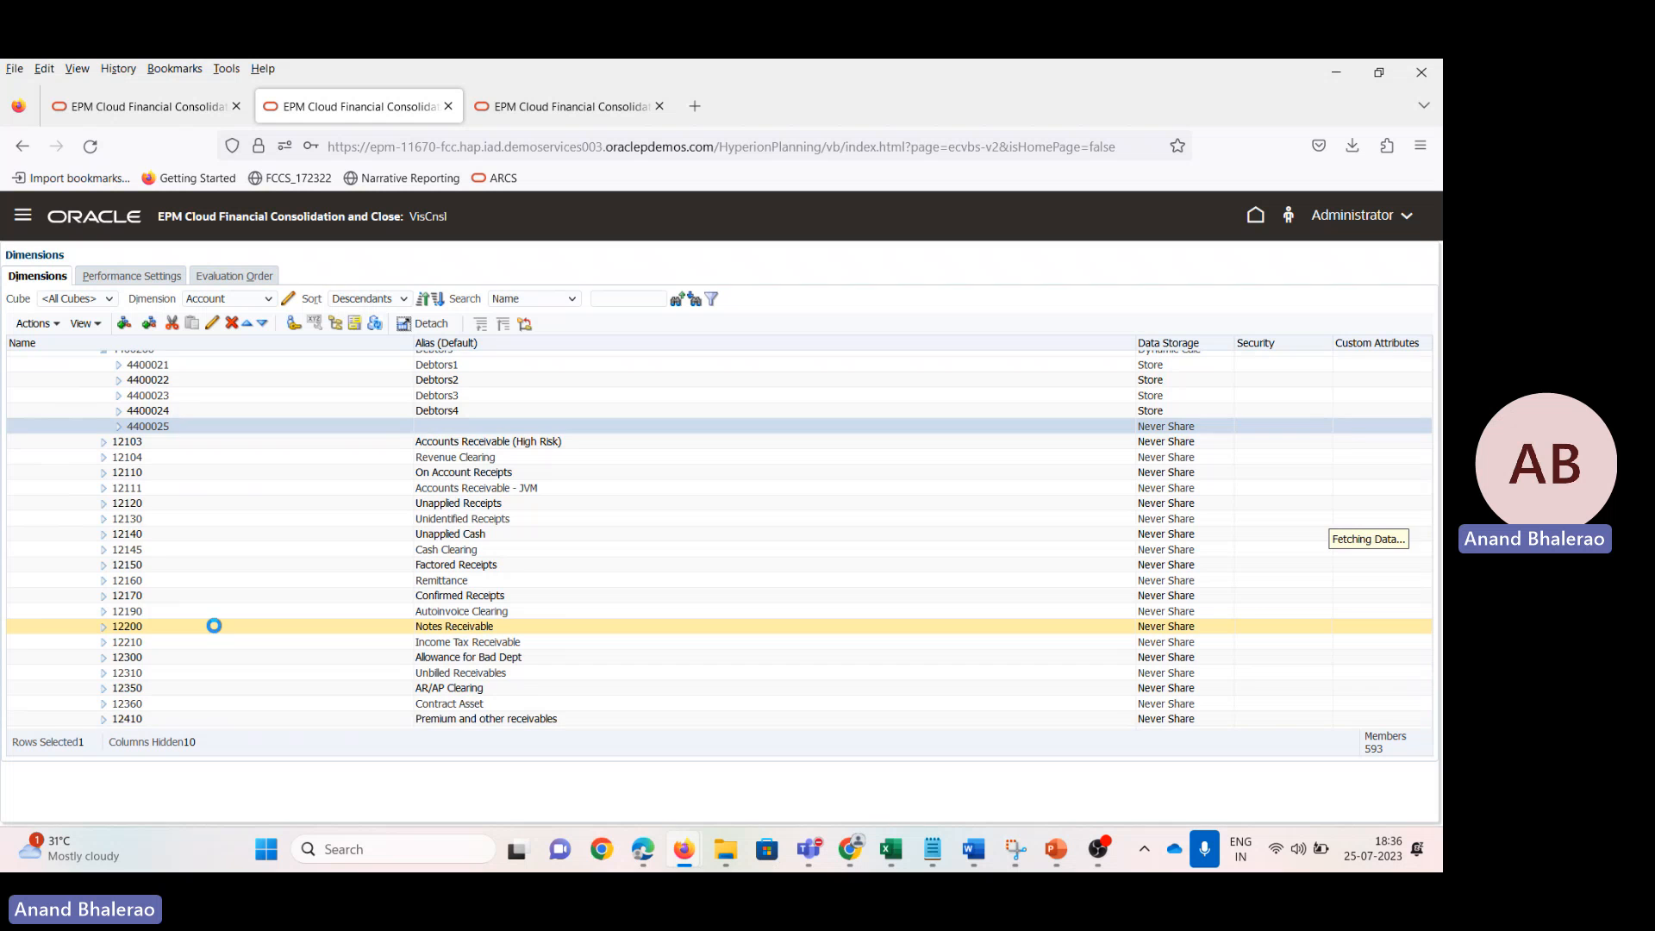
scroll(217, 634, down, 3)
scroll(218, 670, up, 6)
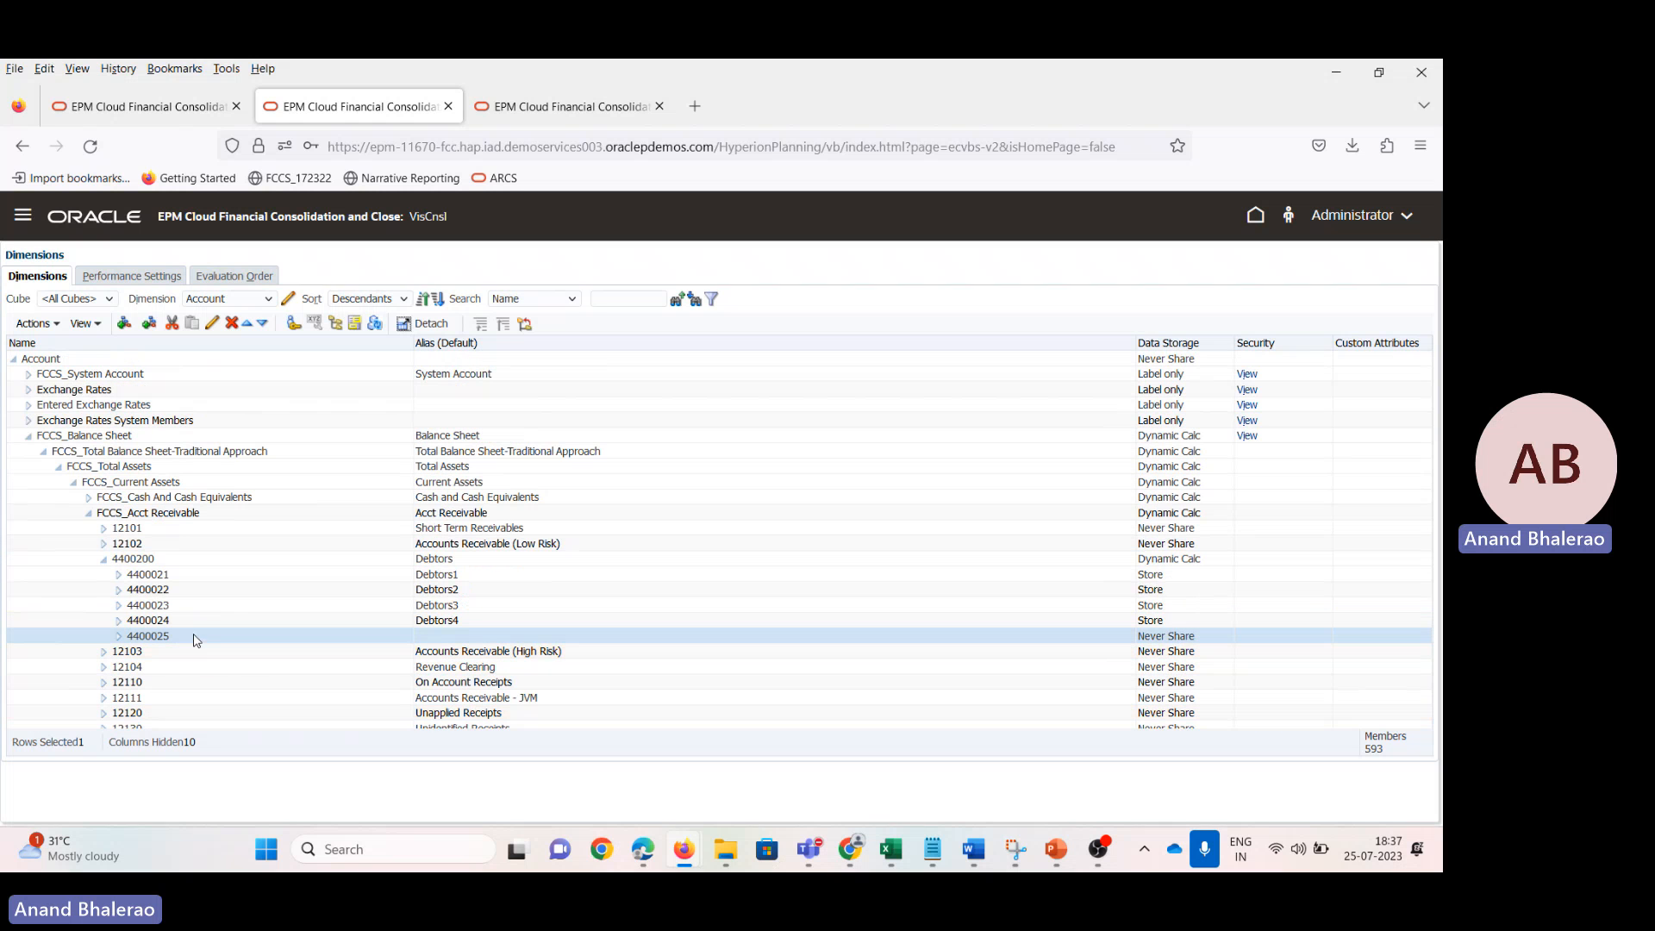
scroll(153, 638, down, 10)
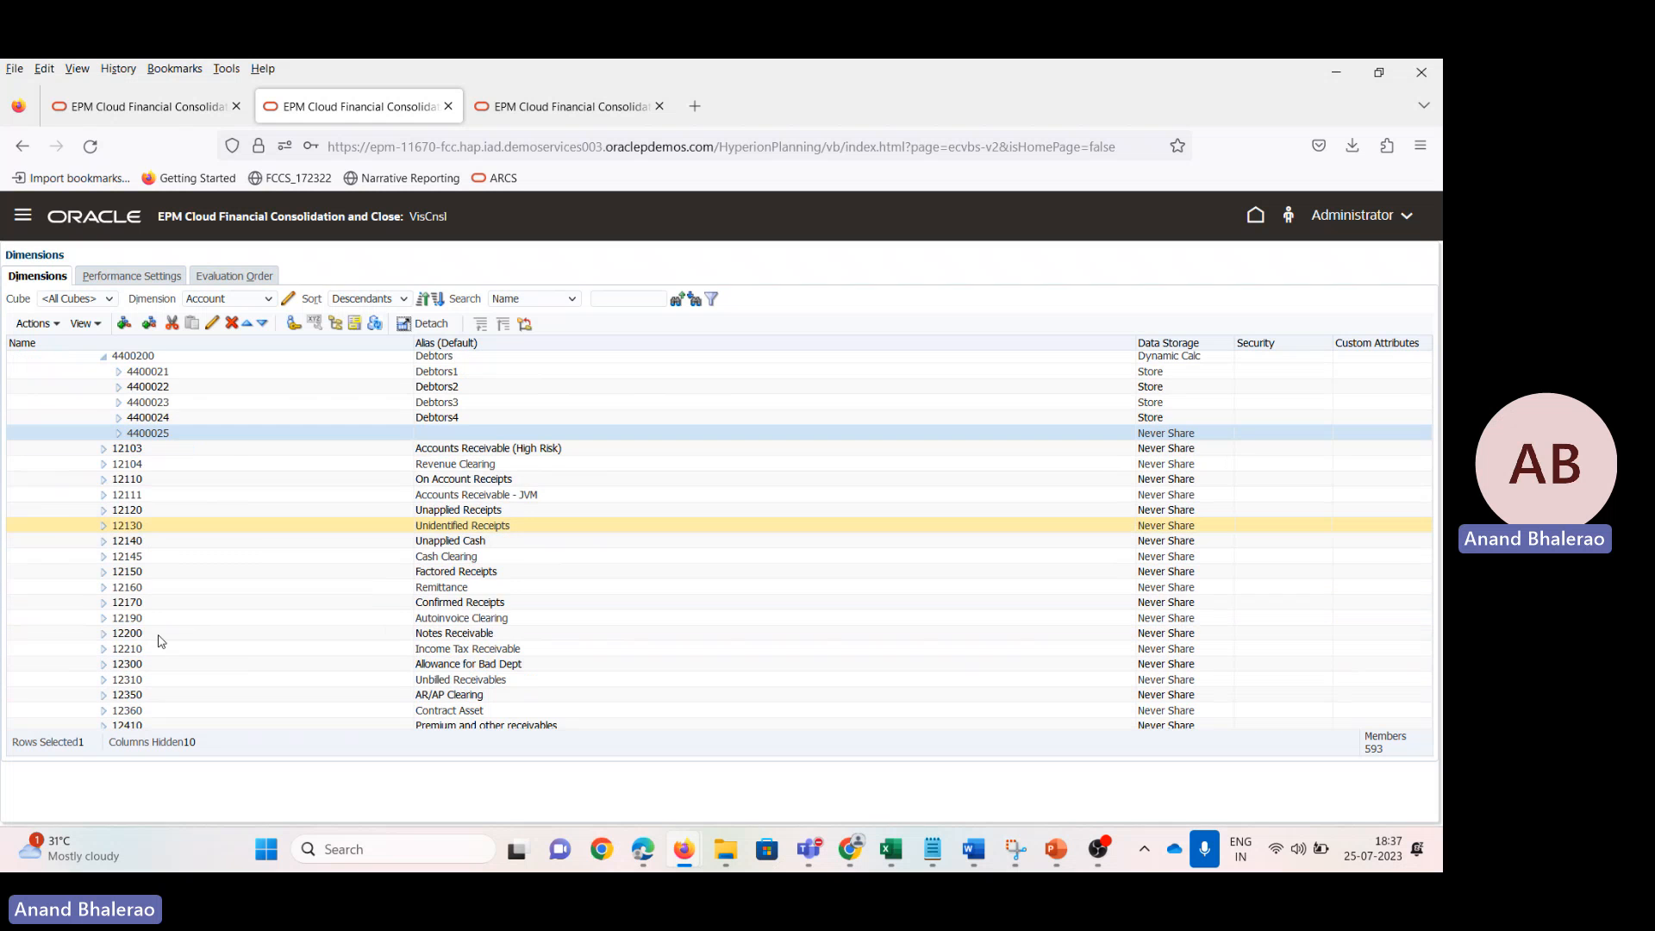
click(189, 586)
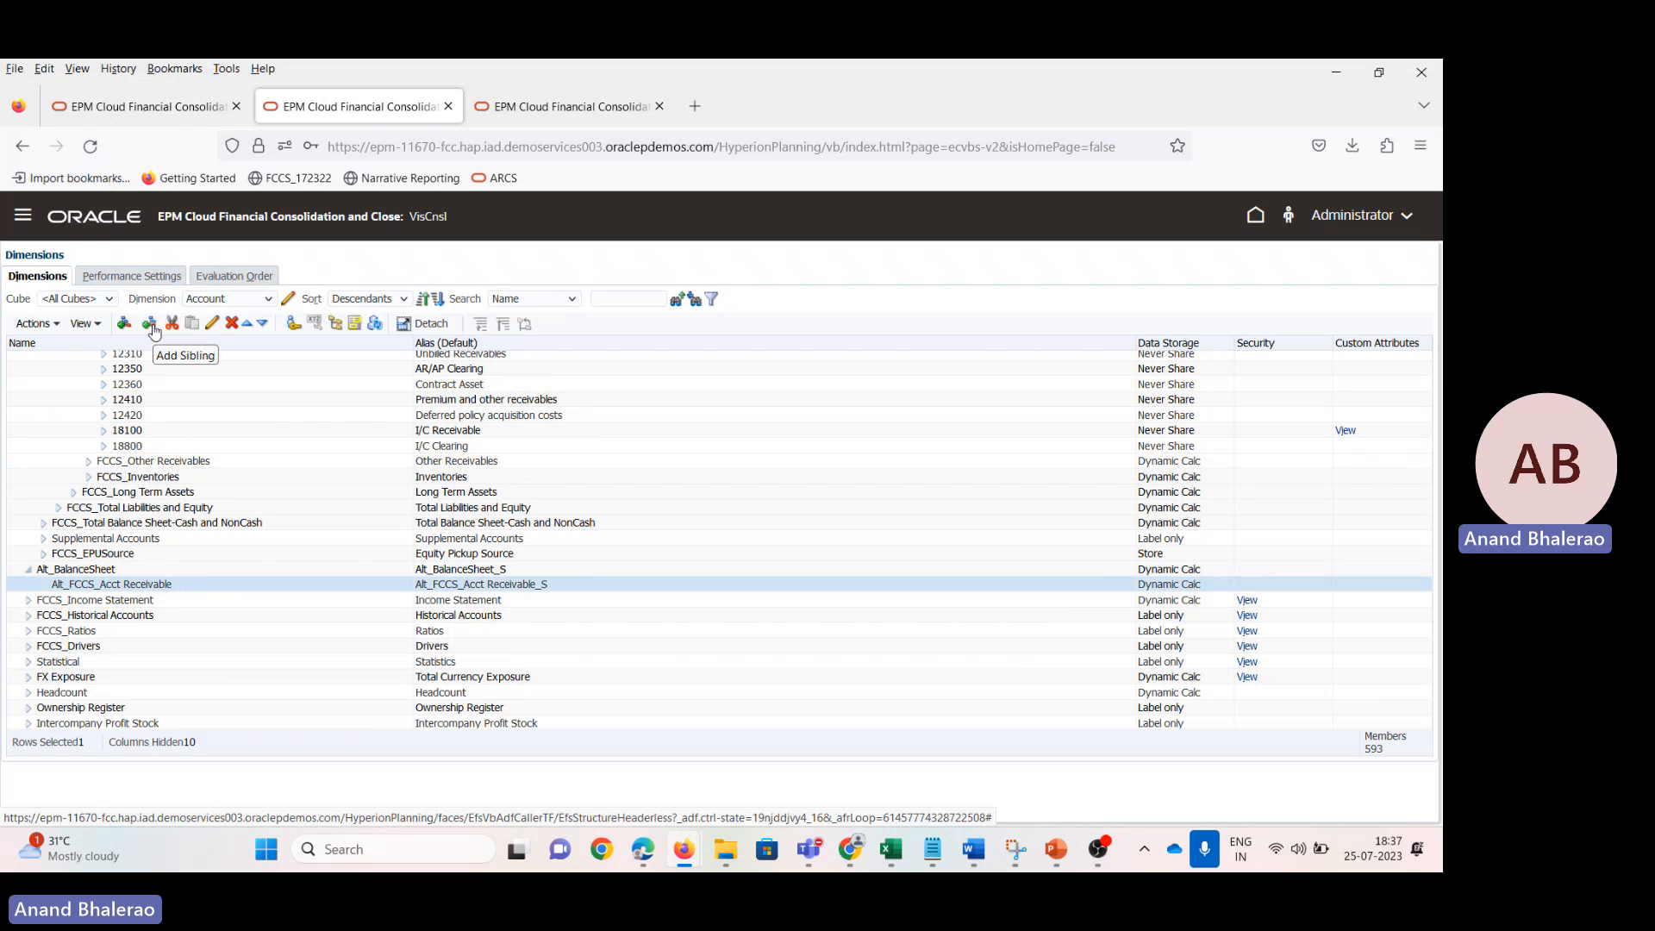
click(124, 325)
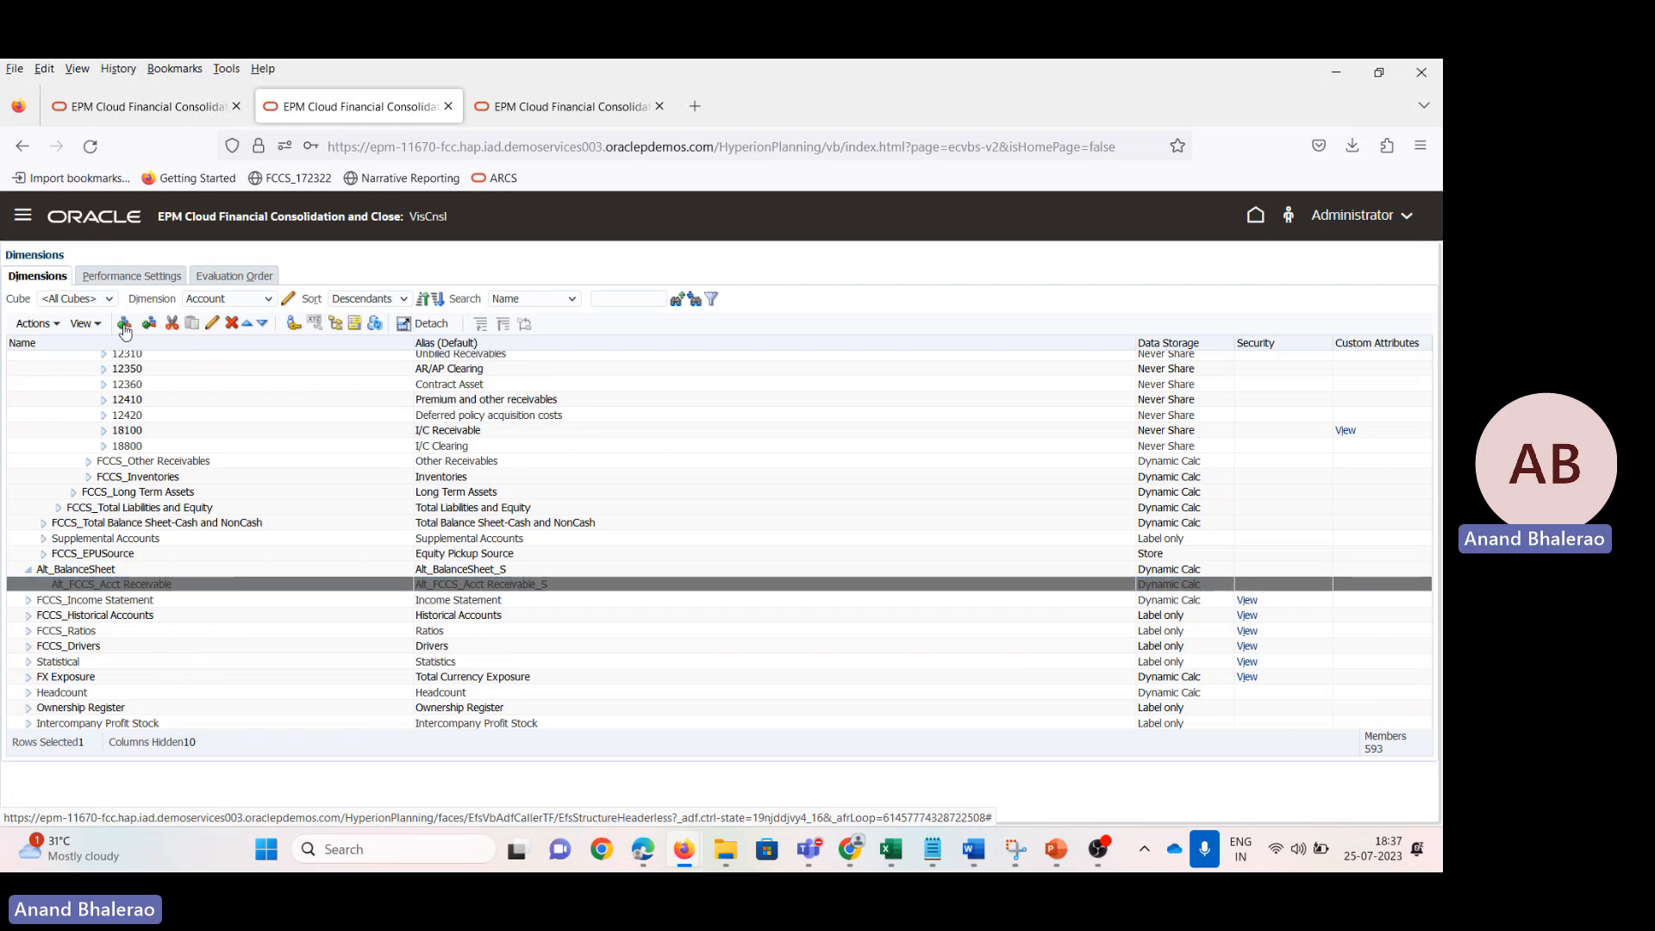
click(250, 327)
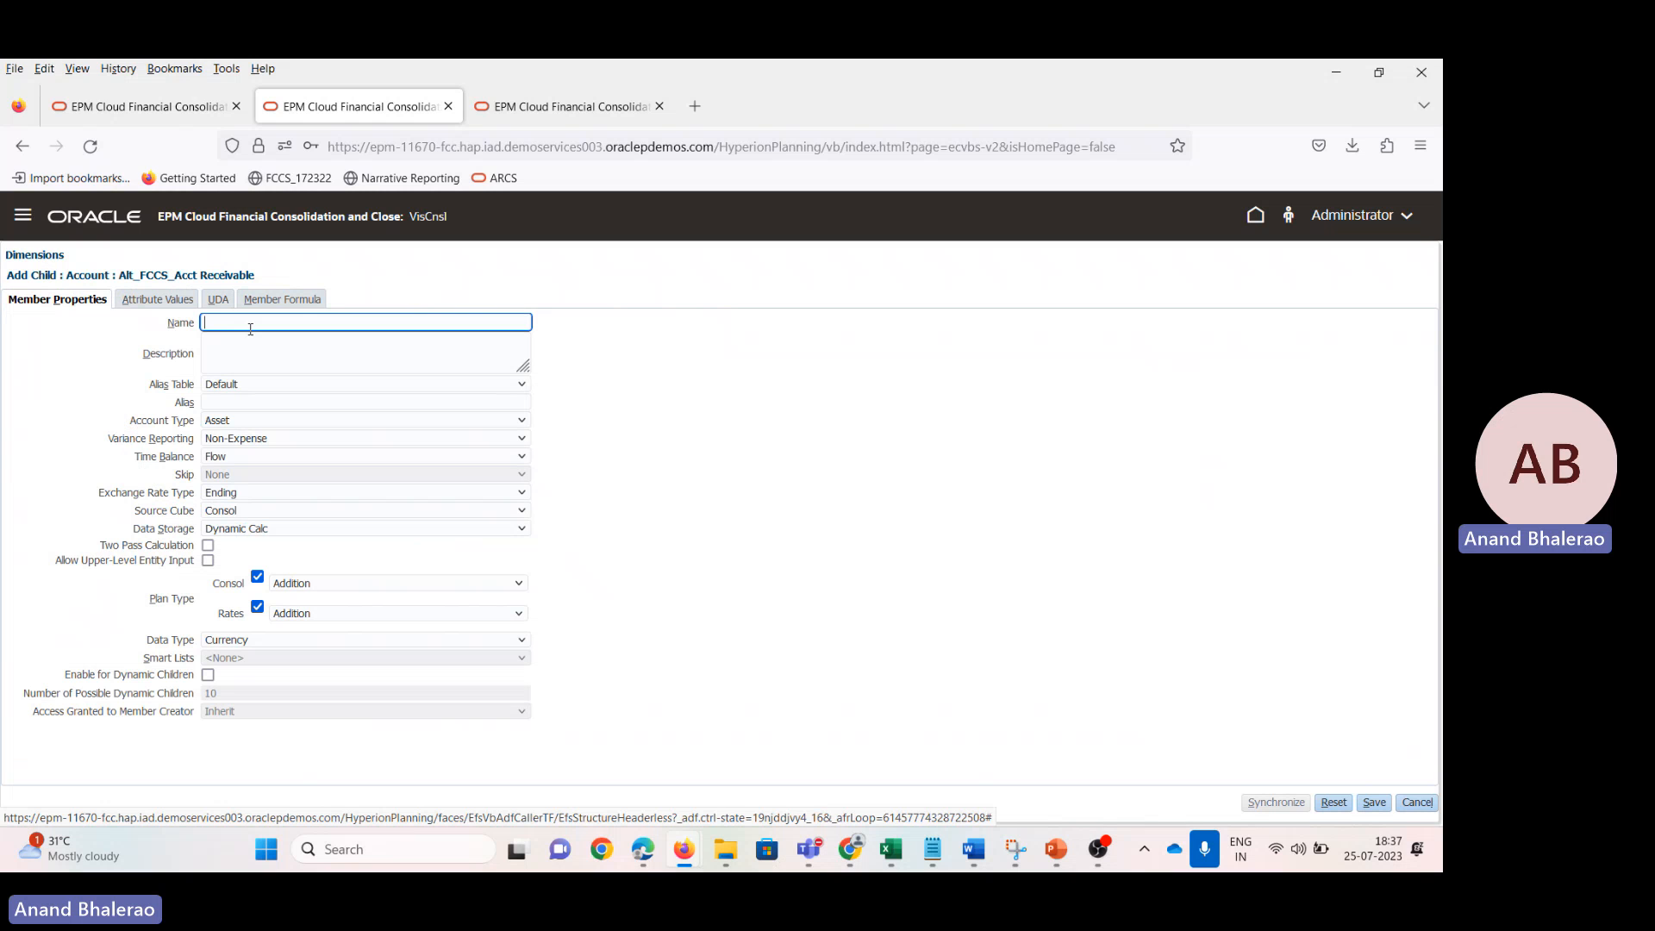
text(44)
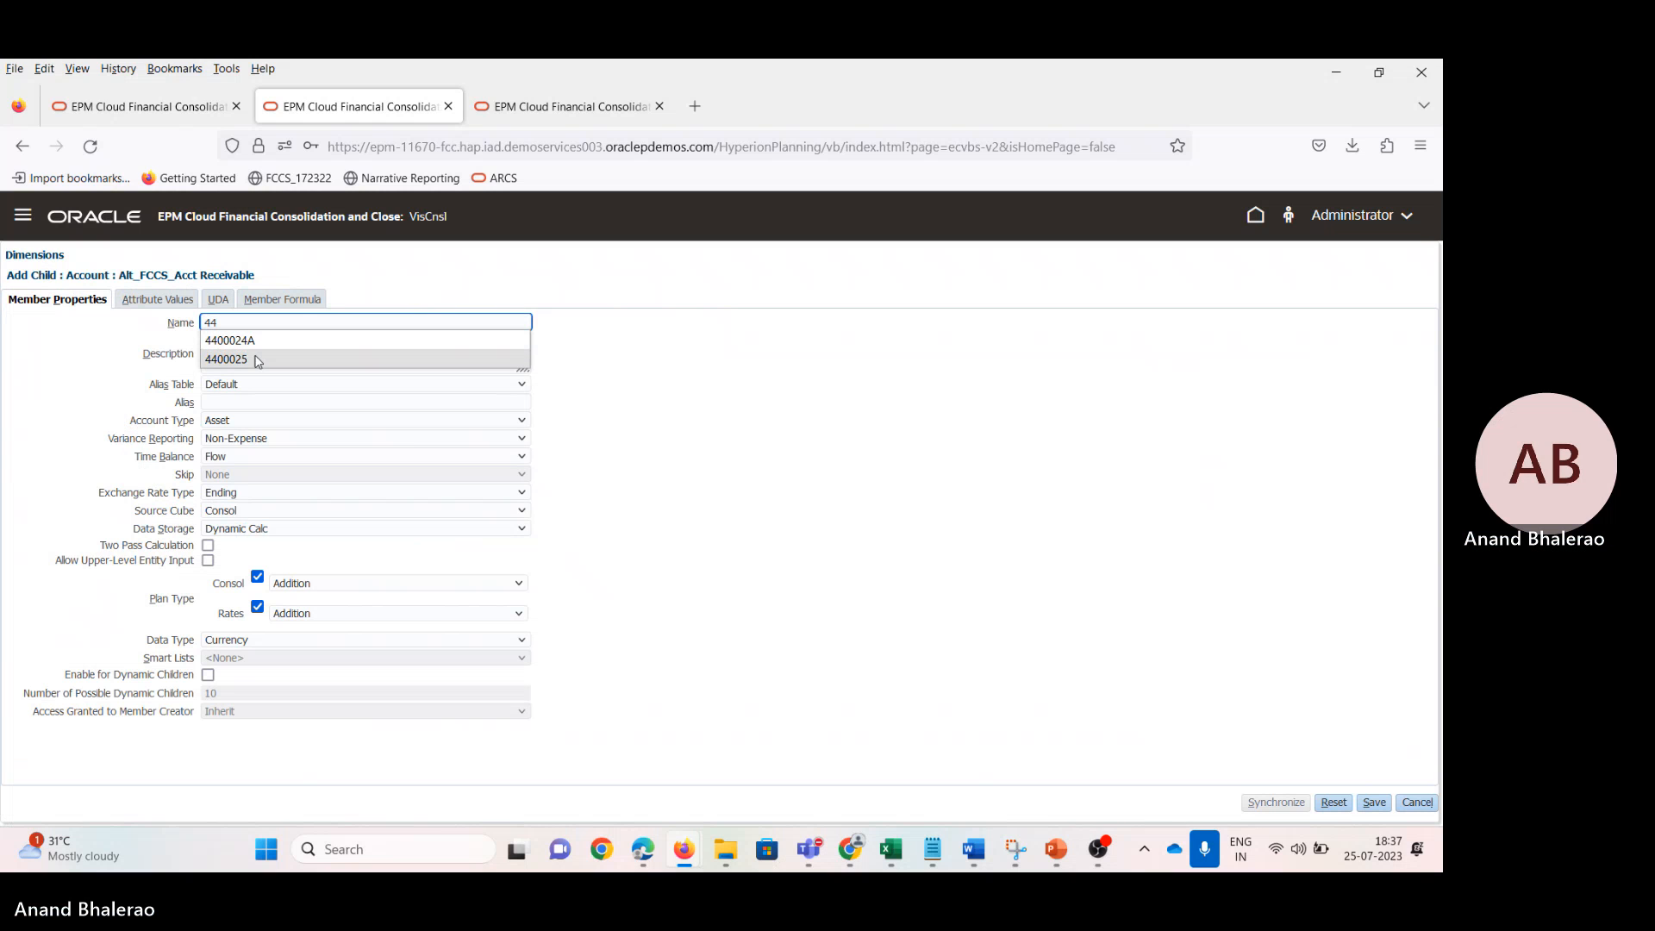
click(254, 358)
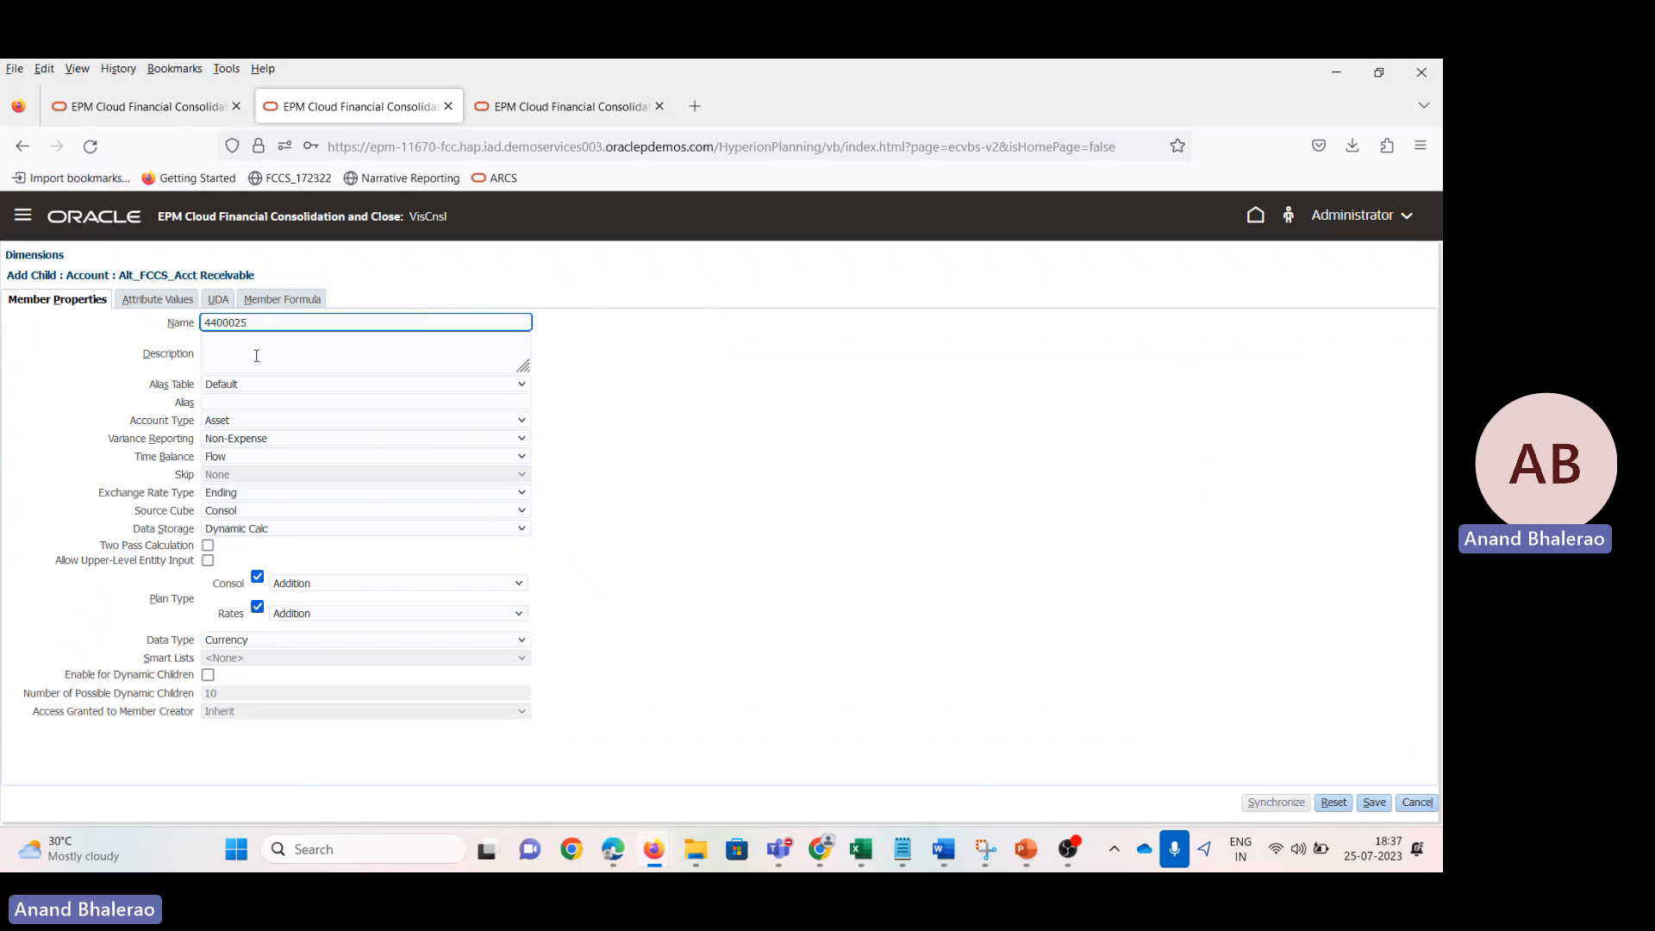
Step: Set the new child member's Data Storage to Shared, accept the property override, and save the member
click(268, 533)
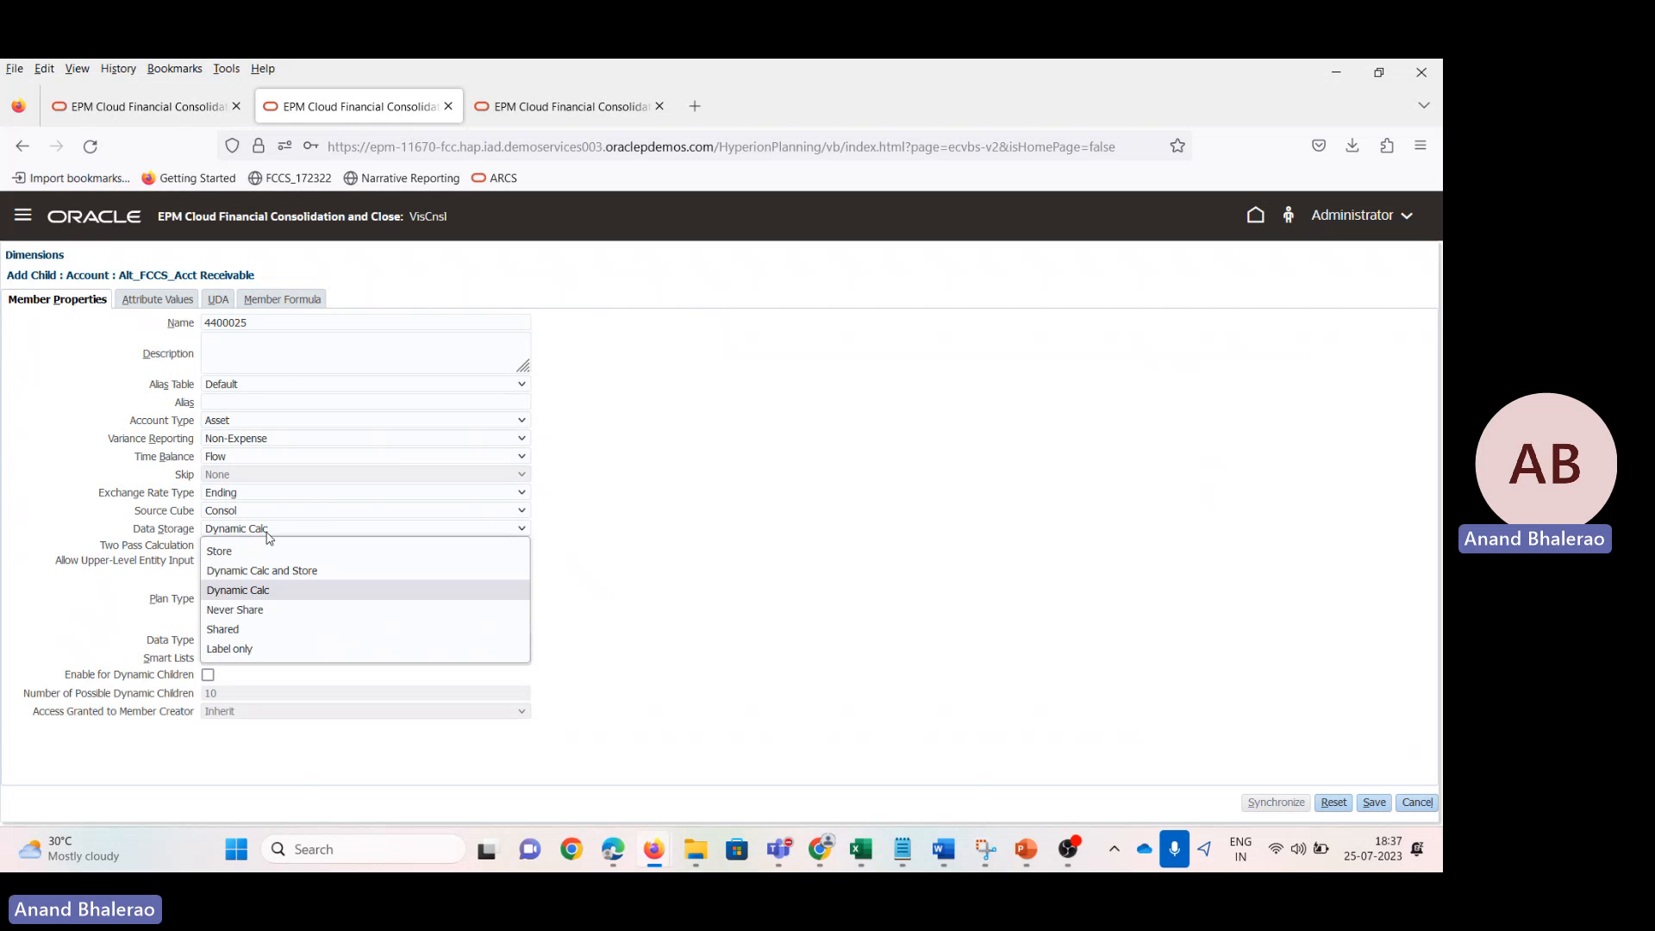
click(258, 629)
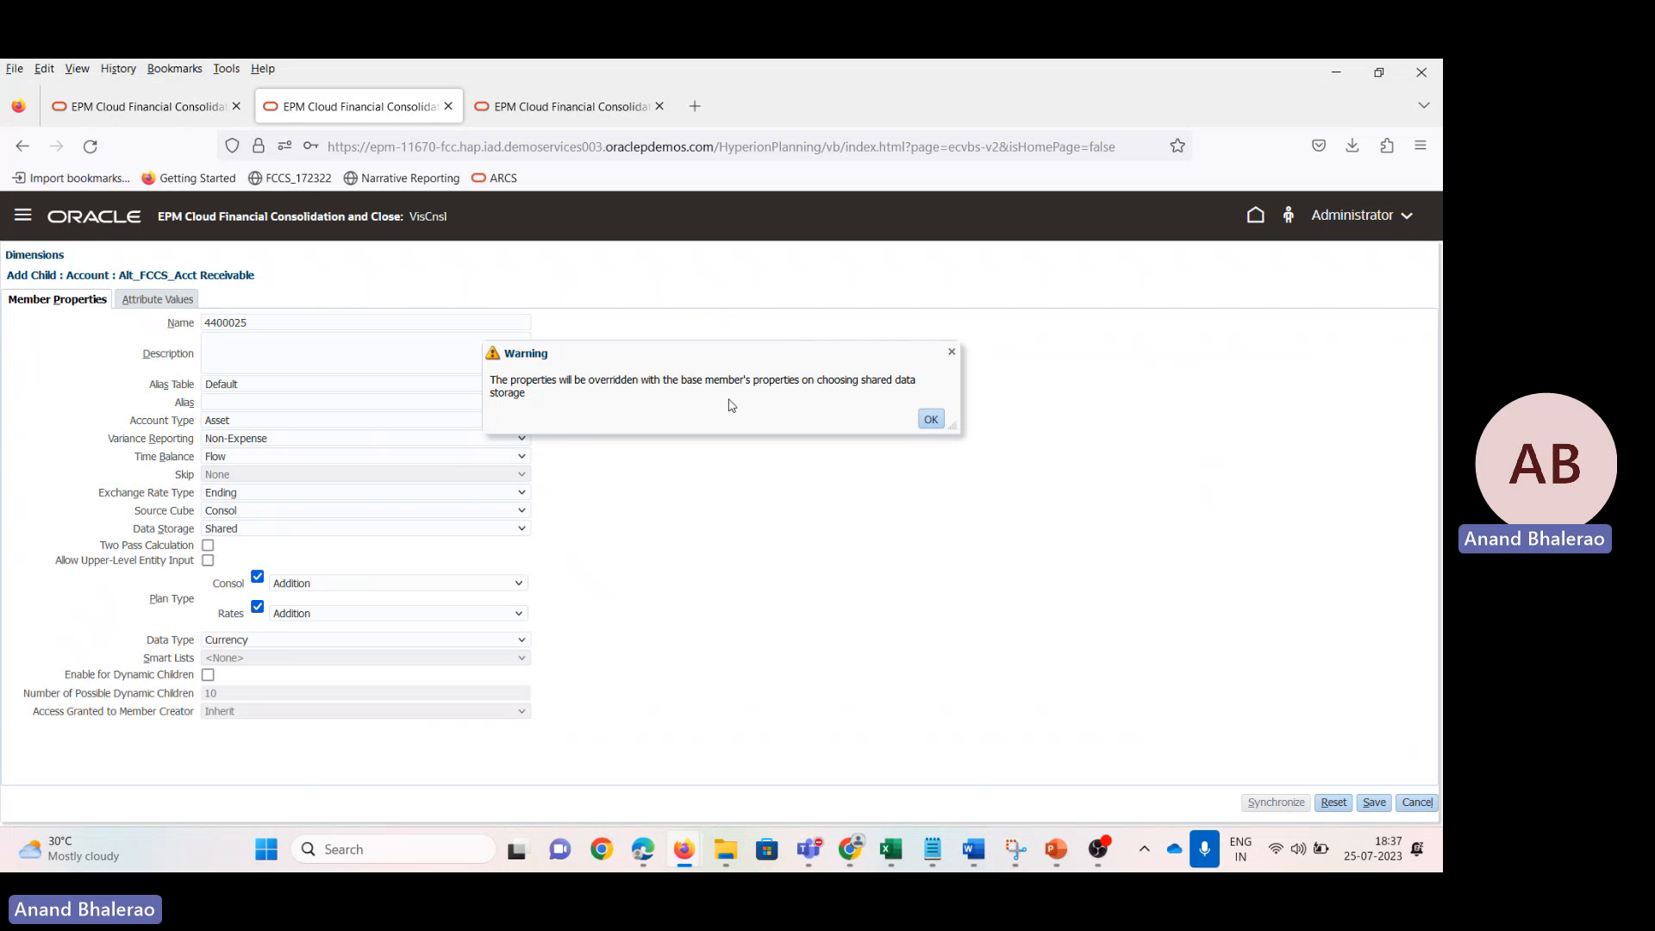
click(931, 421)
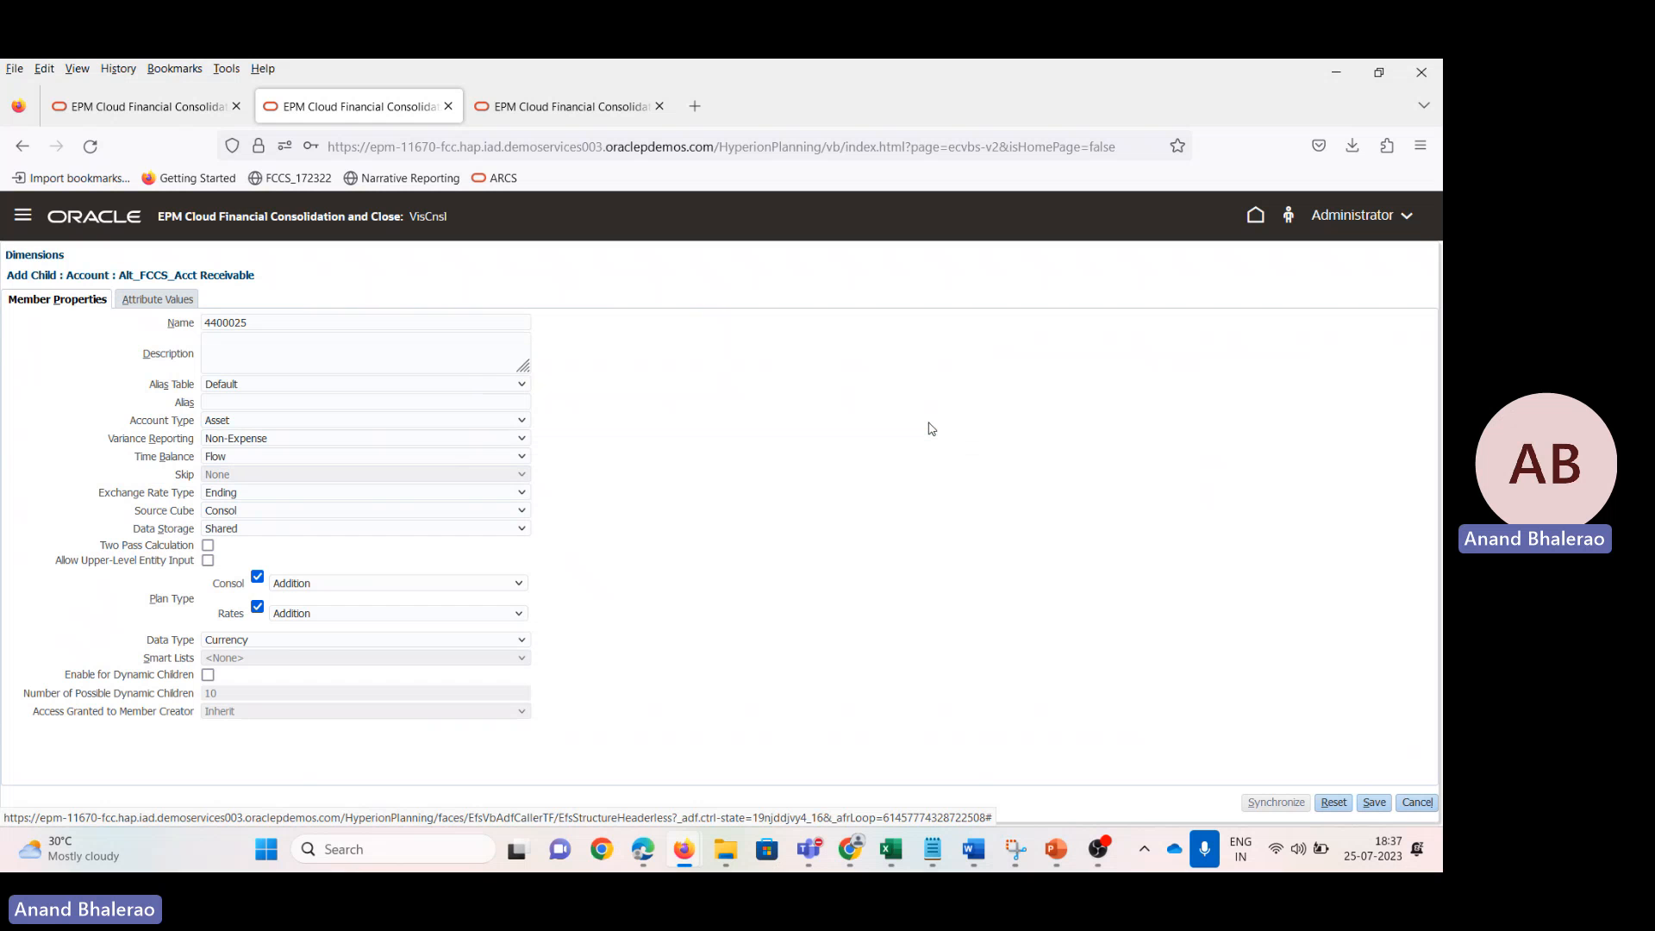
click(1372, 805)
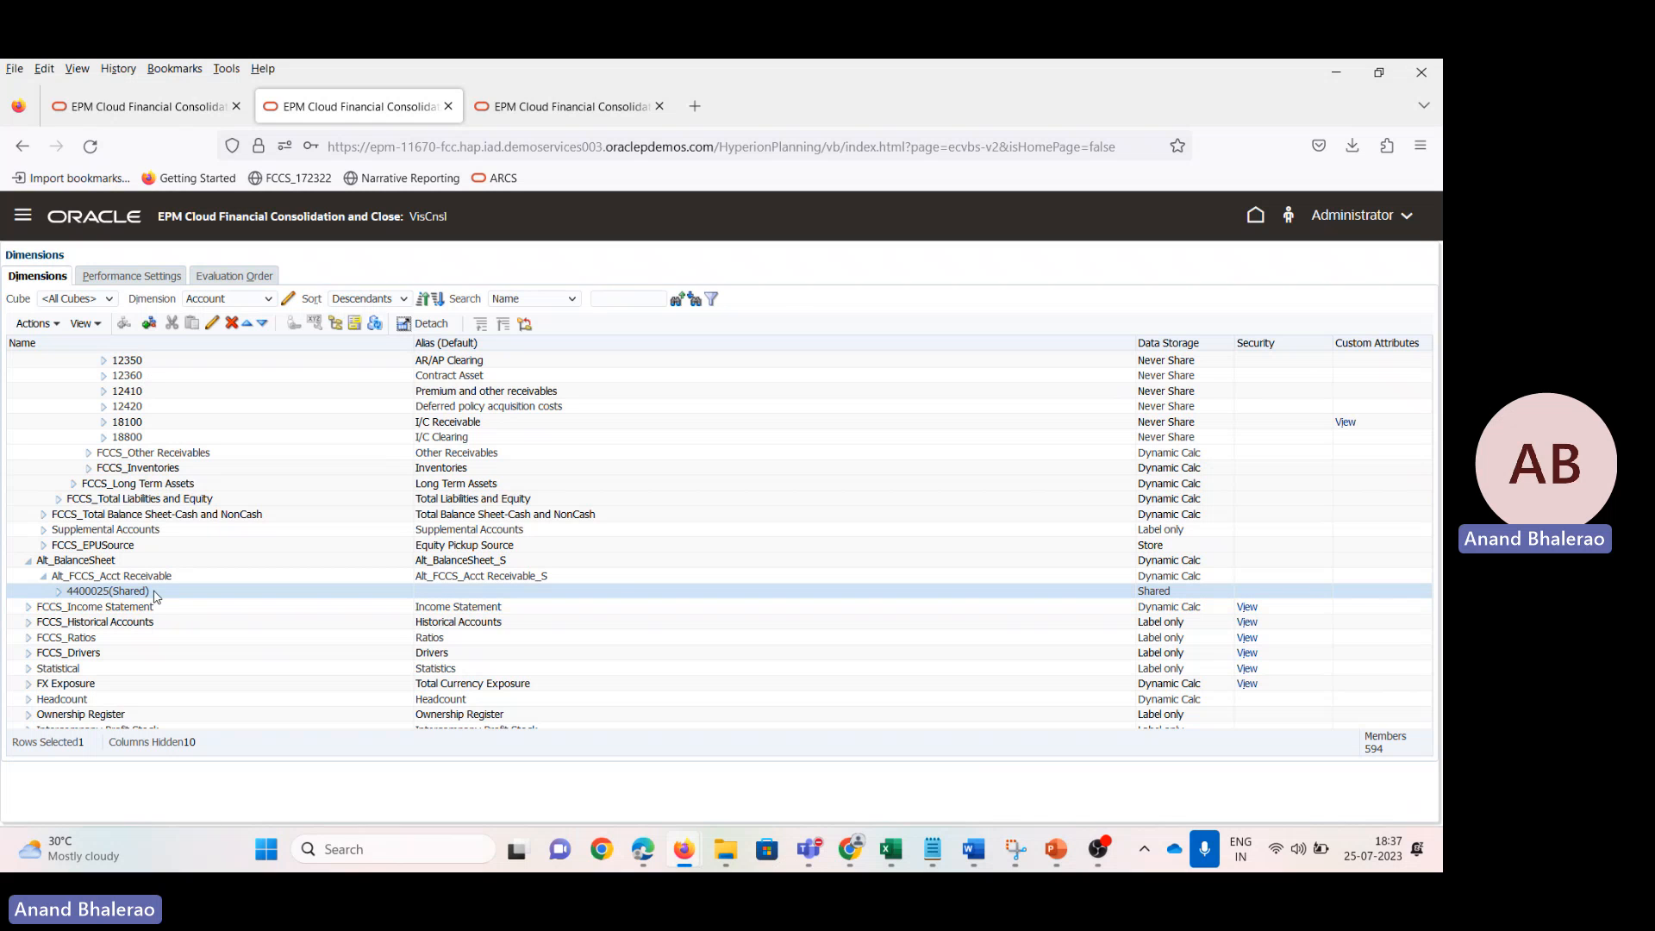
Step: Check primary member 4400025 under 4400200, try to refresh the database, and close the refresh dialog
scroll(180, 570, up, 2)
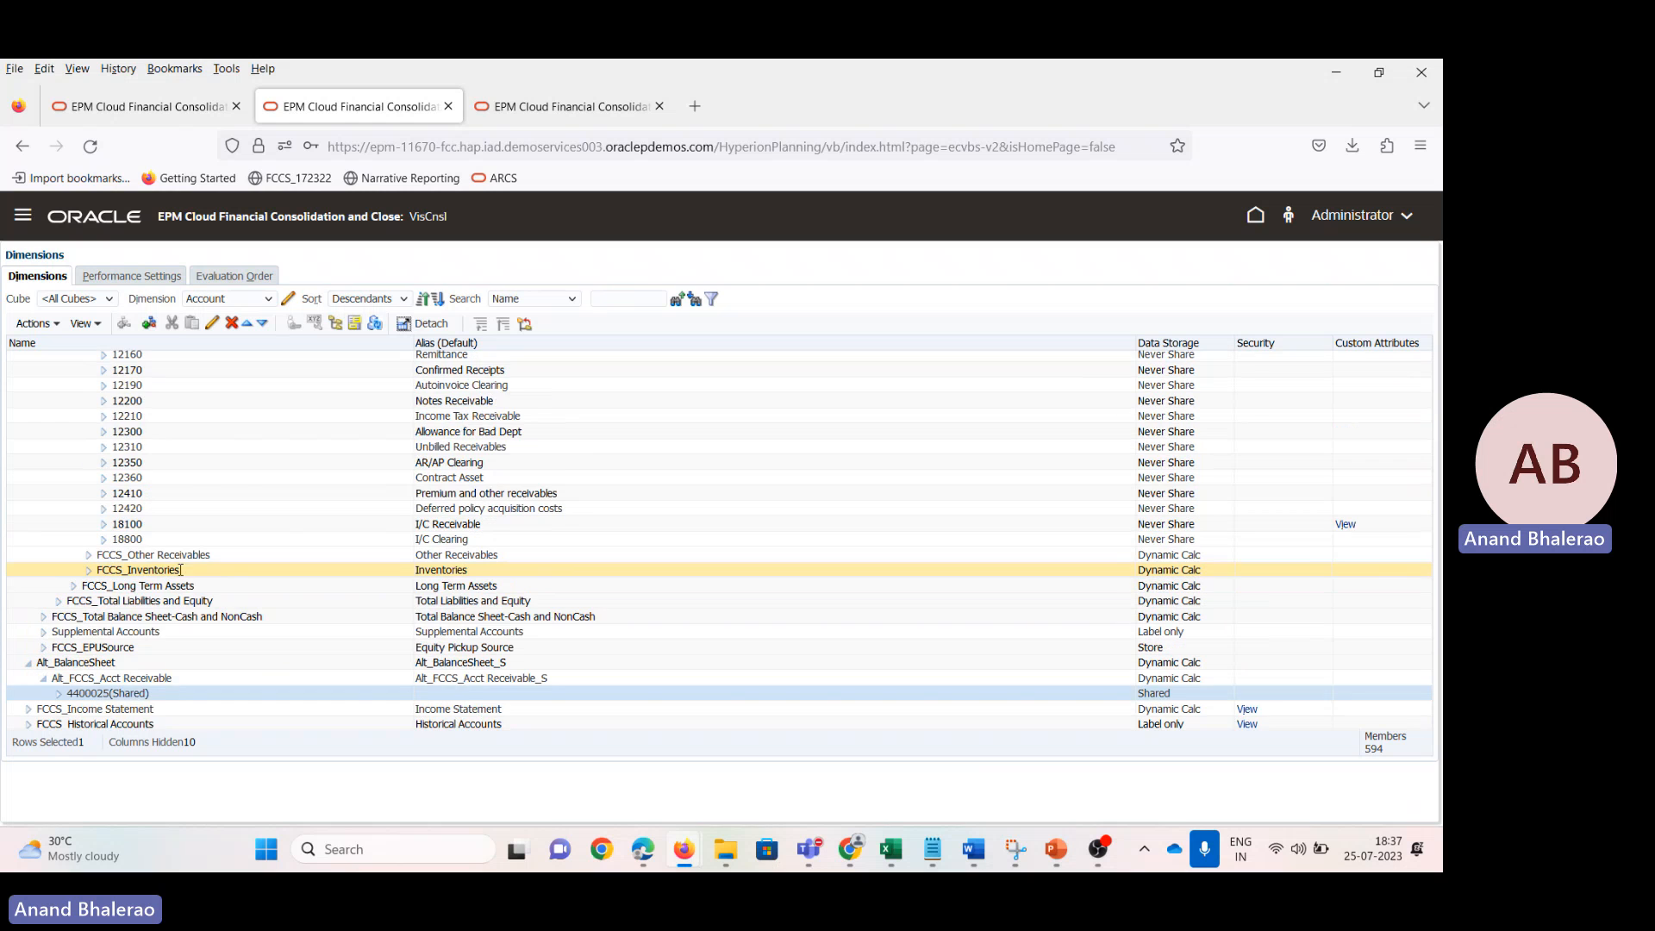
scroll(180, 570, up, 8)
click(180, 613)
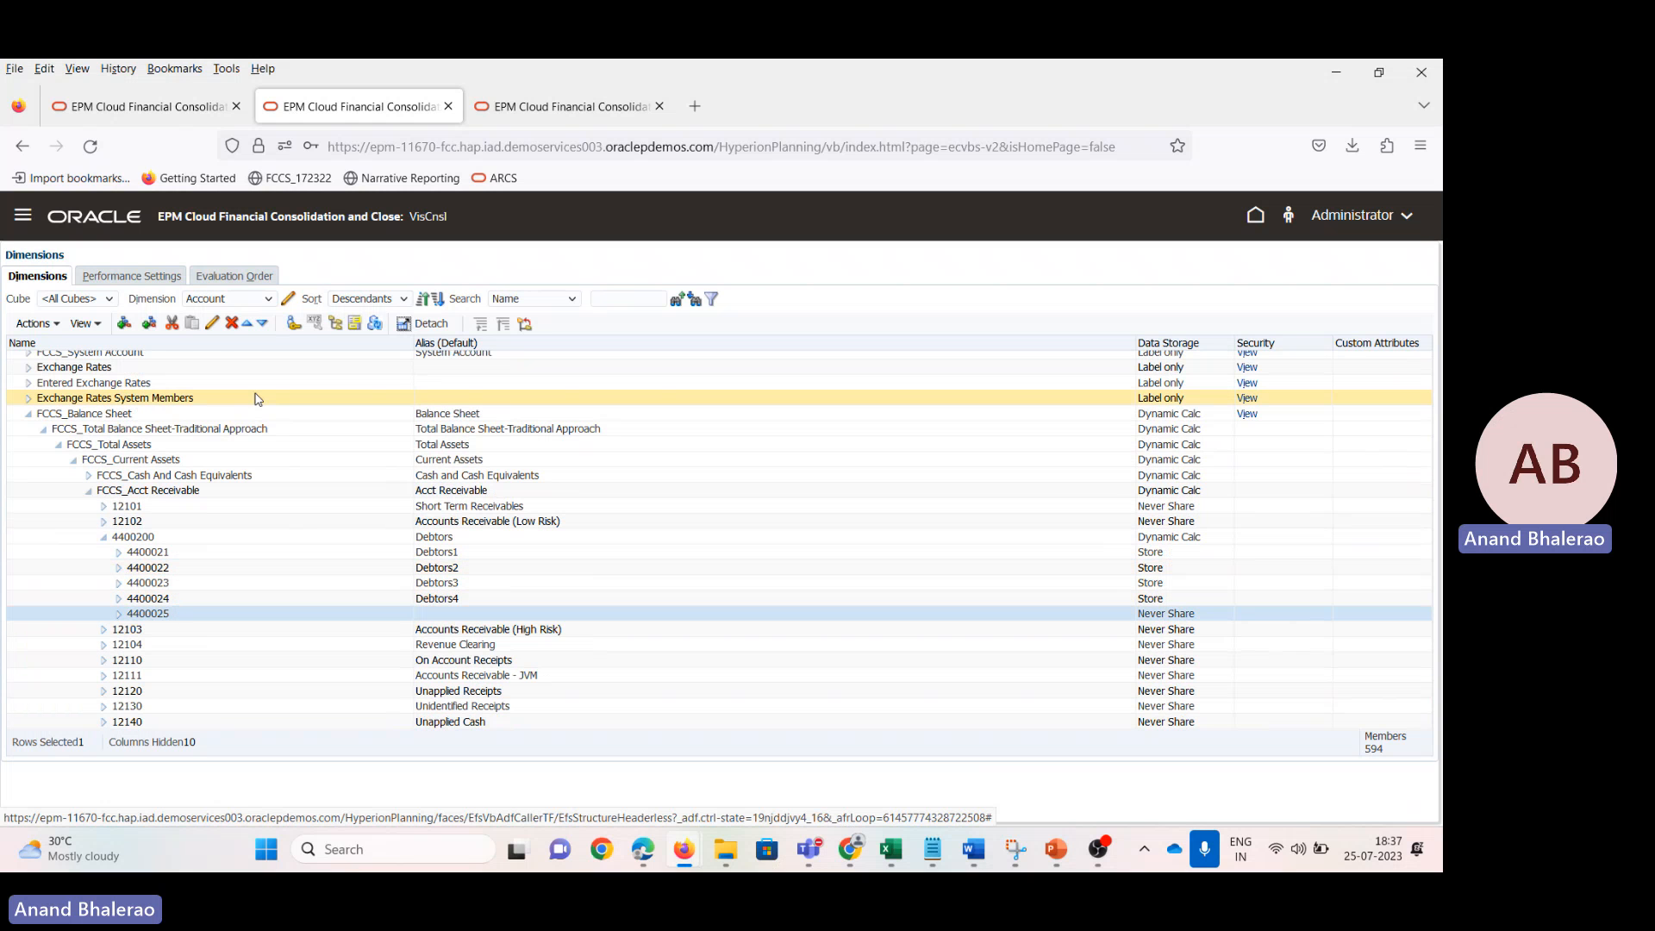
click(376, 326)
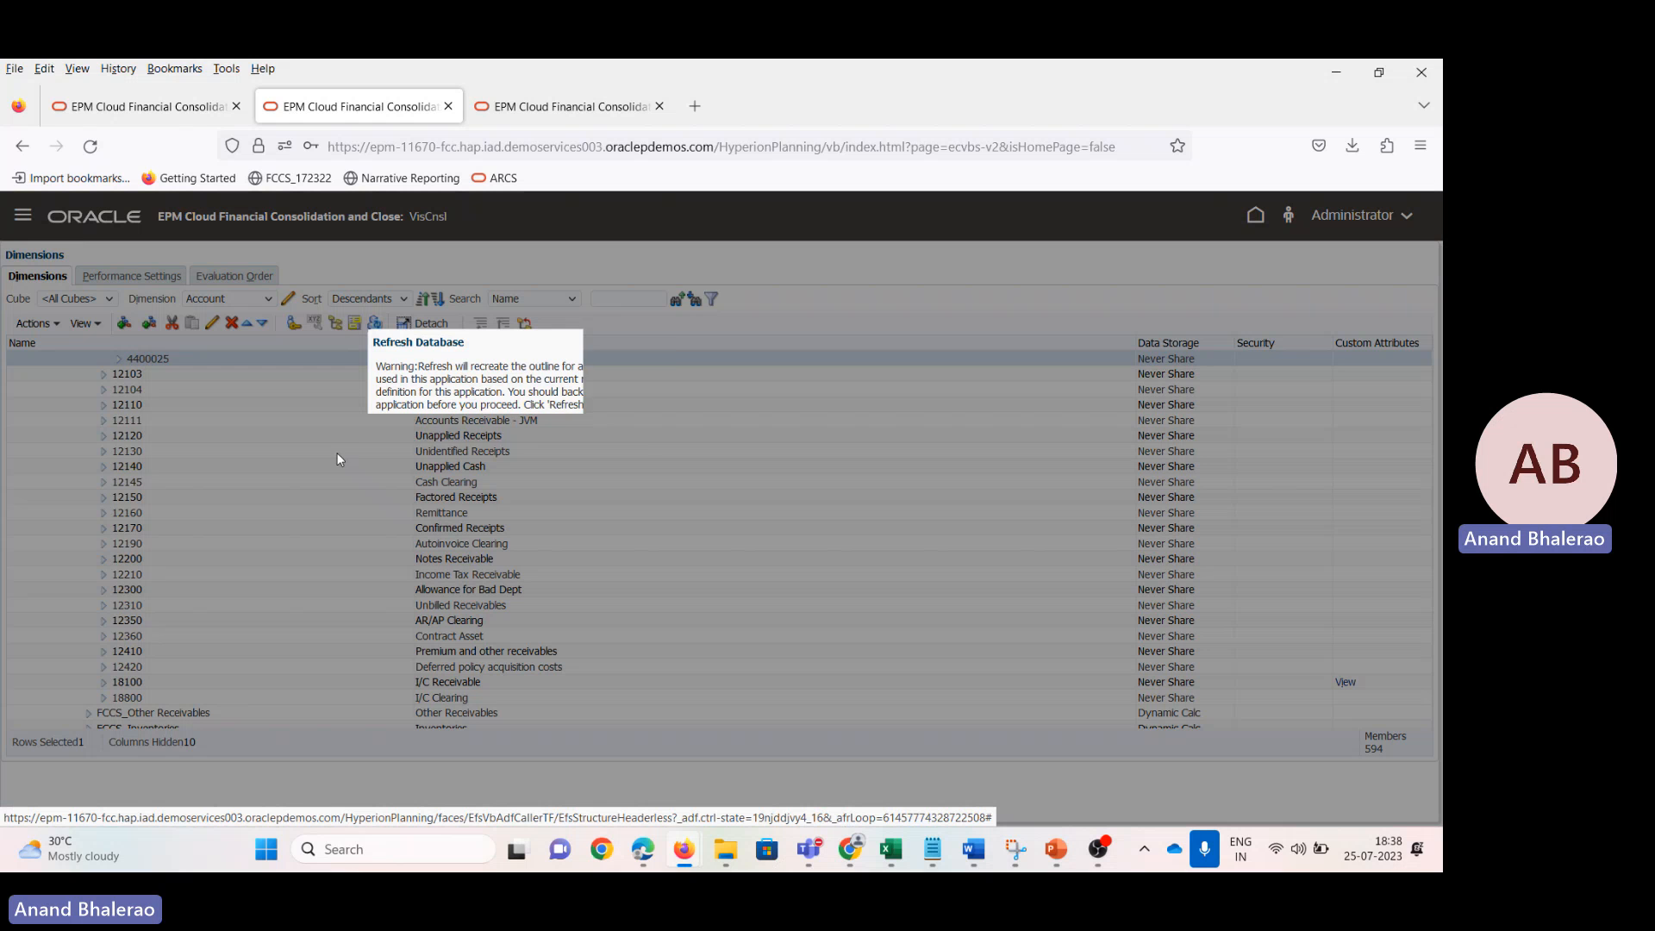
click(590, 431)
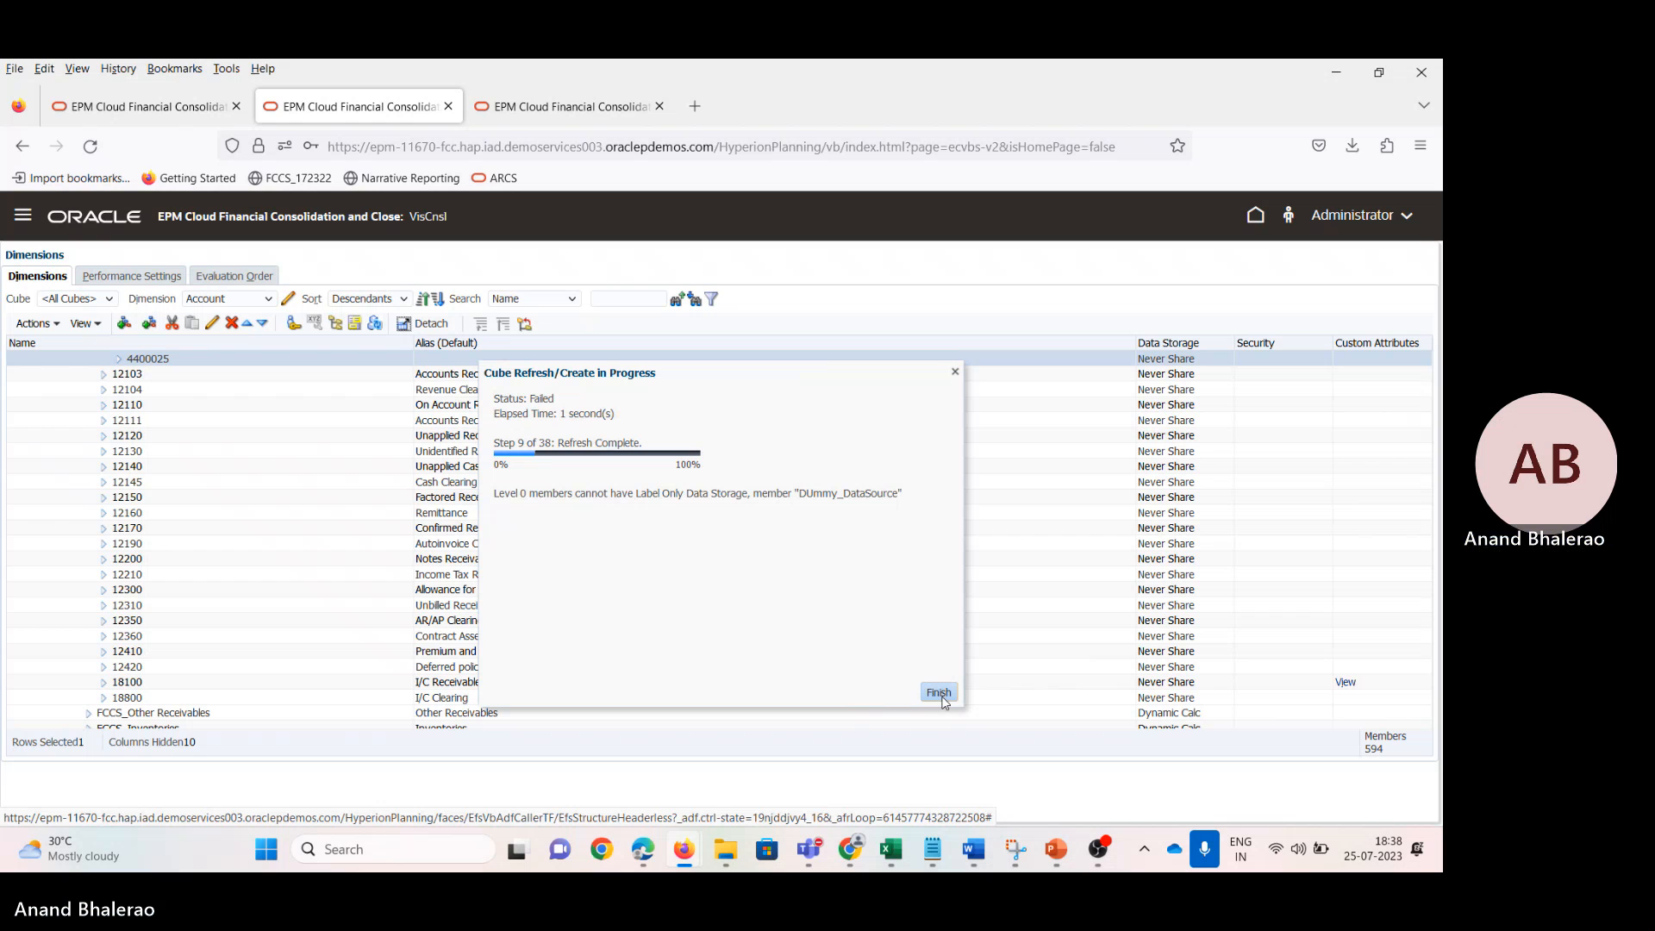
click(940, 694)
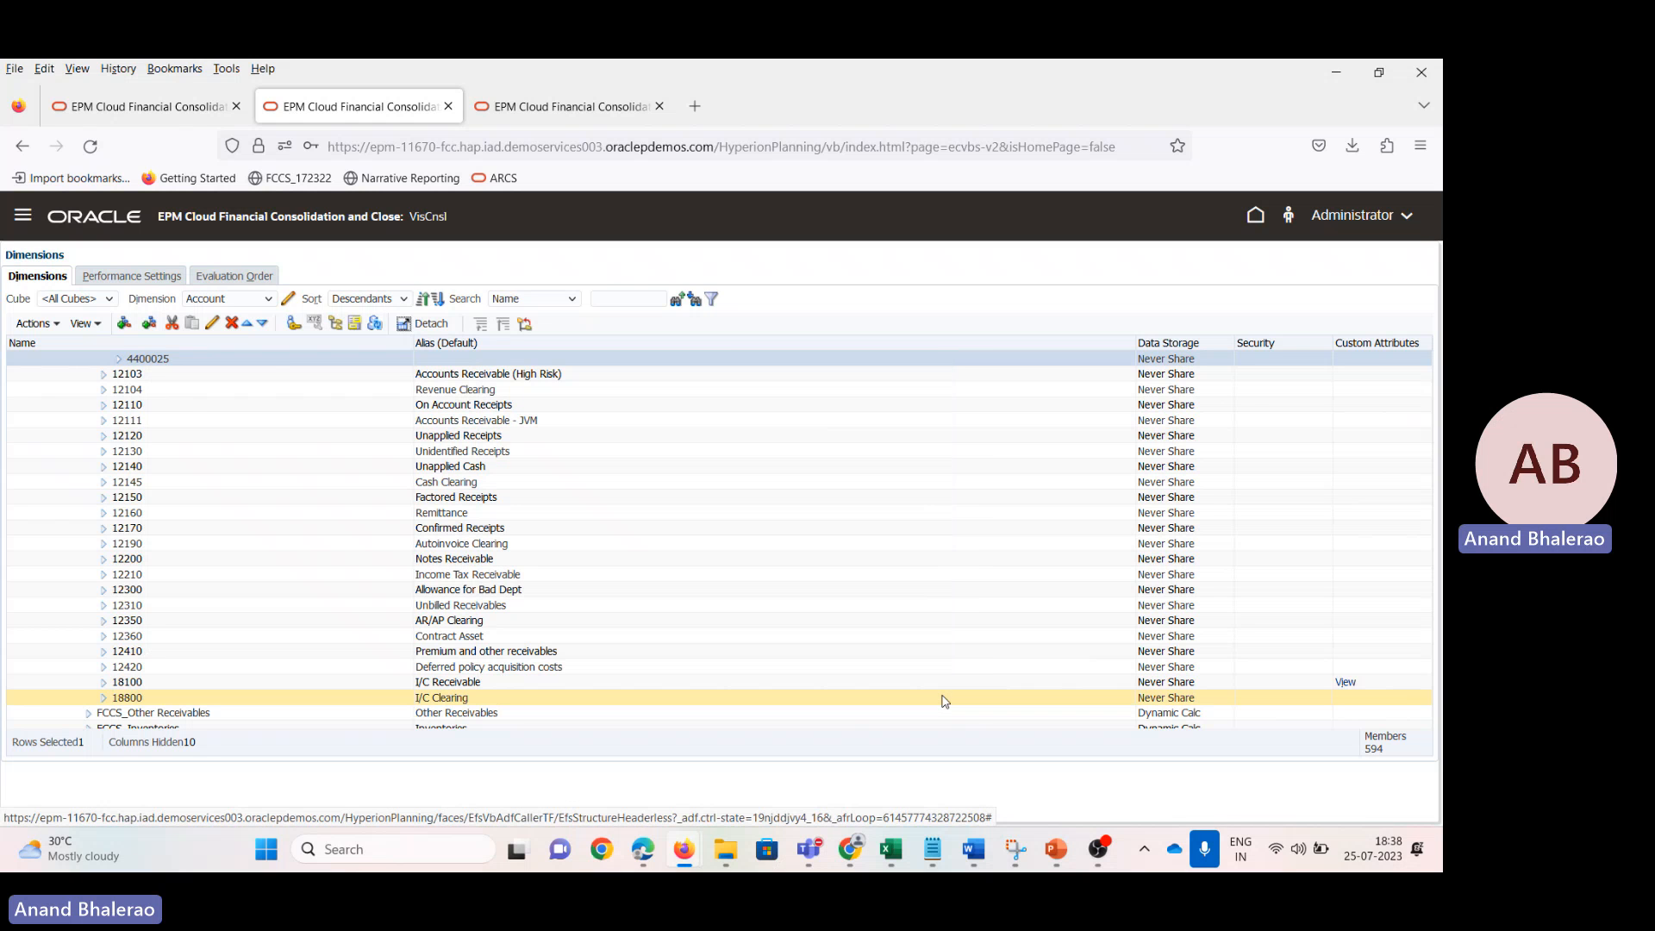
Step: Return to the VisCnsl application overview and run Validate Metadata
click(22, 215)
click(703, 361)
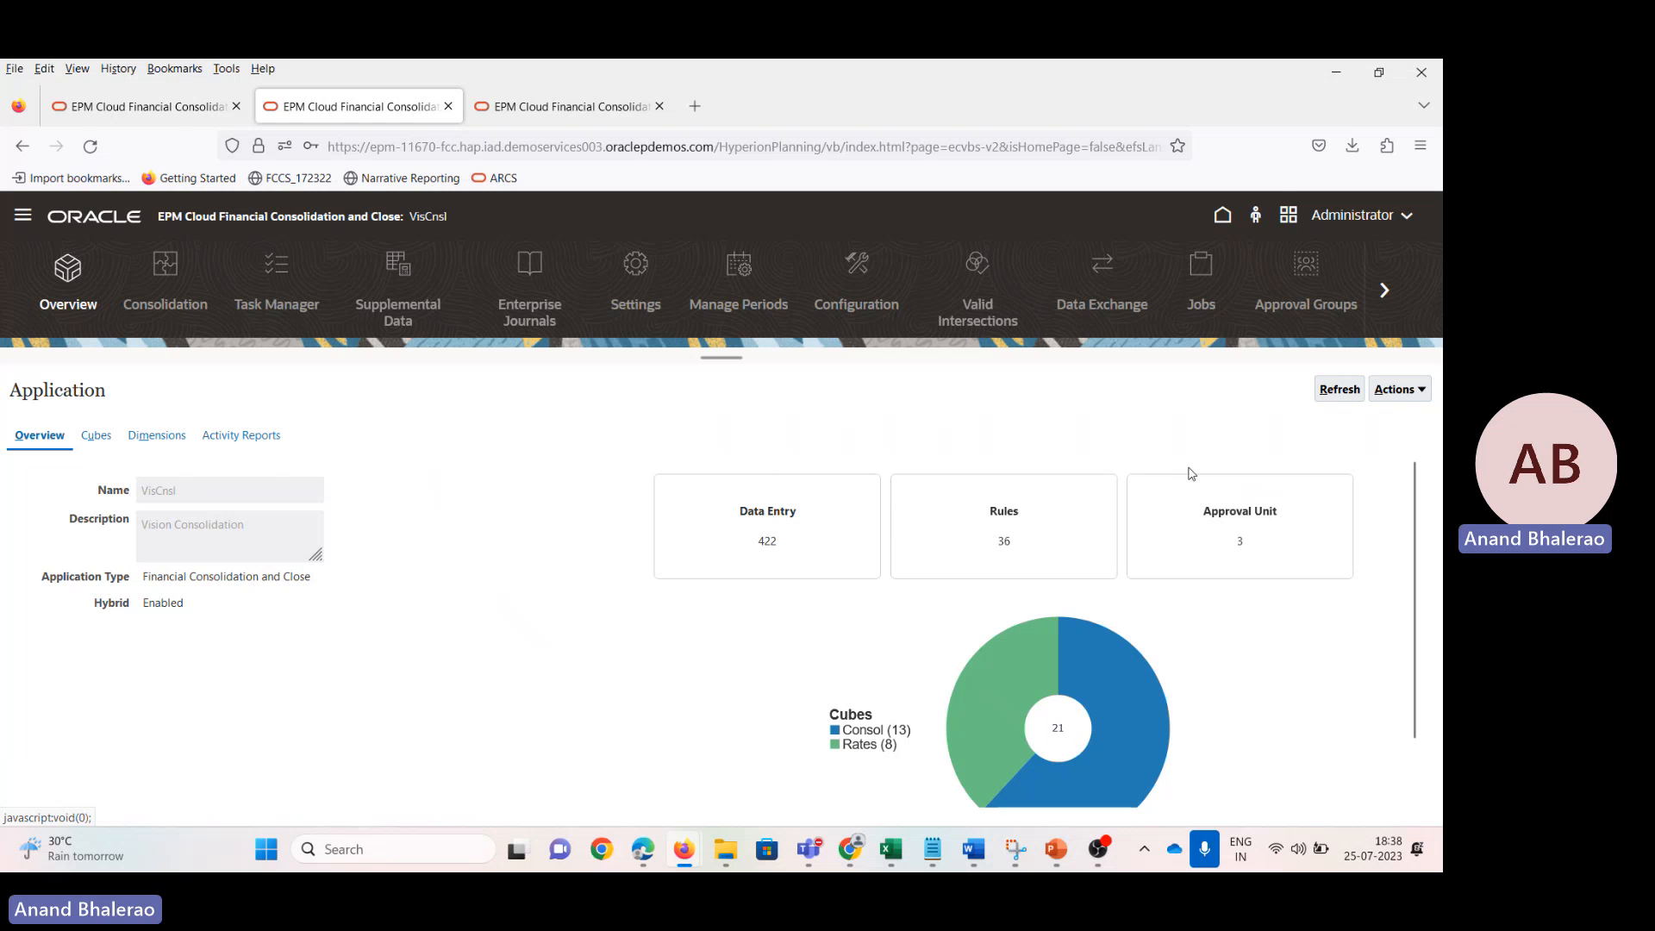
click(1399, 389)
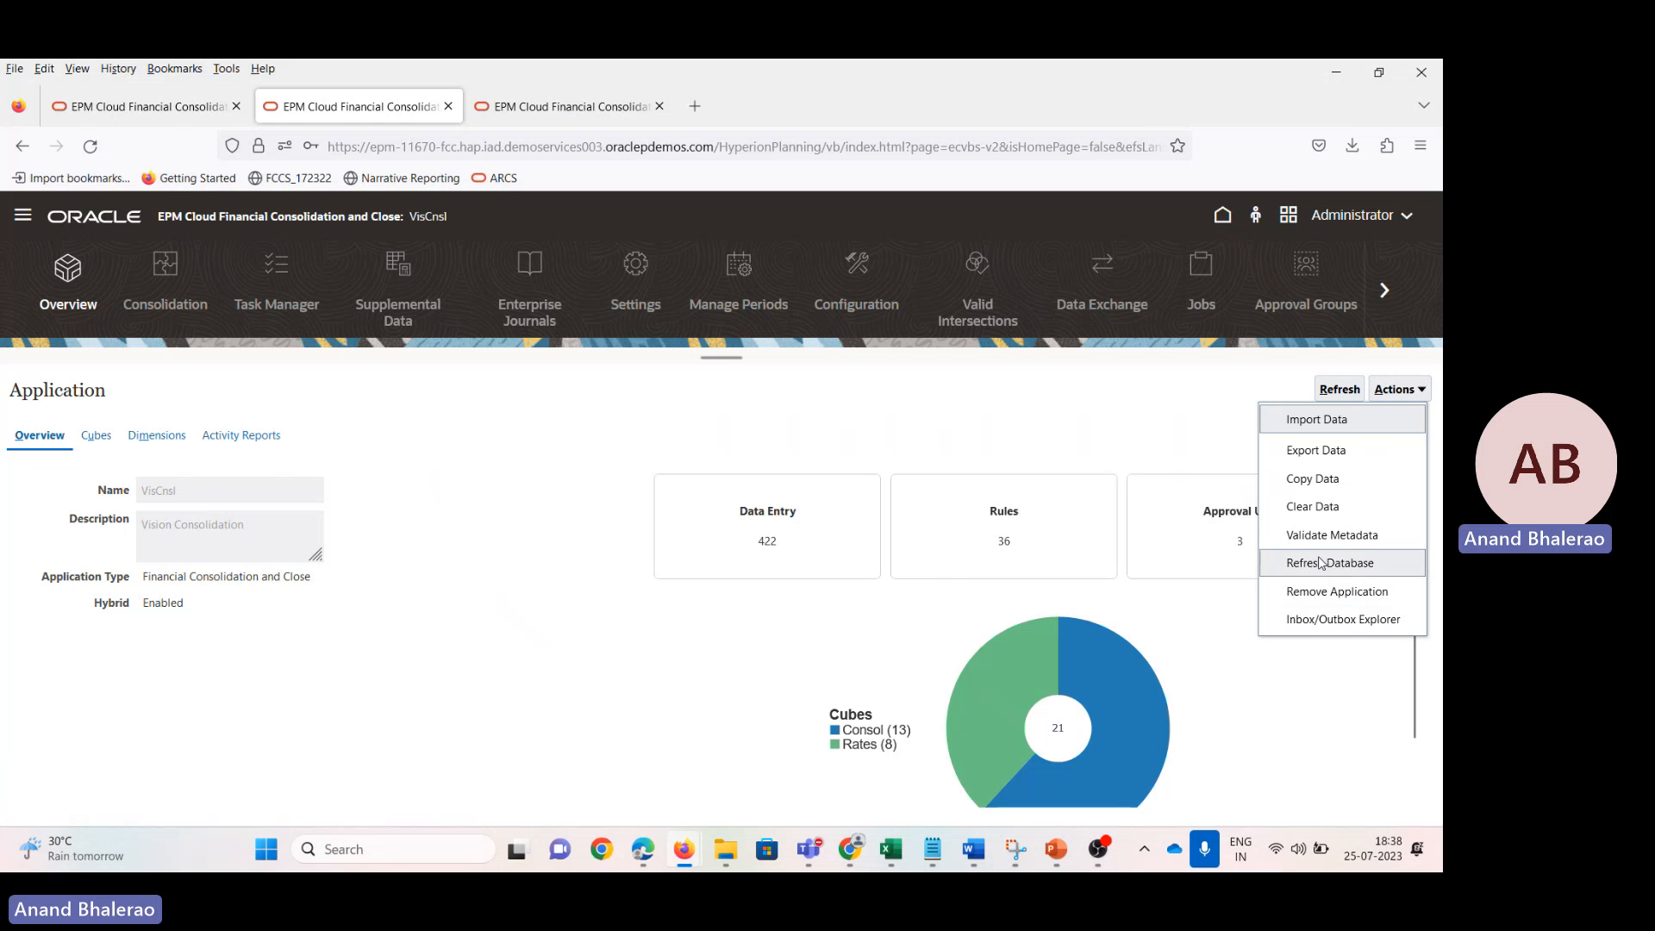
click(1306, 532)
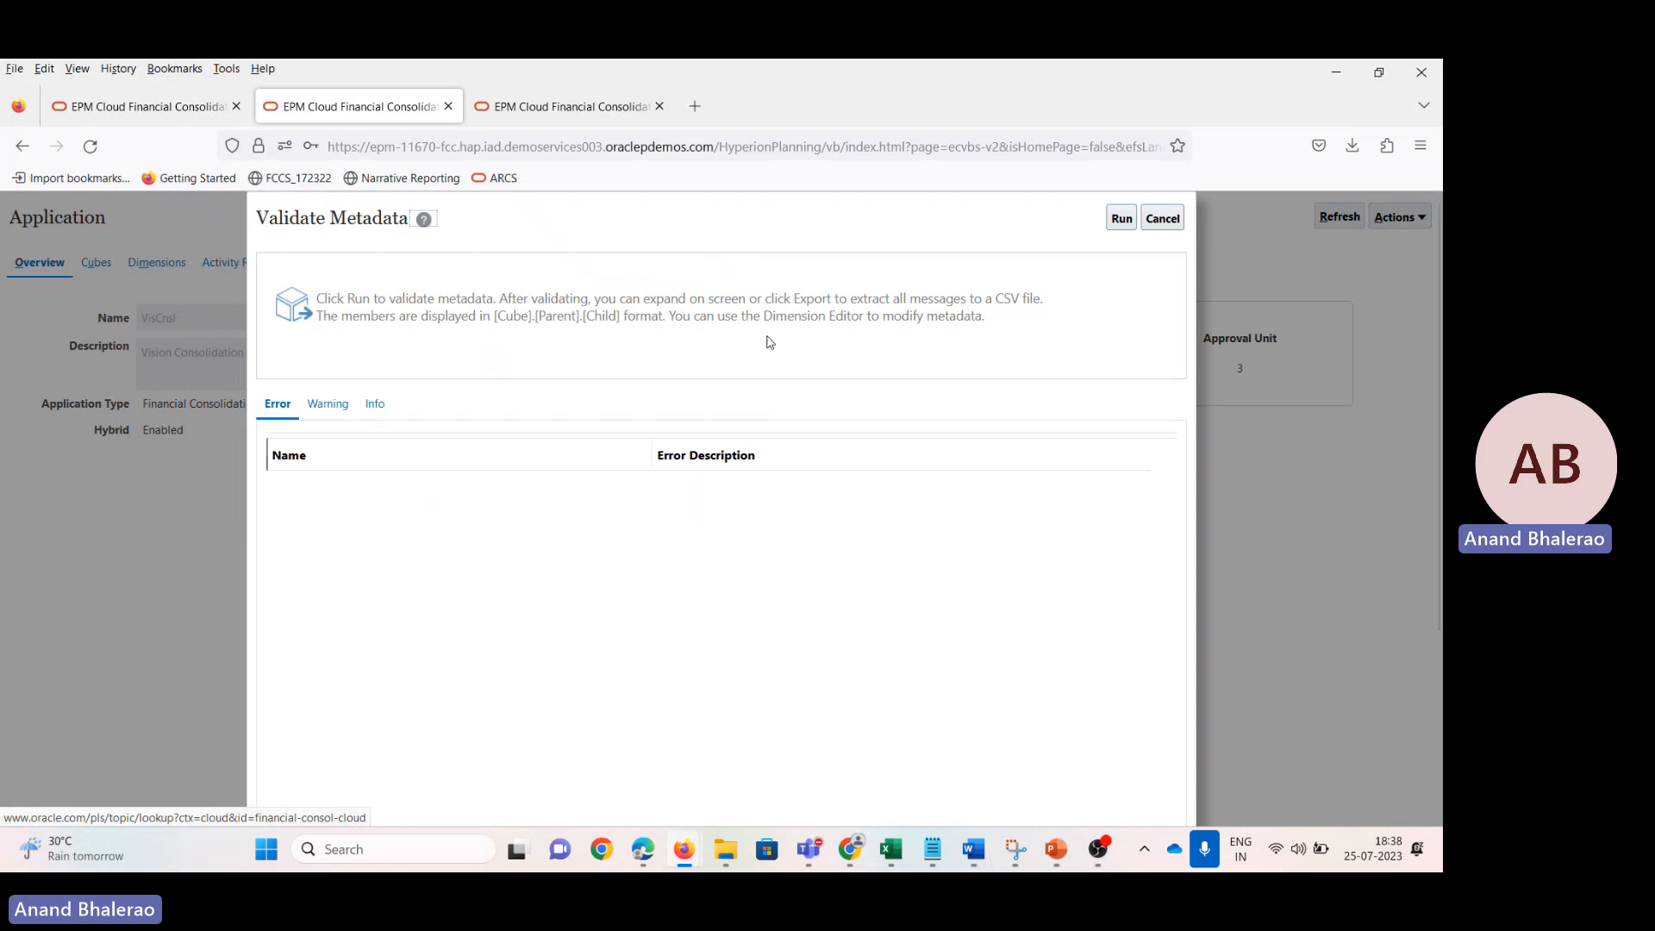
click(1122, 218)
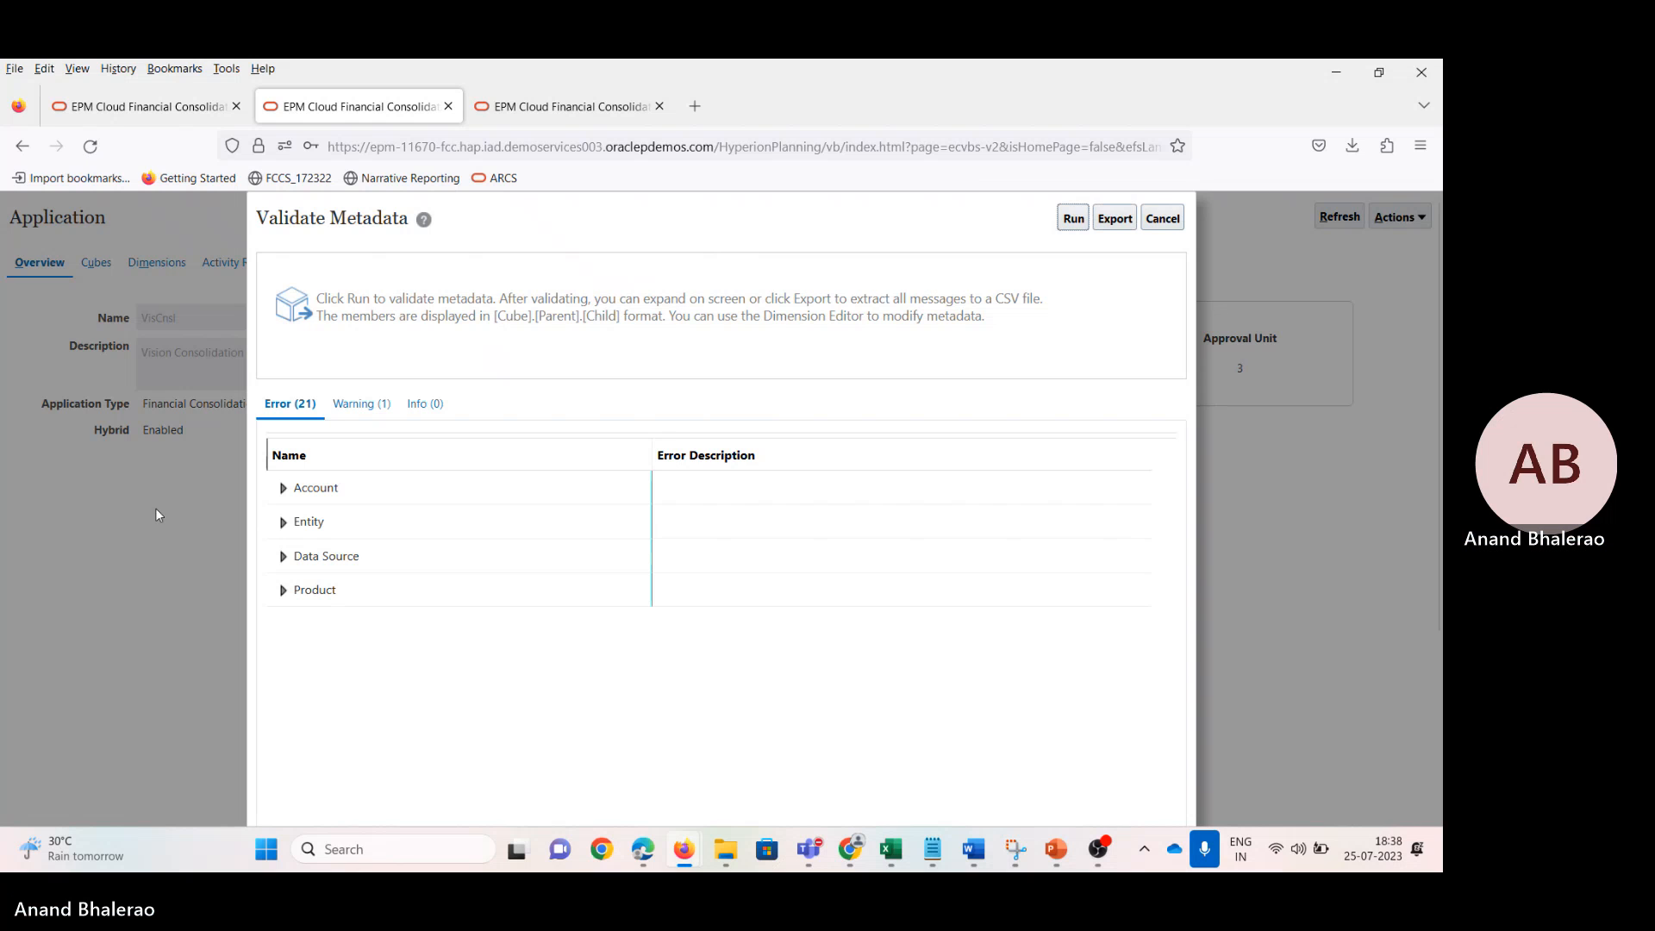
Step: Expand the Account errors in the validation results and search the page for "shared"
click(282, 488)
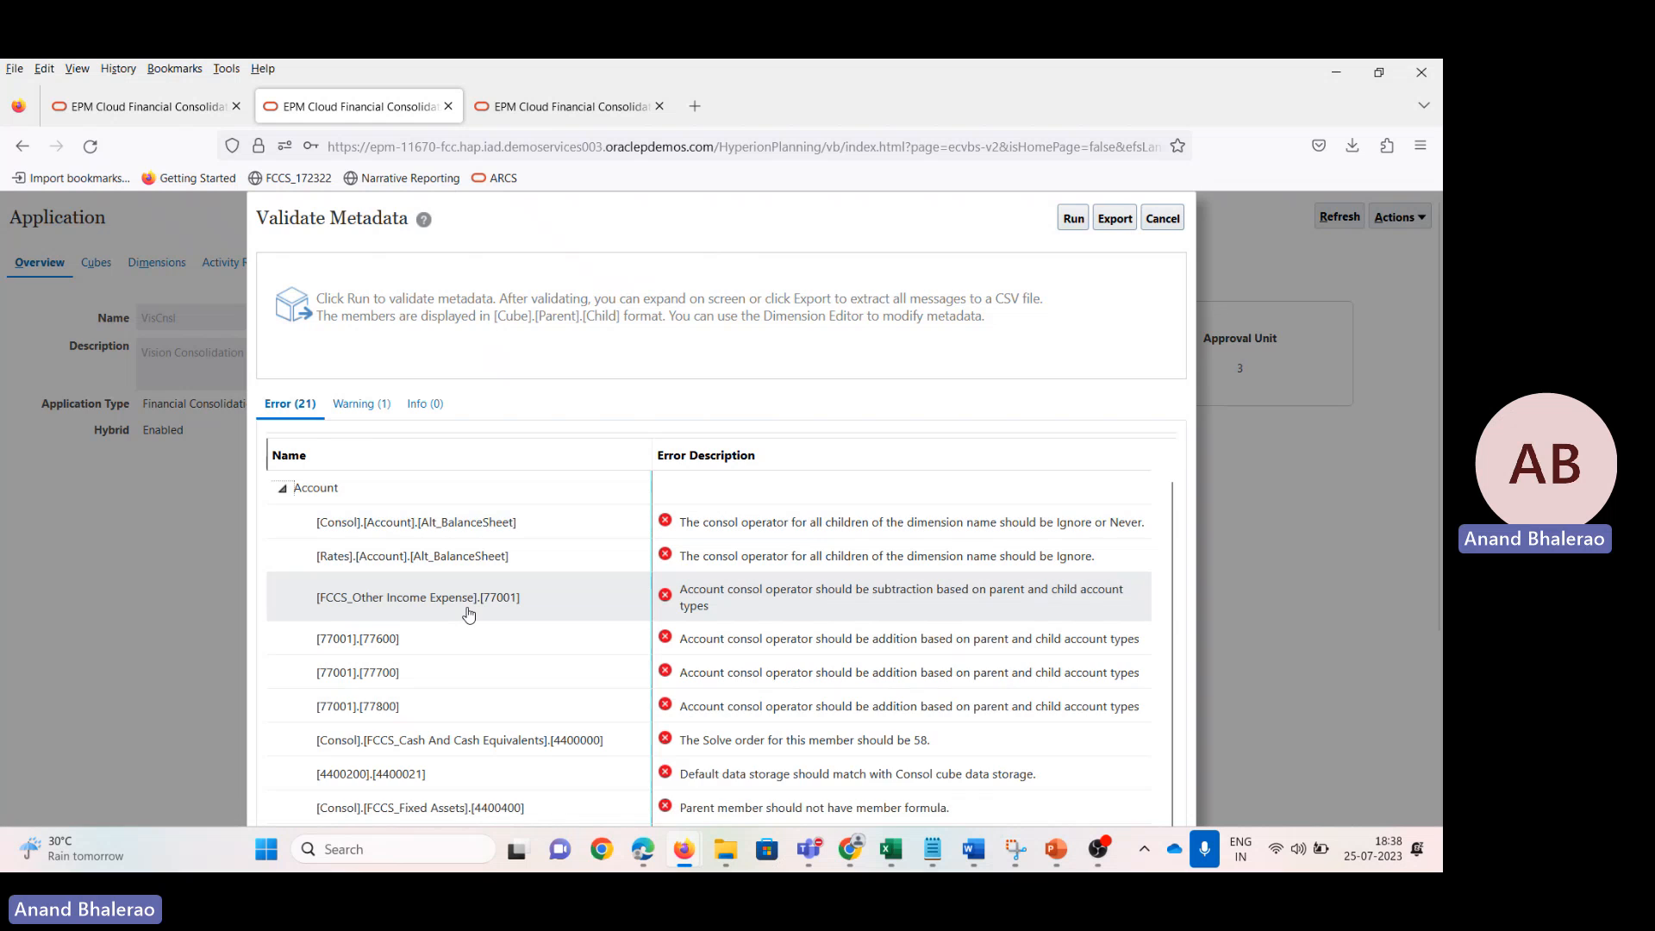
scroll(470, 614, down, 4)
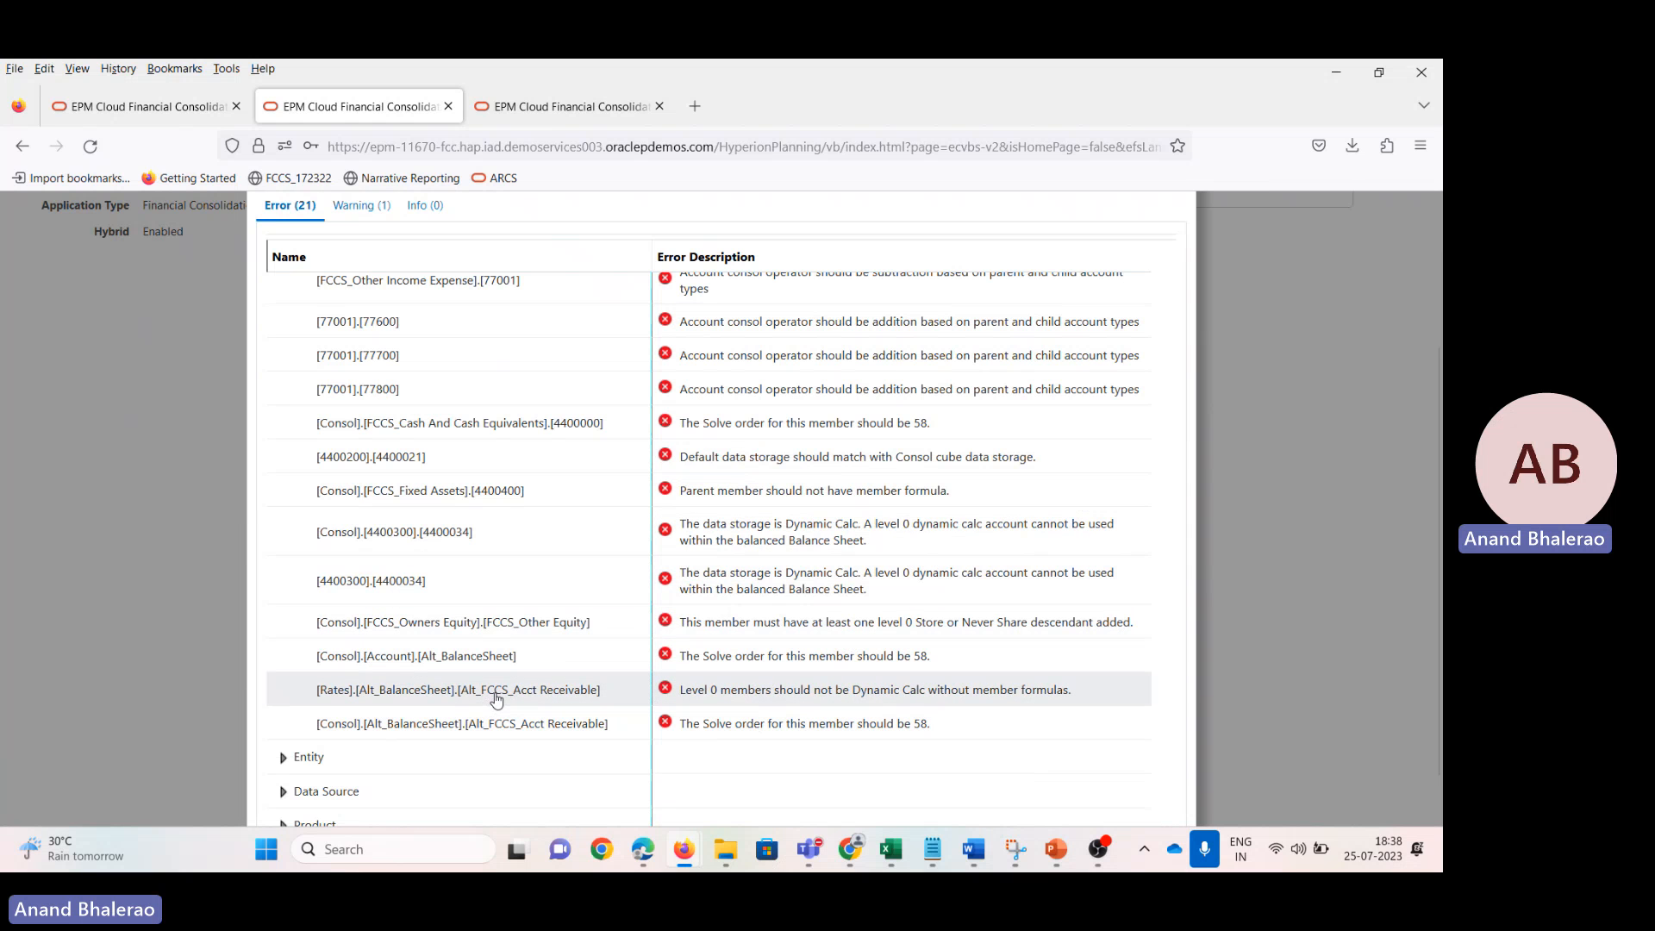
key(ctrl+f)
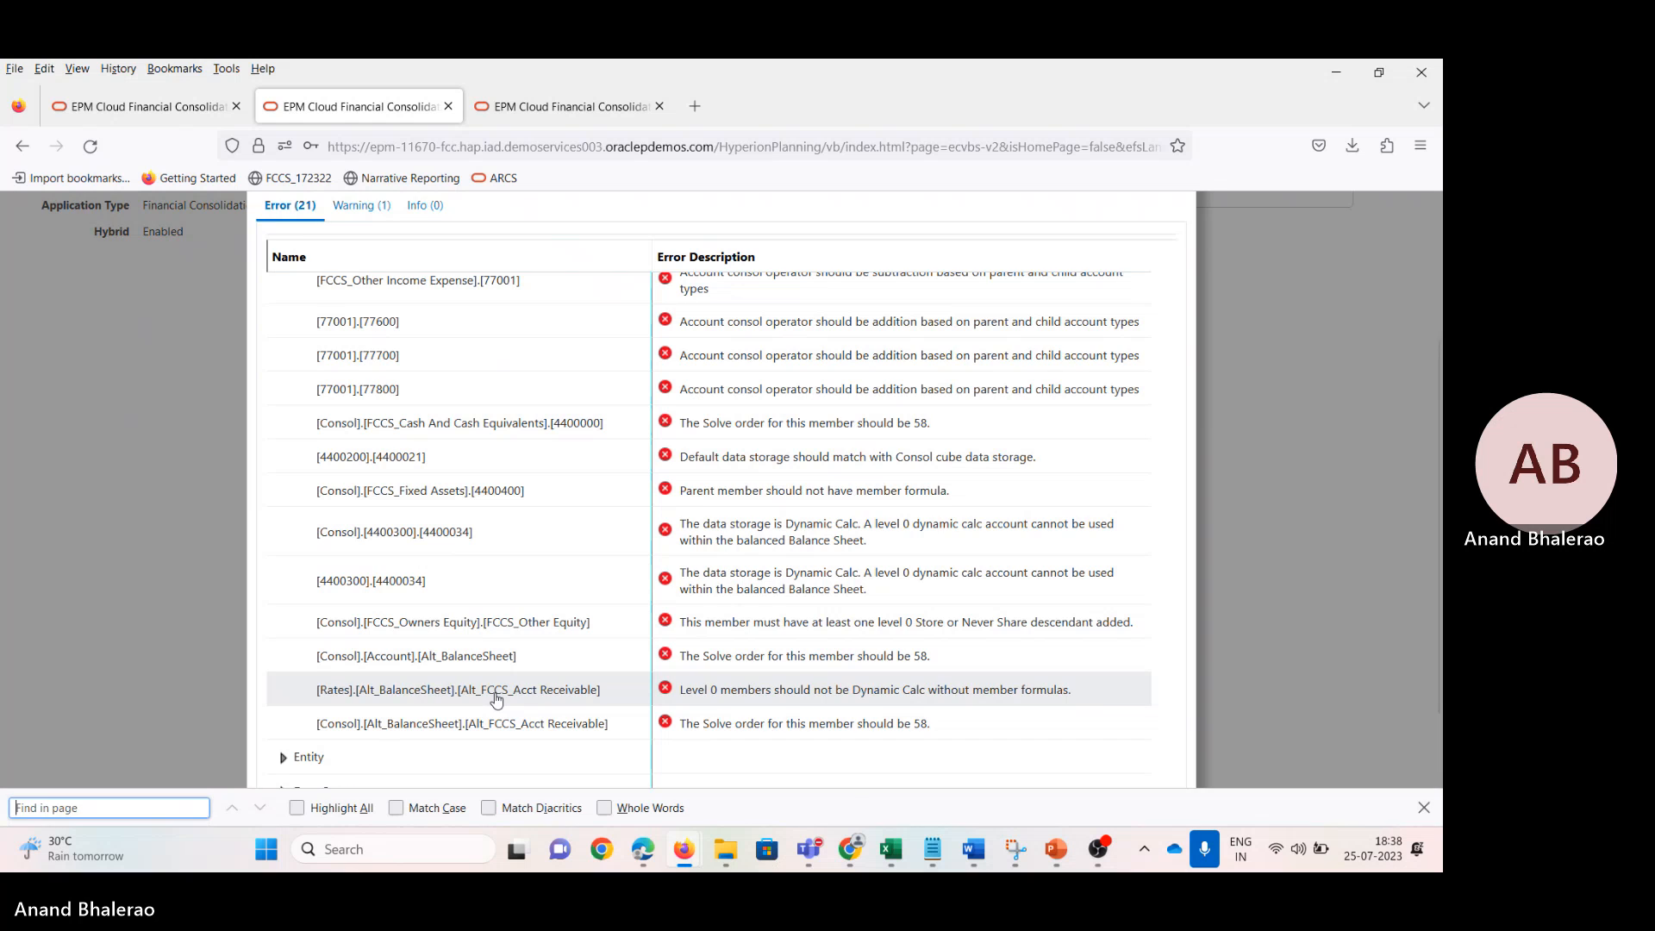
text(shared)
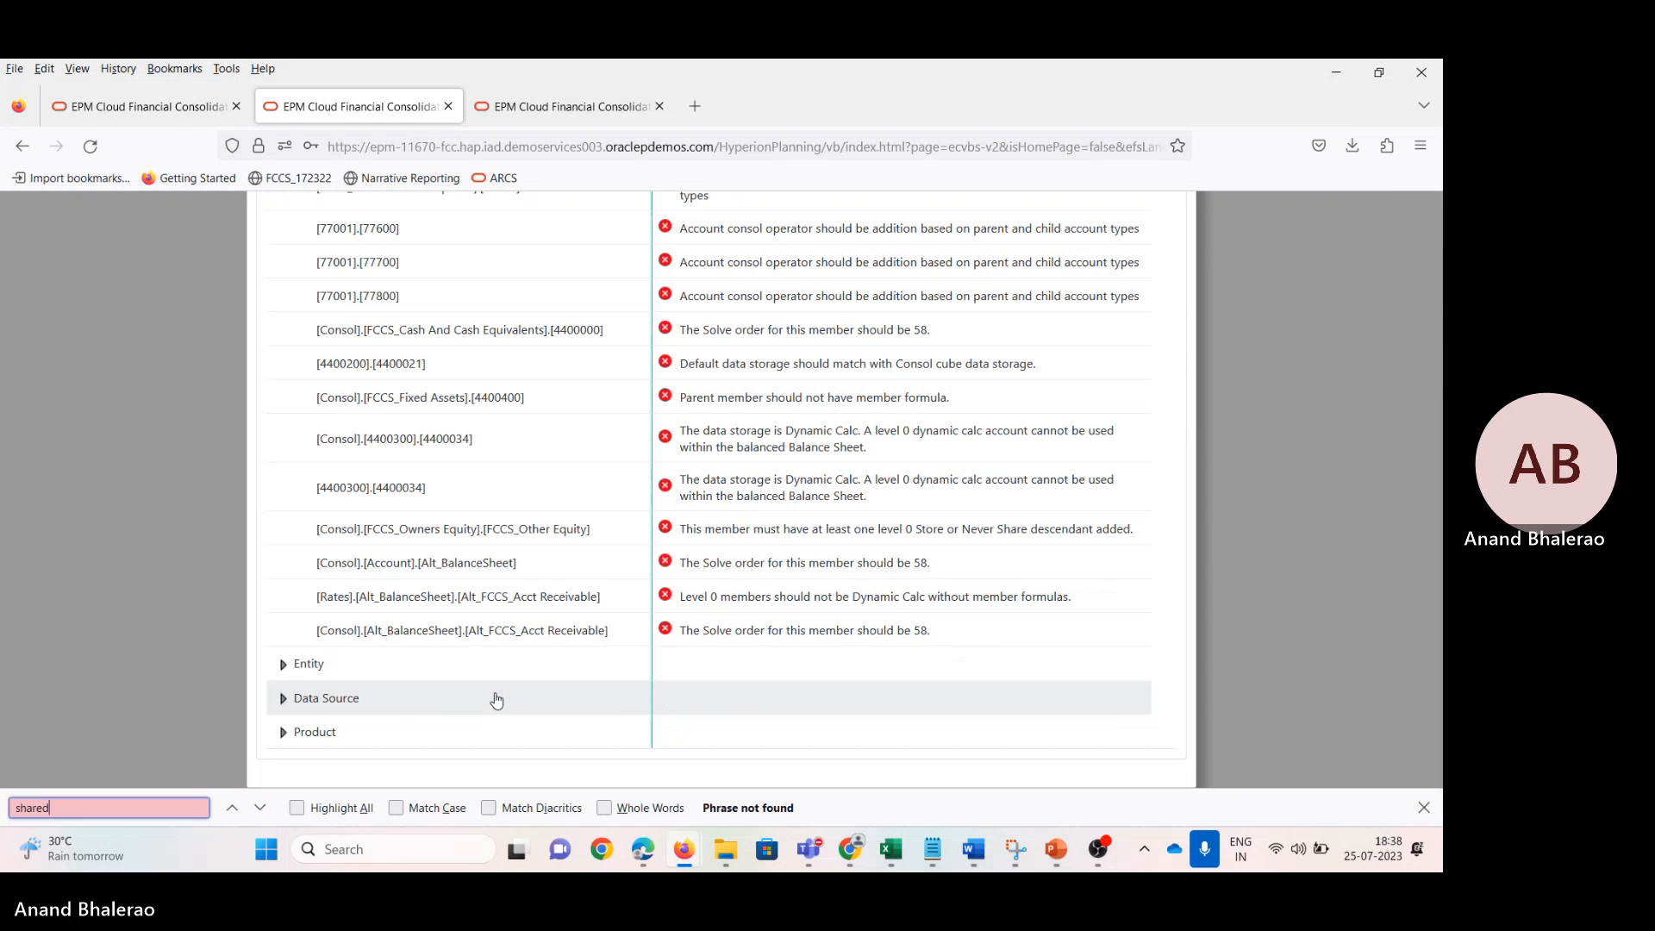
key(Escape)
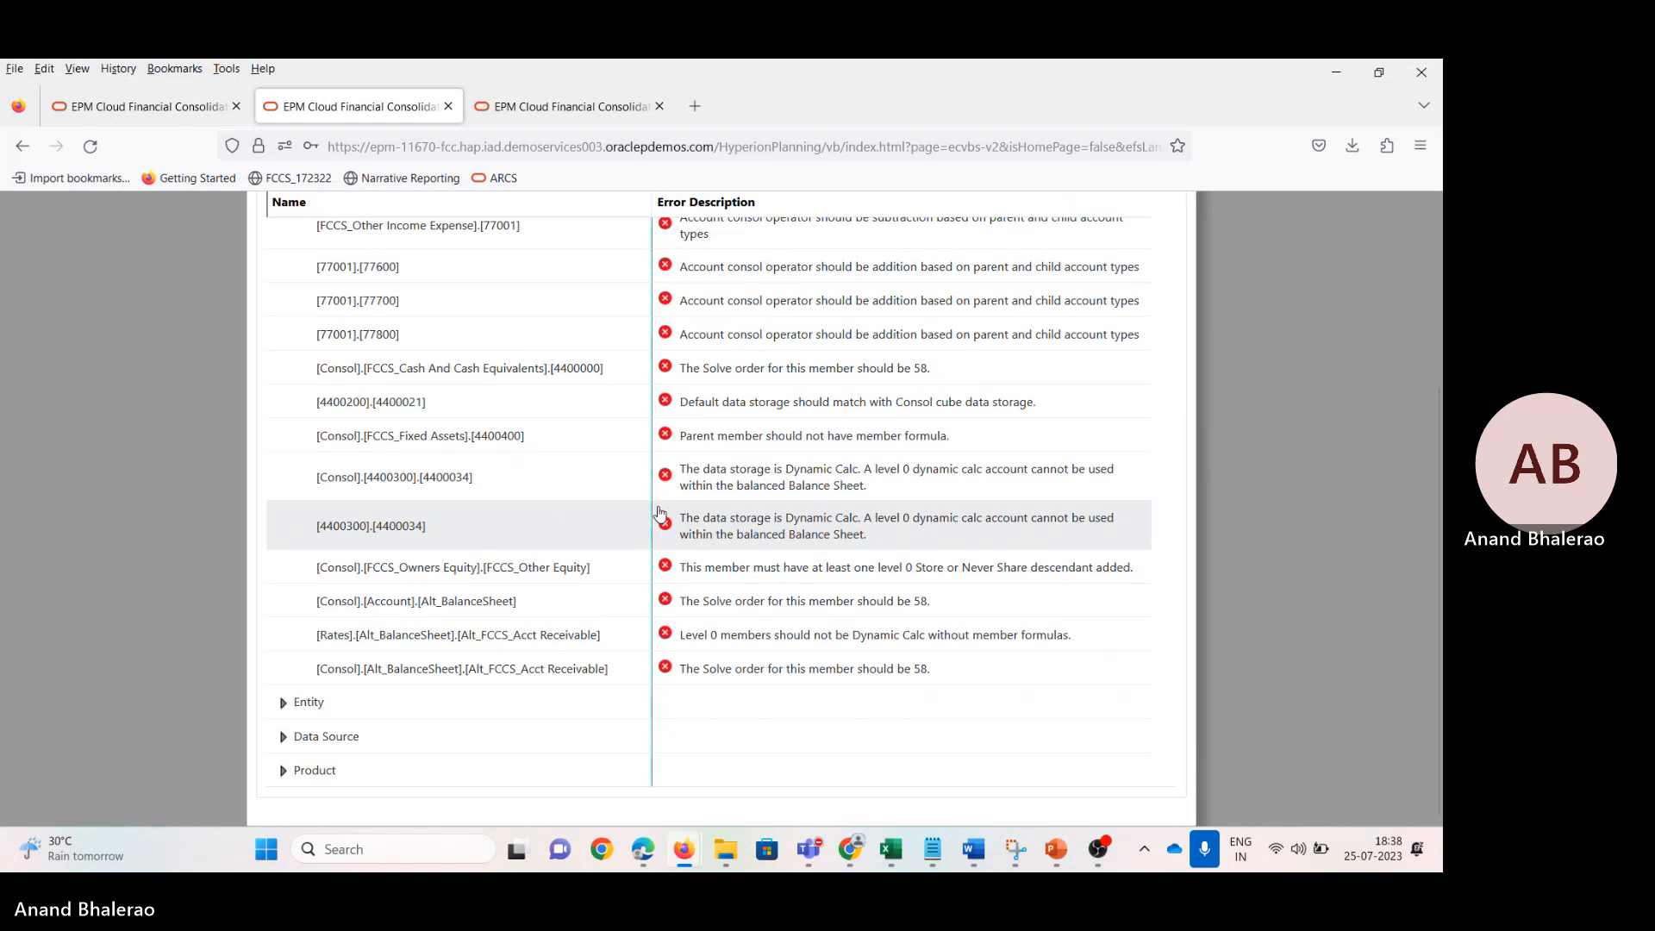
Step: Copy member name 4400025 from cell E17 of the MetadataValidations workbook in Excel and search the validation results for it in Firefox
mouse_move(935, 860)
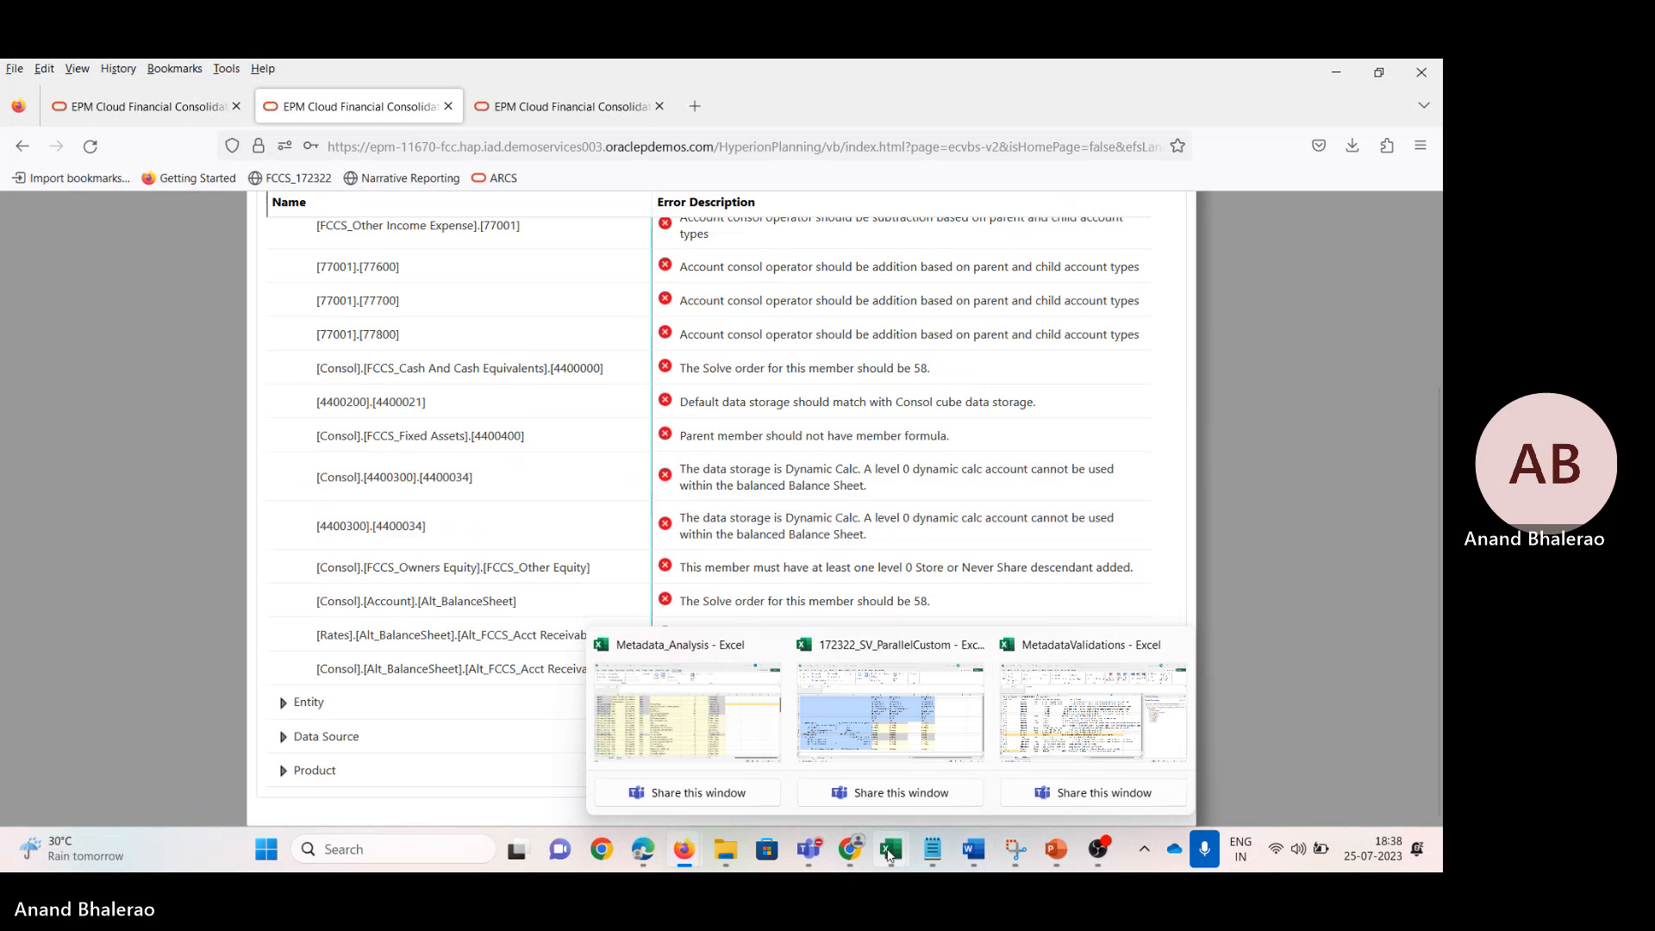
click(1077, 717)
click(544, 668)
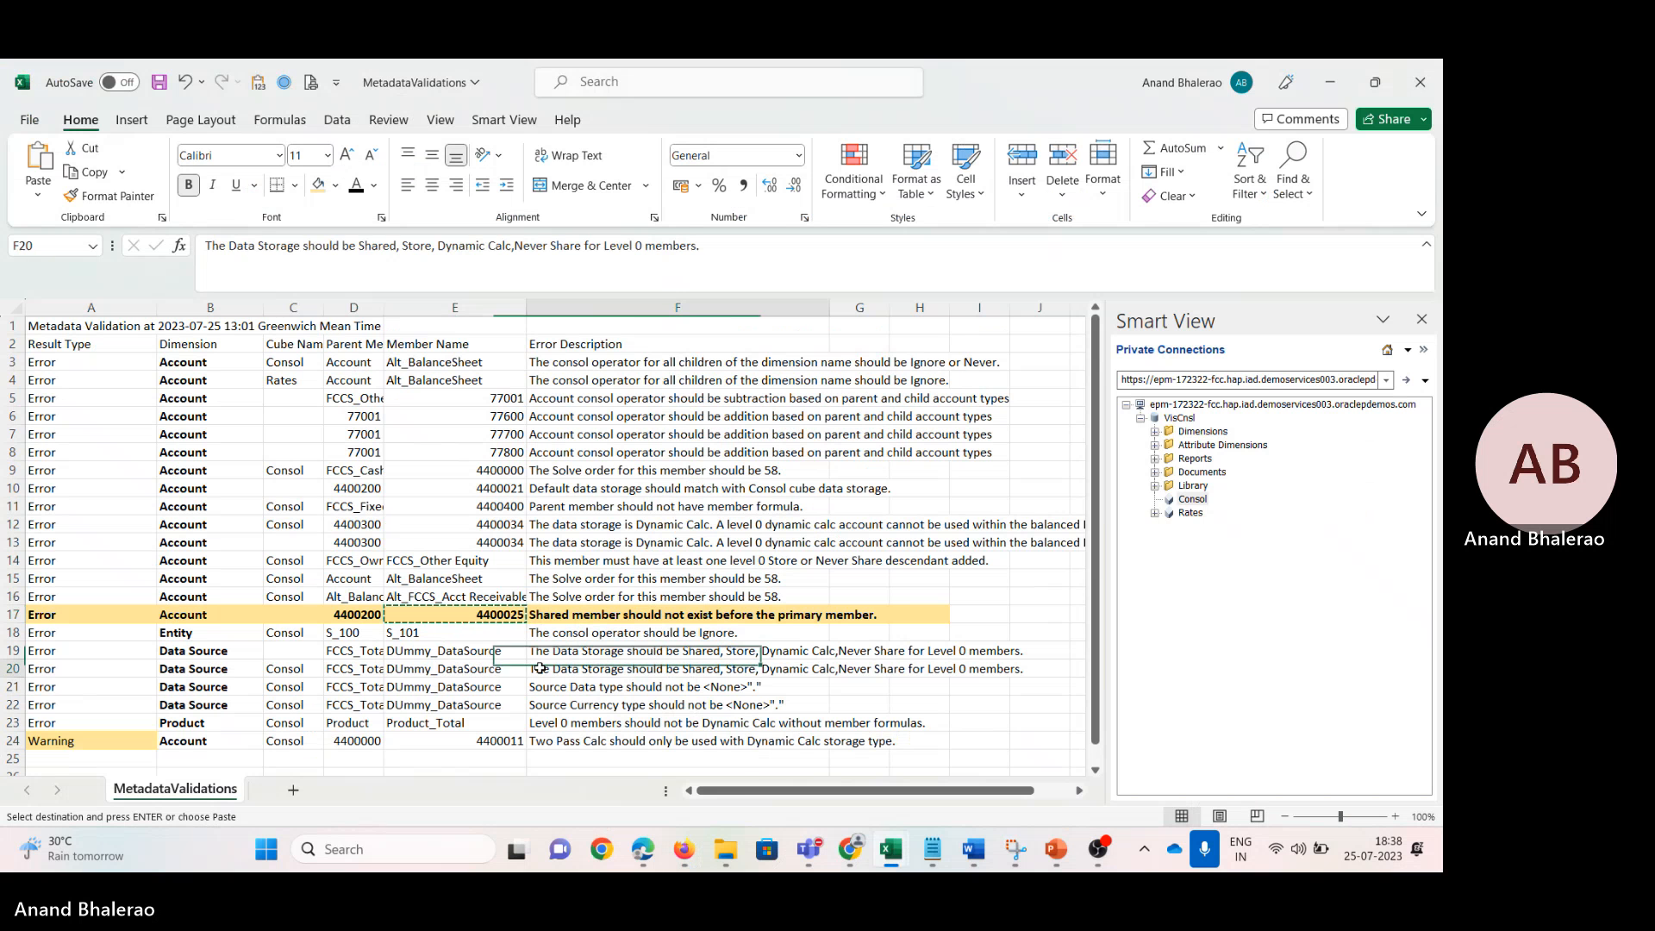
click(499, 614)
key(ctrl+c)
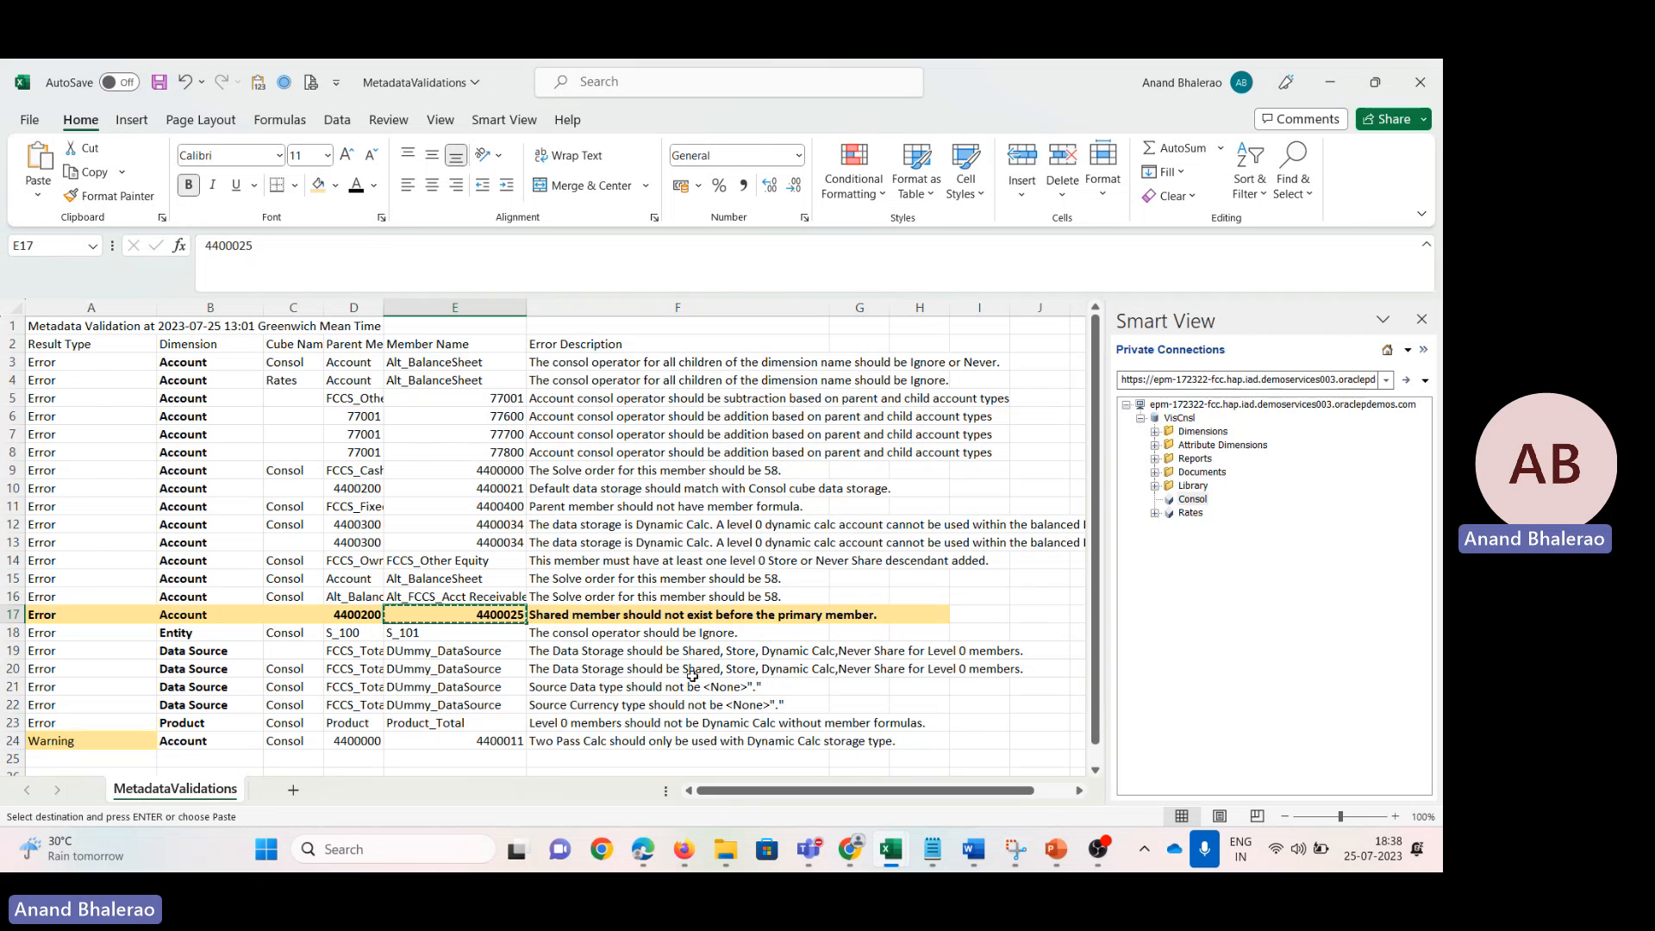
key(alt+Tab)
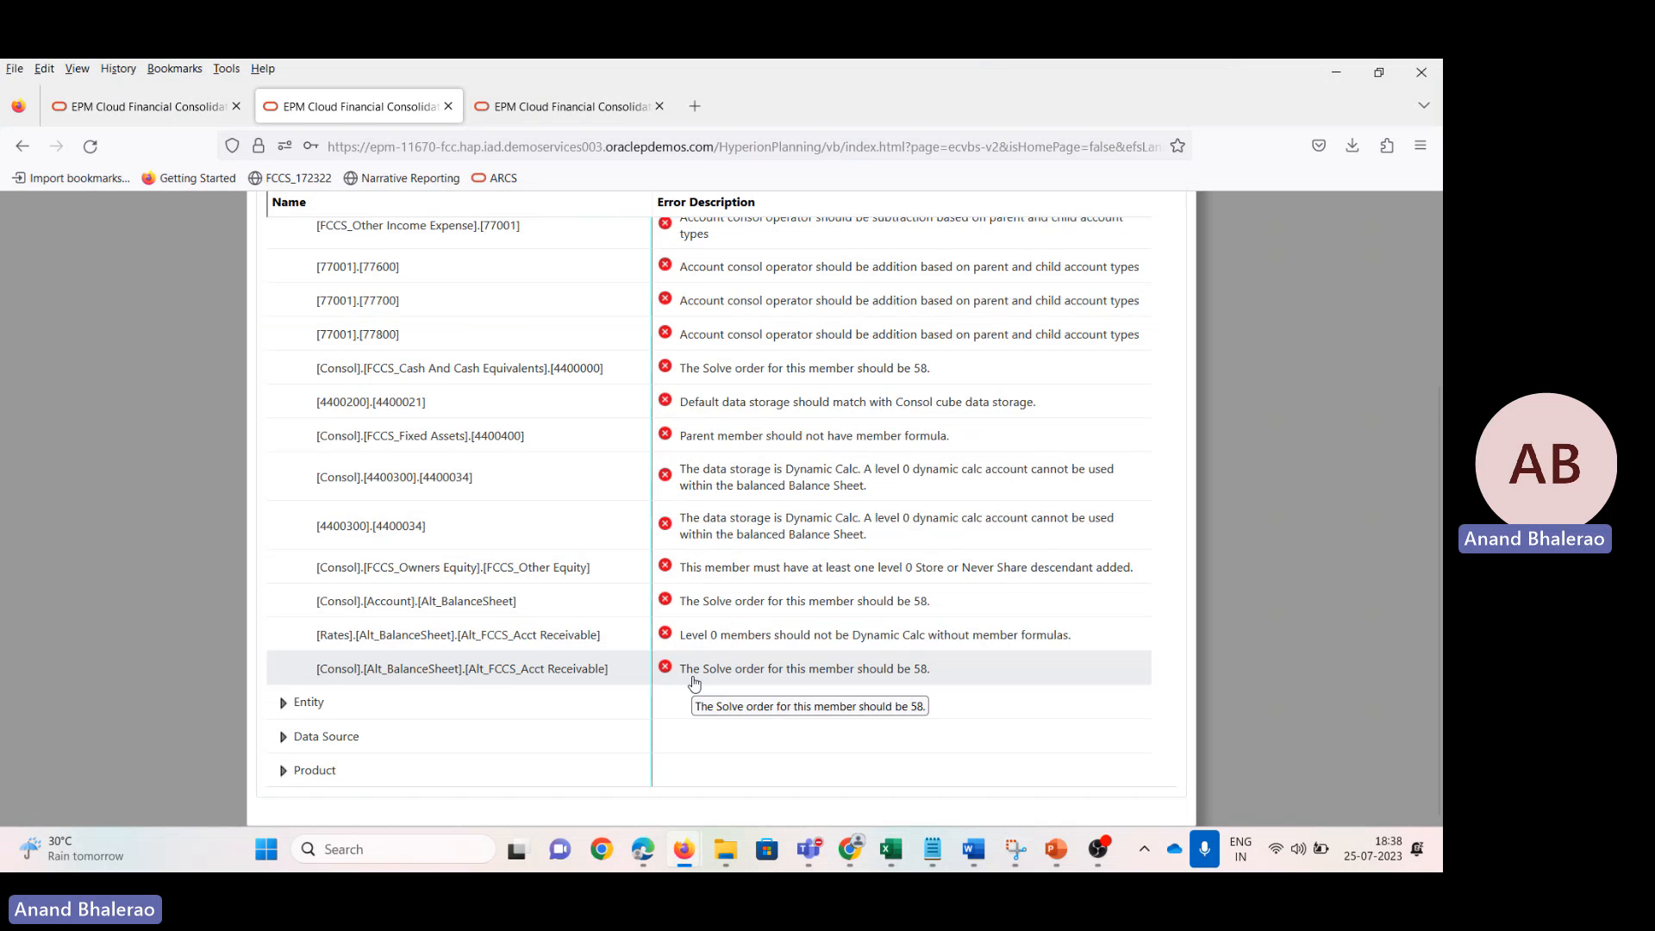
key(ctrl+f)
key(ctrl+v)
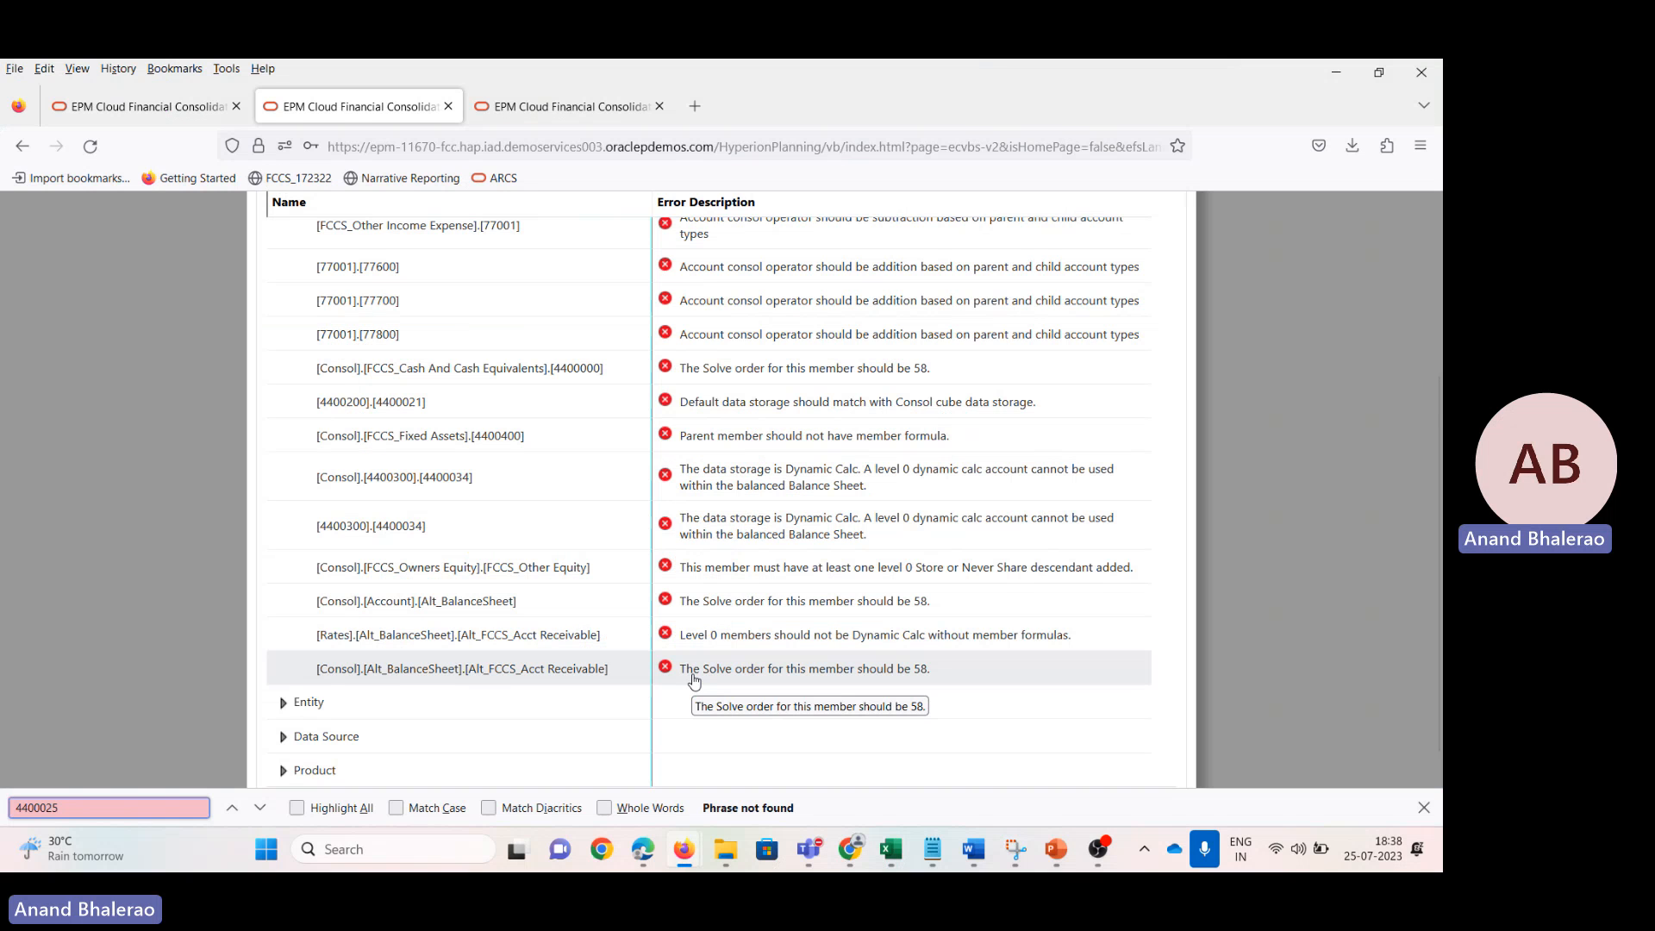
scroll(694, 681, up, 3)
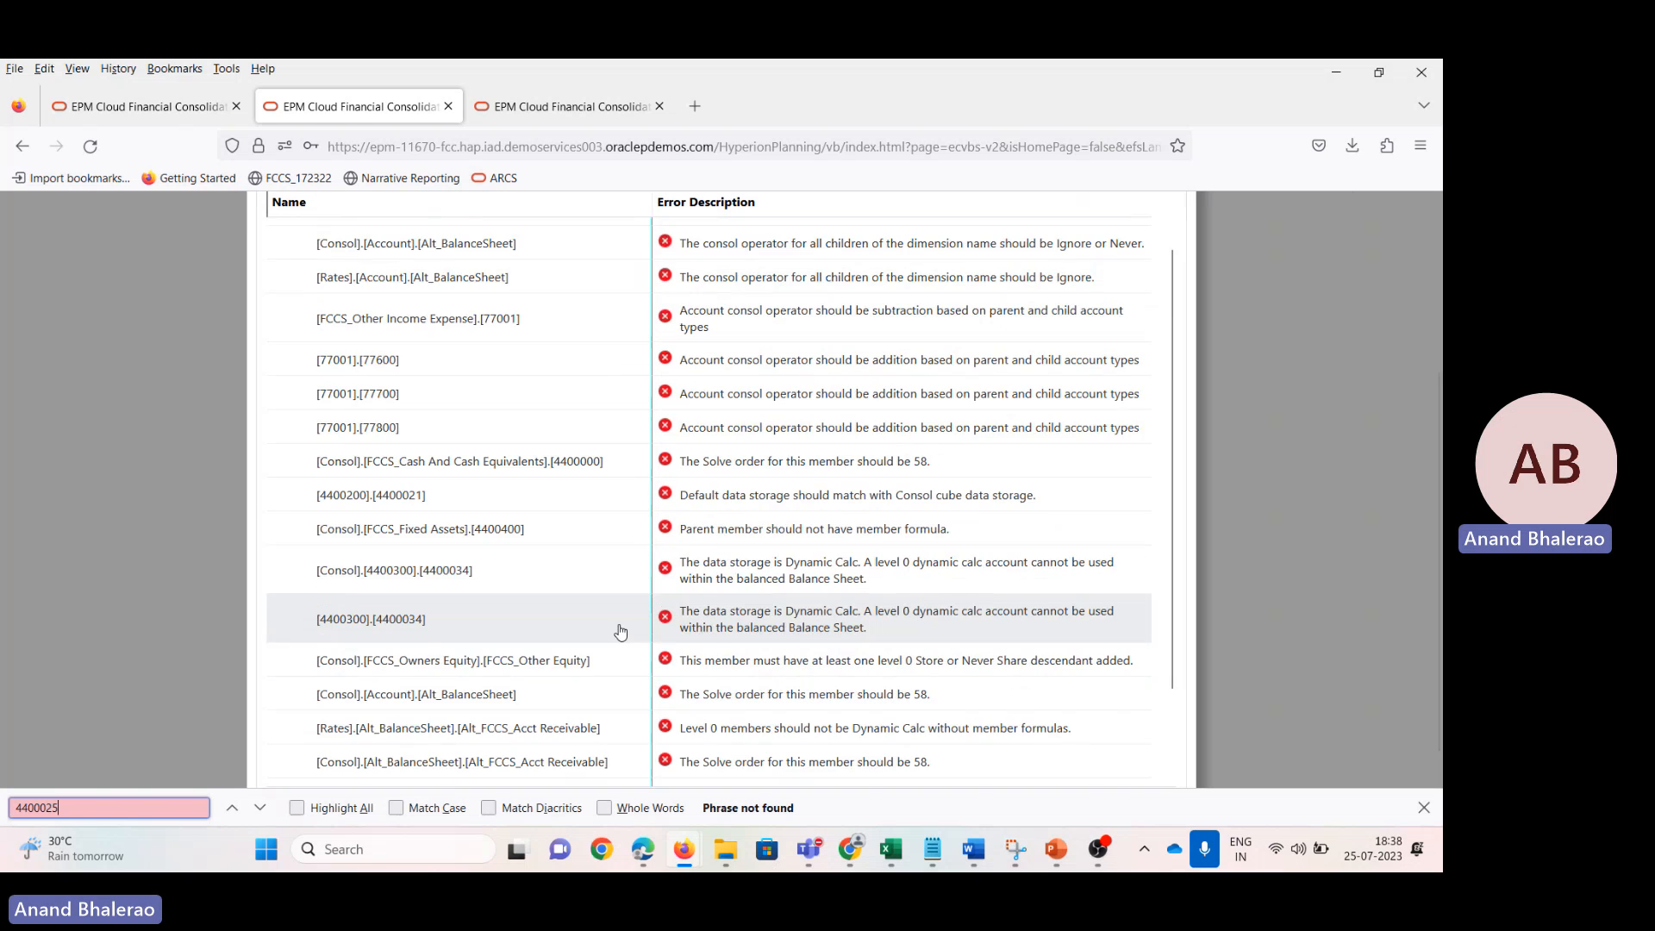
click(519, 552)
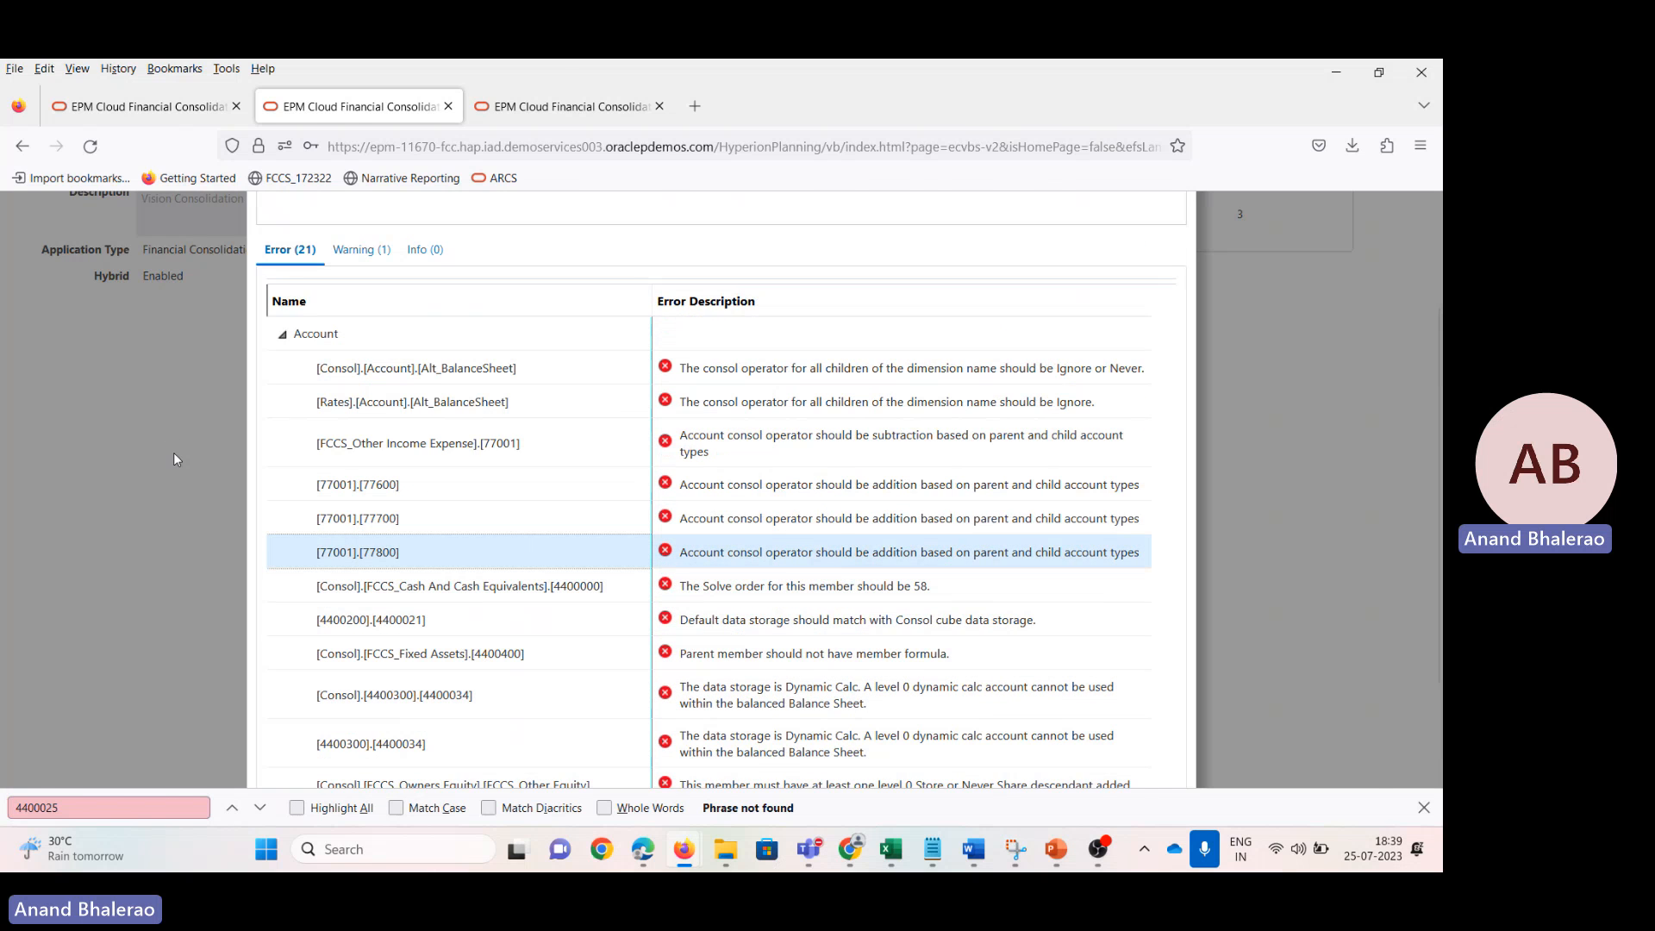
Step: Switch to the MetadataValidations workbook in Excel, select the Account error entries in B3:B17, and clear the copy selection
key(alt+Tab)
drag(196, 362, 198, 614)
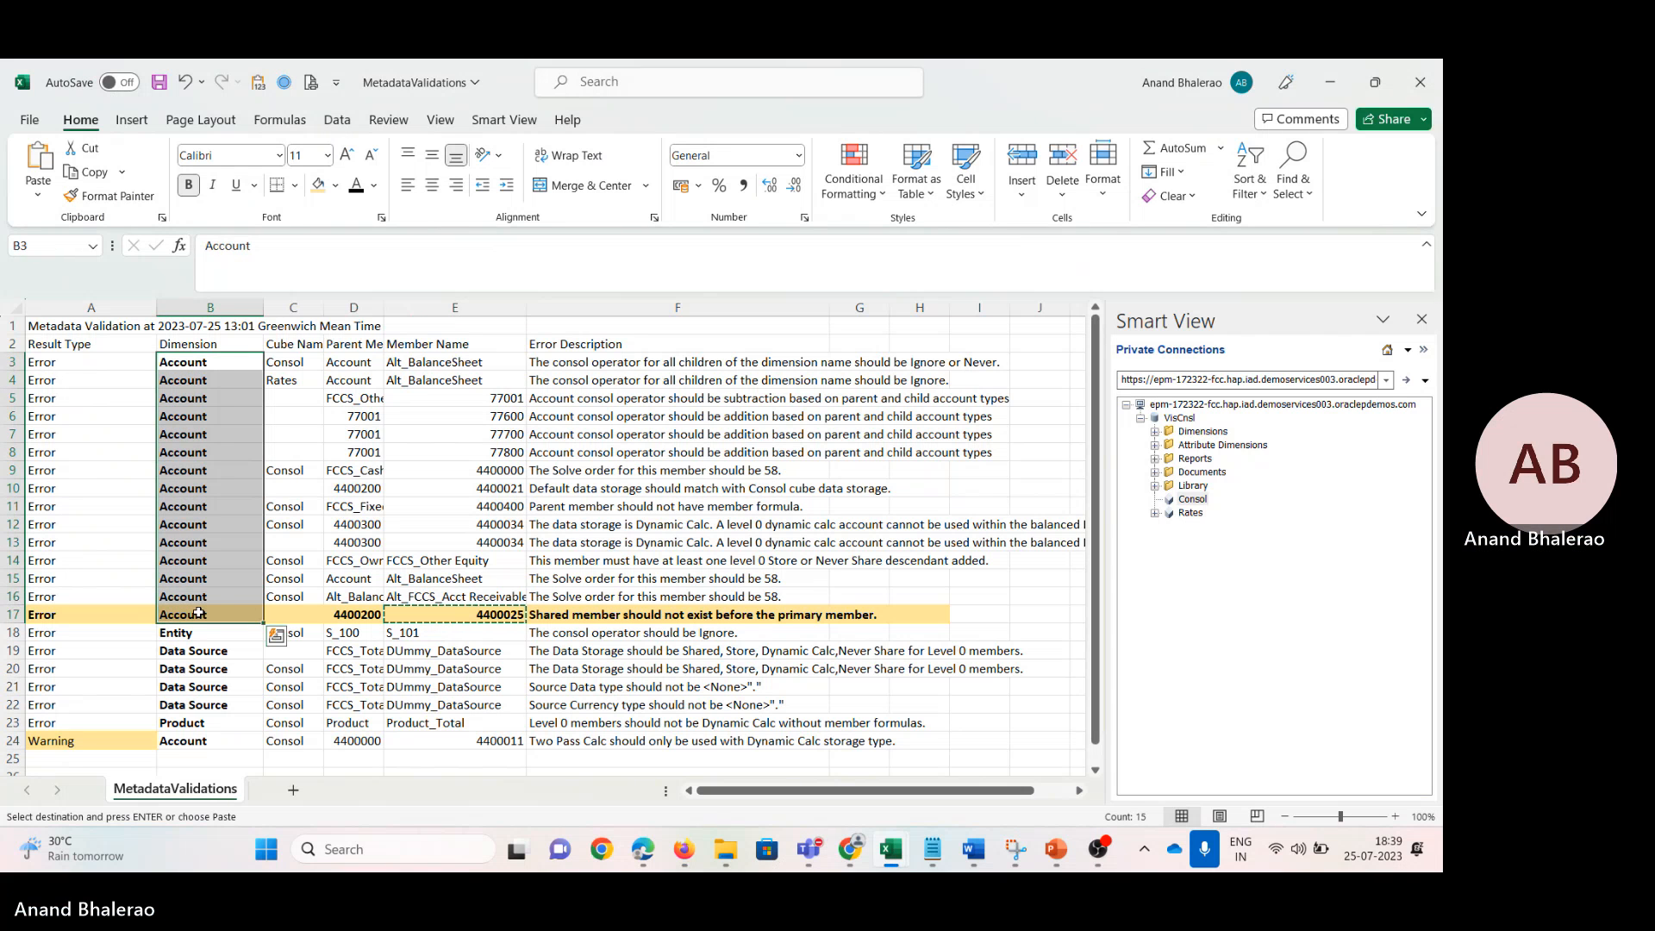
key(Escape)
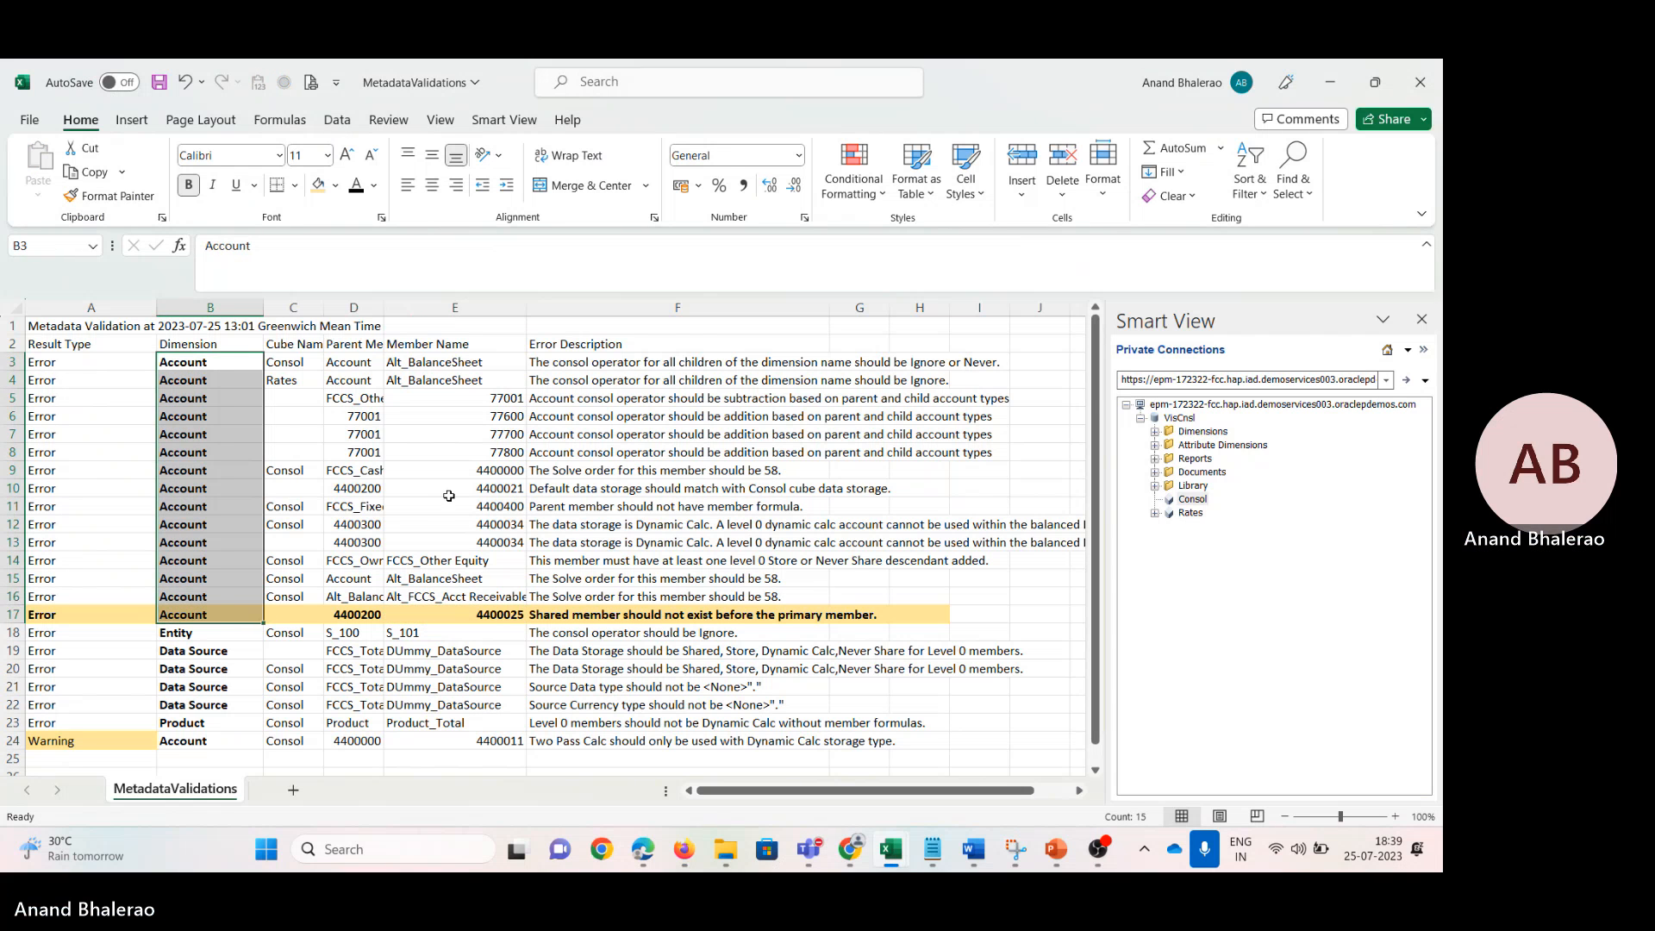
Step: Look over the remaining entries in the MetadataValidations workbook, then switch to Firefox and collapse the Account errors in the validation results
scroll(510, 617, down, 2)
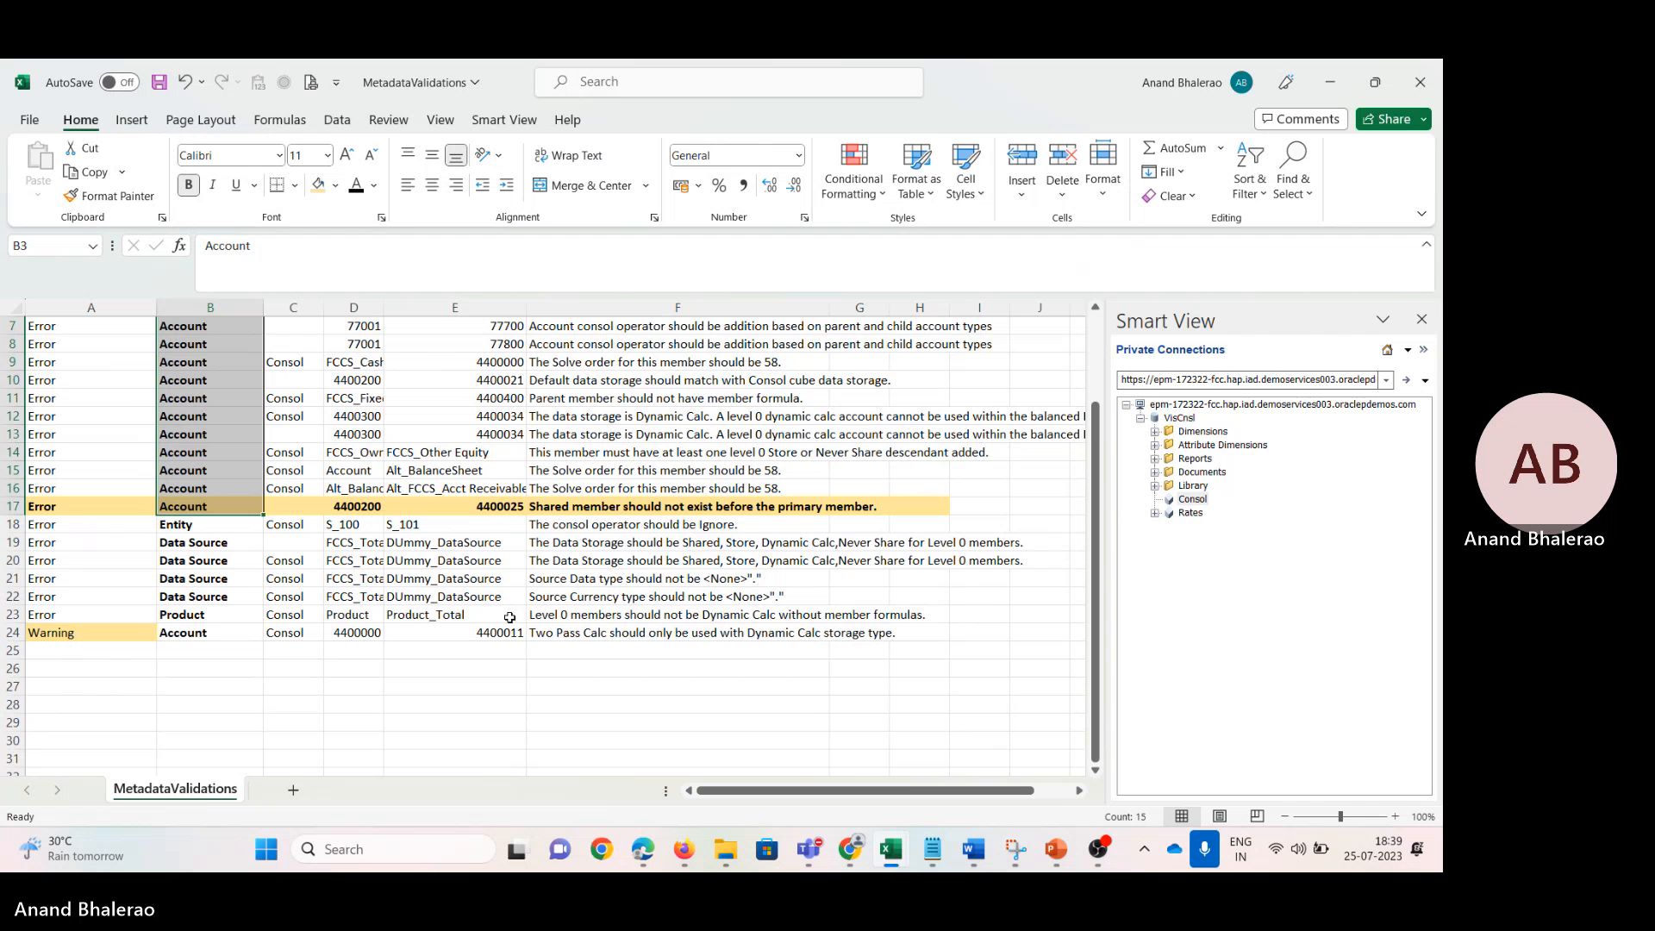
key(alt+Tab)
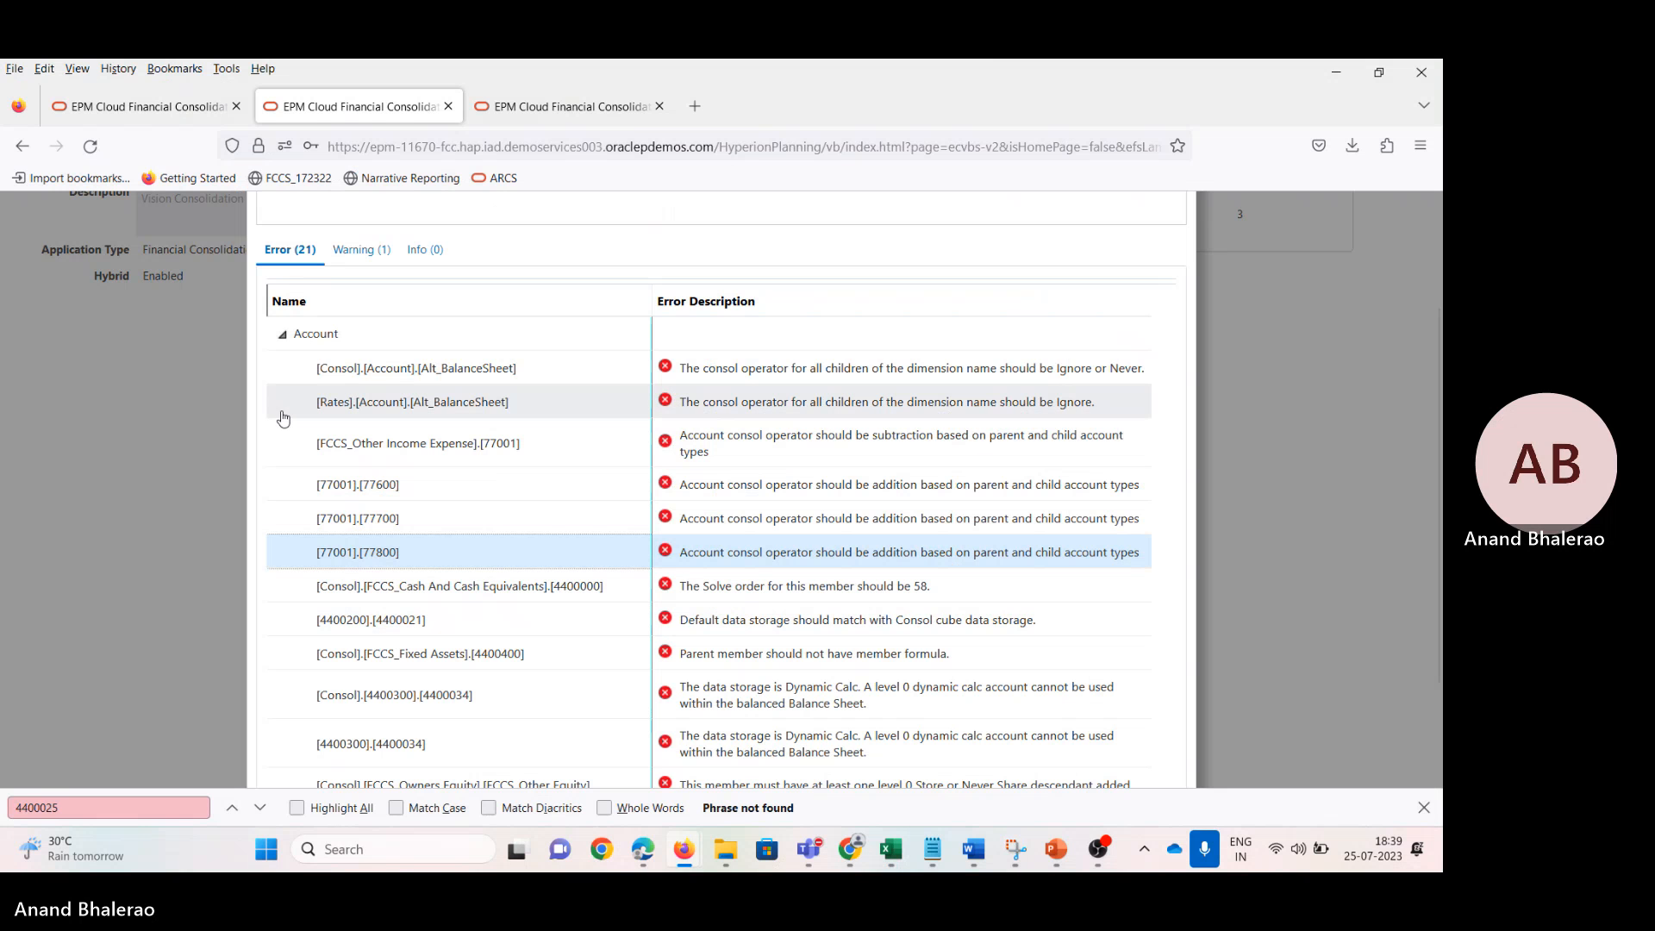
click(282, 334)
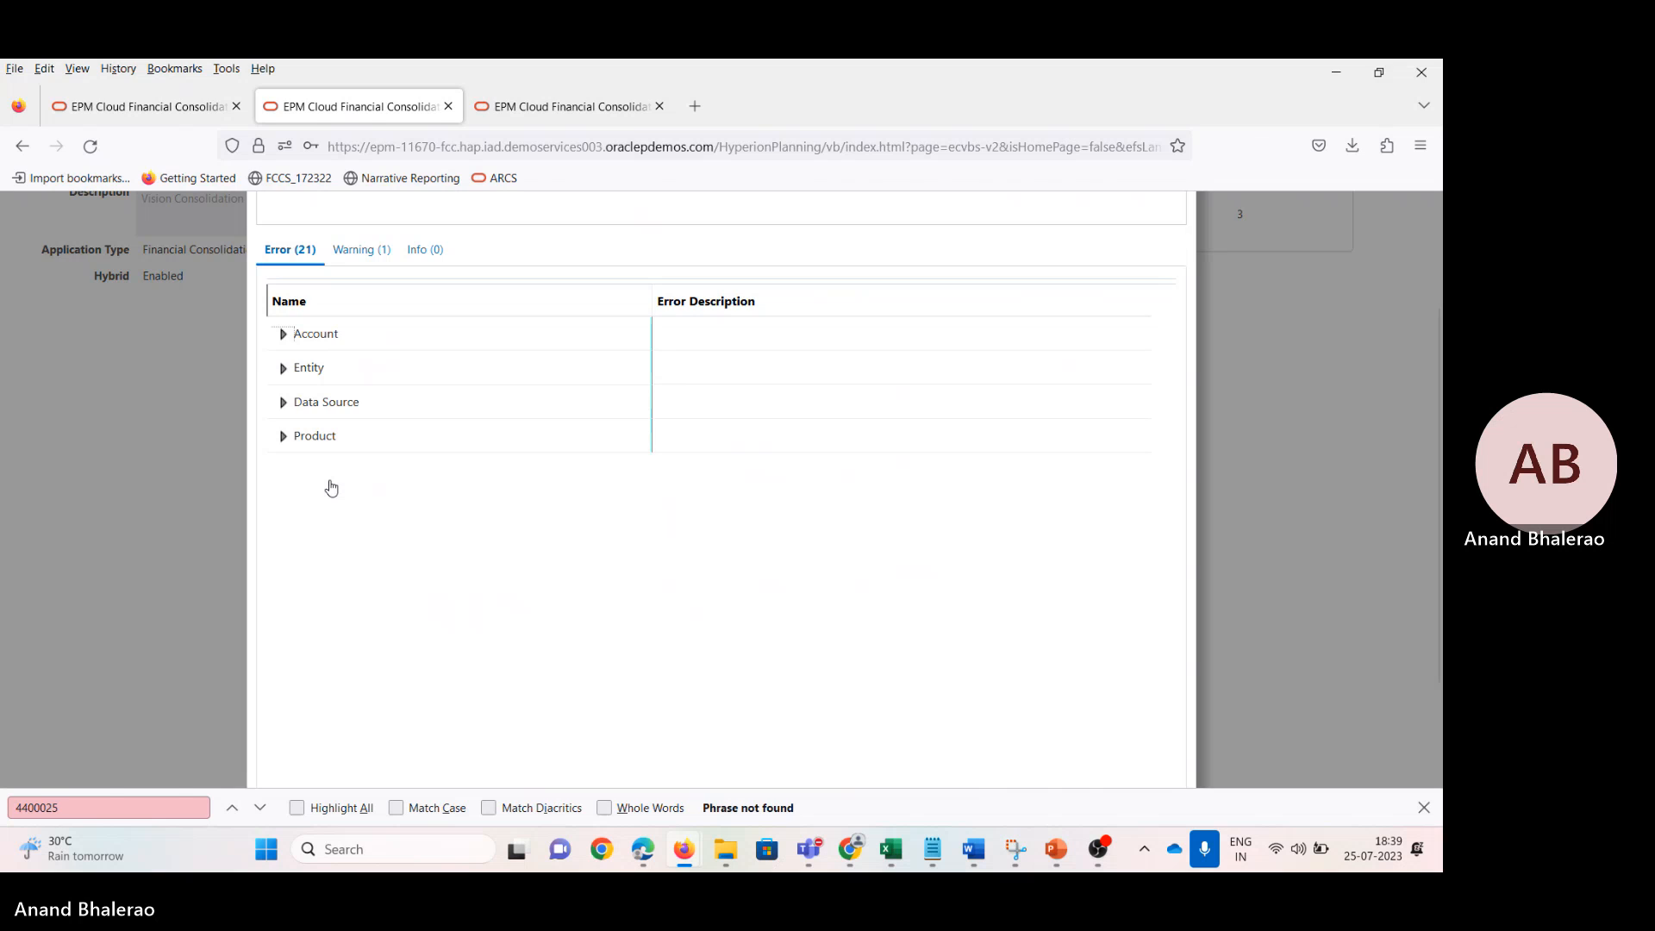
Step: Switch to the MetaData Analysis presentation in PowerPoint and view the Case-1 and Case -2 rules on slide 5
key(alt+Tab)
key(alt+Tab)
mouse_move(1064, 855)
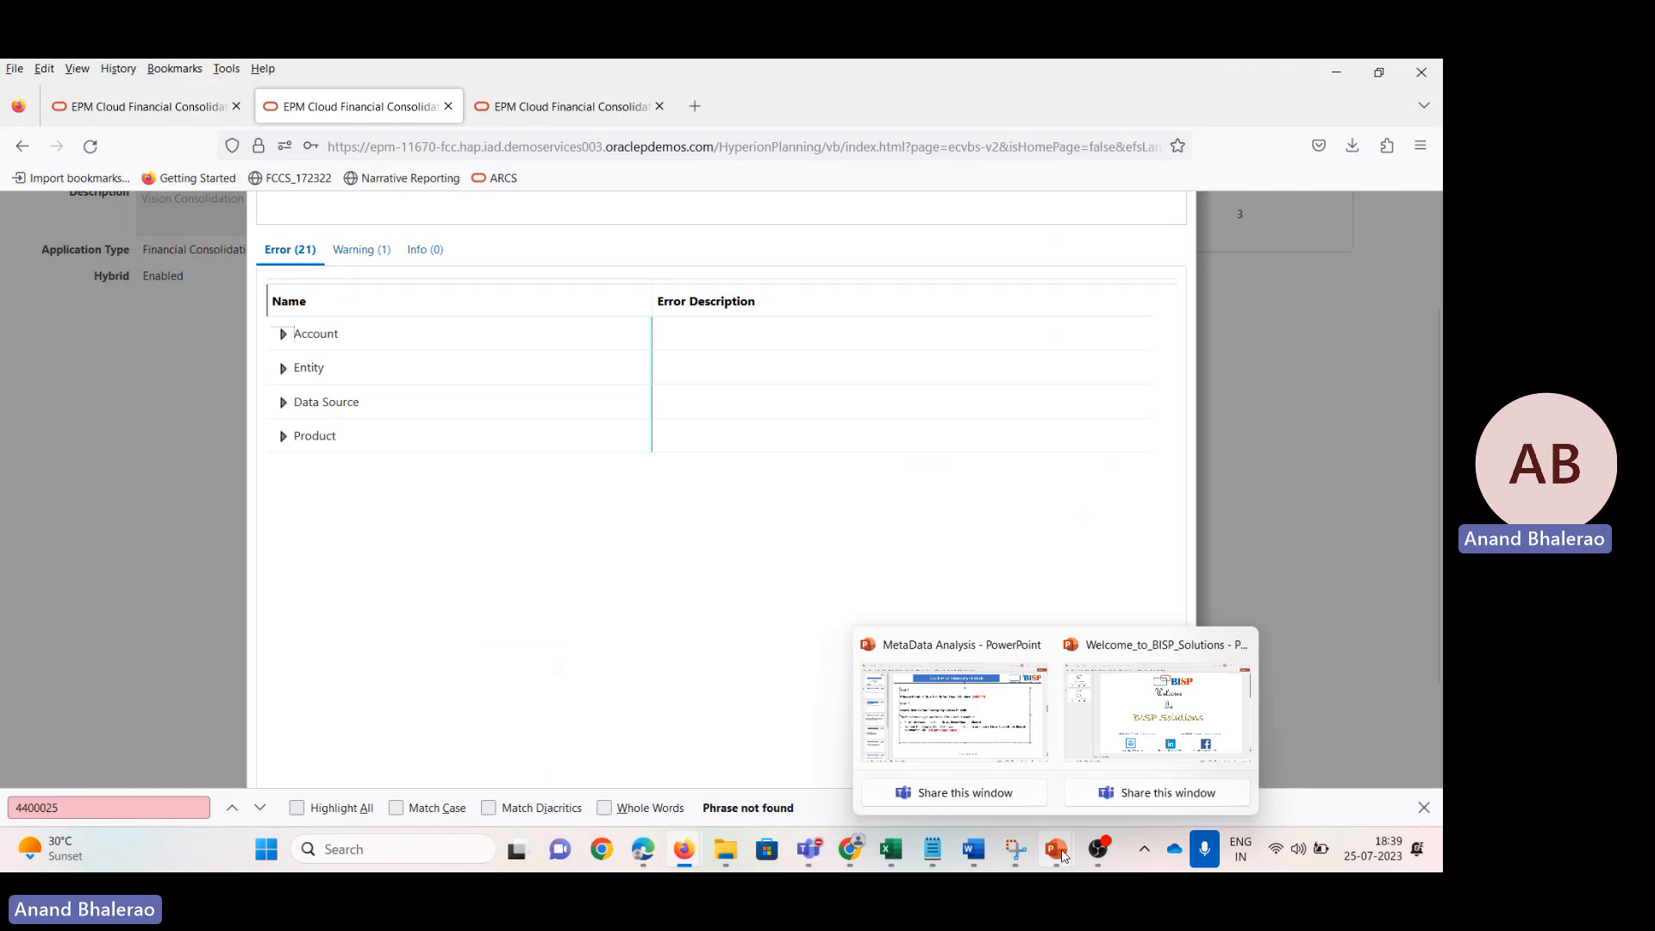
click(969, 716)
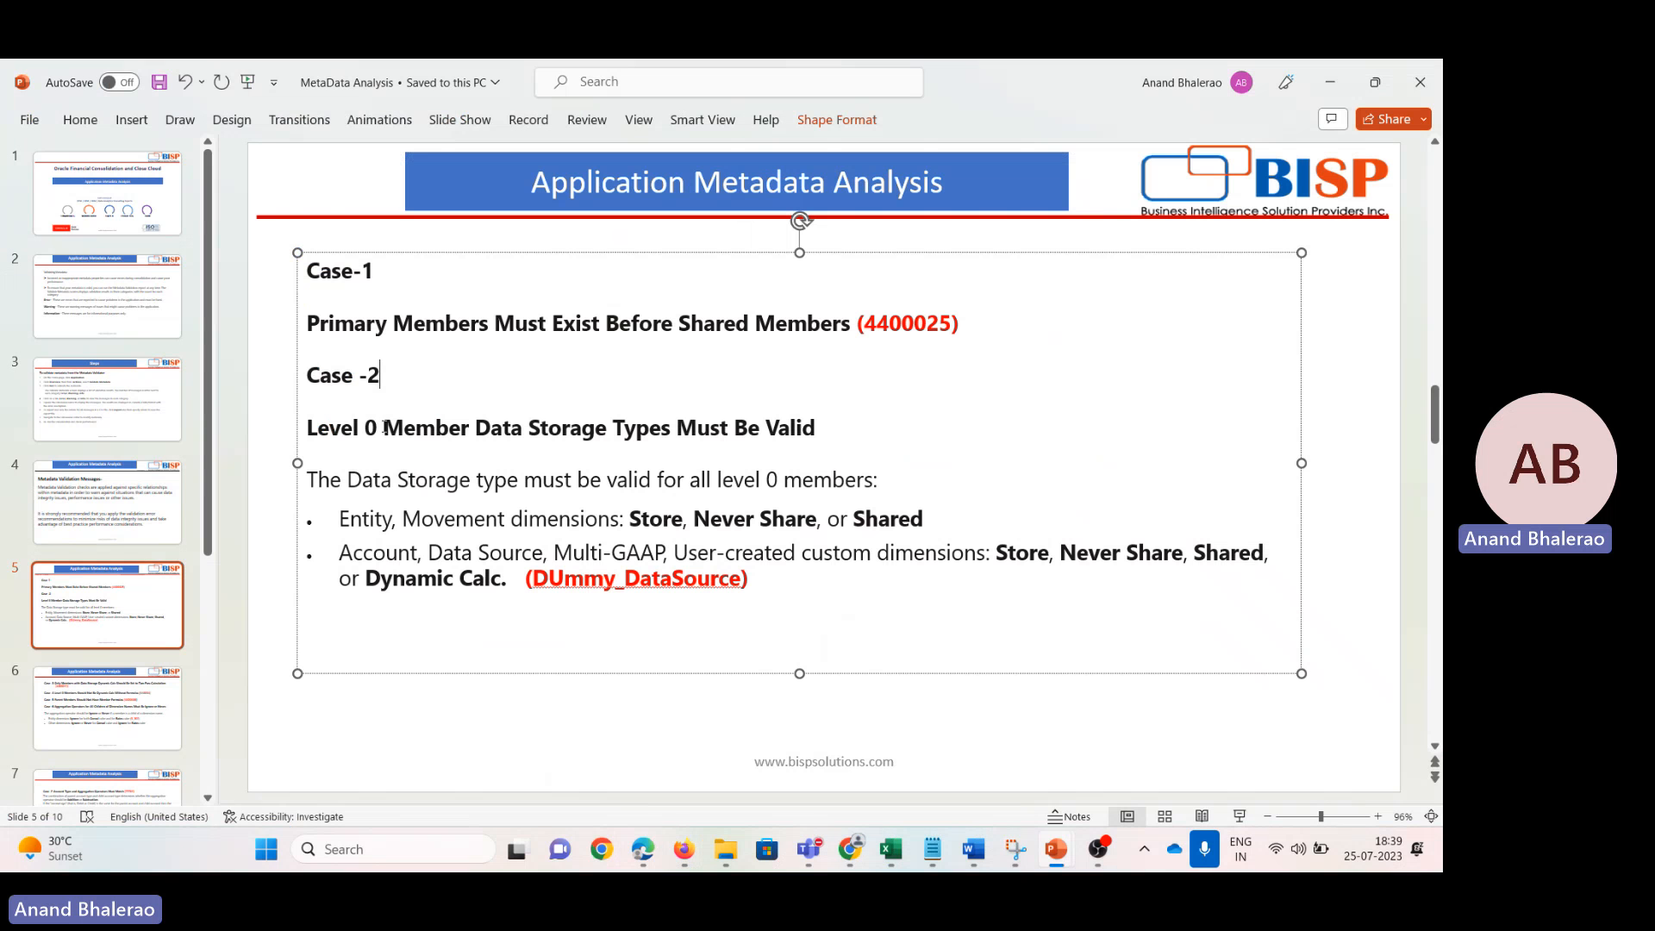
click(355, 378)
Step: Switch to the ScreenShot_MetaData_ANalysis document in Word and locate the section "Primary Members Must Exist Before Shared Members"
mouse_move(965, 871)
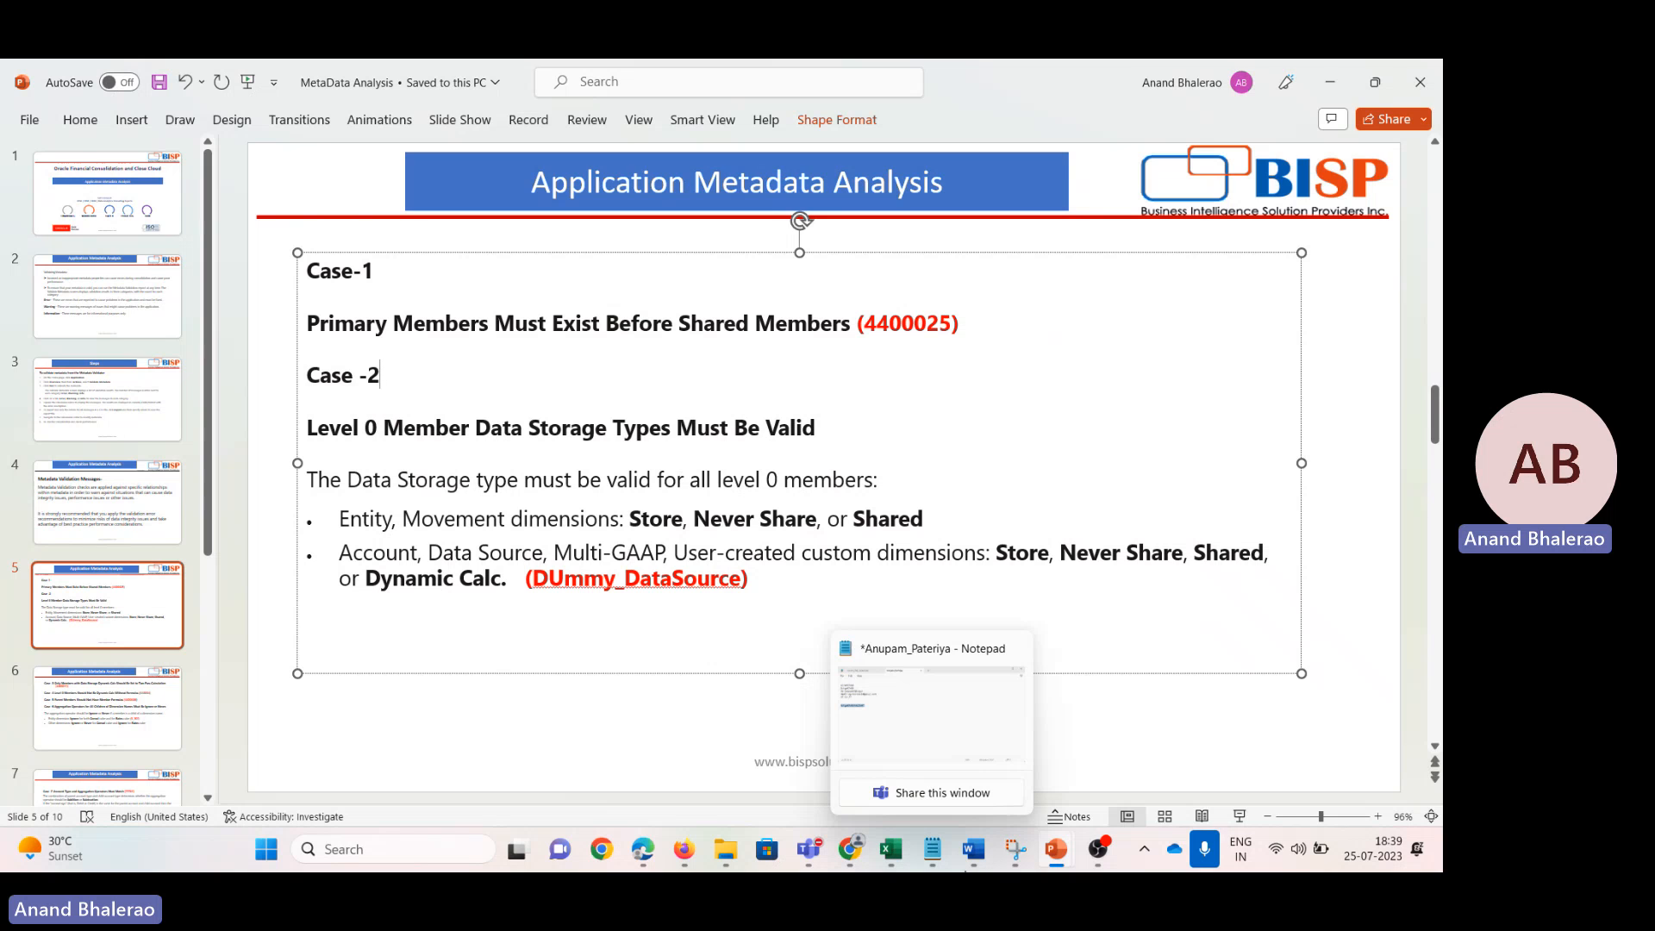
click(949, 716)
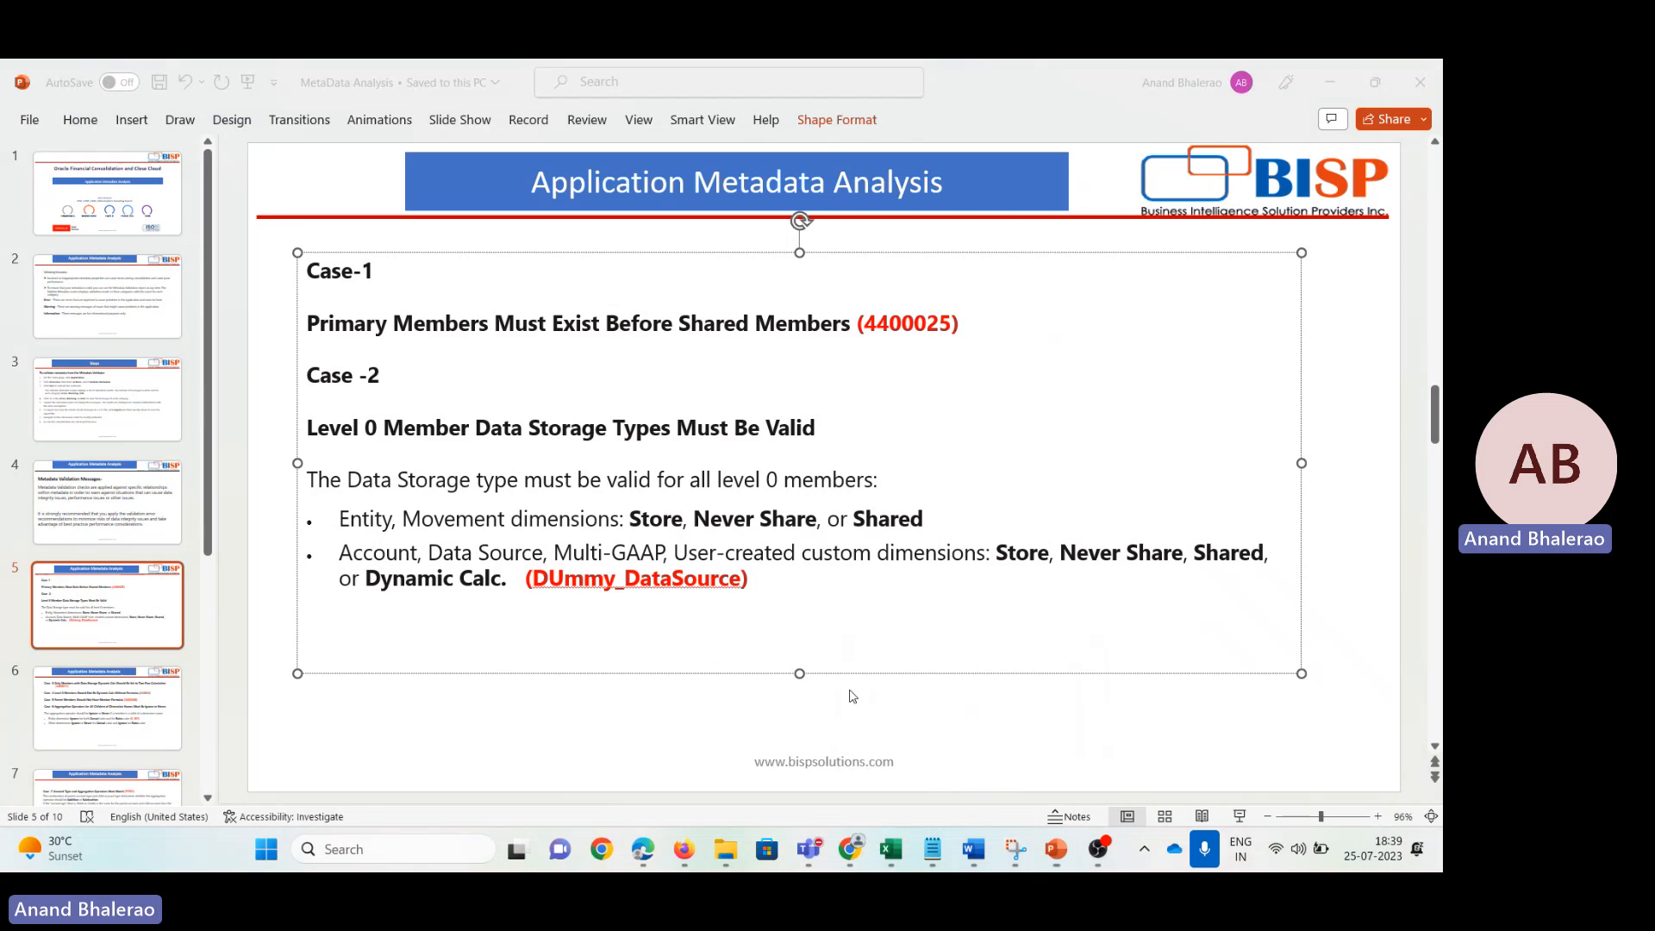
scroll(738, 607, down, 3)
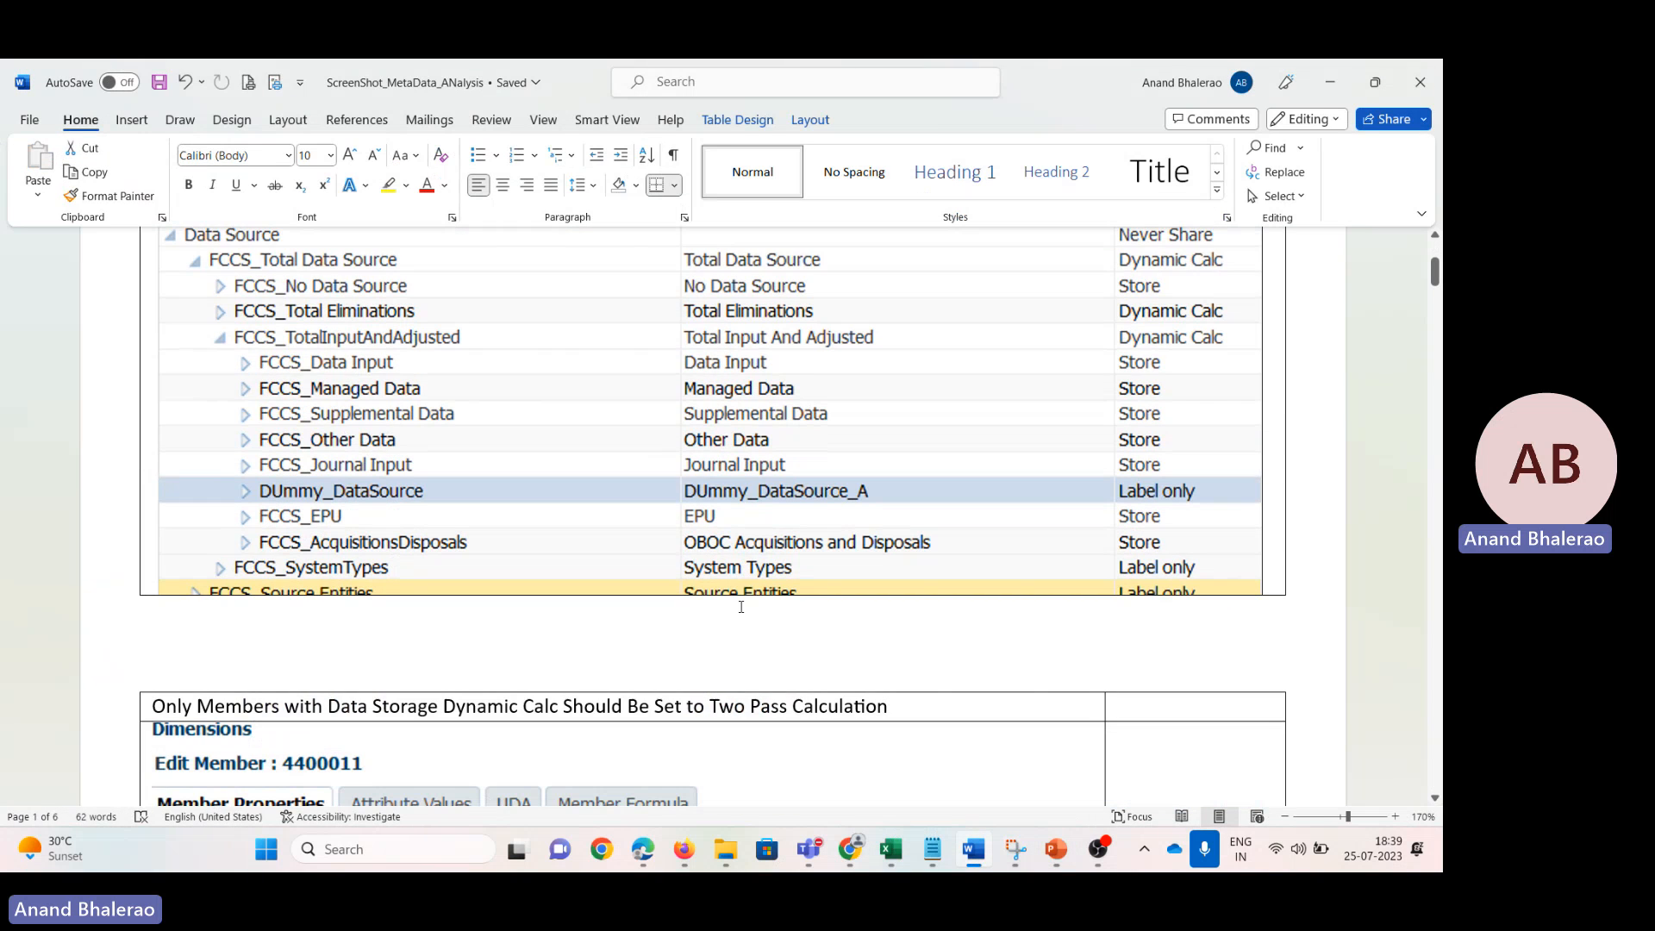
scroll(740, 607, up, 2)
scroll(740, 606, down, 5)
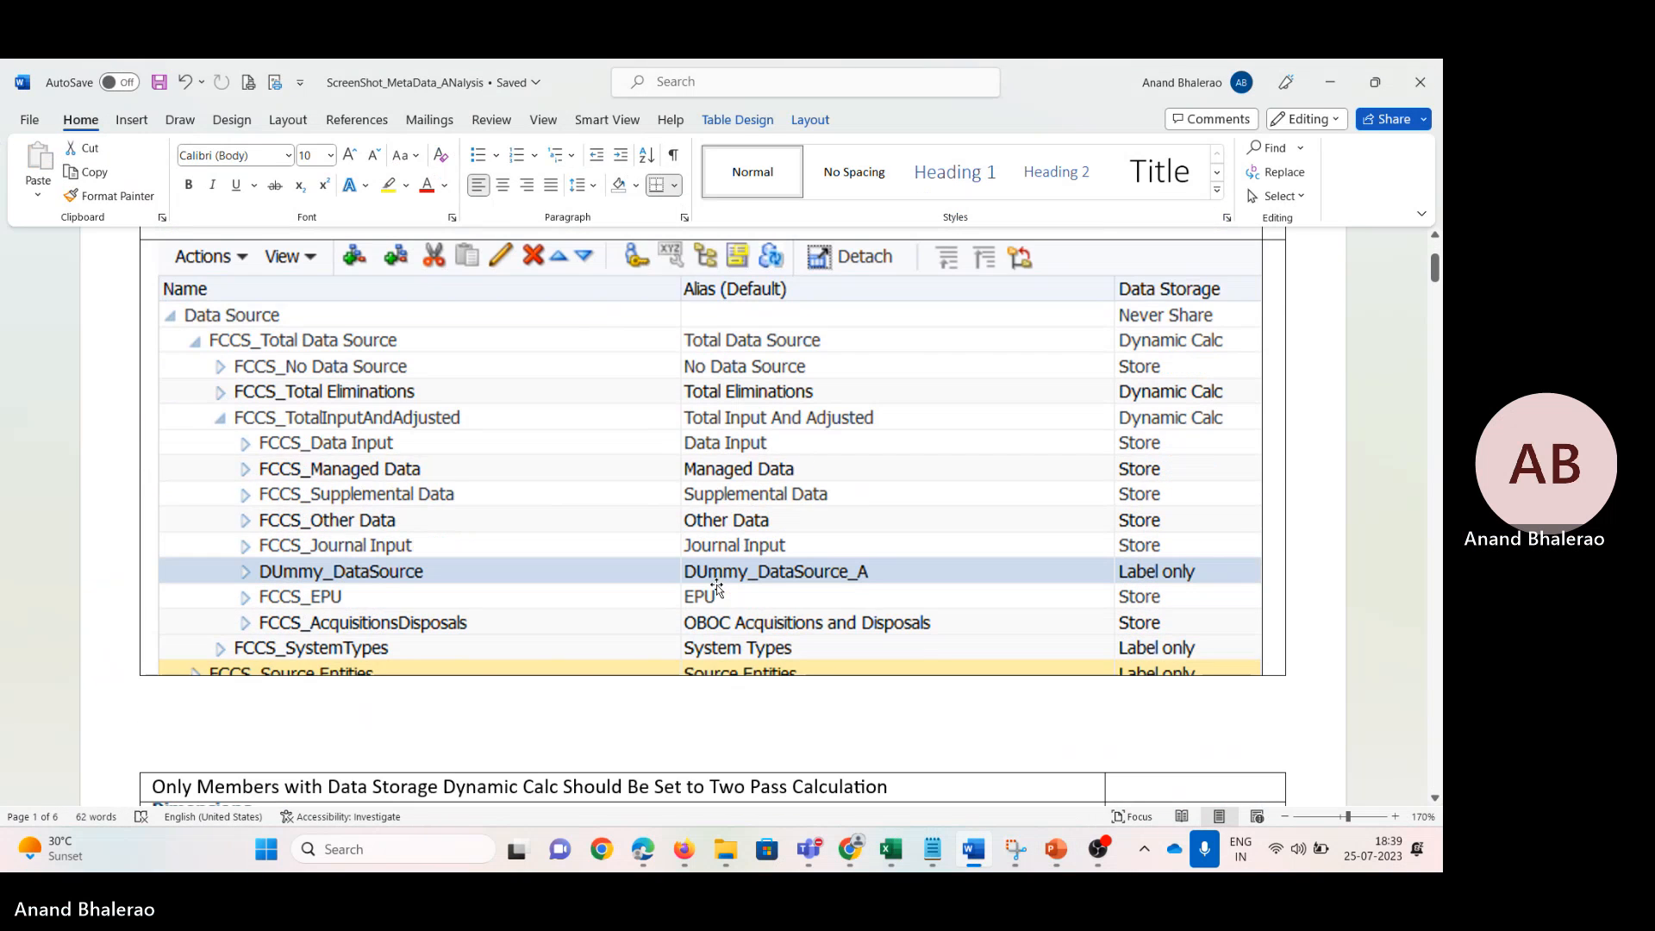
scroll(730, 587, down, 10)
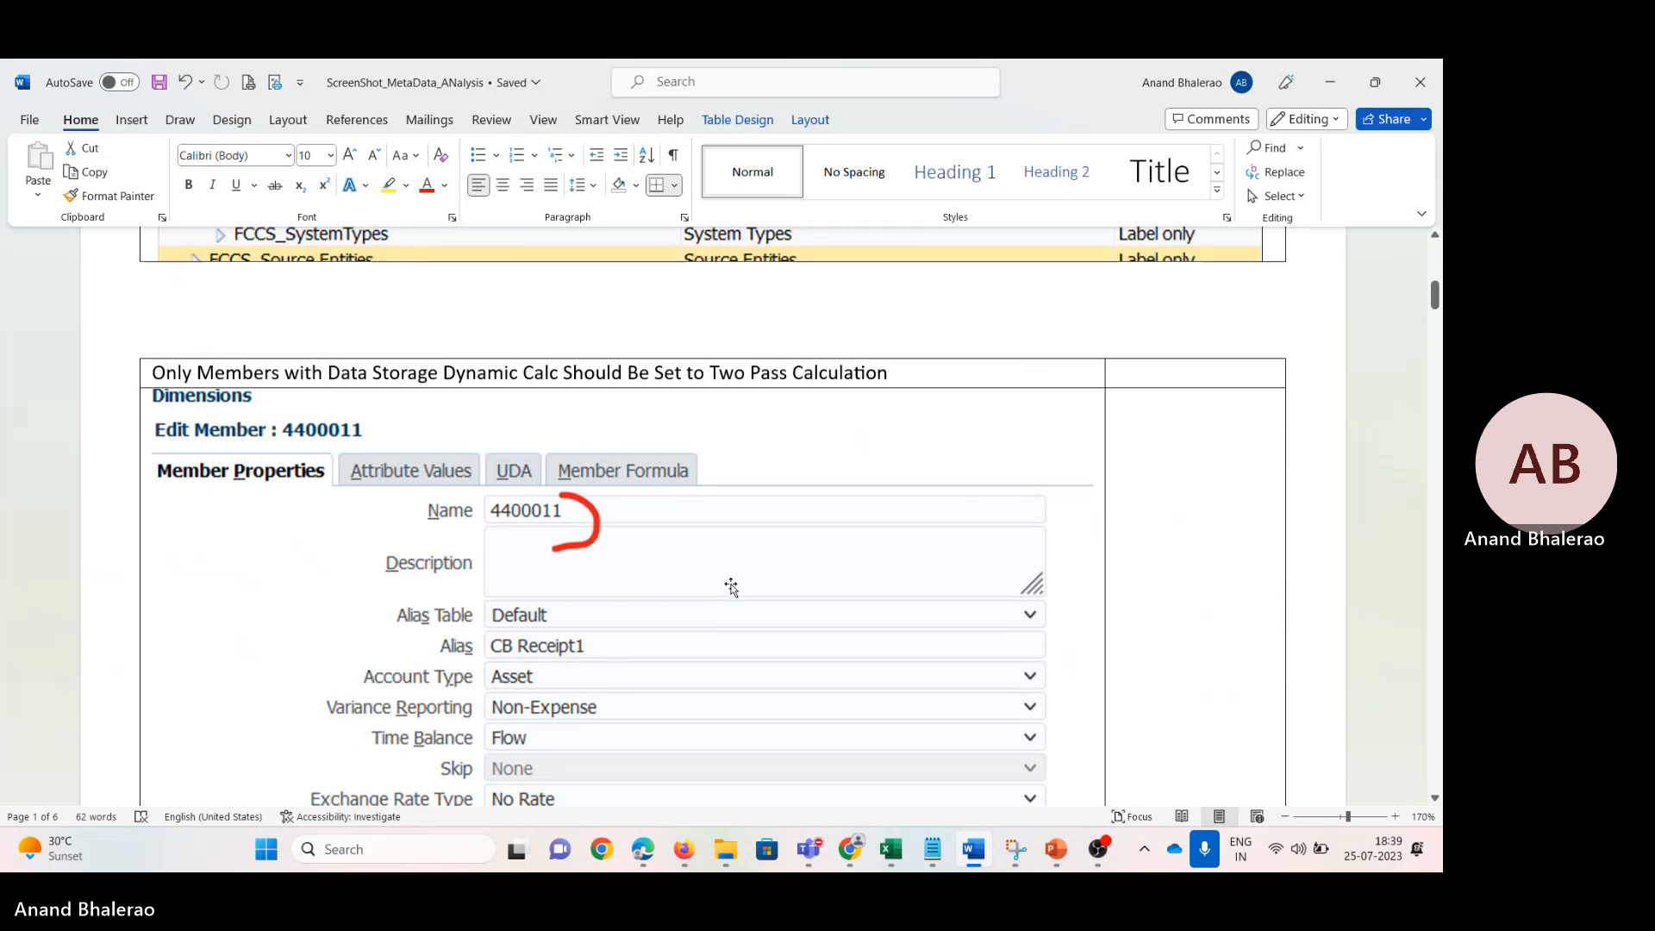
scroll(705, 643, down, 12)
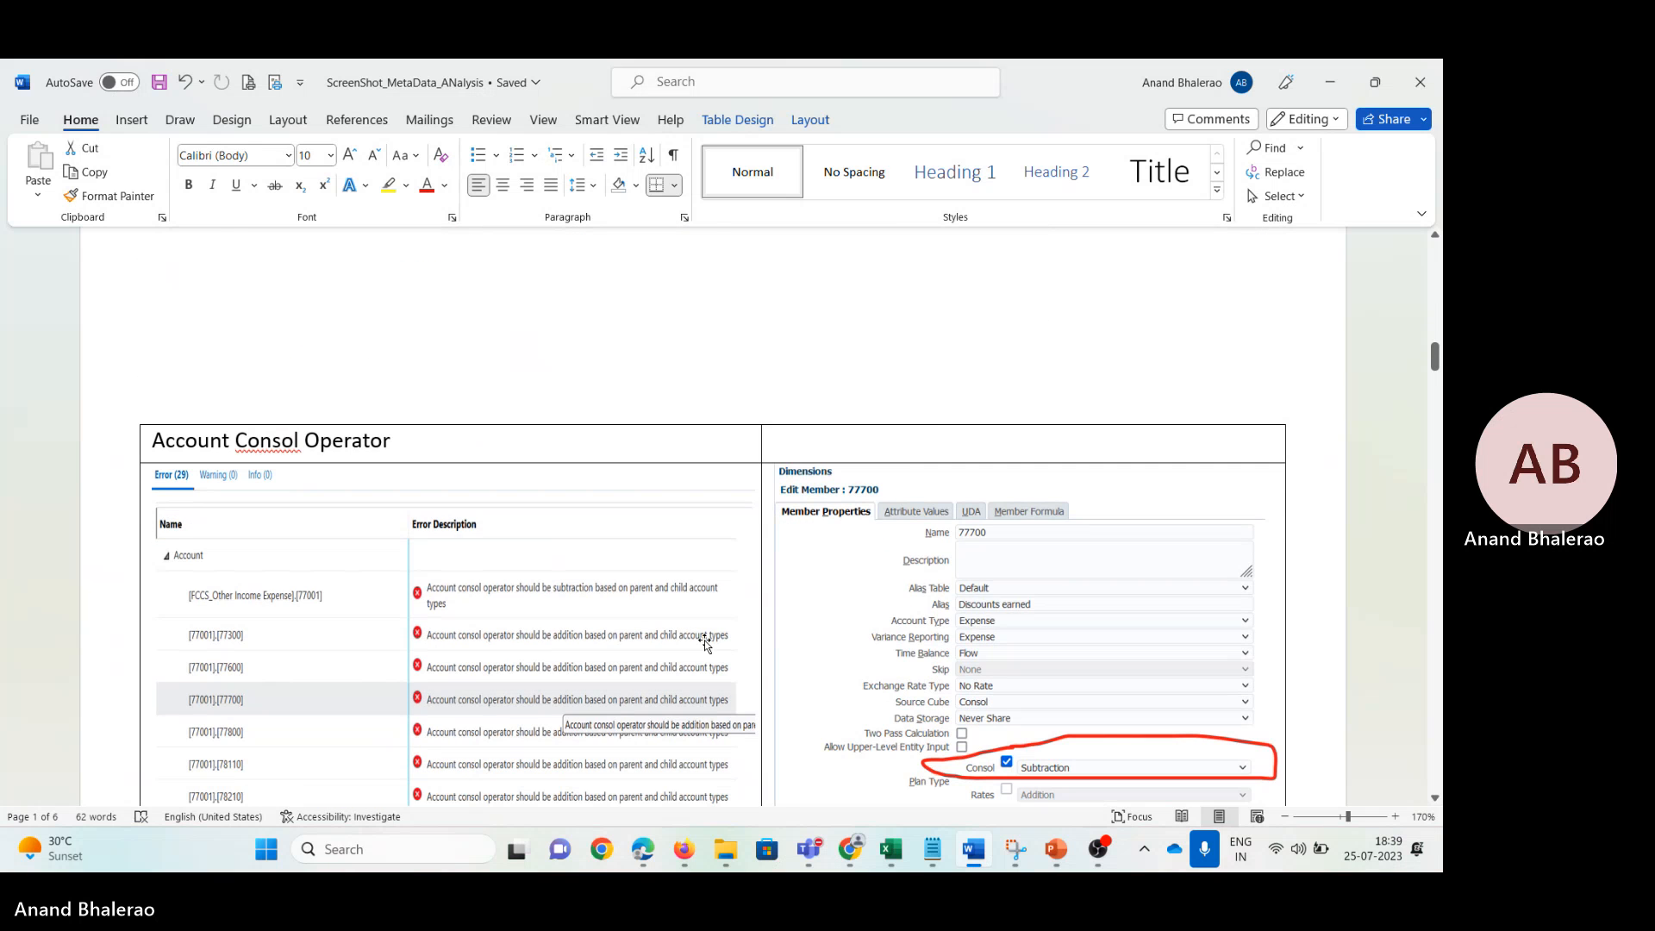
scroll(704, 637, down, 8)
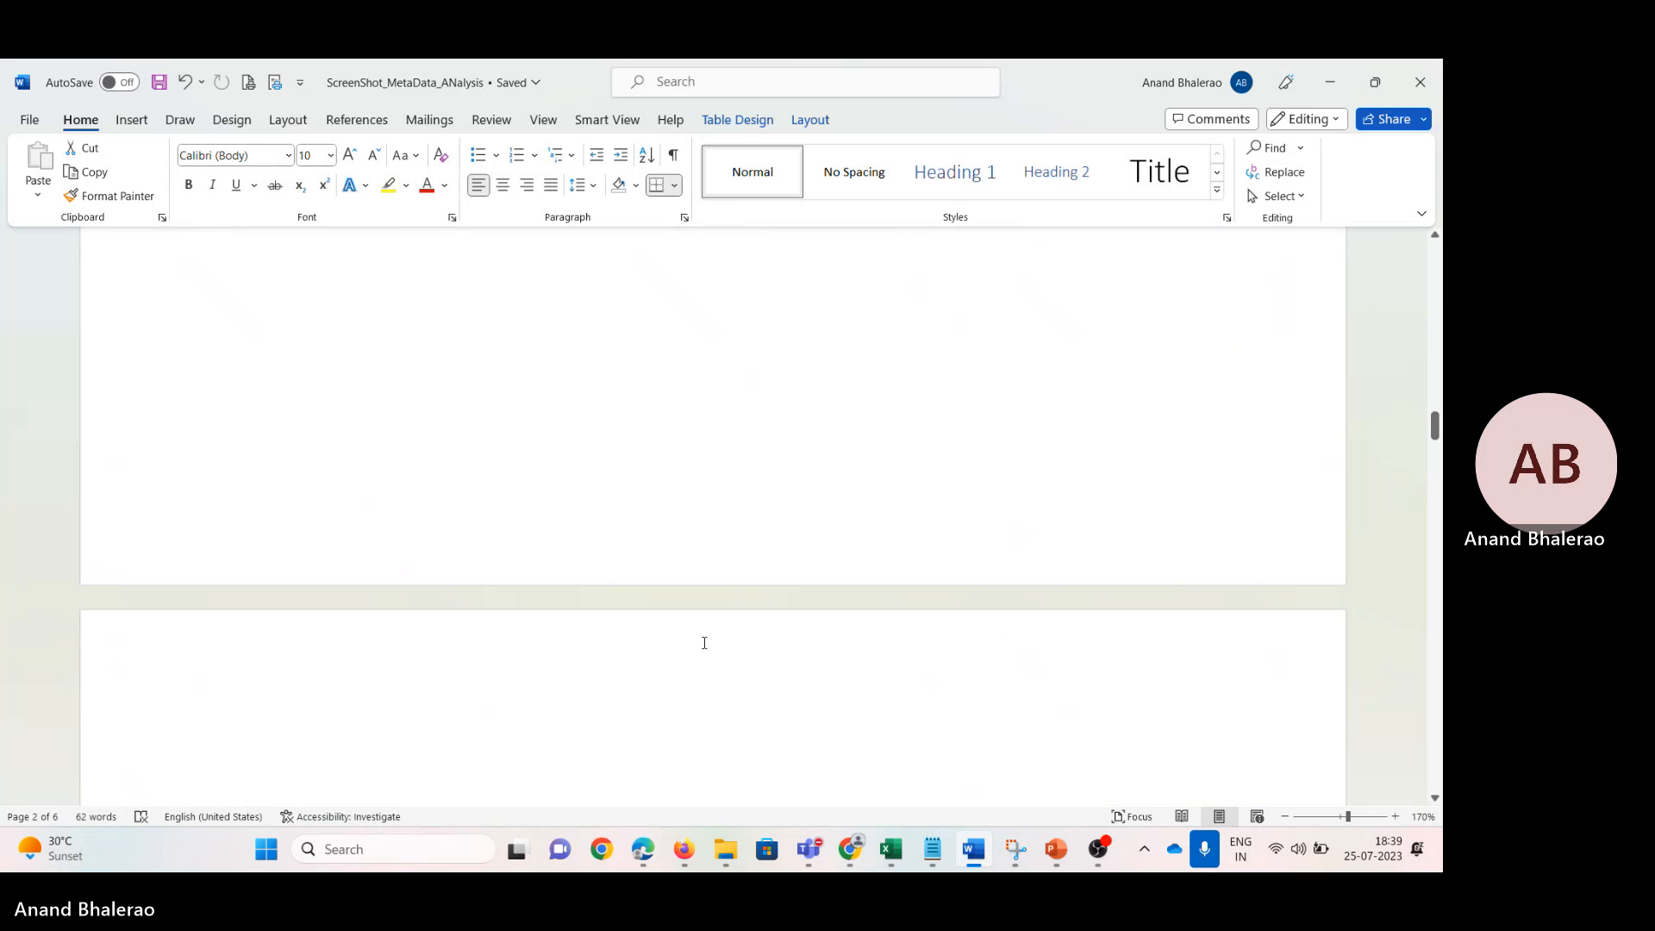
scroll(702, 643, down, 12)
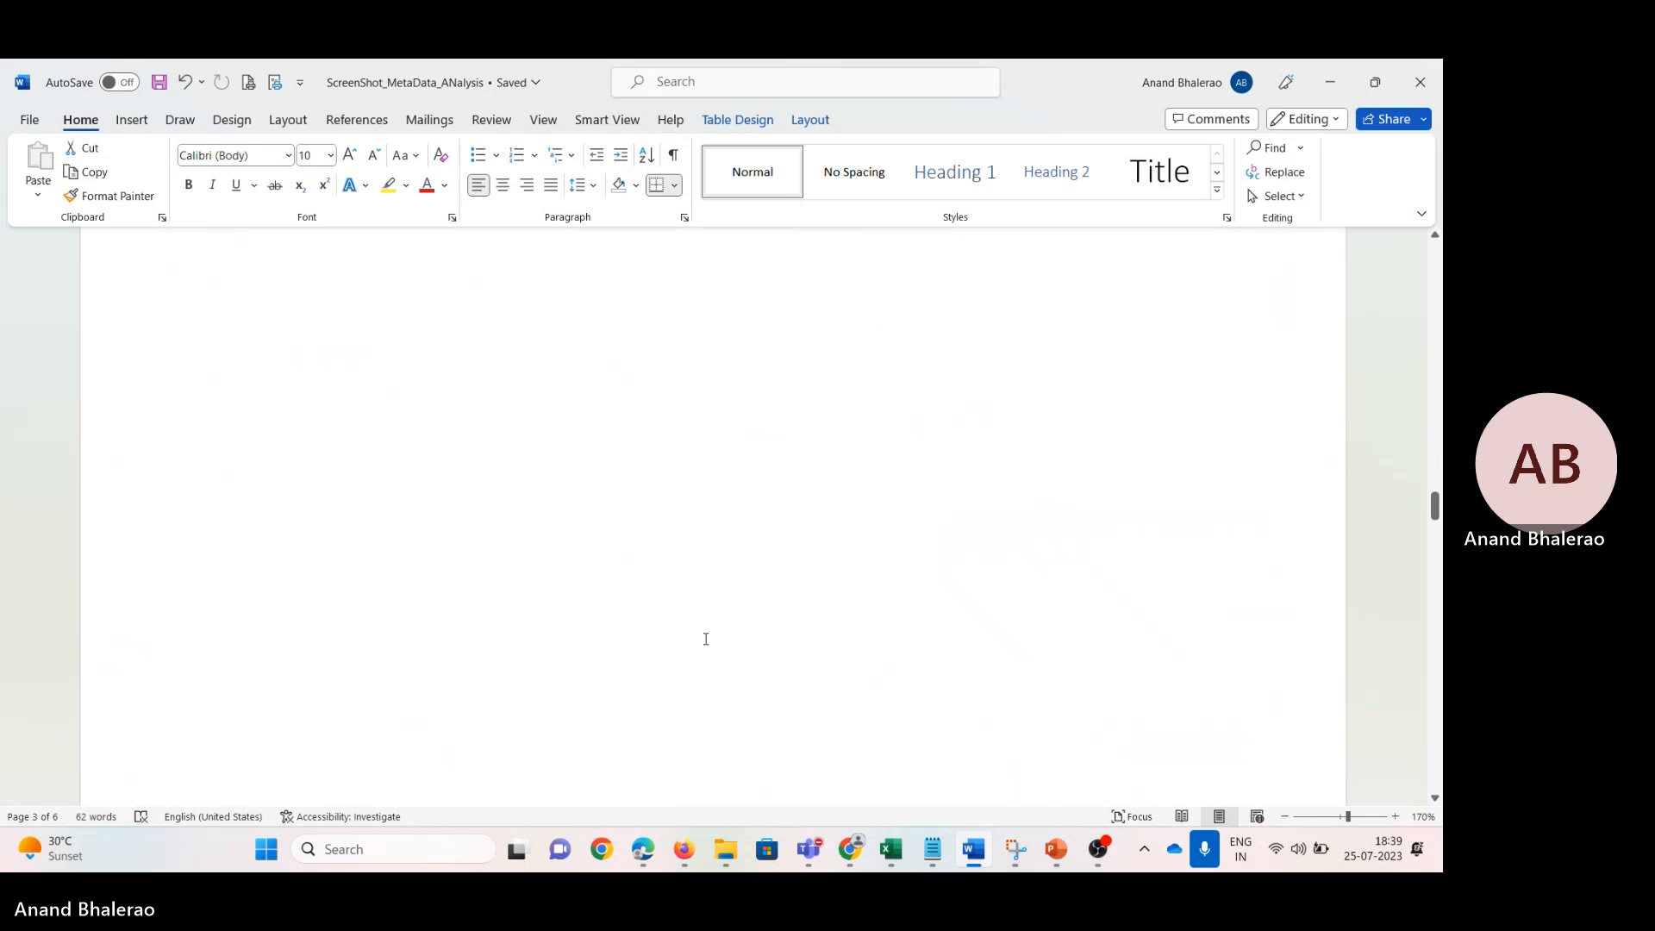
scroll(705, 642, up, 3)
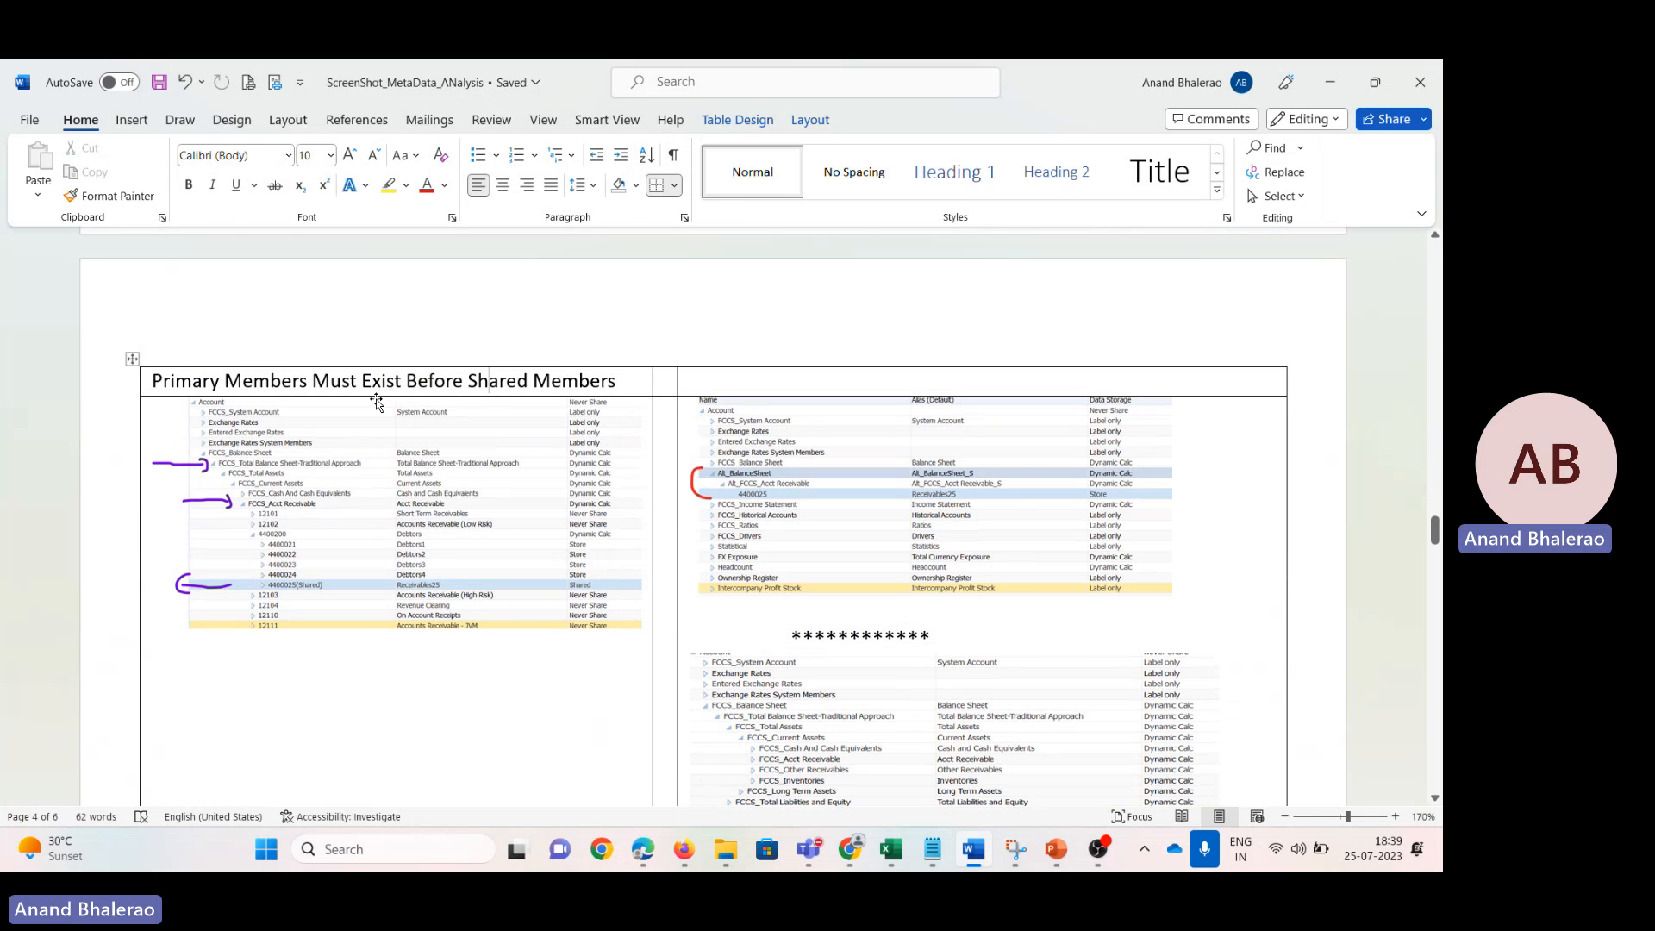
Step: Examine the Account hierarchy screenshots showing shared member 4400025 and its primary member under Alt_BalanceSheet
click(324, 632)
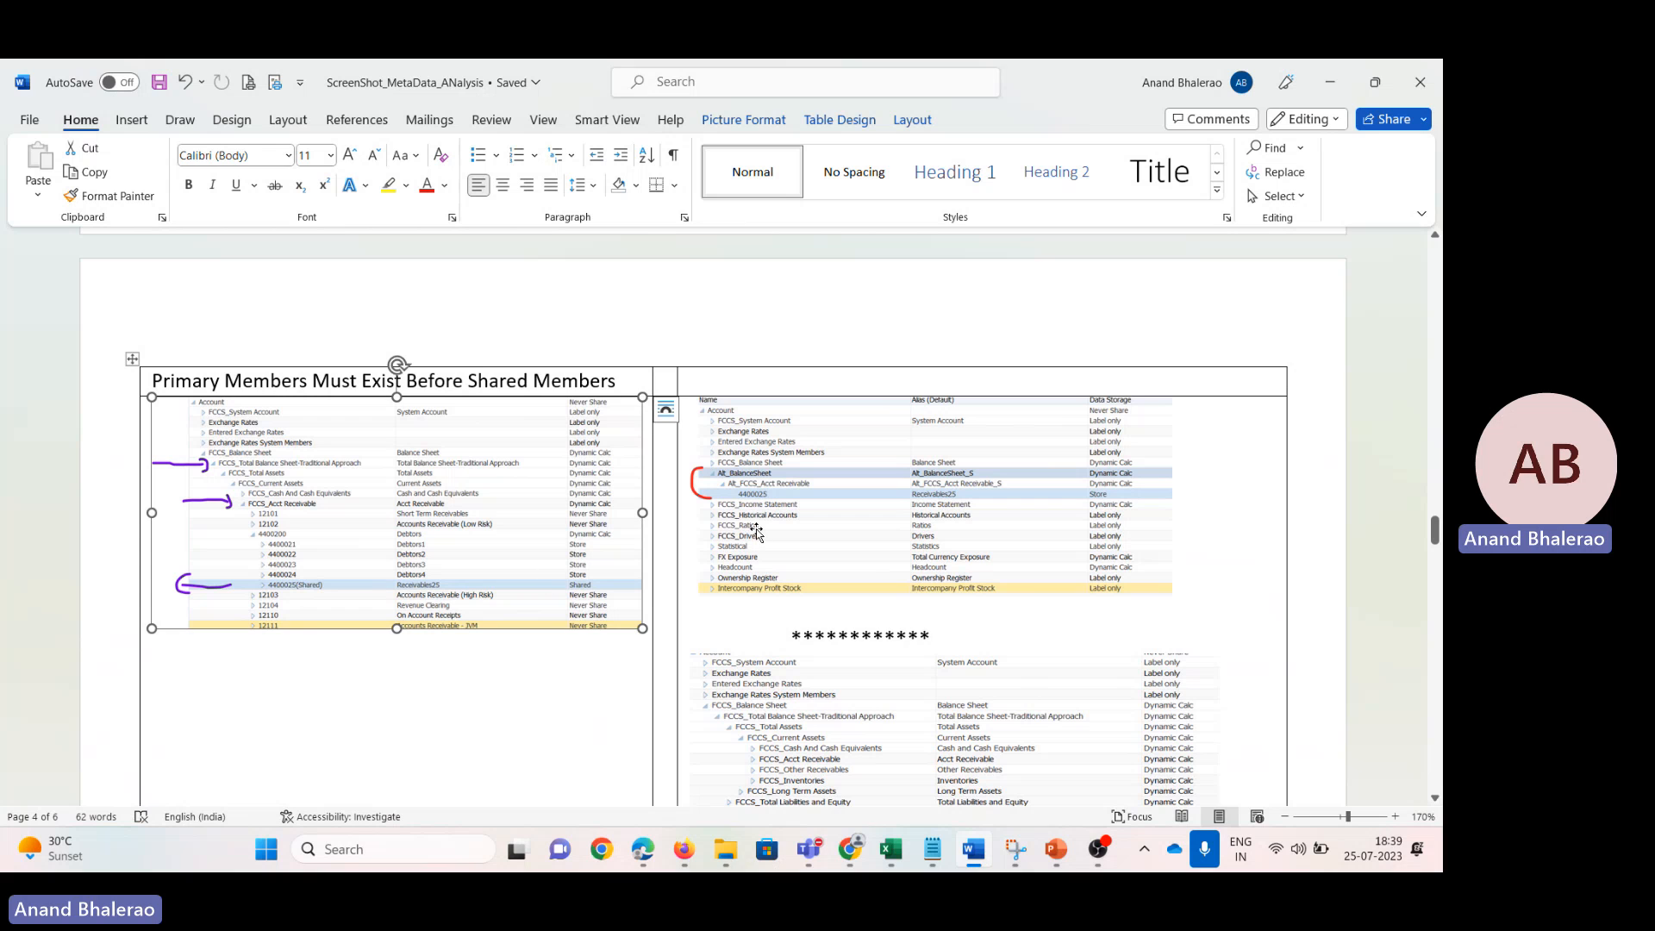
click(762, 500)
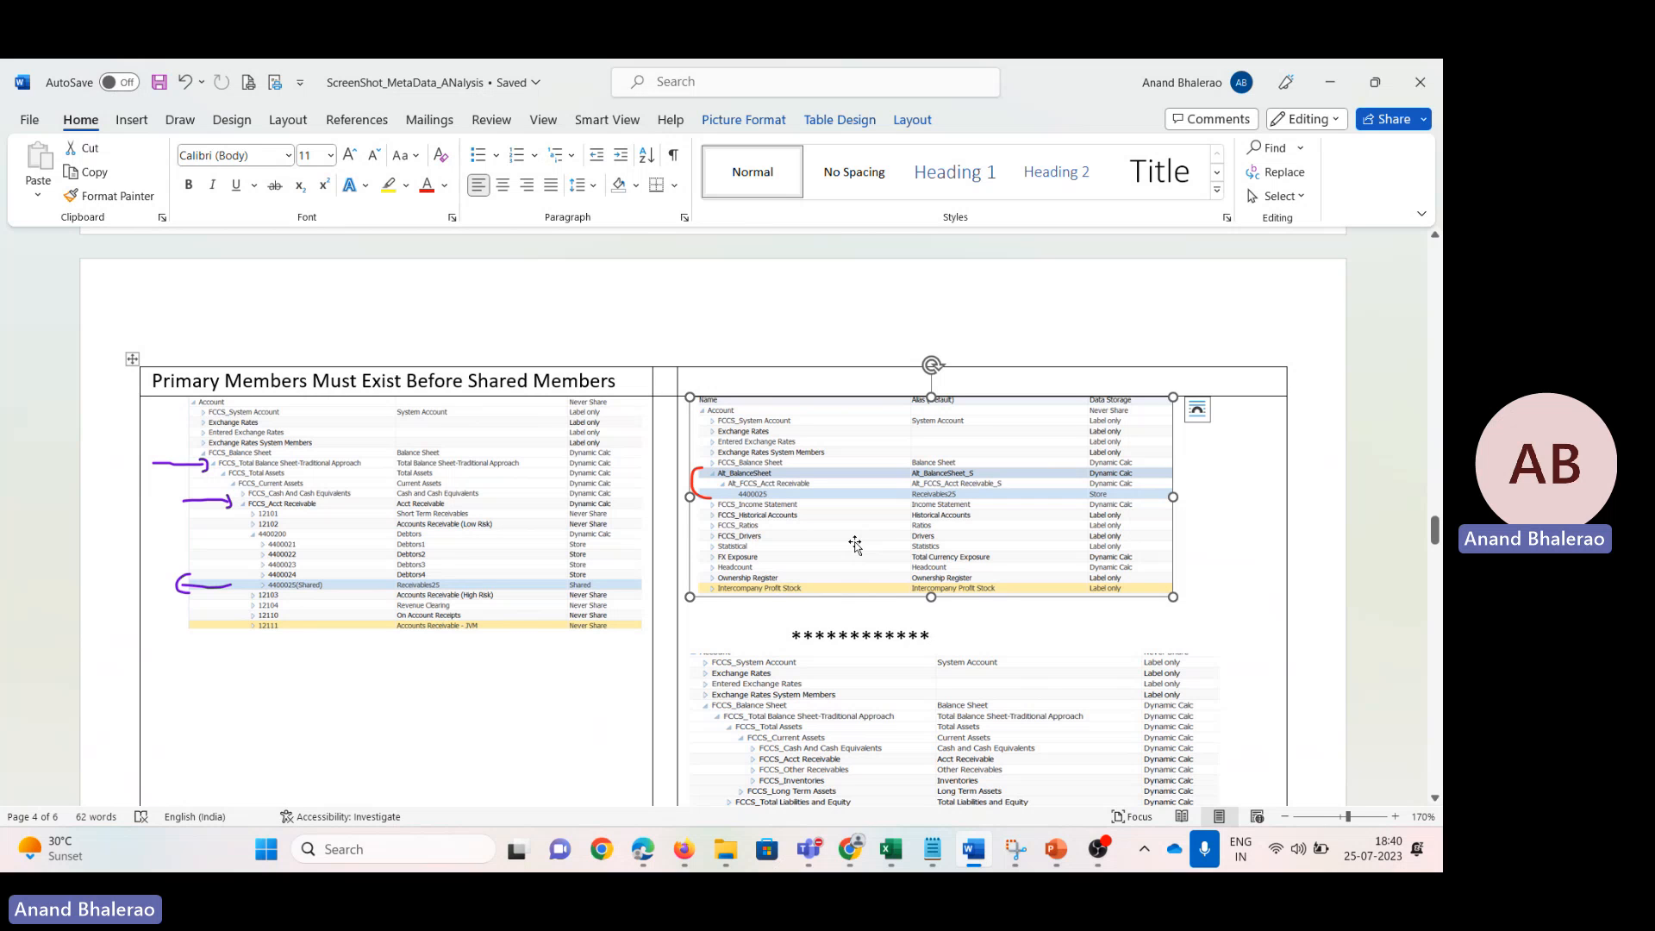
scroll(935, 607, down, 2)
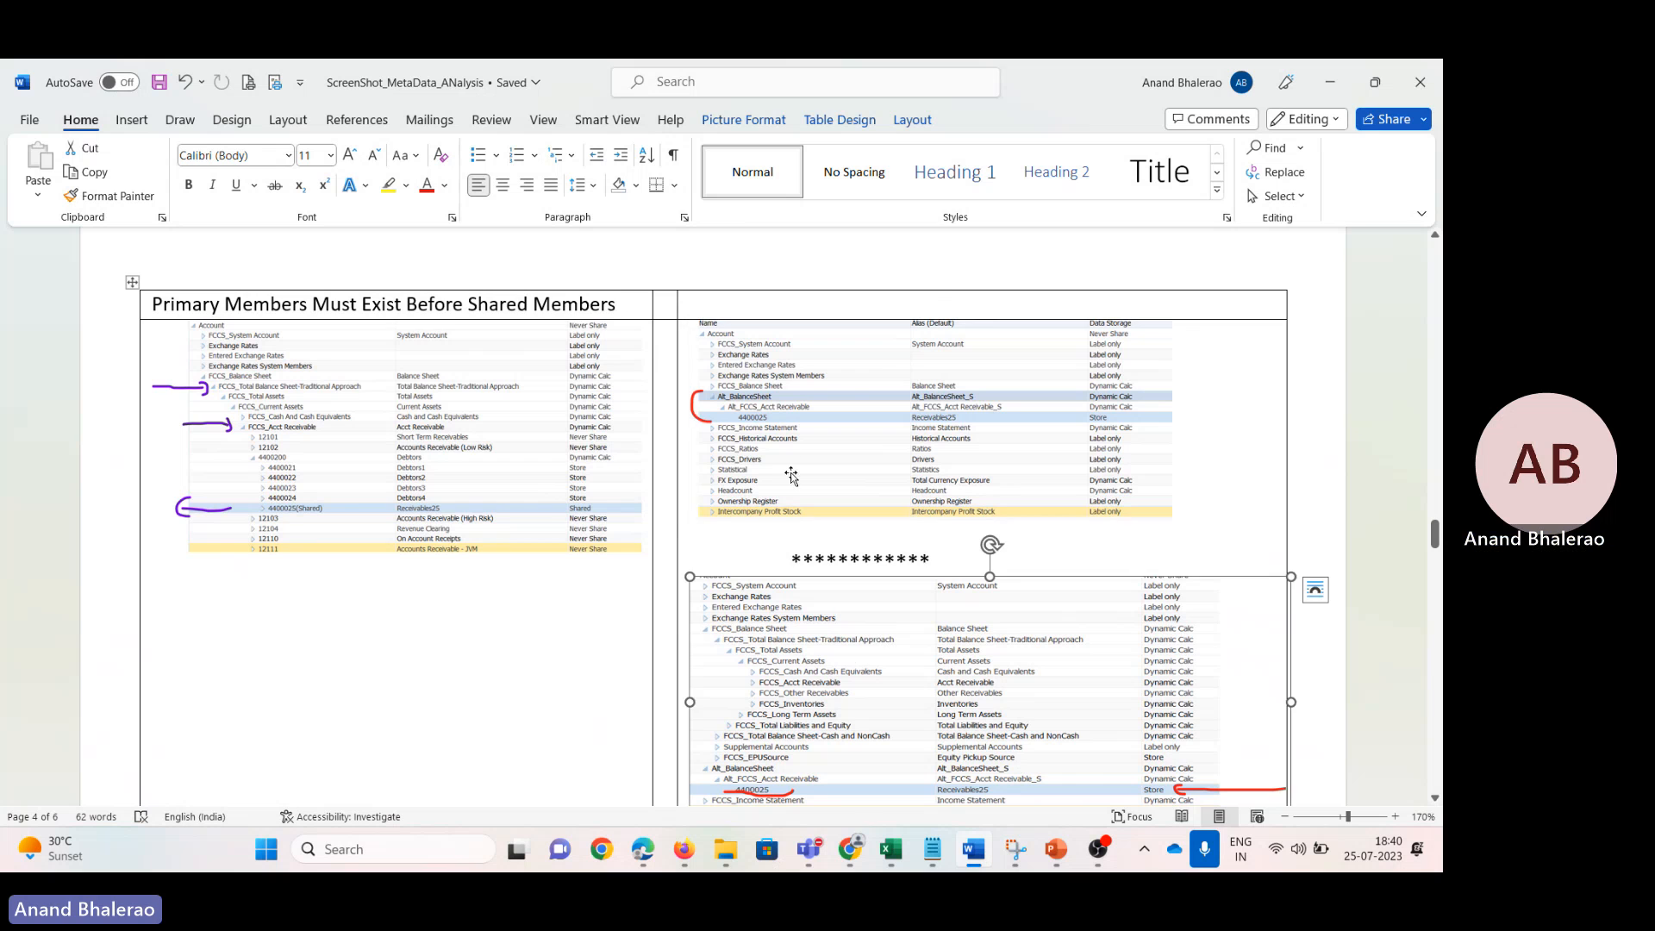
Step: Switch back to the presentation in PowerPoint and review the Case -2 heading and valid storage types for Entity and Movement dimensions
key(alt+Tab)
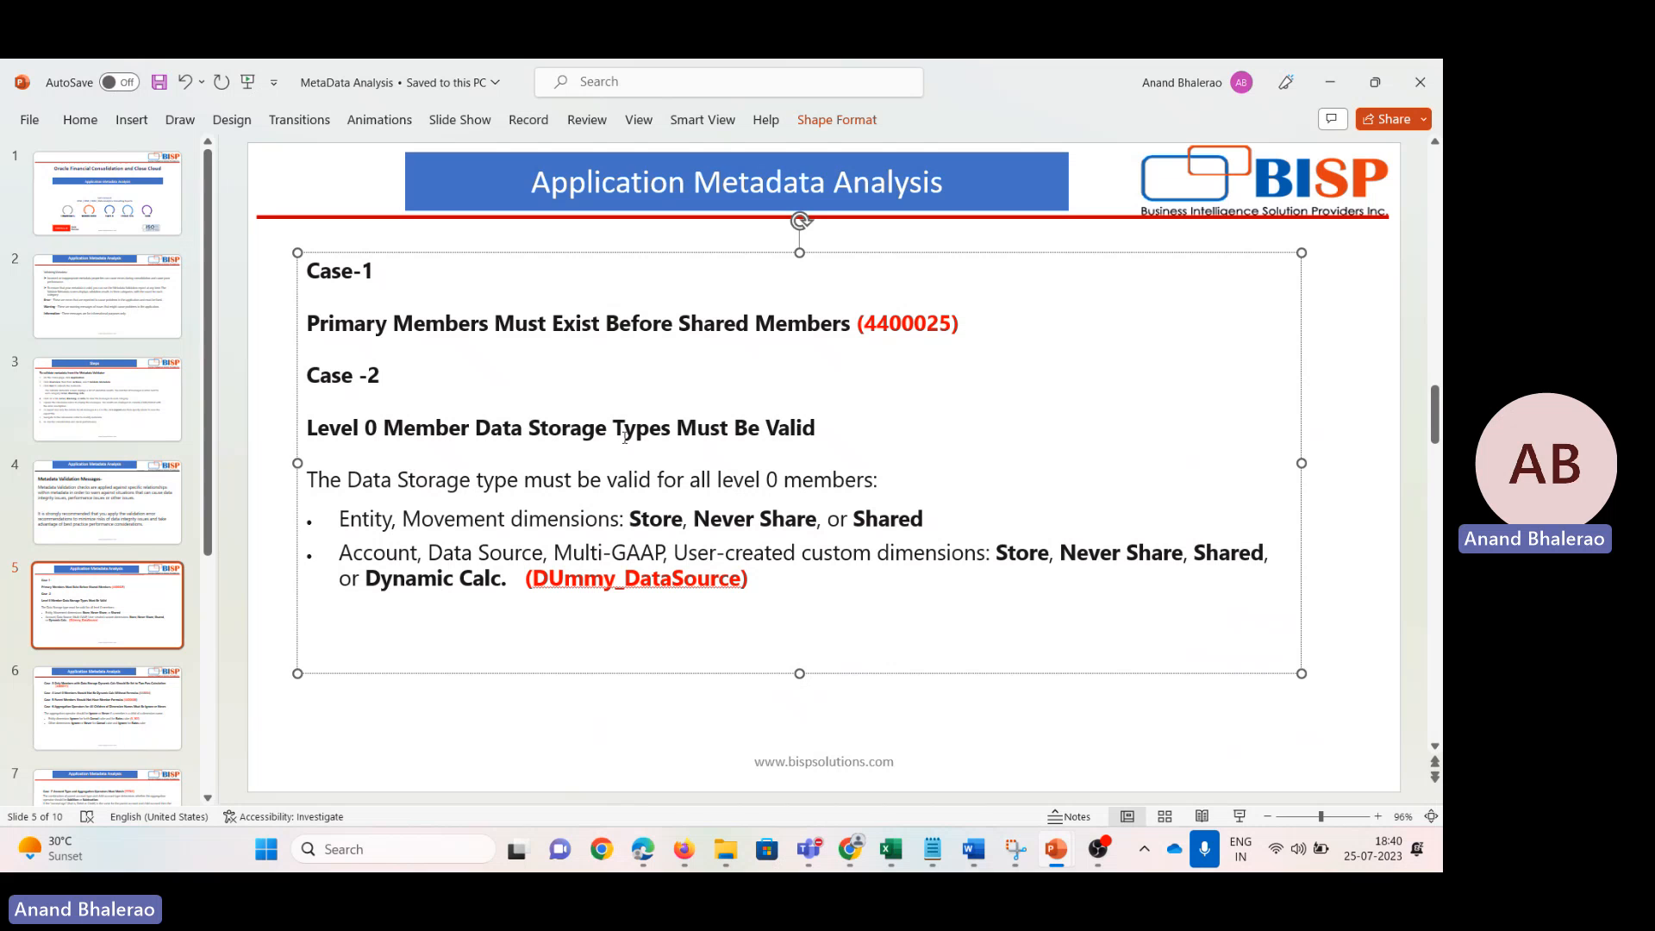
drag(833, 427, 339, 432)
click(494, 480)
drag(622, 486, 874, 482)
click(902, 586)
drag(622, 522, 339, 520)
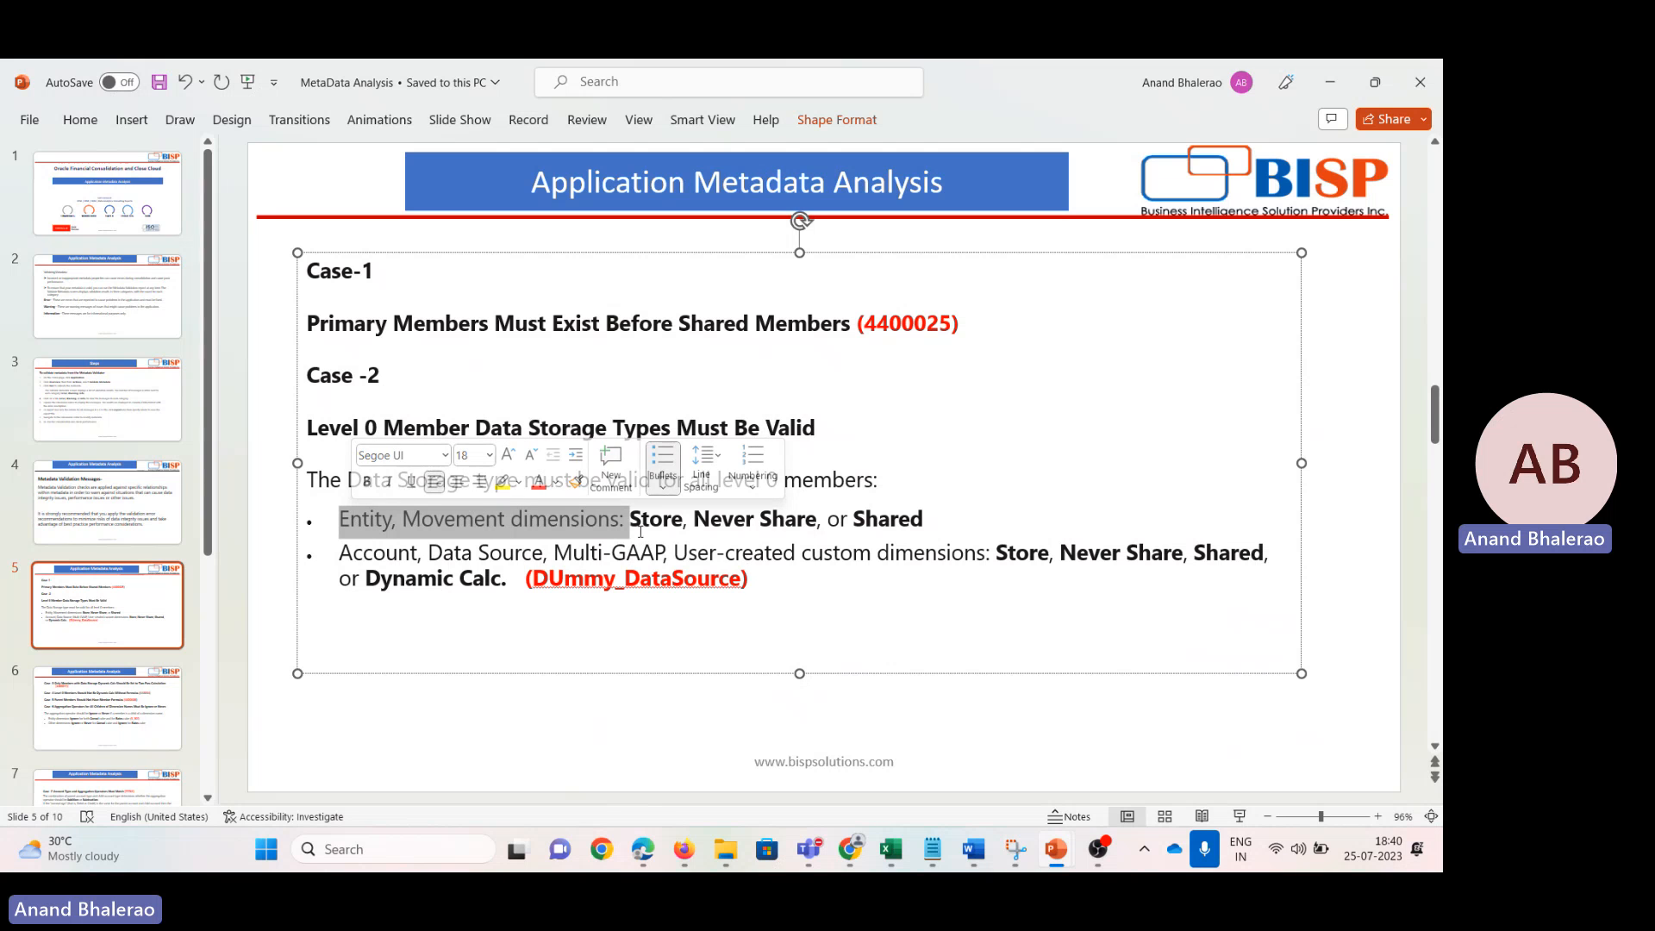
drag(630, 519, 886, 515)
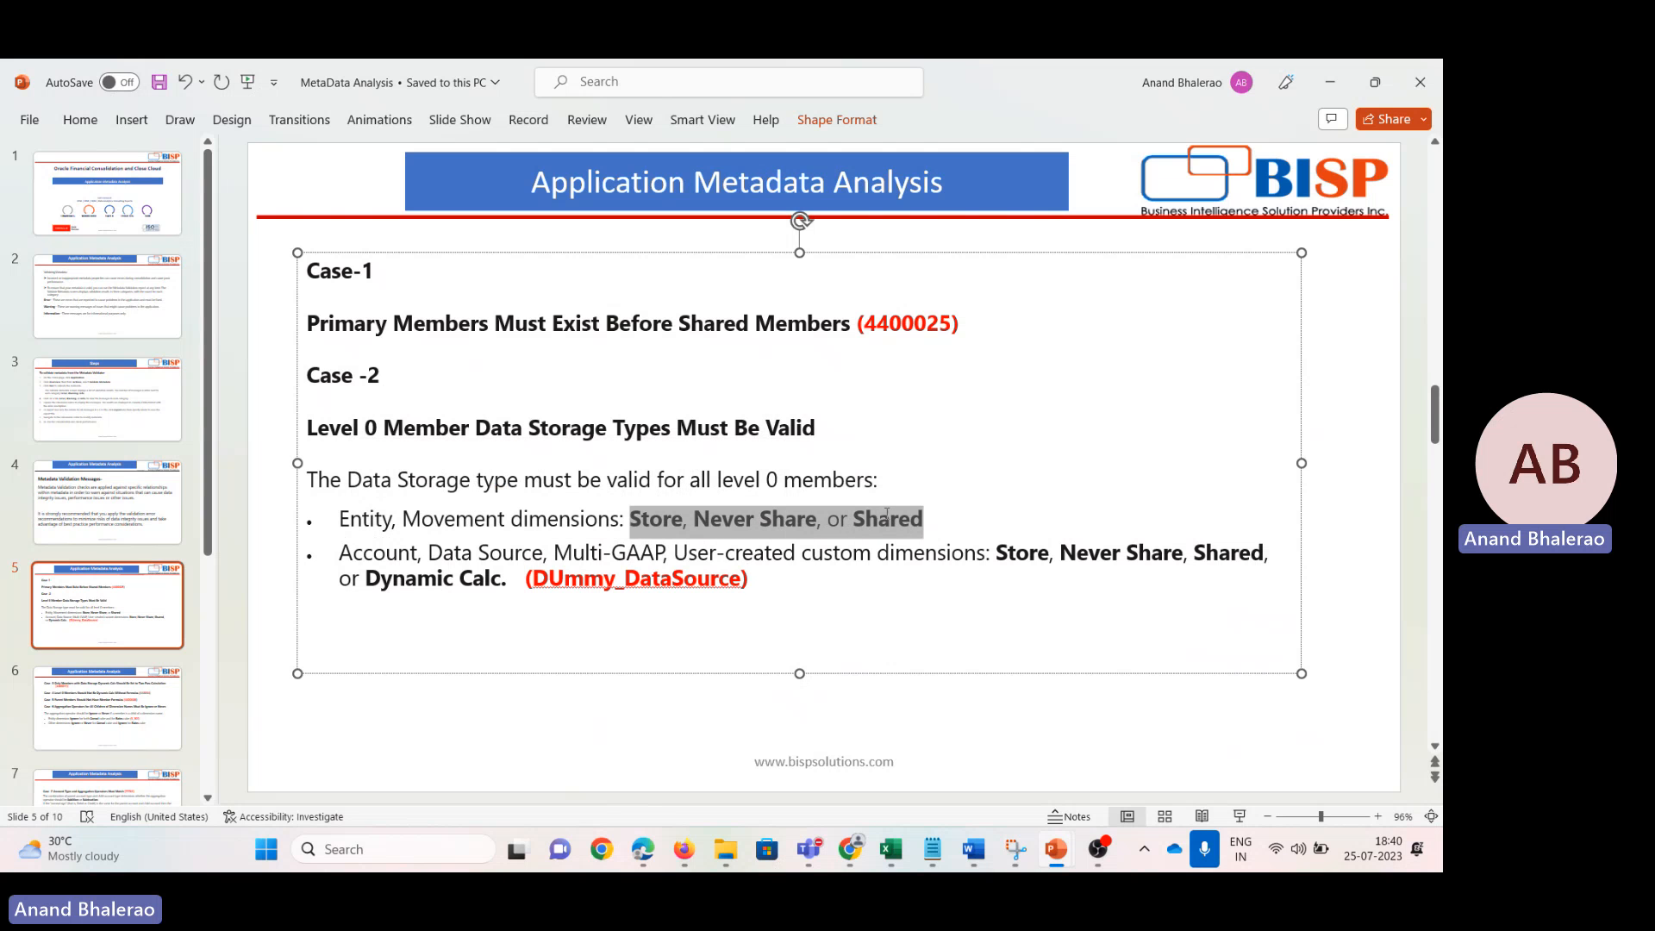
click(551, 640)
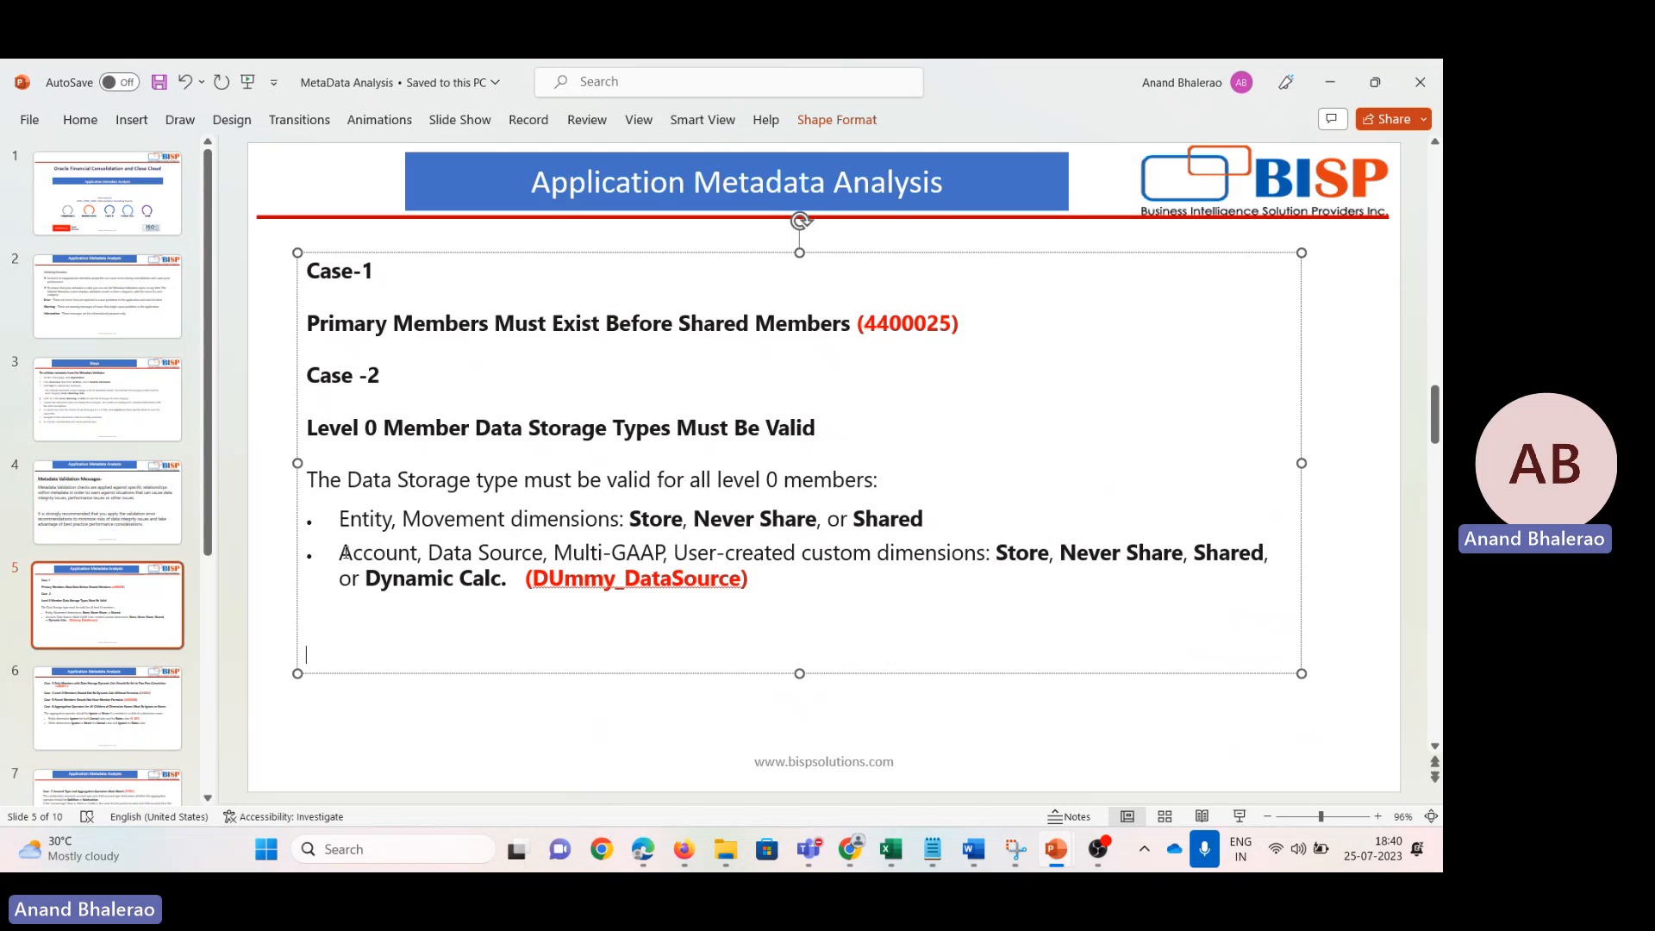
Step: Review the valid level 0 storage types for Account, Data Source, Multi-GAAP and custom dimensions, and select the example member DUmmy_DataSource
drag(341, 552, 1126, 573)
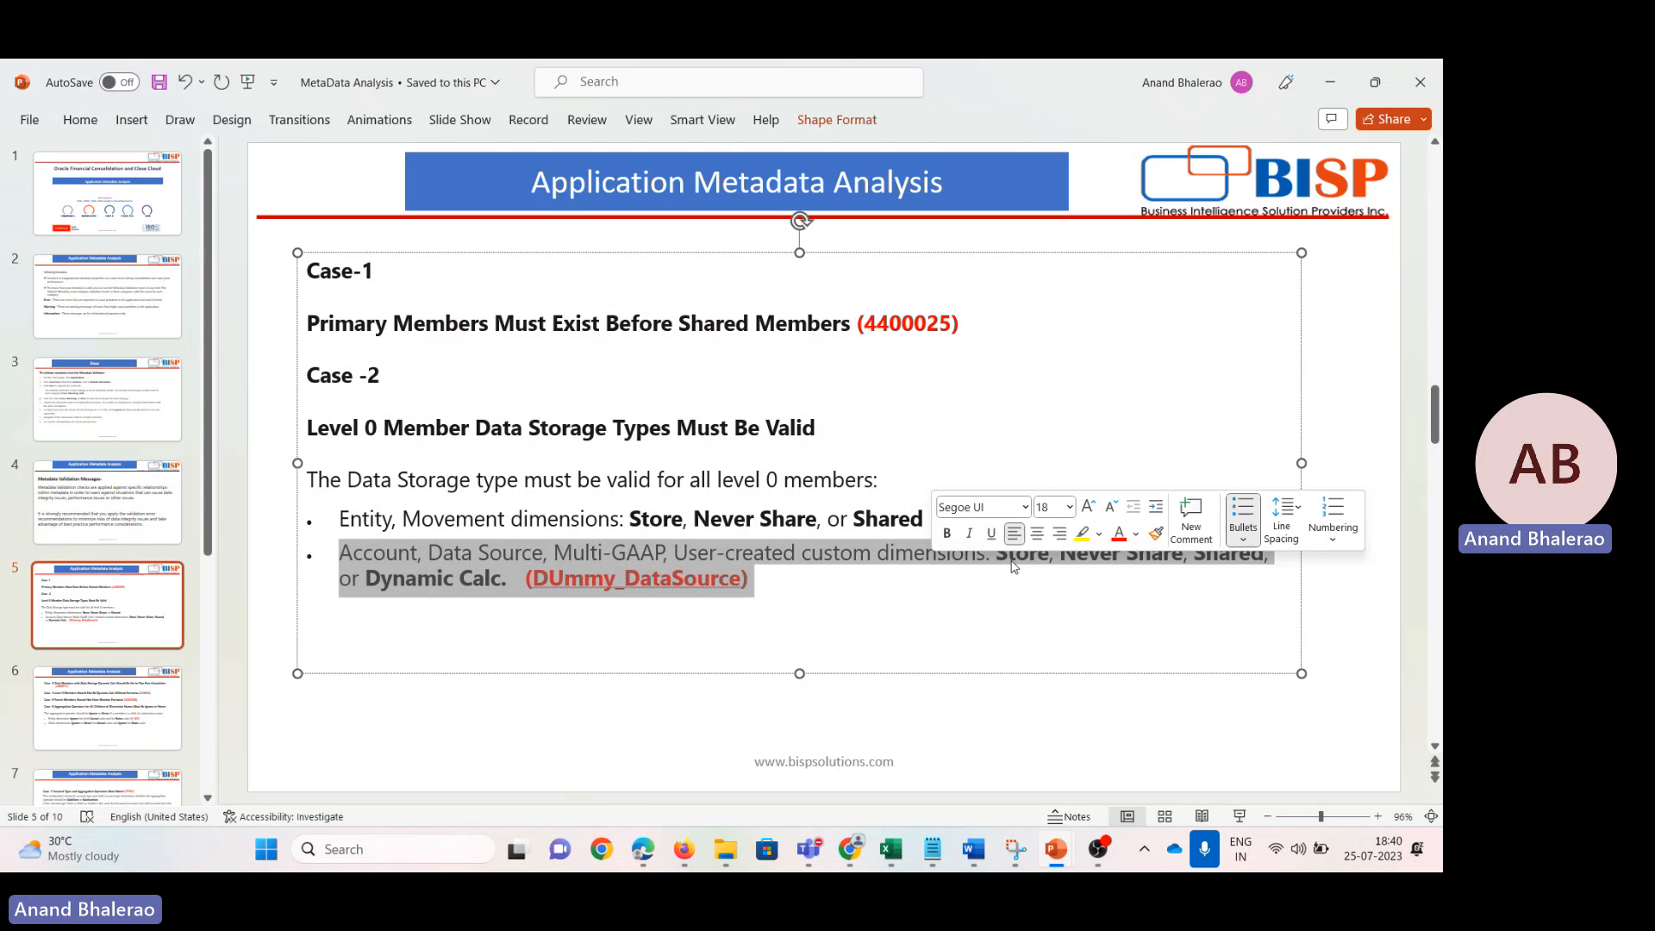
click(1172, 581)
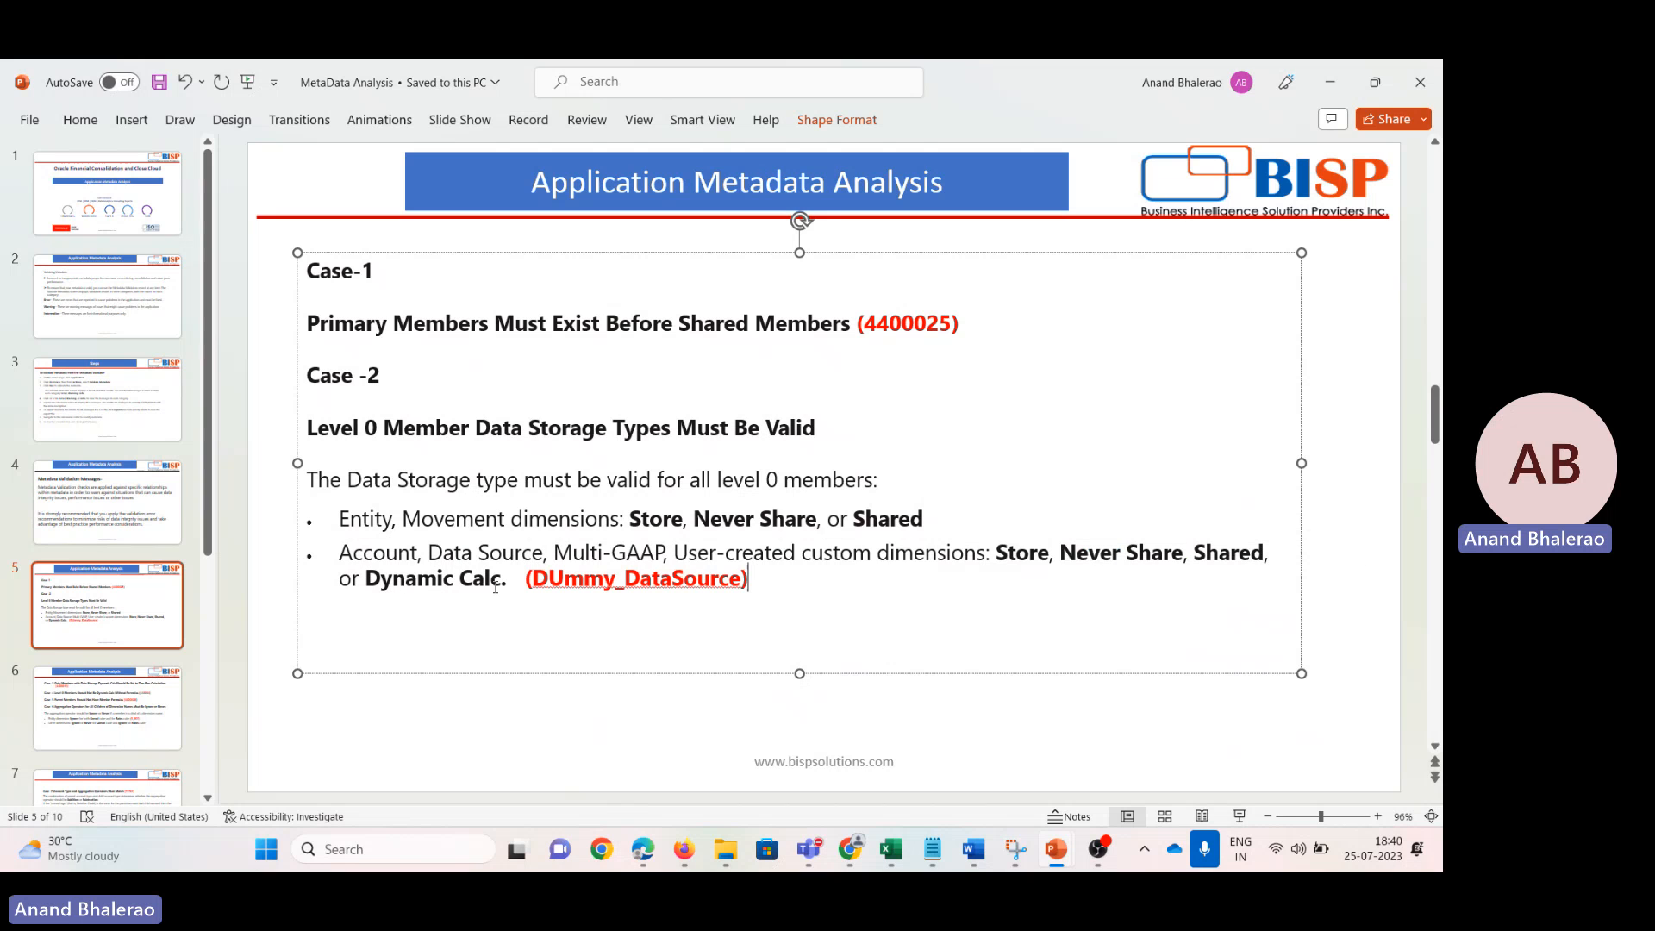
drag(512, 578, 357, 522)
click(616, 619)
click(535, 584)
drag(532, 583, 742, 584)
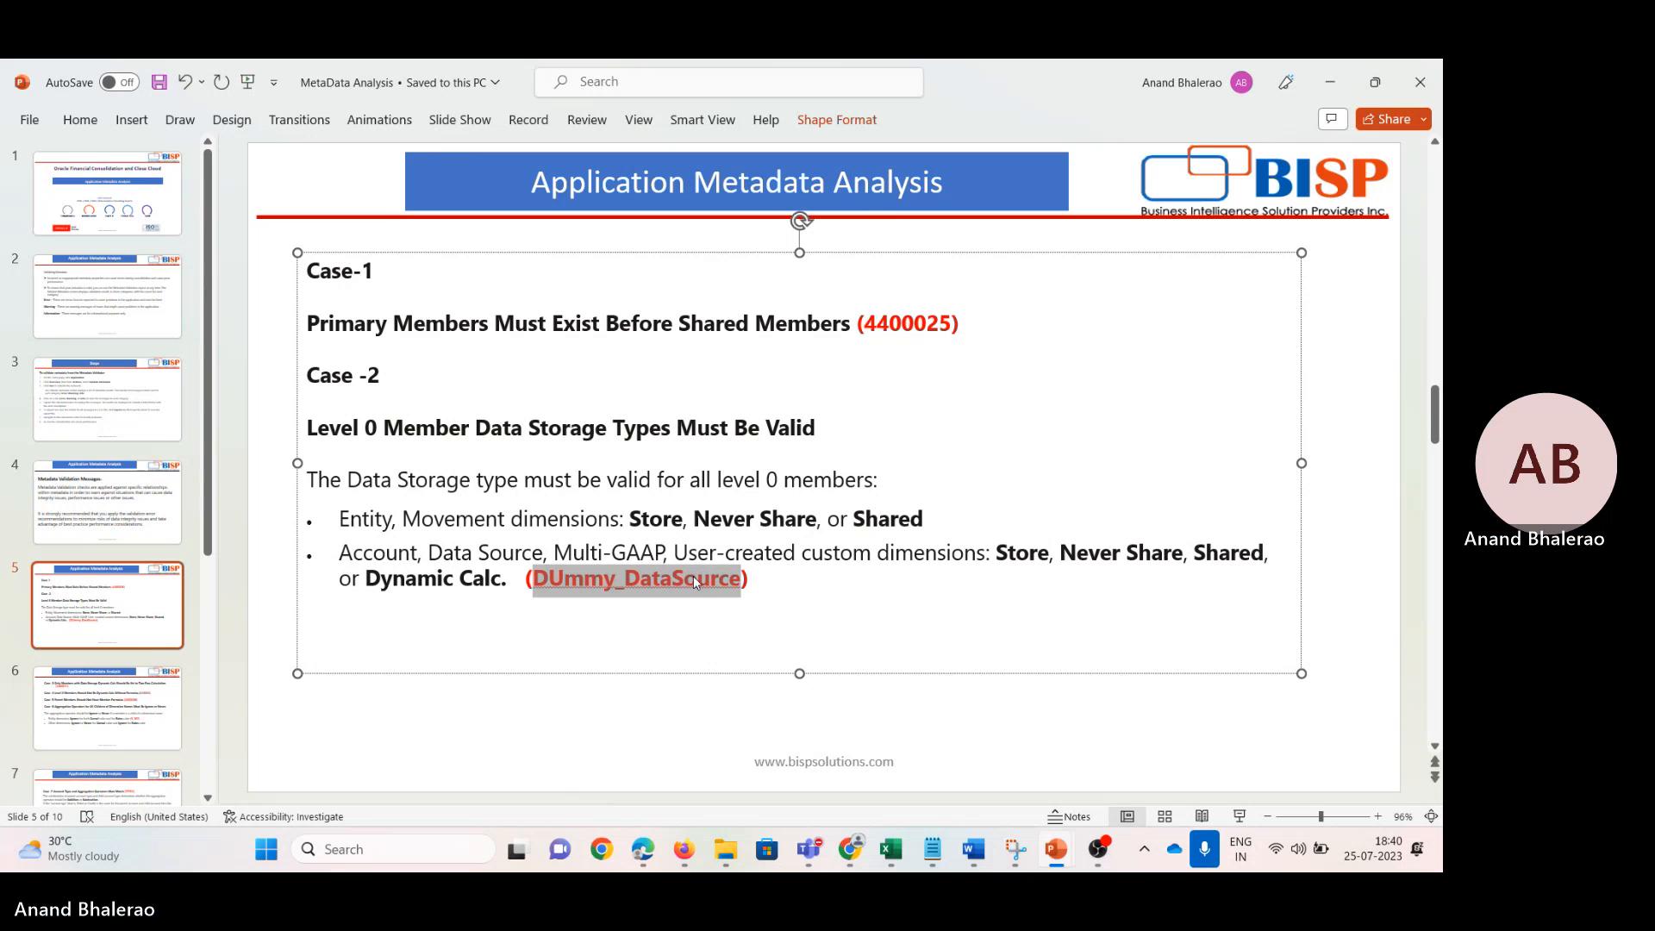
Step: Switch to the MetadataValidations workbook in Excel and search the sheet for "dummy"
click(892, 847)
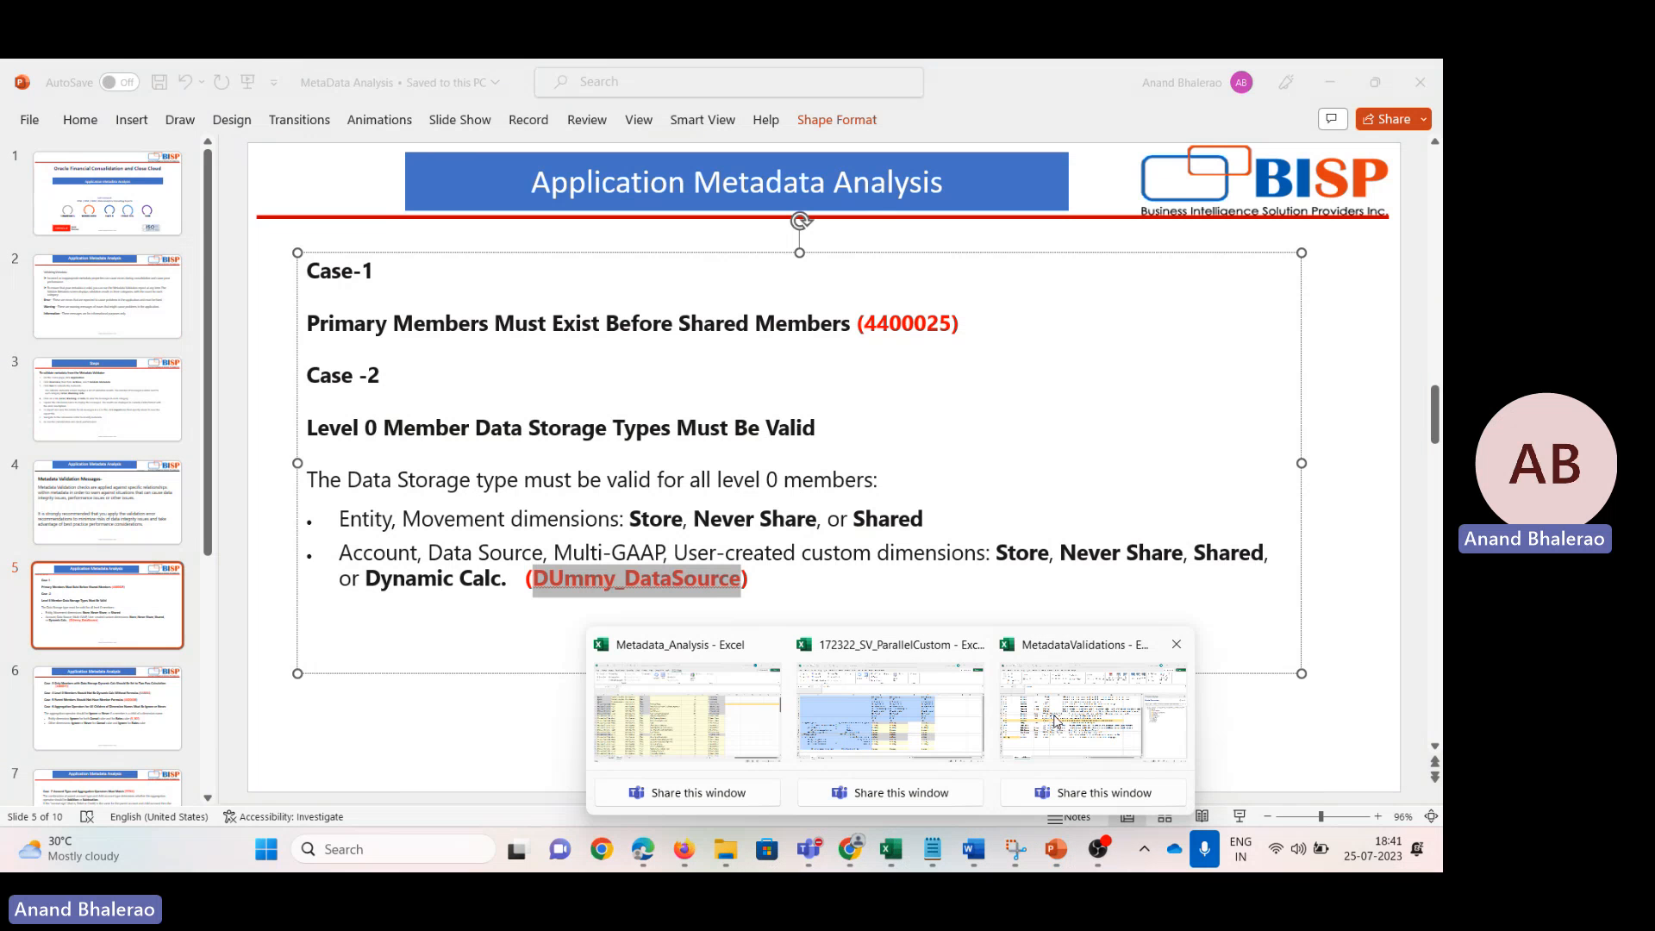
click(1103, 732)
key(ctrl+f)
text(dummy)
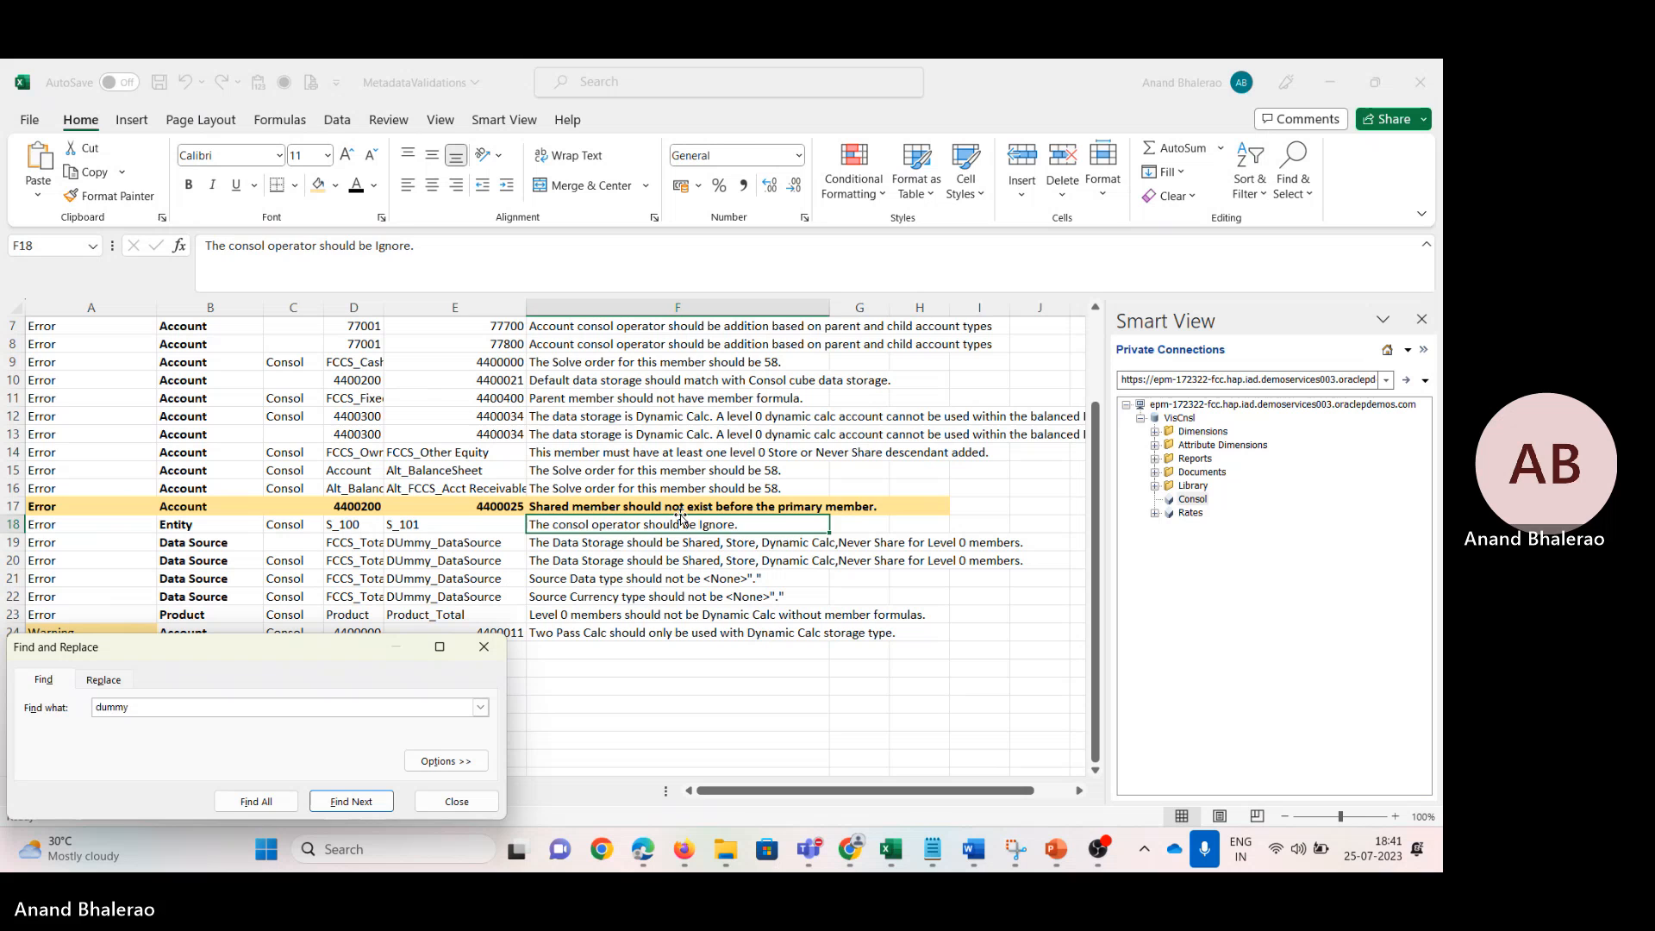
key(Return)
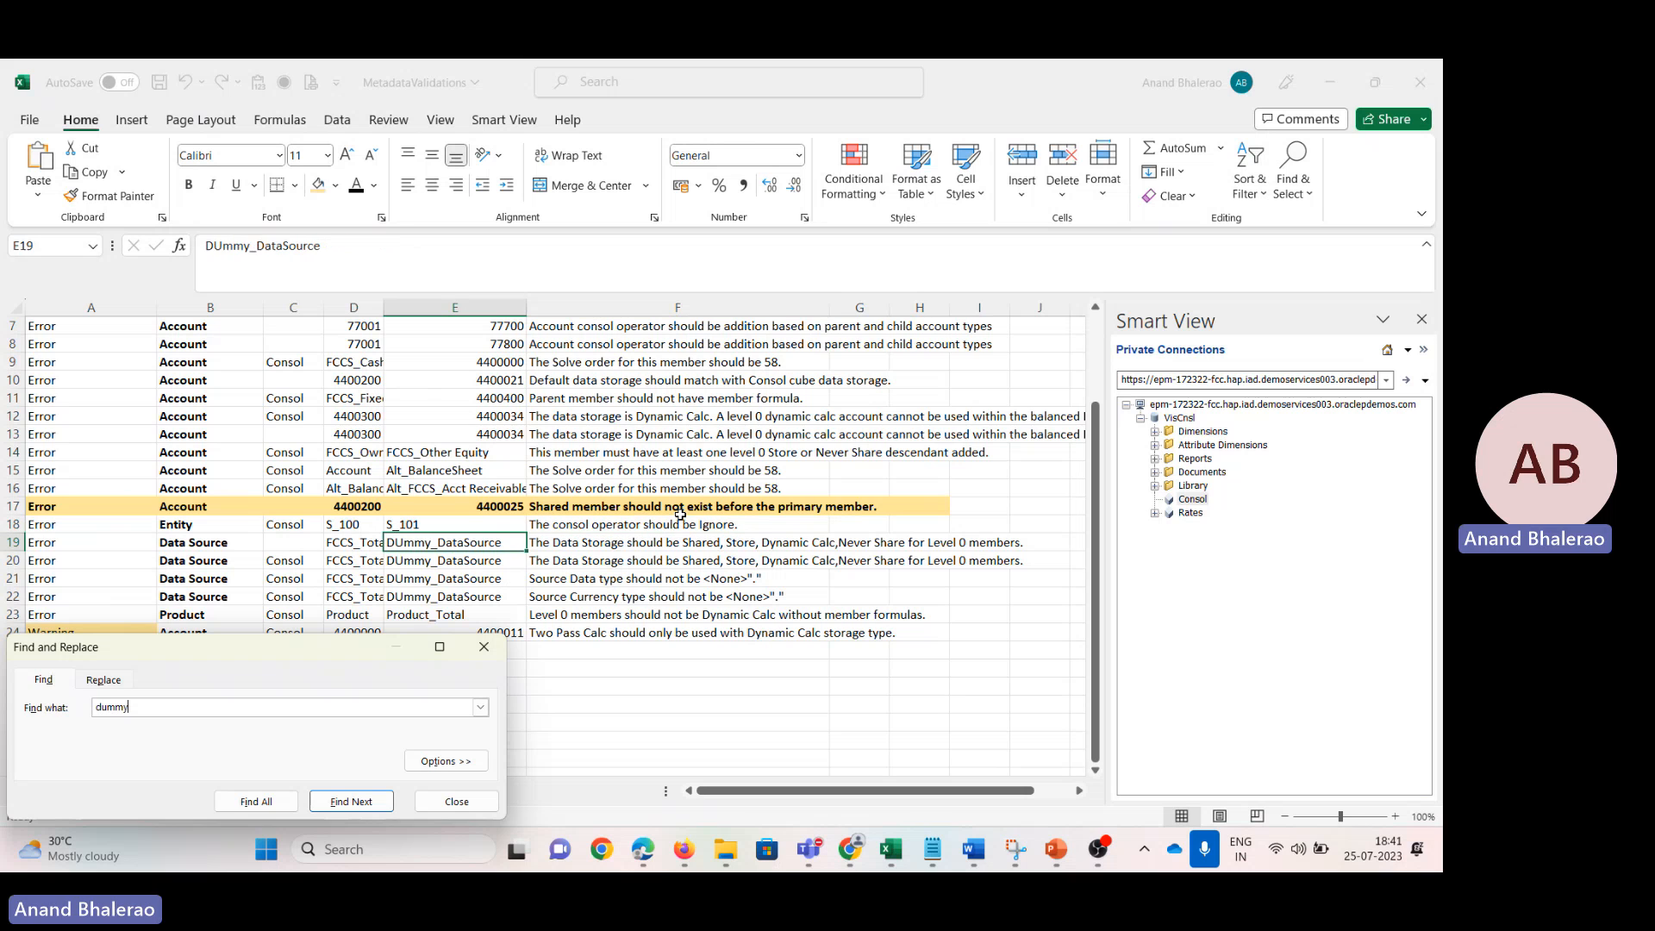
key(Escape)
key(Down)
key(Up)
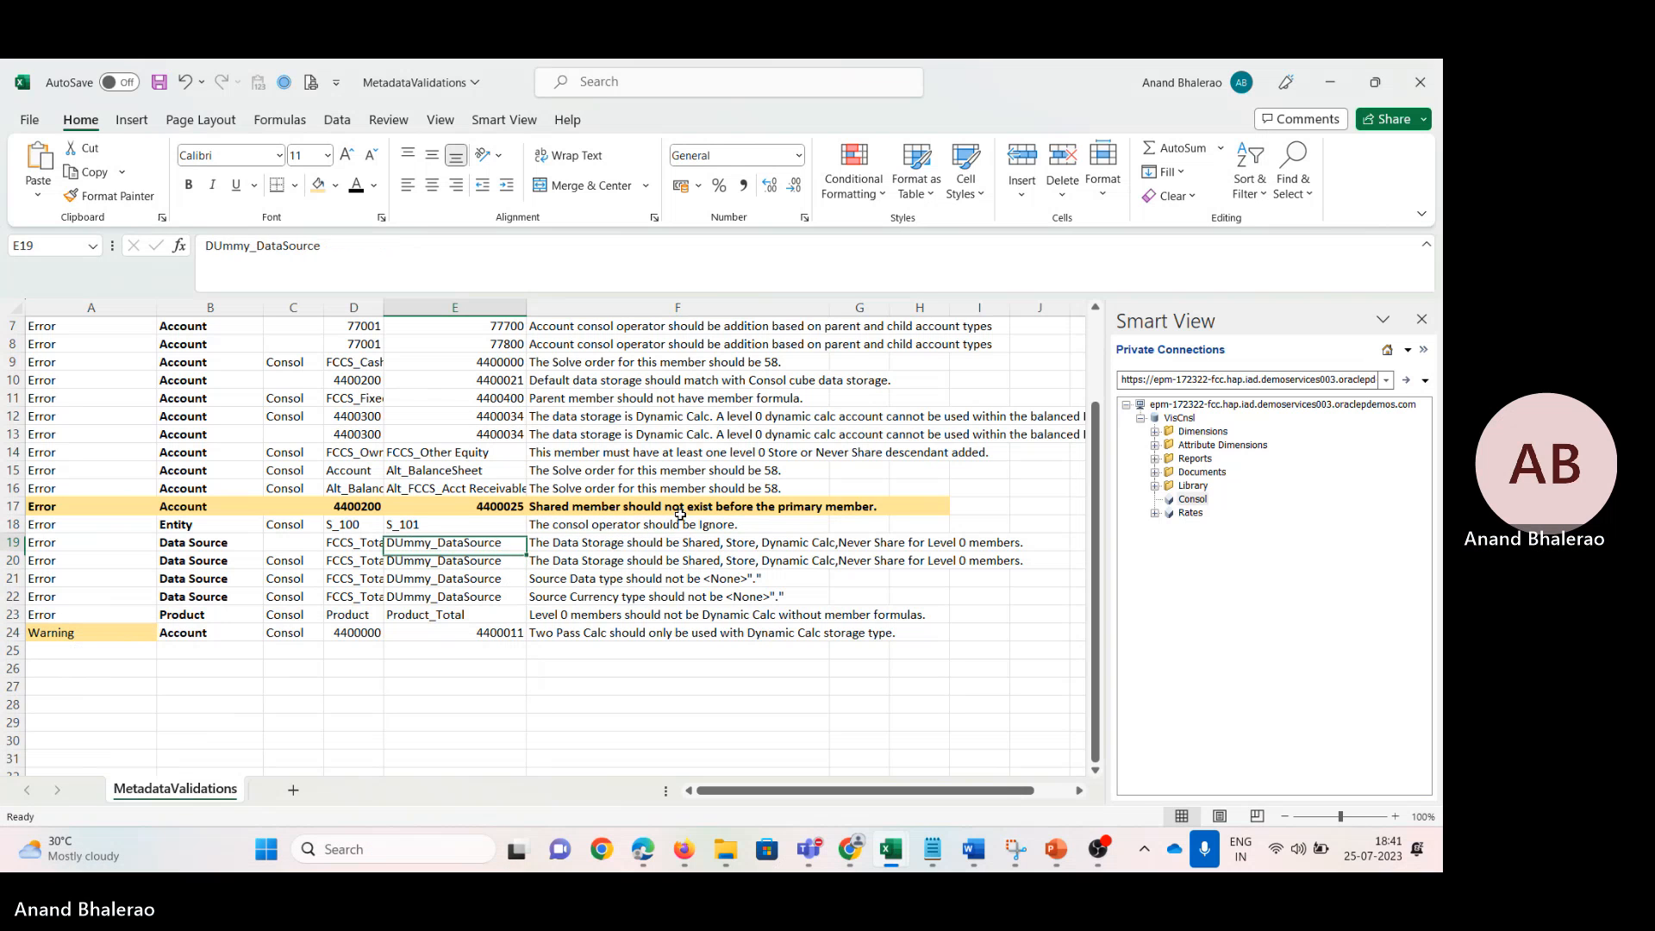
Step: Highlight the DUmmy_DataSource error rows, A19:G22, with the gold fill color
key(shift+Down)
key(shift+Down)
key(shift+Down)
key(shift+Right)
key(Left)
key(Left)
key(Left)
key(Left)
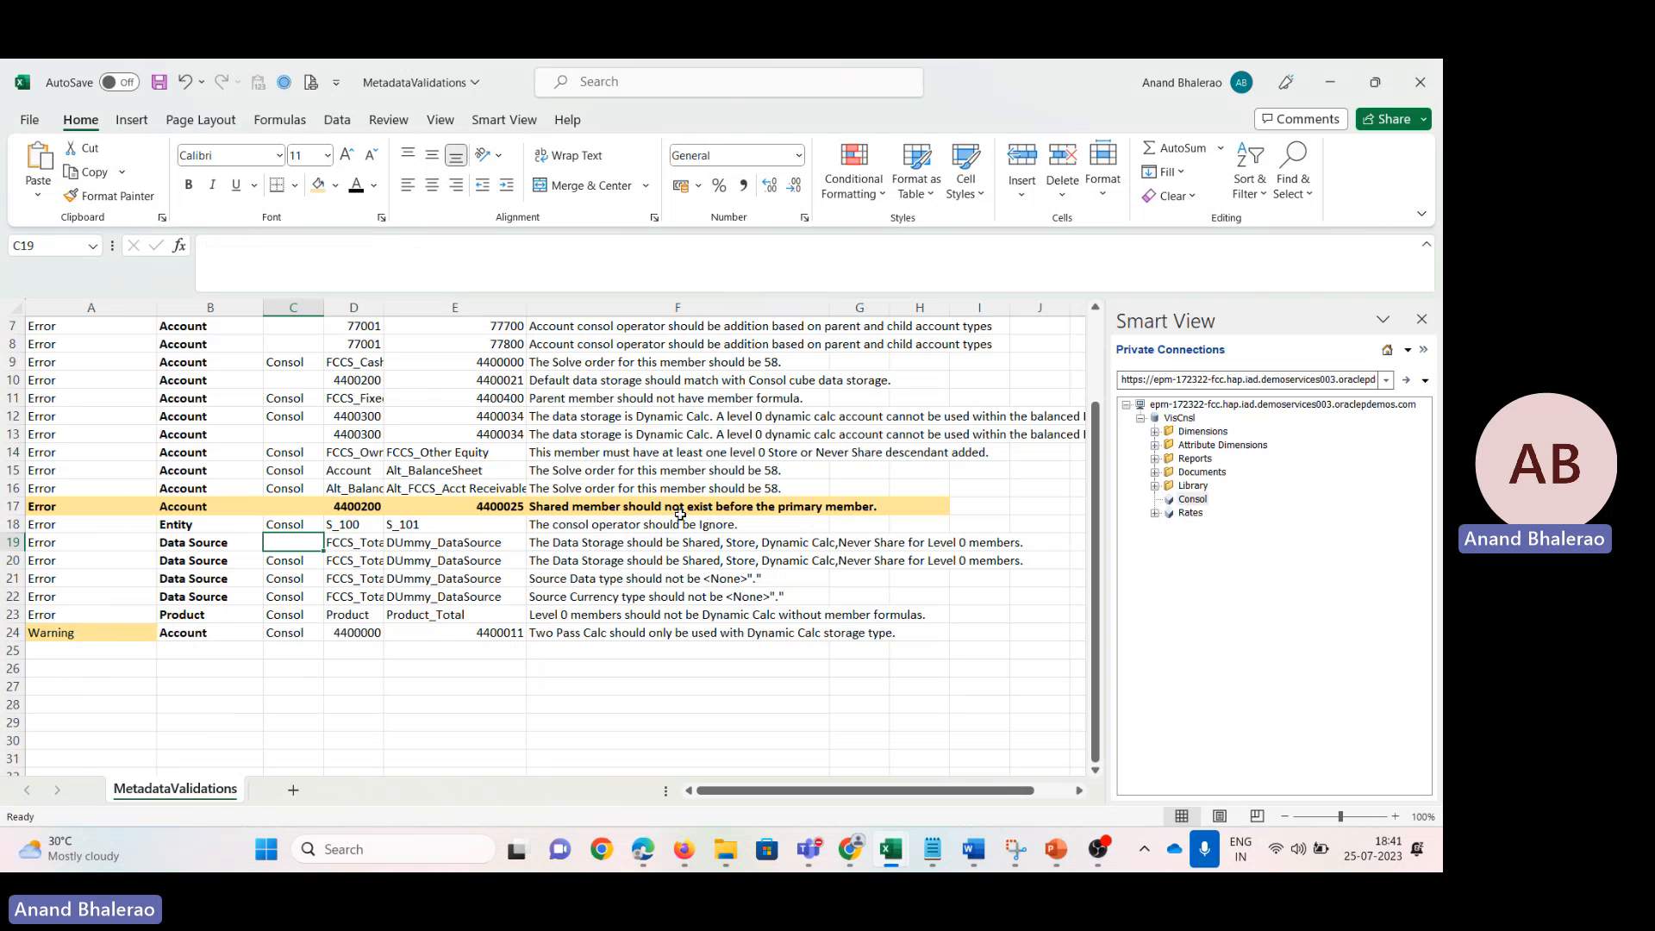
key(shift+Down)
key(shift+Down)
key(shift+Down)
key(shift+Right)
key(shift+Right)
key(shift+Right)
key(shift+Right)
key(shift+Right)
key(shift+Right)
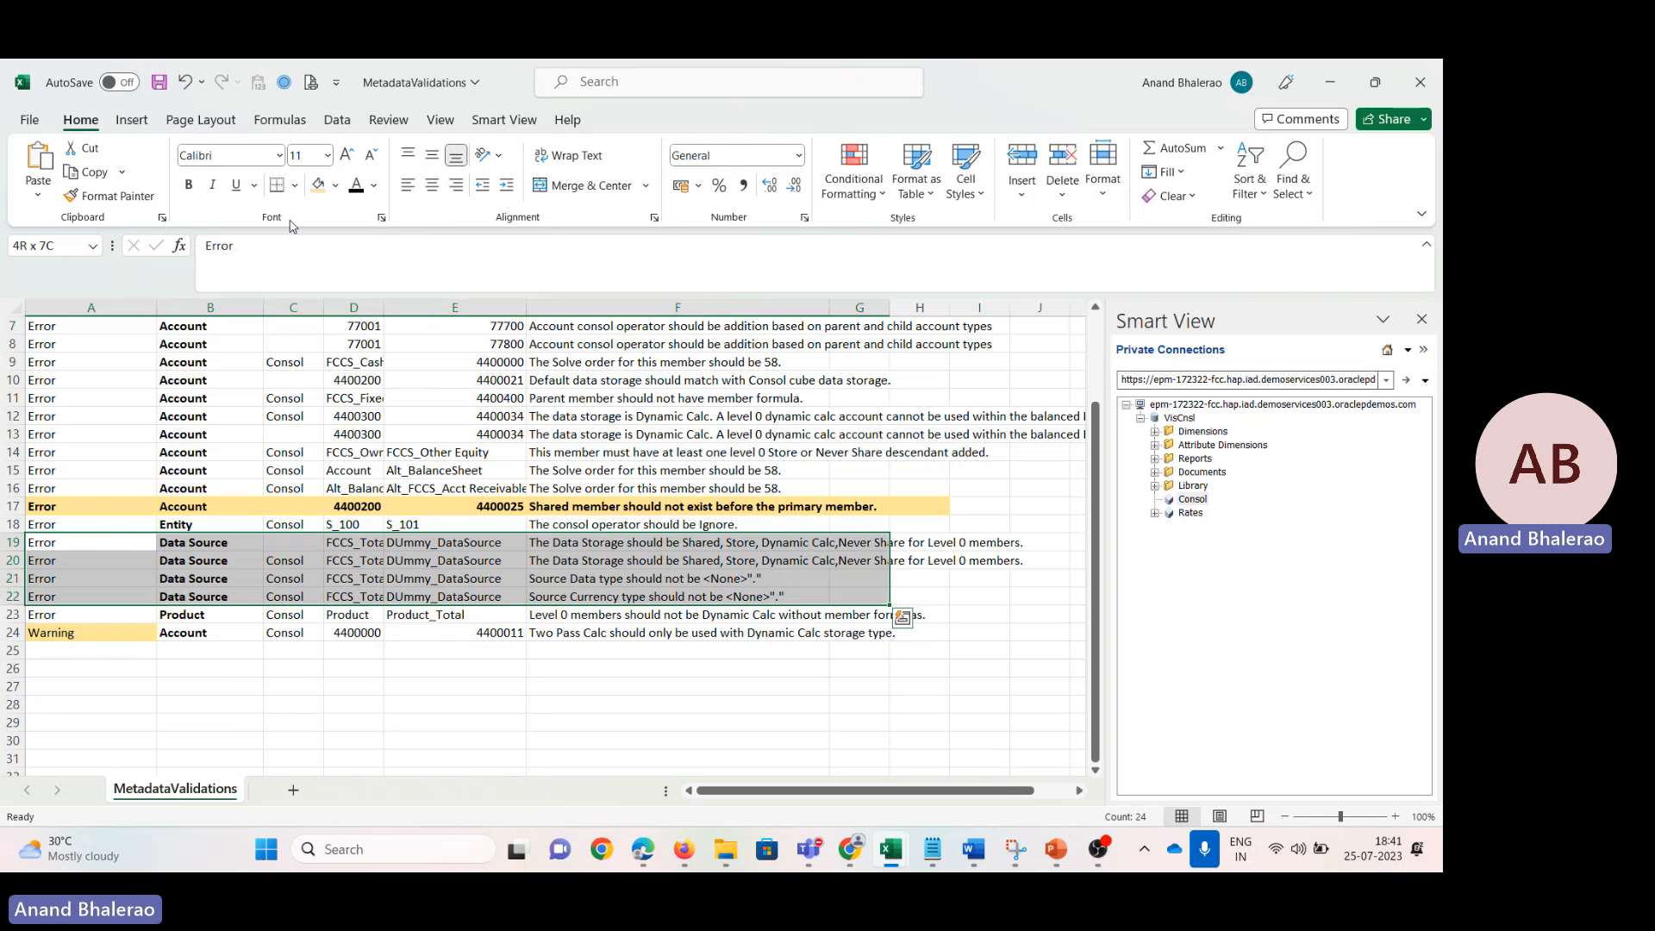
click(317, 185)
Step: Copy the member name DUmmy_DataSource from cell E19 and return to the validation results in Firefox
click(448, 547)
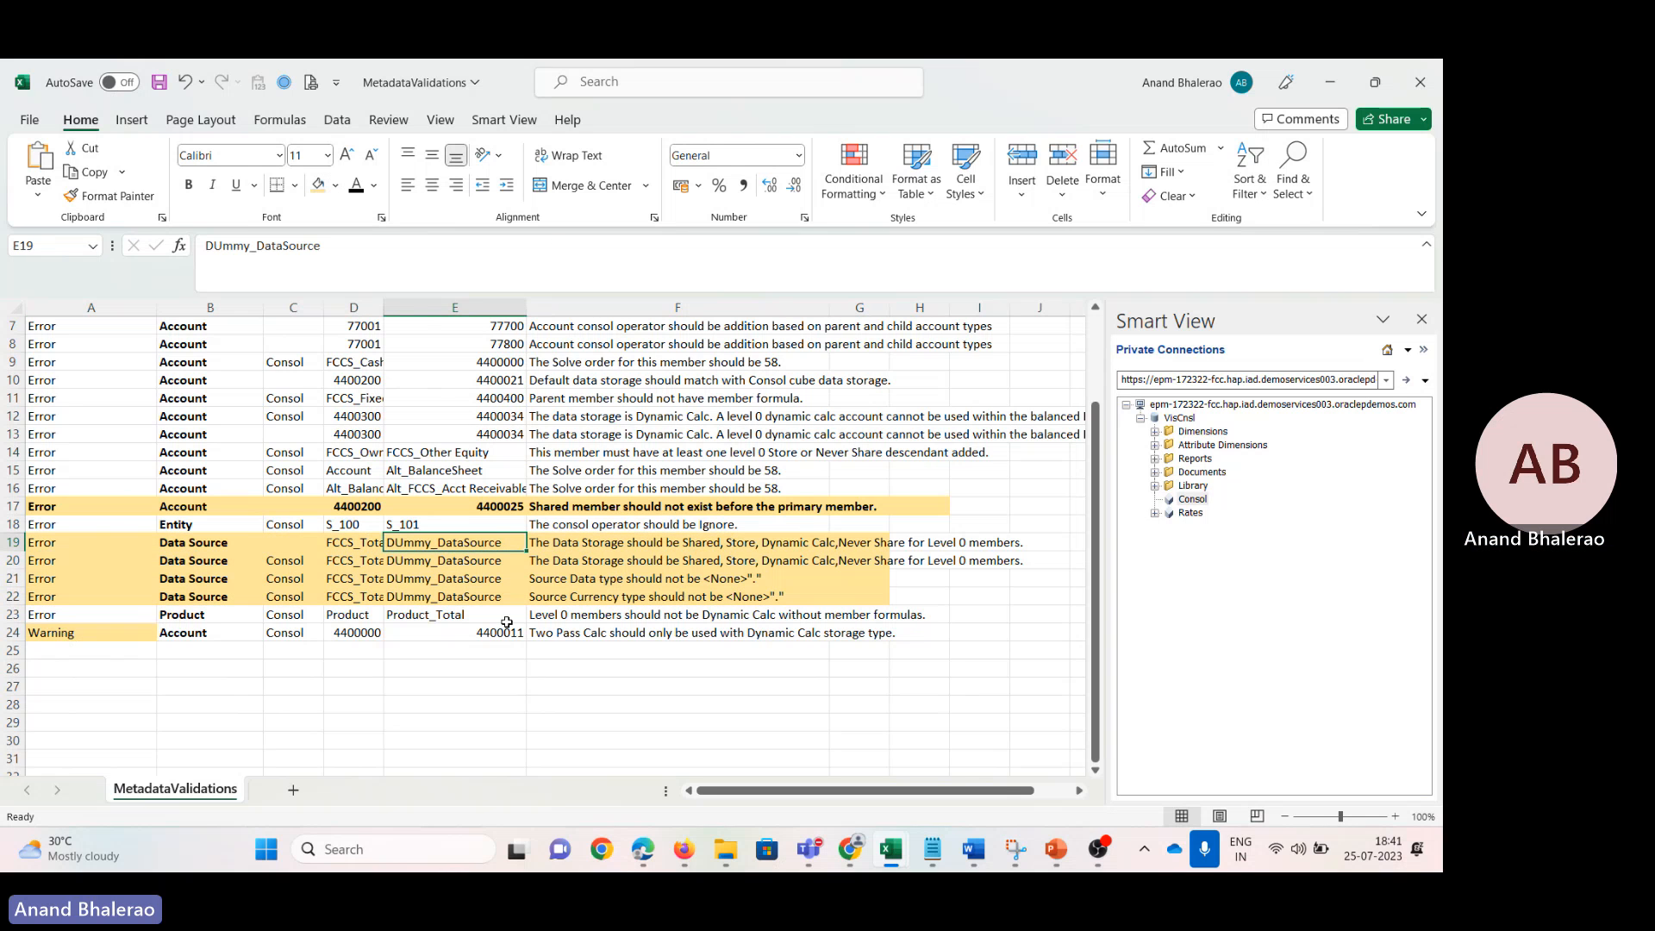
key(ctrl+c)
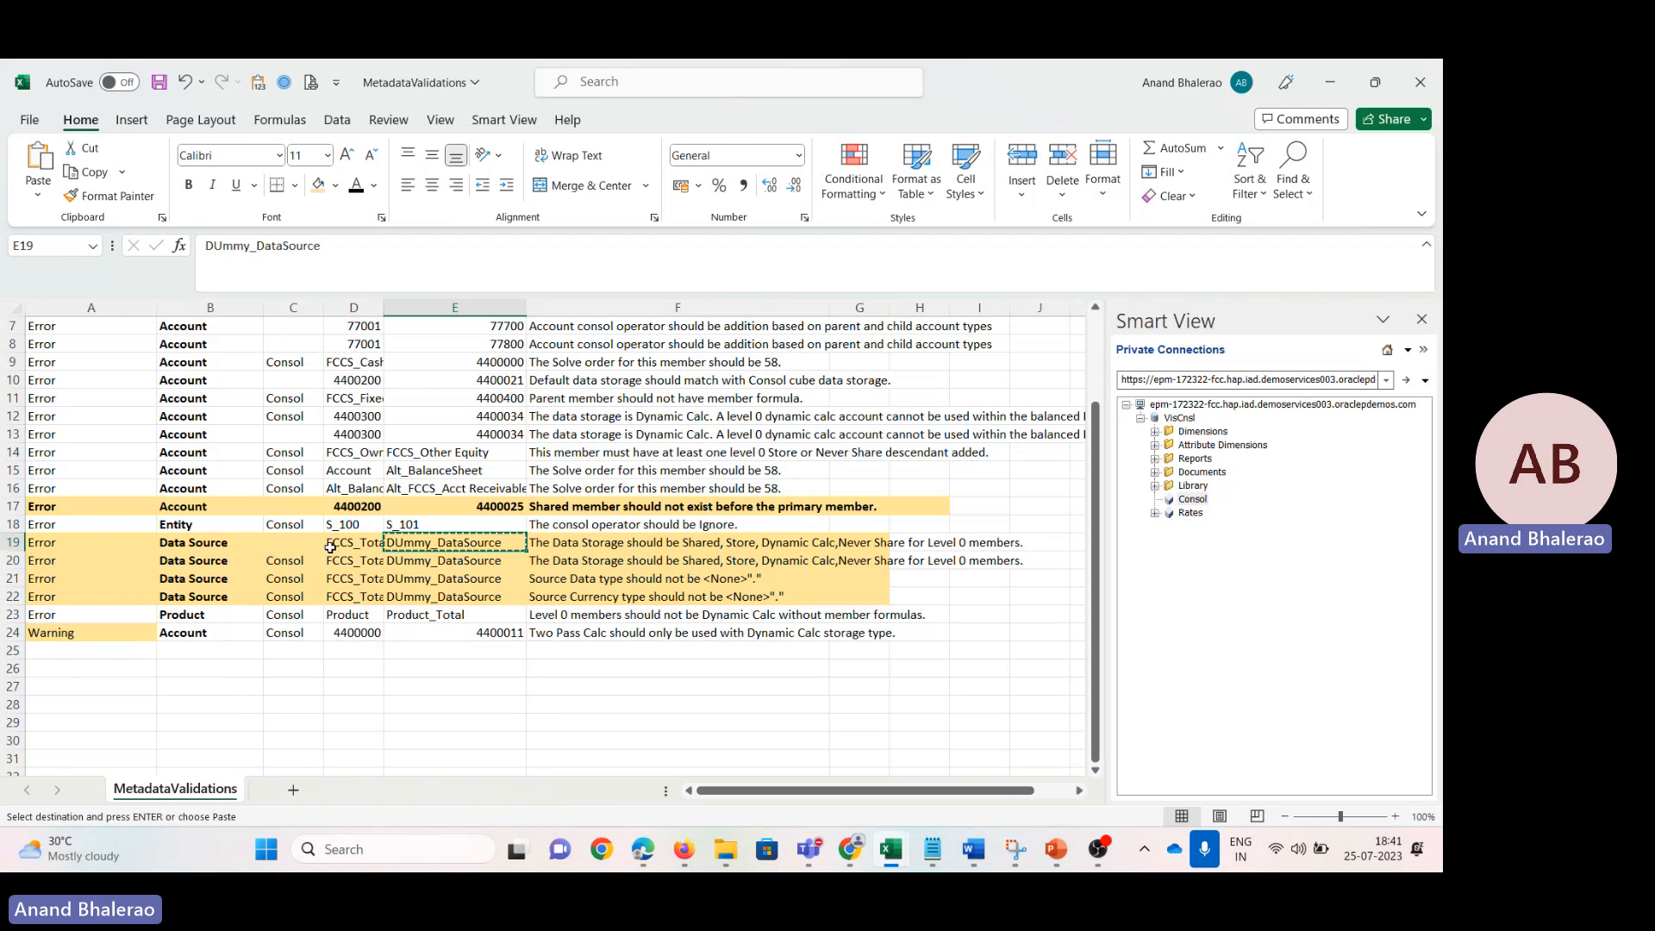
click(250, 542)
scroll(256, 667, up, 2)
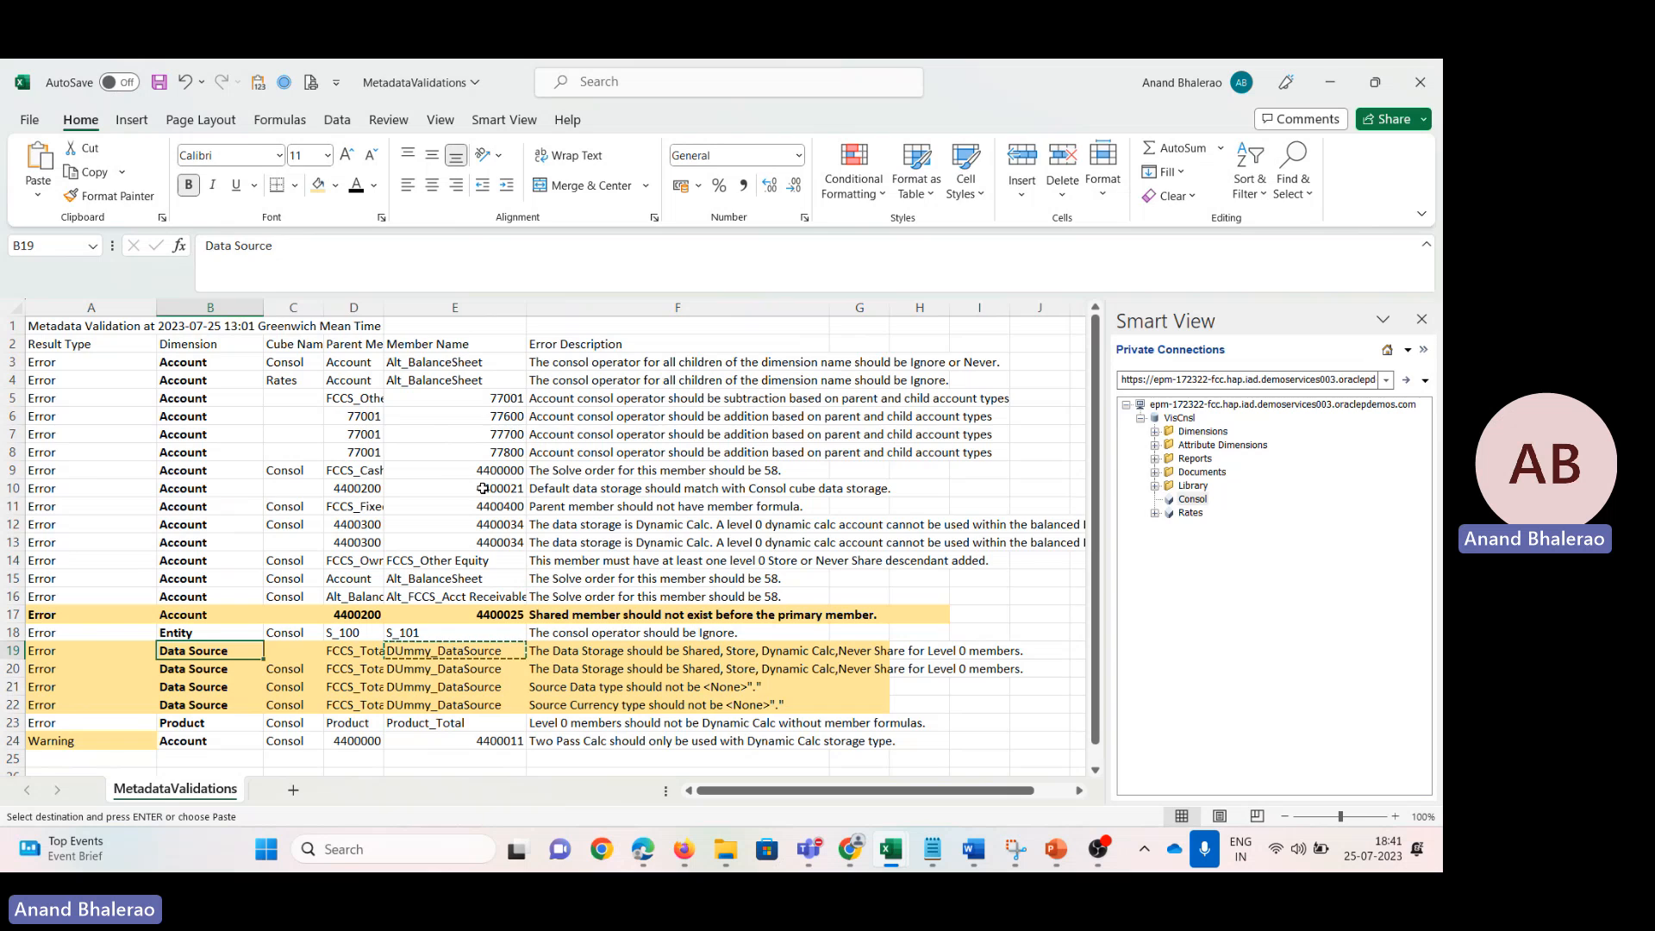
key(alt+Tab)
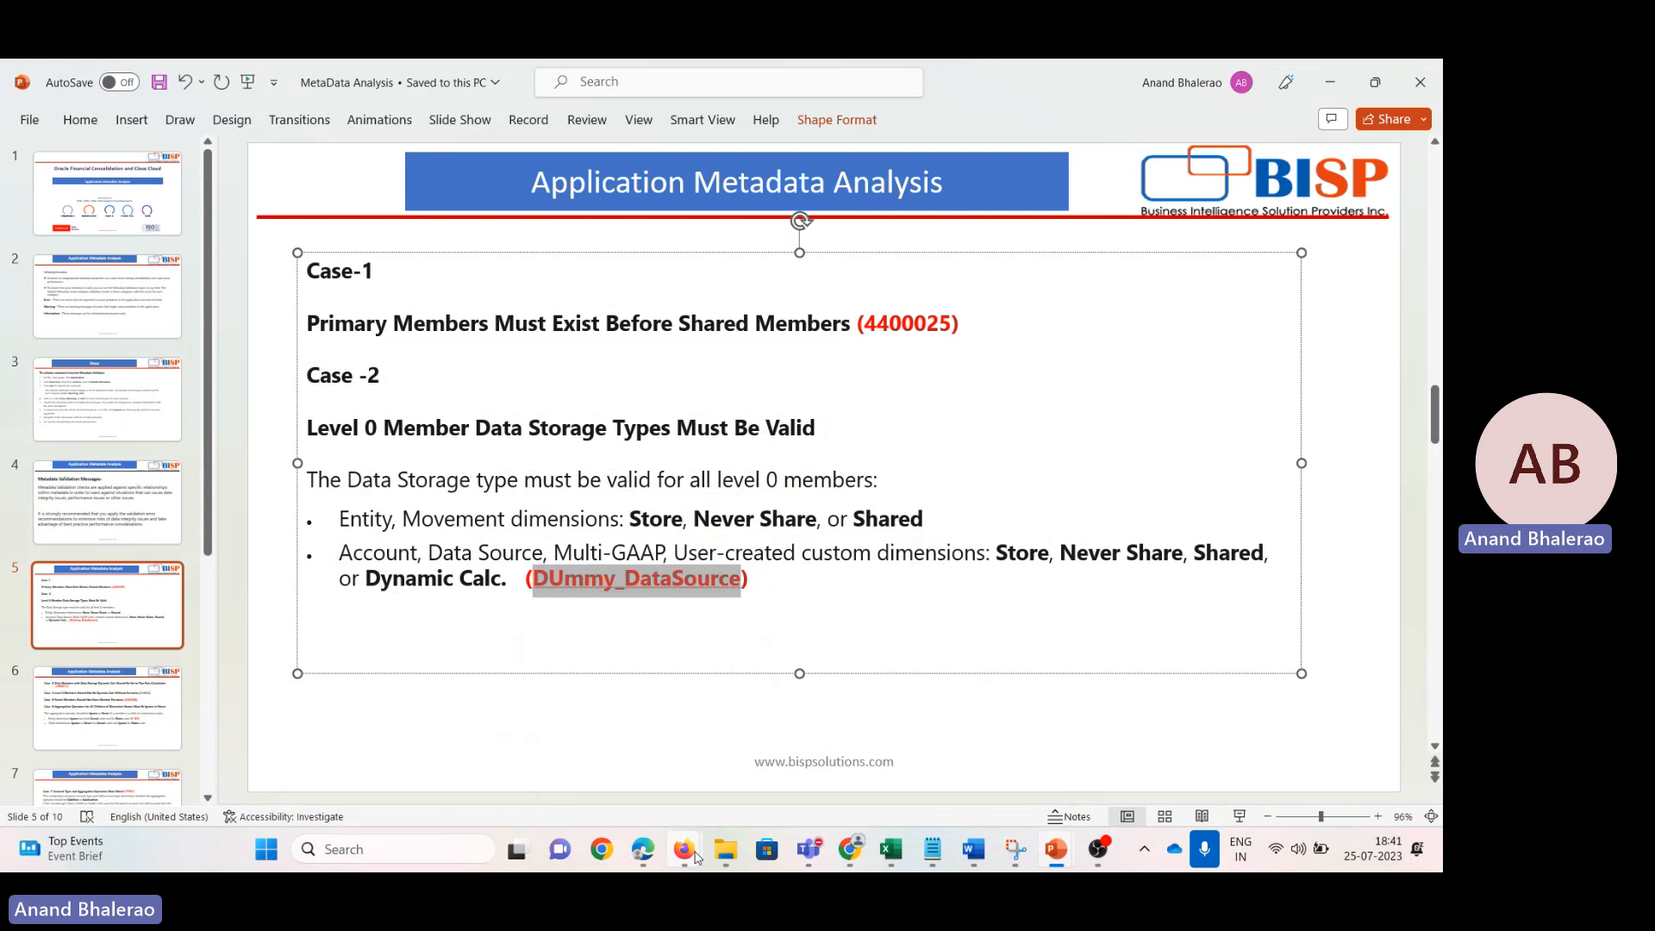
mouse_move(696, 856)
click(554, 702)
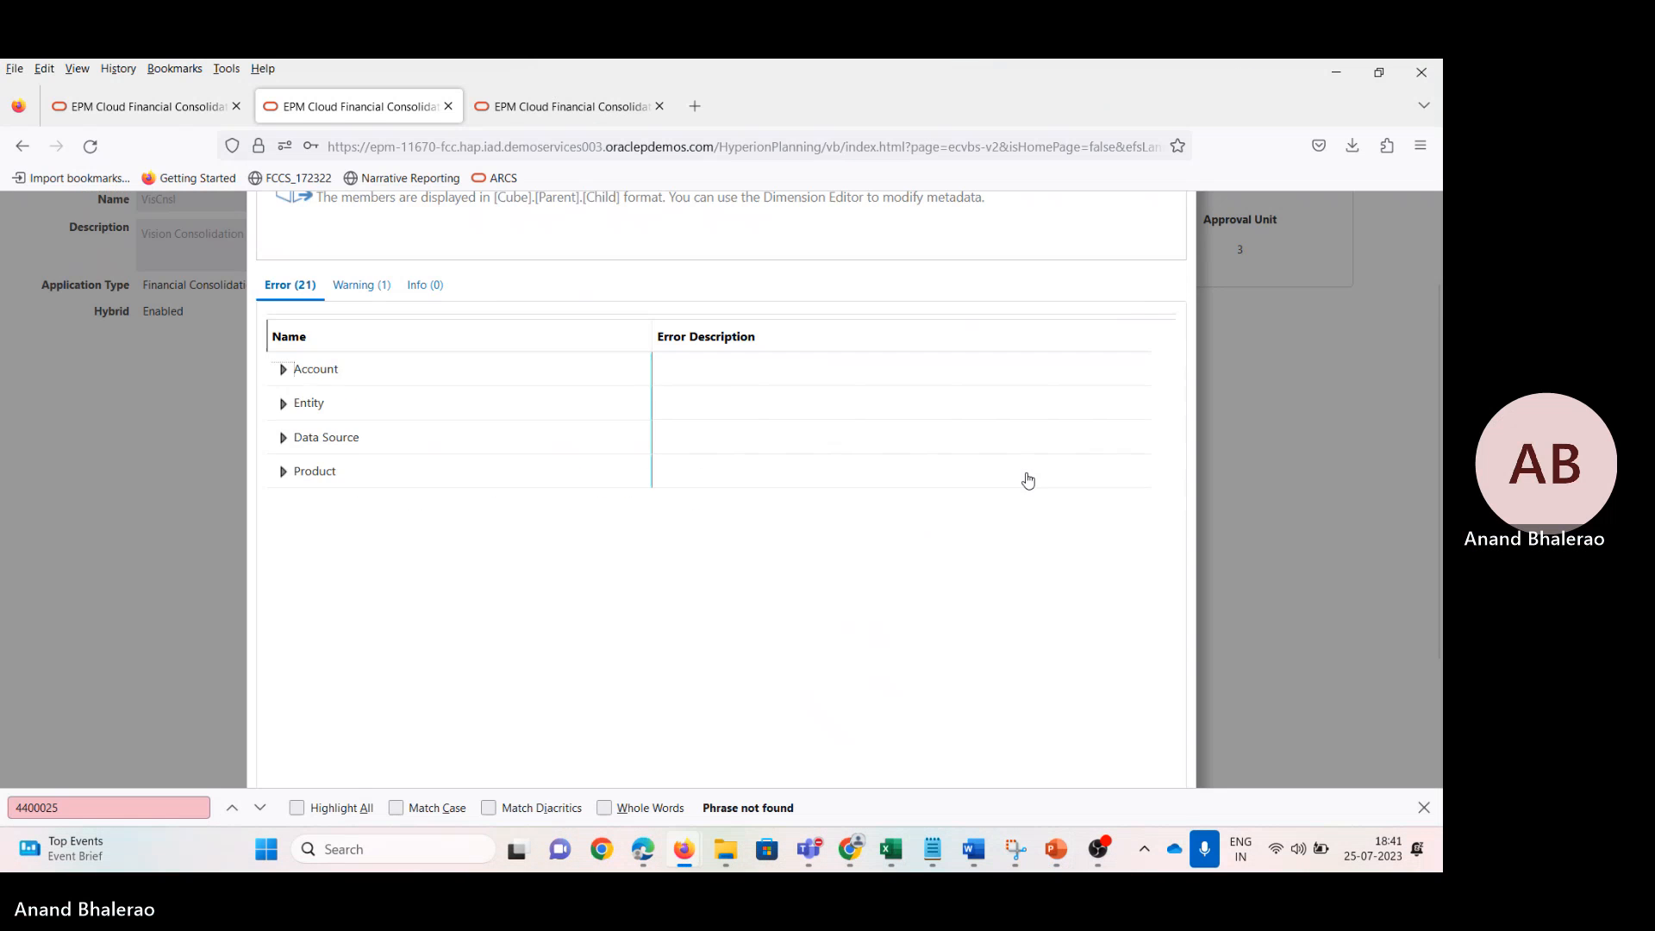
Step: Leave the metadata validation results and open the Data Source dimension in the dimension editor
scroll(1027, 480, up, 3)
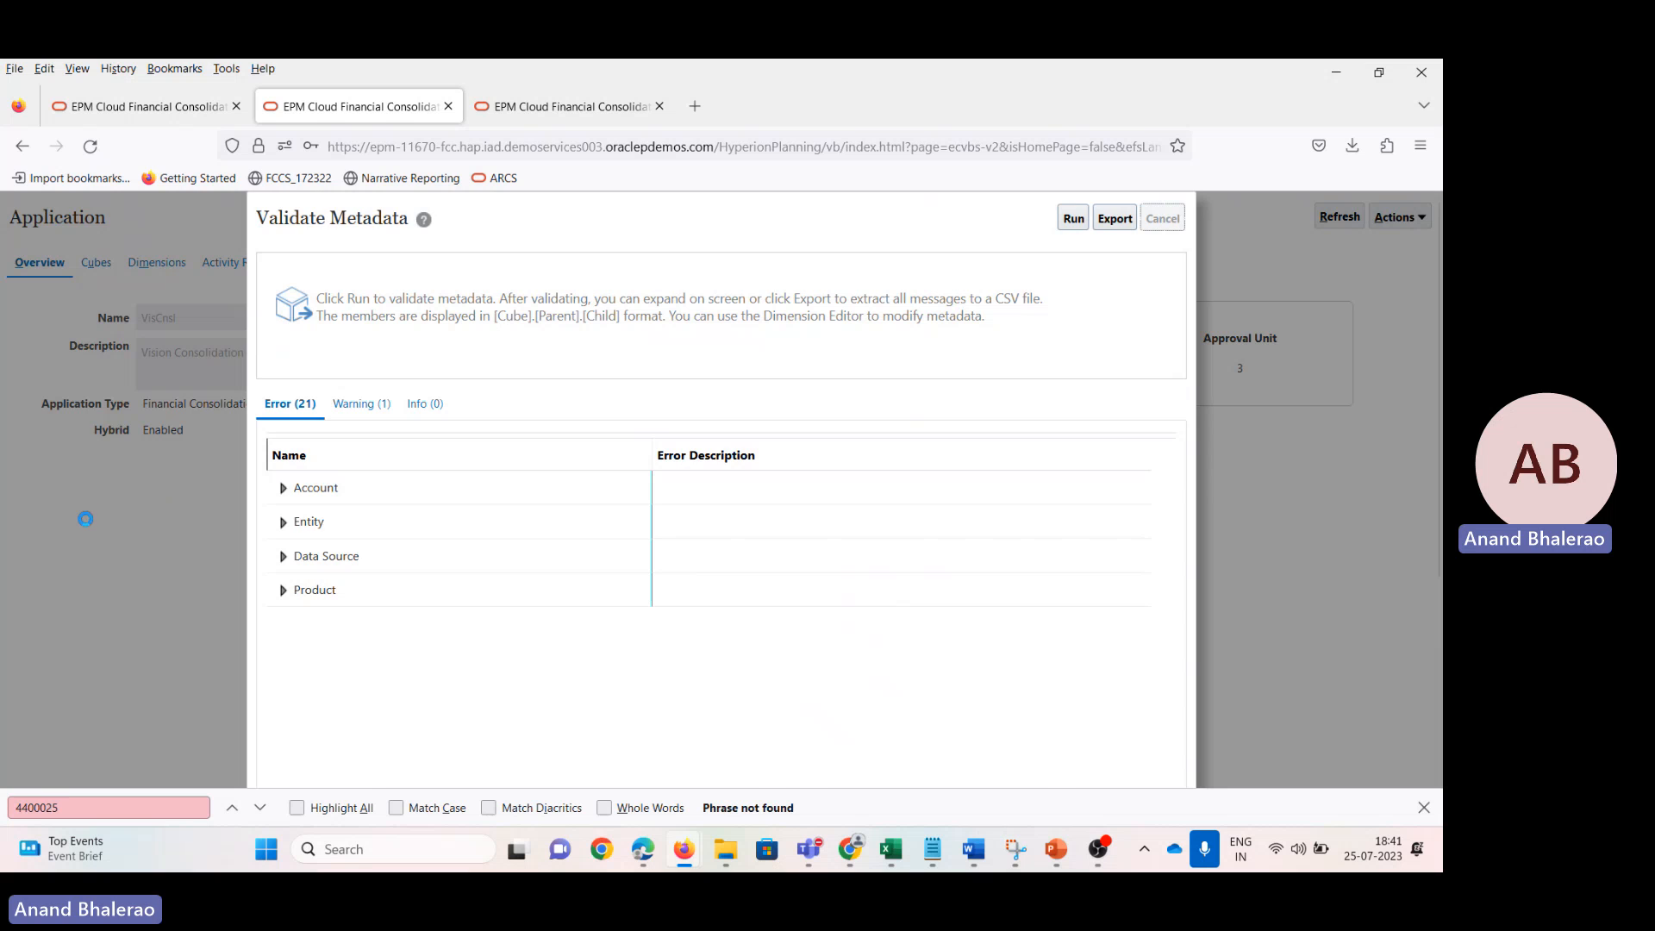
click(86, 519)
click(26, 217)
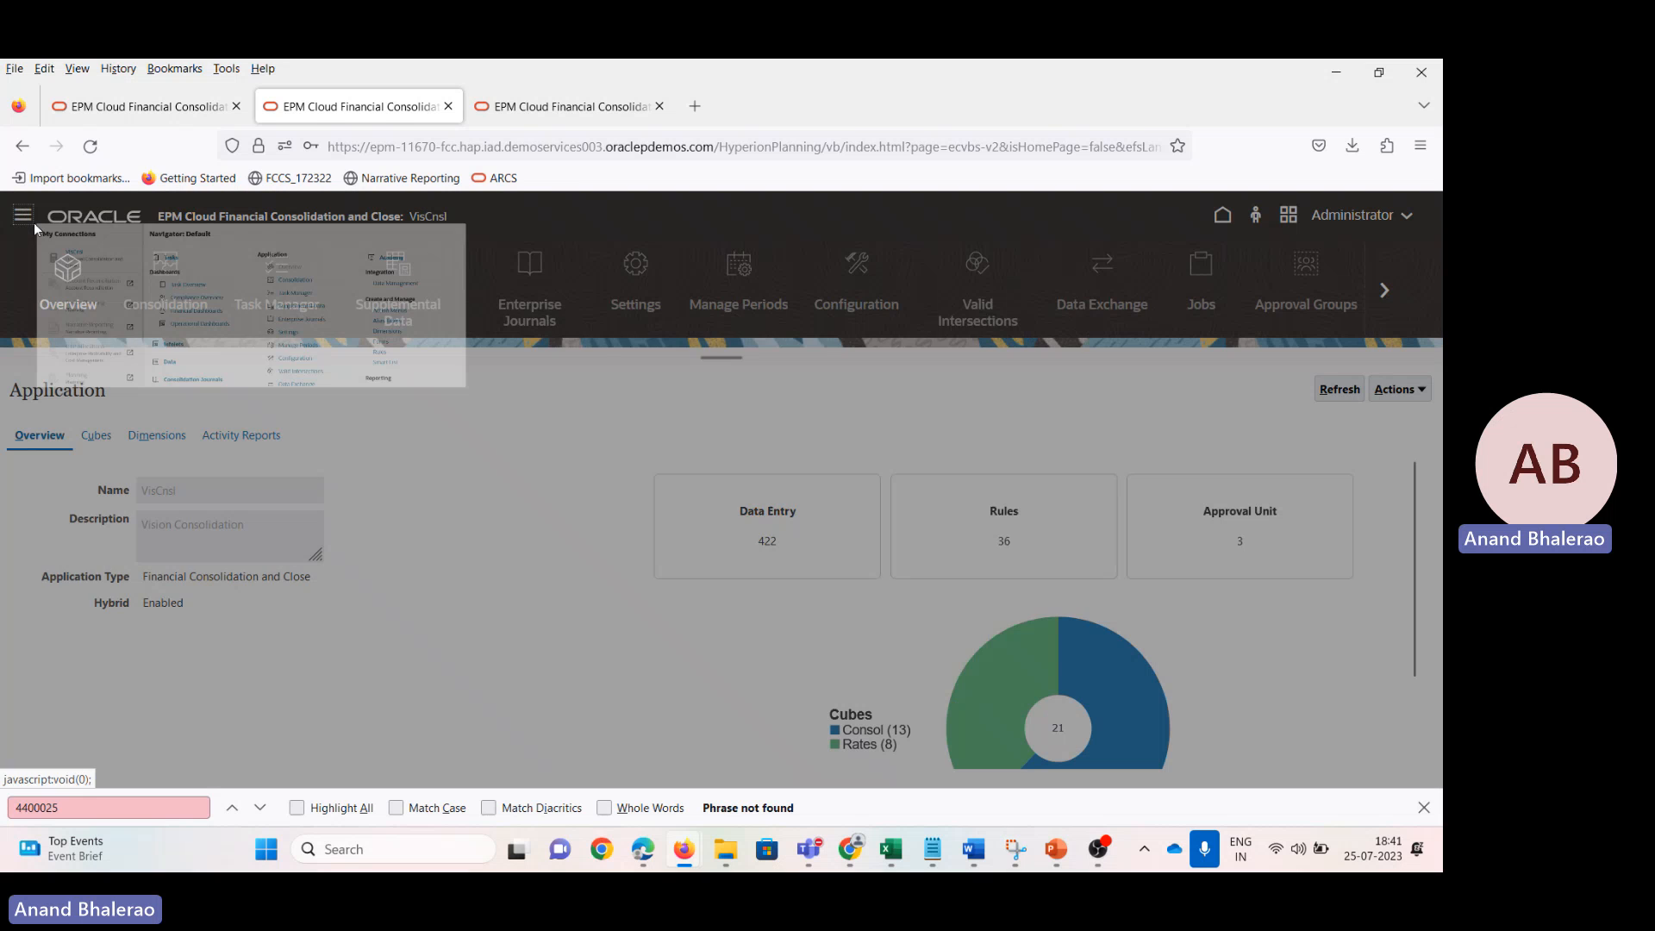
click(588, 548)
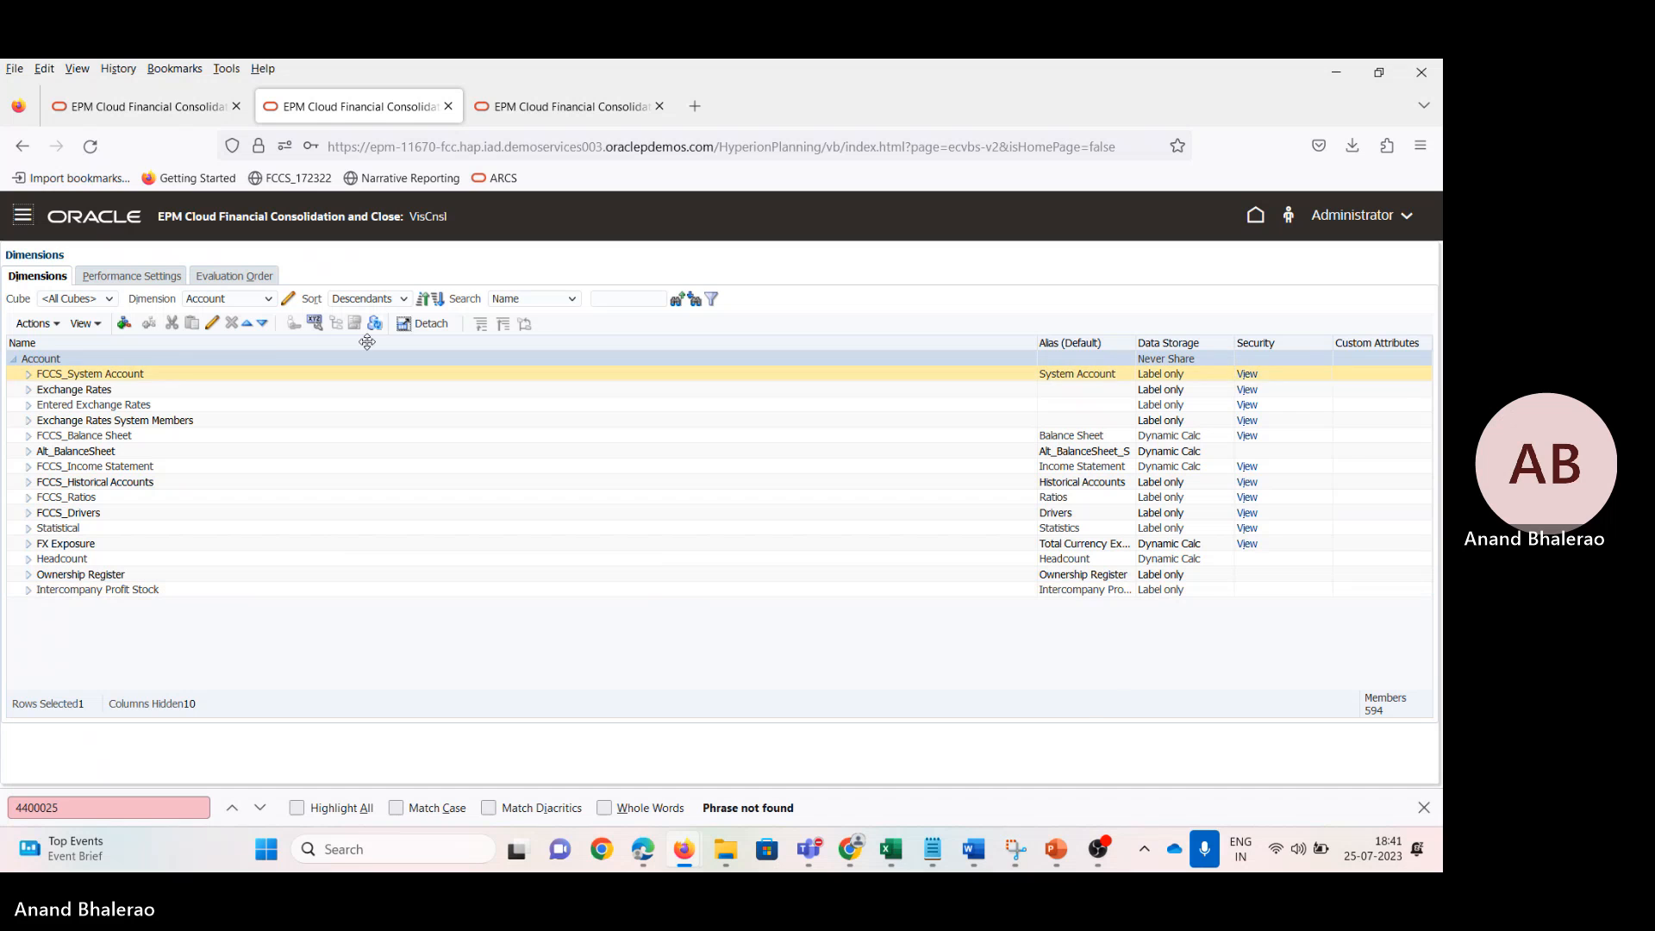
click(267, 300)
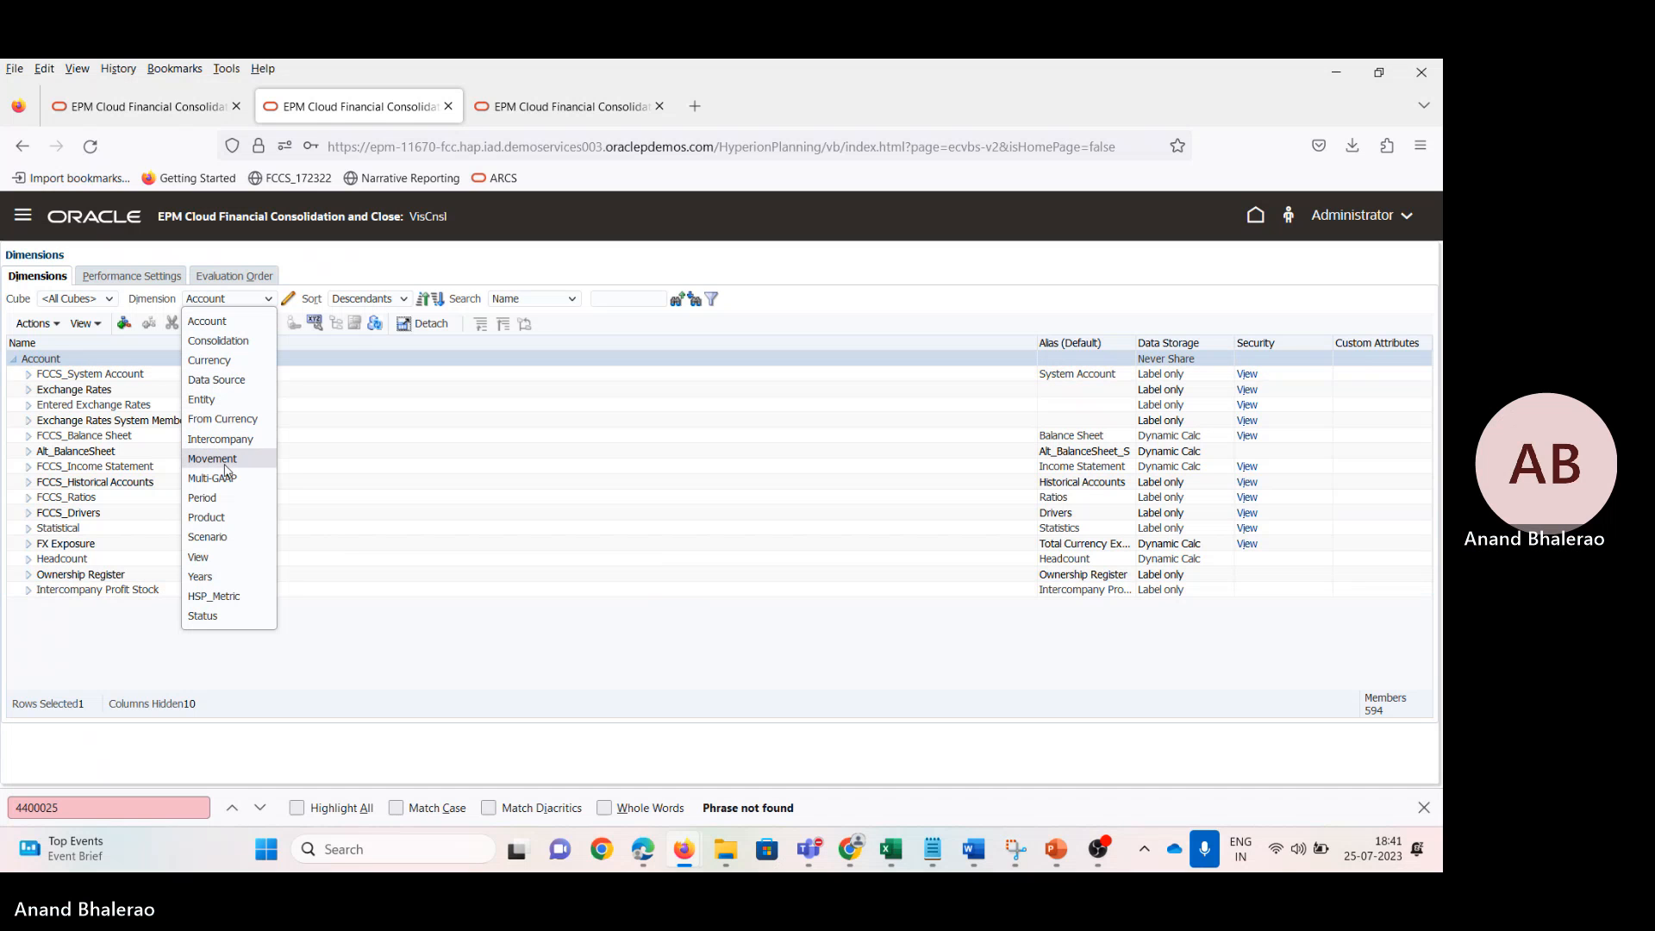
click(220, 379)
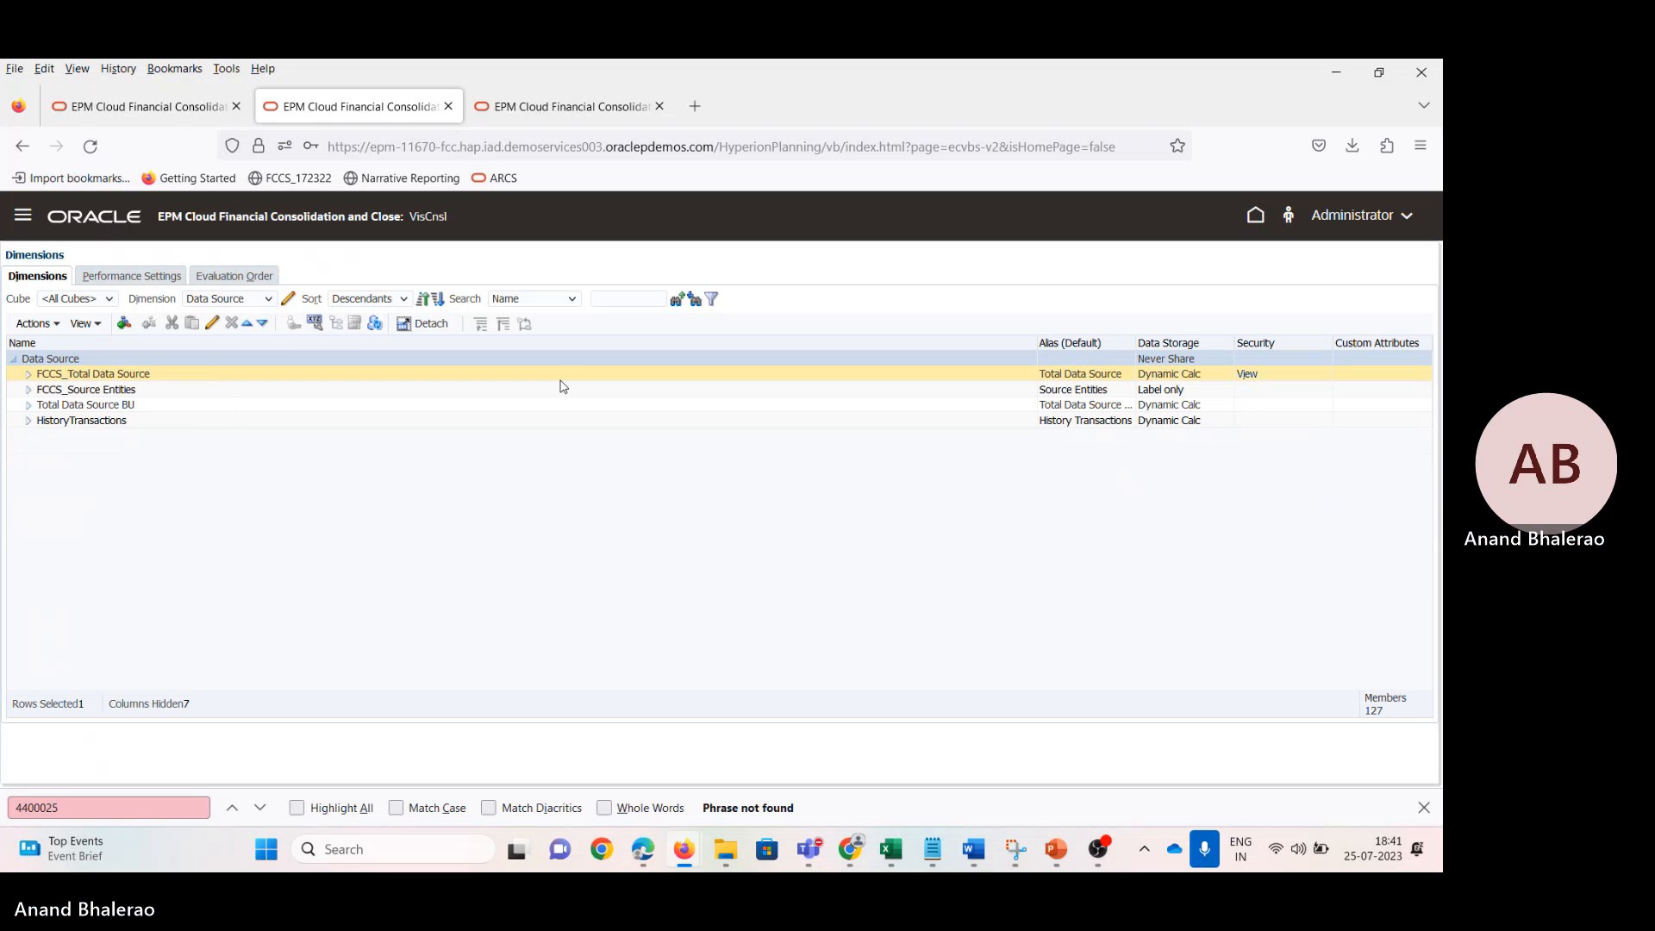
Step: Search the Data Source dimension by name for the copied member DUmmy_DataSource
click(614, 299)
key(ctrl+v)
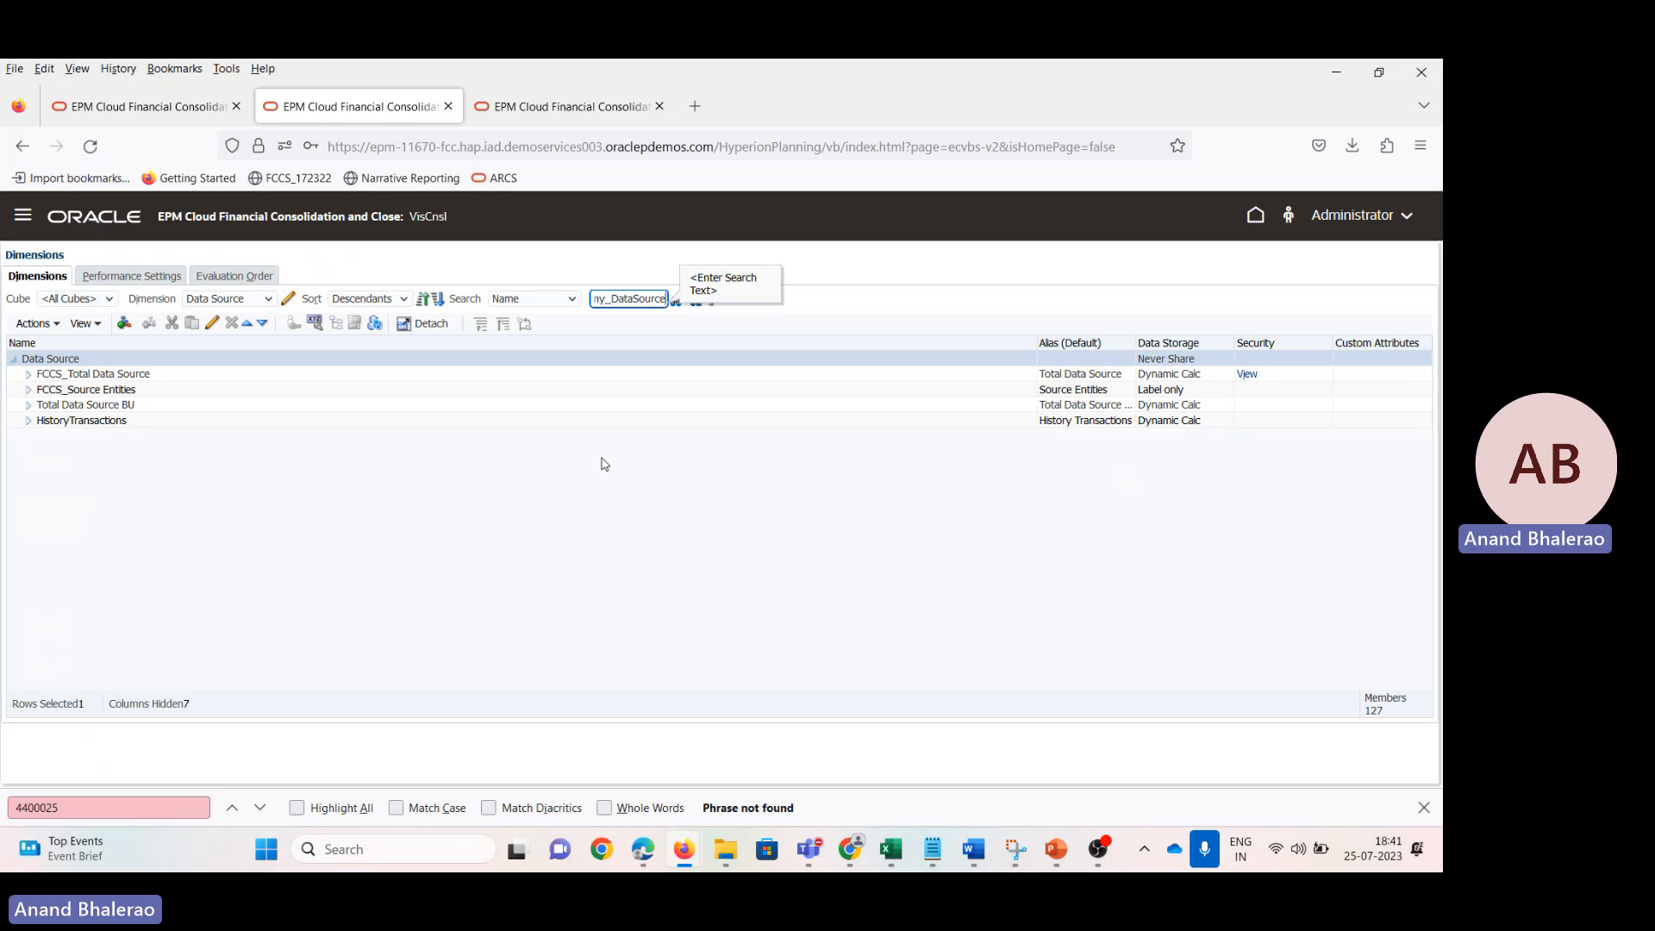
click(678, 299)
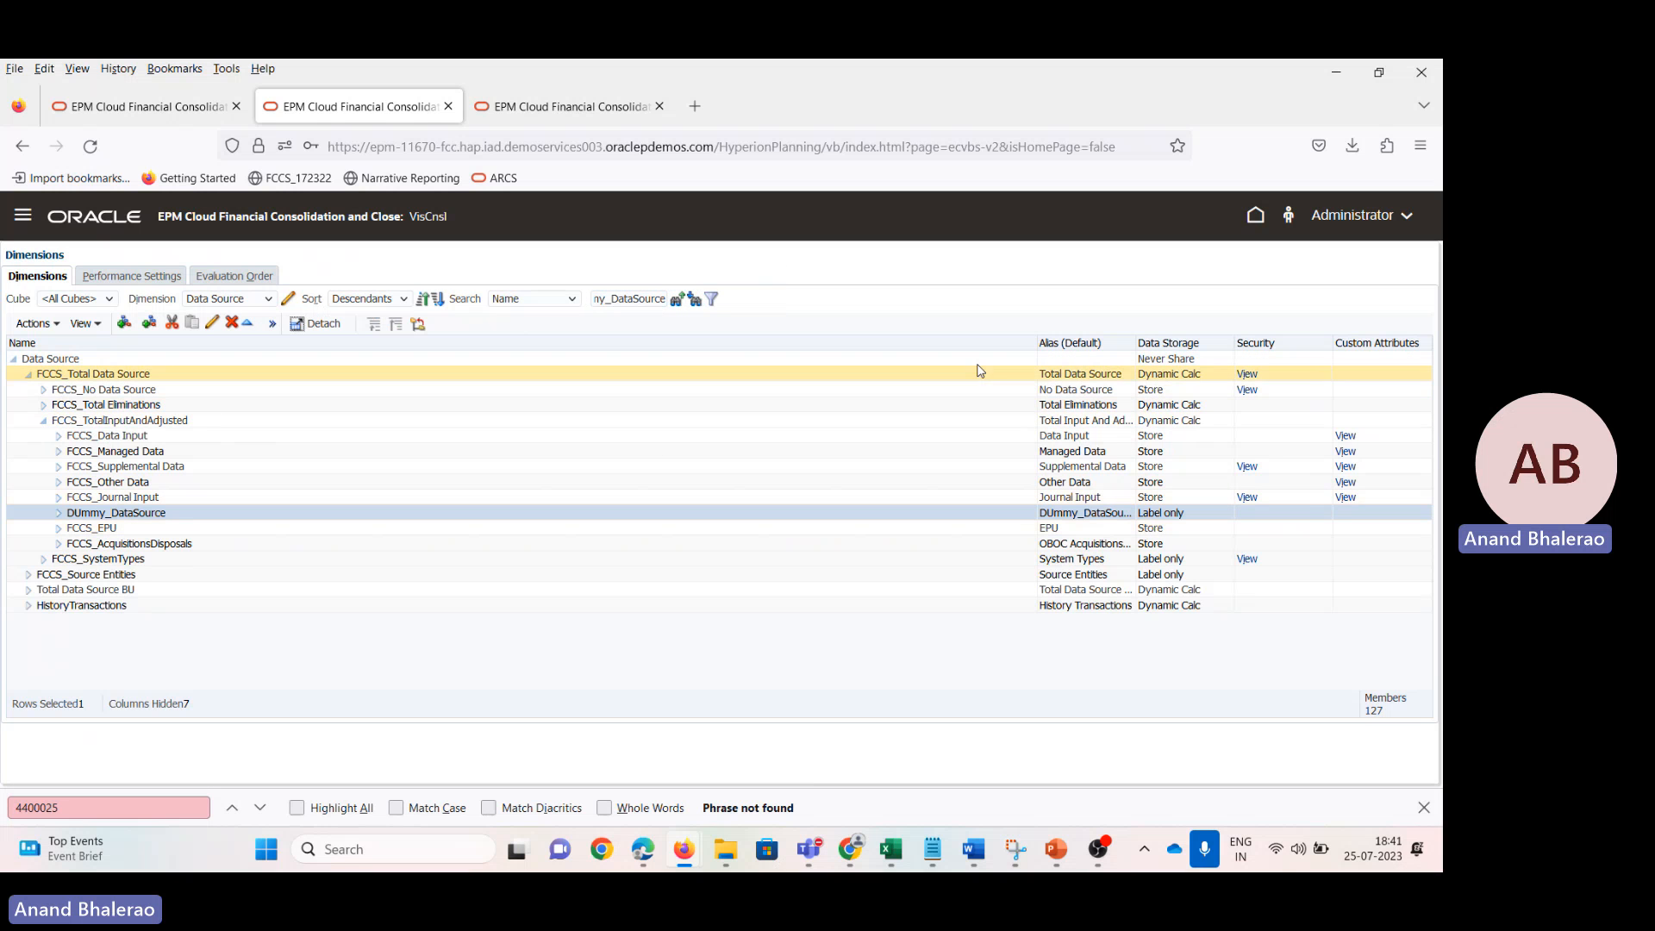
Step: Check the valid level 0 storage types on the MetaData Analysis slide in PowerPoint, then return to Firefox and open DUmmy_DataSource for editing
mouse_move(1056, 849)
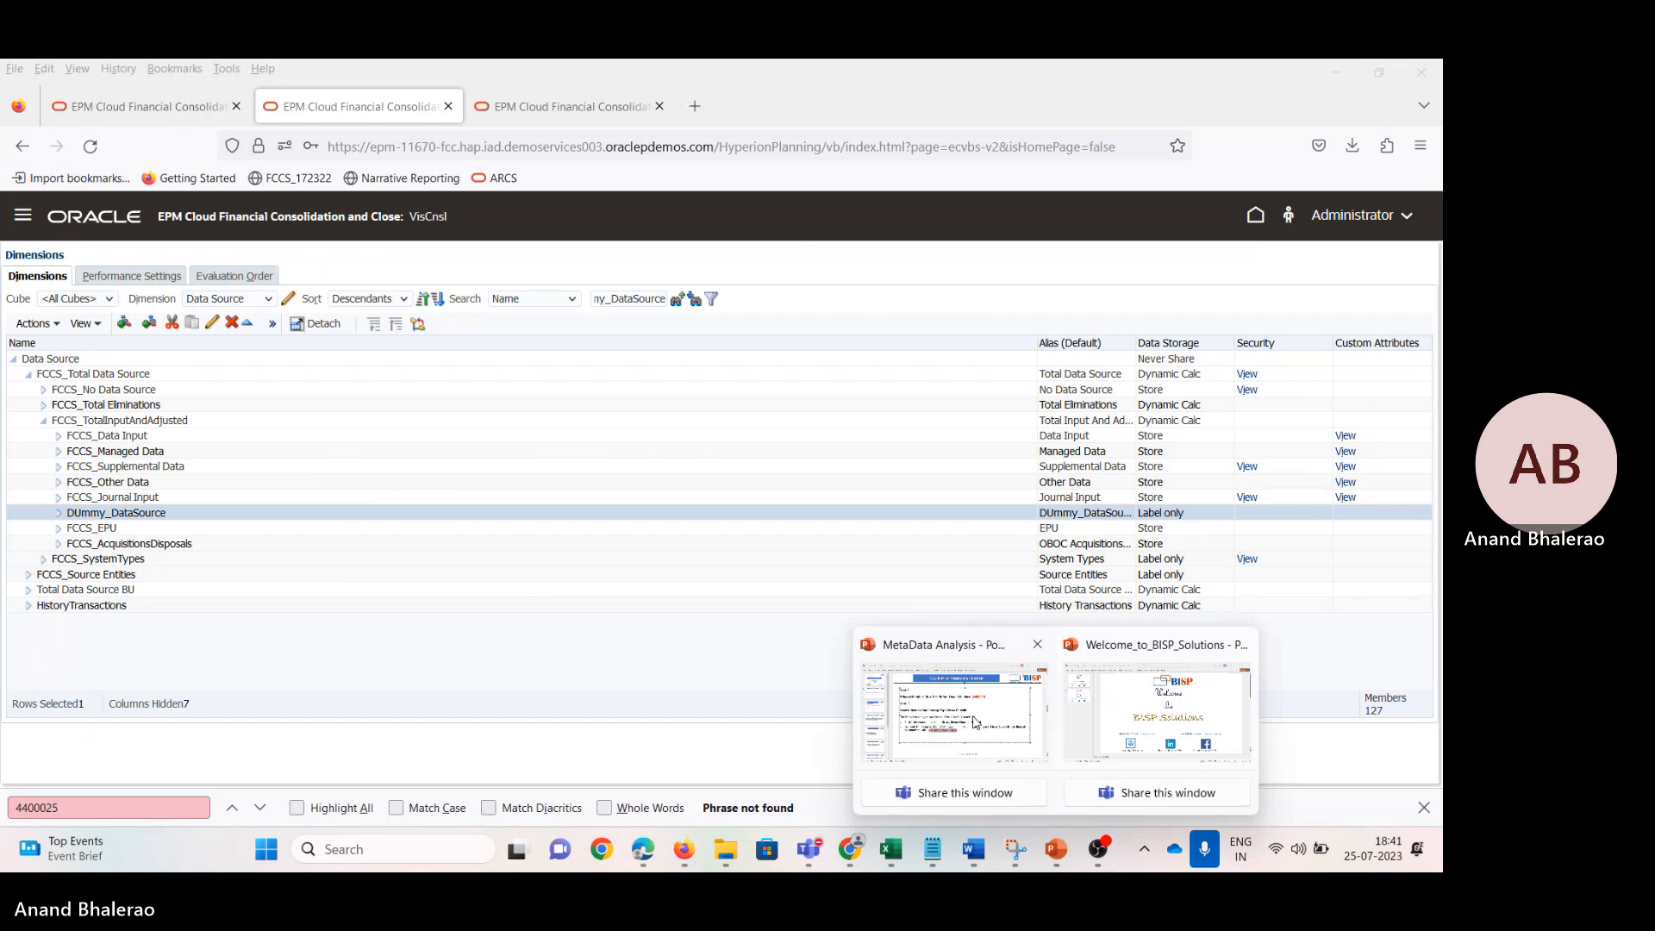
click(975, 722)
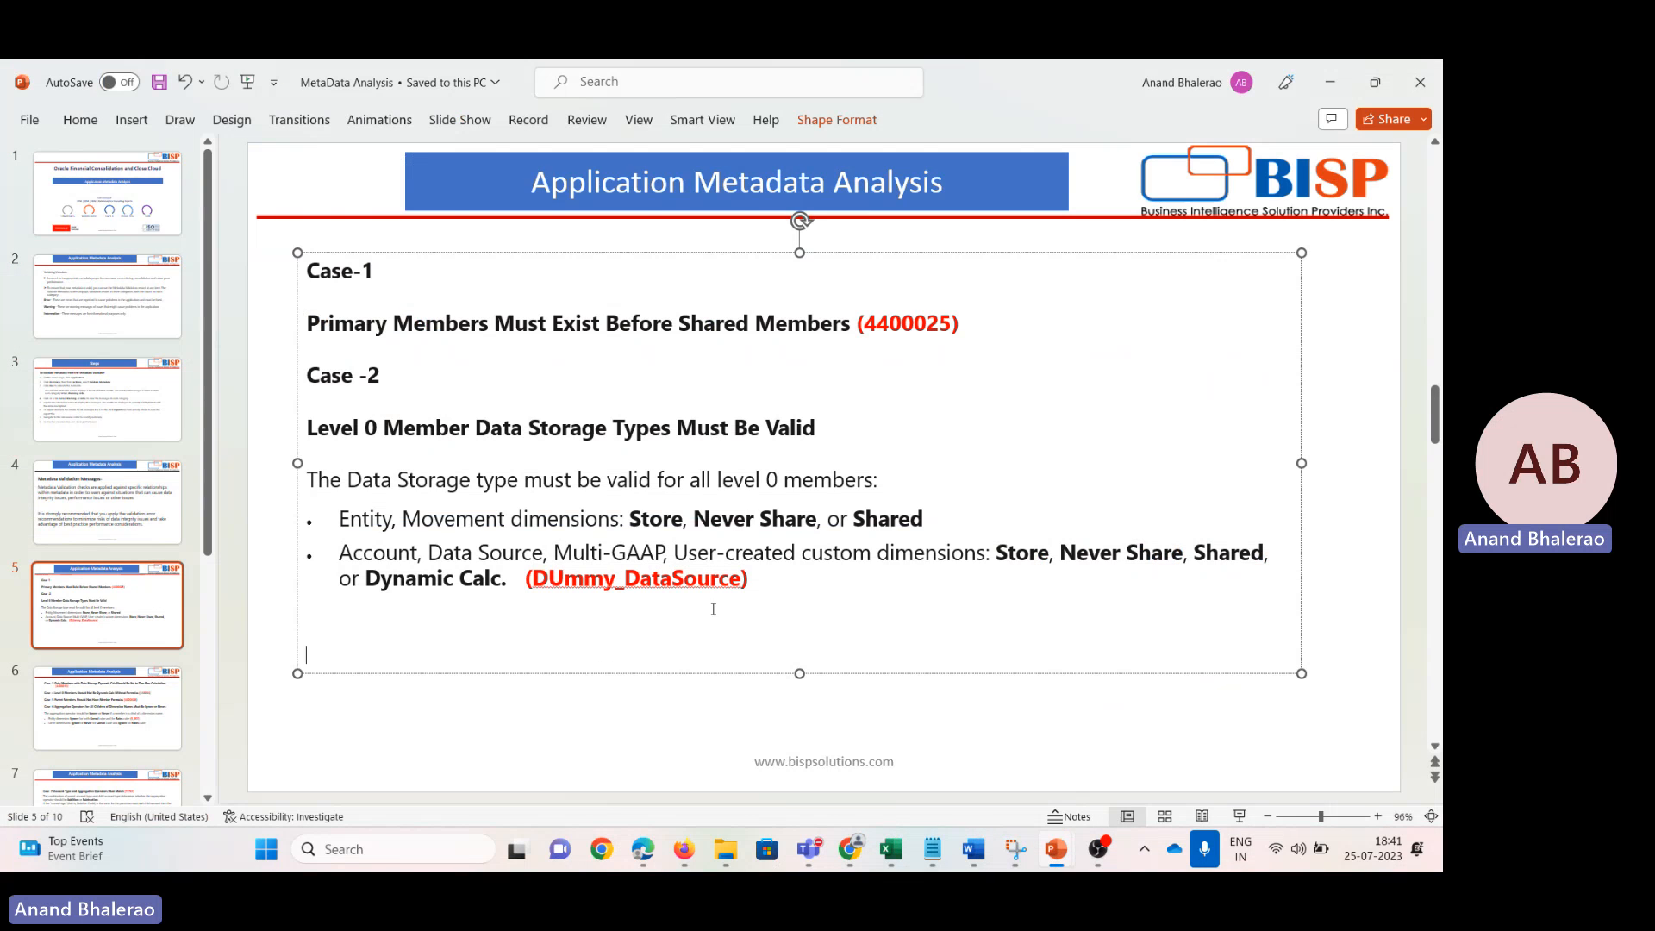
drag(1010, 558, 1136, 568)
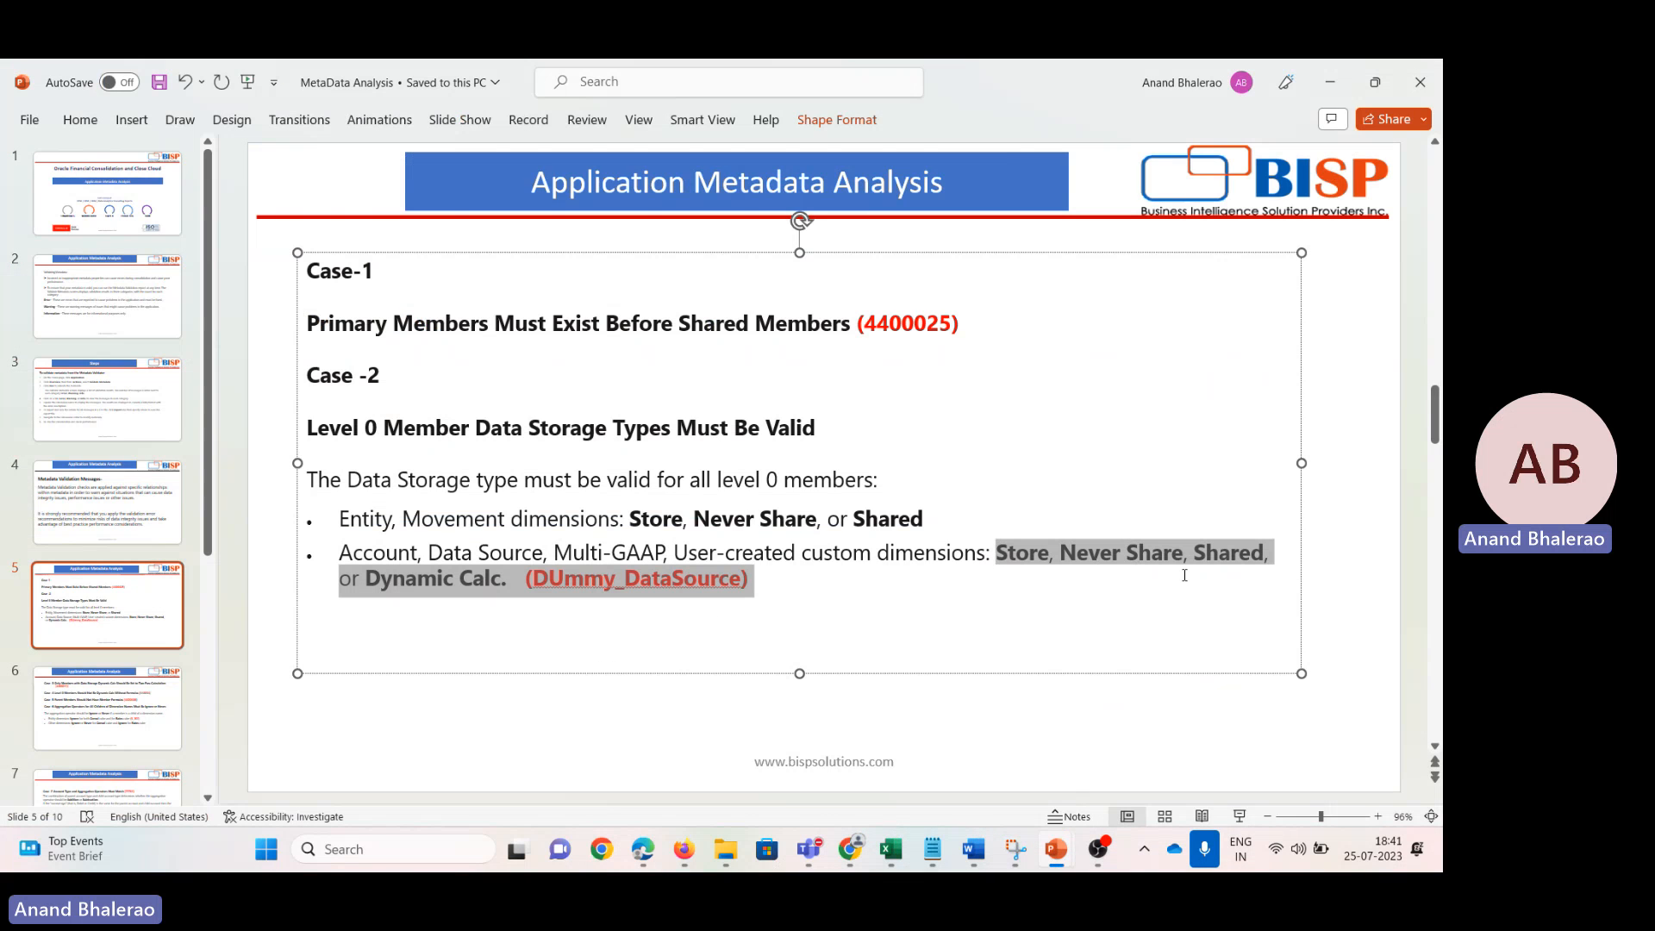
key(alt+Tab)
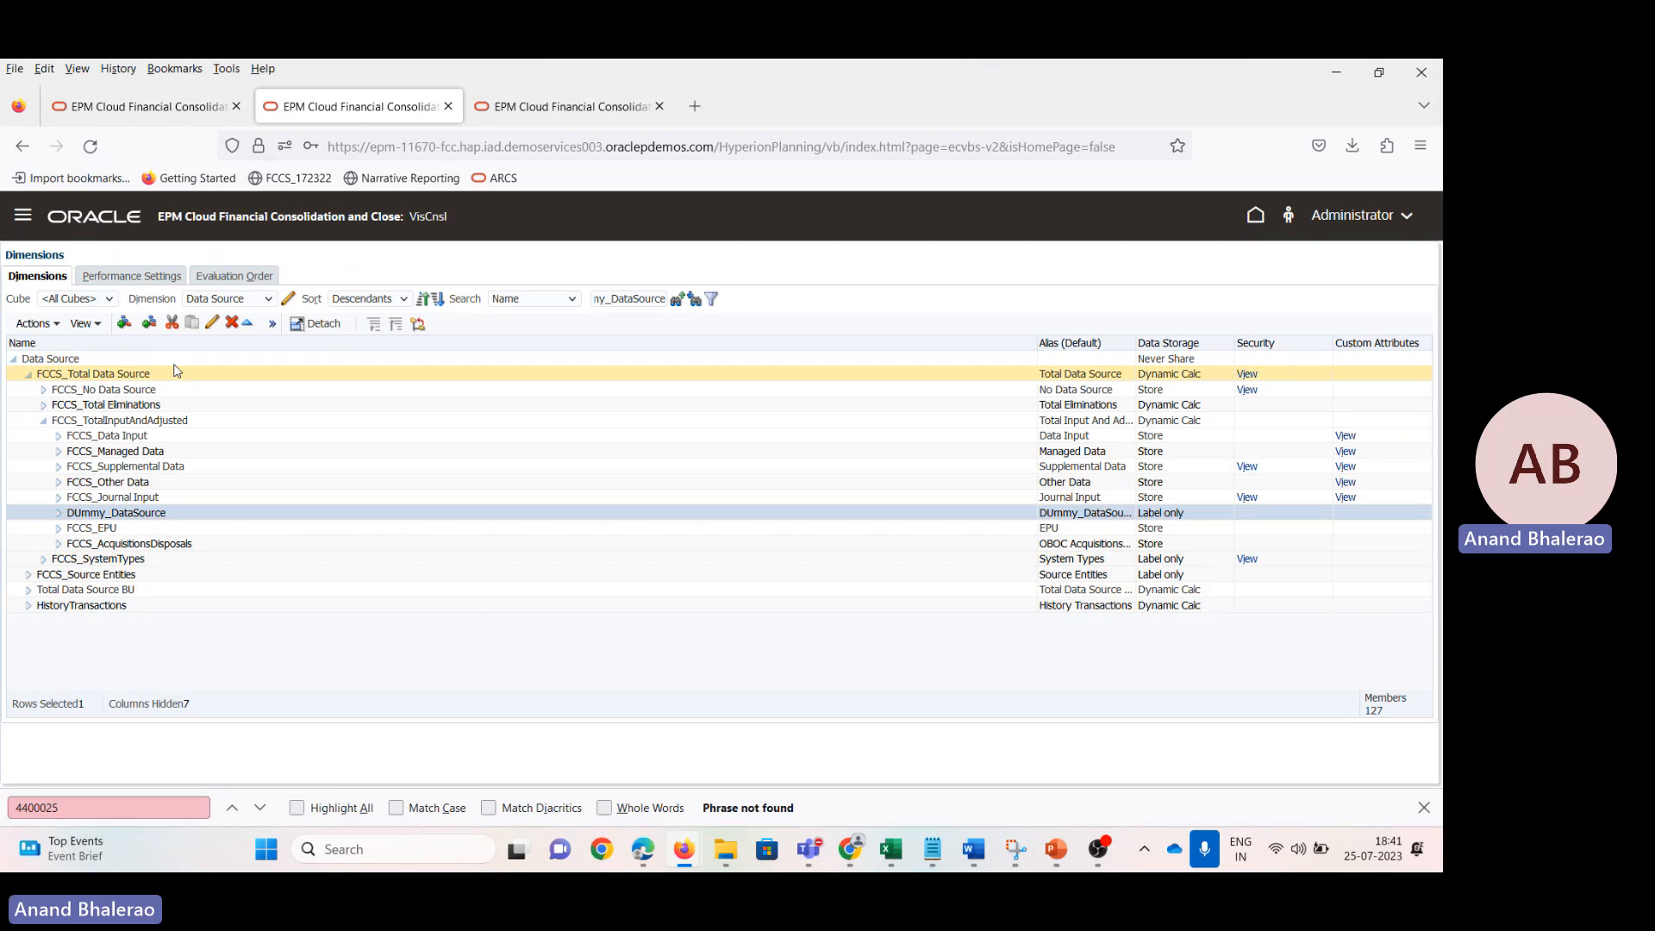
click(213, 323)
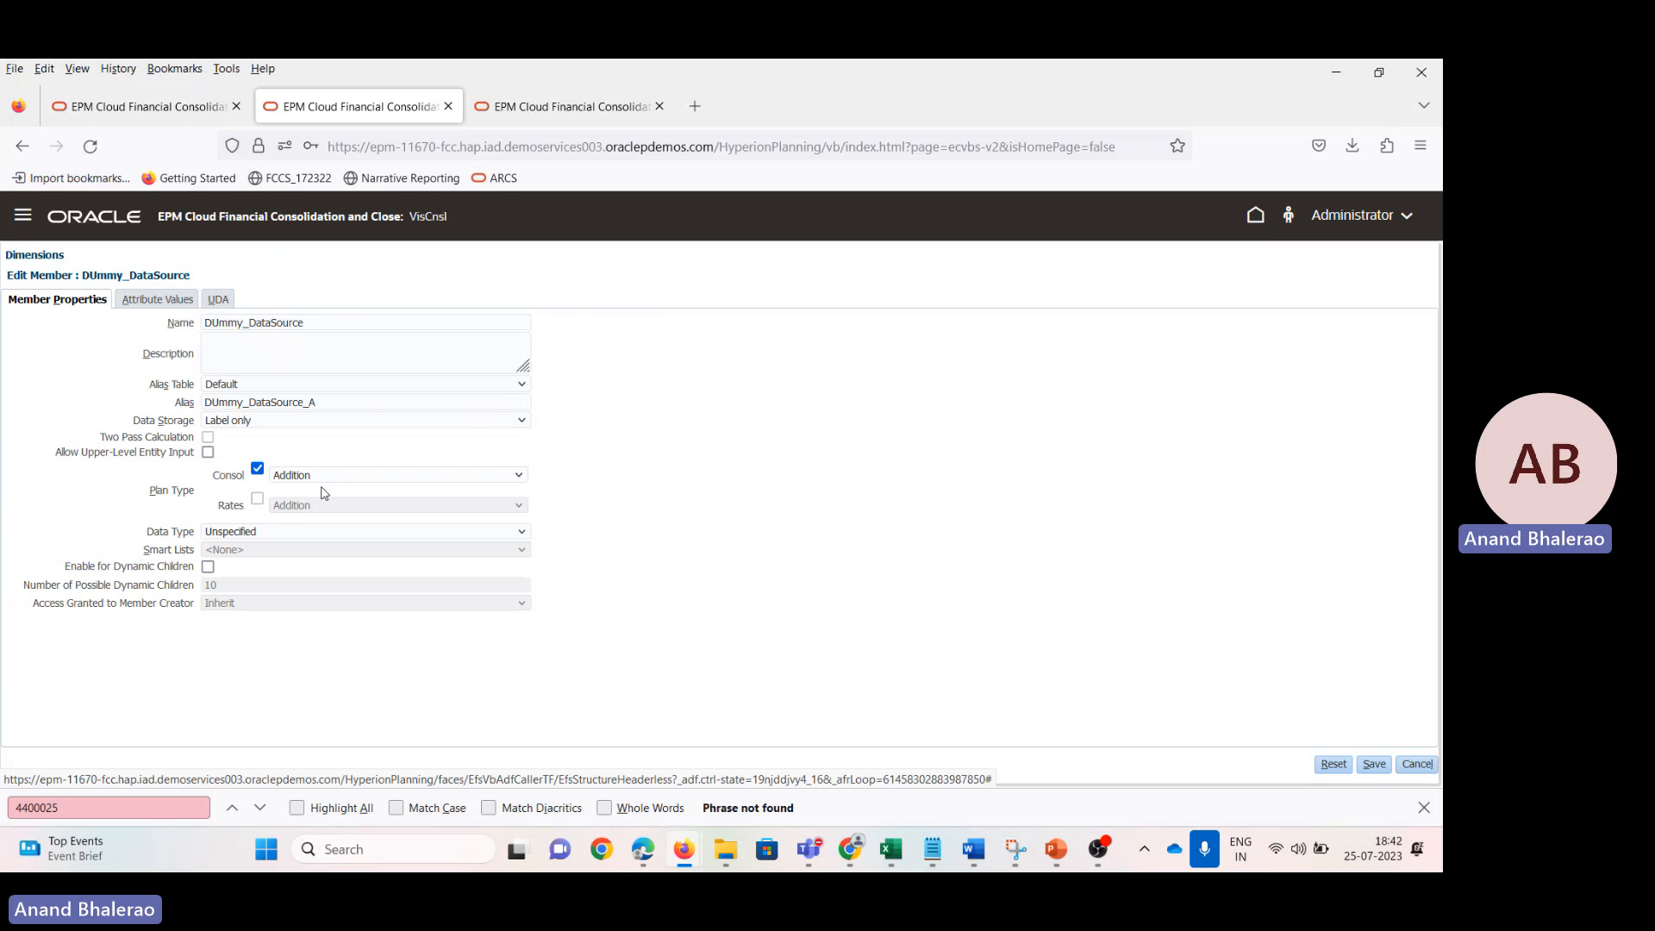
Step: Try to save DUmmy_DataSource with its Data Storage set to Never Share
click(257, 423)
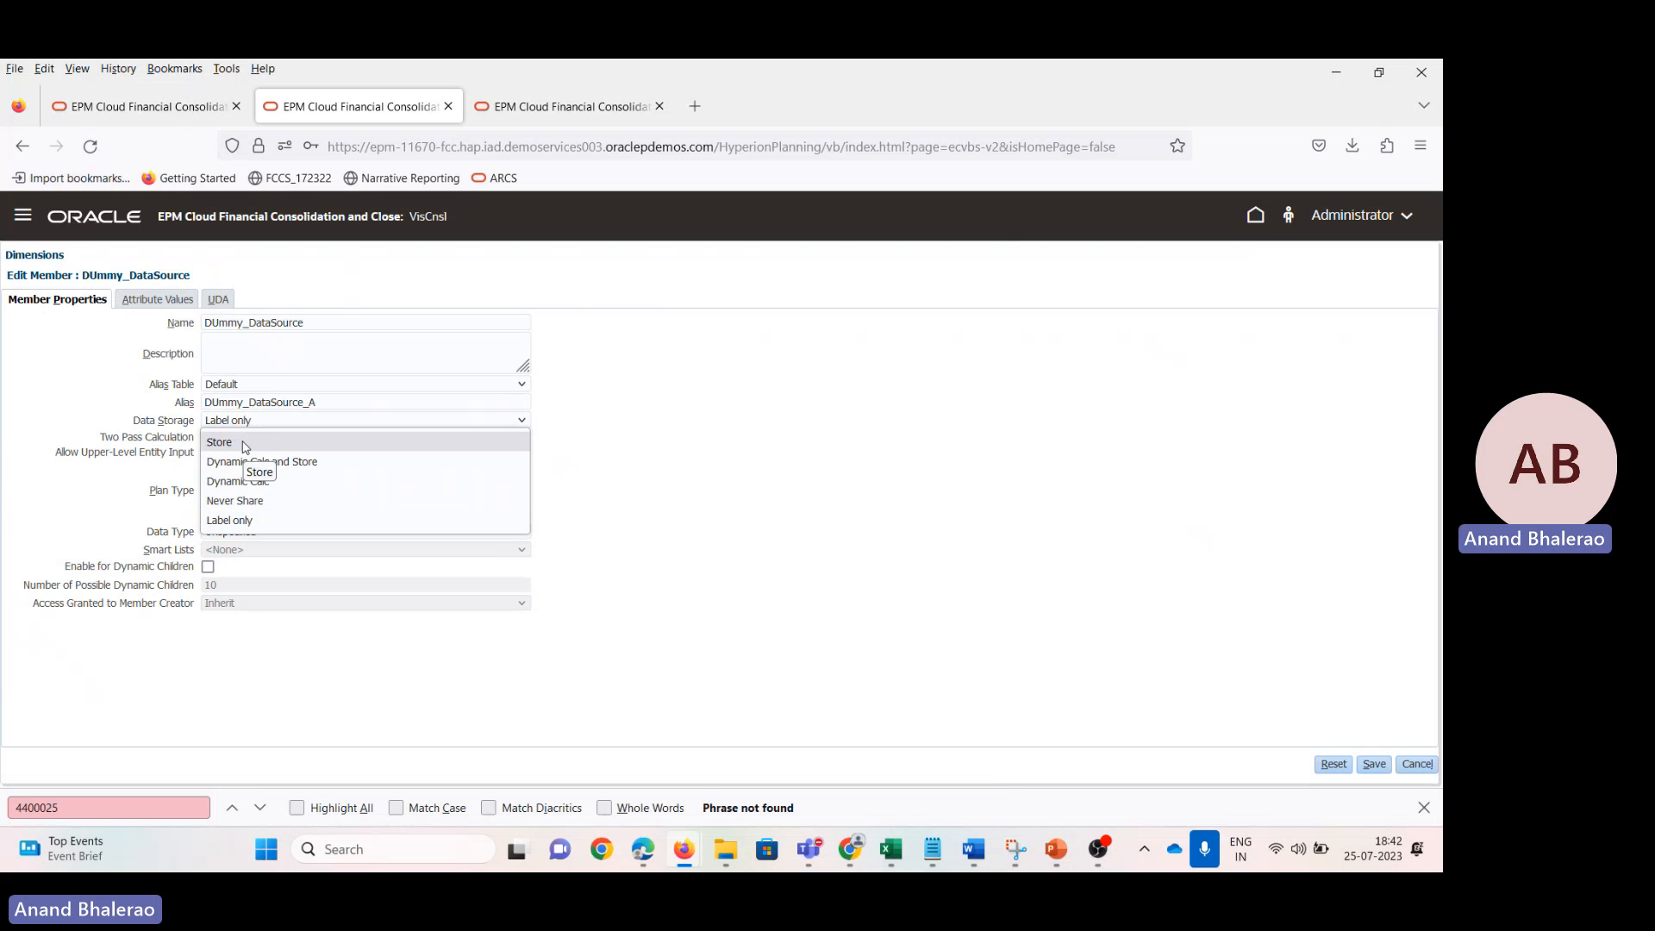
click(248, 502)
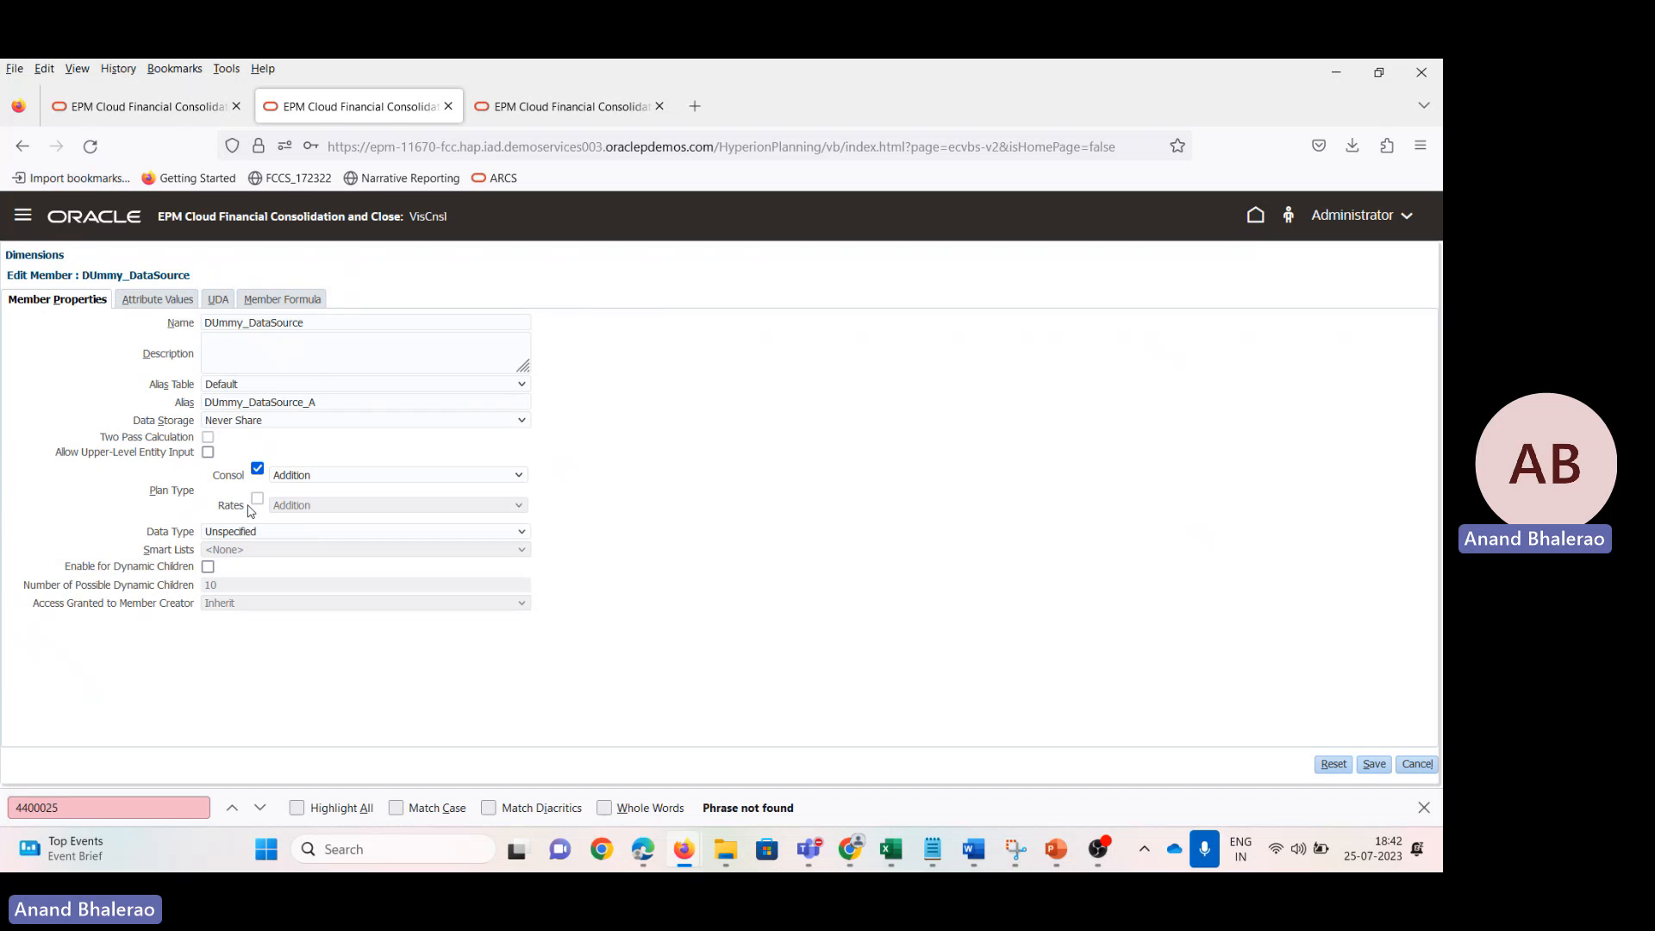
click(1333, 765)
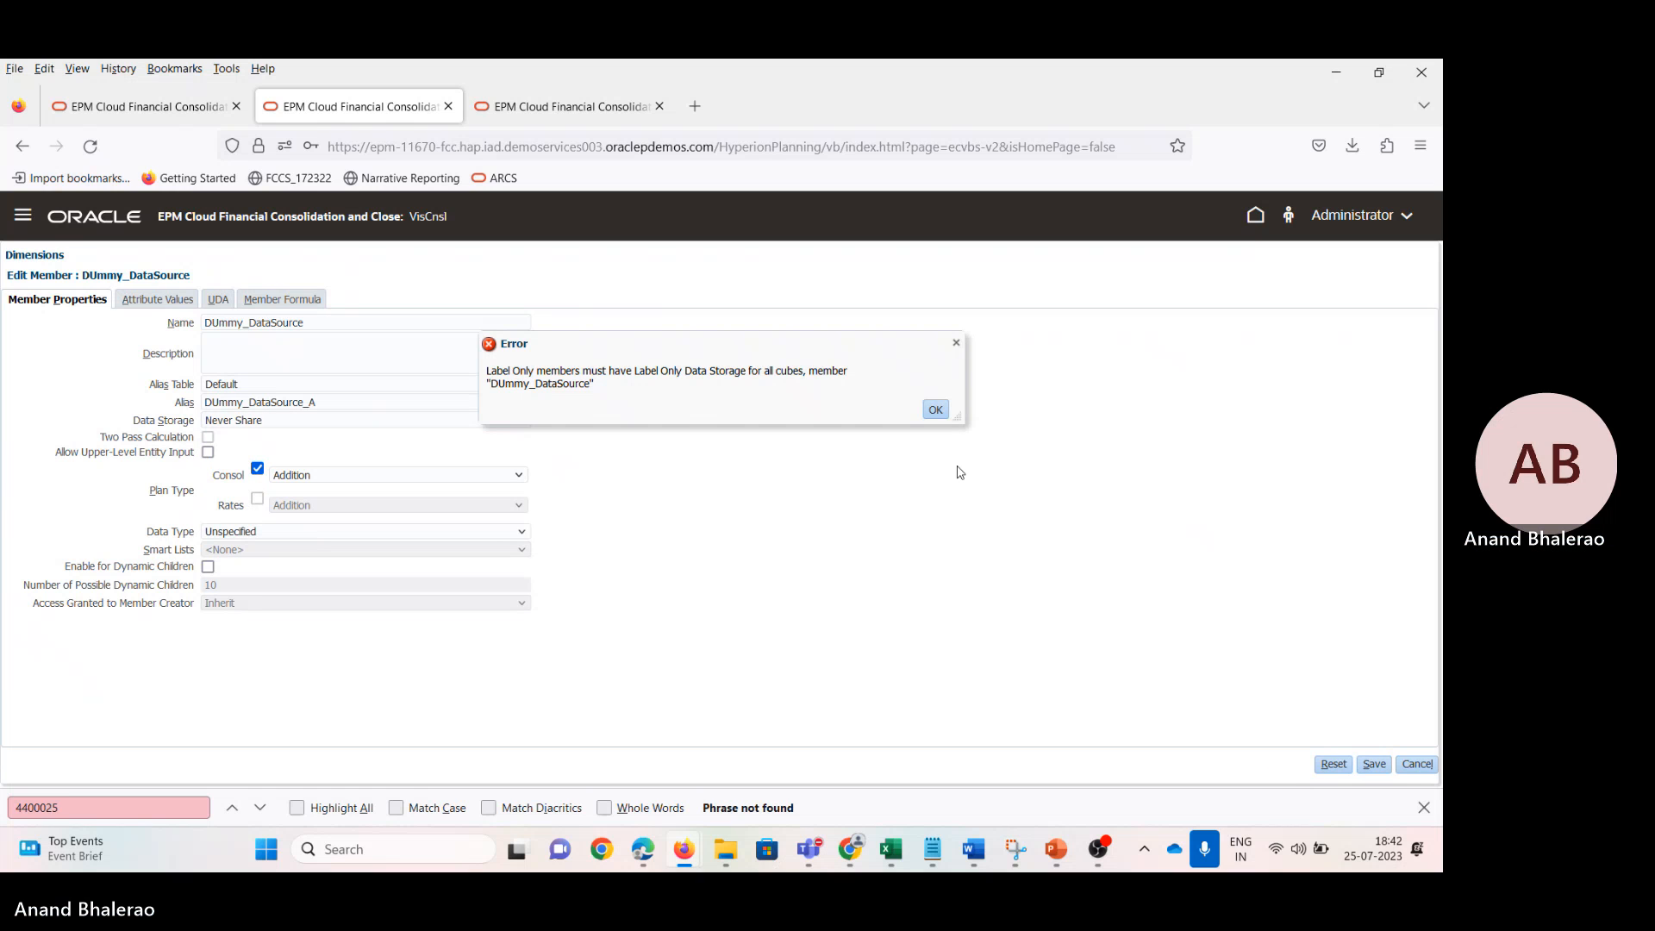
click(937, 412)
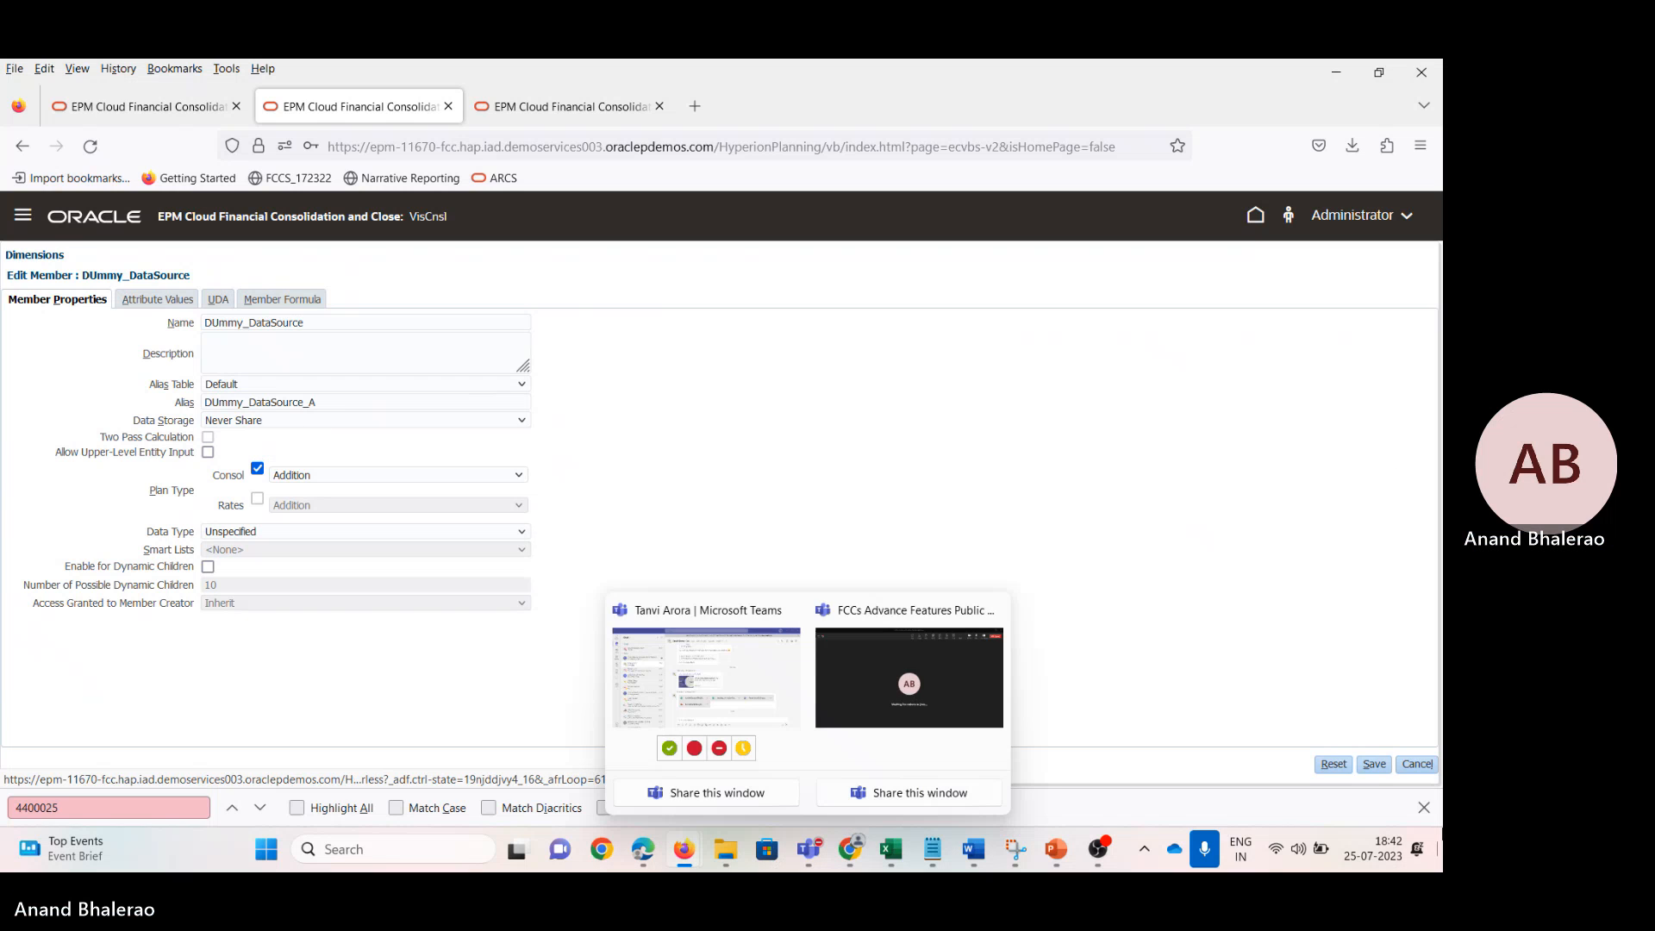
click(1424, 808)
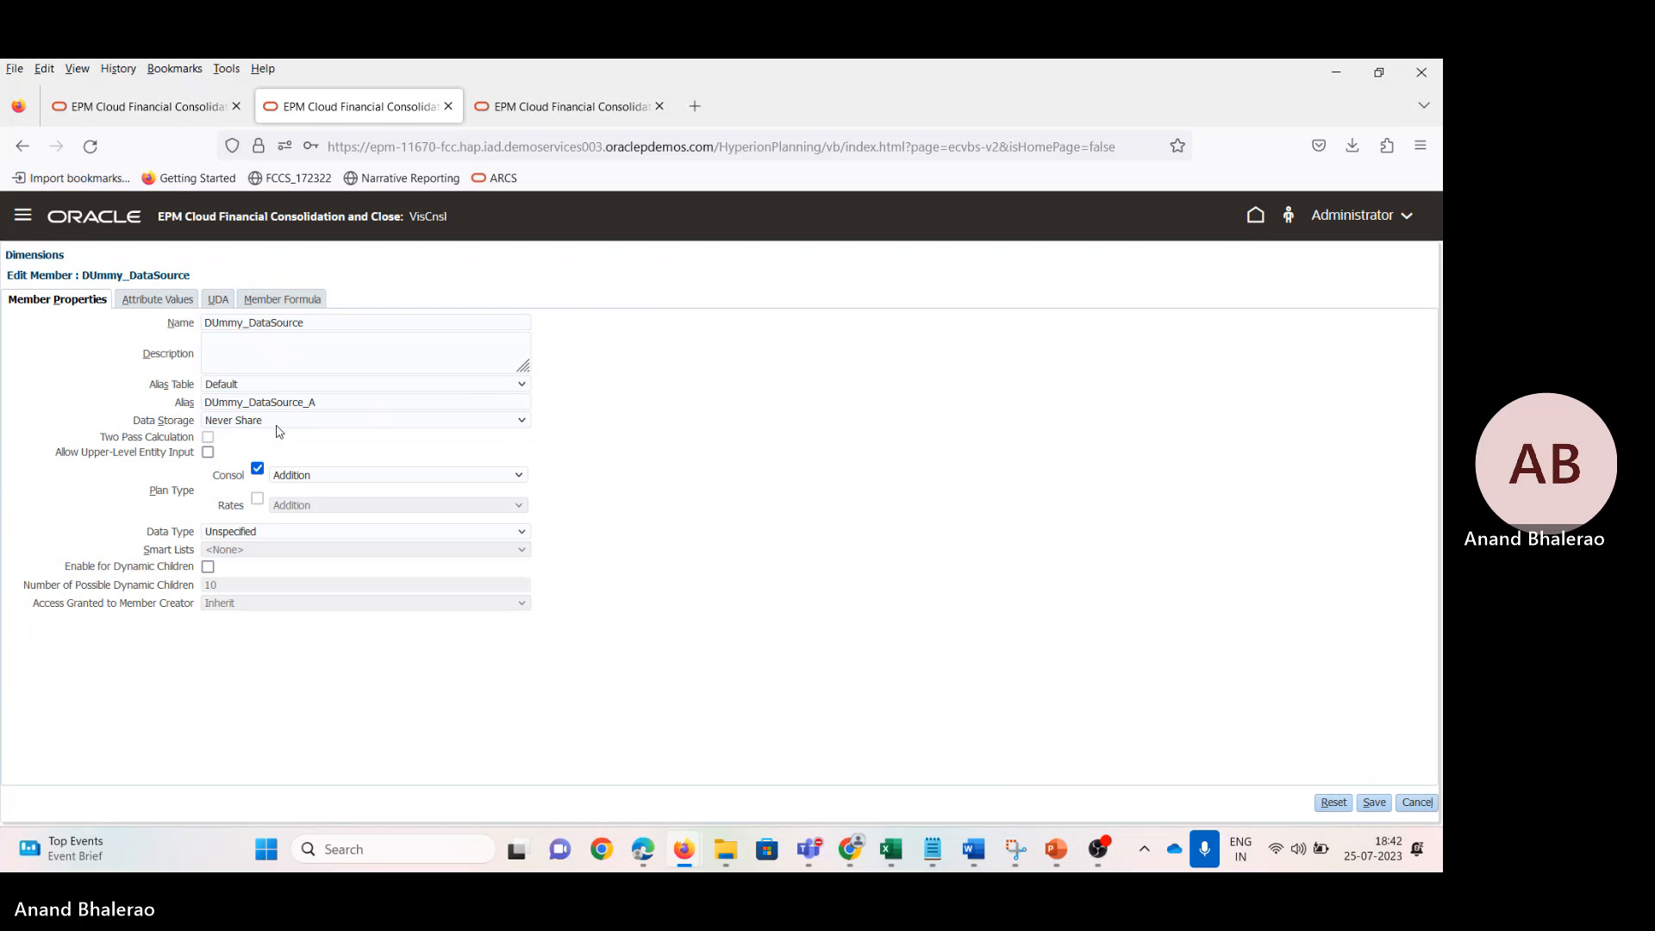
click(1374, 803)
click(938, 420)
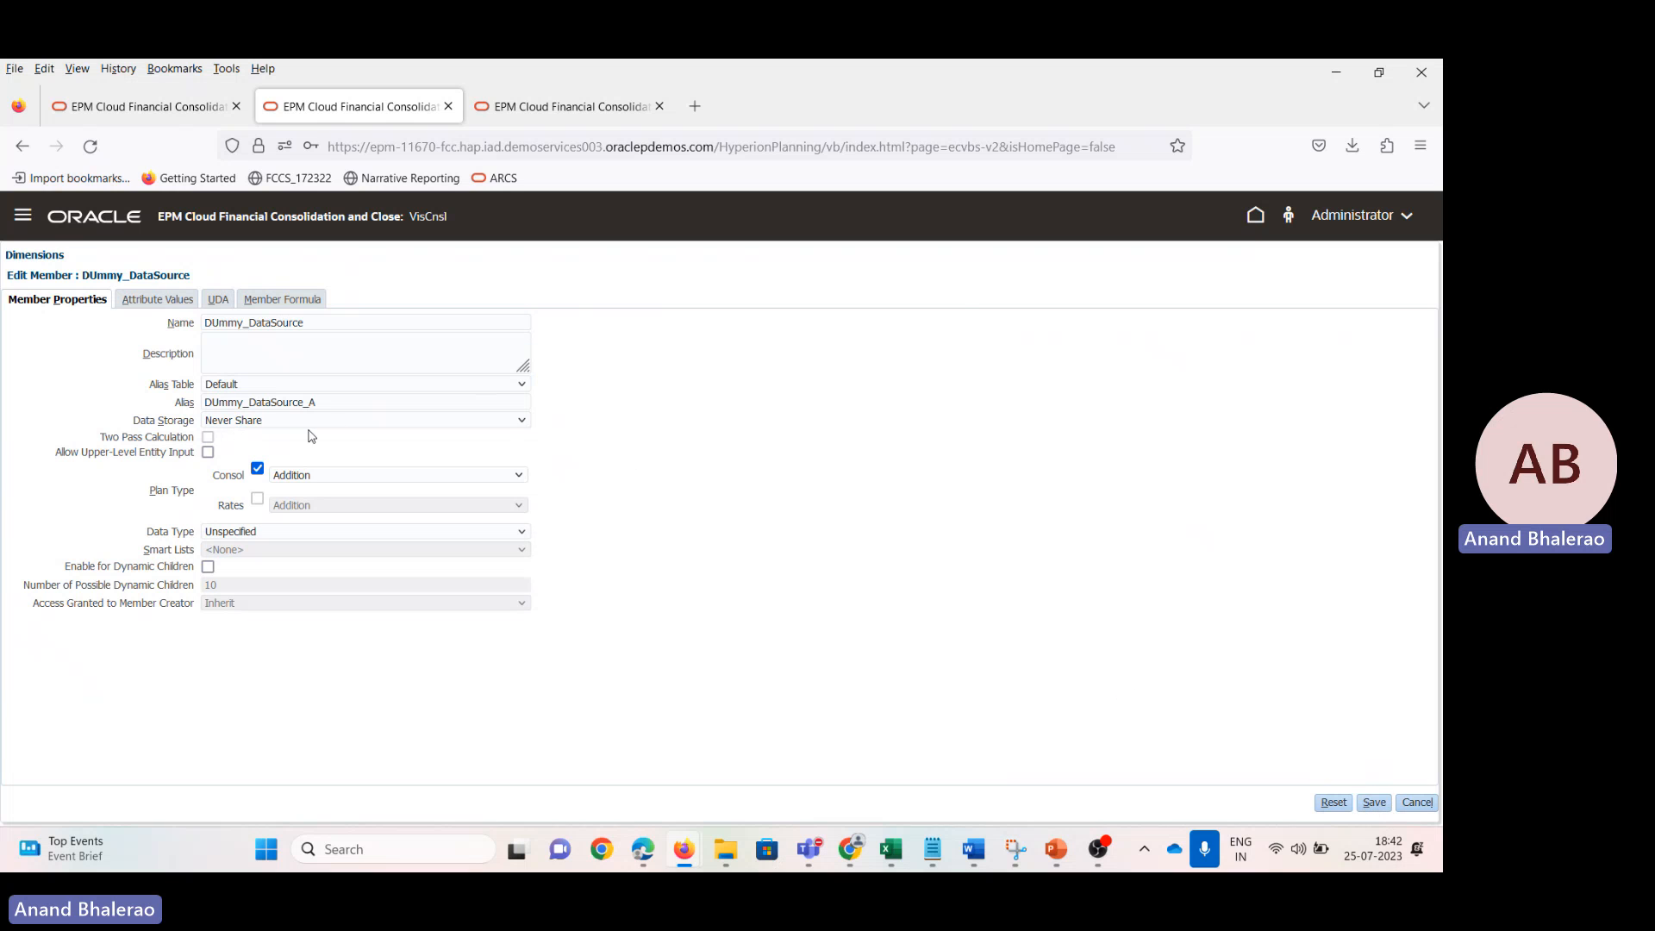
Step: Set DUmmy_DataSource's Data Storage to Store in both the member properties and the Consol cube's member formula settings, and save the member
click(287, 422)
click(269, 443)
click(283, 299)
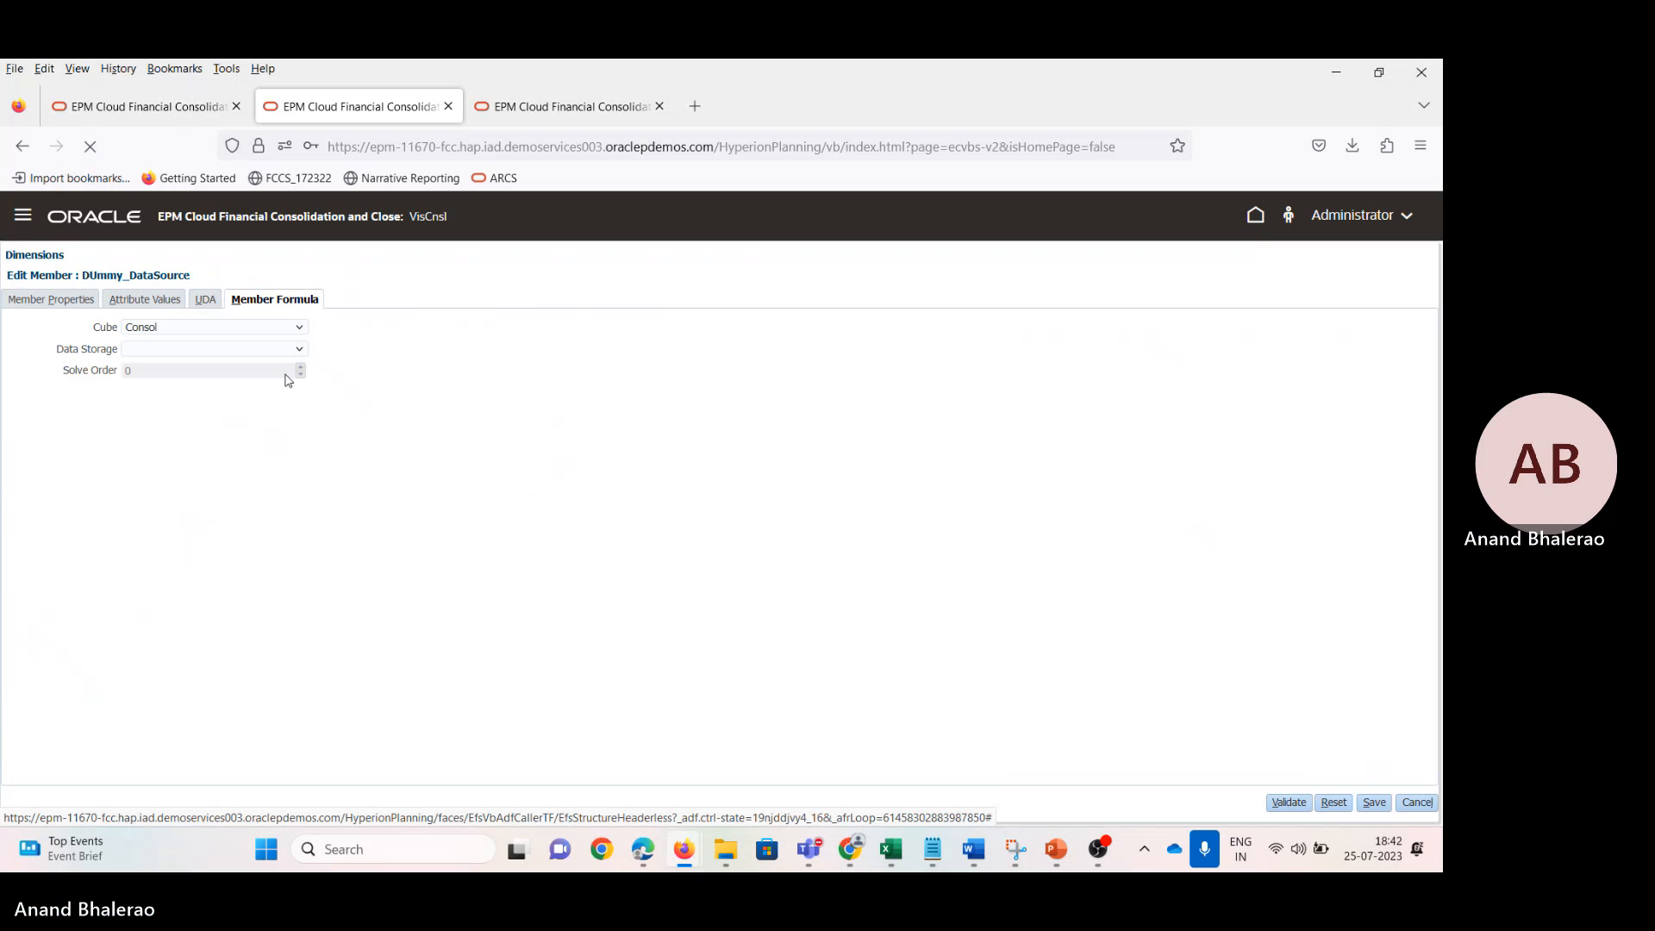
click(267, 351)
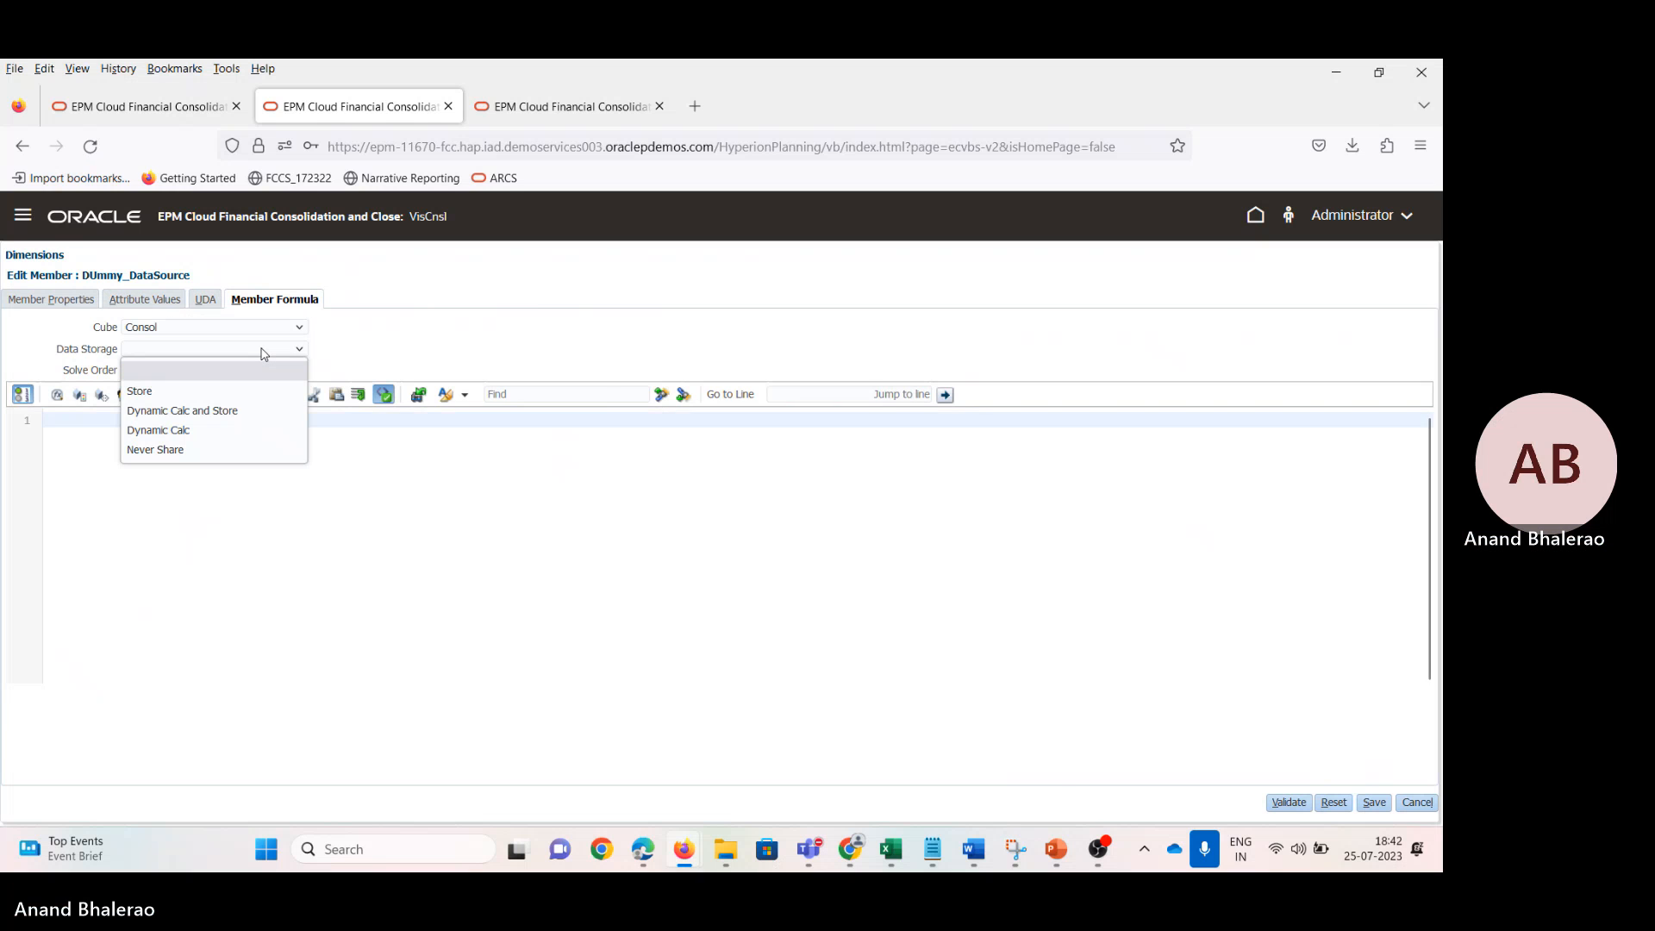
click(169, 399)
click(47, 303)
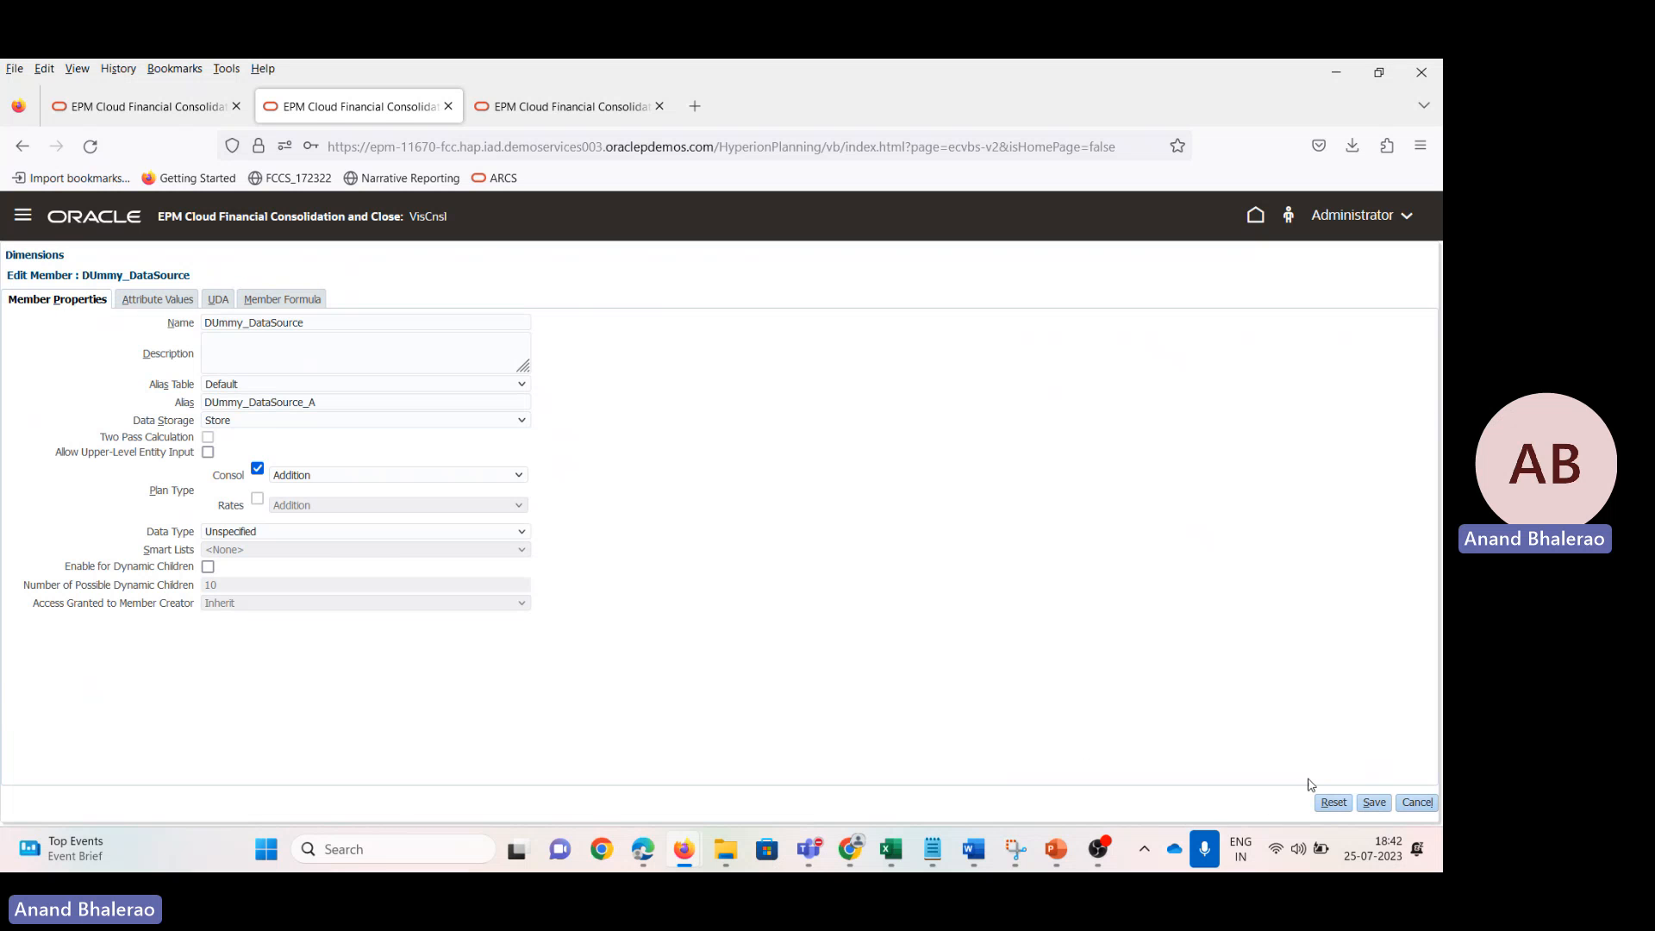
click(1383, 804)
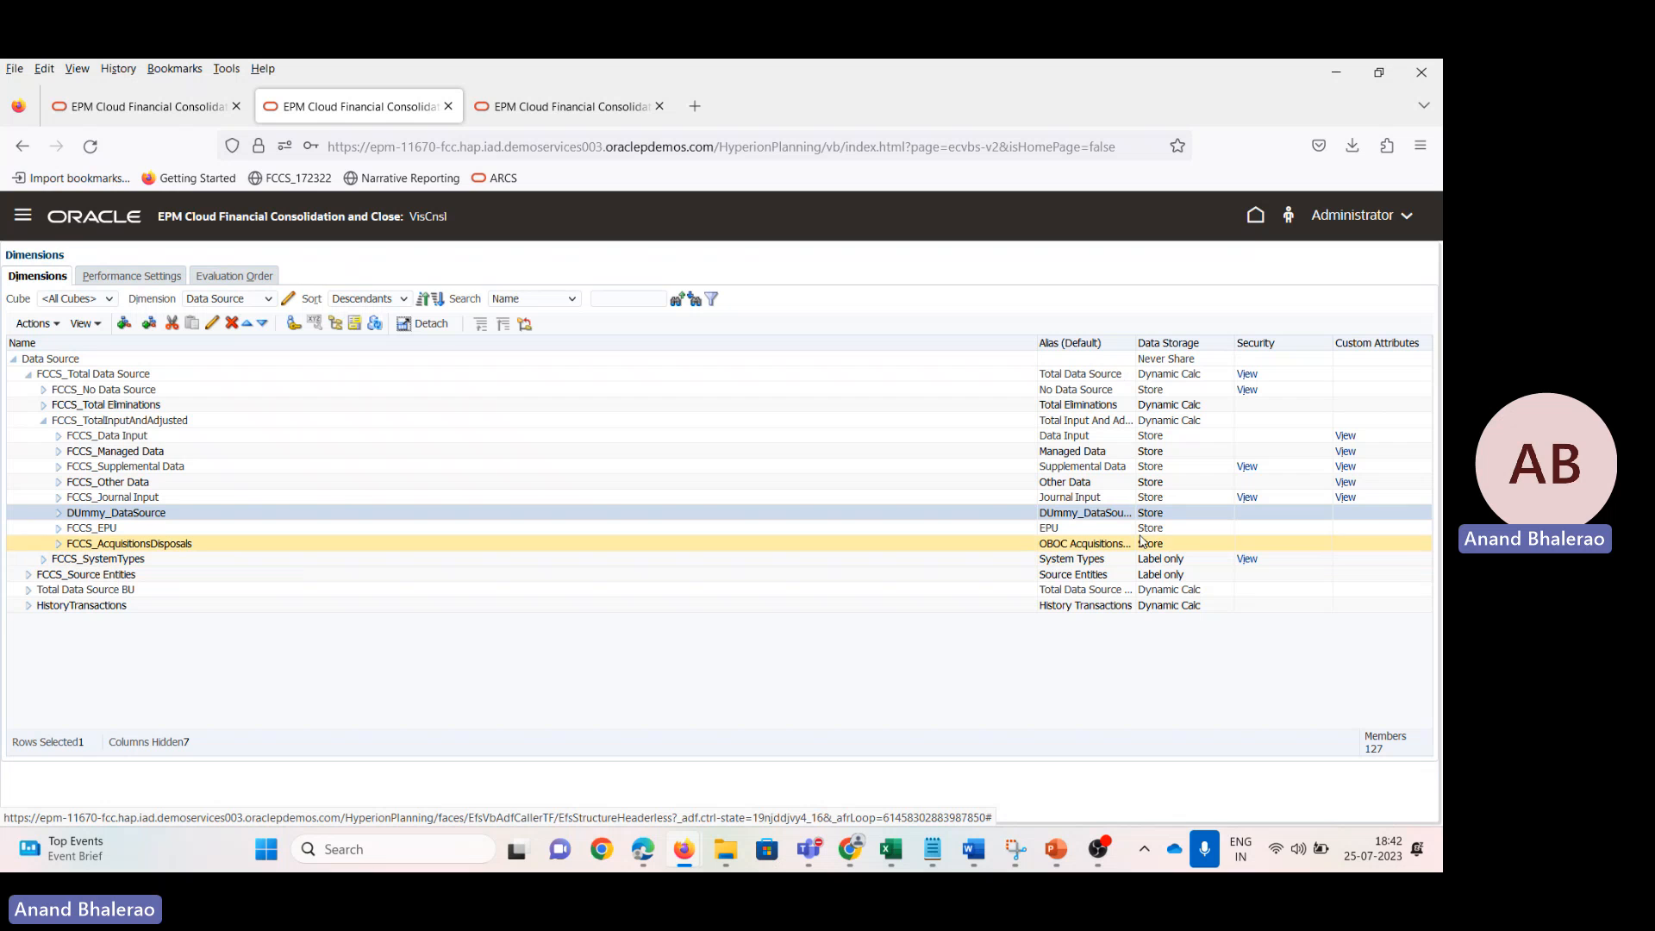
Step: Narrow the member grid's Name column to give Alias more room, and compare the member's storage with the valid types on the PowerPoint slide
click(1035, 343)
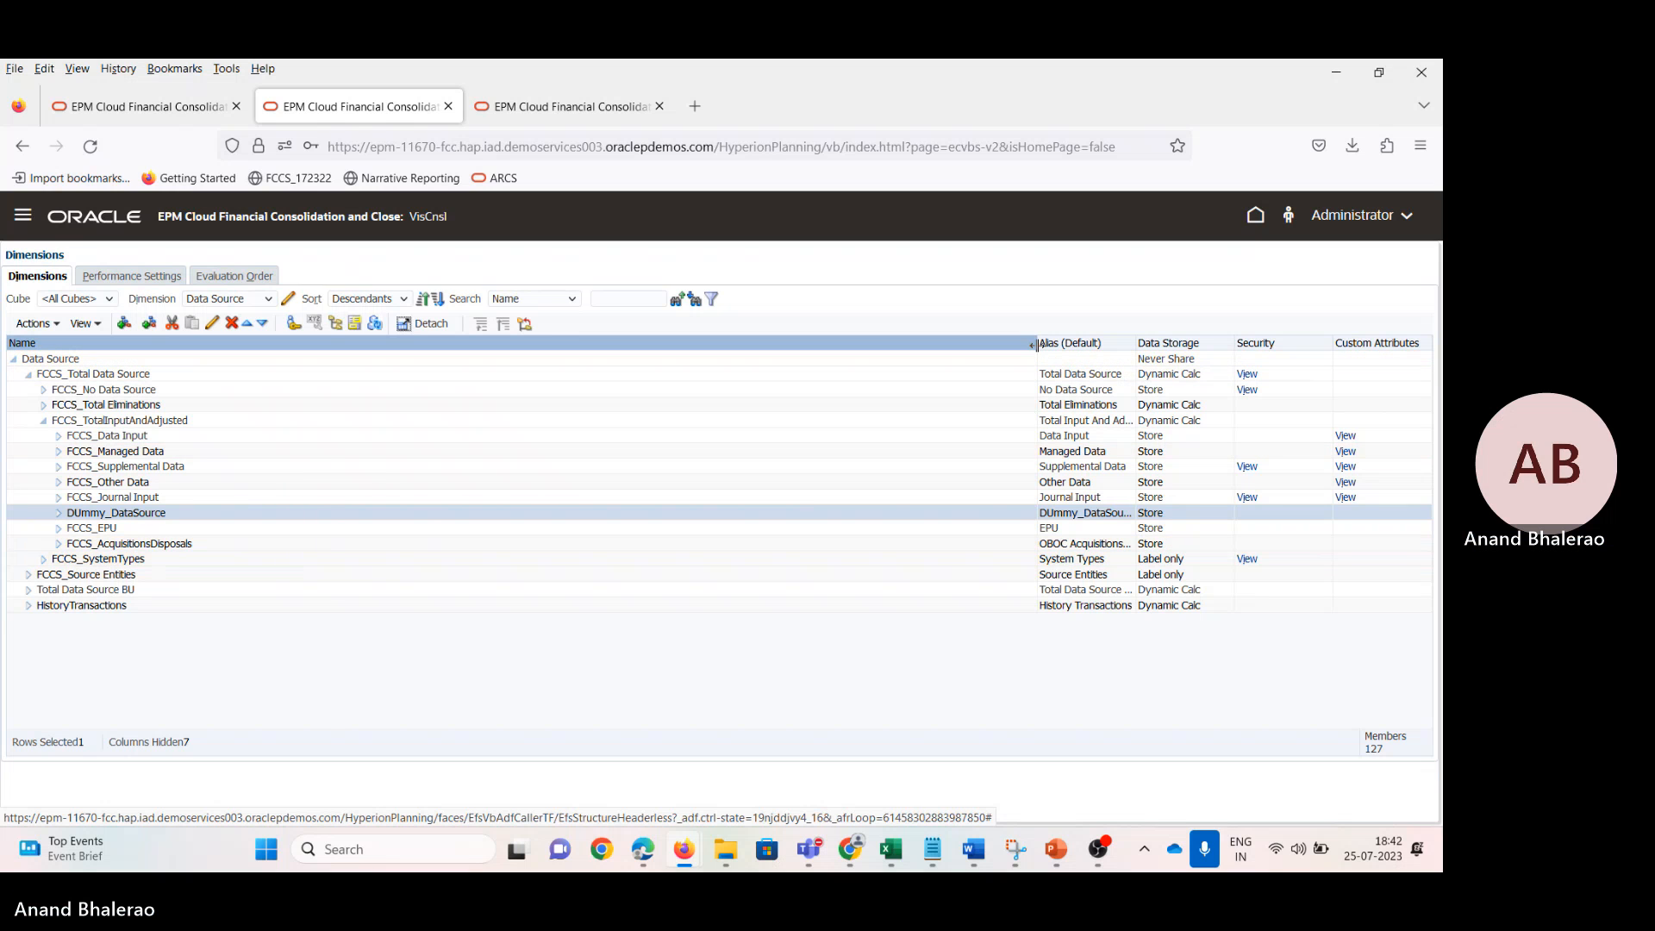
drag(1037, 344, 321, 350)
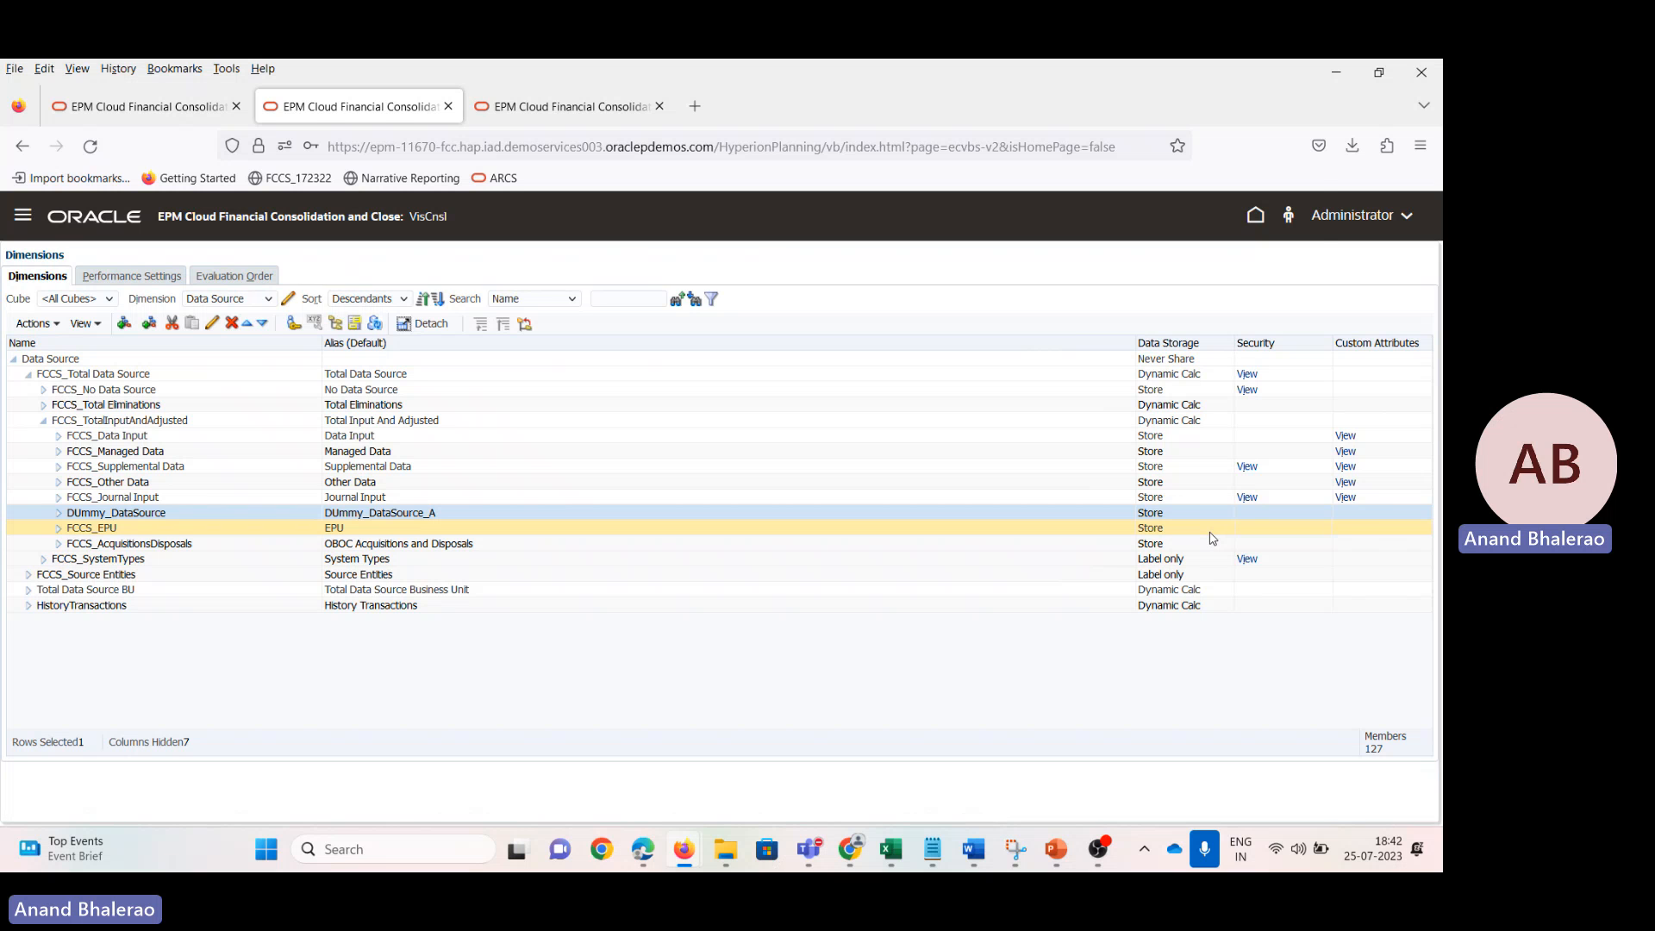
key(alt+Tab)
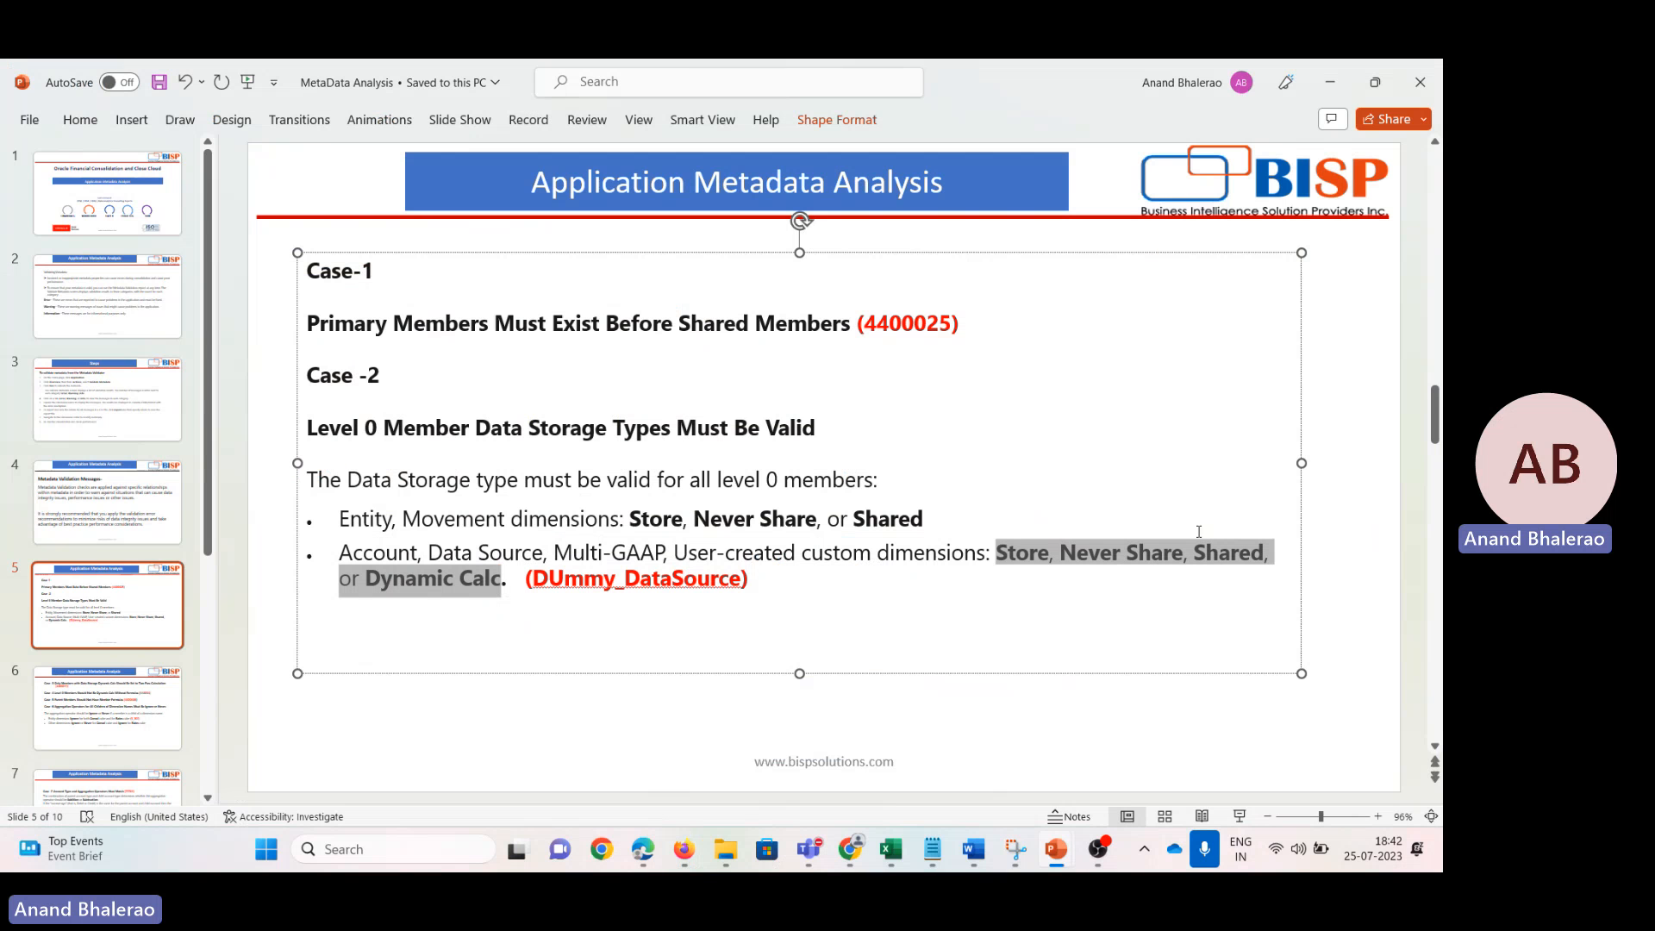
Step: Switch to the MetadataValidations workbook in Excel, clear the pending copy, and review the DUmmy_DataSource error descriptions in F19:F22
key(alt+Tab)
key(alt+Tab)
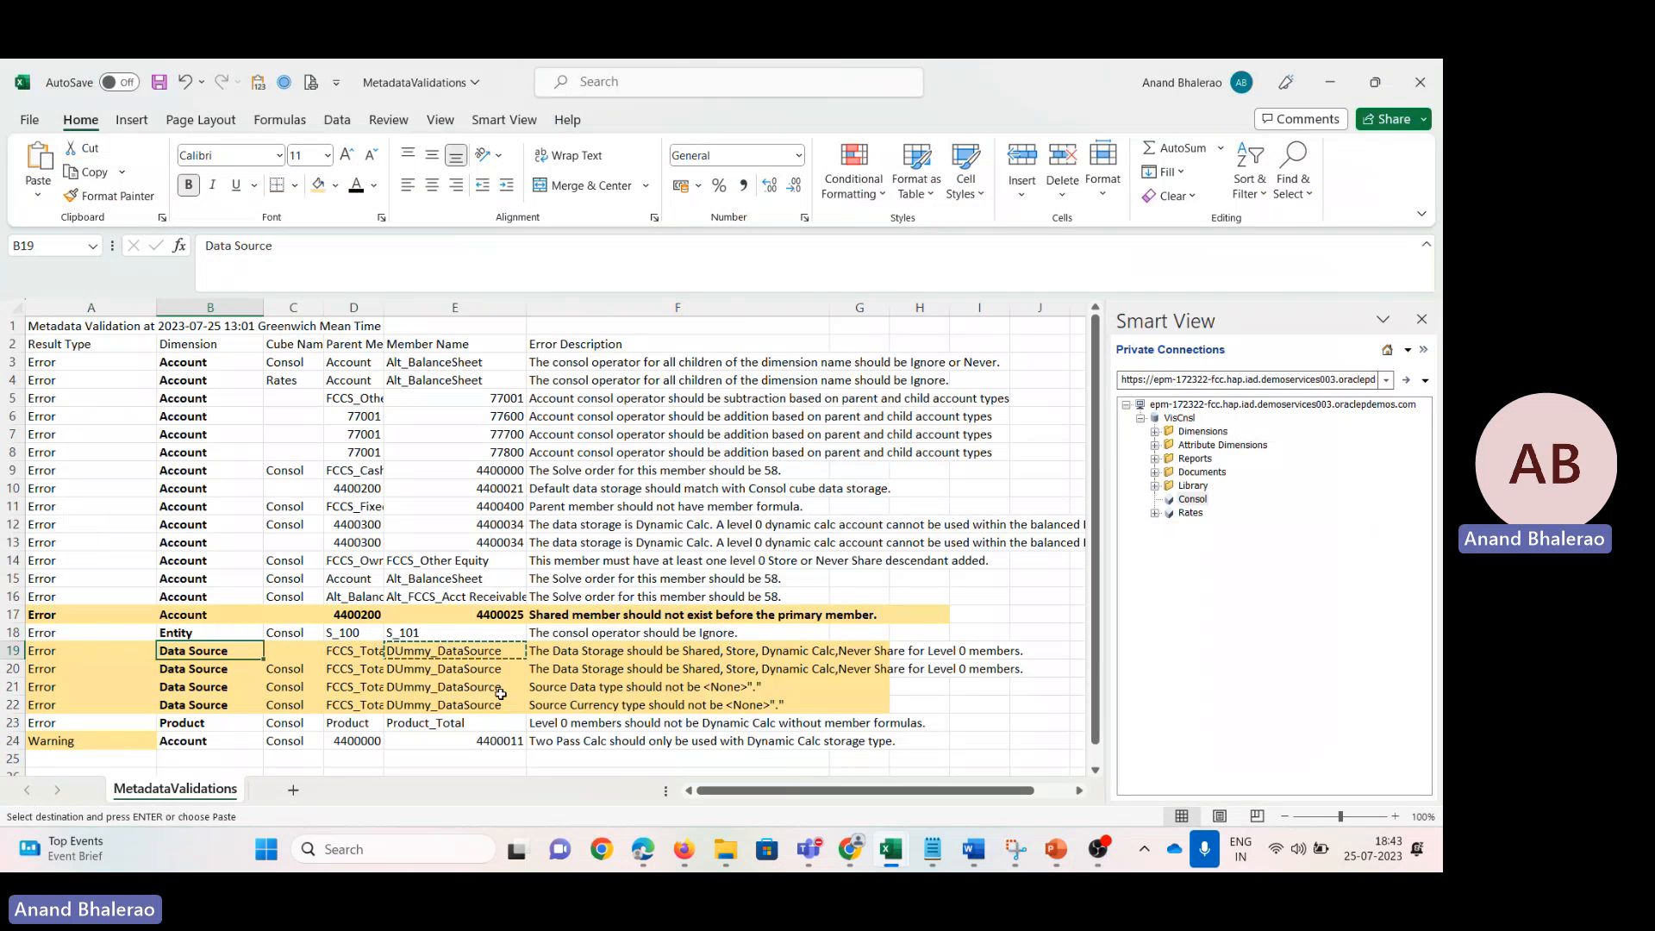
key(Escape)
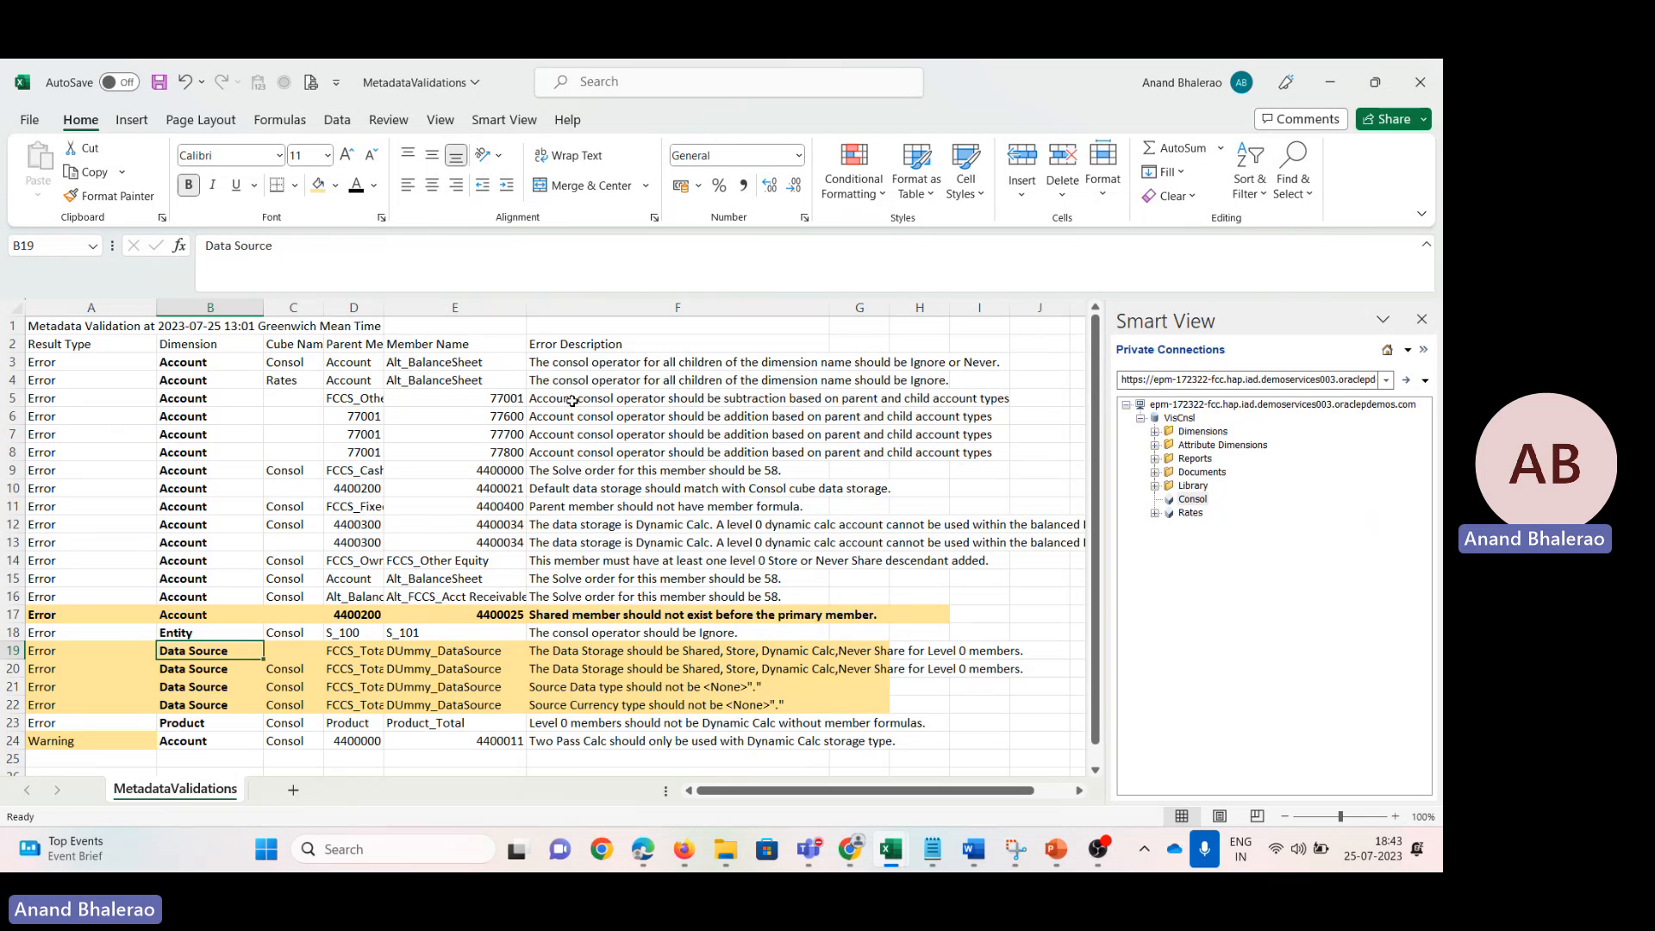
drag(556, 362, 560, 706)
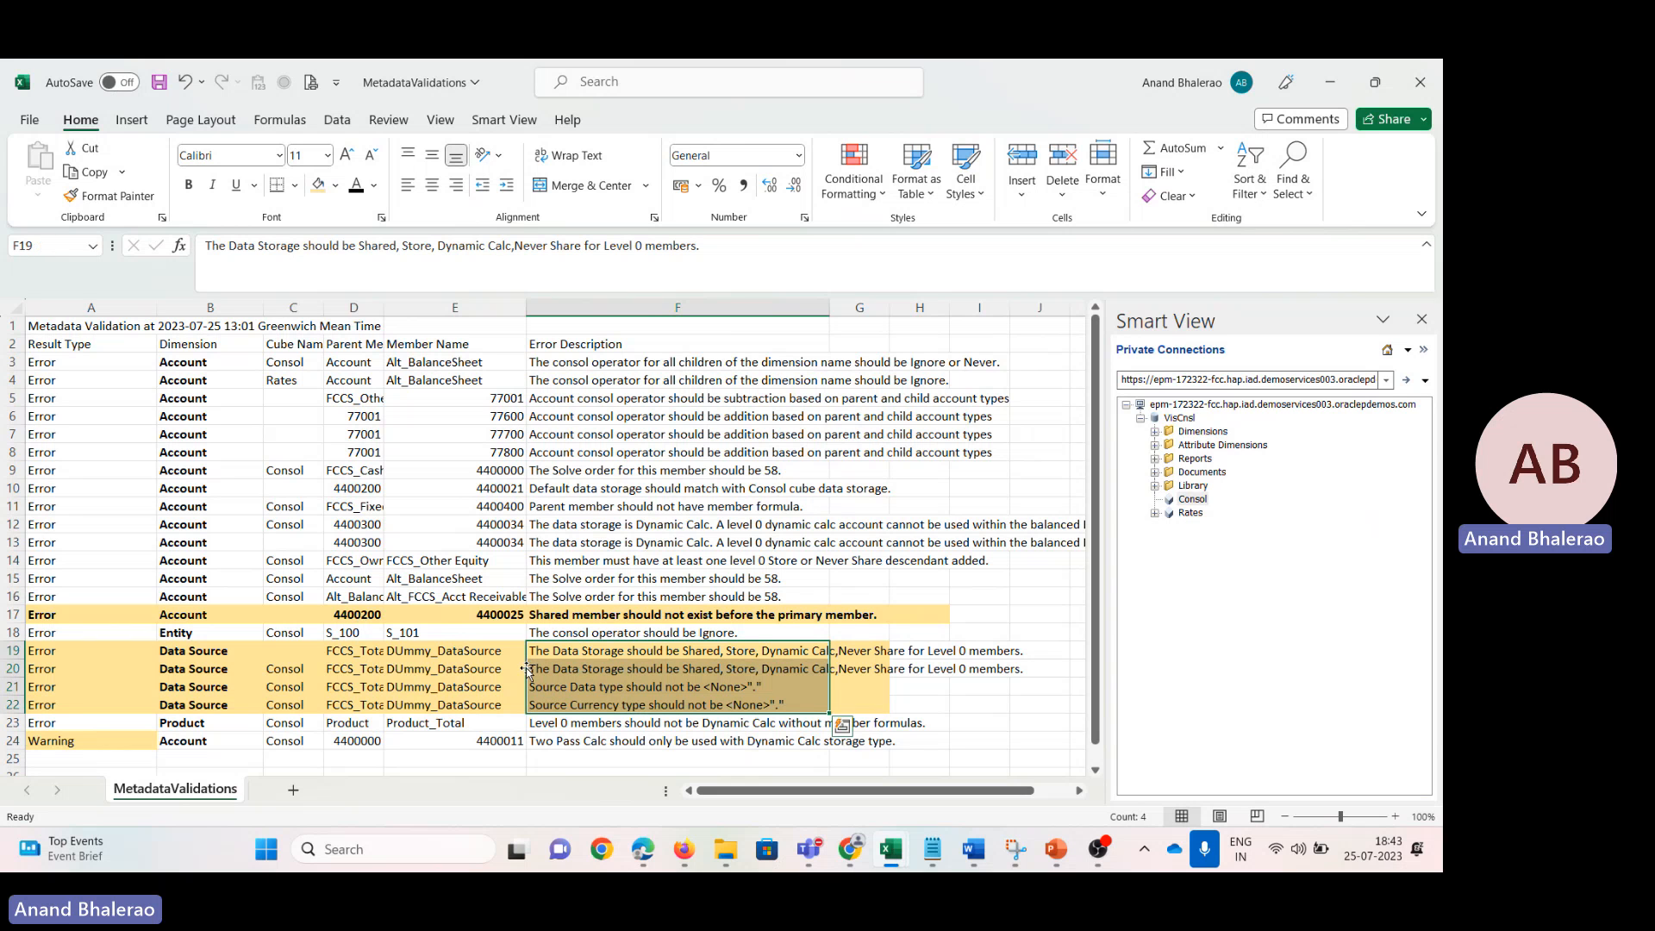
Step: Switch to PowerPoint and review Case -3 on slide 6, selecting the words "Two Pass Calculation"
key(alt+Tab)
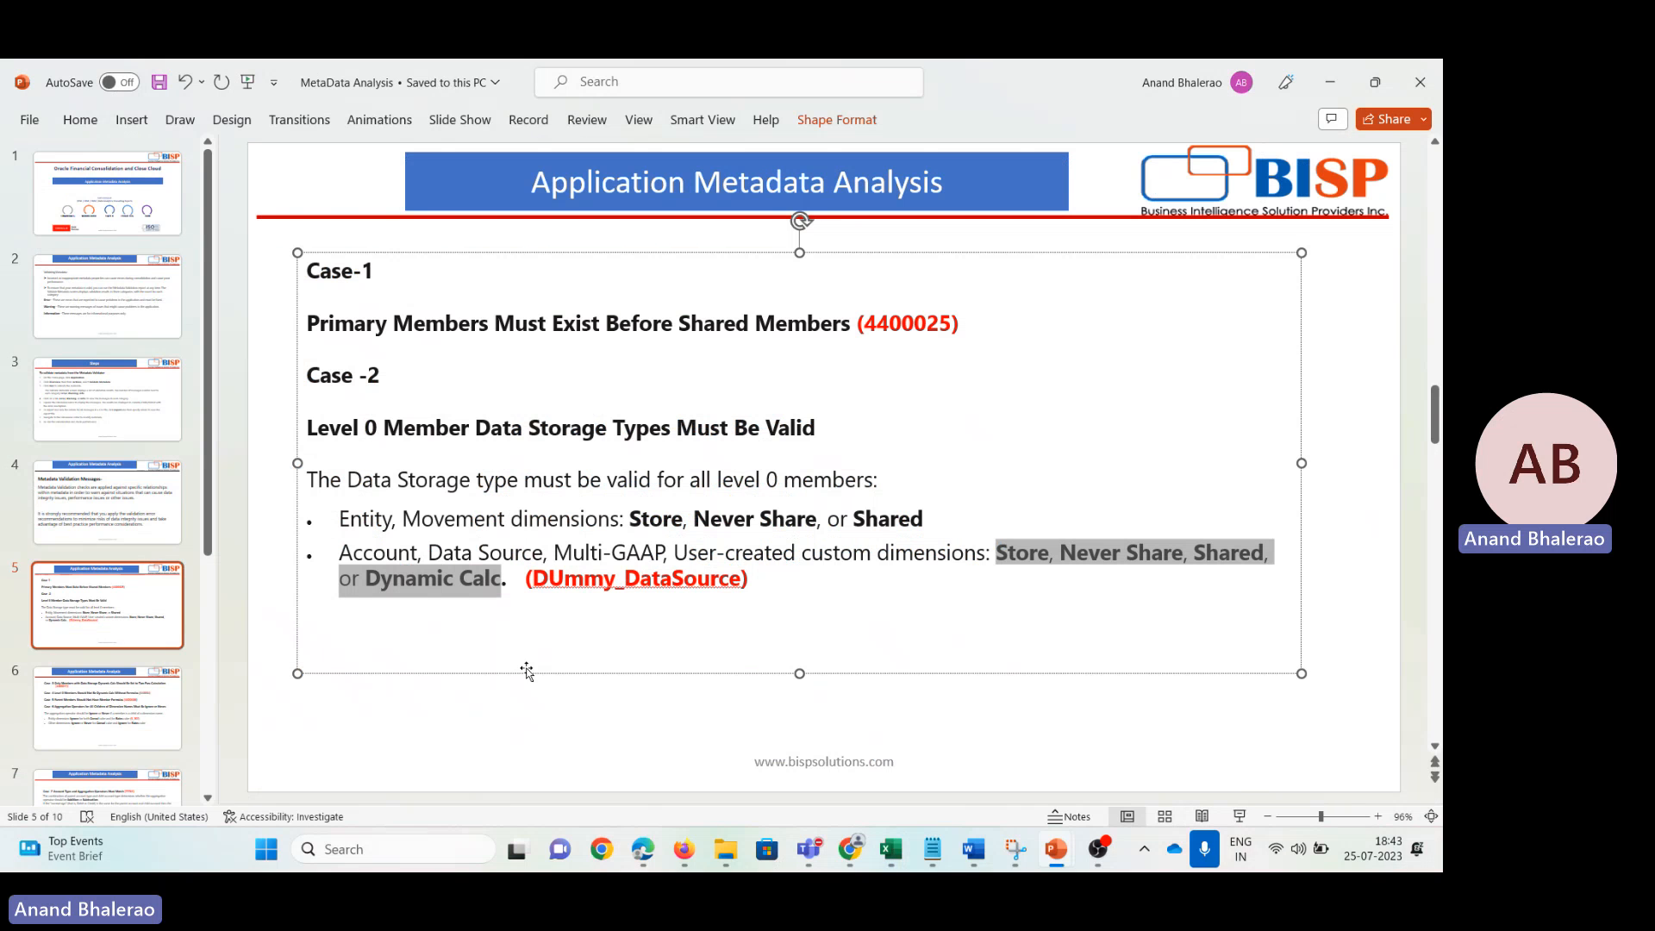
click(131, 700)
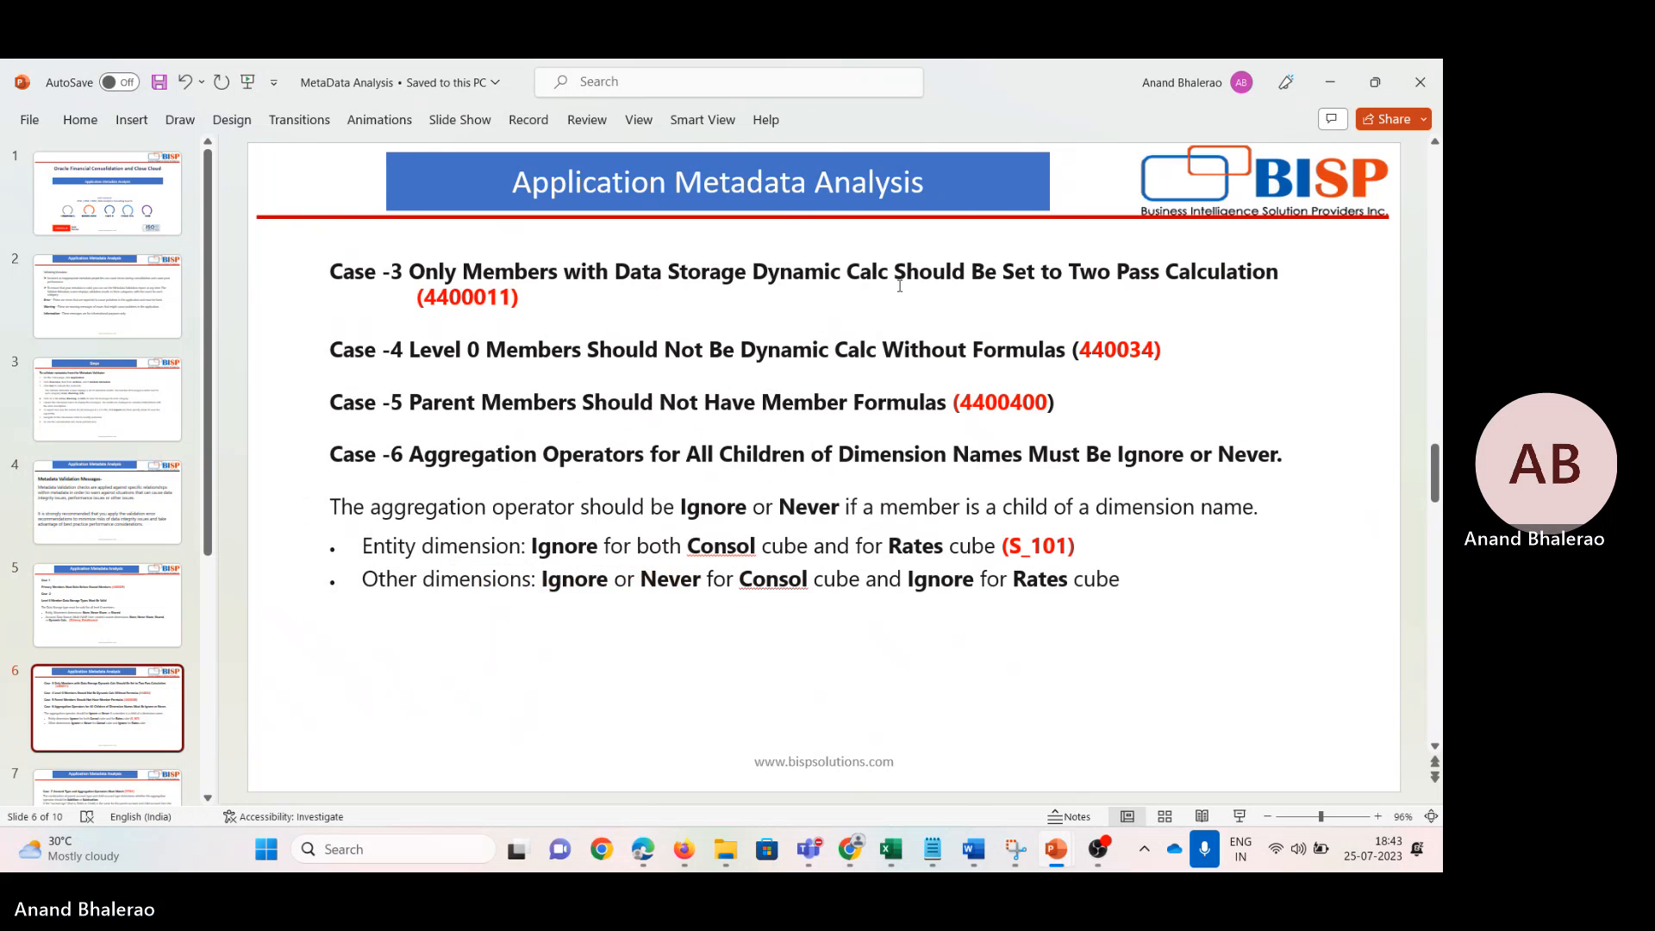
drag(1069, 272, 1283, 272)
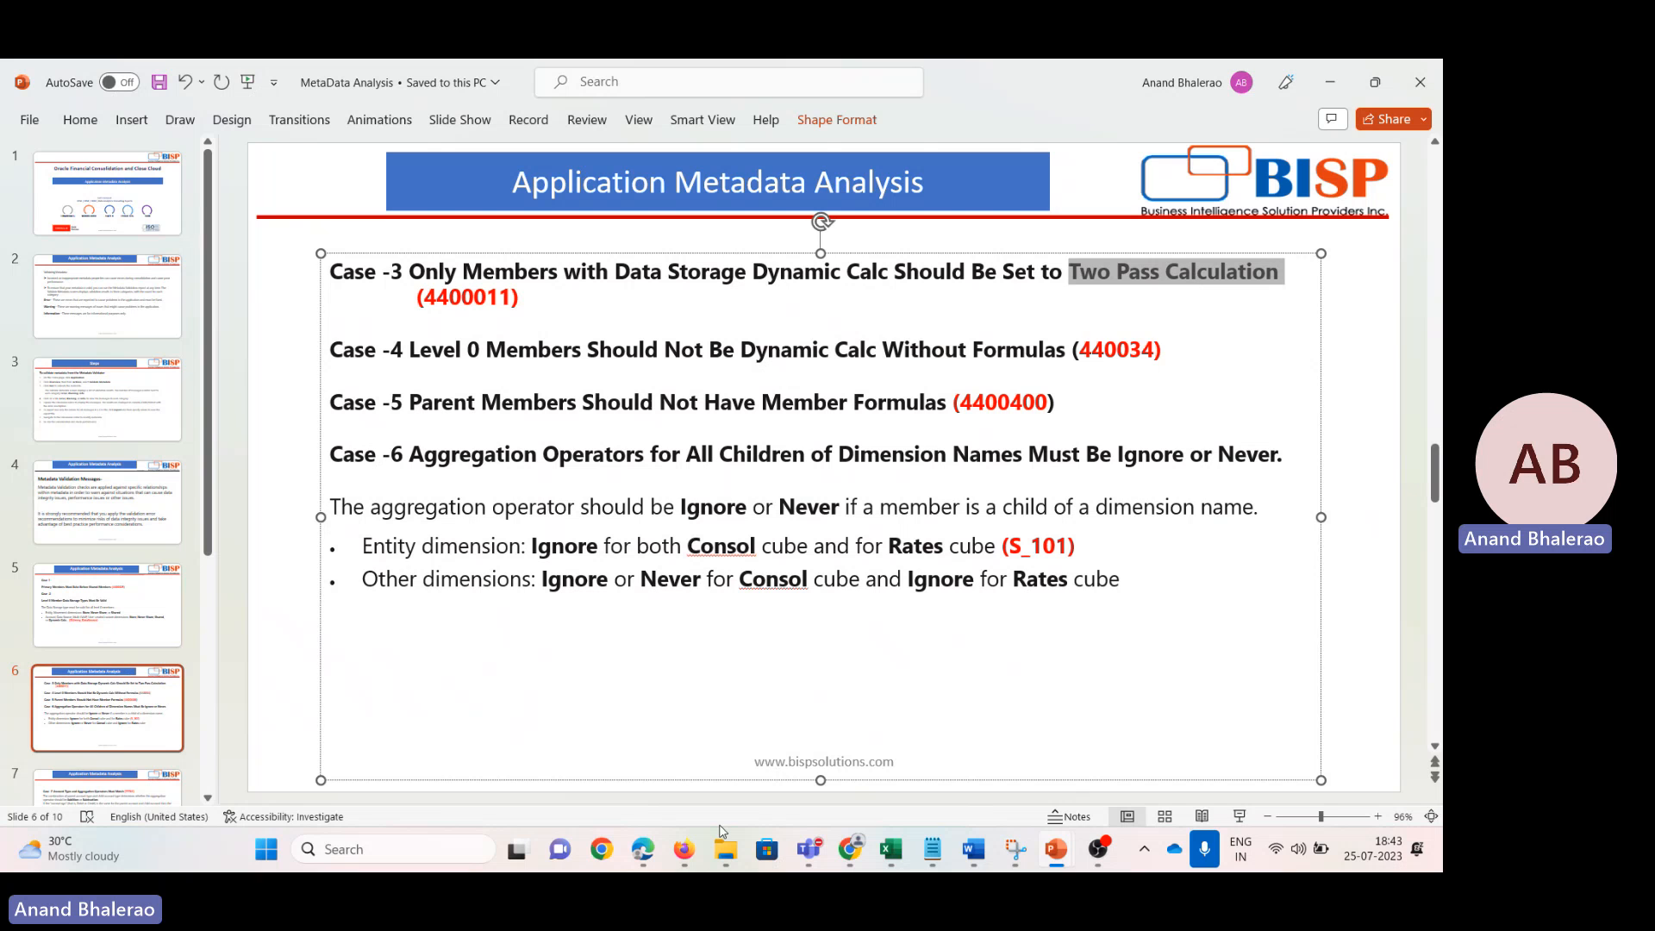
Step: Switch to the MetadataValidations workbook in Excel and bold the Two Pass Calc warning description in F24
mouse_move(1000, 854)
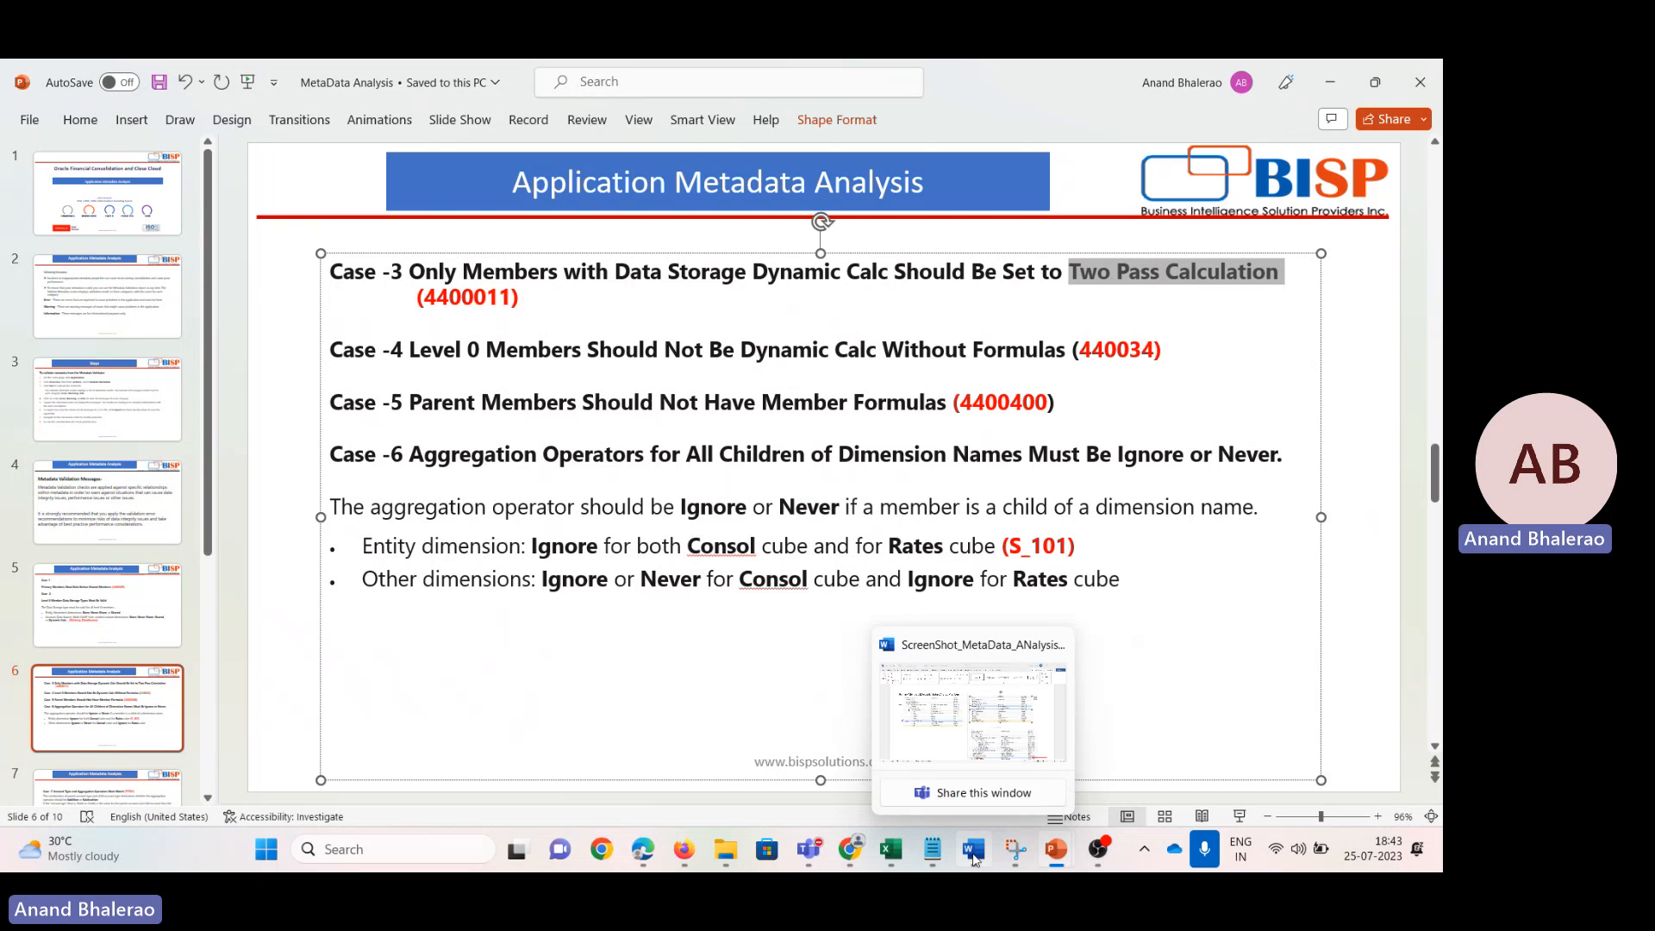
mouse_move(887, 858)
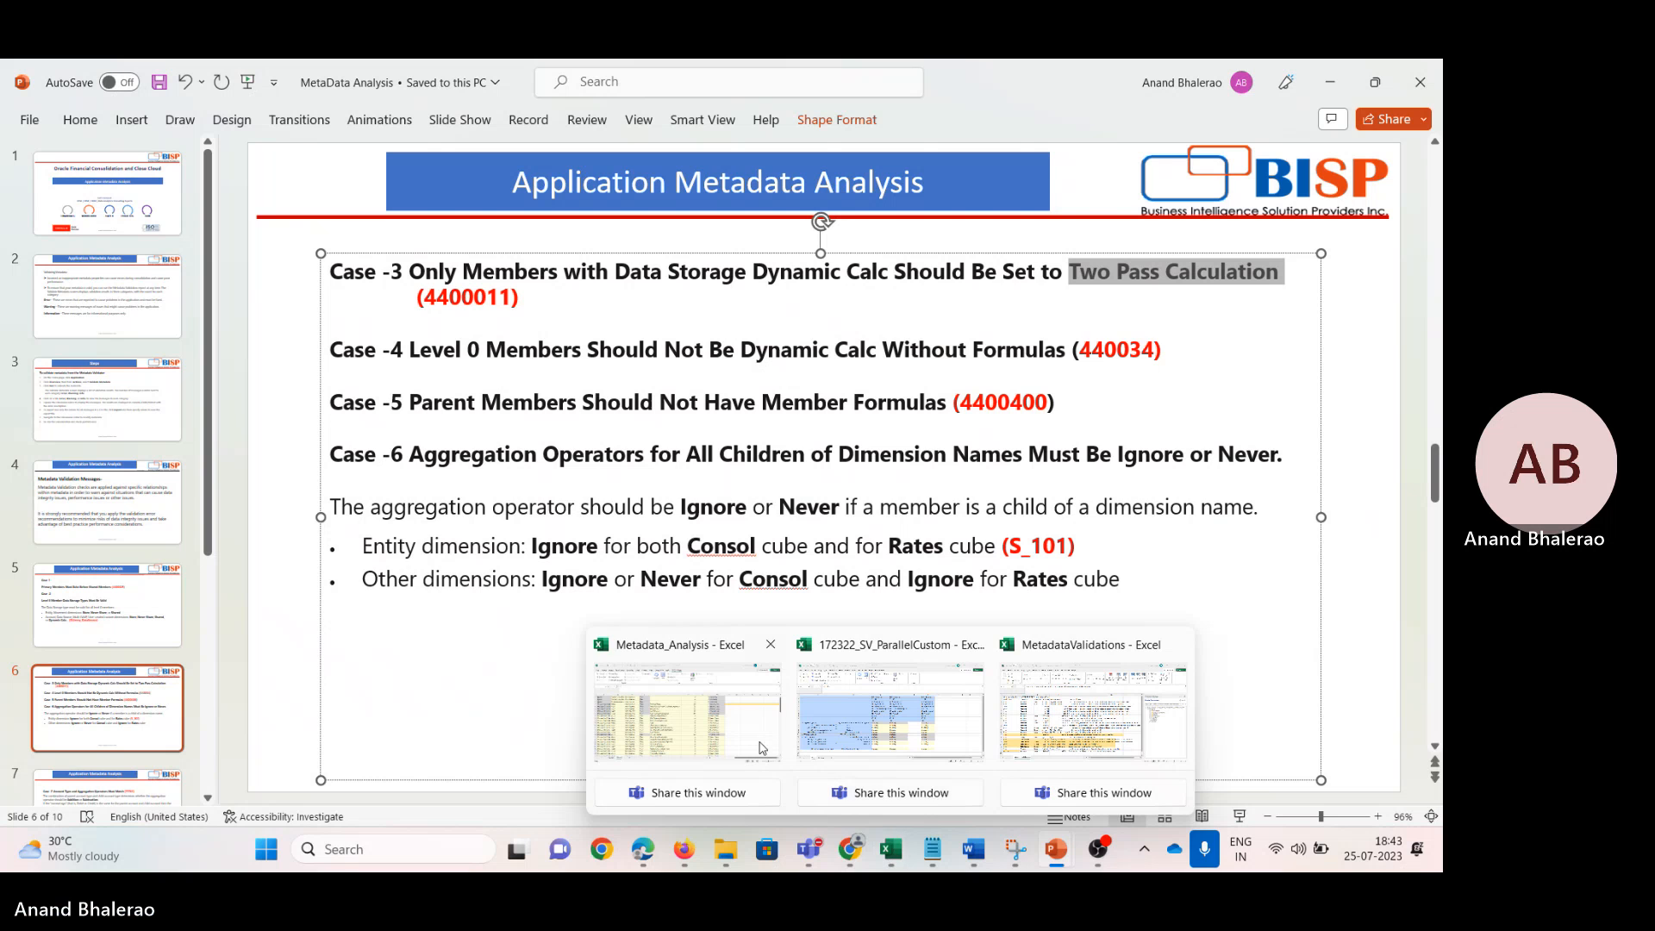
click(1061, 738)
scroll(552, 543, down, 1)
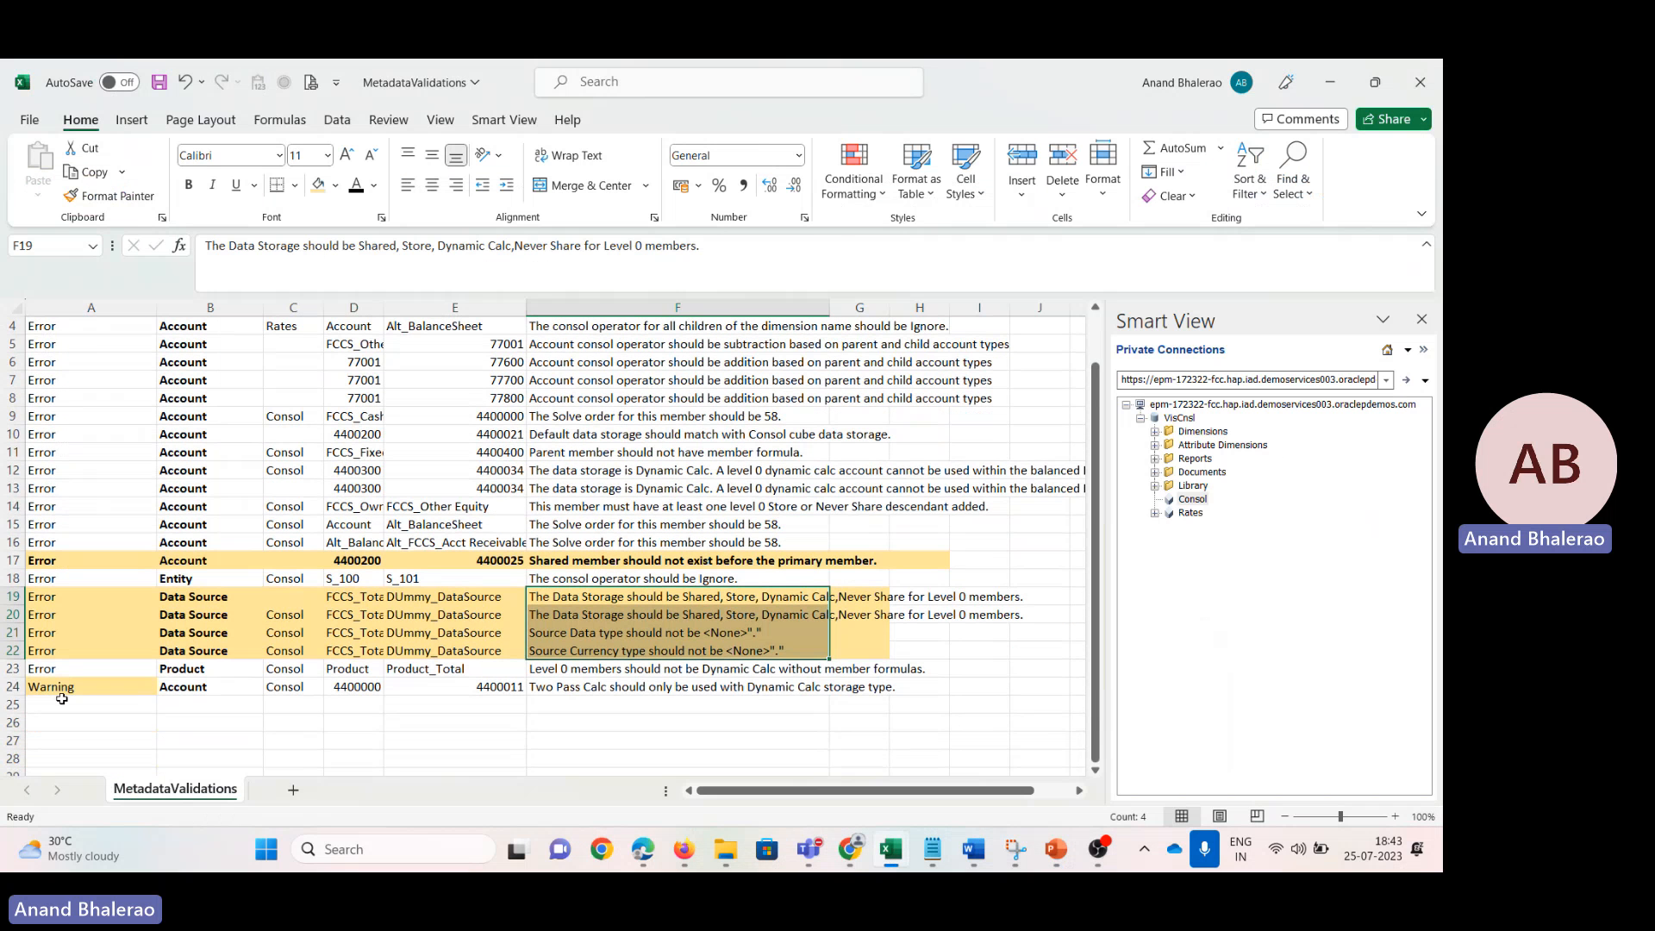
drag(56, 690, 558, 692)
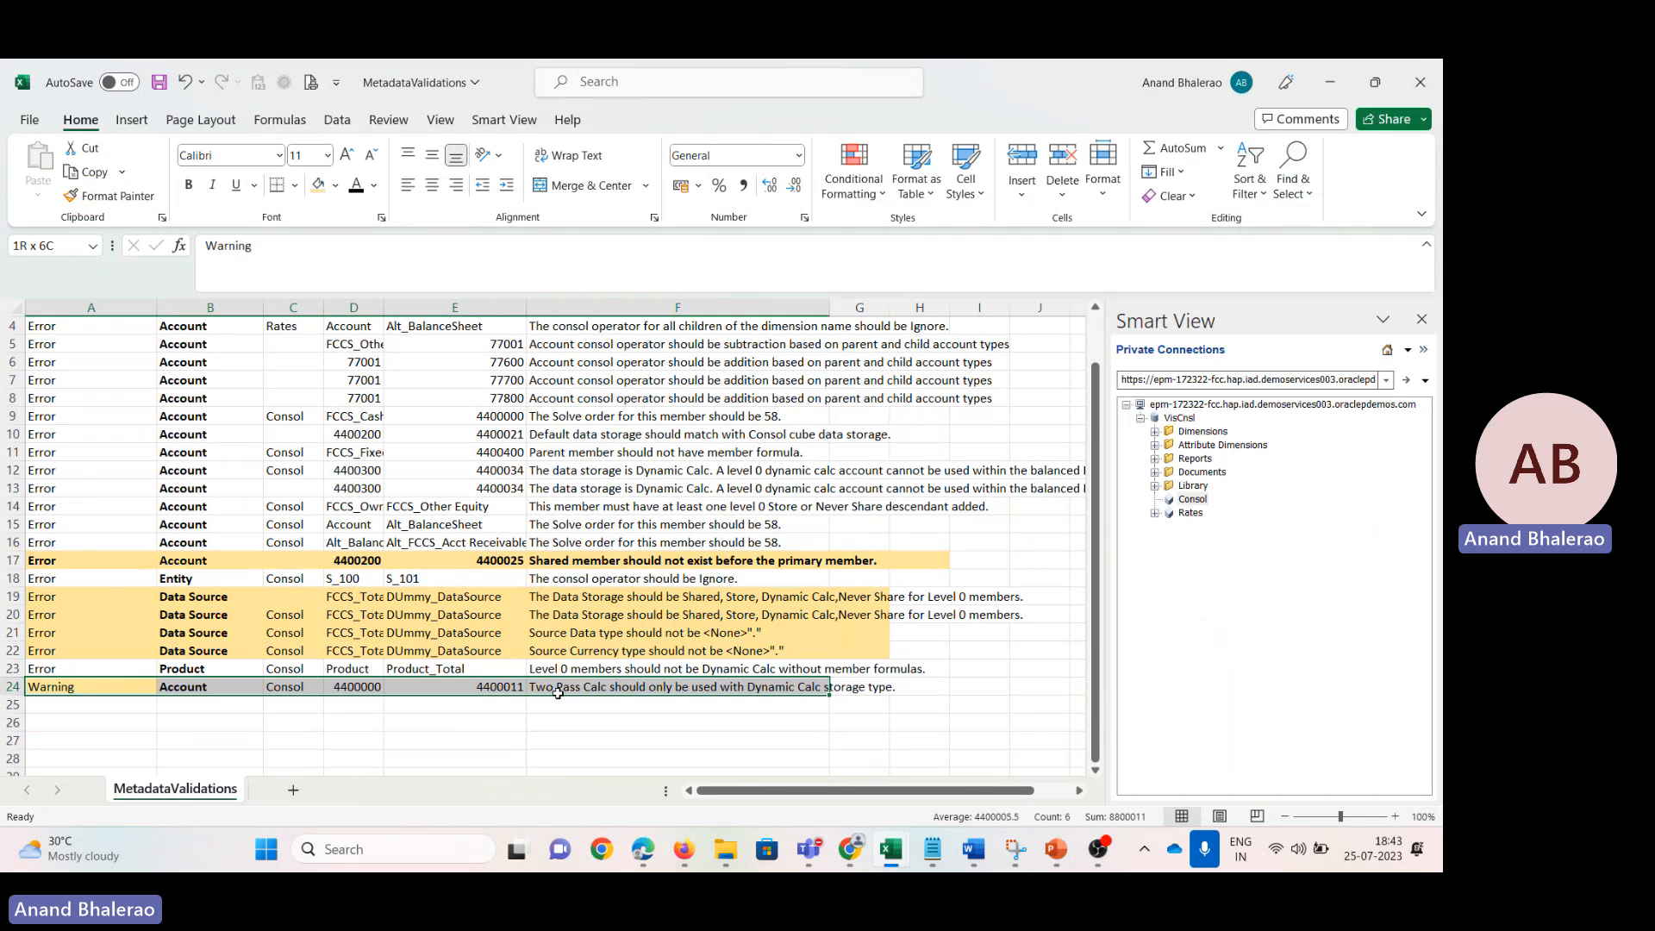
click(560, 692)
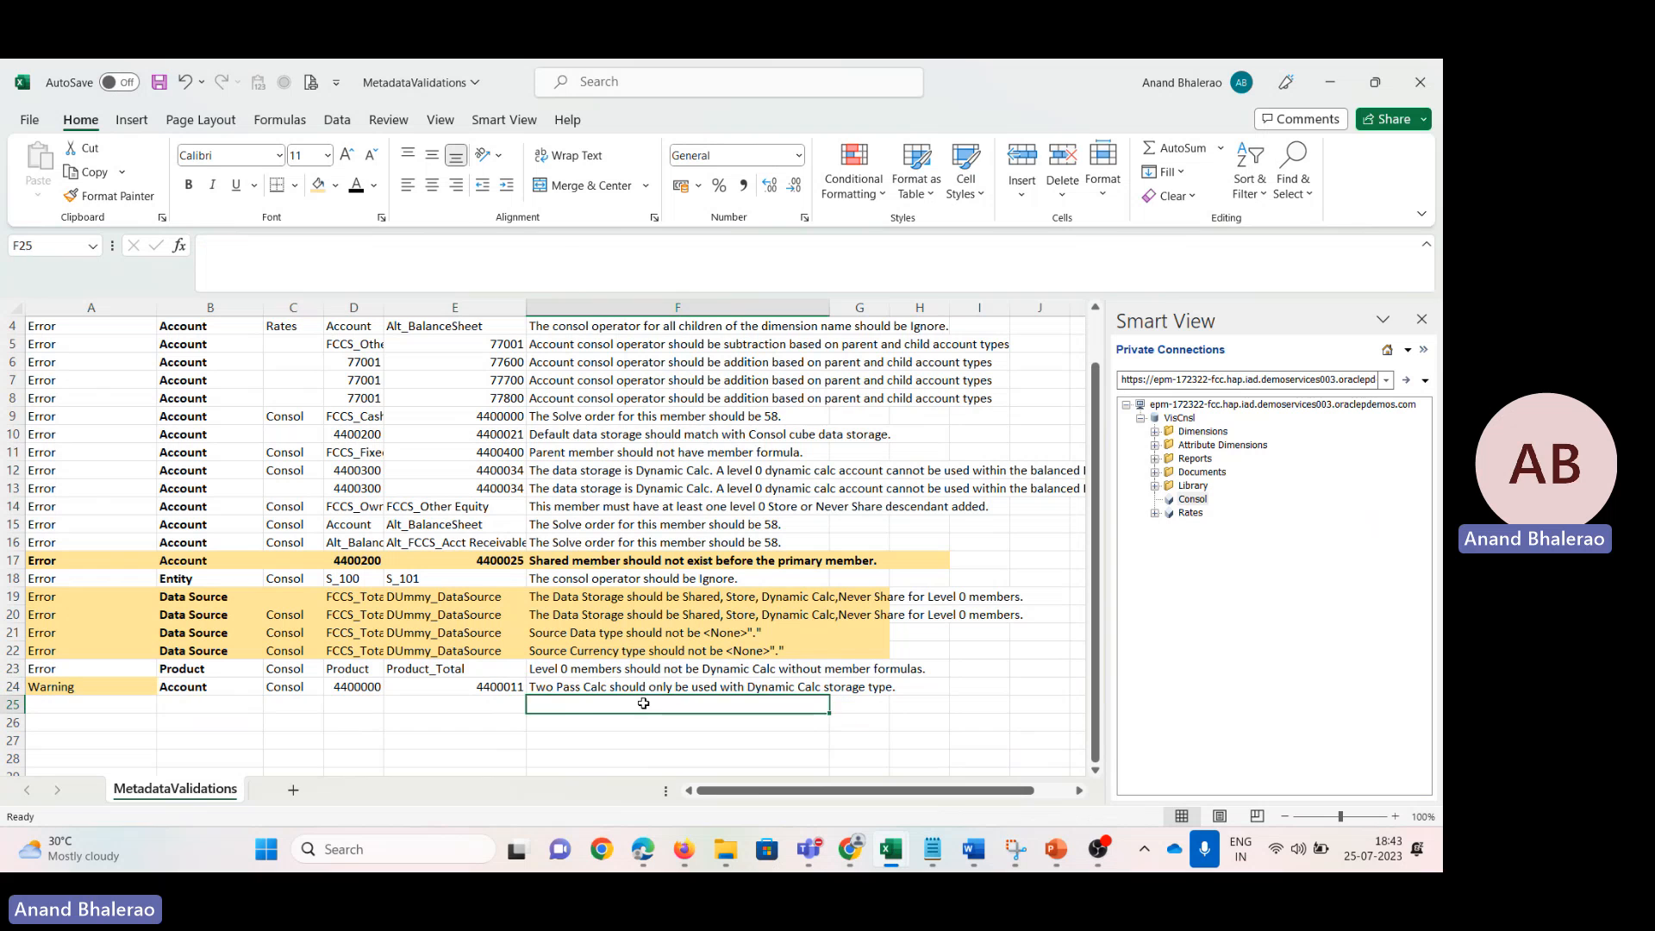
key(ctrl+b)
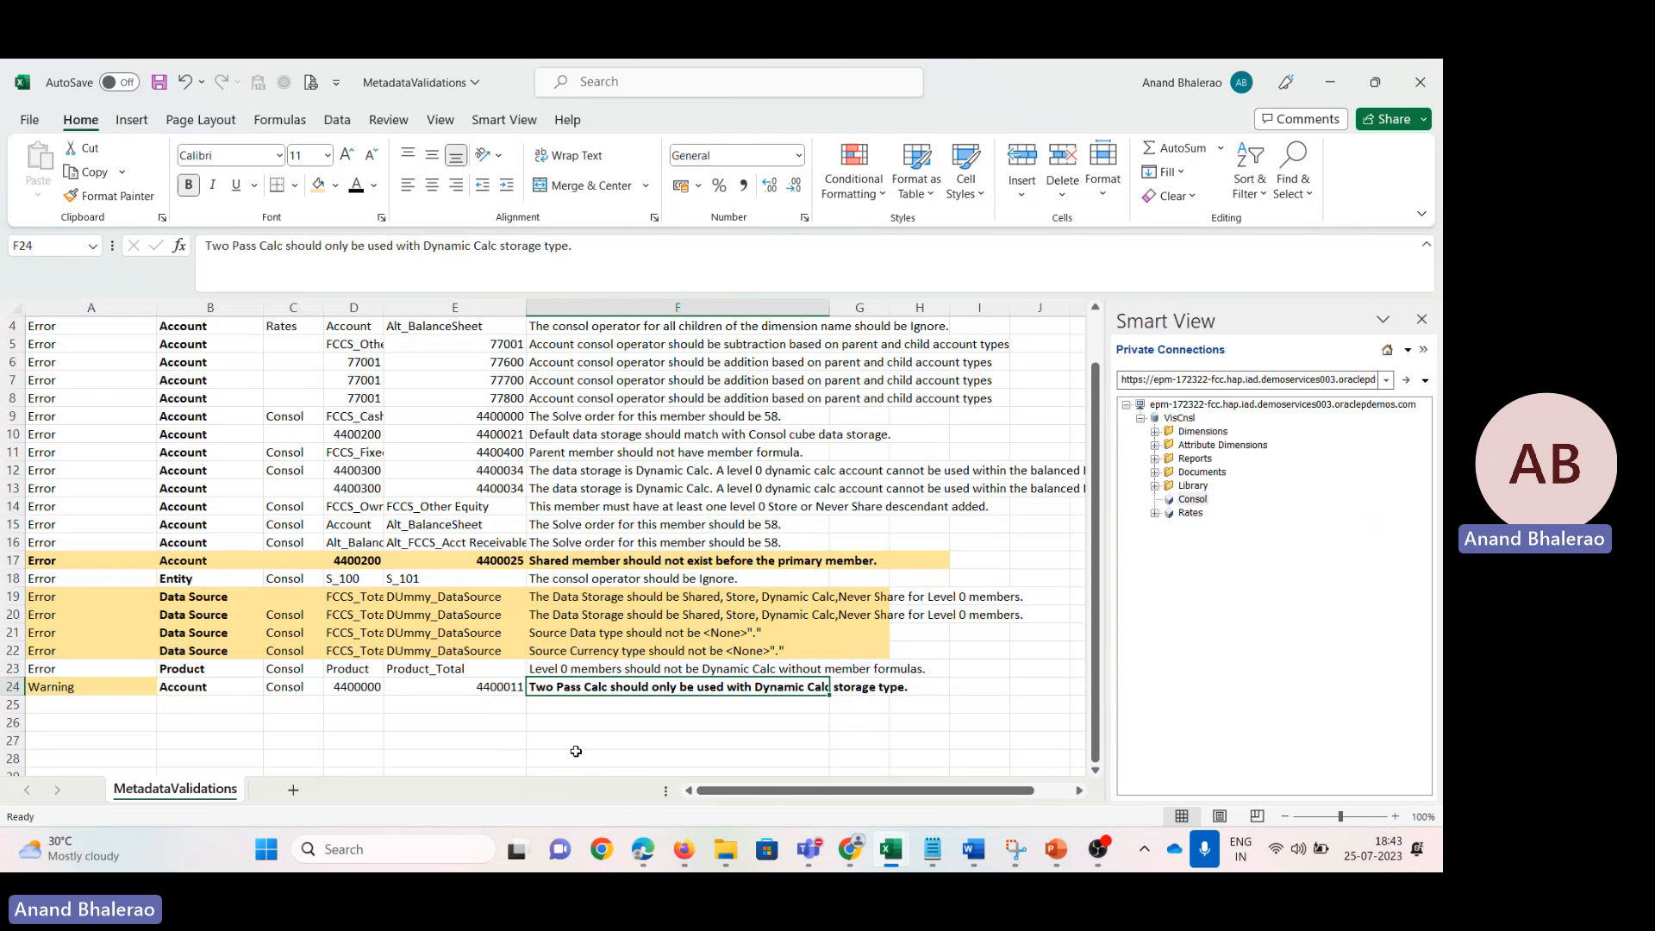
Step: Copy member name 4400011 from E24, switch to the EPM Cloud browser window, and search the Data Source dimension for it
click(461, 686)
key(ctrl+c)
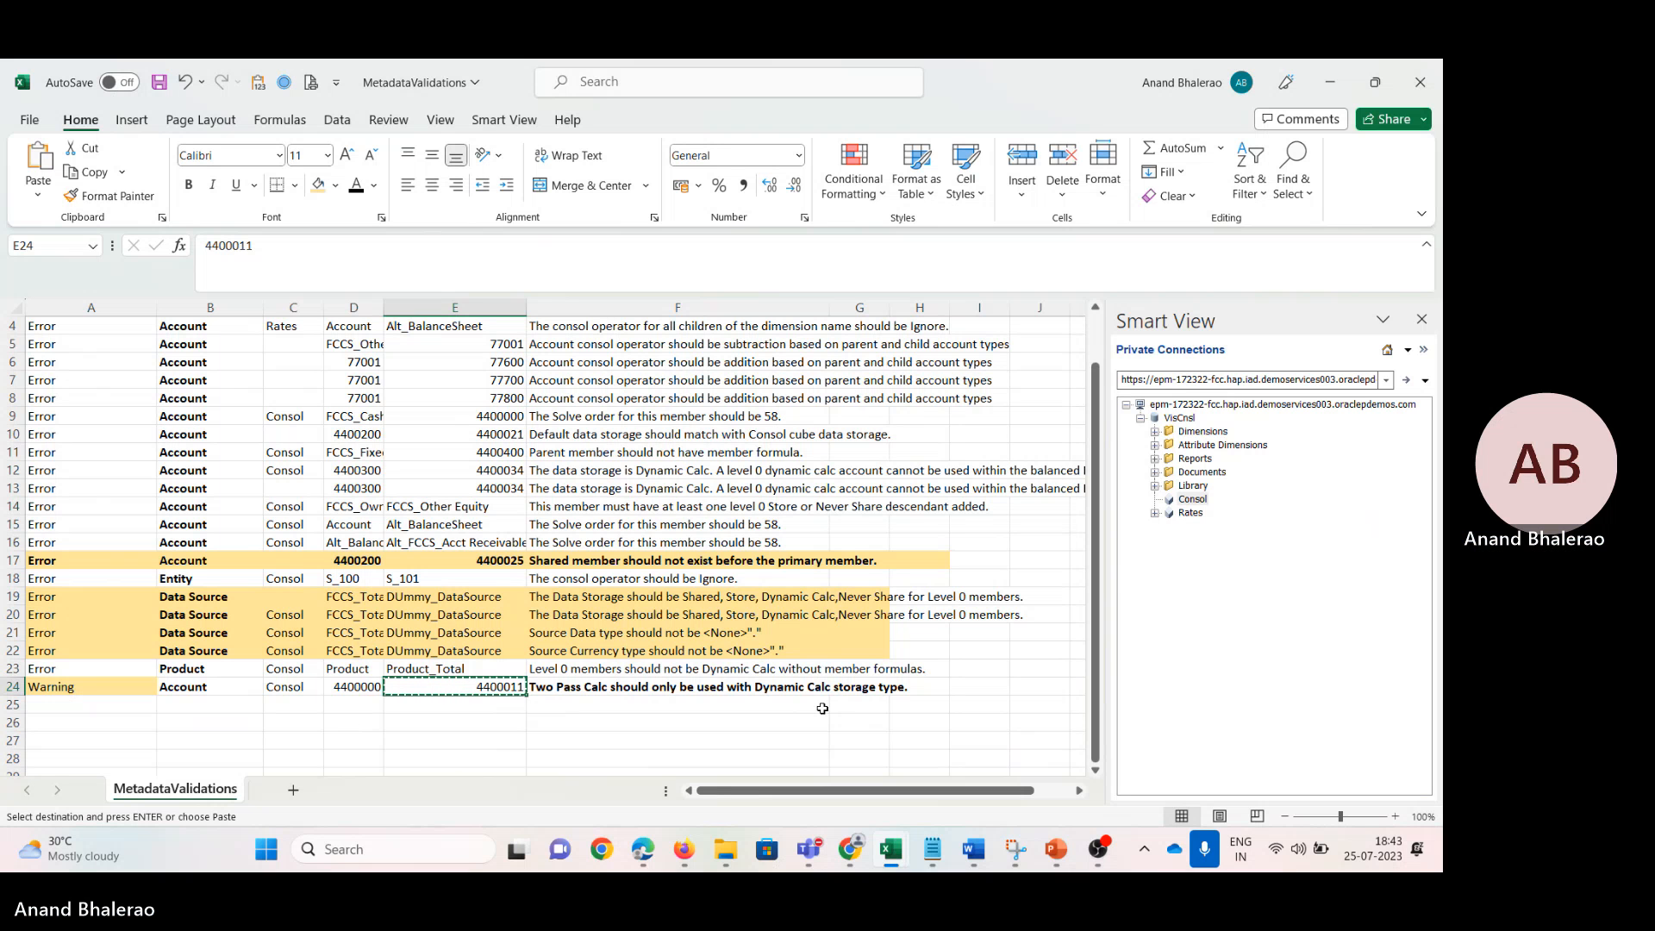
key(alt+Tab)
key(alt+Tab)
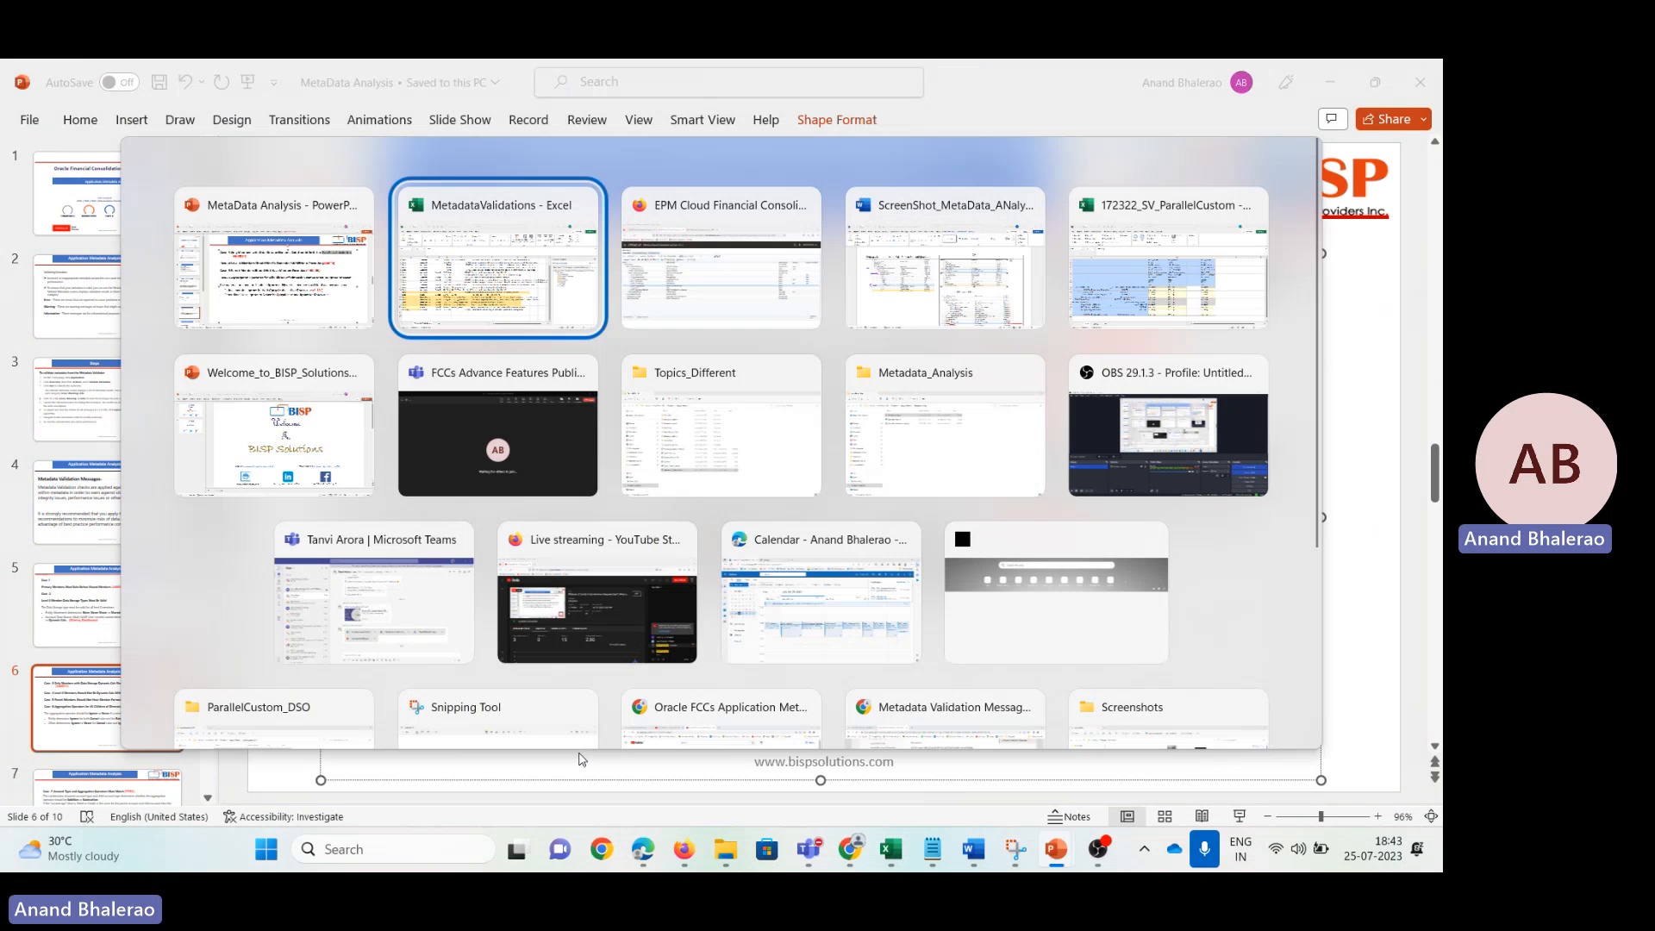
key(alt+Tab)
click(614, 302)
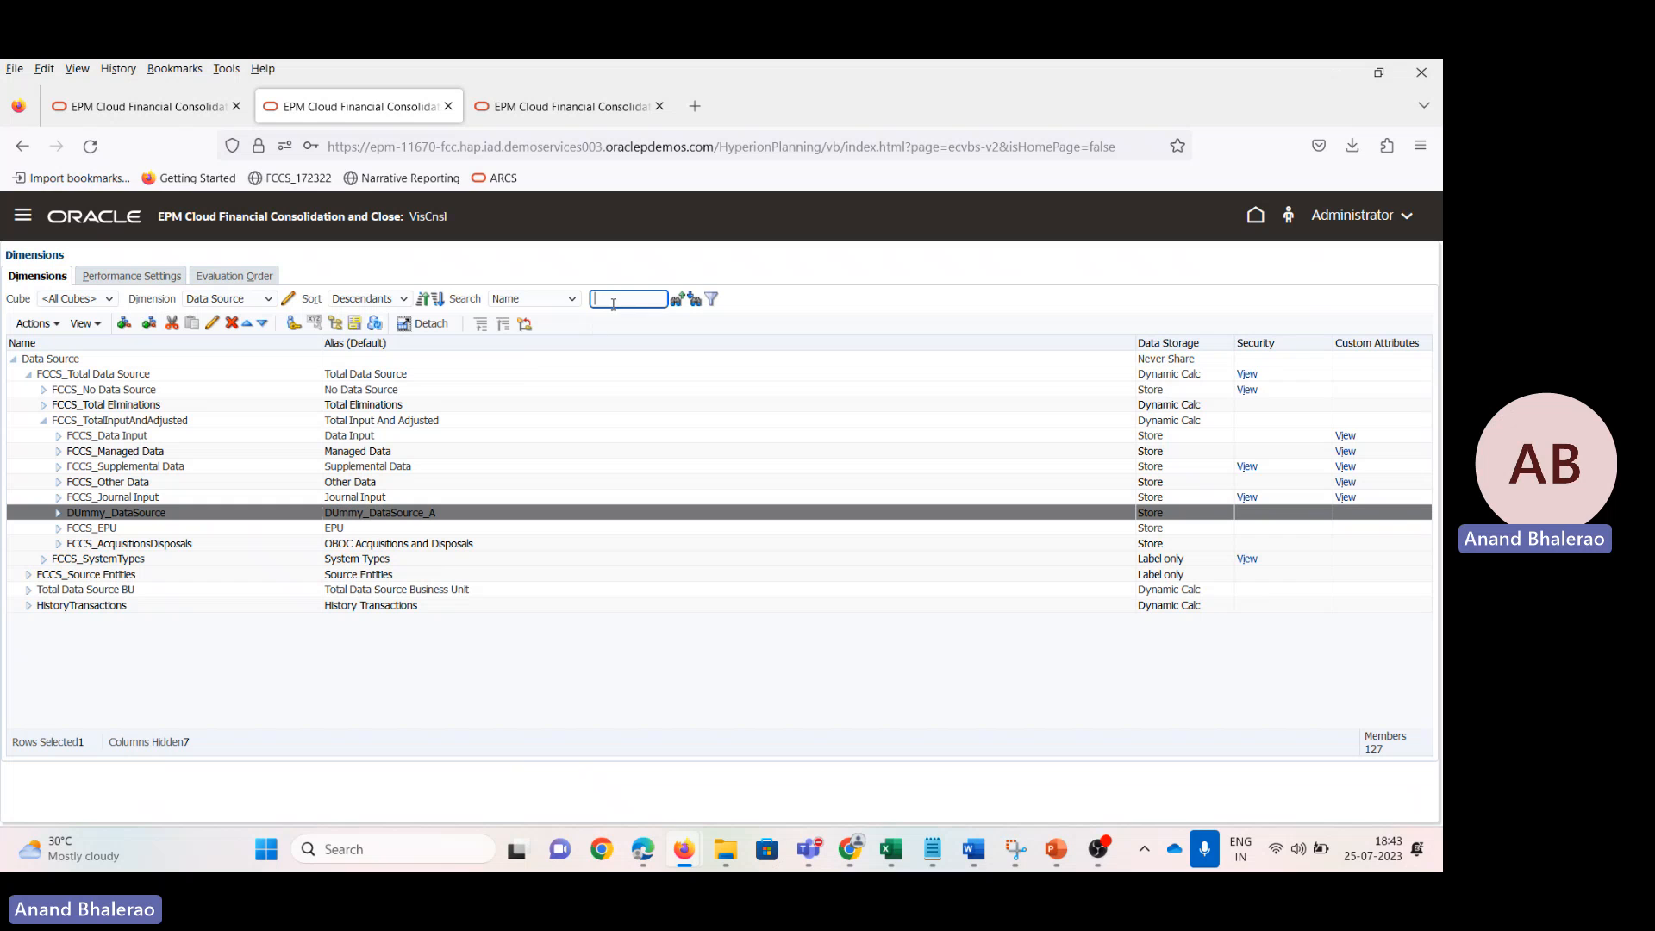
key(ctrl+v)
click(699, 302)
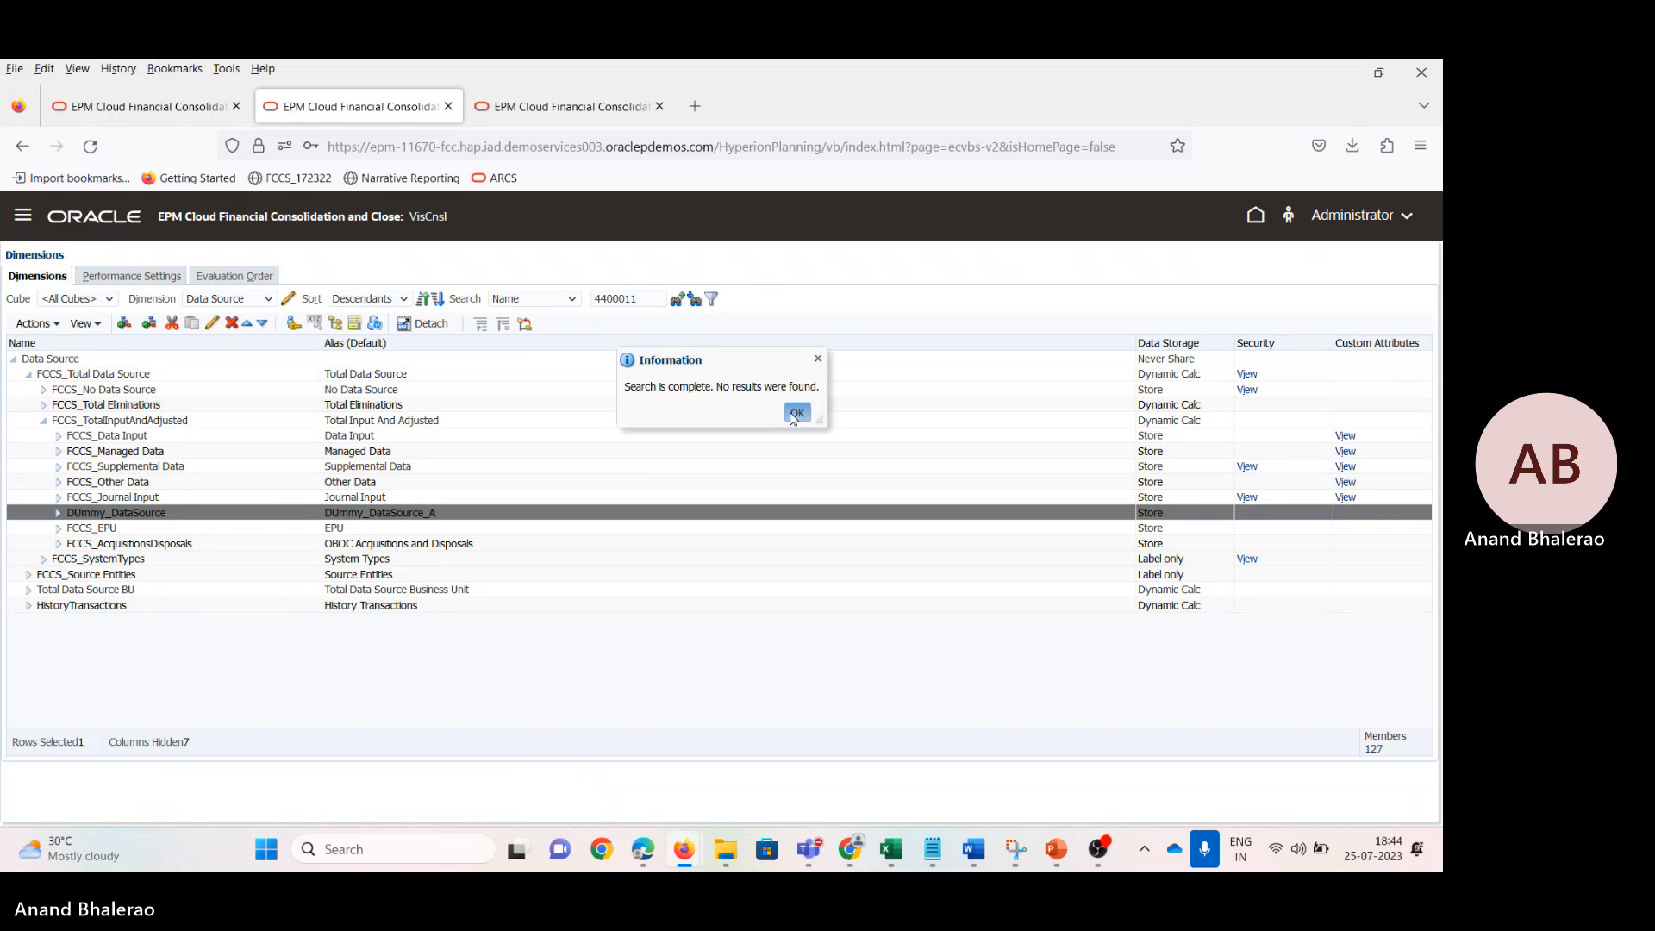
click(791, 411)
Step: Switch the dimension to Account, search by name for 4400011, and open that member for editing
click(231, 299)
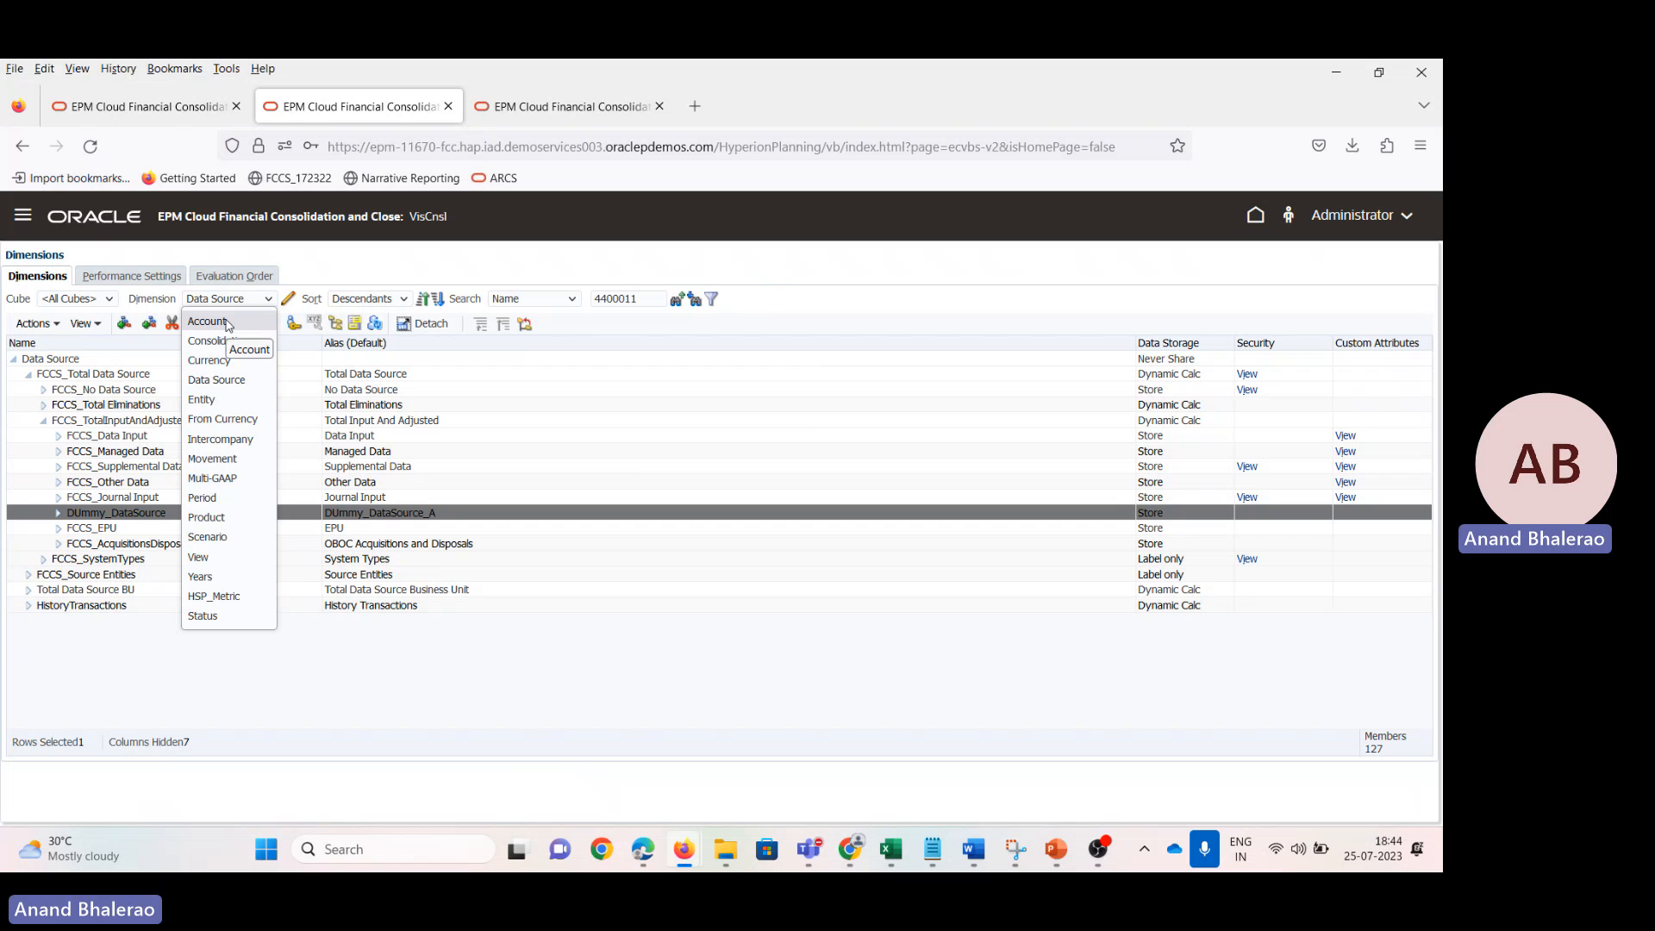
double_click(629, 299)
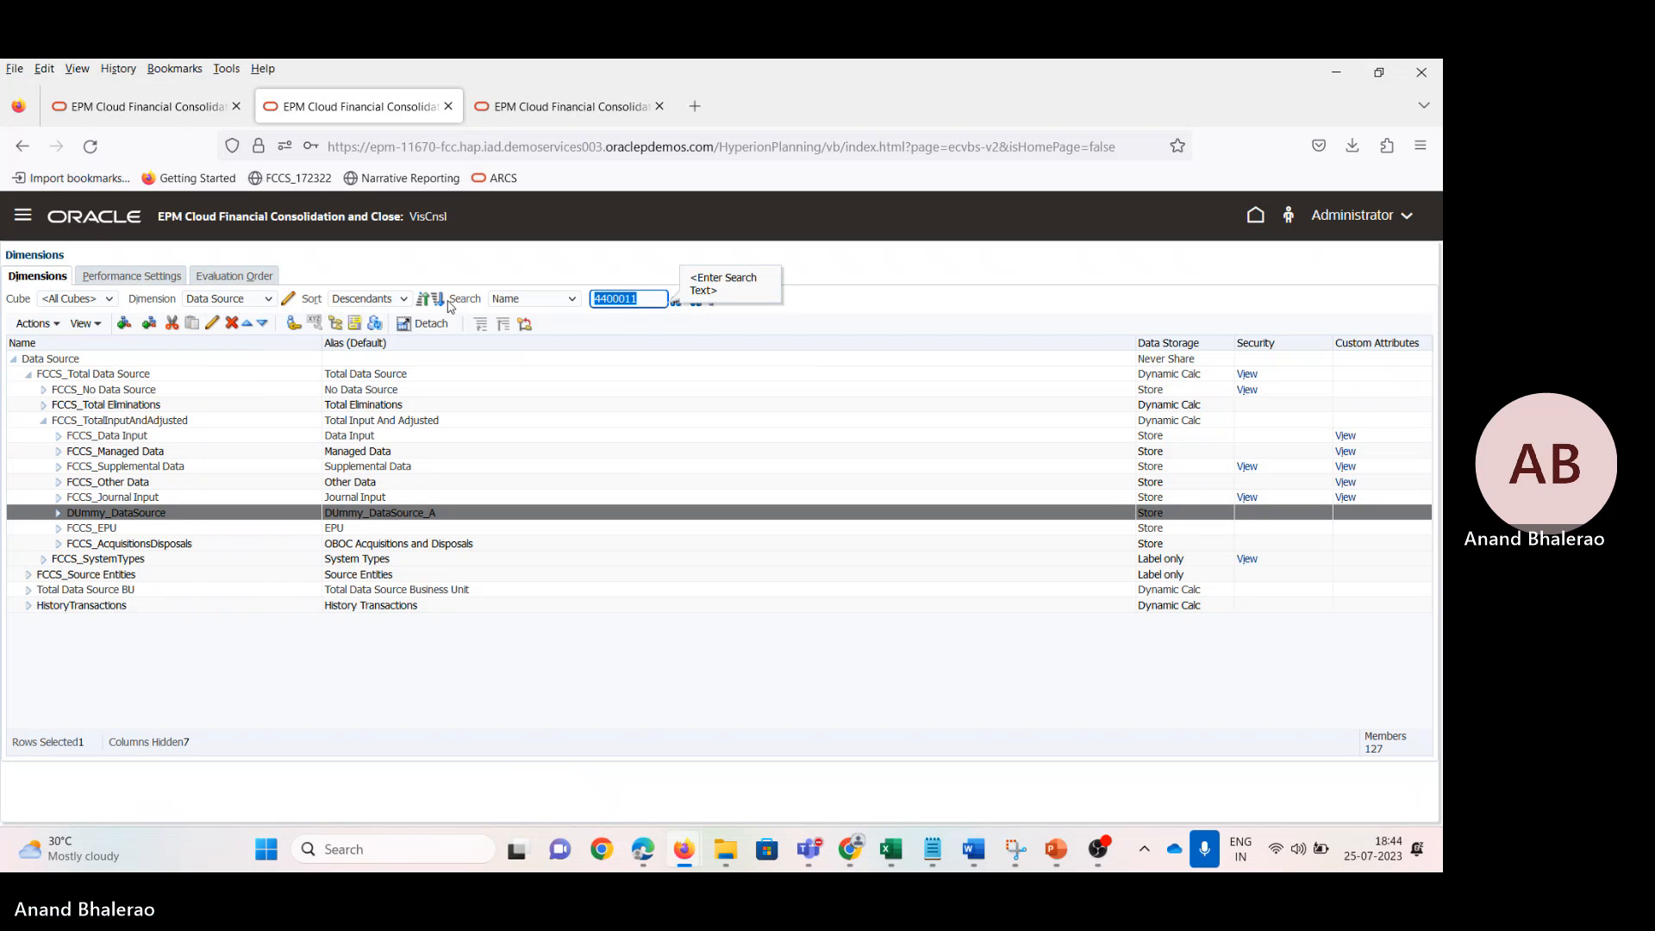
key(BackSpace)
click(268, 299)
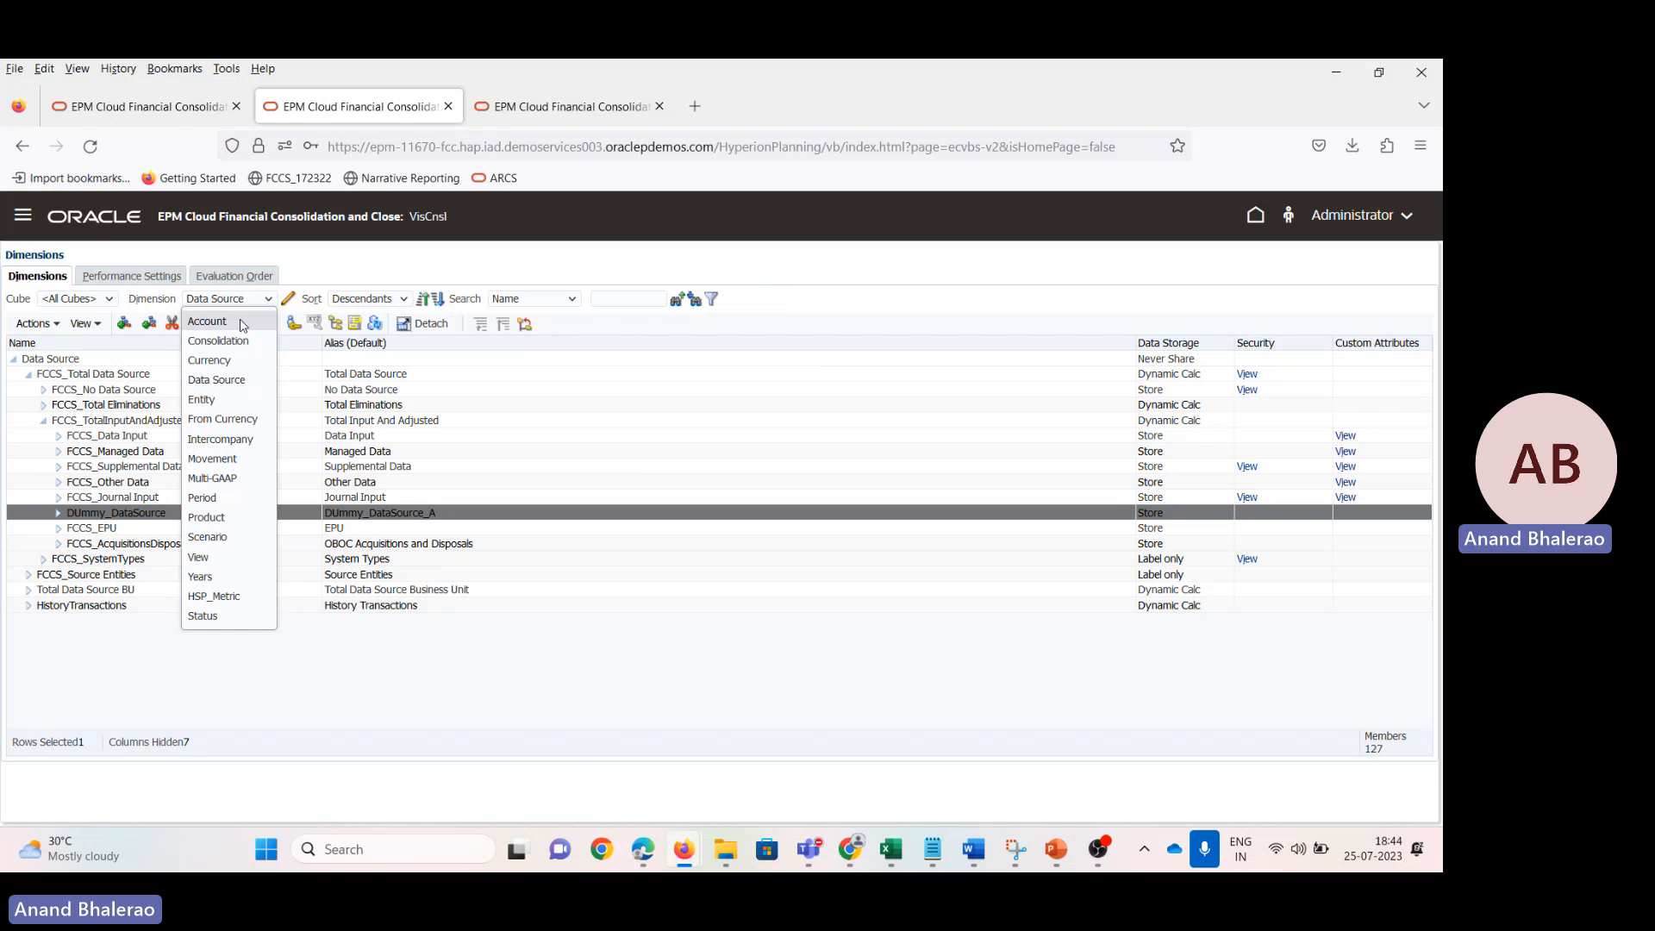
click(254, 319)
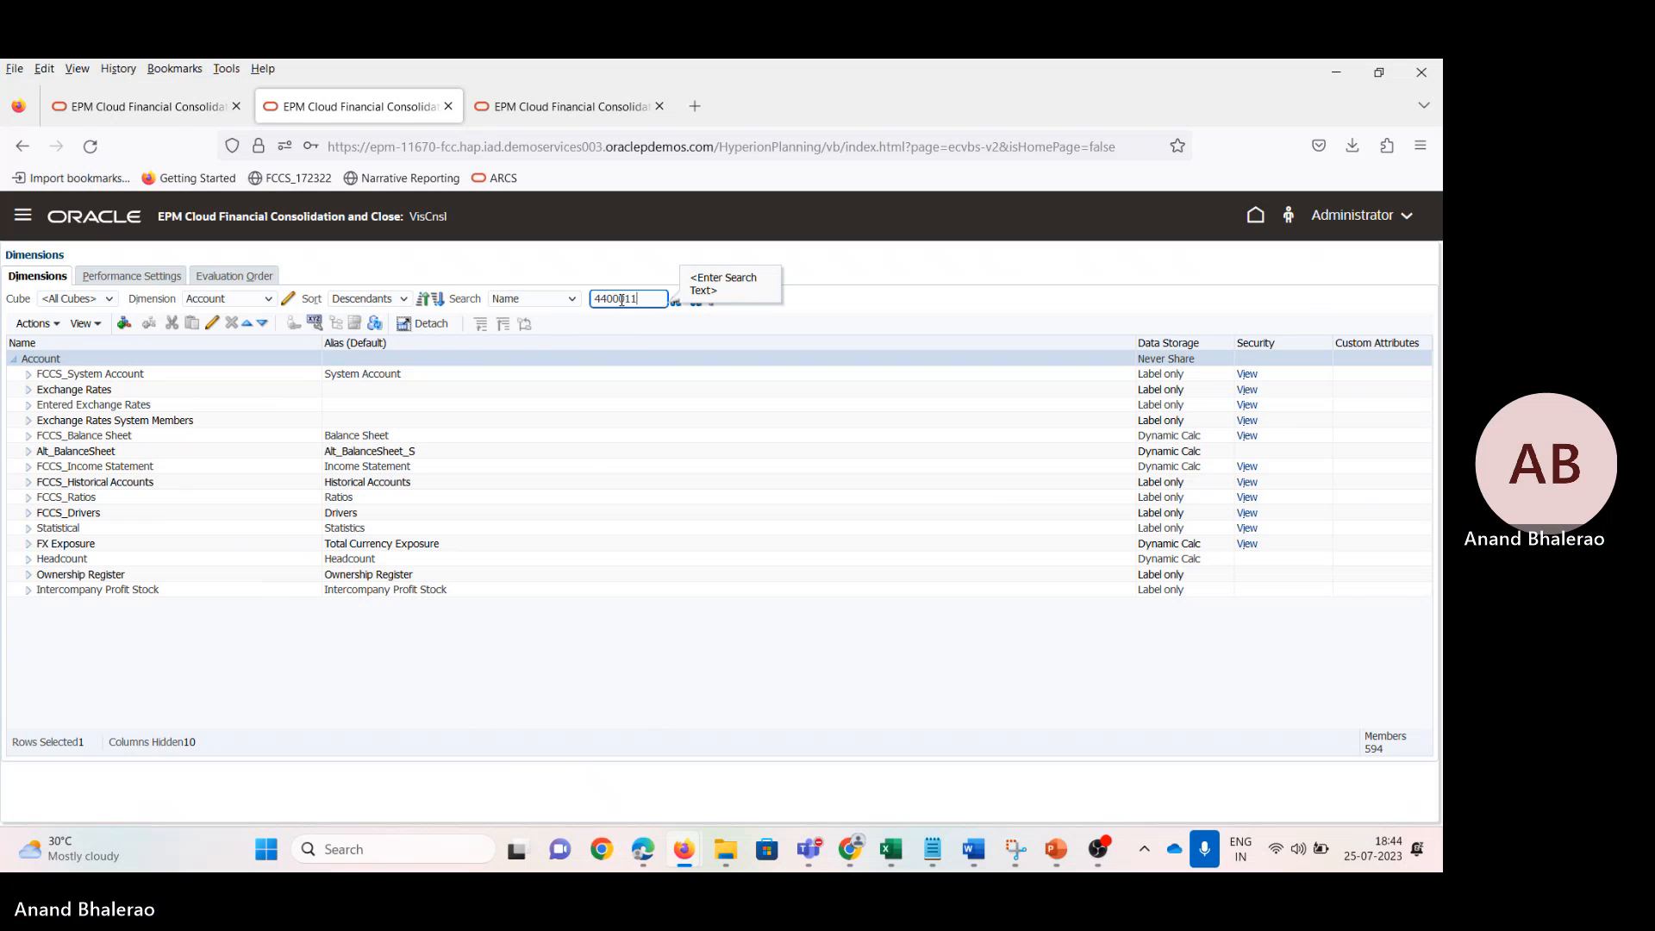
click(677, 299)
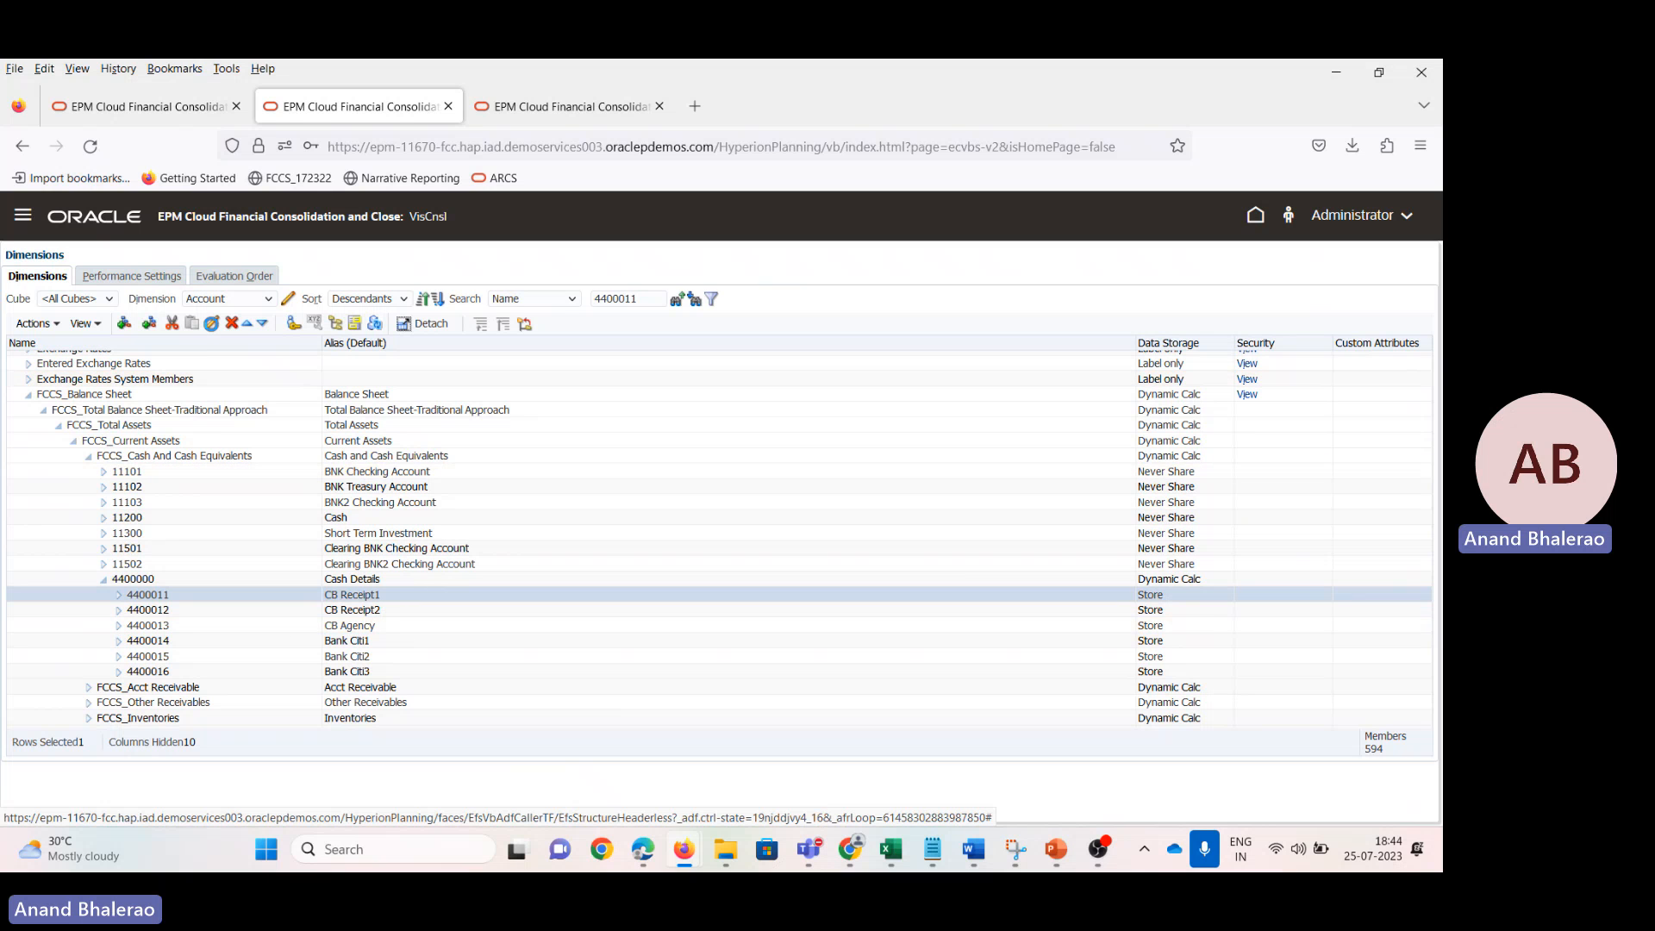
click(211, 323)
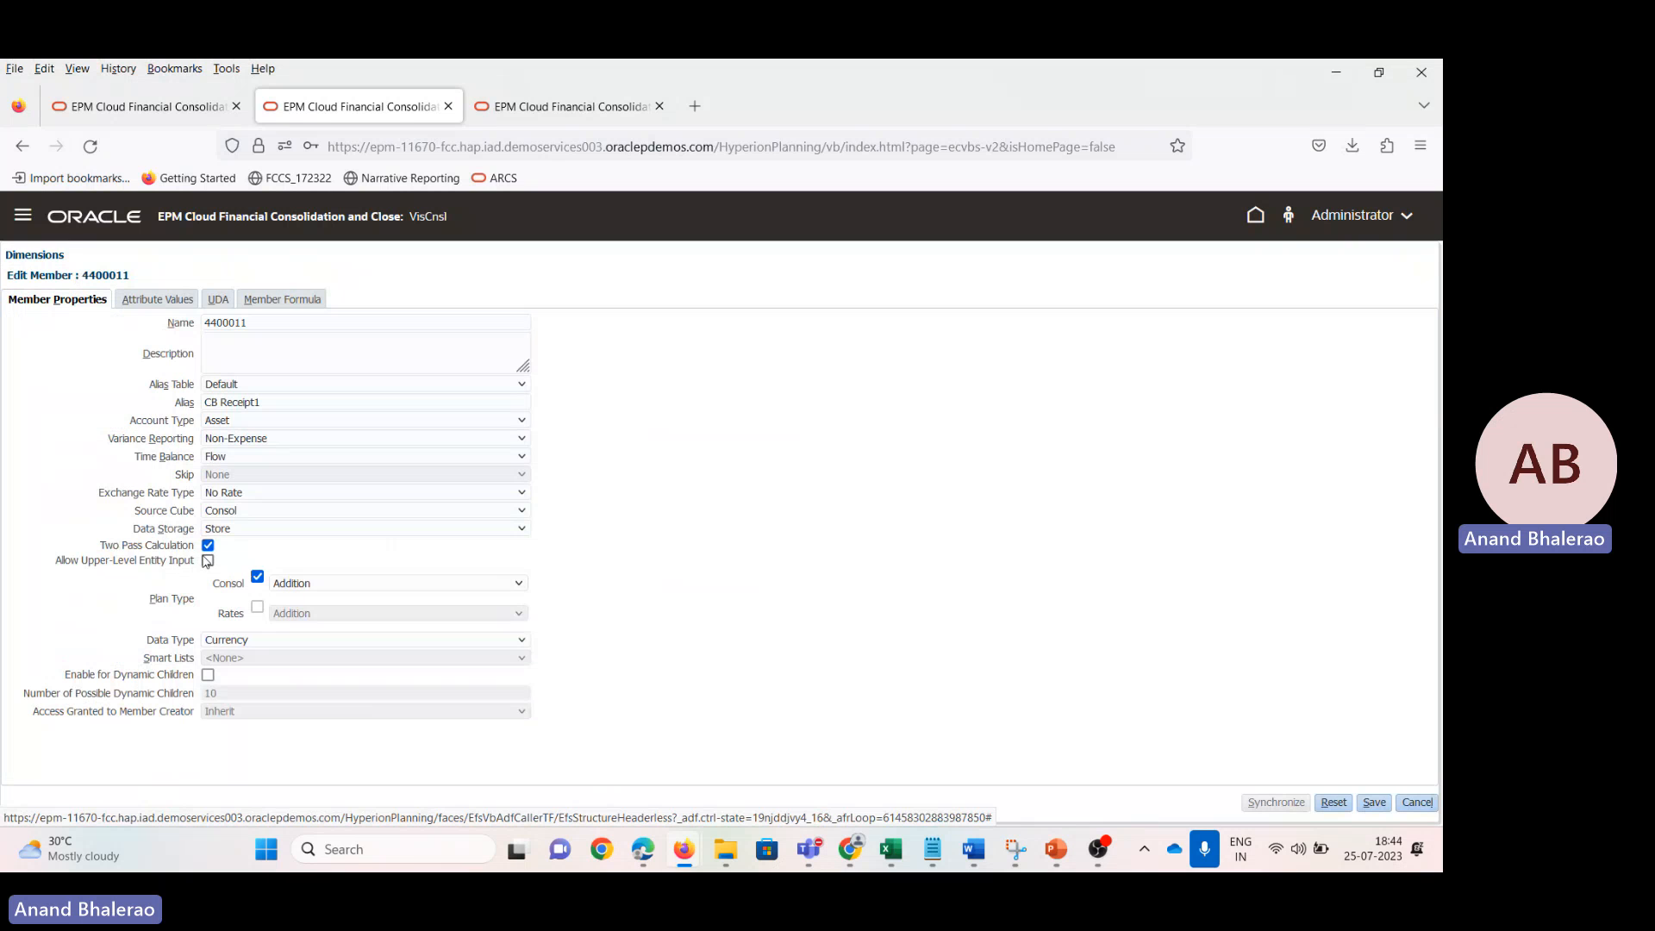
Step: Compare the Case -3 rule on Dynamic Calc and Two Pass Calculation in PowerPoint with member 4400011's properties in the browser
key(alt+Tab)
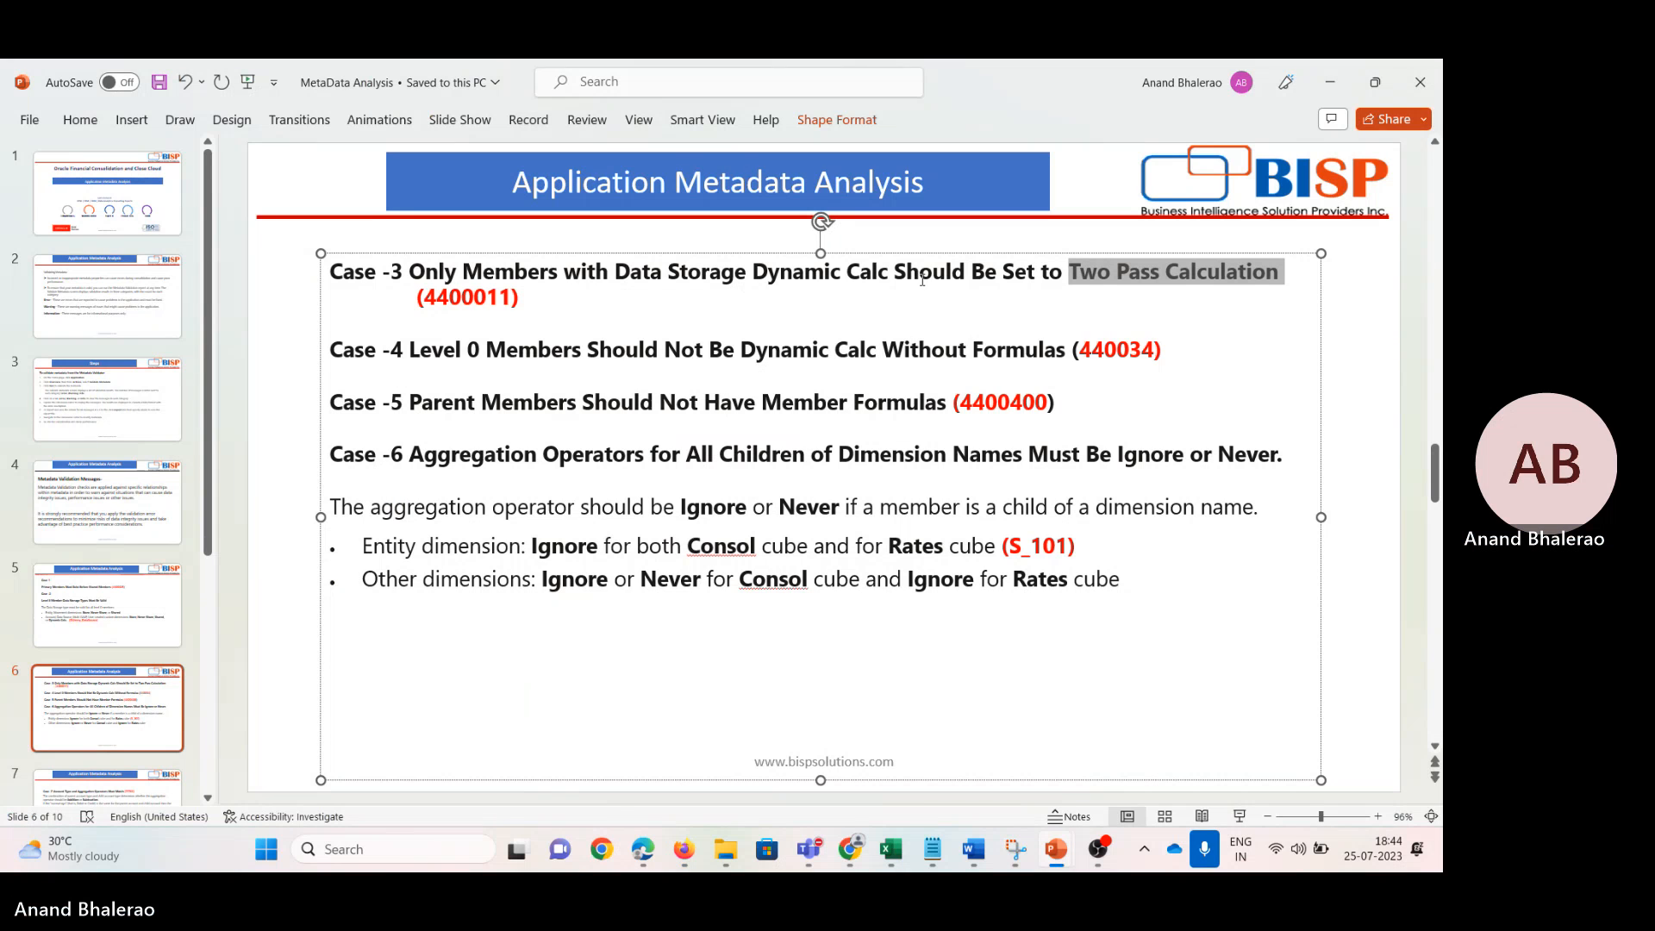
click(1059, 285)
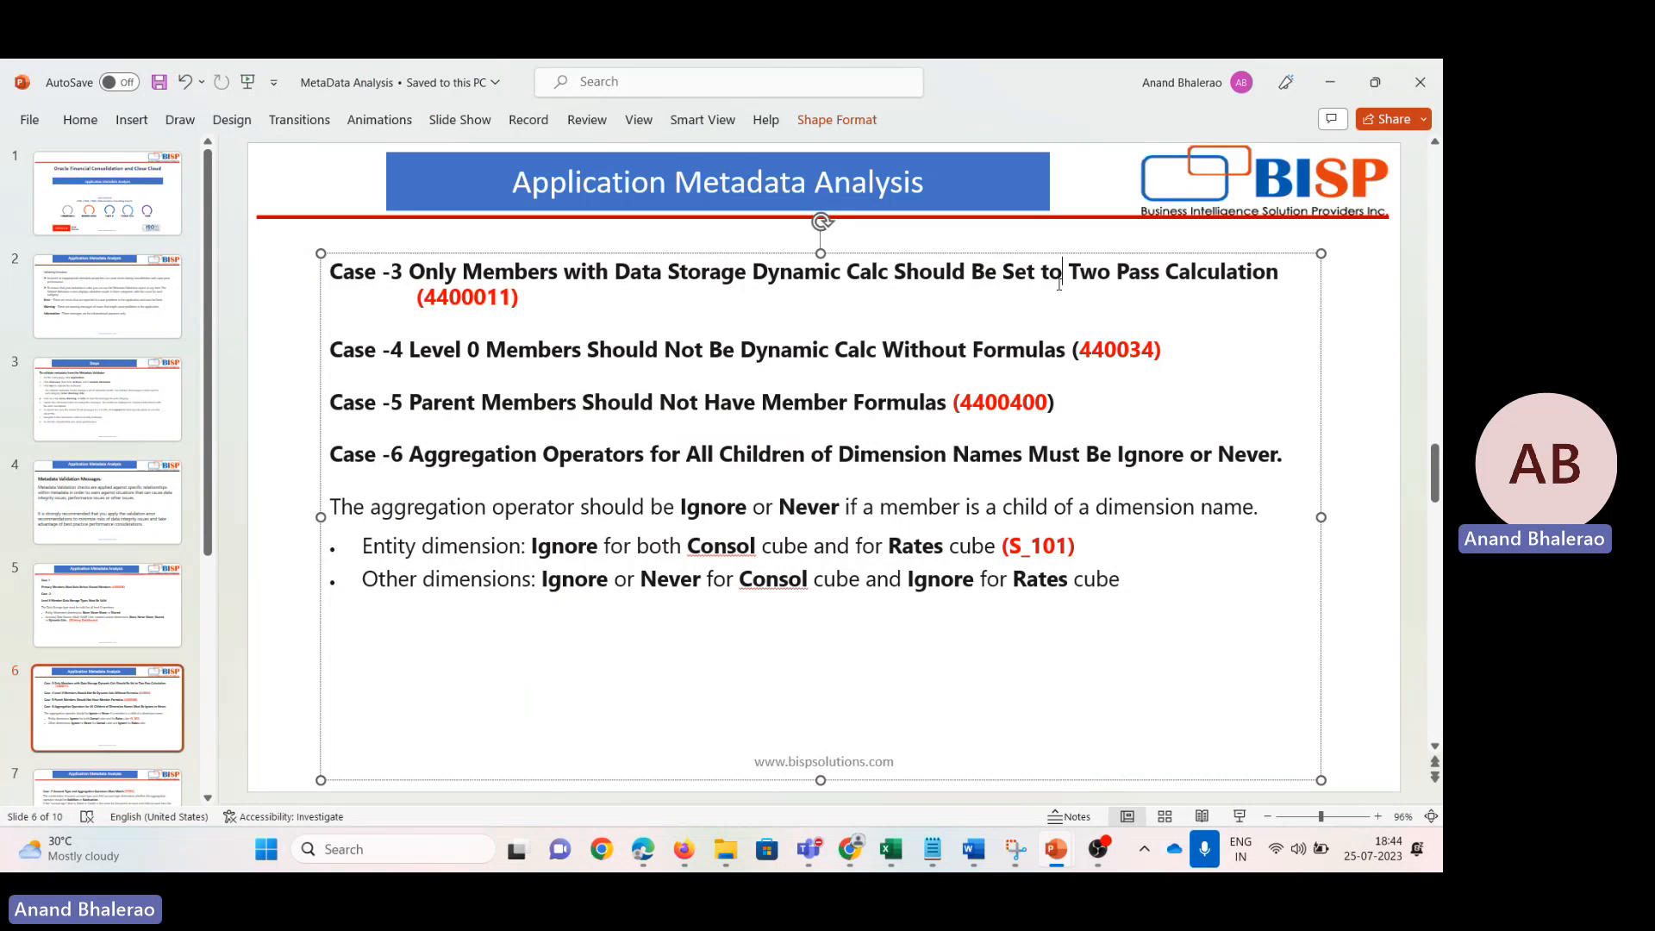
key(Down)
drag(561, 274, 862, 291)
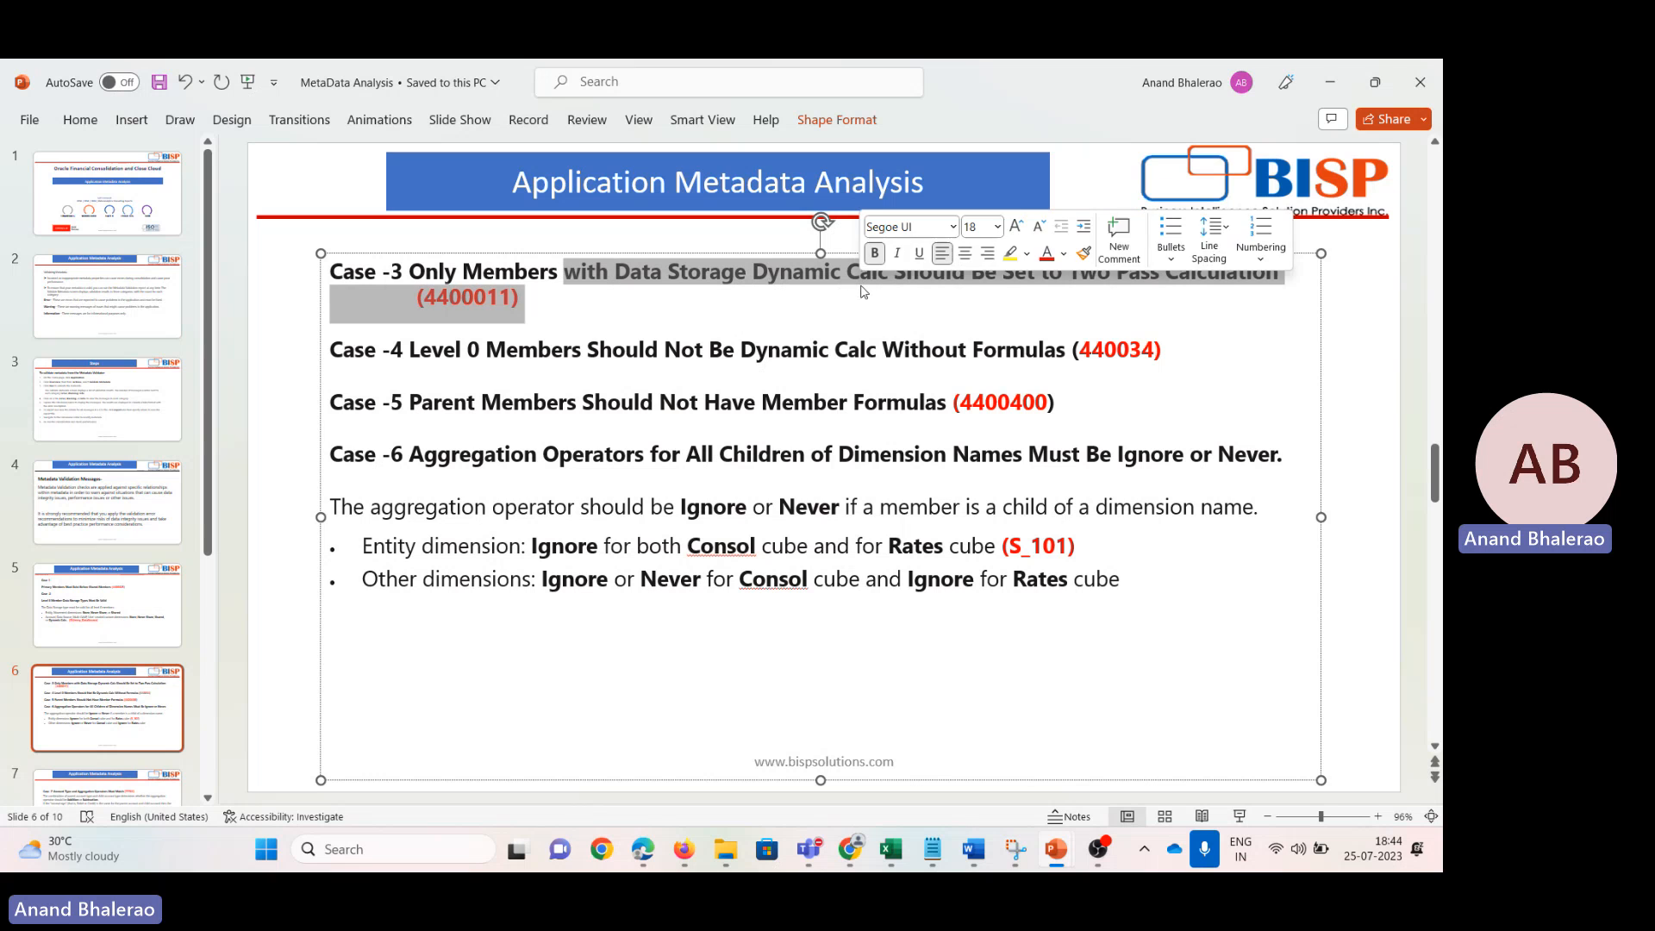
click(849, 290)
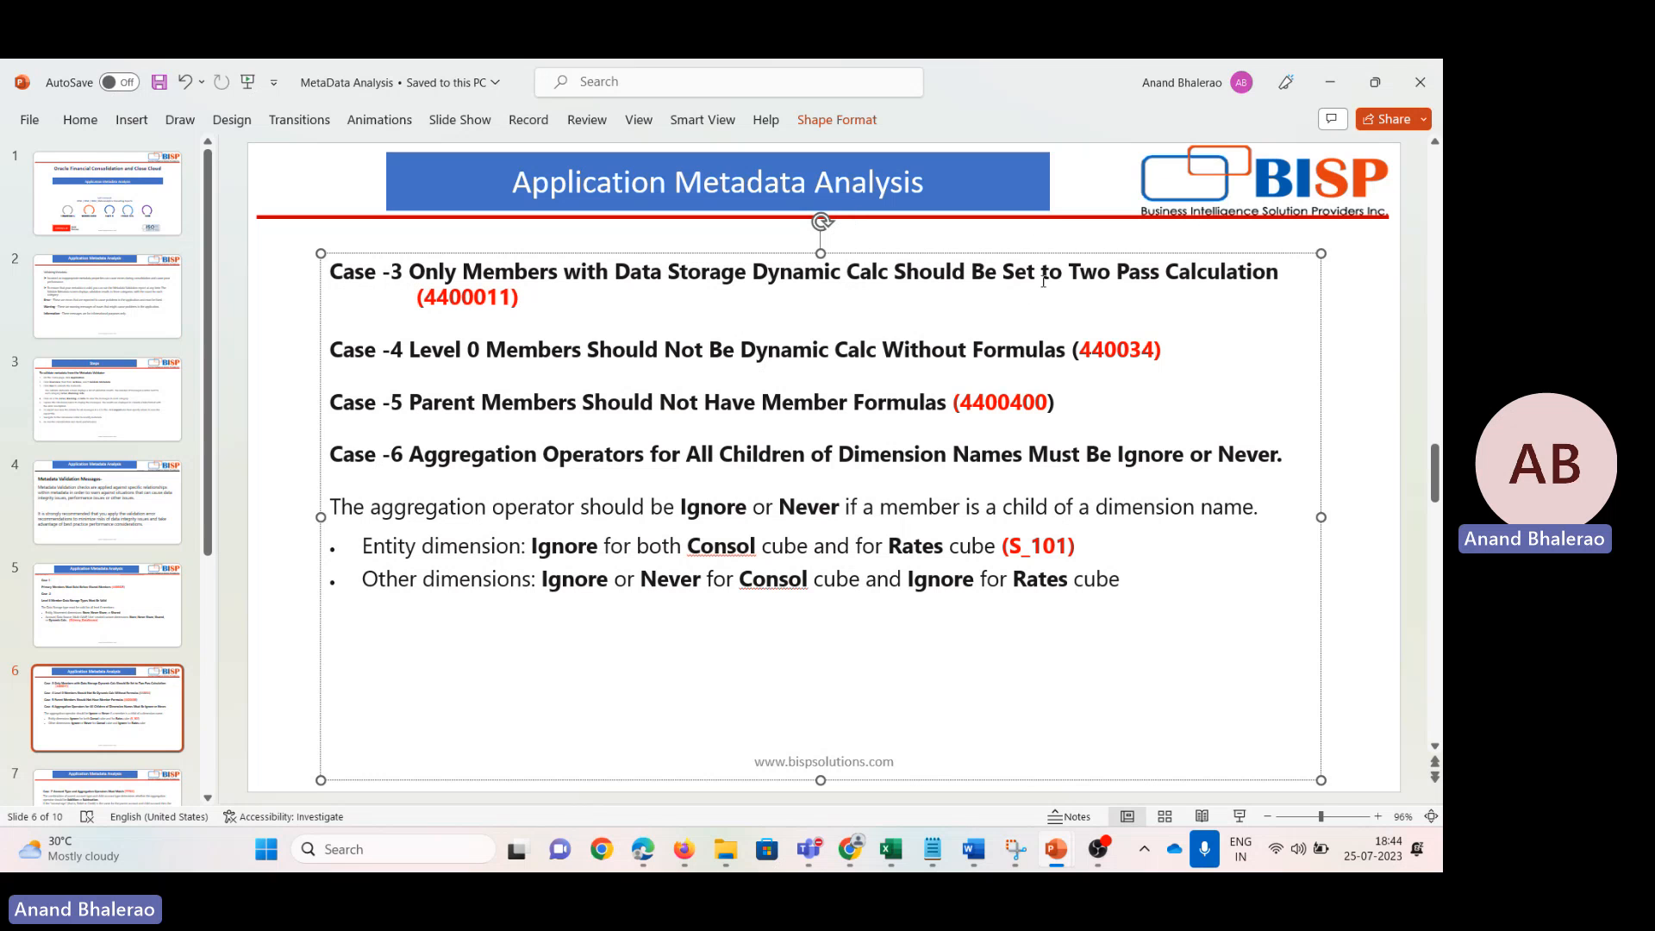
drag(1073, 278, 1279, 275)
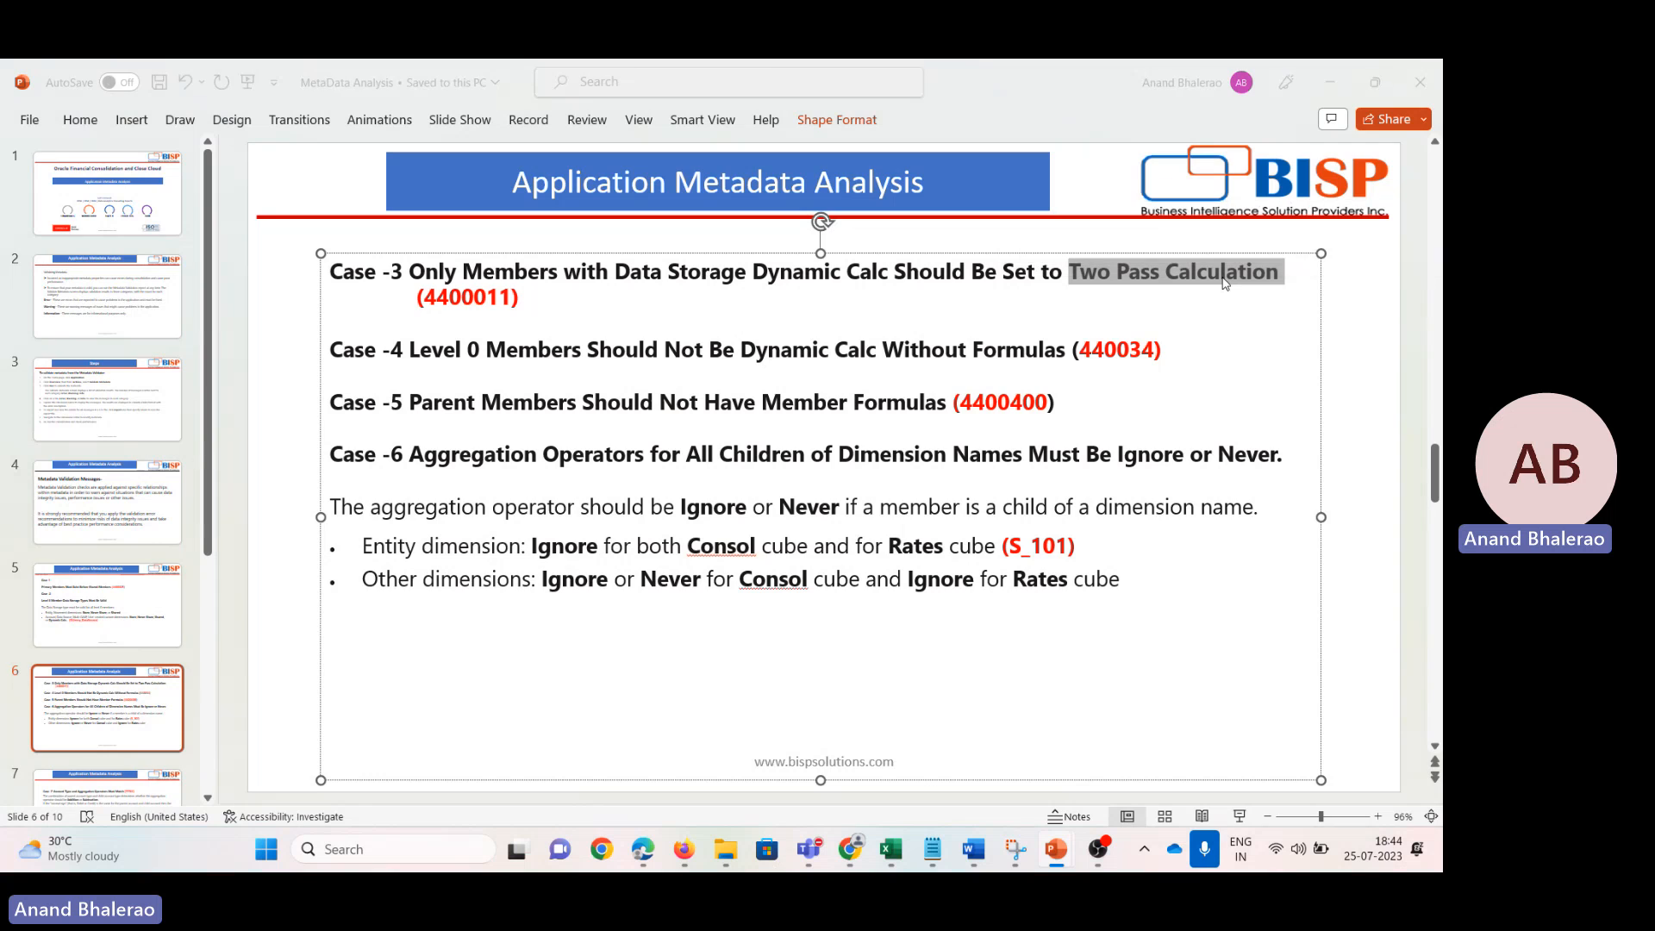
key(alt+Tab)
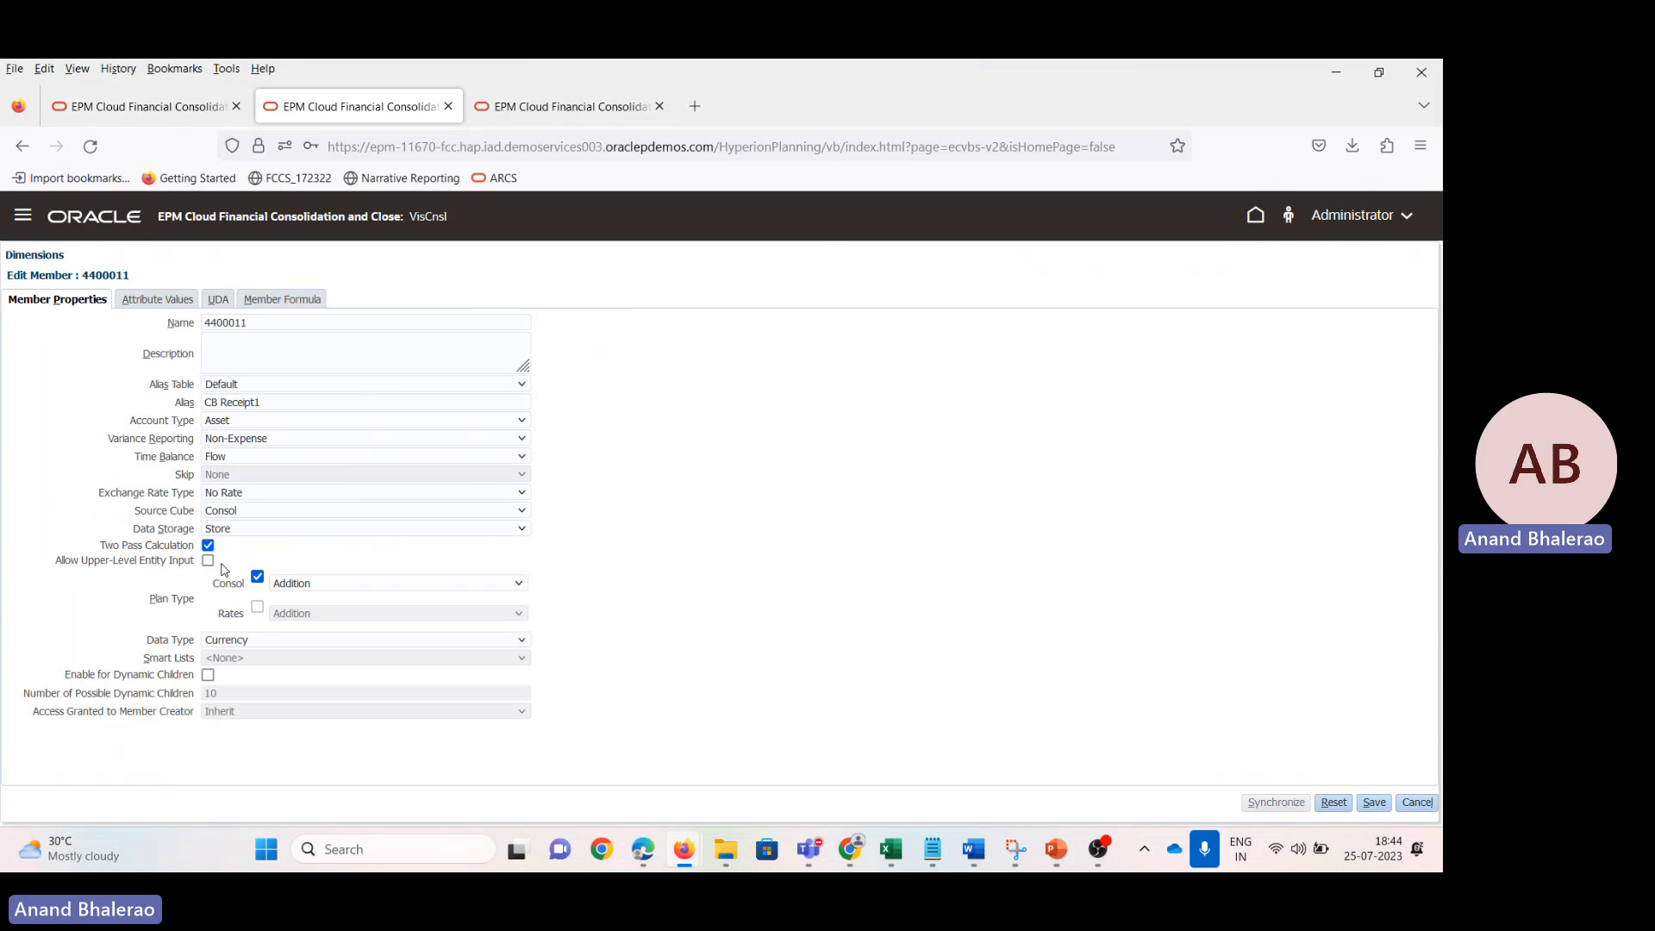
key(alt+Tab)
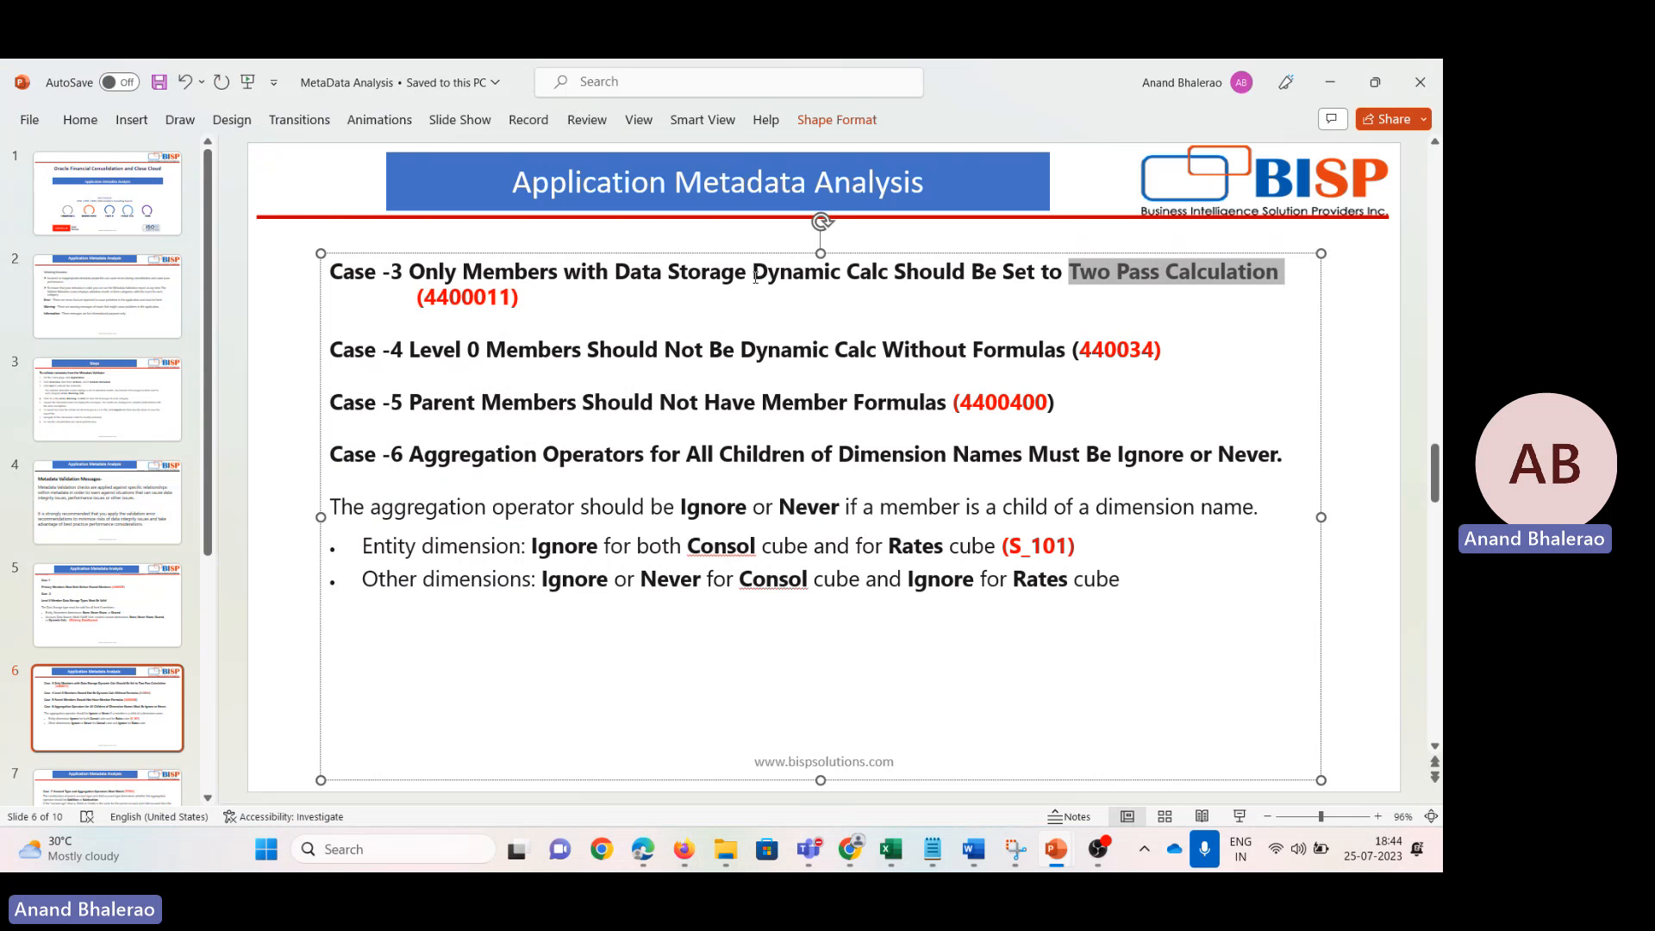
drag(753, 274, 893, 274)
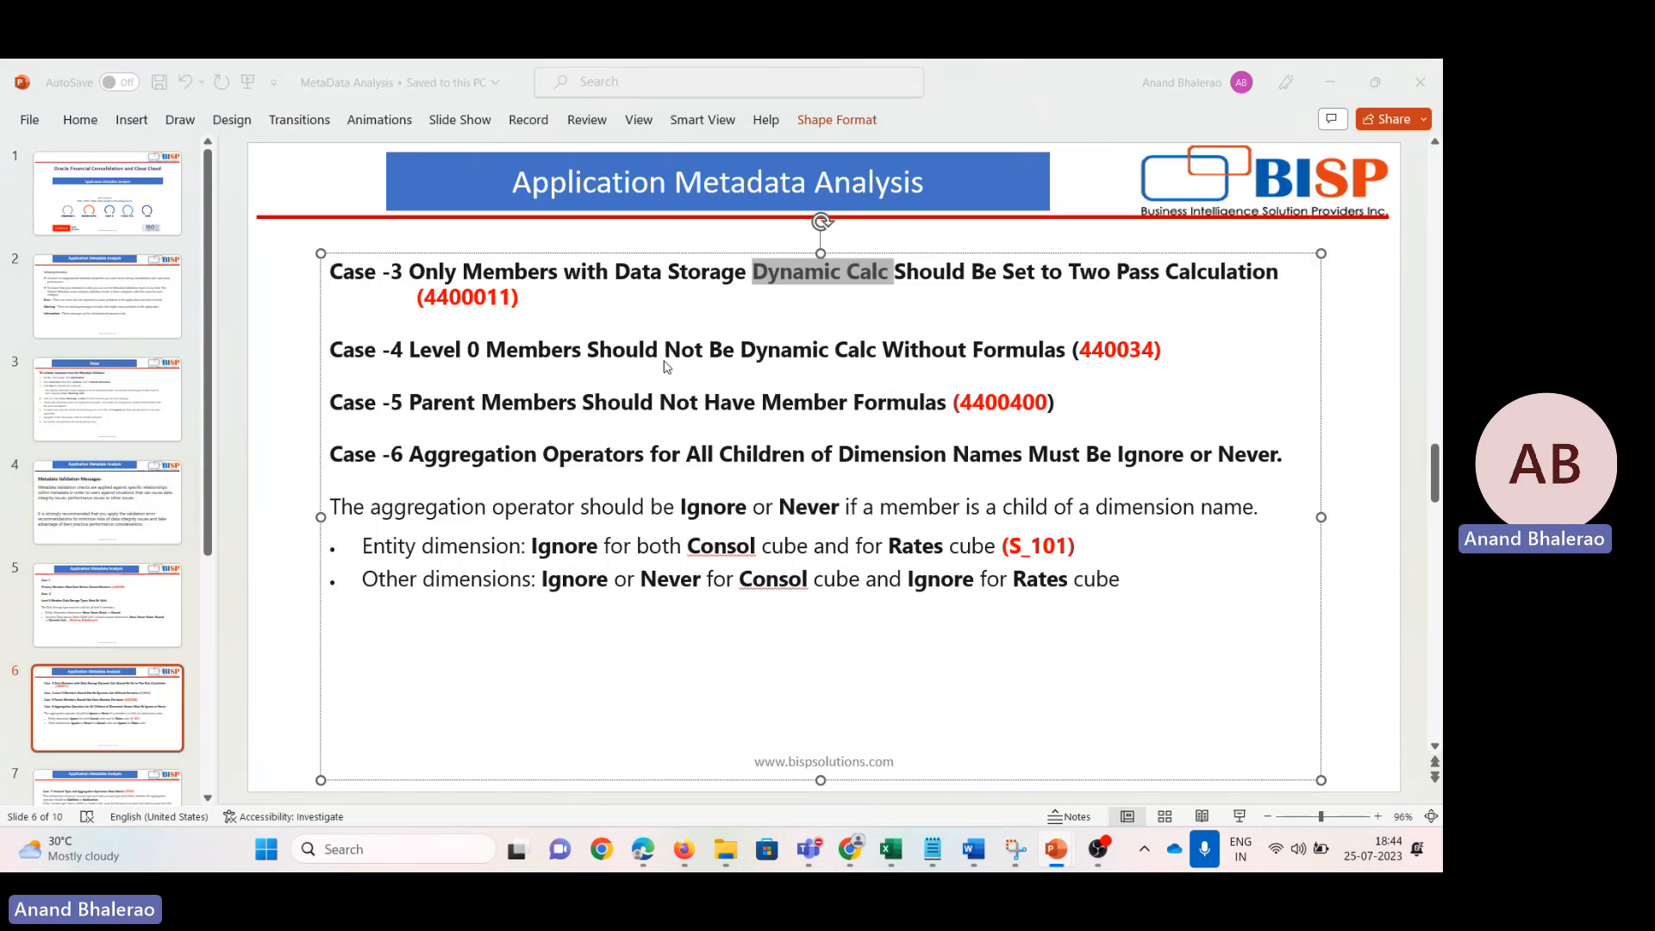
key(alt+Tab)
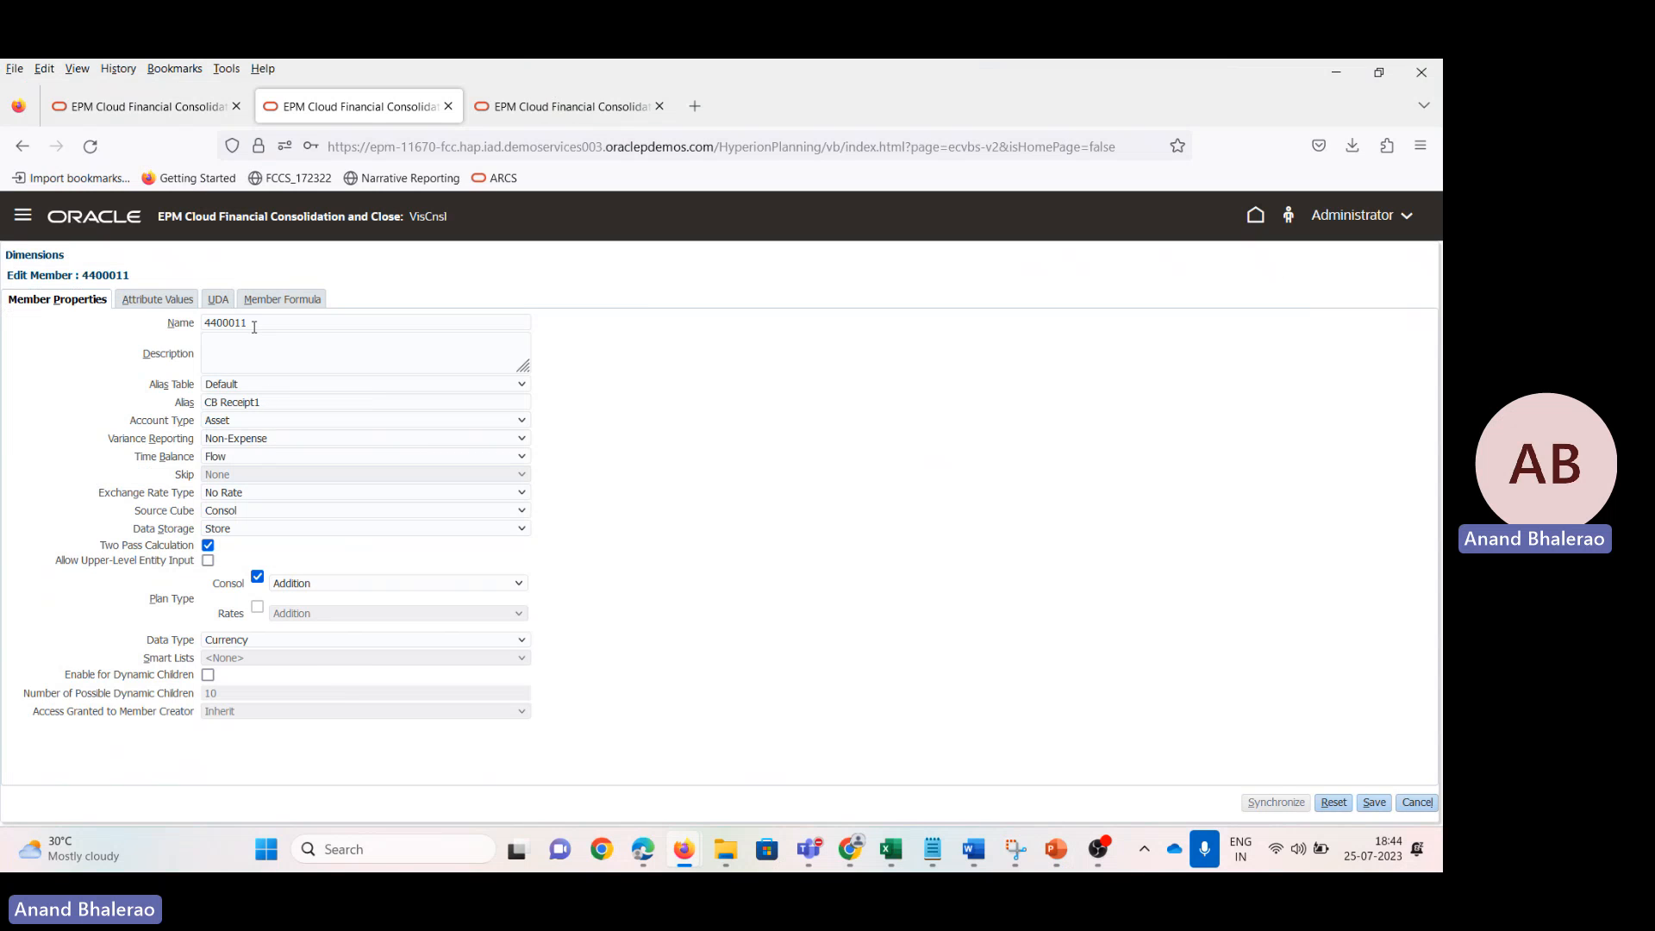
drag(254, 327, 199, 333)
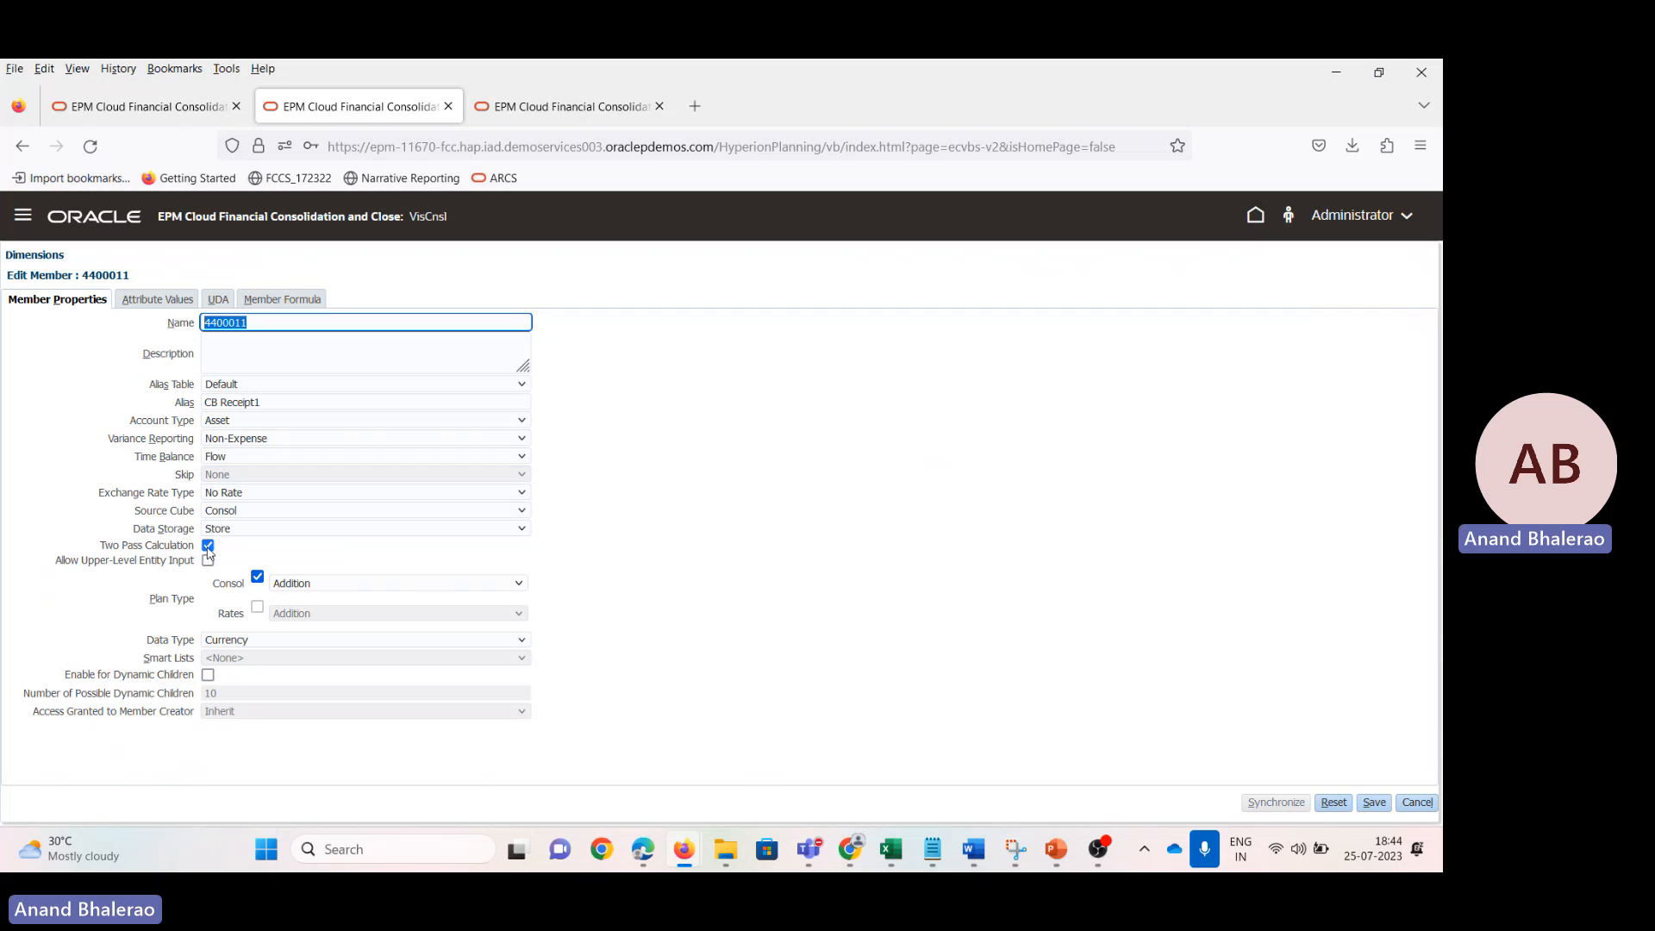
click(208, 548)
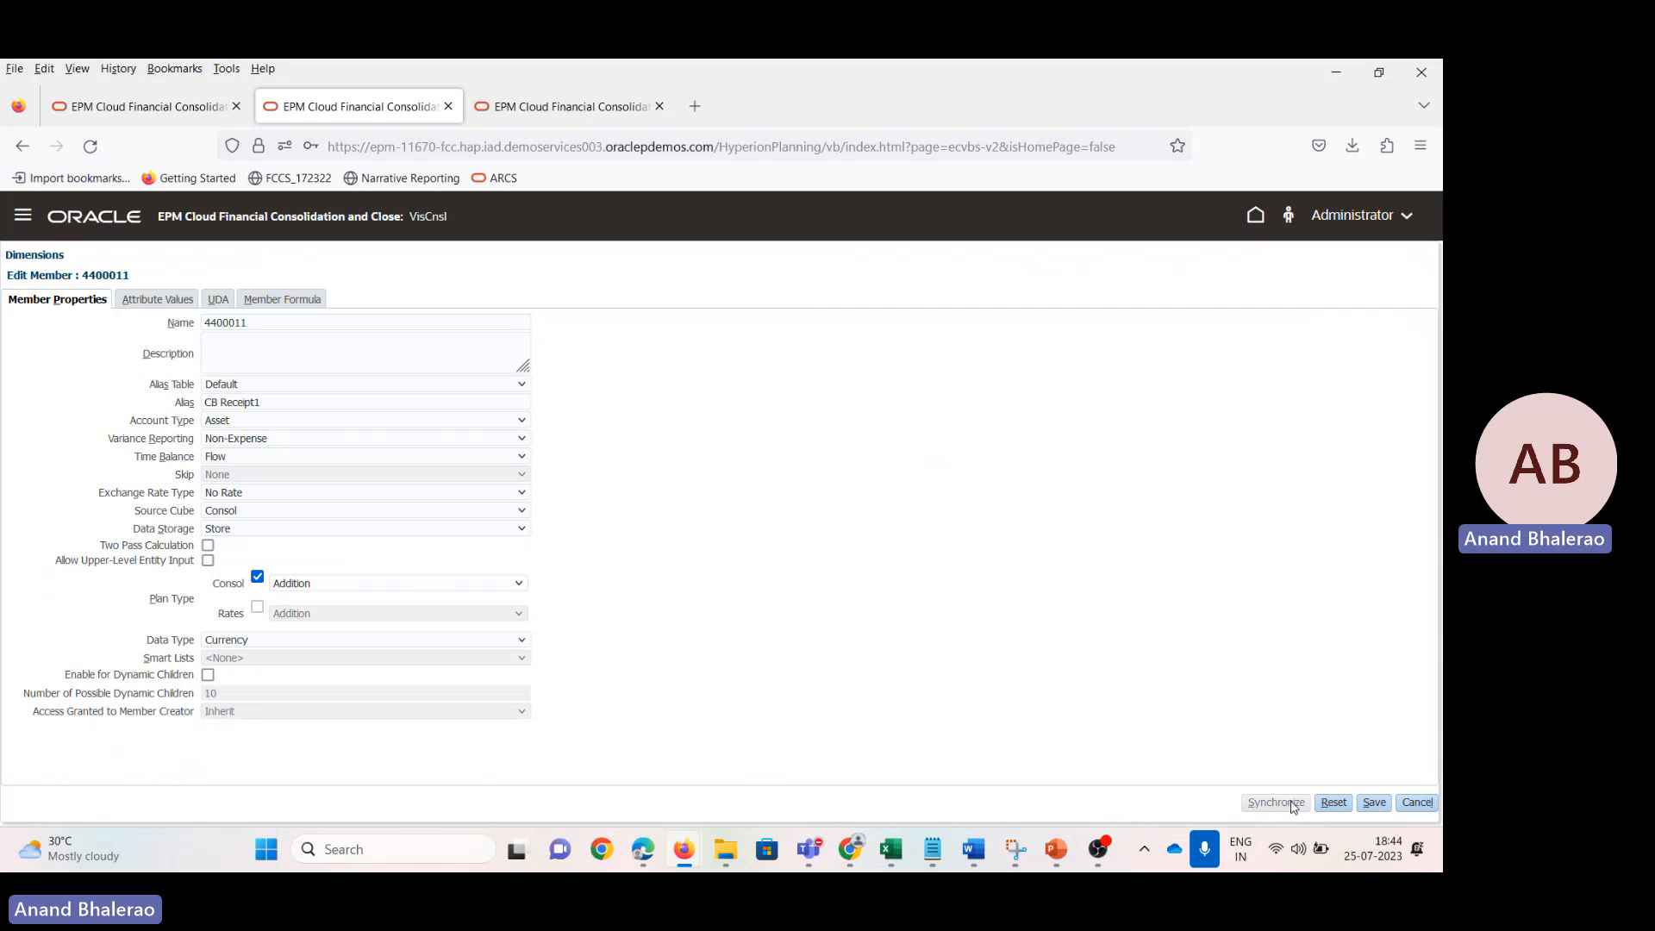
click(1374, 803)
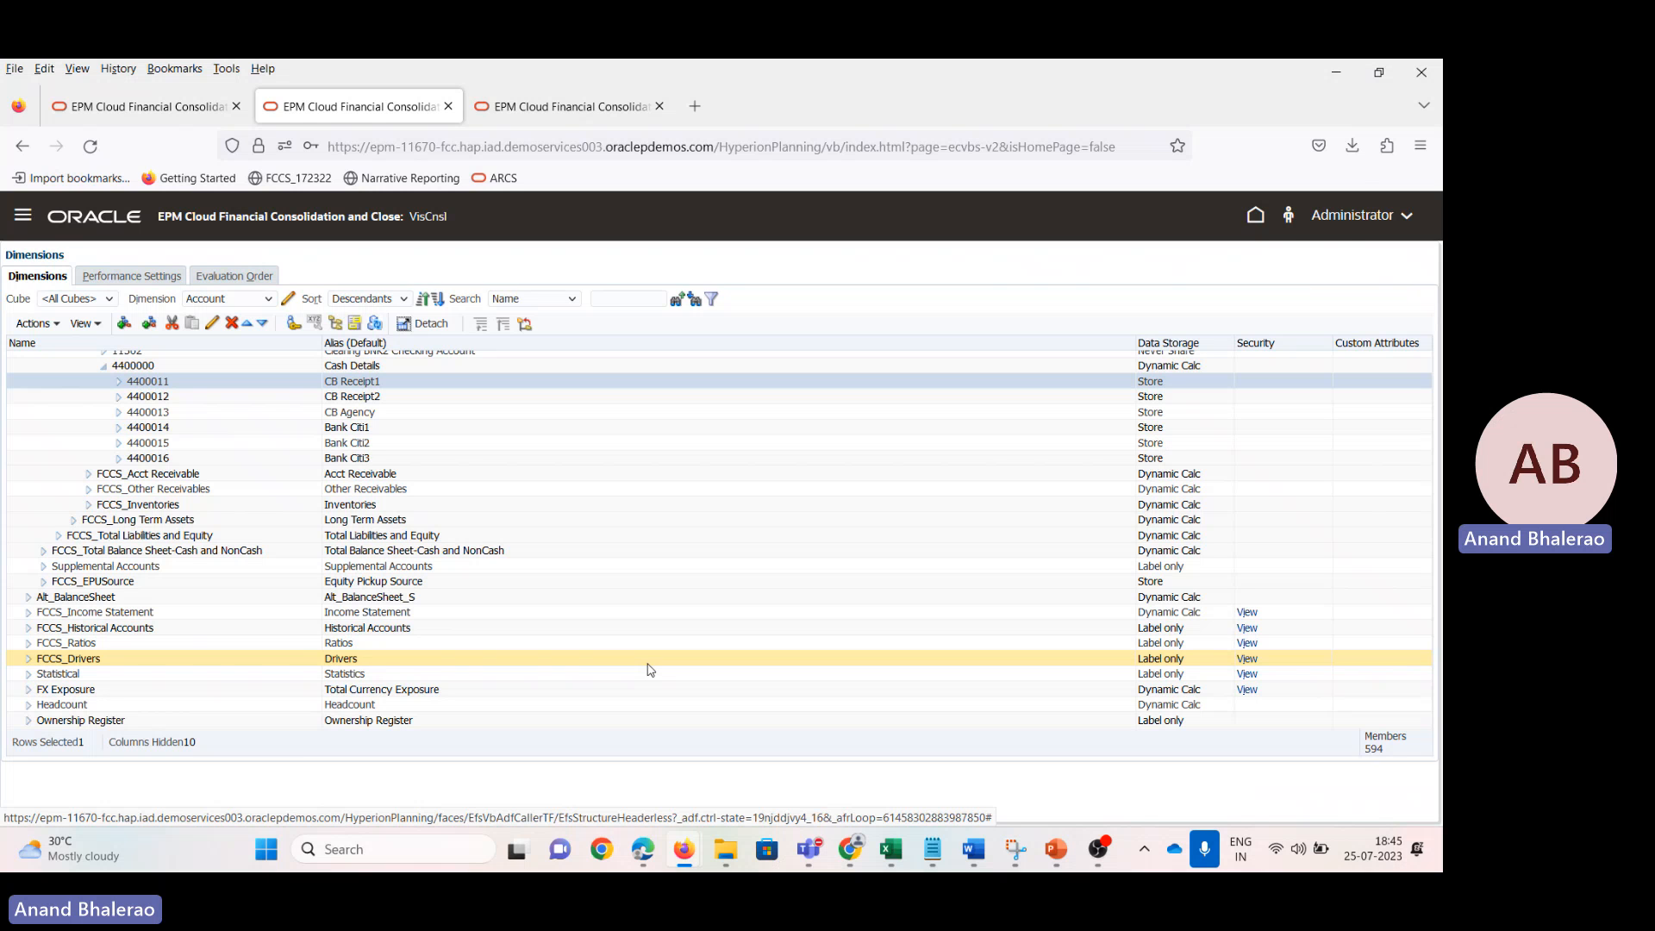
Step: Switch to PowerPoint and review the Case -4 rule about level 0 members being Dynamic Calc without formulas
key(alt+Tab)
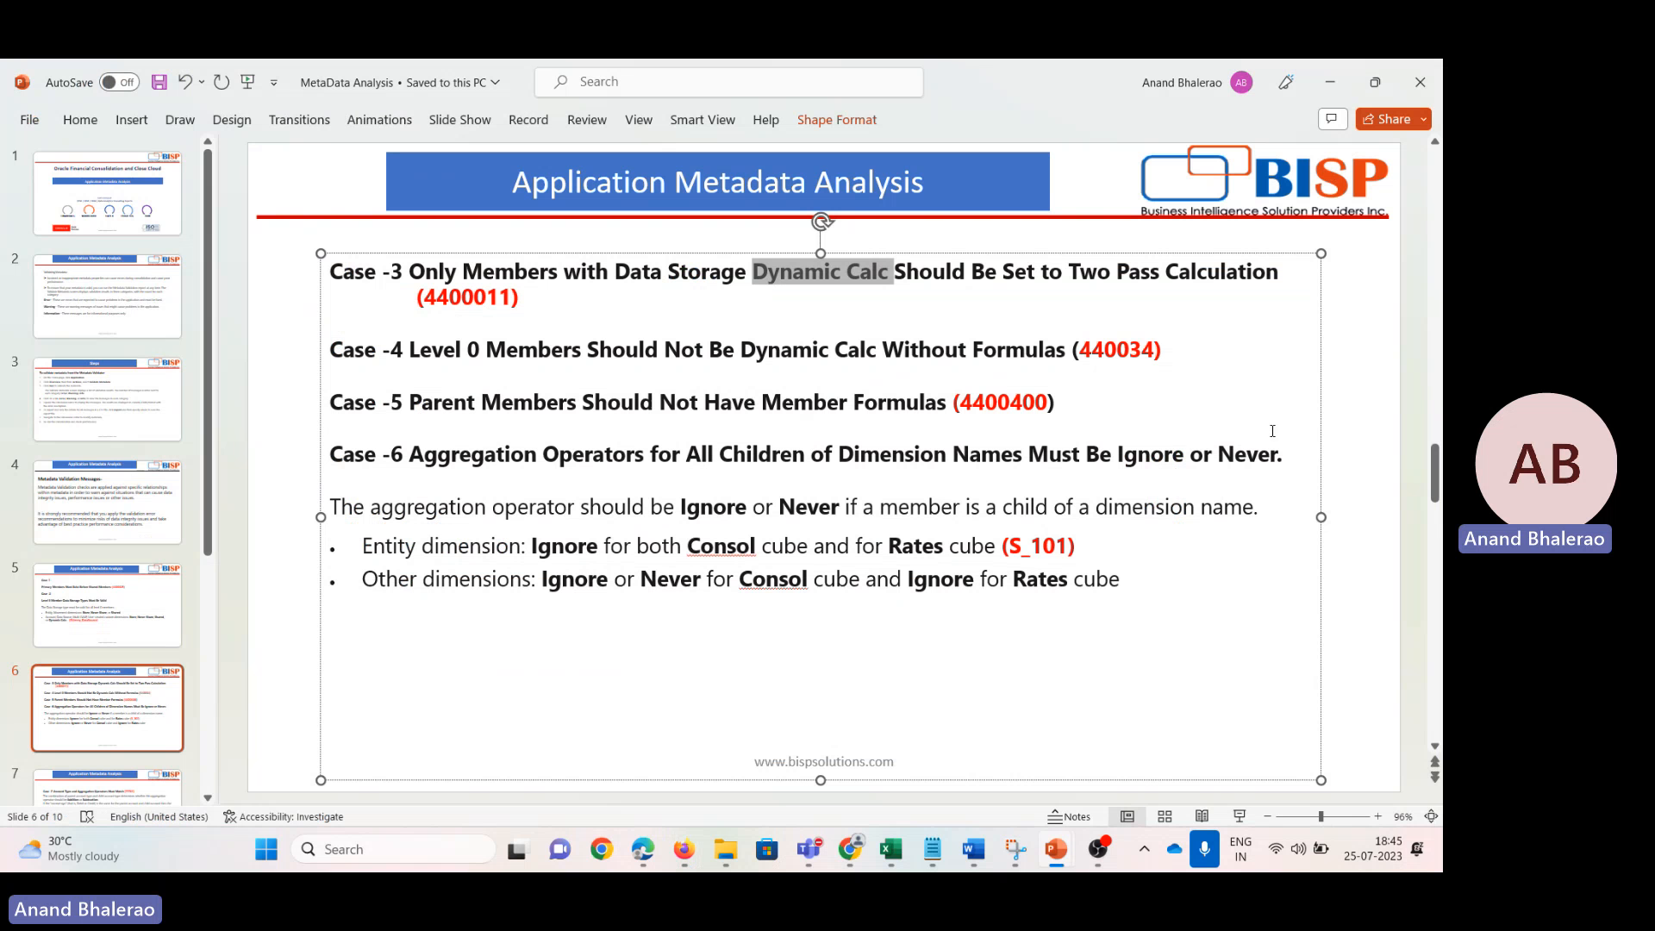
click(1129, 349)
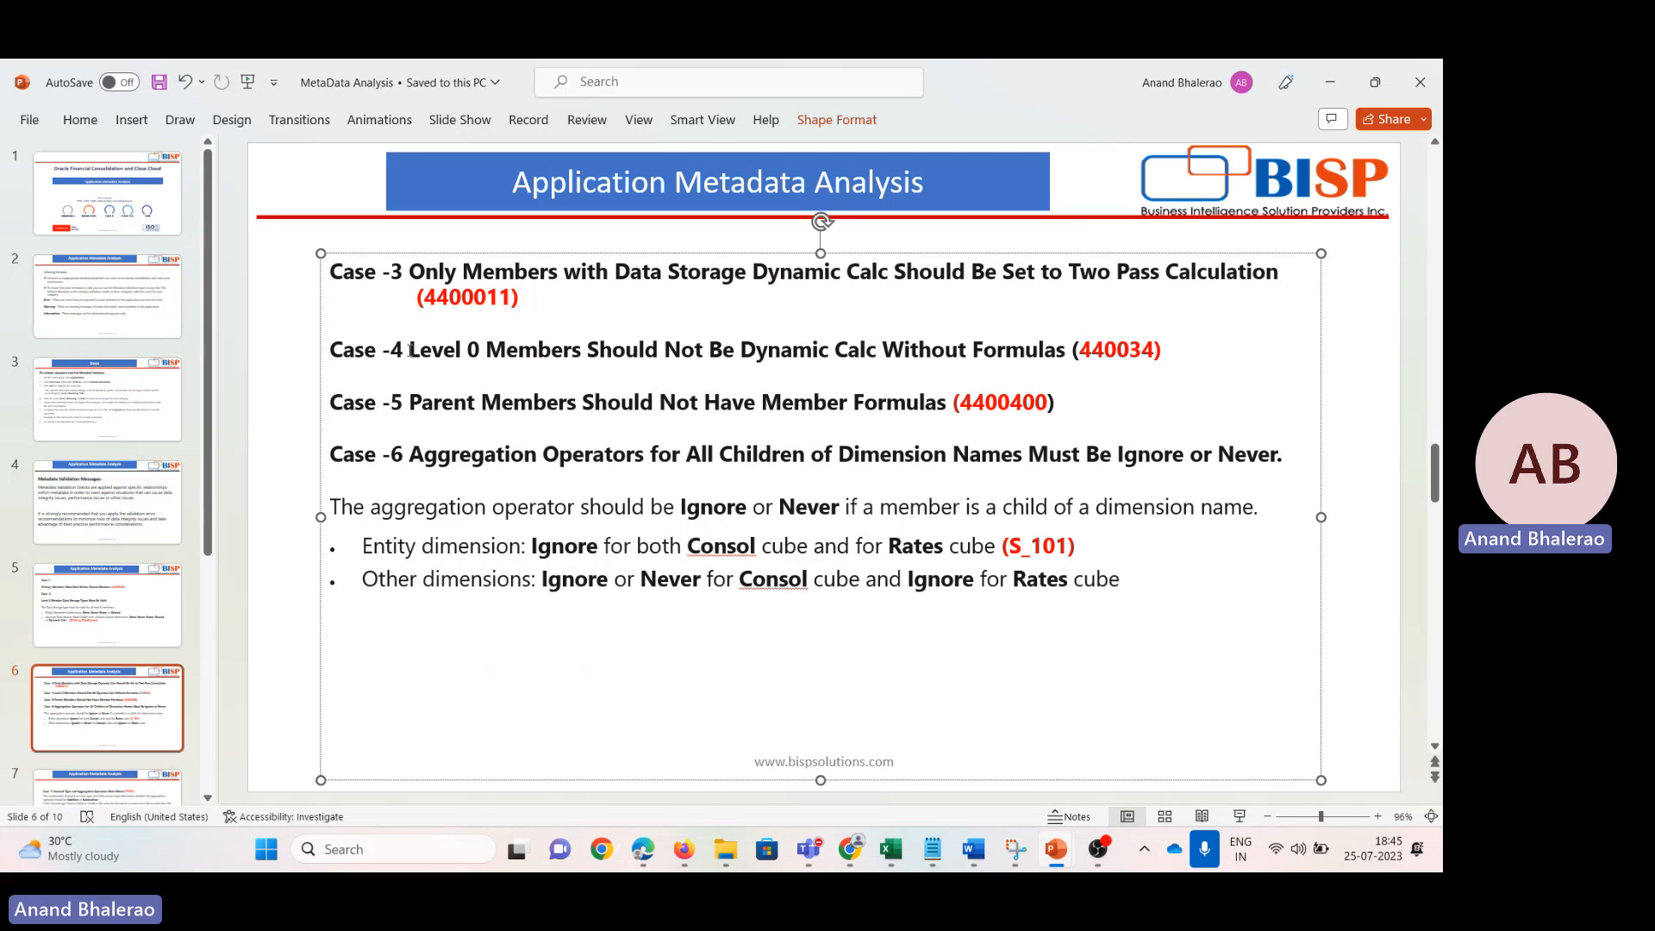
drag(409, 349, 998, 353)
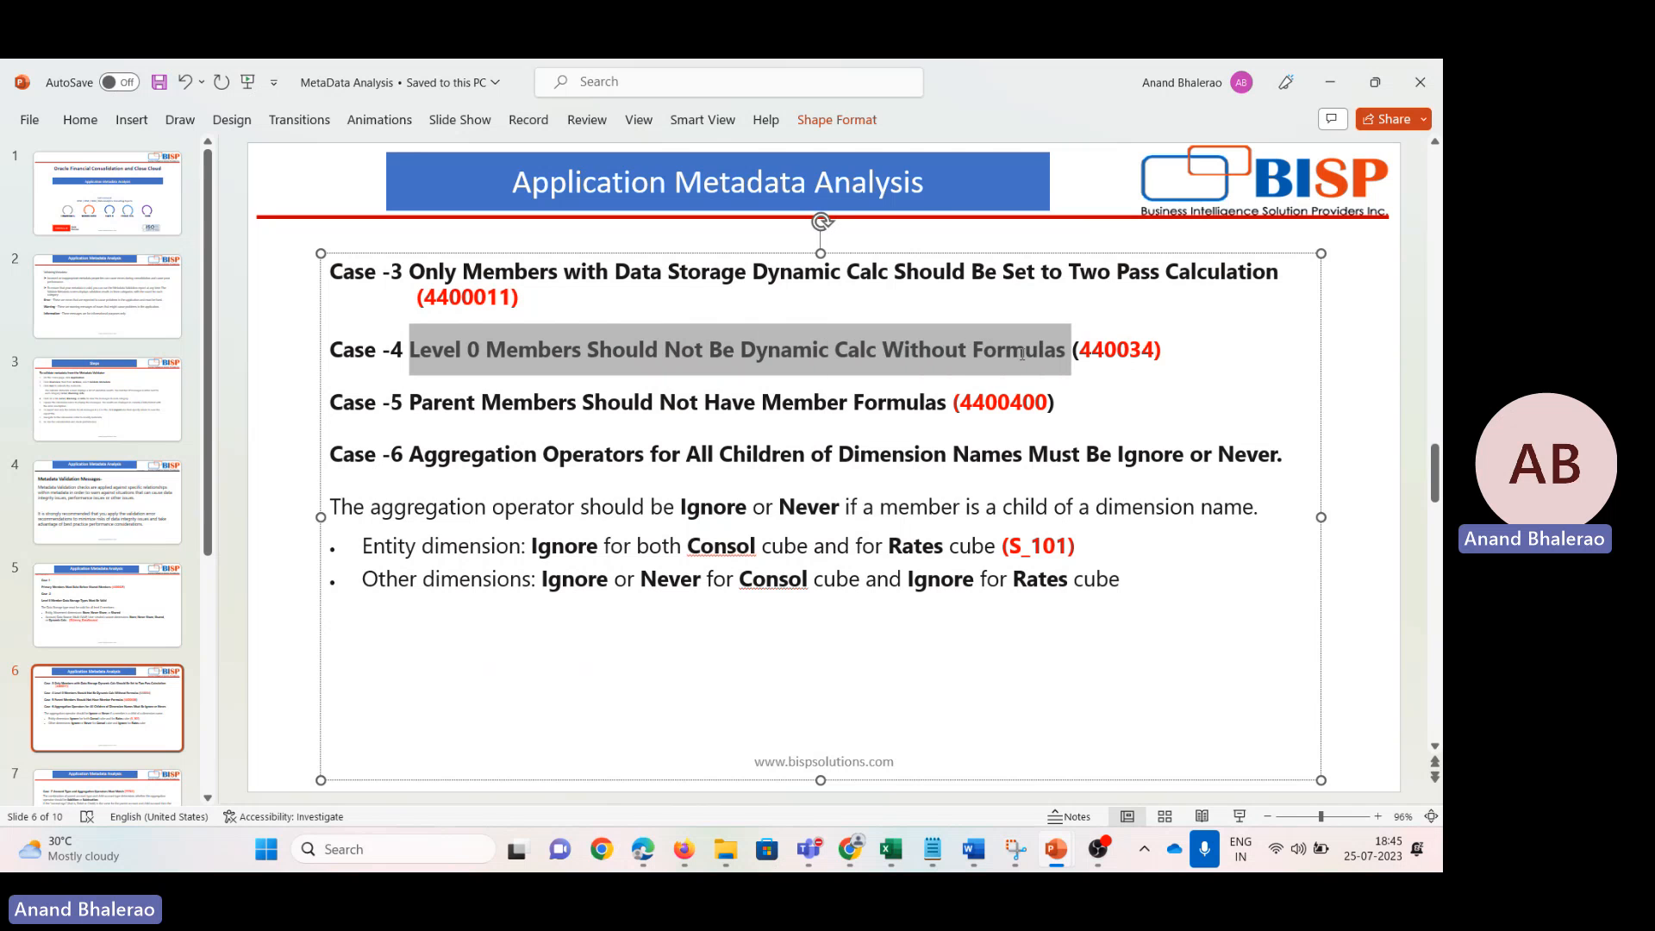
click(704, 354)
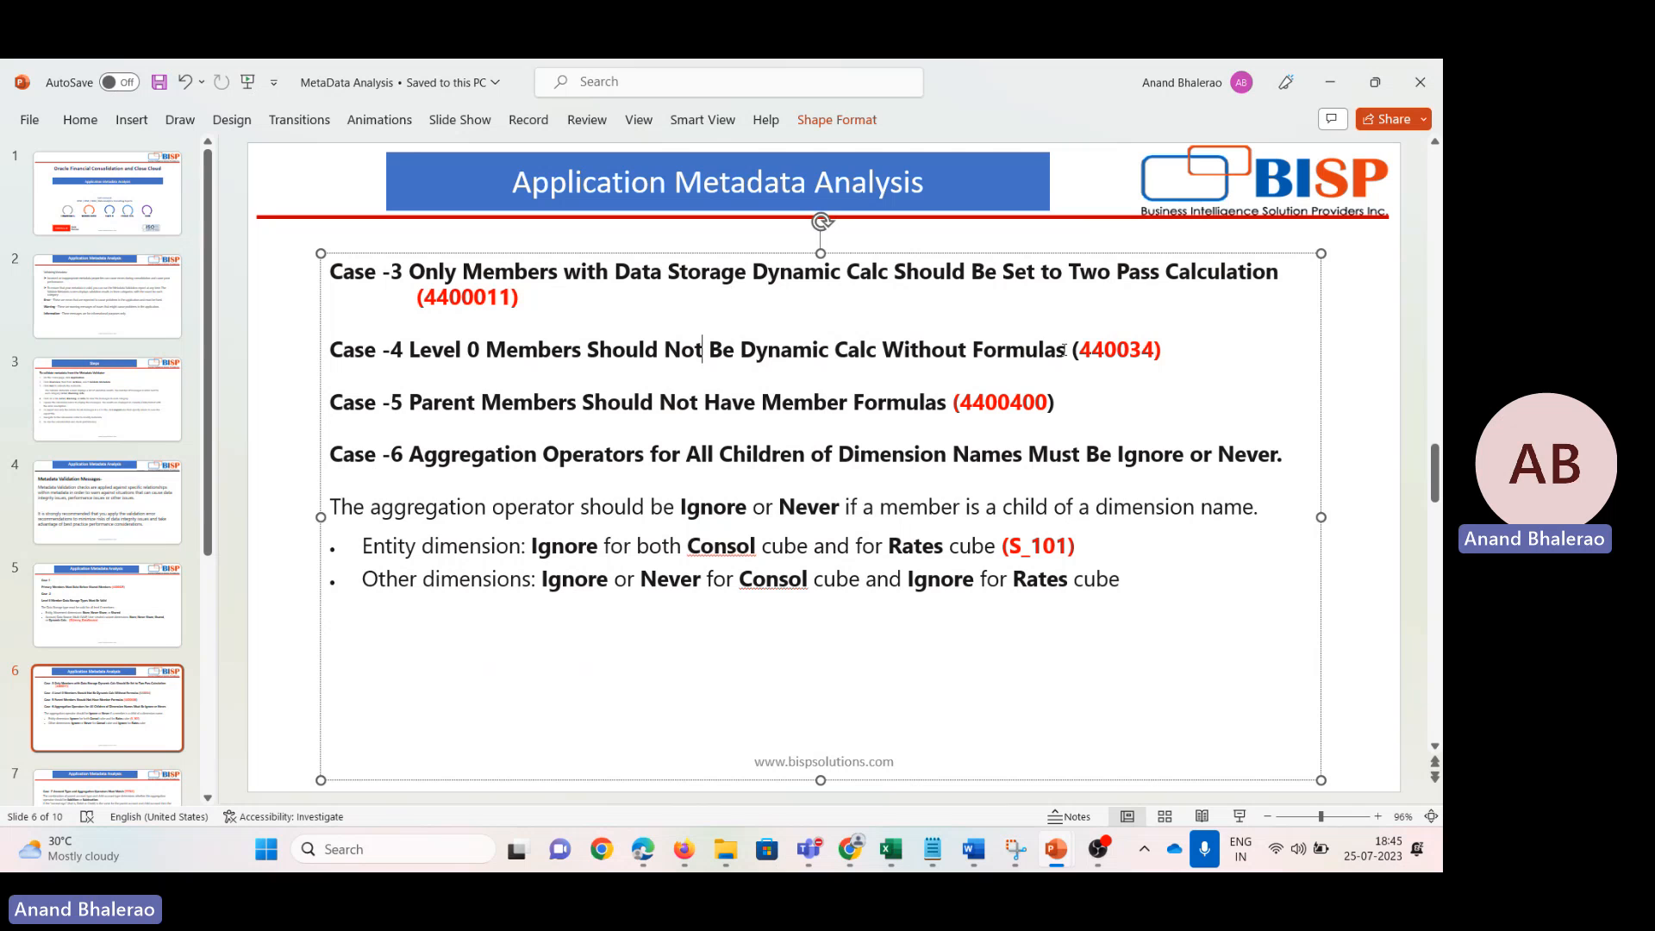
drag(1070, 353, 420, 365)
click(743, 382)
Step: Switch to the MetadataValidations workbook in Excel and apply the light orange fill to the warning row, A24:F24
mouse_move(904, 851)
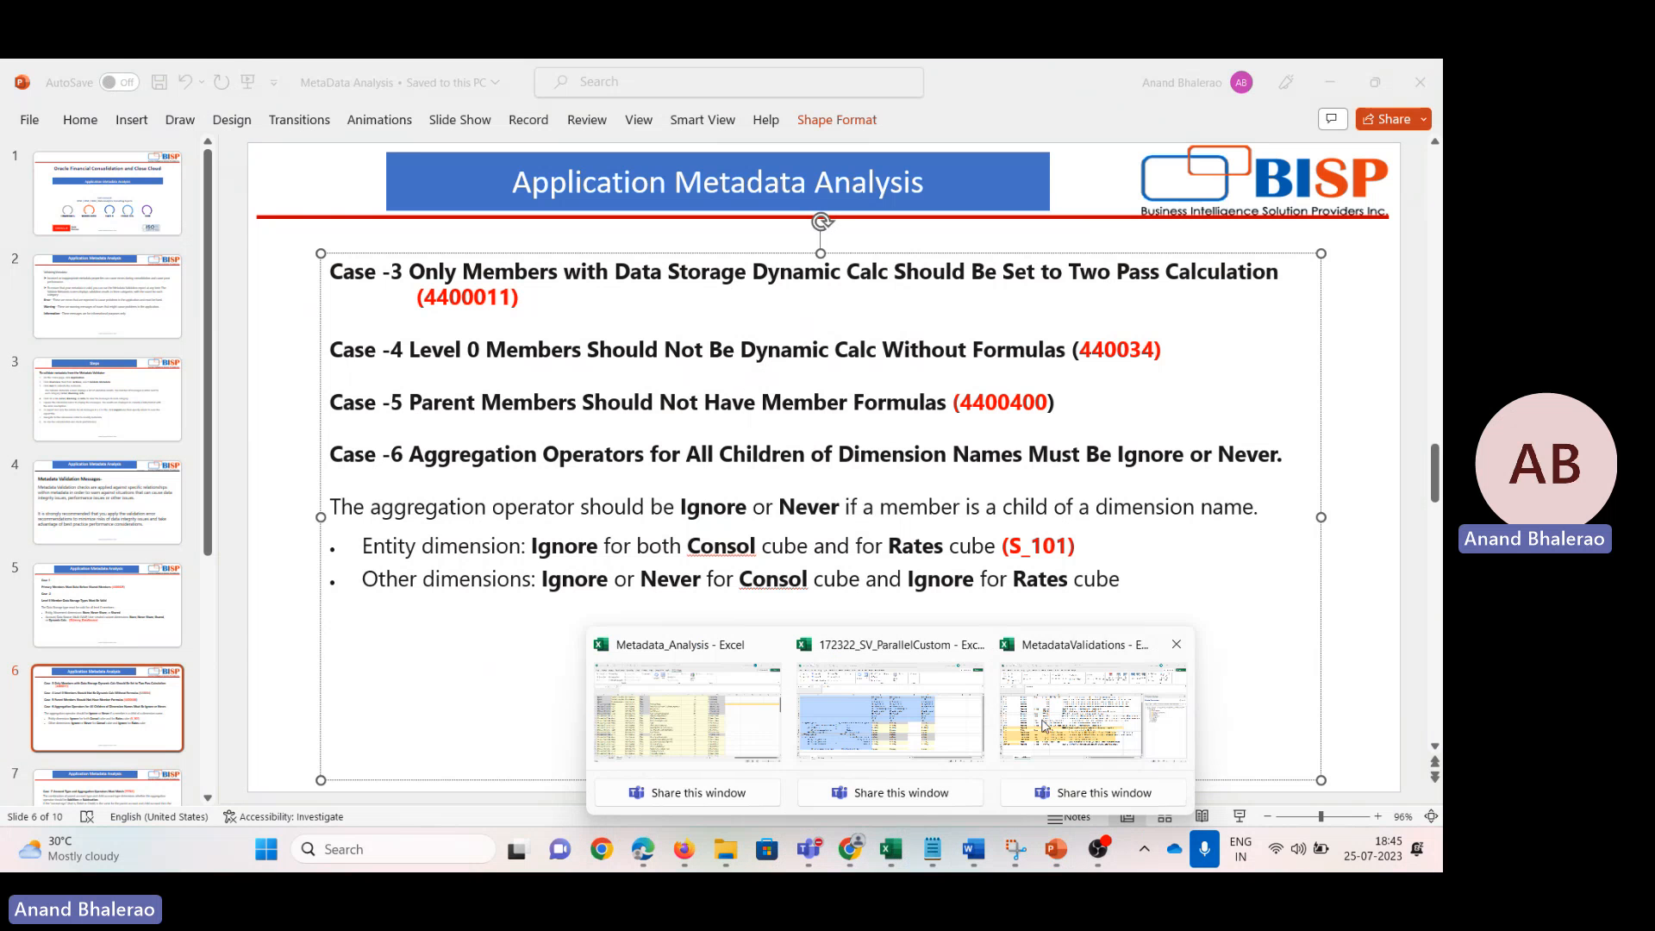
click(1026, 716)
drag(81, 686, 811, 687)
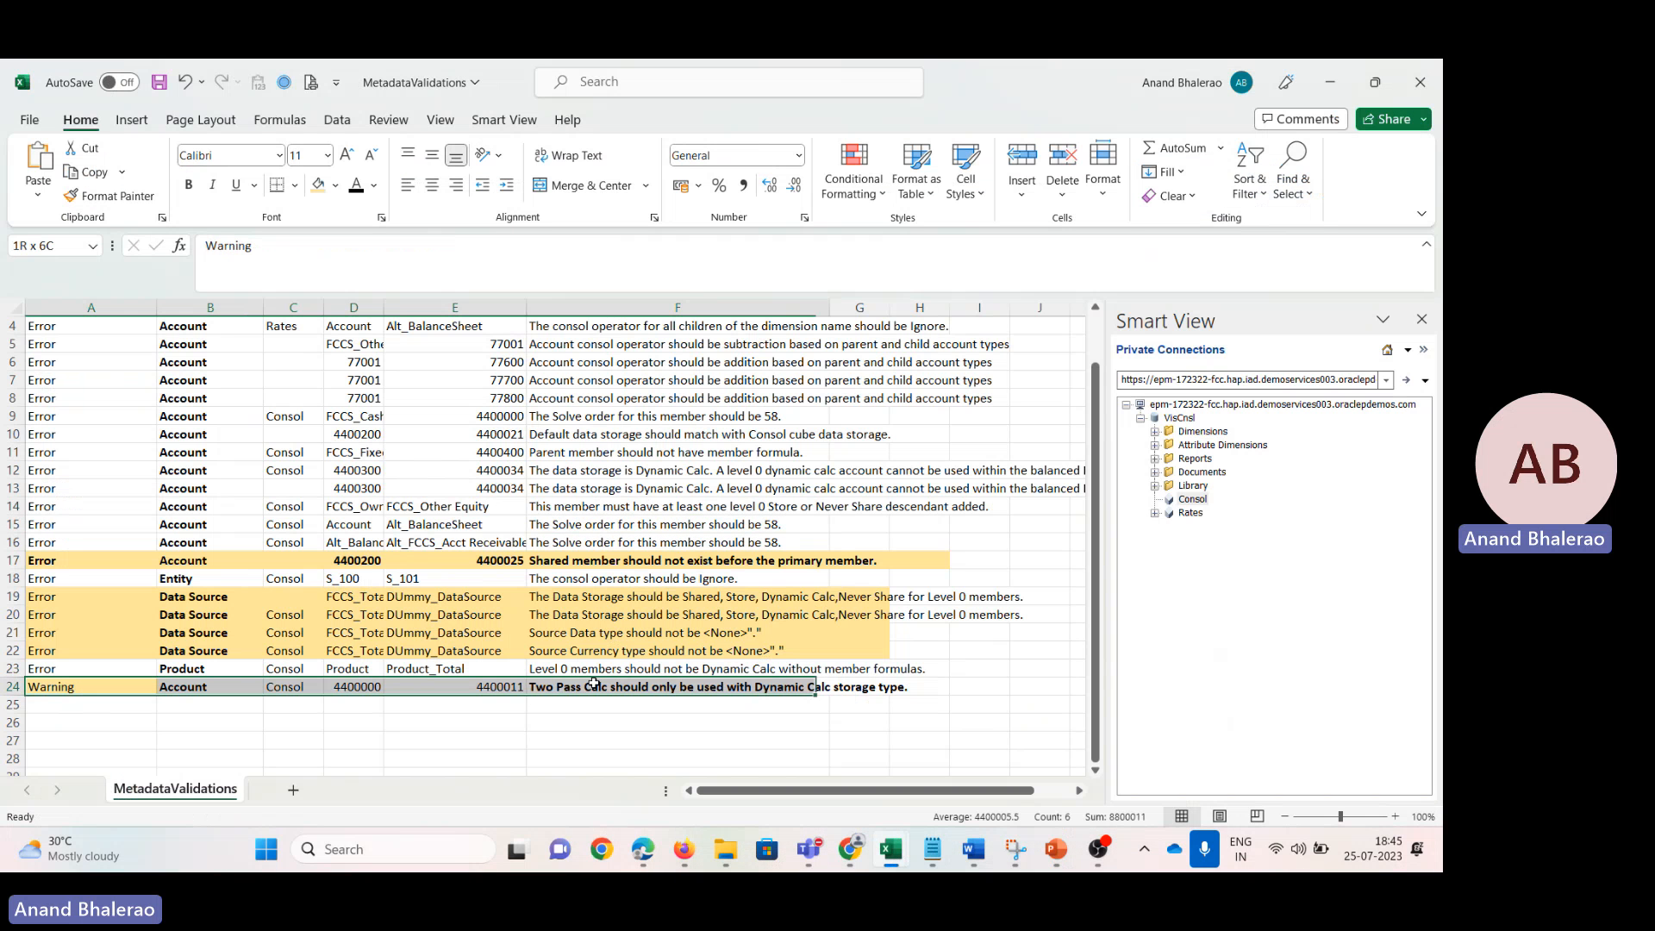
click(320, 187)
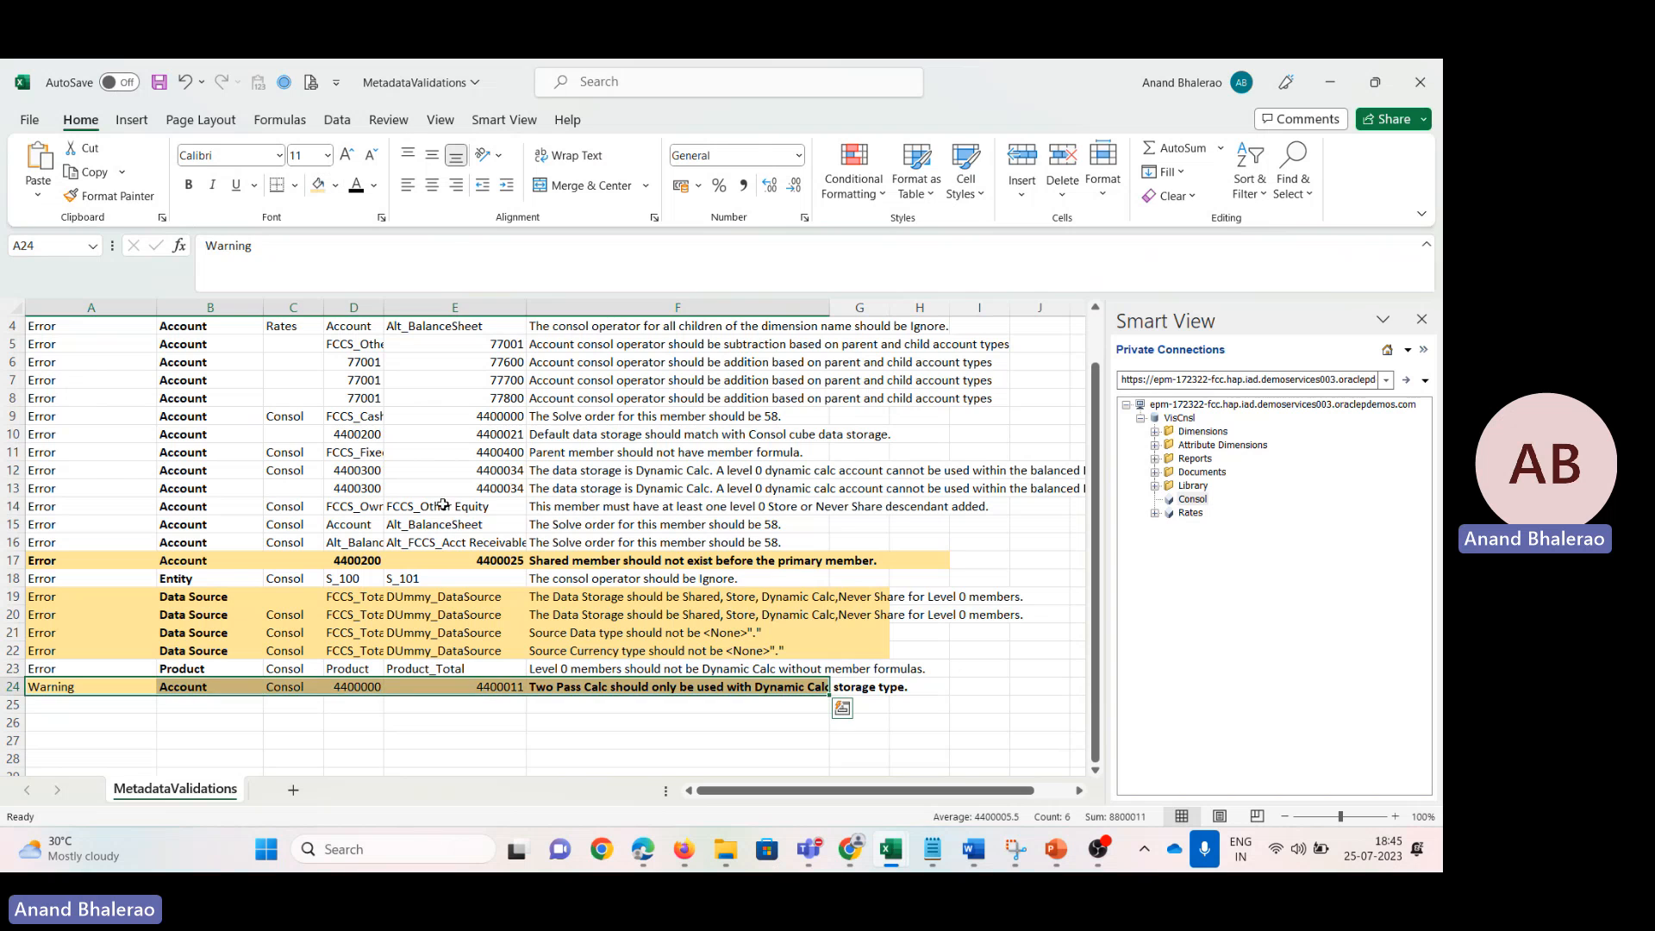
Step: Copy the member number 440034 from Case -4 in PowerPoint and search for it in the MetadataValidations workbook in Excel
click(565, 526)
key(alt+Tab)
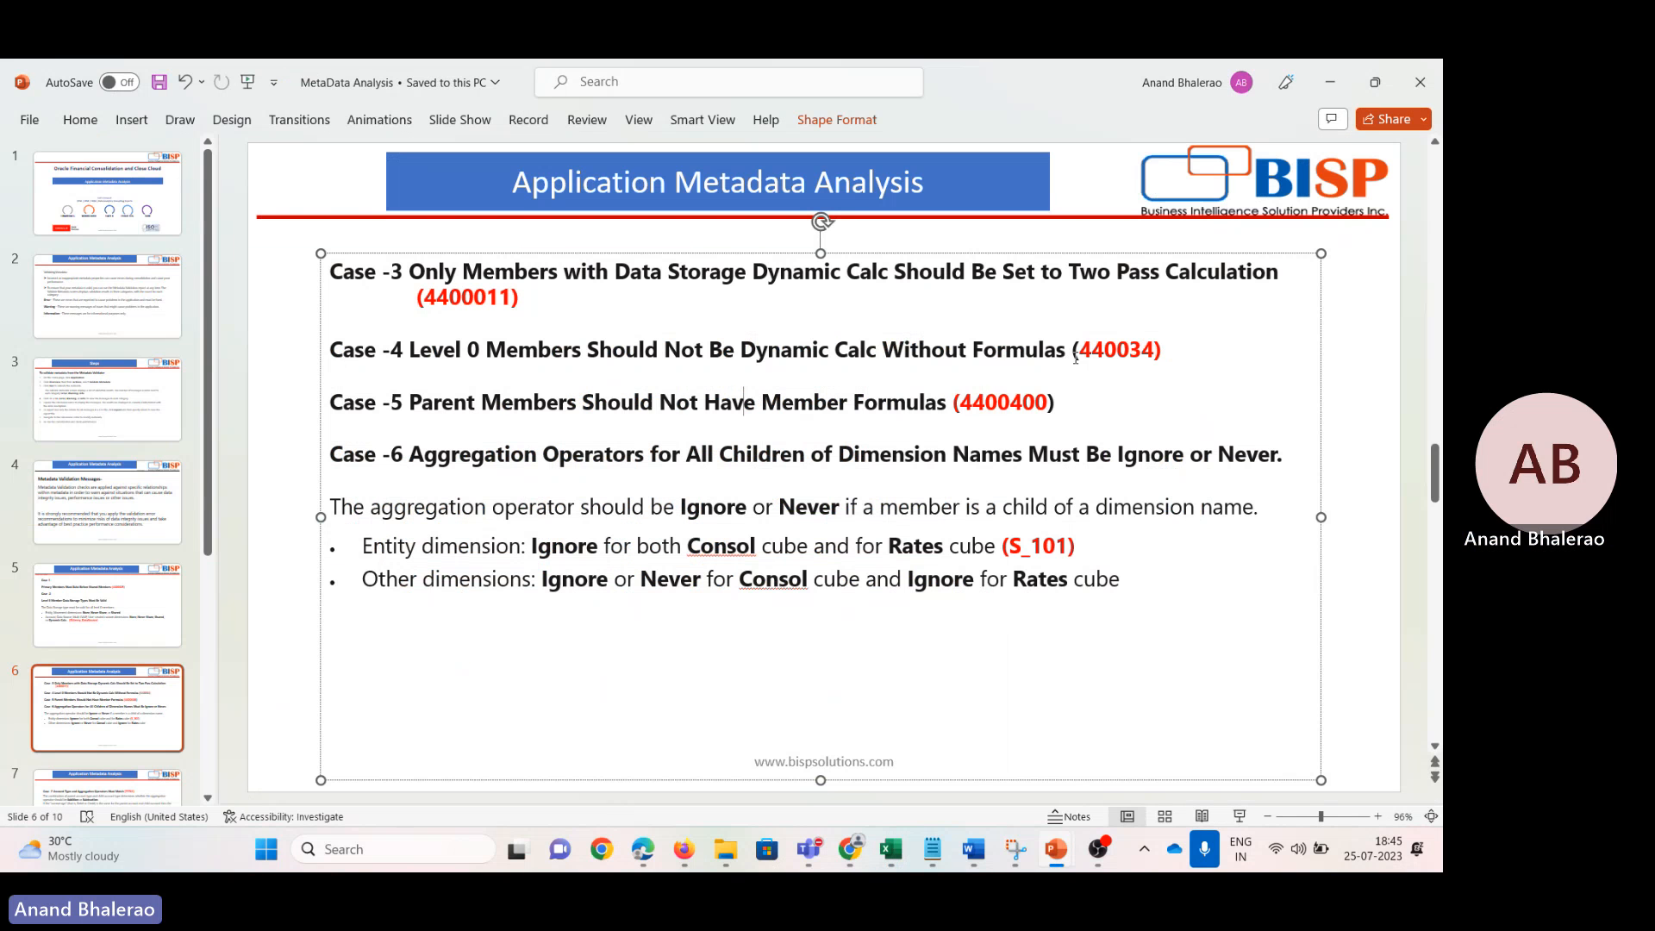
drag(1088, 355, 1143, 356)
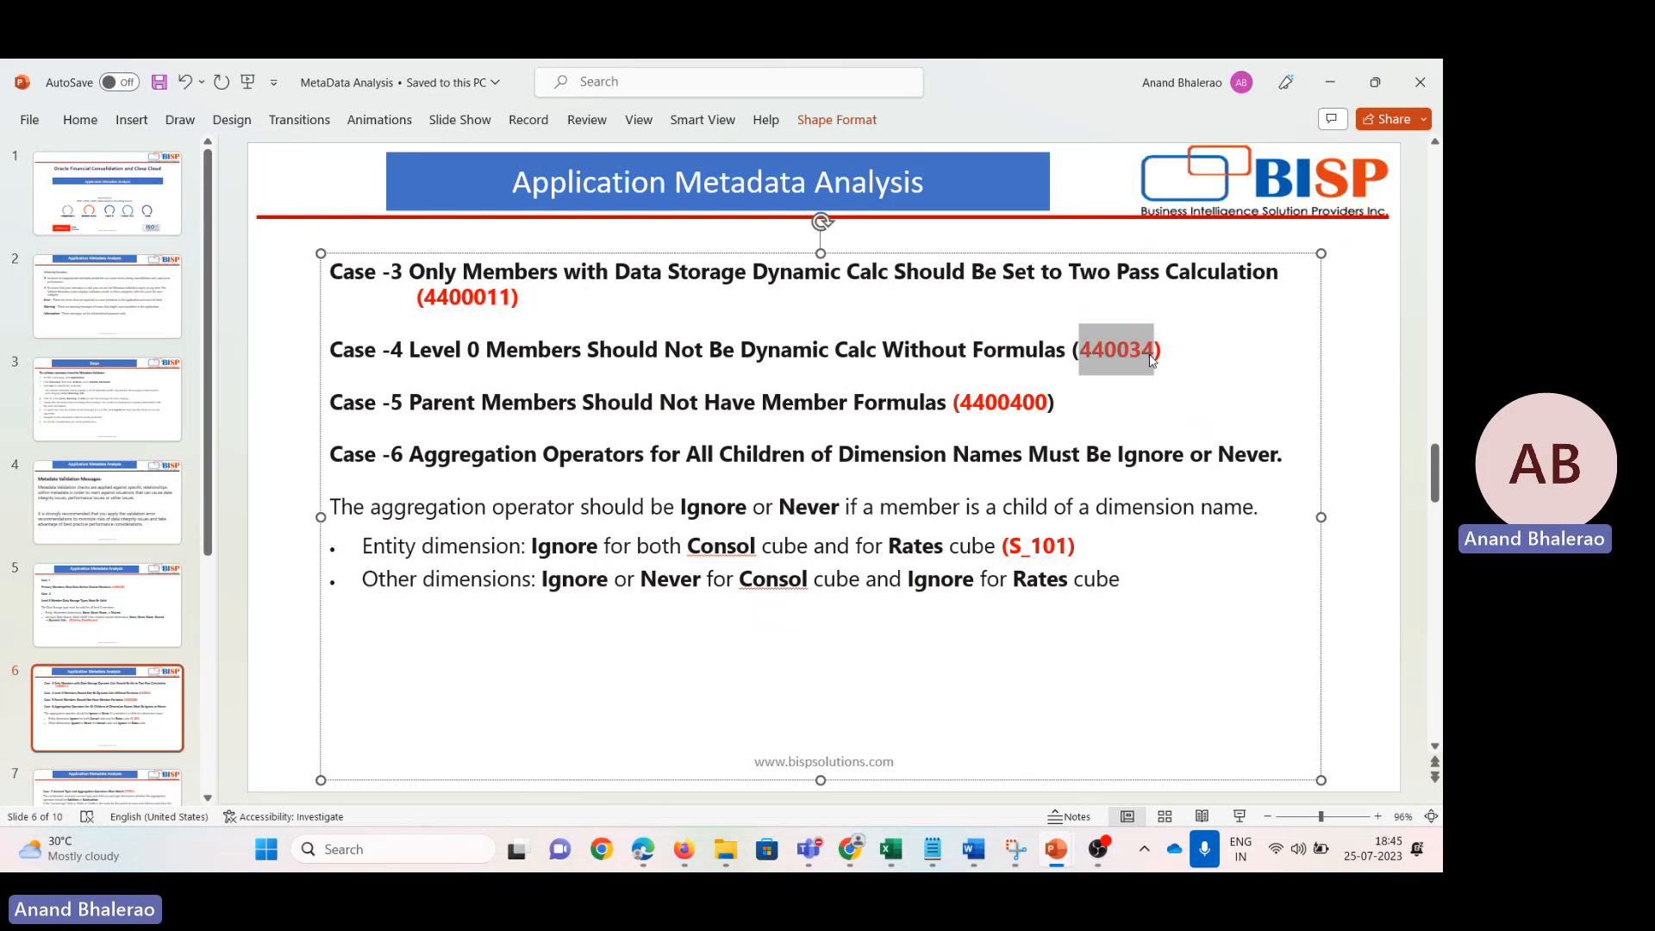
key(alt+Tab)
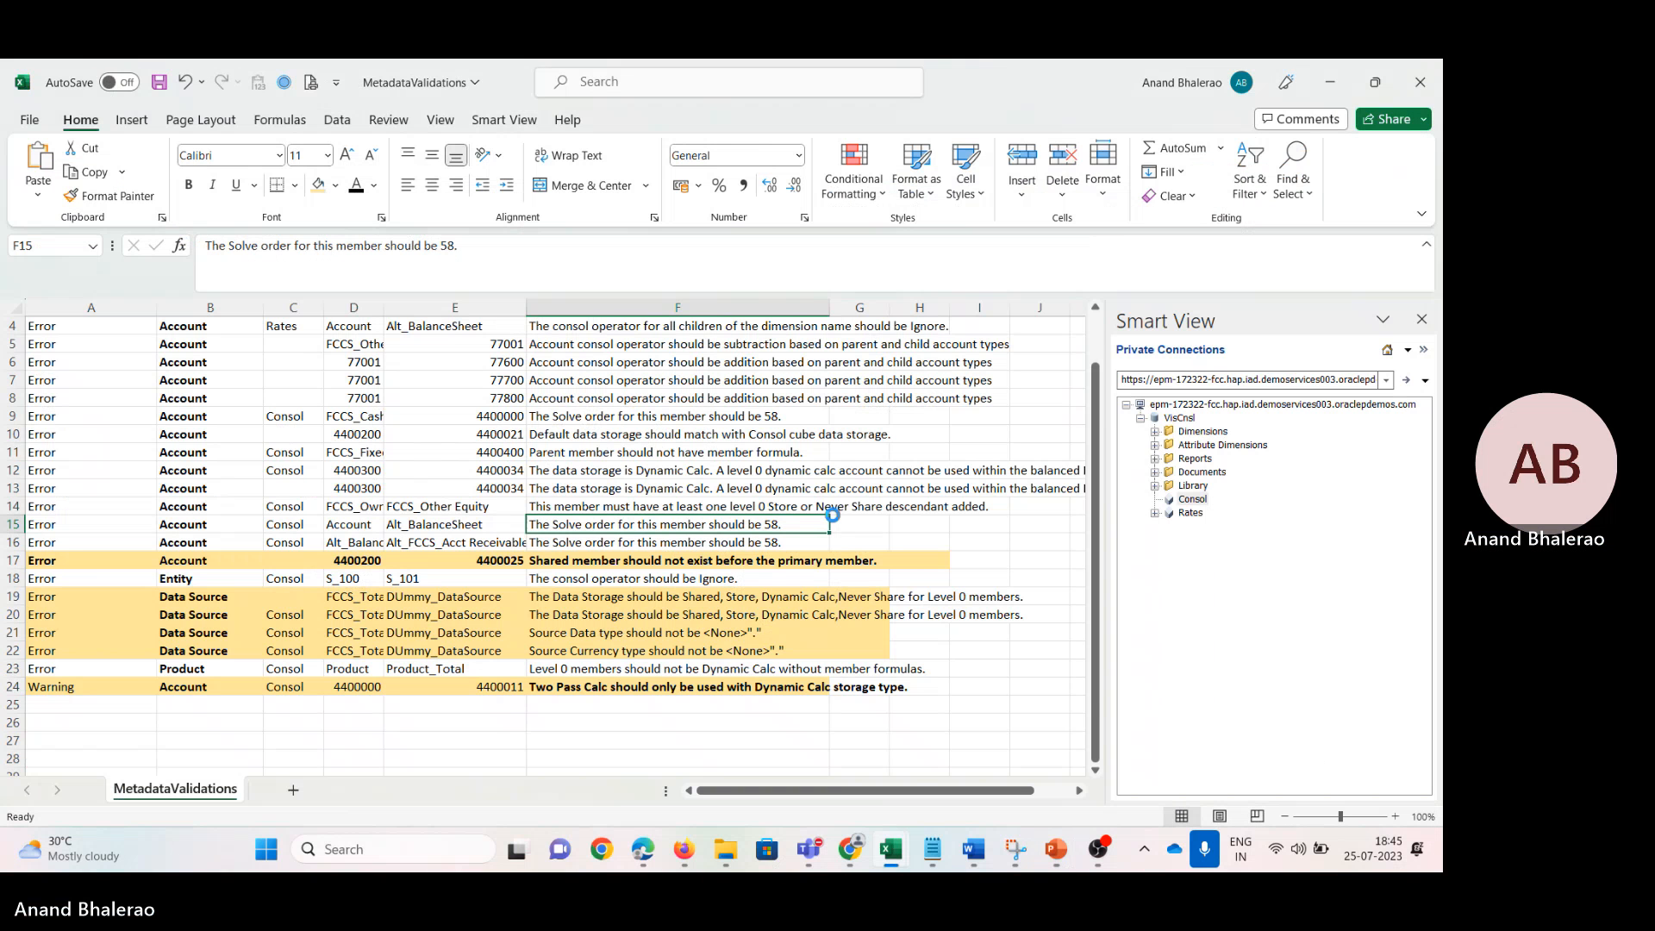
key(ctrl+f)
key(Return)
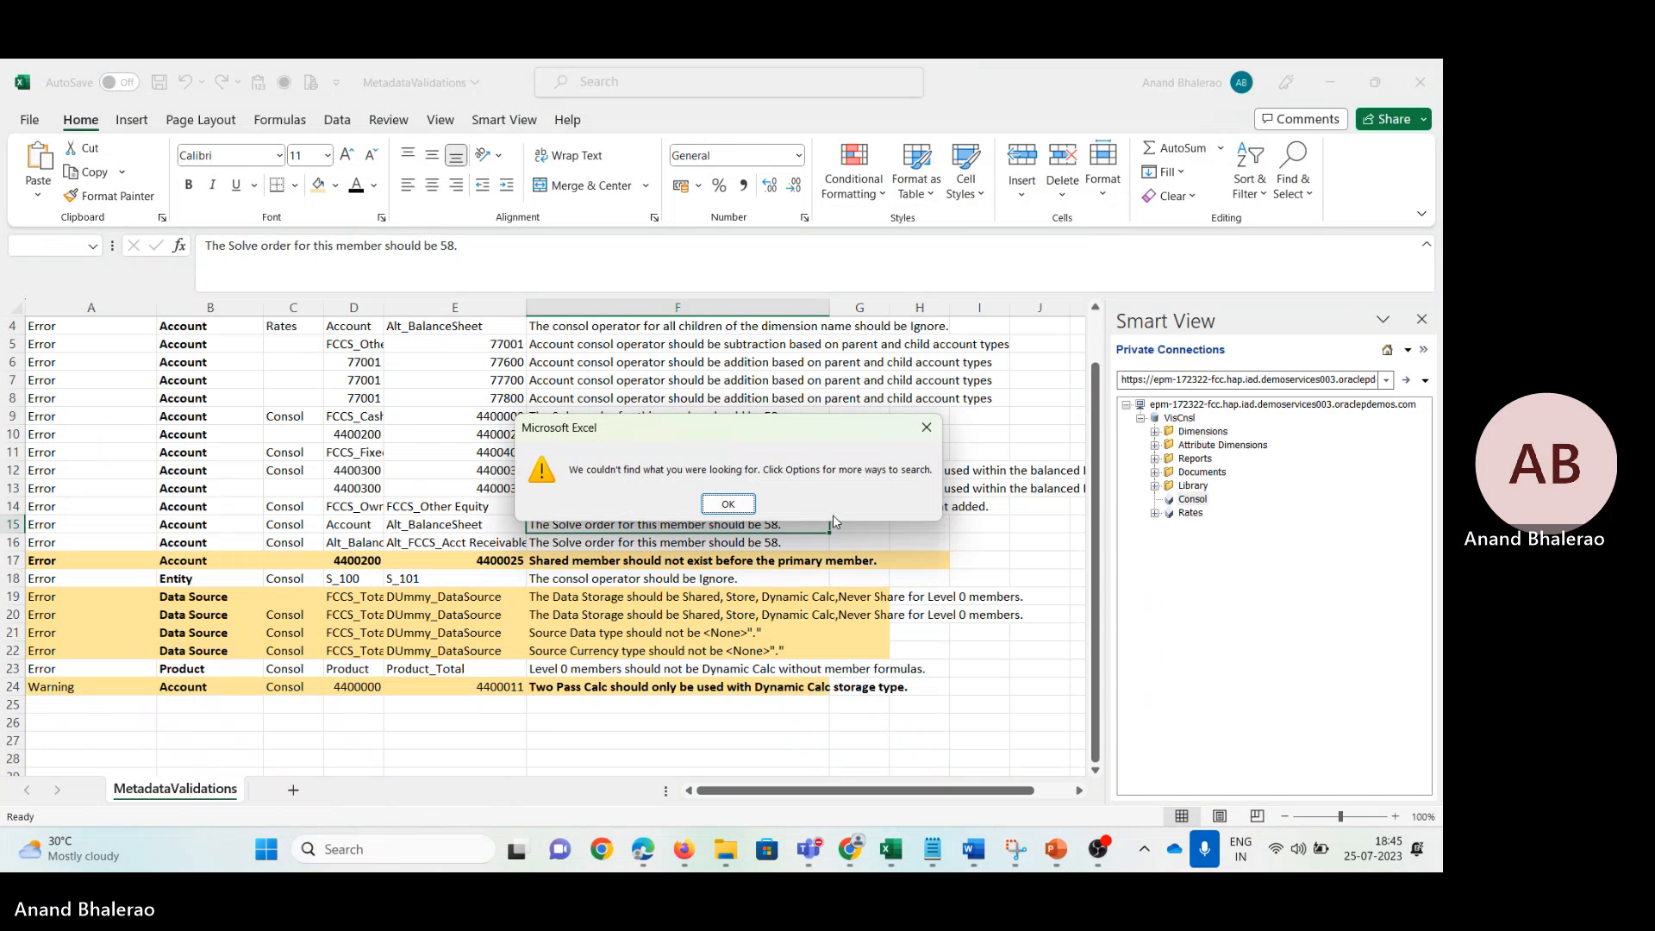
key(Return)
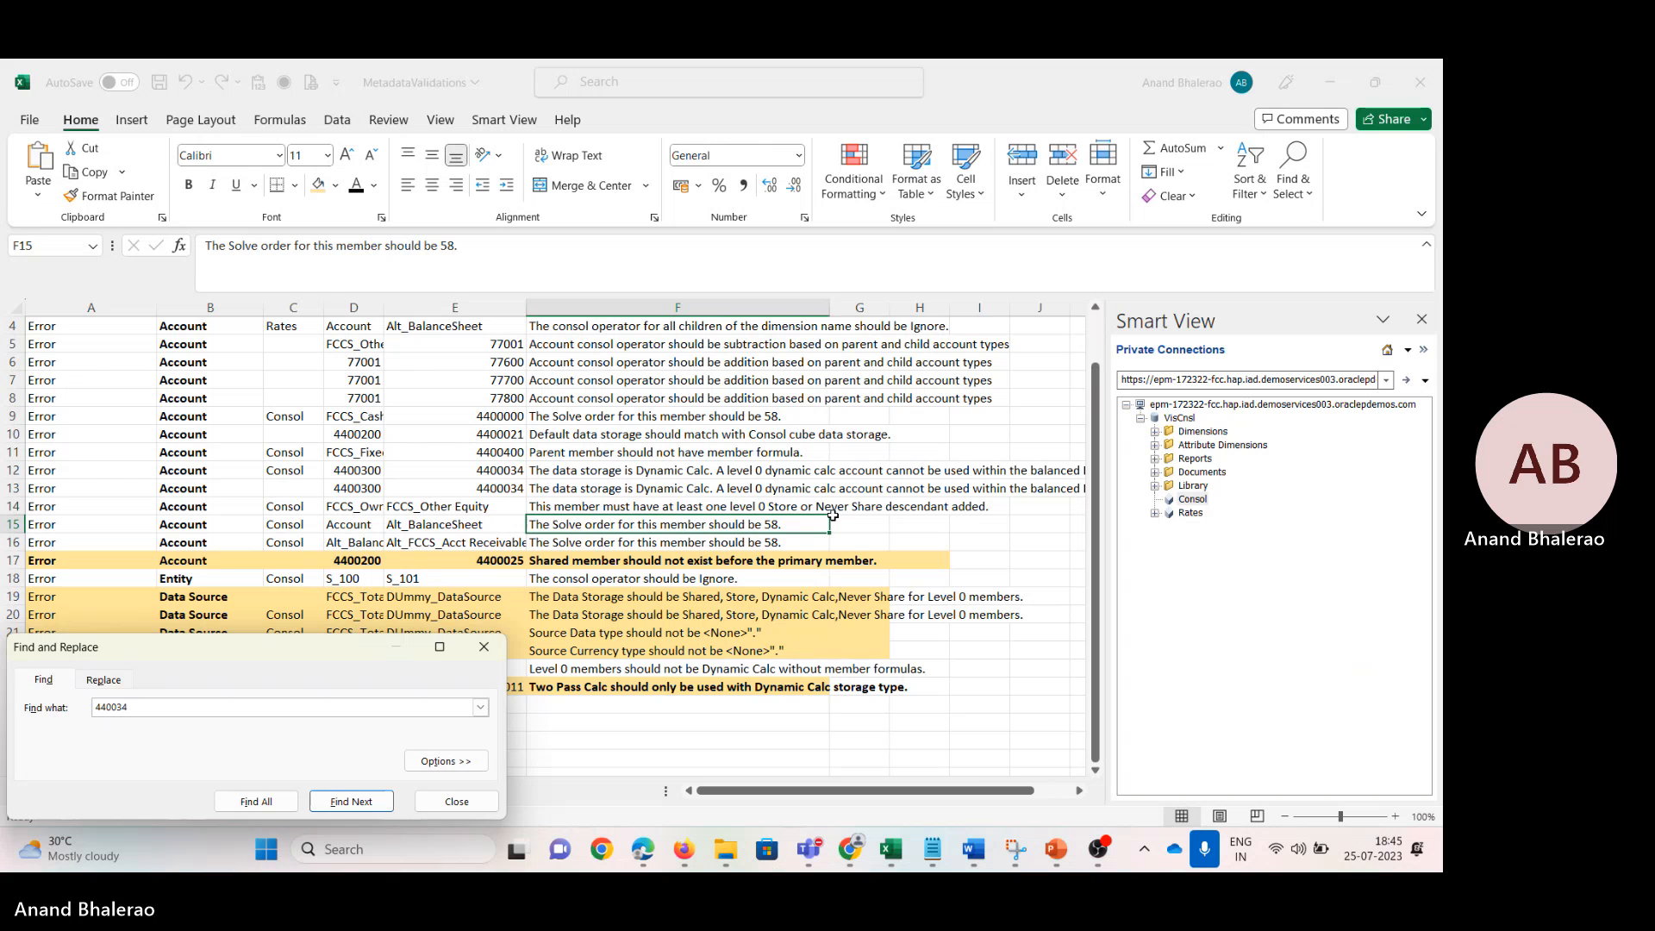
key(Escape)
Step: Switch to PowerPoint and correct the Case -4 member number to 4400034
key(alt+Tab)
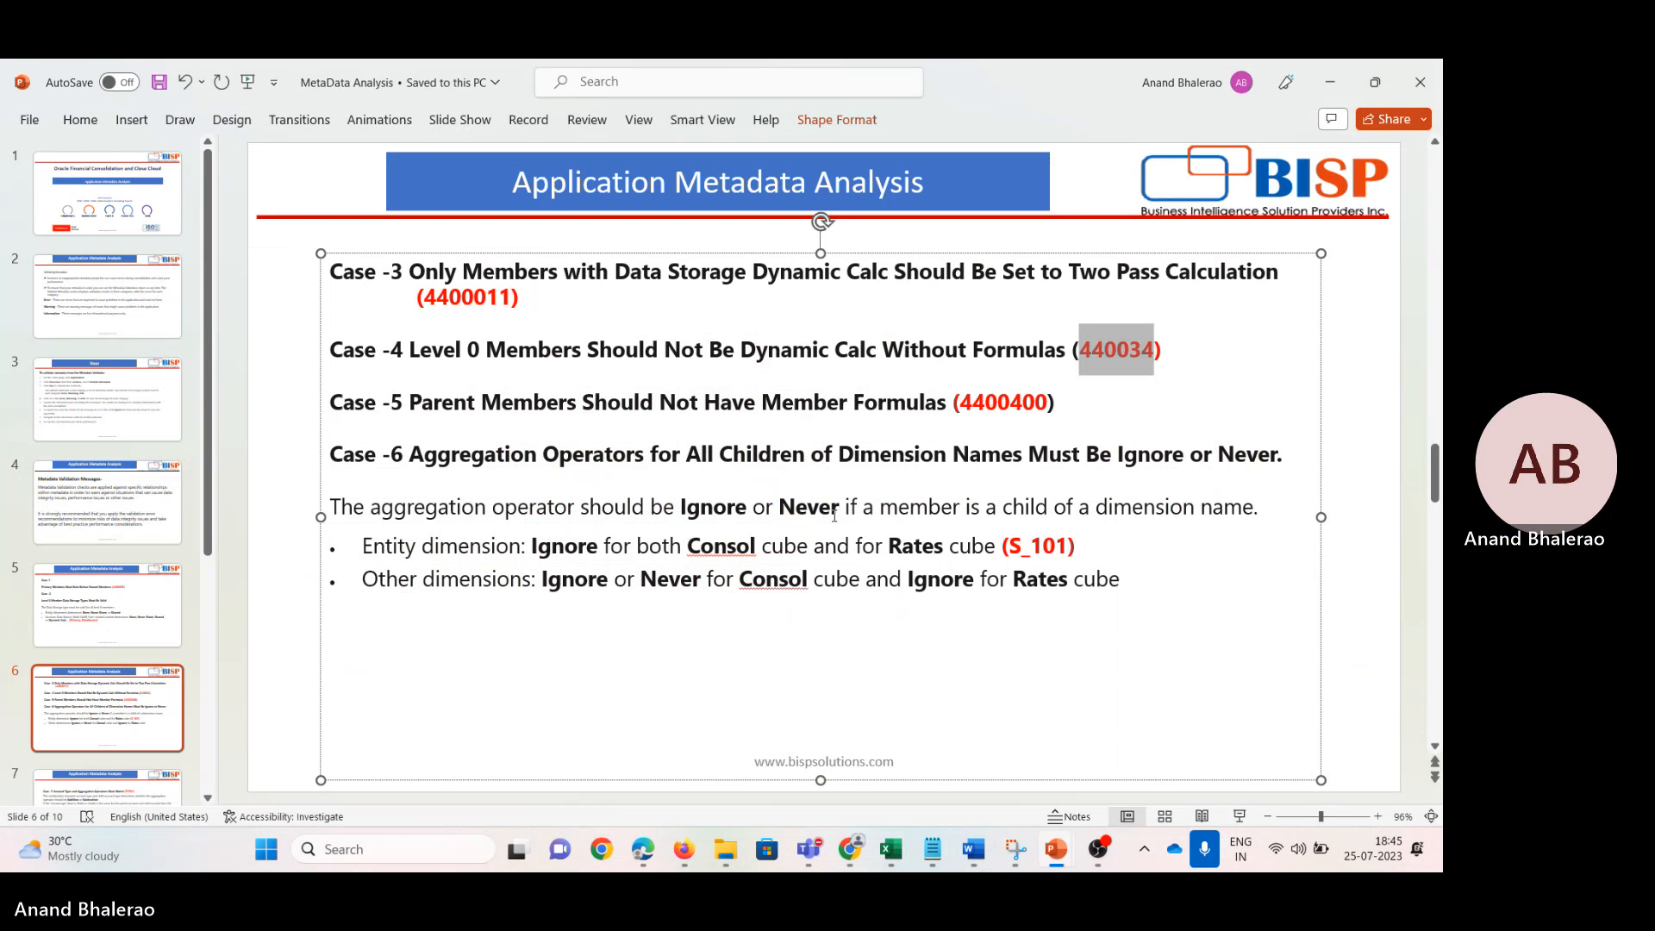
key(Left)
key(Right)
key(Right)
key(Right)
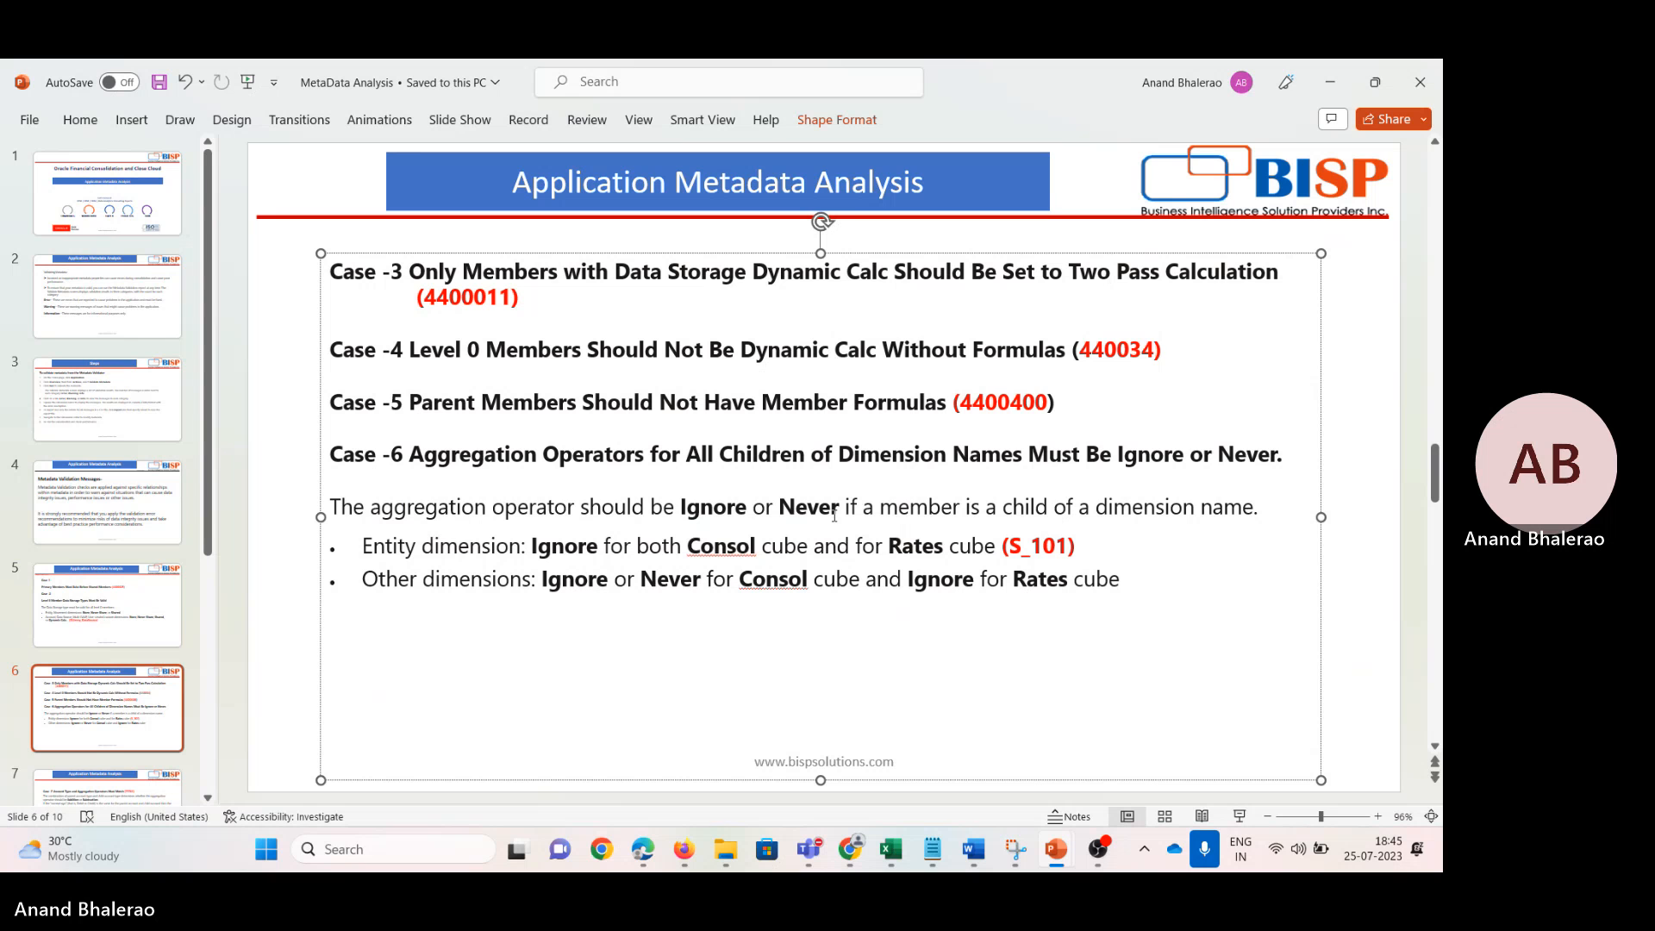
text(0)
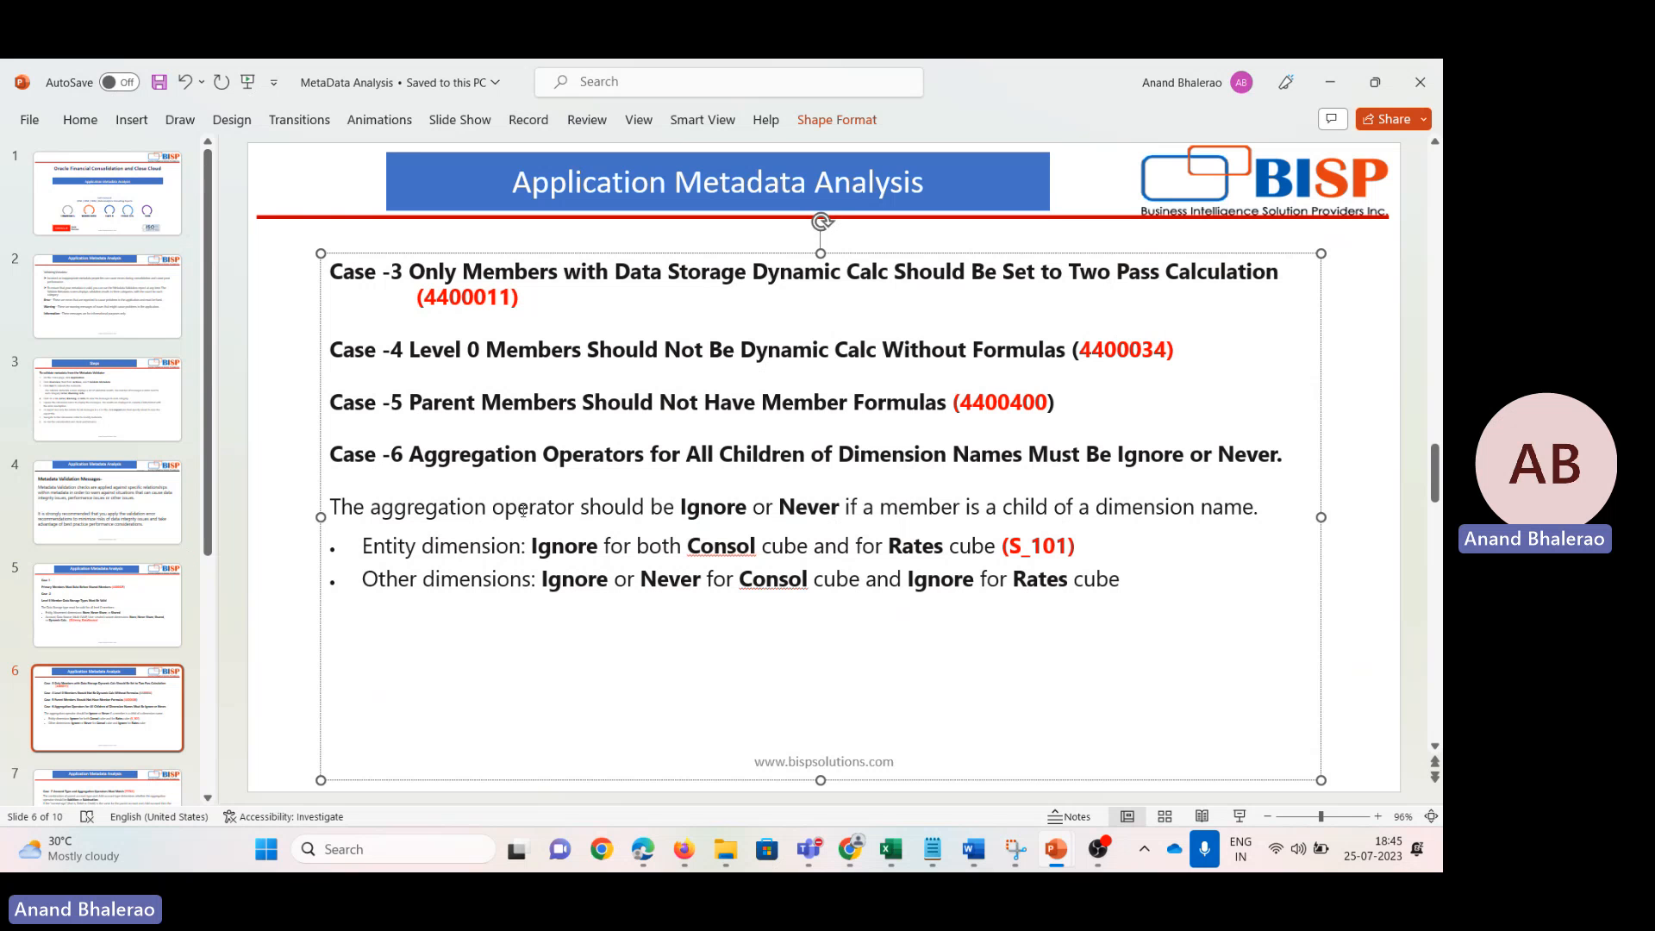
Step: Switch to the MetadataValidations workbook in Excel and search the sheet for "formula"
key(alt+Tab)
scroll(659, 603, up, 3)
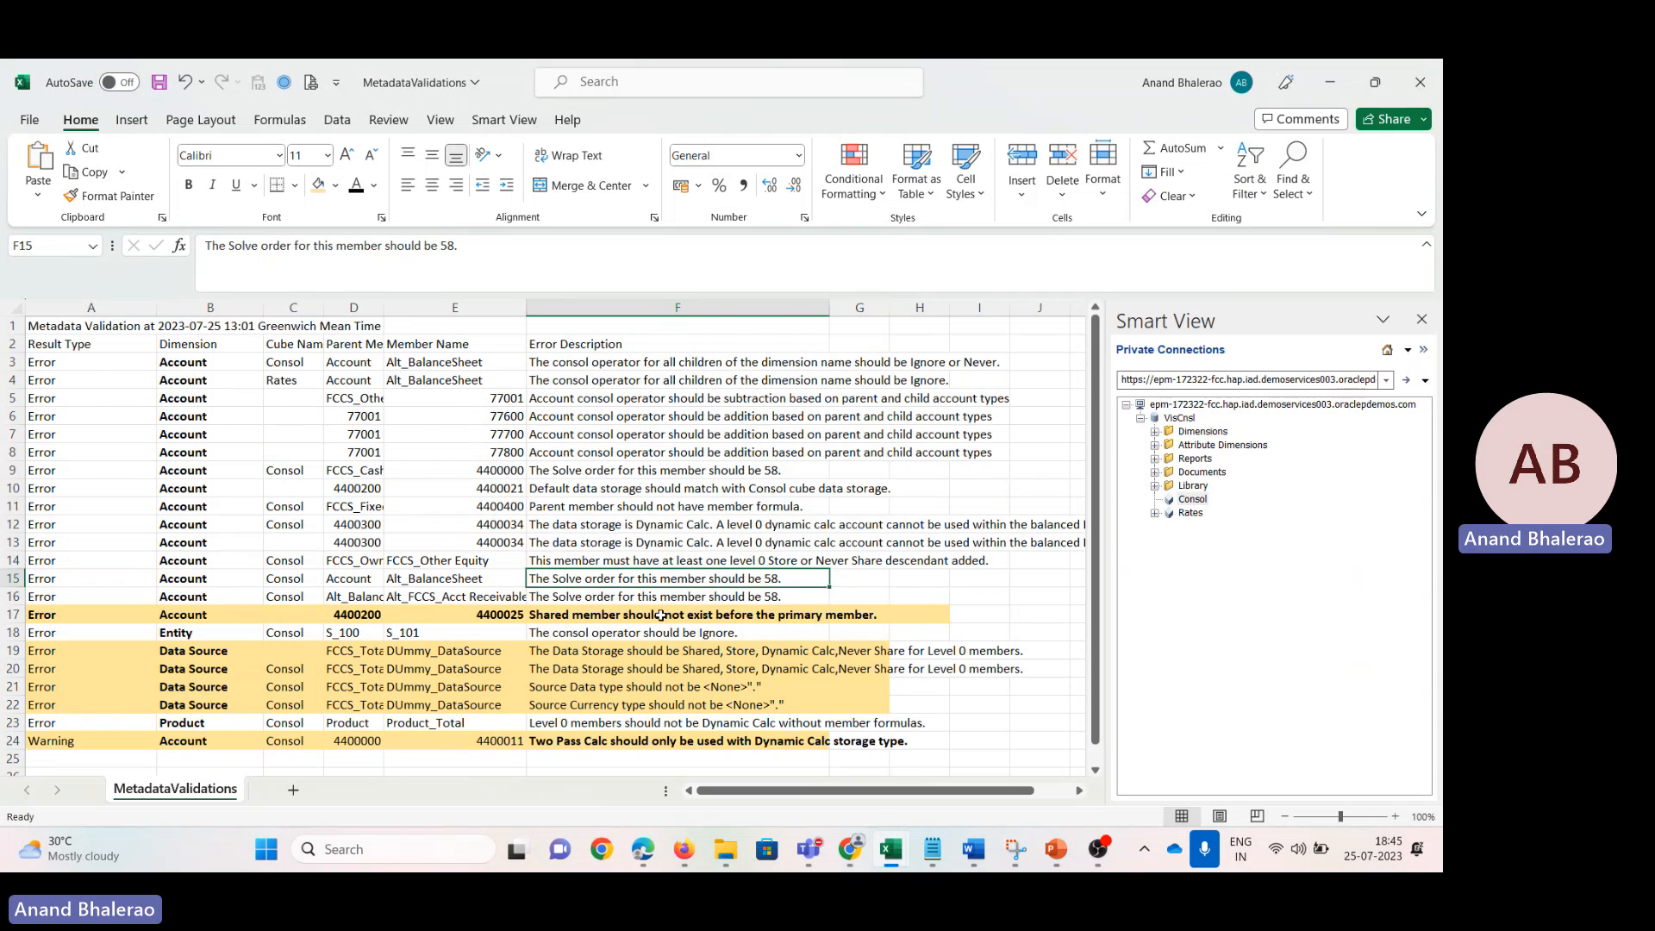
click(650, 541)
key(ctrl+f)
text(formula)
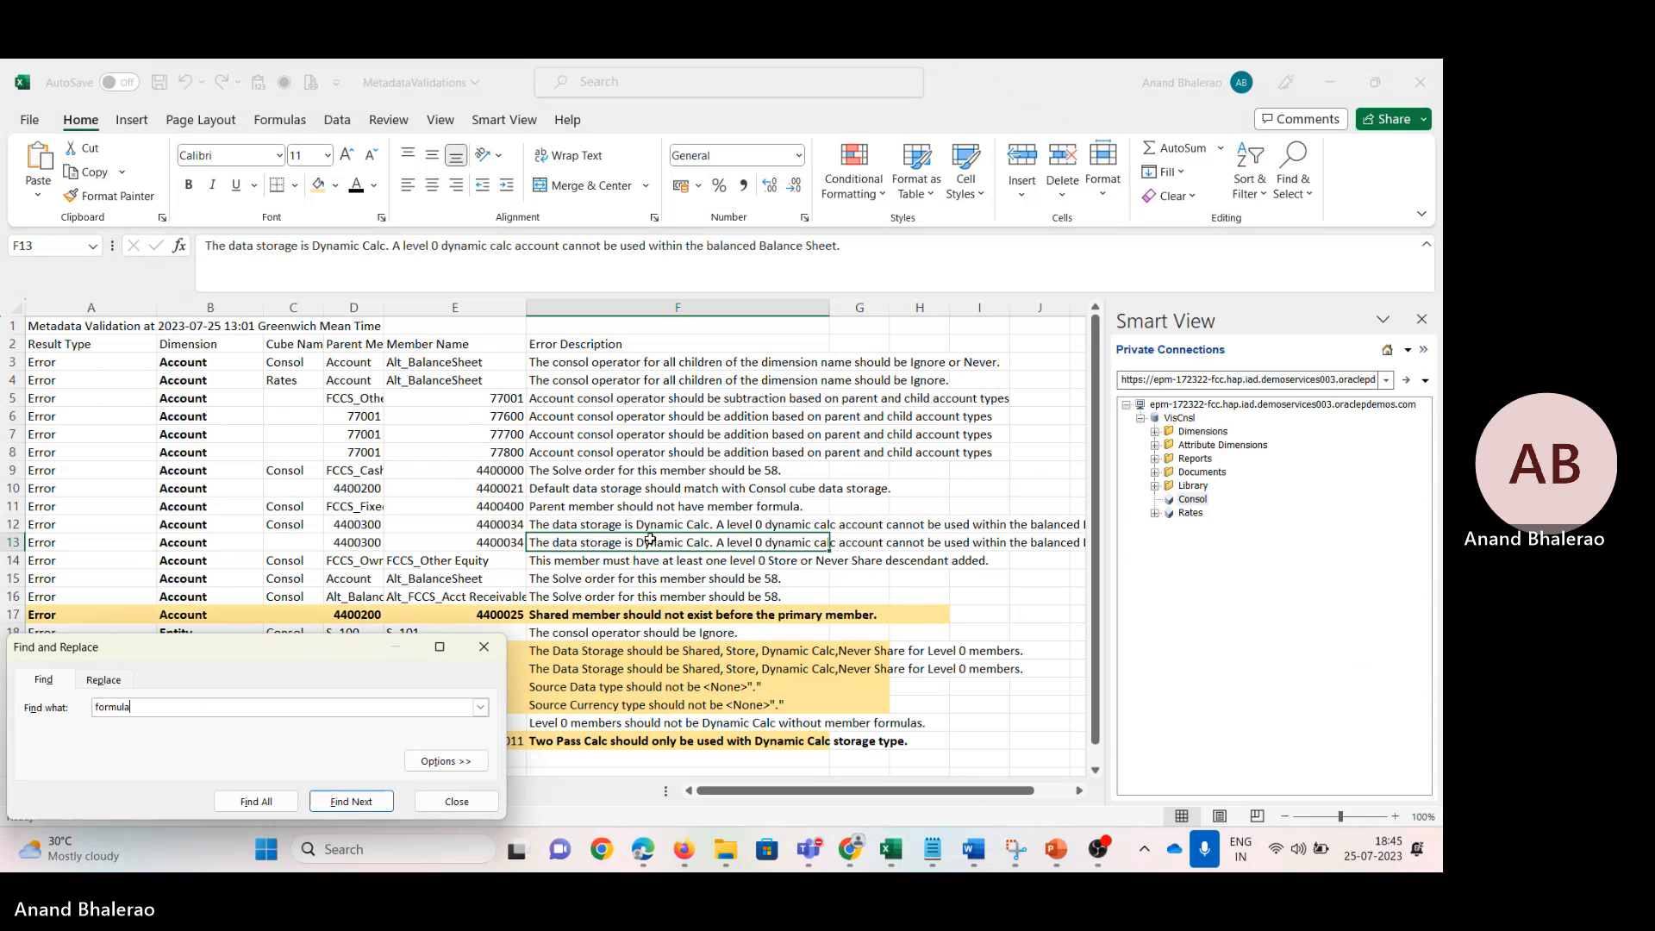
key(Return)
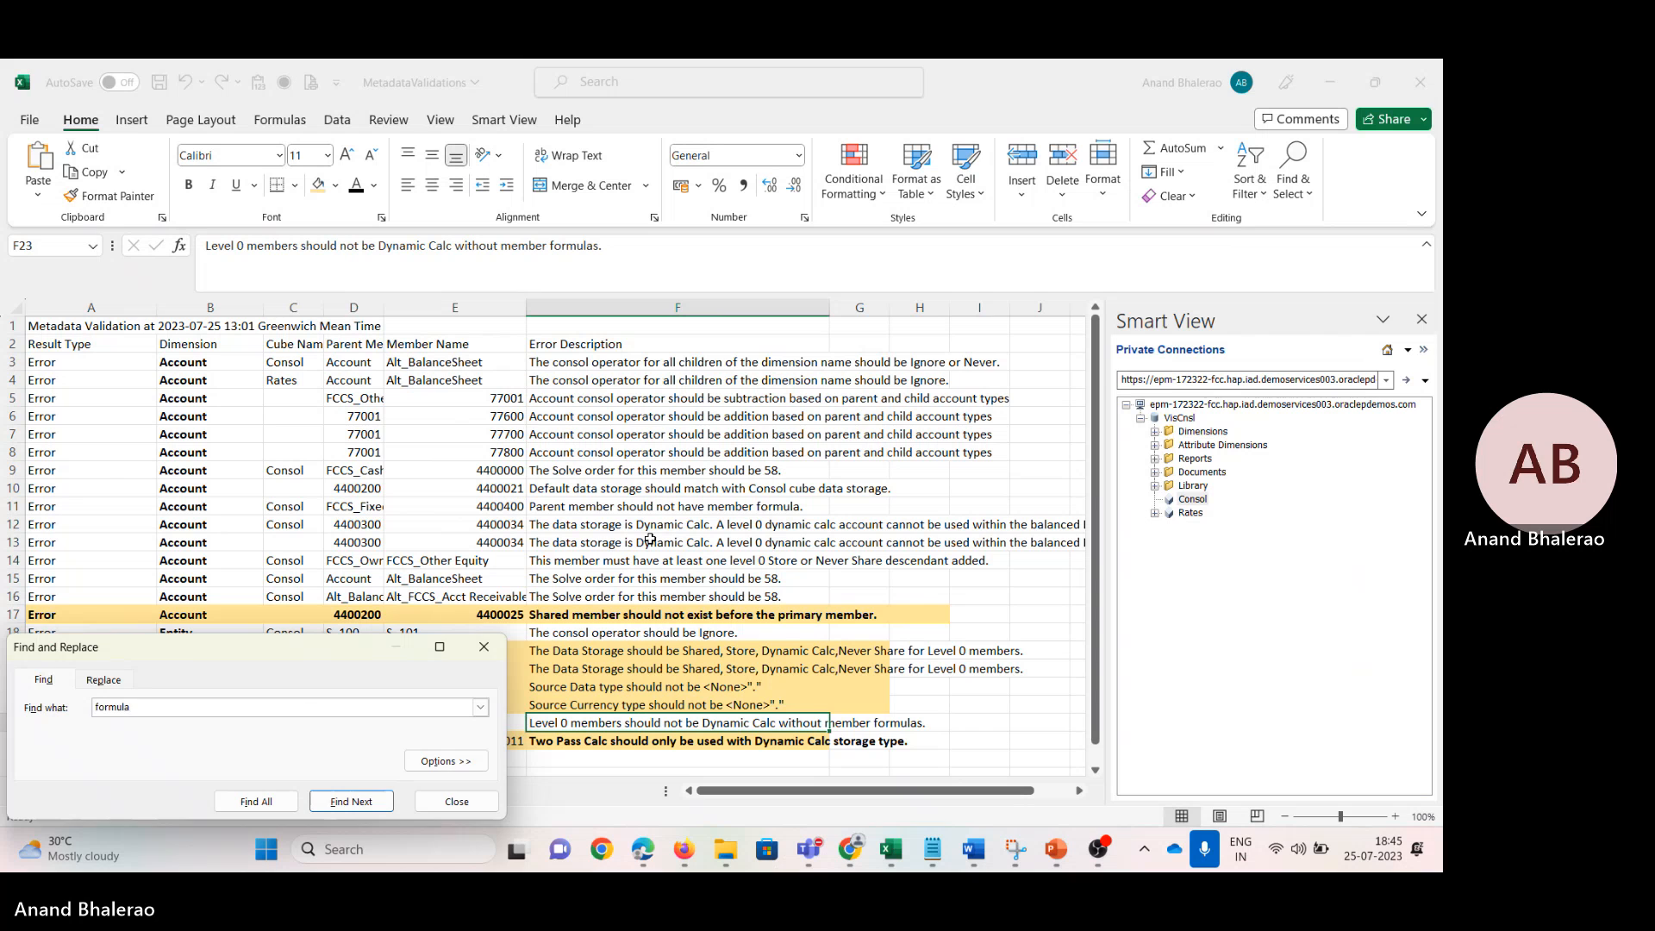
key(Escape)
Step: Examine row 23, the Product_Total error about level 0 Dynamic Calc members without formulas, across its columns
key(Left)
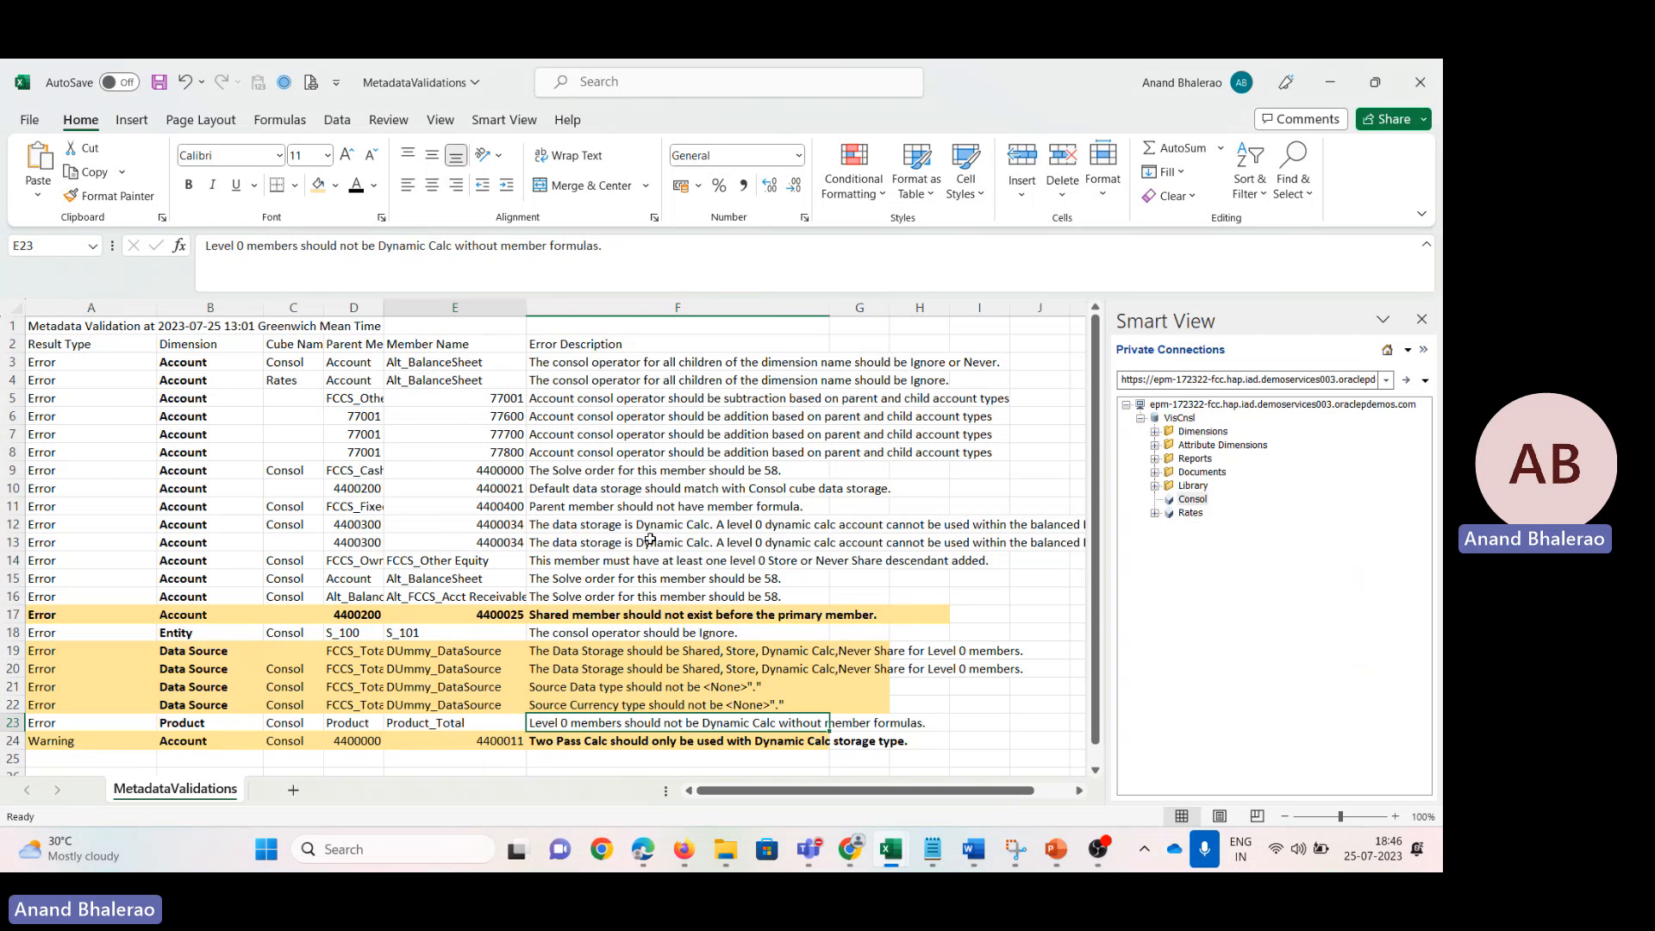
key(Left)
key(Left)
key(Left)
key(Left)
key(shift+Right)
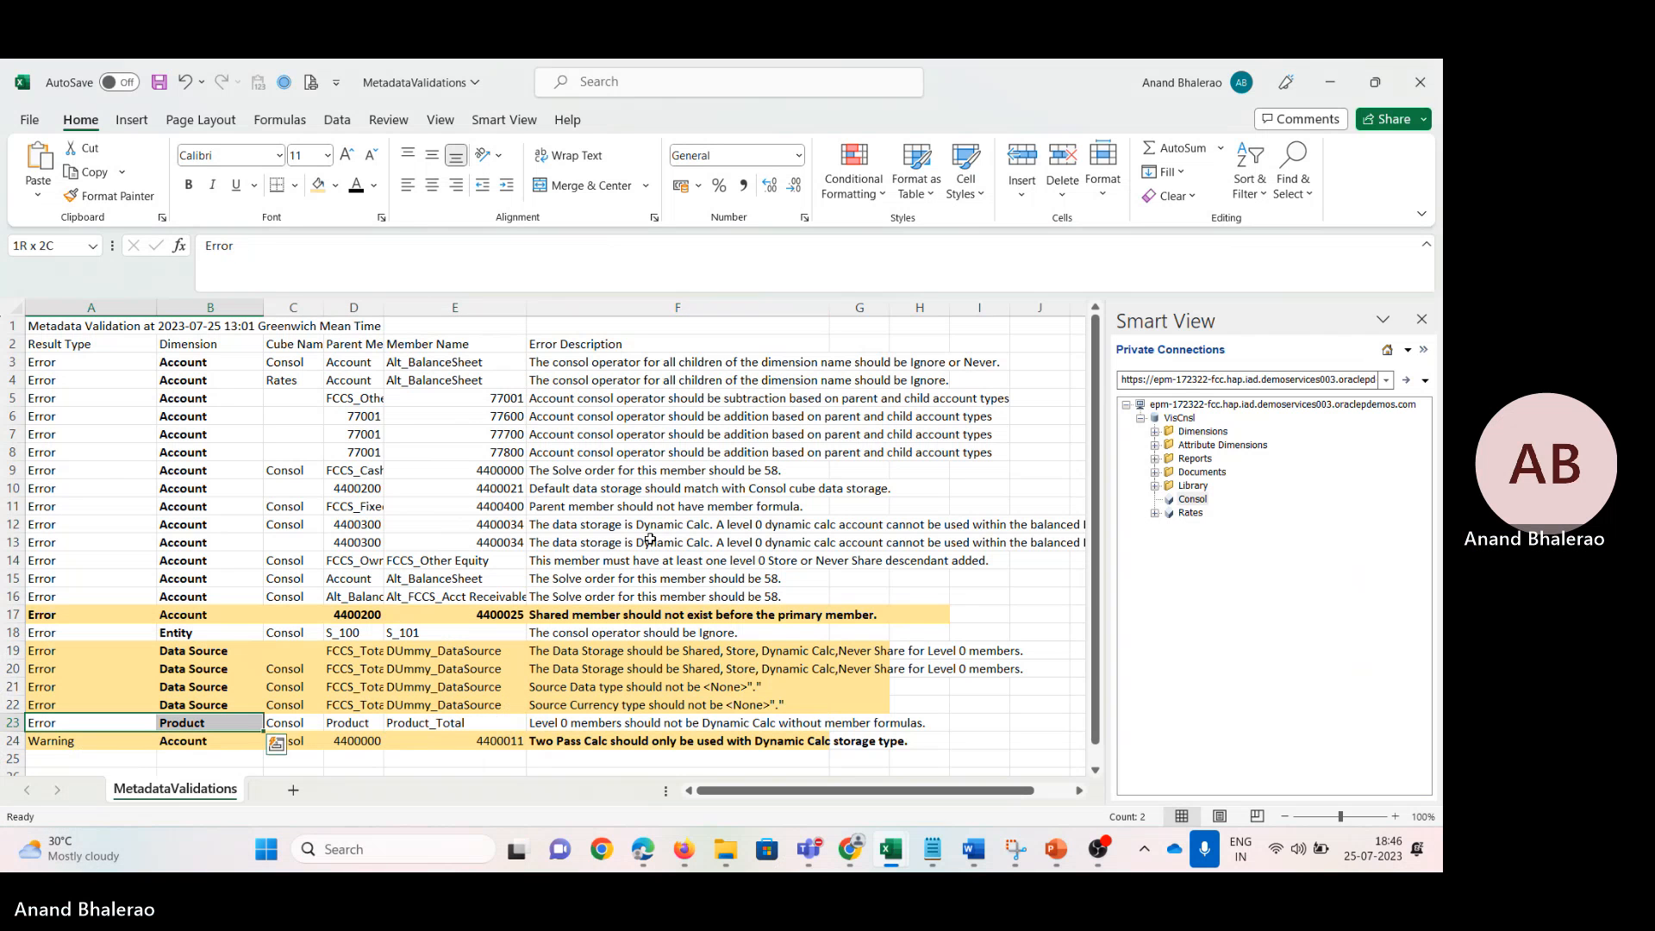
key(Right)
key(Right)
key(Right)
key(Right)
key(Right)
key(Right)
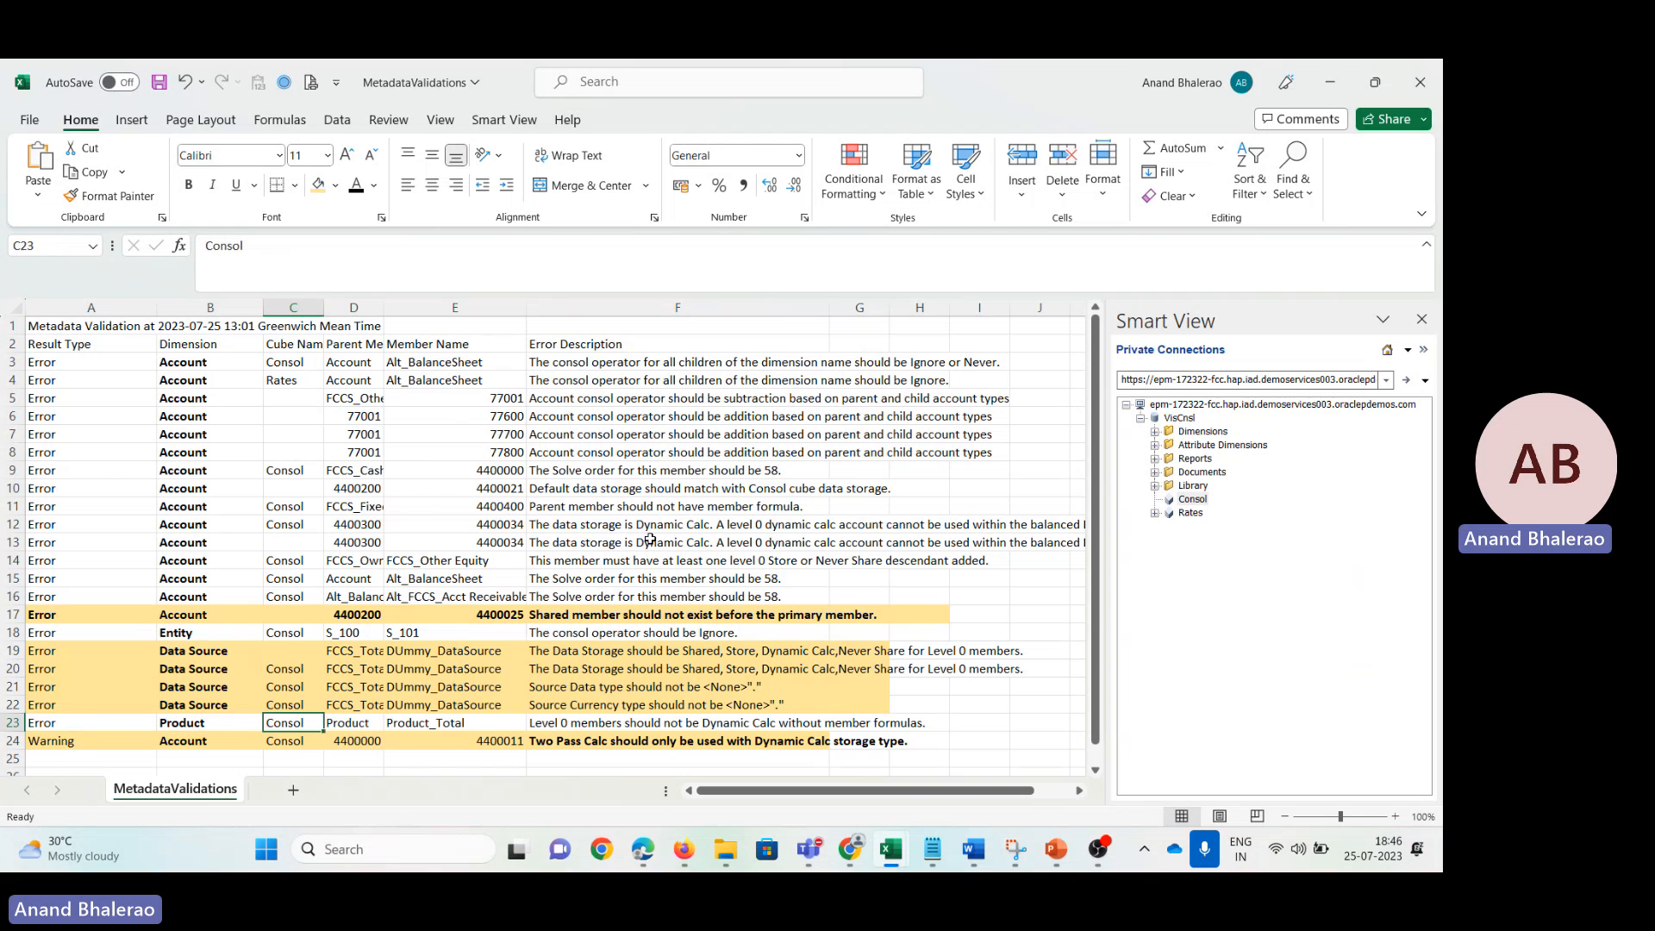
key(Left)
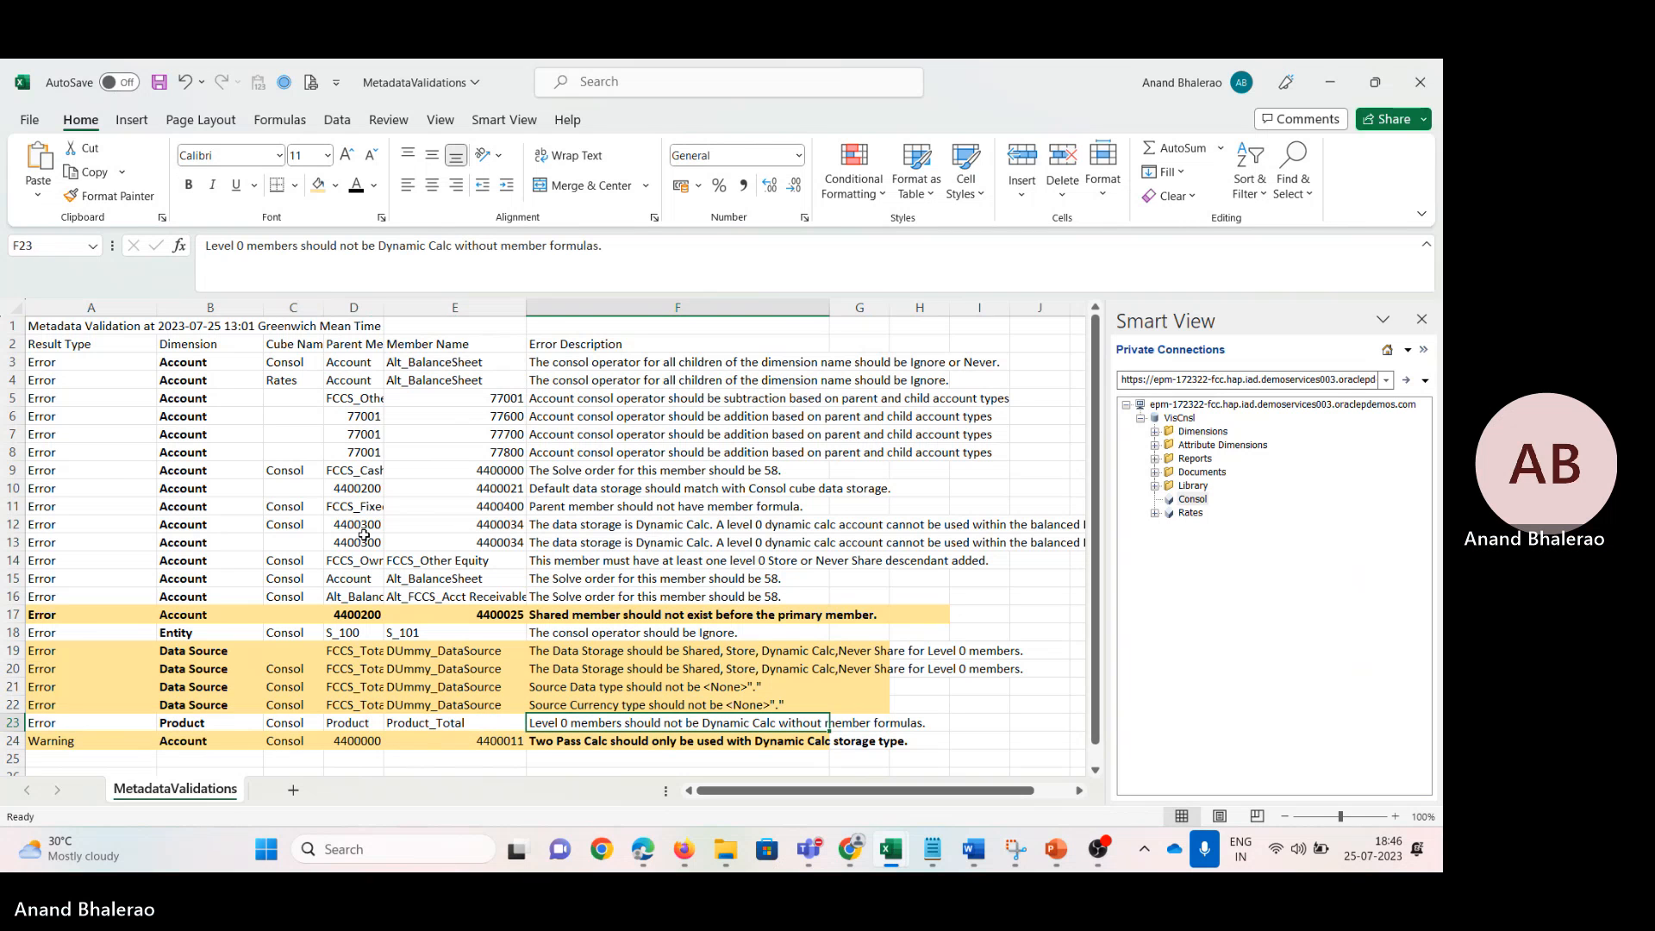
click(442, 512)
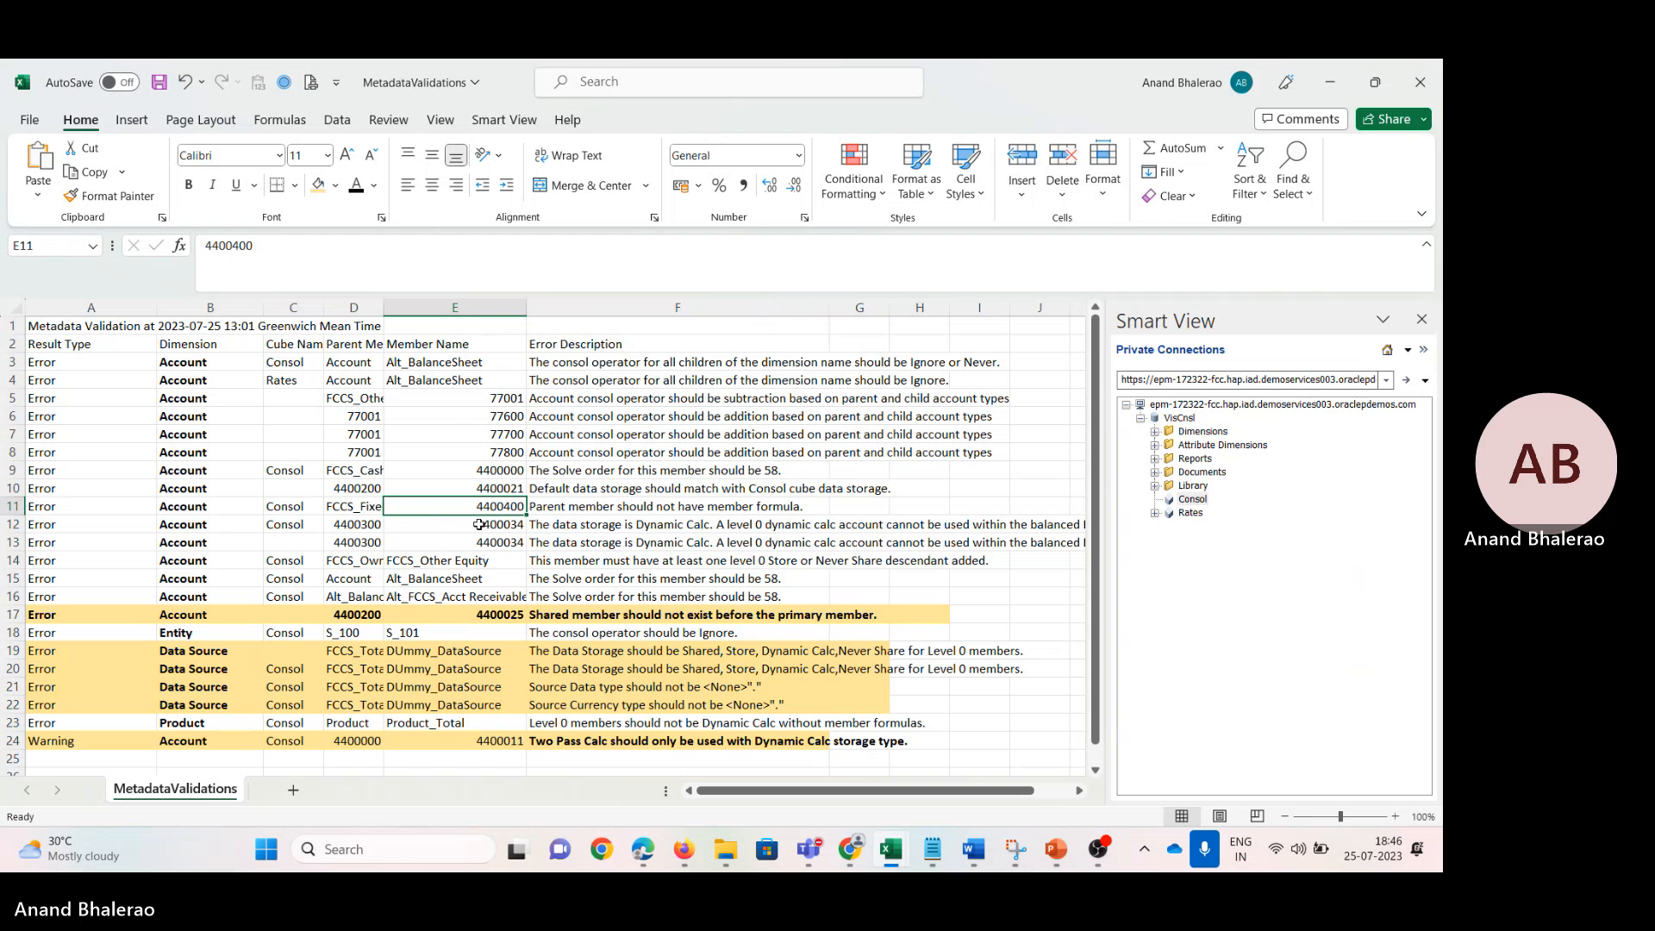
click(480, 524)
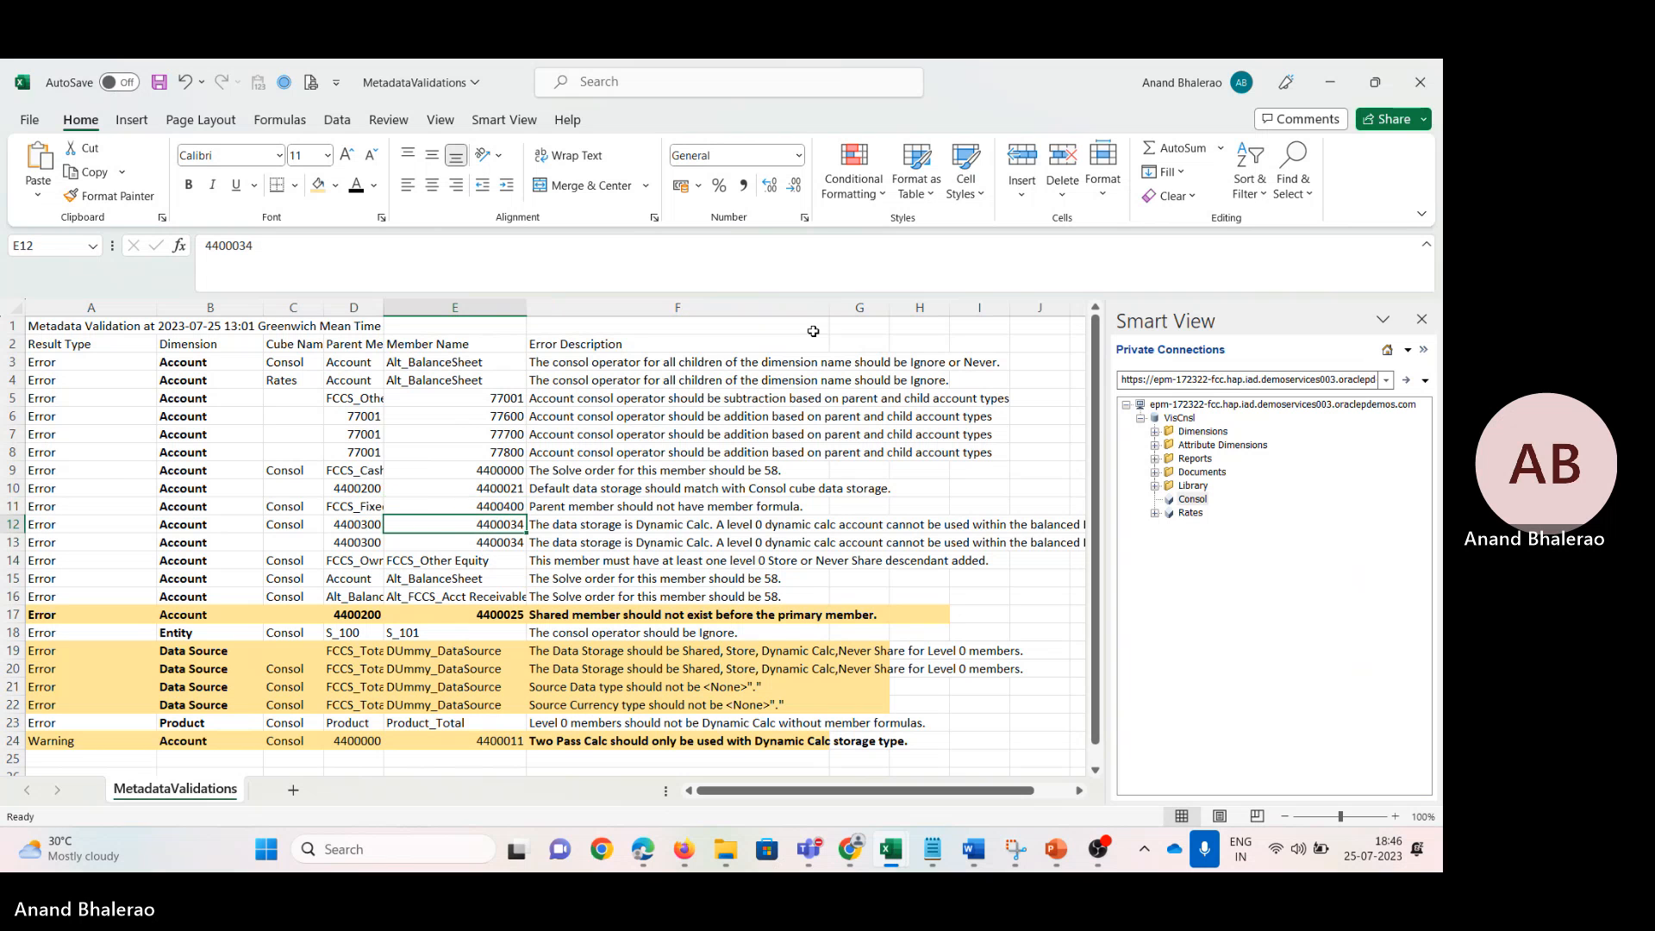
drag(829, 310, 905, 312)
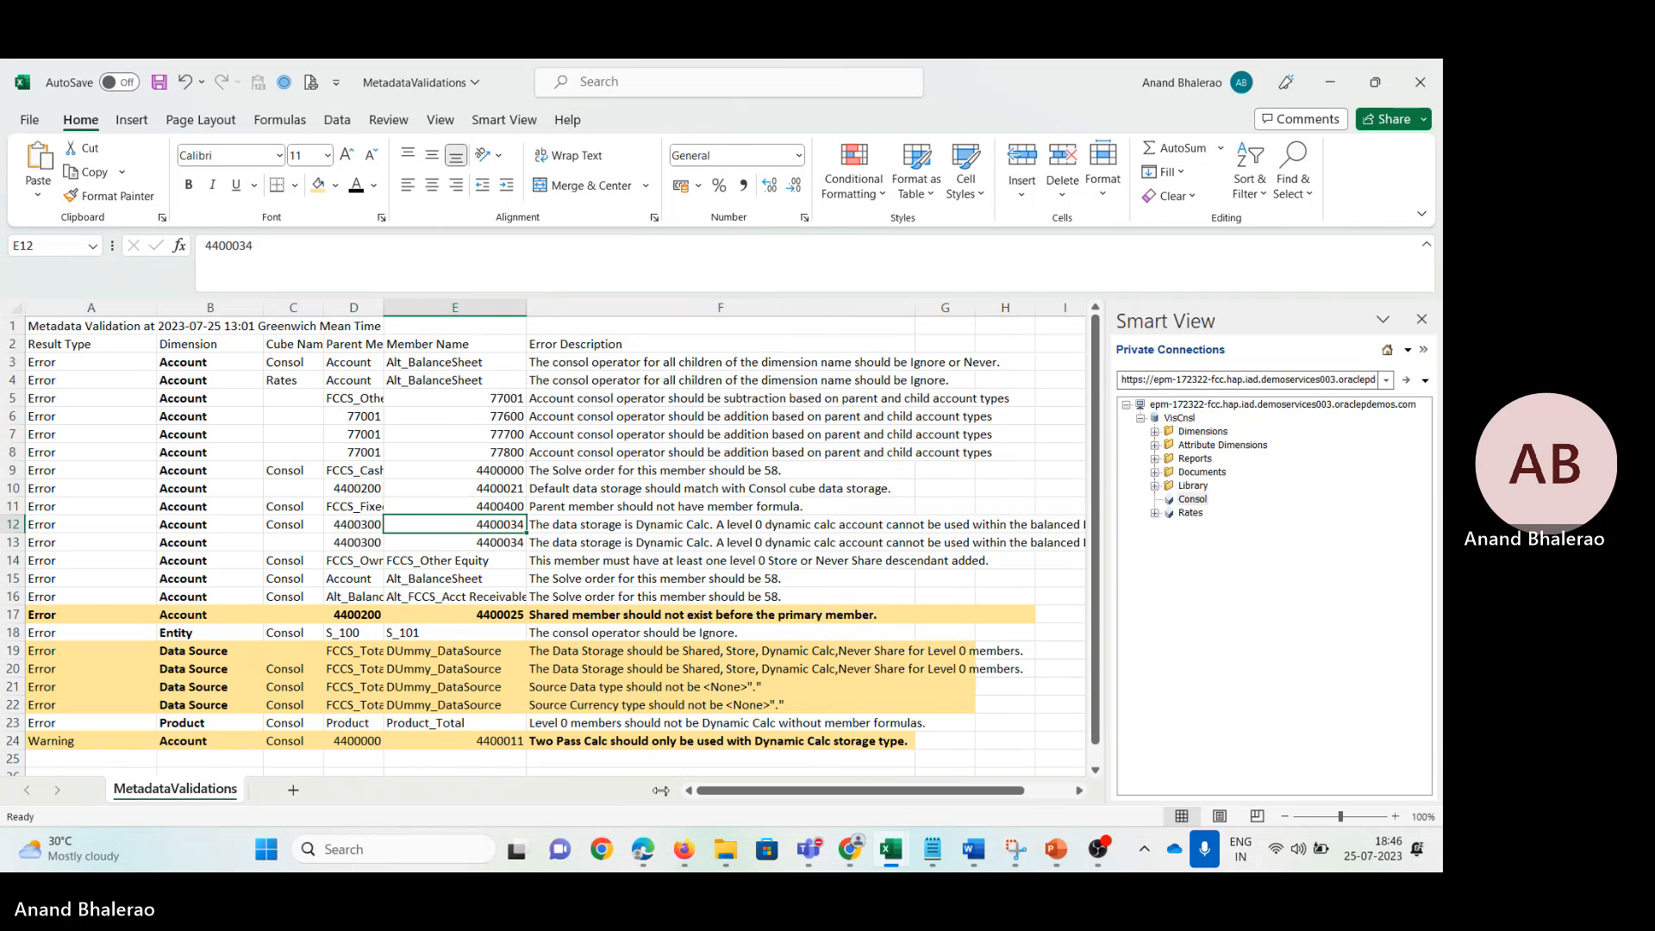
Step: Copy 4400034 from Case -4 in PowerPoint and search for it by name in the browser's Account dimension
key(alt+Tab)
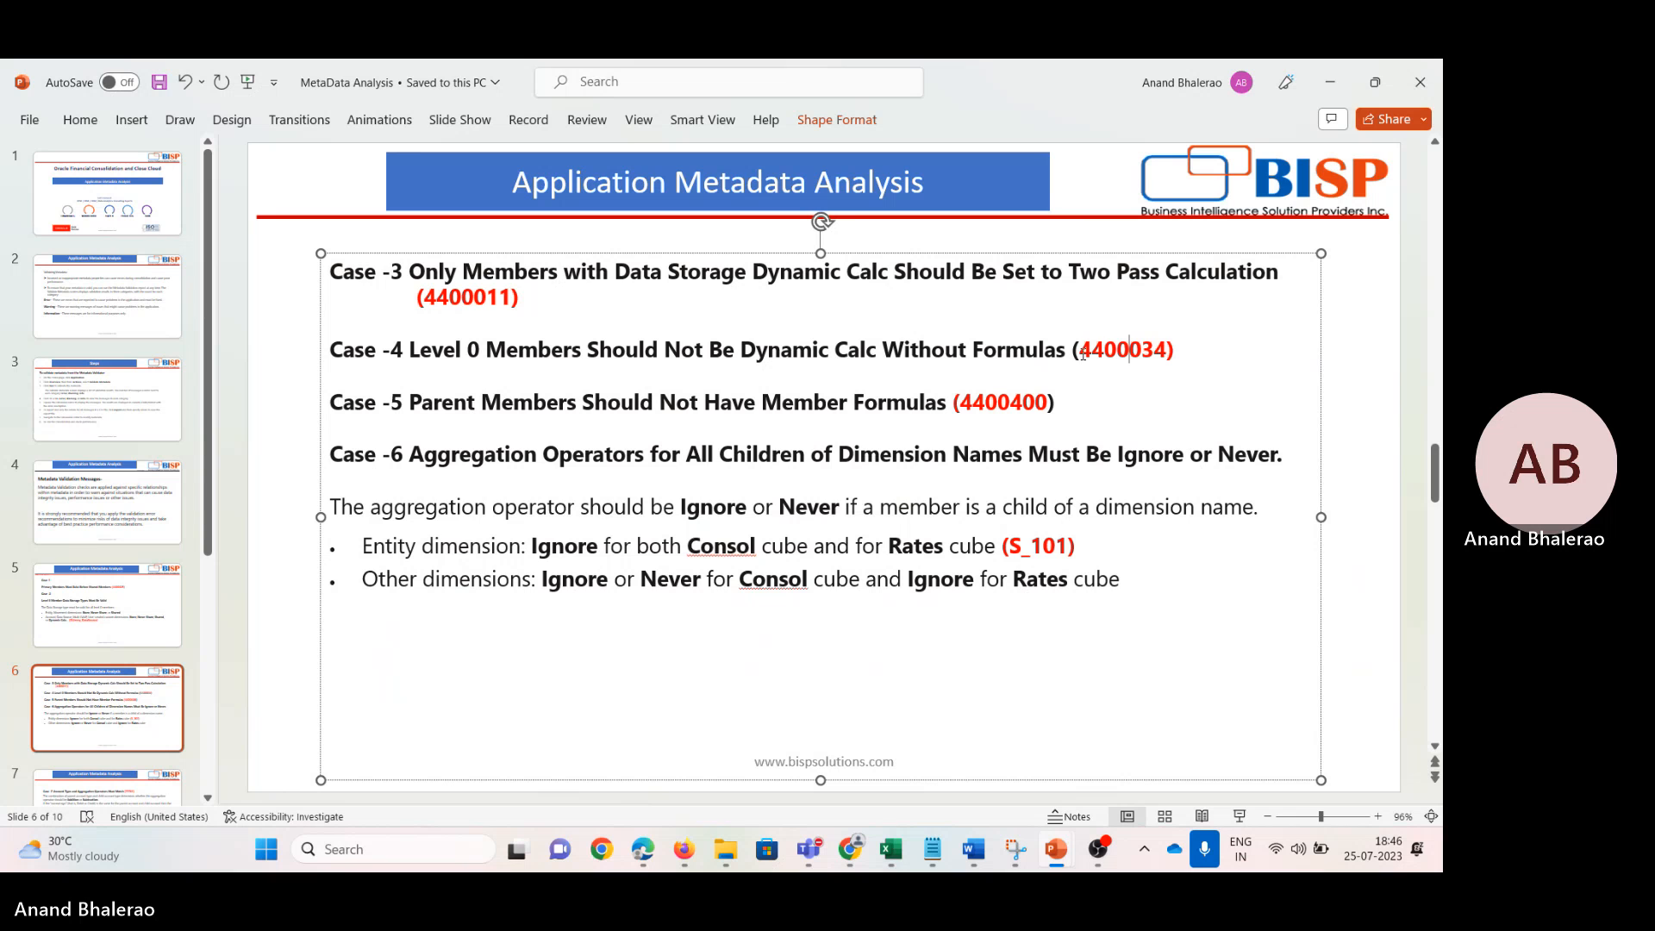
drag(1077, 361, 1168, 359)
mouse_move(682, 852)
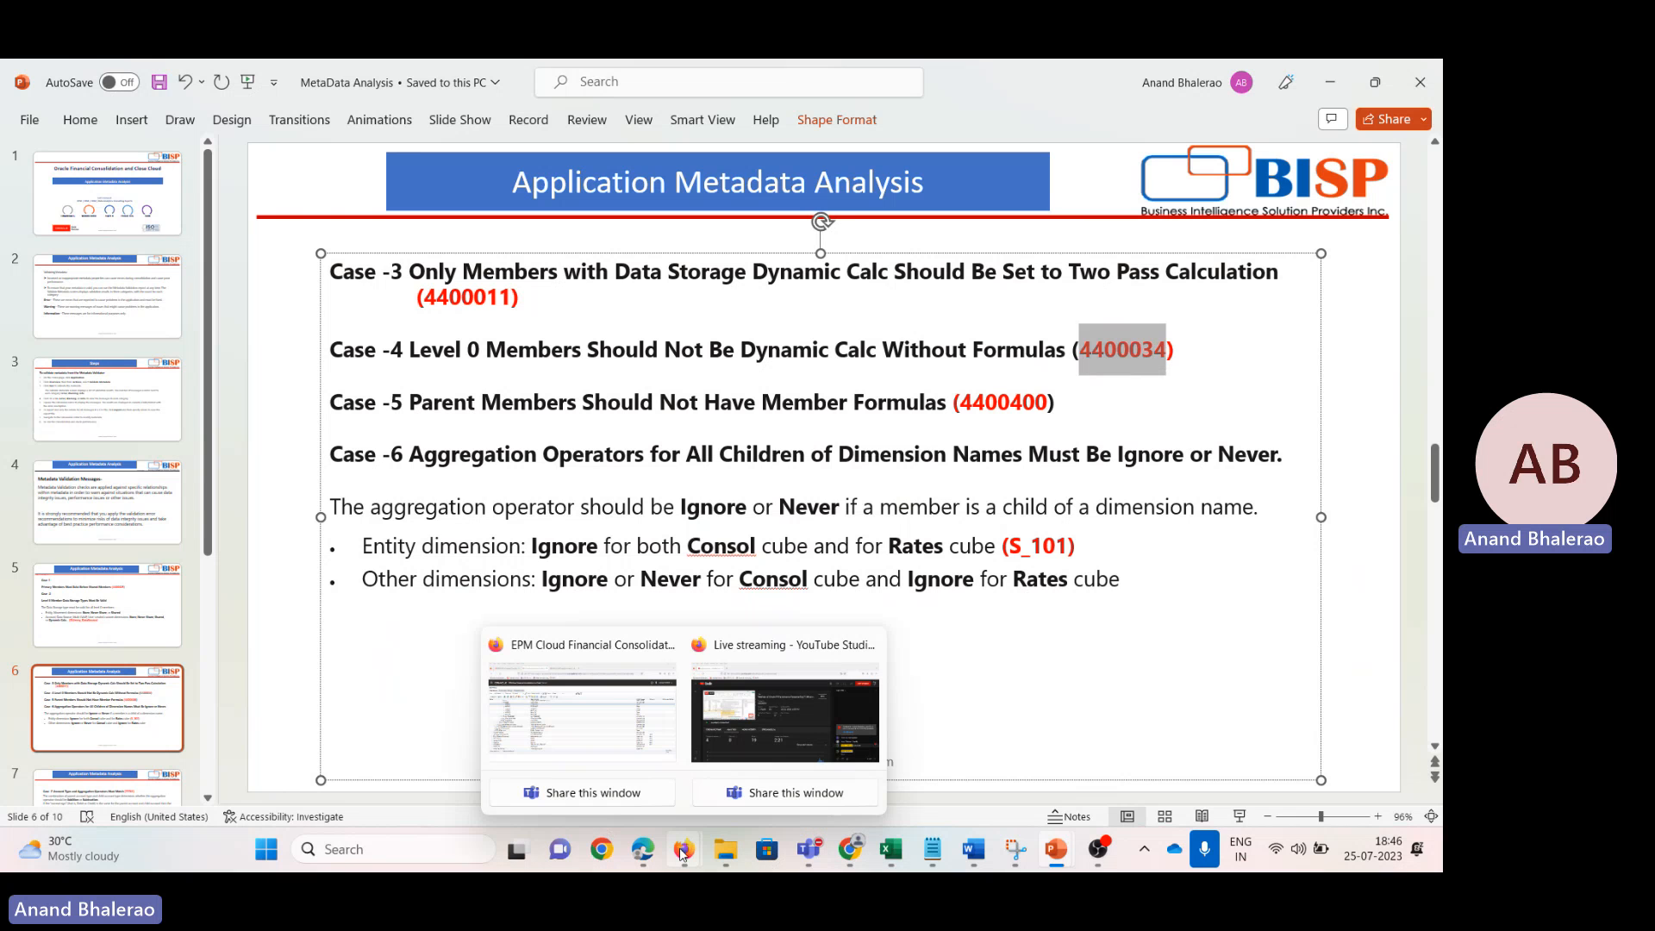
click(582, 709)
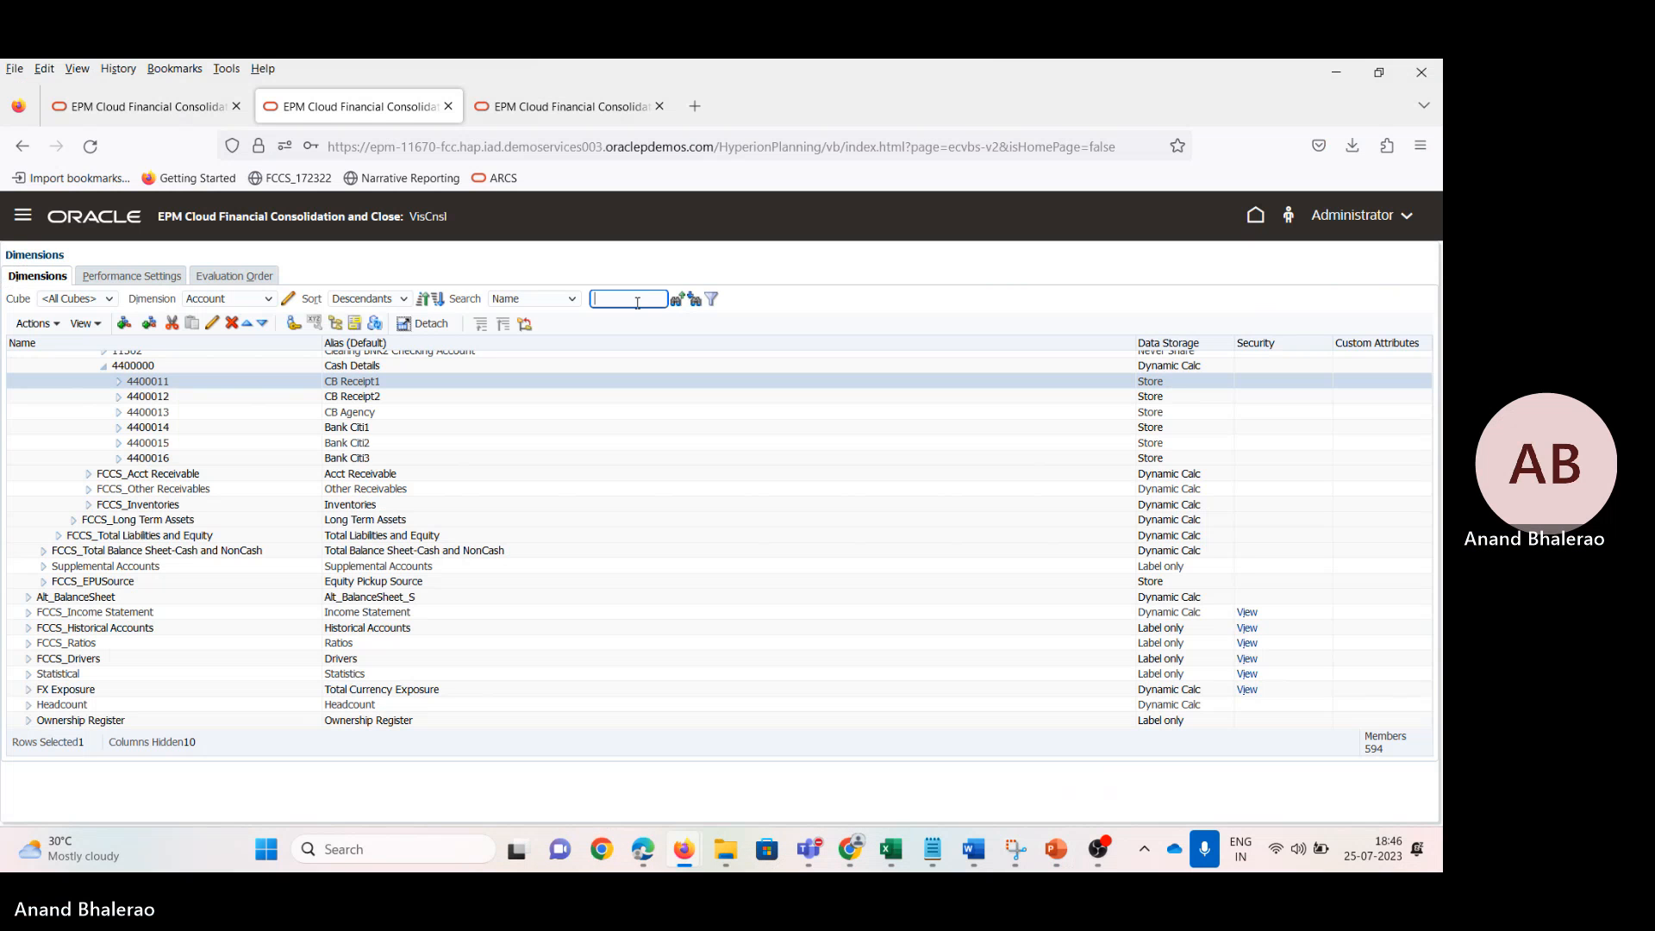
click(696, 301)
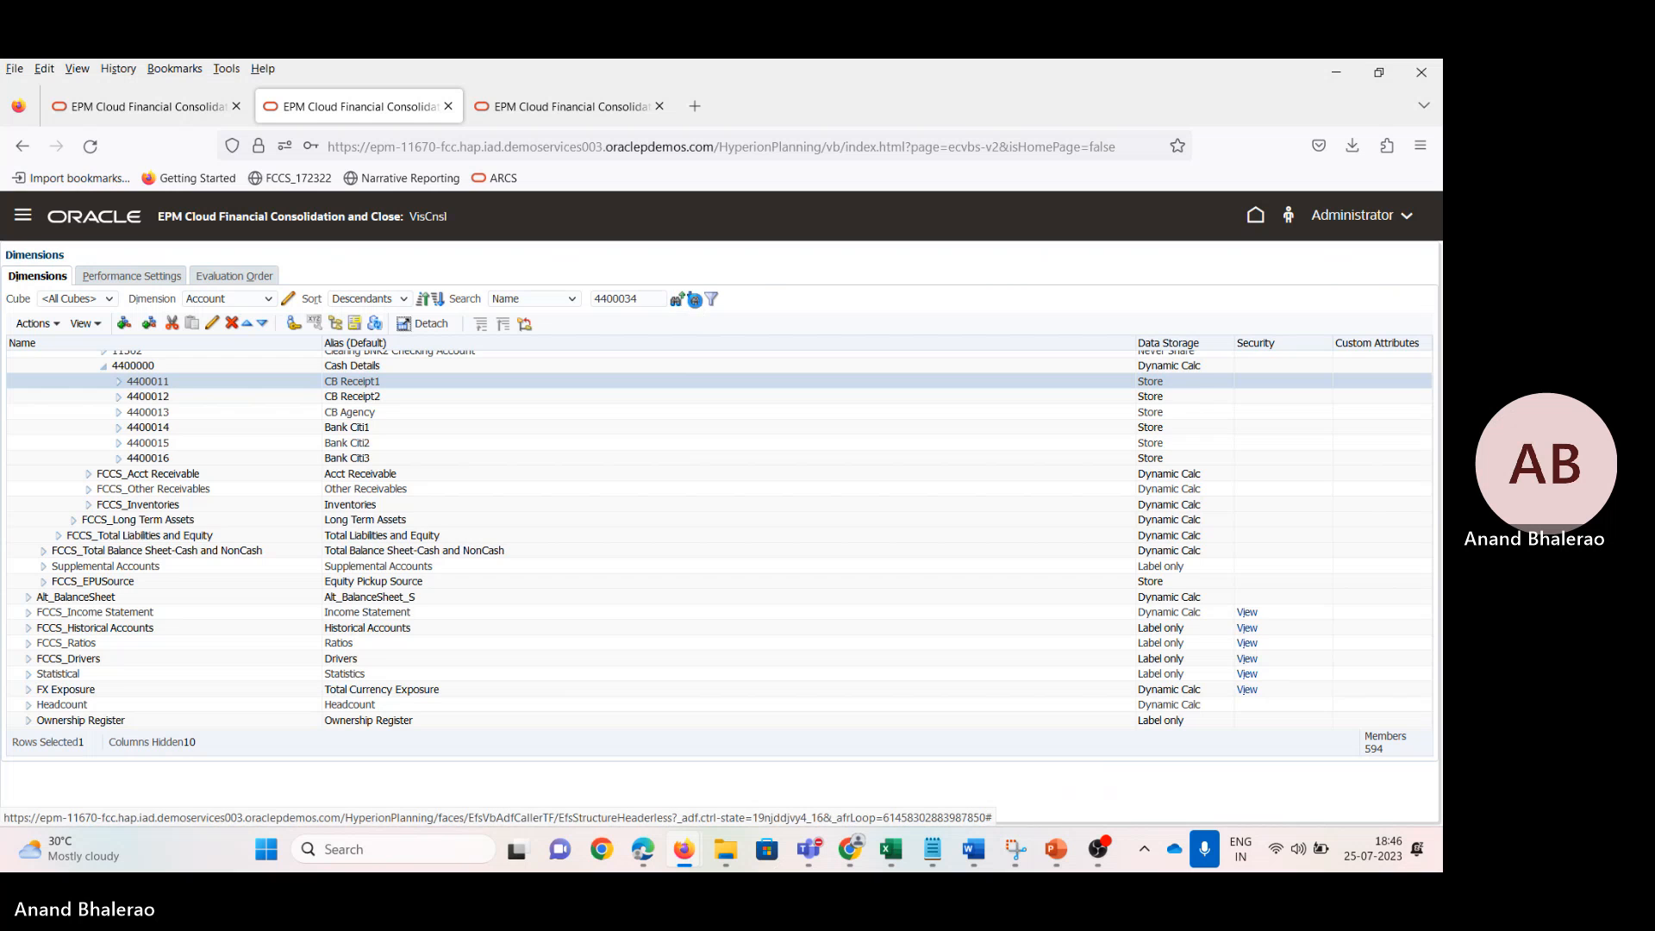
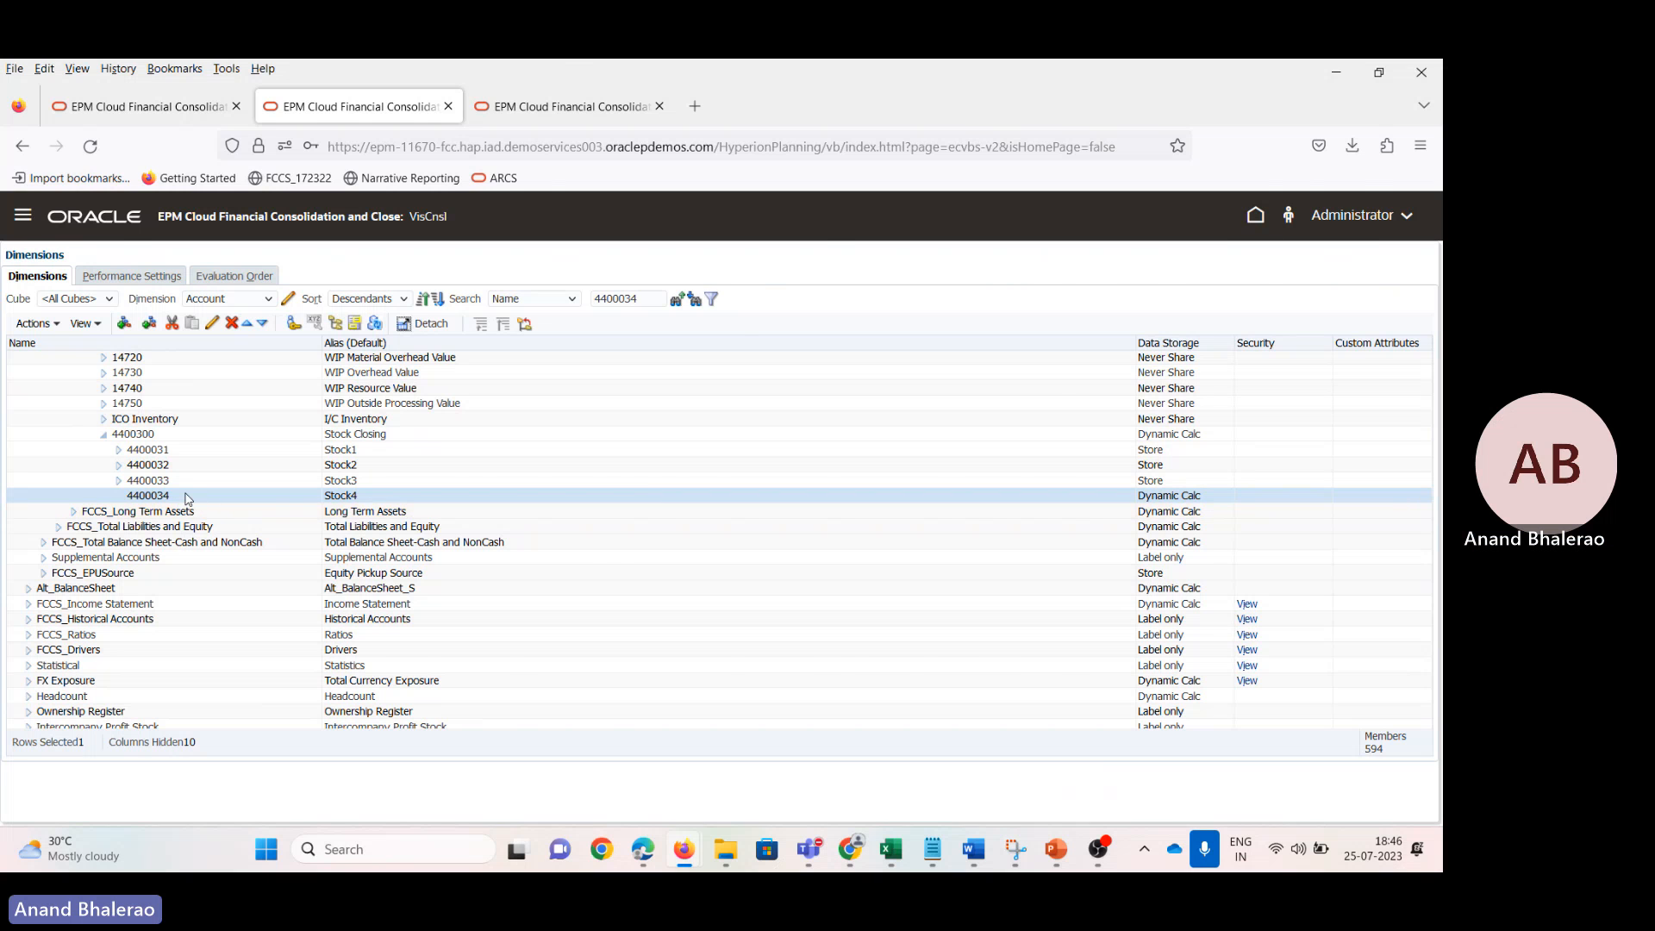
Step: Open member 4400034 for editing, show its member formula, and compare it with the Case -4 rule in PowerPoint
key(alt+Tab)
key(alt+Tab)
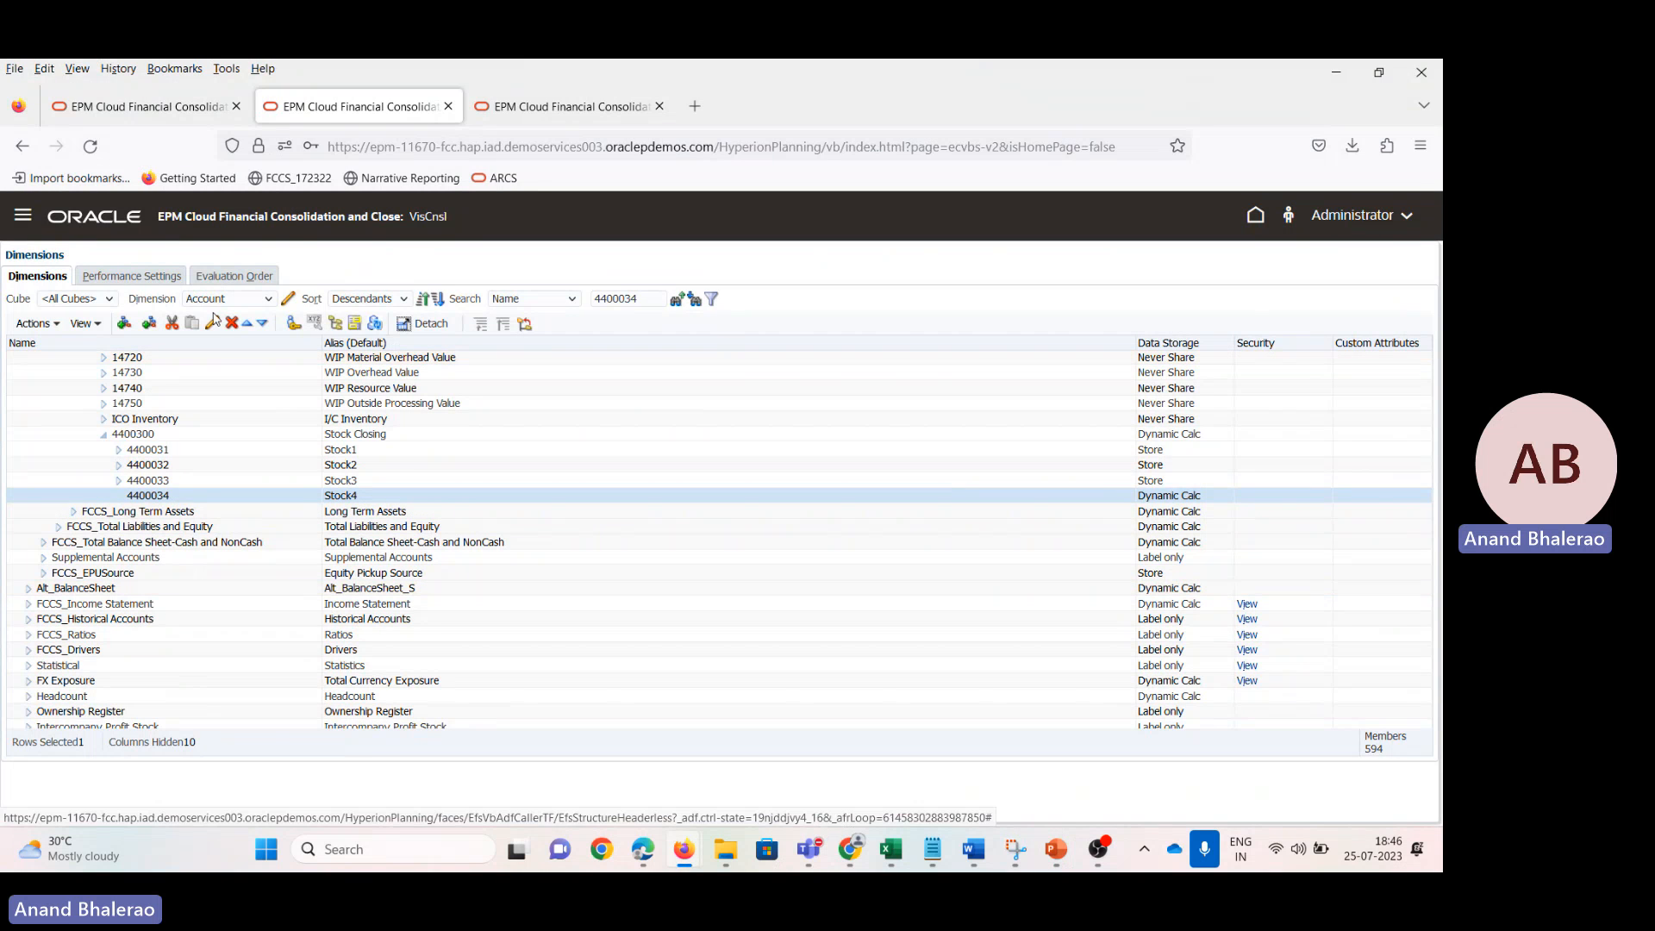
click(332, 497)
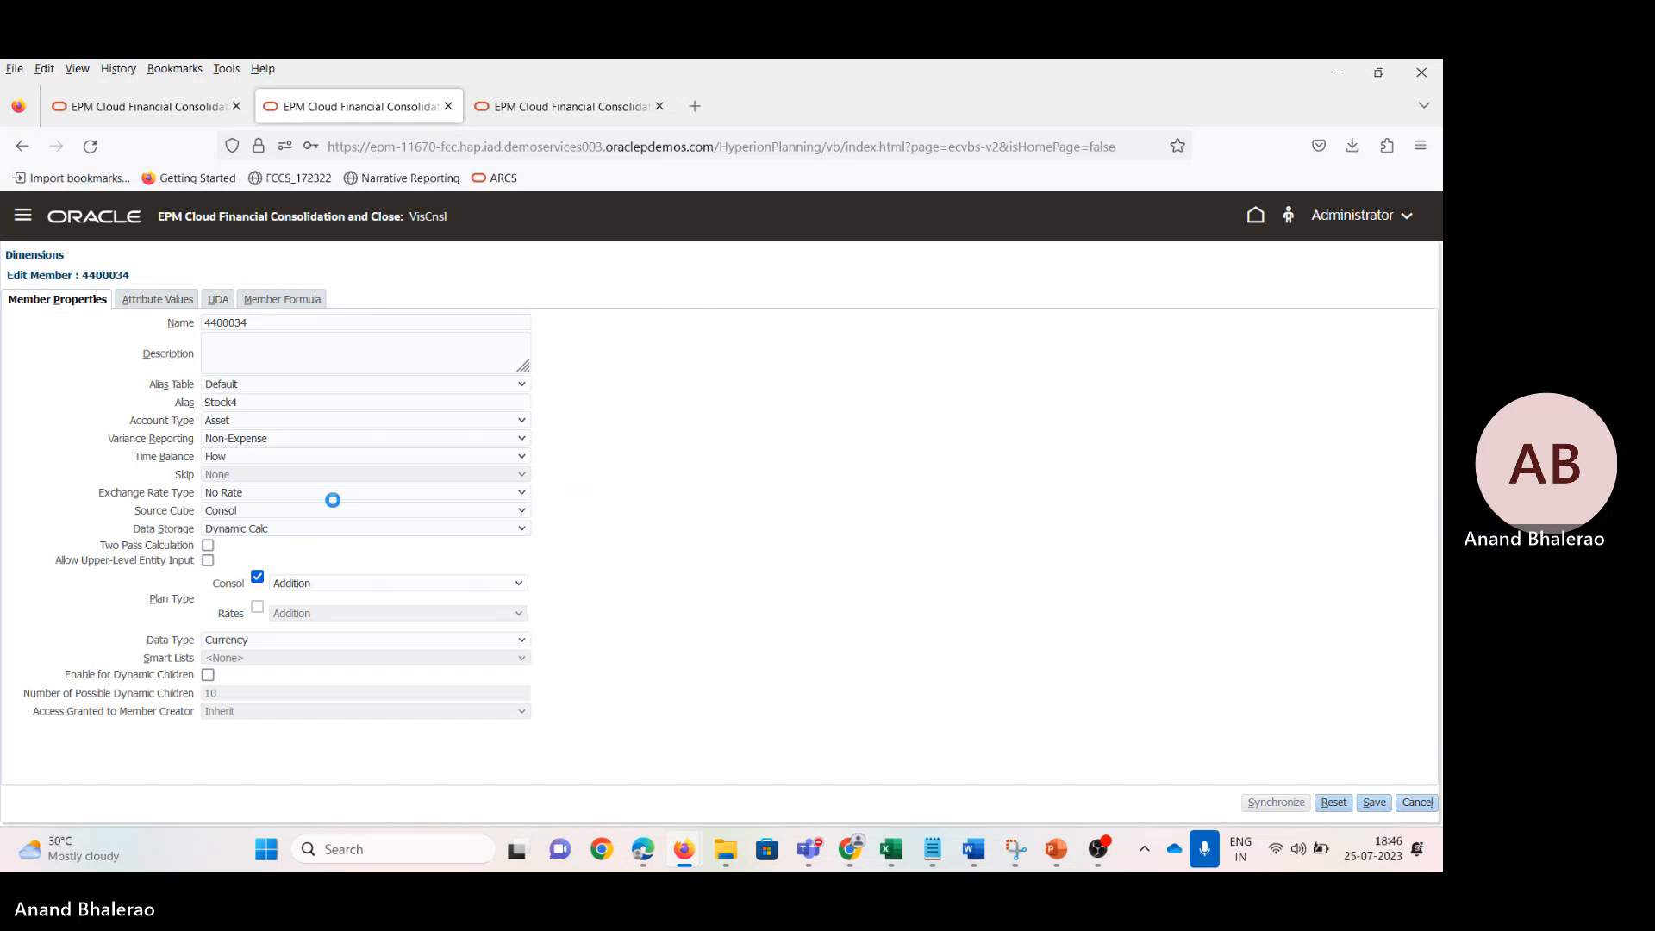
click(289, 302)
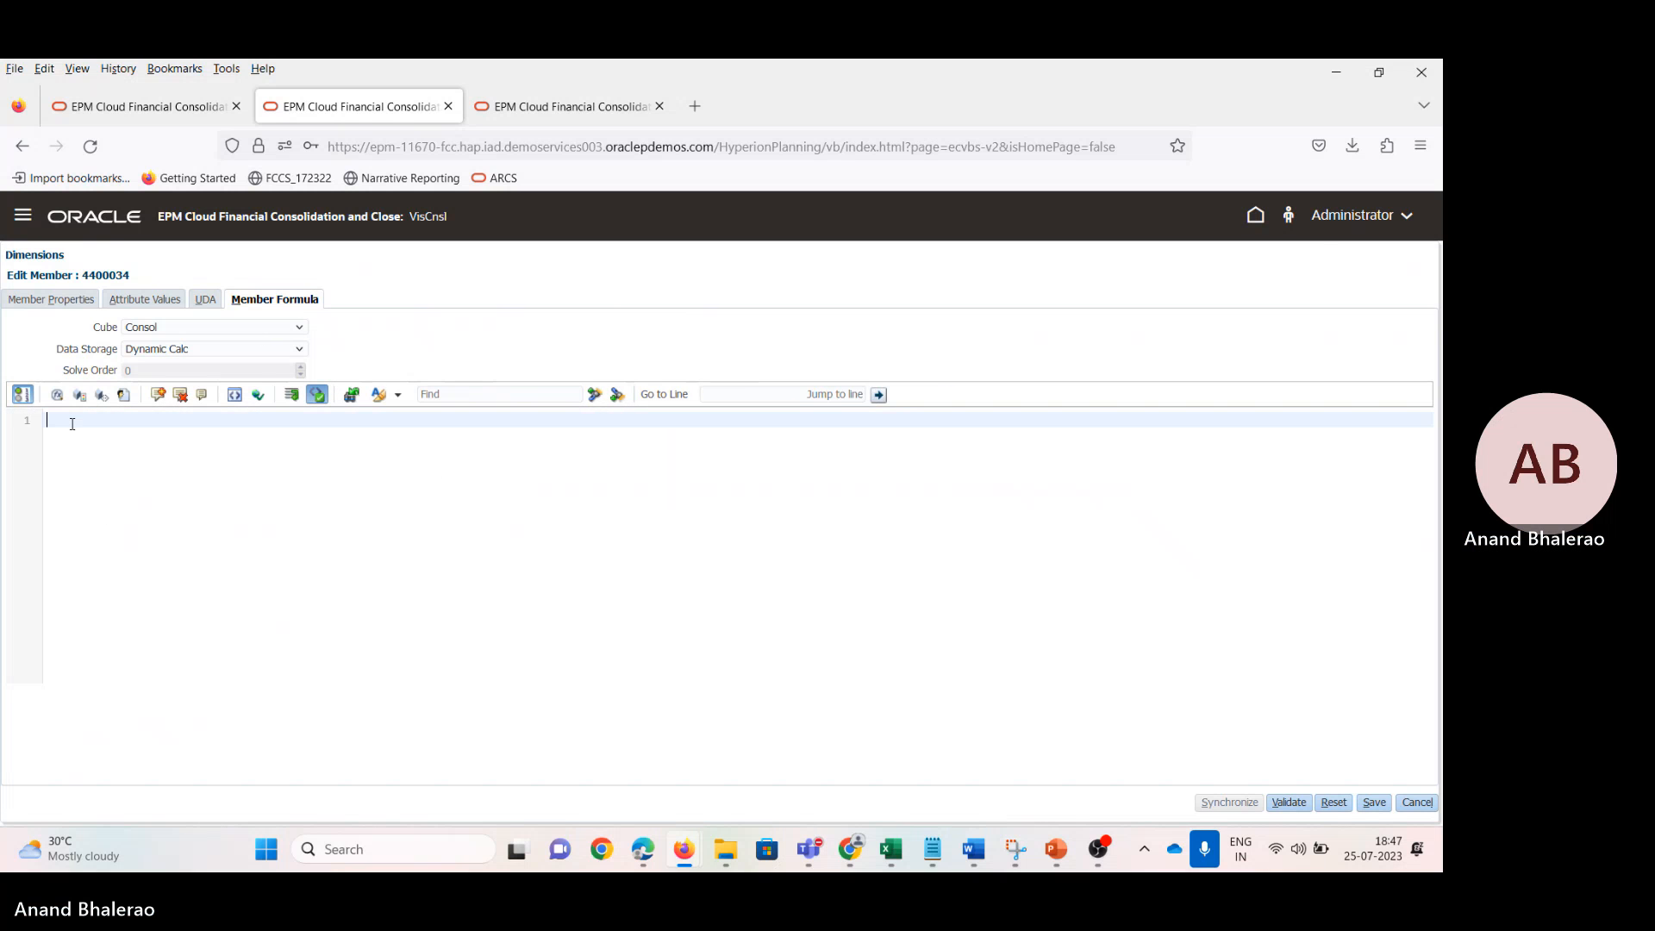
key(alt+Tab)
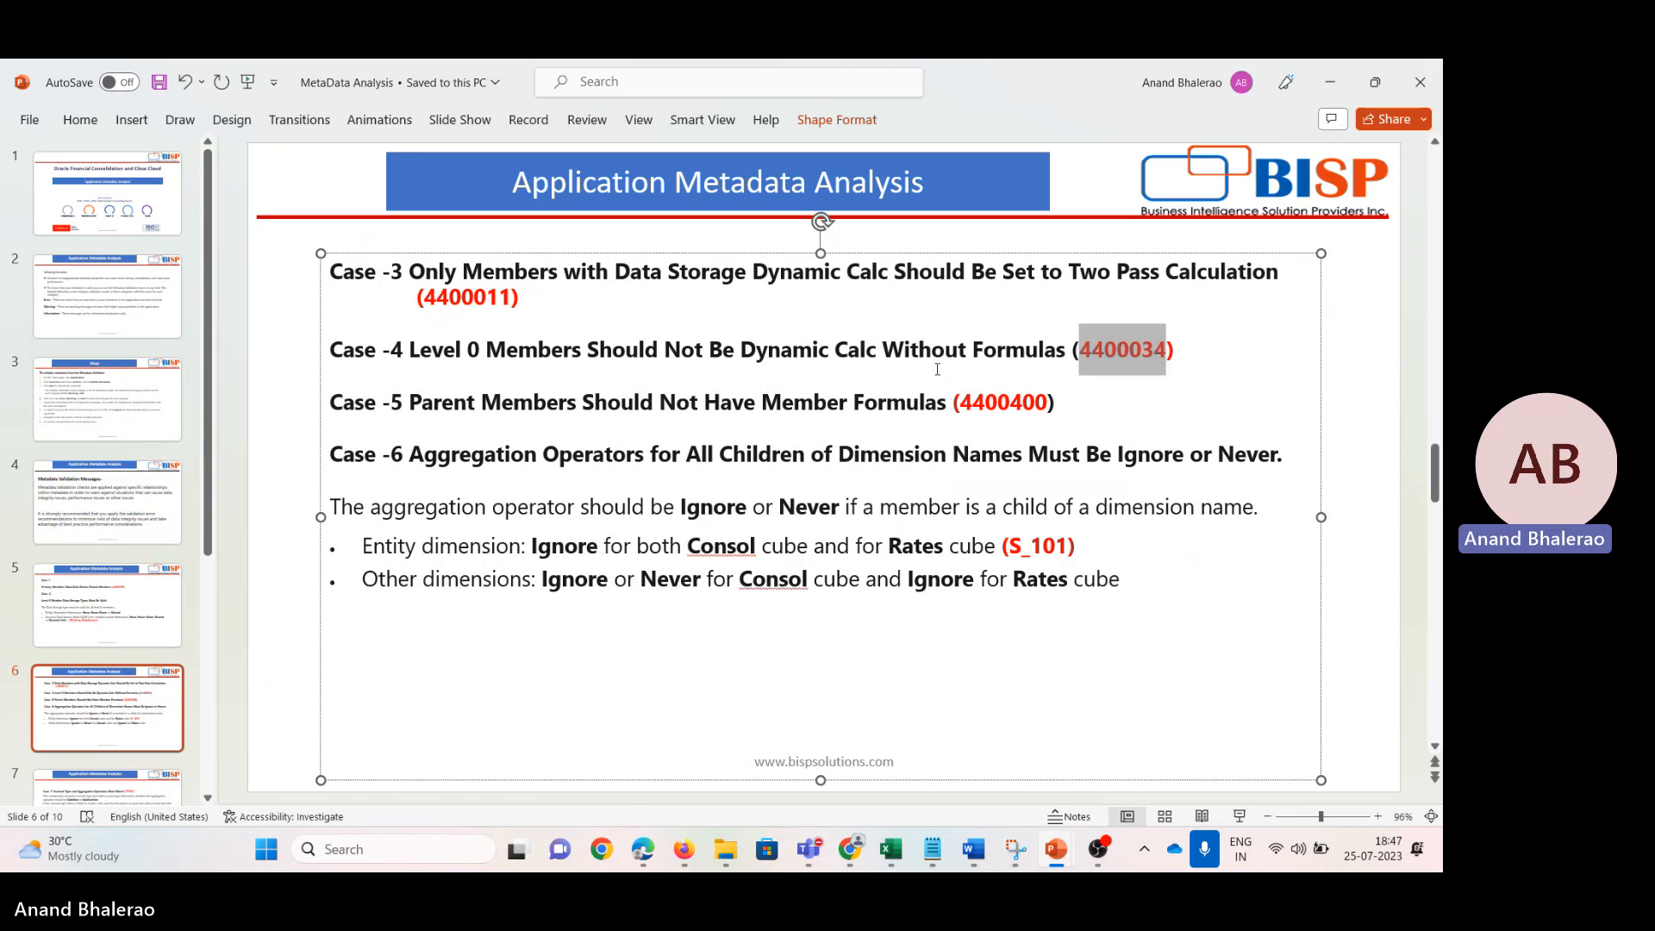
key(alt+Tab)
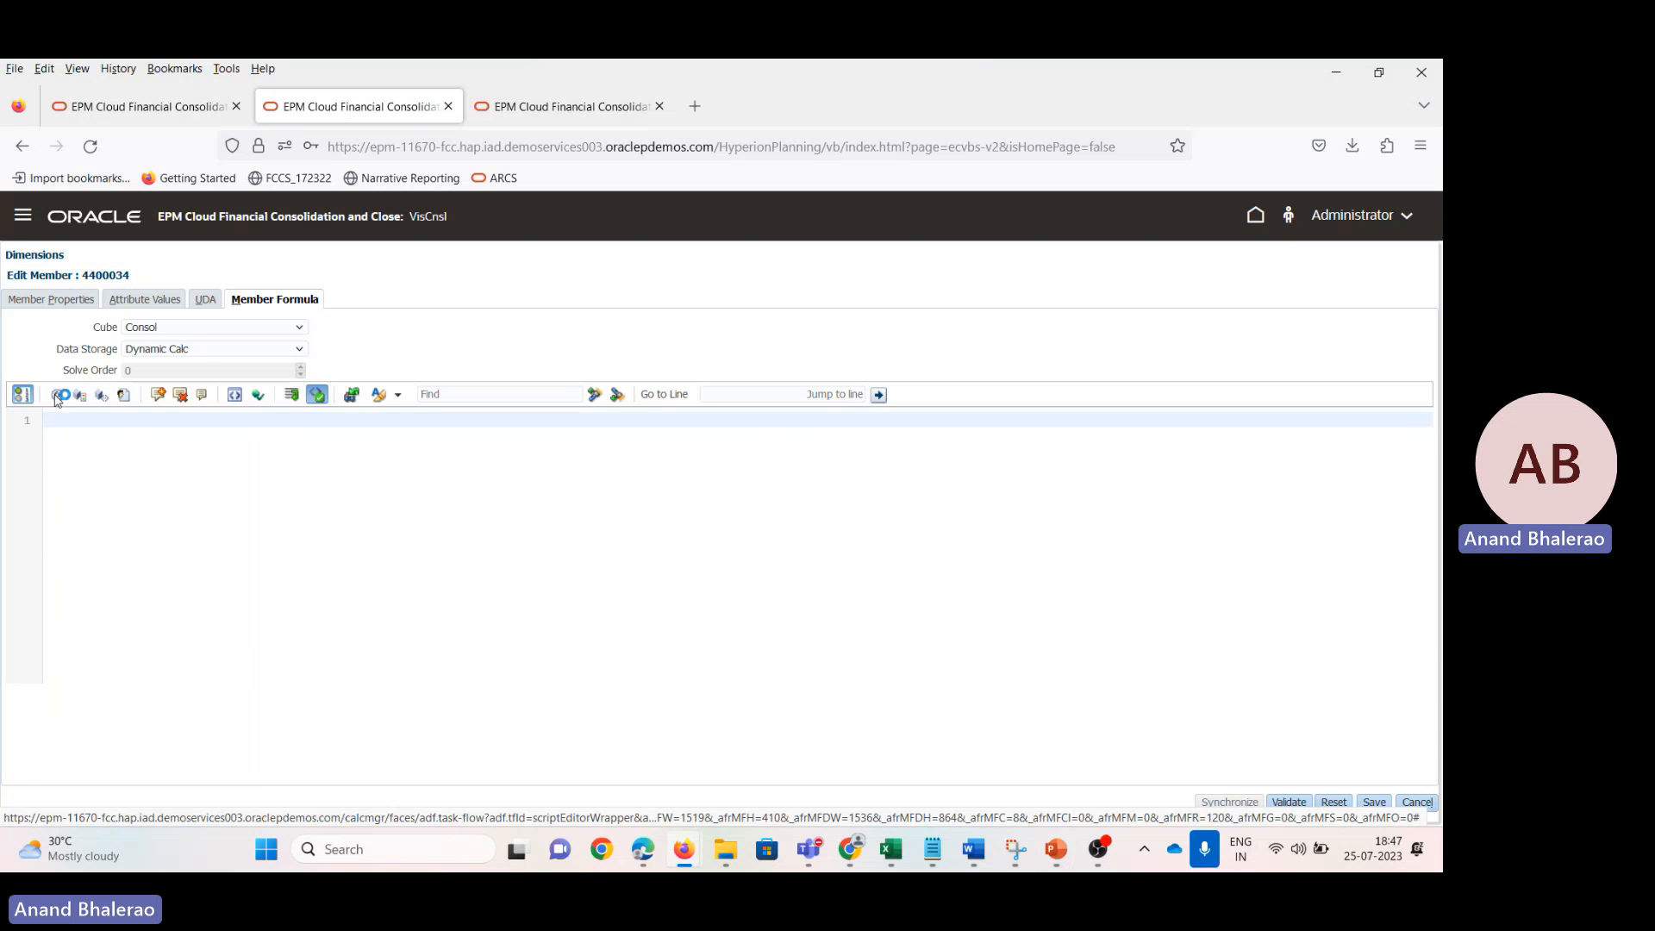
click(57, 396)
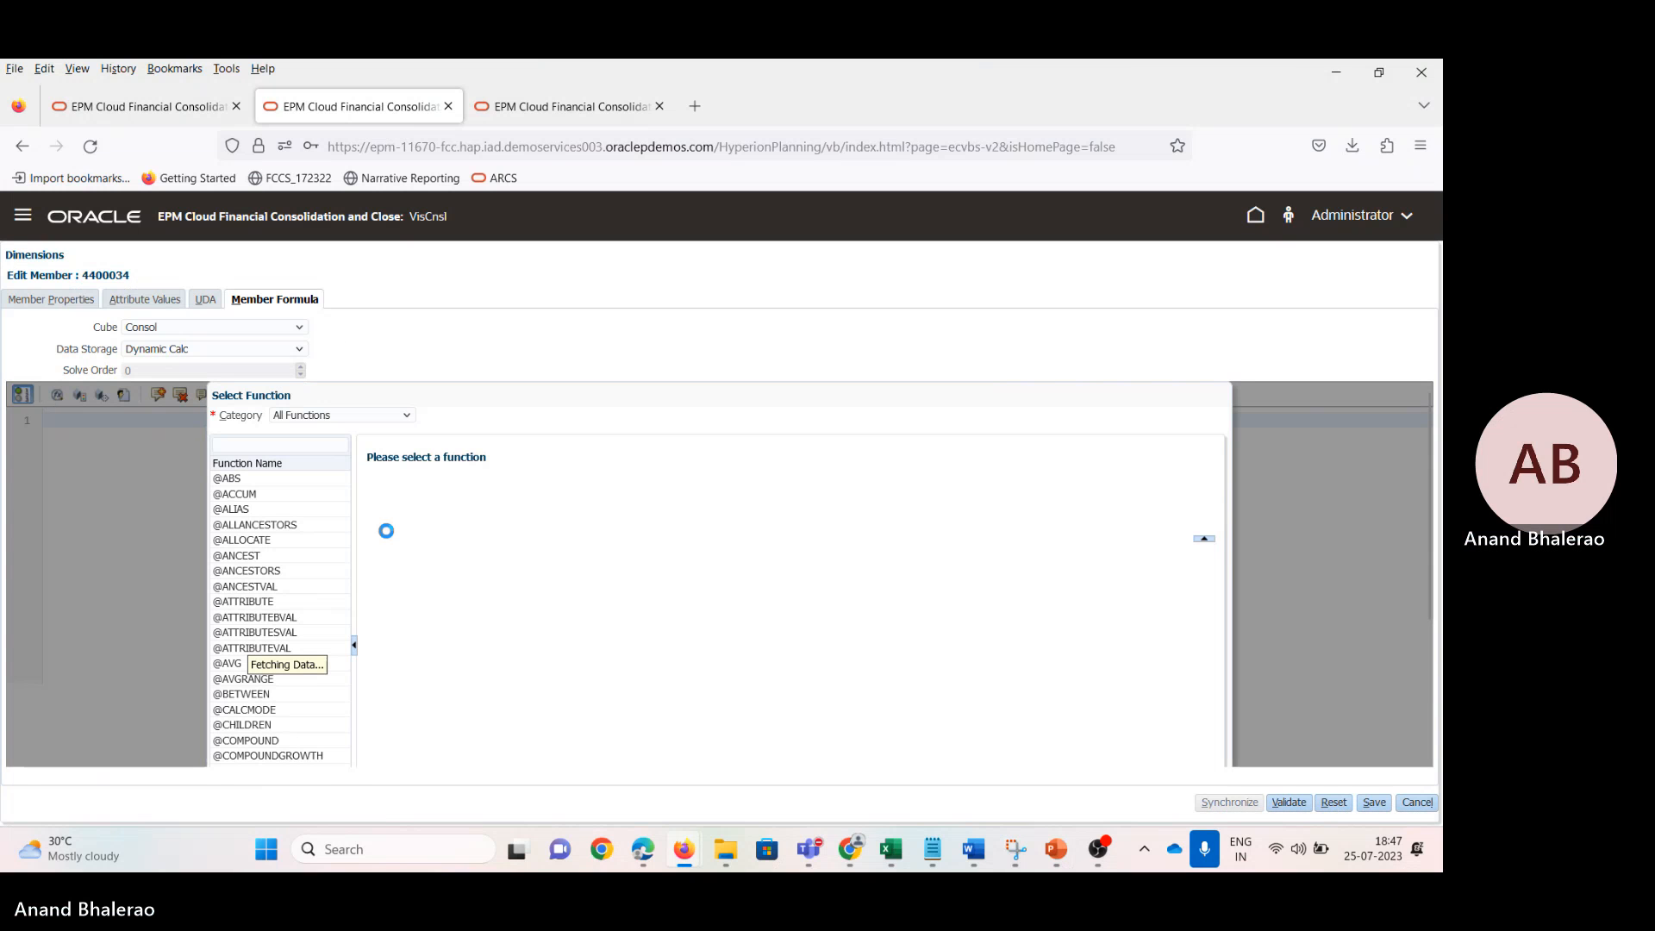
scroll(304, 687, down, 3)
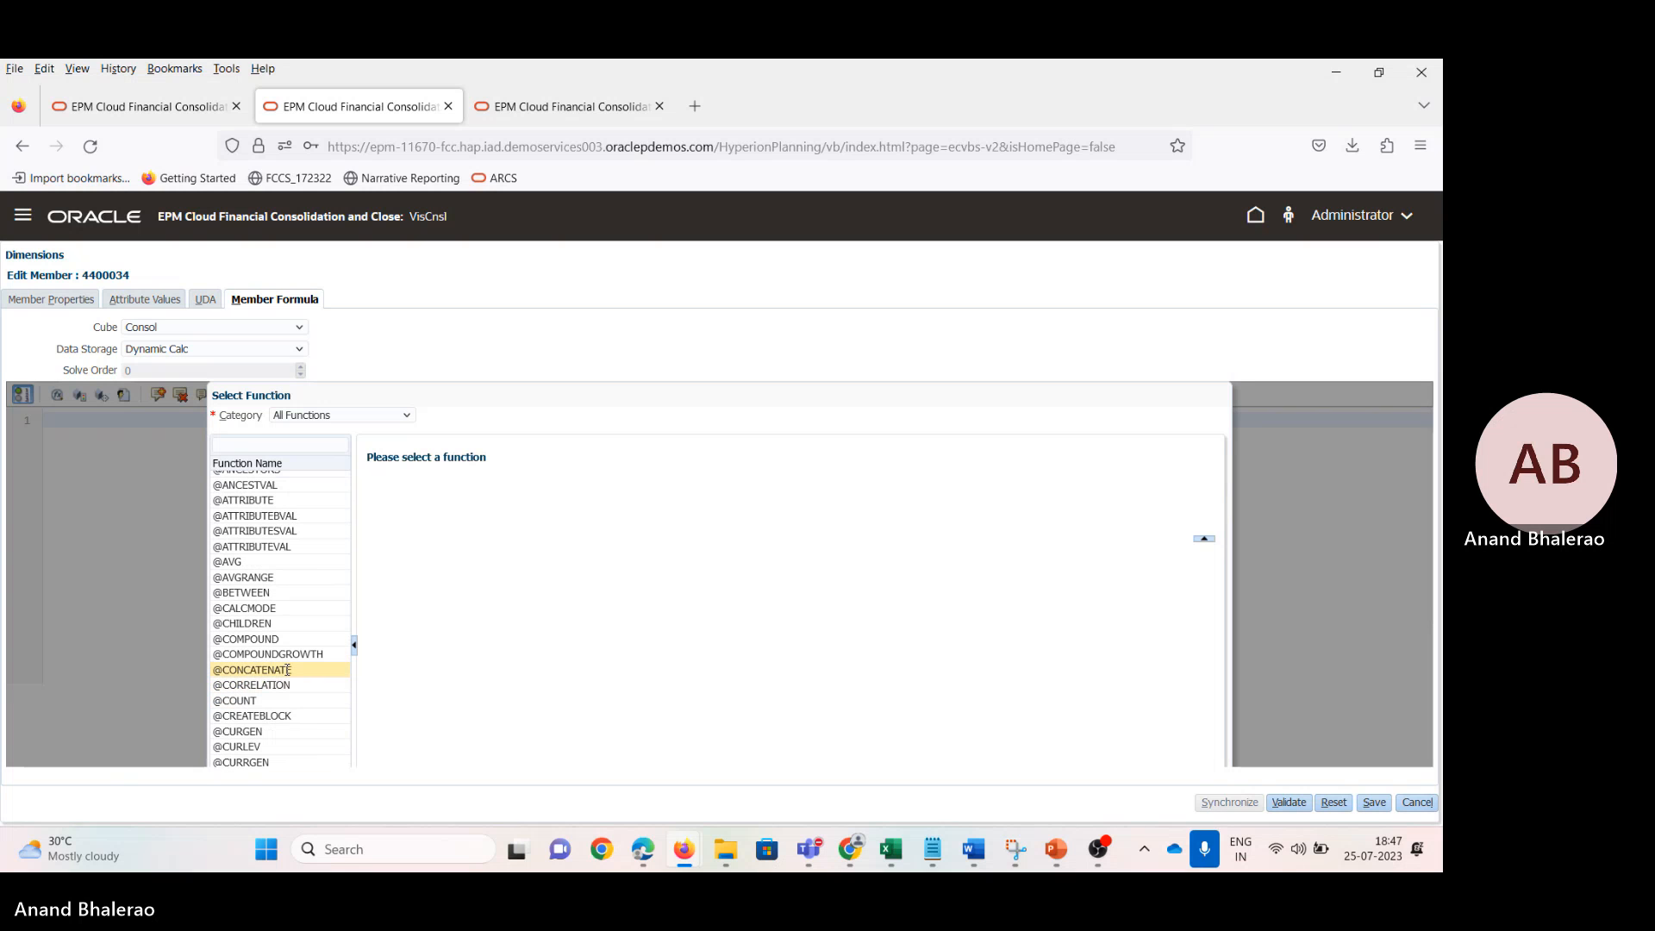
click(272, 694)
scroll(272, 689, down, 5)
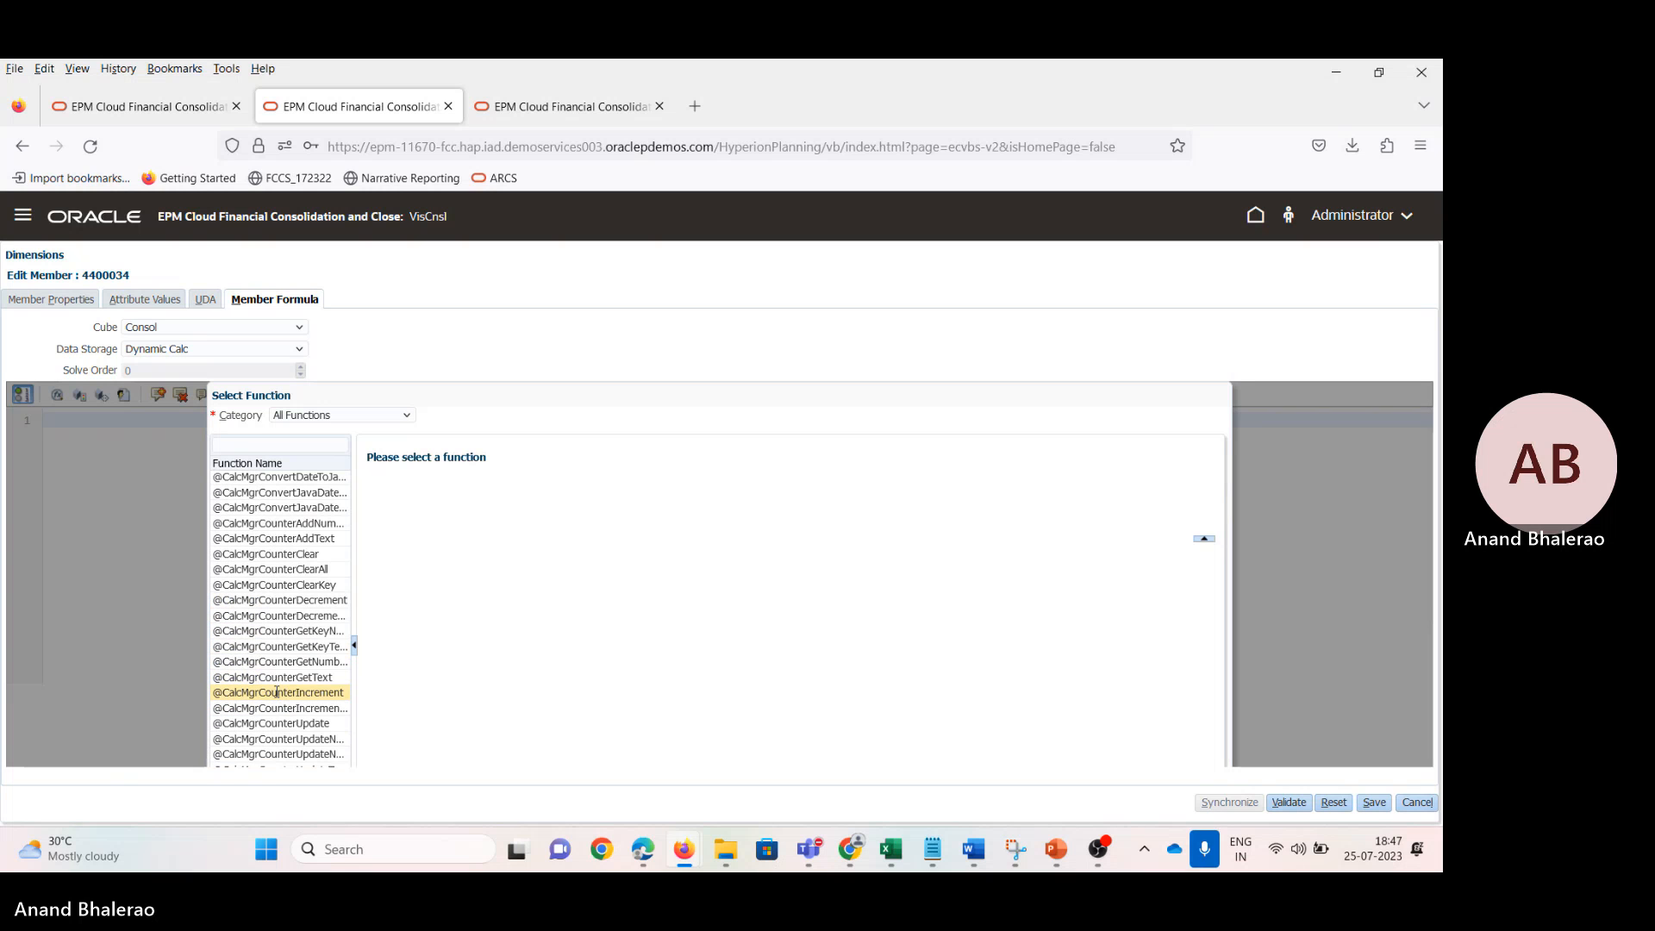
click(247, 443)
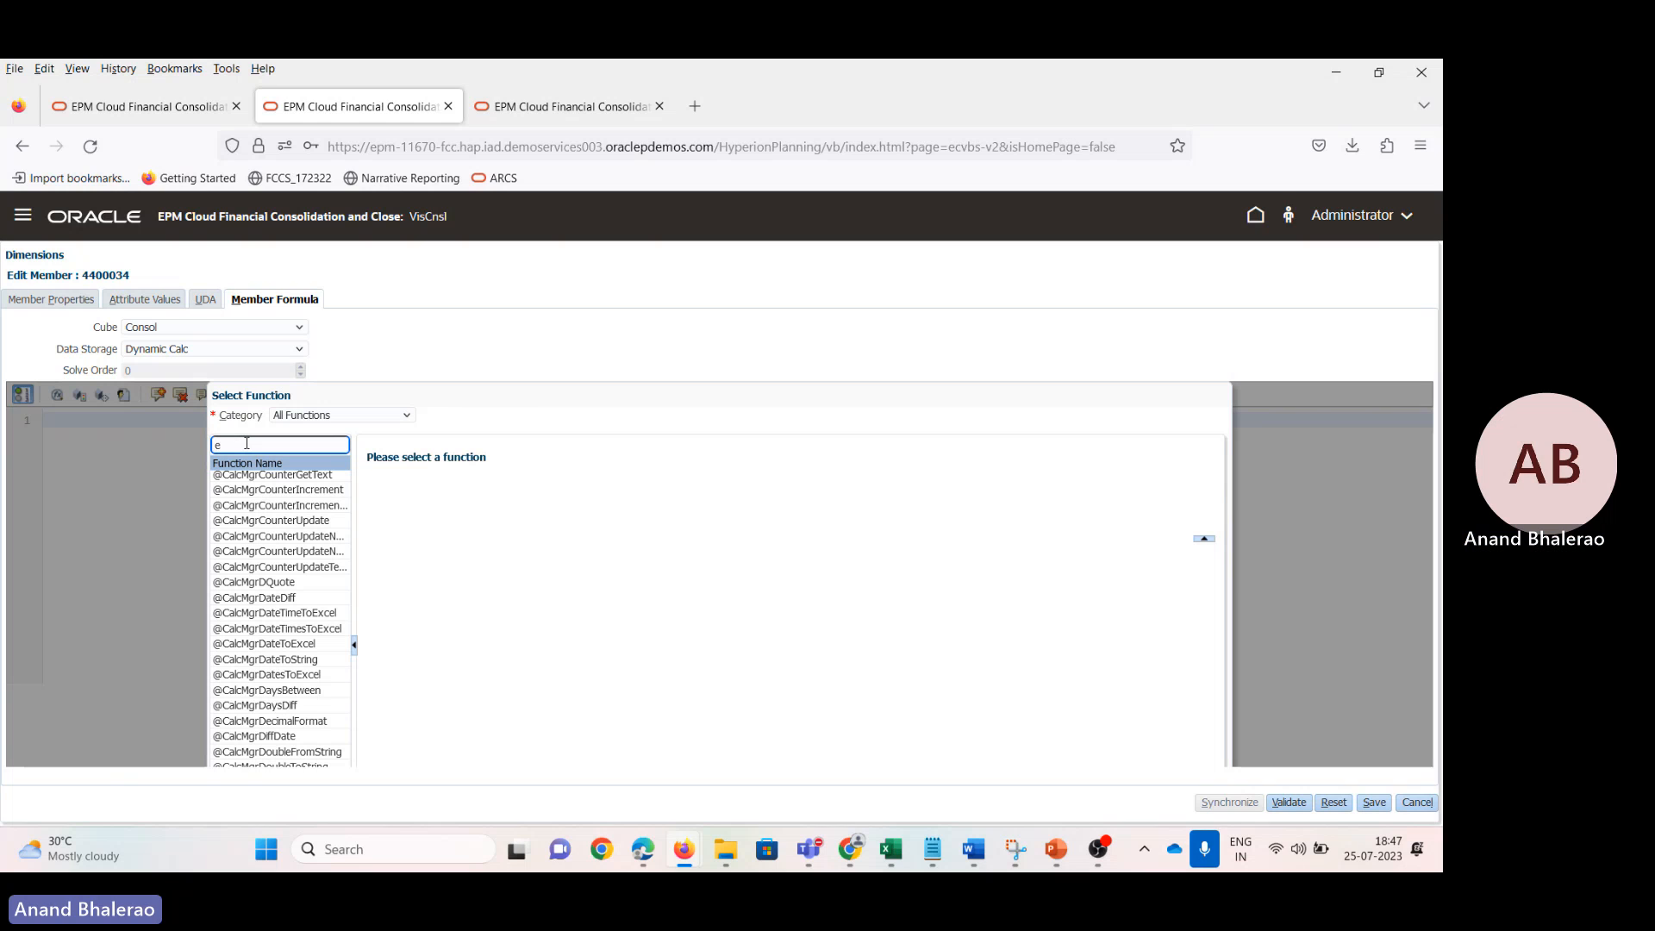
text(equ)
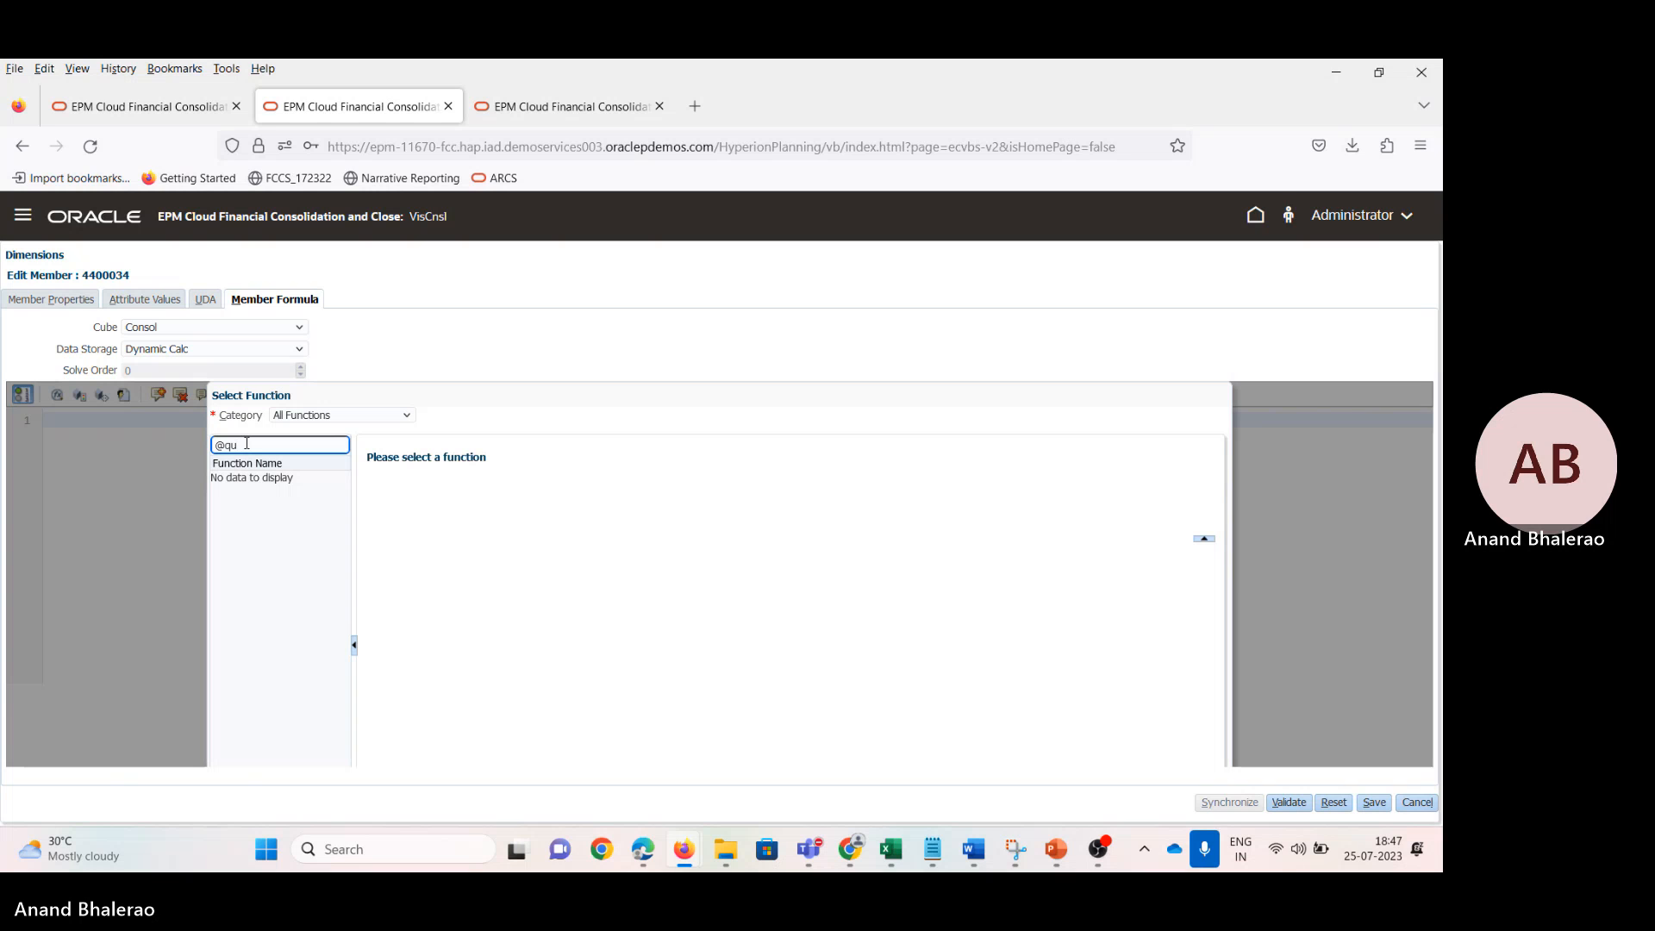
key(BackSpace)
text(equa)
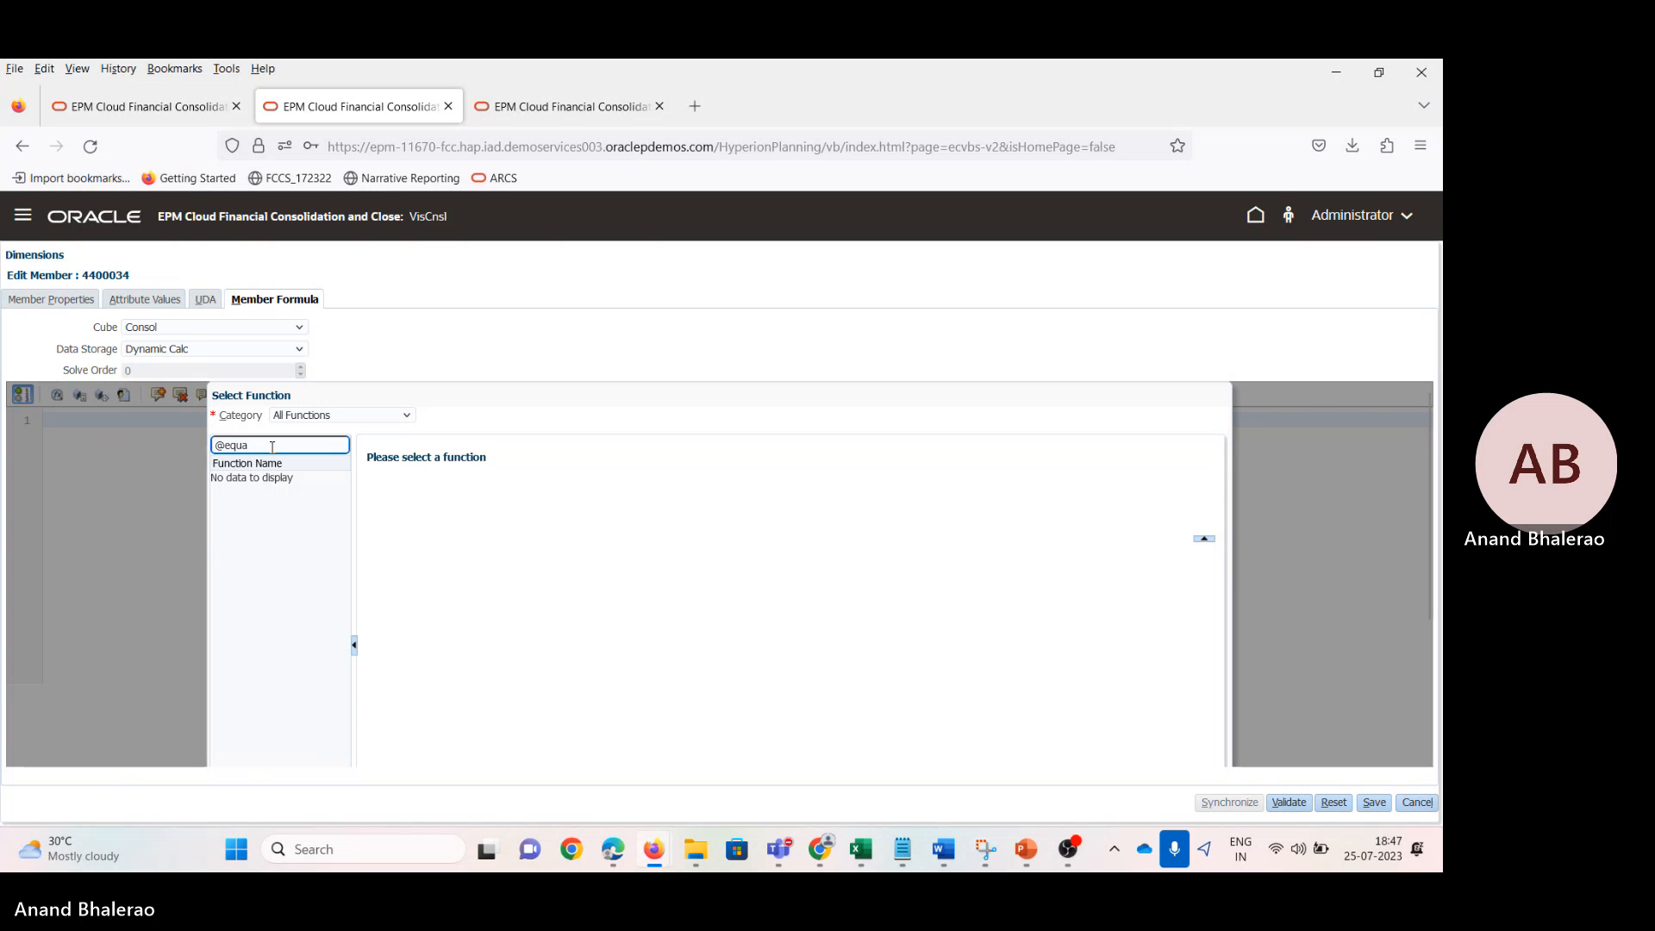
key(BackSpace)
key(BackSpace)
key(BackSpace)
key(BackSpace)
click(341, 417)
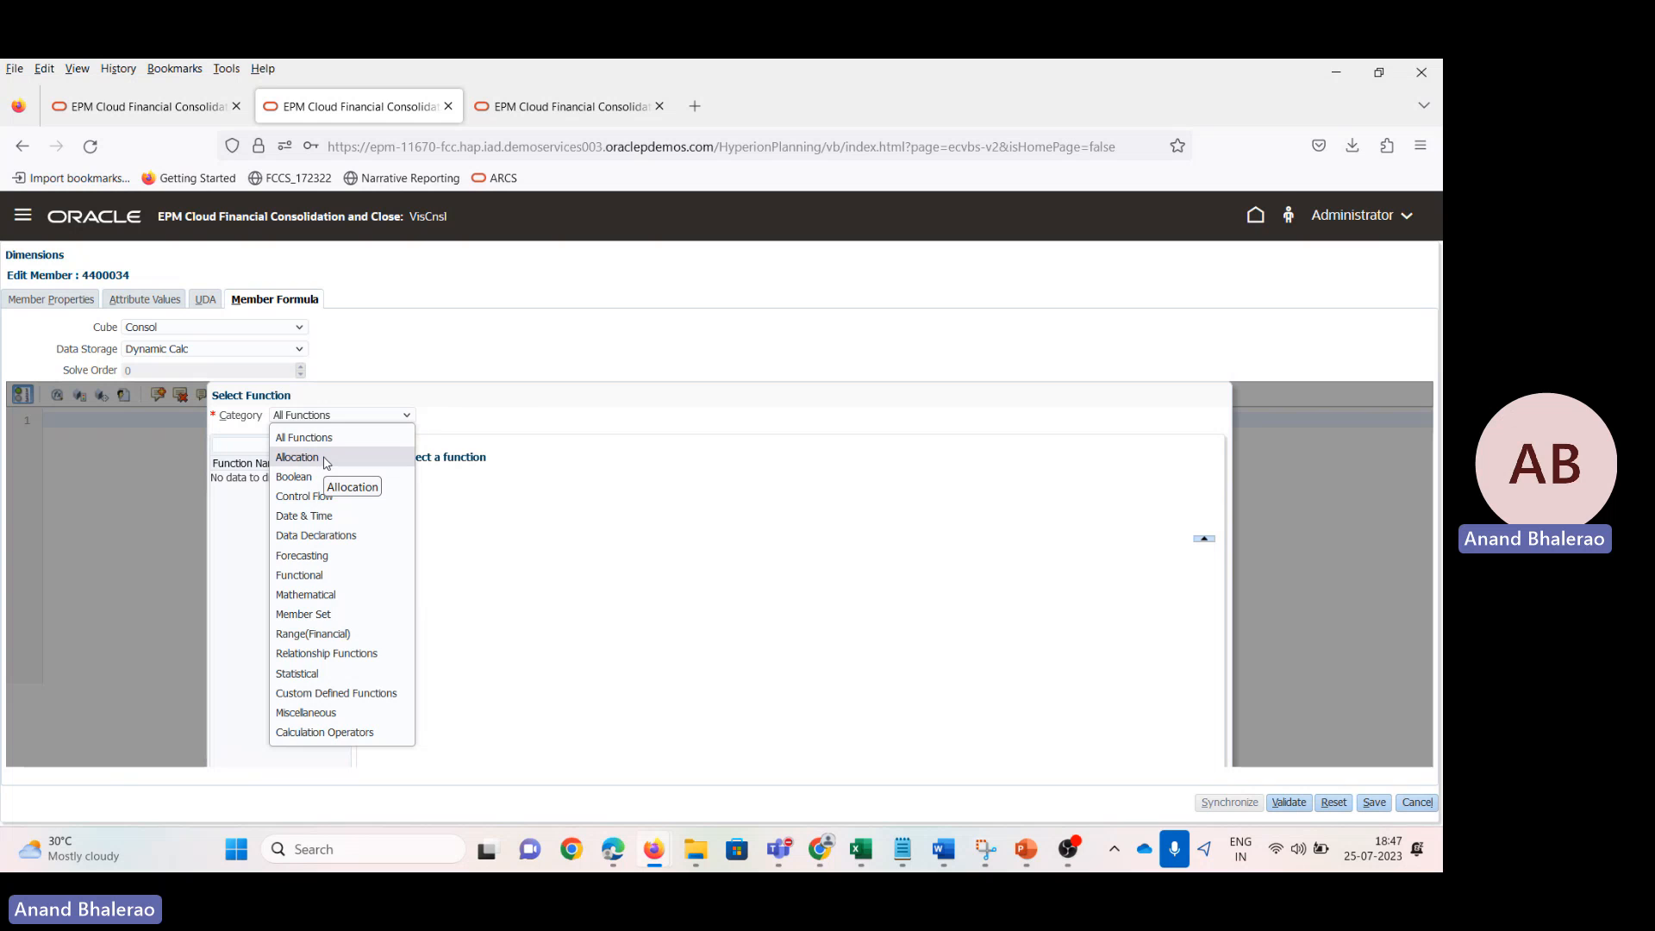
click(319, 595)
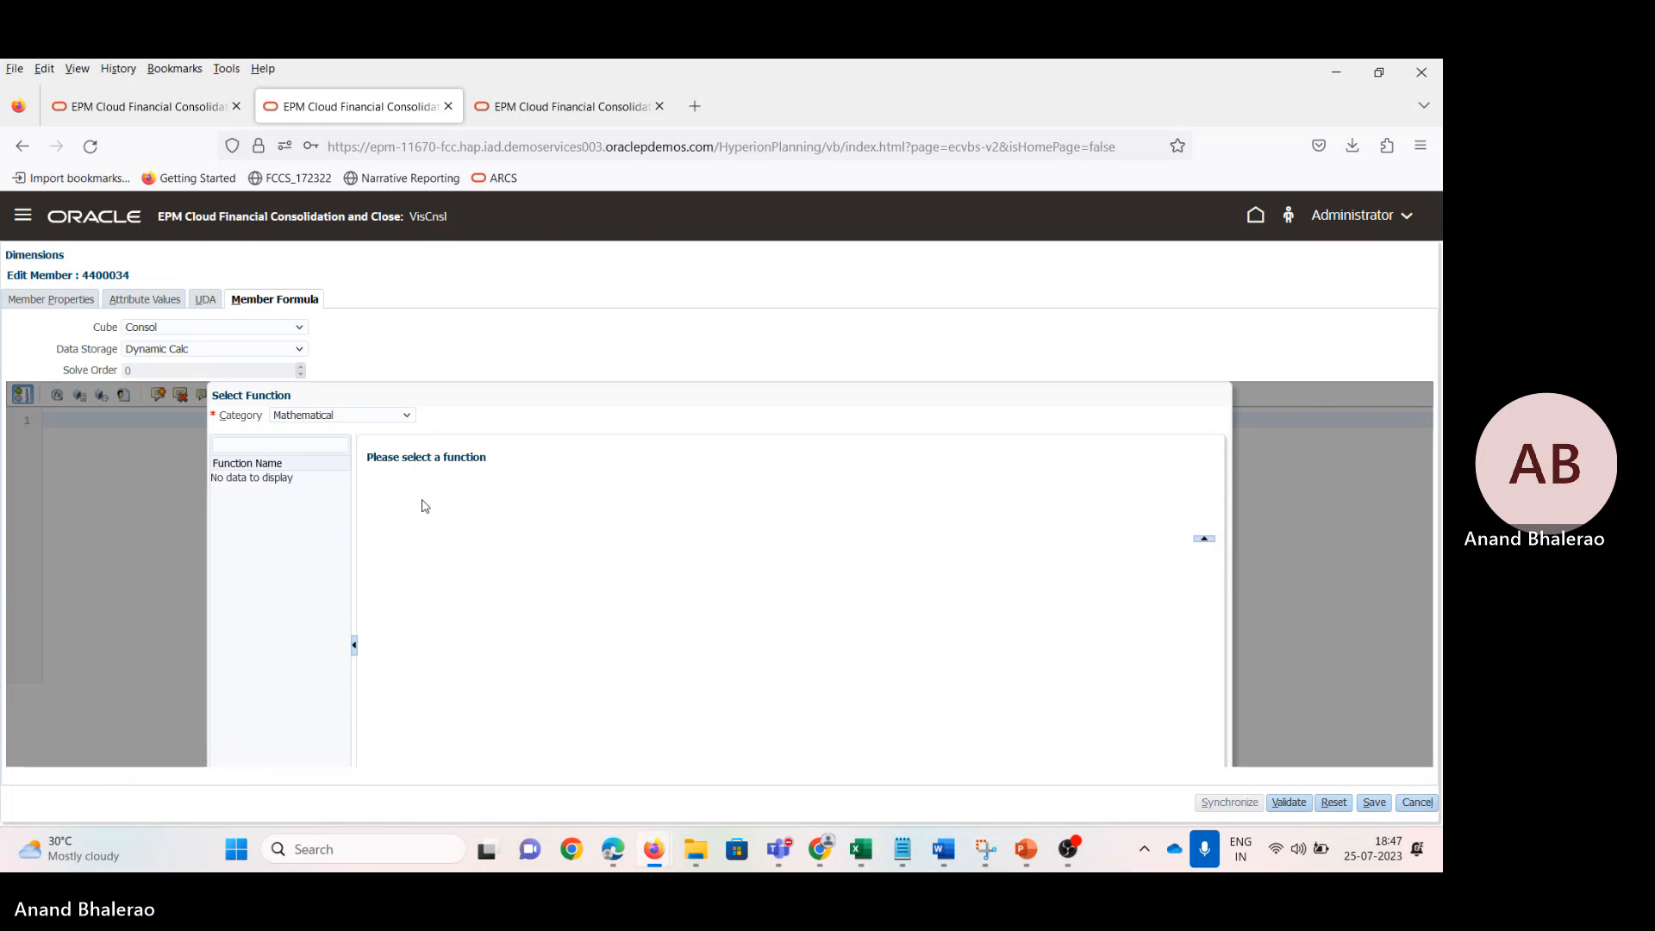
click(297, 449)
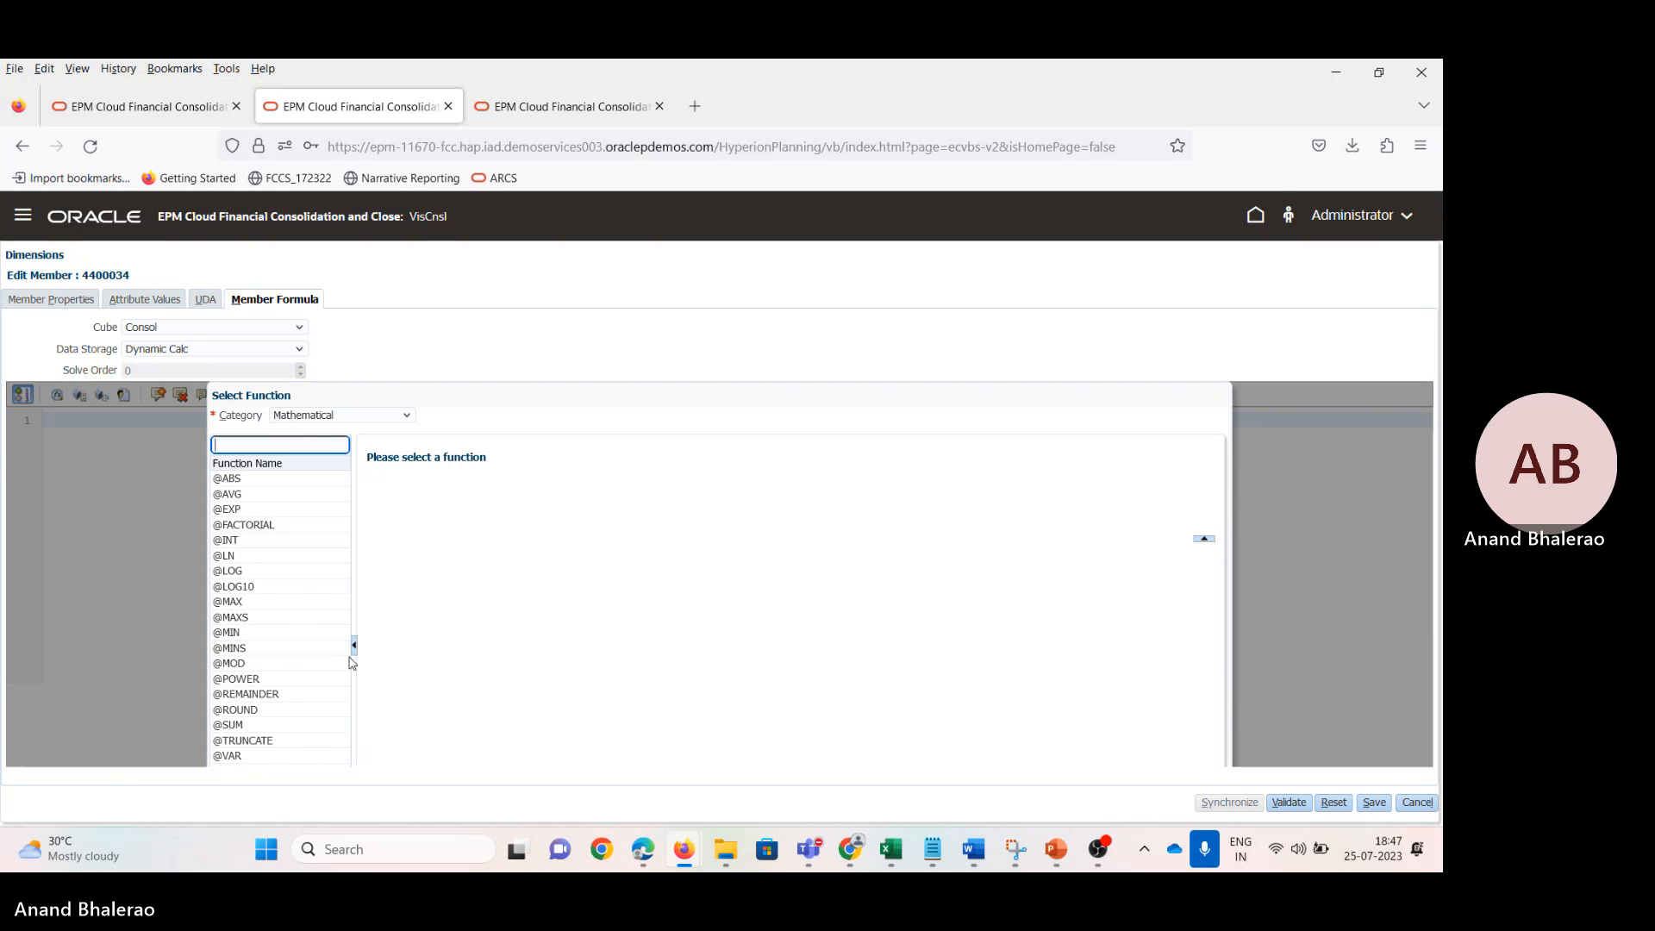
click(296, 636)
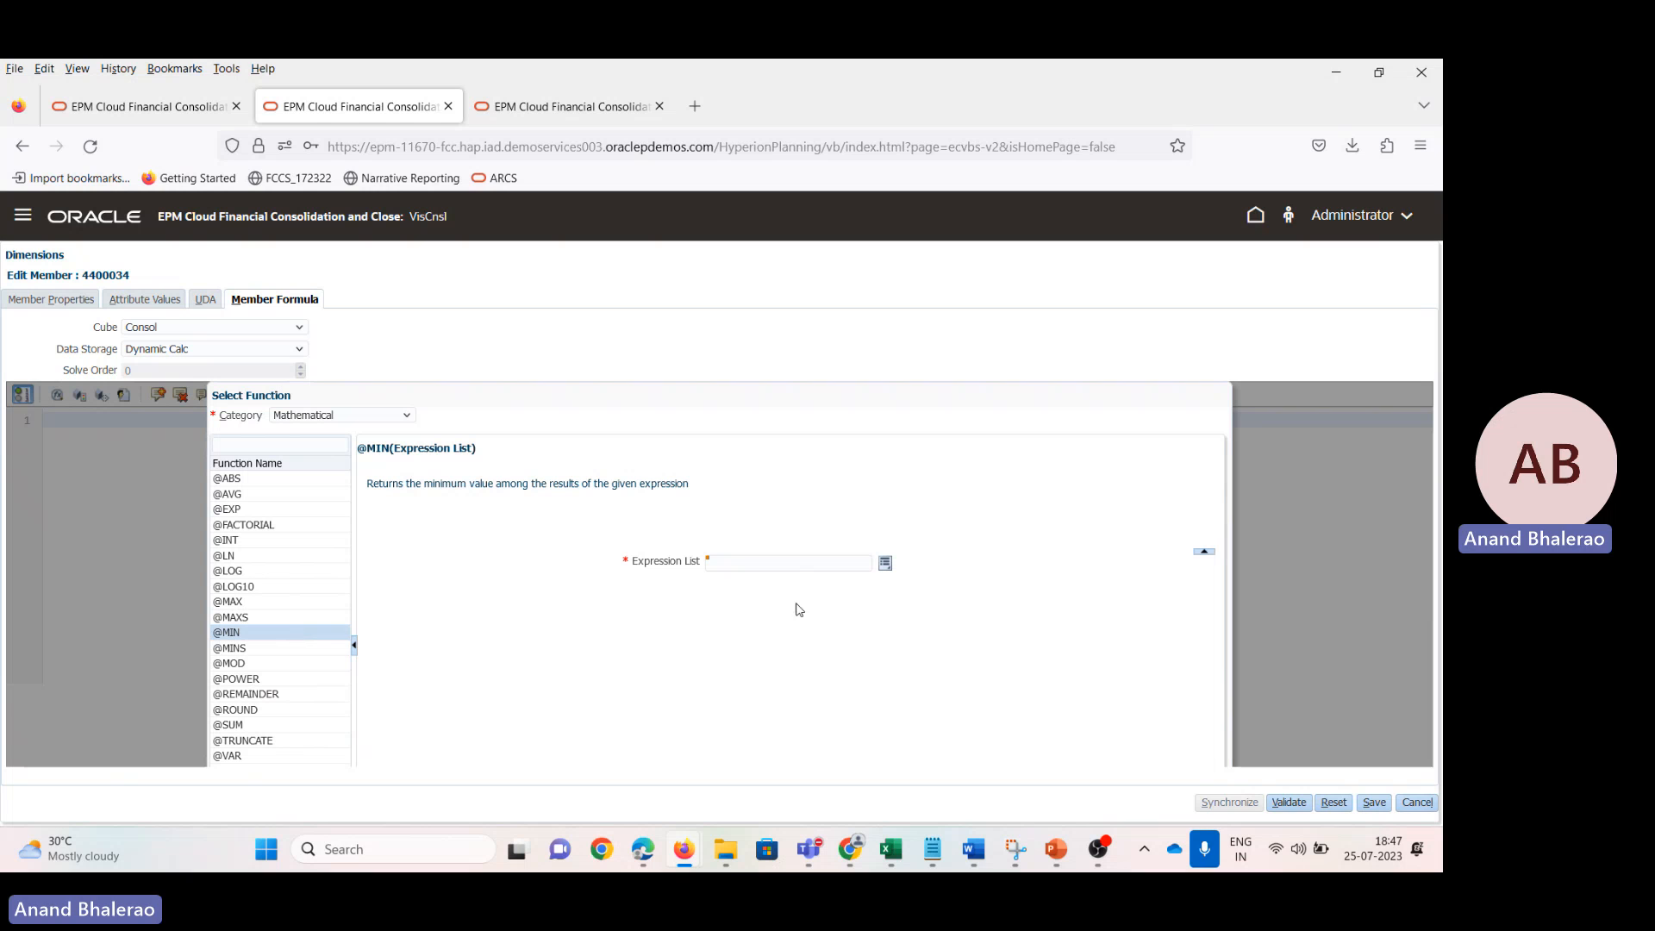
Step: Open the member selector for the Expression List and search the Account dimension by name for 4400034
click(888, 565)
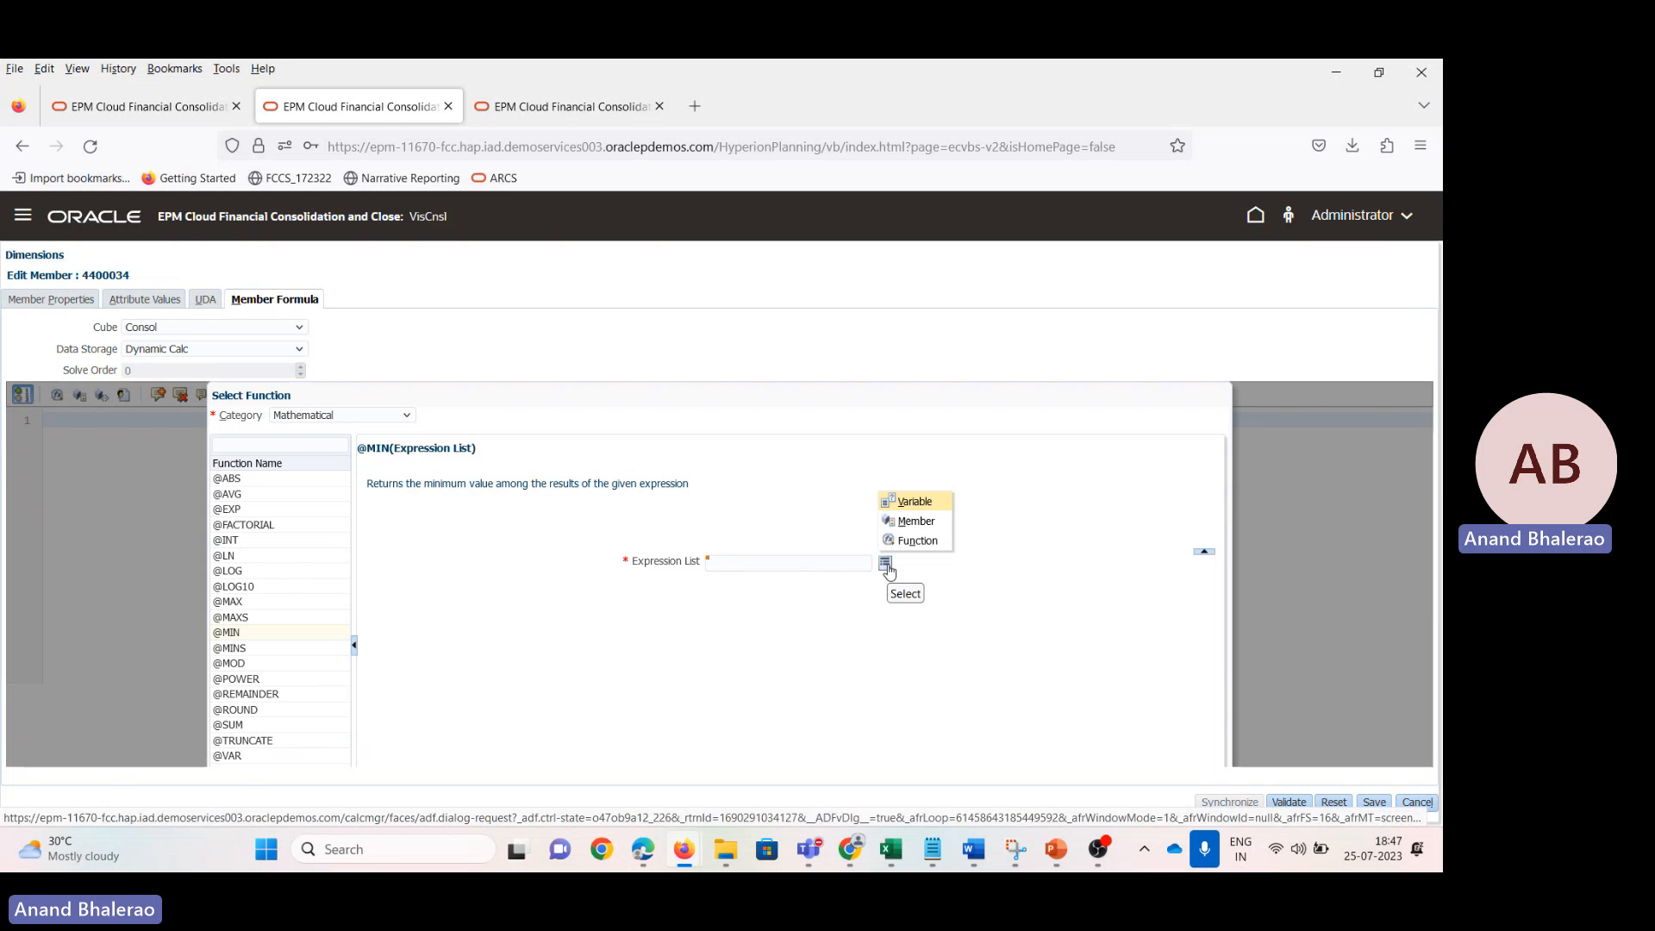
click(915, 518)
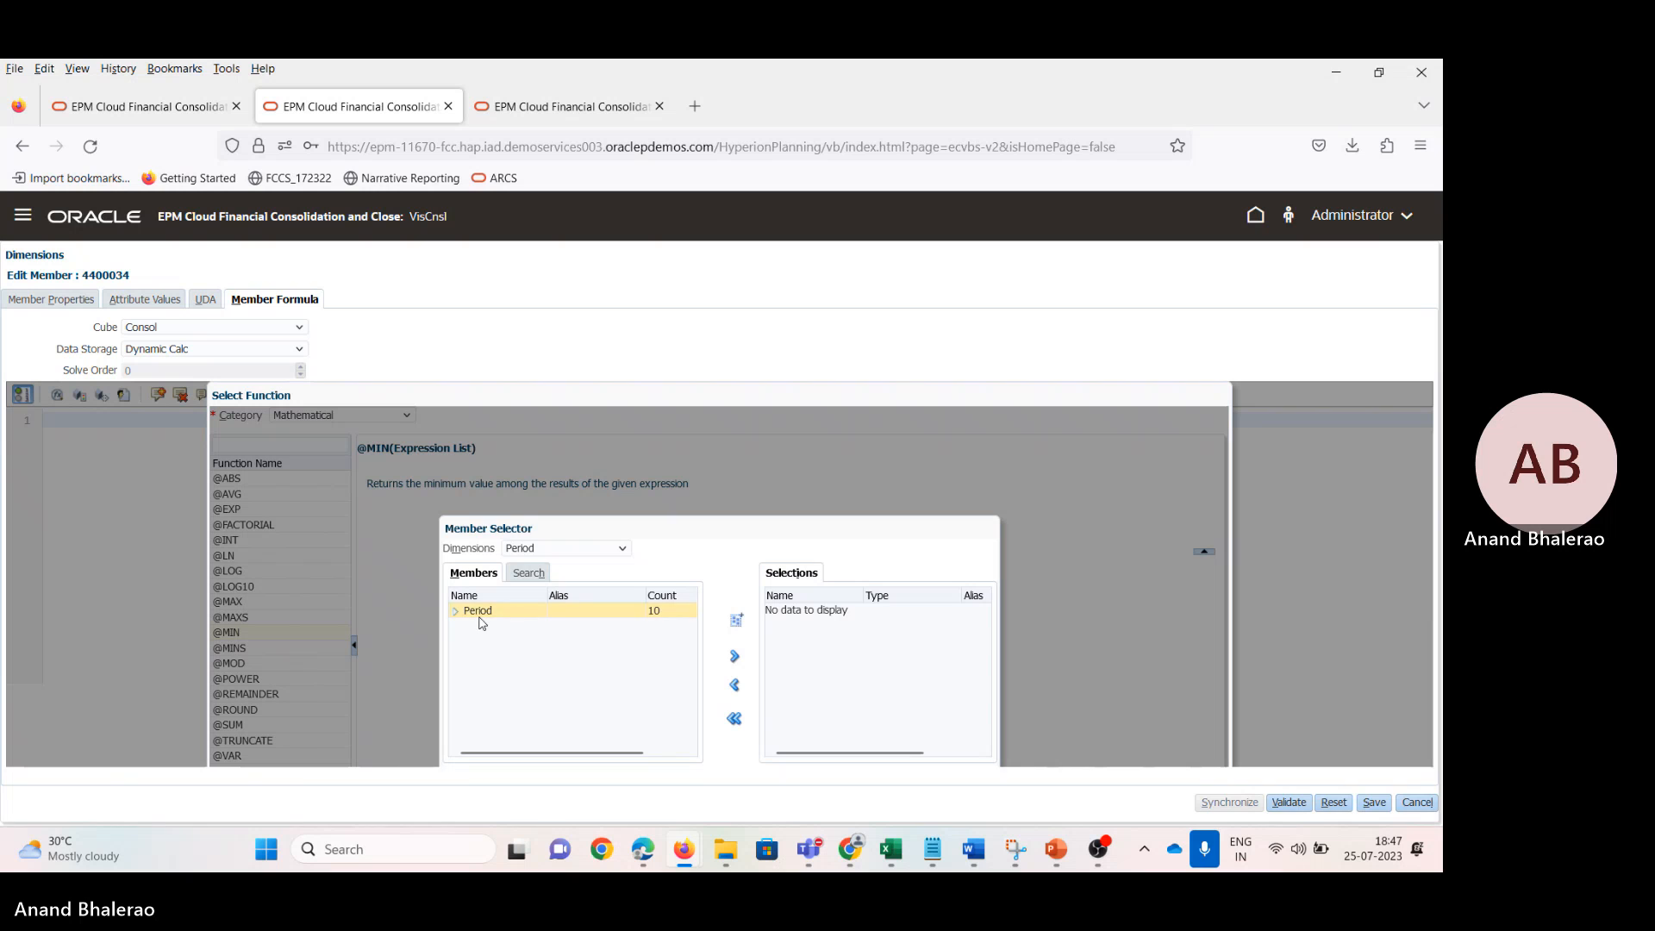
click(541, 553)
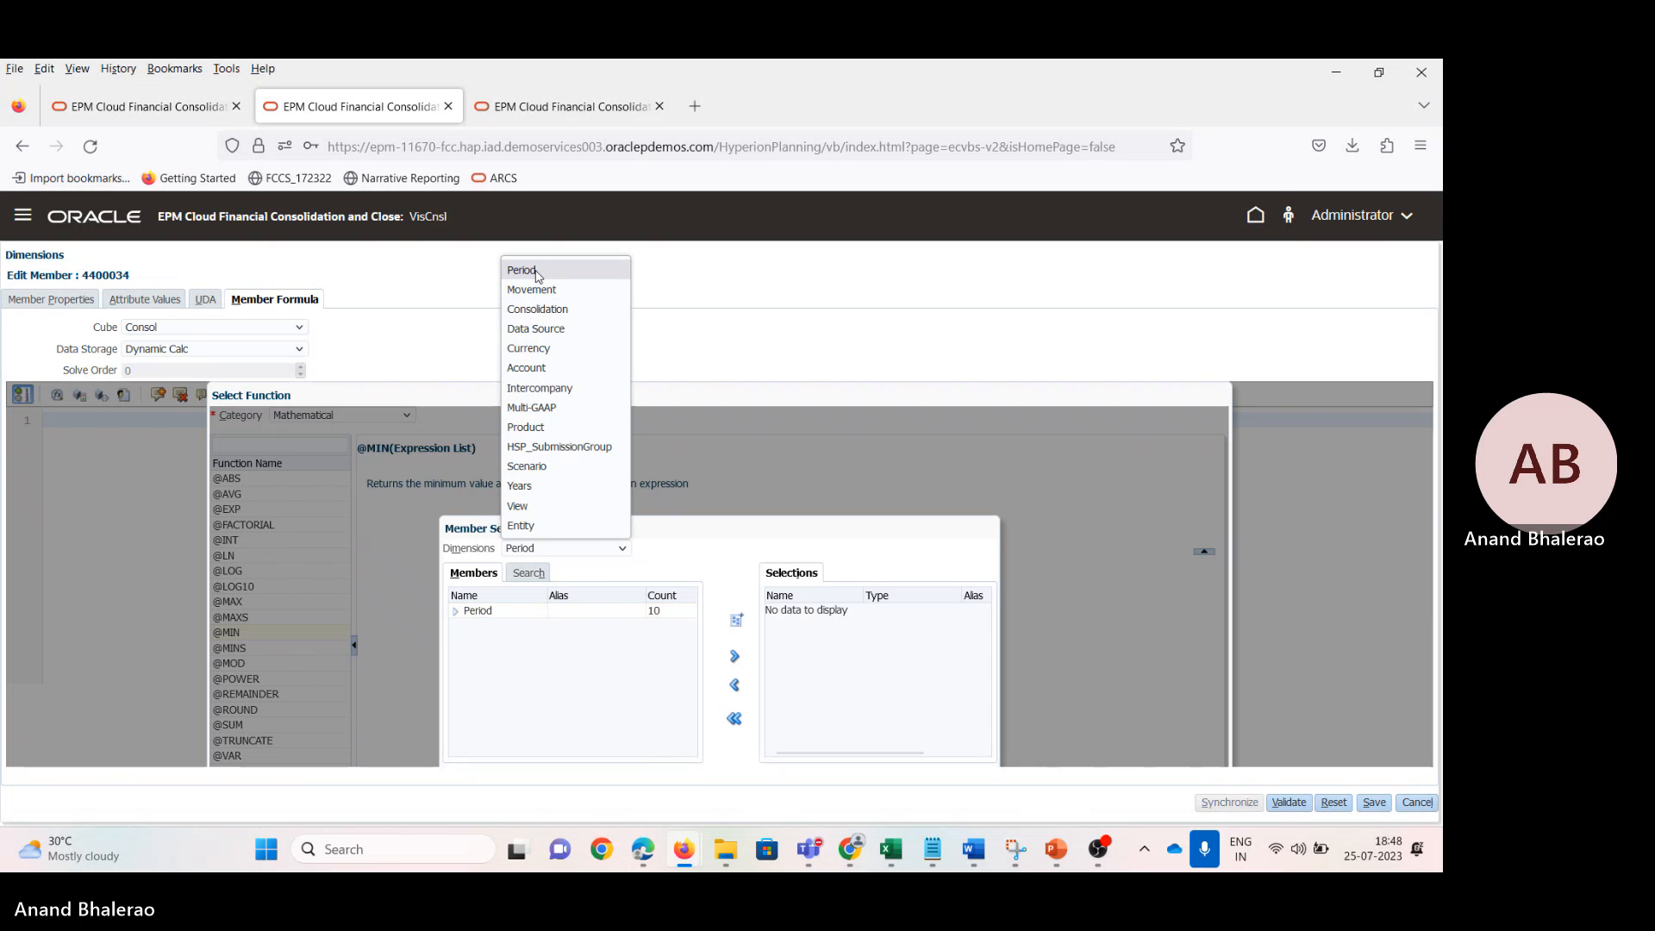
click(540, 371)
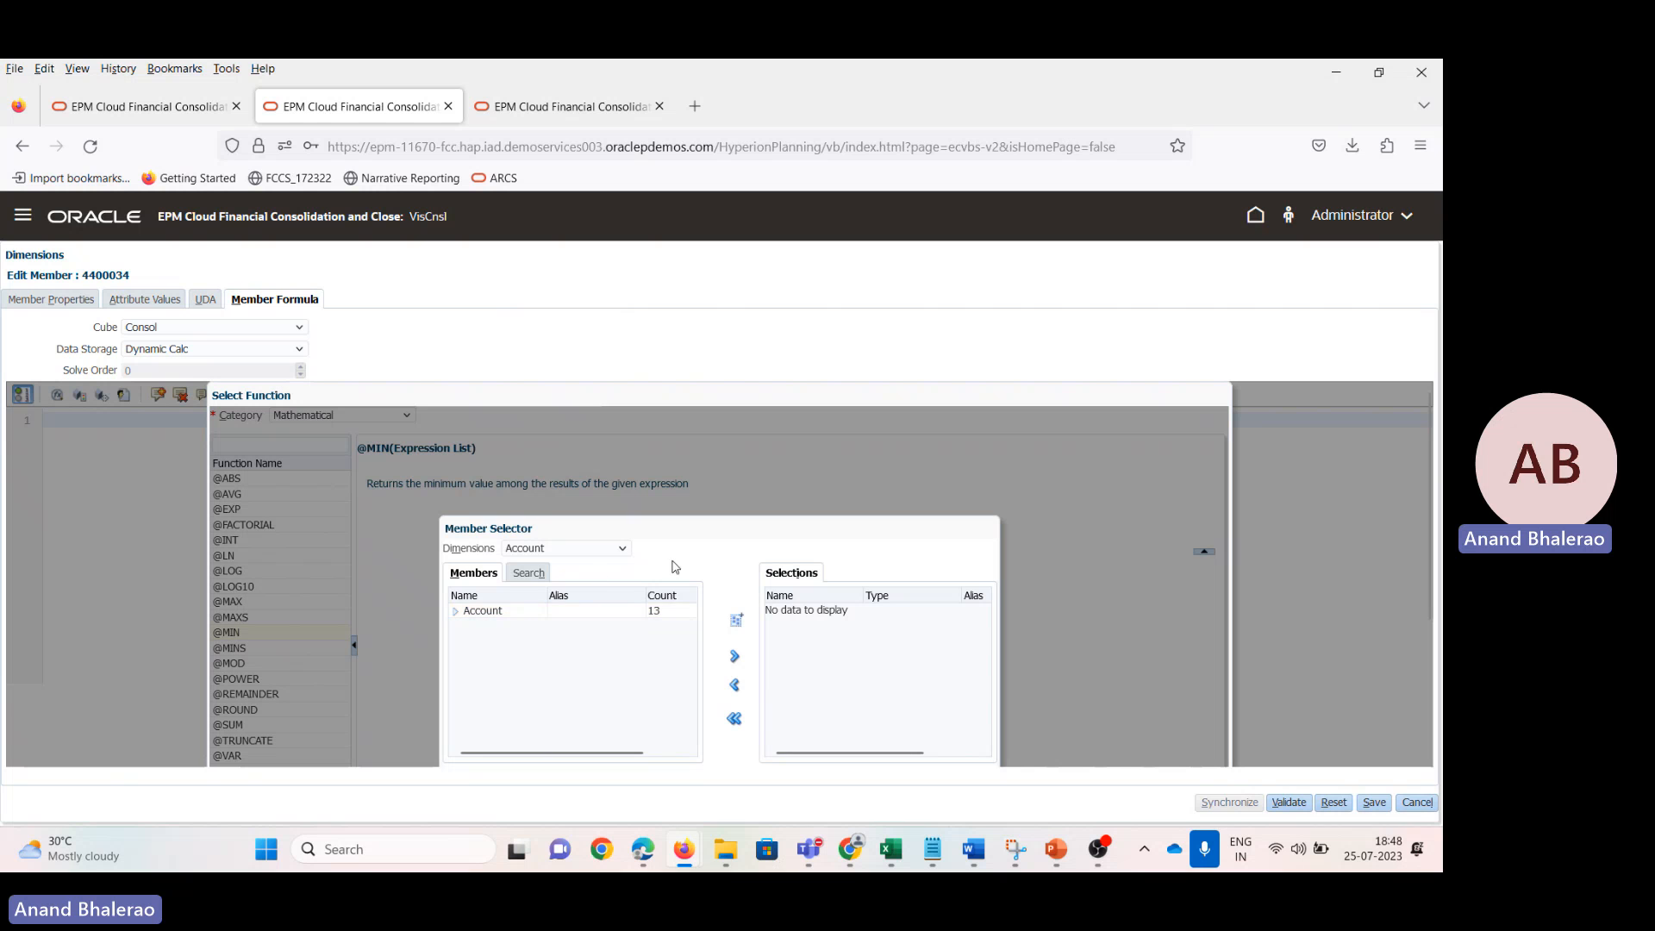
click(548, 574)
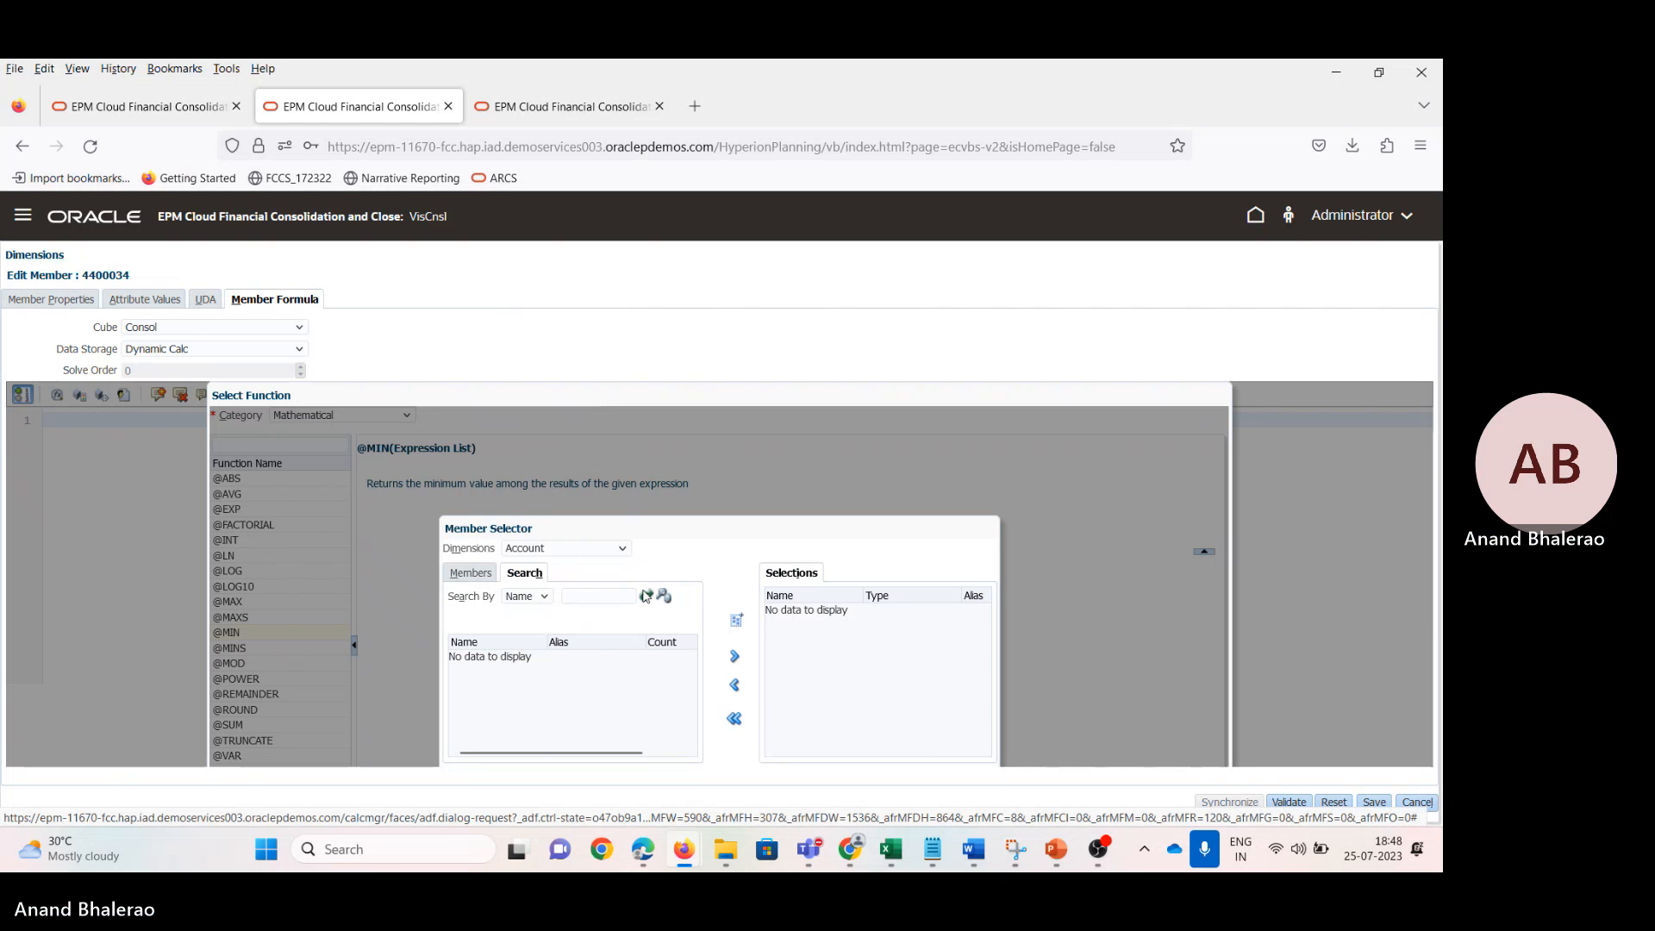
click(576, 595)
key(alt+Tab)
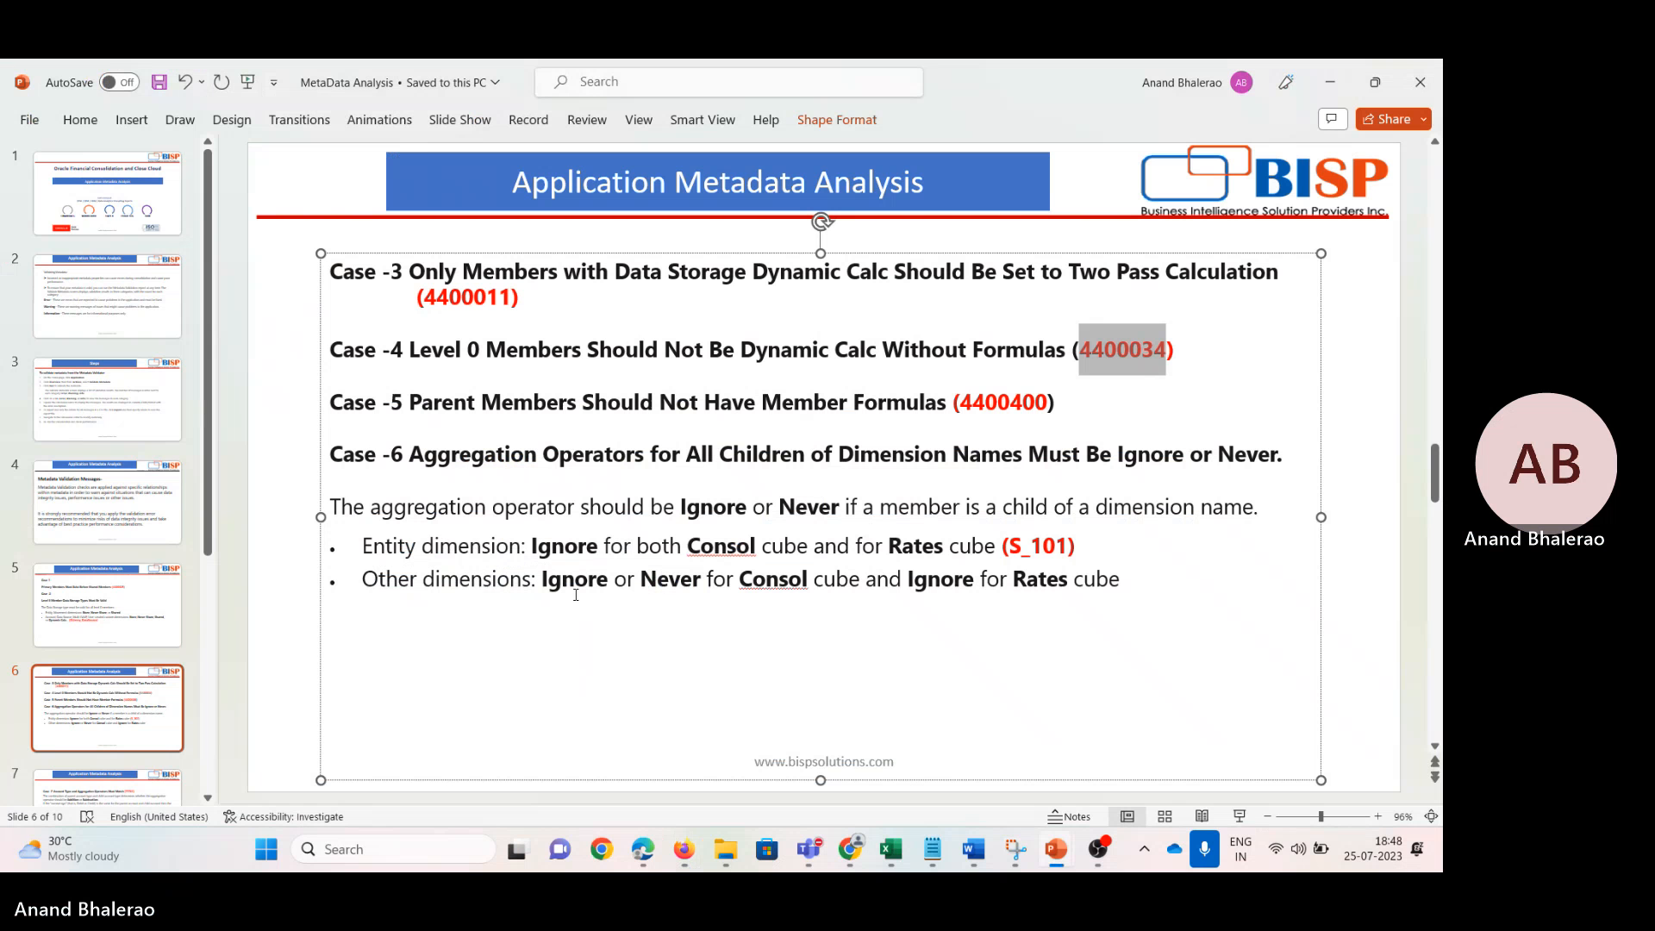
key(alt+Tab)
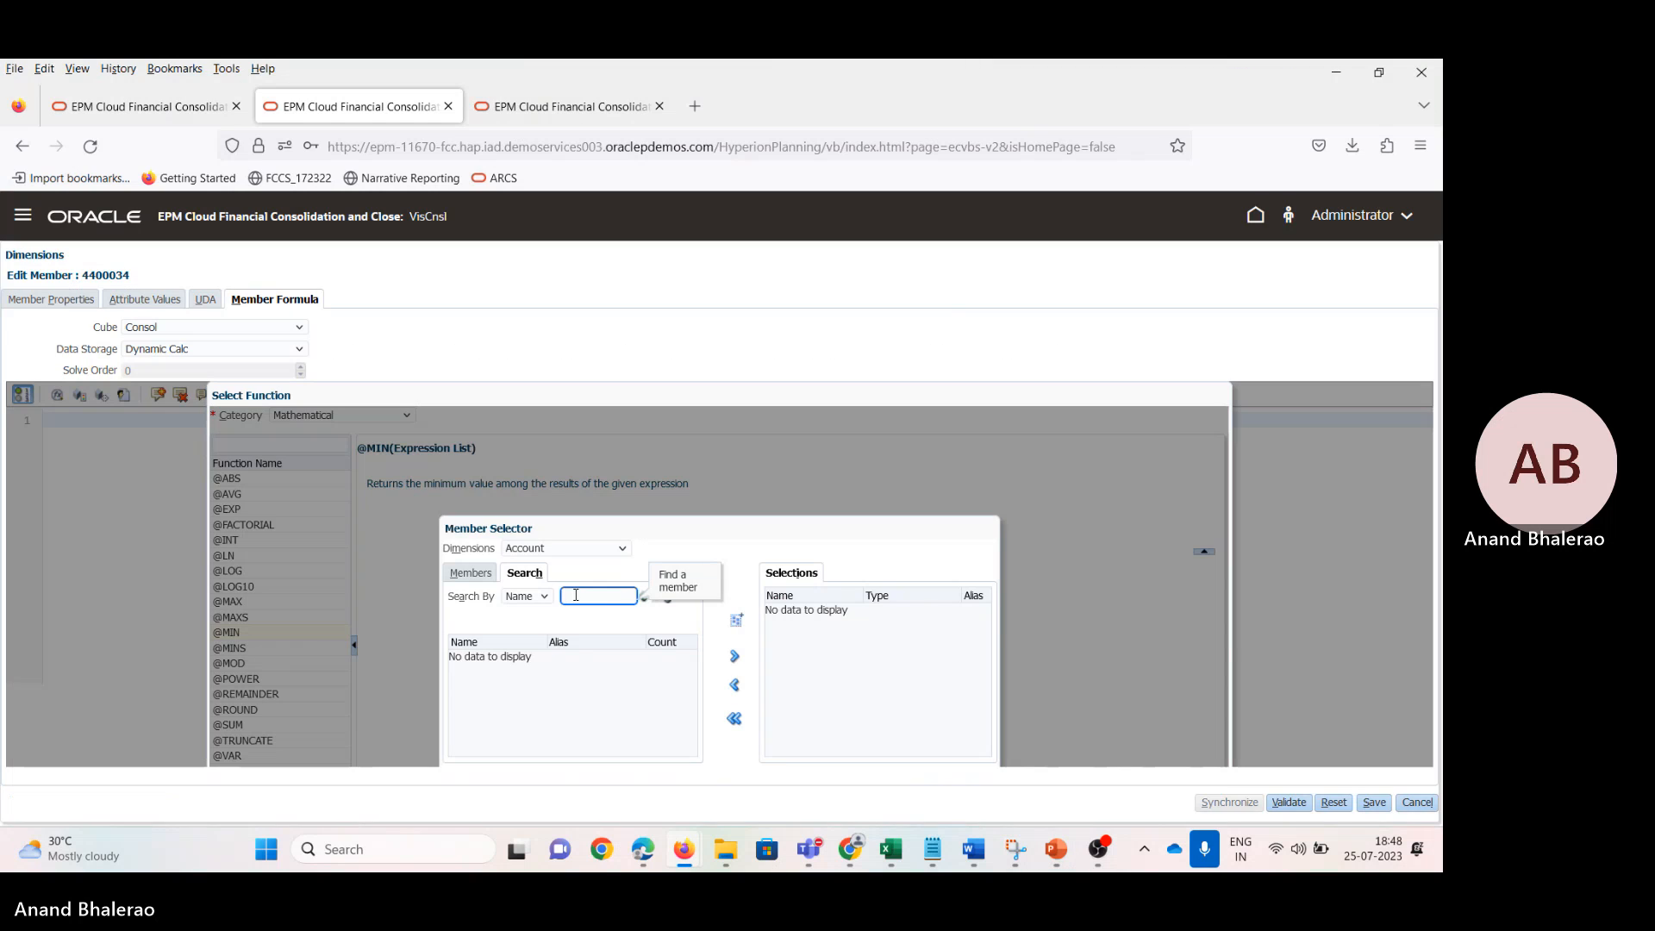
text(4400034)
click(647, 595)
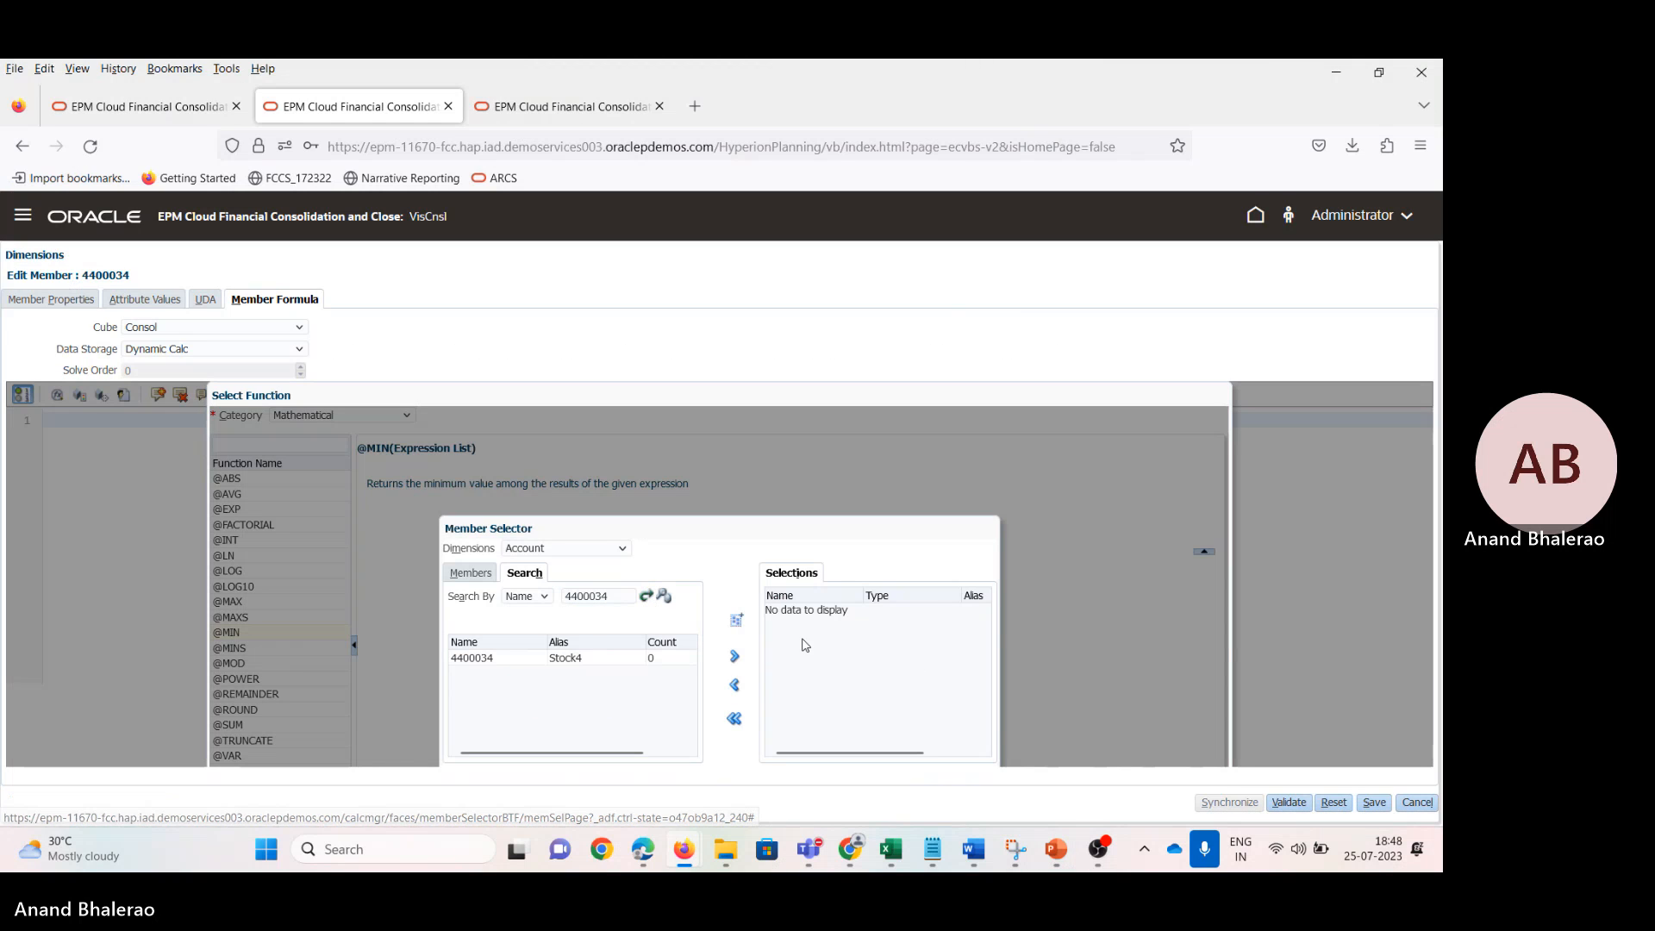
click(500, 660)
click(734, 656)
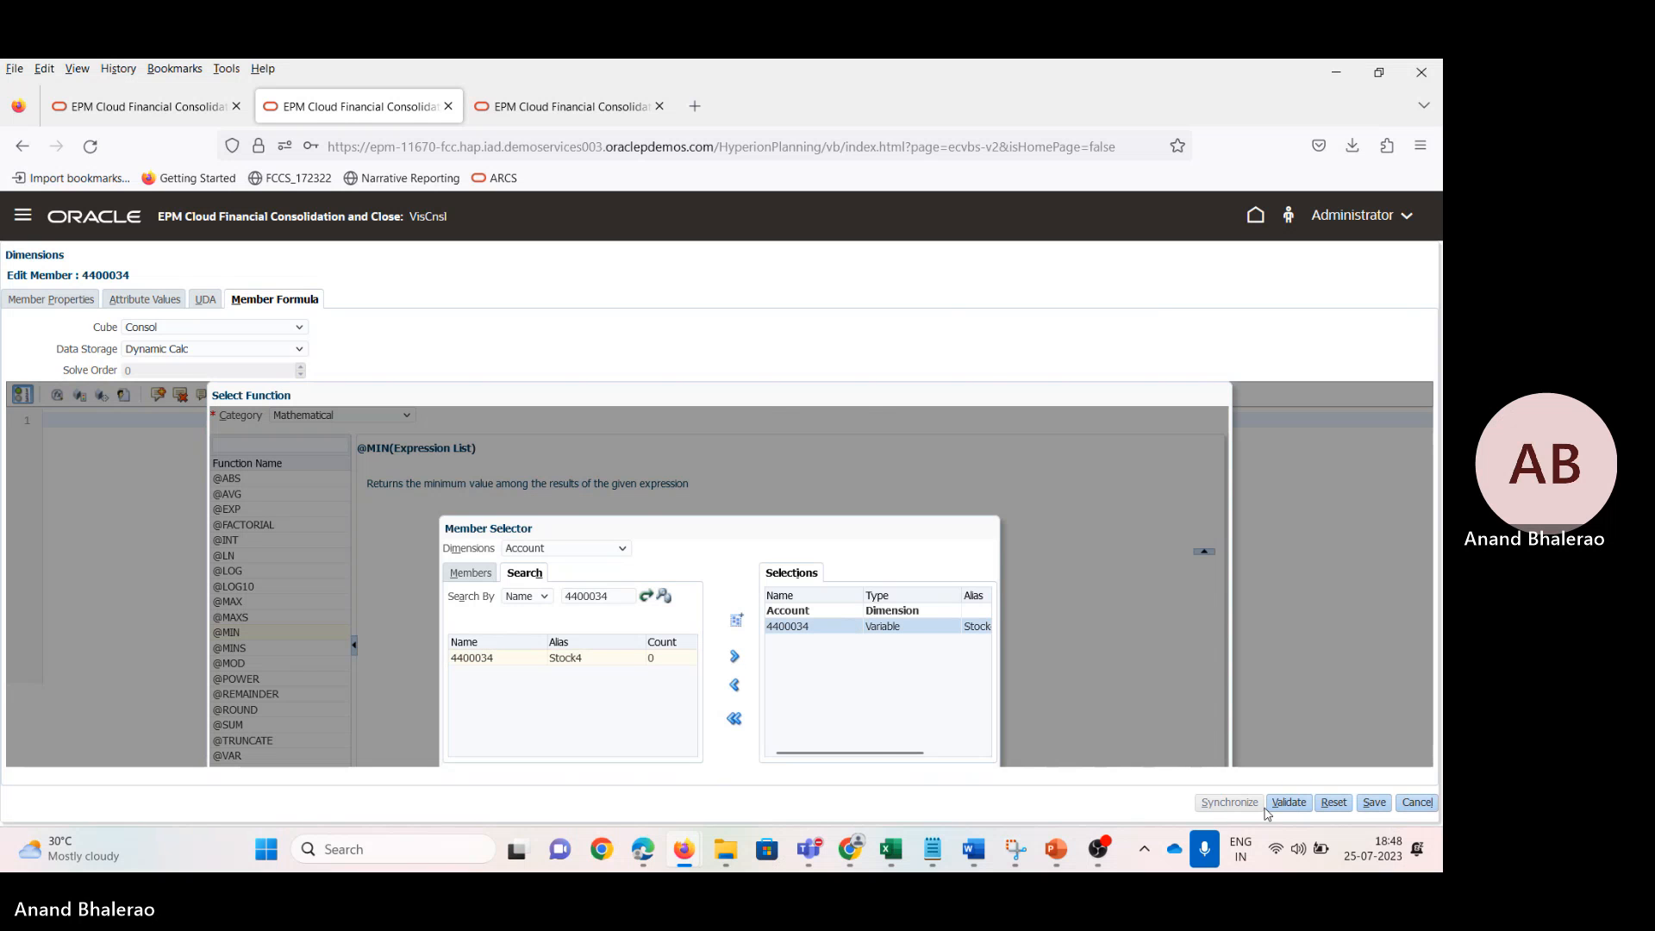
scroll(876, 743, down, 3)
click(939, 616)
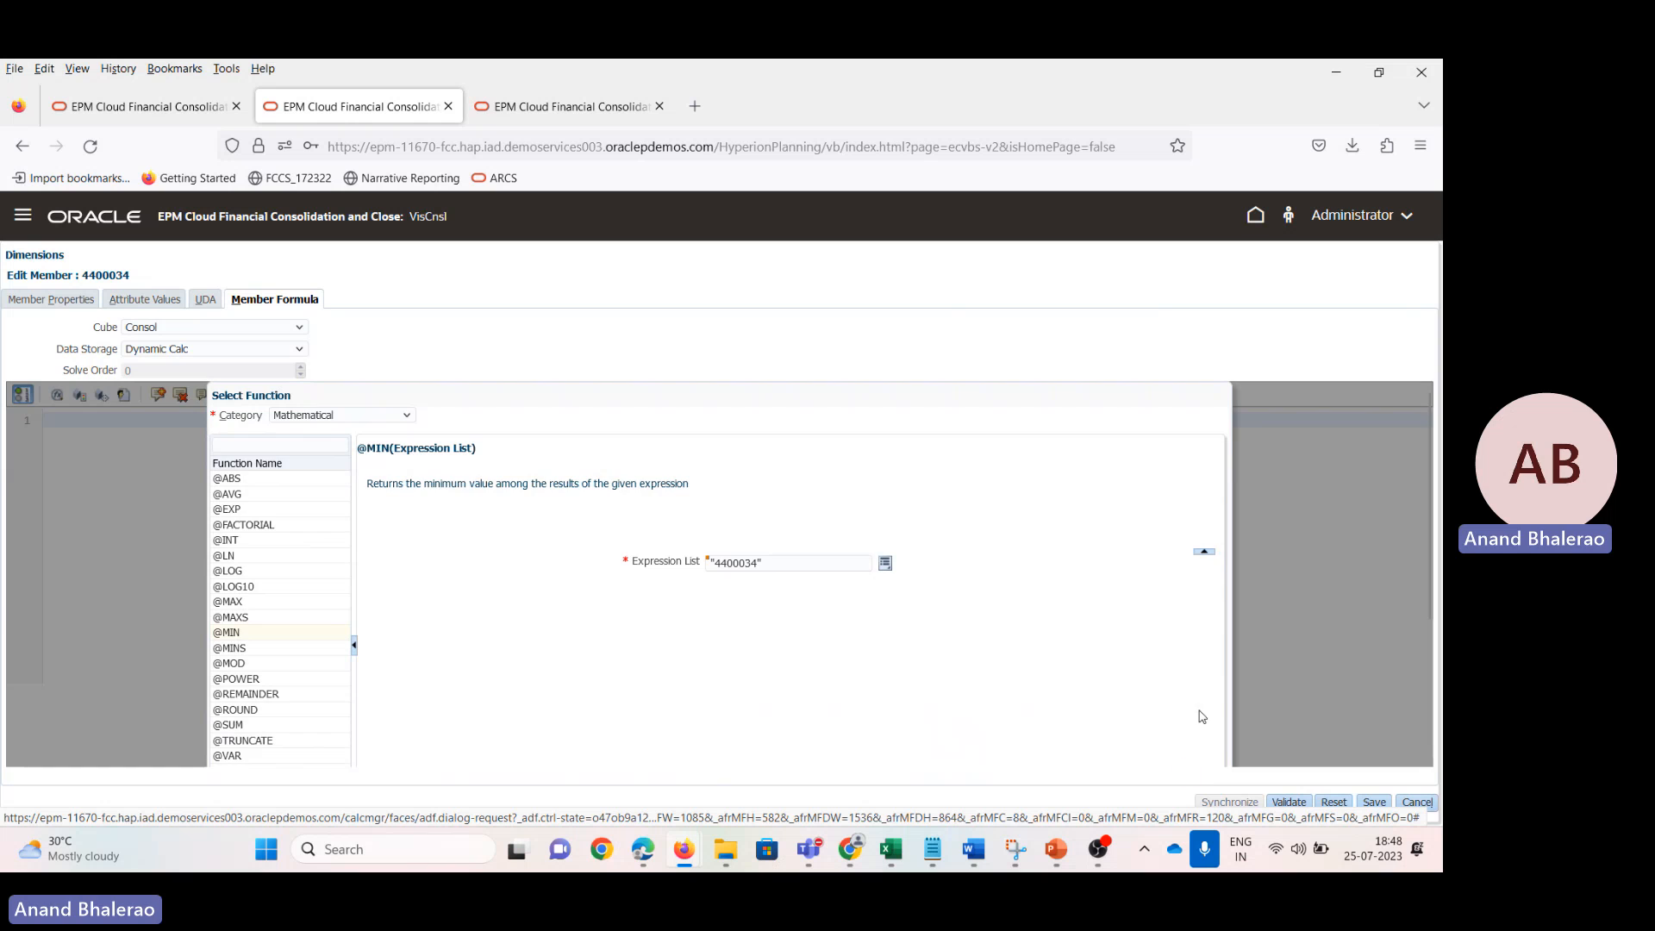
scroll(1197, 716, down, 3)
click(1171, 732)
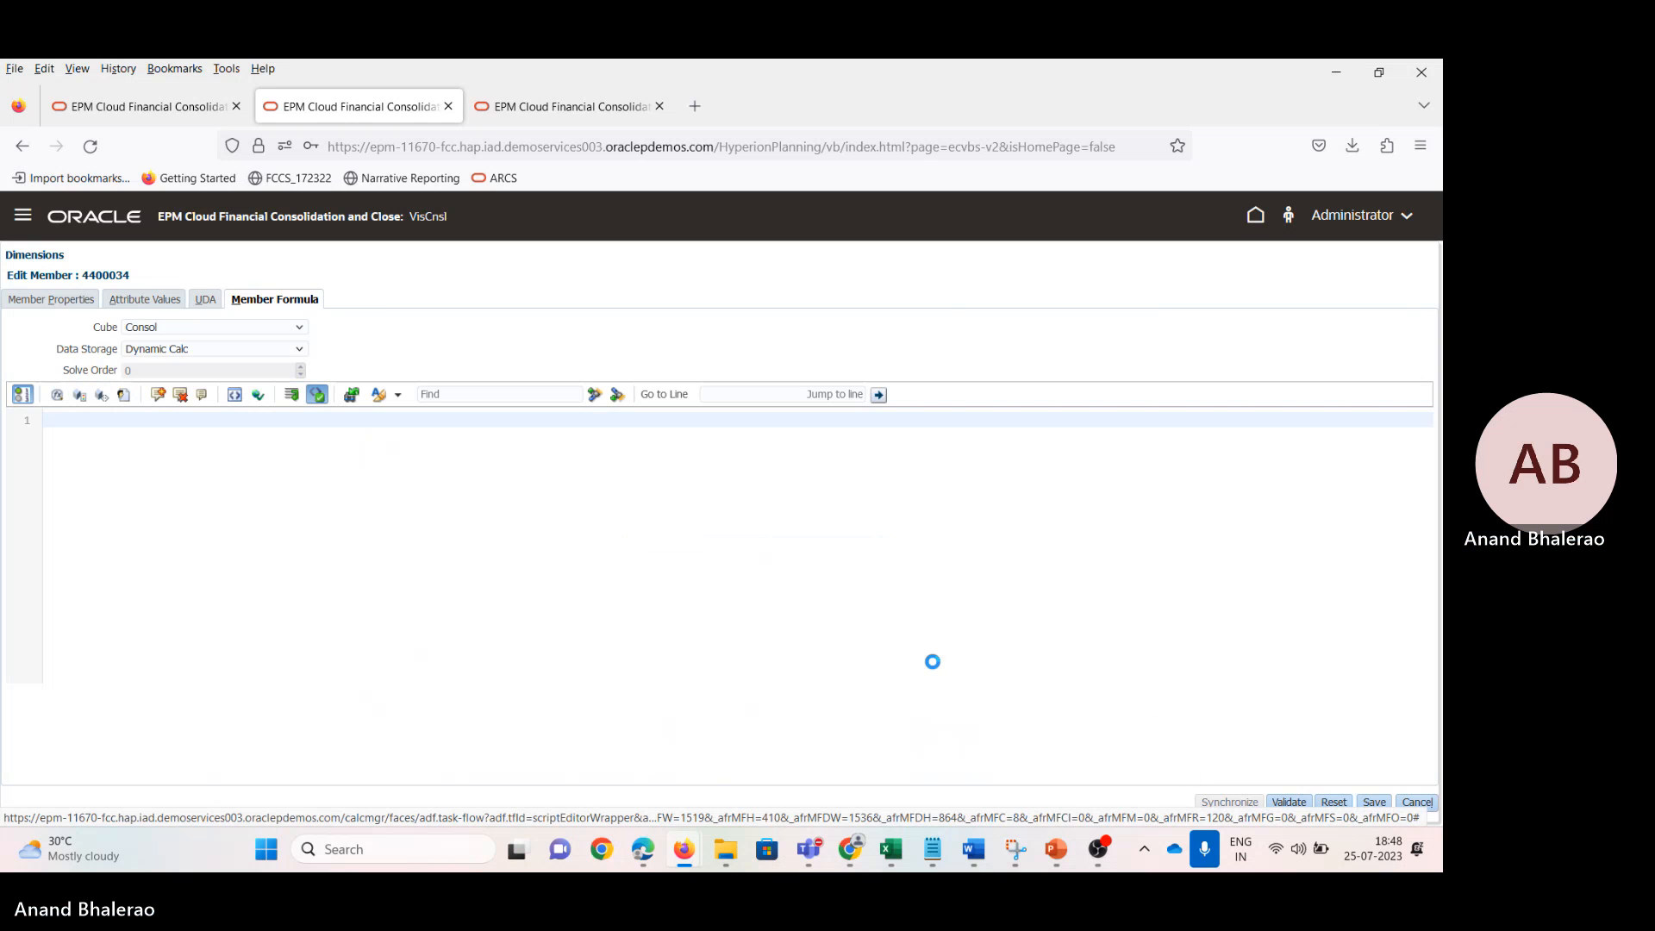
click(135, 422)
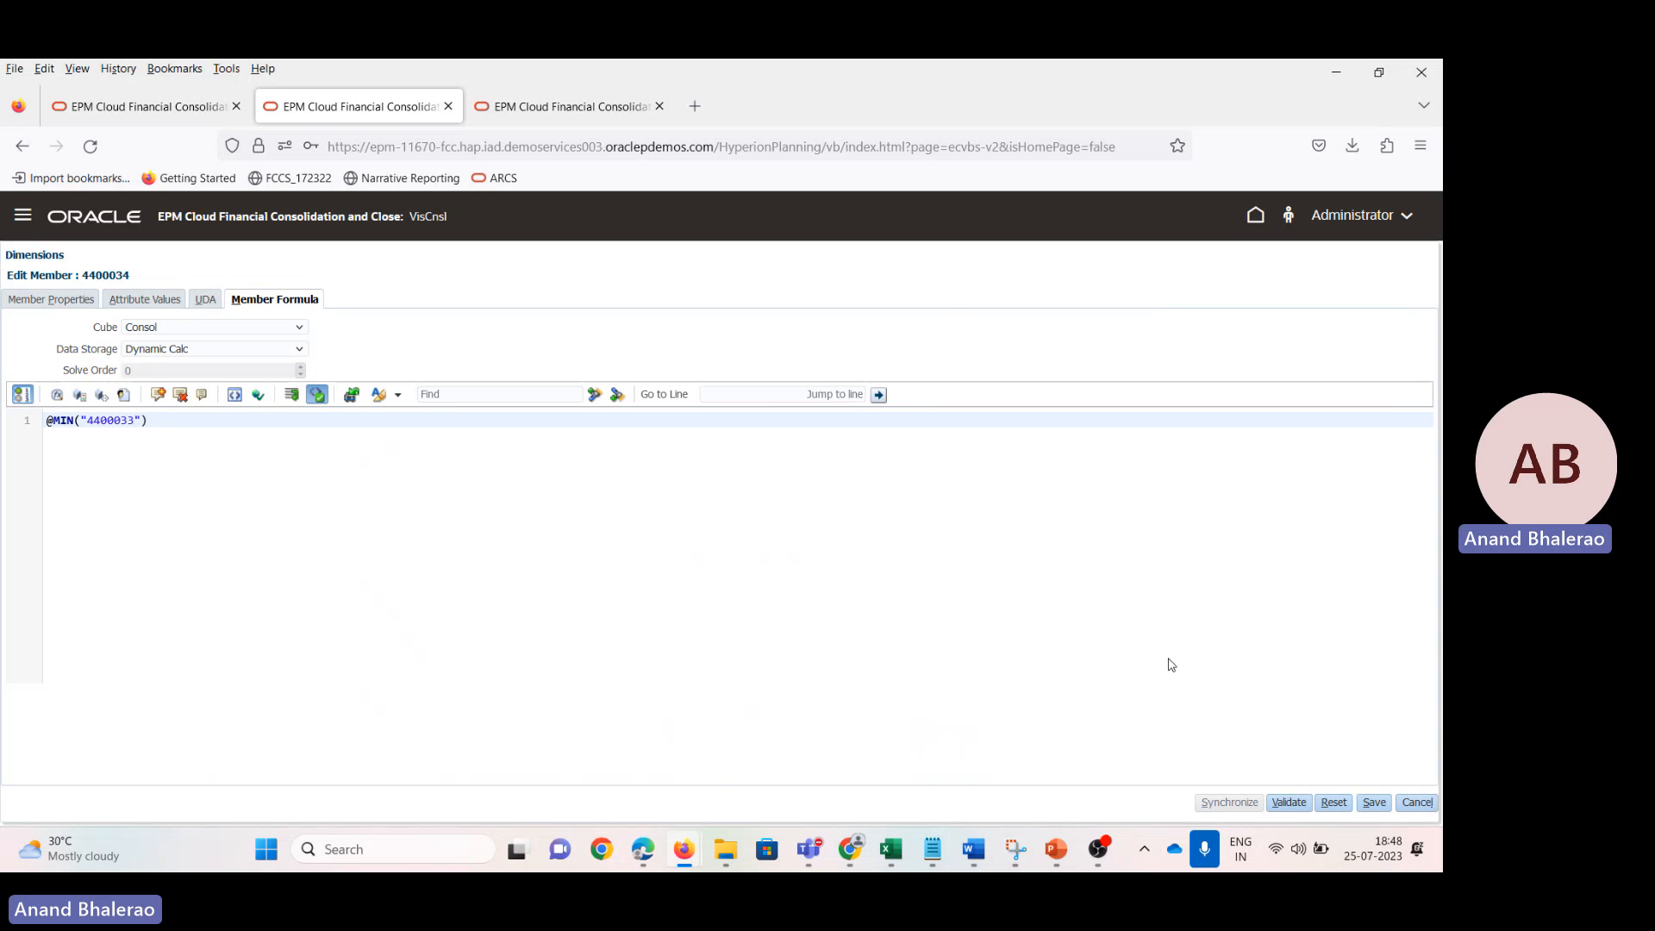
click(1374, 804)
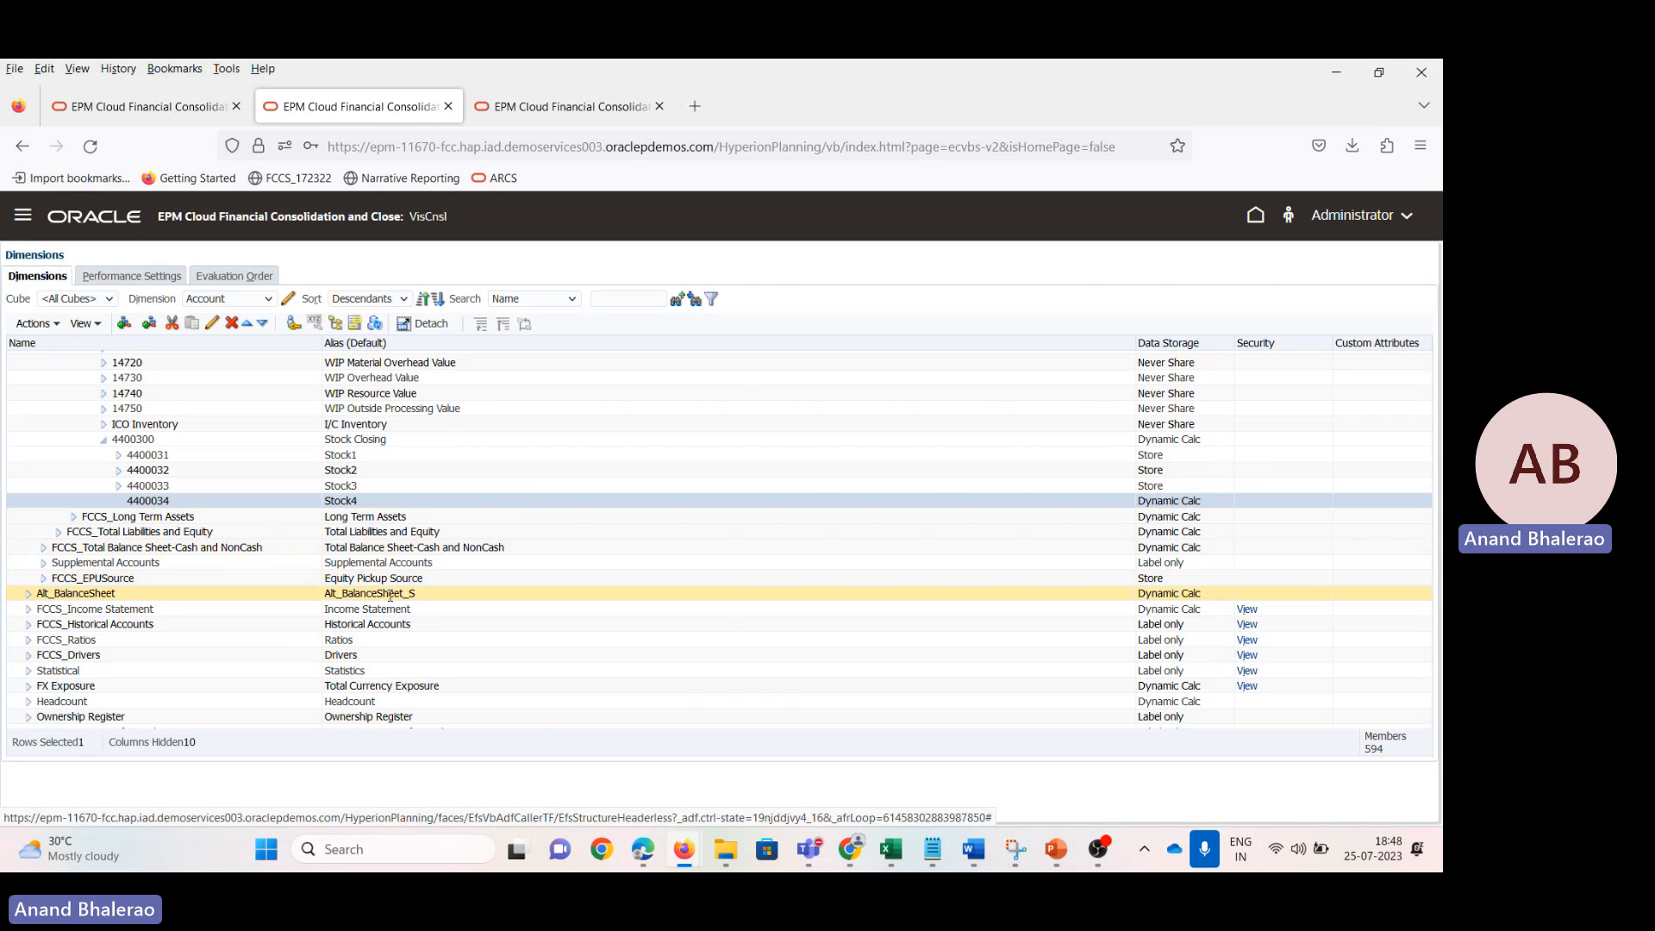
Step: Switch to PowerPoint, highlight the Case -5 rule about parent member formulas, and copy its member number 4400400
key(alt+Tab)
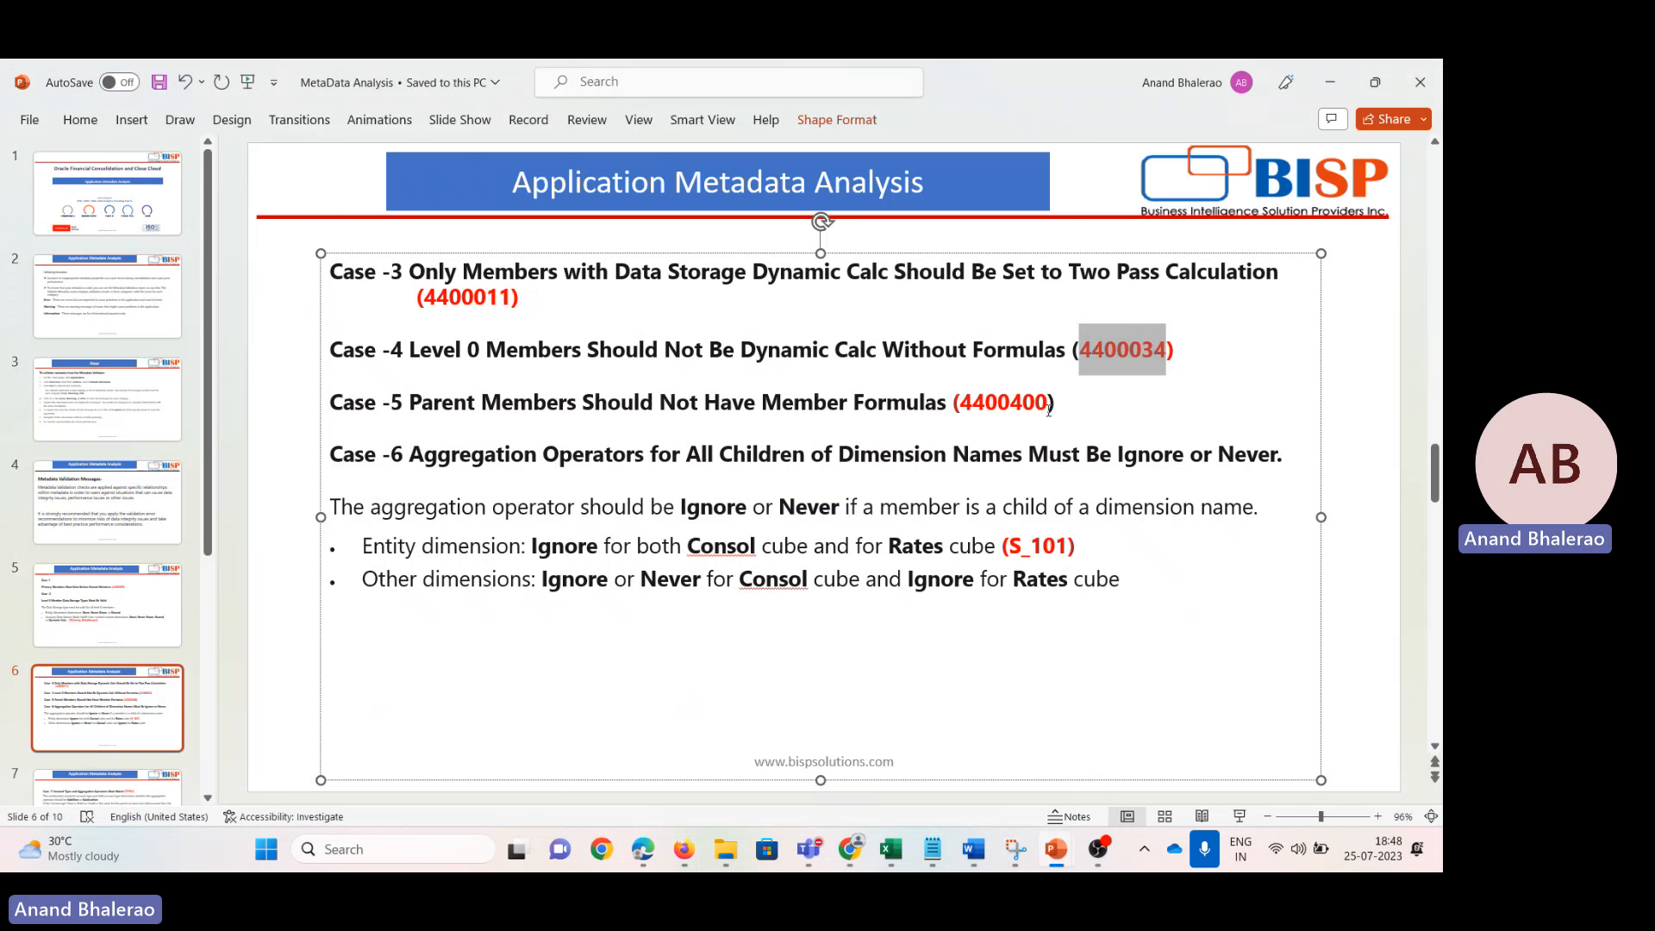
click(413, 406)
drag(429, 408, 903, 421)
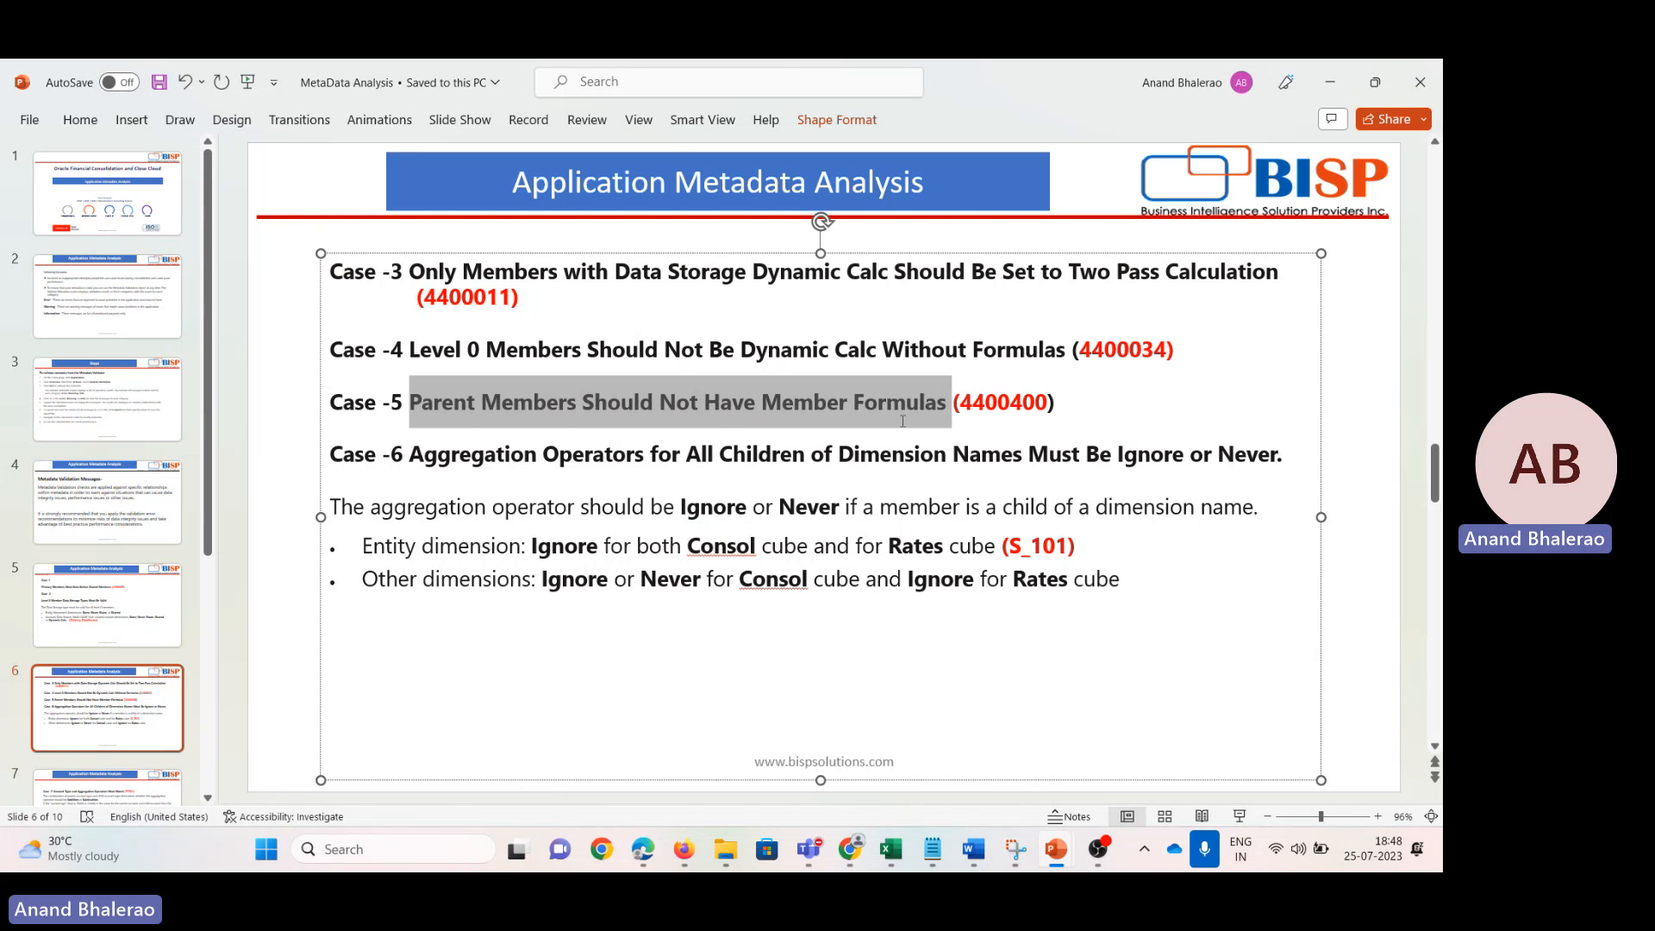
click(980, 415)
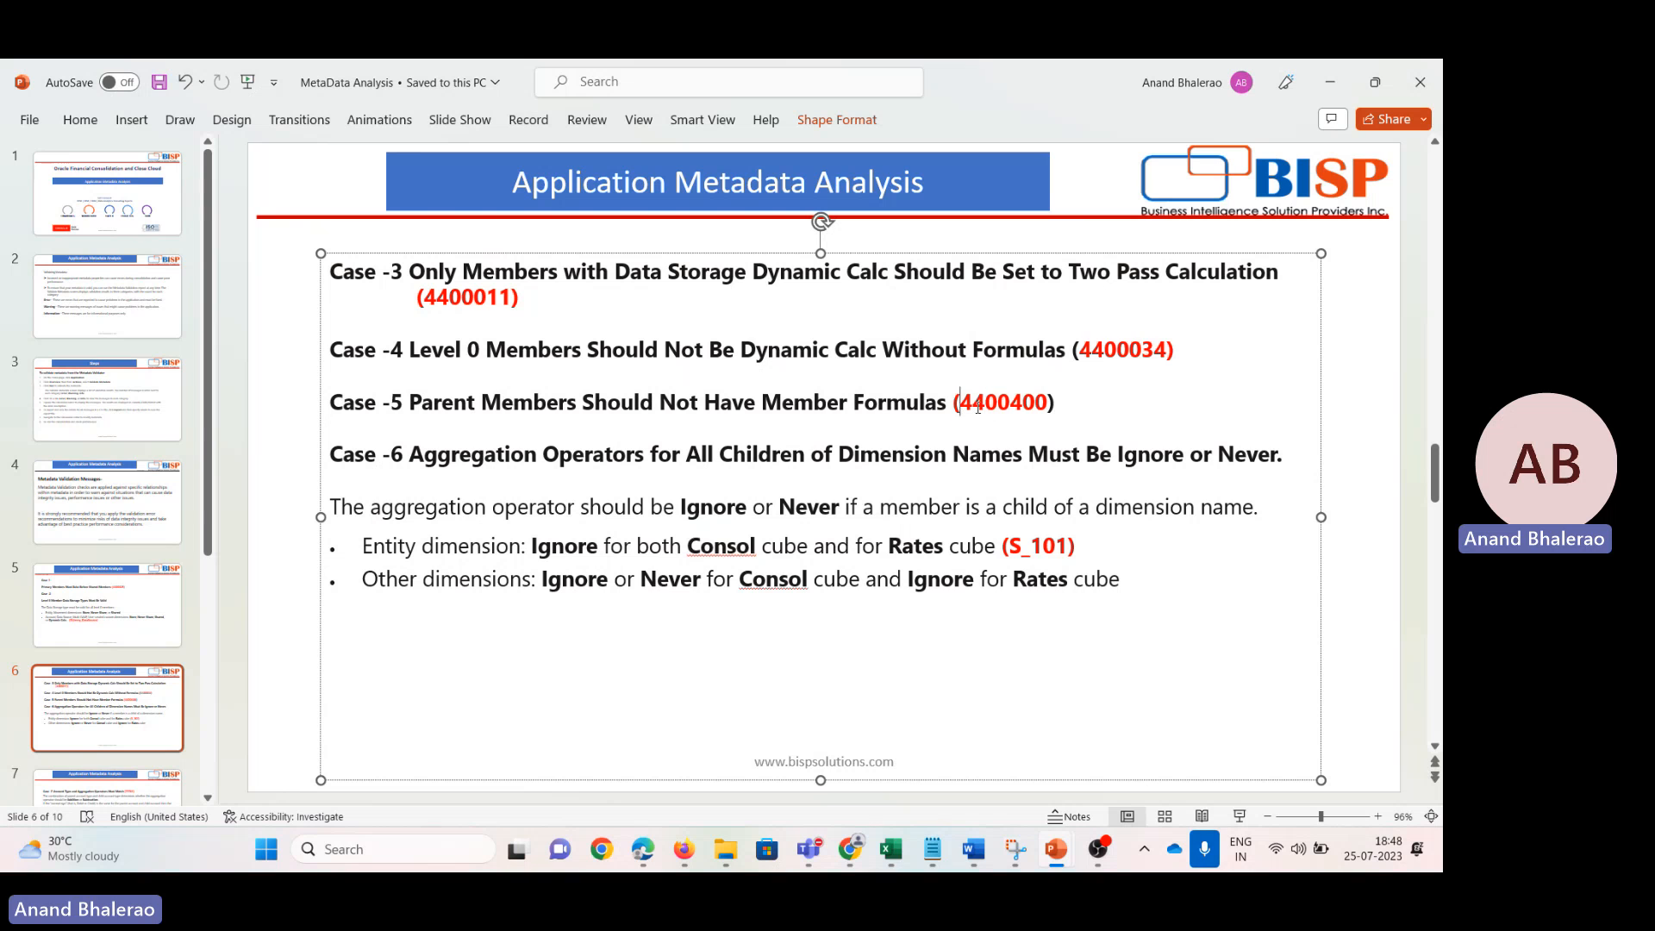
drag(977, 407, 1046, 418)
key(ctrl+c)
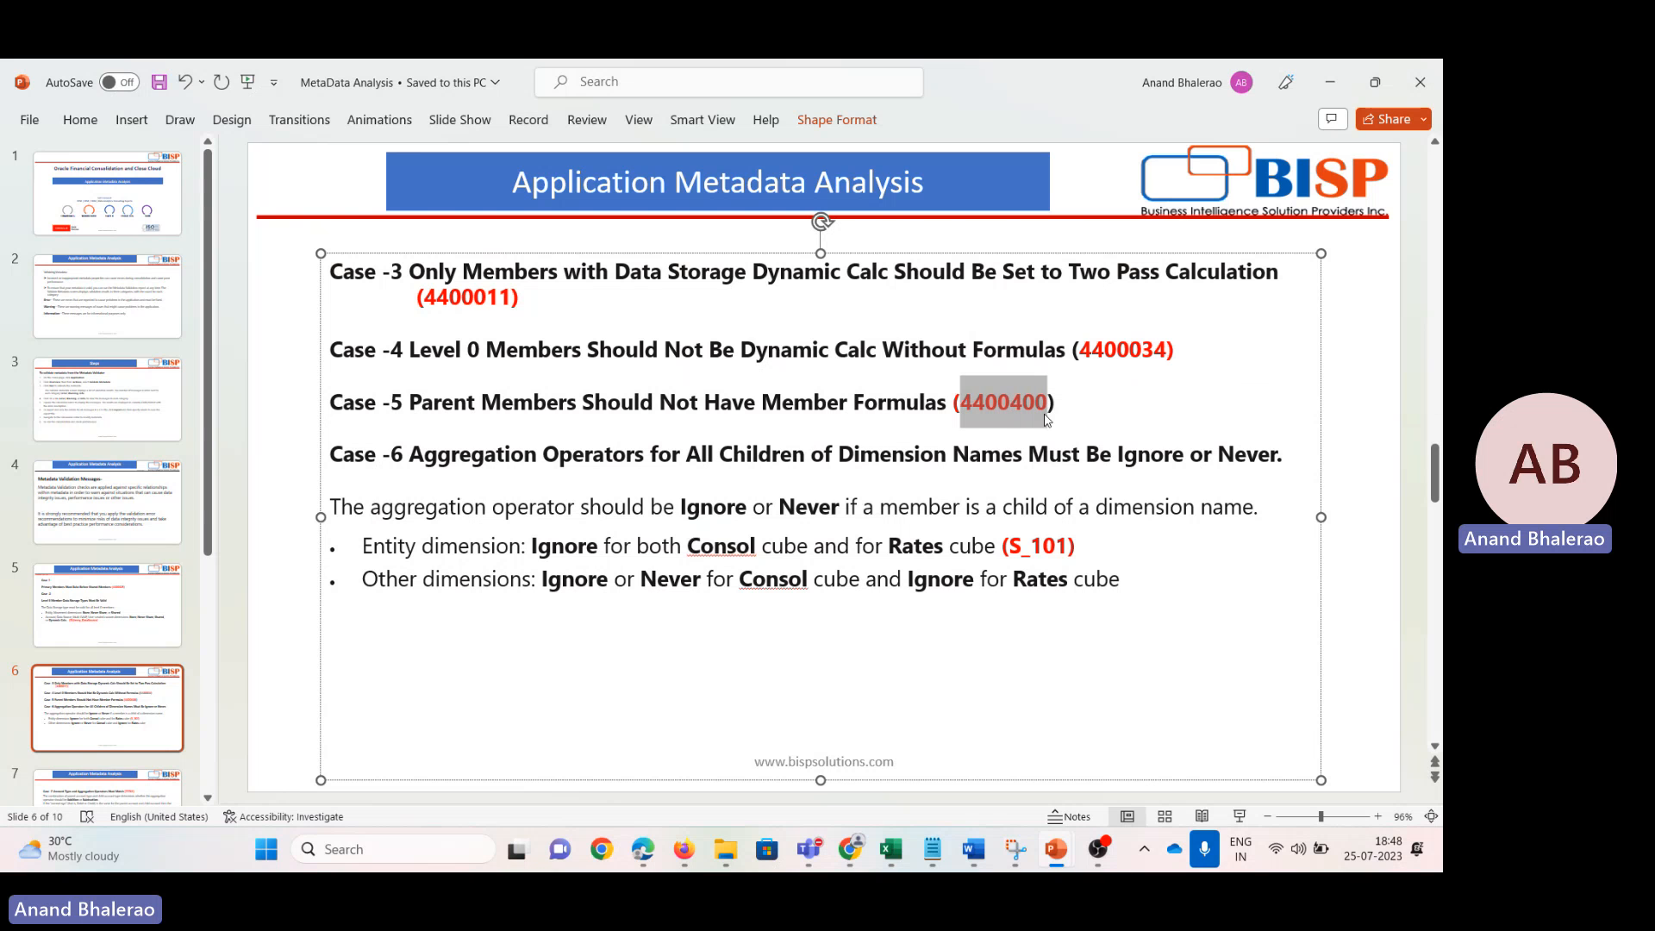
Step: Return to the browser, search the Account dimension by name for 4400400, and expand that member
key(alt+Tab)
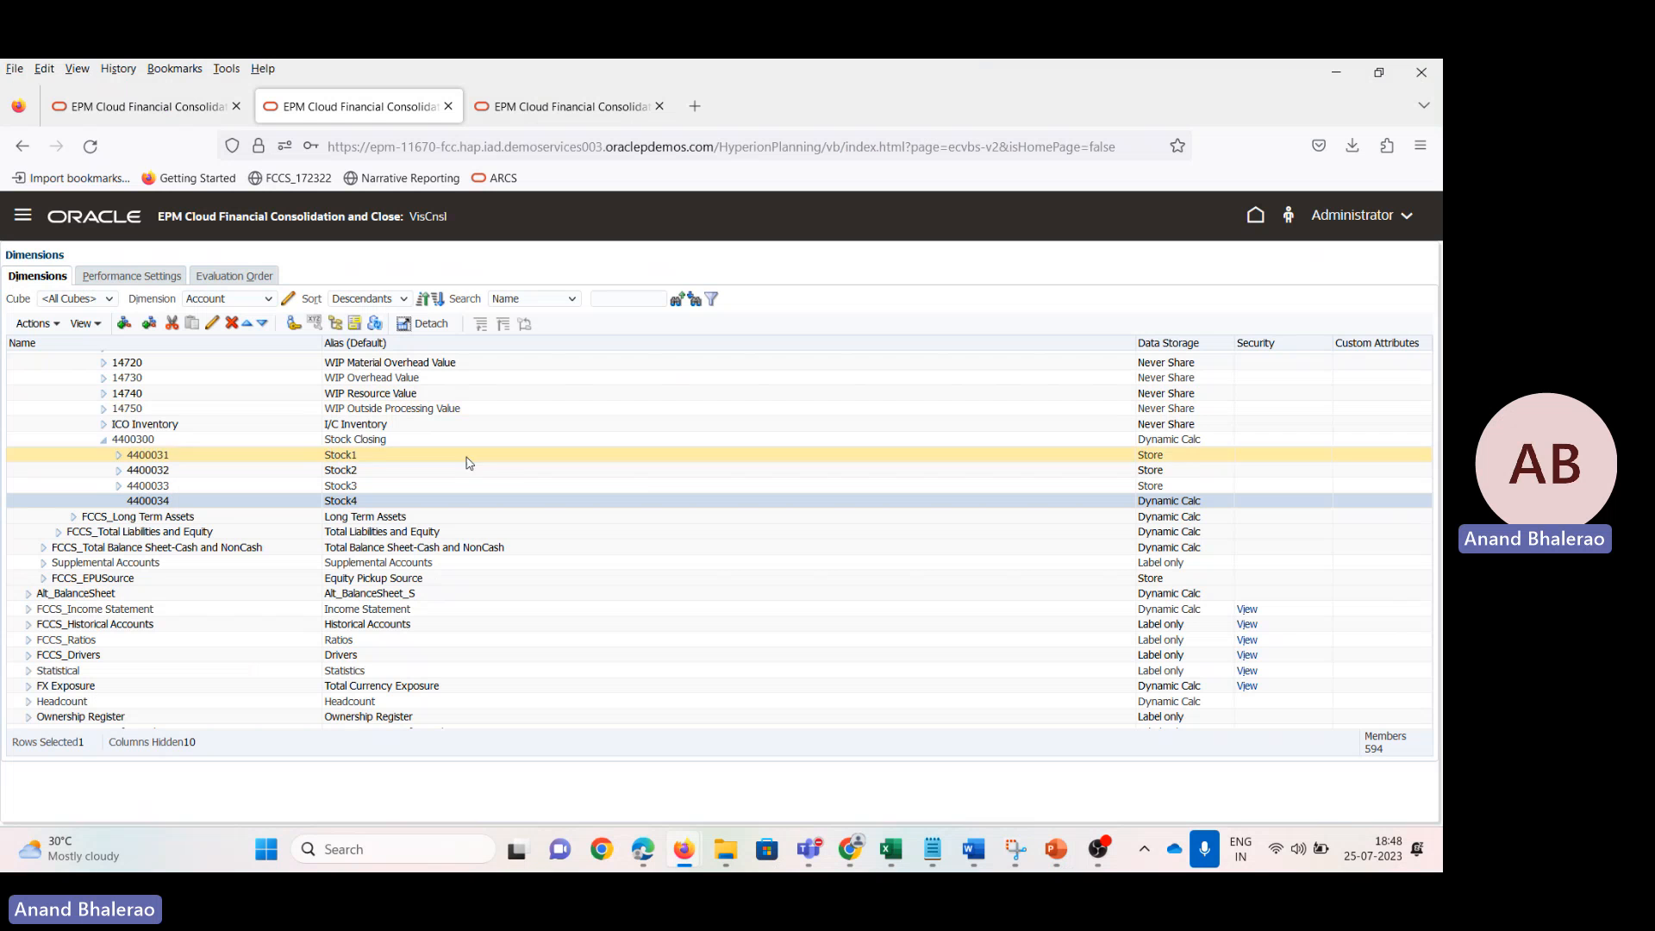
click(613, 300)
key(ctrl+v)
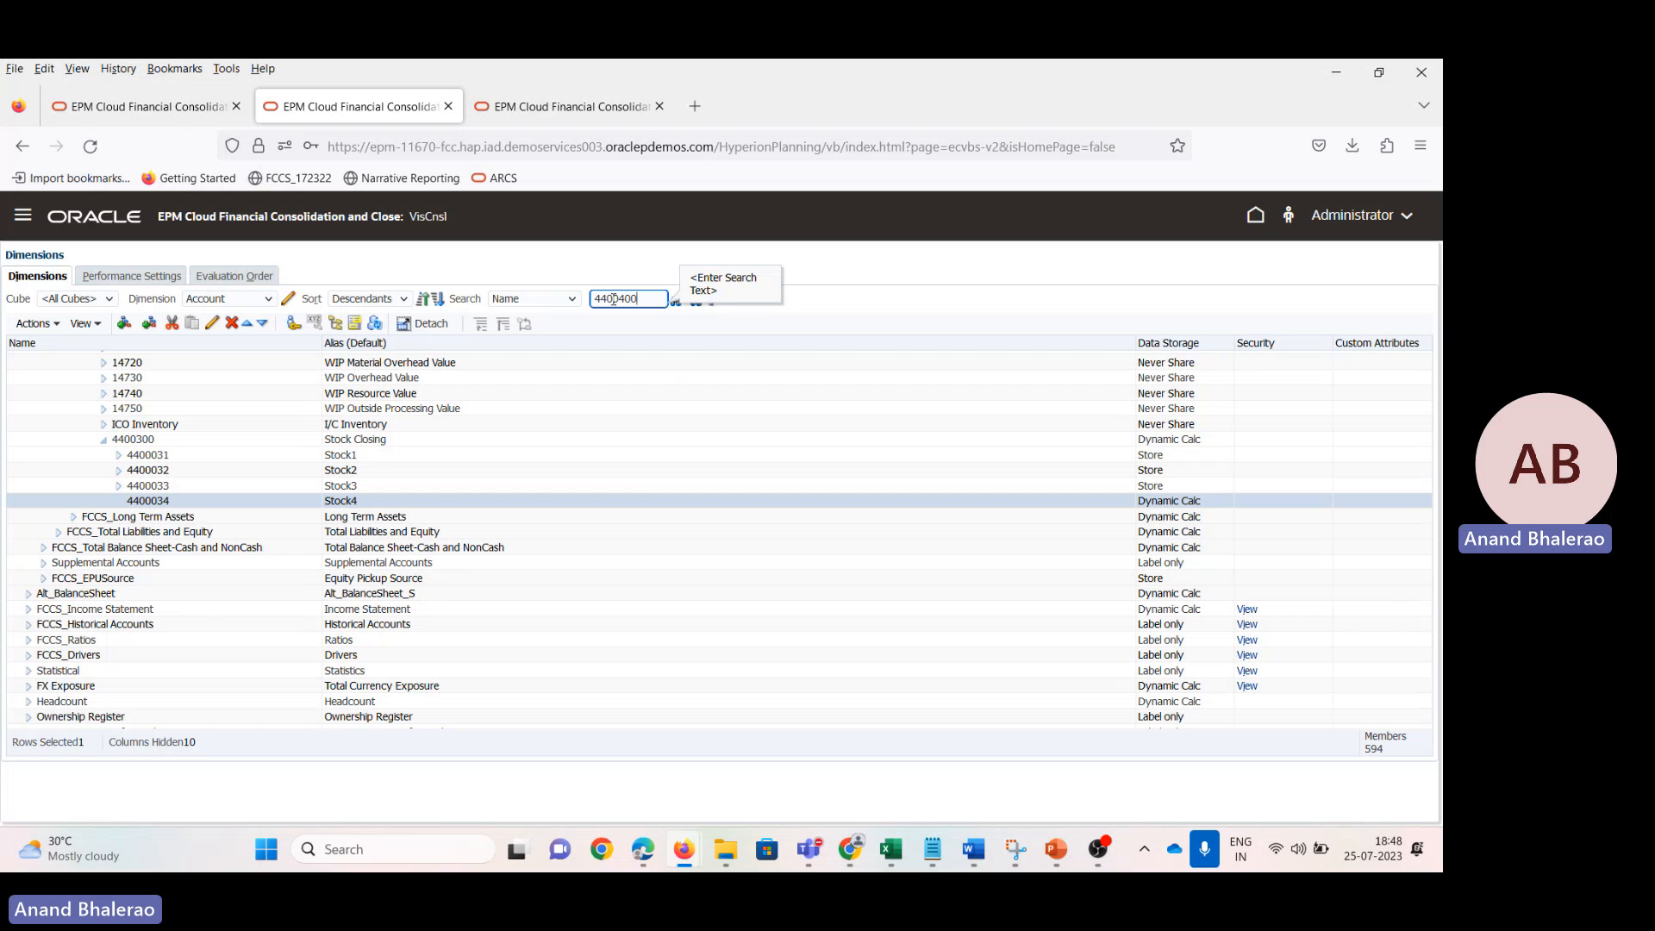
click(697, 298)
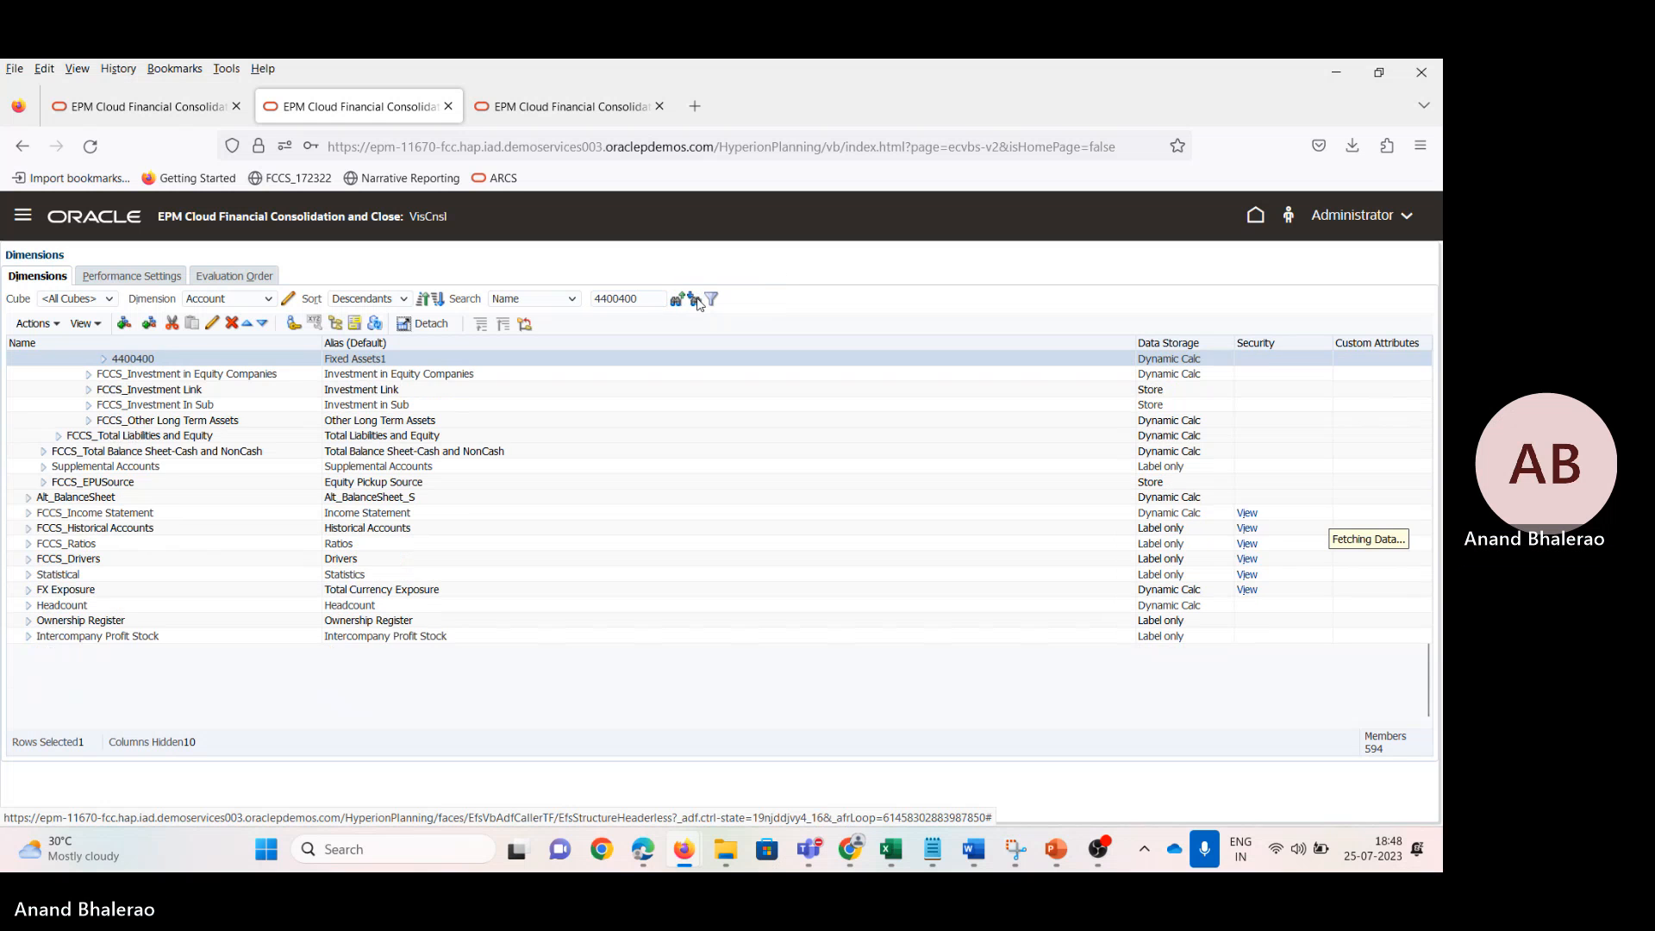
click(103, 451)
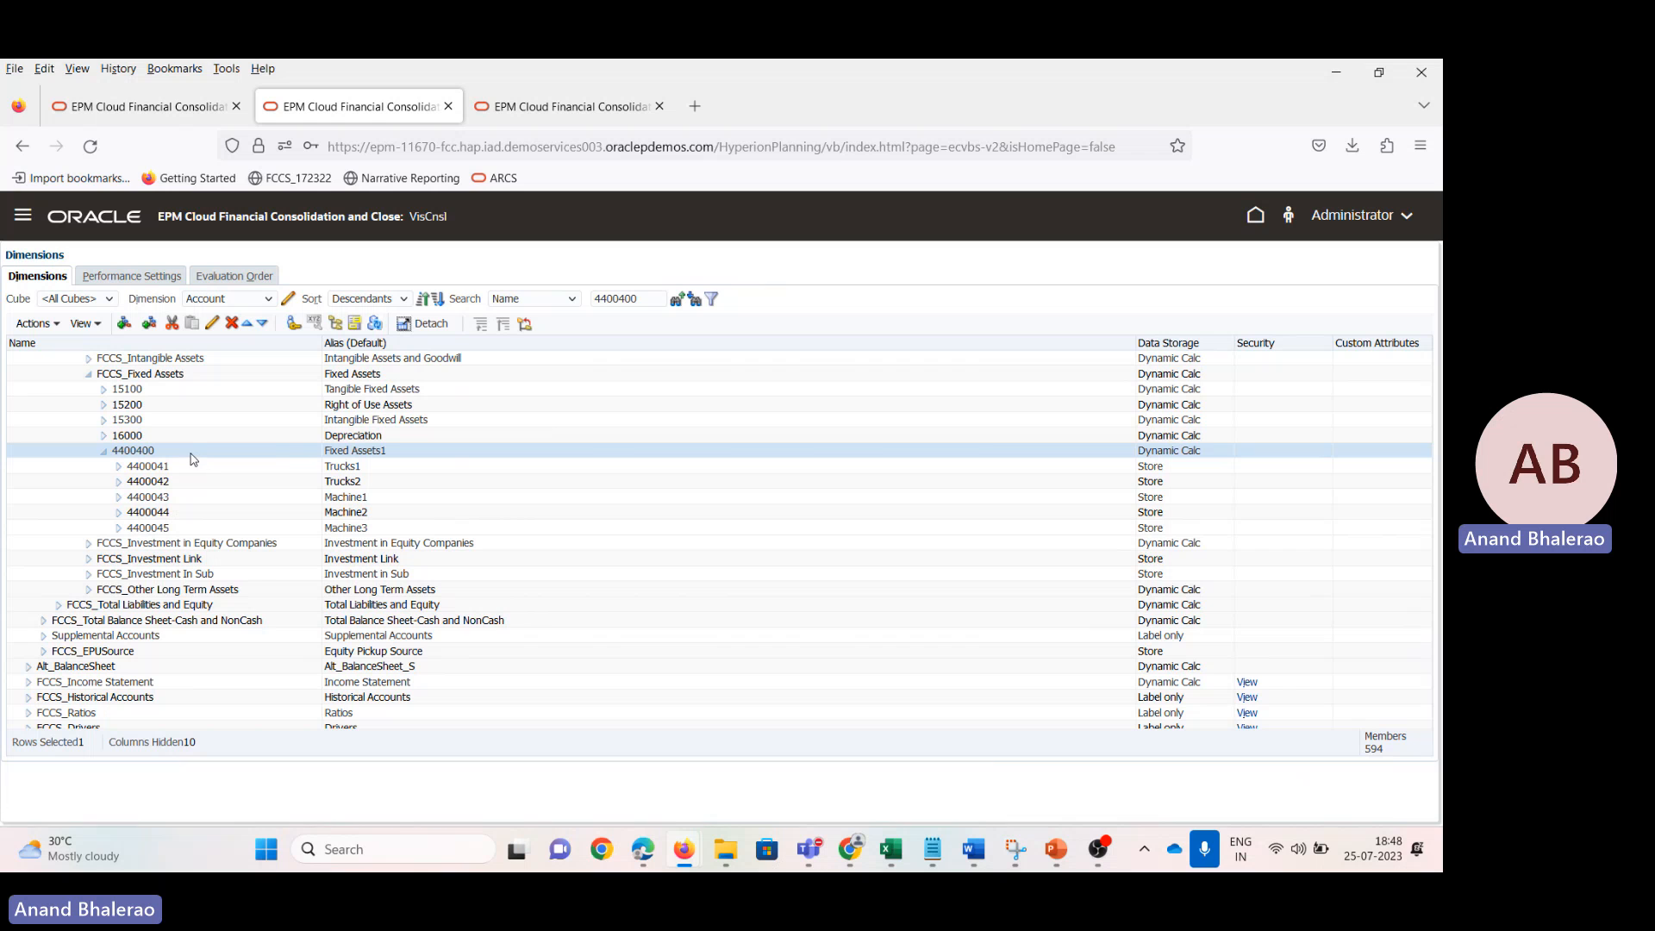
click(212, 325)
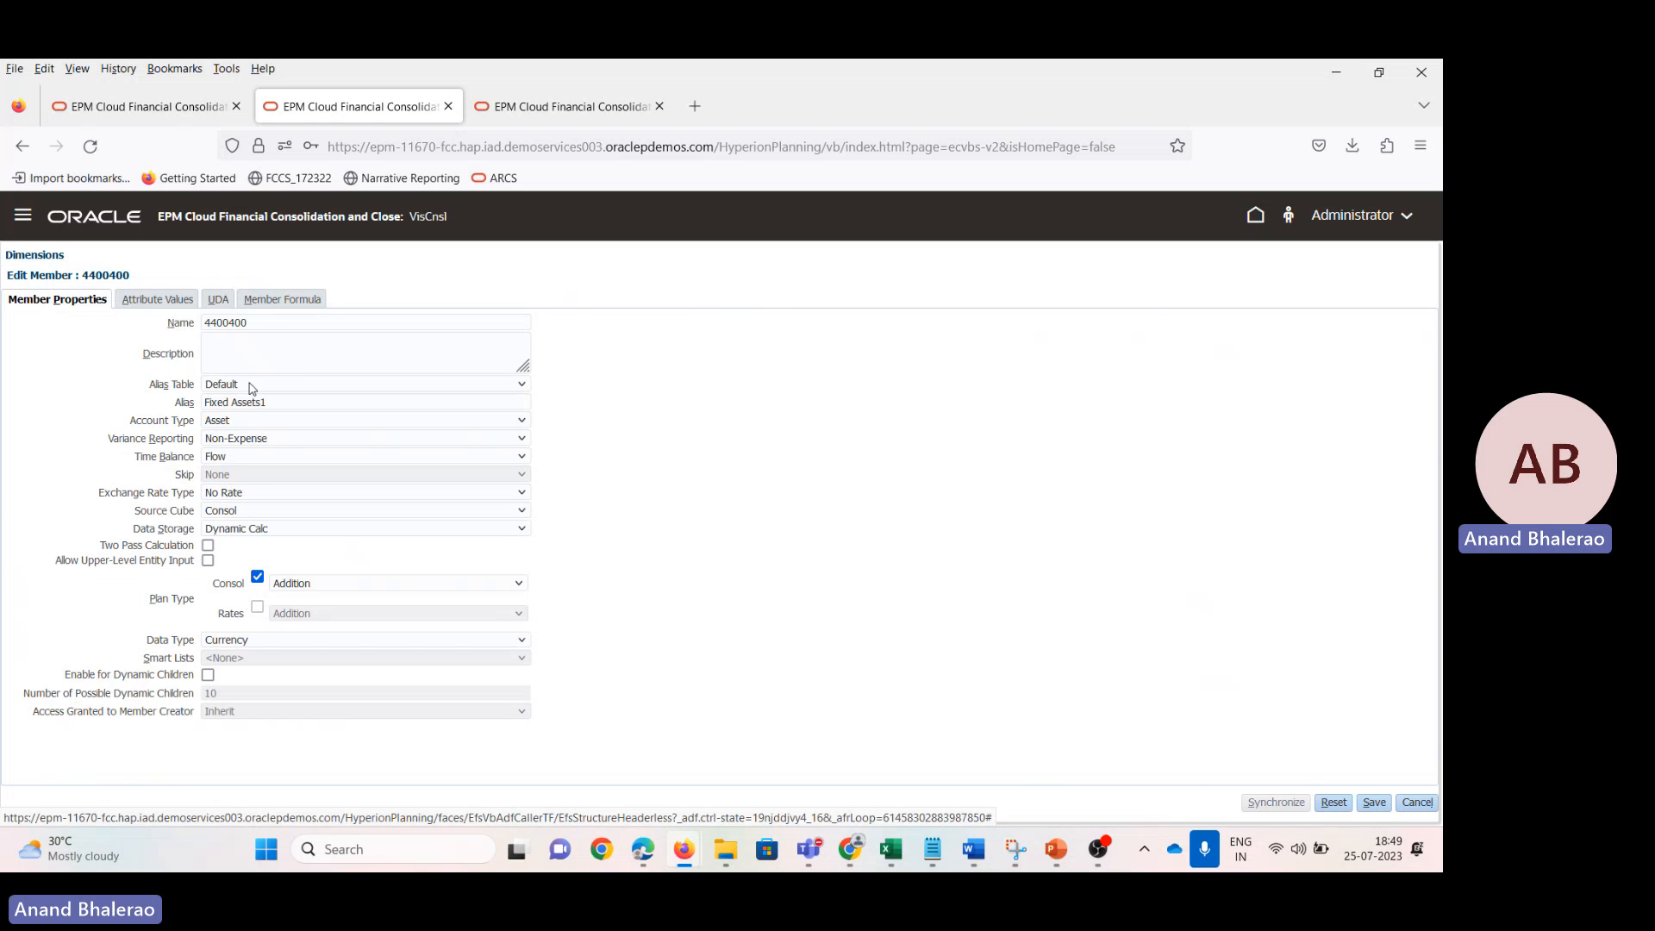
click(276, 299)
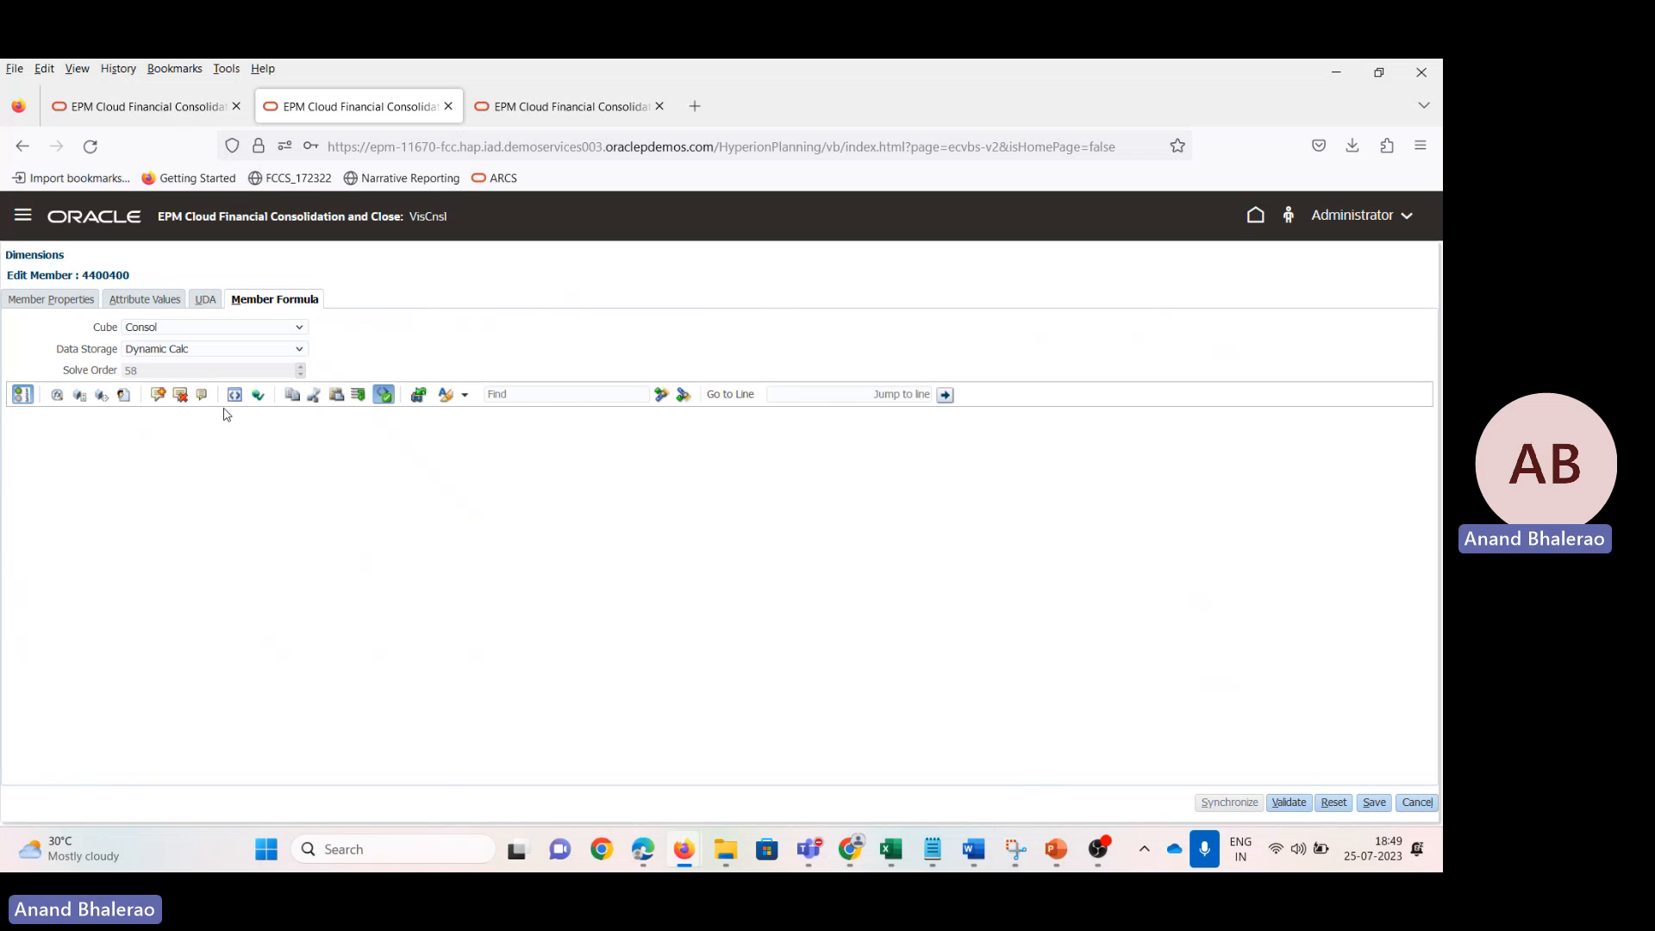
text(@SUM("4400041", "4400042"))
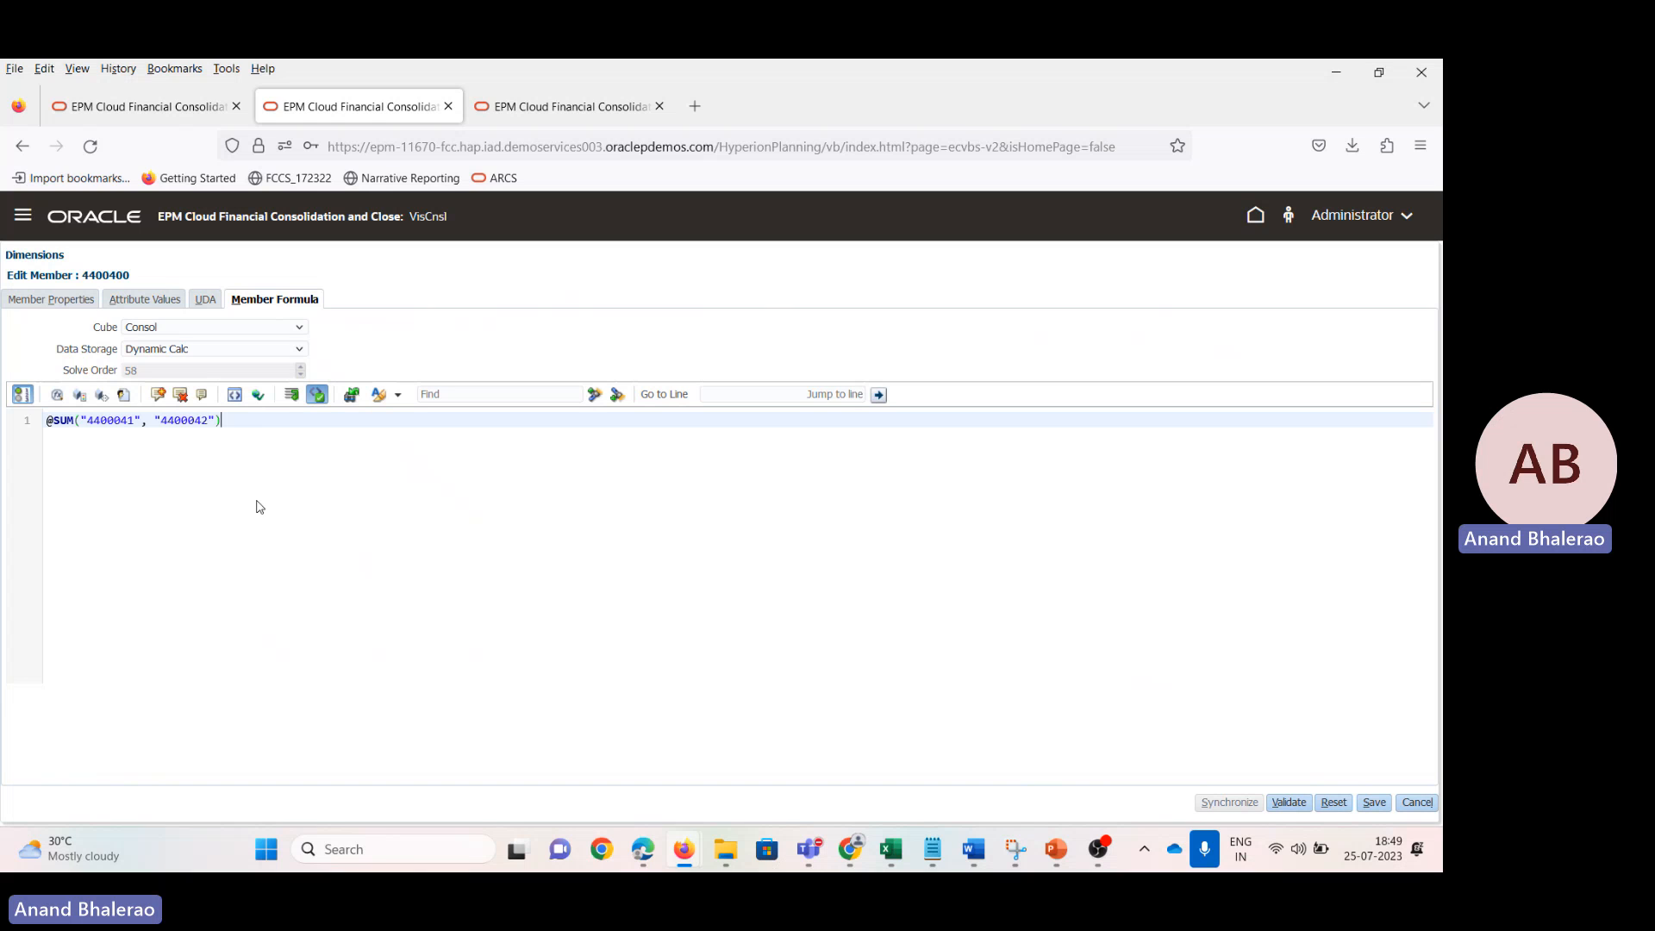
key(BackSpace)
key(BackSpace)
key(BackSpace)
key(BackSpace)
key(BackSpace)
key(BackSpace)
key(BackSpace)
key(BackSpace)
key(BackSpace)
key(BackSpace)
key(BackSpace)
key(BackSpace)
key(BackSpace)
key(BackSpace)
key(BackSpace)
key(BackSpace)
key(BackSpace)
key(BackSpace)
key(BackSpace)
key(BackSpace)
key(Return)
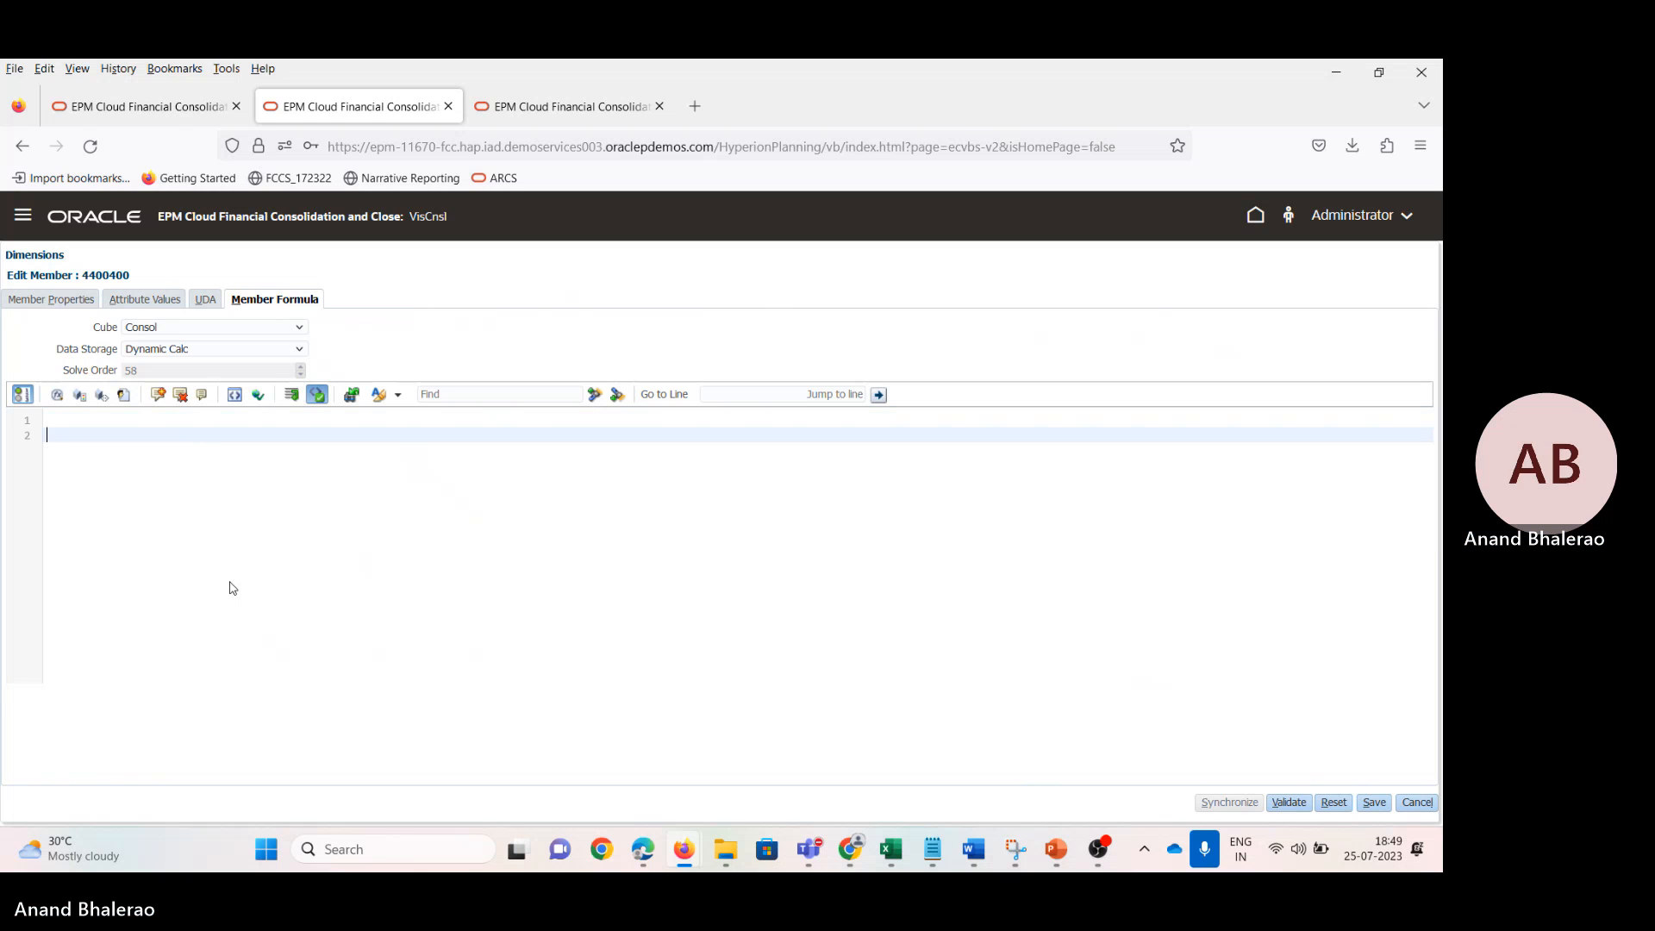
click(1333, 803)
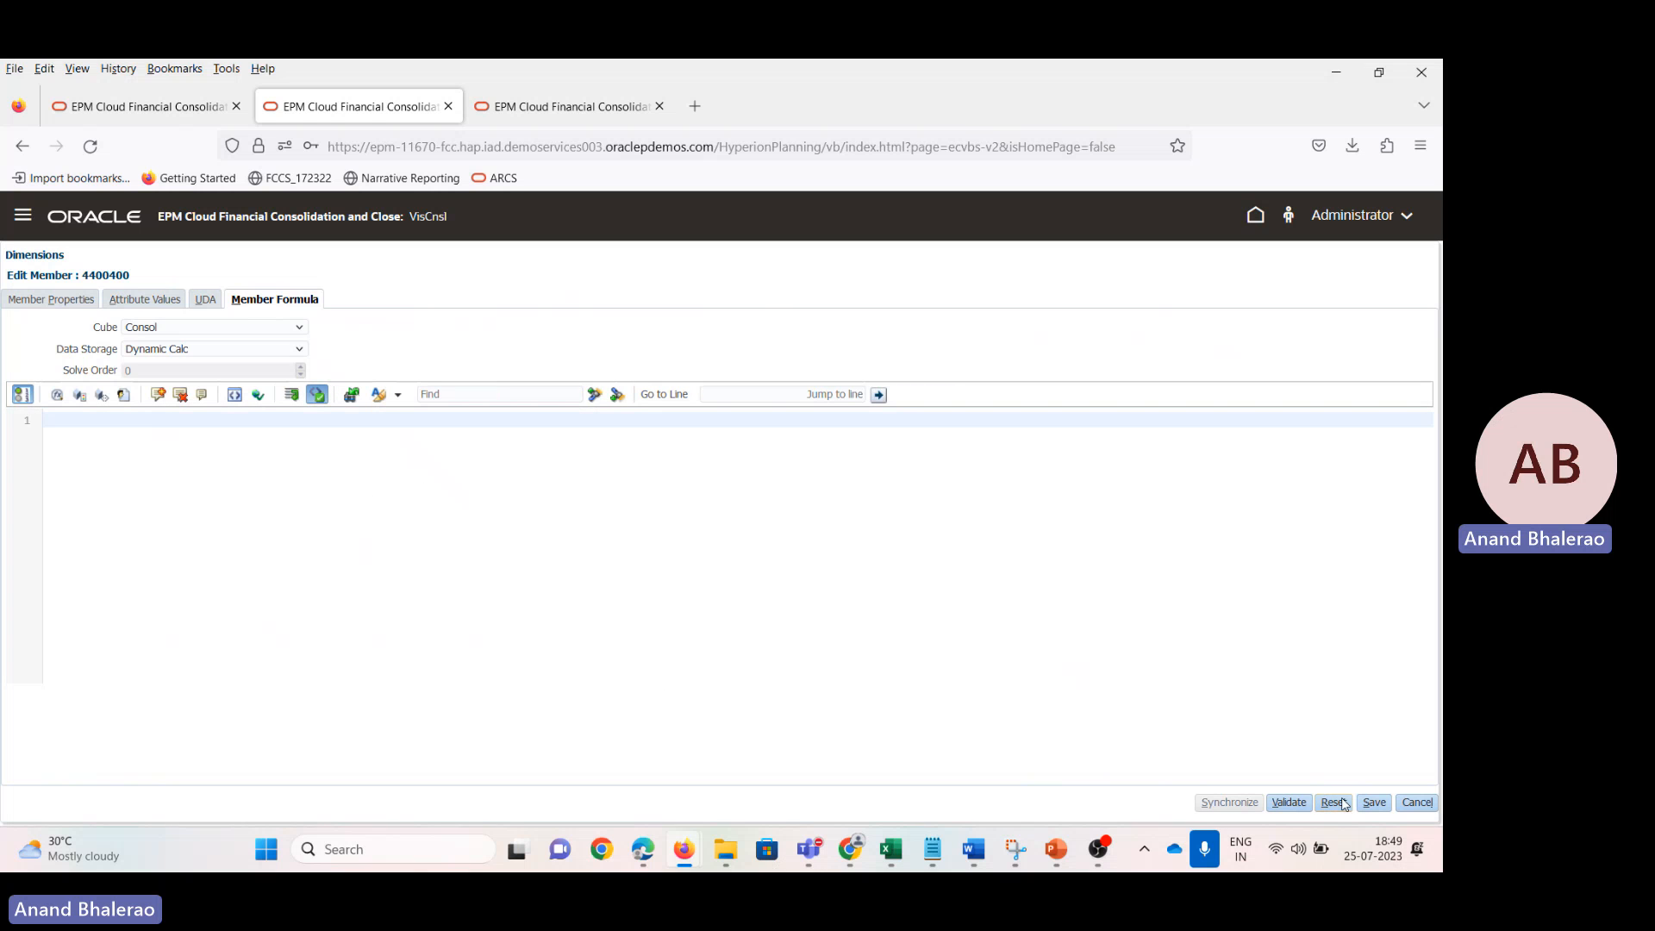
click(1289, 804)
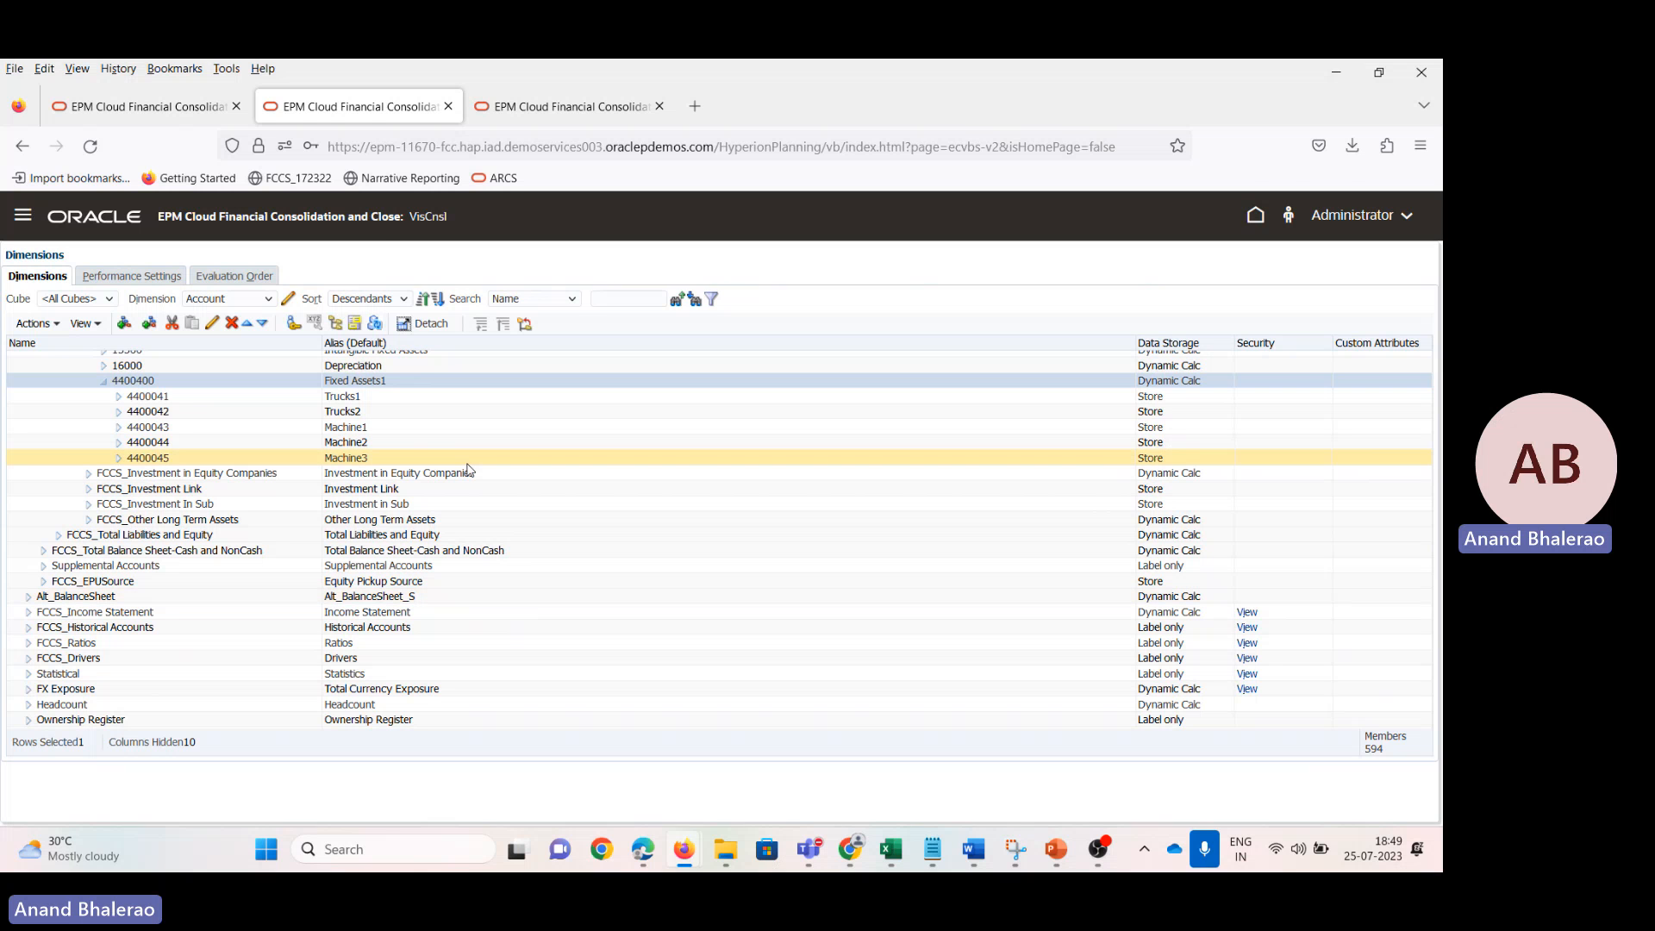
Step: Review the Case -5 rule in PowerPoint against parent member 4400400 and its children in the browser's Account dimension
key(alt+Tab)
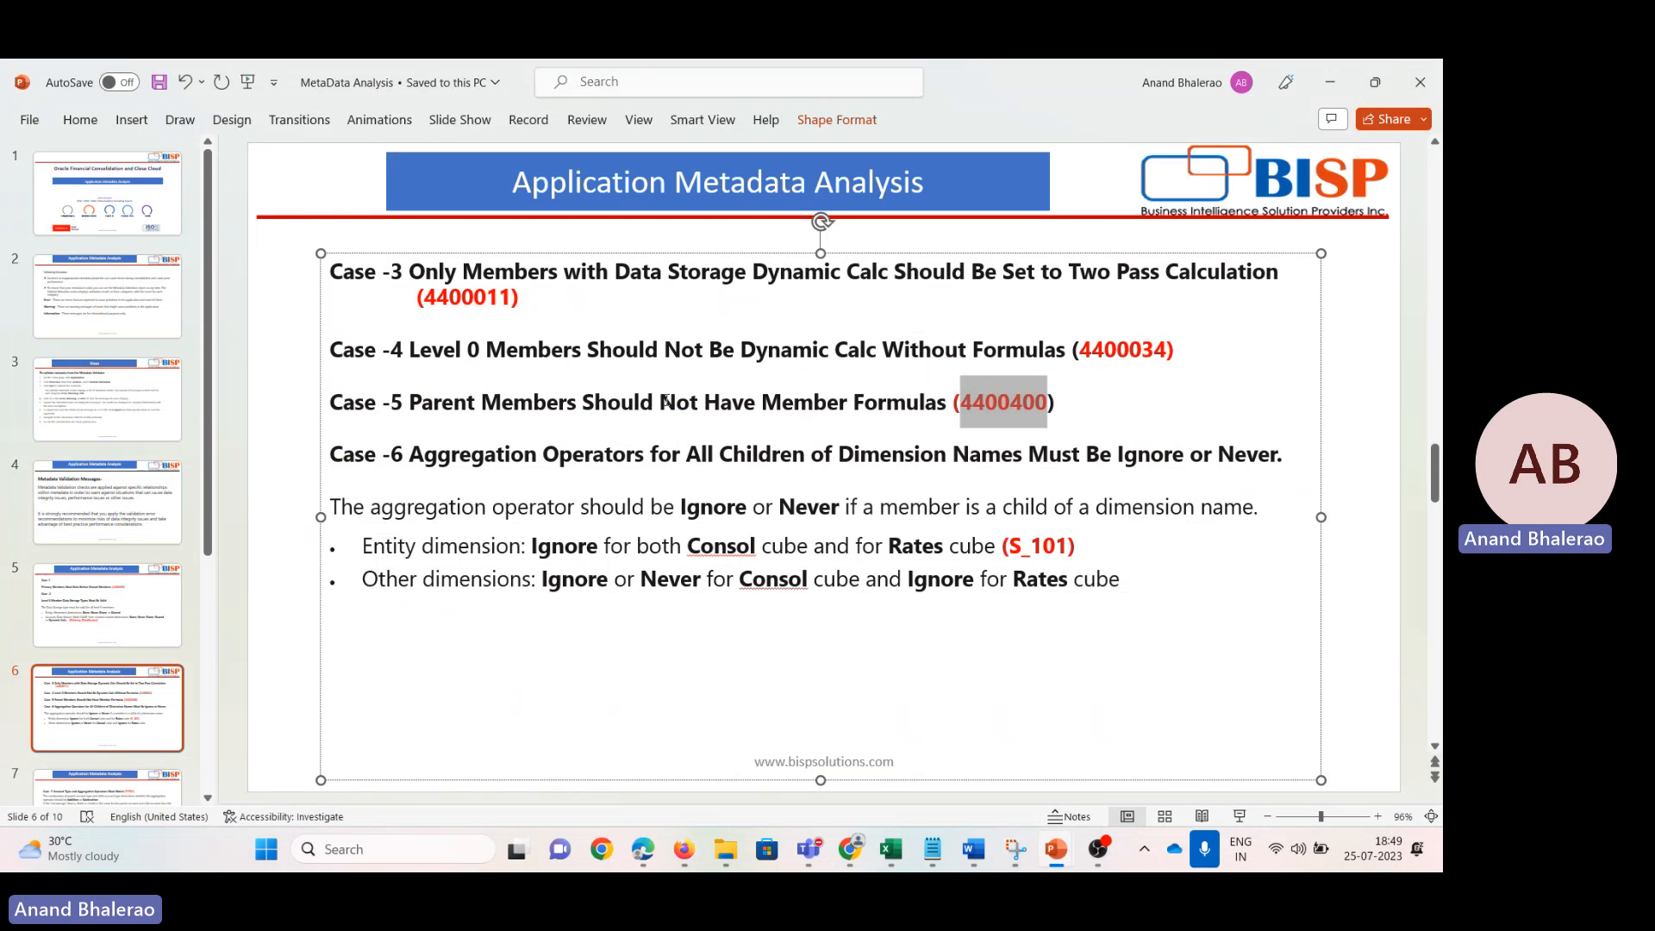
click(837, 431)
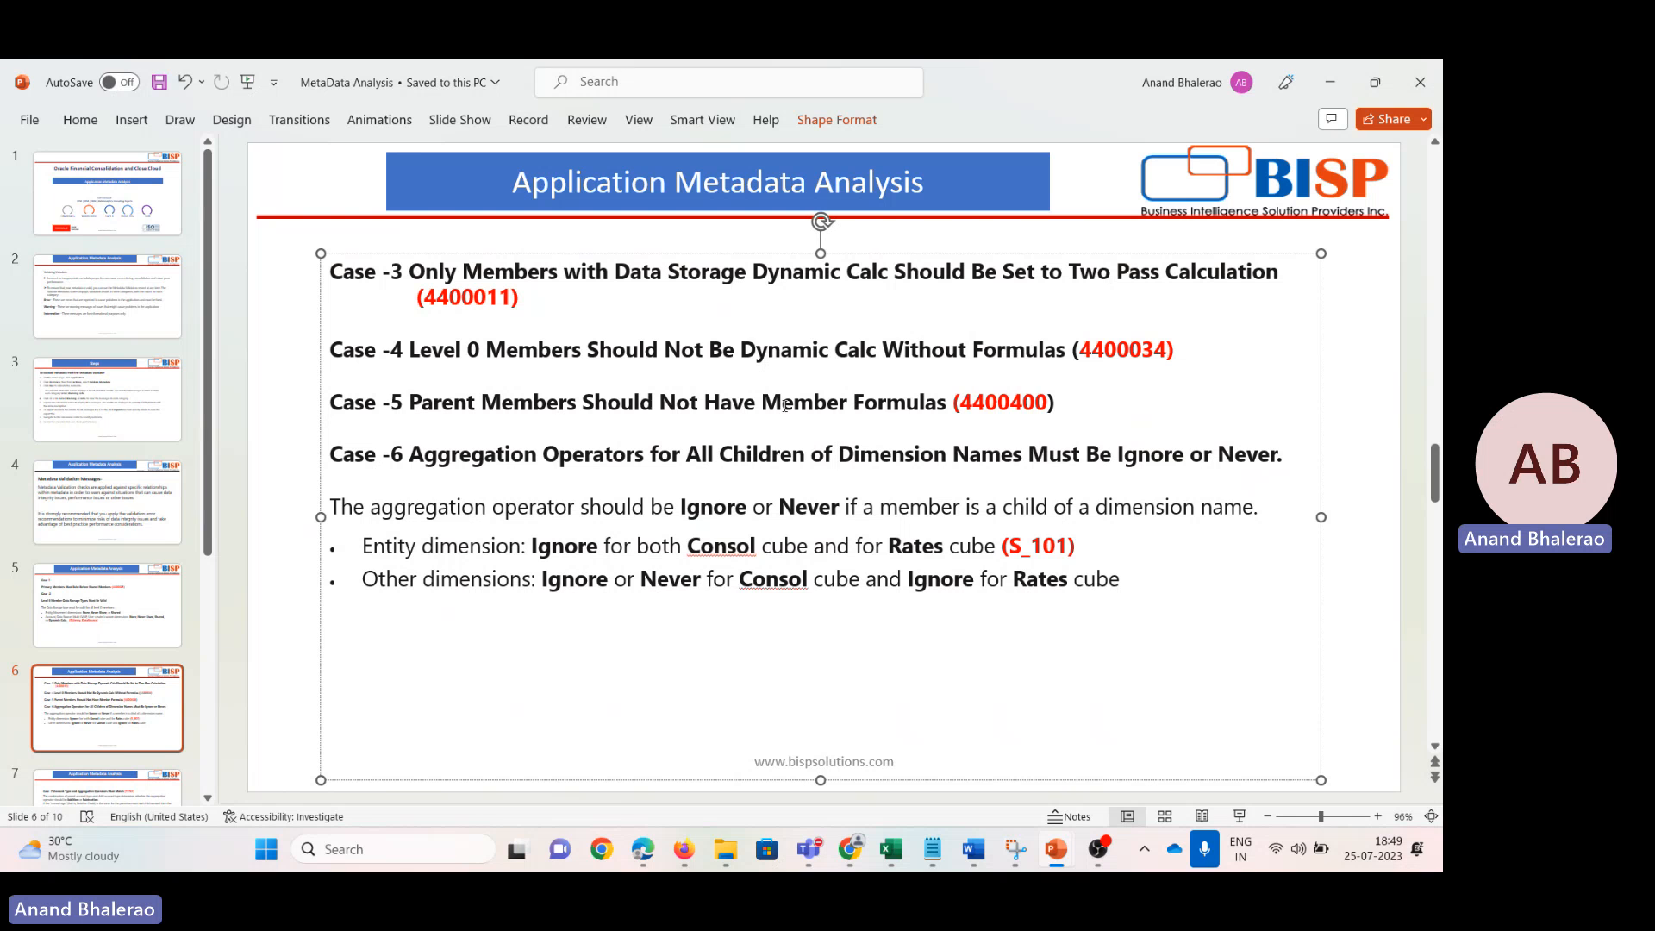
key(alt+Tab)
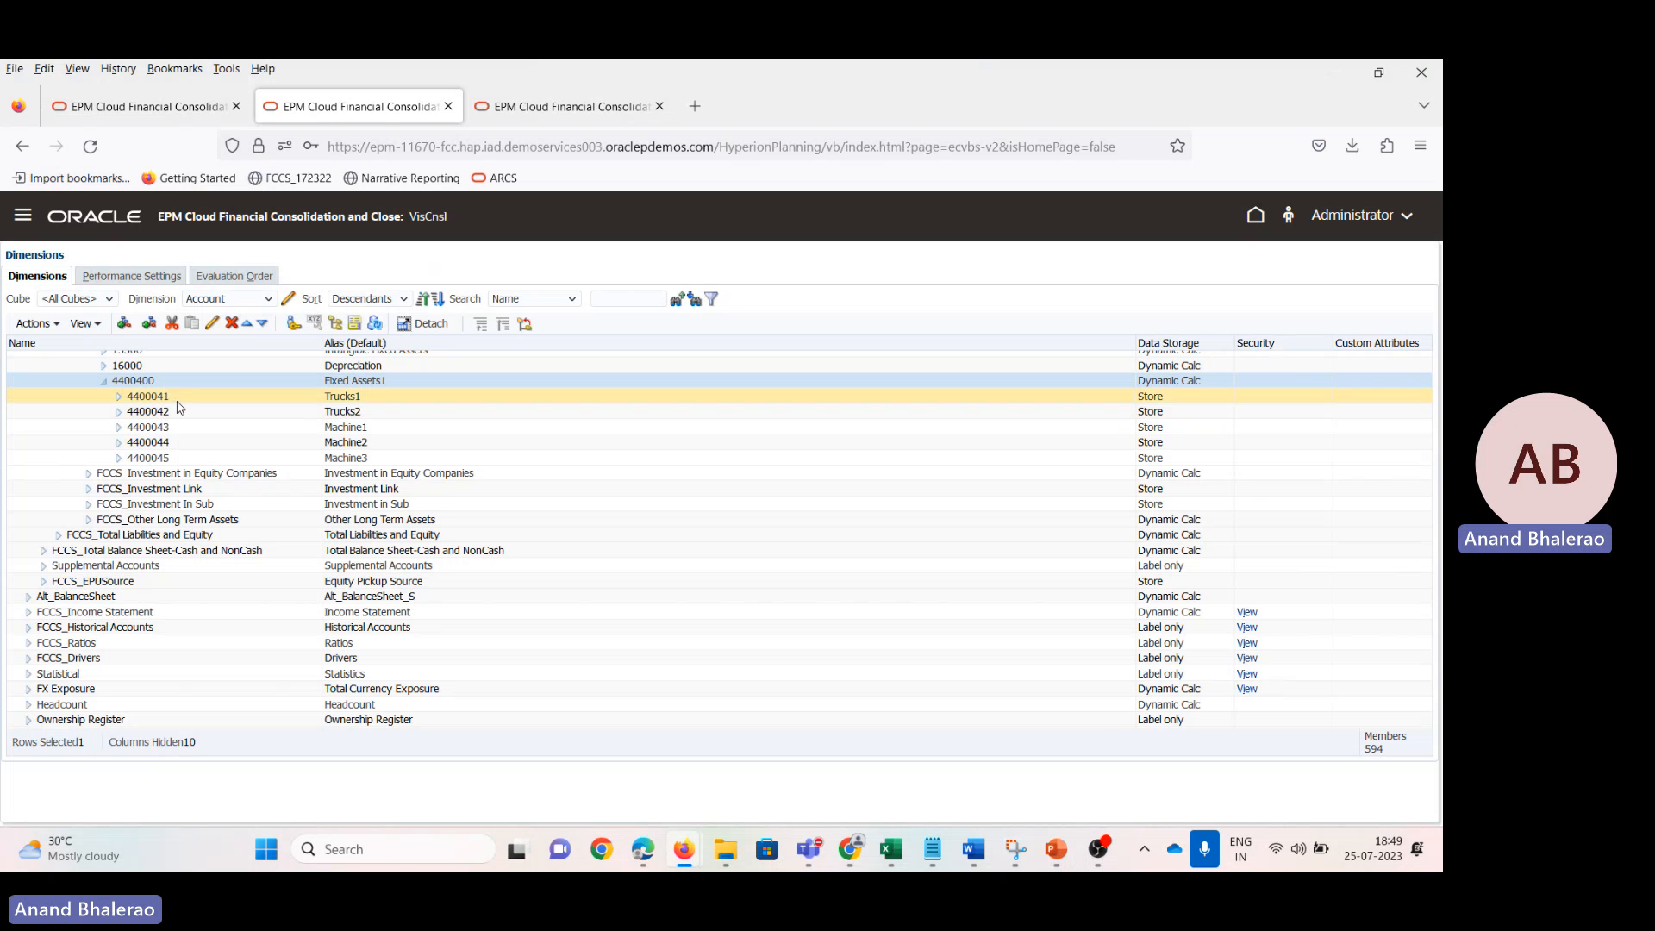
click(178, 395)
click(183, 428)
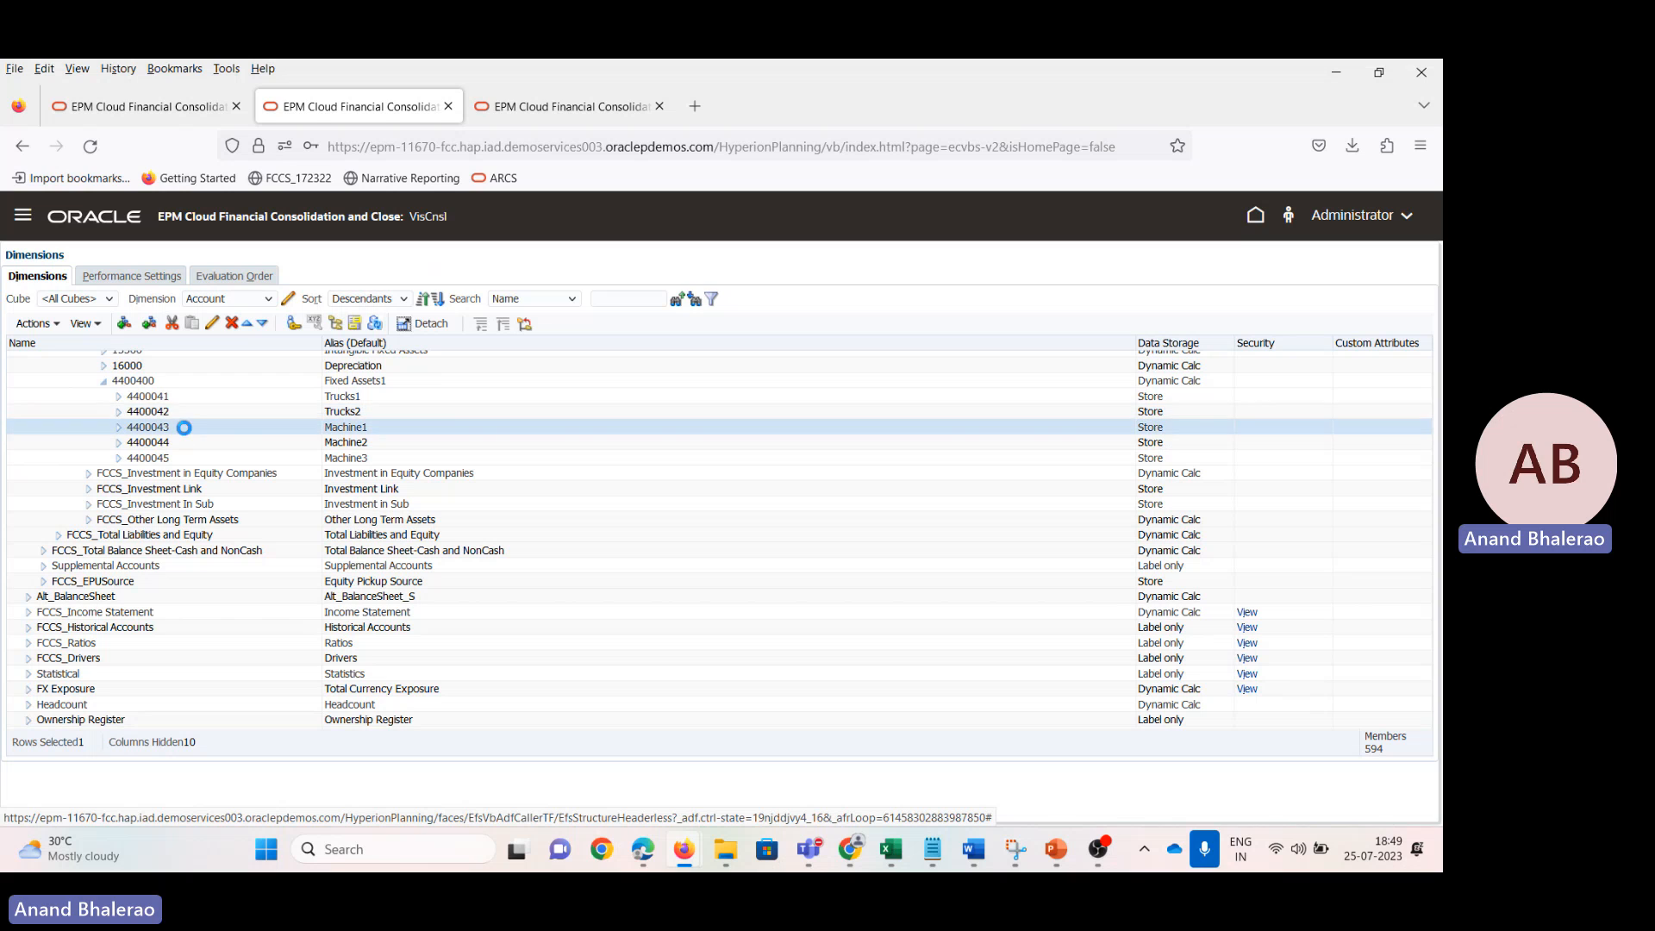
click(172, 386)
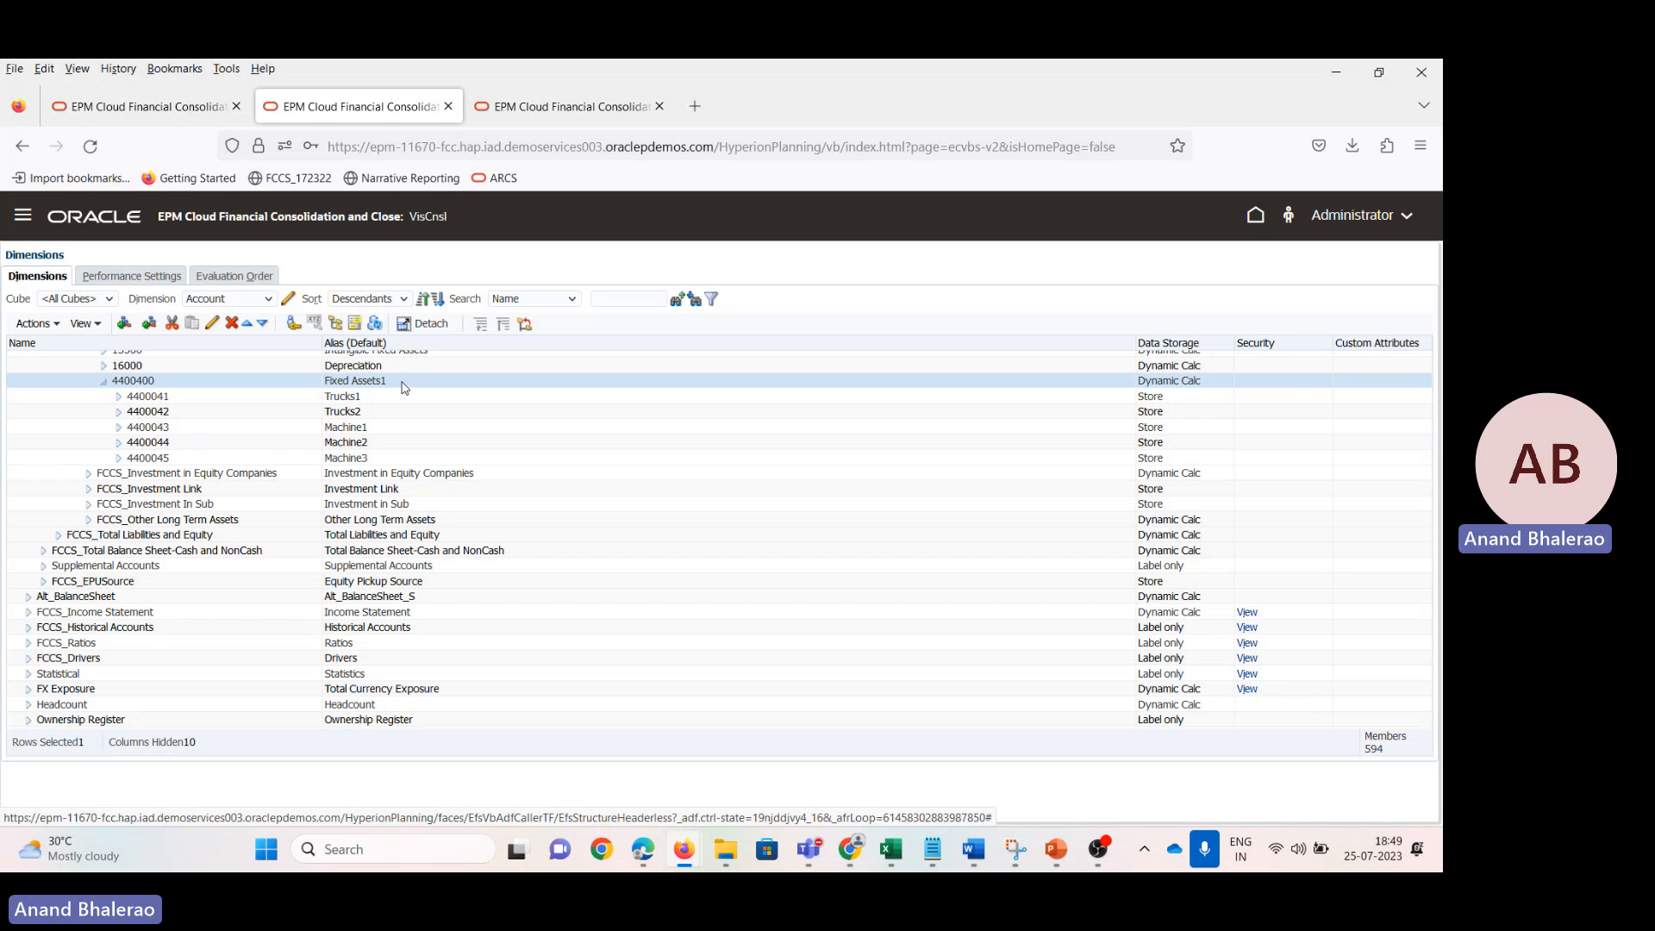
Step: Switch to the MetadataValidations workbook in Excel and select the 4400034 member cell in E13
key(alt+Tab)
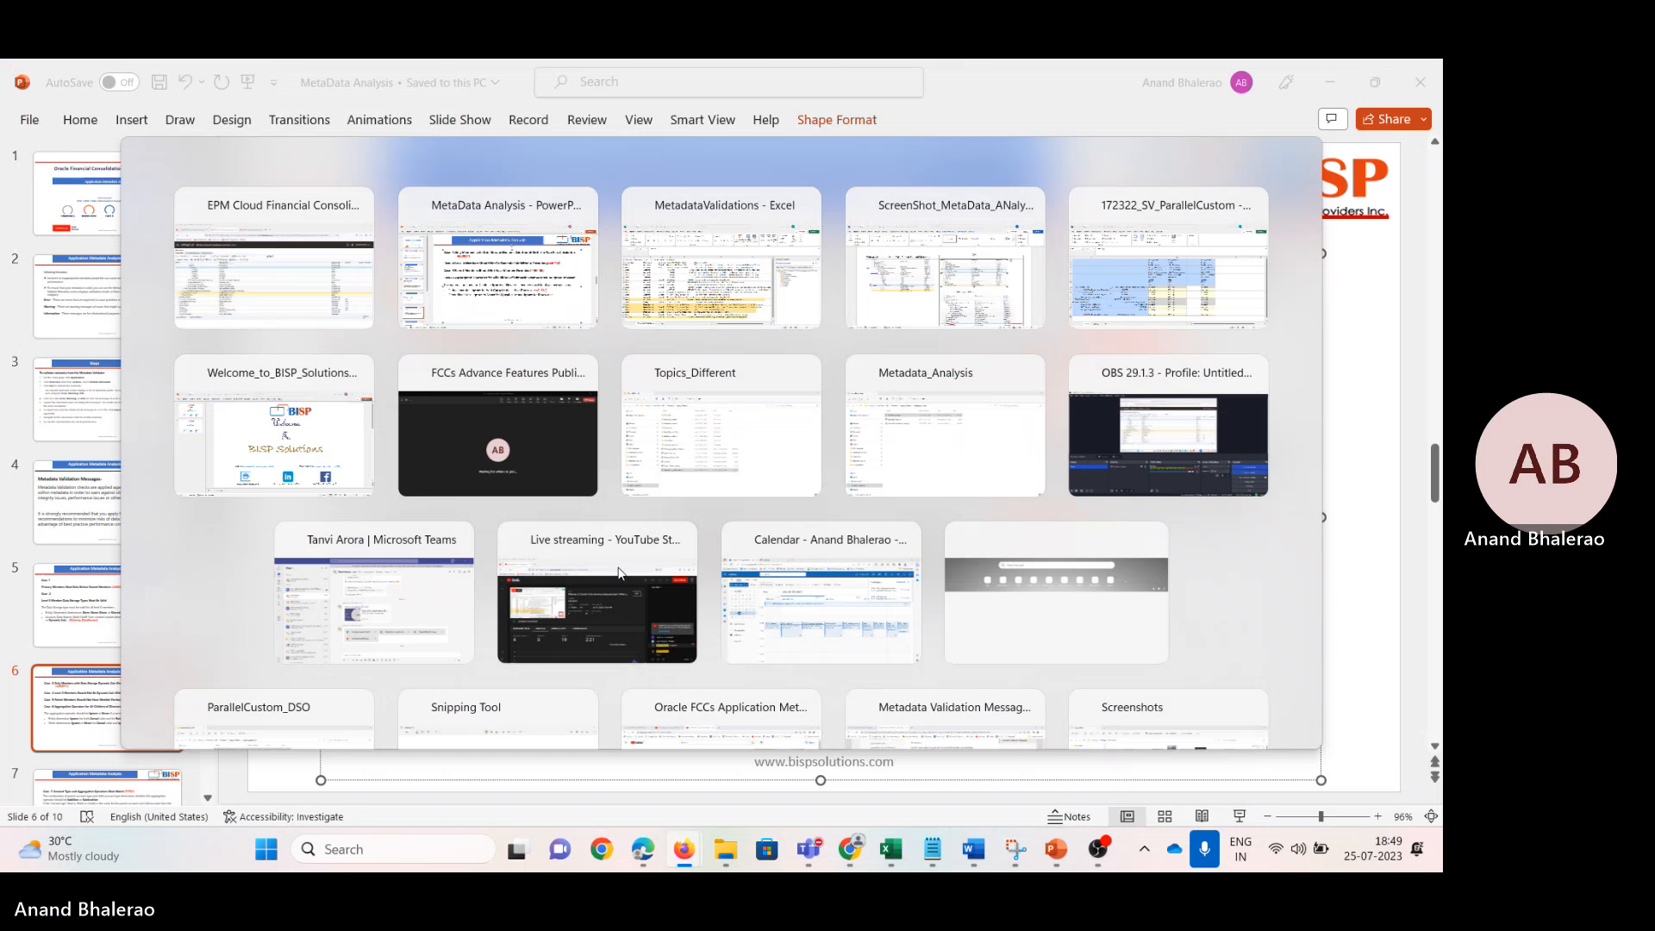
key(alt+Tab)
key(alt+Tab)
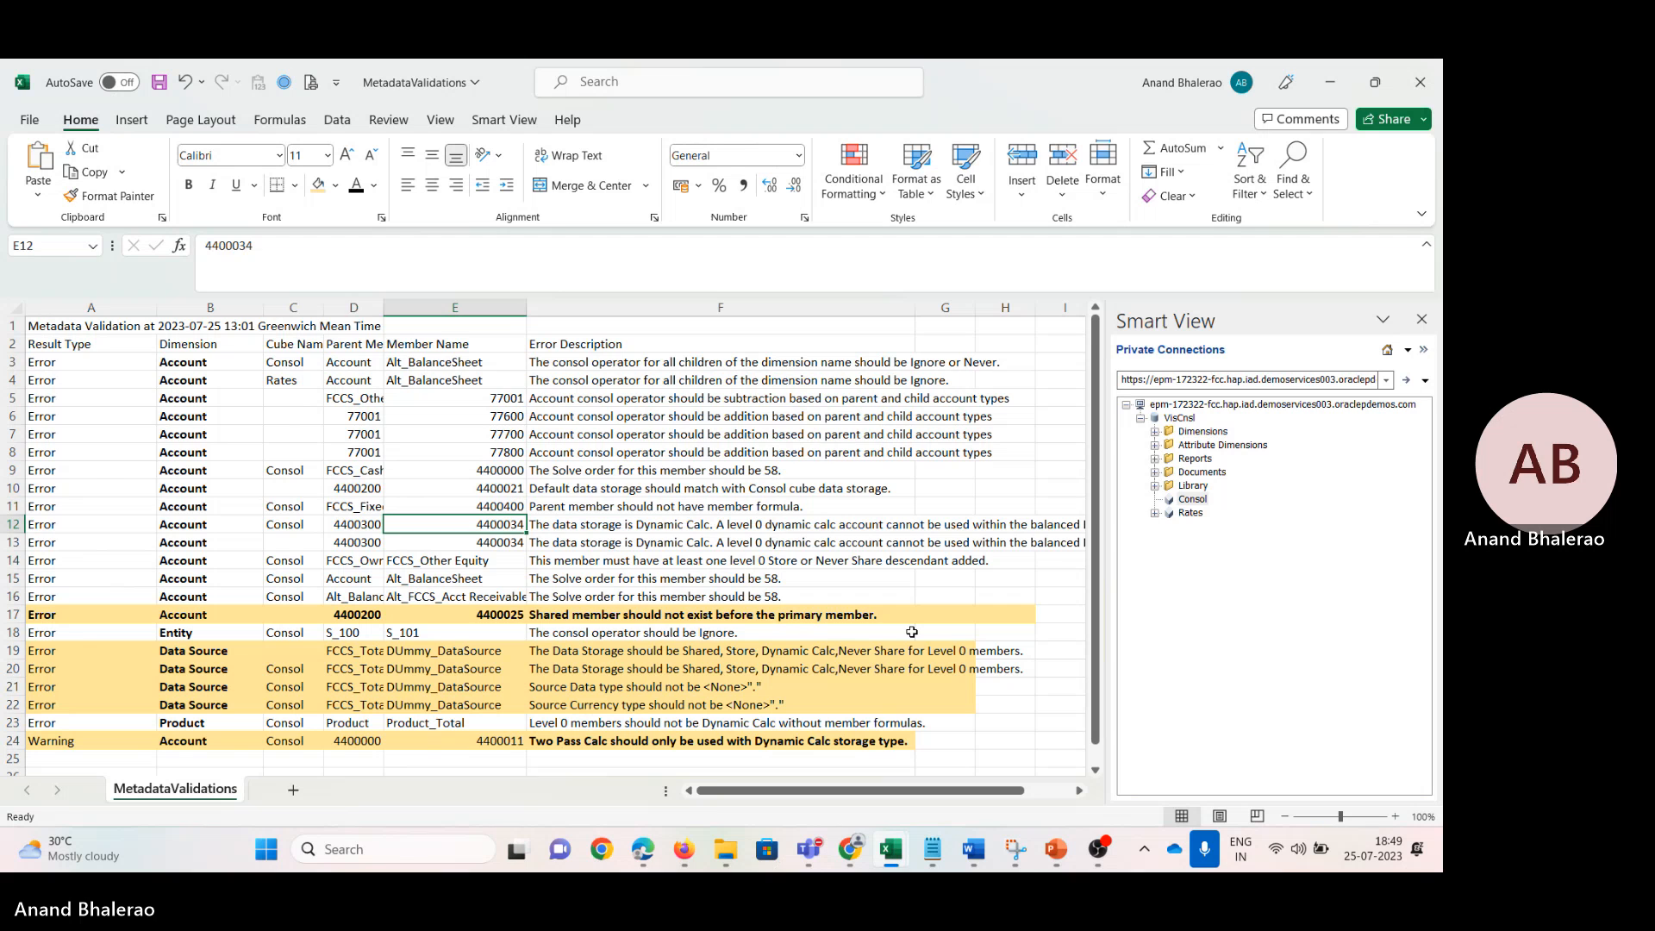
key(Up)
key(Down)
key(Down)
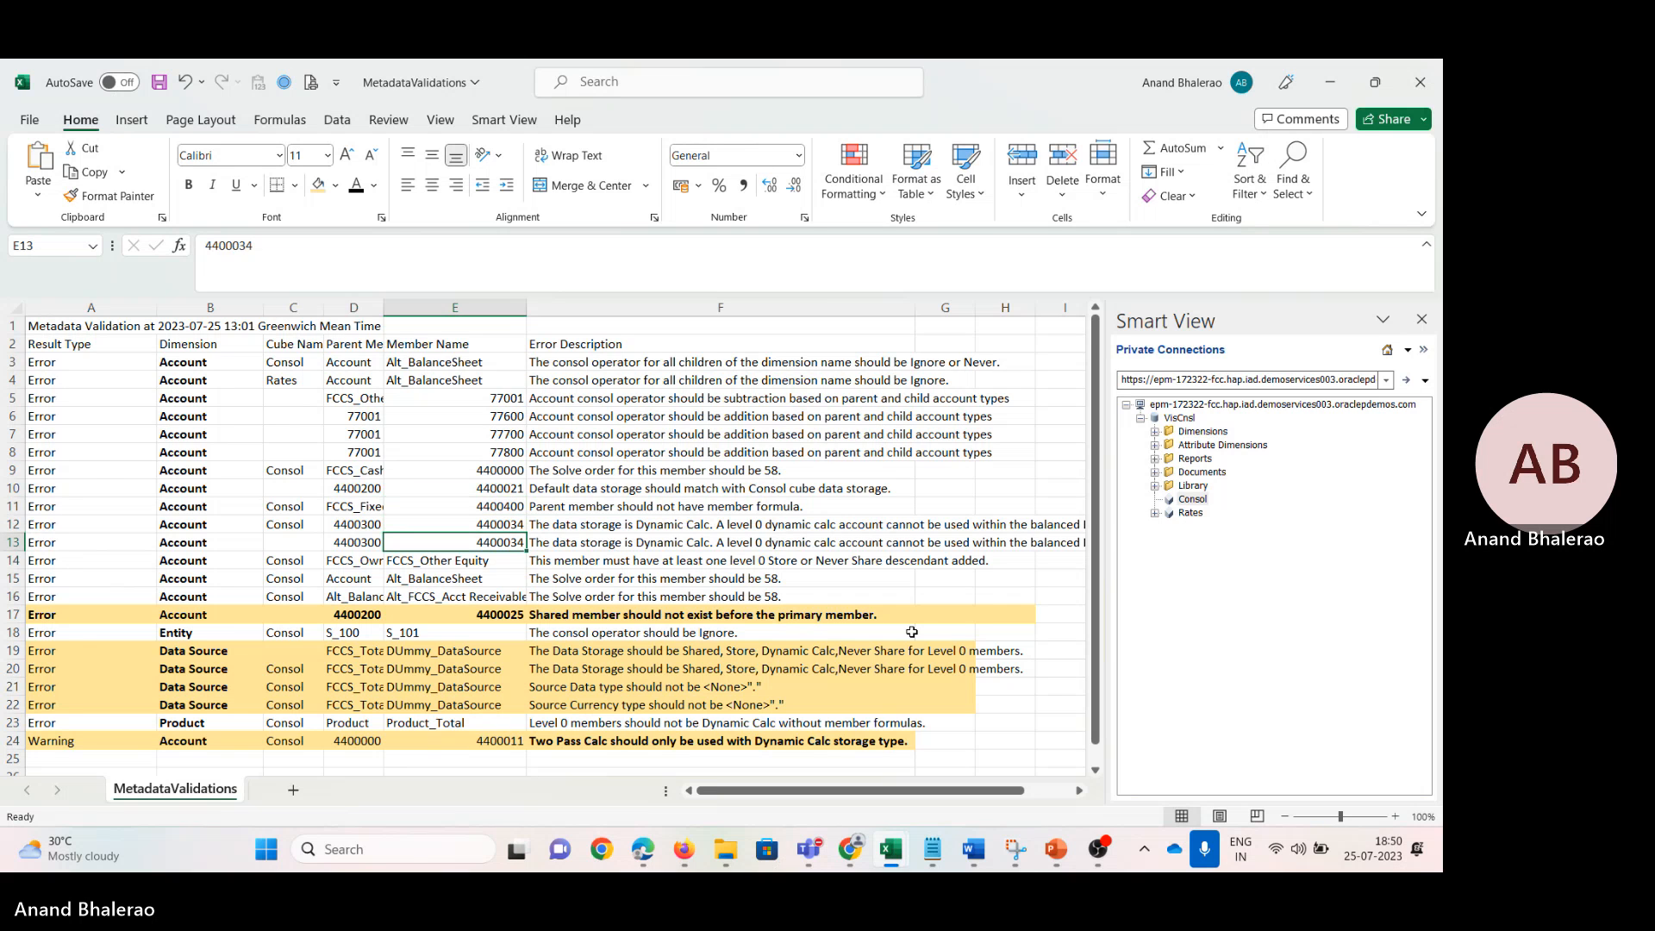
Step: Open the Find tool and start entering "pare" in cell F18 of the Error Description column
key(ctrl+f)
click(912, 632)
text(pare)
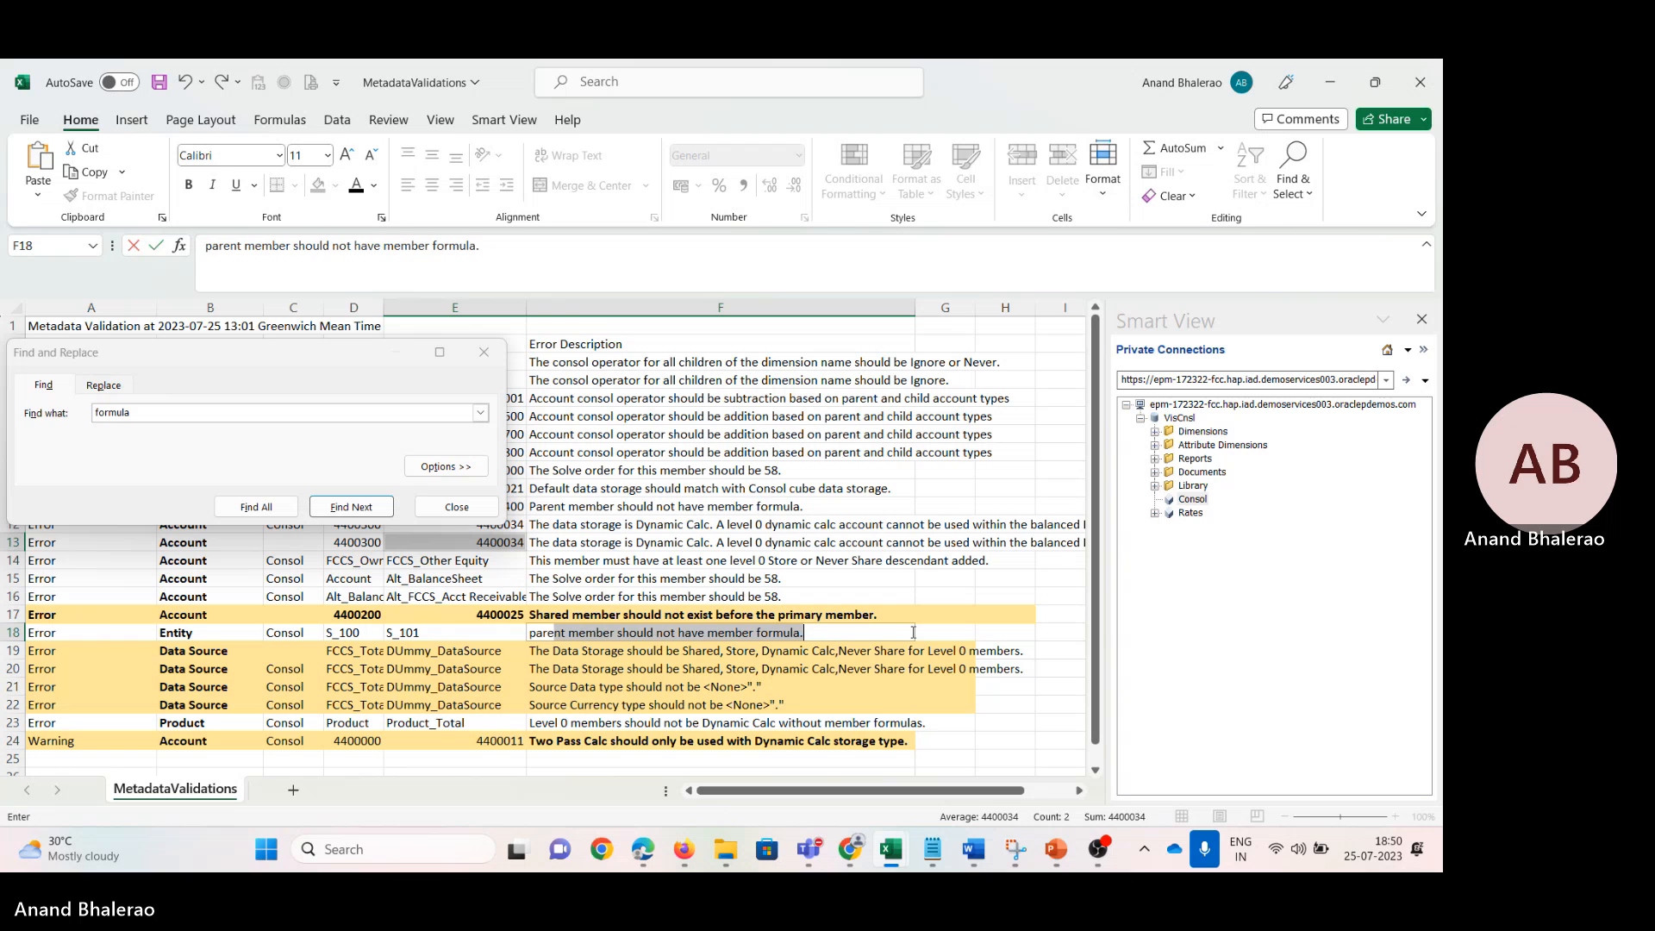
Step: Discard the pending edit in cell F18 and find the error description containing "parent" in the MetadataValidations sheet
key(Escape)
click(774, 522)
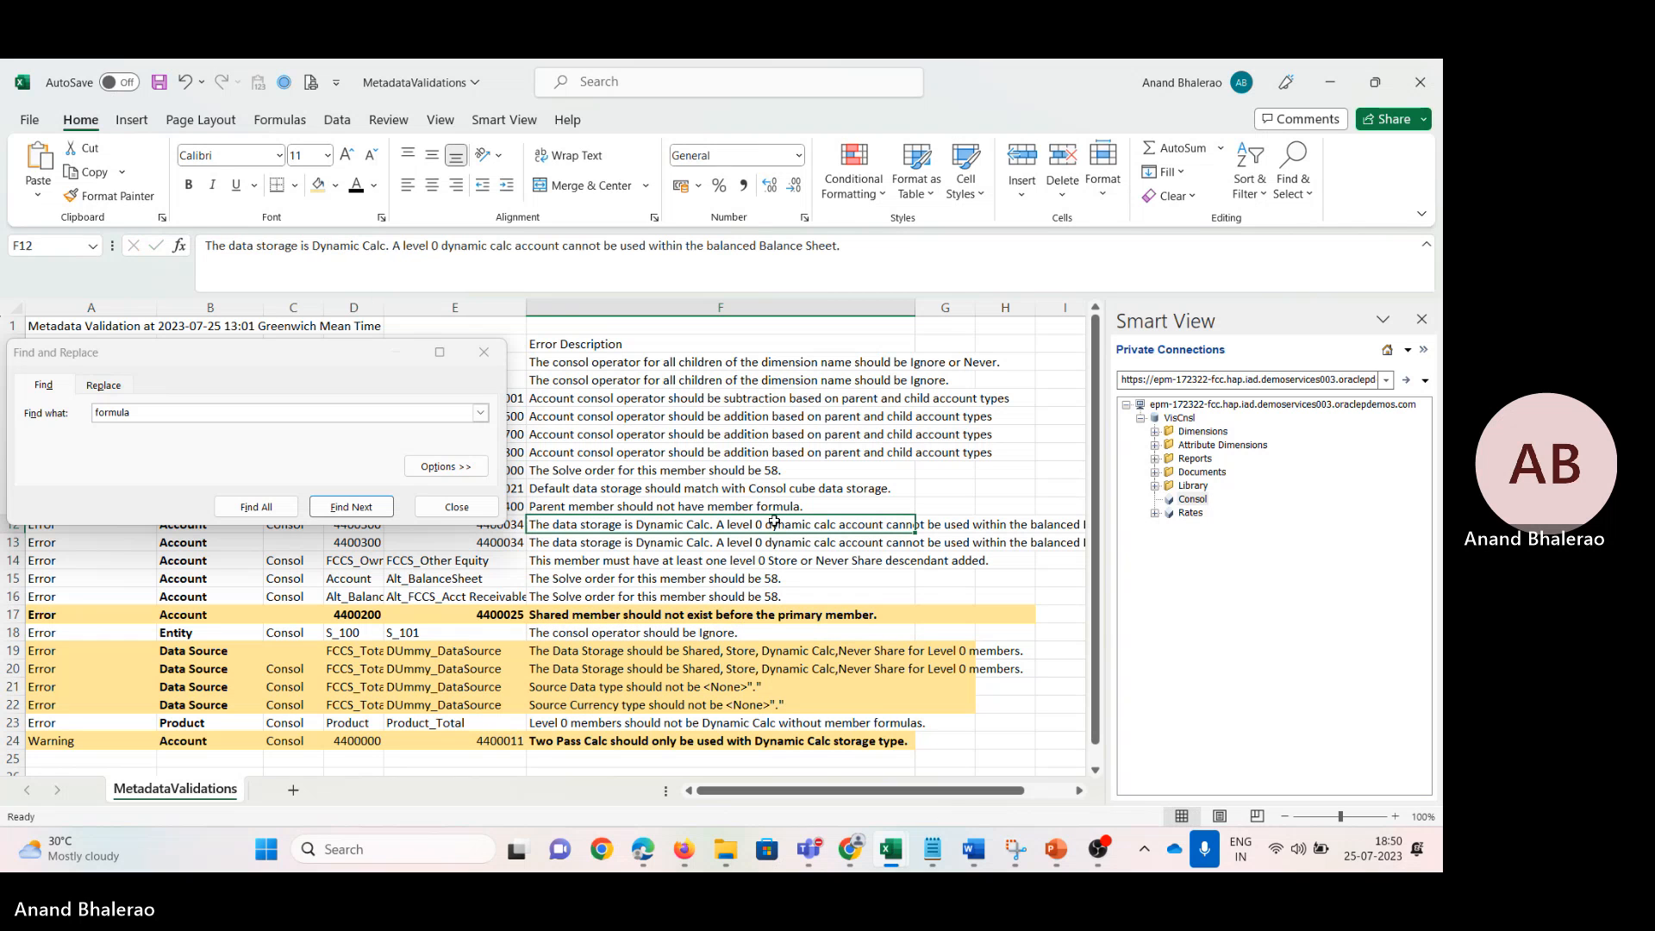
click(614, 450)
click(112, 362)
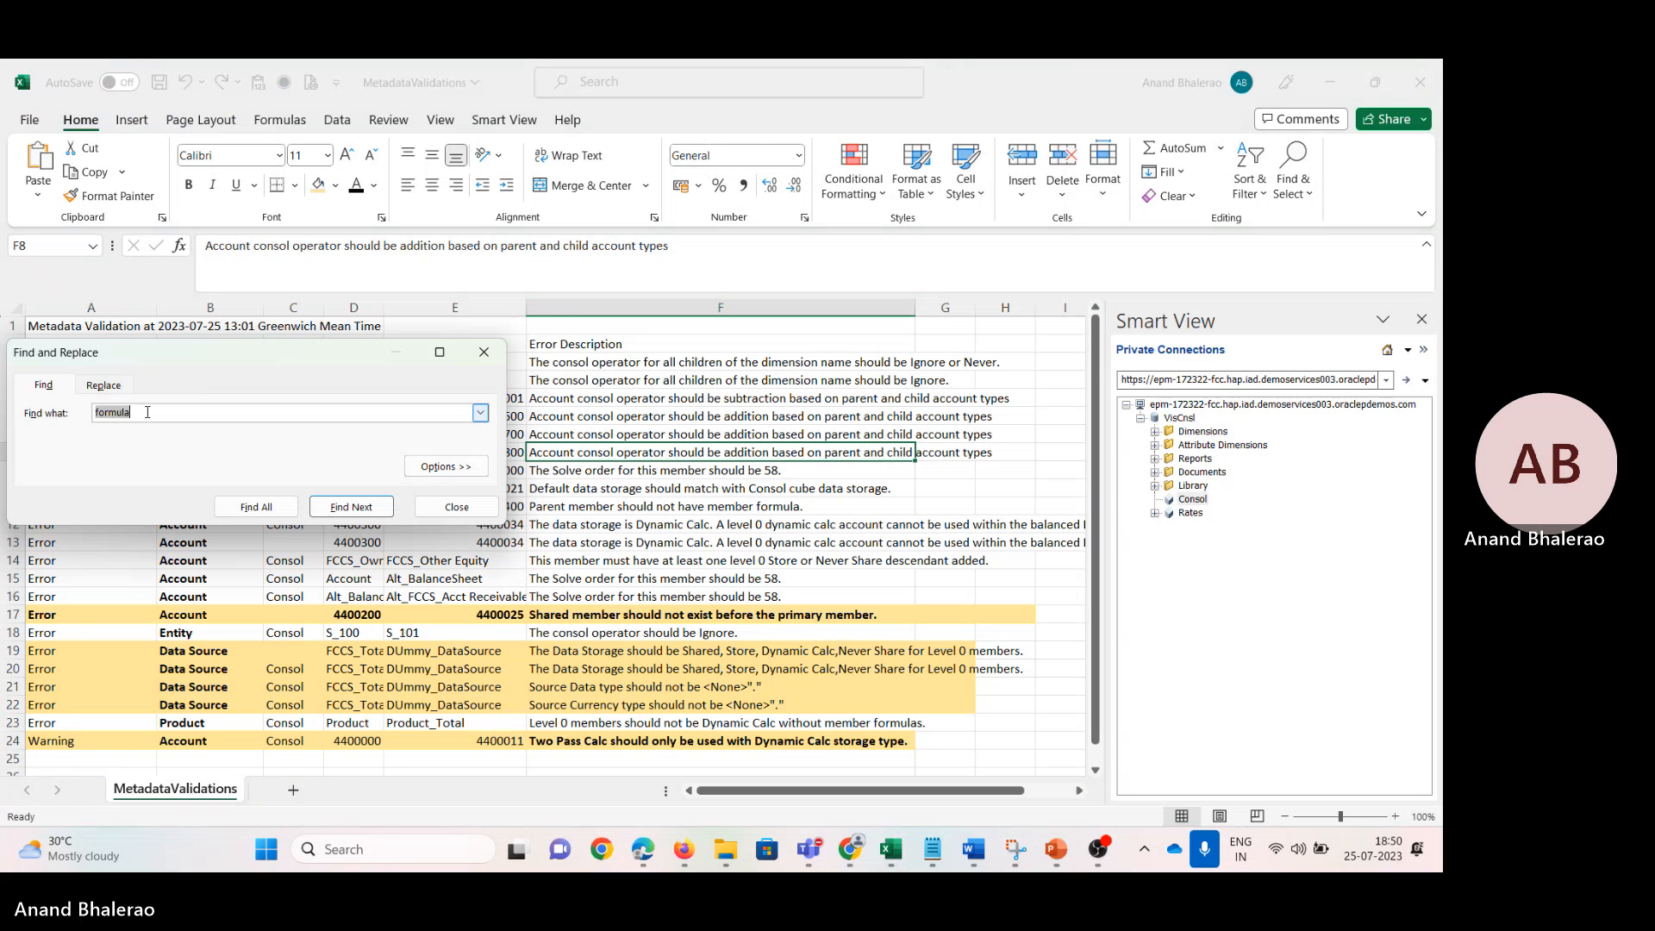
text(parent)
key(Return)
key(Escape)
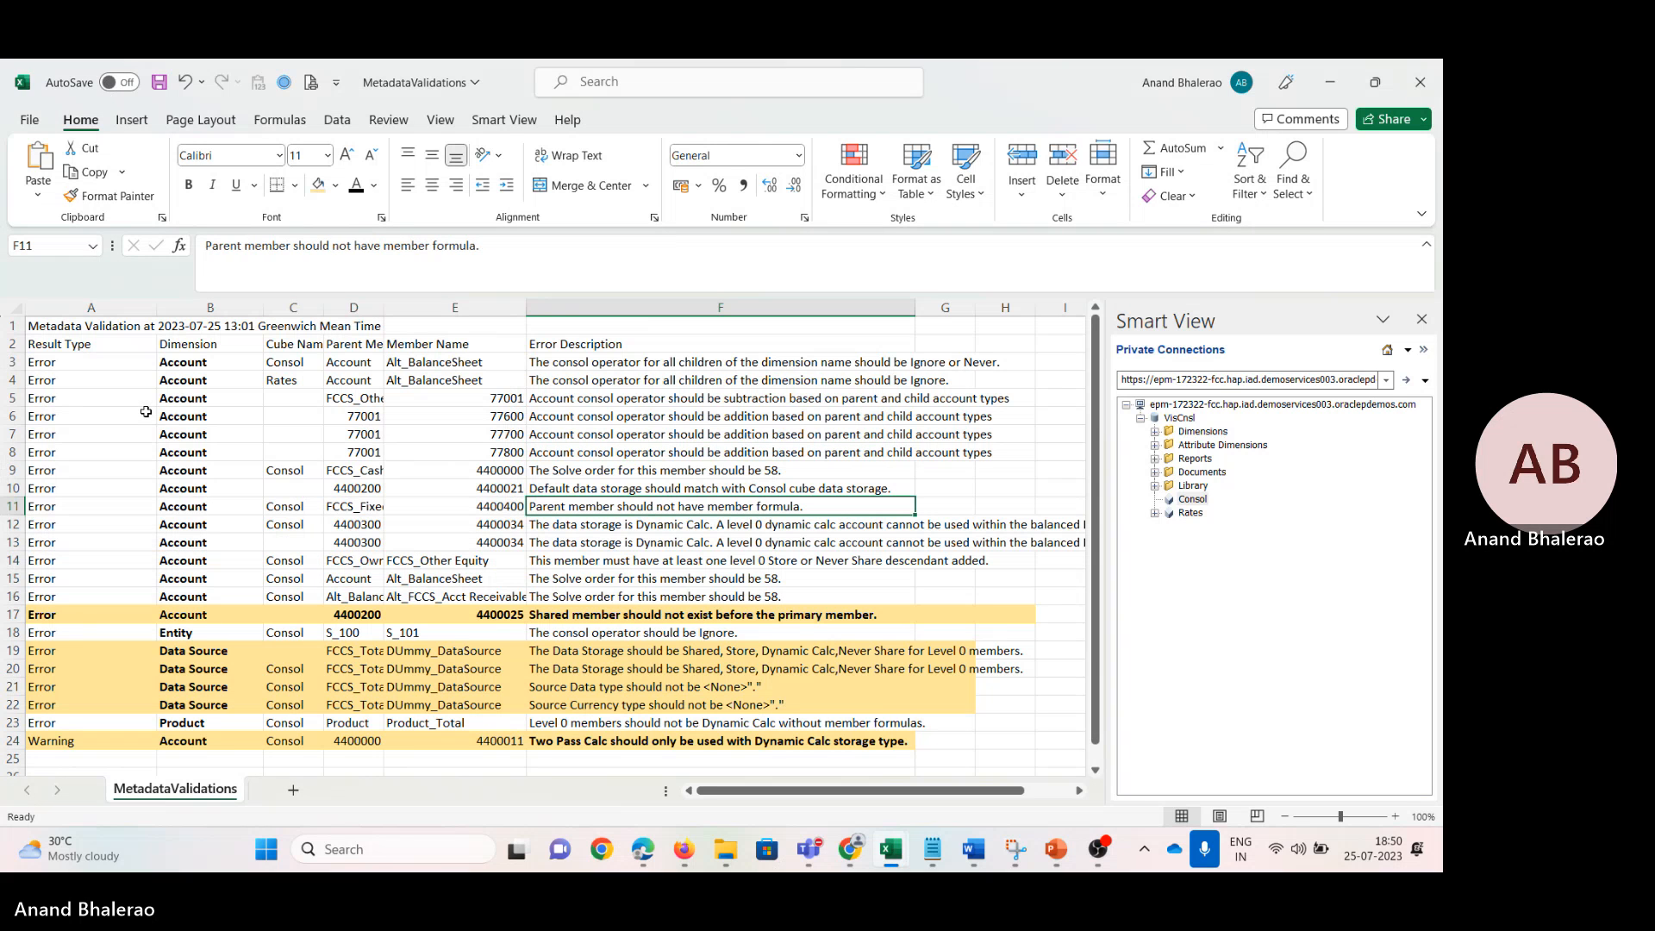
Step: Fill row 11, the parent member formula error, with the gold highlight from Result Type through Error Description
key(shift+Left)
key(shift+Left)
key(shift+Left)
key(shift+Left)
key(shift+Left)
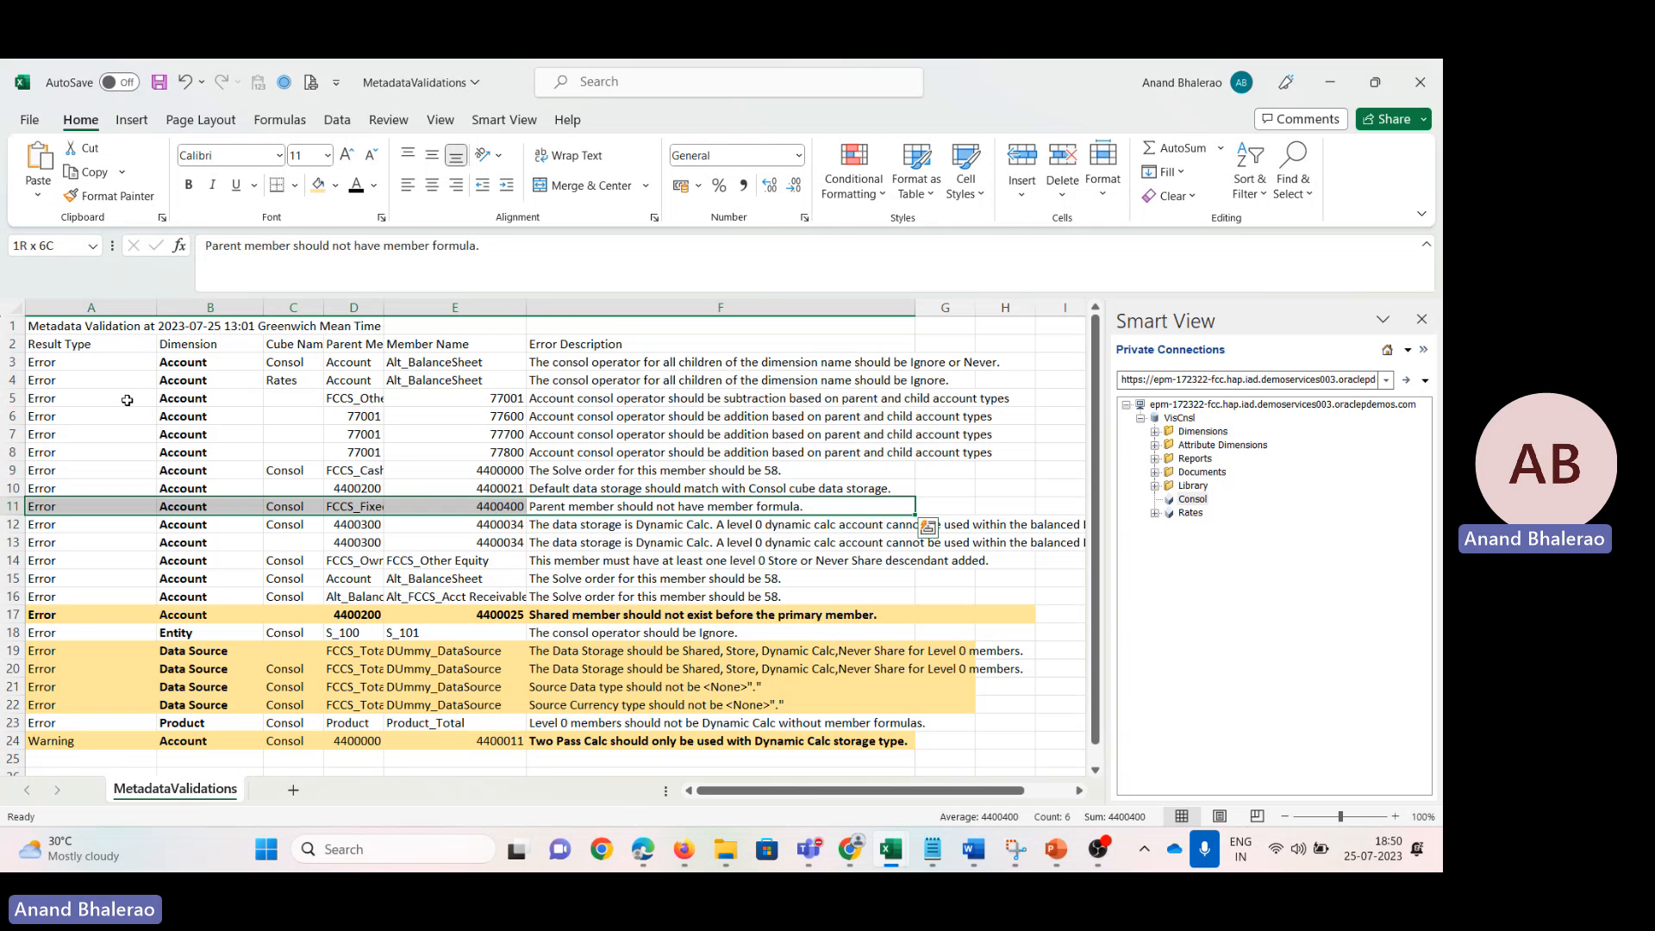
click(320, 186)
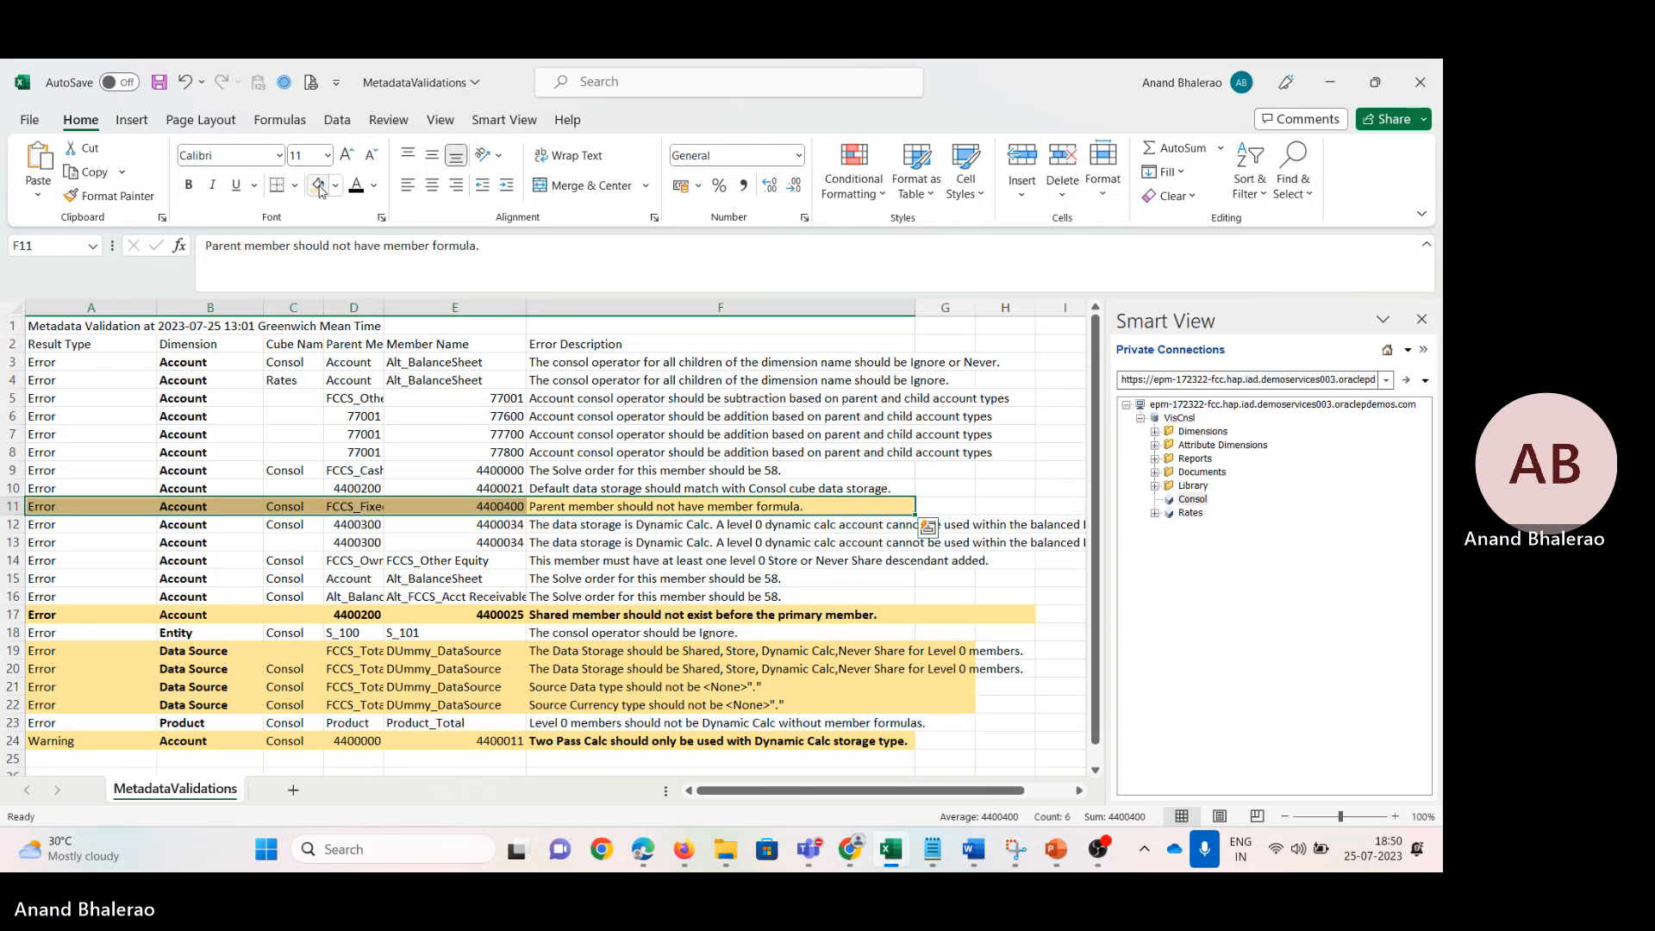
click(802, 594)
click(808, 509)
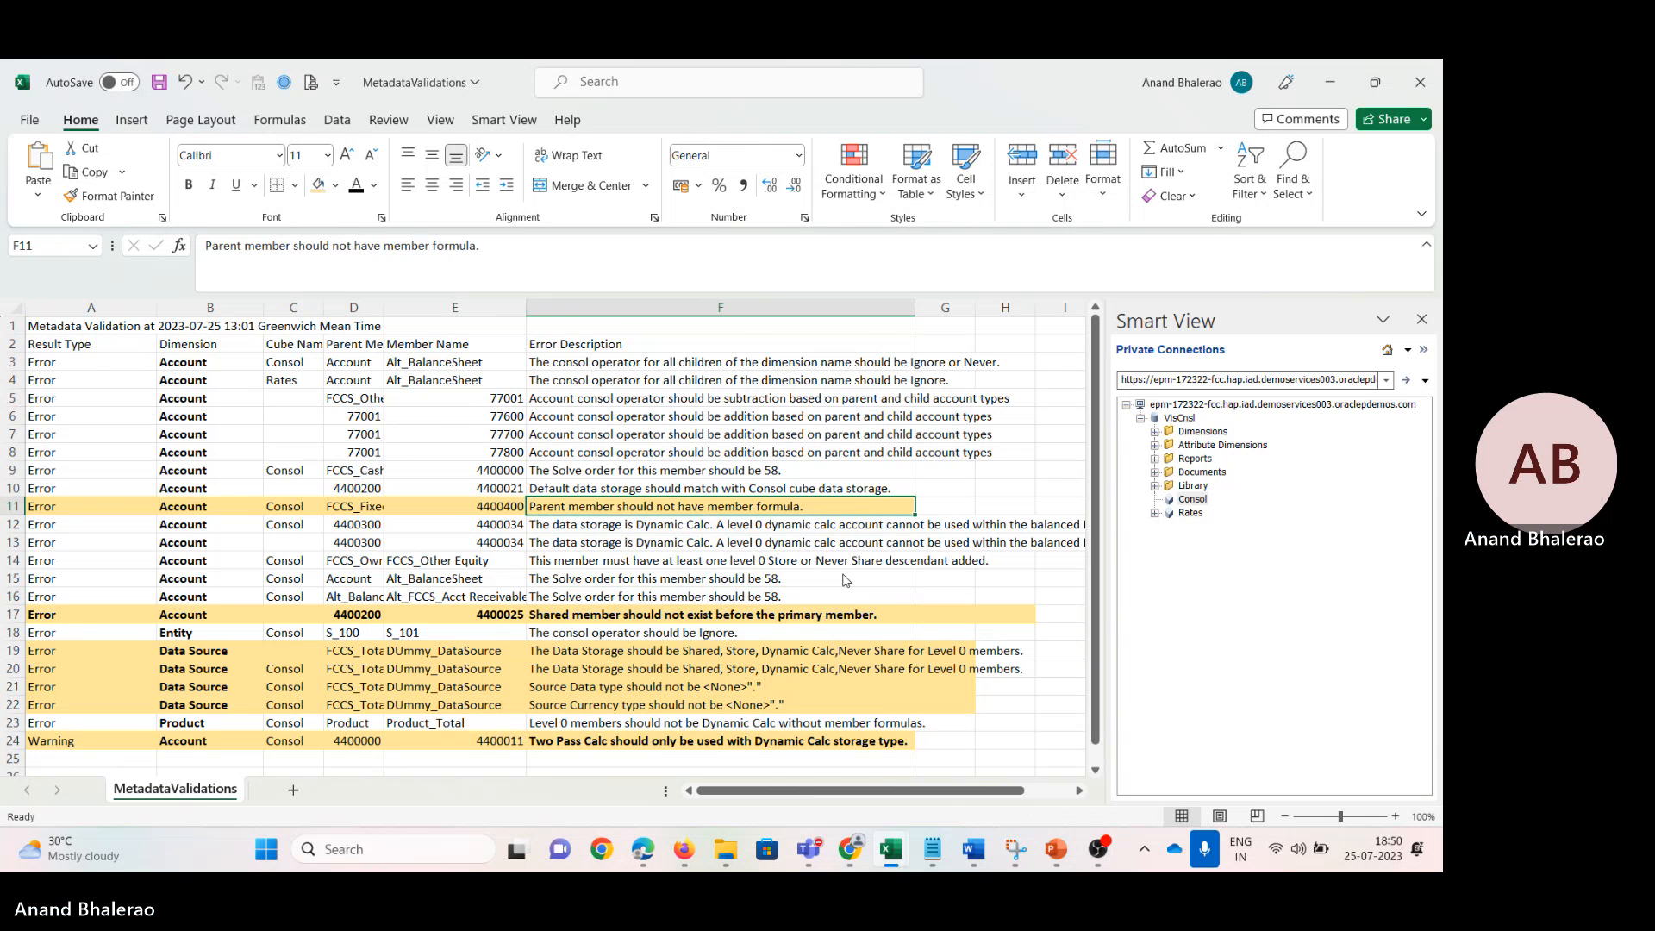
Step: Switch to the MetaData Analysis presentation and review the Case -6 rule on aggregation operators for children of dimension names
key(alt+Tab)
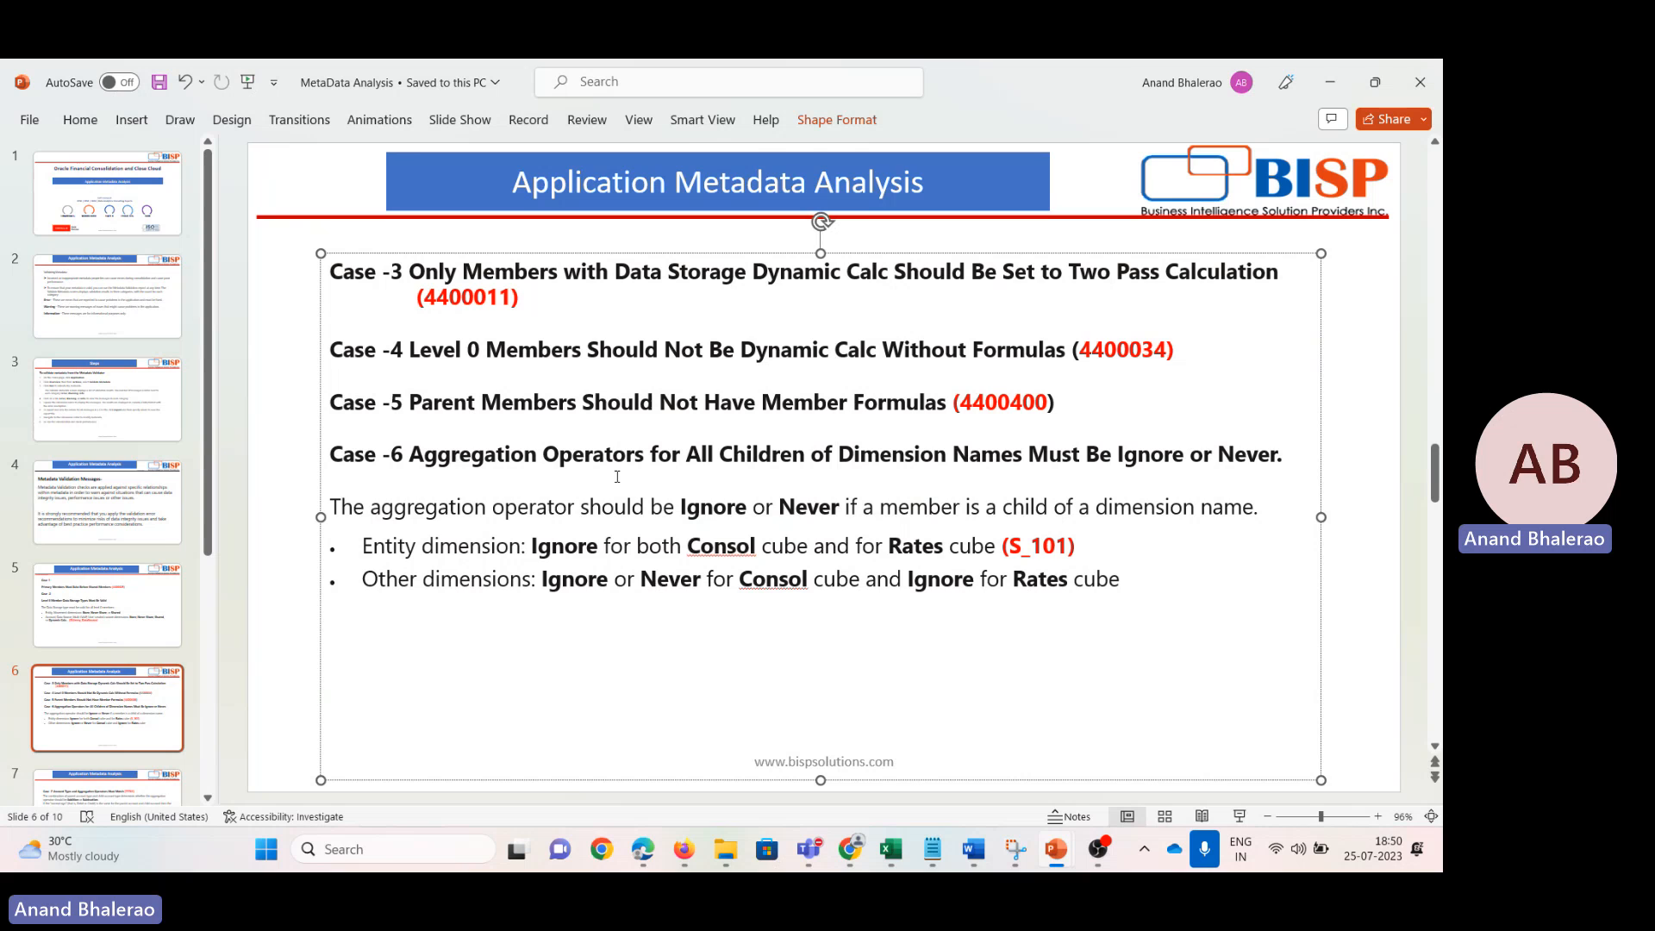
click(838, 455)
drag(1277, 455, 430, 455)
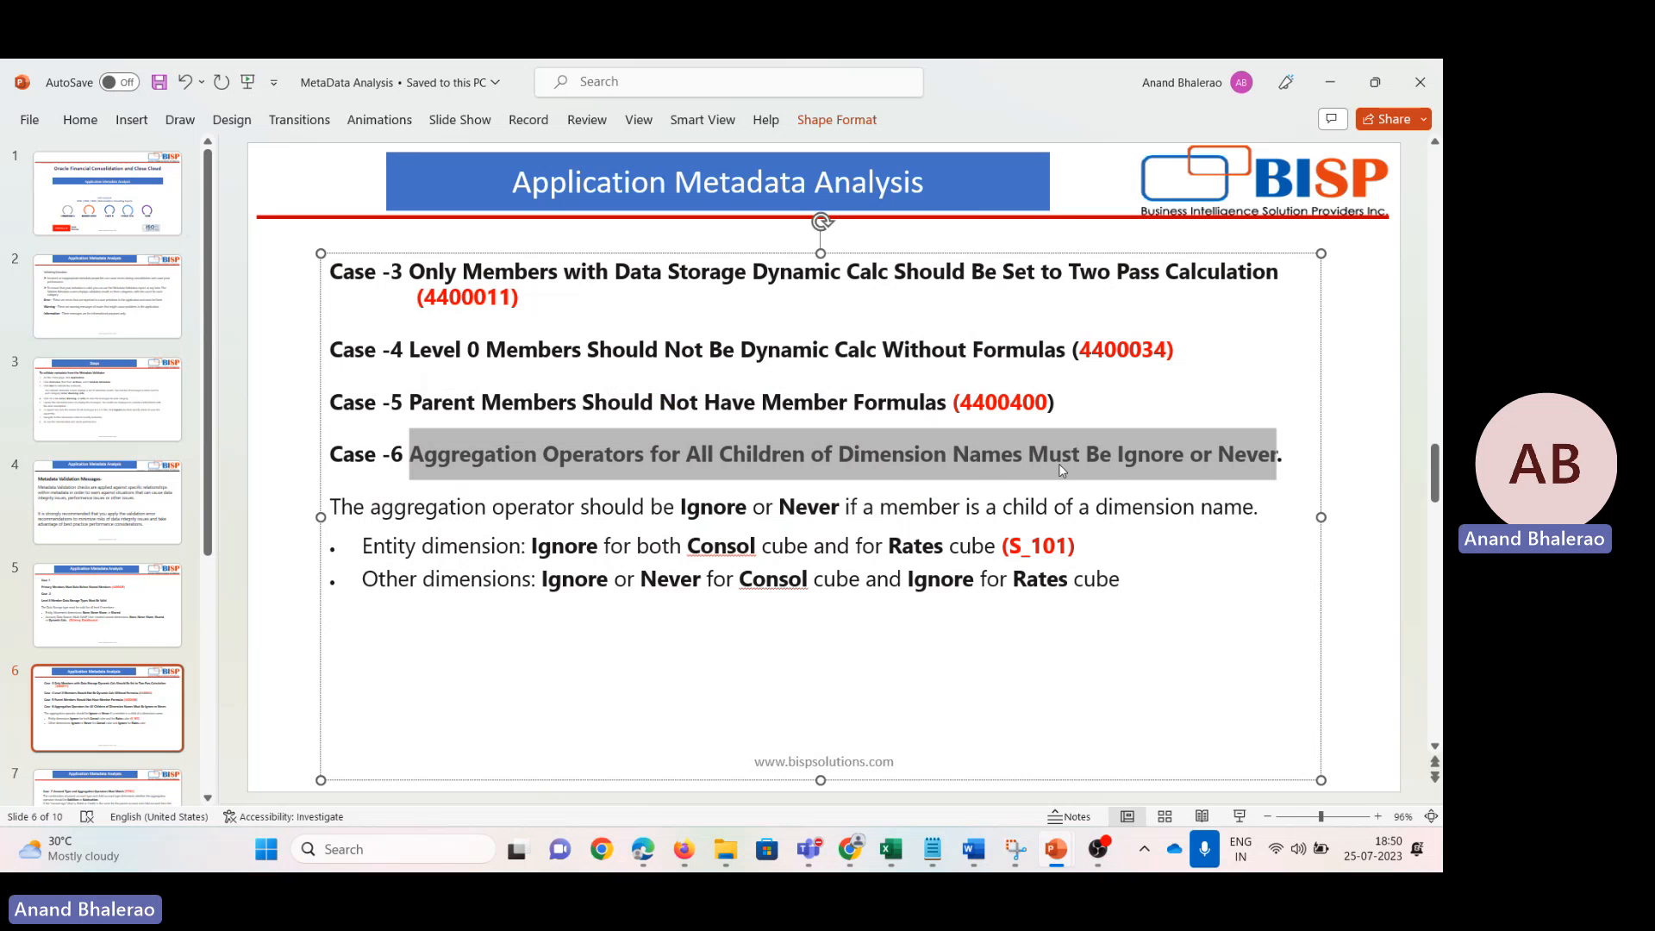
click(1109, 466)
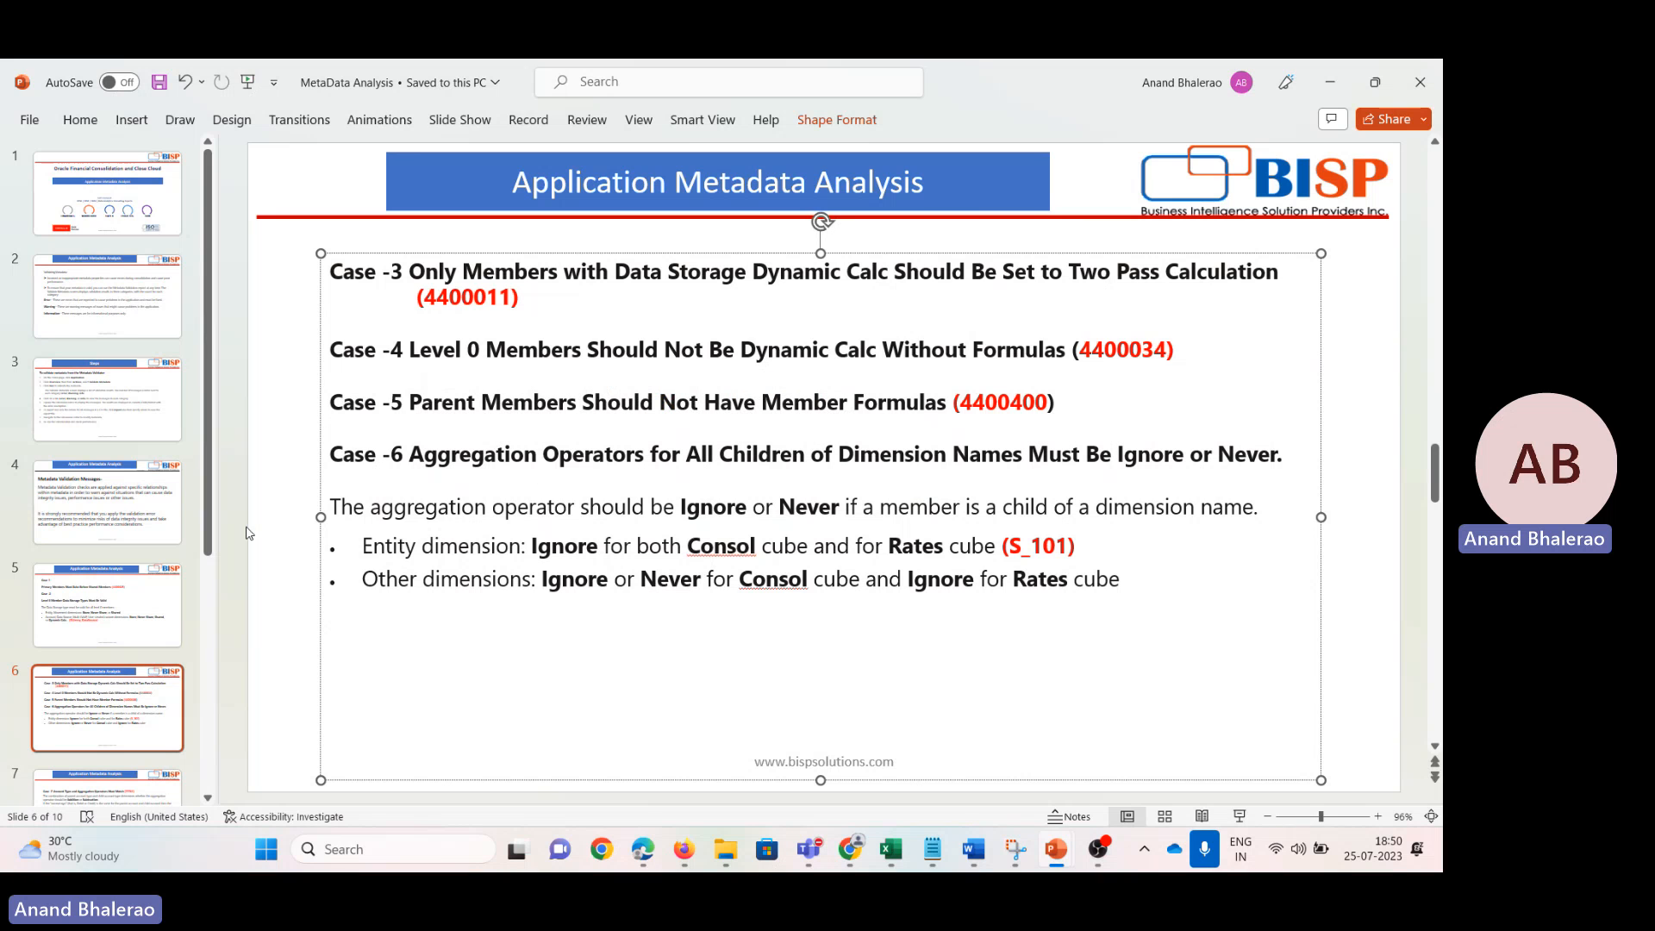
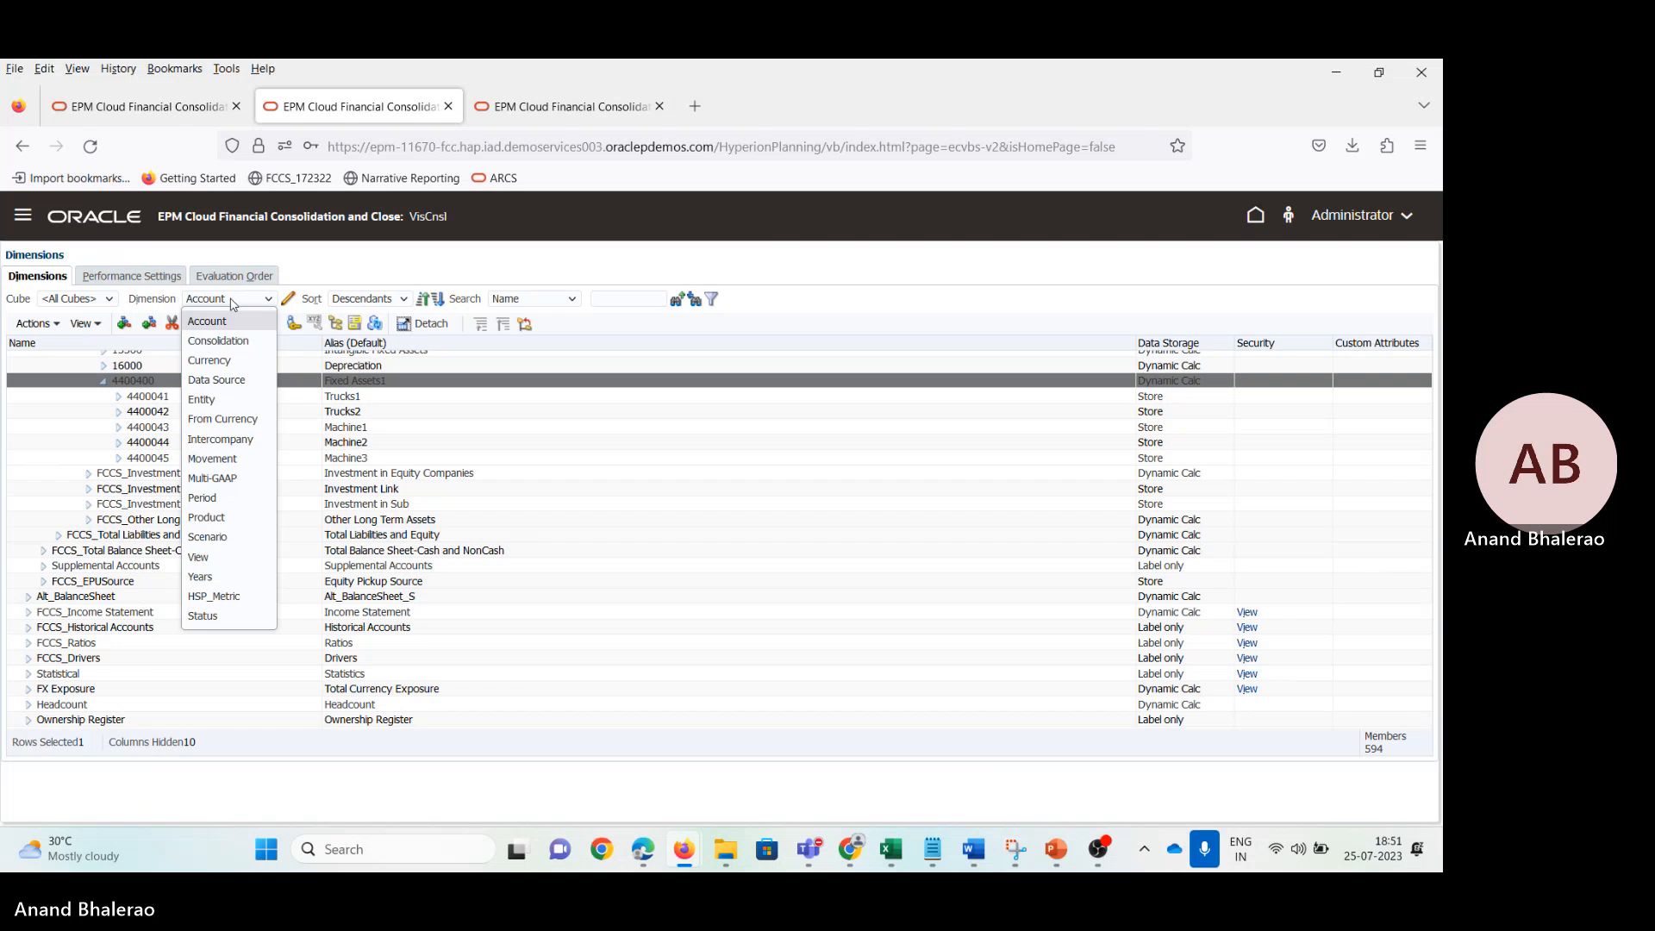
Step: In the Oracle EPM dimension editor, show the Entity dimension, expand FCCS_Total Geography, T_100 and S_100, and select member S_101
click(235, 276)
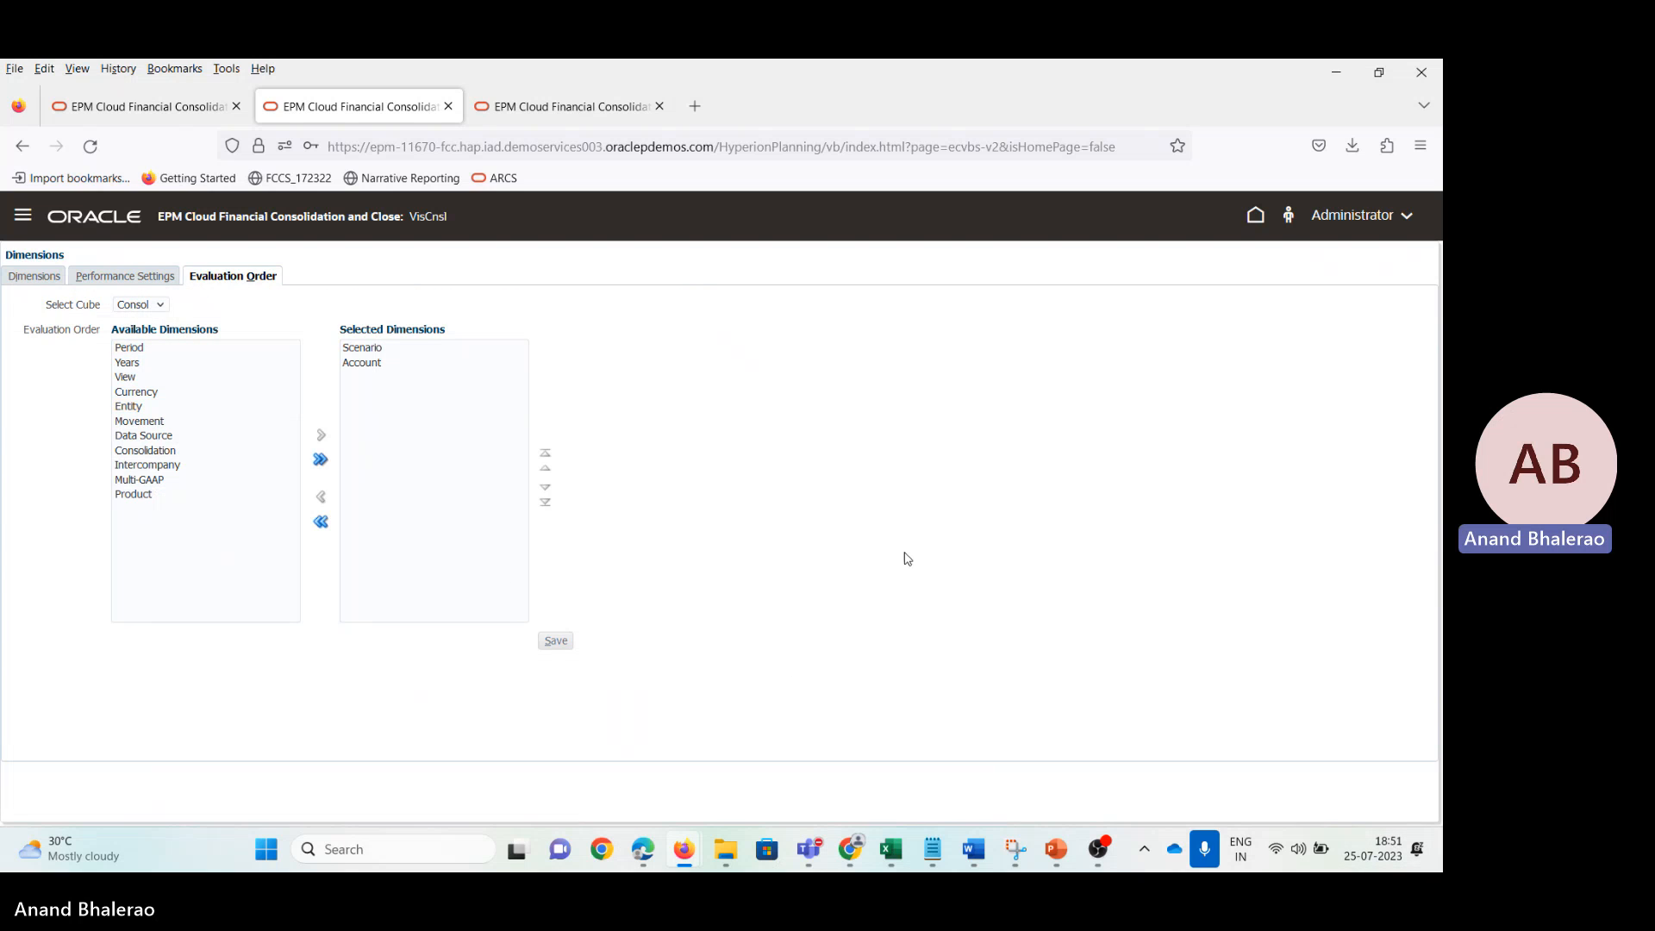
click(26, 276)
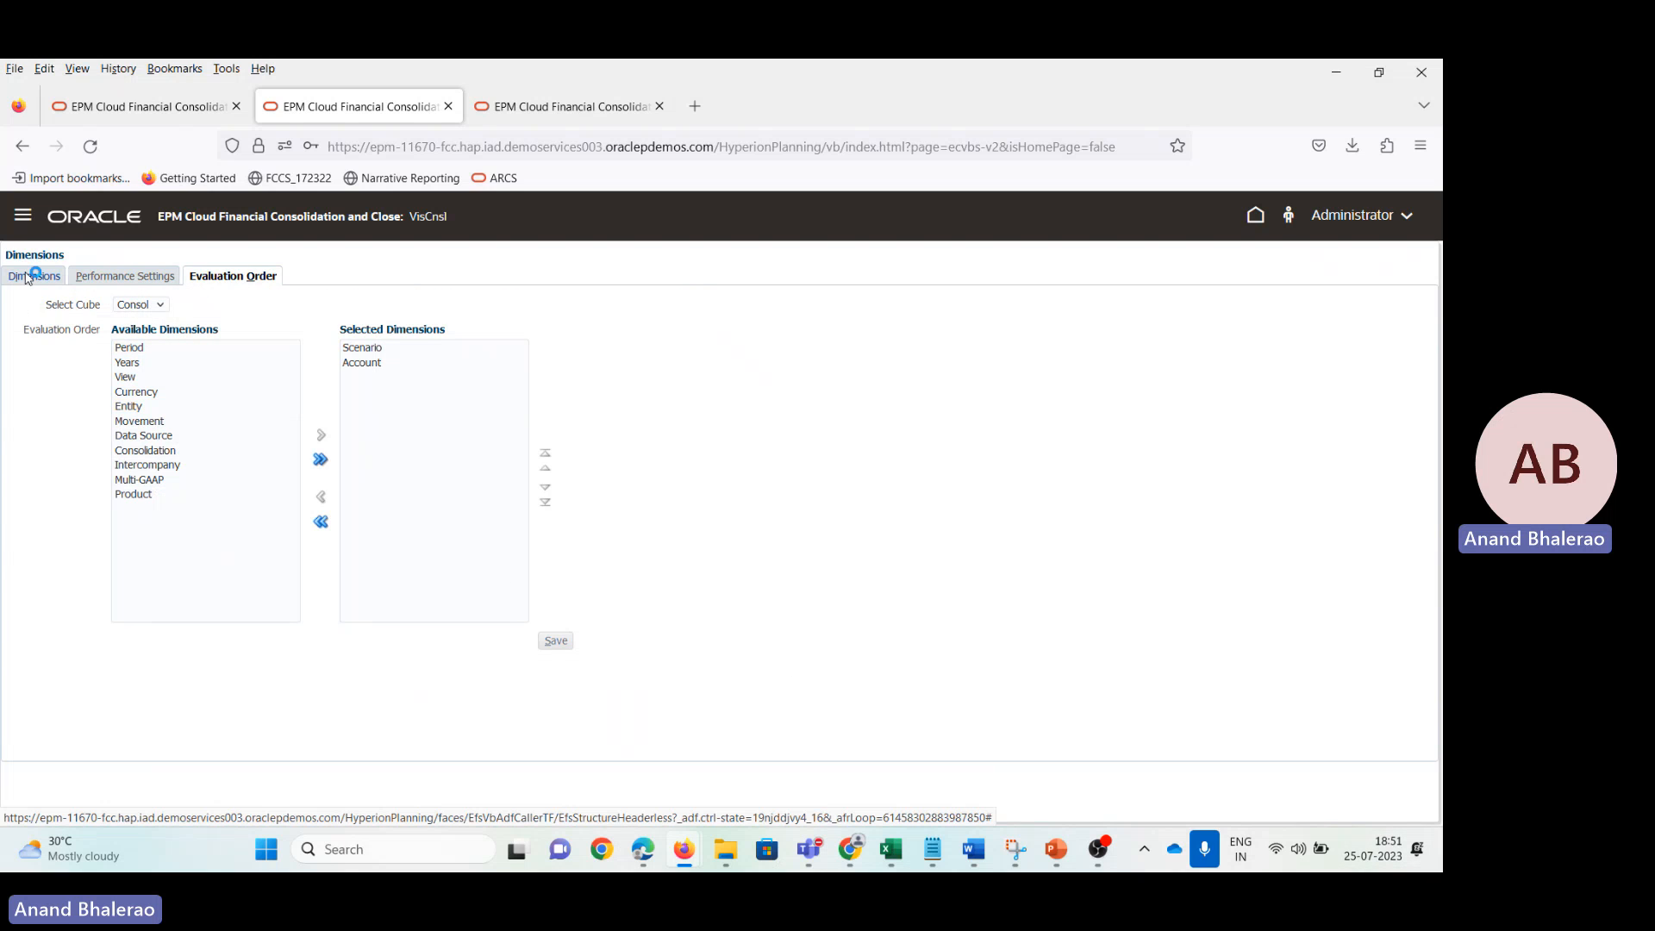
click(229, 299)
click(202, 394)
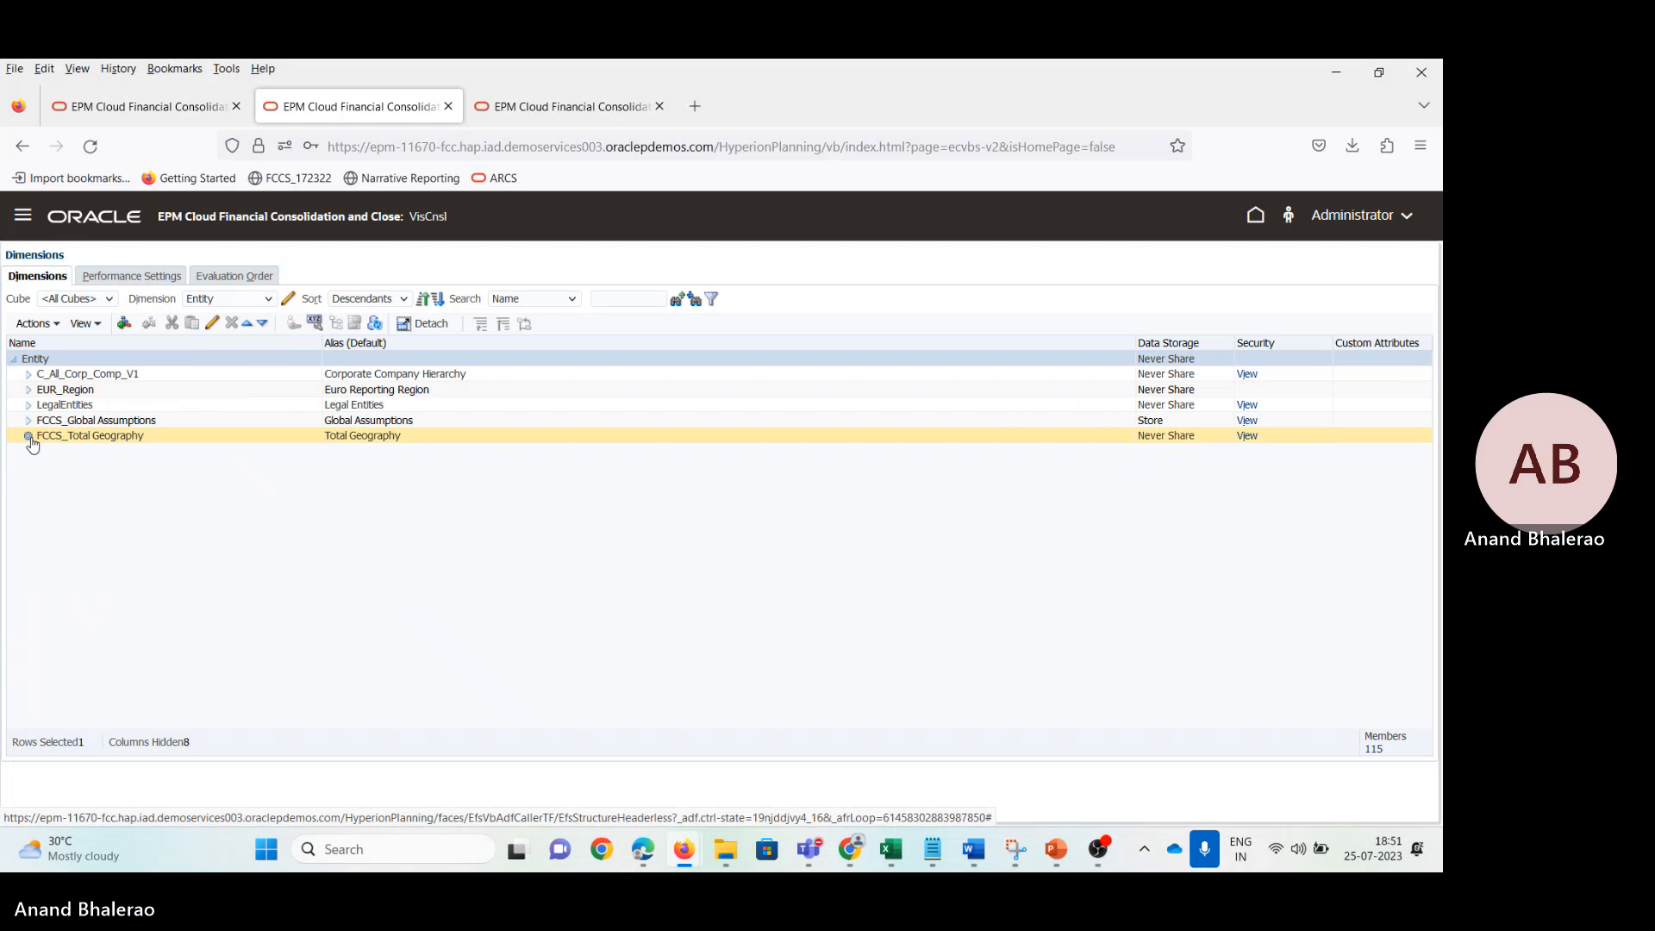
click(30, 437)
click(41, 484)
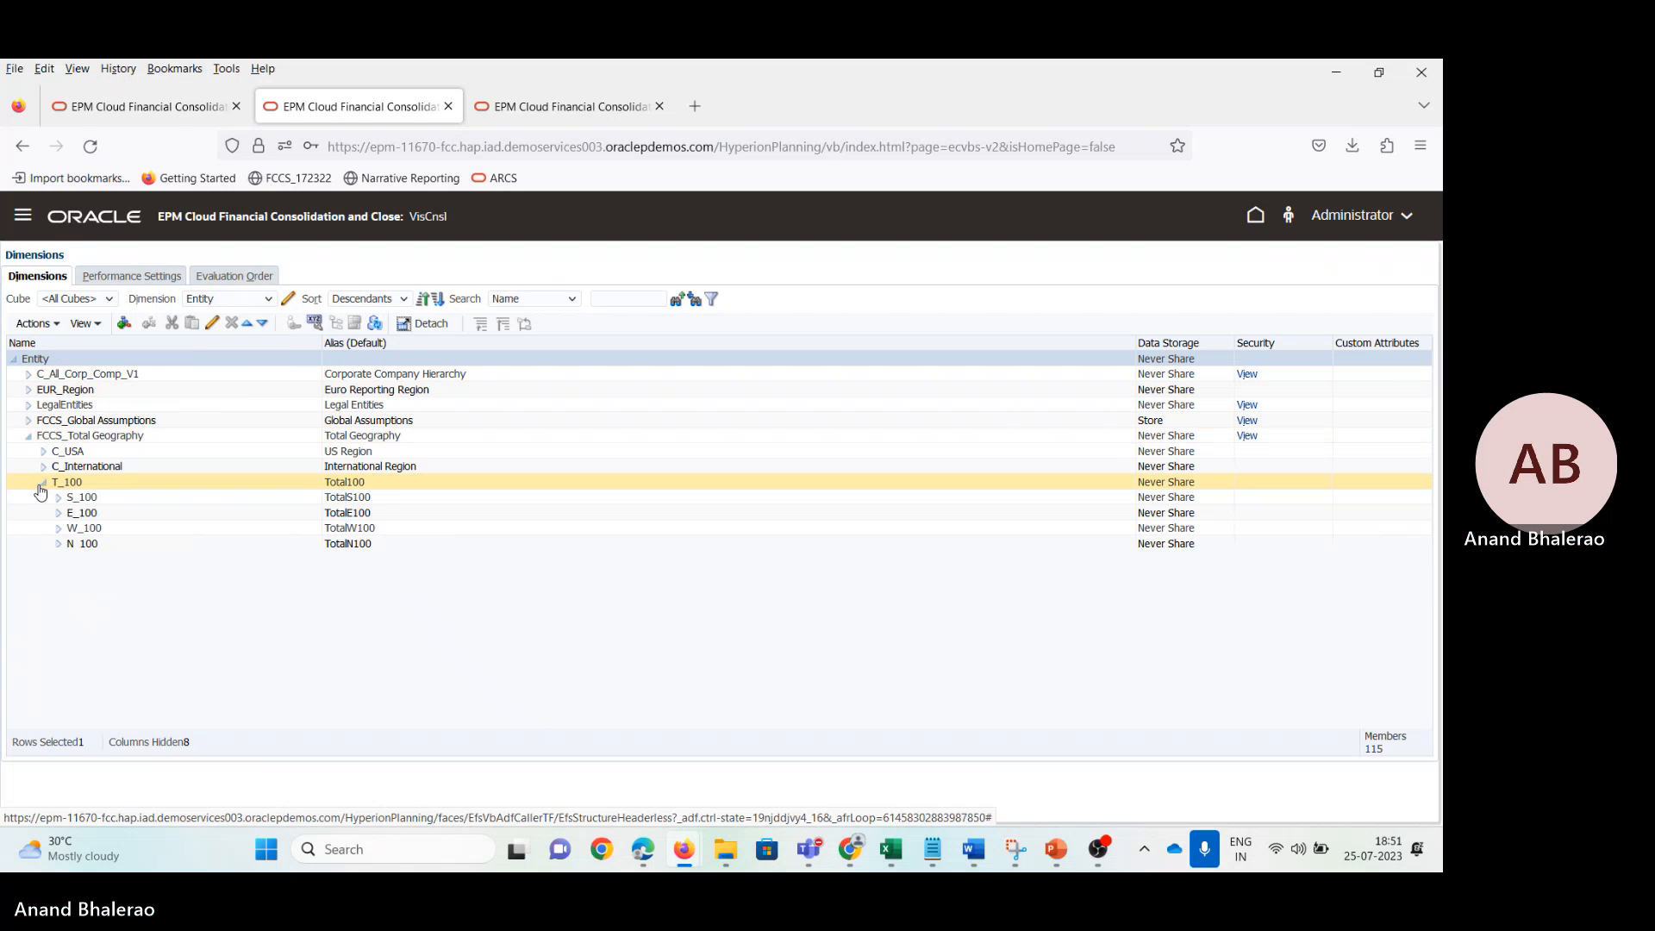
click(58, 497)
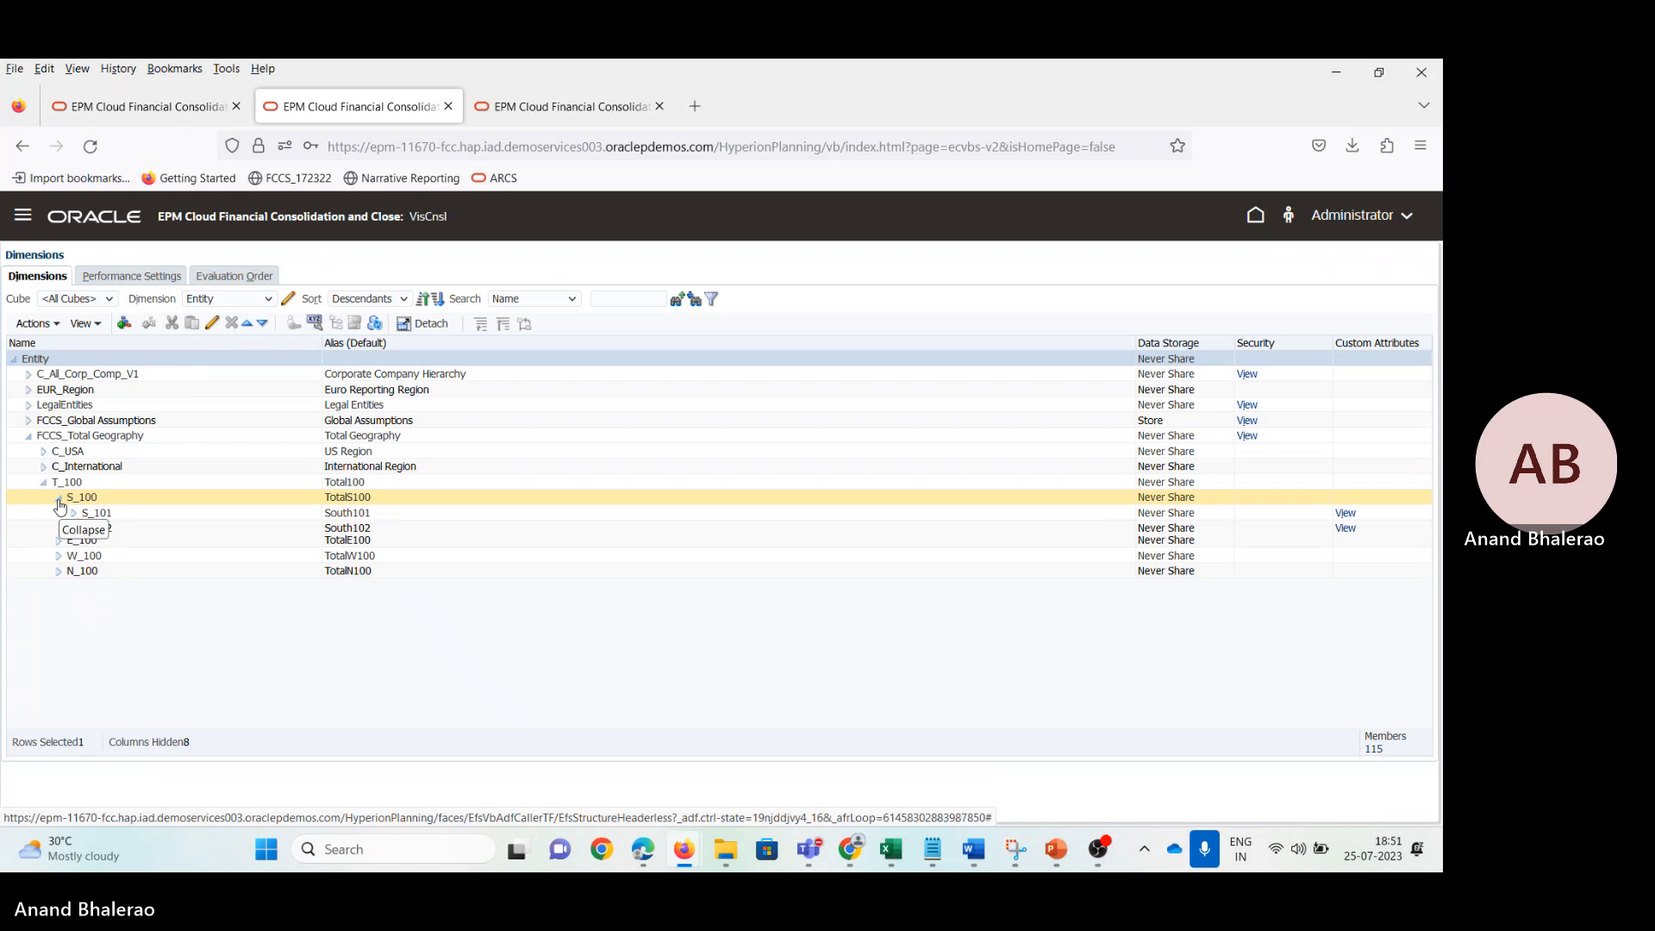
click(134, 516)
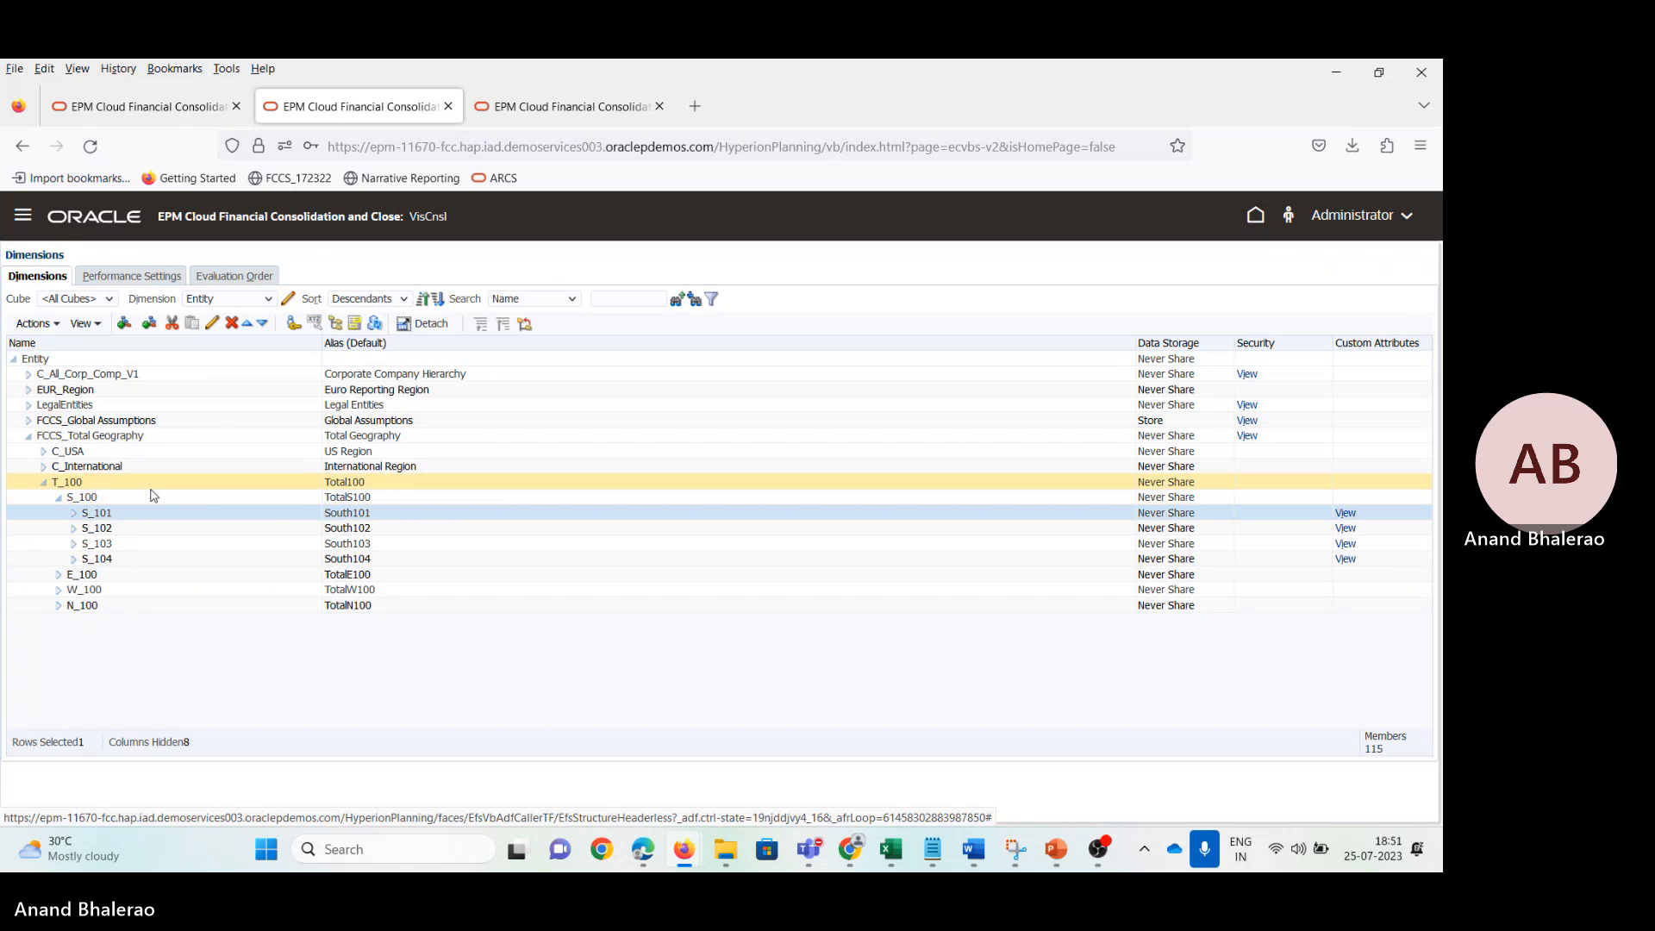
Step: Check the S_101 screenshot in the Word document, then return to the browser and open member S_101 for editing
key(alt+Tab)
scroll(765, 633, up, 1)
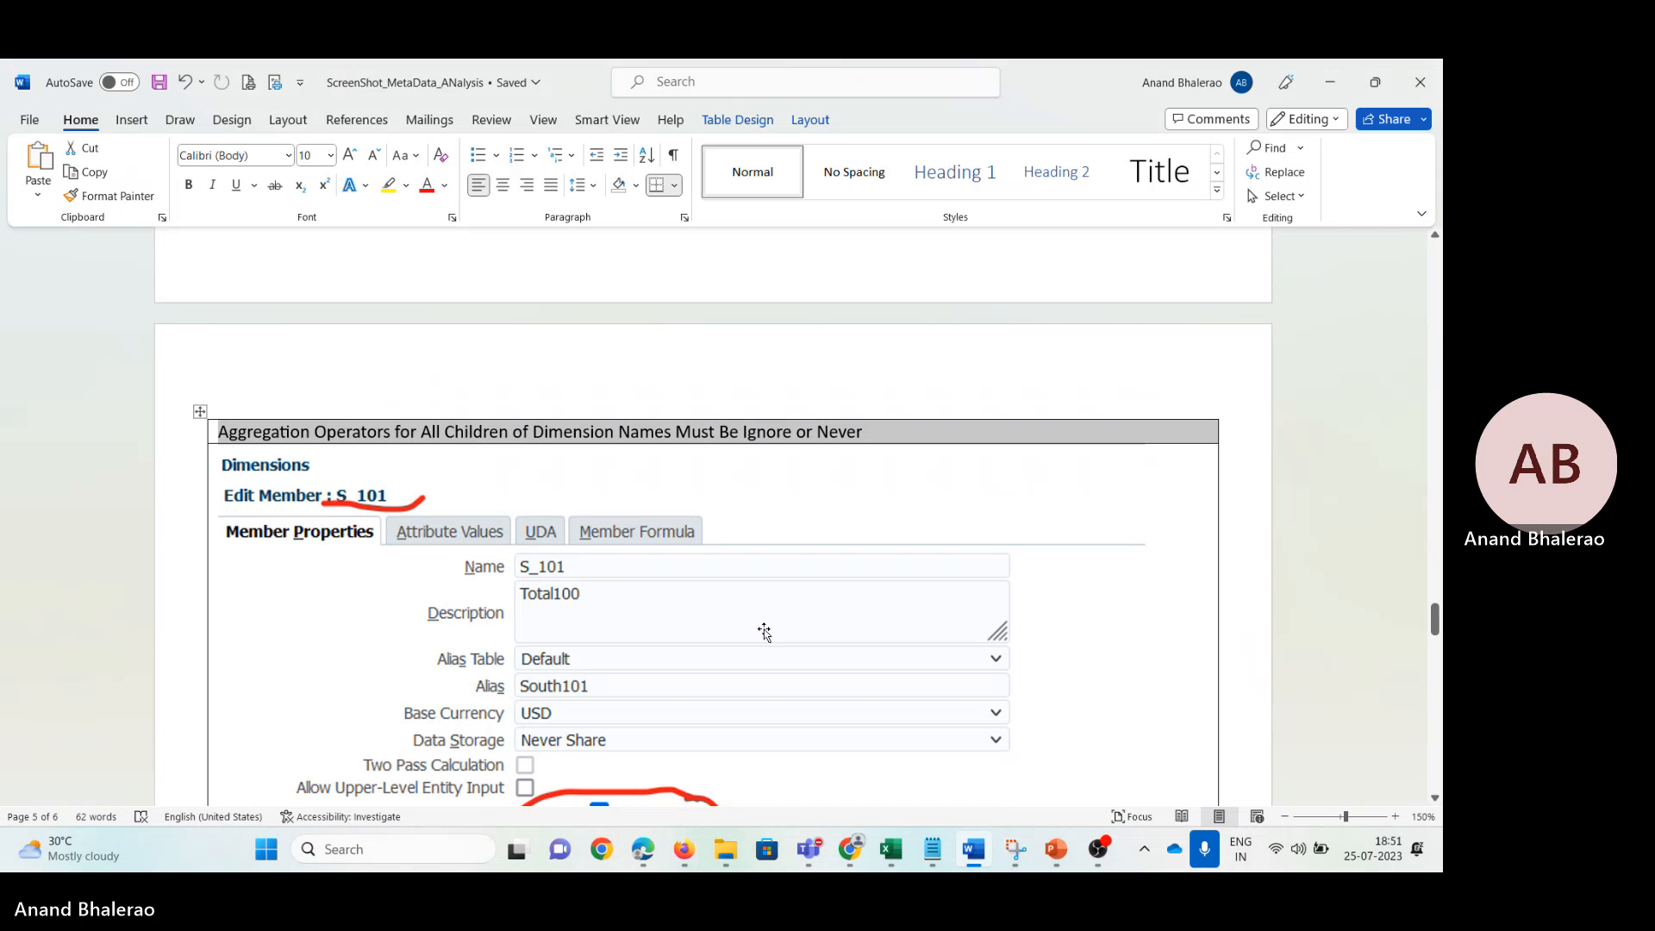
key(alt+Tab)
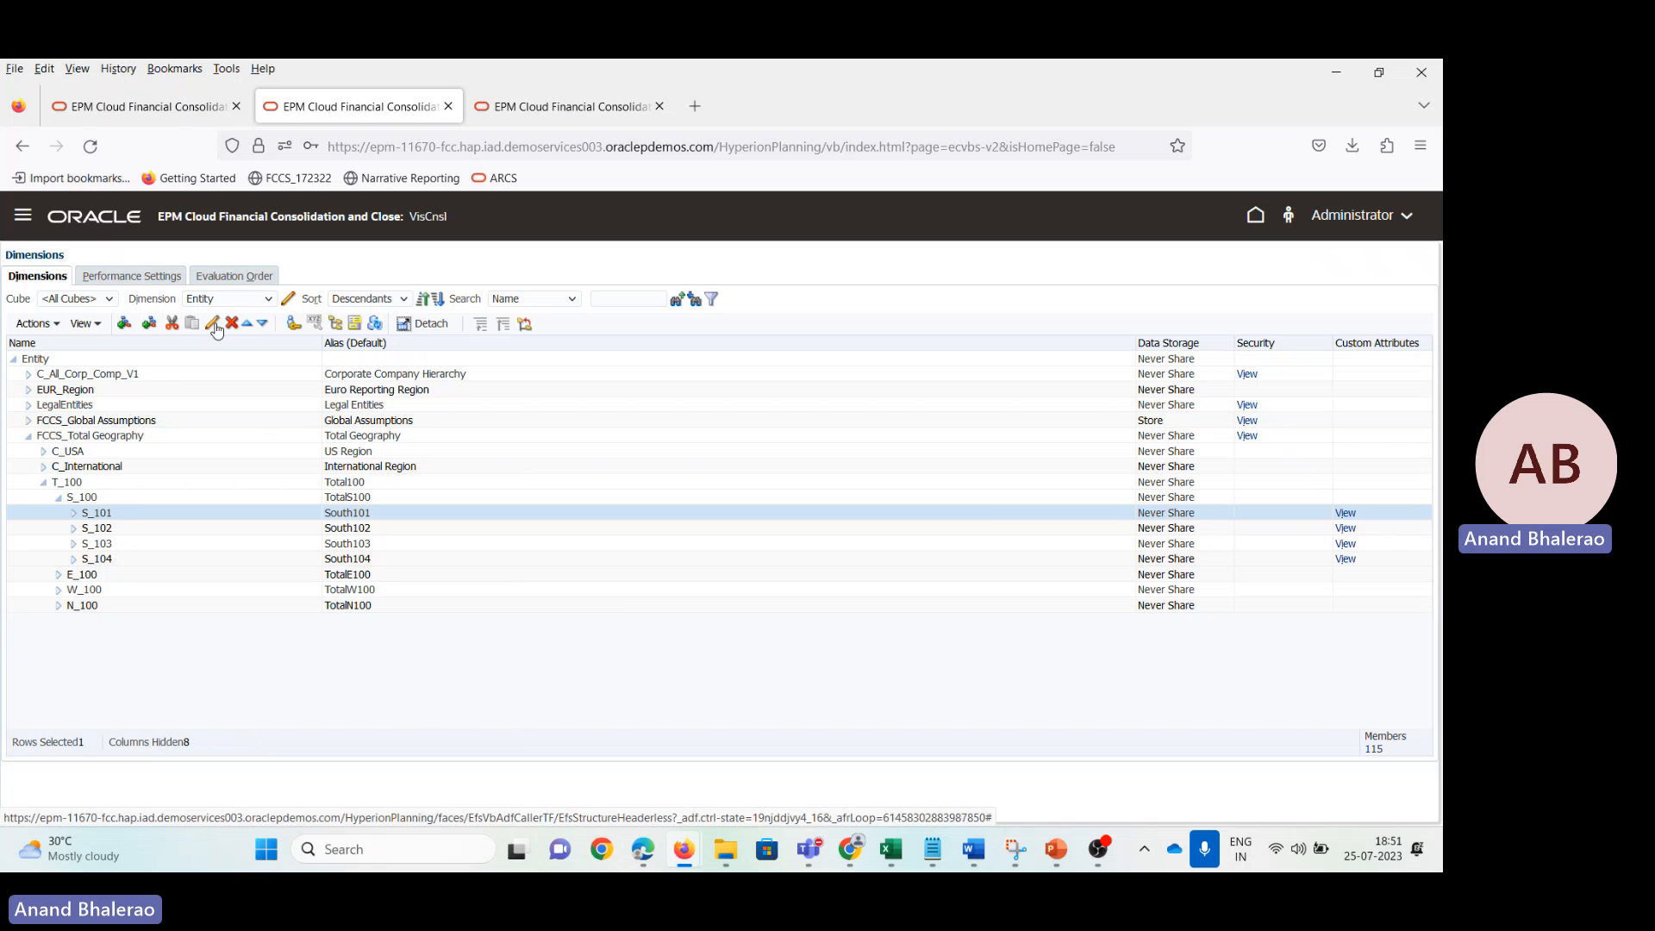
click(214, 326)
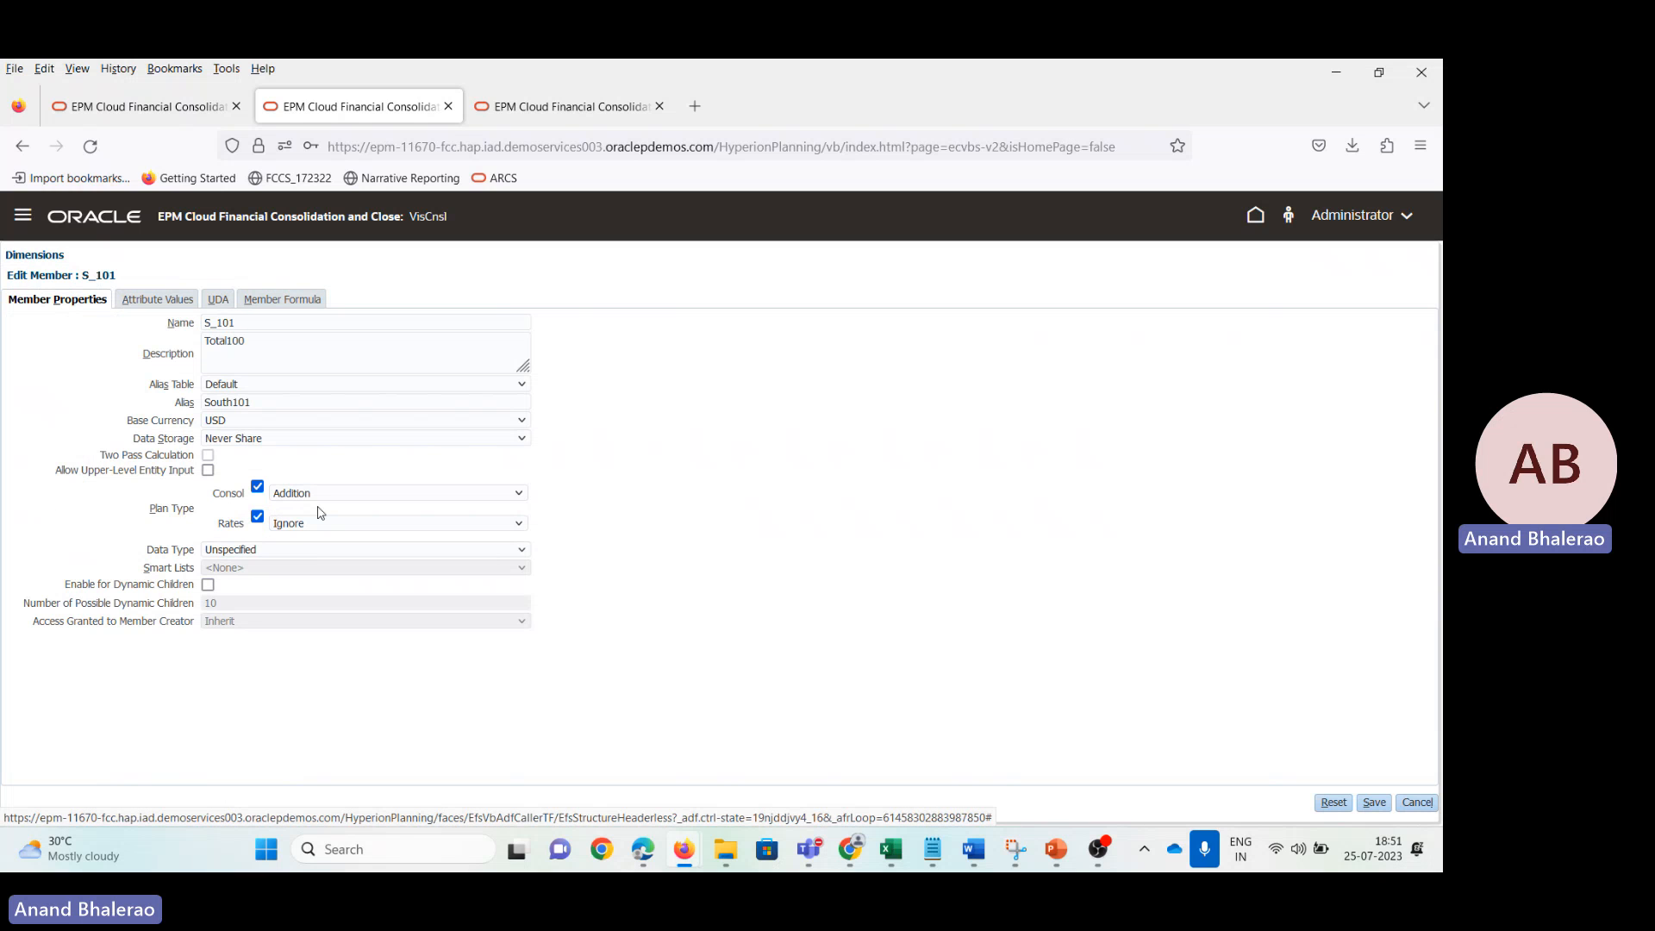
Step: Examine the circled Consol plan type operator in the Word document's S_101 screenshot
click(973, 849)
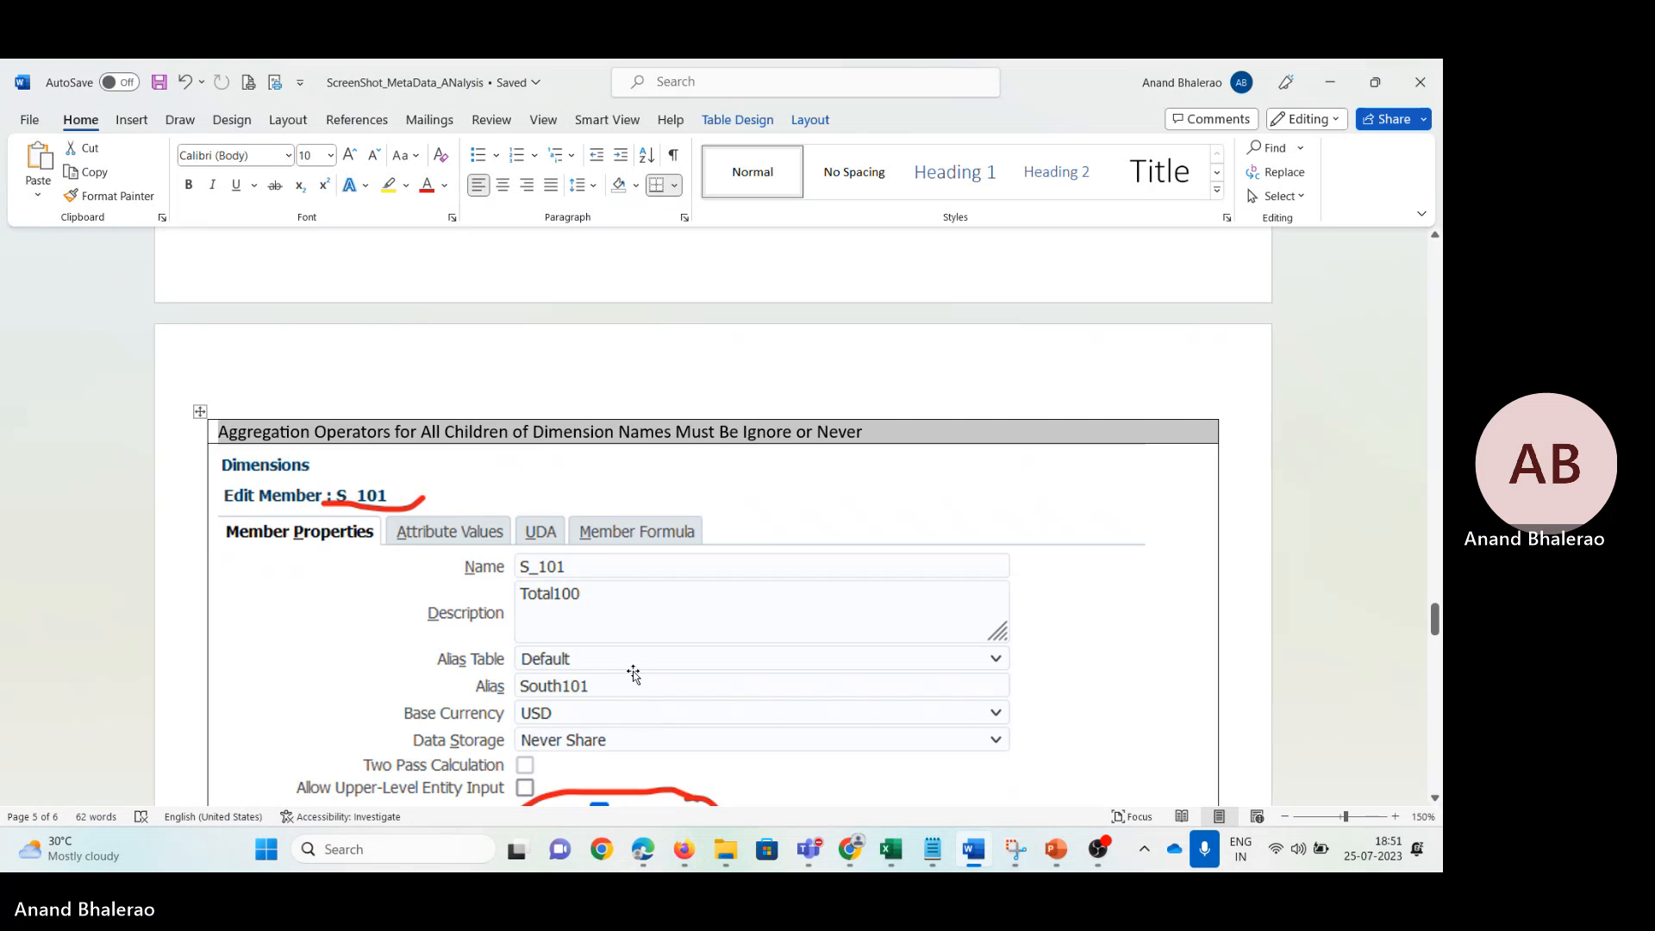
scroll(636, 671, down, 1)
click(656, 568)
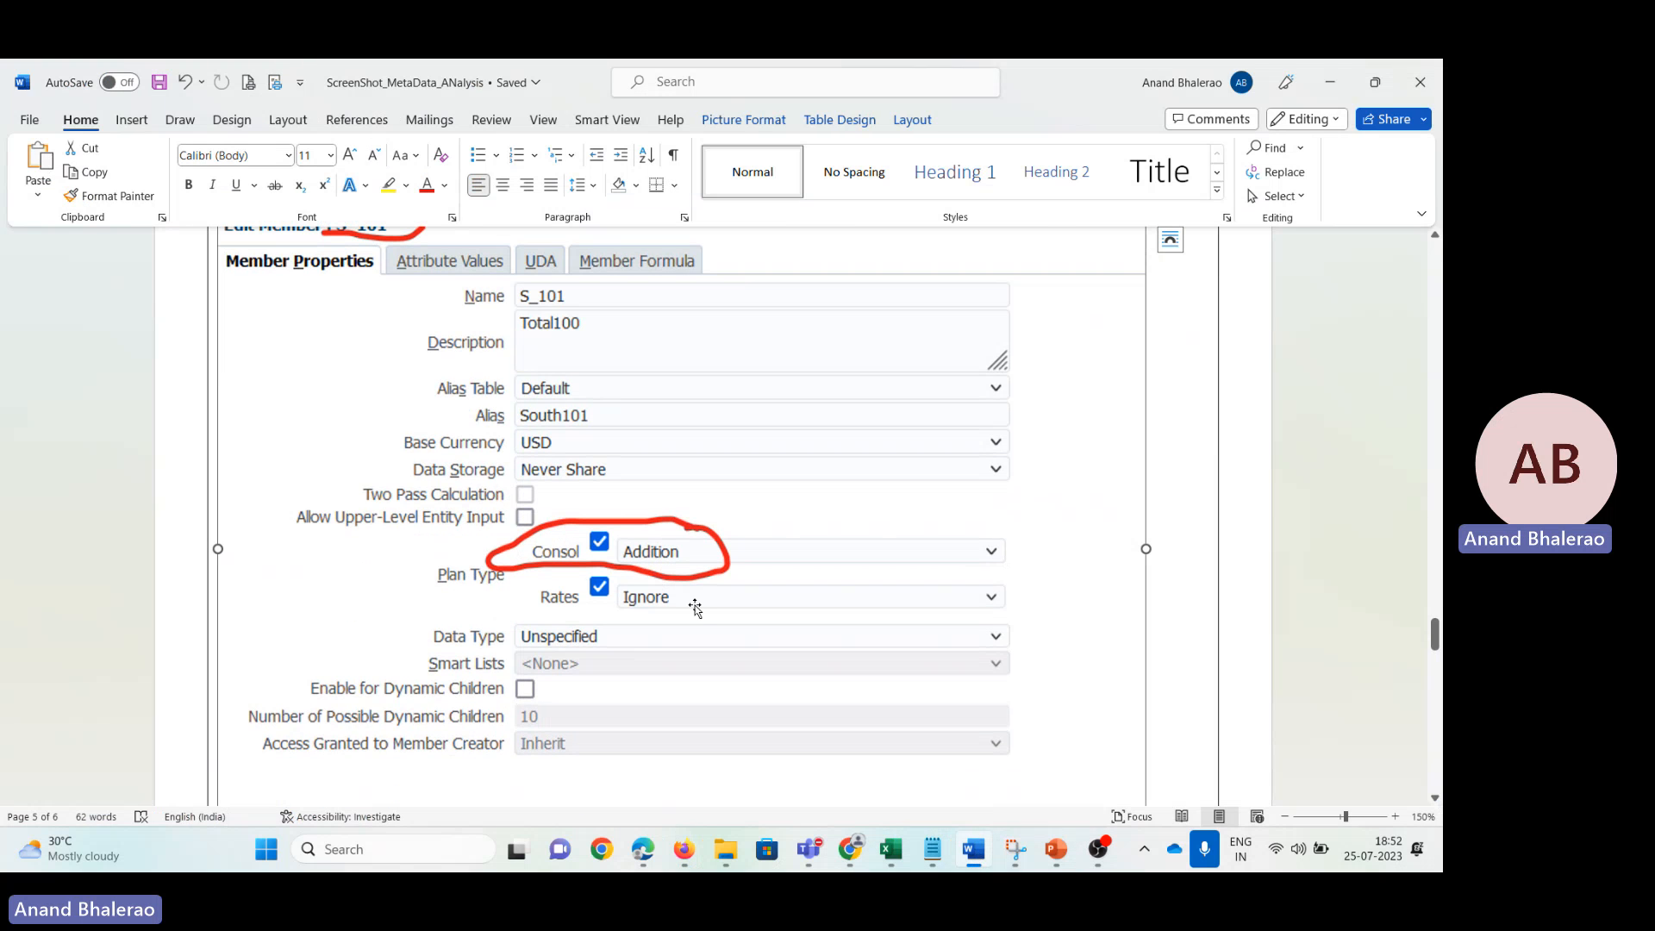
scroll(699, 619, up, 1)
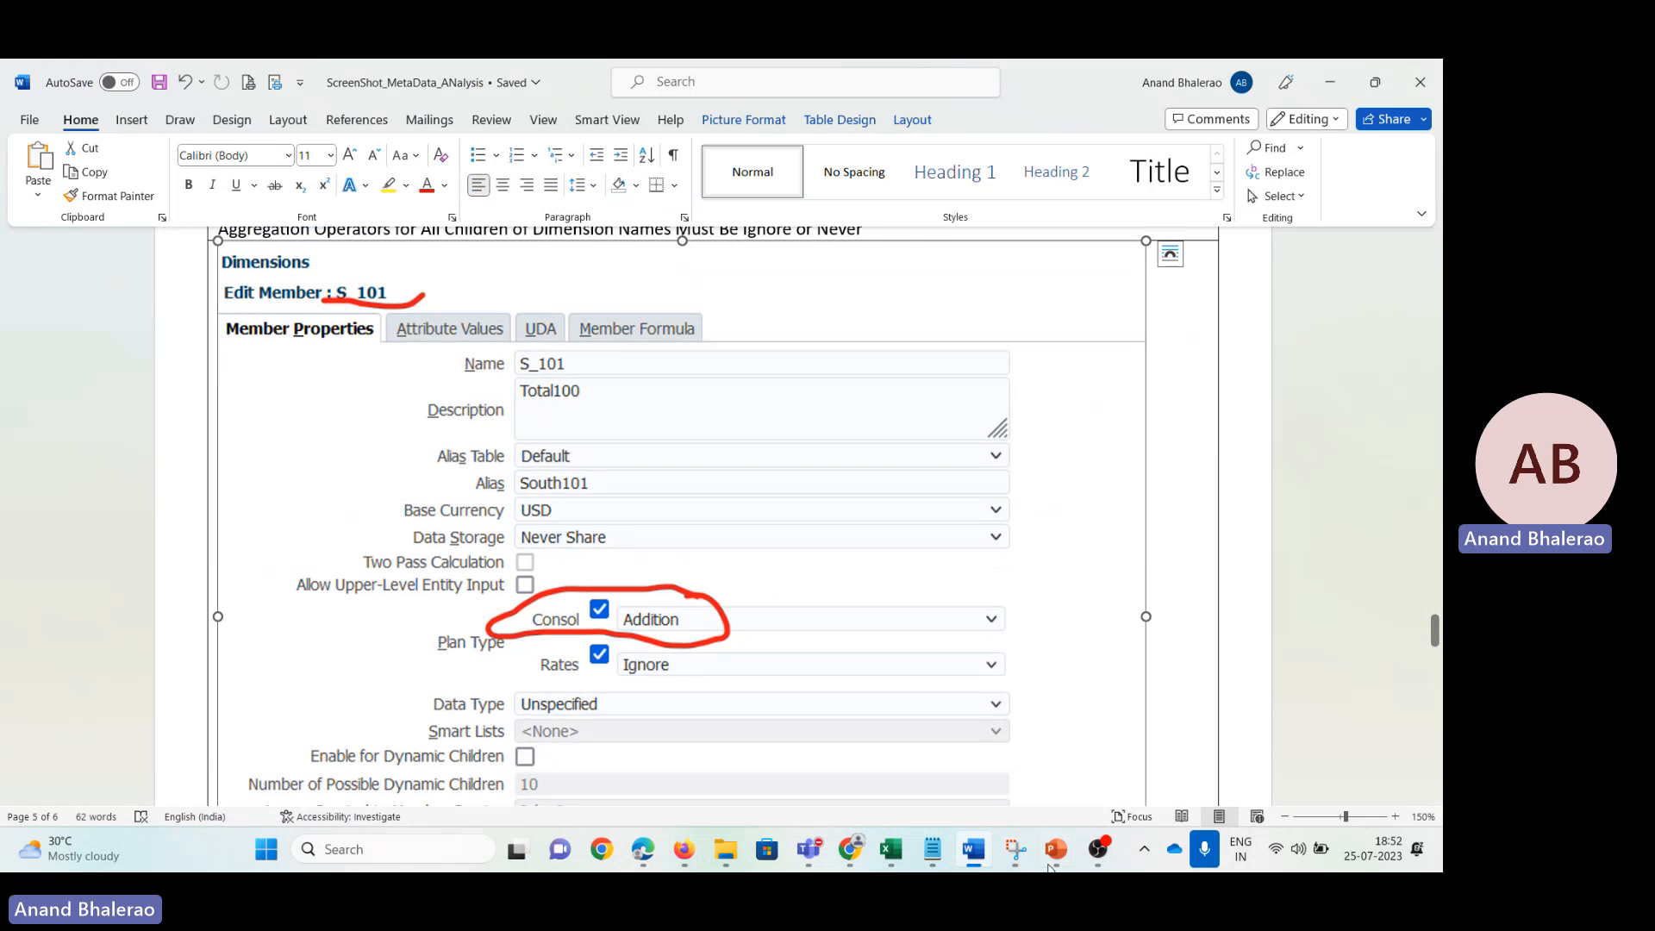
Step: Switch to the MetaData Analysis presentation and review the Entity dimension operator rule for the Consol and Rates cubes
mouse_move(1062, 853)
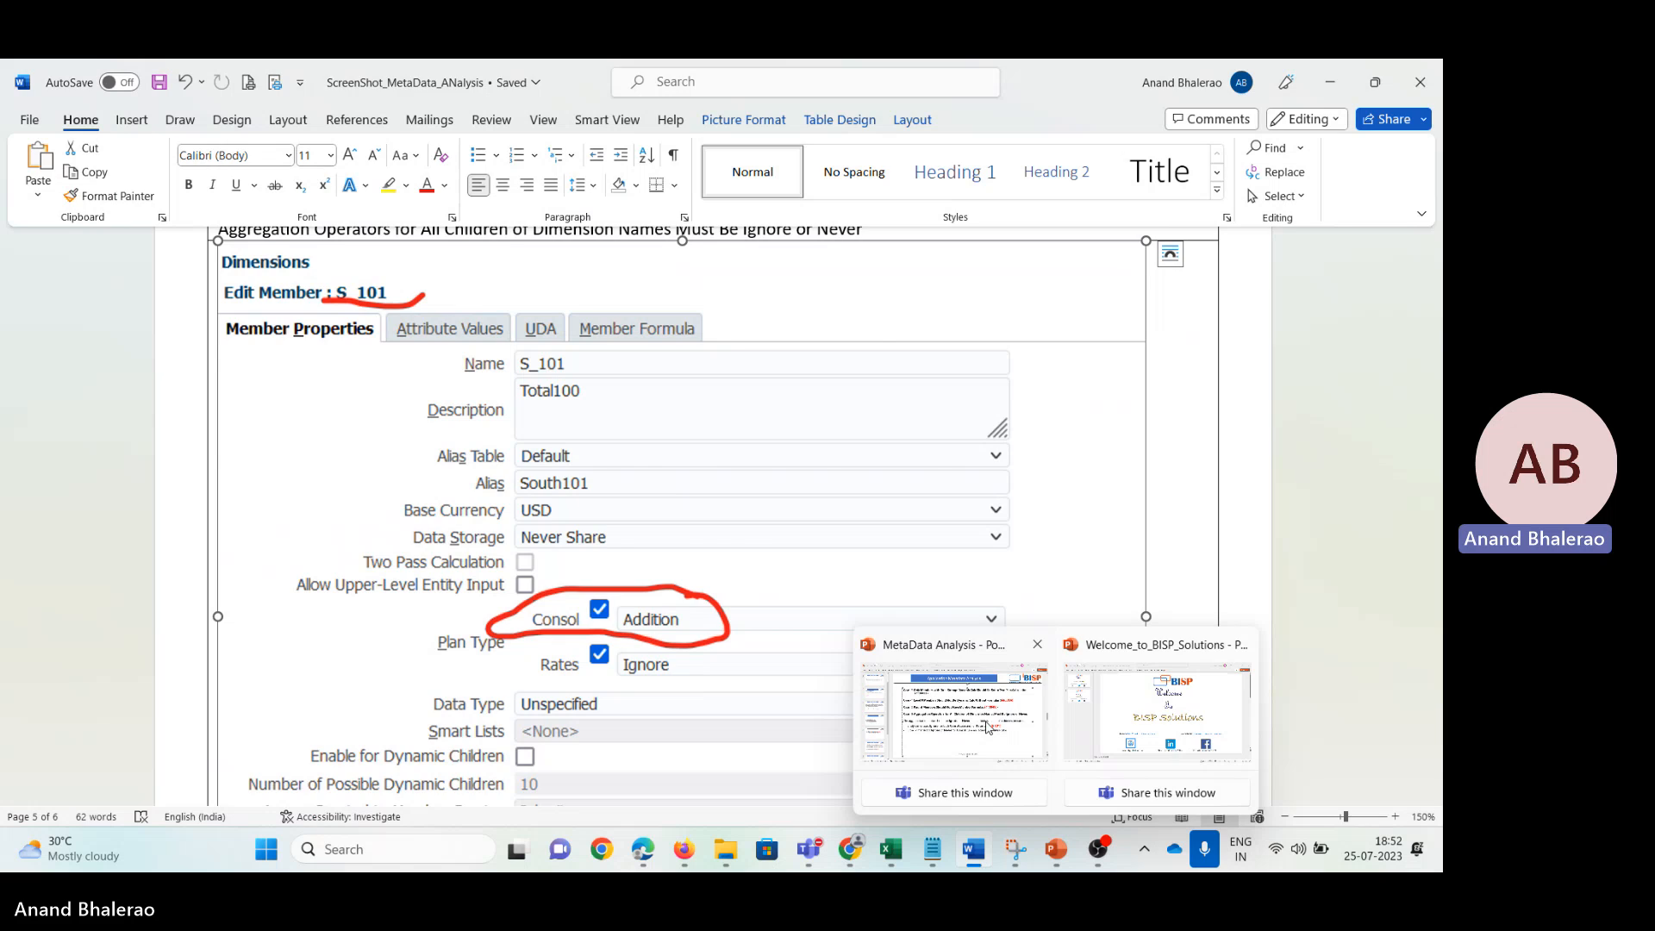
click(954, 711)
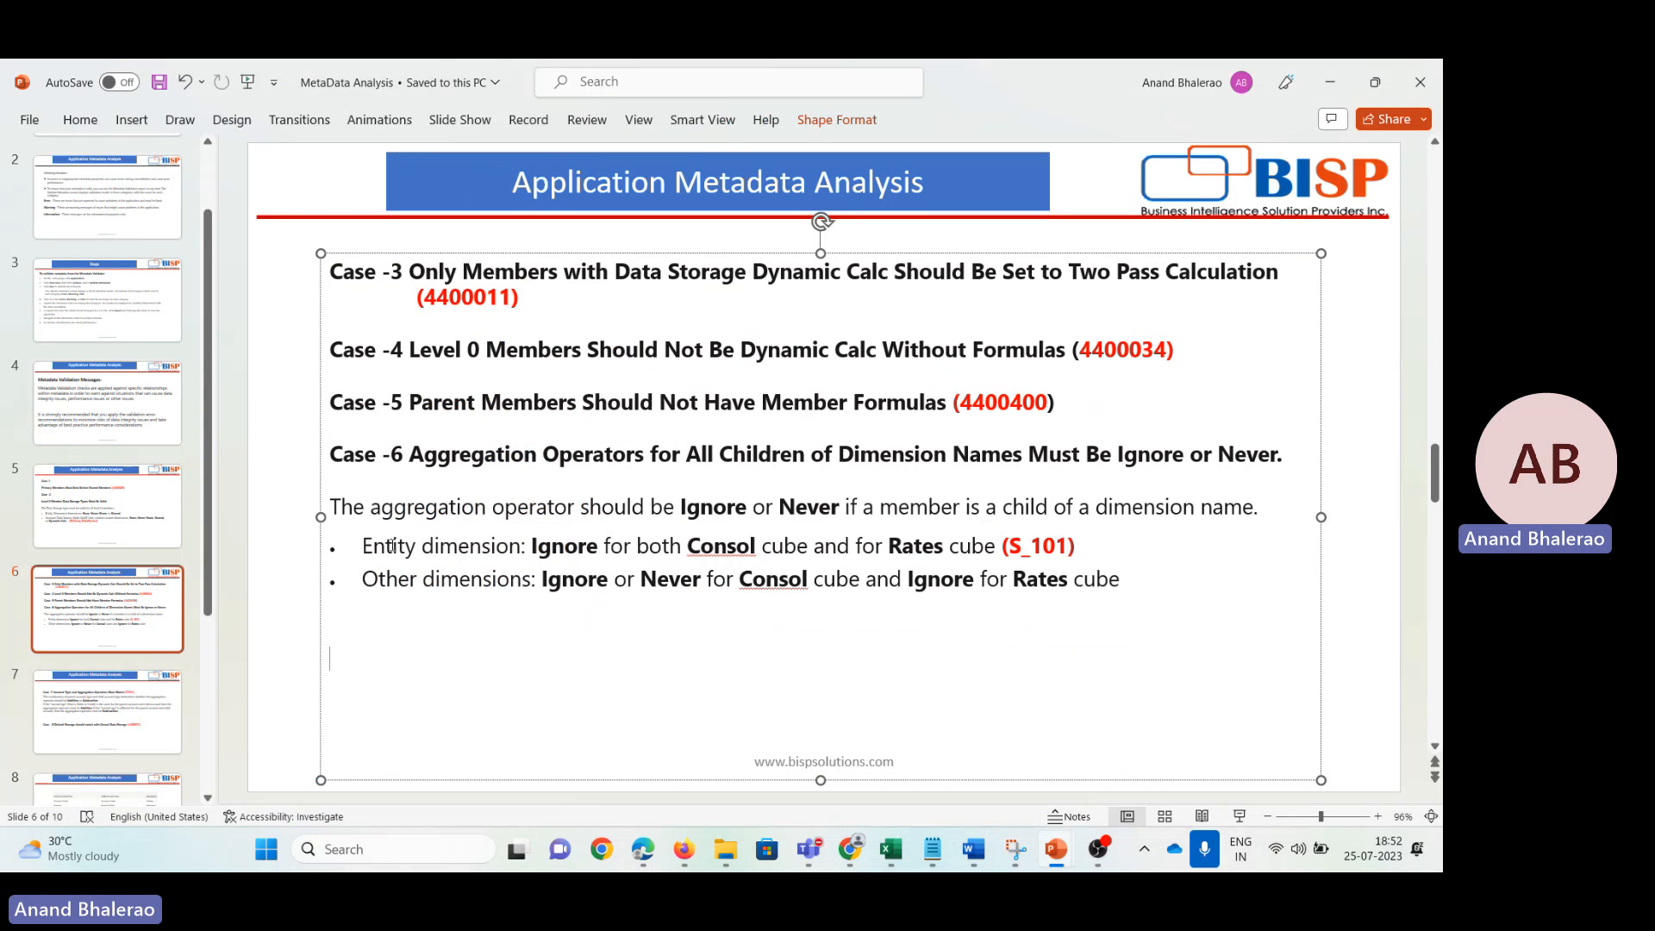
drag(372, 546, 967, 546)
click(577, 548)
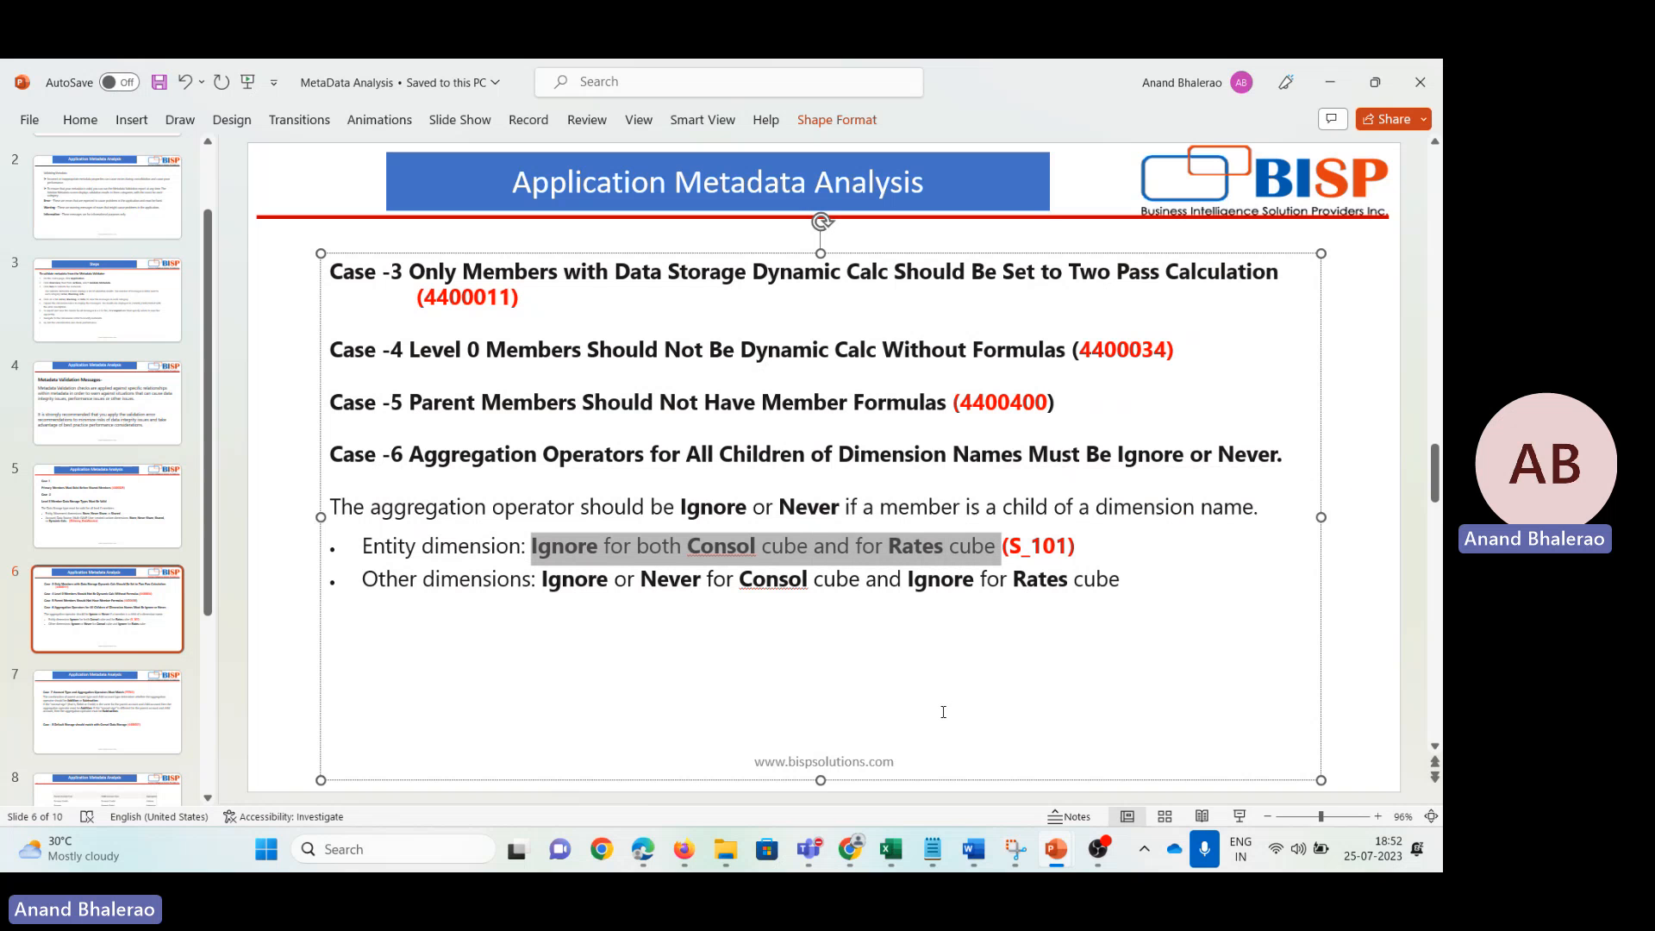
Step: Return to the browser, set the Consol plan type operator of member S_101 to Ignore, and save the member
key(alt+Tab)
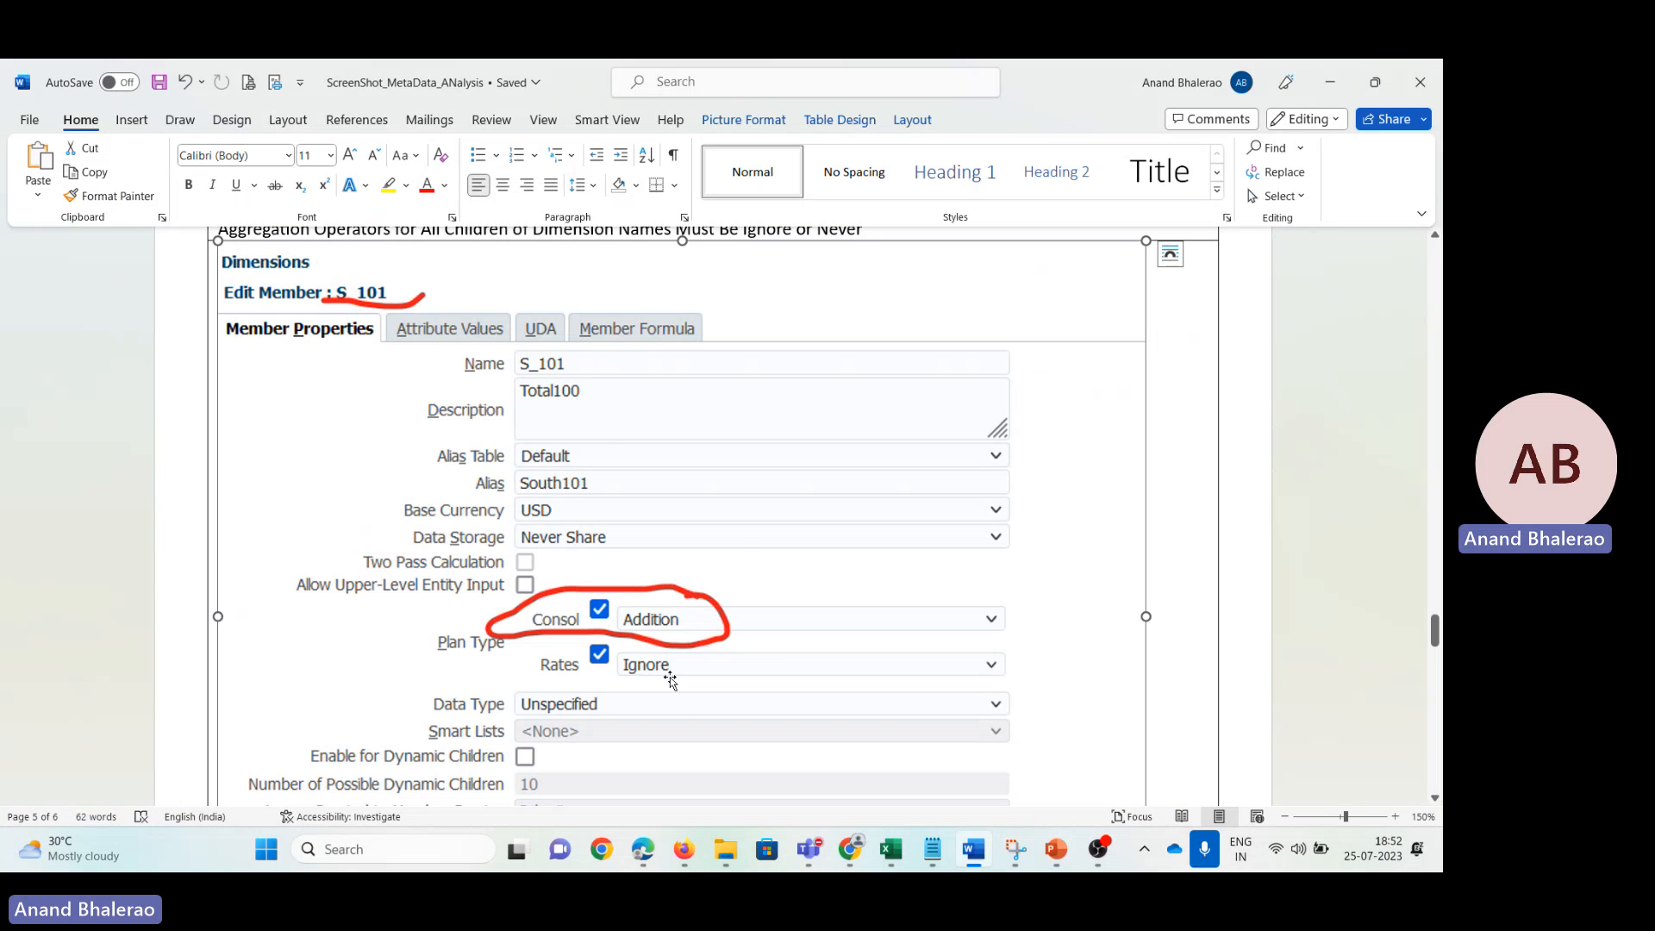
key(alt+Tab)
key(alt+Tab)
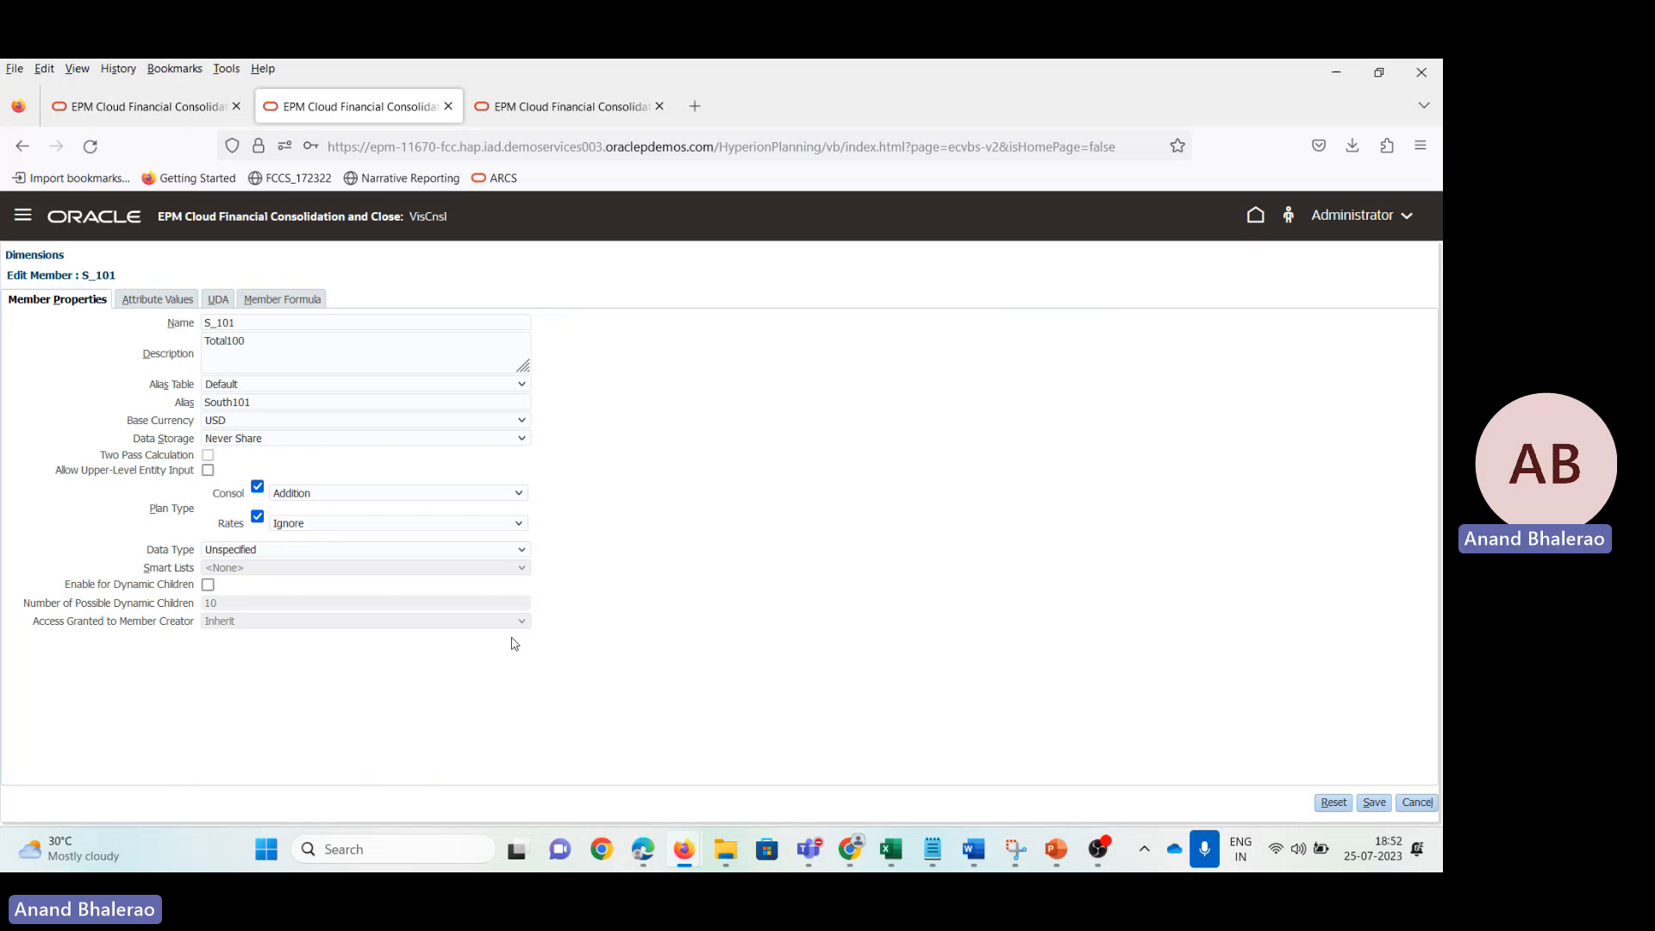
click(307, 500)
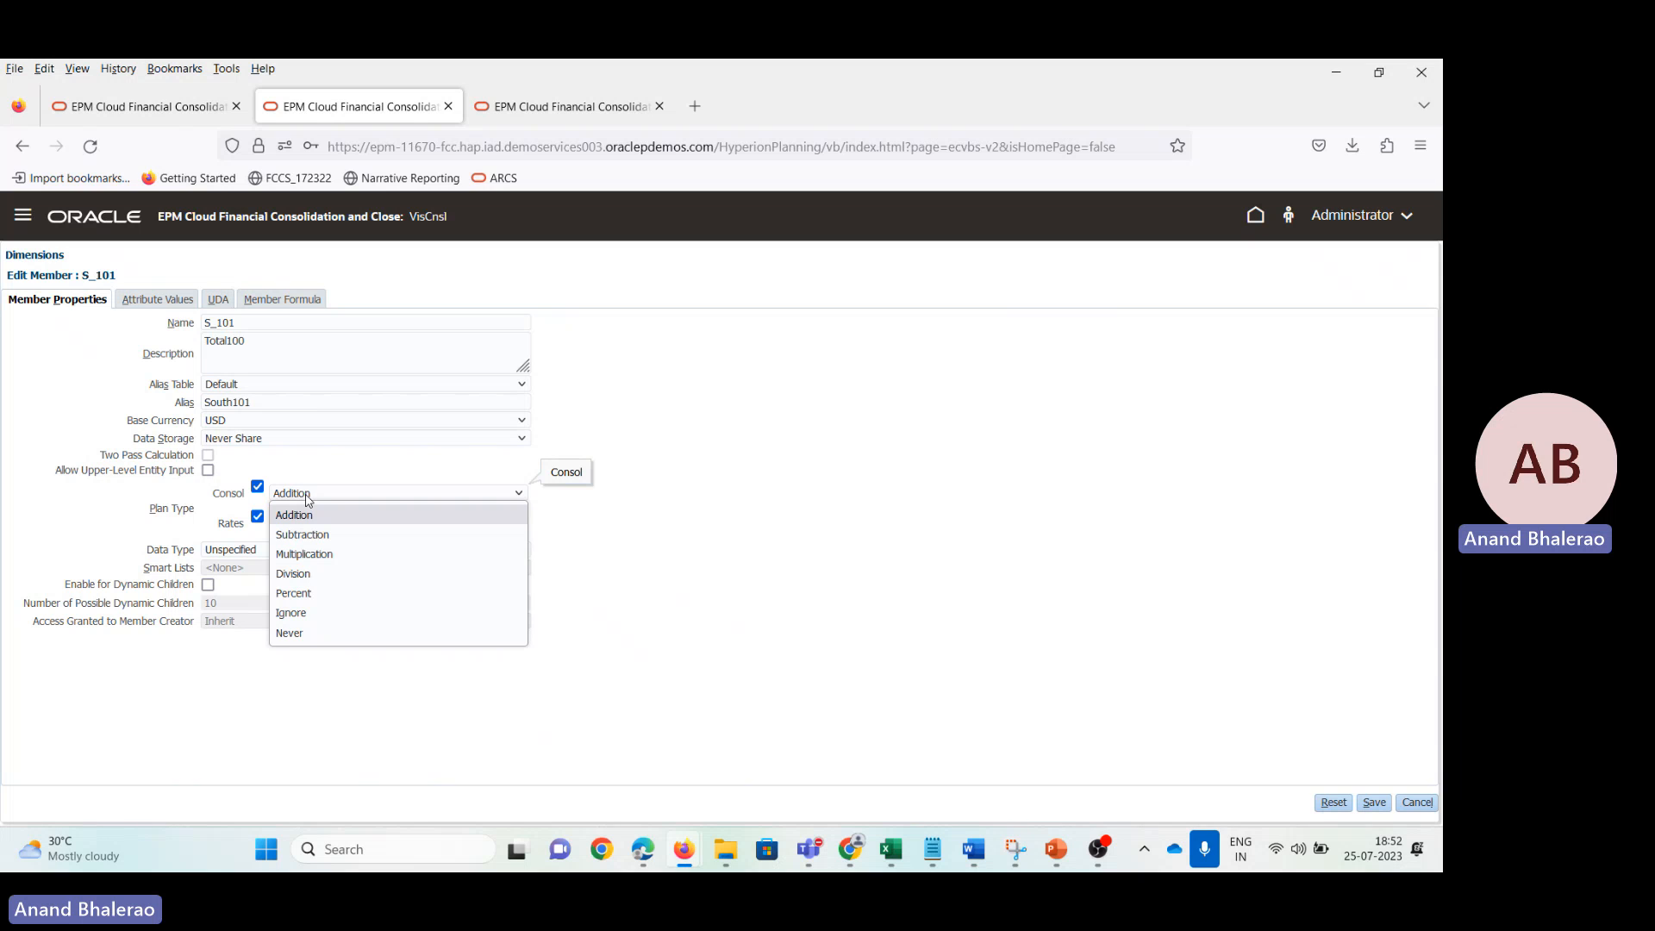
click(308, 614)
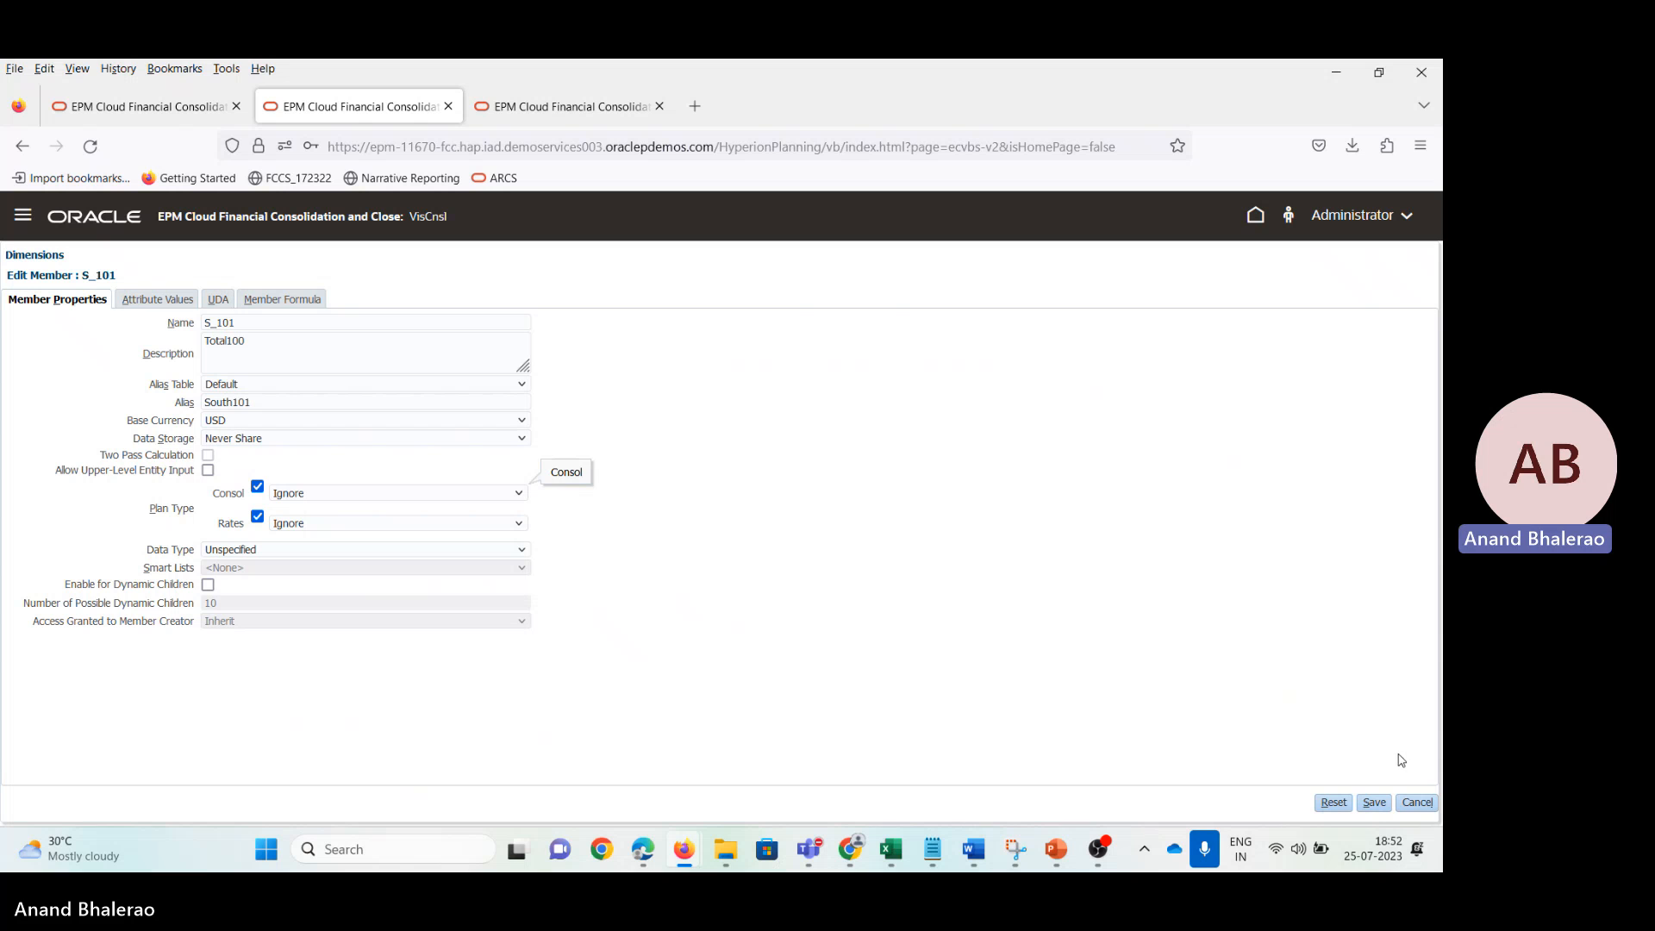
click(1374, 803)
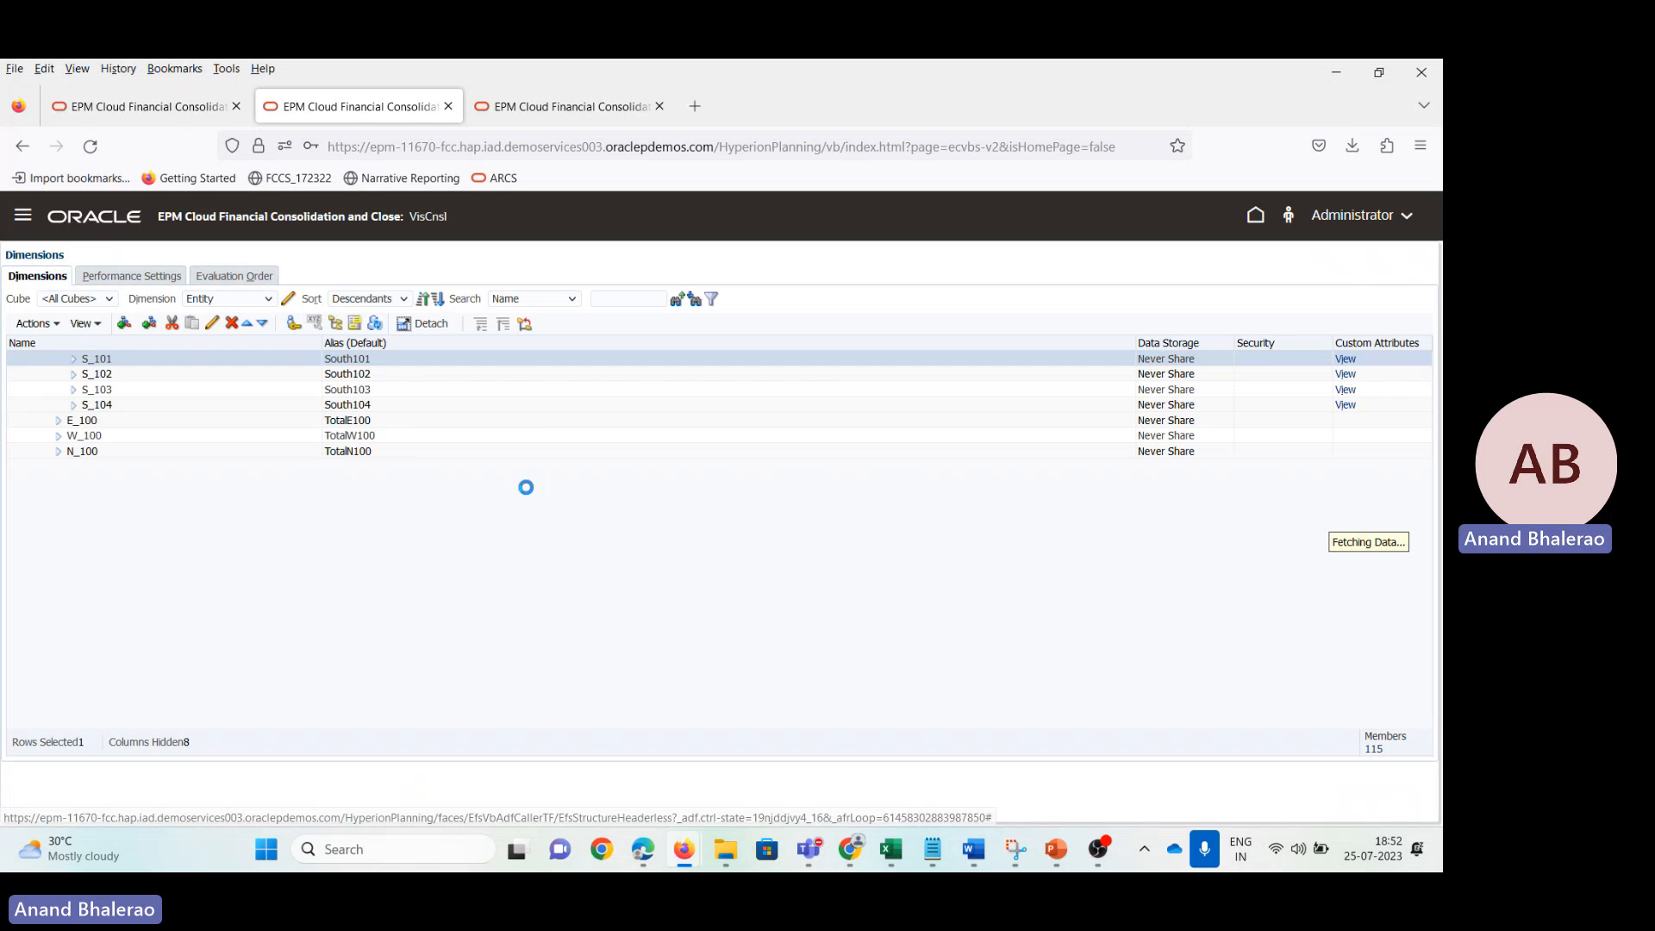
Step: Switch to the MetadataValidations workbook in Excel and find the error description containing "ignore" for member S_101
click(977, 847)
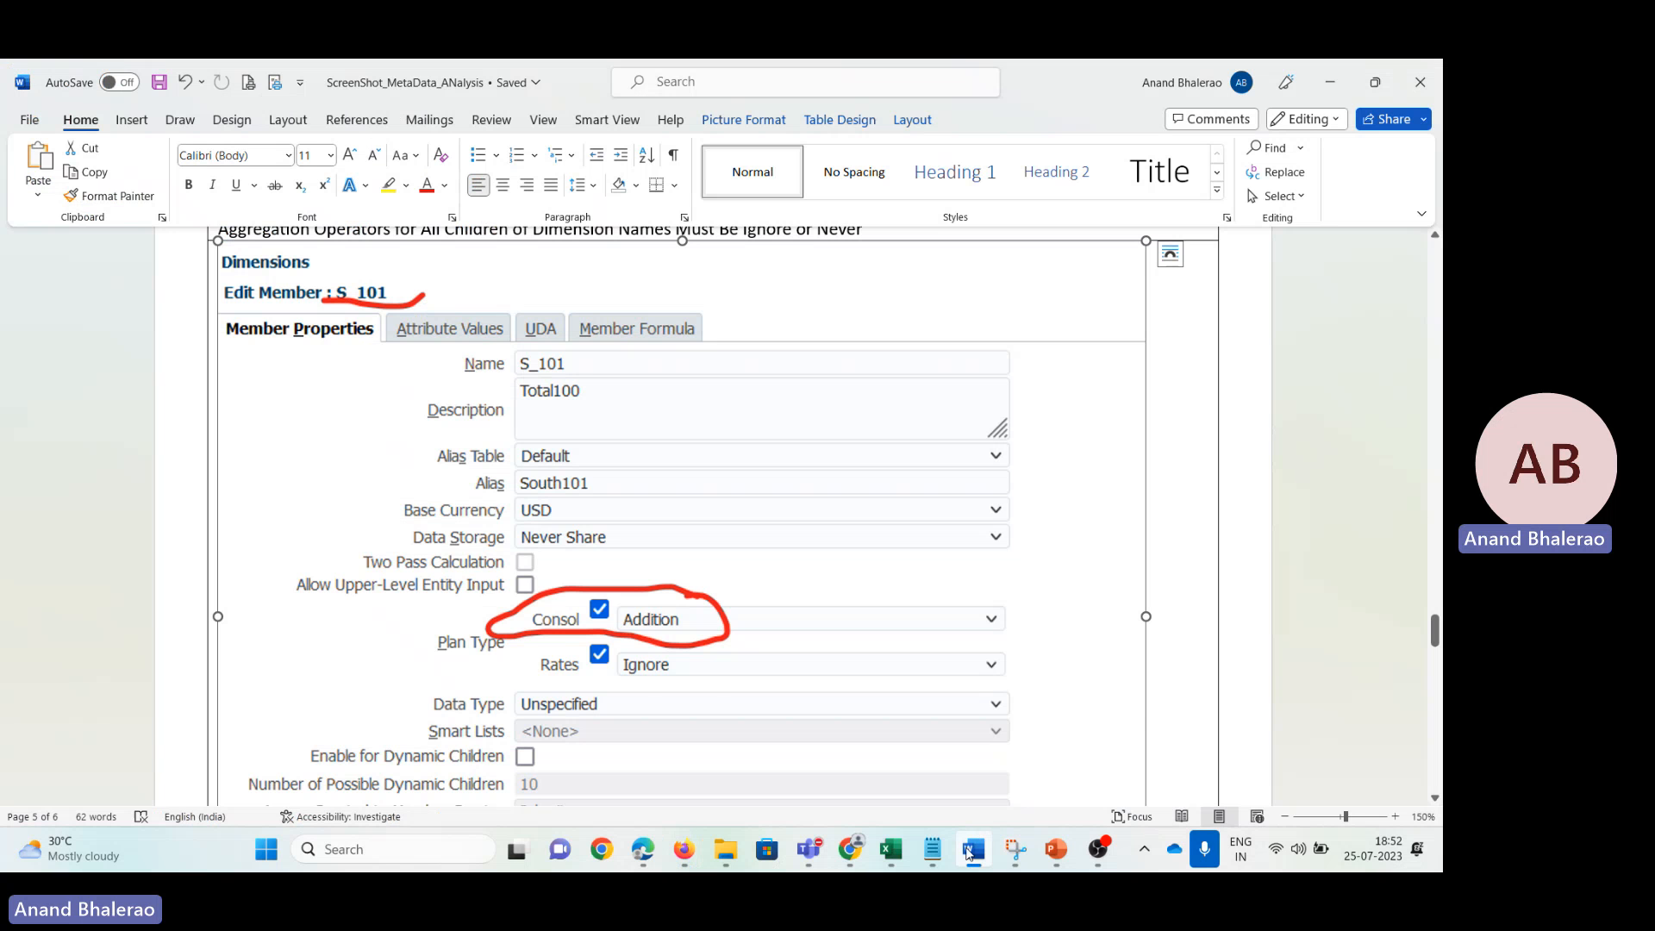
mouse_move(890, 849)
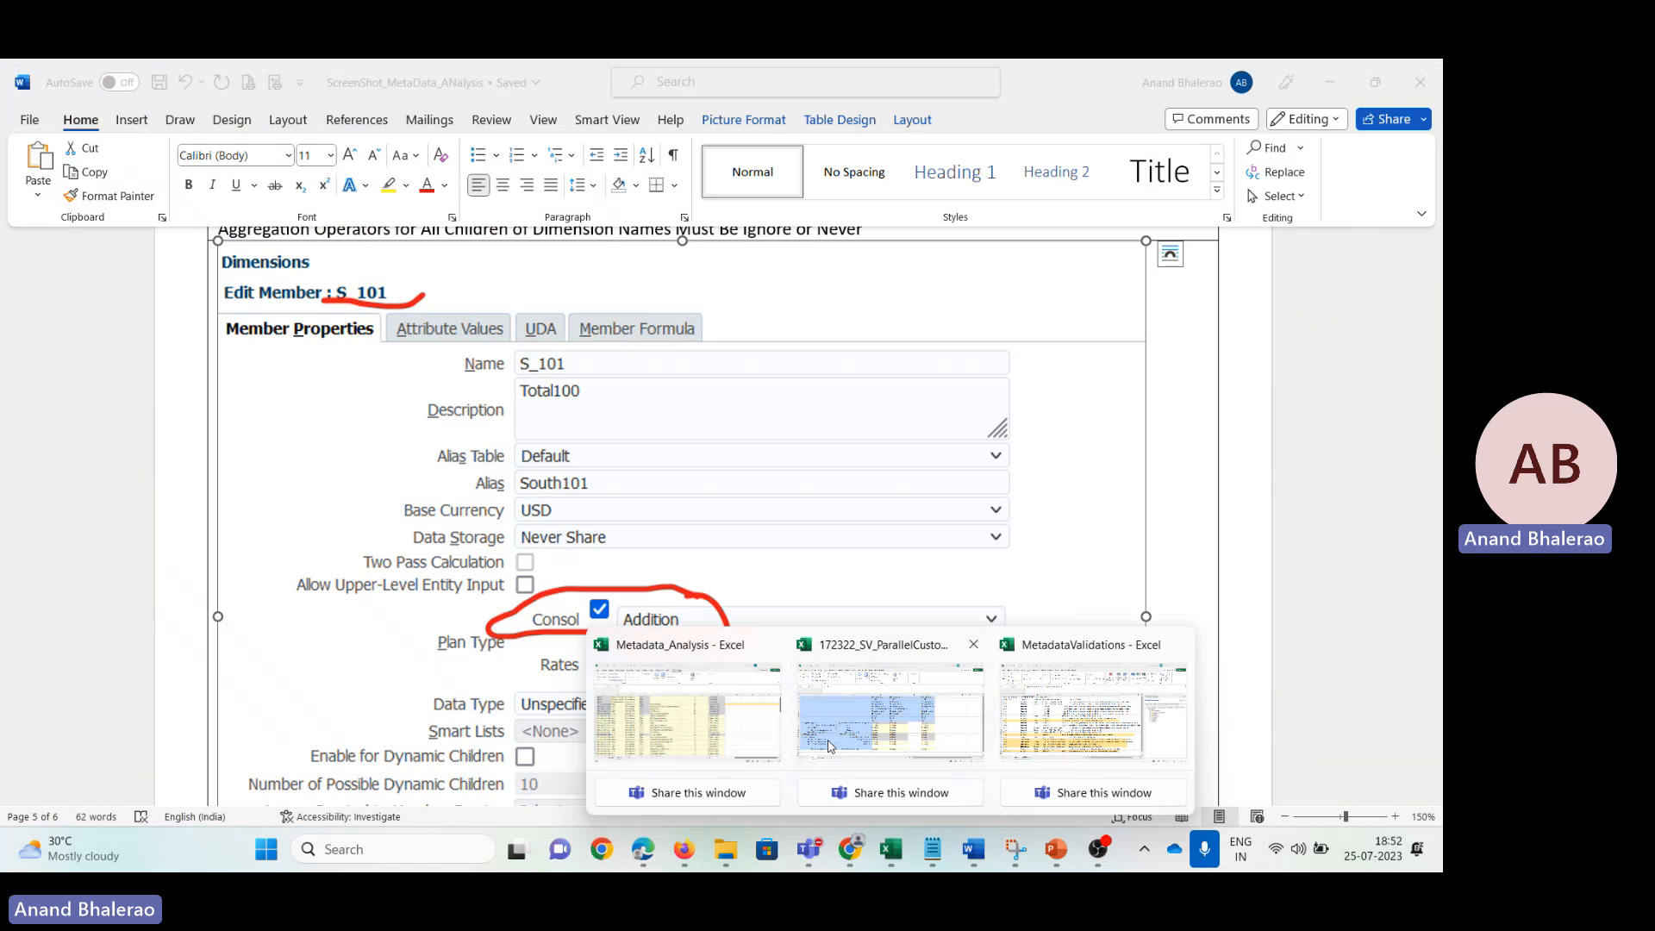
click(1057, 719)
key(ctrl+f)
text(ignore)
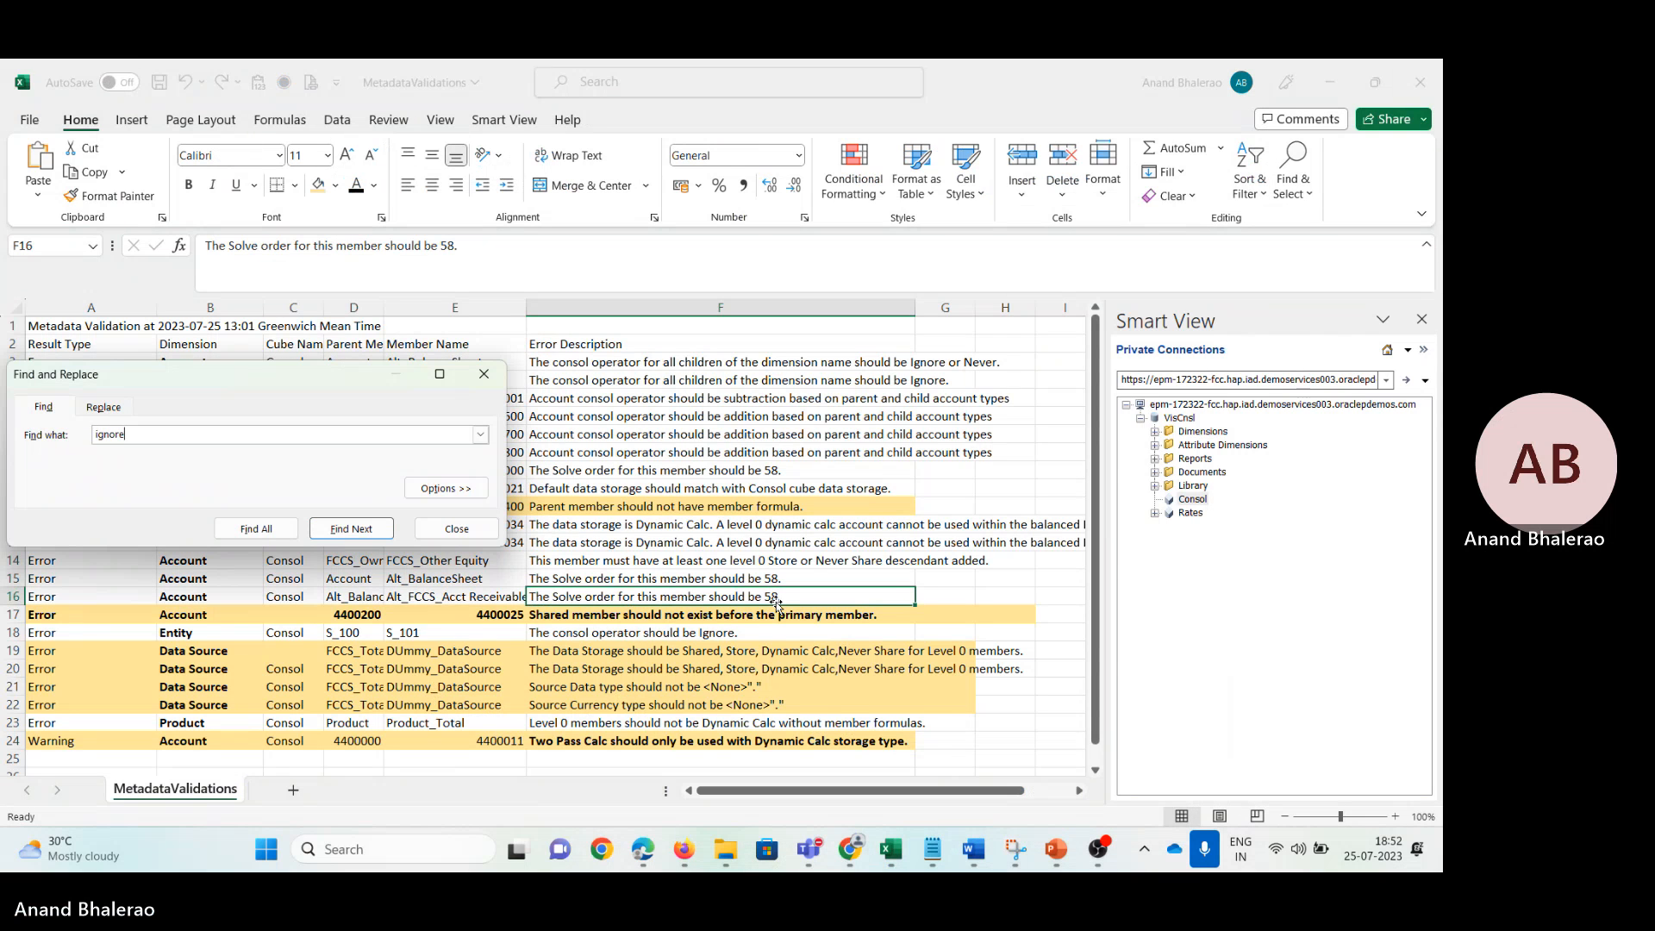
key(Return)
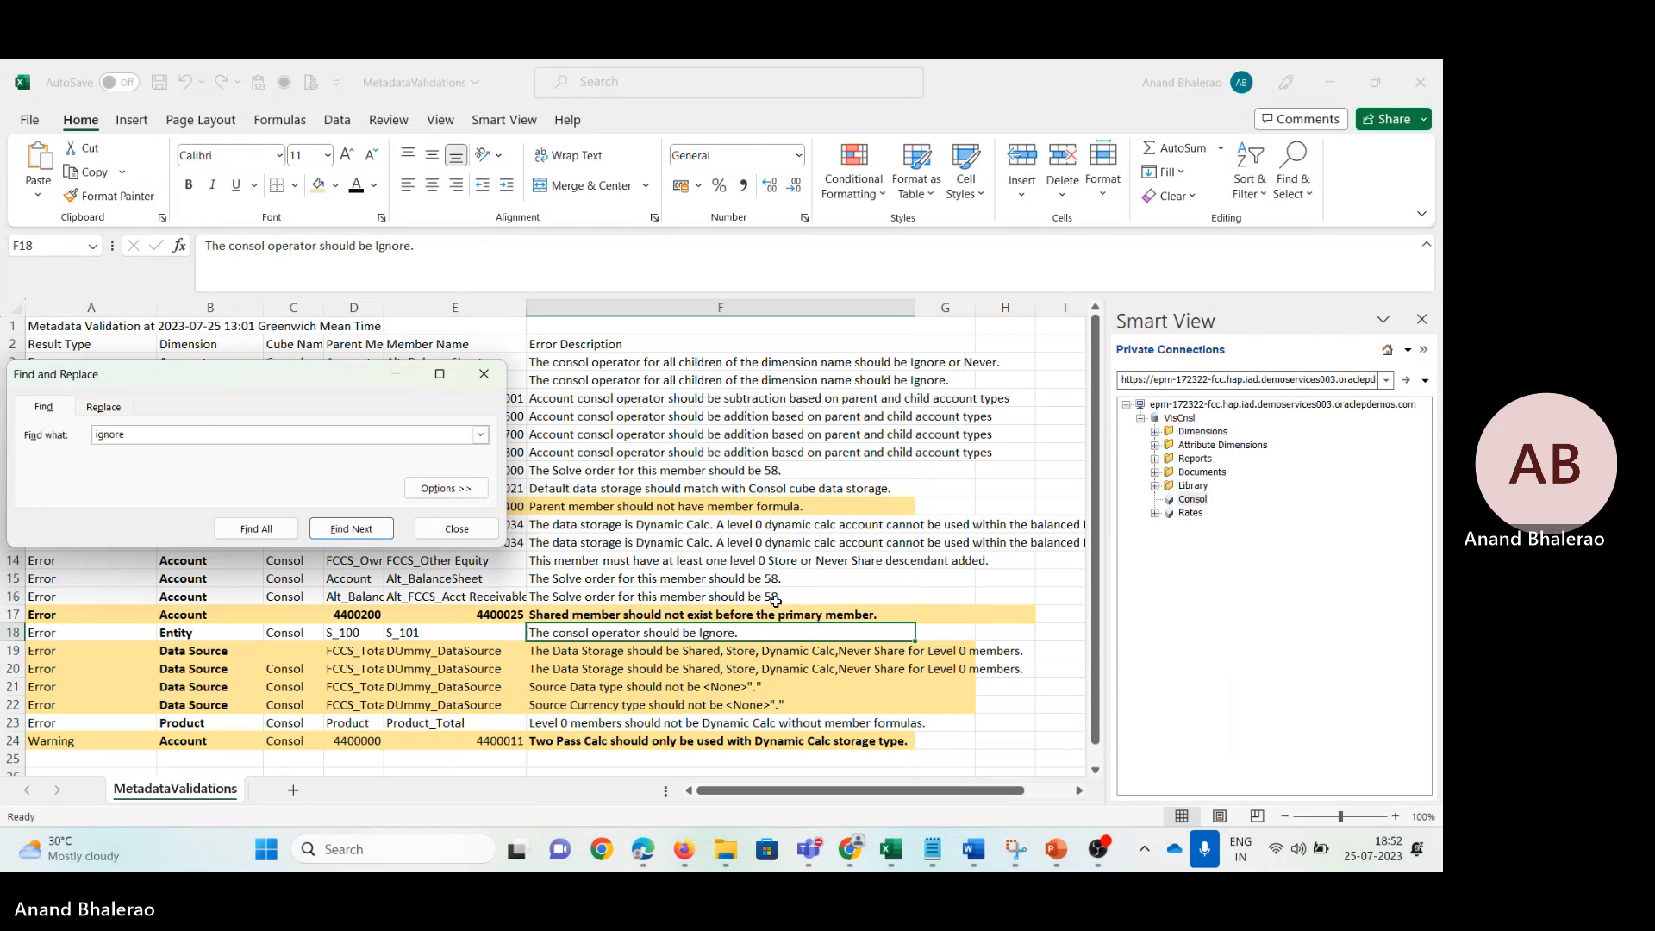
key(Escape)
Step: Highlight the S_101 consol operator error row, A18:F18, with a gold fill
key(shift+Left)
key(shift+Left)
key(shift+Left)
key(shift+Left)
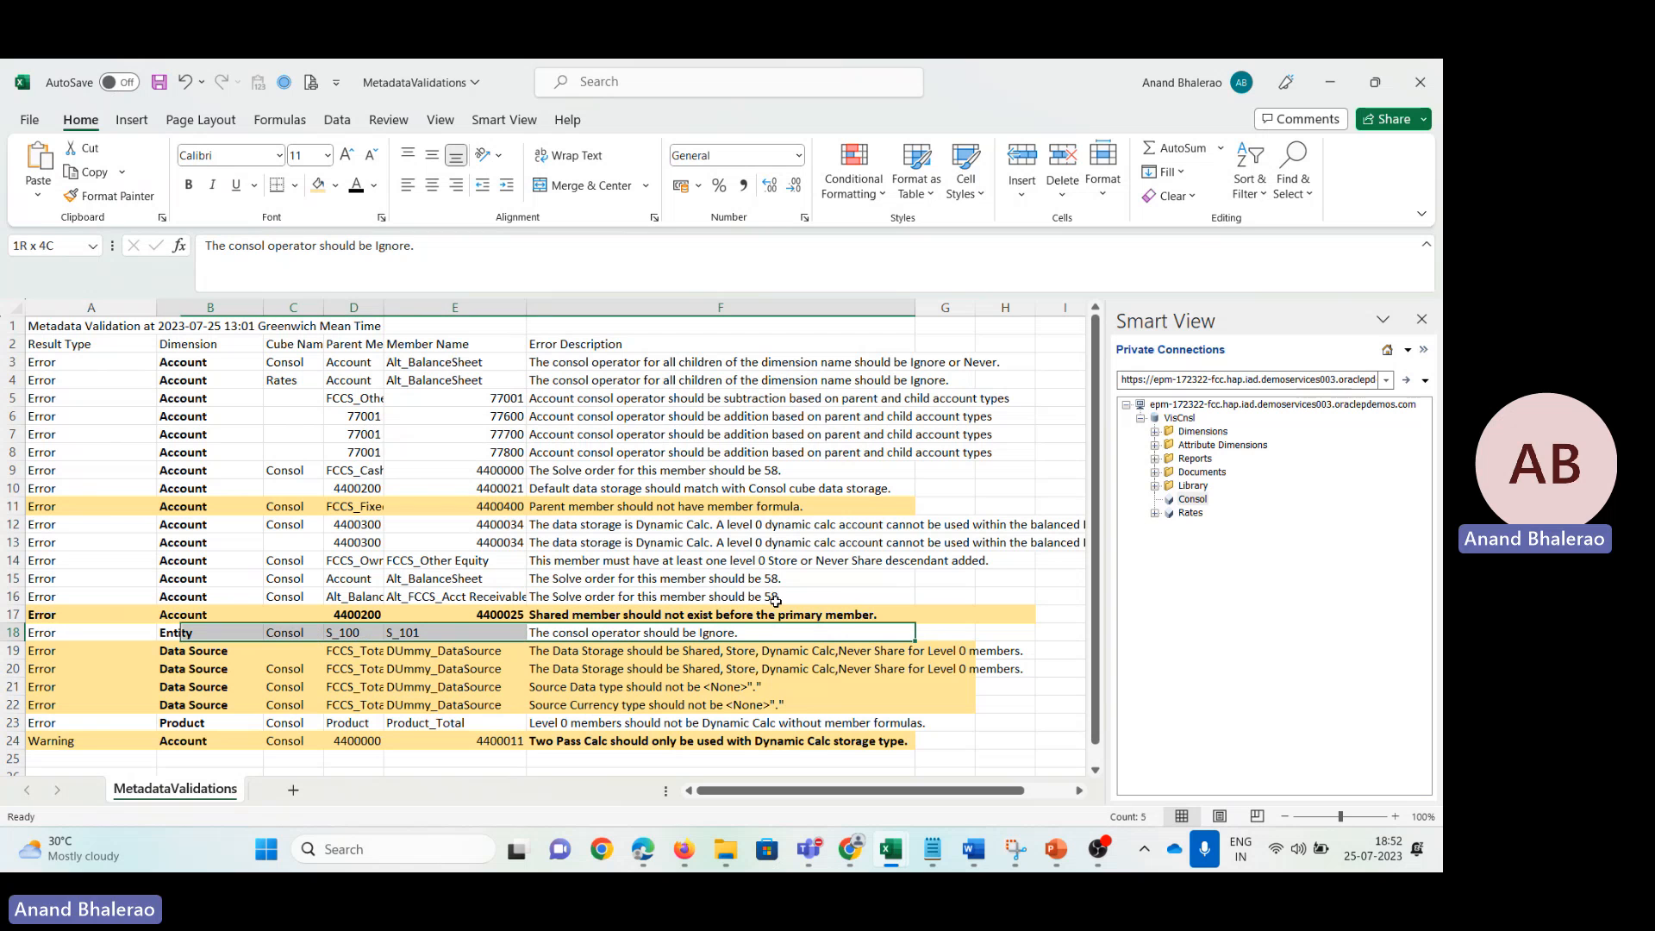
key(shift+Left)
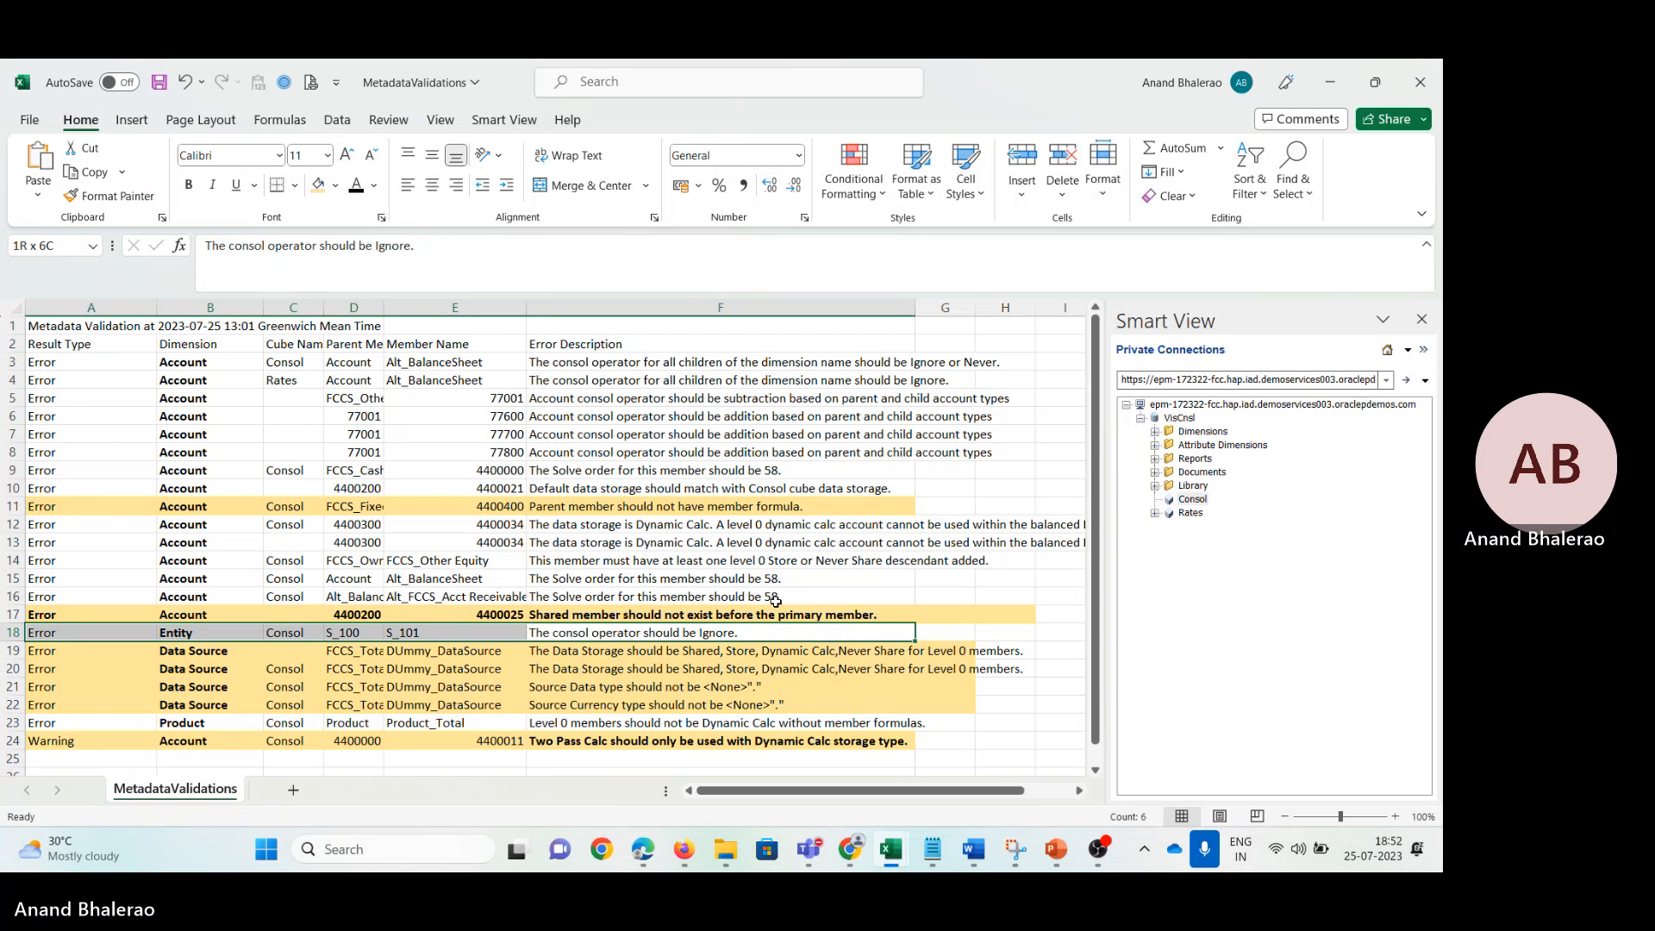
click(336, 187)
click(422, 285)
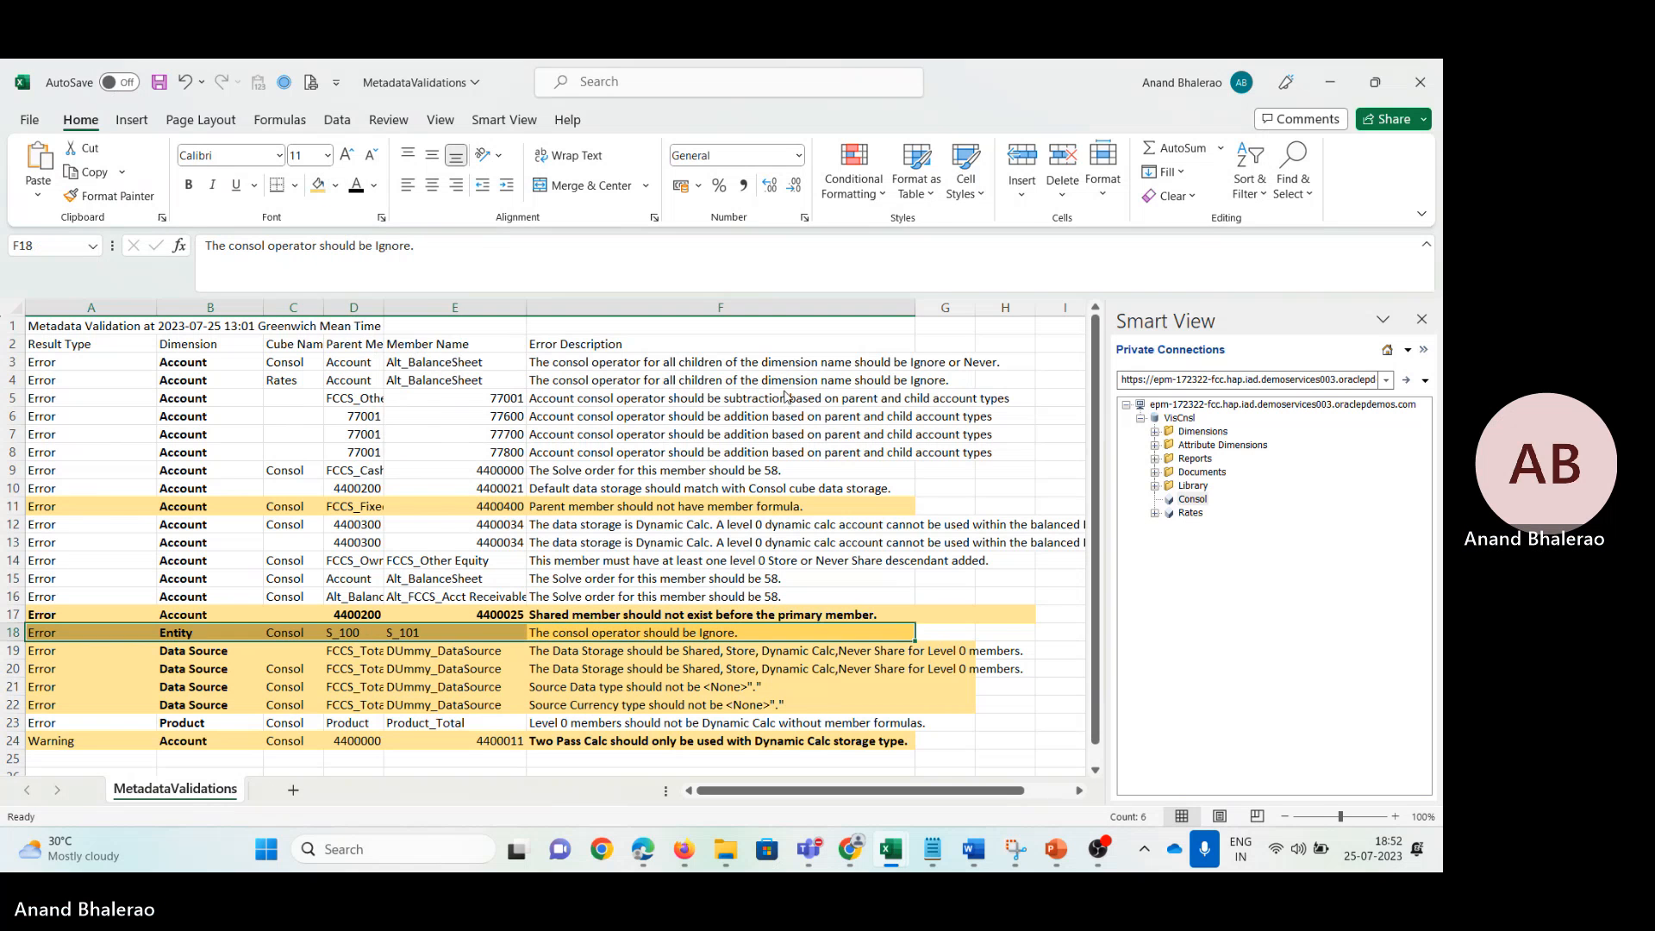
Step: Switch to the MetaData Analysis presentation and review the Case 7 rule on matching account type and aggregation operators on slide 7
key(alt+Tab)
key(alt+Tab)
key(alt+Tab)
key(alt+Tab)
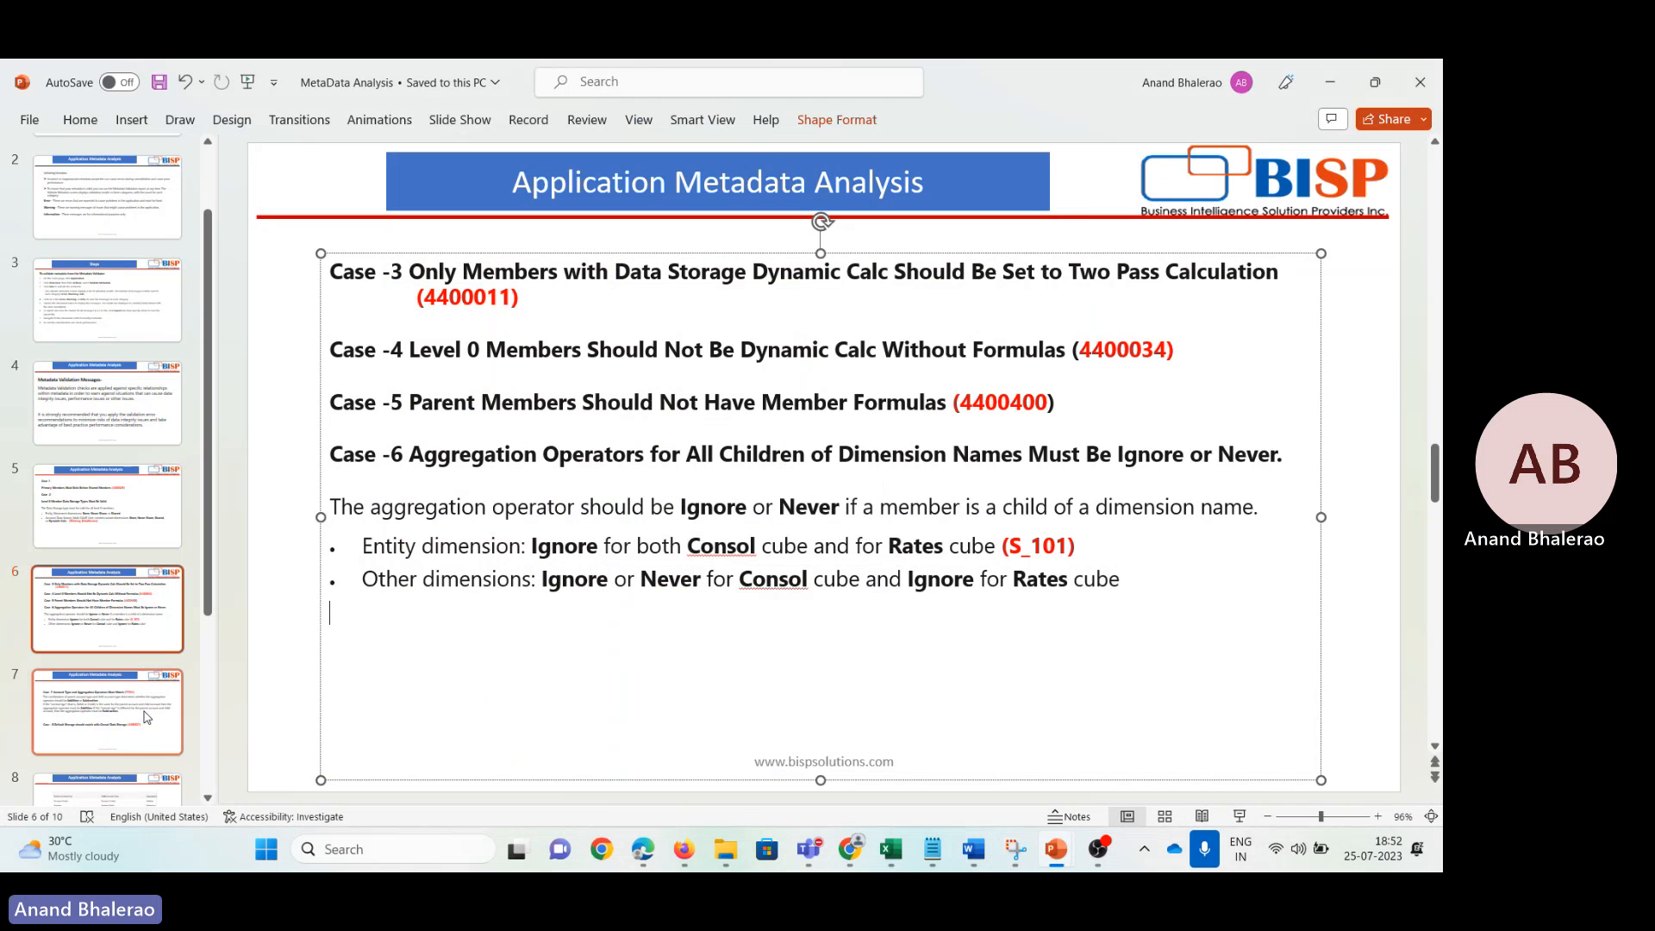
click(173, 694)
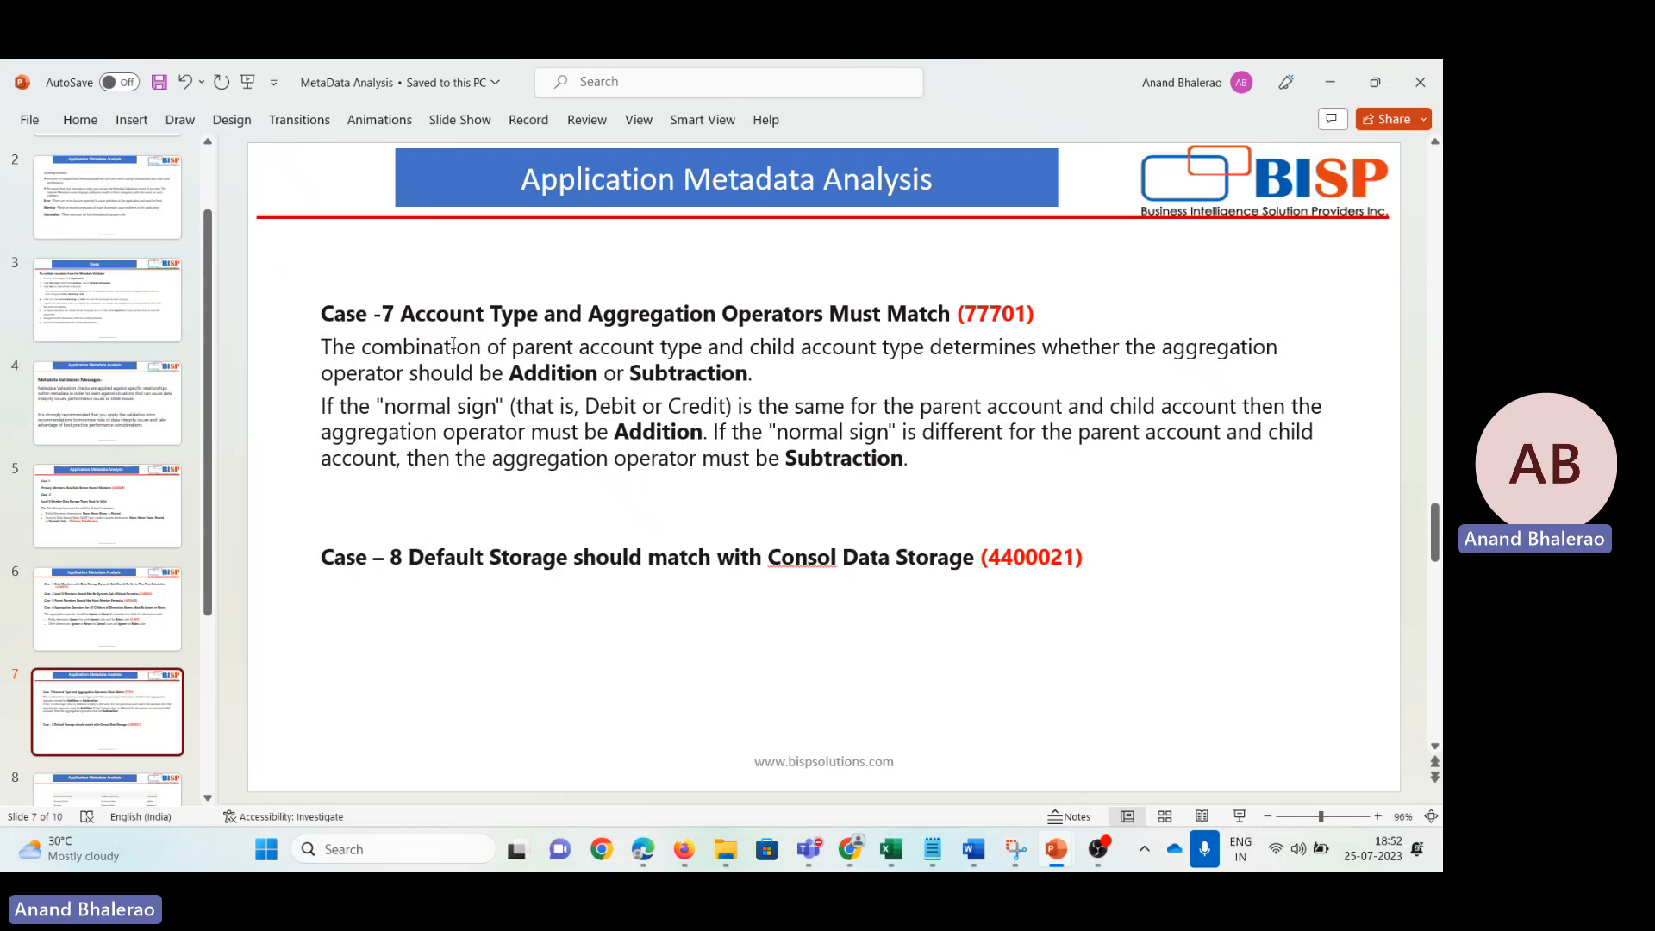
drag(416, 313, 936, 315)
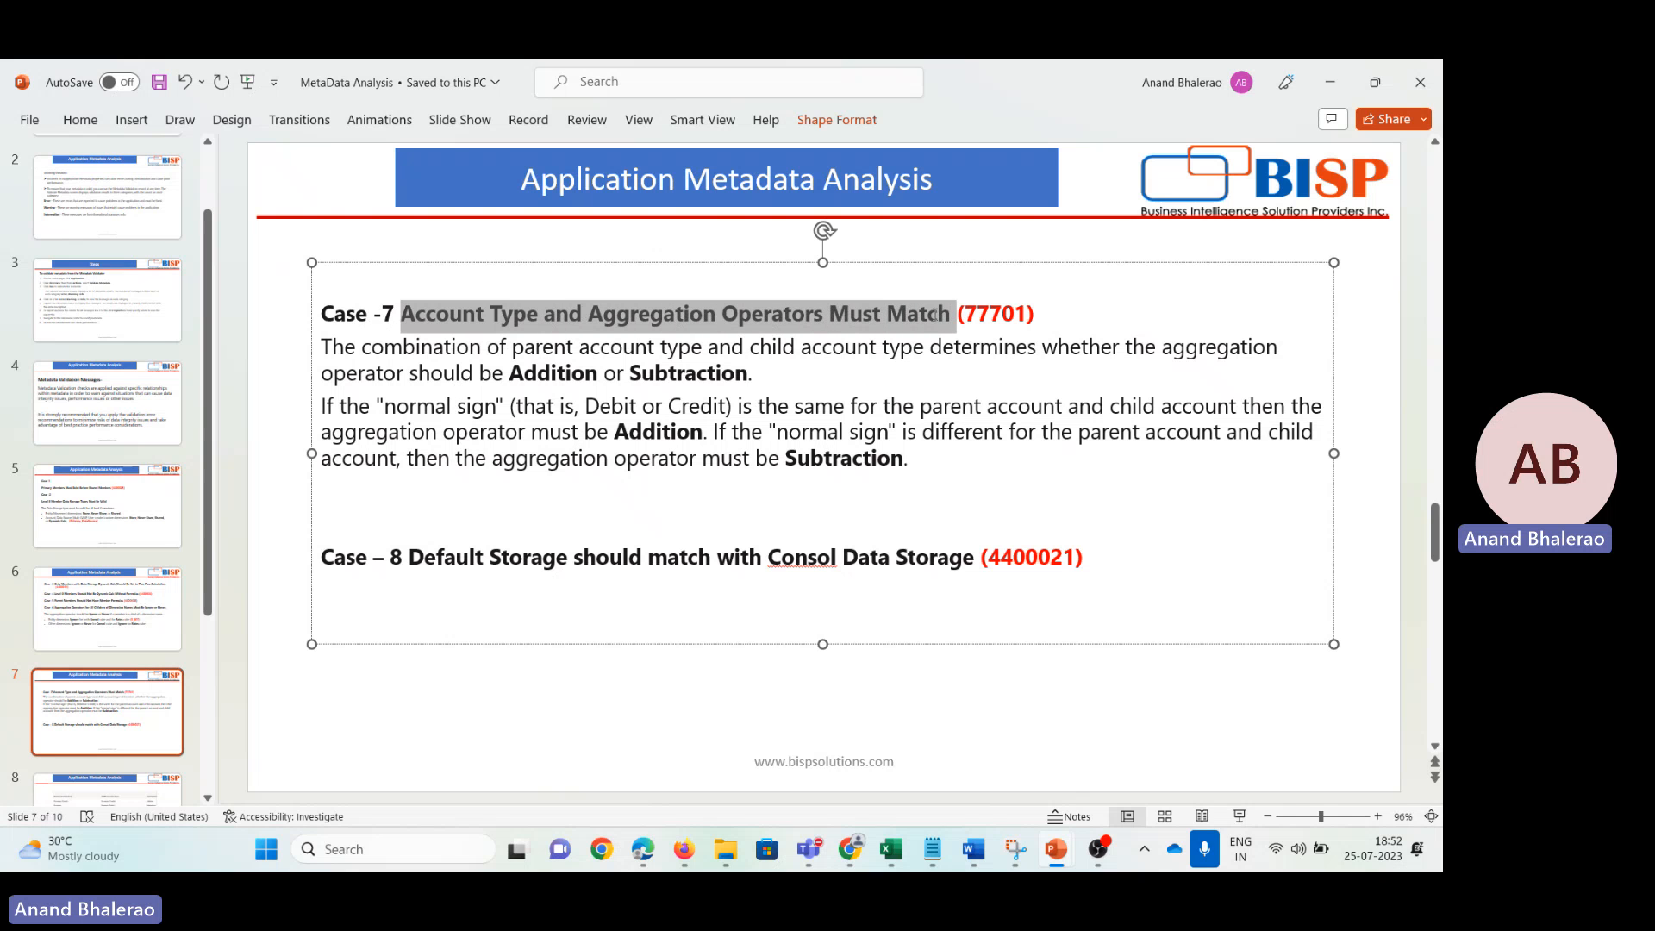
Step: Switch to the ScreenShot_MetaData_ANalysis Word document and locate the heading "Account Type and Aggregation Operators Must Match"
click(978, 857)
scroll(684, 750, up, 4)
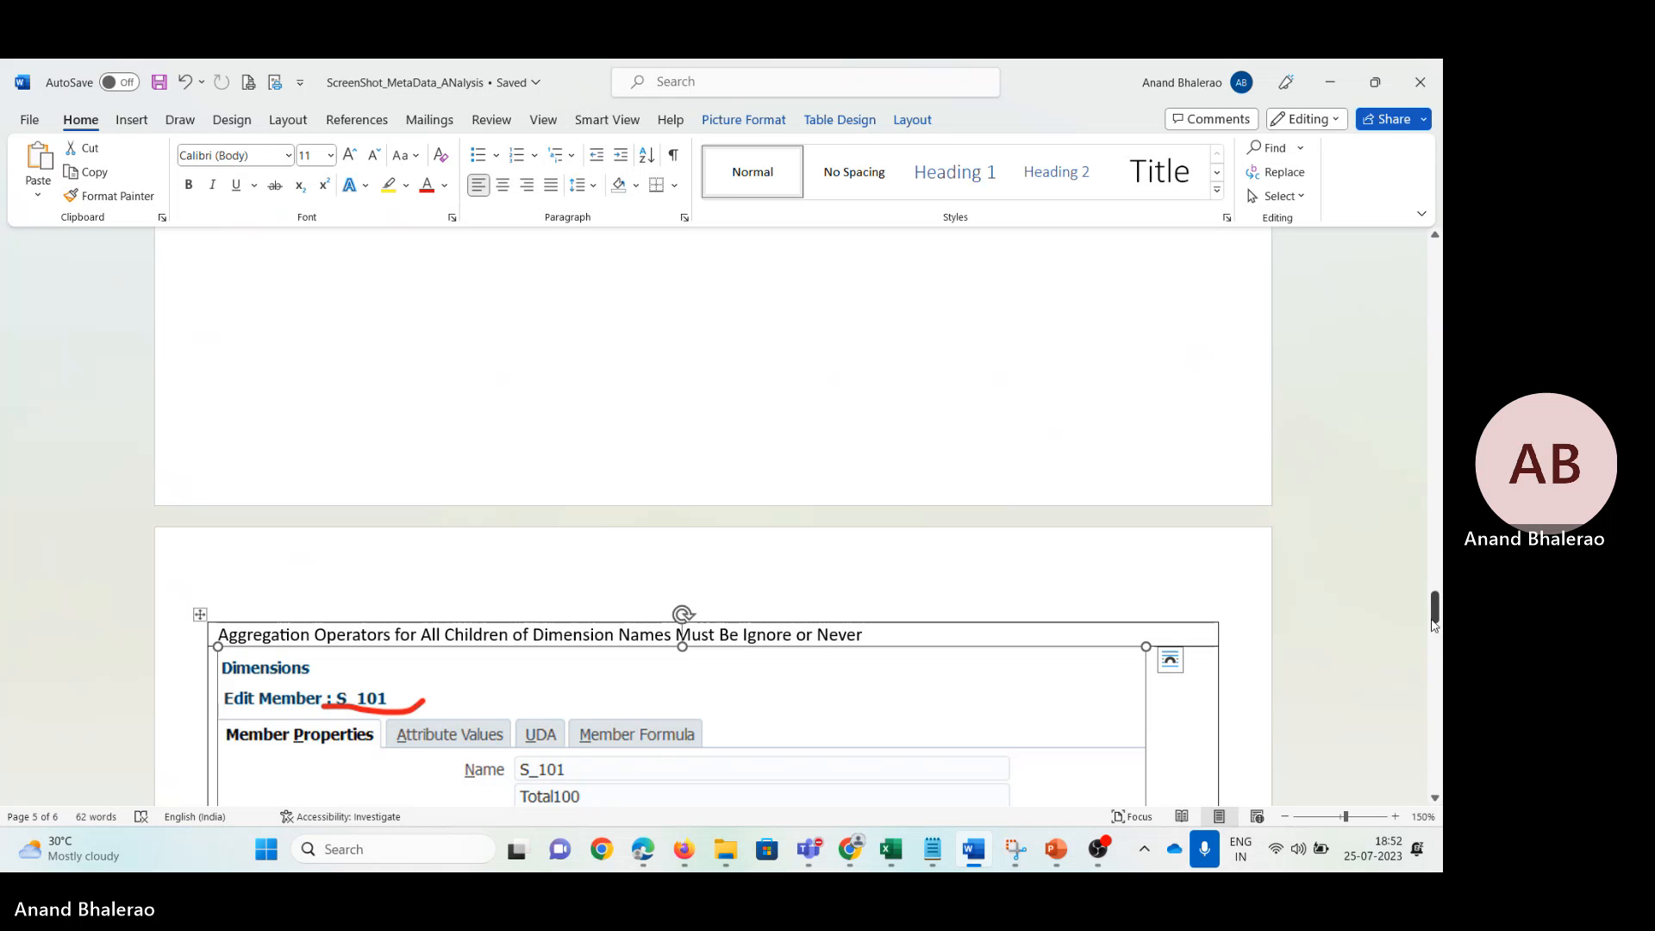
drag(1434, 611, 1392, 271)
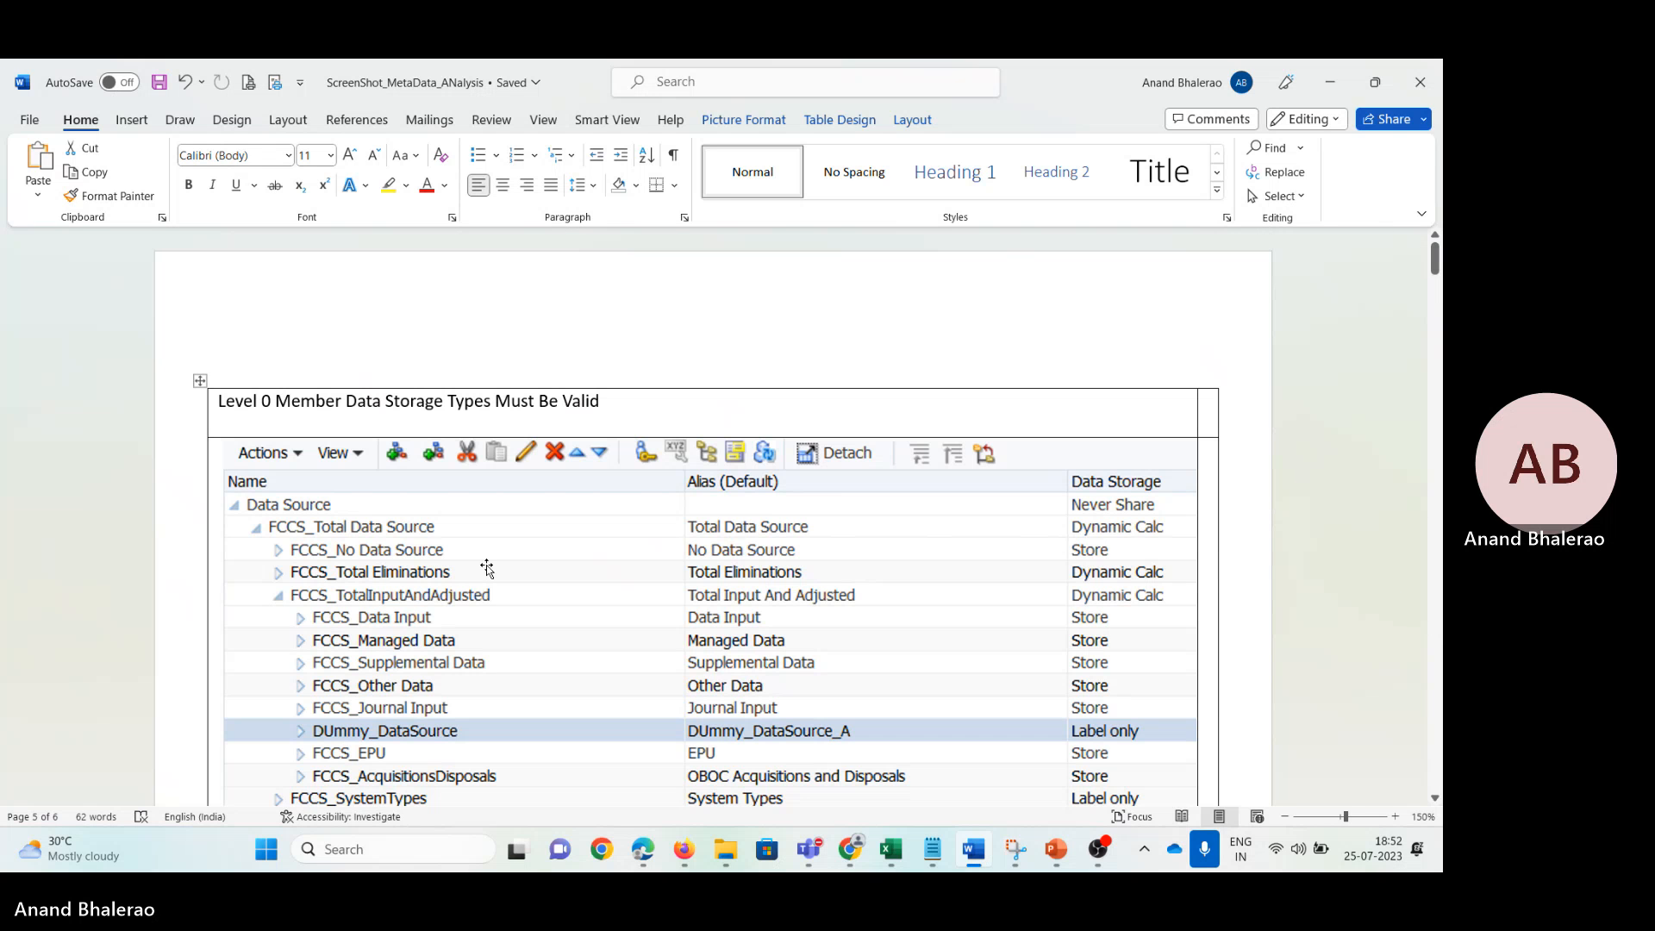
scroll(492, 699, down, 1)
scroll(491, 699, down, 10)
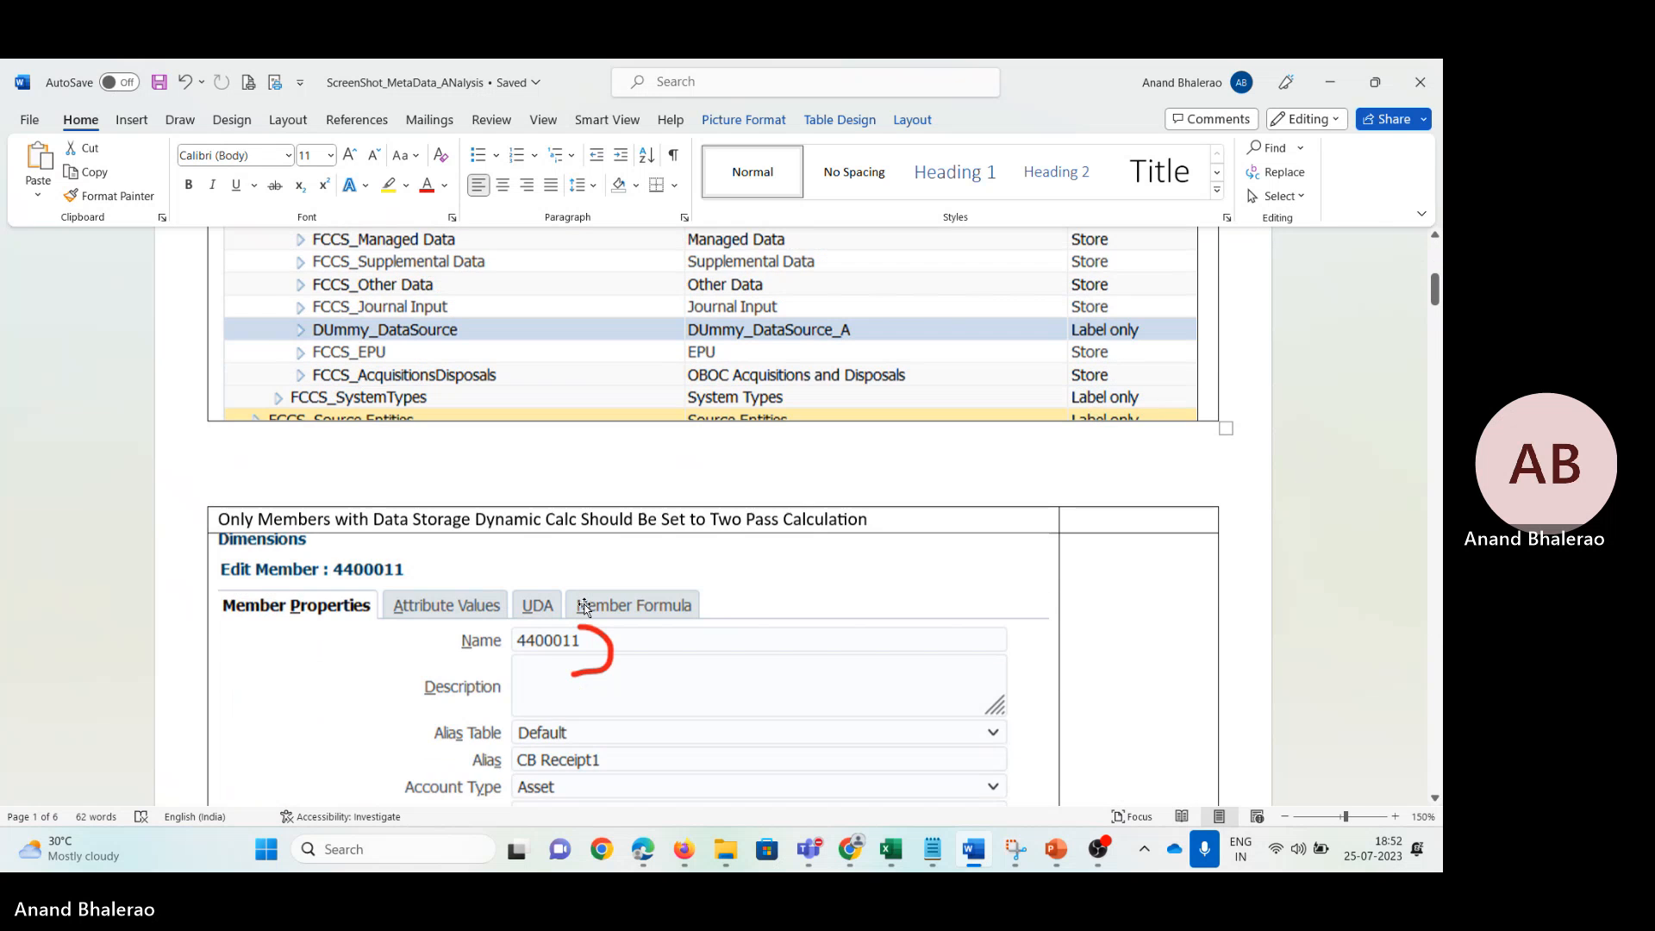
scroll(582, 634, down, 4)
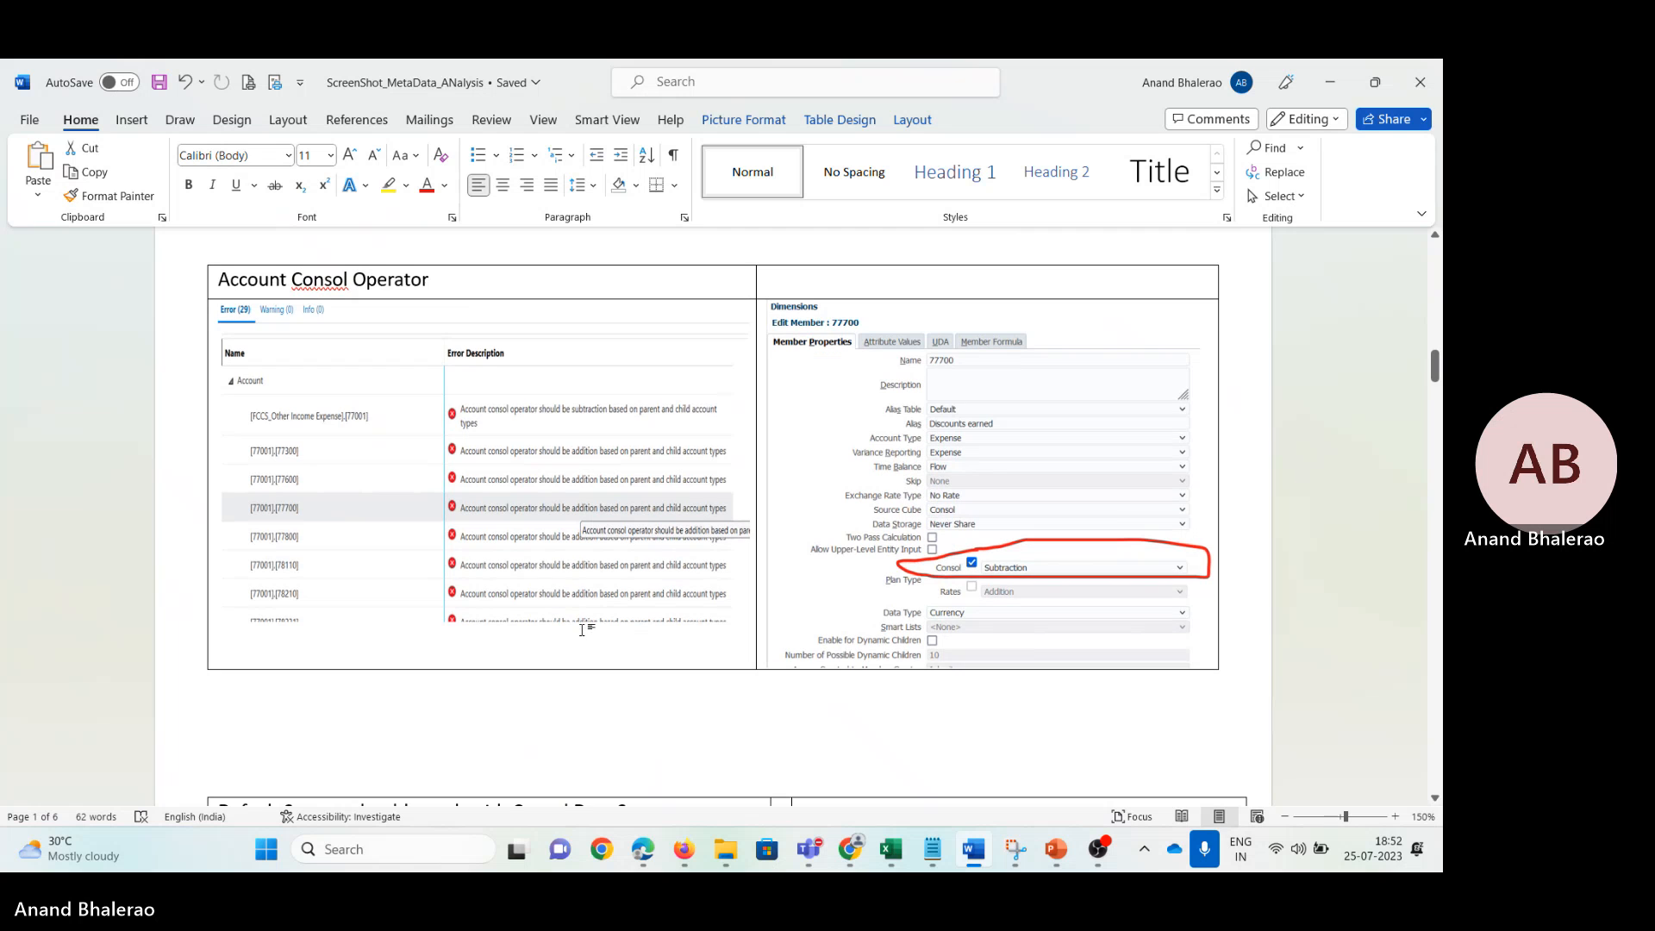
click(542, 557)
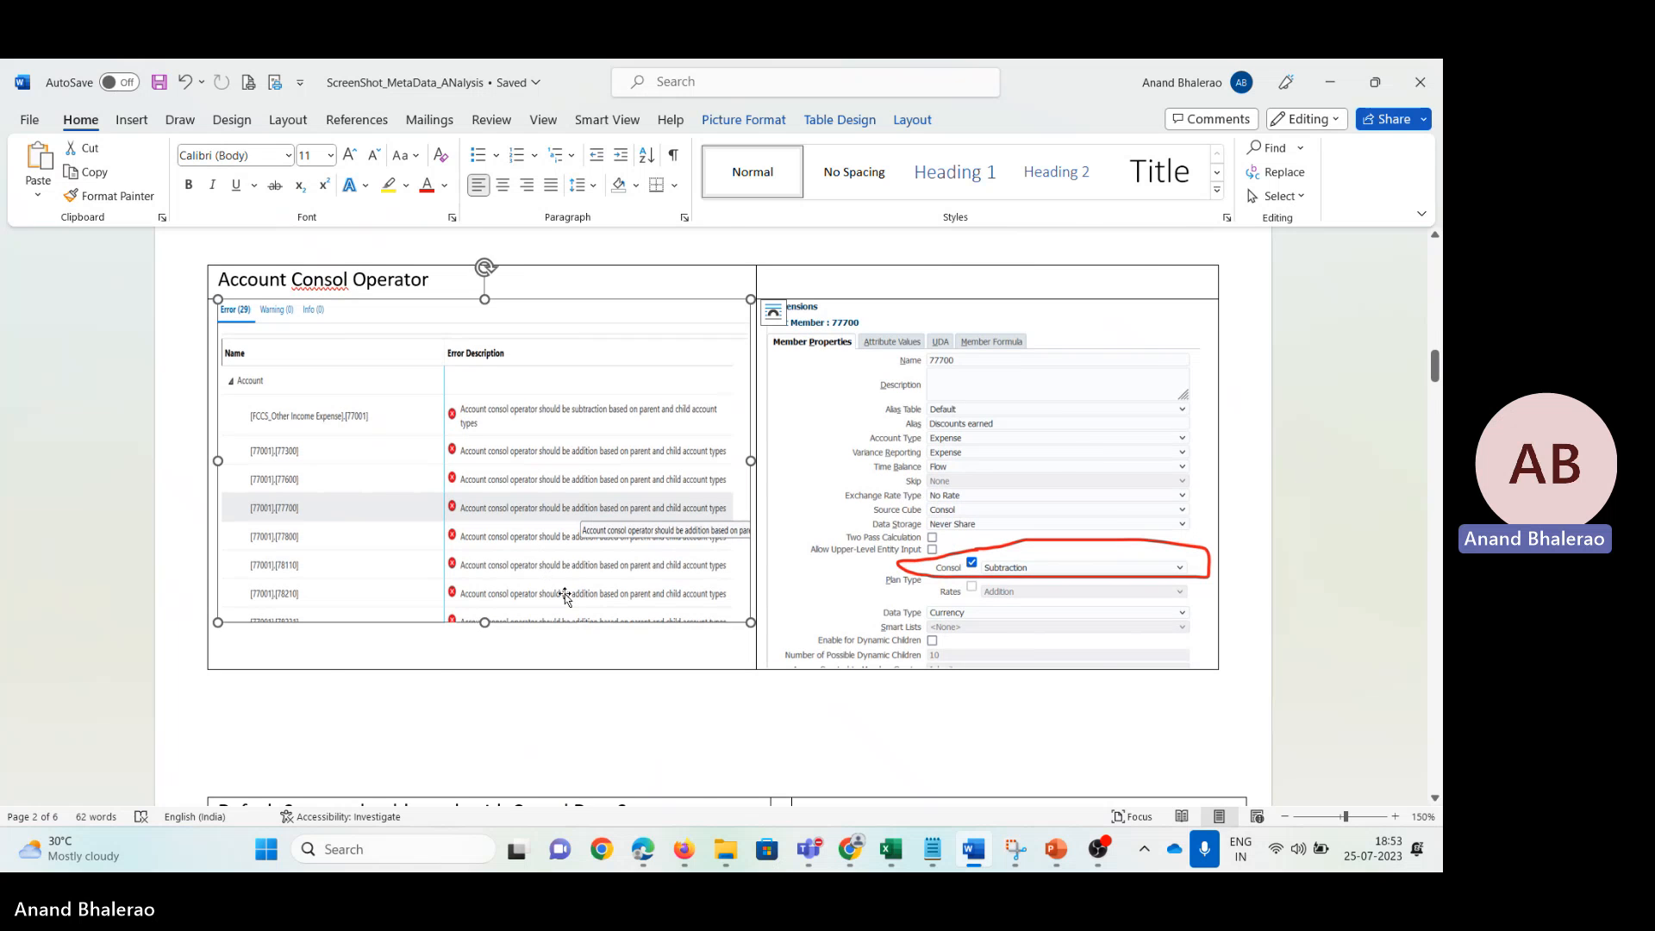
scroll(518, 560, down, 4)
scroll(366, 571, down, 1)
scroll(366, 571, down, 5)
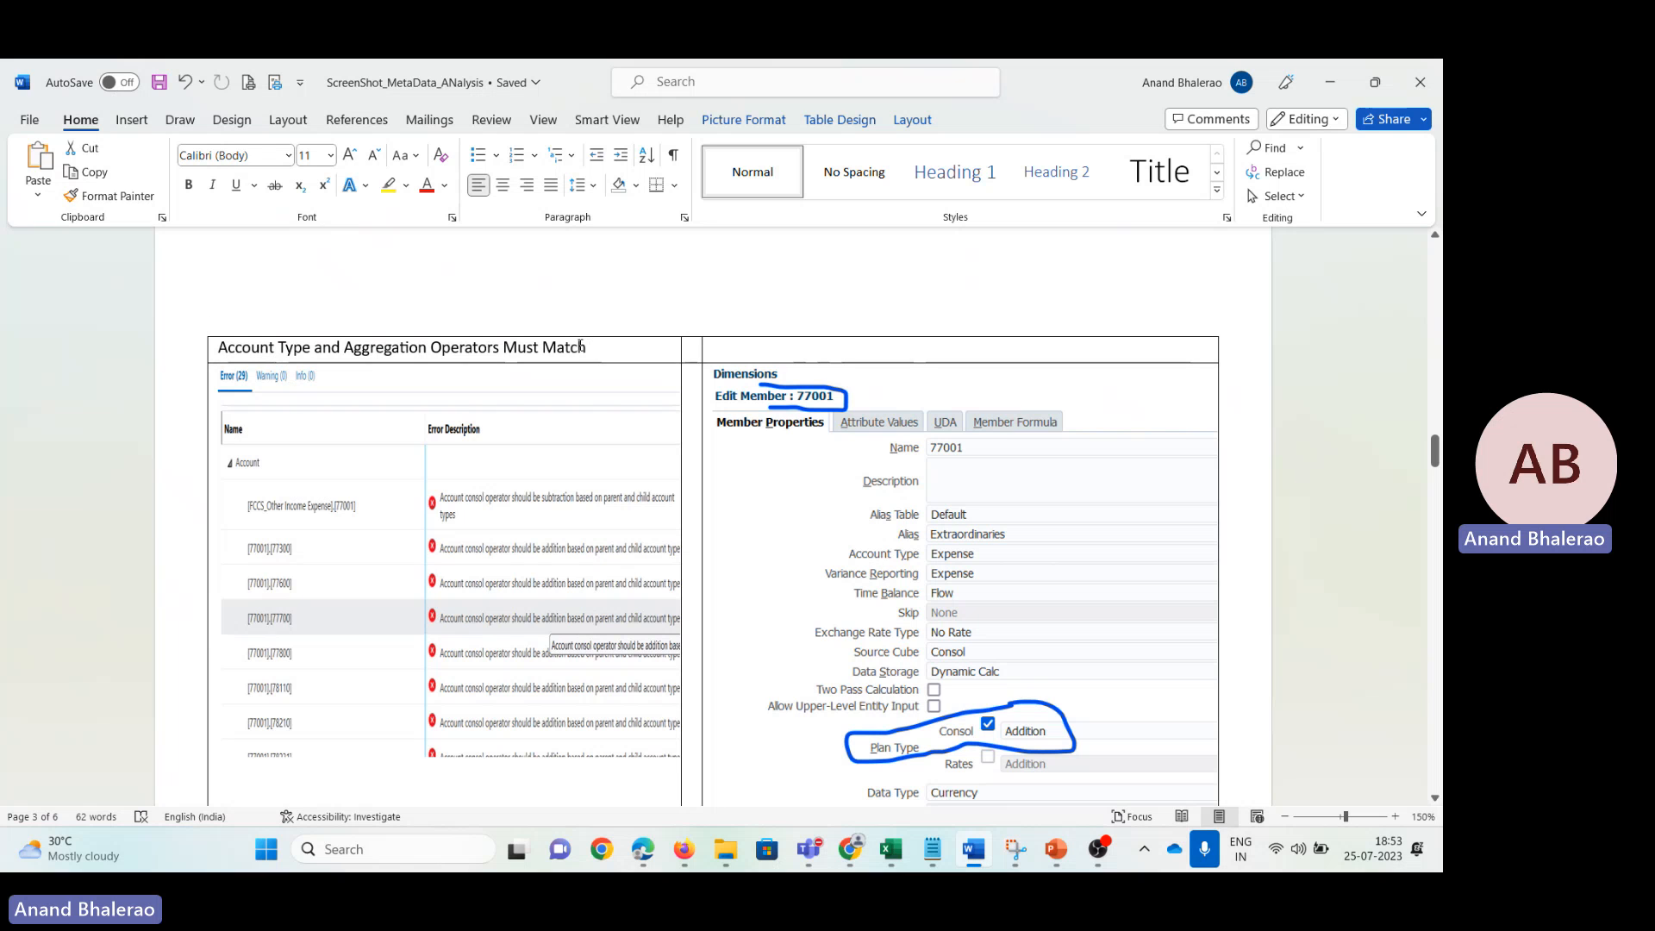
drag(588, 346, 215, 346)
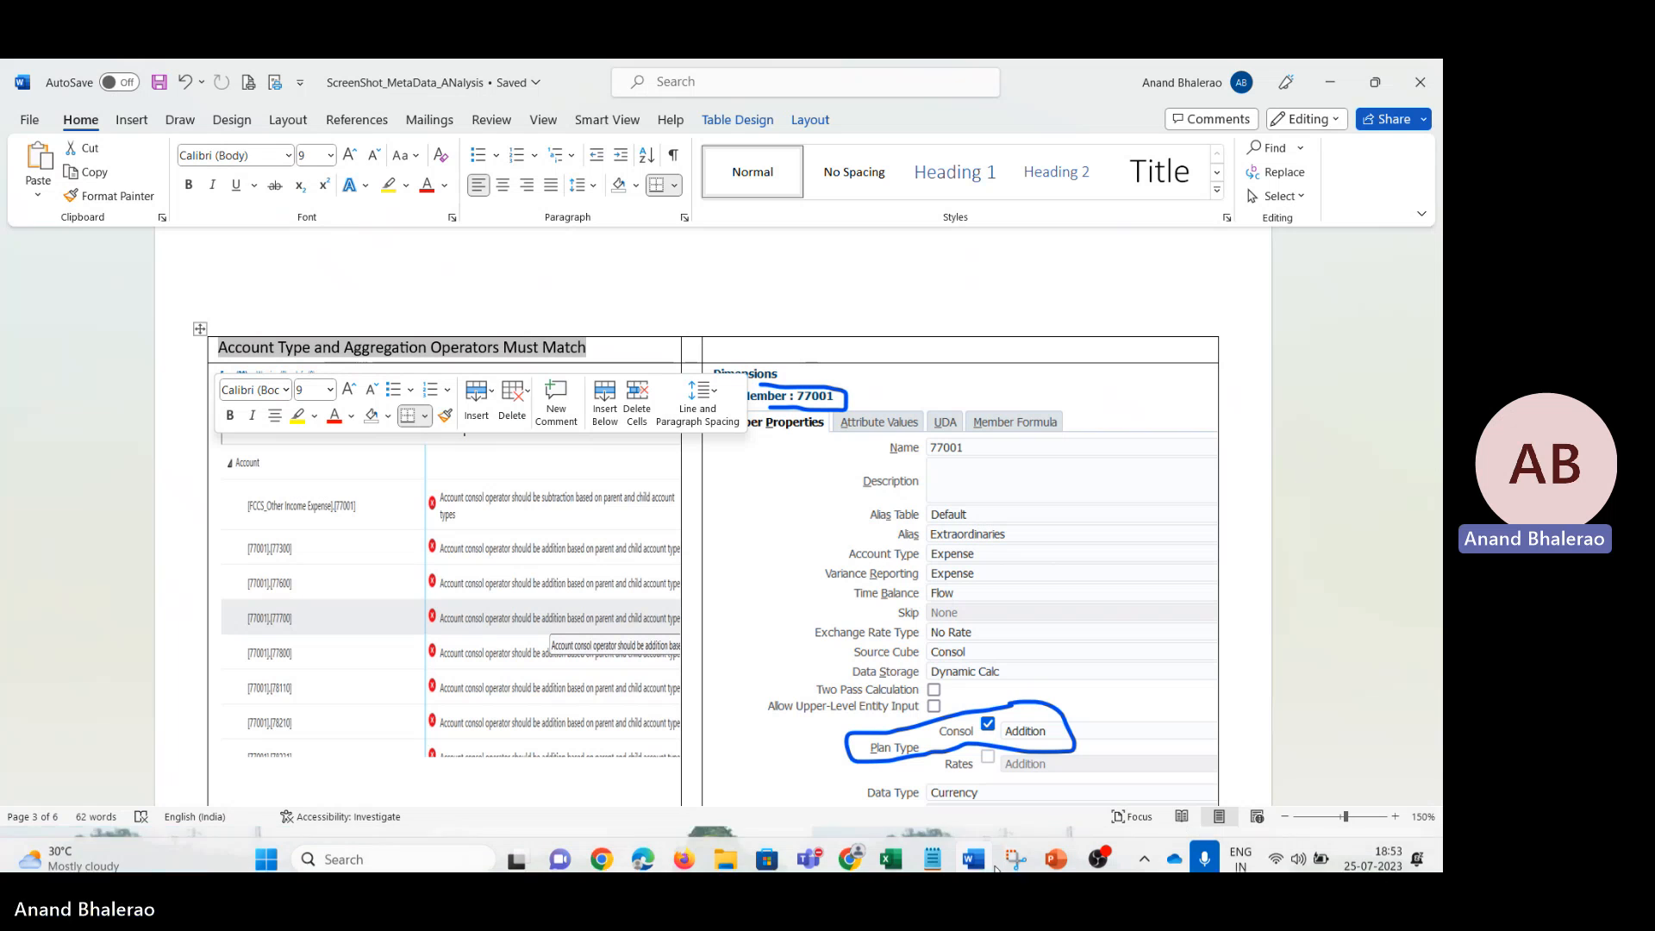
Step: Switch to the MetadataValidations workbook and color the text of the account consol operator errors in A5:F8 dark red
click(895, 853)
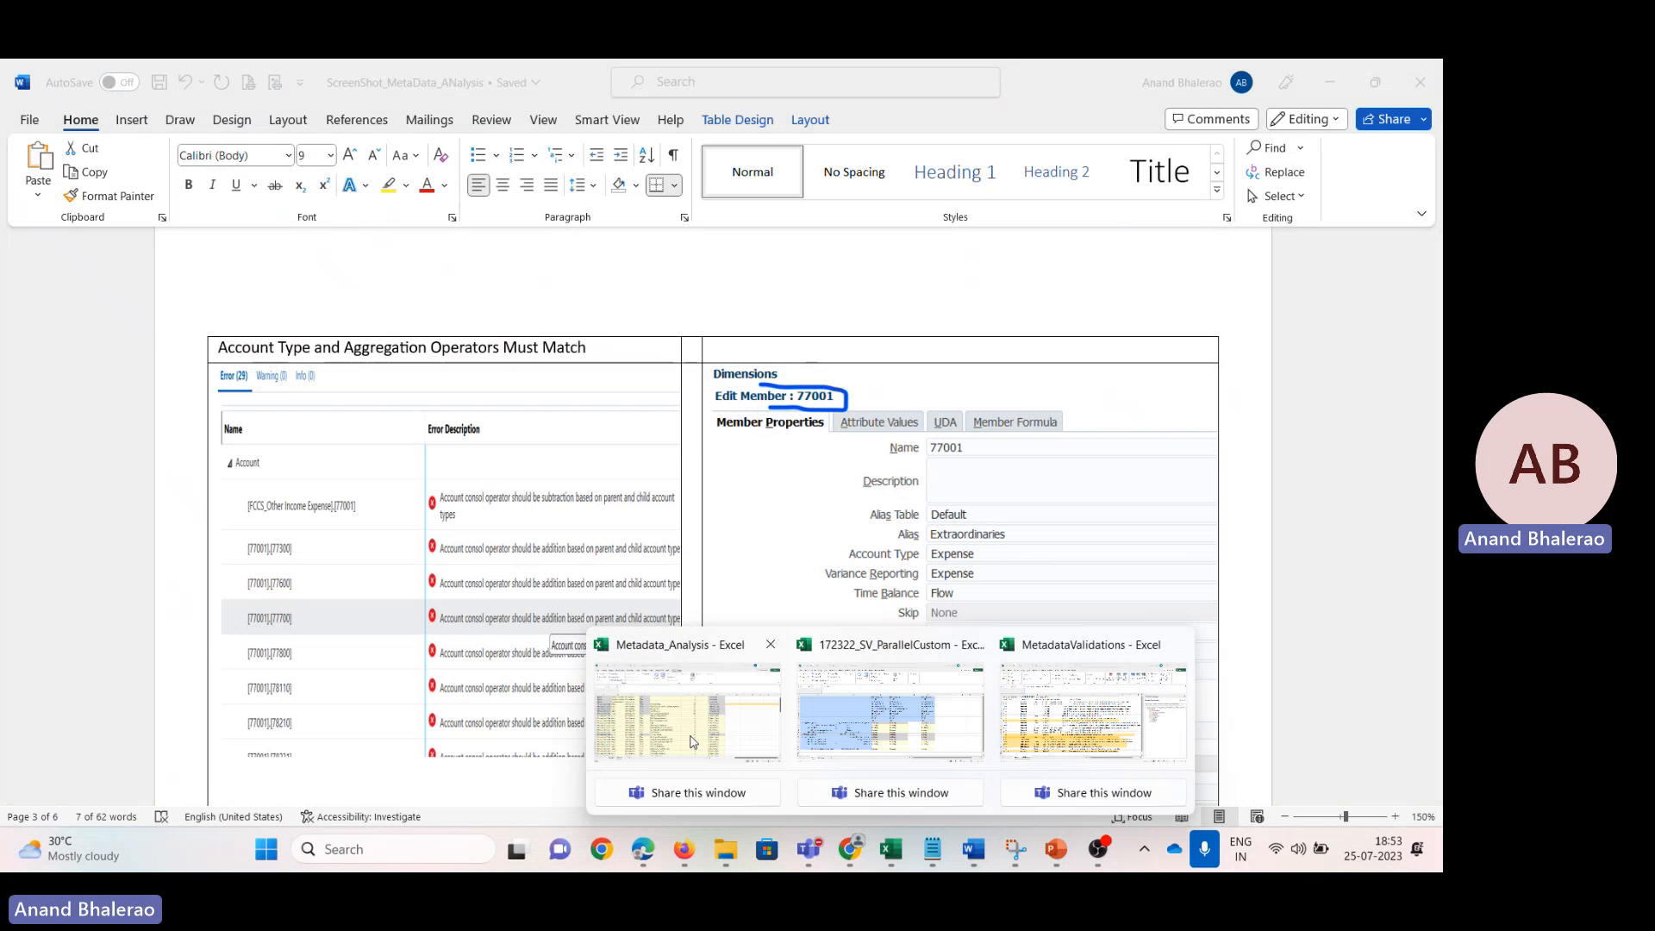
click(693, 741)
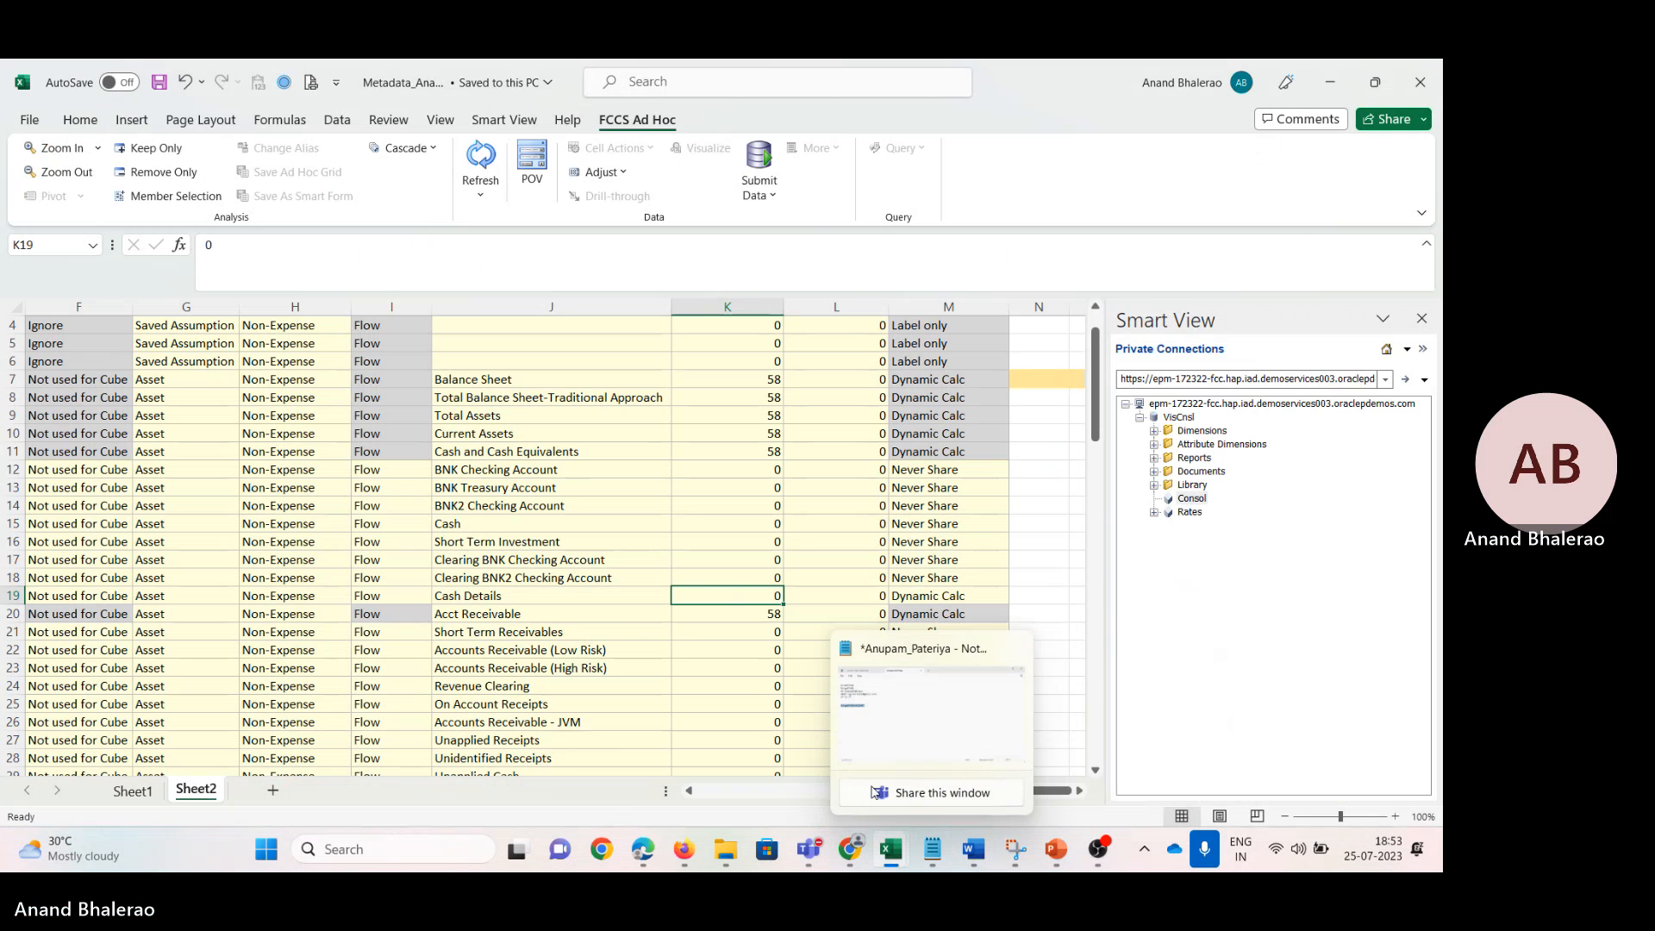
click(891, 850)
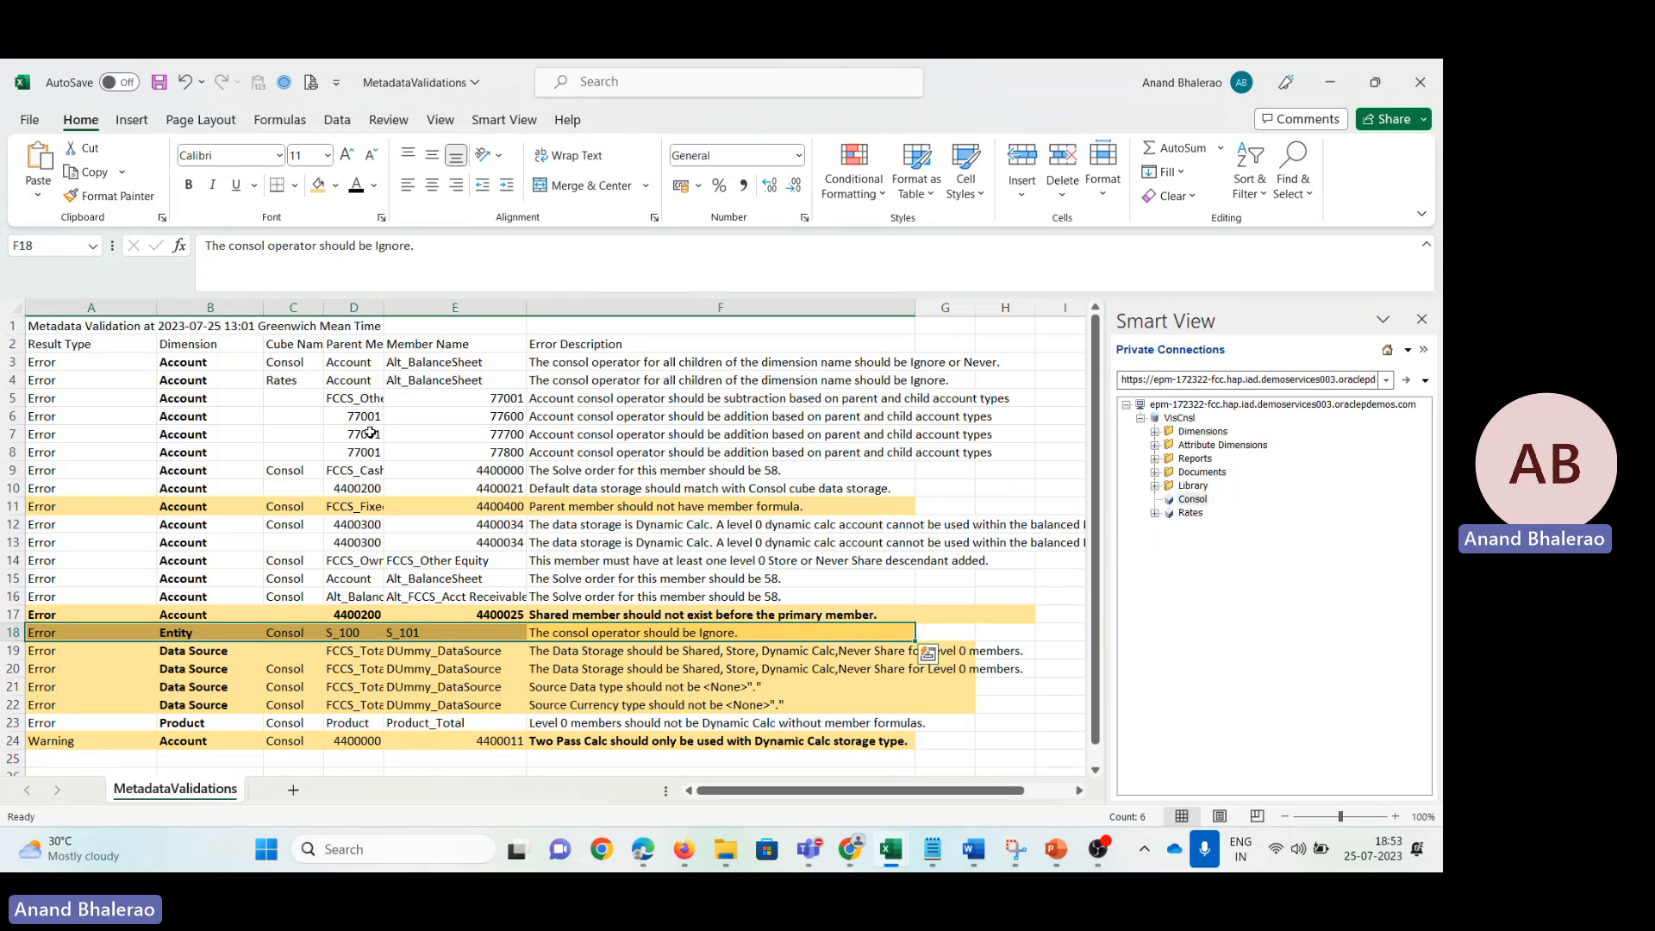
click(360, 434)
drag(44, 403, 909, 443)
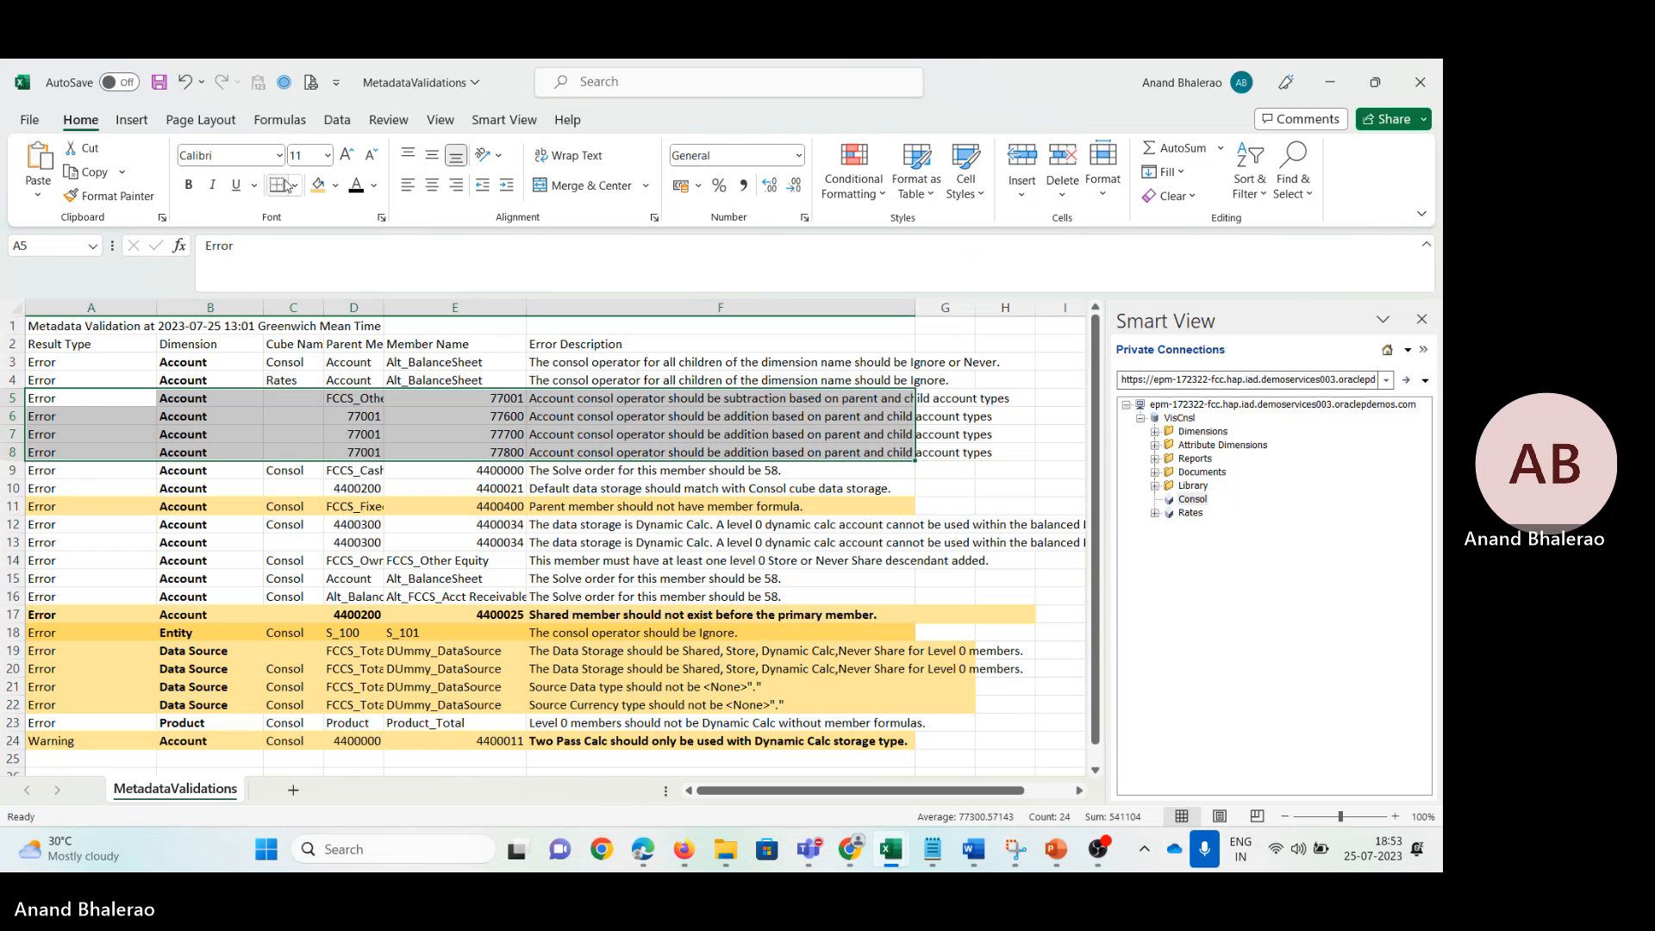
click(372, 186)
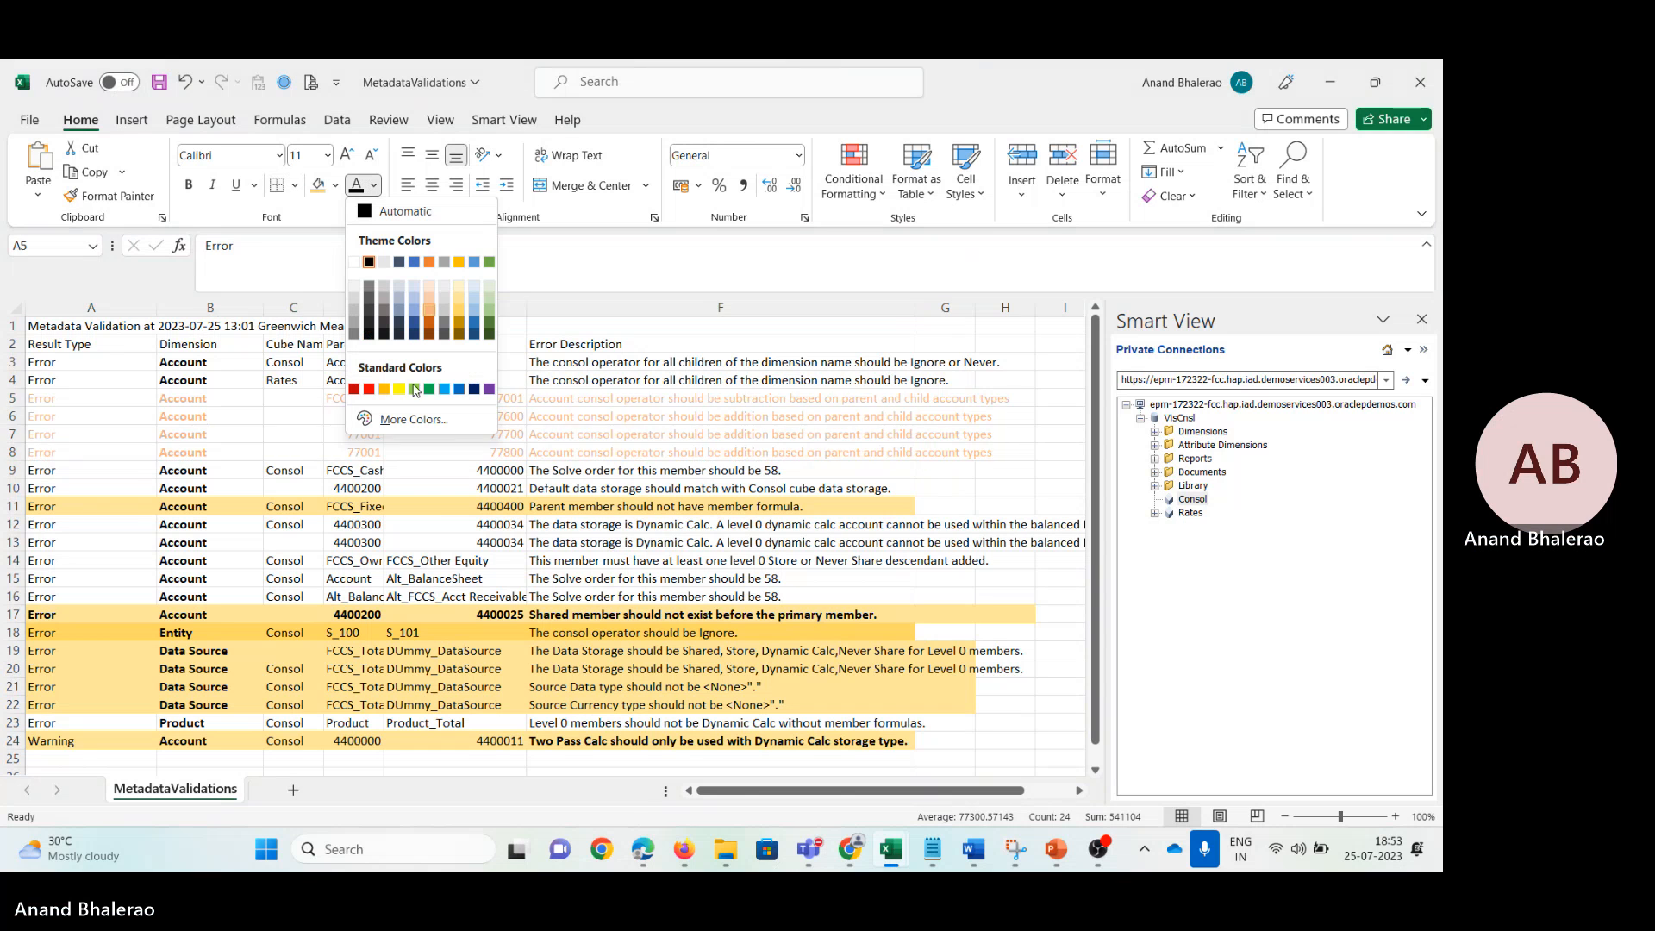
click(354, 389)
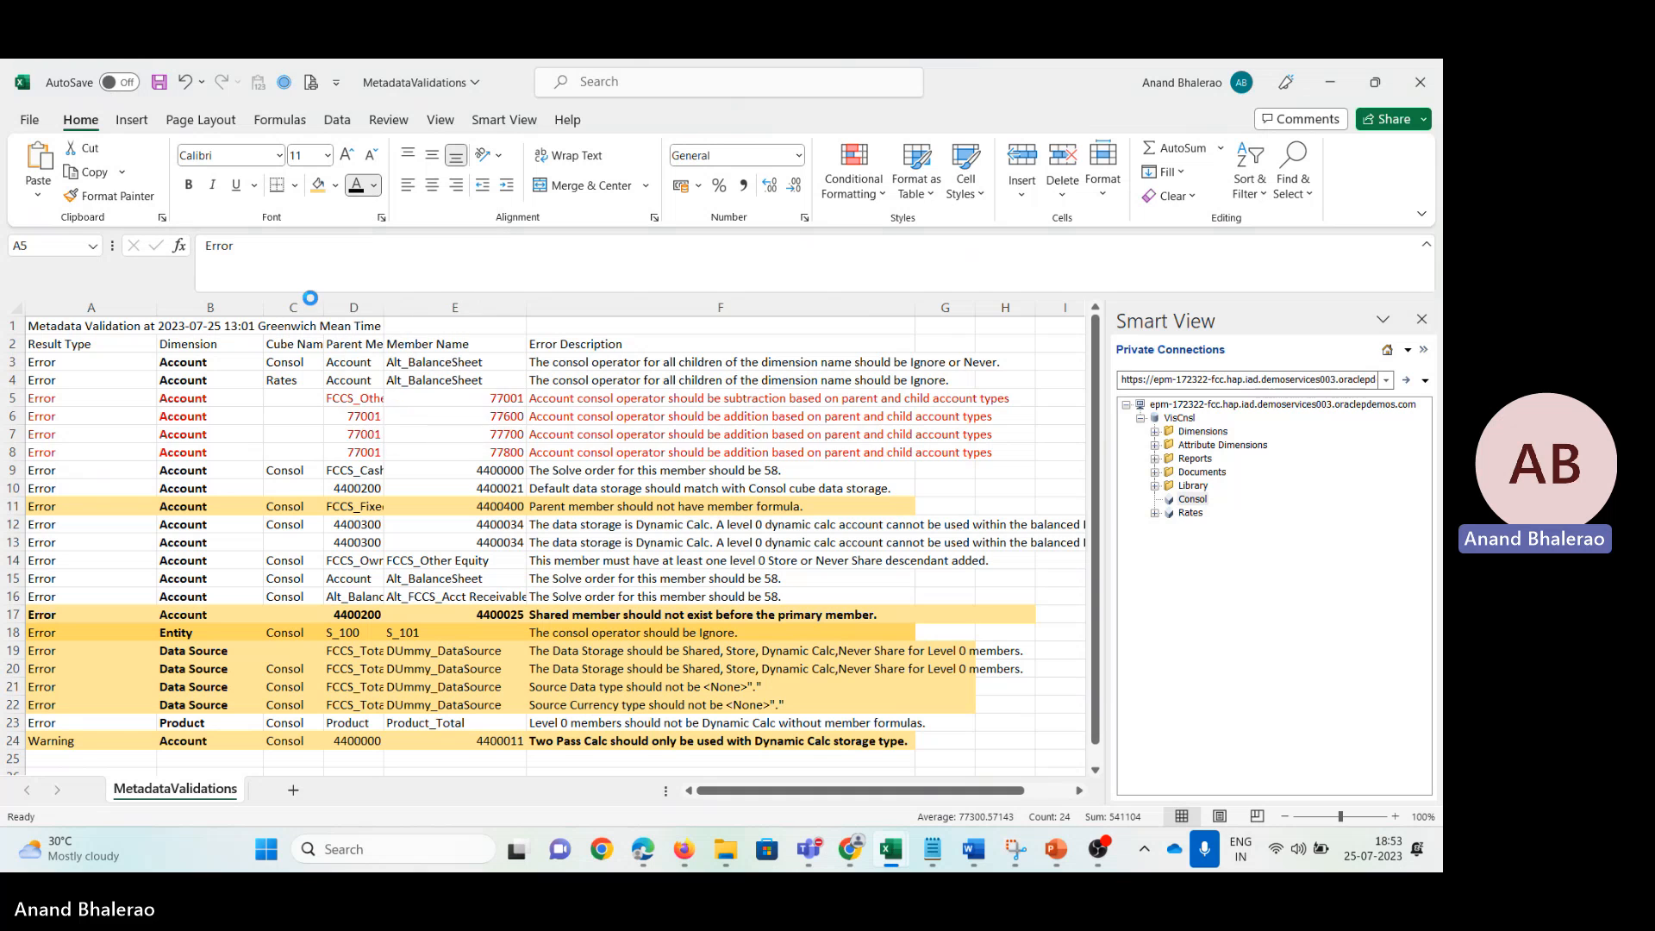
Step: Check members 77600 to 77800 under parent 77001, and examine the circled Consol operator of 77001 in the Word document
click(372, 418)
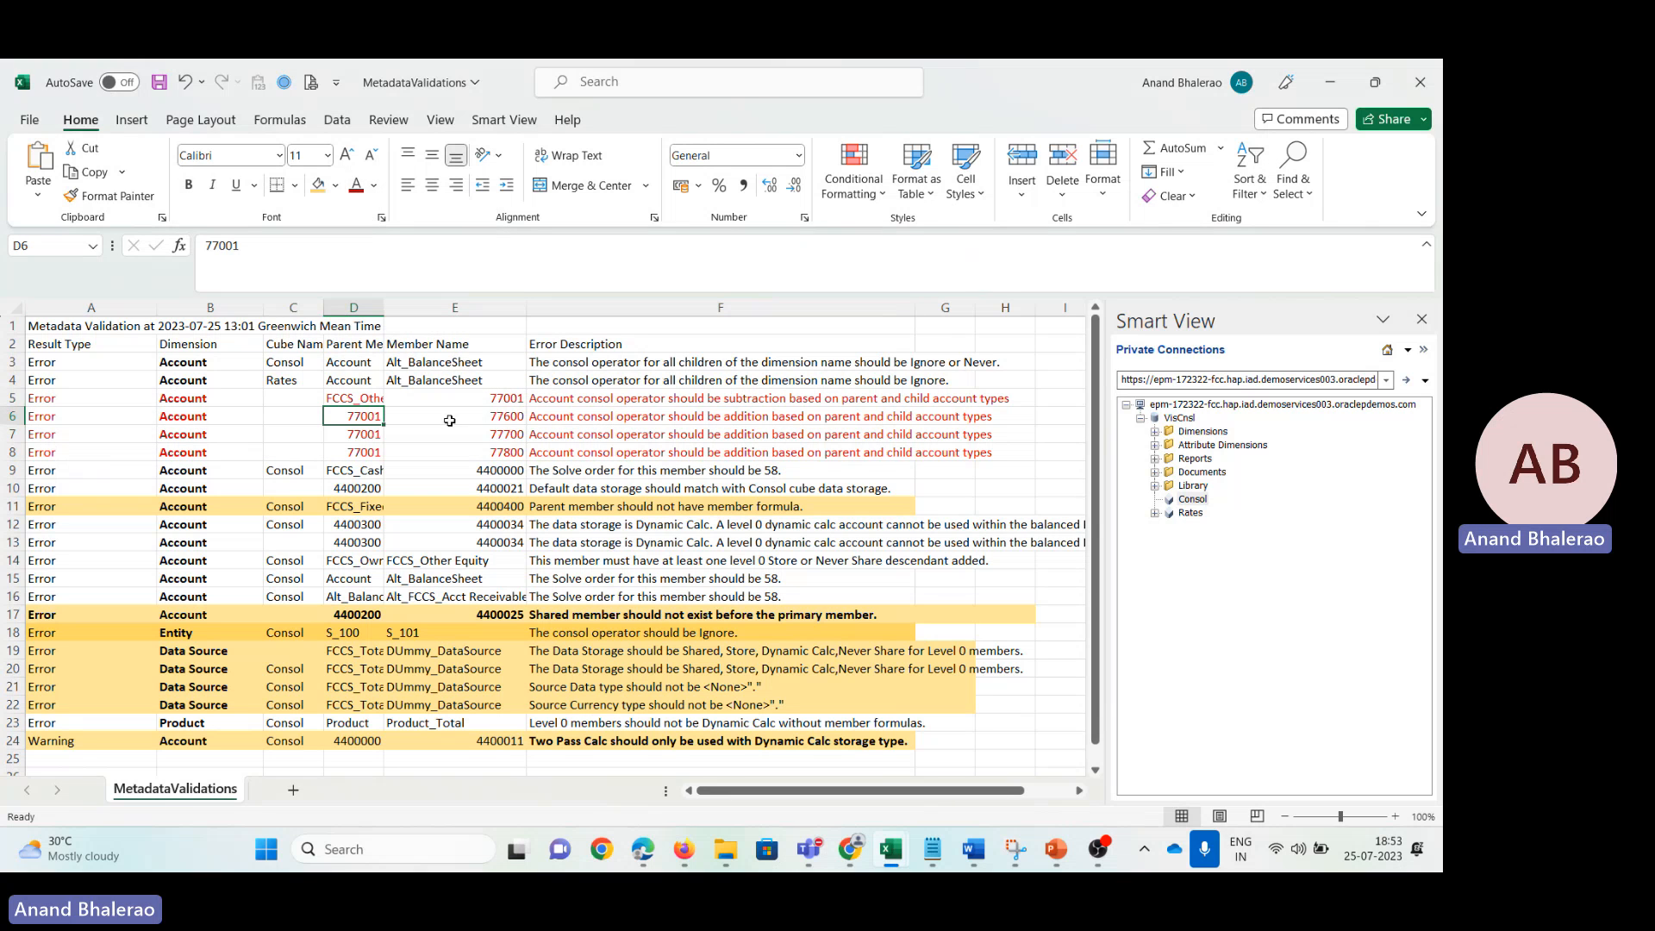
drag(497, 414, 552, 450)
key(alt+Tab)
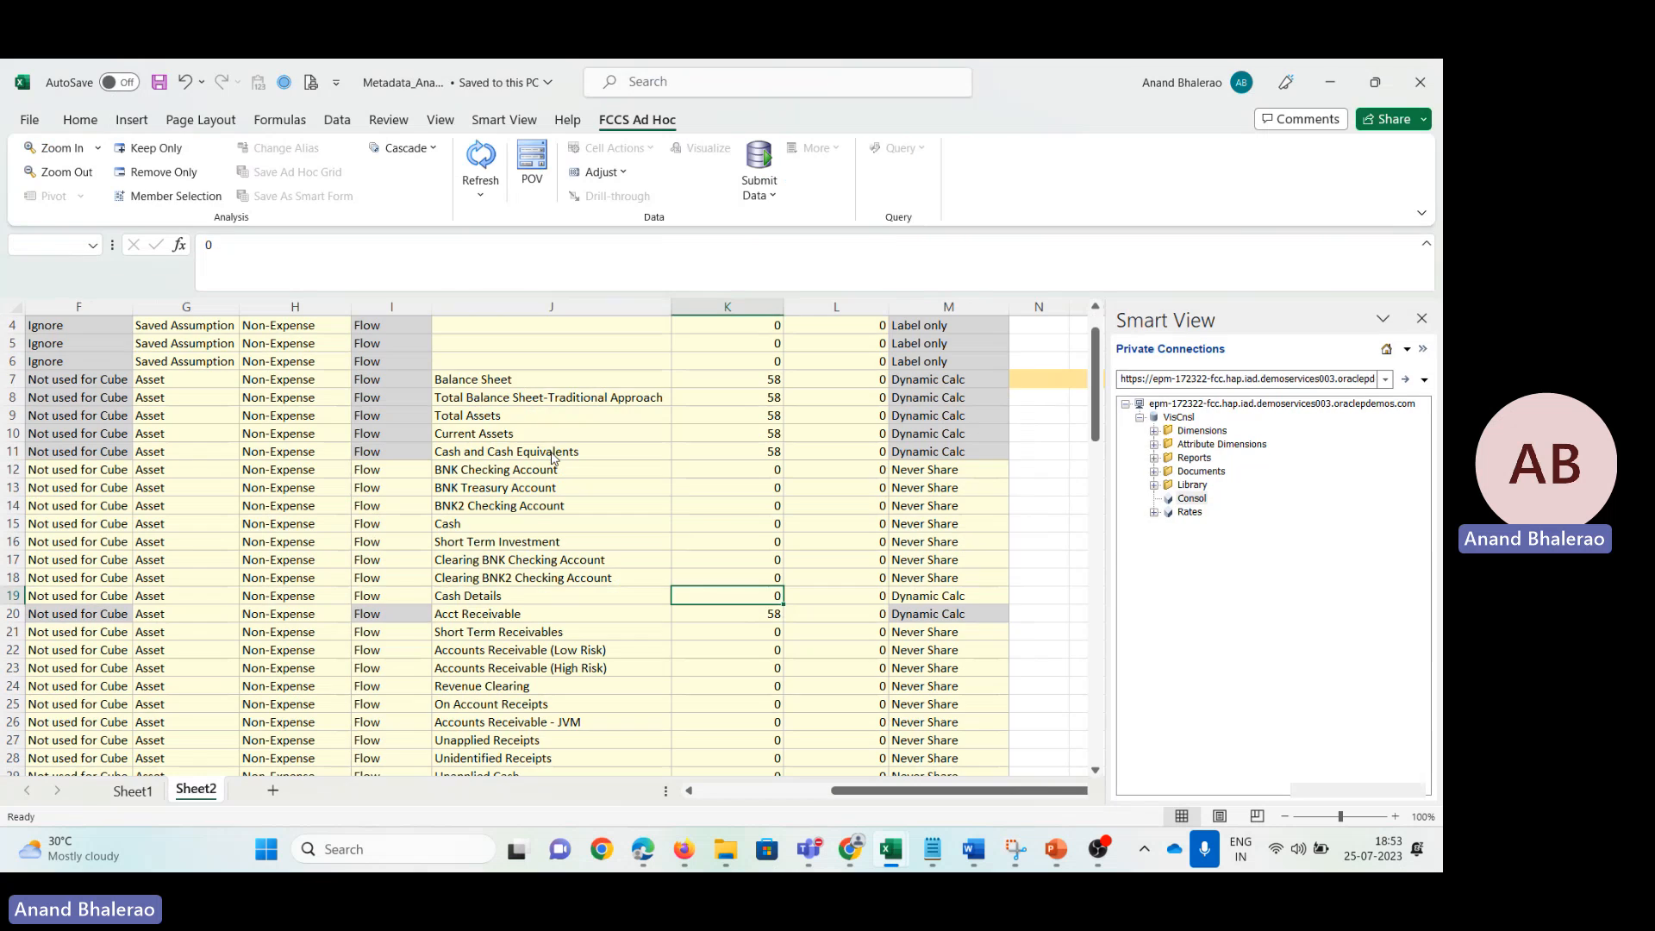
key(alt+Tab)
key(alt+Tab)
key(Tab)
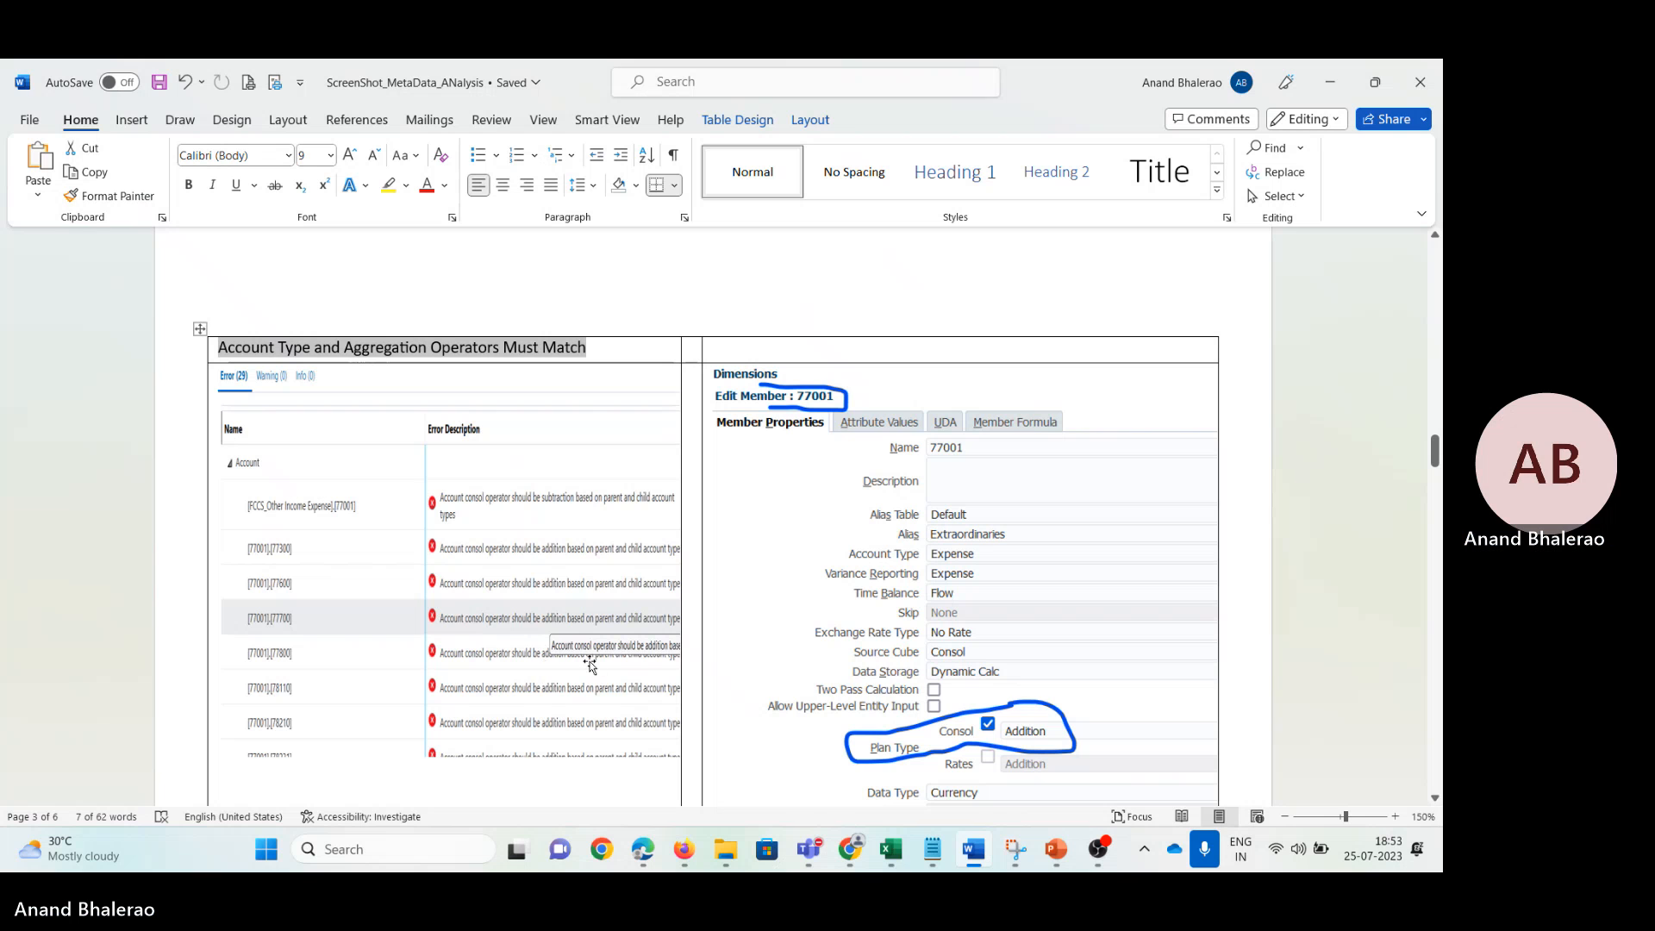
scroll(846, 431, down, 3)
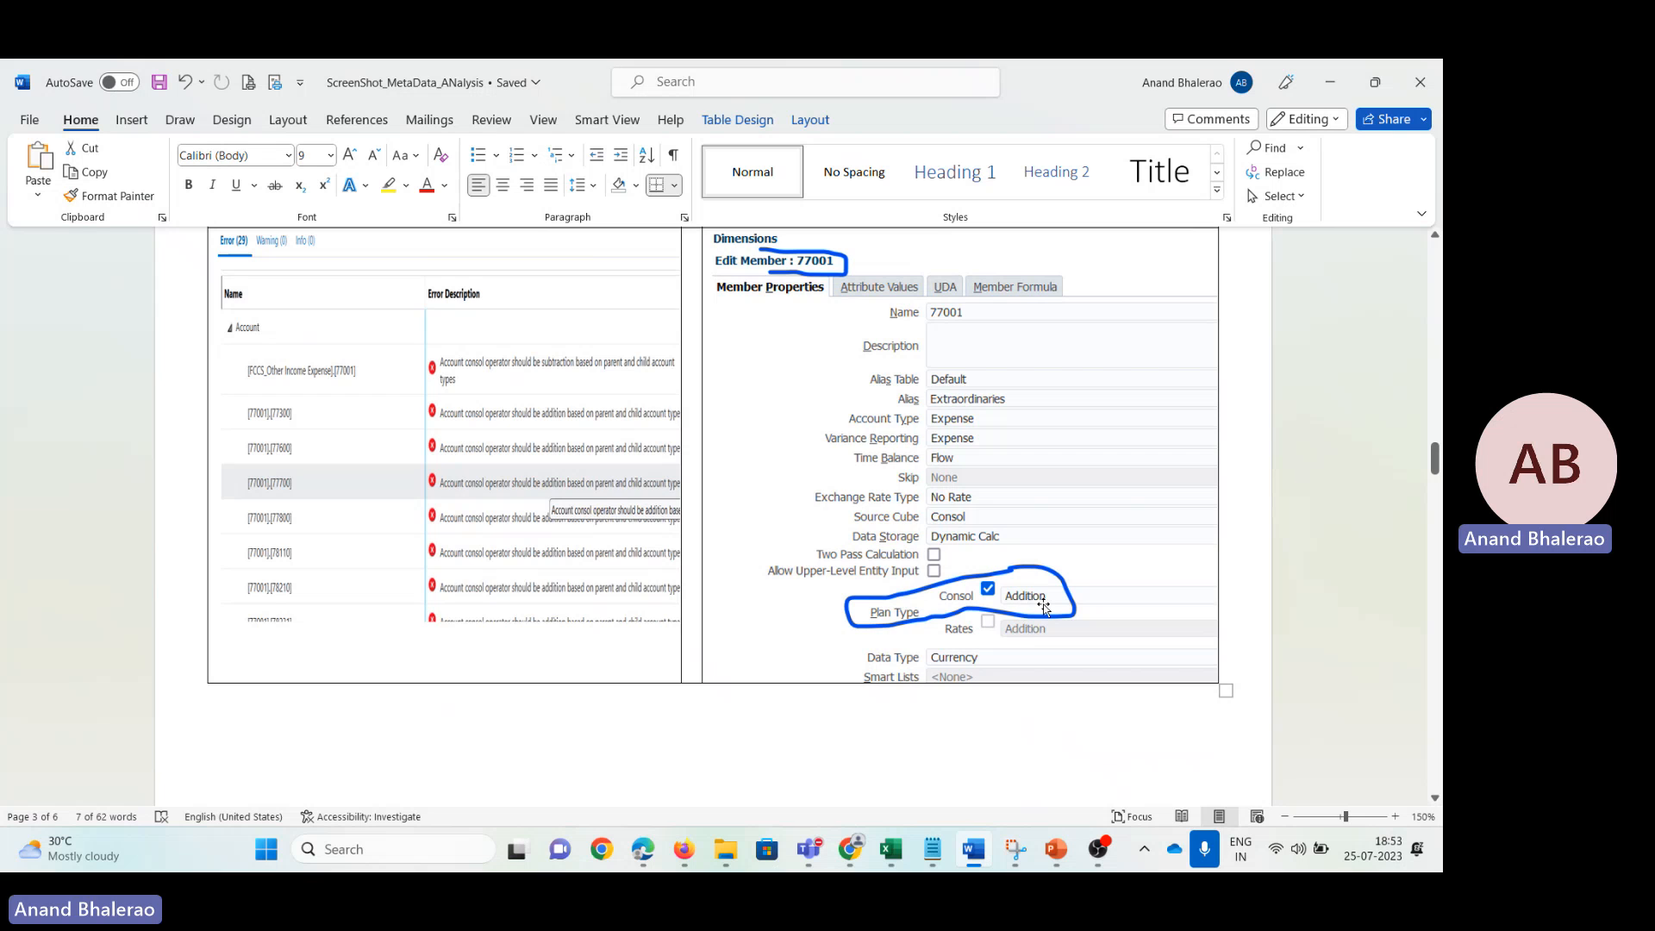
Step: Compare the account type and Consol plan type operator in the Word document's screenshots of members 77700 and 77001
scroll(417, 592, down, 15)
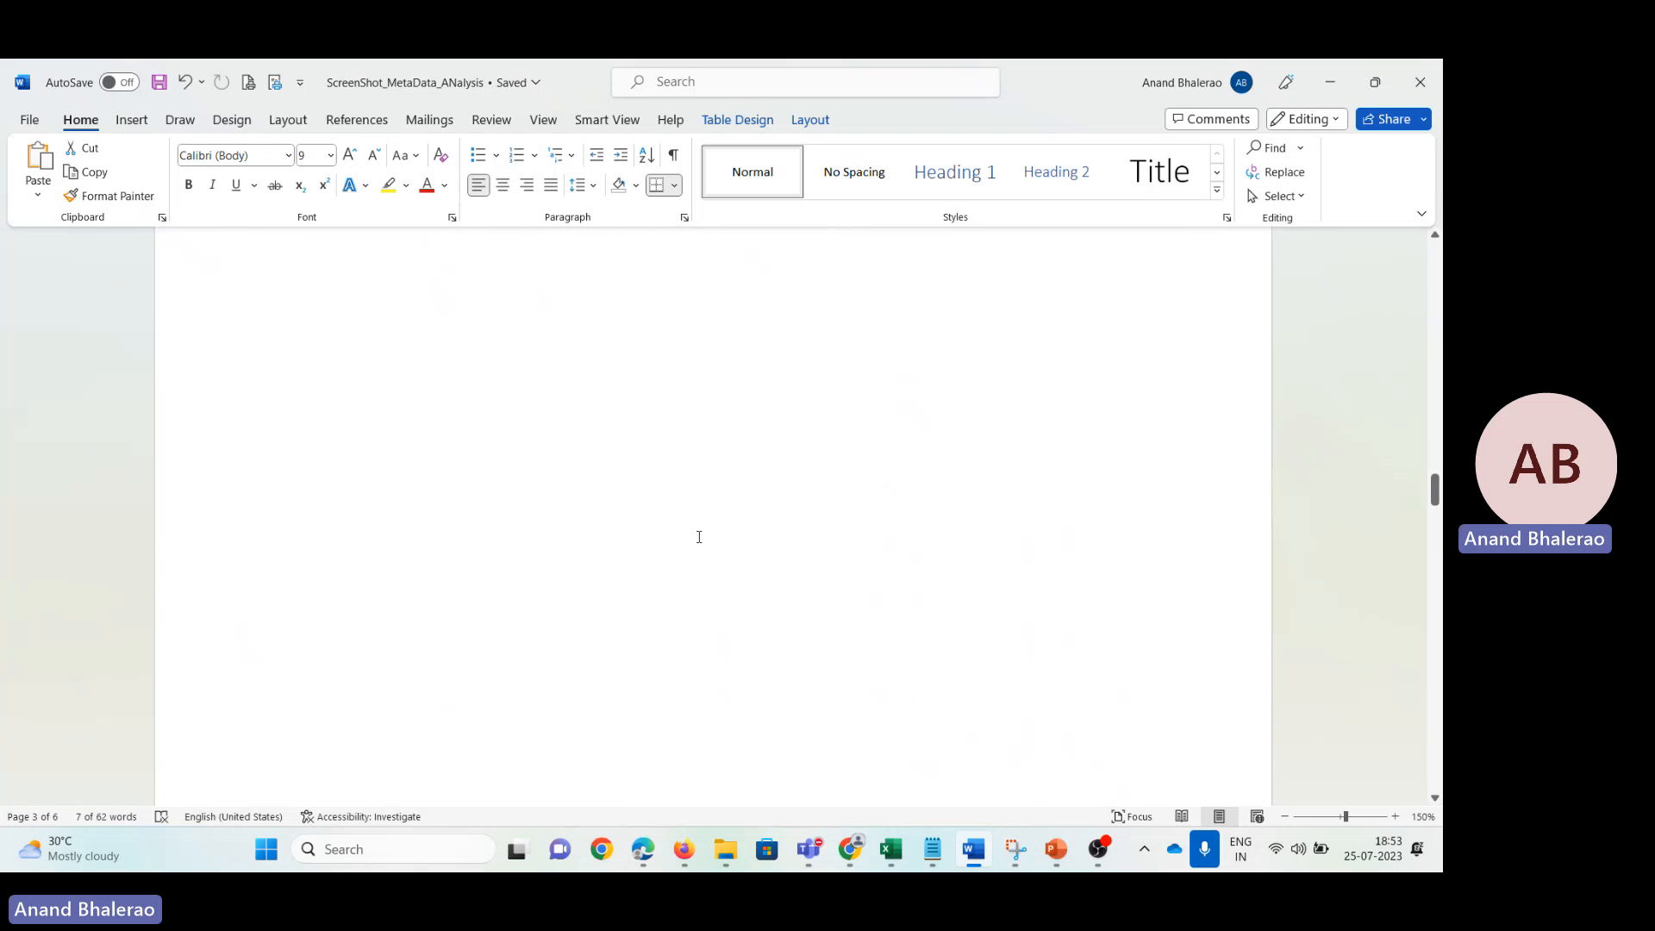
scroll(699, 537, down, 8)
scroll(678, 611, up, 10)
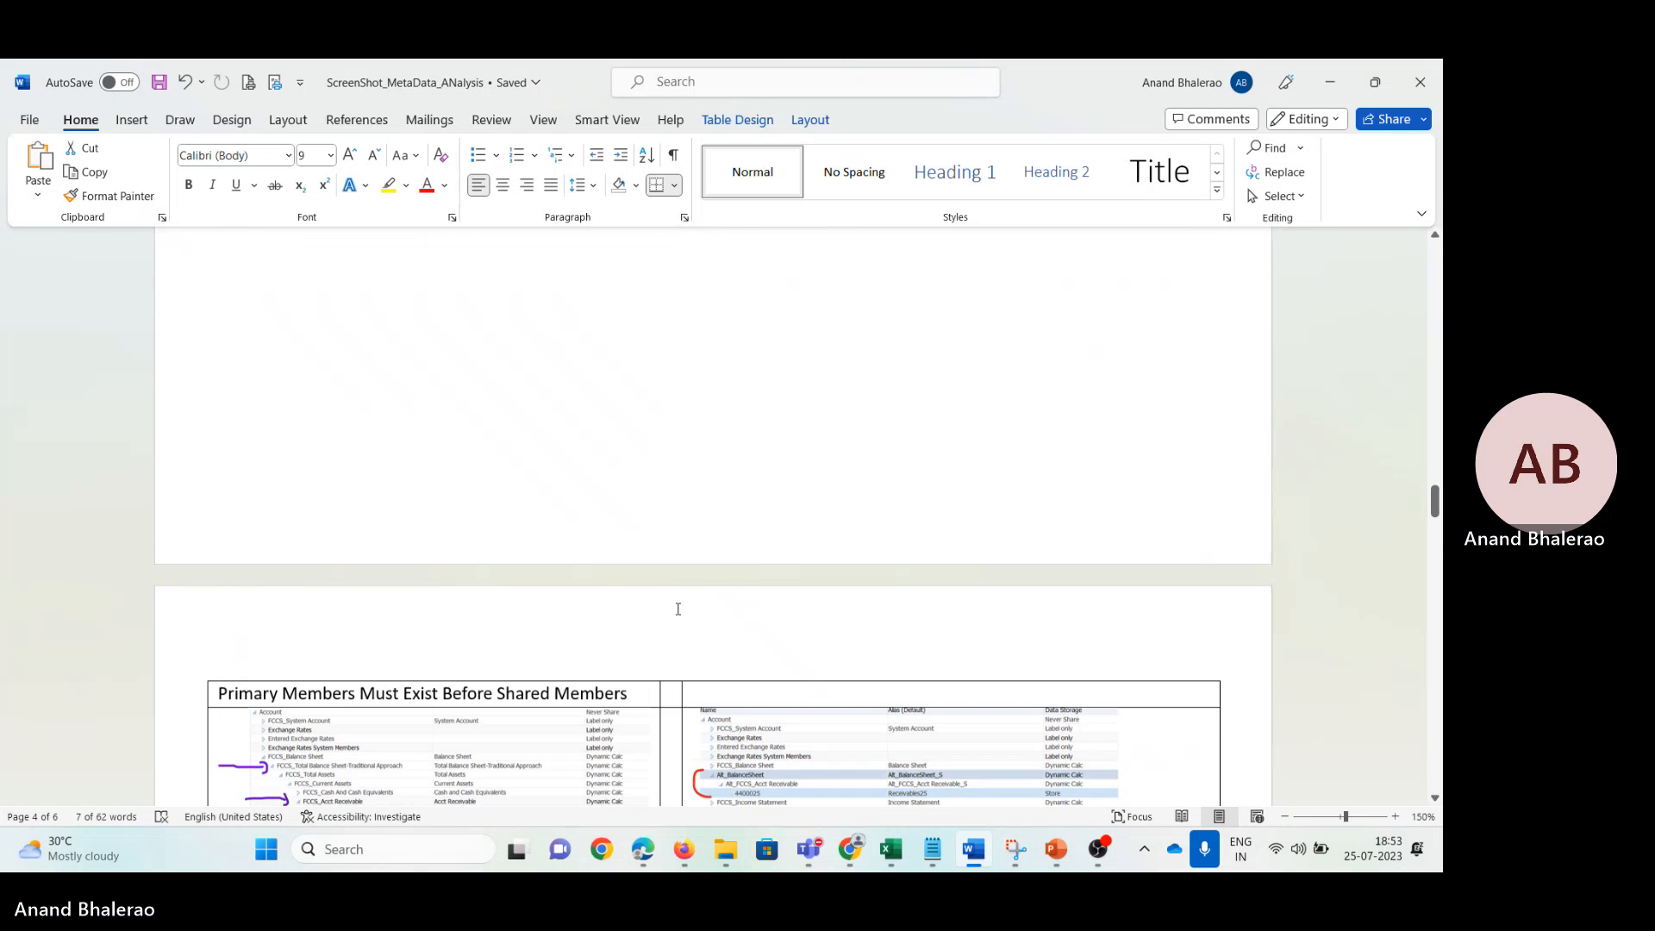
scroll(678, 608, up, 6)
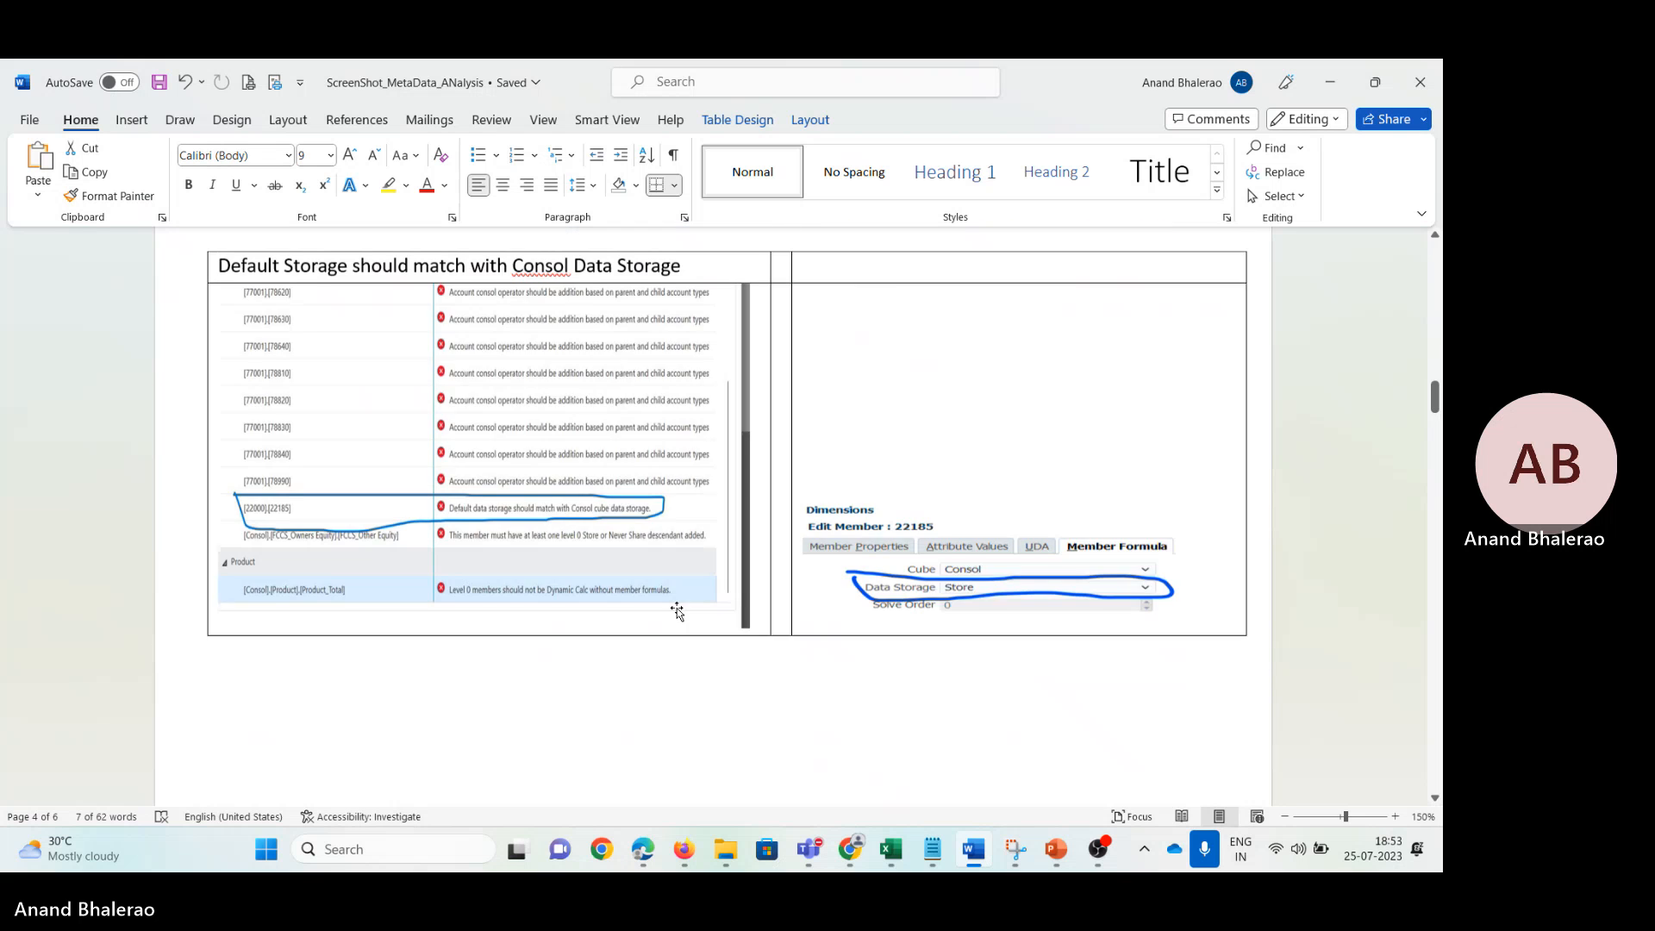
scroll(902, 573, up, 8)
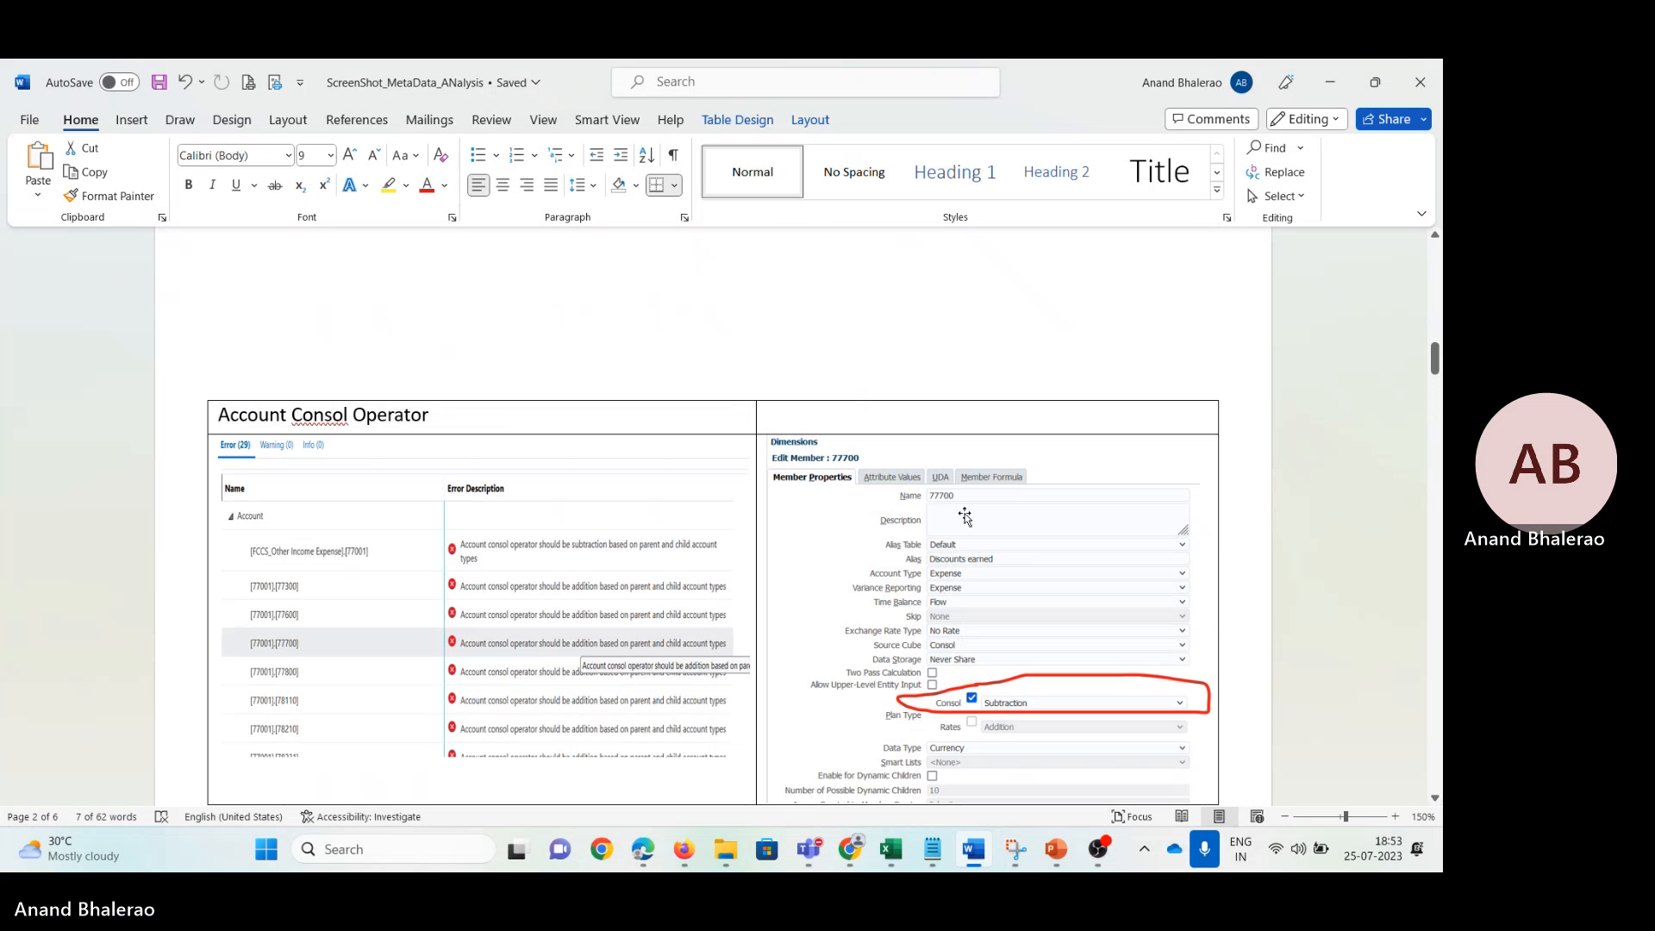
click(982, 606)
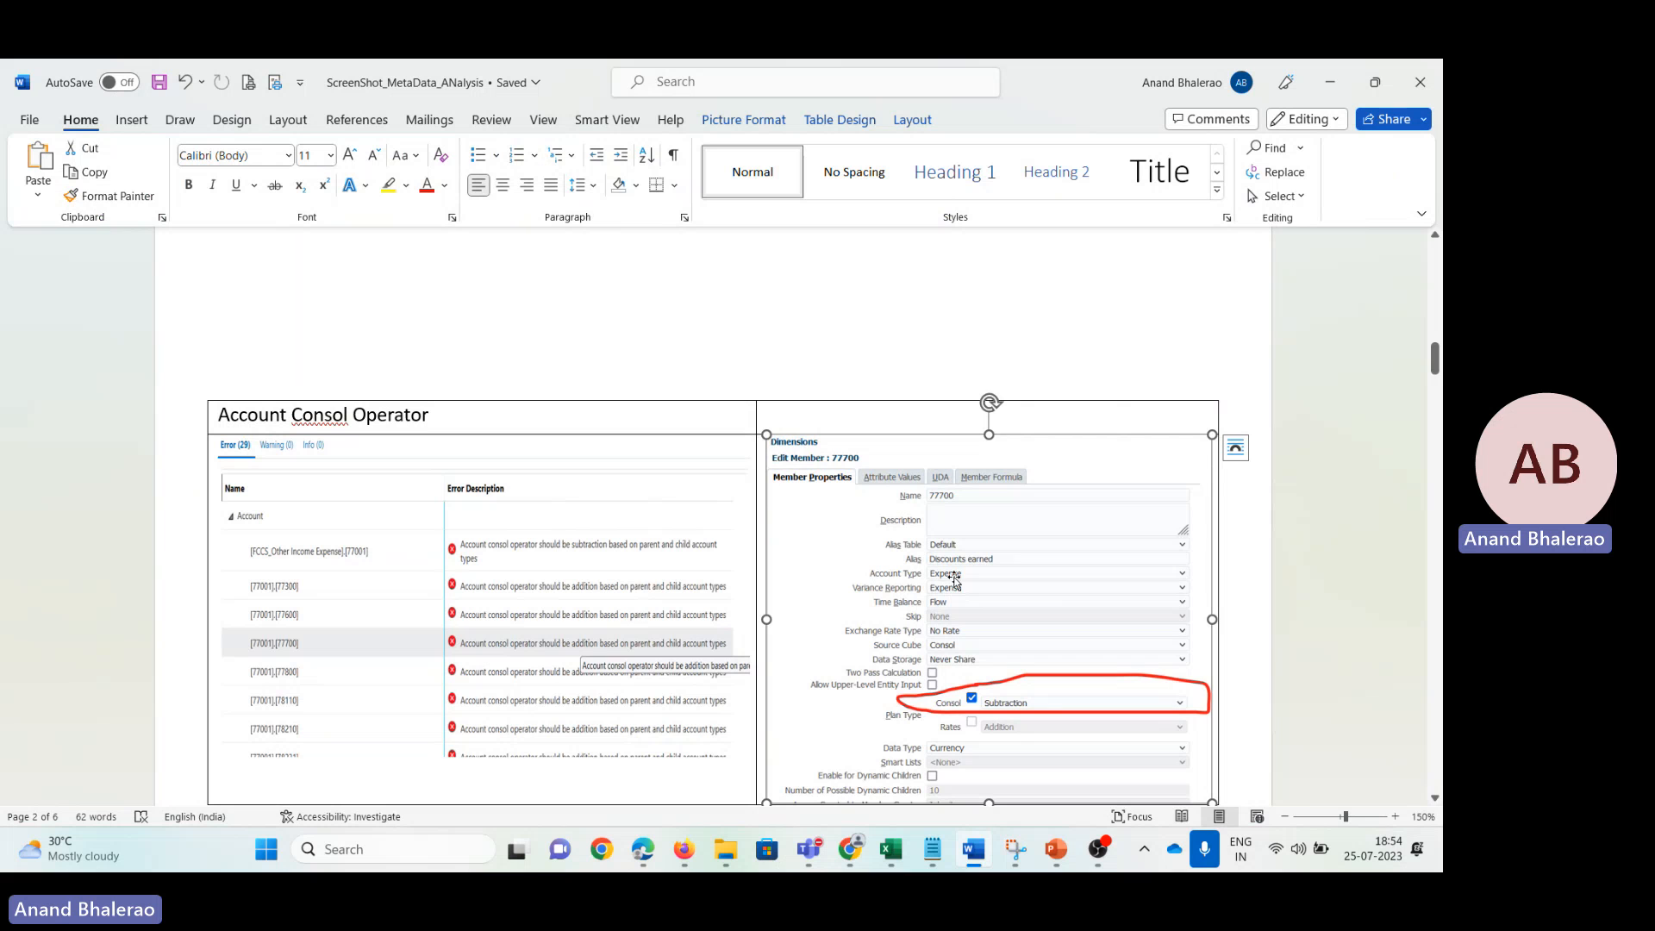
scroll(949, 623, down, 8)
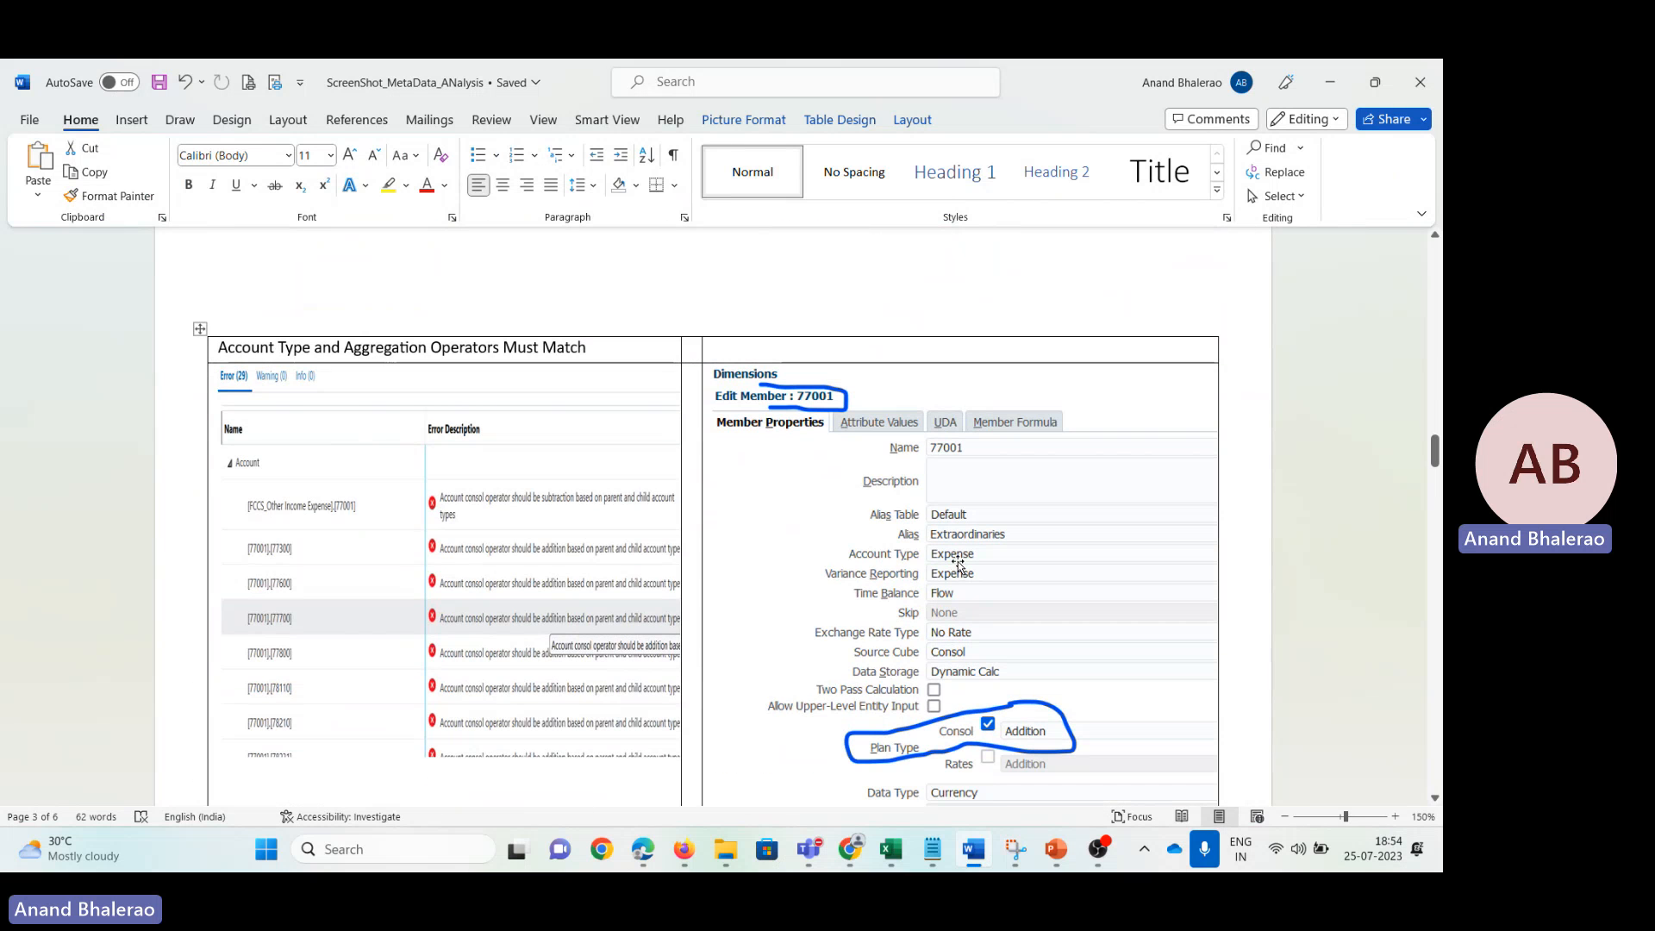
click(963, 559)
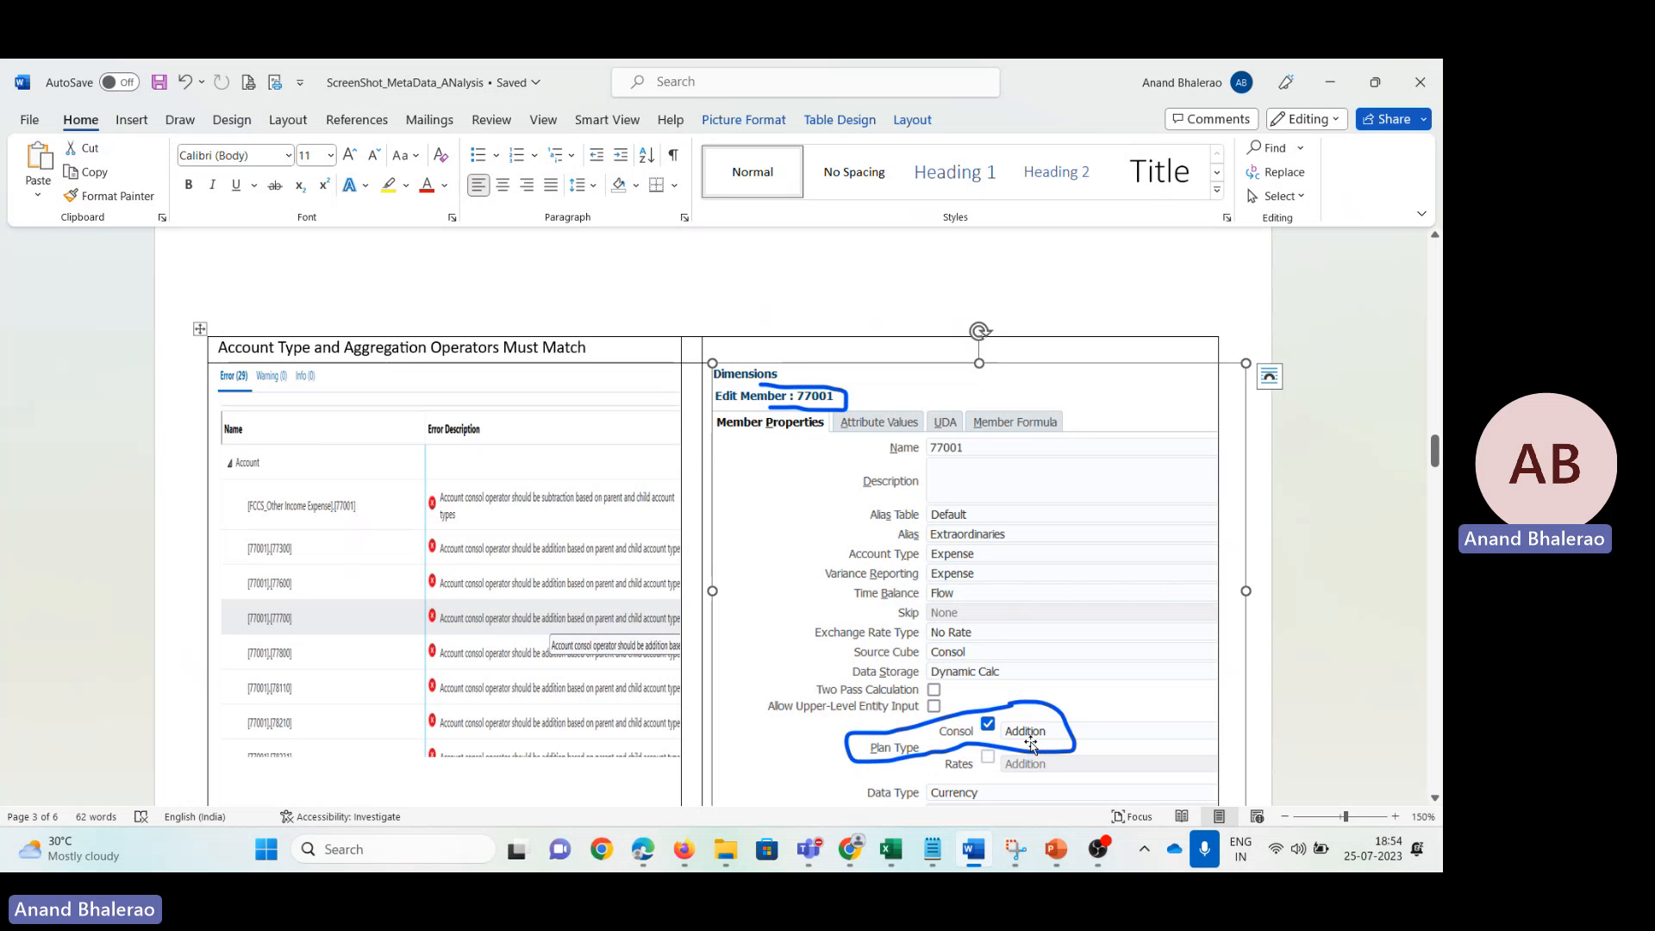
scroll(1036, 739, up, 10)
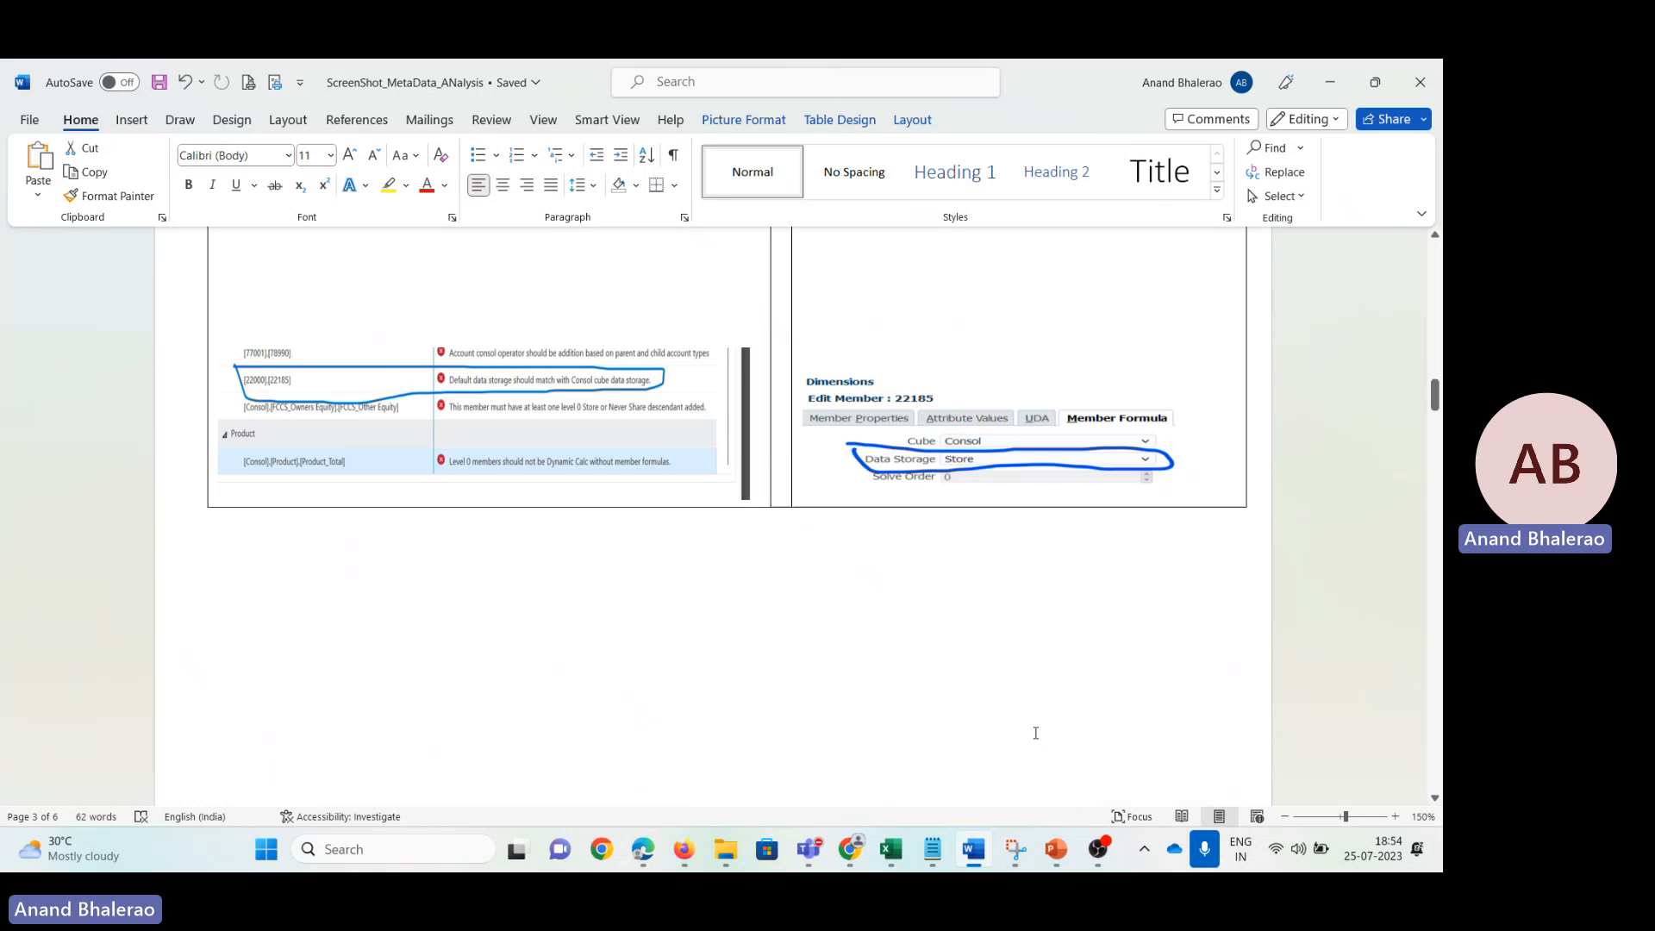
scroll(1034, 734, up, 1)
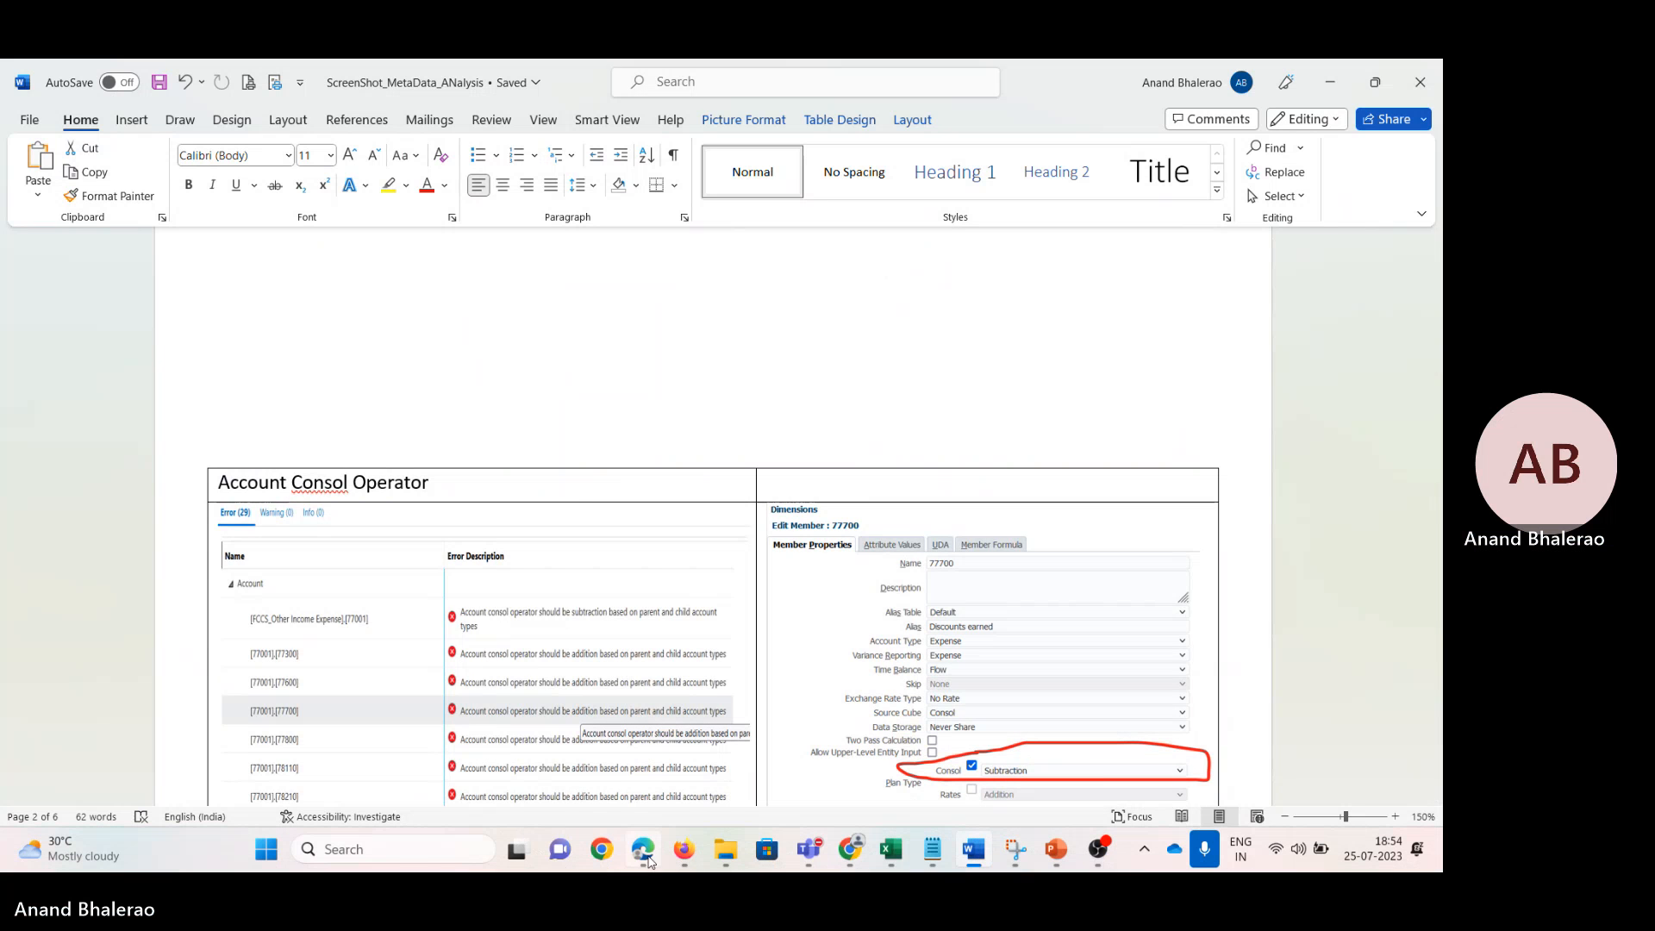
Step: Switch to the Oracle FCCS Dimensions page in Firefox and search the Entity dimension for member 77700
mouse_move(683, 851)
click(608, 730)
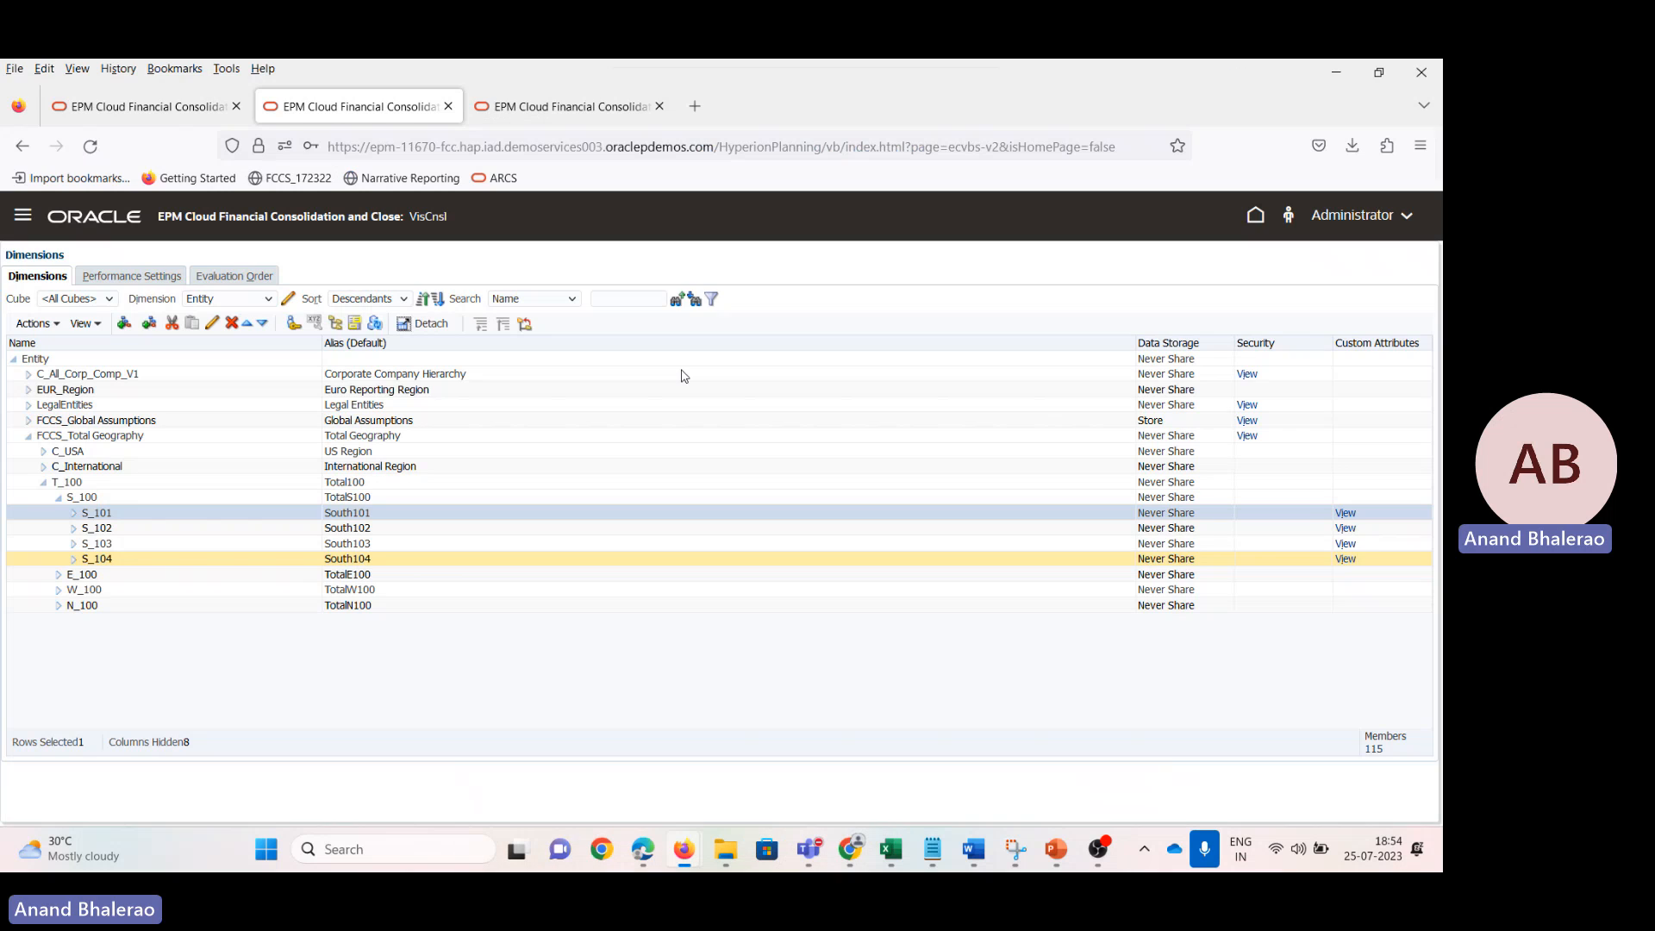
text(77700)
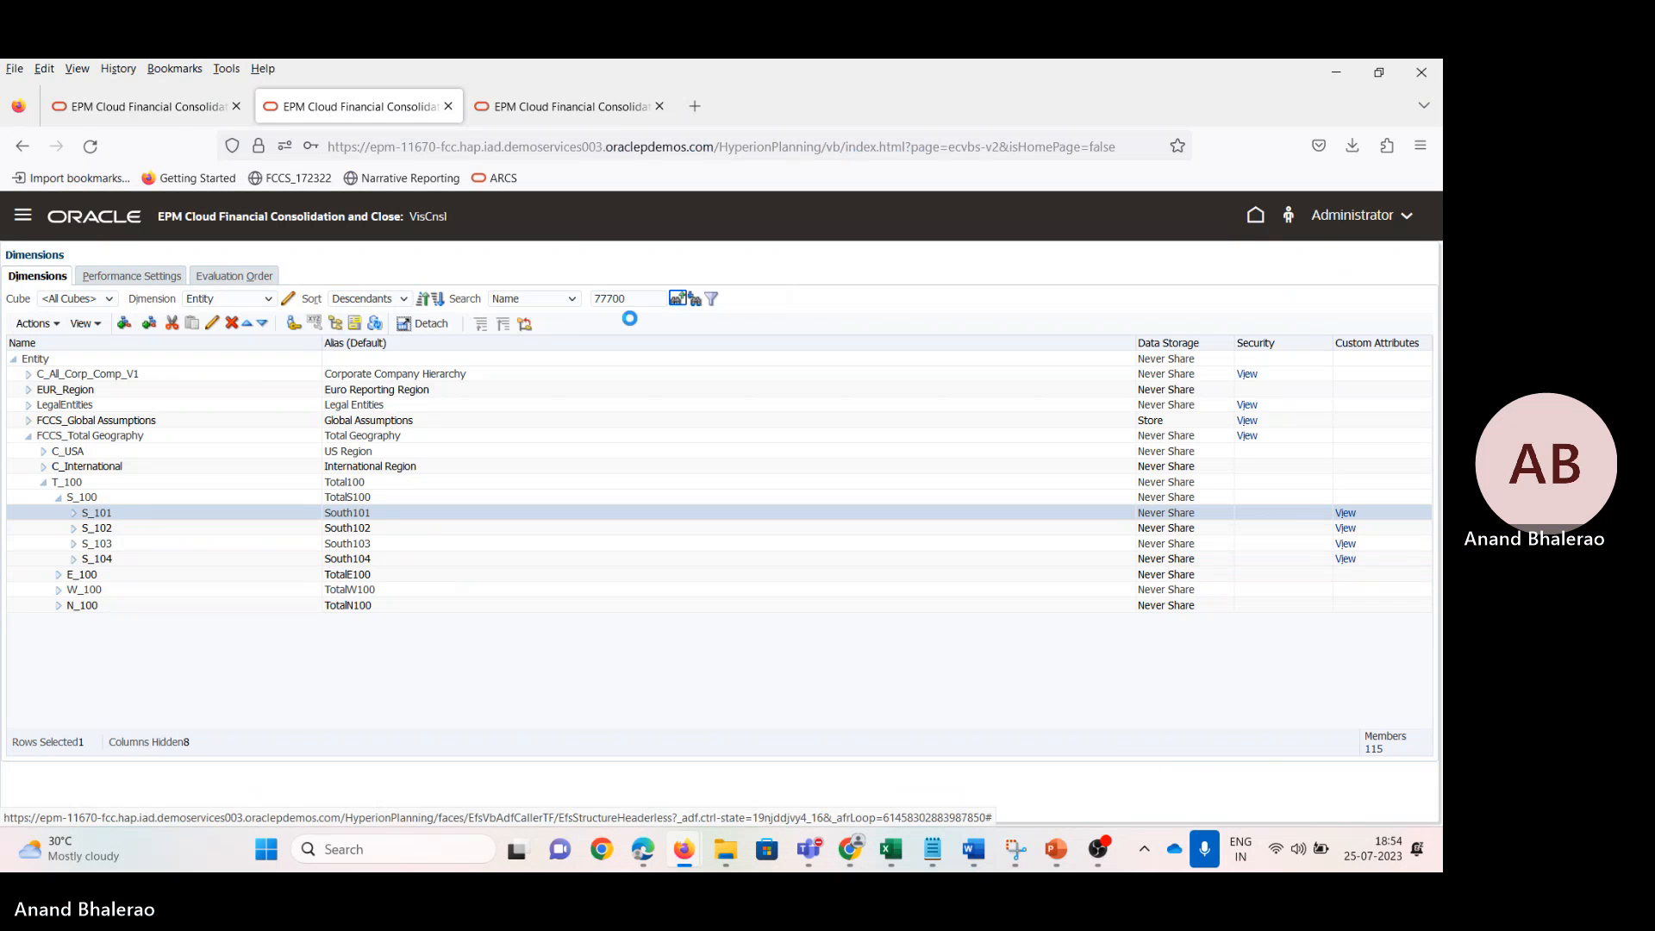
click(694, 301)
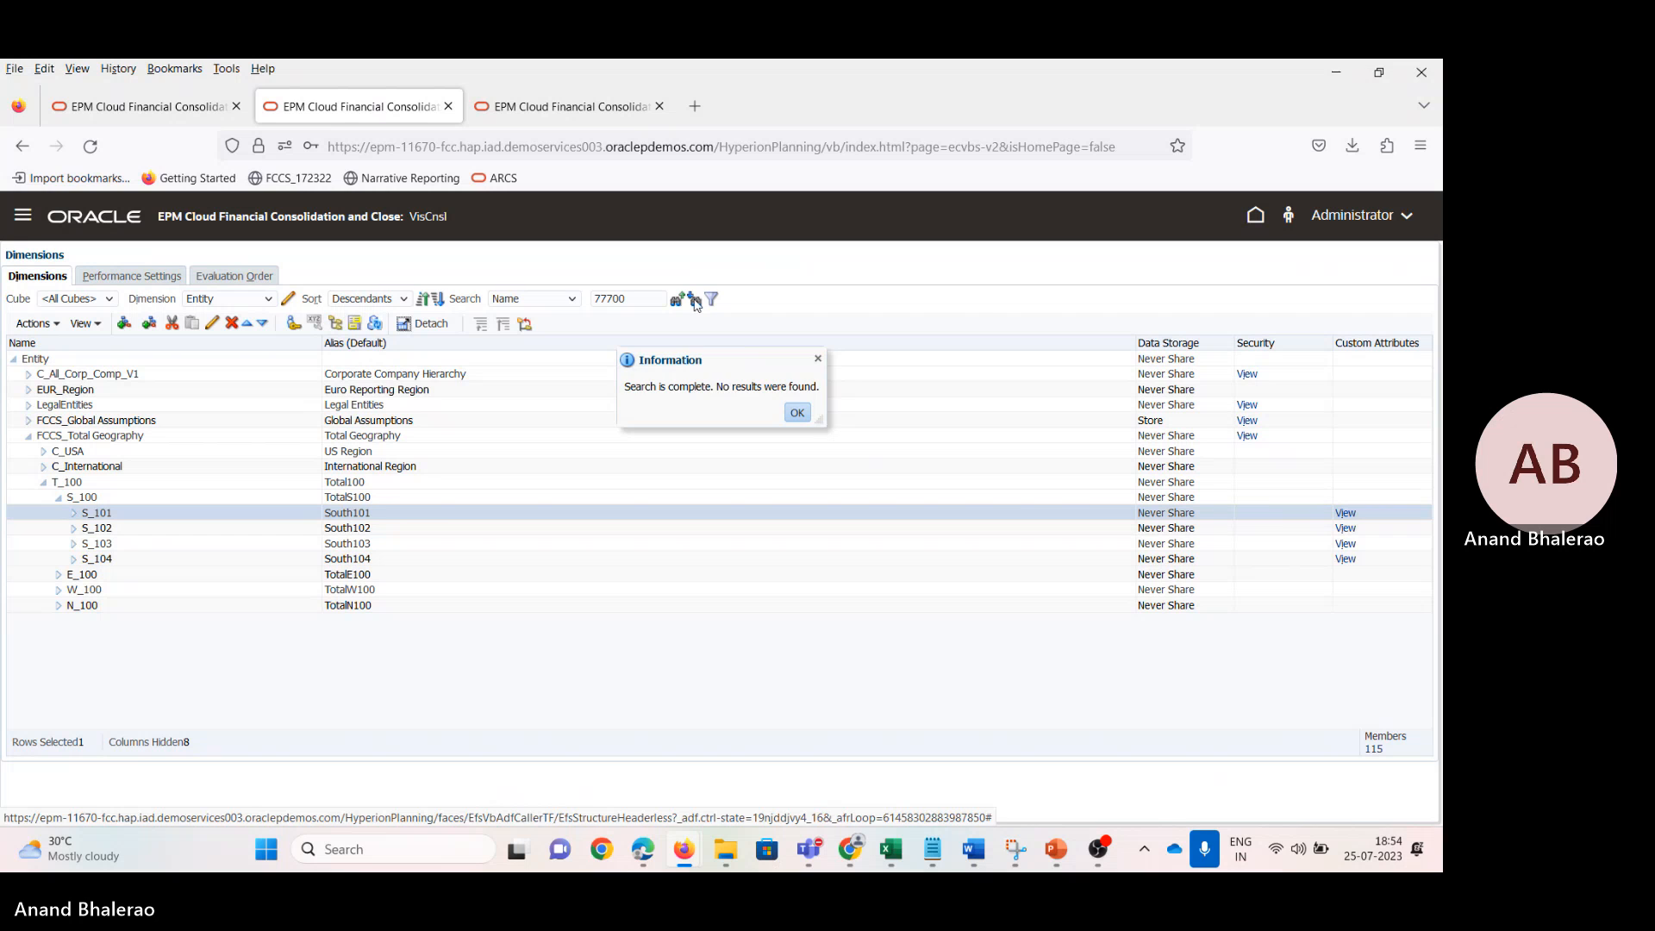
click(796, 413)
Step: Find member 77700 in the Account dimension, set its Consol plan type operator to Addition and save it
click(254, 299)
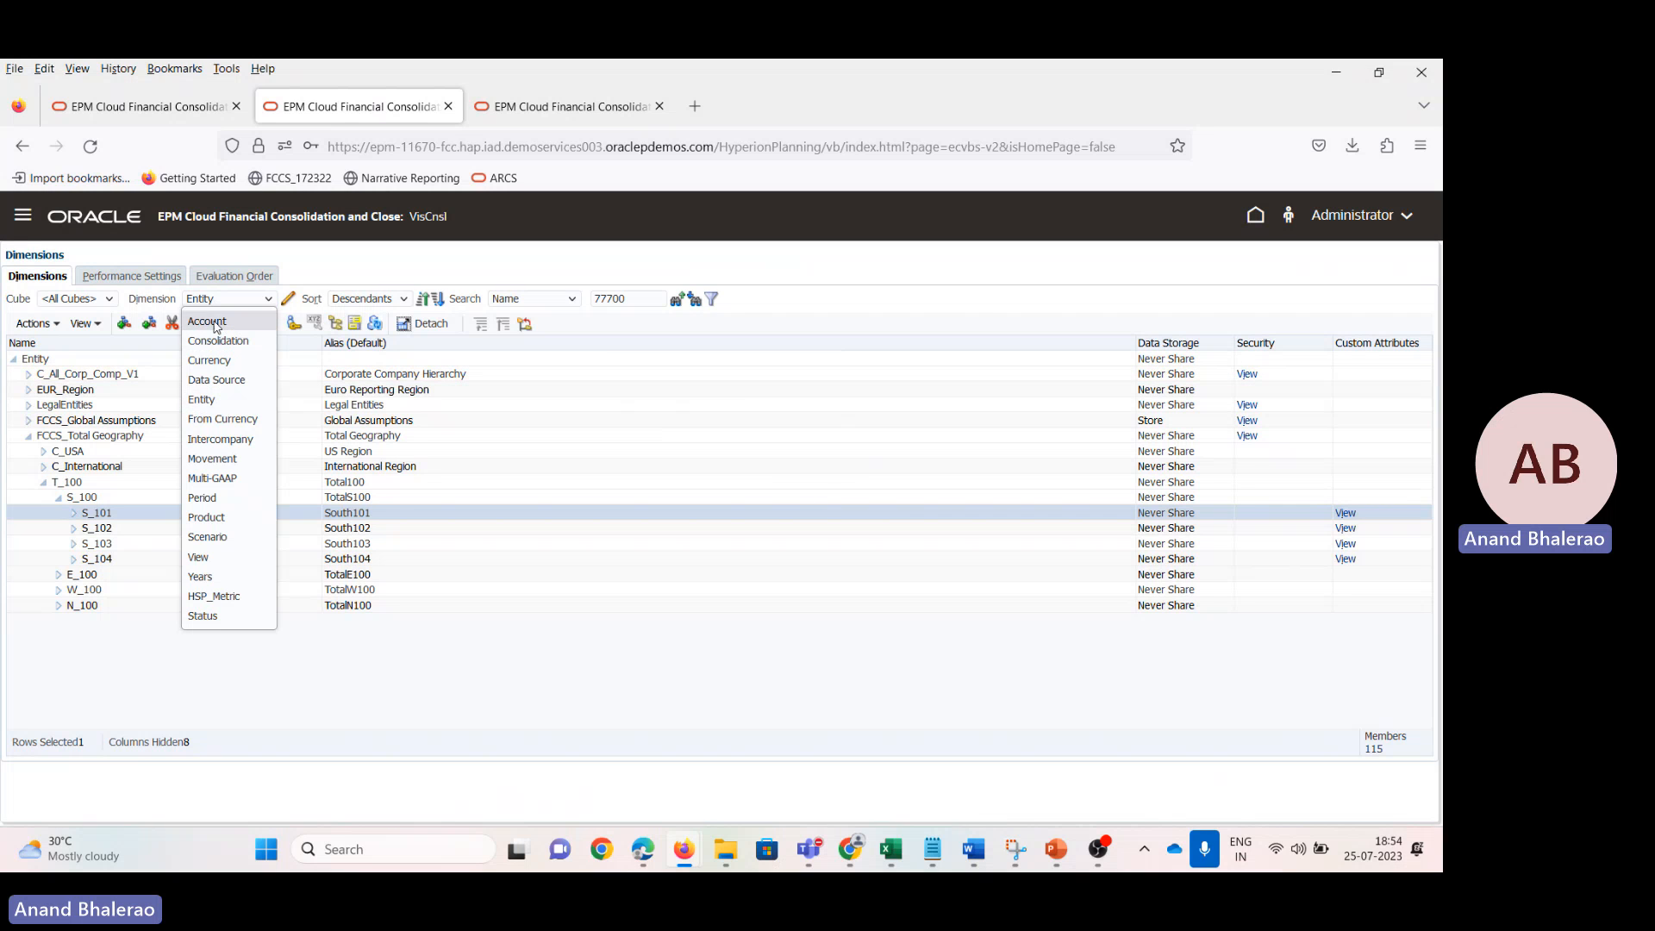
click(217, 321)
click(637, 300)
text(77)
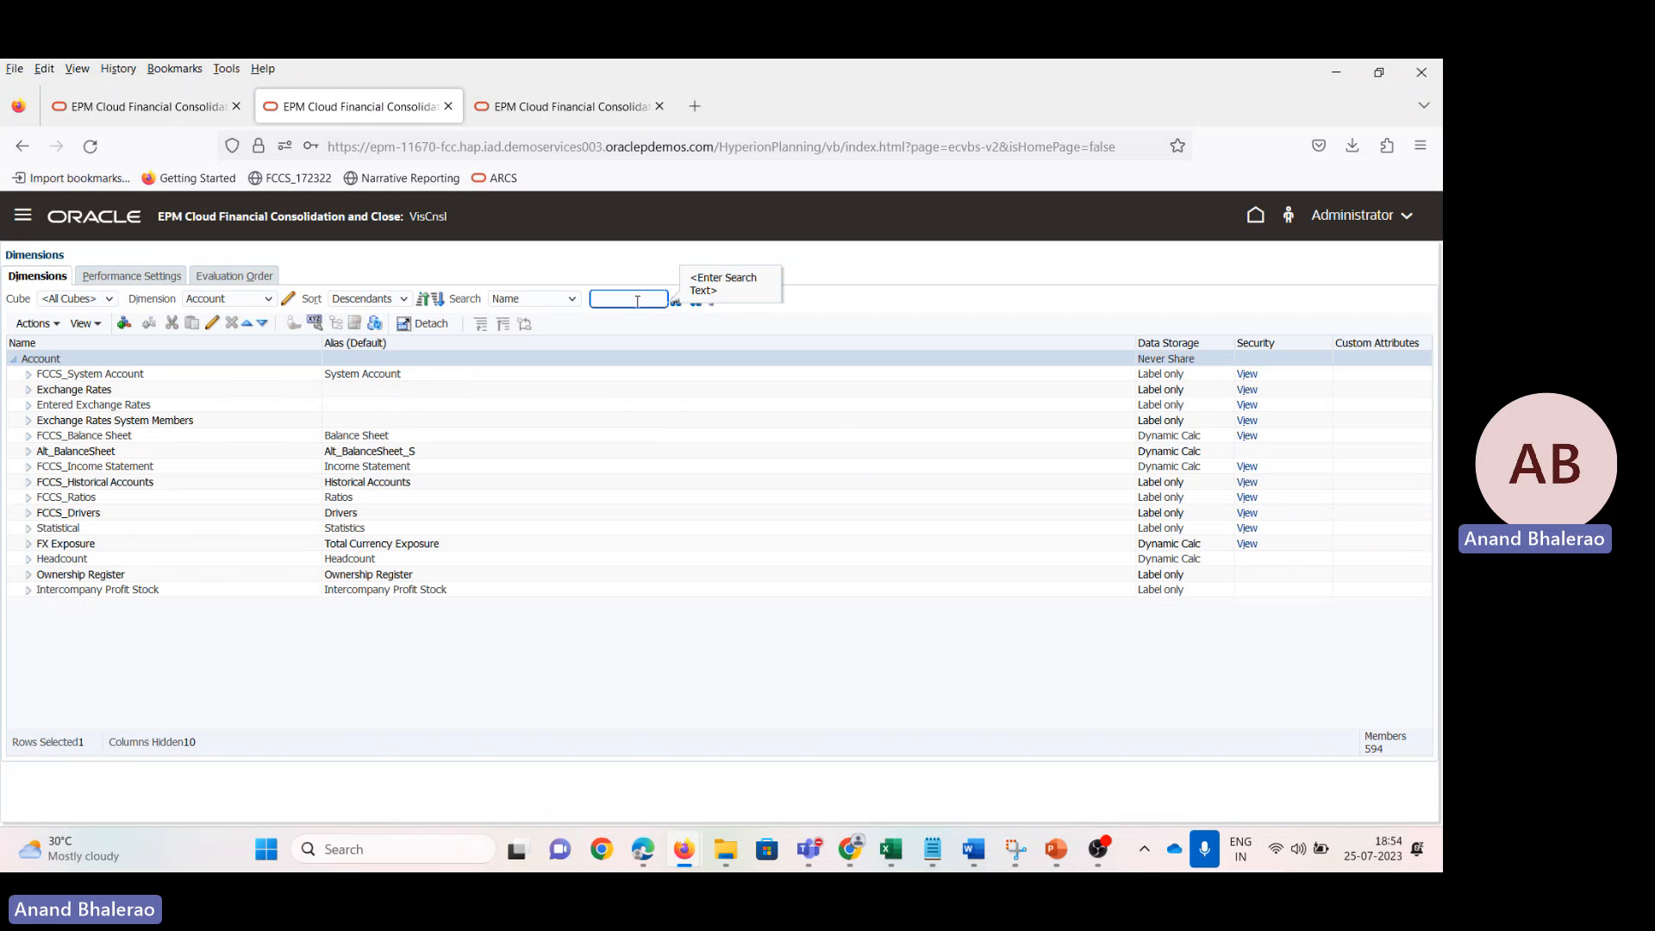
text(700)
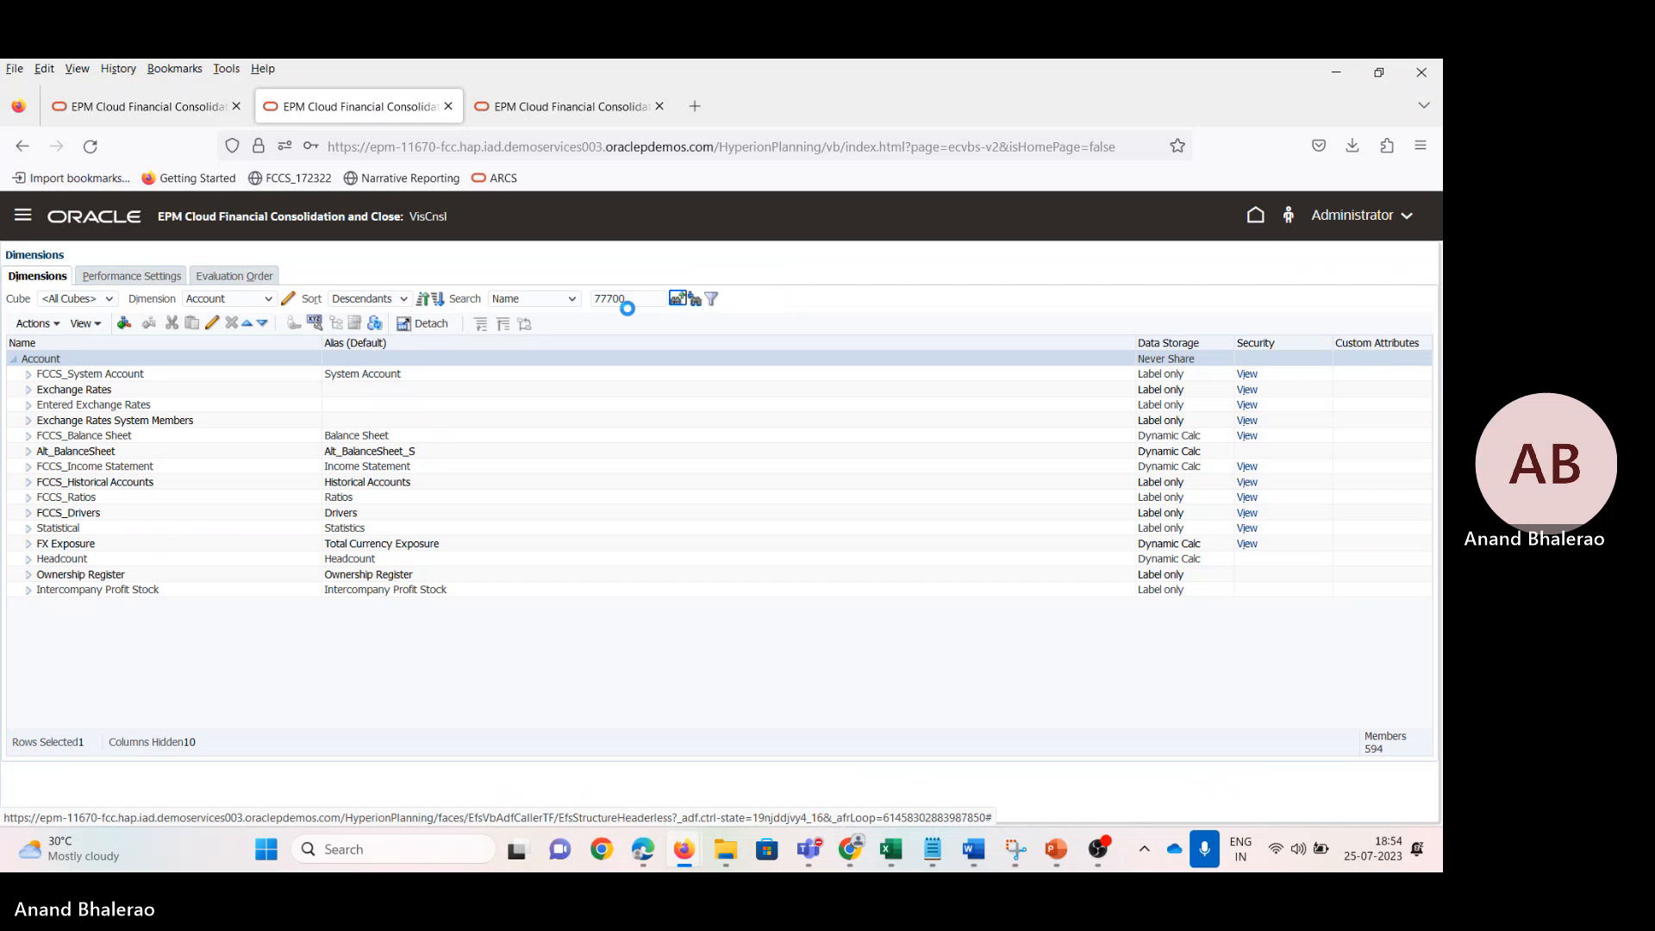
click(695, 300)
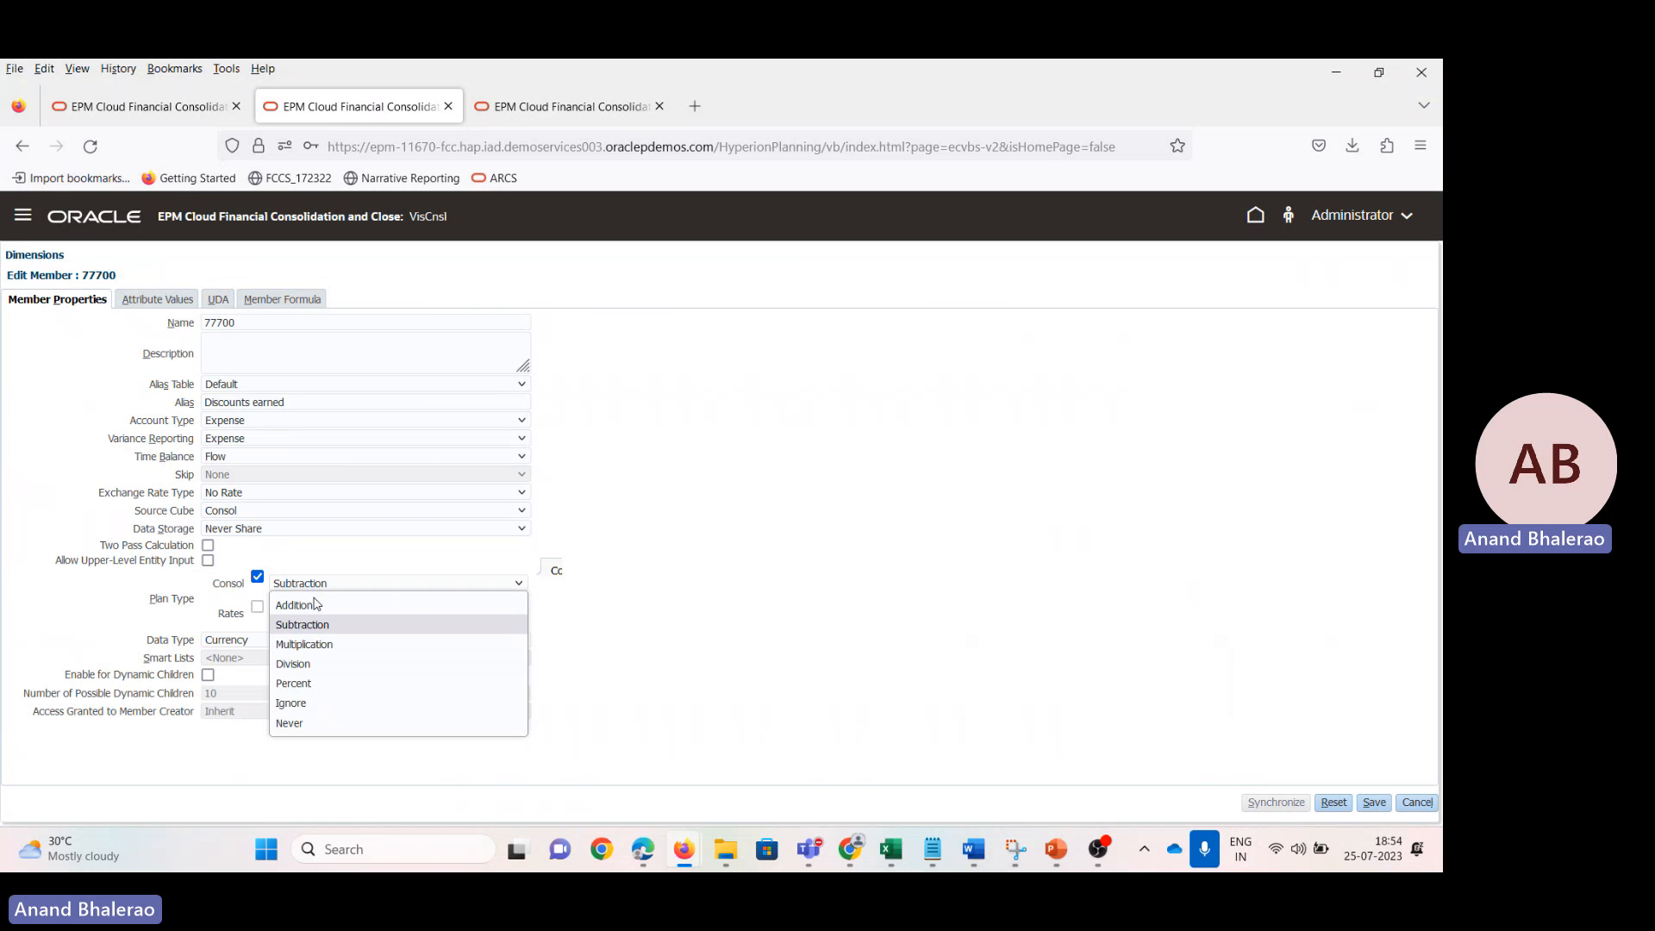
click(314, 607)
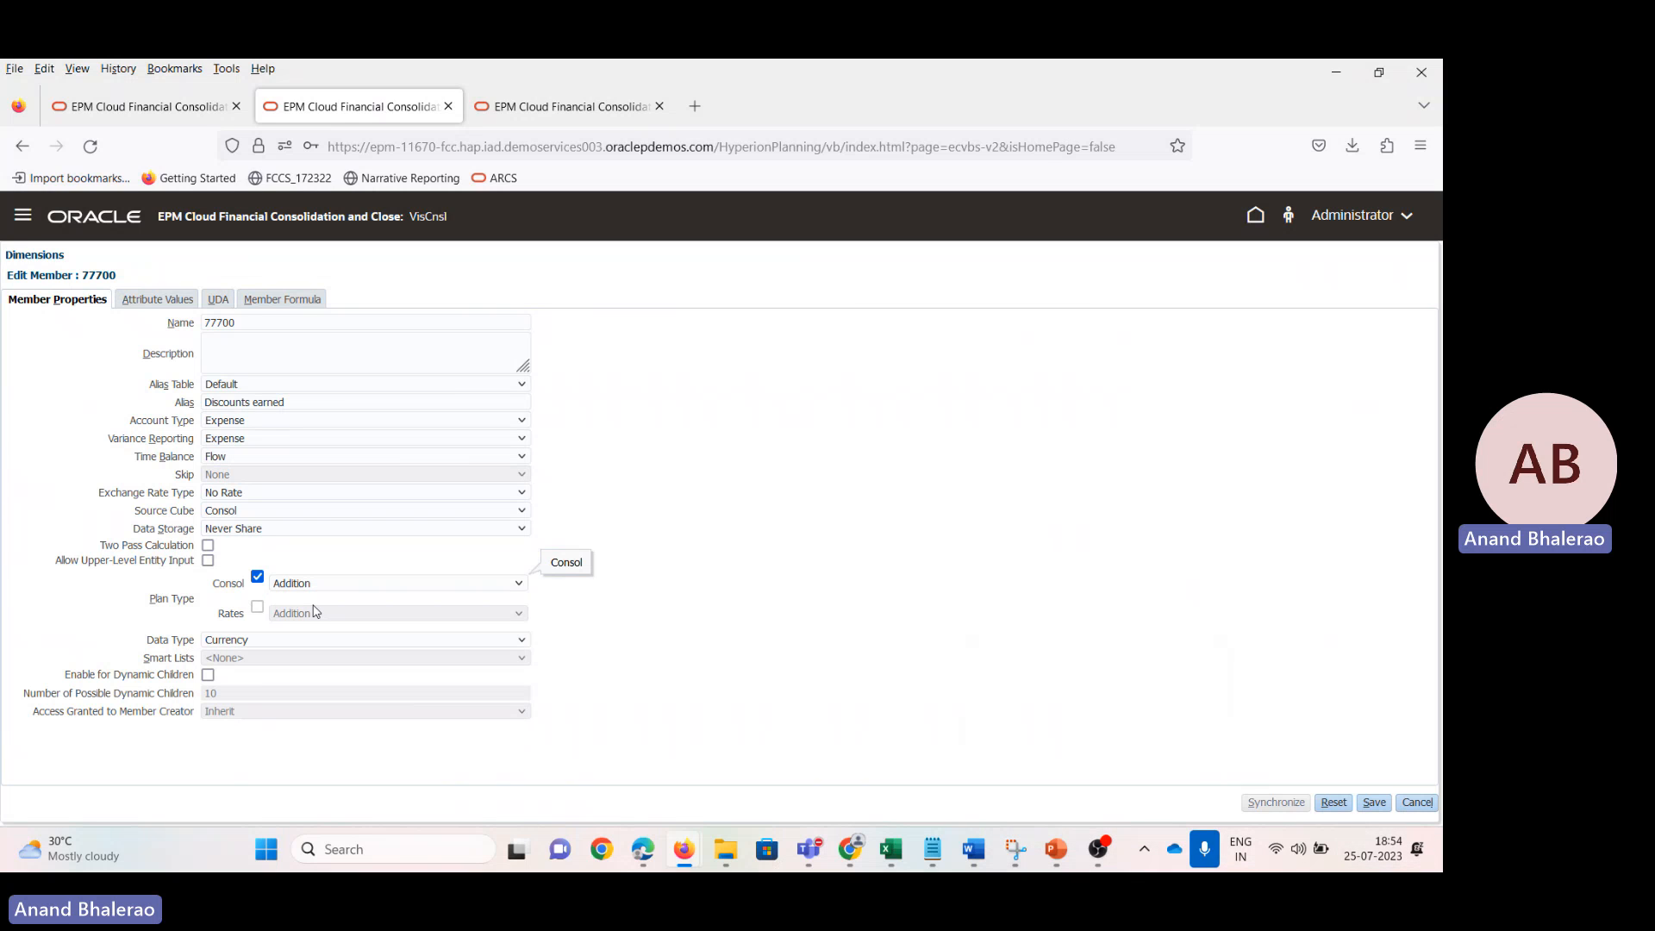
click(1376, 802)
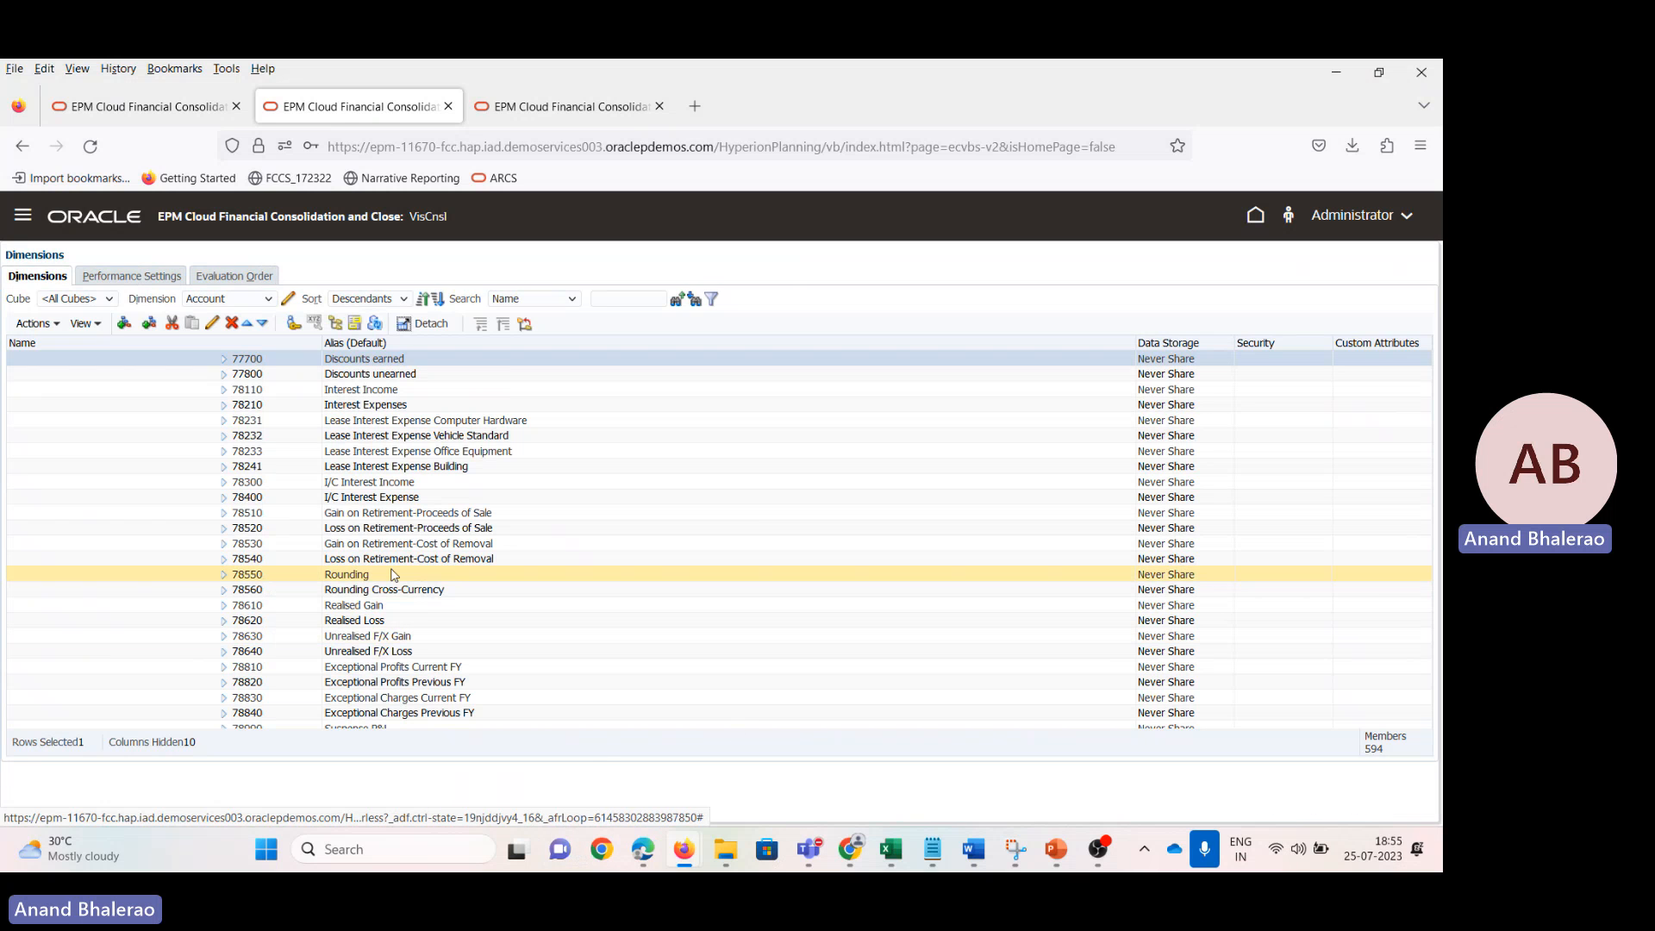
Step: Open parent member 77001 (Extraordinaries) for editing to check its account type and Consol operator, then close it without changes
scroll(325, 677, up, 4)
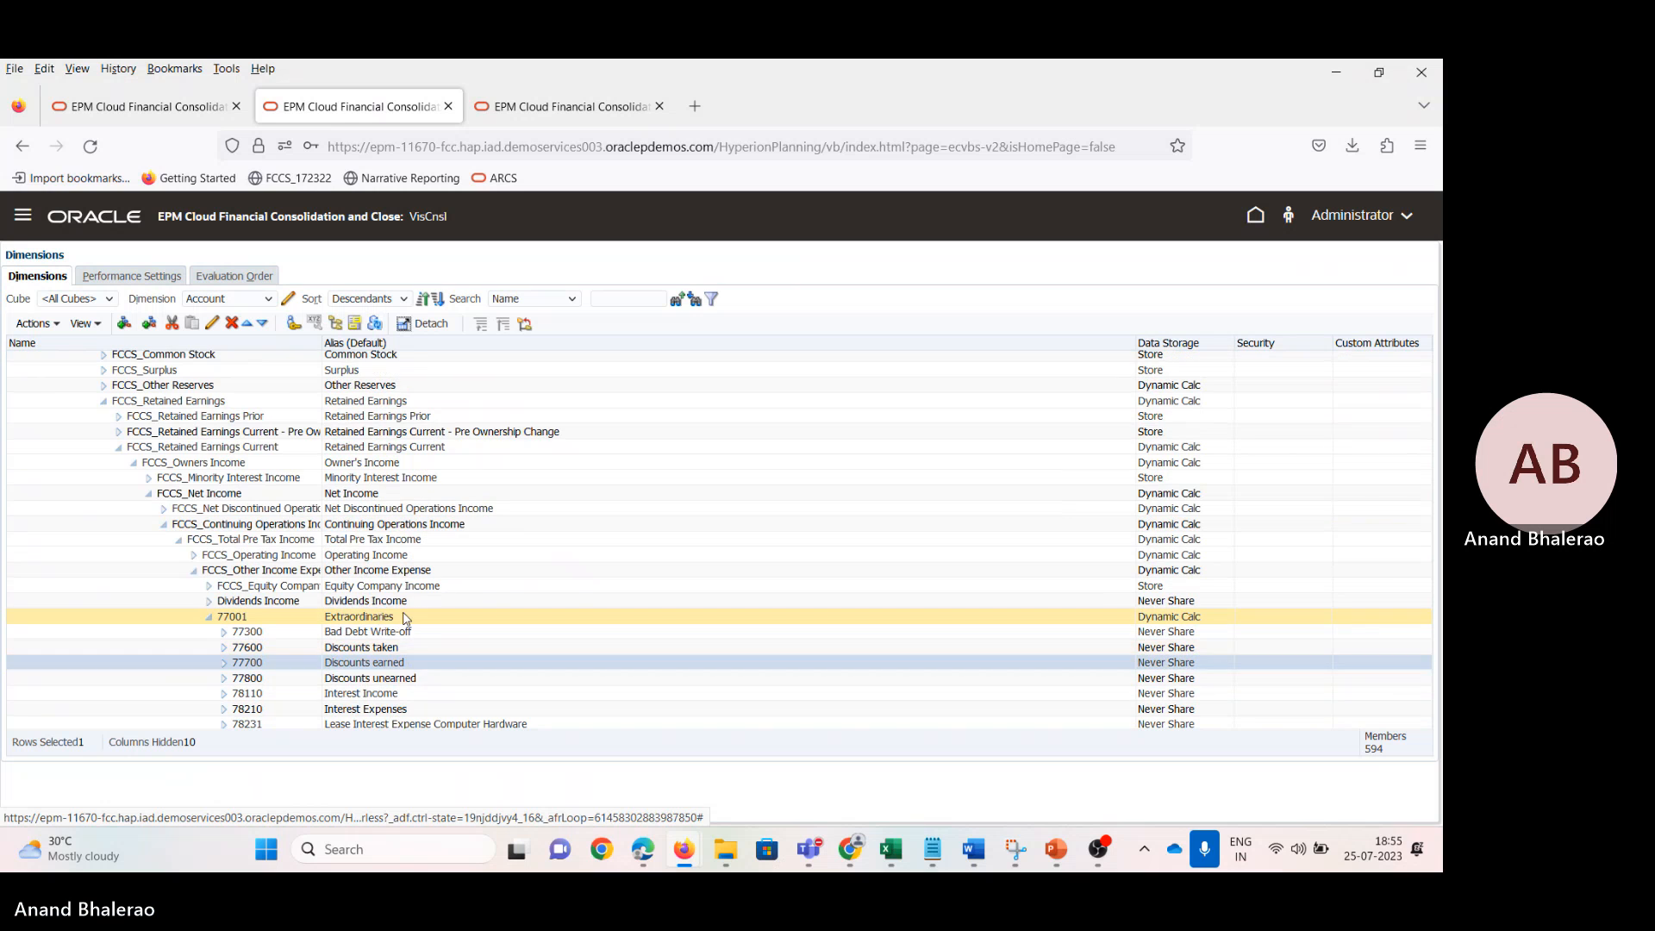
click(403, 616)
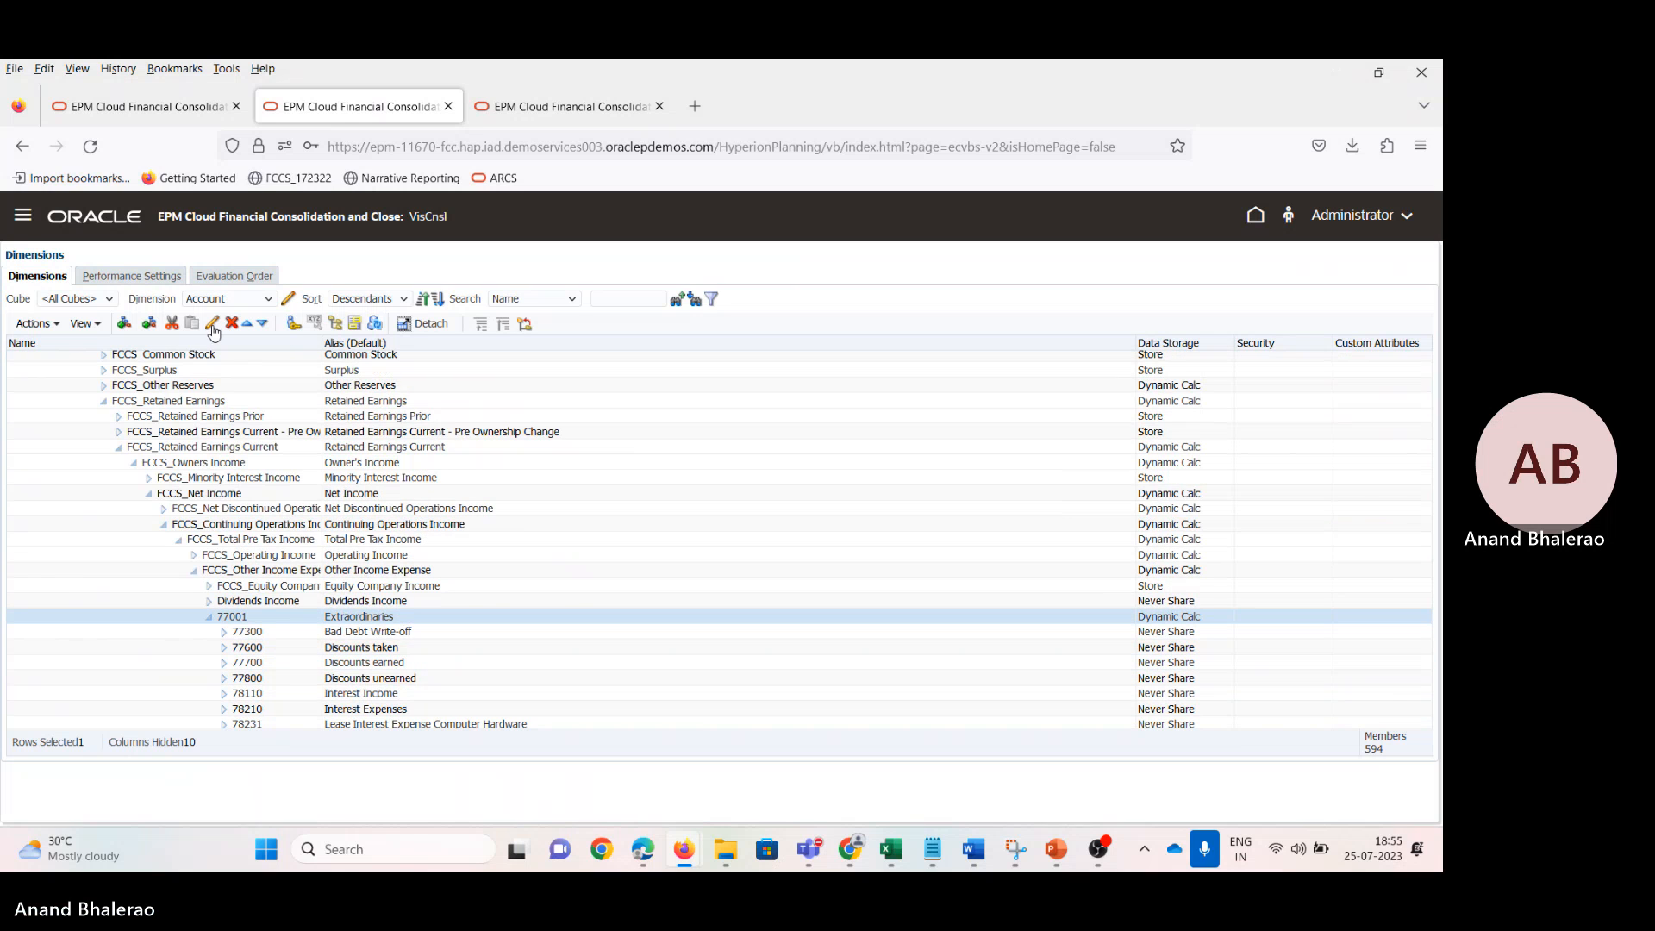
click(293, 323)
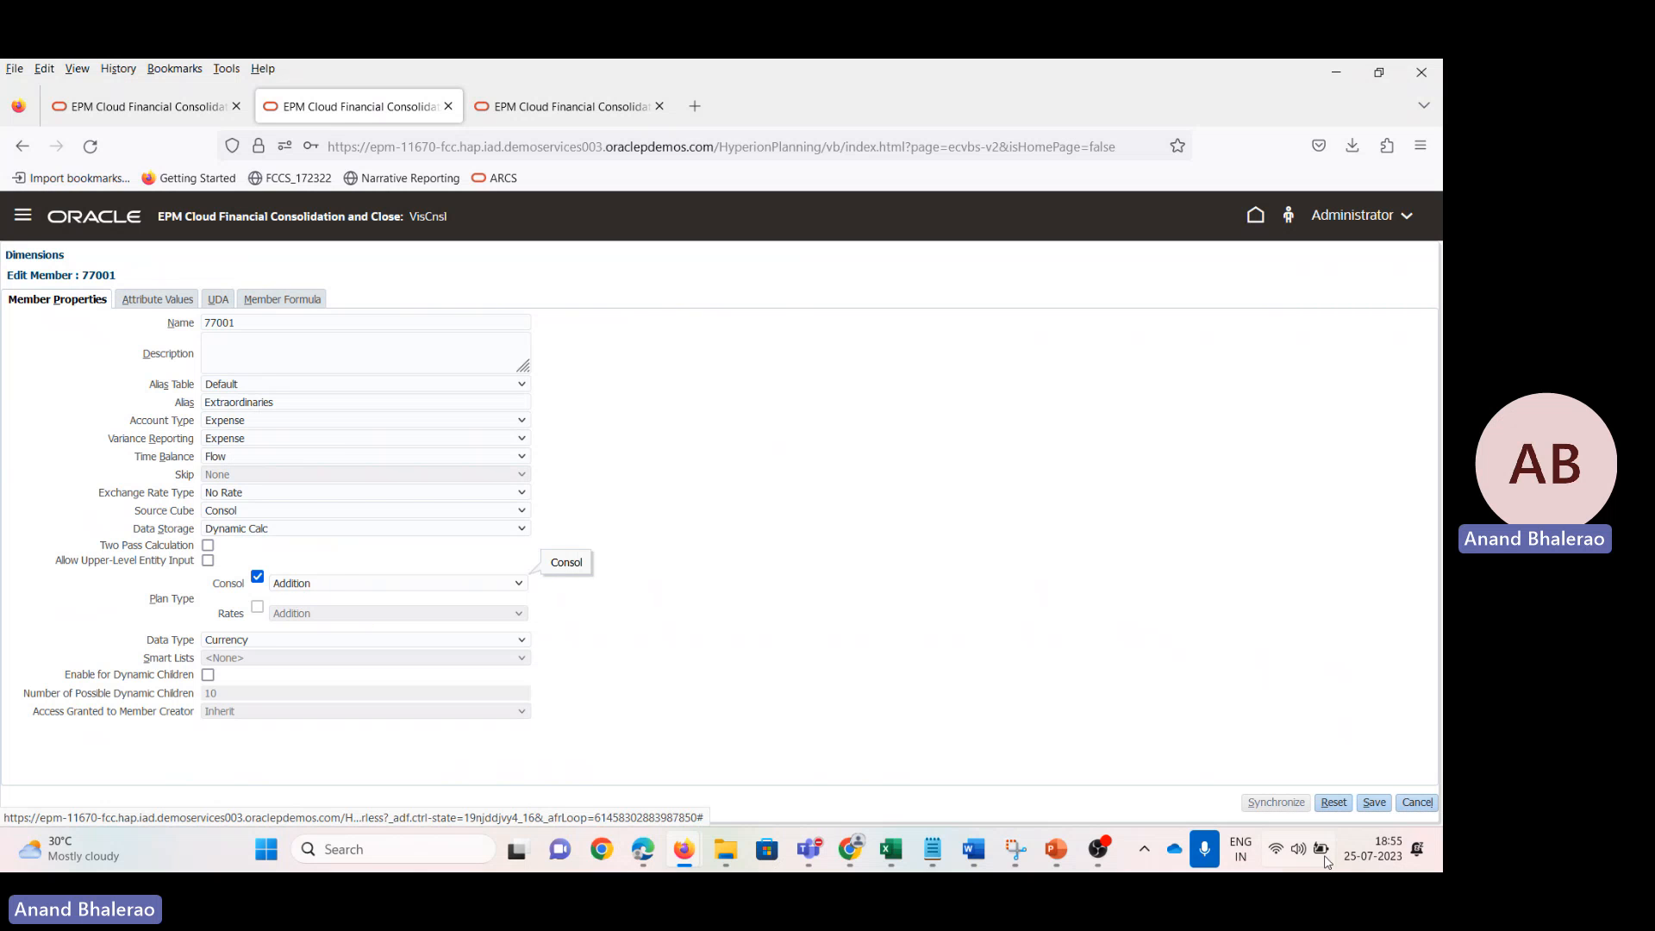
click(1424, 806)
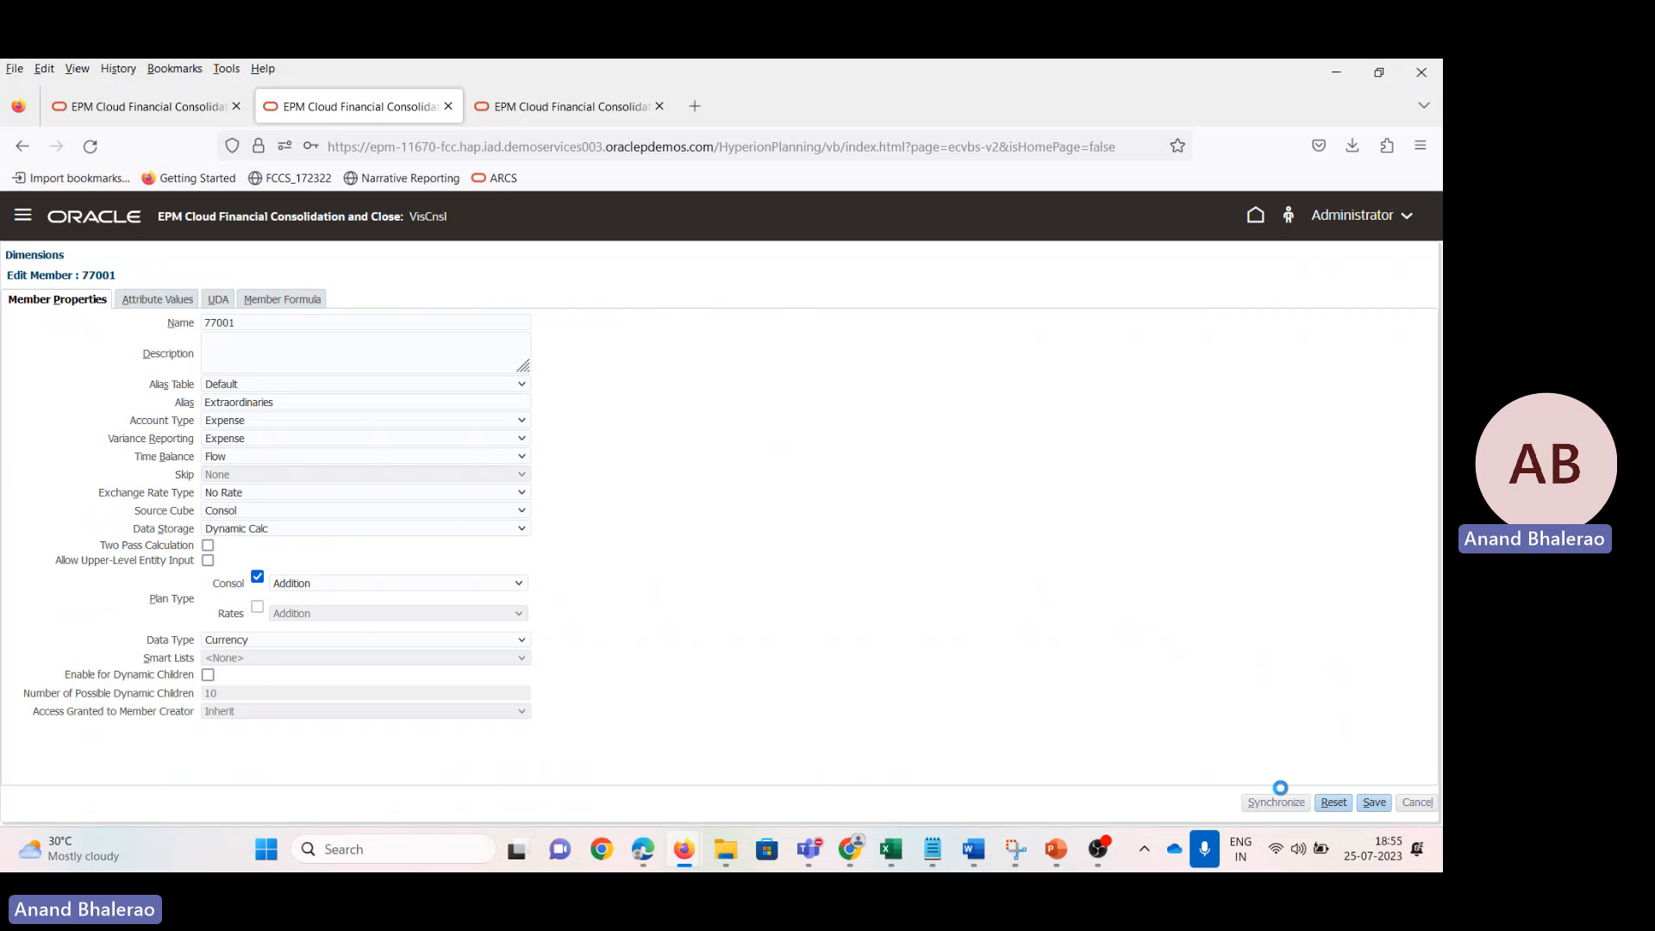
Step: Switch to the MetadataValidations workbook and review the account consol operator errors listed for members 77001, 77600, 77700 and 77800
click(899, 856)
click(1101, 737)
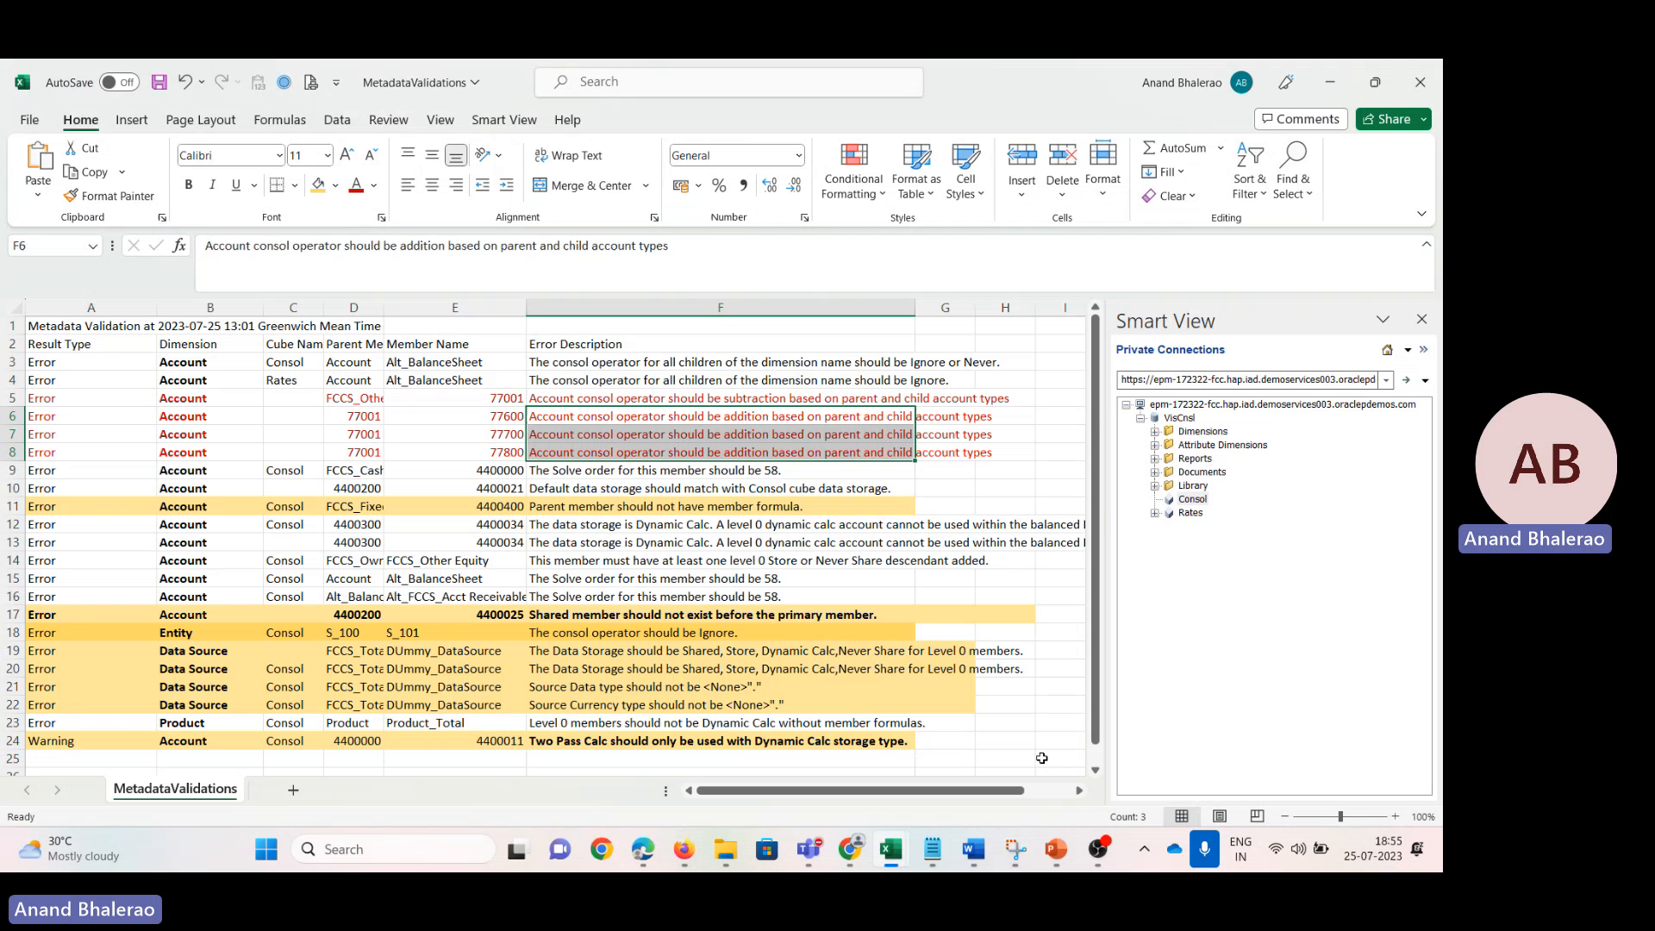
click(694, 560)
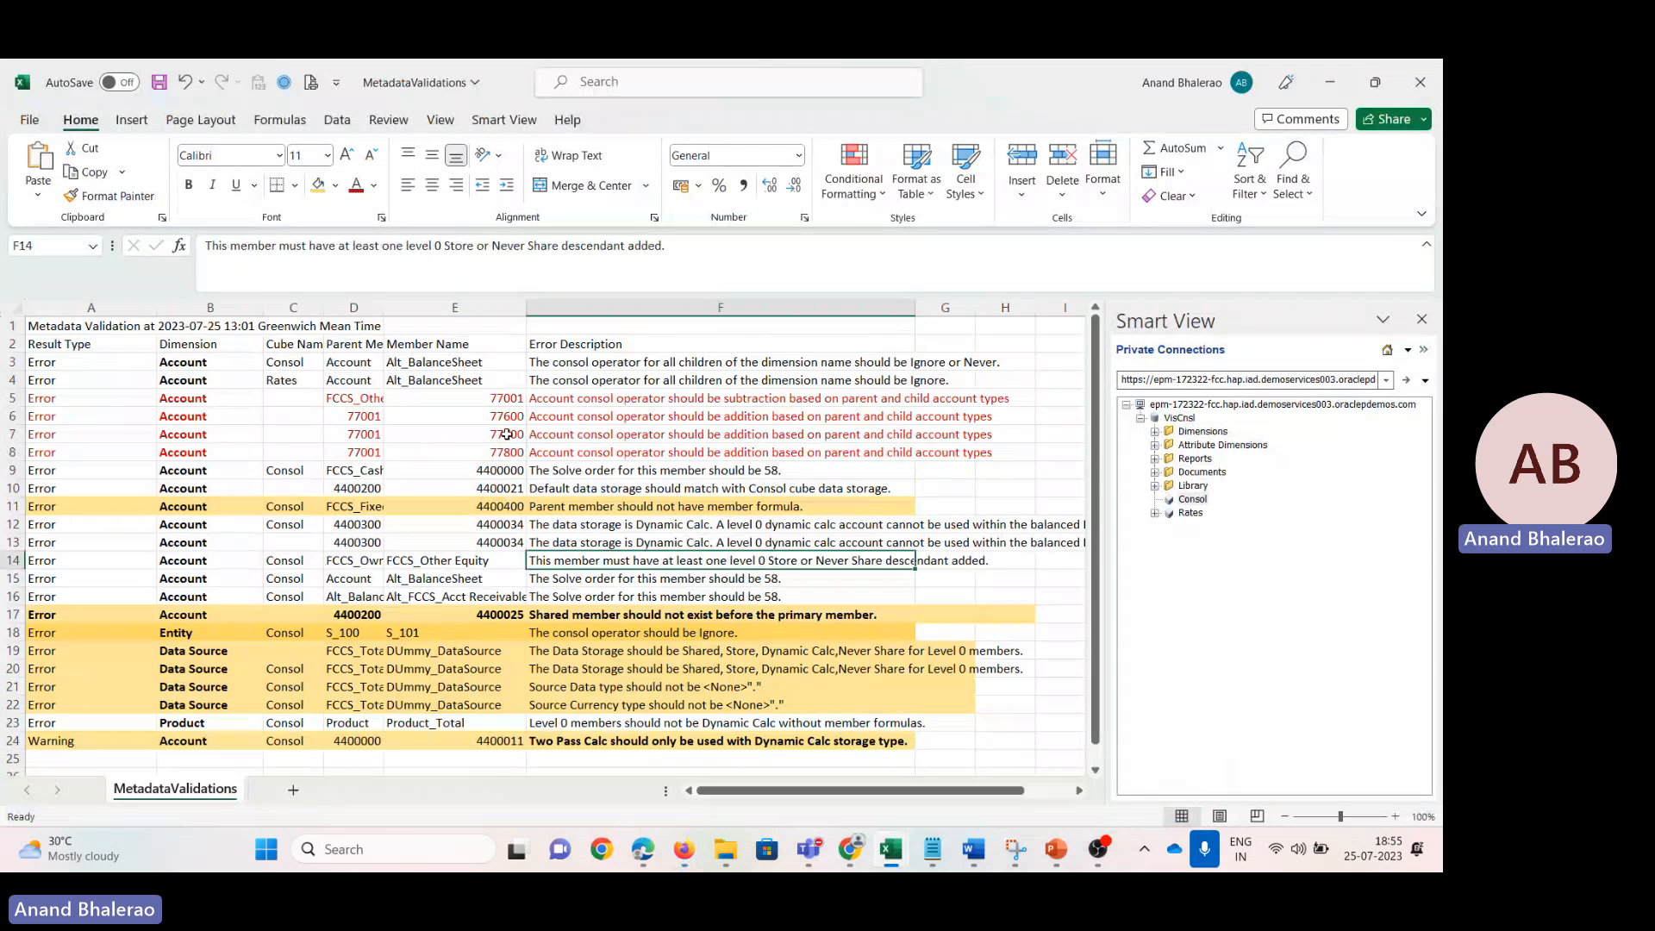
drag(504, 435, 503, 453)
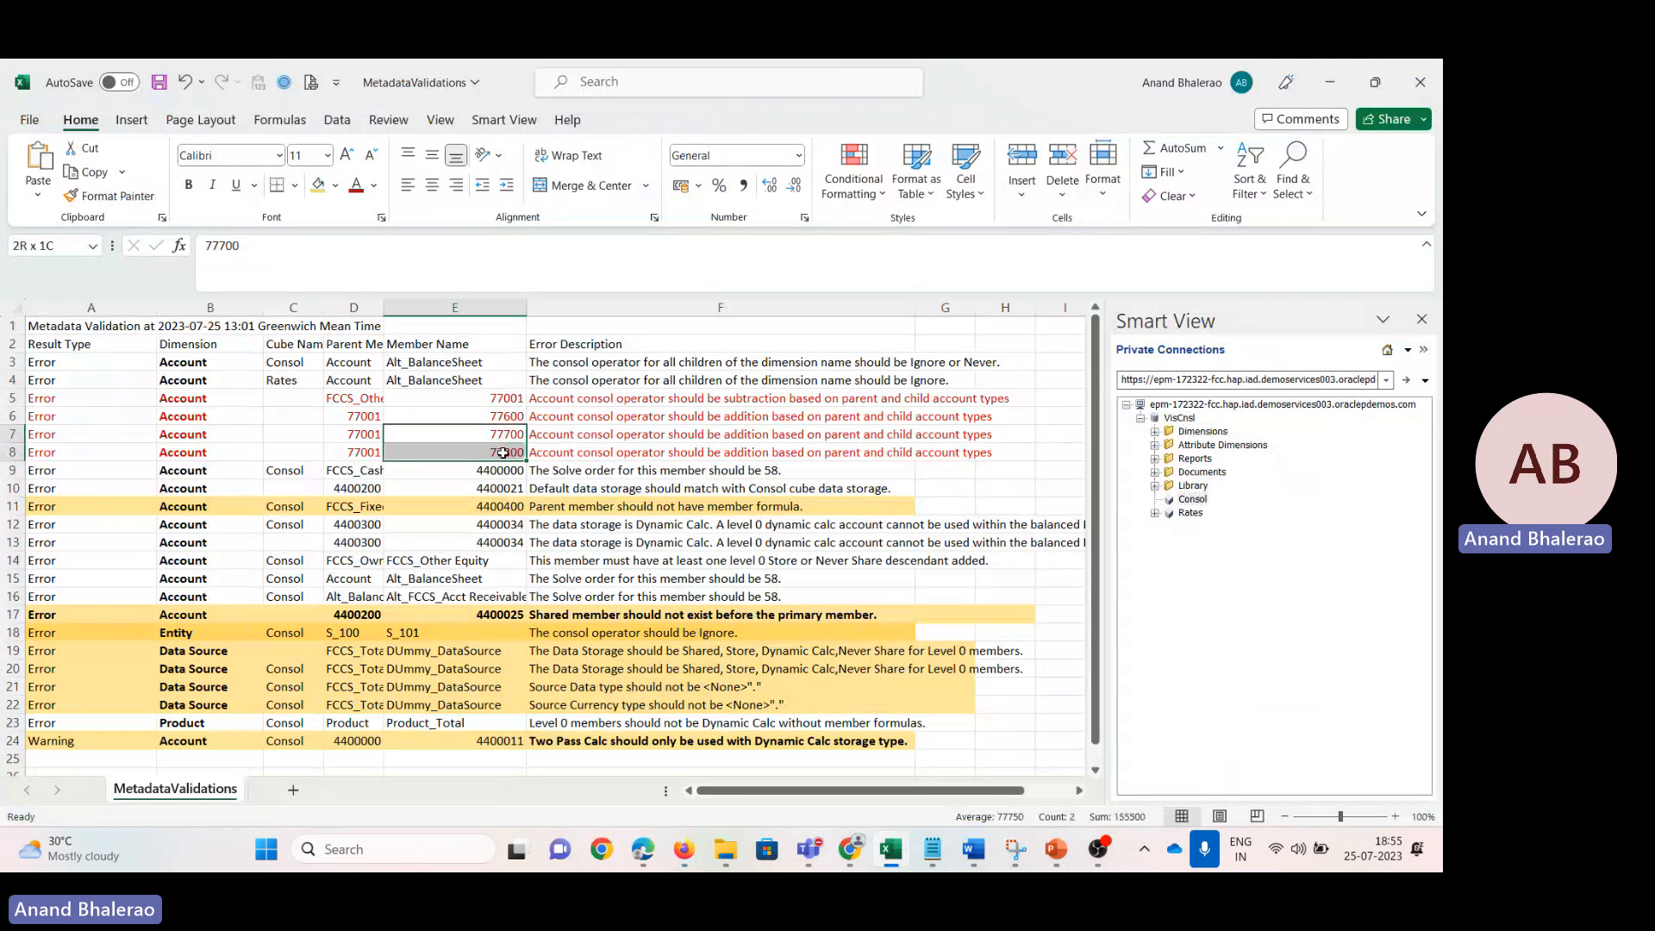
click(571, 438)
click(560, 506)
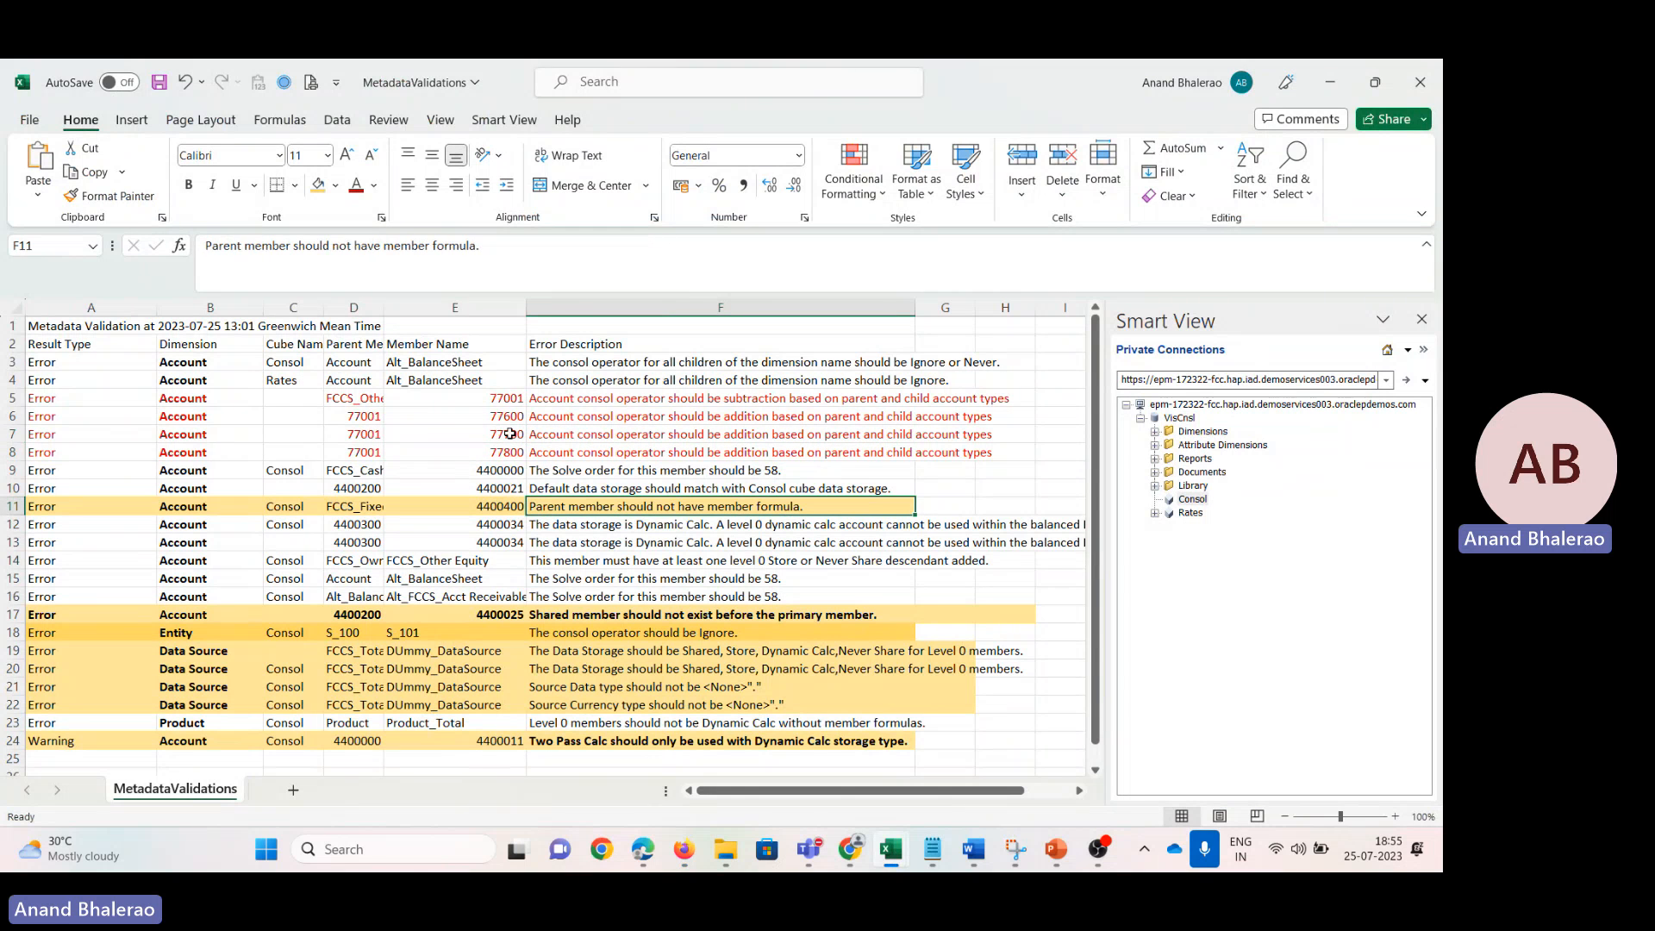
drag(510, 434, 510, 448)
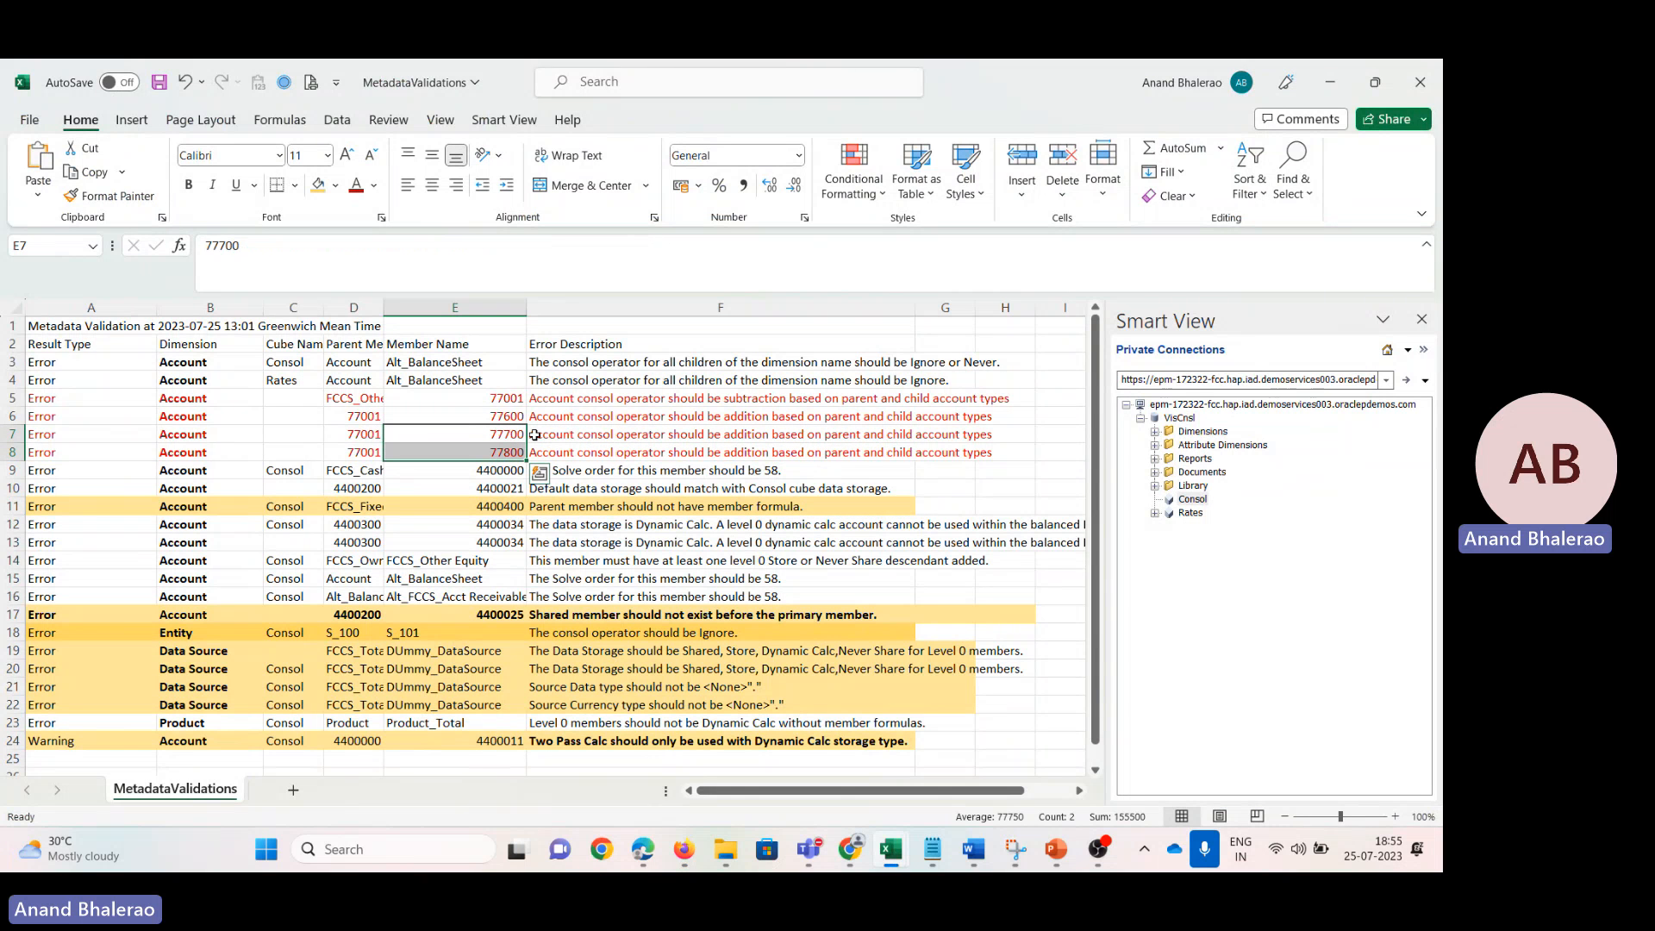
click(498, 400)
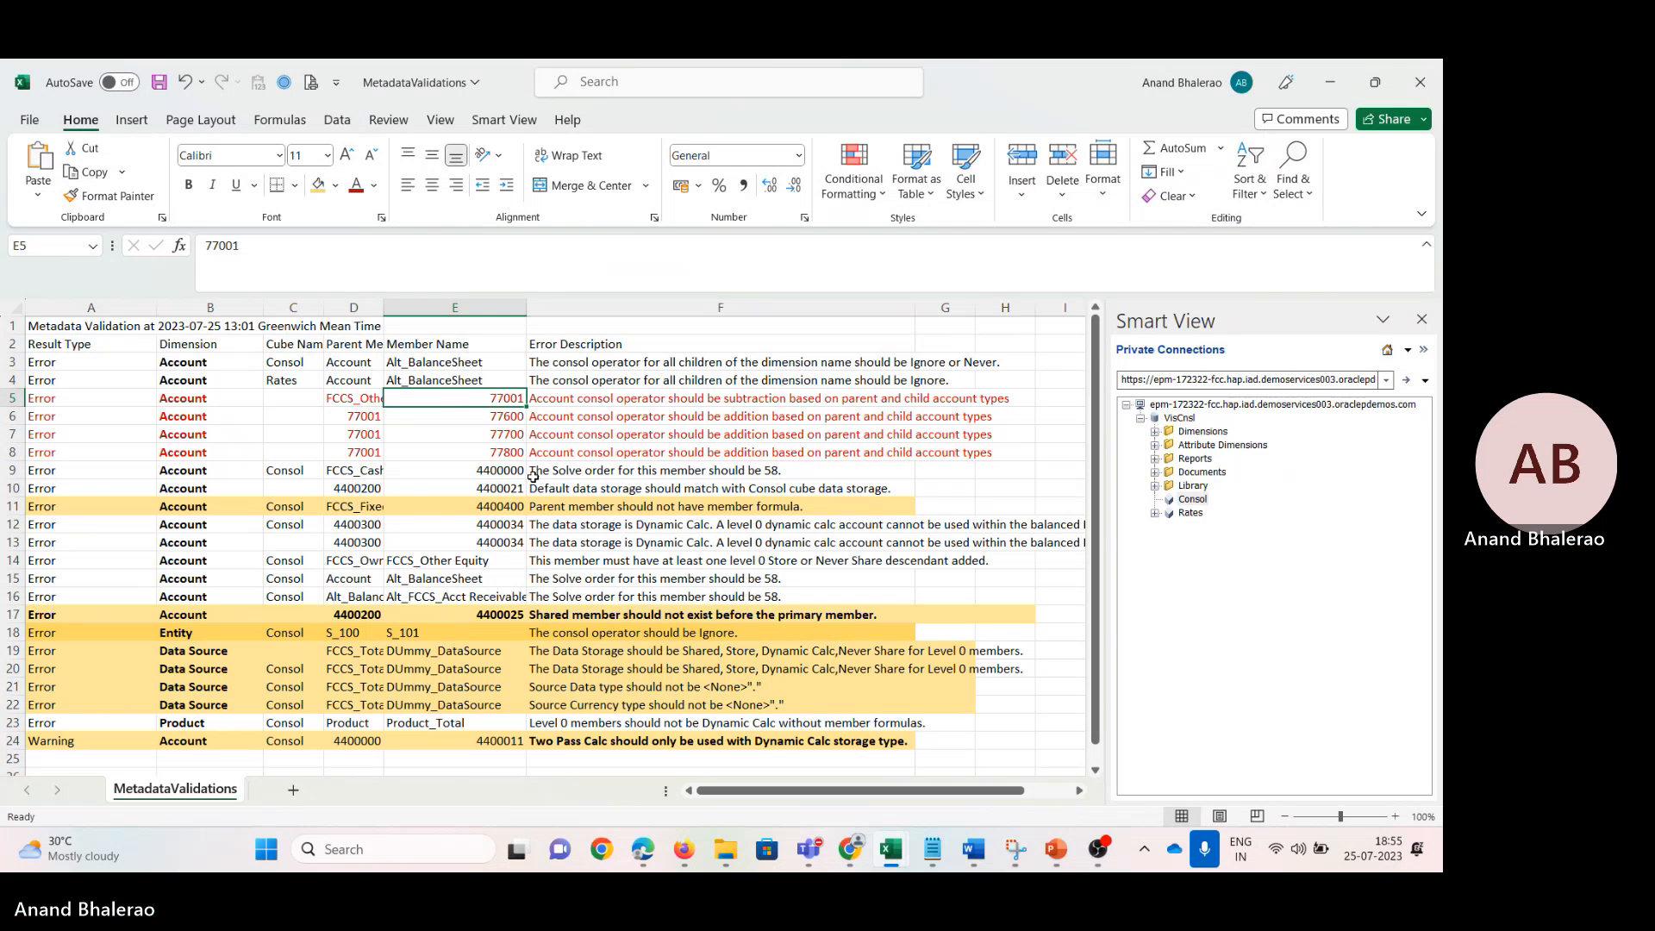
click(502, 438)
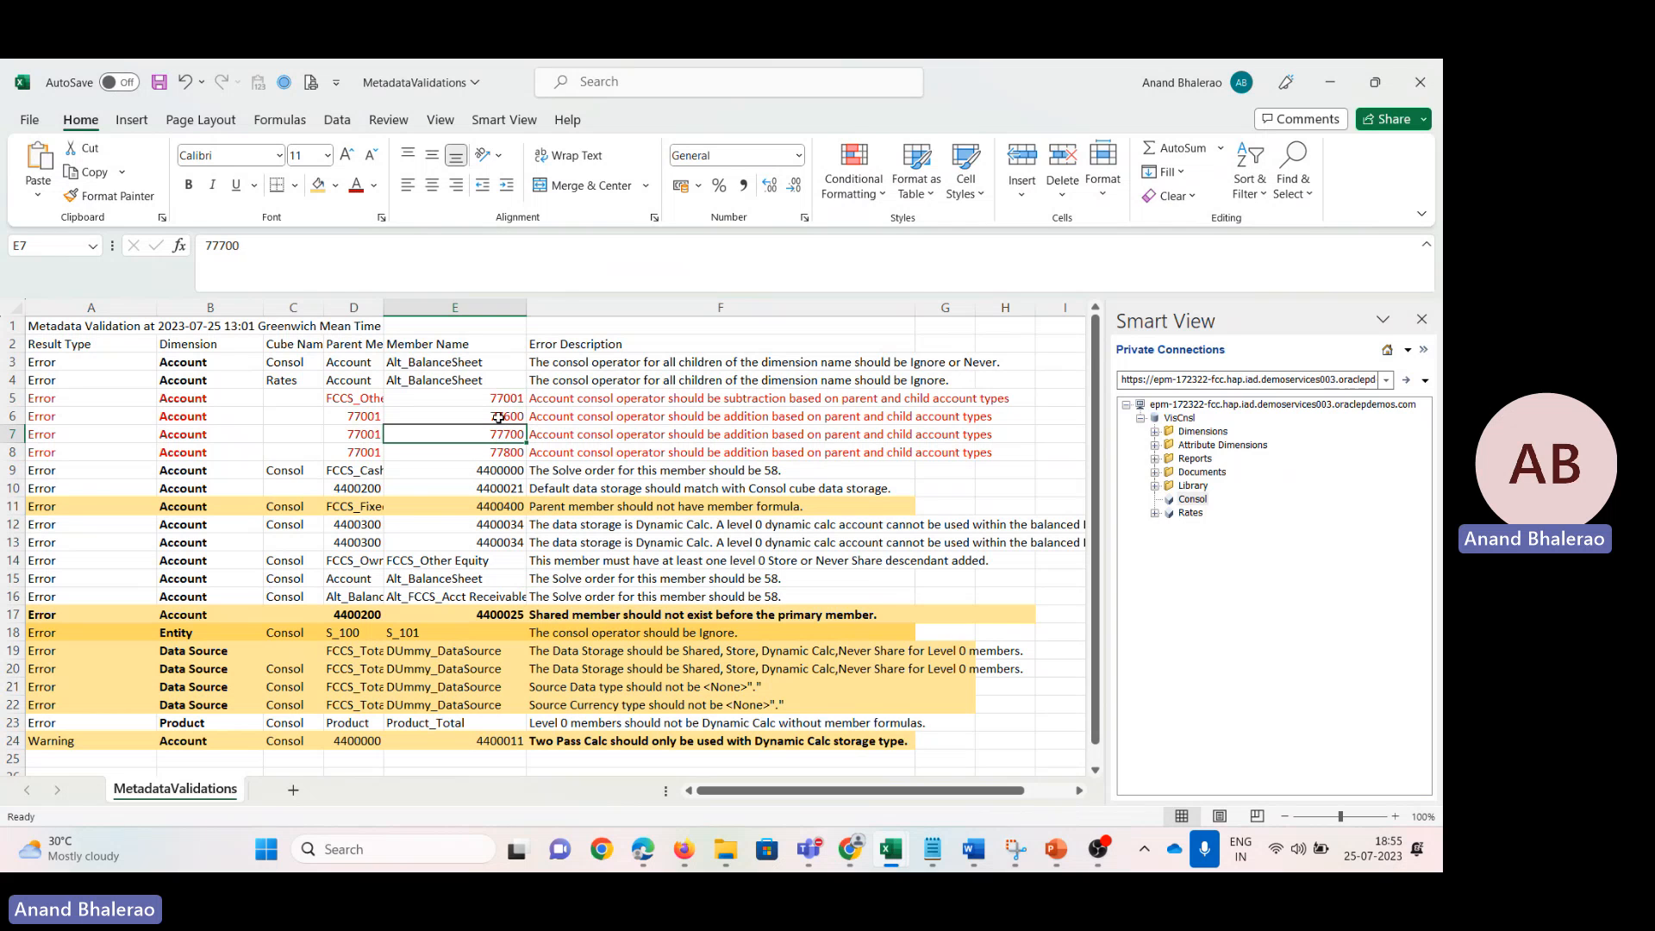
Step: Return to the FCCS Account dimension, set member 77600's Consol plan type operator to Addition and save it
key(alt+Tab)
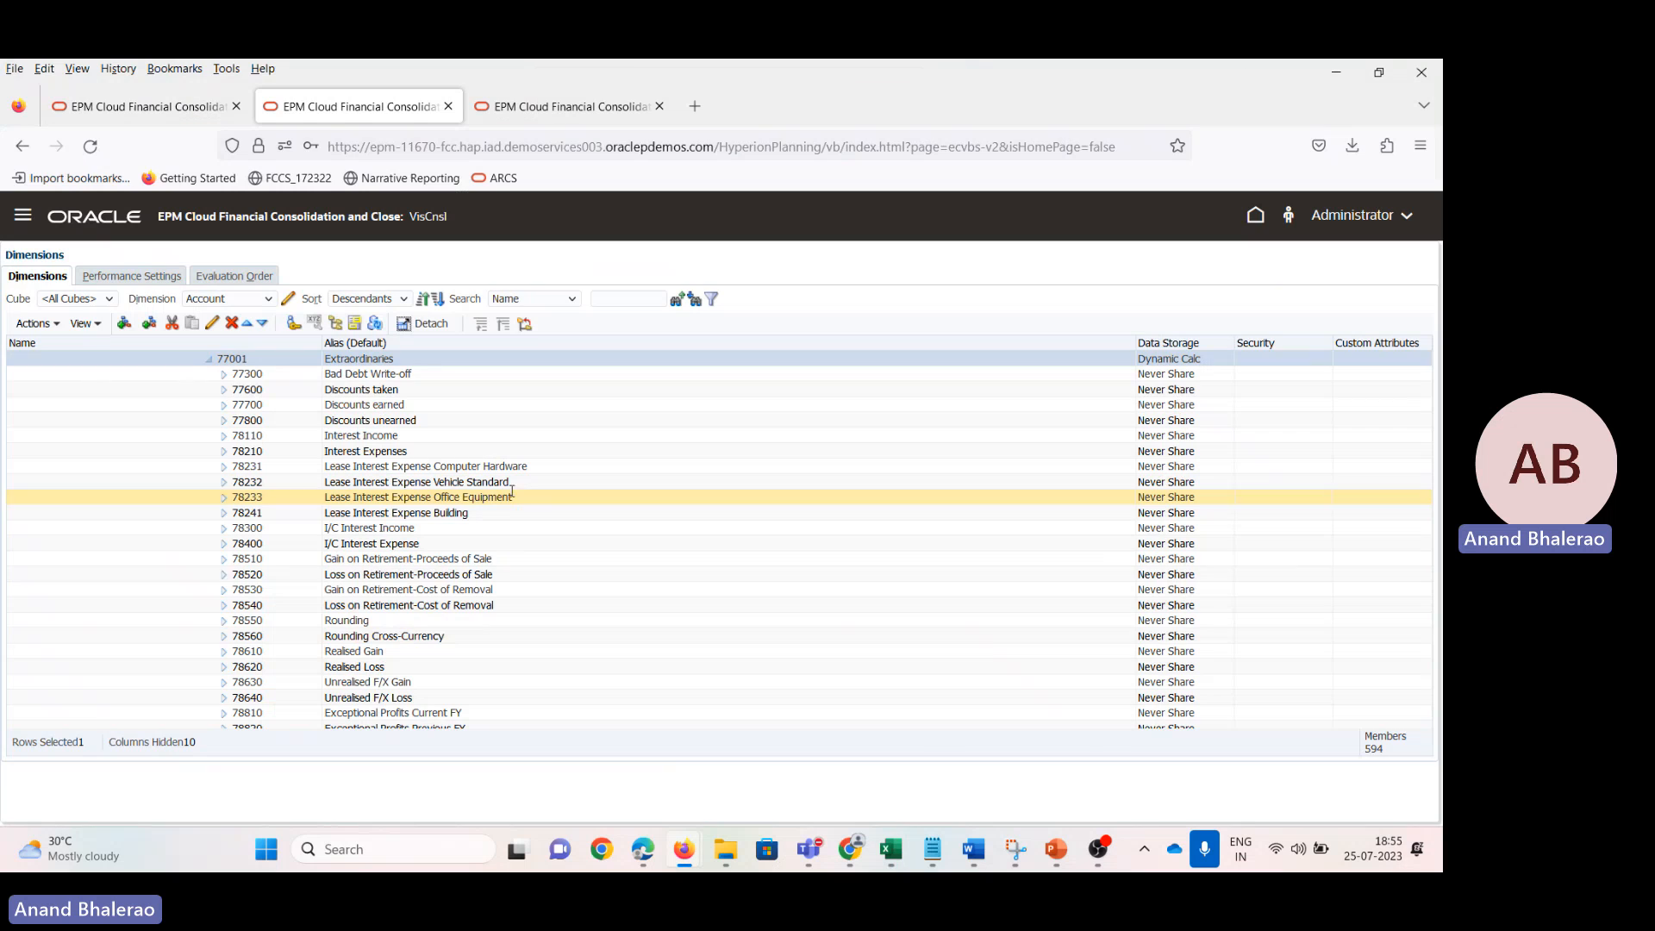
click(345, 389)
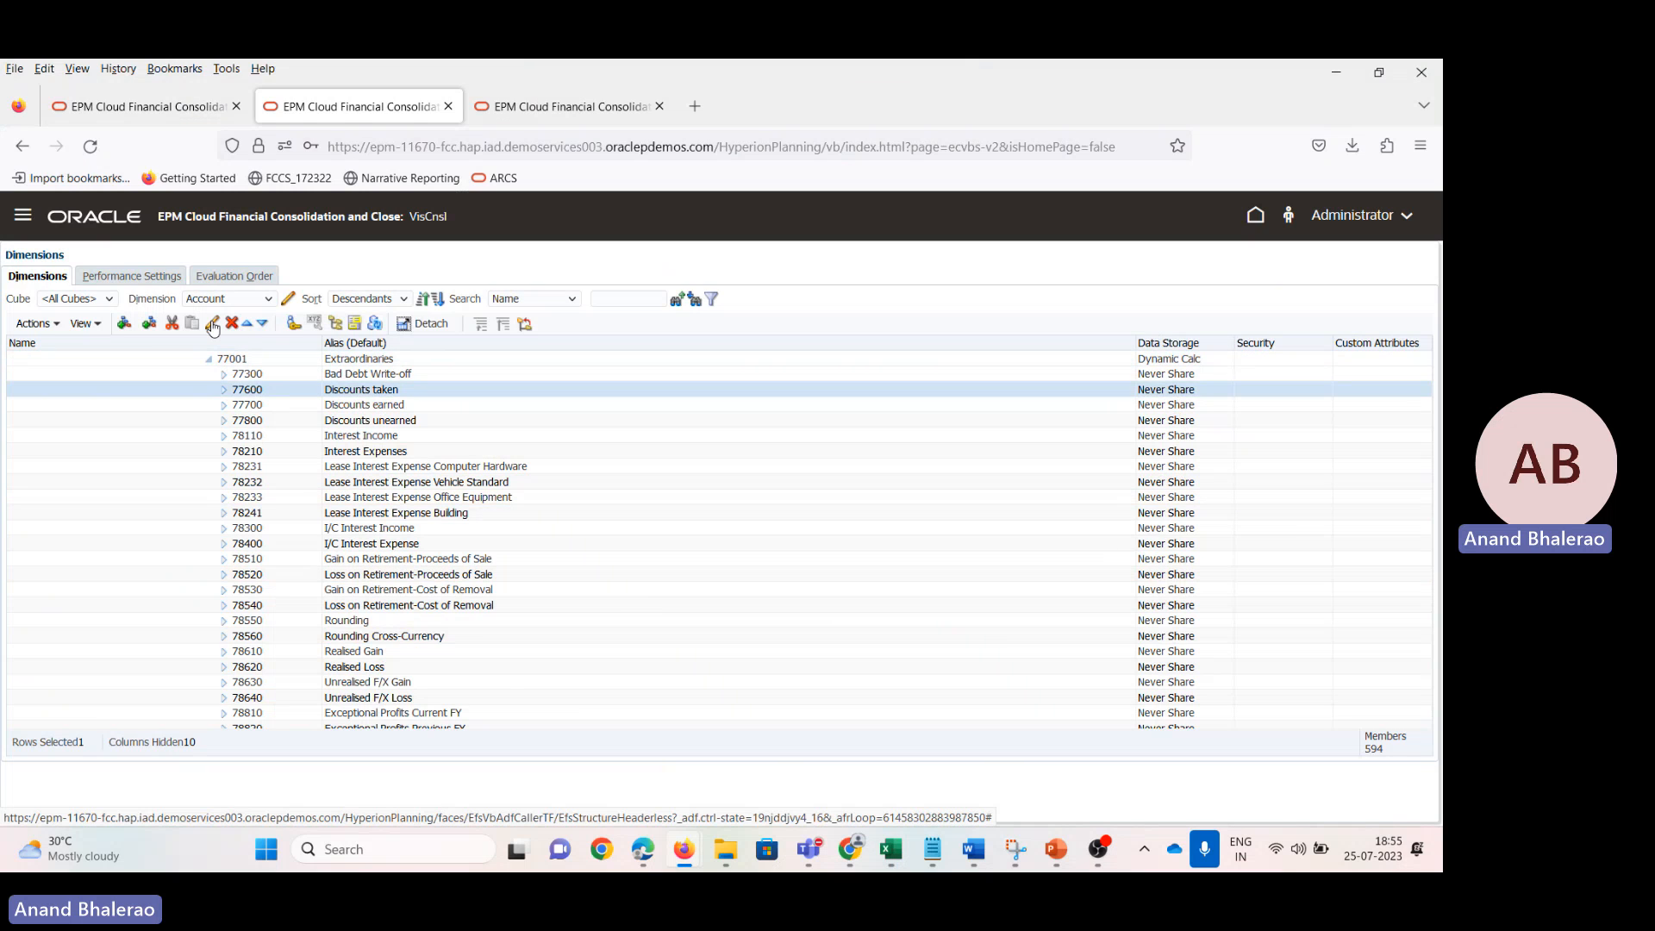
click(213, 326)
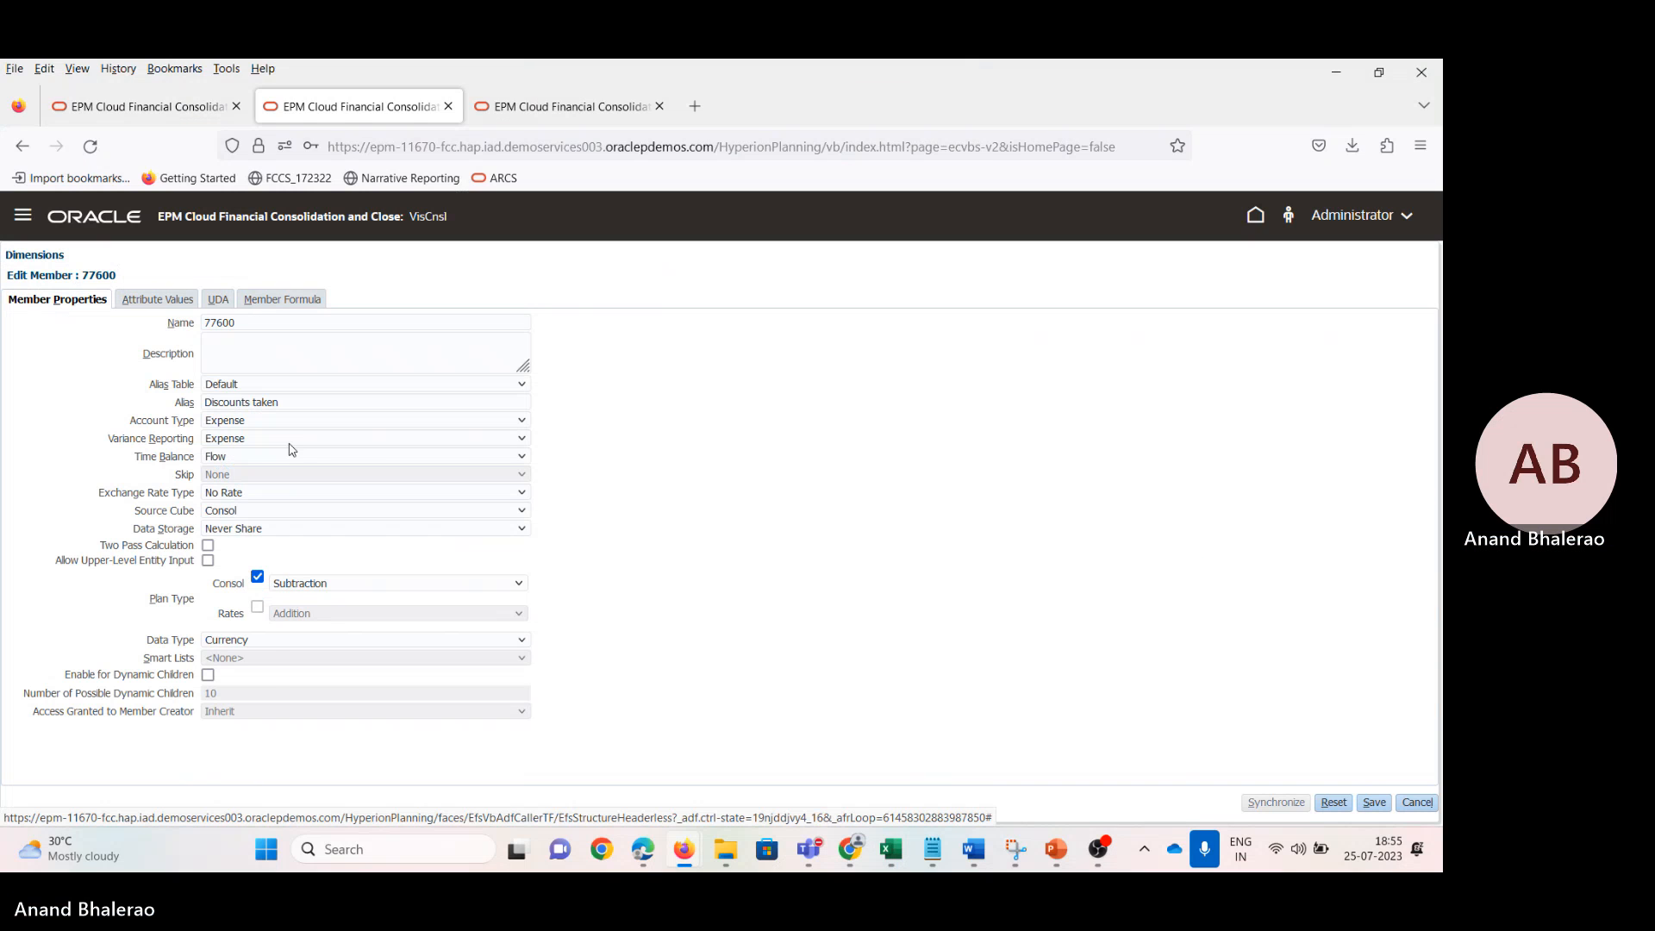
click(307, 584)
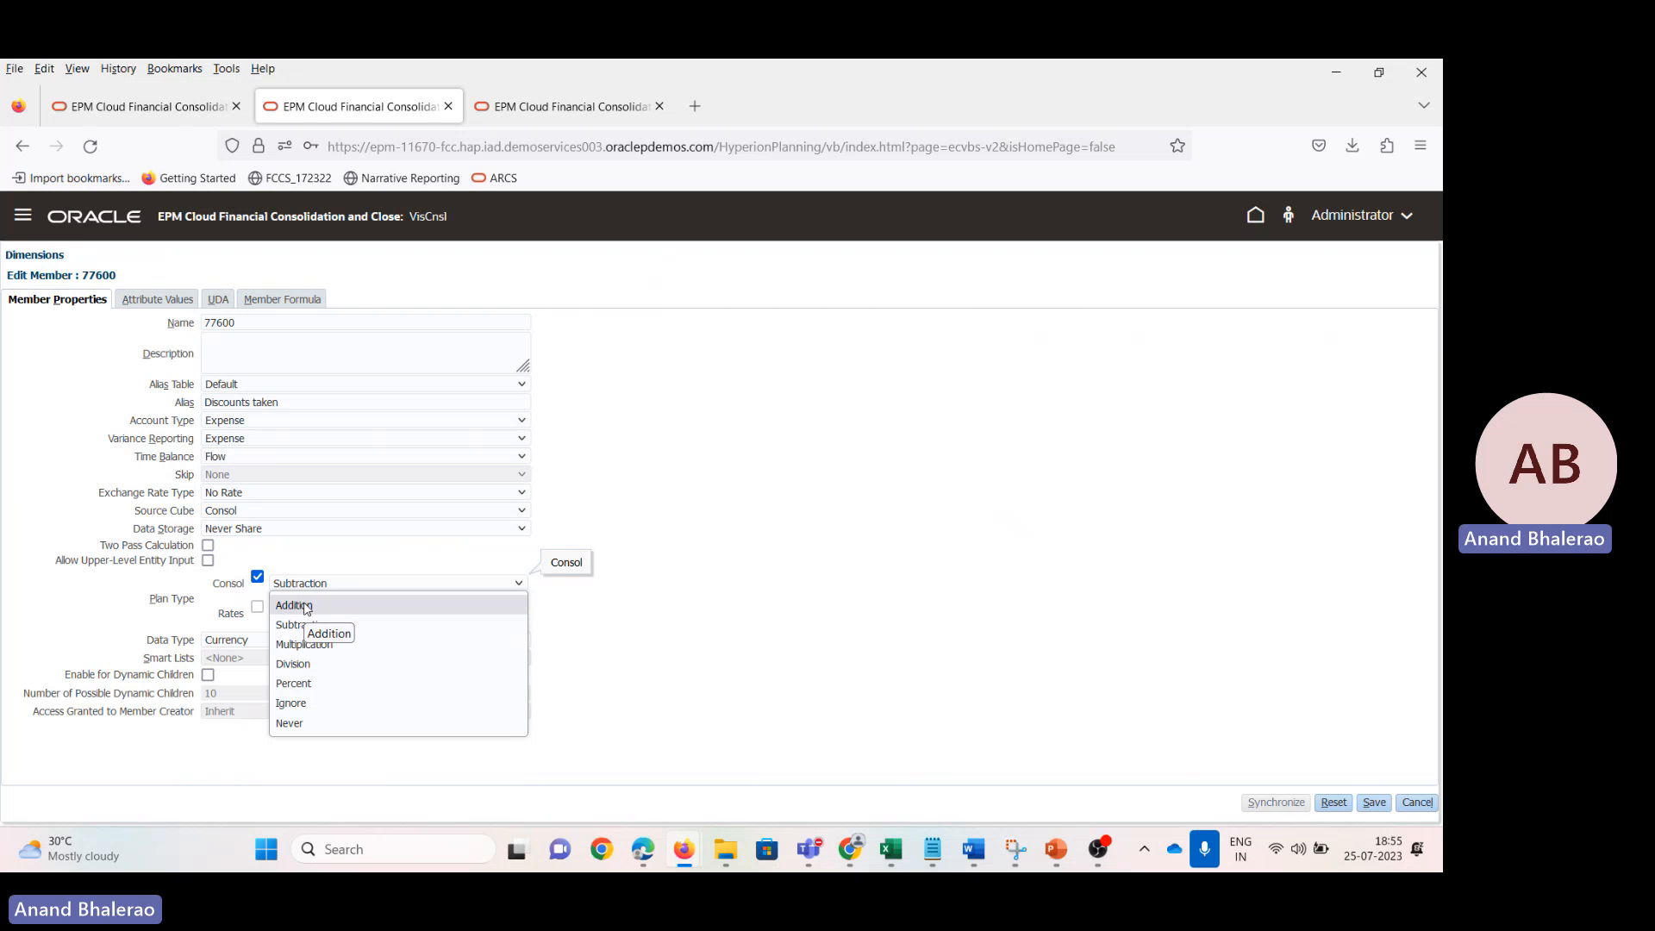
click(303, 607)
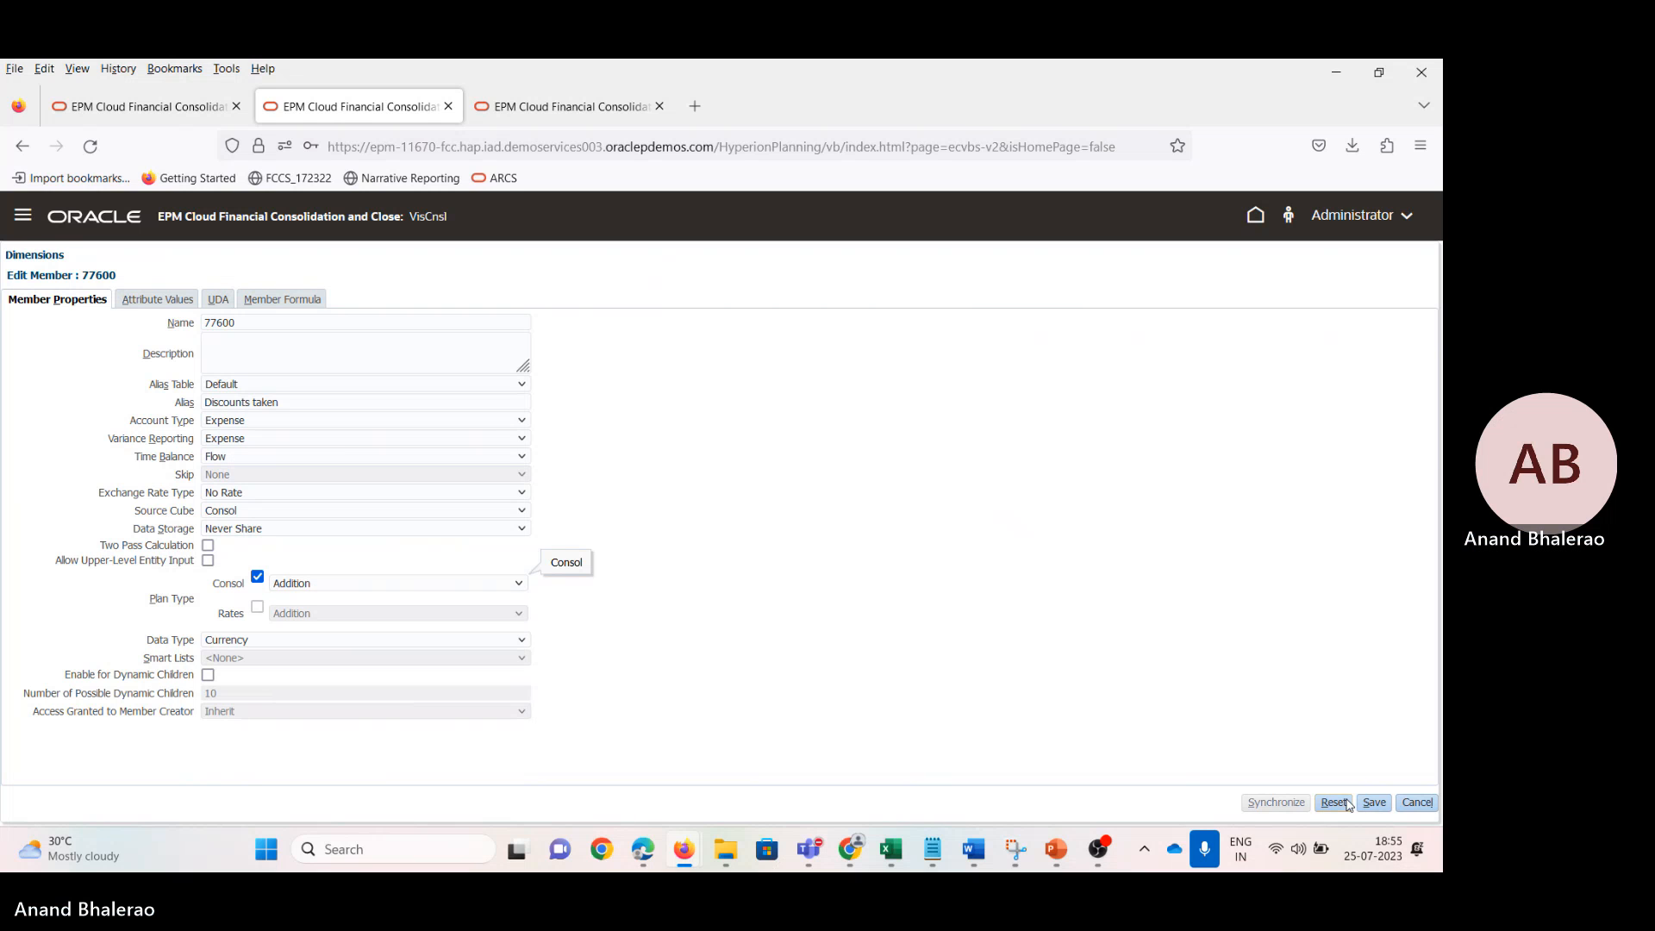
click(1375, 803)
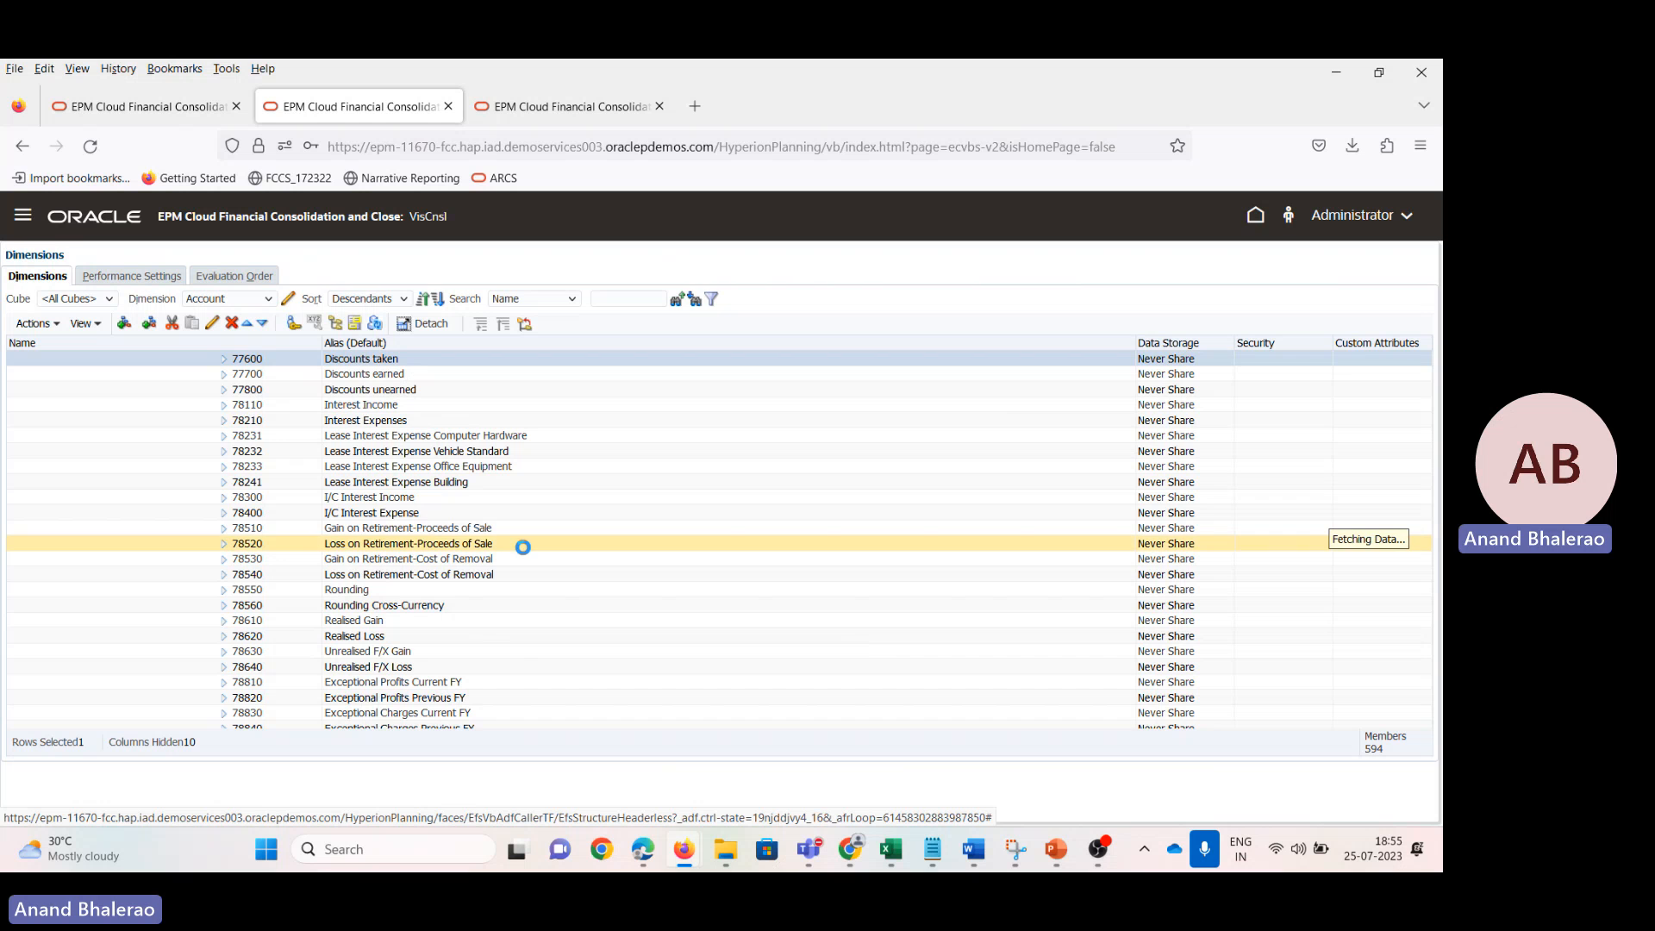
Step: Check the workbook for the remaining flagged member, then set member 77800's Consol operator to Addition in FCCS and save it
scroll(523, 548, up, 3)
key(alt+Tab)
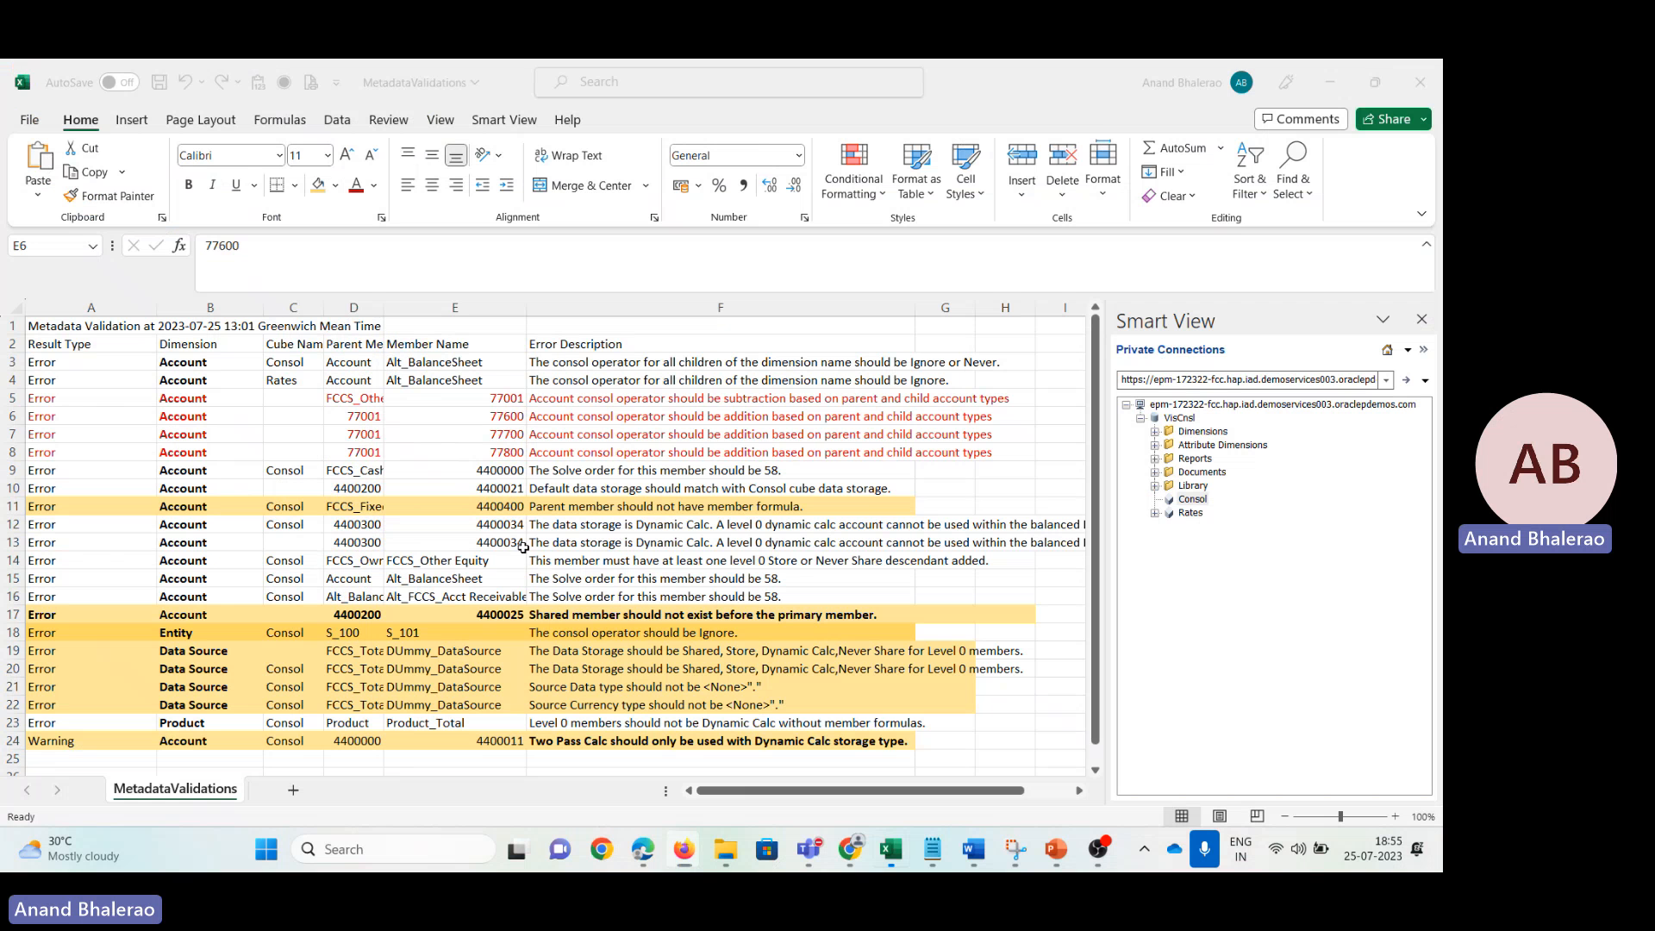
key(alt+Tab)
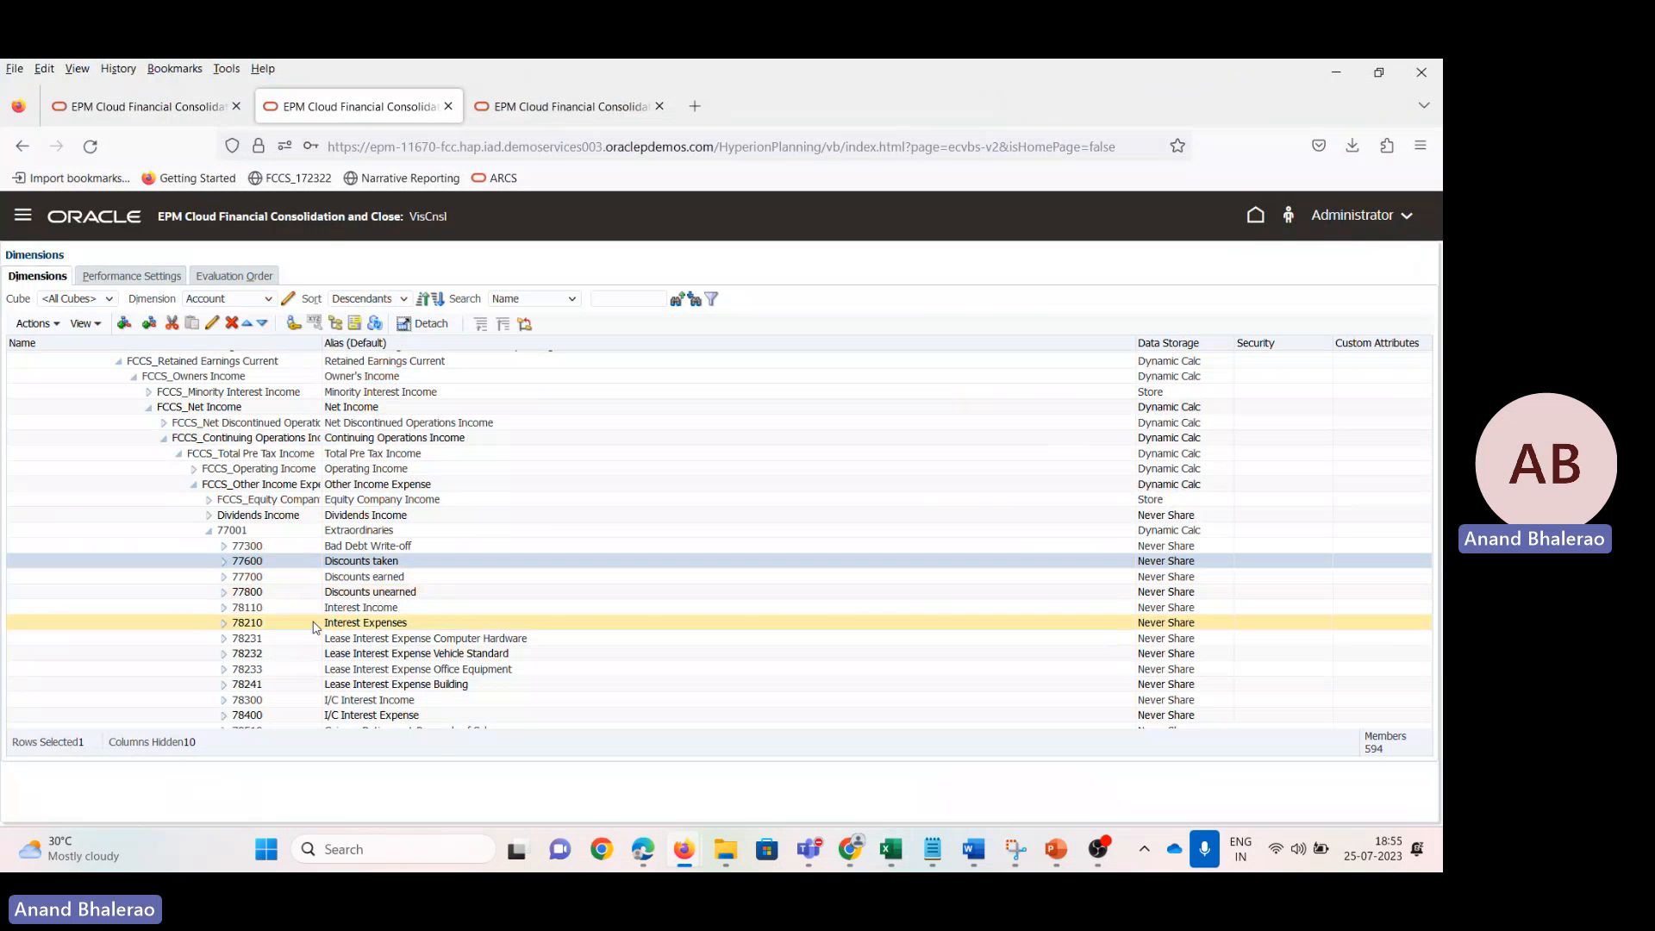
click(302, 591)
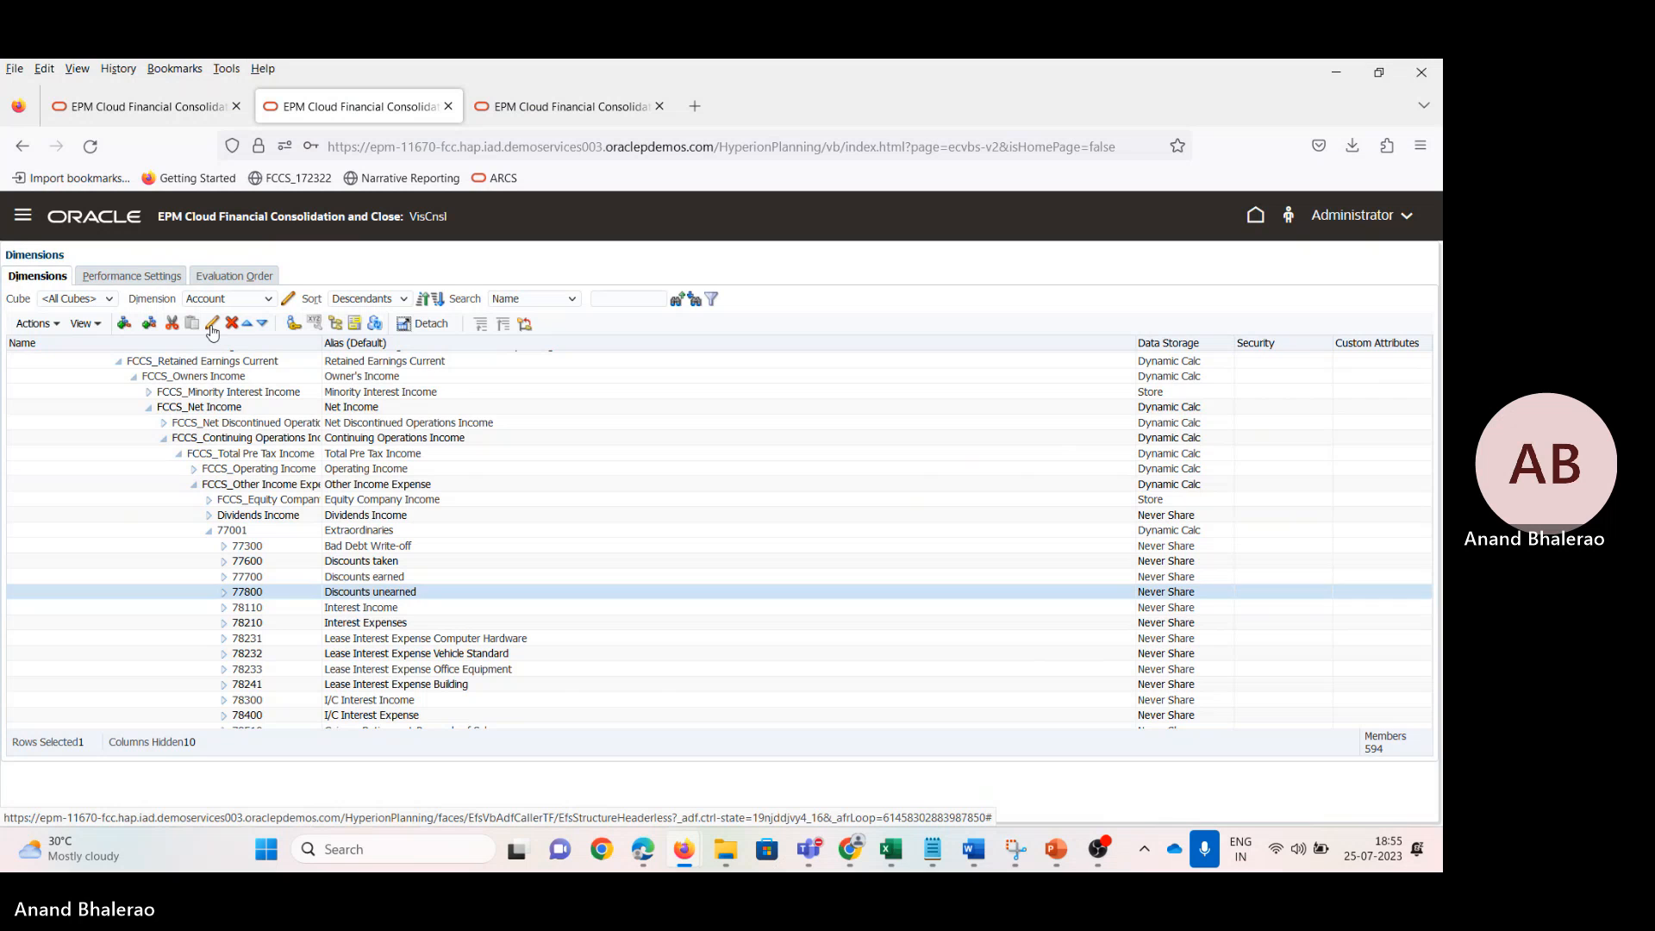
click(213, 326)
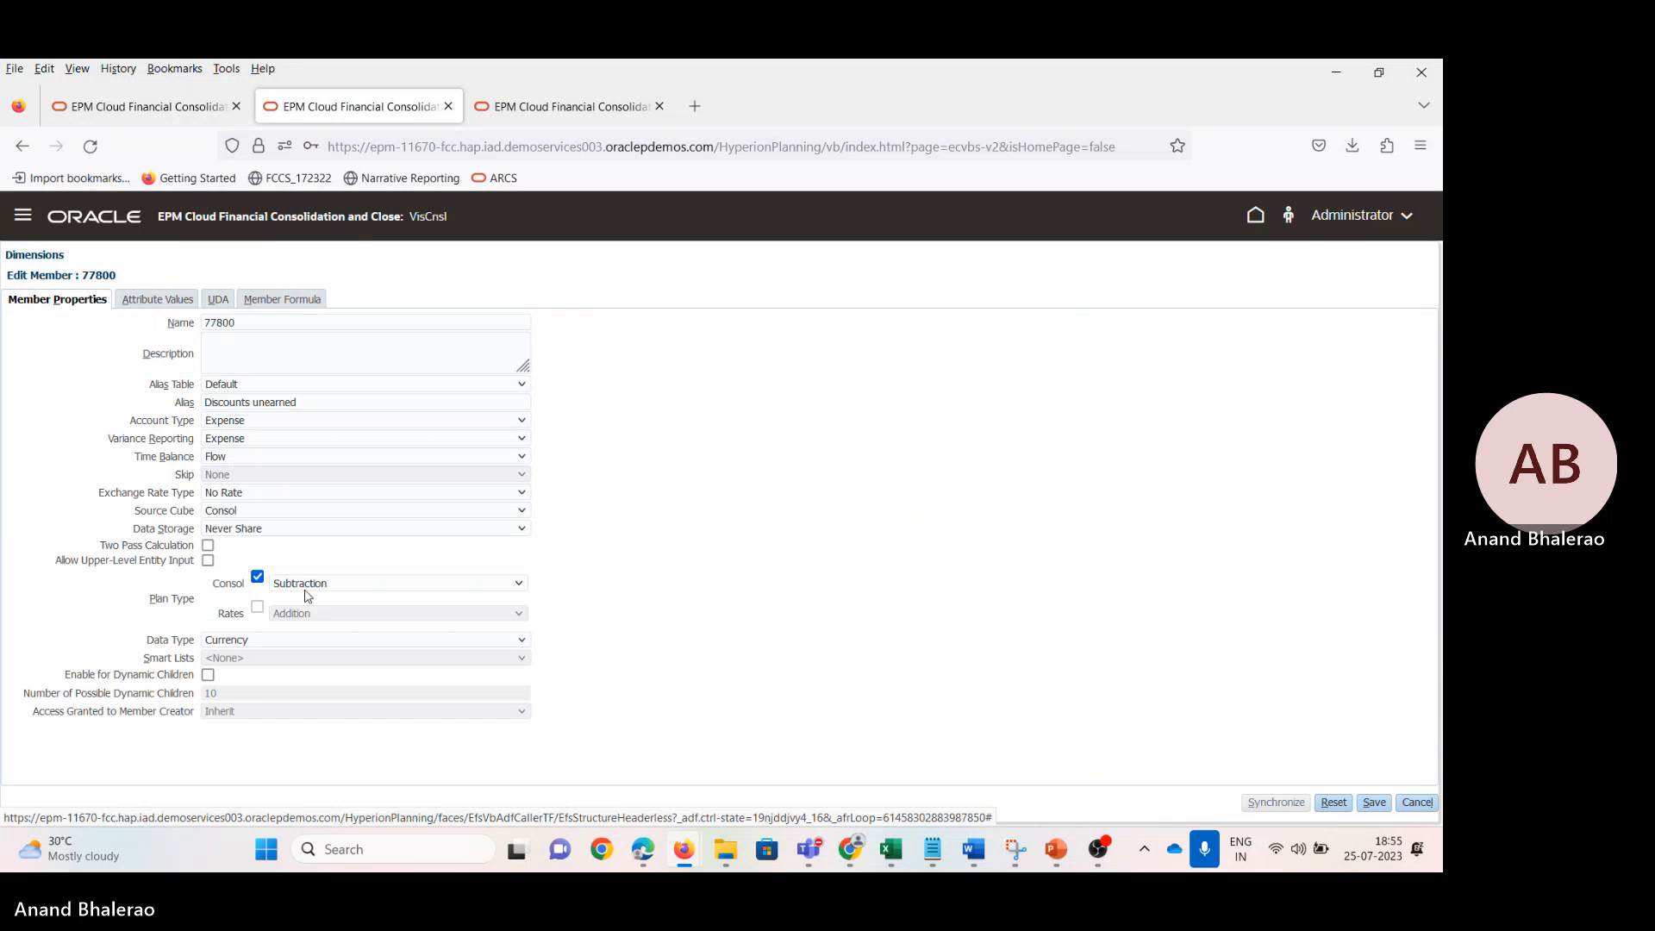
click(306, 592)
click(306, 603)
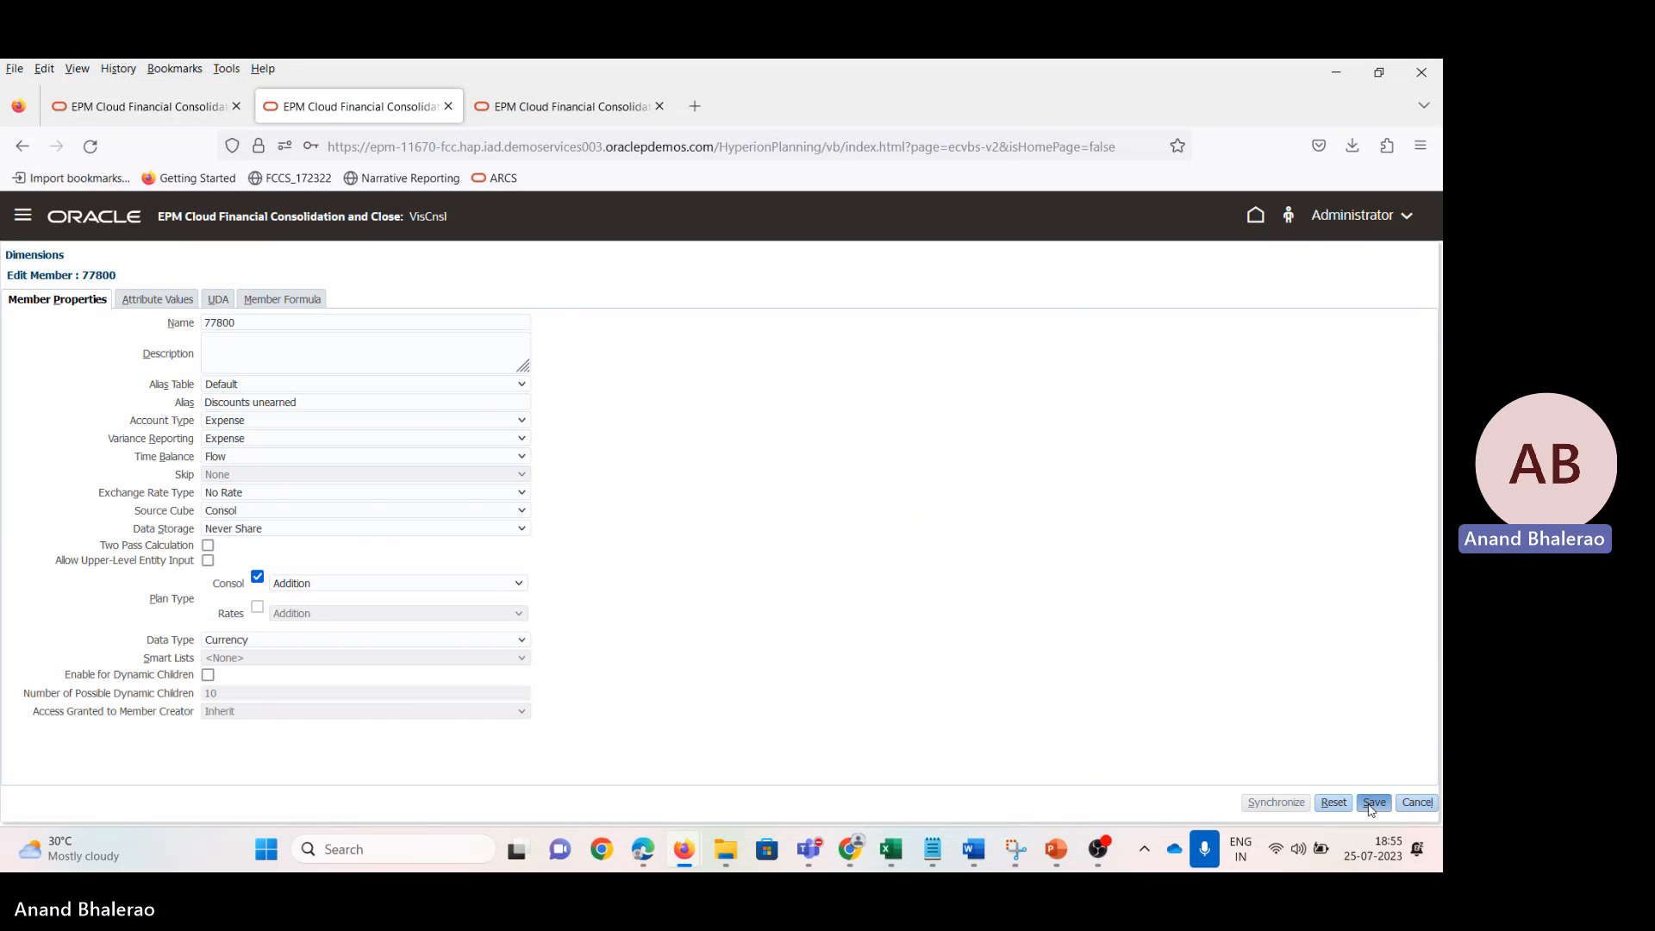
click(1373, 803)
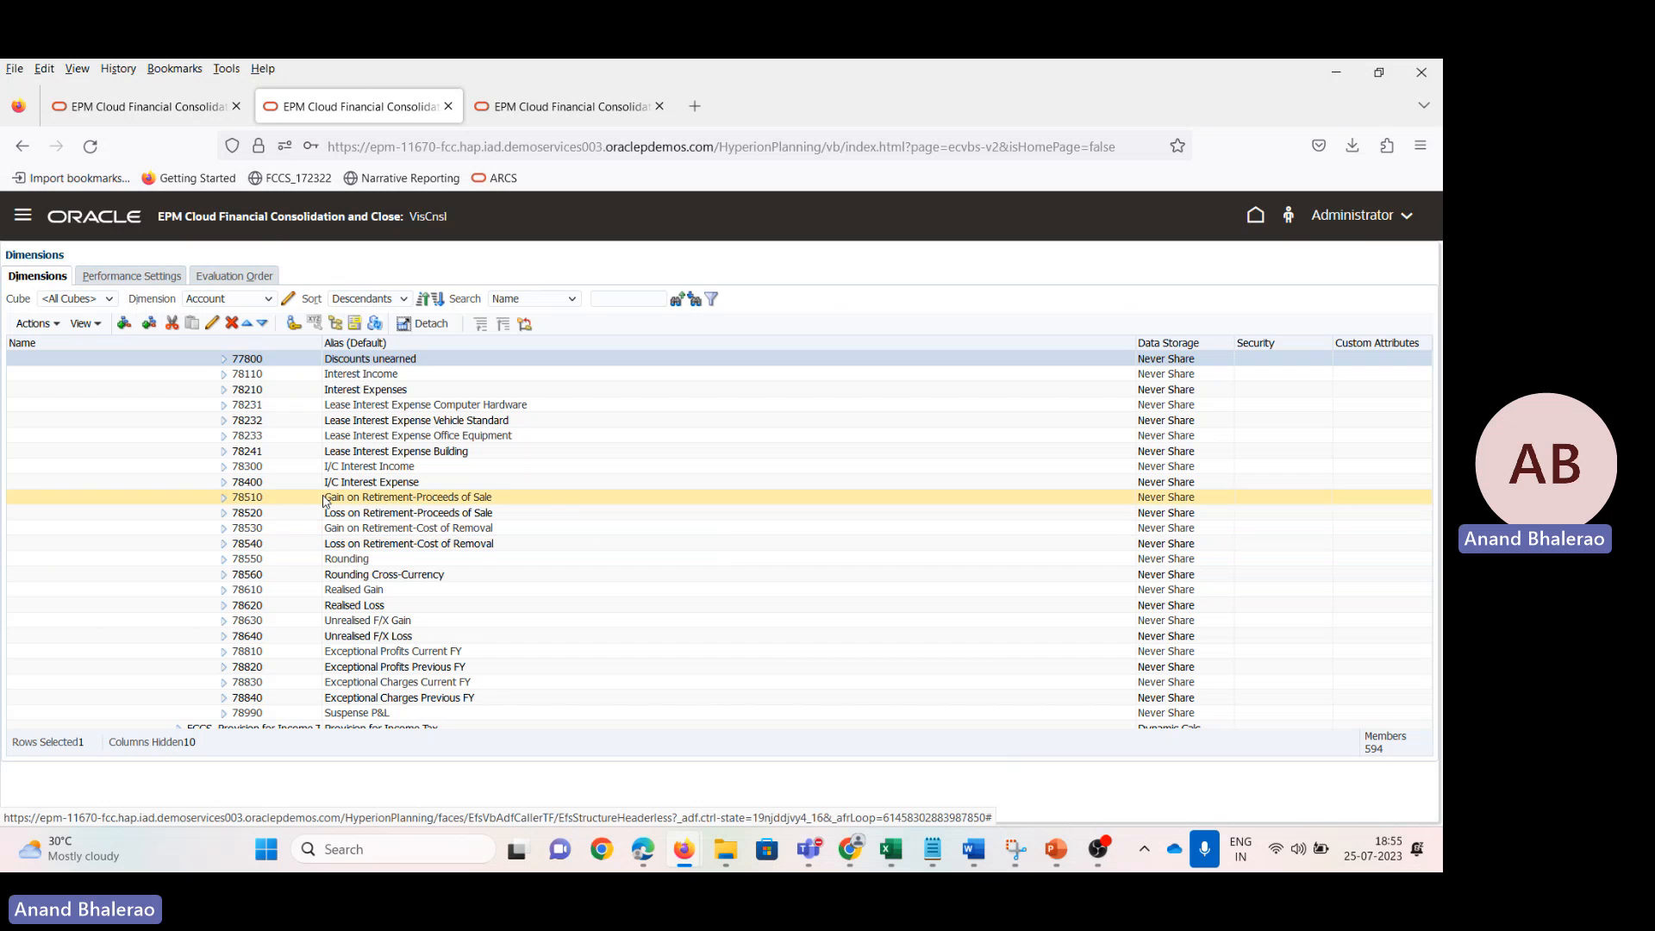
Step: Open member 78550 (Rounding) for editing to check its Consol operator, then close it without changes
click(345, 559)
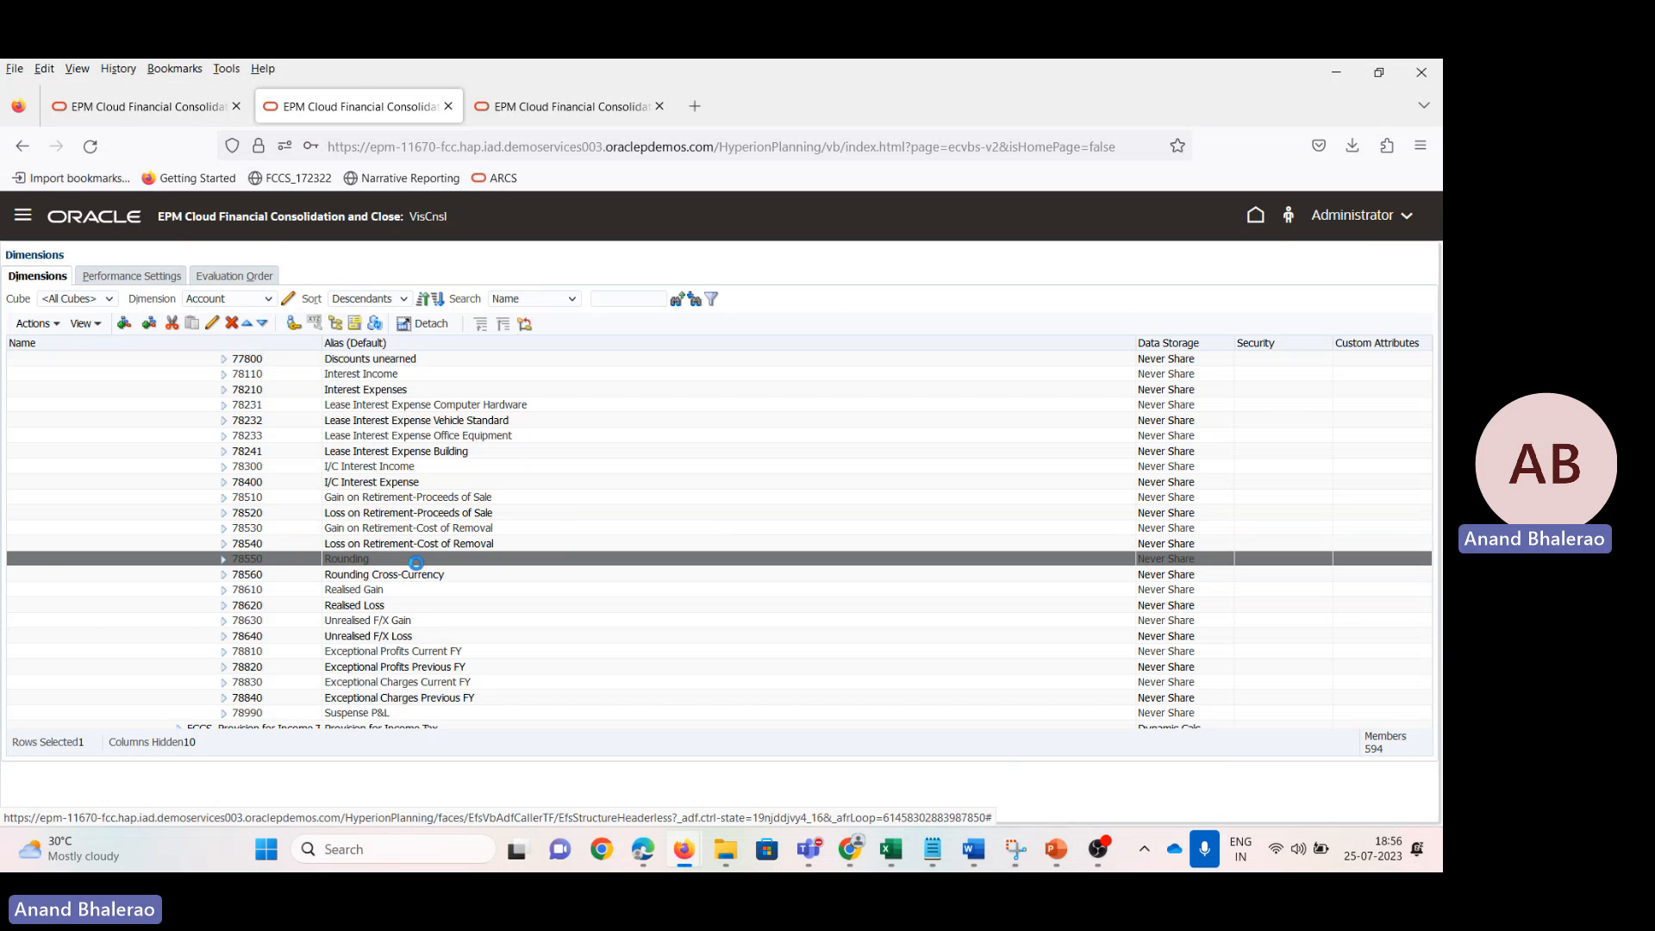
click(213, 324)
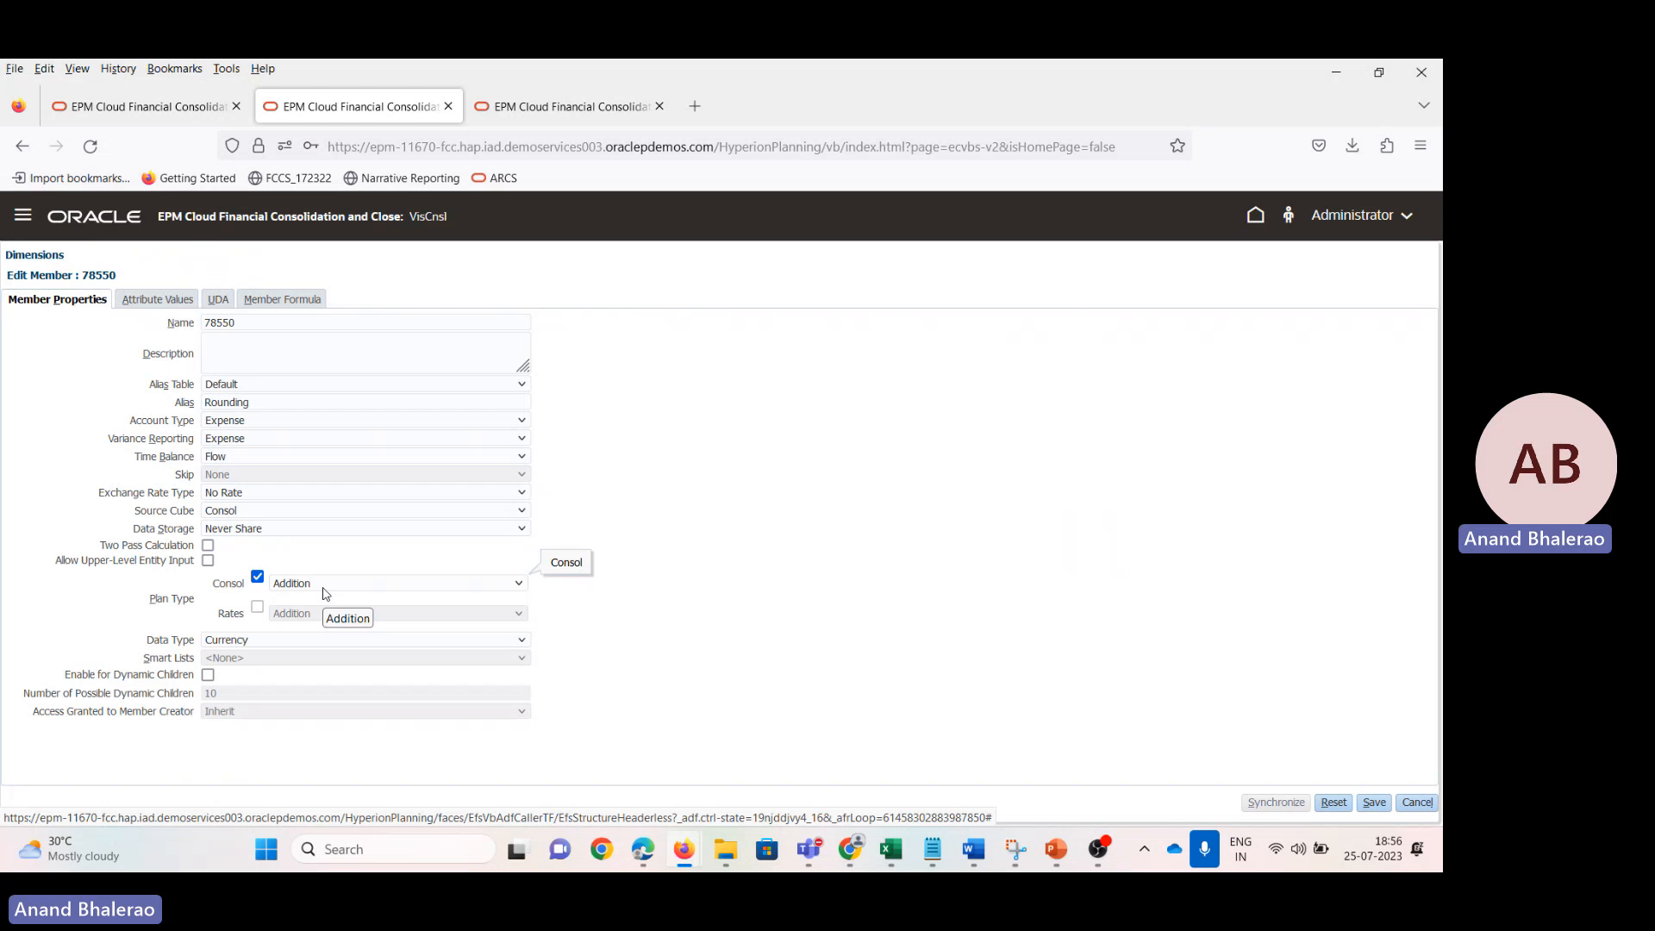
click(1417, 803)
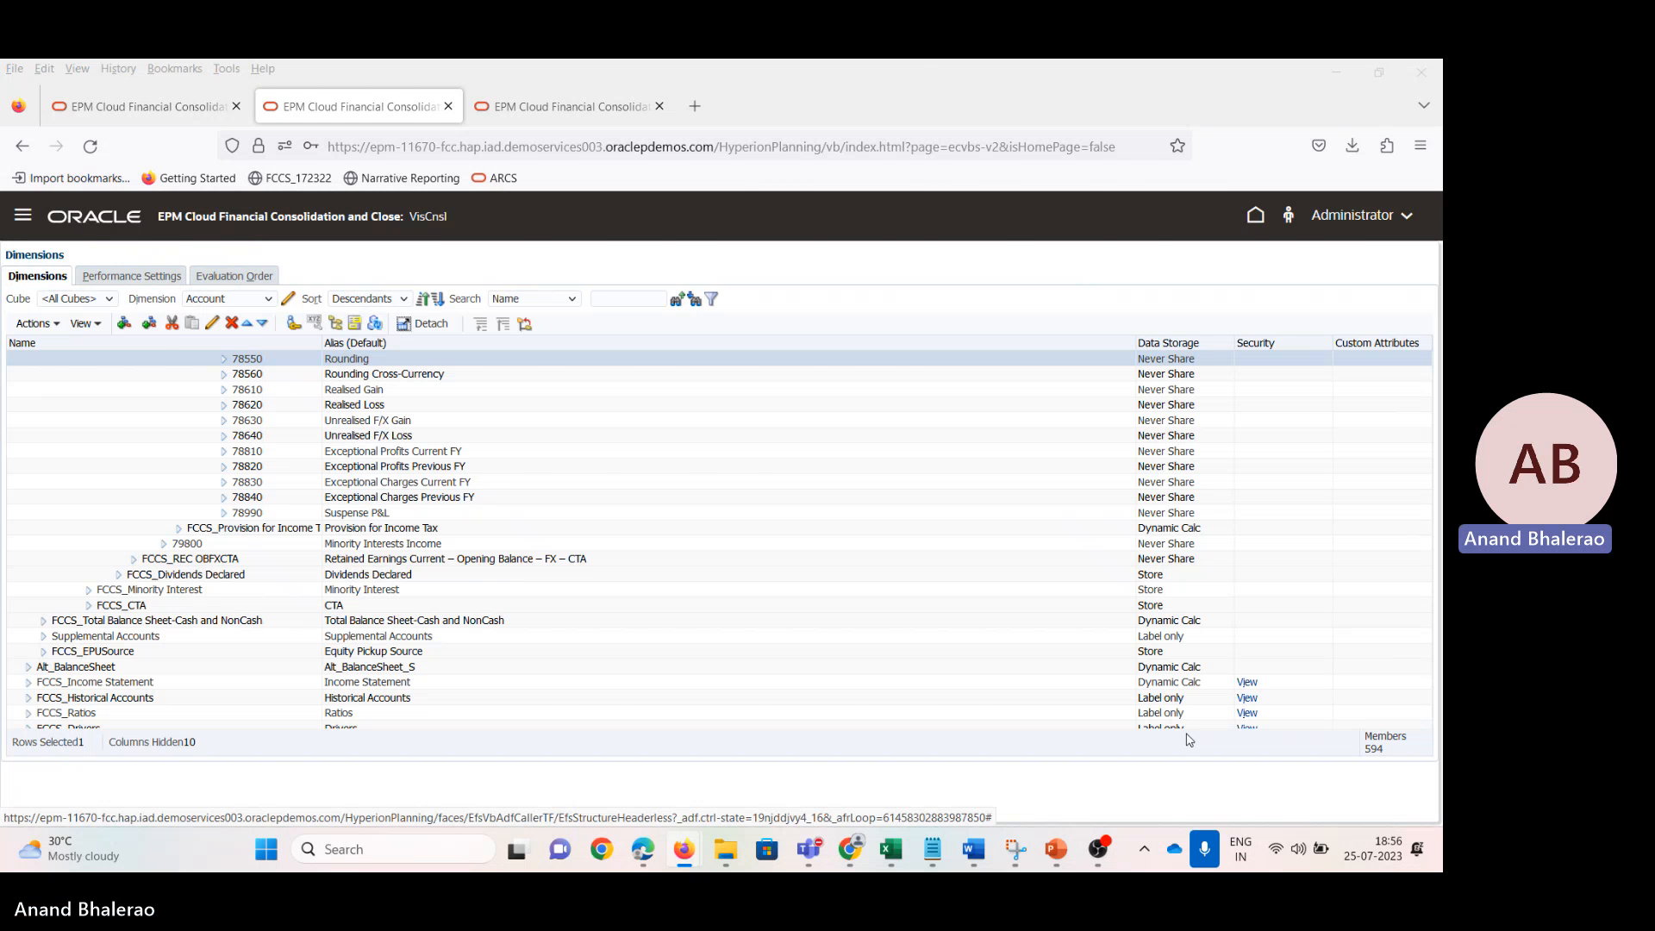
Step: Switch to the MetadataValidations workbook and highlight rows 5 to 8, the corrected account consol operator errors, with the gold fill
key(alt+Tab)
mouse_move(73, 399)
mouse_down()
mouse_move(862, 474)
mouse_move(872, 452)
mouse_up()
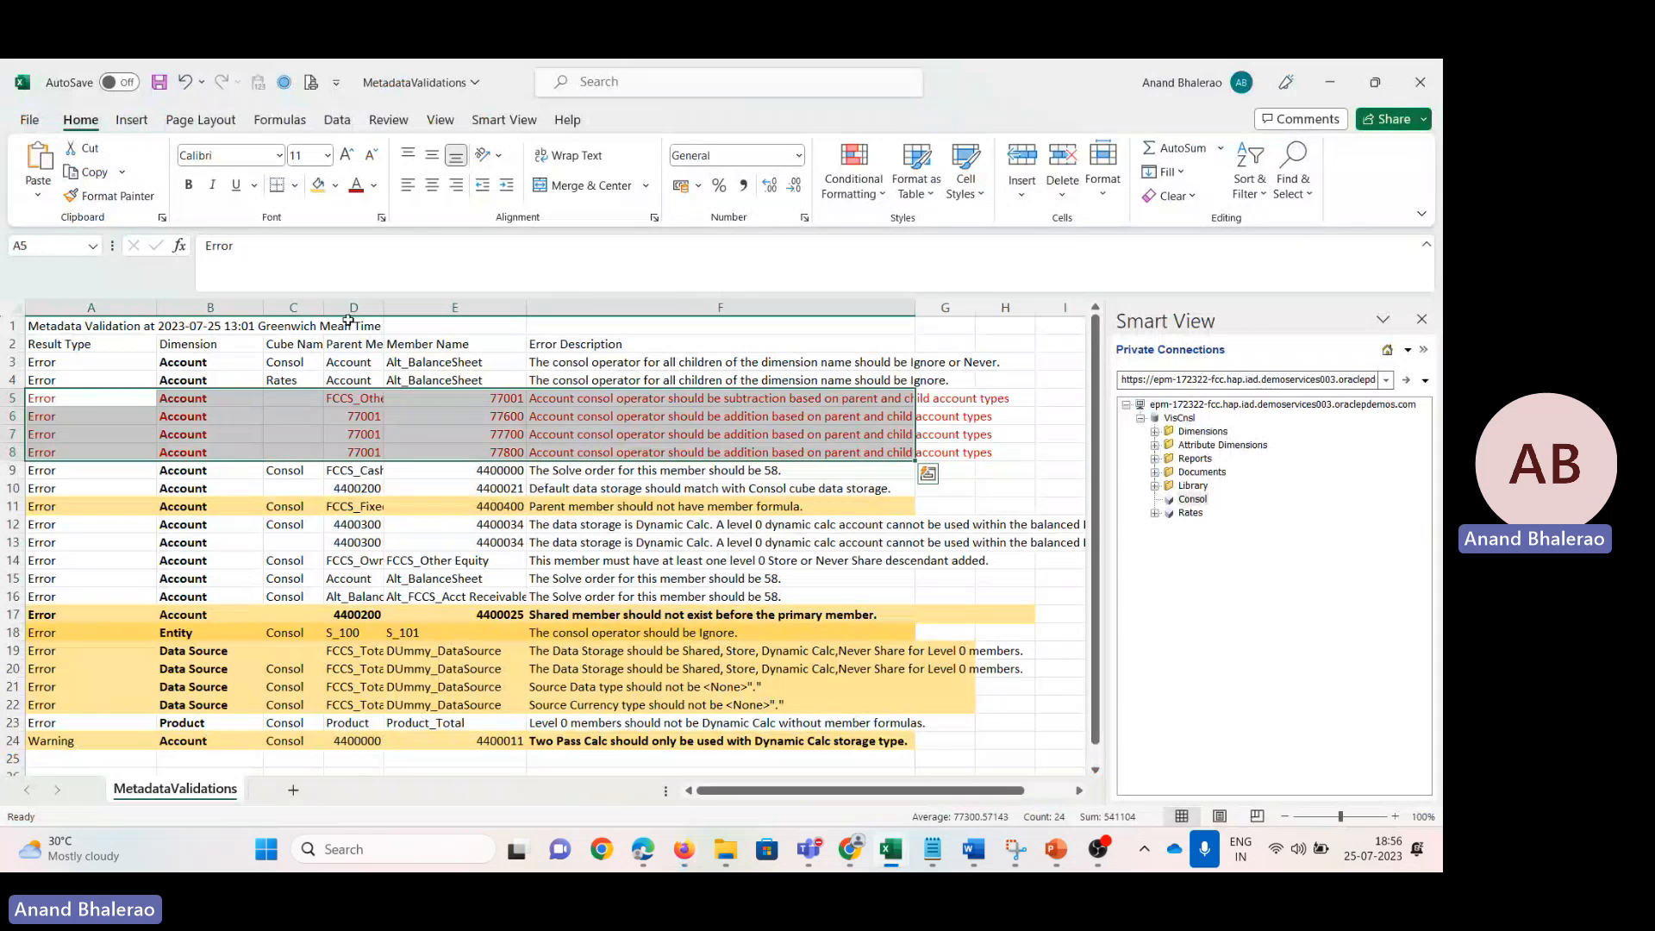
click(319, 192)
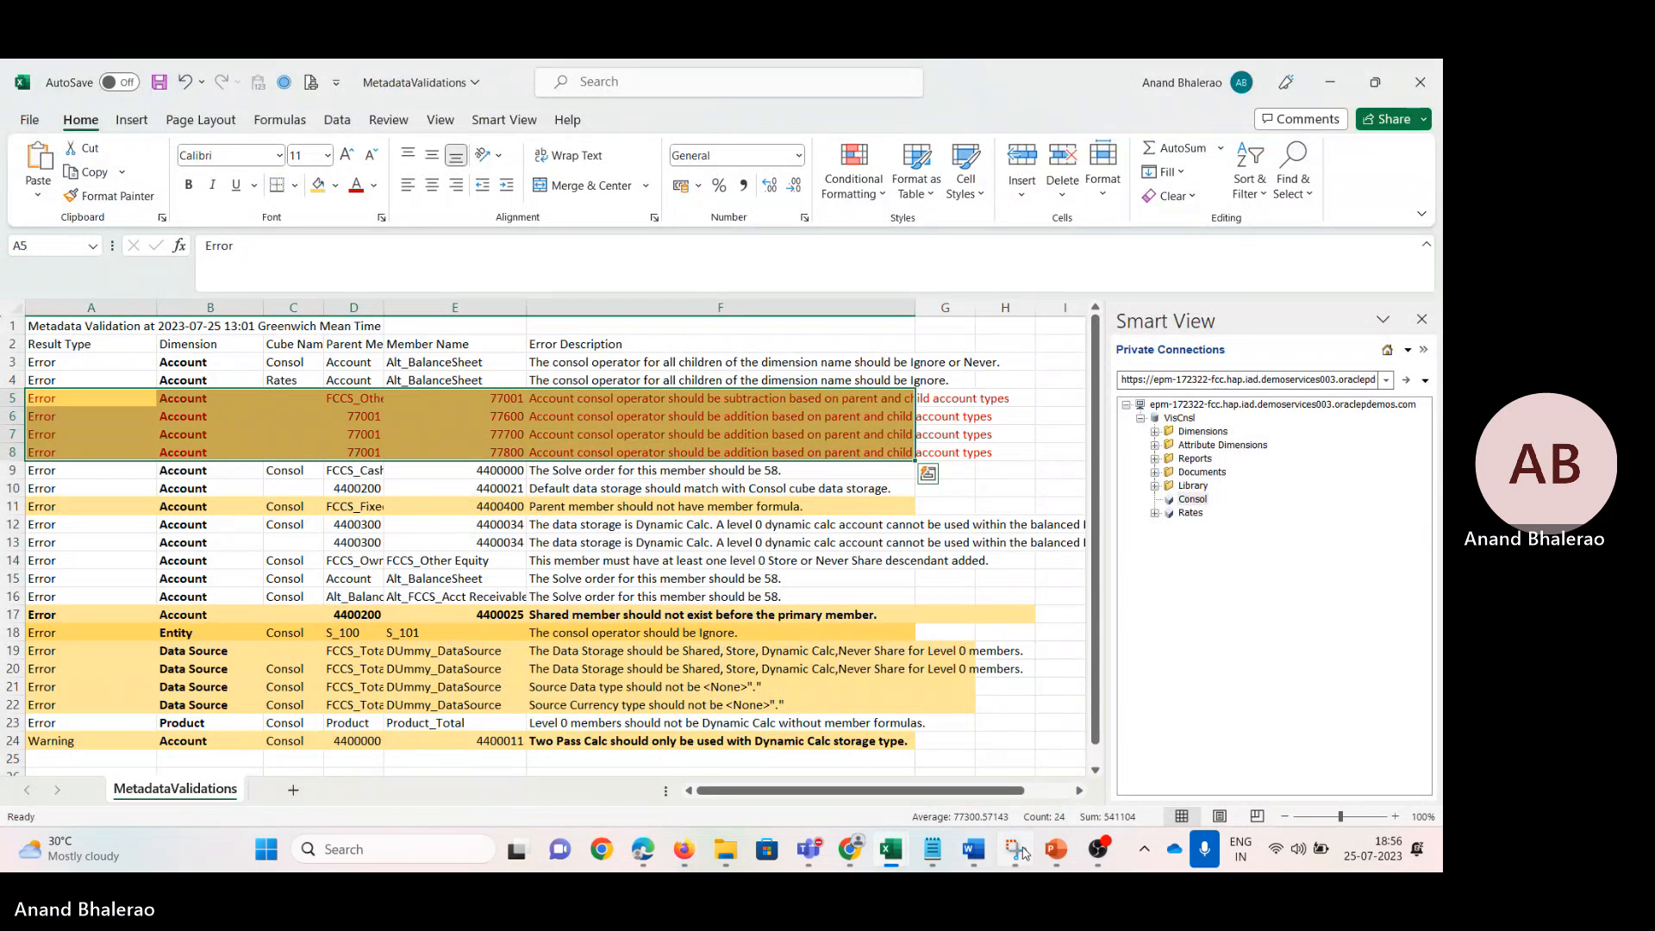
click(1055, 849)
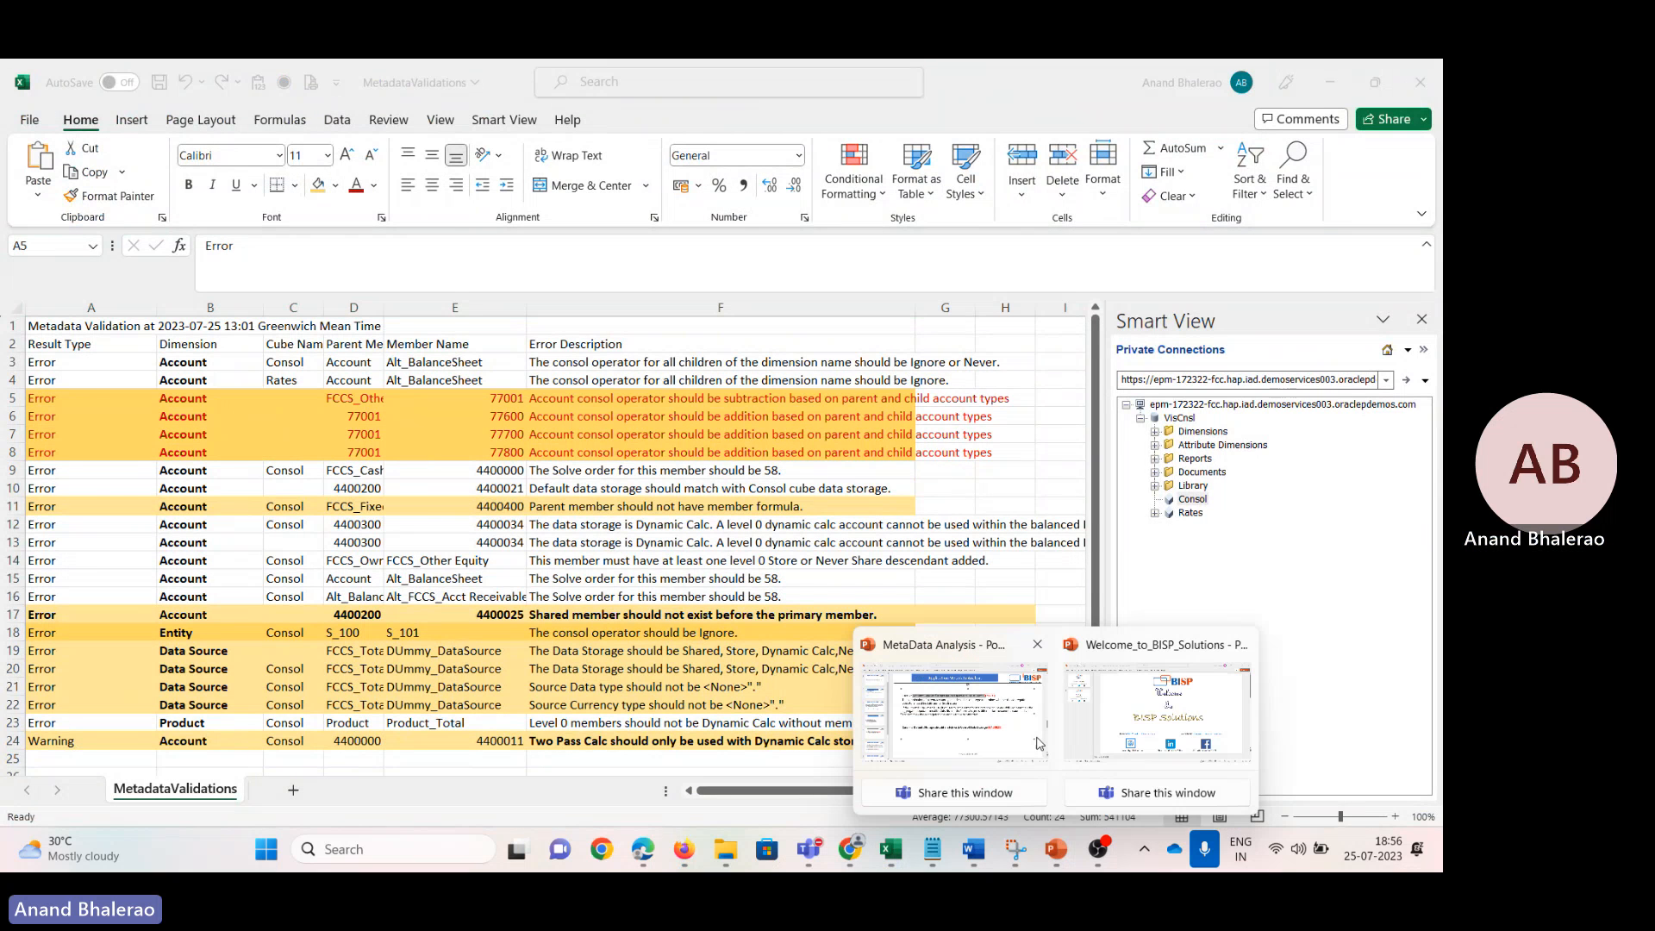
click(985, 715)
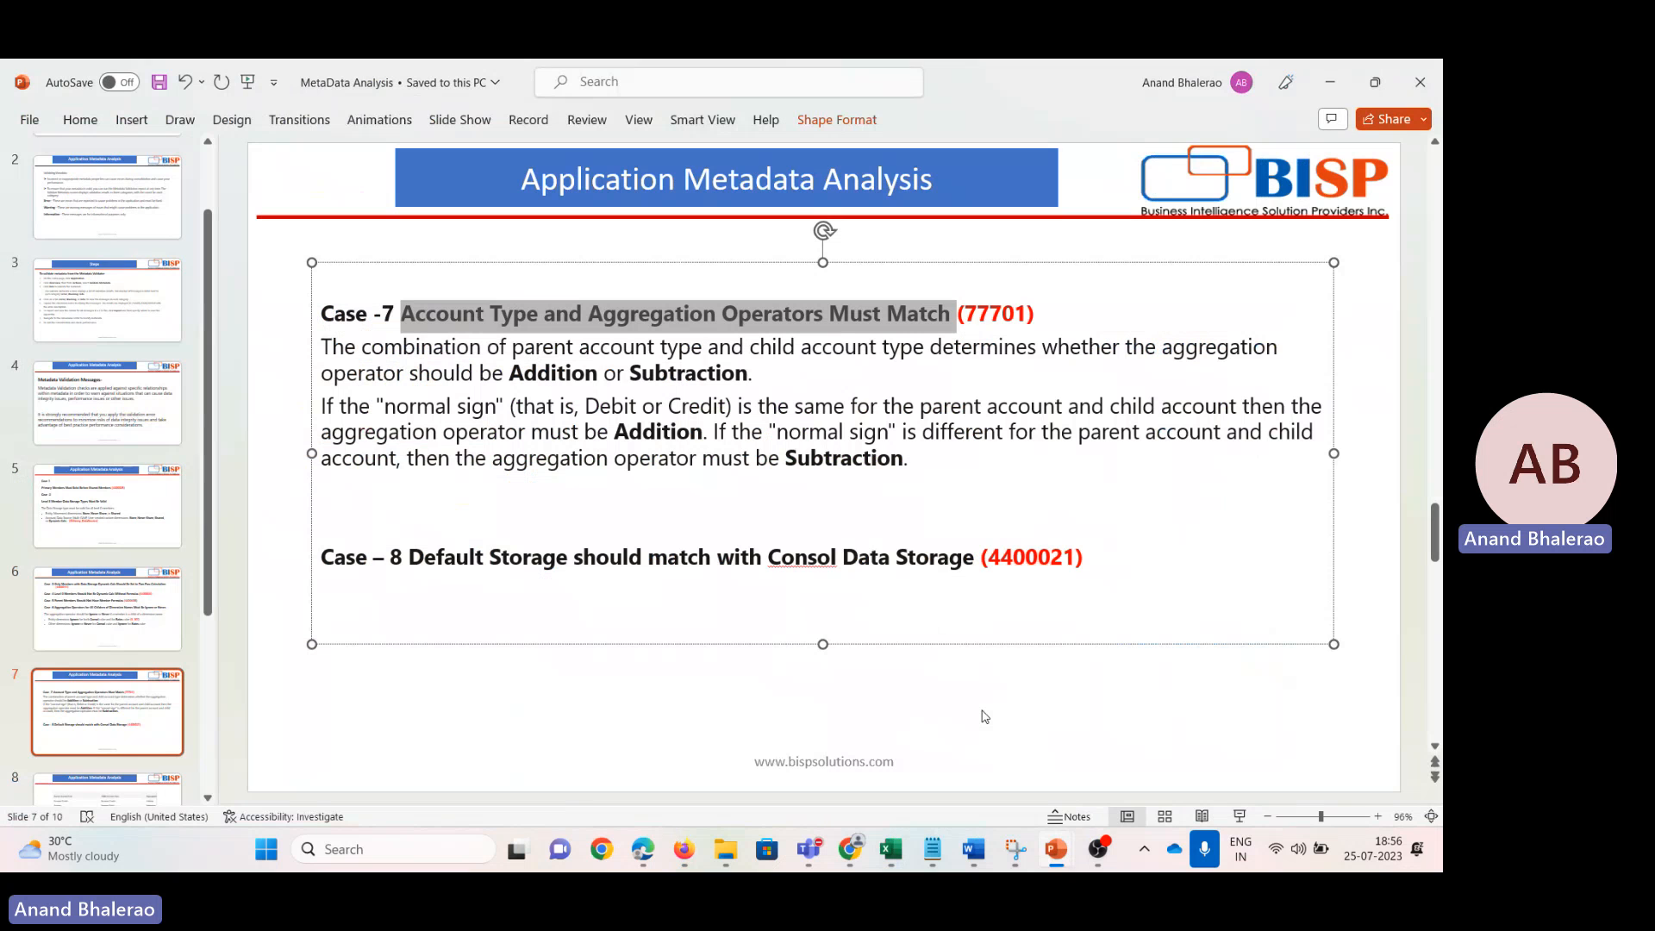
click(803, 521)
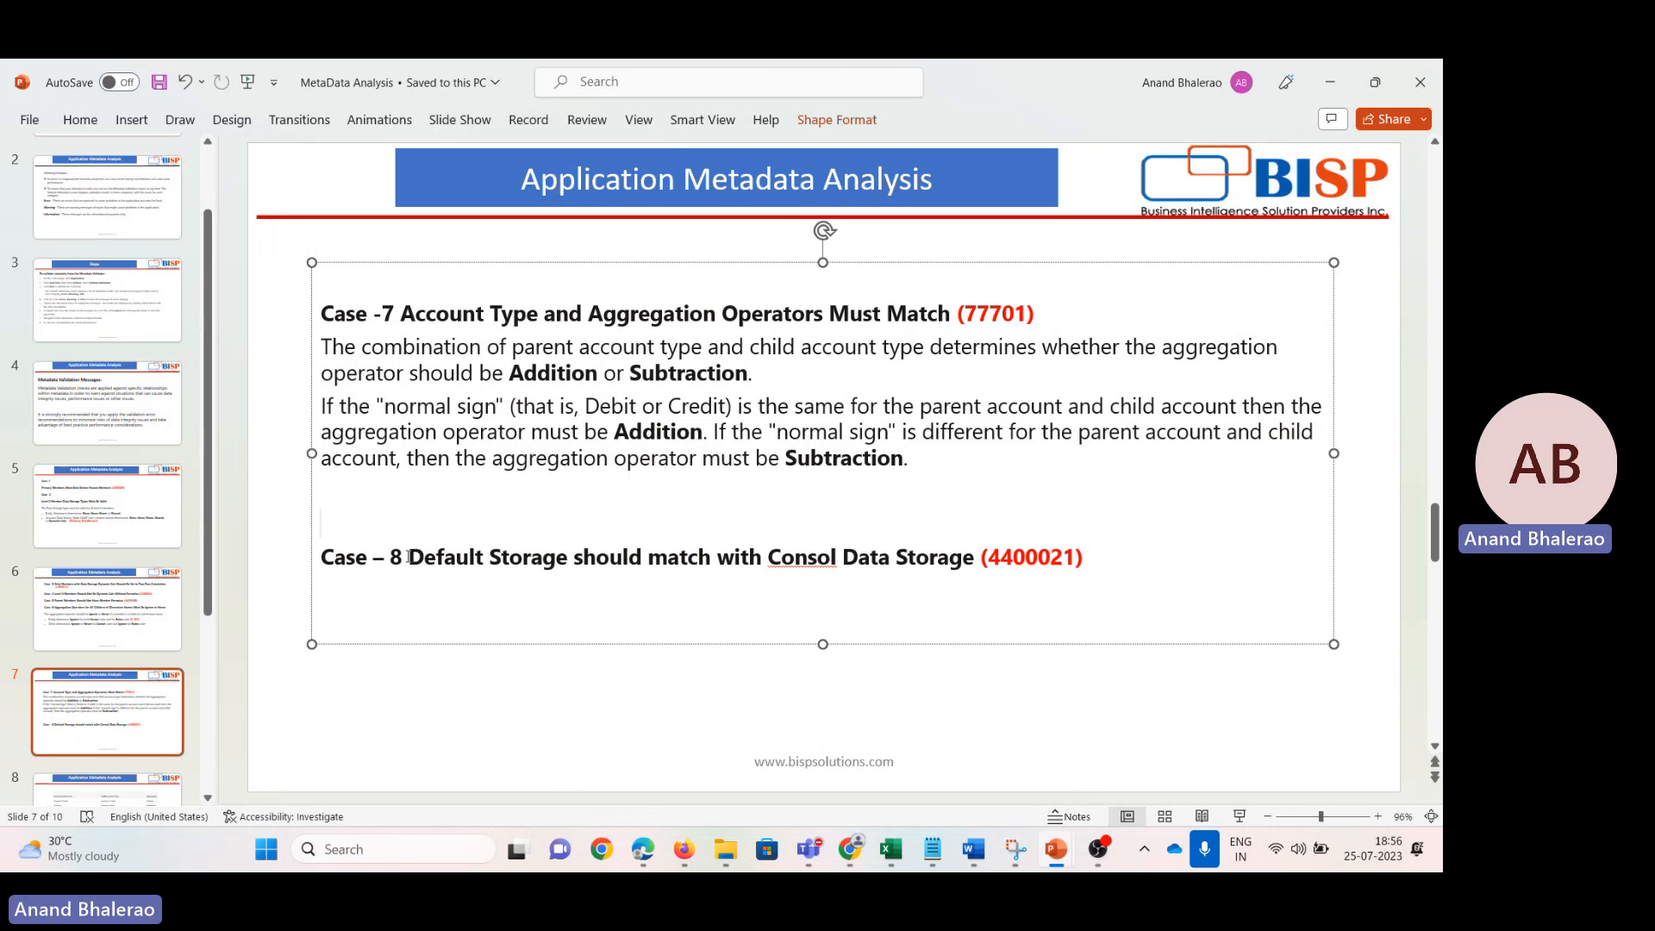
drag(409, 557, 1073, 564)
key(ctrl+c)
click(987, 600)
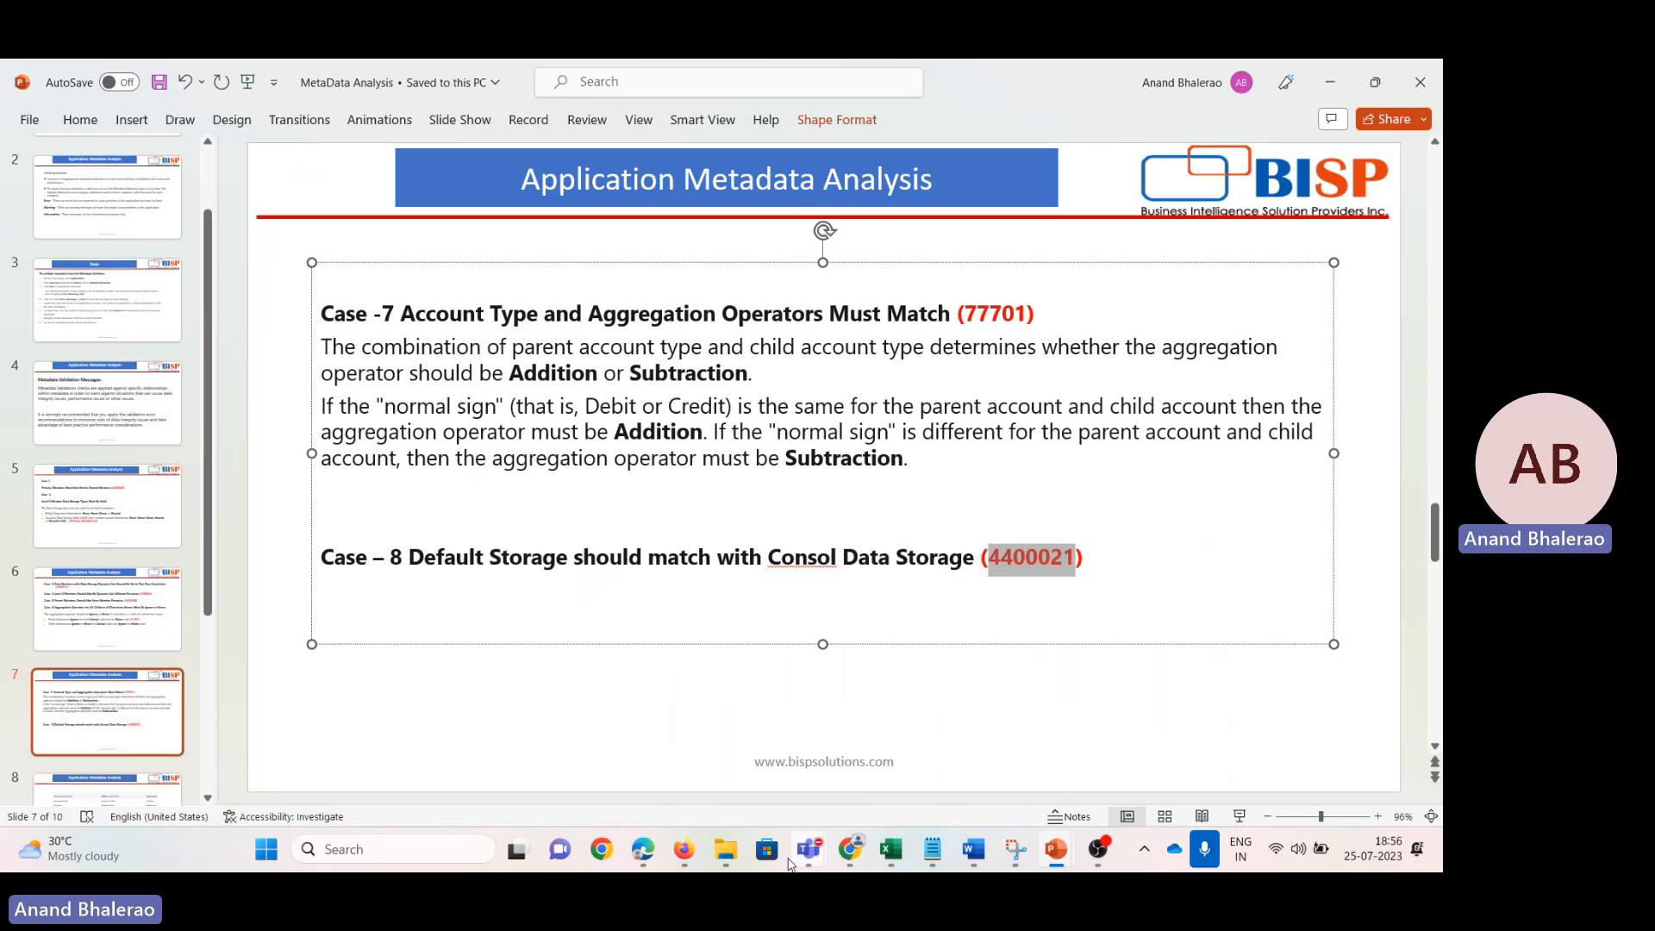
Step: Switch to FCCS in Firefox and search the Account dimension by name for member 4400021
mouse_move(683, 849)
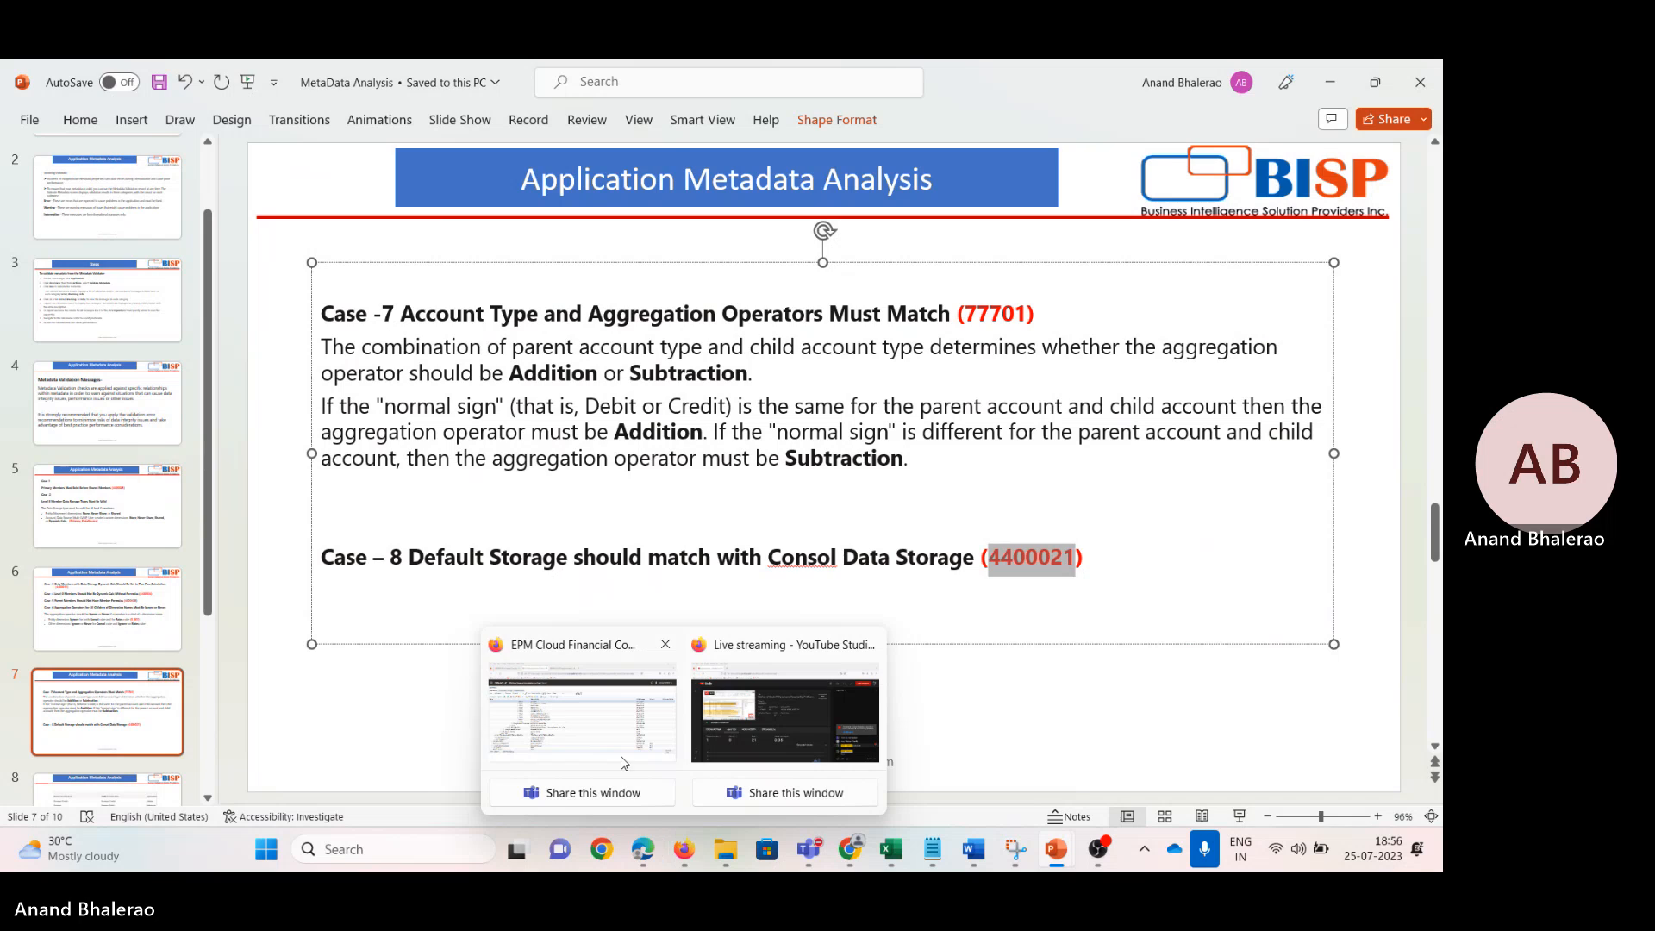
click(584, 709)
click(628, 298)
key(ctrl+v)
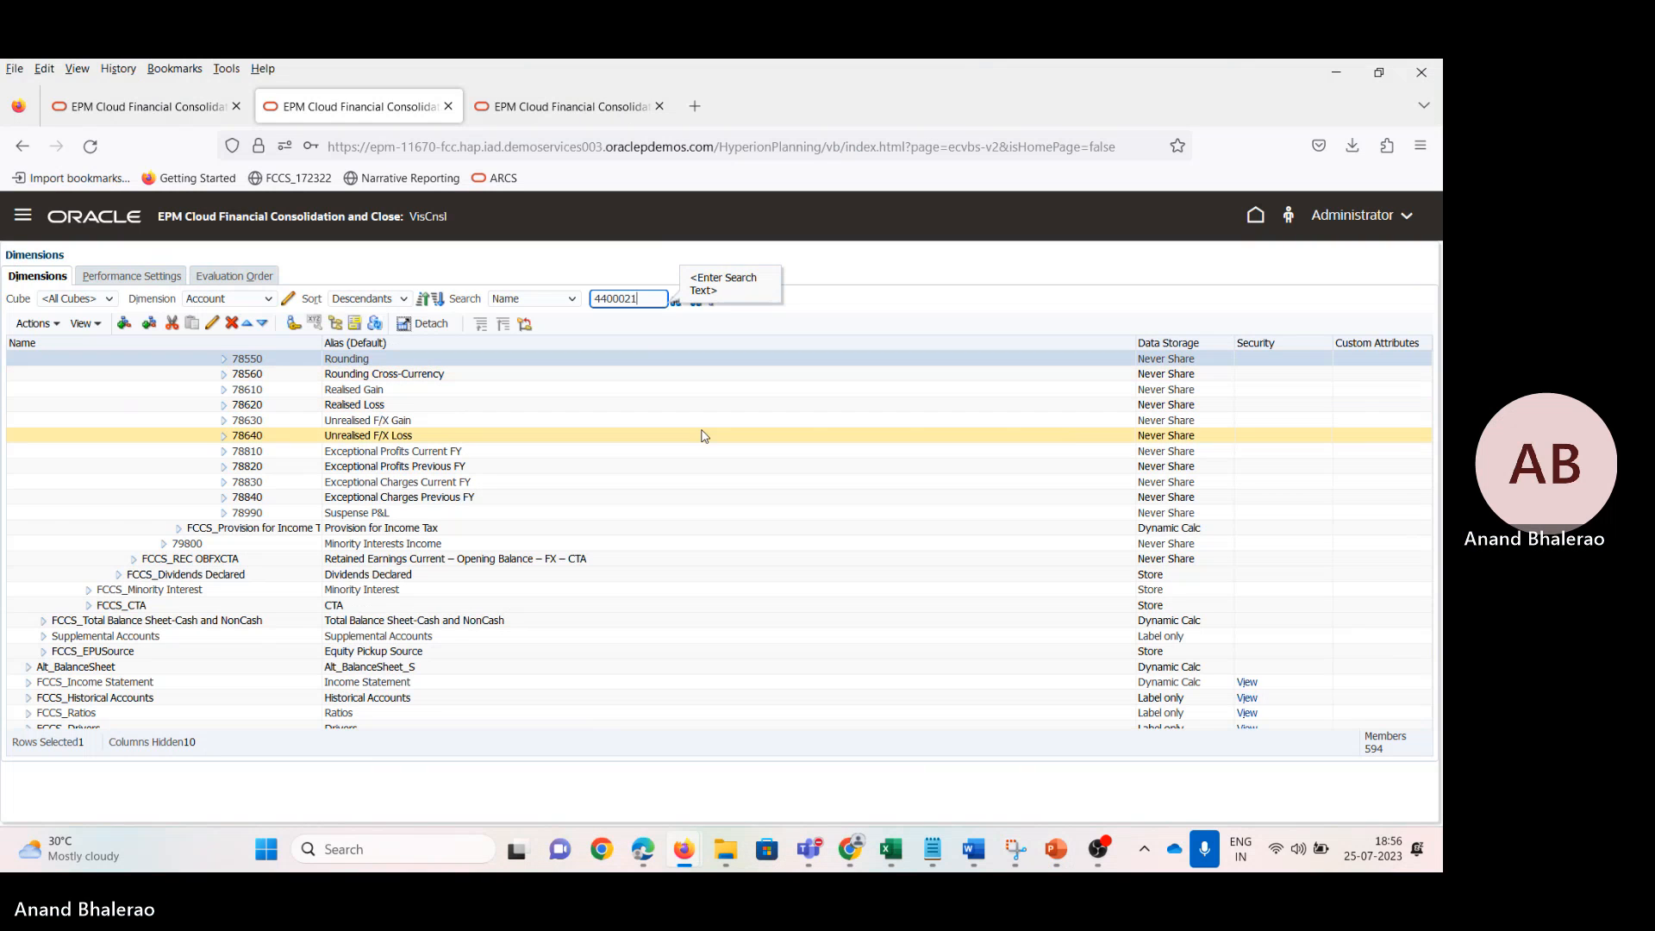
click(699, 303)
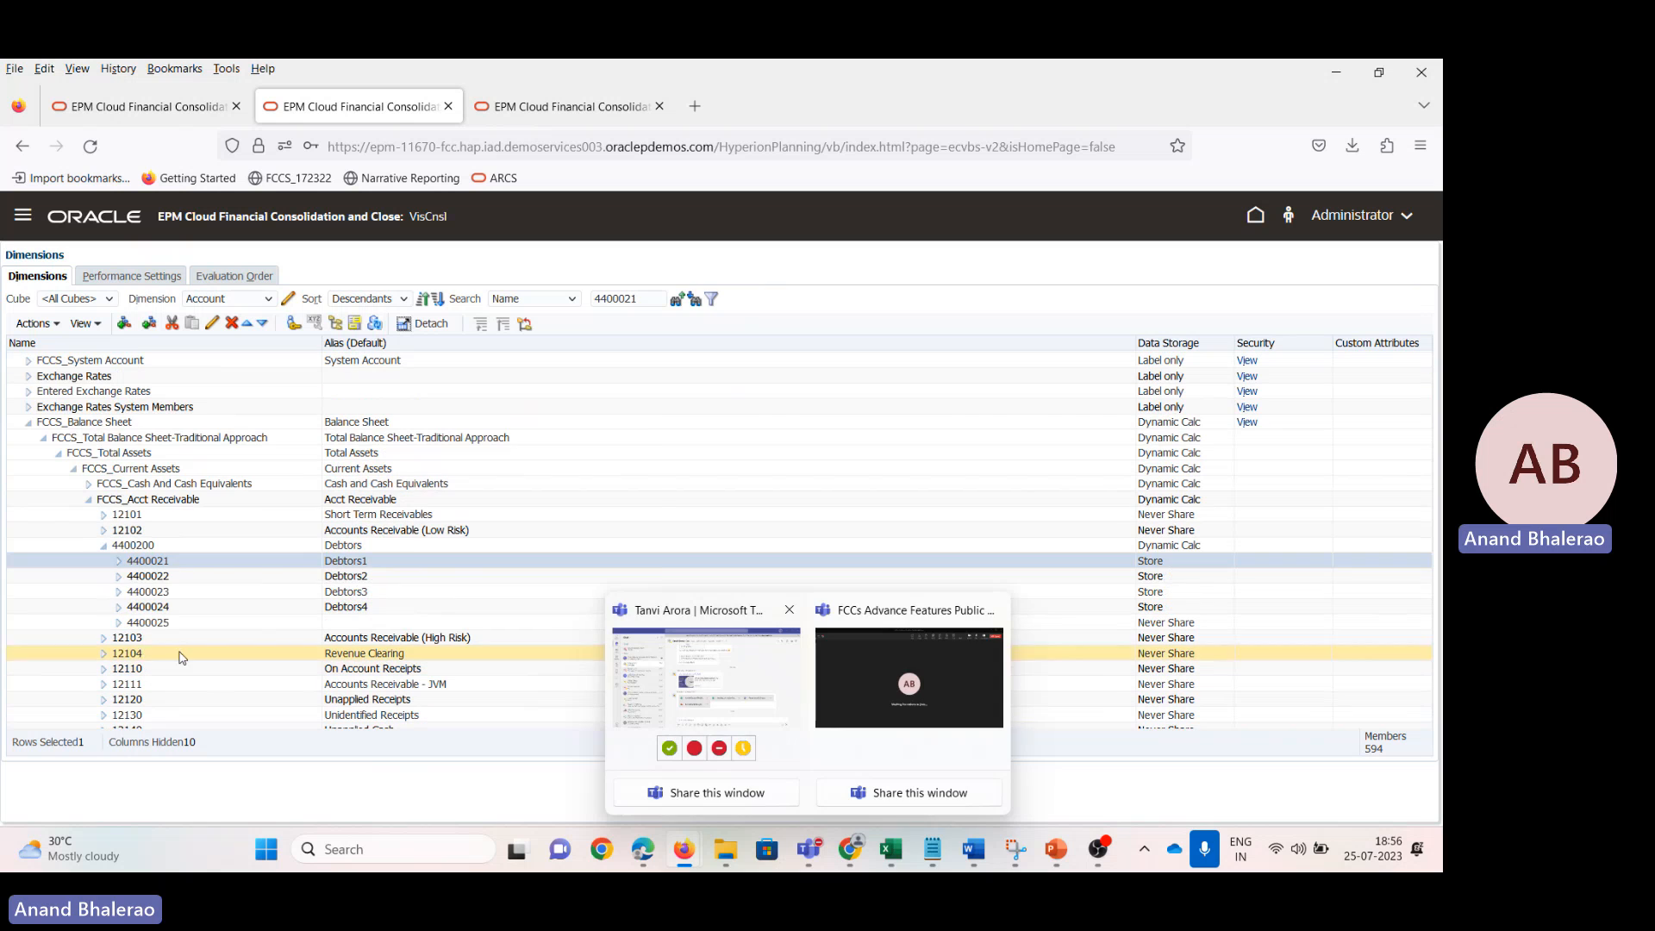
Step: Open the ScreenShot_MetaData_ANalysis Word document and examine the screenshots under "Default Storage should match with Consol Data Storage"
click(974, 850)
scroll(606, 580, up, 3)
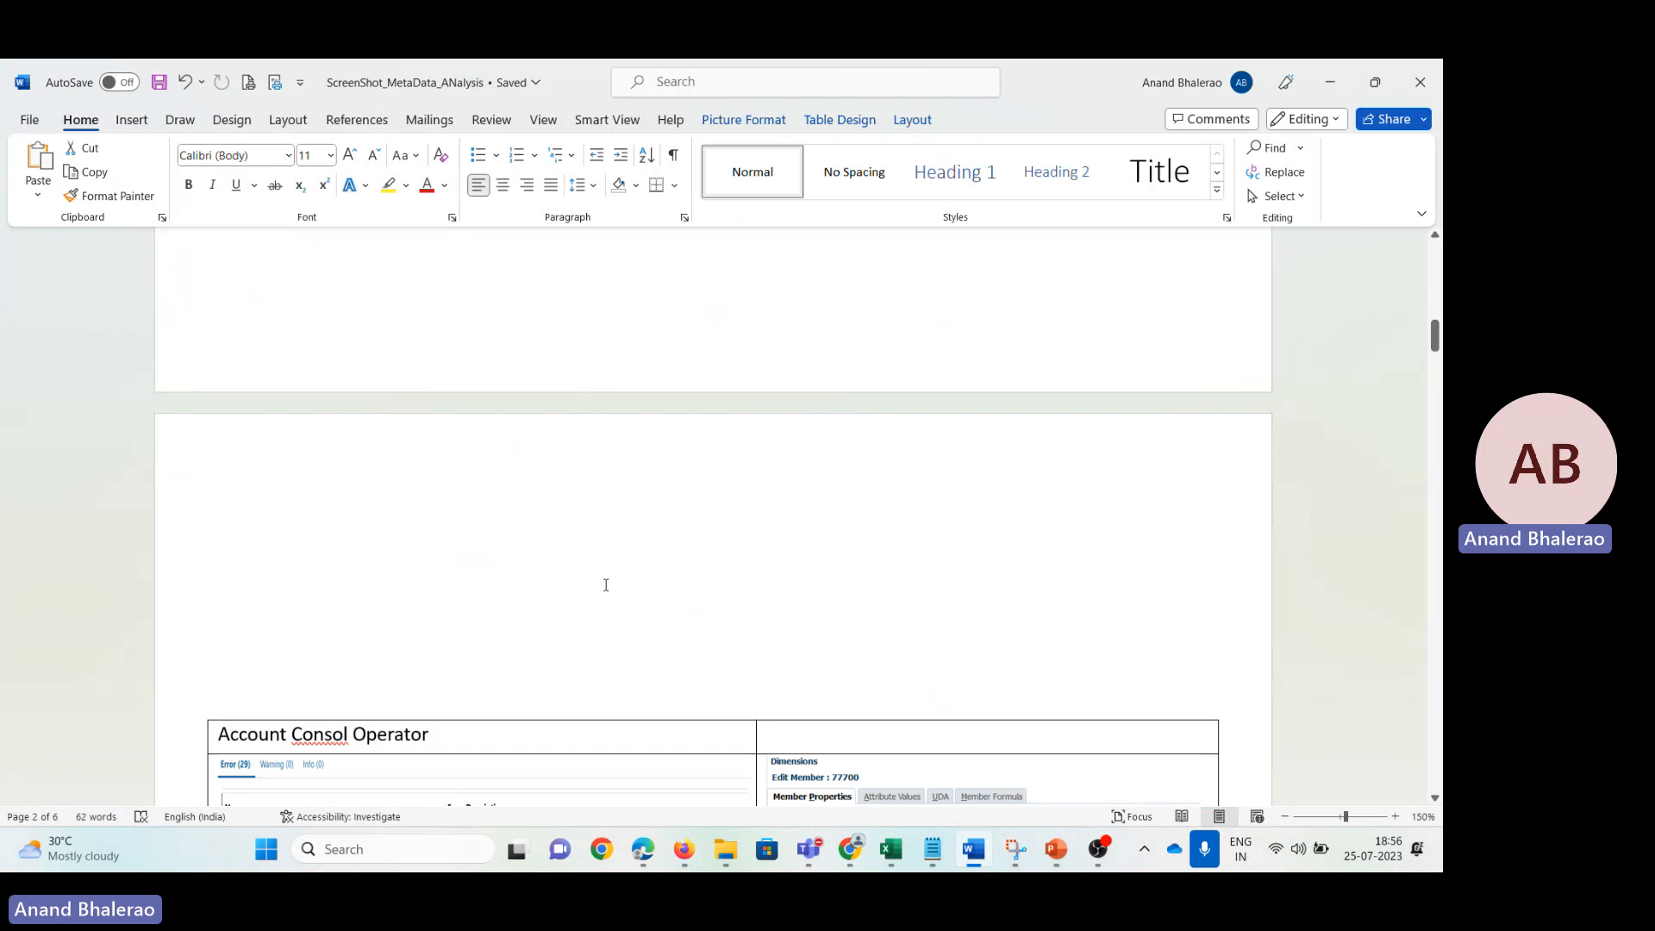
scroll(606, 589, up, 8)
scroll(607, 590, up, 3)
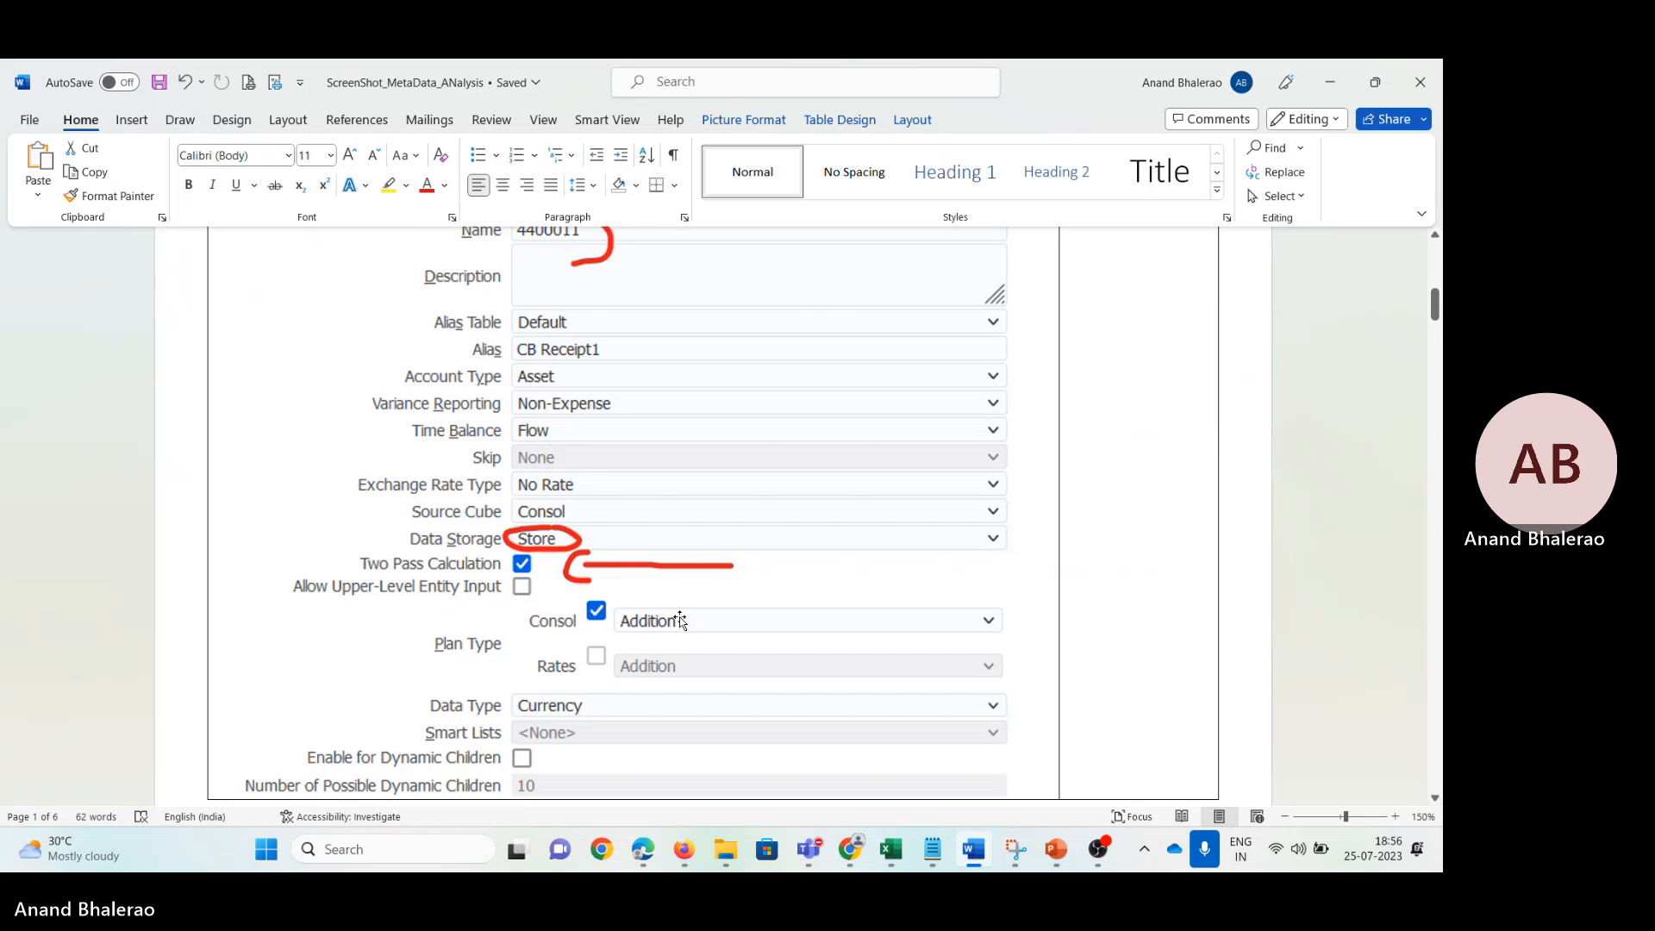
scroll(680, 621, up, 3)
scroll(680, 621, up, 5)
scroll(691, 632, down, 10)
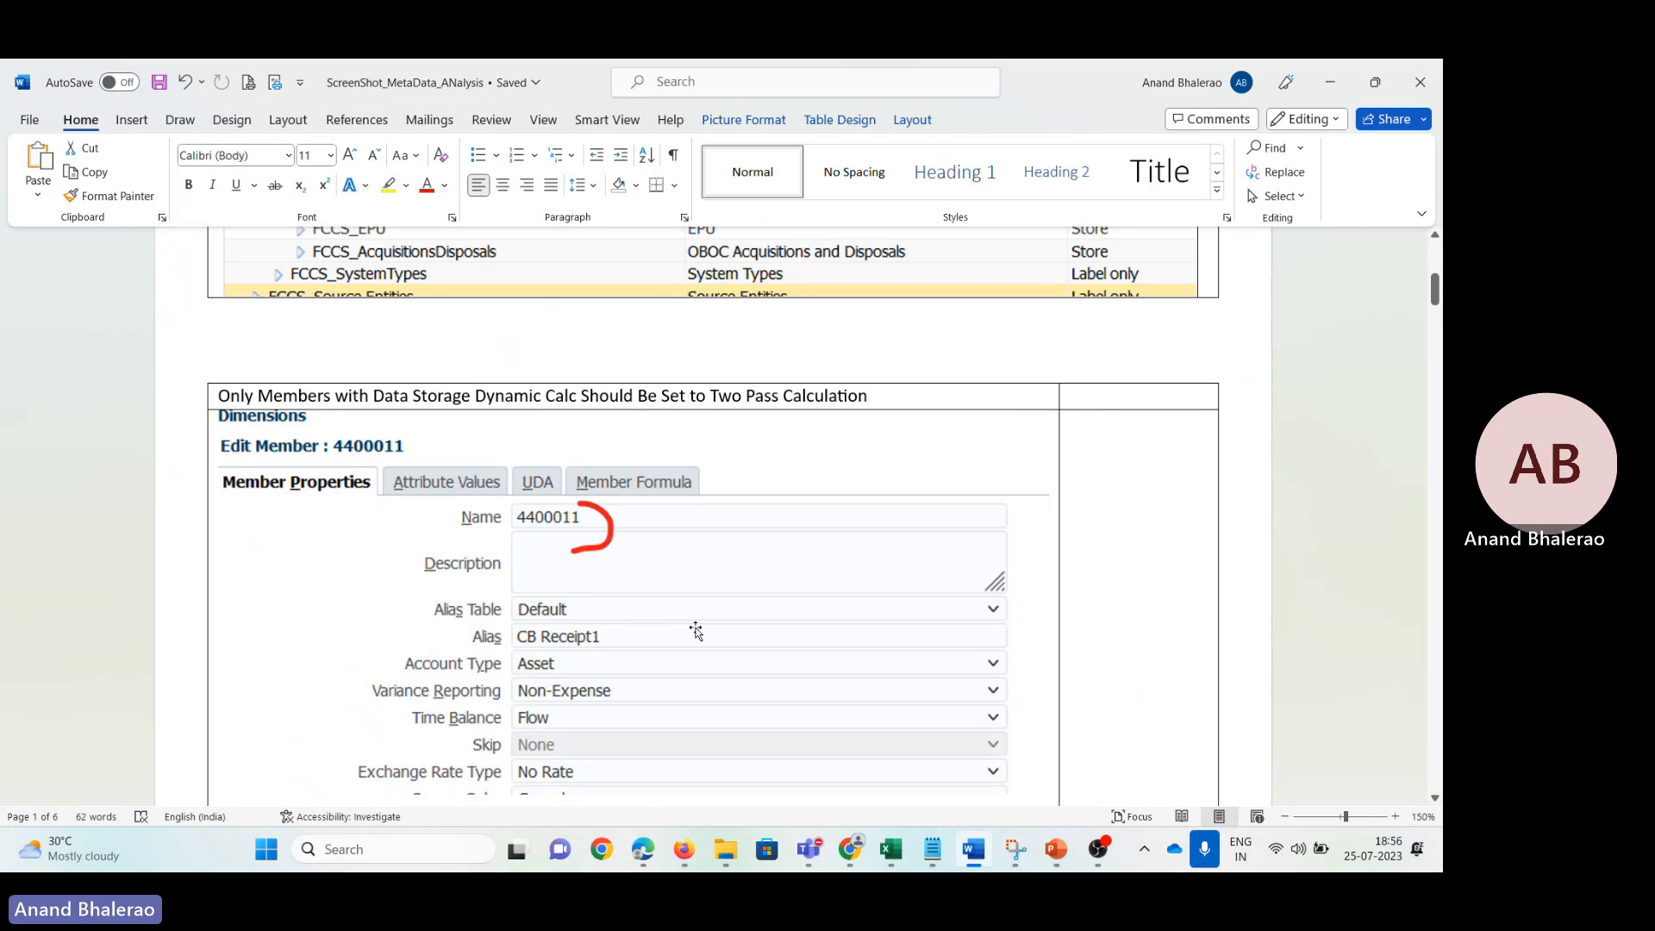
scroll(701, 647, down, 15)
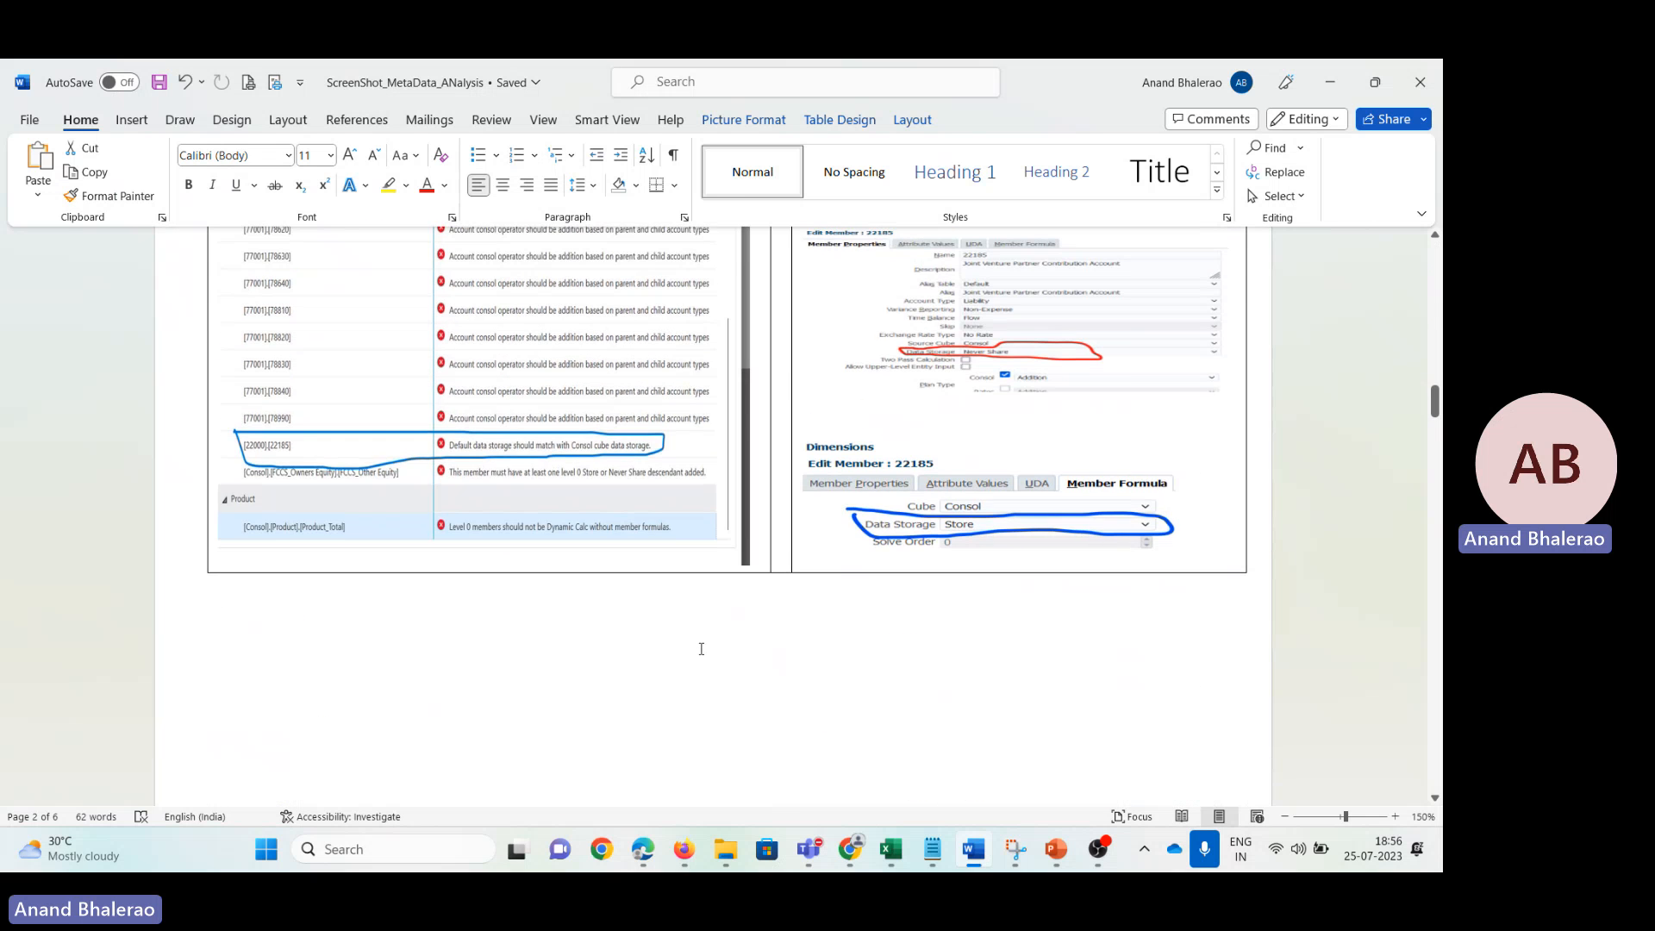
scroll(629, 556, up, 3)
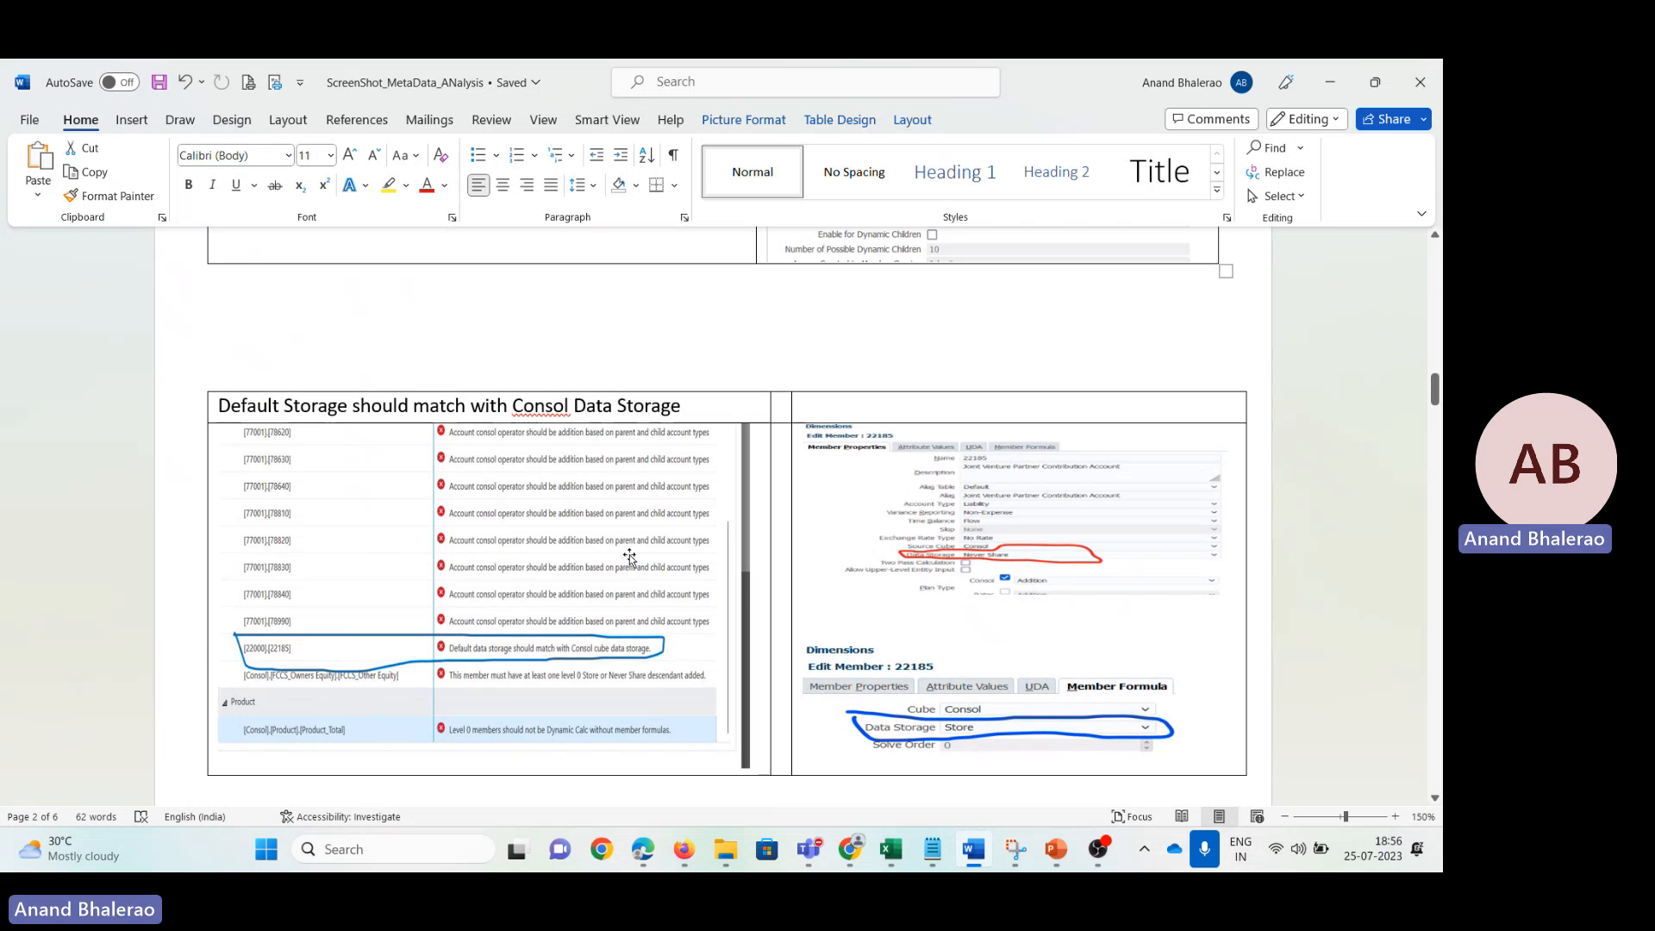
click(566, 548)
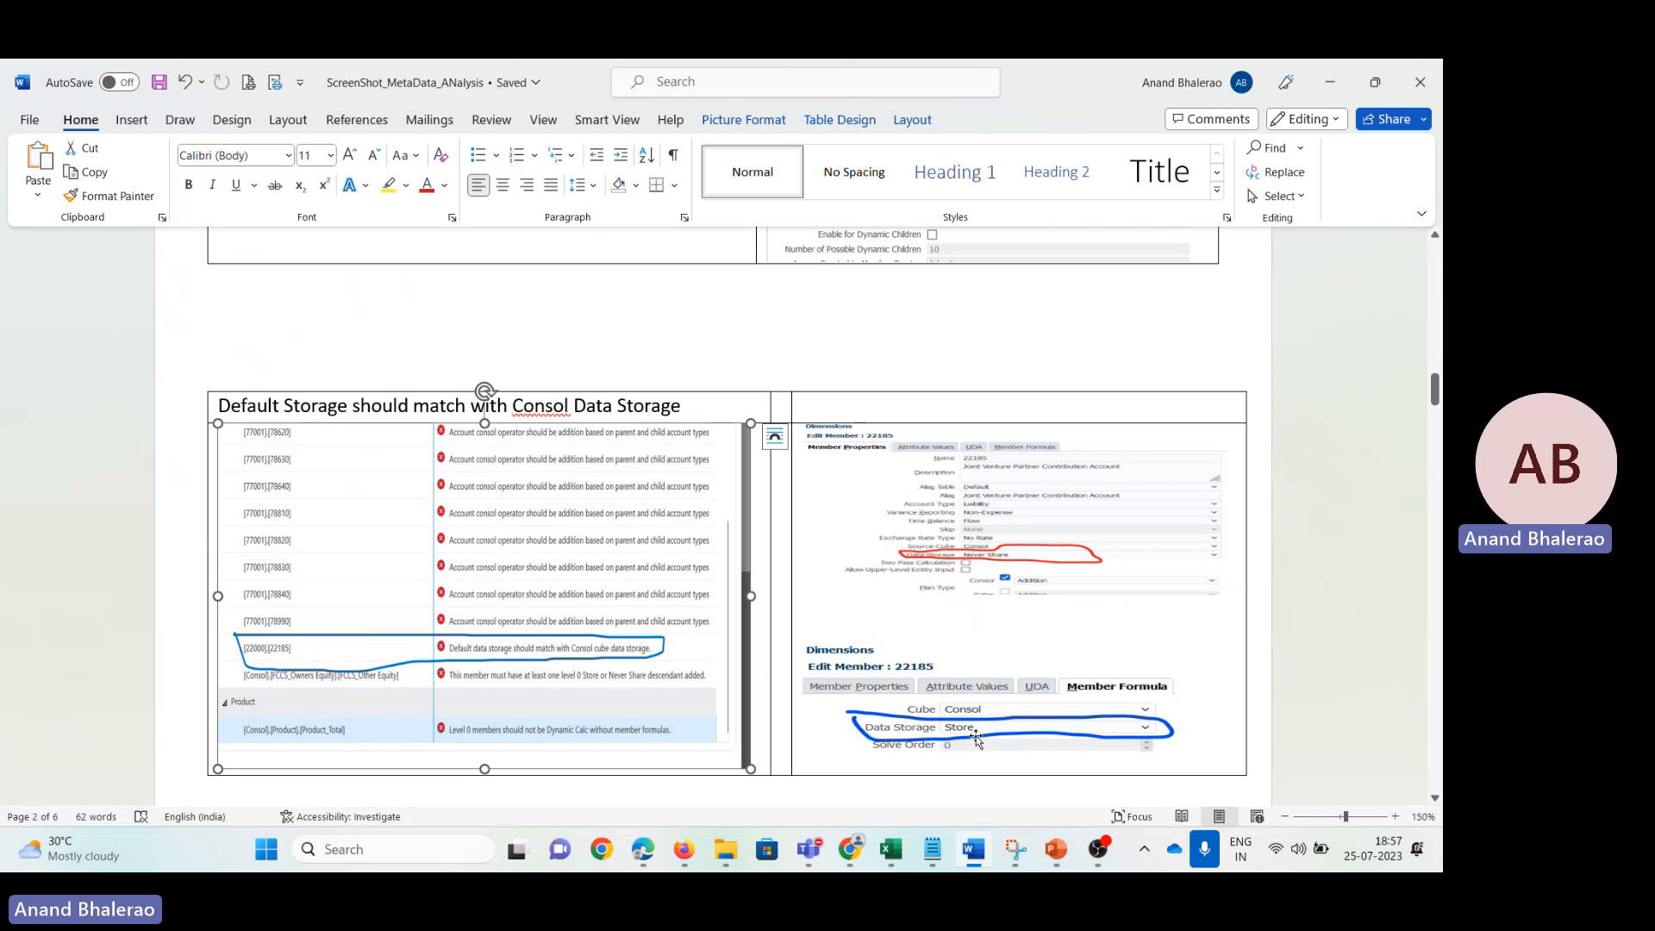
click(1007, 546)
click(1005, 757)
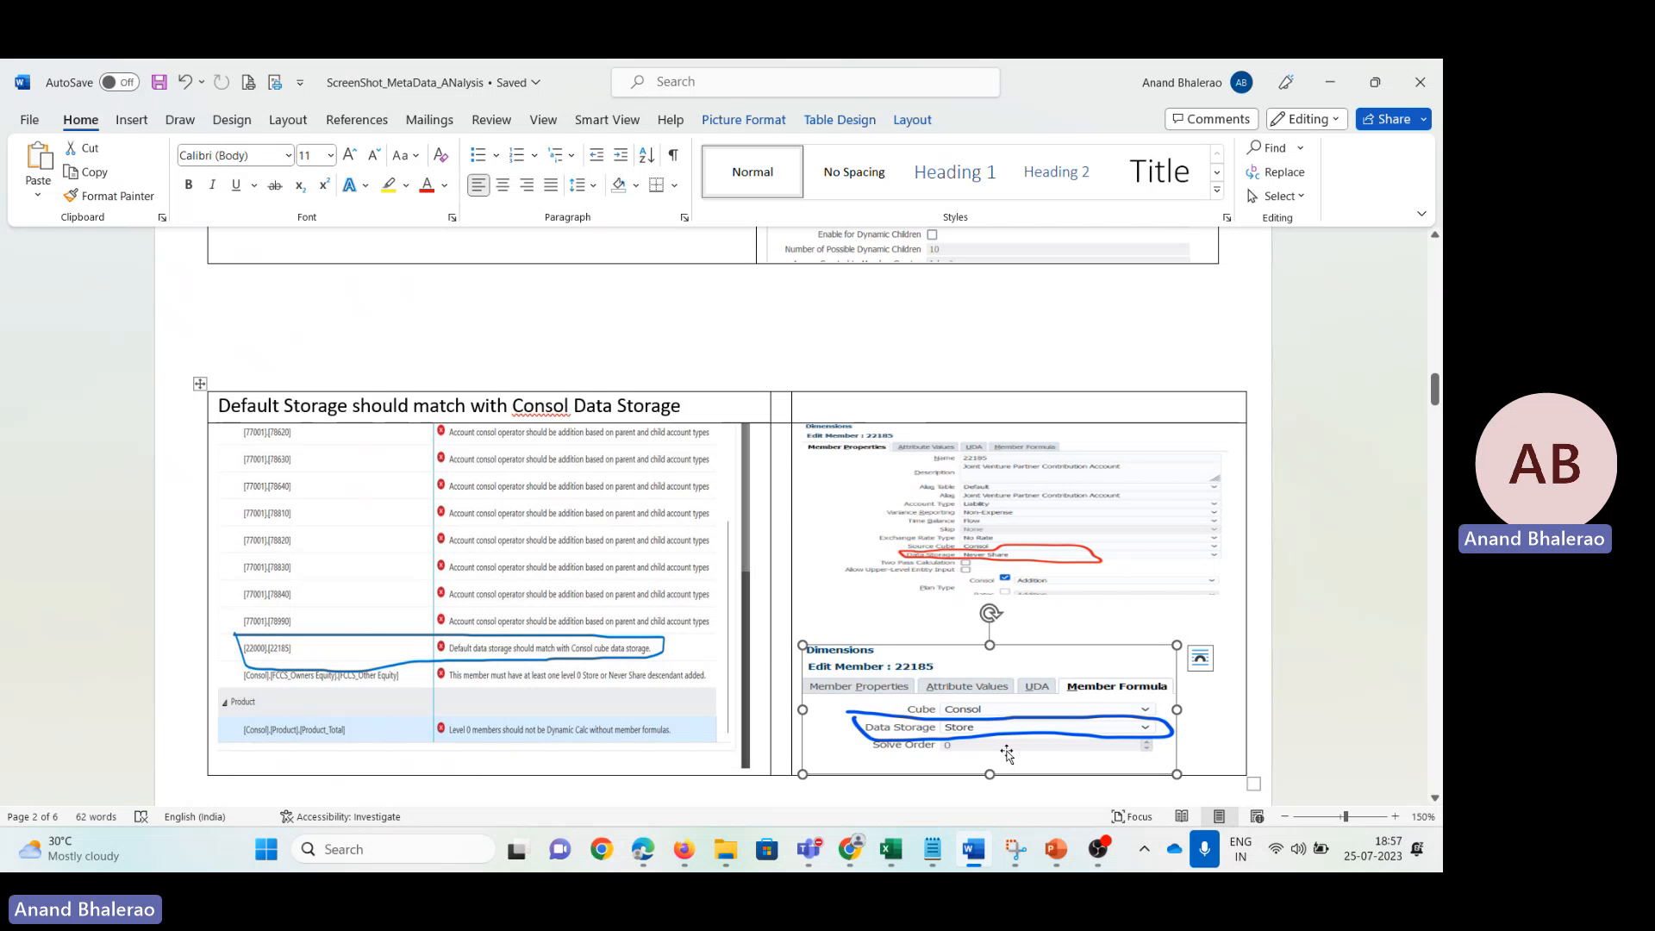
Step: Back in FCCS, edit member 4400021, set its Consol cube Data Storage to Store in the member formula settings, and save it
key(alt+Tab)
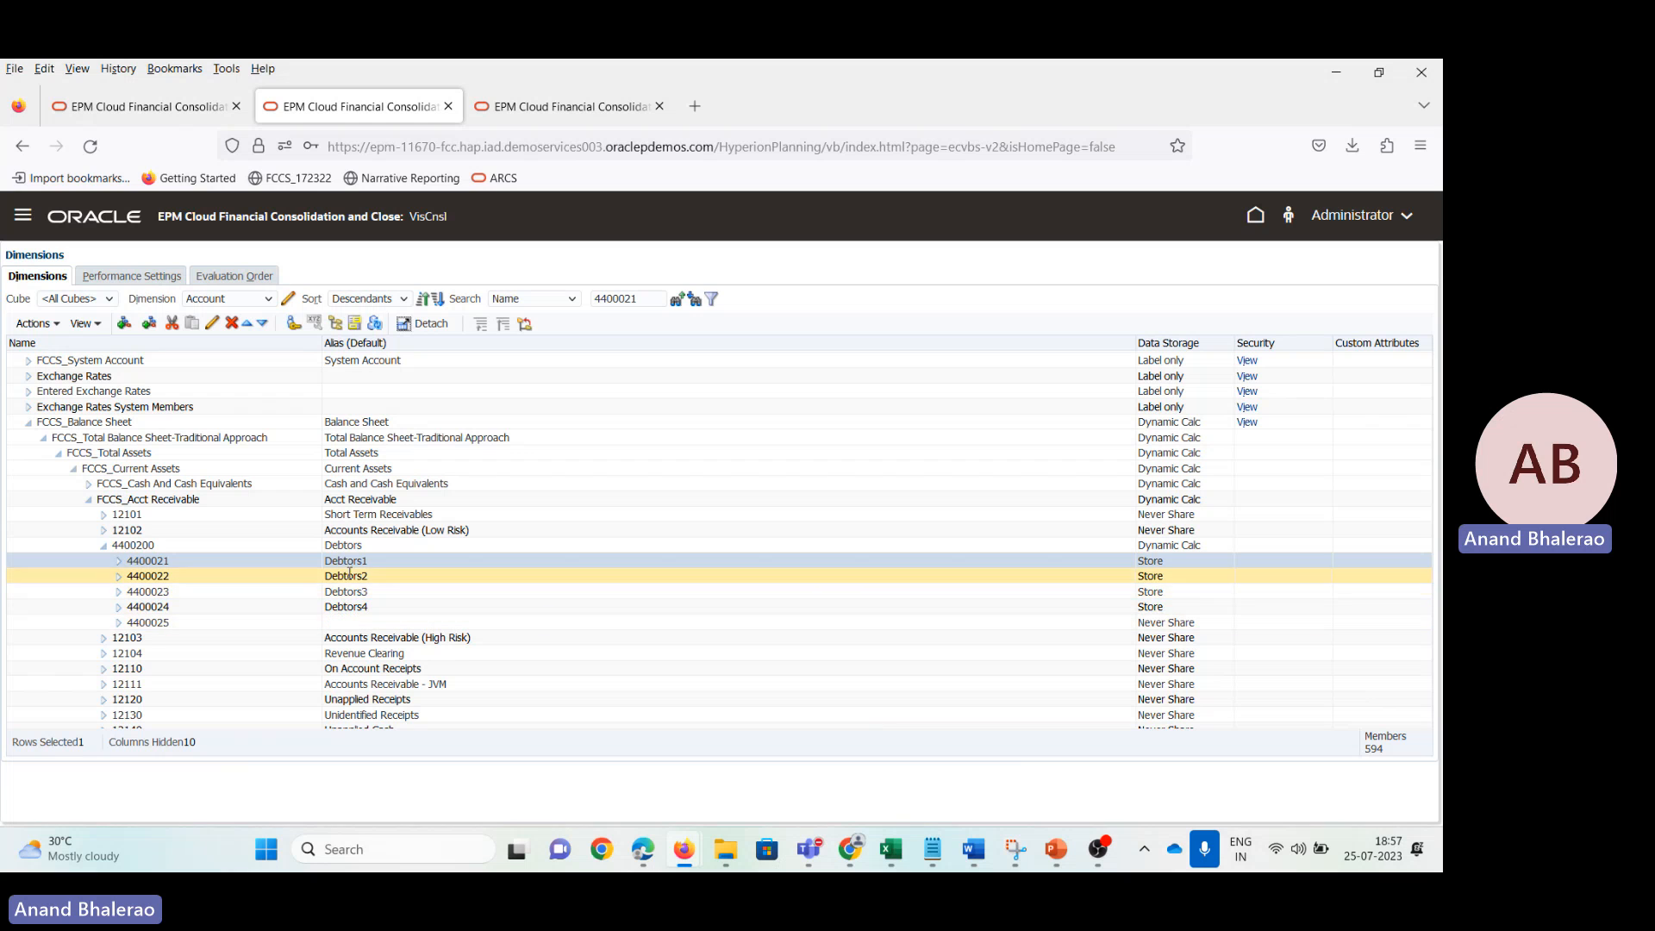
click(211, 324)
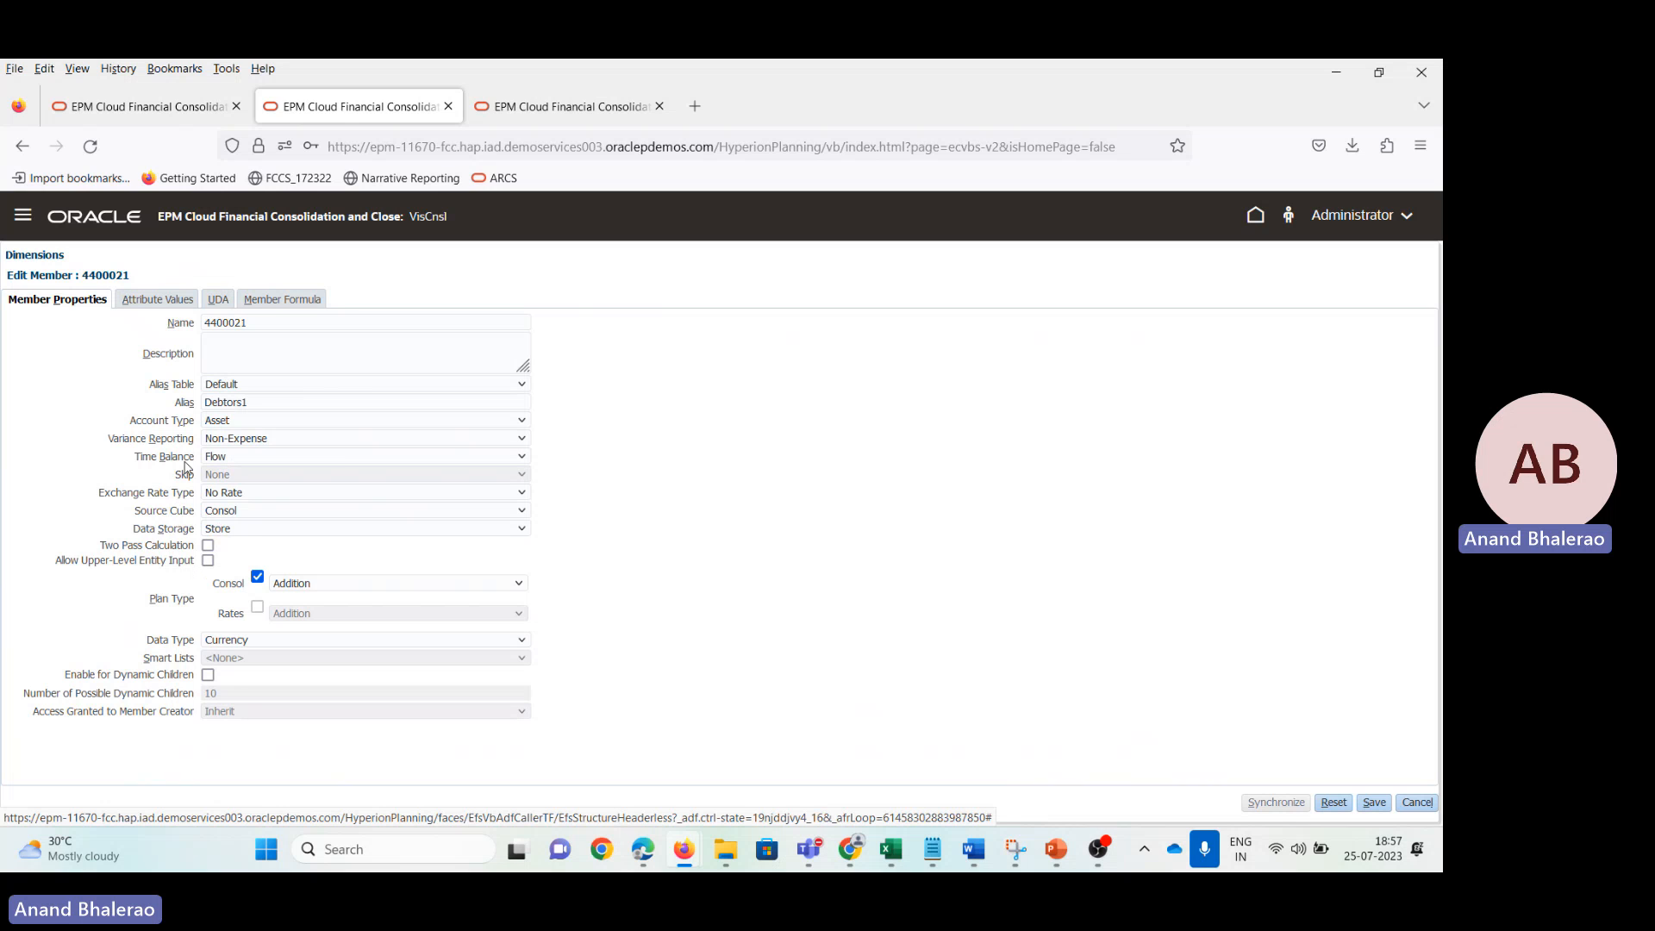
click(241, 530)
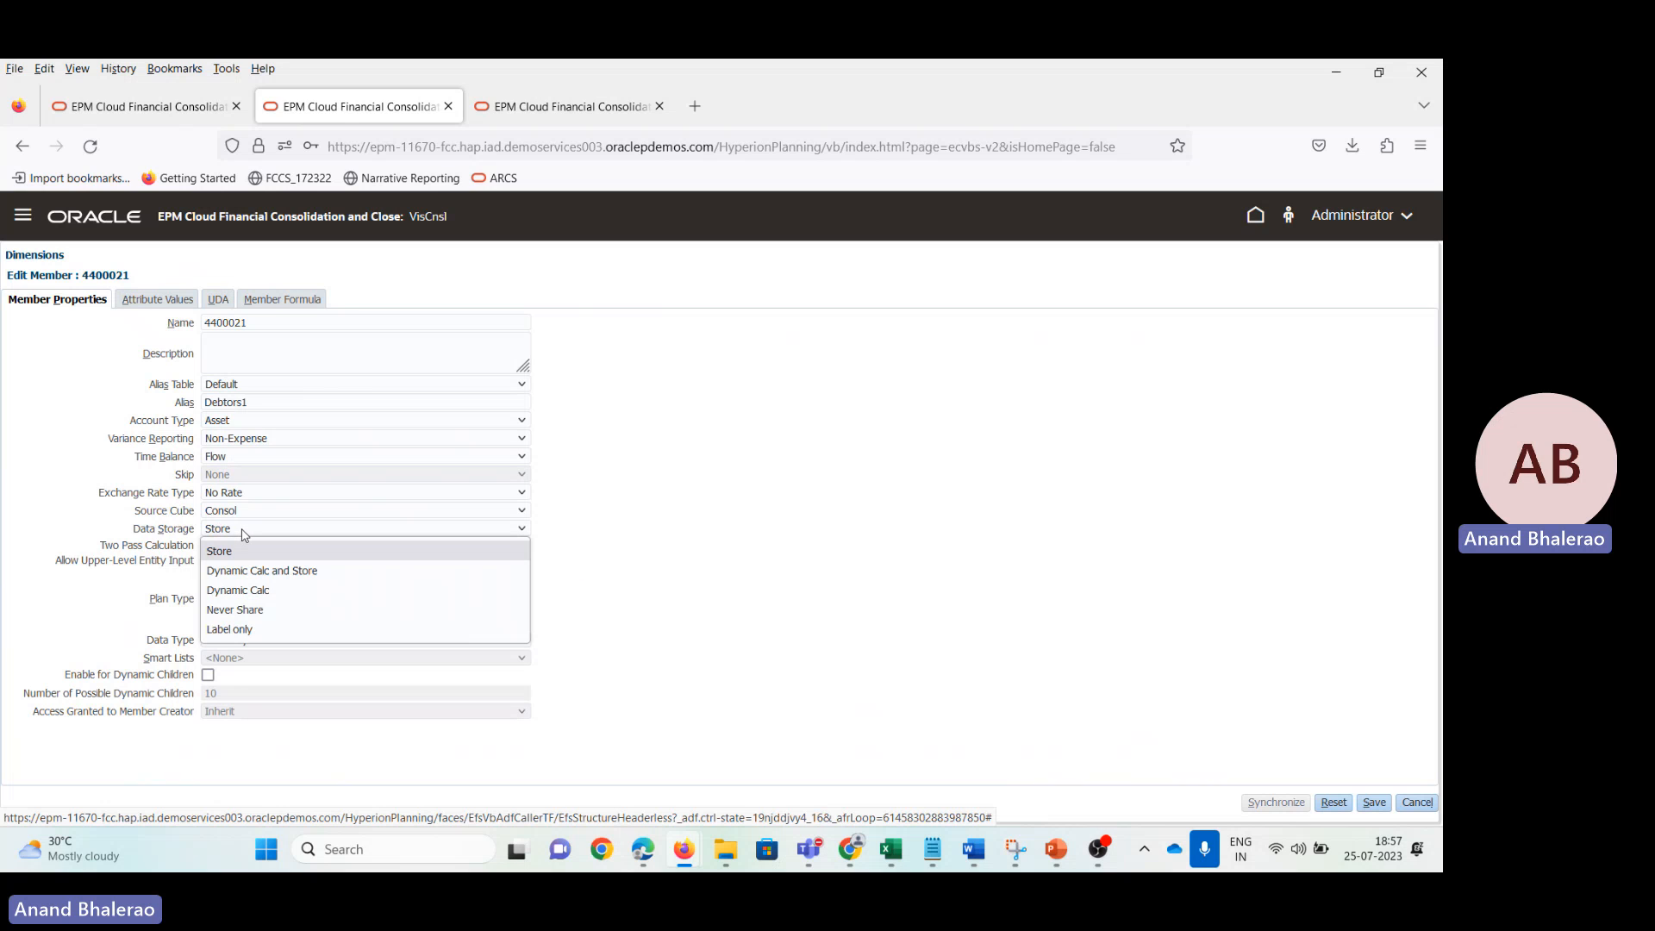
click(235, 609)
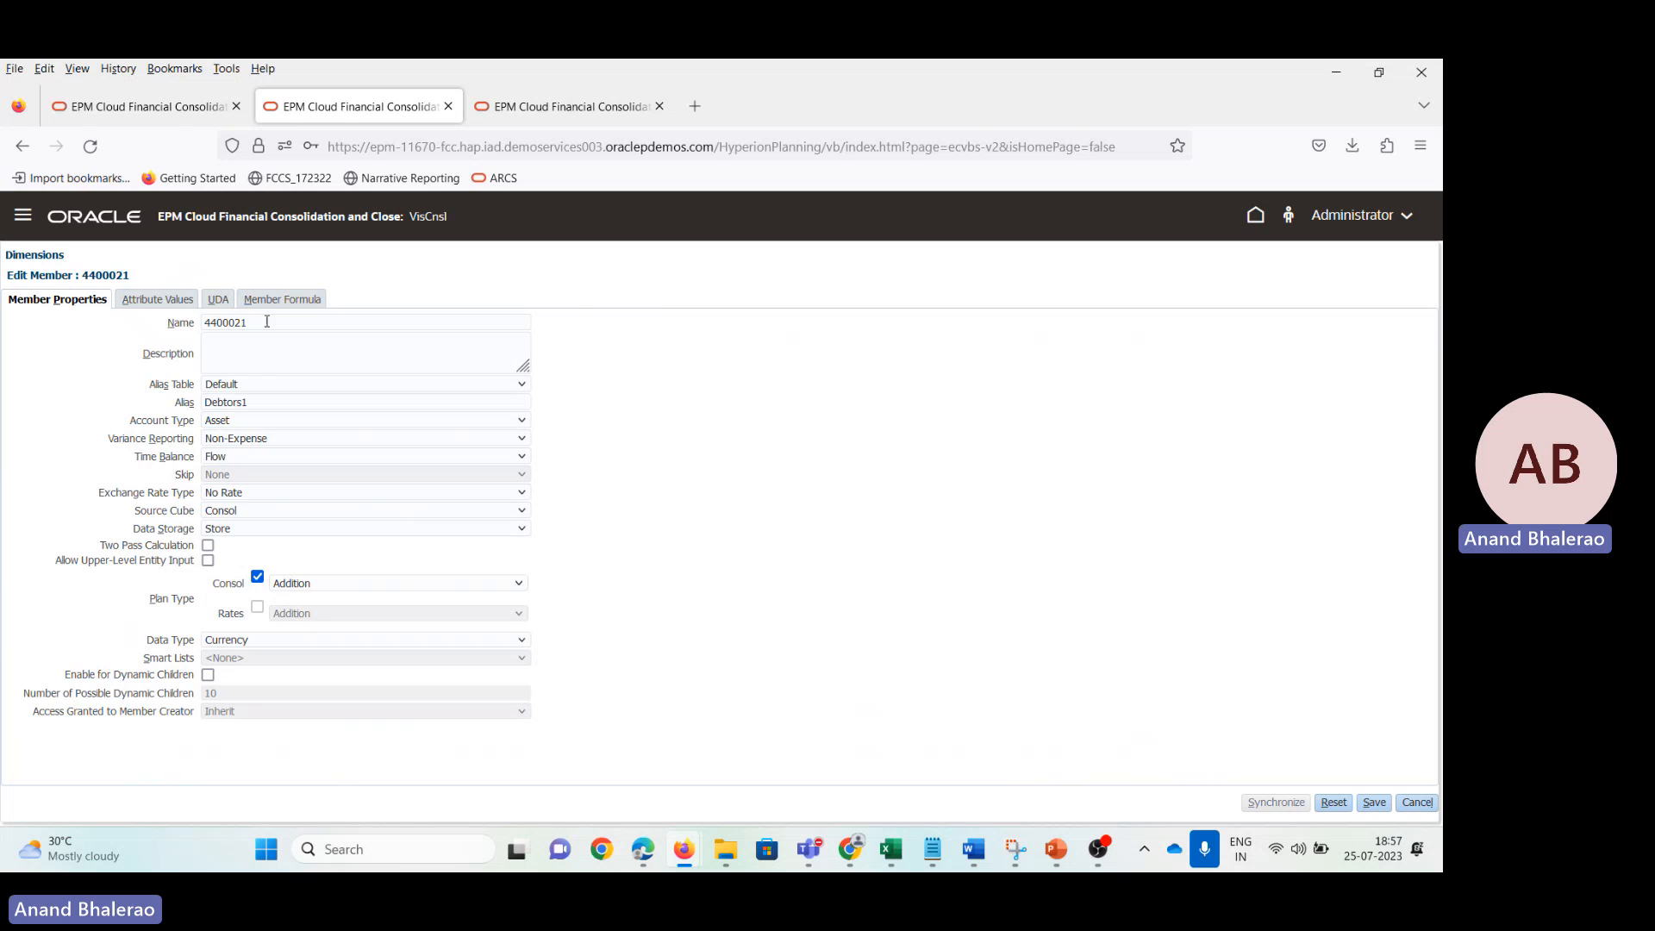
click(270, 299)
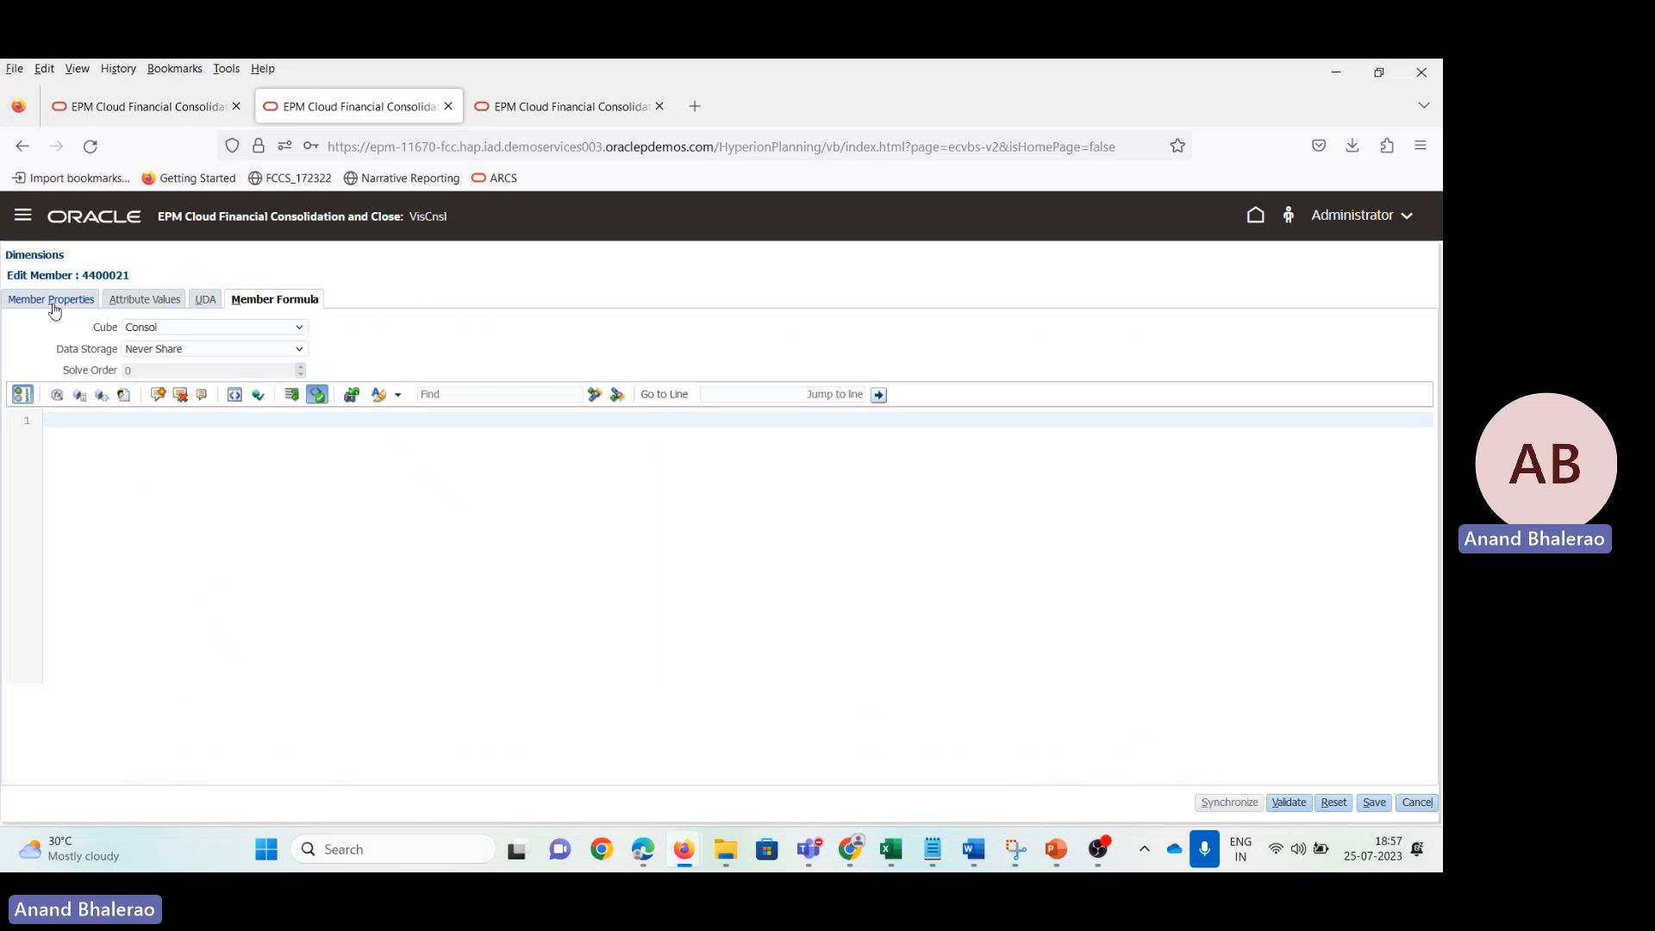
click(151, 349)
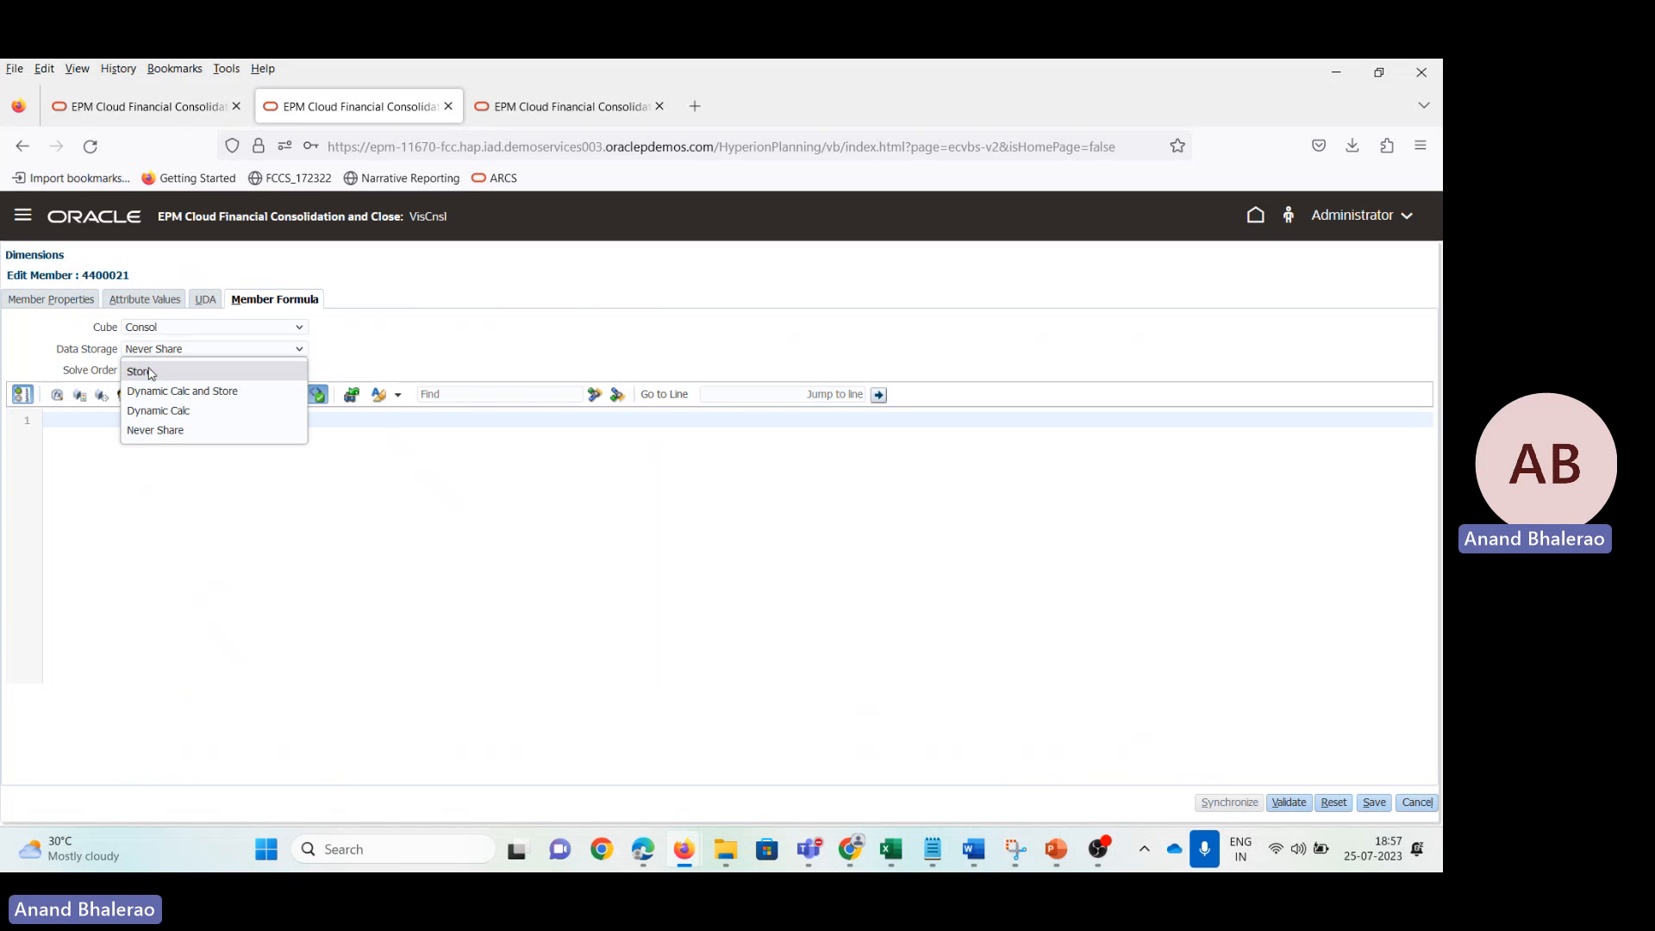
click(151, 372)
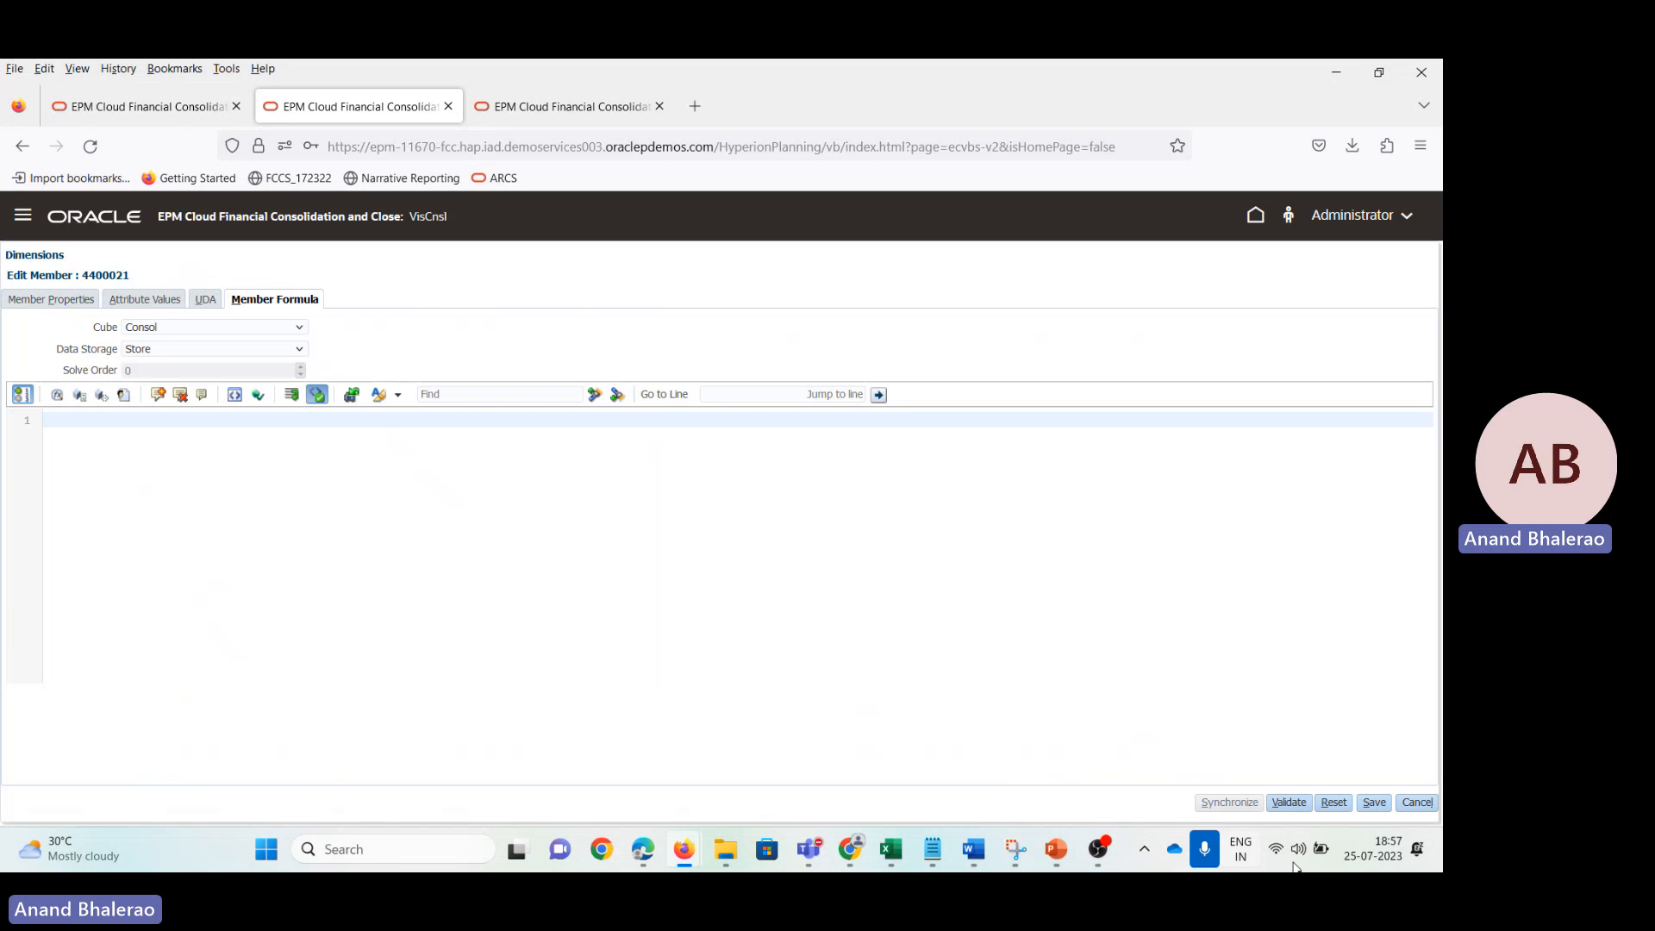
click(1374, 802)
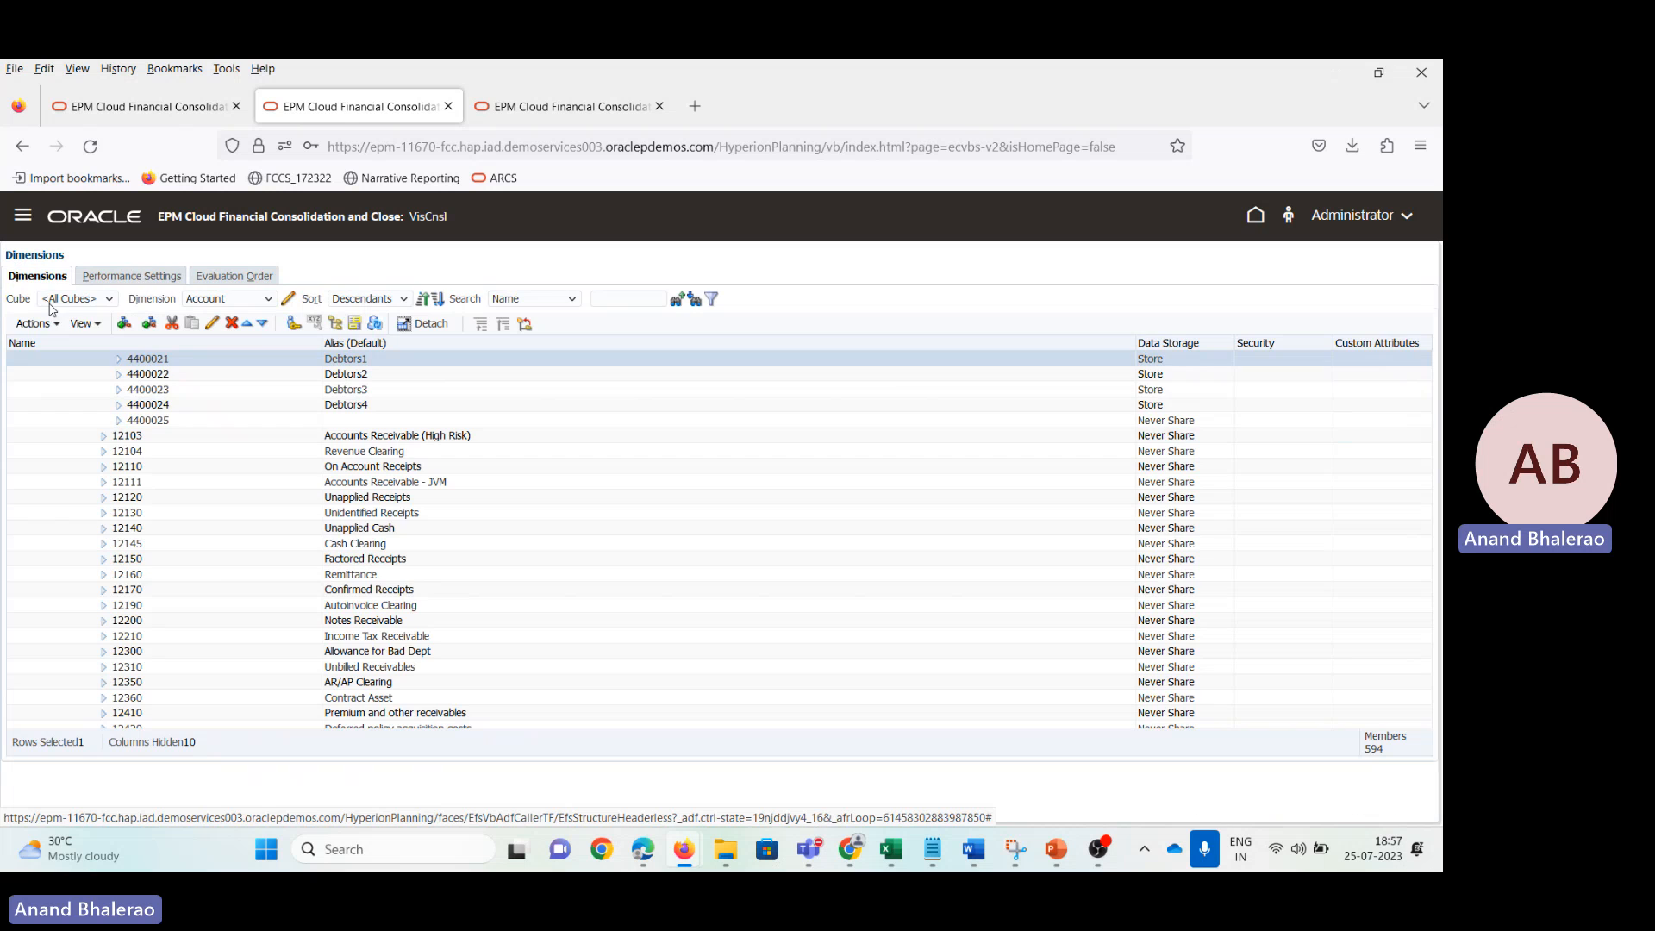
Step: Glance at the Word reference, reopen member 4400021 to compare its default and Consol cube Data Storage, and save it
scroll(229, 537, up, 3)
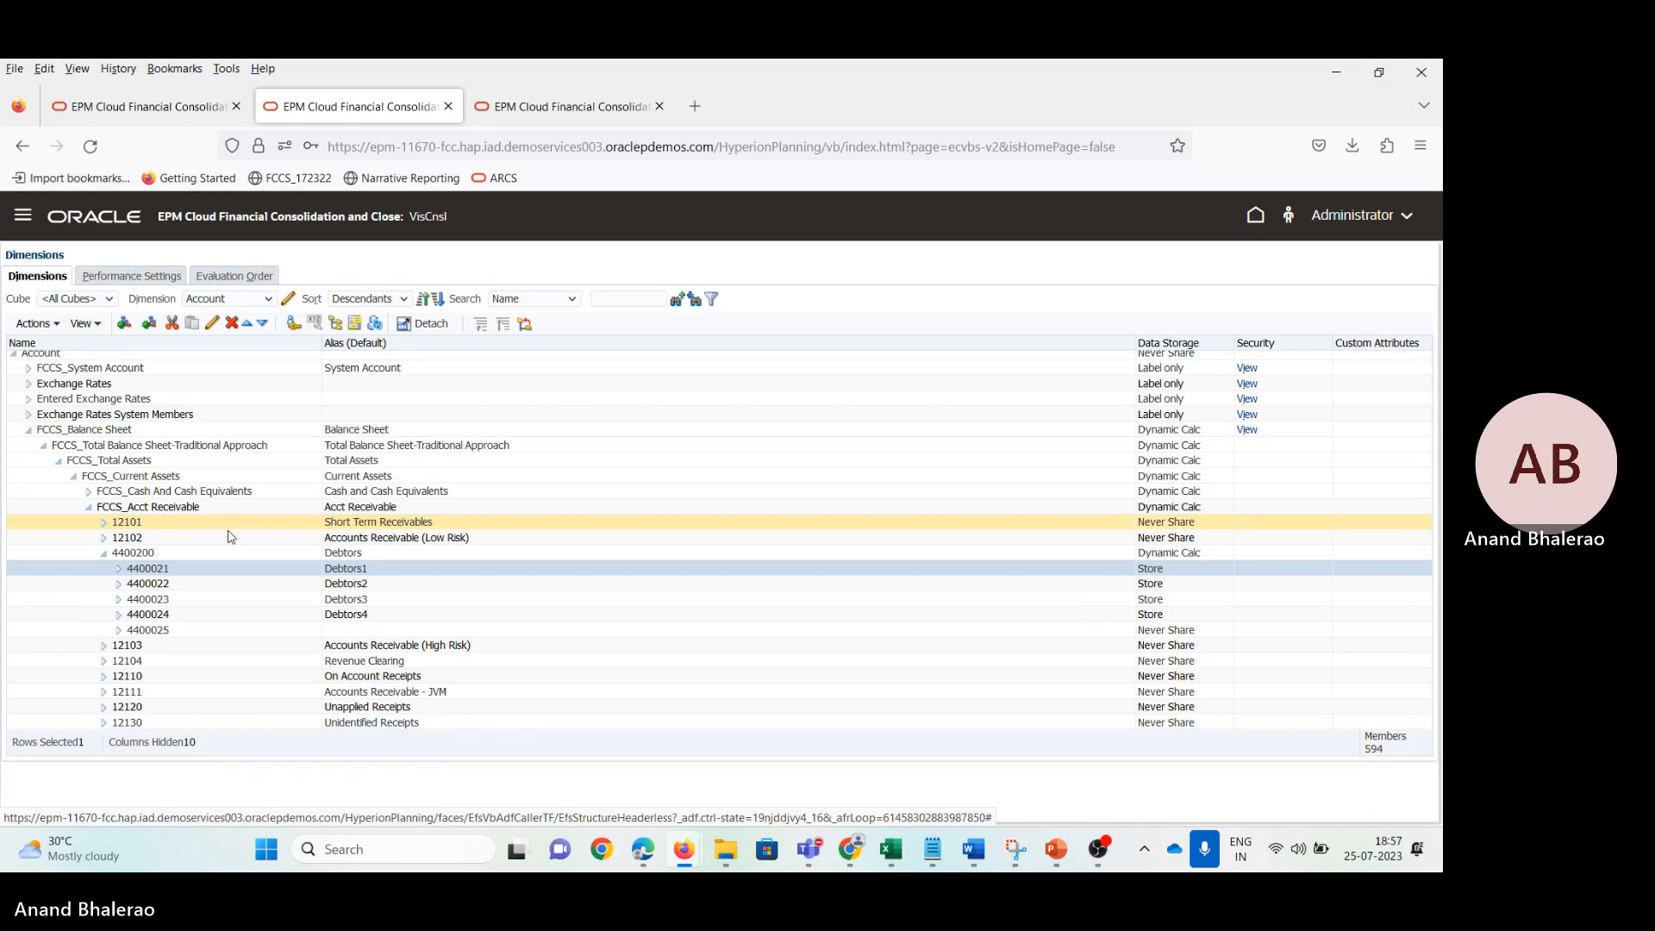
key(alt+Tab)
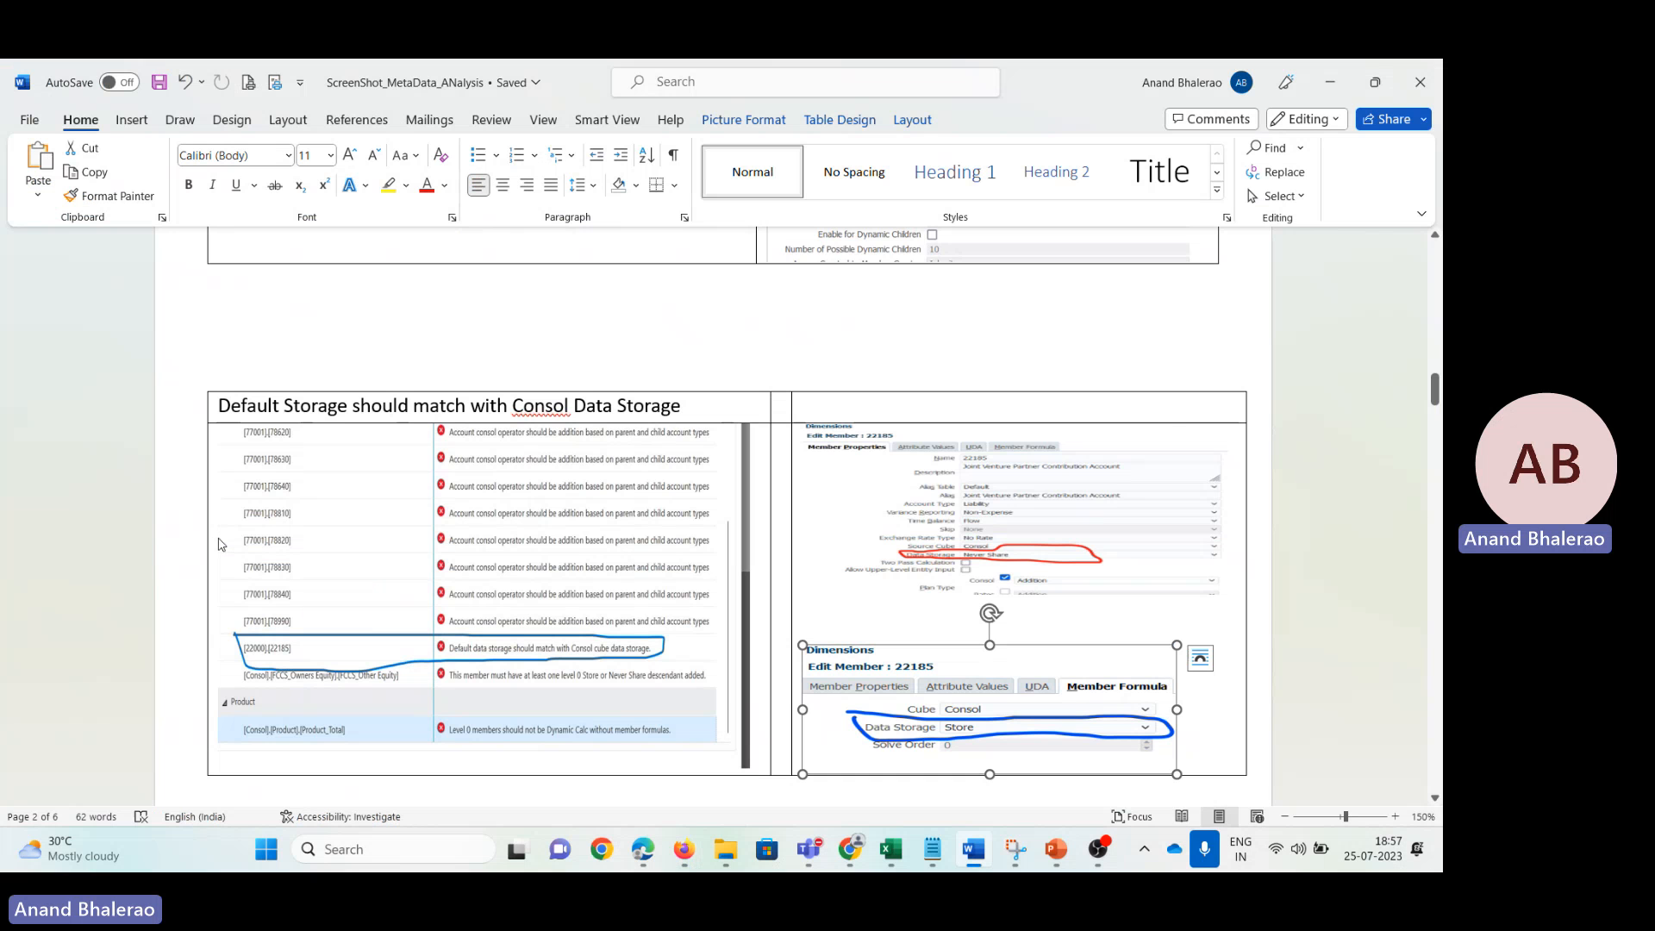
key(alt+Tab)
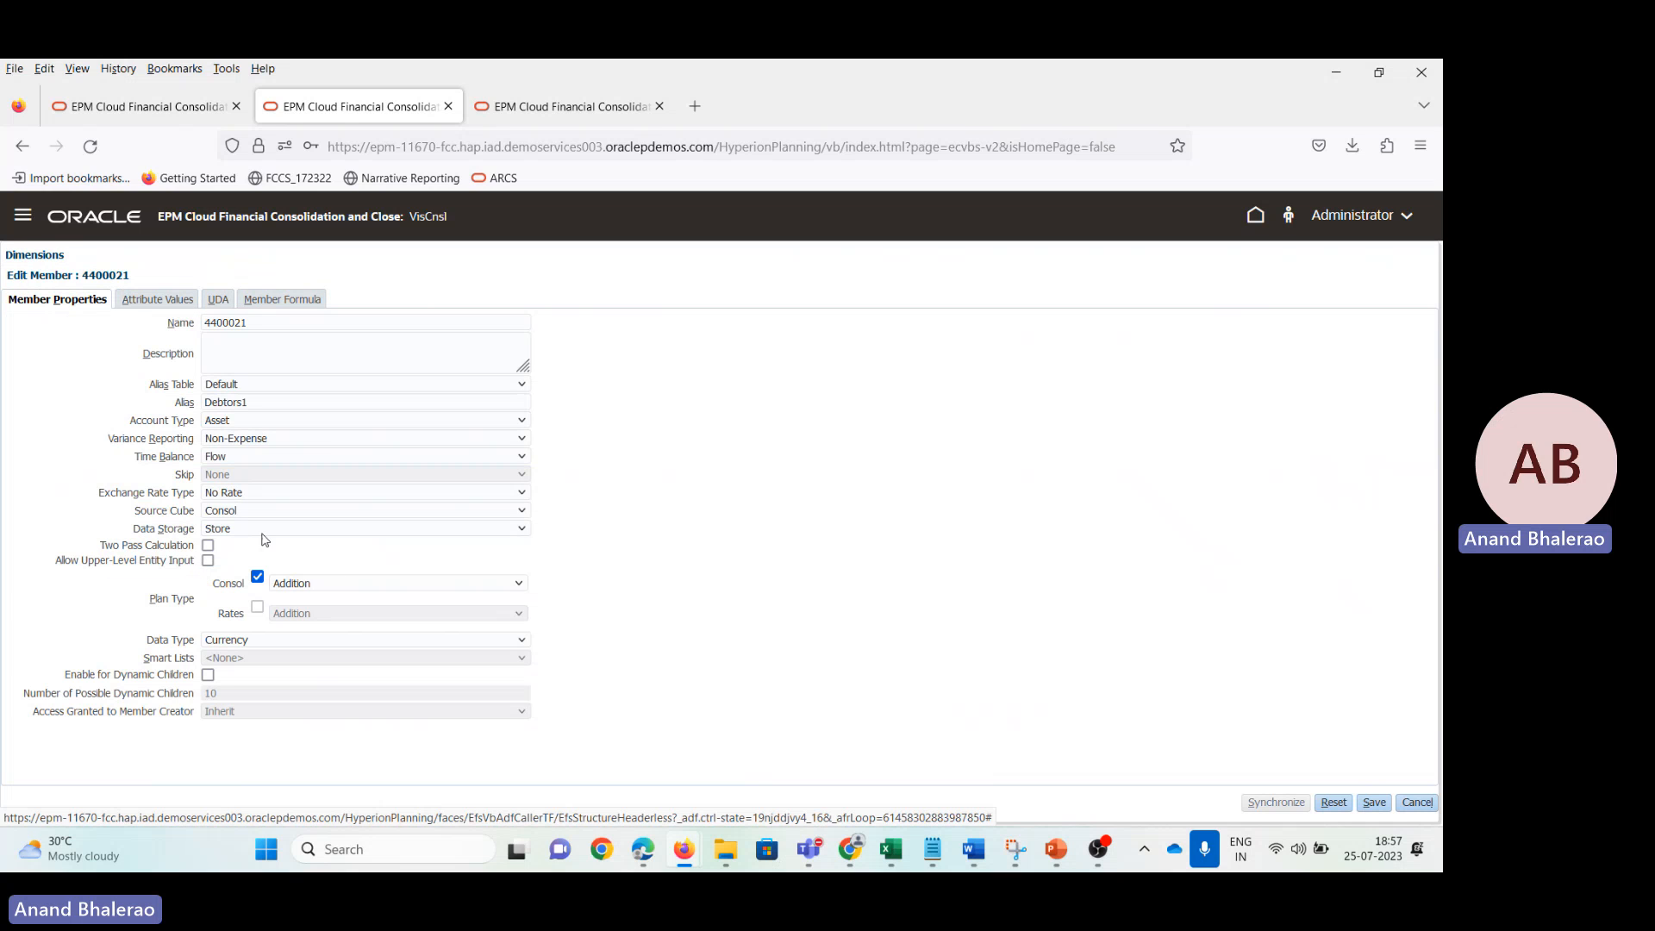
click(277, 300)
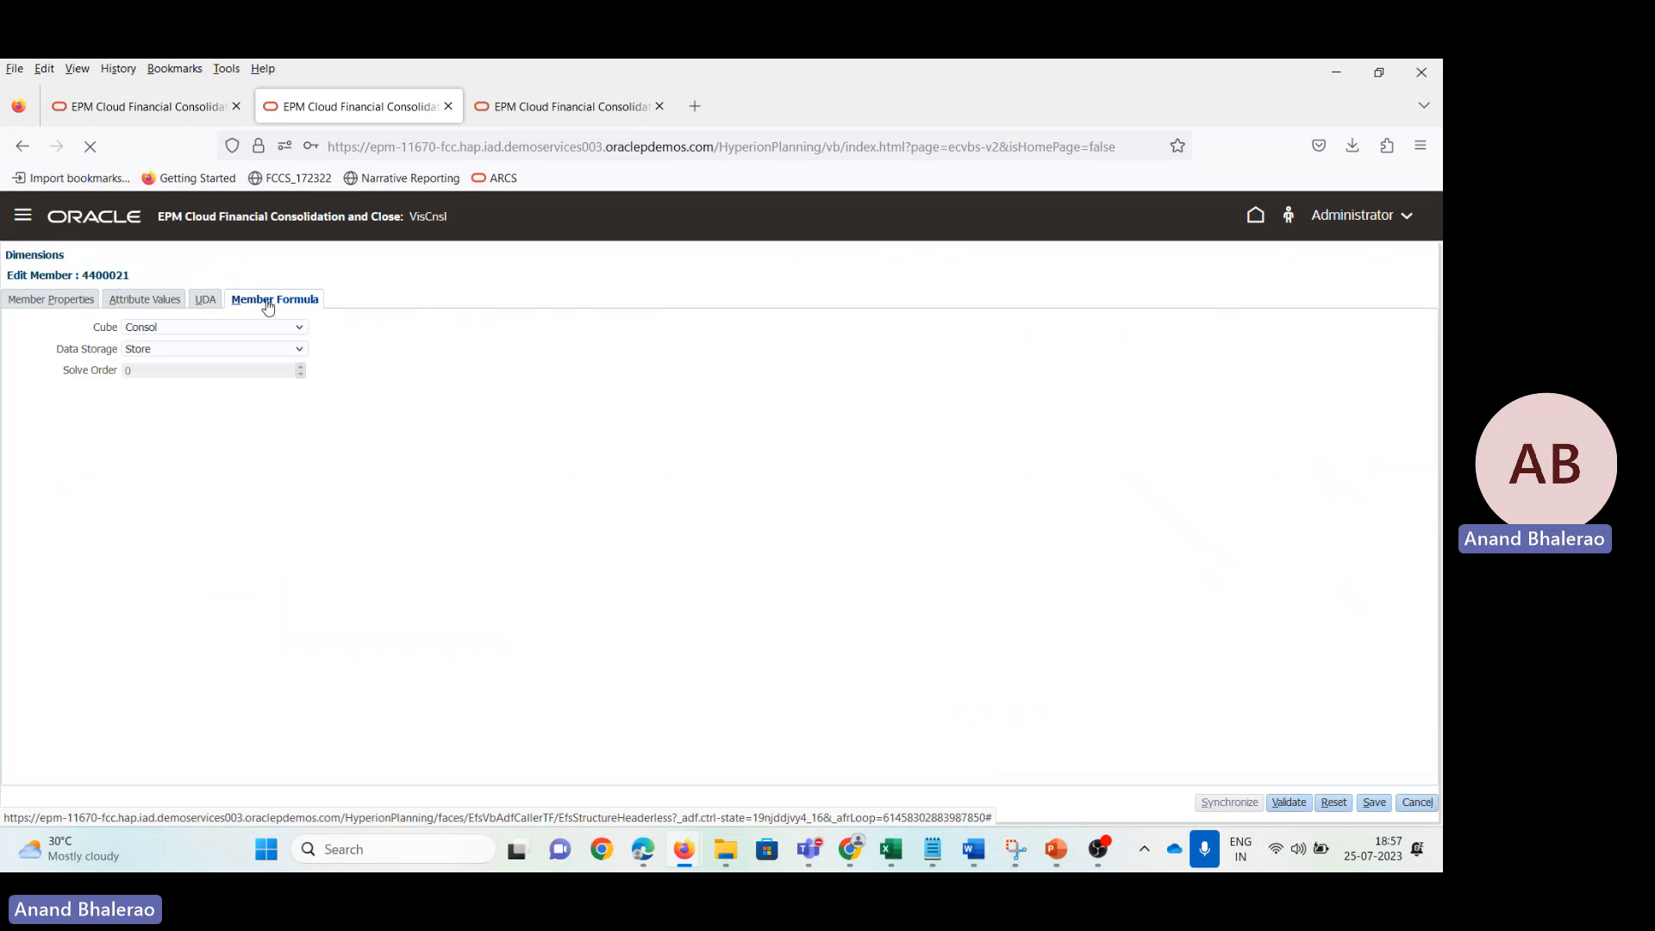
click(46, 307)
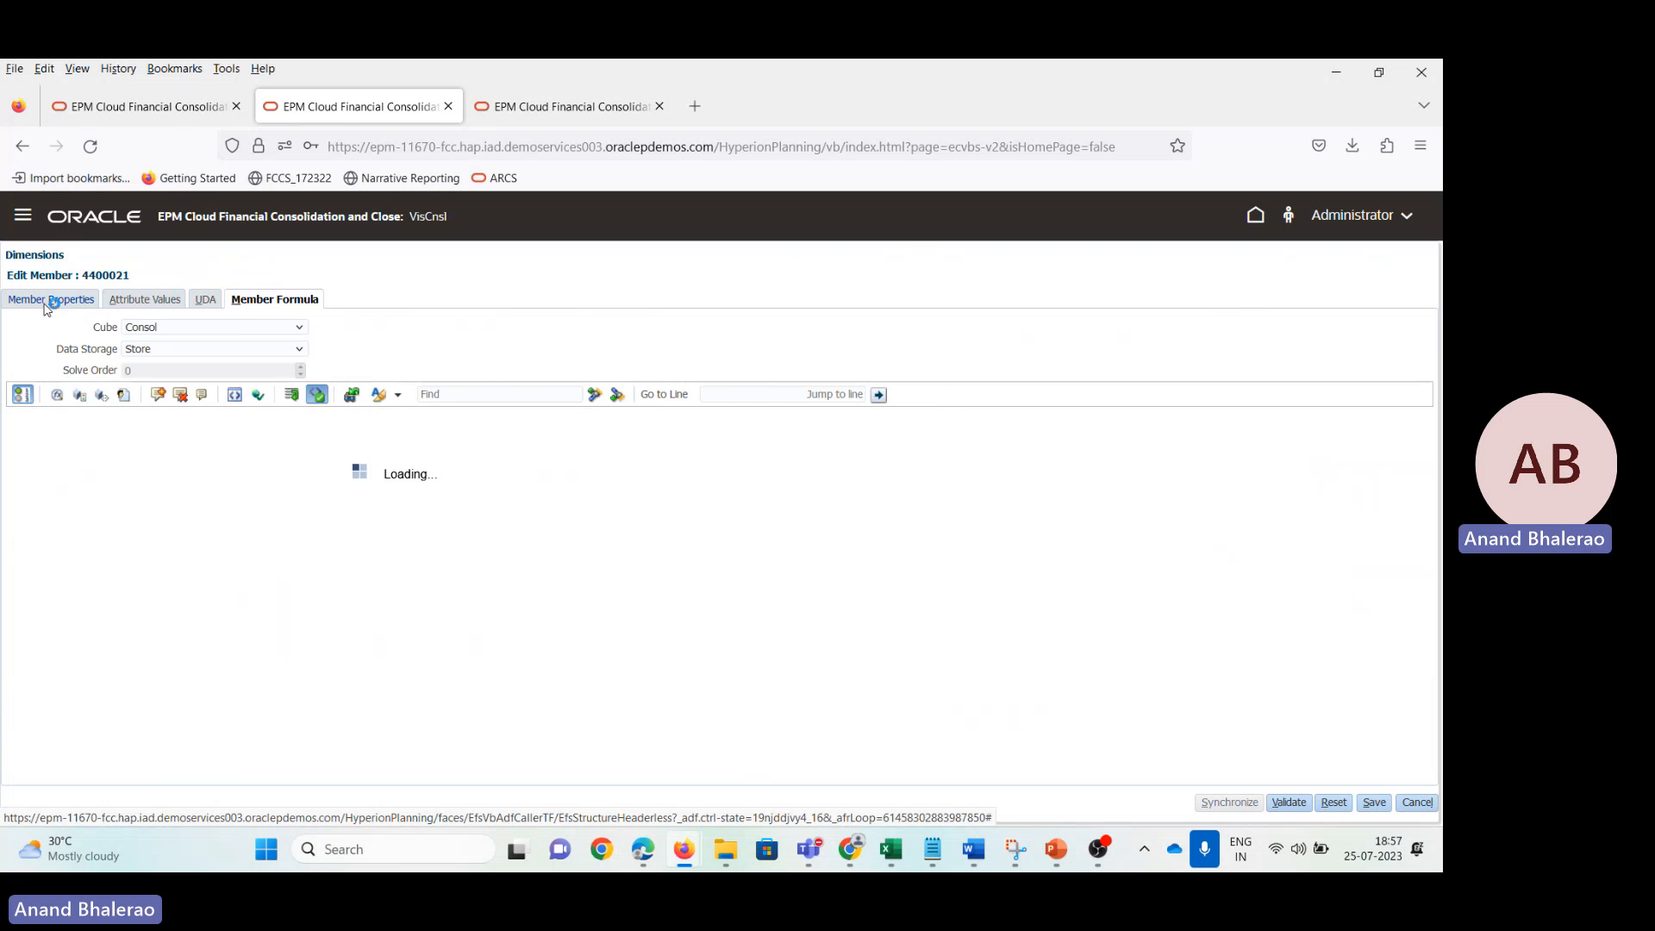
click(1374, 804)
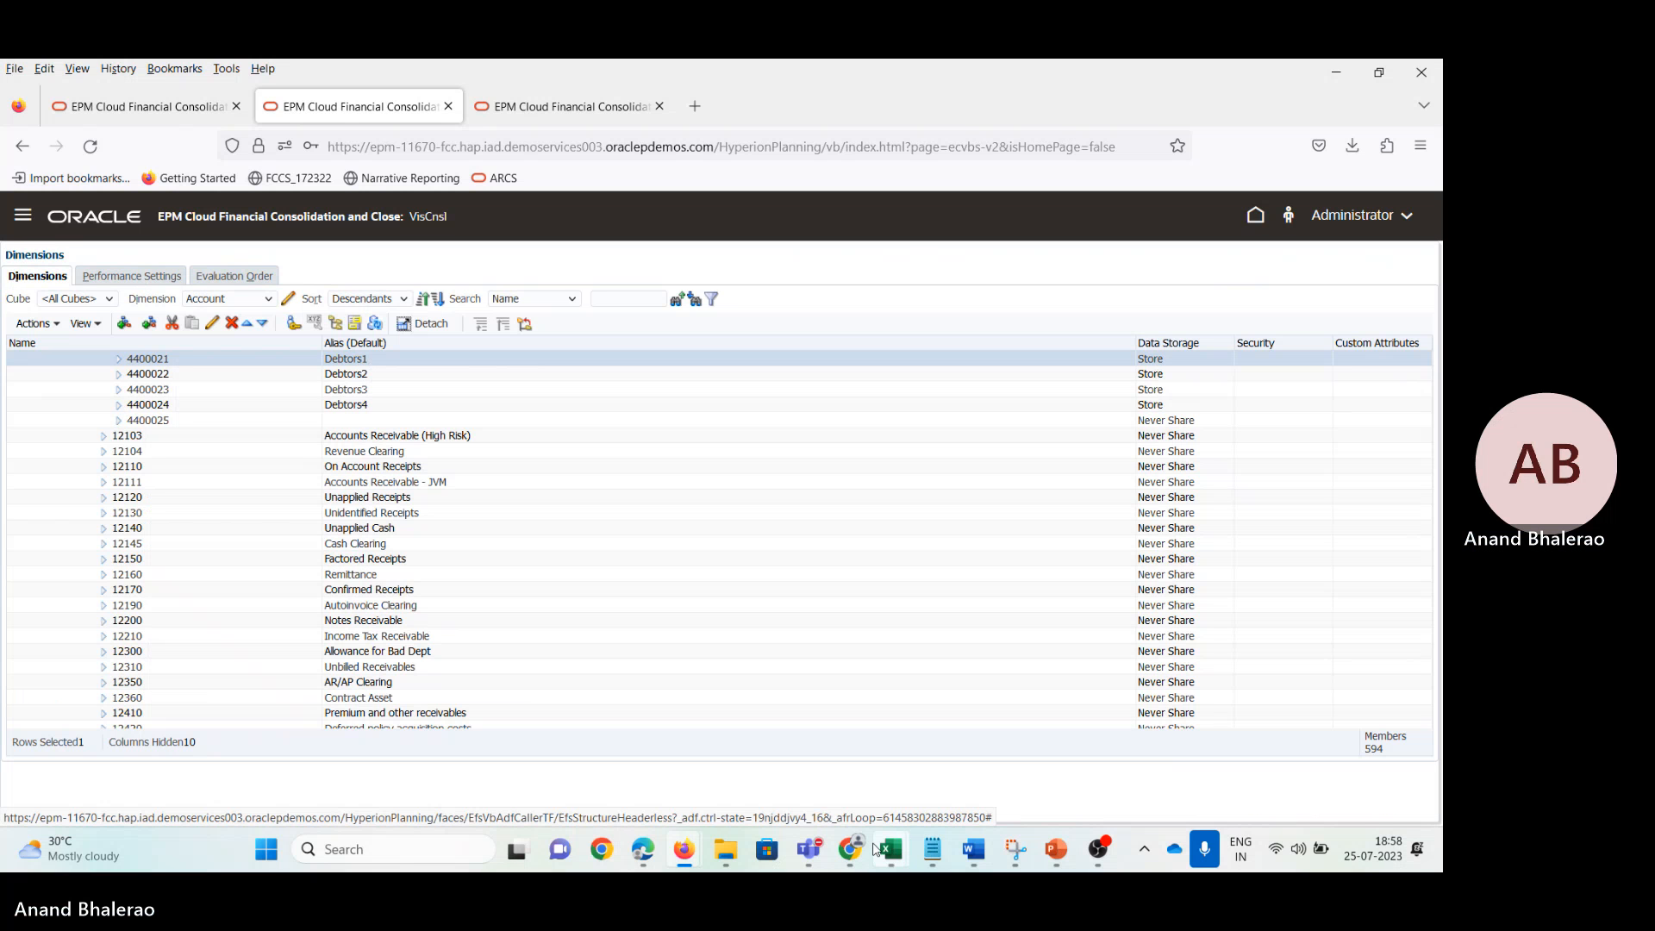
Step: In the MetadataValidations workbook, highlight row 10, the default data storage error for member 4400021, with the gold fill
click(893, 859)
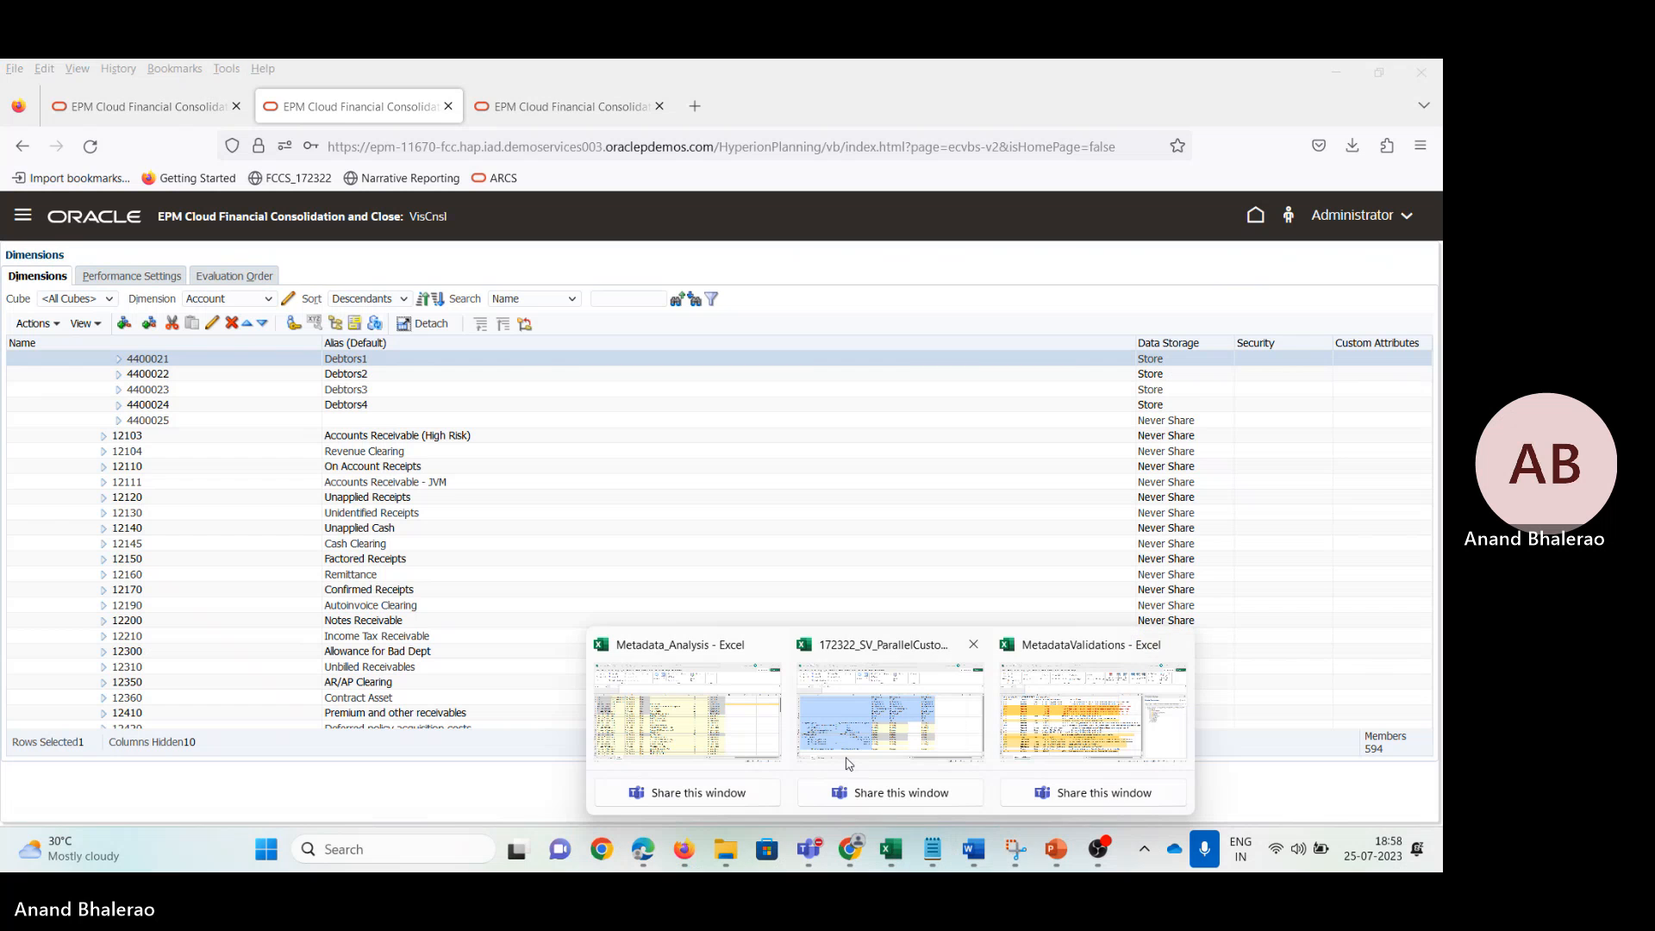
click(1031, 739)
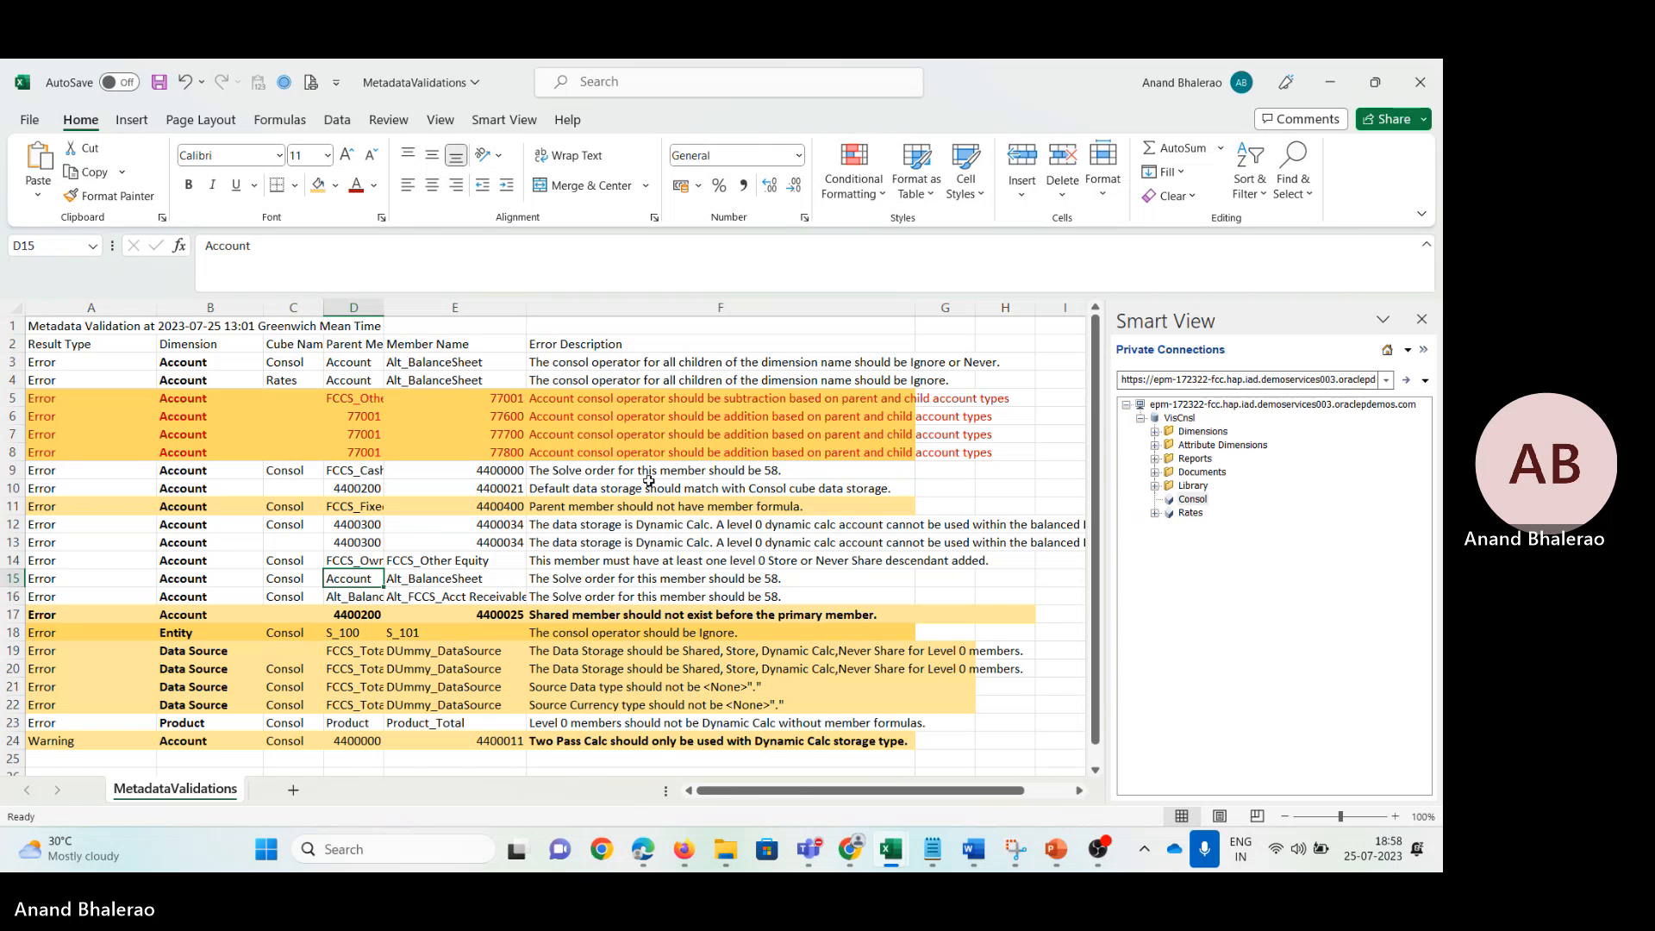
click(524, 530)
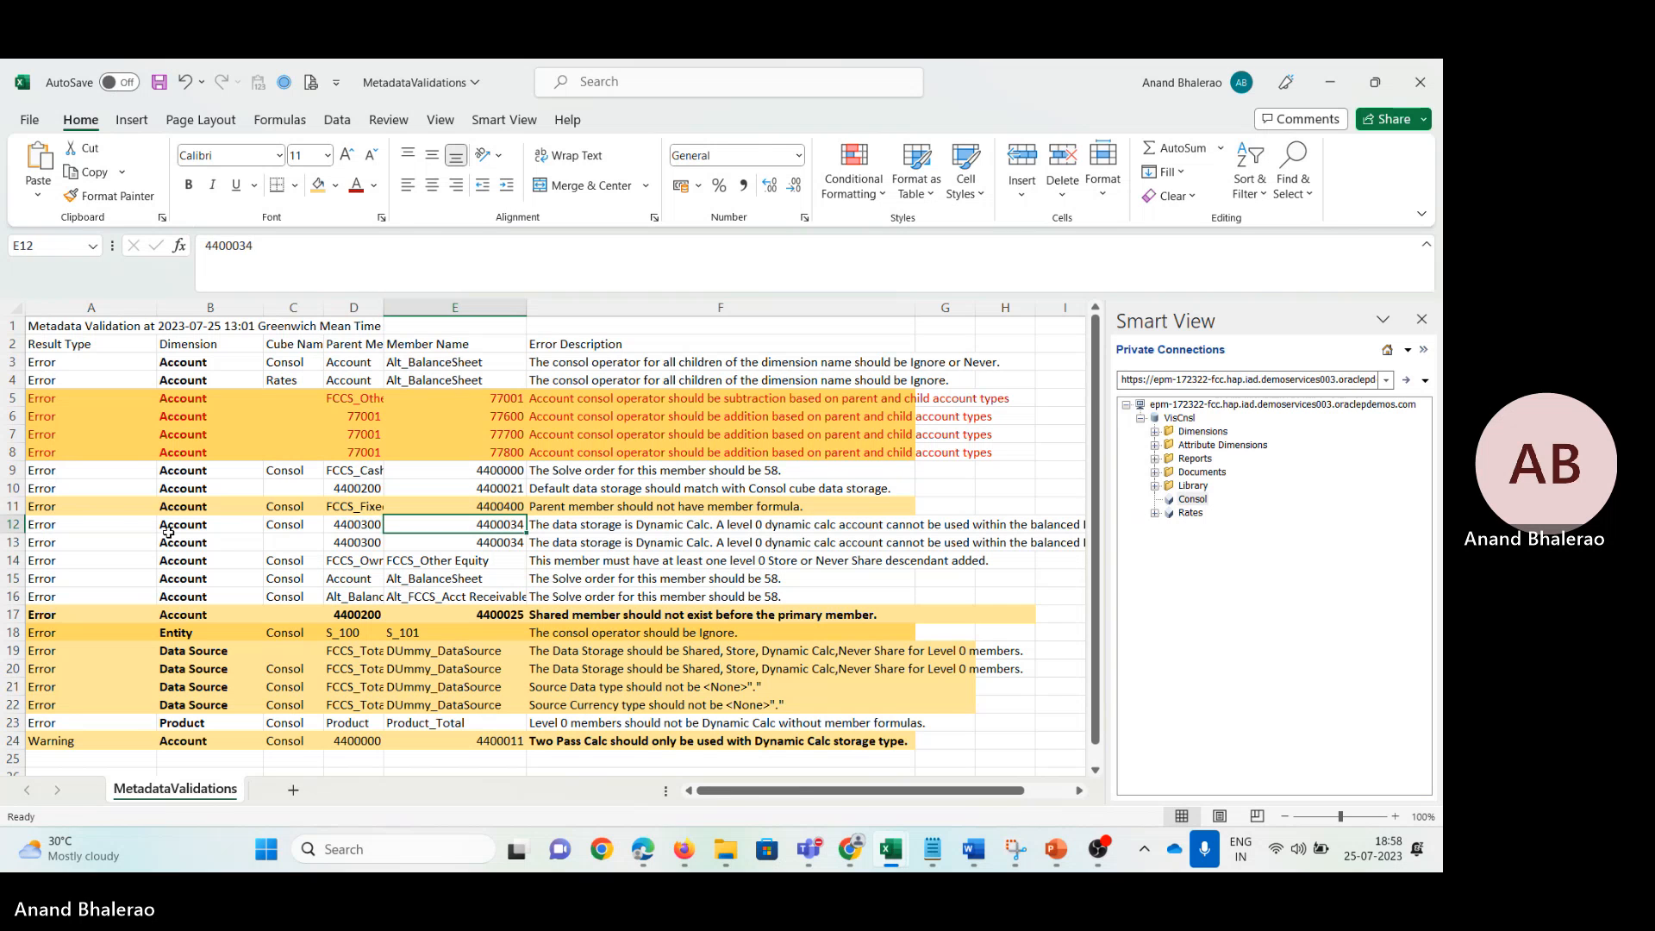
drag(59, 489, 703, 497)
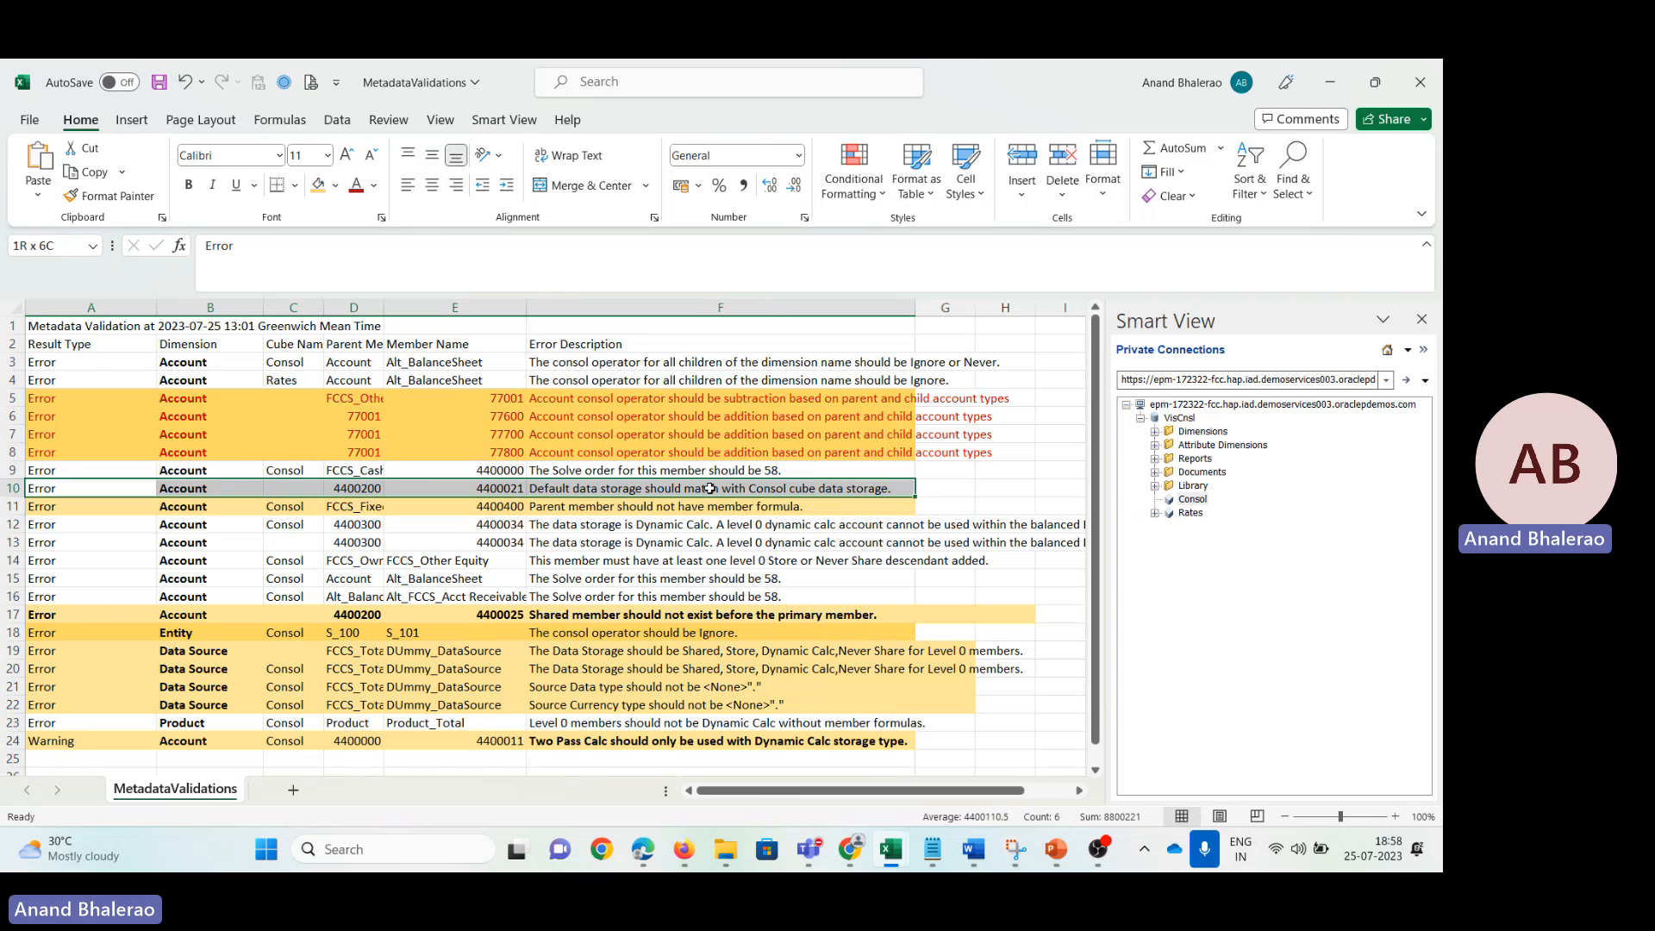
click(318, 184)
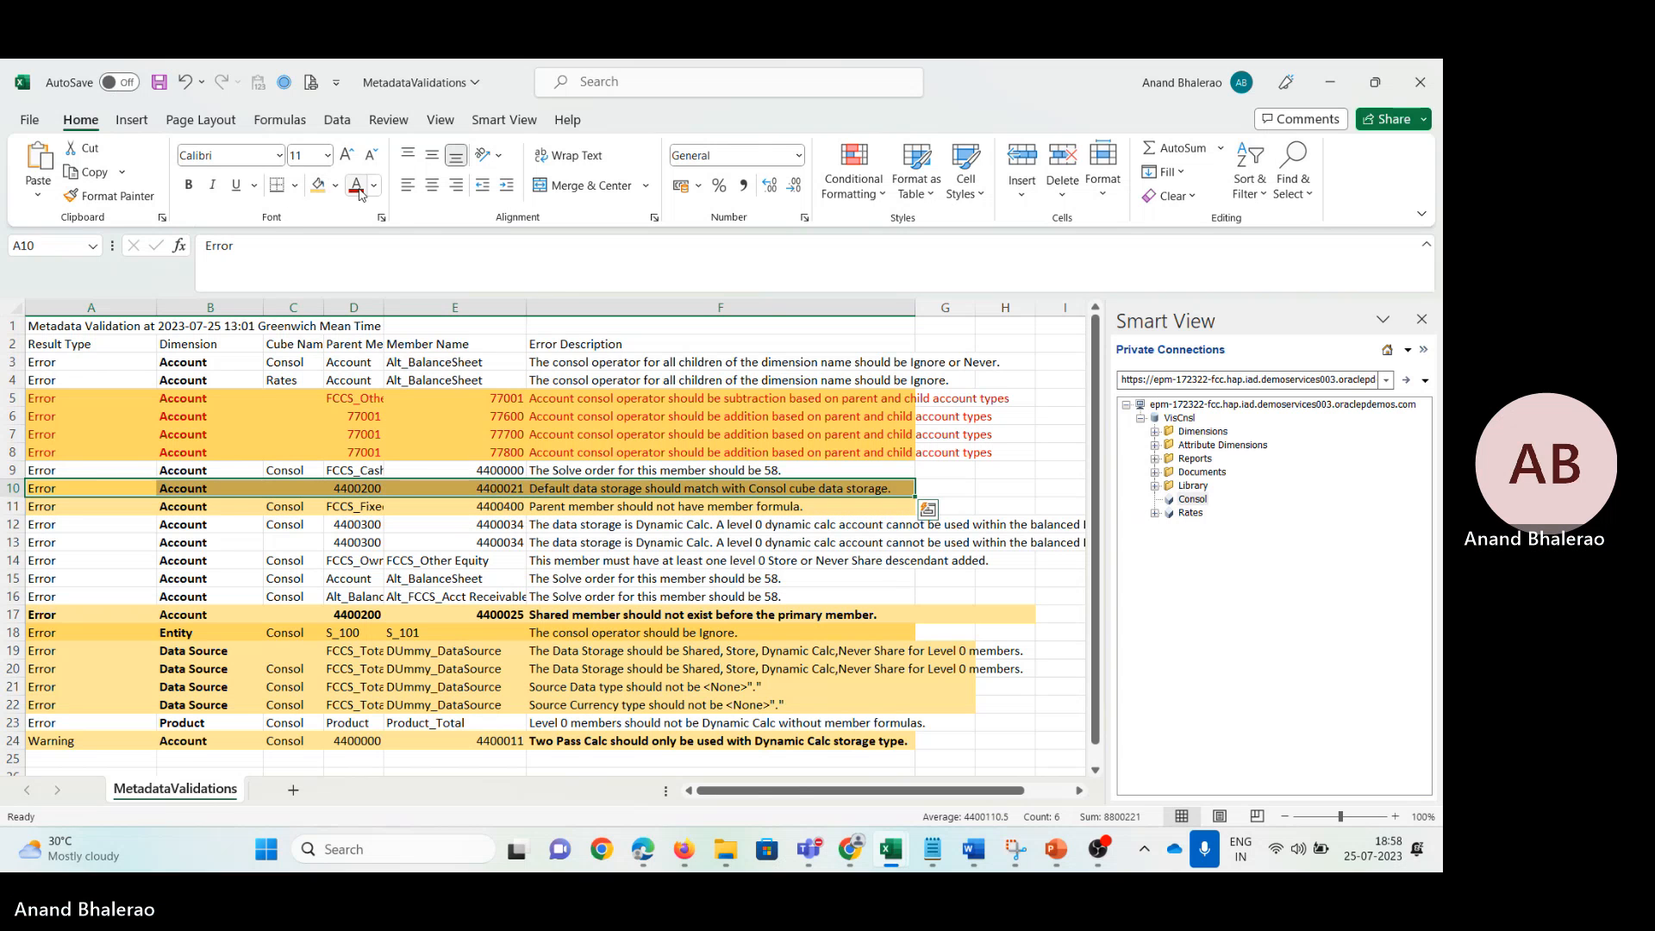
Step: Save the MetadataValidations workbook with the highlighted row 10 and minimize its window
click(159, 82)
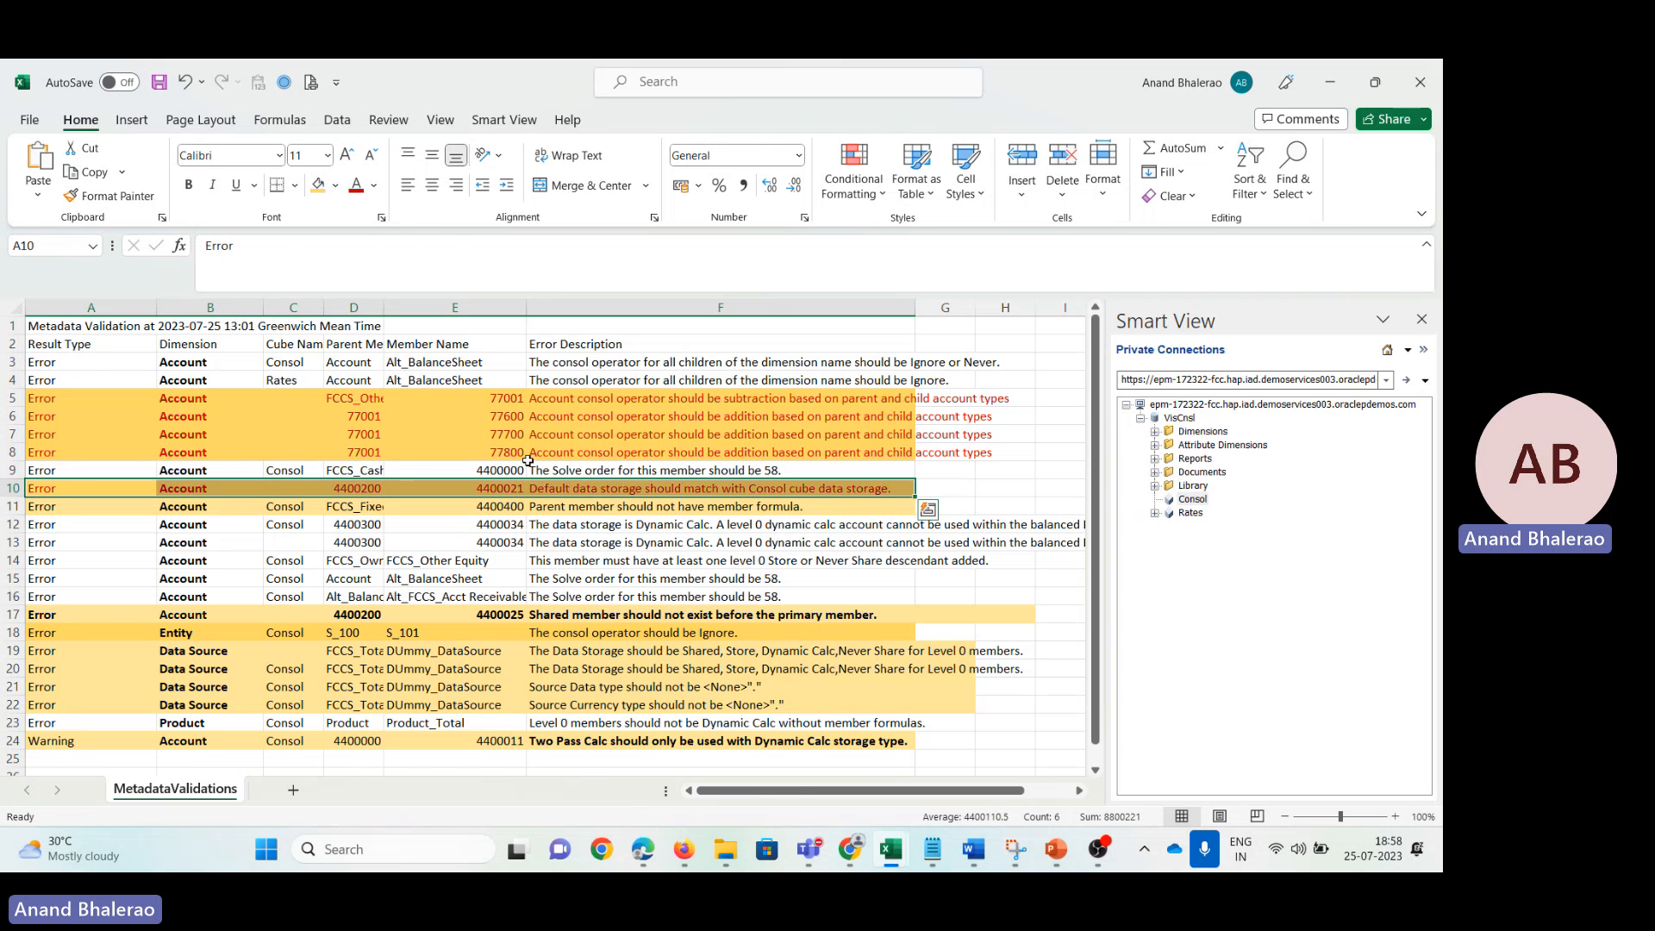
click(601, 576)
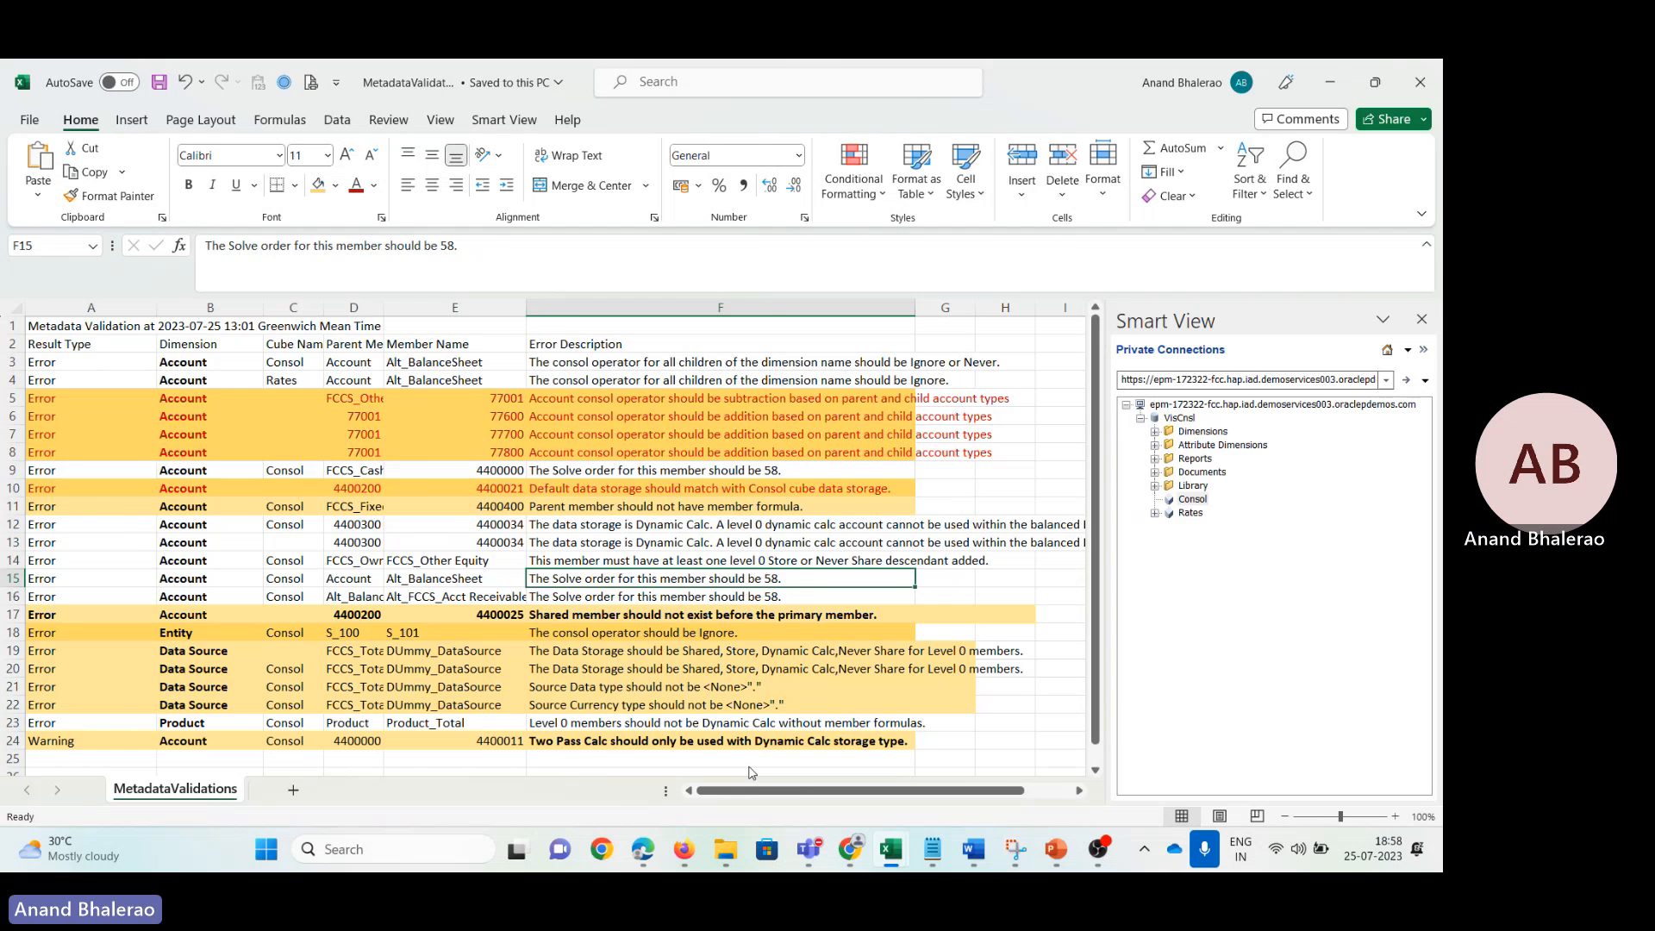
click(891, 849)
Step: Open the MetaData Analysis presentation and review Cases 7 and 8 on slide 7 and the account type aggregation table on slide 8
click(1056, 849)
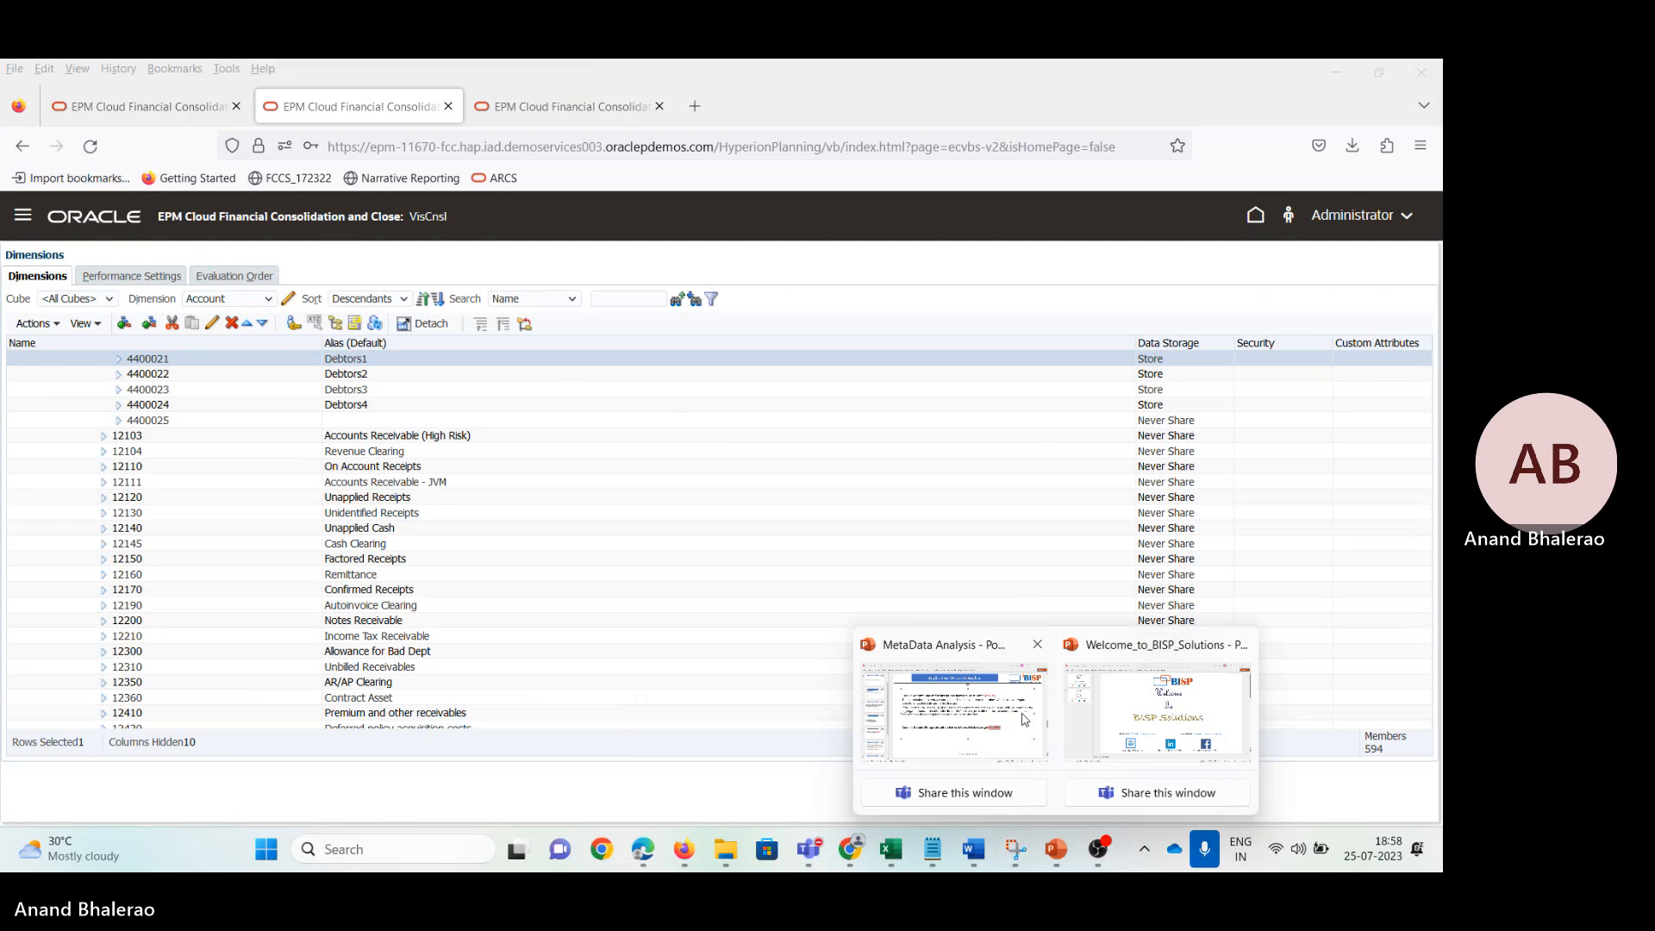
click(951, 721)
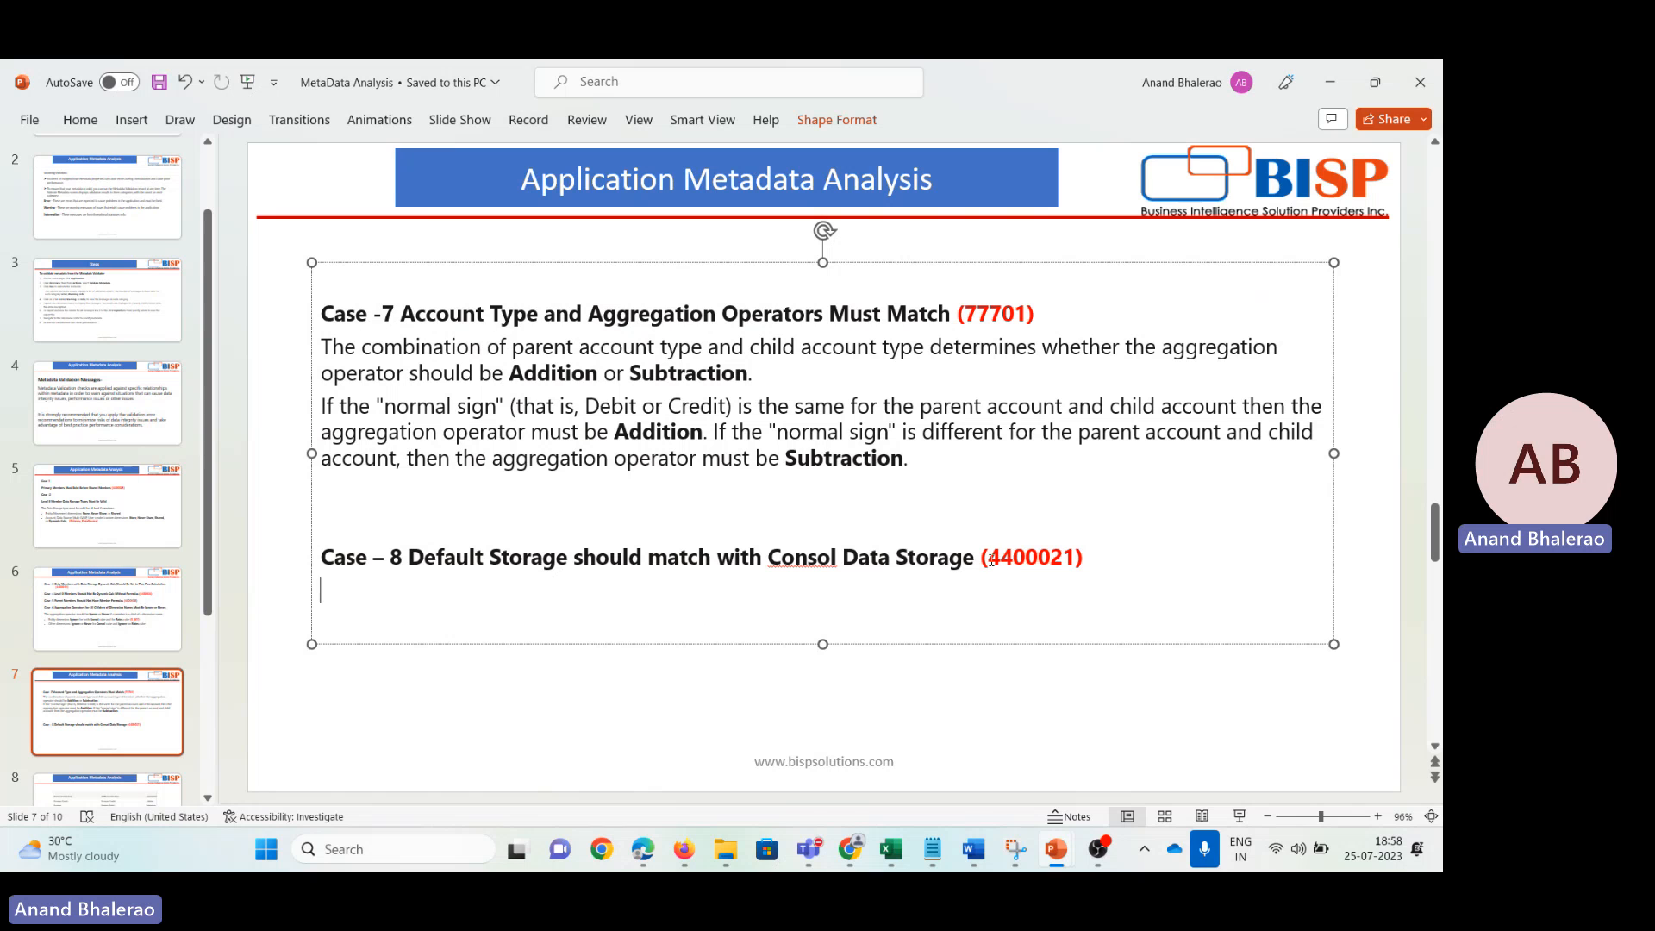
drag(988, 556, 1026, 557)
click(129, 723)
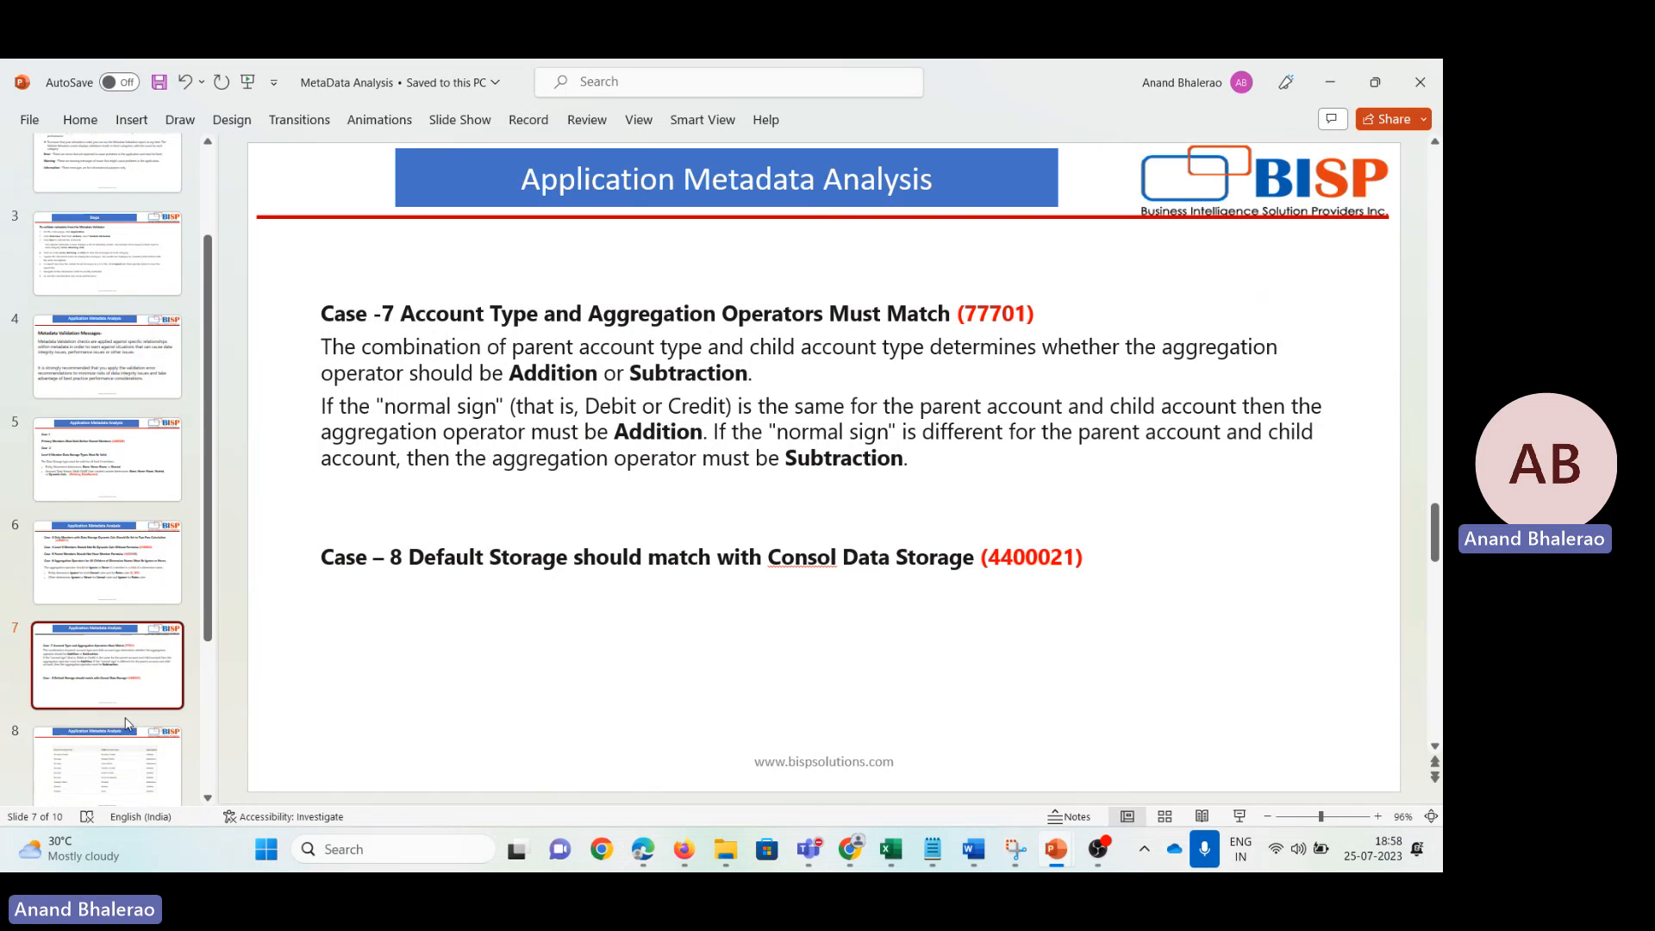
click(119, 763)
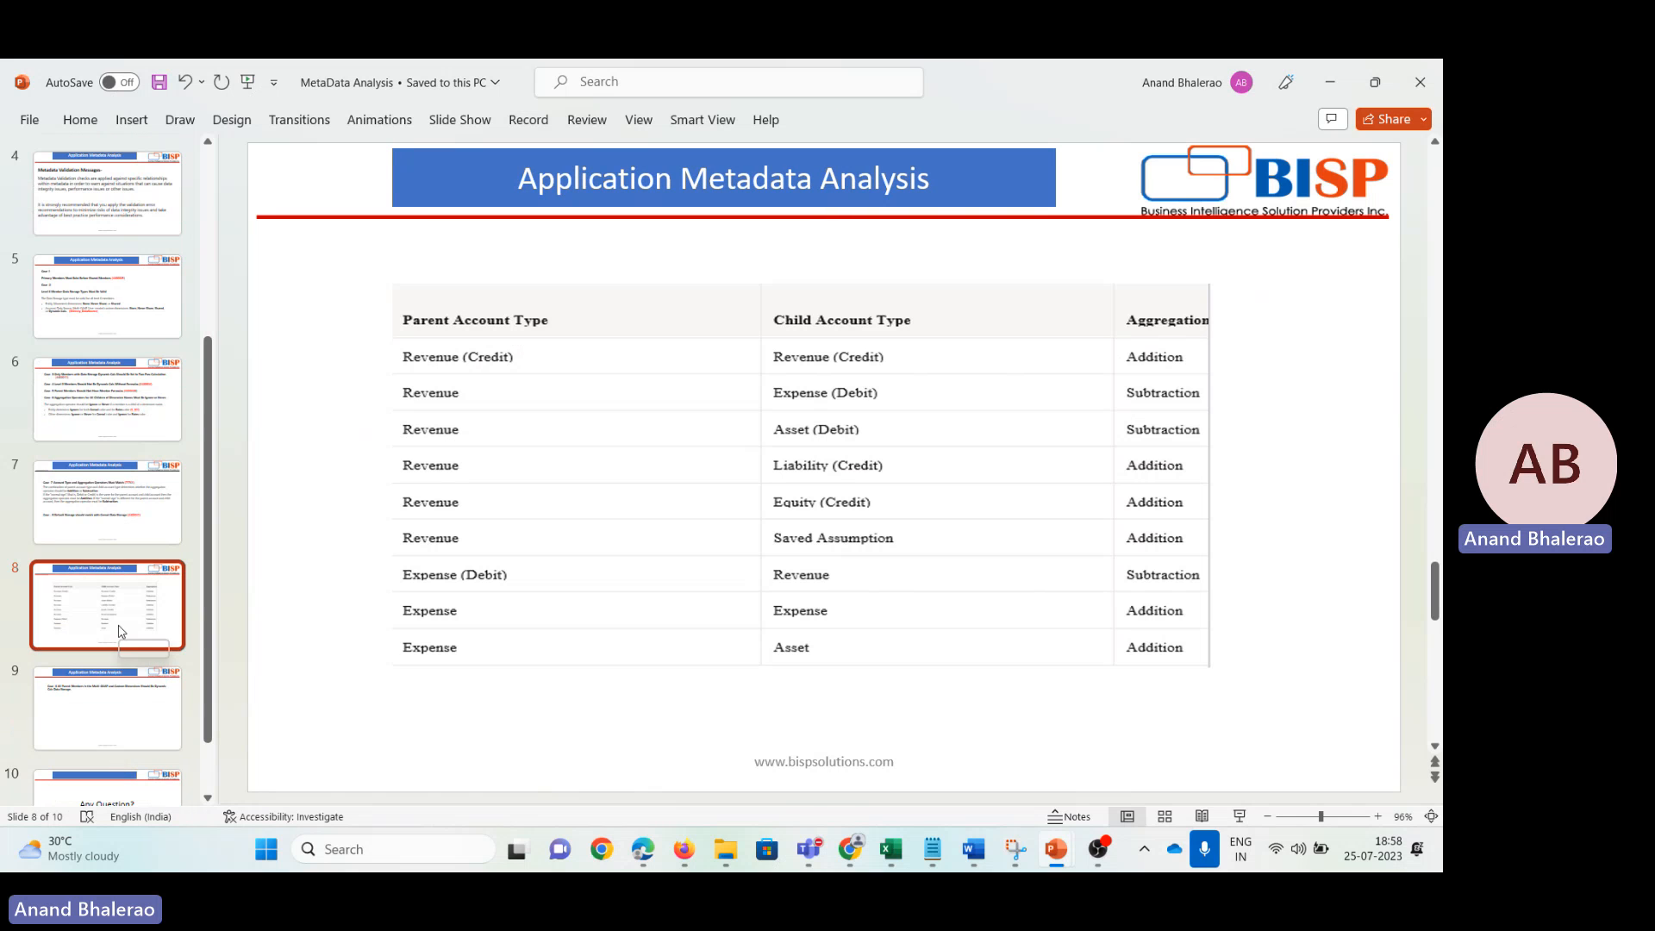
click(97, 463)
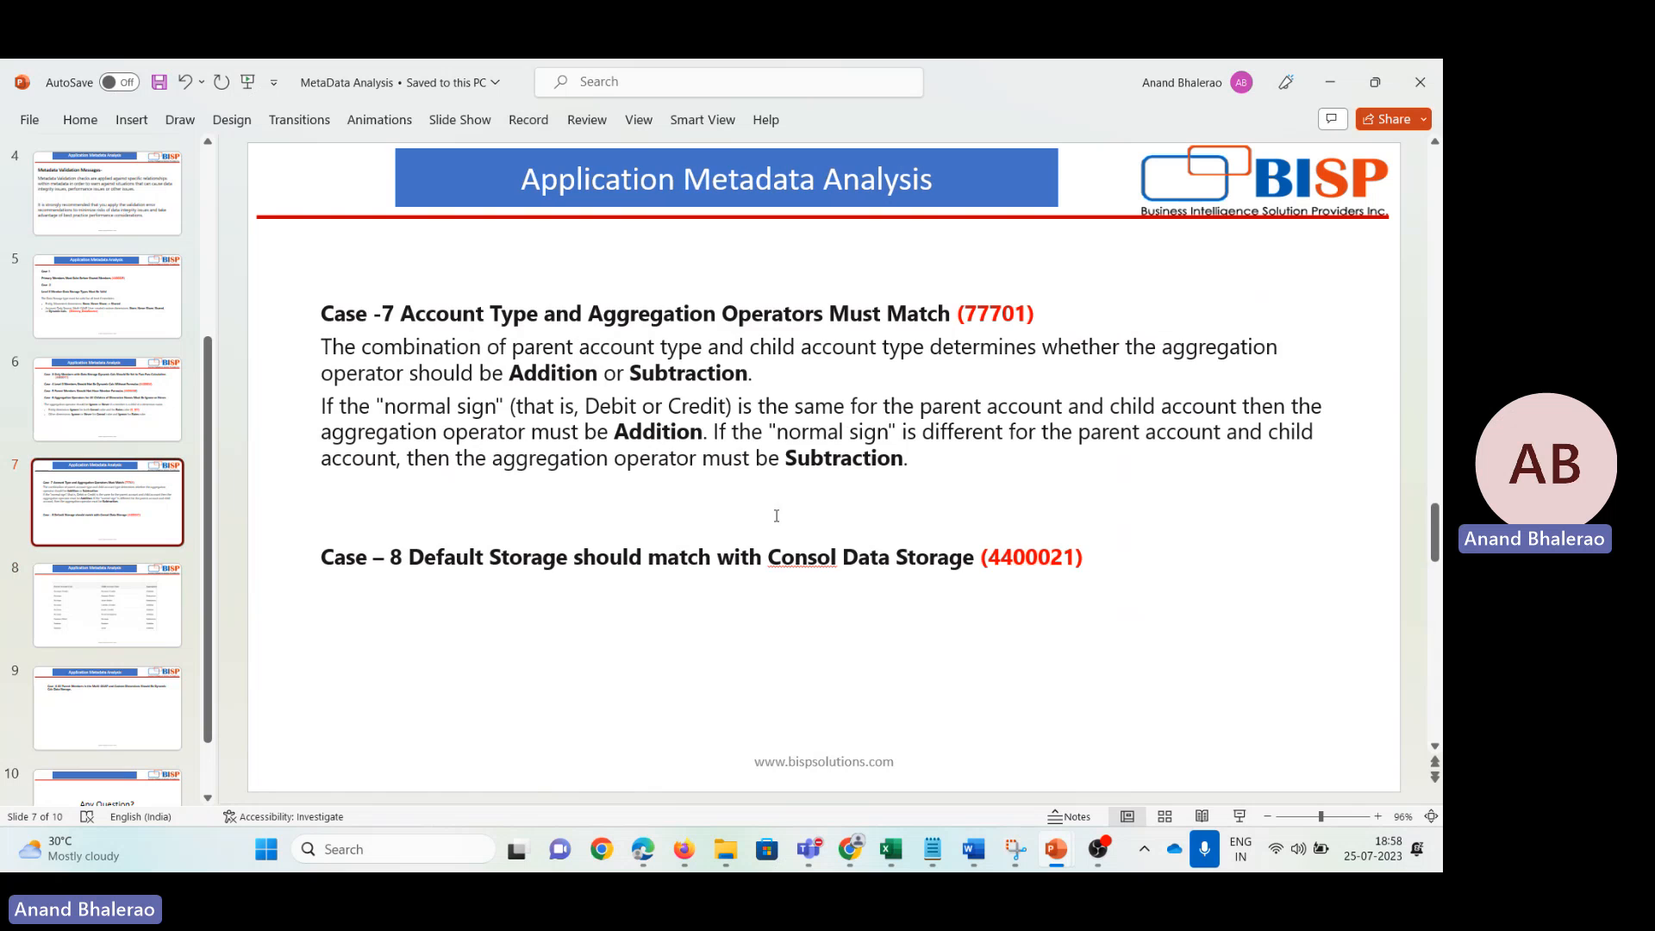
click(36, 626)
click(628, 498)
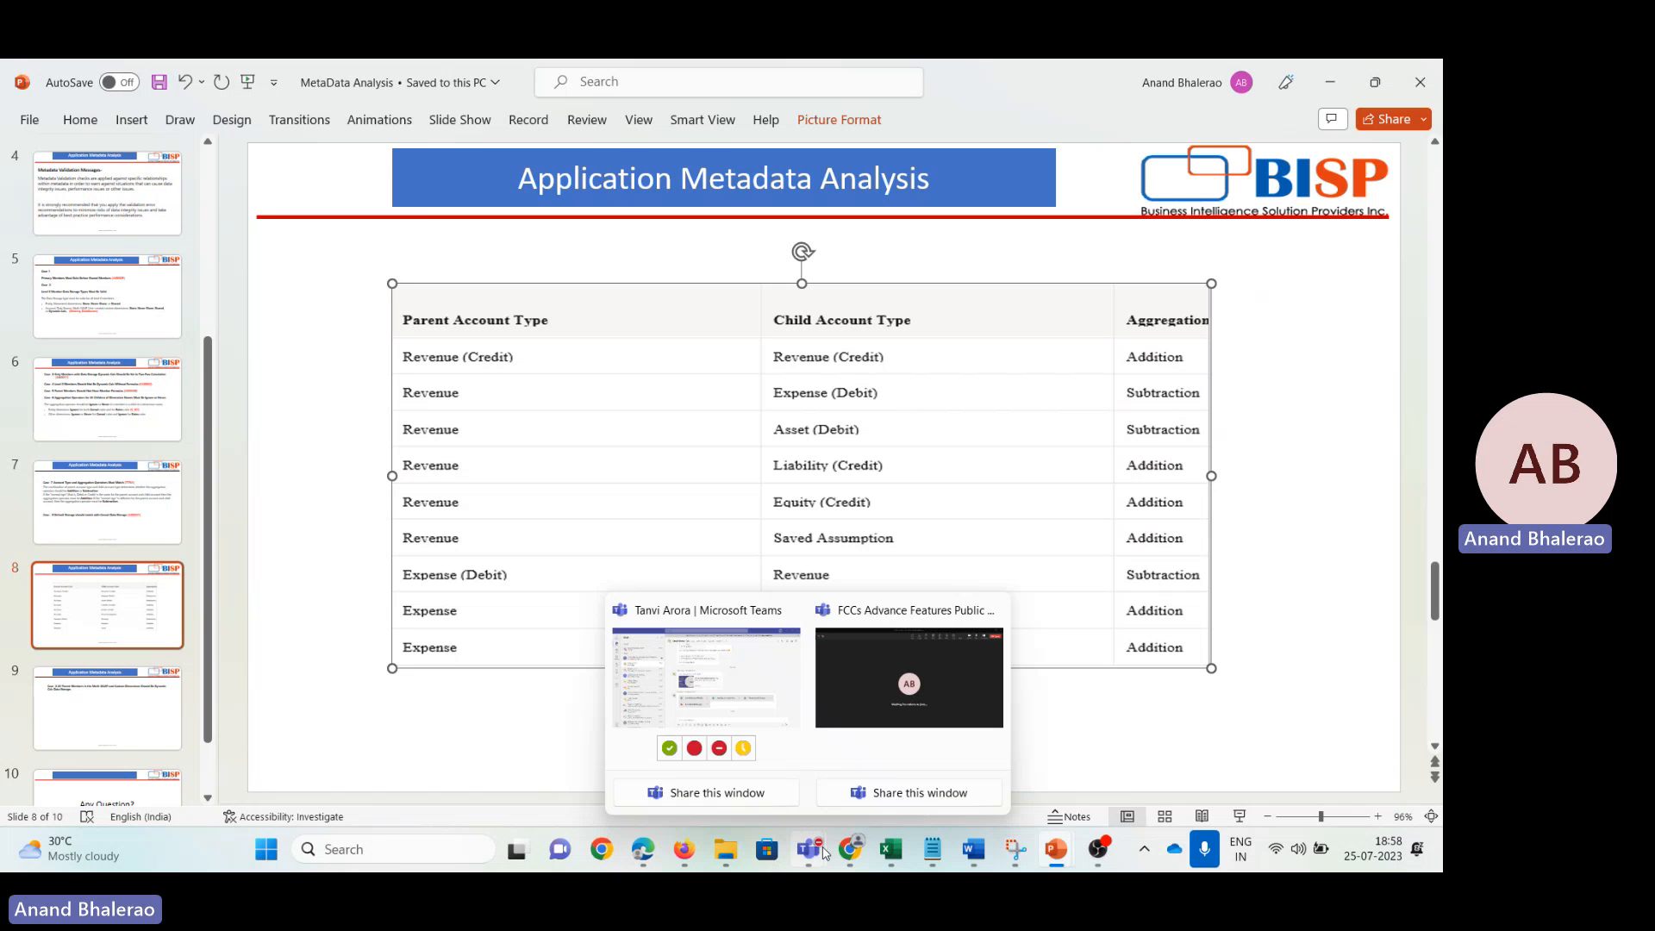
Step: Back in FCCS, run a database refresh from the VisCnsl application overview with all users enabled, and close the refresh dialogs
mouse_move(683, 849)
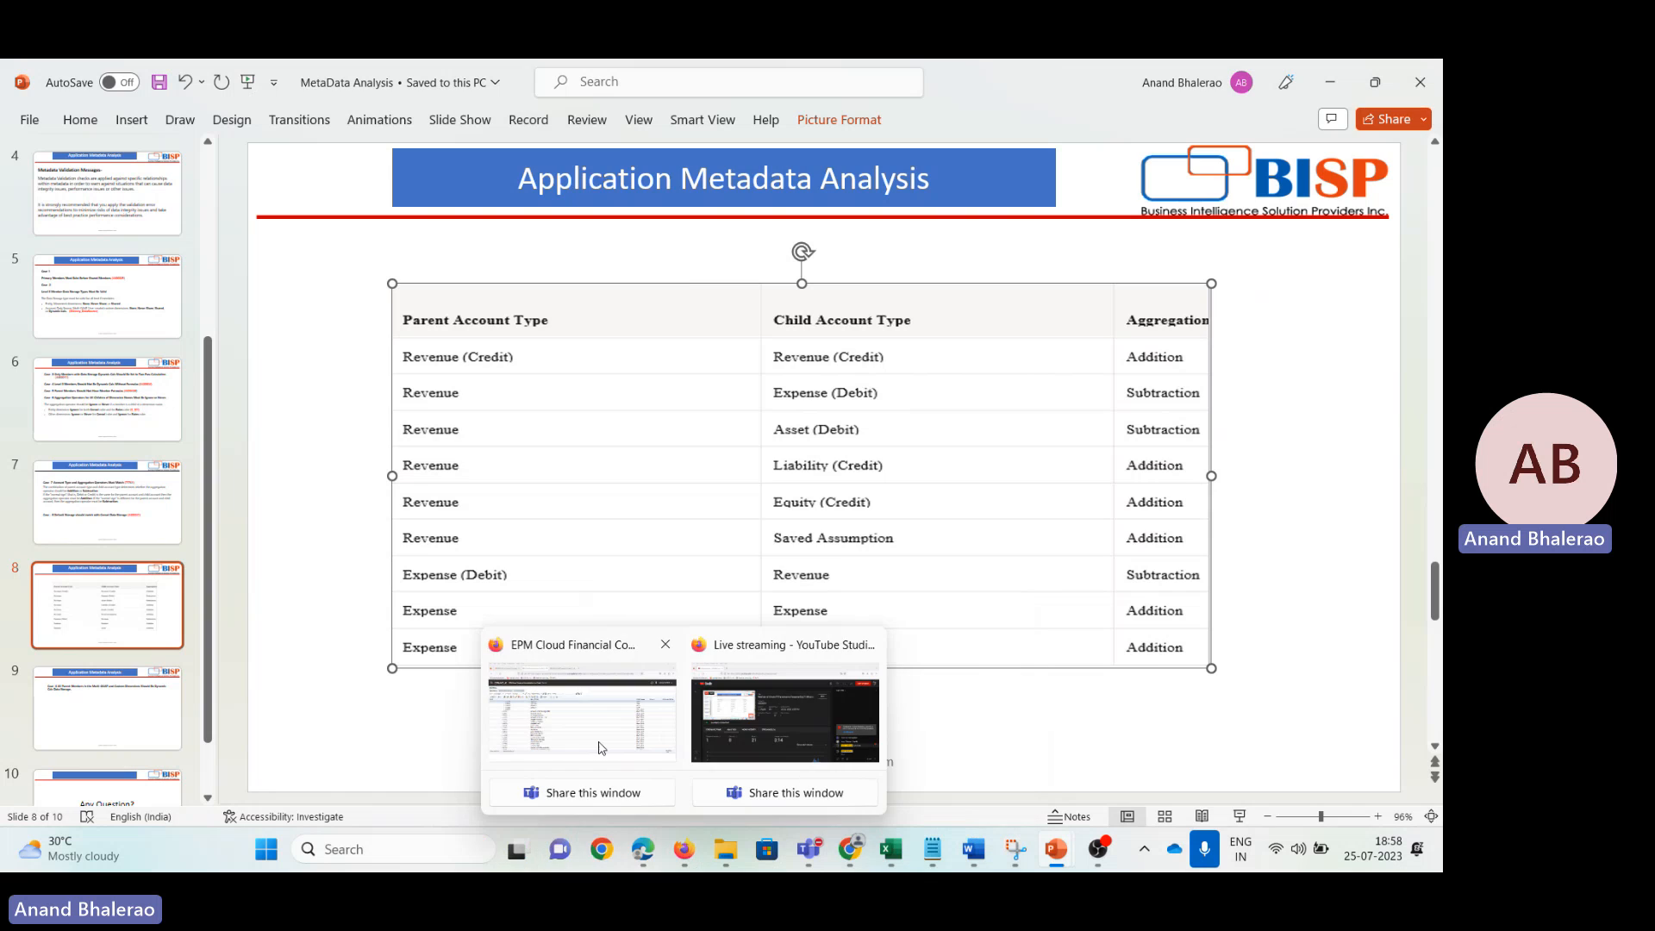
click(601, 748)
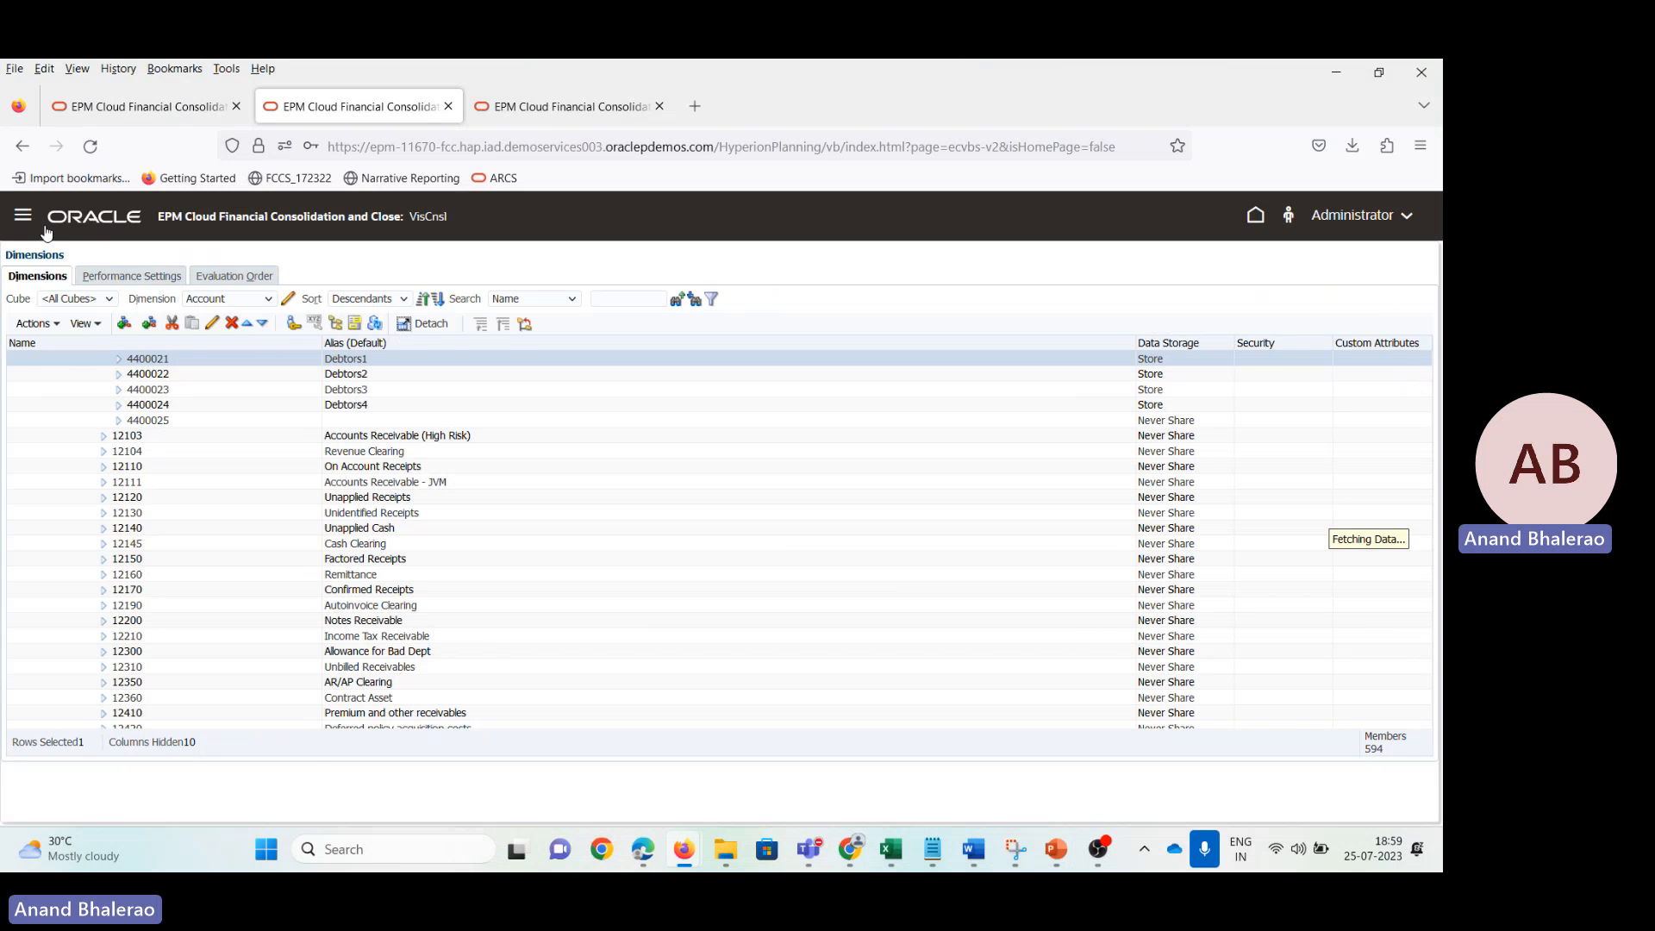
click(22, 216)
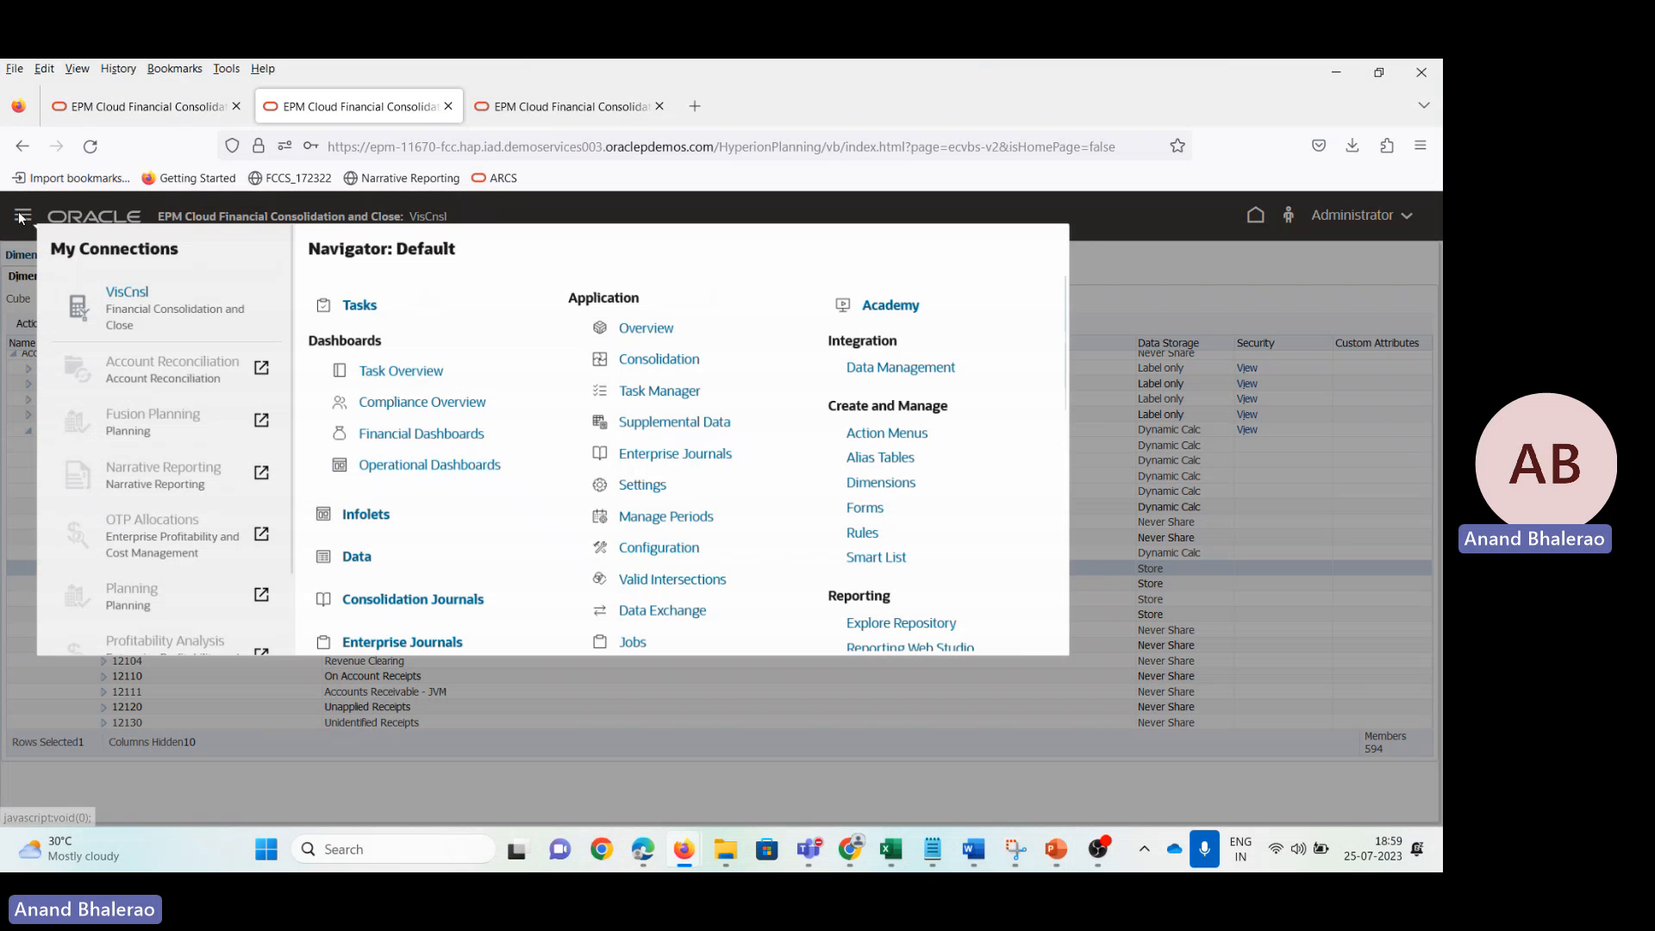
click(645, 332)
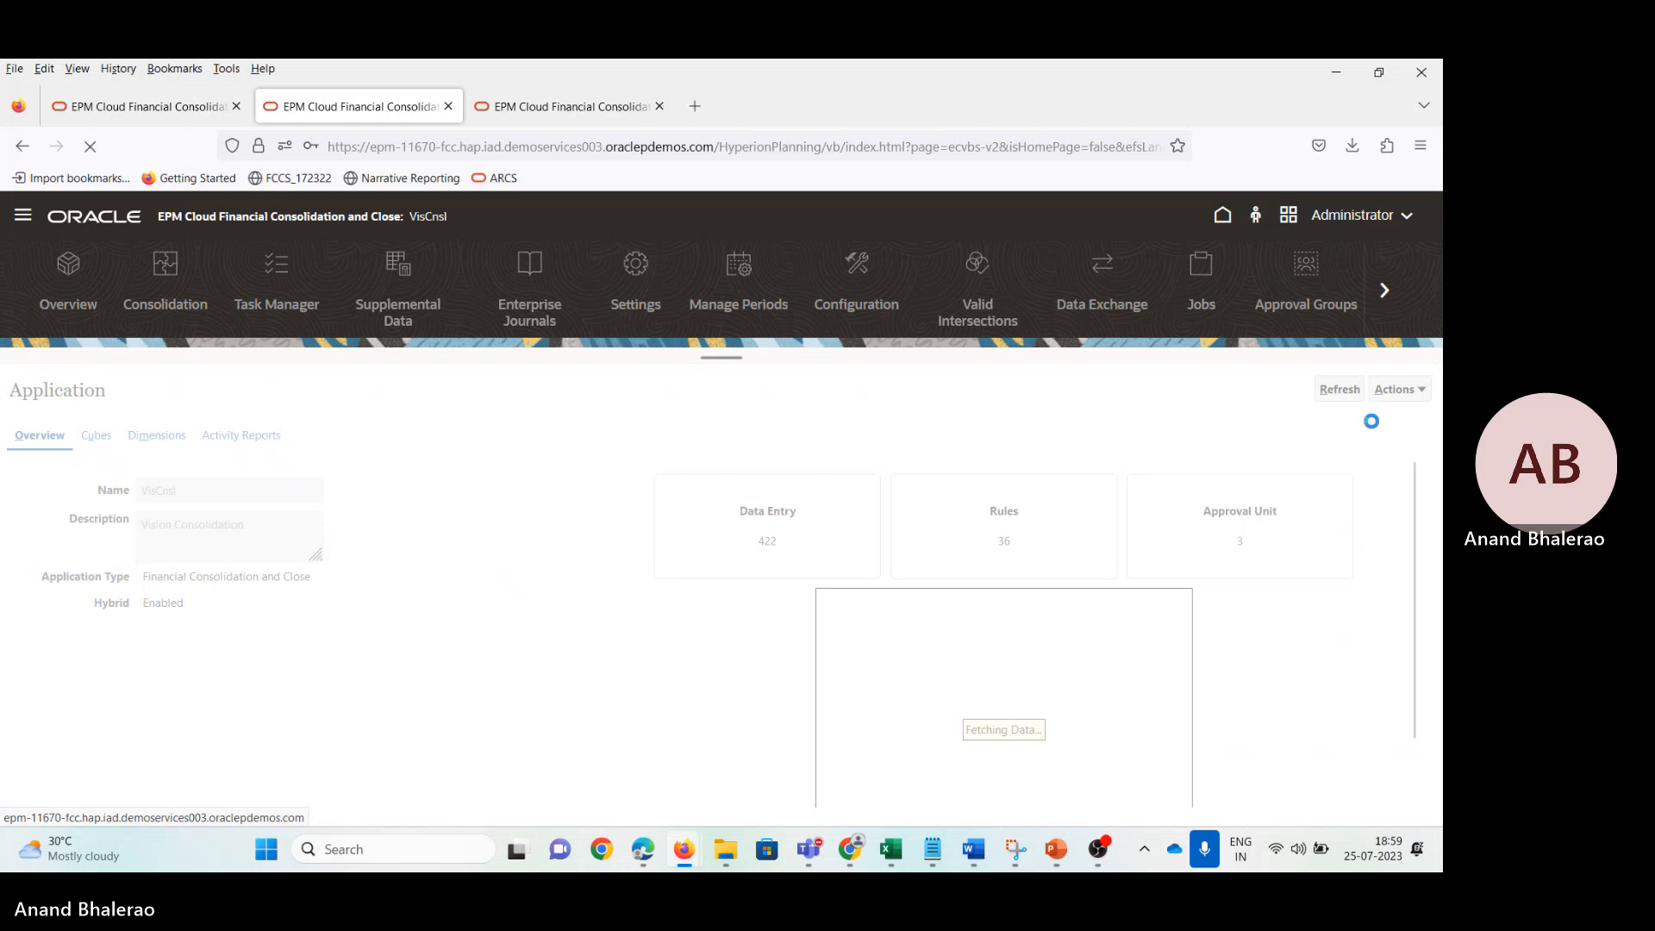
click(1420, 391)
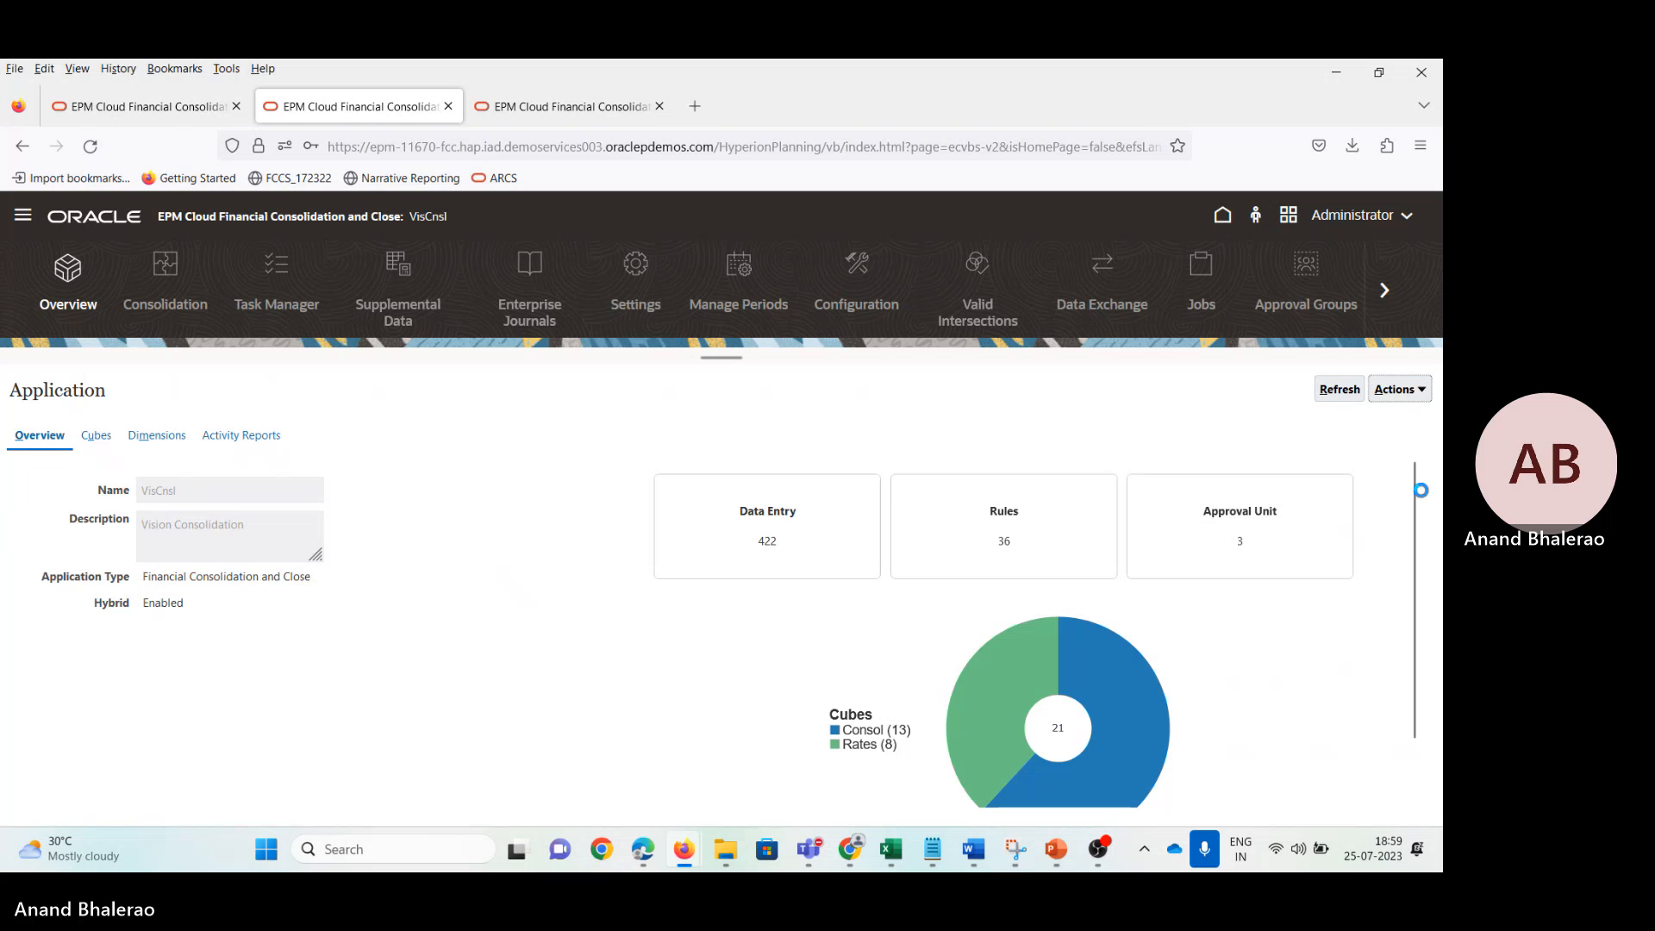
click(1336, 567)
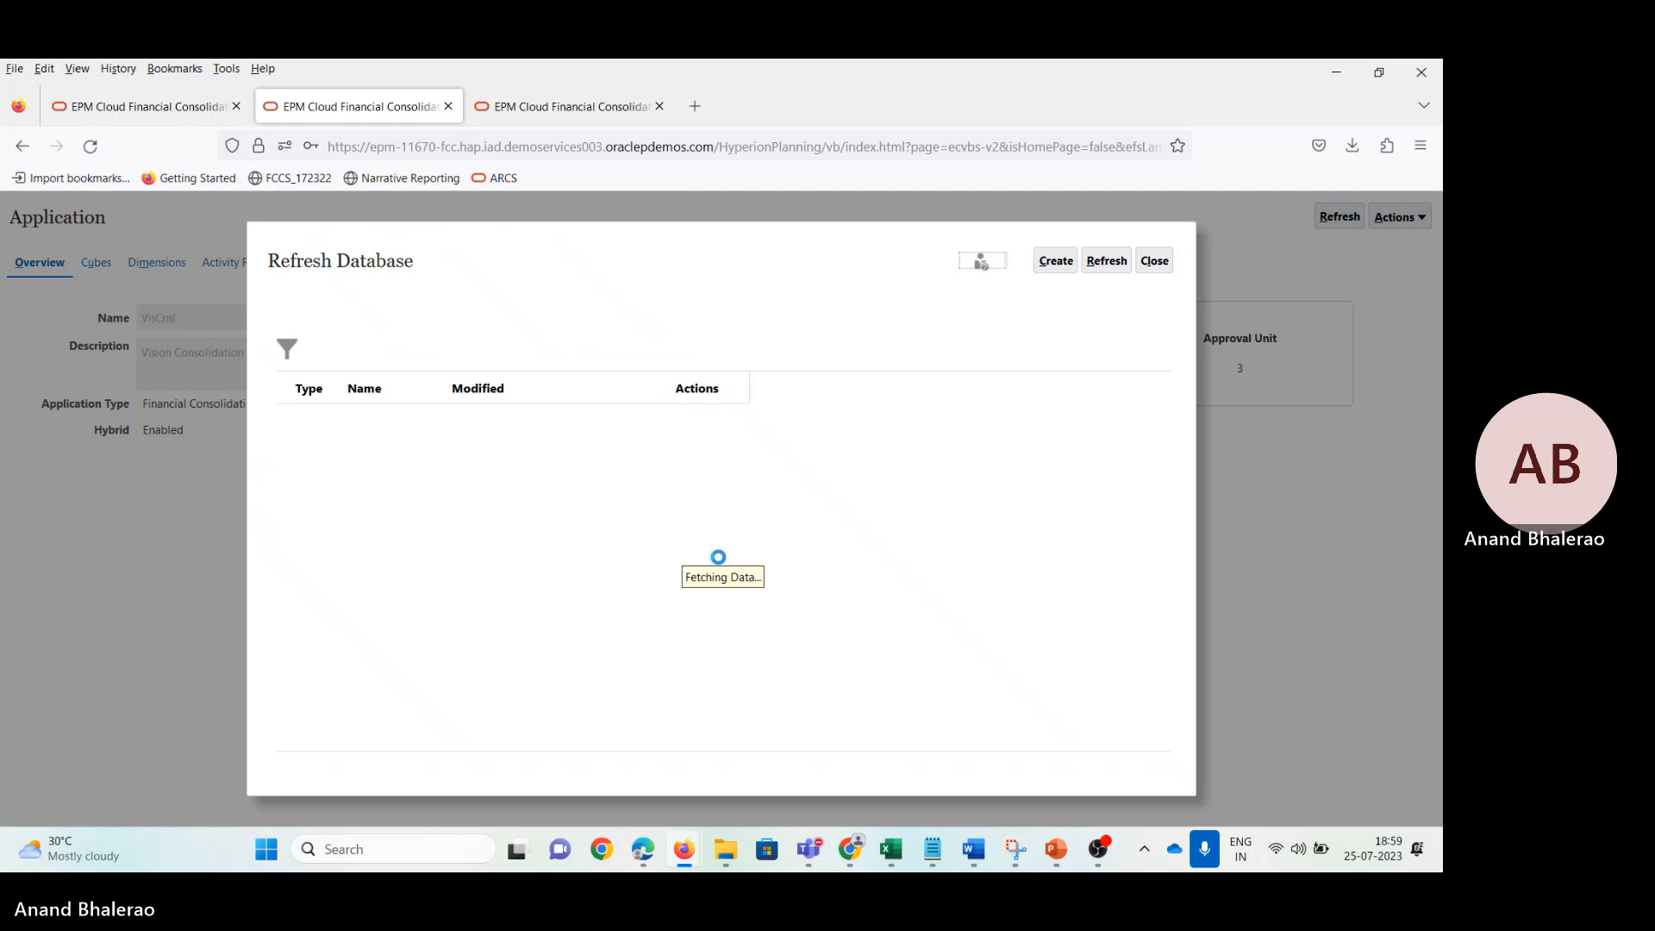
click(1044, 266)
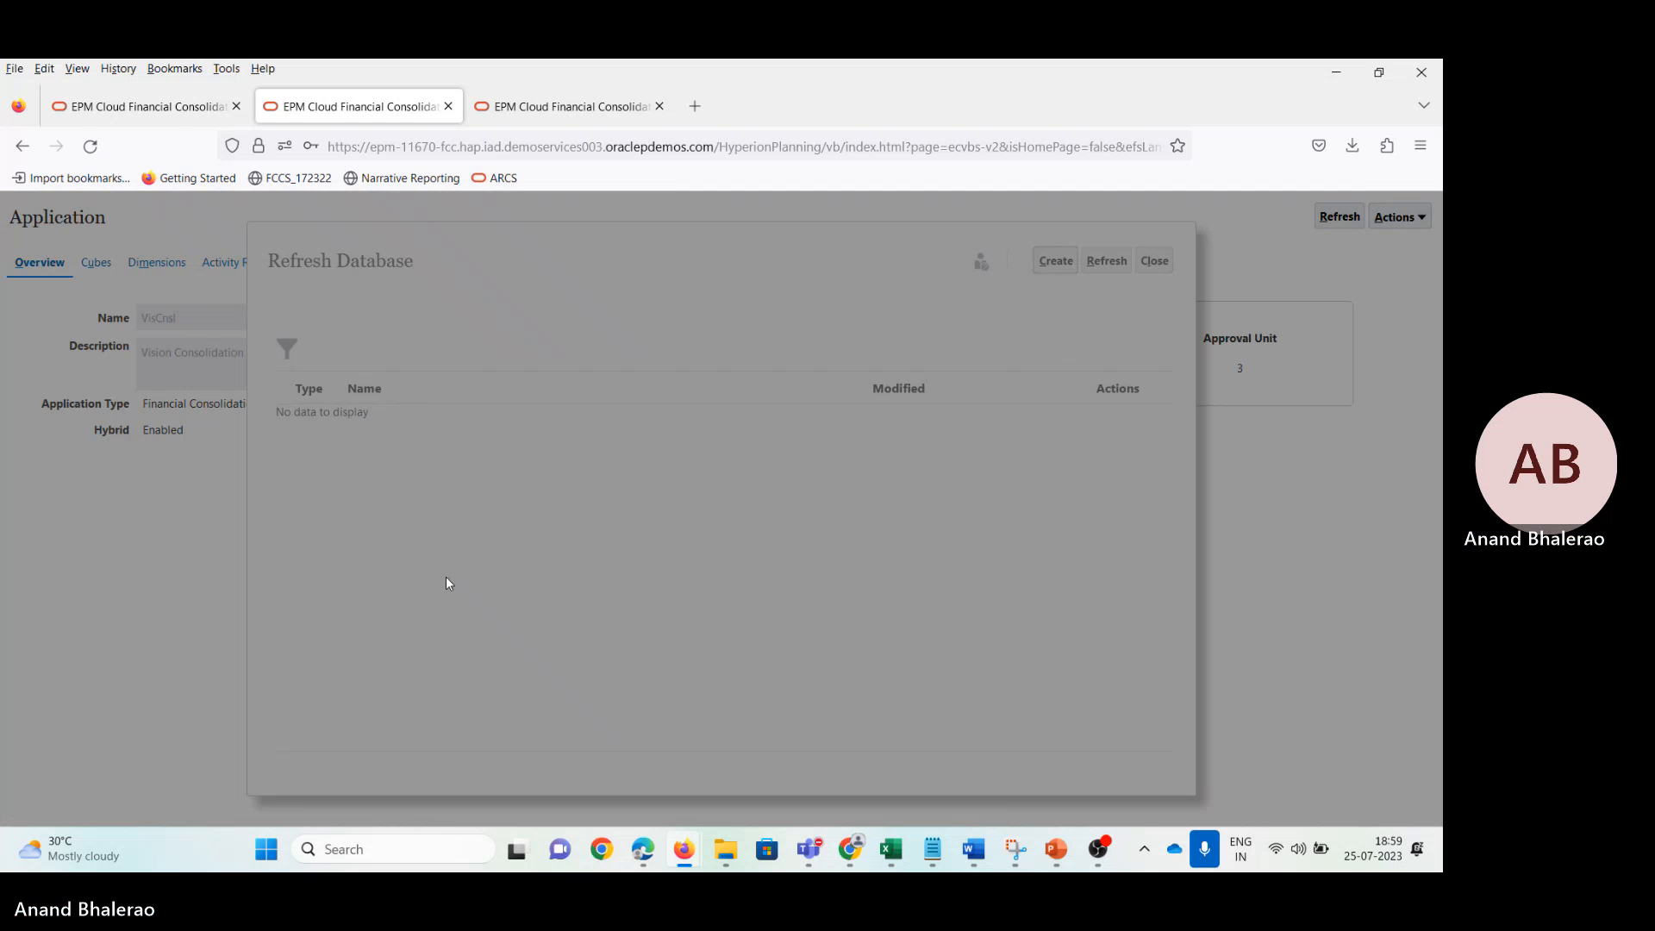
click(1026, 377)
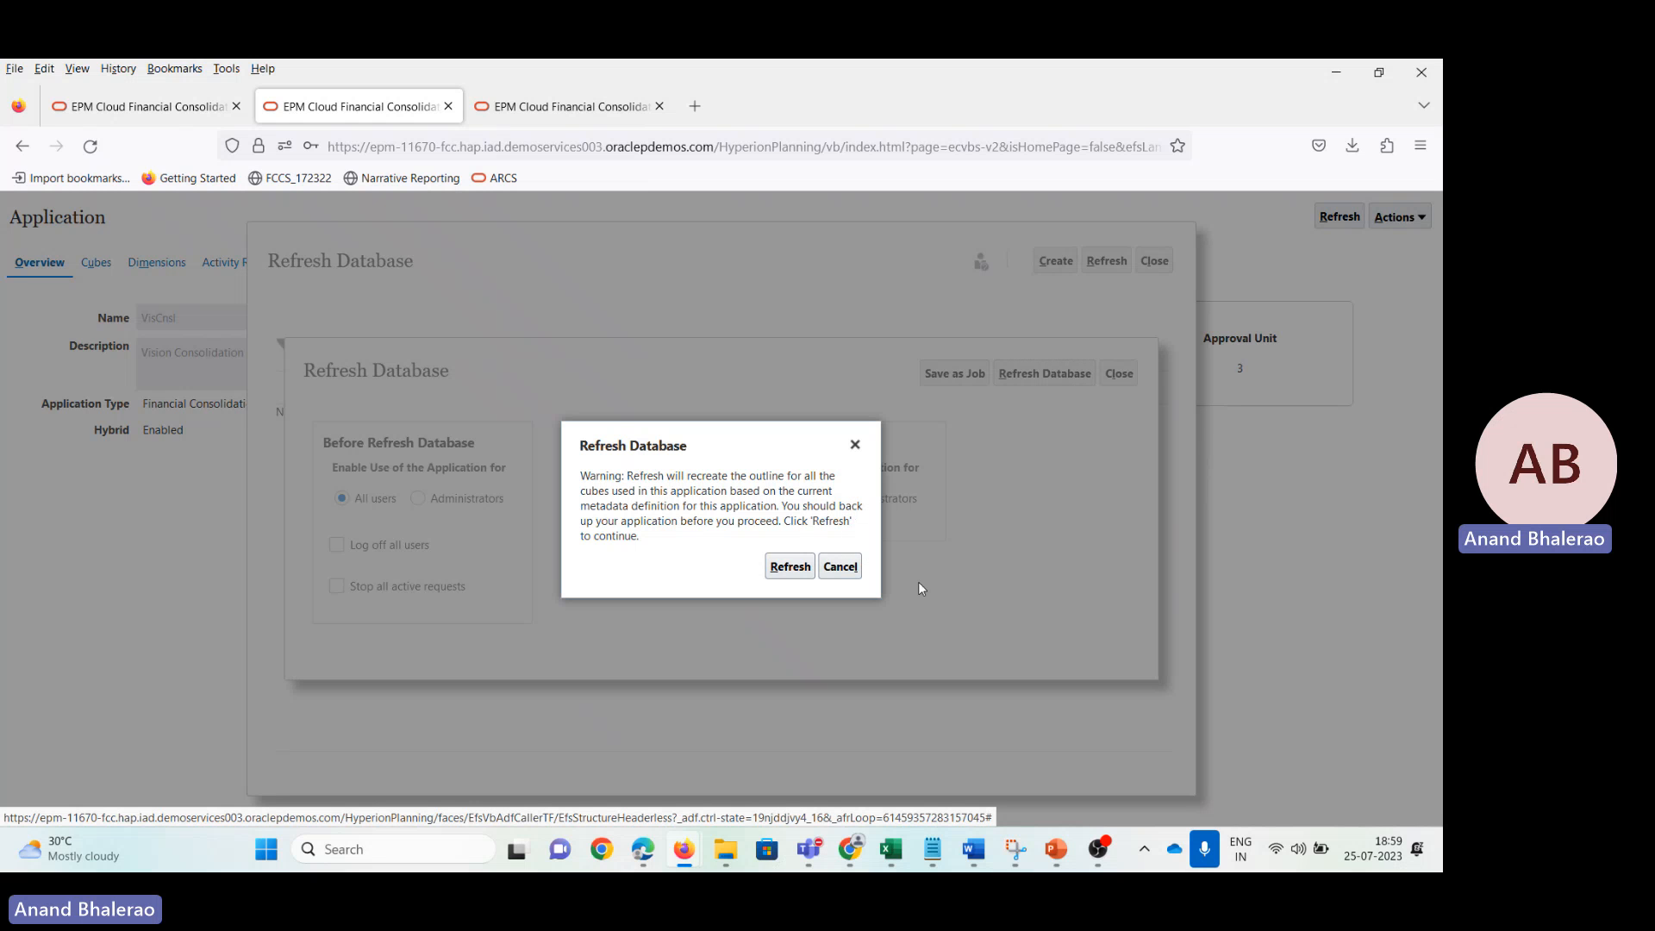
click(789, 567)
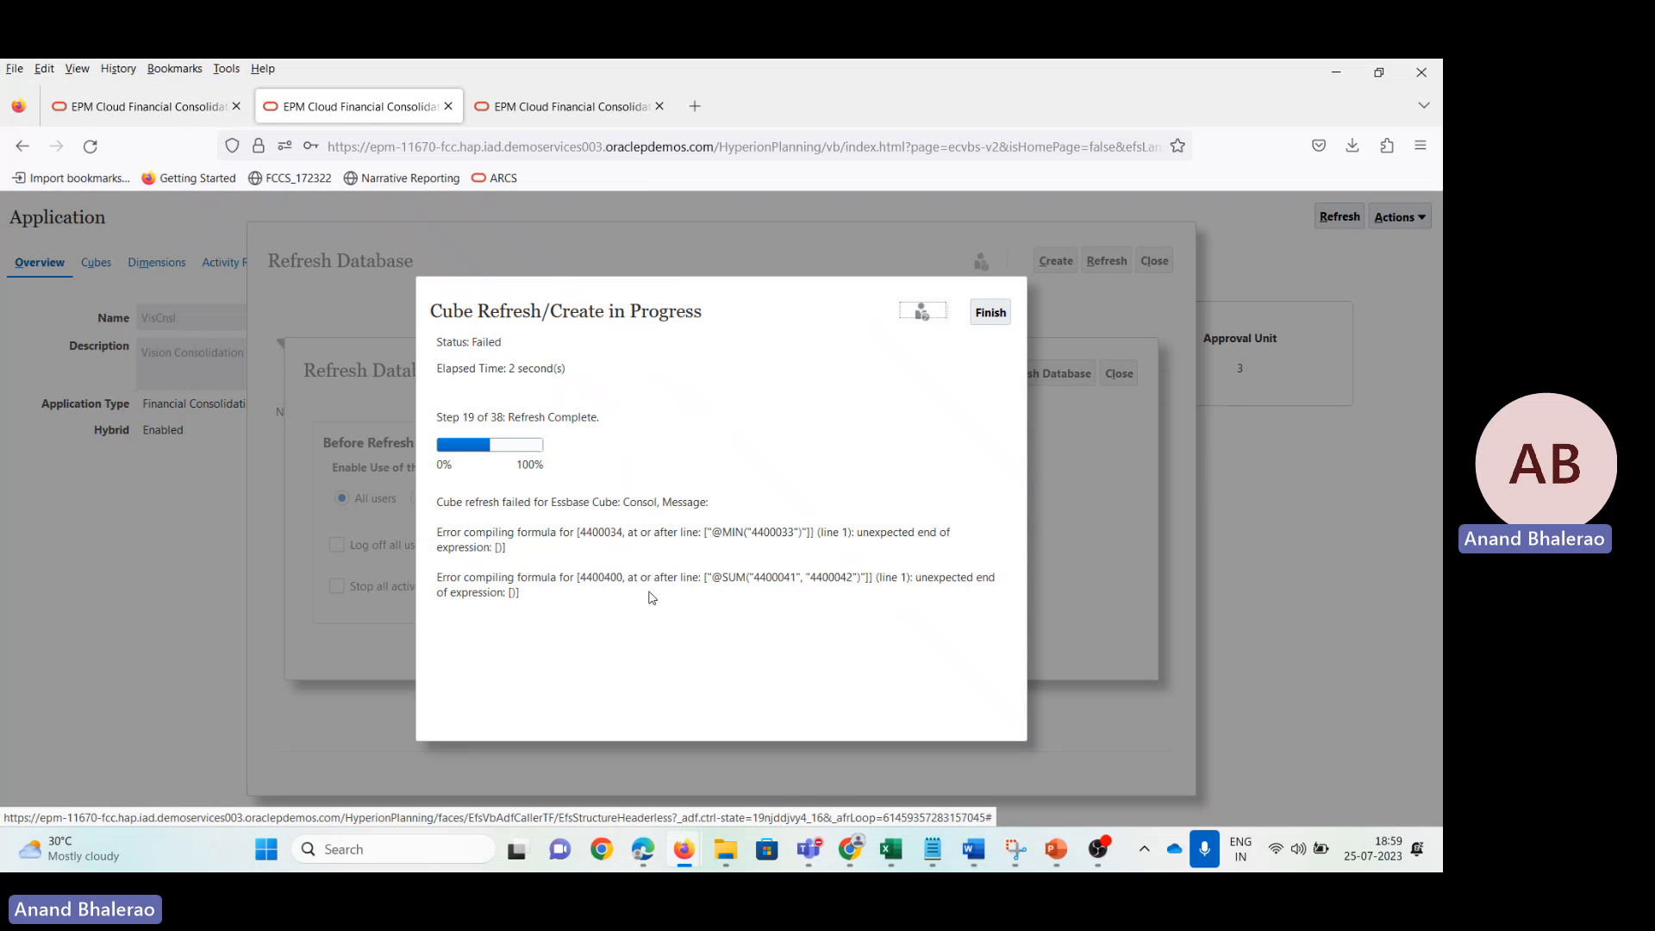
click(990, 312)
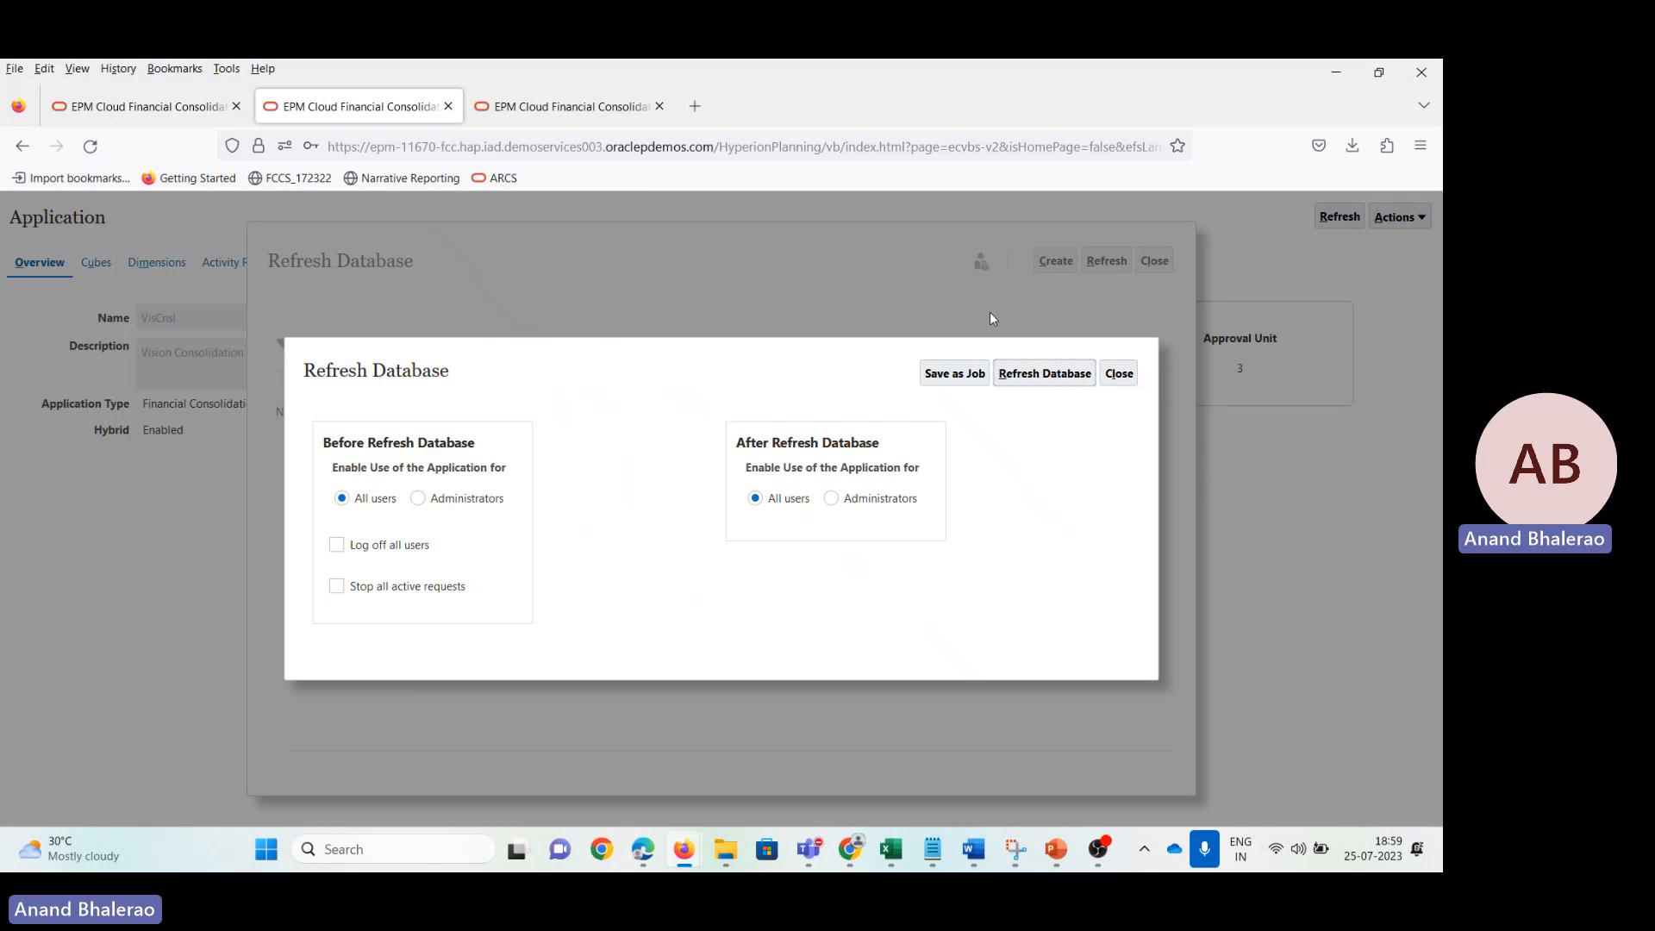
click(1119, 374)
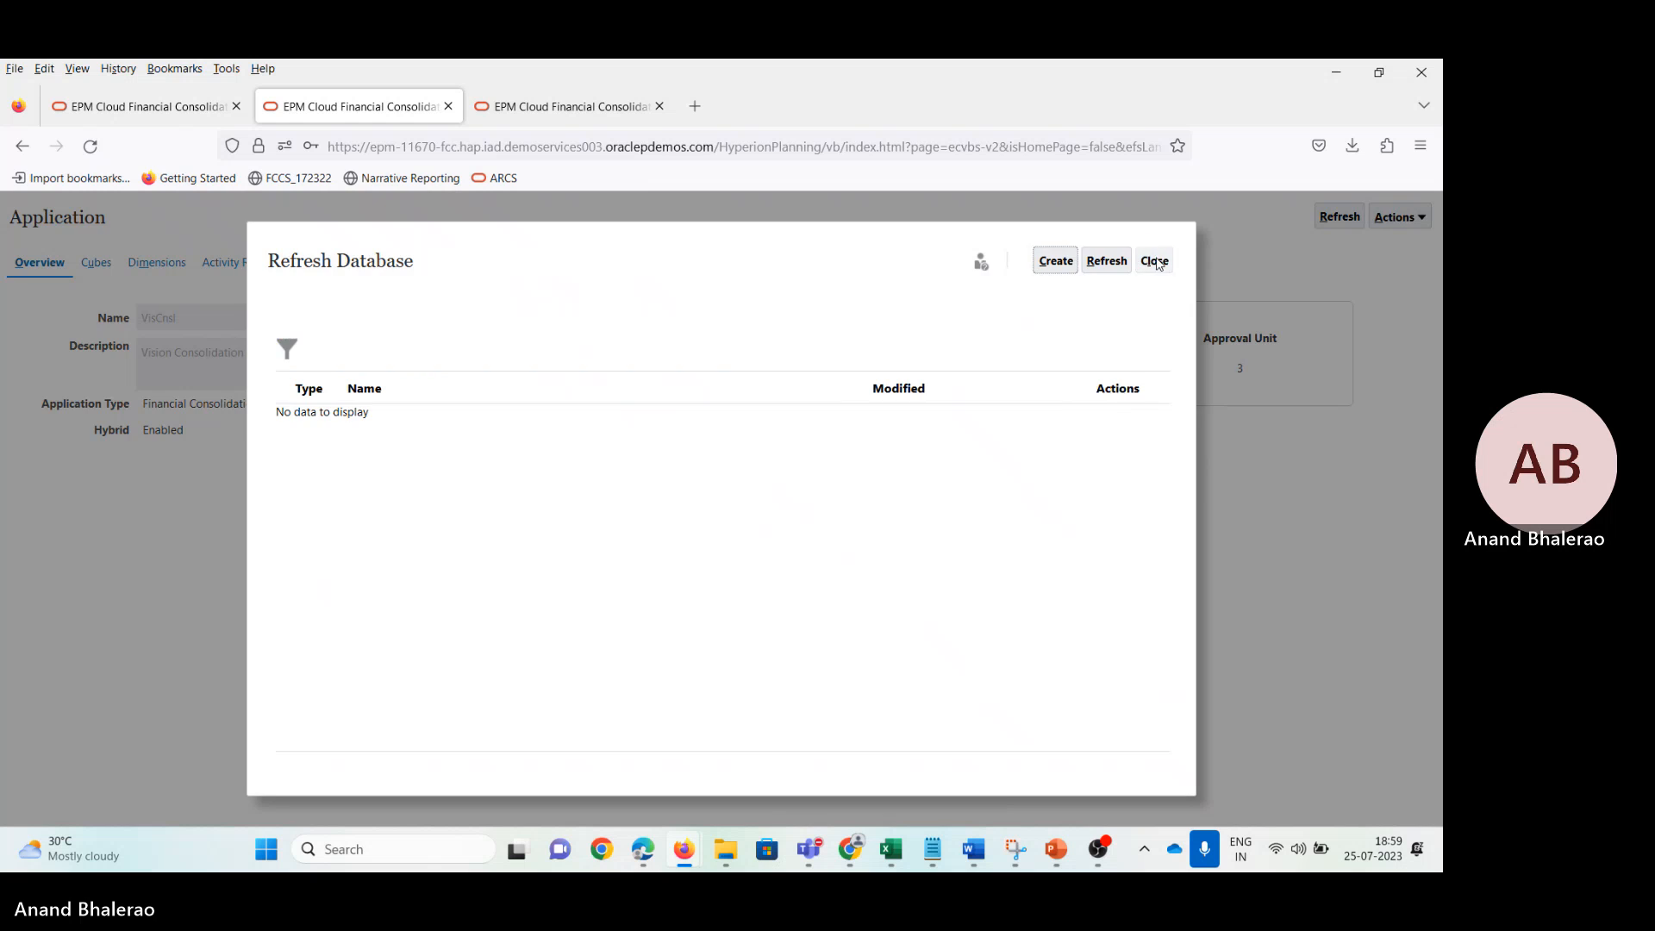
click(1154, 260)
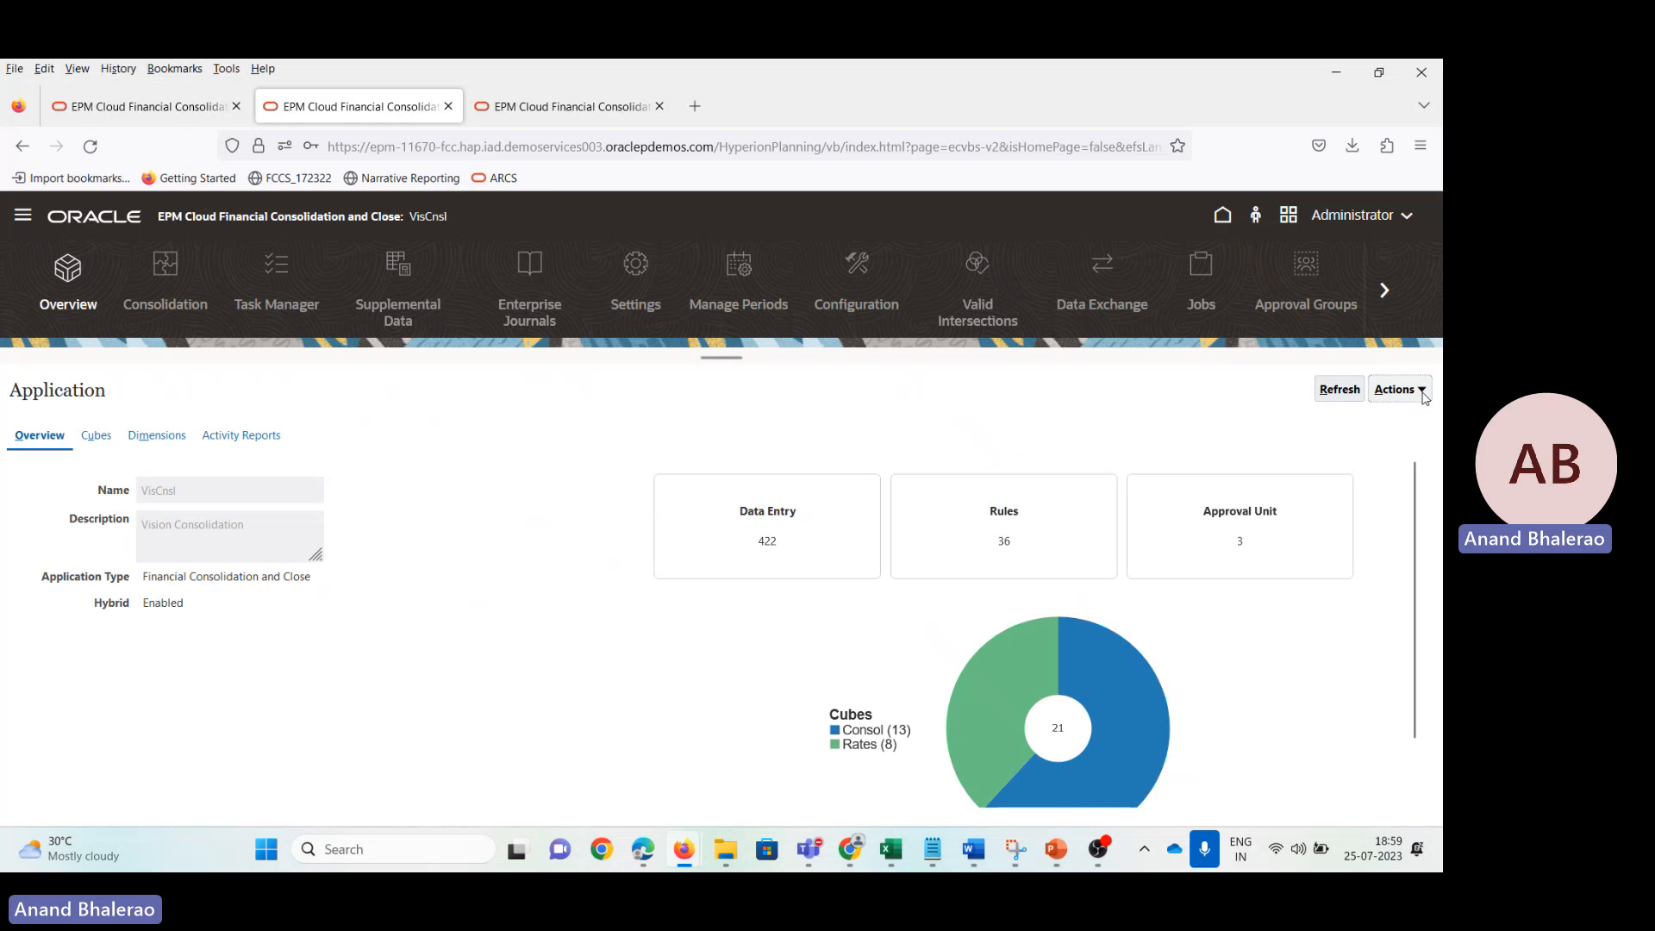
Step: Run Validate Metadata for the application and expand the Account, Data Source and Product groups to review their errors
click(1423, 389)
click(1390, 534)
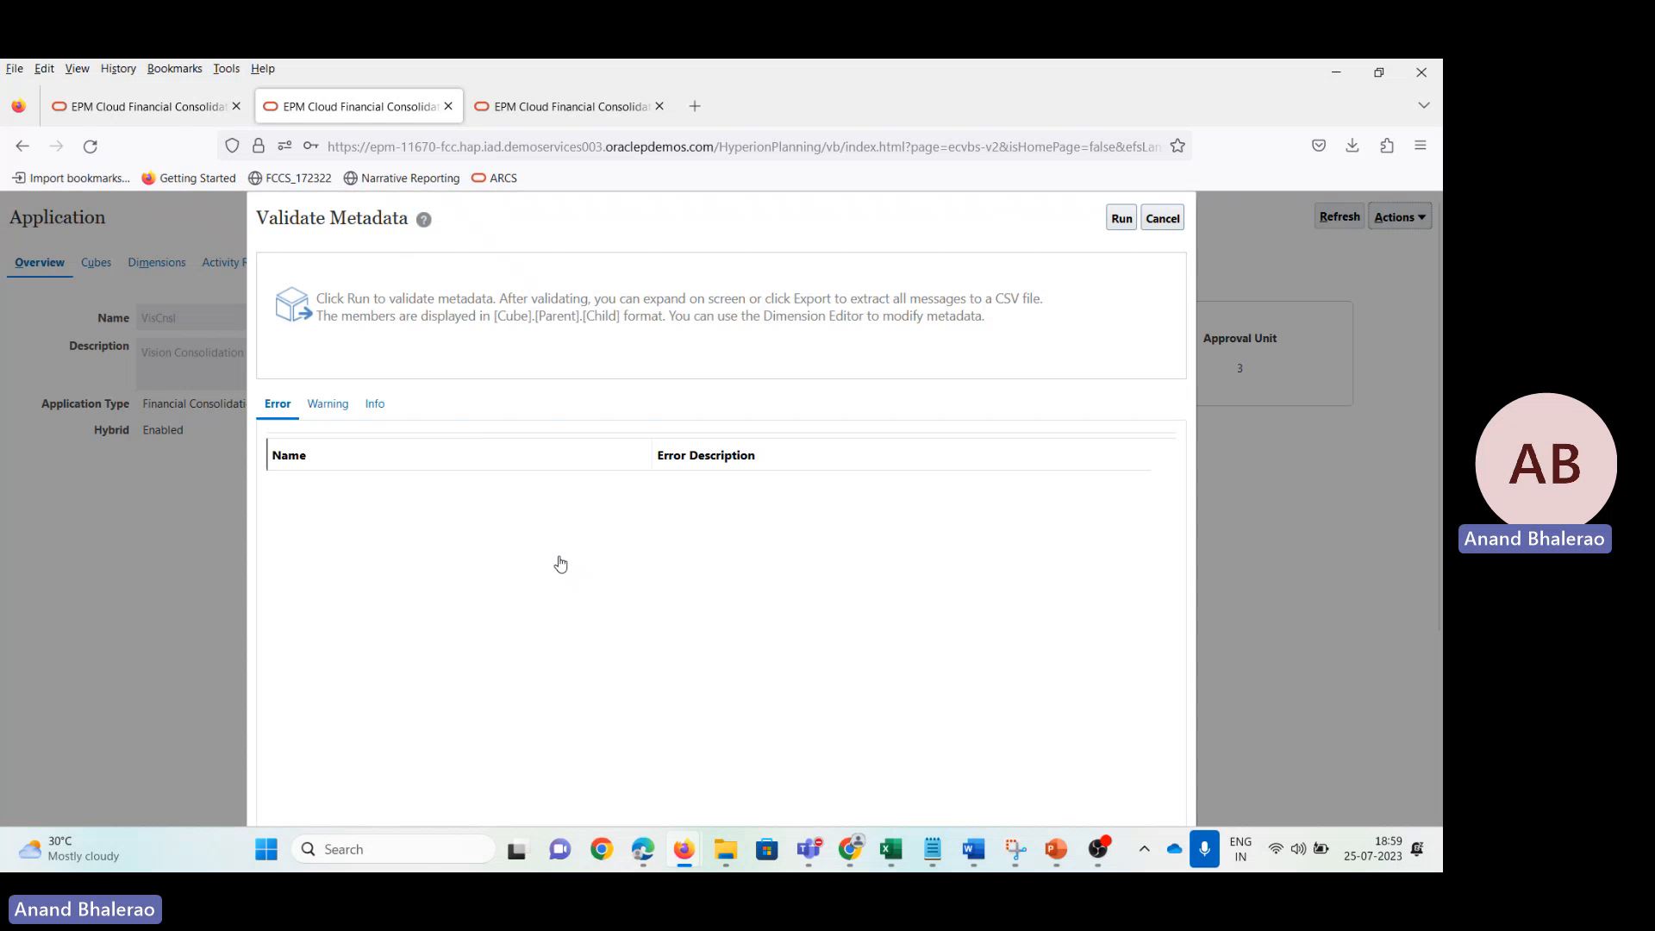
click(1122, 218)
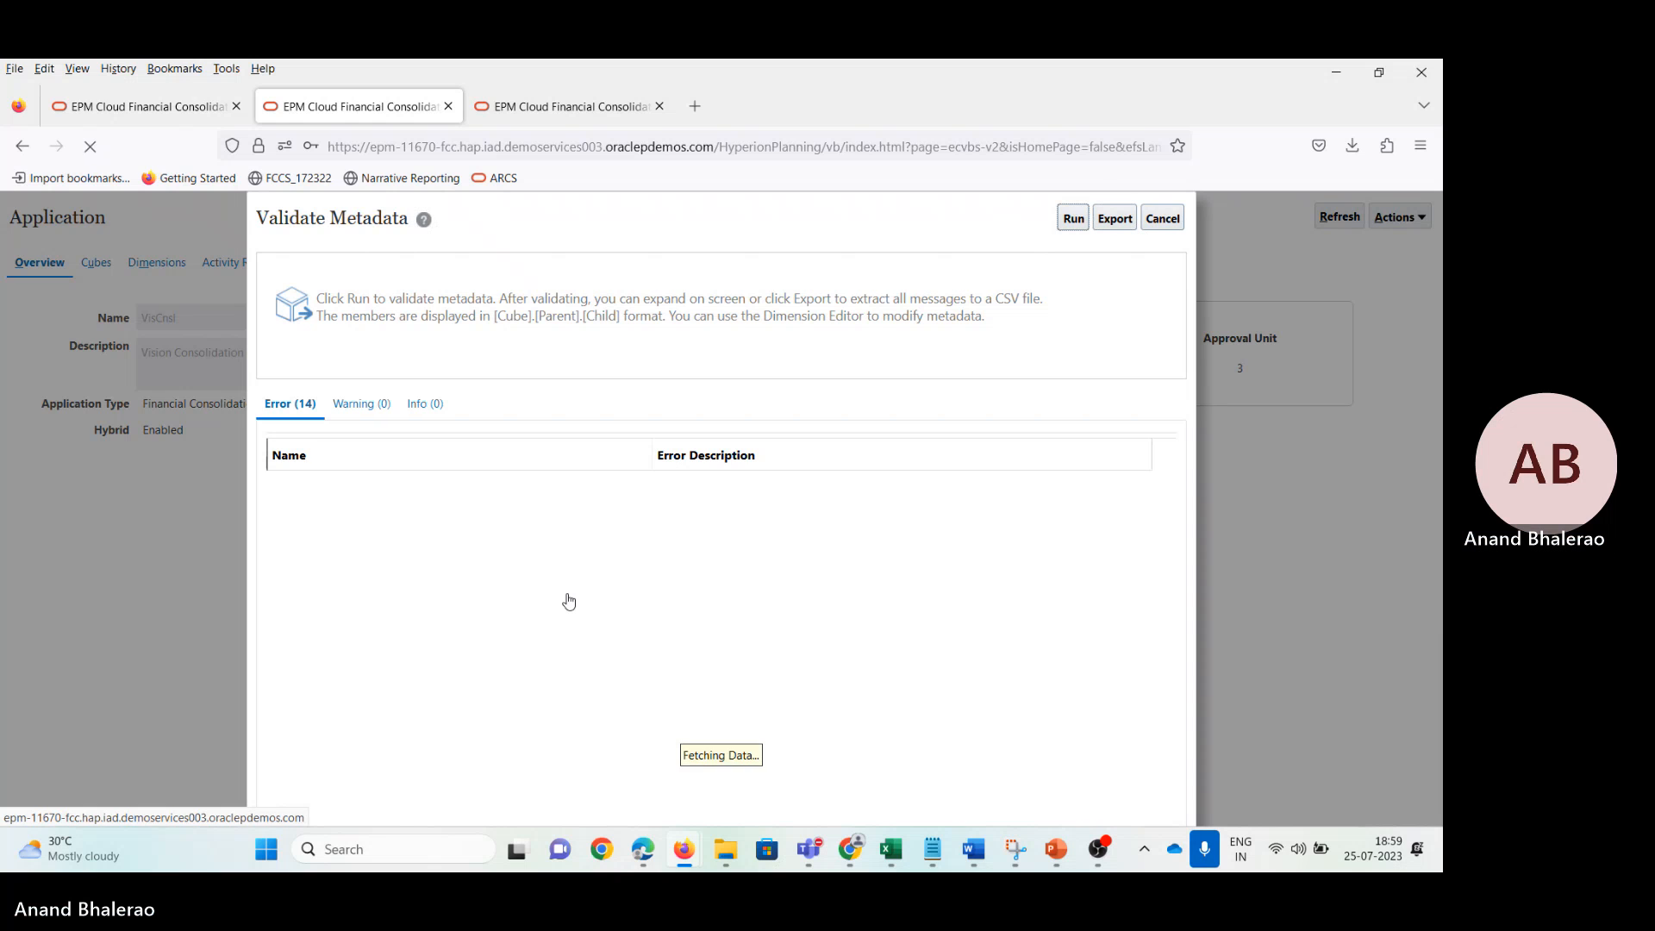
click(284, 488)
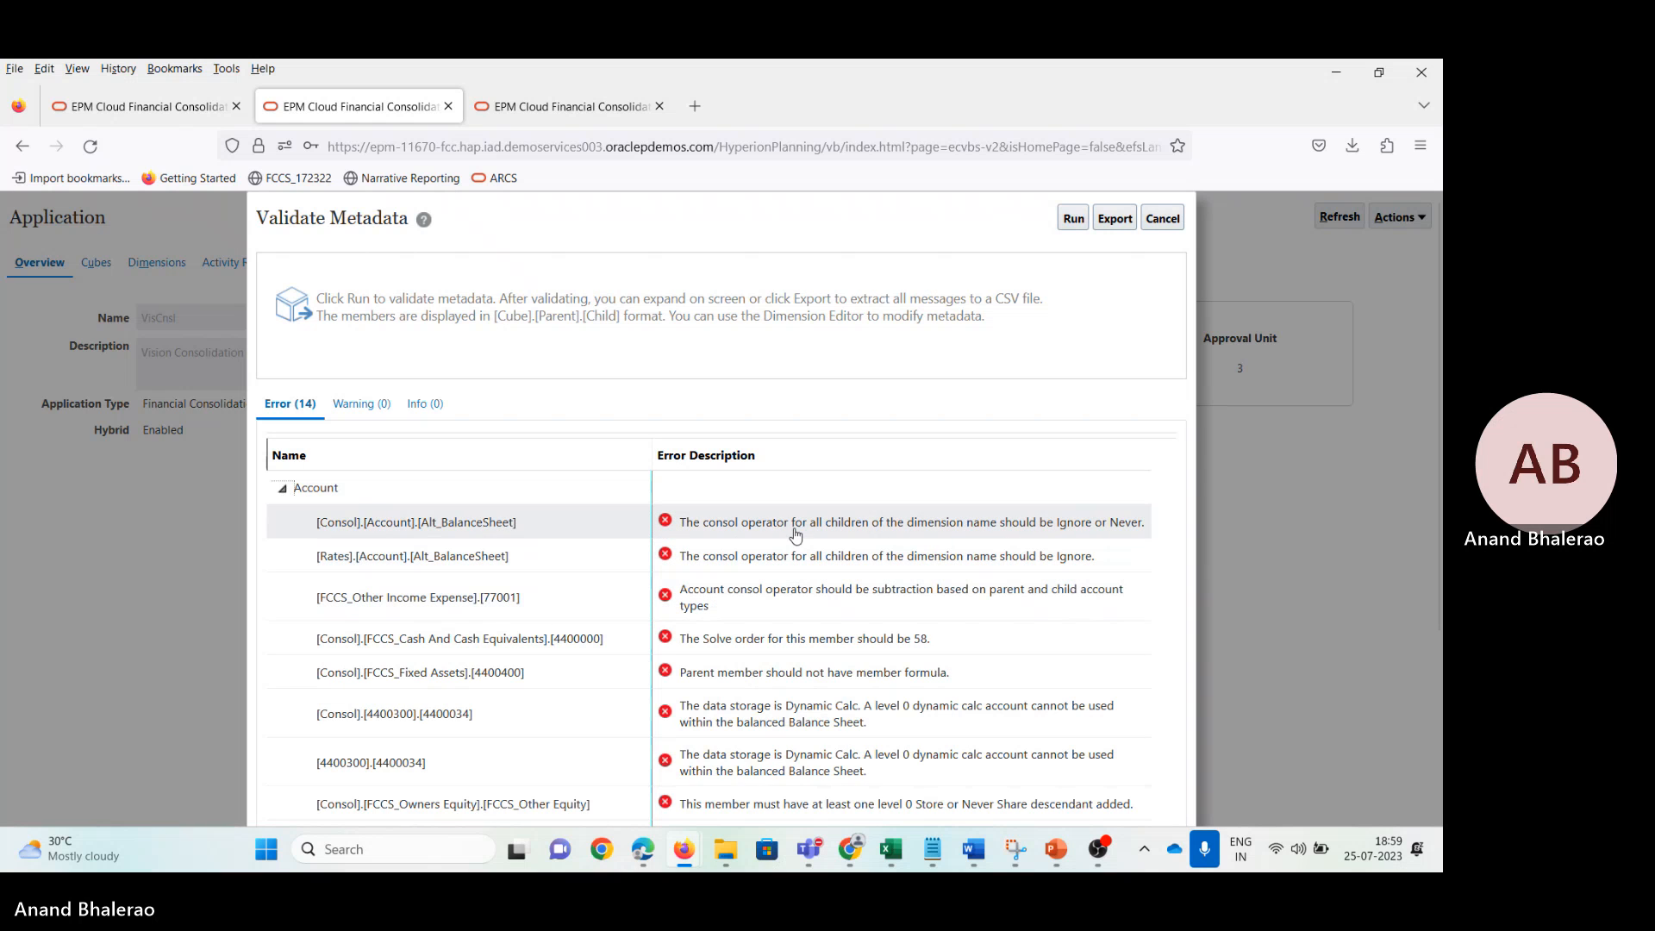
click(544, 603)
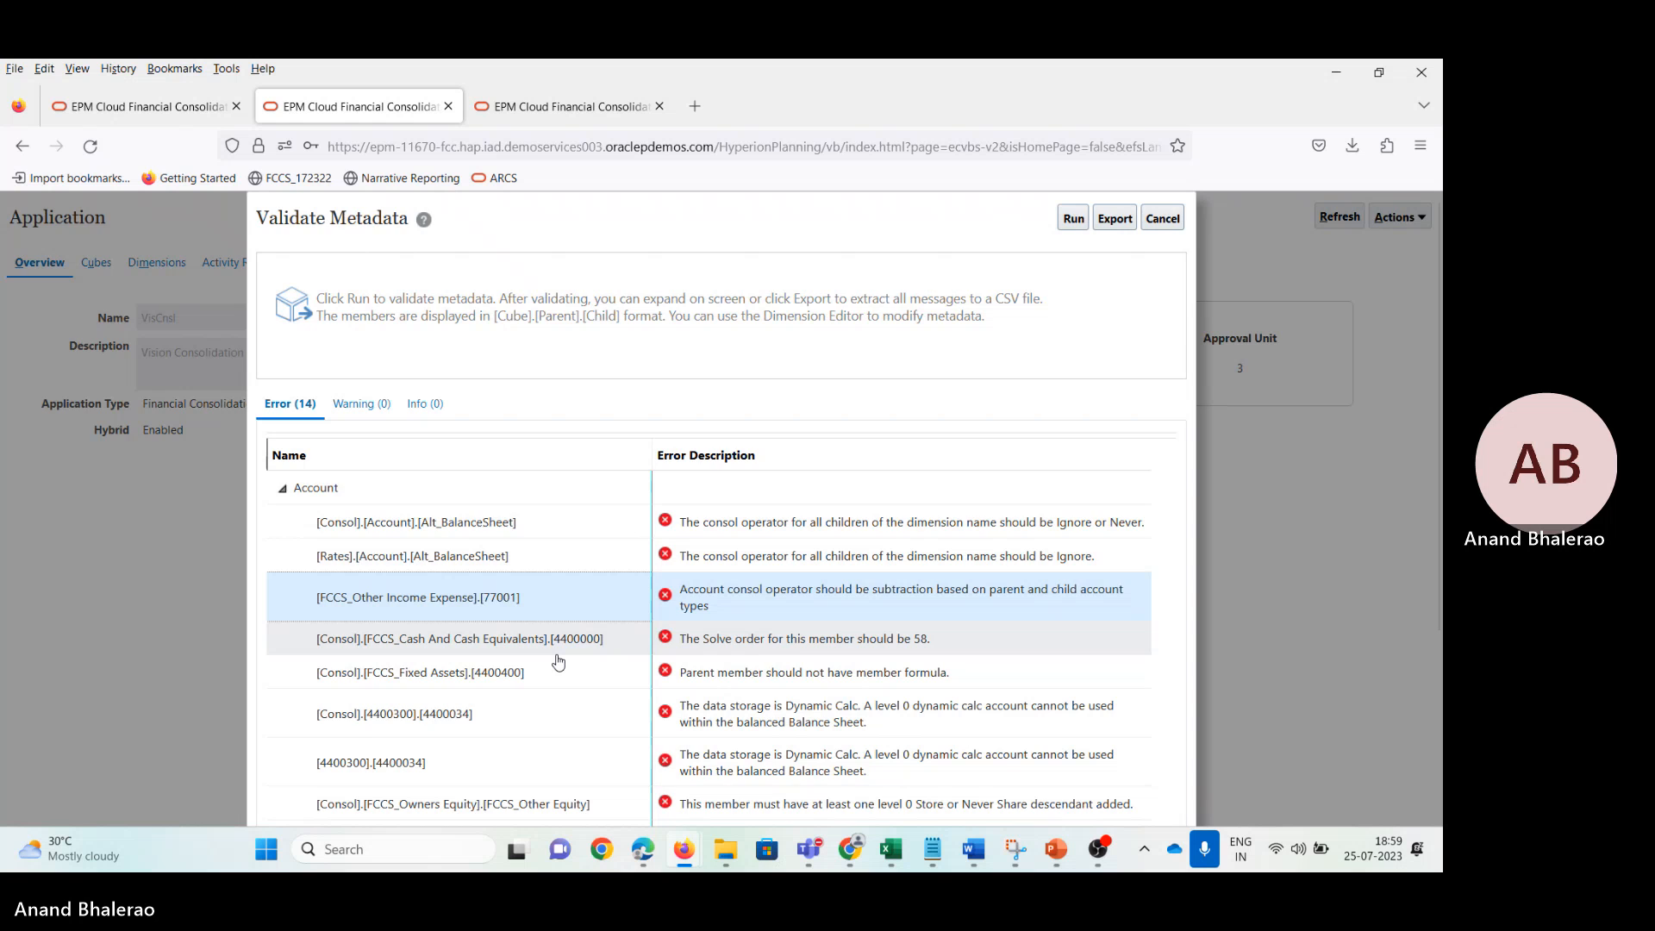
scroll(559, 662, down, 5)
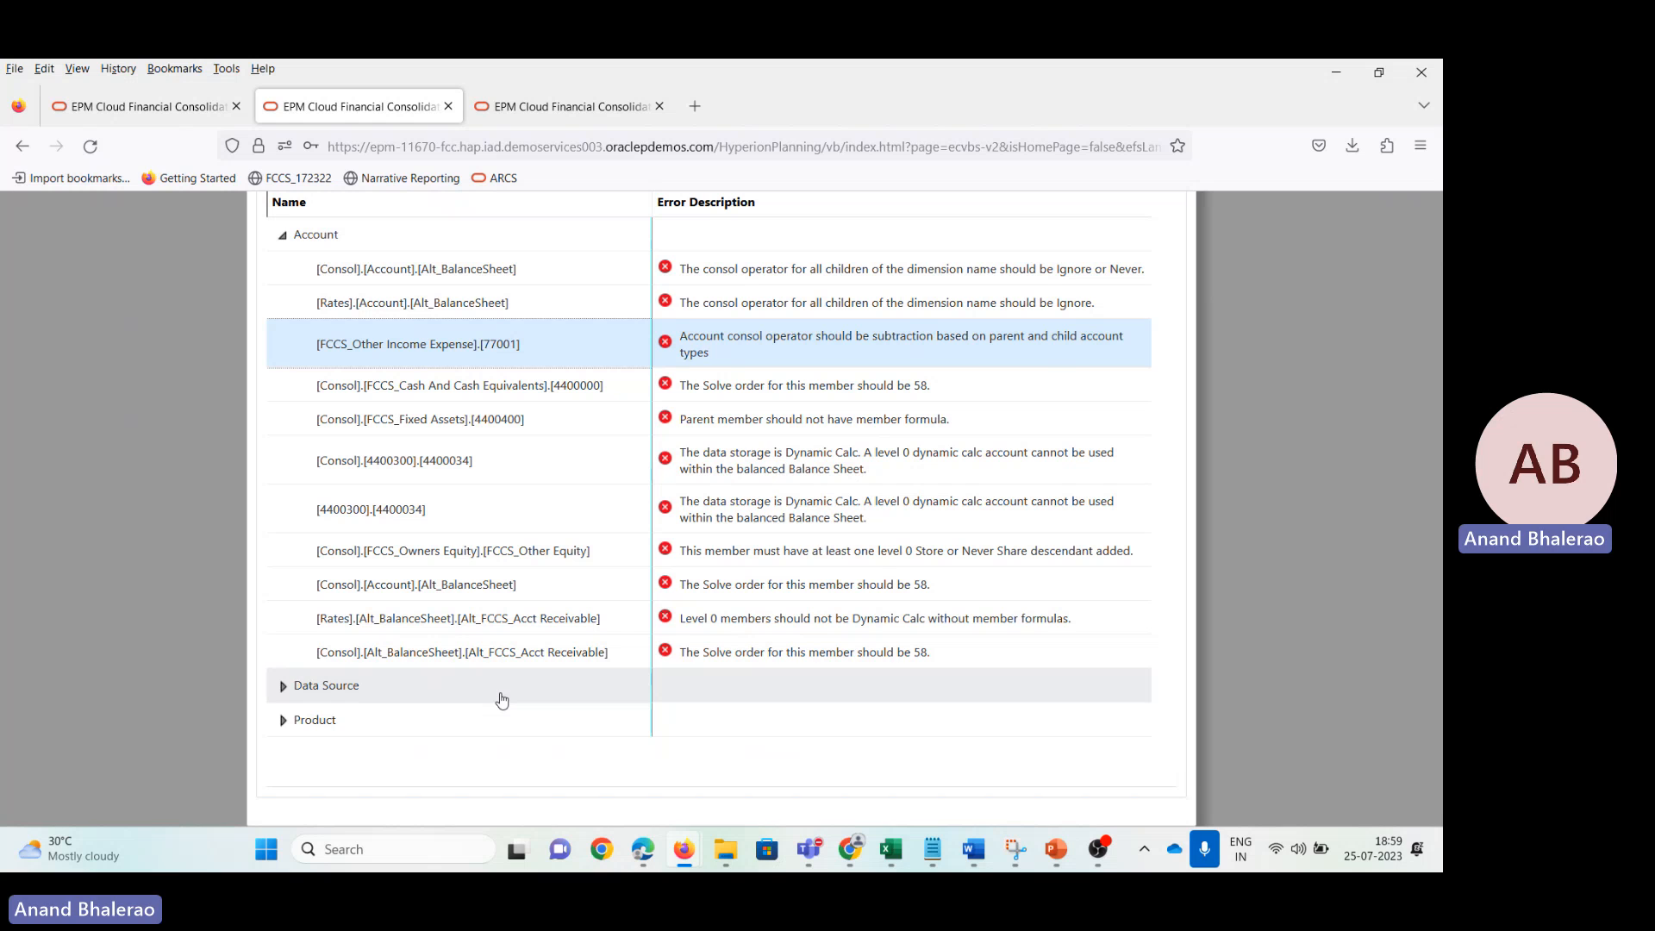
click(287, 690)
scroll(435, 748, down, 1)
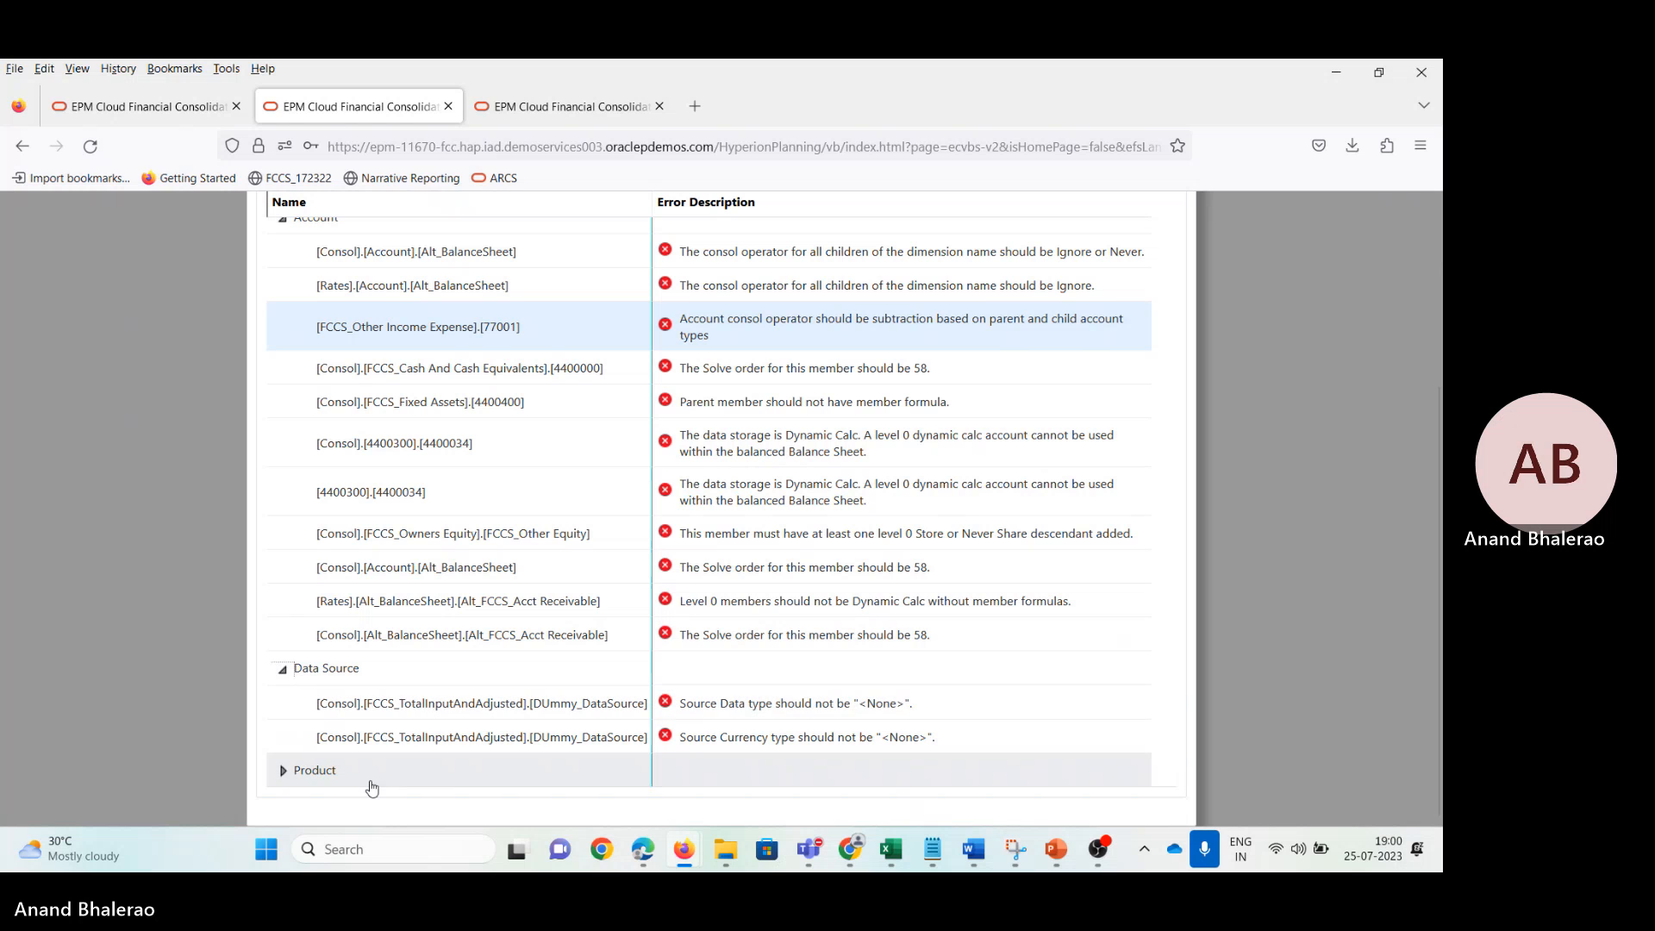
click(282, 770)
scroll(940, 552, down, 1)
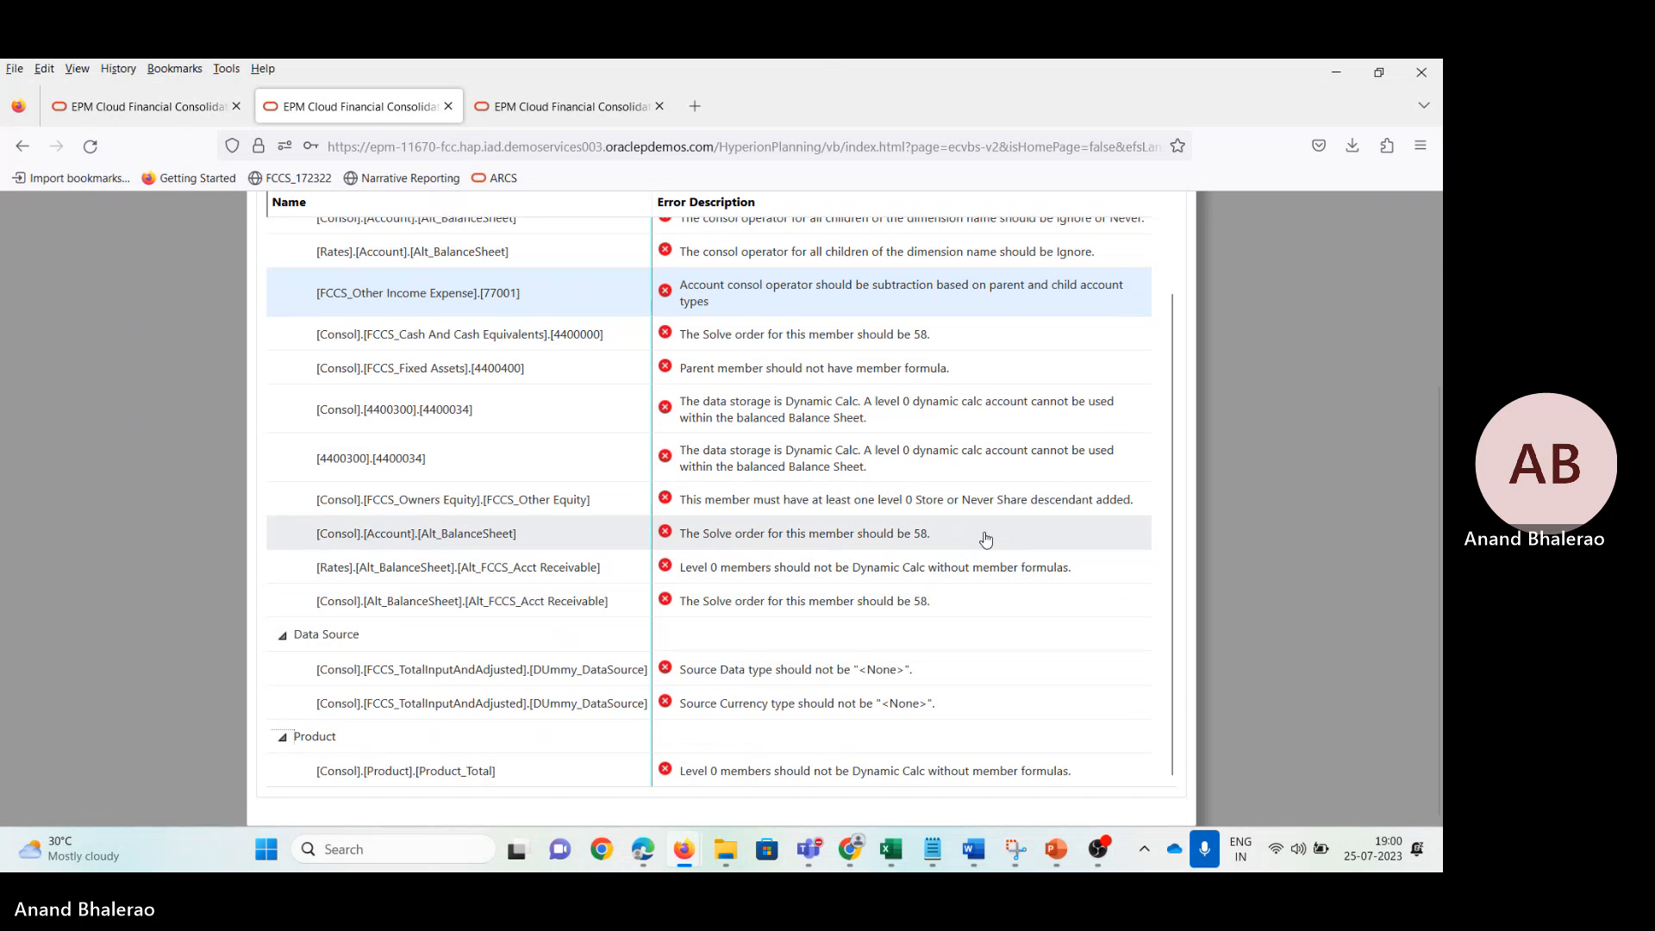
Step: Capture the expanded validation error list and replace the old error screenshot on page 6 of the ScreenShot_MetaData_ANalysis Word document with it
key(super+shift+s)
drag(265, 222, 1119, 809)
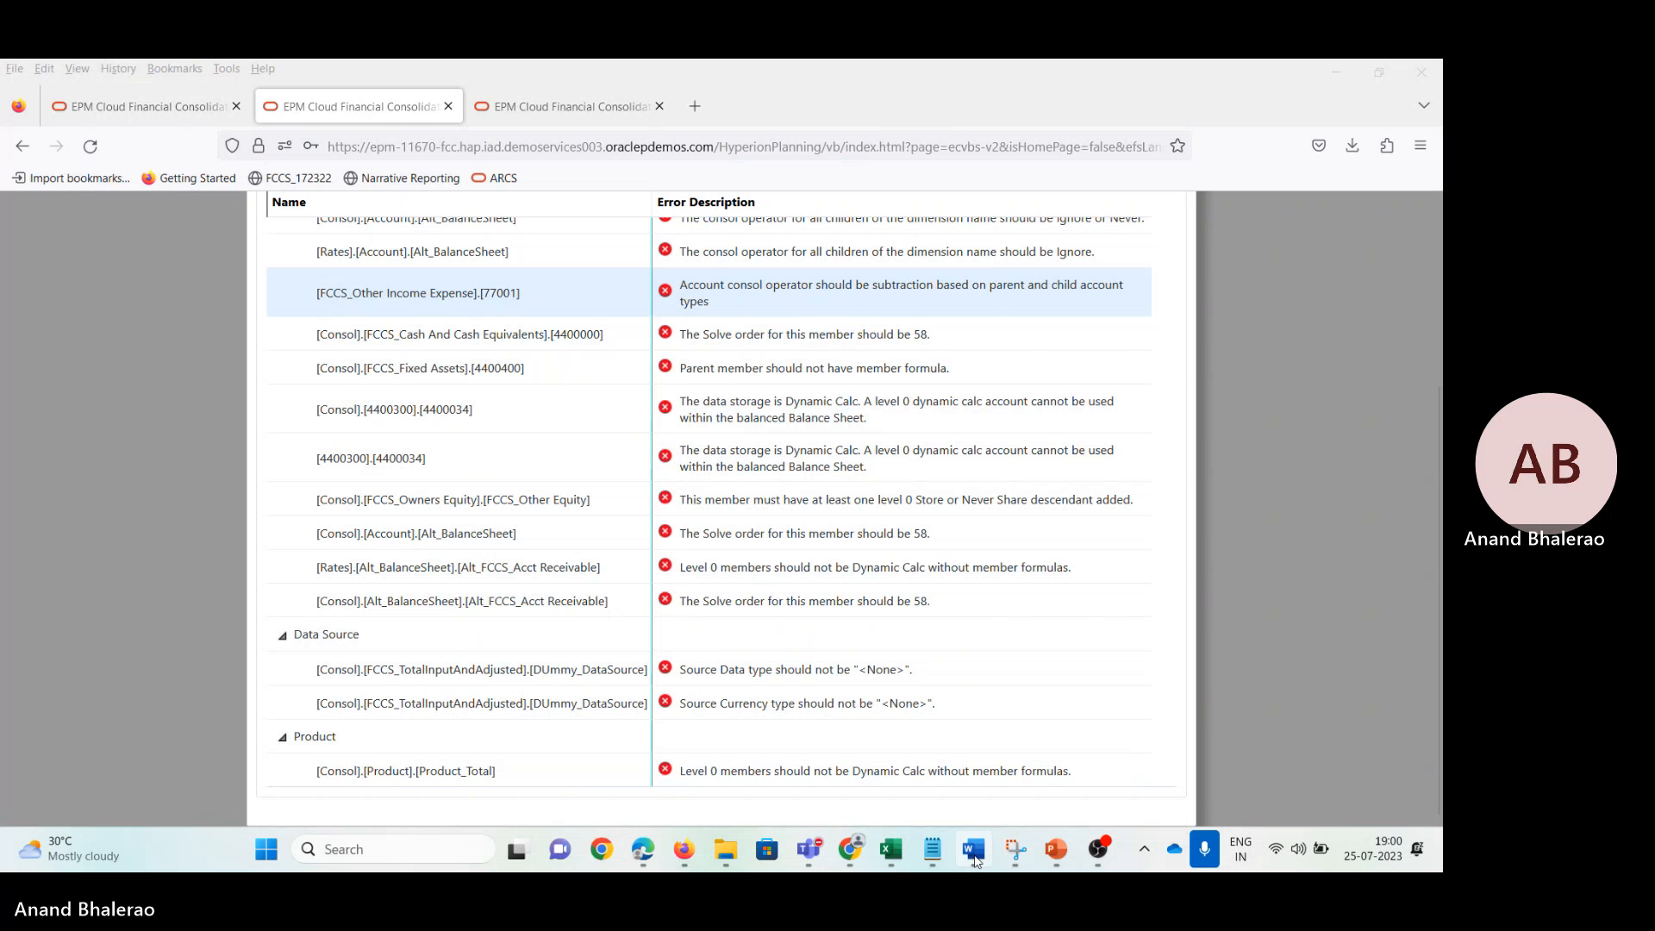
click(973, 852)
scroll(1042, 691, down, 15)
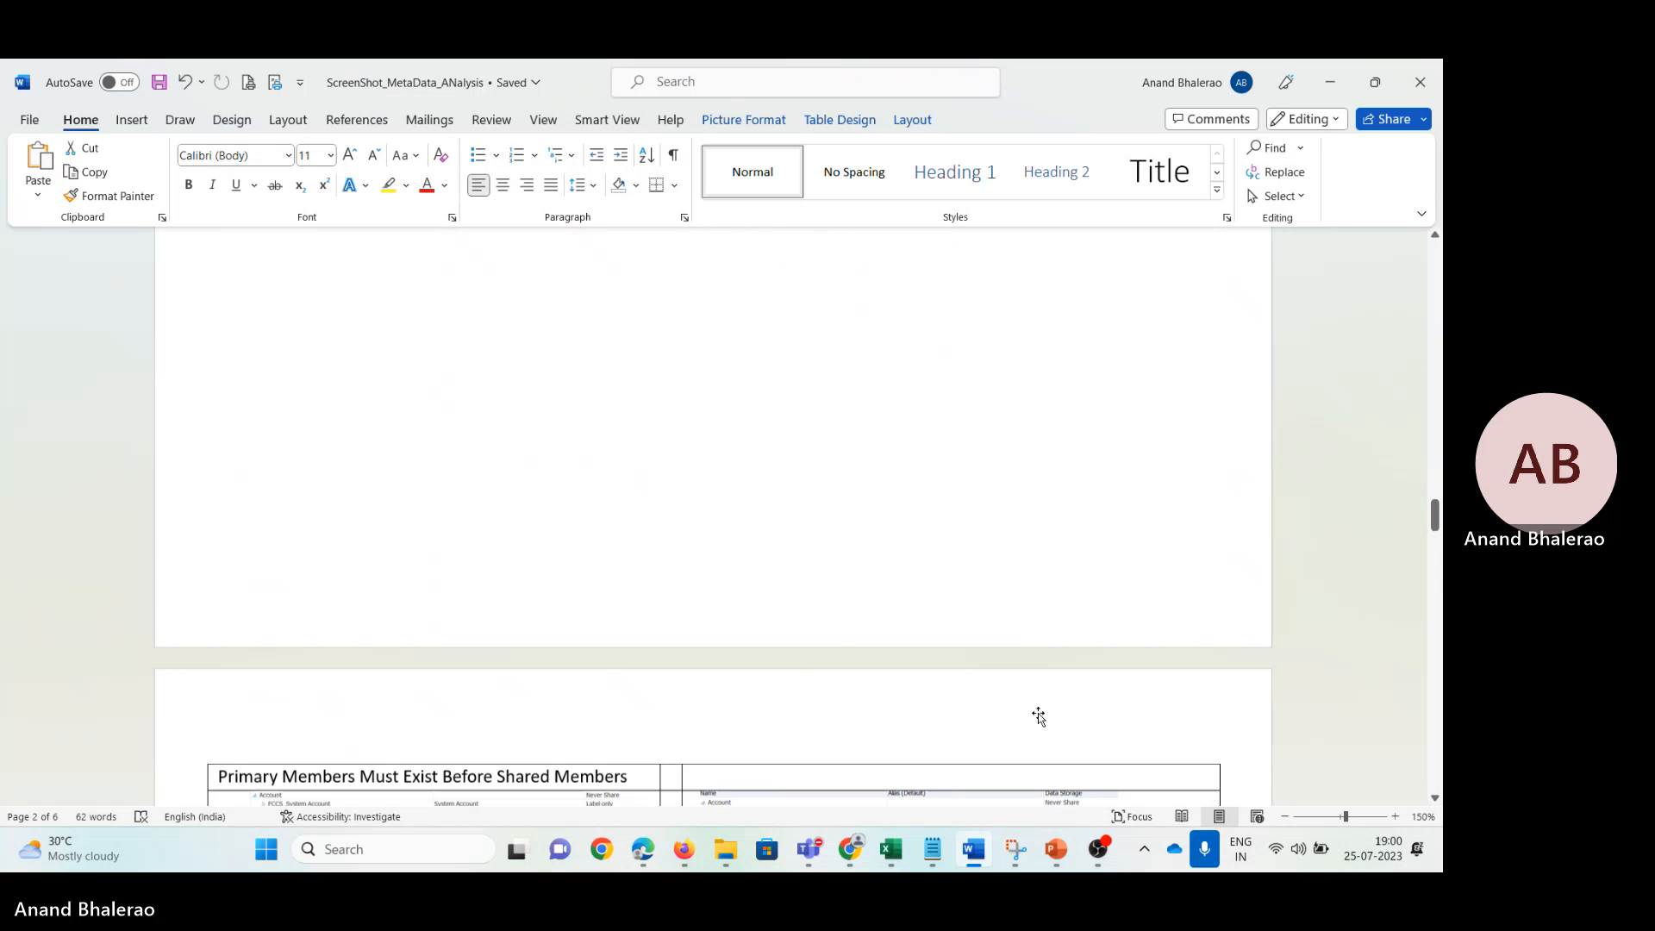
scroll(1025, 723, down, 20)
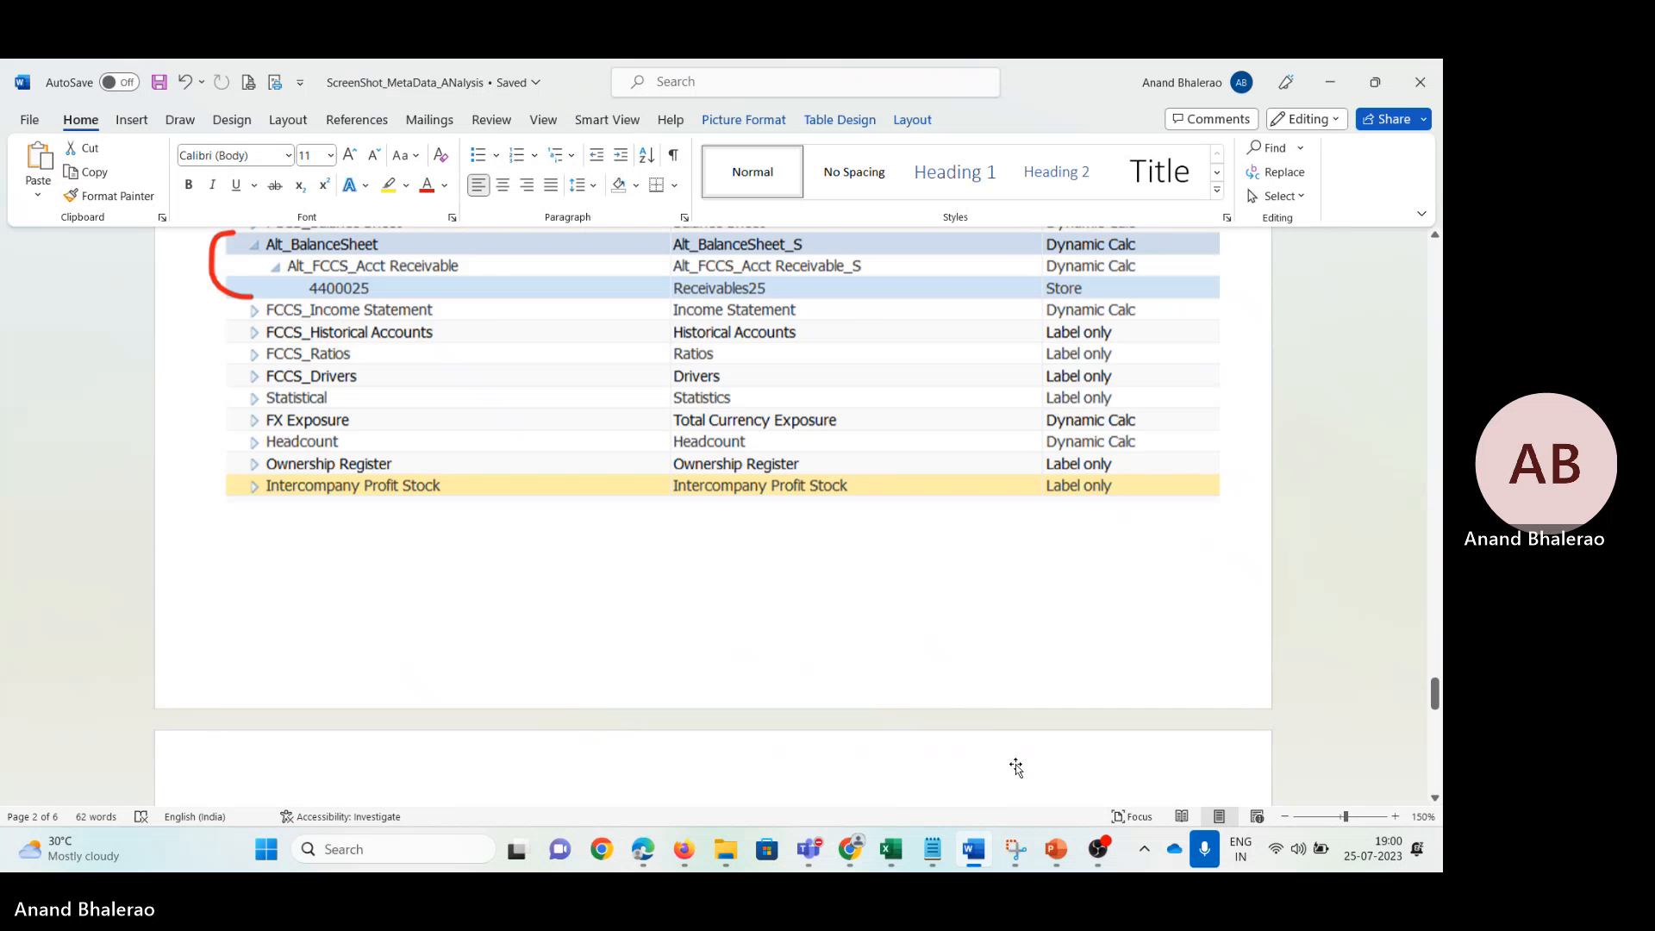
scroll(1197, 520, up, 3)
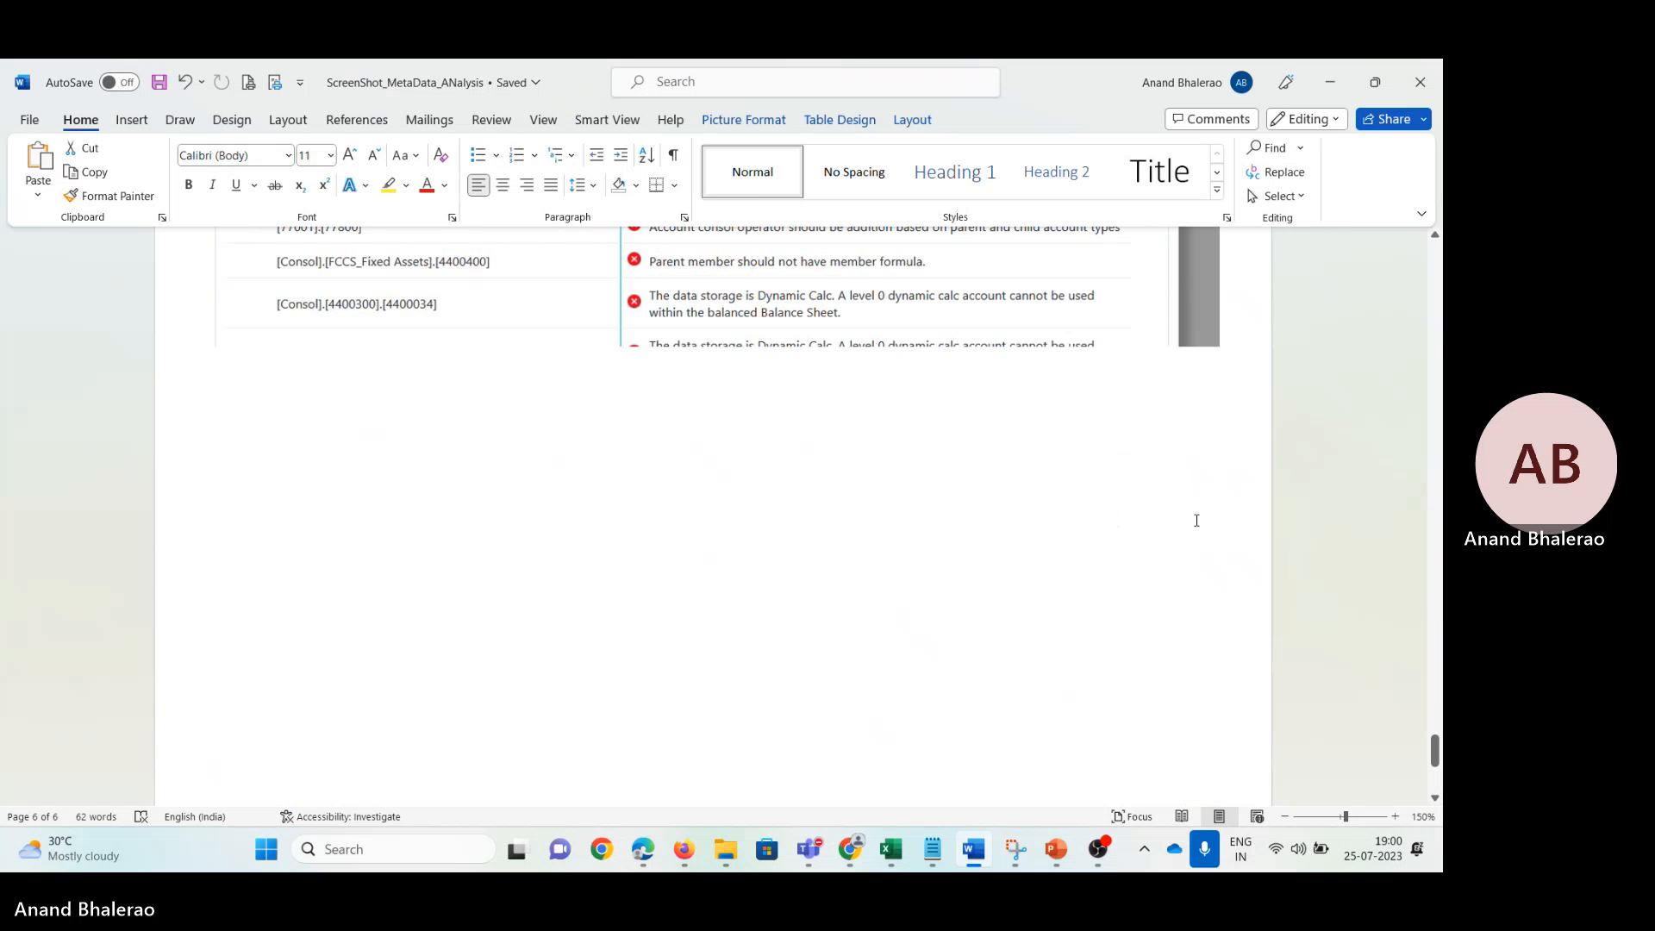
click(1231, 364)
click(880, 349)
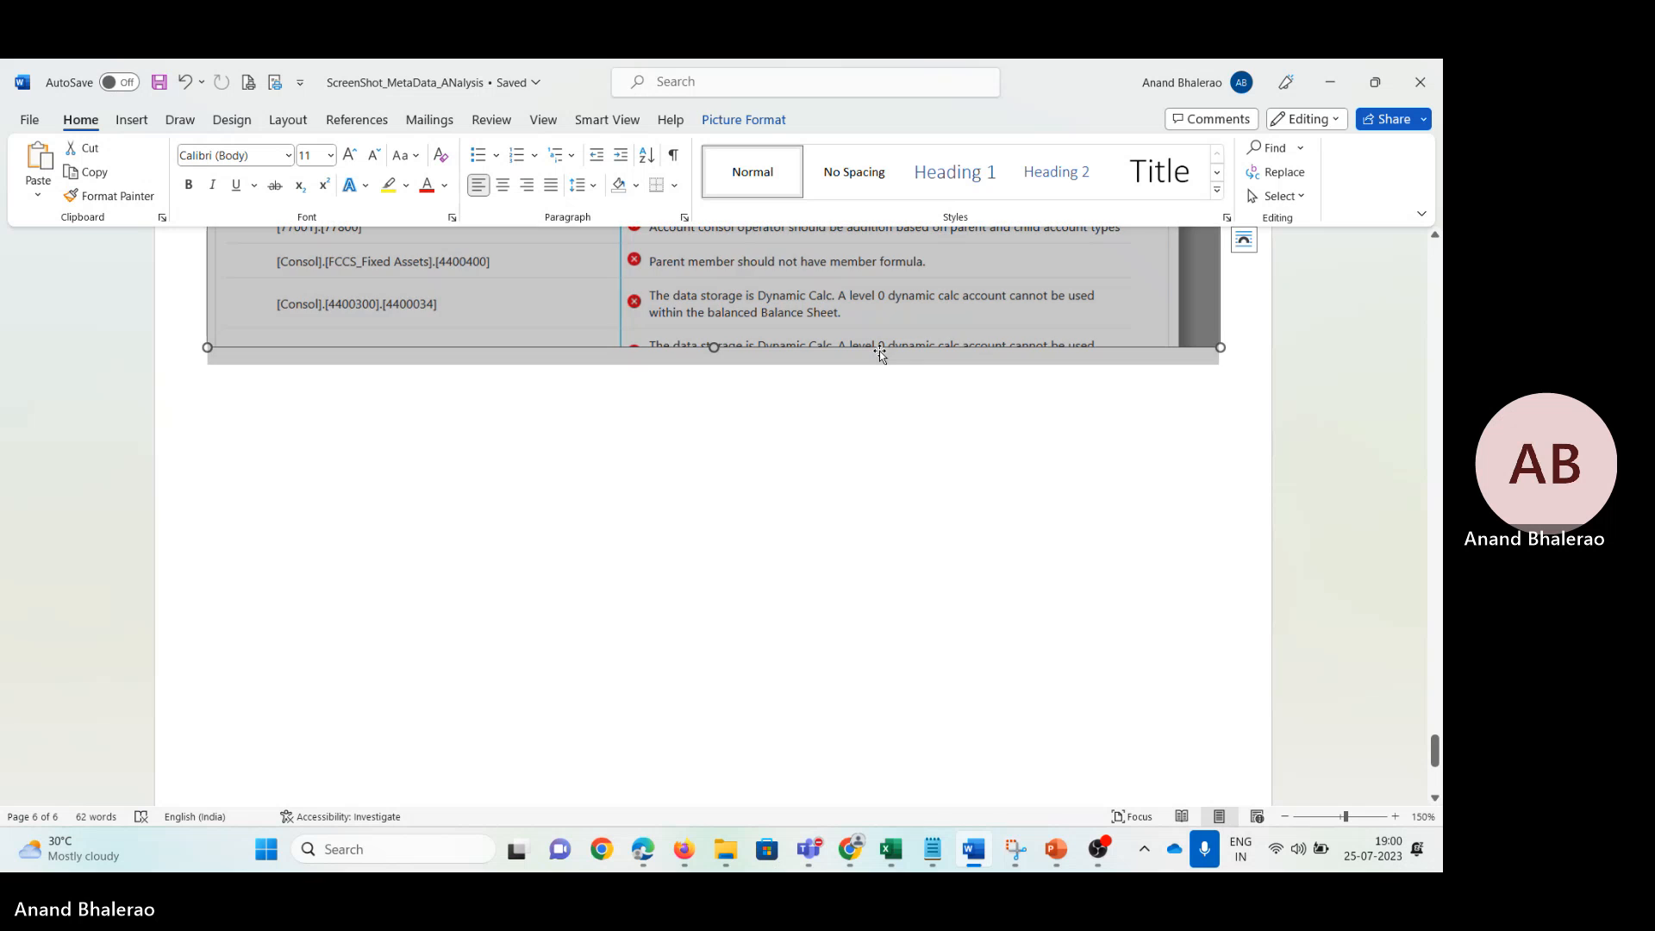
key(Delete)
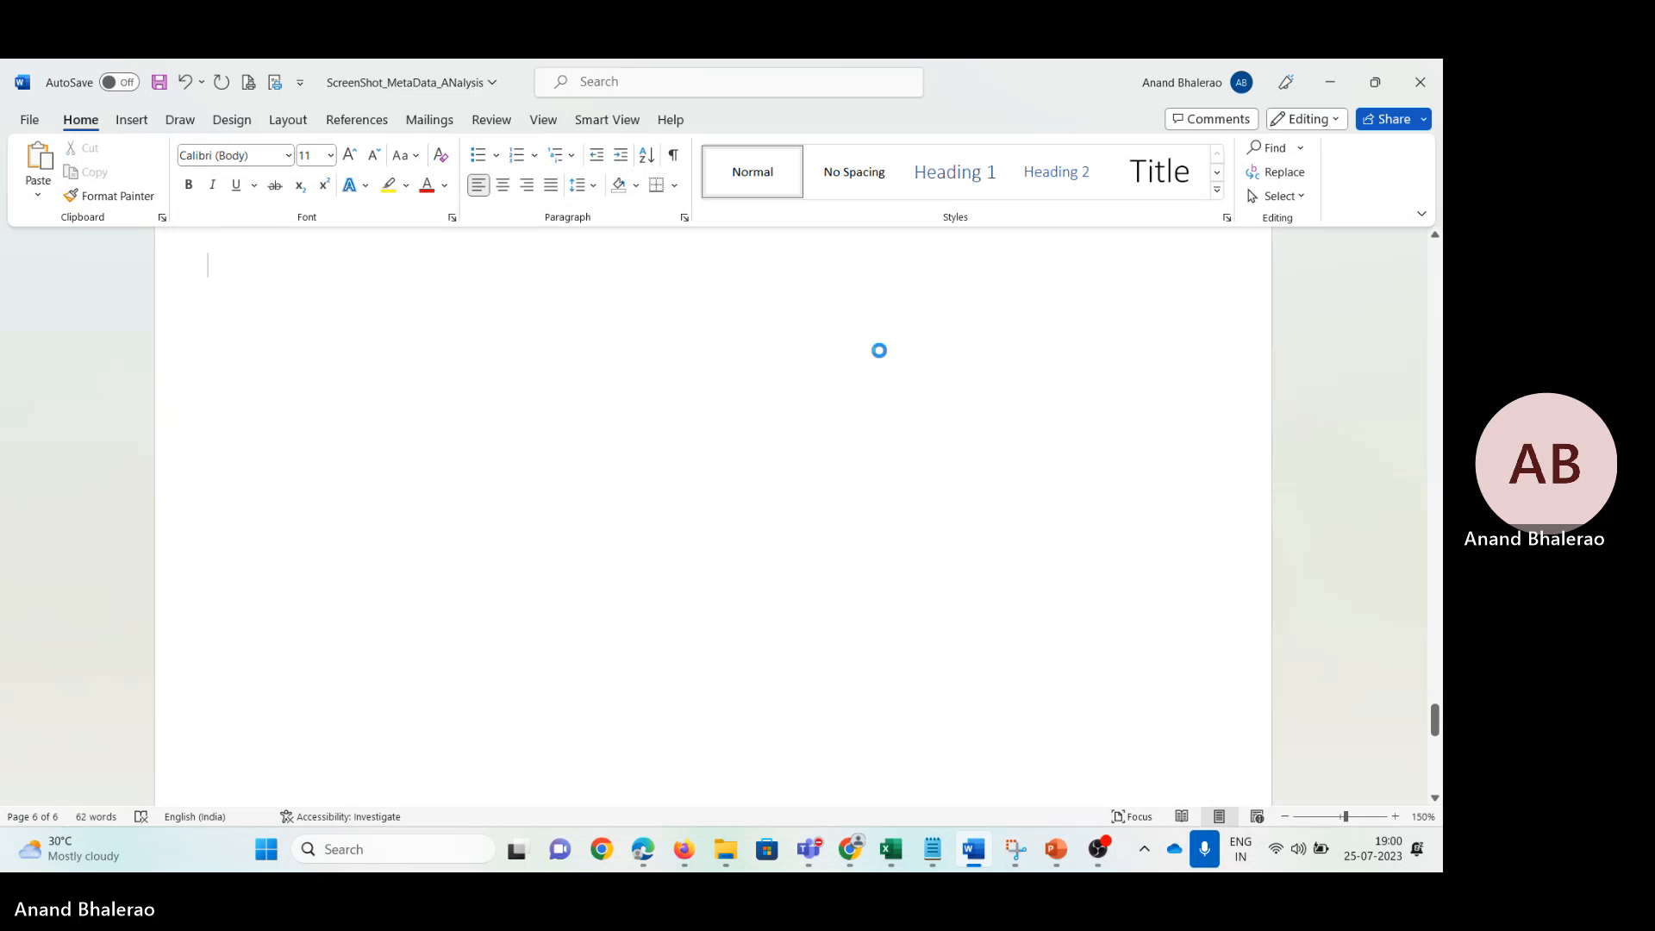
key(ctrl+v)
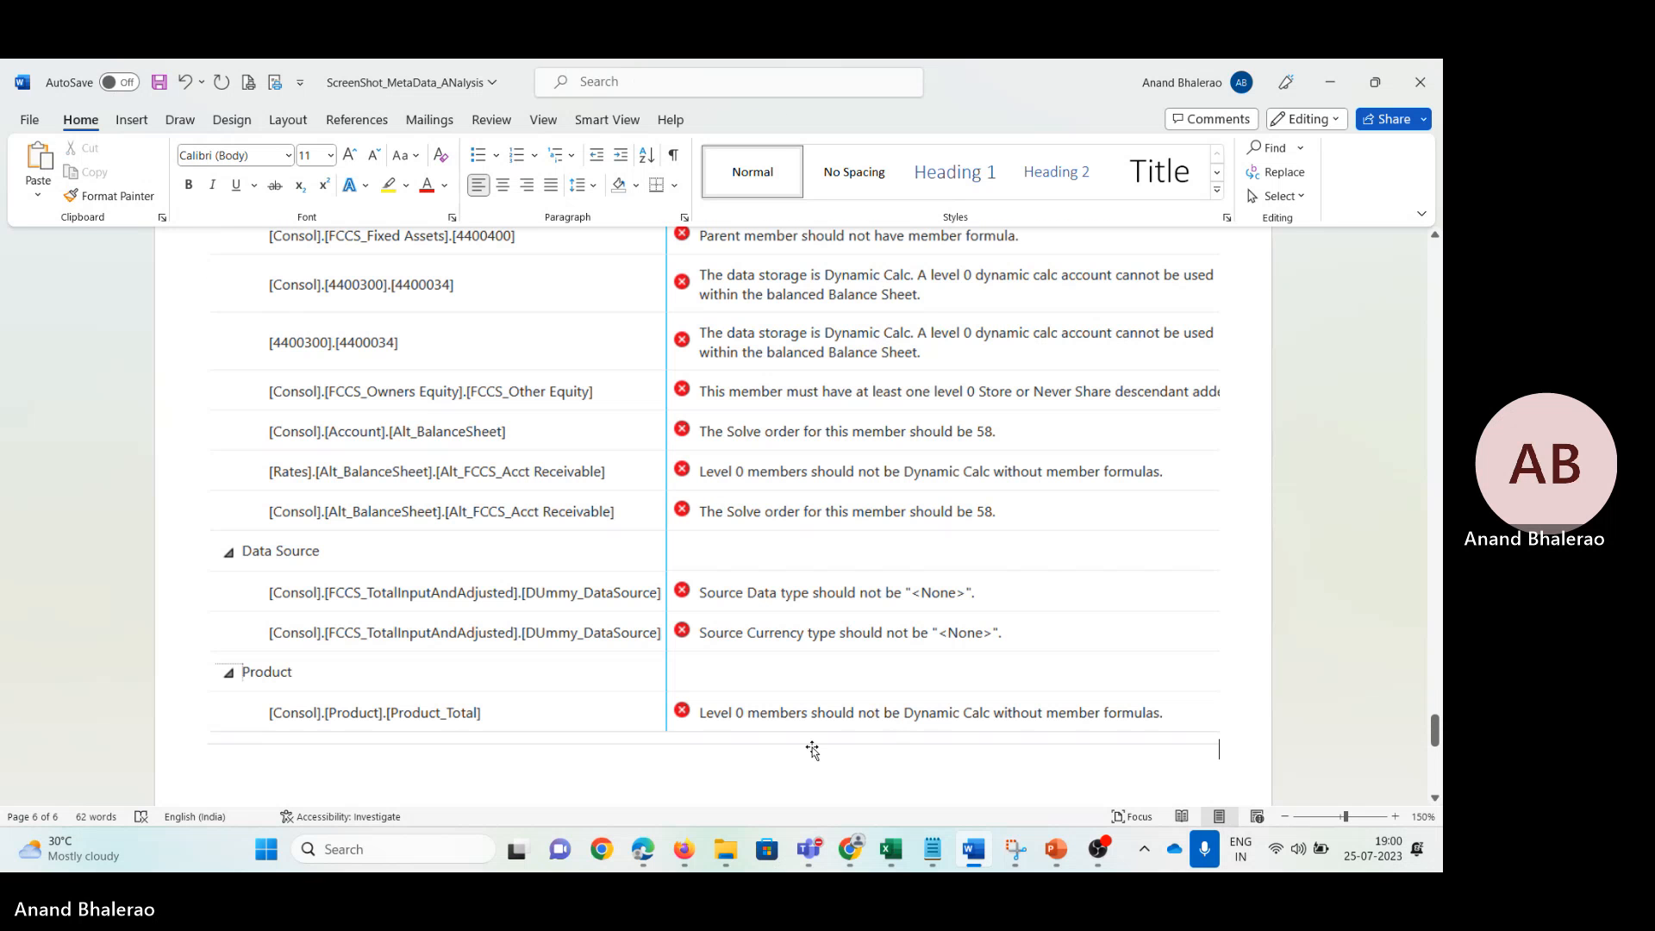
mouse_move(690, 858)
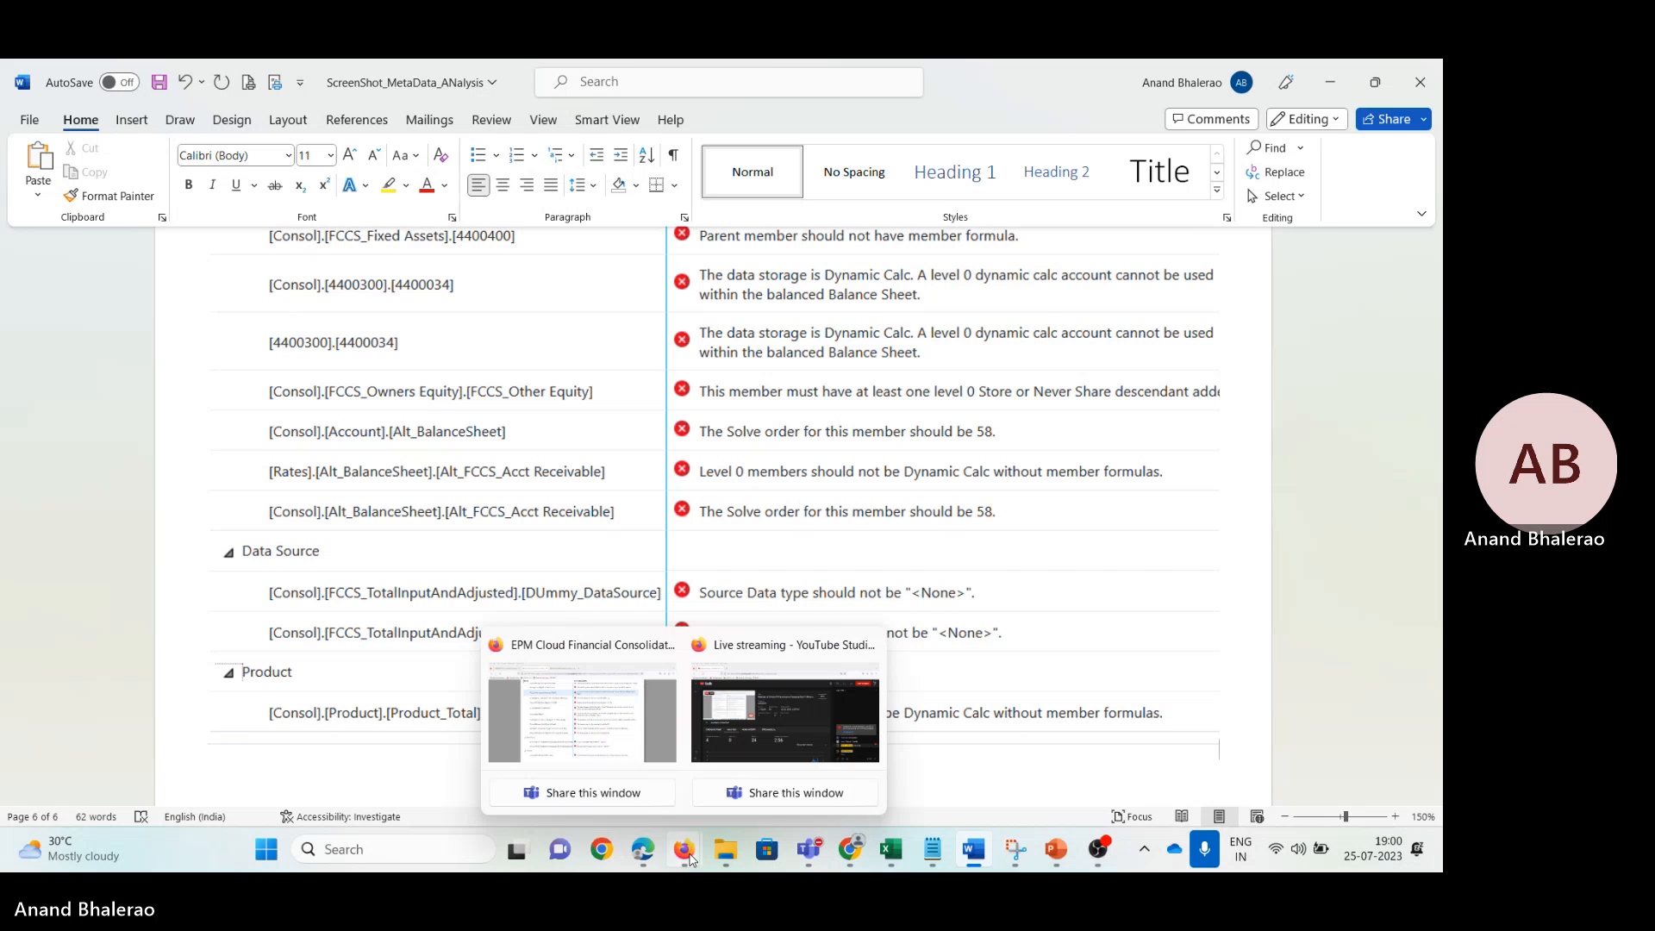
Step: Return to FCCS, close the Validate Metadata results and open the Data Source dimension in the Dimensions editor
click(607, 743)
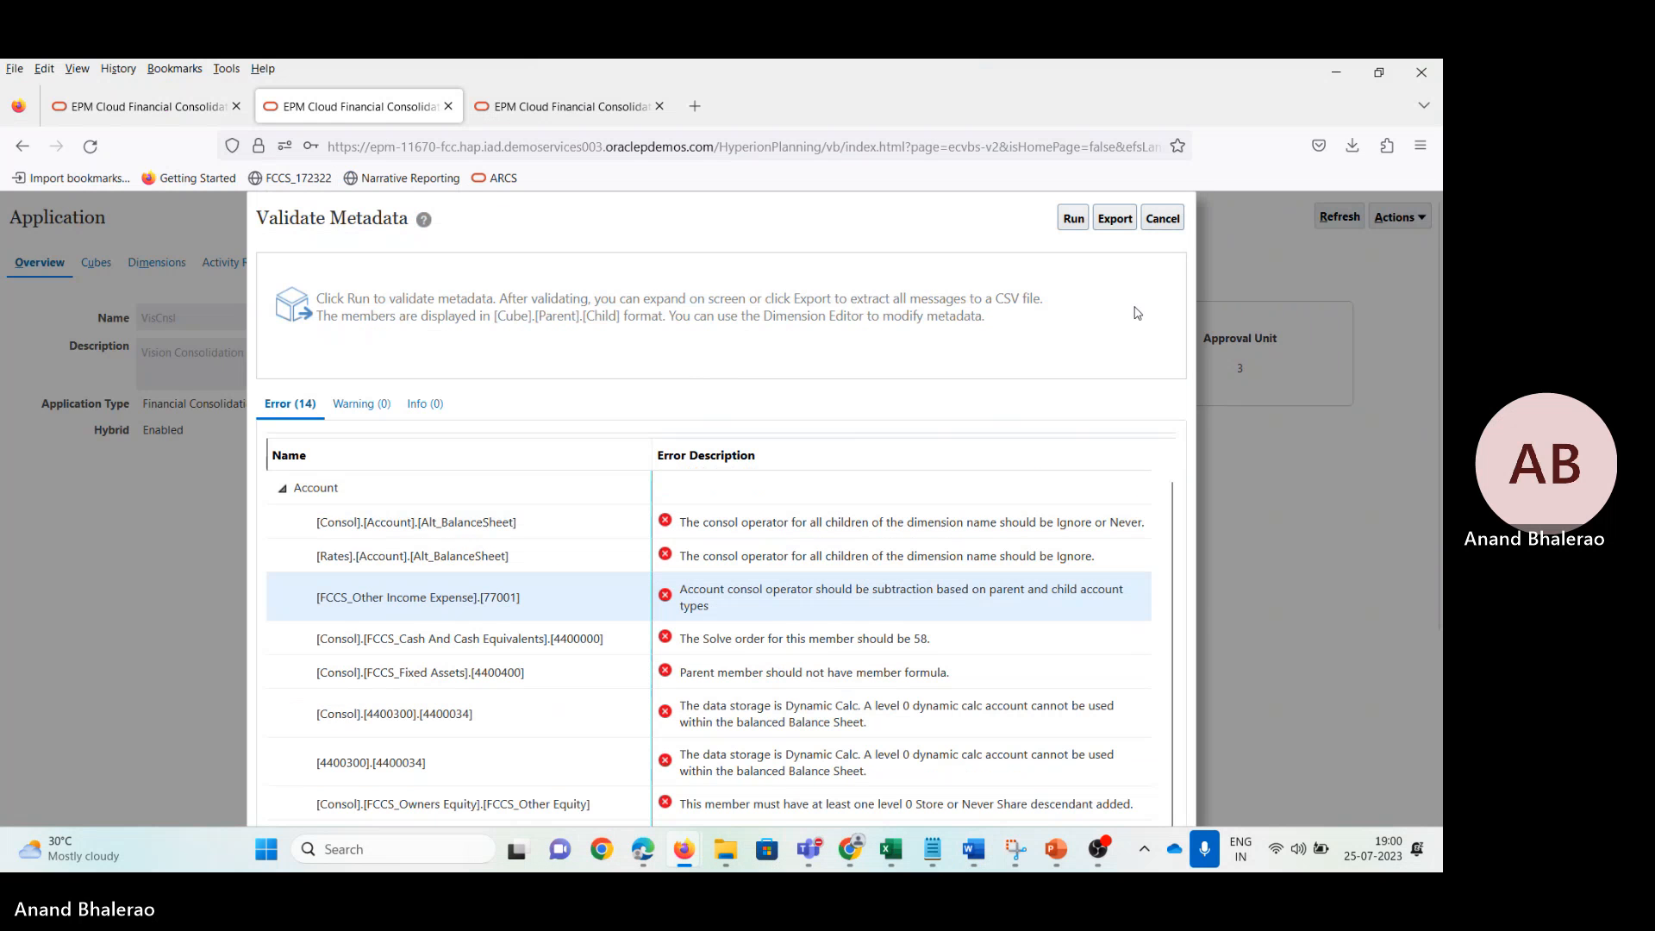
click(1164, 222)
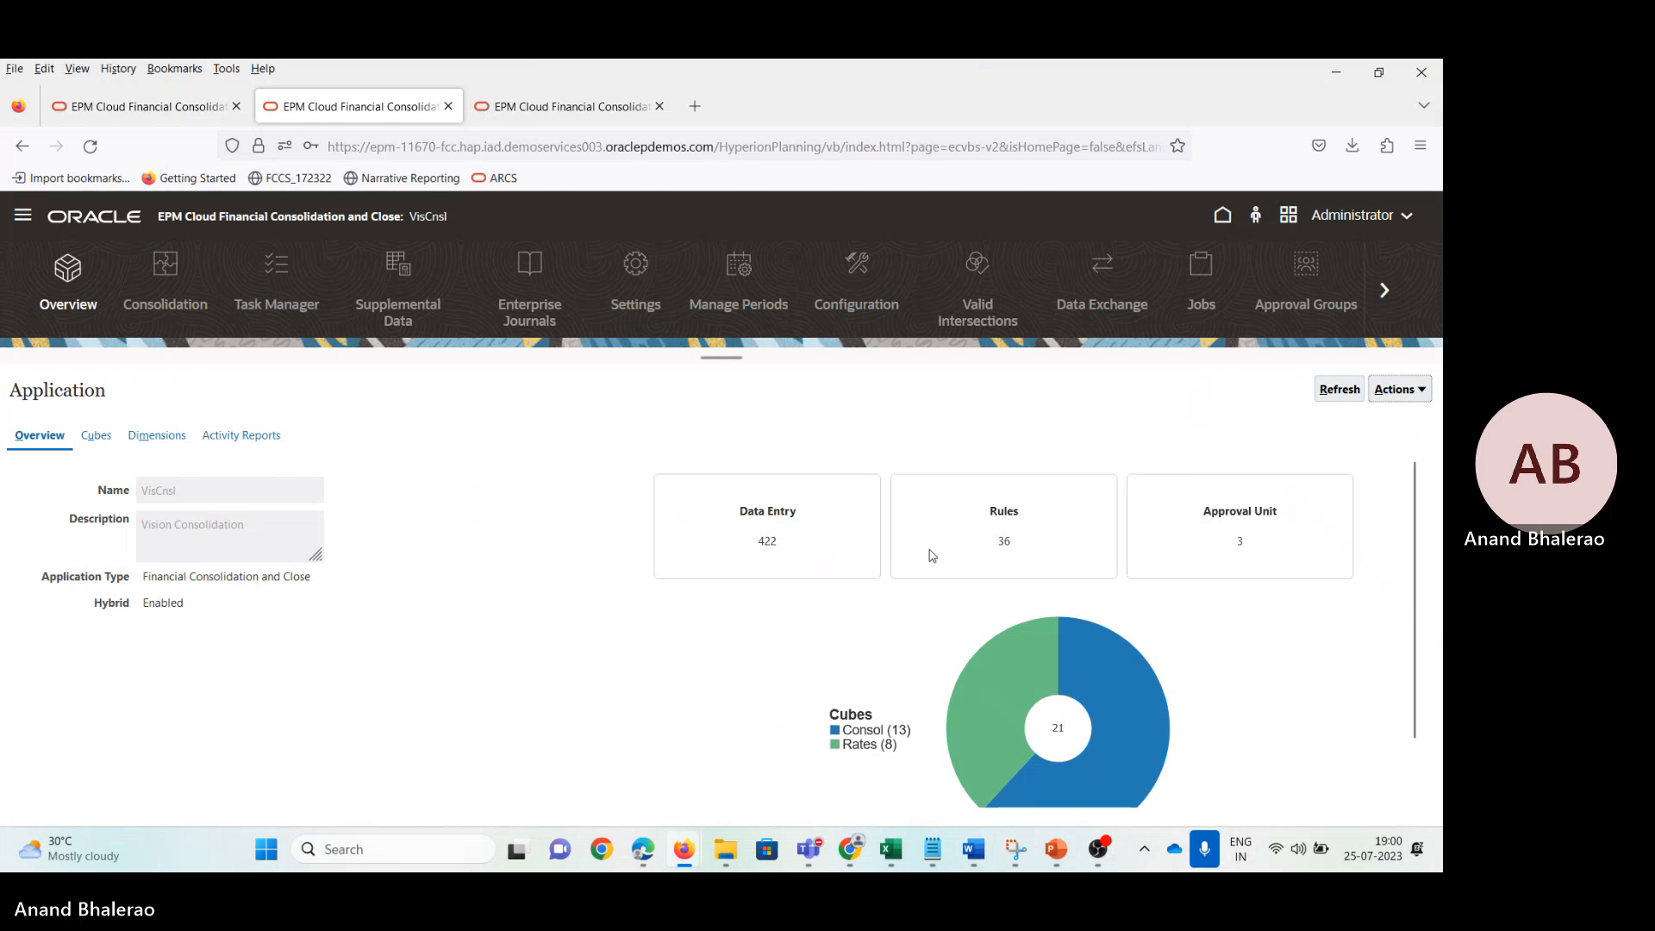
click(19, 216)
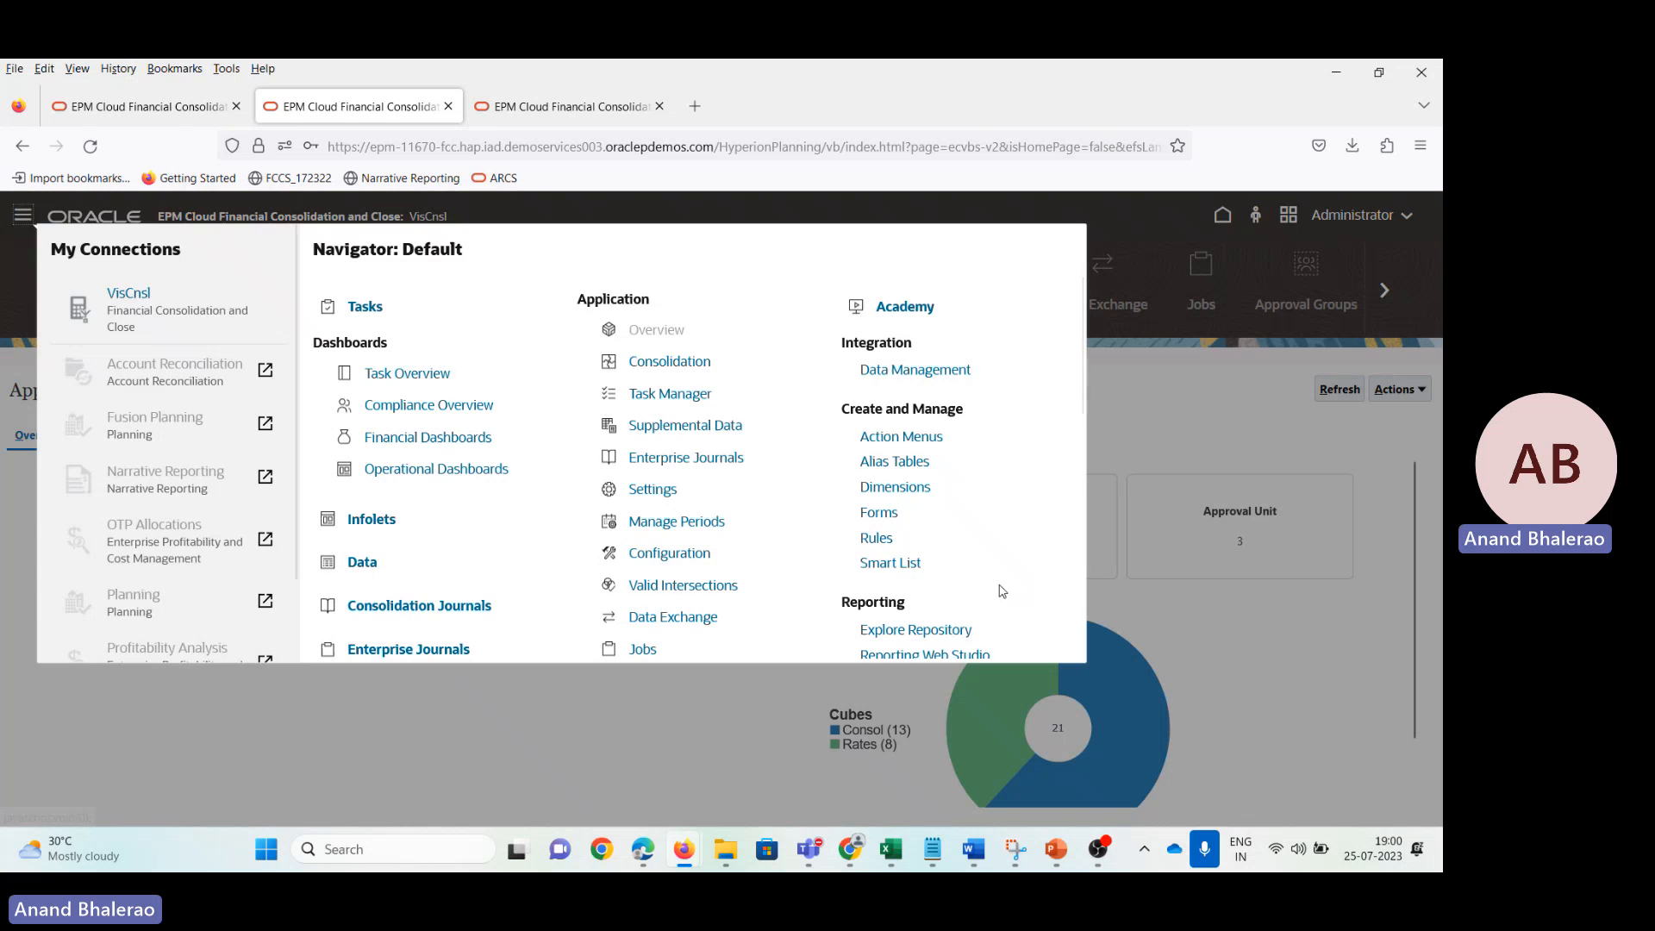
click(909, 494)
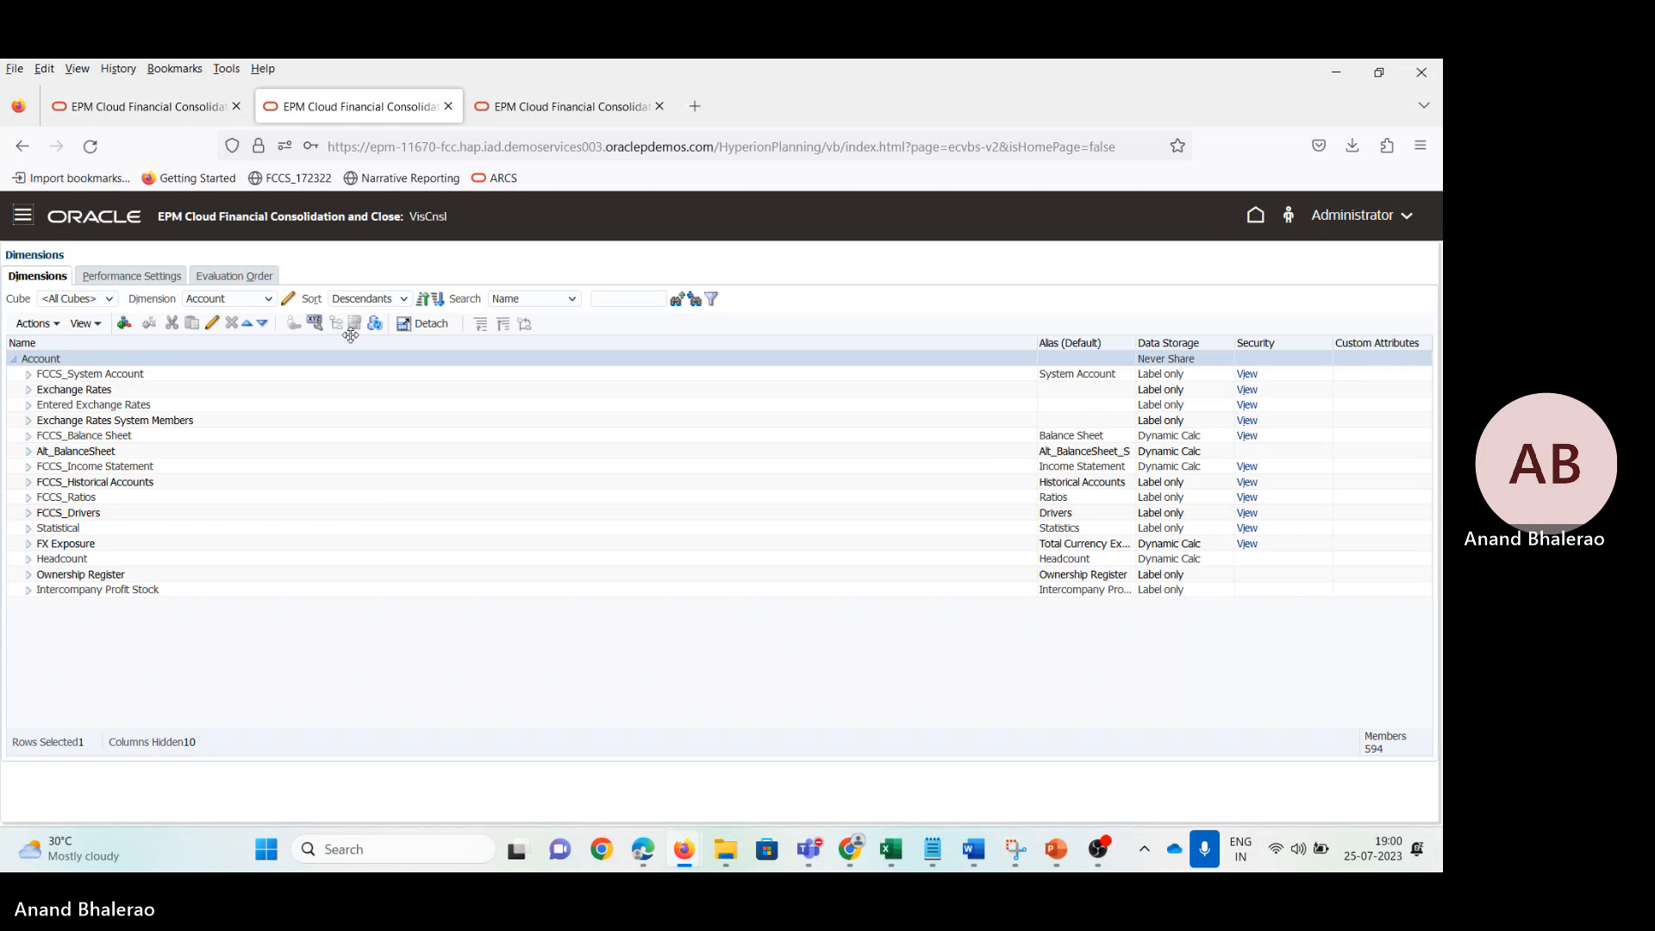
click(228, 298)
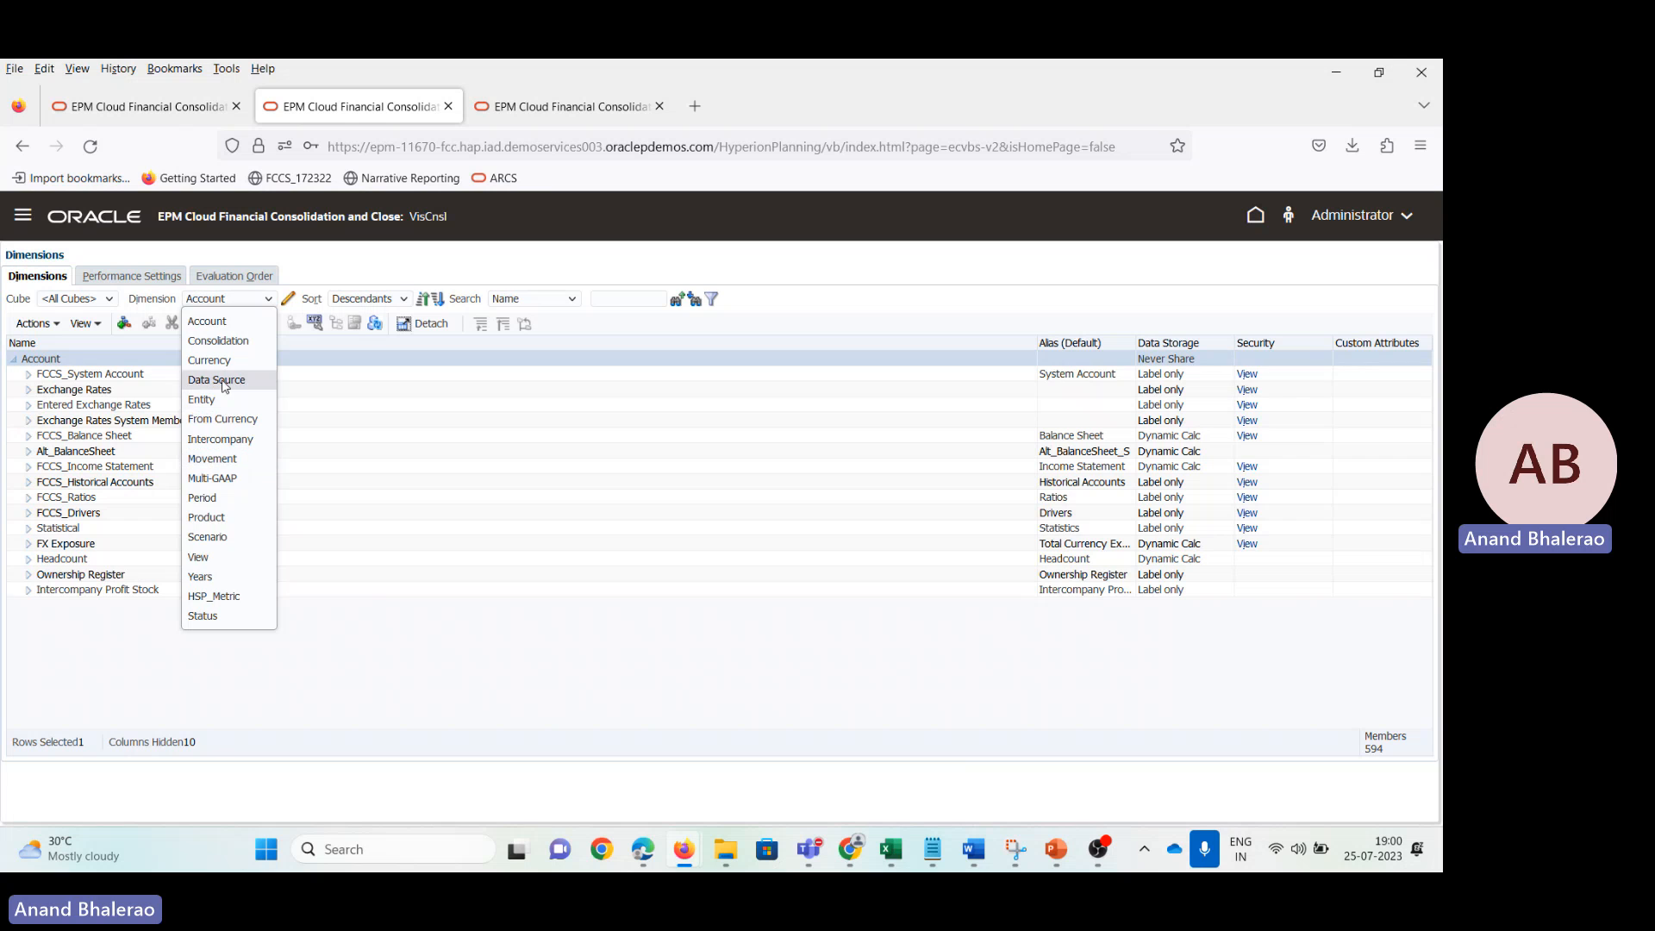
click(220, 381)
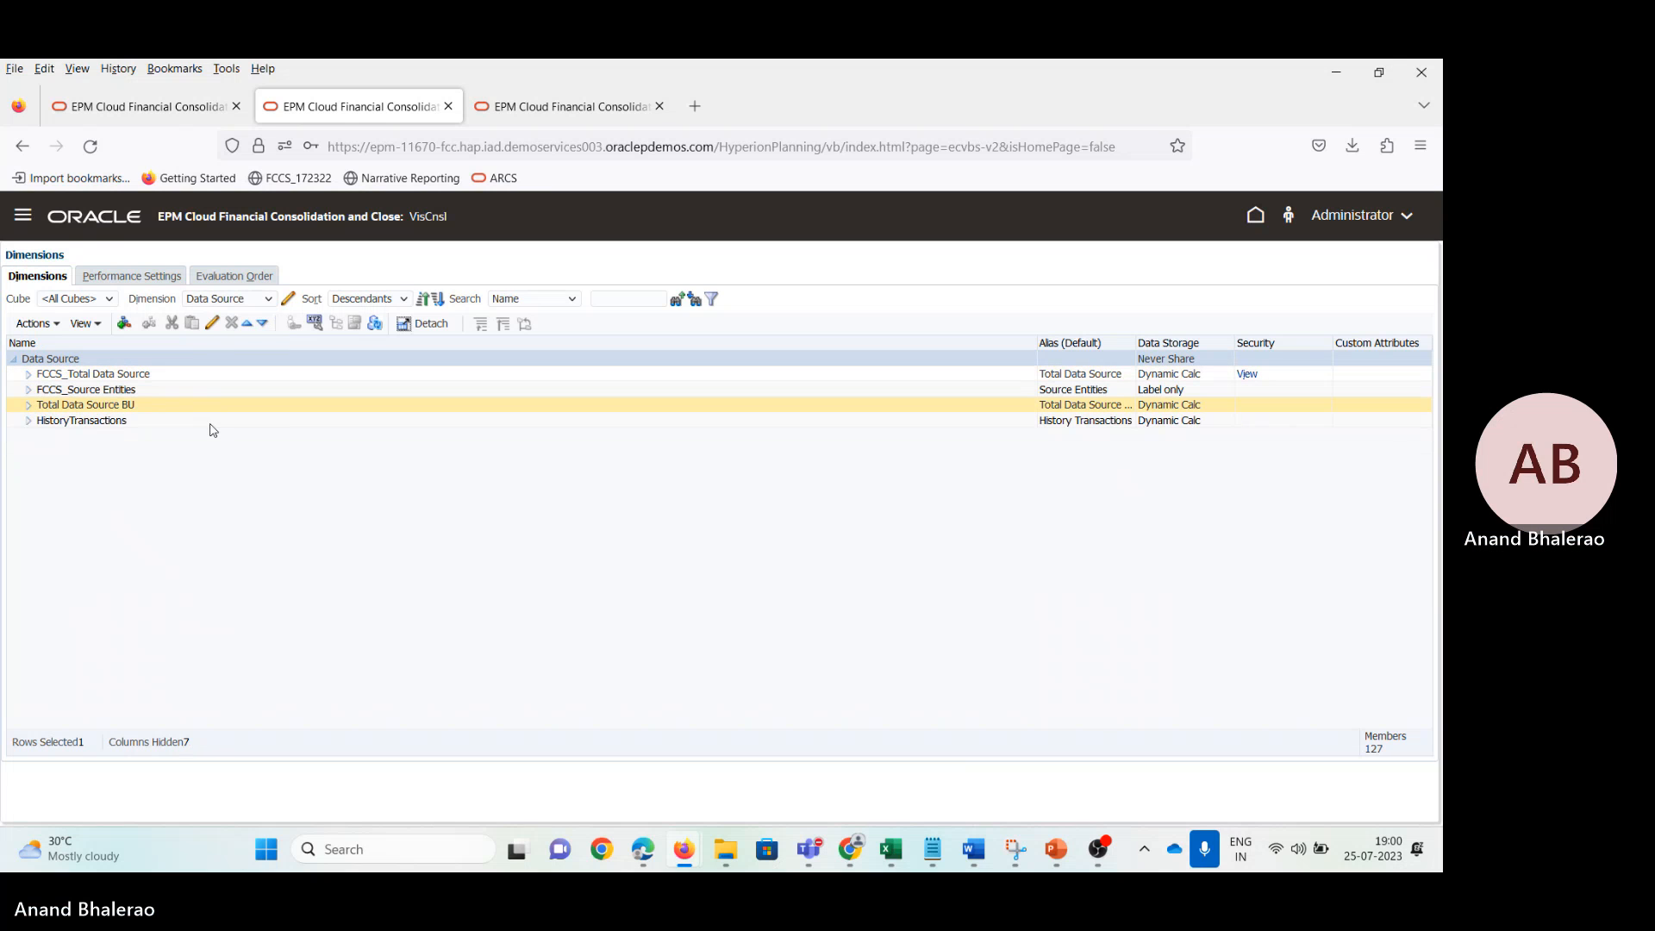
Step: Expand FCCS_Total Data Source down to FCCS_TotalInputAndAdjusted and open its DUmmy_DataSource member for editing
click(29, 404)
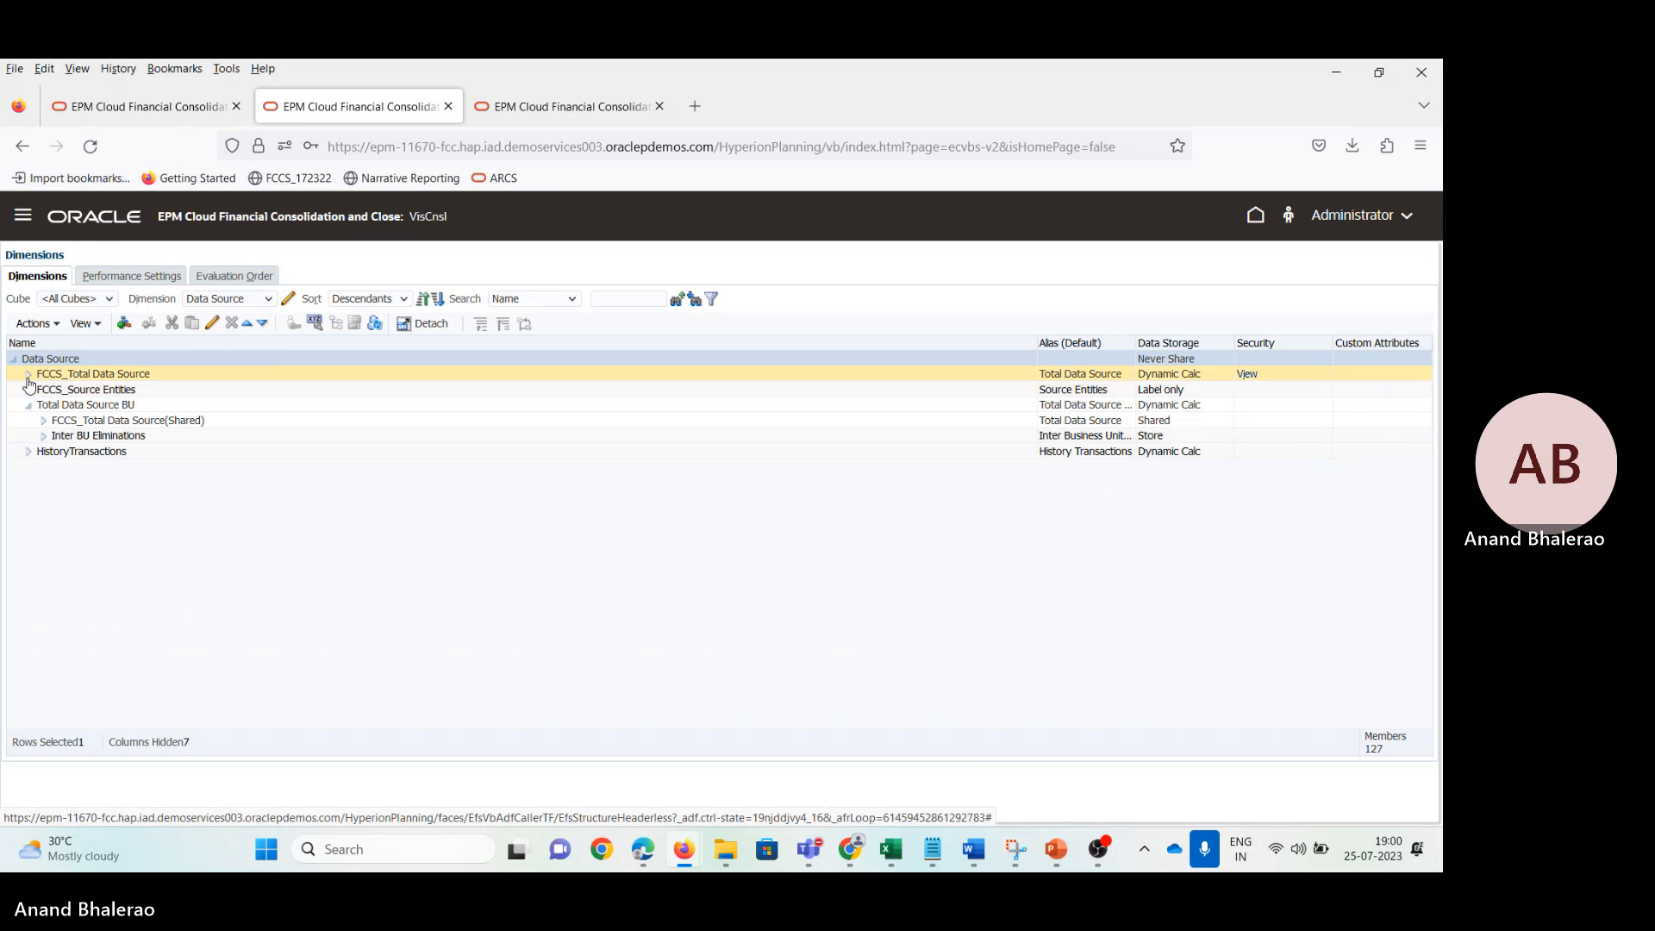
click(28, 375)
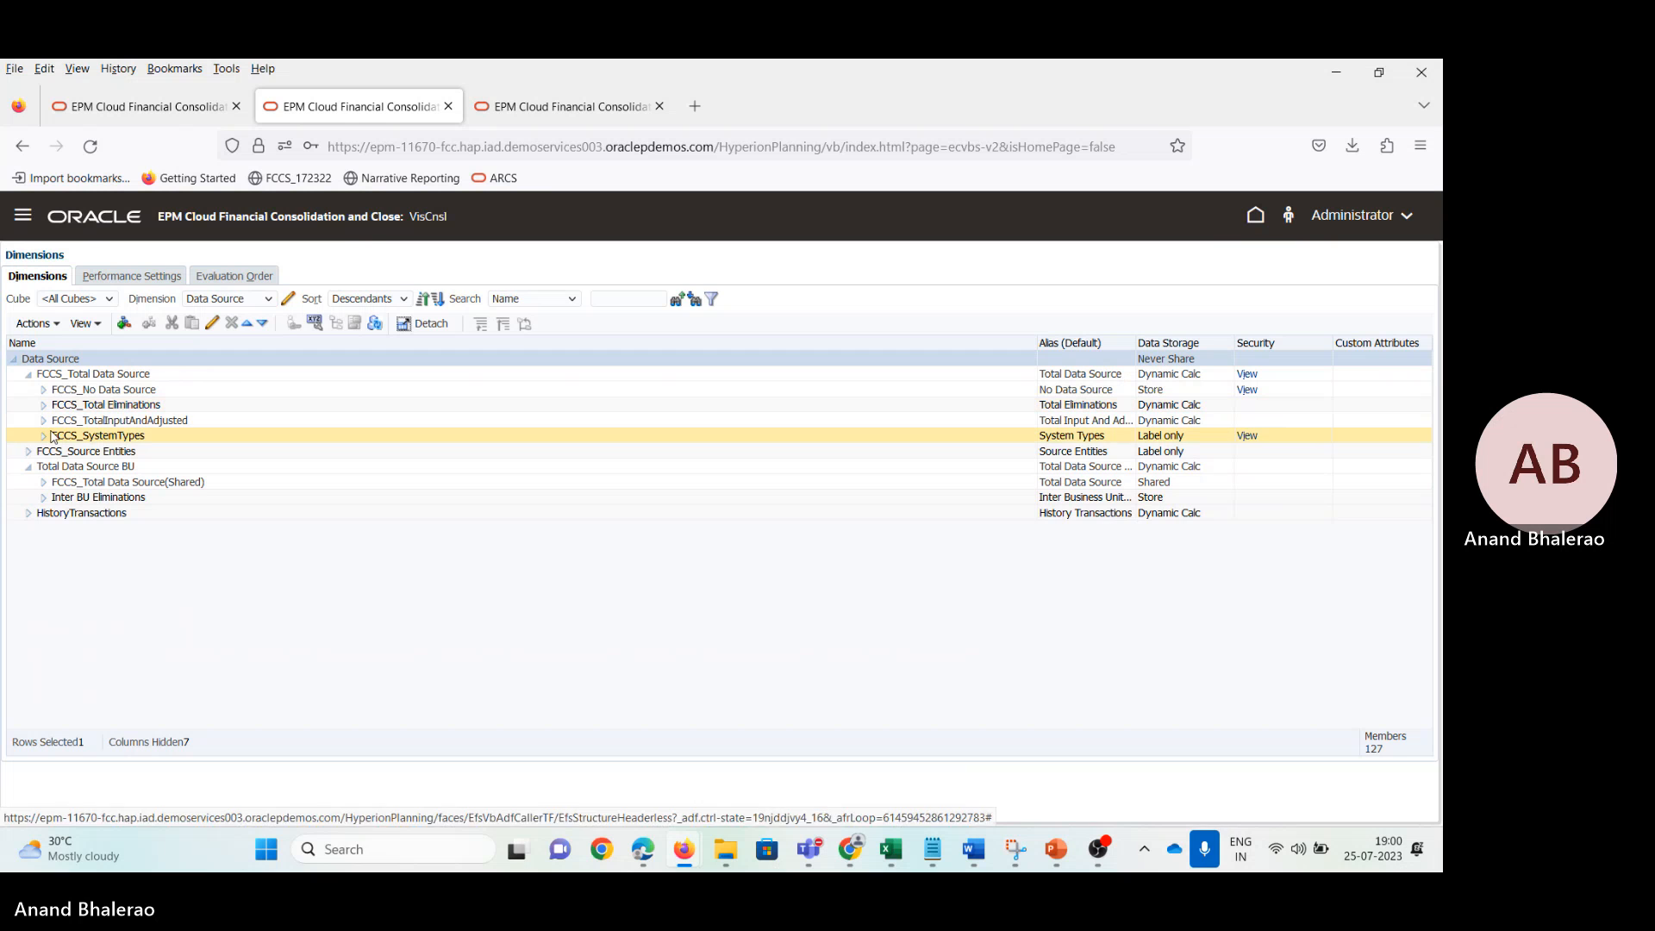
click(43, 419)
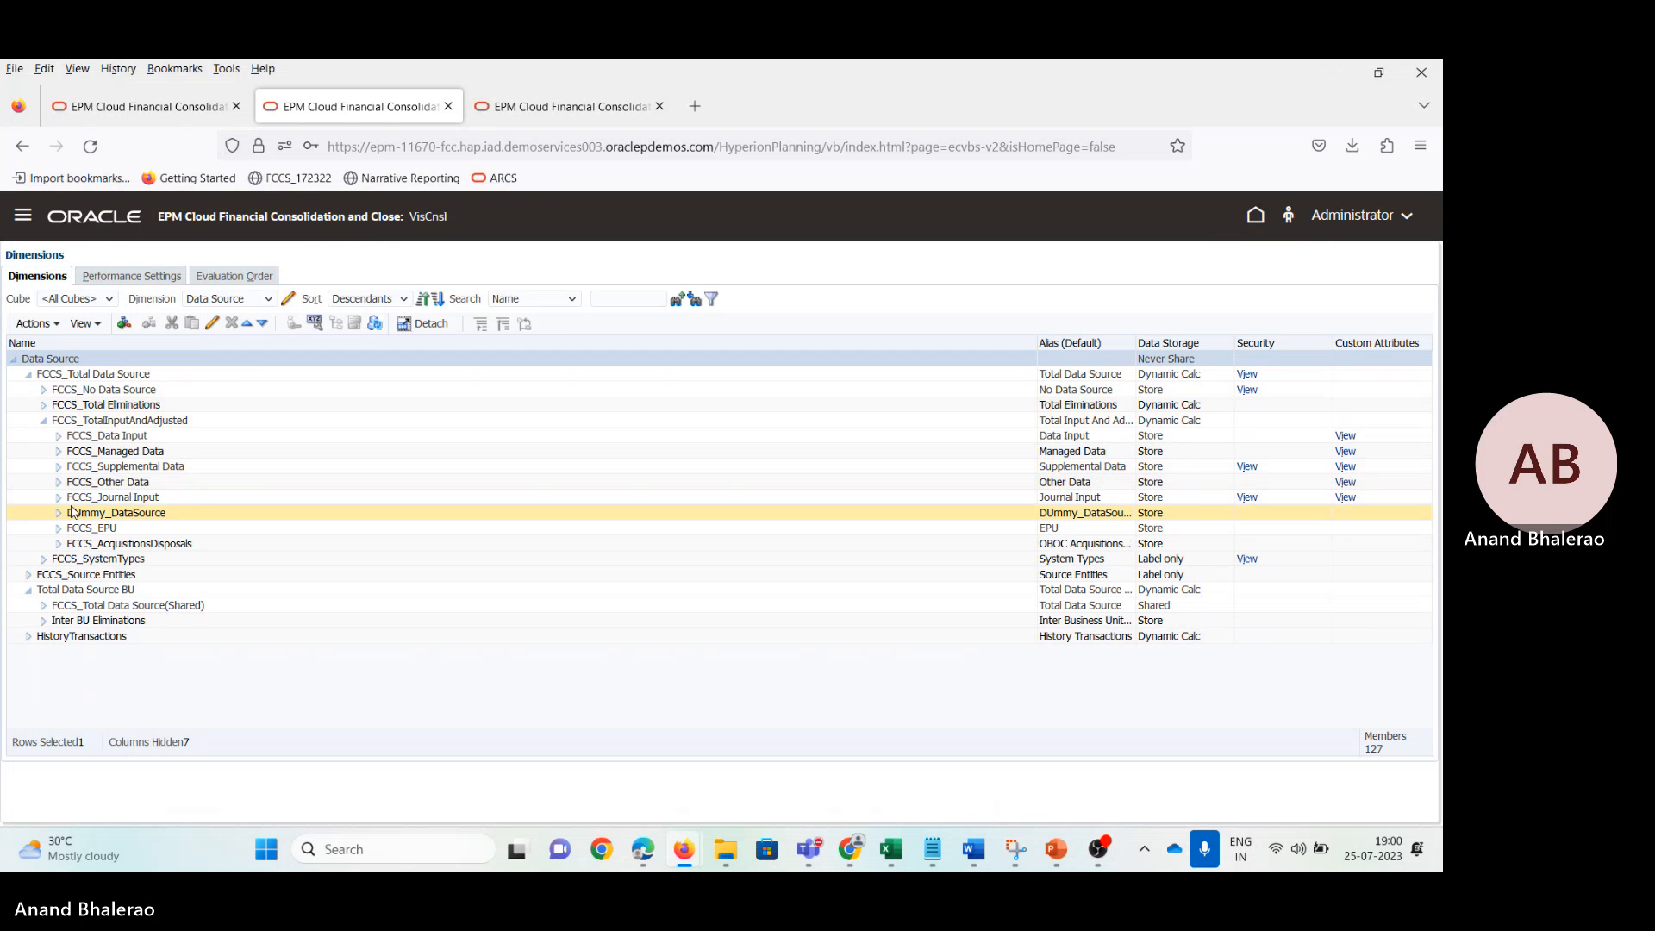
click(175, 516)
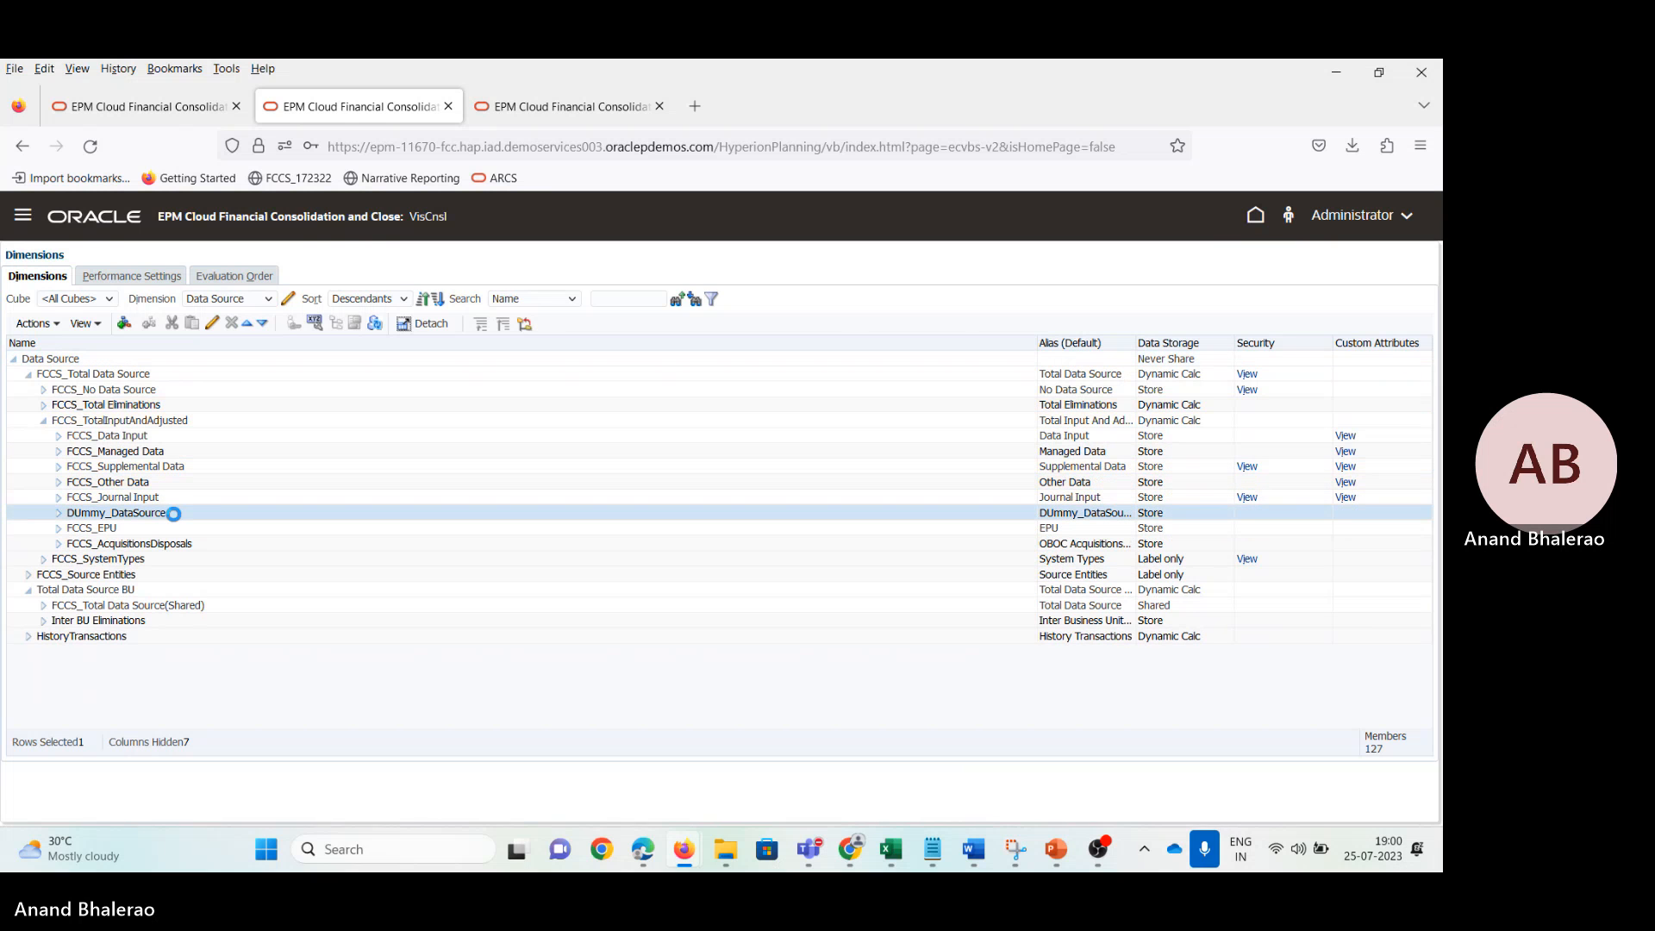
click(212, 323)
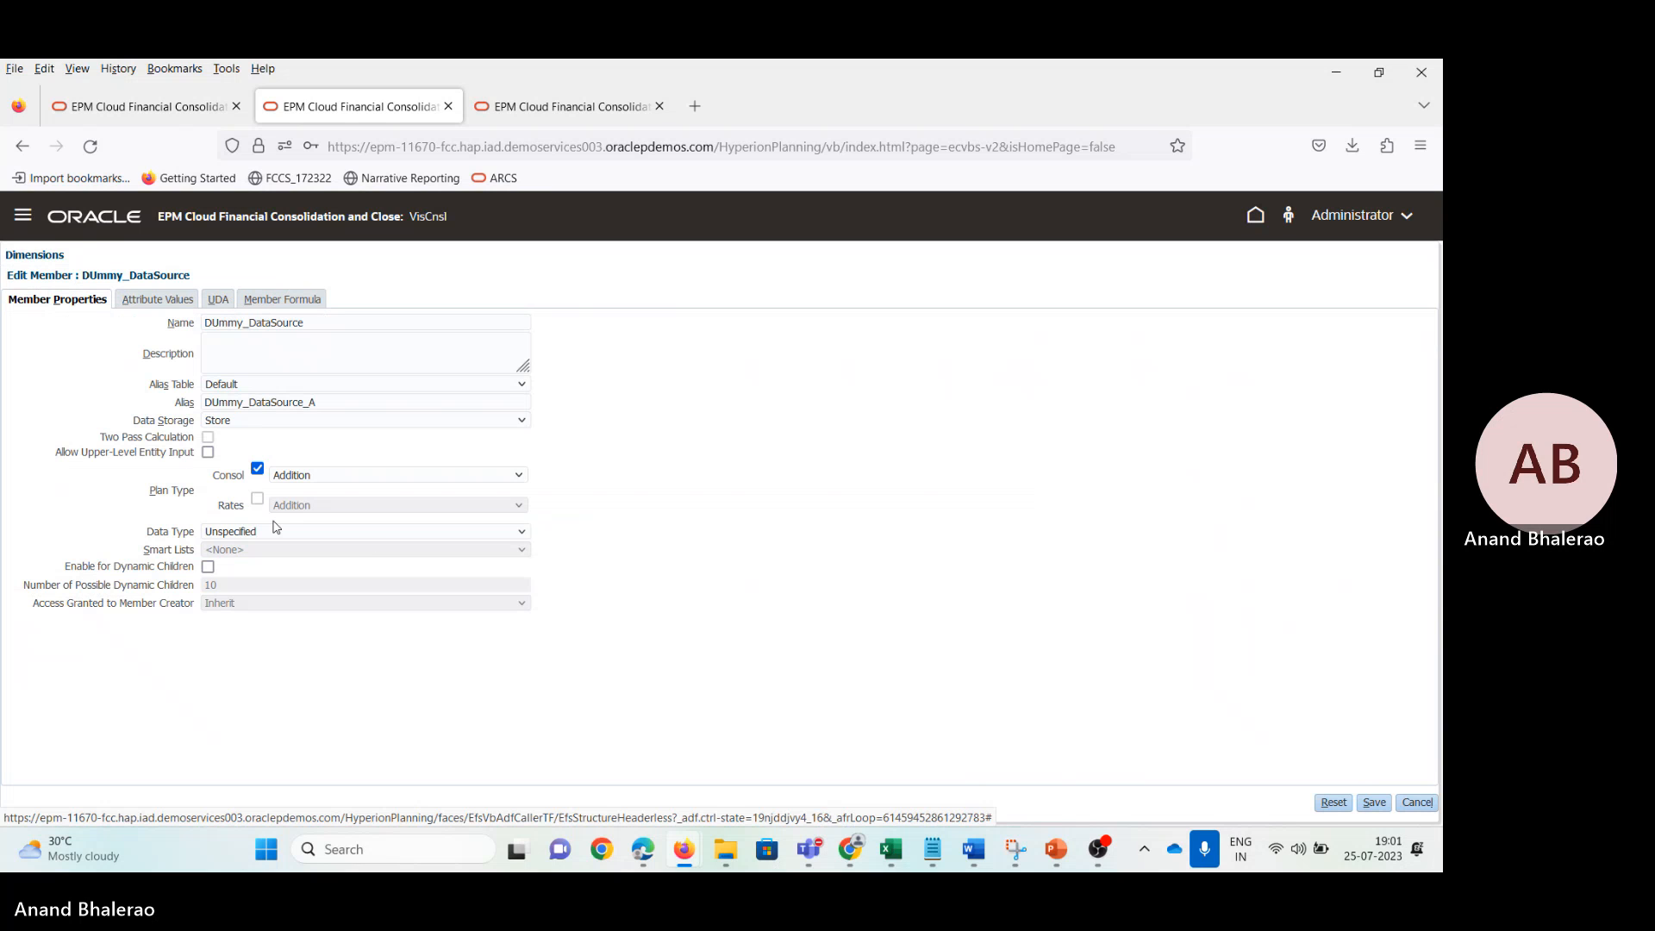
Step: Compare the member's Data Type options with the Data Source errors captured in the ScreenShot_MetaData_ANalysis Word document
click(260, 538)
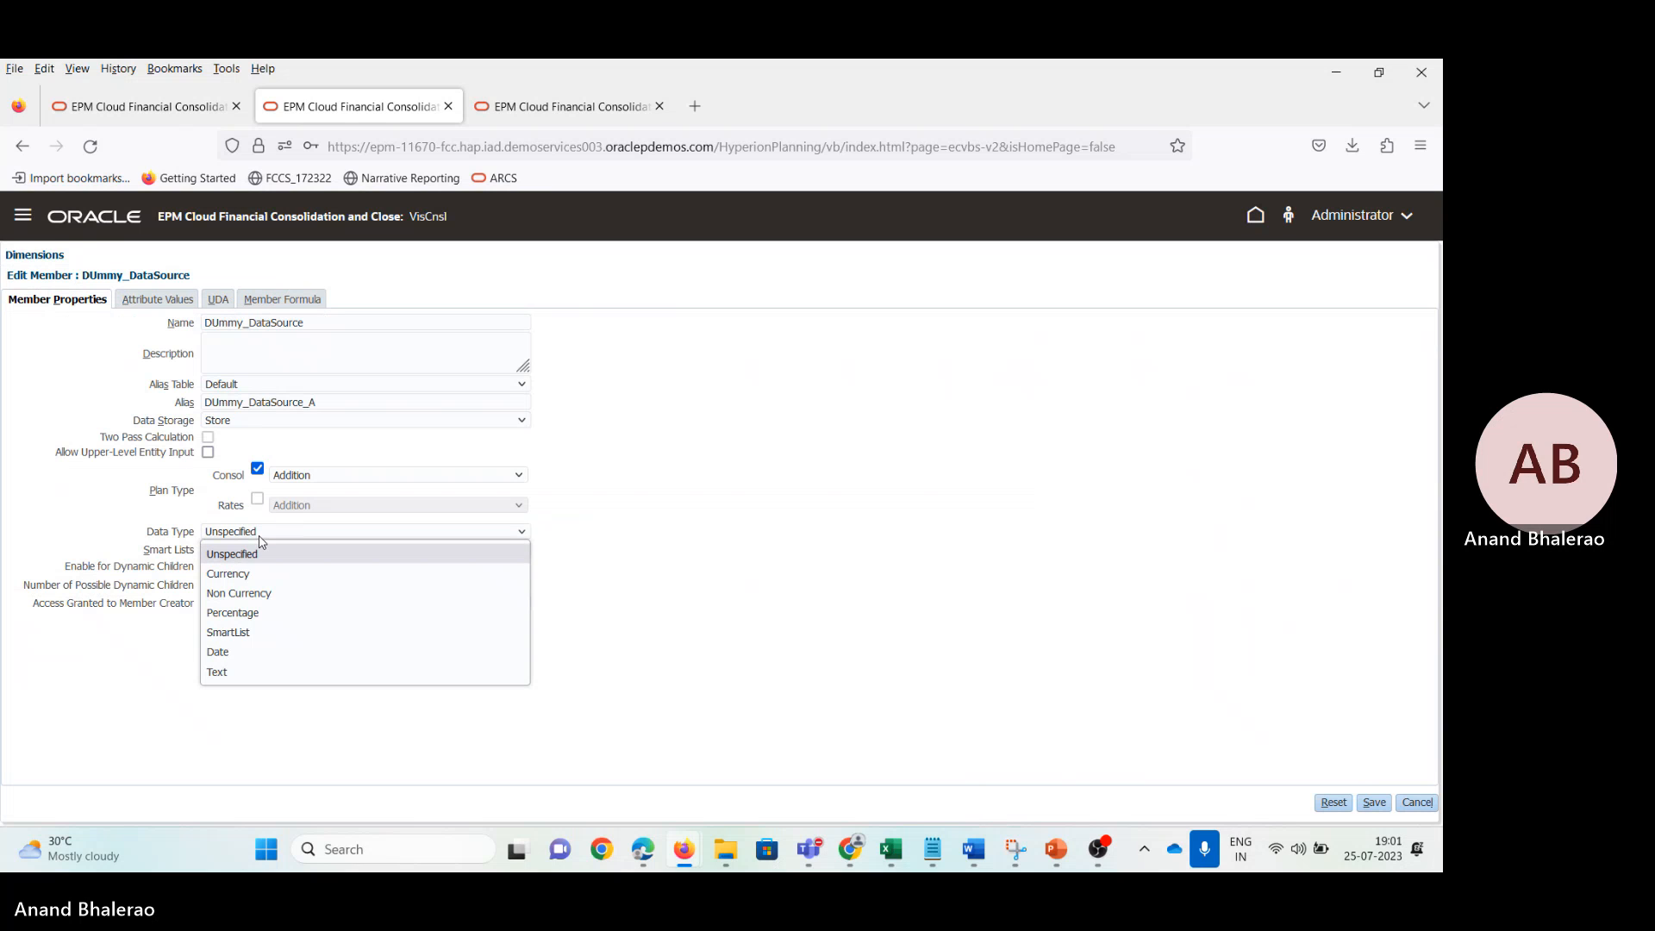
click(261, 538)
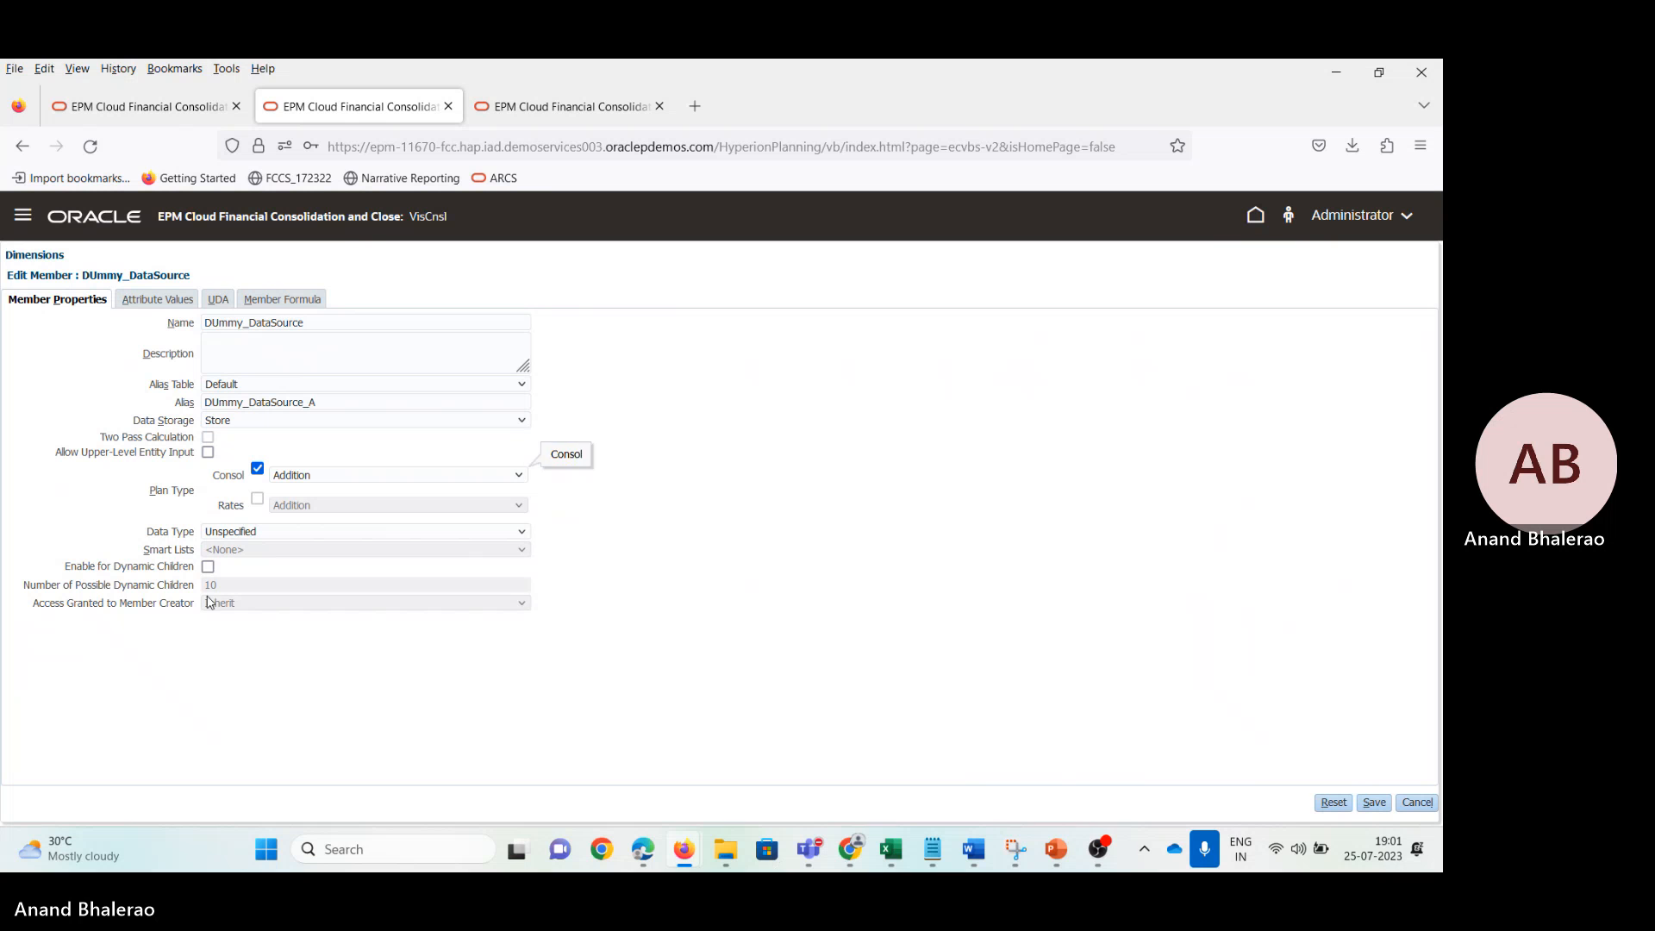
mouse_move(981, 849)
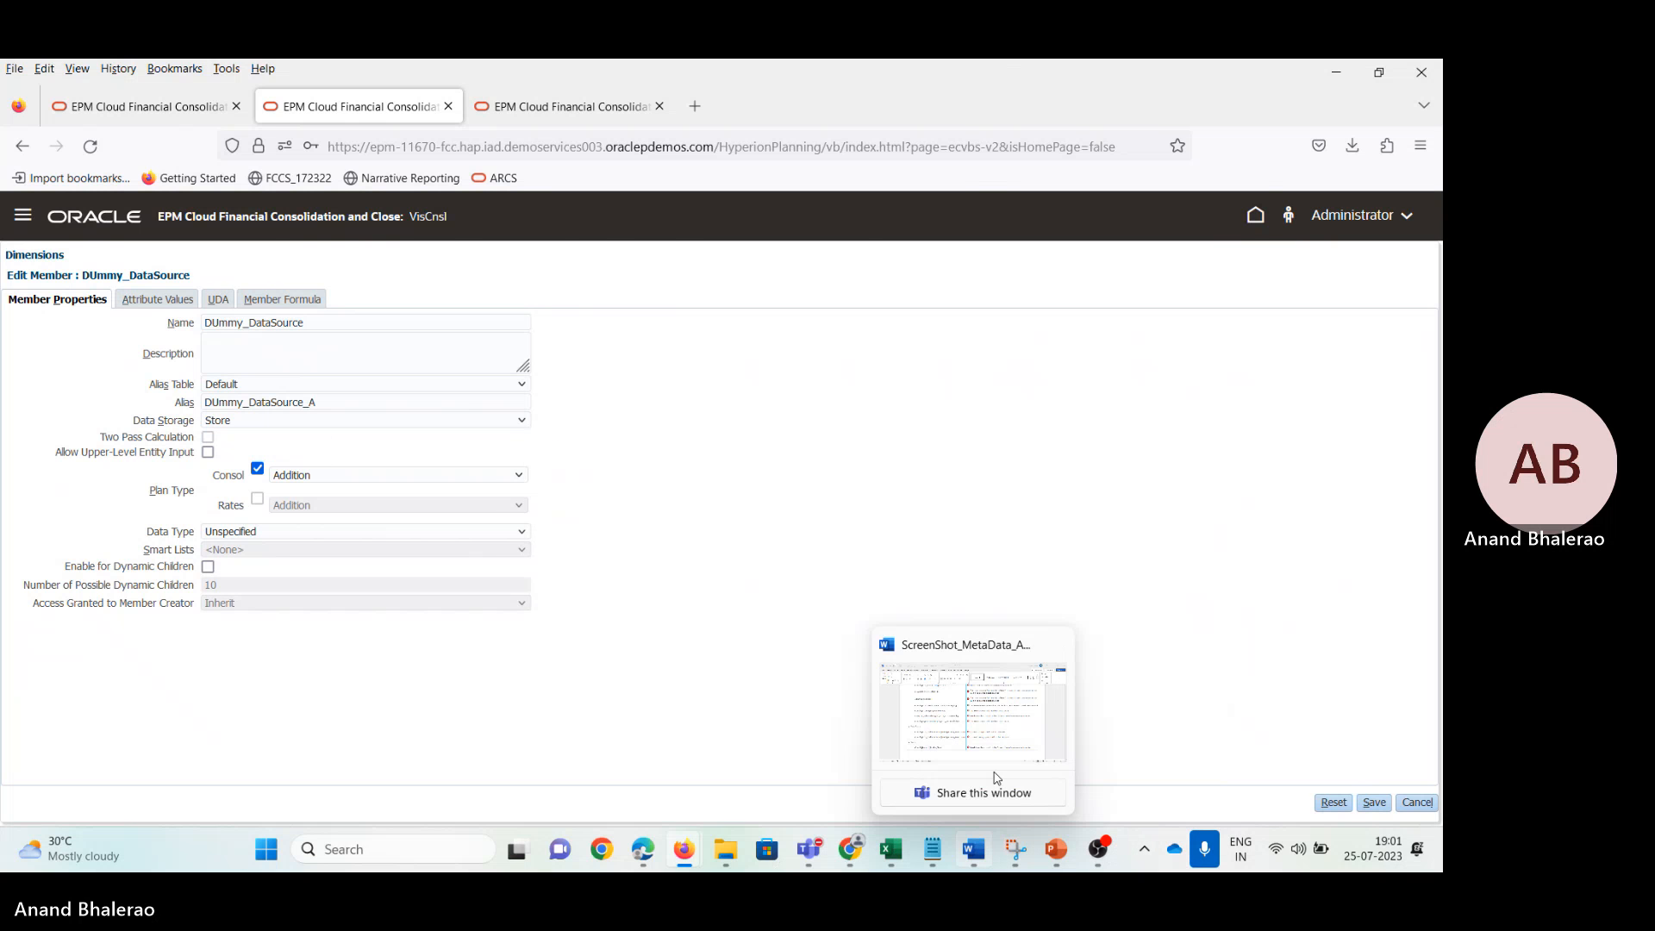
click(960, 655)
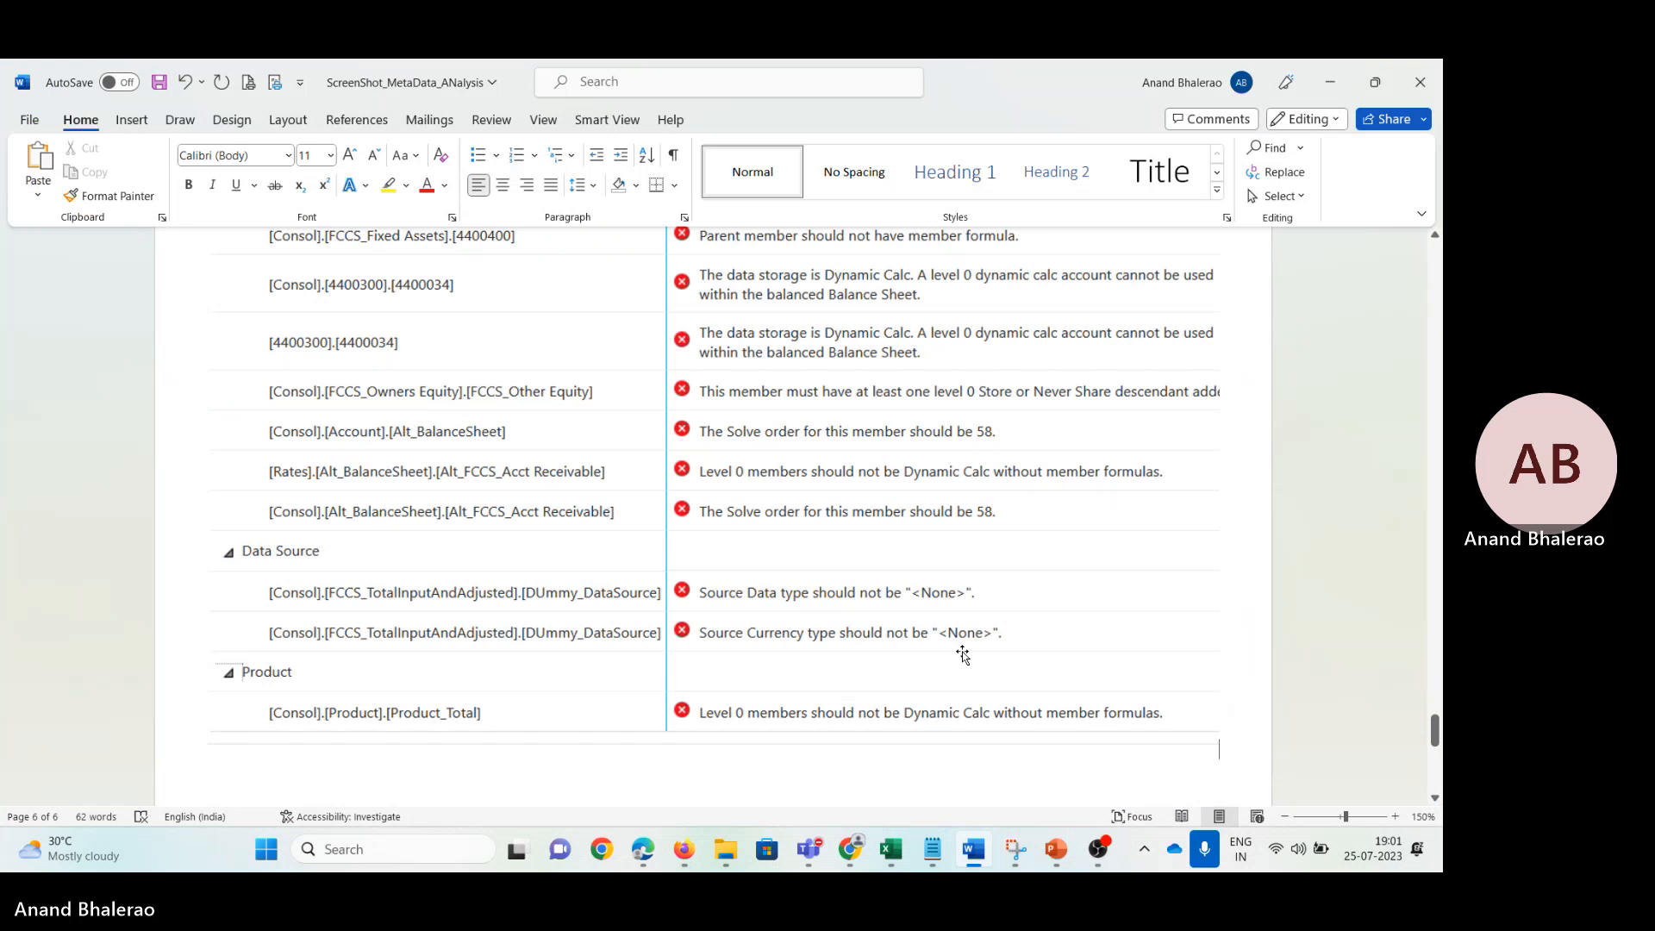
scroll(963, 655, down, 1)
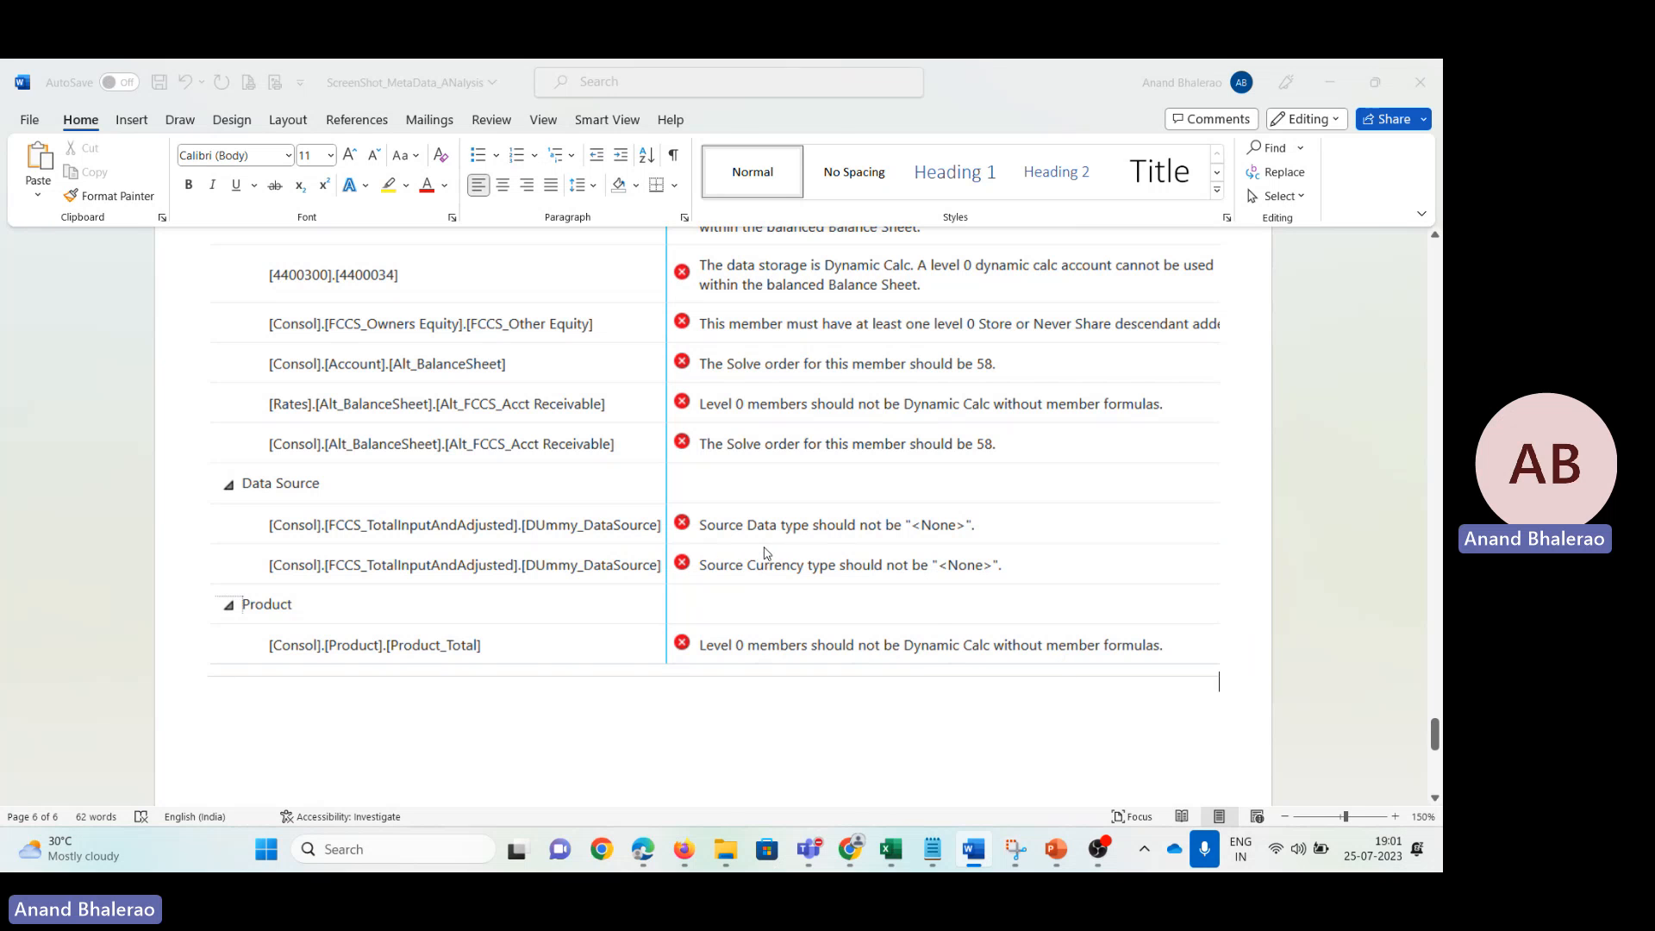
key(alt+Tab)
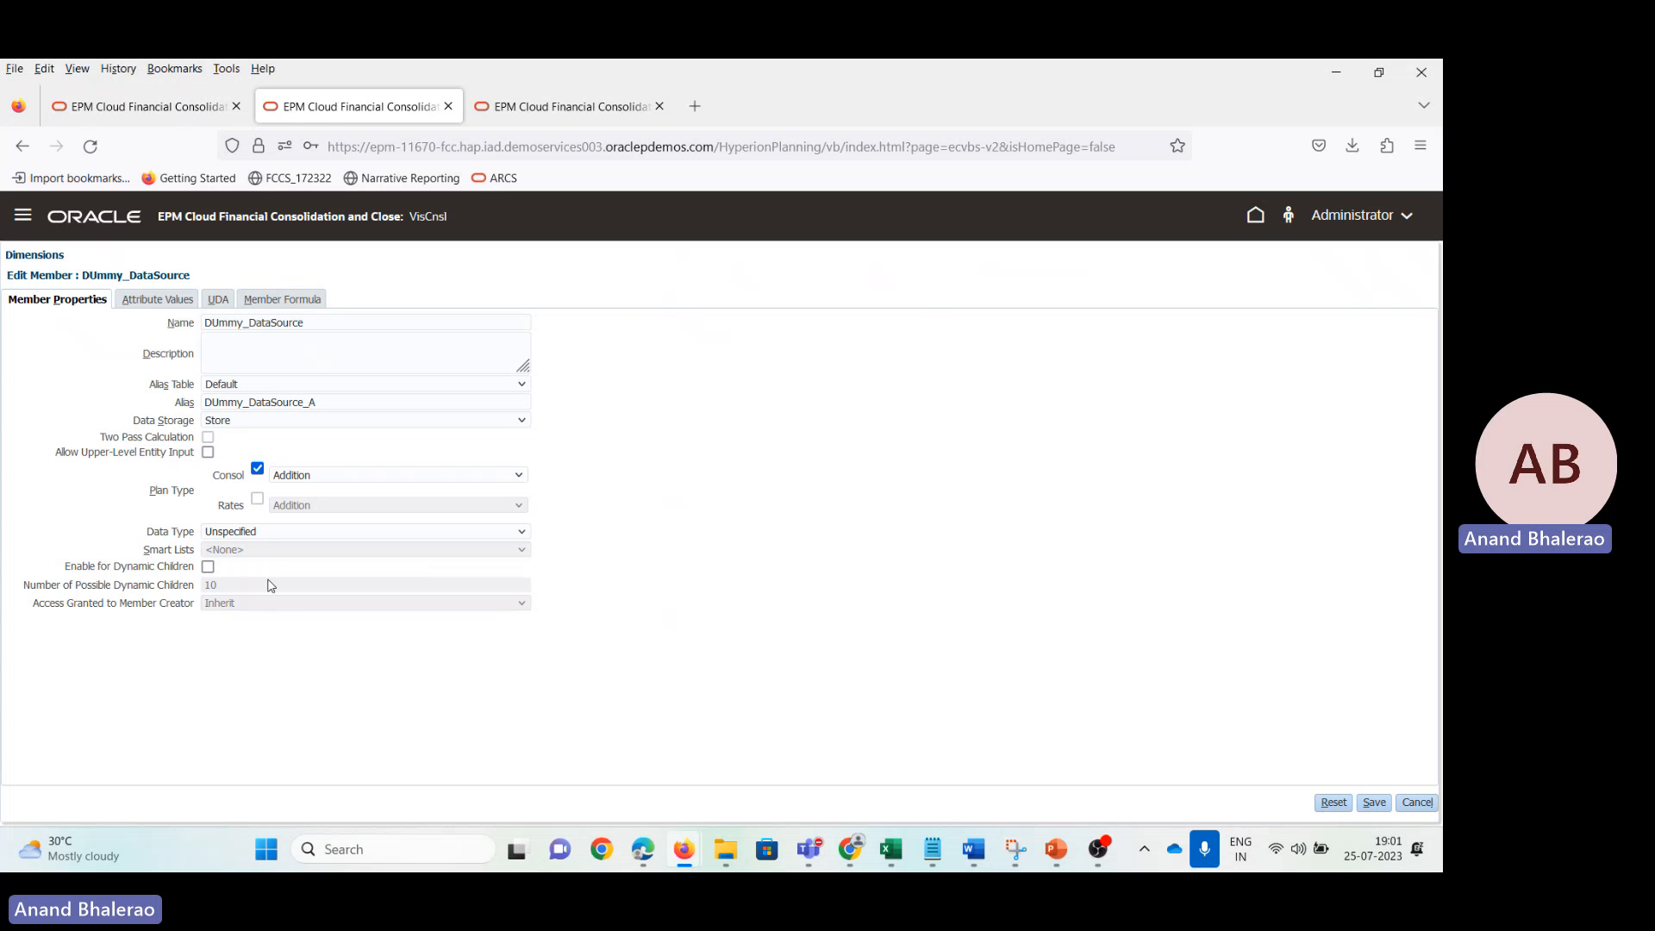
Step: Examine DUmmy_DataSource's data type, storage, attribute values and member formula, rechecking them against the Data Source errors in Word
click(256, 532)
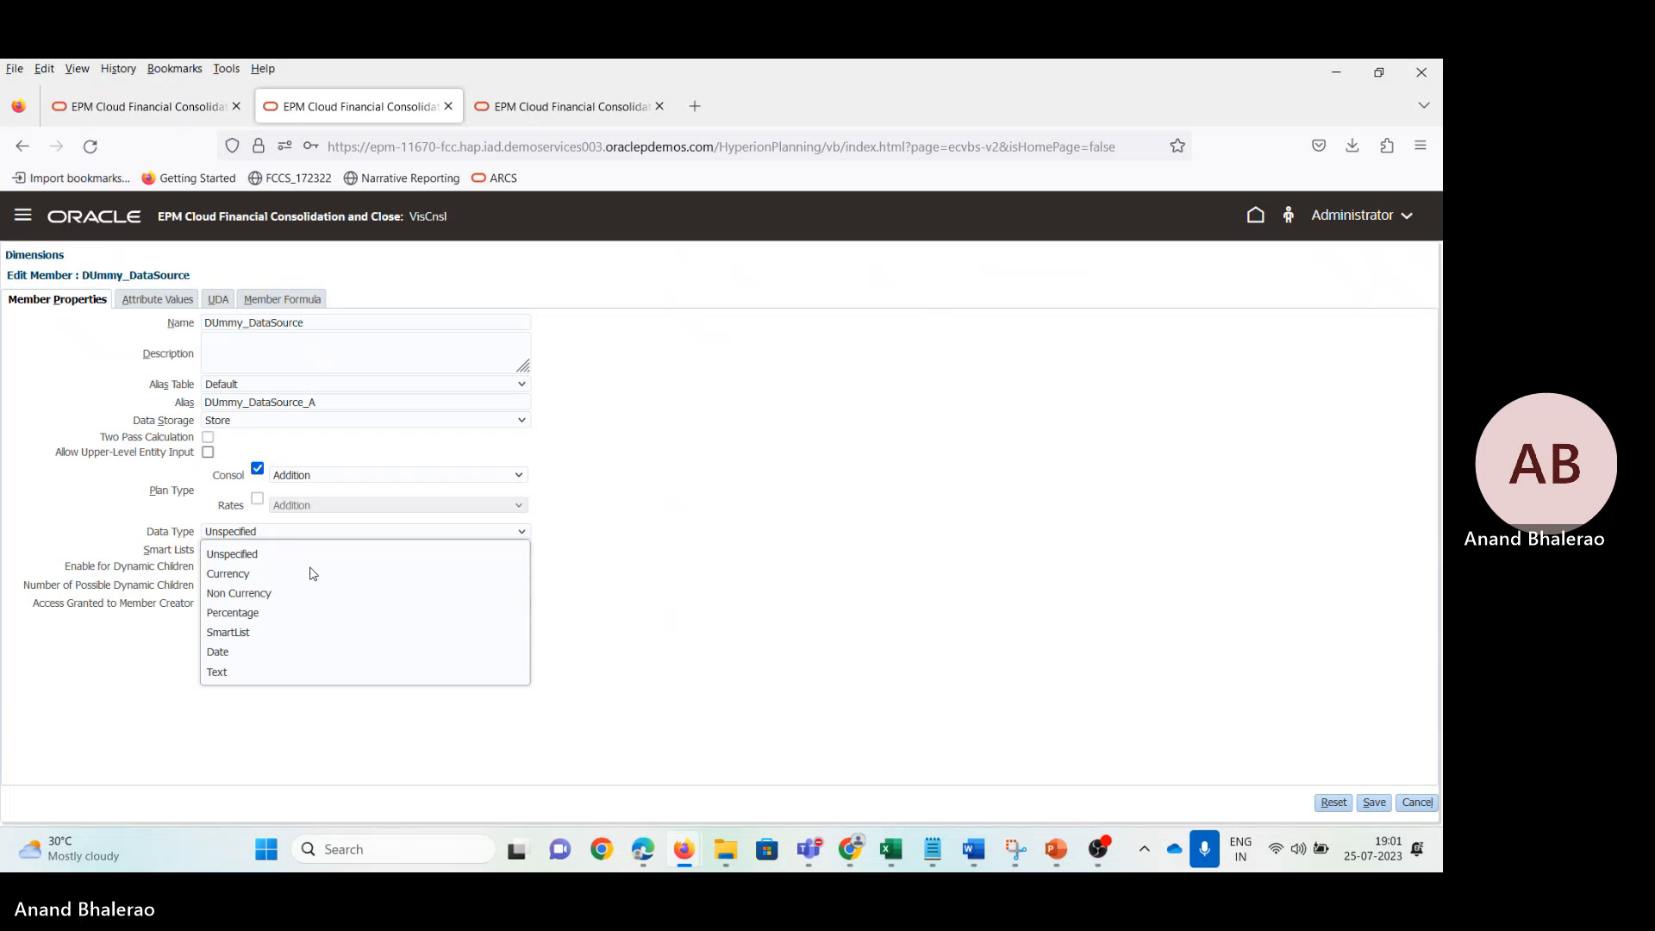
click(752, 571)
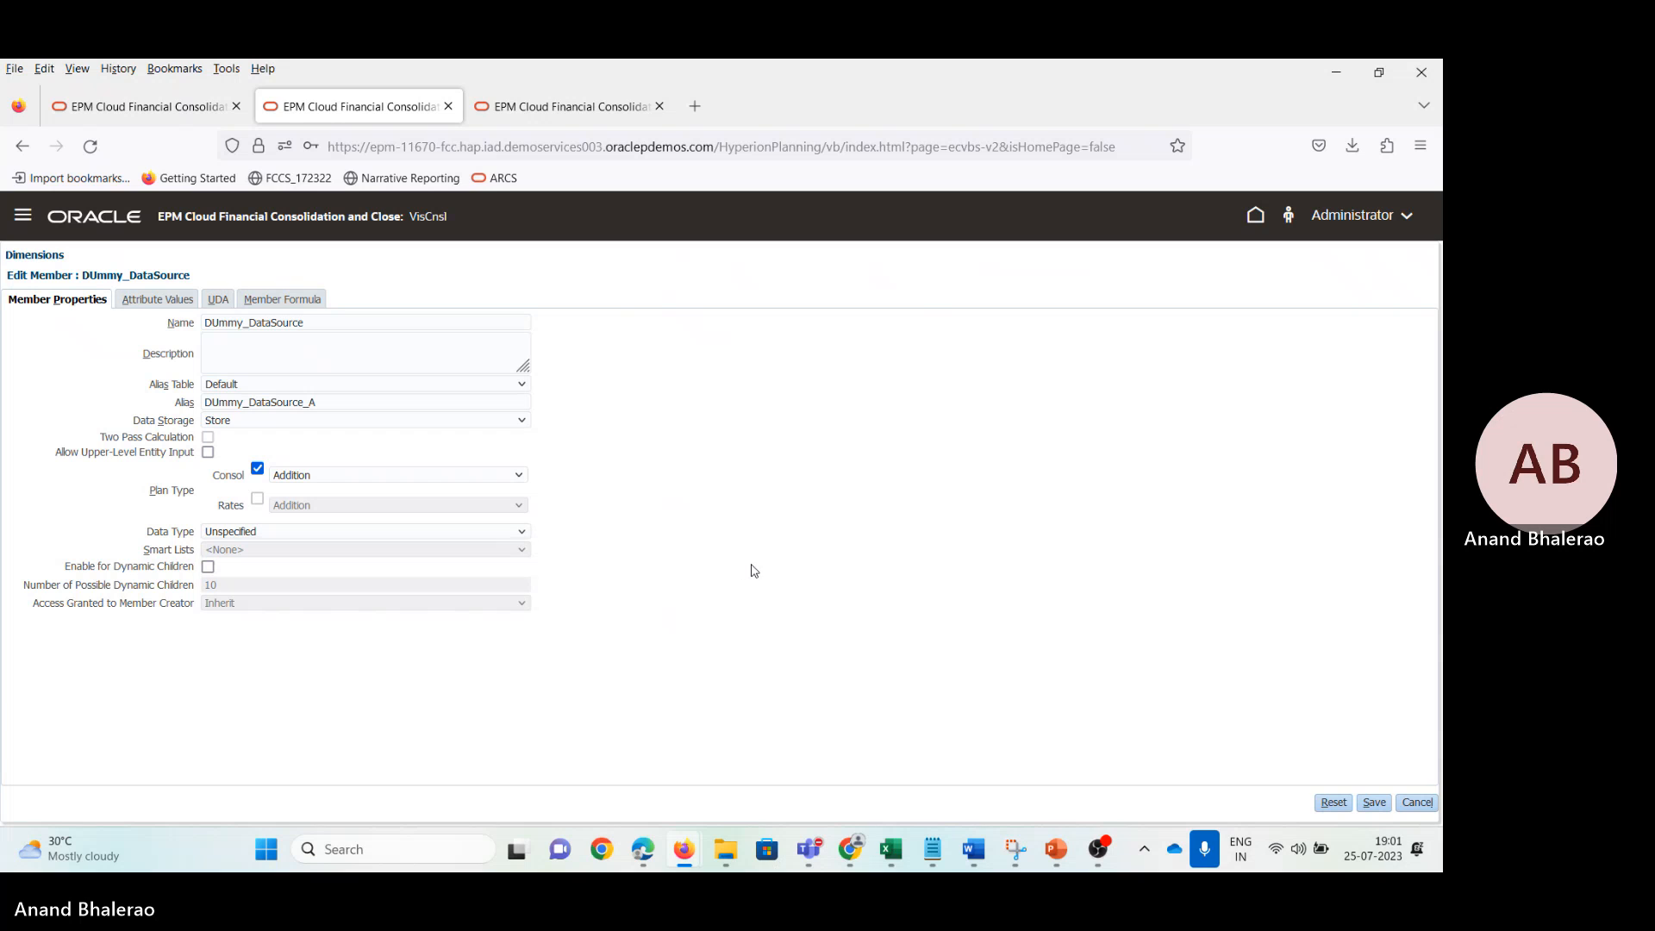
click(236, 424)
click(236, 427)
click(168, 301)
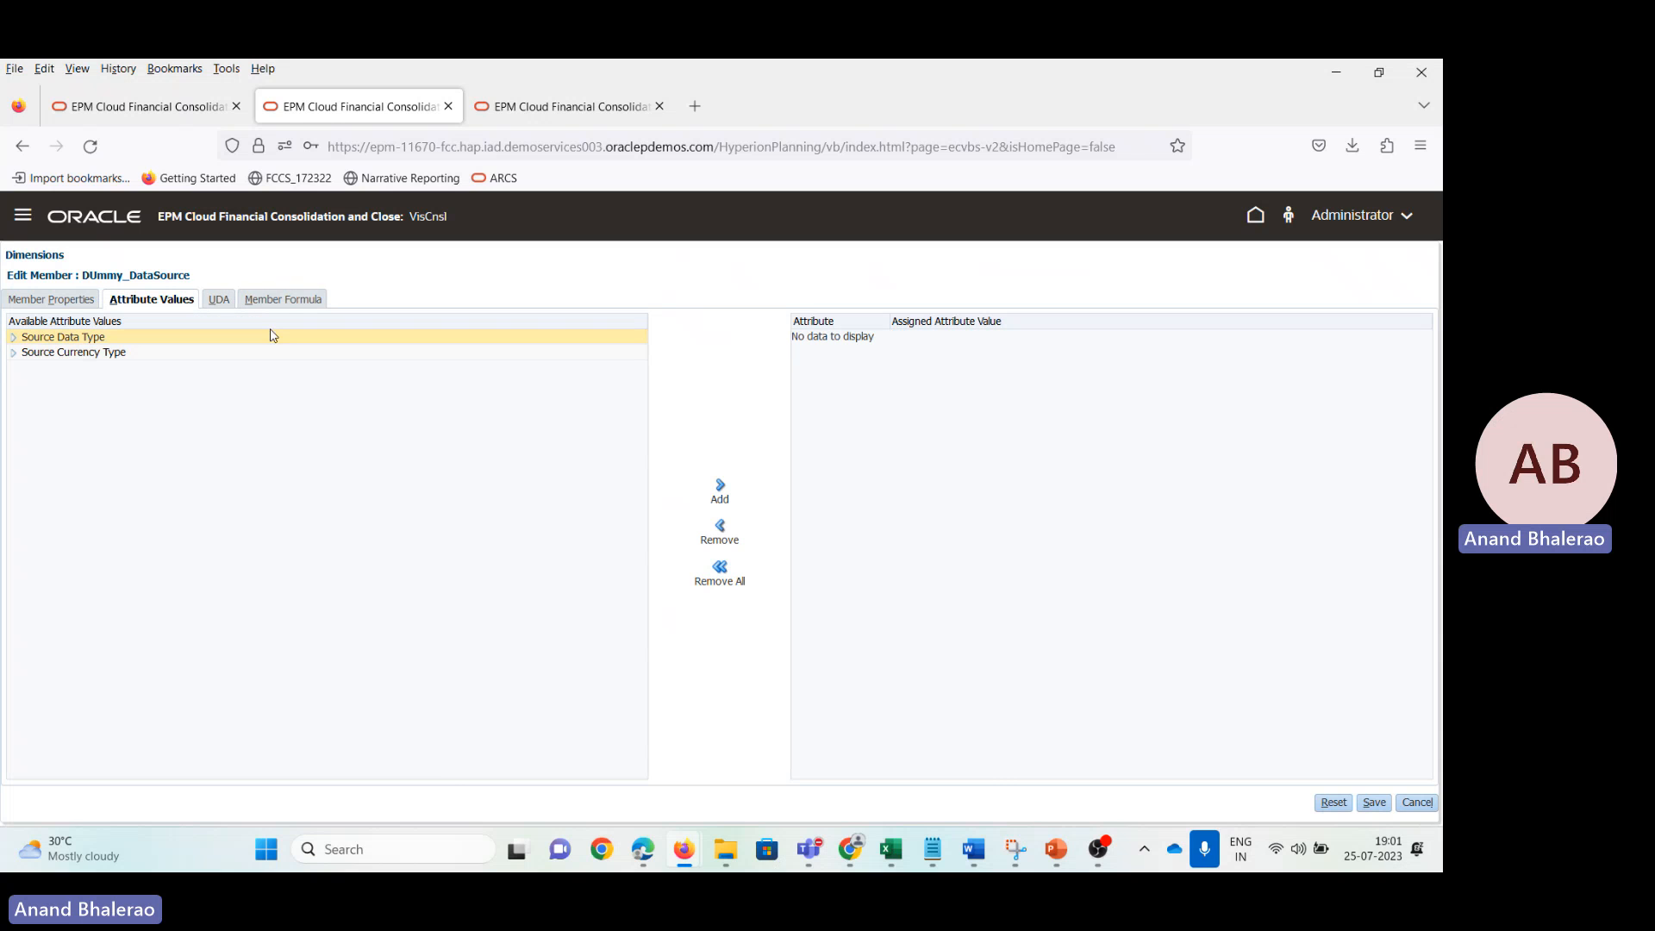
click(281, 300)
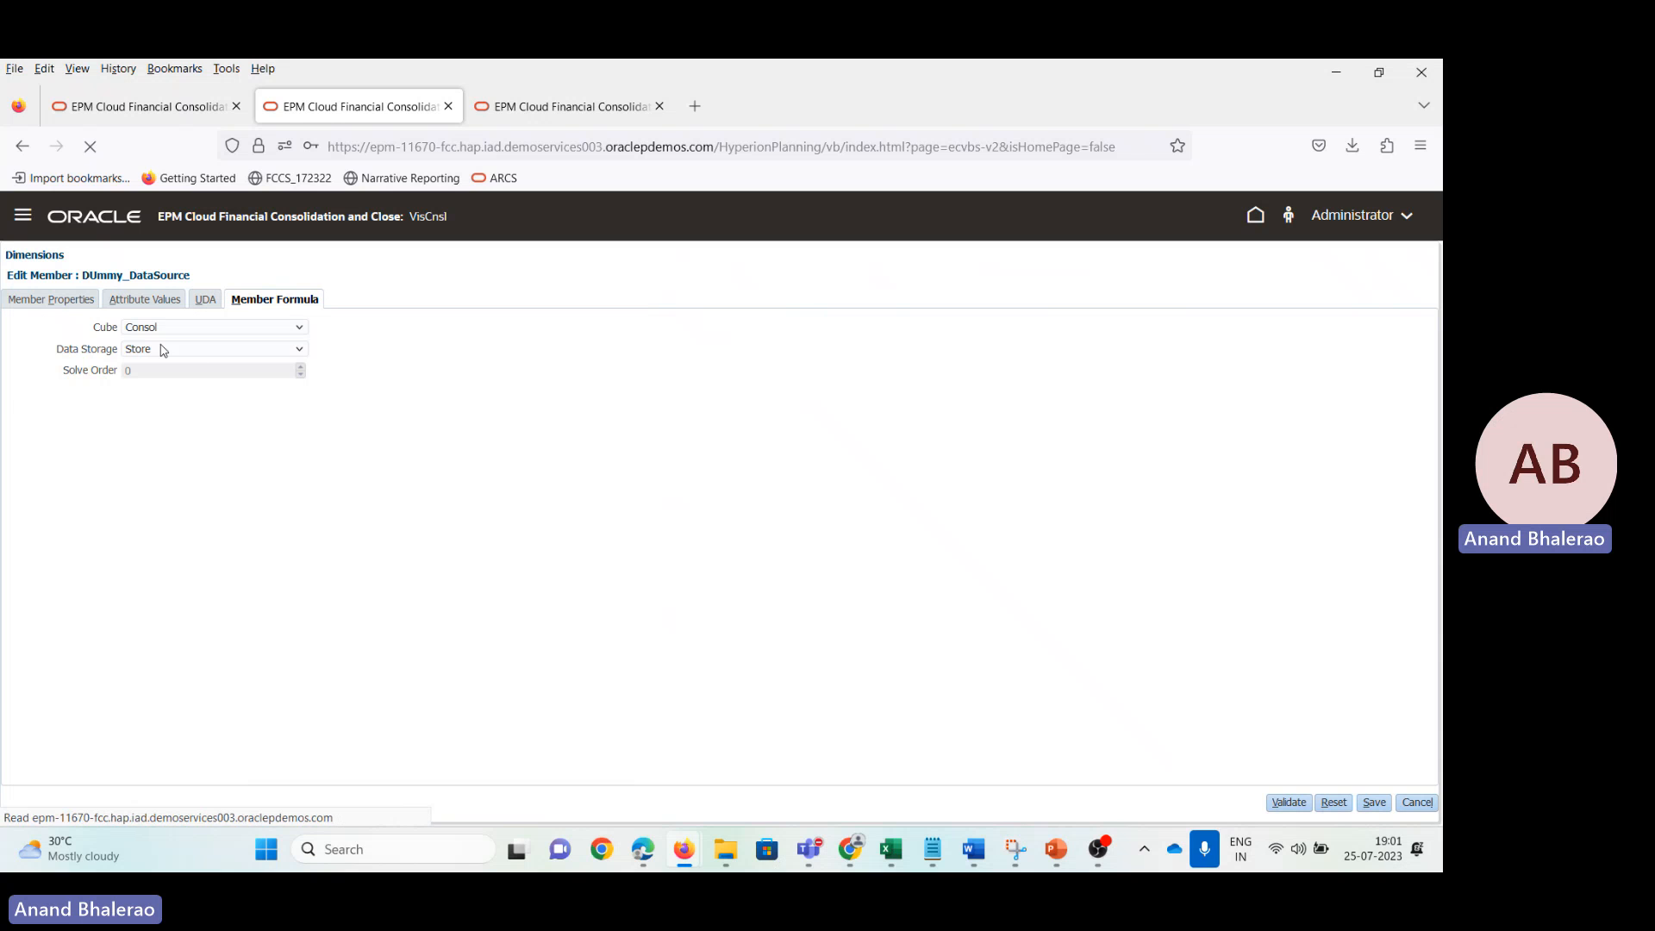
click(62, 300)
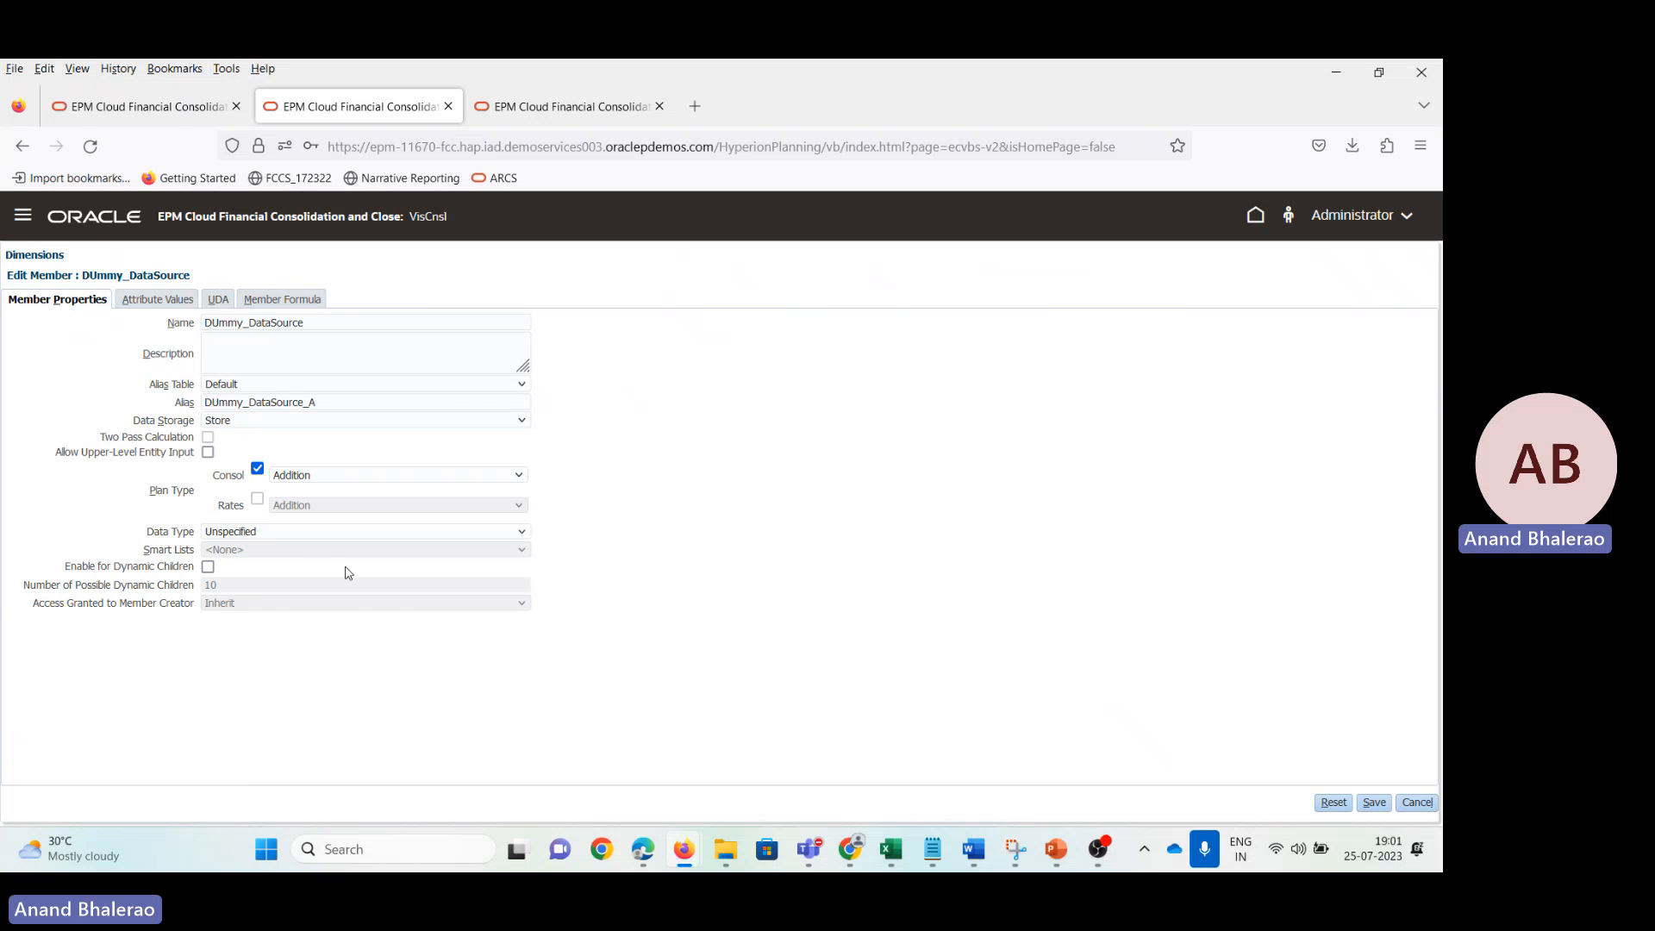
key(alt+Tab)
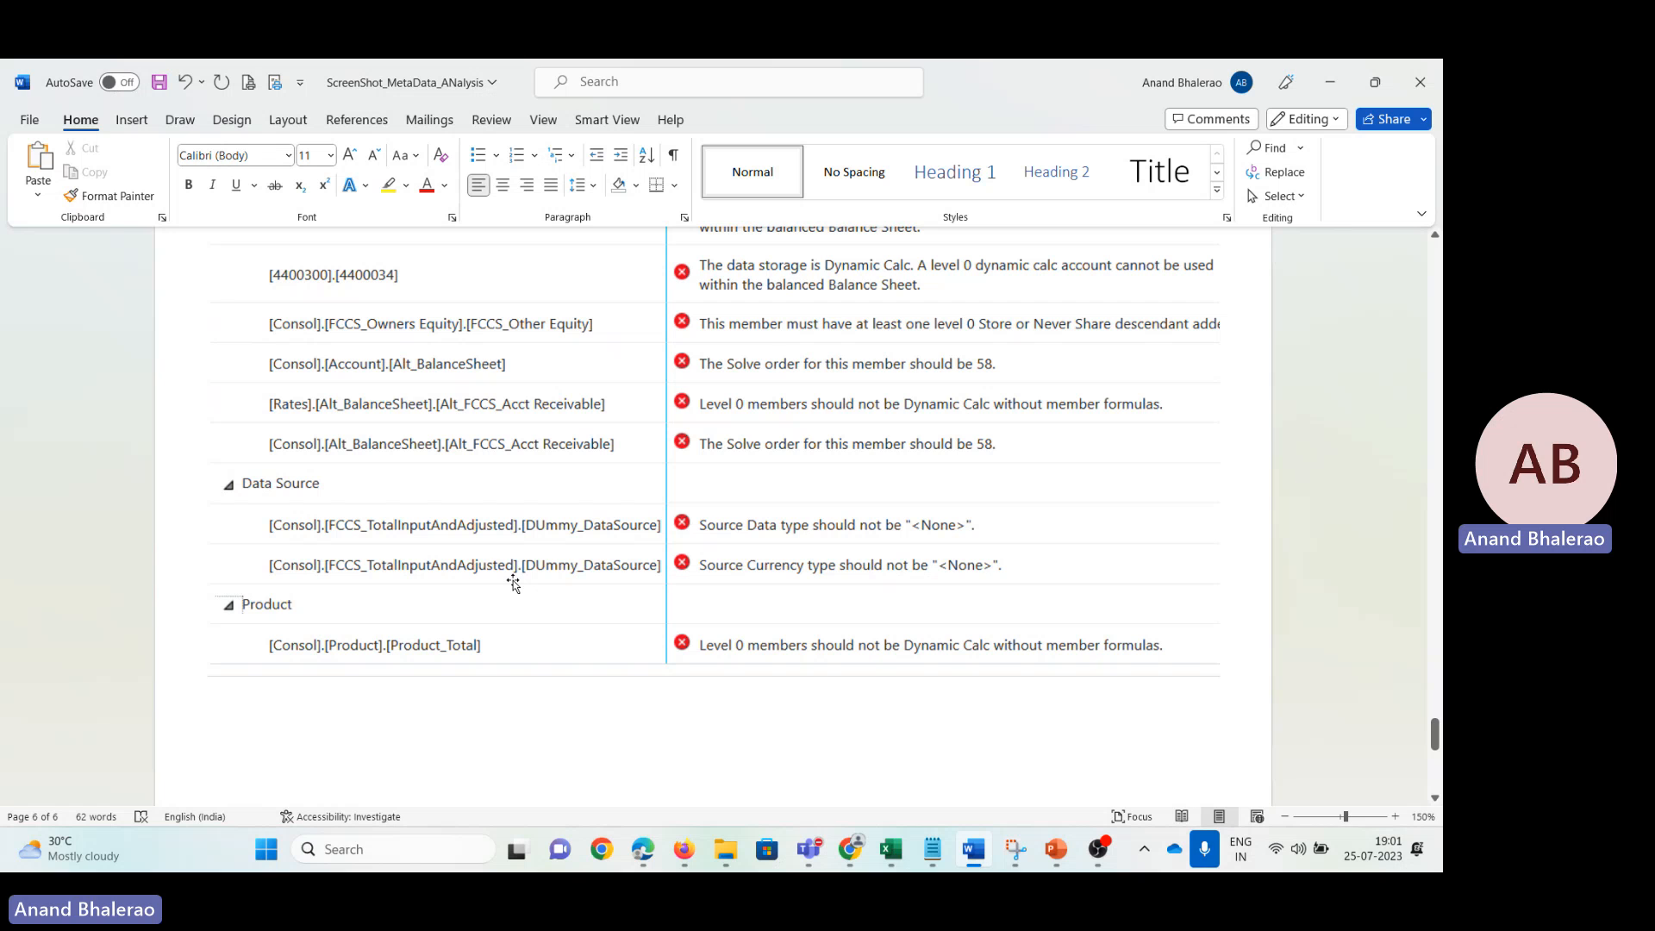
key(alt+Tab)
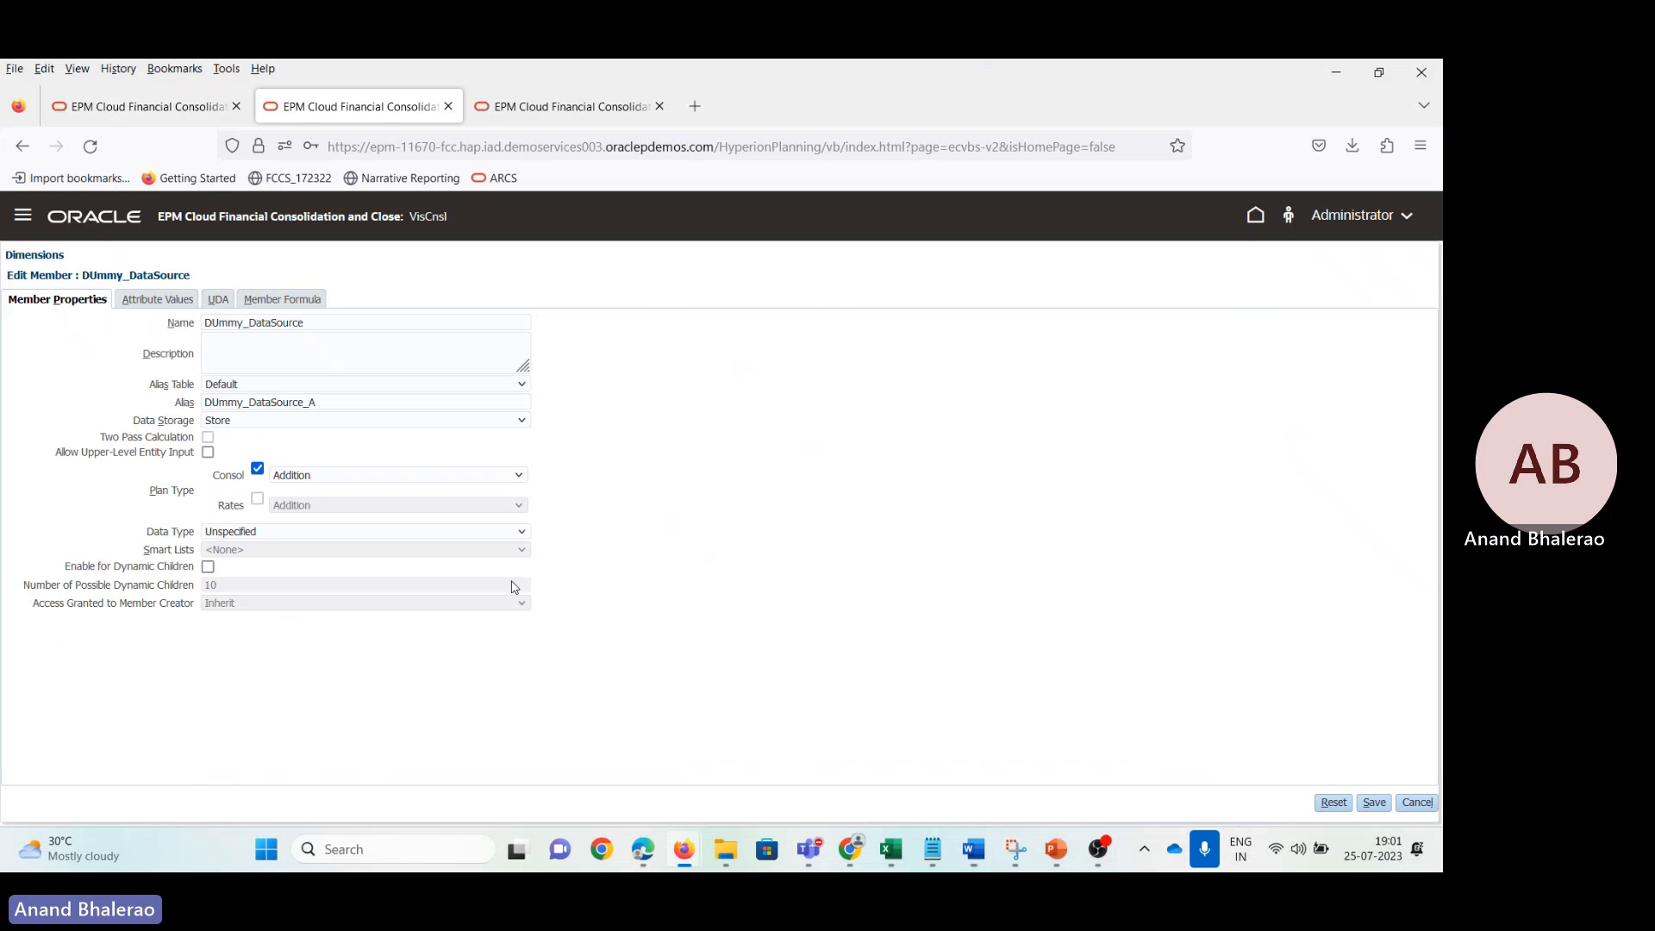
click(256, 536)
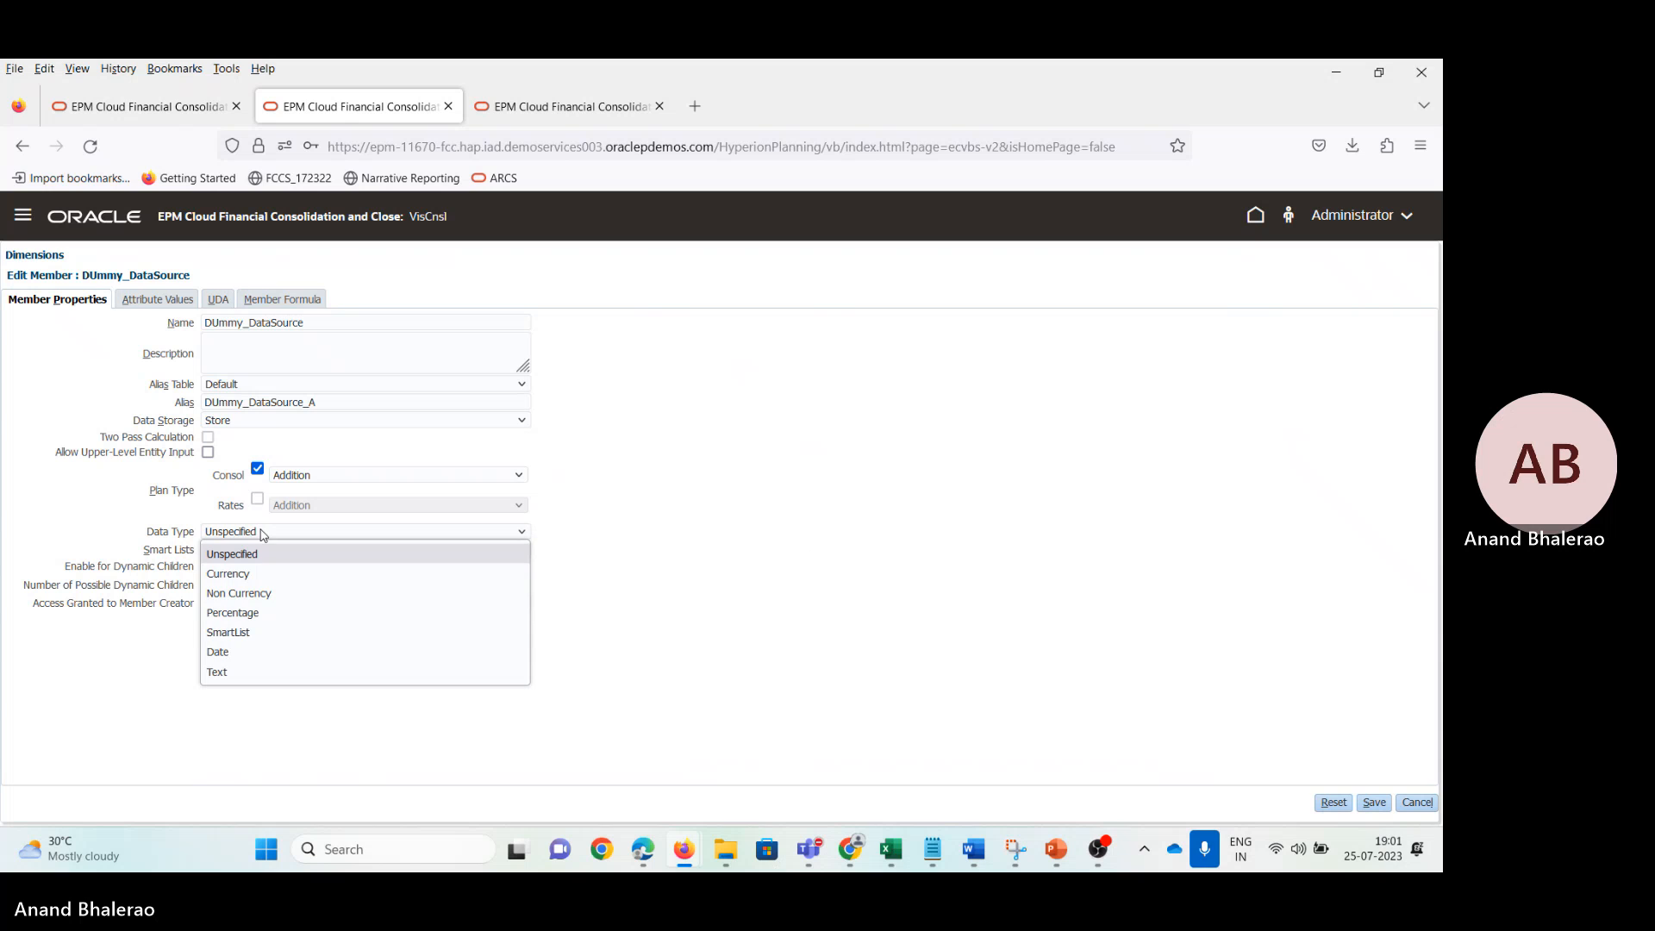
click(873, 569)
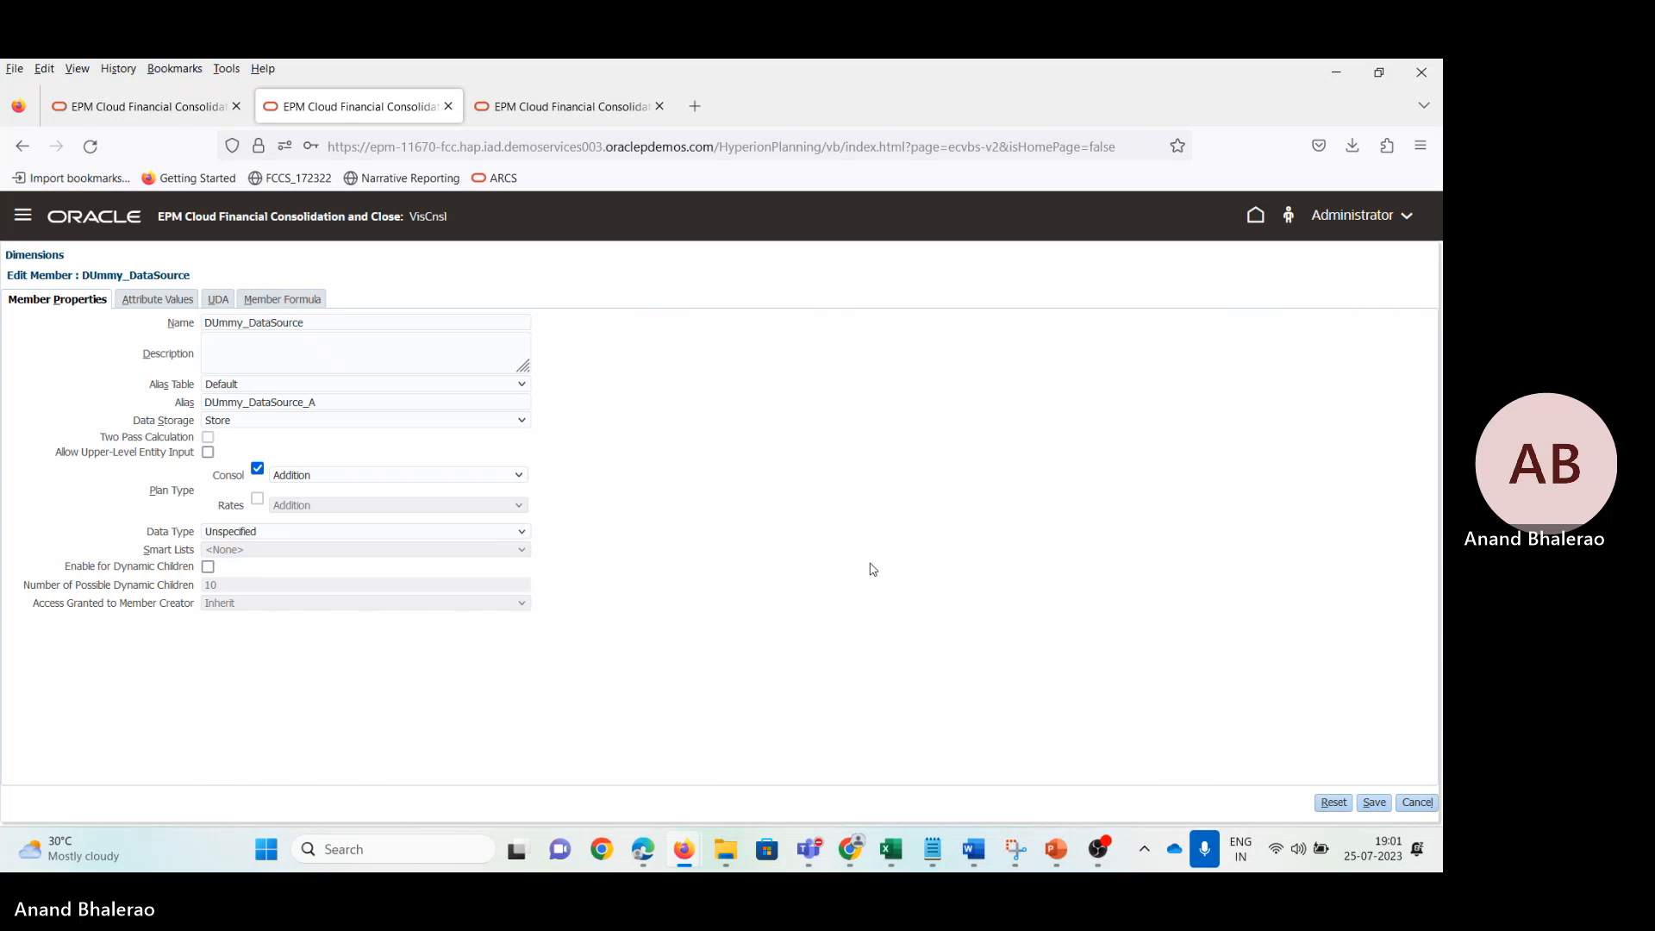
Step: Set the Data Storage of the DUmmy_DataSource member to Never Share
click(227, 422)
click(226, 495)
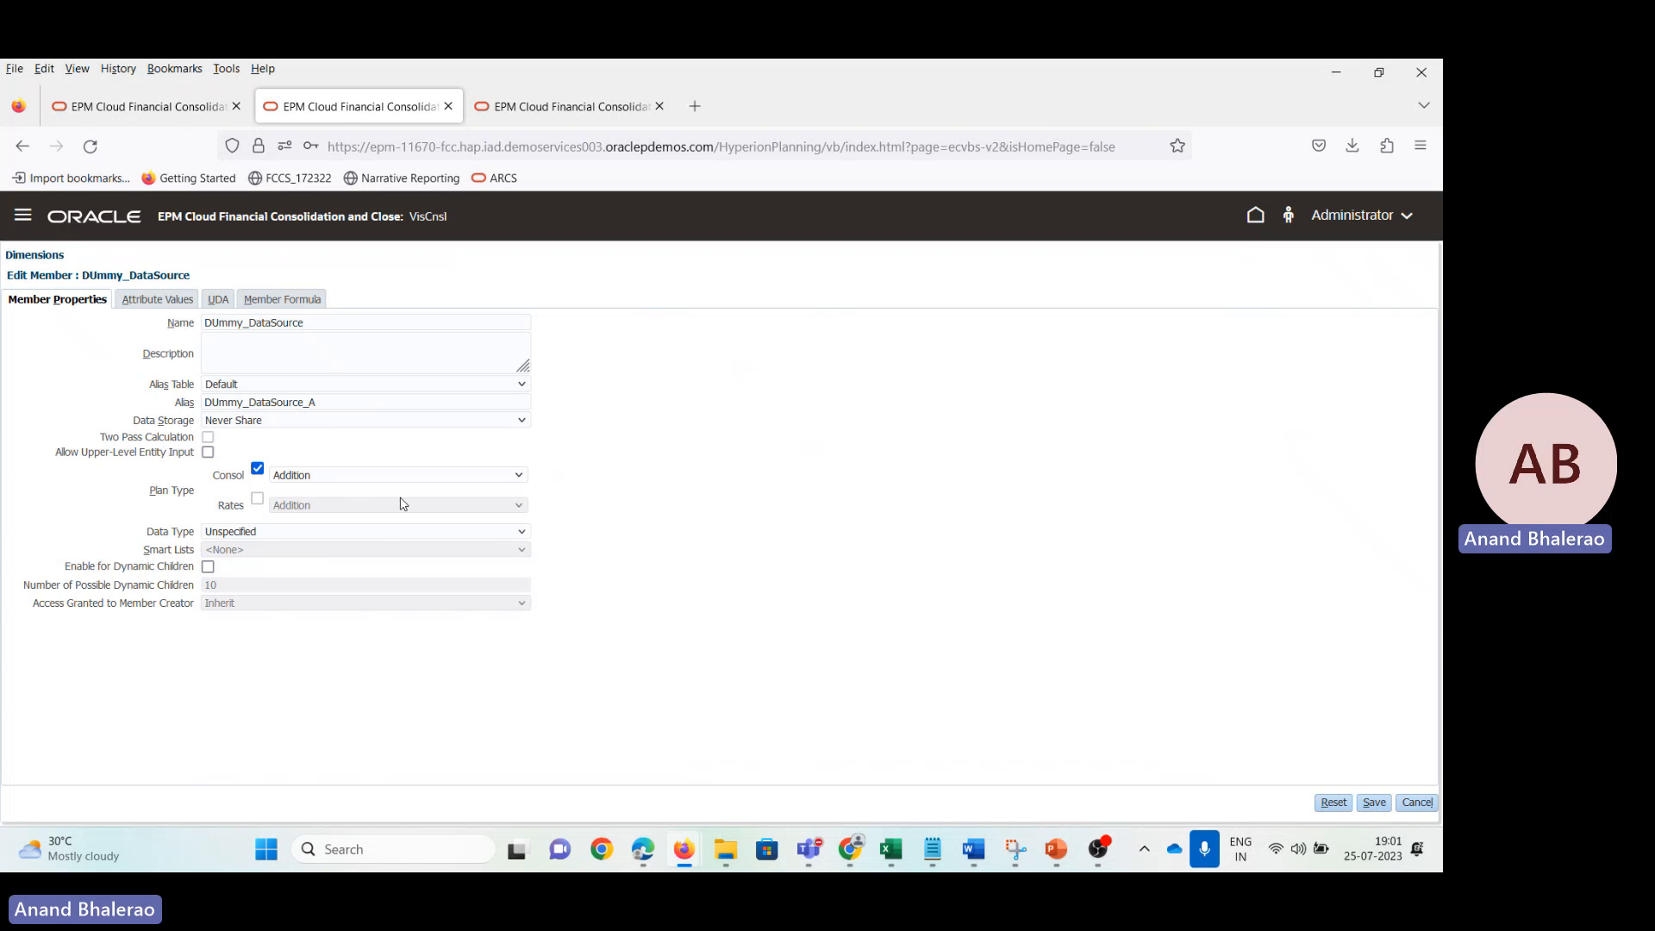
click(1375, 803)
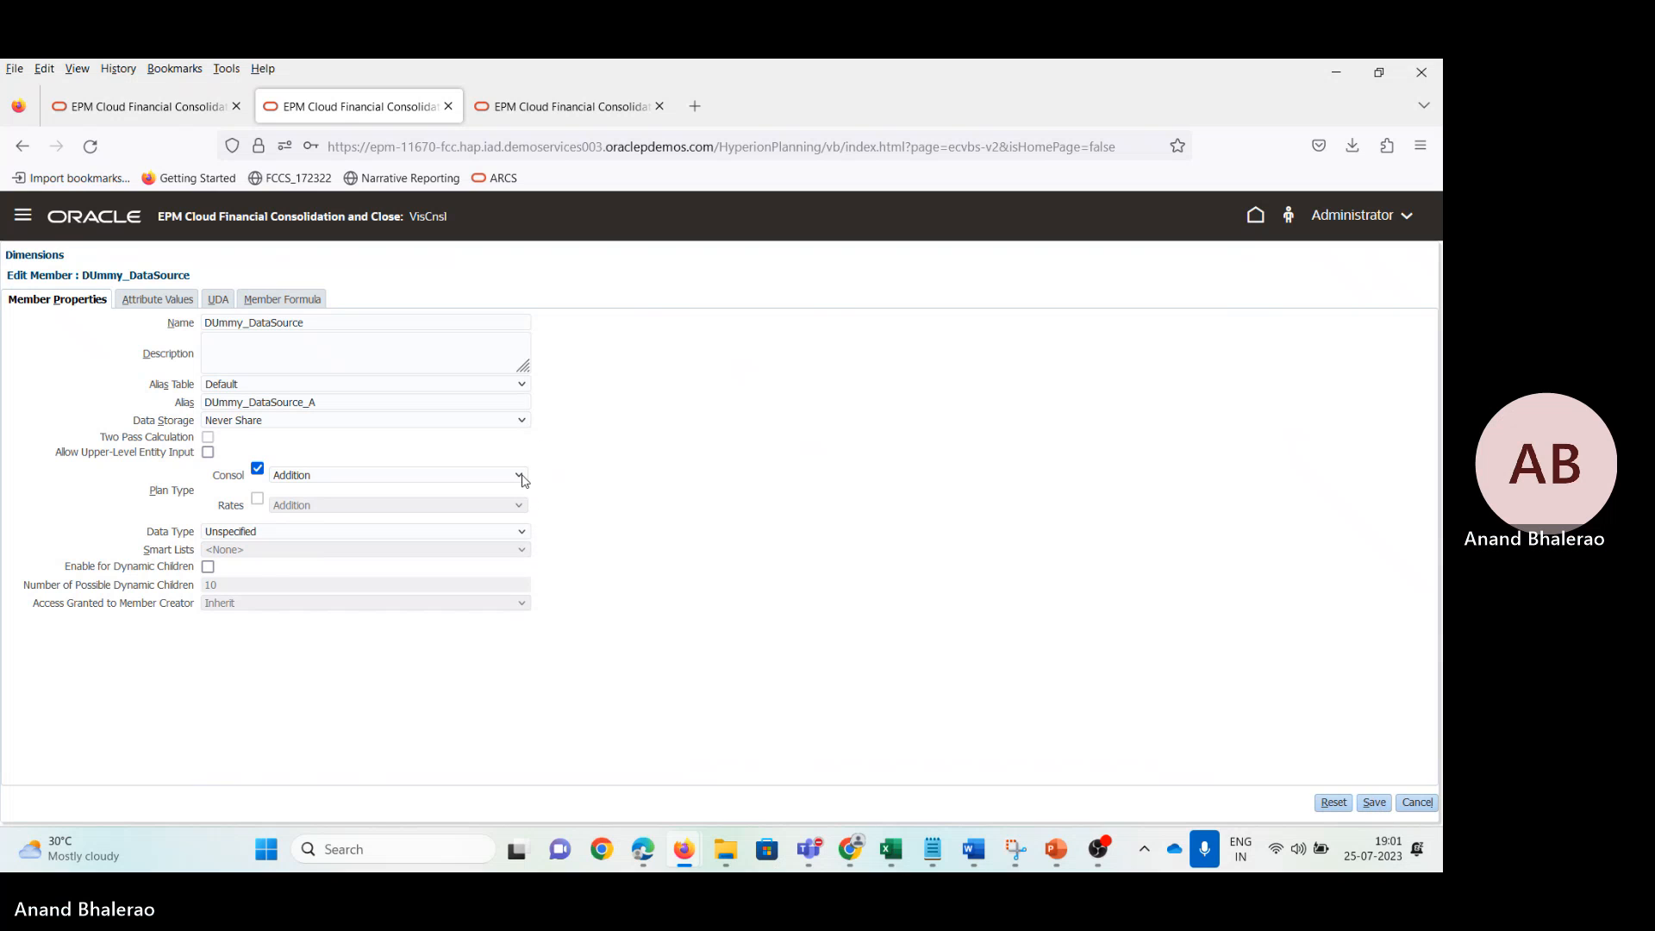
click(519, 477)
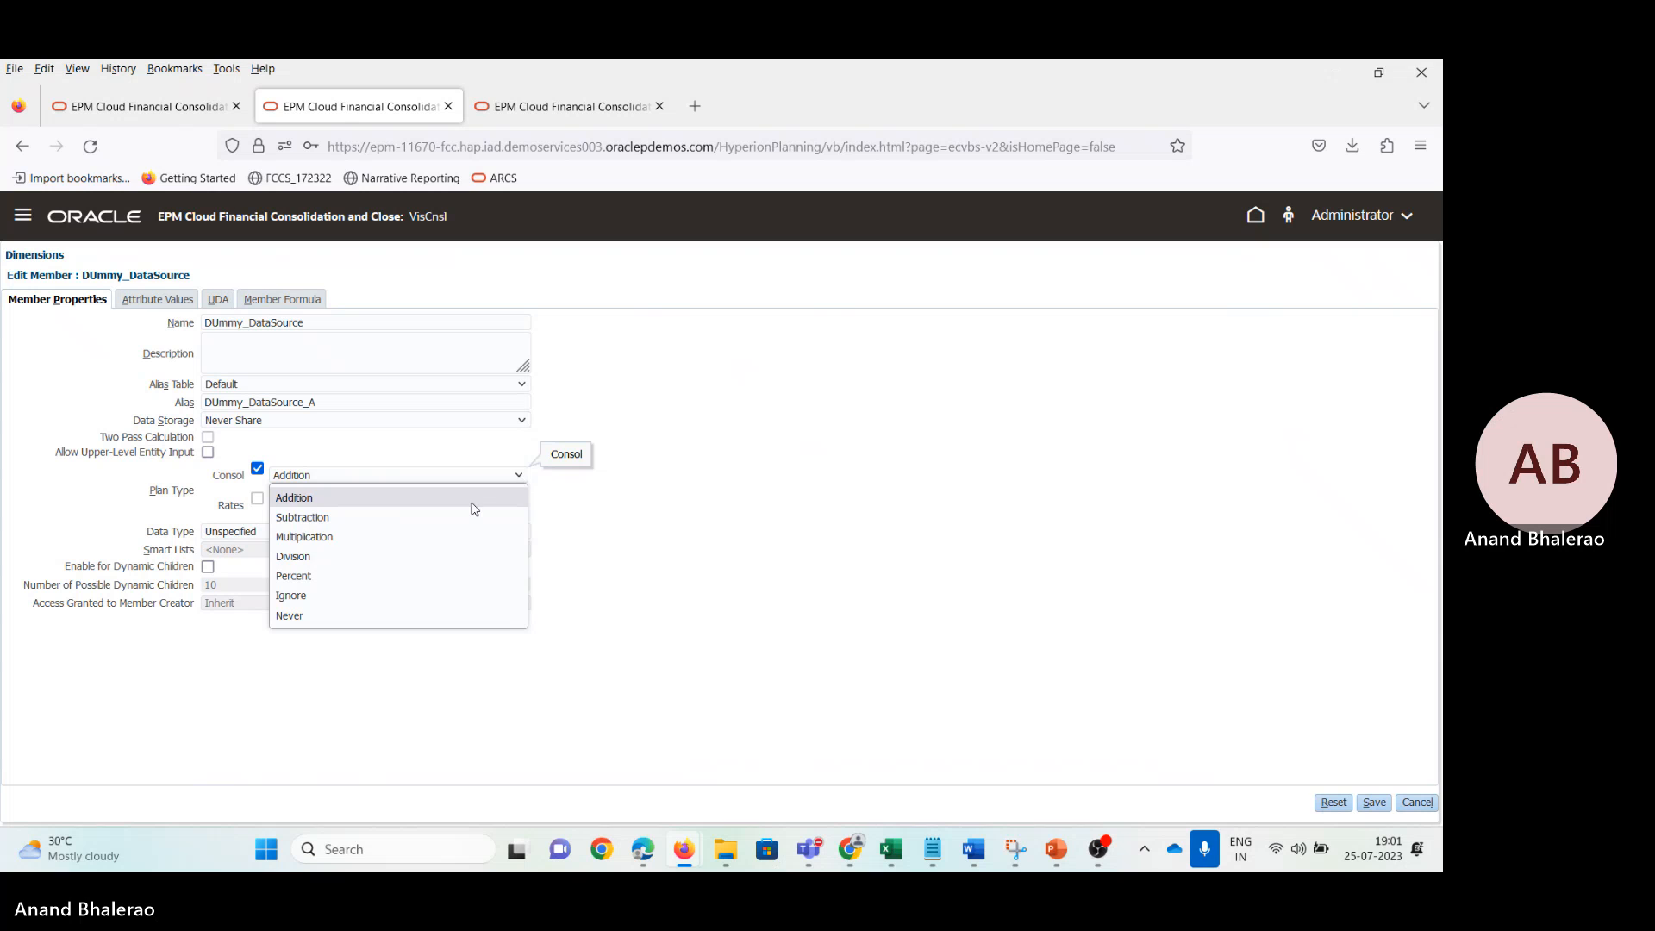
click(478, 602)
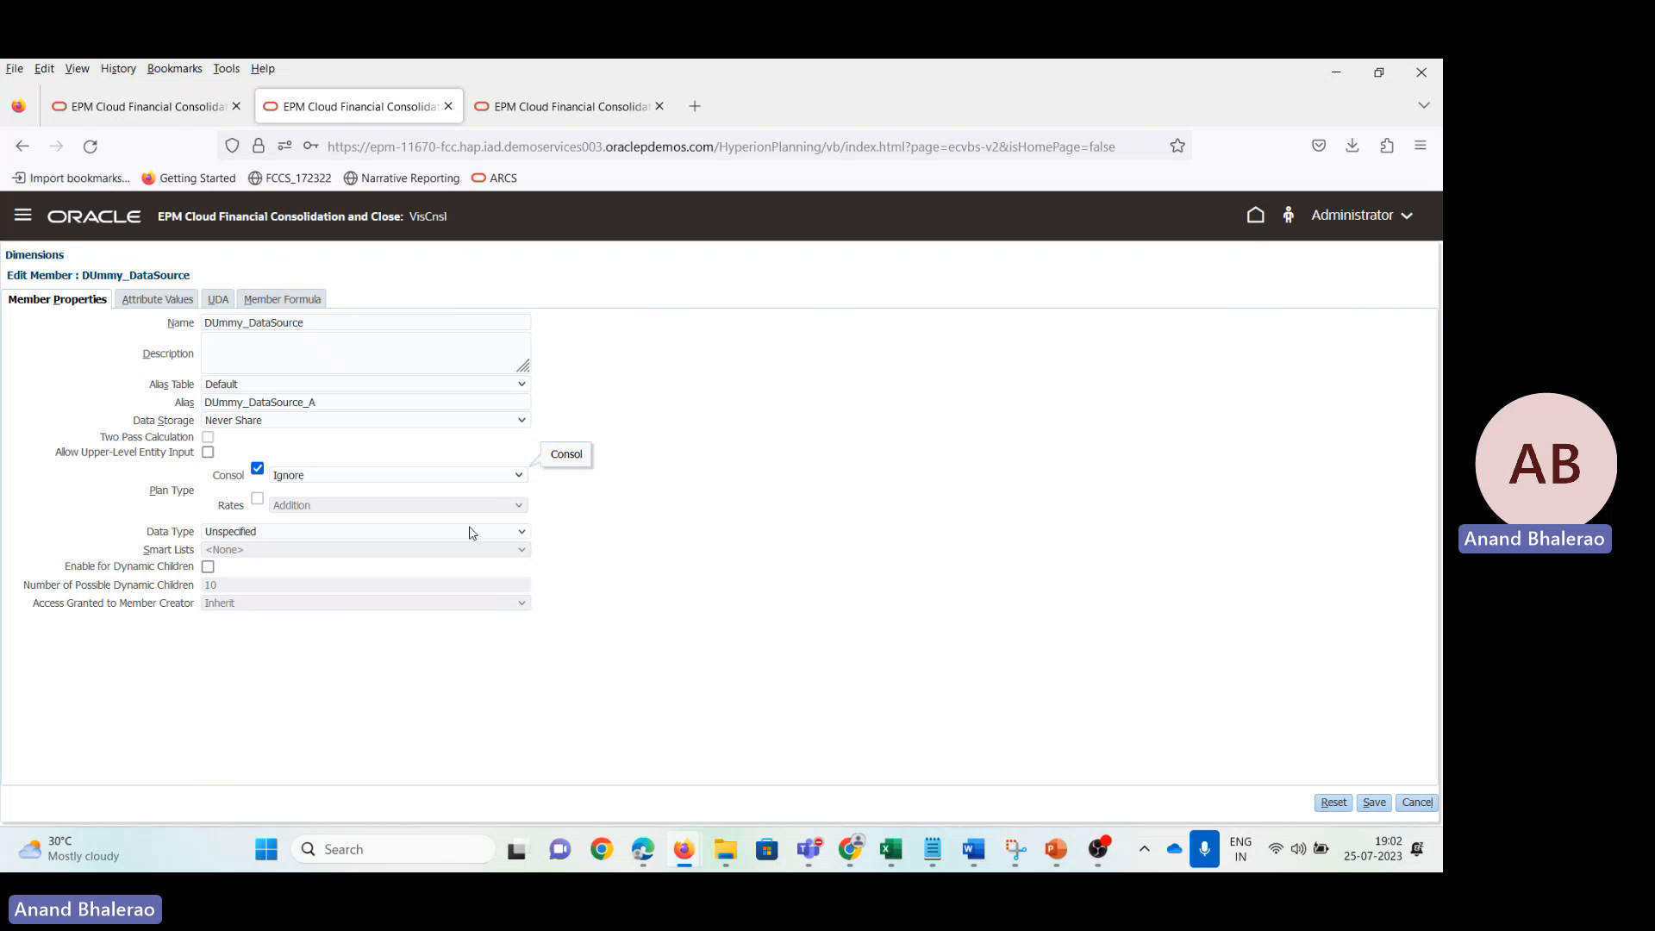
click(520, 477)
click(509, 496)
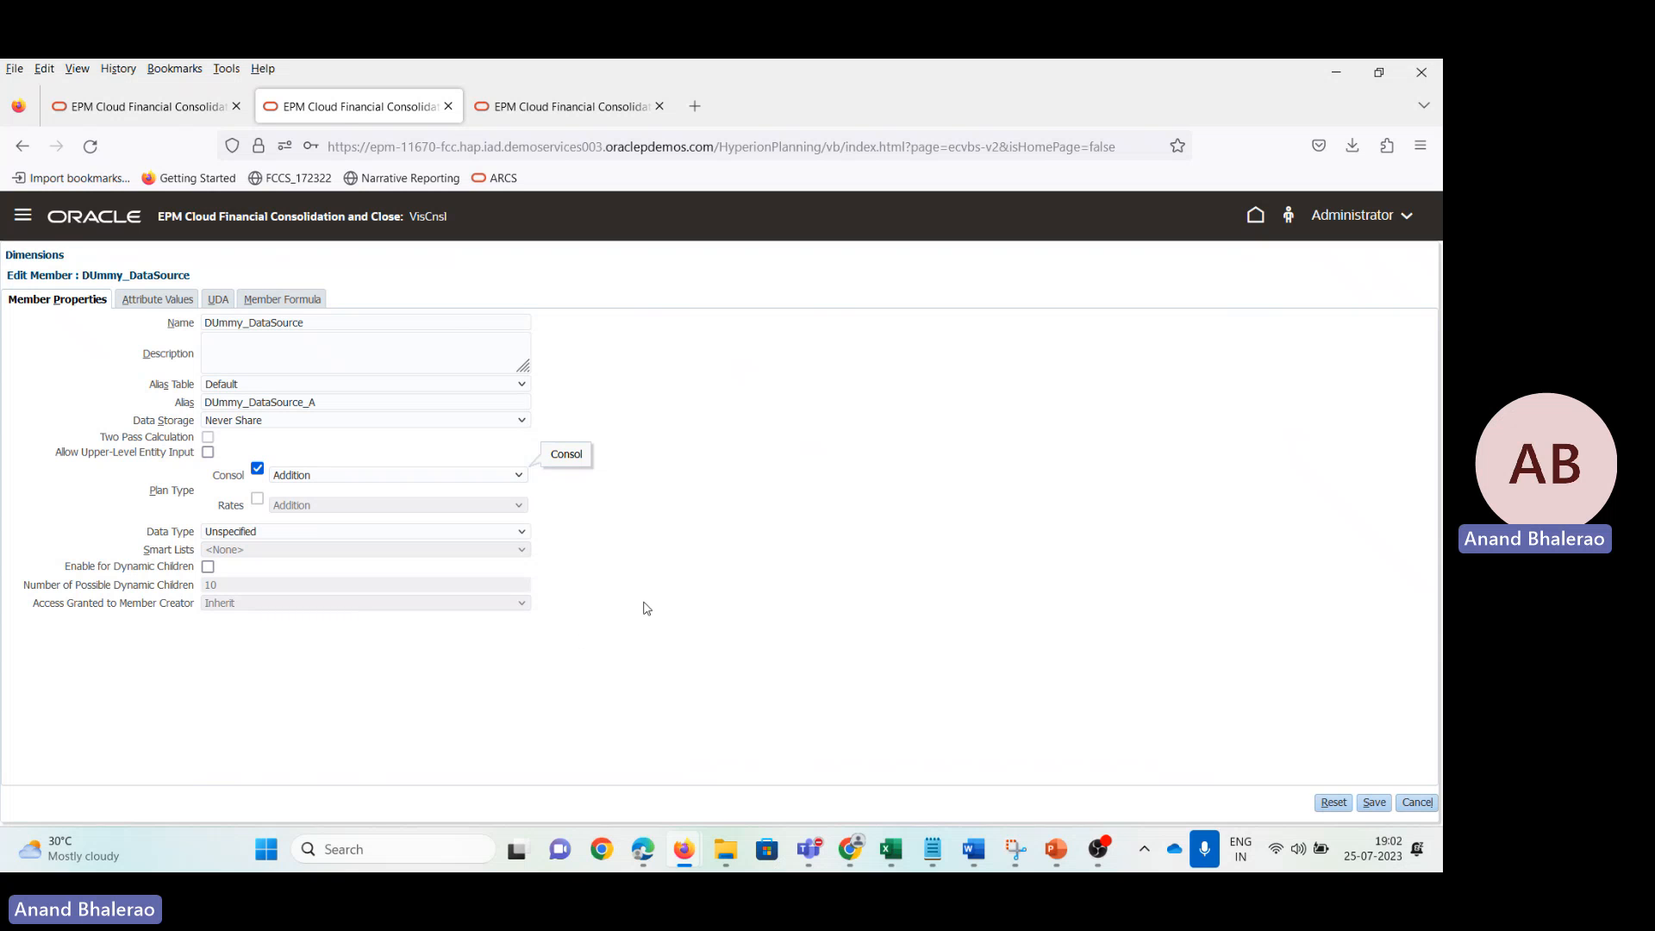
Step: Save the DUmmy_DataSource member and try to refresh the database from the Dimensions editor
click(1374, 802)
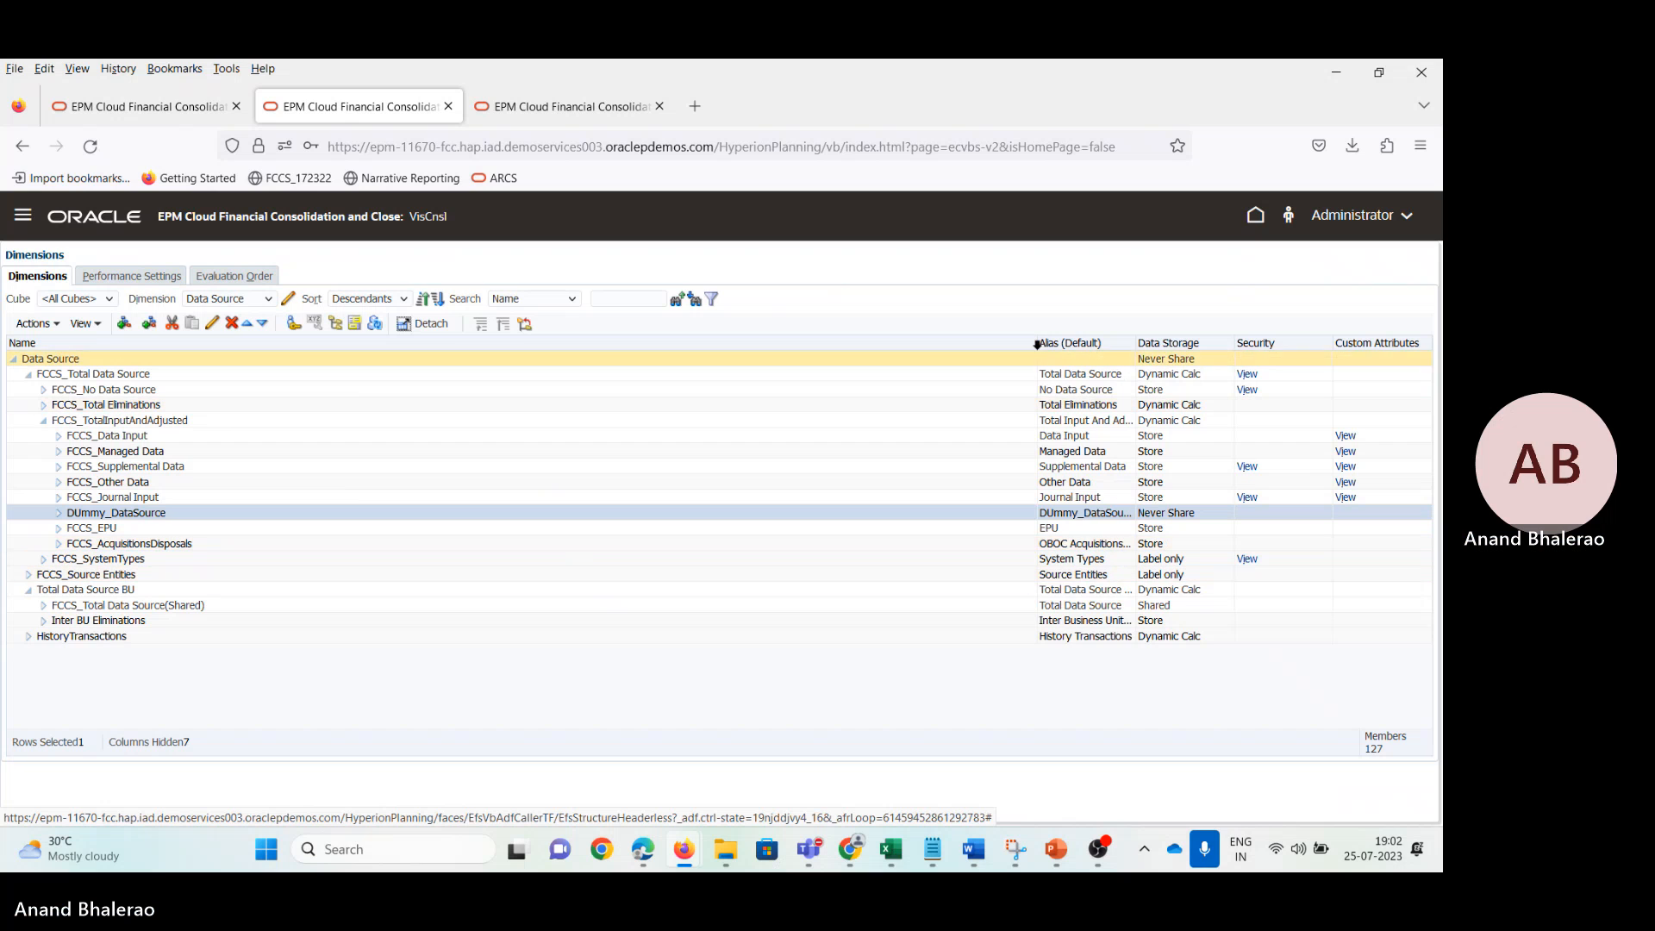
drag(1032, 342, 285, 423)
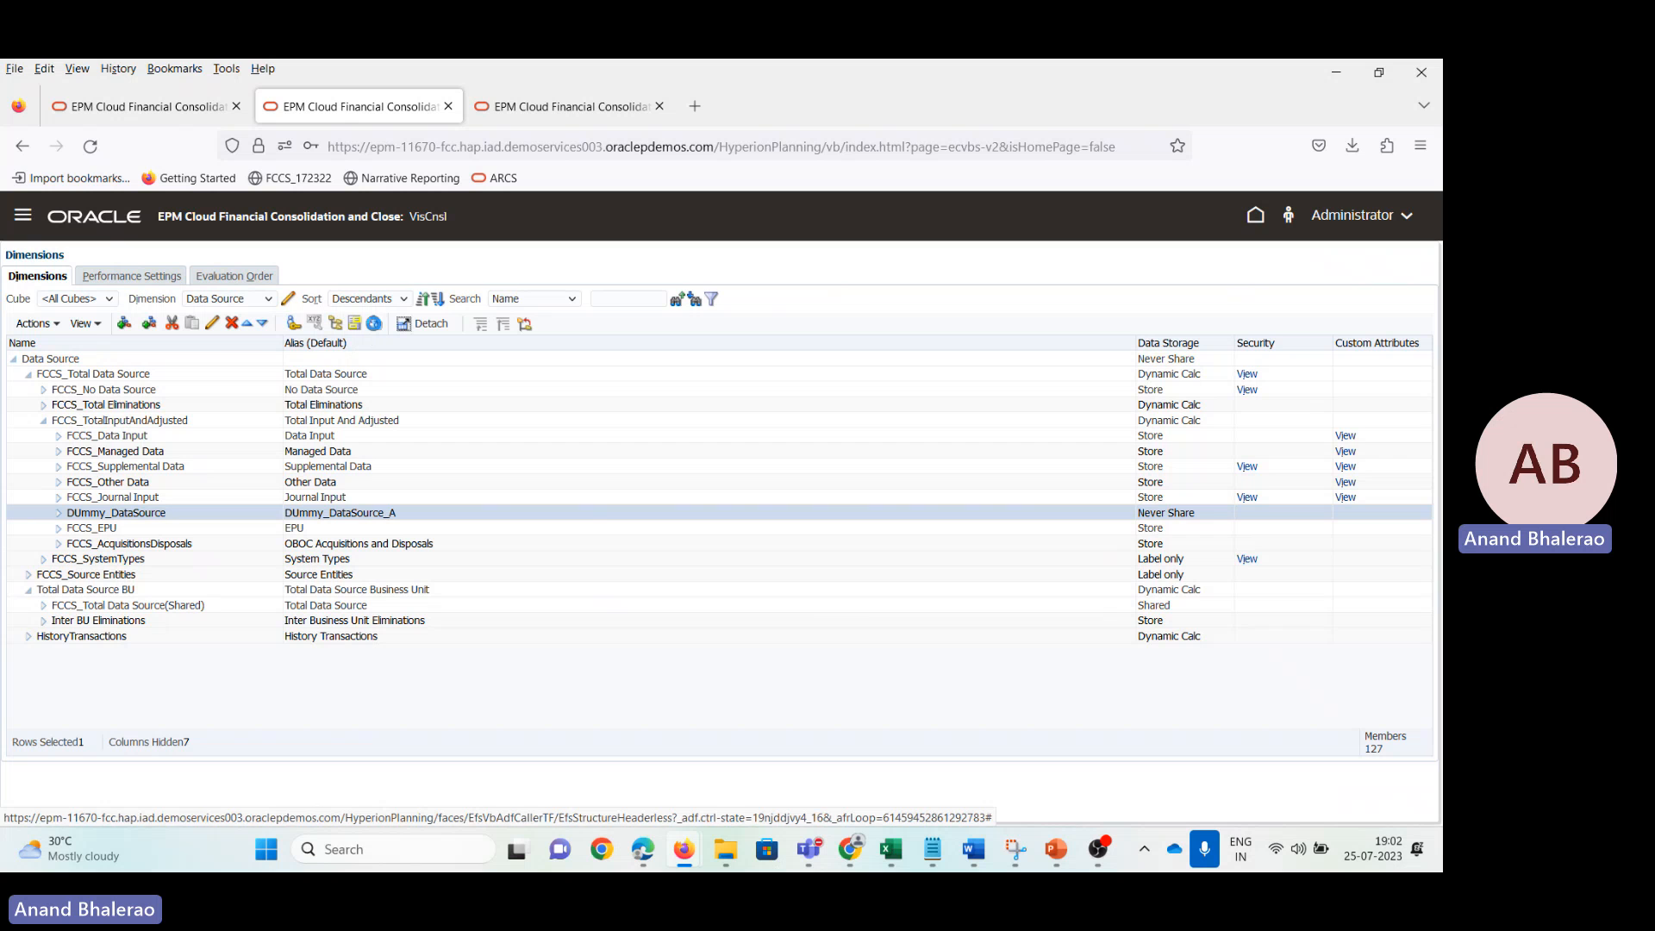
click(375, 323)
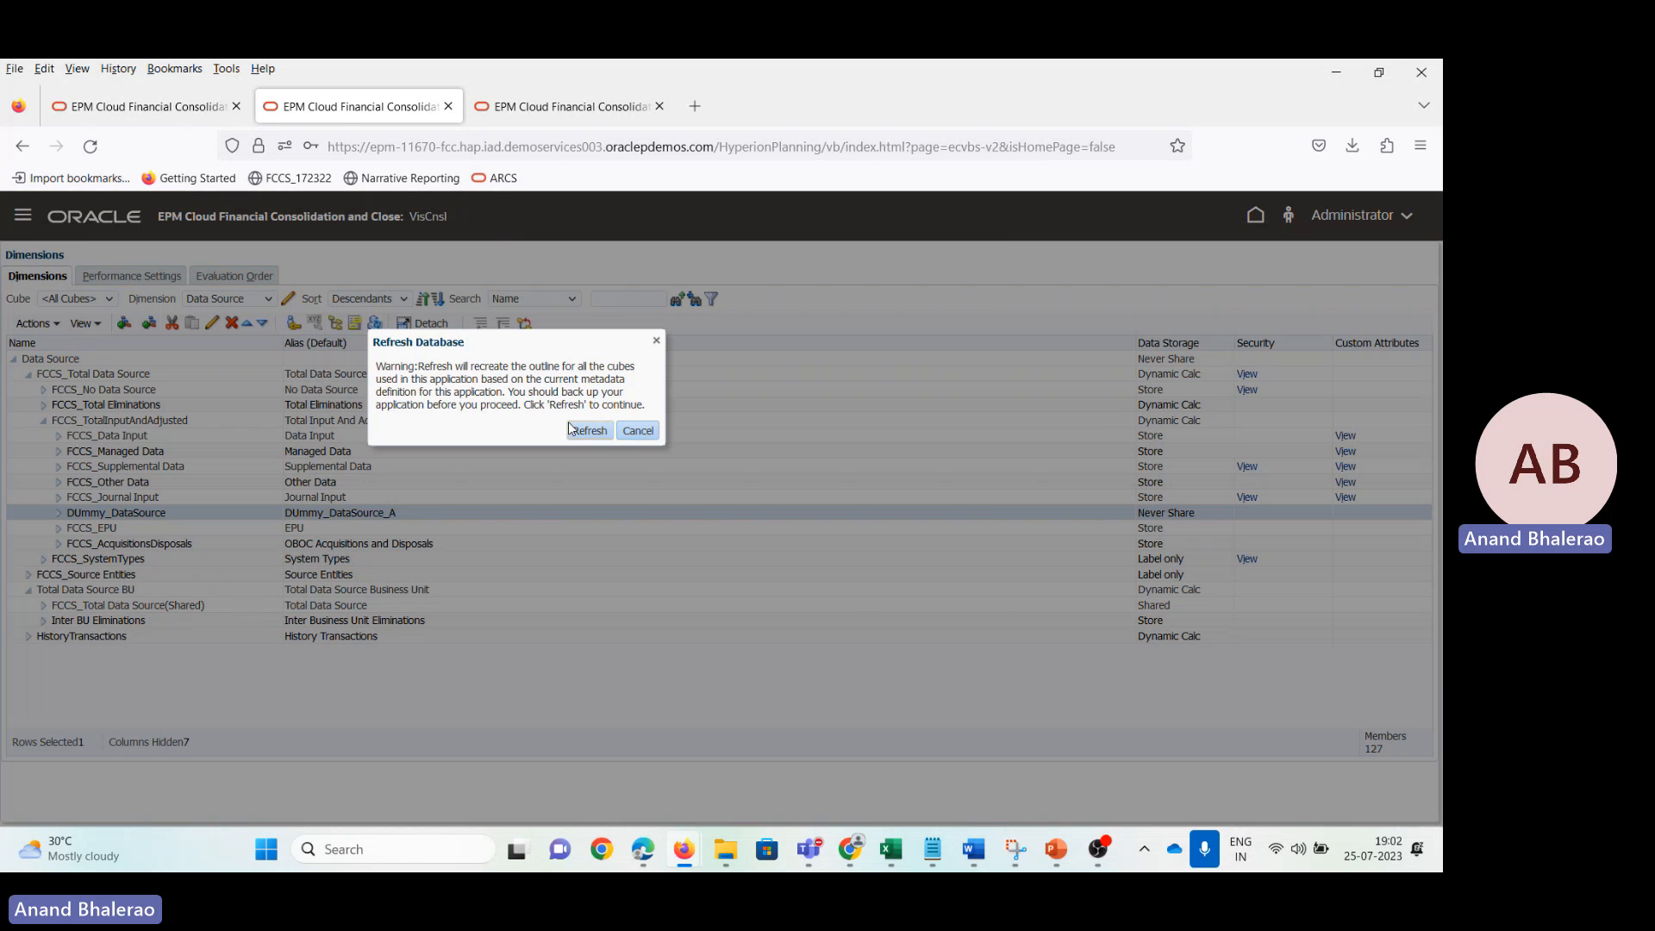
click(588, 430)
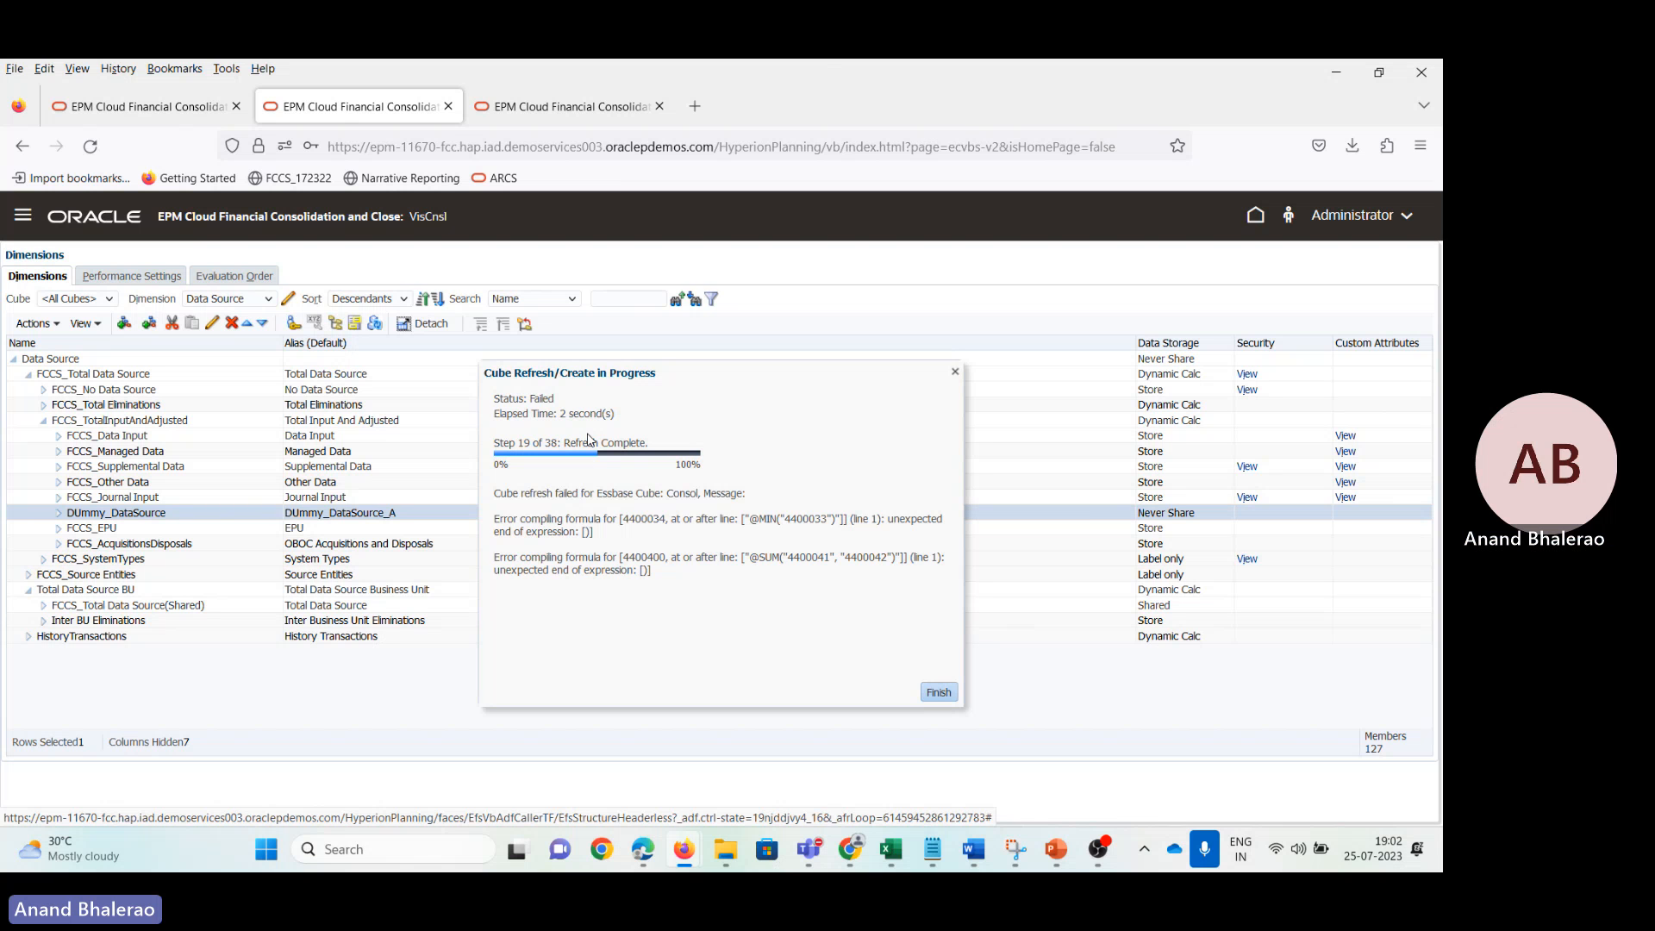
Step: Capture the failed Cube Refresh/Create dialog and paste the screenshot below the last content in the ScreenShot_MetaData_ANalysis Word document
key(super+shift+s)
drag(448, 345, 1012, 764)
key(alt+Tab)
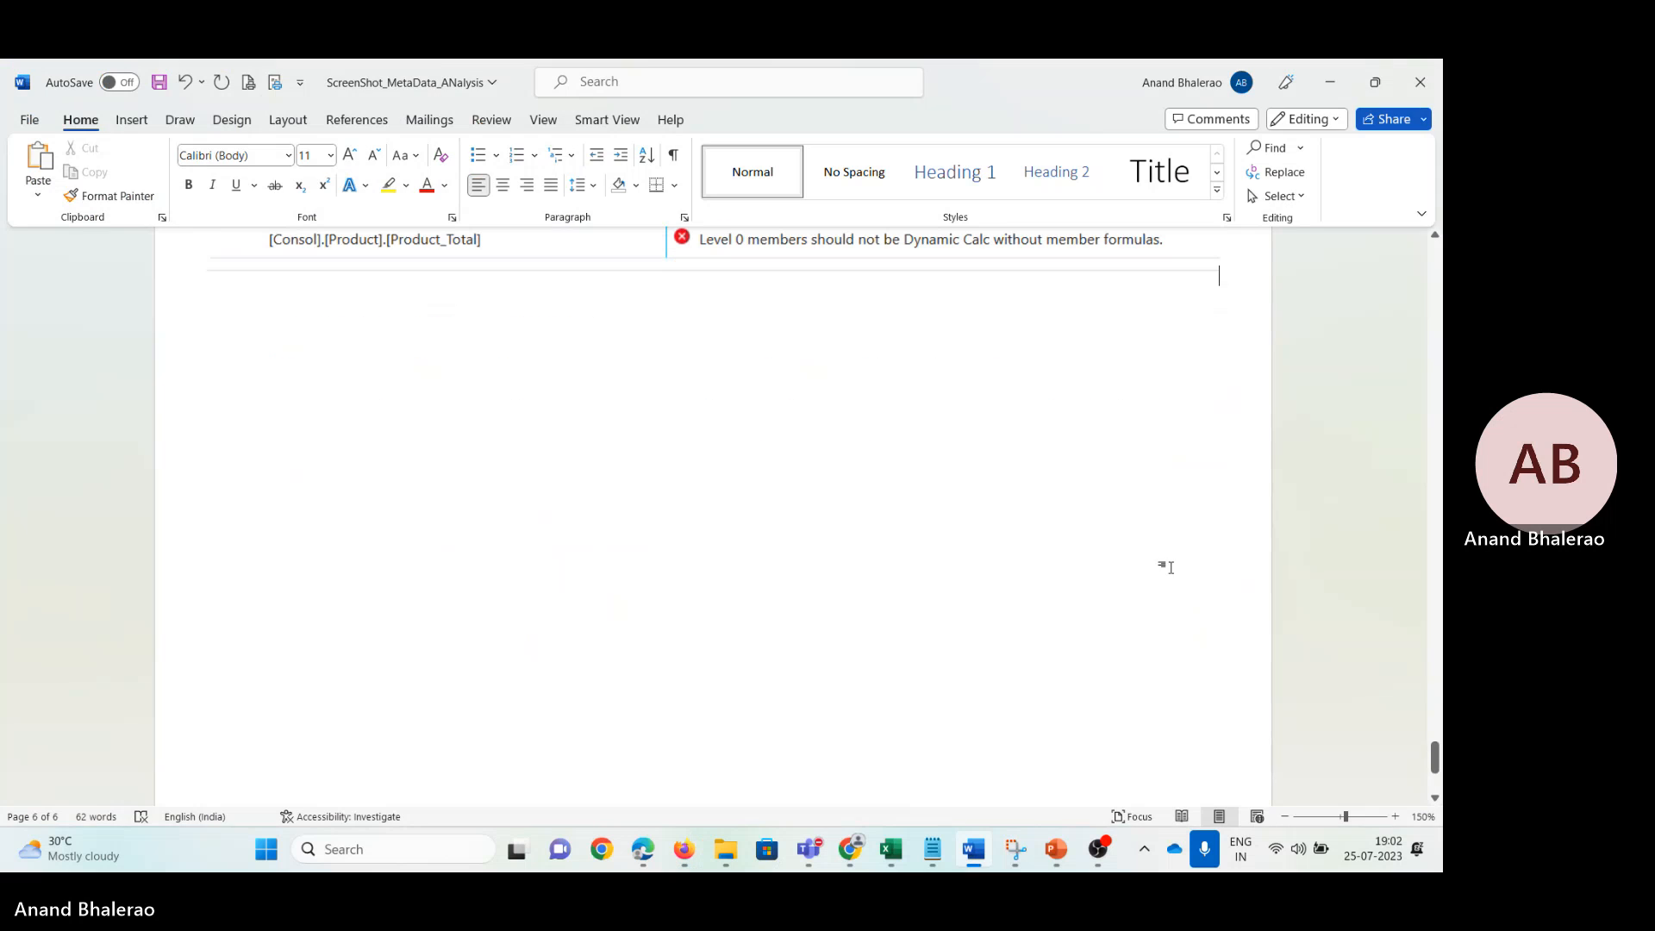
key(Return)
key(Return)
key(Return)
key(ctrl+v)
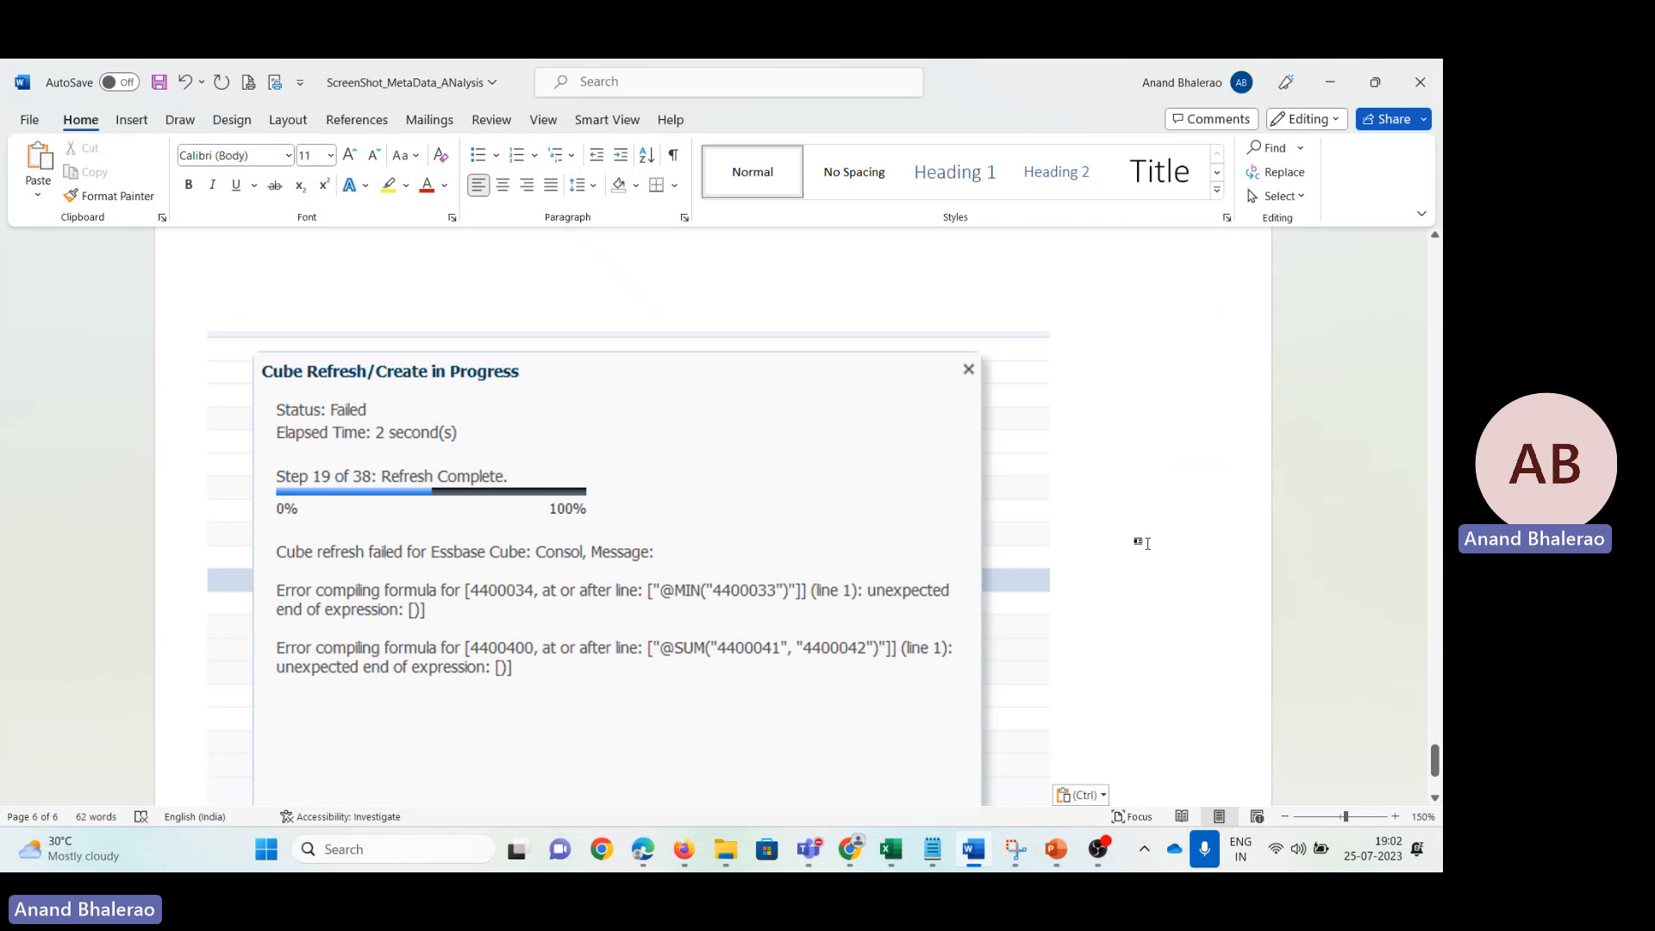
ctrl+scroll(1146, 543, down, 1)
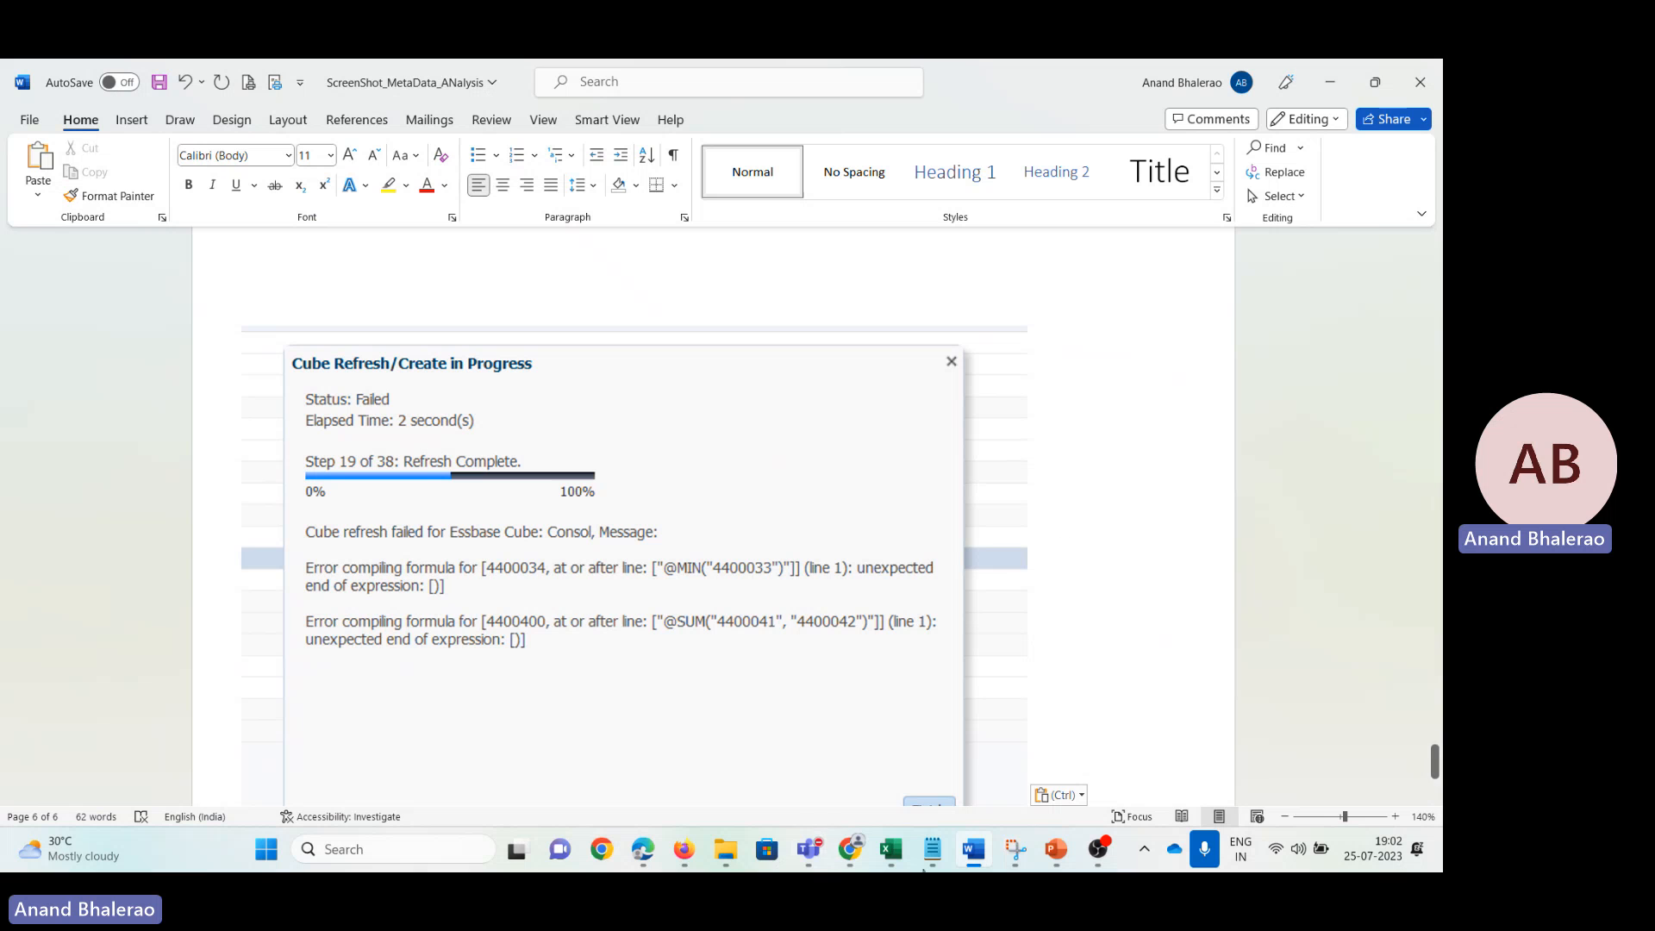
Step: Return to the browser, dismiss the failed cube refresh dialog, and switch the dimension editor to the Account dimension
mouse_move(685, 852)
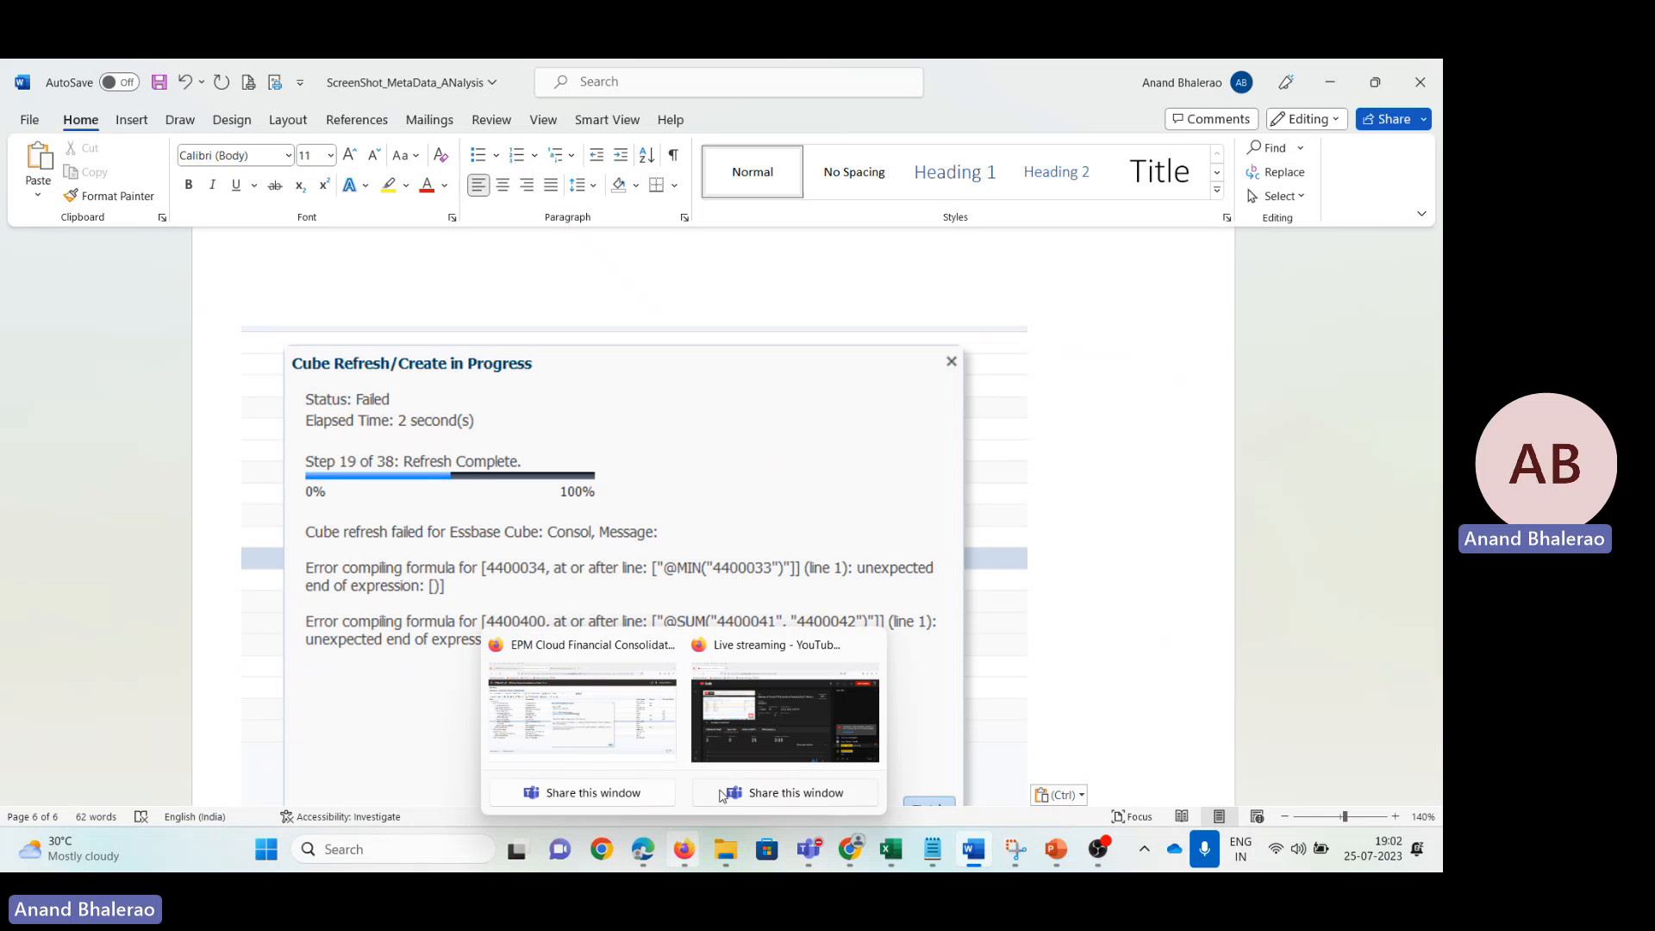
click(627, 752)
click(937, 691)
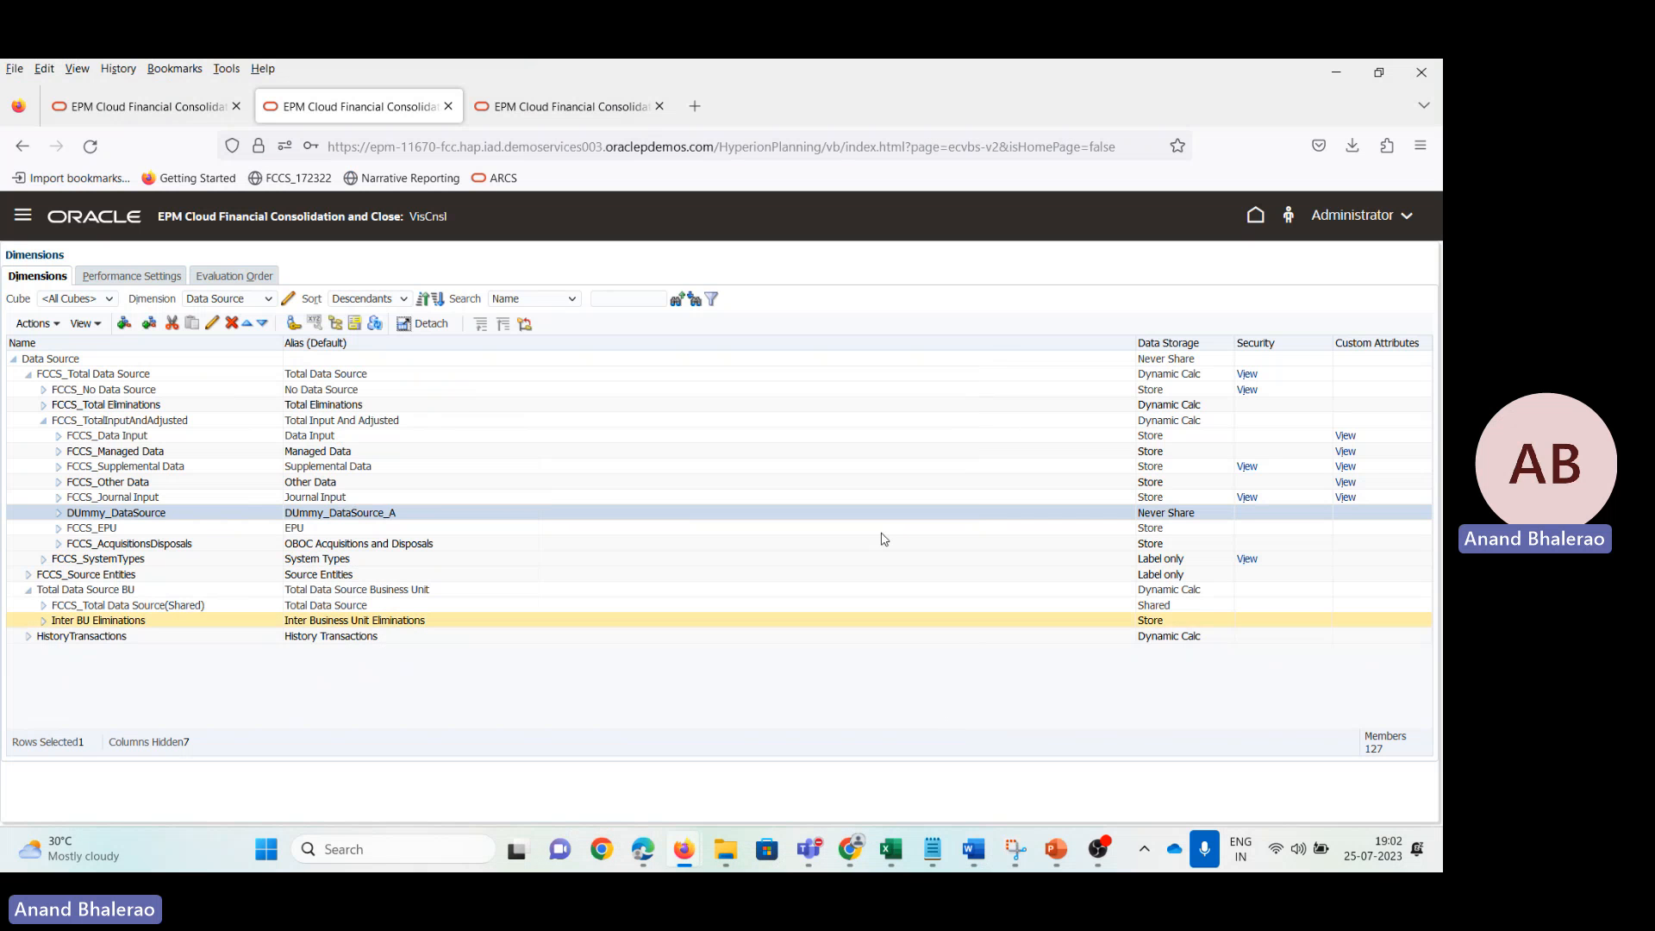
click(245, 299)
click(239, 328)
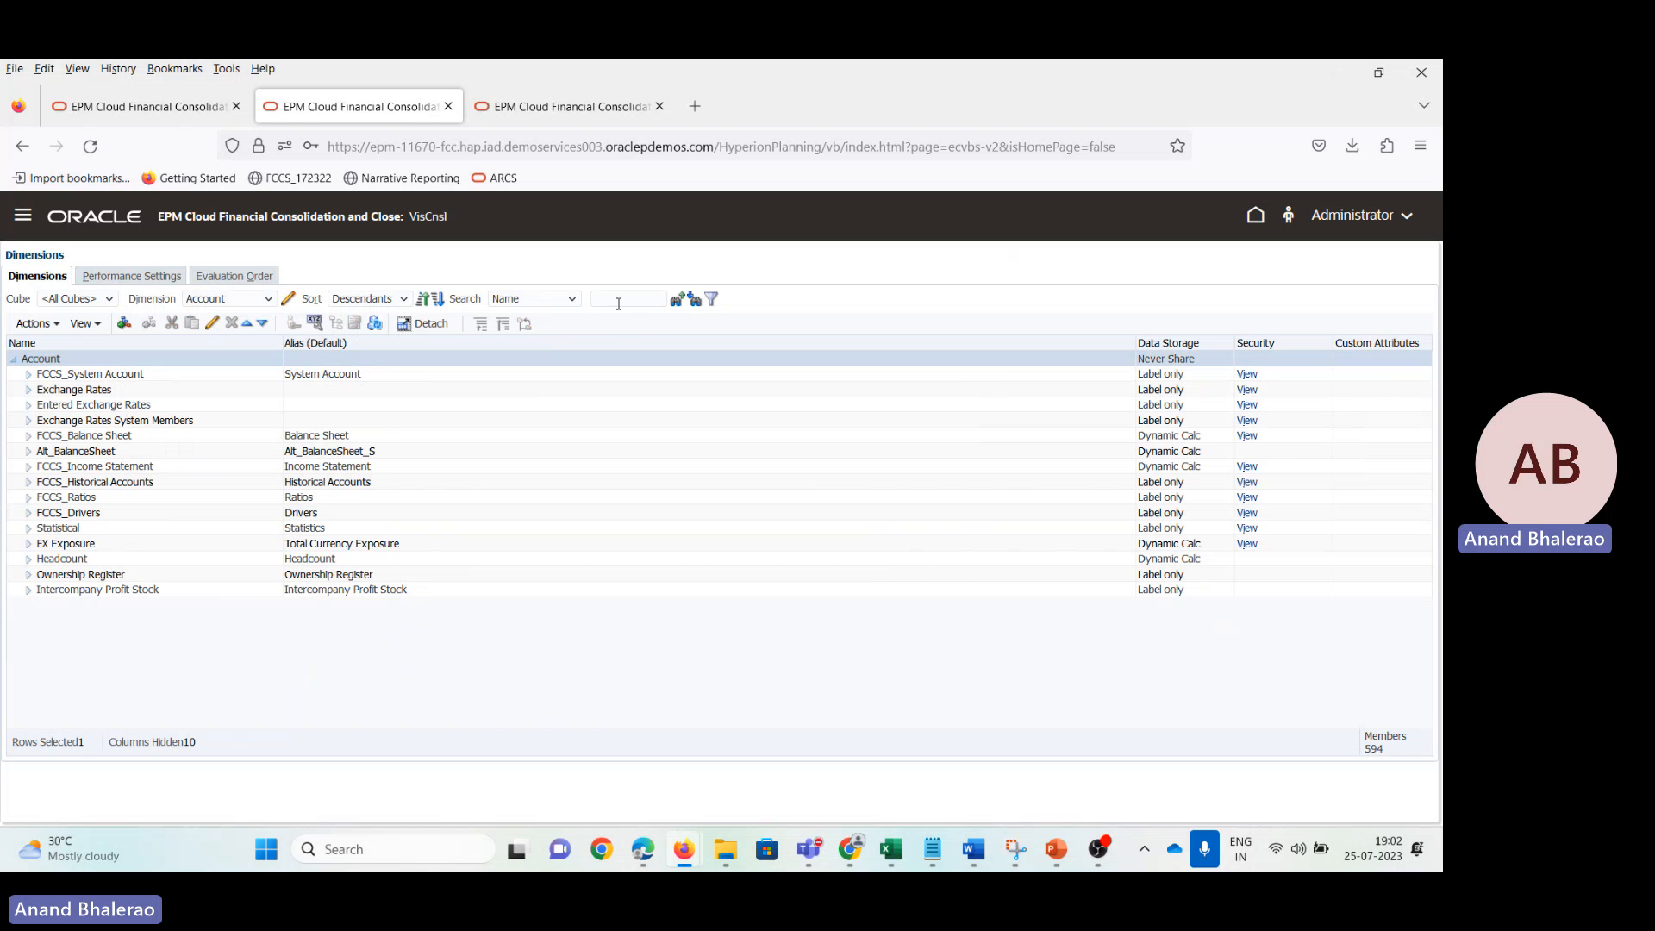
Step: Search the Account dimension by name for member 4400033, referenced in the first formula error captured in Word
key(alt+Tab)
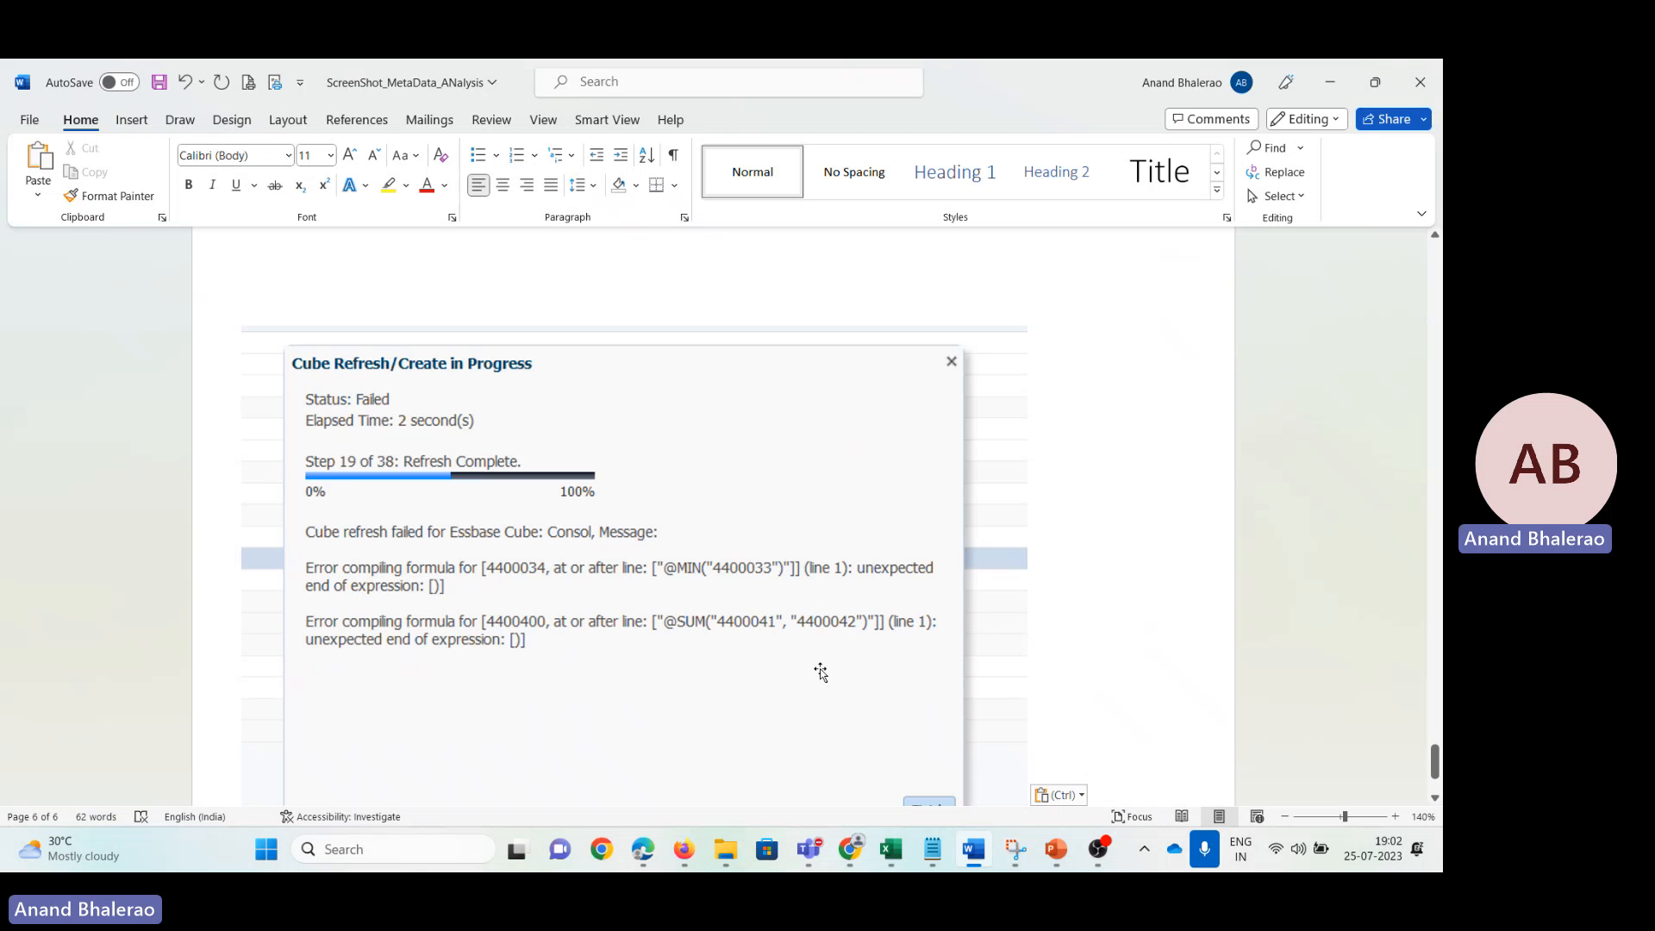
key(alt+Tab)
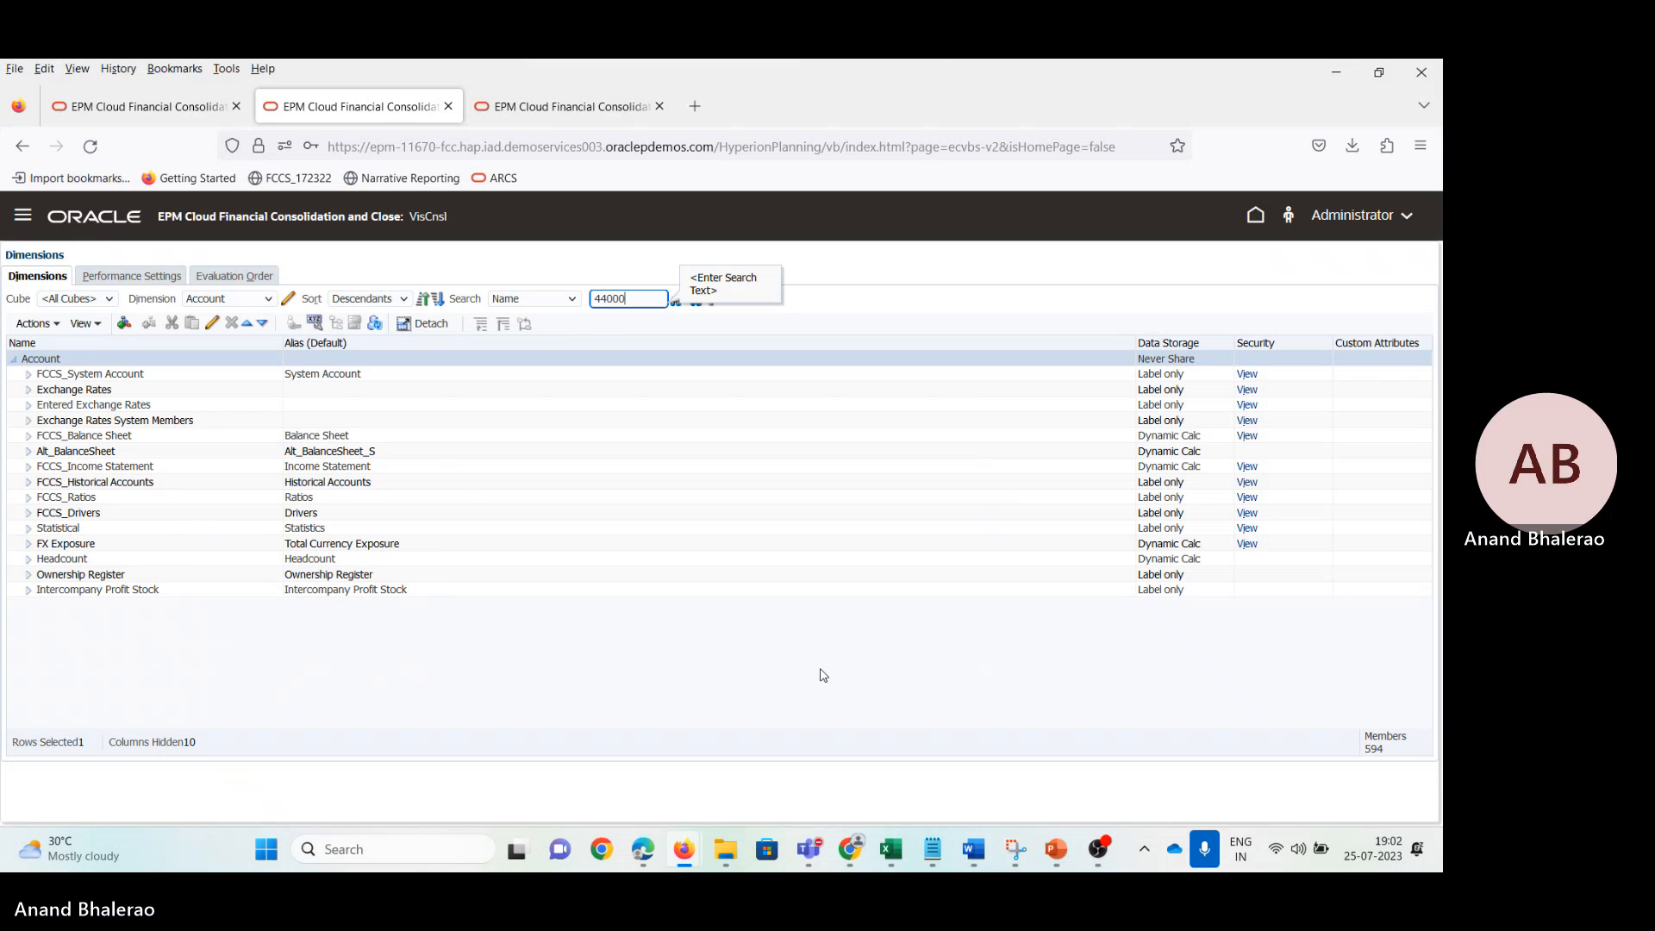
text(33)
key(Tab)
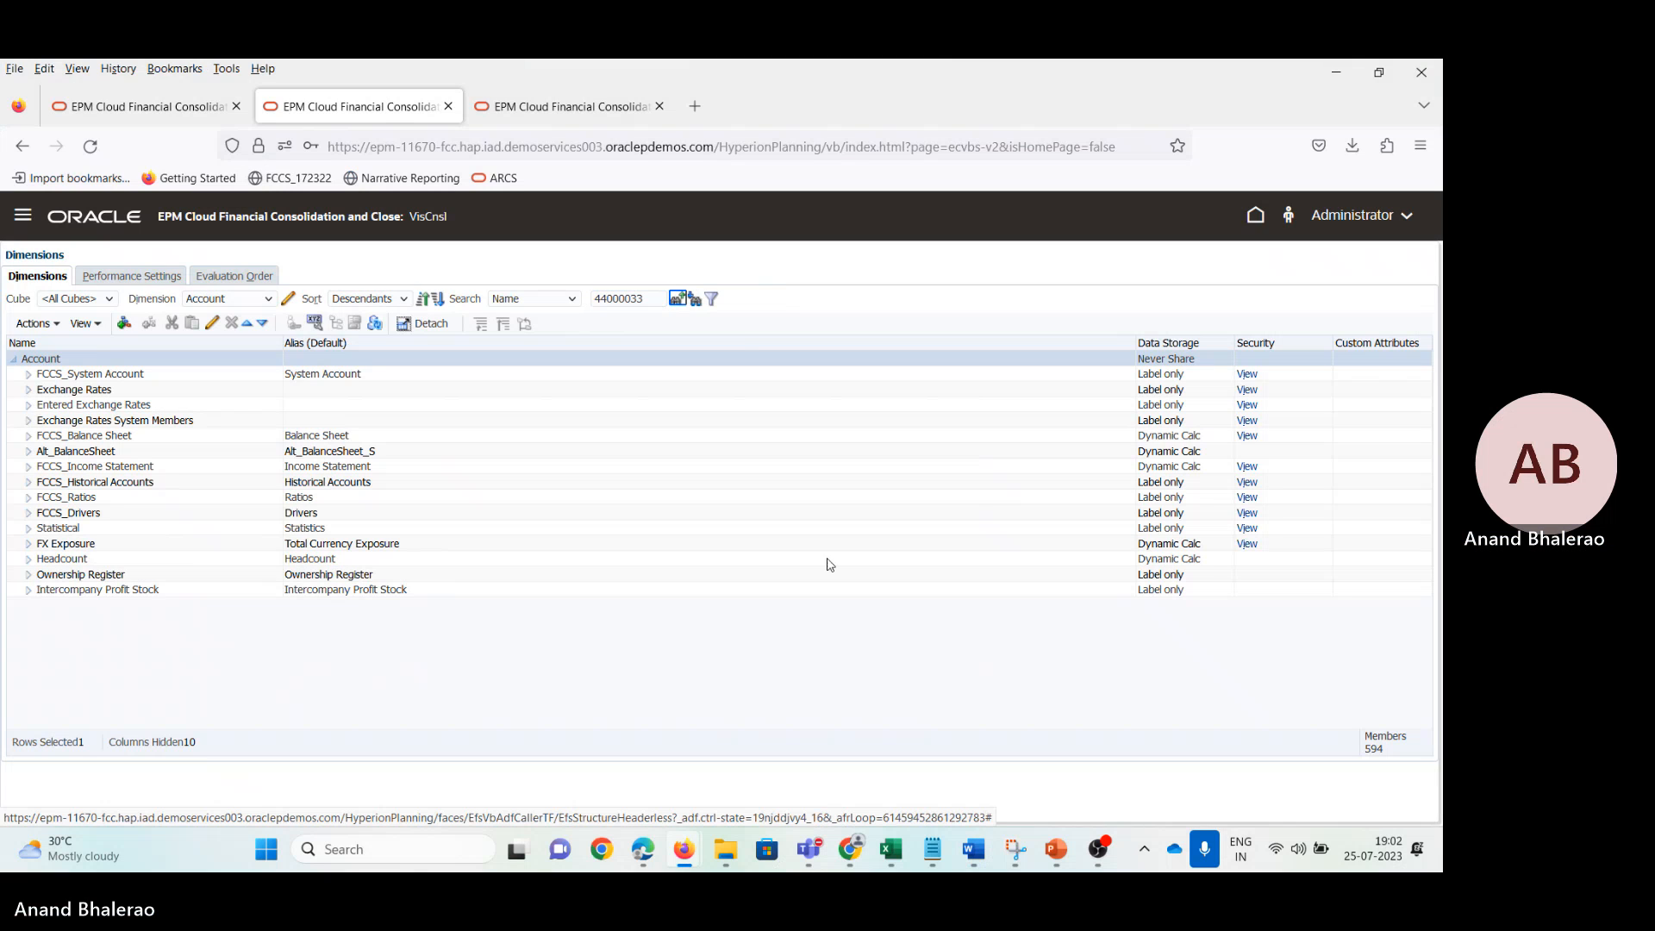
click(694, 299)
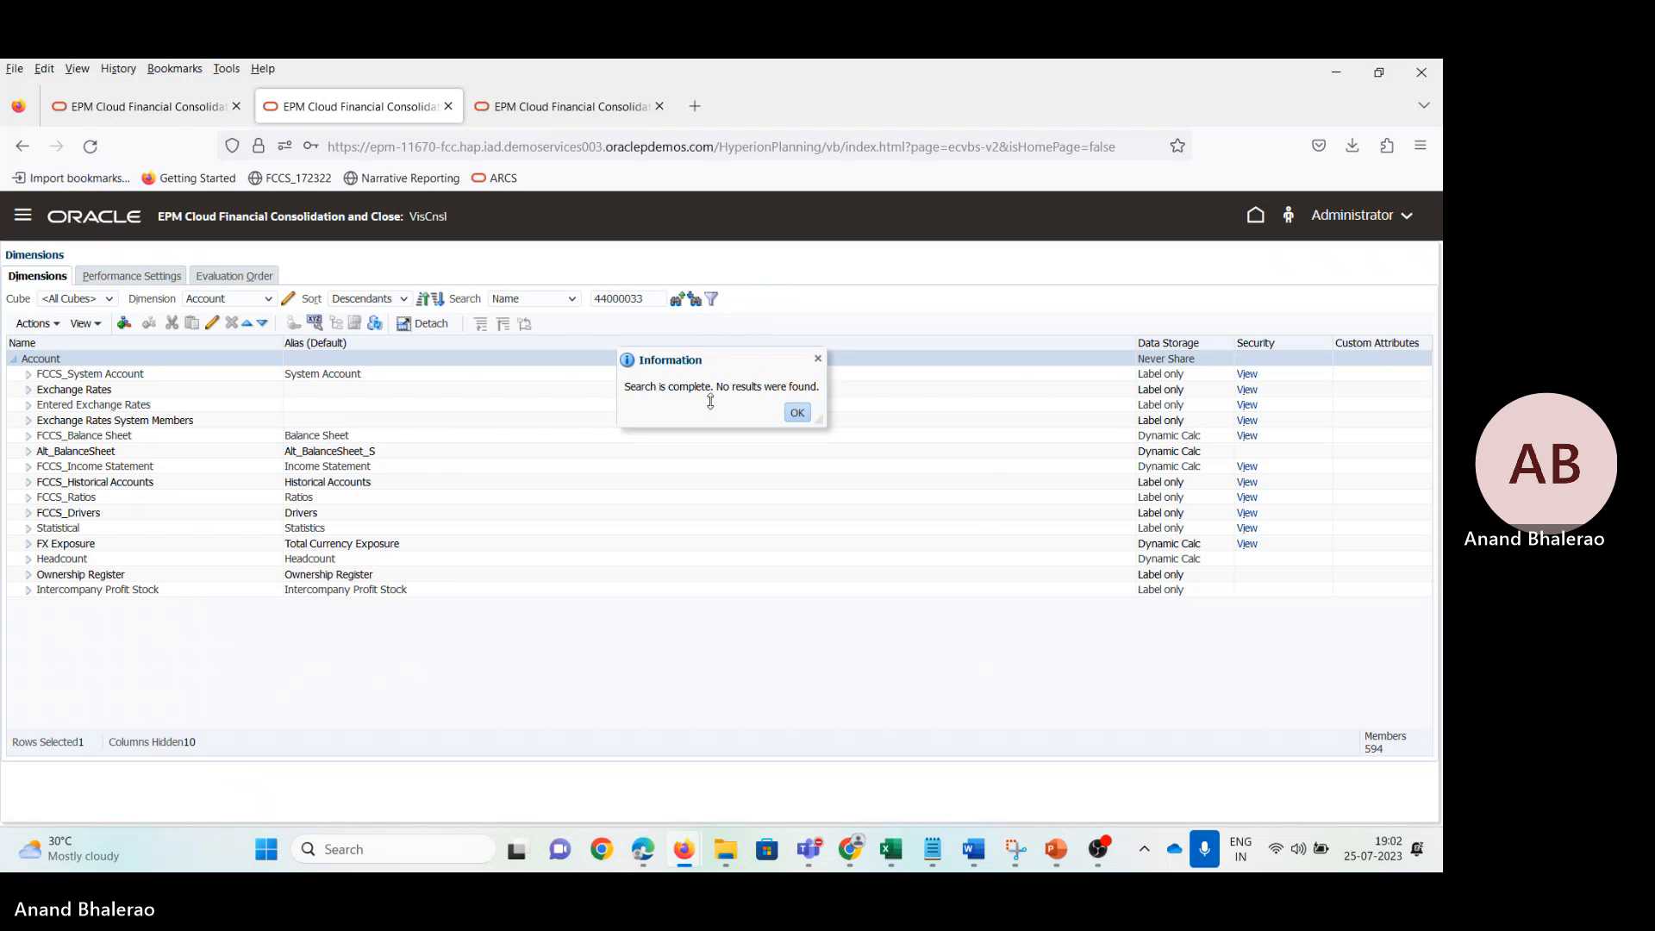
click(782, 413)
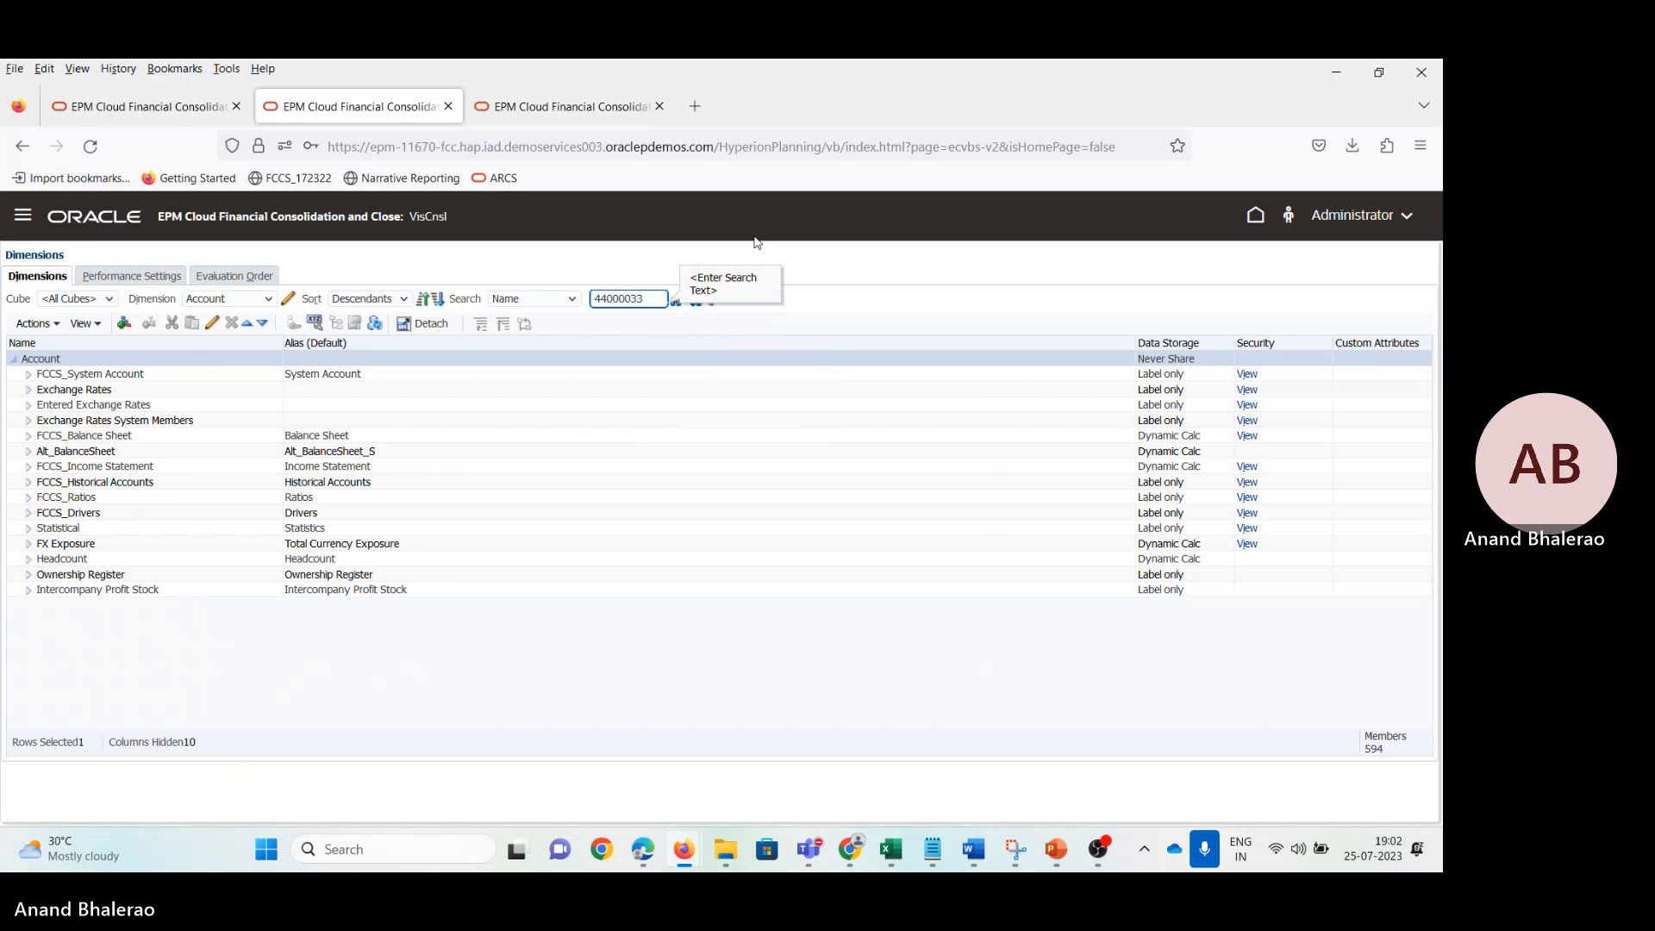
key(Tab)
click(693, 301)
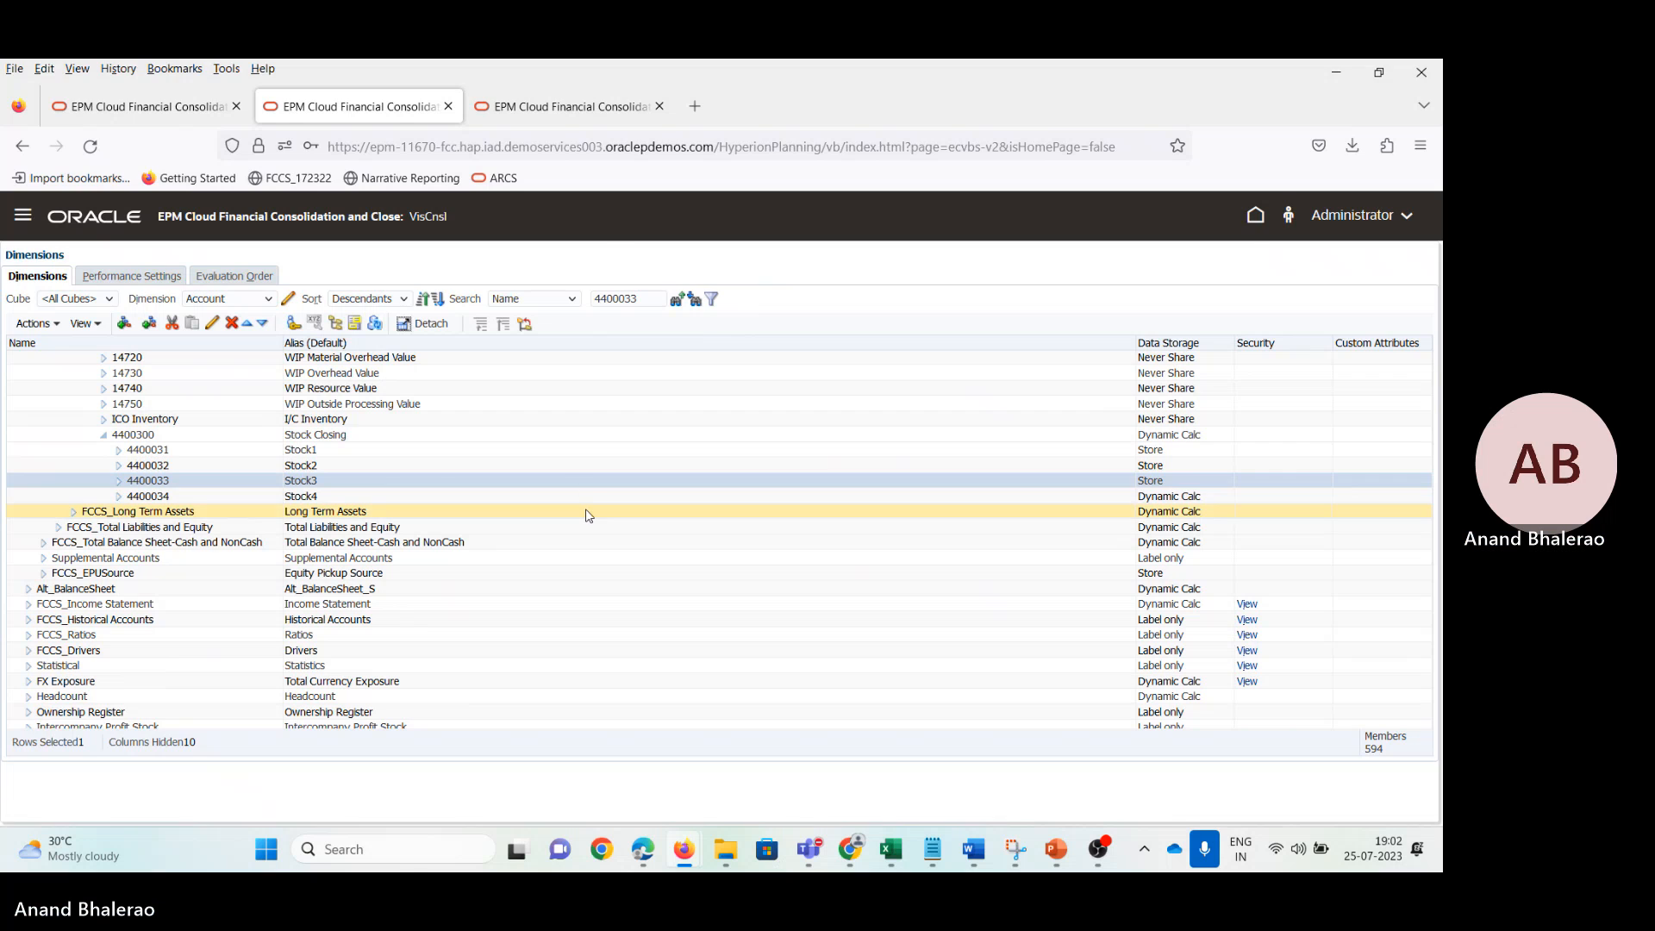
key(alt+Tab)
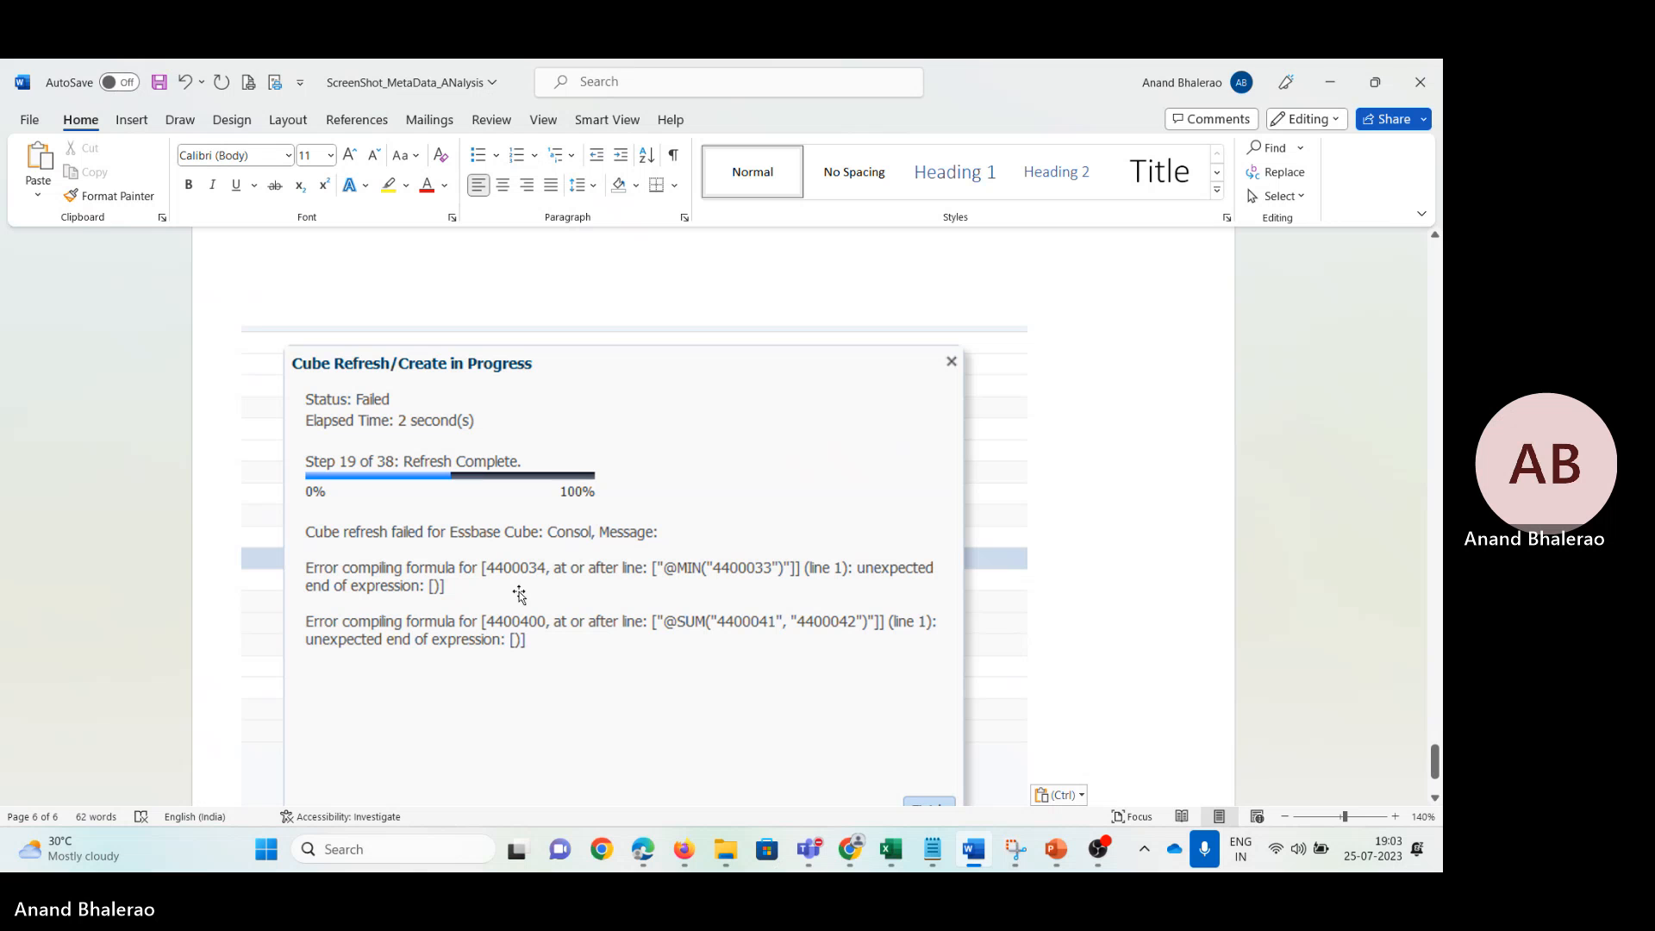
key(alt+Tab)
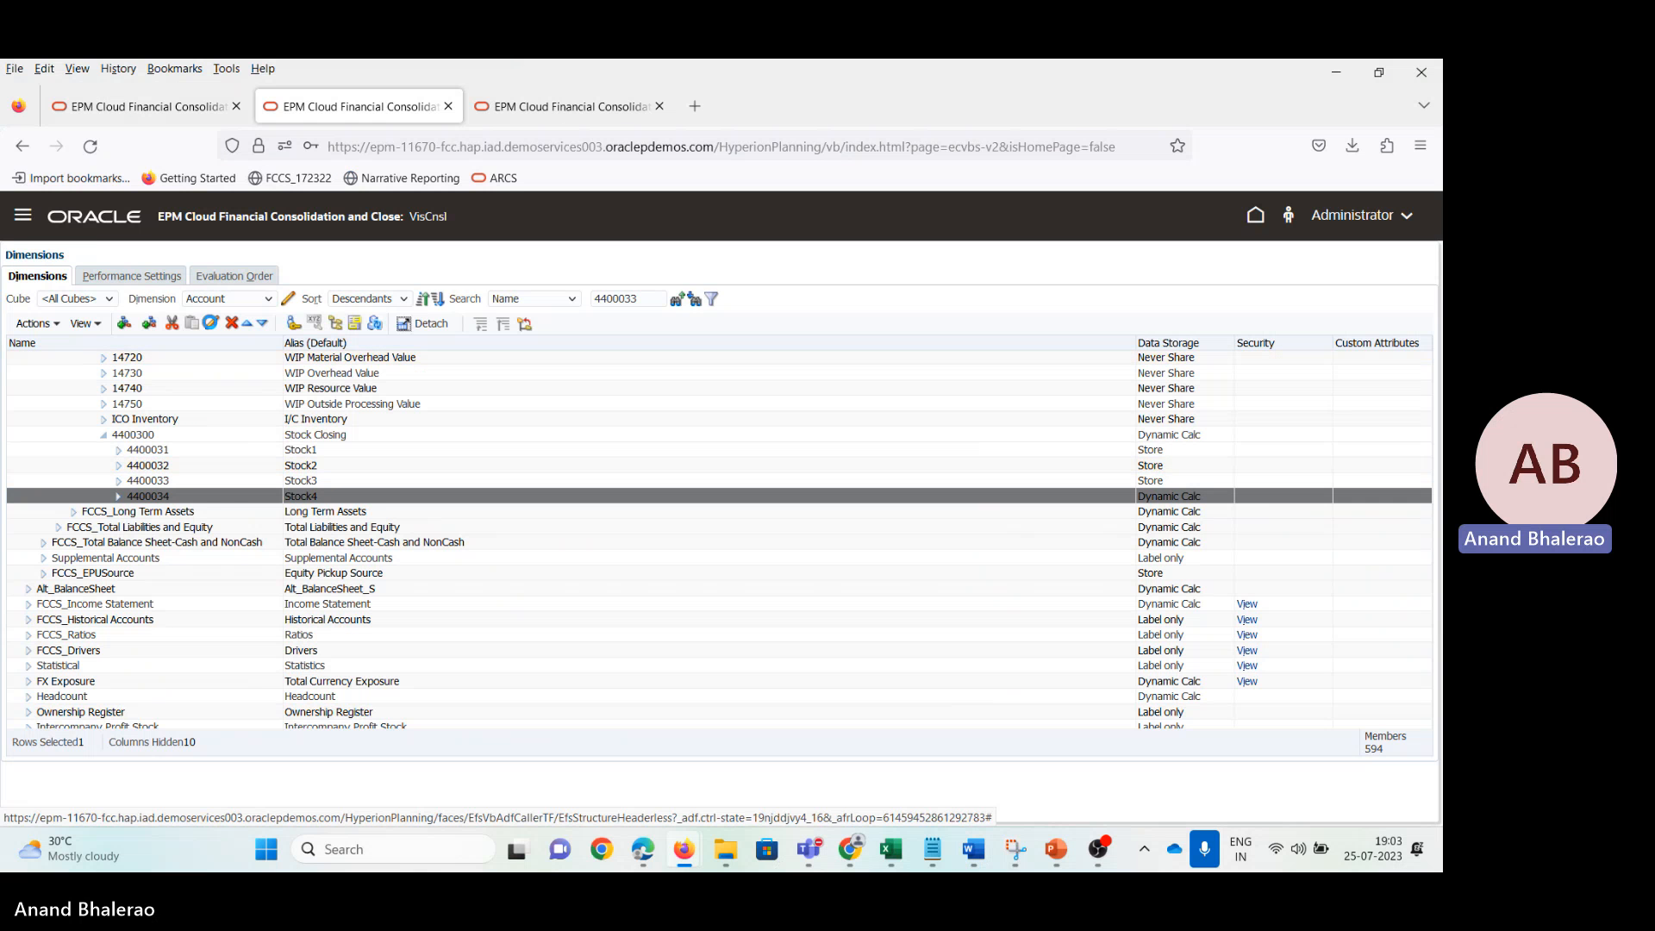
click(211, 323)
click(282, 300)
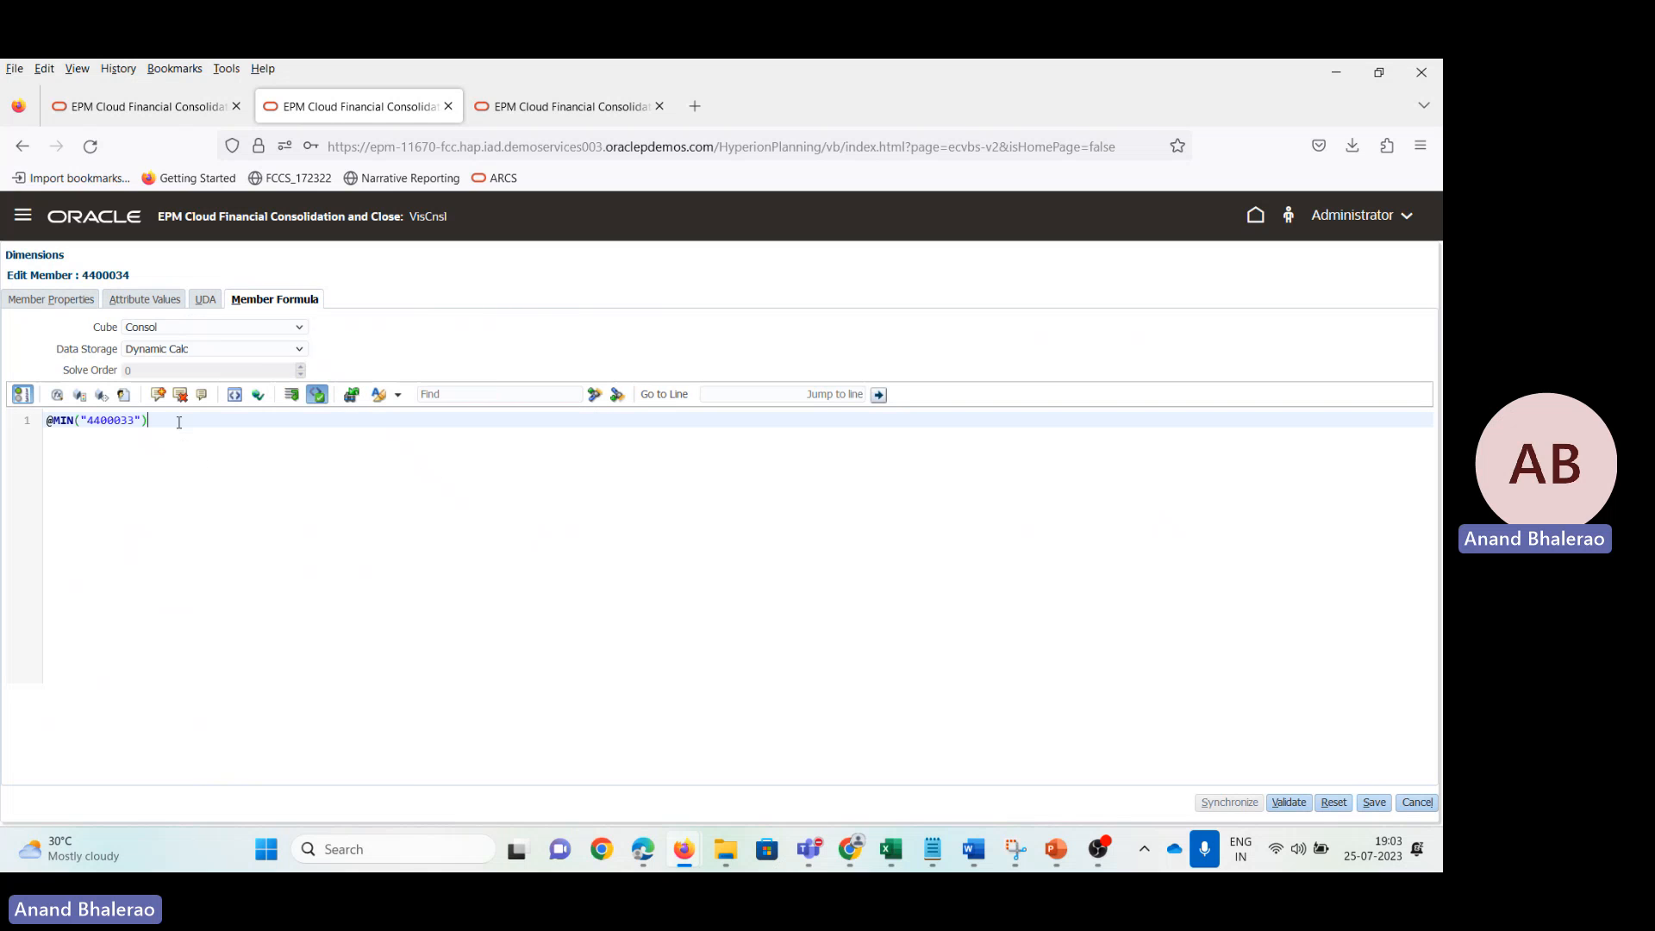
drag(178, 421, 43, 428)
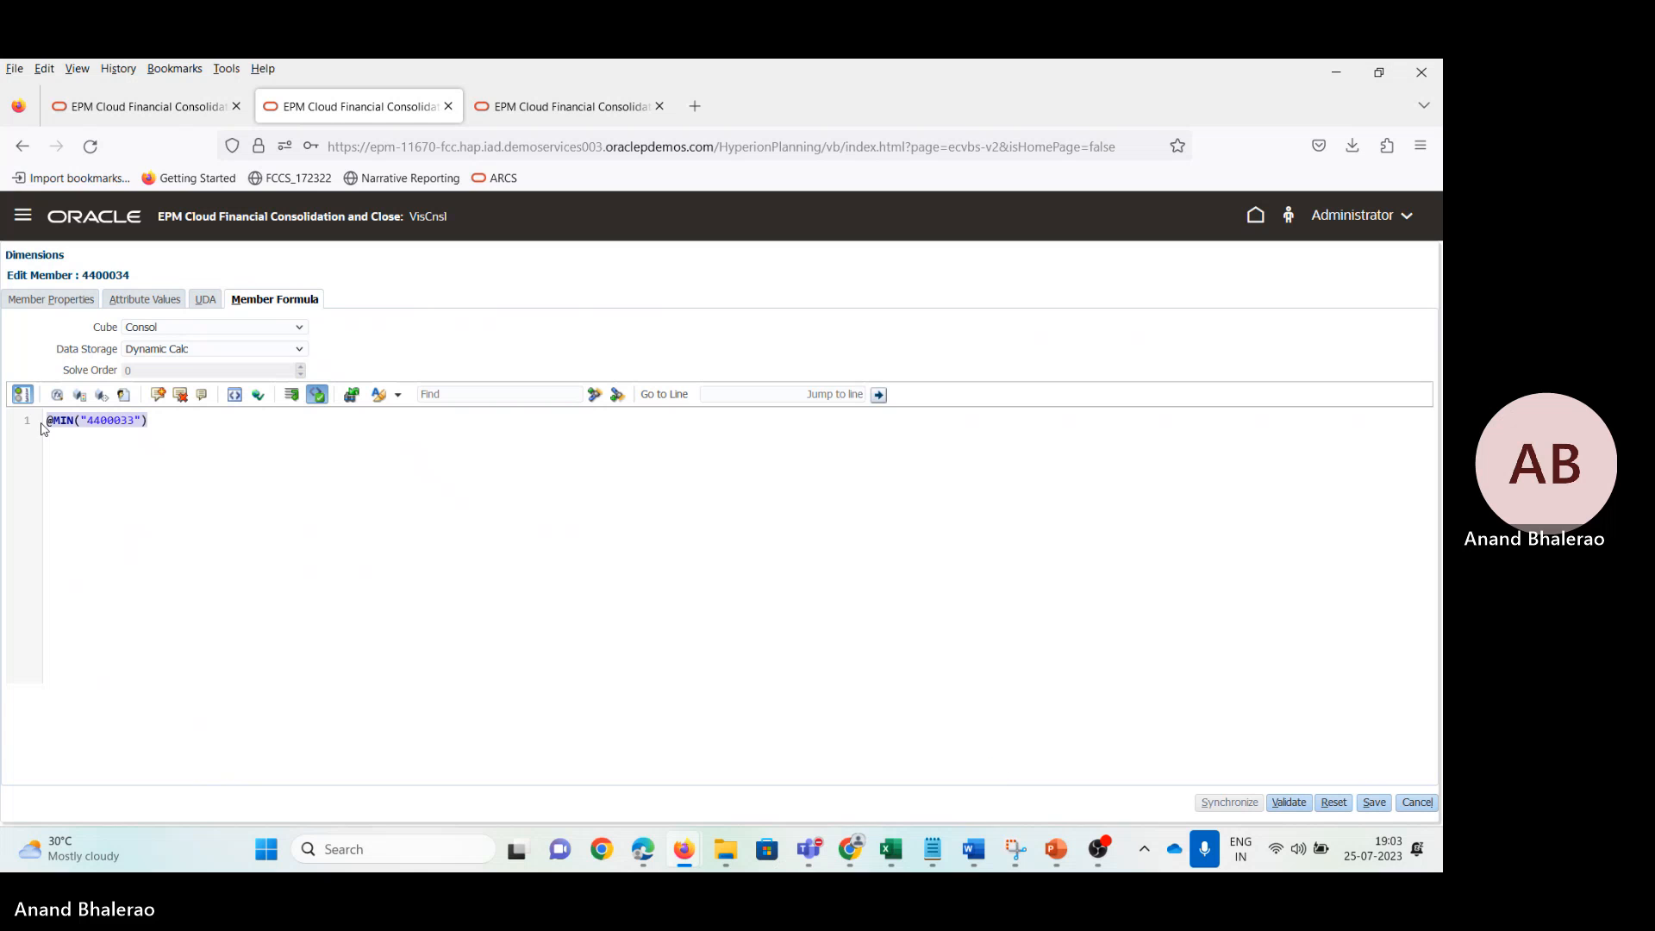
click(1332, 802)
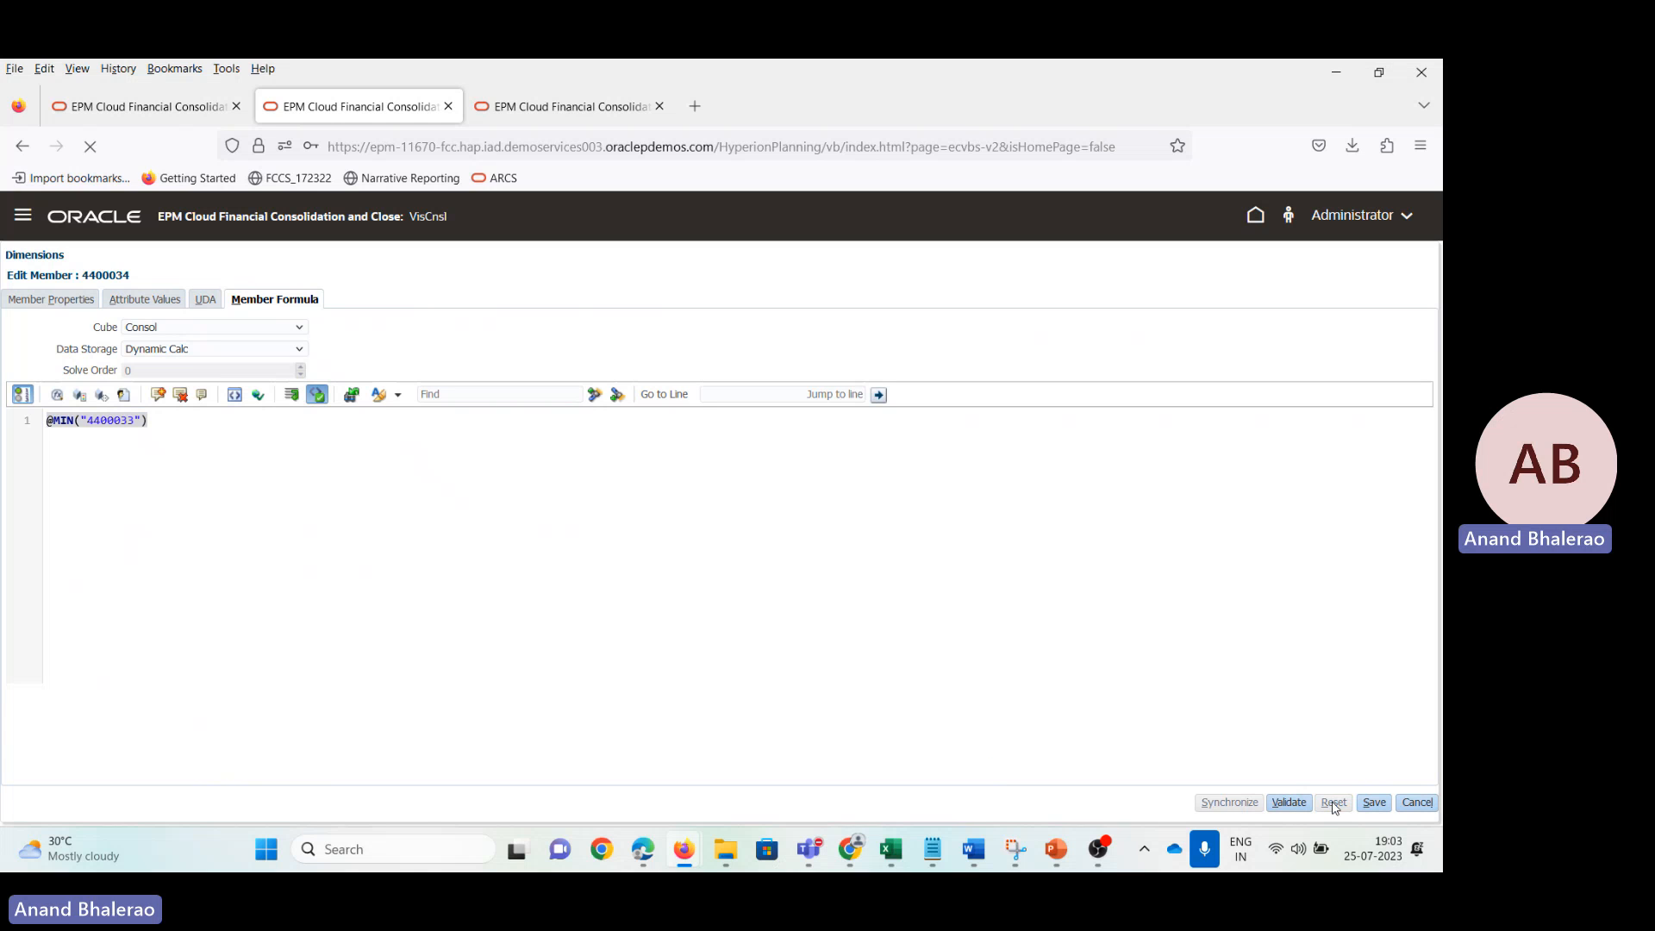
click(1374, 802)
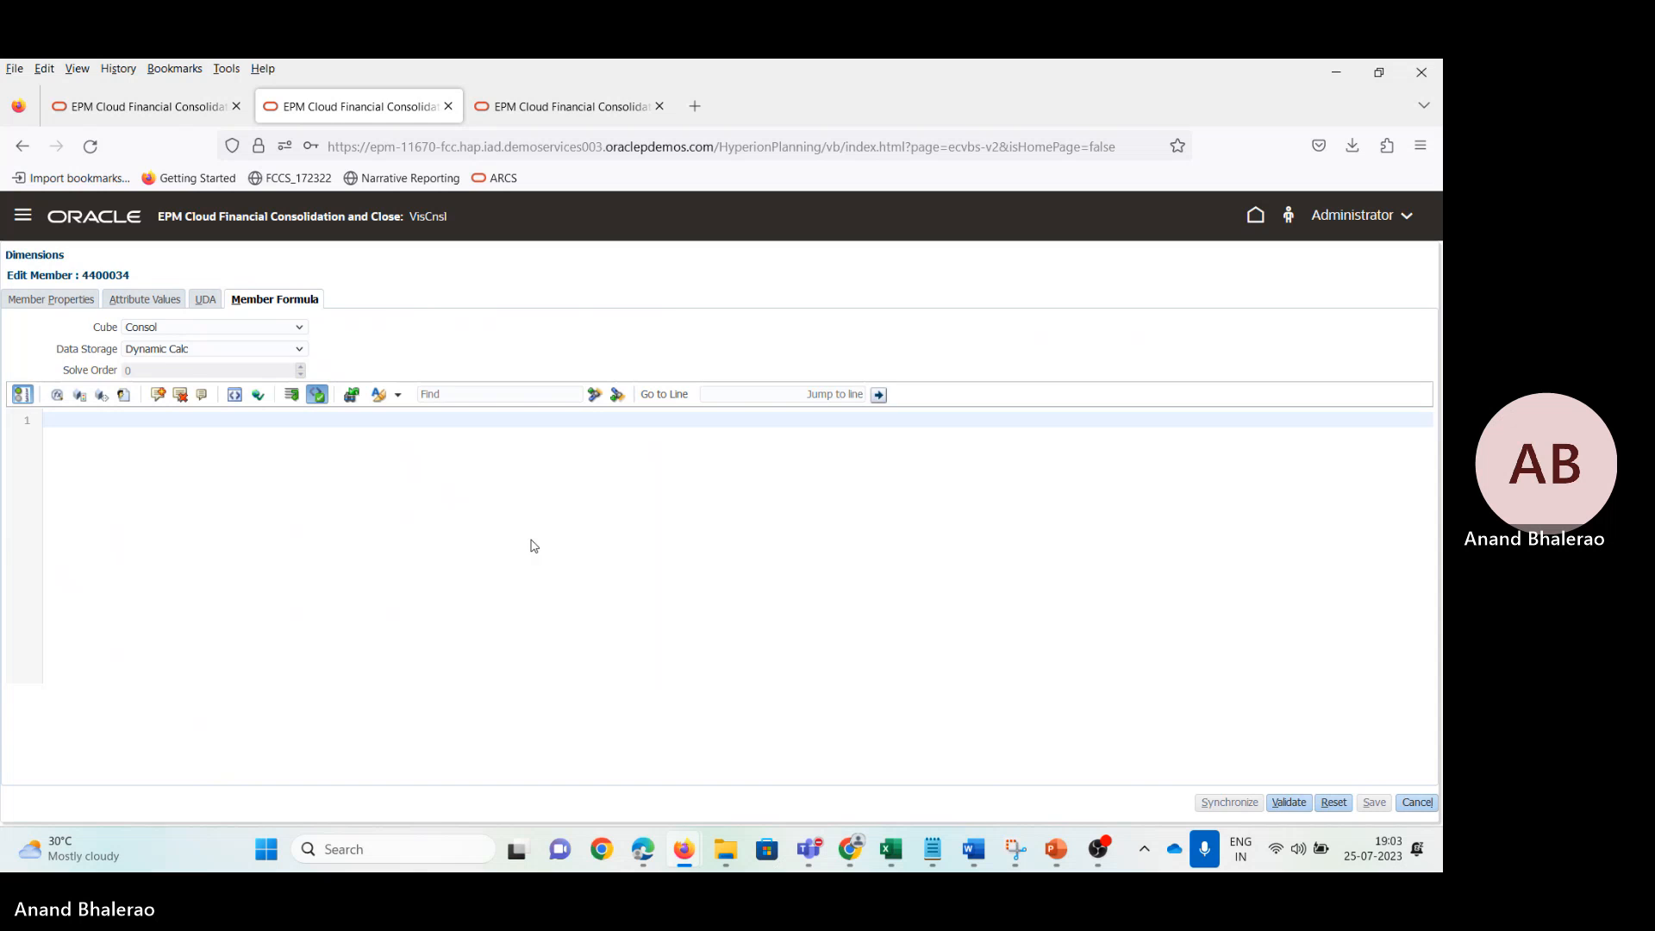
Step: Try to find the account from the second formula error by searching names for 4400440 and 44004400
key(alt+Tab)
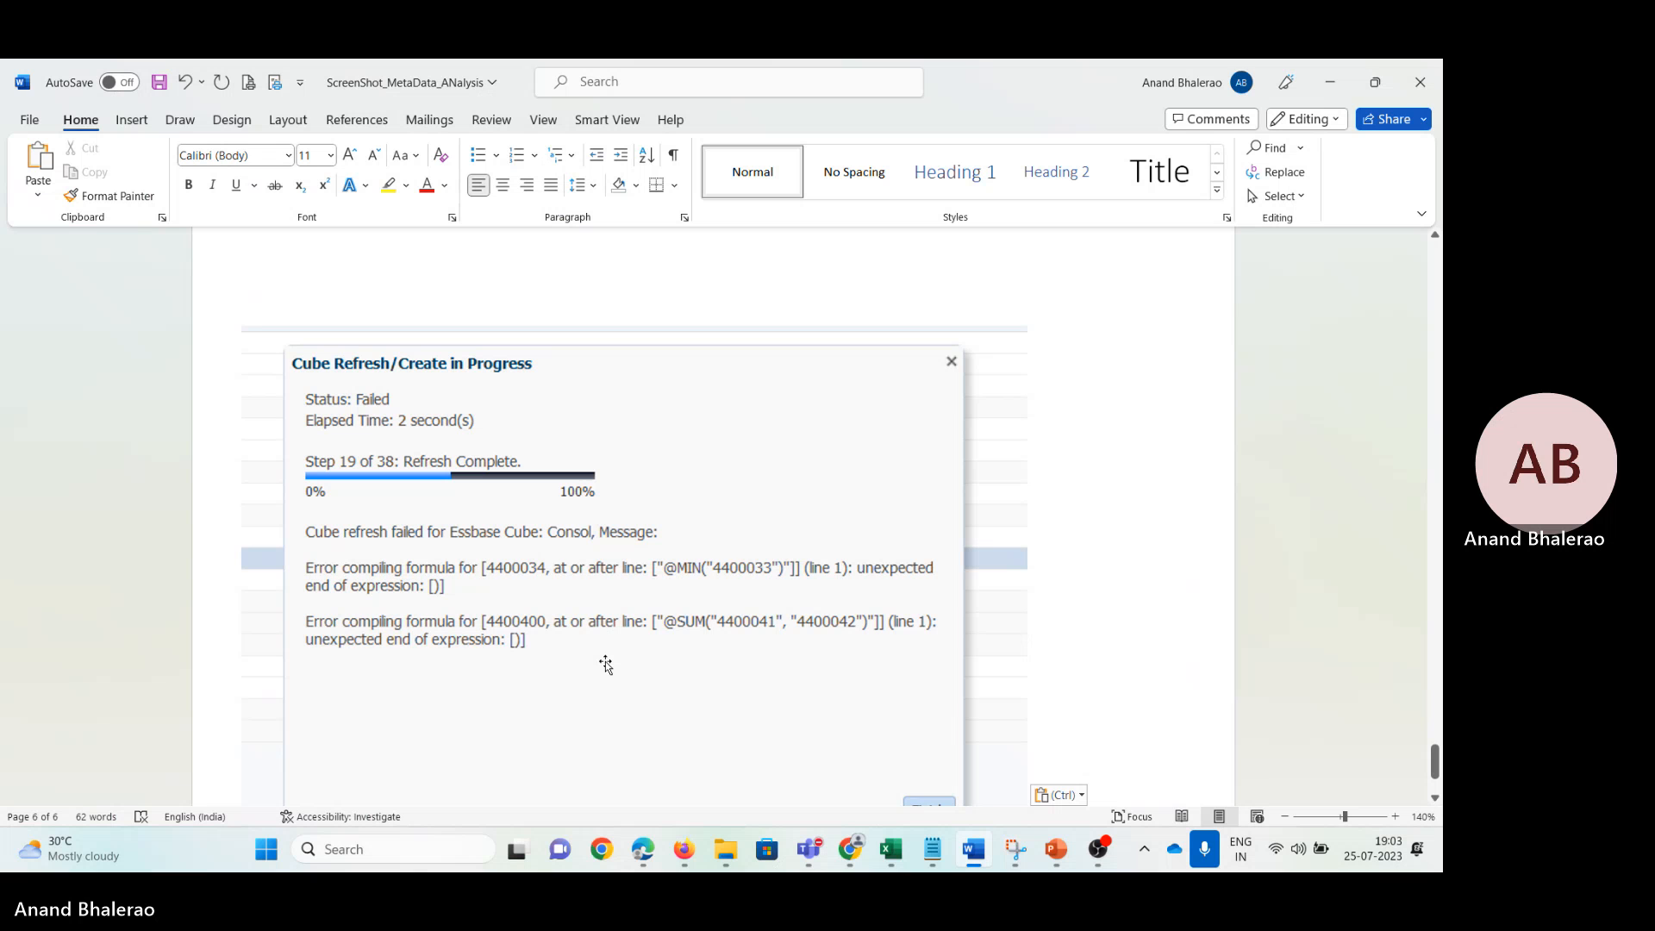
key(alt+Tab)
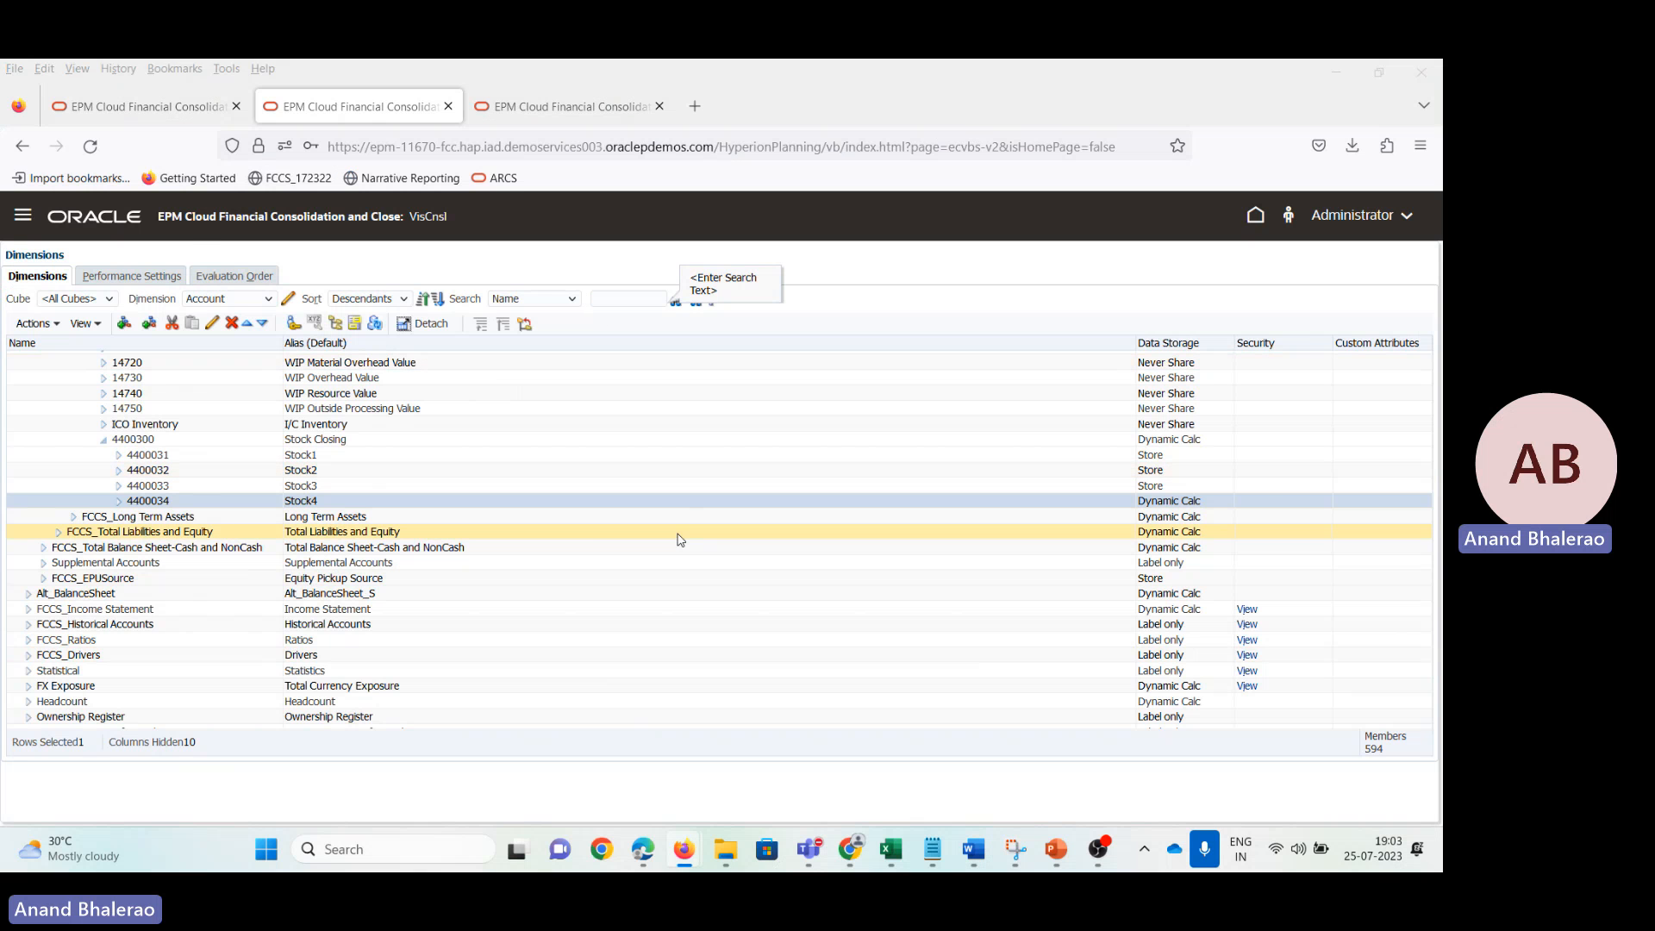
key(alt+Tab)
key(alt+Tab)
text(44)
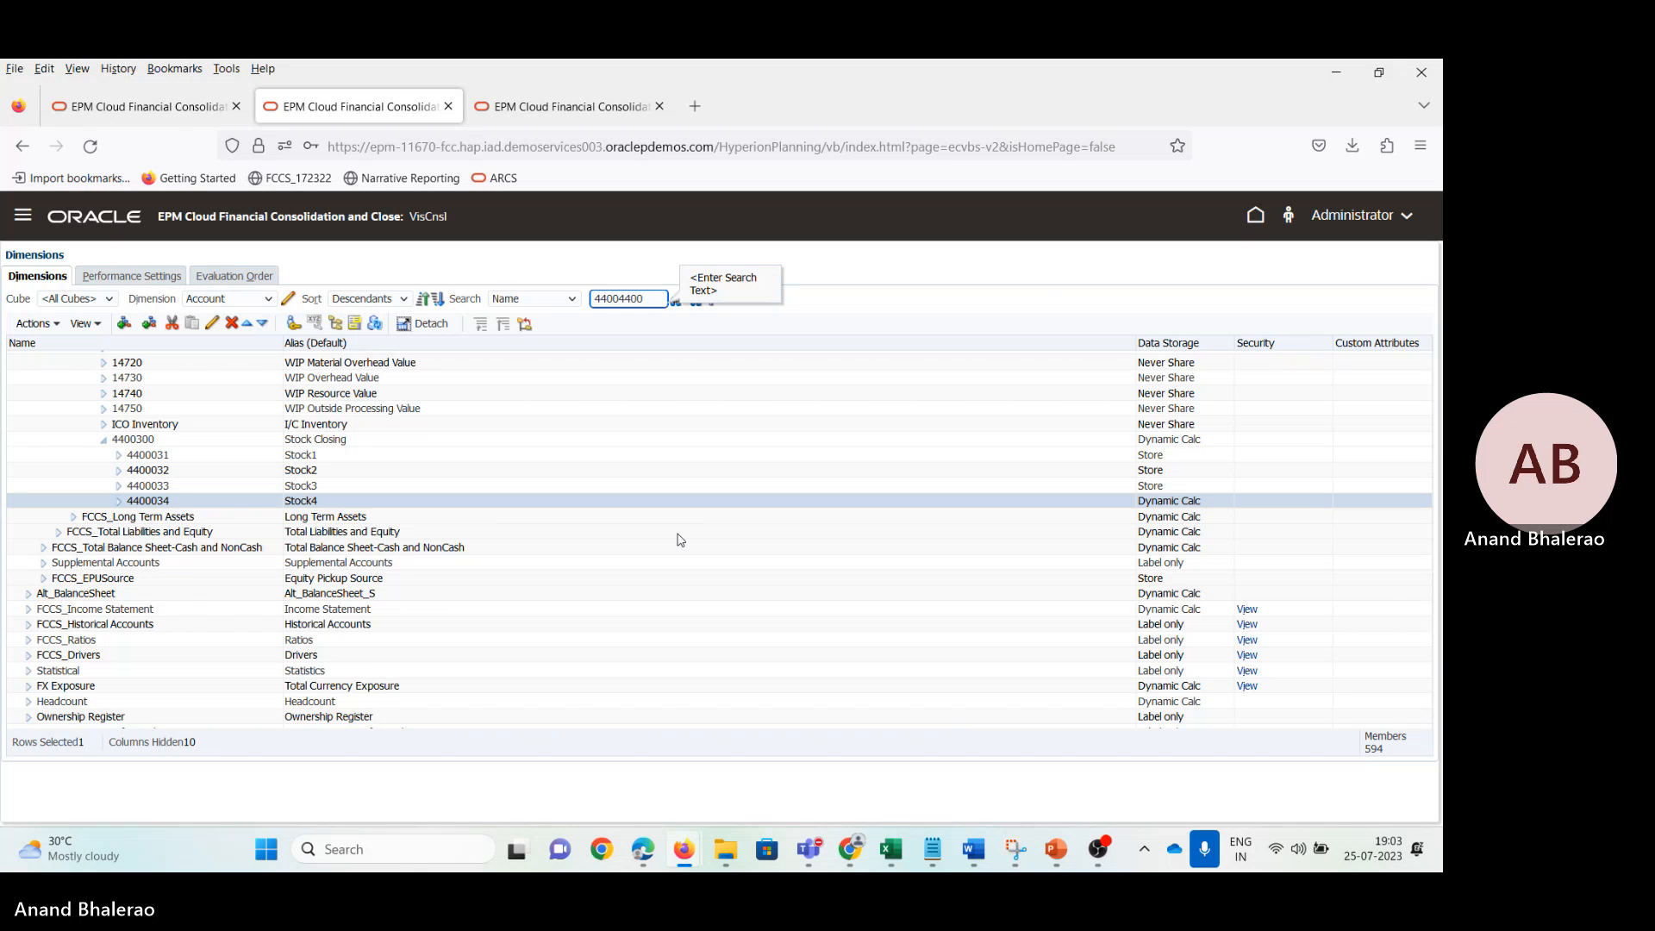
key(Tab)
click(695, 299)
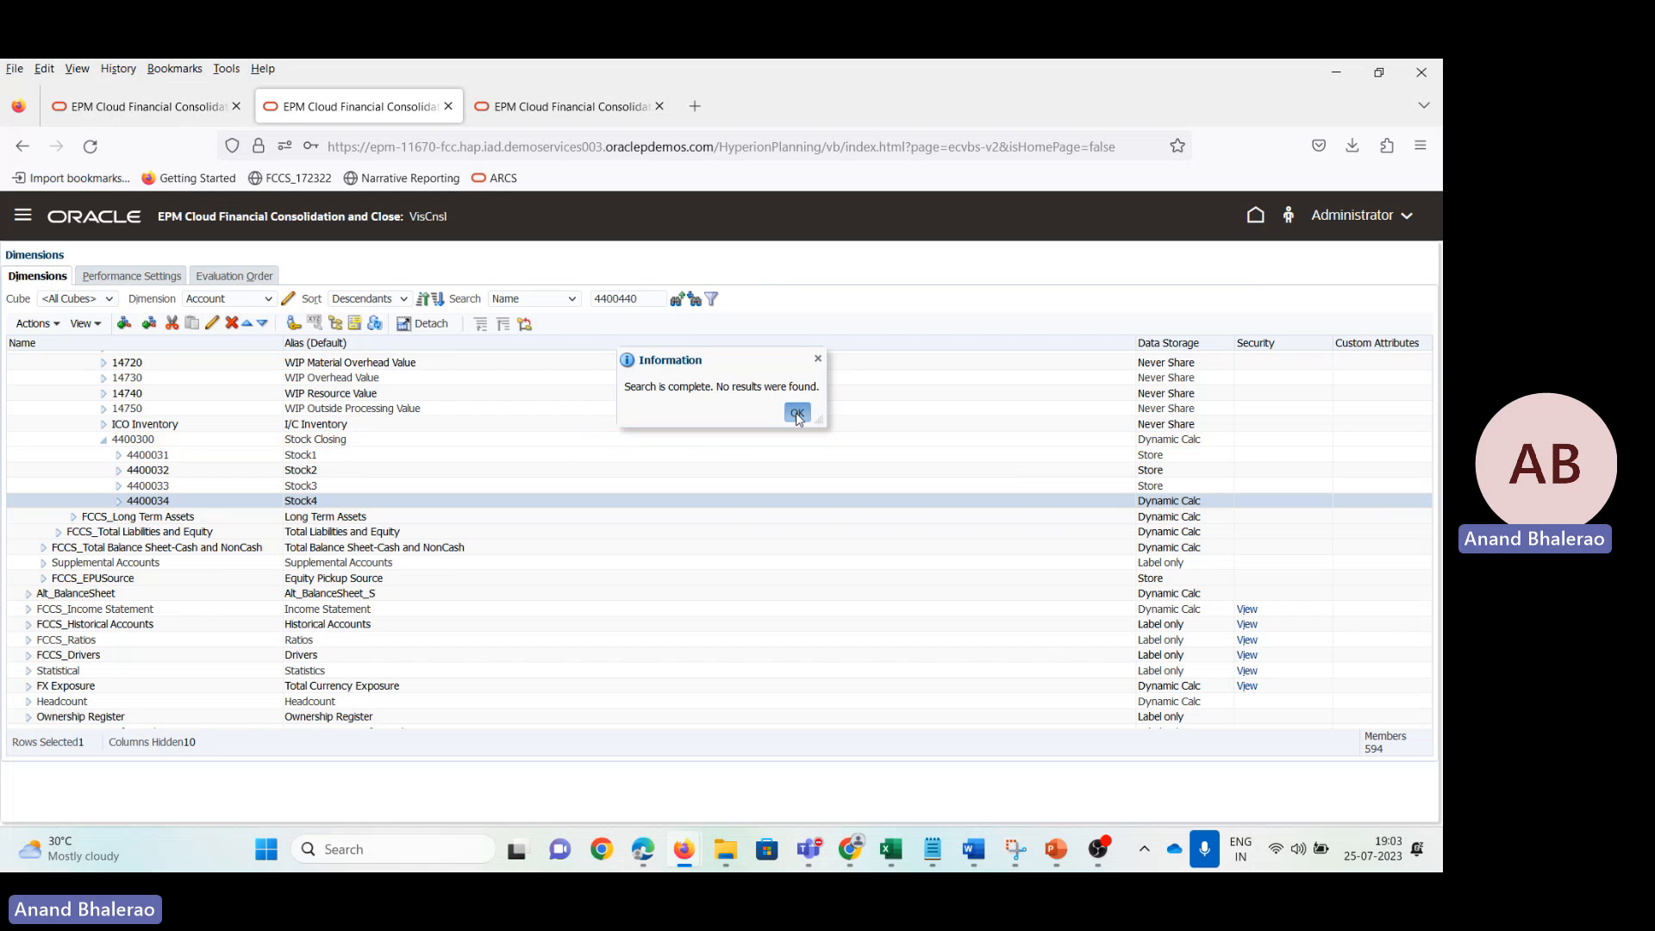
click(796, 417)
key(alt+Tab)
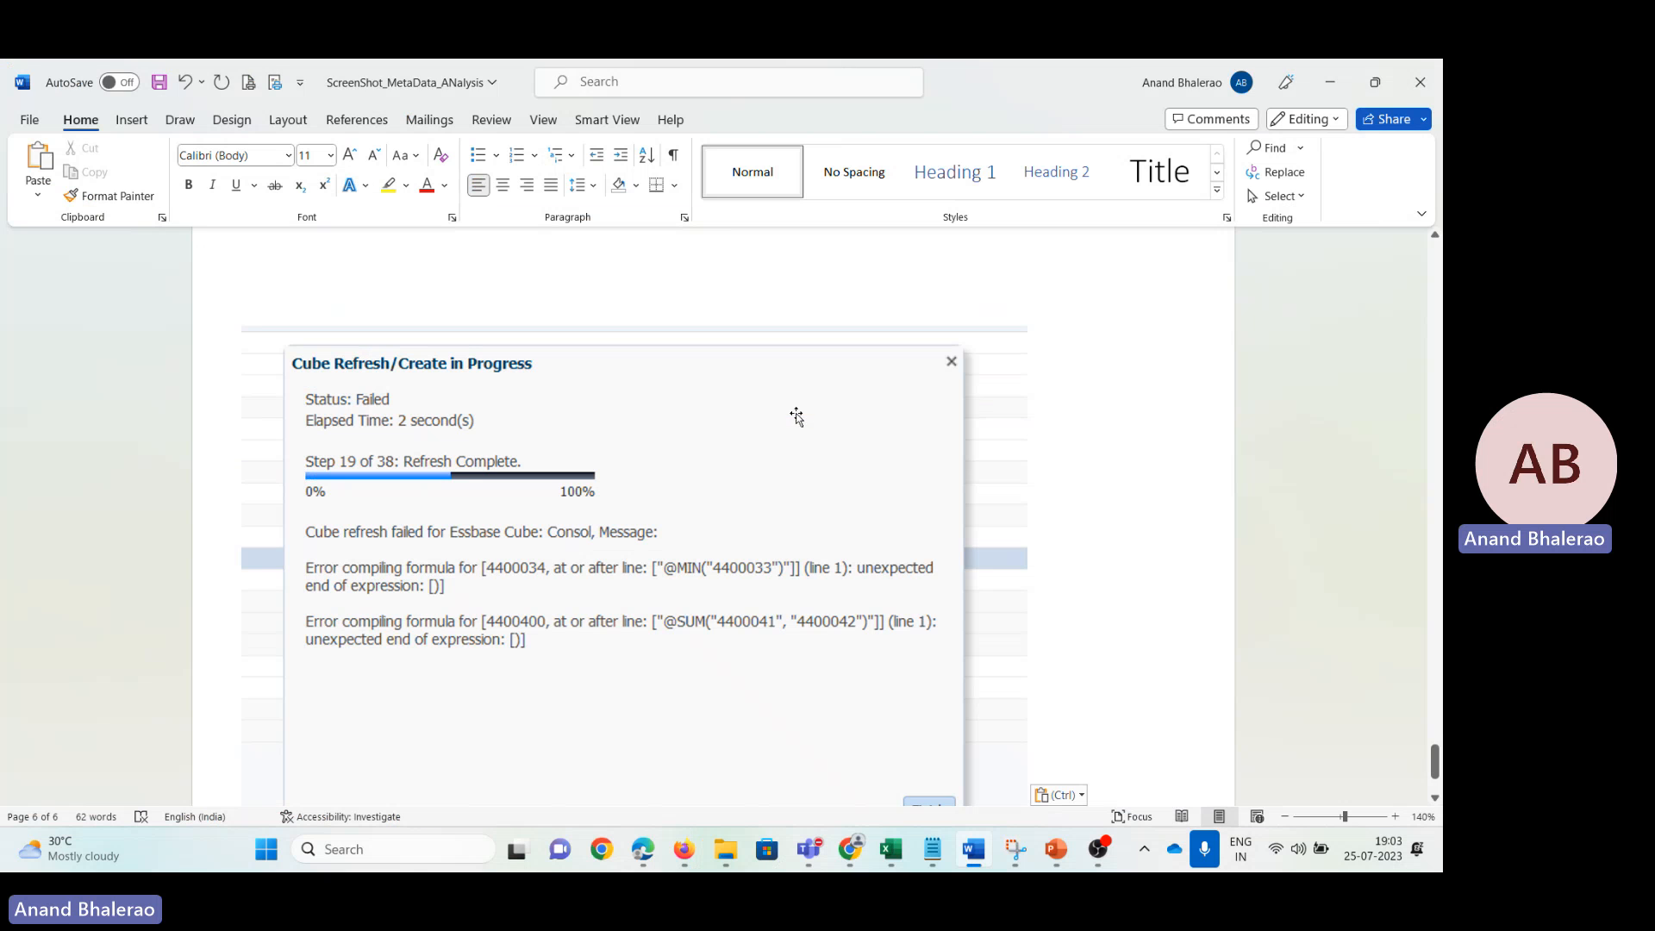
key(alt+Tab)
click(649, 301)
text(004400)
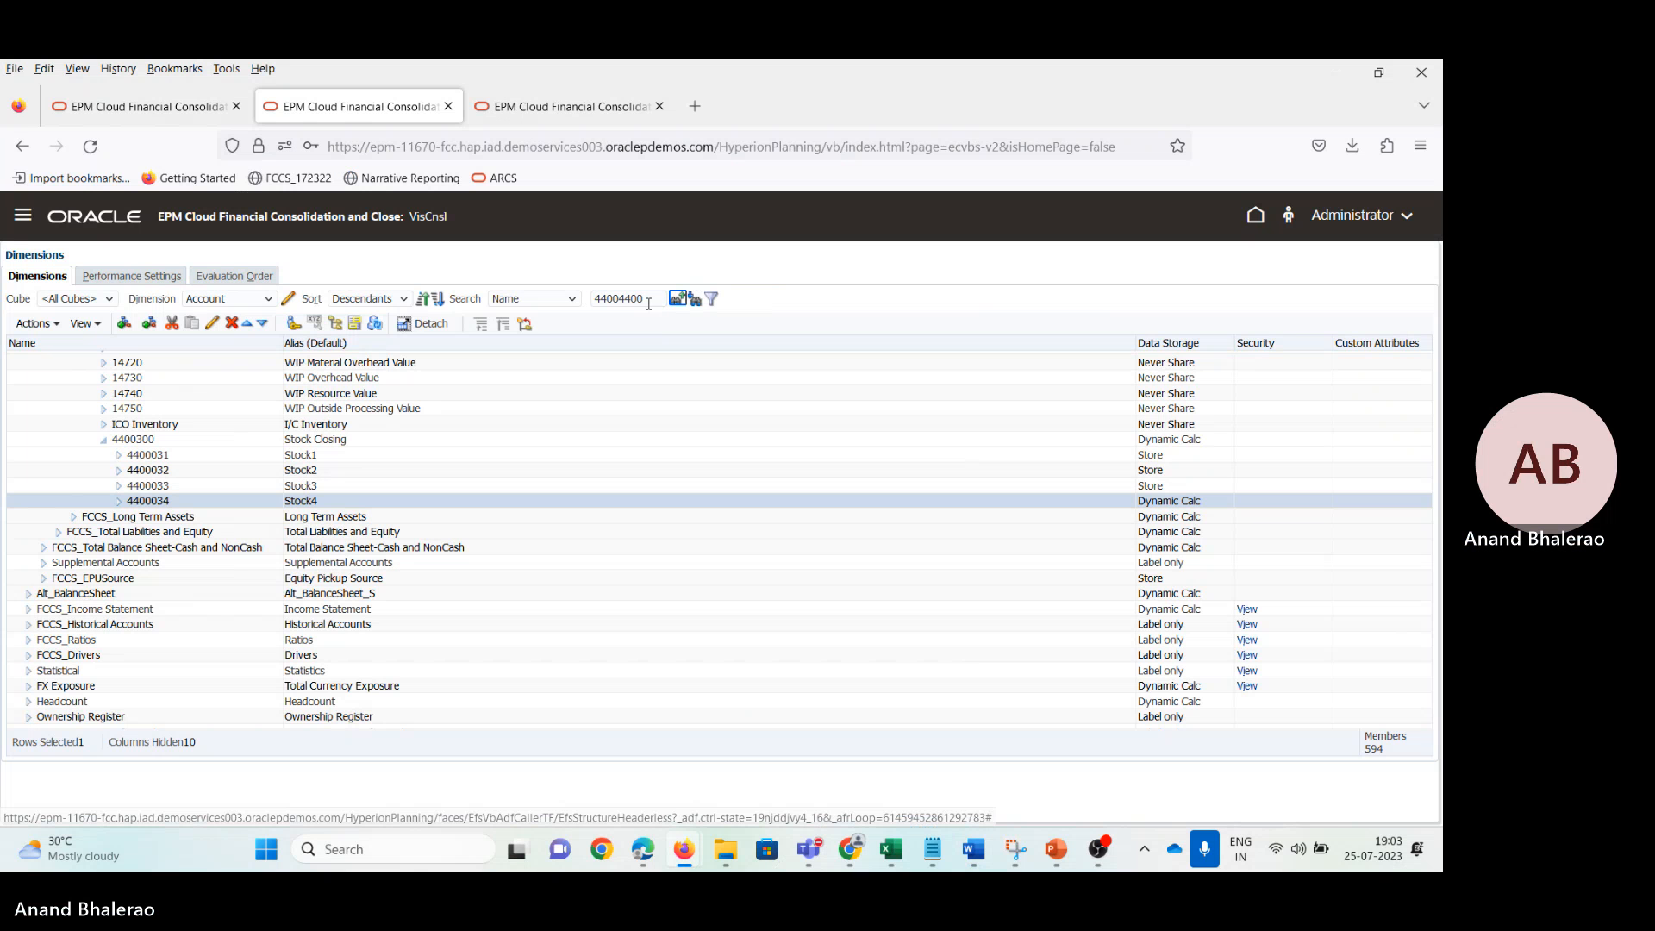
click(694, 299)
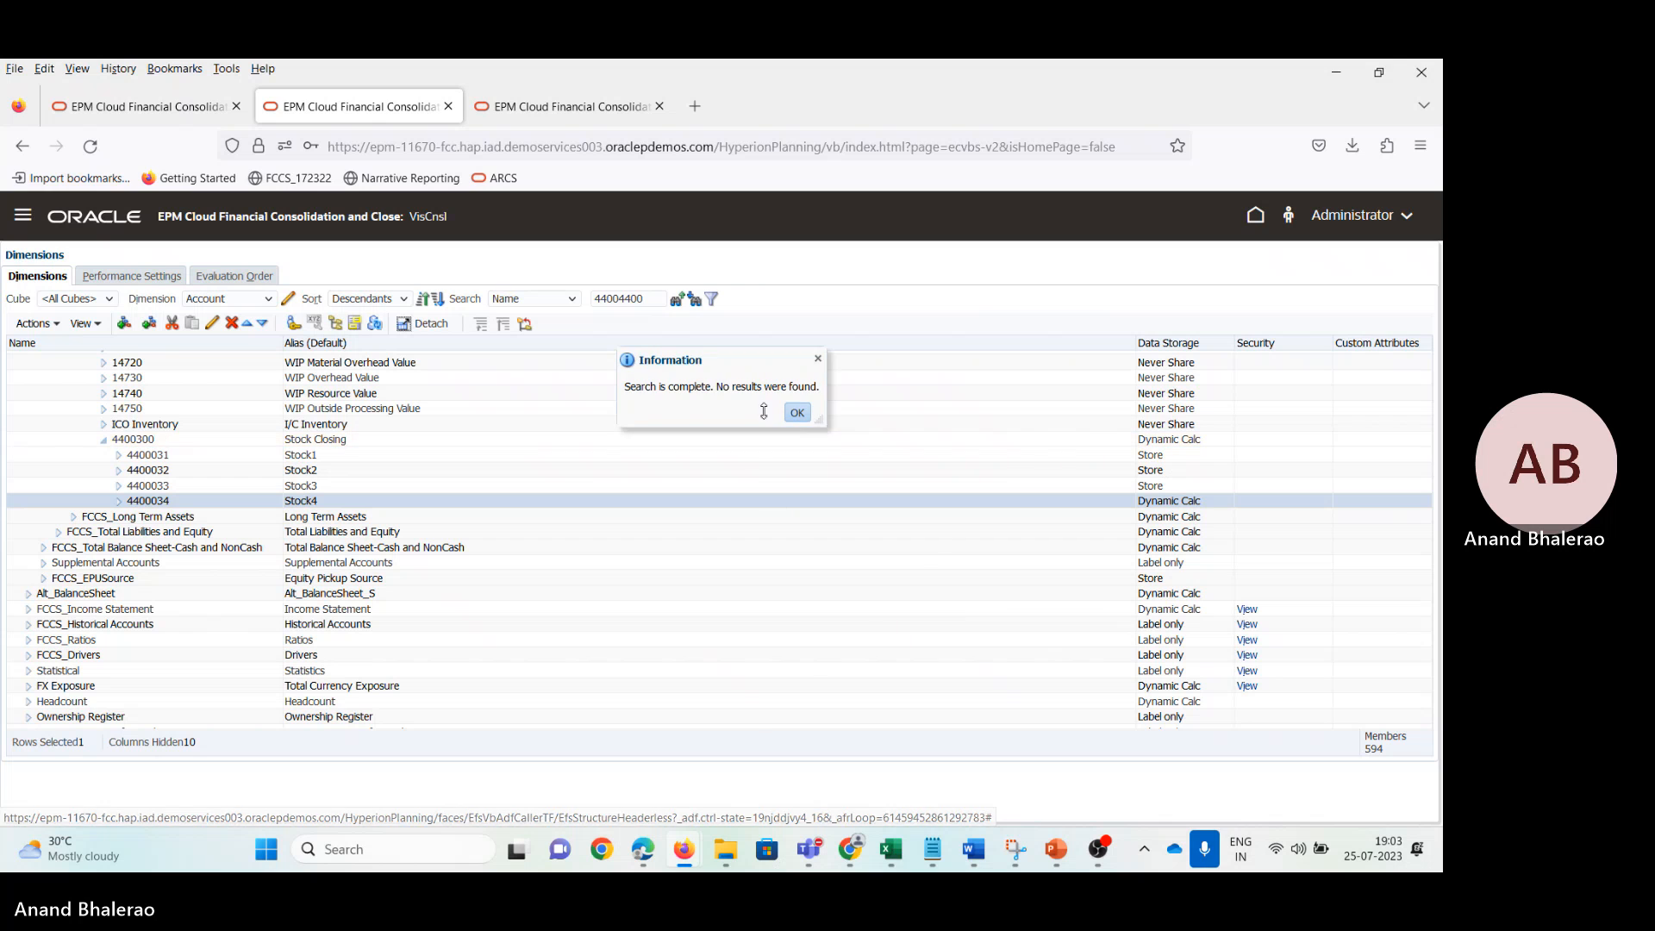
click(797, 412)
key(alt+Tab)
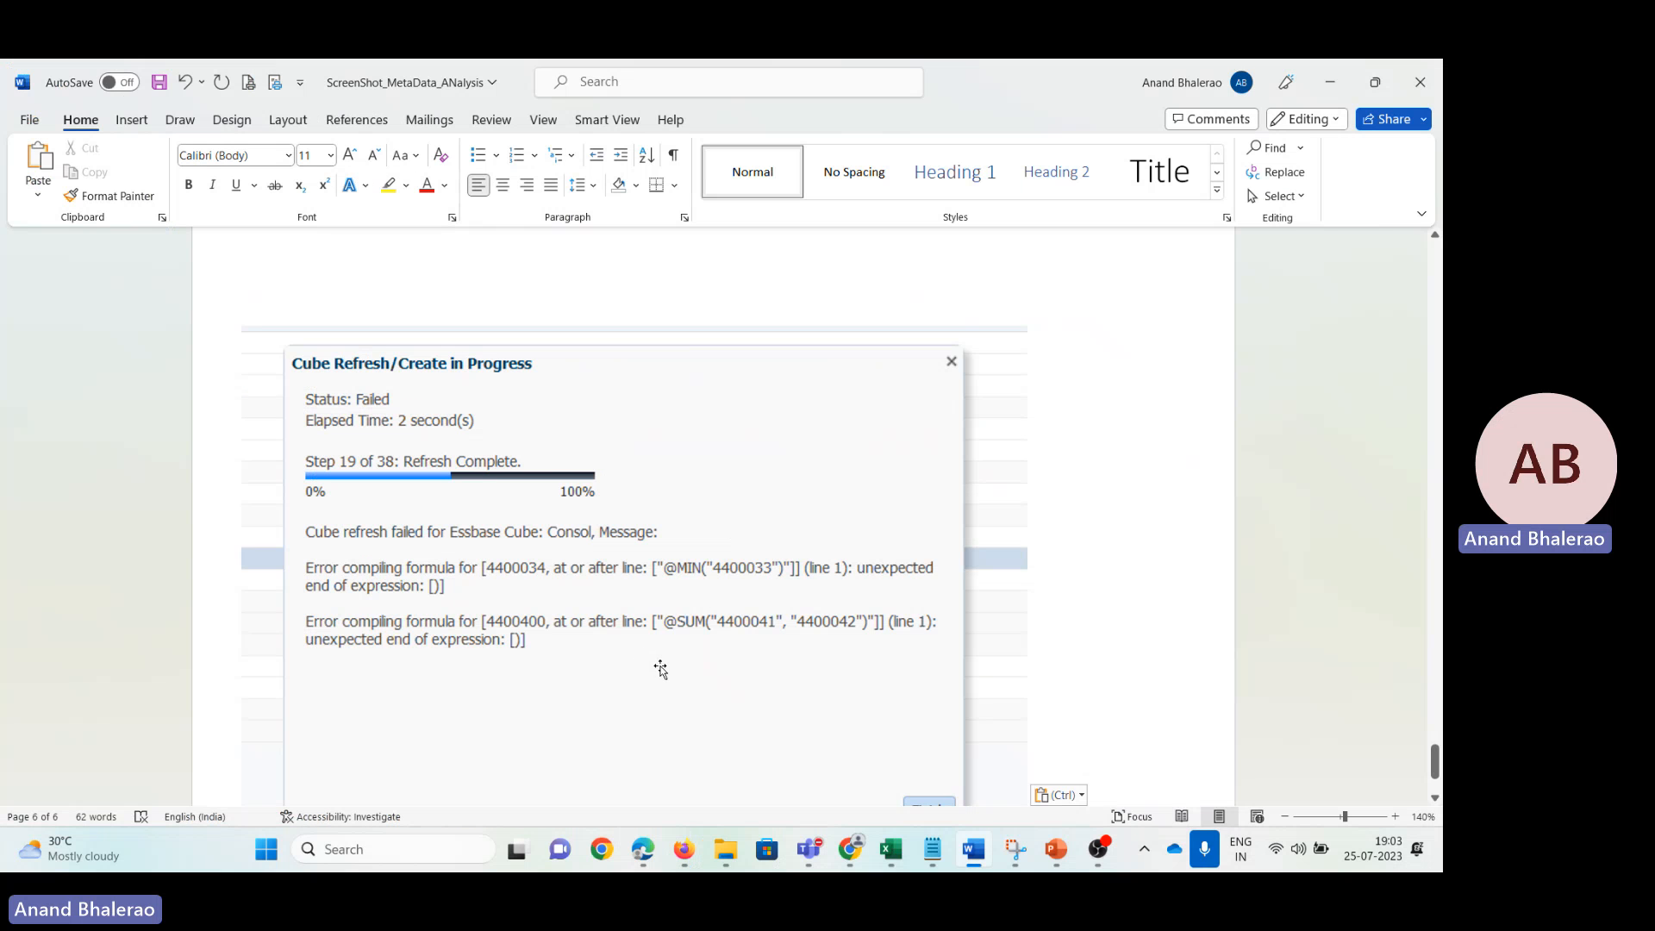
key(alt+Tab)
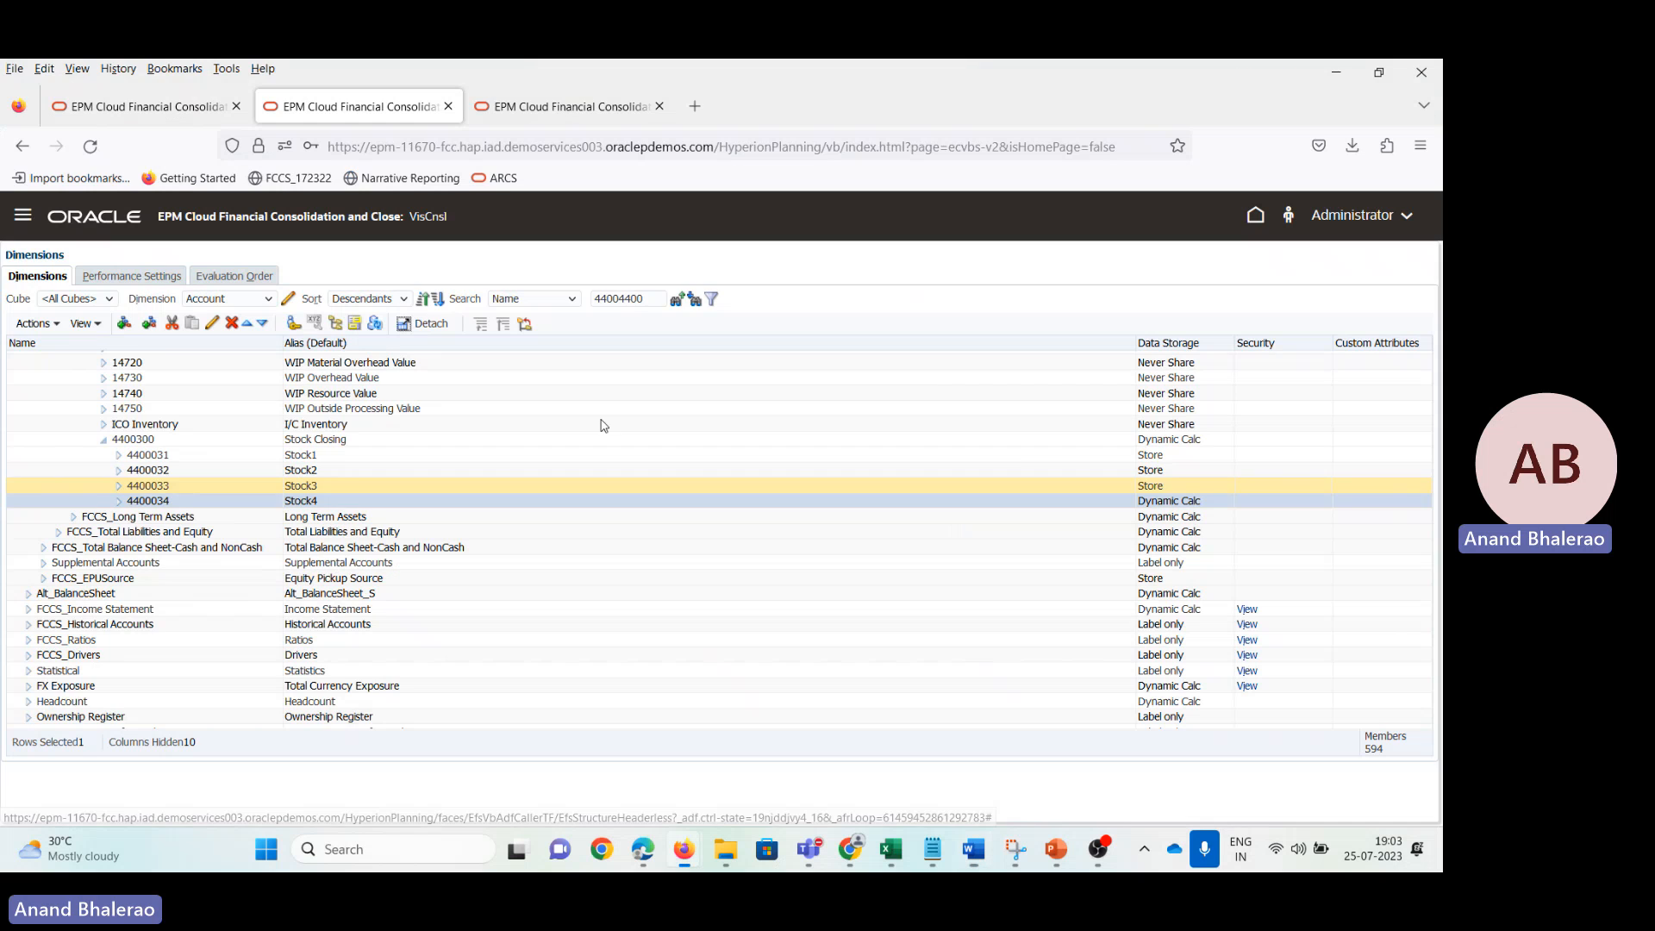
drag(650, 298, 547, 310)
text(44)
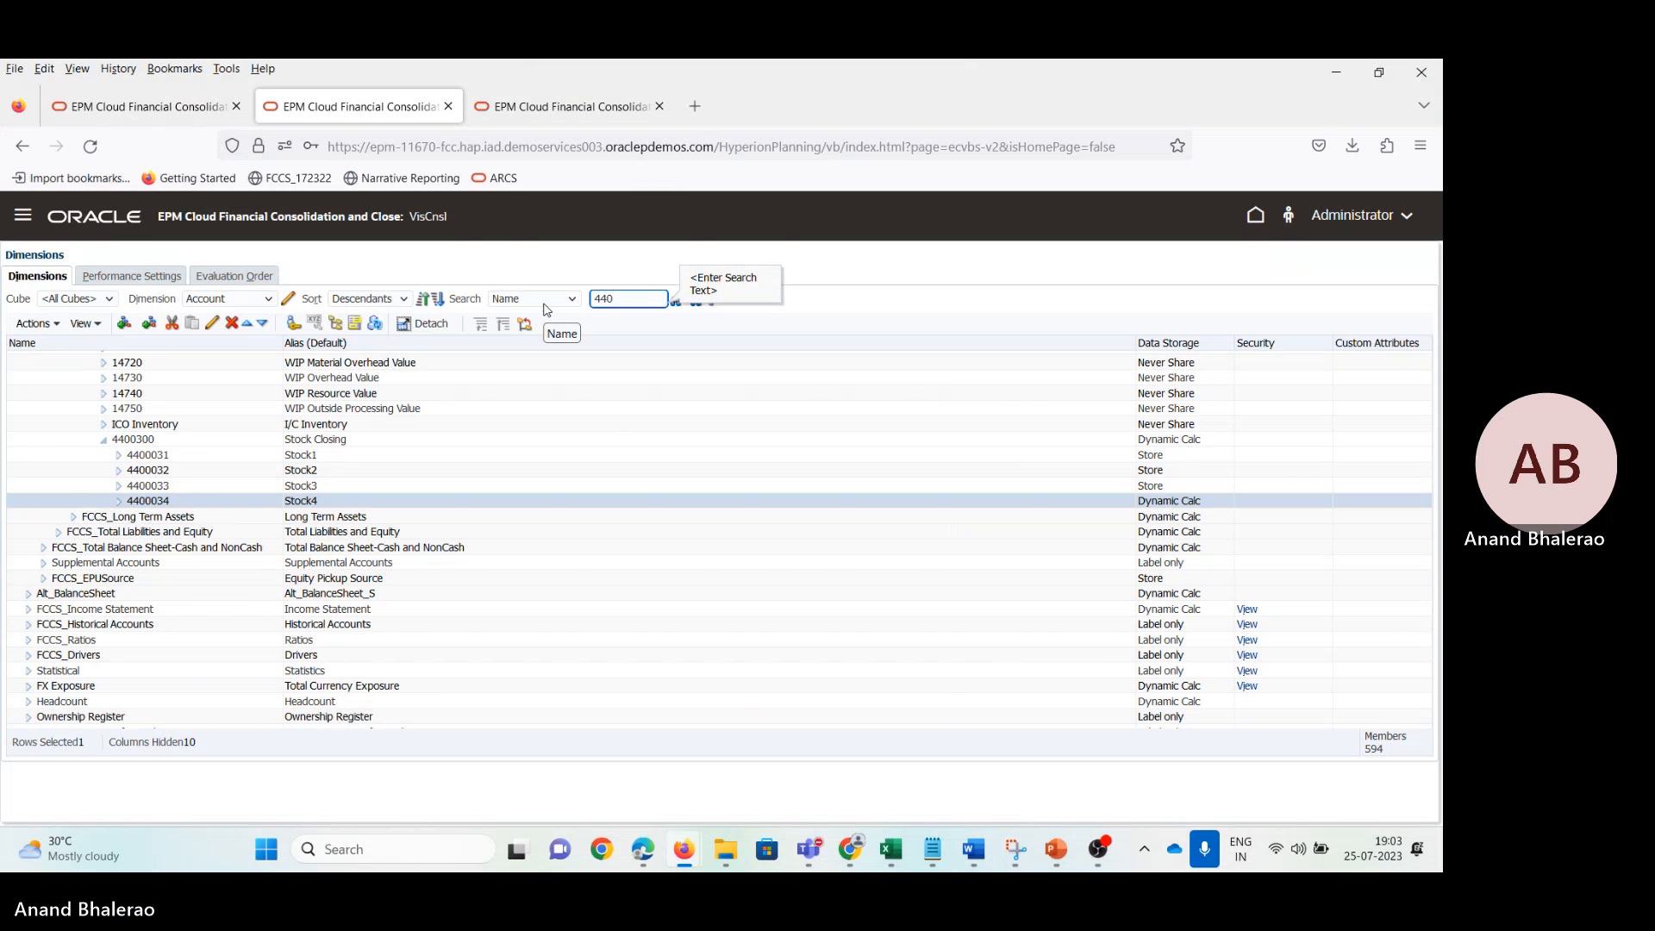
key(alt+Tab)
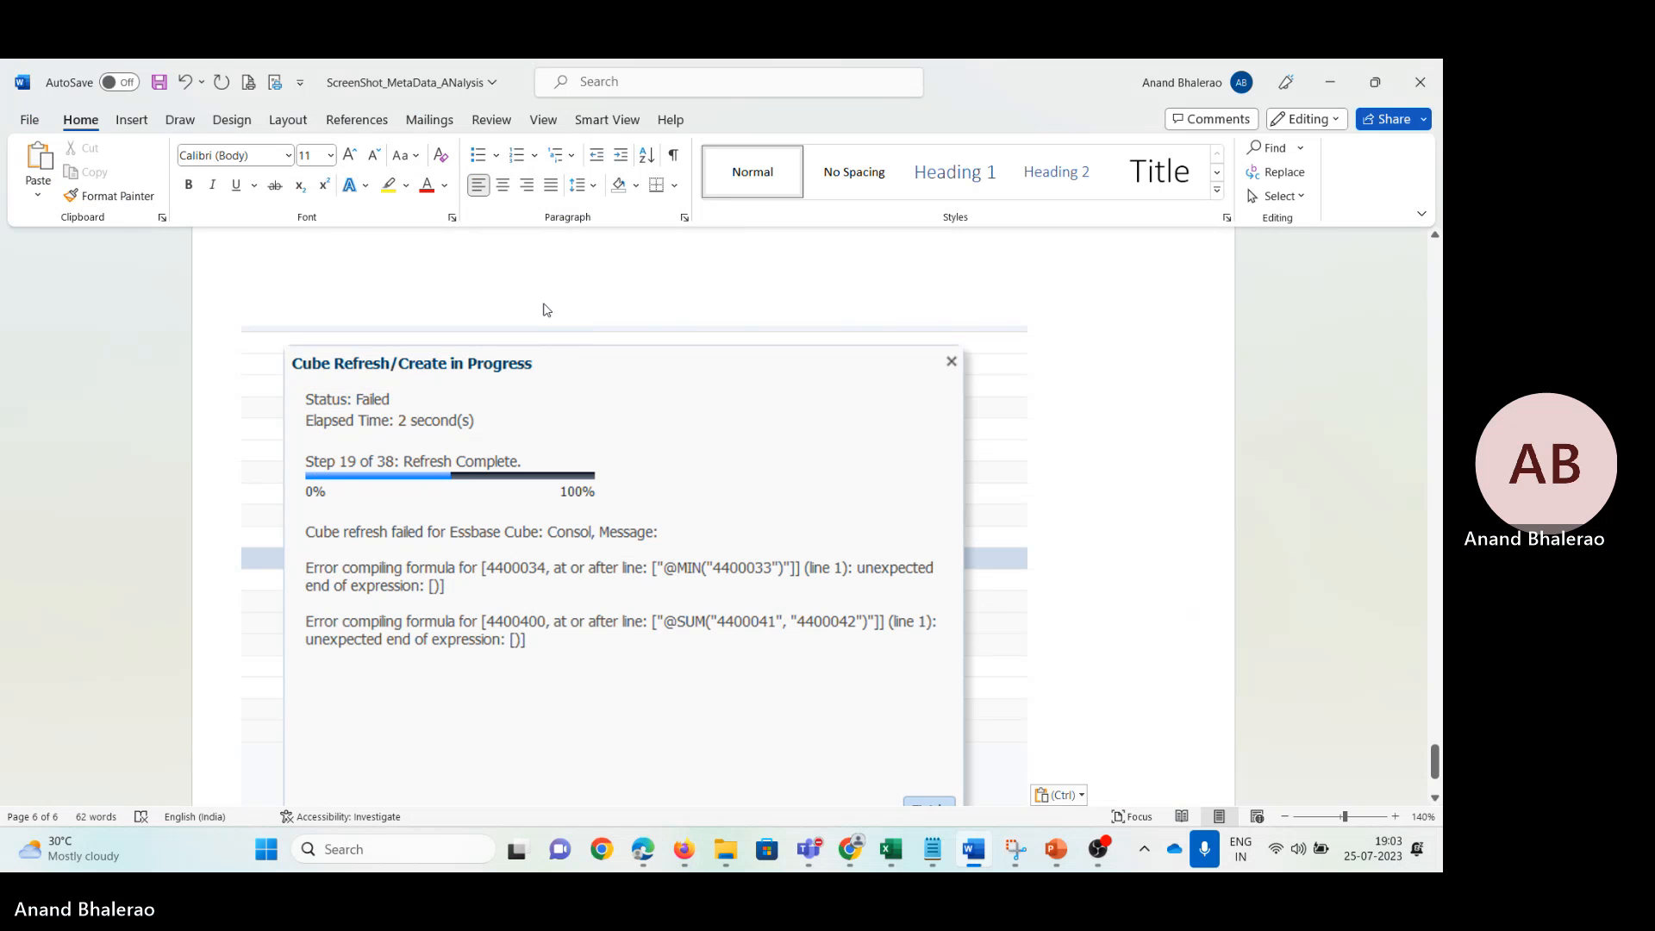
key(alt+Tab)
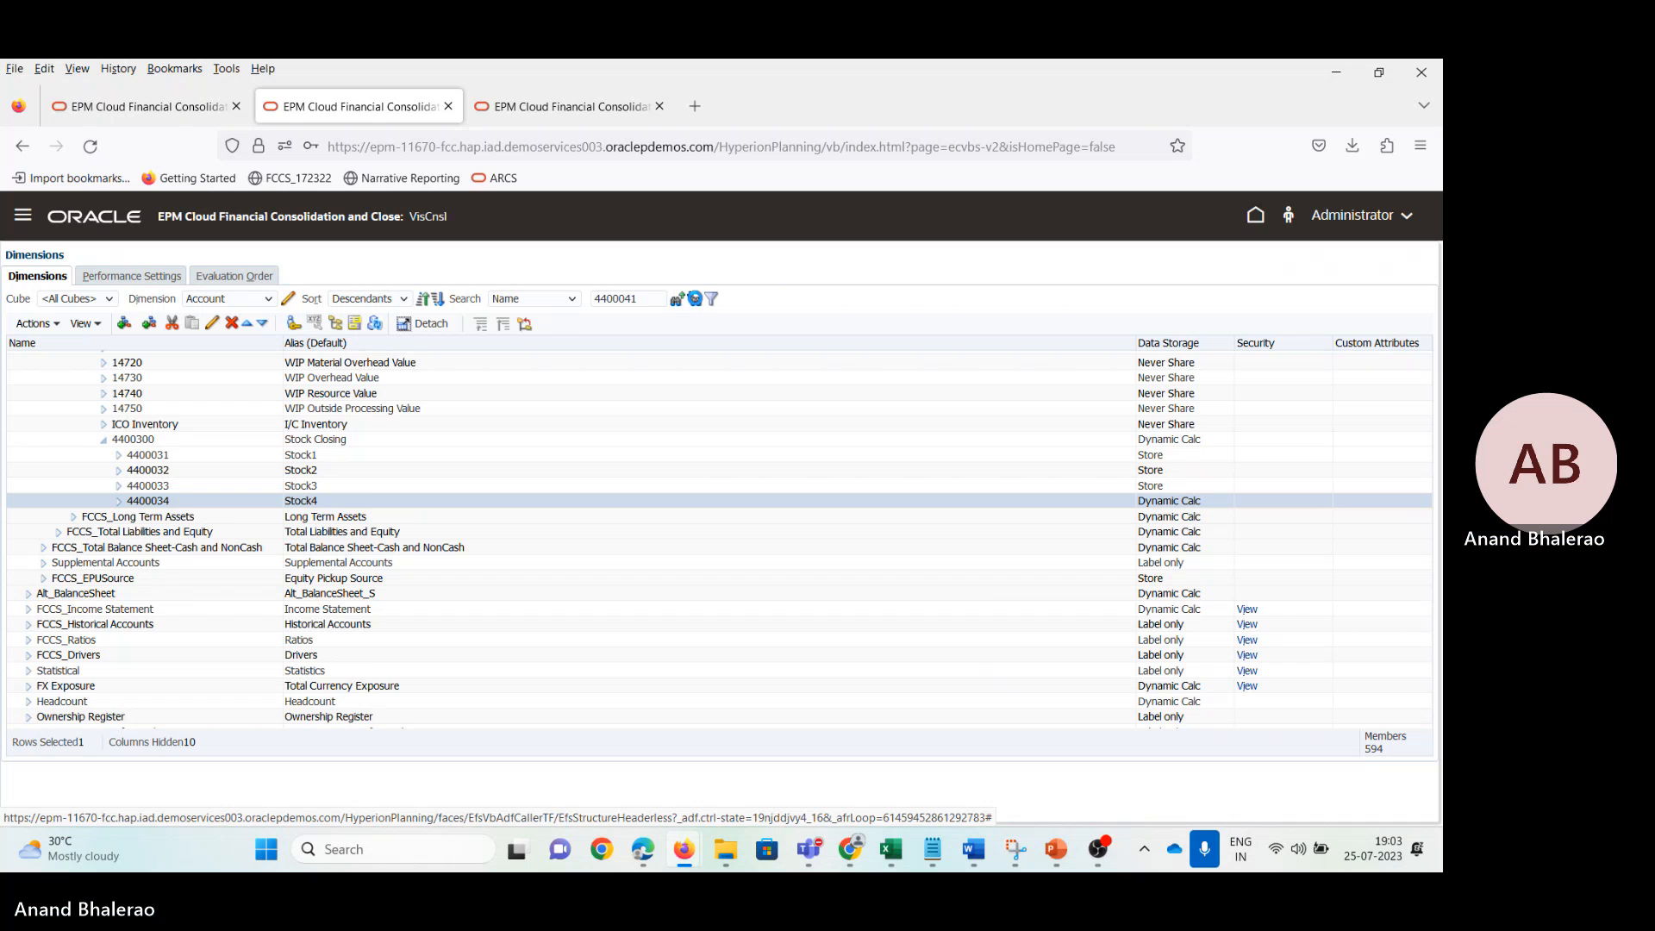
click(695, 298)
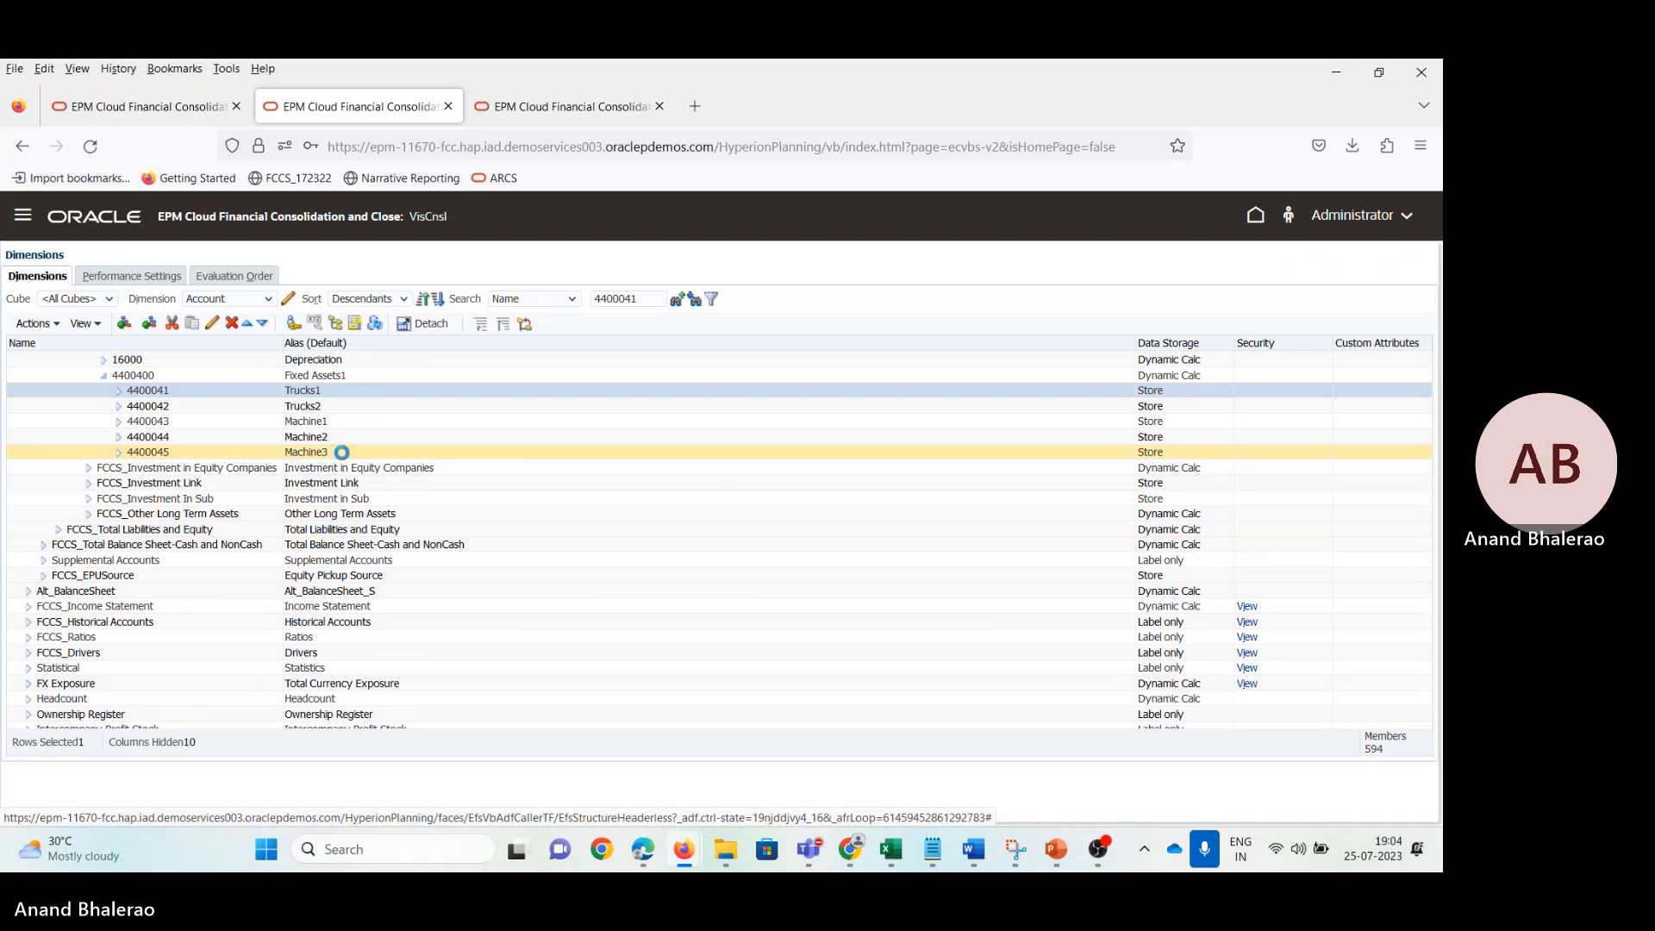
Step: Check the member formula and properties of account 4400041, leave it without saving, and return to its parent in the Account hierarchy
click(281, 300)
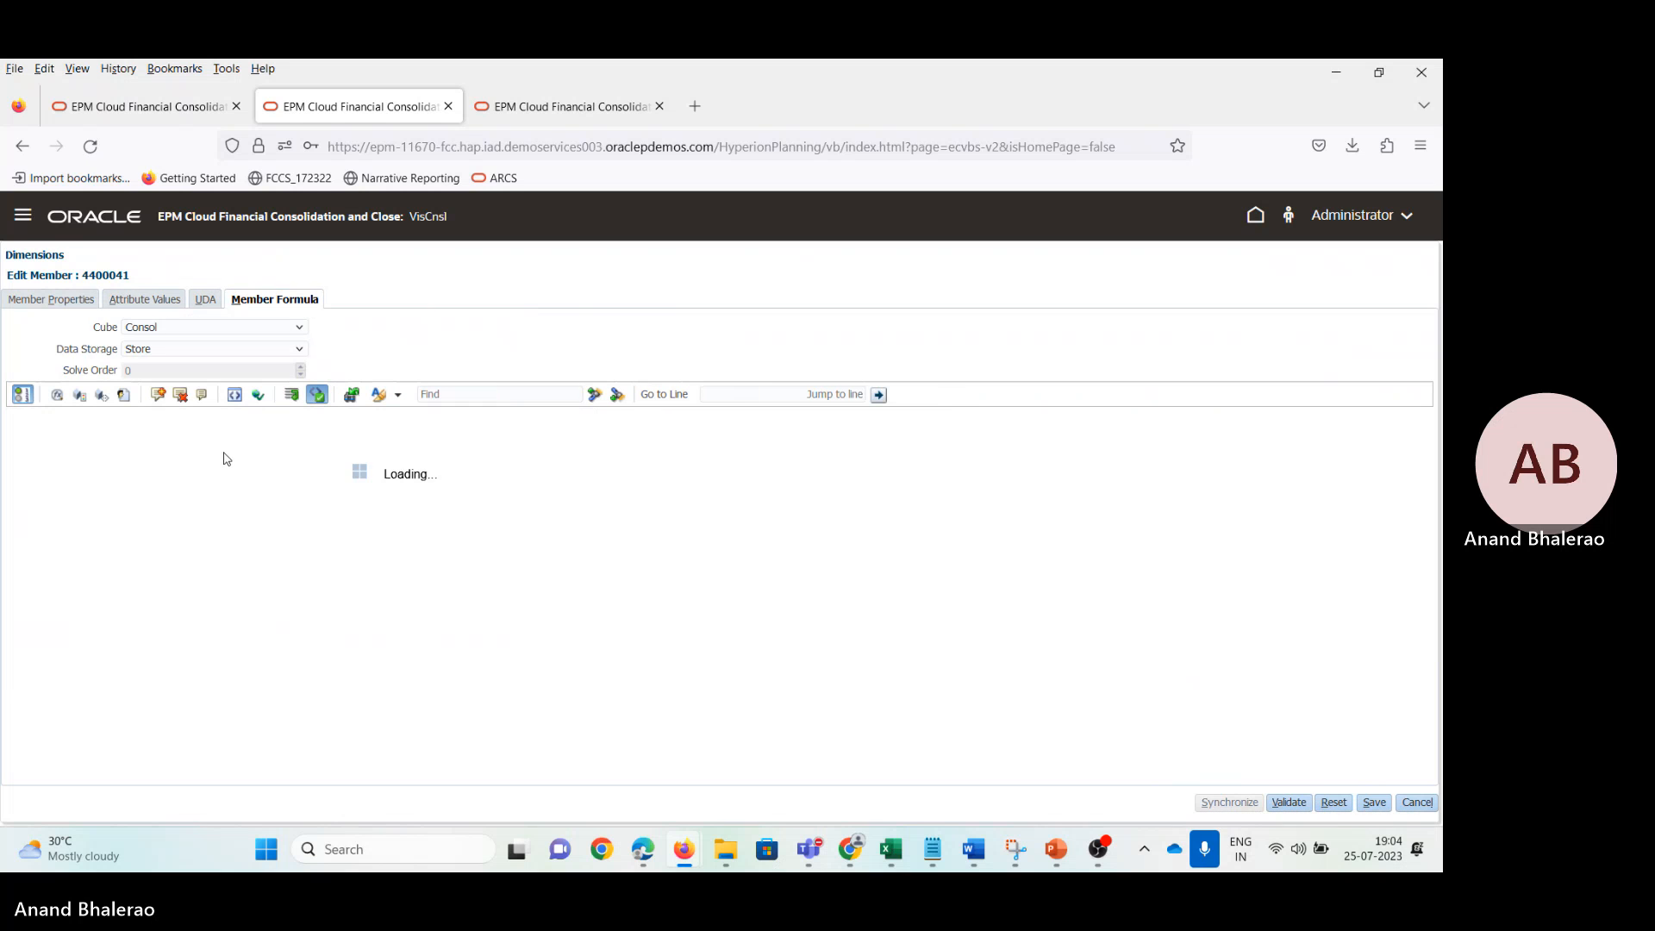
click(51, 299)
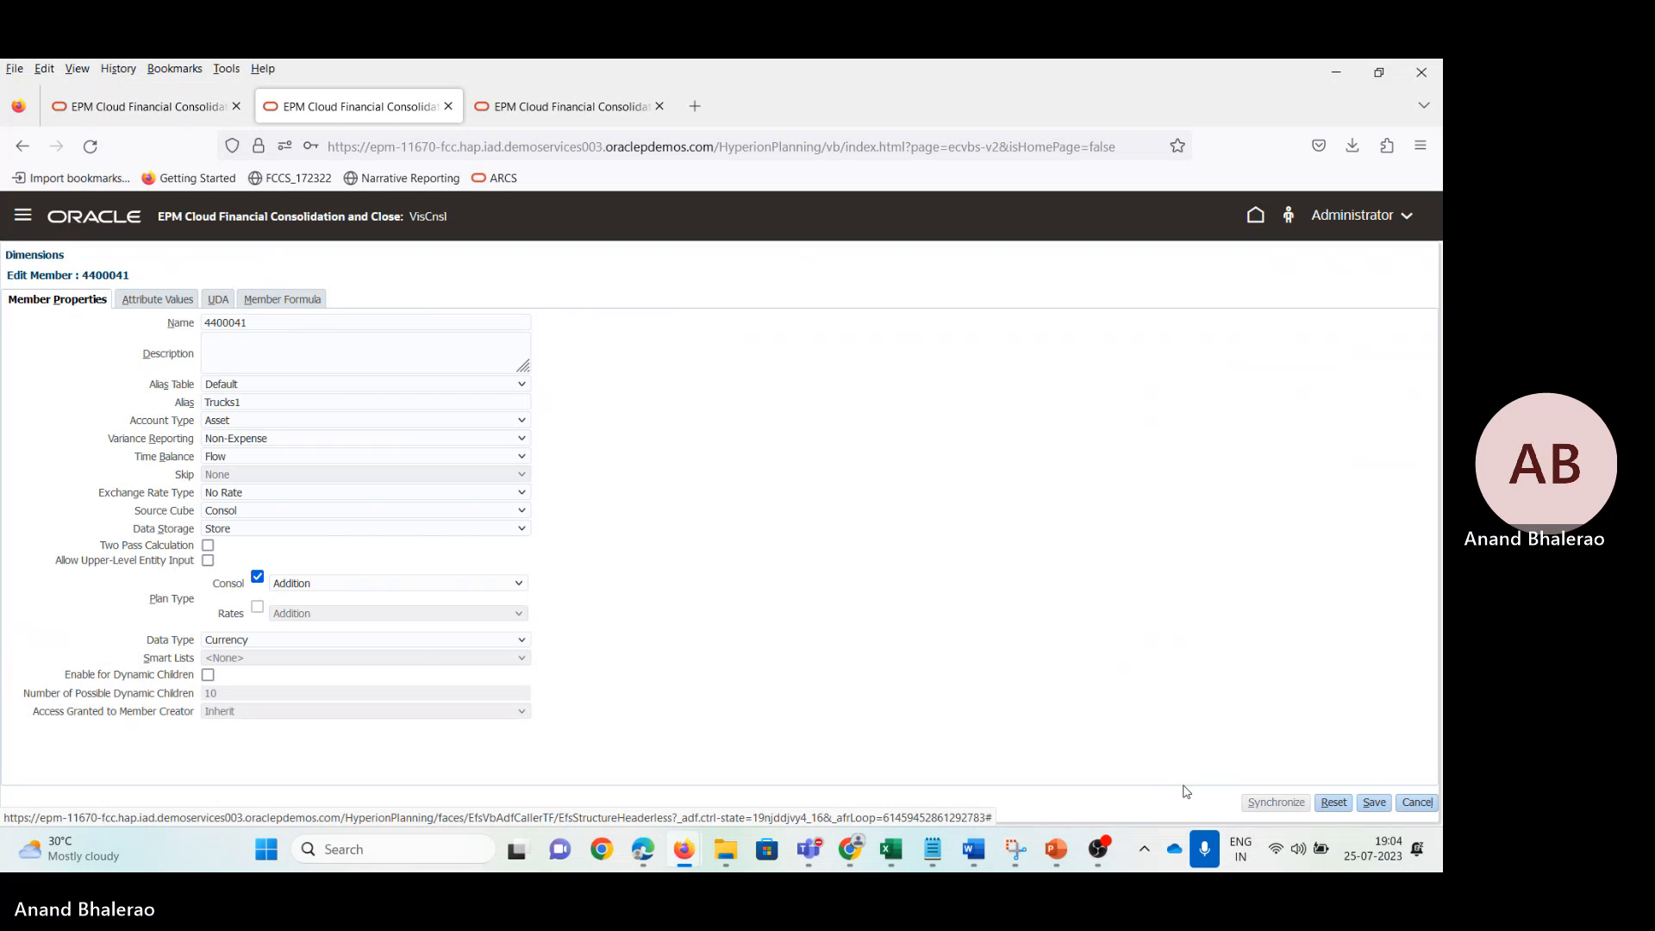
click(1432, 805)
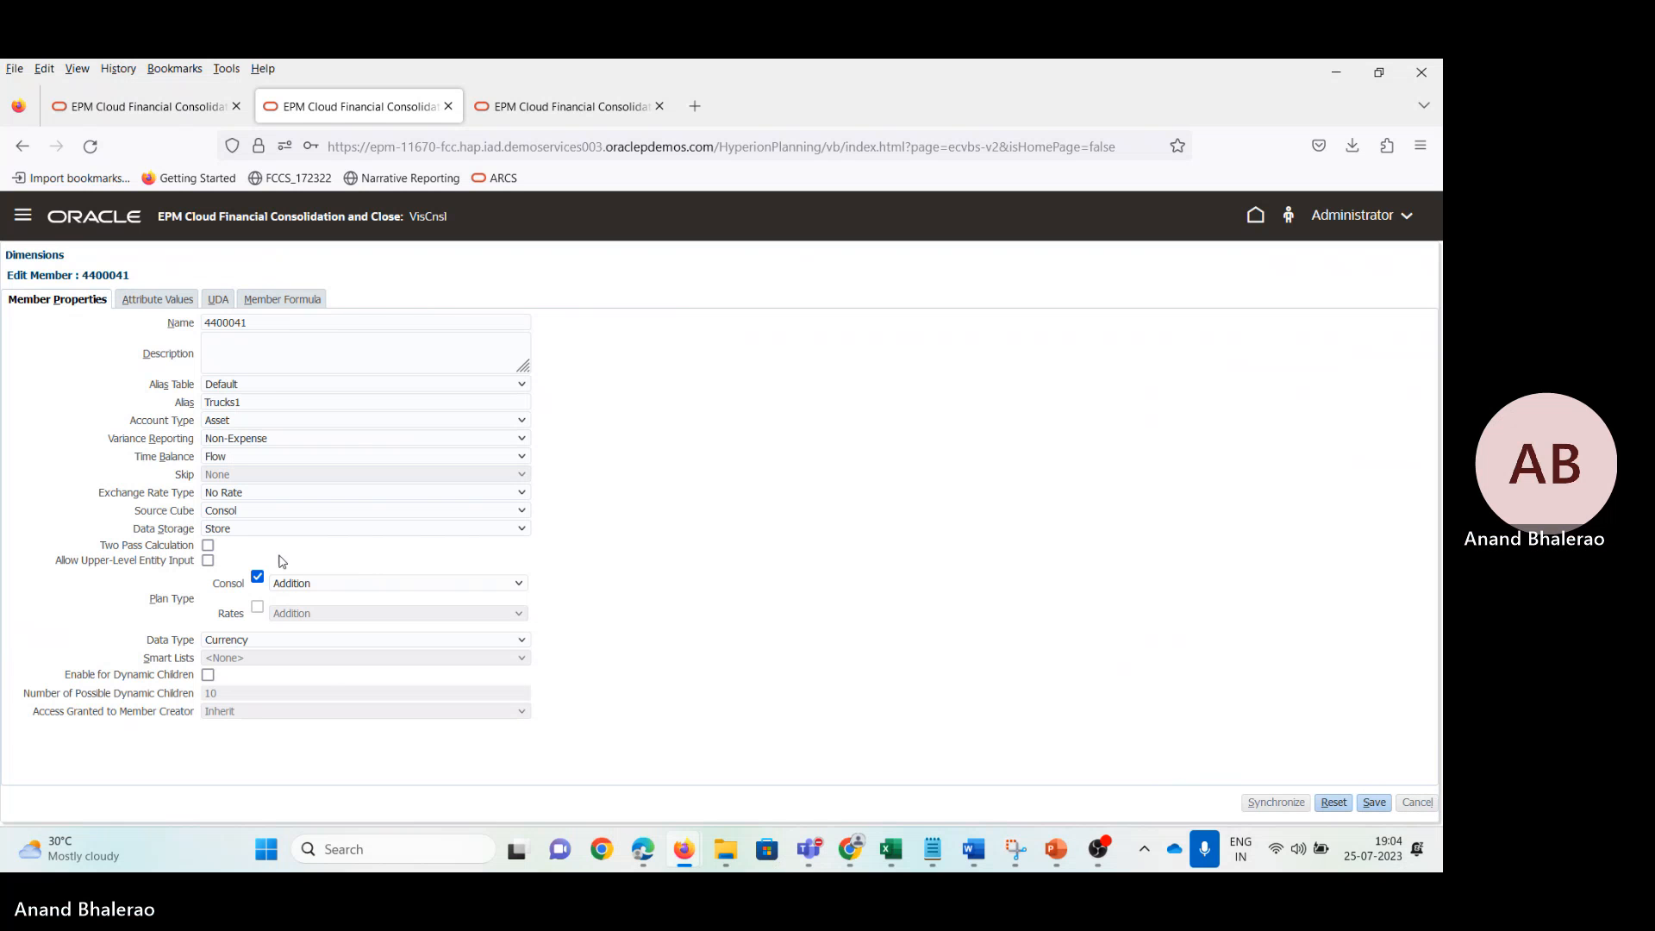
scroll(213, 457, up, 3)
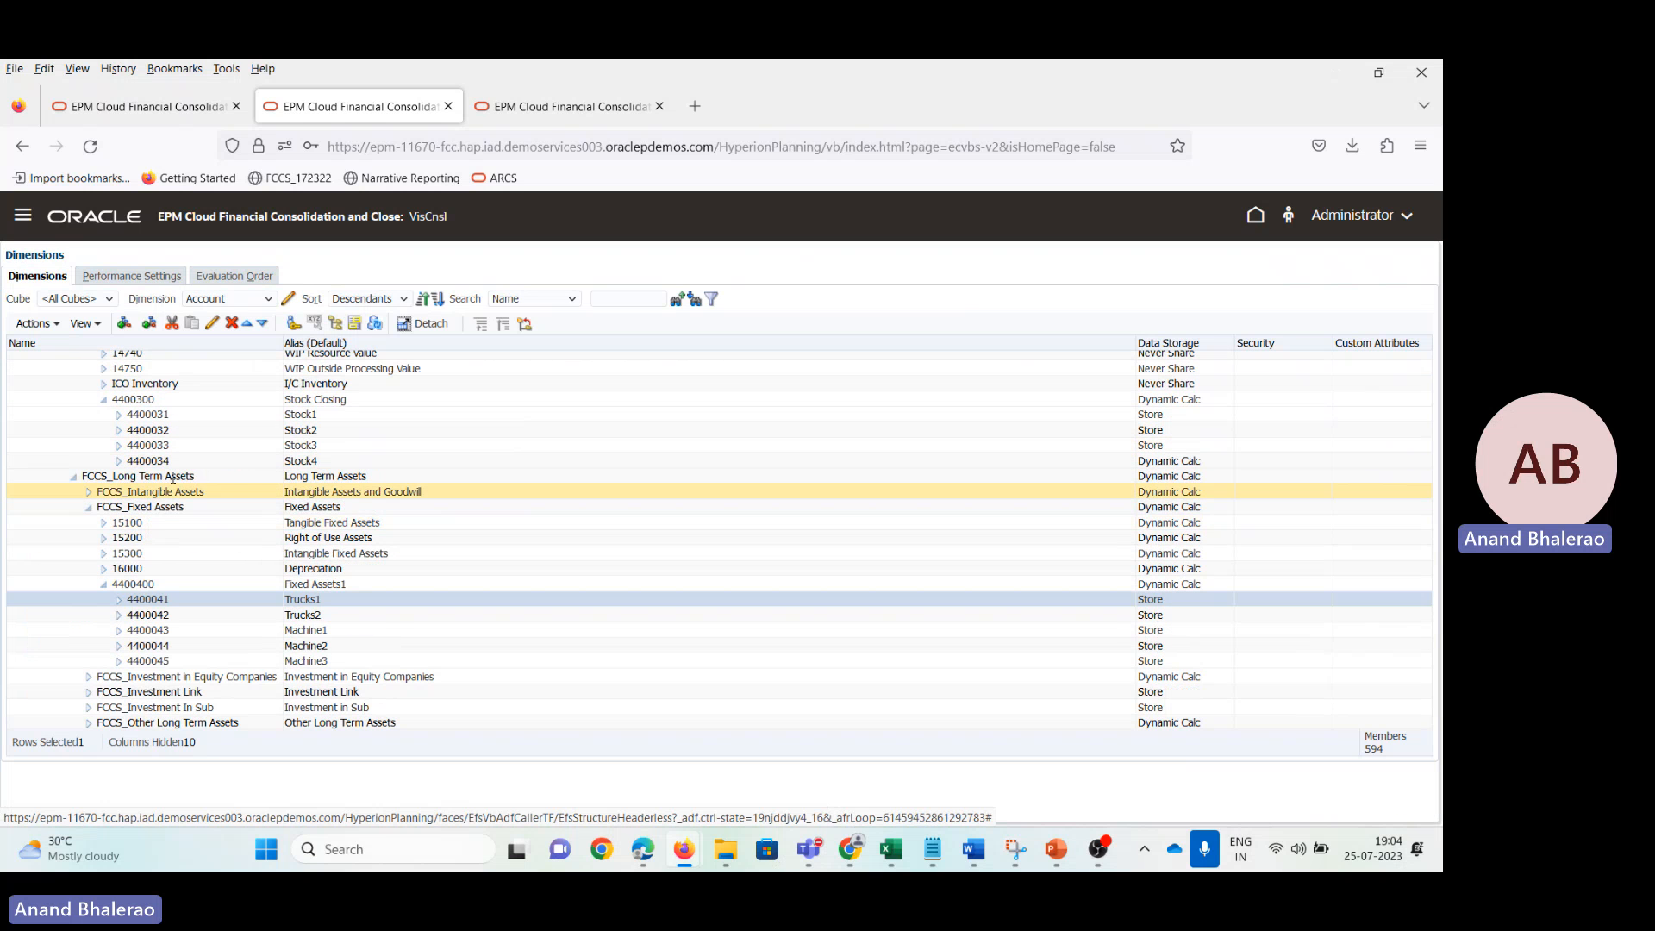
click(158, 584)
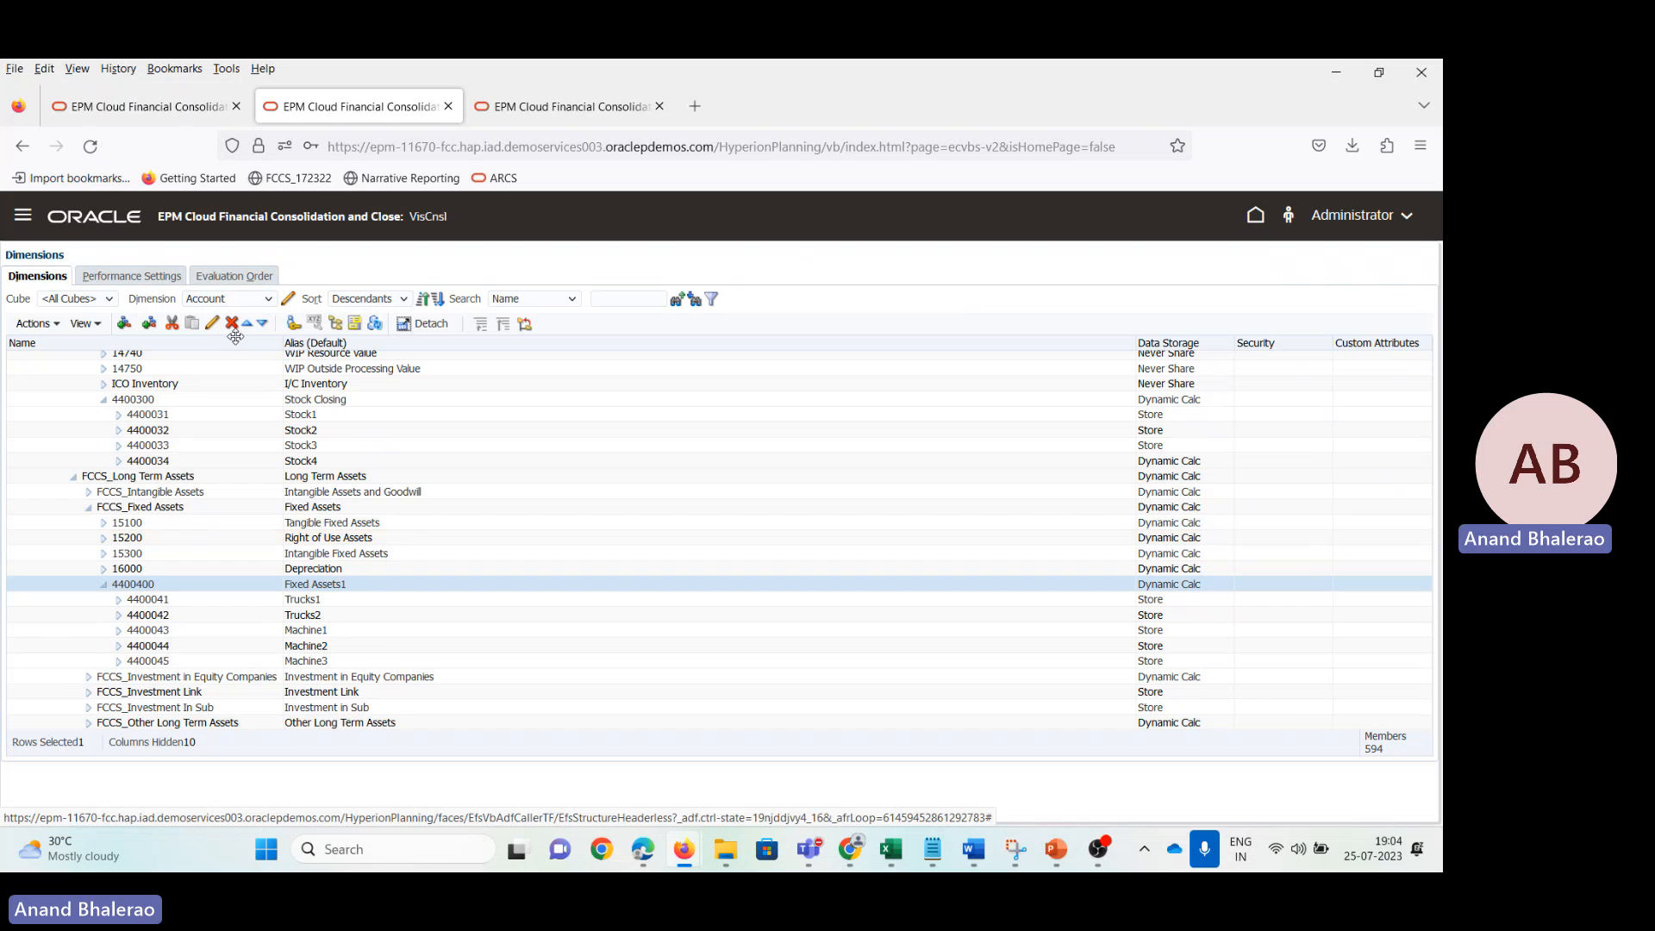
click(212, 323)
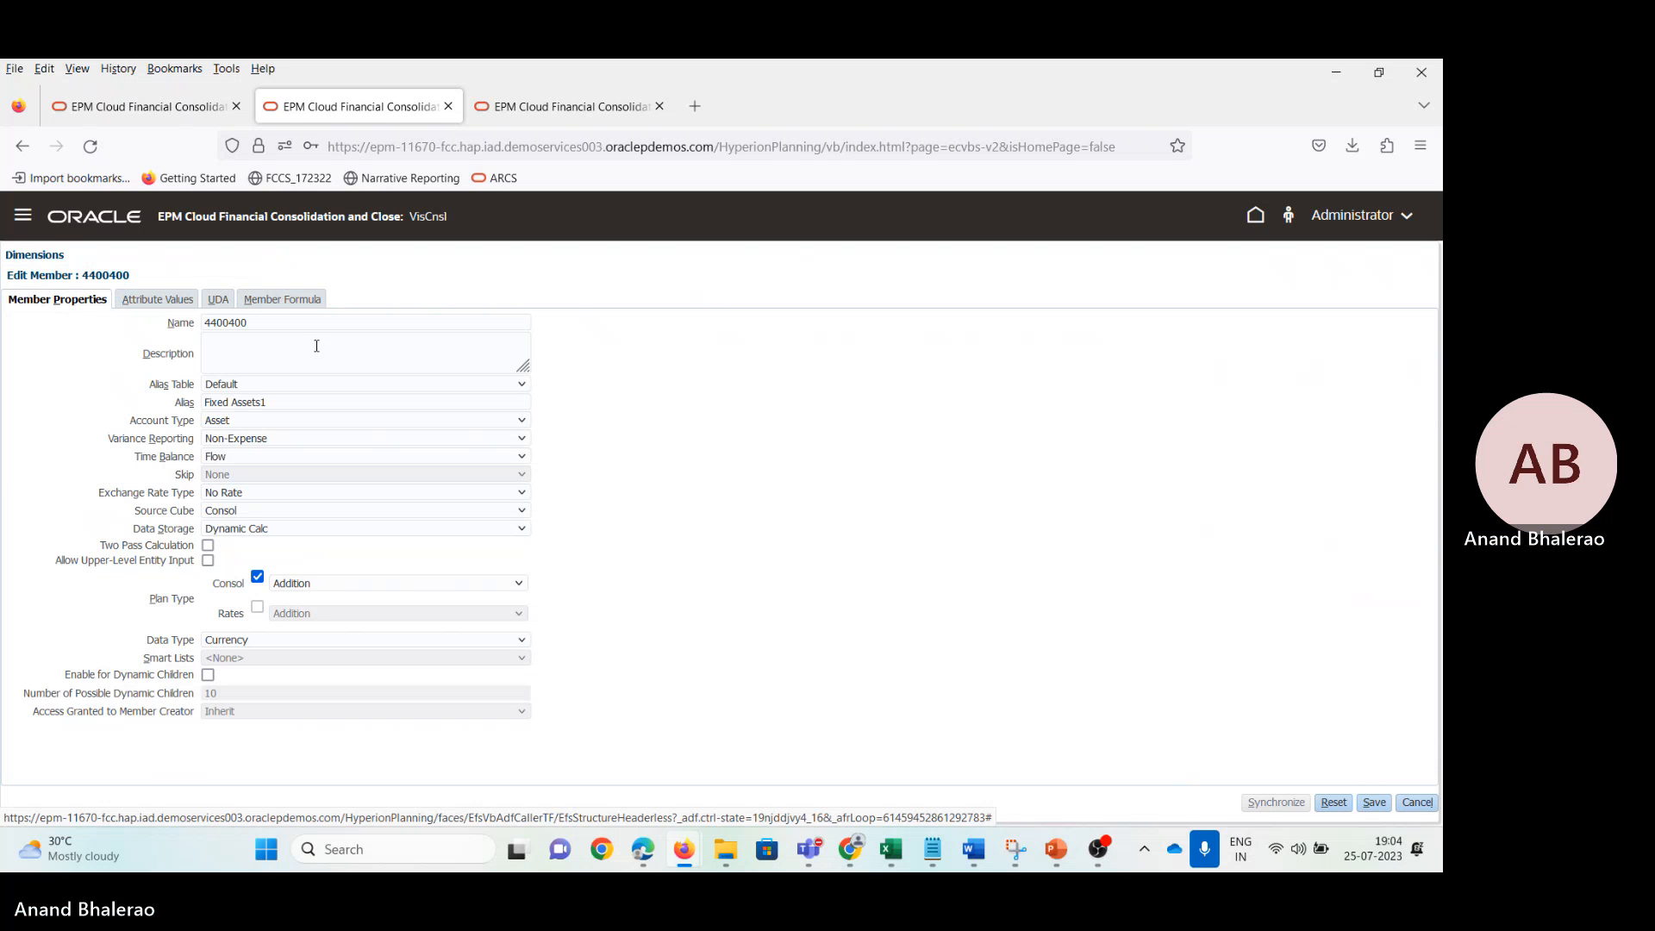
click(292, 300)
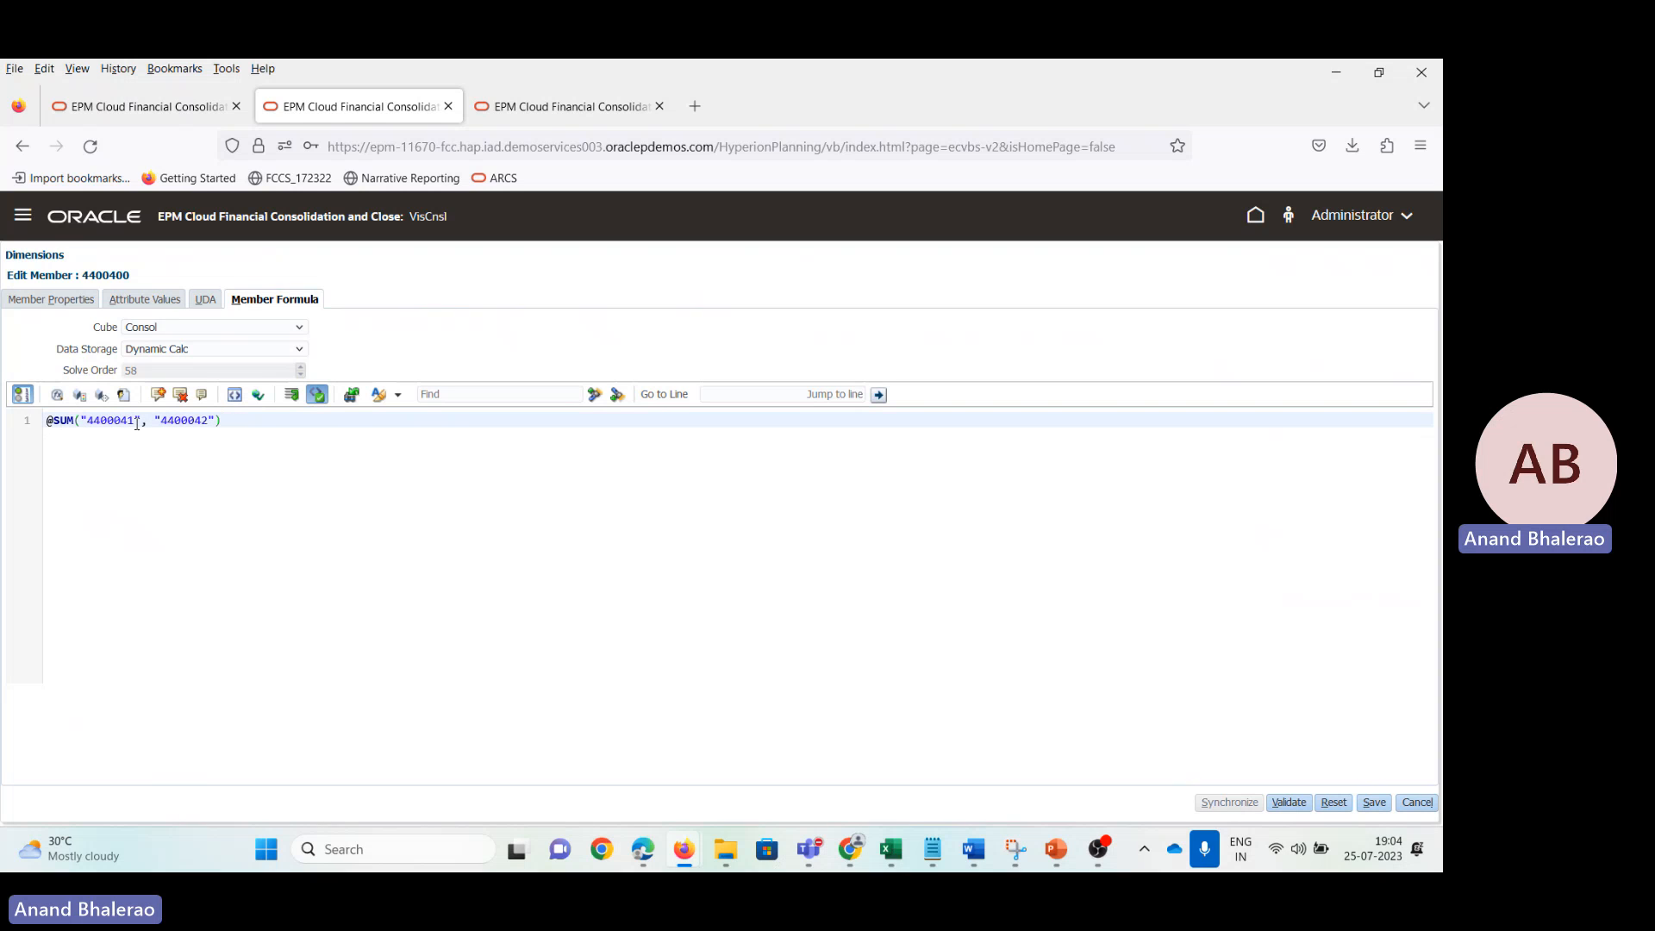
drag(239, 420, 44, 422)
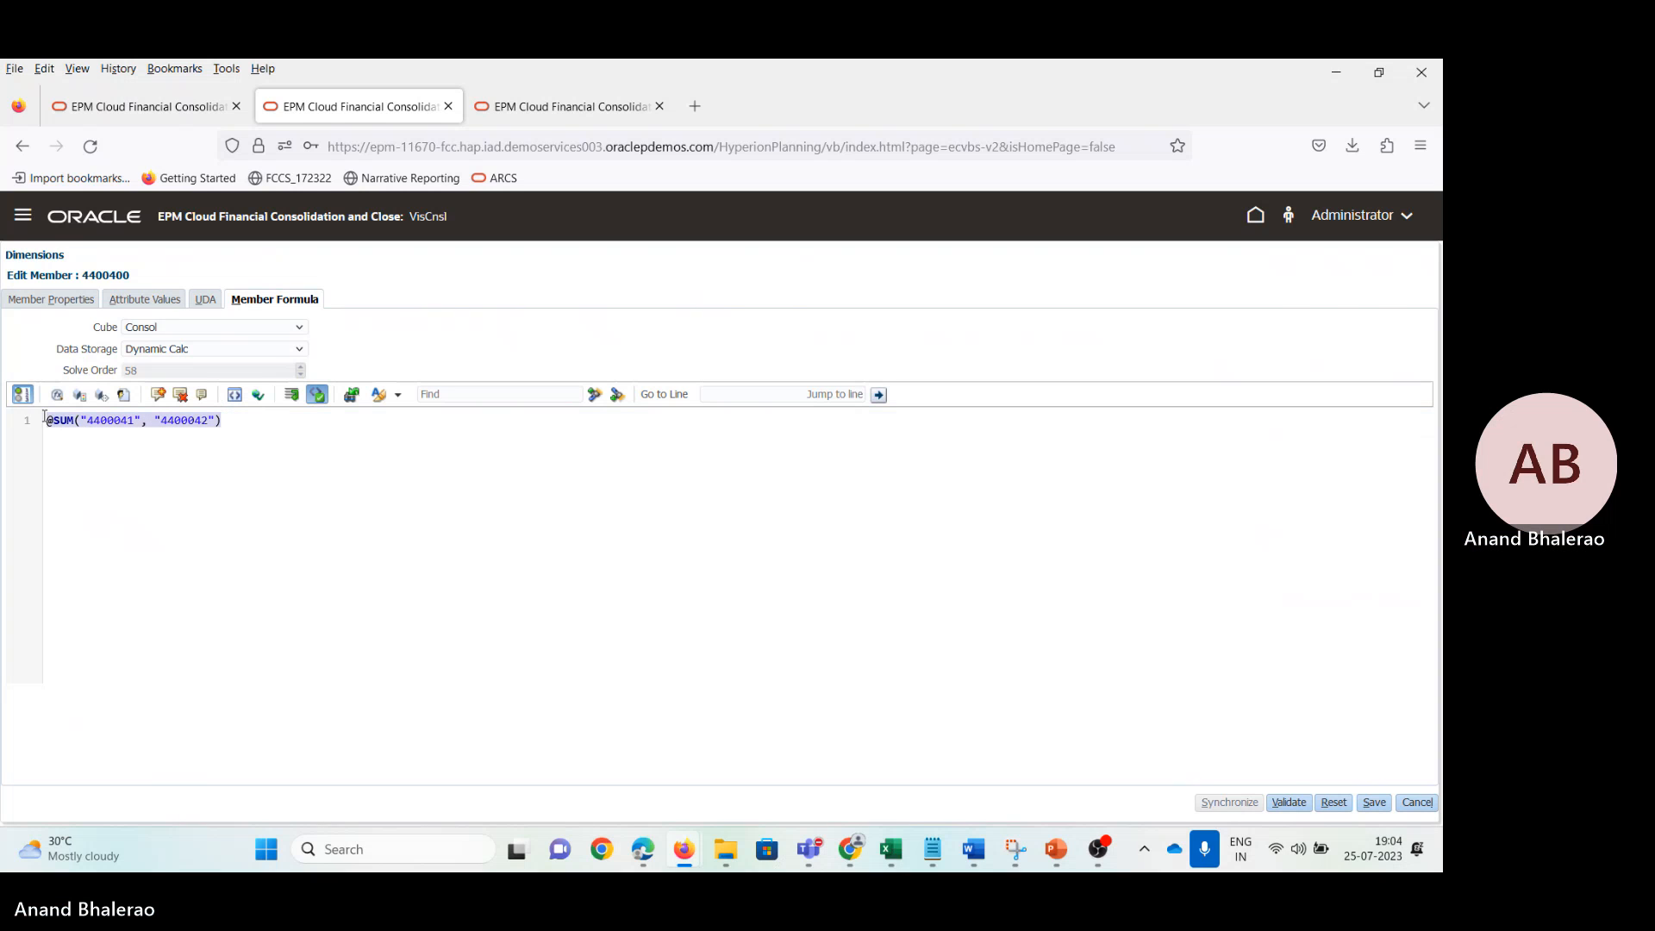
key(Delete)
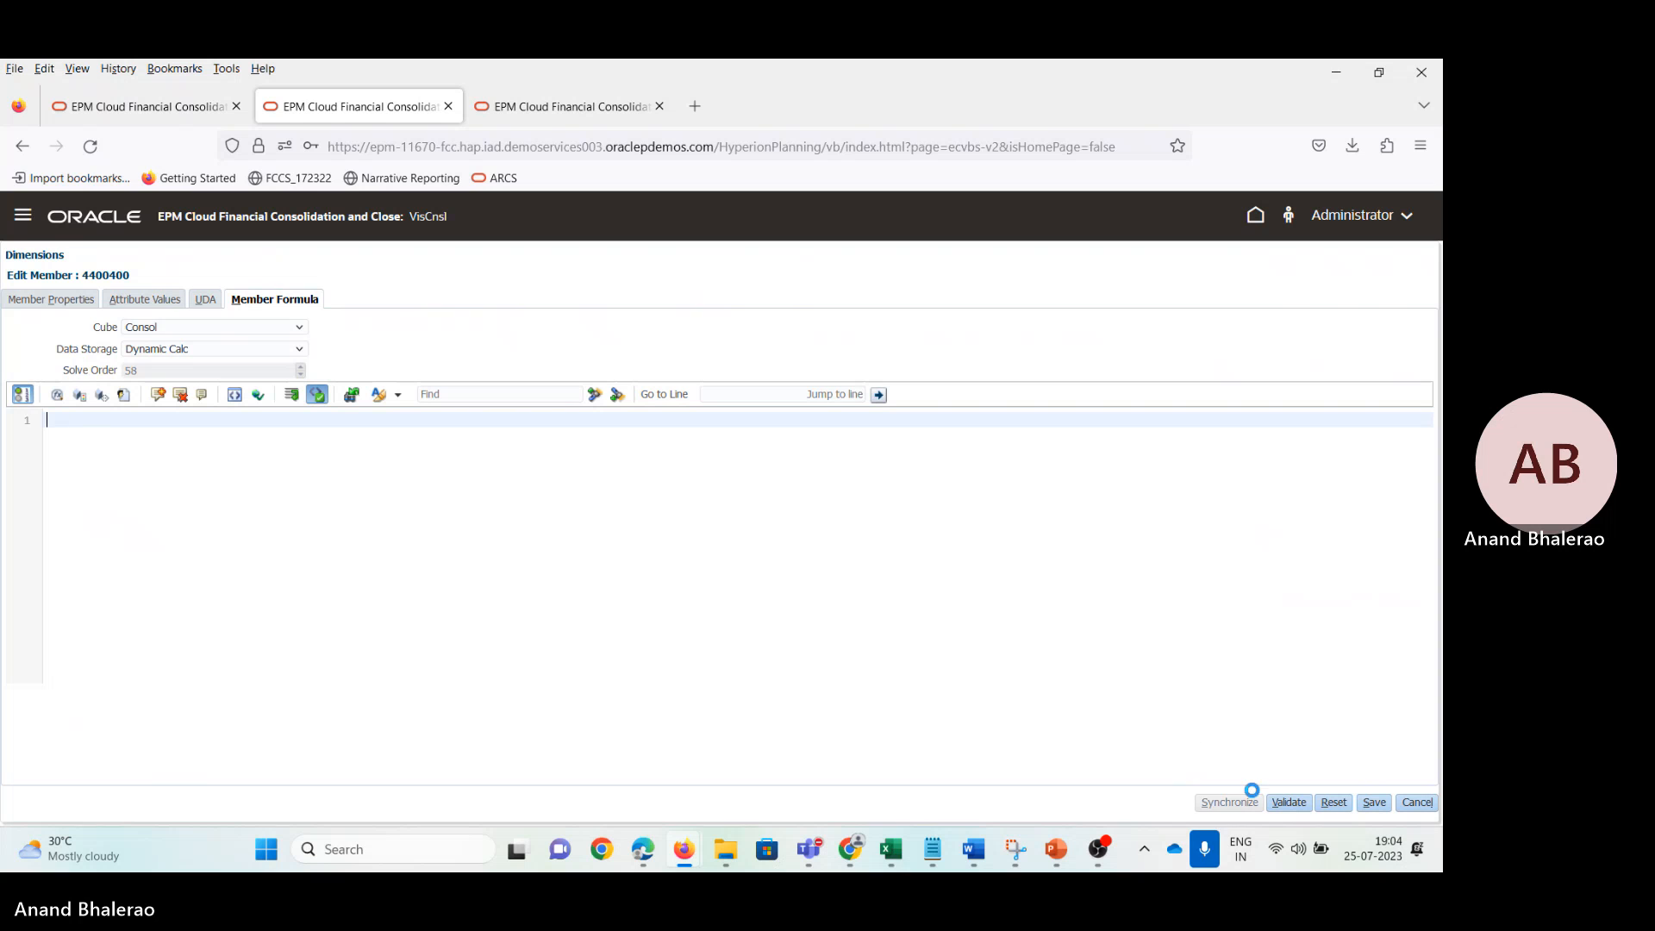
click(1335, 804)
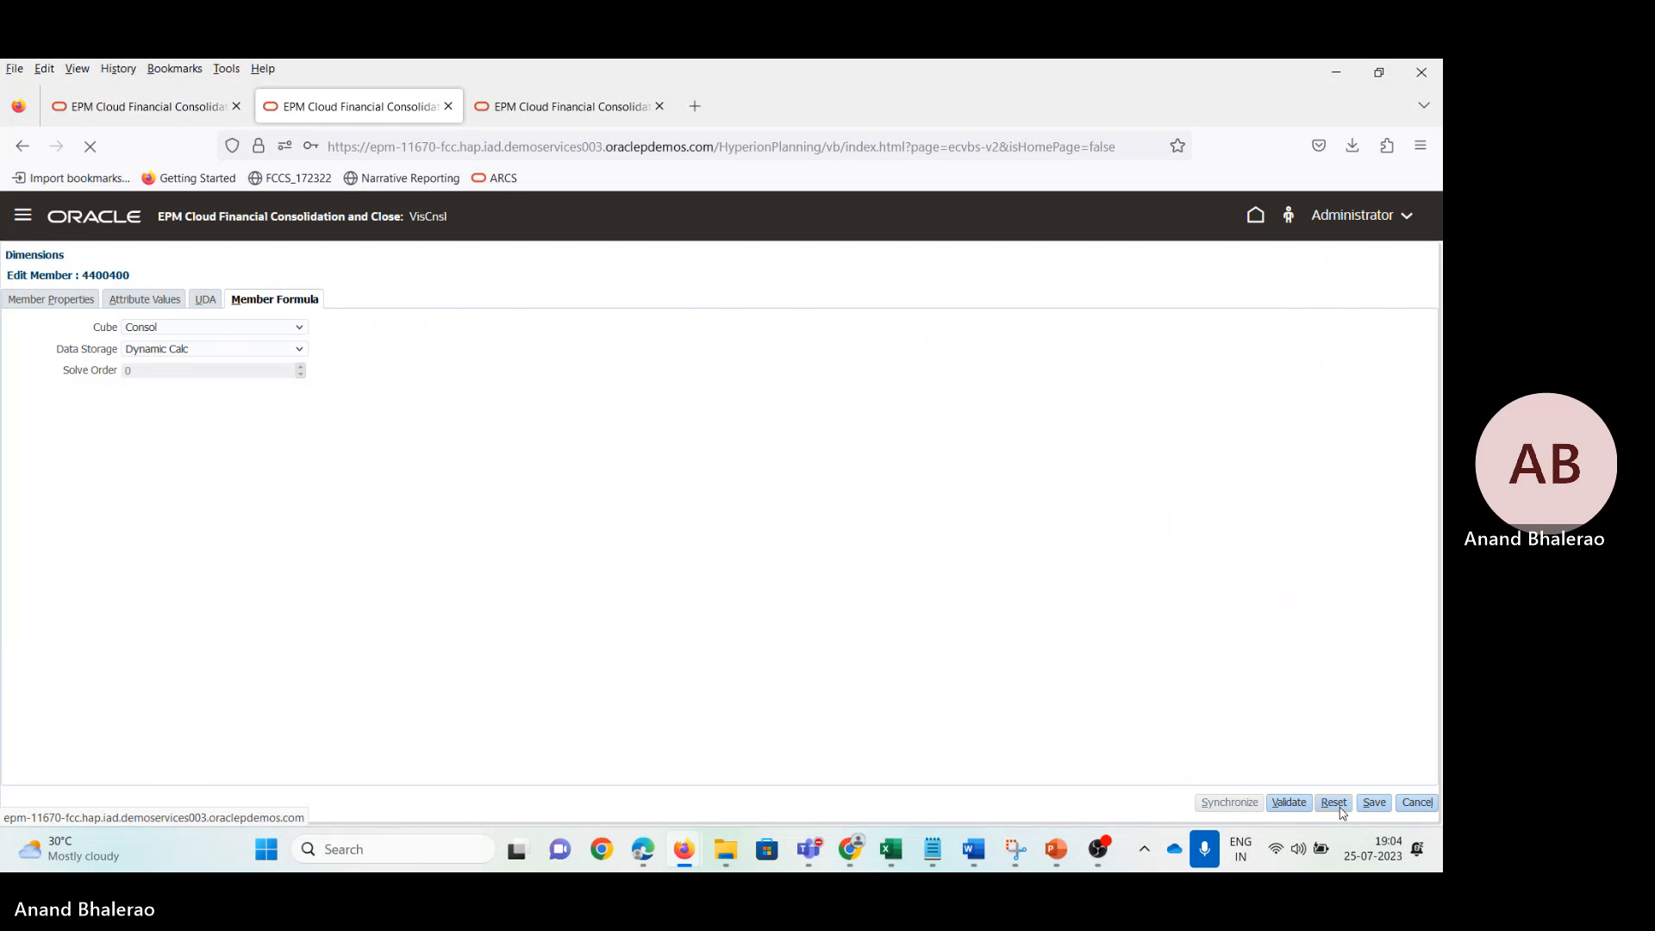
click(1289, 803)
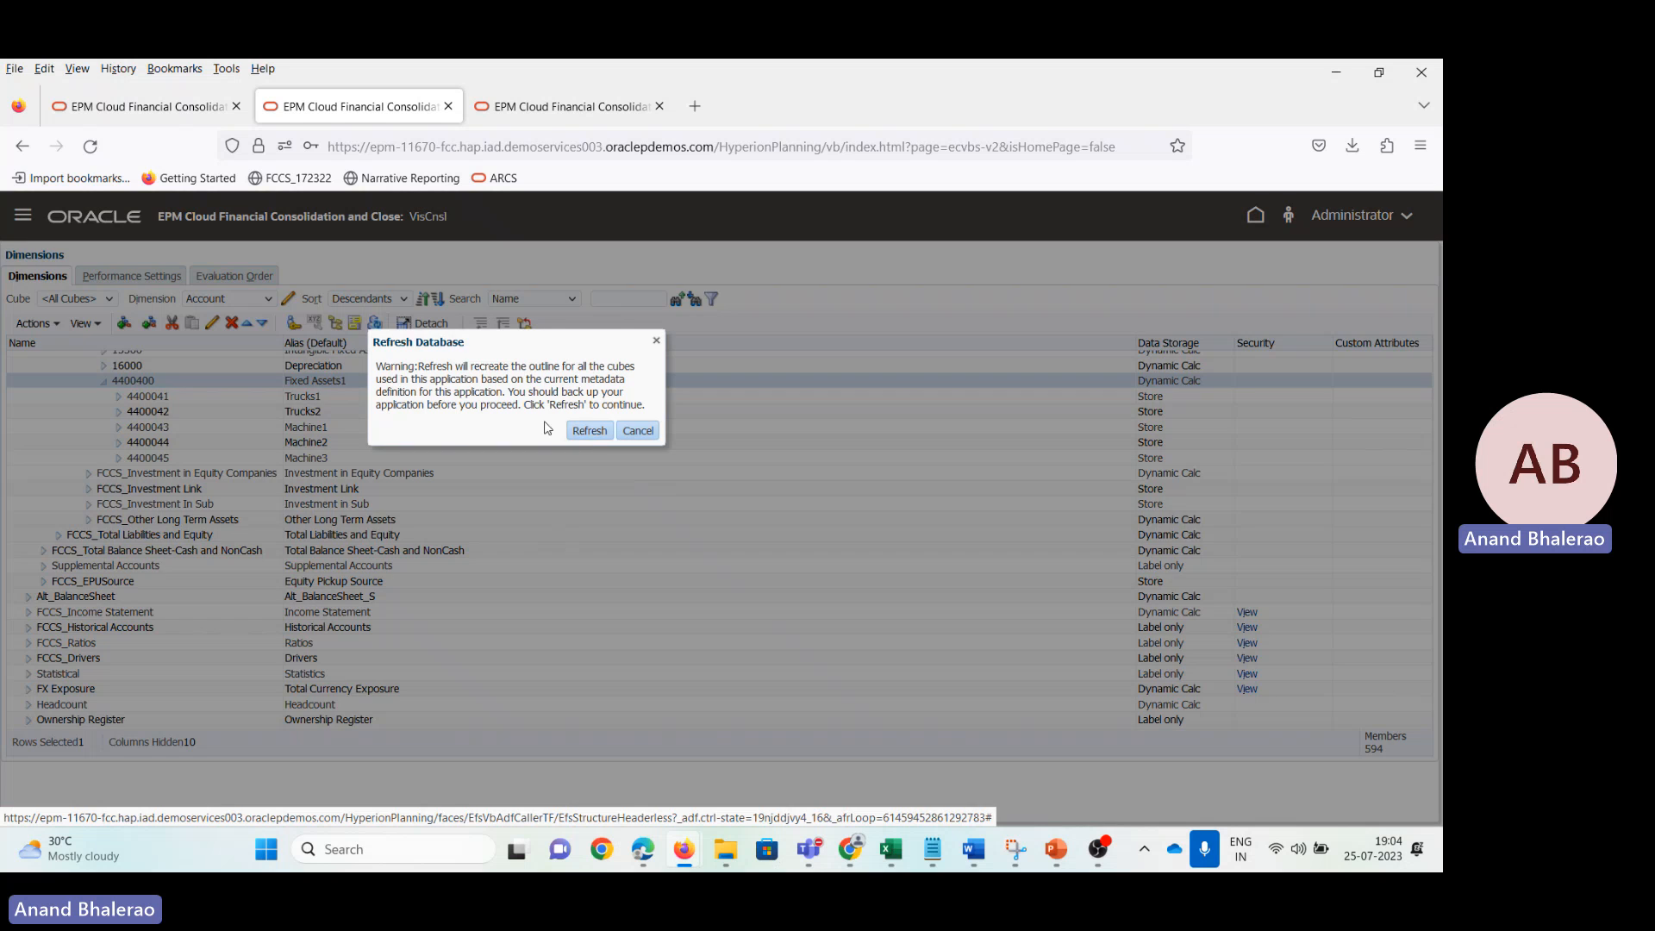
Step: Run the database refresh, close its result, and collapse FCCS_Inventories and FCCS_Current Assets in the Account hierarchy
click(590, 433)
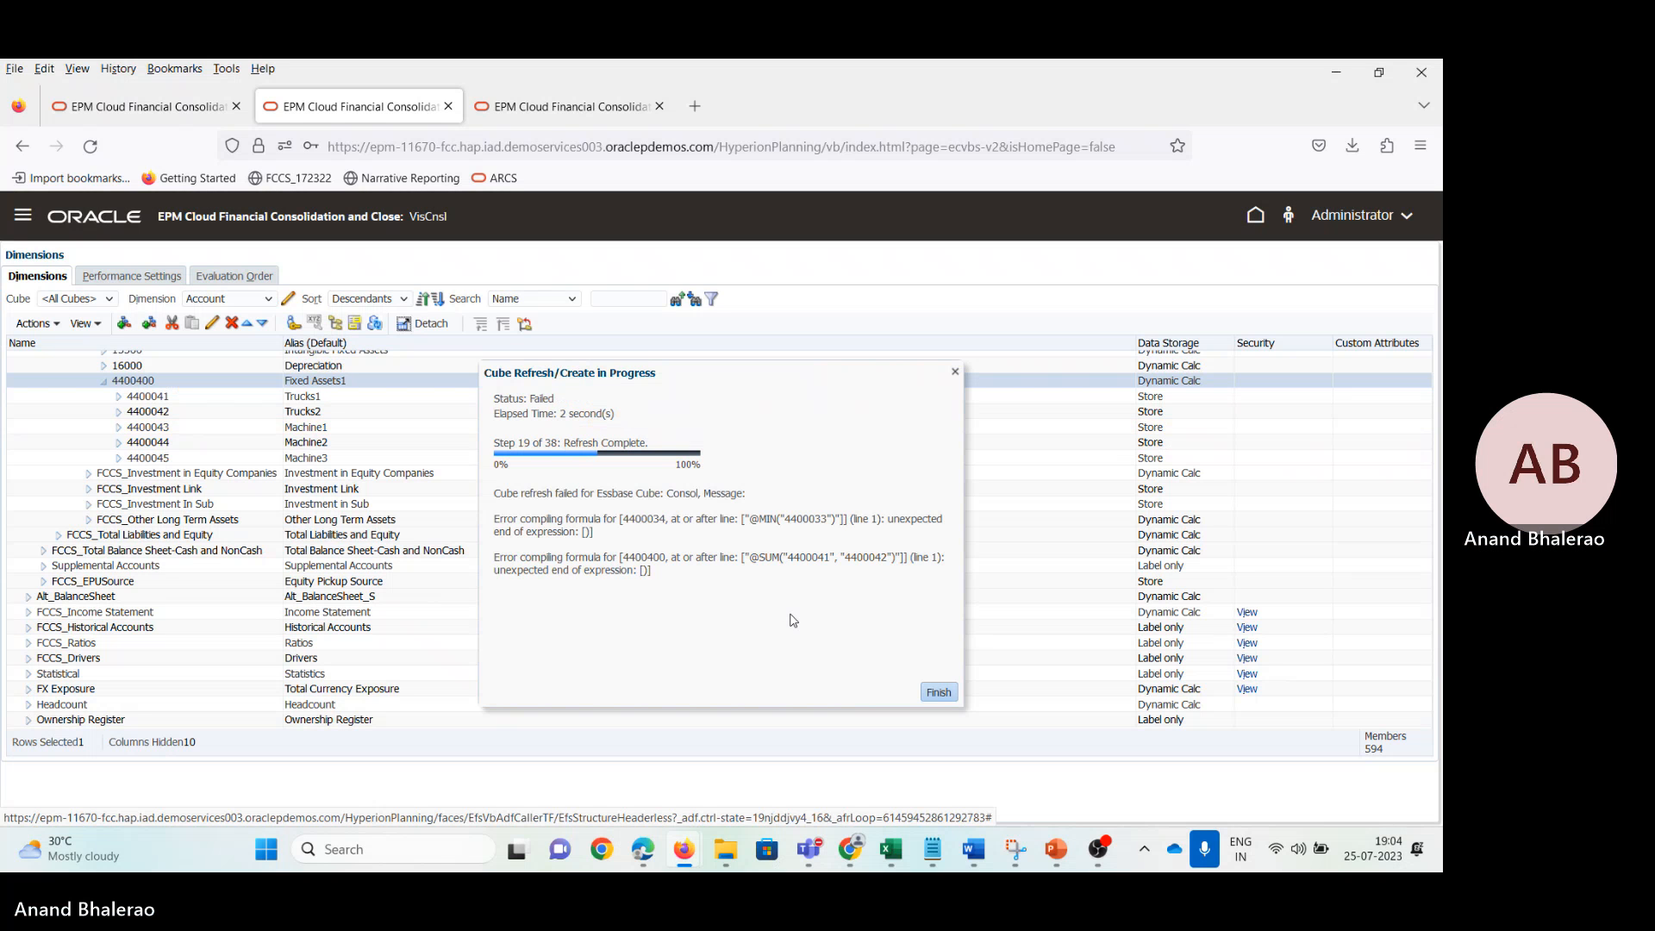
click(938, 693)
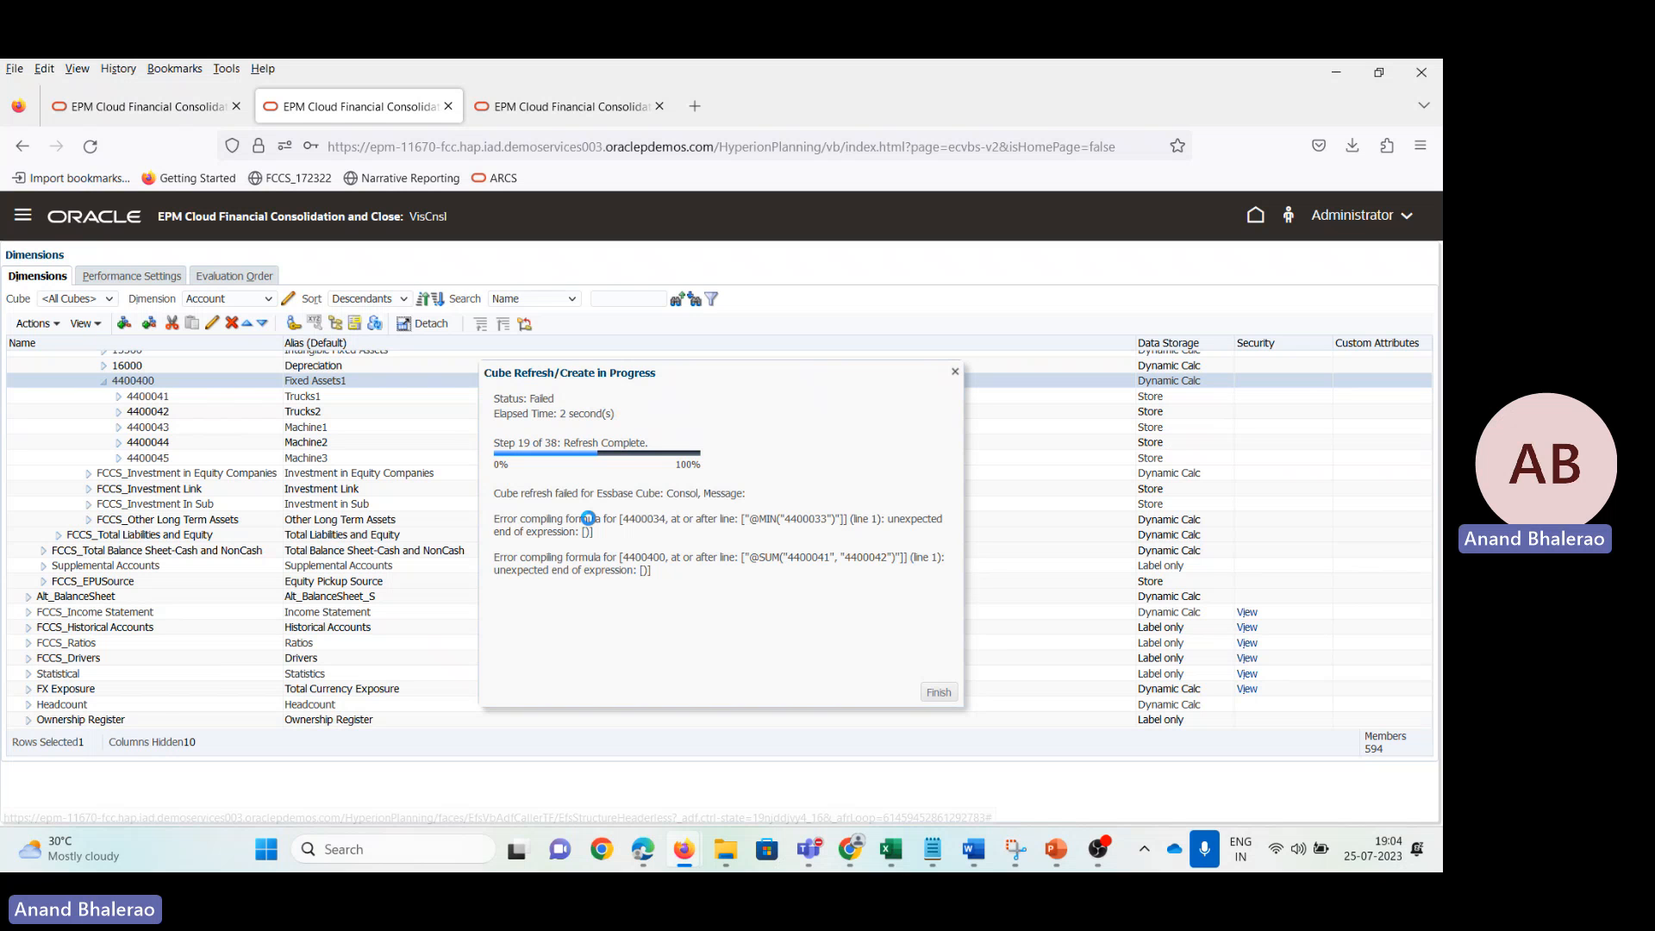
scroll(106, 642, up, 3)
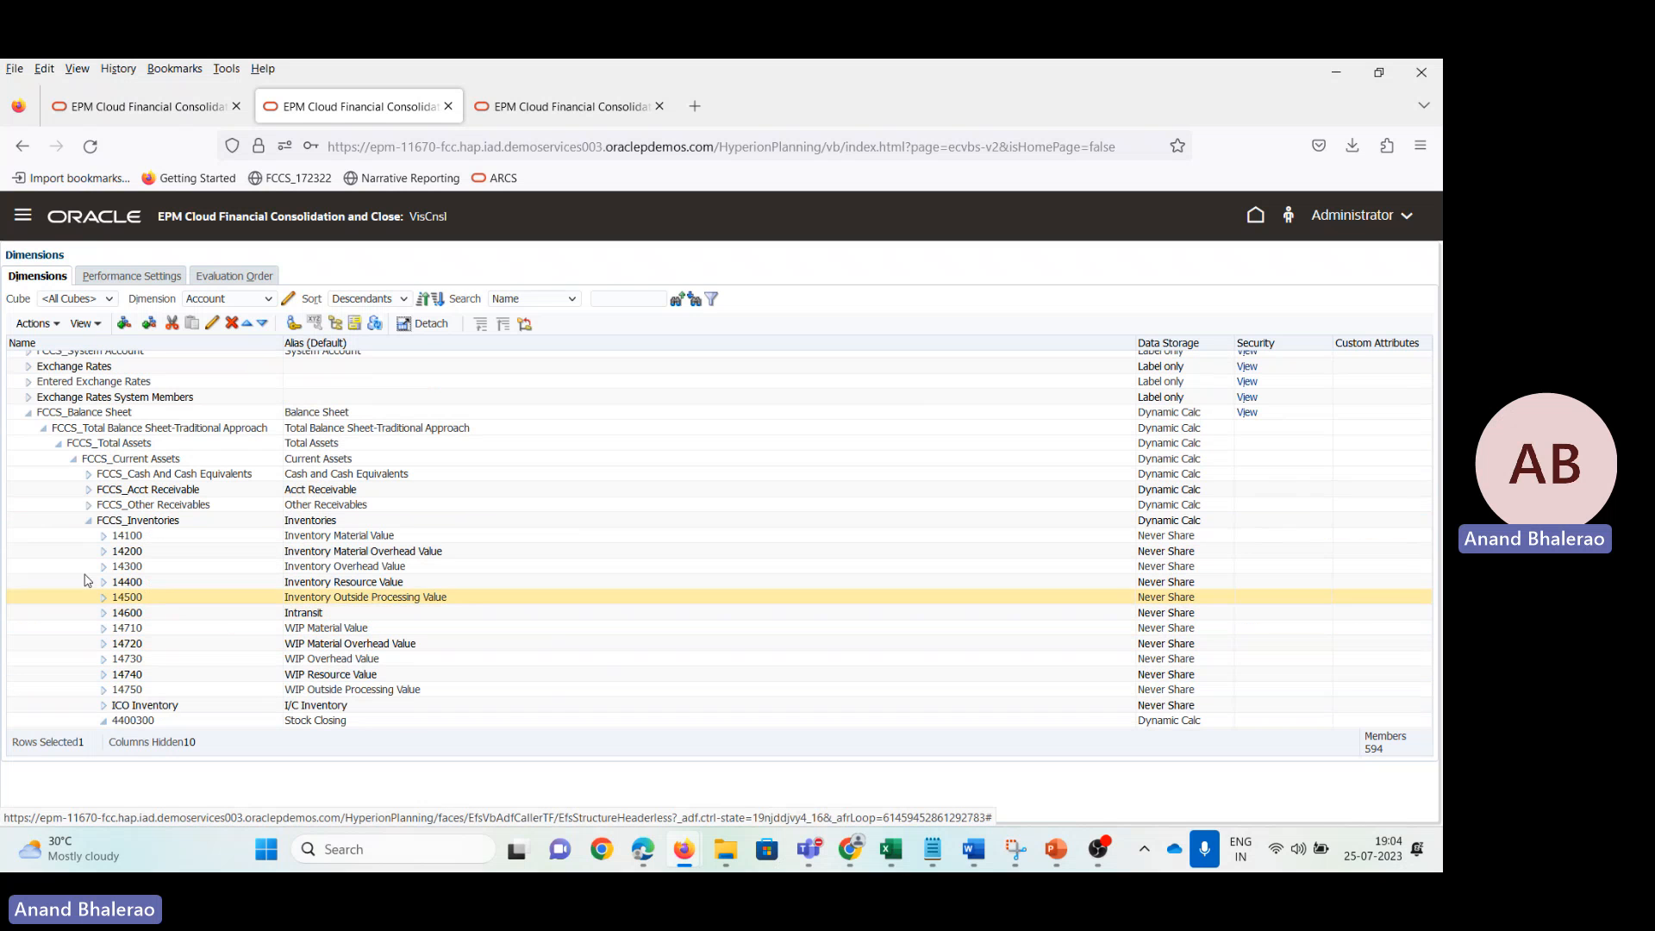
click(88, 522)
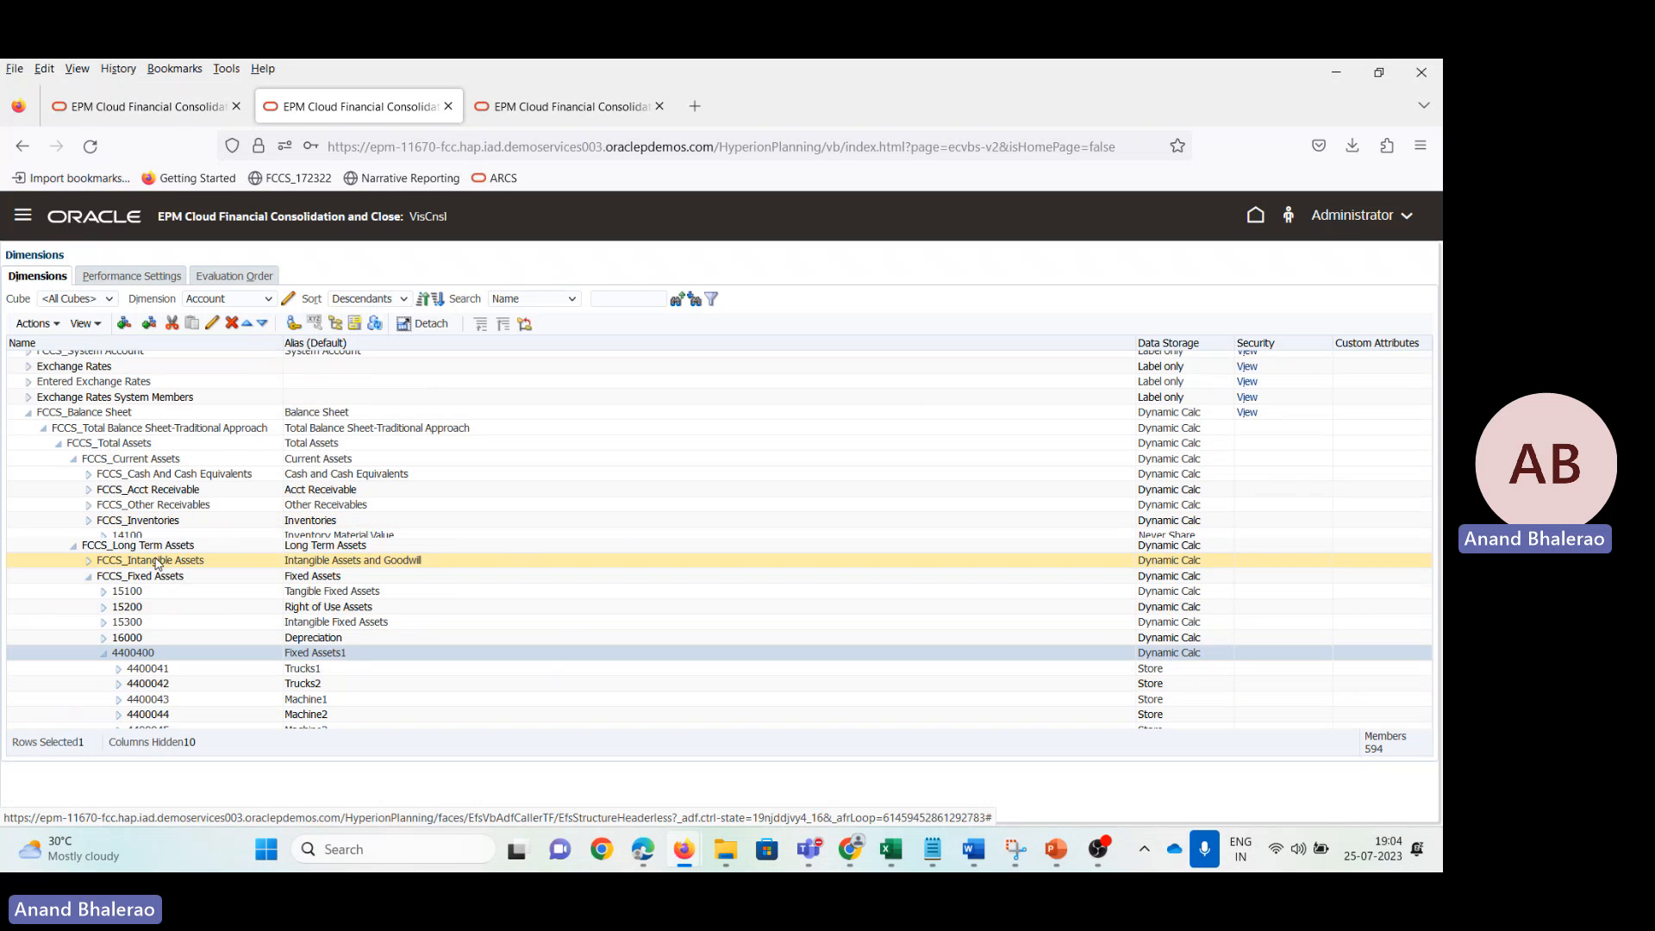
click(73, 462)
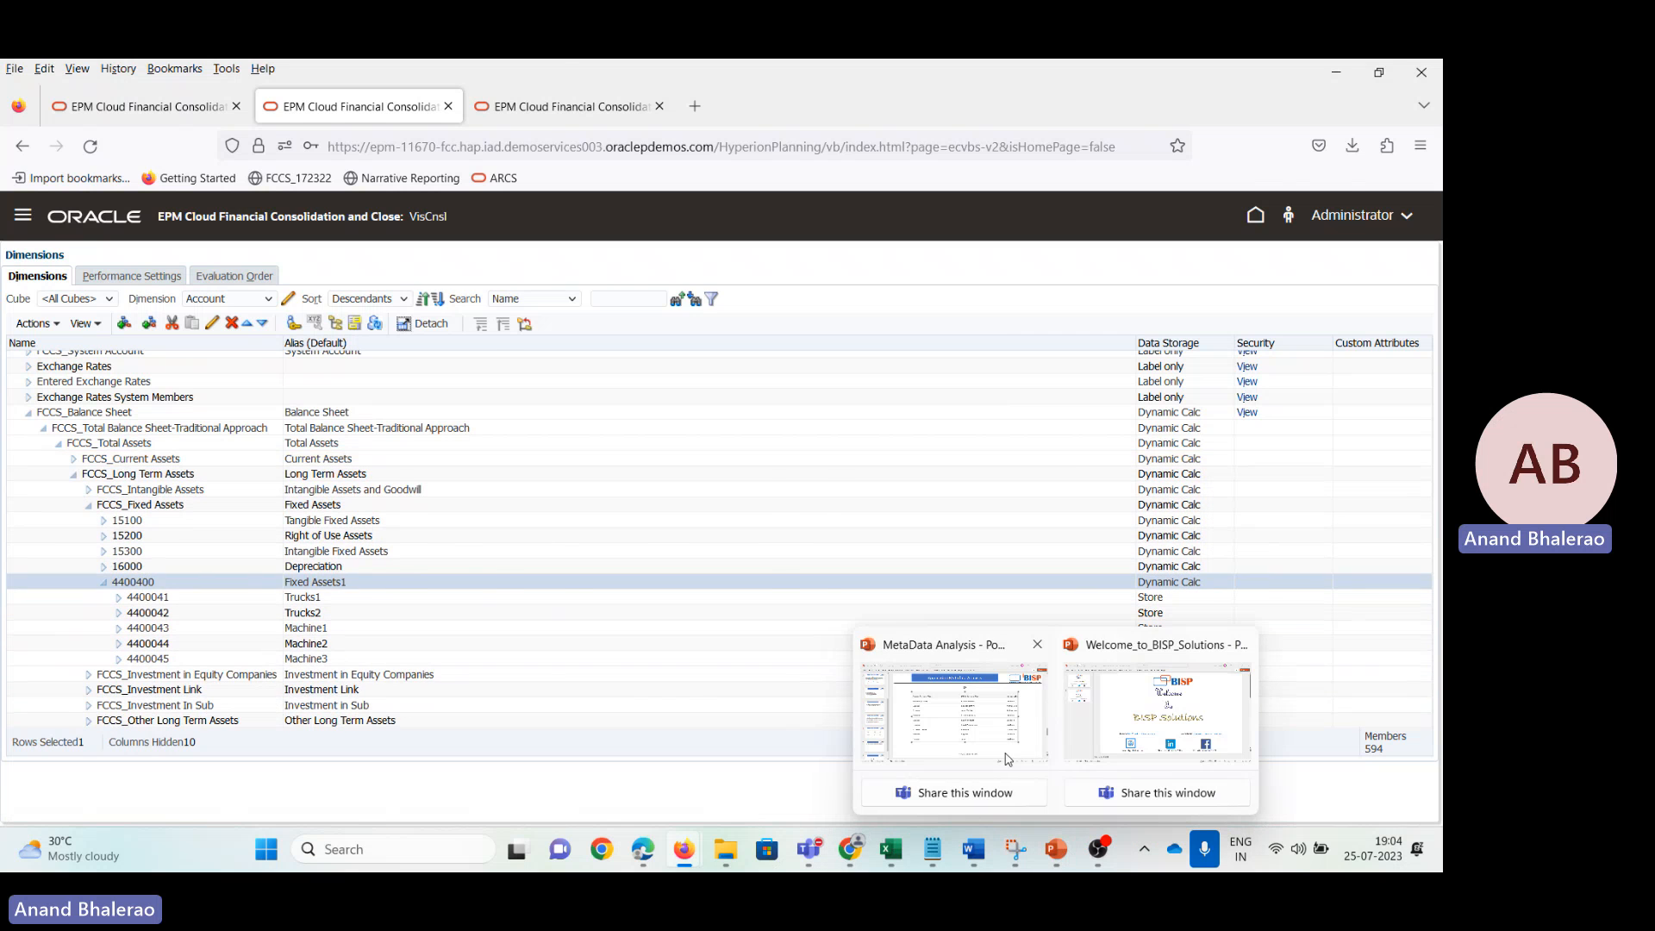
Step: Switch to the MetaData Analysis presentation in PowerPoint and look over slides 7 and 2 and the title slide
click(954, 711)
click(121, 517)
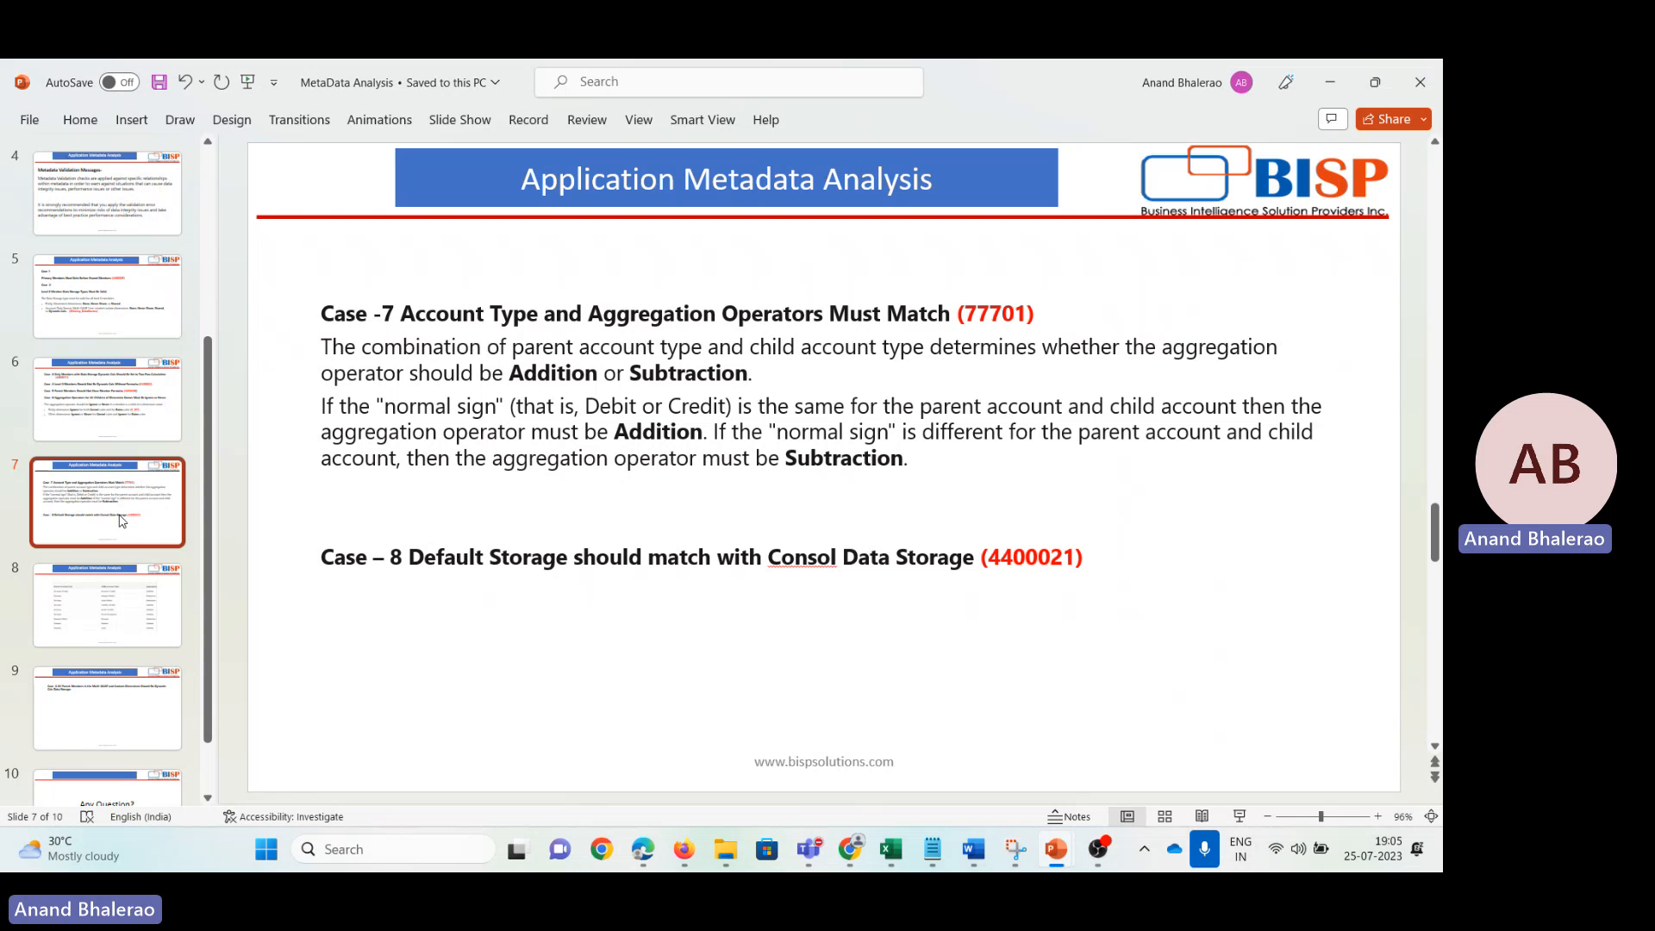
scroll(107, 199, up, 3)
click(108, 285)
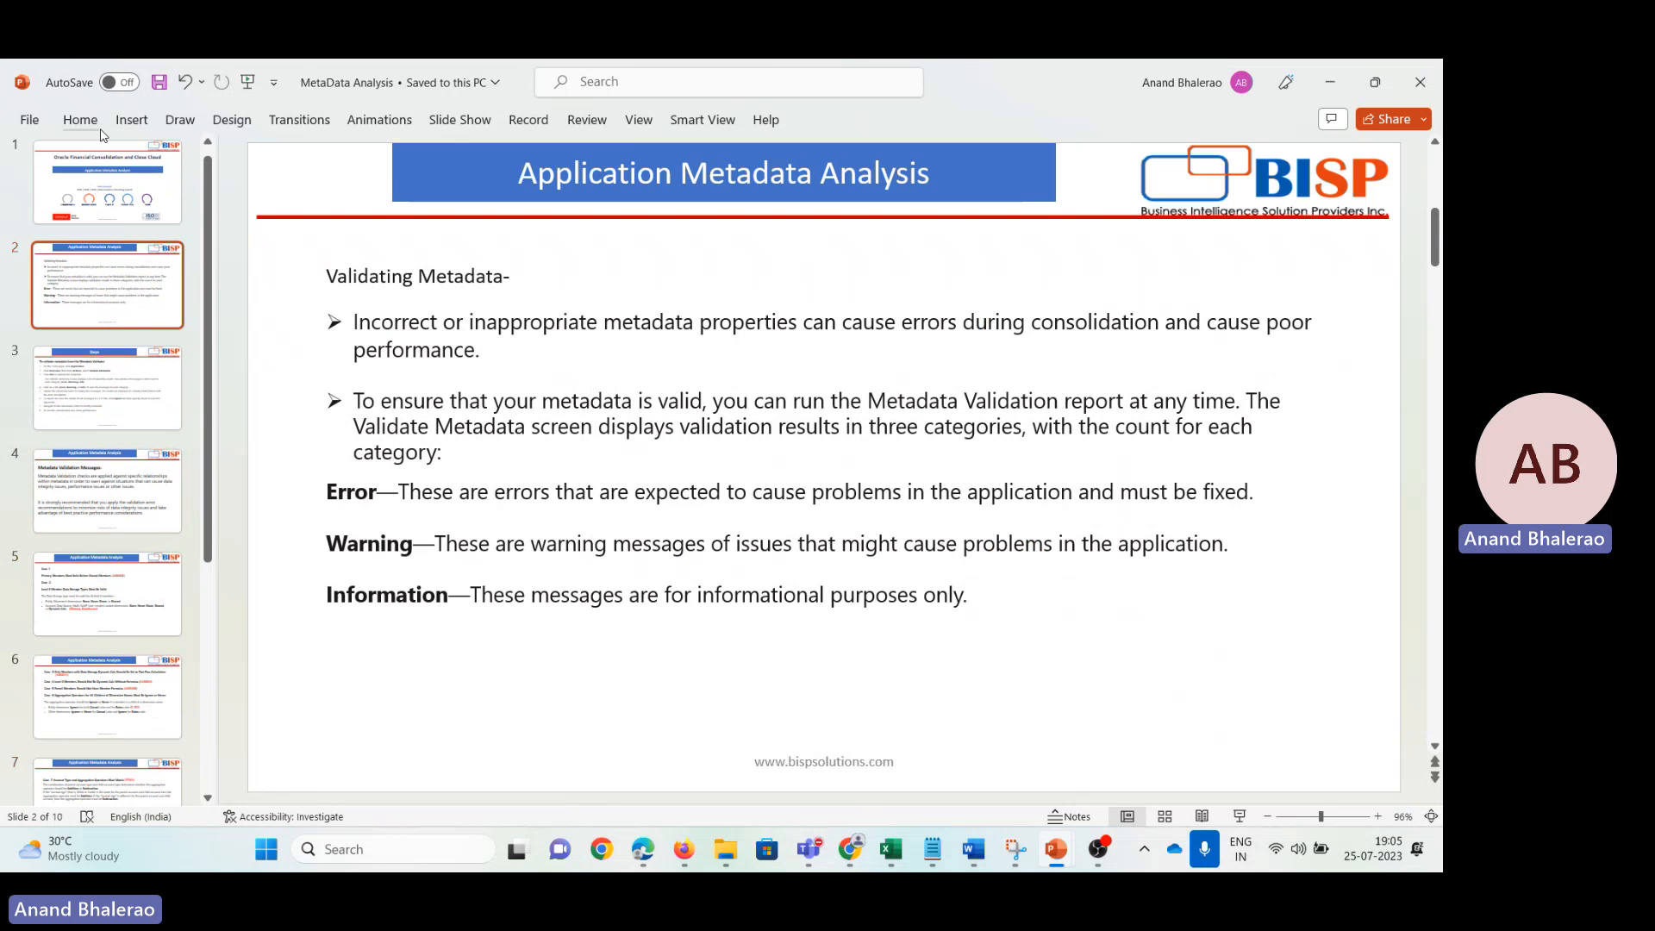
click(105, 181)
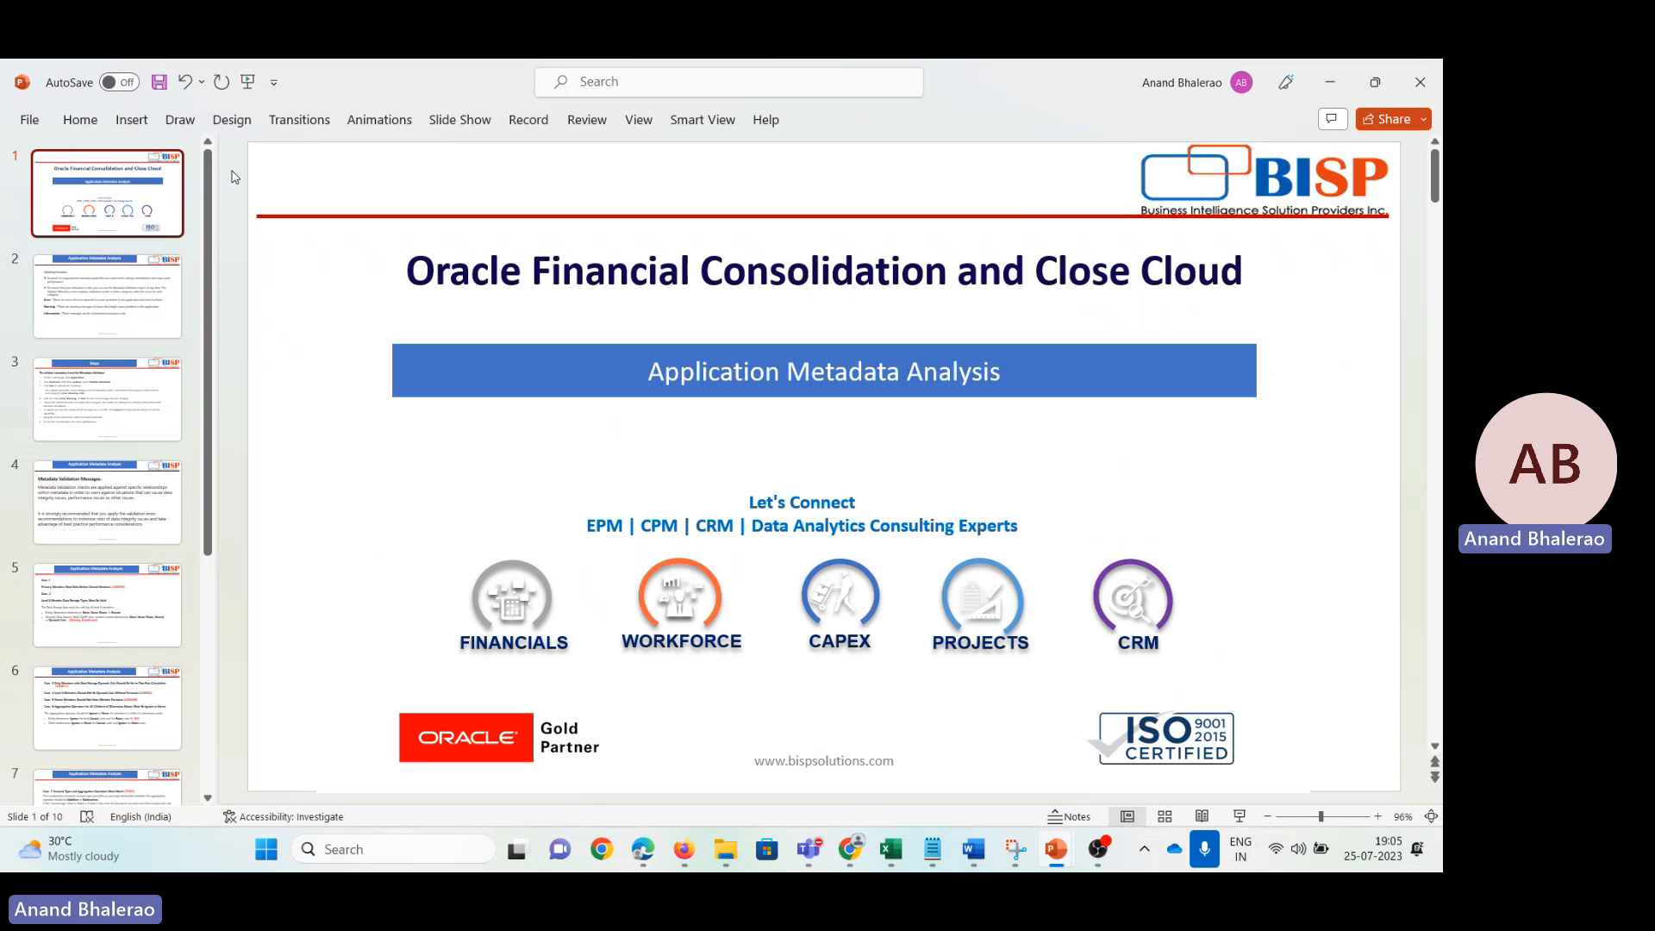
click(670, 373)
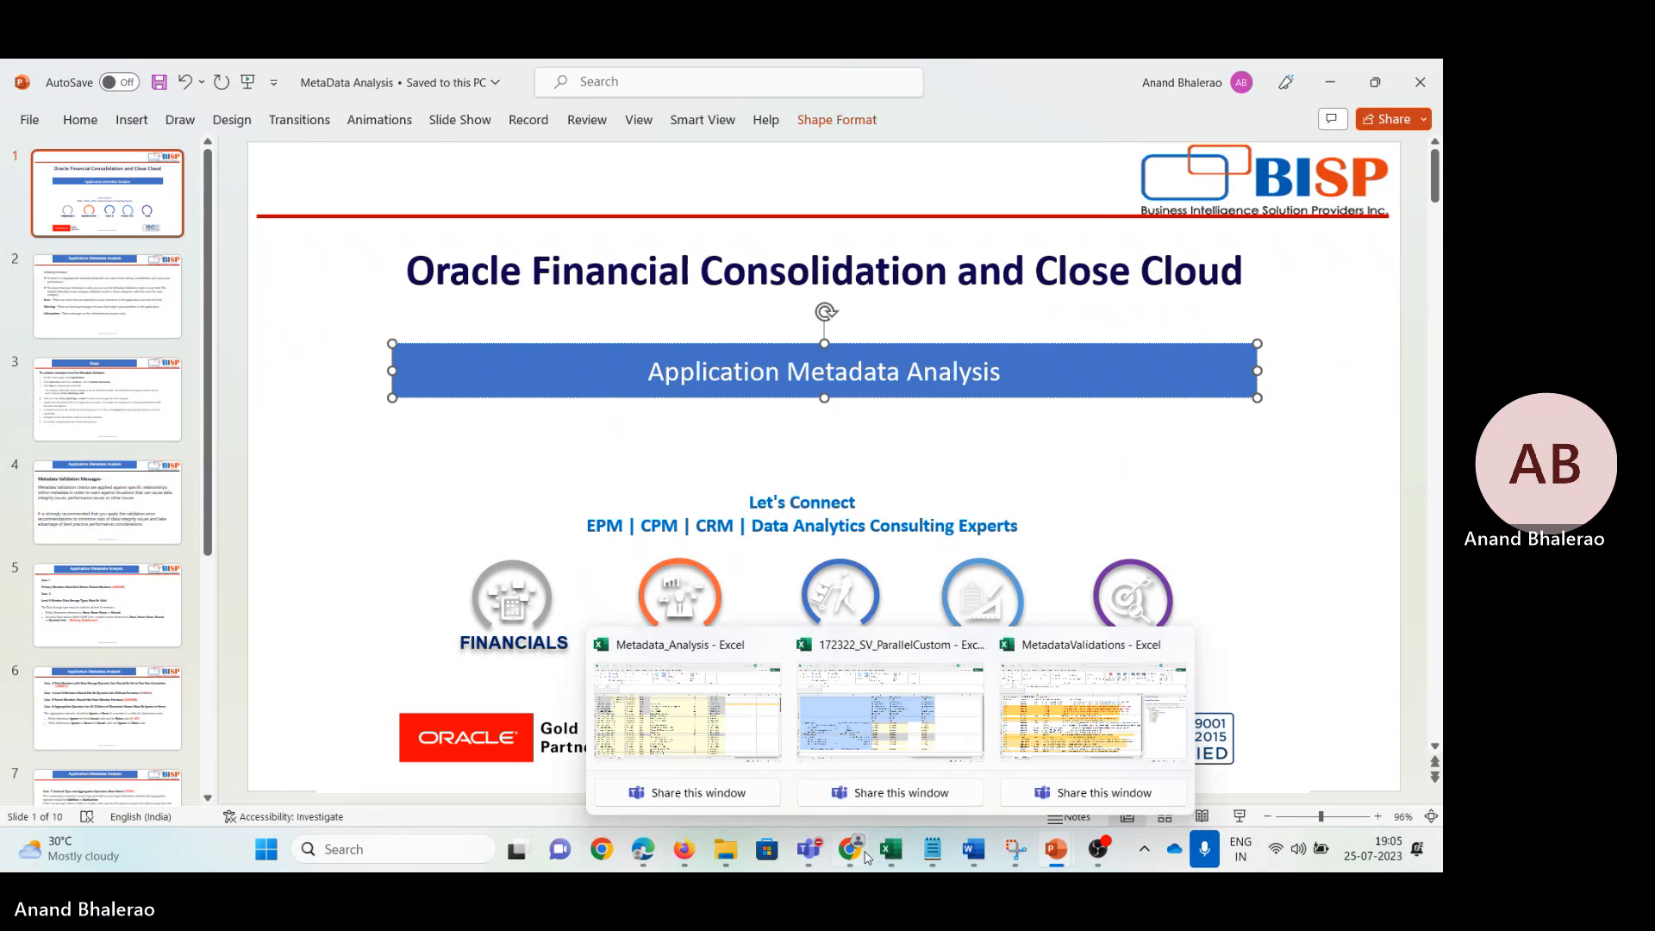
Step: Switch back to Firefox and show the Entity dimension of the 172322 FCCS instance
mouse_move(767, 854)
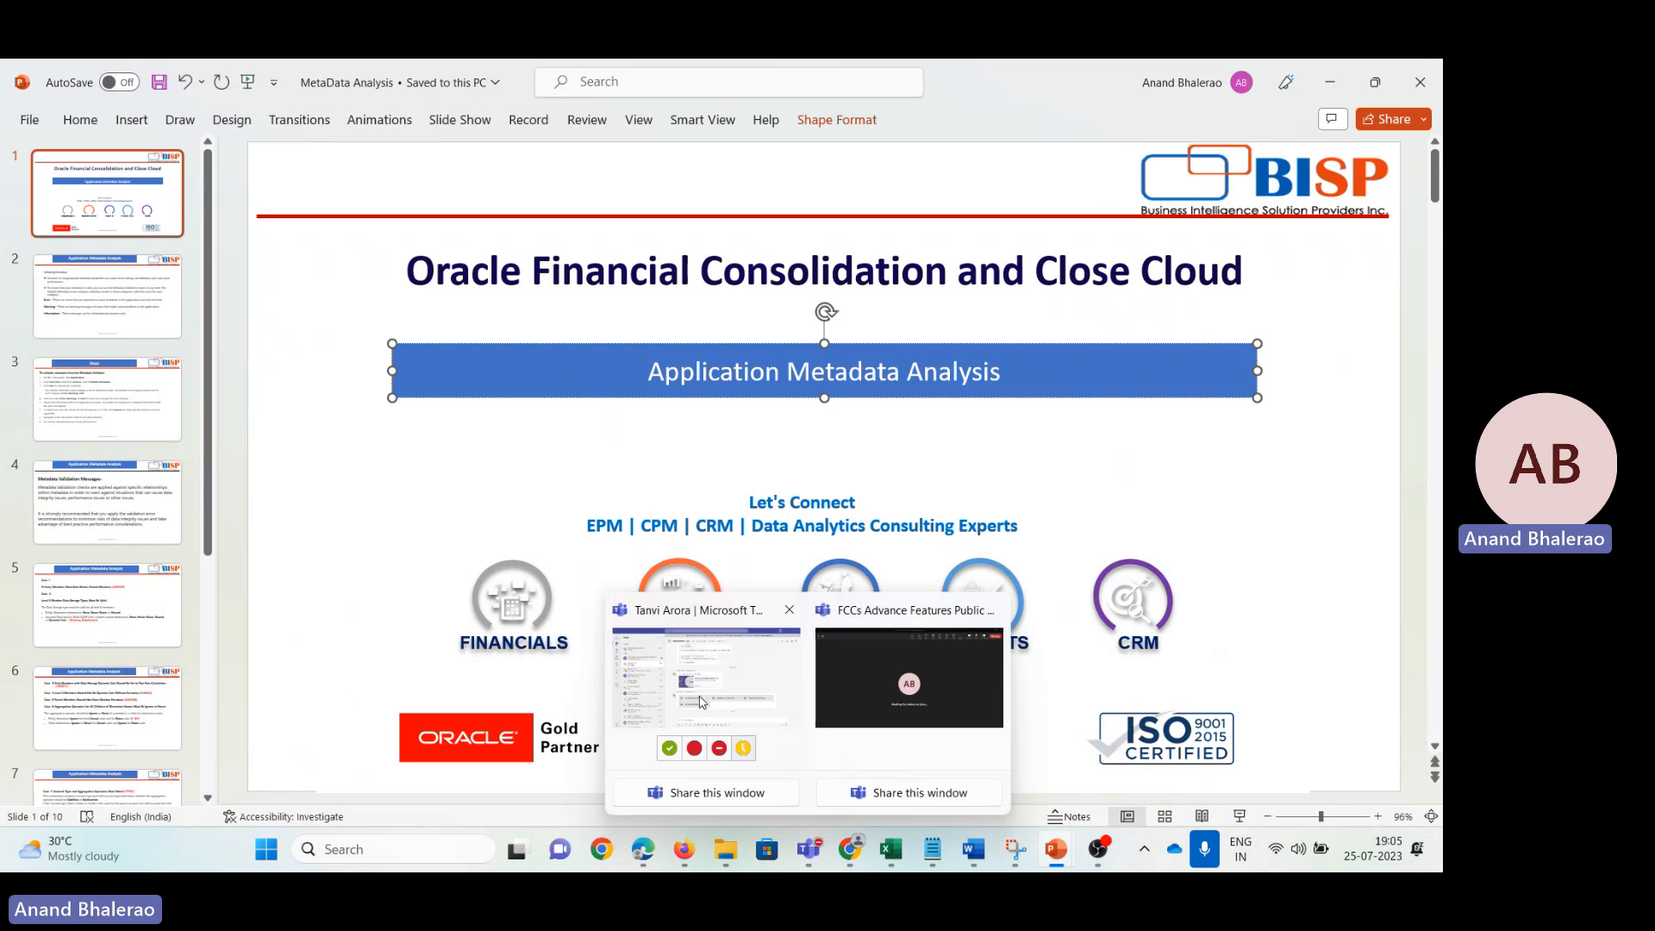
click(700, 700)
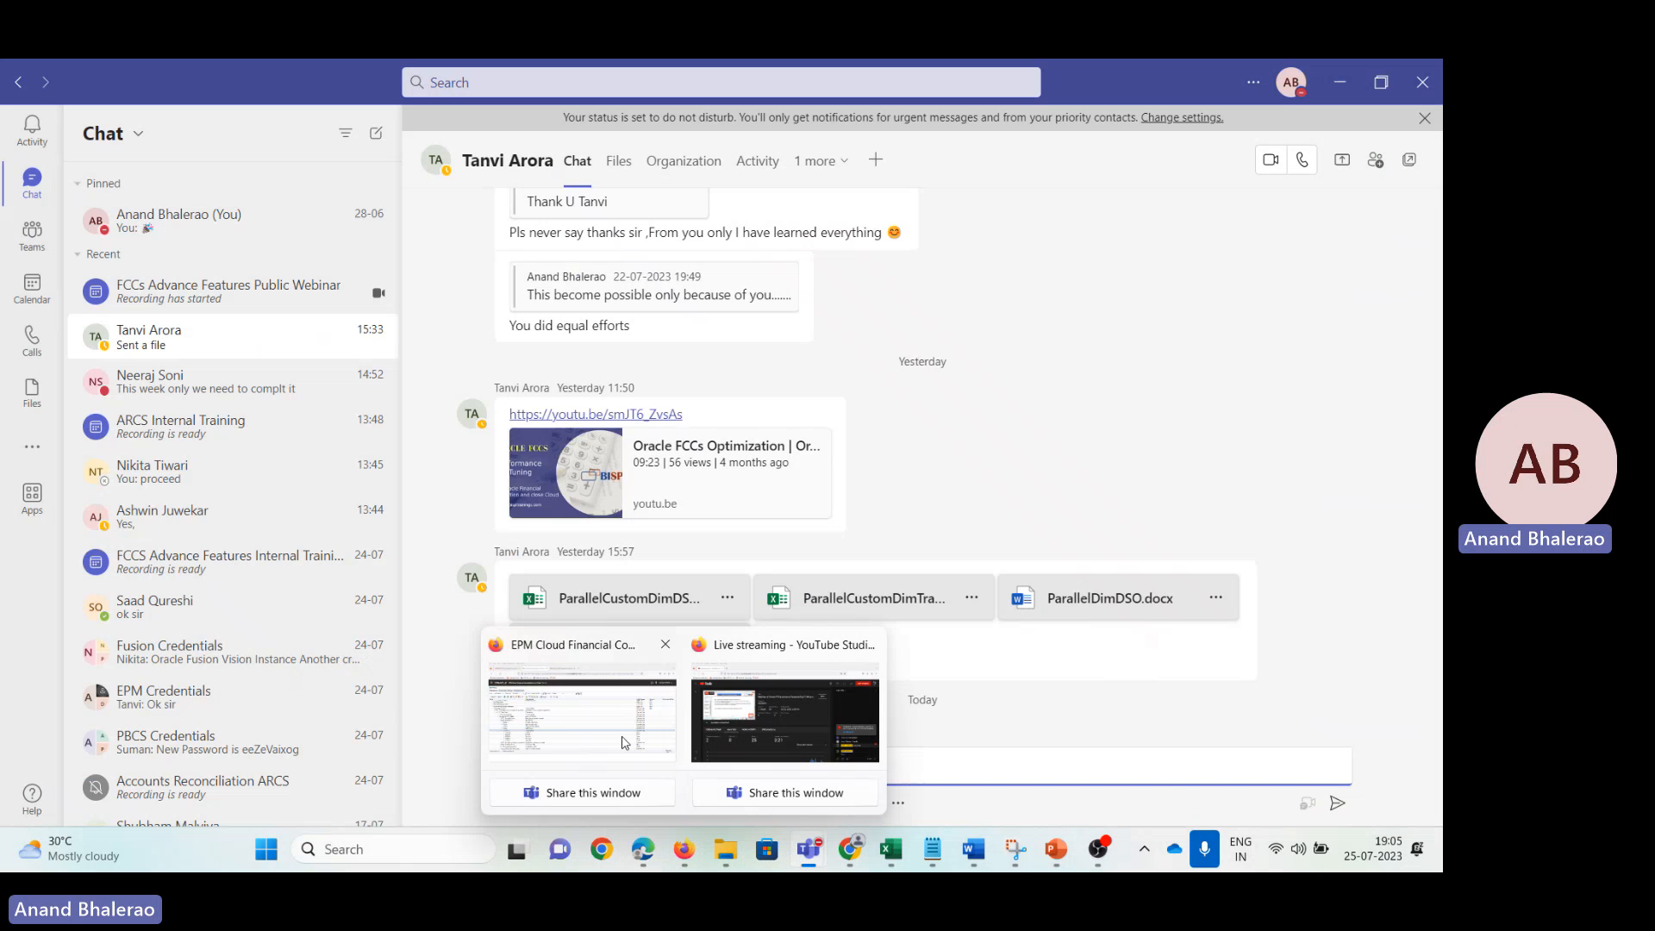
click(628, 738)
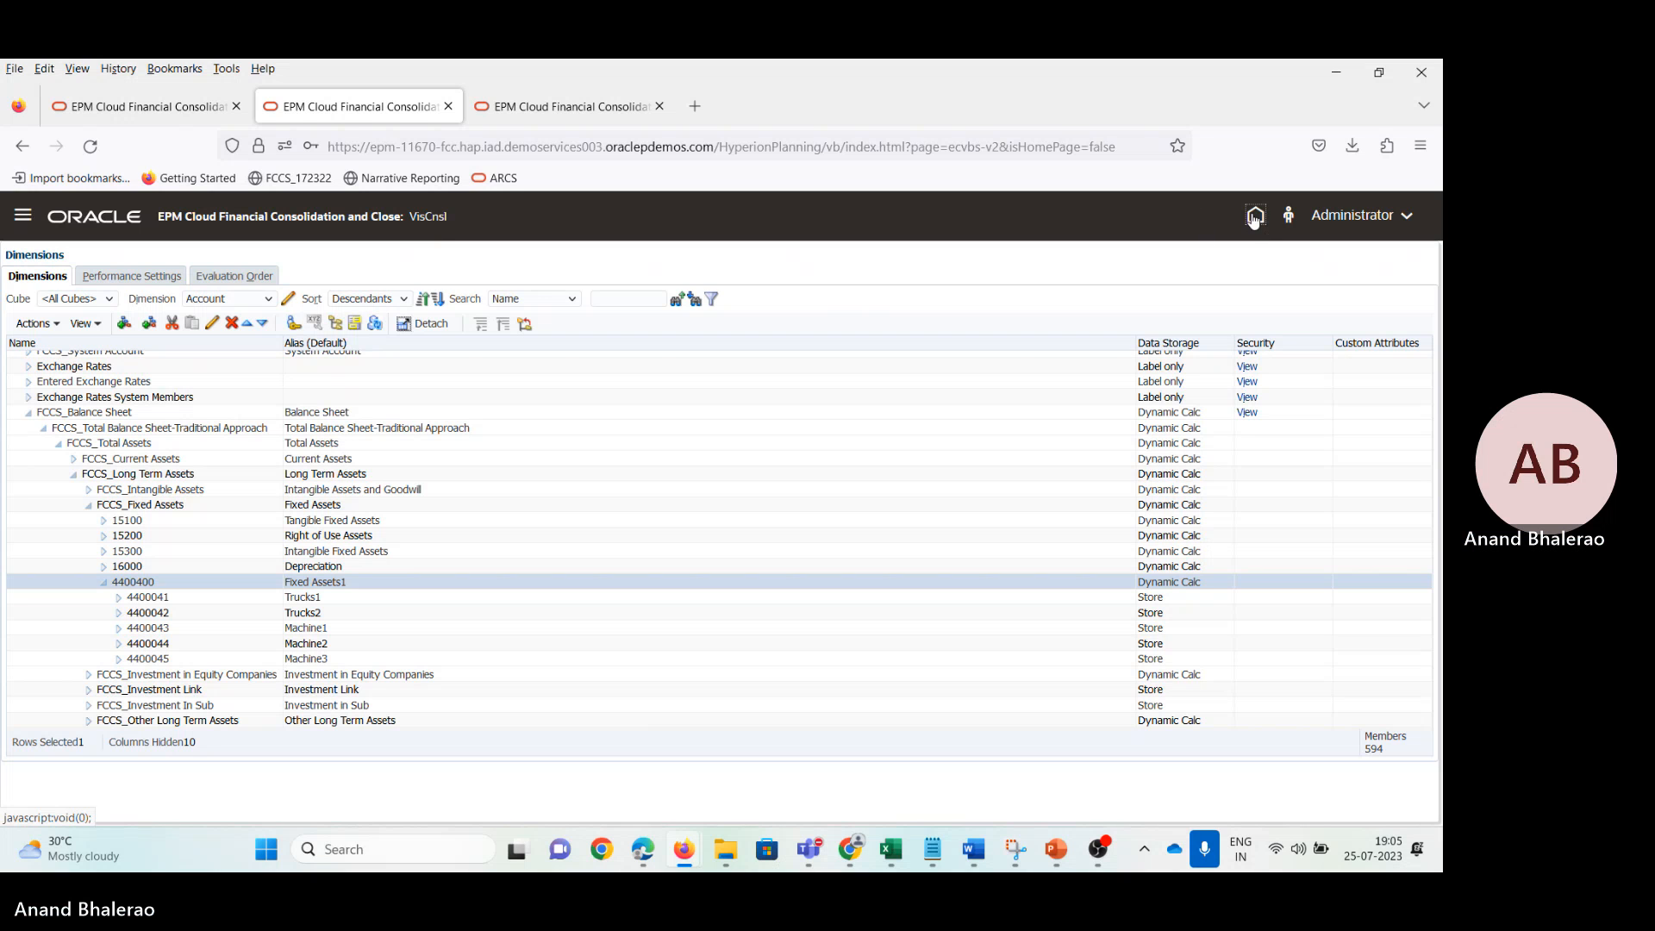
click(552, 107)
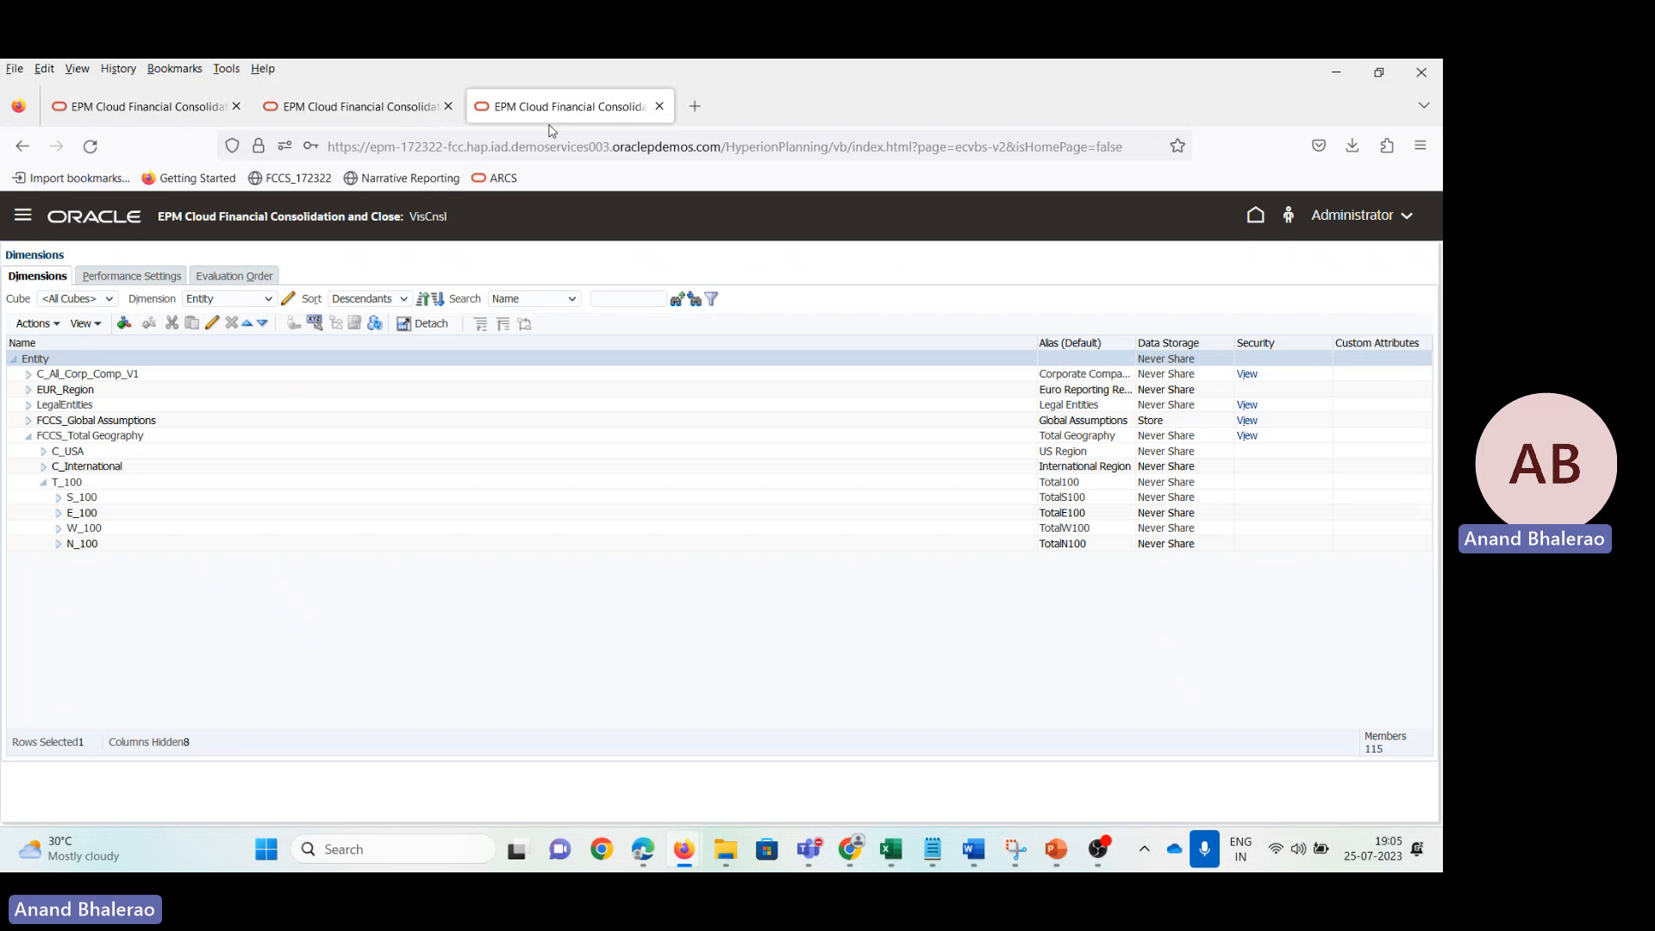
Step: Open the ParallelDimDSO presentation from the ParallelCustom_DSO folder
mouse_move(726, 854)
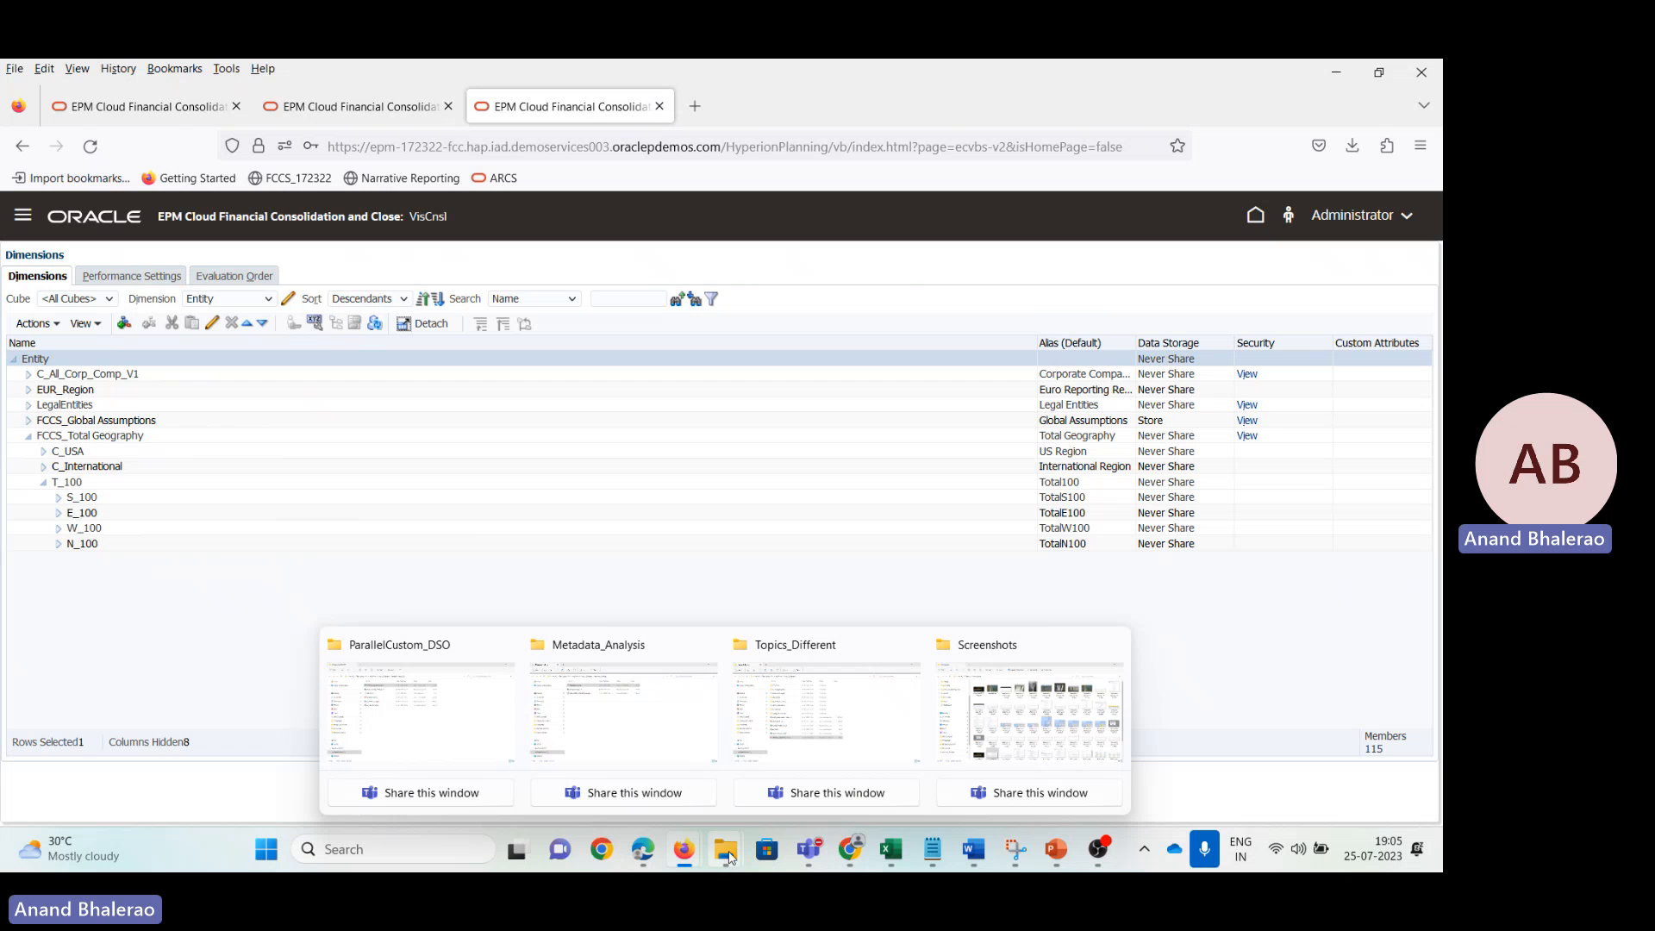
click(477, 726)
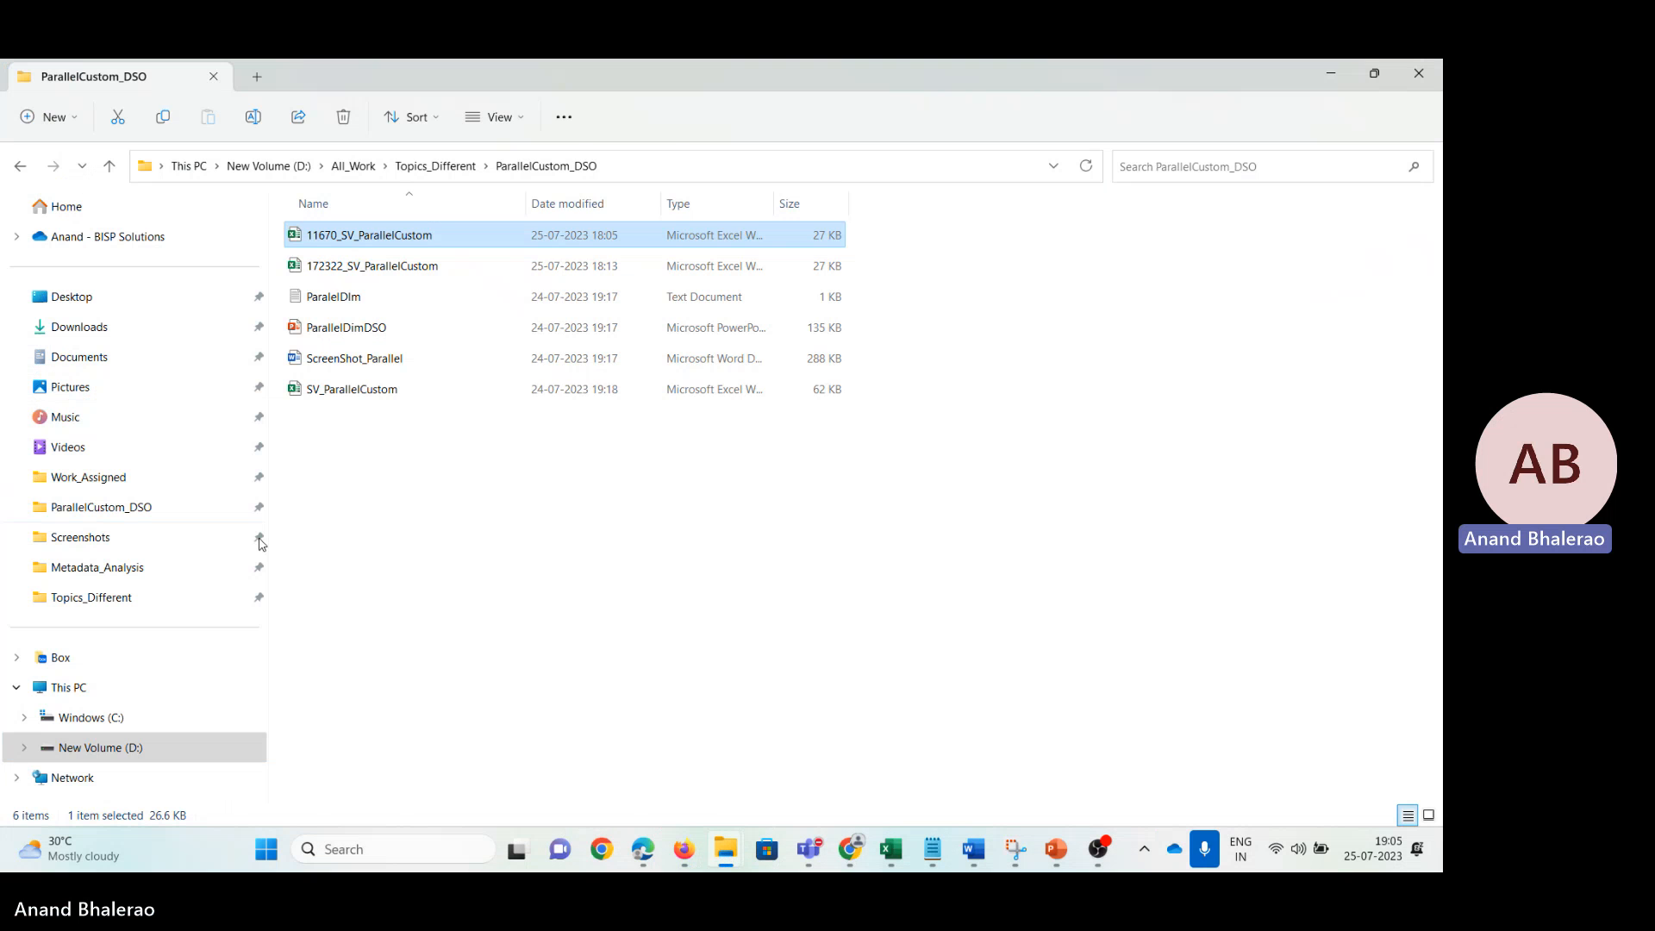
click(339, 336)
key(Return)
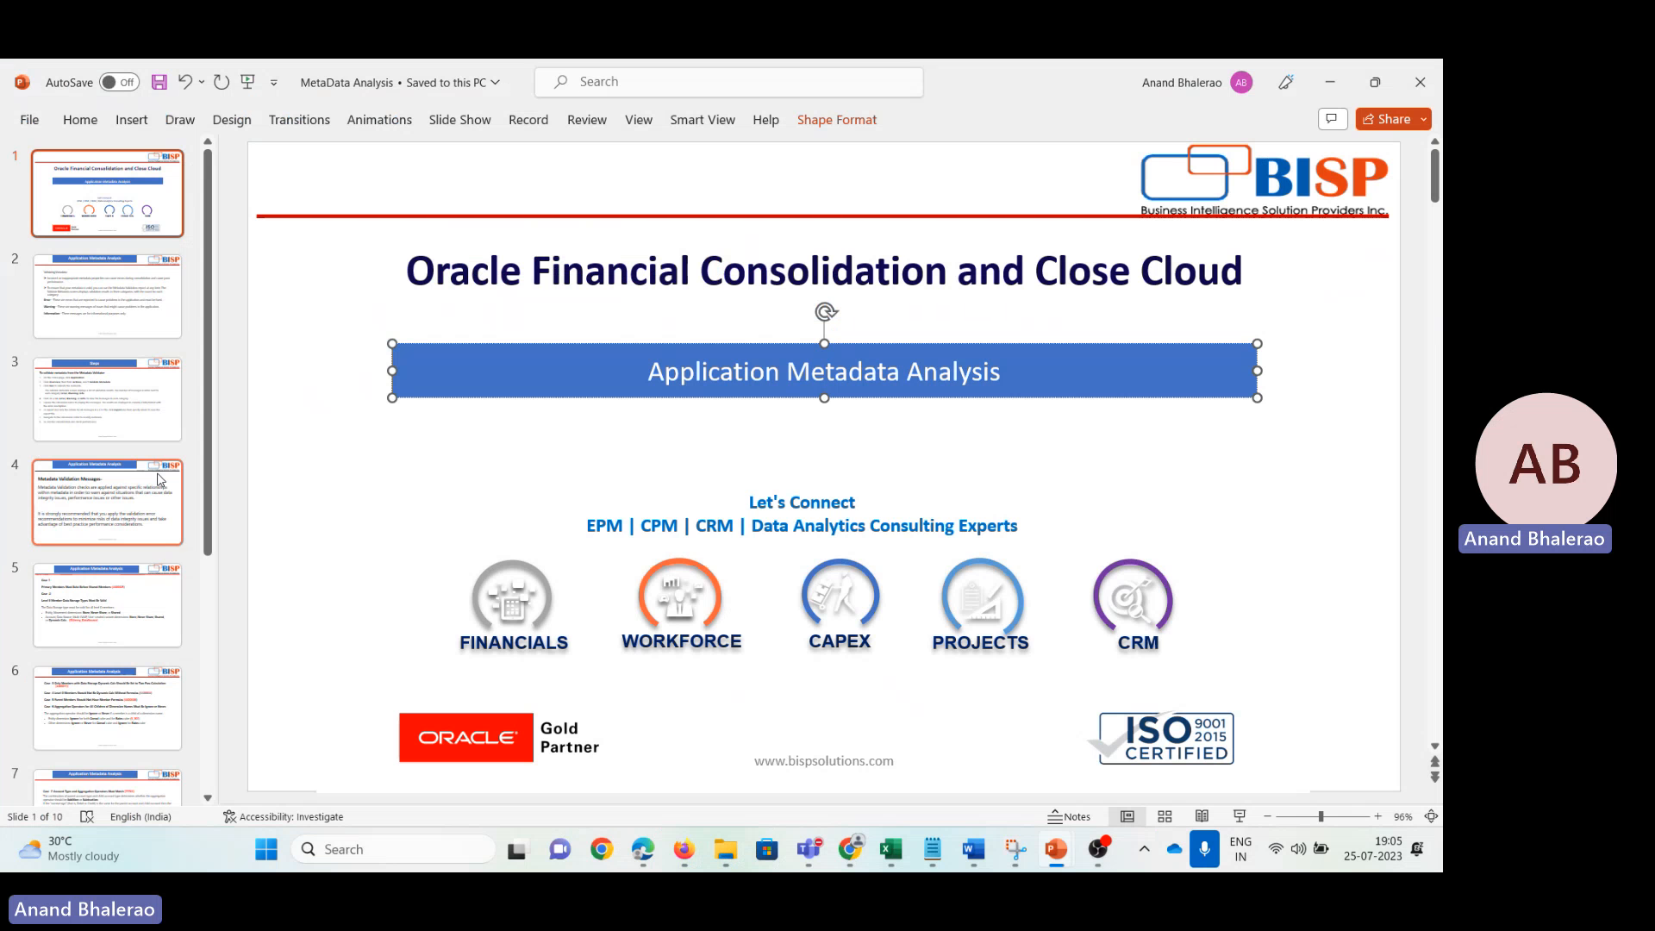
Step: Read the Meaning slide on ParallelCustomDimDSO and ParallelCustomDimTranslation, following how these substitution variables affect consolidation performance in Dense/Sparse Optimization applications
click(127, 315)
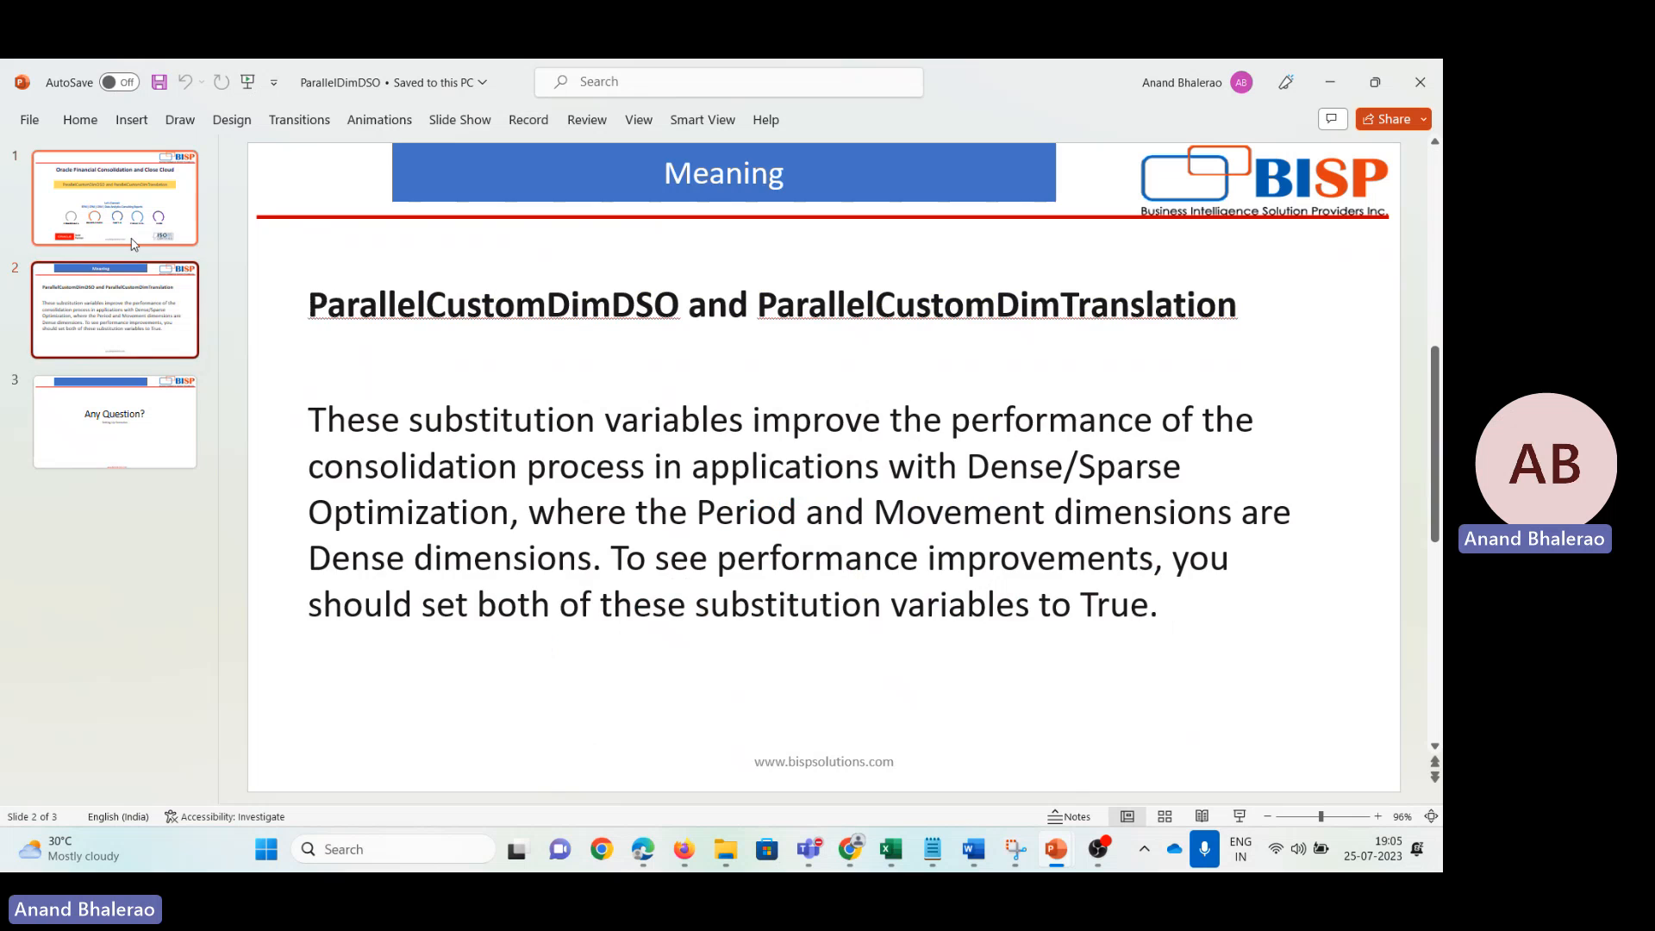
click(133, 244)
click(145, 315)
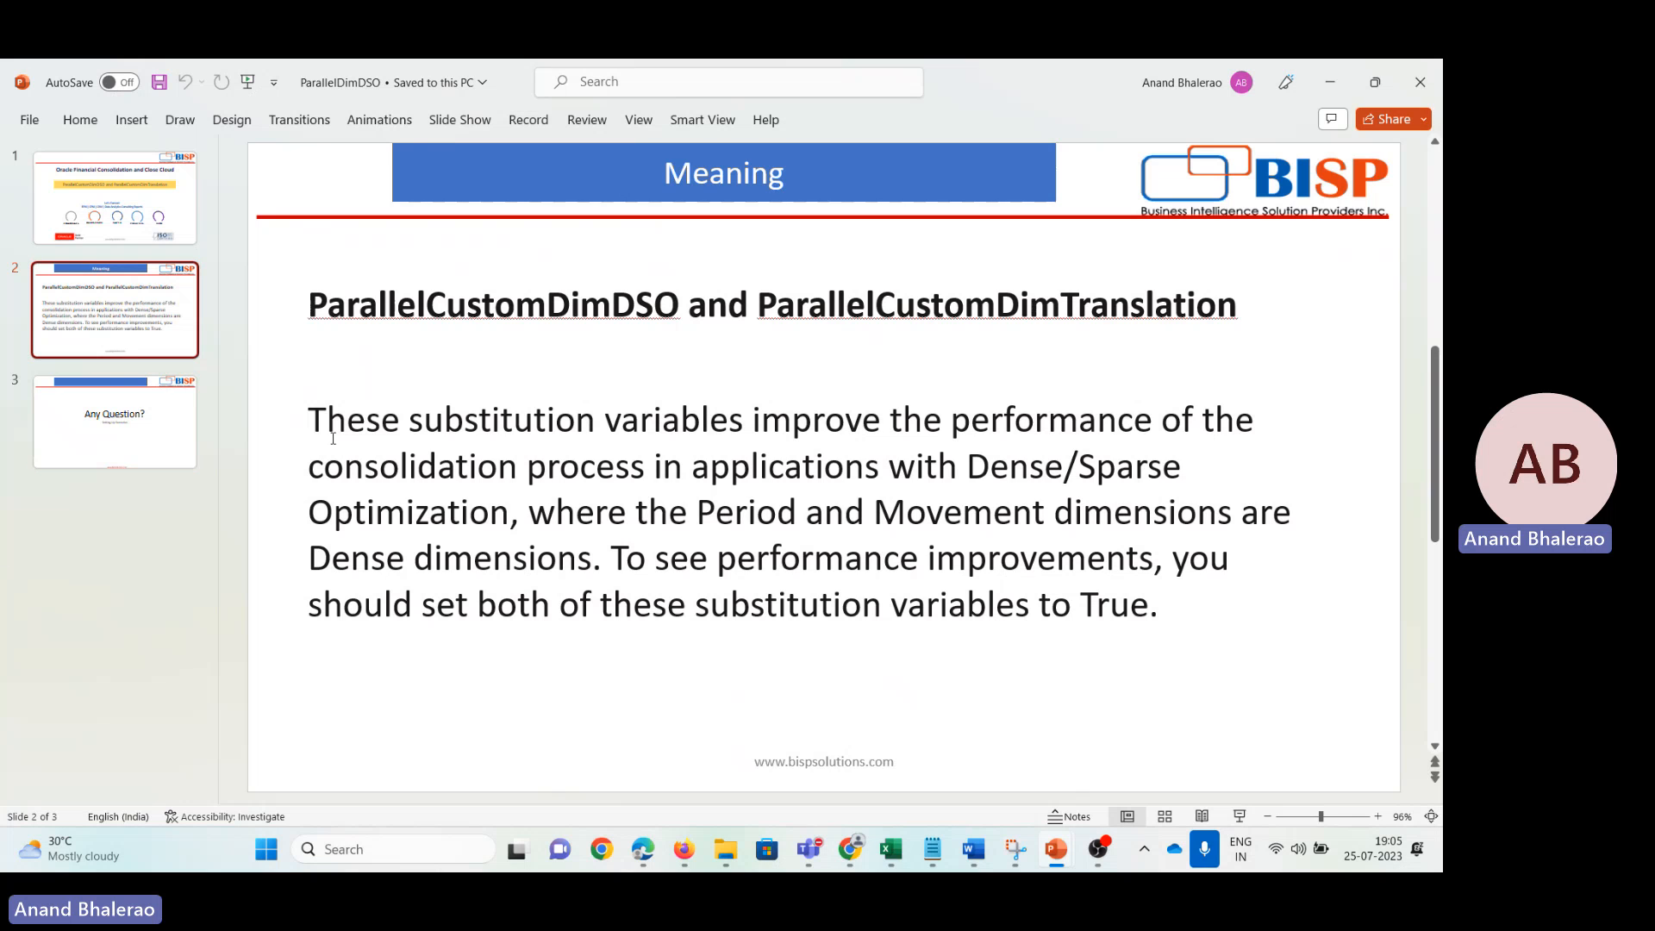
drag(319, 422, 682, 434)
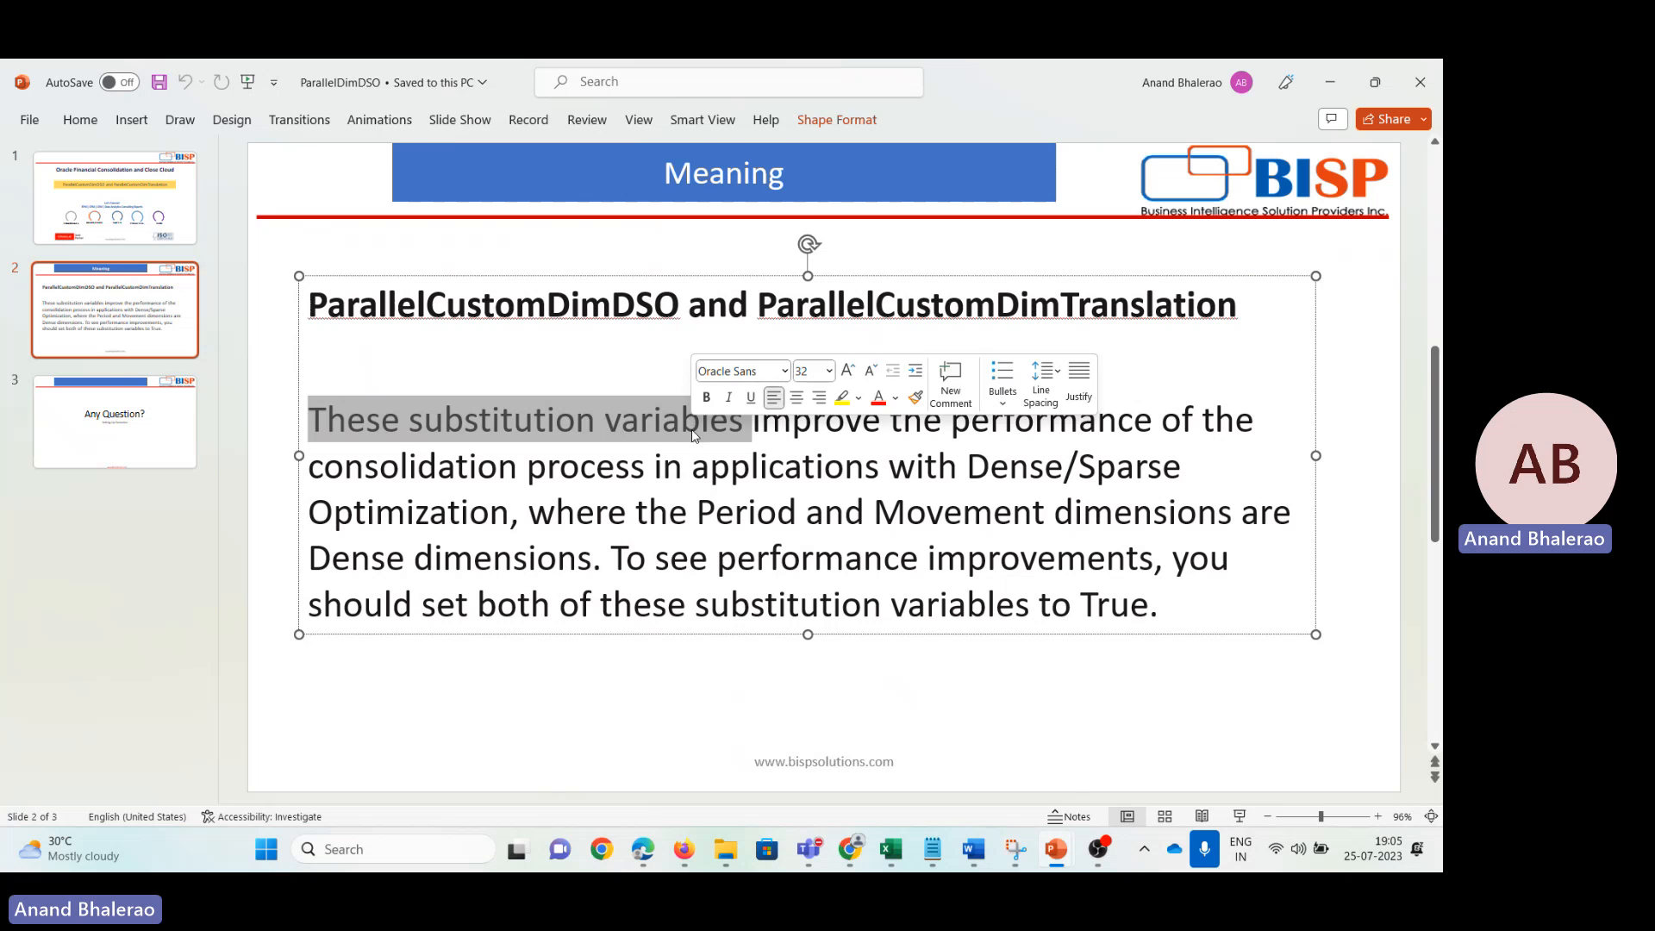
click(750, 466)
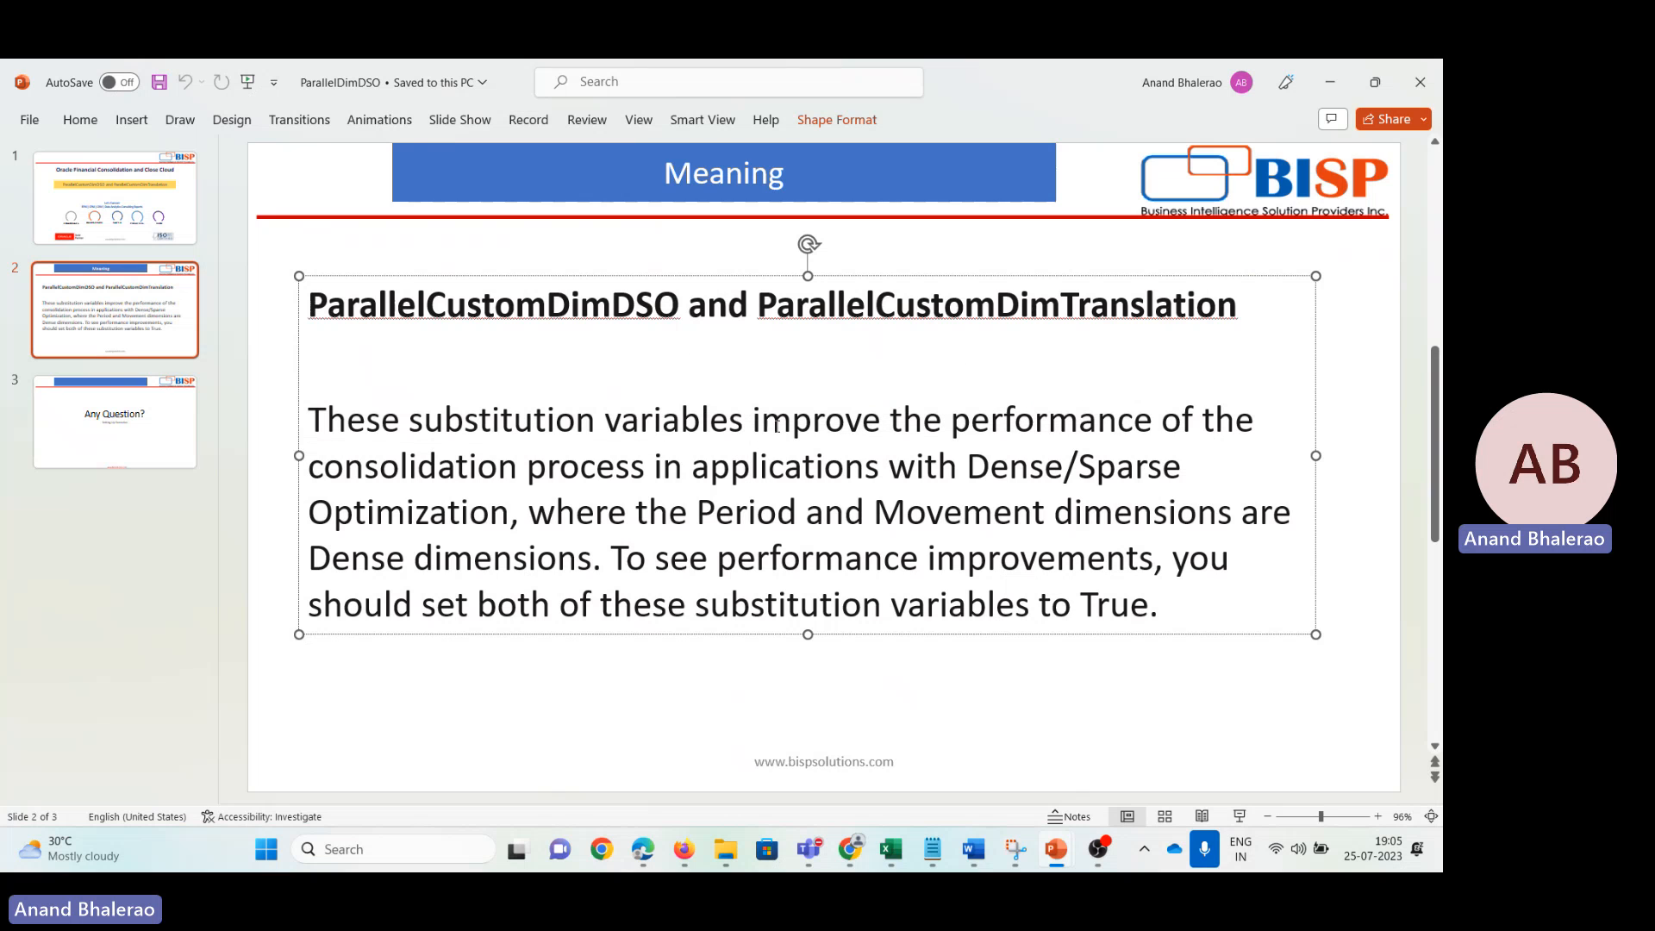
drag(755, 424, 983, 424)
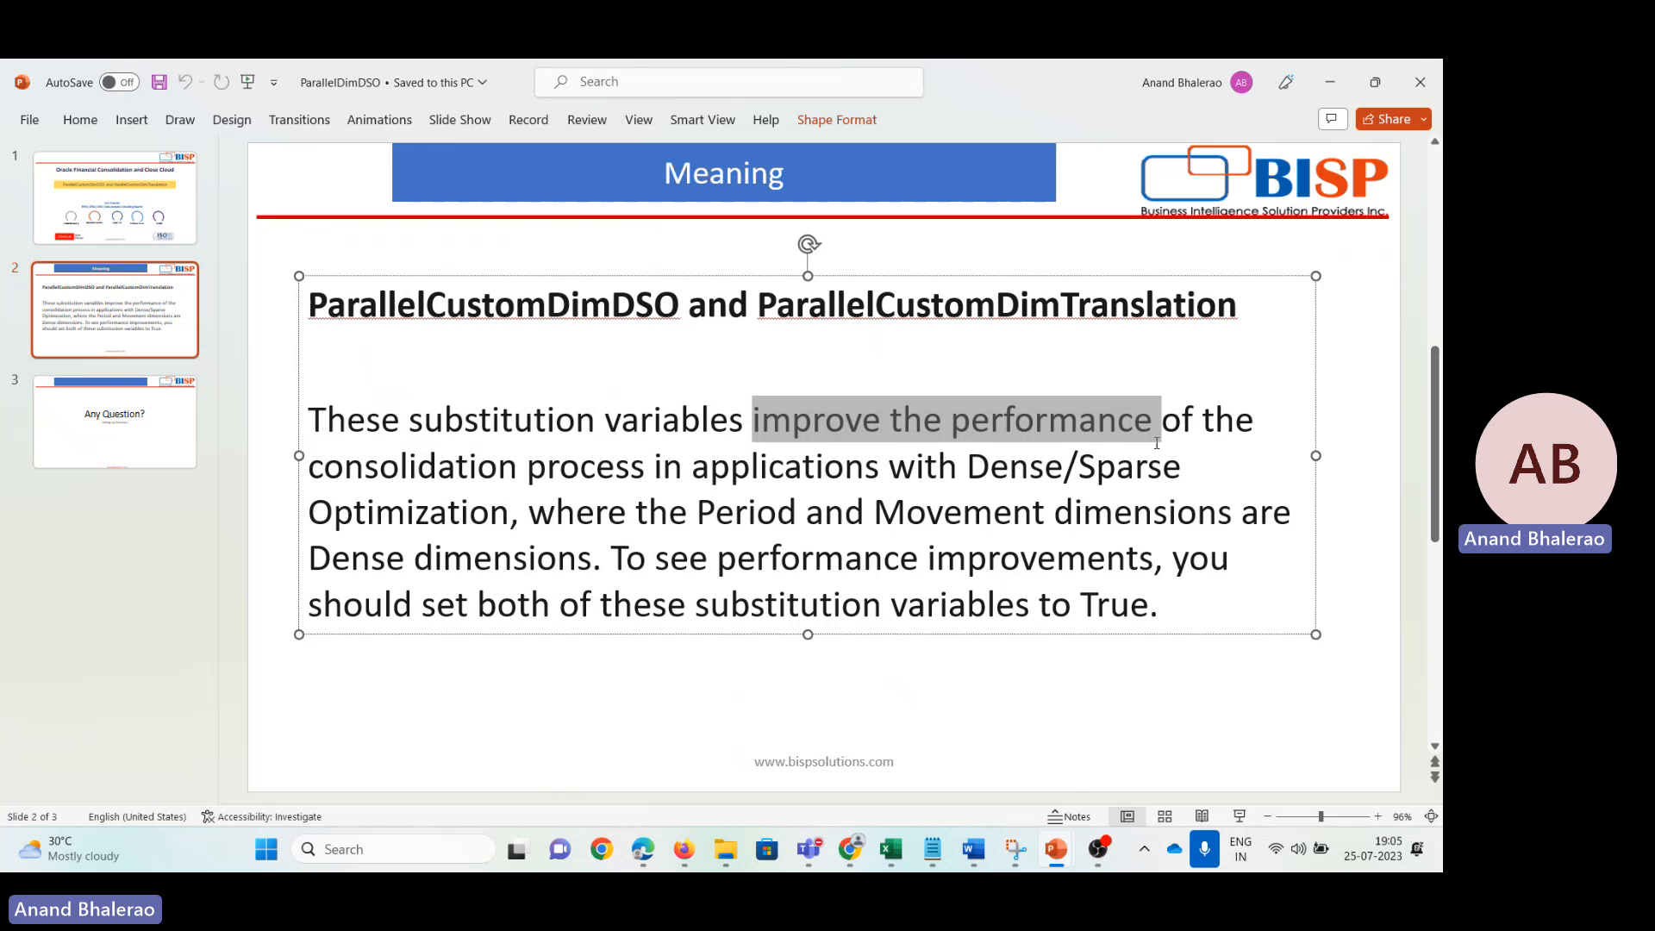
drag(1157, 442, 763, 470)
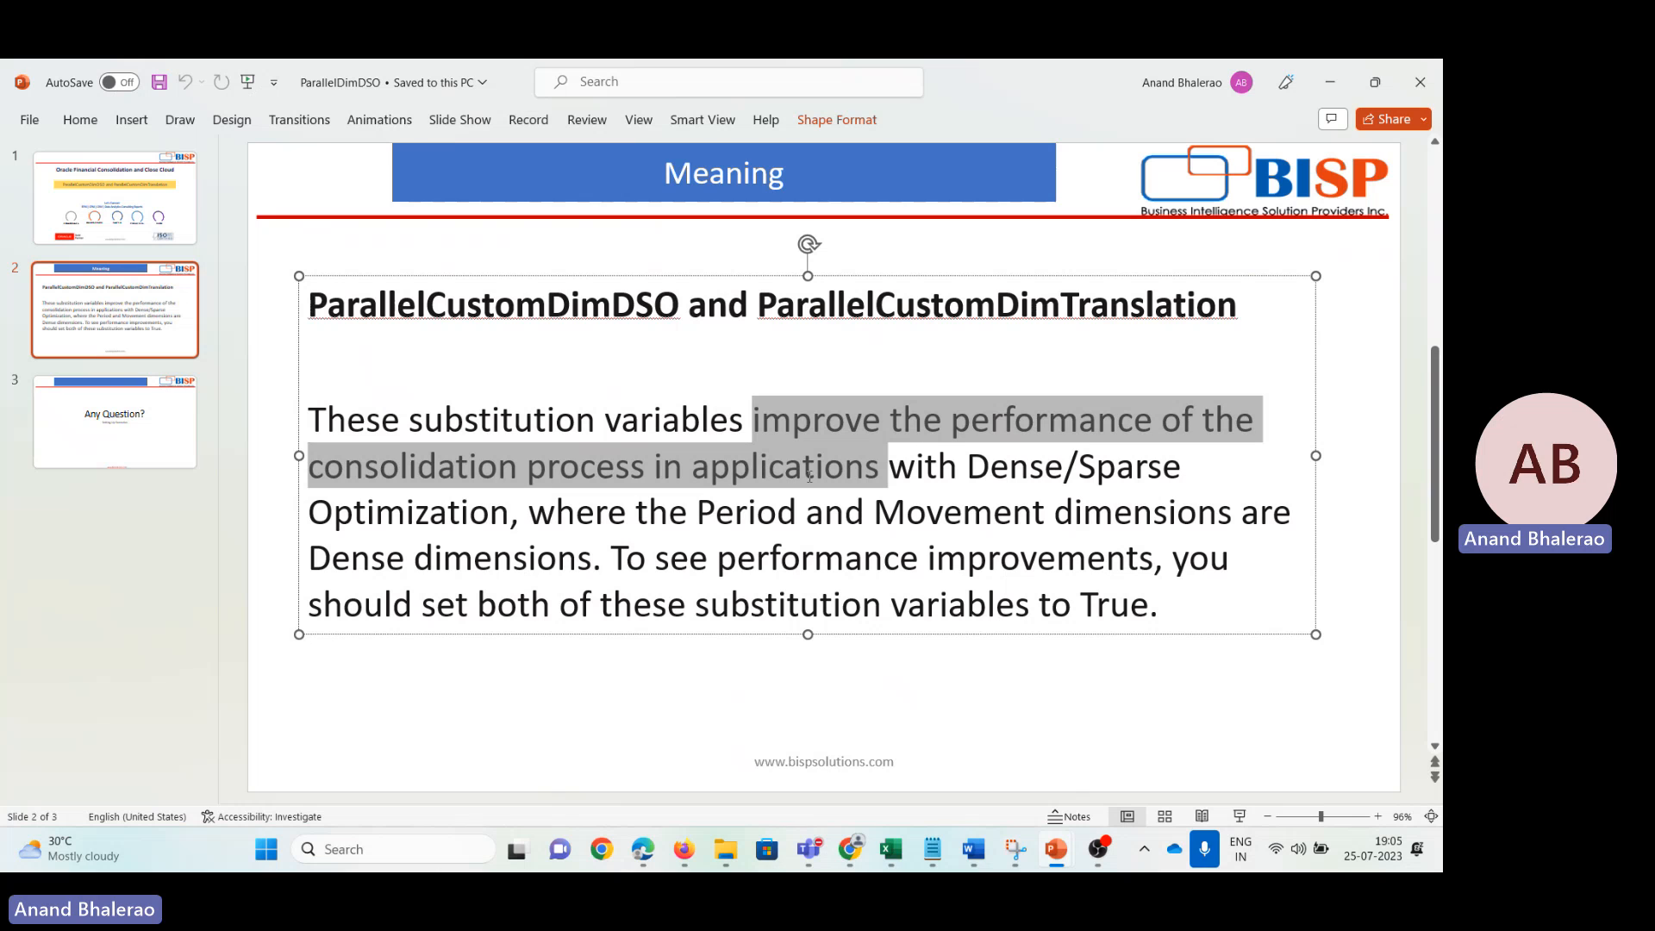
drag(910, 483, 956, 474)
click(919, 522)
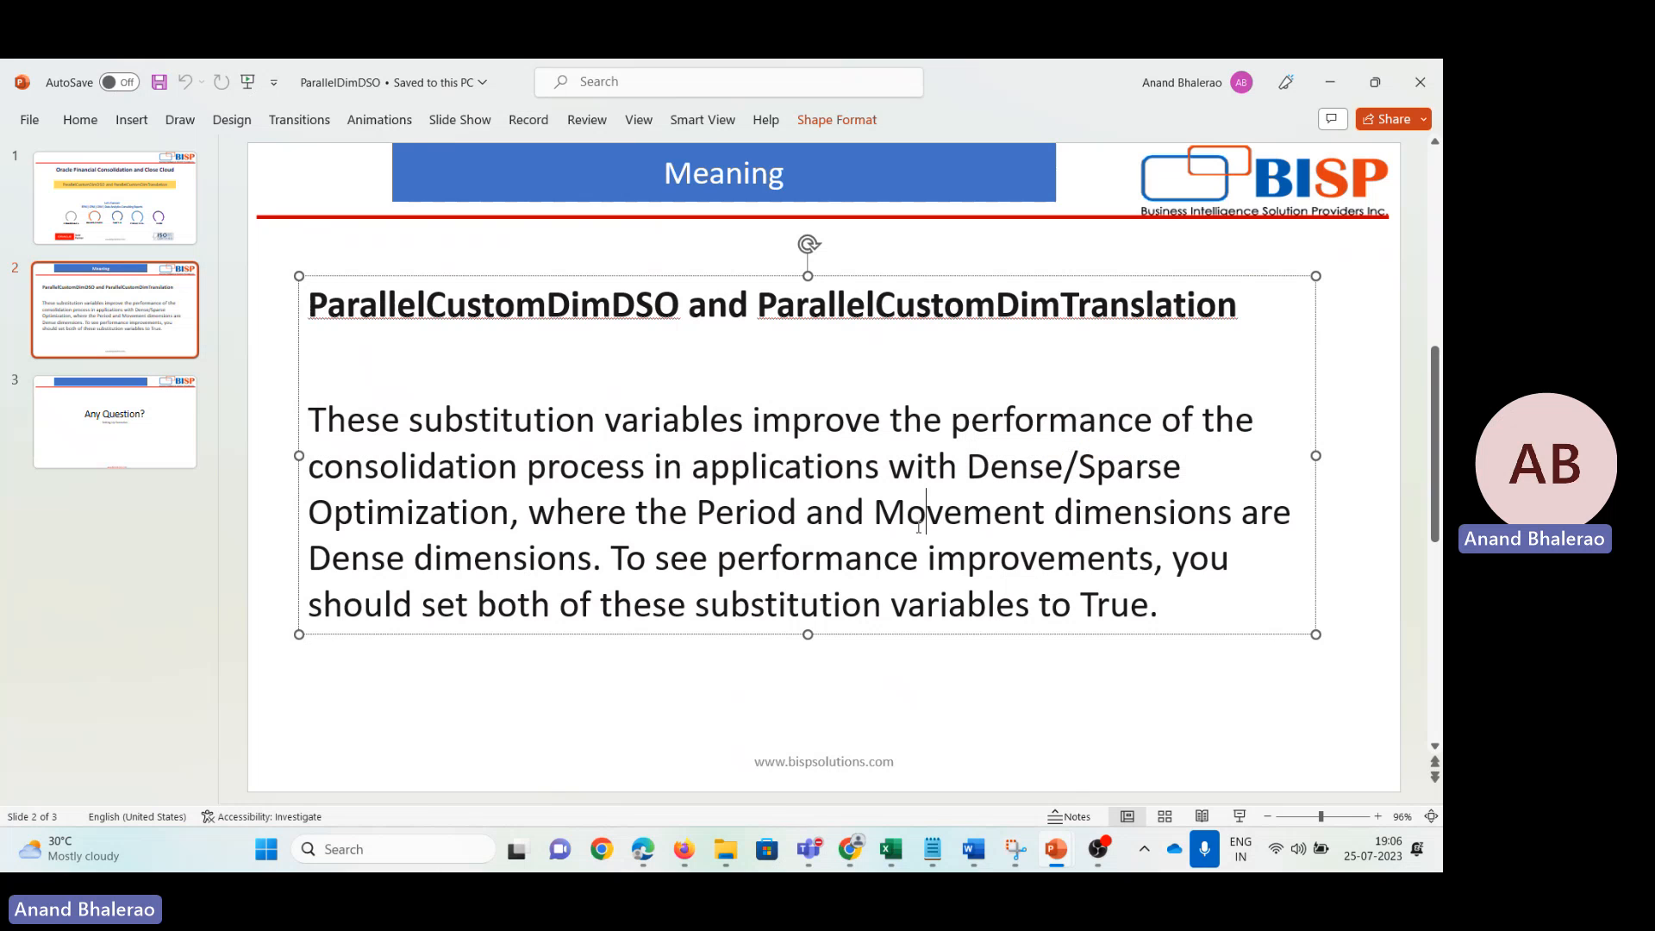
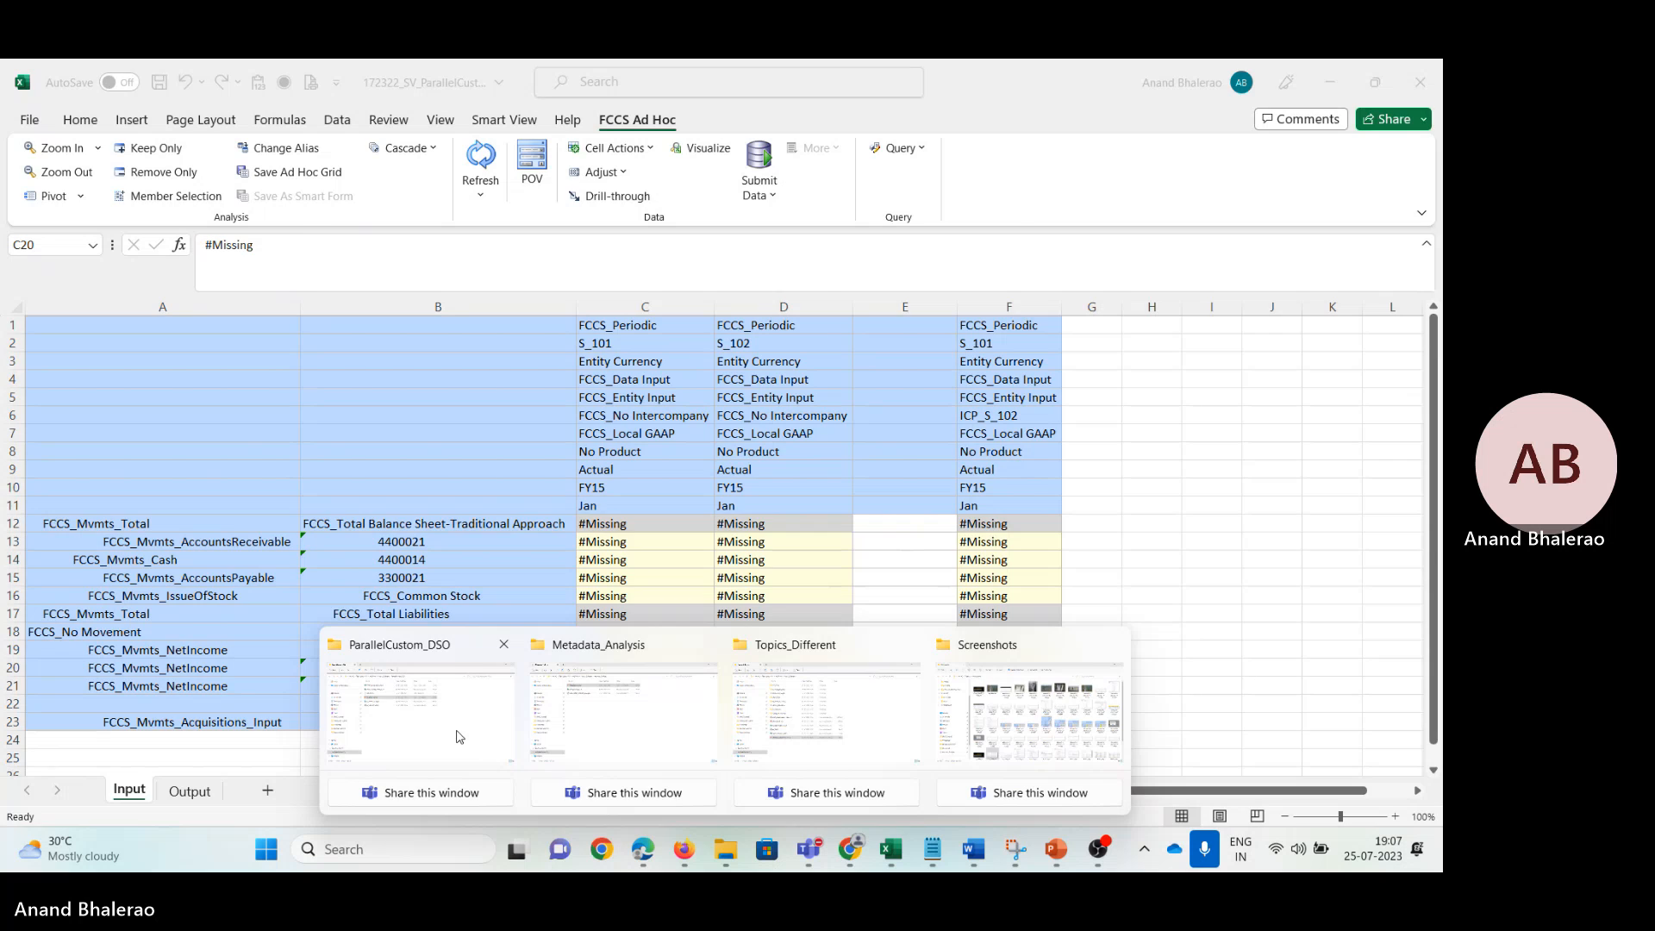
Step: Open the 11670_SV_ParallelCustom workbook from the ParallelCustom_DSO folder and fill cells A1:F11 of the Input sheet with green
click(458, 736)
click(354, 236)
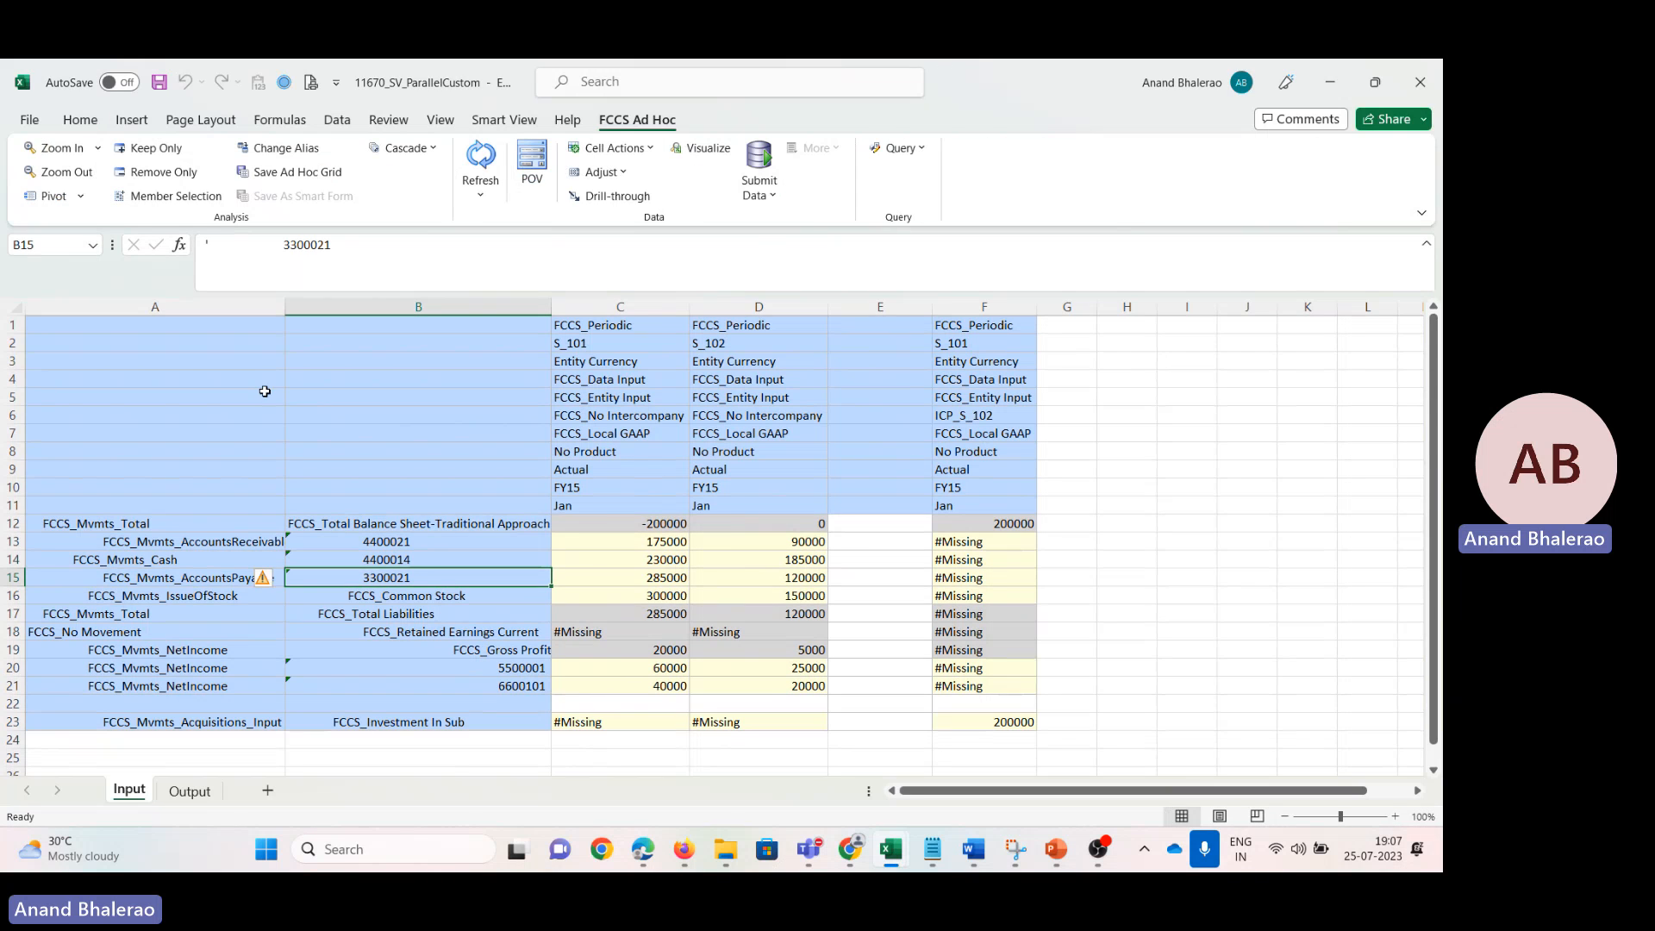
drag(141, 330, 984, 505)
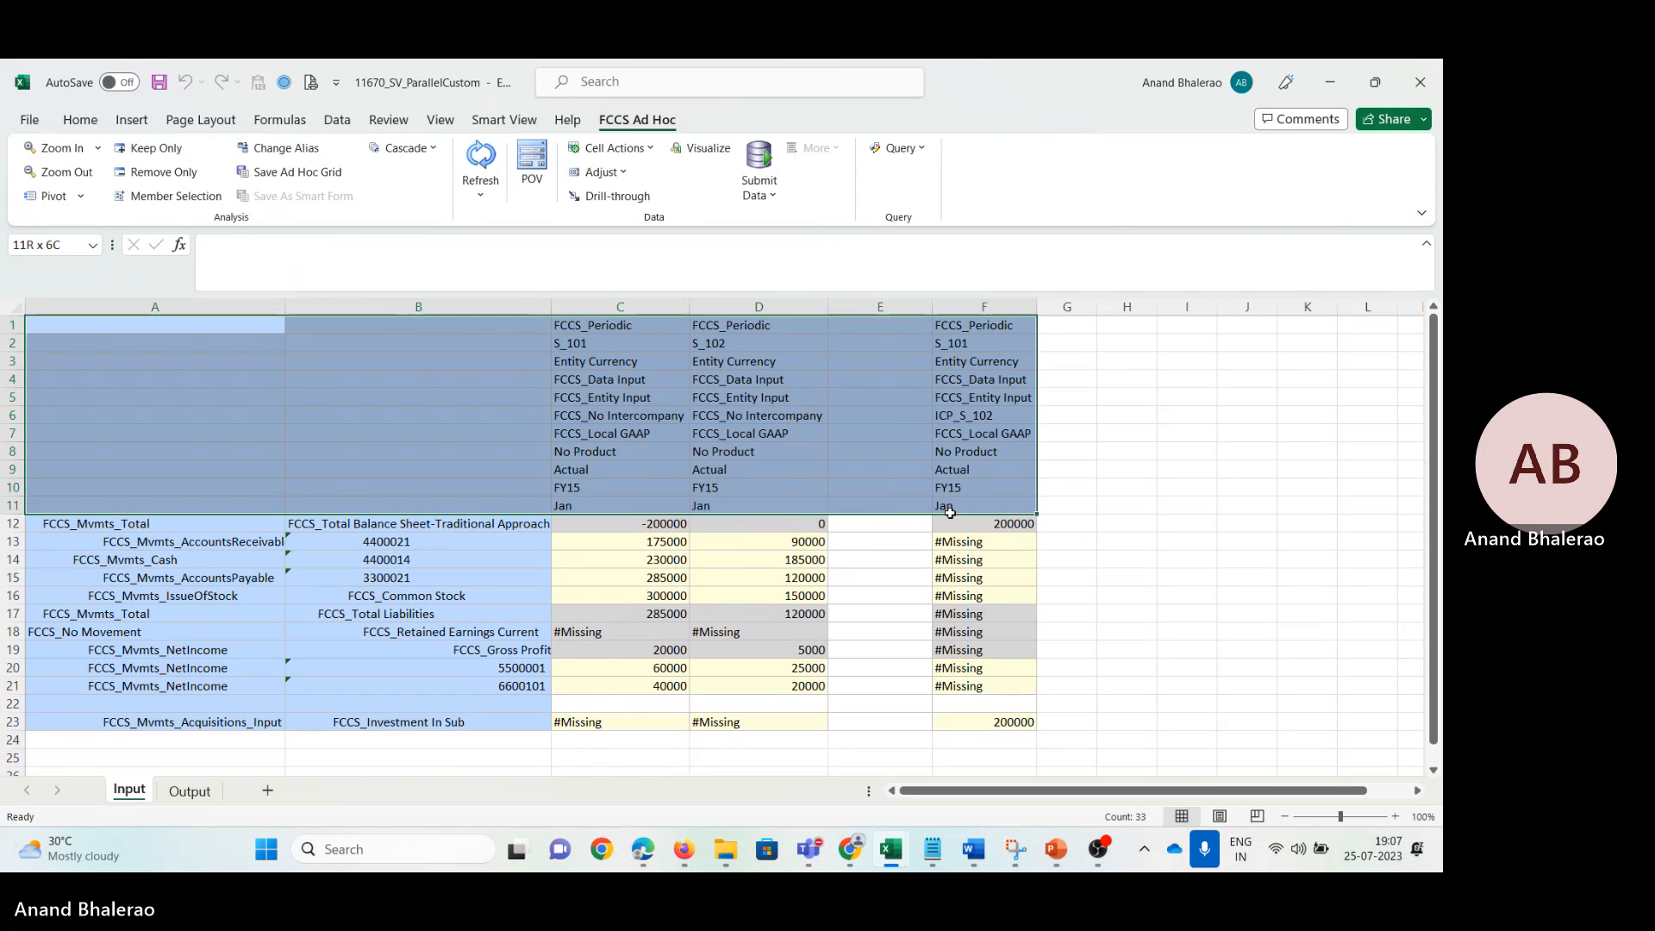
click(90, 125)
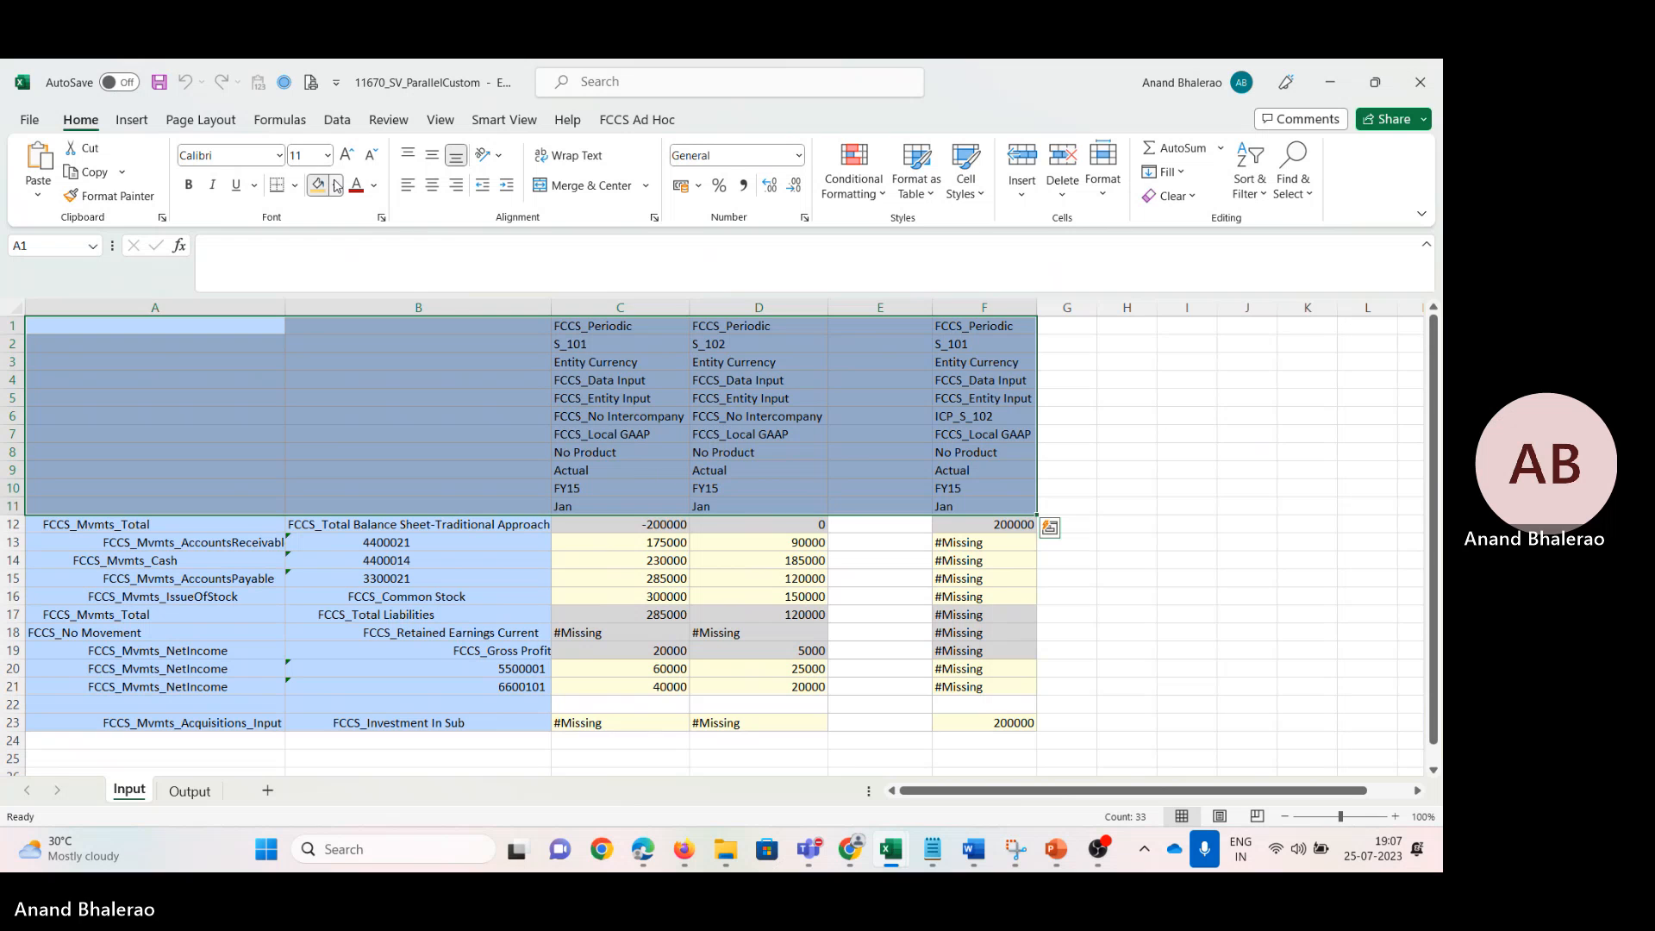
click(335, 185)
click(450, 293)
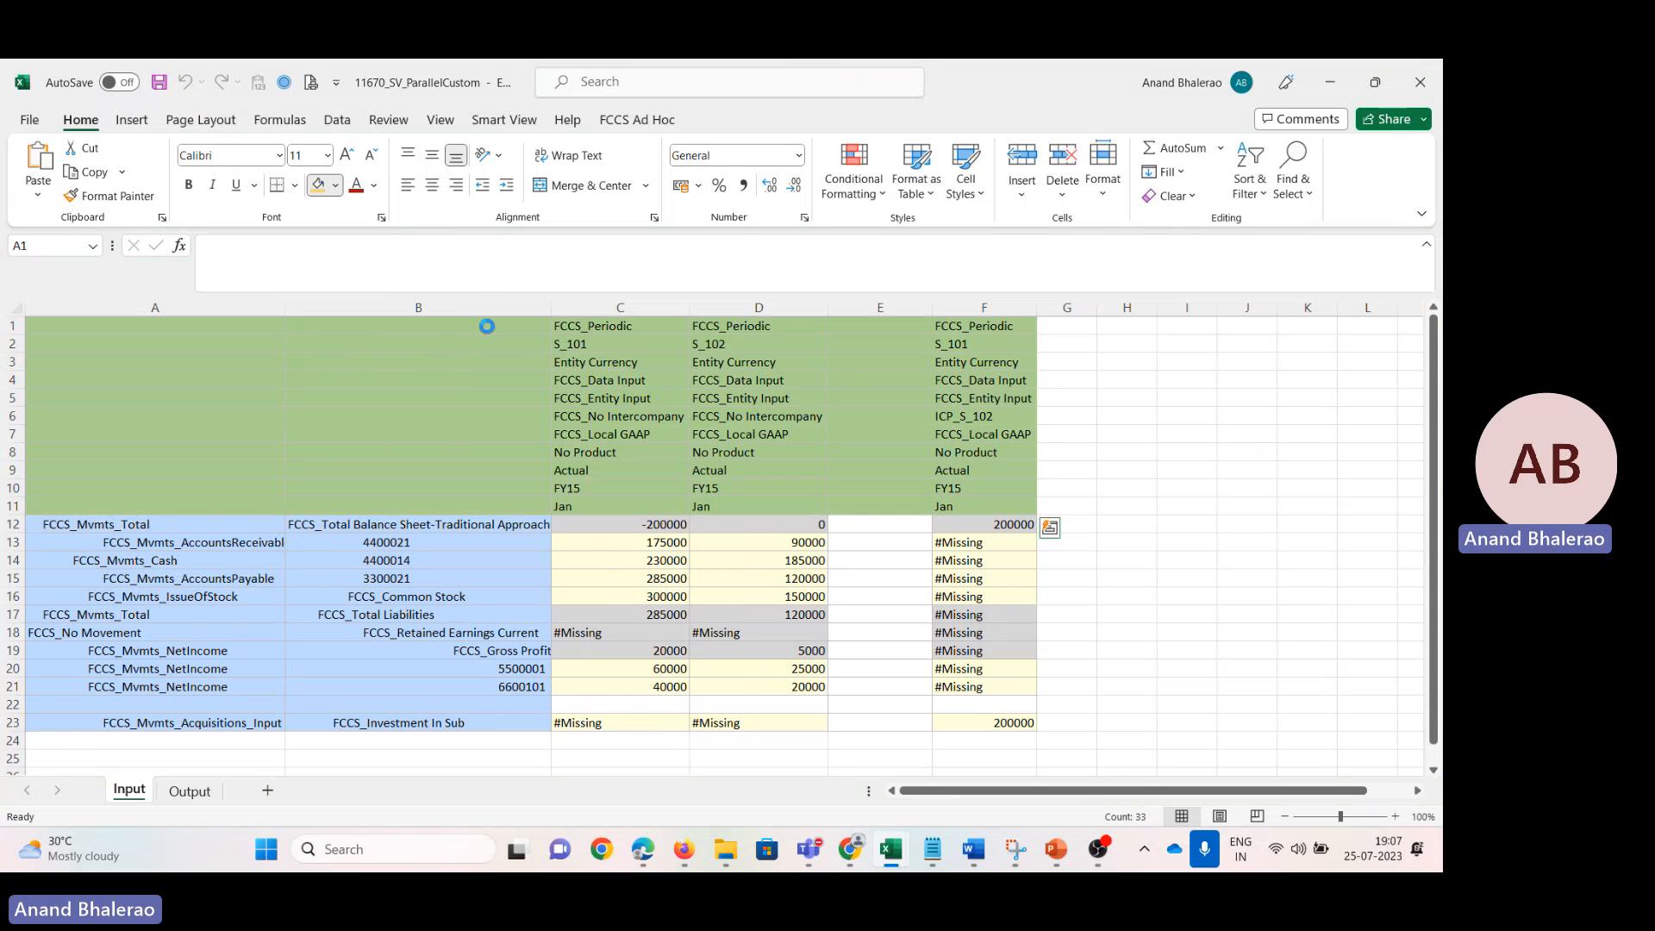
Step: Copy cells C13:C23 from the 11670_SV_ParallelCustom Input sheet into the same cells of the 172322 workbook's Input sheet
drag(673, 550, 655, 723)
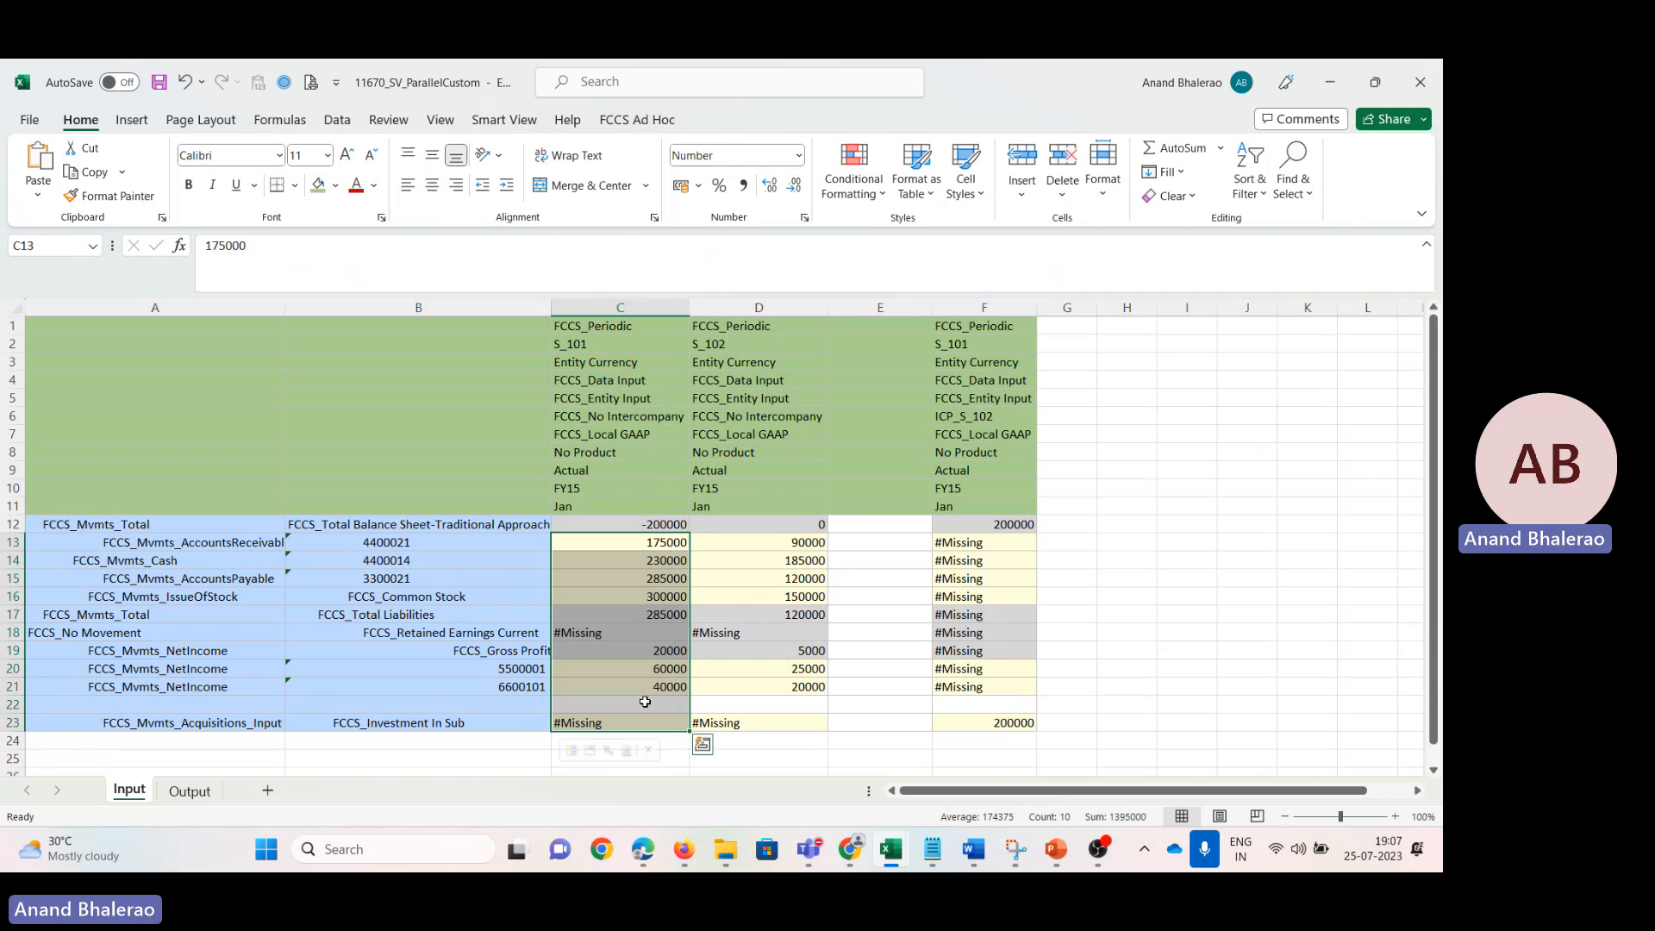
key(ctrl+c)
key(alt+Tab)
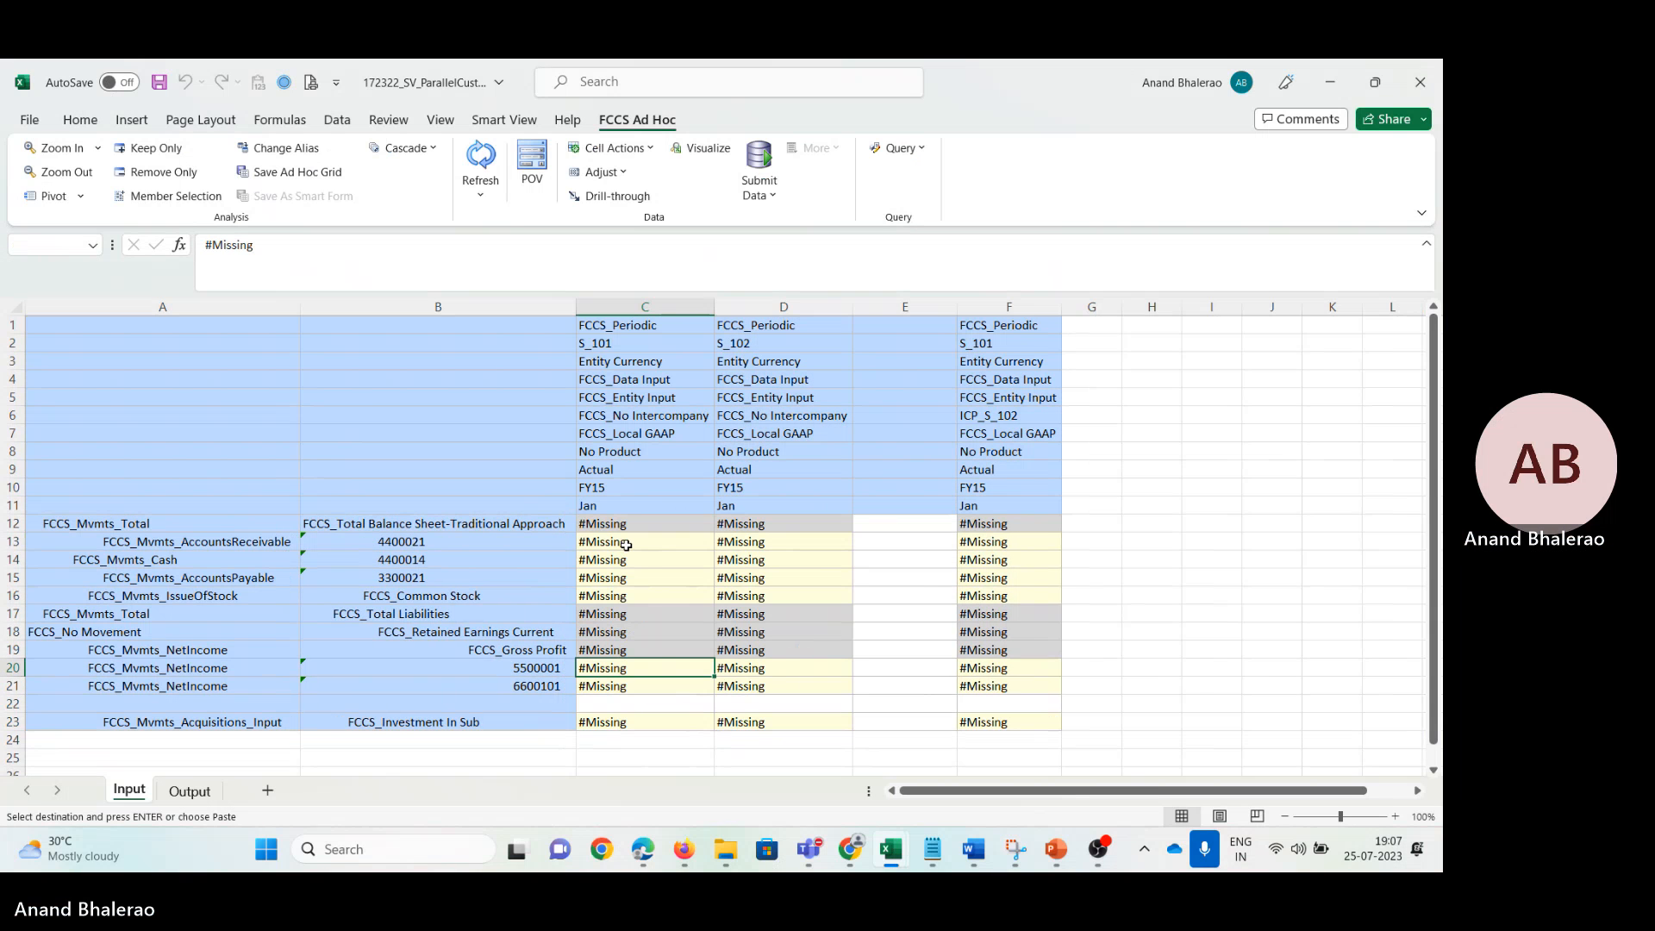
click(627, 544)
key(ctrl+v)
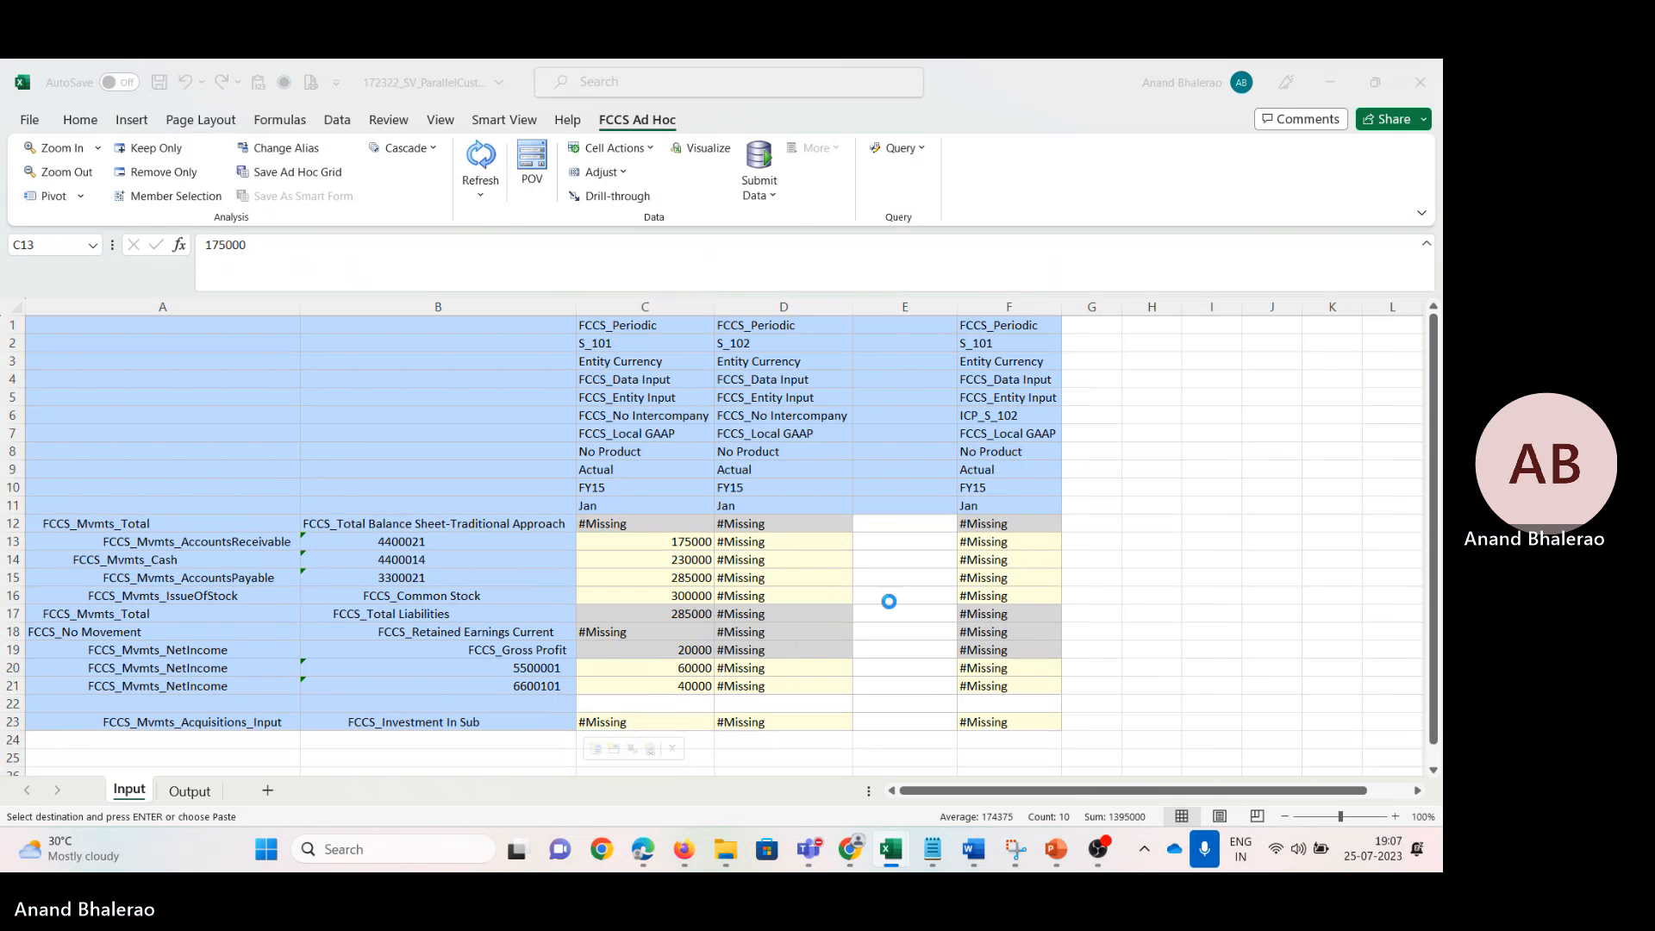
Step: Copy cells D13:F23 from the 11670_SV_ParallelCustom Input sheet into the same cells of the 172322 workbook and submit the data
key(alt+Tab)
drag(795, 544, 974, 723)
key(ctrl+c)
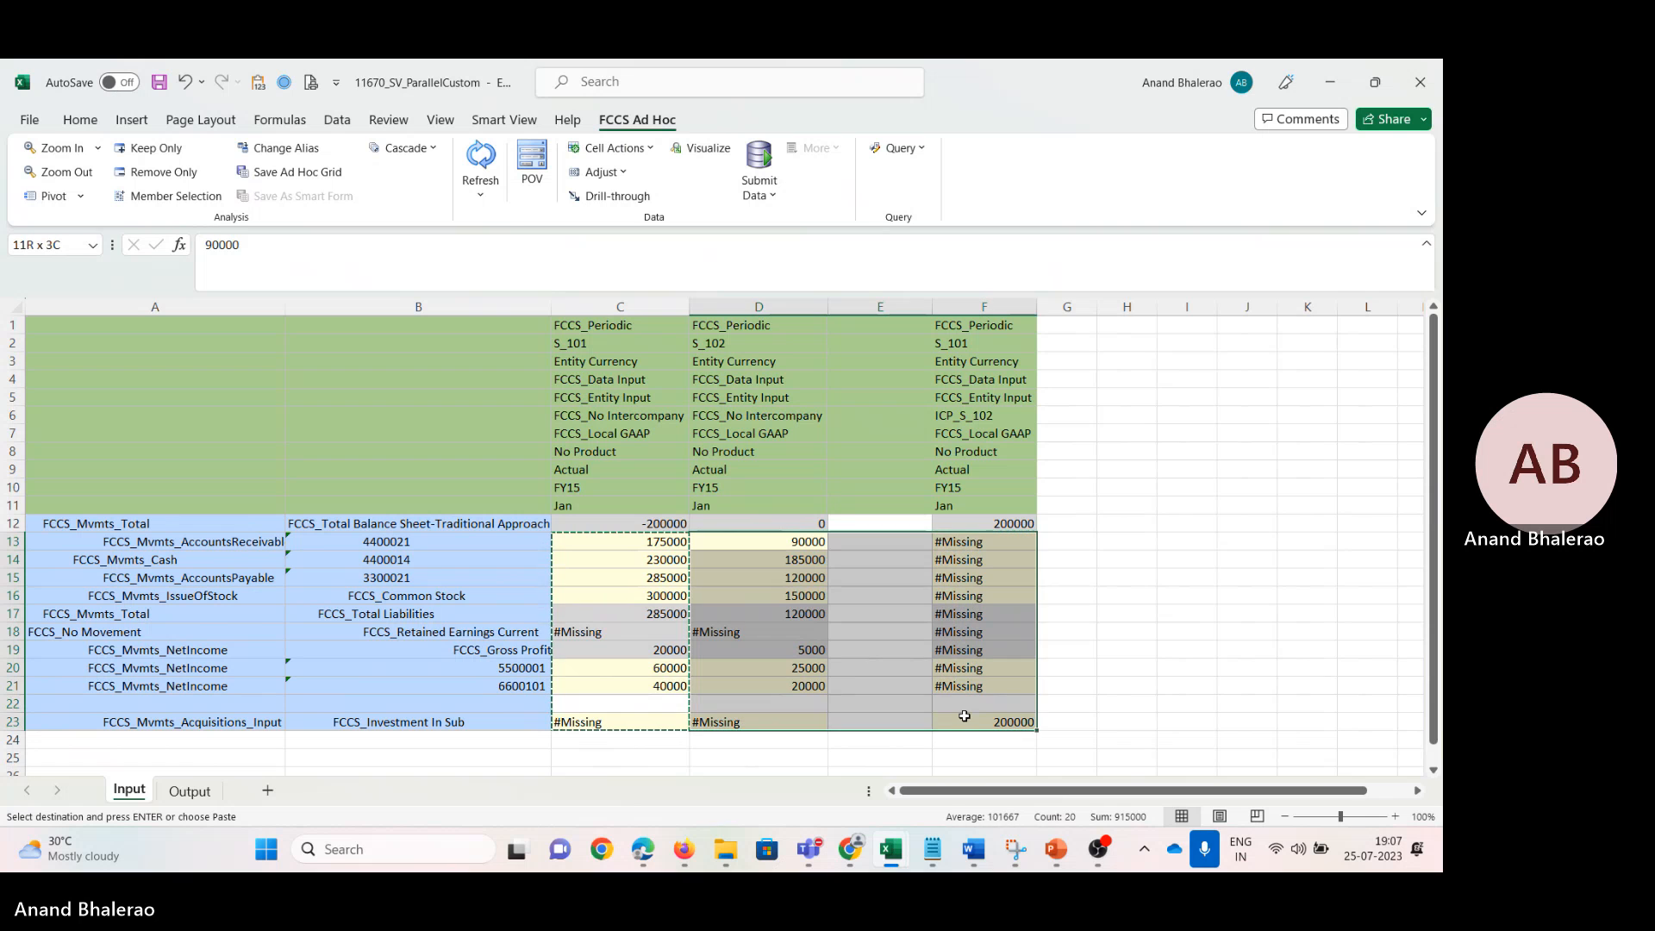
key(alt+Tab)
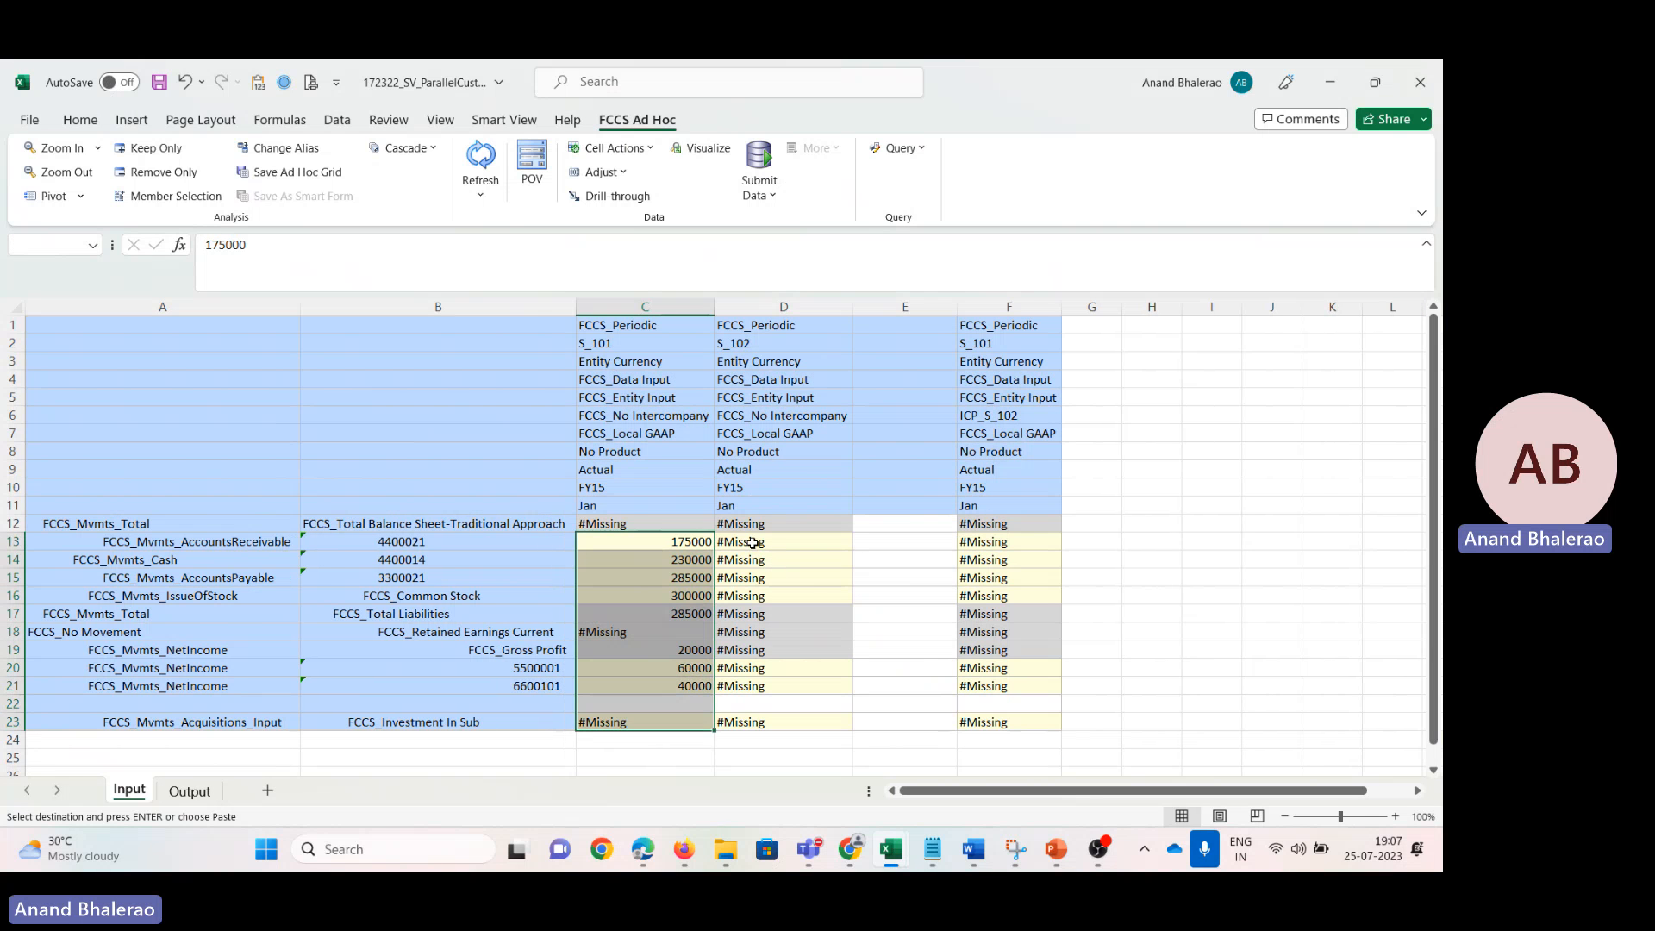
click(783, 542)
key(ctrl+v)
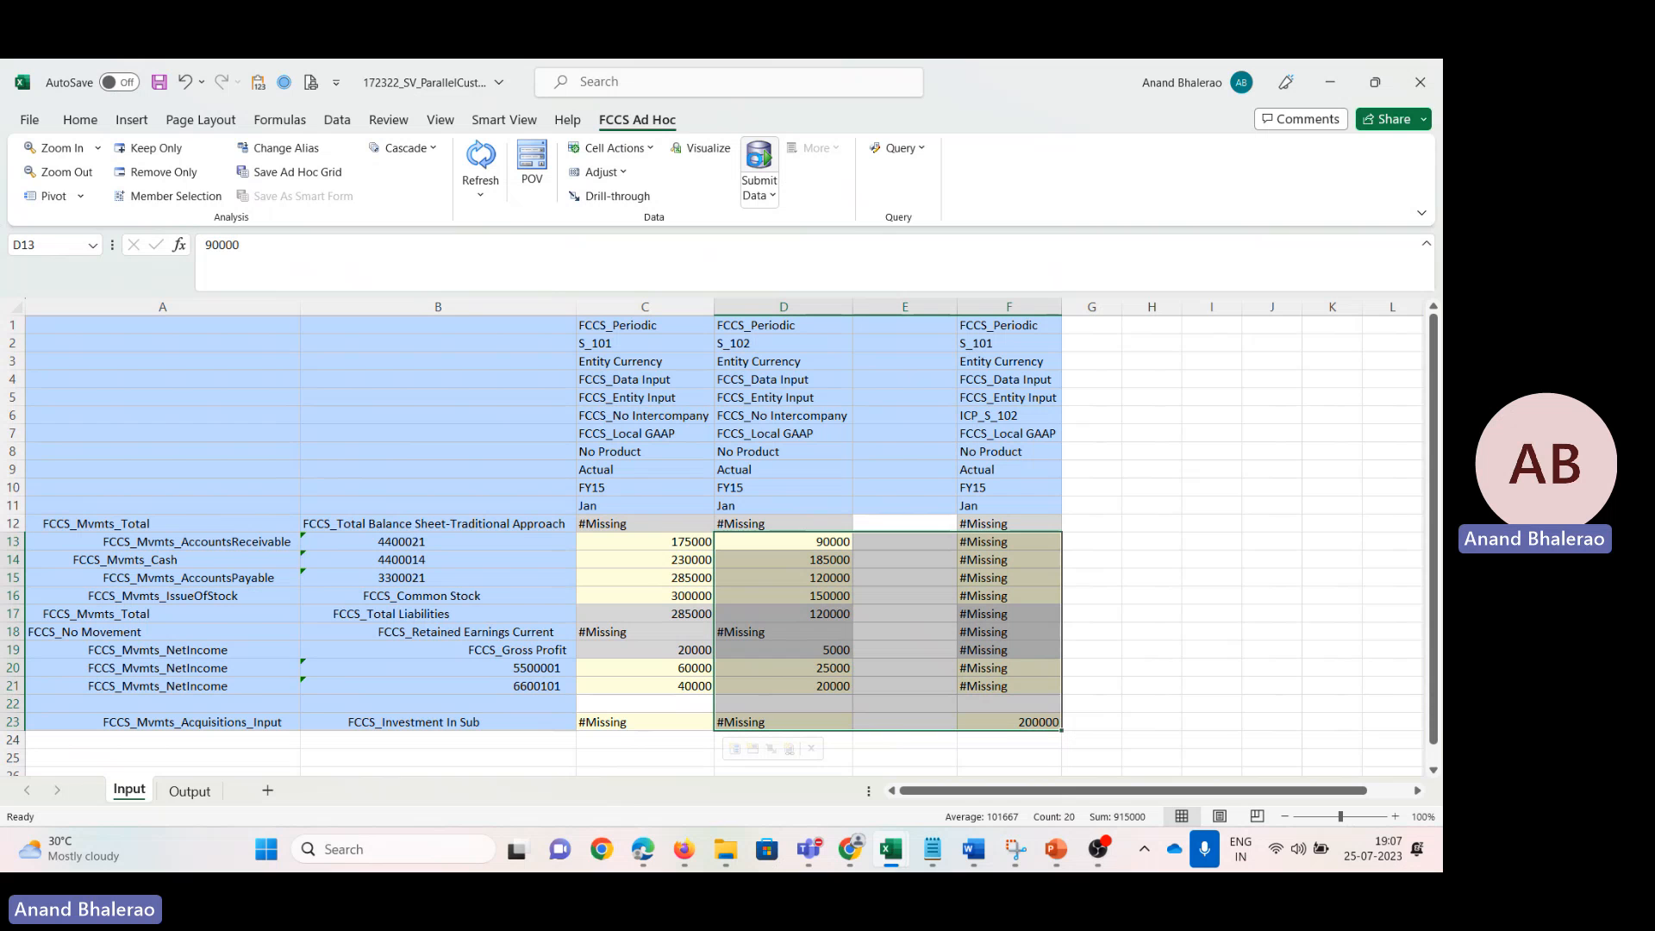
Step: Switch to Firefox, narrow the Name column of the Entity dimension grid, and open the VisCnsl application overview
mouse_move(683, 849)
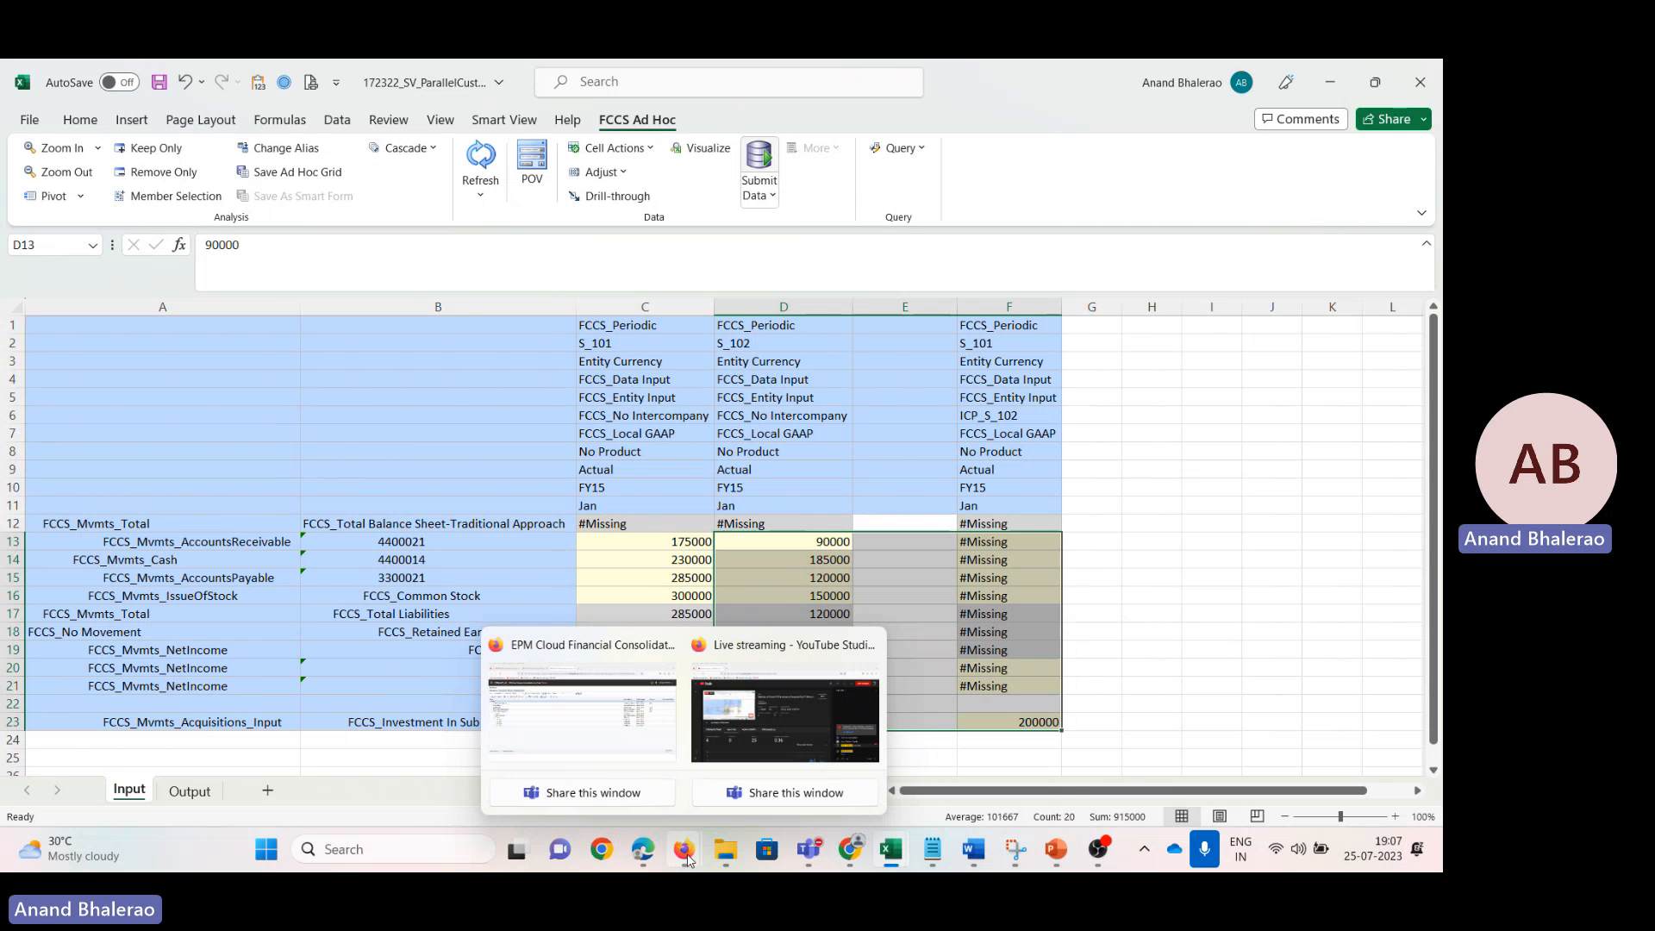
click(571, 685)
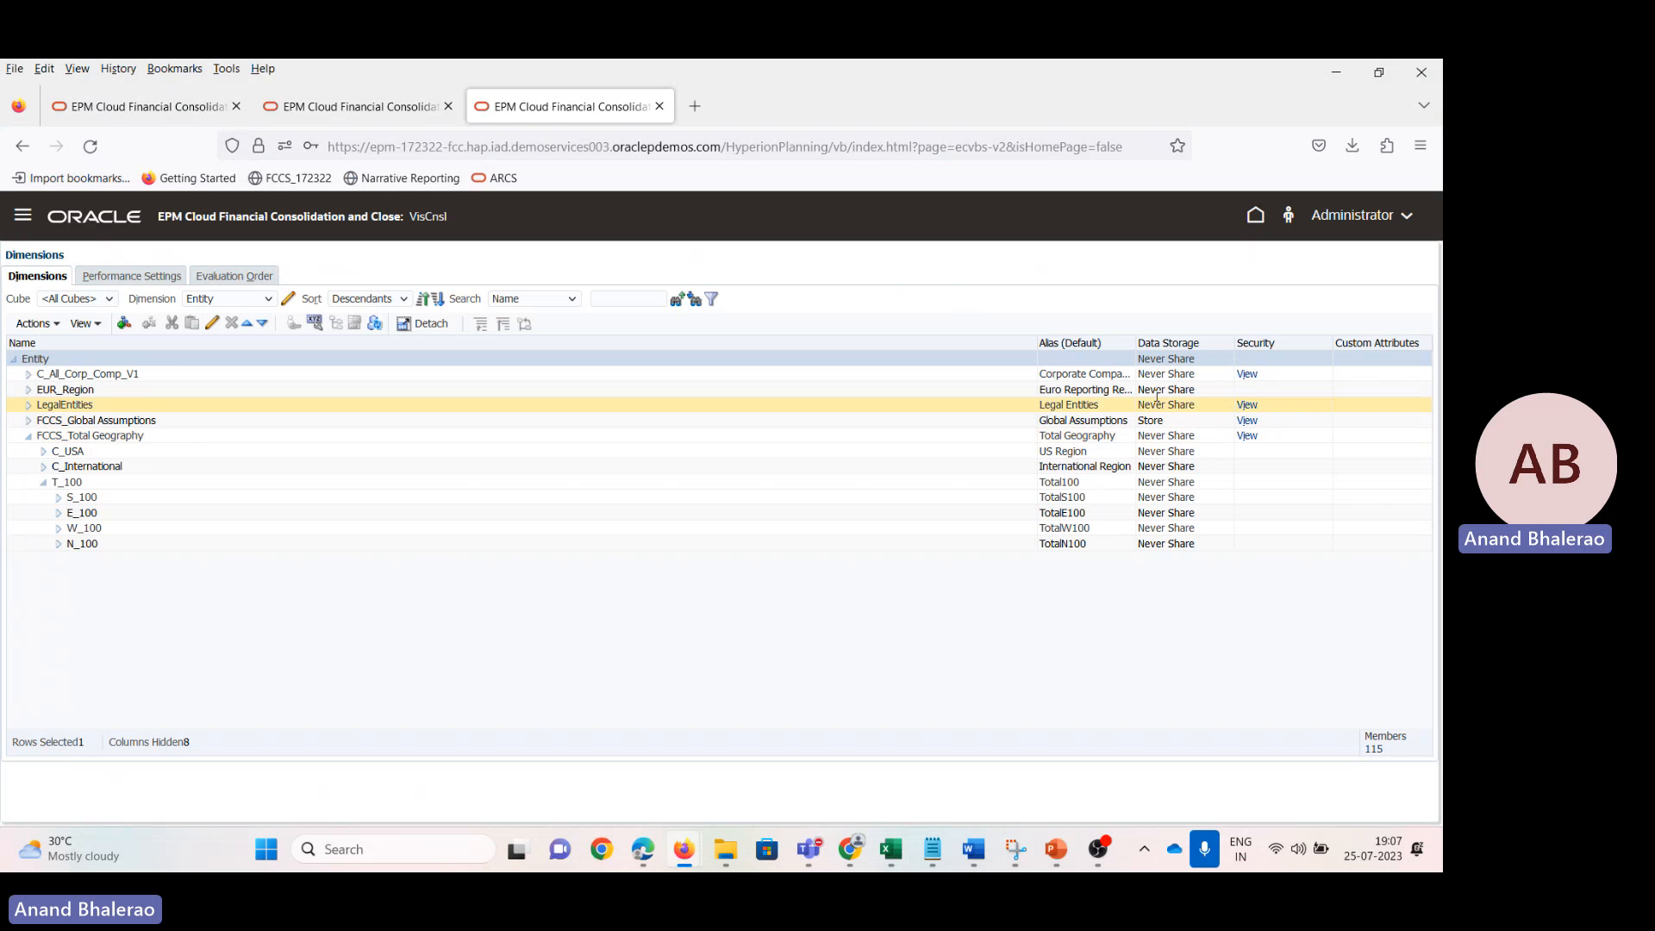
drag(1037, 343, 302, 343)
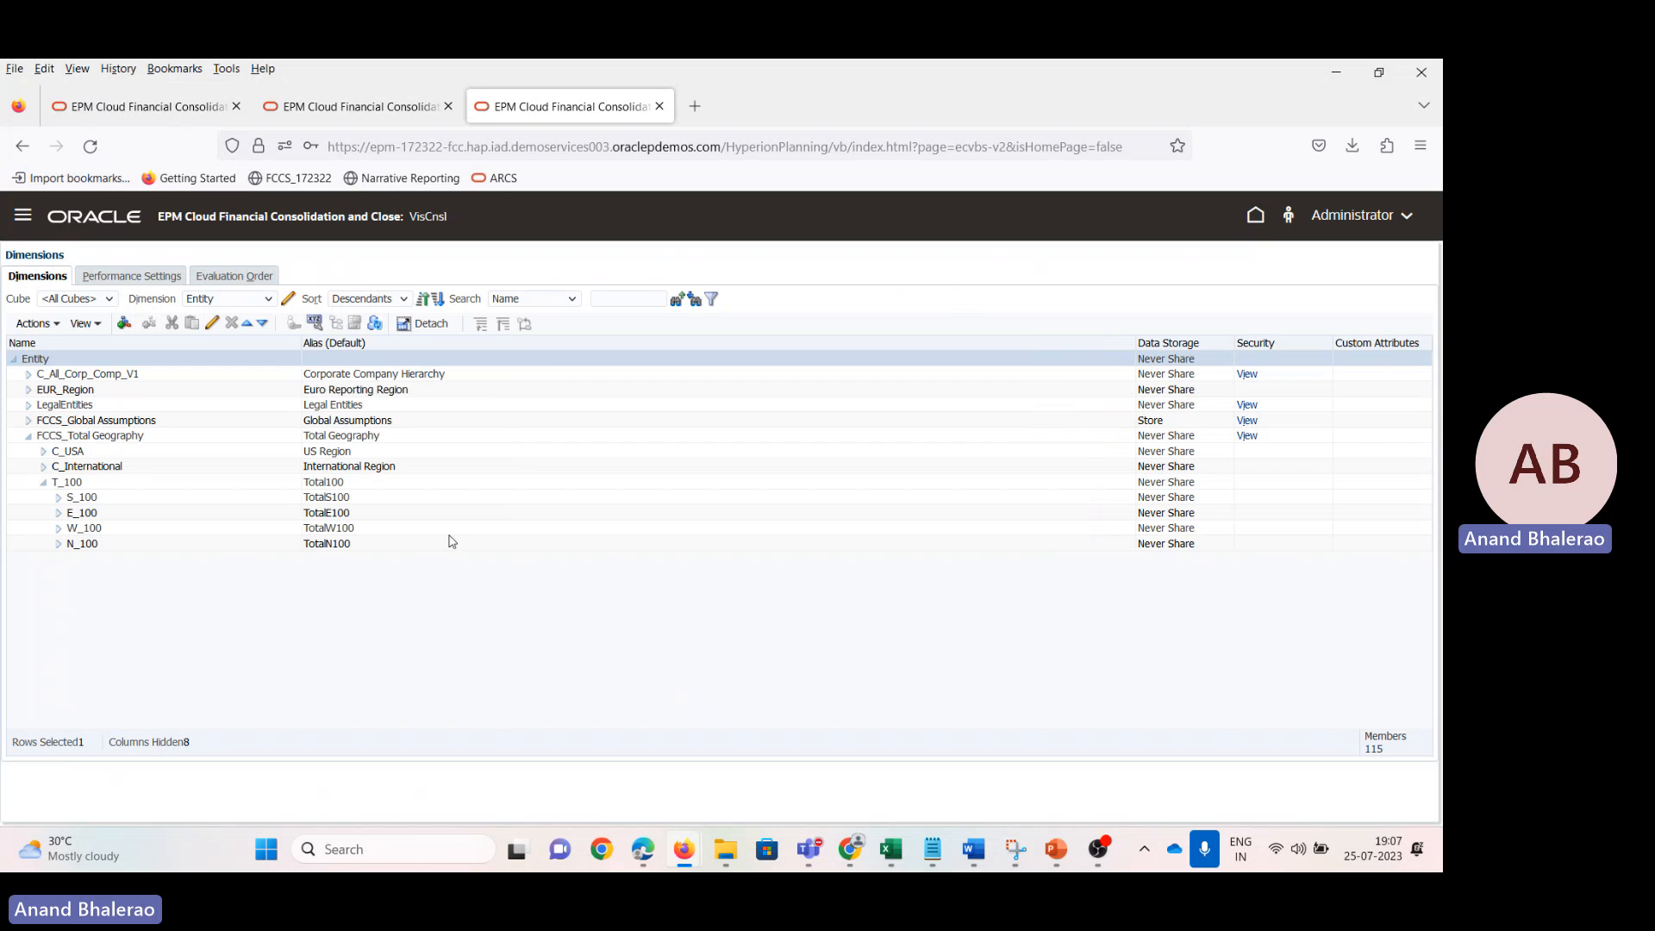
click(220, 453)
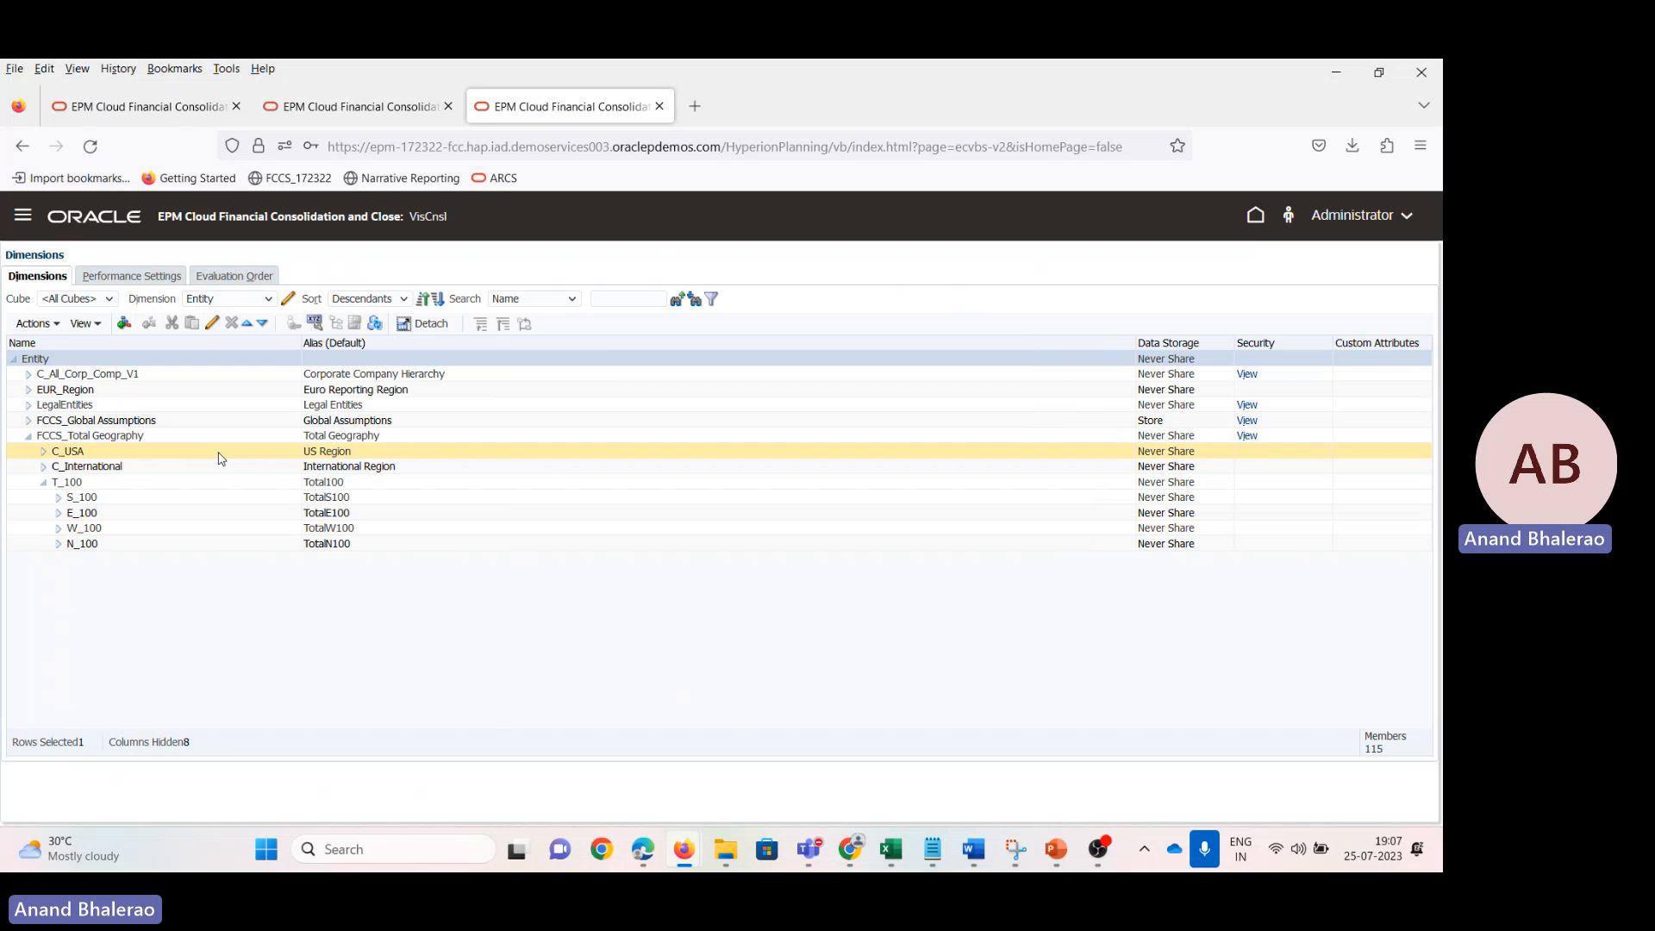
click(24, 219)
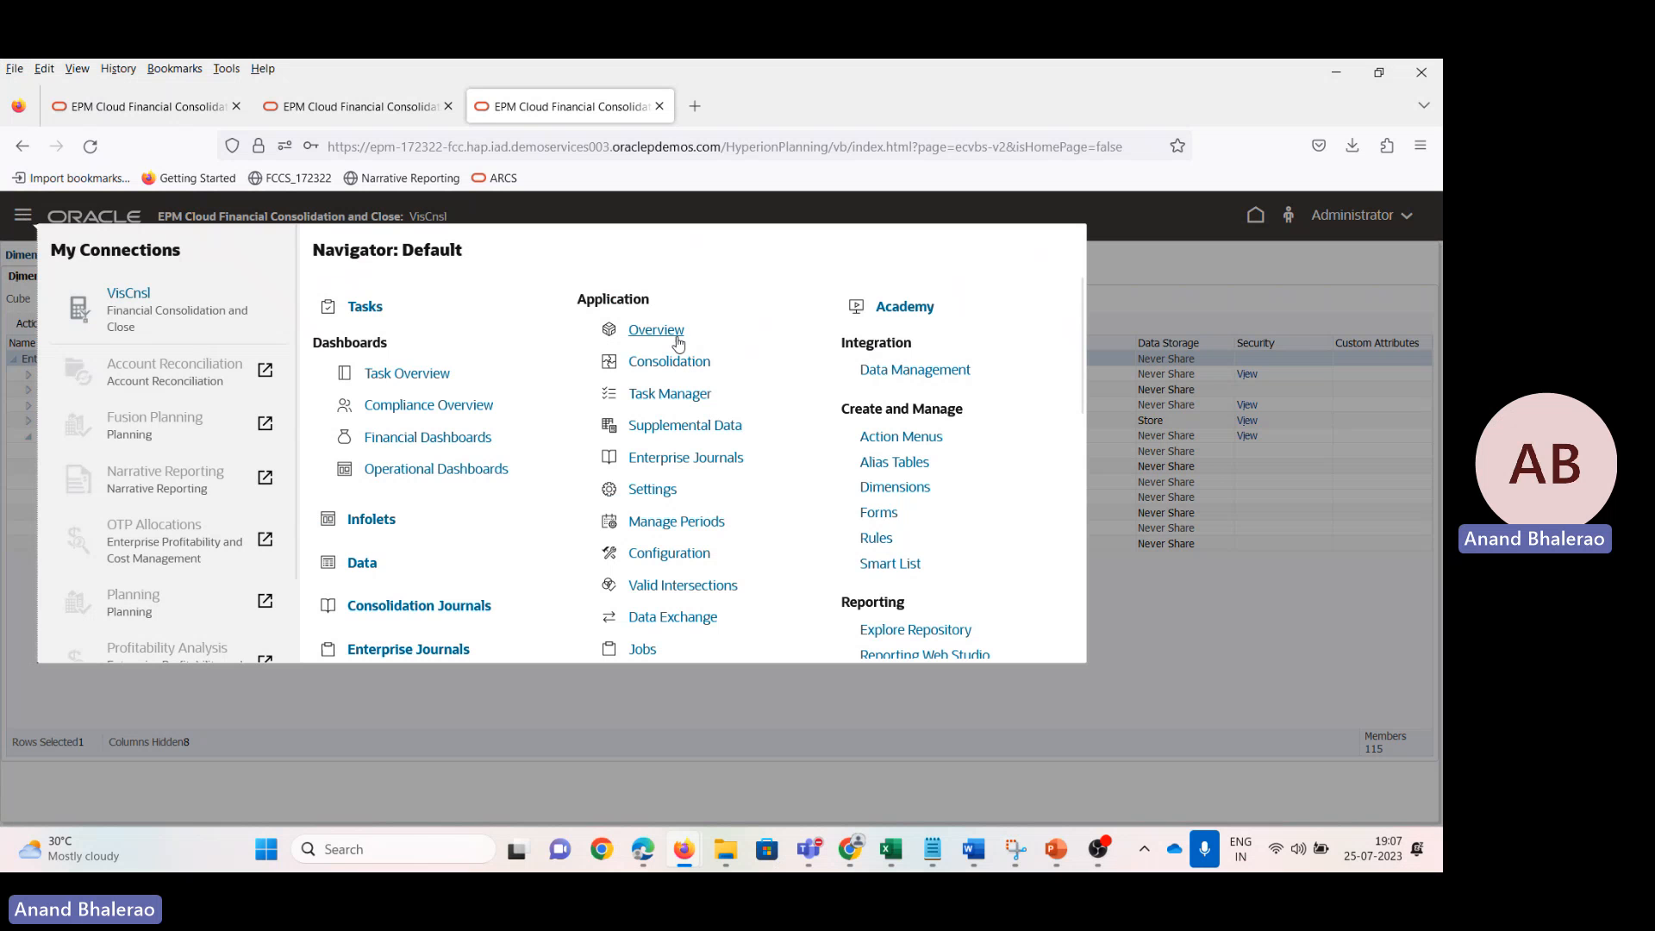
click(656, 330)
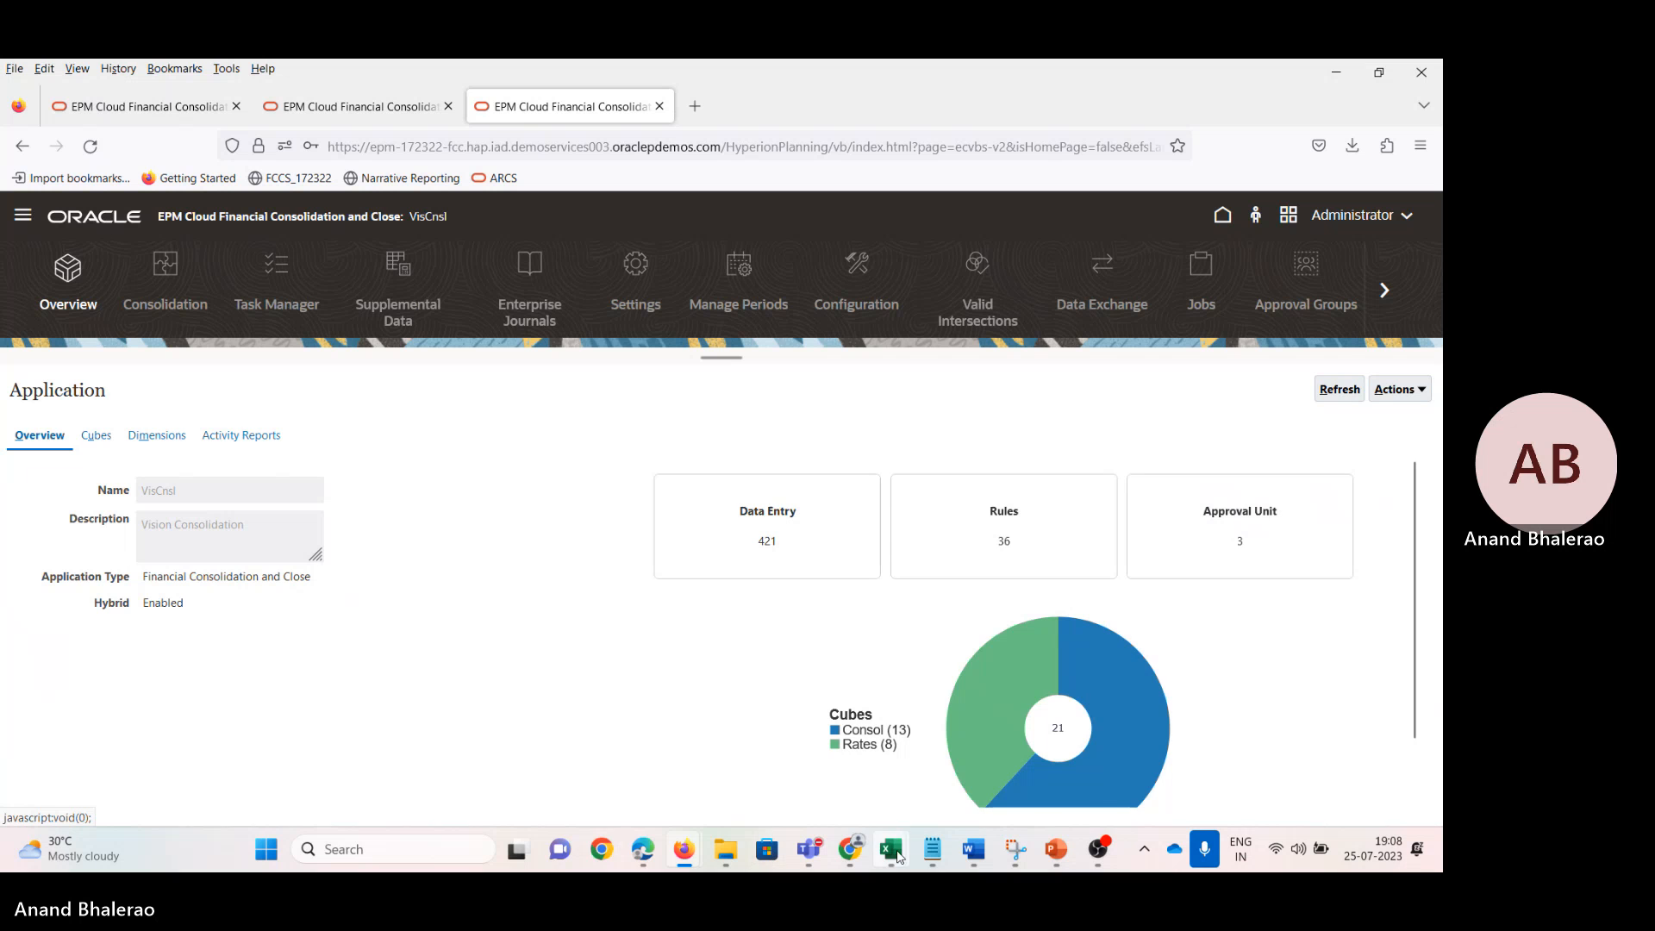
Step: Switch to Excel and compare the submitted values on the Input sheets of the 172322 and 11670 workbooks
mouse_move(898, 855)
click(1138, 737)
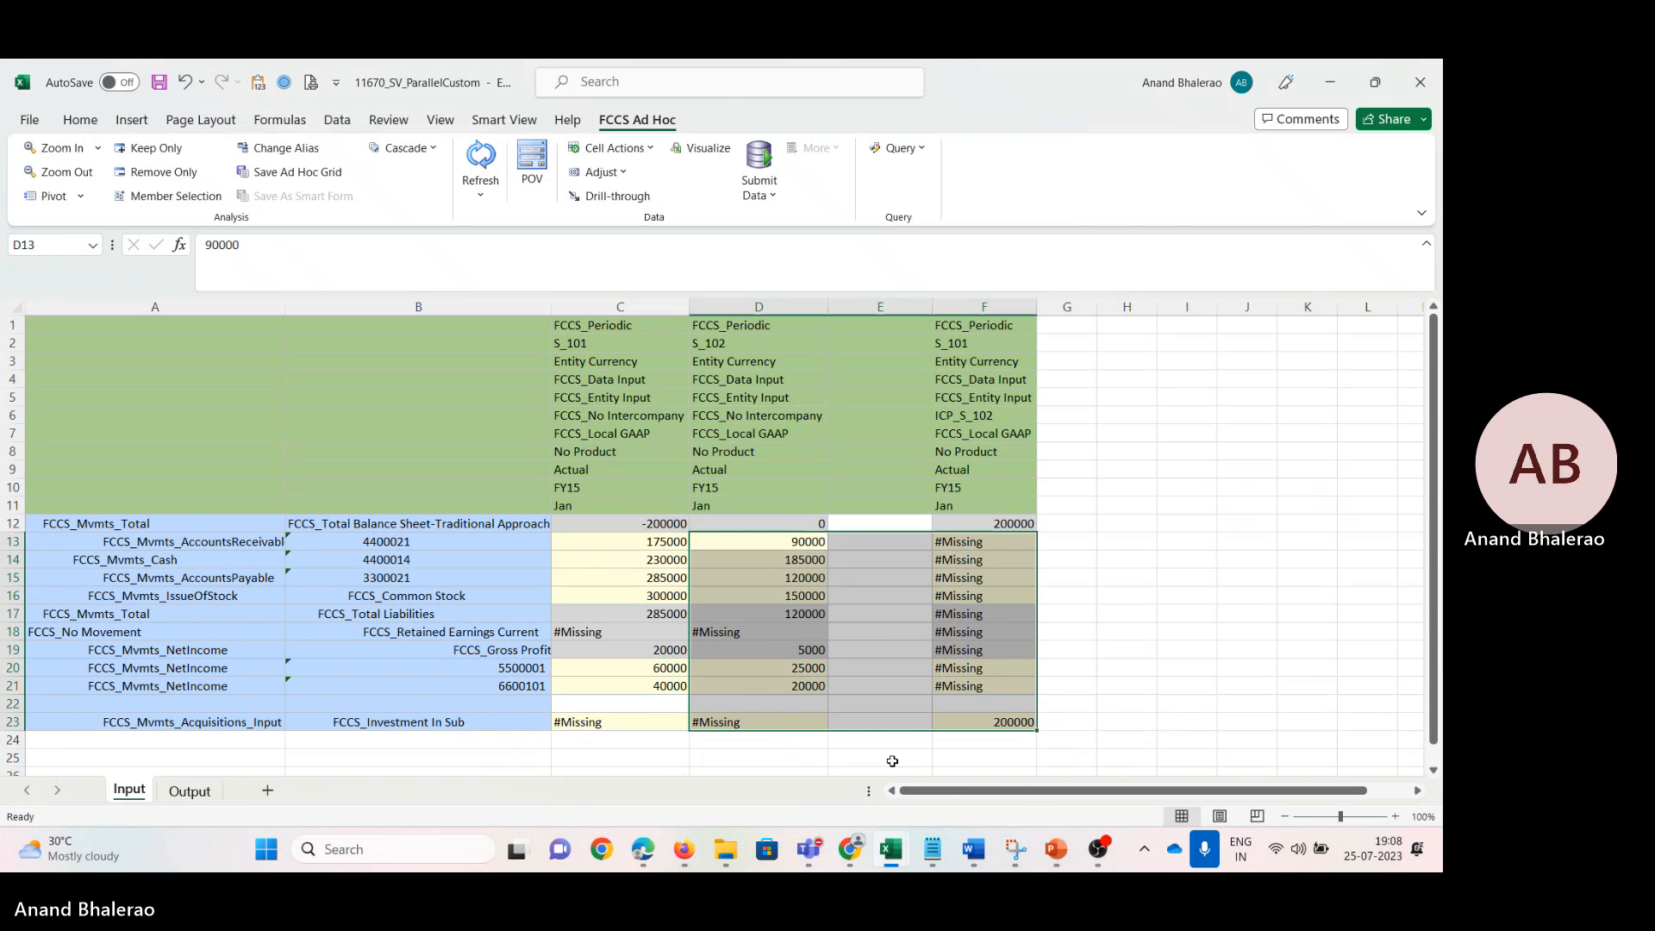
click(773, 705)
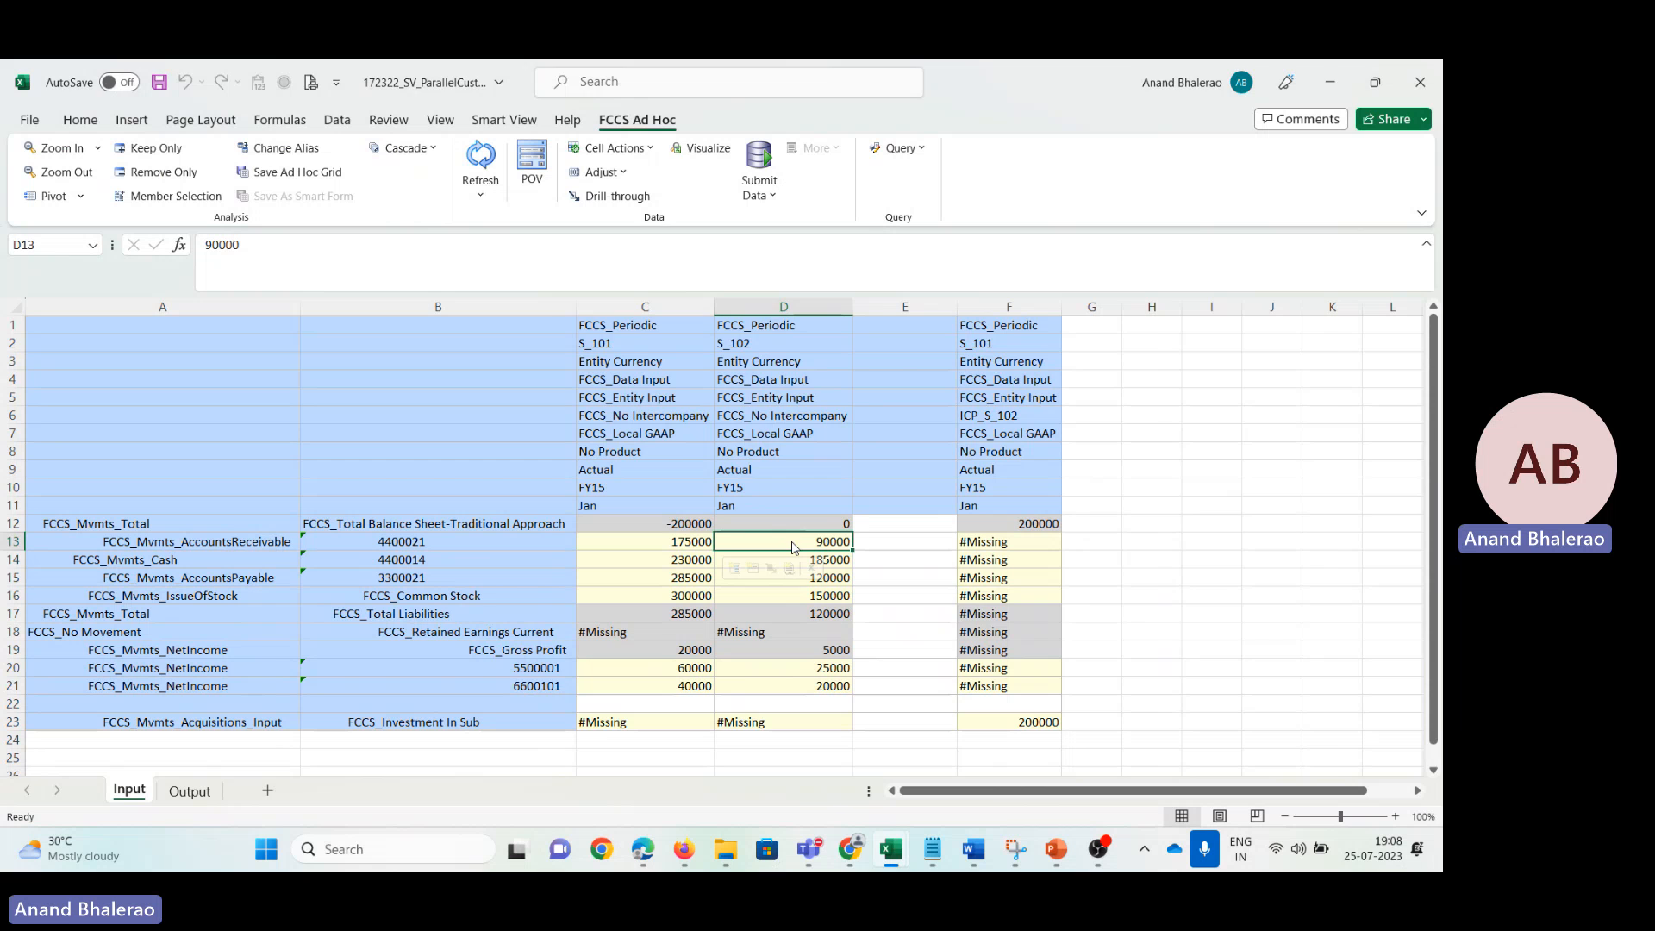
key(alt+Tab)
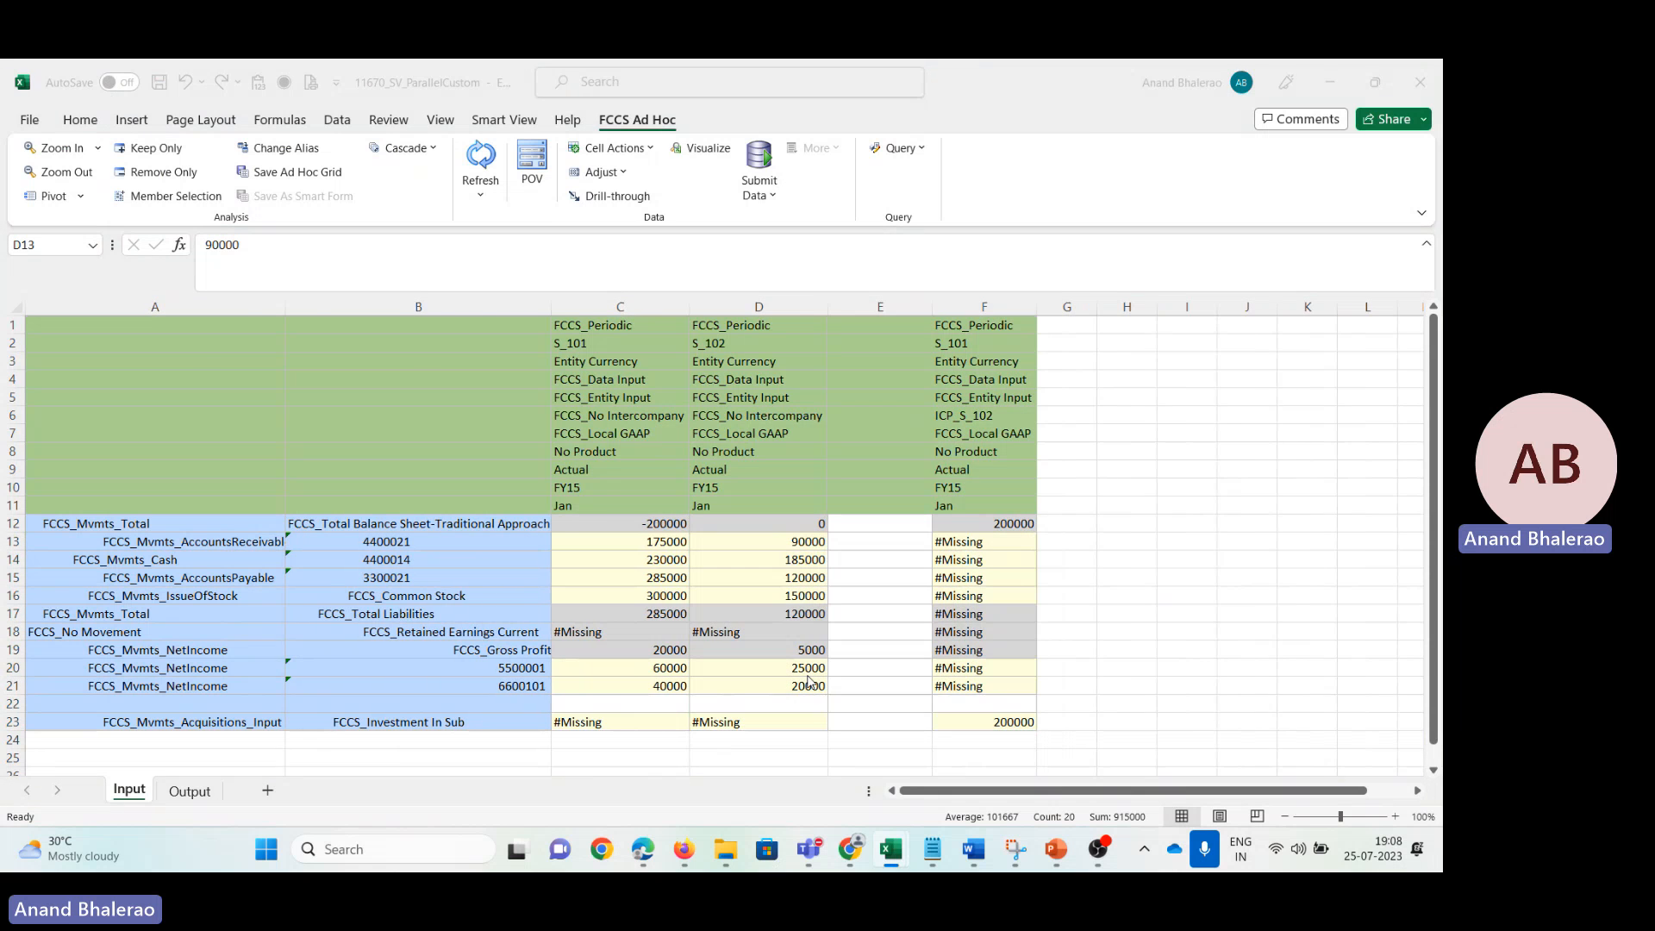
Step: Switch back to Firefox and show the application's dimension list with the Dense settings for the Consol cube
key(alt+Tab)
click(369, 564)
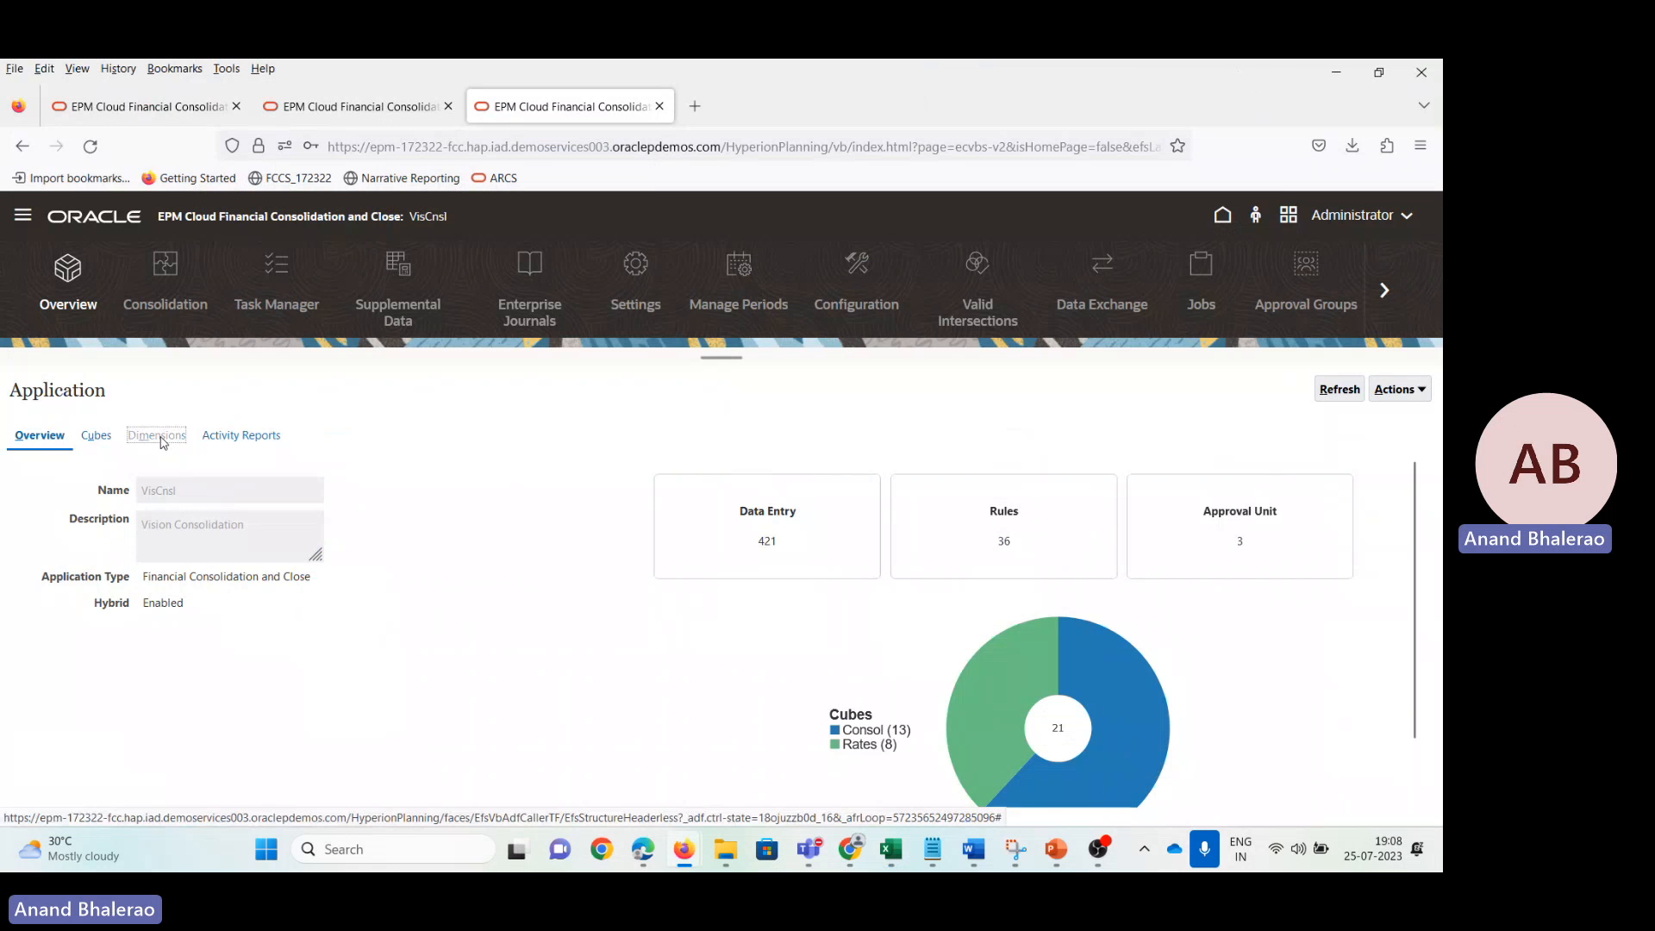
click(157, 436)
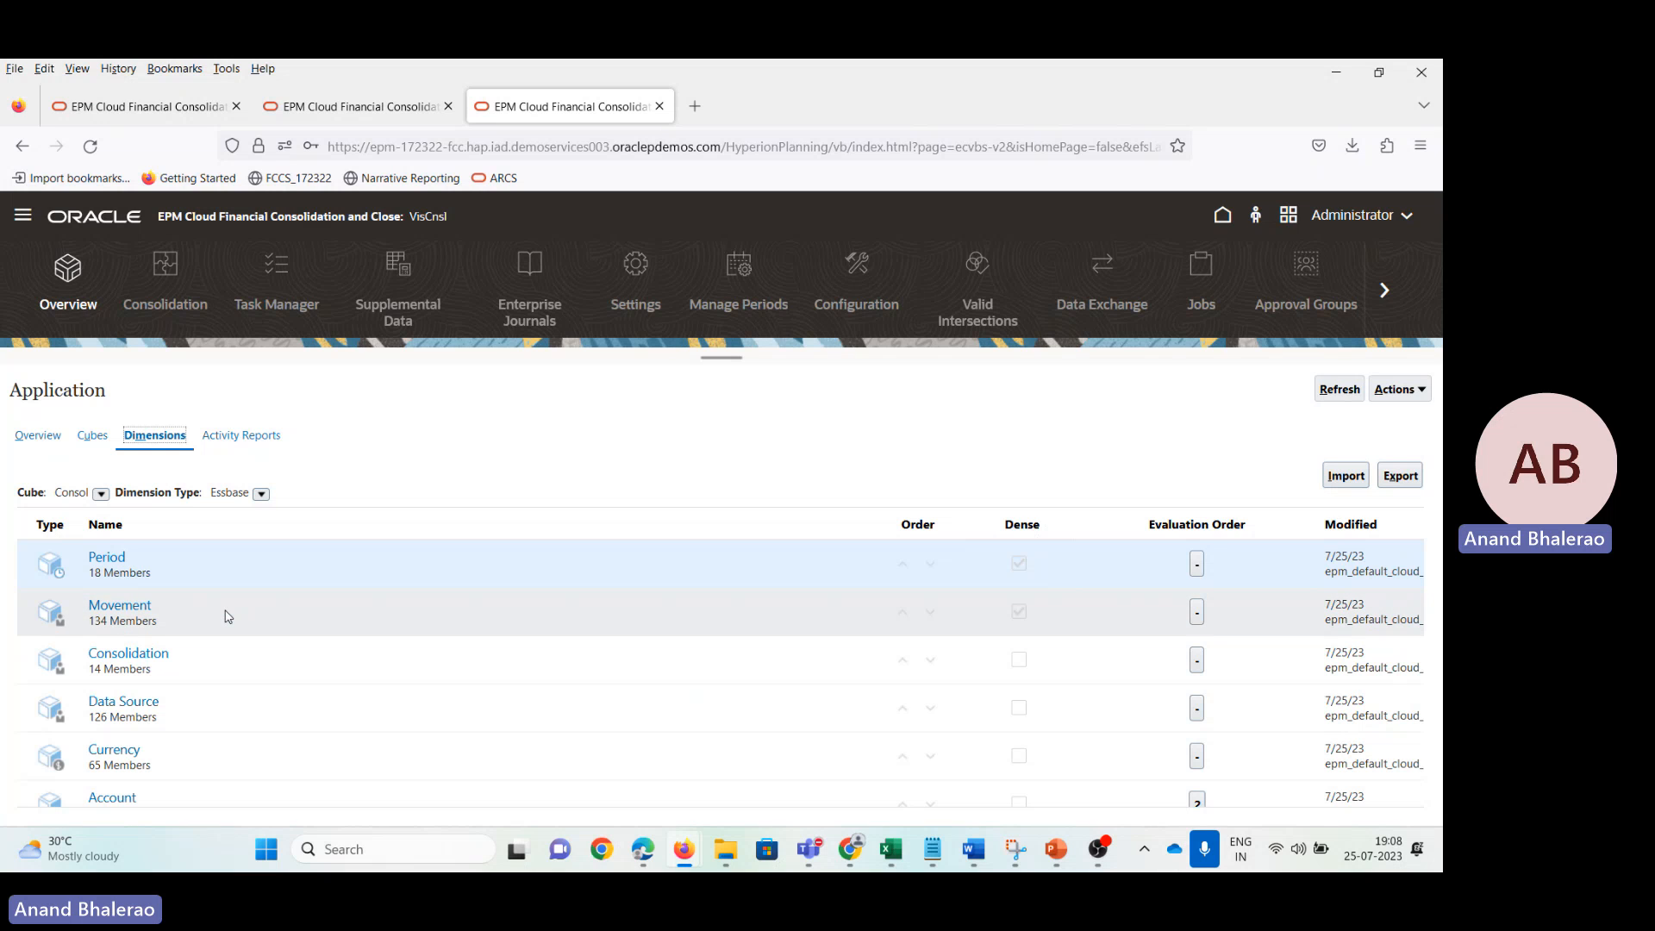
Step: Switch to the ParallelDimDSO presentation and colour "with Dense/Sparse Optimization, where the Period and Movement dimensions are Dense dimensions" dark red on the Meaning slide
click(1056, 849)
click(1229, 720)
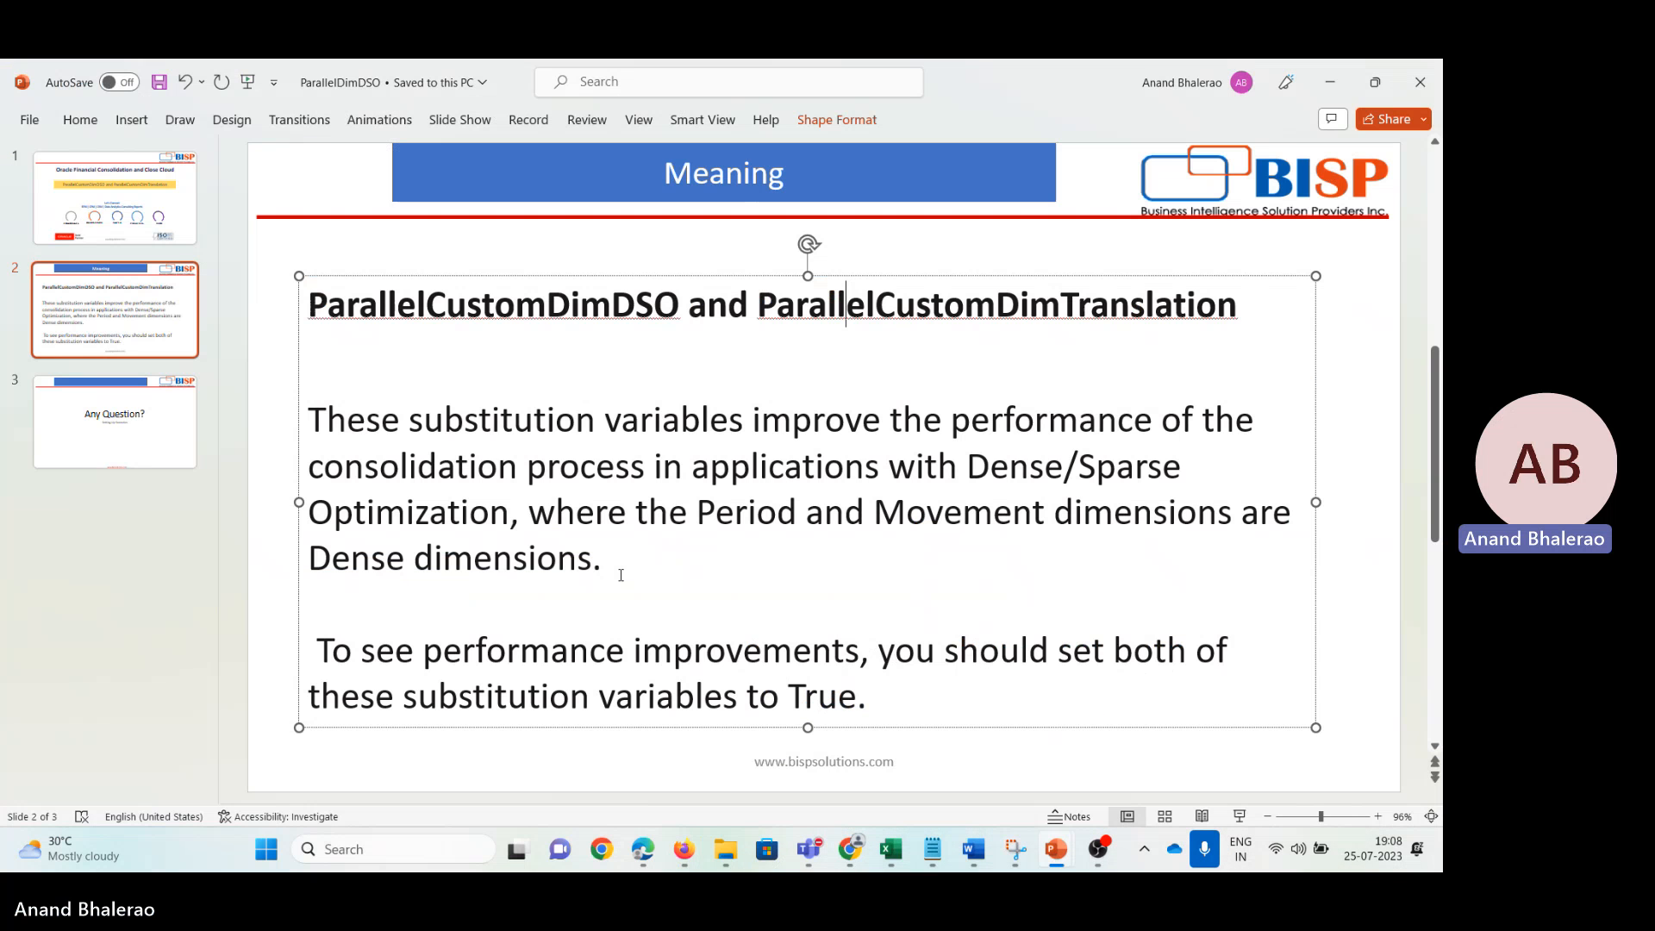
drag(902, 468, 592, 562)
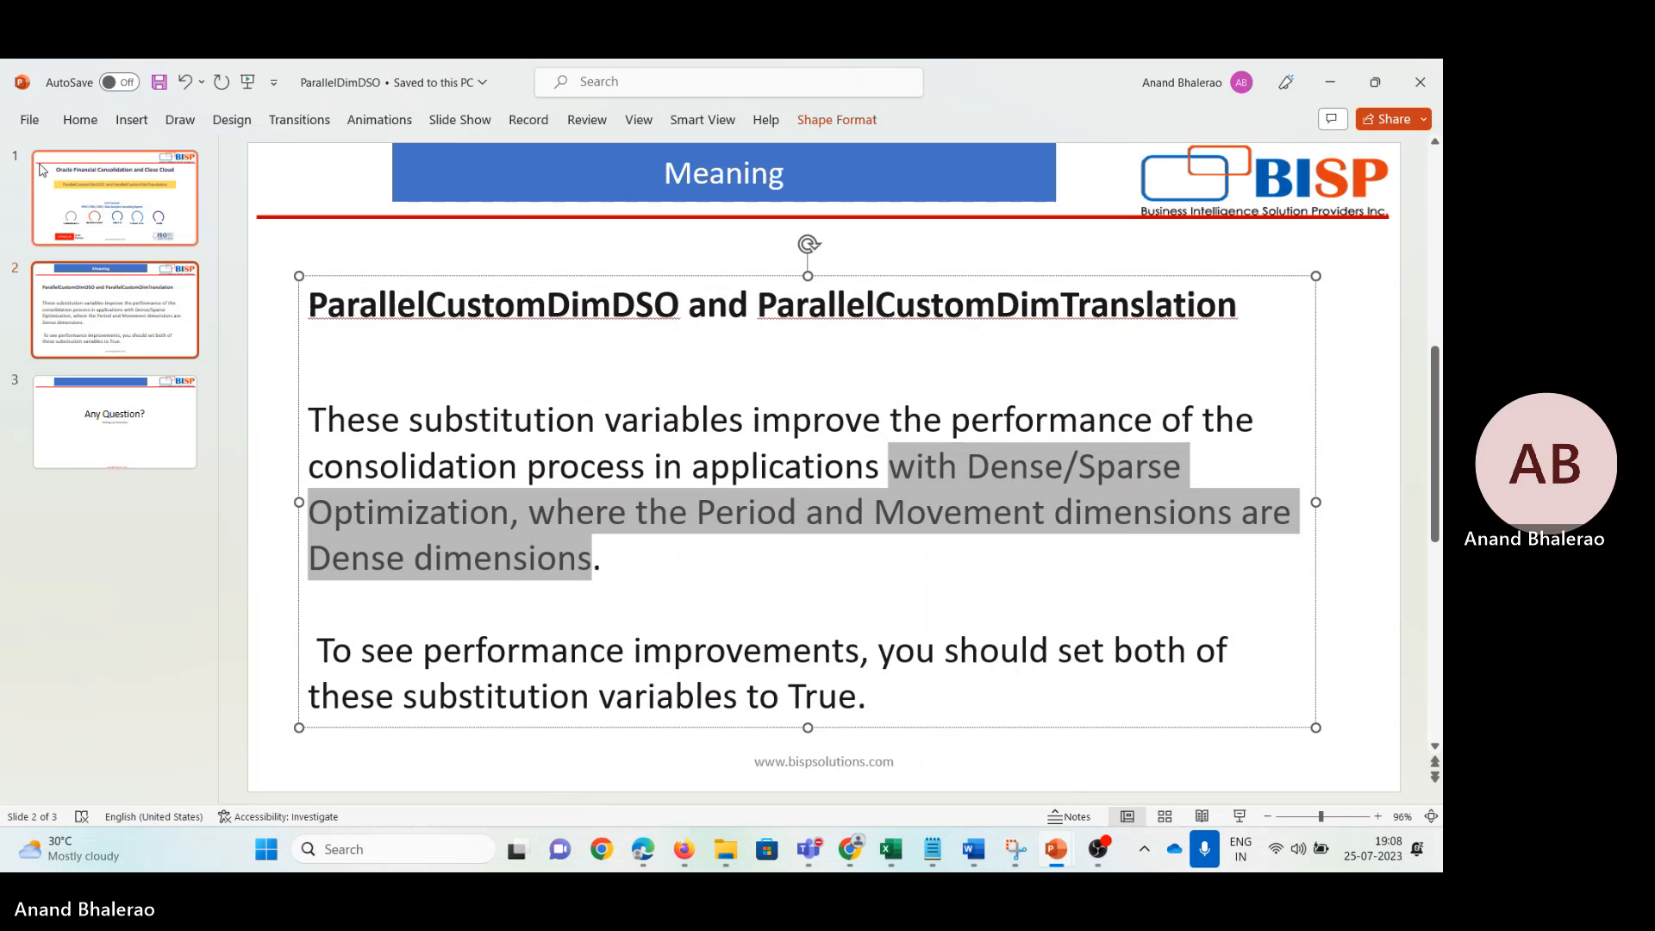
click(80, 120)
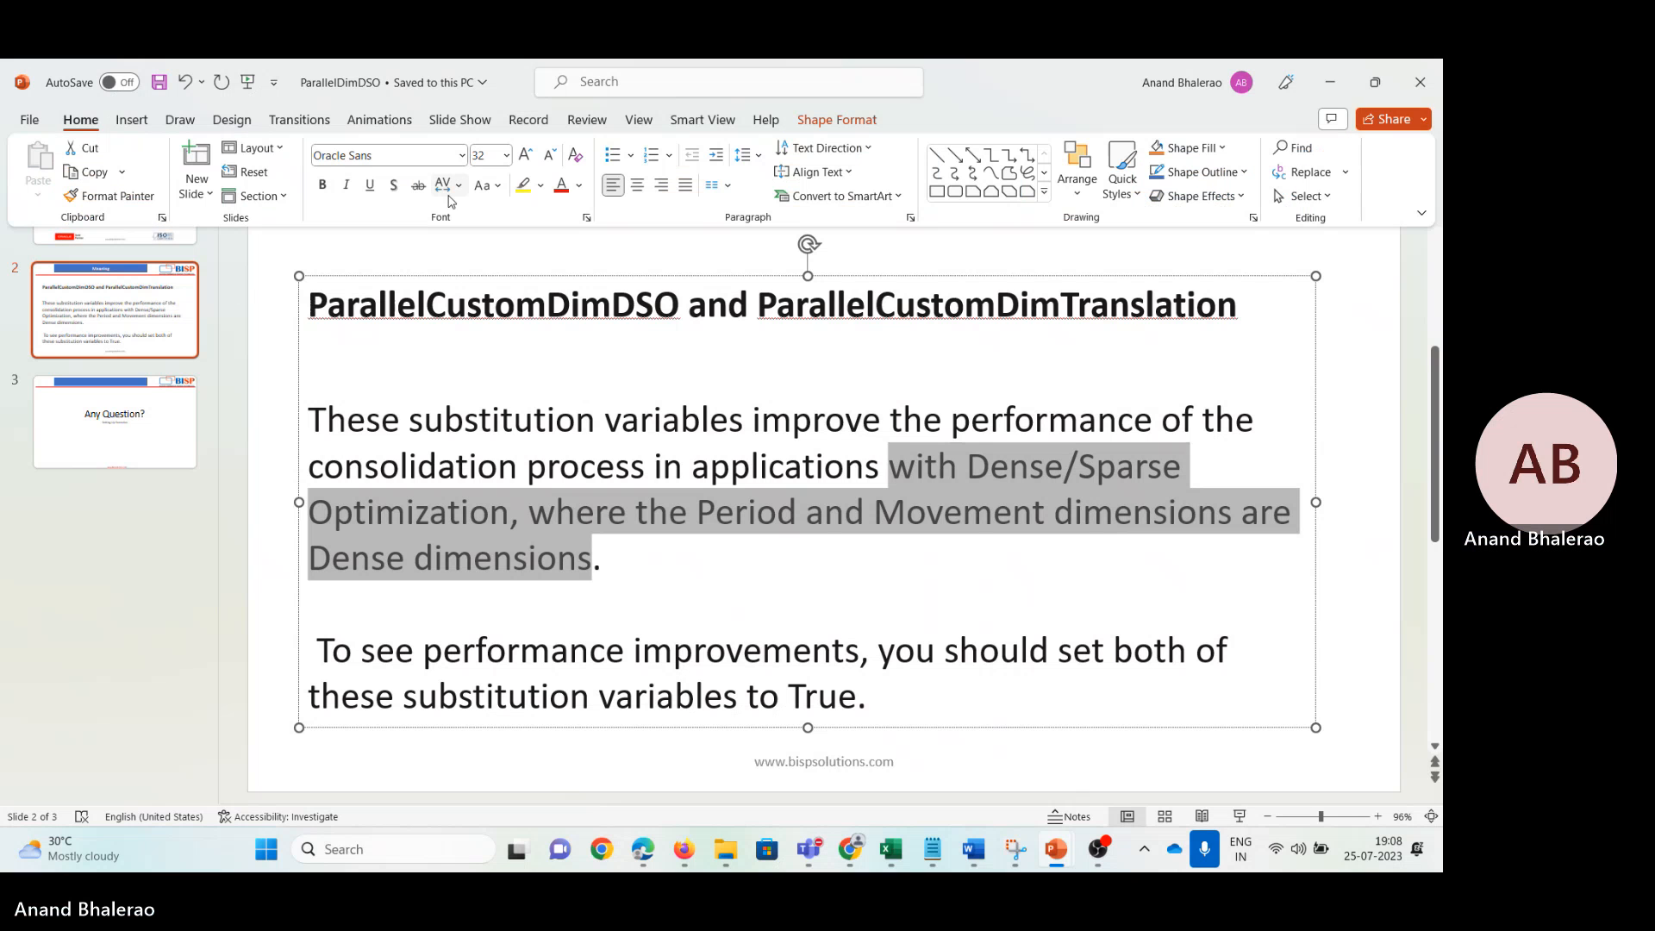
click(580, 188)
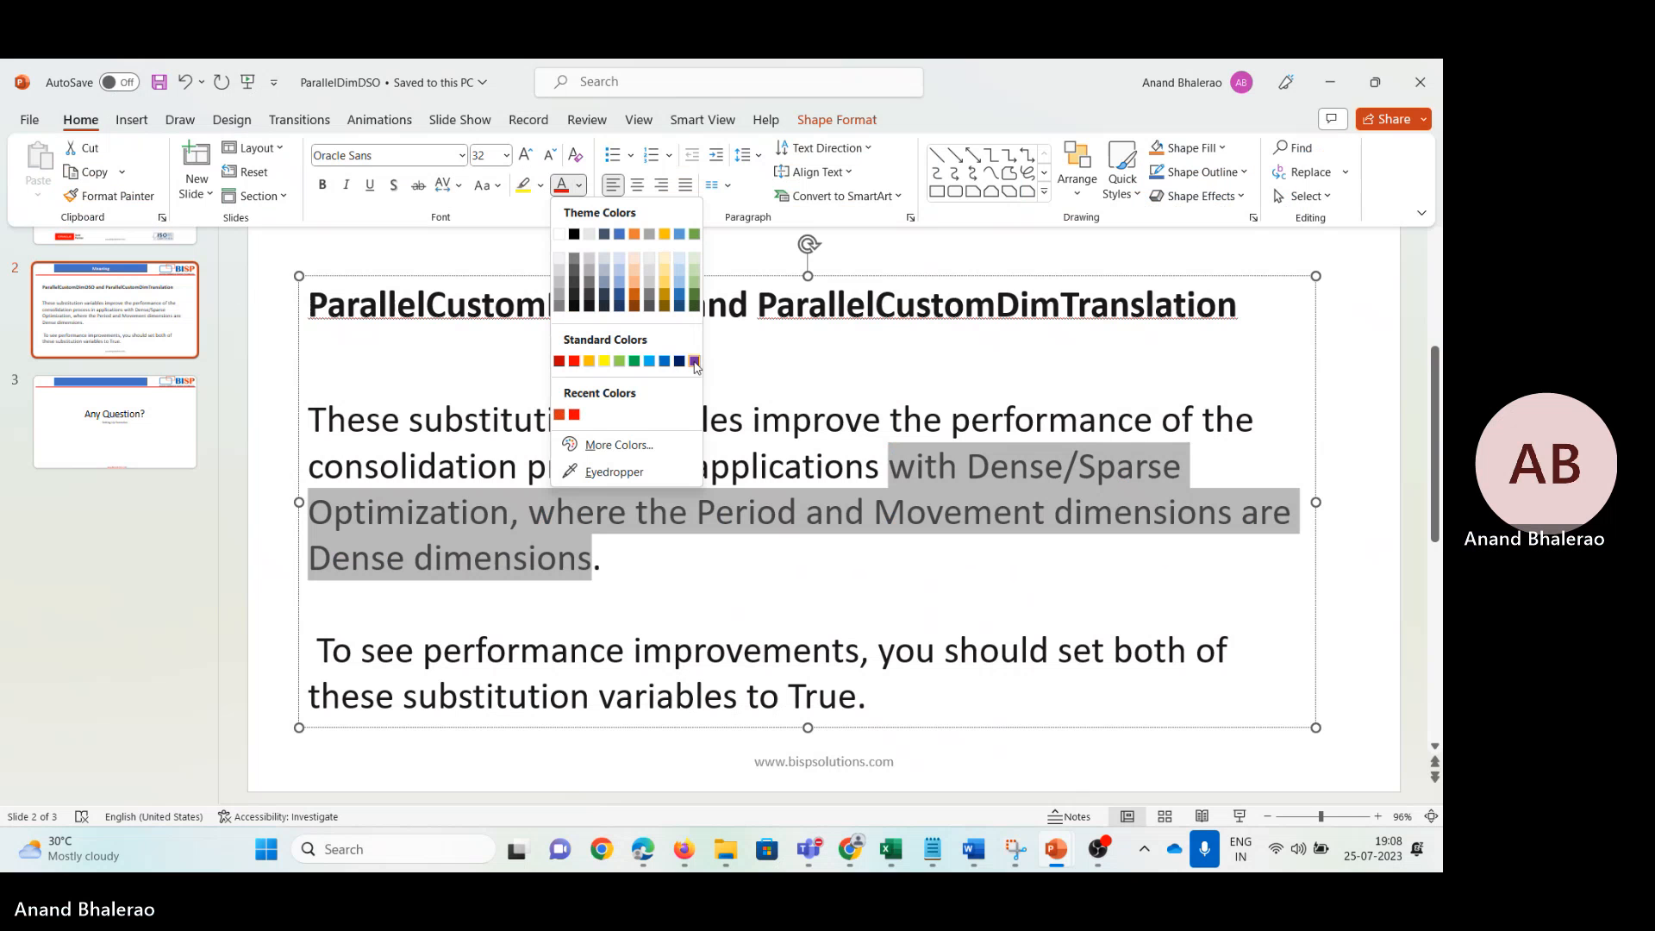
click(559, 360)
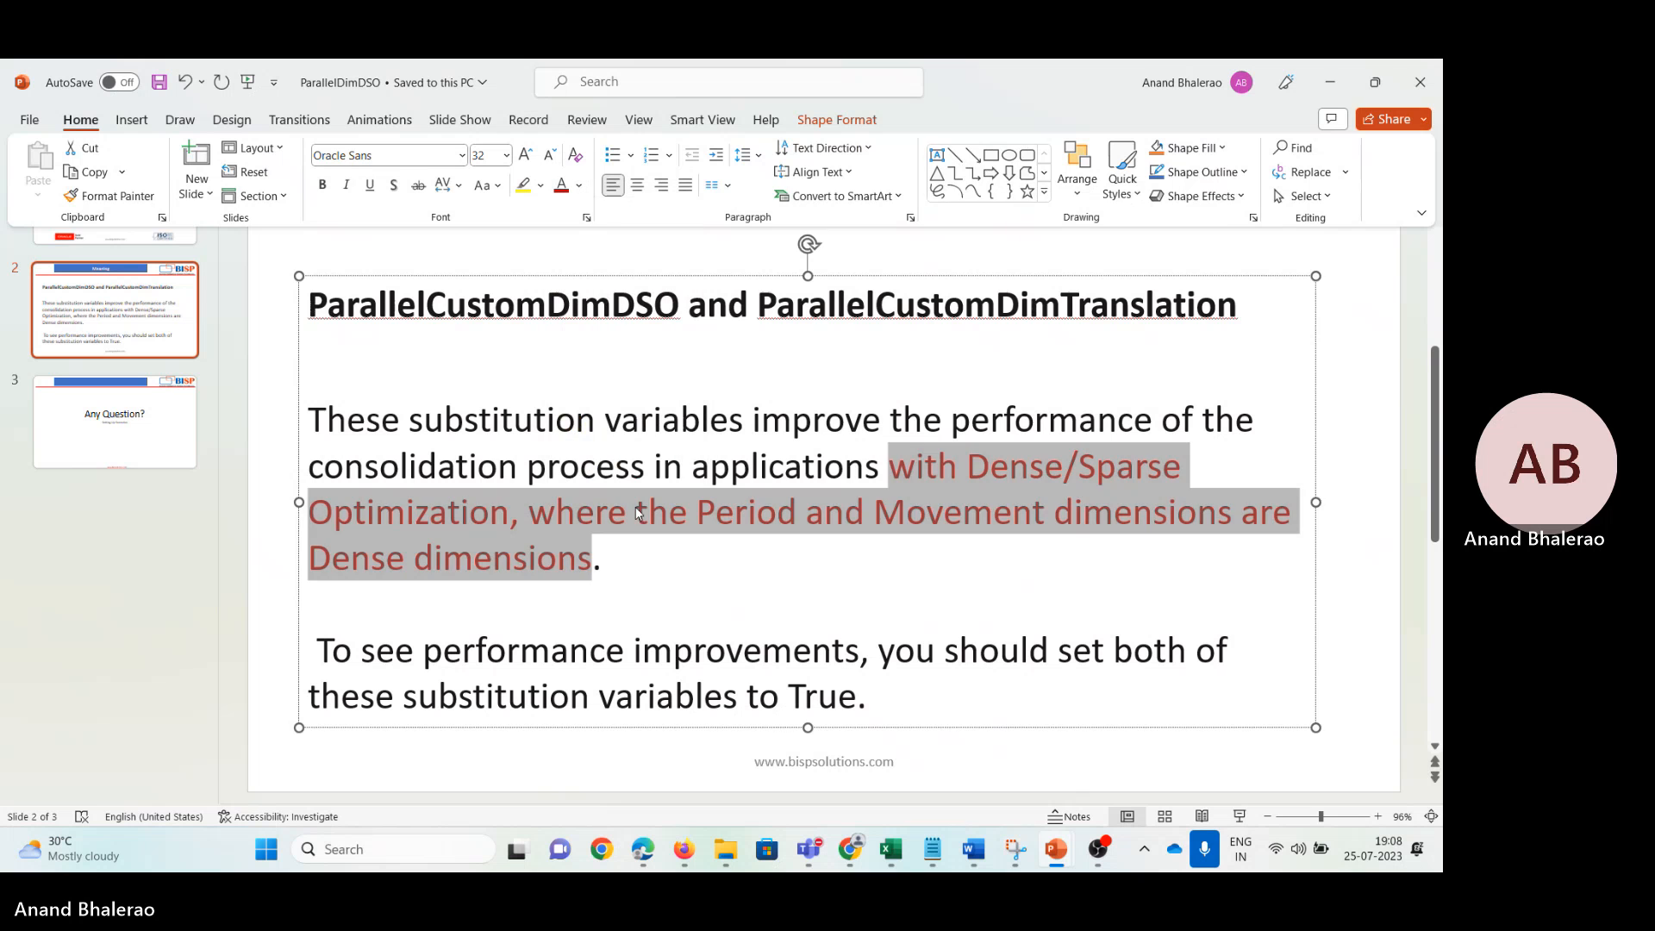
click(597, 565)
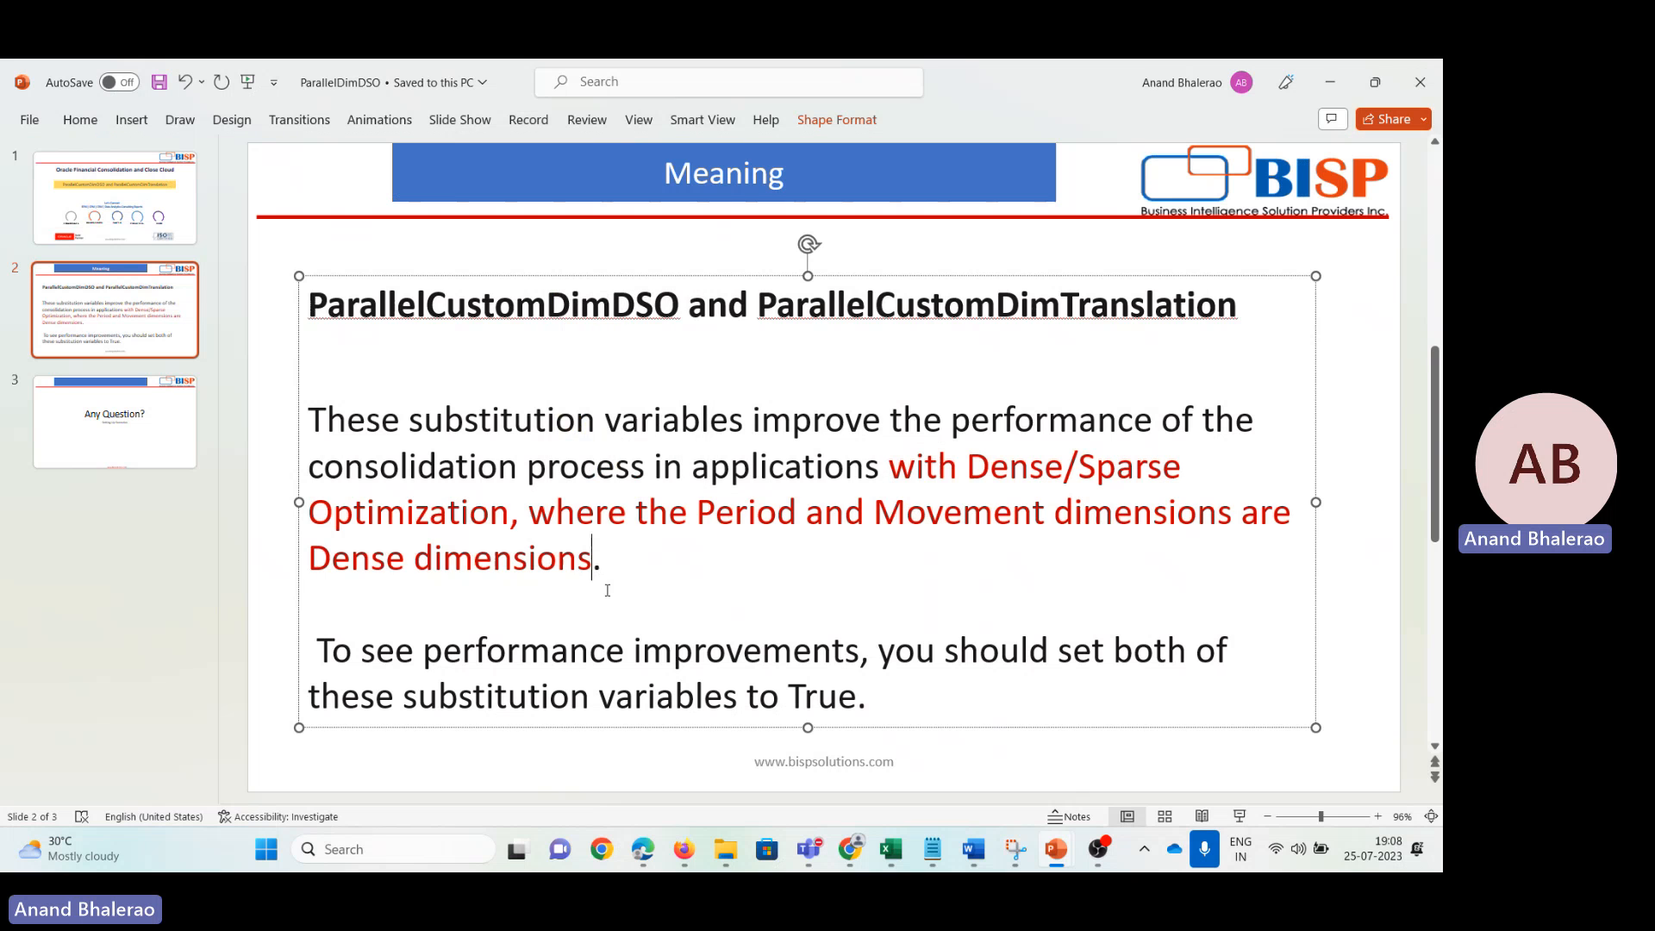
Step: Switch back to Firefox and open the application's list of substitution variables
key(alt+Tab)
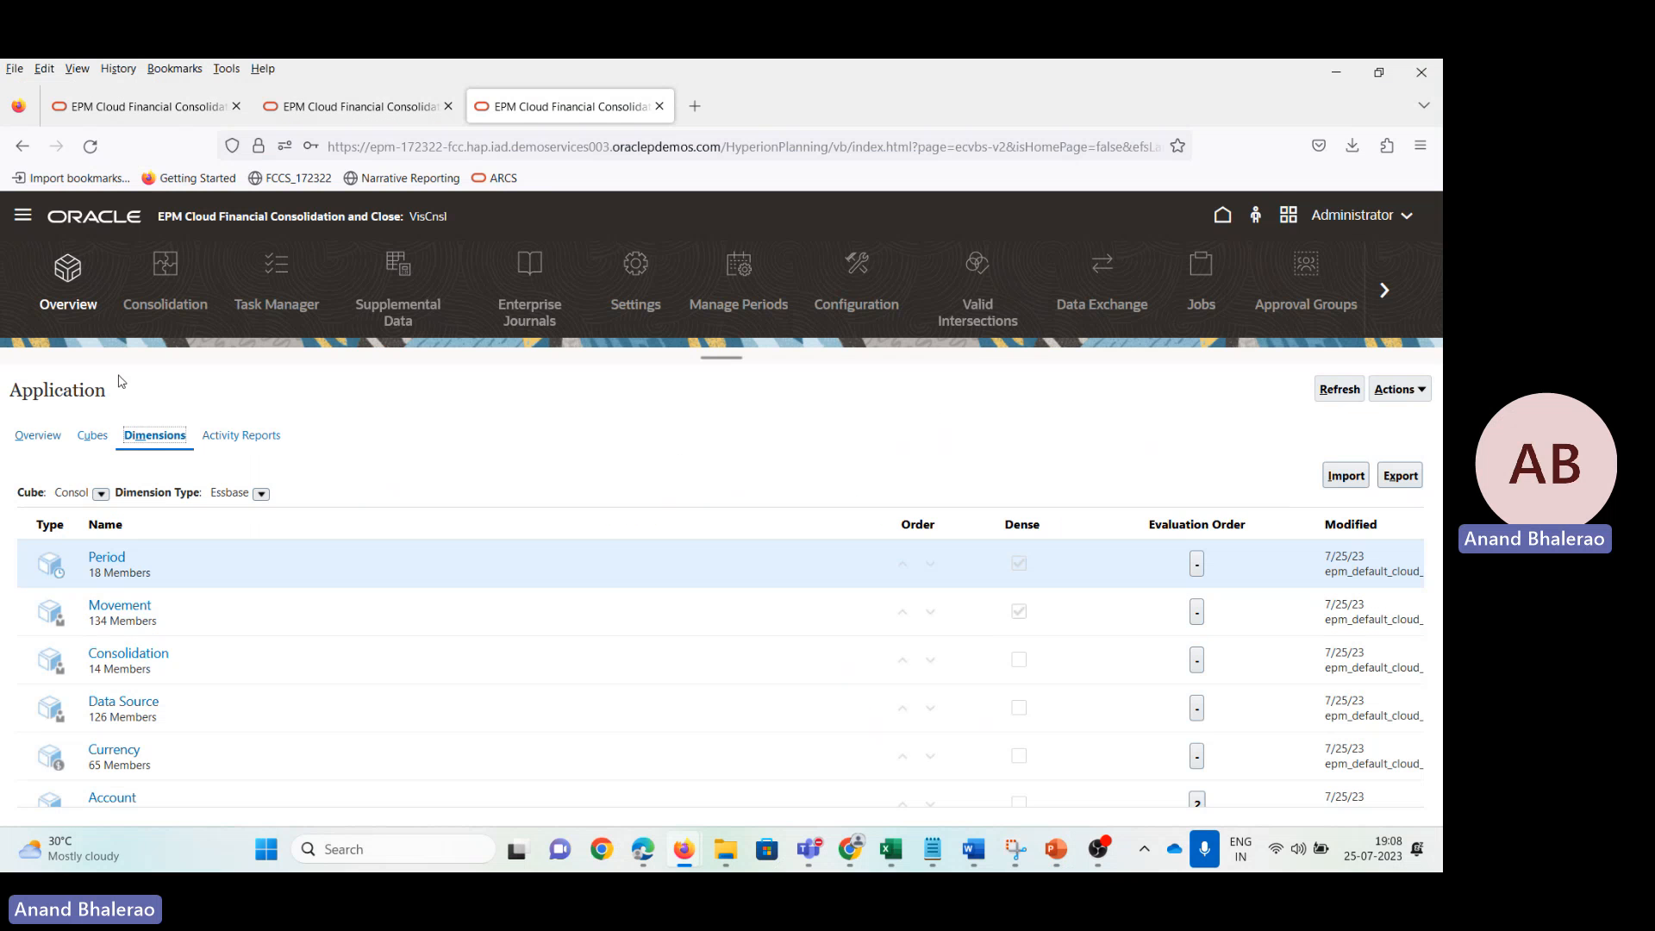
click(23, 220)
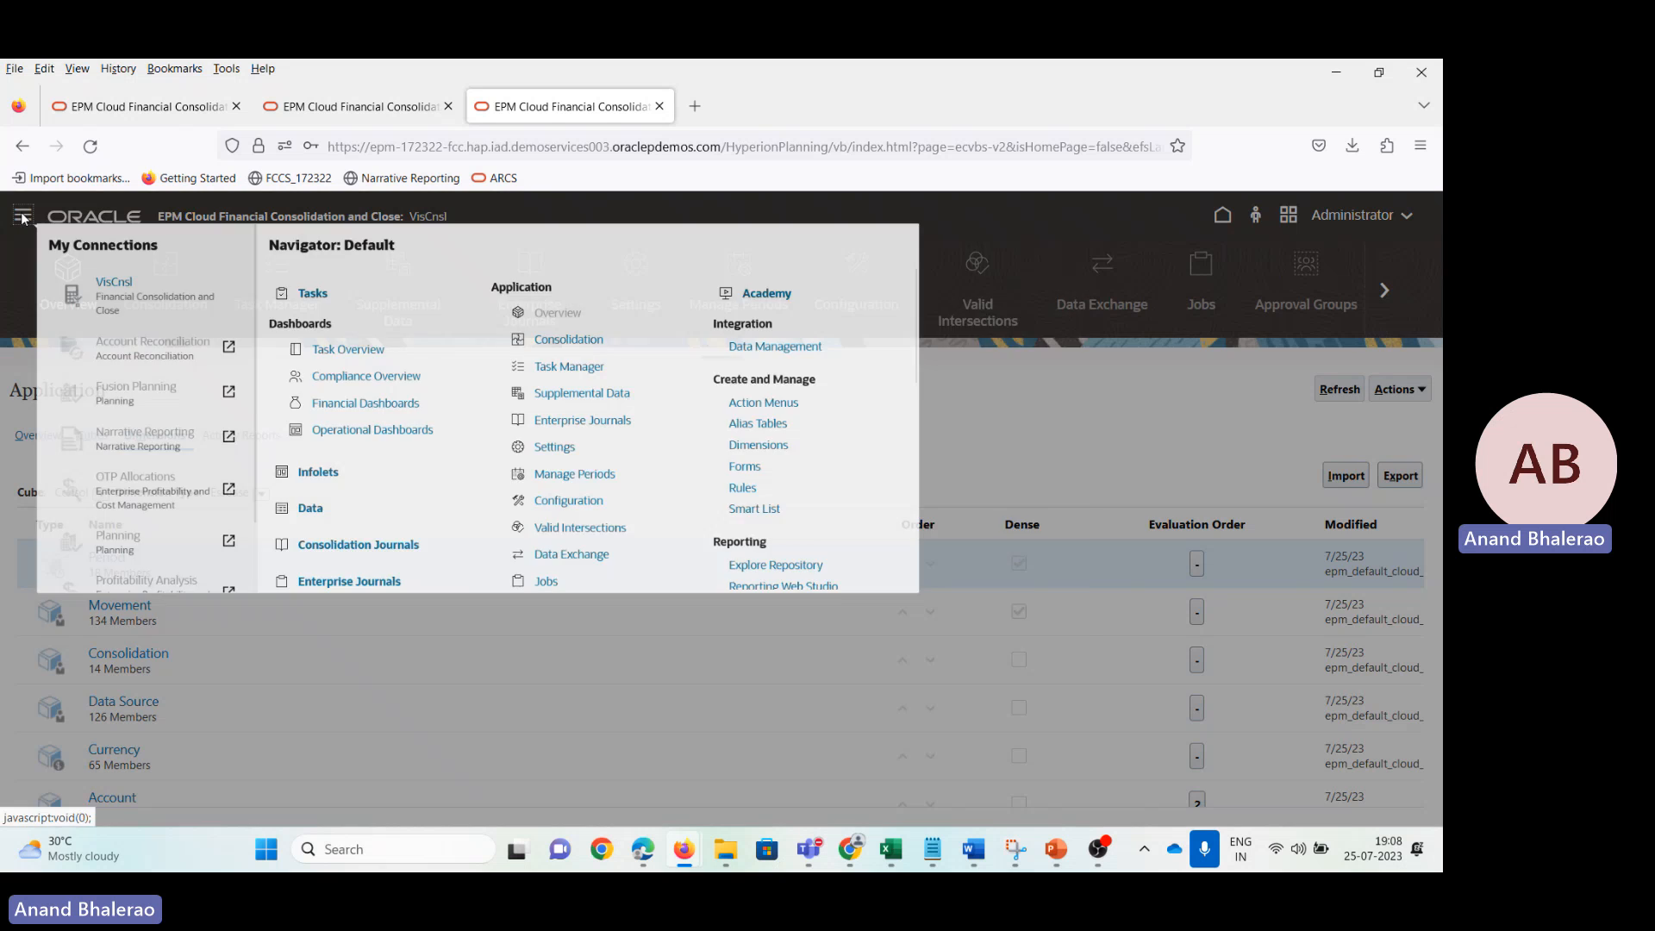
scroll(731, 487, down, 5)
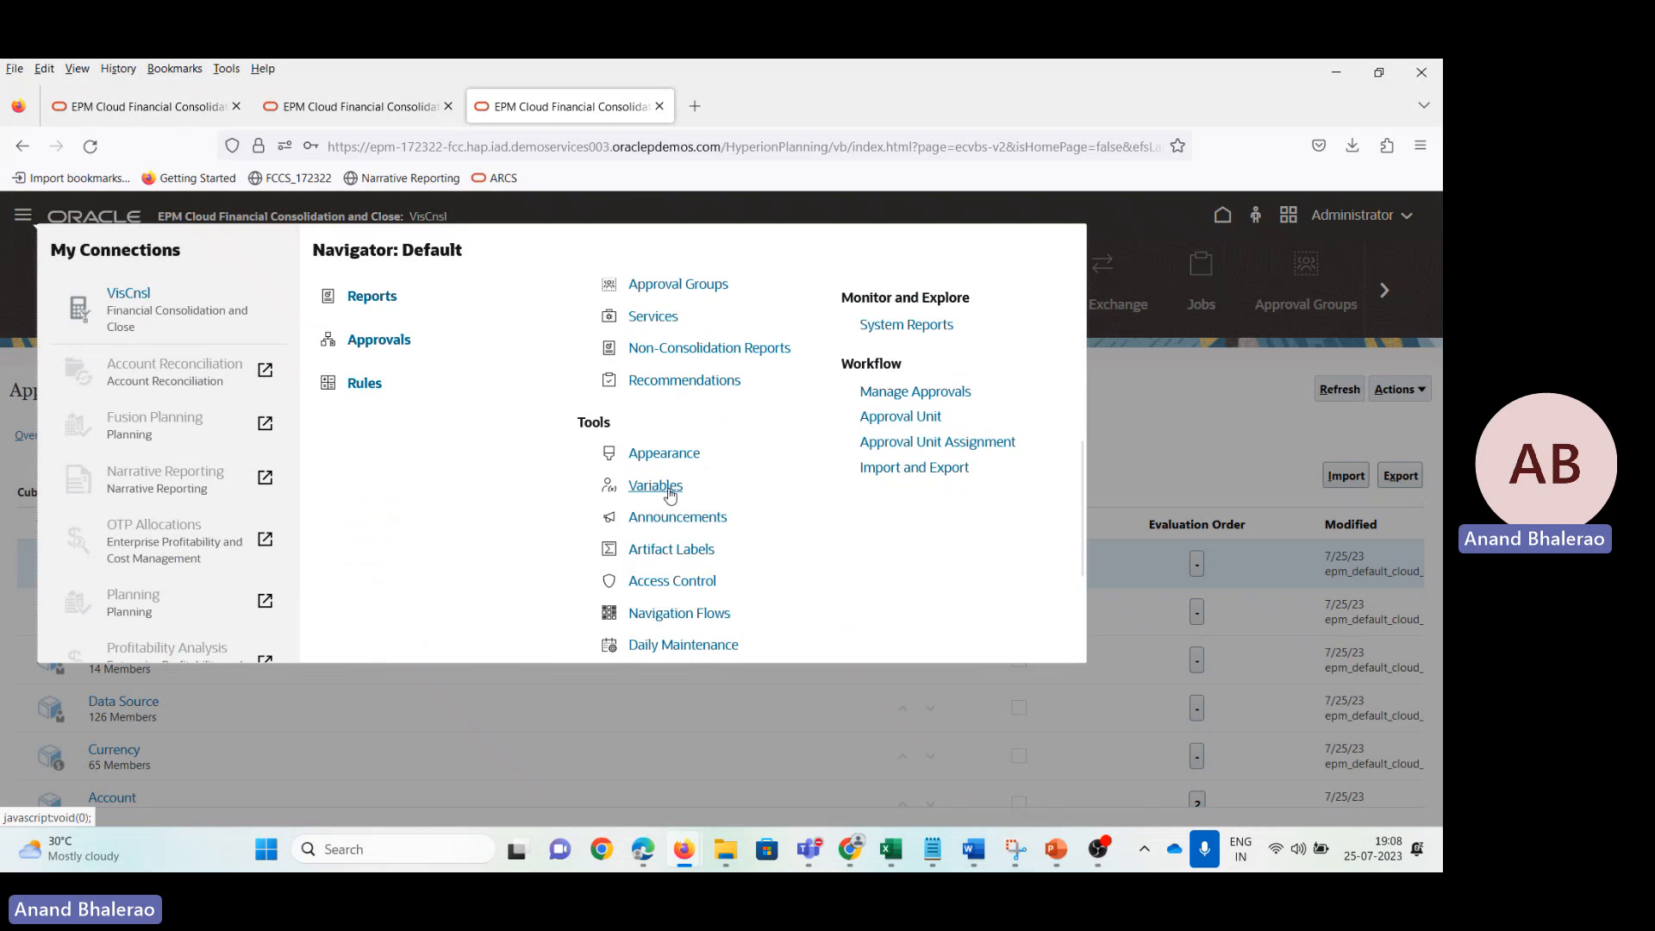
click(669, 488)
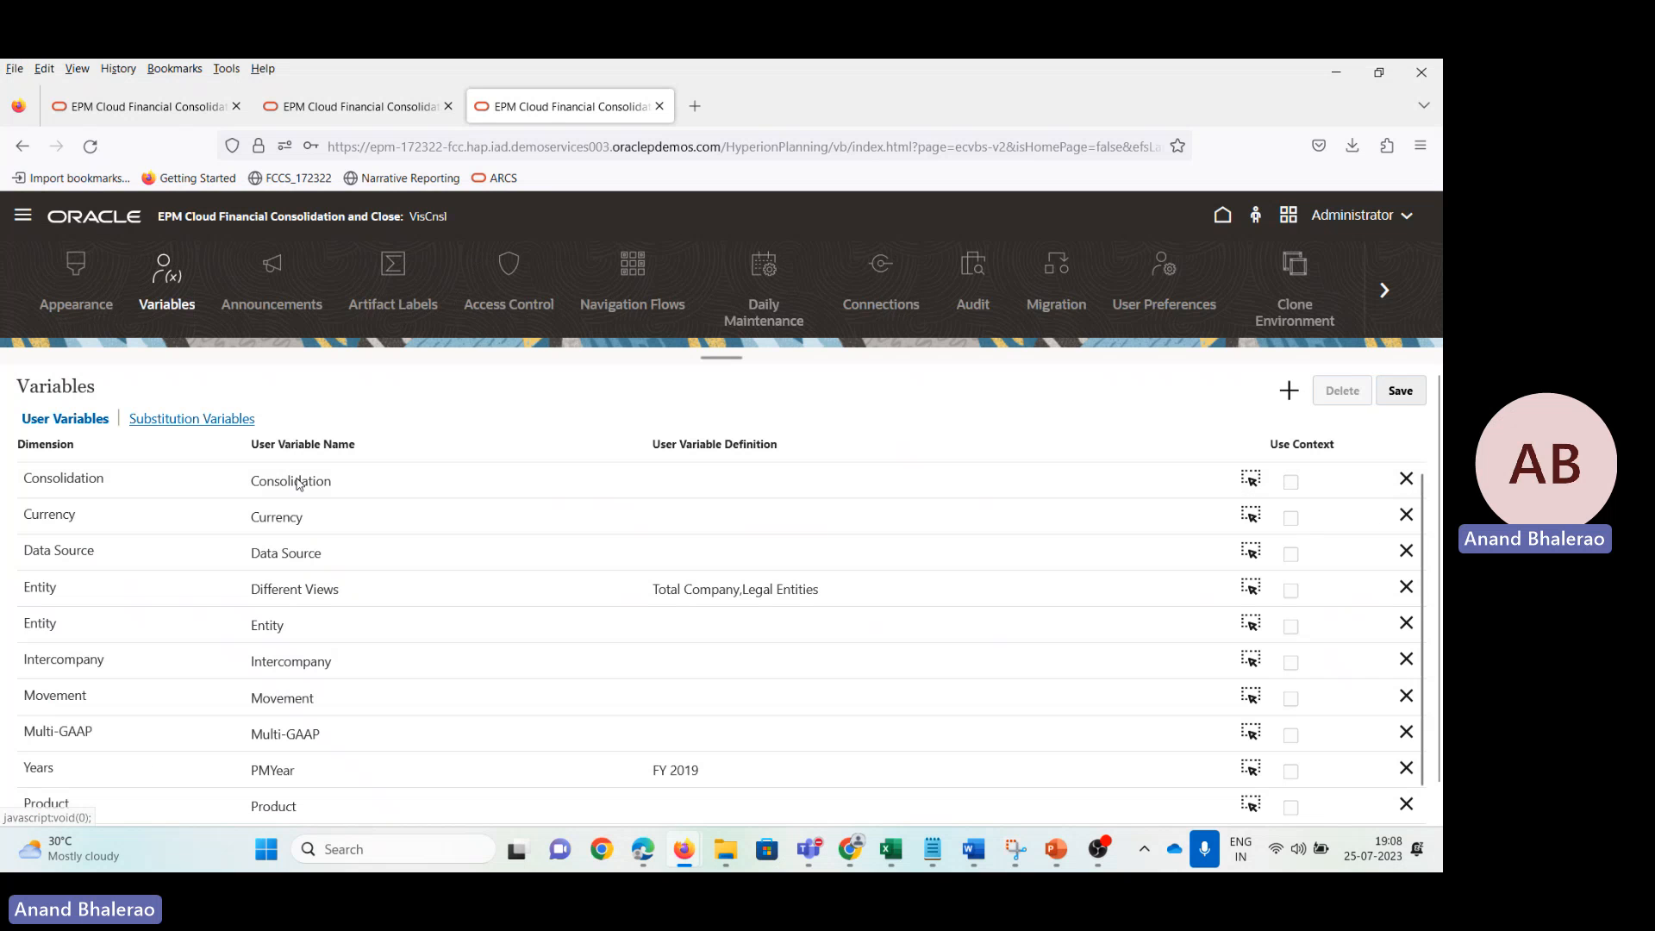
click(196, 431)
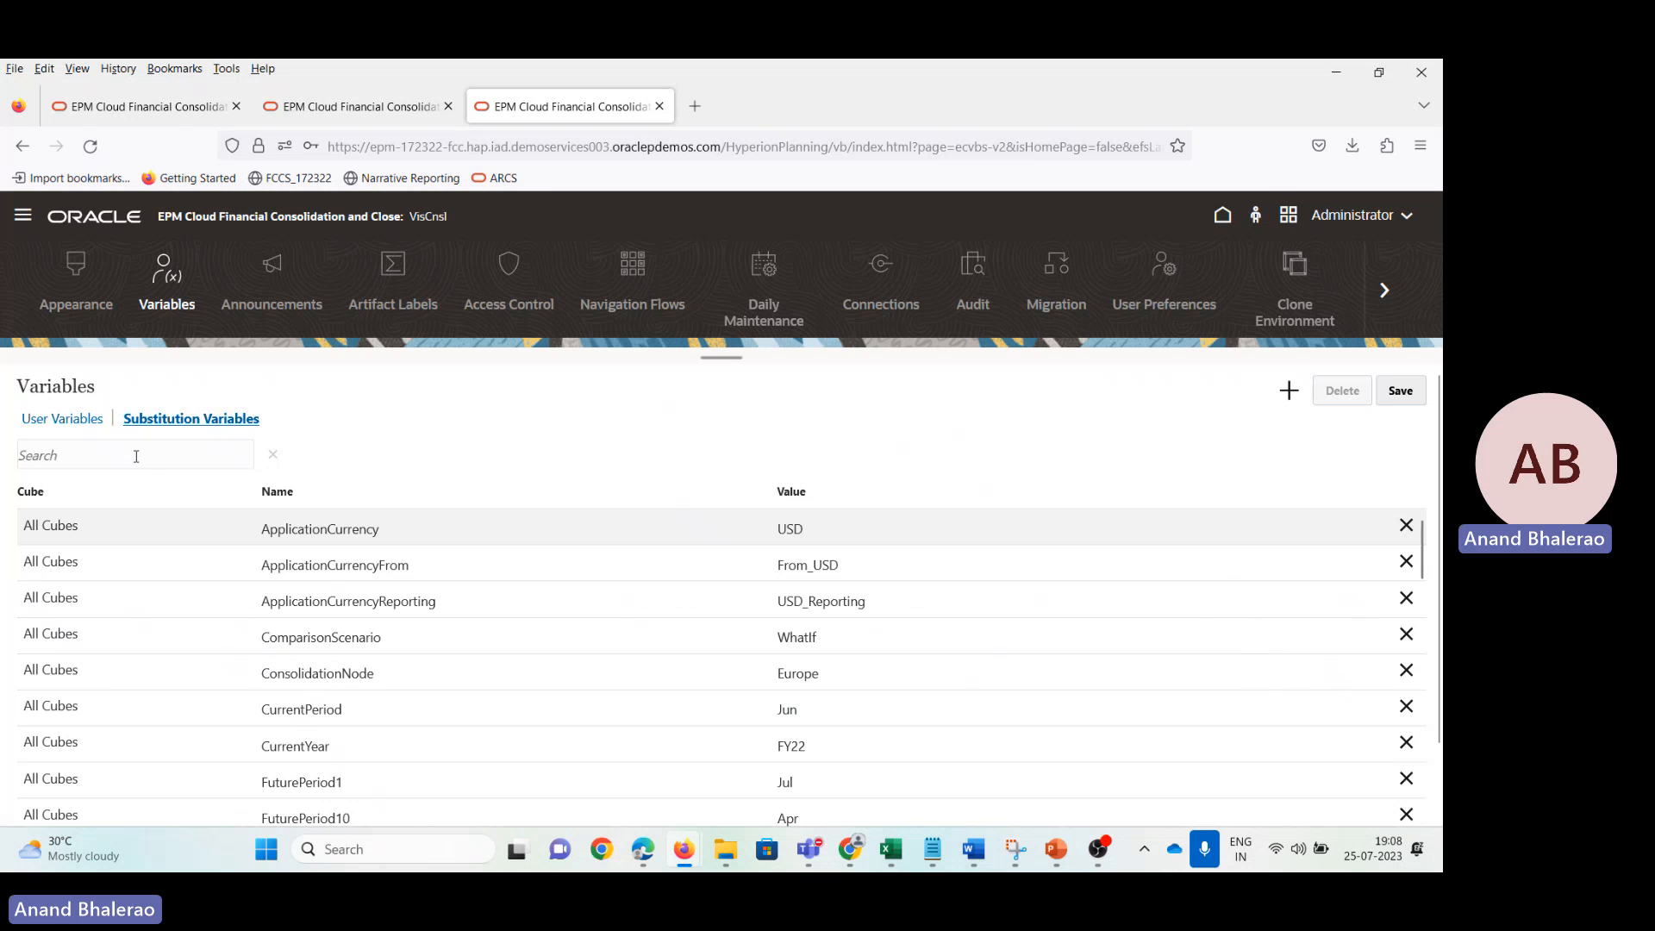
Step: Filter the substitution variables by "para"
click(137, 456)
text(p)
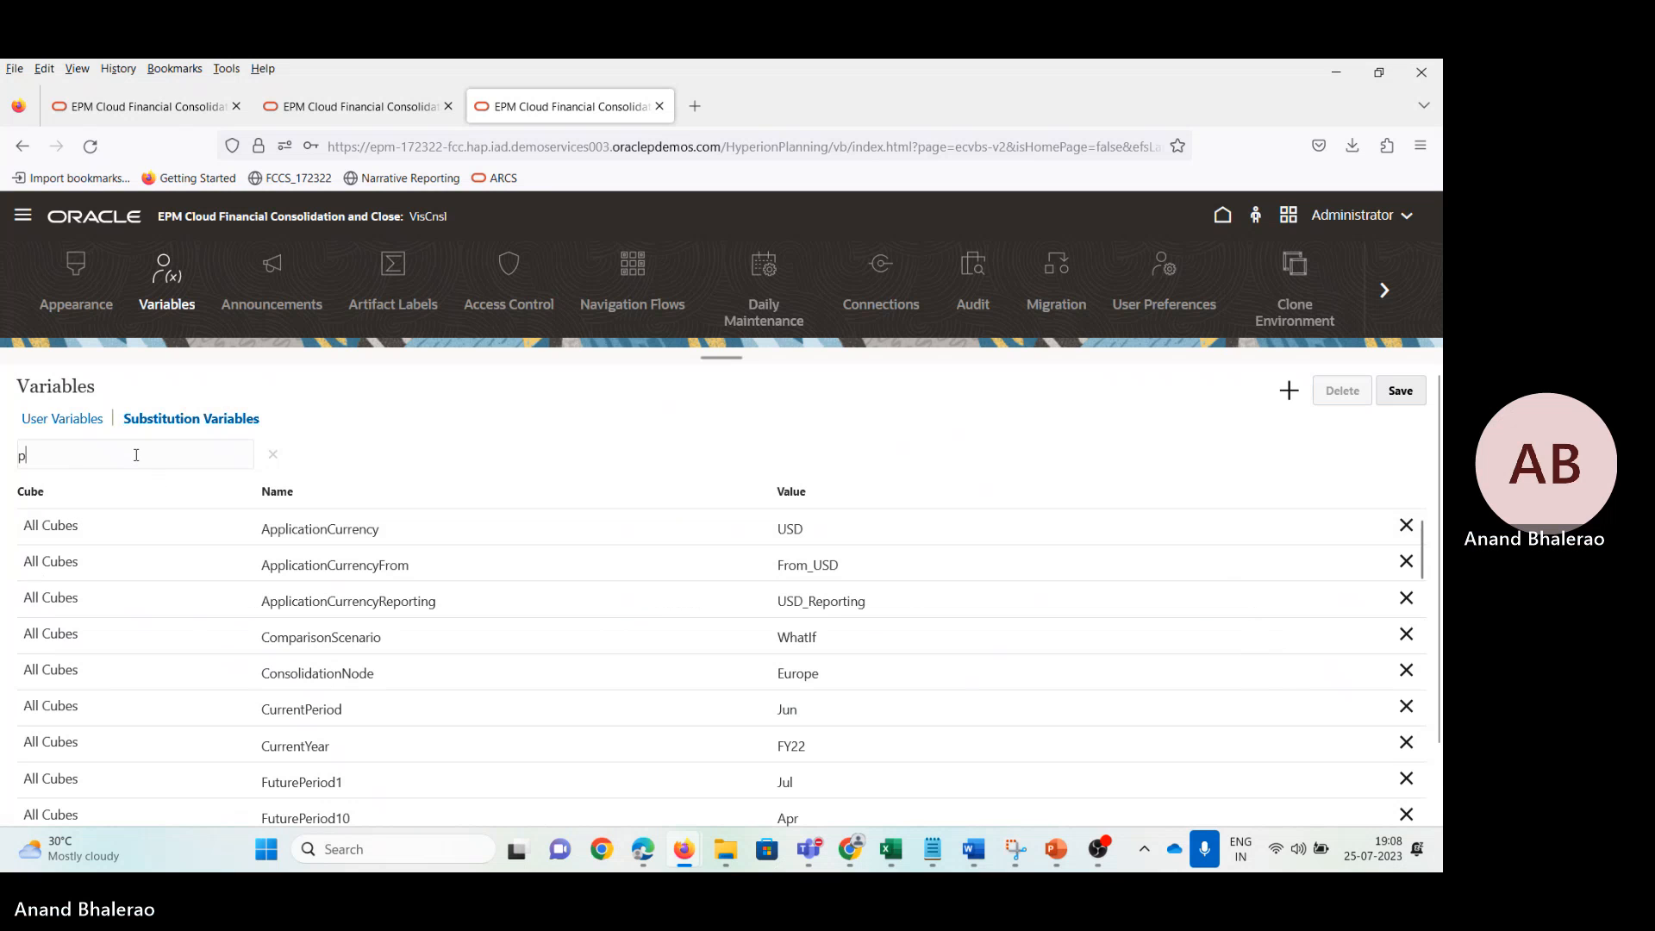
text(ara)
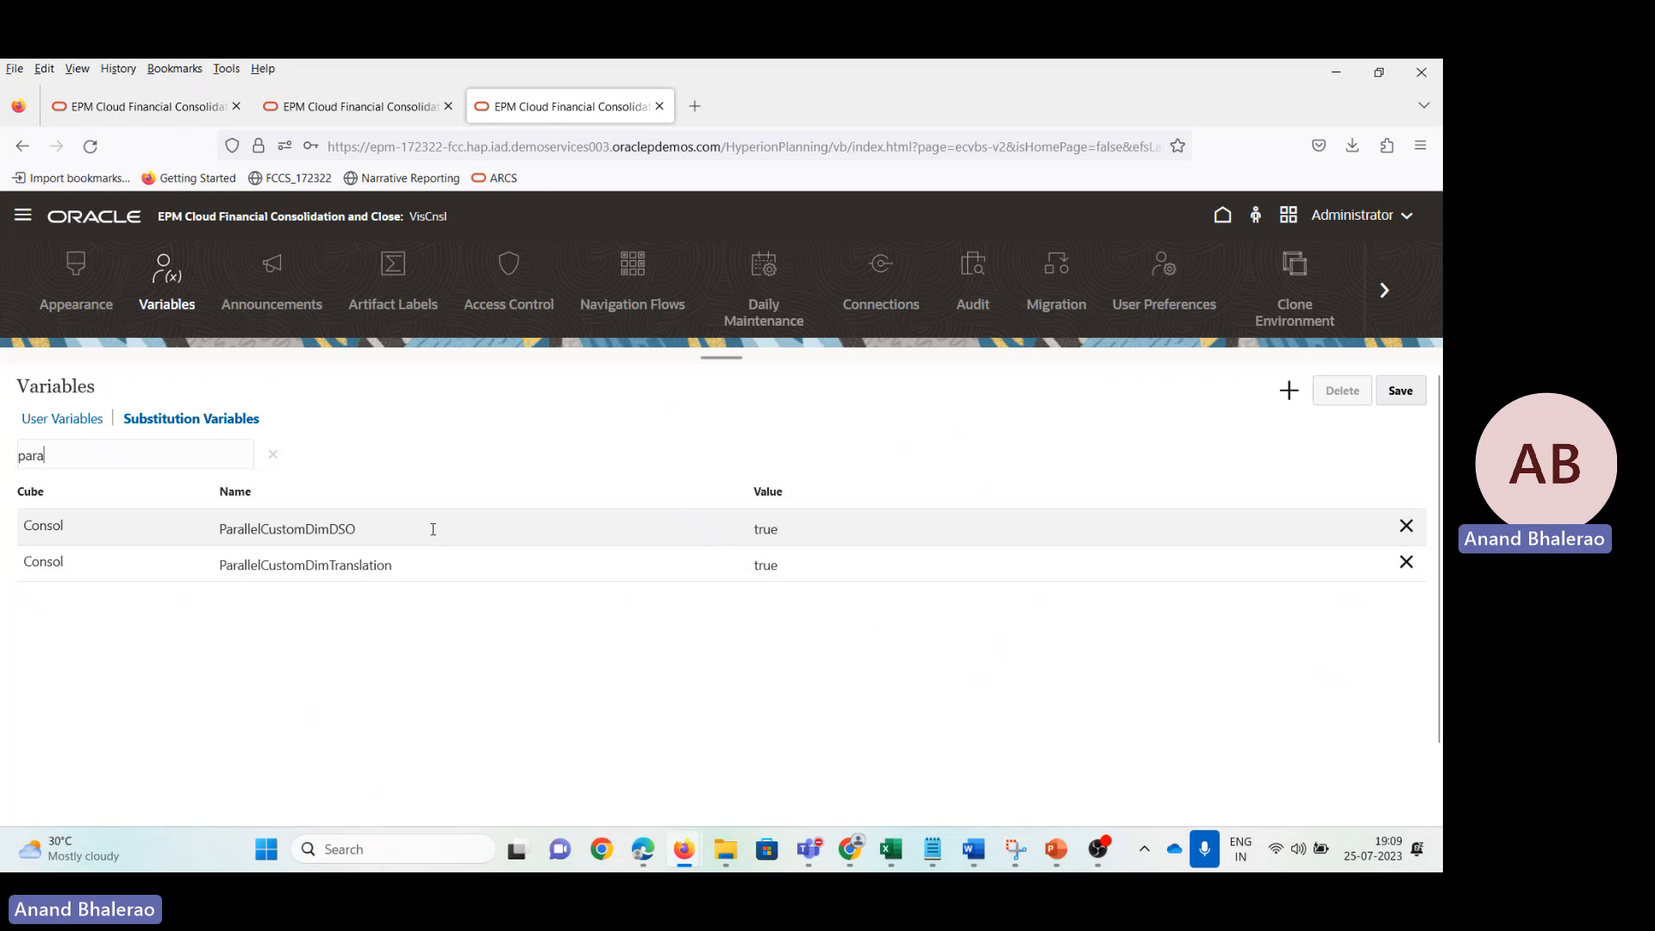
Step: Switch to Notepad, save and close the modified note, and paste the copied variable name ParallelCustomDimDSO into a new note
drag(406, 528, 223, 532)
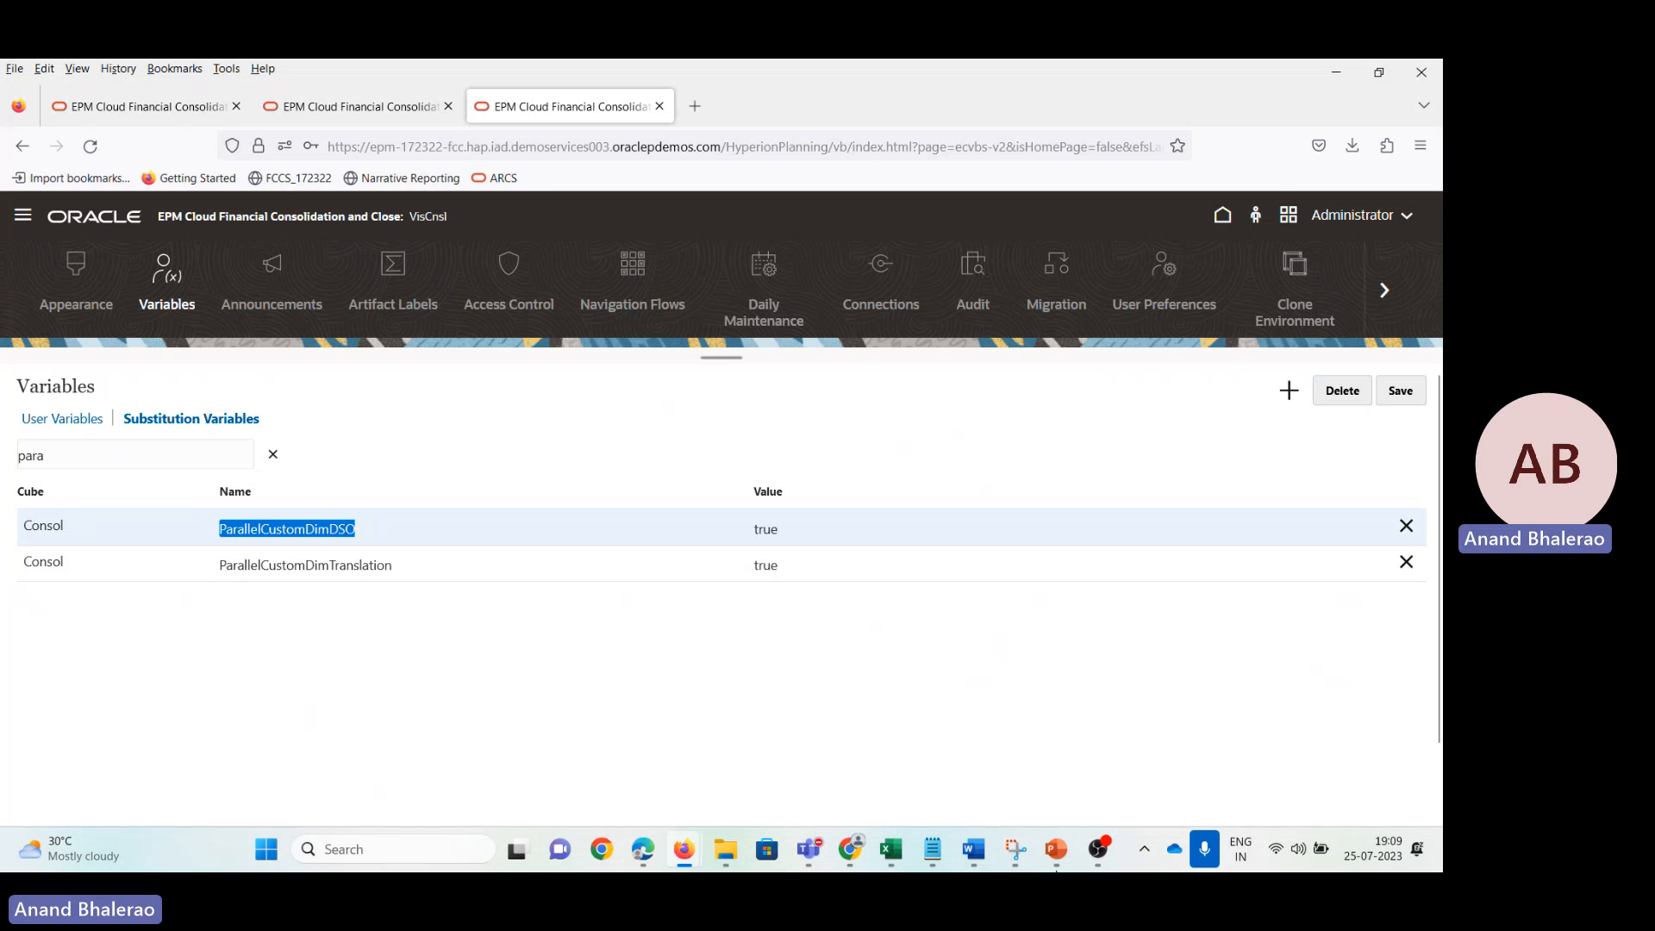
mouse_move(928, 856)
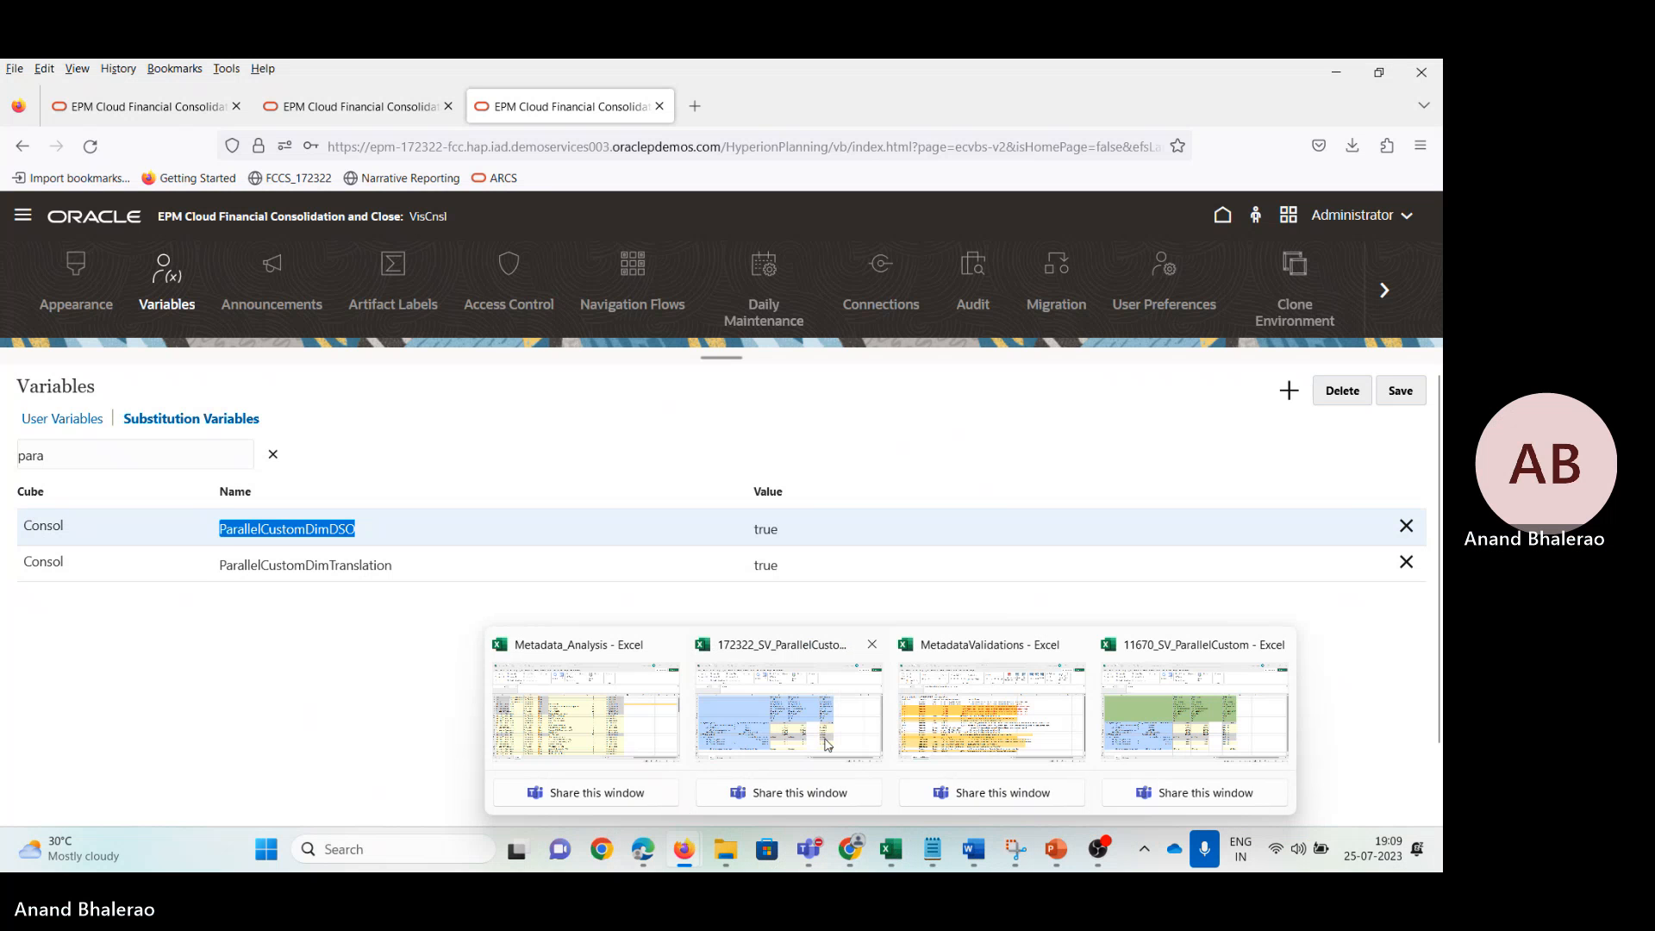
click(931, 852)
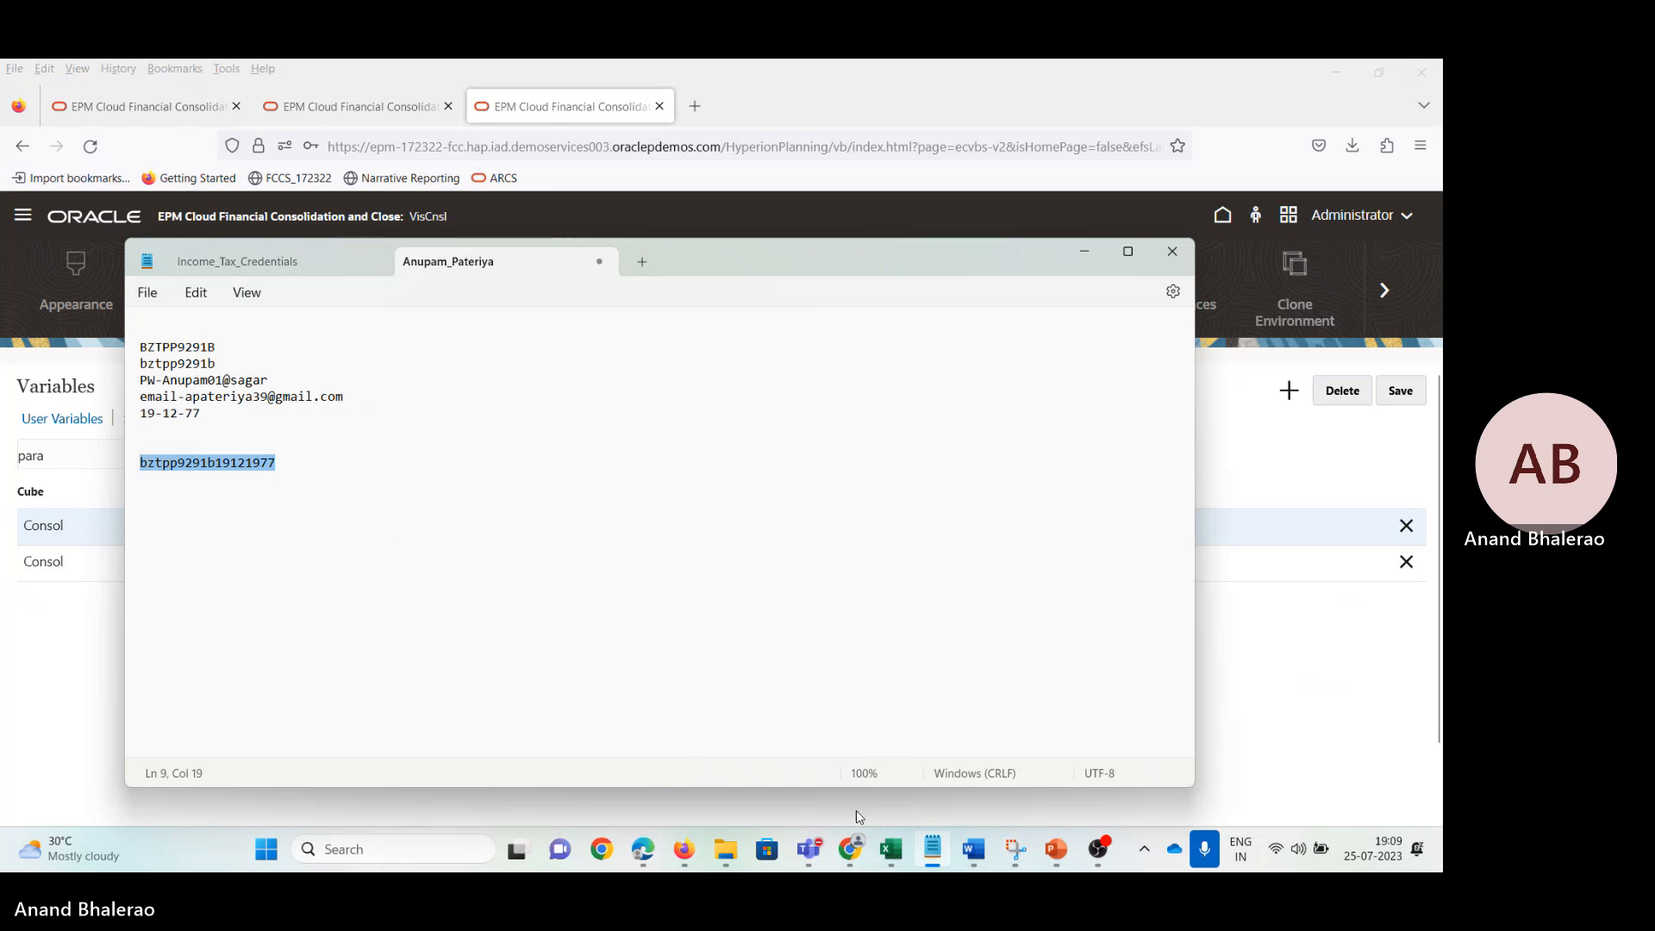
click(234, 272)
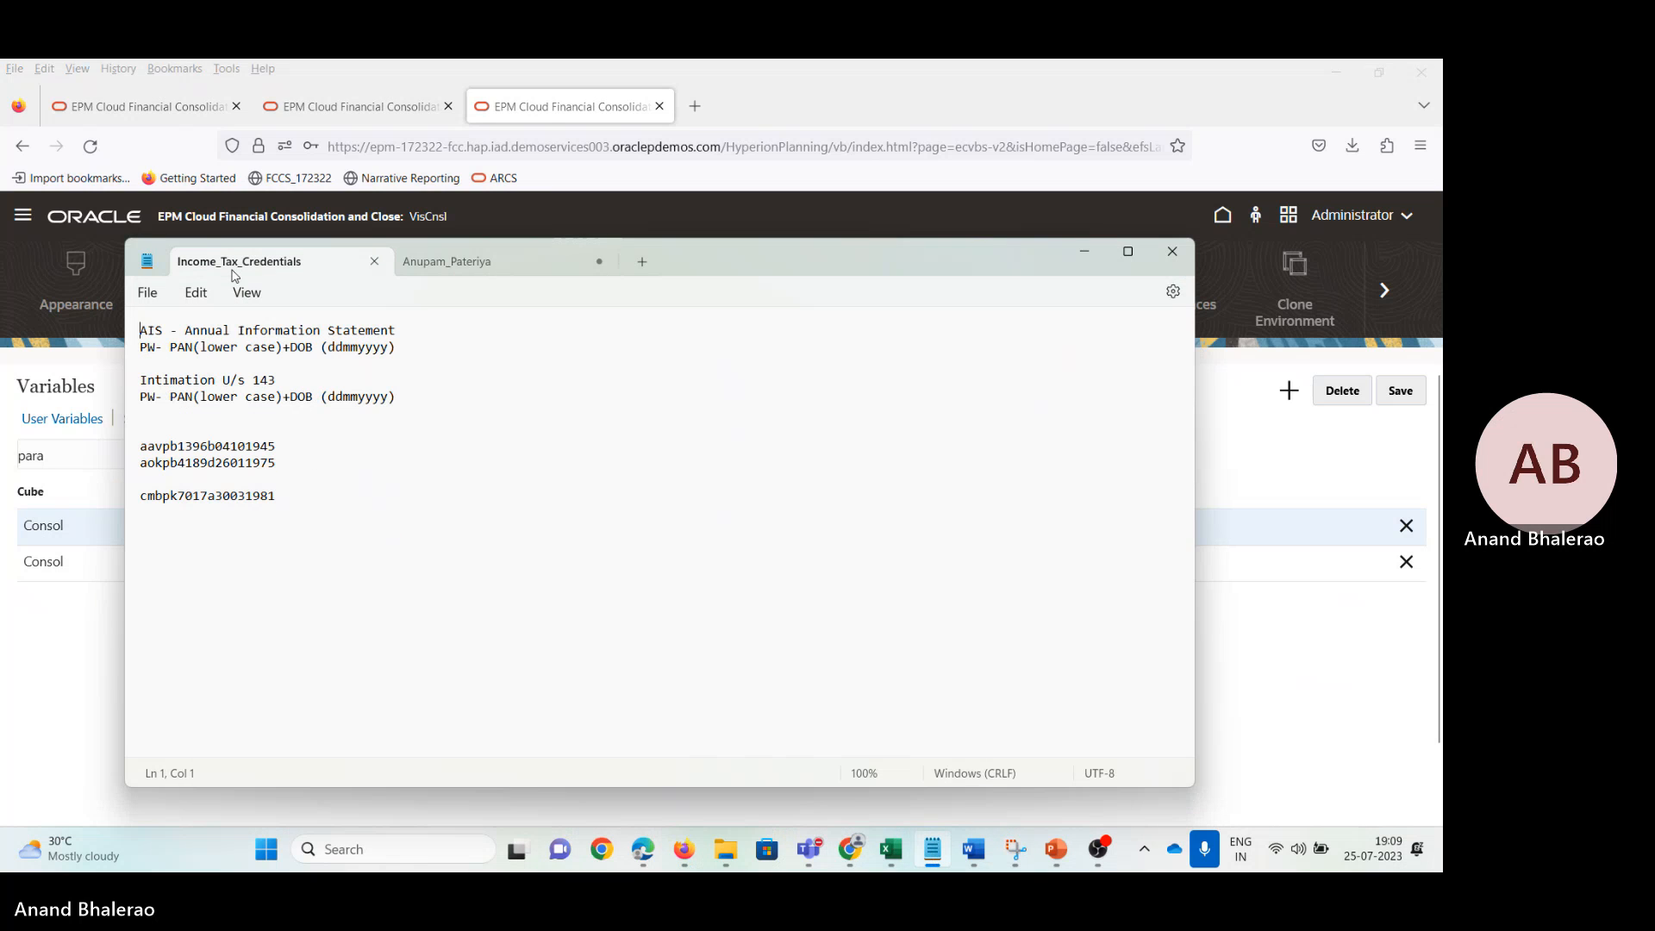
click(642, 262)
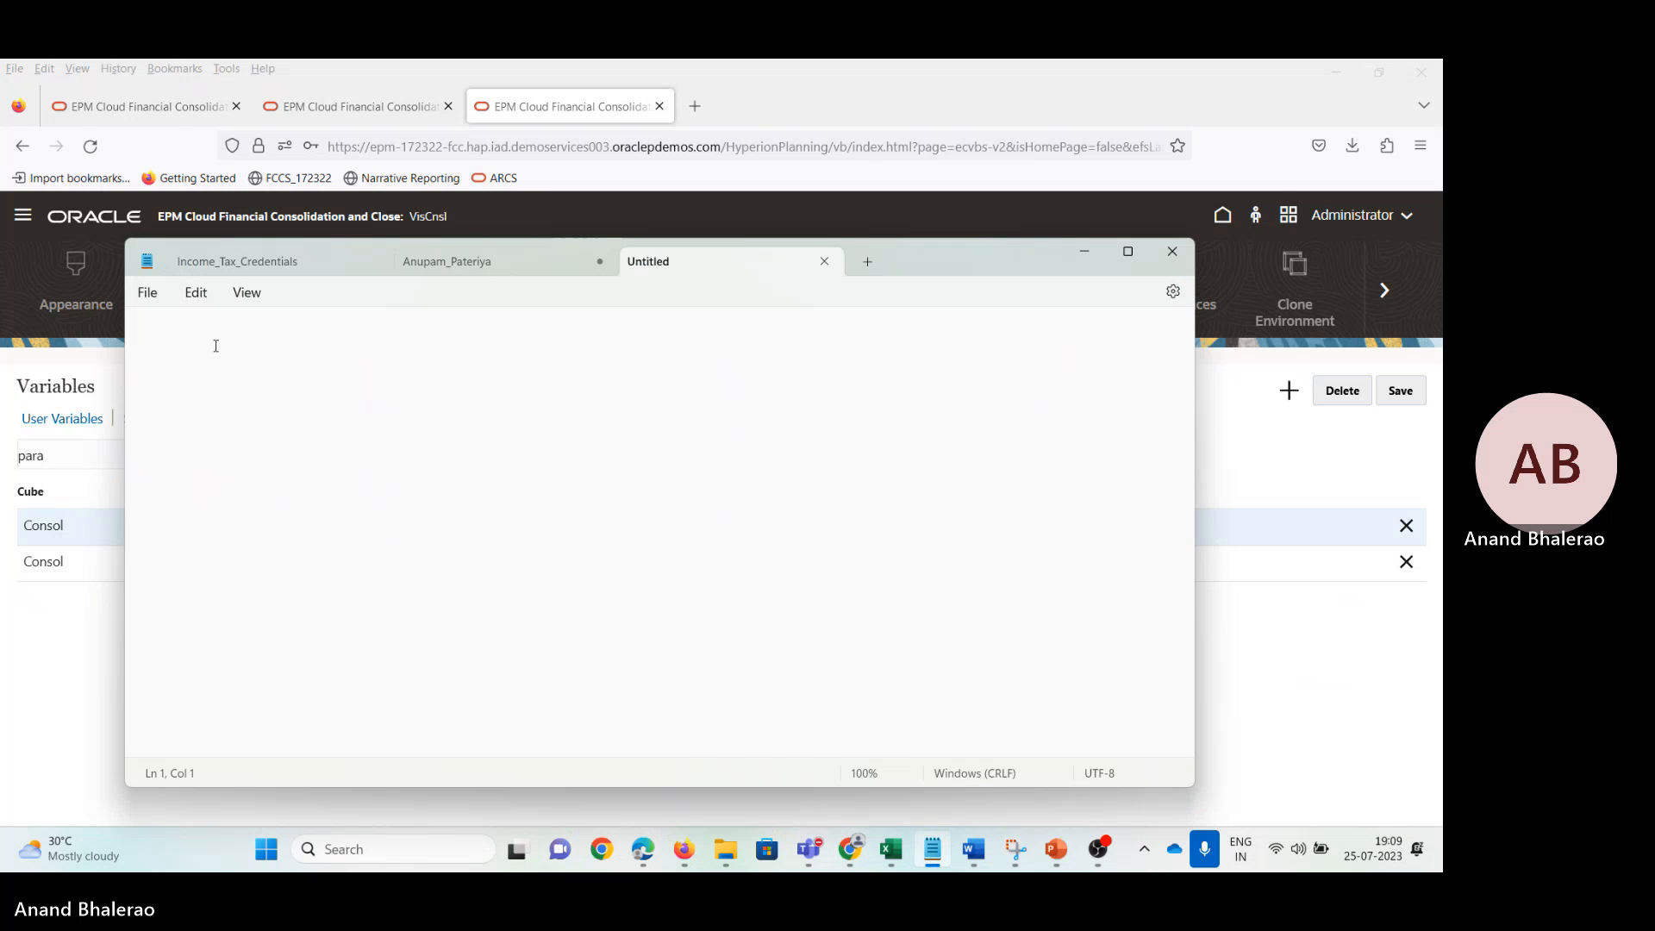
click(600, 262)
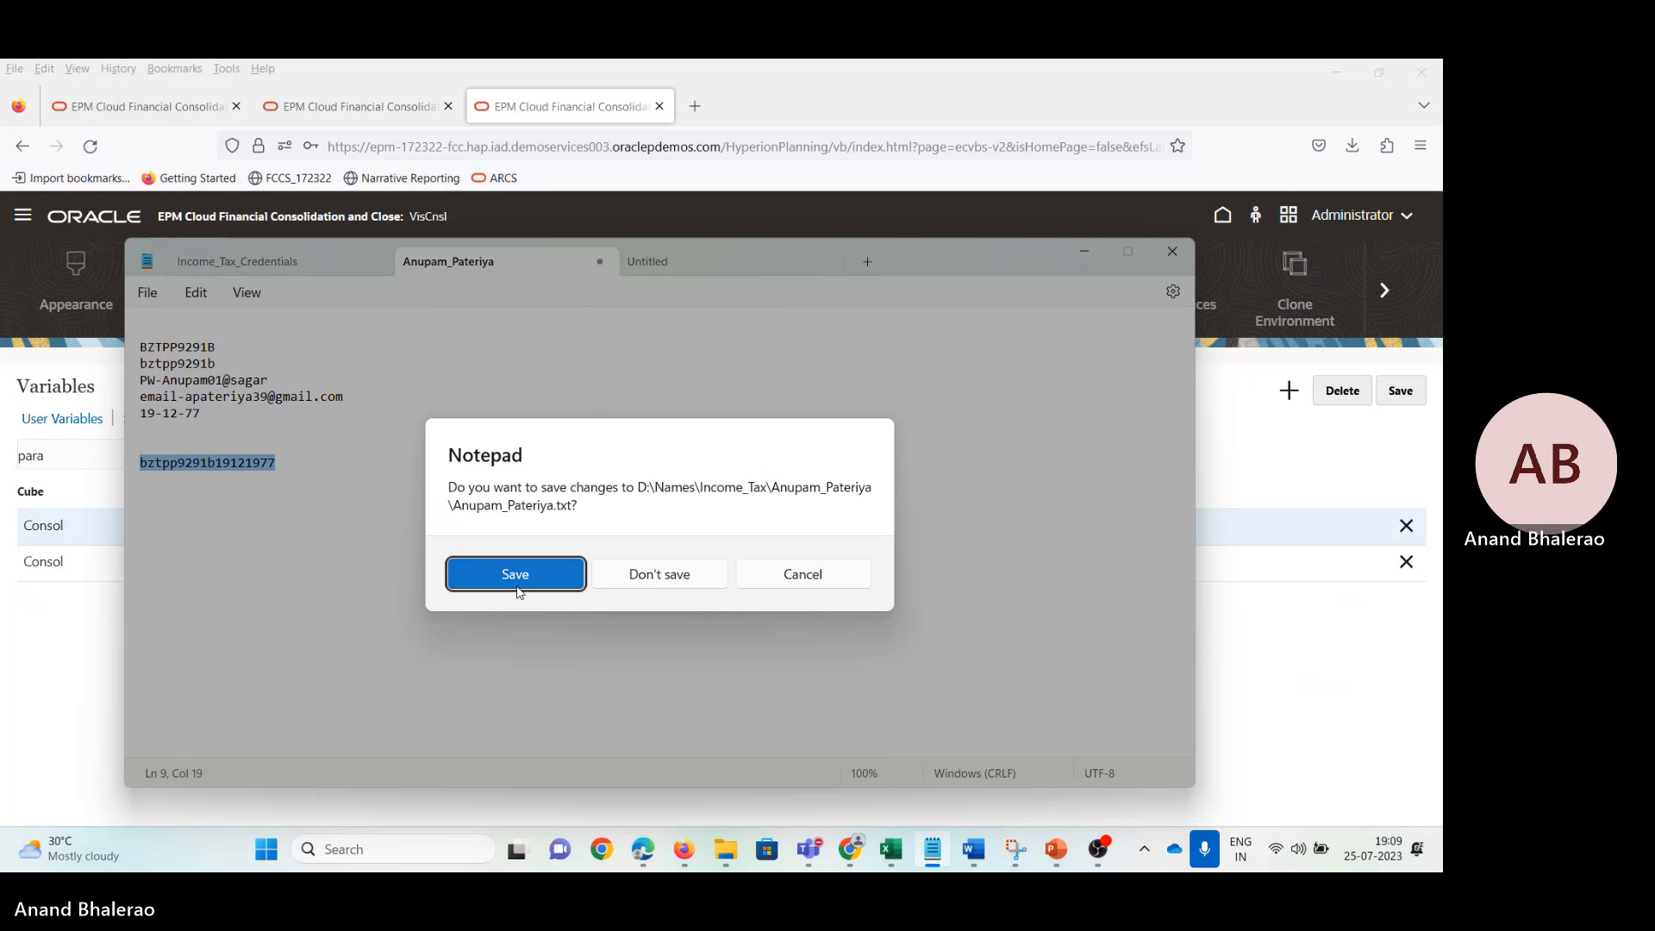
click(517, 588)
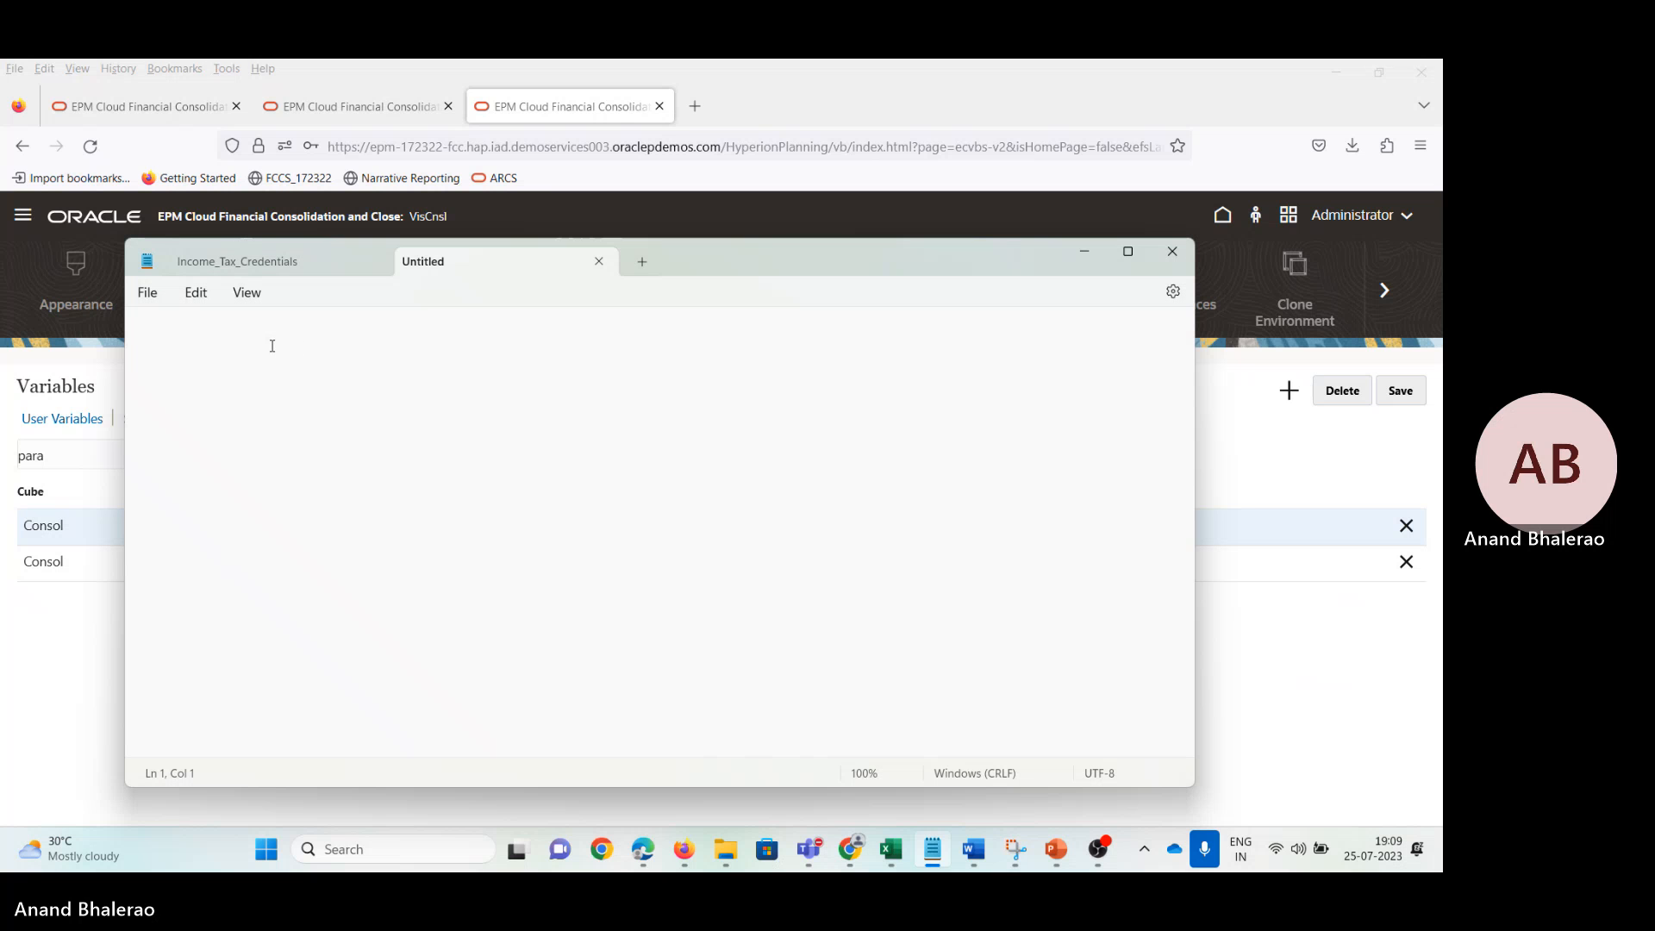
text(ParallelCustomDimDSO)
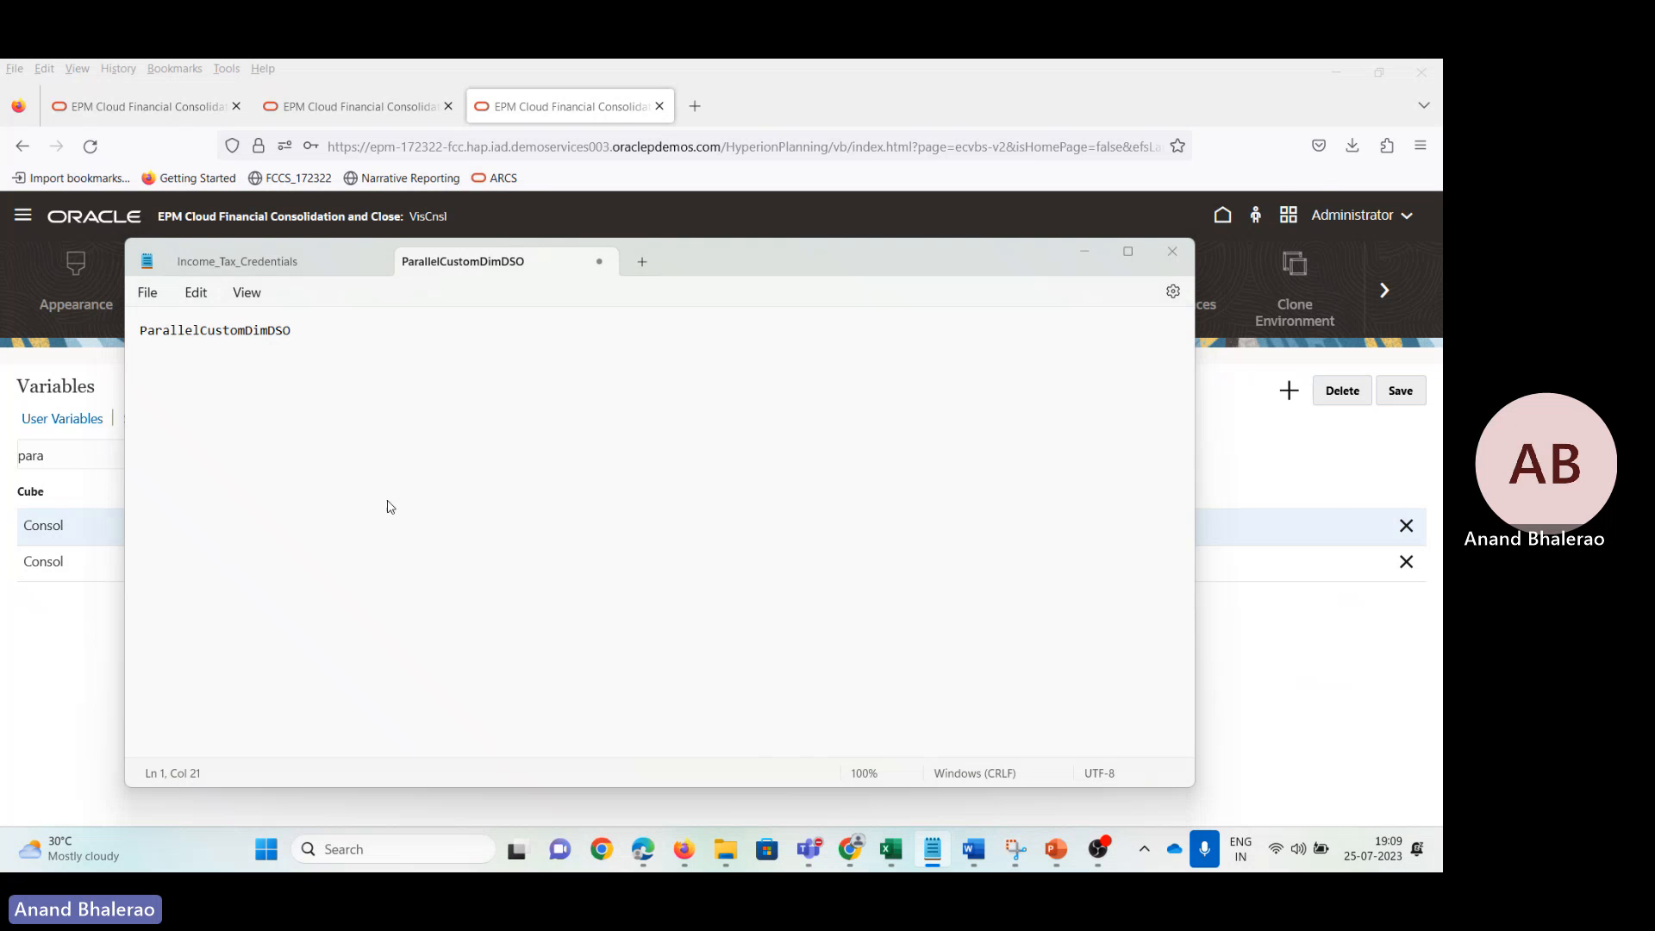
Step: Copy the variable name ParallelCustomDimTranslation from Firefox and paste it below ParallelCustomDimDSO in the Notepad note
key(alt+Tab)
key(alt+Tab)
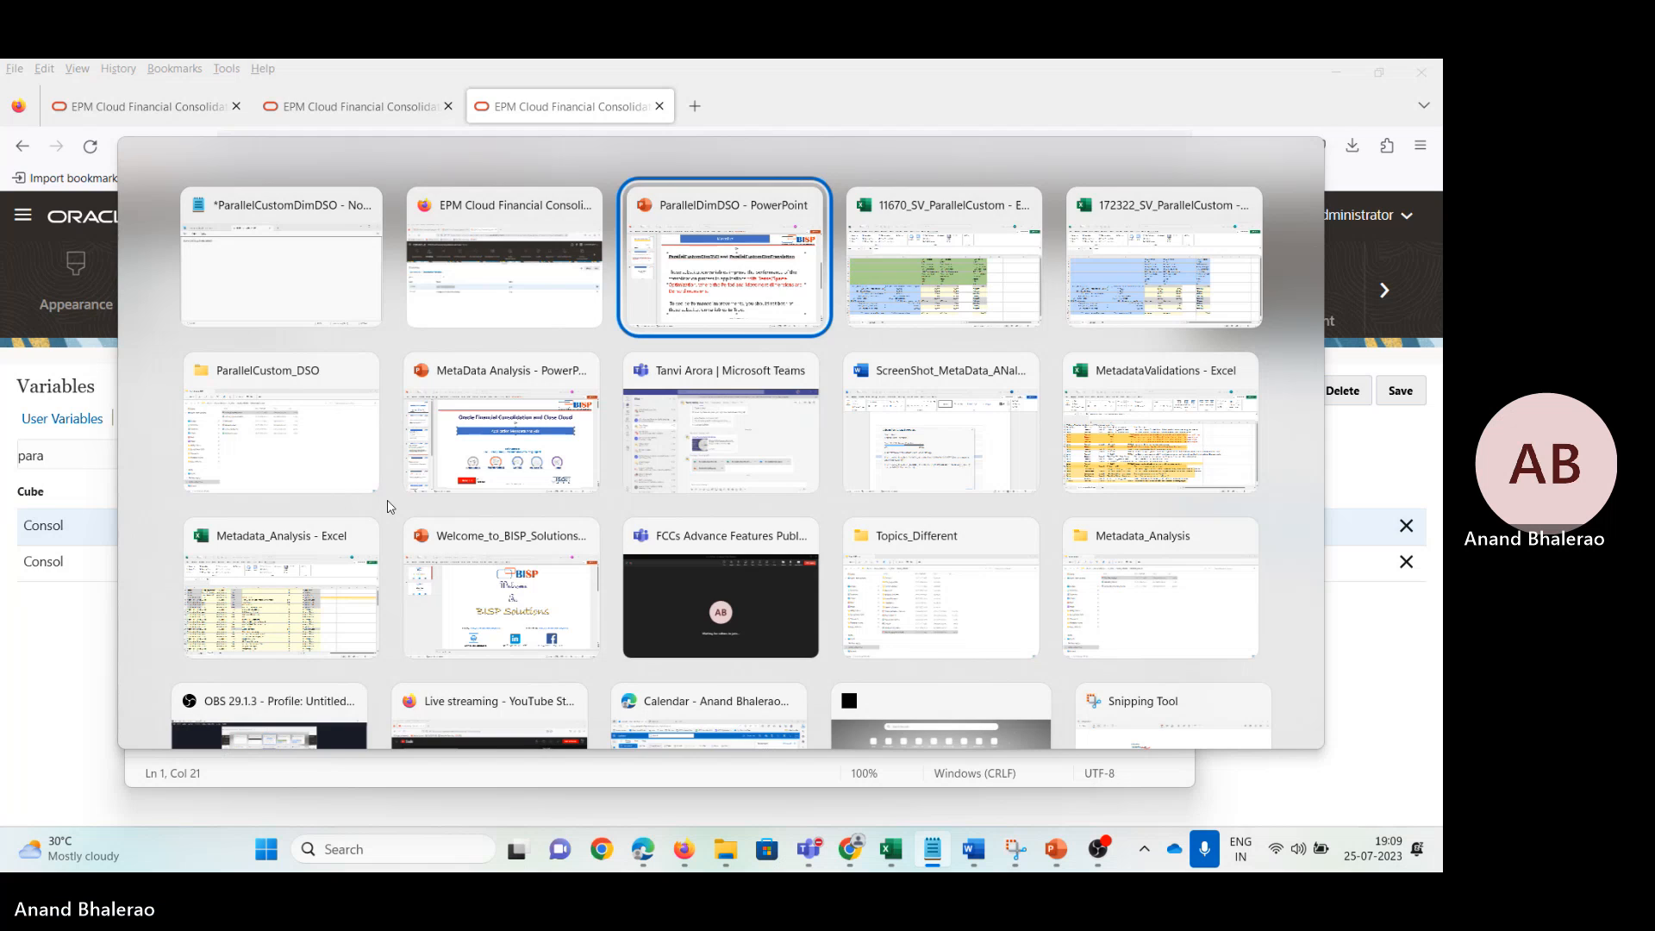
key(alt+Tab)
key(alt+Tab)
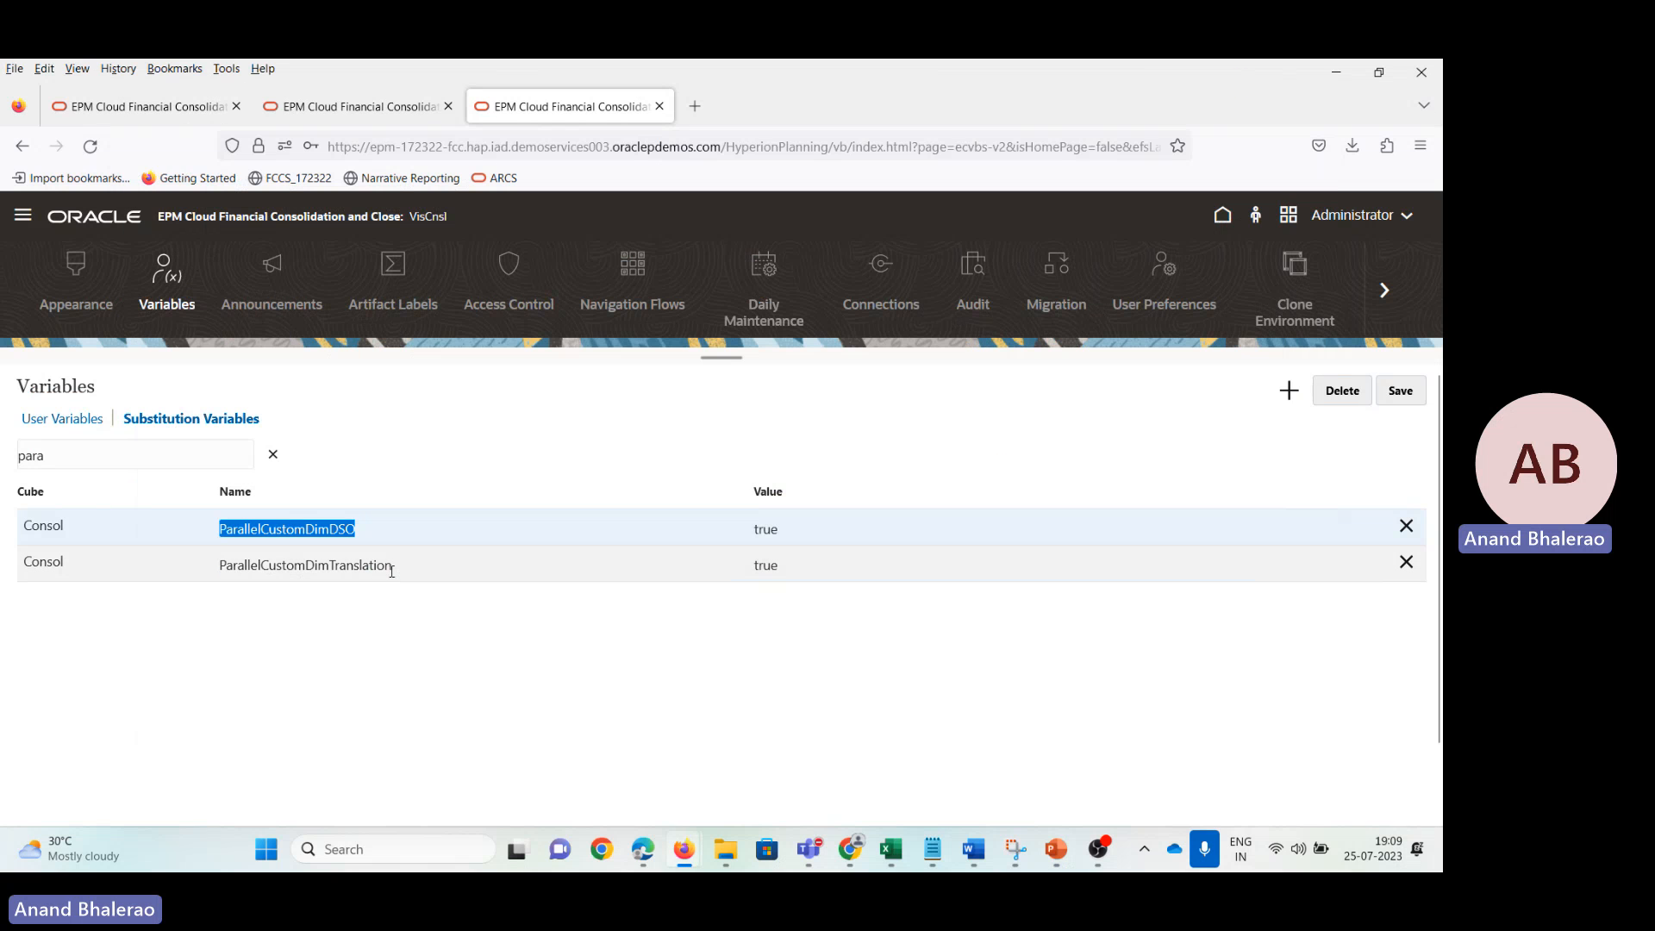
drag(391, 571, 224, 586)
key(ctrl+c)
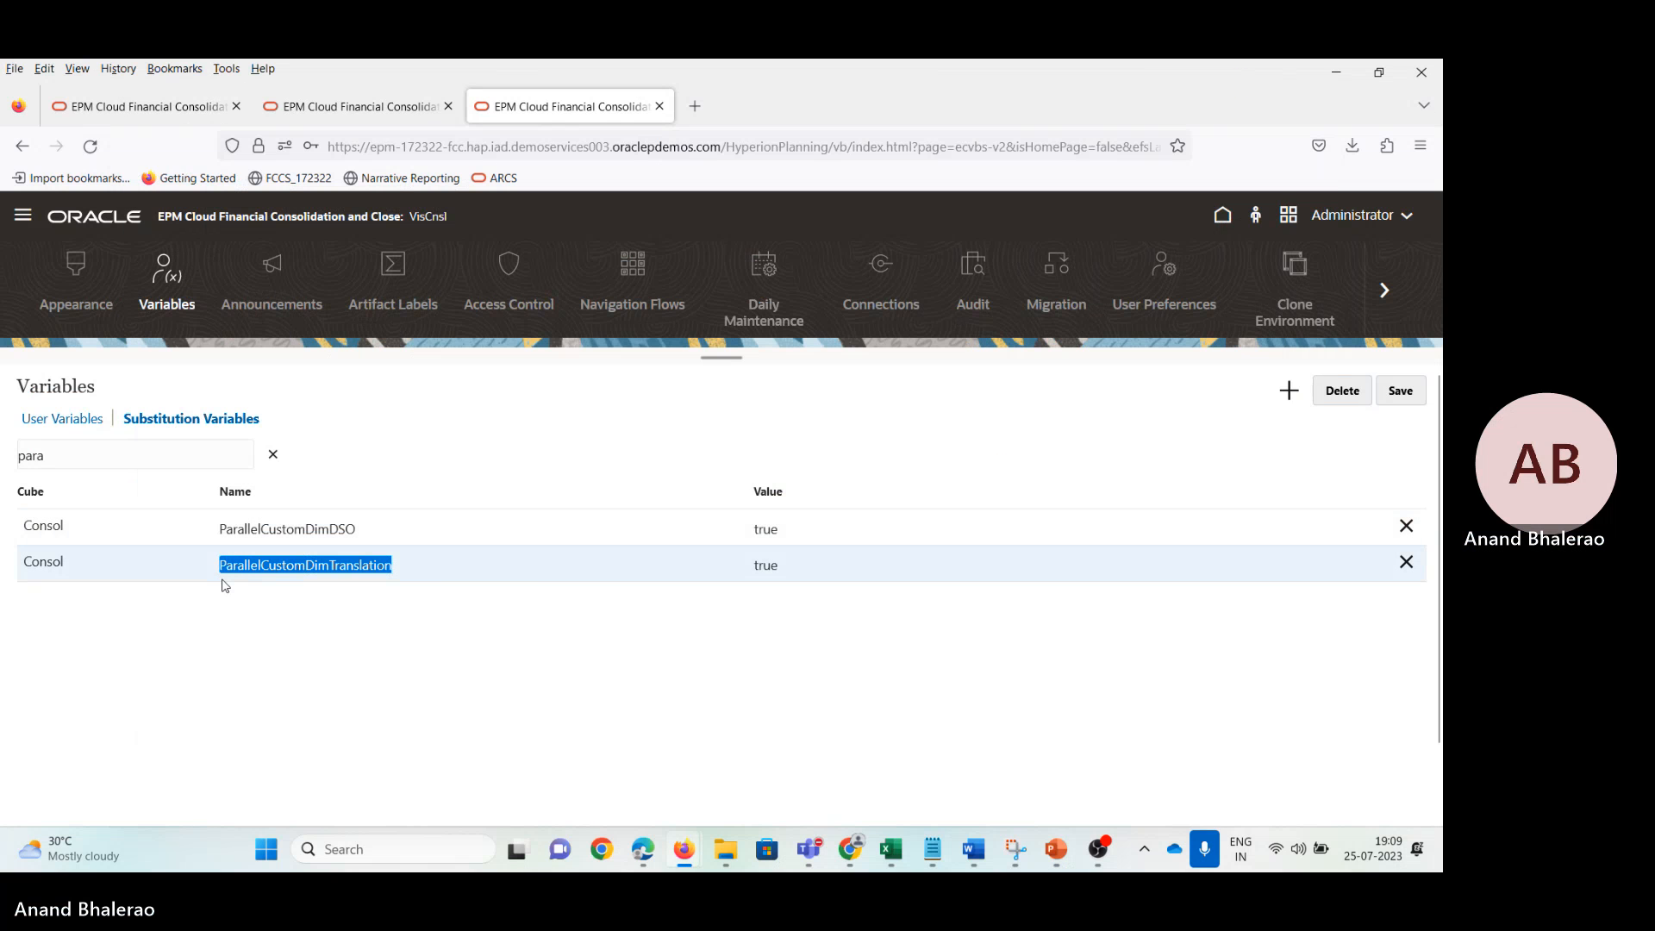
key(alt+Tab)
key(alt+Tab)
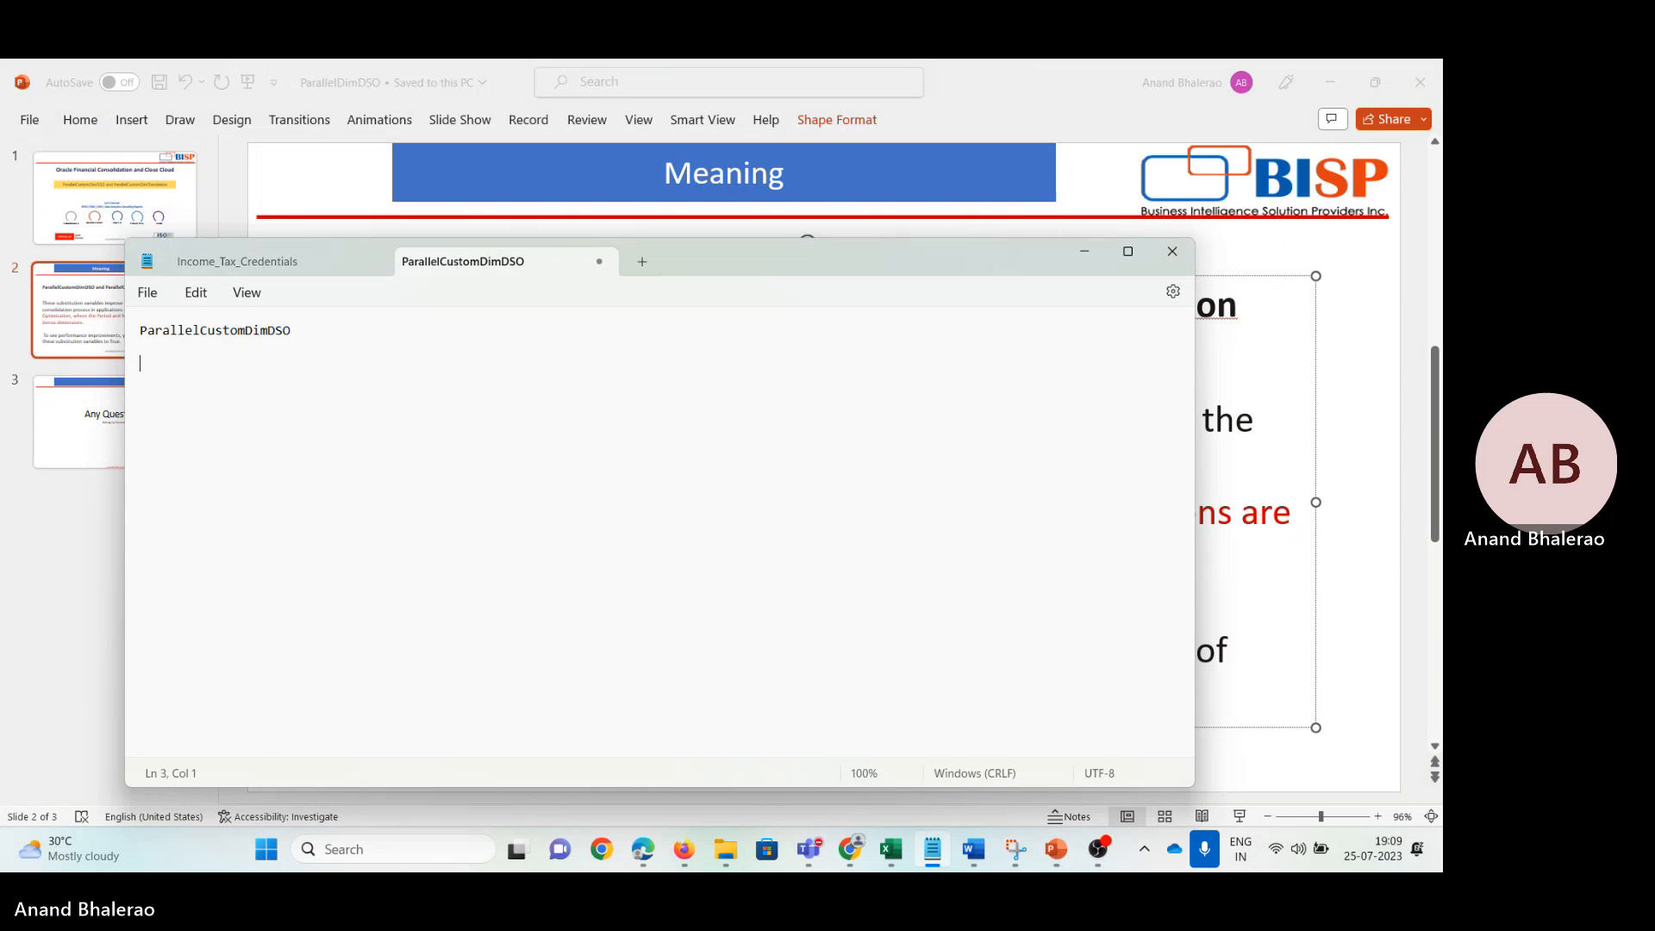
key(ctrl+v)
Step: Switch back to Firefox and delete the ParallelCustomDimDSO substitution variable from the Consol cube
key(alt+Tab)
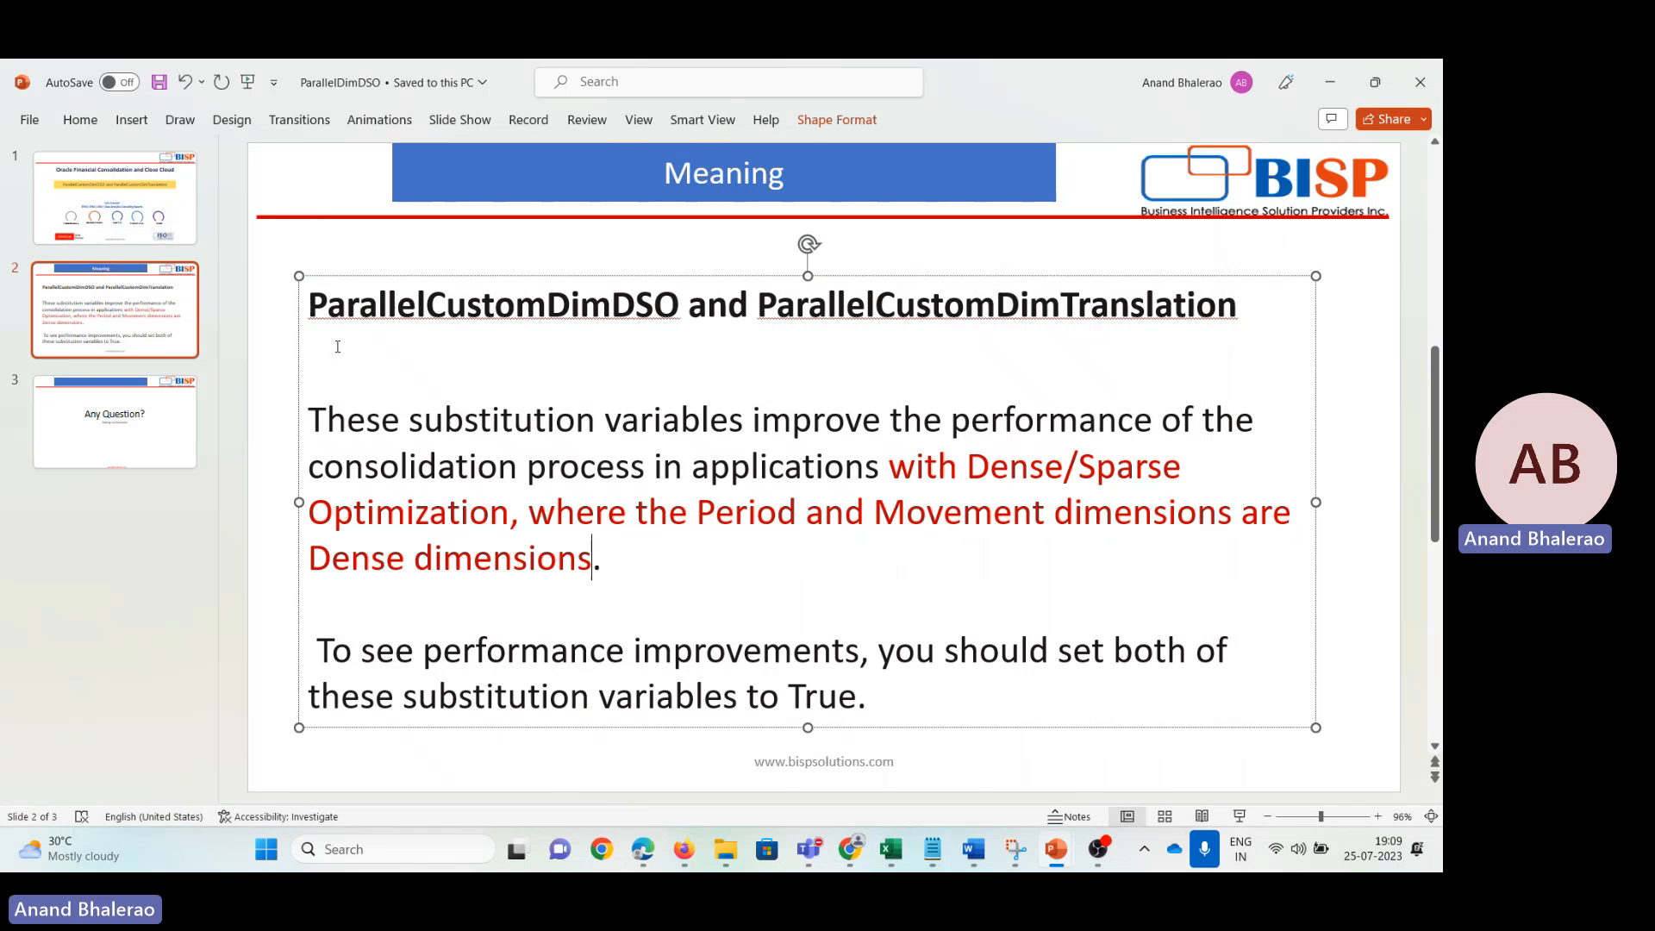
key(alt+Tab)
key(alt+Tab)
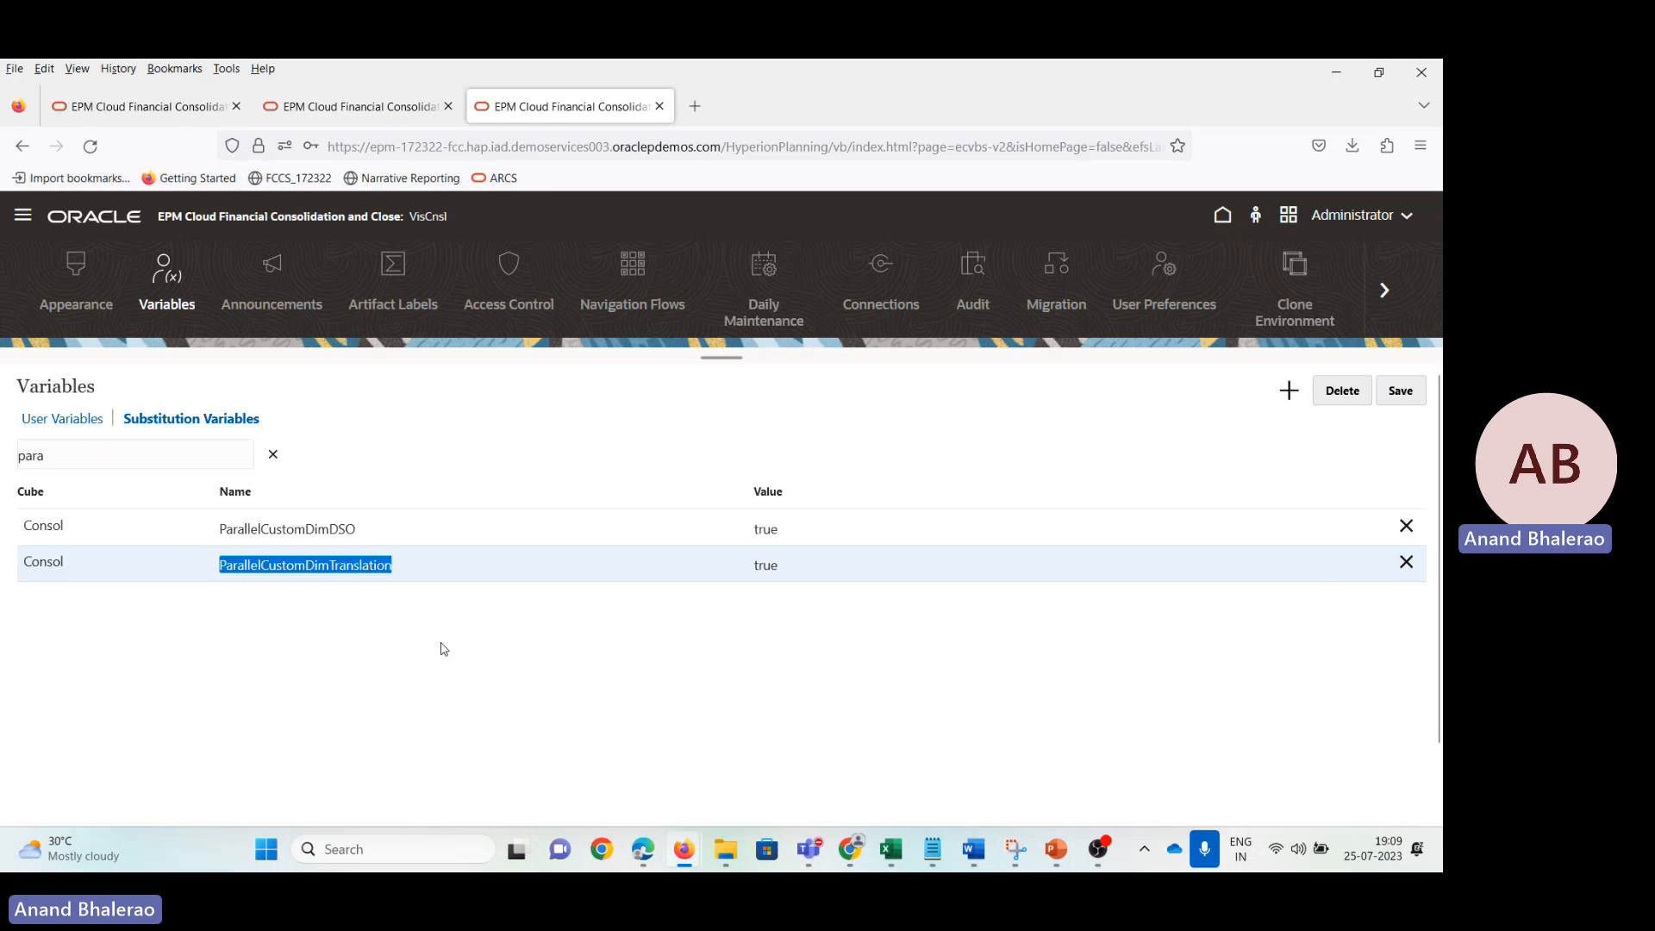
click(404, 644)
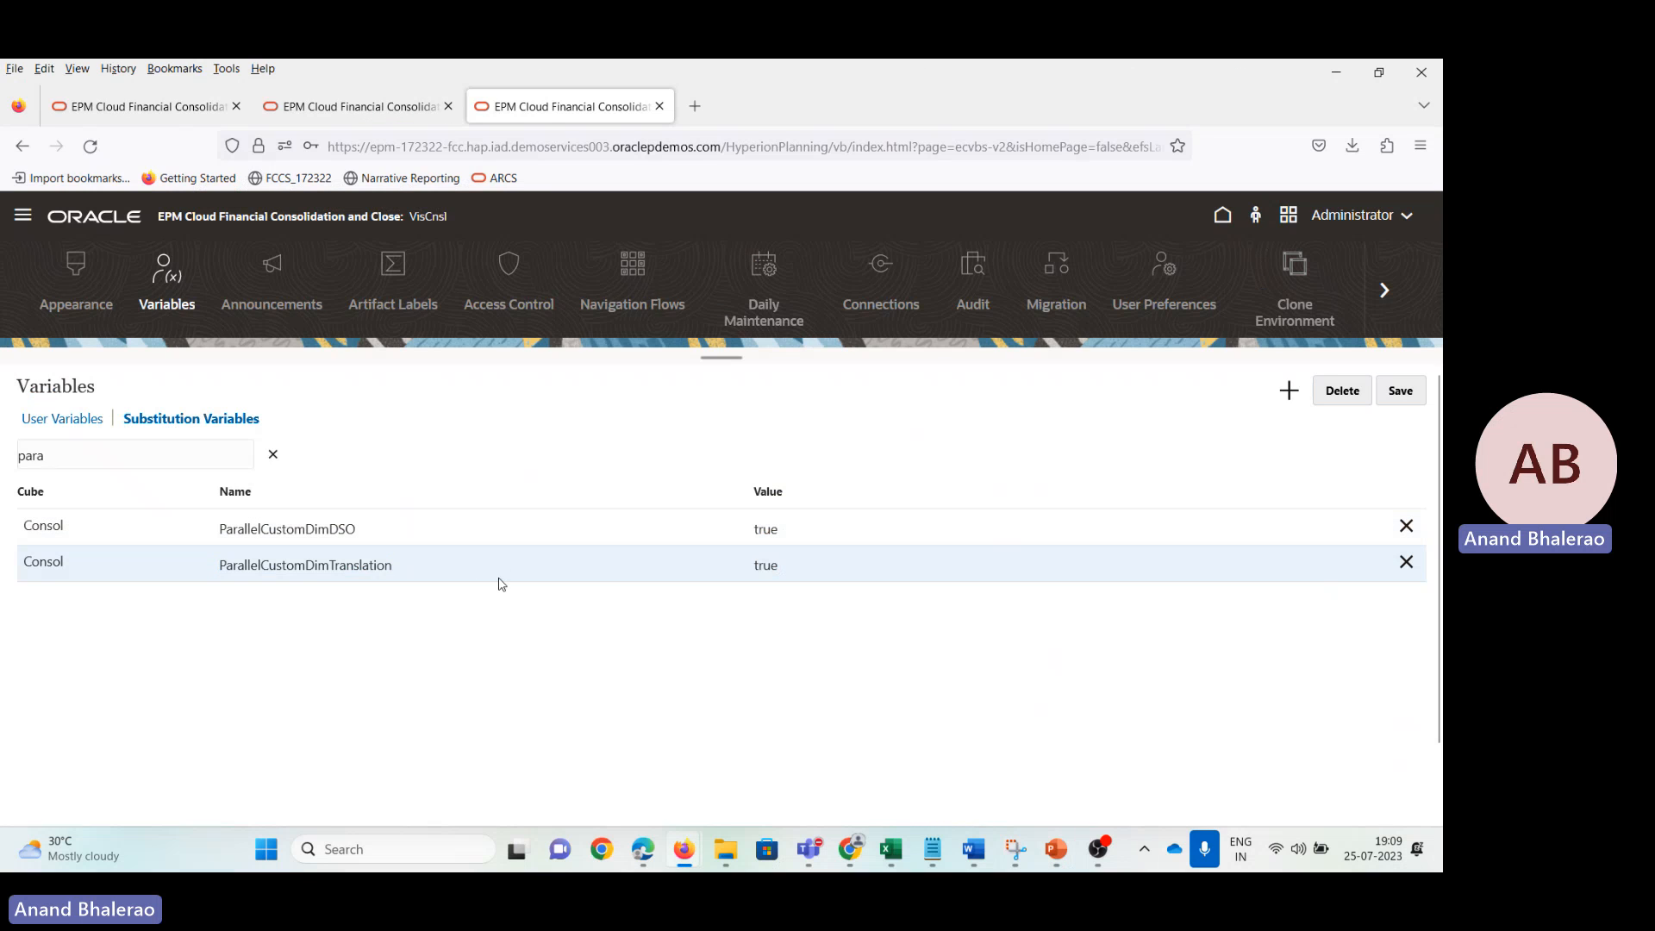
click(1406, 525)
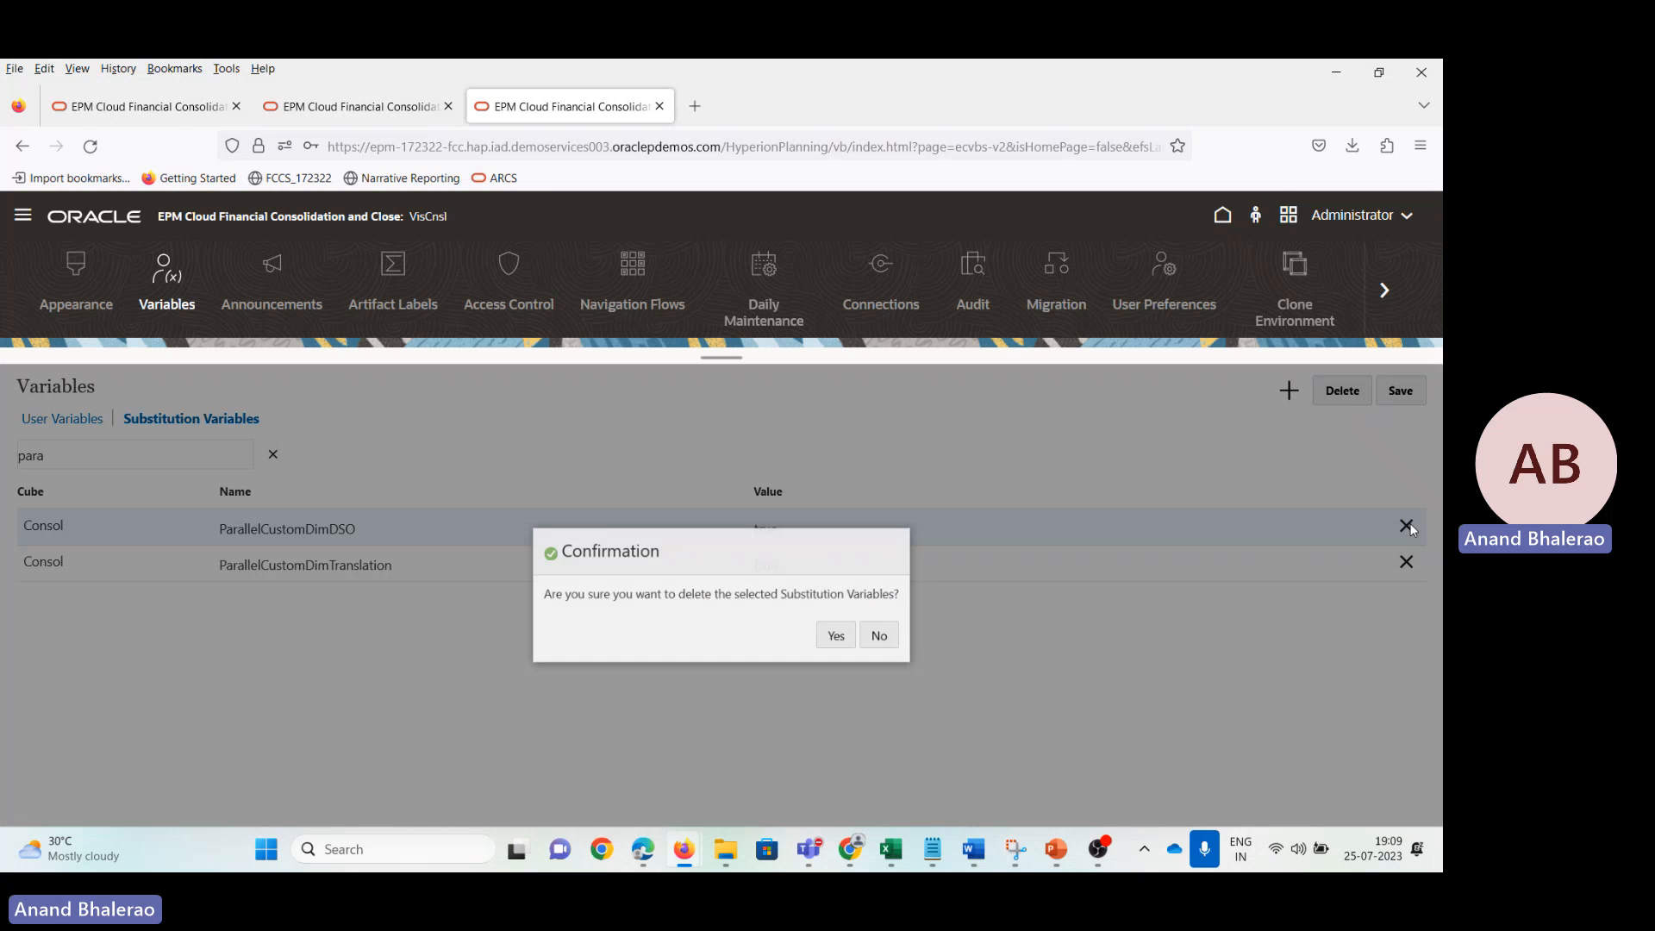
click(849, 637)
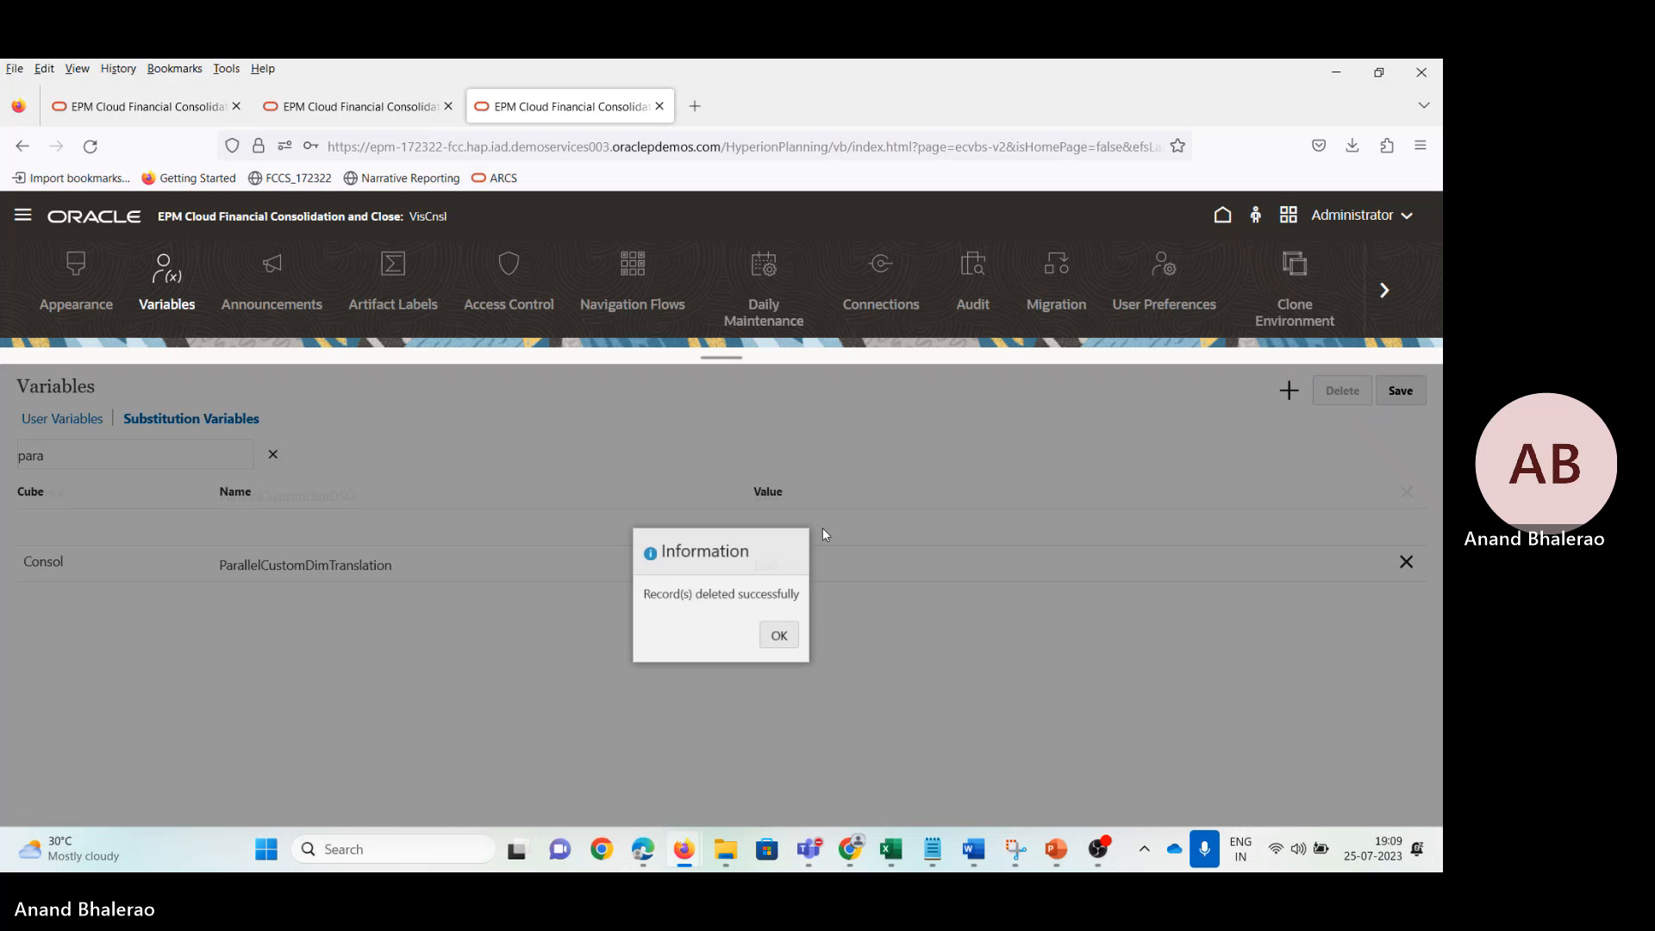
click(784, 640)
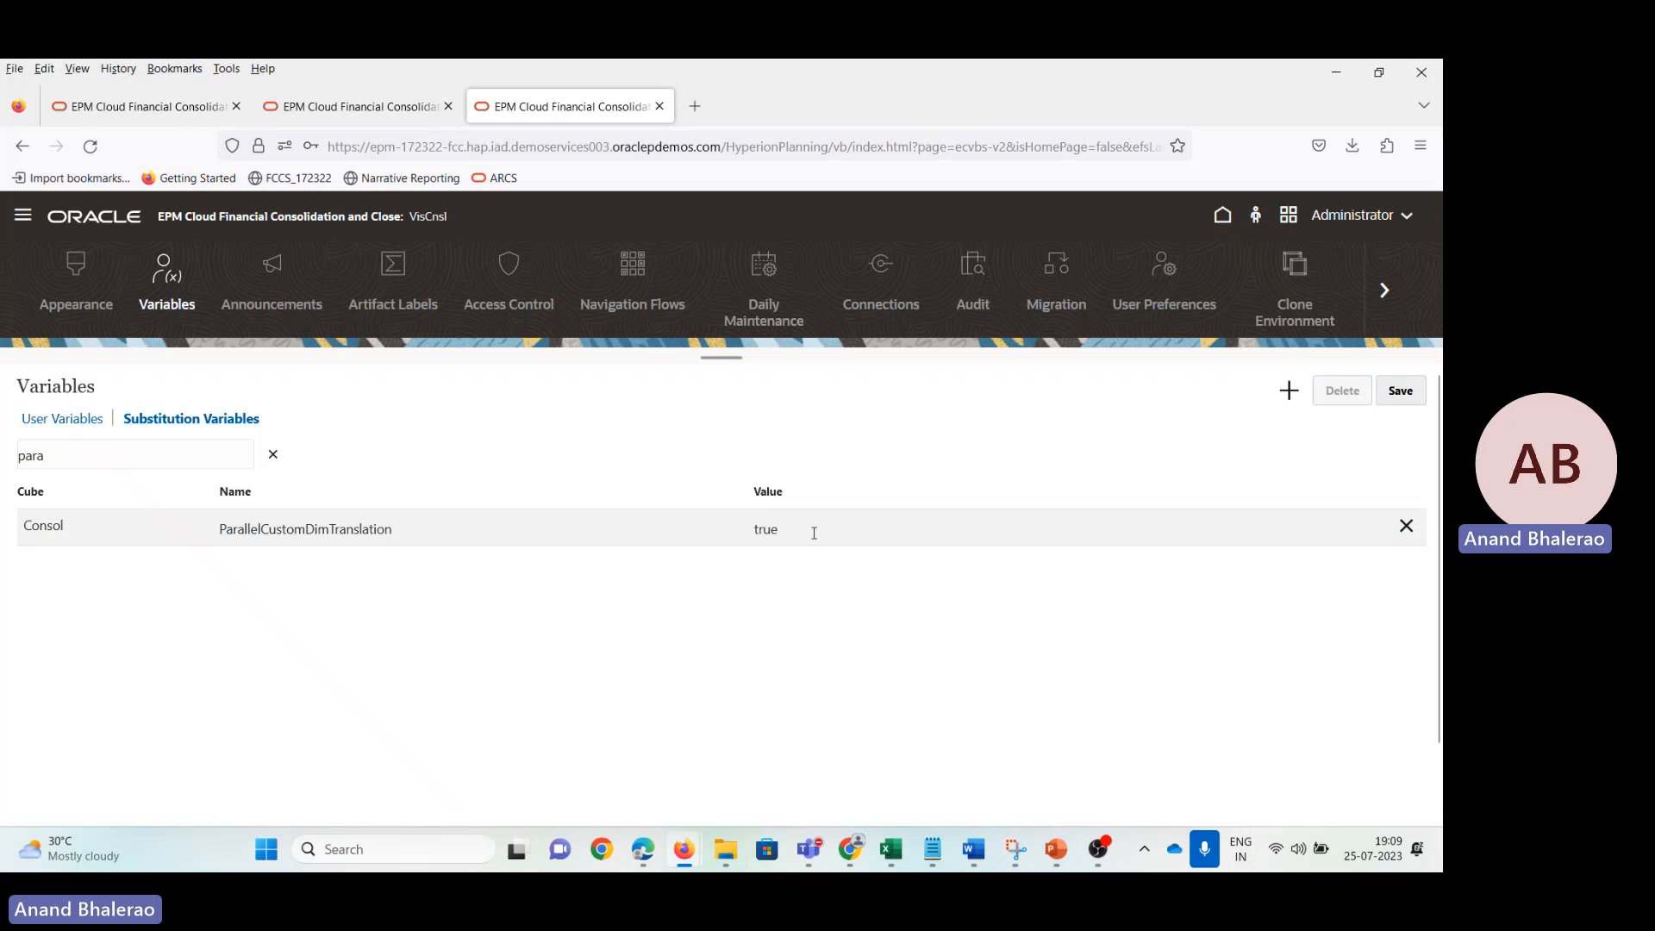
Step: Delete the ParallelCustomDimTranslation substitution variable from the Consol cube
click(813, 529)
click(1406, 526)
click(848, 640)
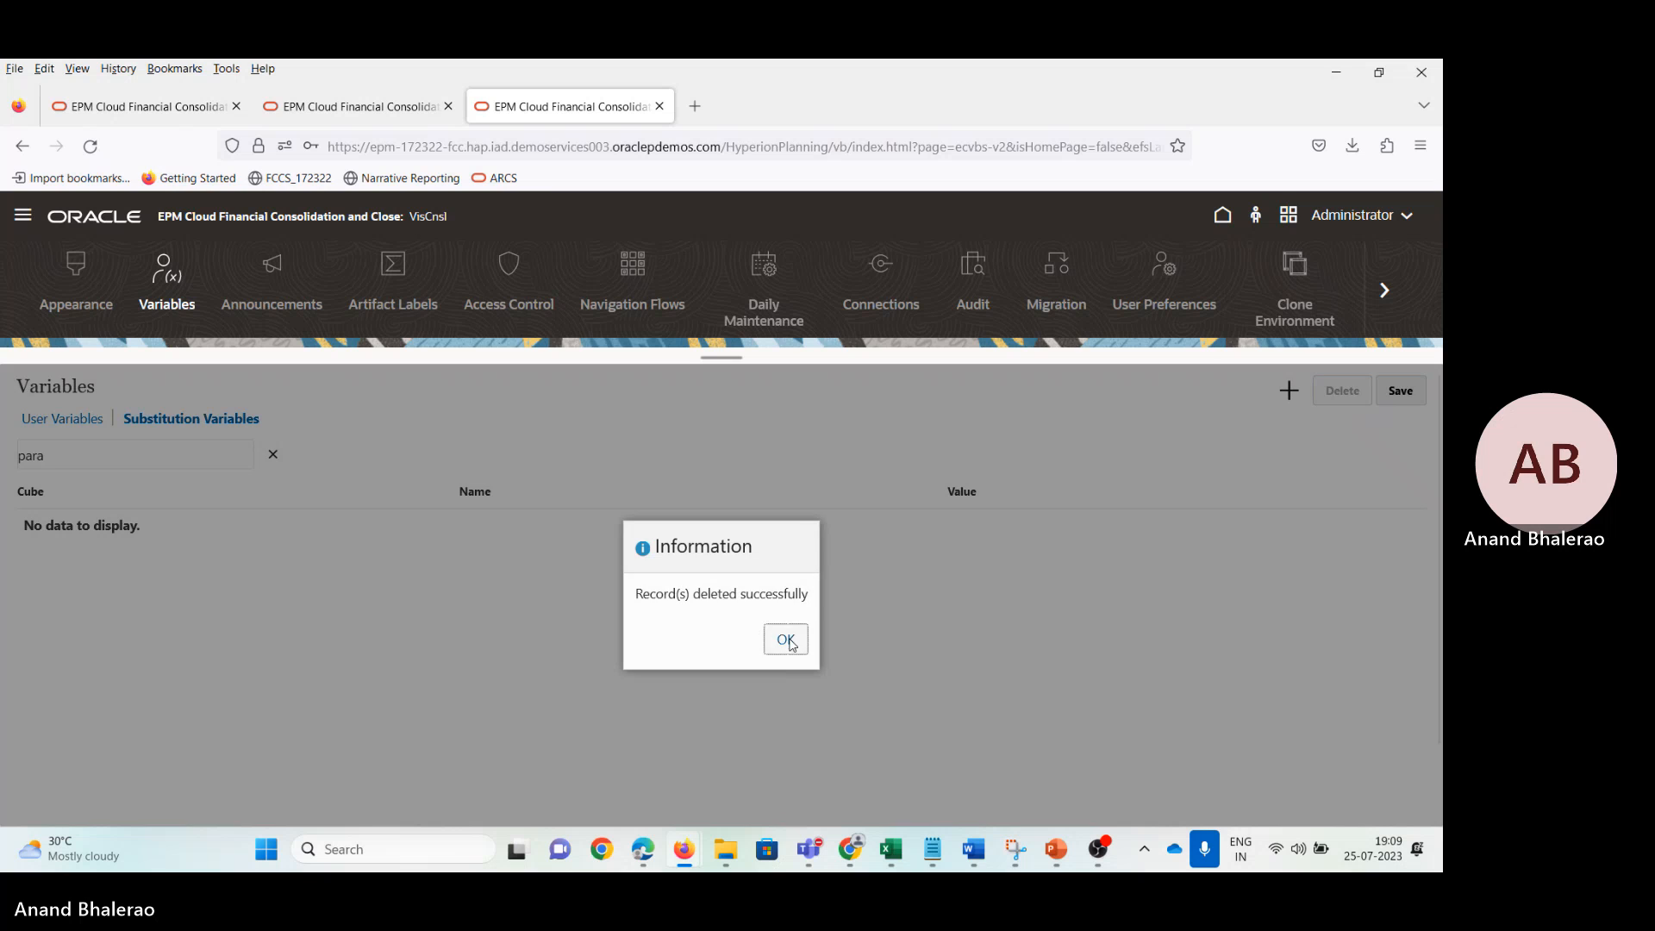
click(783, 638)
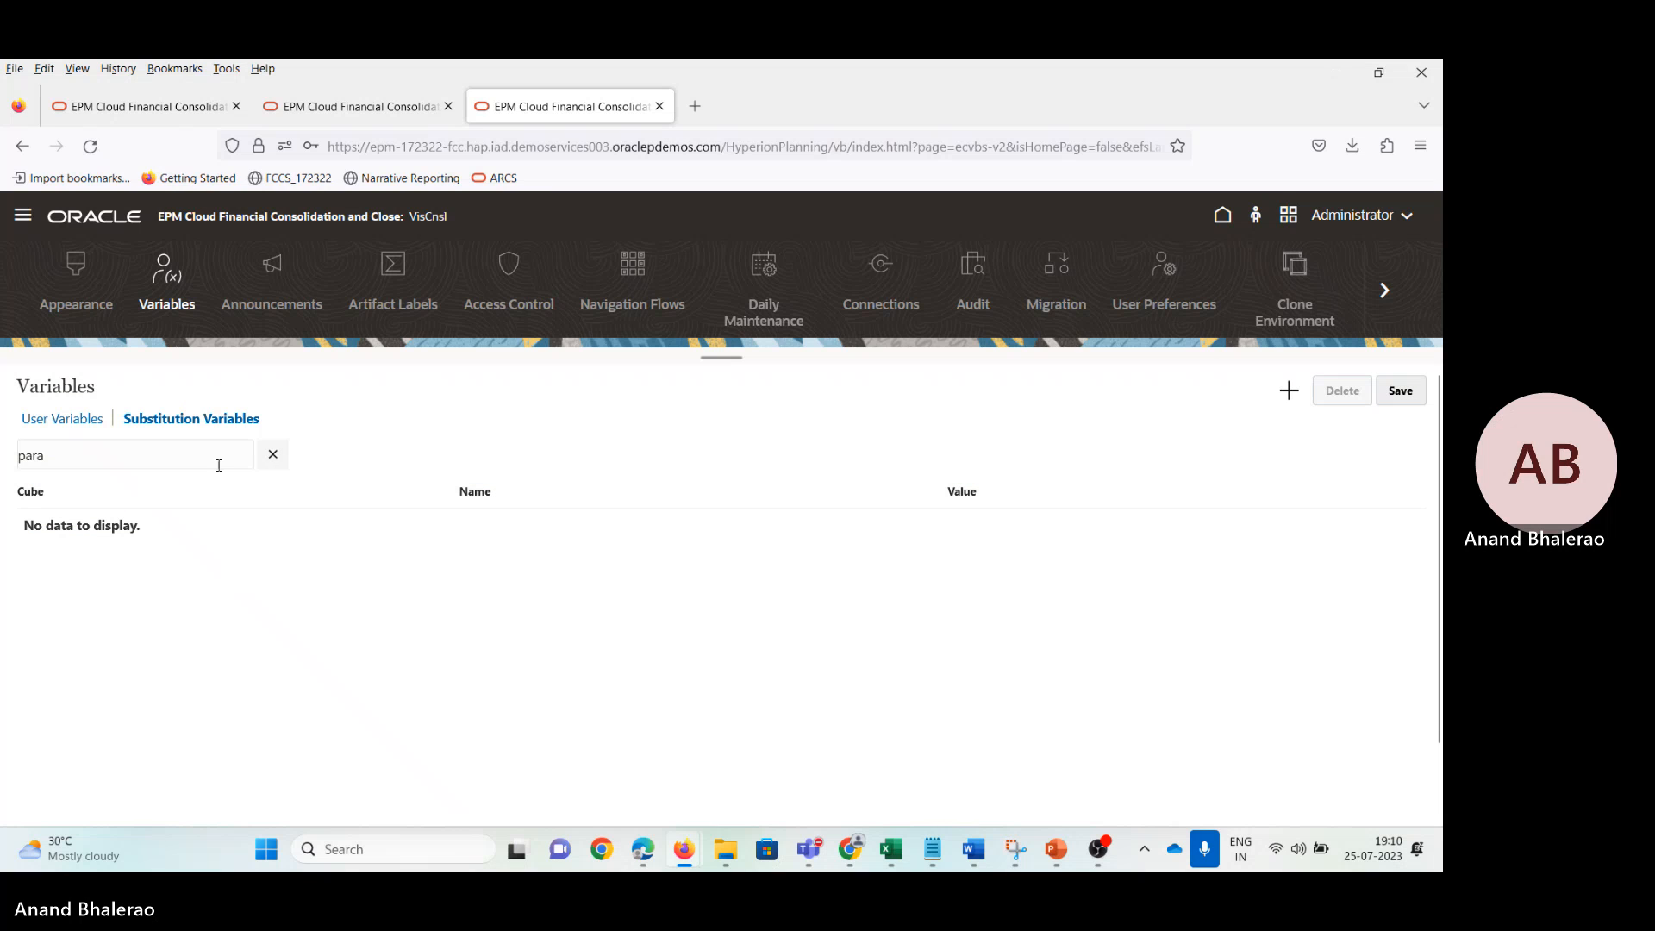
Step: Check the substitution variables by filtering for "para" again, and clear the search to list all variables
click(178, 460)
key(BackSpace)
key(BackSpace)
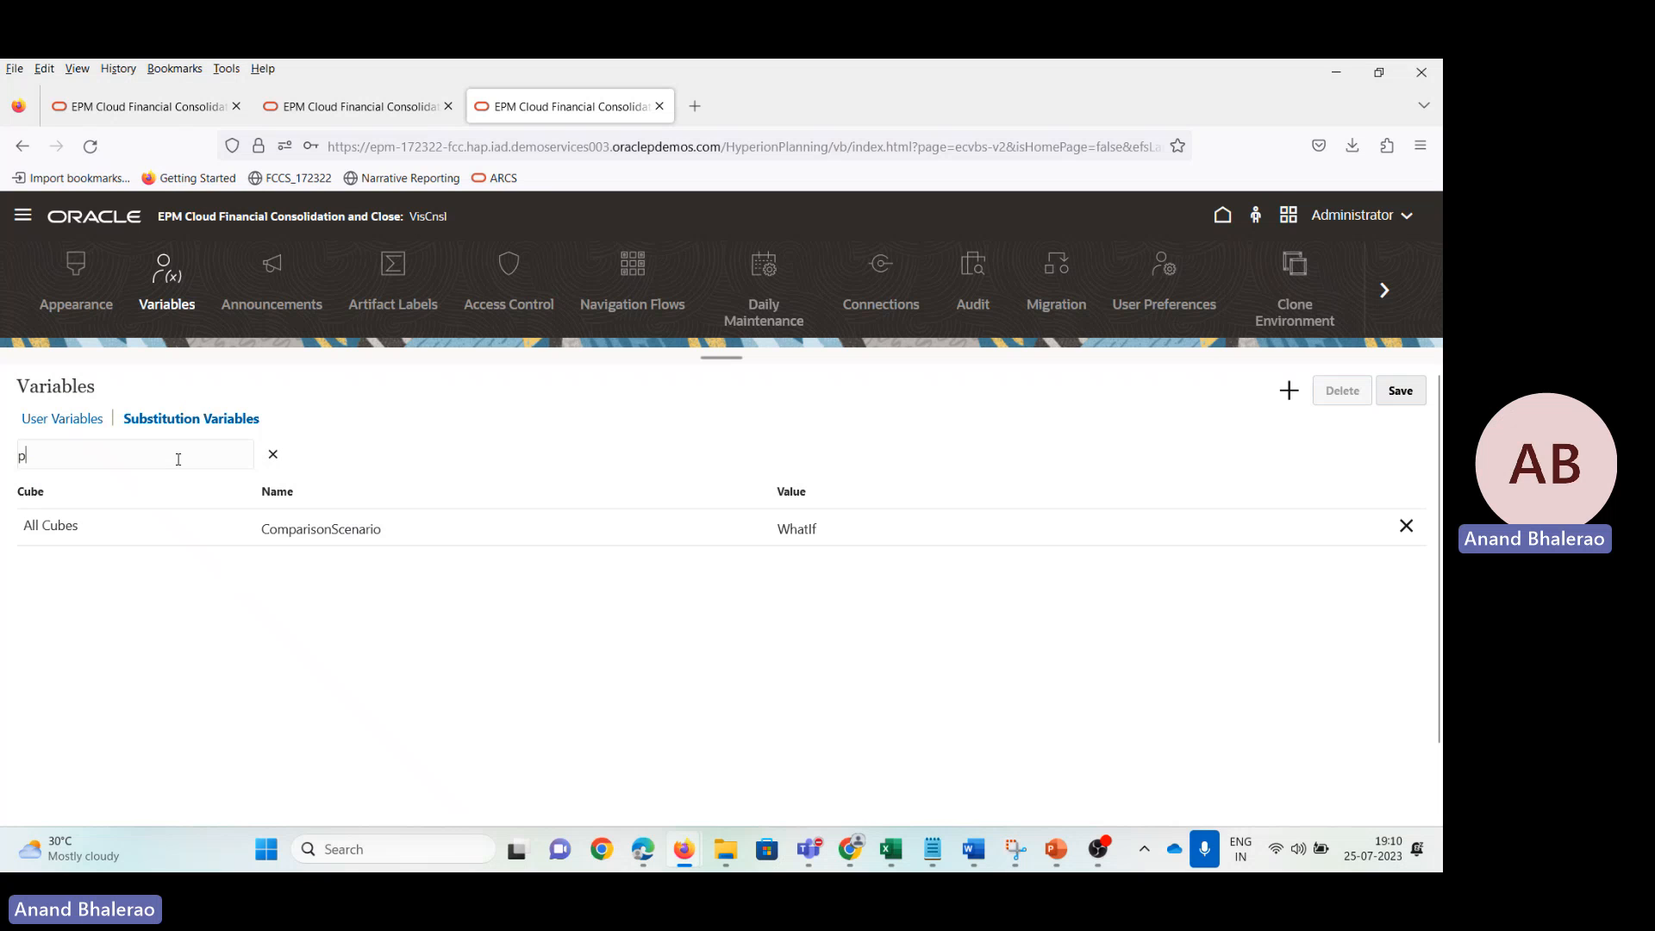
key(BackSpace)
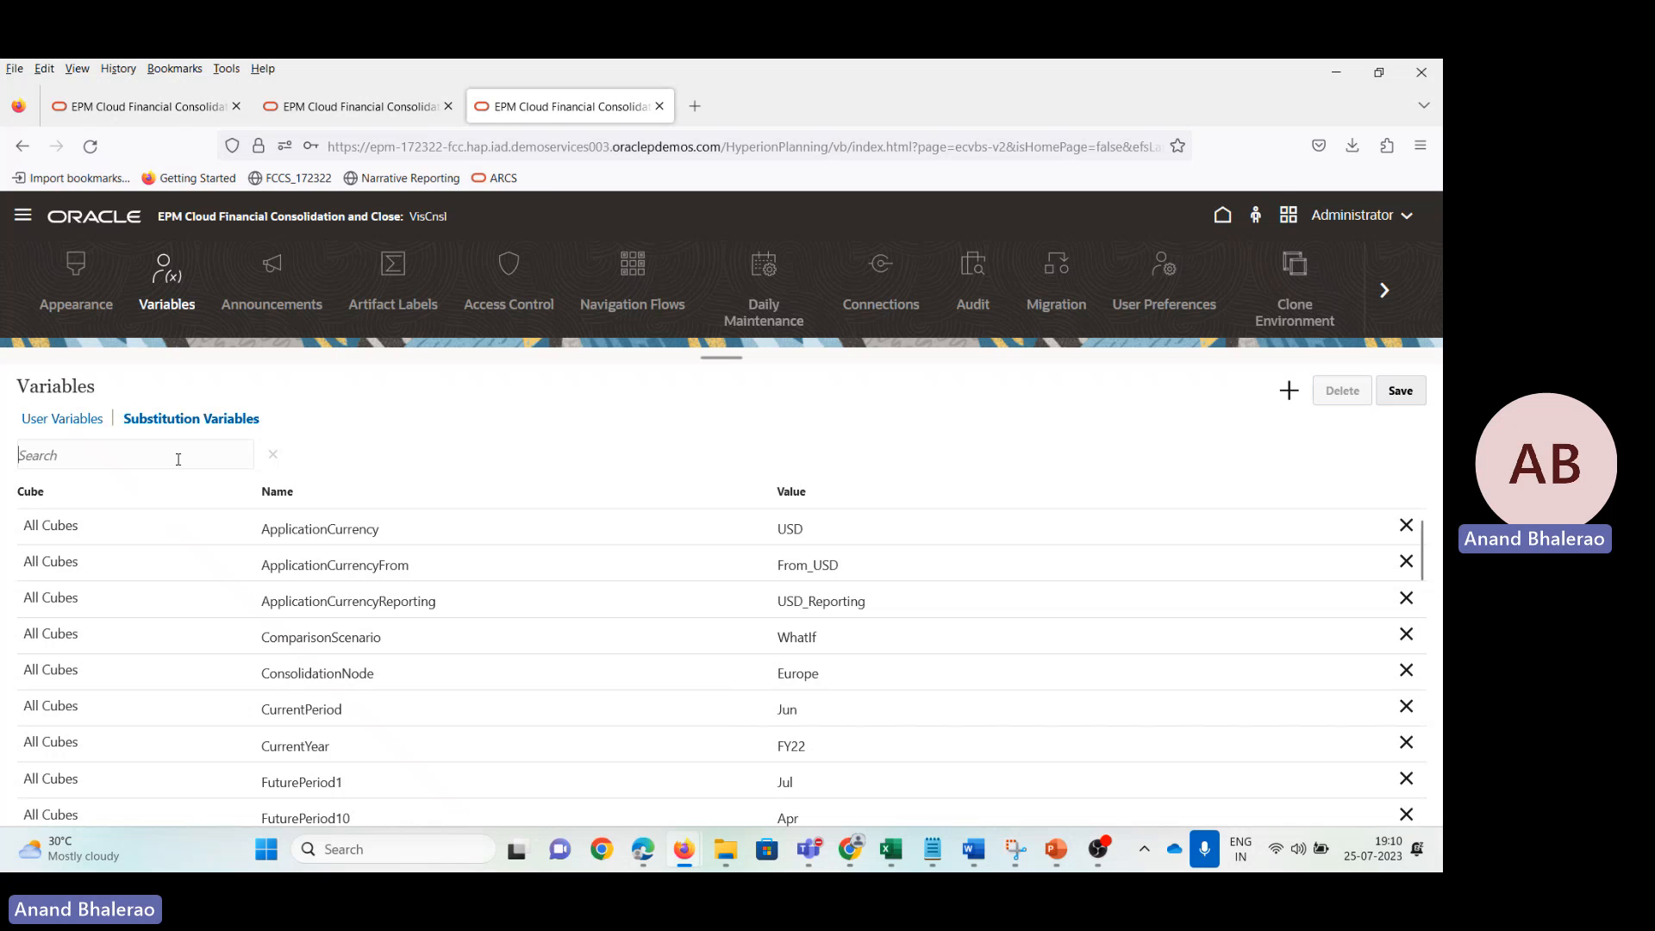
text(para)
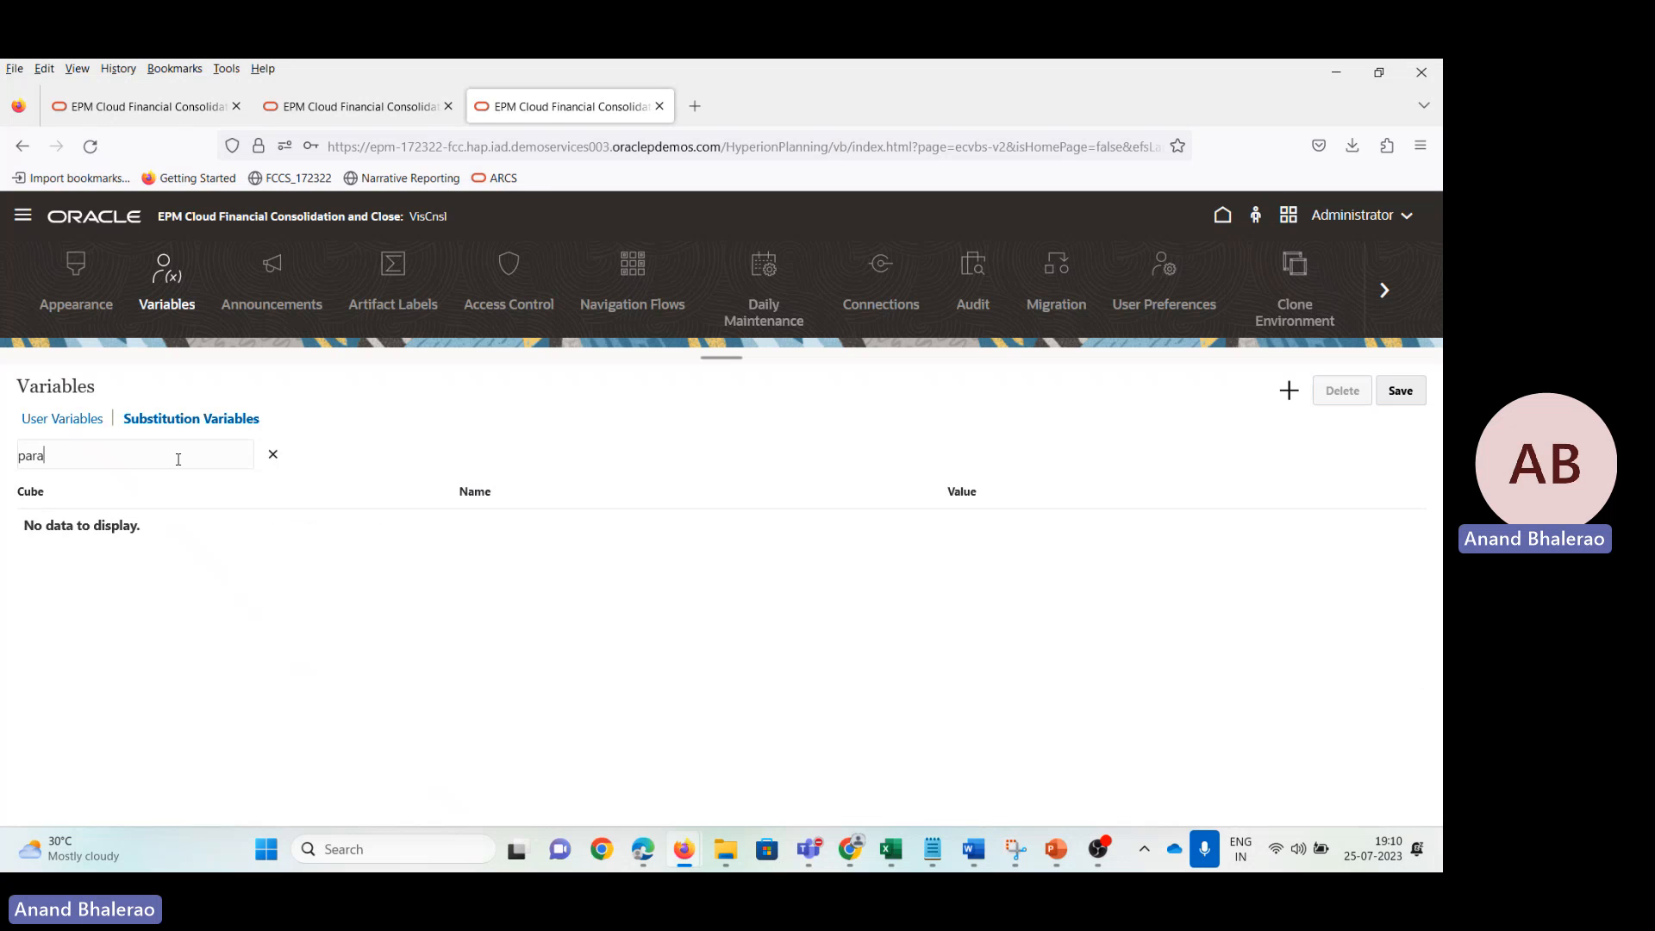
key(BackSpace)
key(BackSpace)
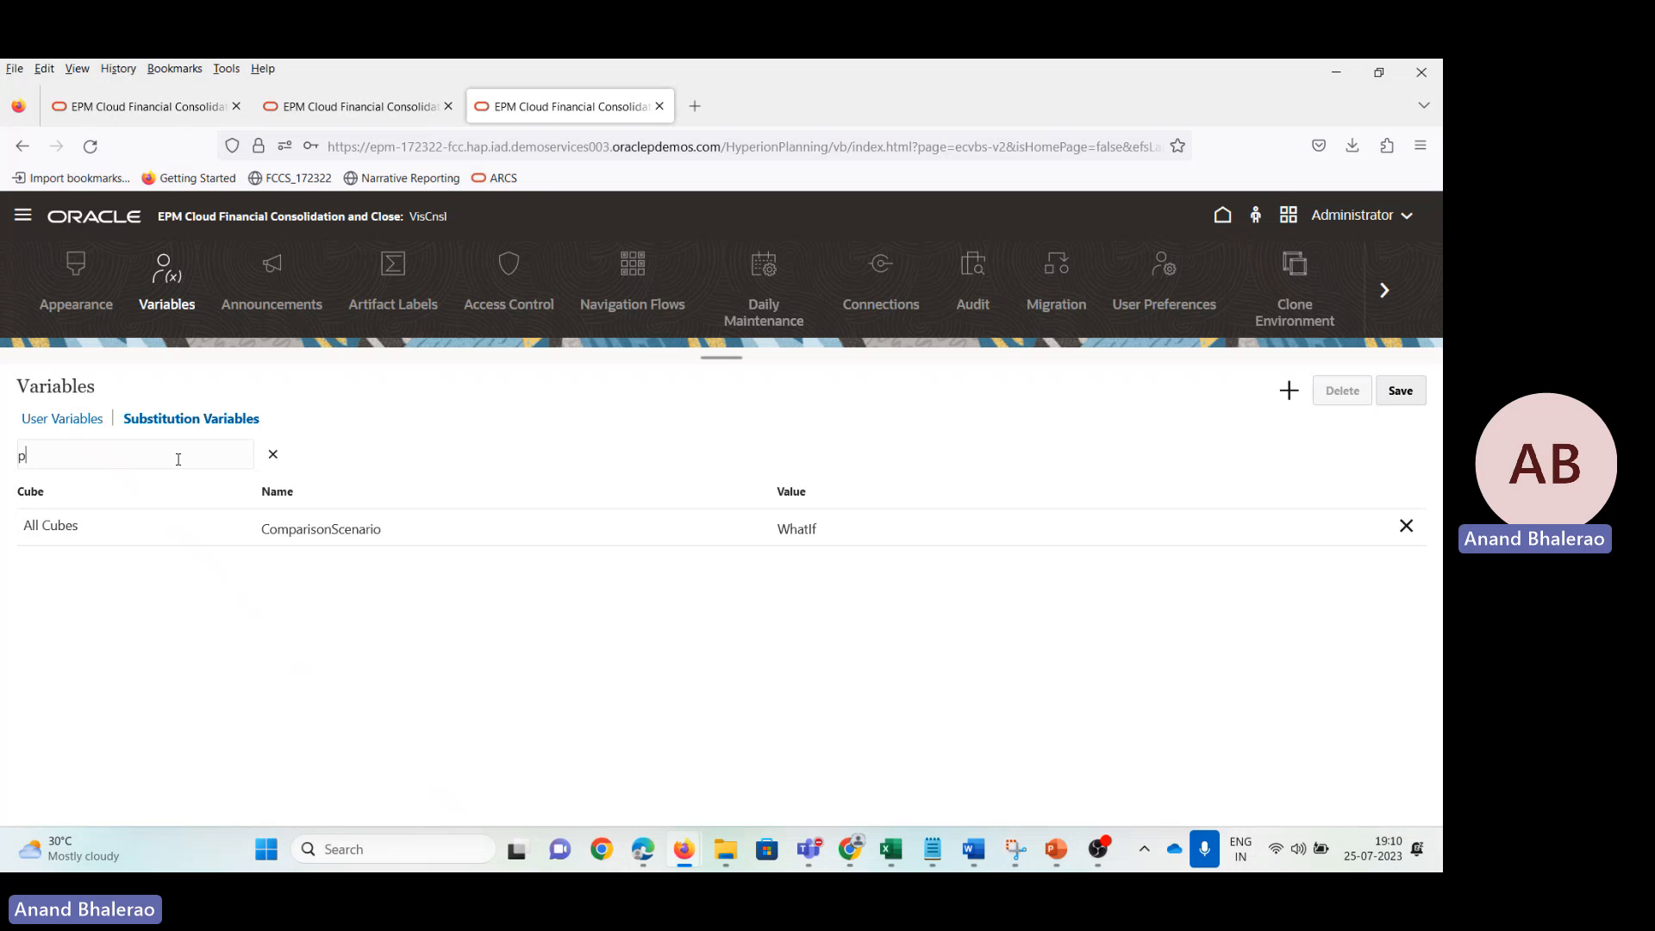
key(BackSpace)
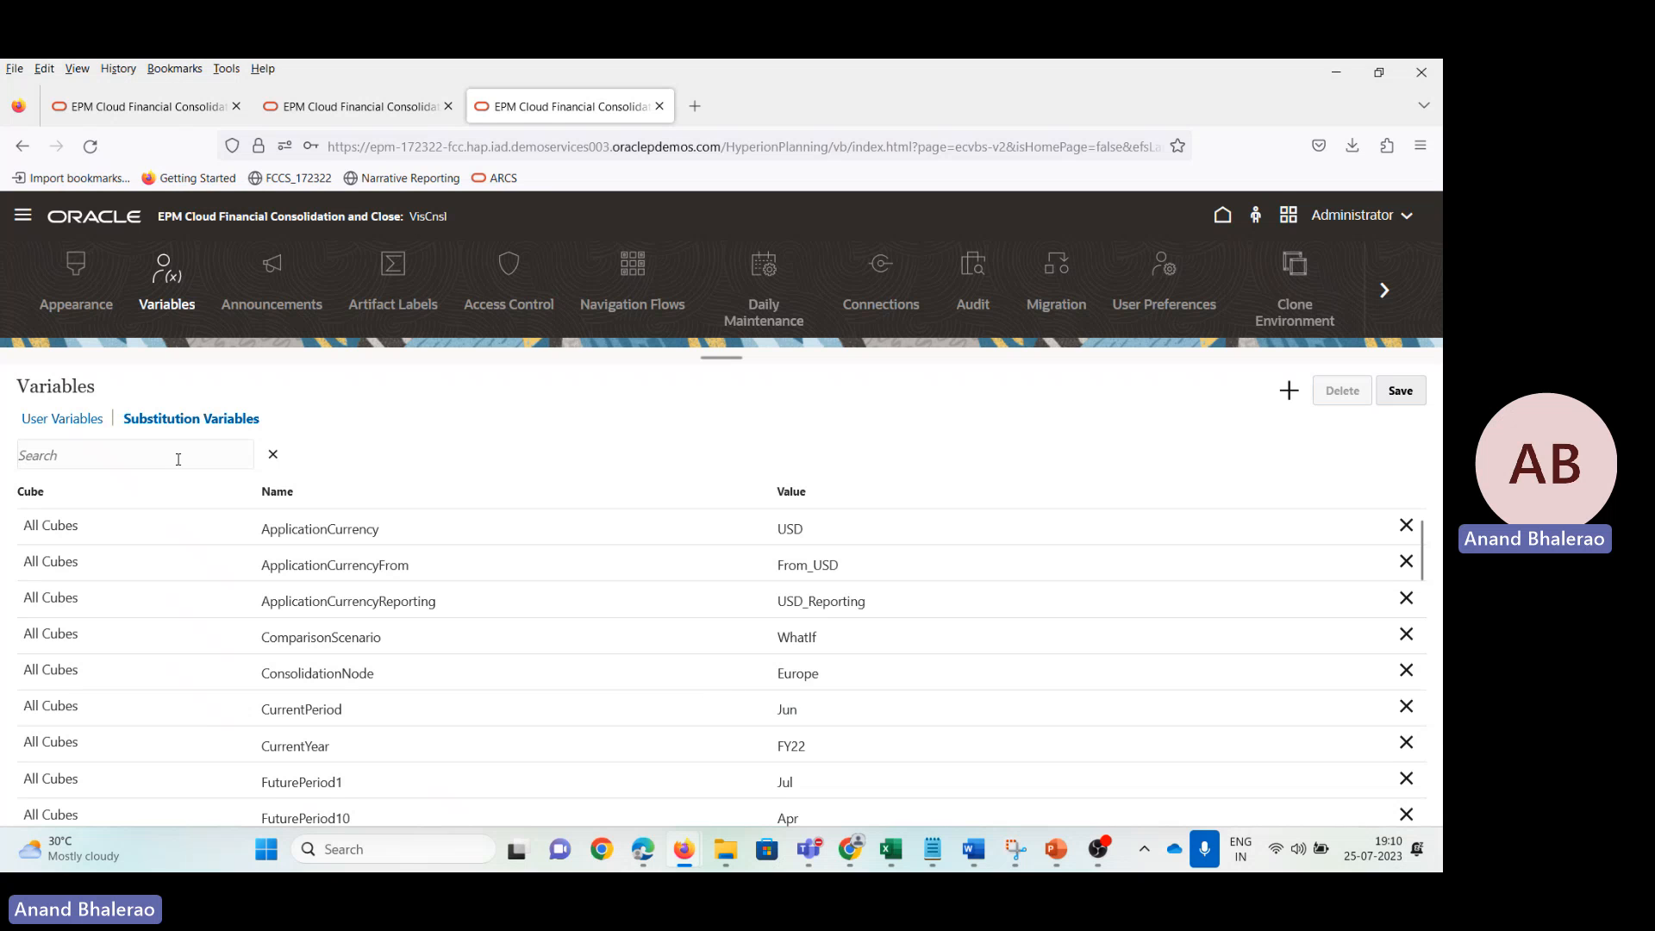
Step: Sign out of the epm-172322 environment and close its browser tab and the epm-11670 tab
click(1409, 218)
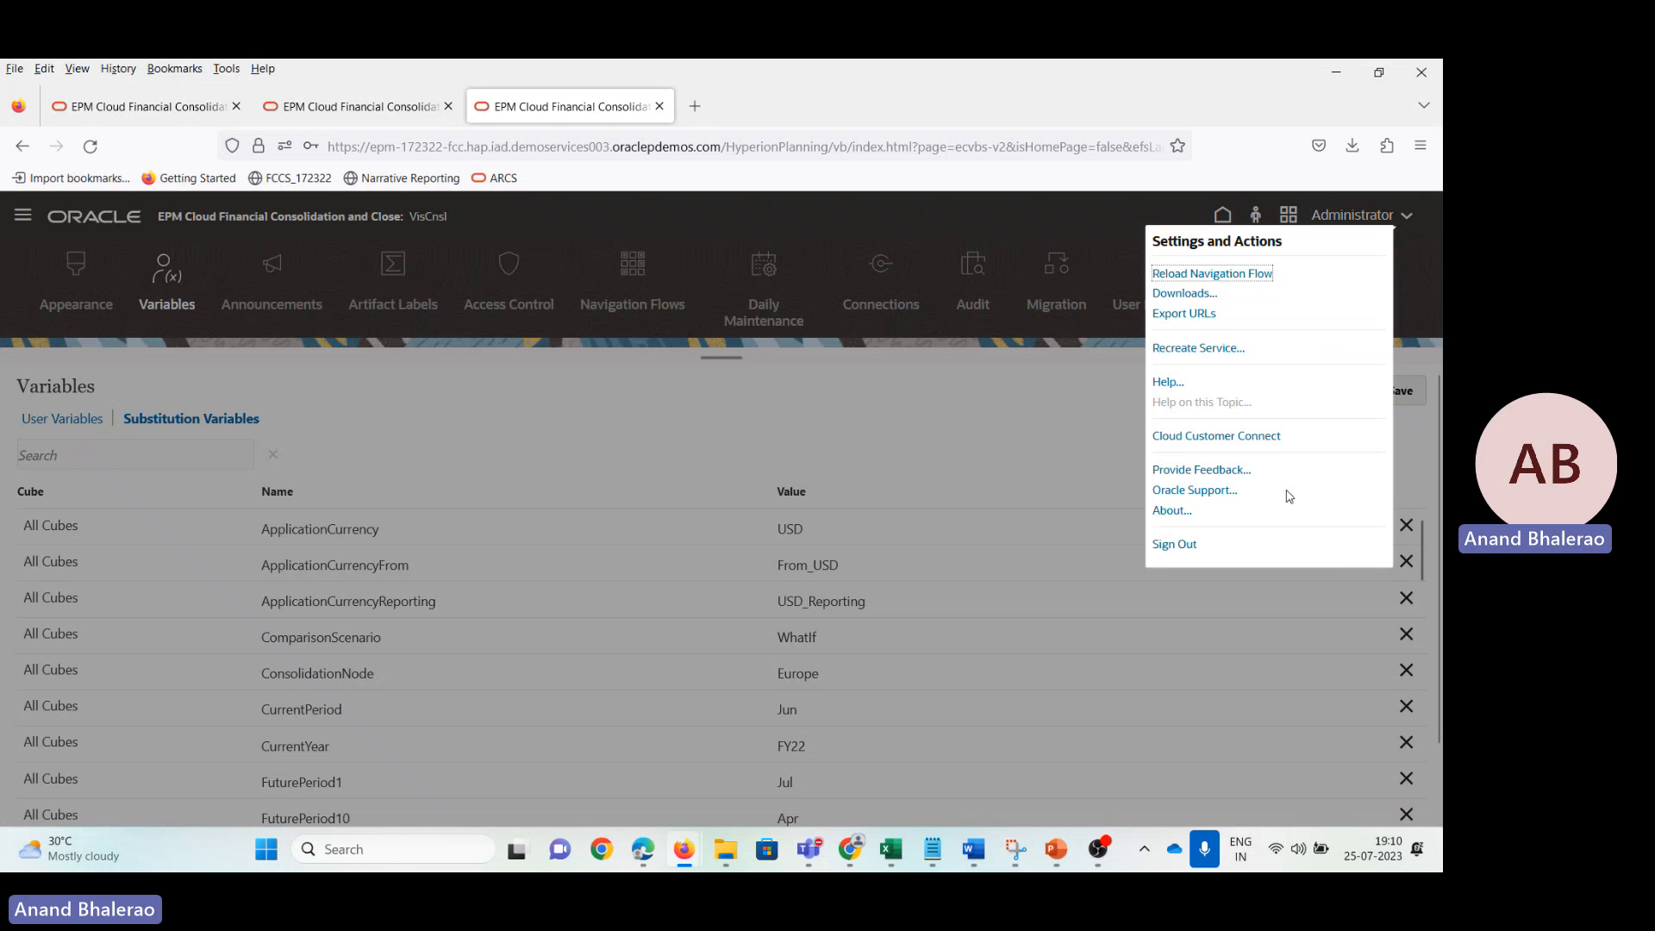
click(1174, 545)
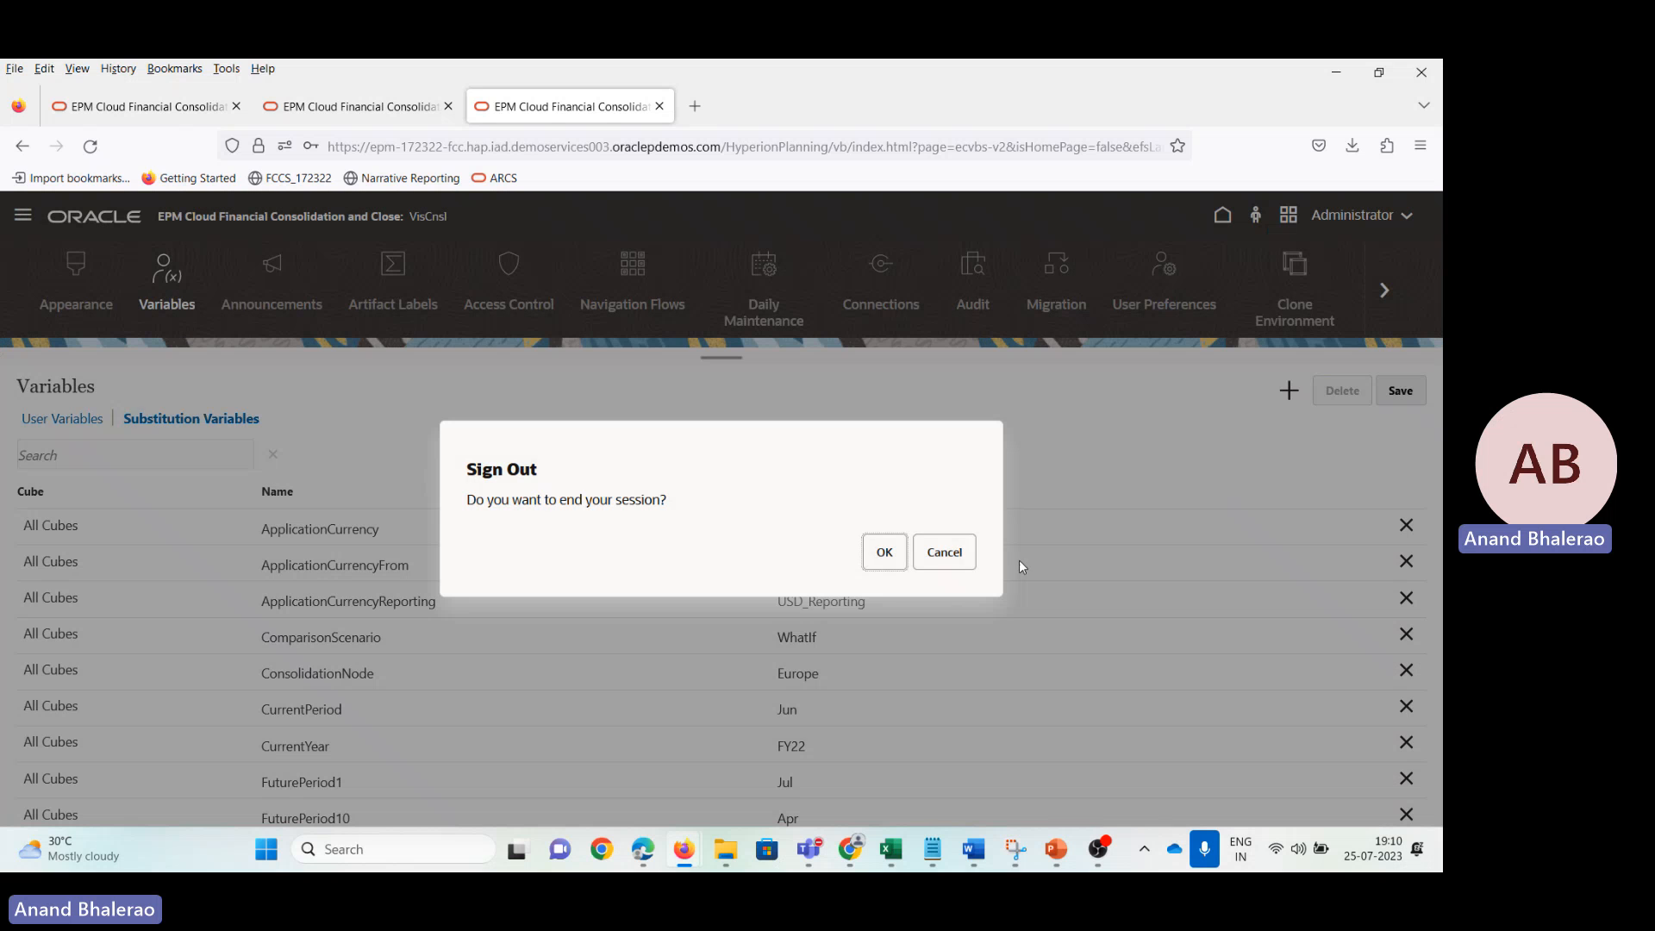
click(879, 556)
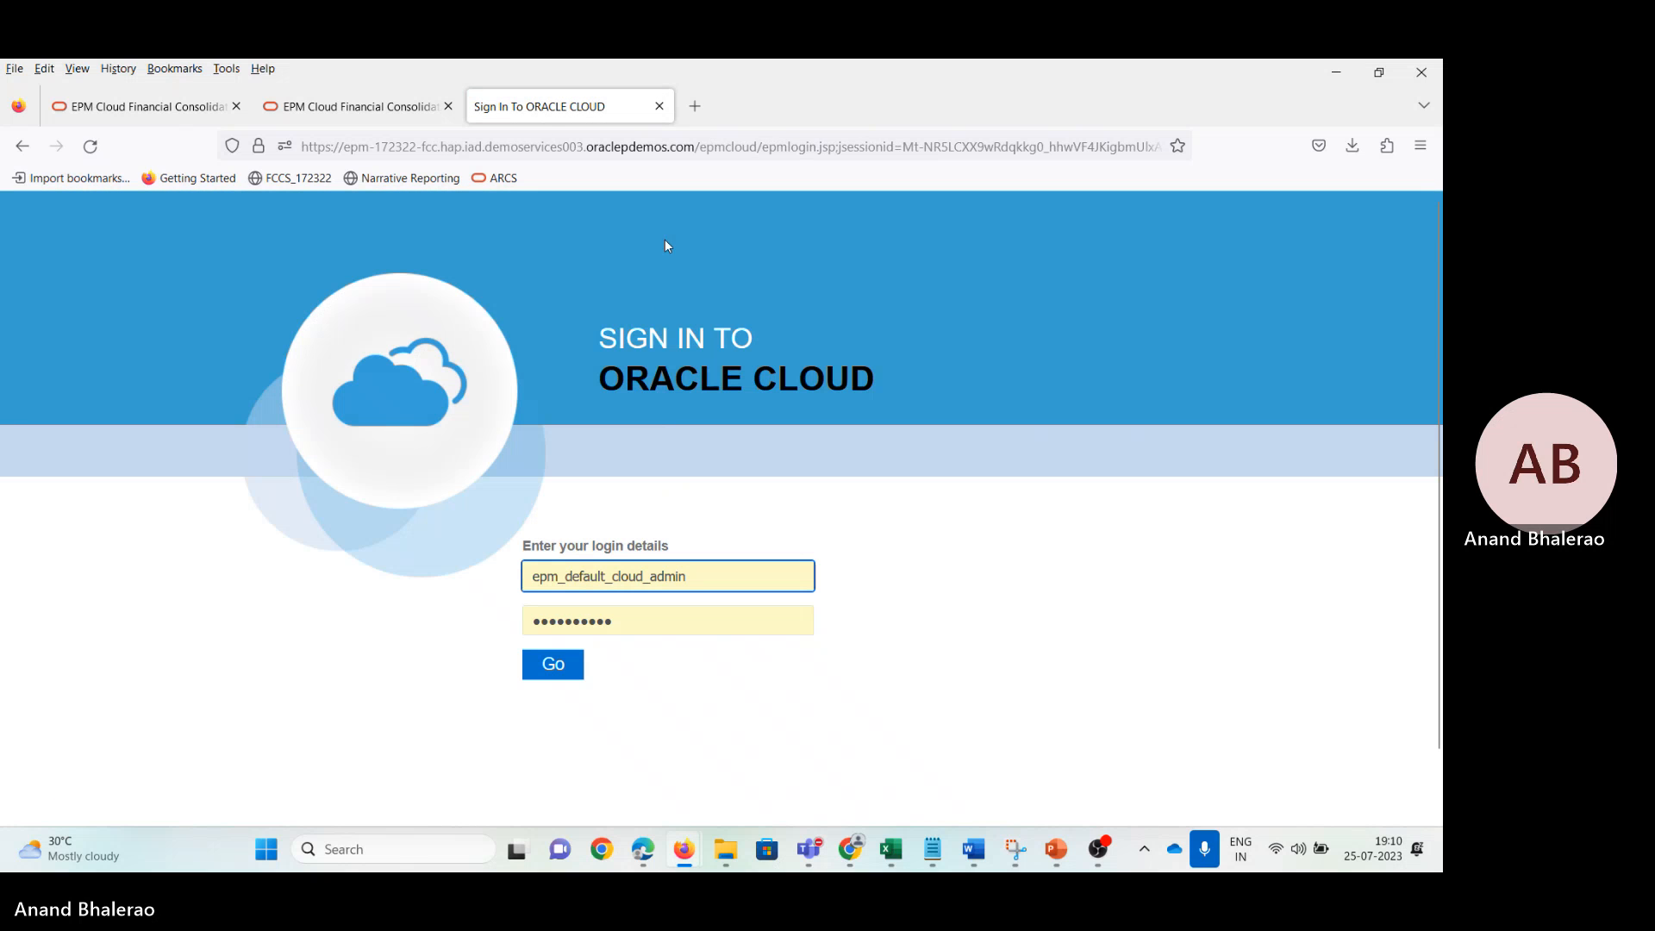
click(659, 106)
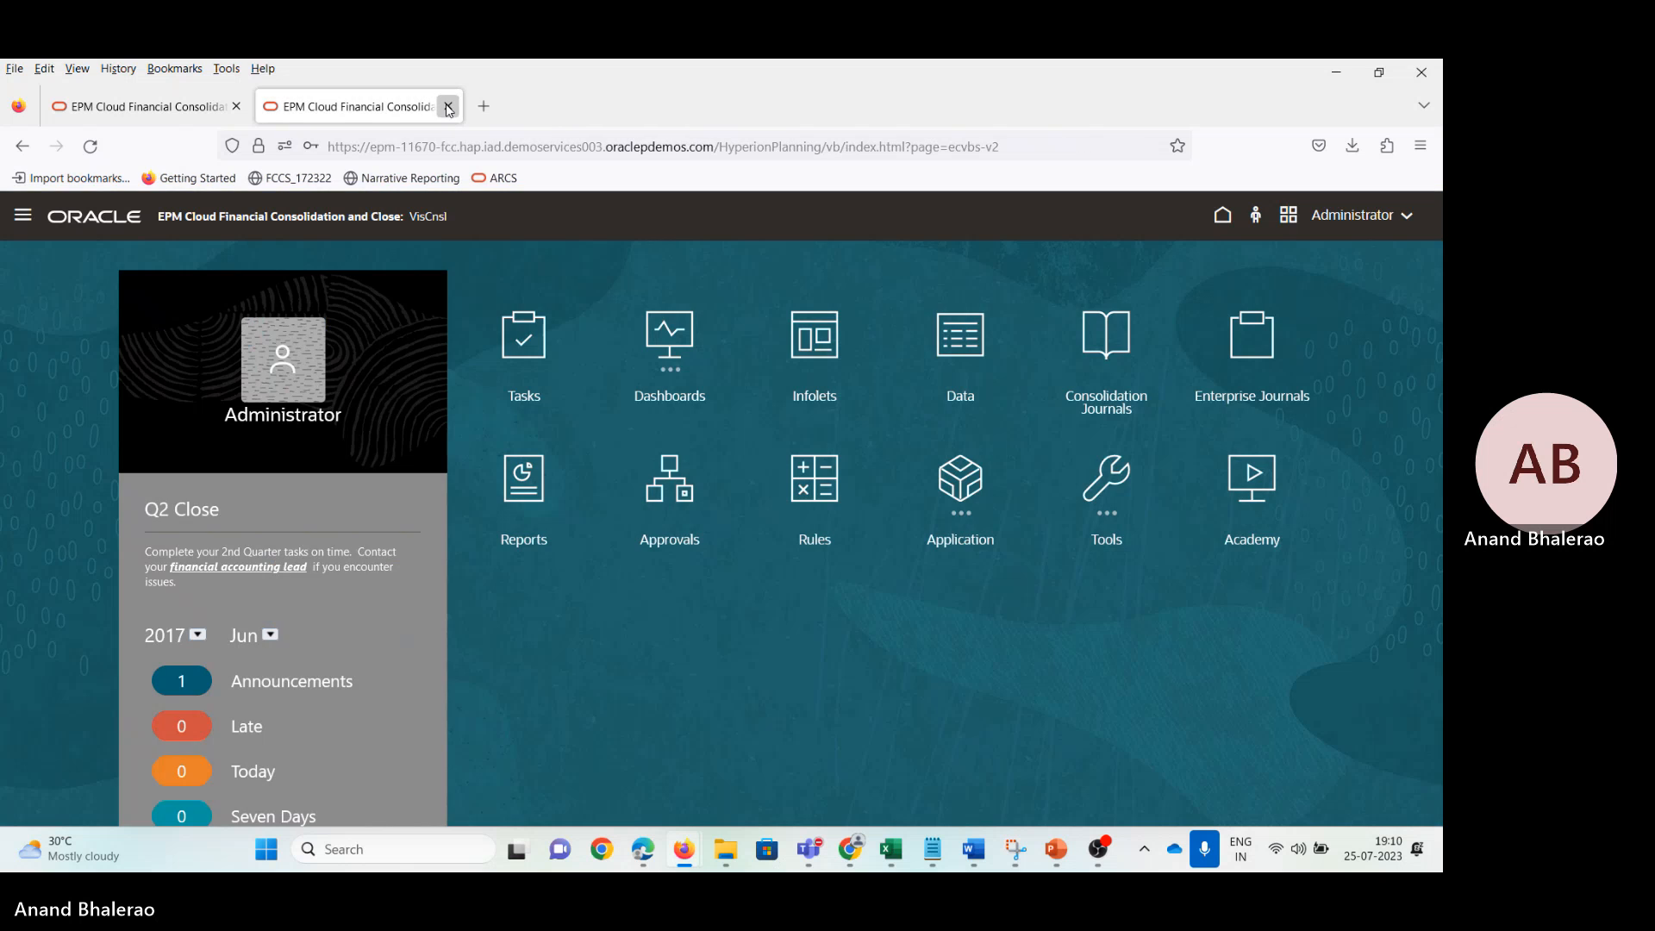
click(448, 106)
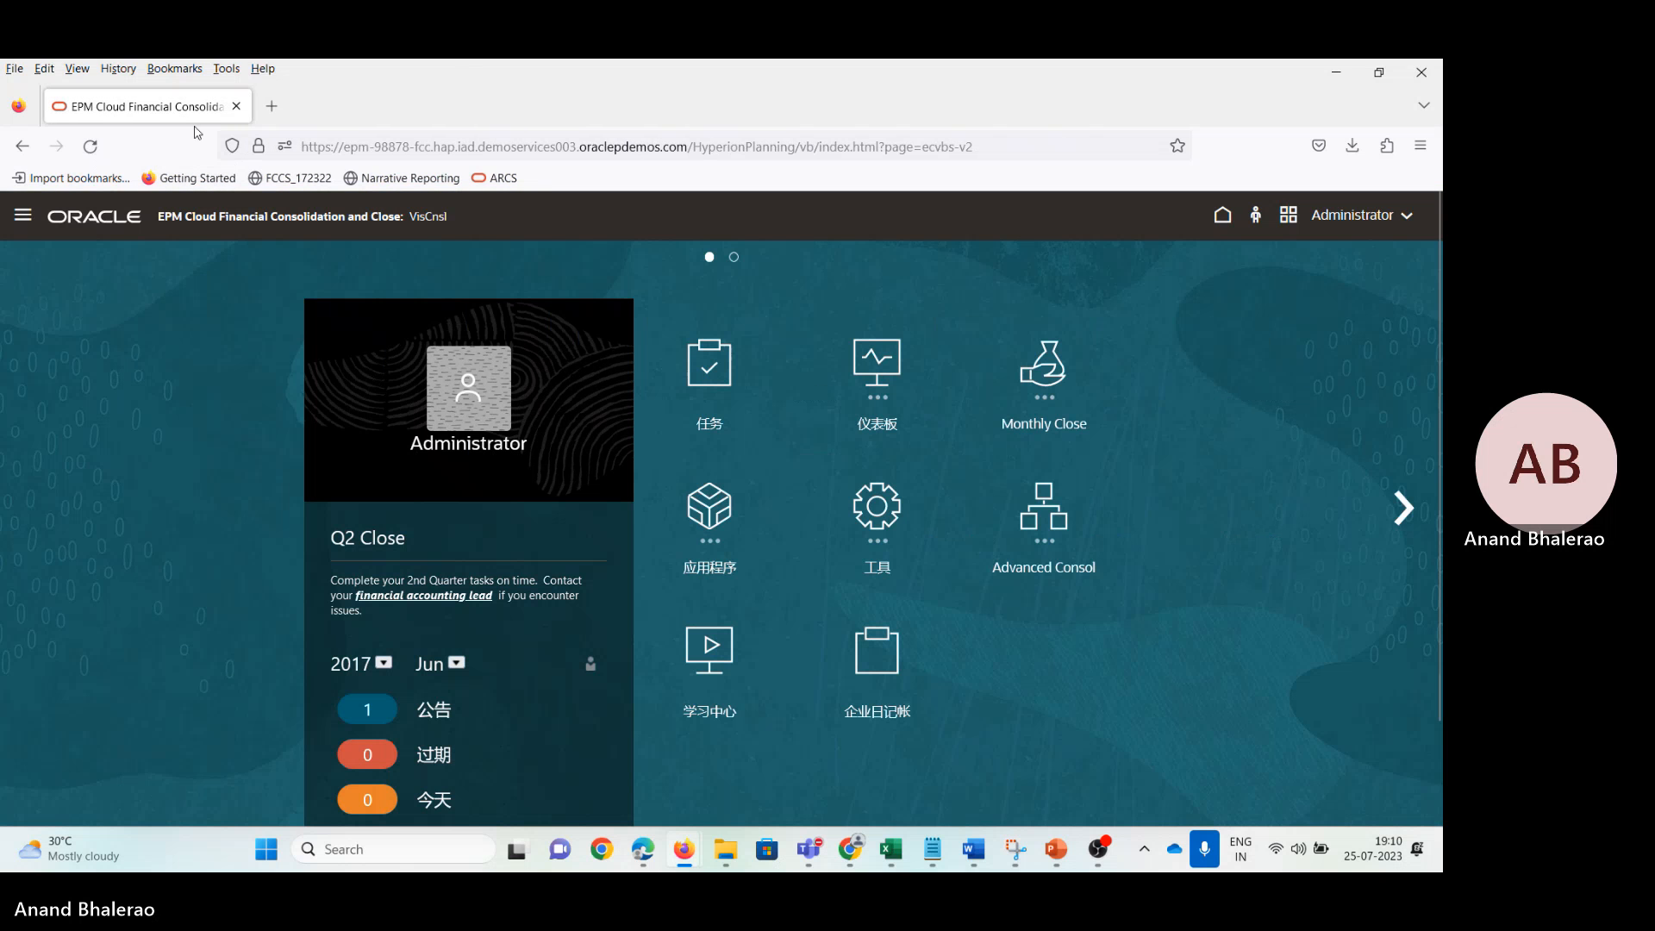
Step: Reload the epm-98878 environment and sign out of its session
click(95, 150)
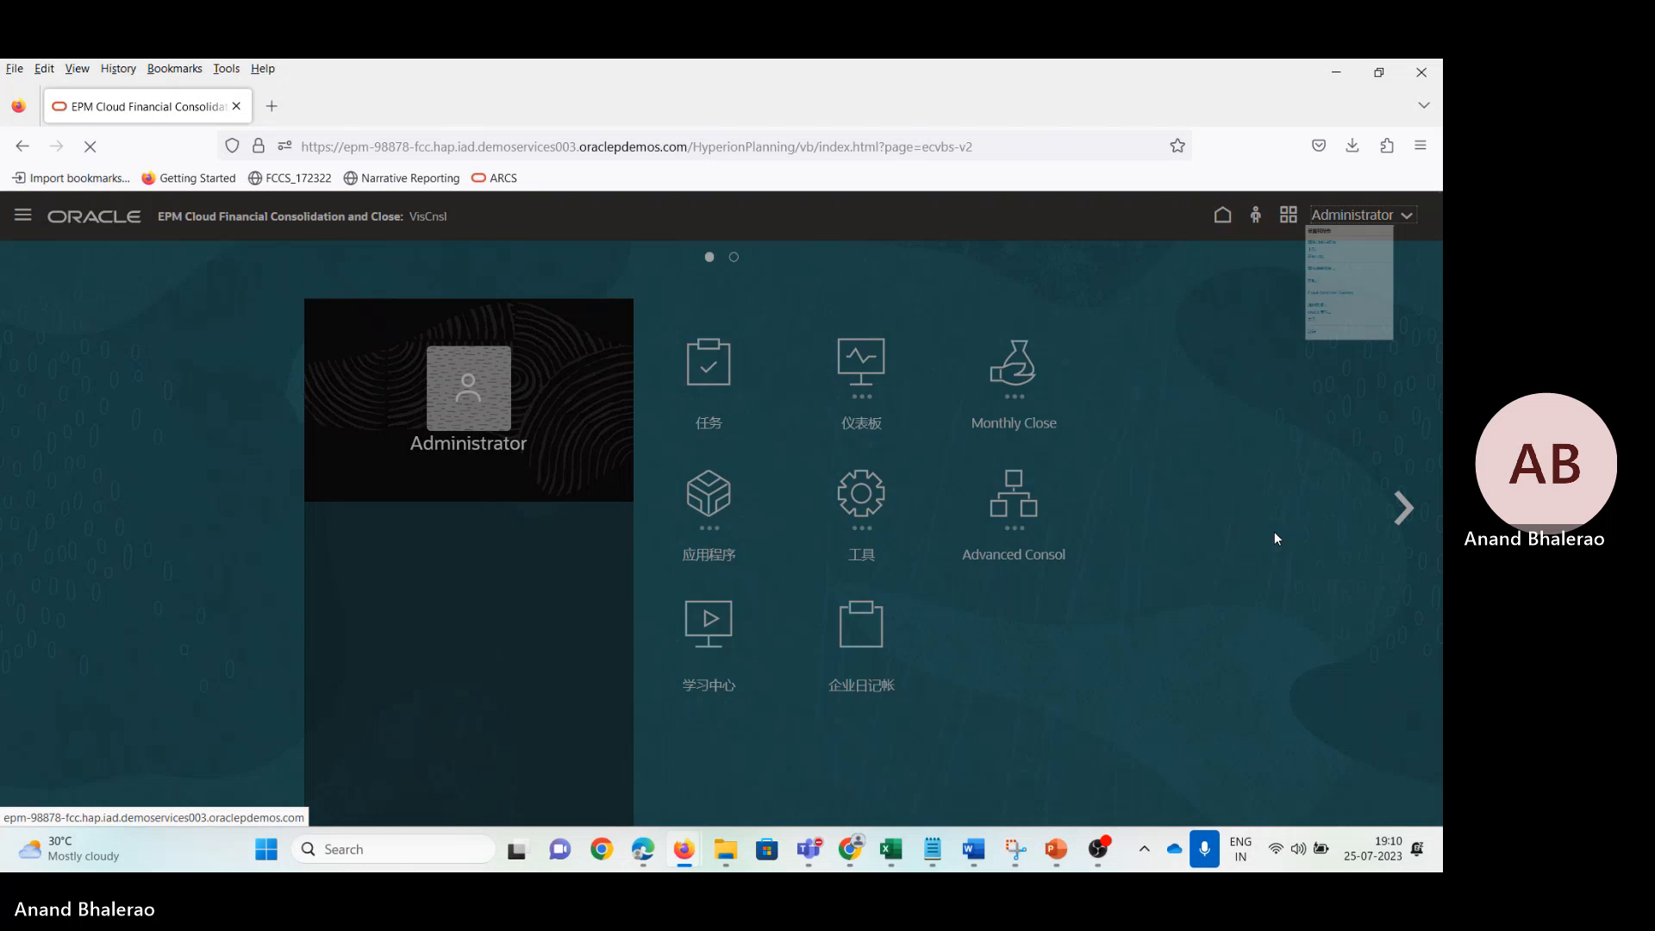
click(1162, 526)
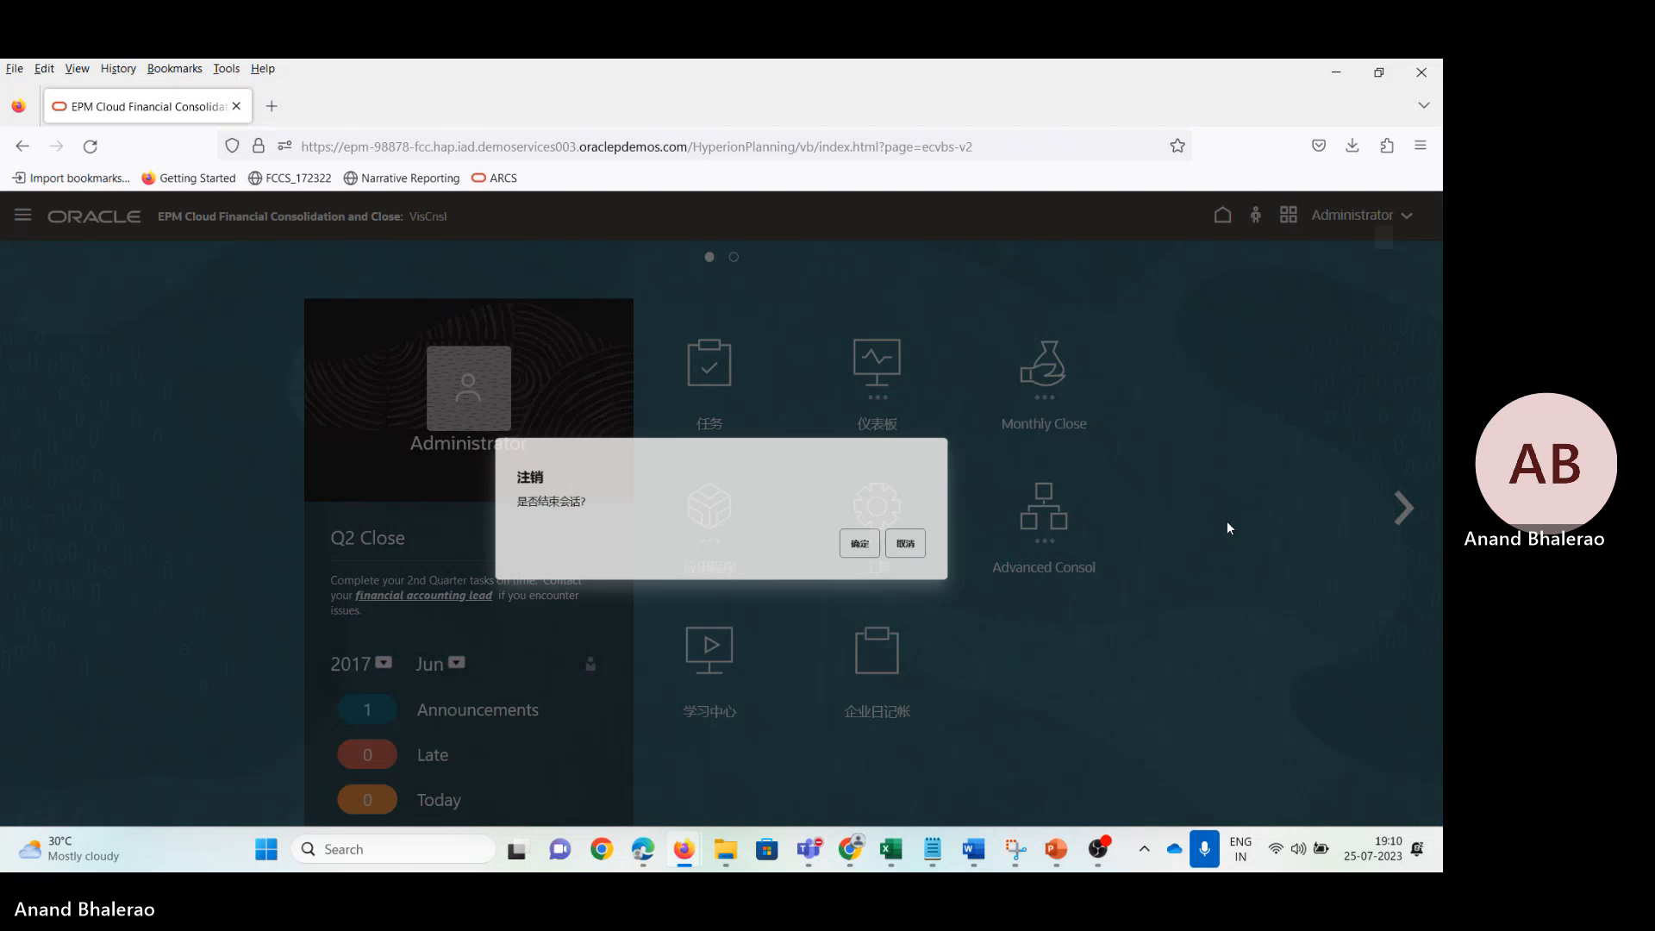
click(899, 553)
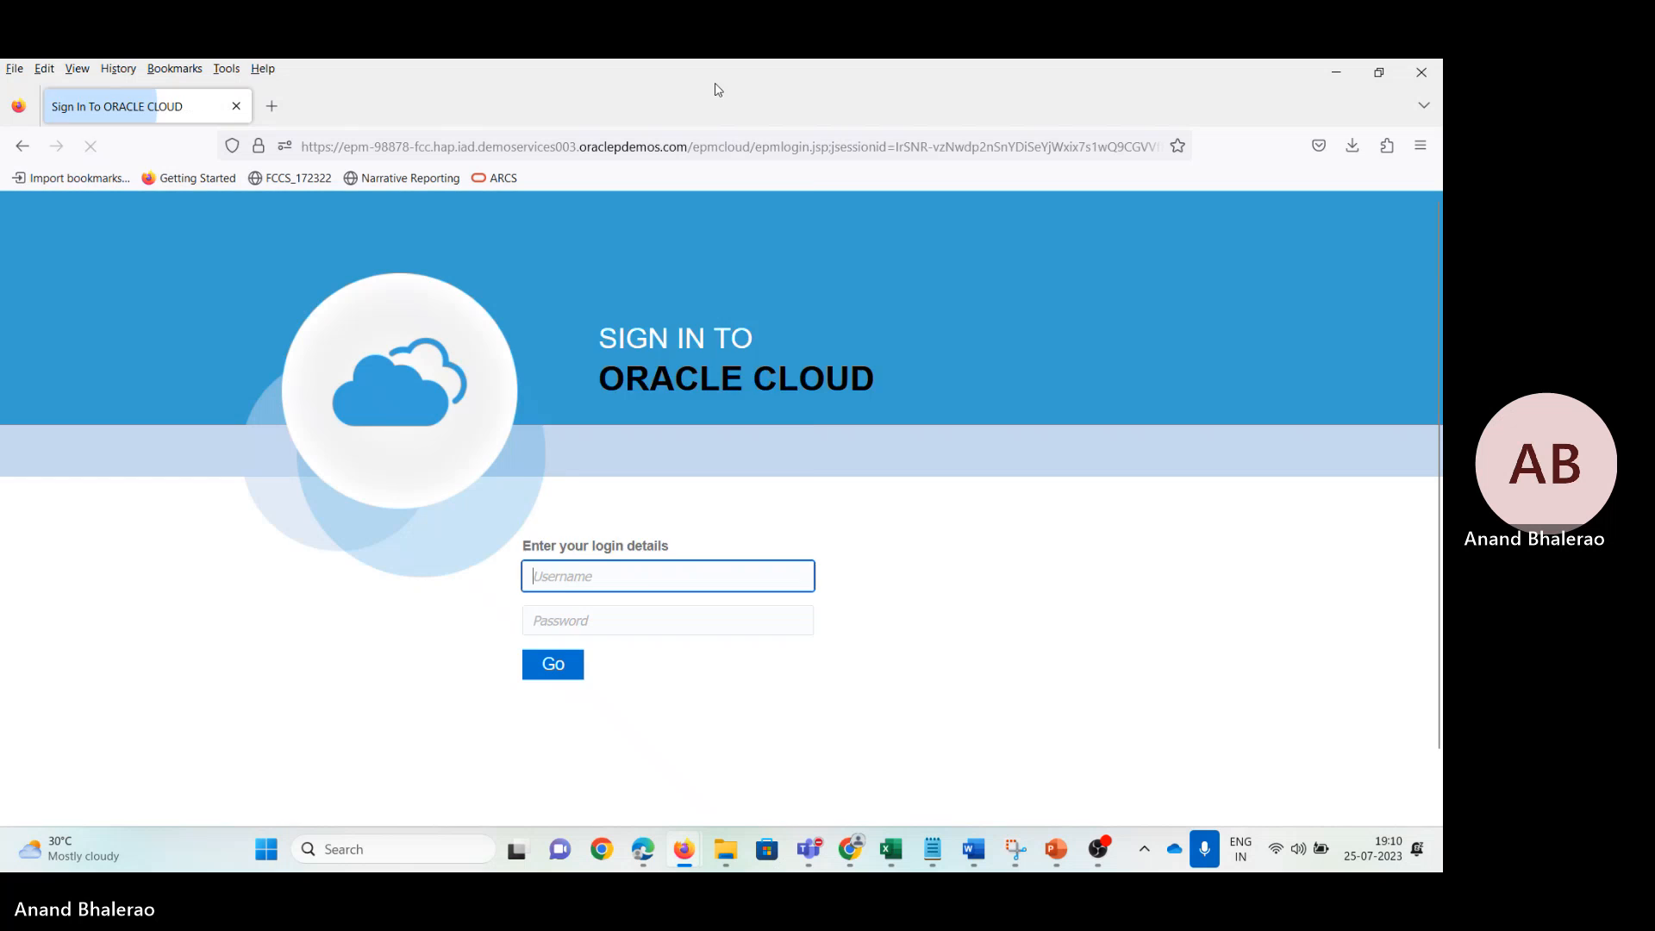
Step: Sign in to the epm-98878 environment with the browser's saved administrator credentials
click(665, 576)
click(665, 210)
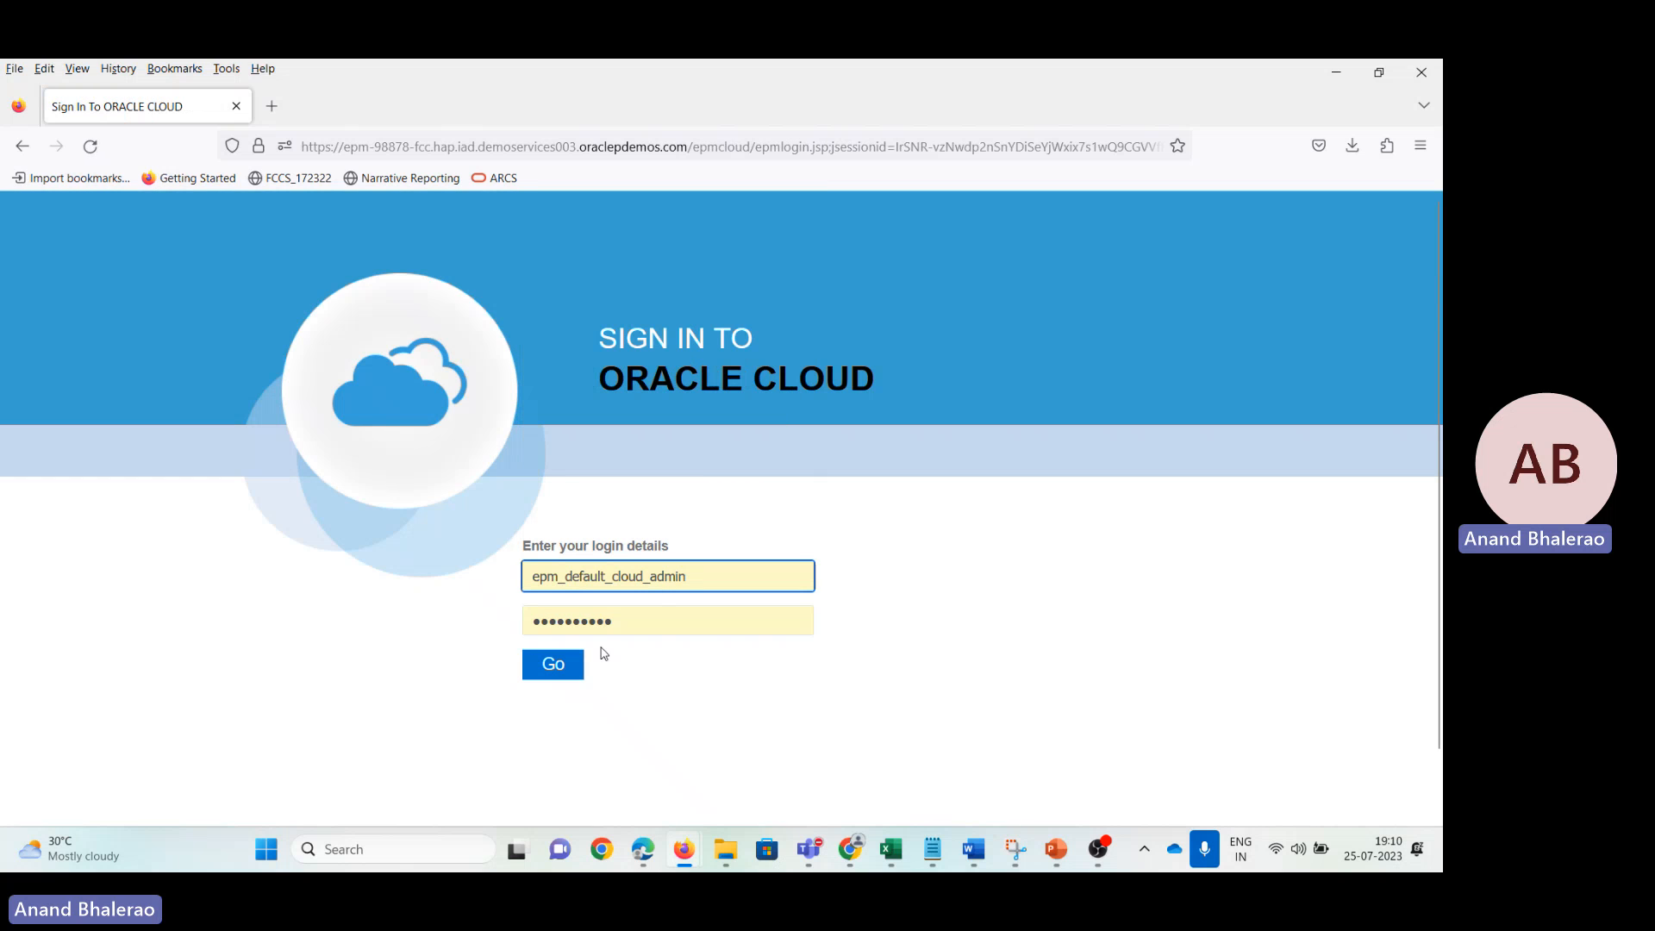
click(556, 664)
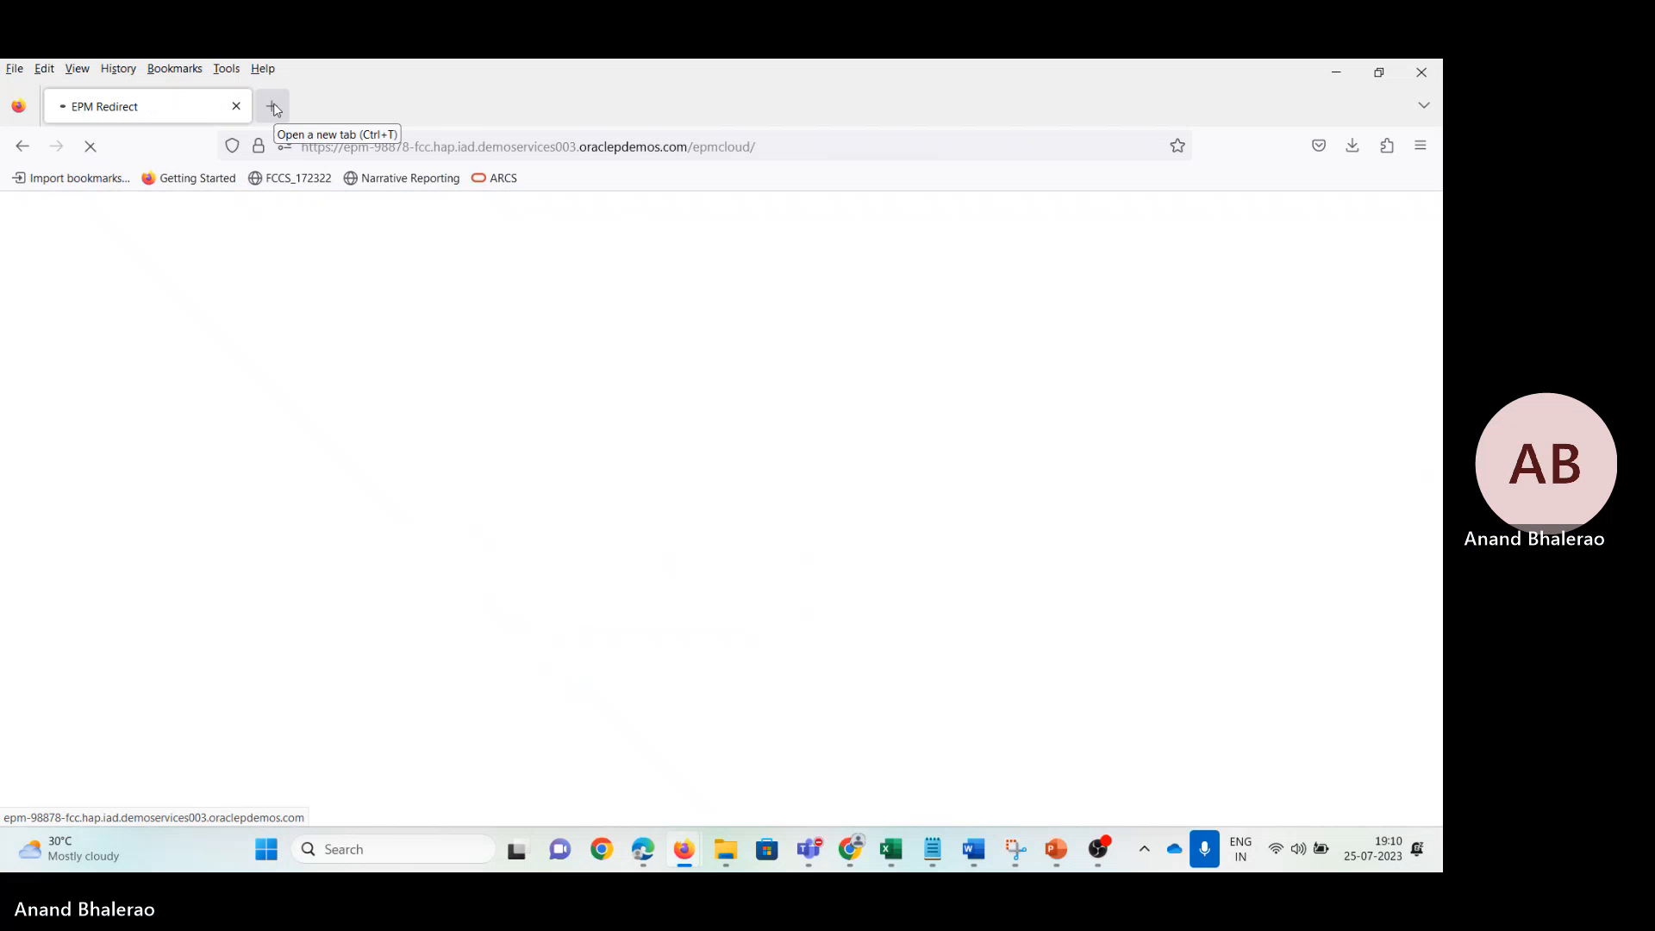
Step: Open the epm-172322 environment in a new browser tab
click(273, 106)
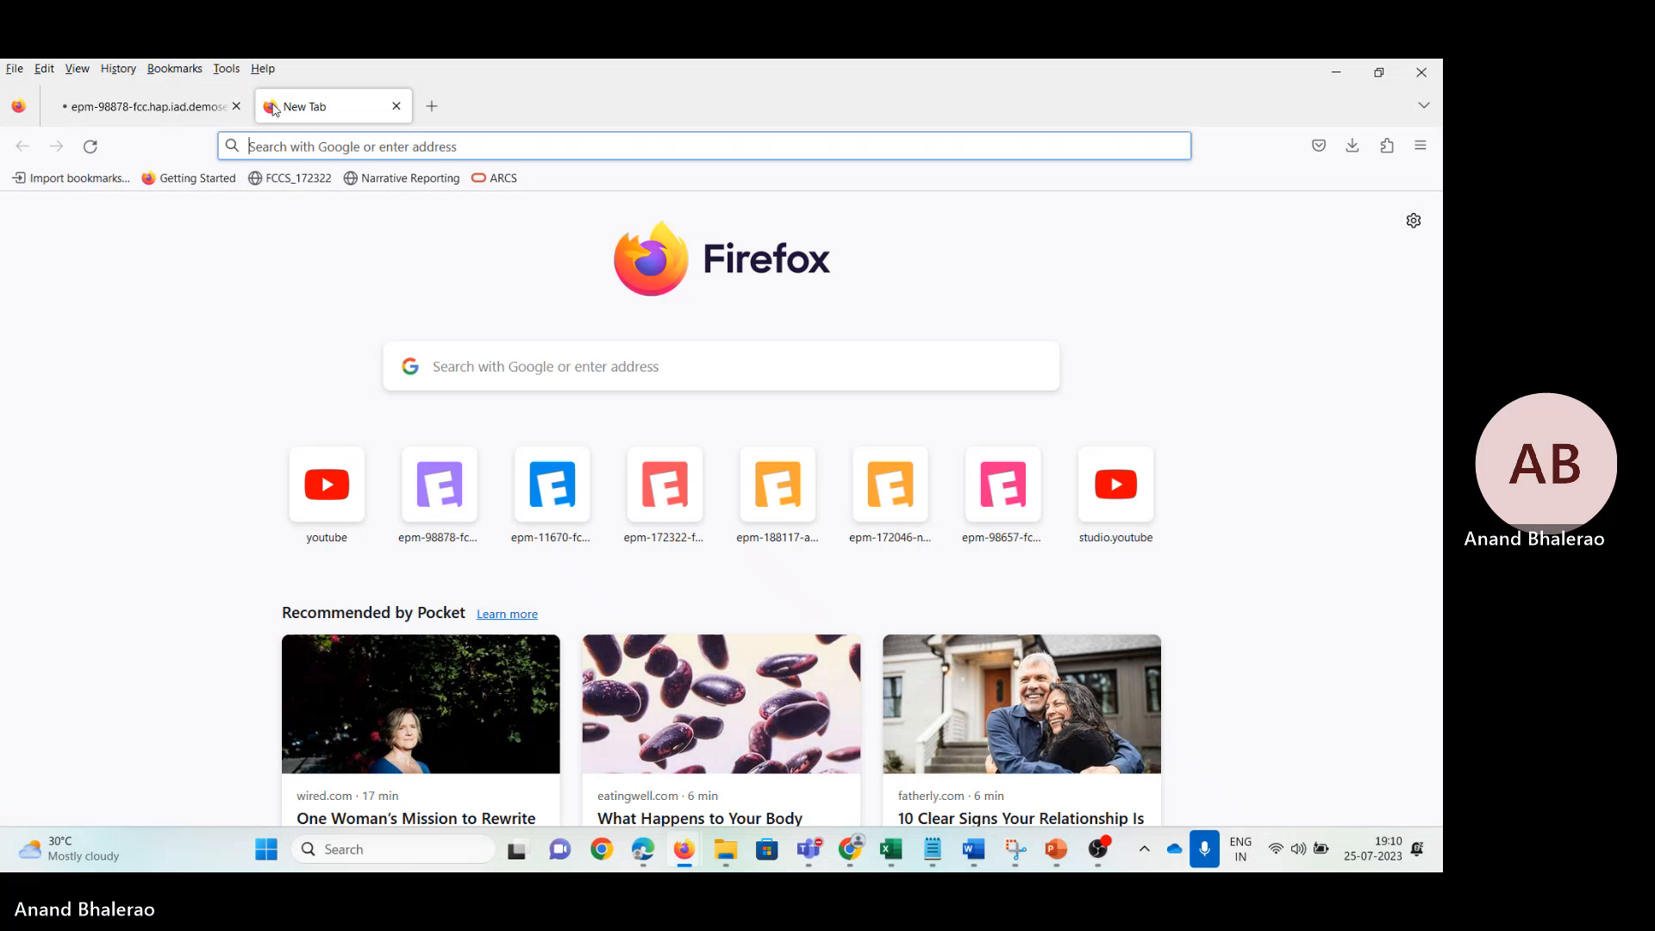
click(663, 510)
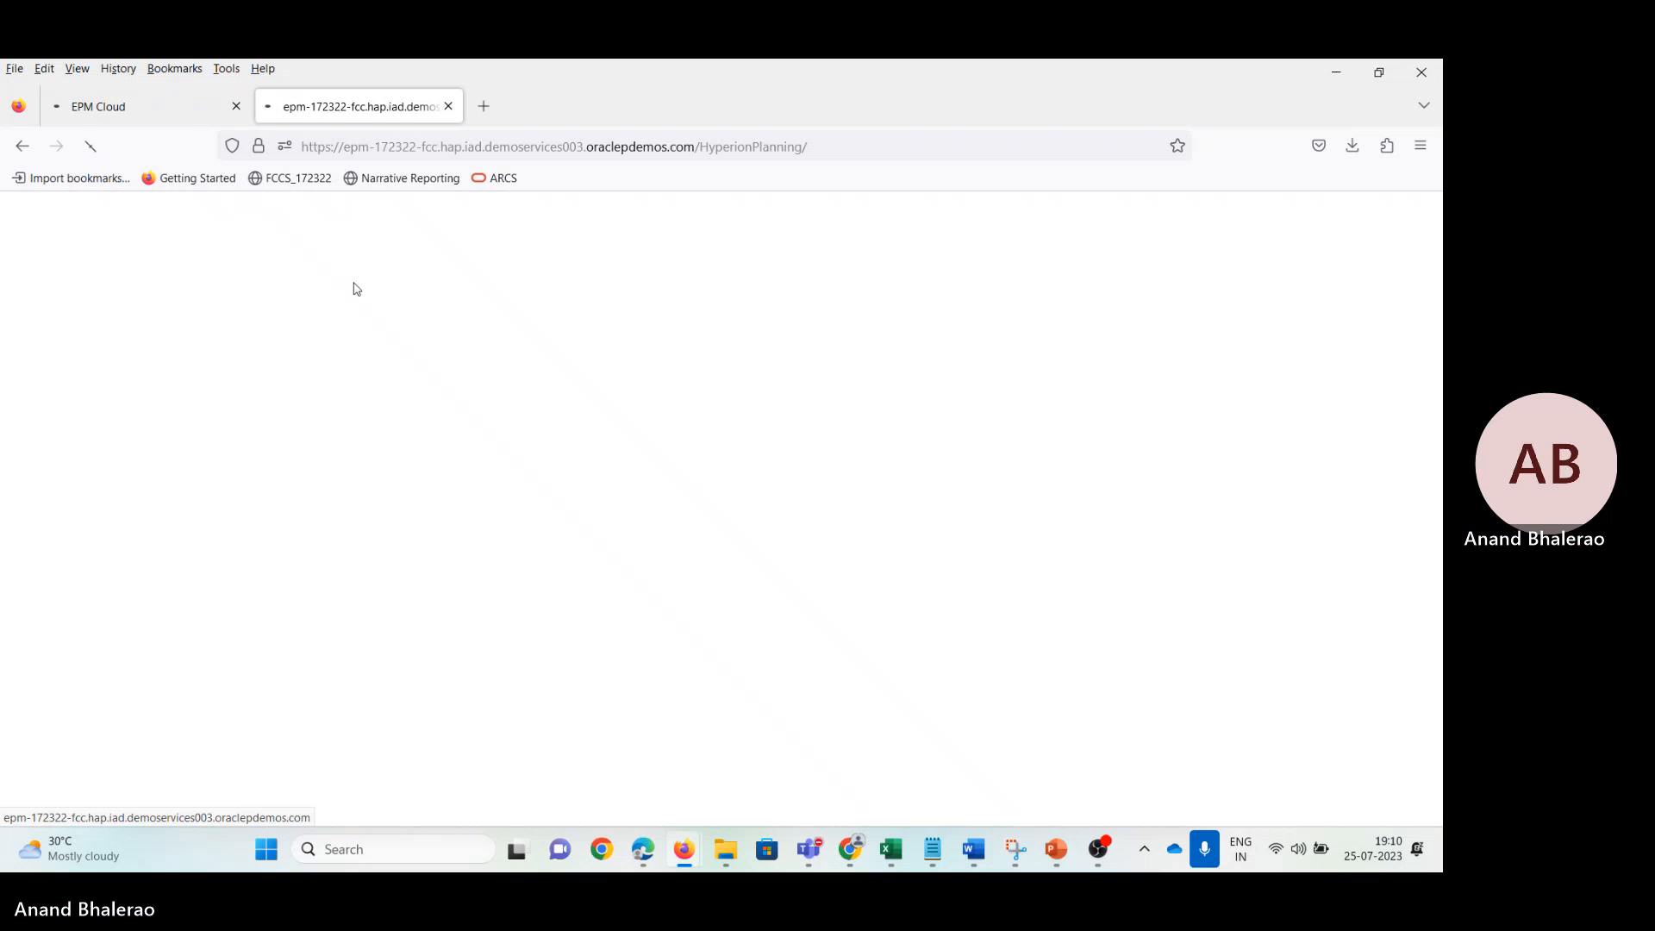
click(89, 108)
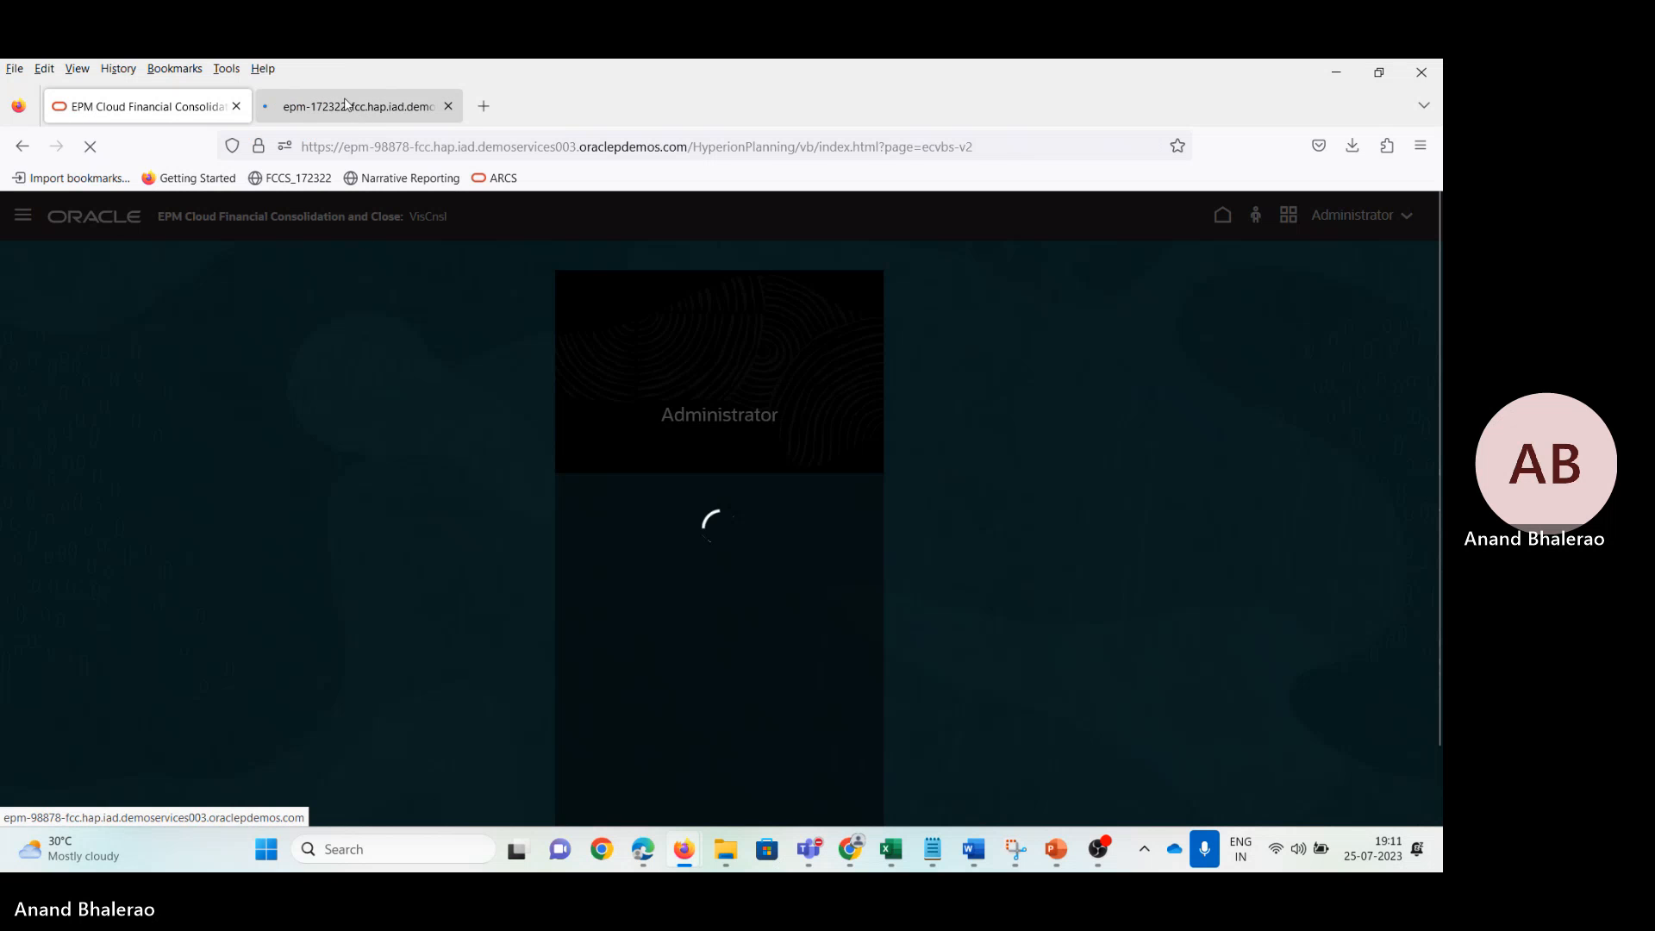
click(346, 103)
click(104, 103)
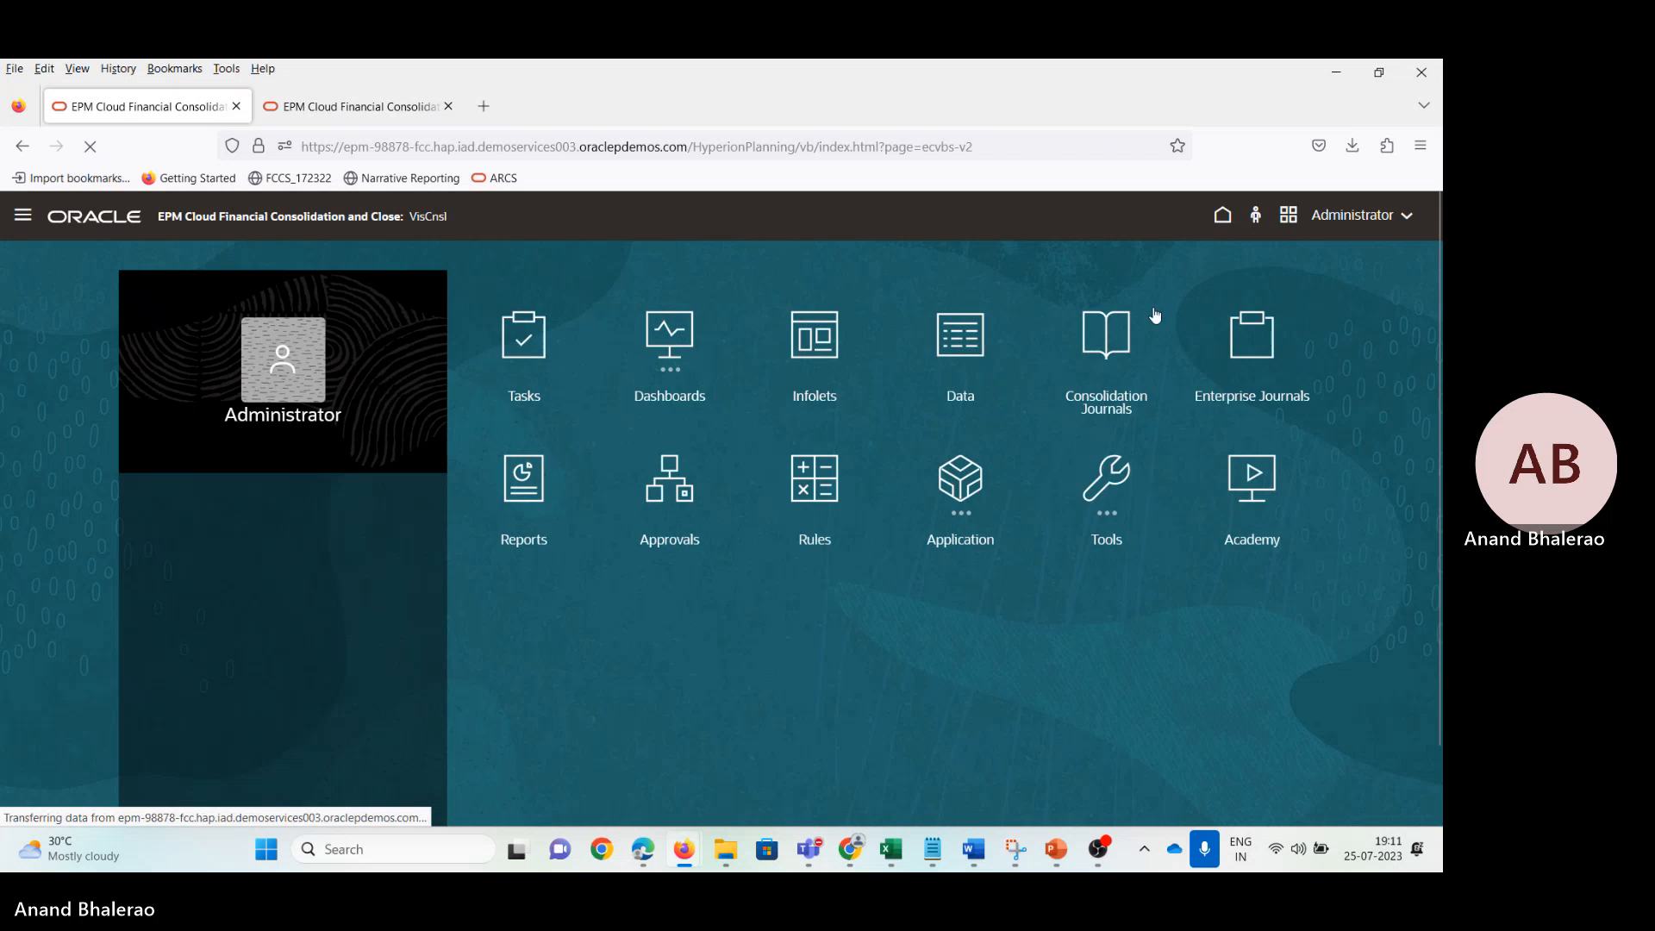
click(349, 105)
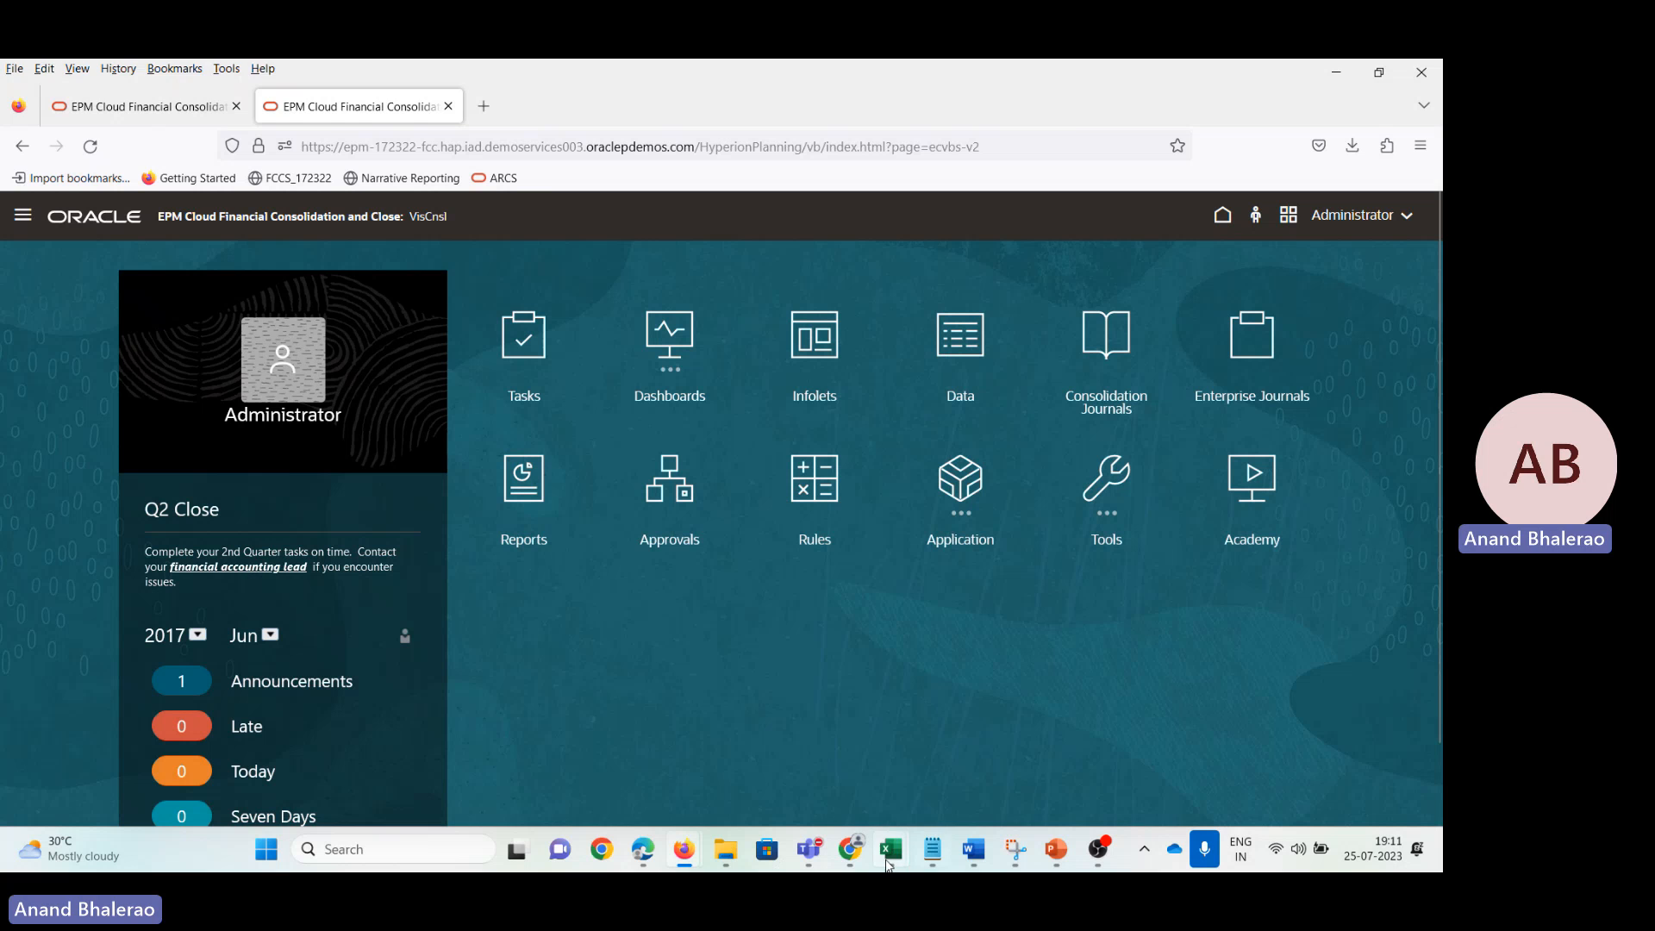
Step: Switch to Excel and review the accounts and entities on the Input sheet of the 172322_SV_ParallelCustom workbook
click(890, 849)
click(1160, 733)
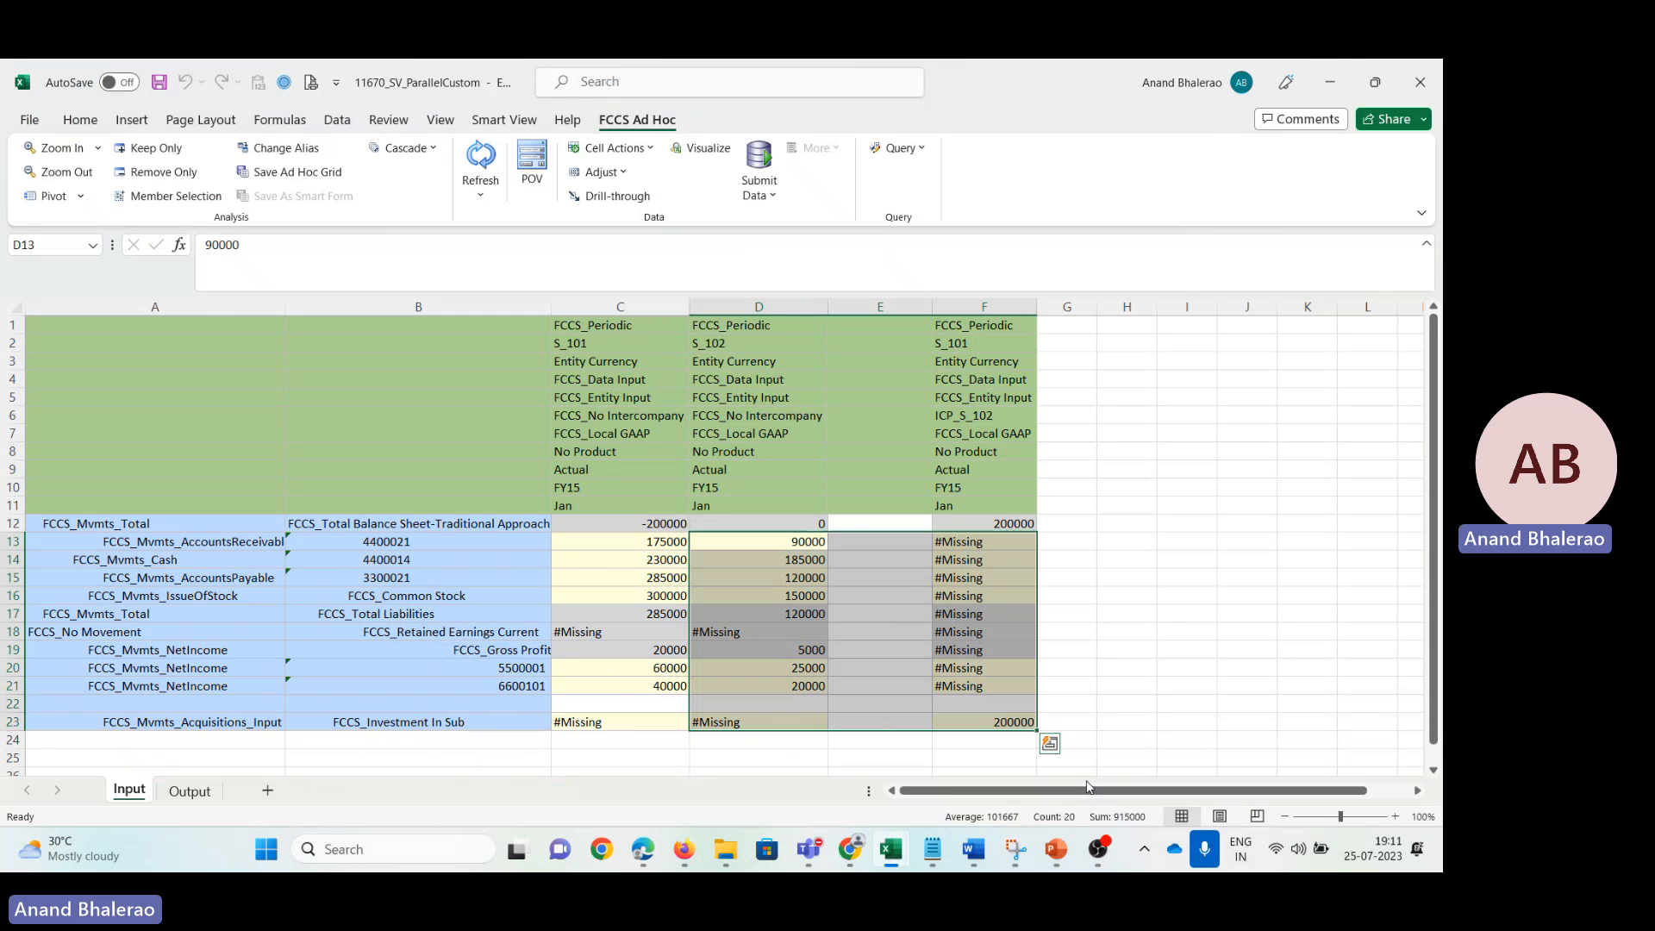
mouse_move(891, 850)
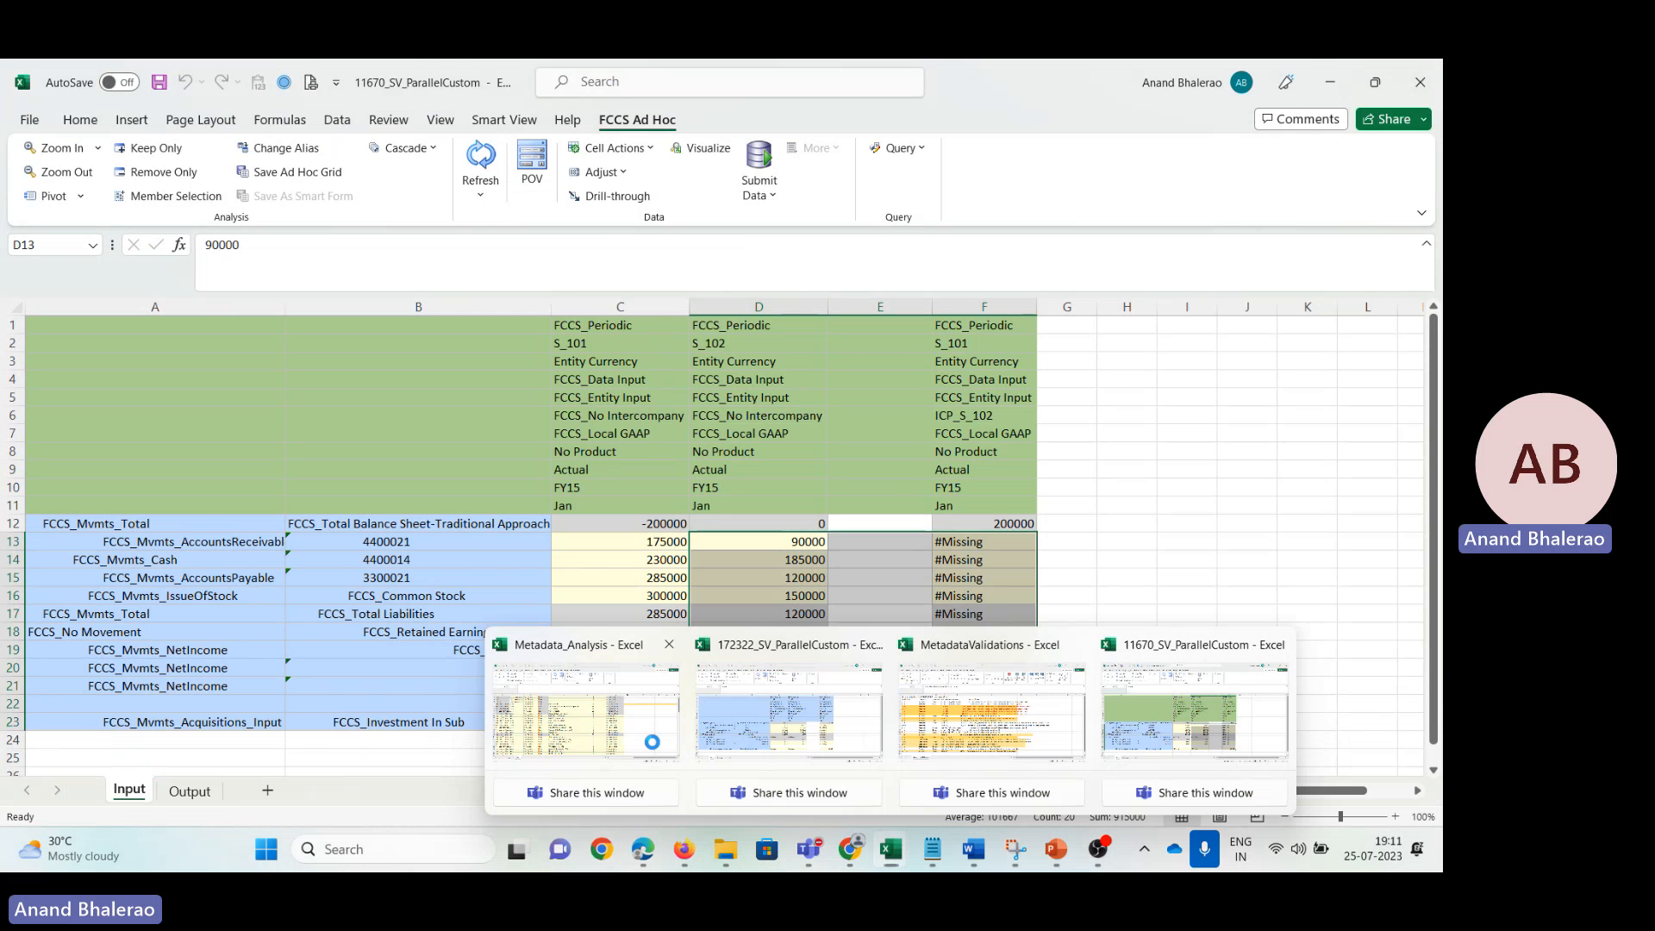
click(653, 741)
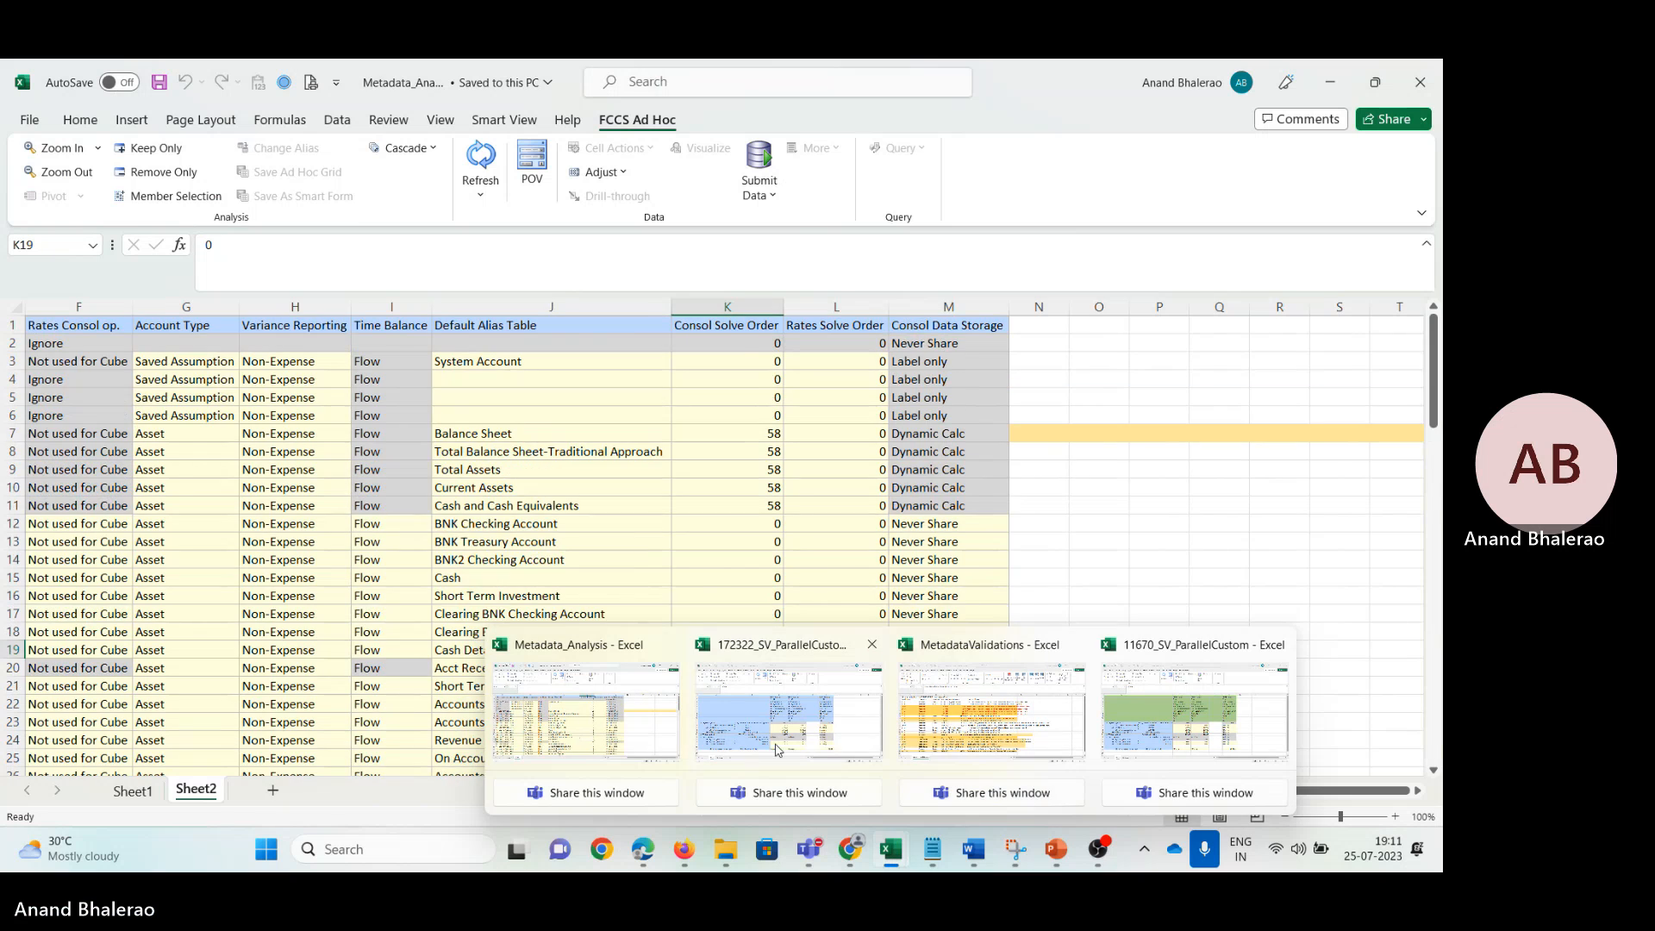
click(776, 749)
click(669, 542)
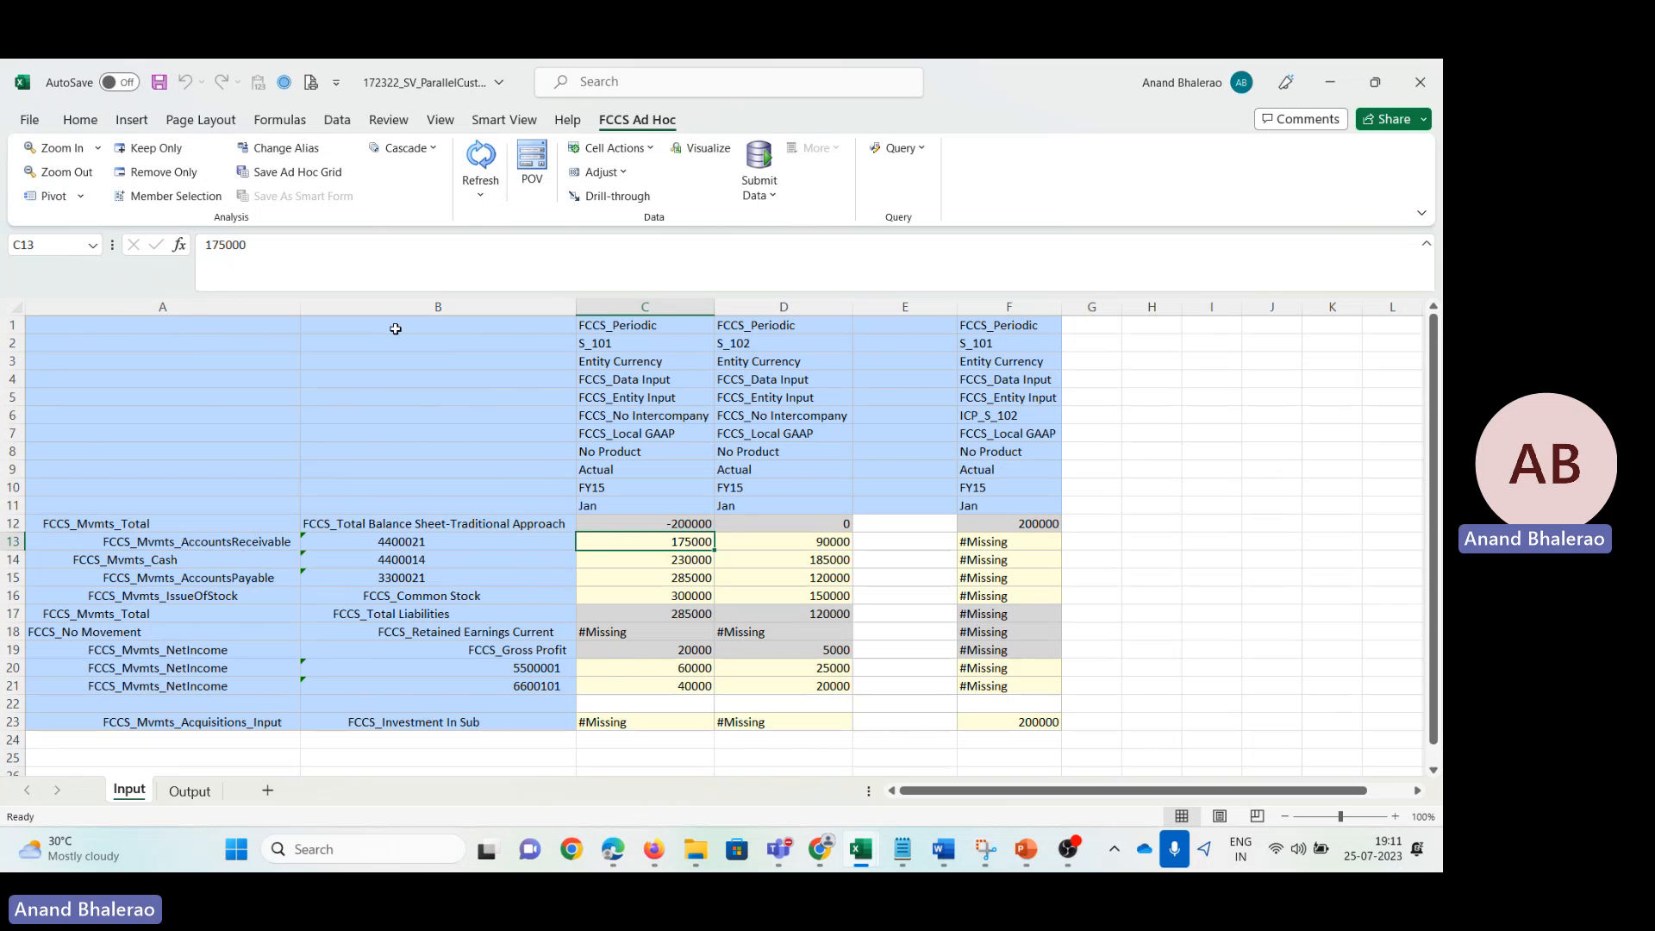
drag(412, 527, 410, 723)
drag(603, 343, 992, 345)
Step: Switch to the EPM Cloud application in Firefox and open the Manage Ownership page under Consolidation
mouse_move(860, 853)
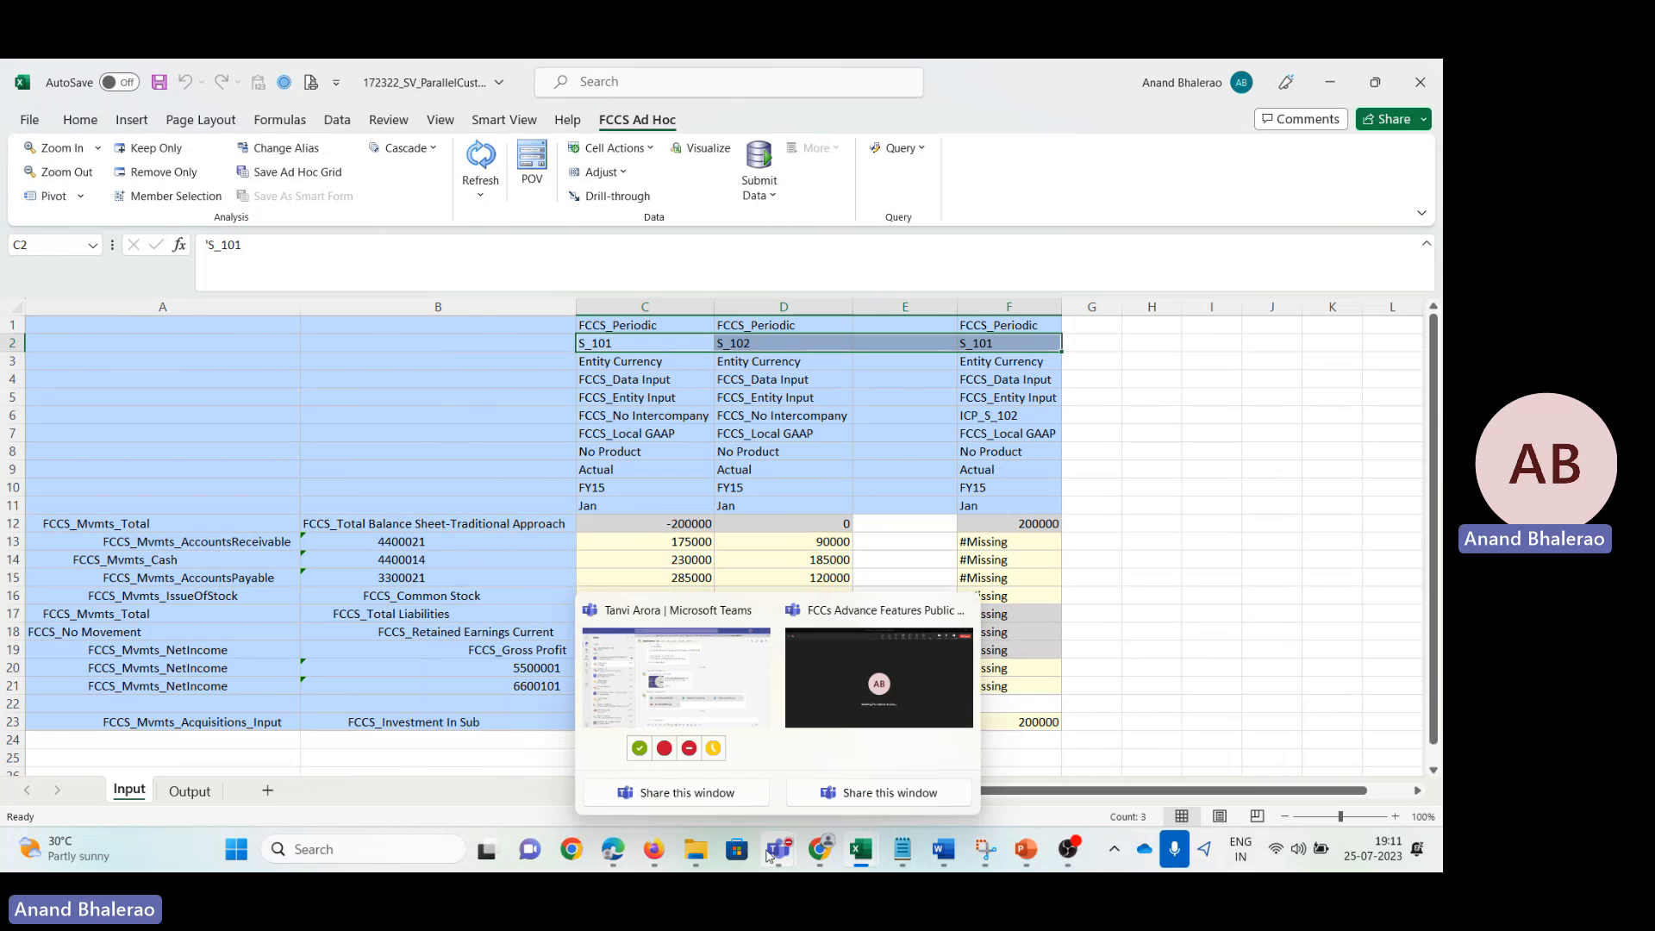
mouse_move(657, 856)
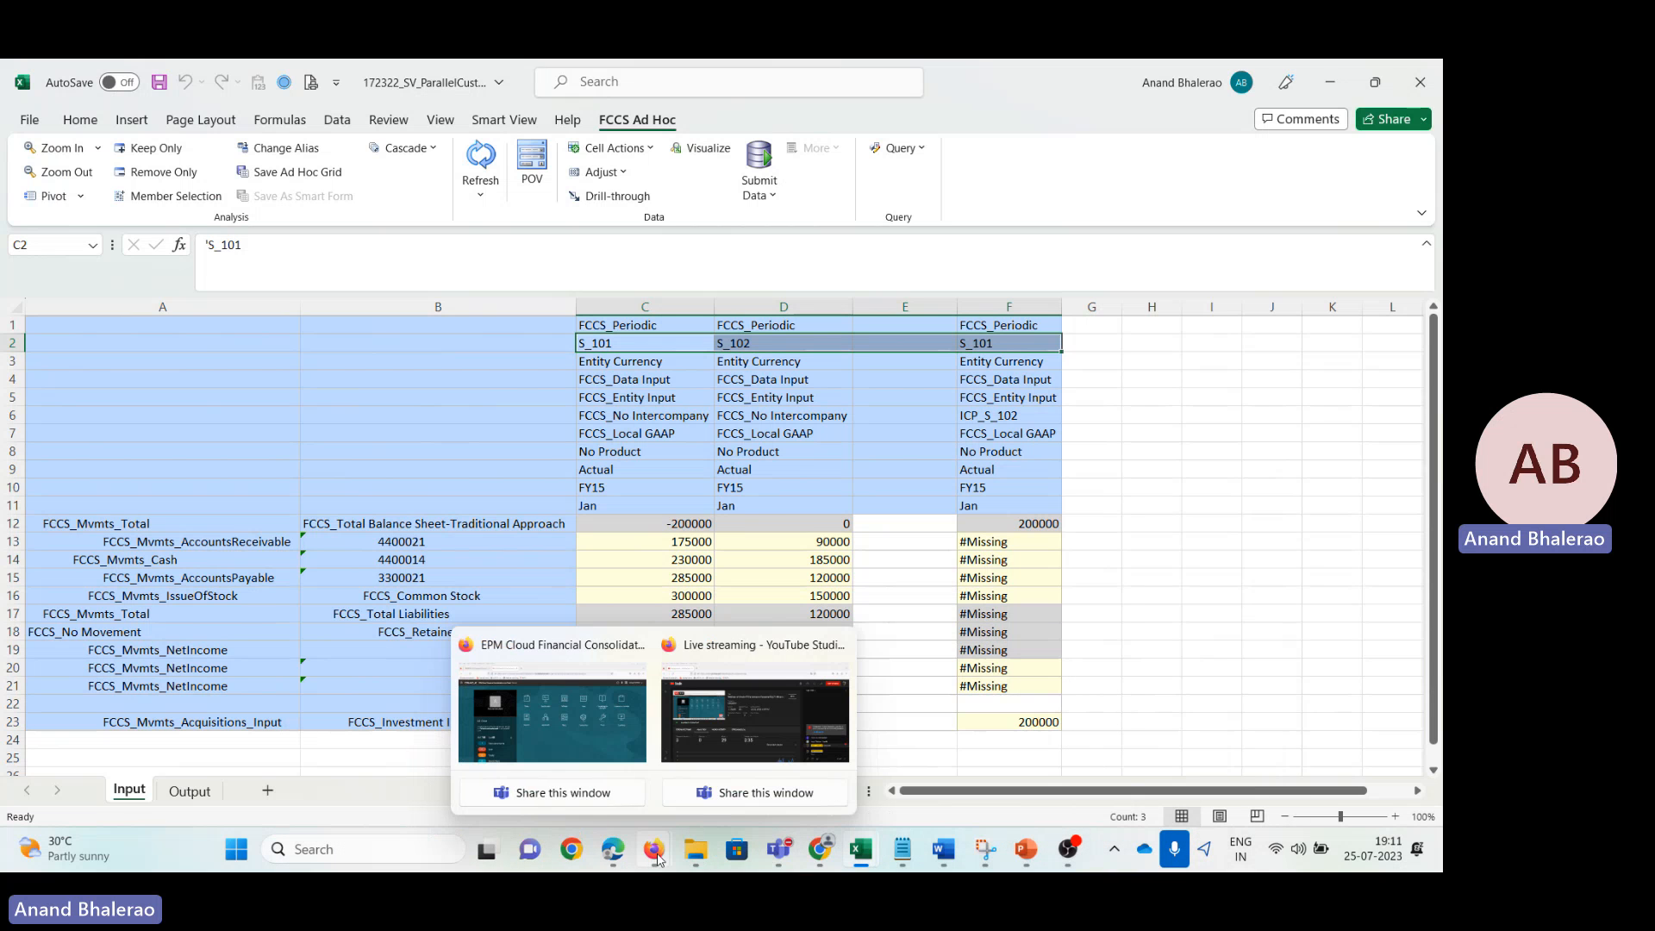
click(596, 744)
click(23, 218)
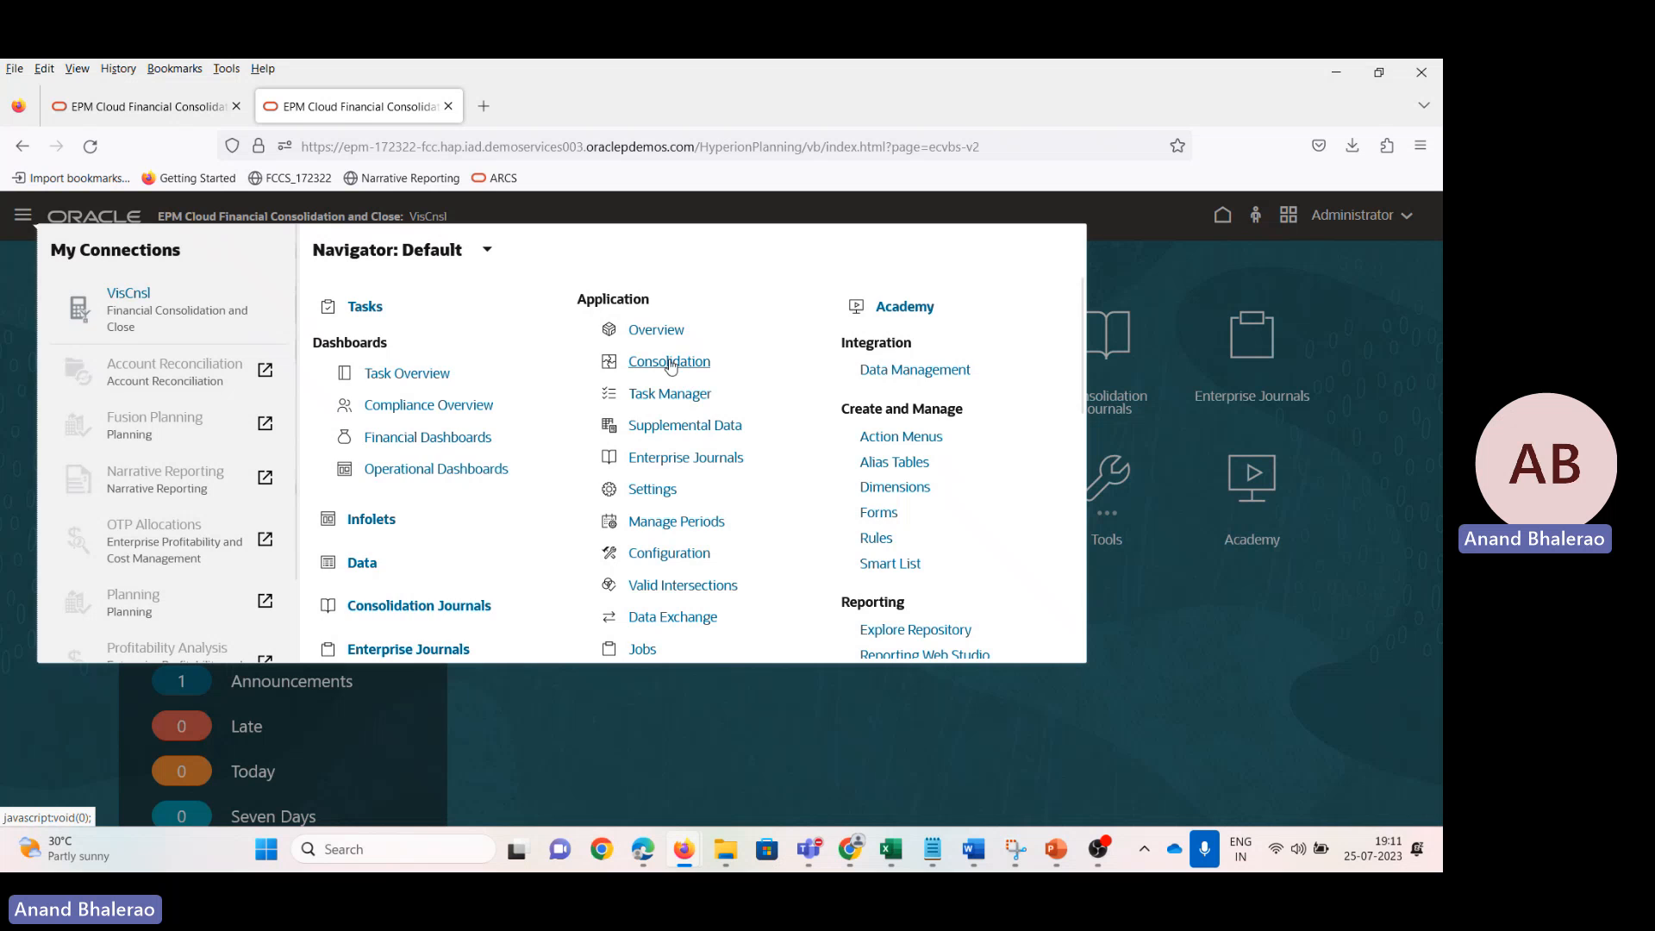
click(670, 364)
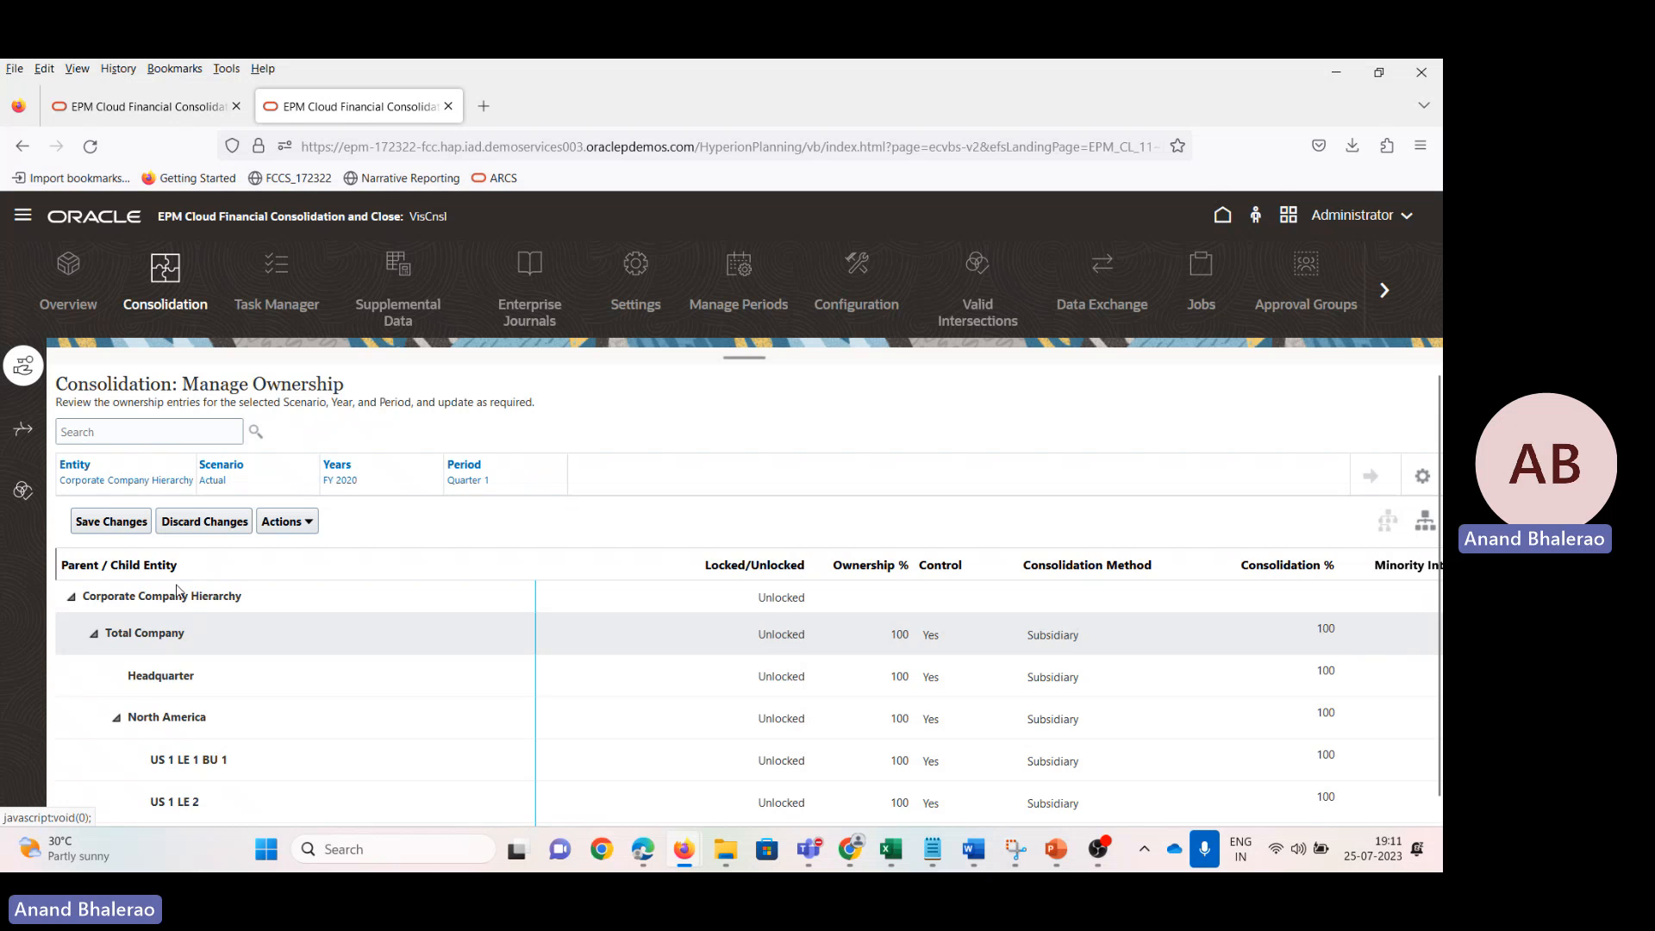
Step: Set the ownership point of view to entity Total Geography, year FY 2015 and period January
click(75, 465)
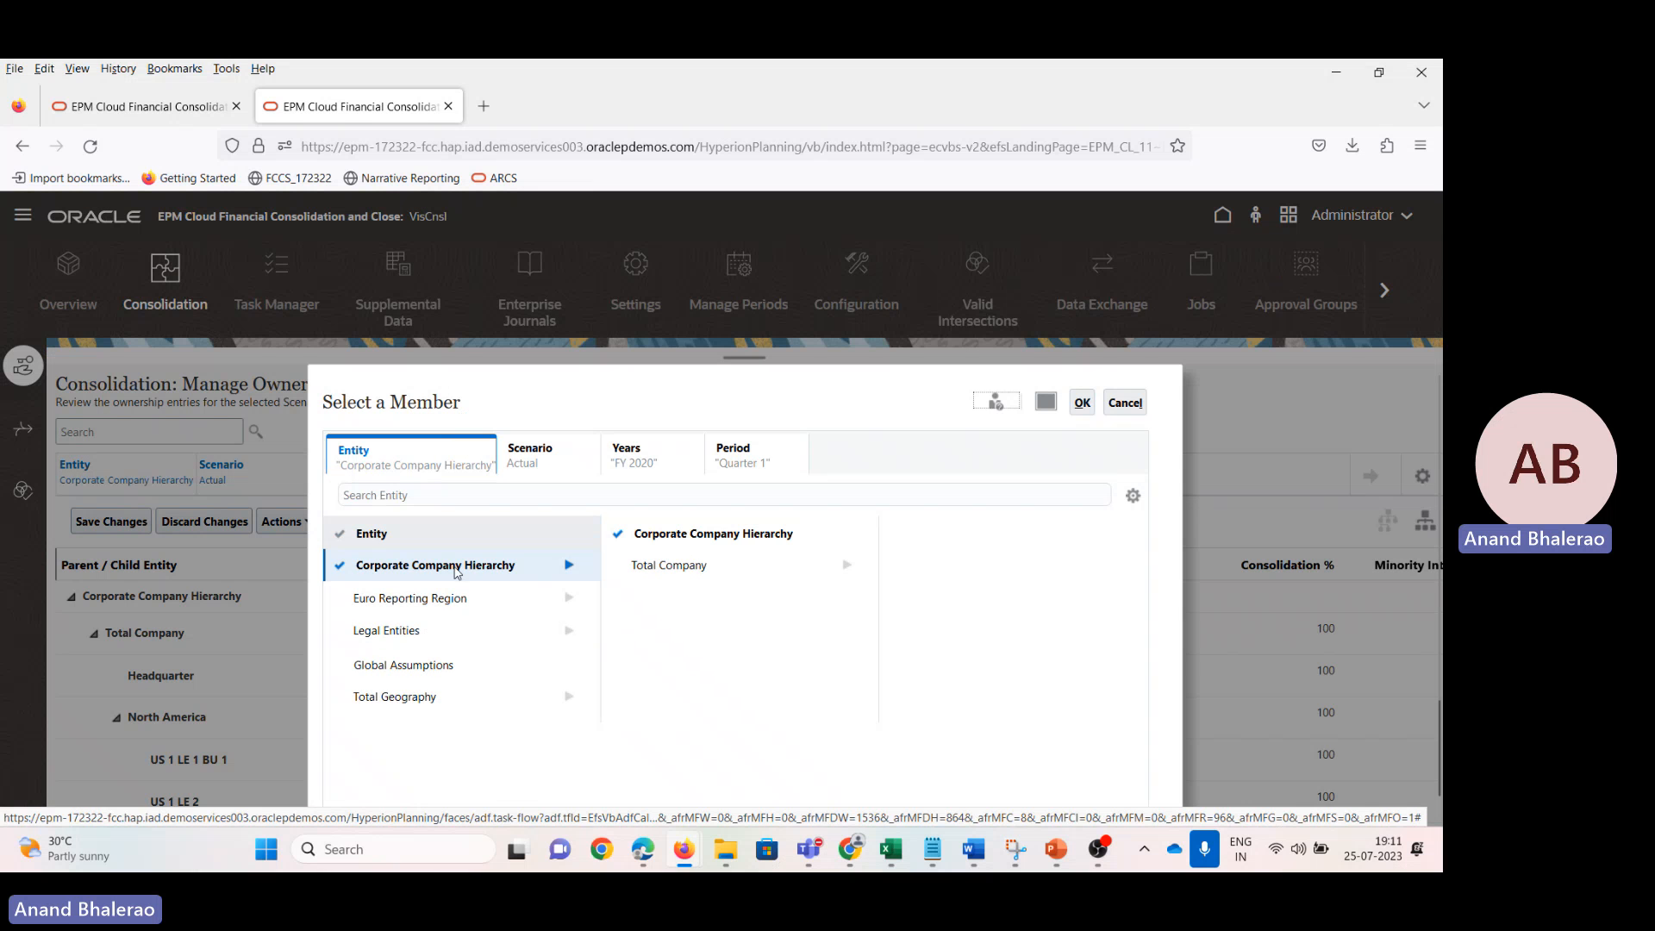
click(372, 696)
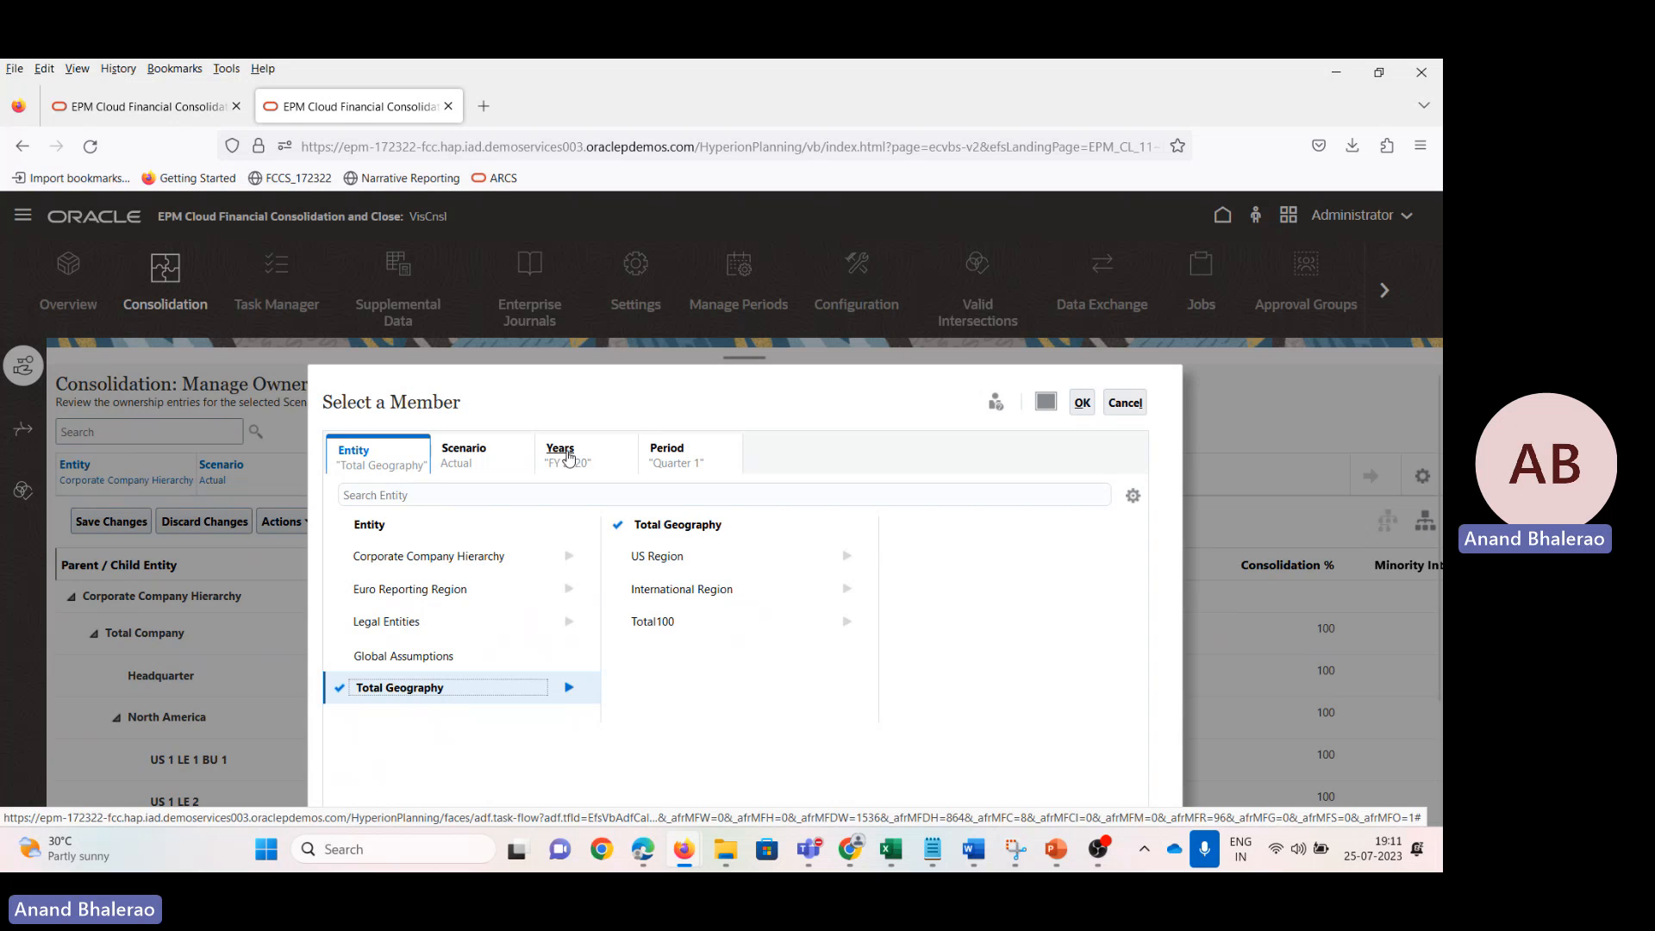
click(586, 449)
scroll(463, 548, up, 3)
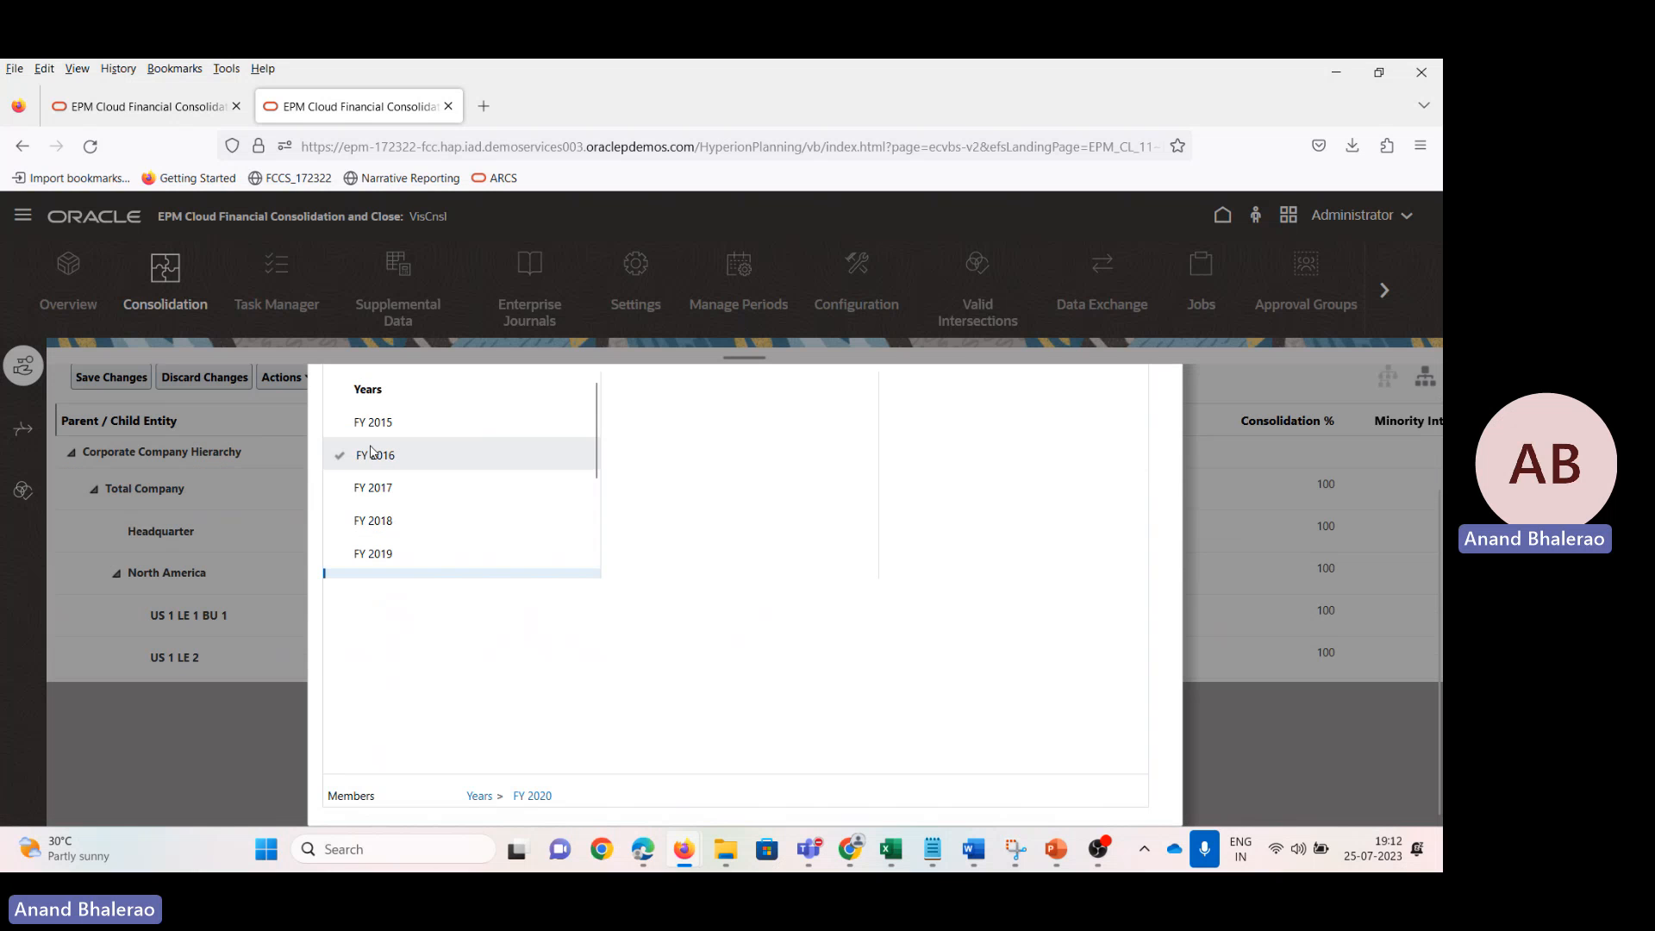
click(365, 421)
scroll(831, 631, up, 3)
scroll(666, 447, up, 3)
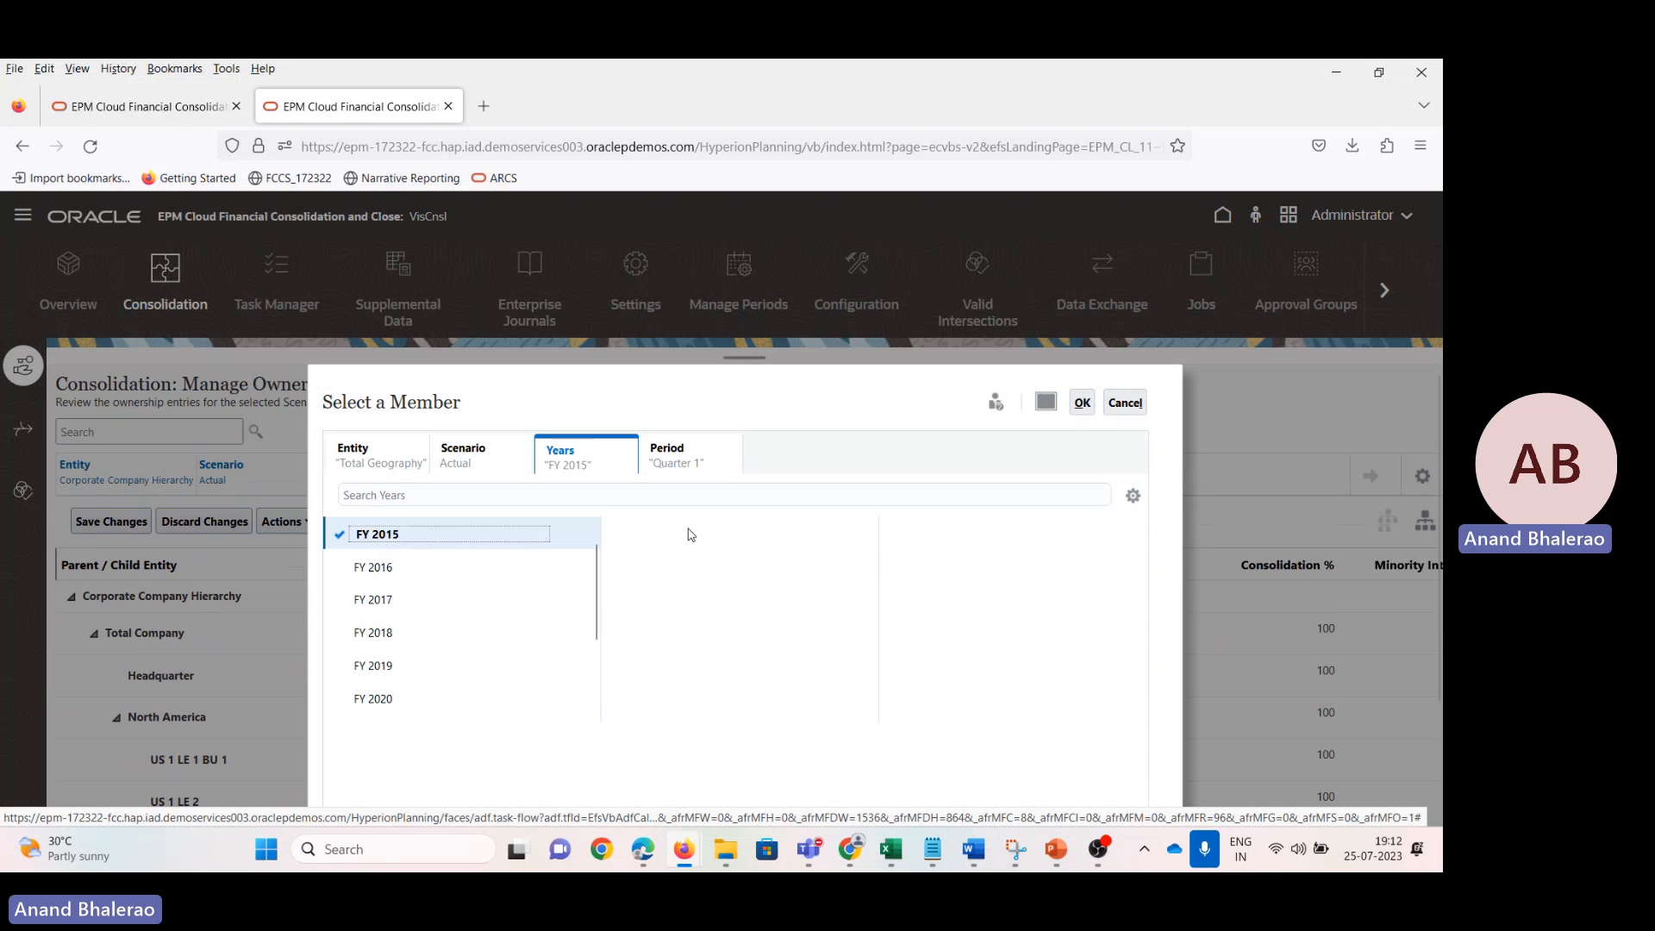
click(671, 458)
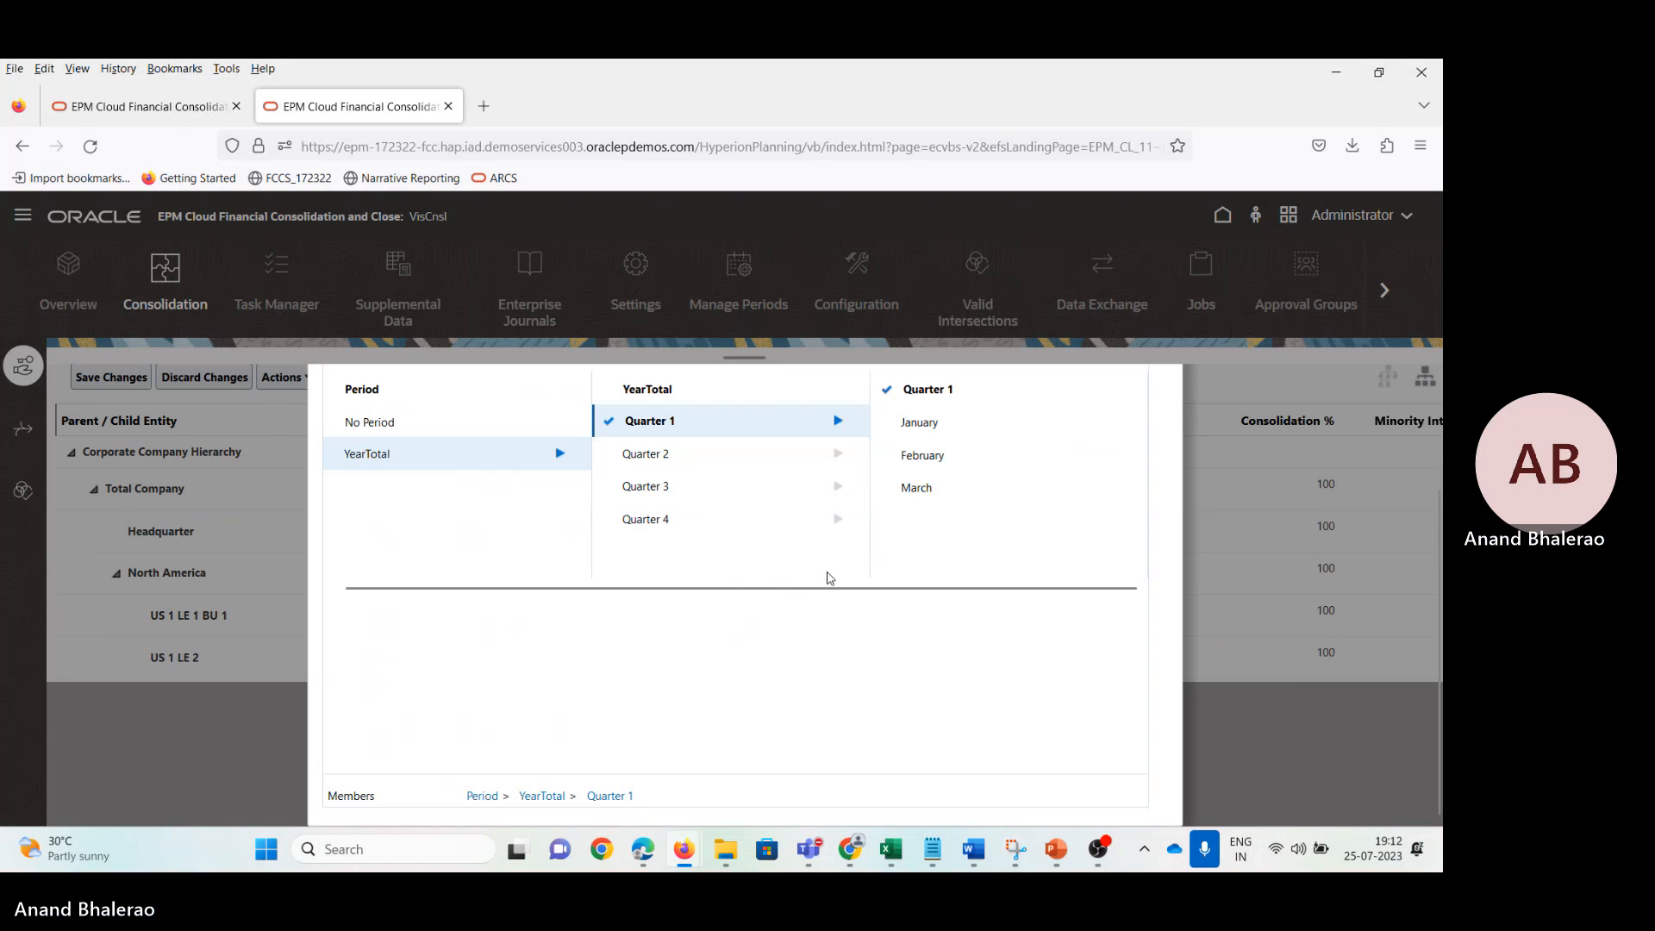
click(920, 567)
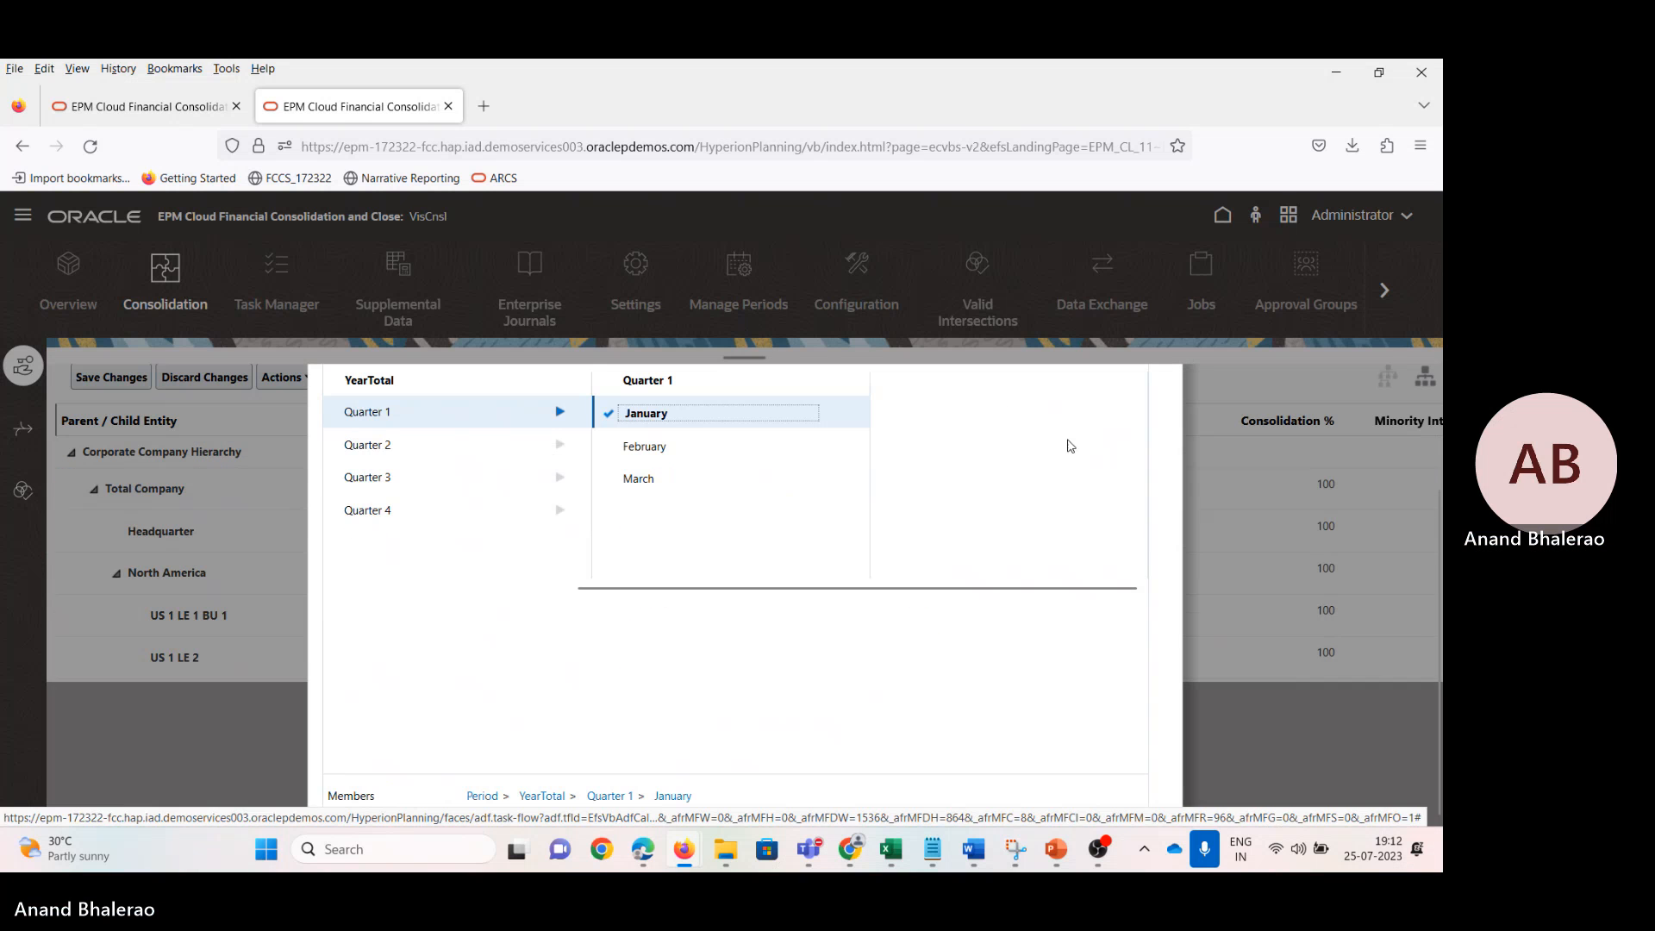
scroll(1090, 425, up, 3)
click(1083, 411)
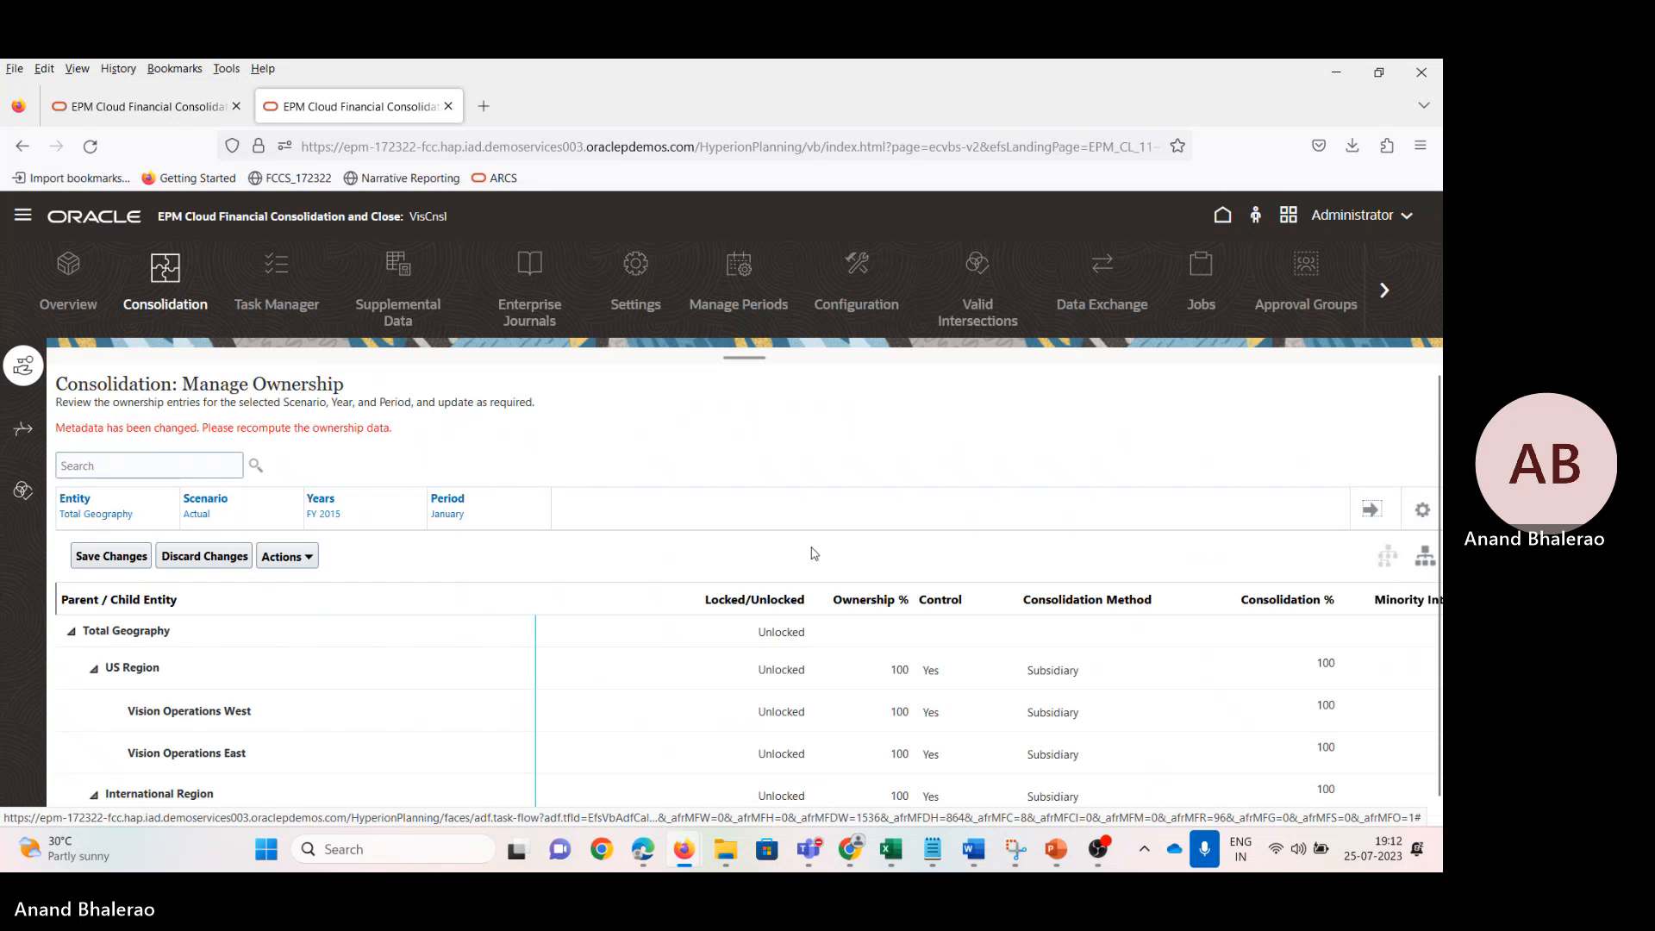
Step: Under TotalS100, set South101's consolidation method to Holding and South102's ownership to 80%
scroll(469, 658, down, 5)
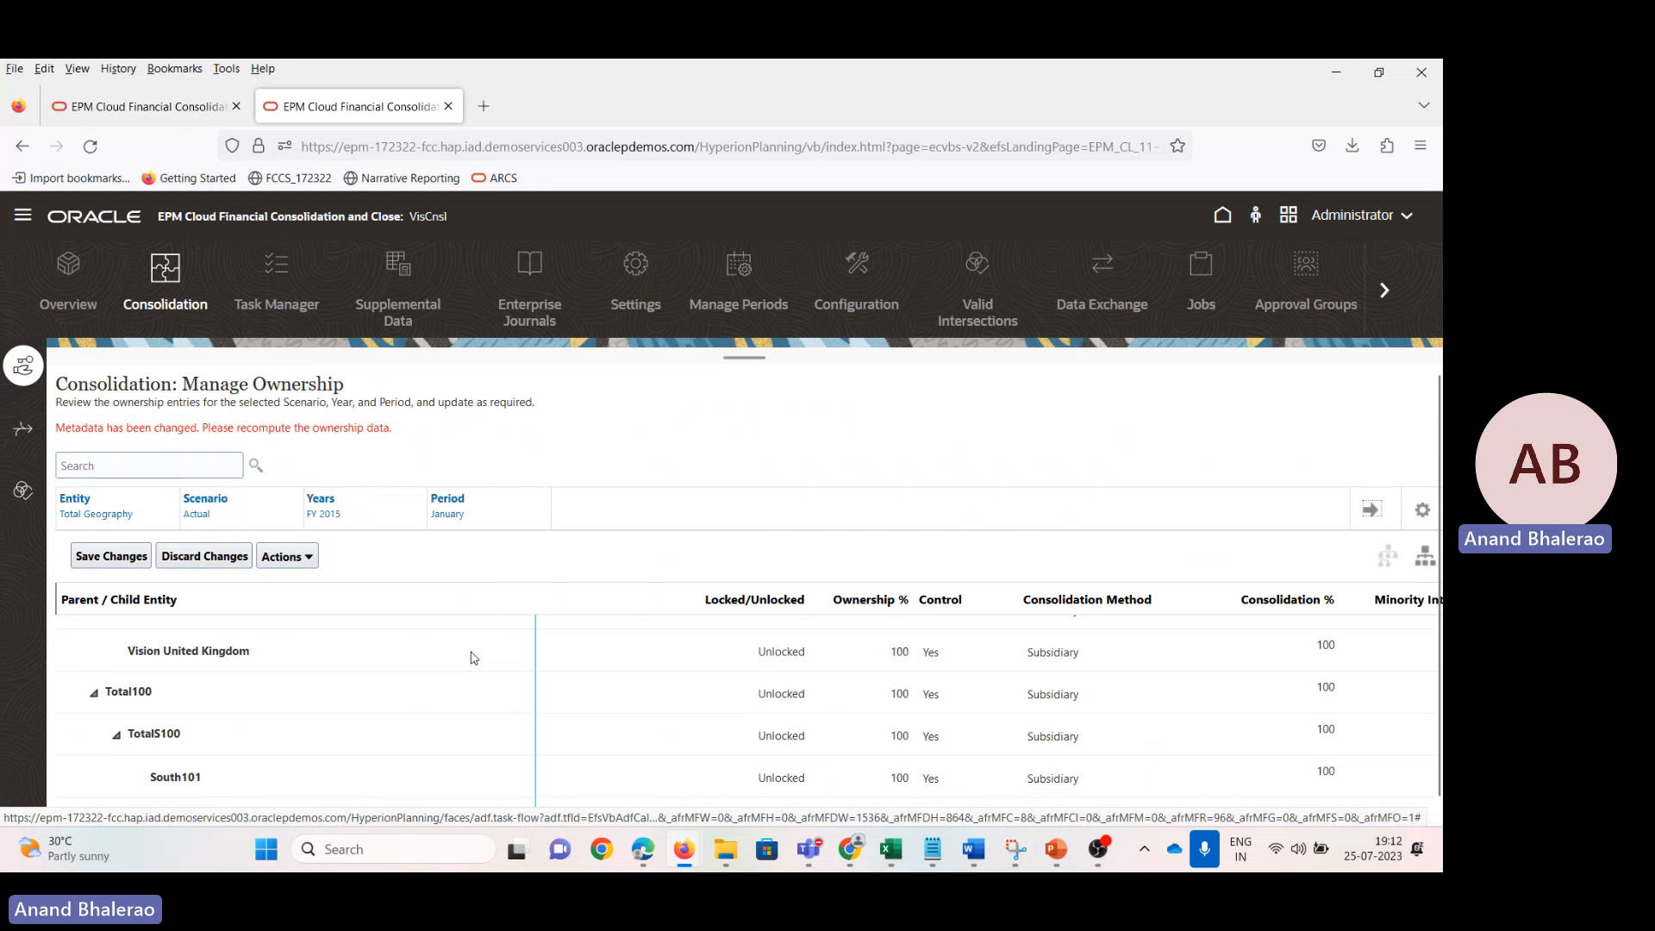
click(310, 695)
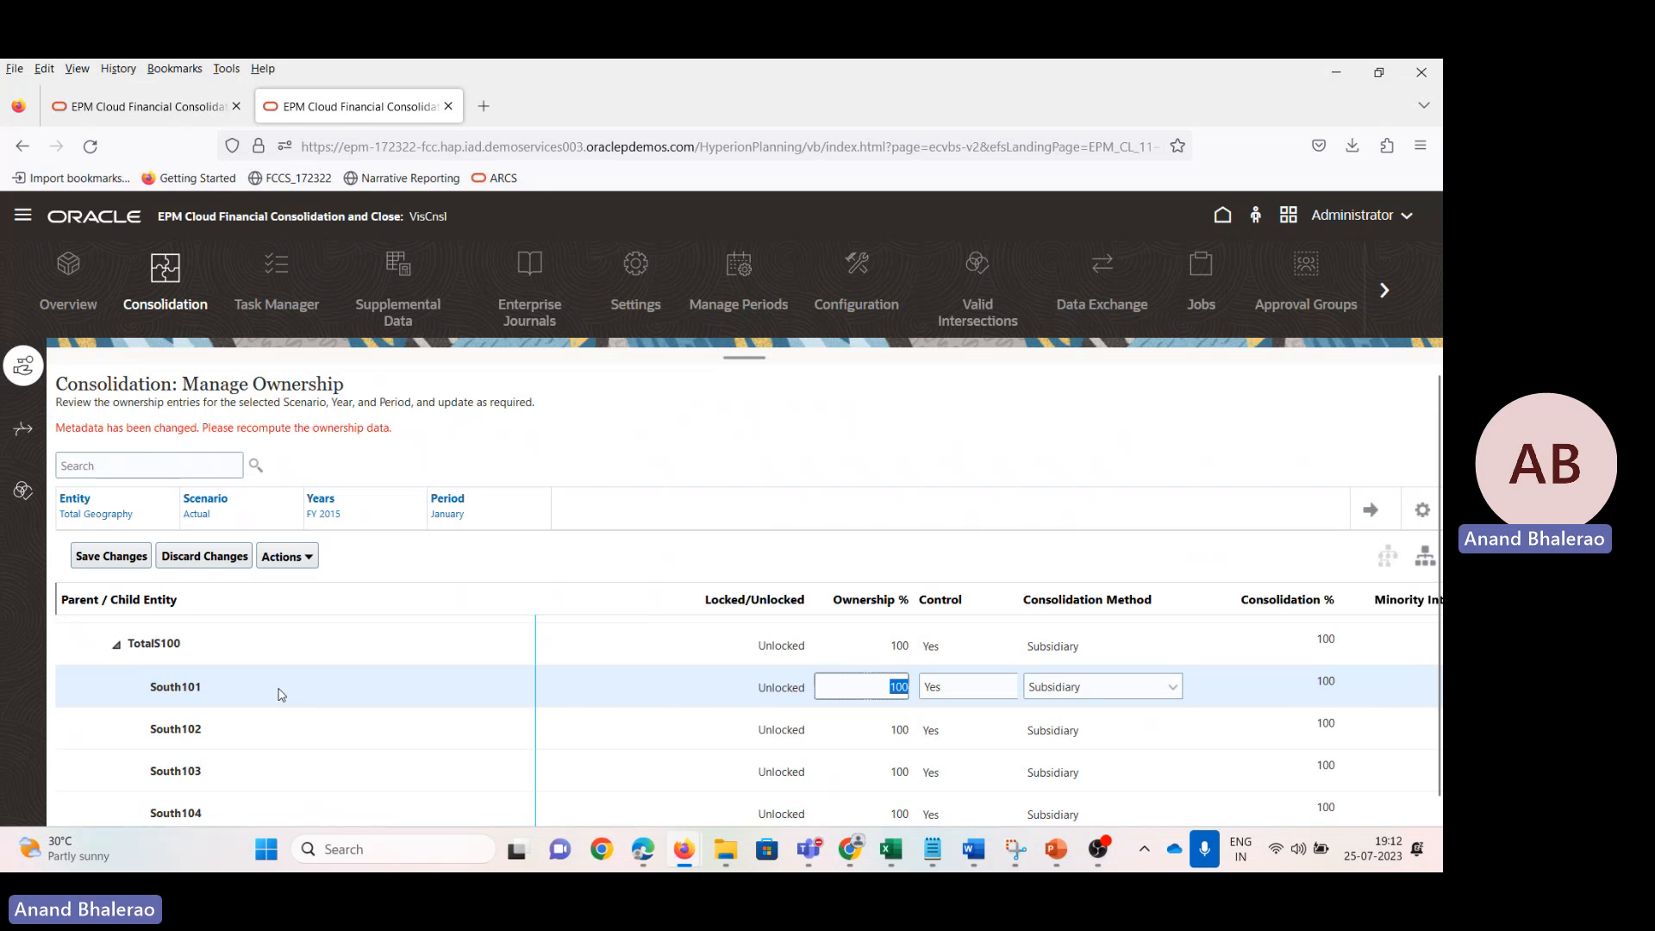
click(1172, 687)
click(1085, 739)
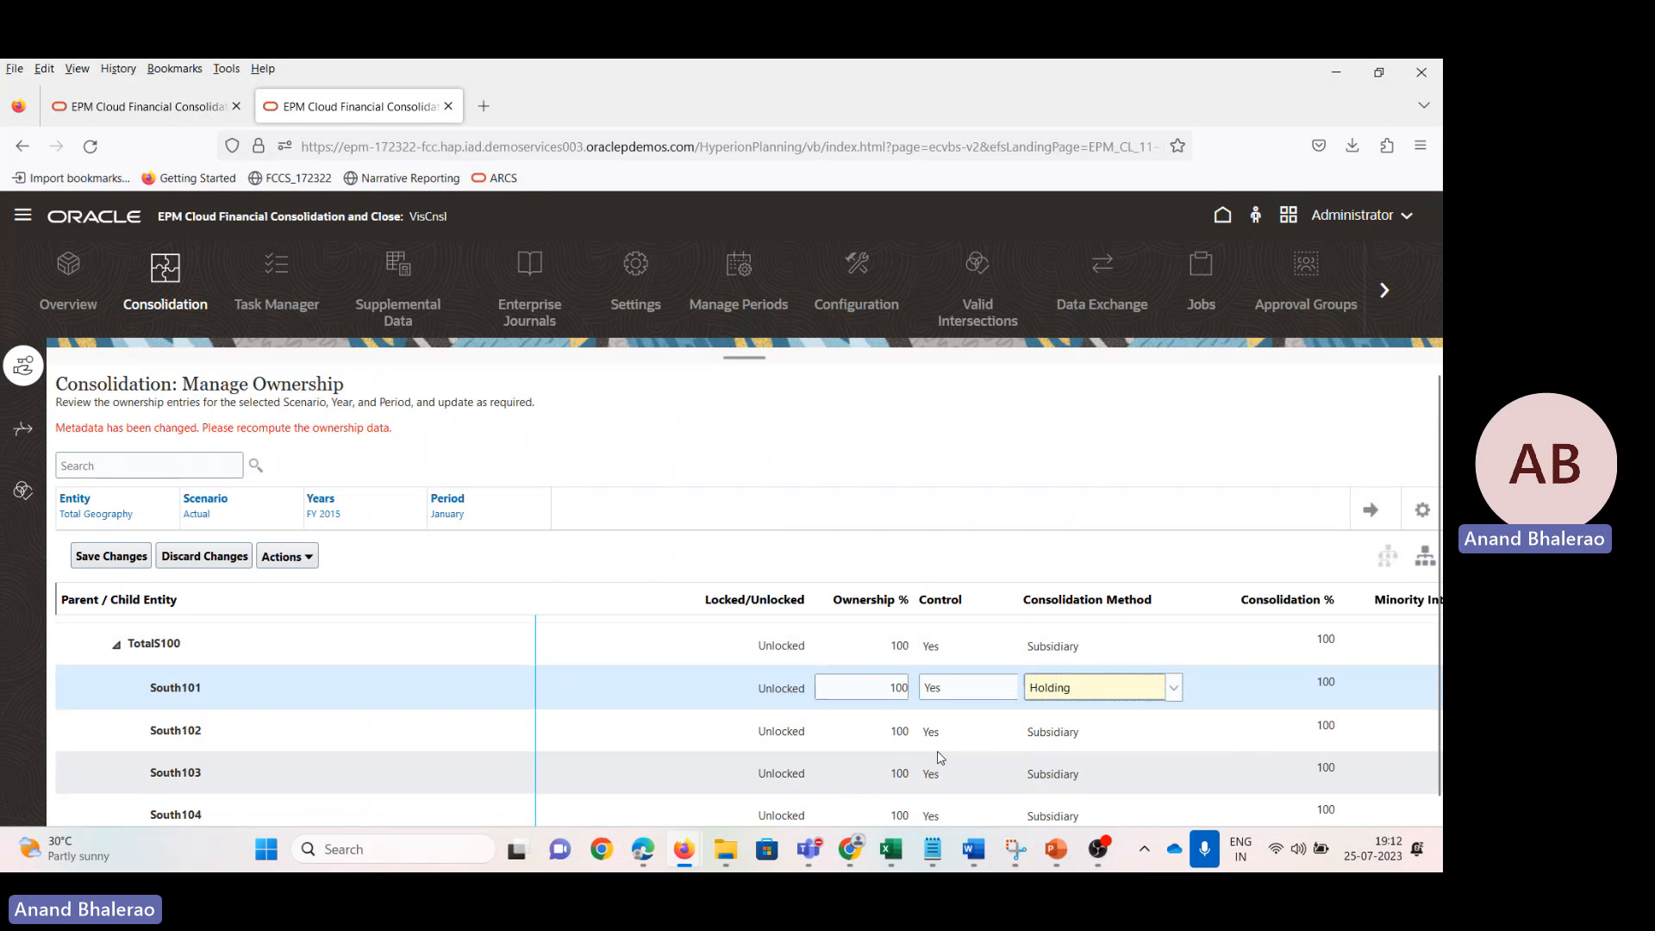
click(892, 733)
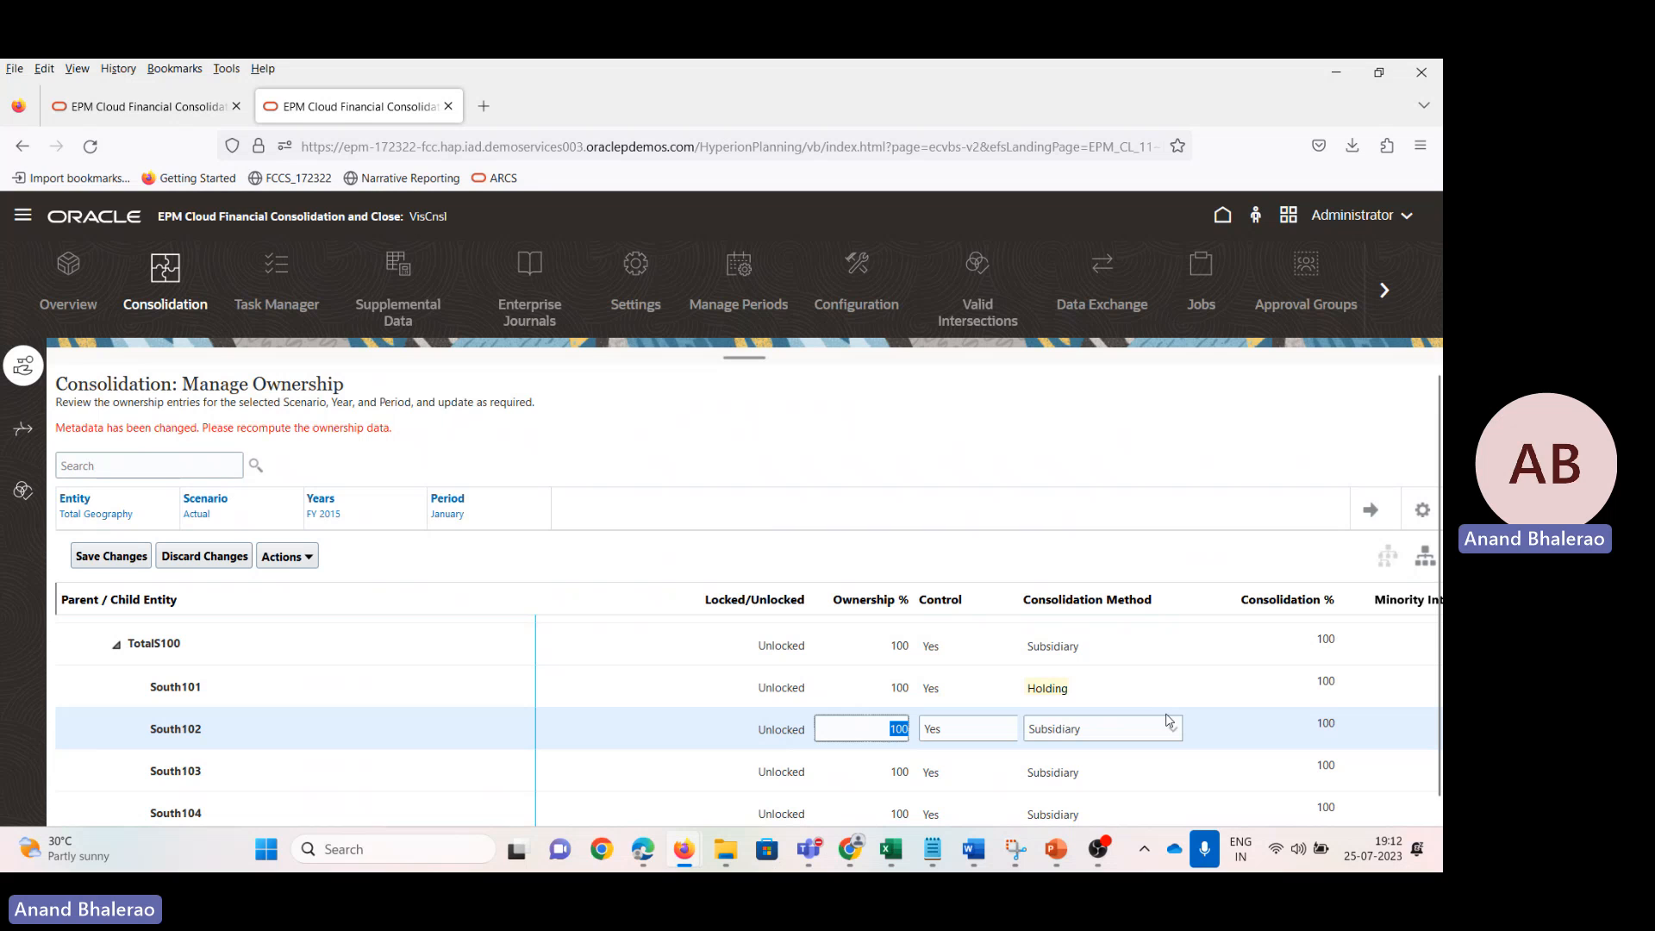
text(80)
key(Tab)
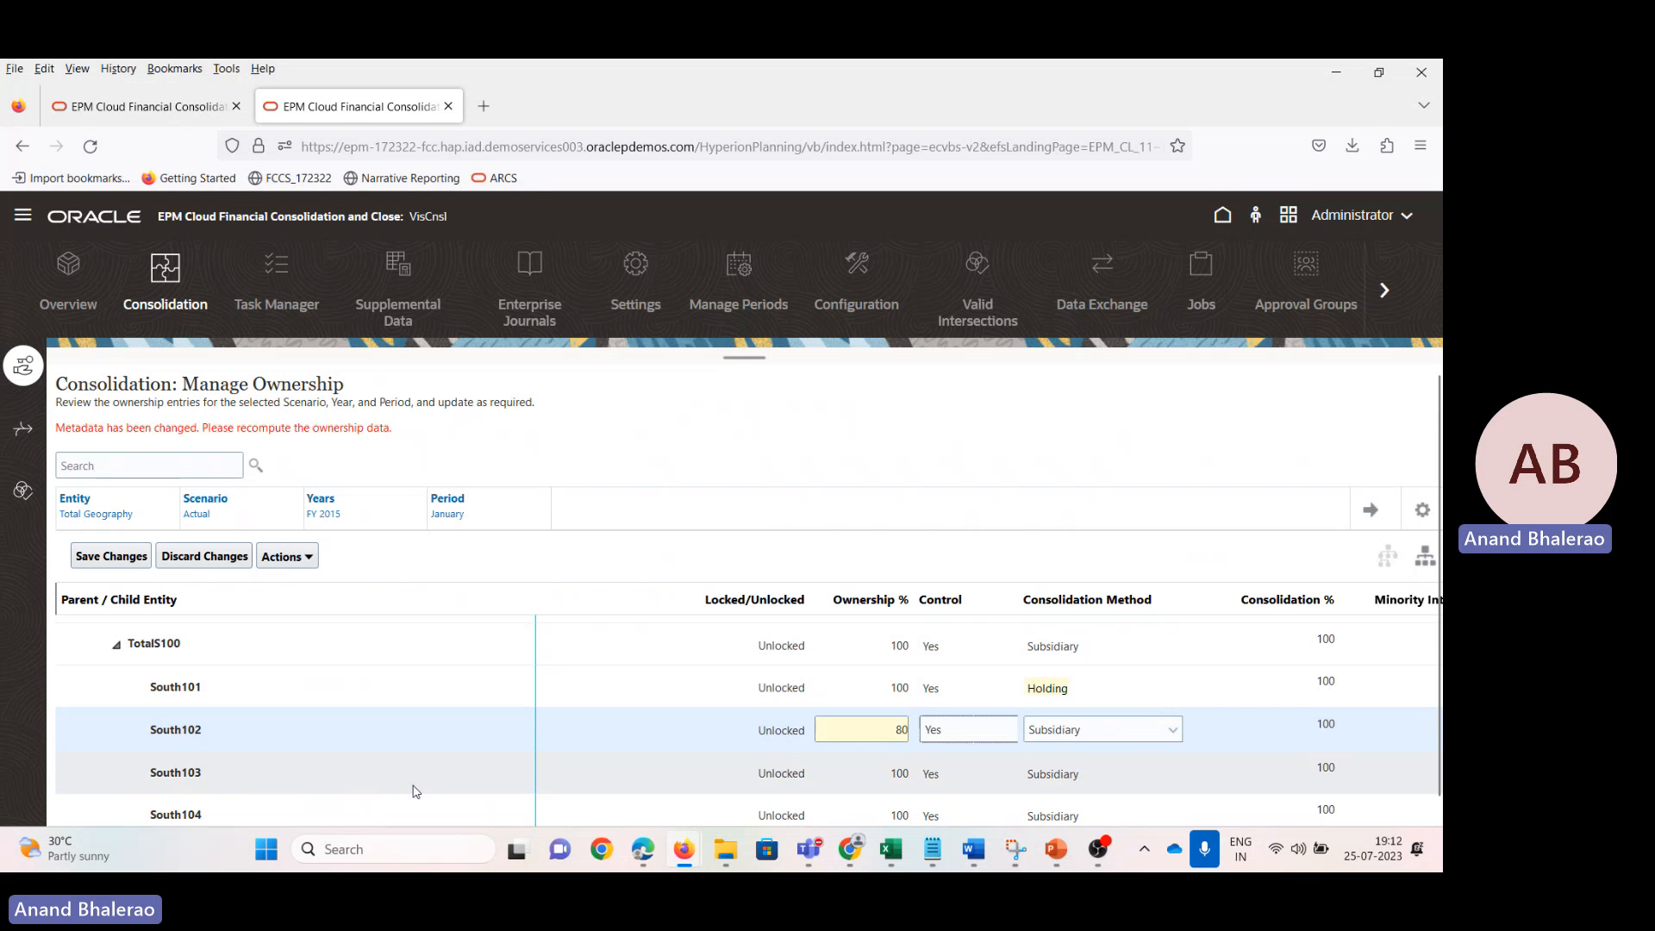
Step: Try to save the ownership changes, and recompute the ownership data for Actual, FY 2015, starting from January
click(111, 556)
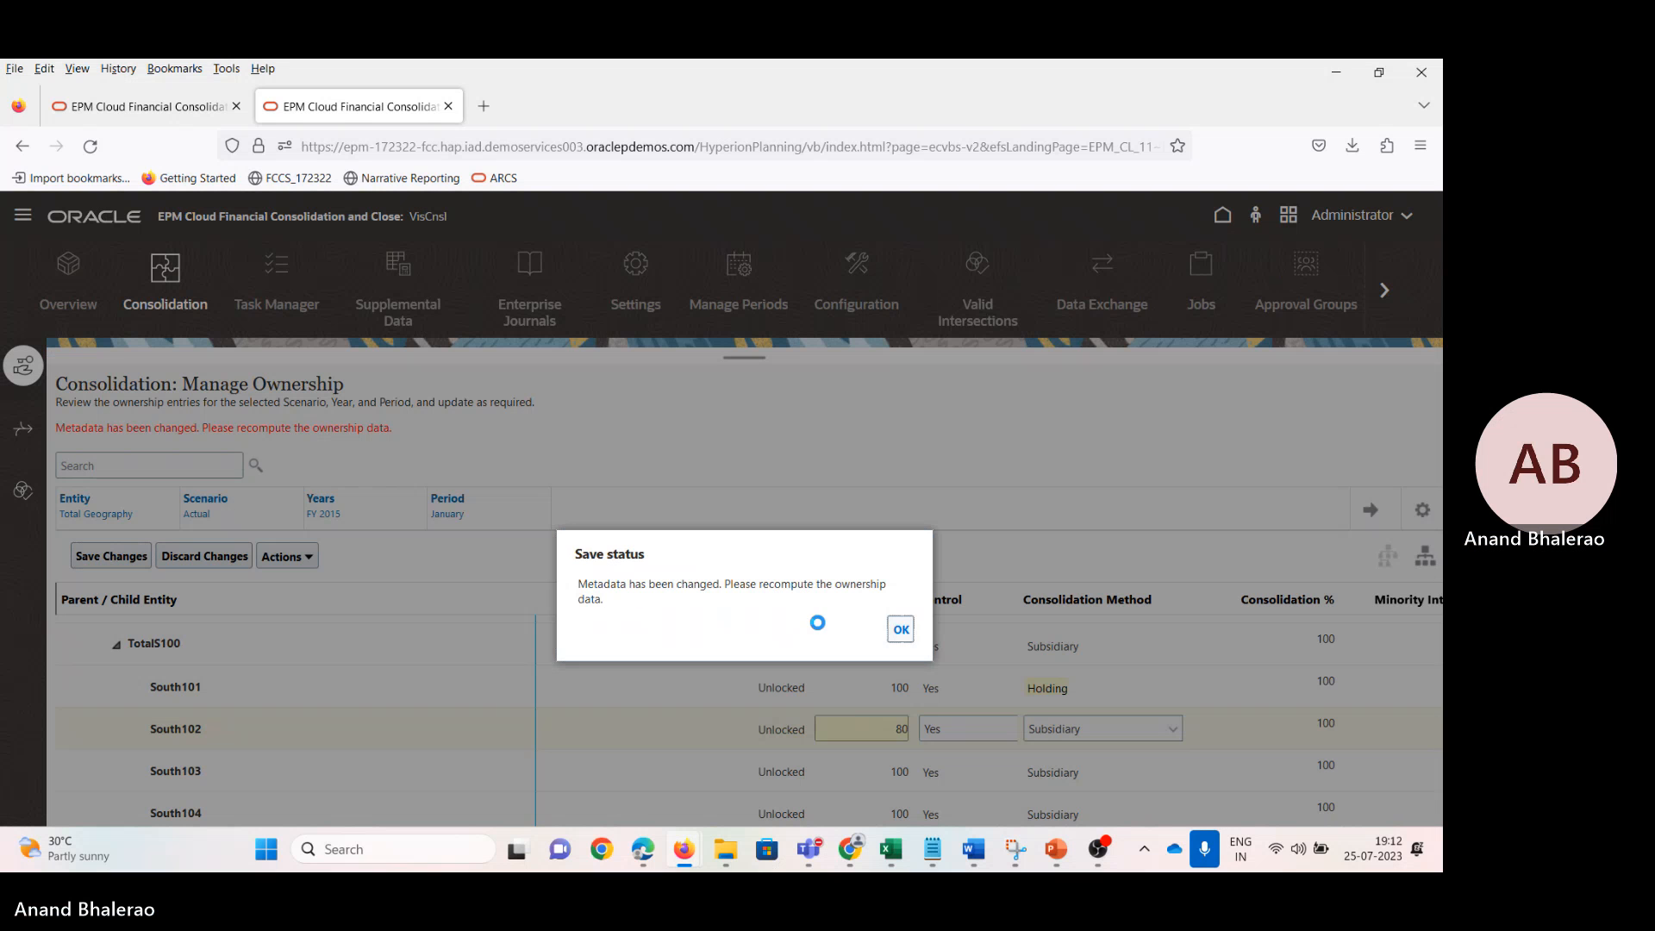
click(901, 629)
click(287, 556)
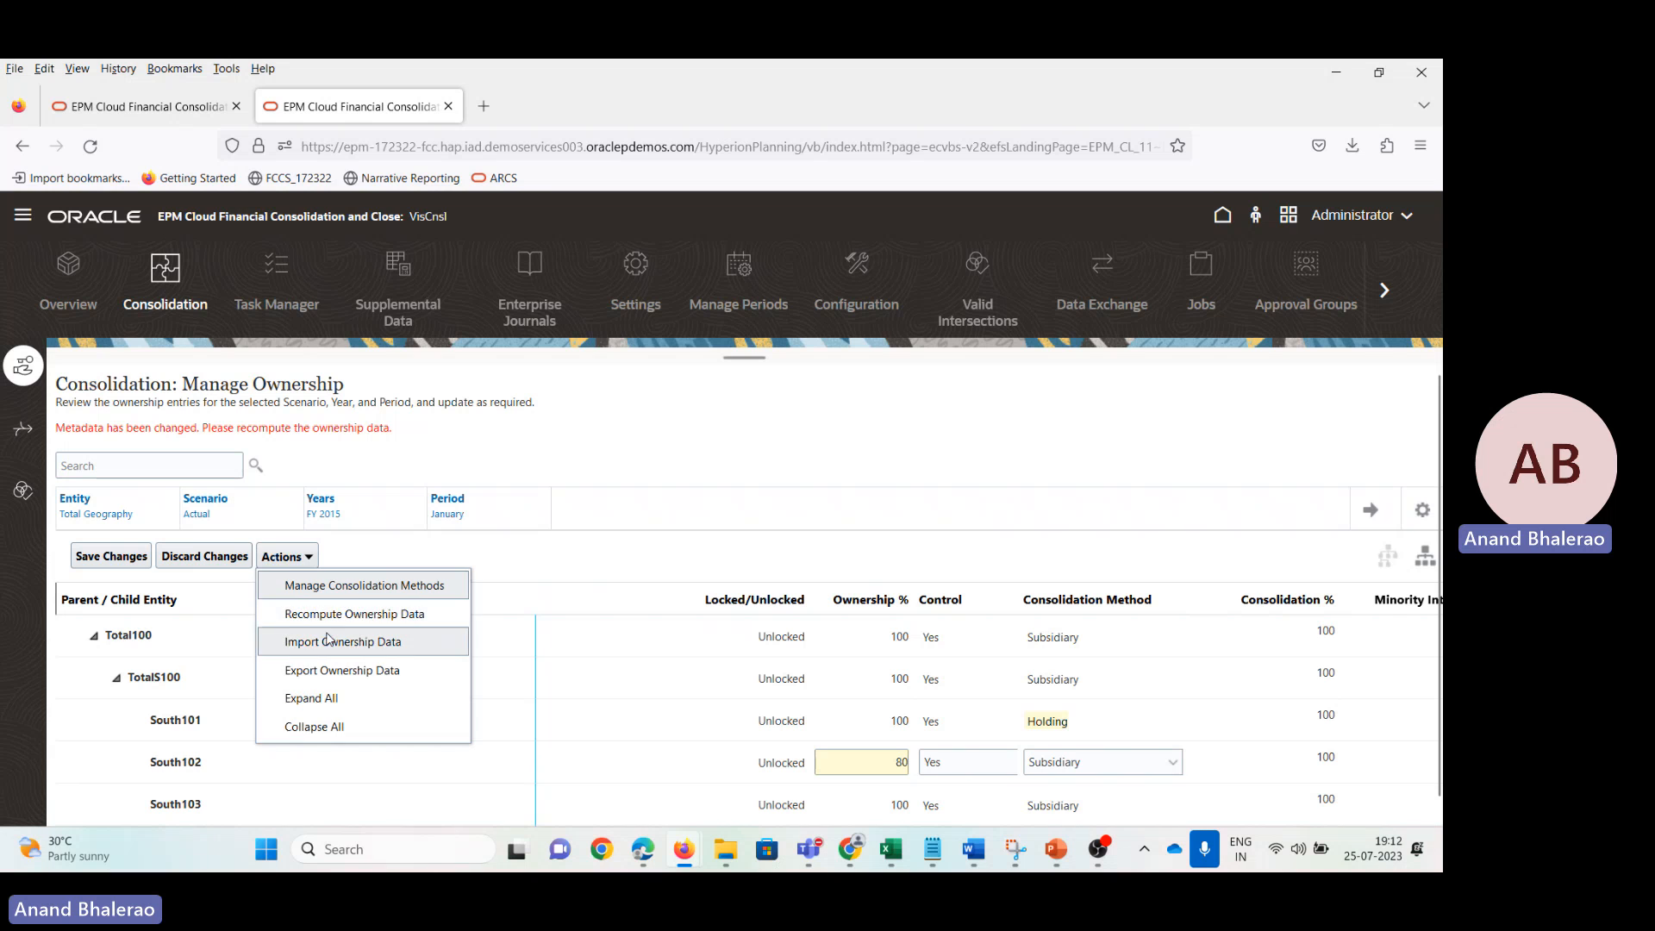
click(324, 614)
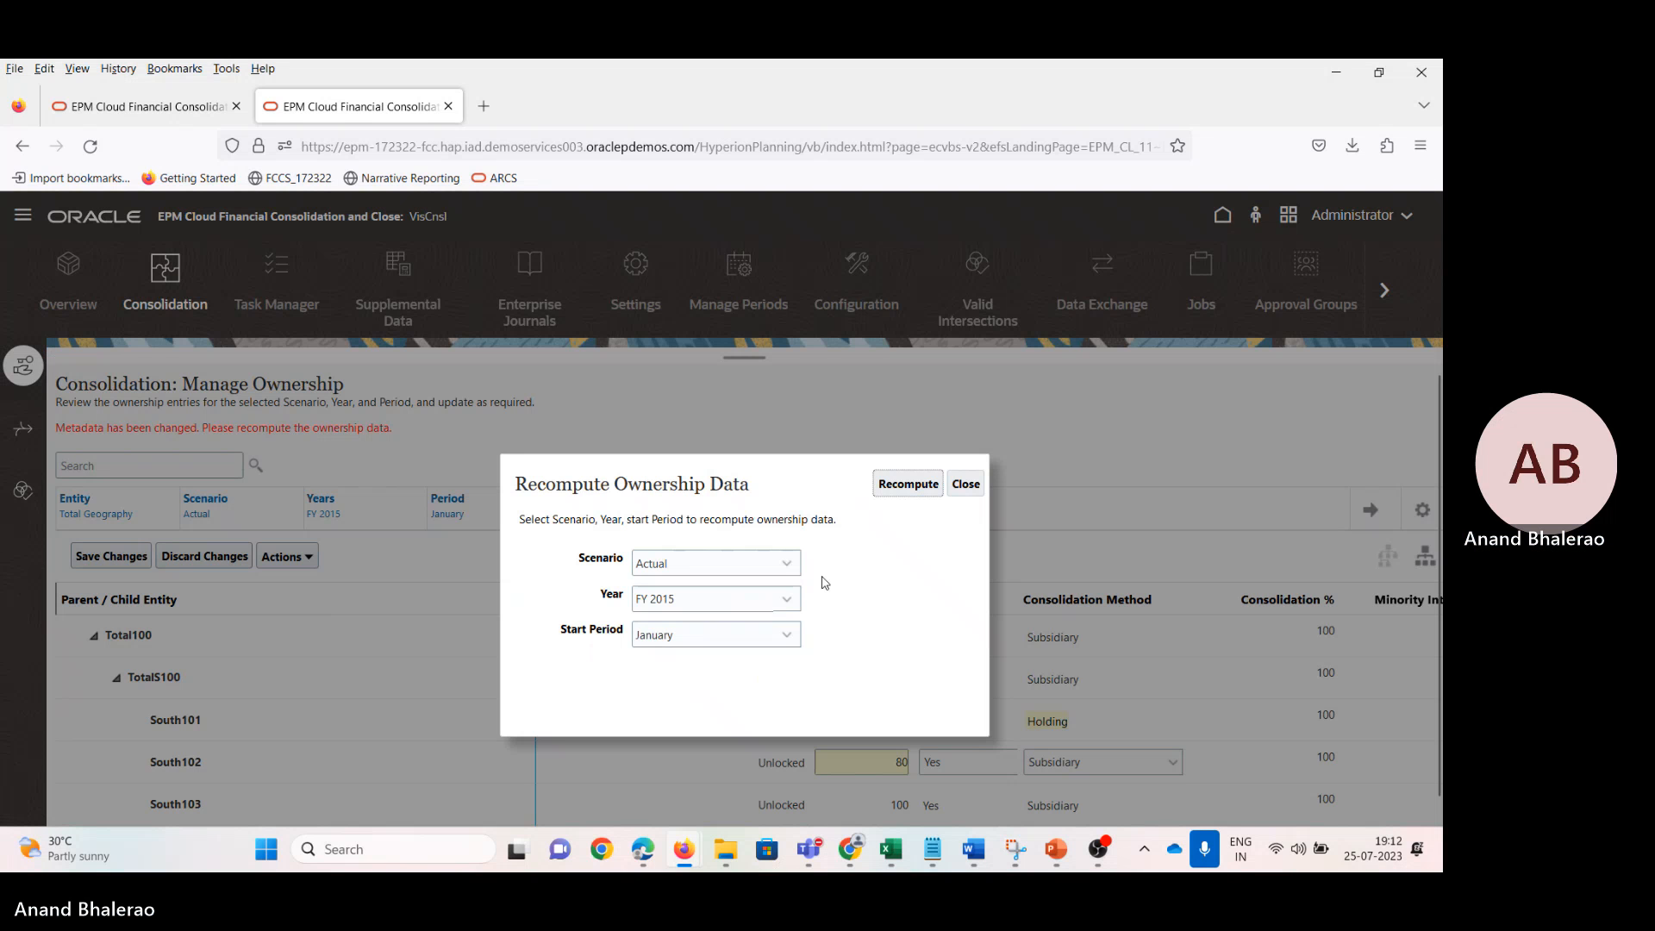
click(901, 484)
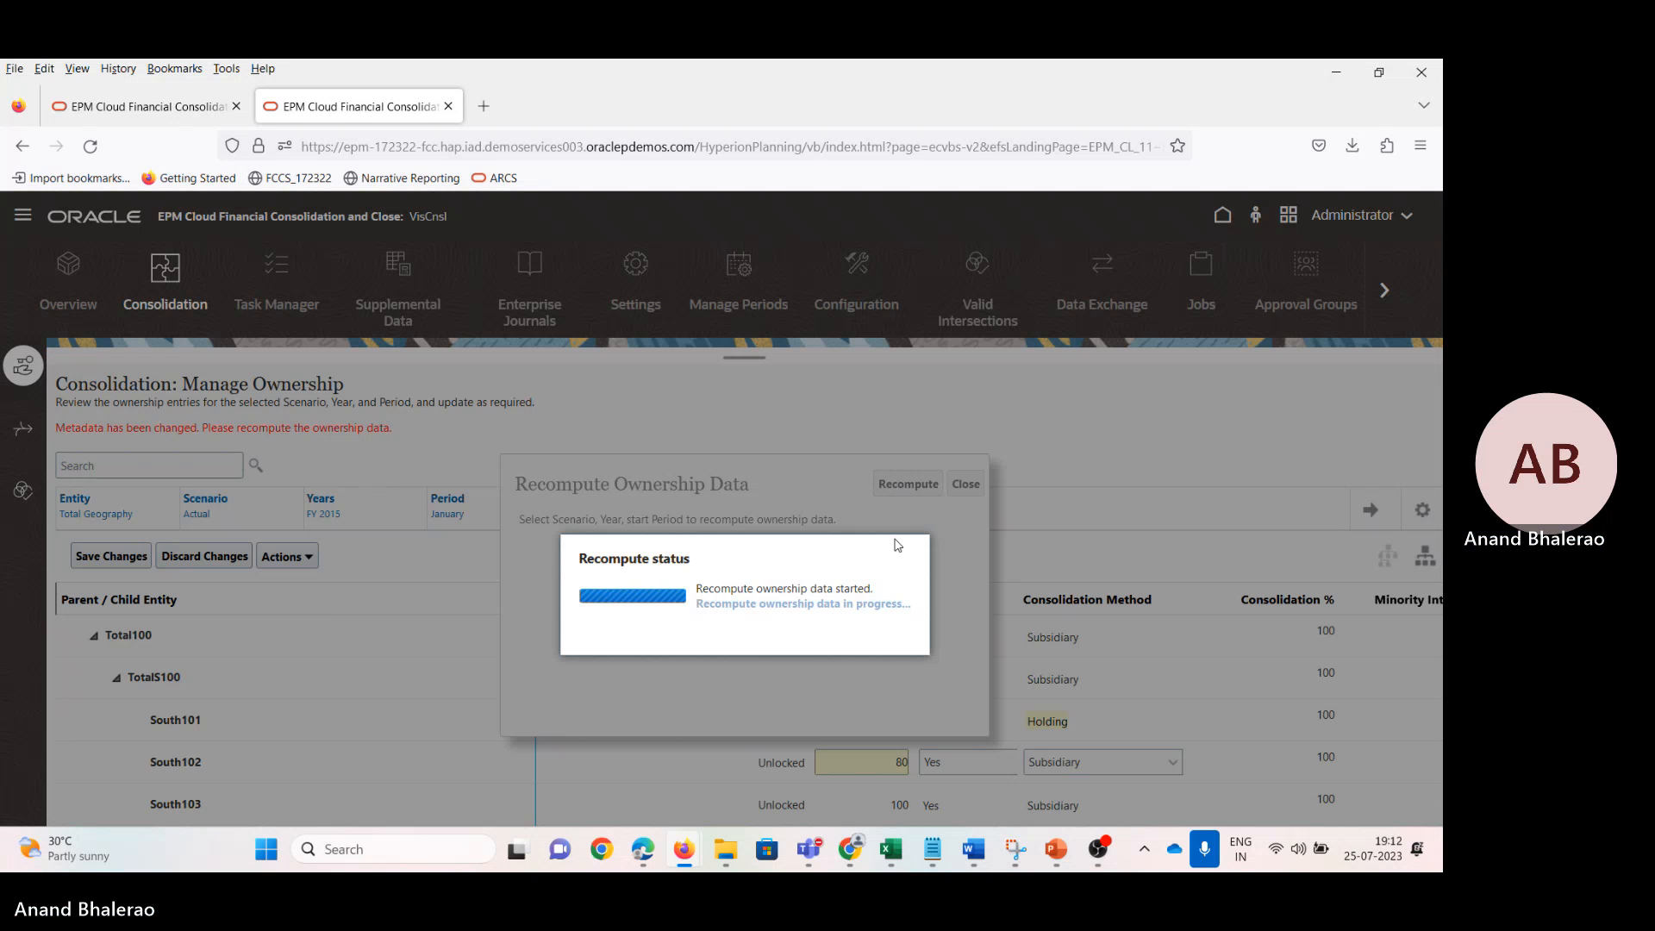
Step: Switch to the 172322_SV_ParallelCustom workbook in Excel and bold the entities S_101 and S_102 in row 2 of the Input sheet
mouse_move(890, 849)
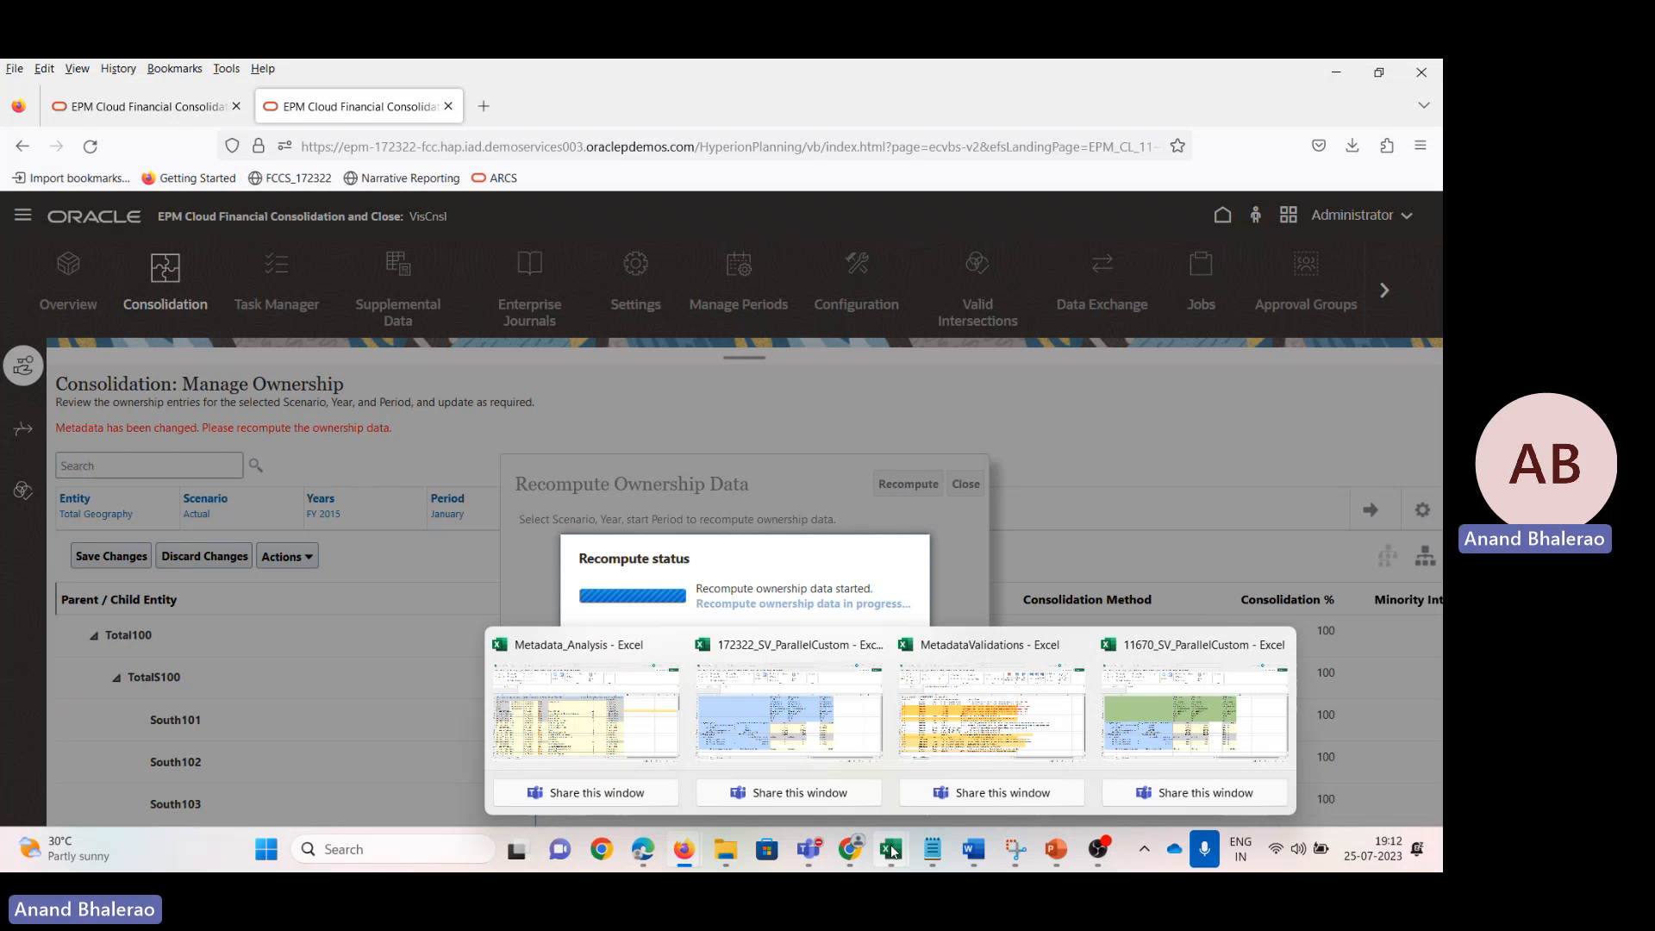
click(1179, 702)
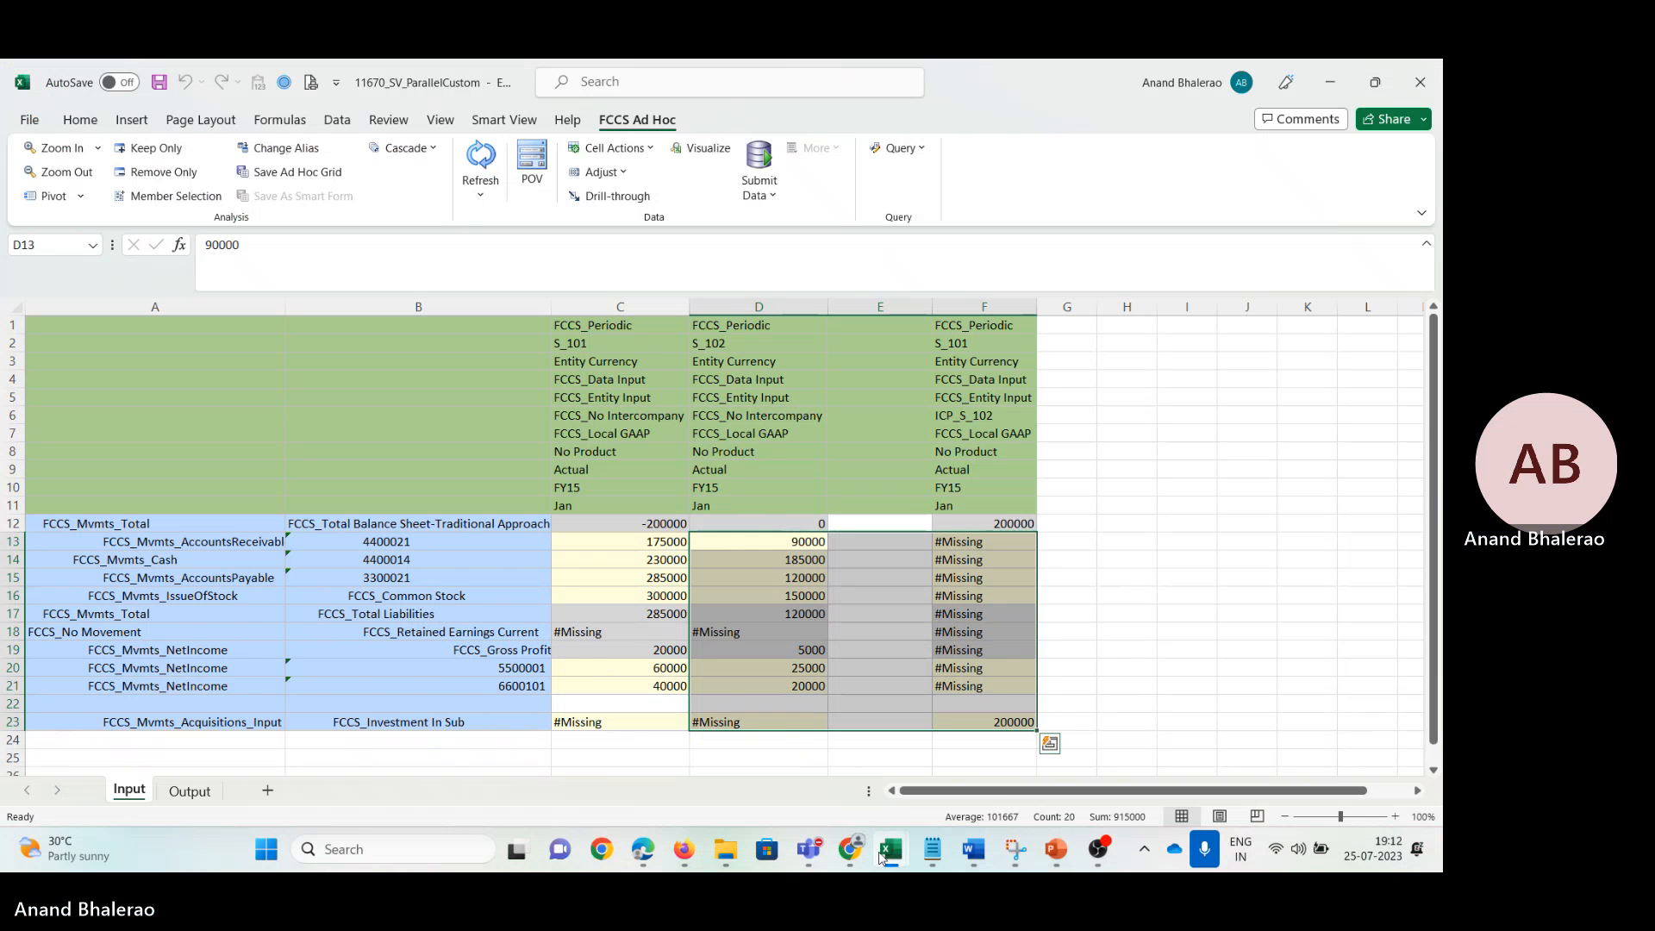
mouse_move(885, 853)
click(767, 706)
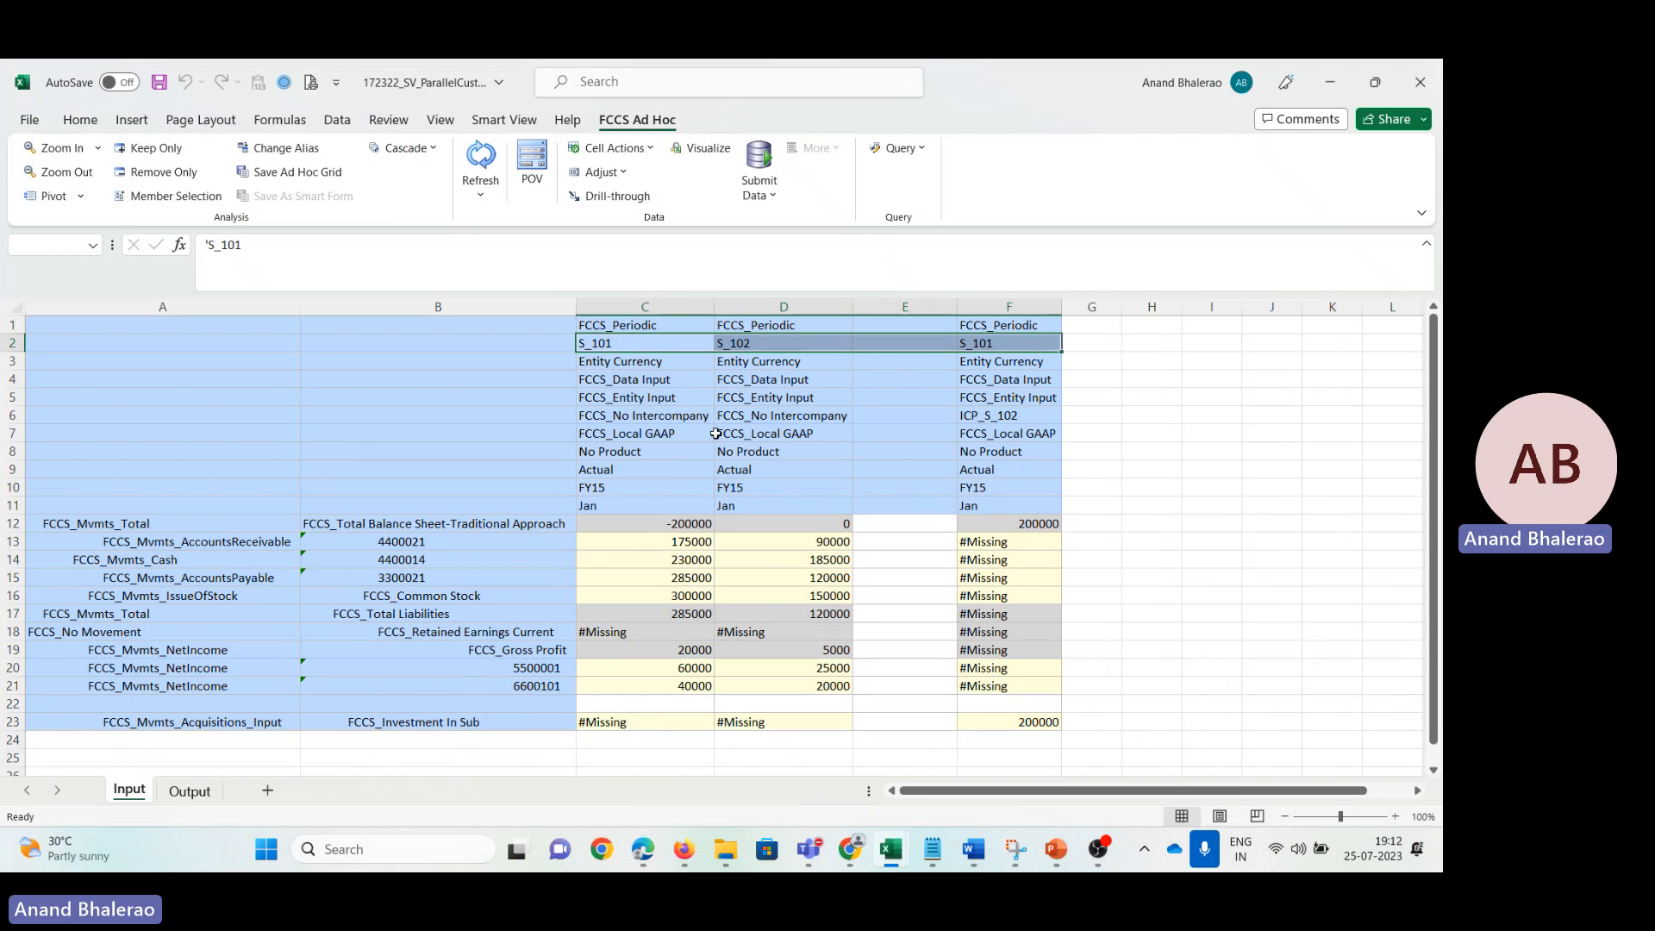
click(606, 343)
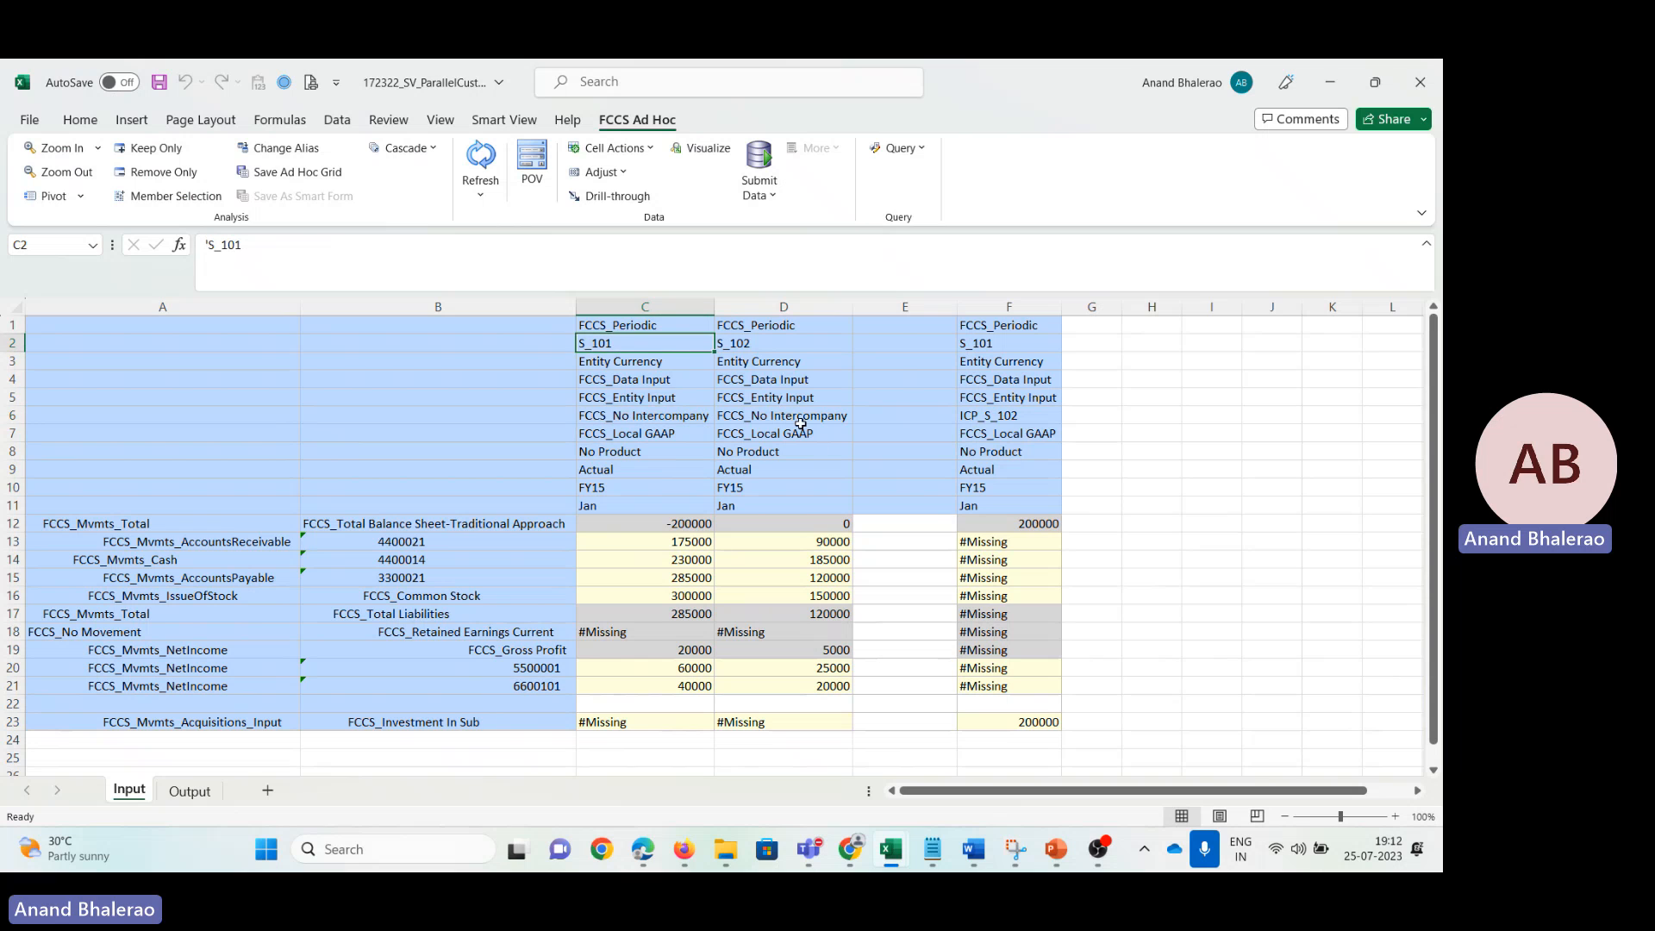
click(788, 342)
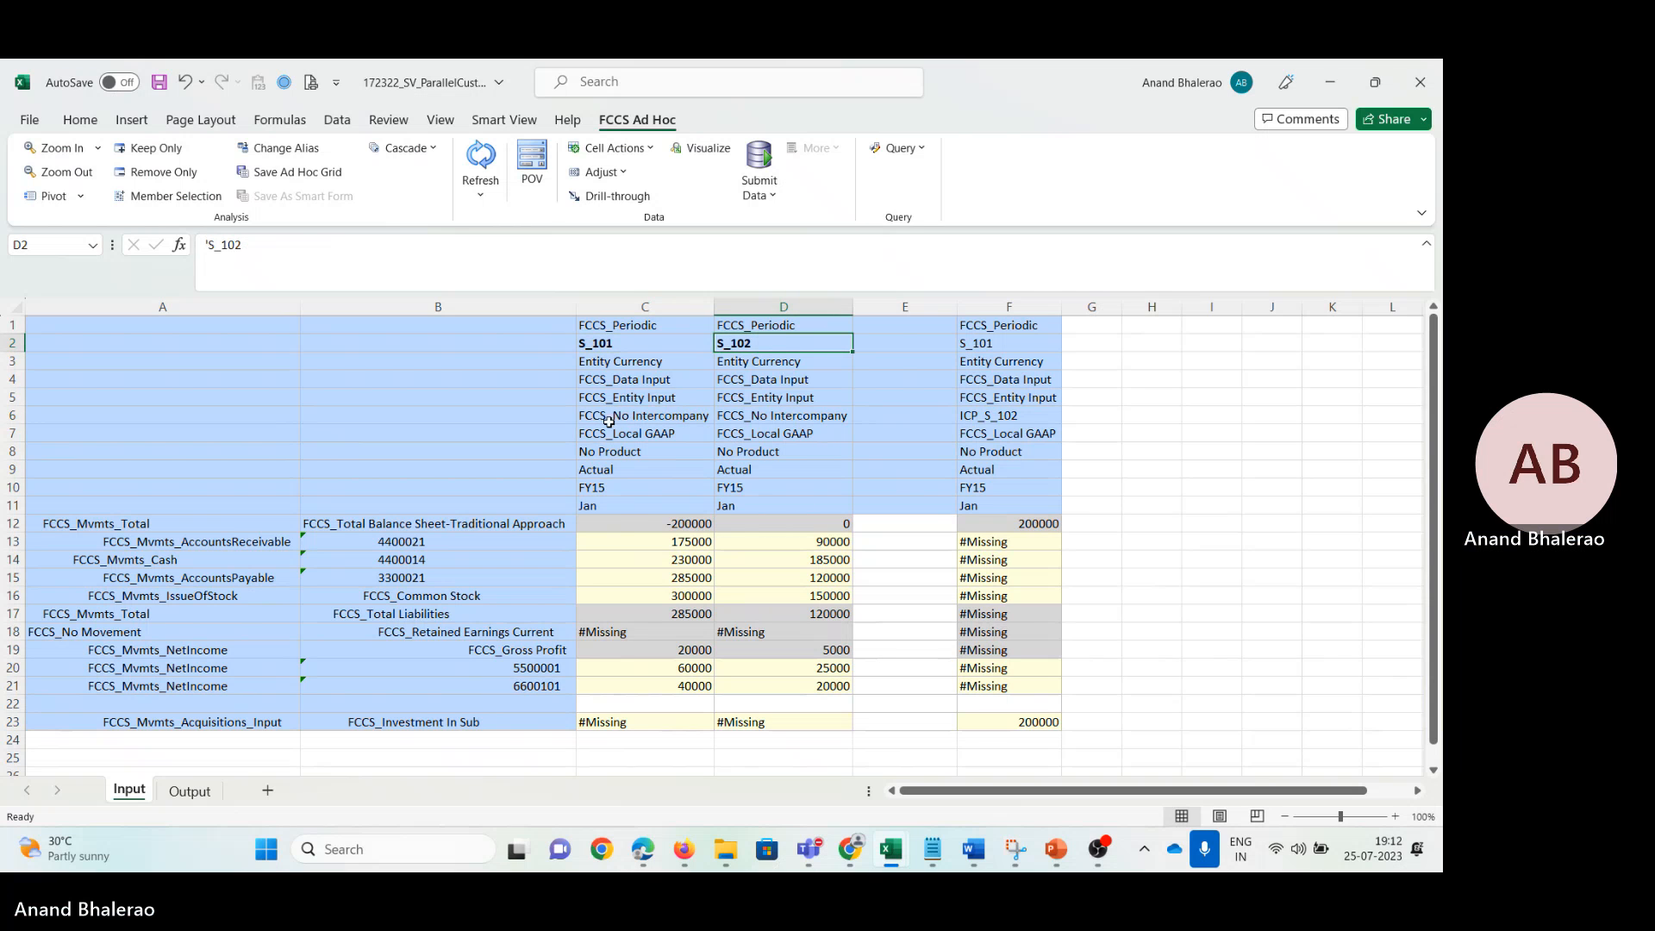
drag(618, 507, 767, 500)
click(642, 415)
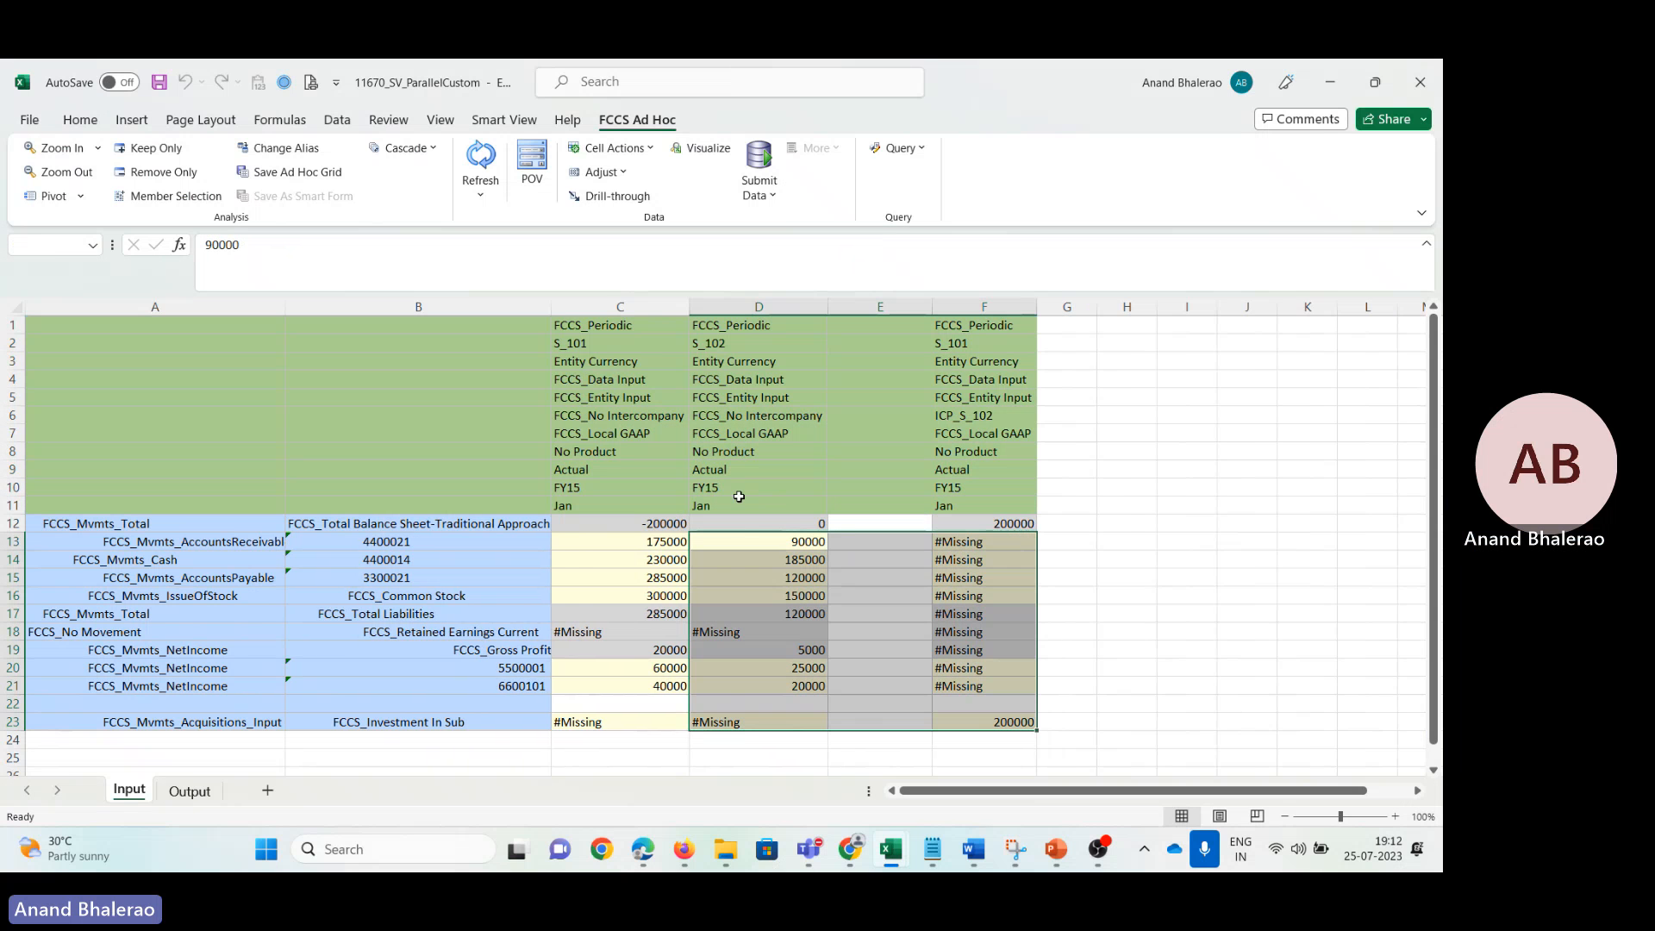
Step: Switch back to Firefox and dismiss the recompute status message on the Manage Ownership page
key(alt+Tab)
key(alt+Tab)
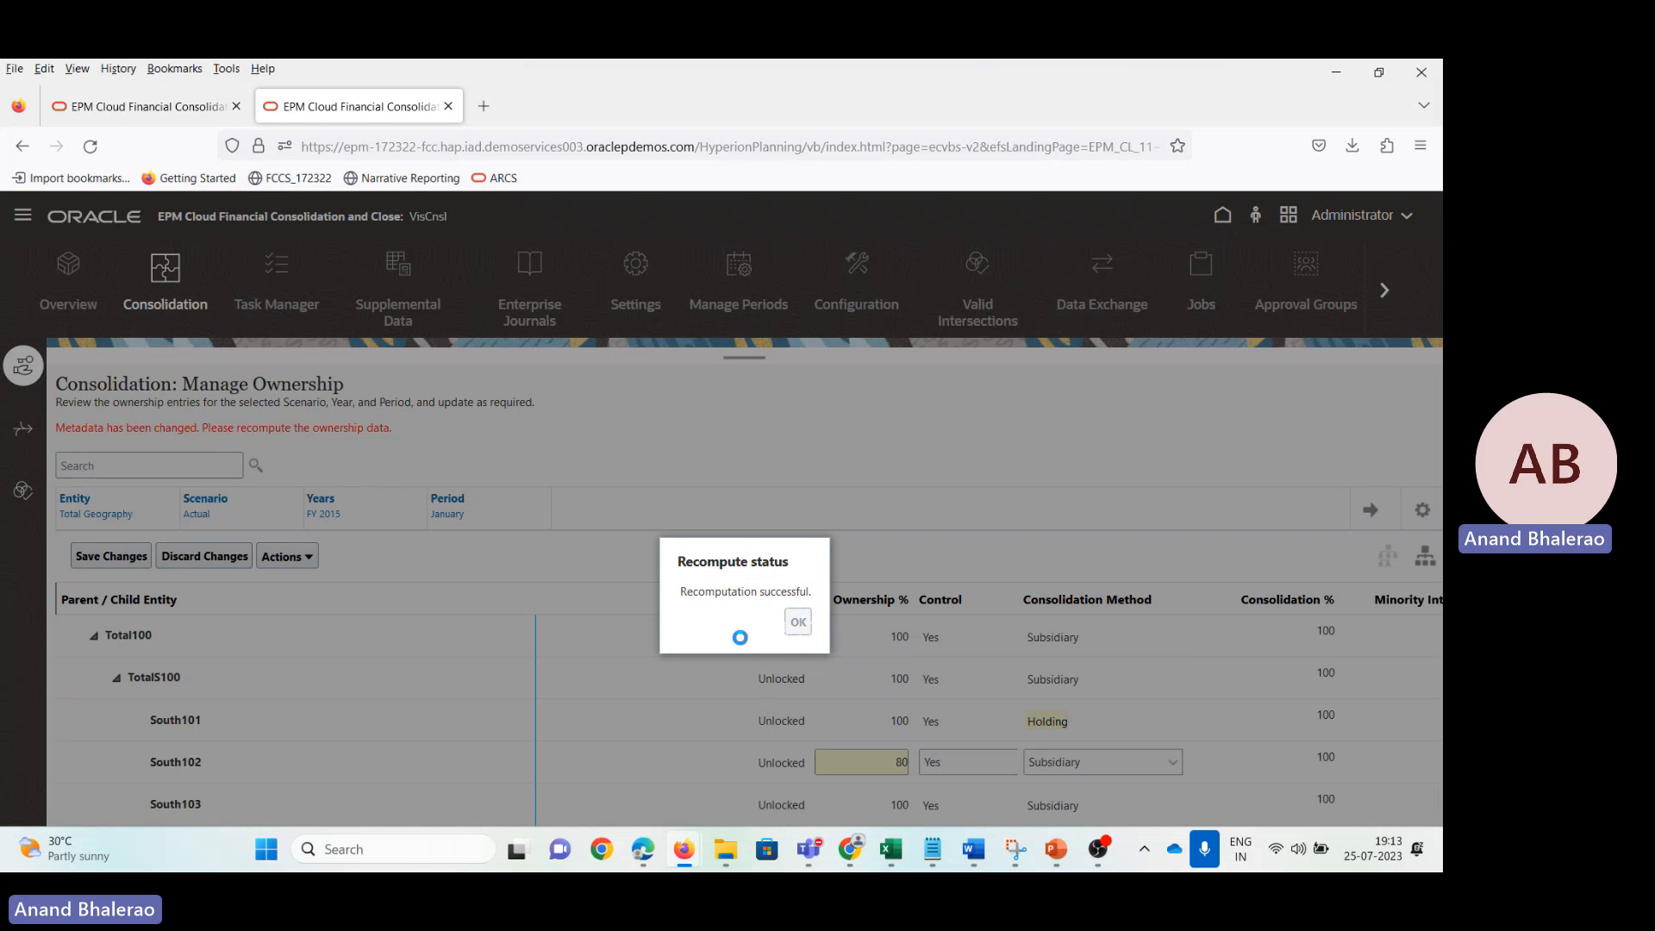
click(789, 626)
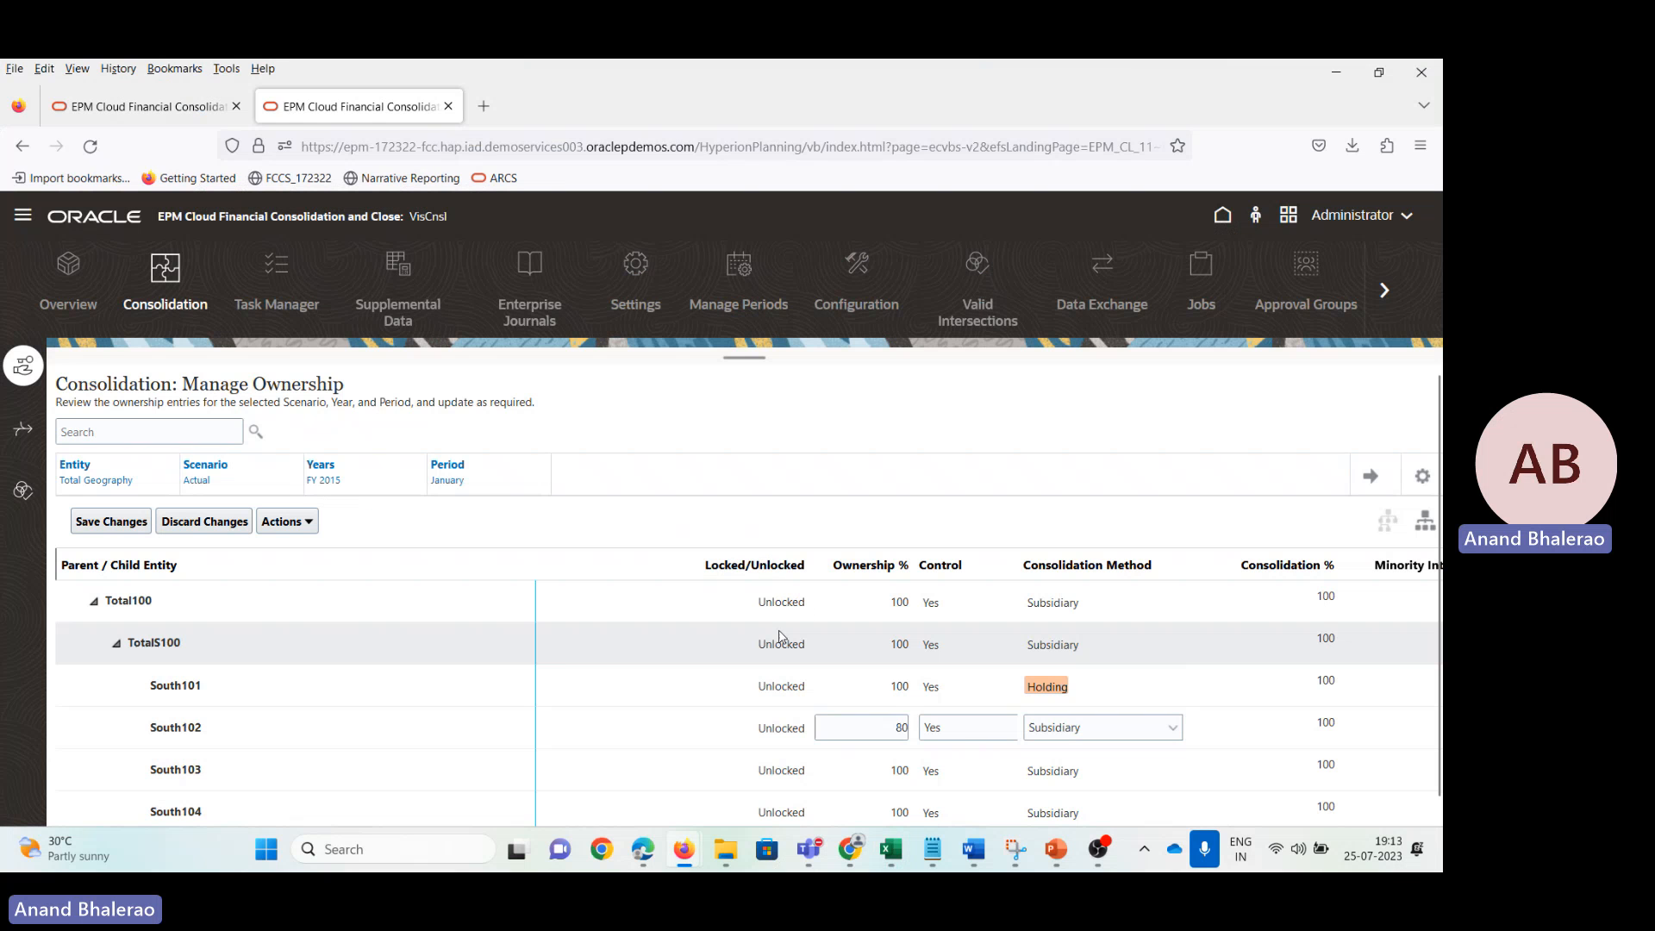
Step: Open the launch prompts of the Consolidate business rule and enter S_100 as the entity
click(23, 217)
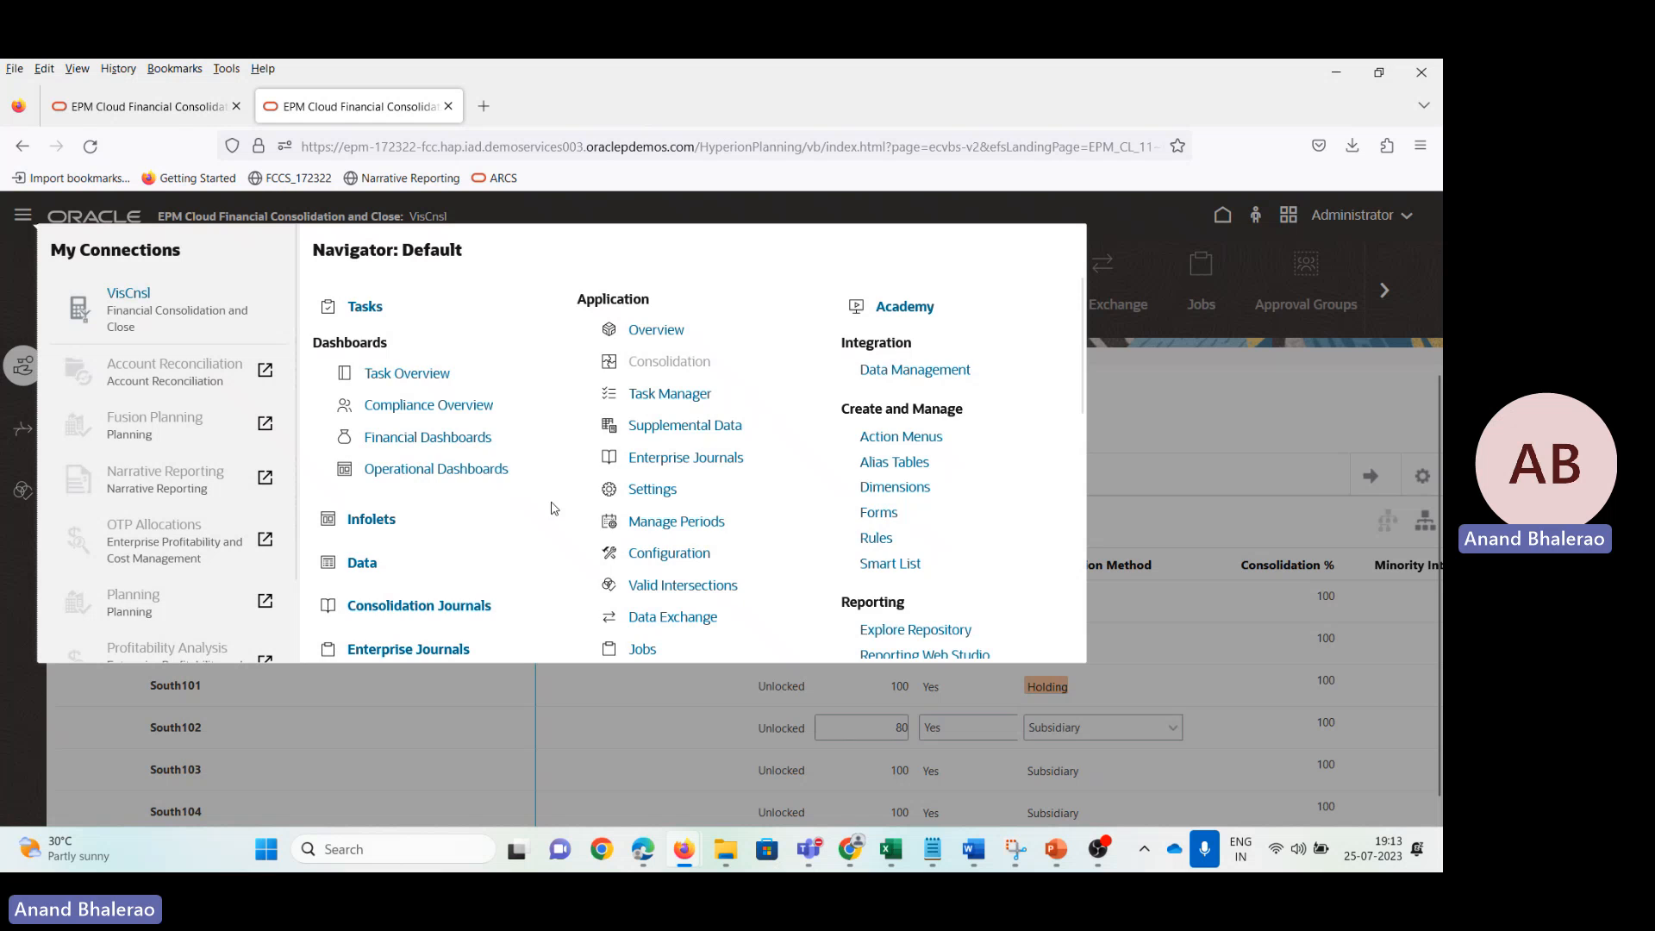
scroll(517, 551, down, 5)
click(377, 485)
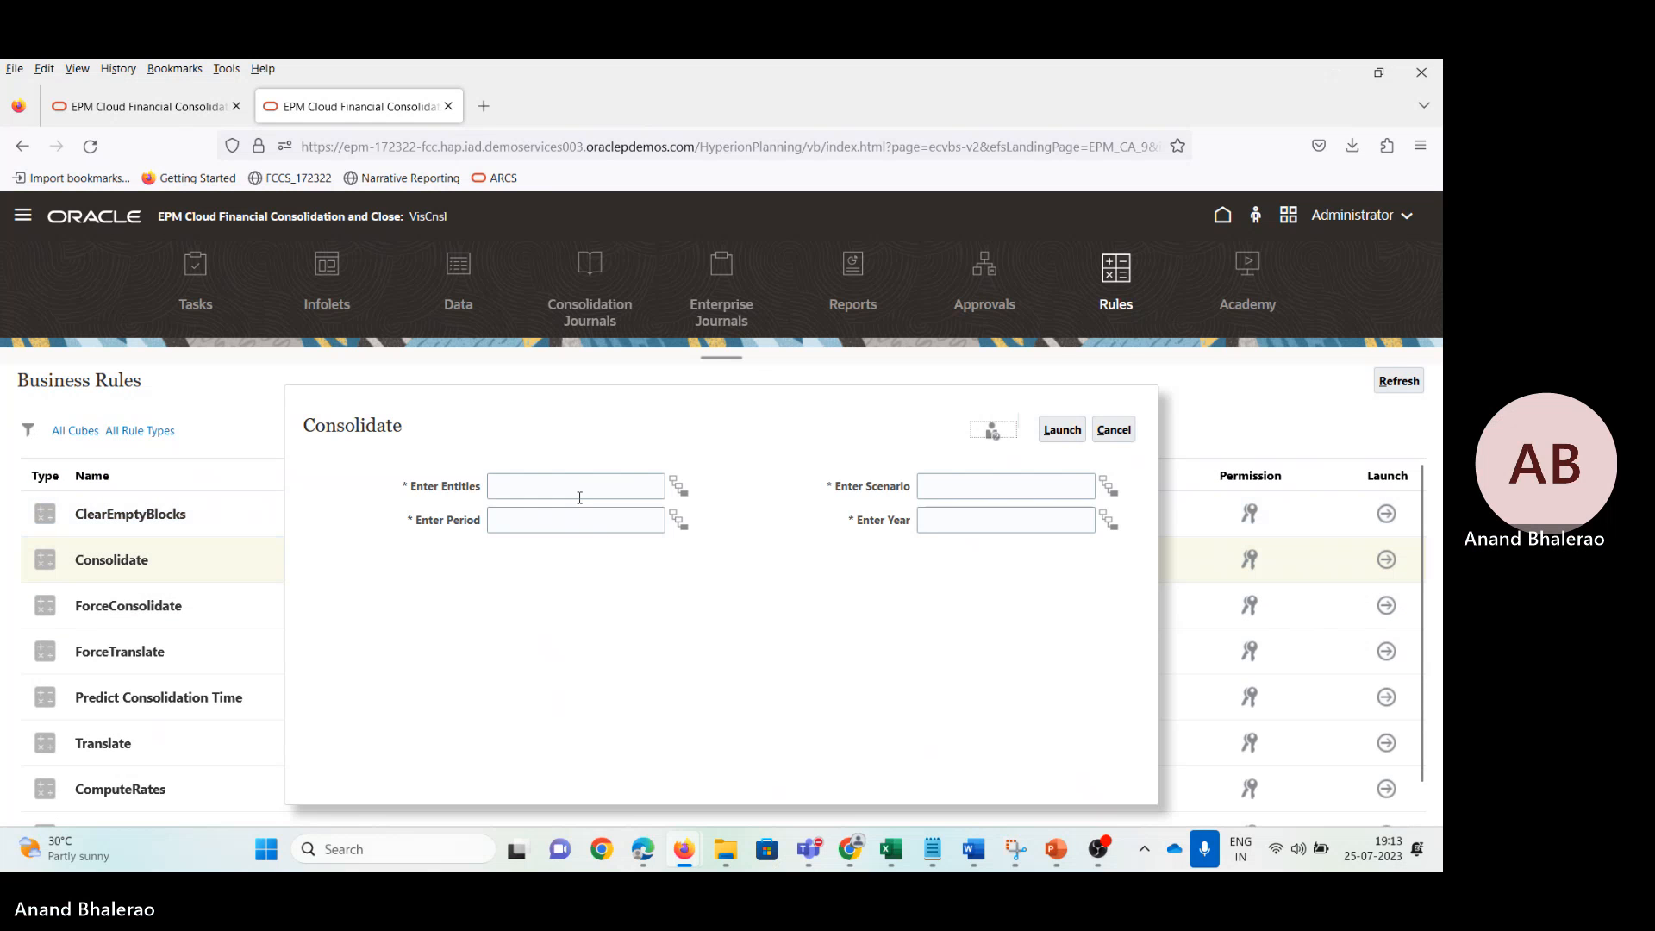
click(579, 498)
text(S_)
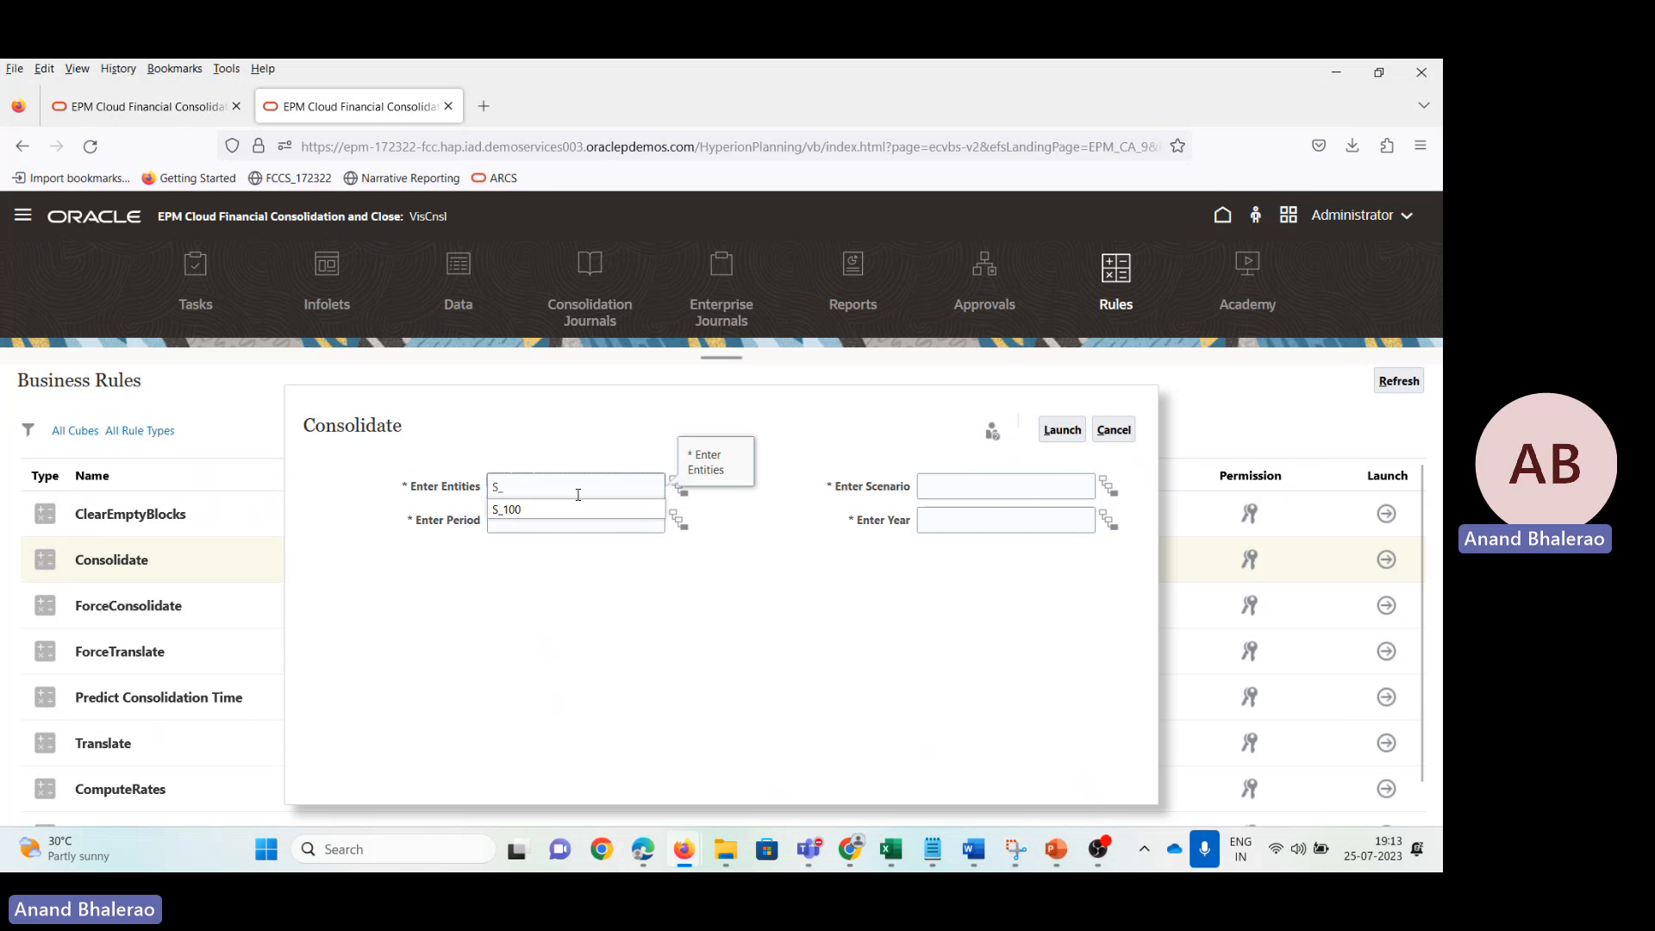
text(100)
key(Tab)
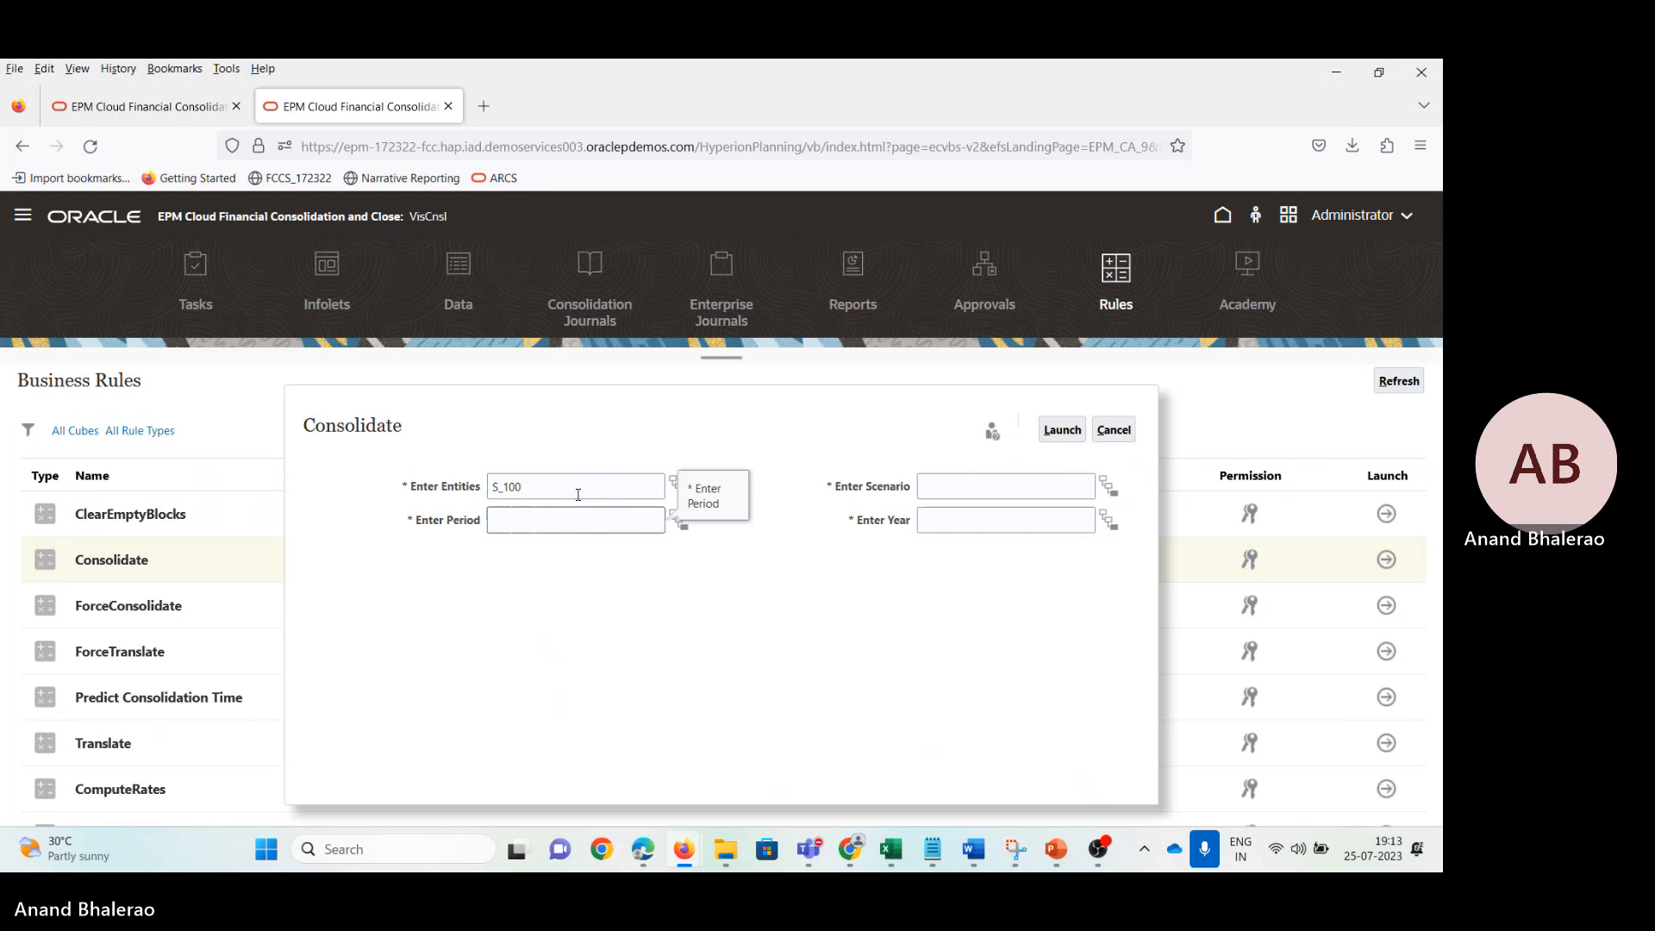
Step: Set the Consolidate rule's period to Jan, scenario to Actual and year to FY15, and launch it
text(j)
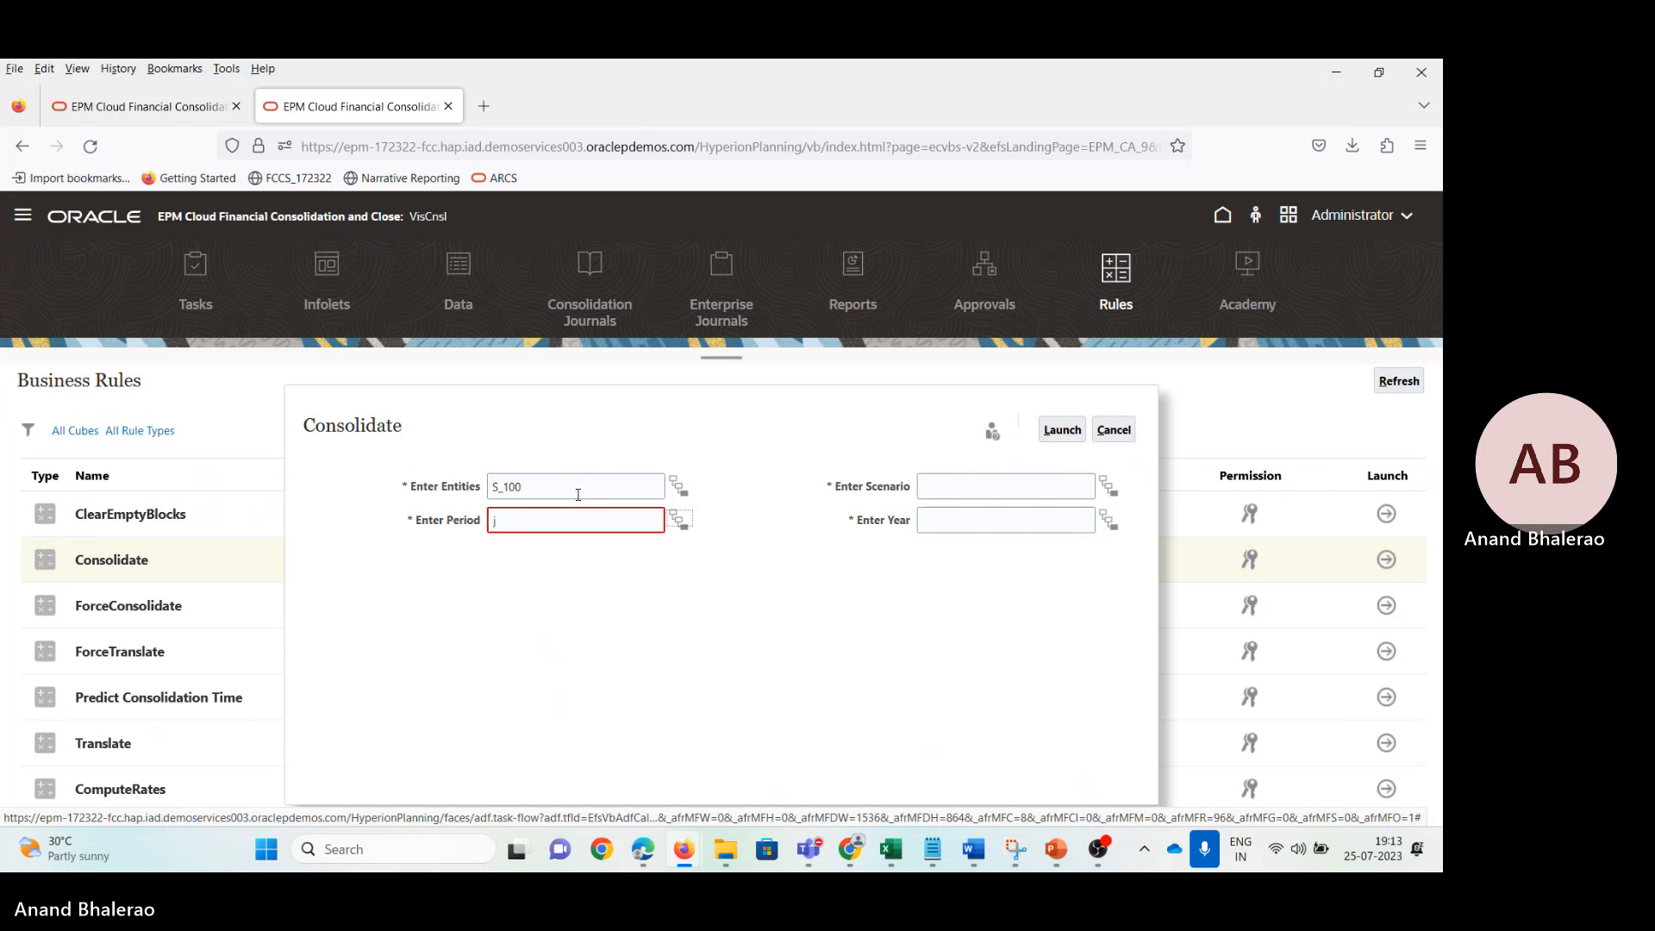
key(Return)
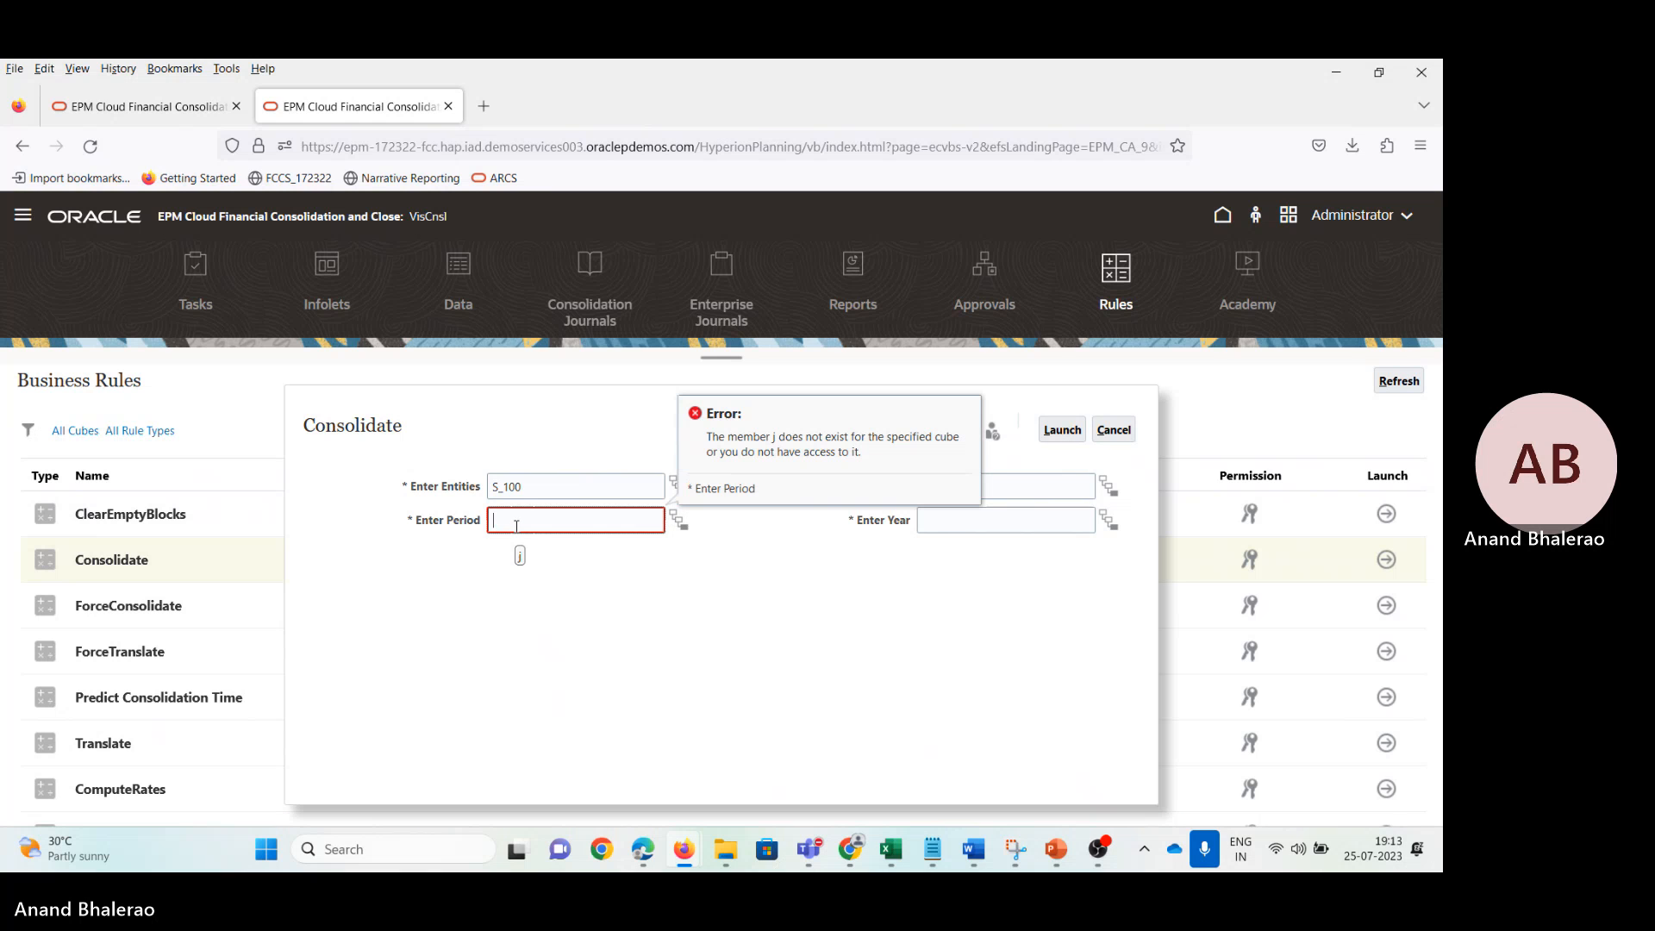
text(J)
key(Tab)
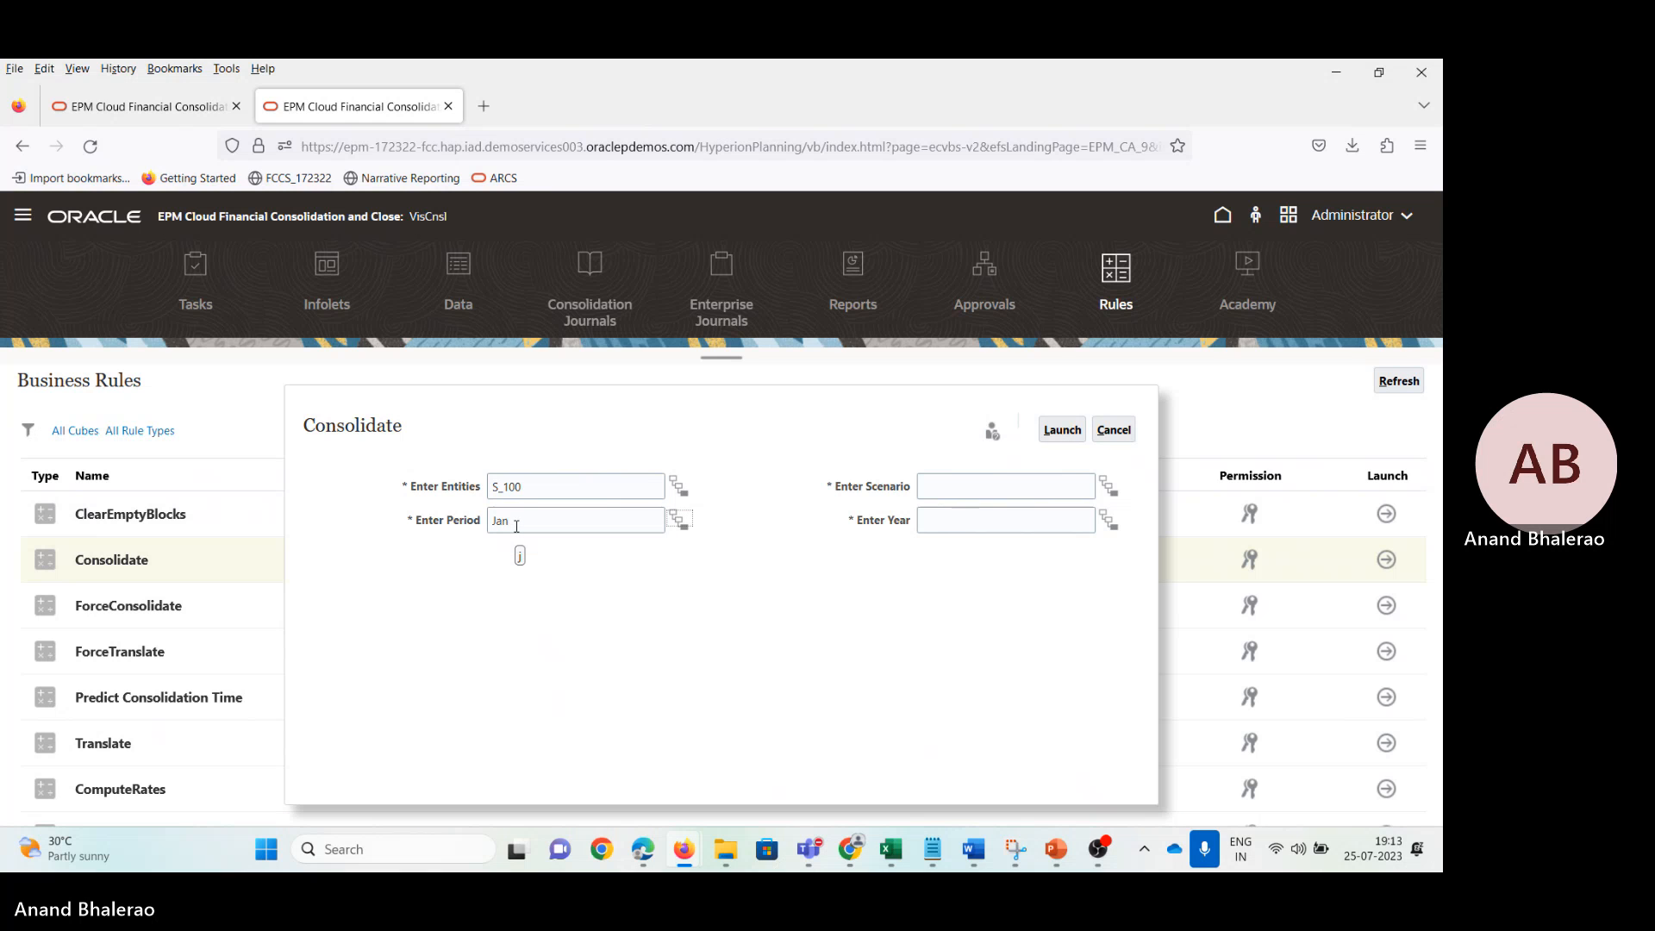
key(Tab)
text(A)
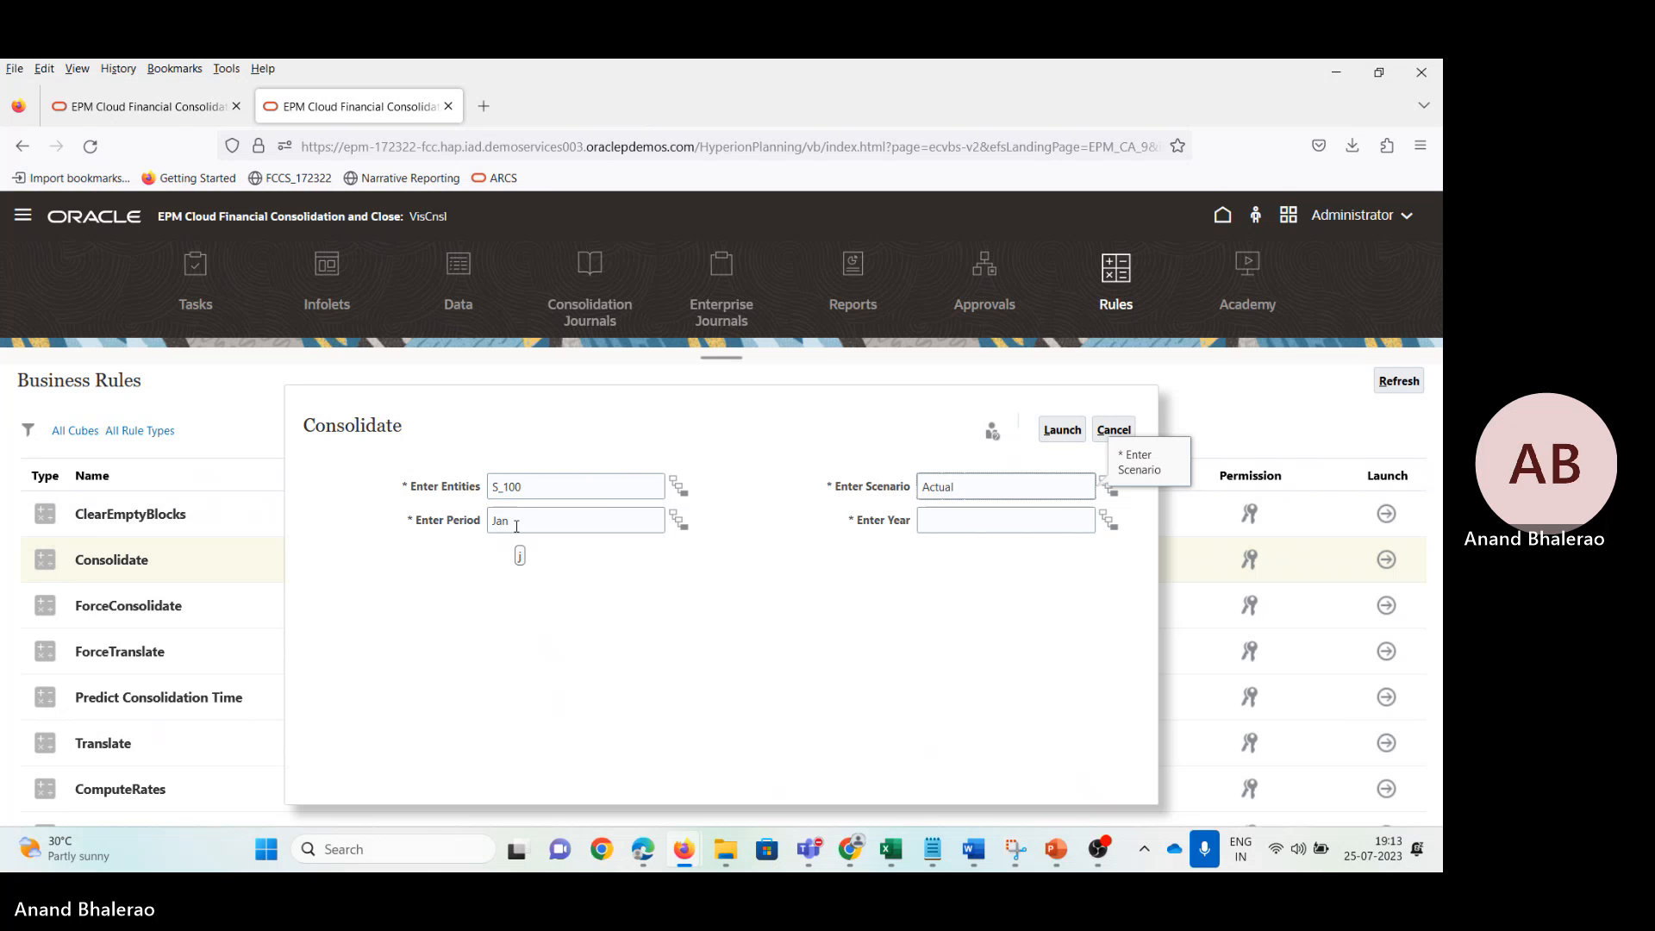
key(Tab)
text(FY)
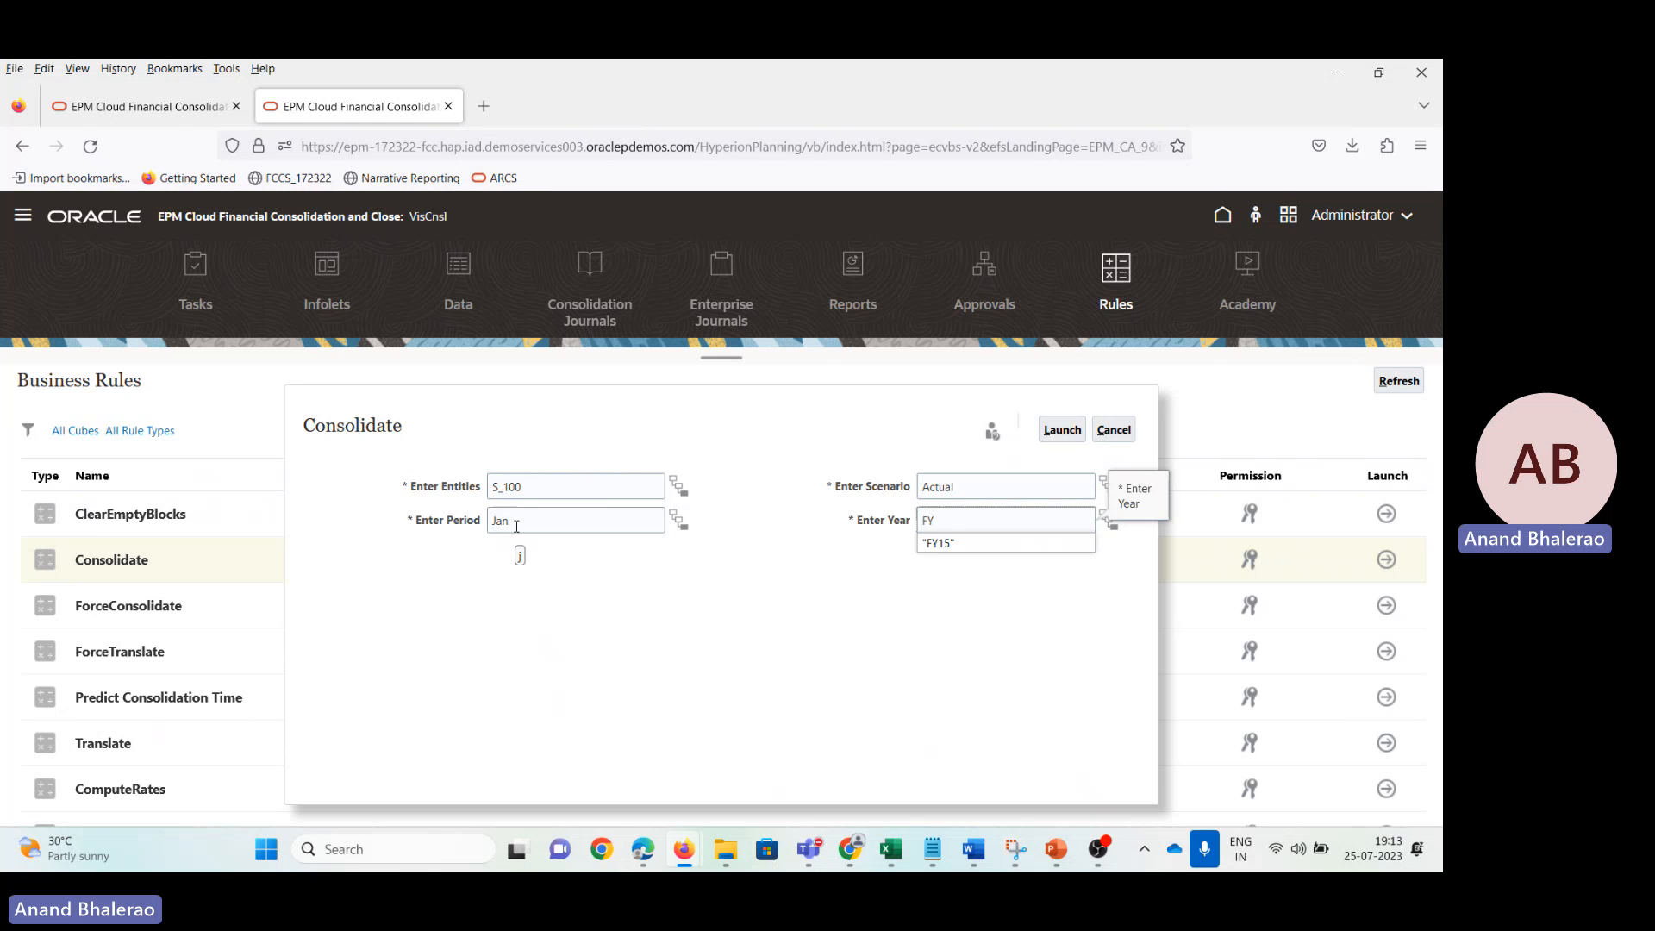
key(Tab)
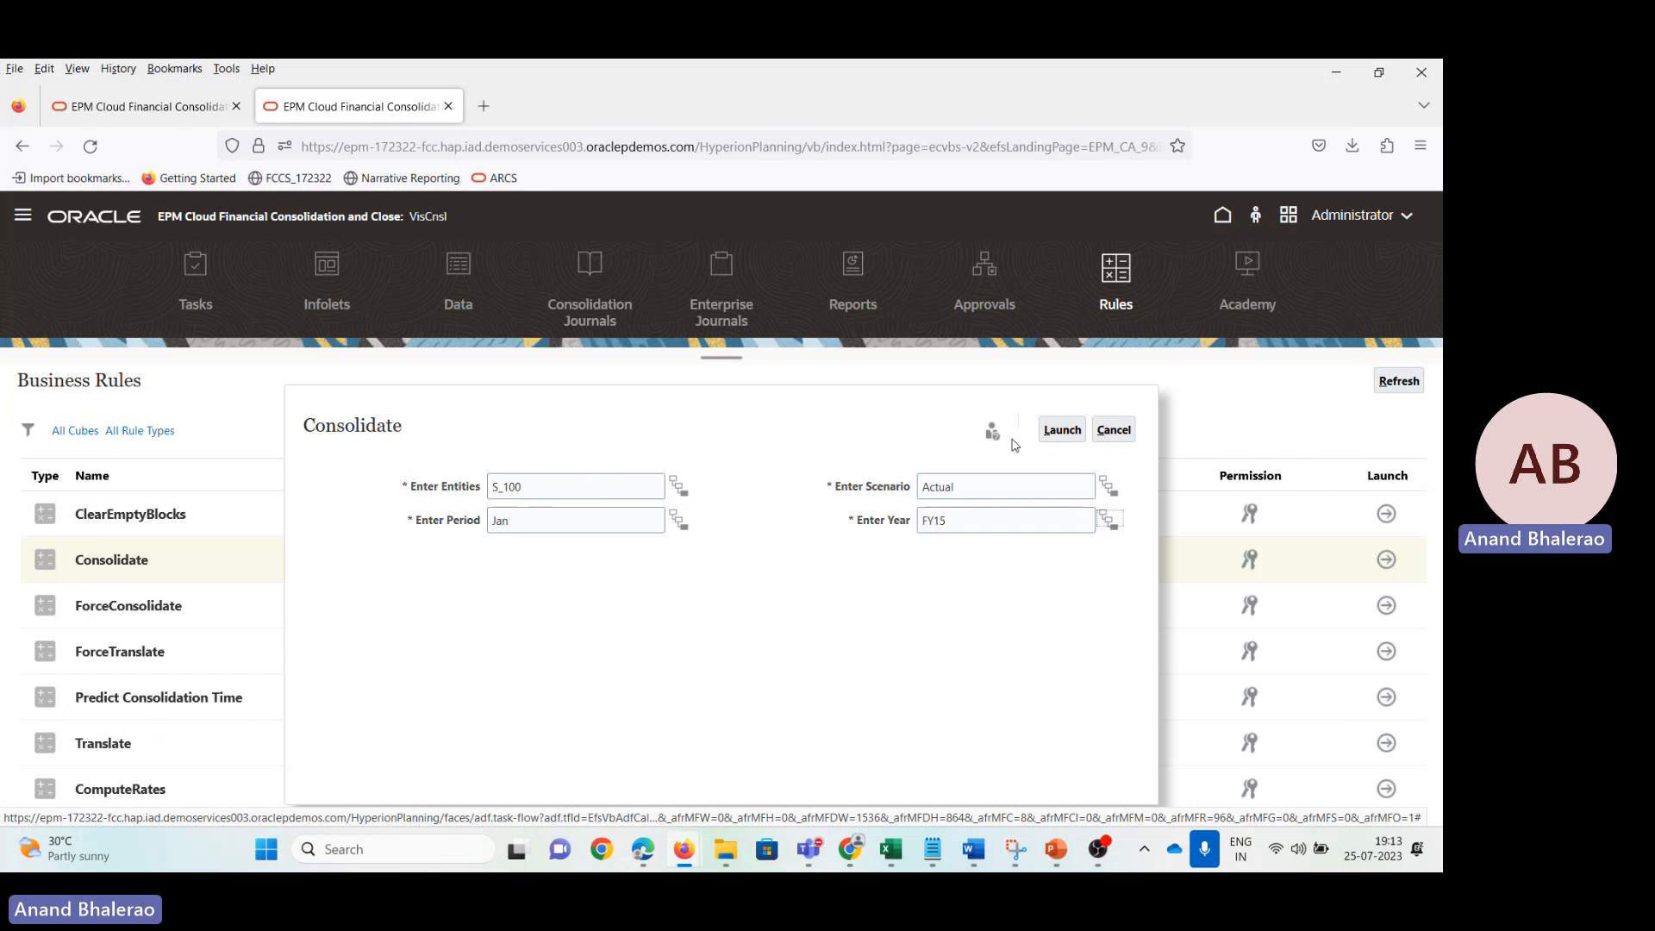
click(1064, 440)
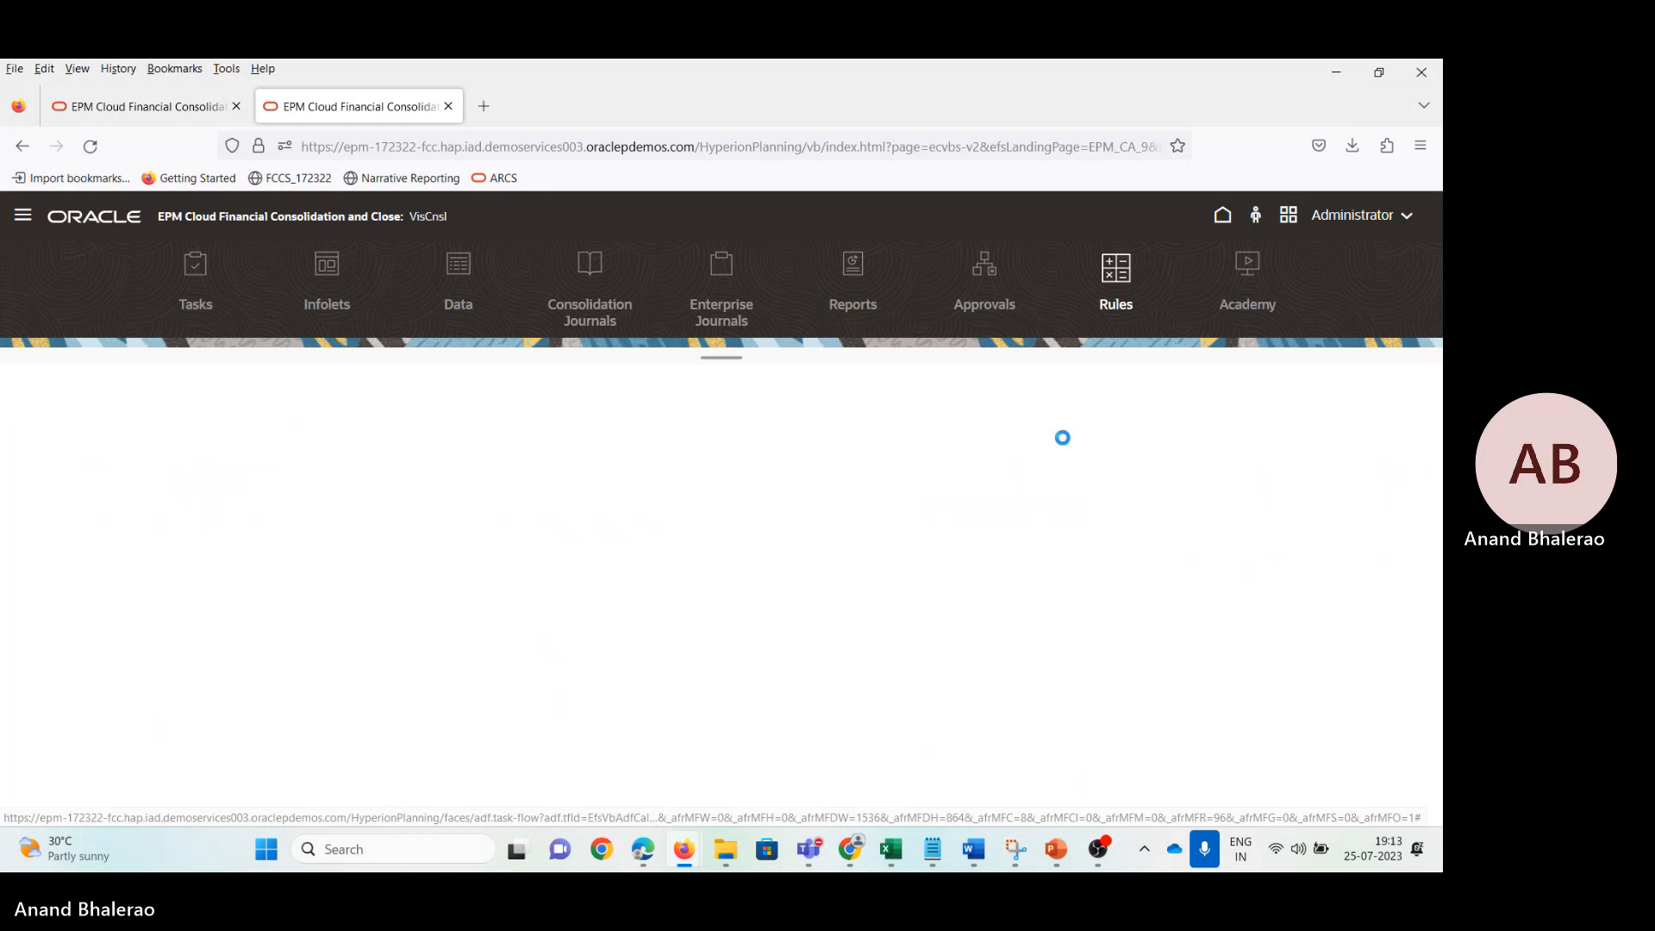
click(1206, 522)
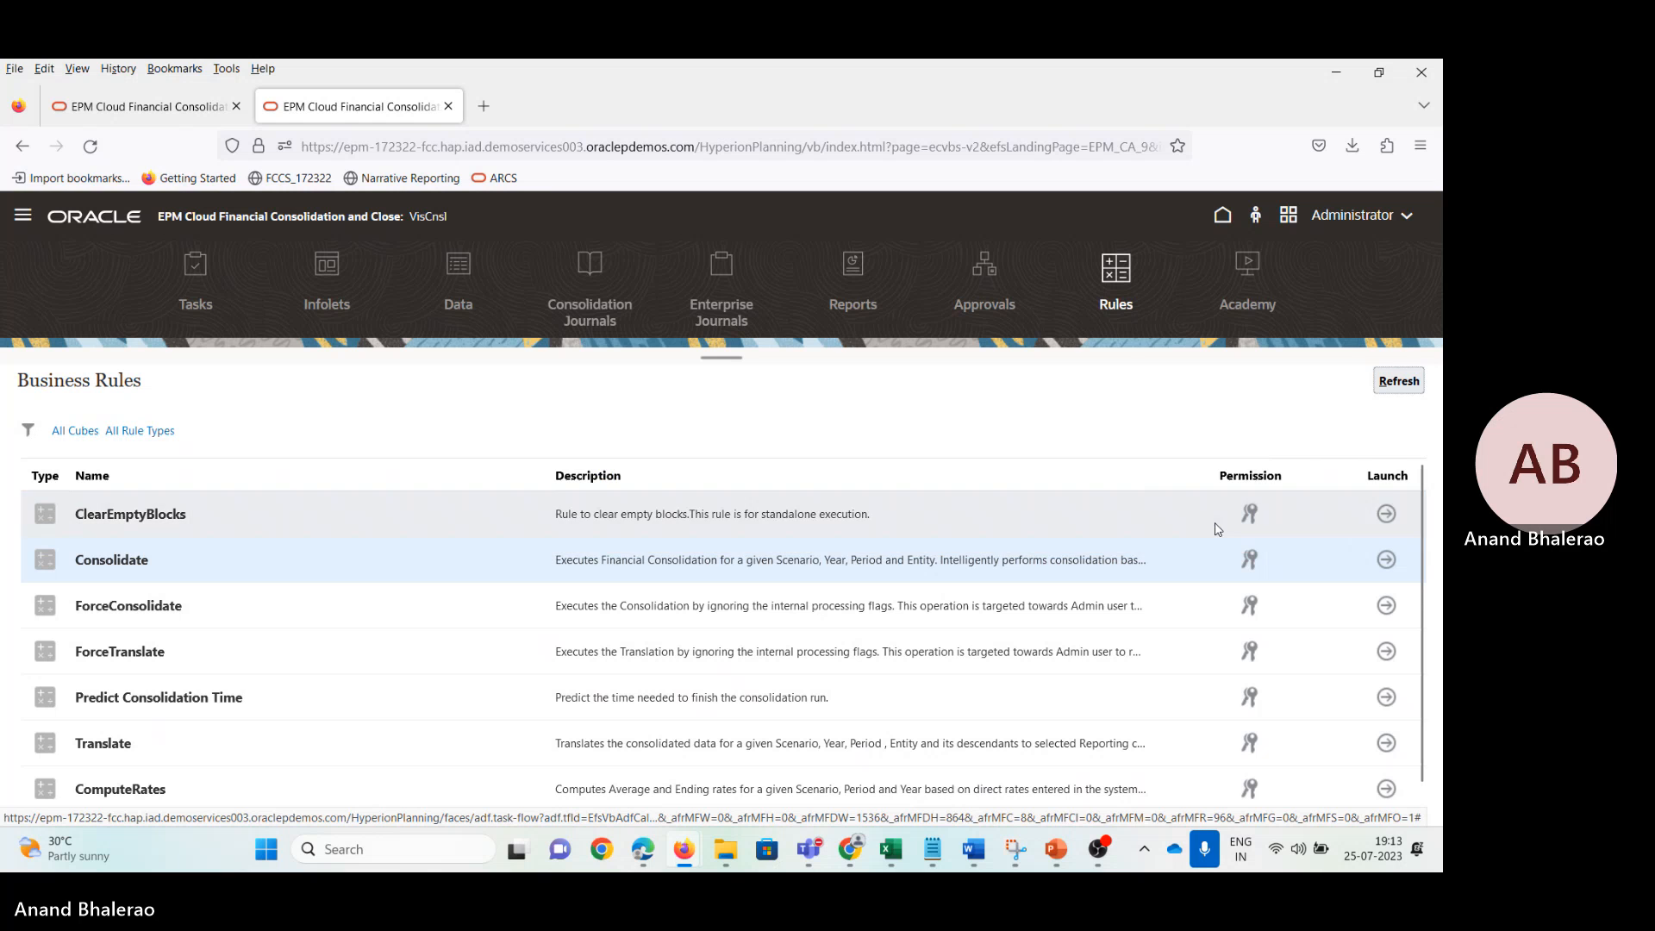
Step: Open the job details of the latest Consolidate run and examine its start and end times
click(24, 215)
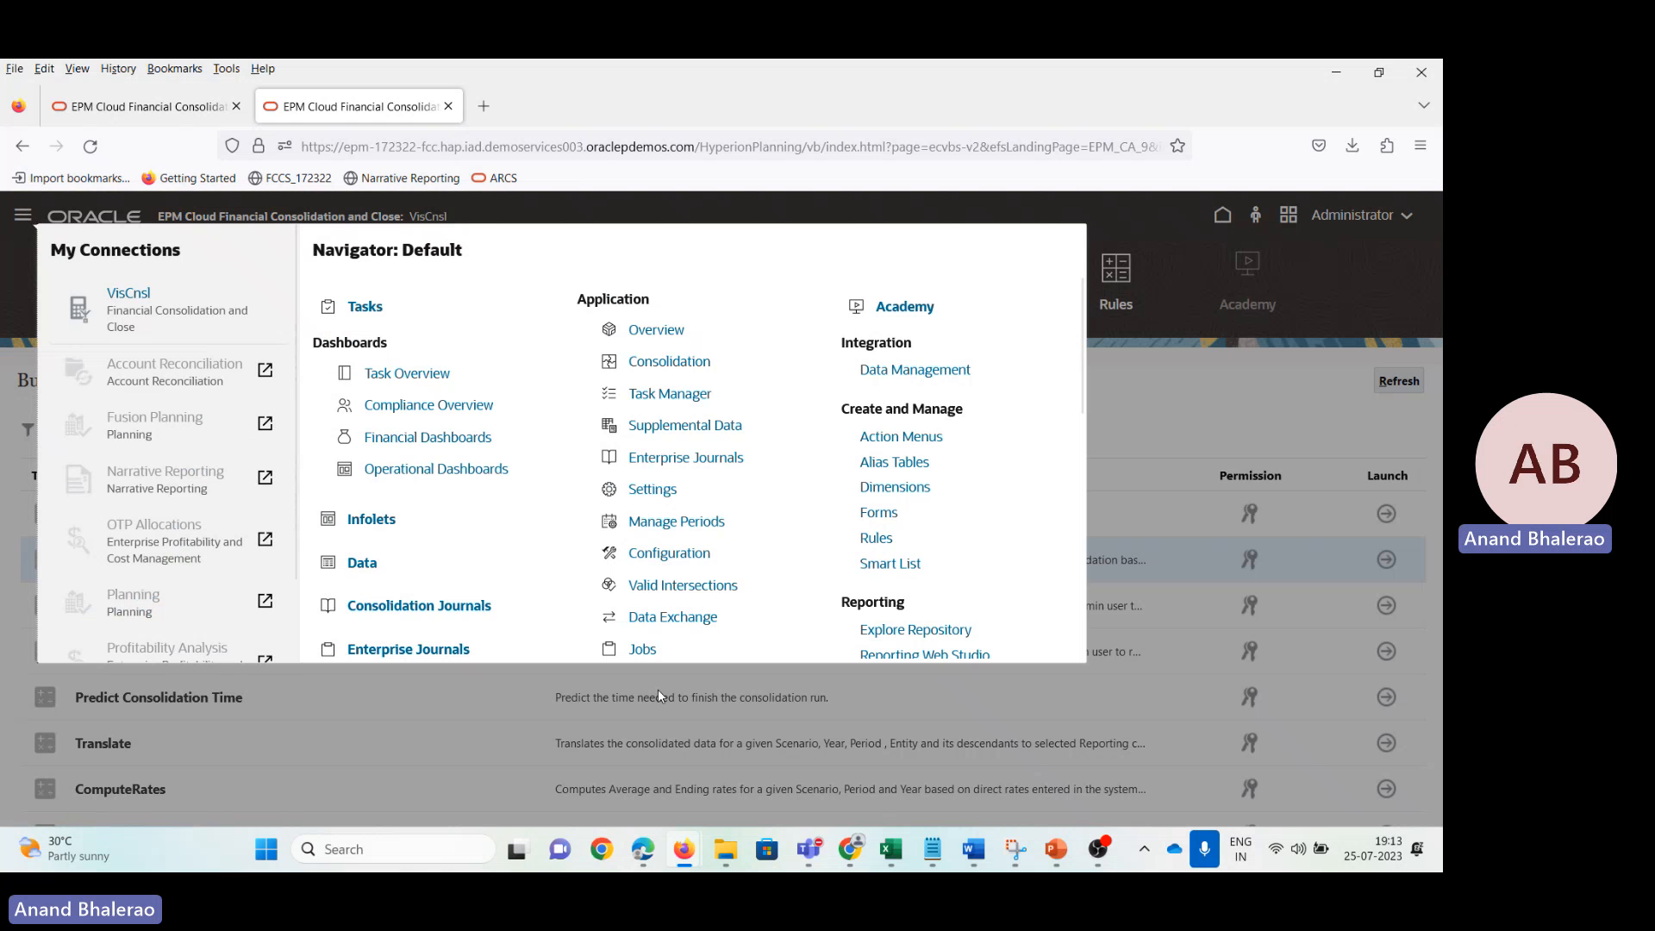
click(643, 650)
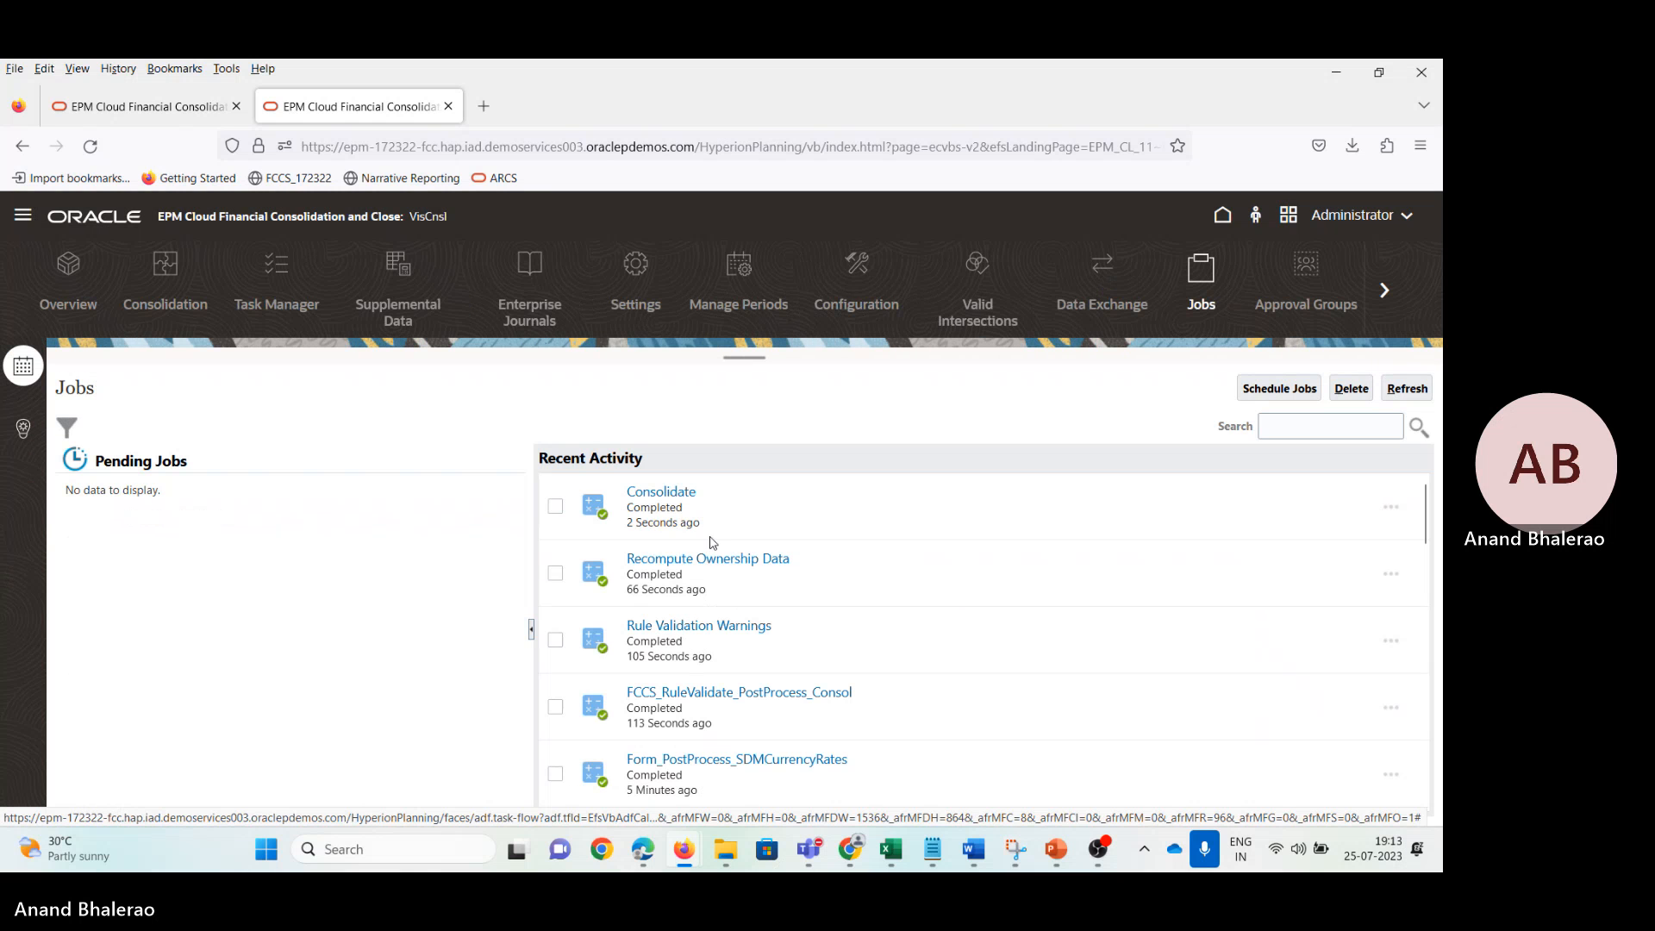
click(702, 559)
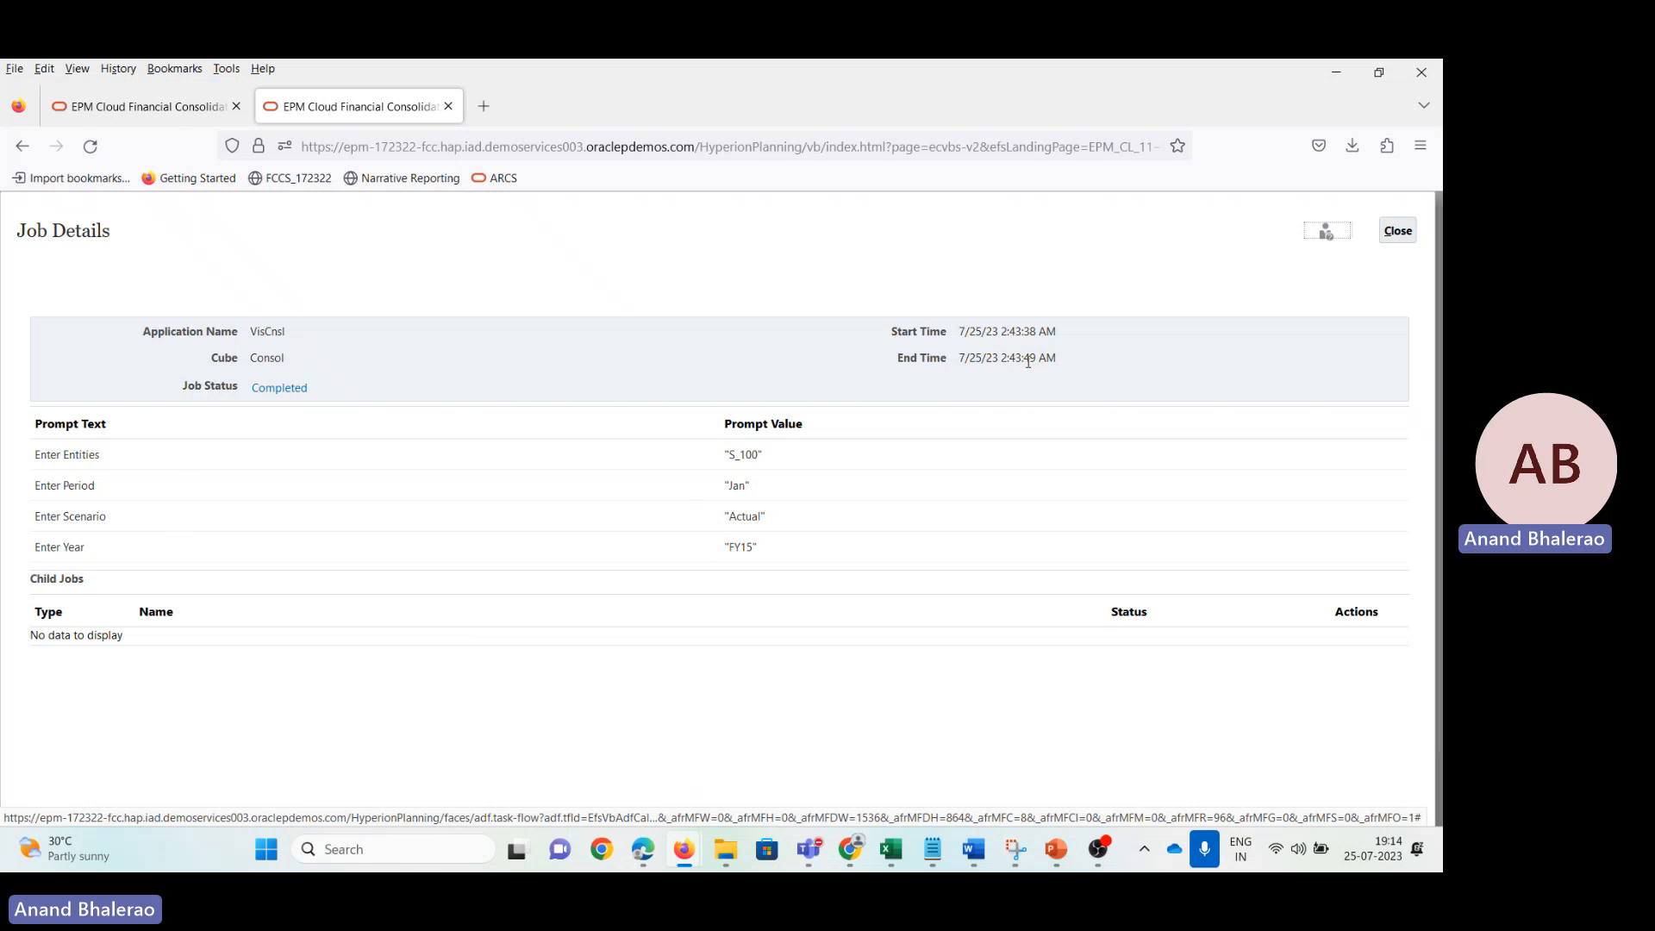
double_click(1030, 361)
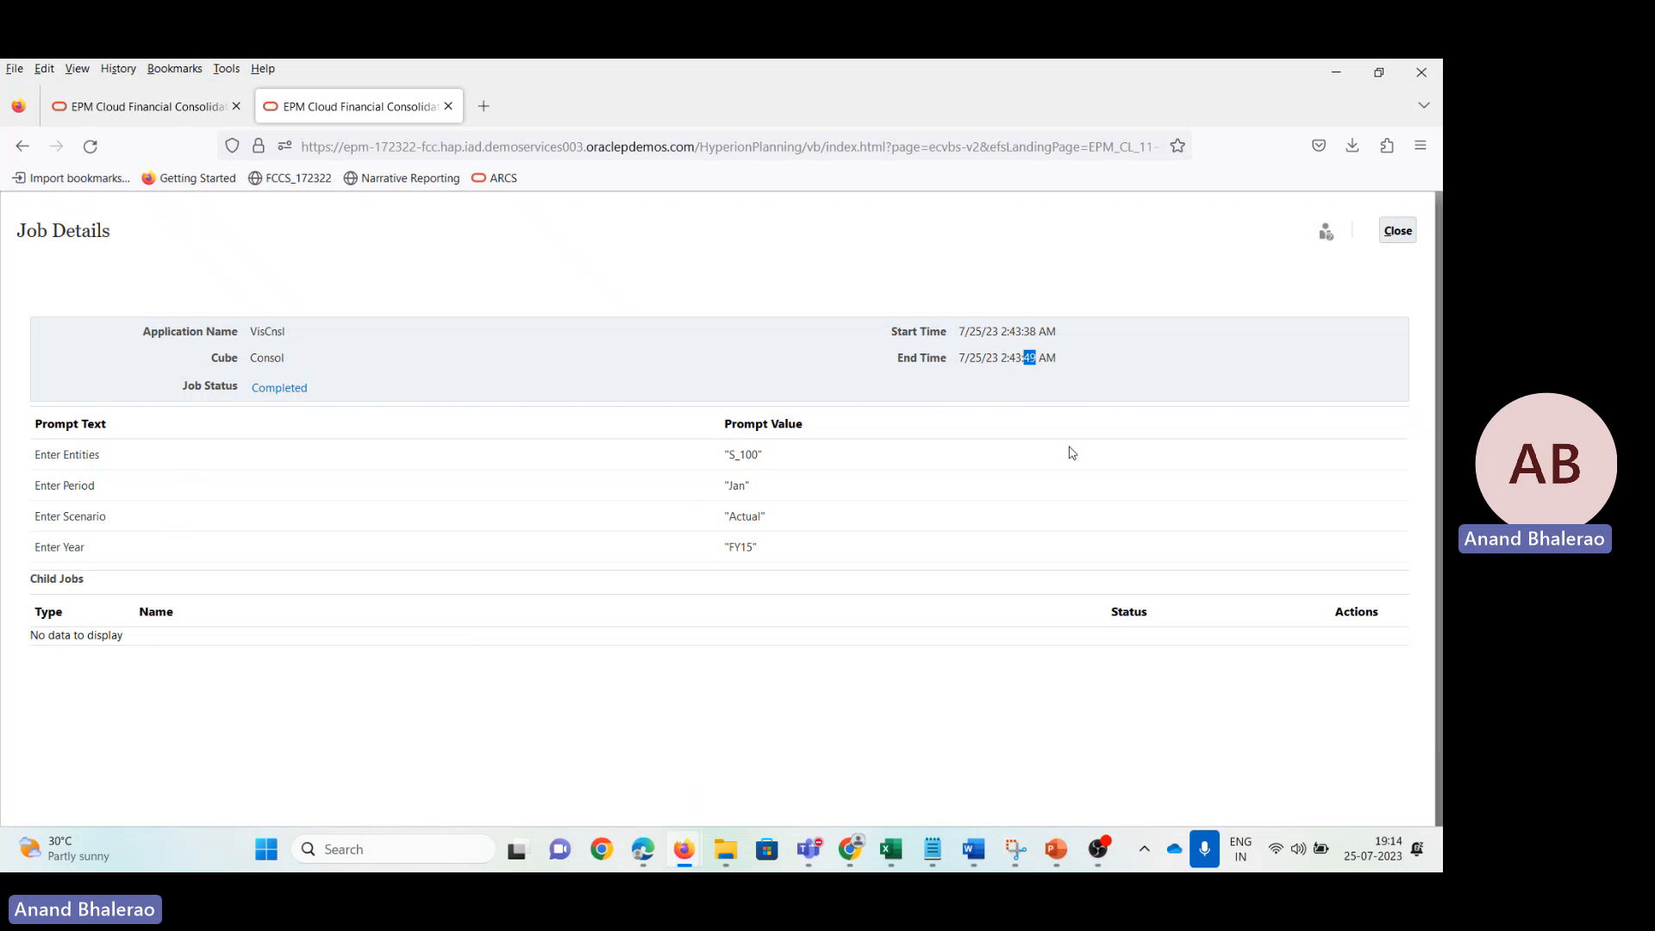
Step: Open the ScreenShot_Parallel Word document from the ParallelCustom_DSO folder and return to the Job Details page in Firefox
mouse_move(728, 853)
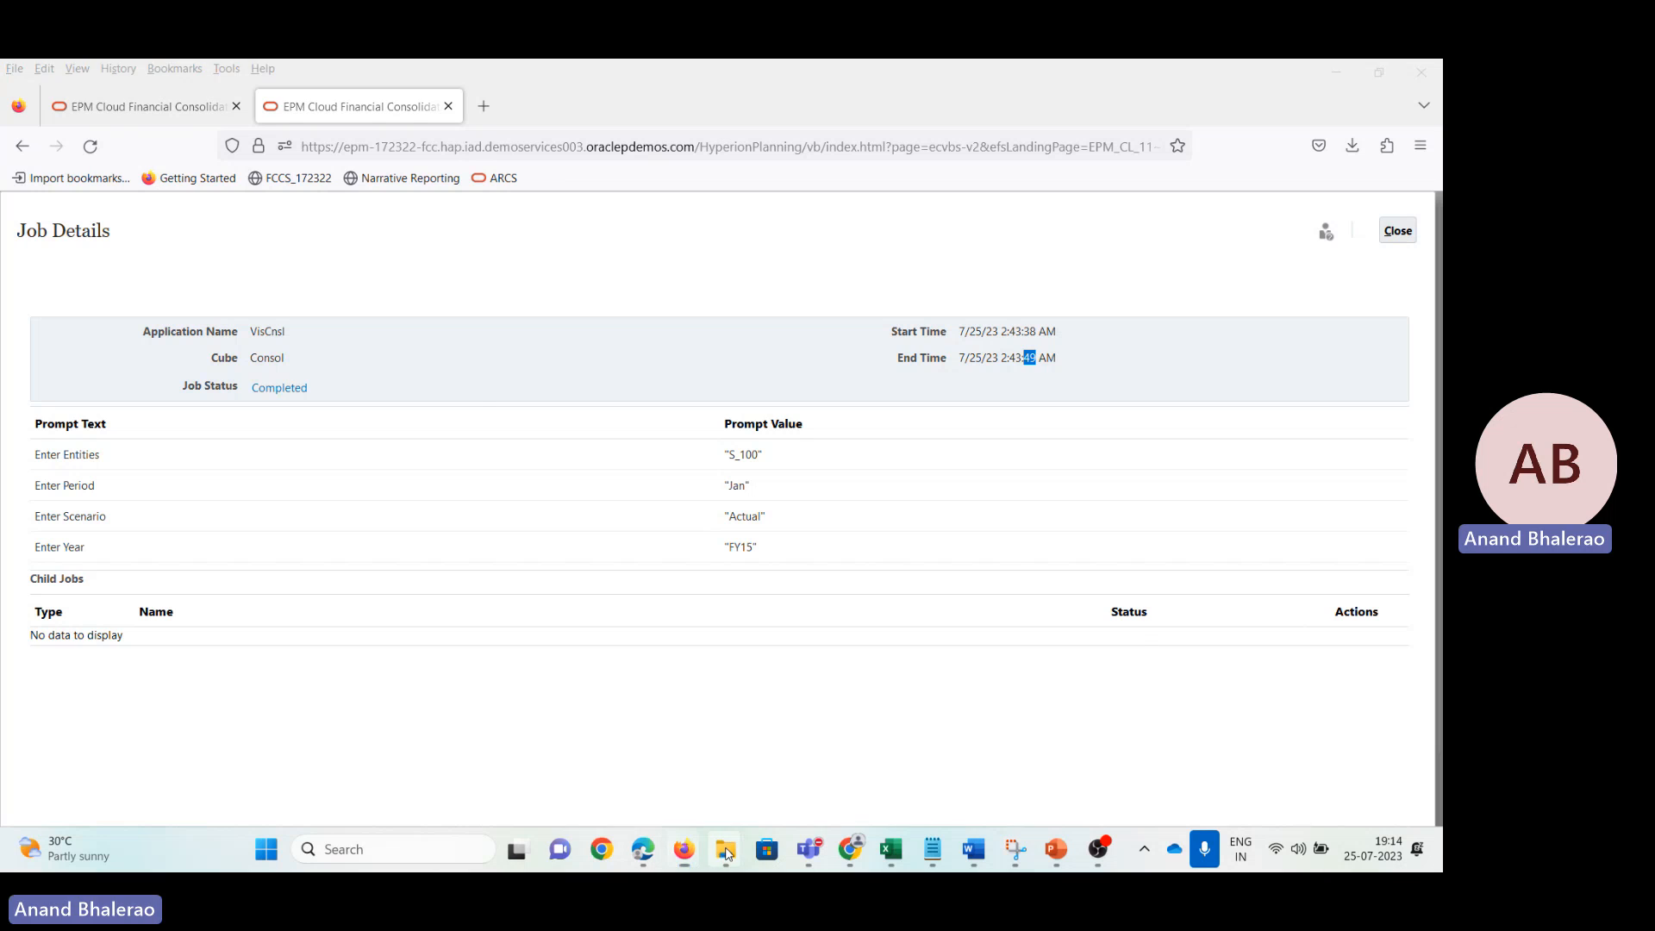
mouse_move(726, 849)
click(431, 715)
click(343, 360)
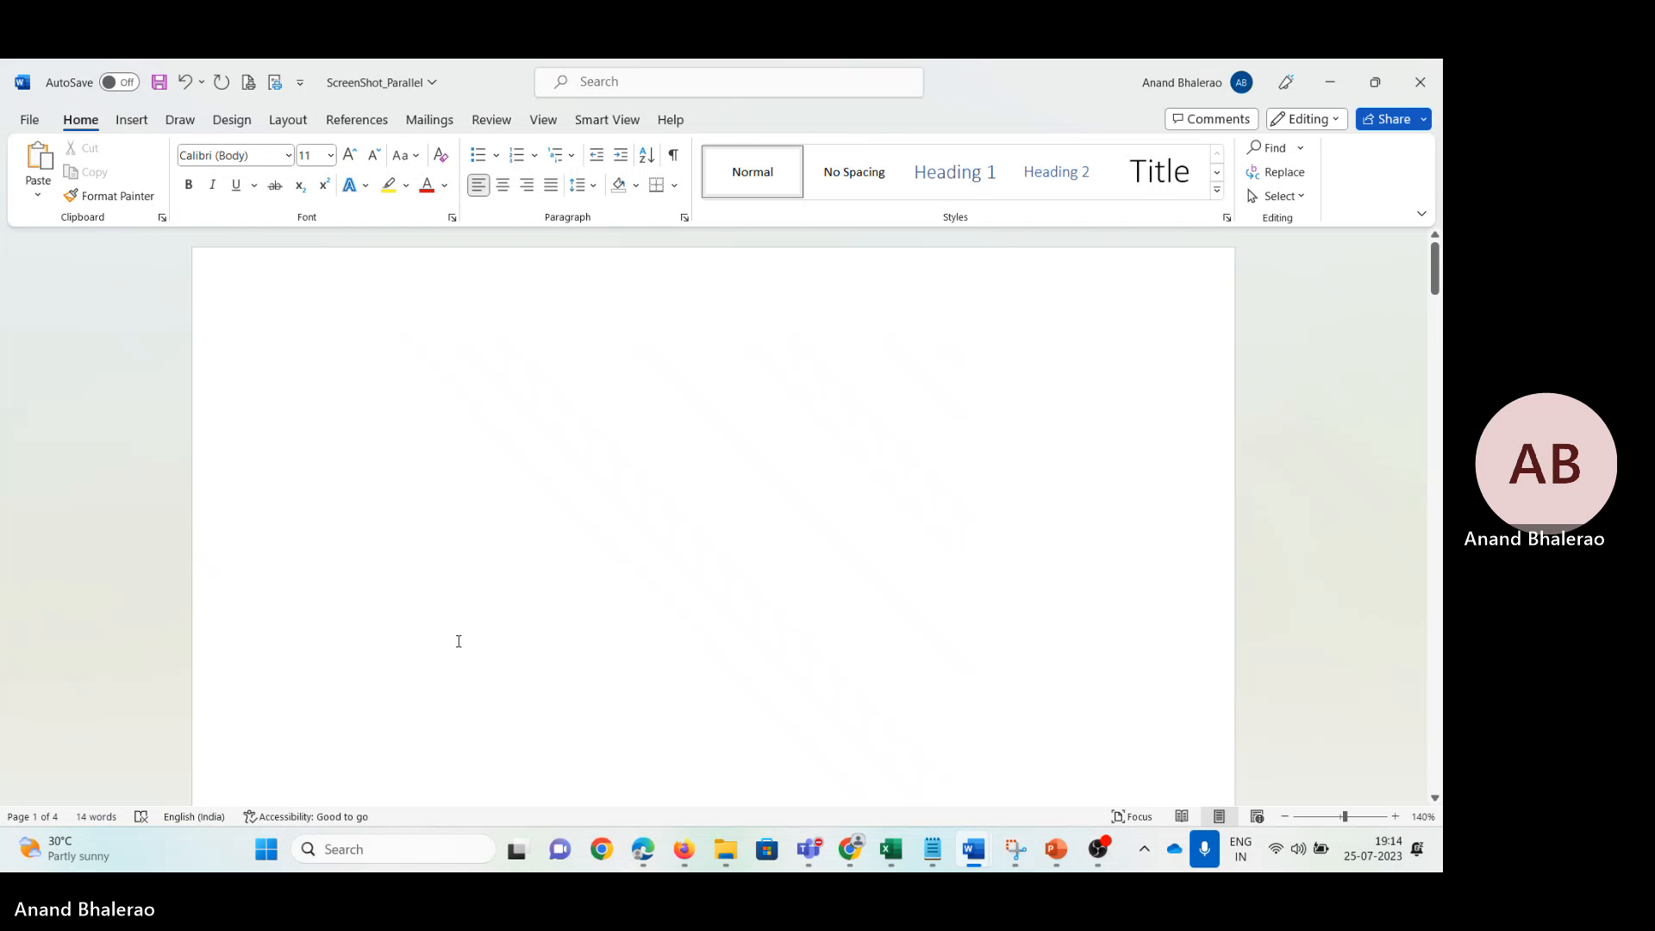
click(327, 401)
key(alt+Tab)
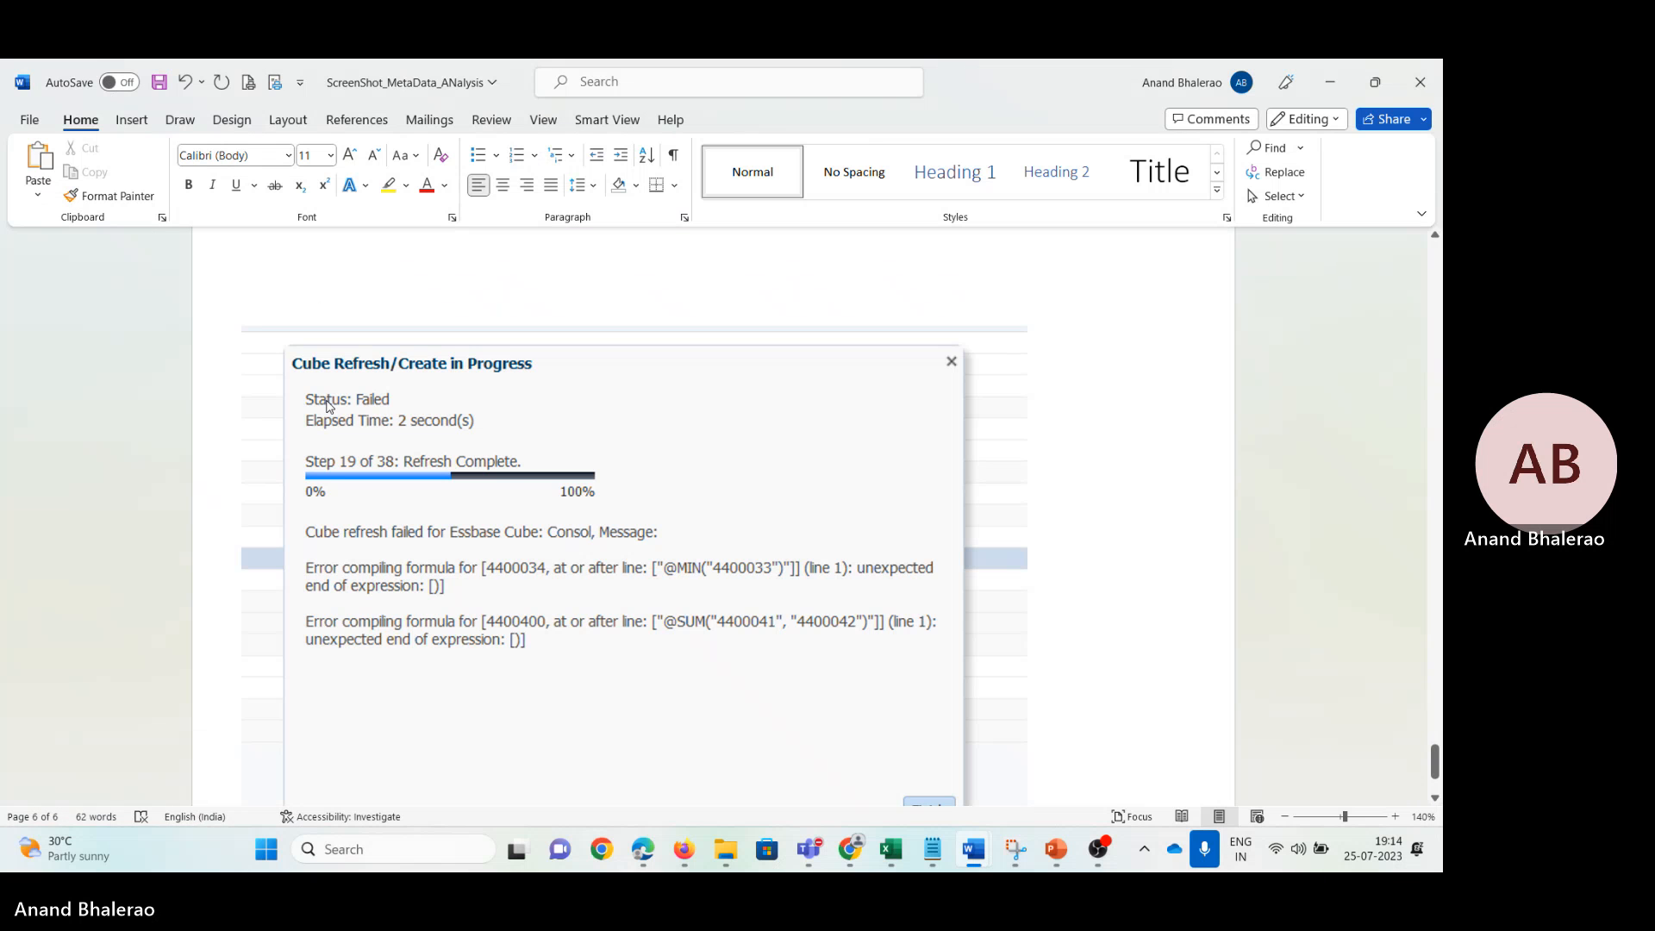
key(alt+Tab)
key(alt+Tab)
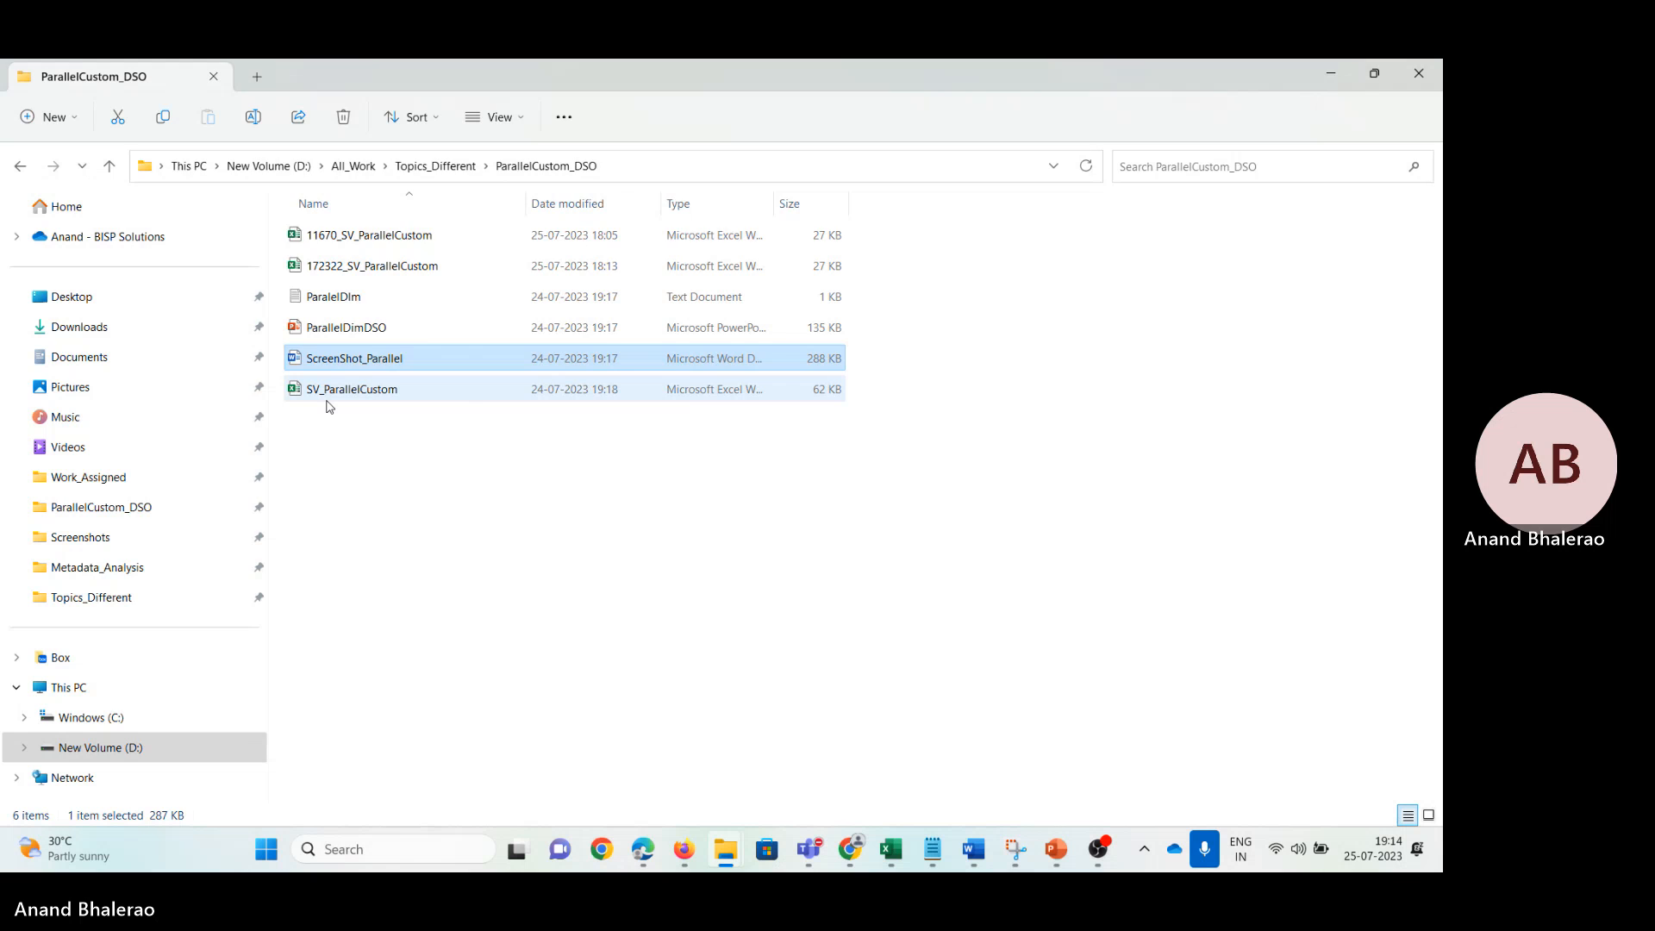
key(alt+Tab)
key(alt+Tab)
key(alt+Tab)
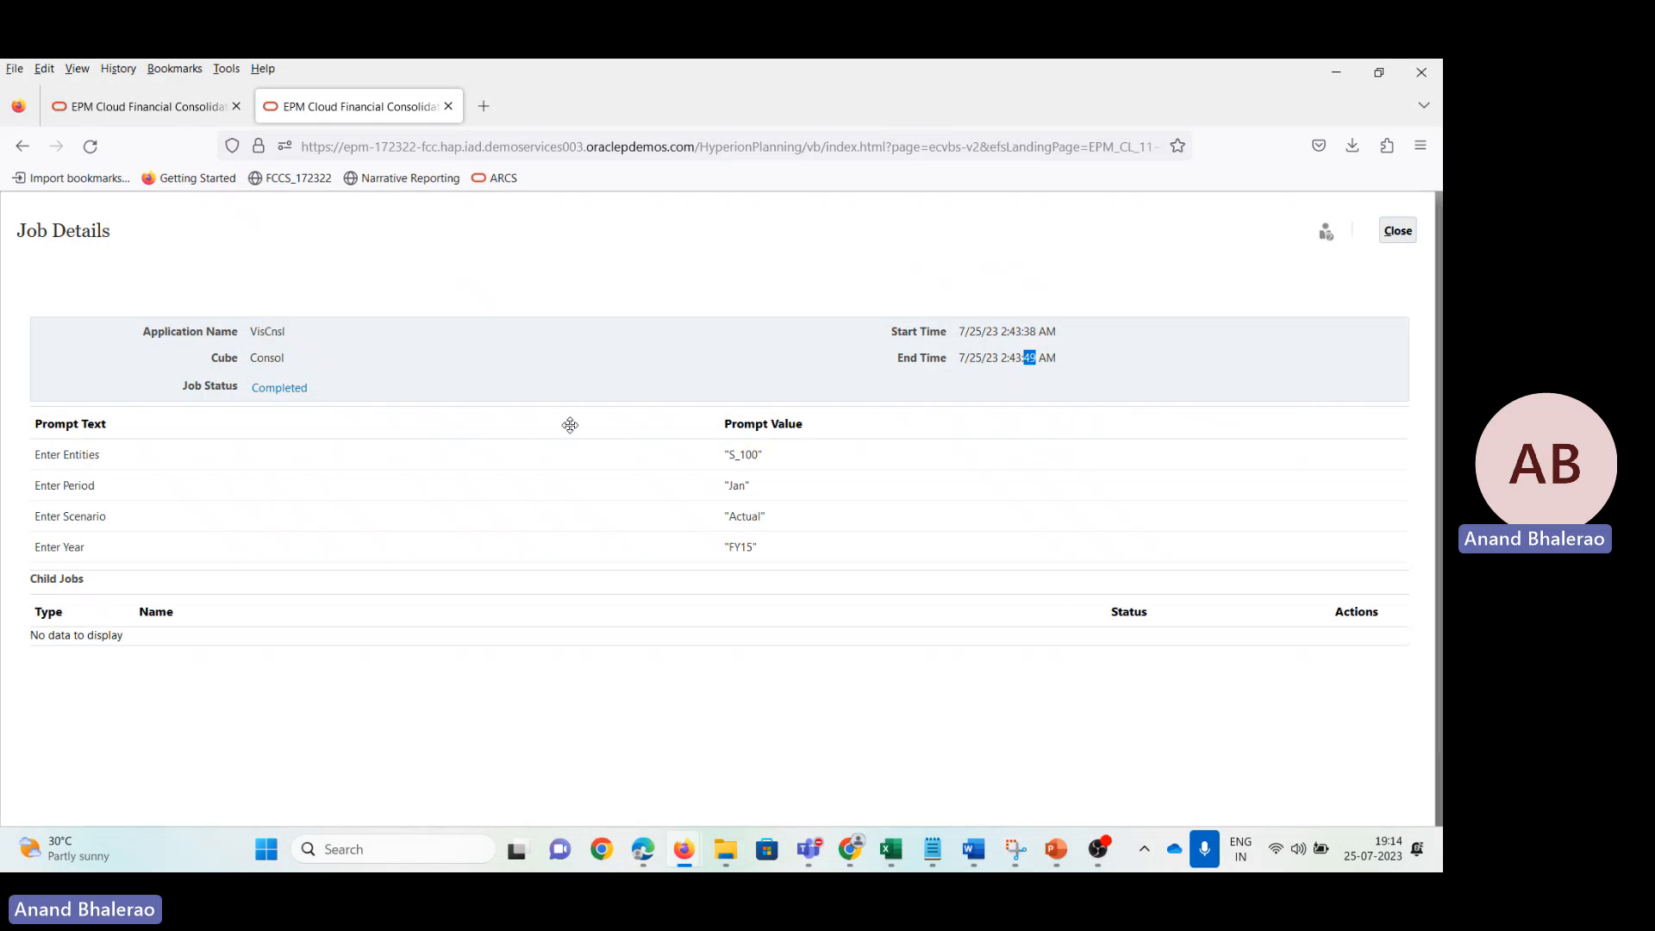
Step: Capture a screenshot of the consolidation's job details and paste it at the start of the ScreenShot_Parallel document in Word
key(super+shift+s)
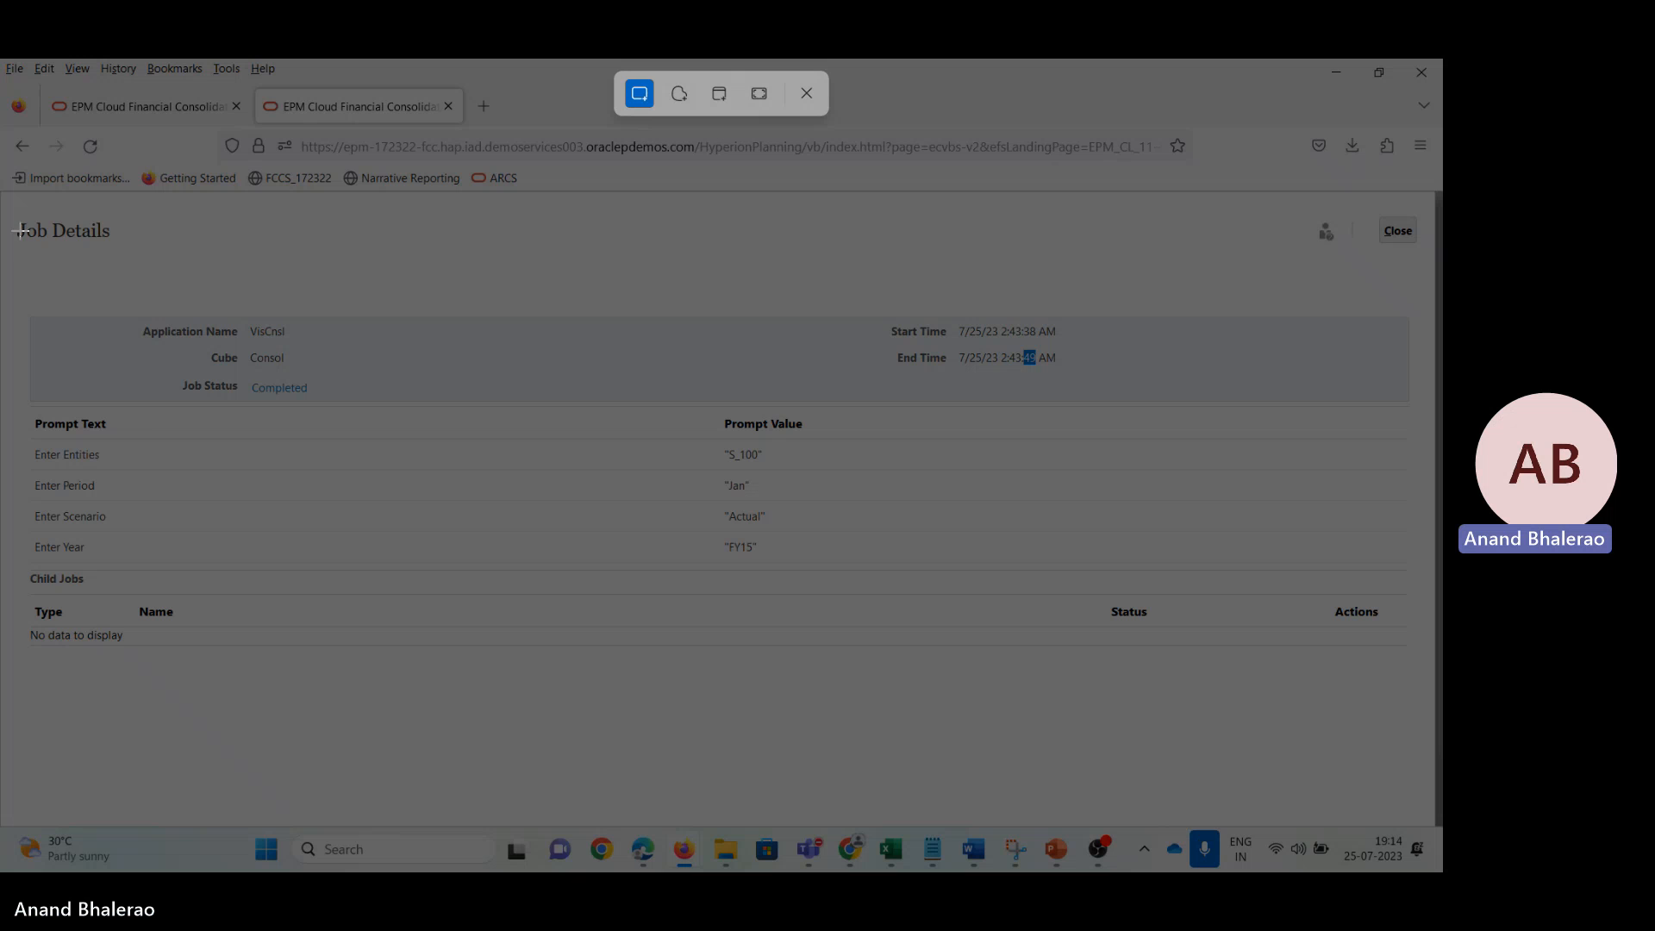
drag(12, 212, 1274, 702)
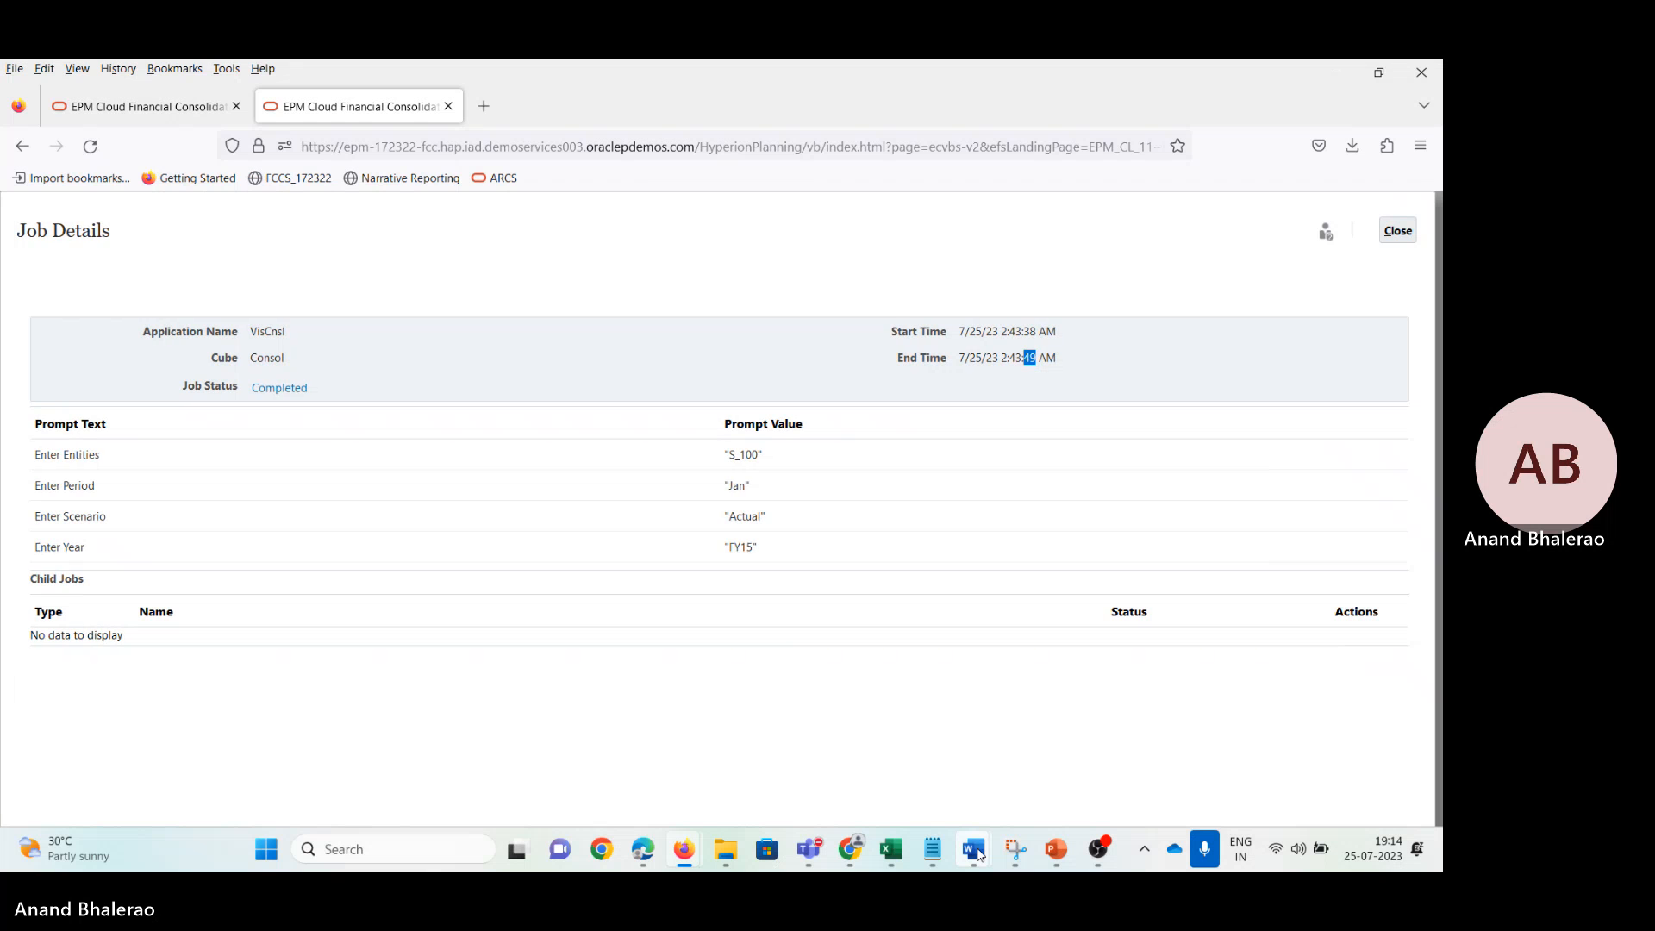
mouse_move(973, 849)
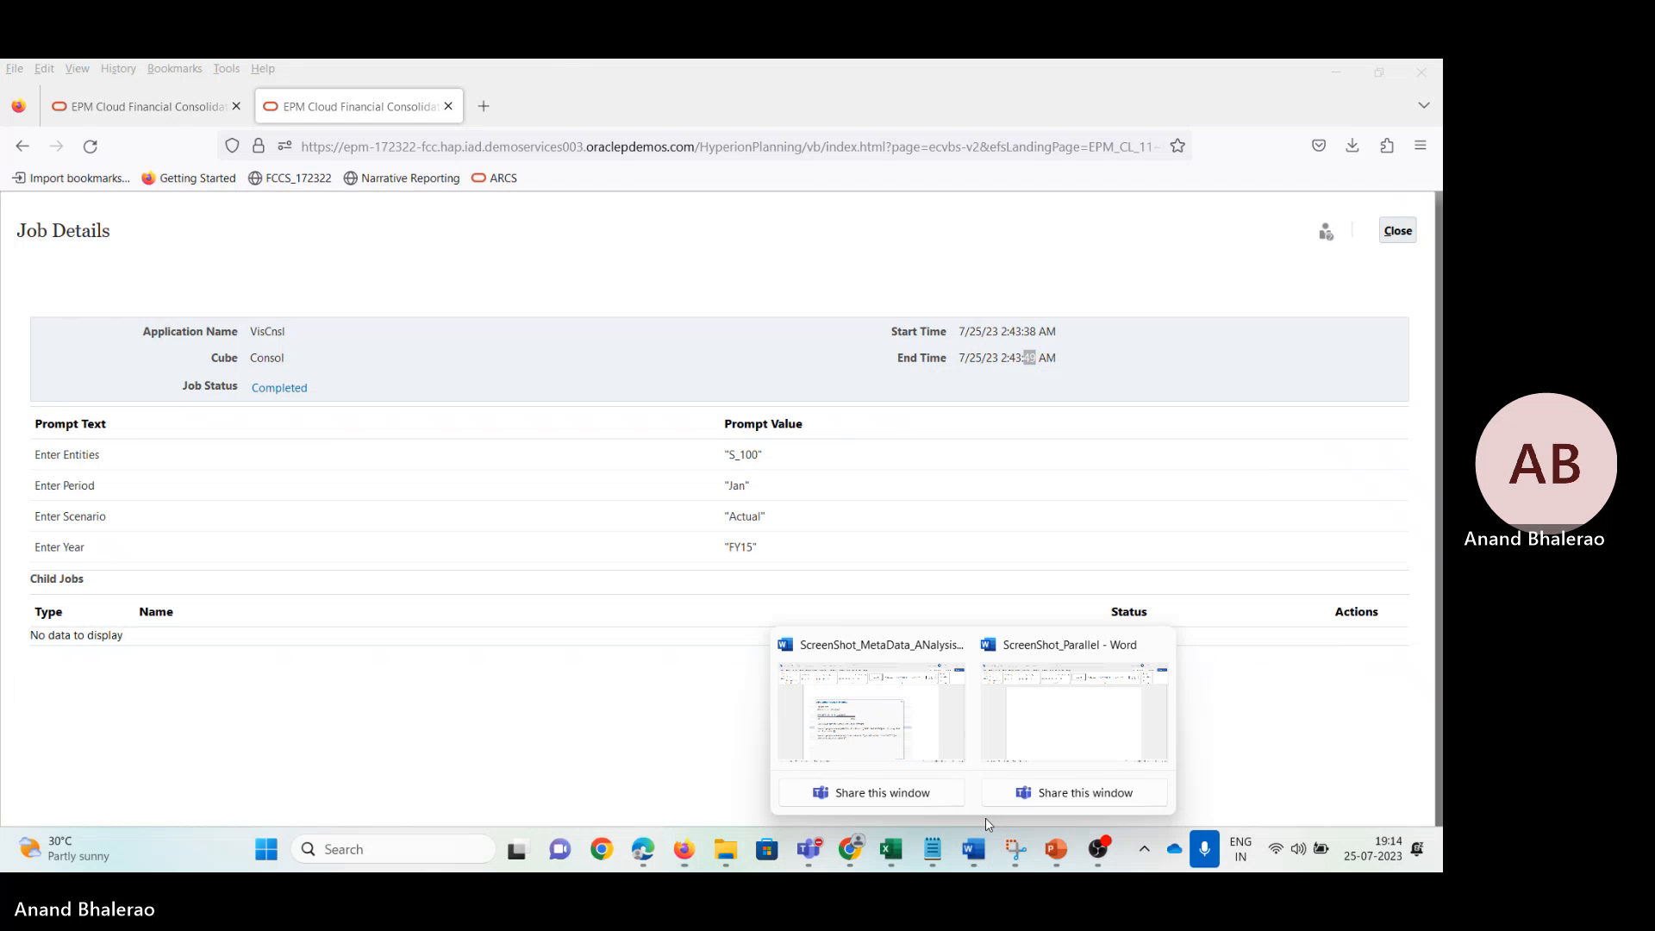
click(1049, 751)
click(550, 572)
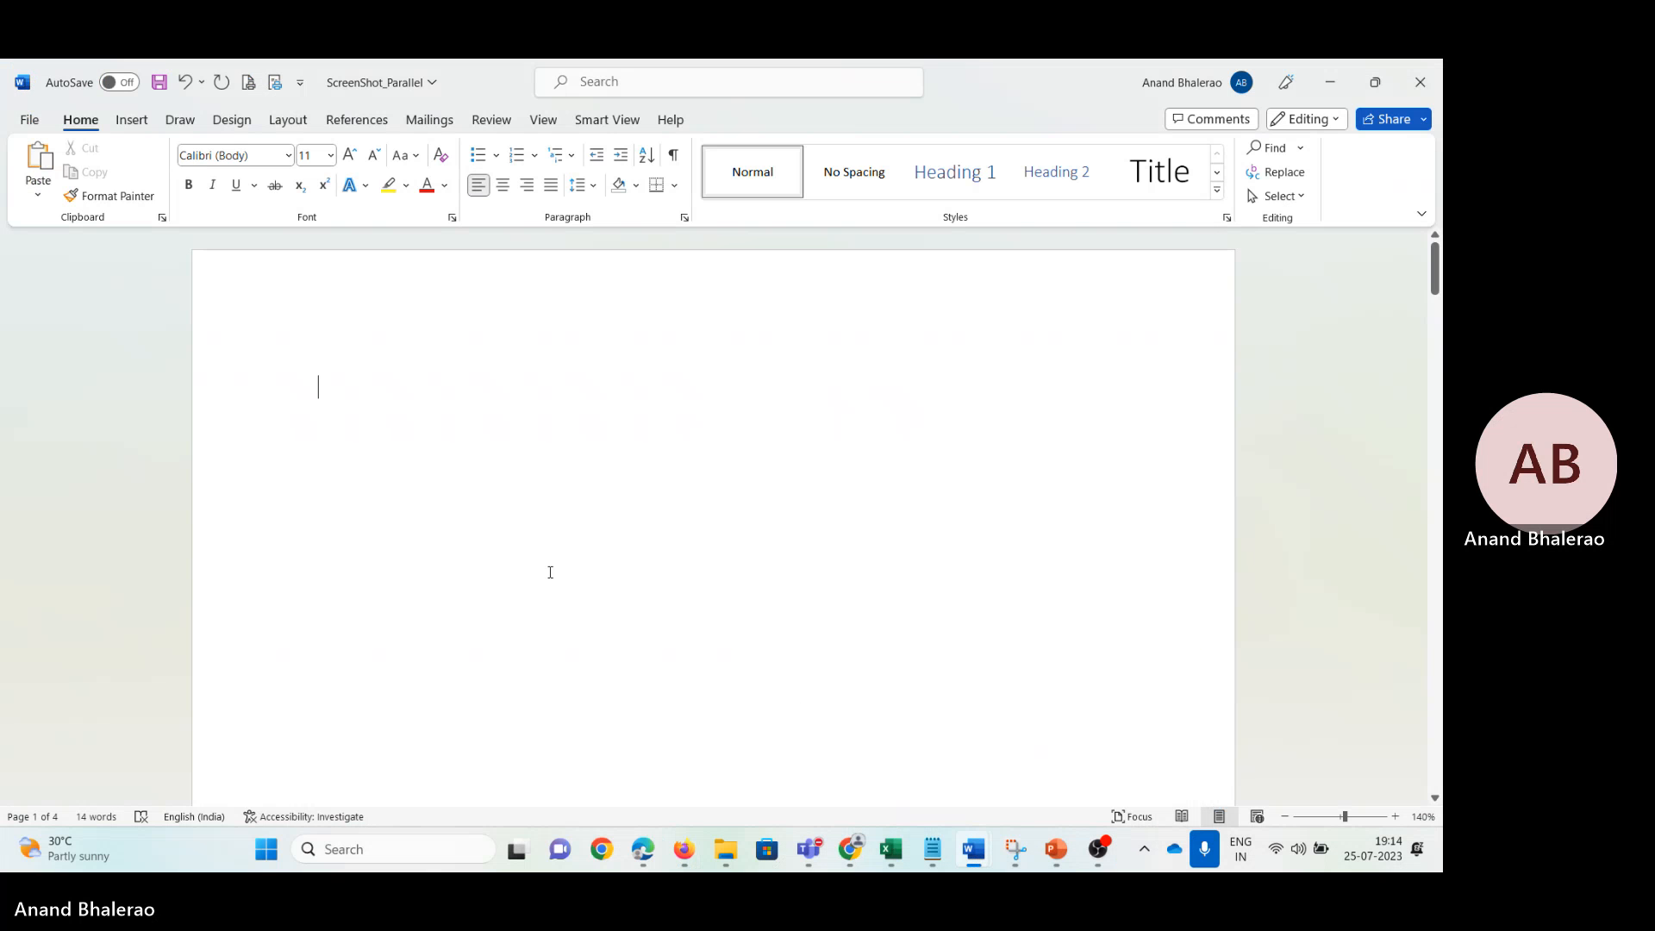
key(ctrl+v)
click(552, 594)
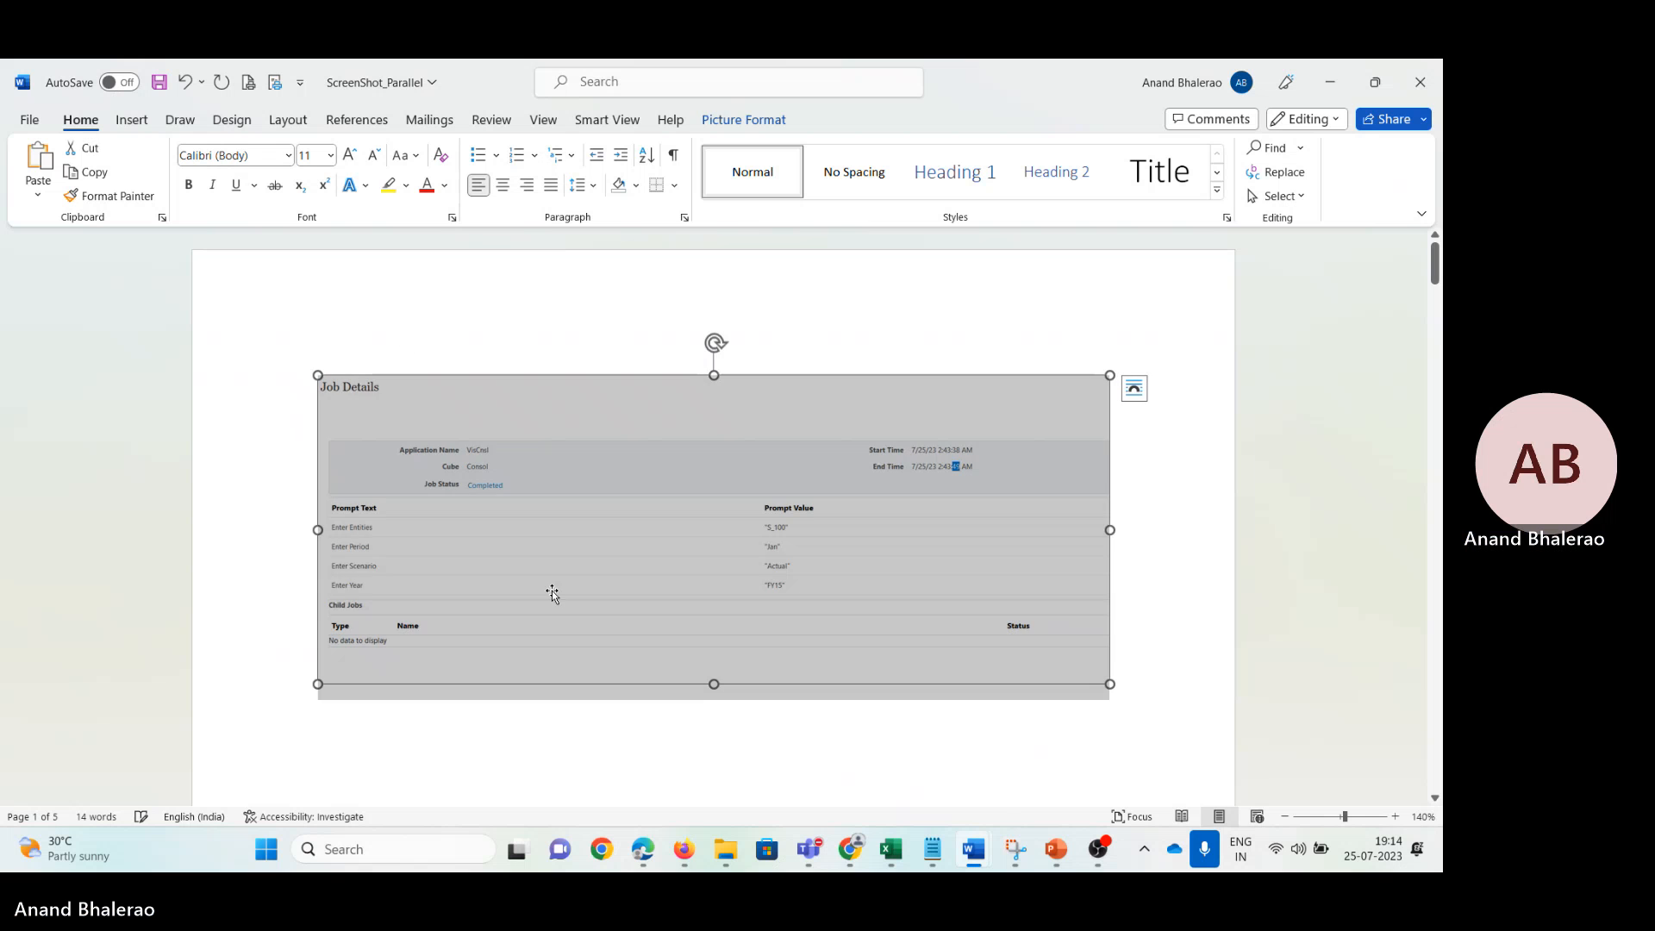
click(626, 756)
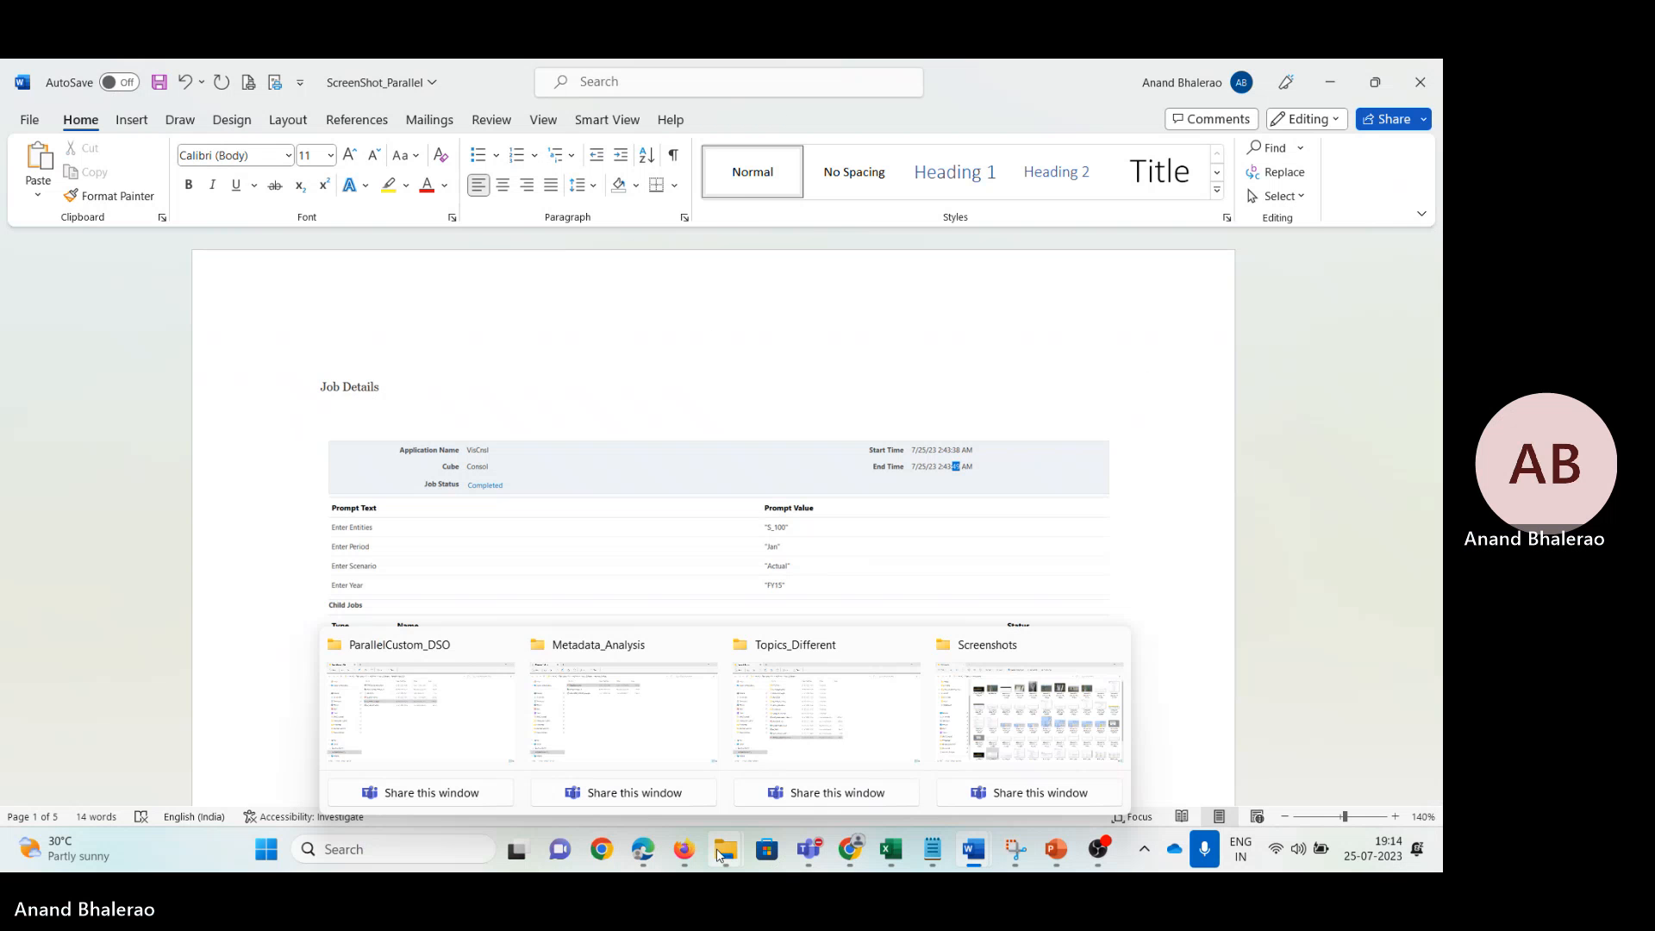
Step: Switch to the 172322_SV_ParallelCustom workbook in Excel and select cell C12 on the Output sheet
mouse_move(889, 849)
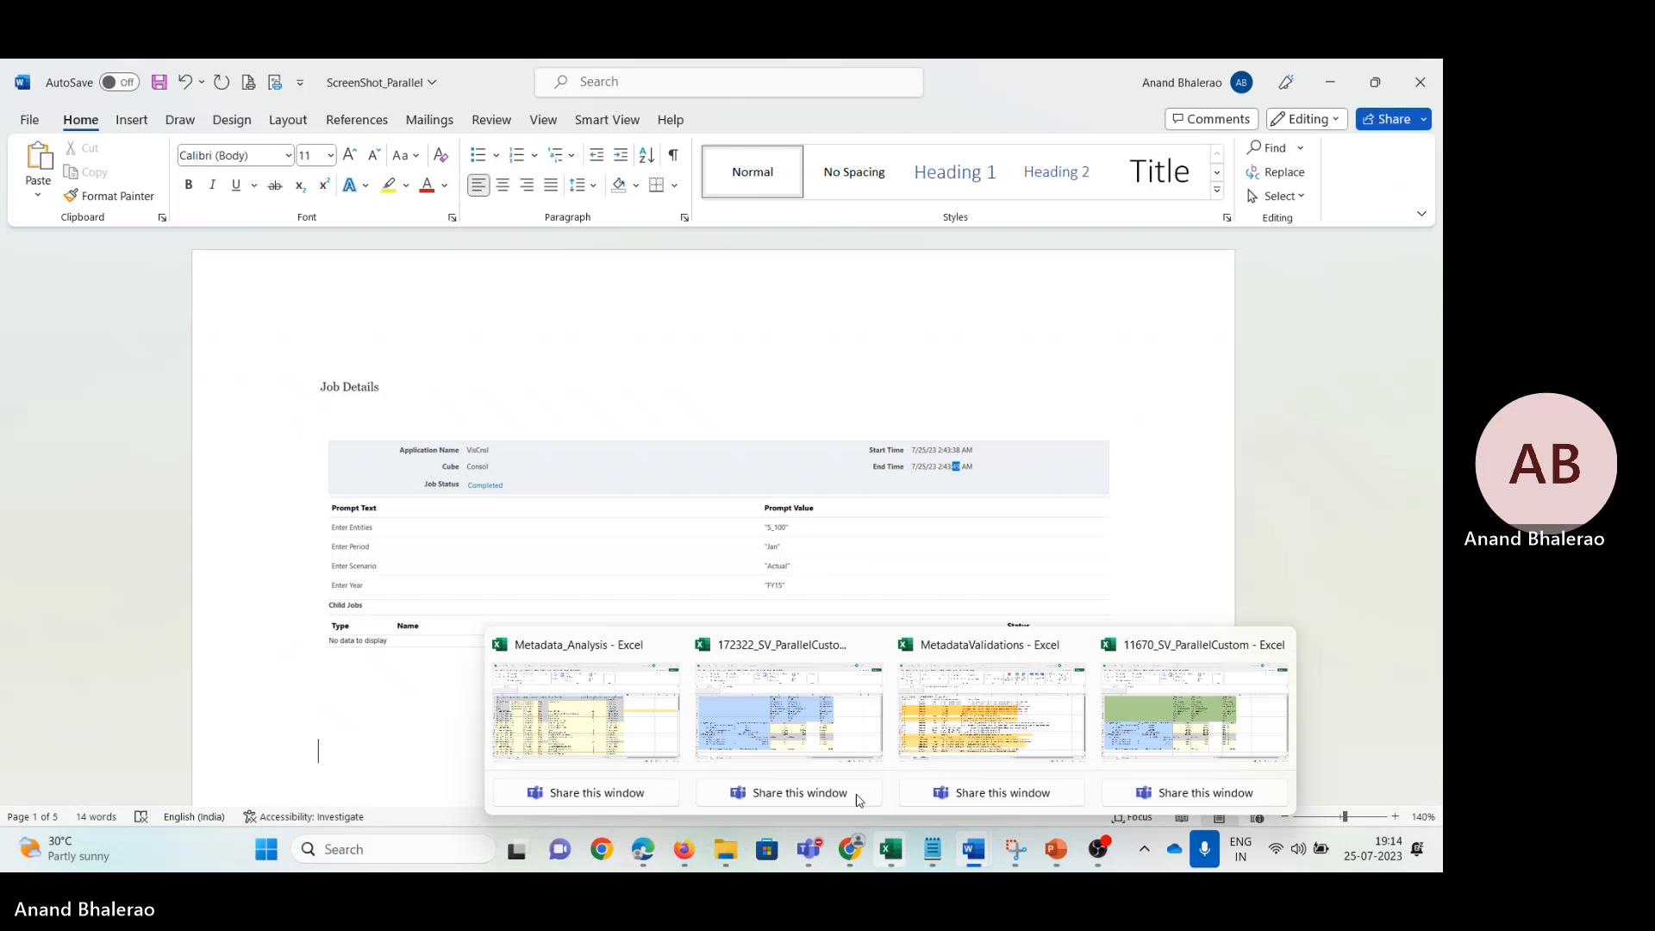
click(814, 714)
click(190, 790)
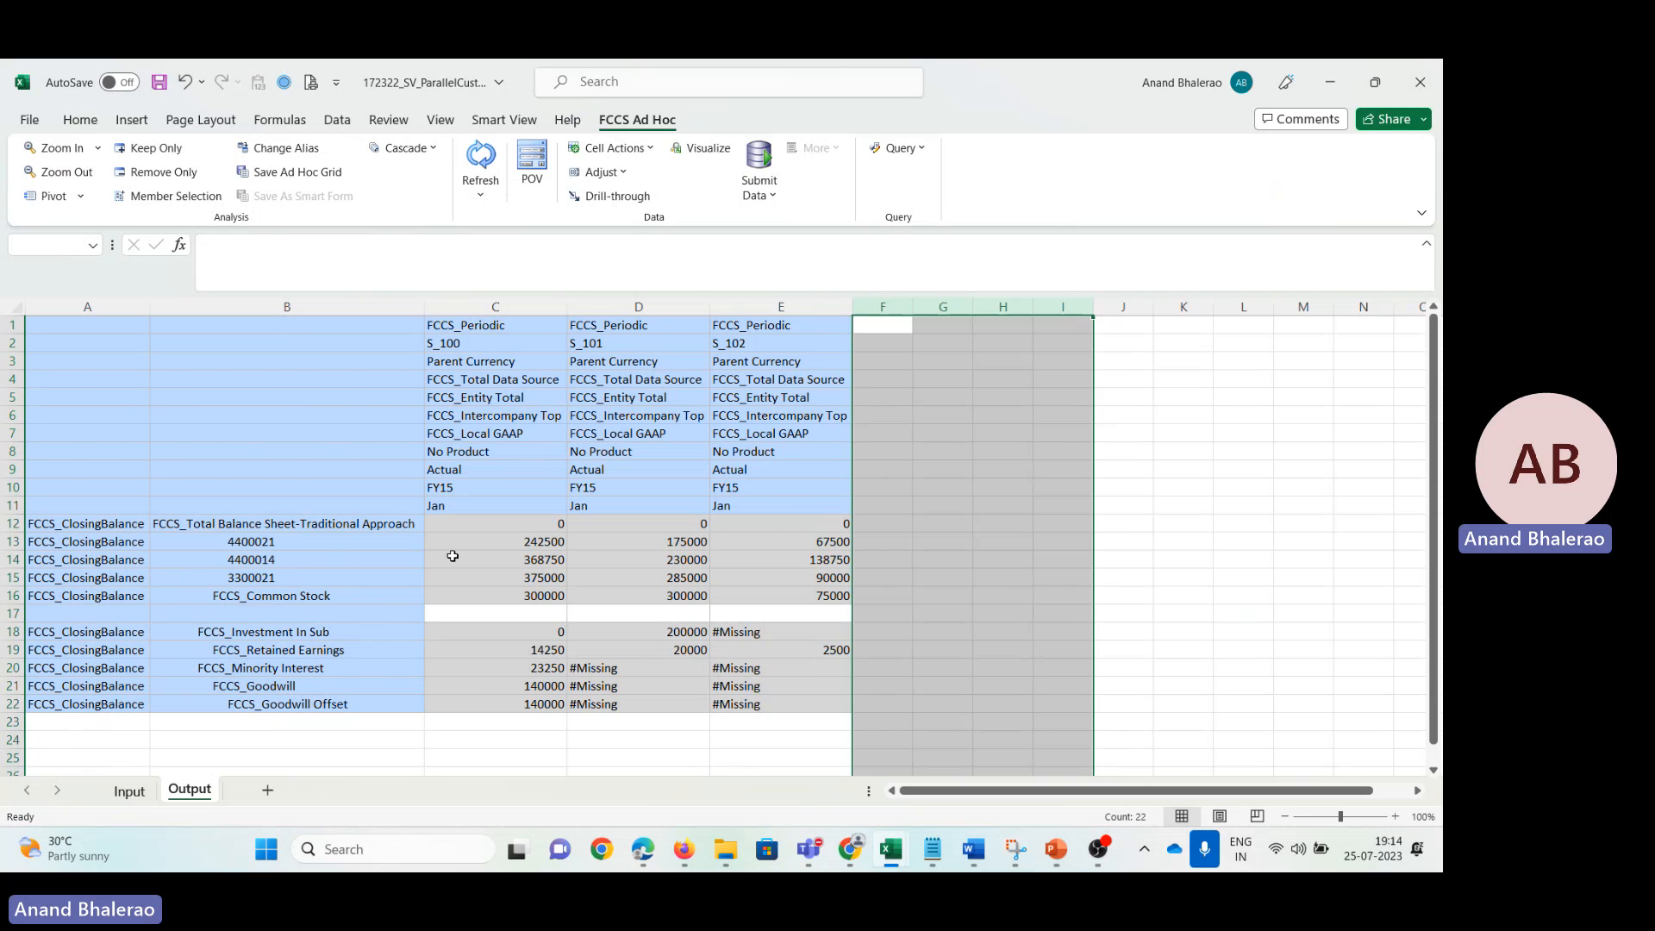
click(521, 528)
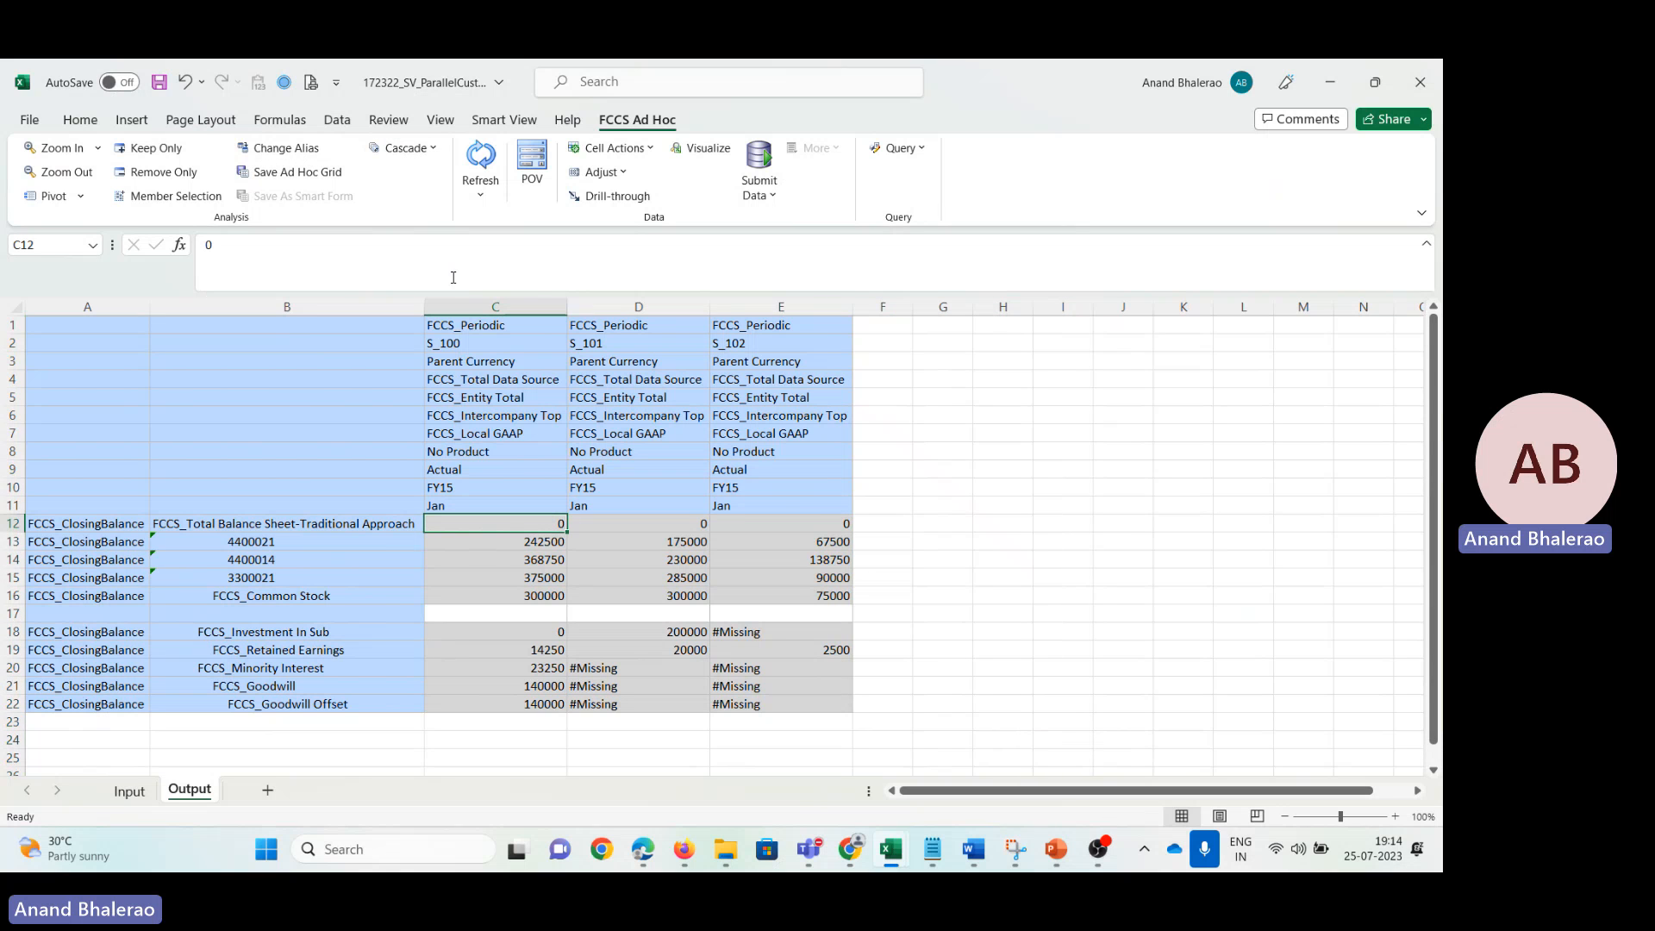
Step: Apply the named Smart View connection 172322VisCnsl to the Output sheet
click(505, 120)
click(101, 168)
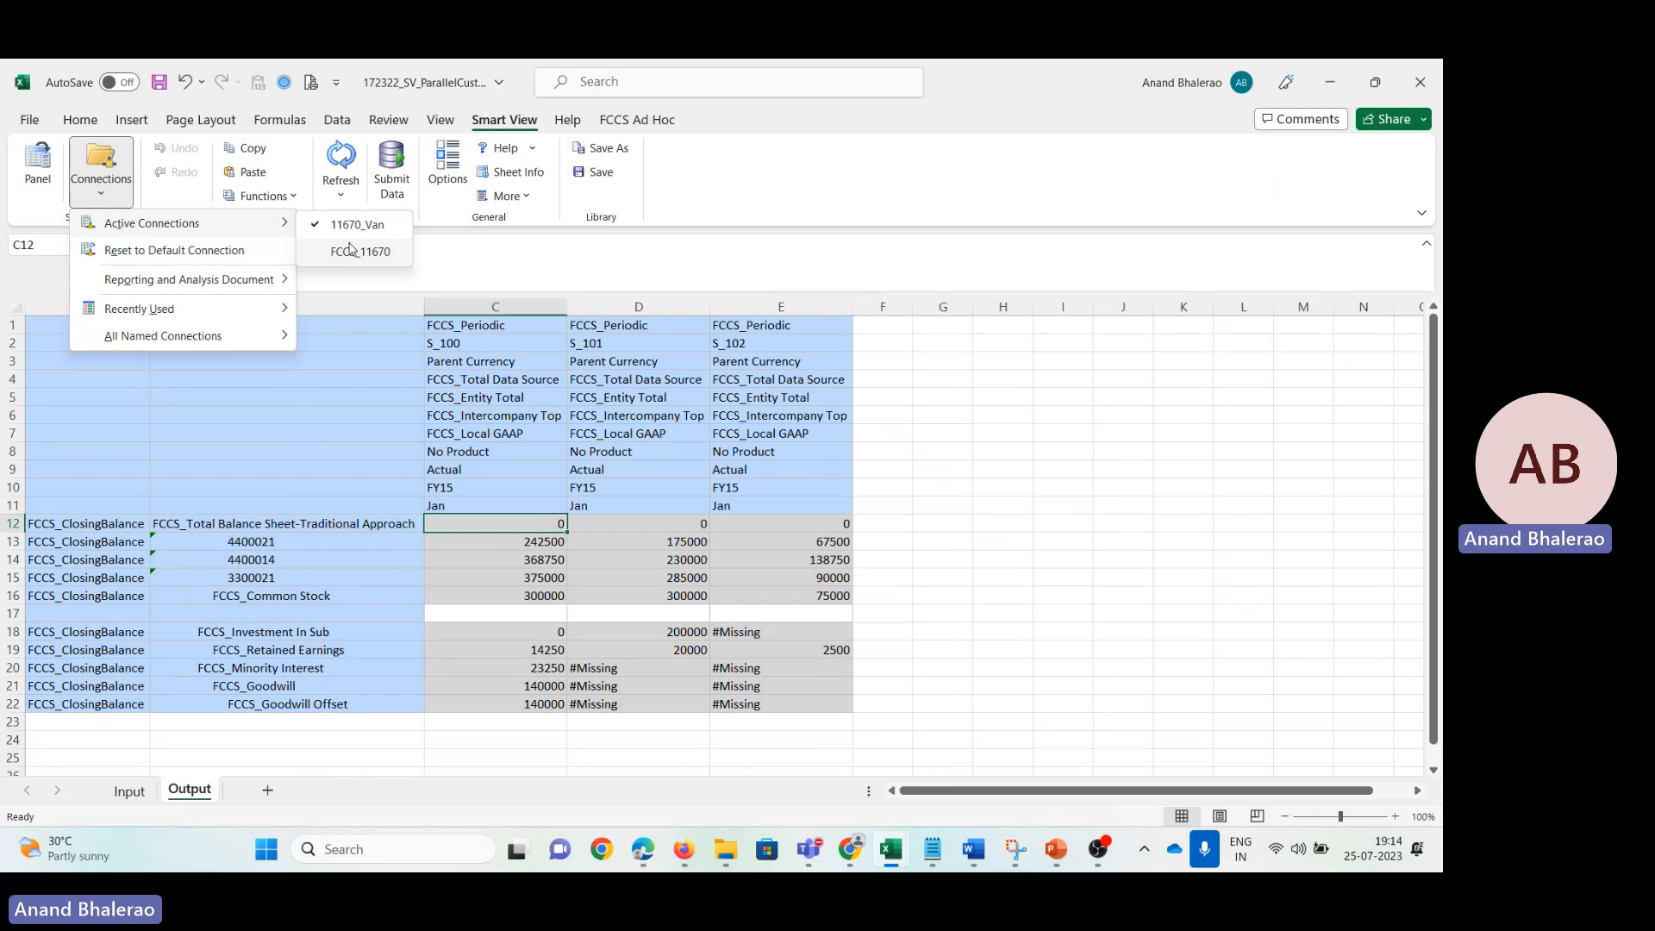
mouse_move(187, 341)
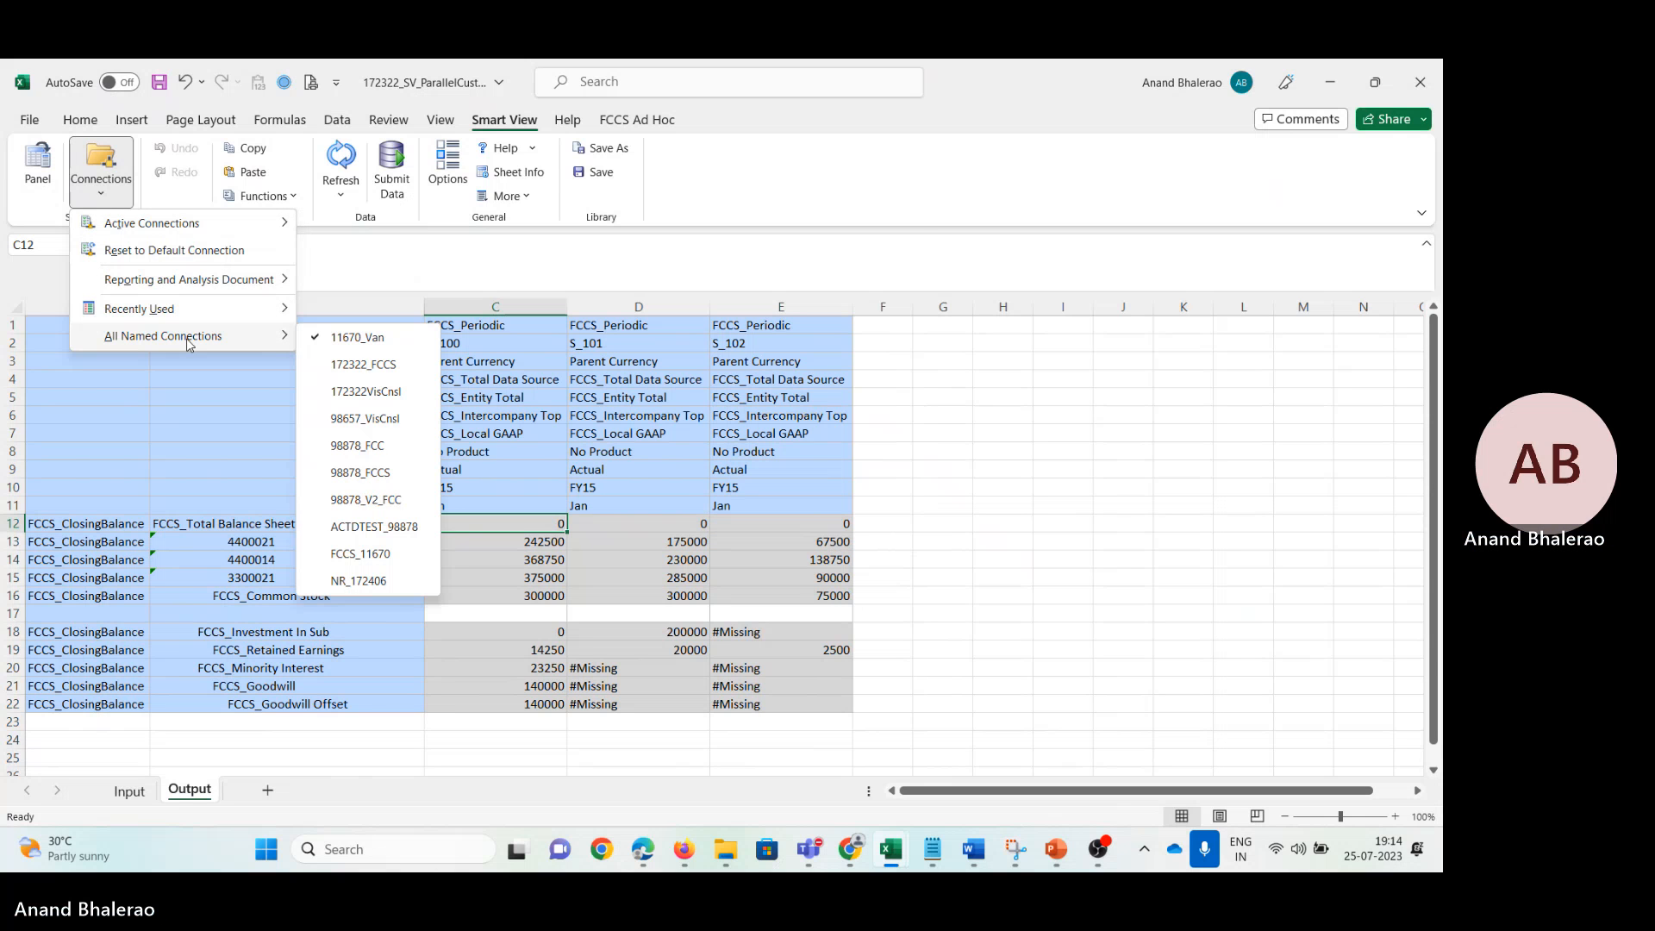
click(394, 393)
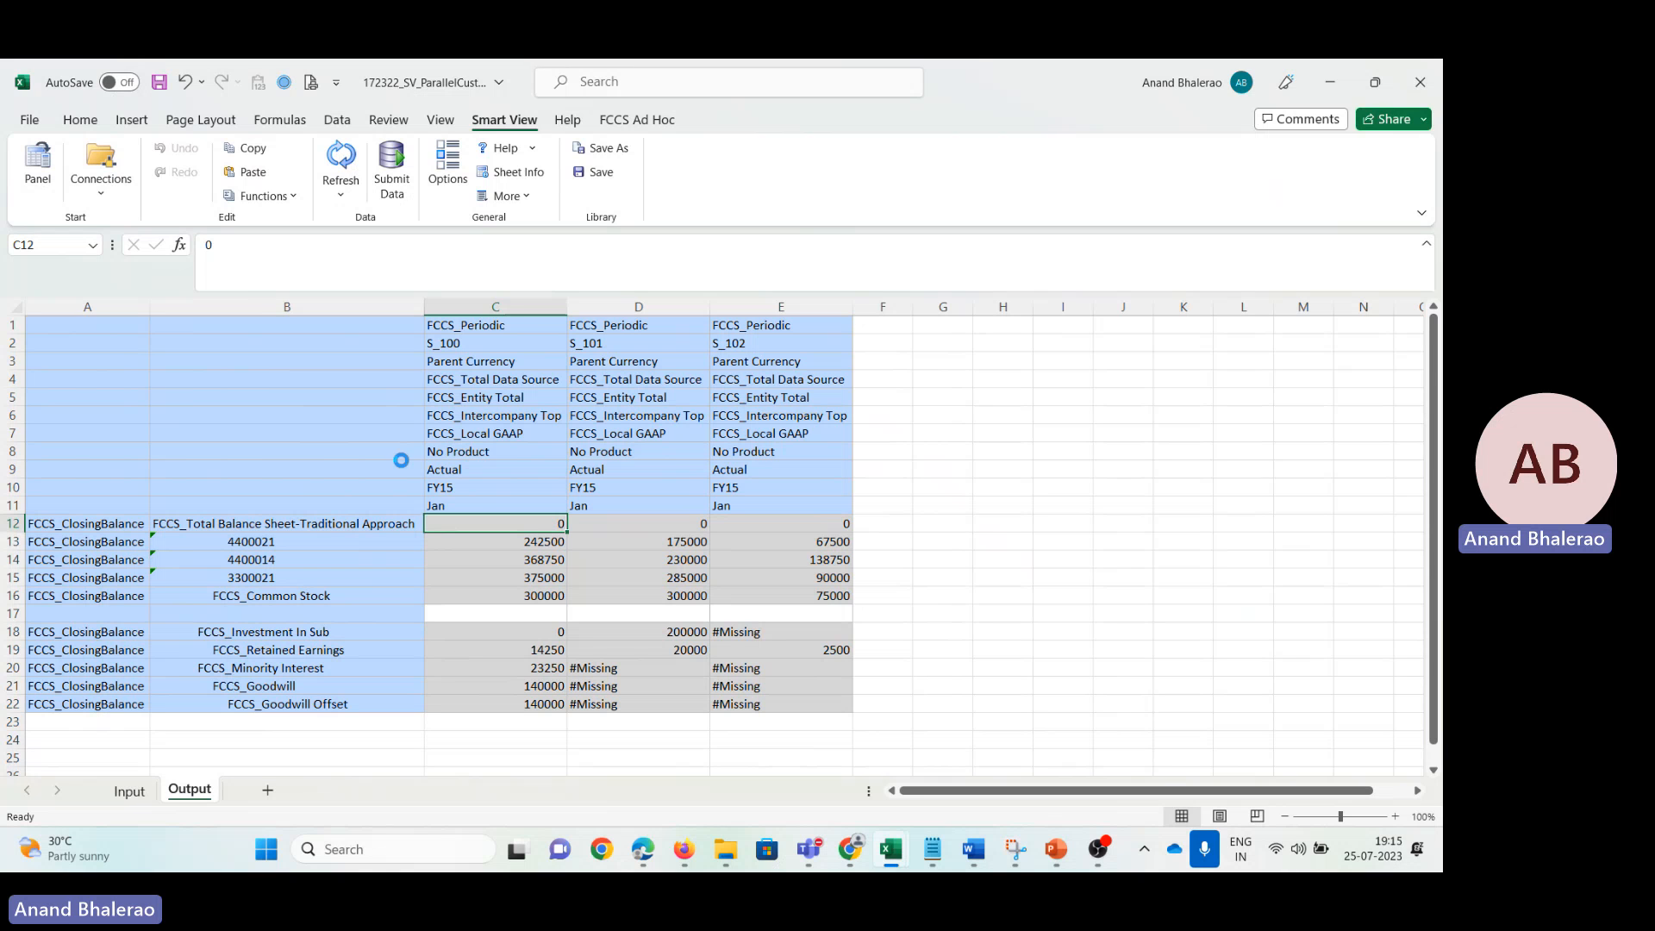
click(877, 522)
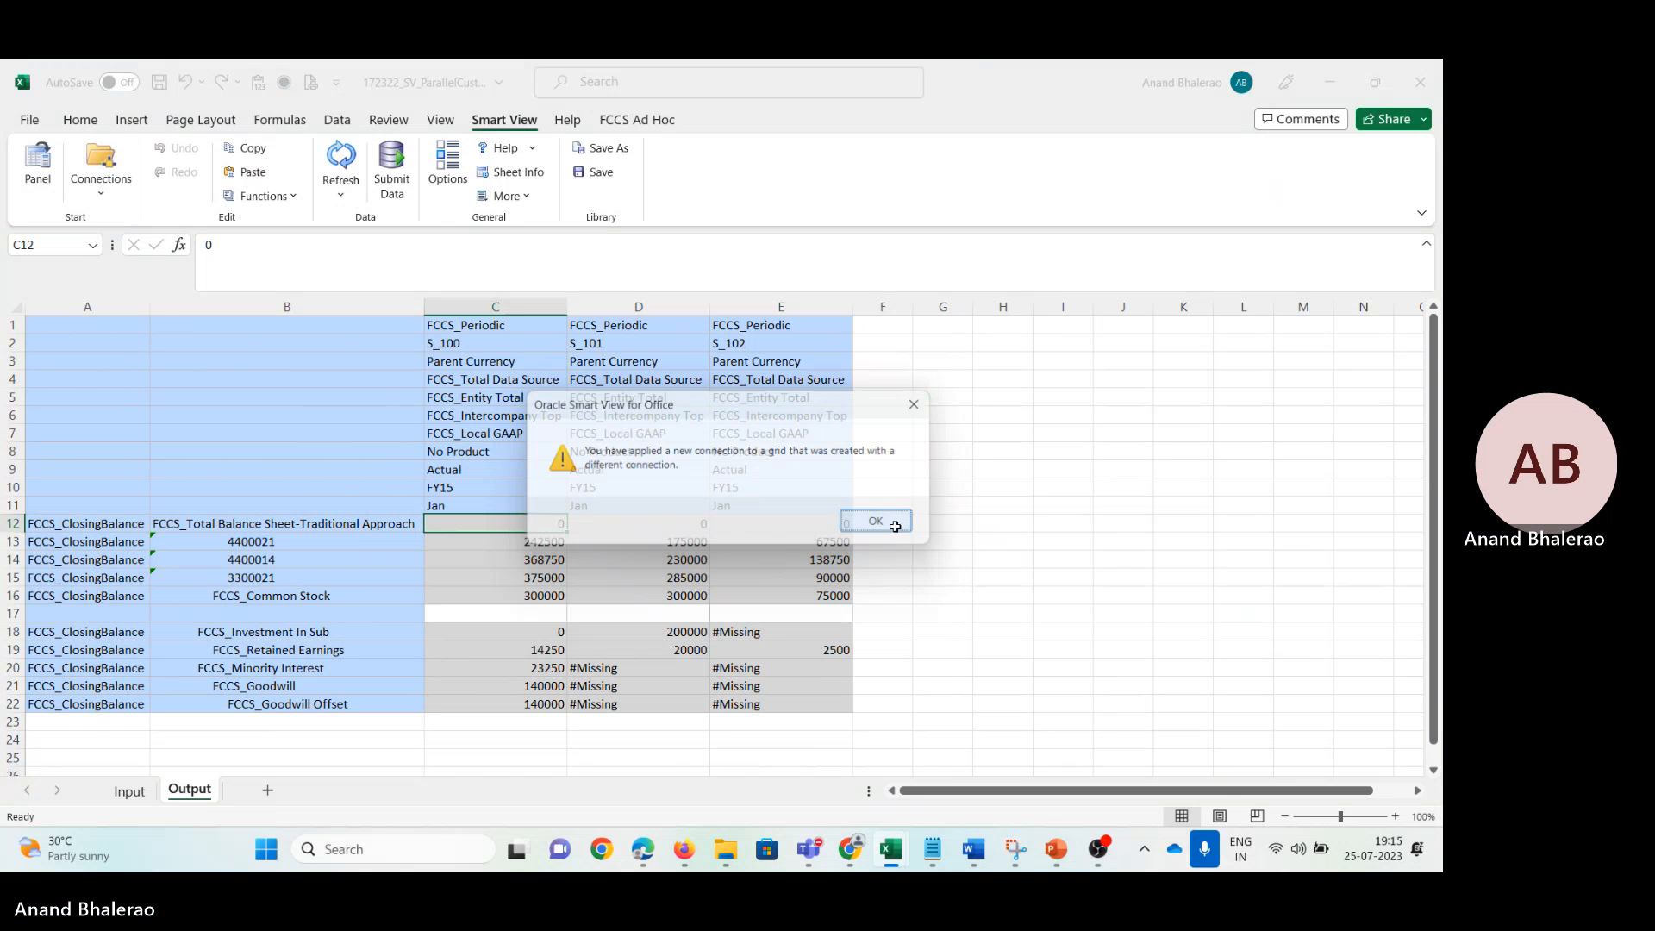
Step: Try to switch the Output sheet to the named connection 172322_FCCS and refresh its data
click(100, 196)
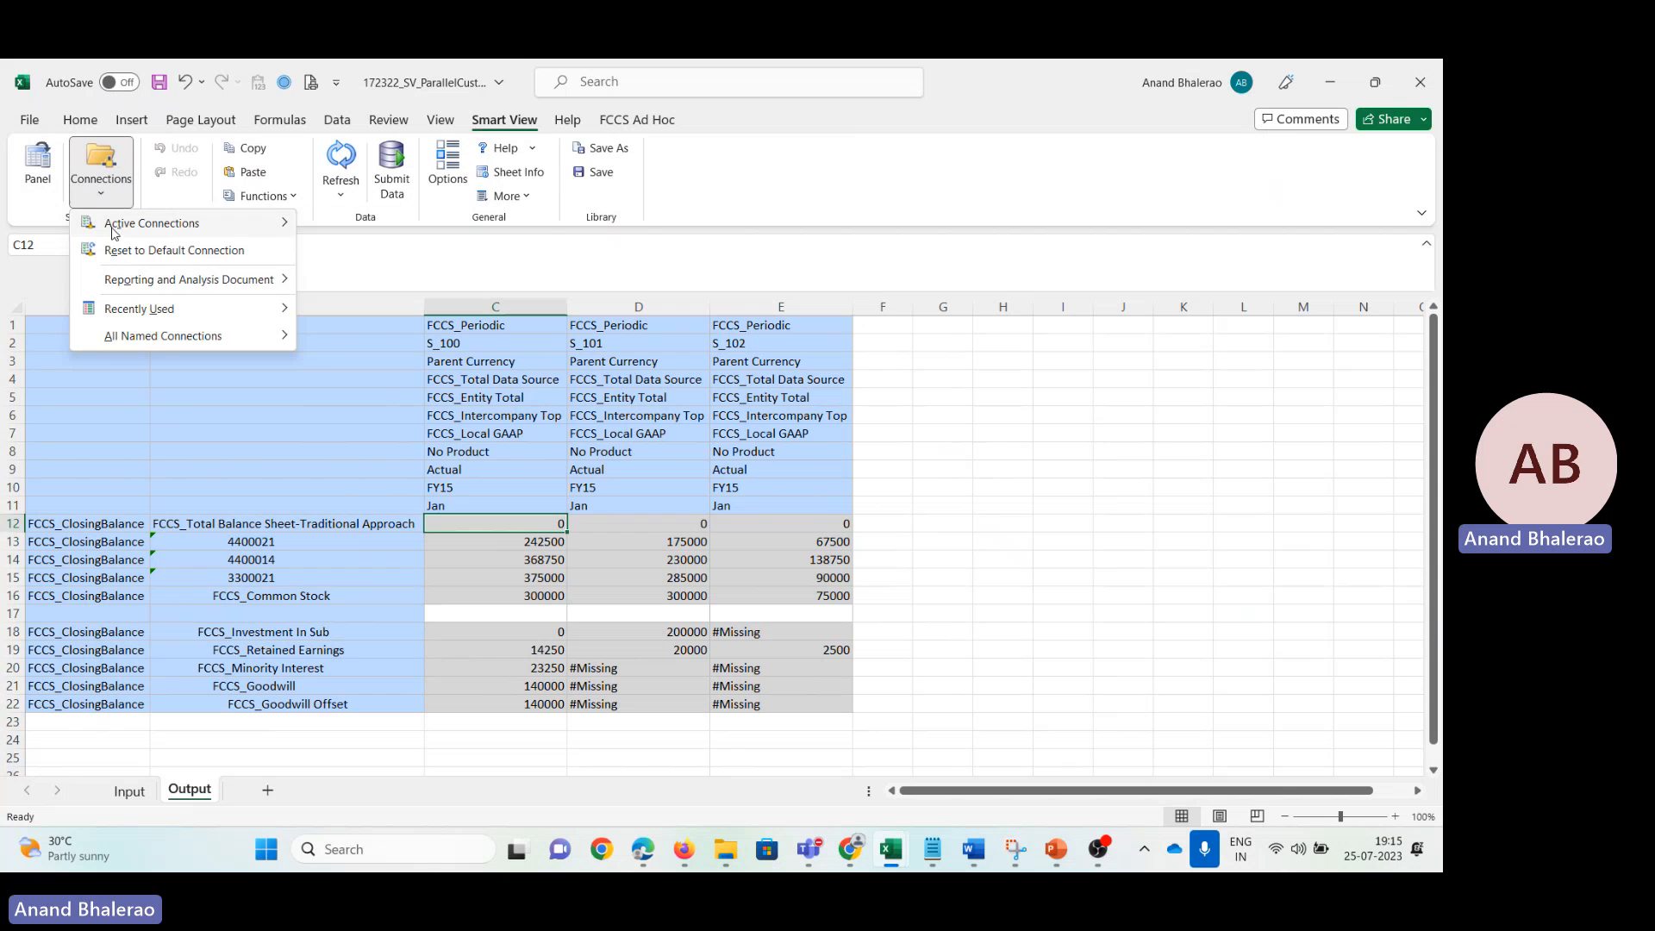
mouse_move(217, 325)
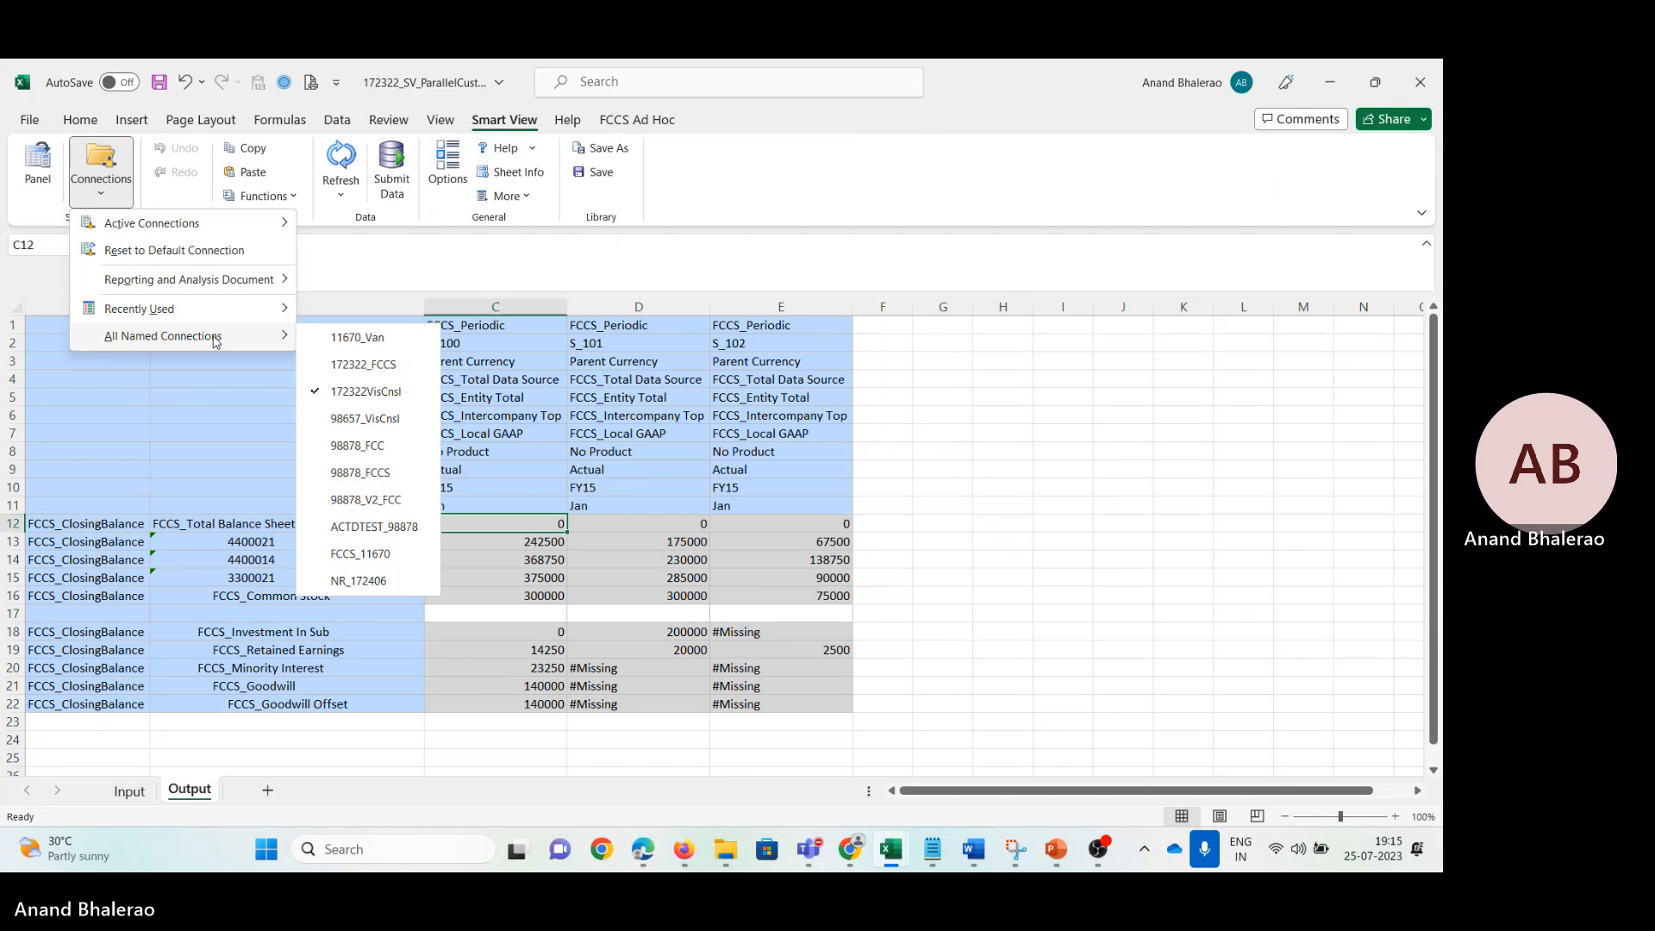
click(405, 372)
click(341, 158)
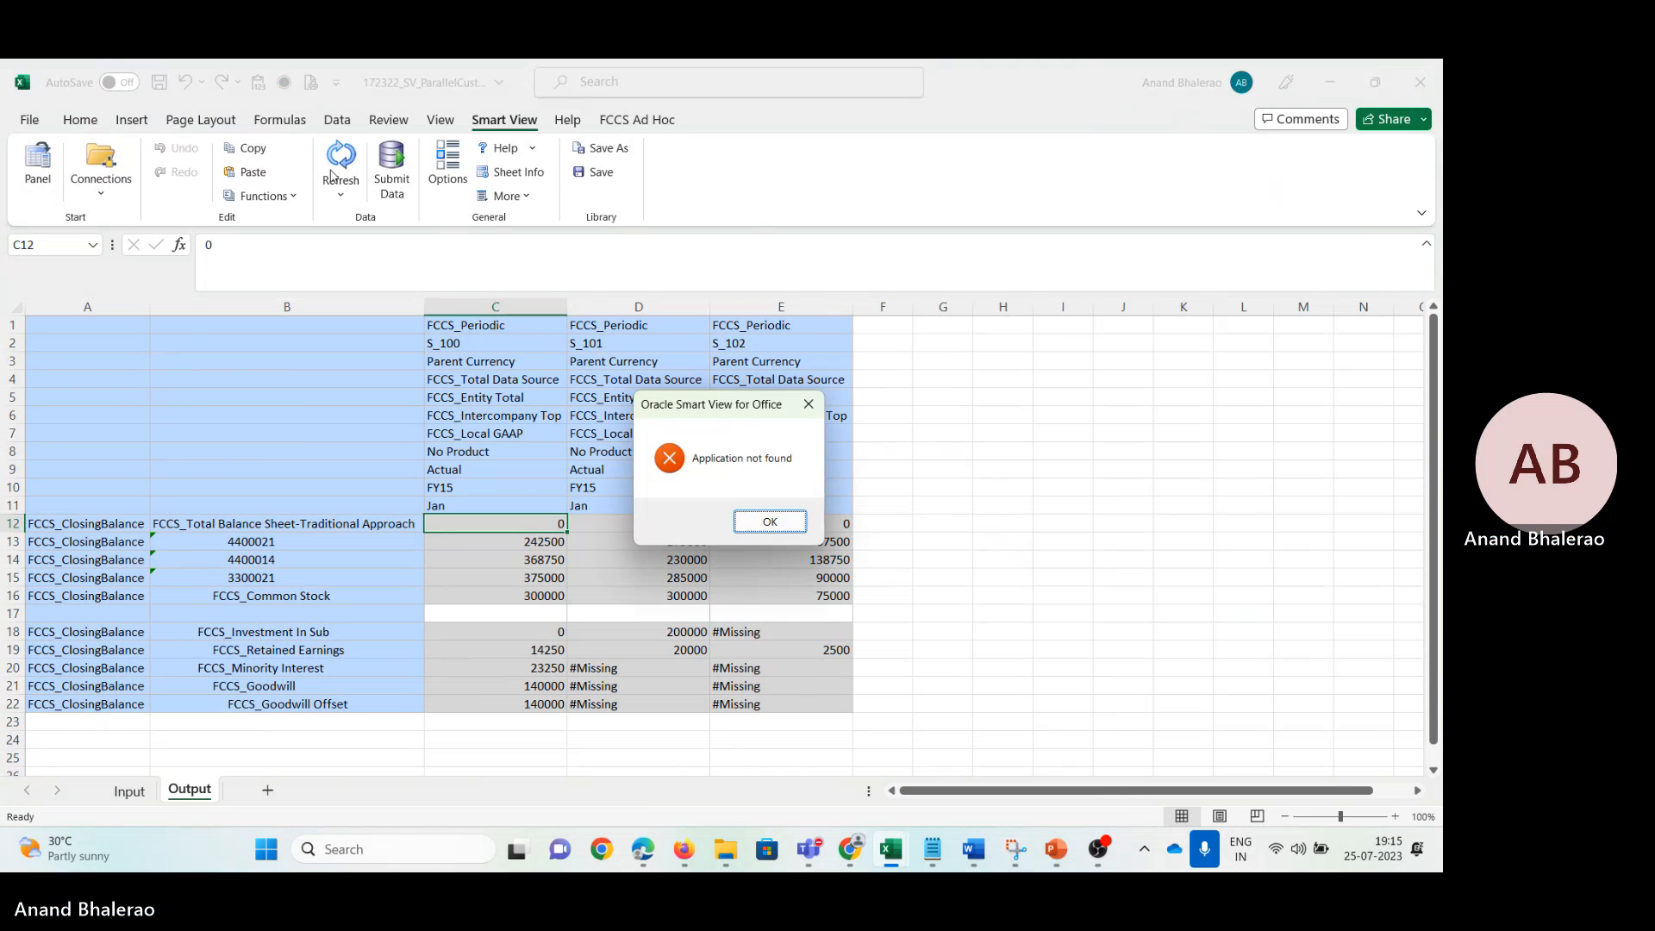
click(788, 520)
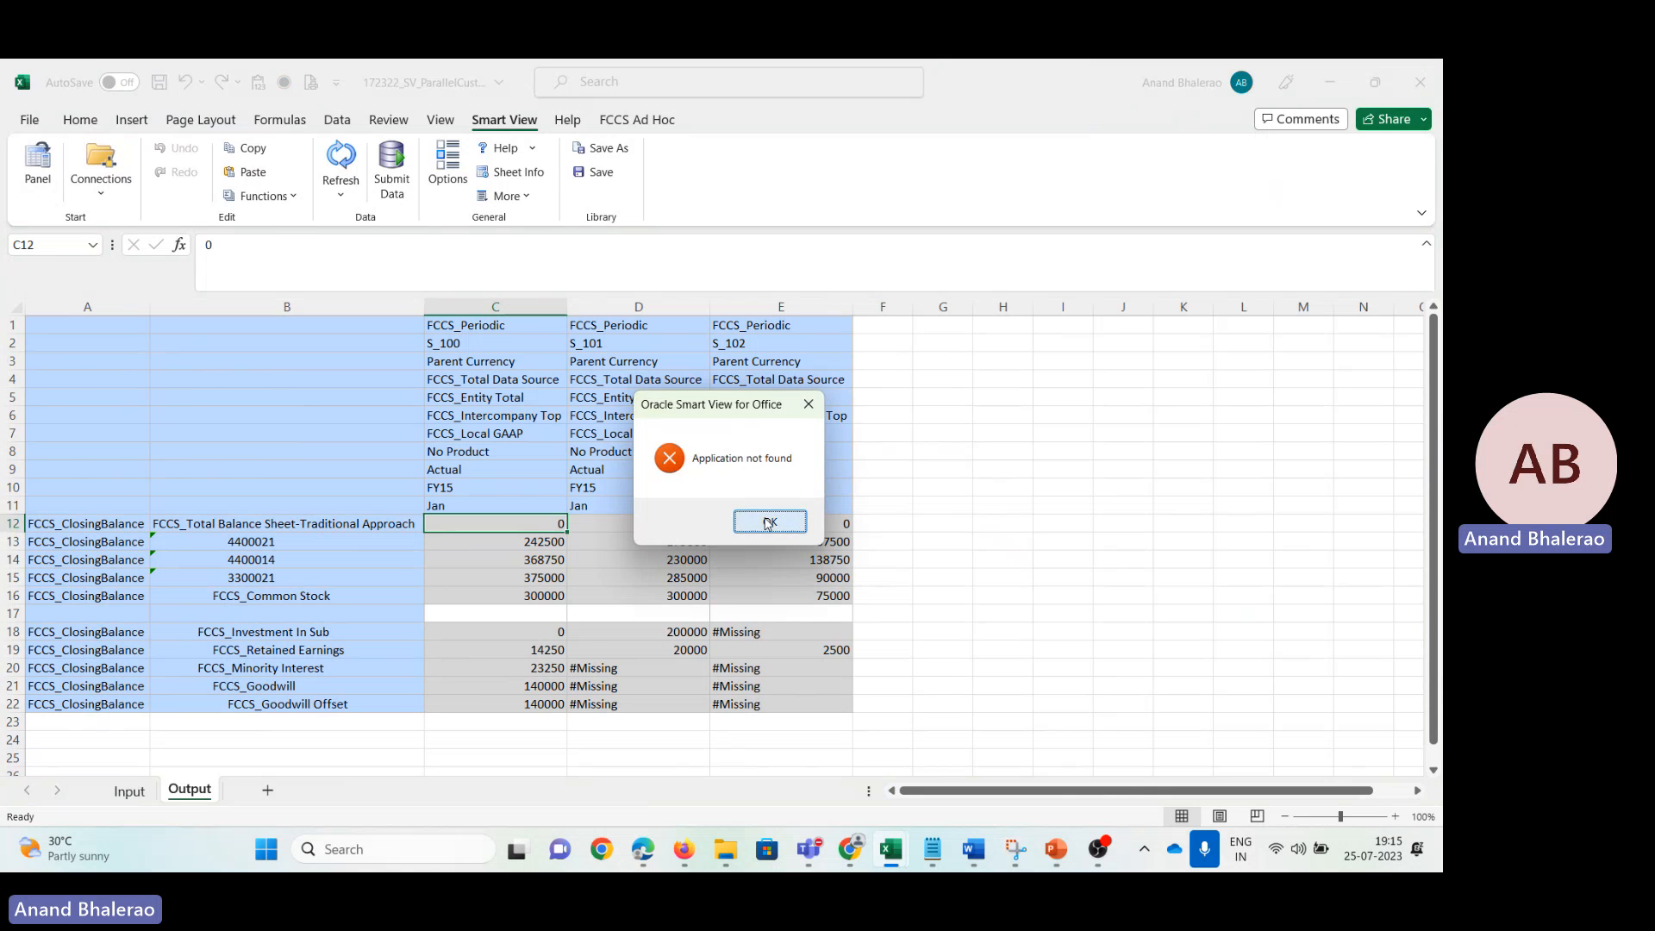
Step: Examine the sheet information of the Input sheet for its server, application and cube
click(129, 791)
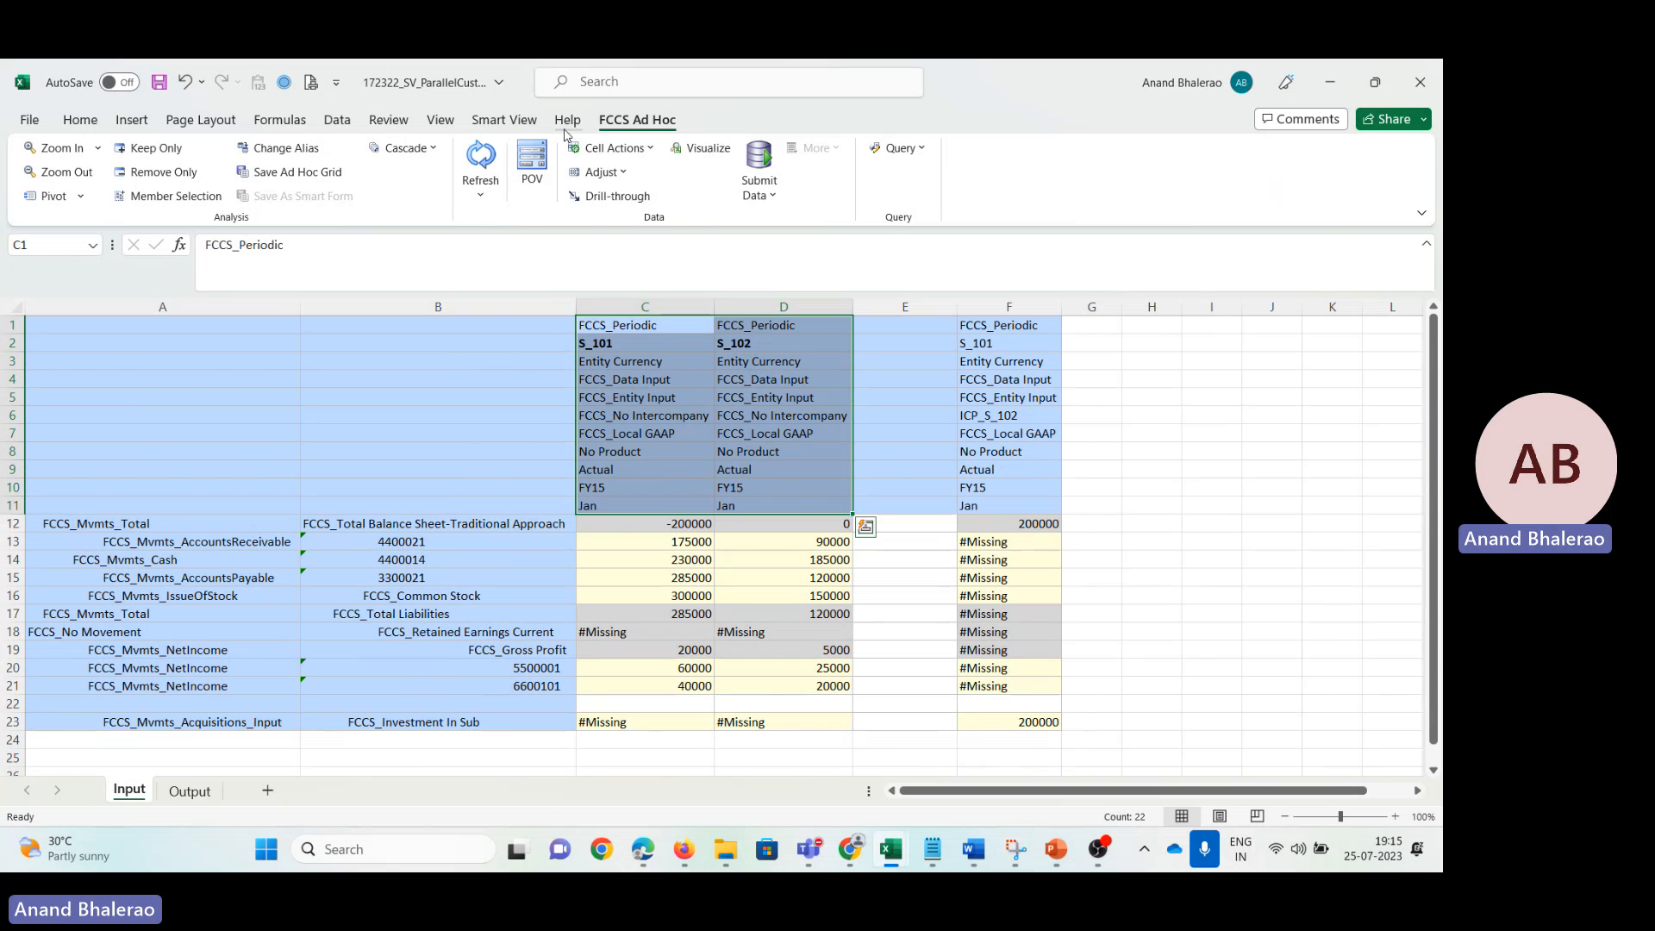
click(504, 119)
click(518, 171)
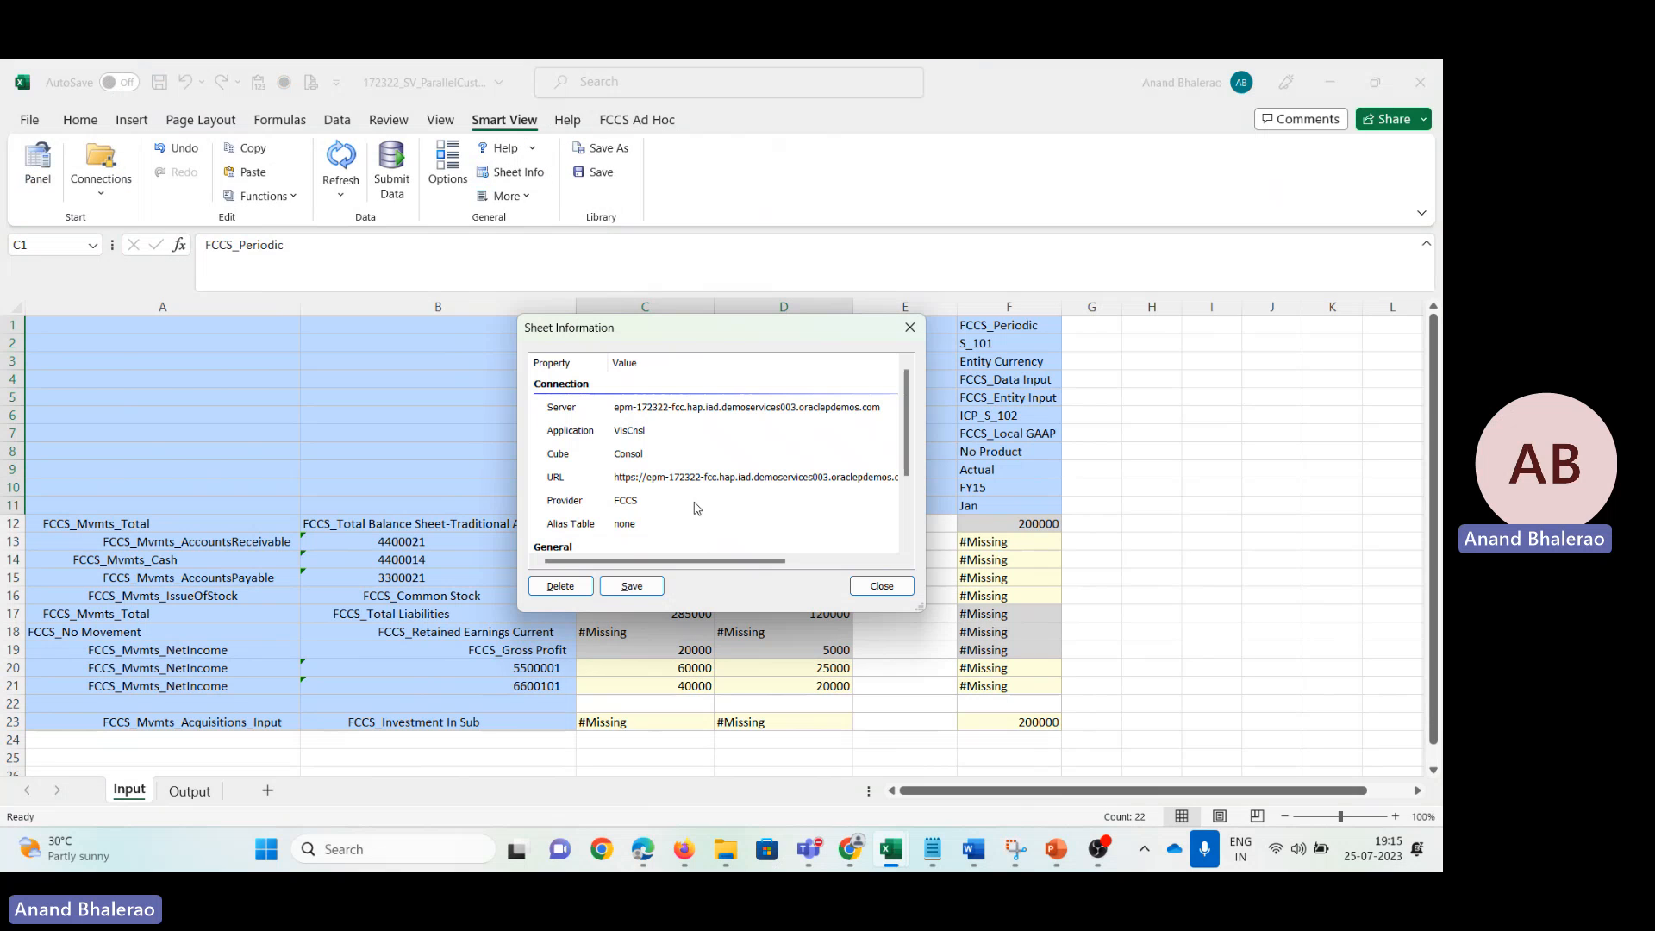
click(649, 439)
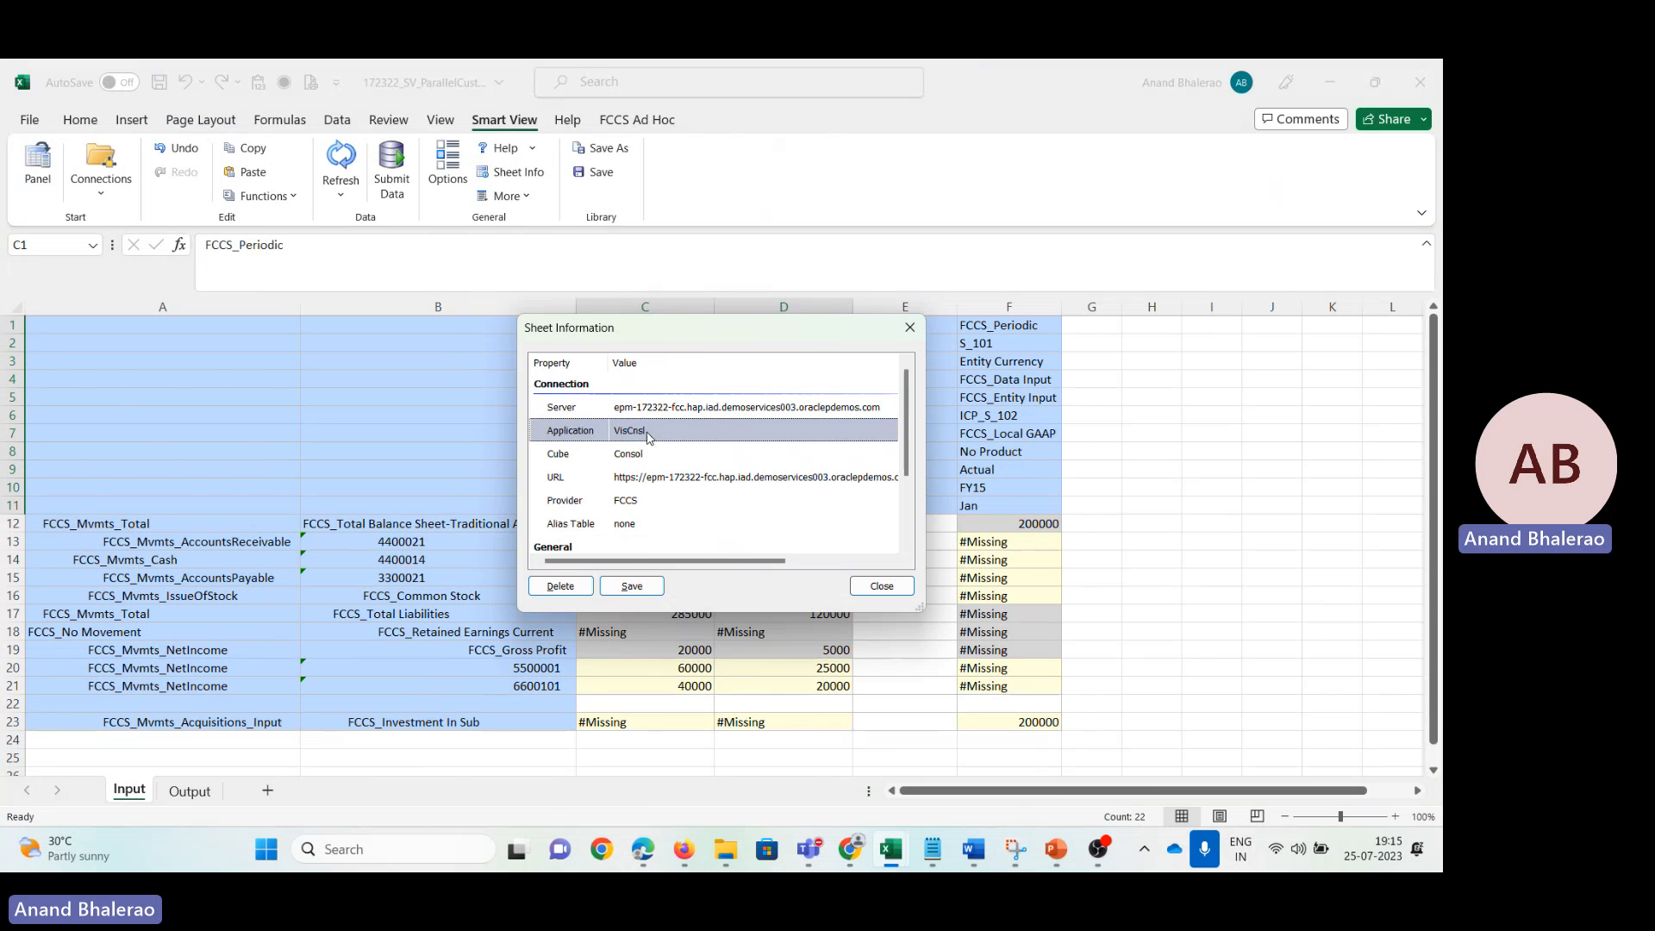
click(879, 587)
Step: Connect the Output sheet to the VisCnsl application's Consol cube, reusing sheet contents and POV, and check its sheet information
click(190, 791)
click(457, 397)
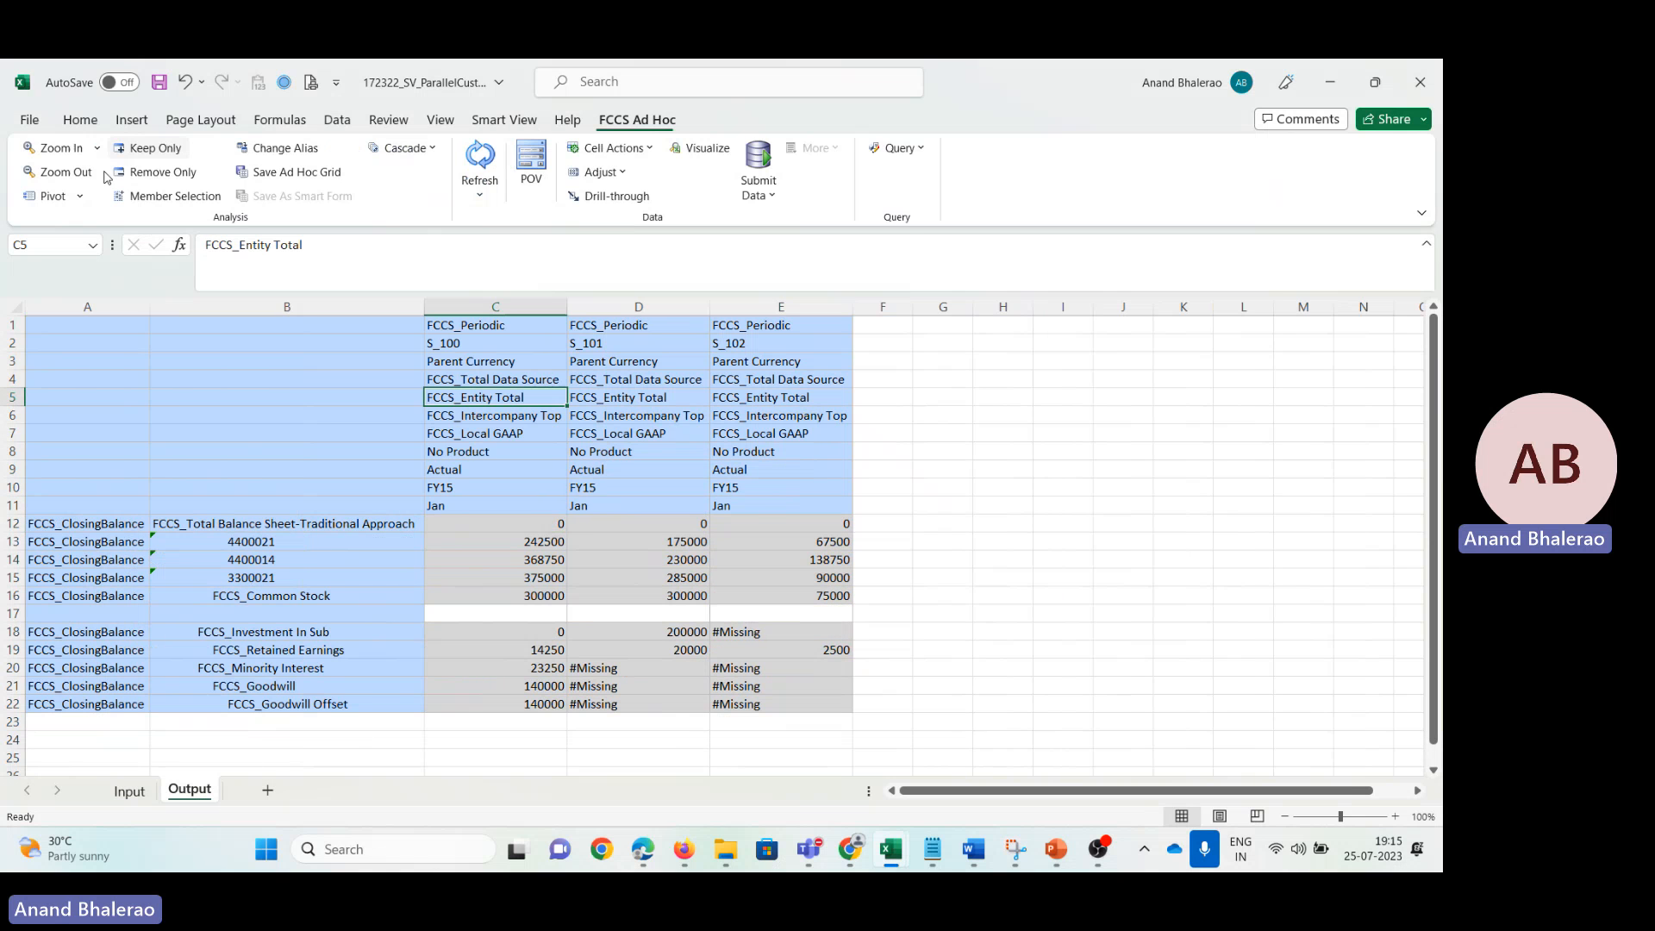
click(503, 120)
click(38, 164)
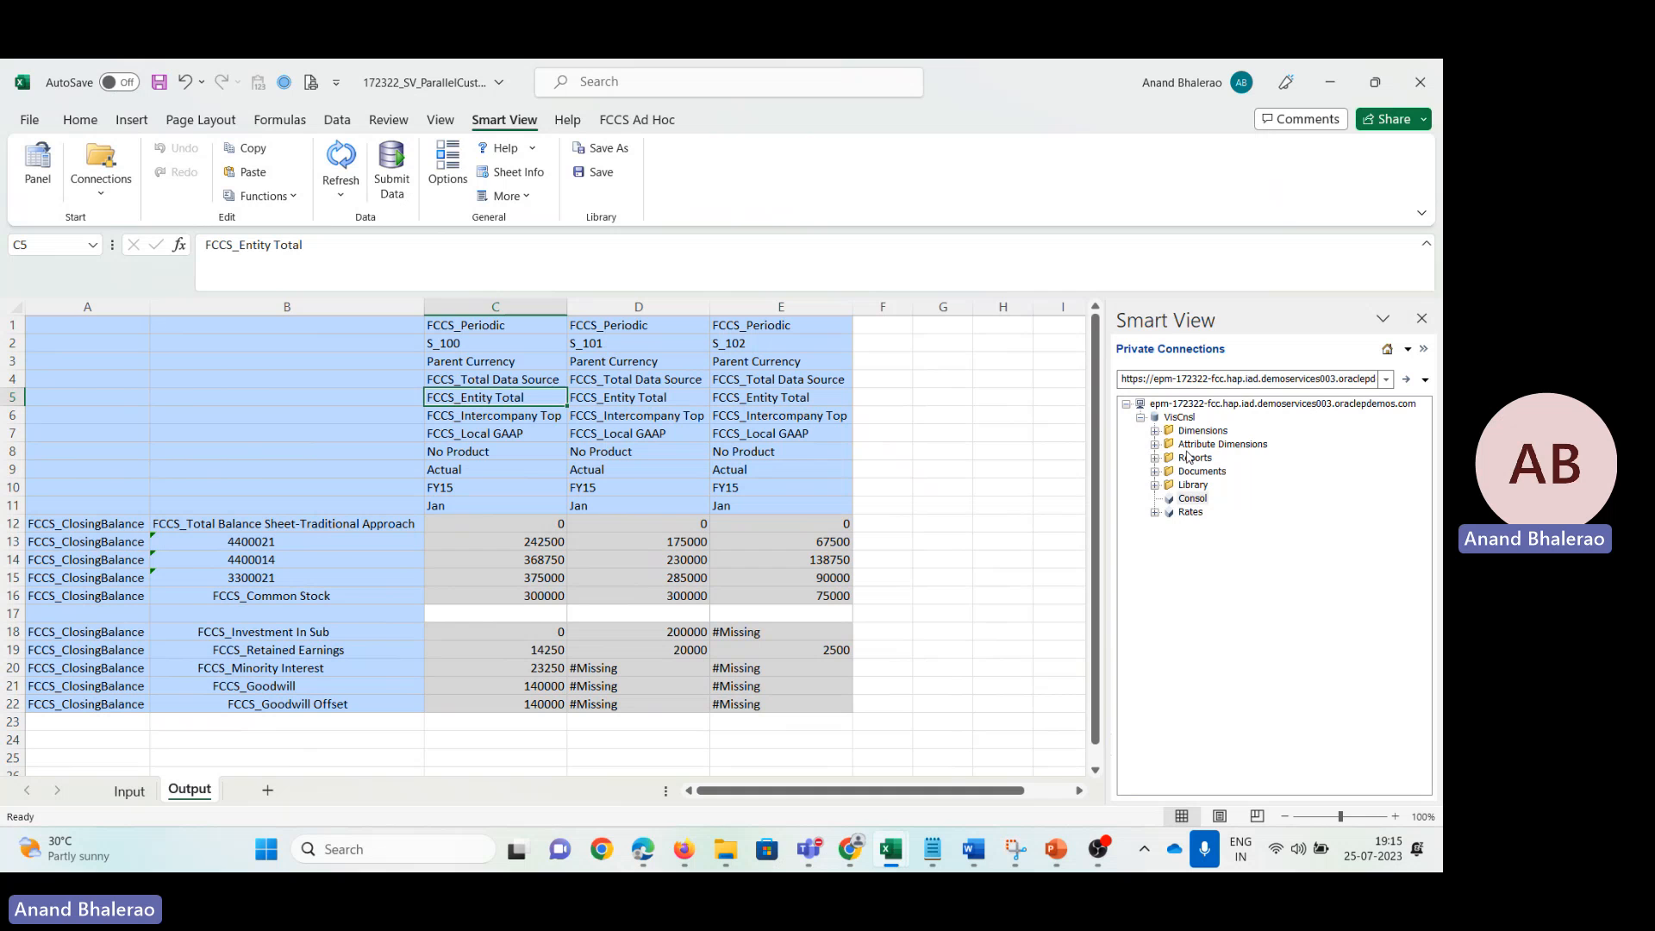
click(1179, 418)
click(1193, 499)
double_click(1193, 499)
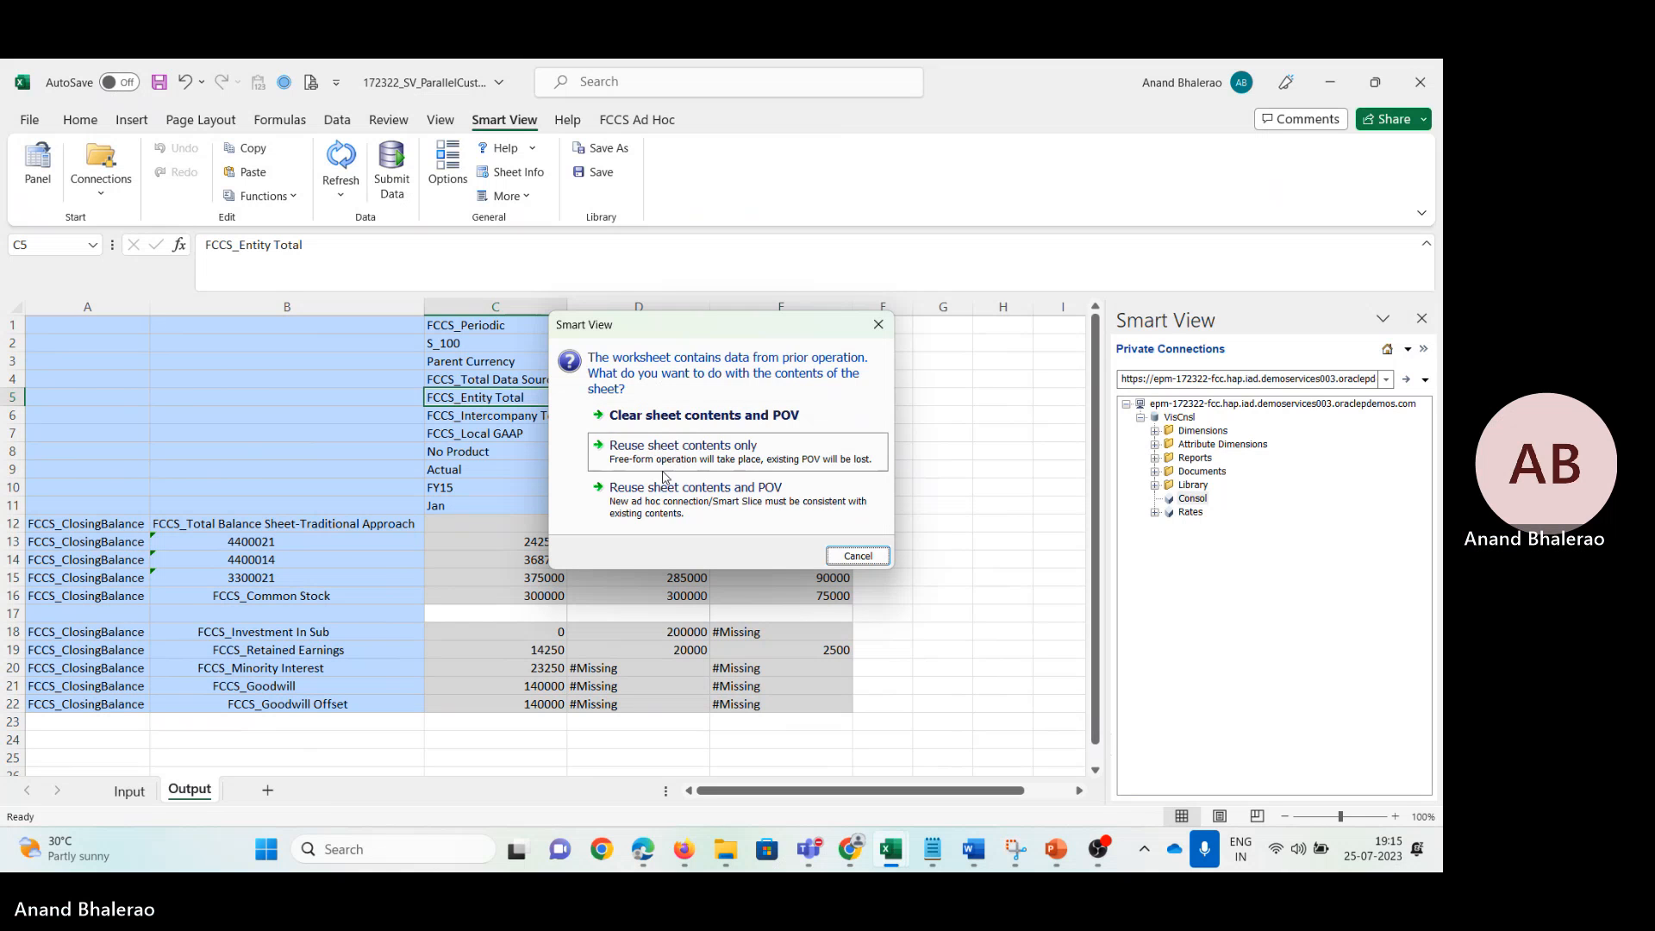
click(661, 499)
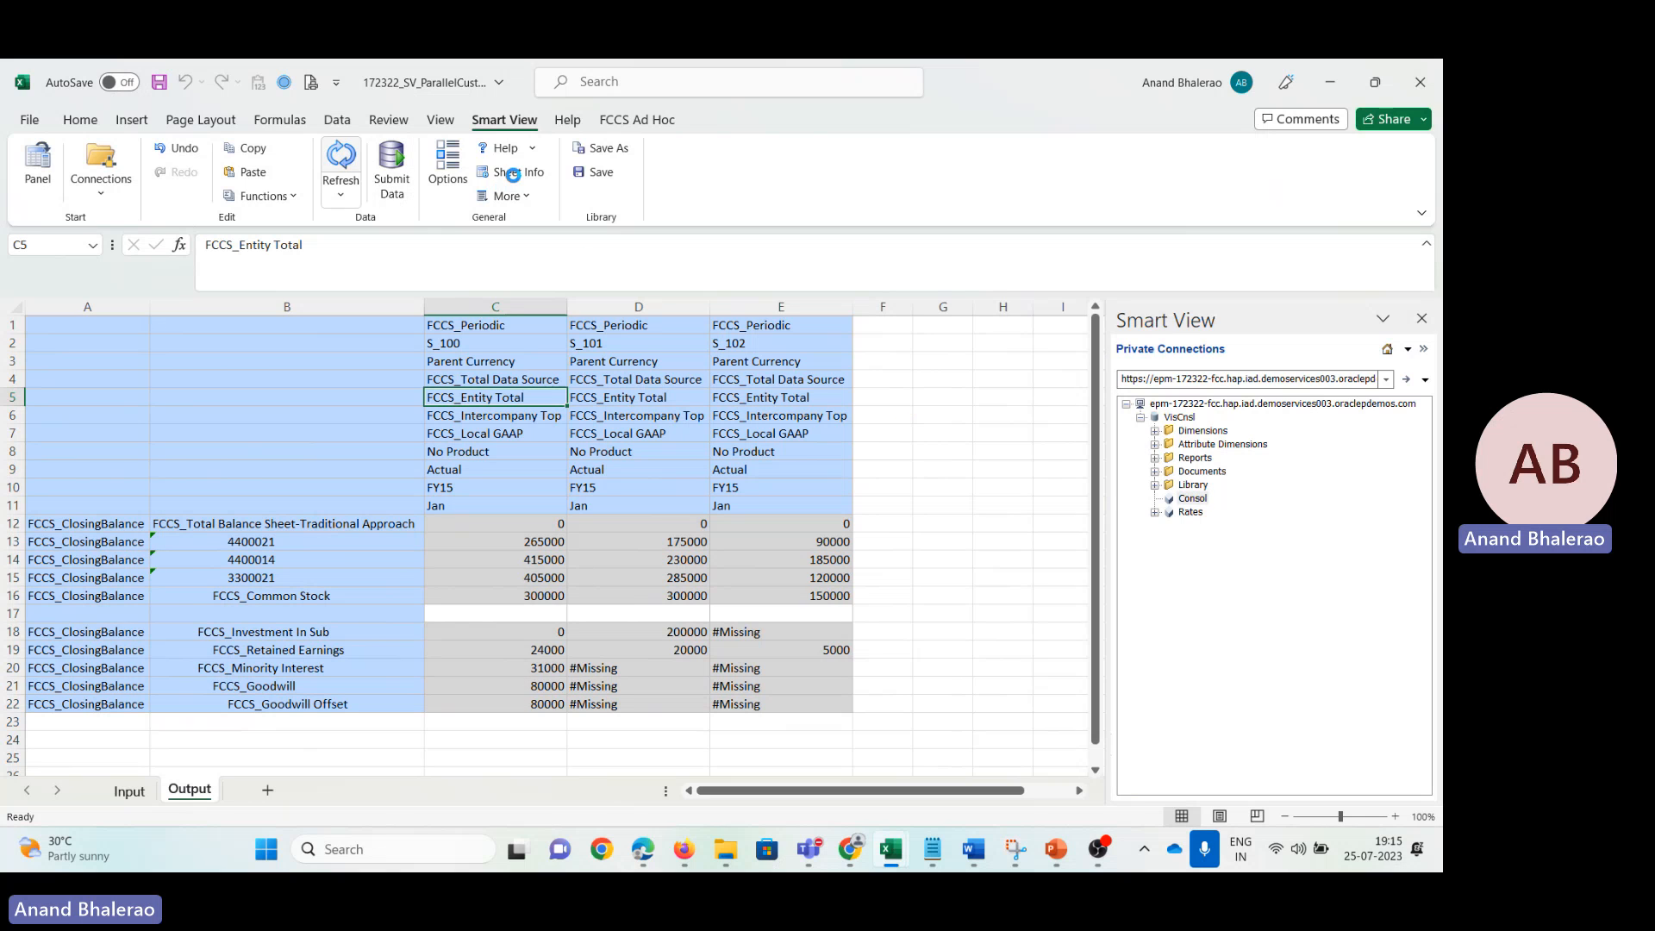
click(517, 175)
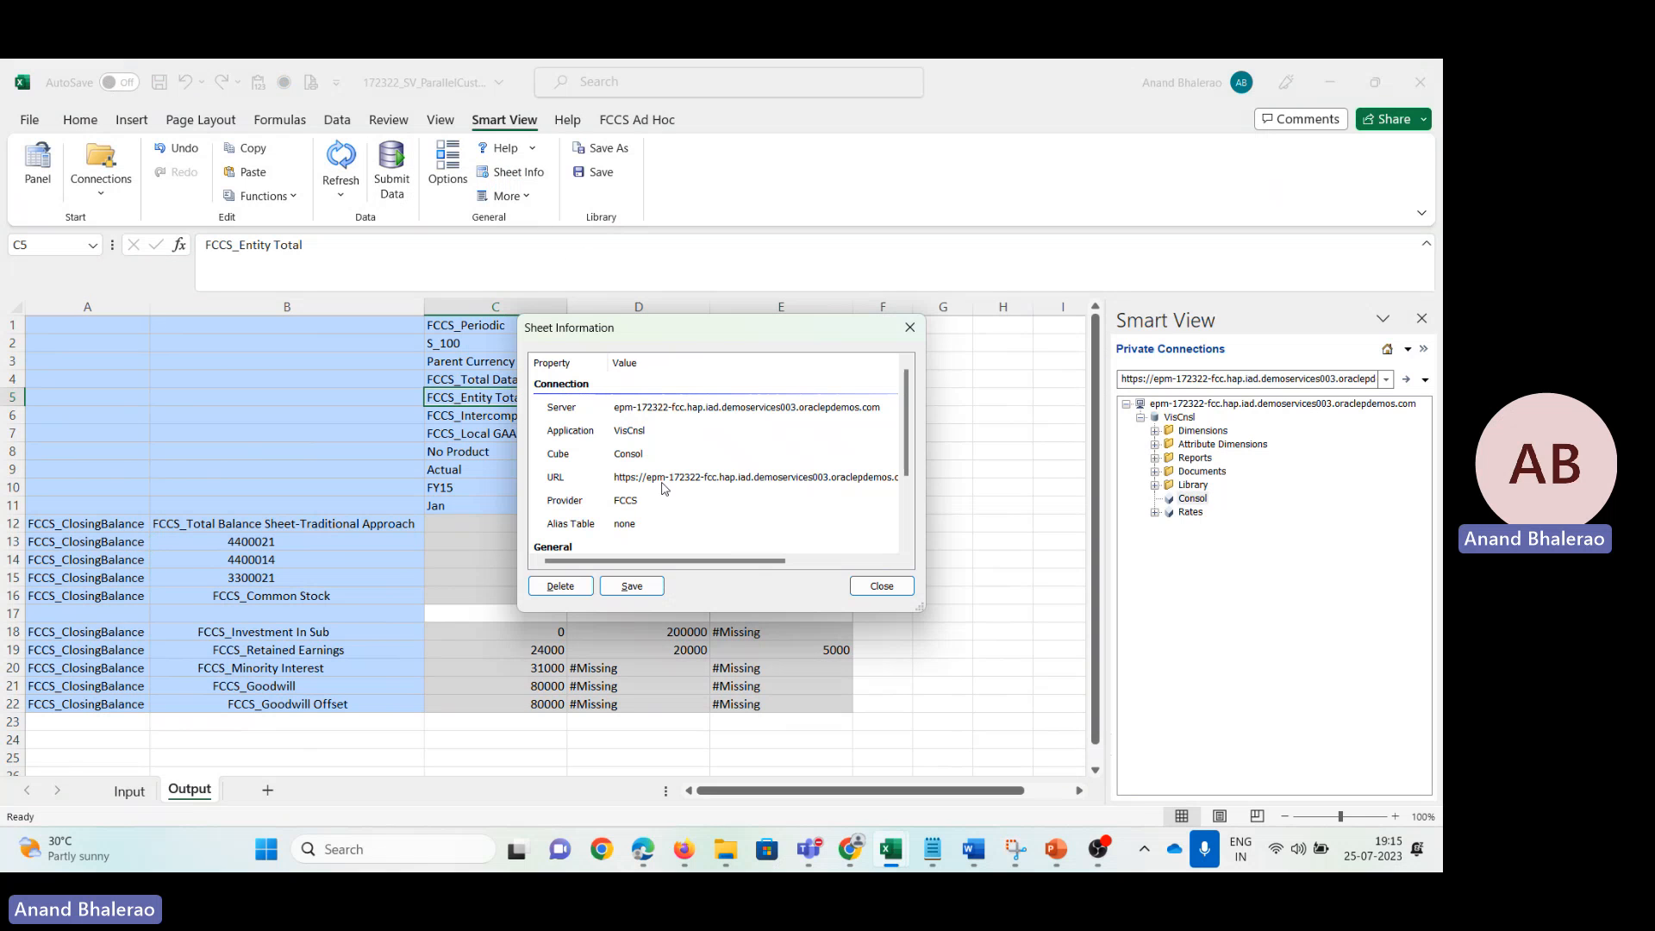
click(881, 586)
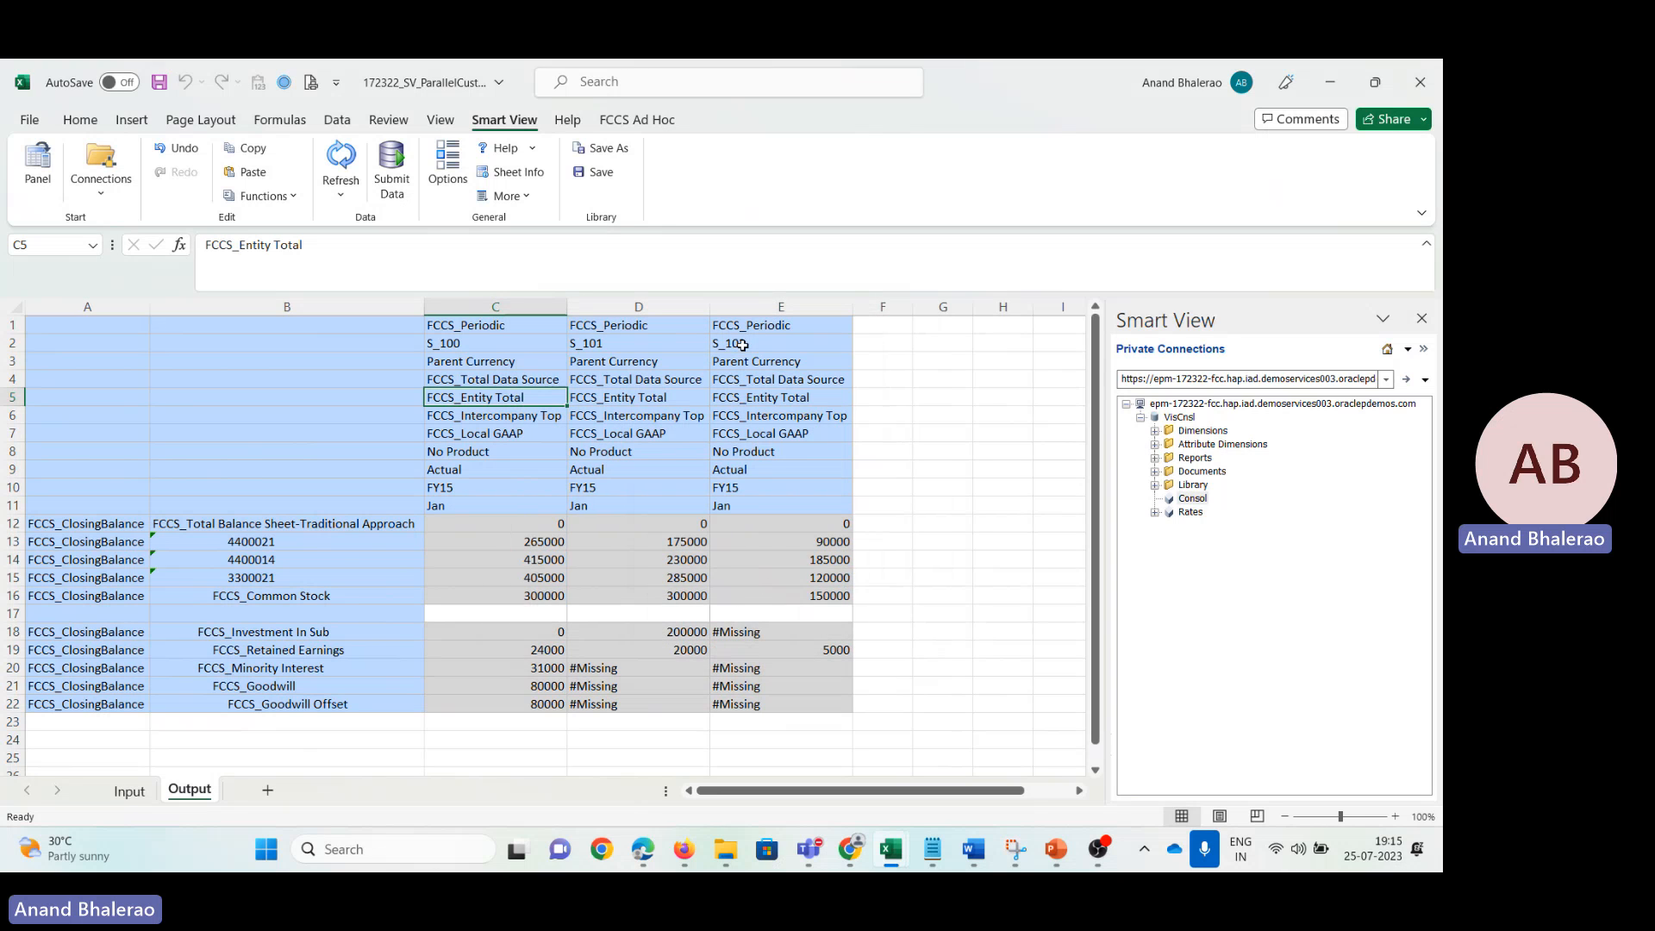
Step: Review the closing balances of S_100, S_101 and S_102 on the Output sheet, including goodwill
click(740, 347)
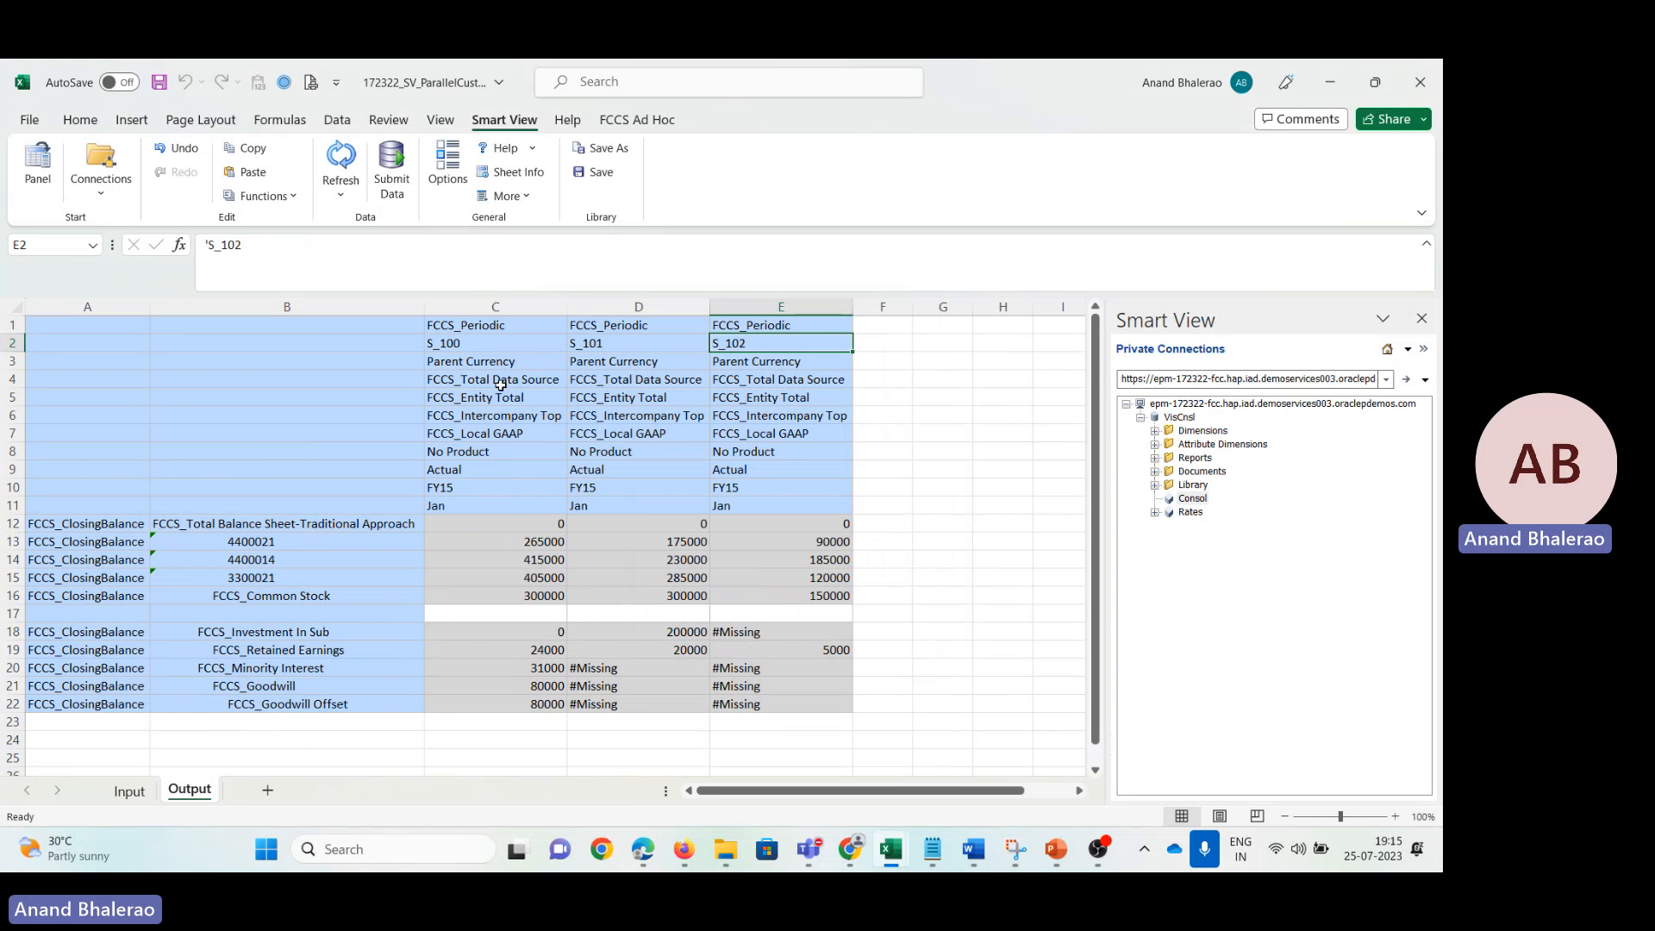
drag(529, 507, 546, 689)
click(534, 599)
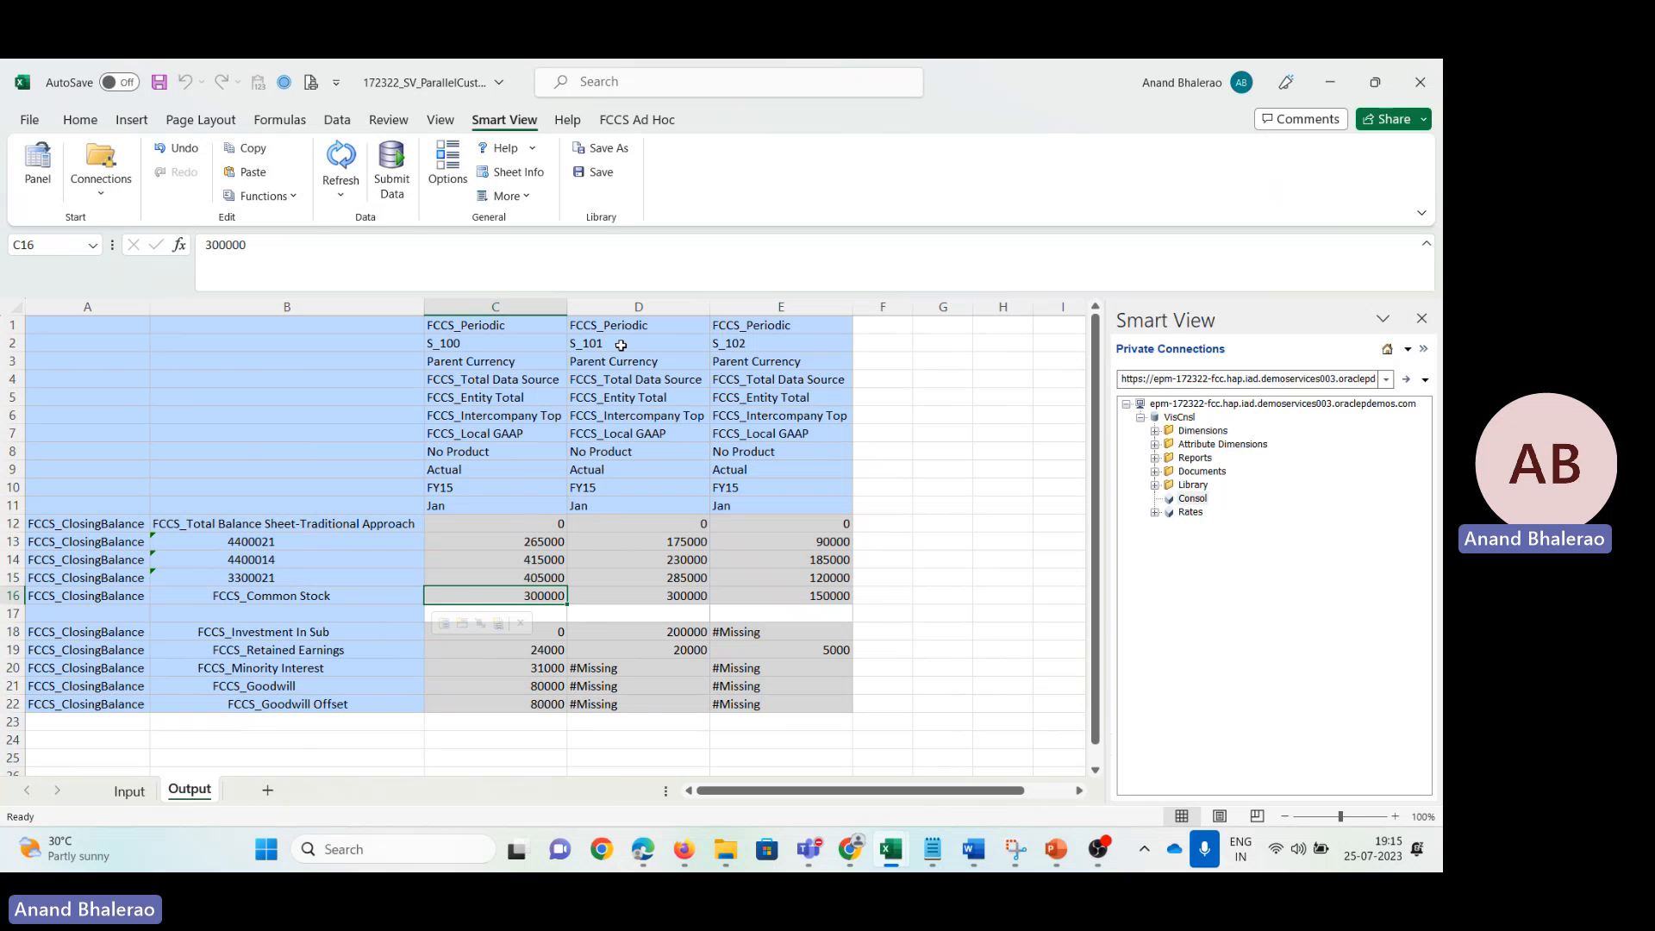
click(634, 307)
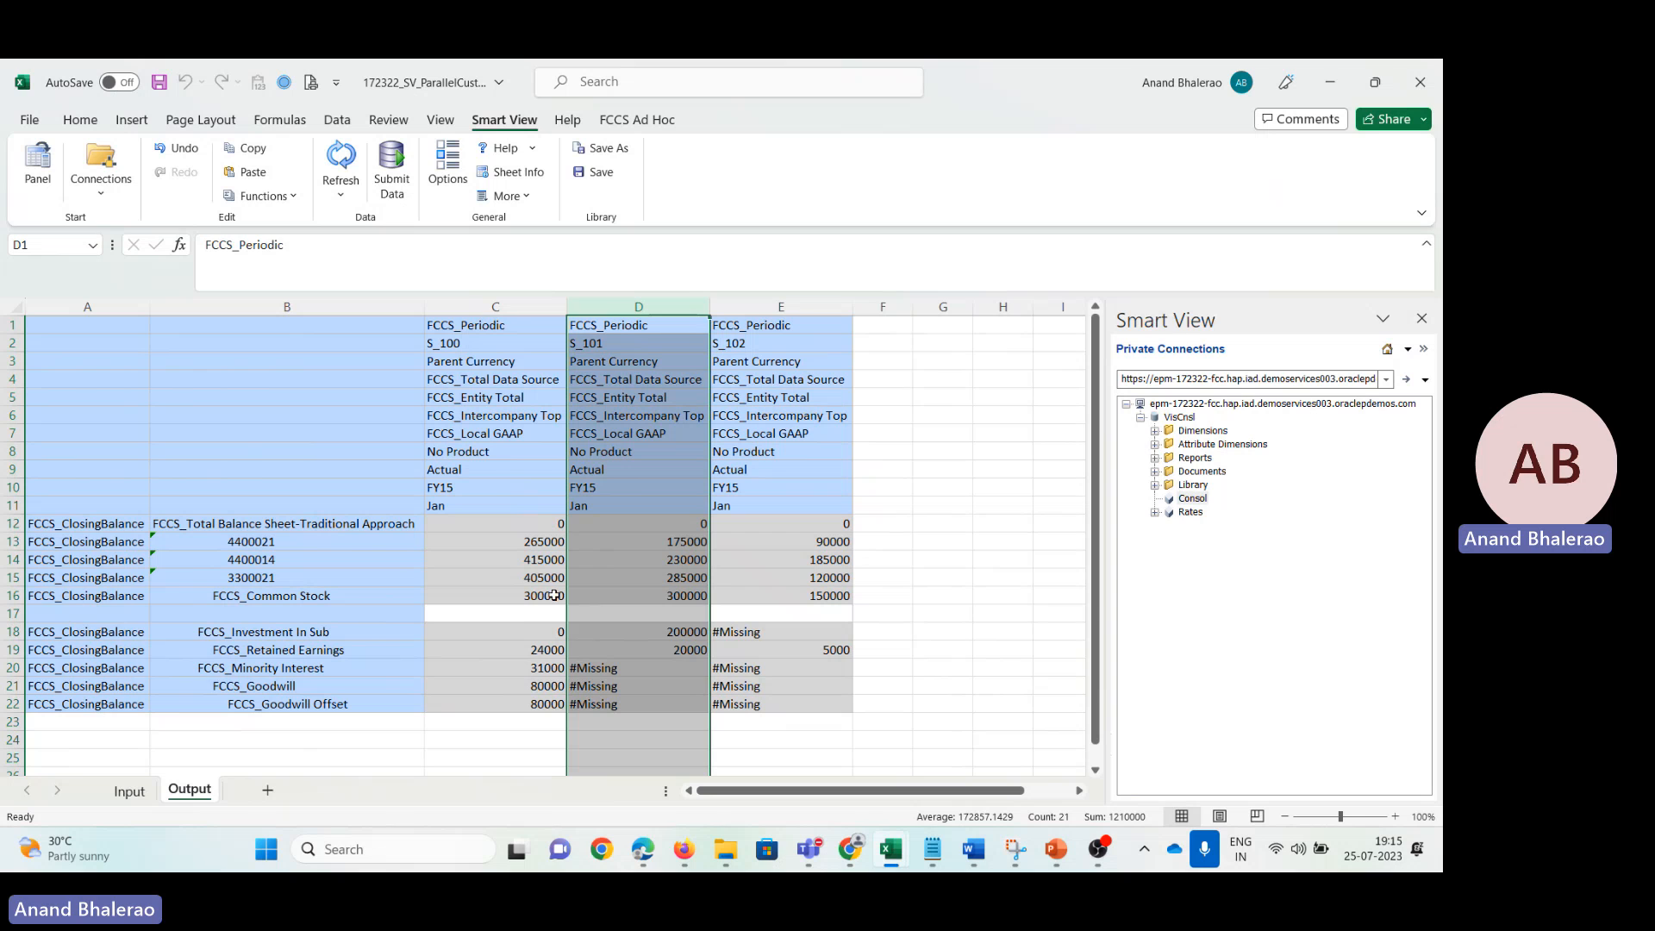
click(517, 690)
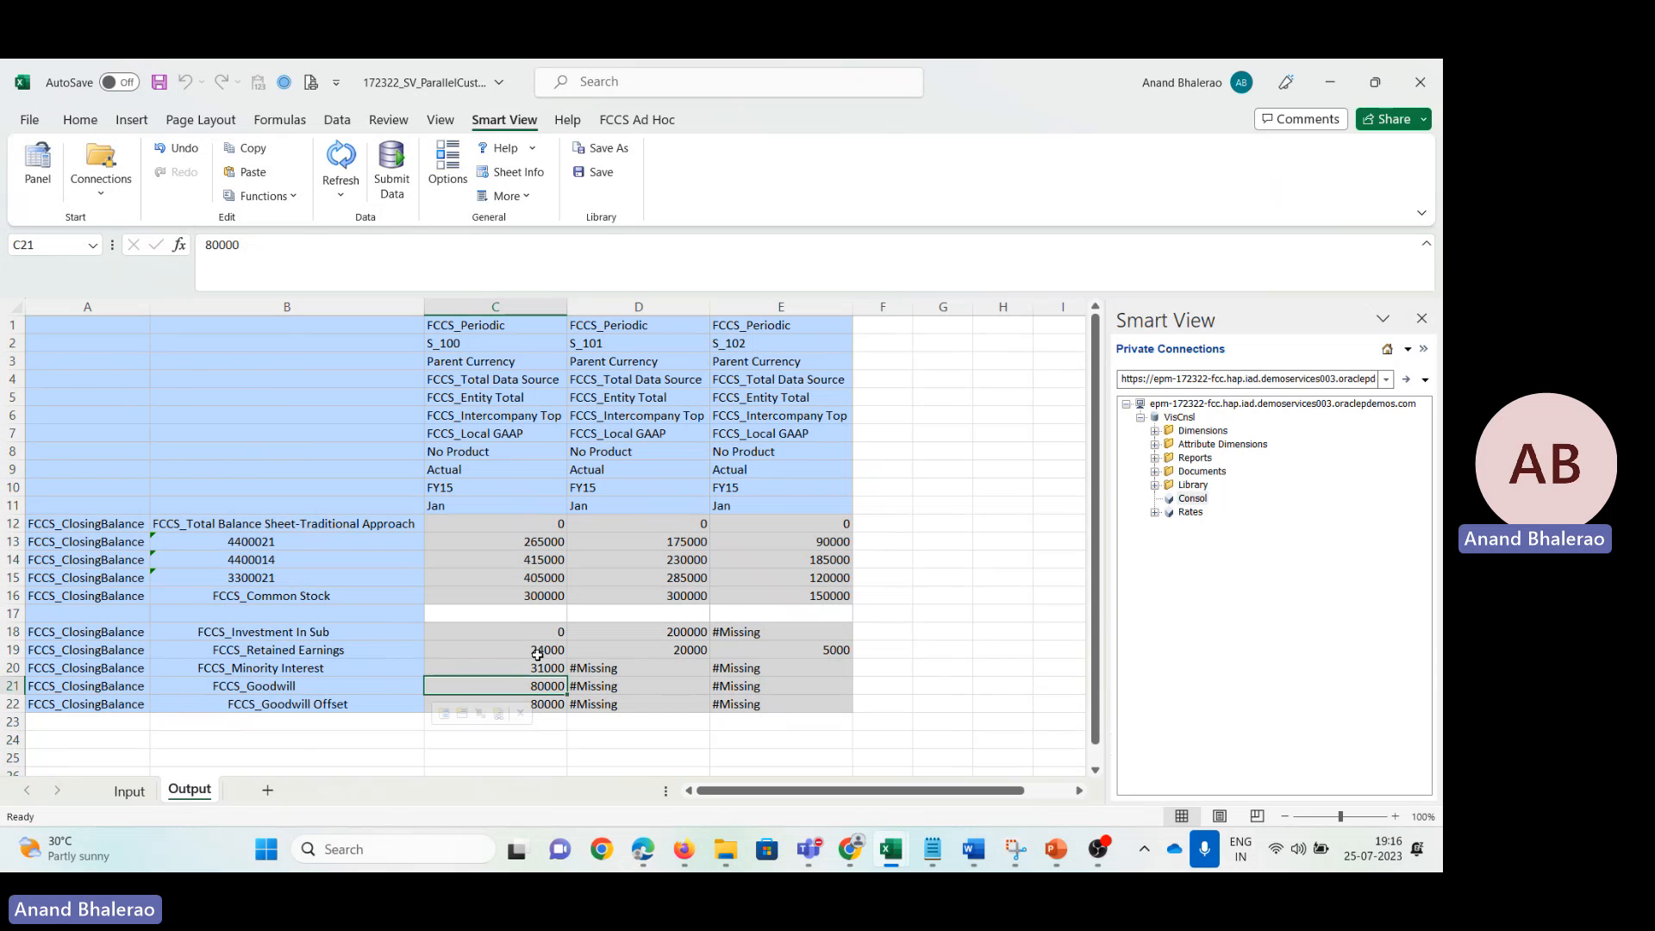
drag(562, 505, 551, 704)
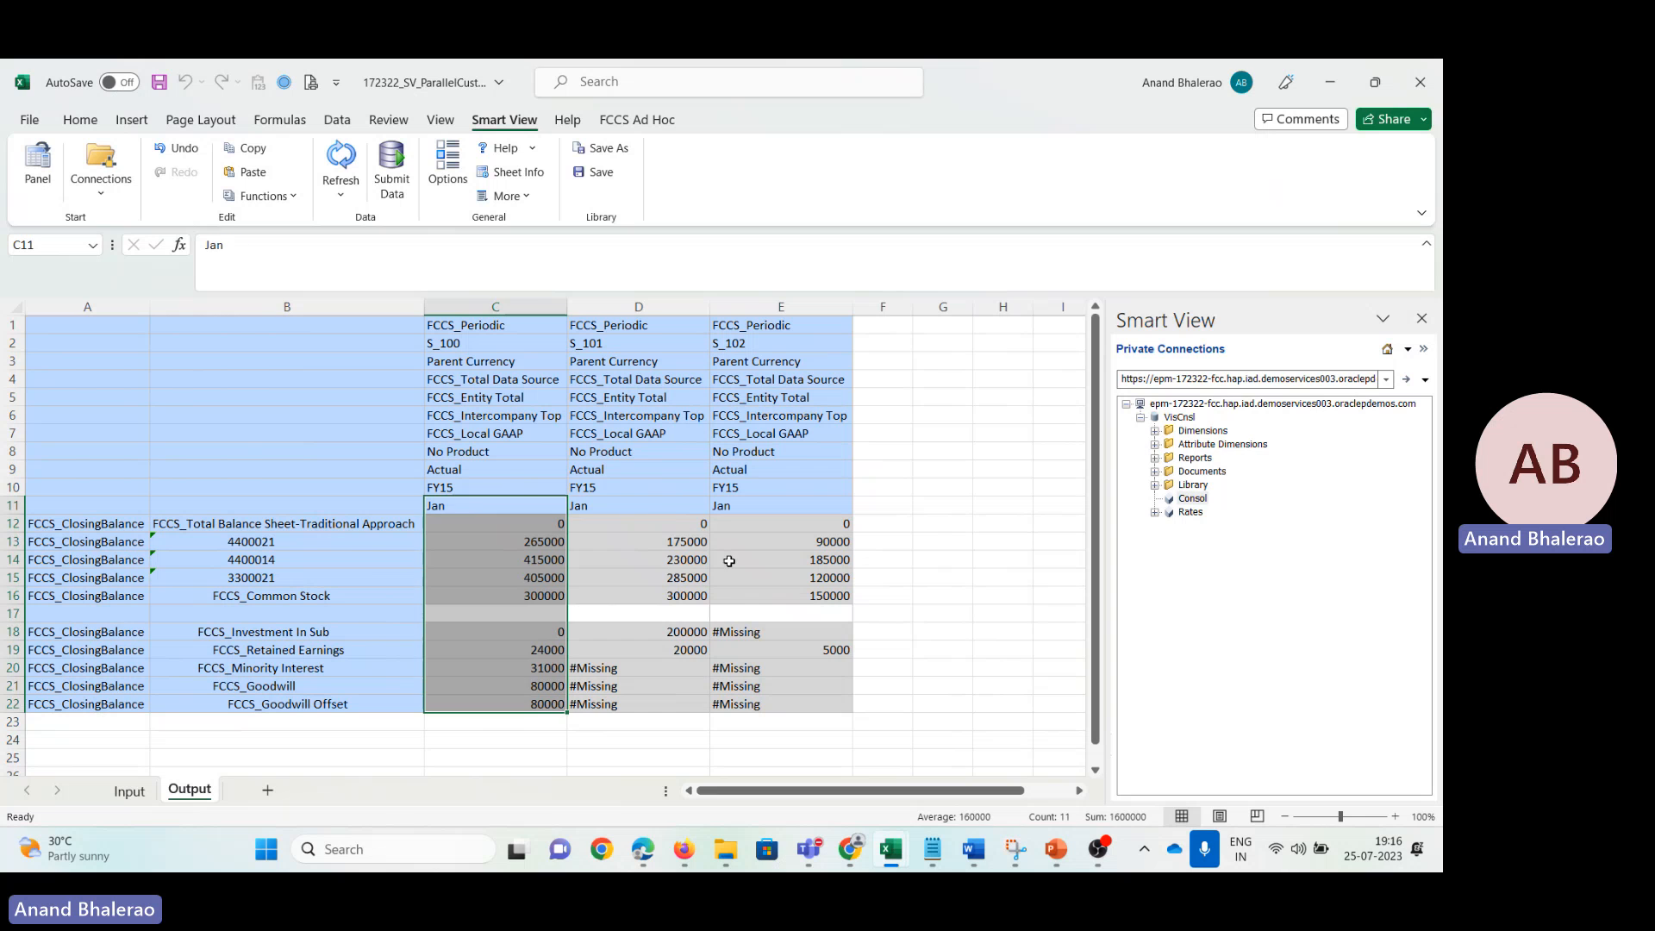
click(681, 543)
Step: Switch to the EPM Cloud Financial Consolidation window in Firefox and close the Consolidate job details
mouse_move(684, 849)
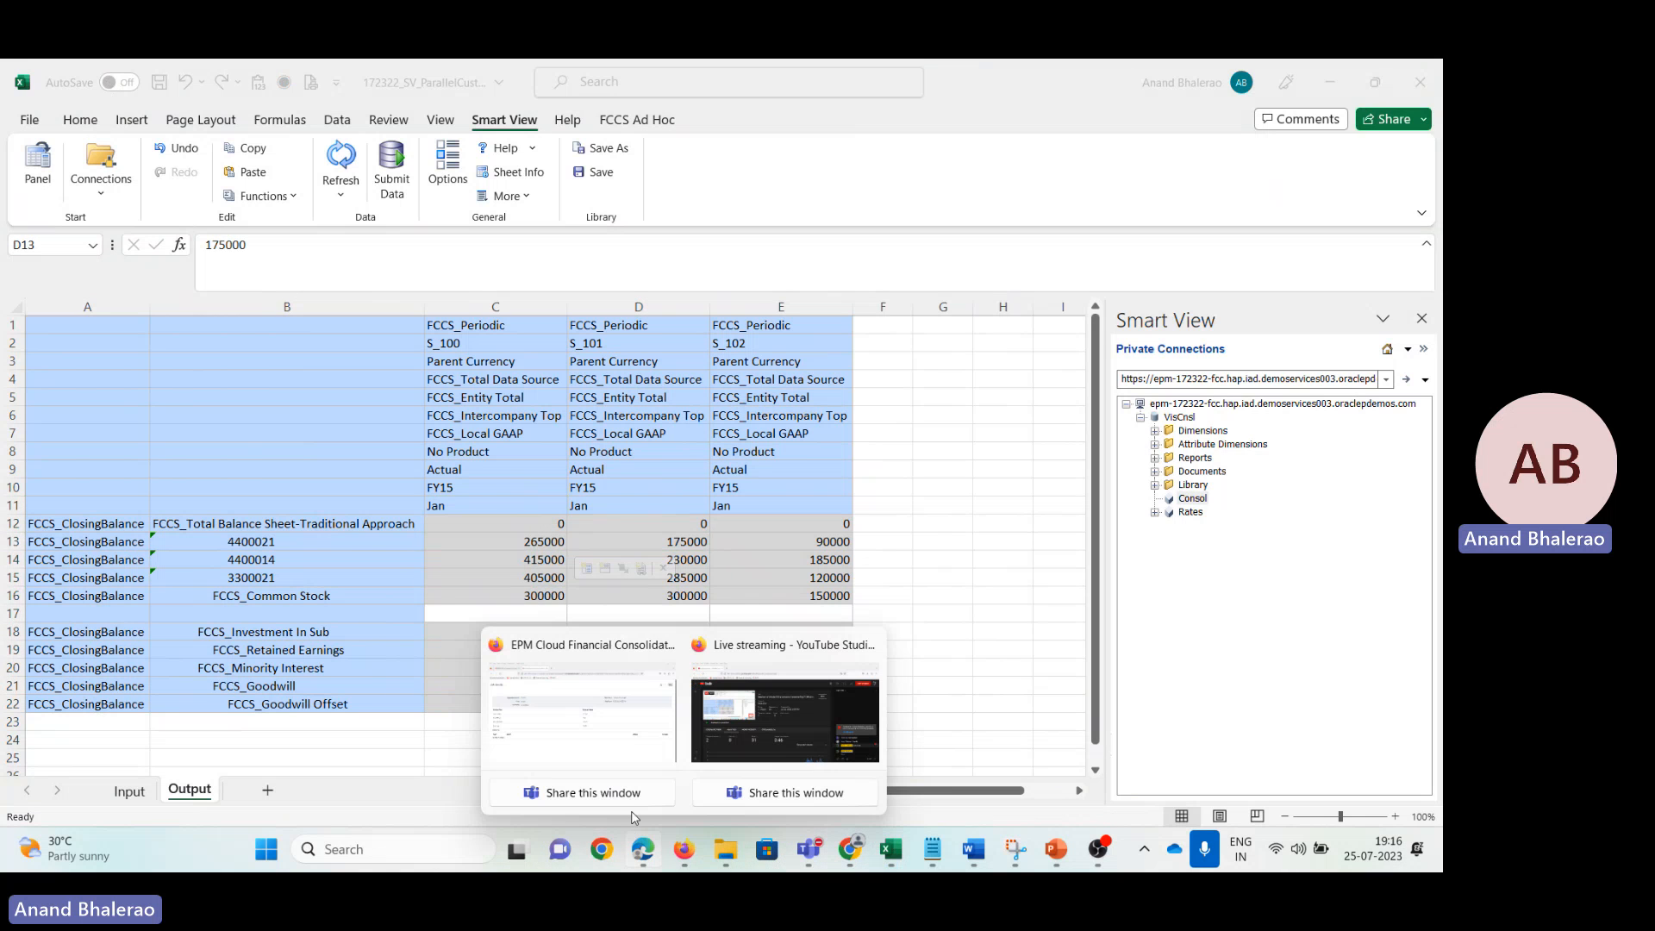
click(616, 750)
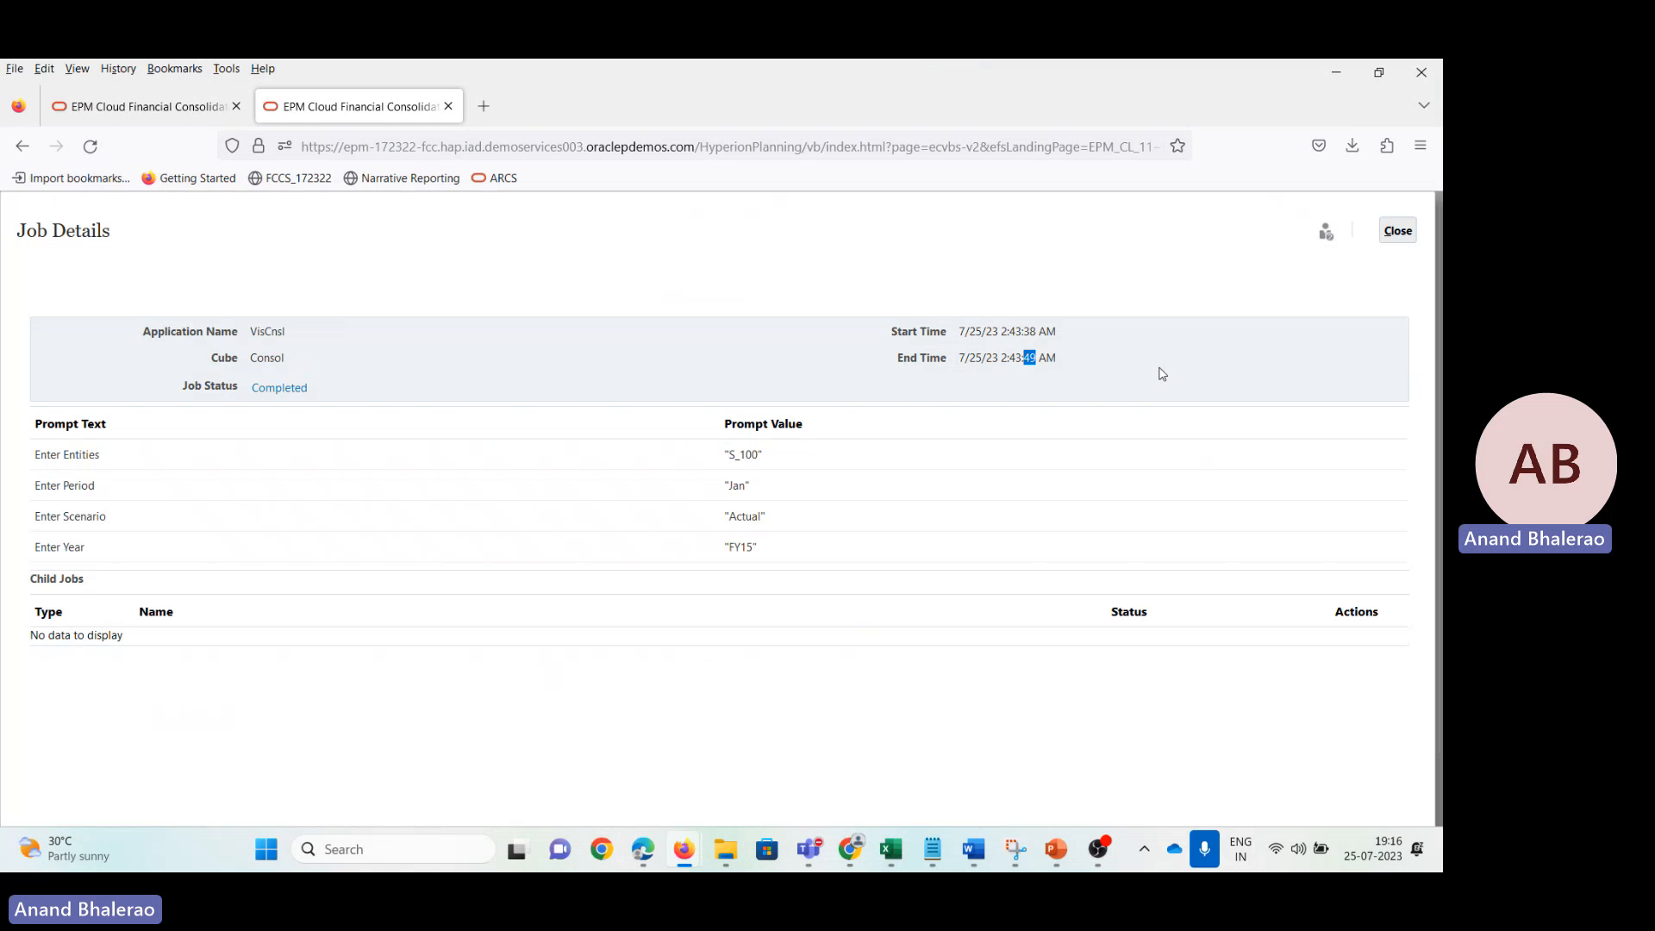
click(1397, 230)
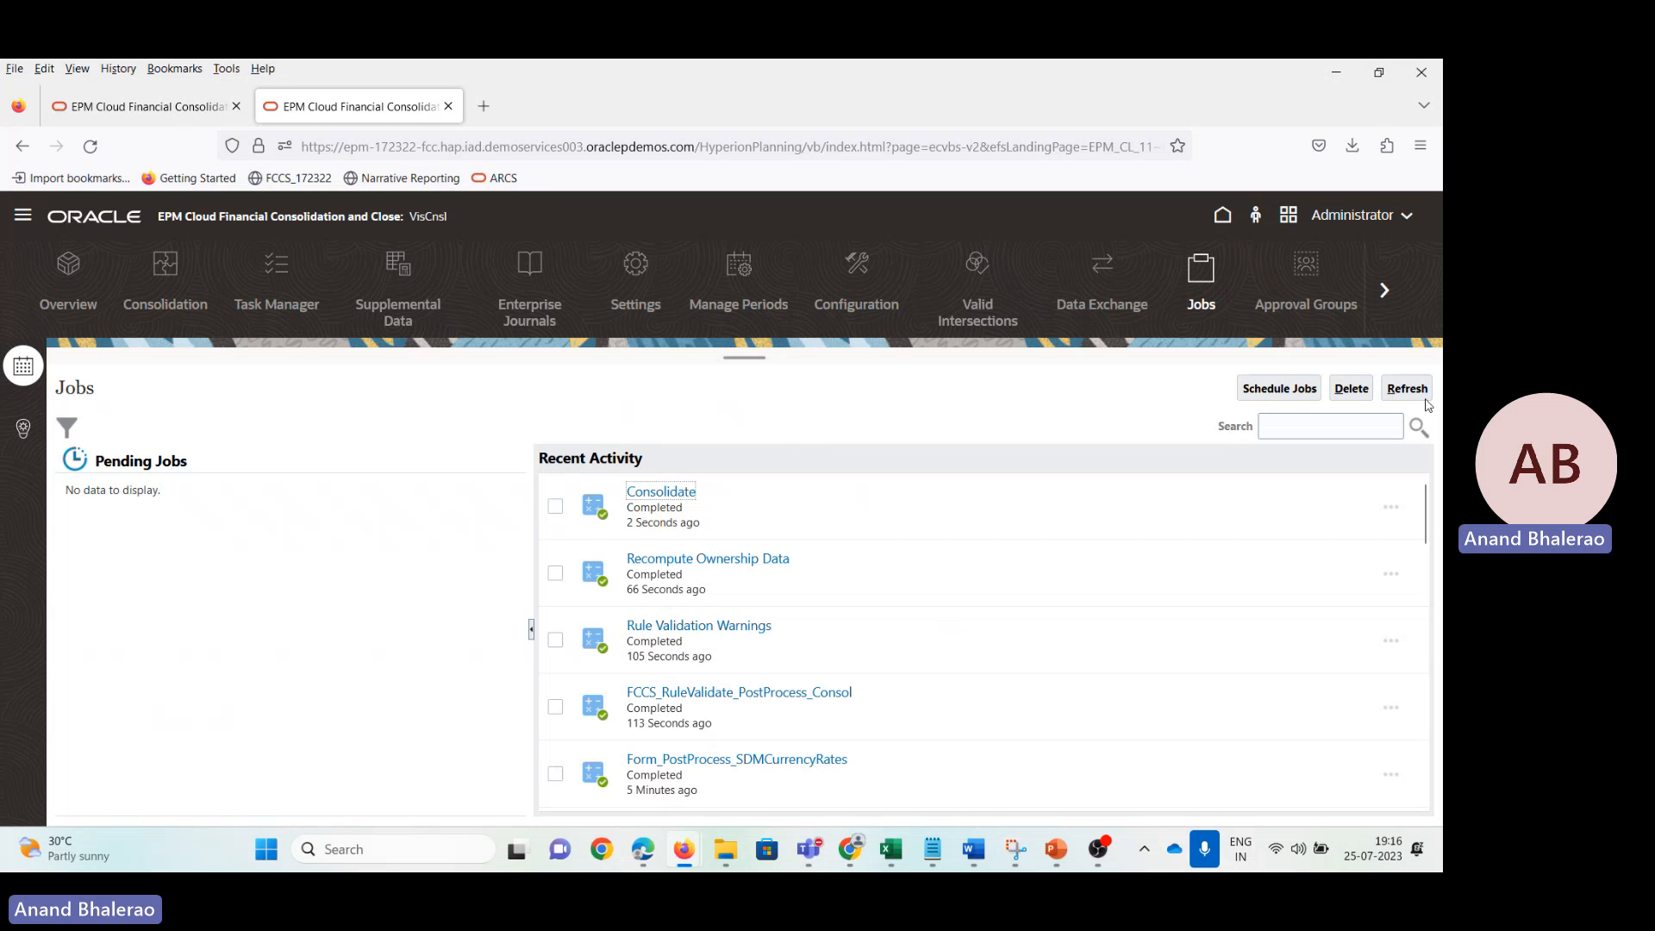
Step: Open the application's substitution variables and search them for "para"
click(22, 220)
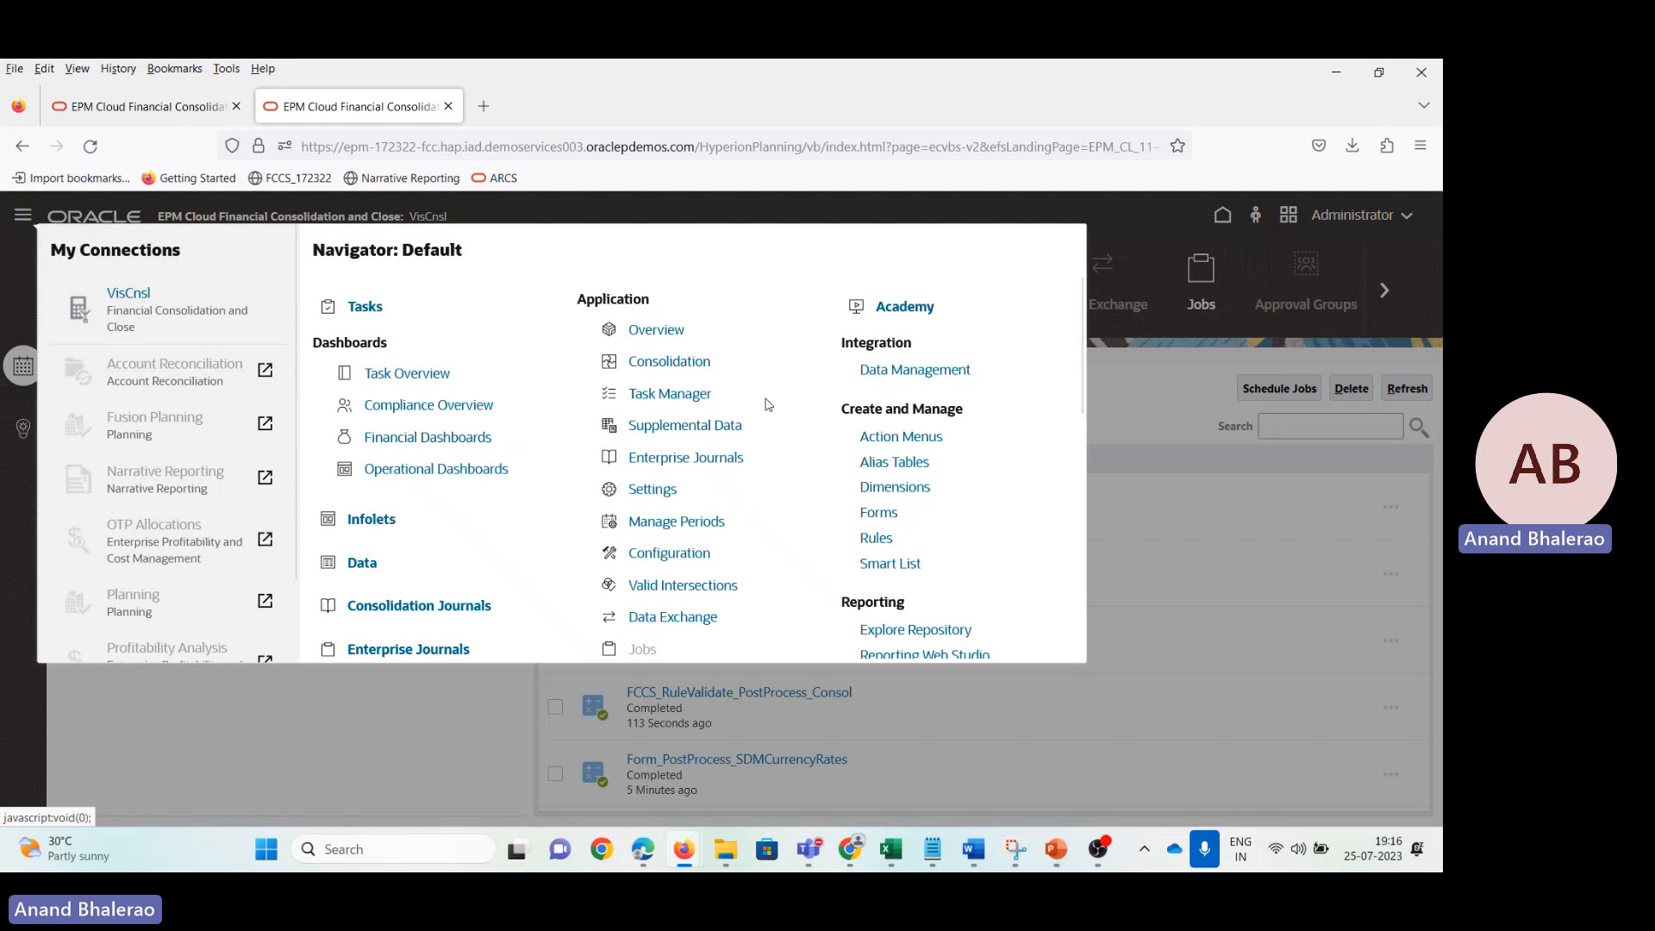
scroll(561, 473, down, 3)
click(666, 553)
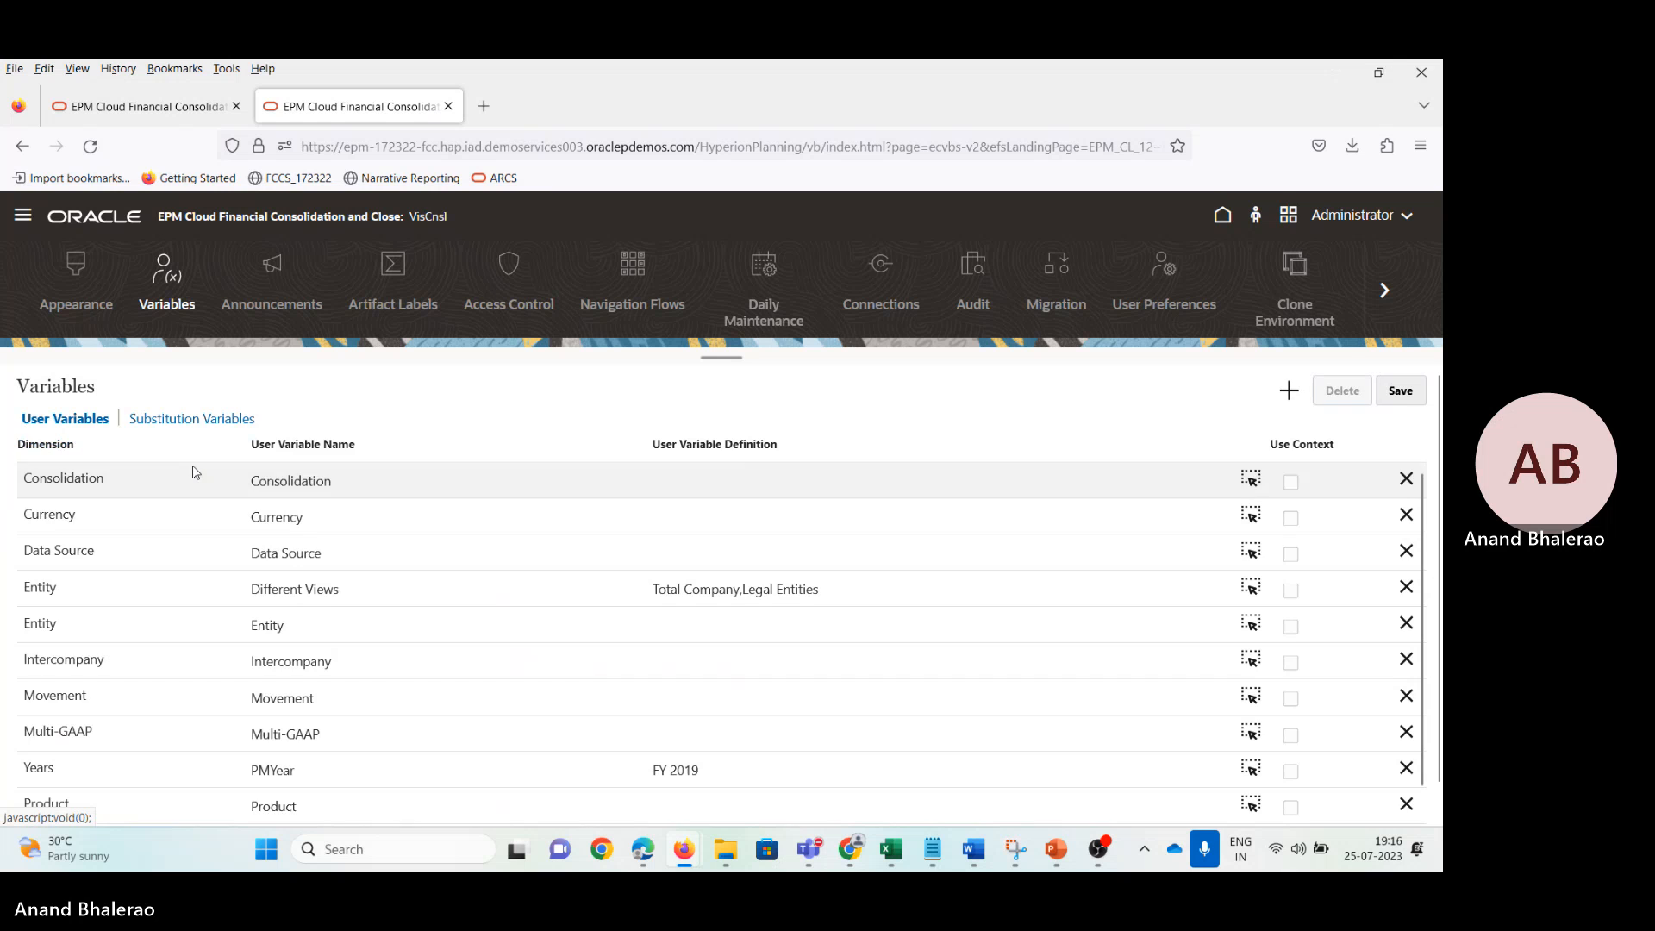
click(185, 421)
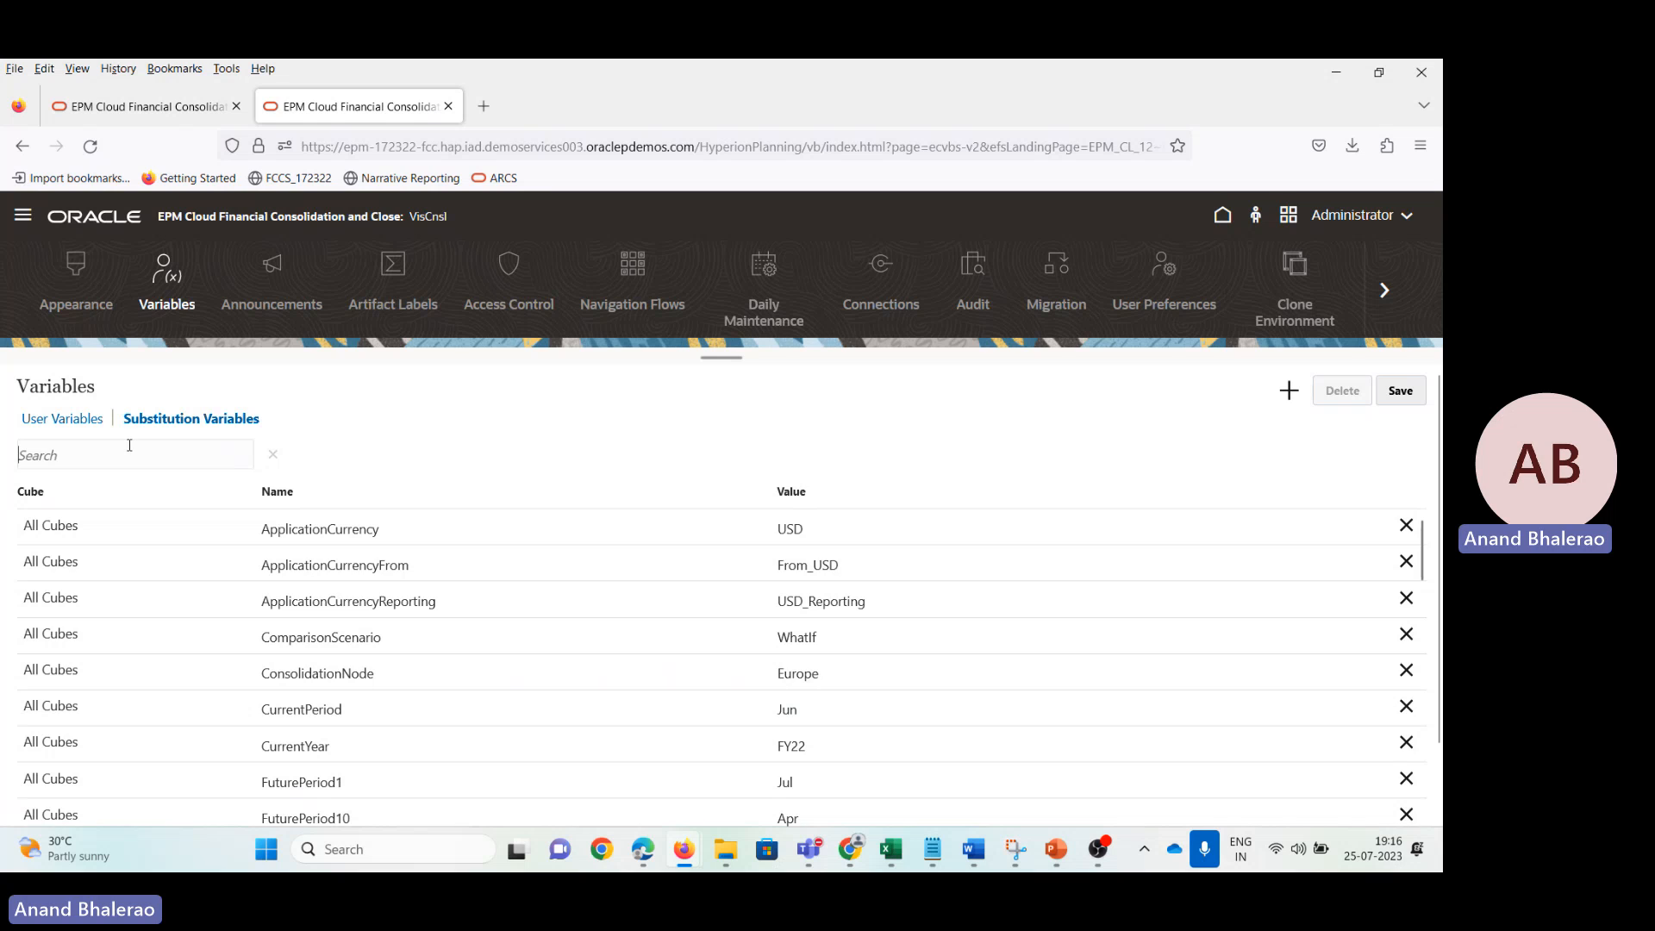
text(para)
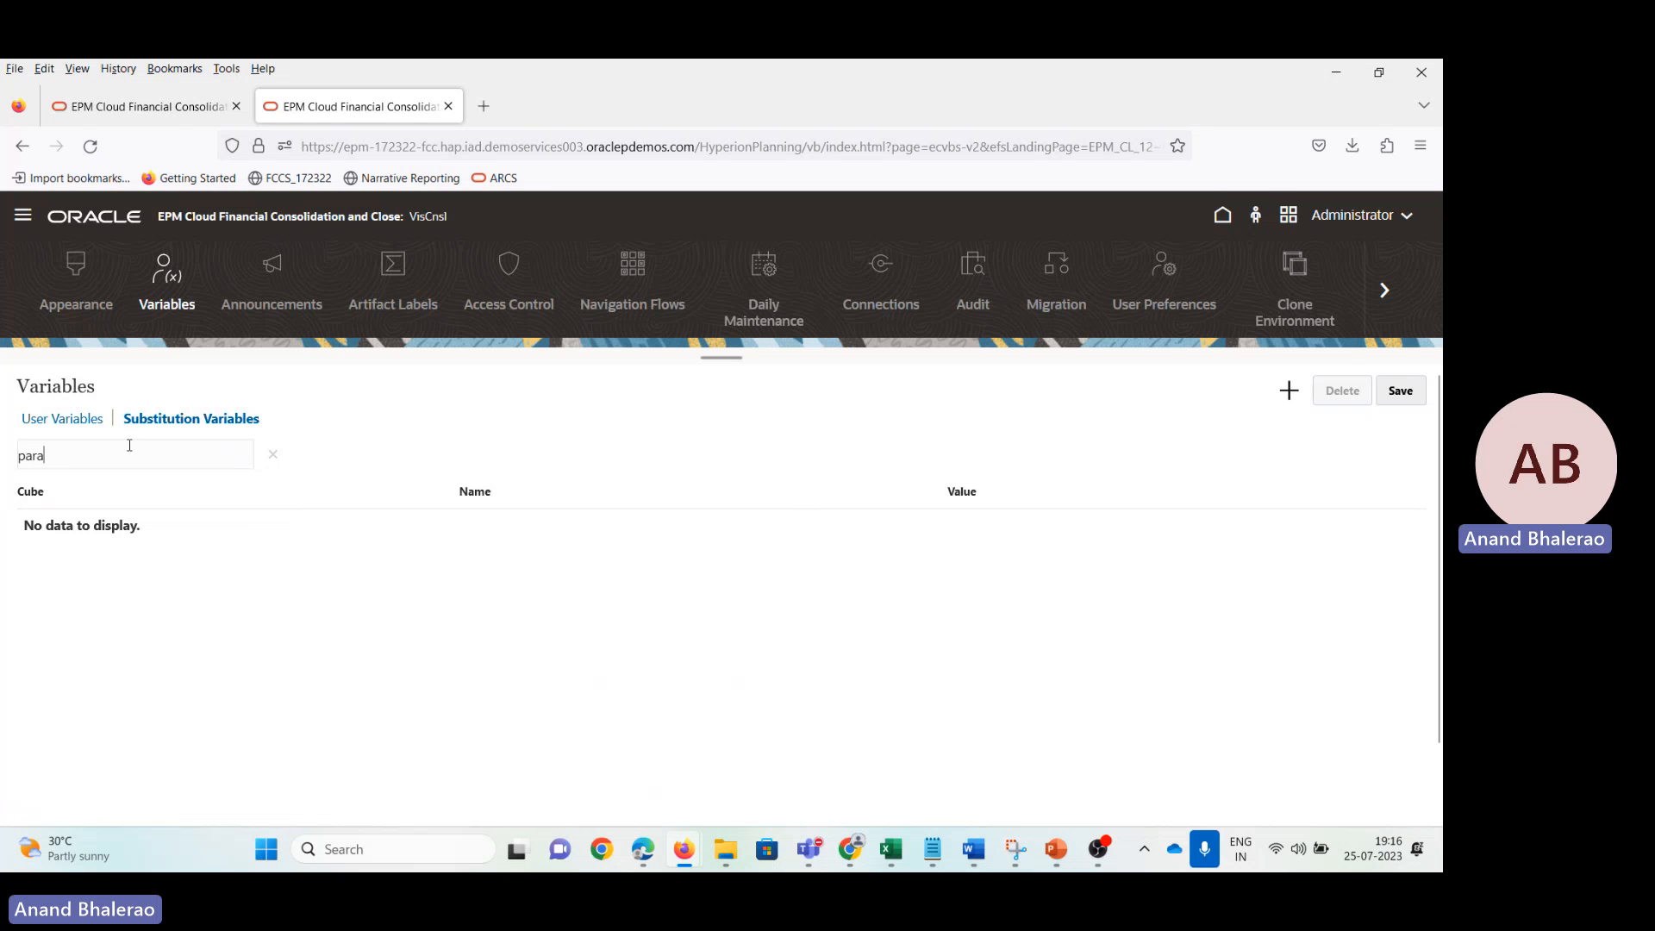
Step: Add a new substitution variable row and assign it to the Consol cube
click(1289, 390)
click(307, 527)
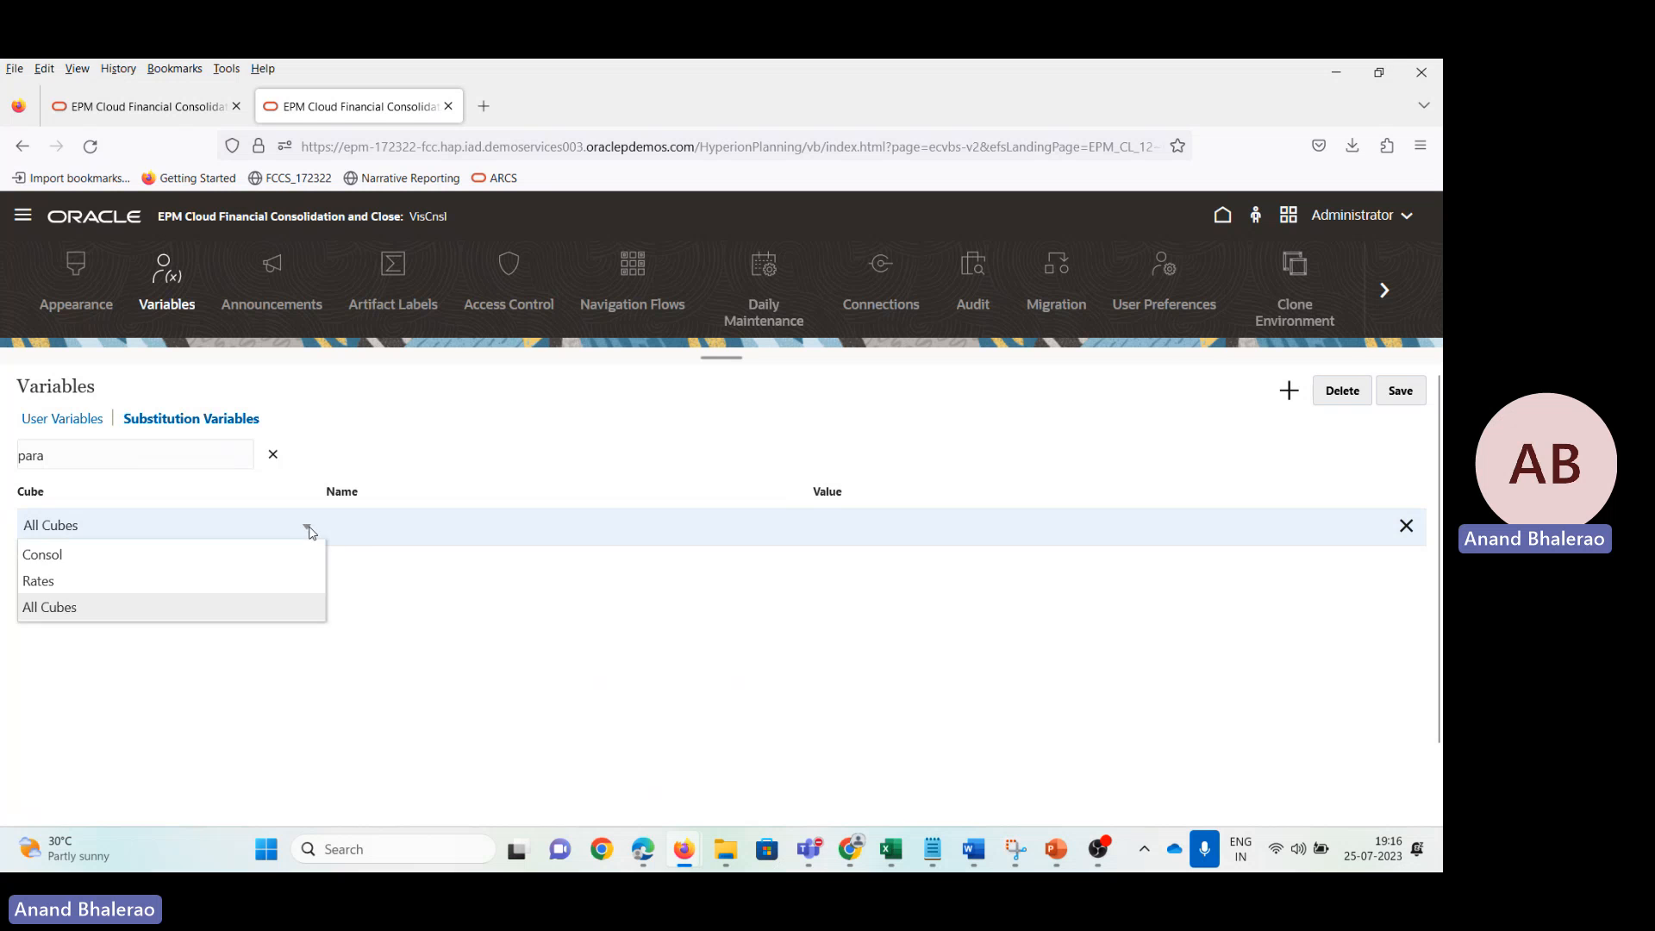
click(100, 562)
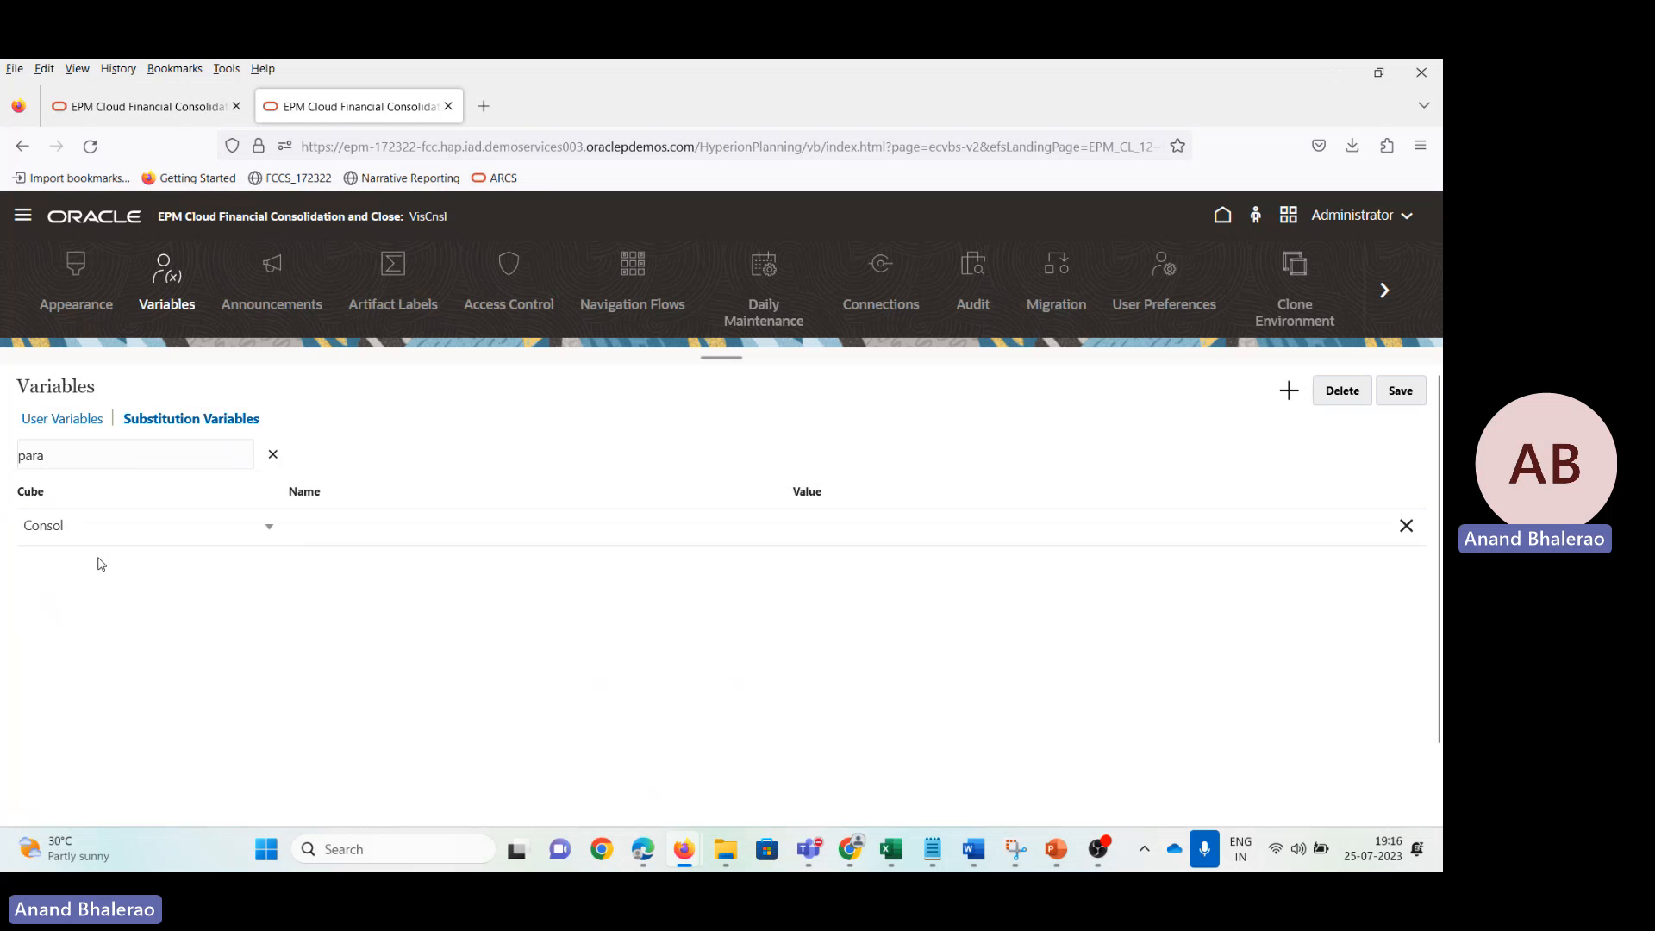
click(349, 524)
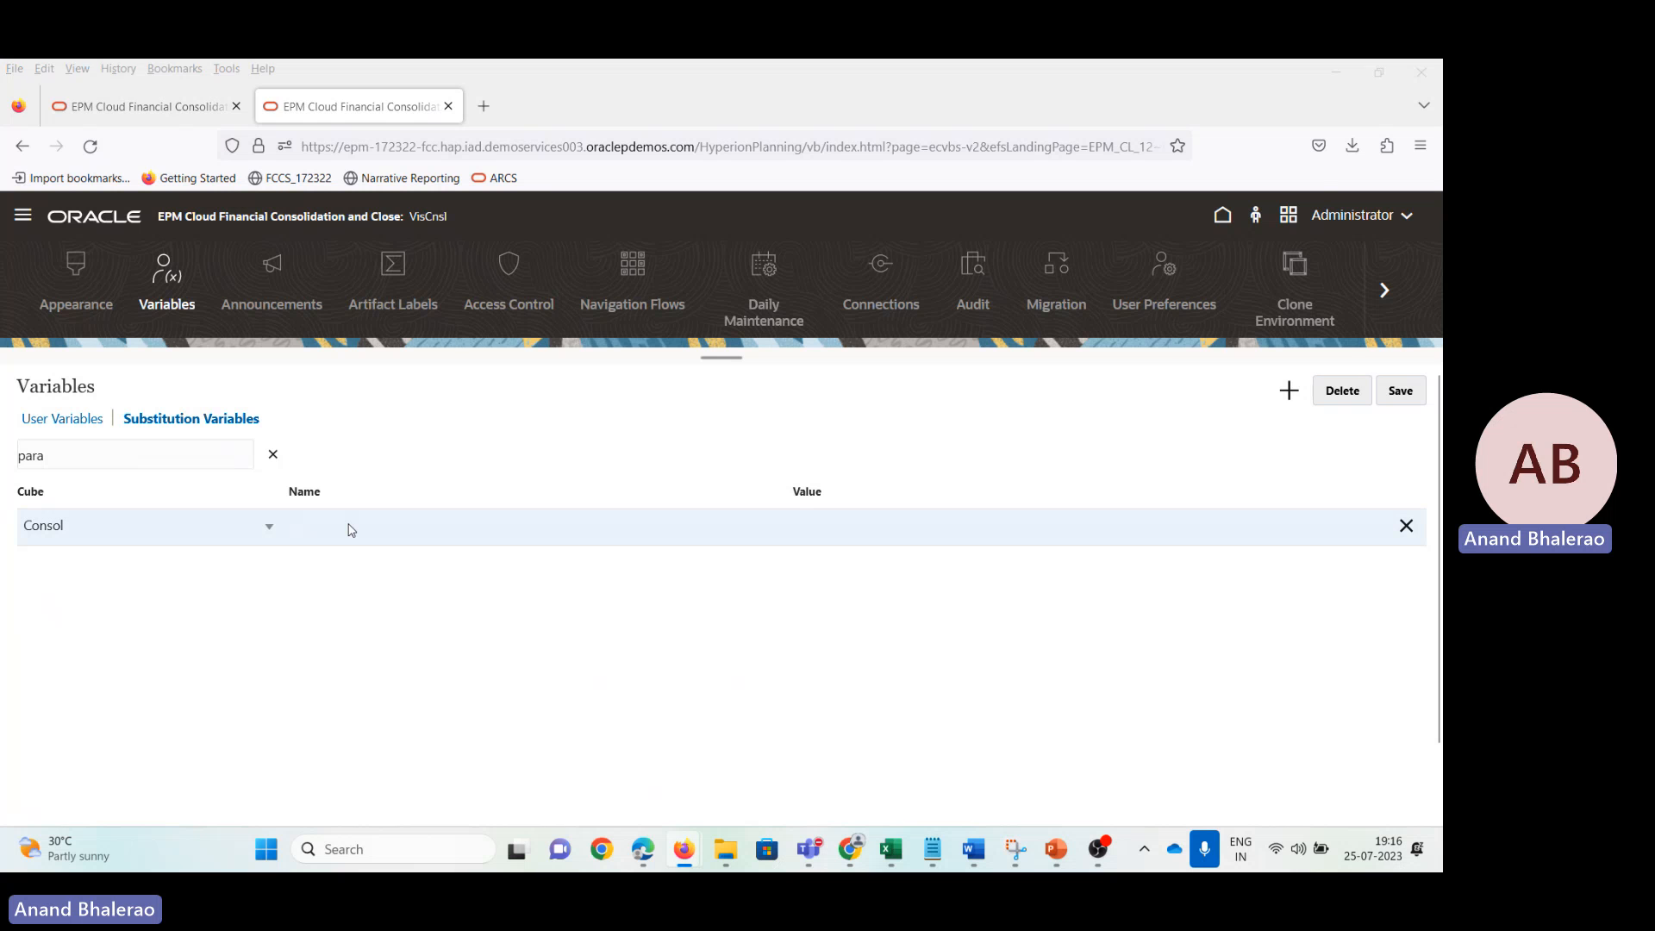
Step: Switch to the ParallelCustomDimDSO note in Notepad and copy the variable name ParallelCustomDimDSO
key(alt+Tab)
key(alt+Tab)
key(alt+Tab)
key(alt+Tab)
key(alt+Tab)
key(alt+Tab)
key(alt+Tab)
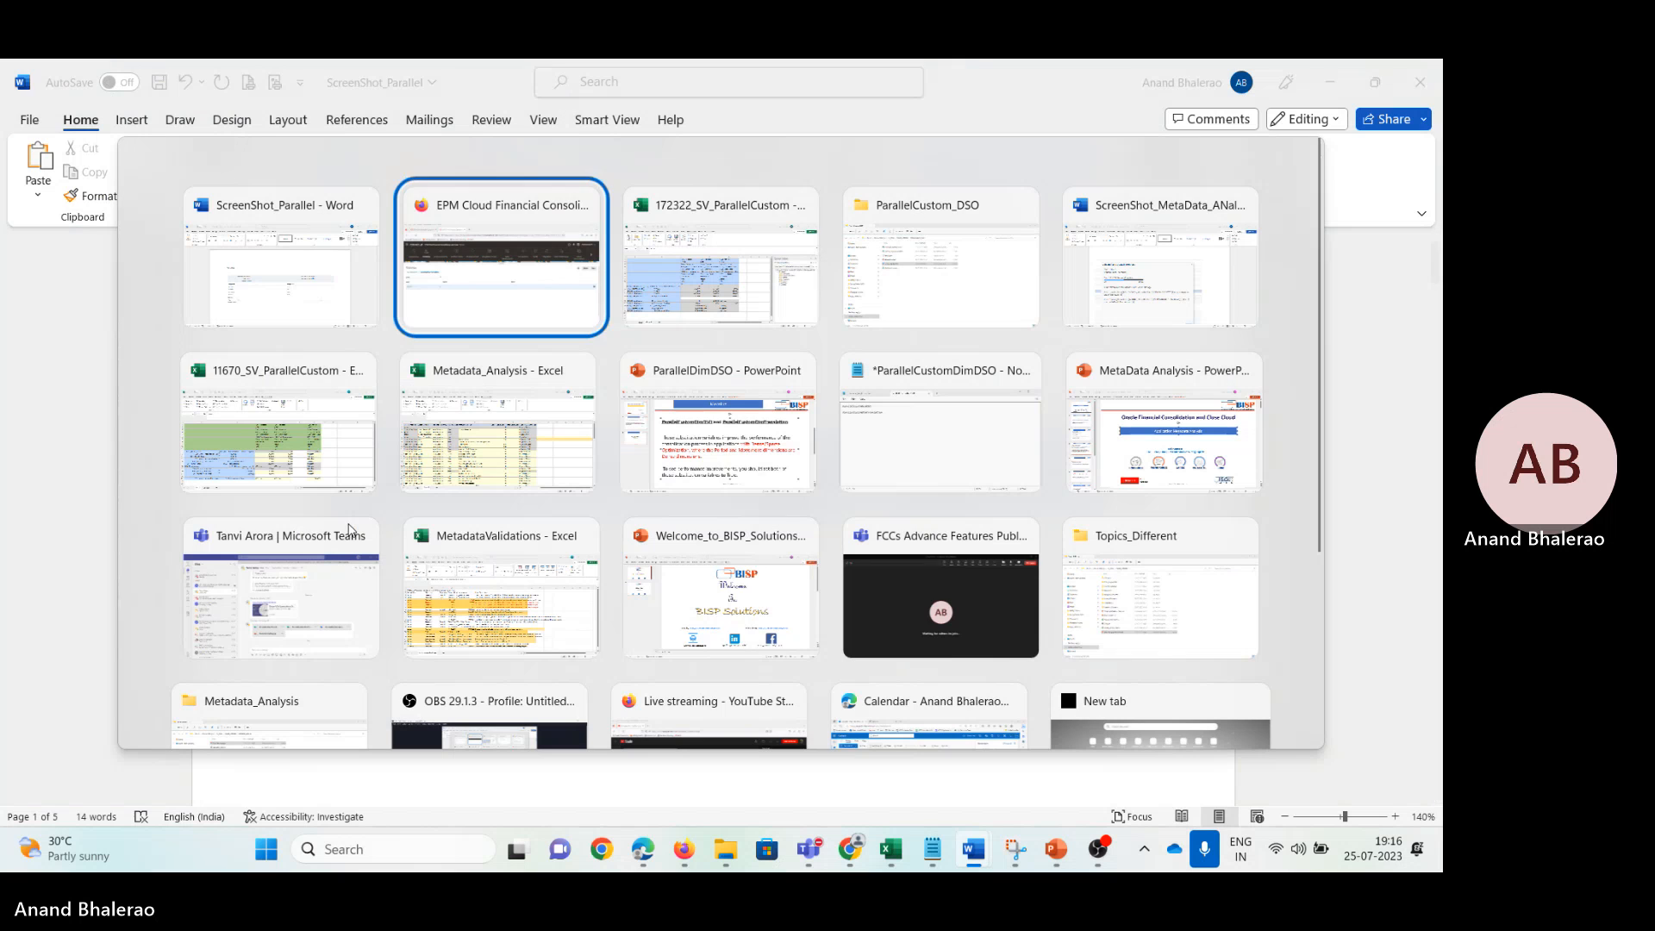
key(alt+Tab)
key(alt+Tab)
key(alt+Tab)
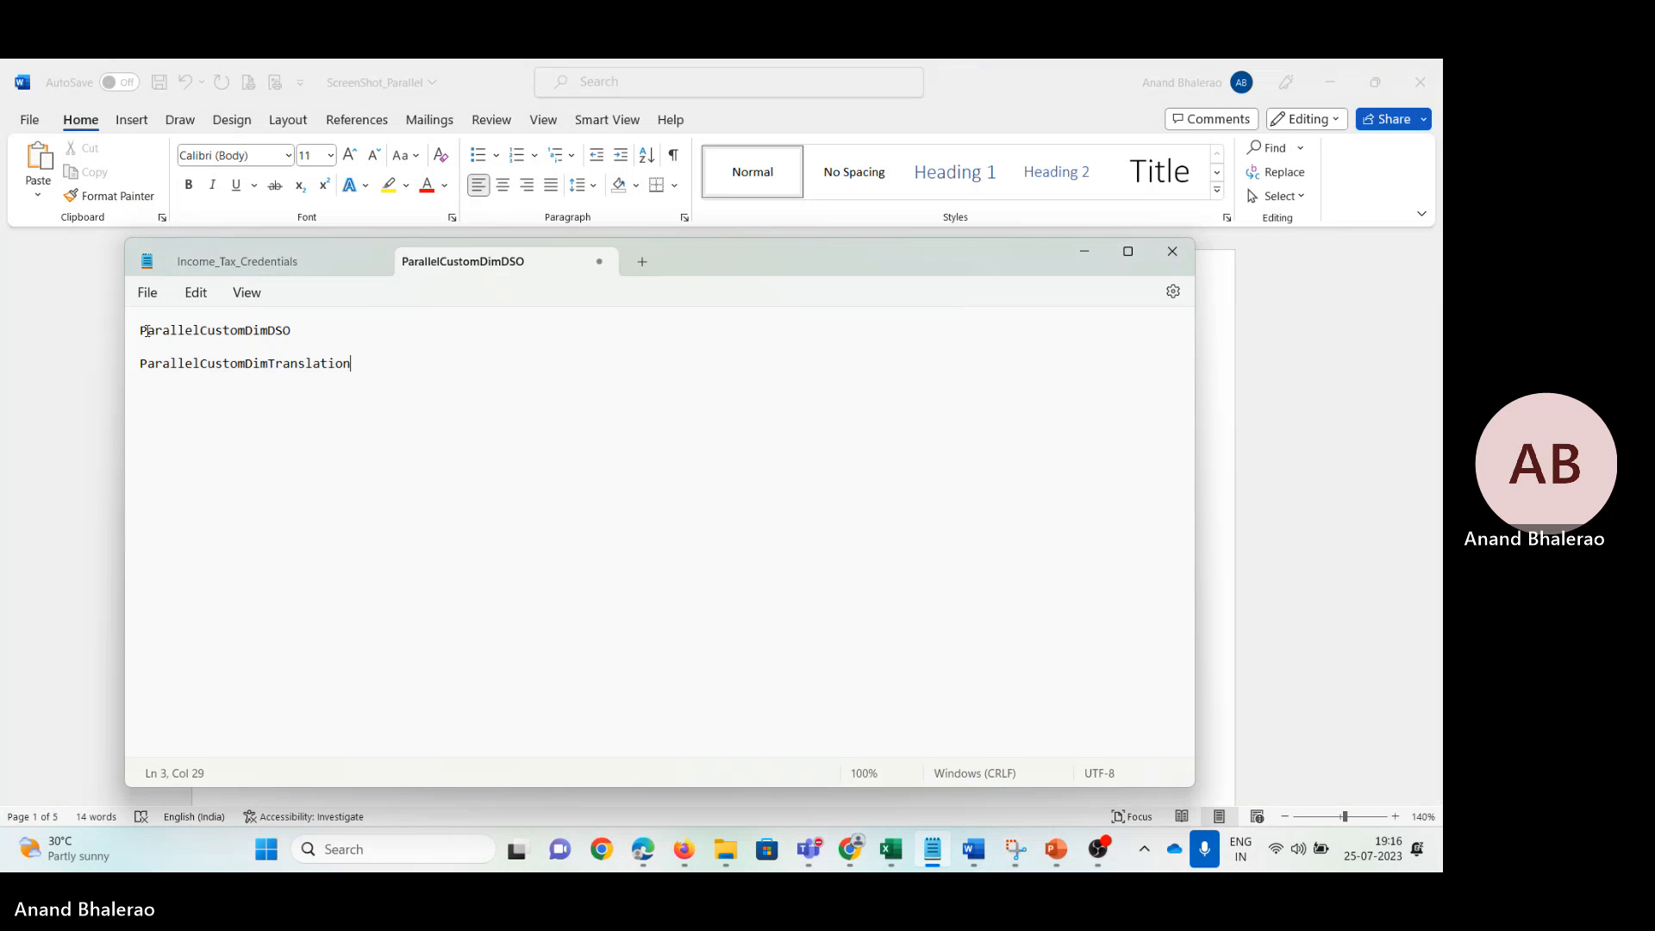
drag(143, 331, 293, 334)
key(ctrl+c)
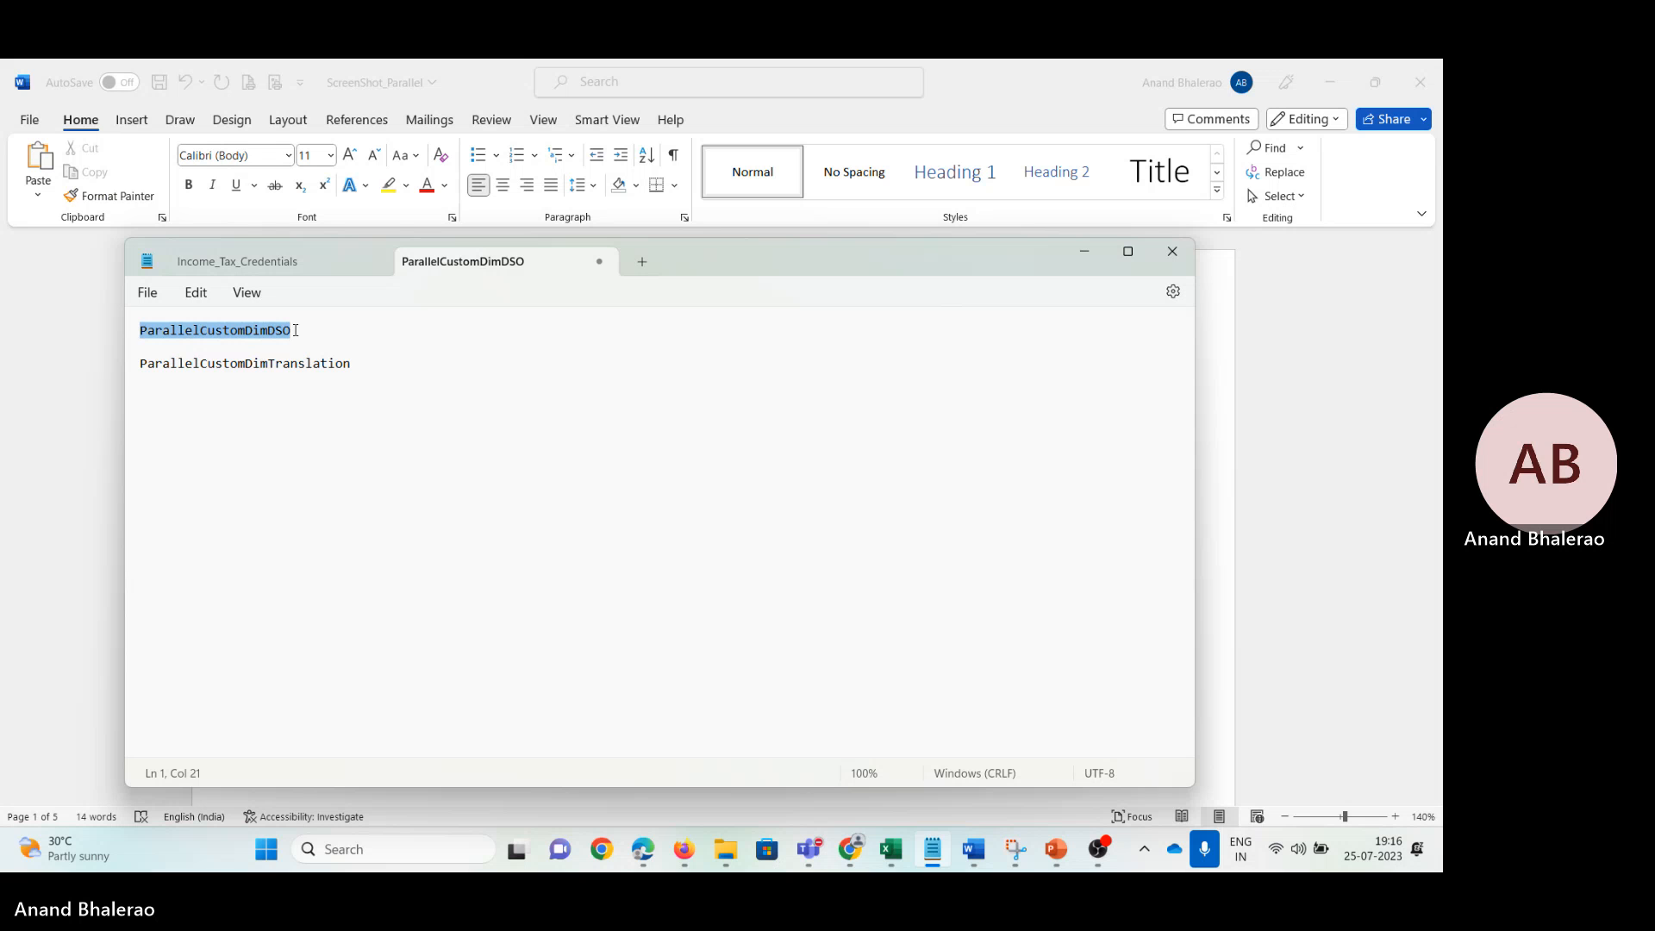
Step: Return to the new substitution variable row, name it ParallelCustomDimDSO, set its value to True and save it
key(alt+Tab)
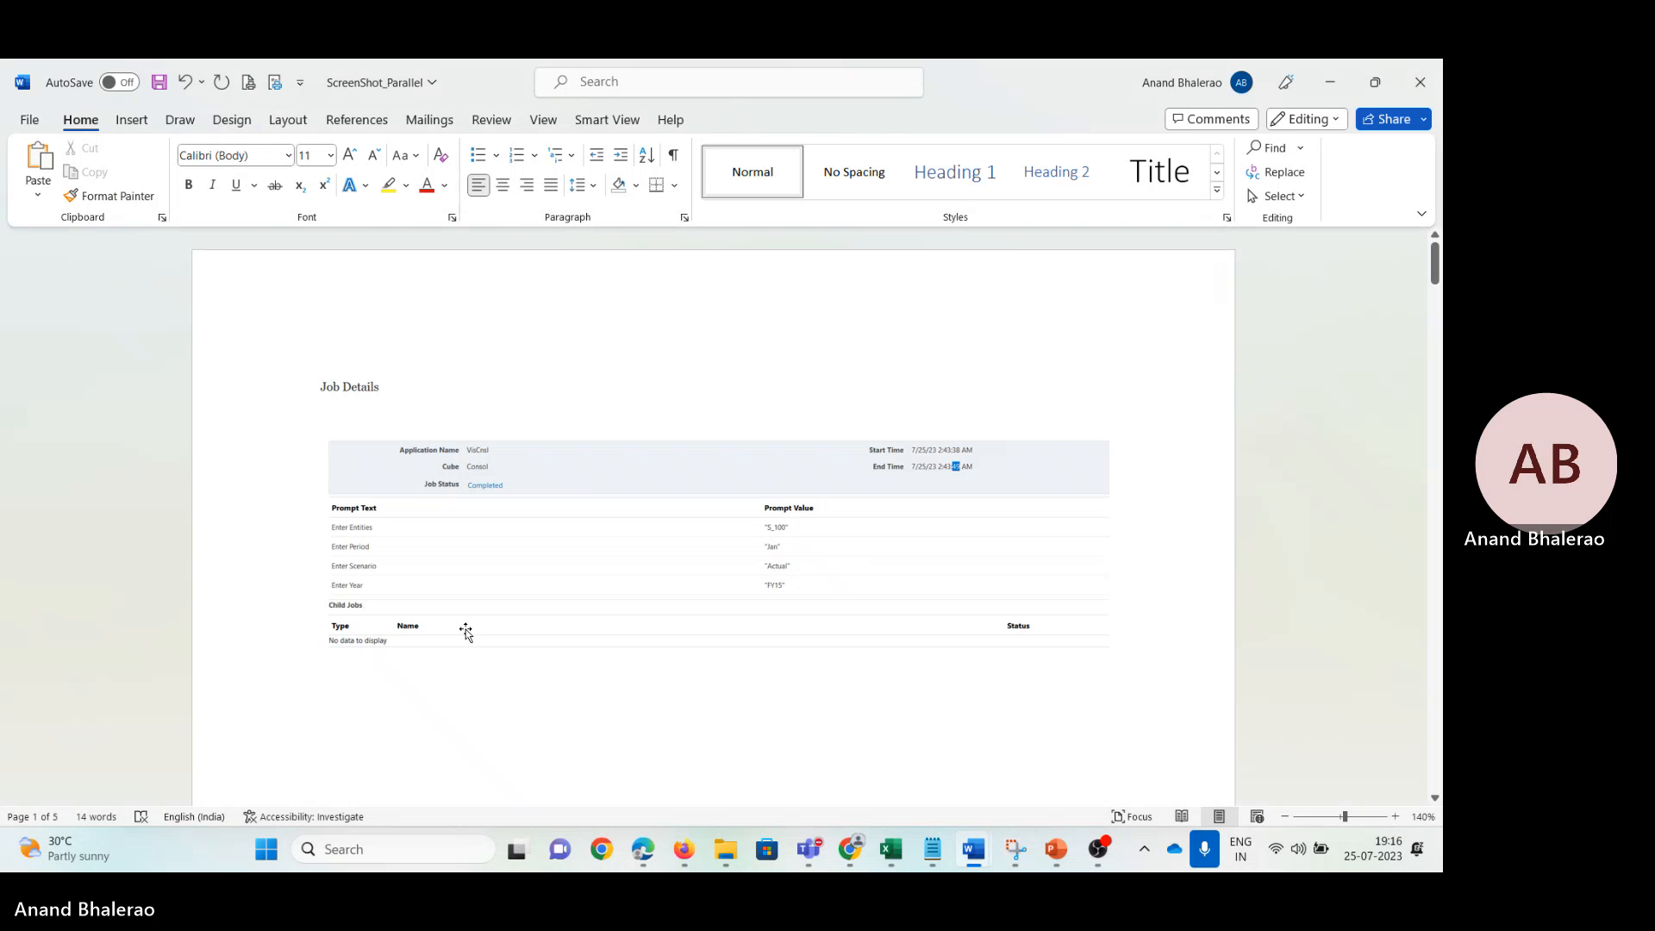
key(alt+Tab)
key(Tab)
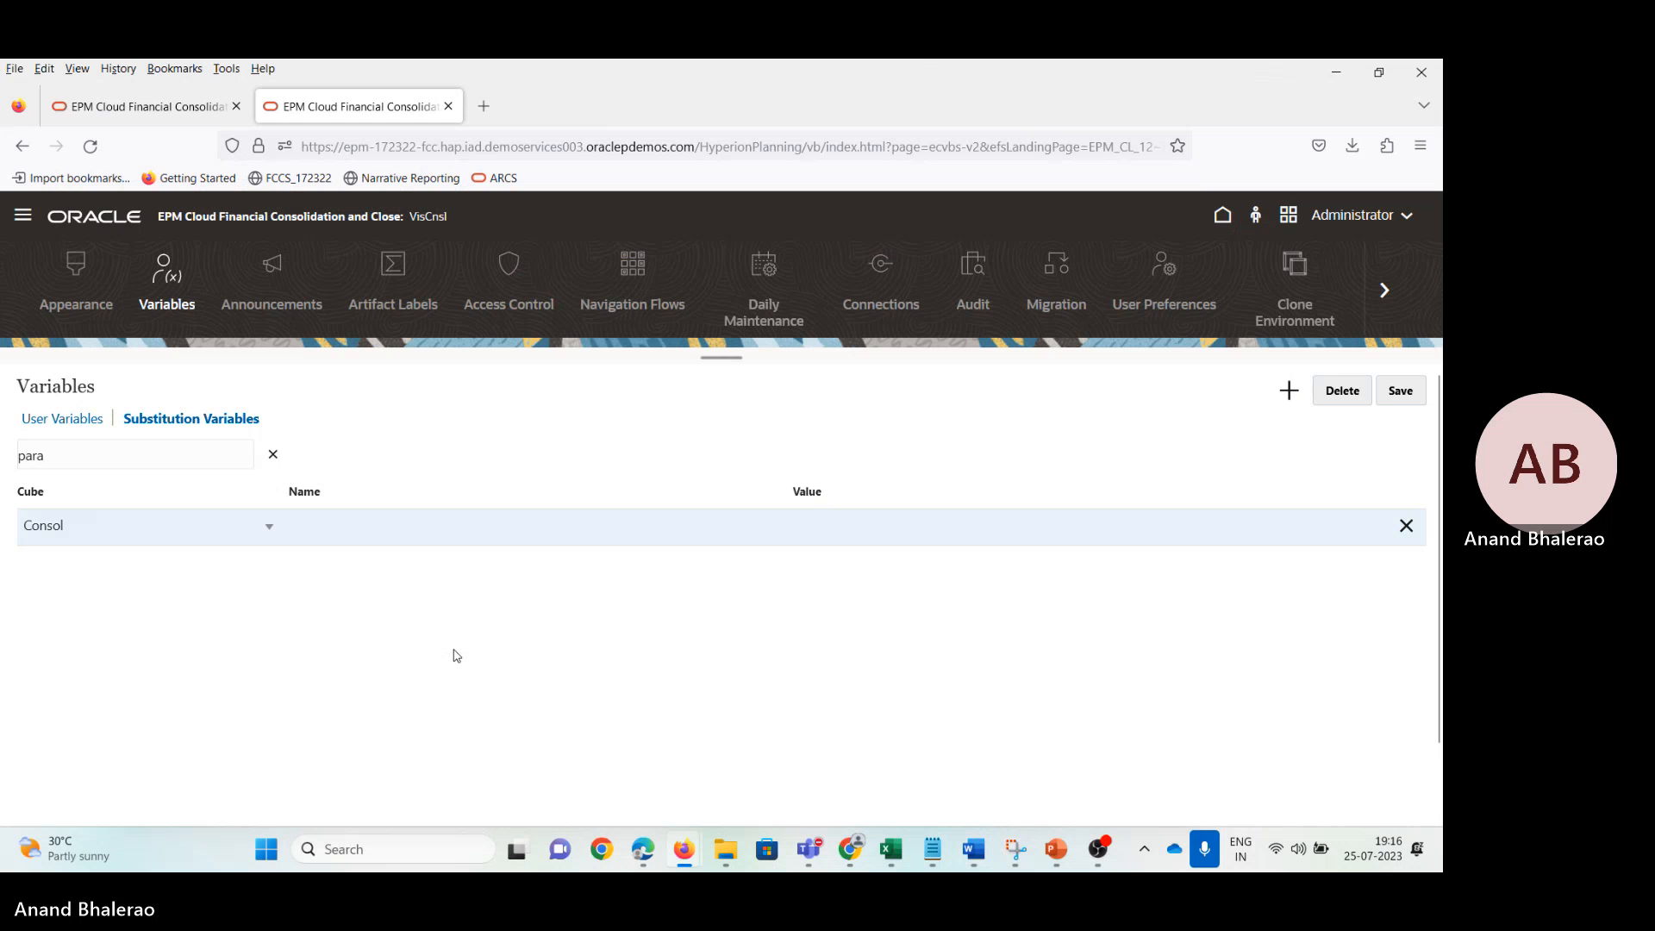
key(ctrl+v)
click(811, 527)
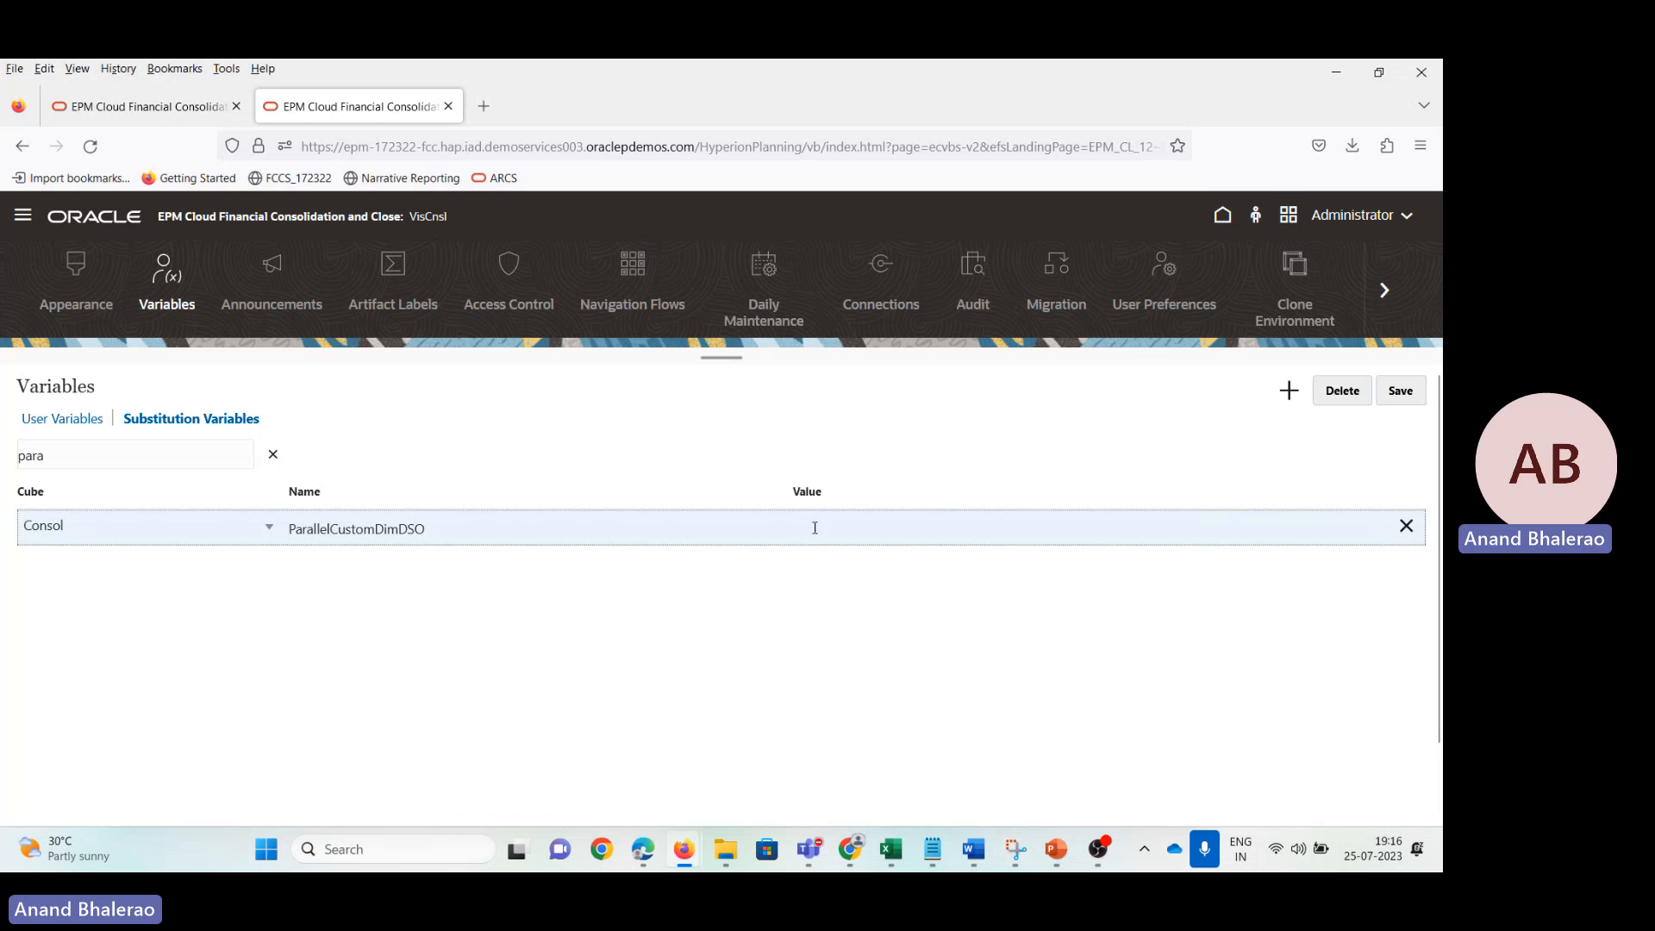
text(Tr)
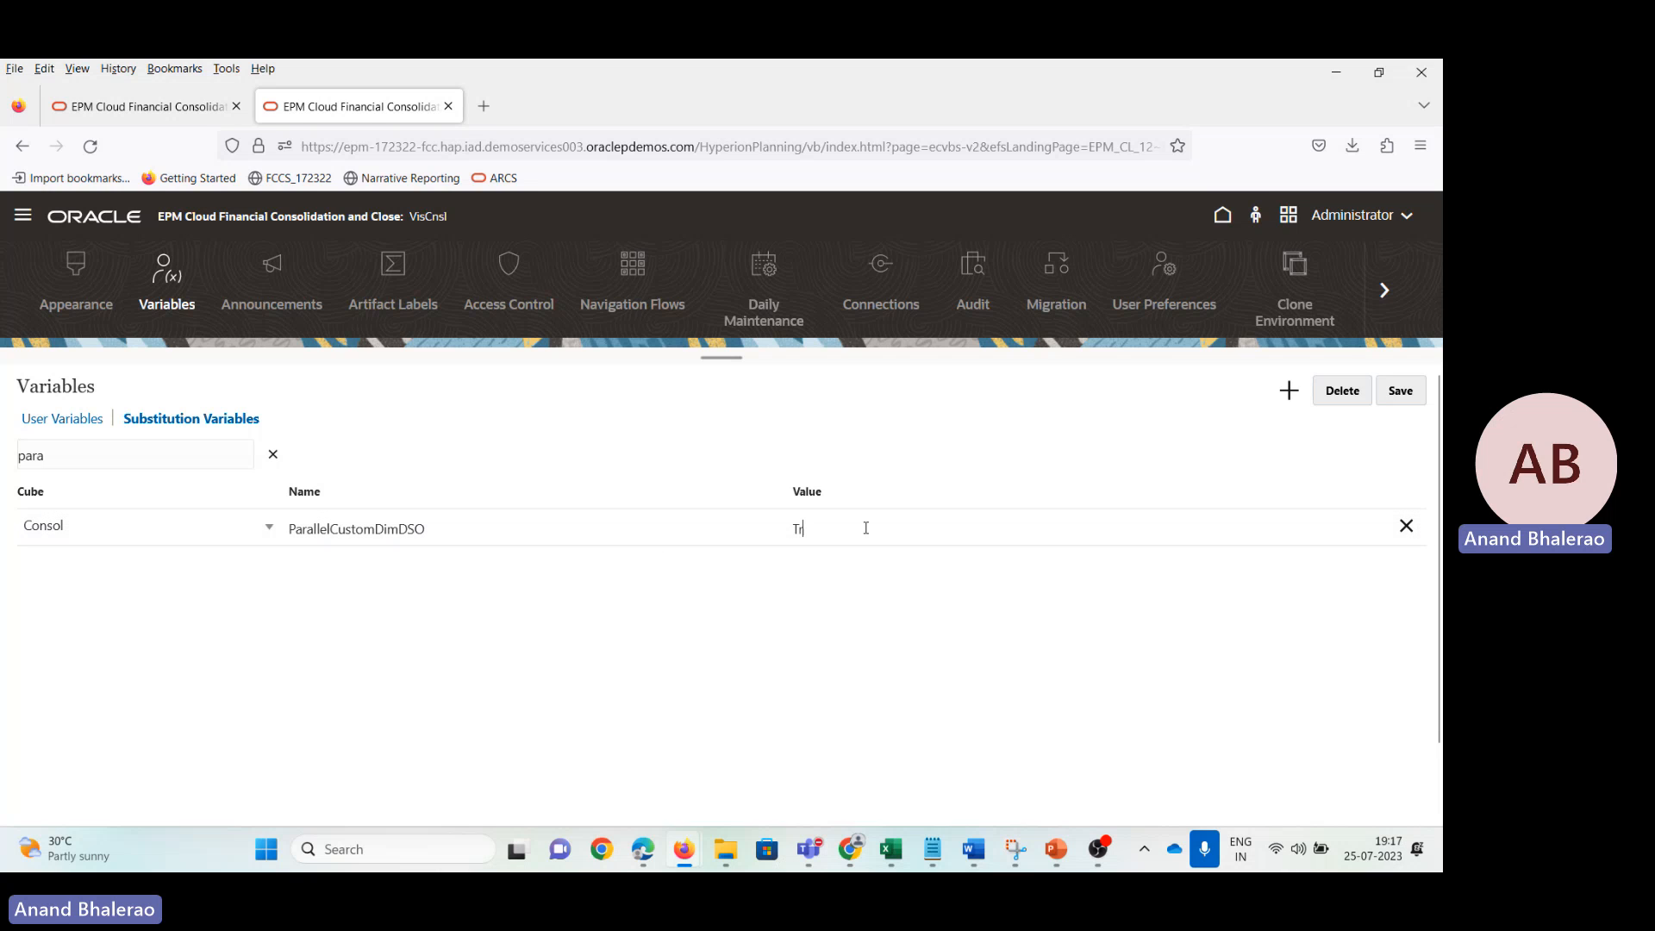
text(ue)
click(1400, 391)
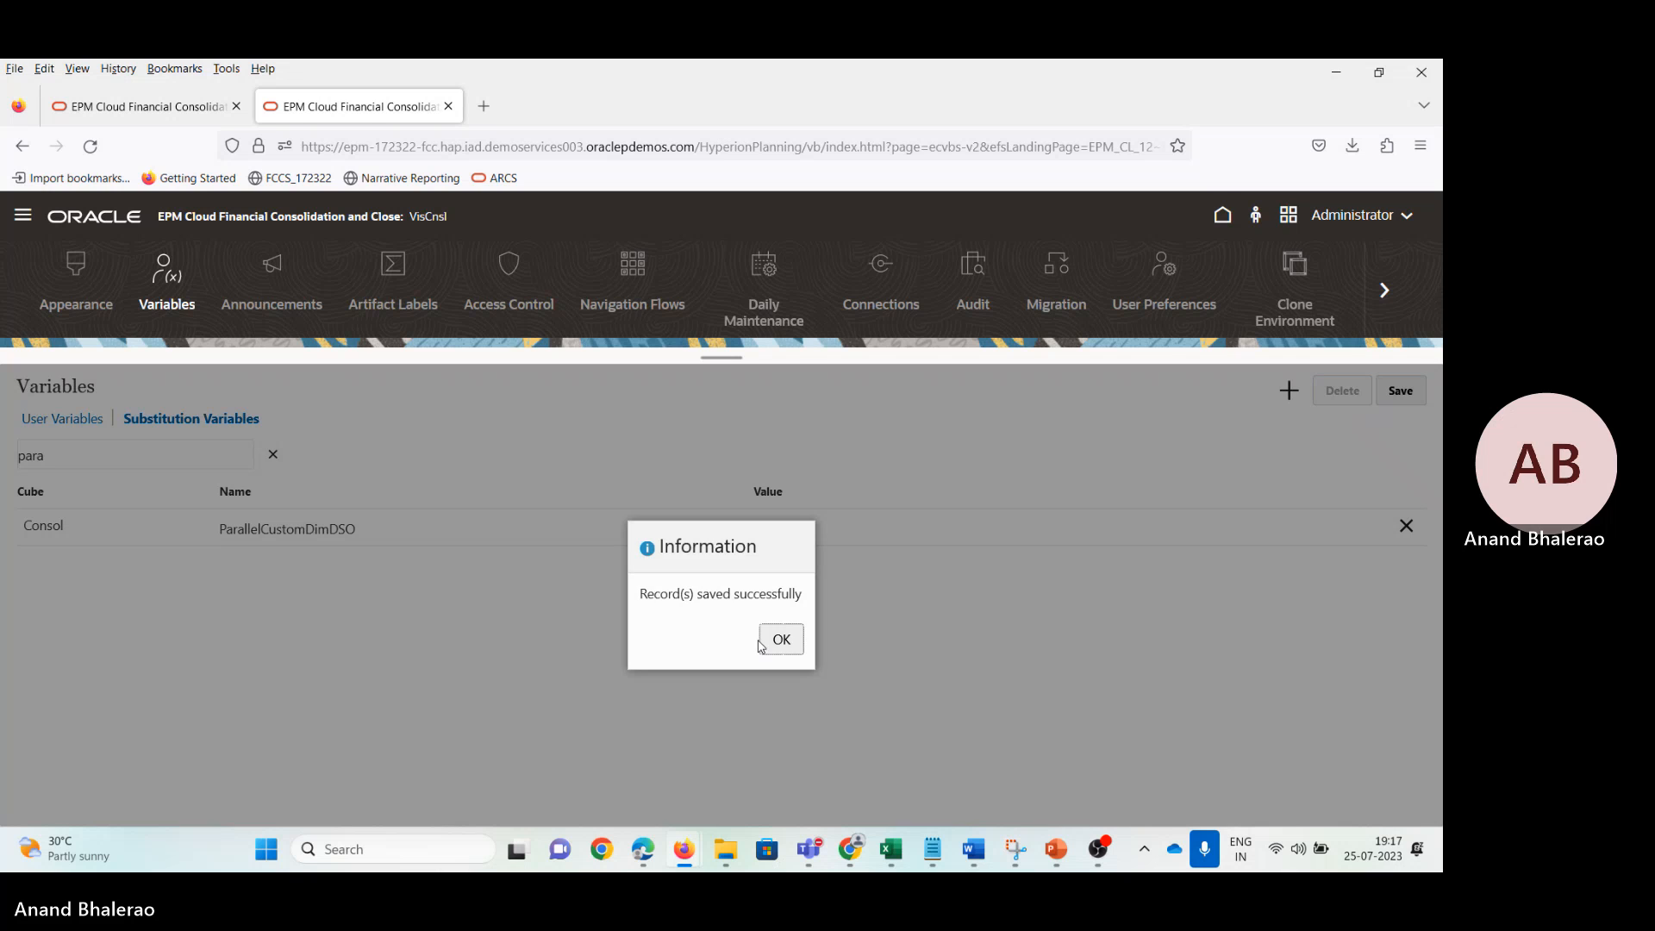
click(773, 639)
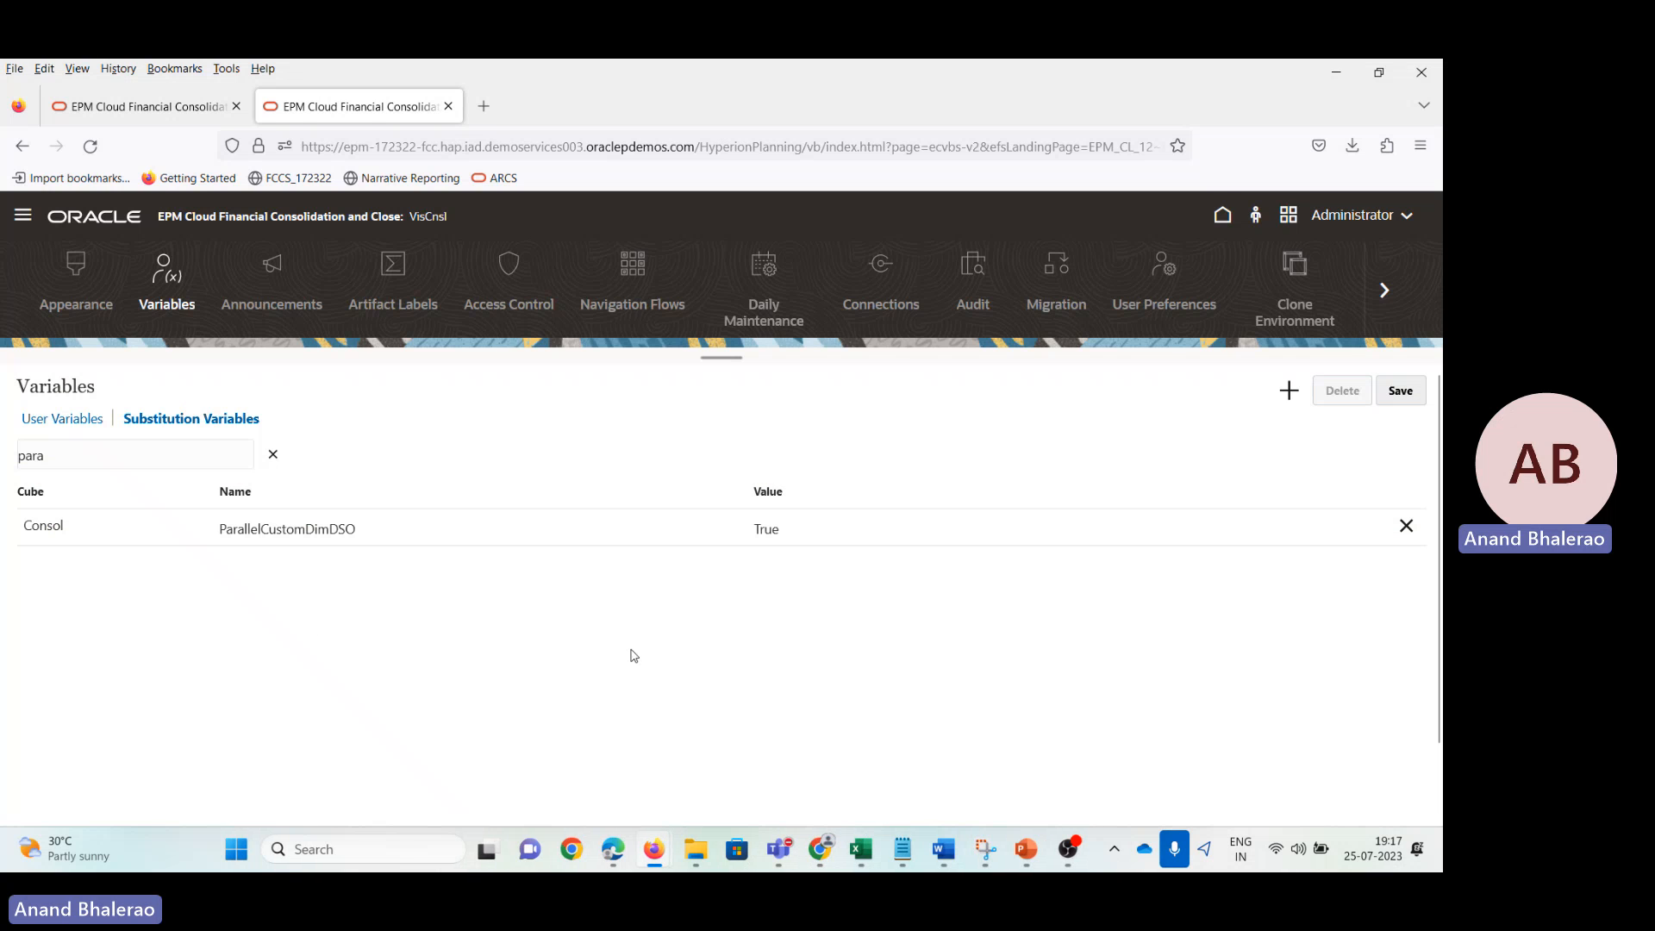
click(1398, 394)
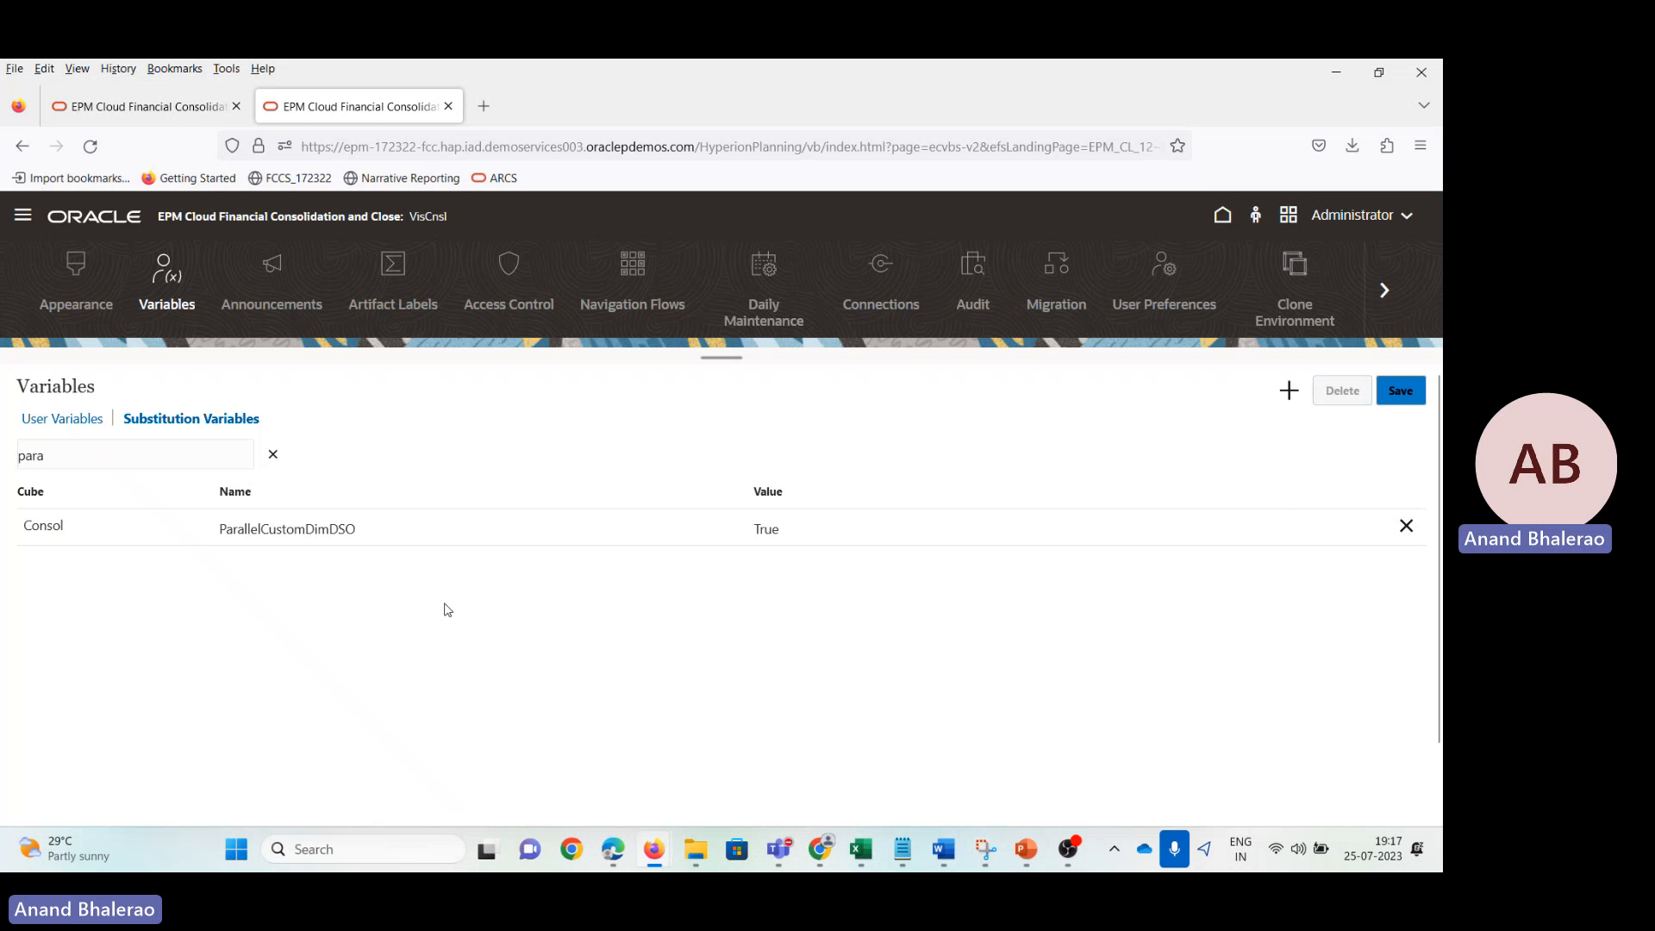
click(786, 640)
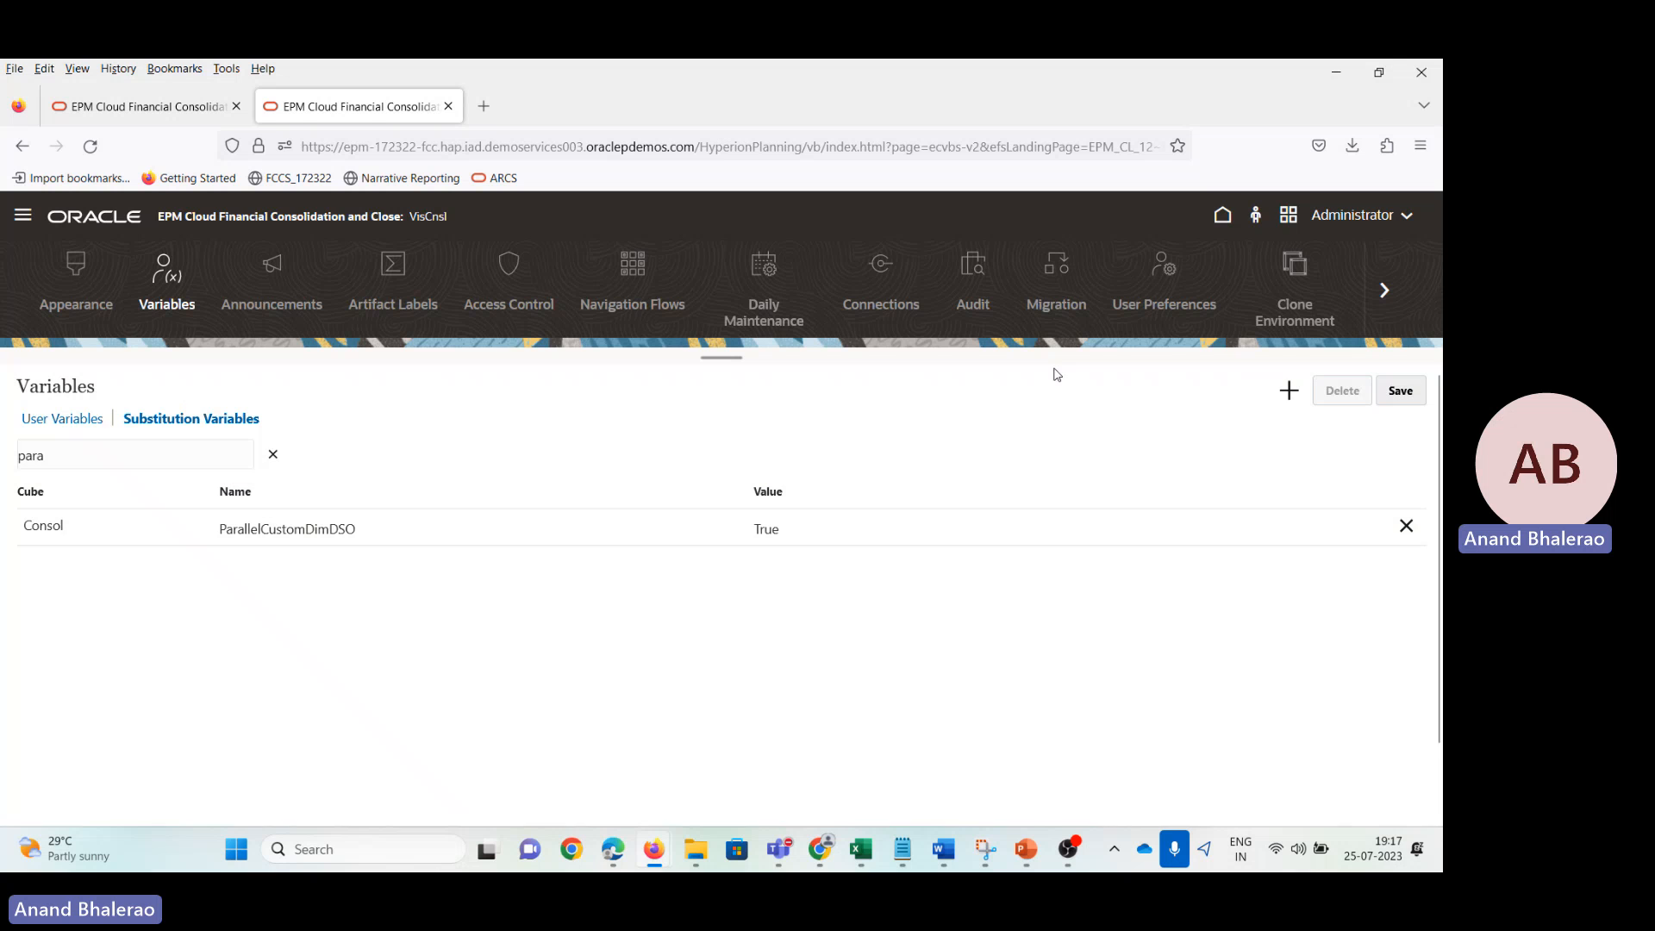
Step: Sign the administrator out of the epm-172322 environment and close its browser tab
click(1407, 220)
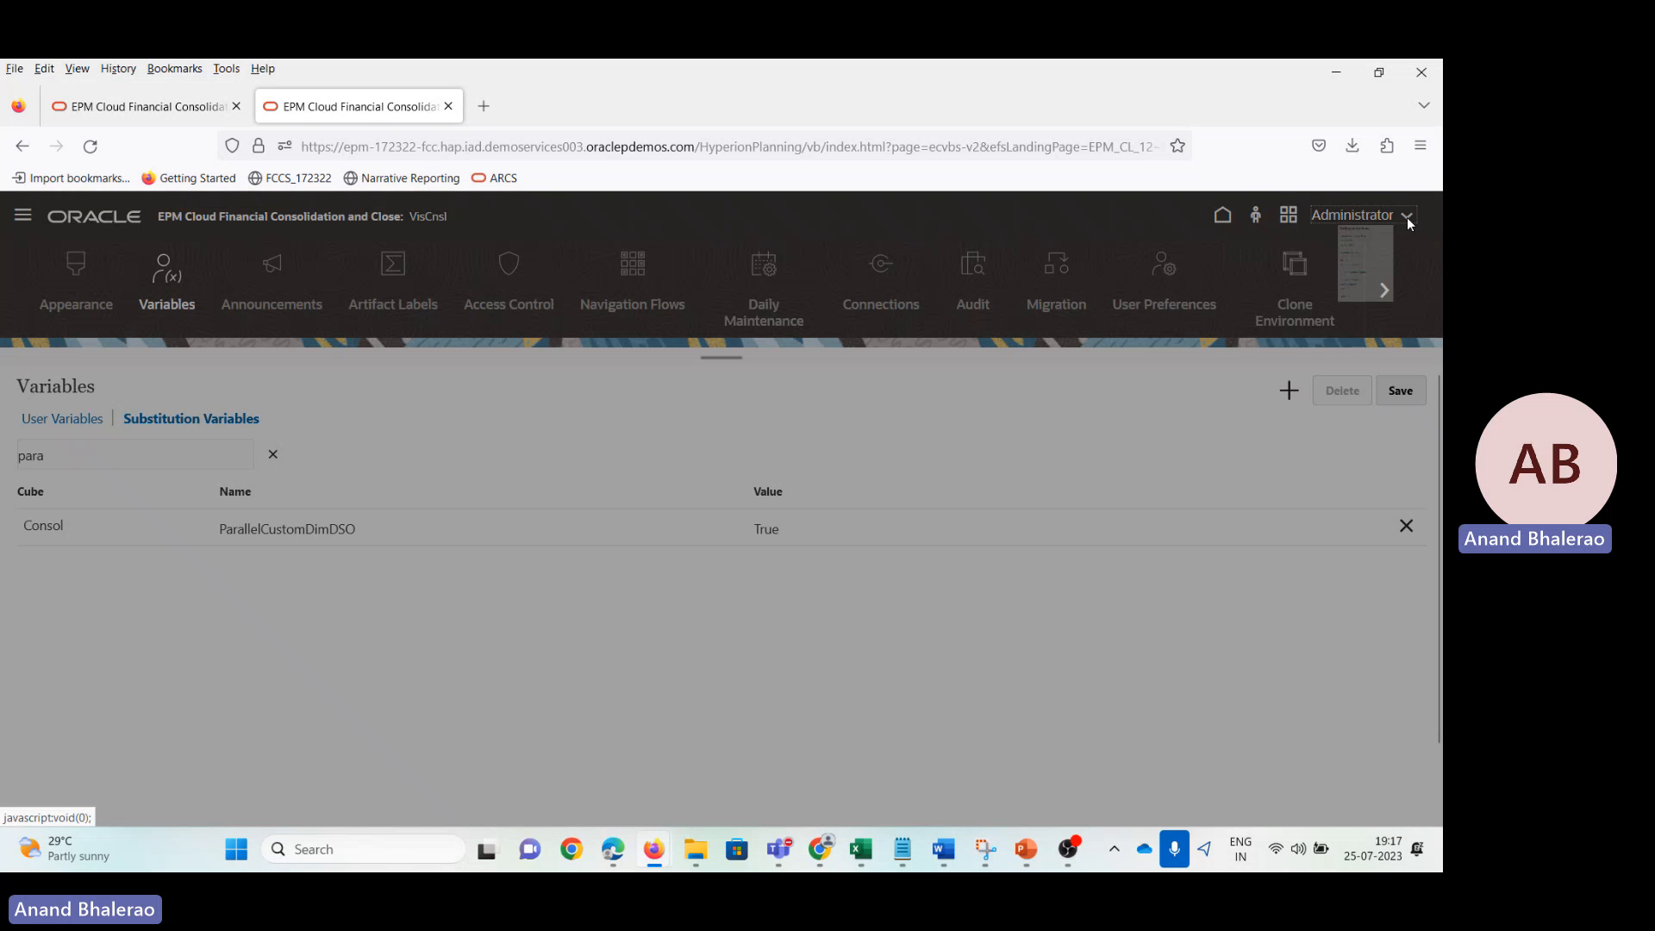
click(1176, 546)
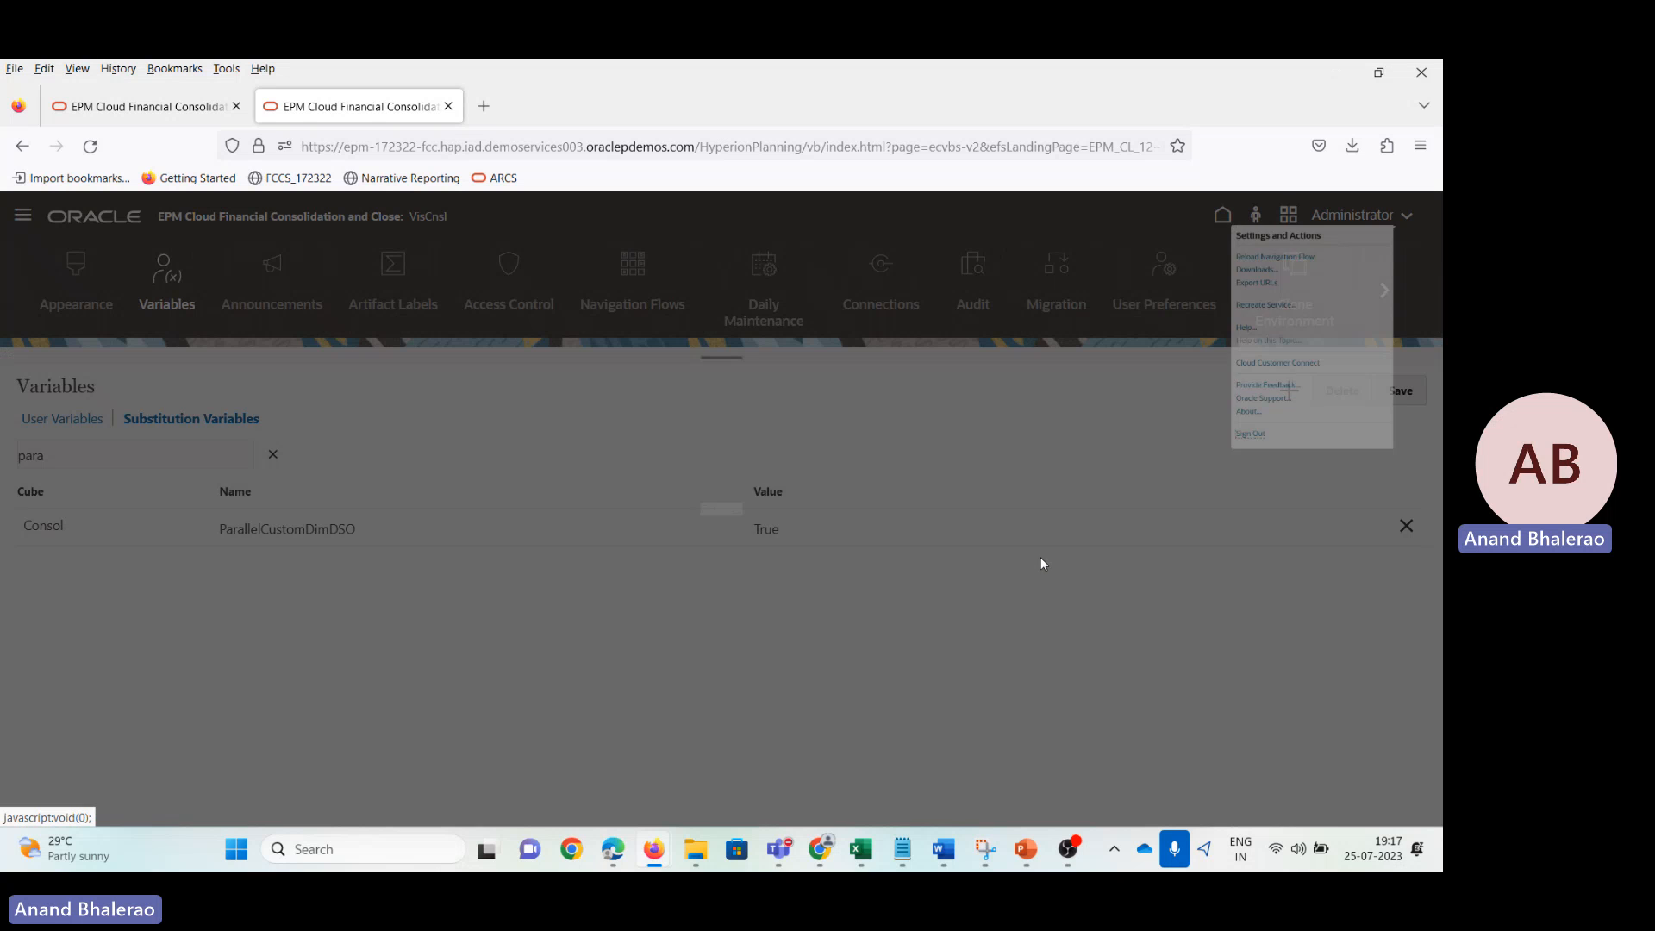
key(Return)
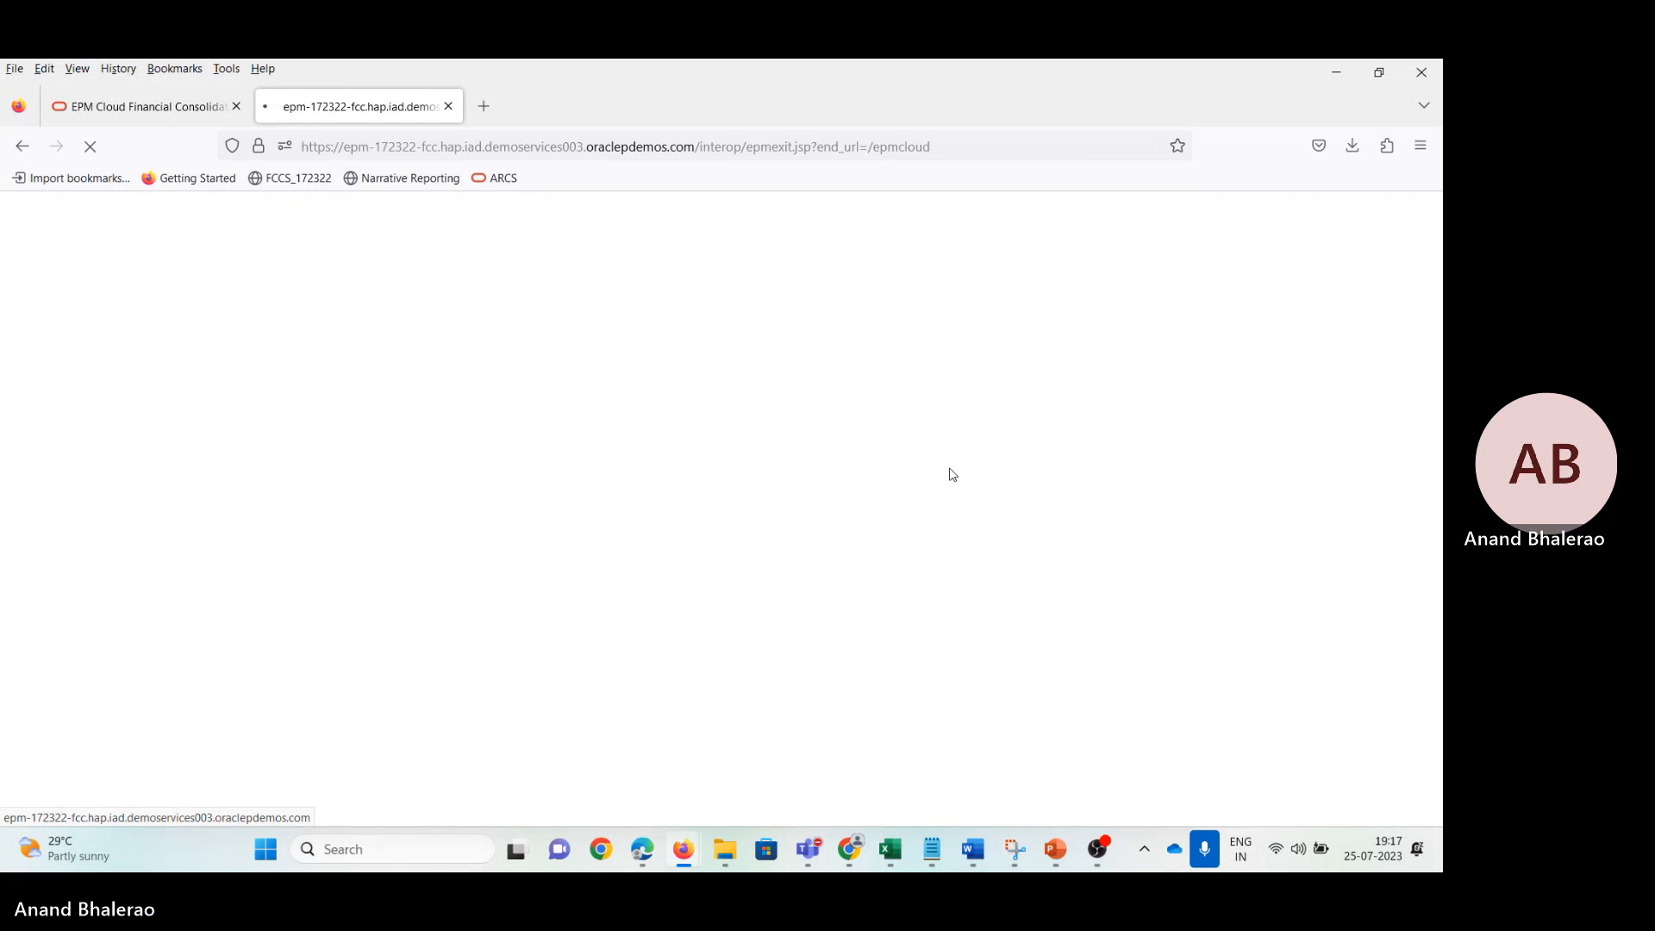
click(448, 106)
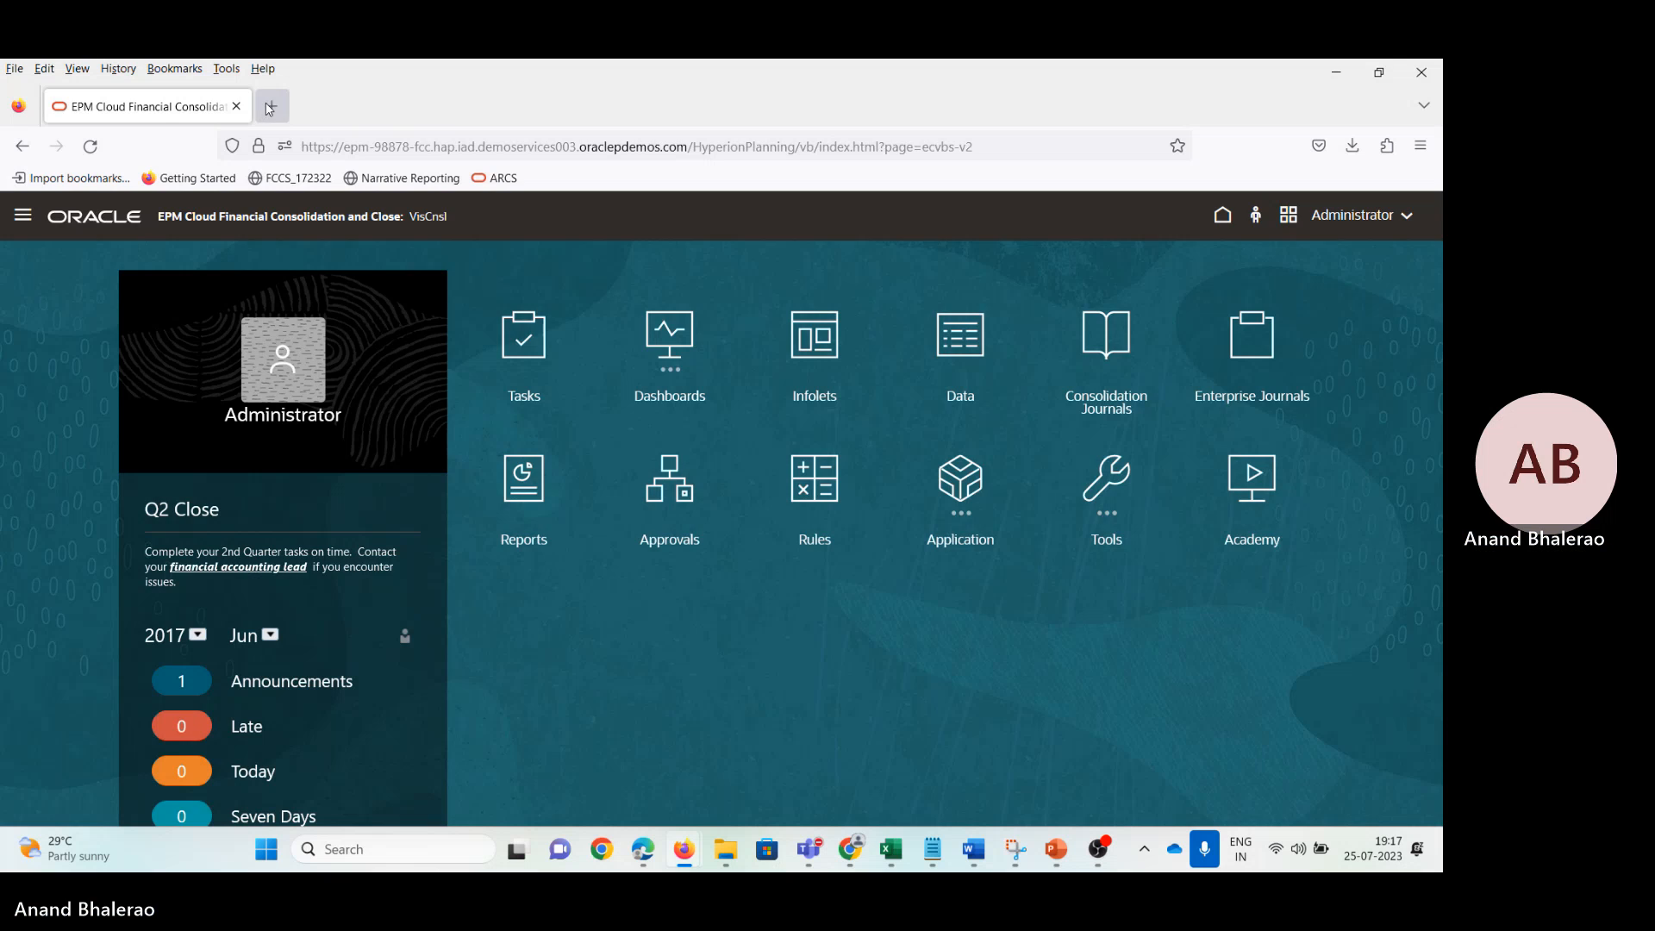
Step: Open the sign-in page of the epm-172322 environment in a new browser tab
click(270, 106)
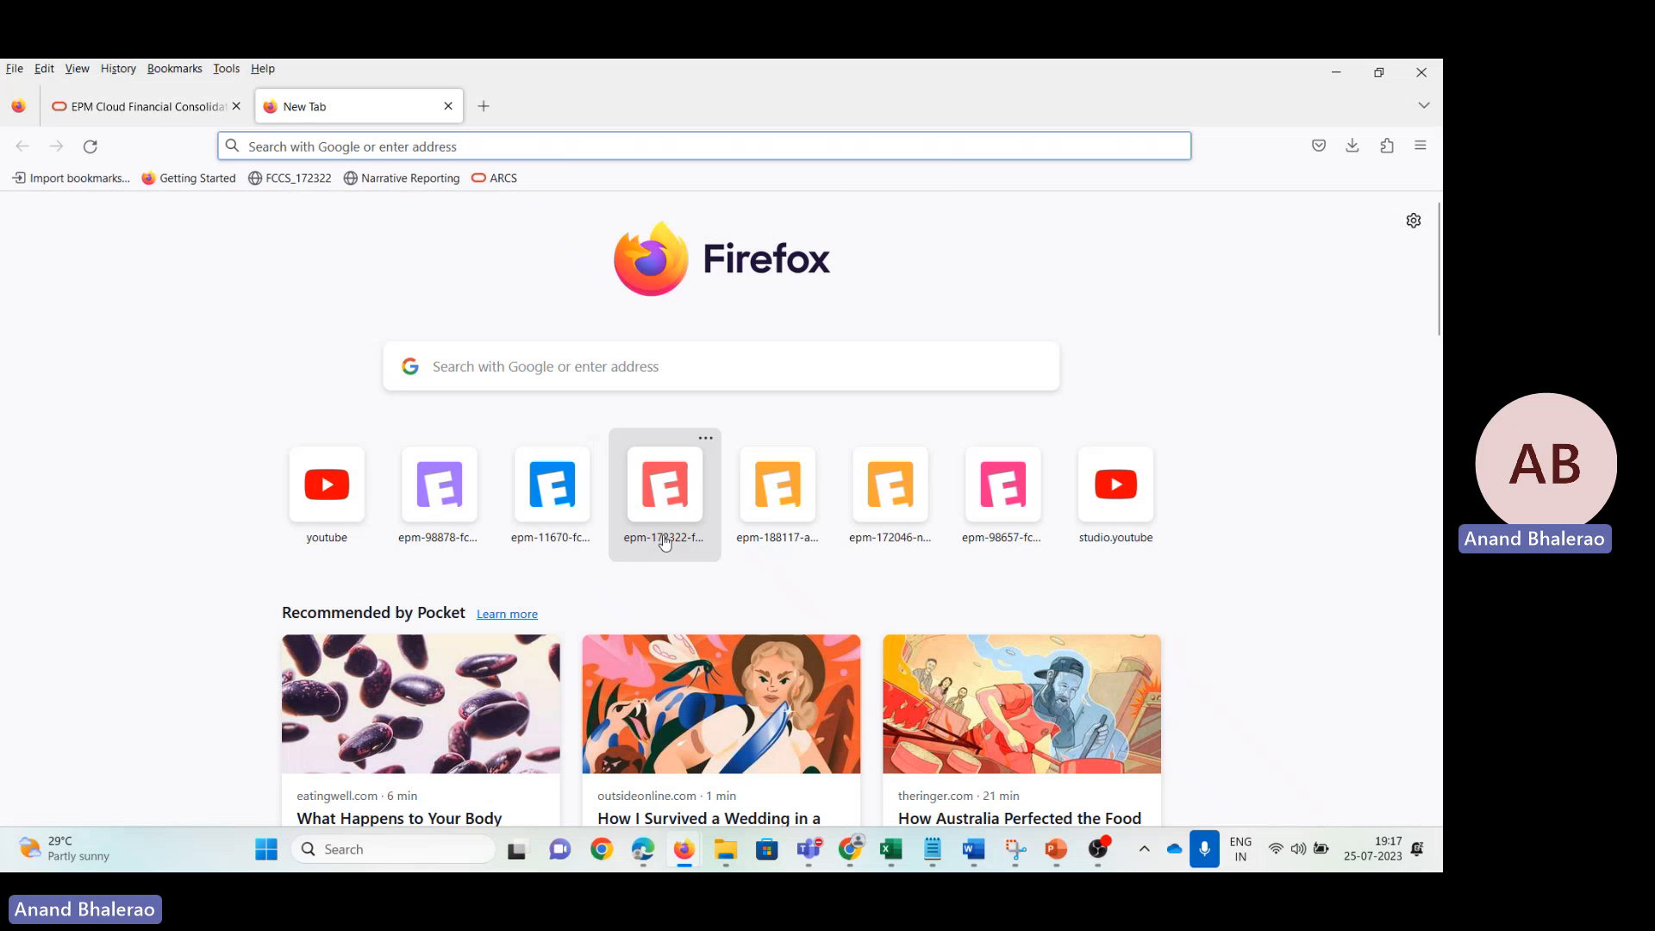
click(665, 500)
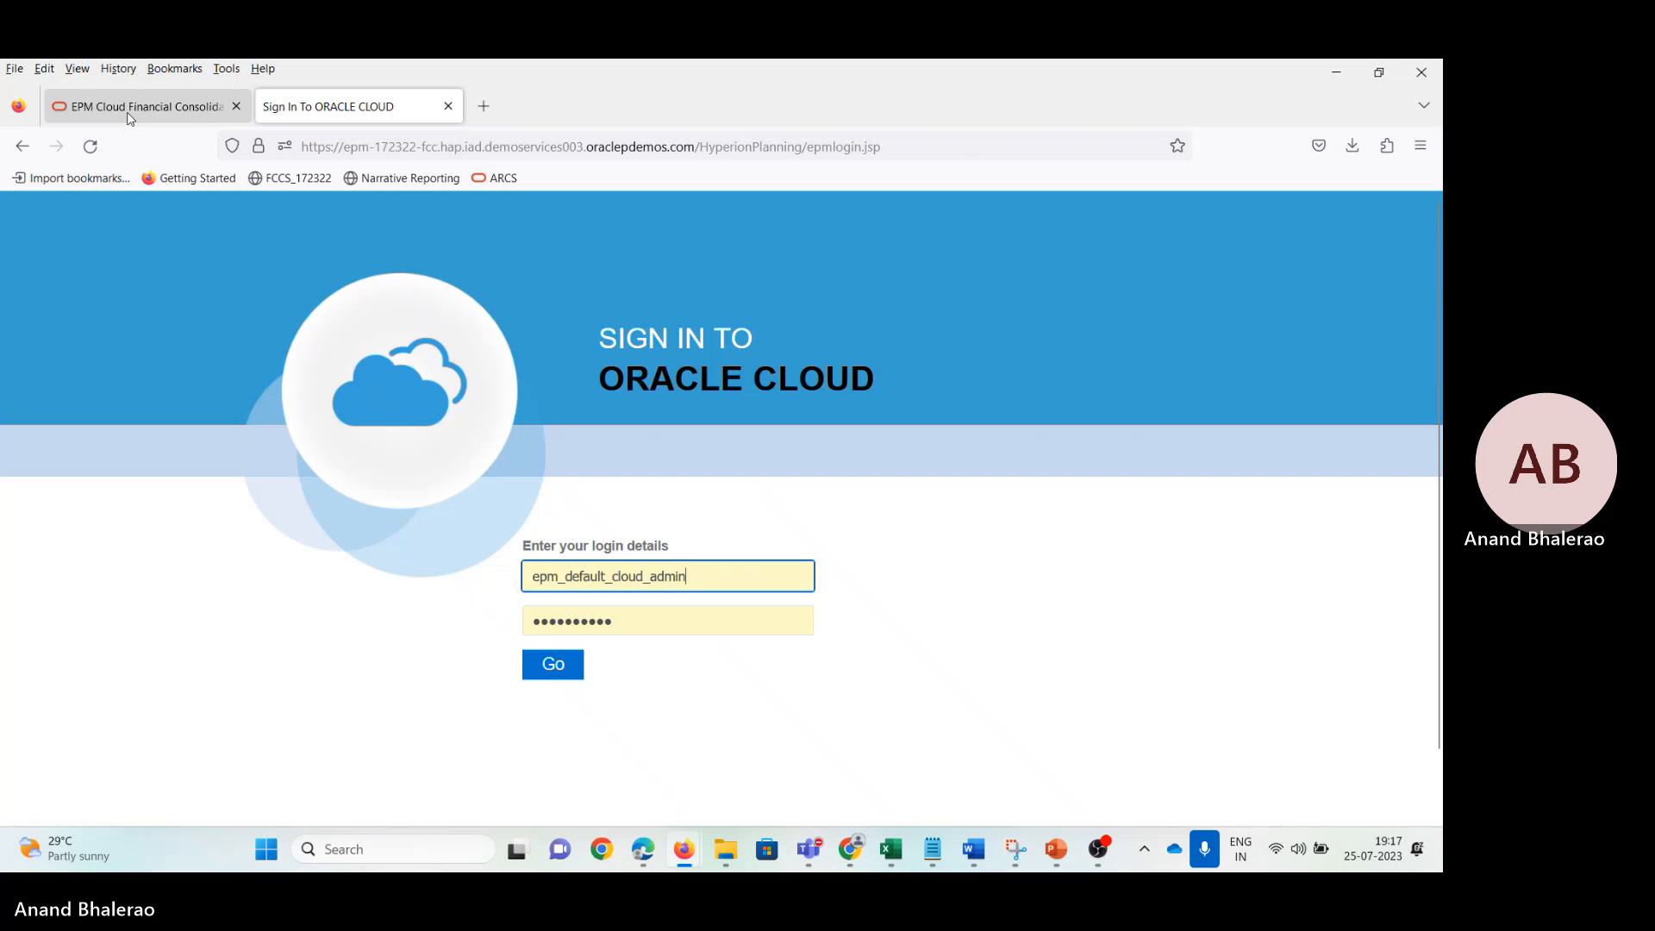
click(128, 116)
click(388, 110)
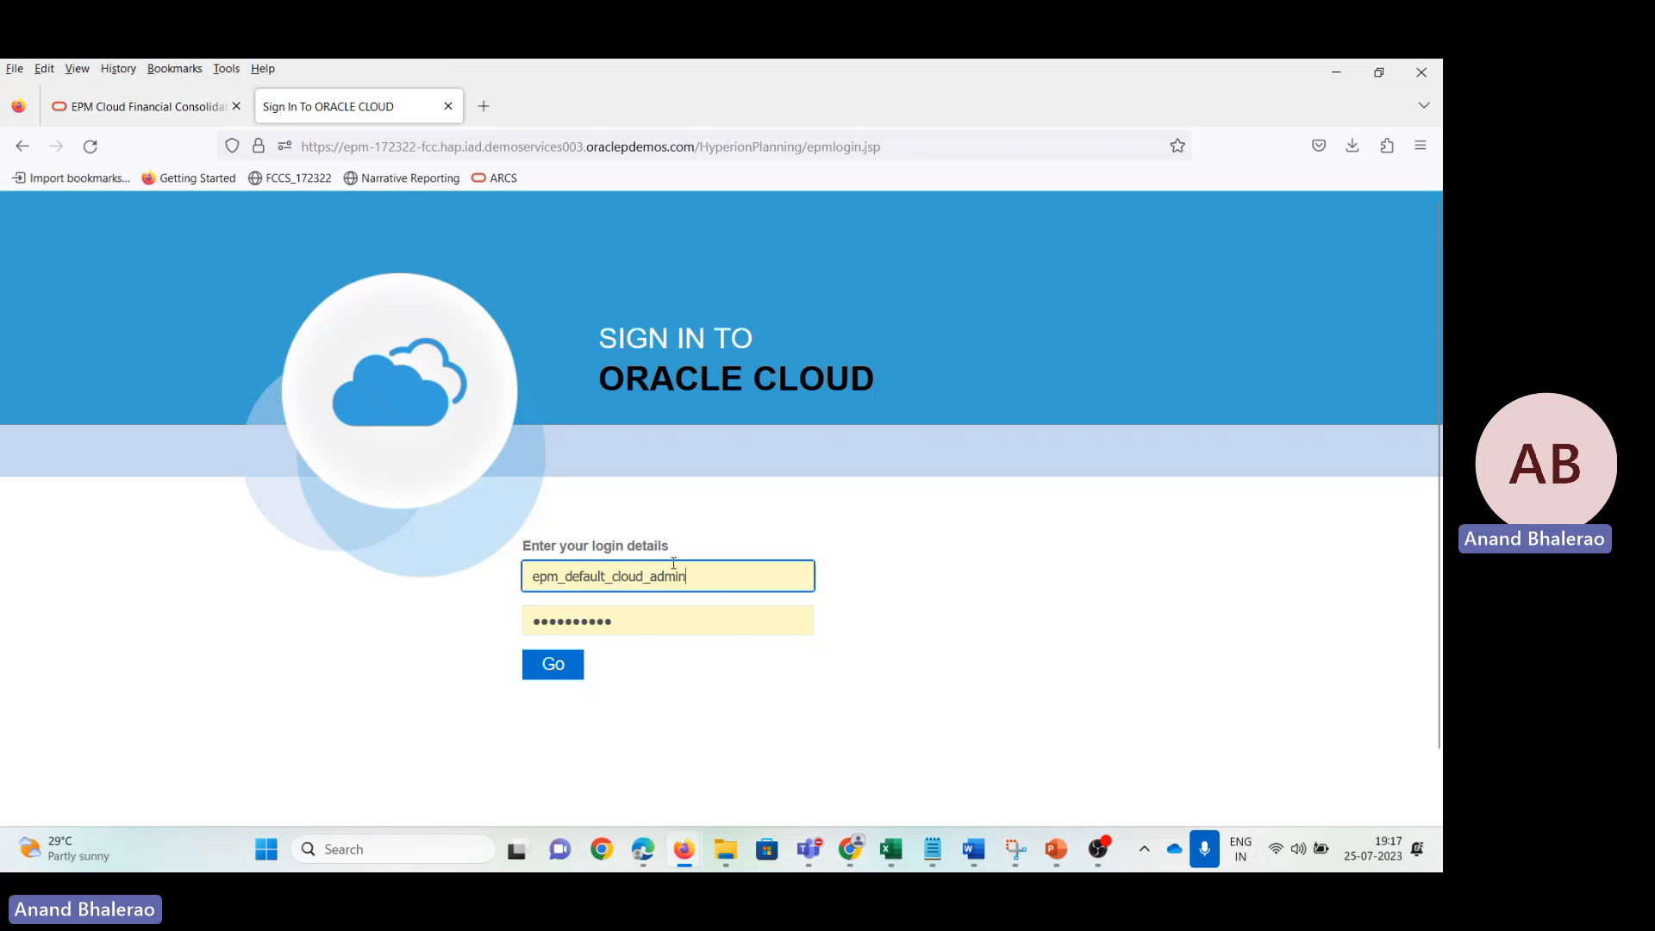
Step: Sign in to Oracle Cloud as user1 with the account password and save the login in the browser
double_click(543, 575)
text(us)
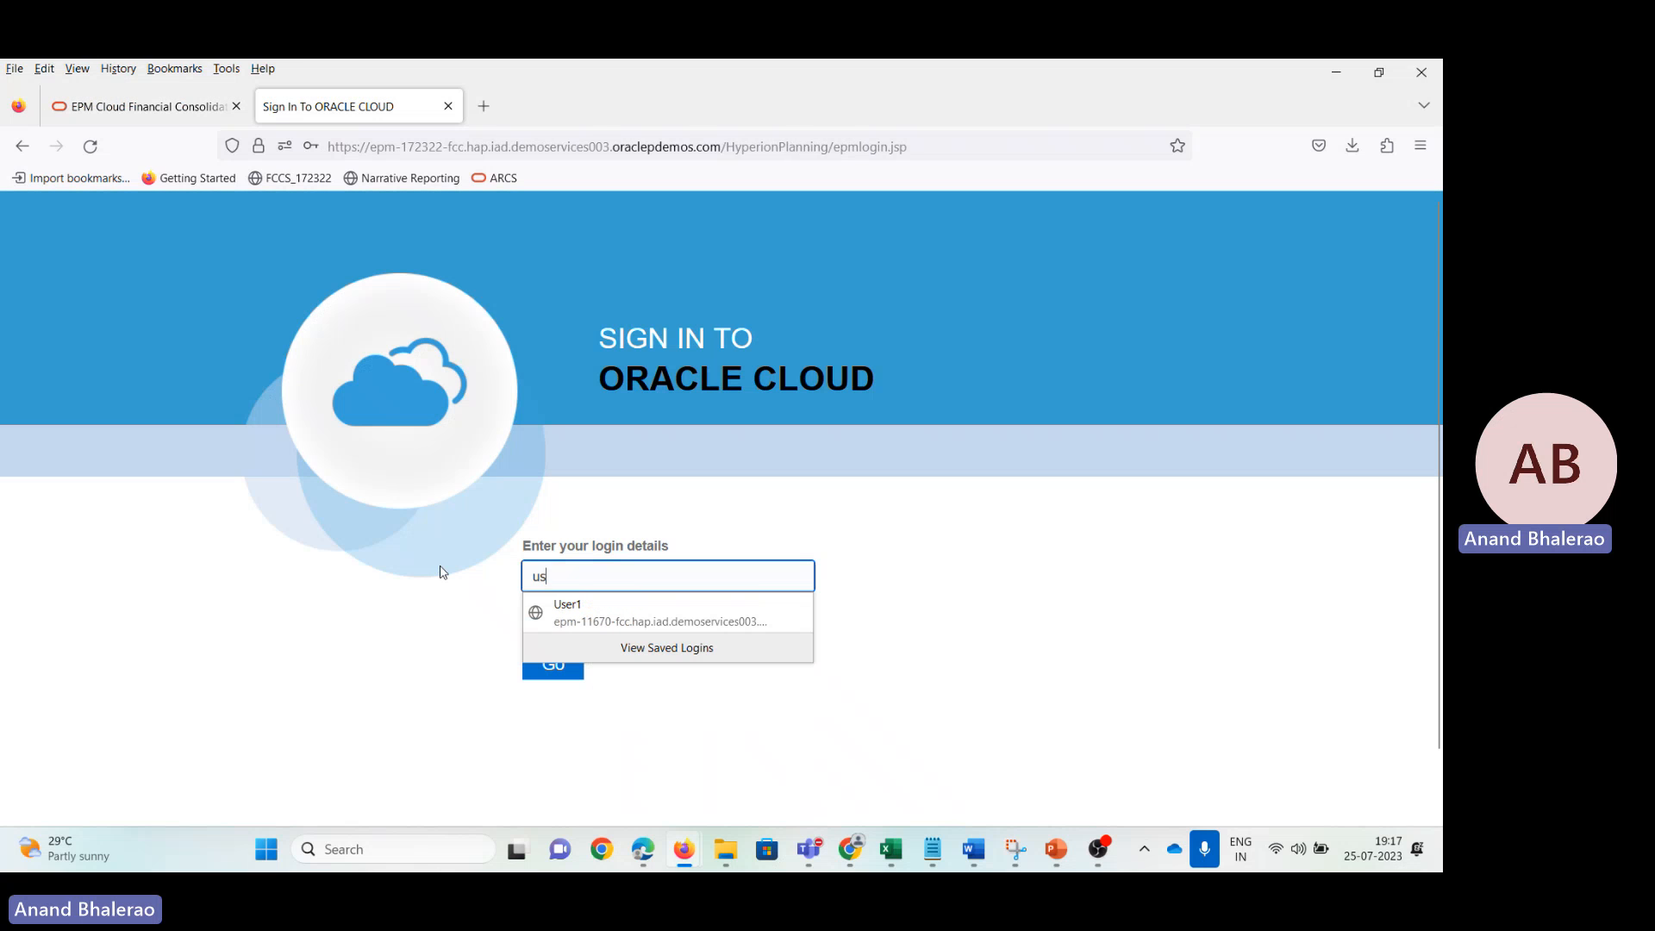
text(er1)
key(Tab)
text(••••)
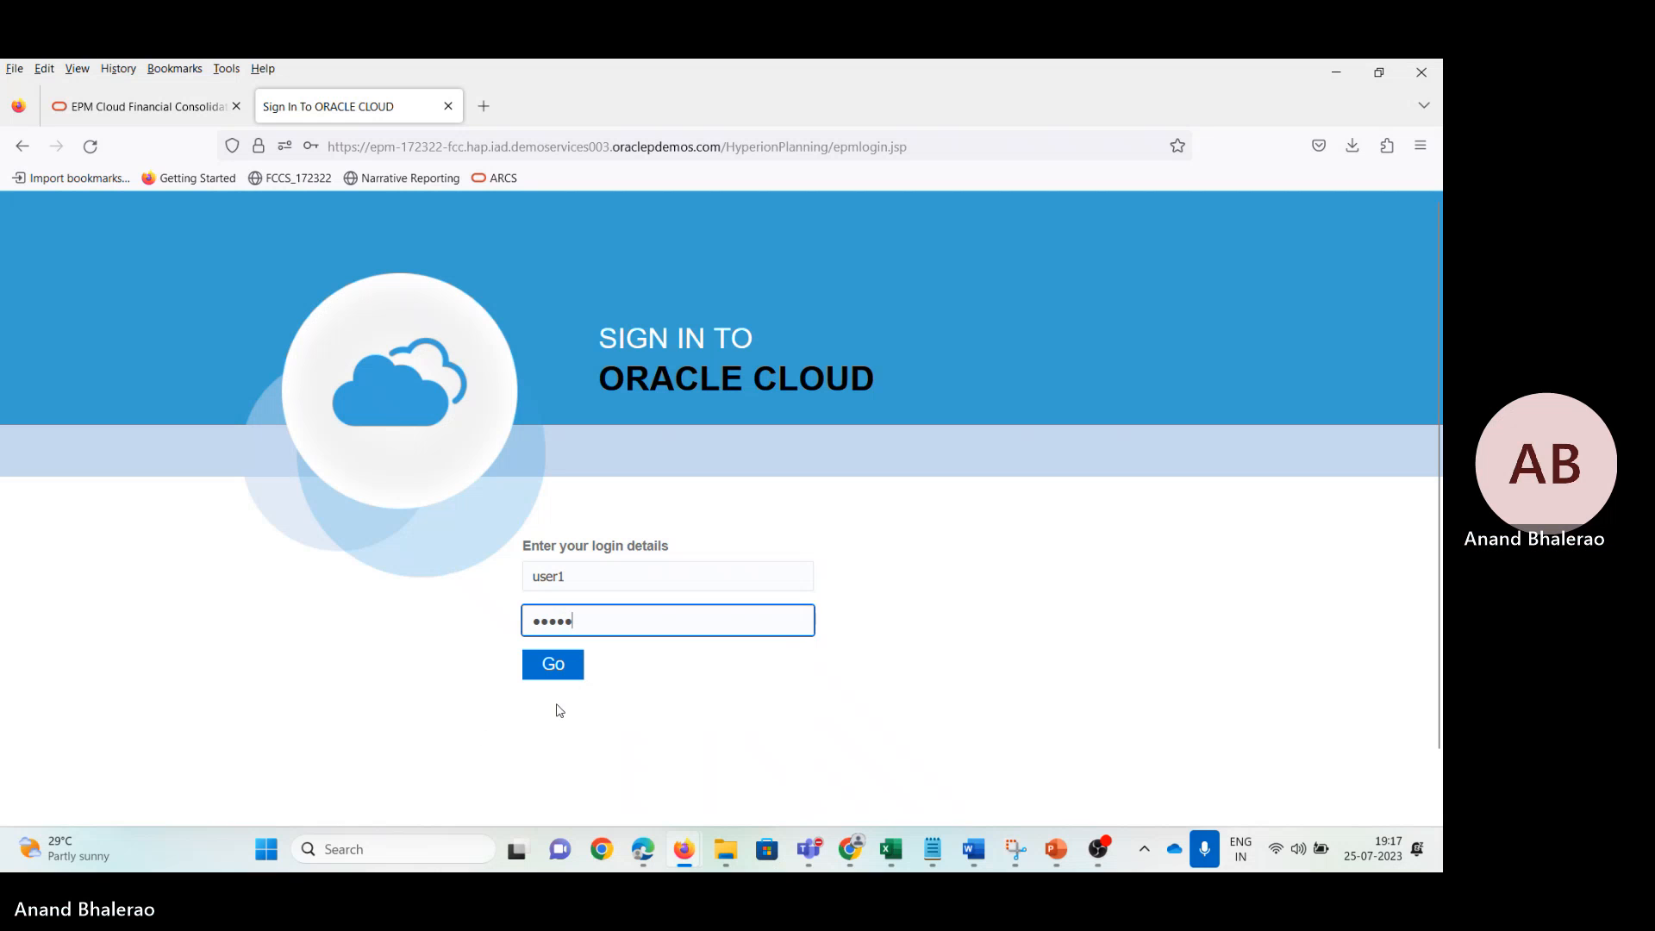
click(560, 666)
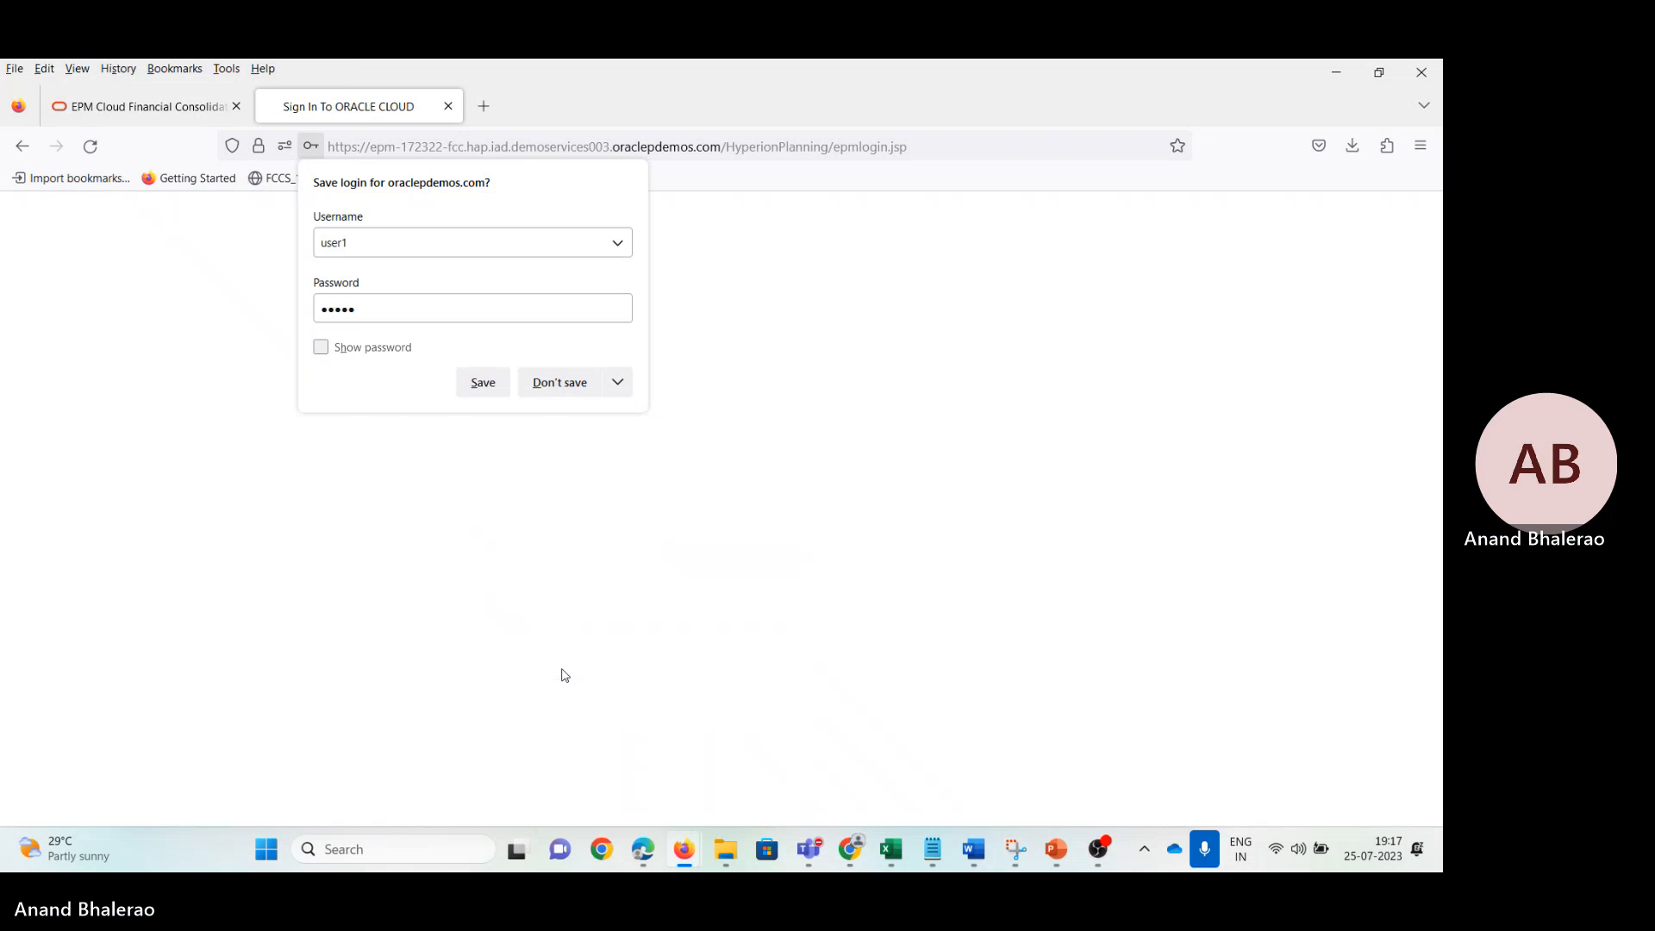
click(484, 382)
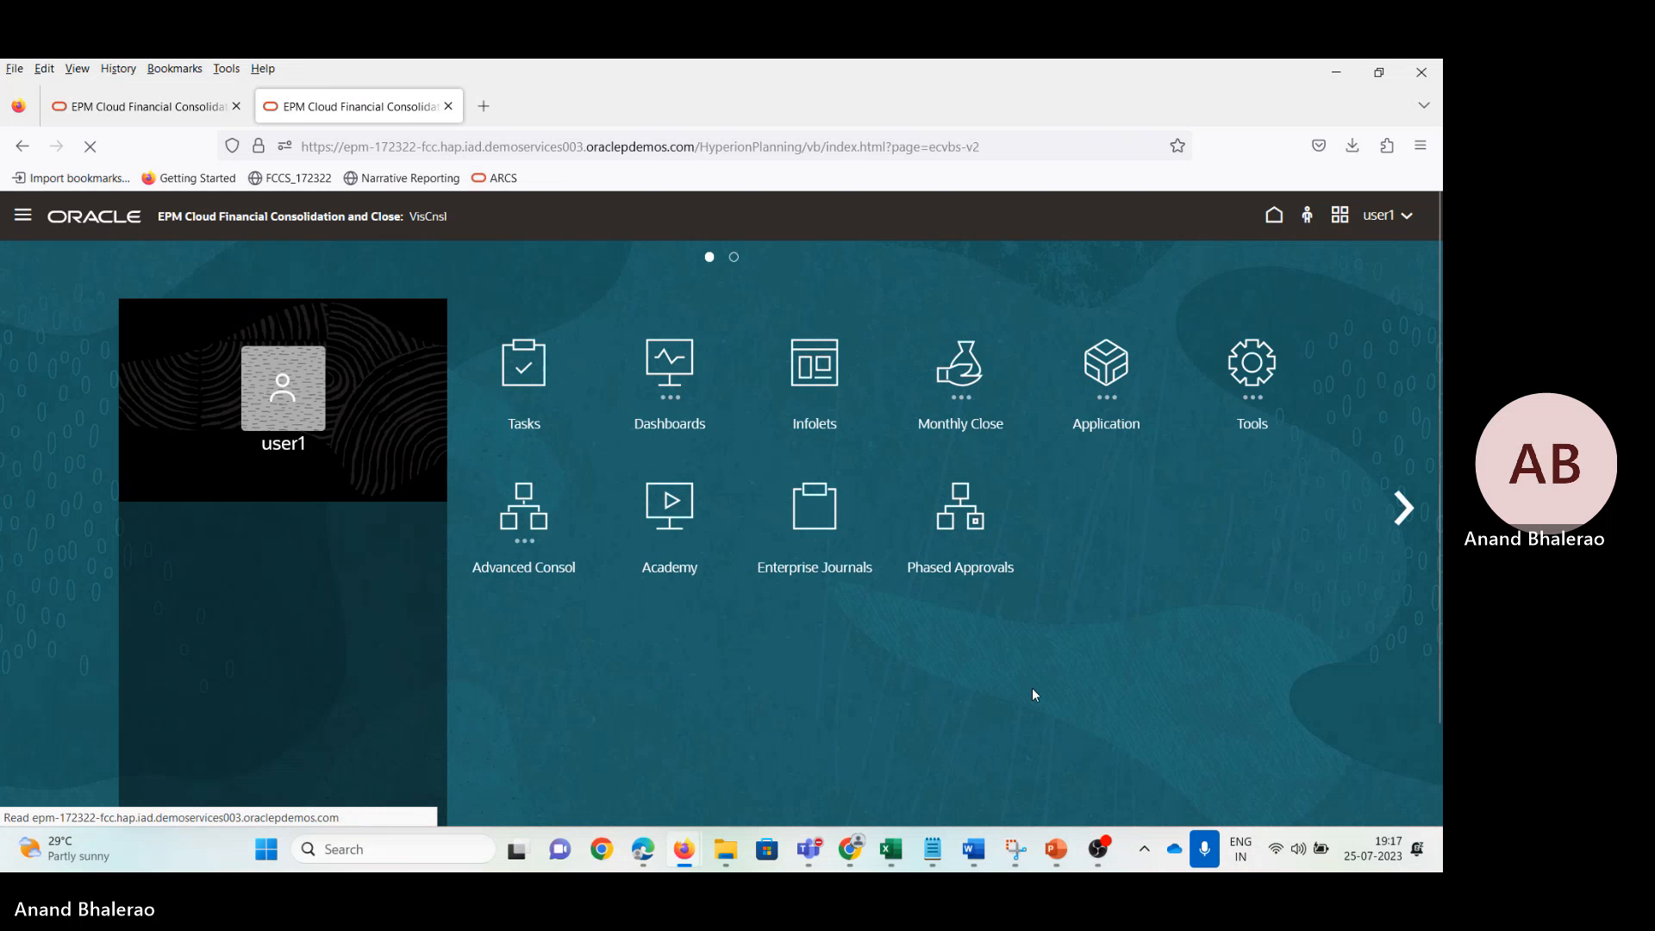
Step: Open the application's substitution variables, search for "para" and check the ParallelCustomDimDSO entry
click(27, 219)
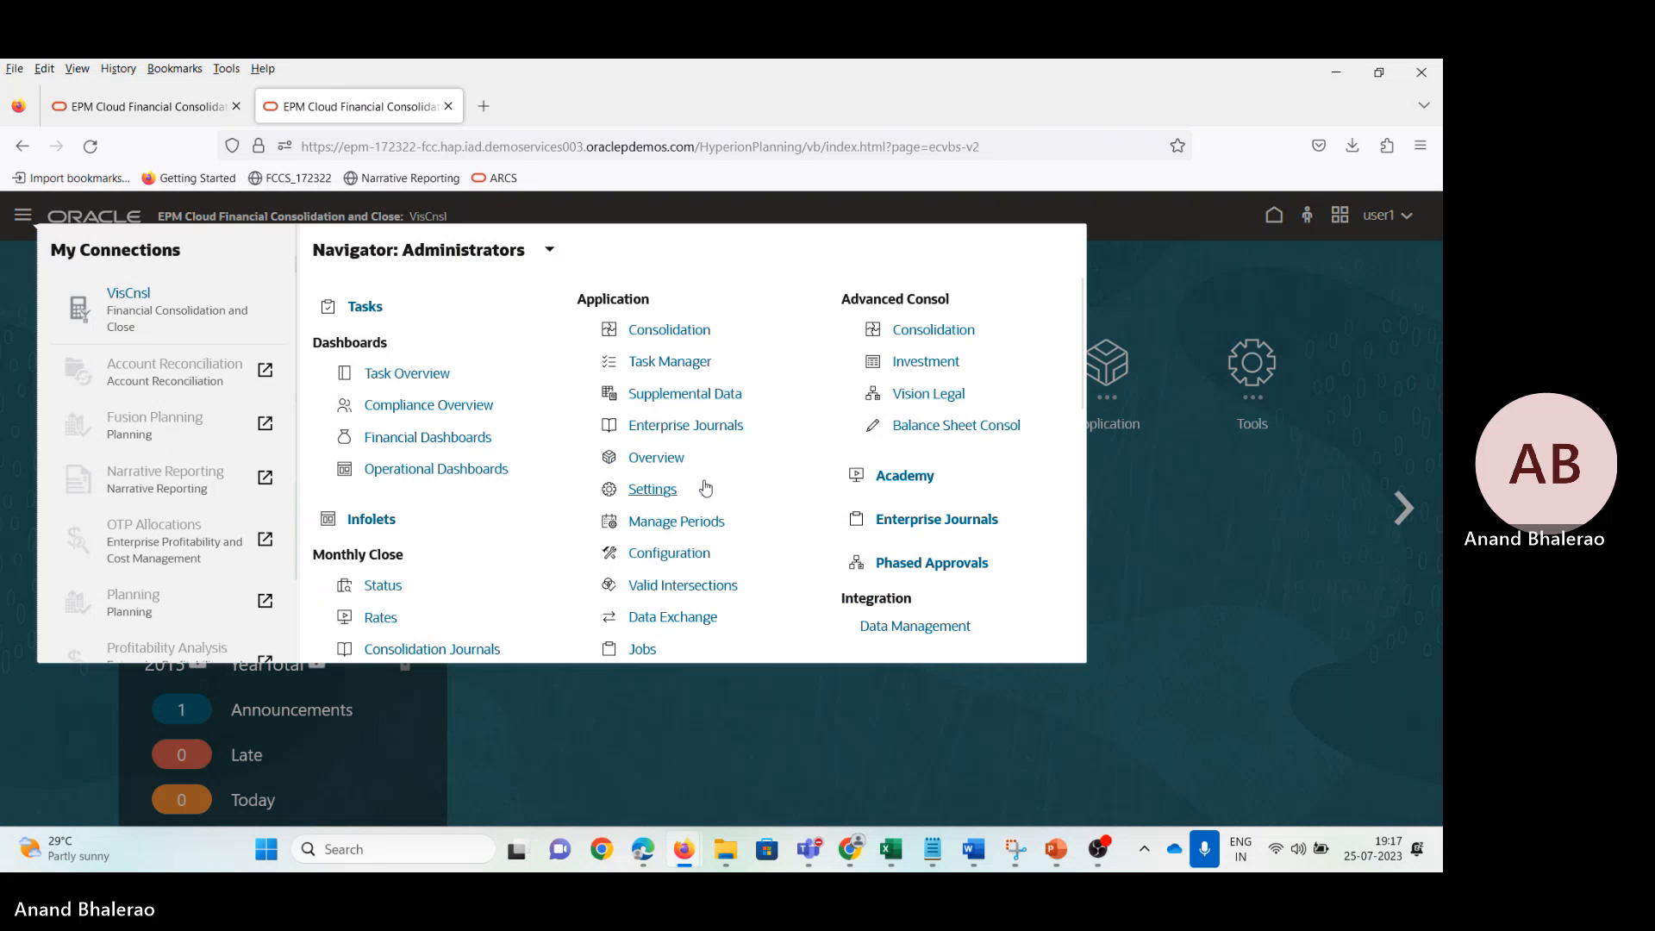
scroll(705, 488, down, 2)
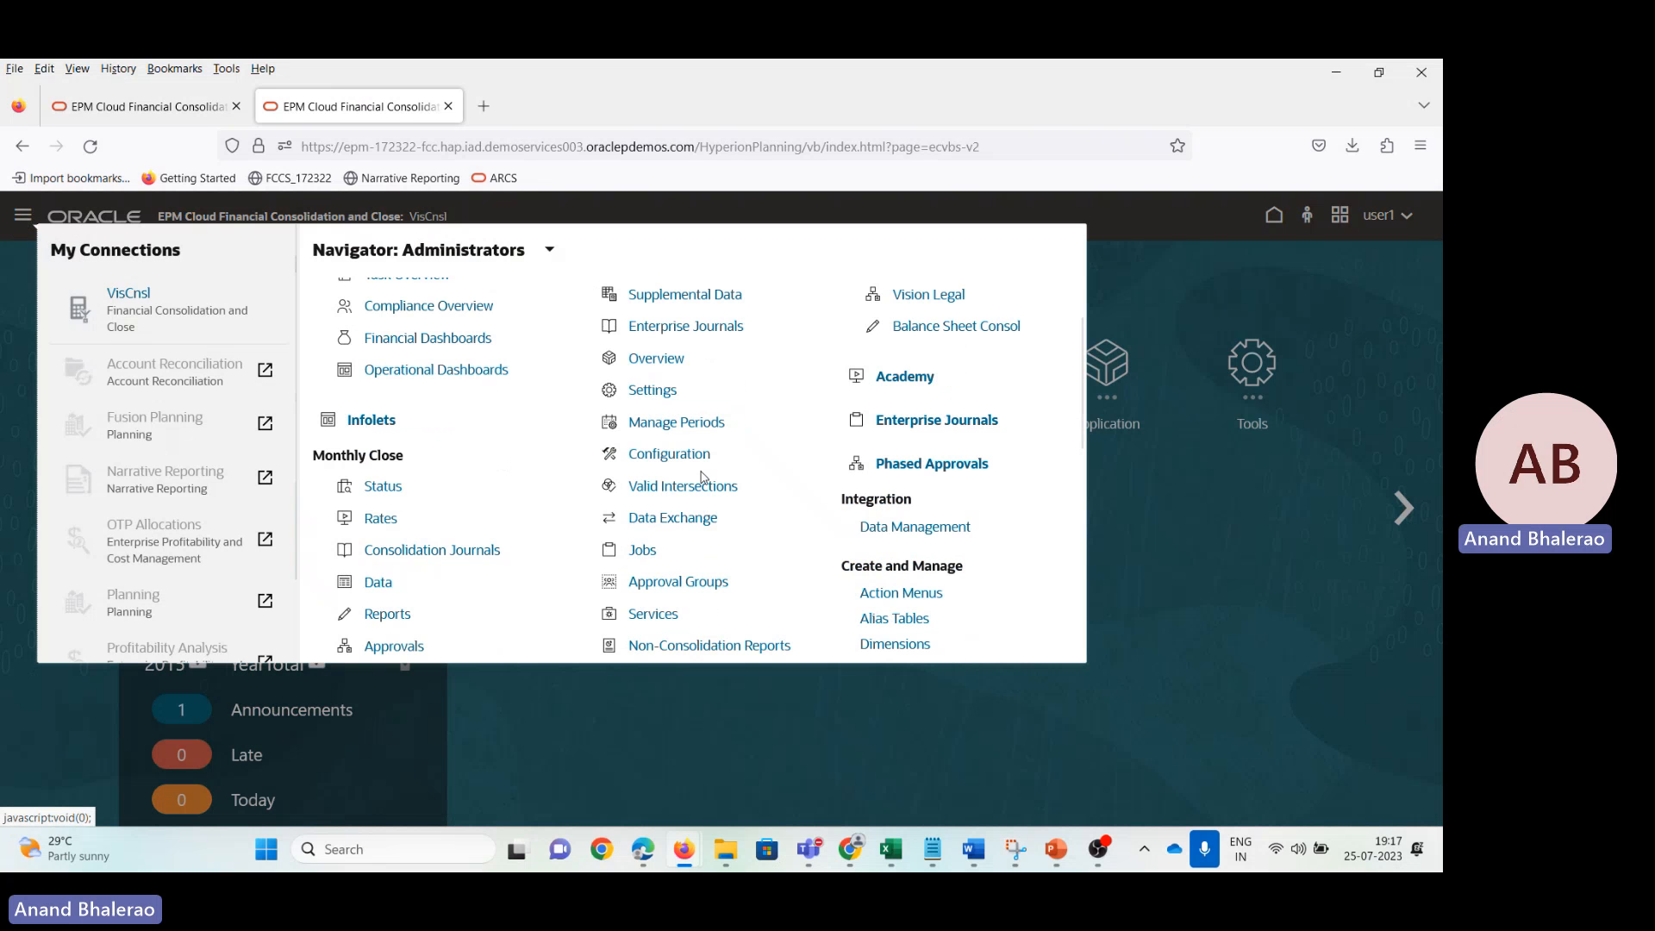
scroll(701, 478, down, 4)
click(673, 615)
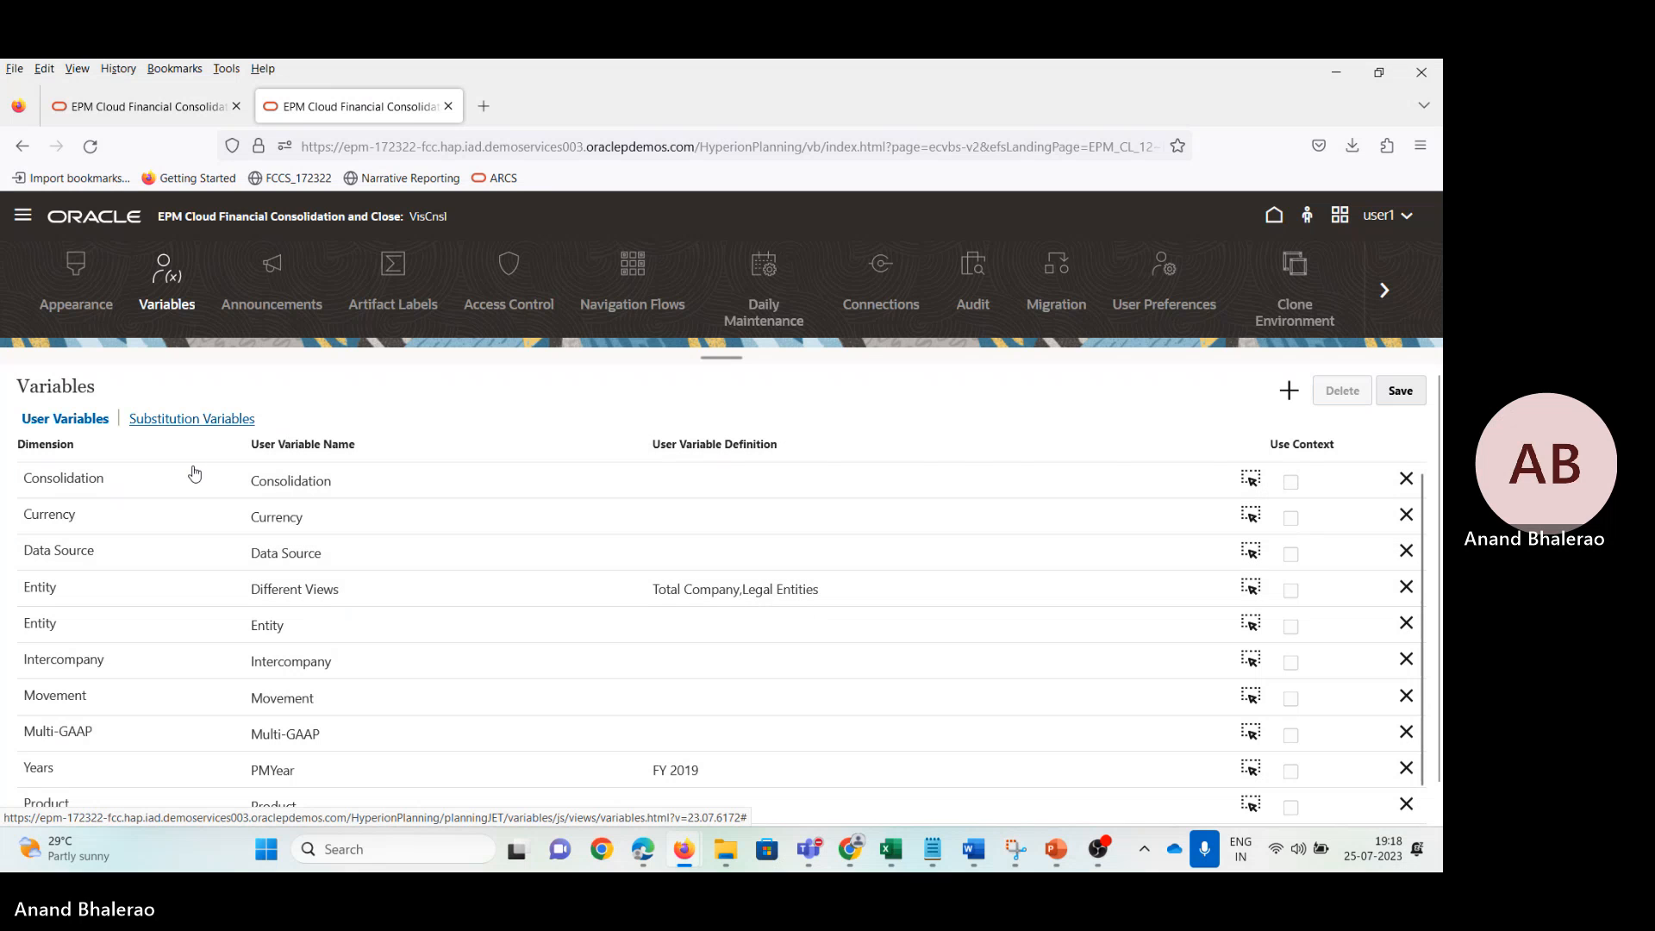
click(127, 456)
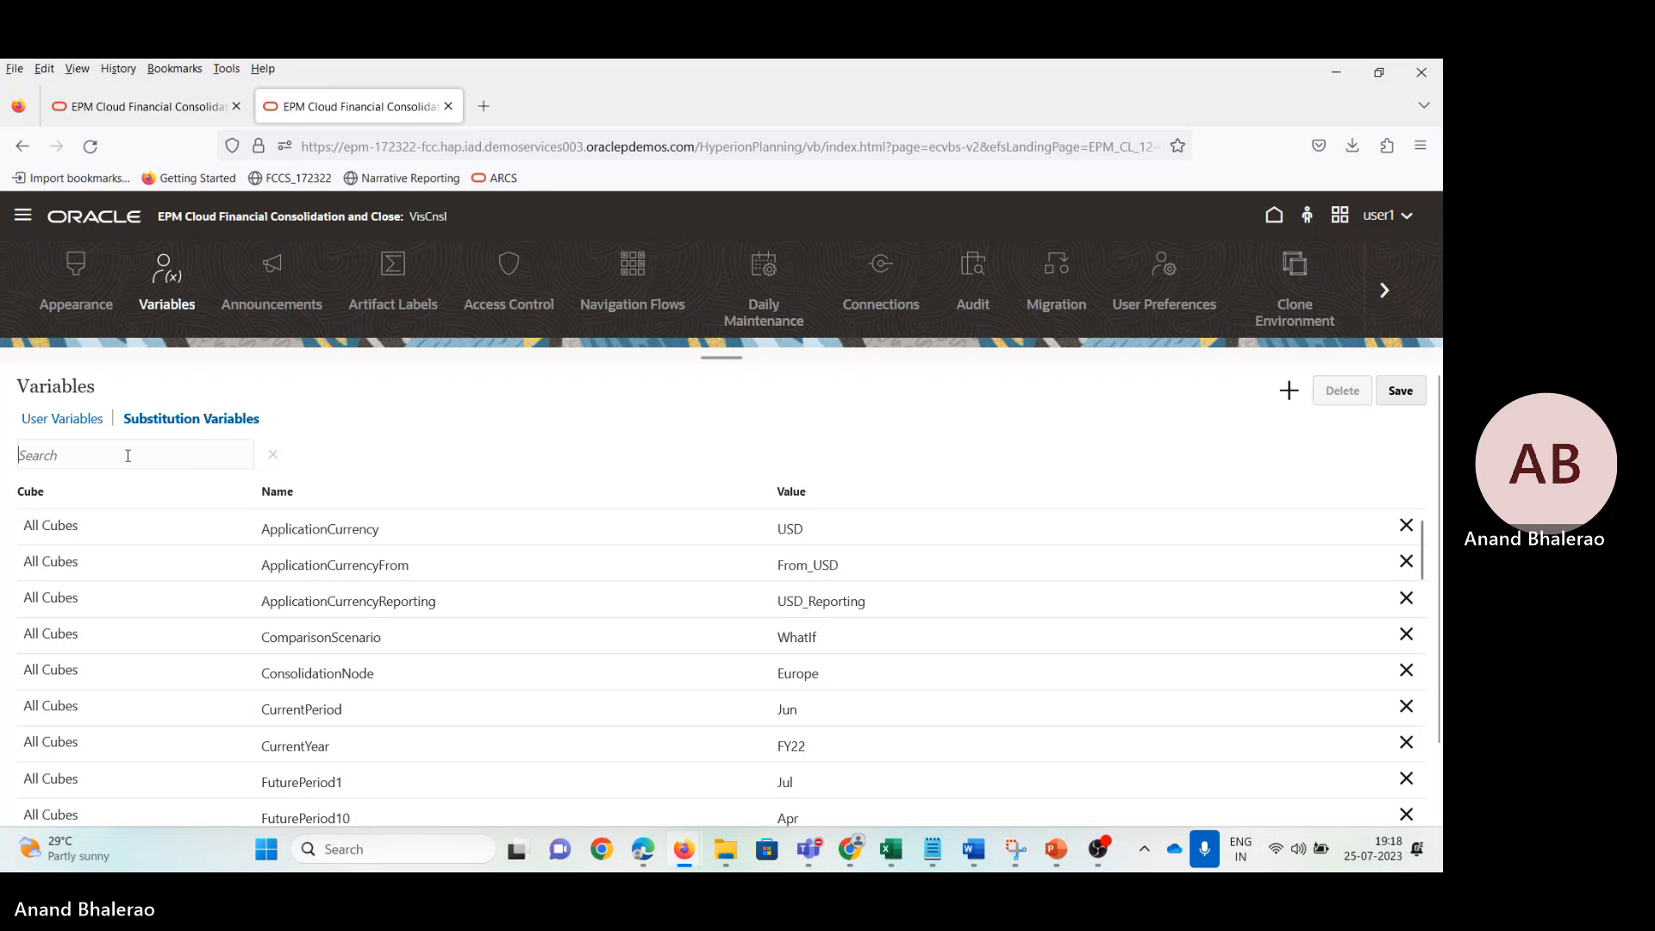
text(para)
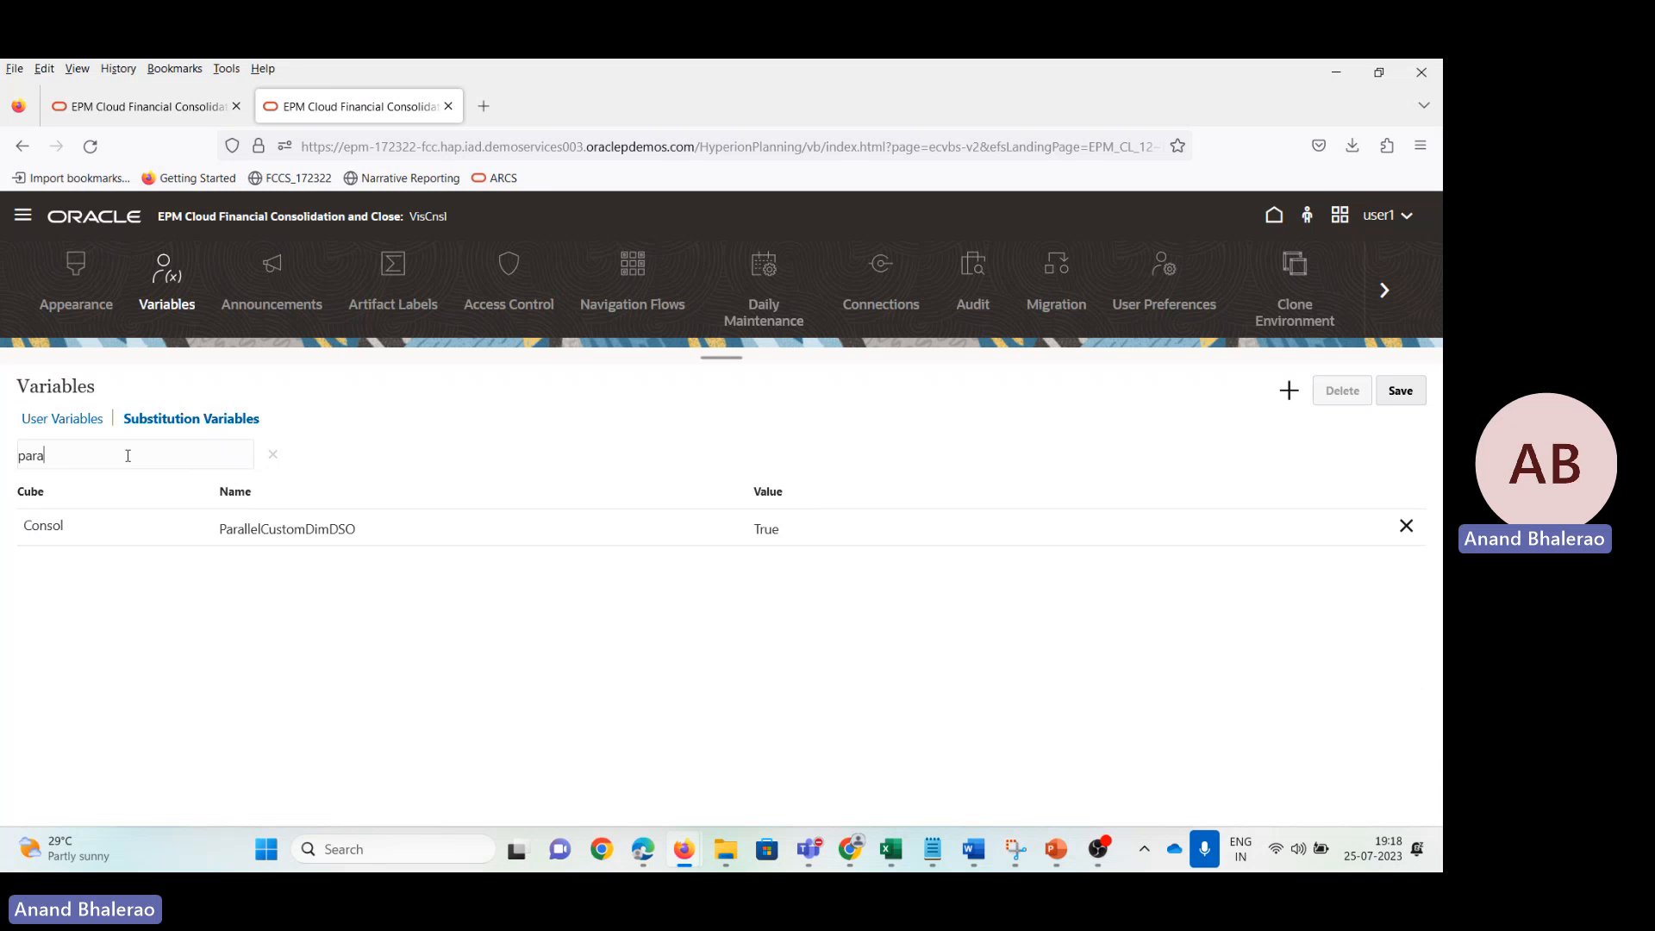
click(406, 527)
click(360, 517)
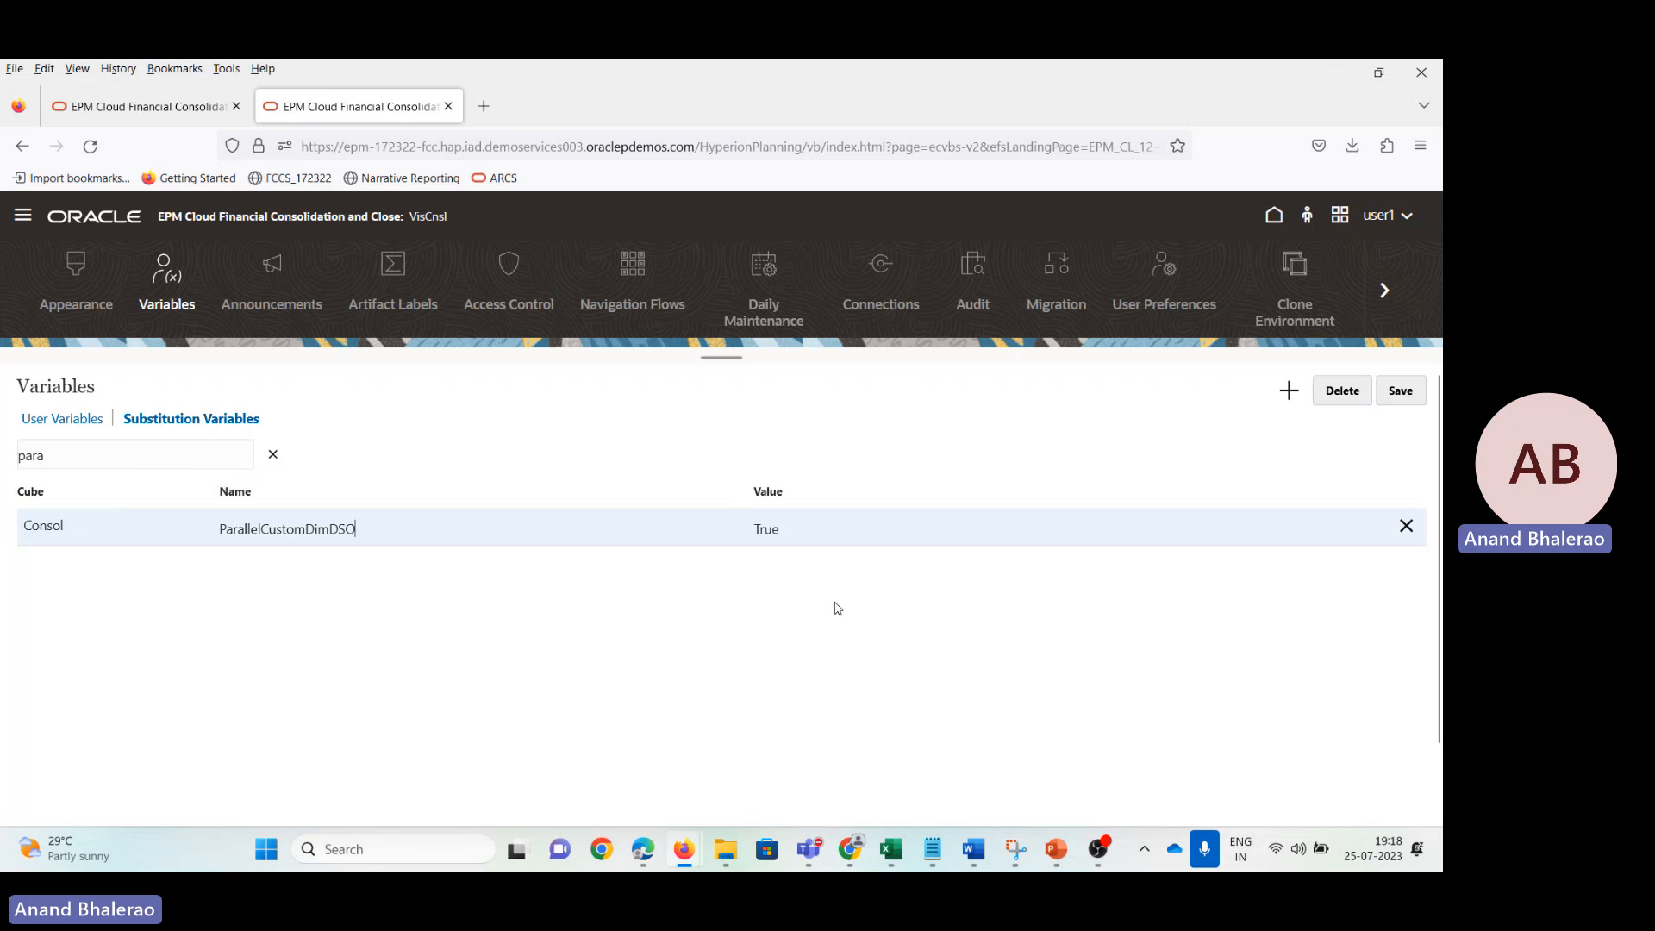
Step: Open Manage Ownership for the Total Geography entity and inspect the consolidation method of South101
click(24, 223)
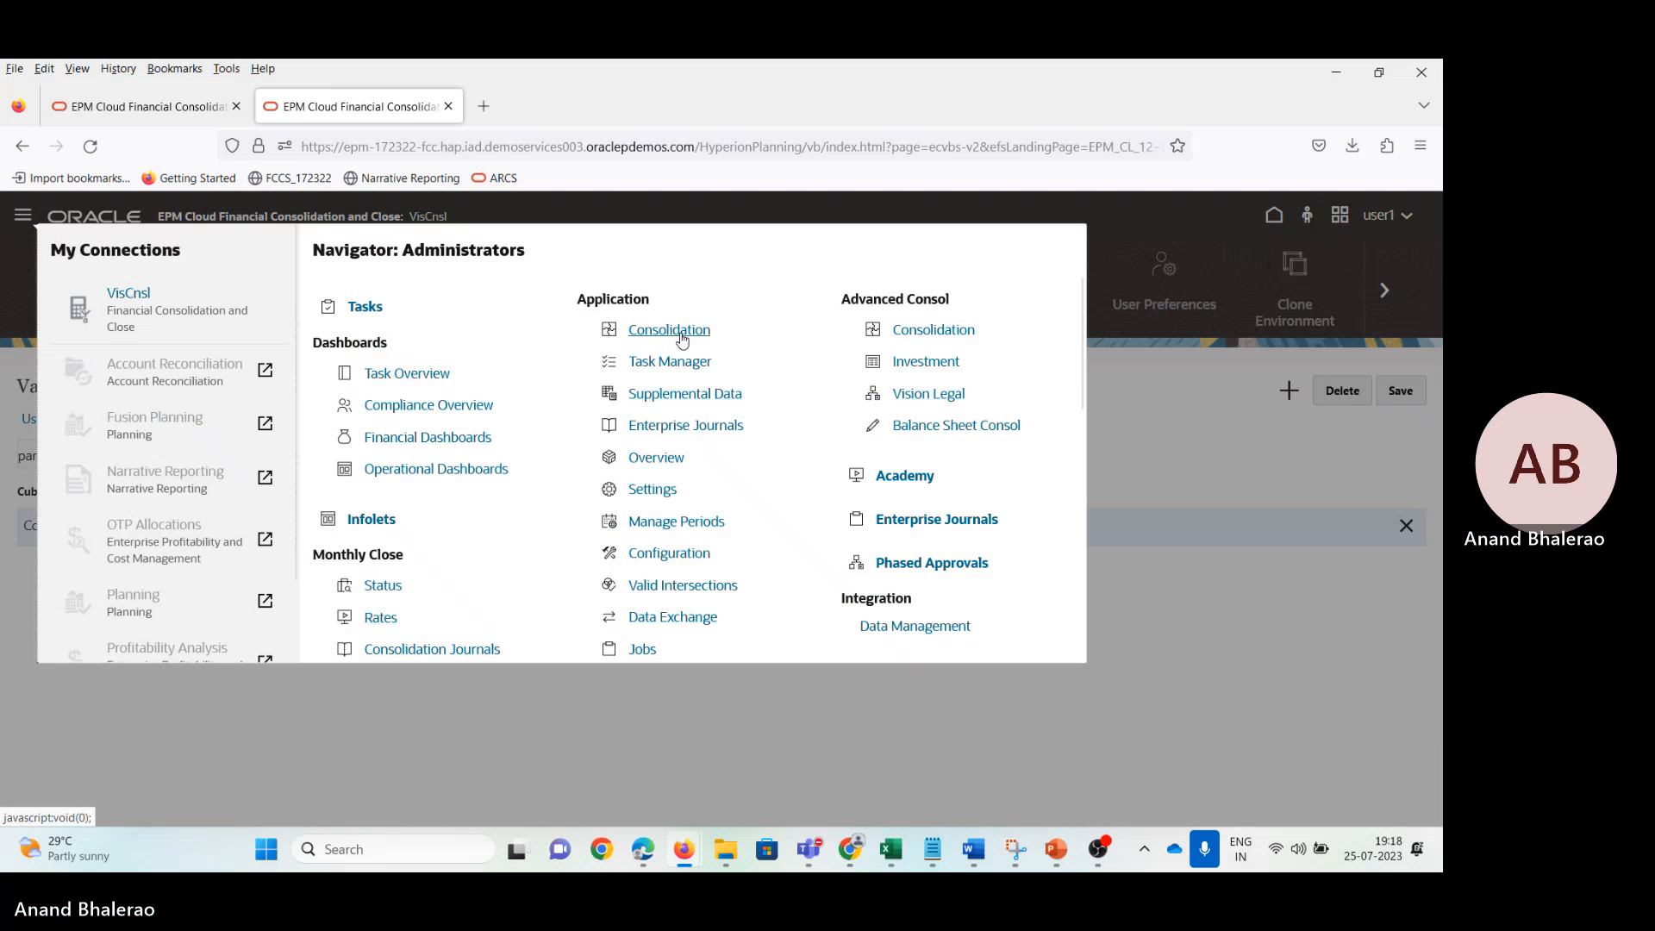
click(678, 333)
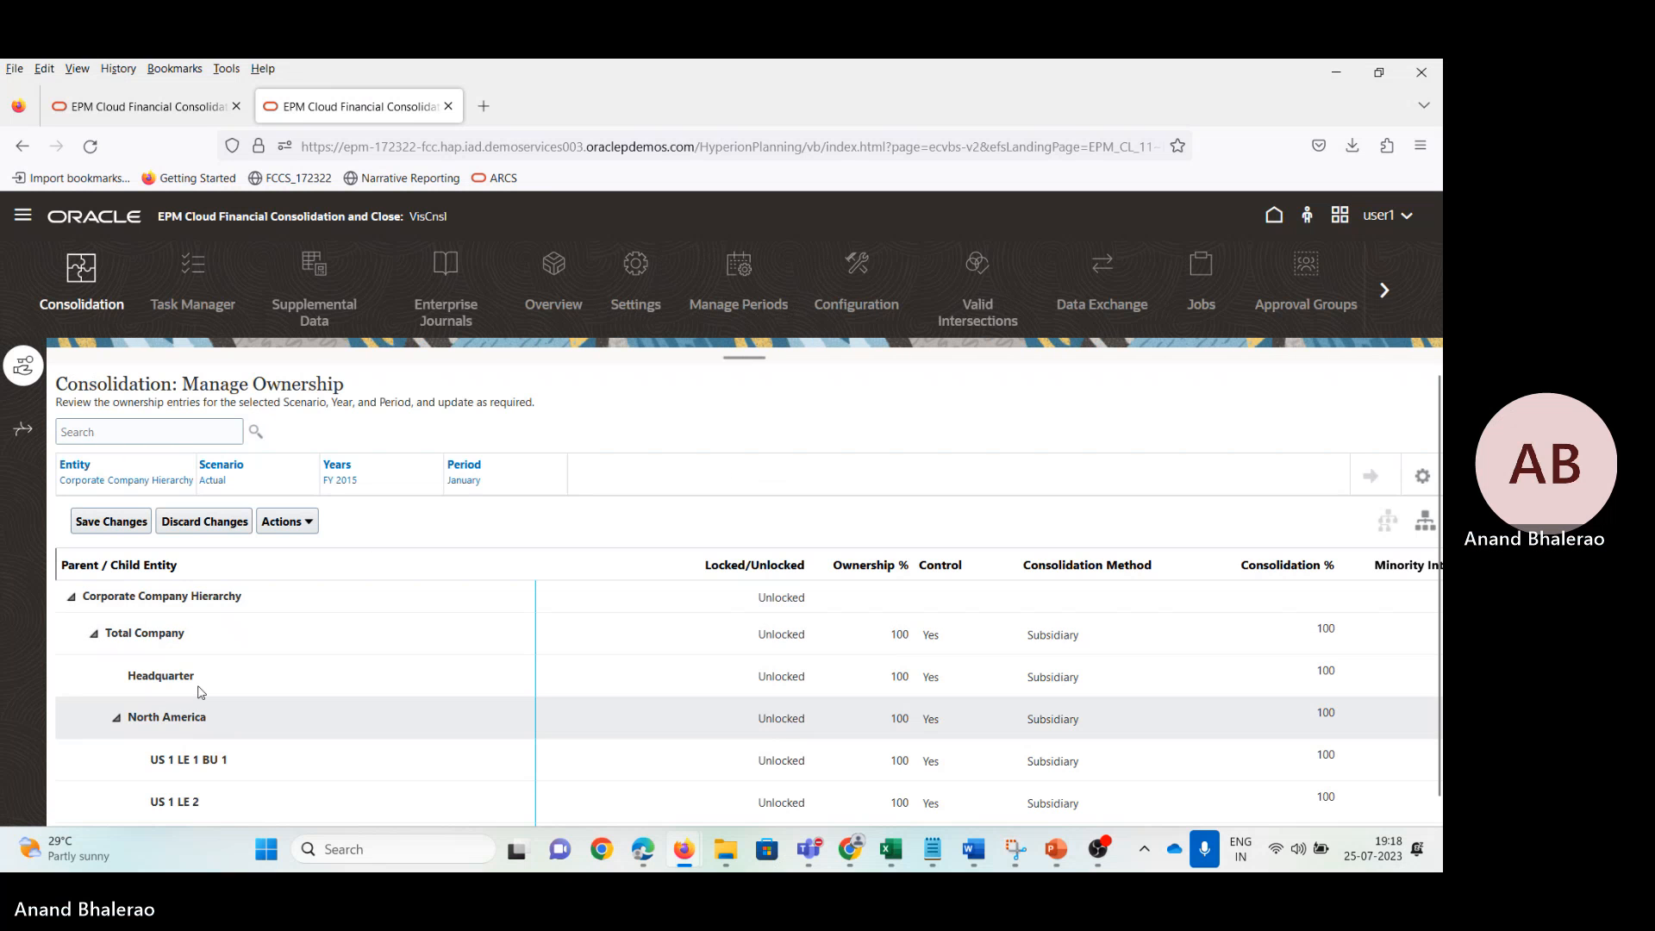
click(78, 484)
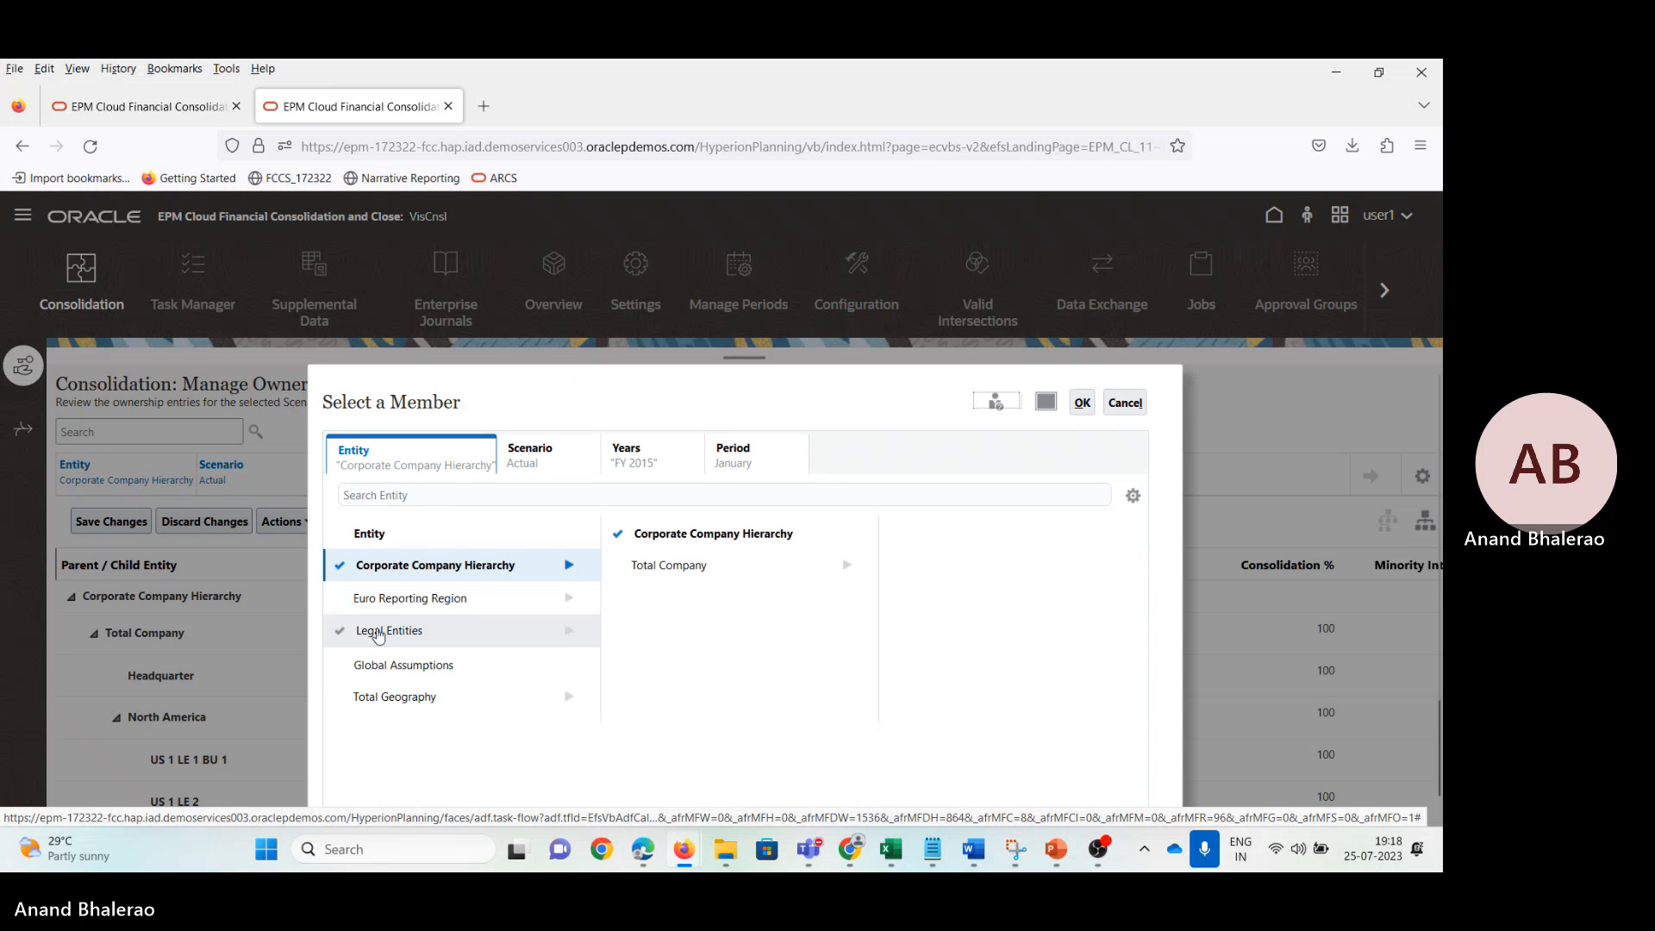
click(371, 697)
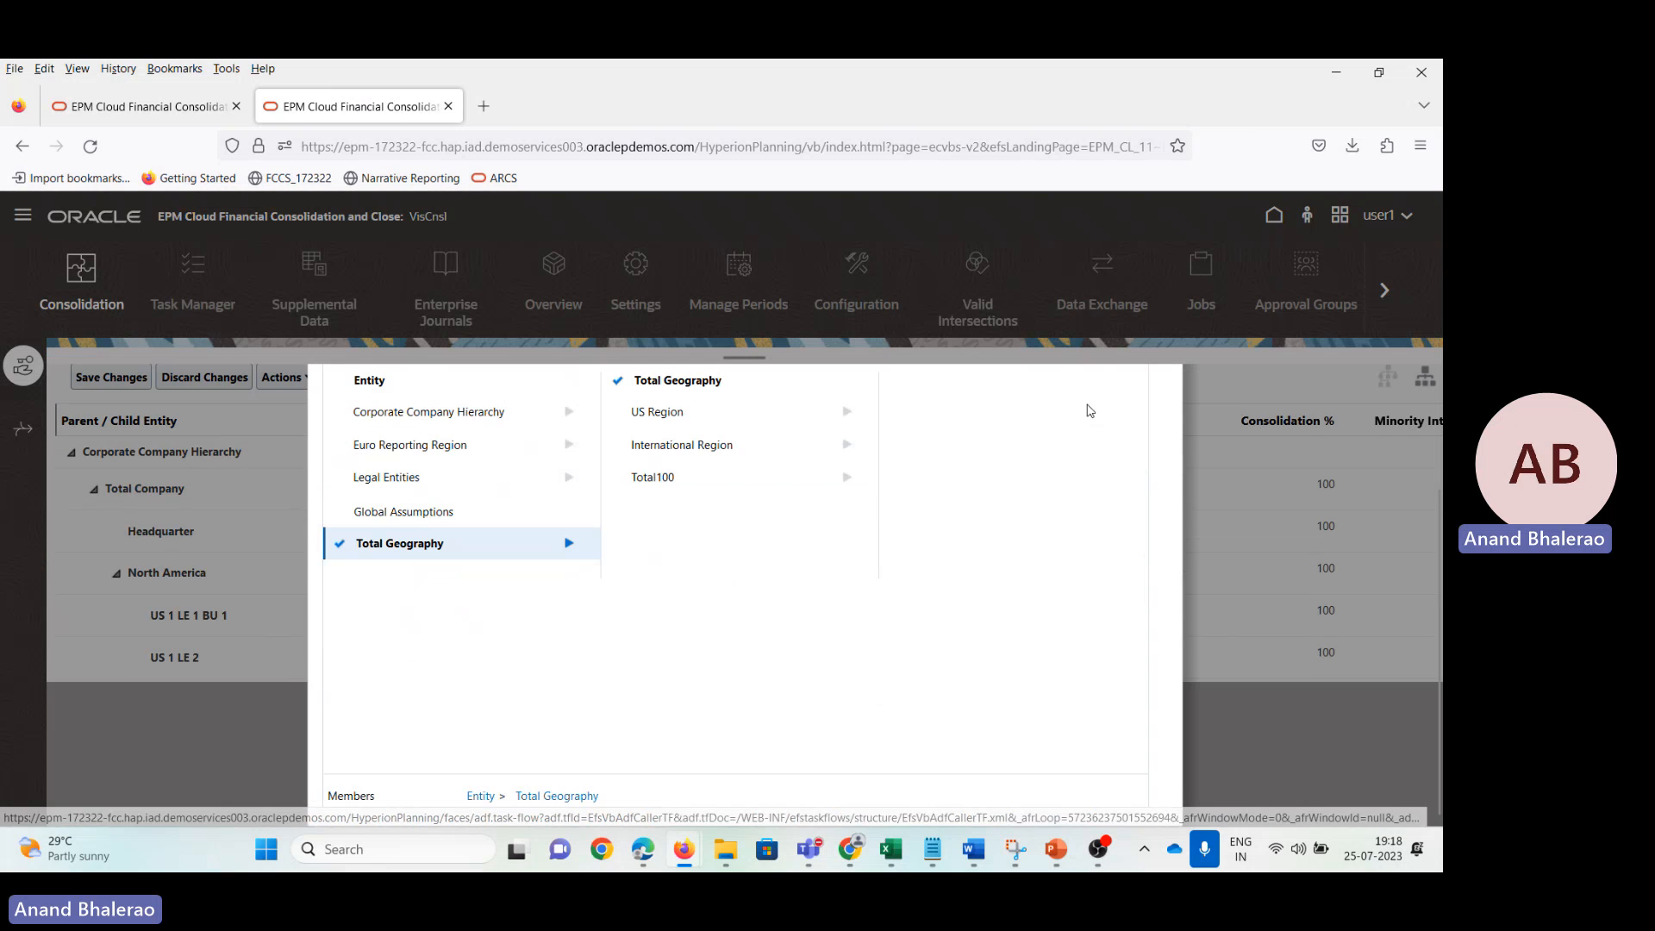
click(1083, 406)
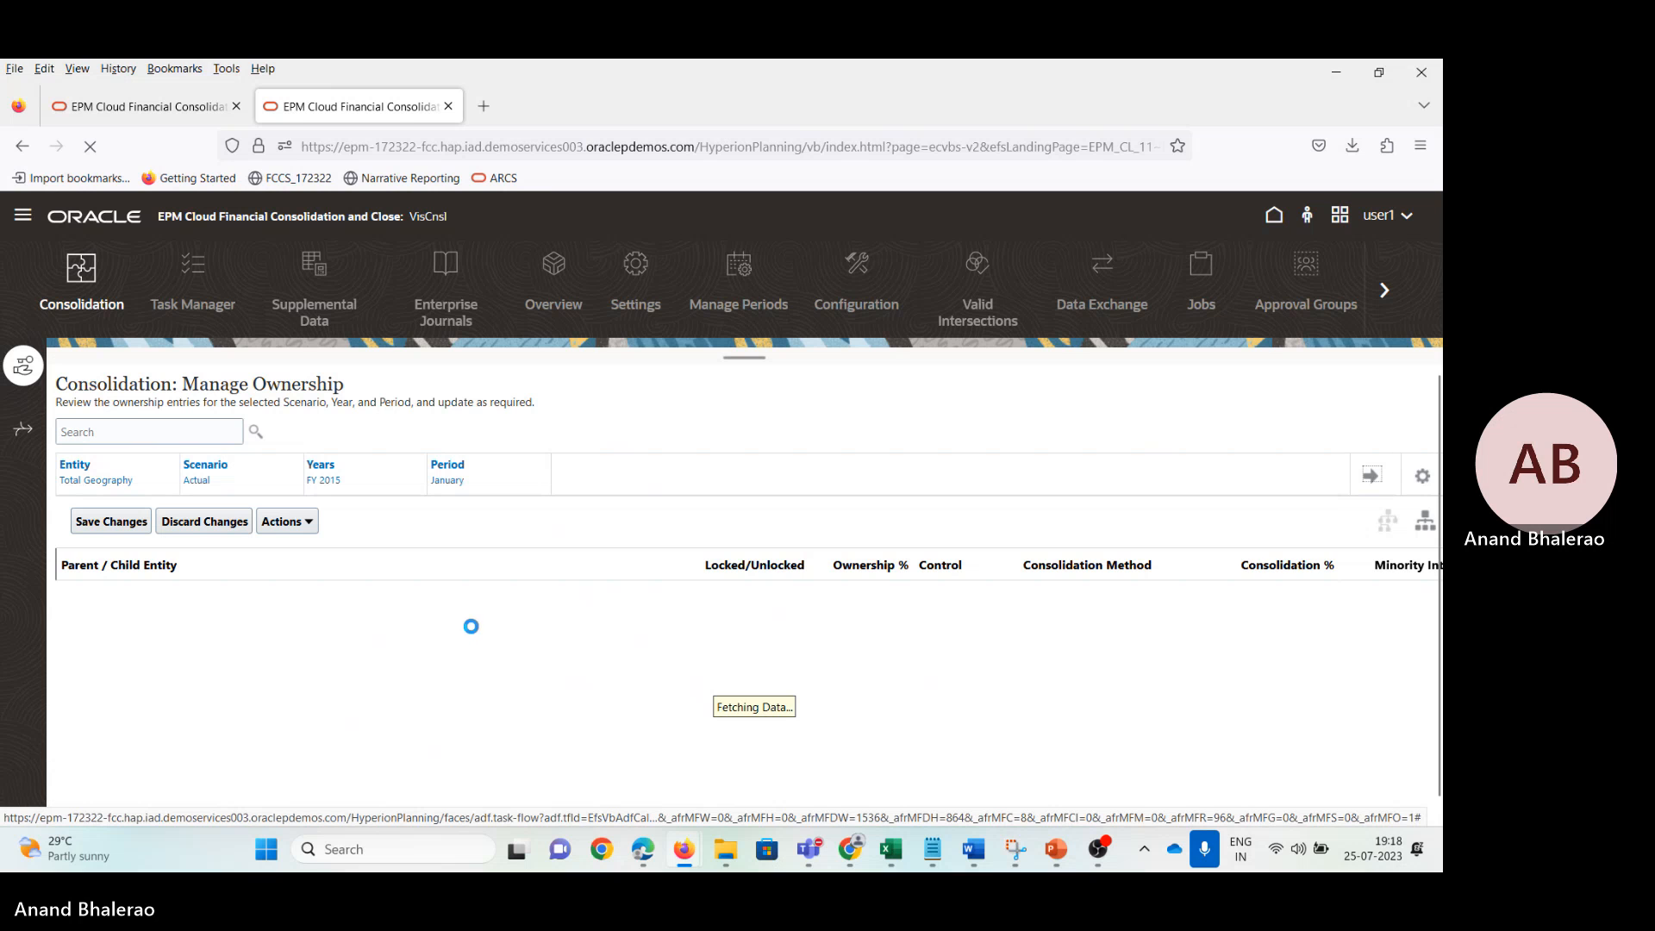
scroll(484, 714, down, 5)
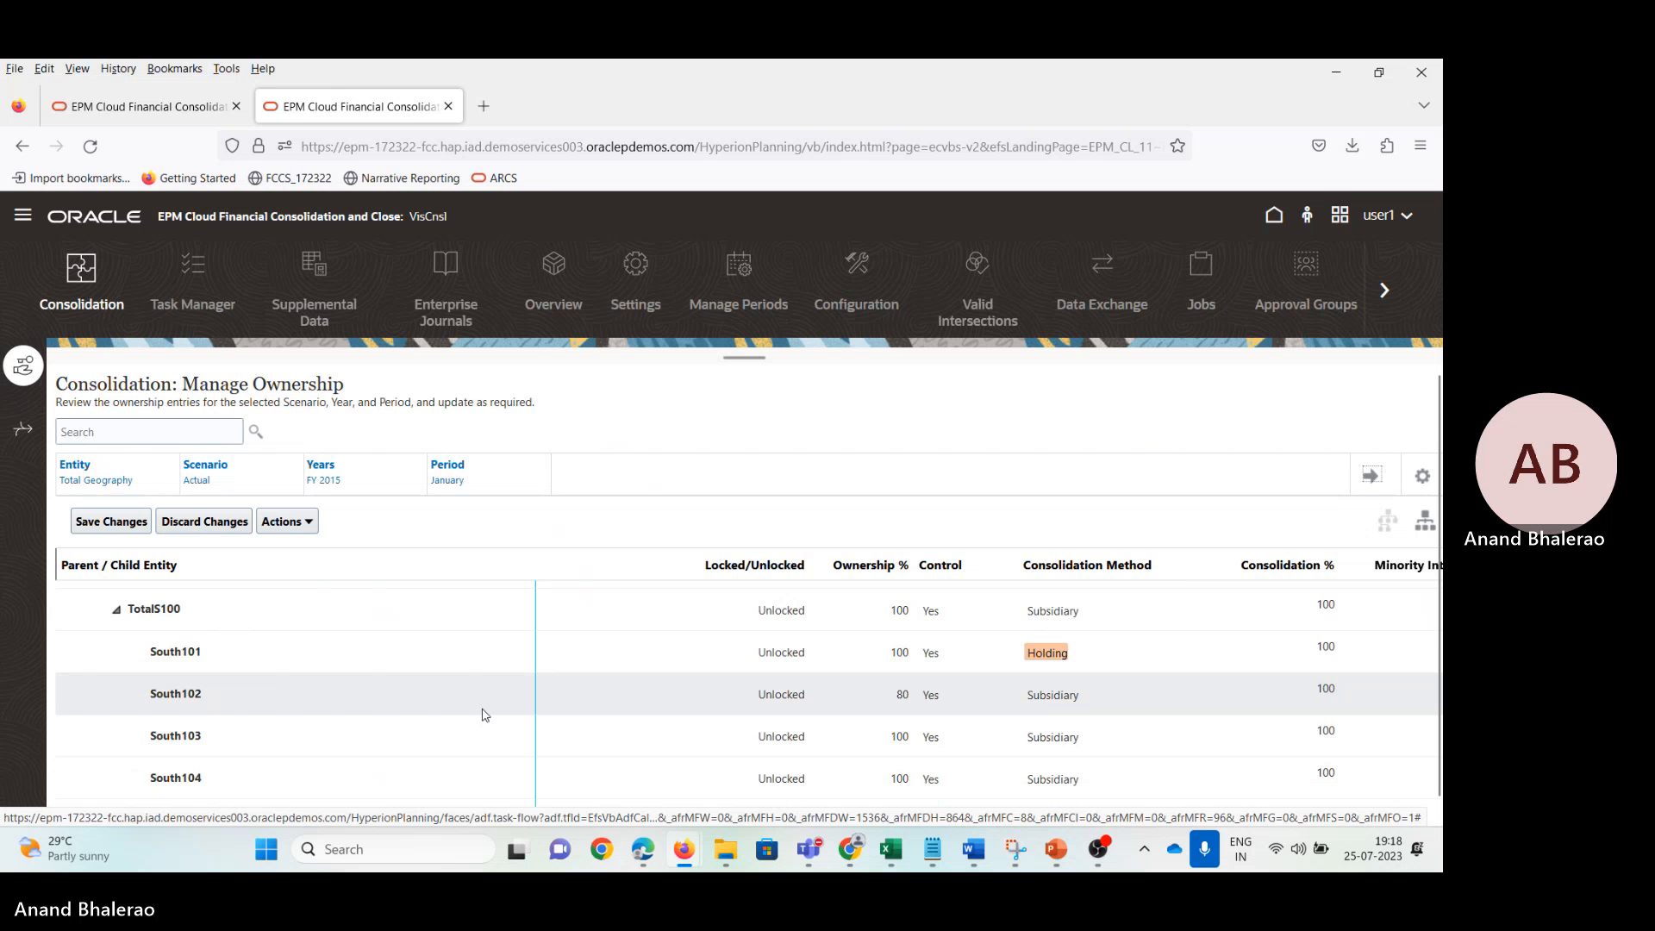
click(1099, 656)
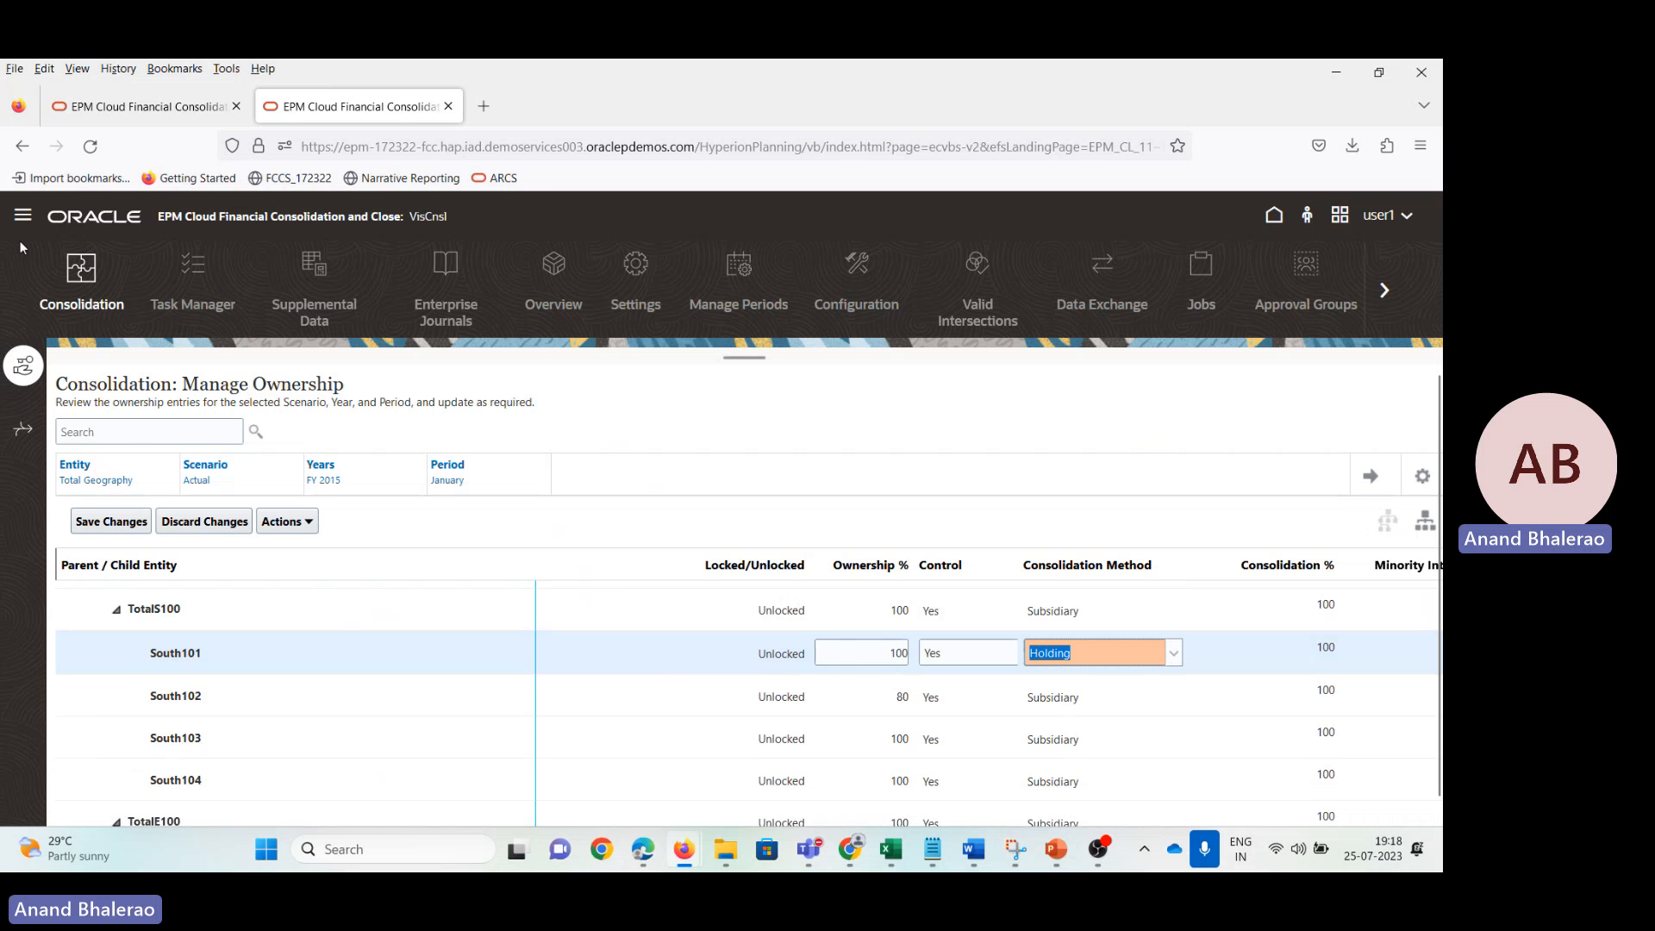
Step: Open the application's list of business rules
click(23, 219)
scroll(466, 457, down, 5)
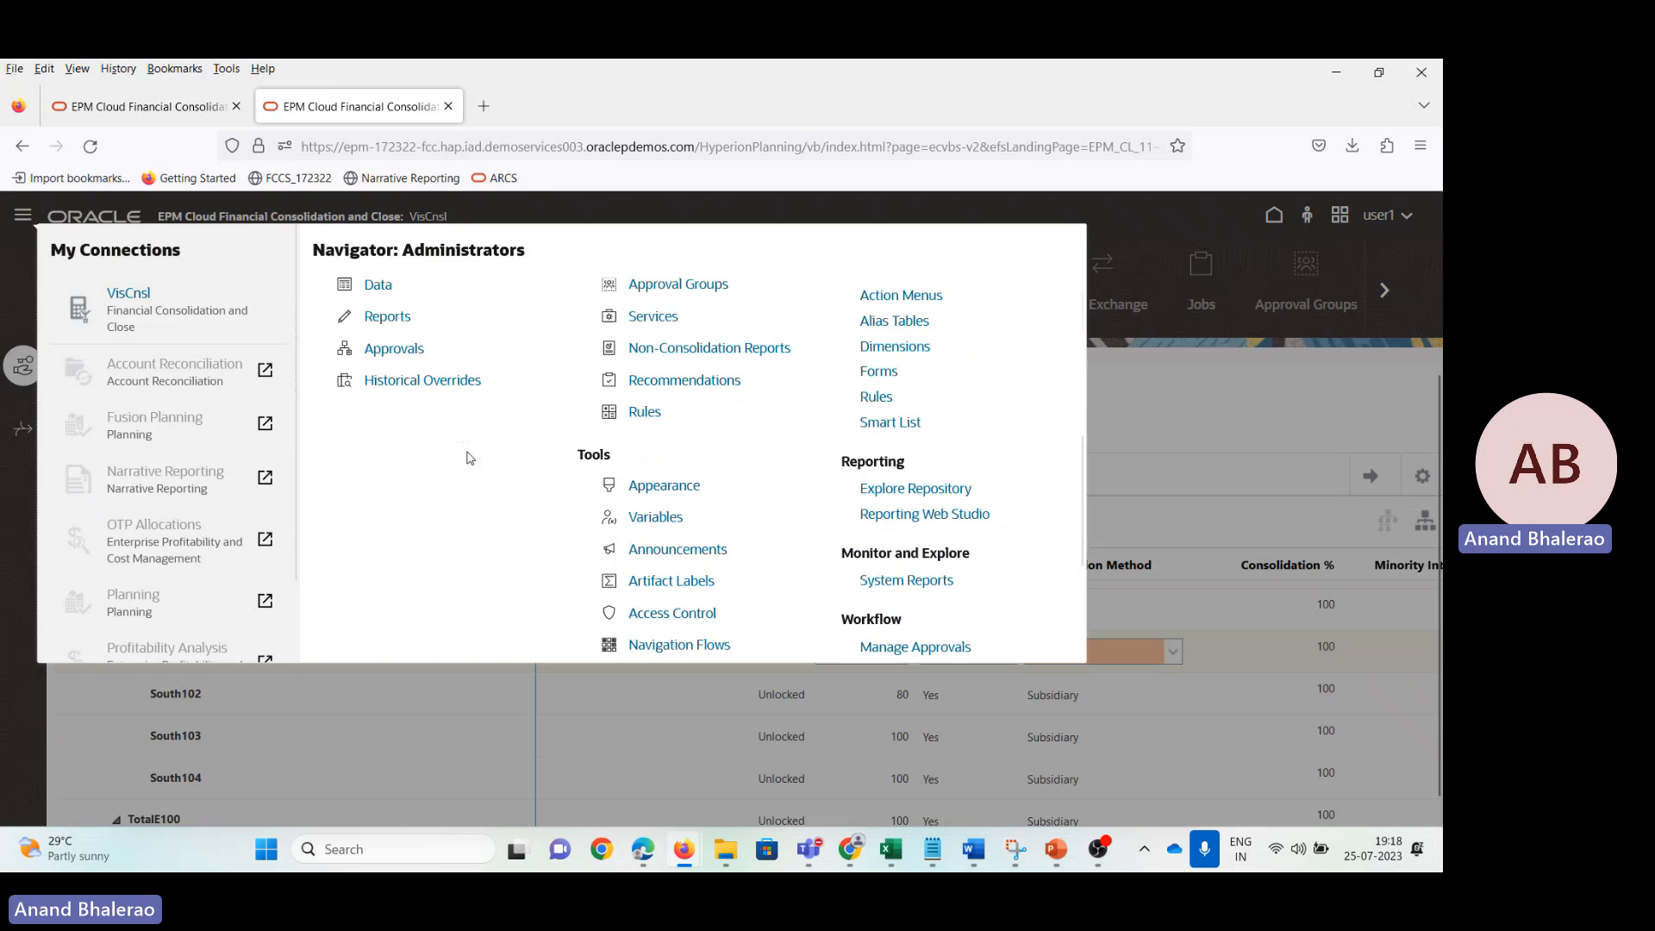
scroll(438, 517, up, 1)
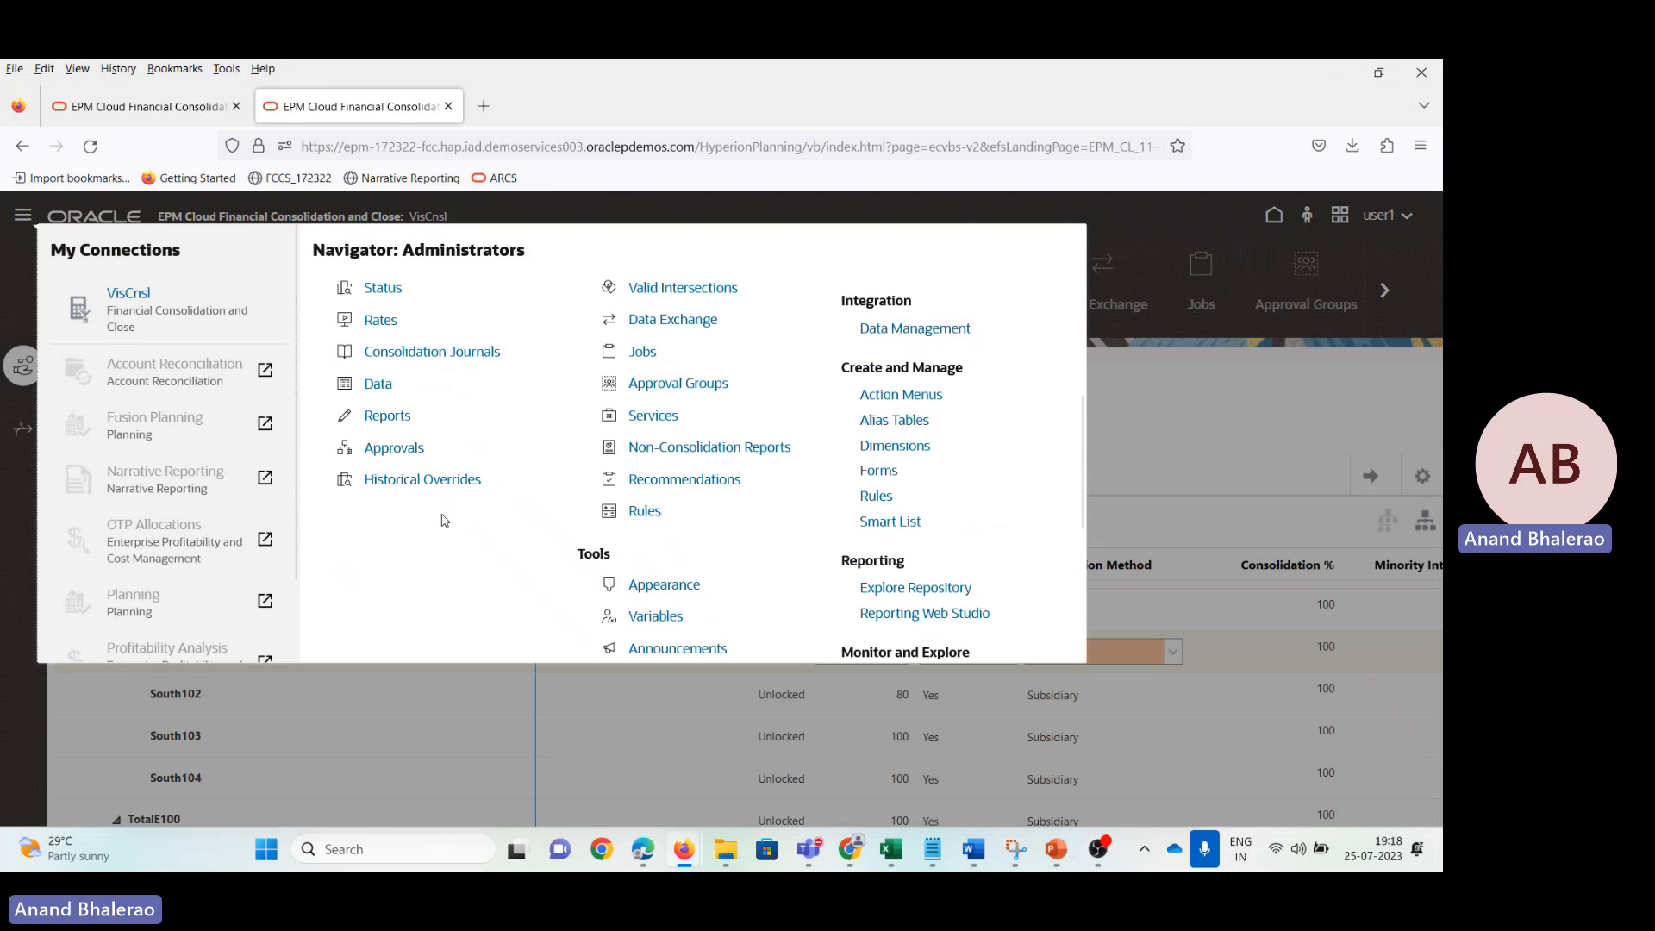
click(643, 516)
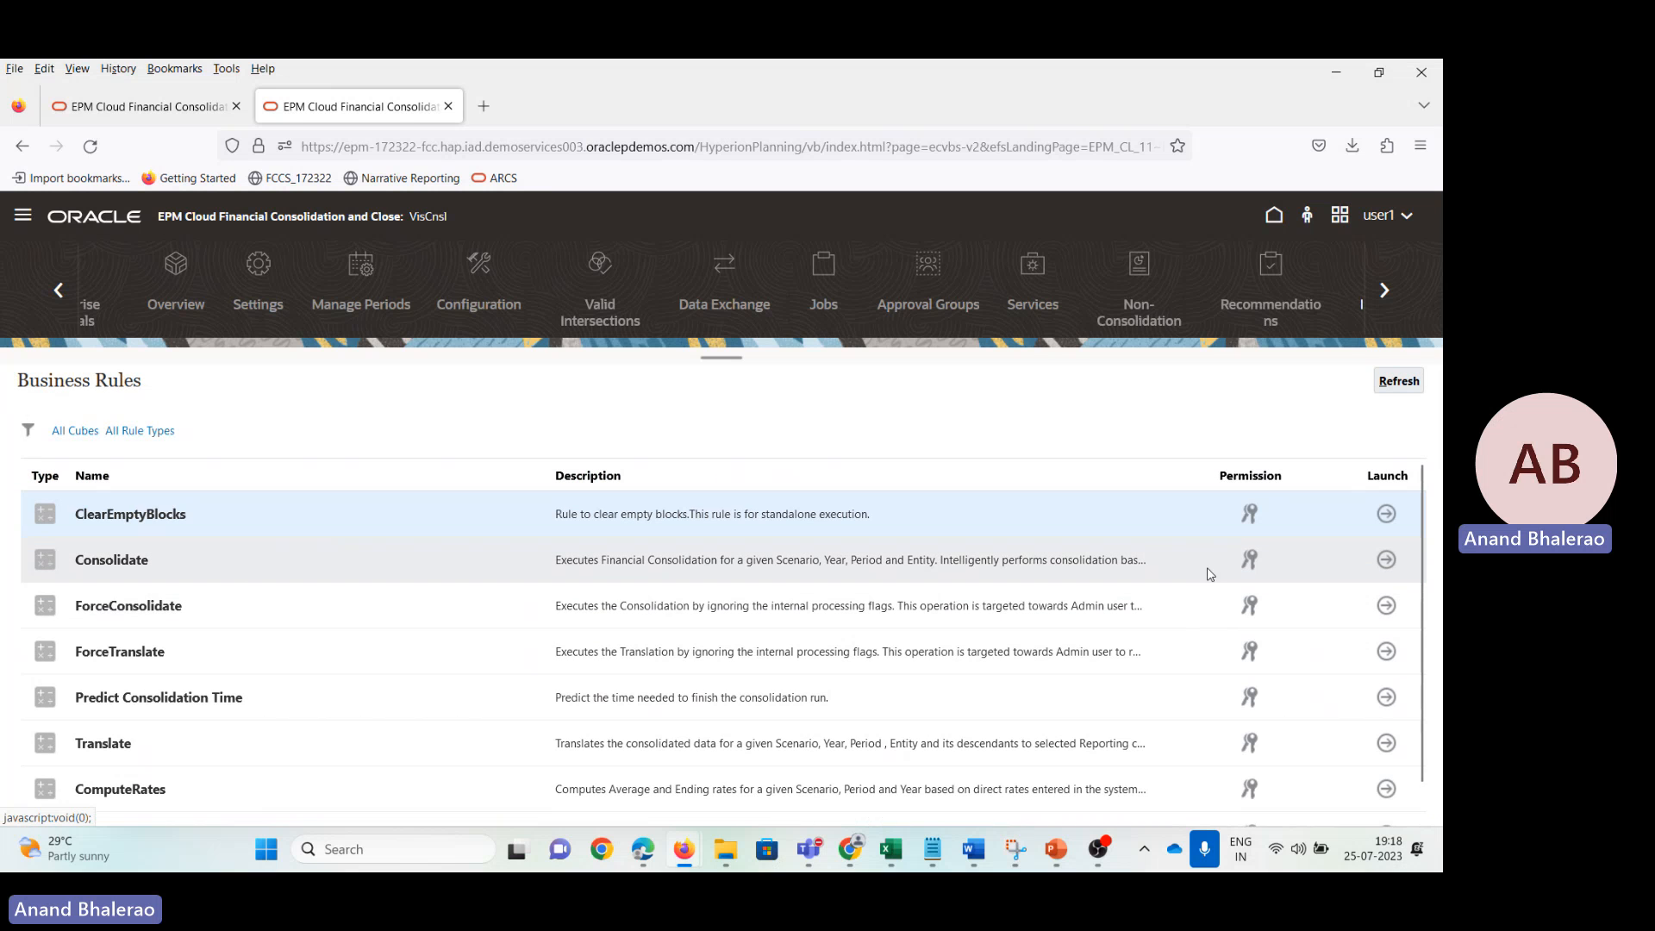
Step: Open the launch prompts of the Consolidate rule and enter S_100 as the entity and Jan as the period
click(1385, 560)
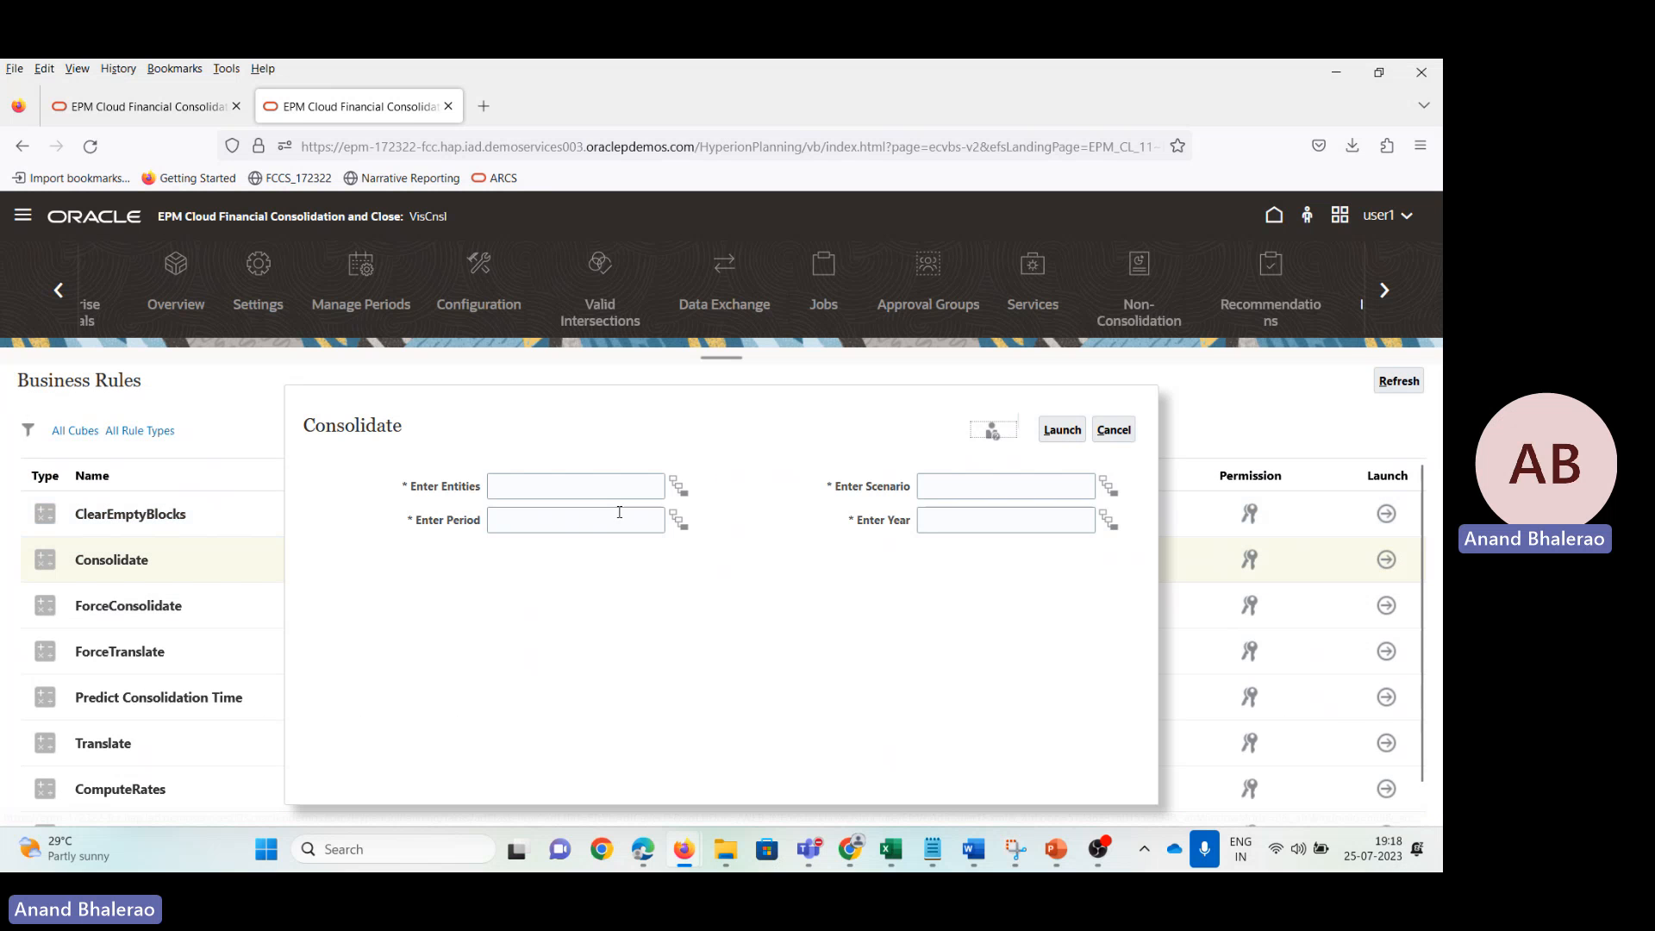
click(589, 494)
text(S)
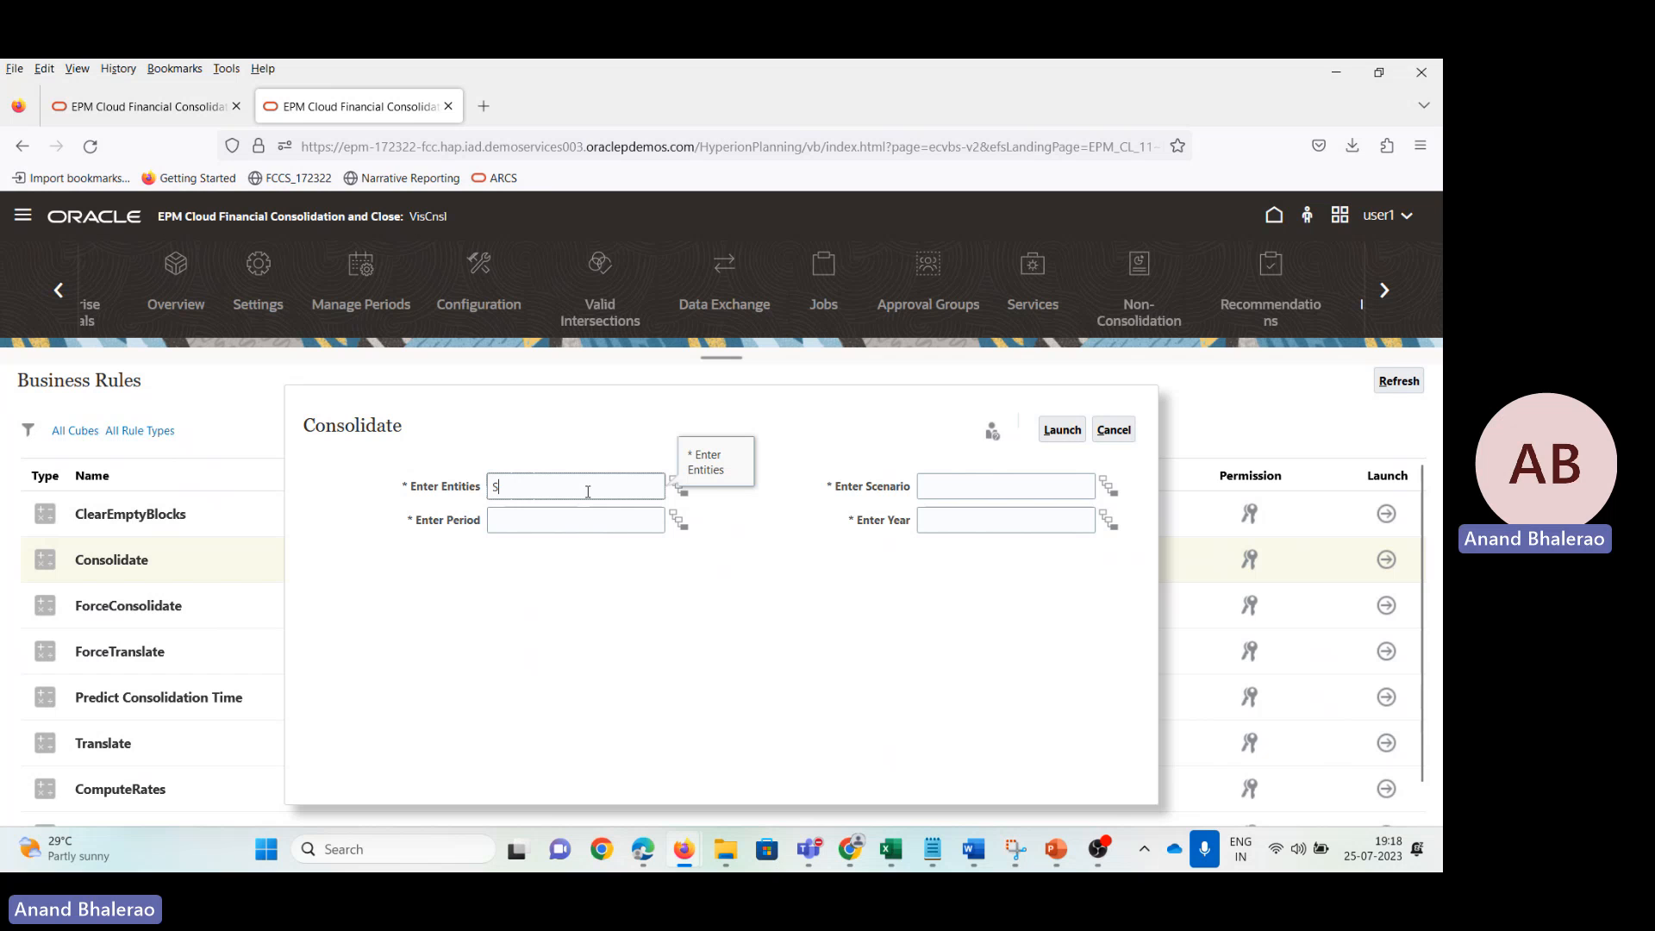
text(_100)
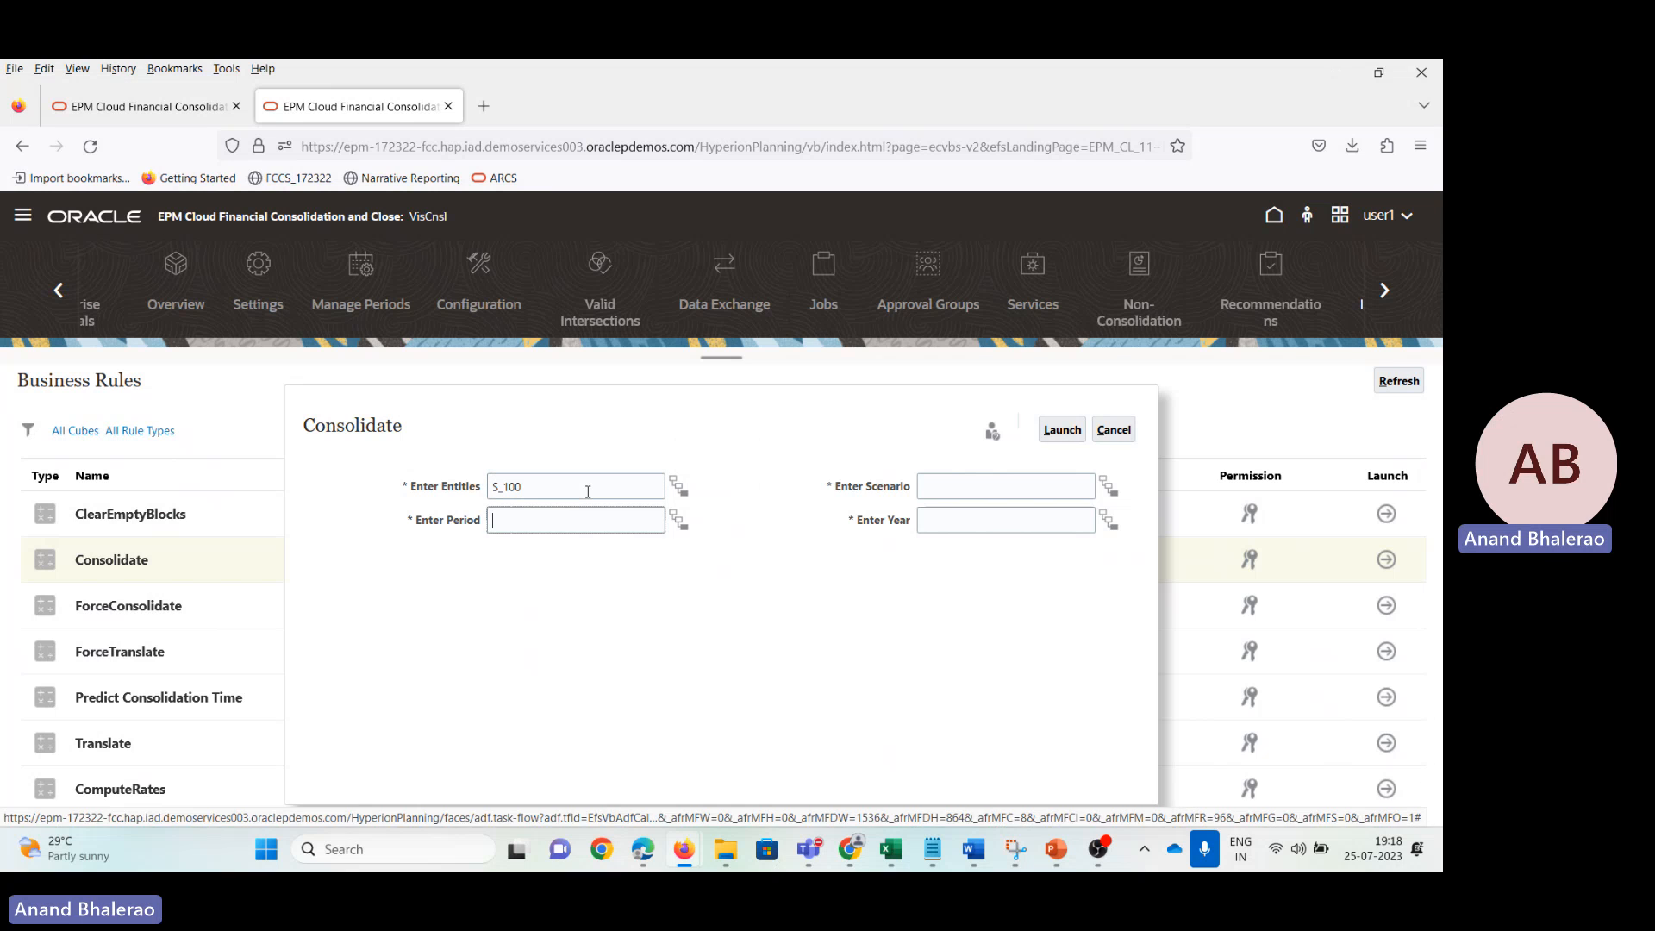
key(Tab)
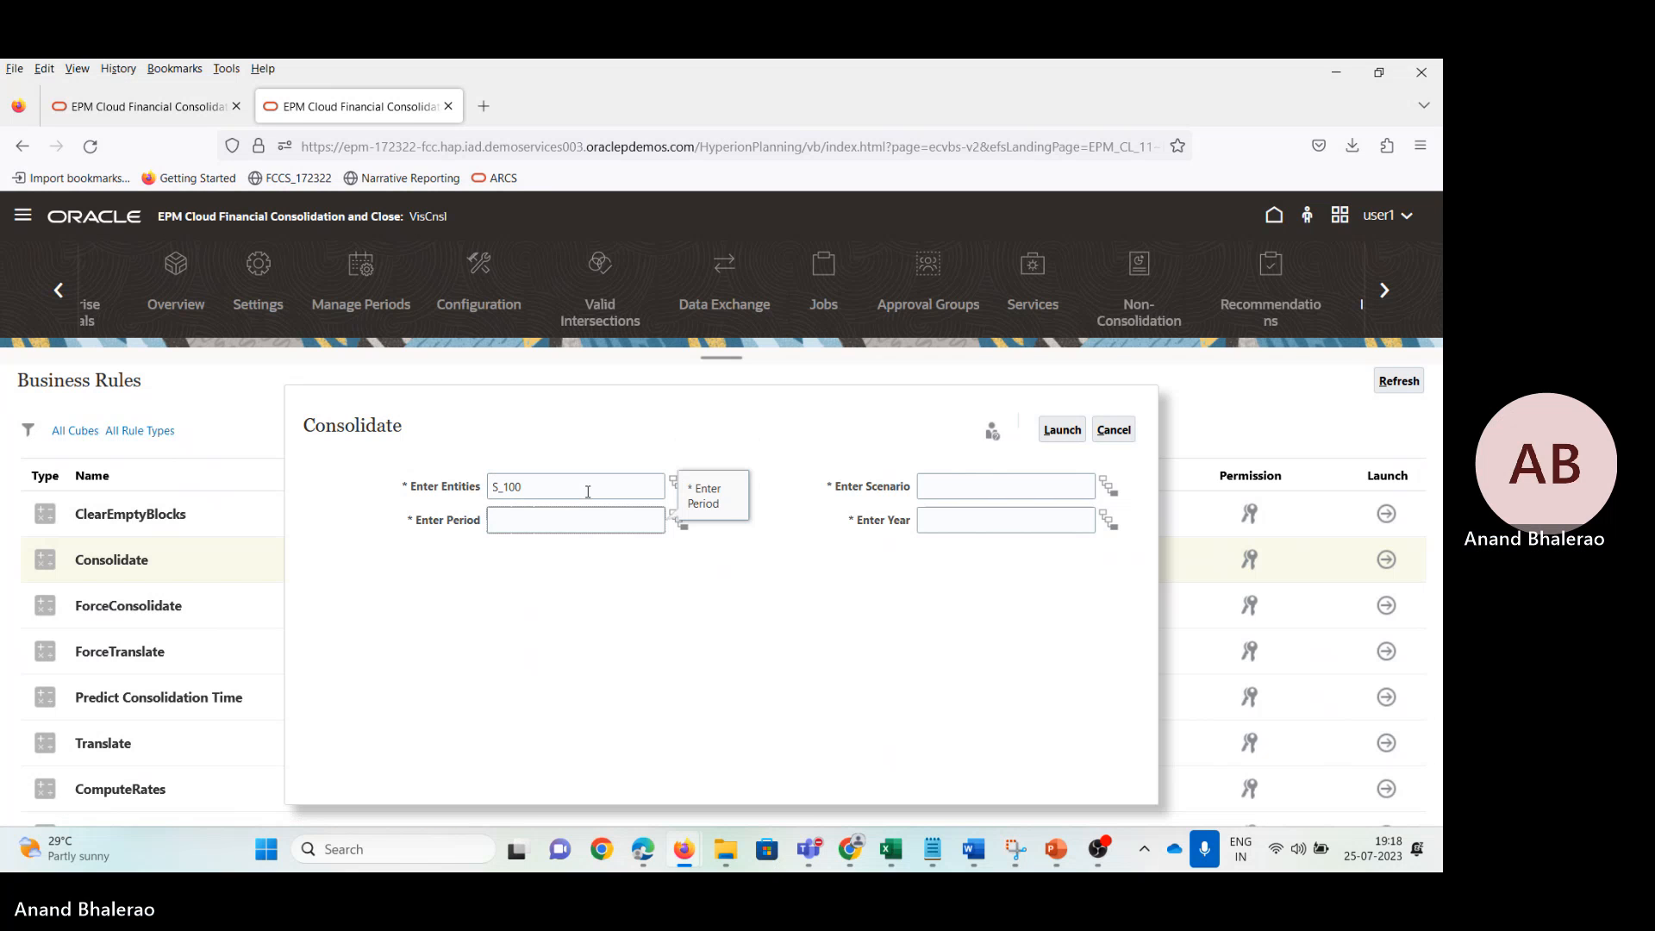
text(Jan)
key(Tab)
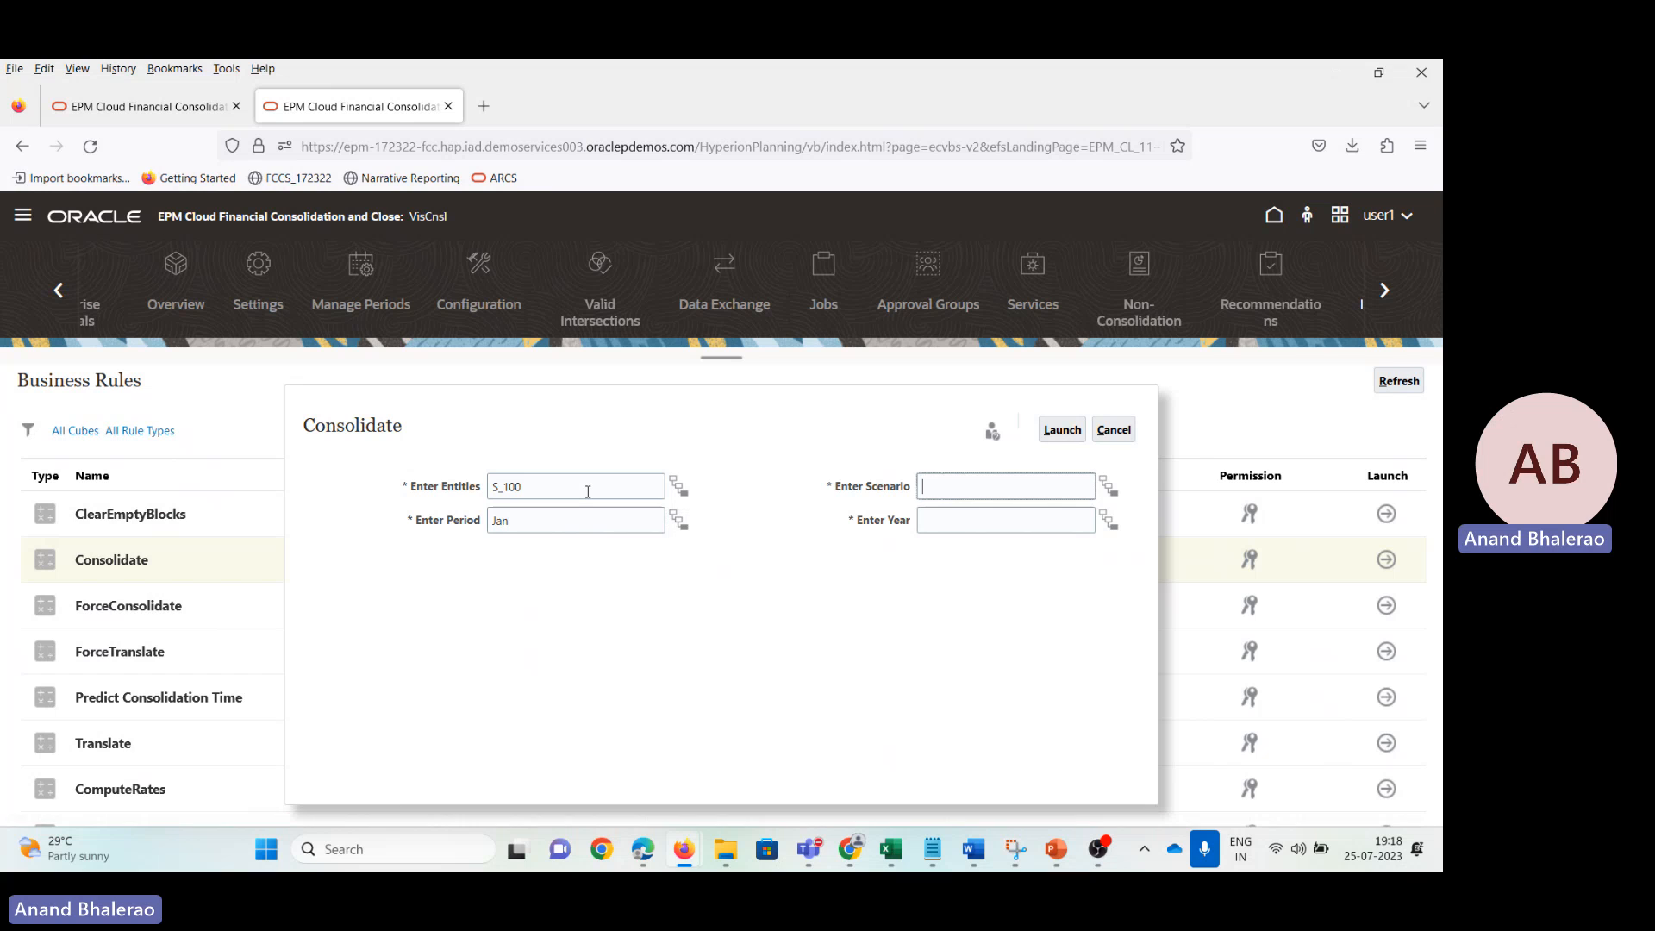
Step: Set the scenario to Actual and the year to FY15, and launch the Consolidate rule
text(Actual)
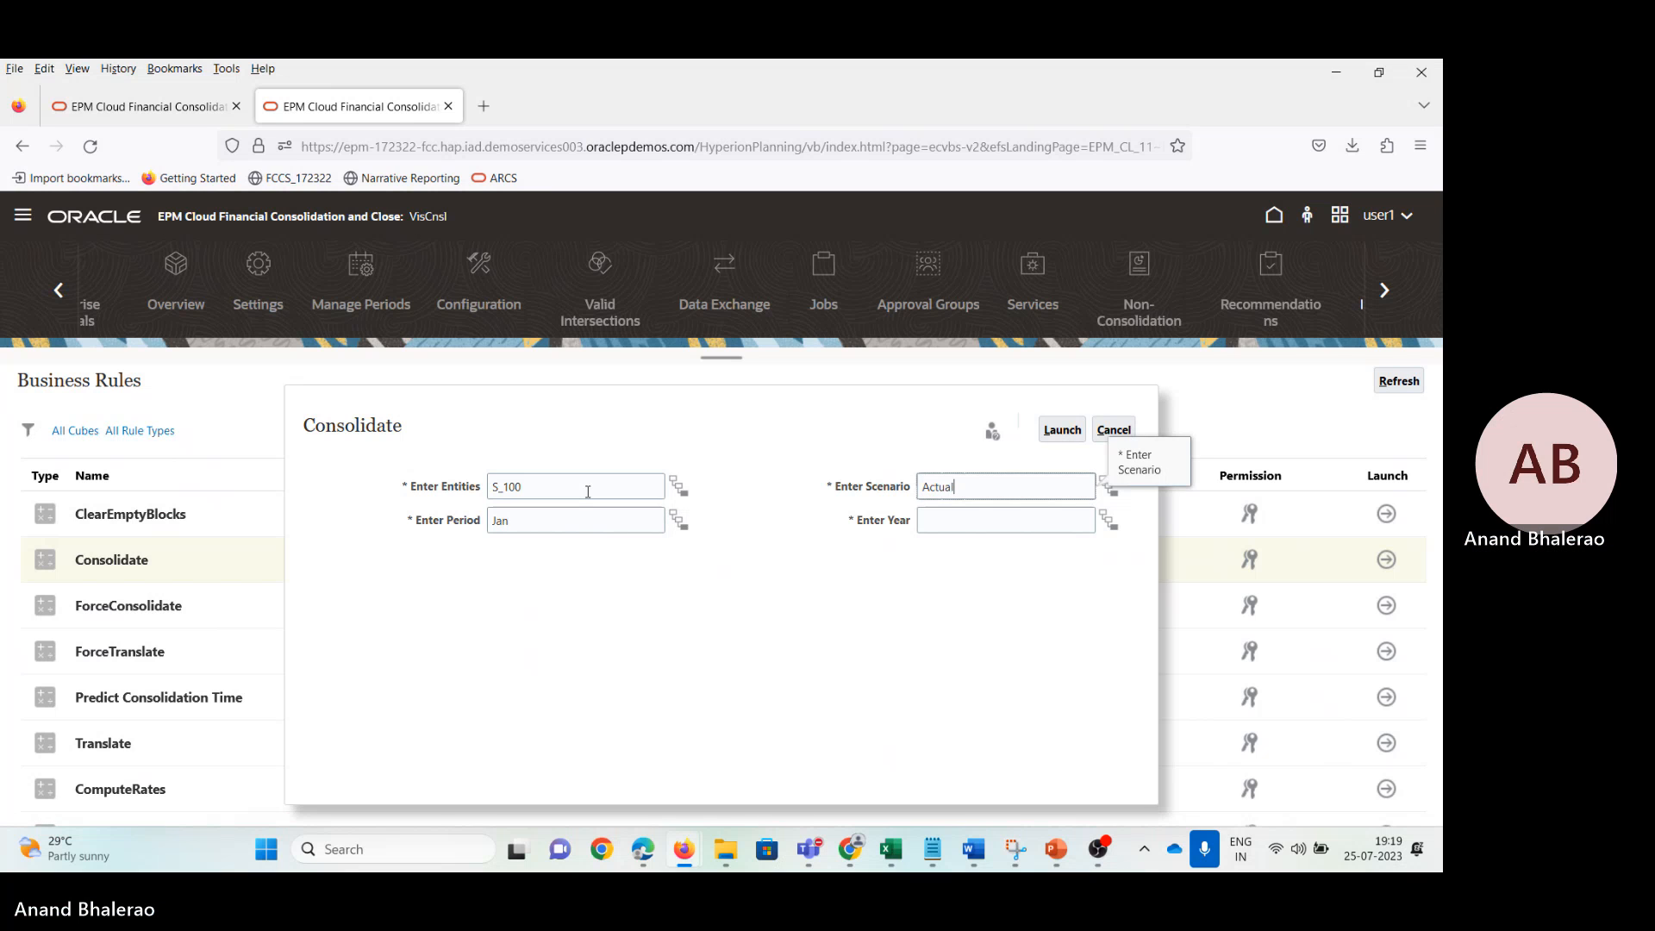
key(Tab)
text(FY)
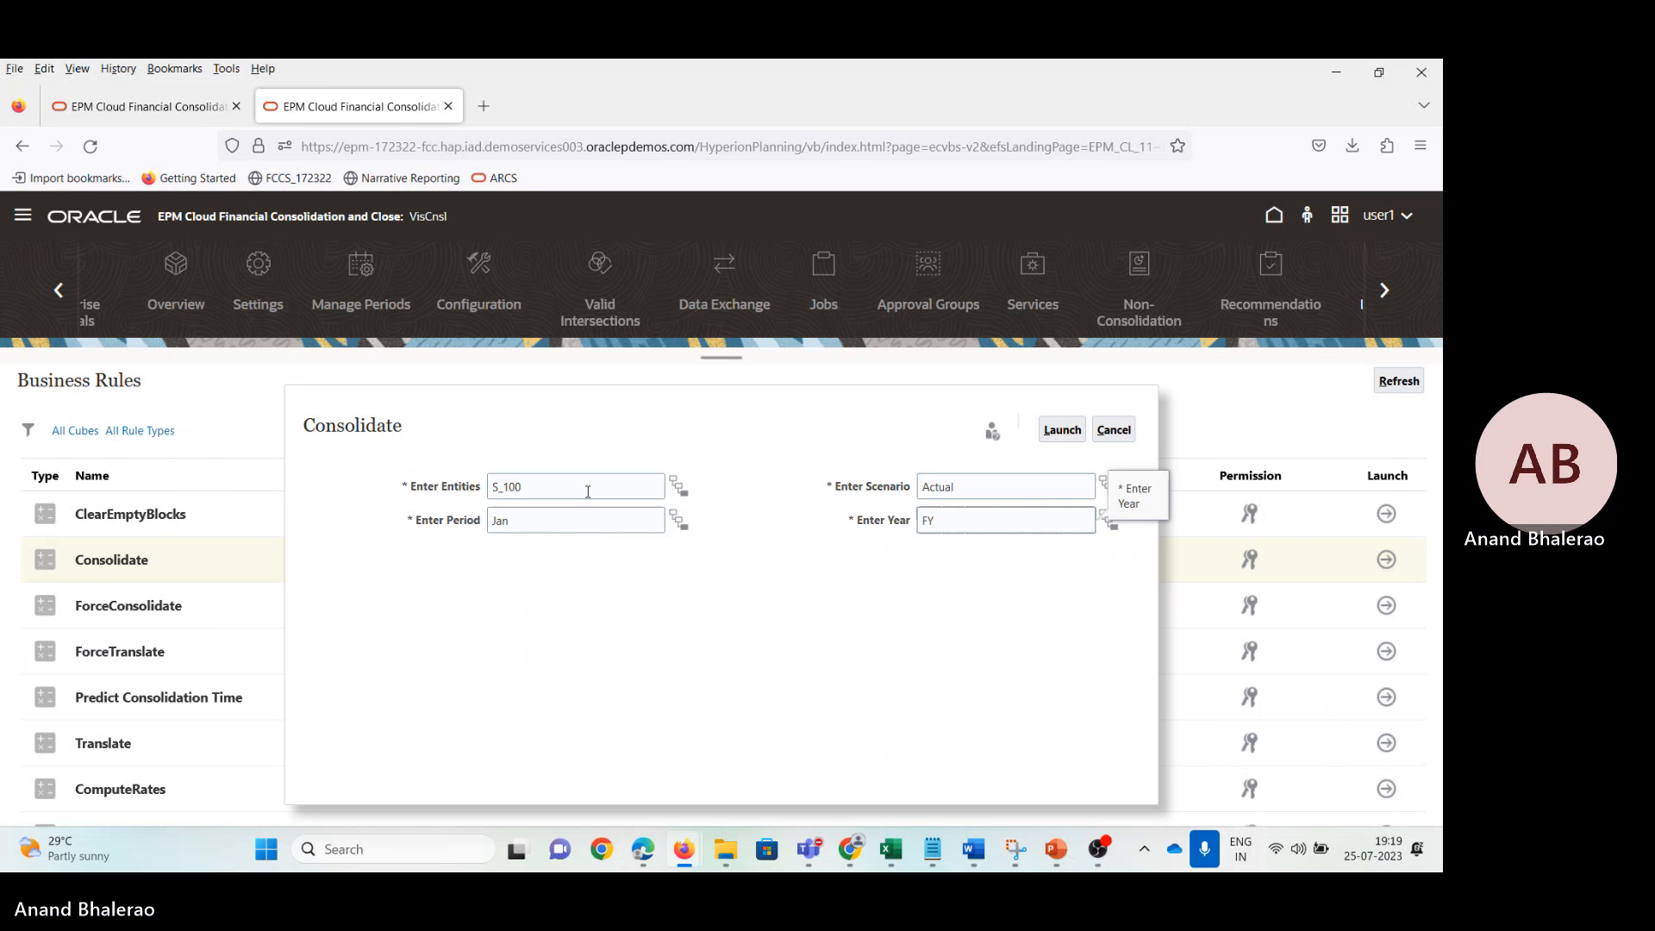
text(15)
key(Tab)
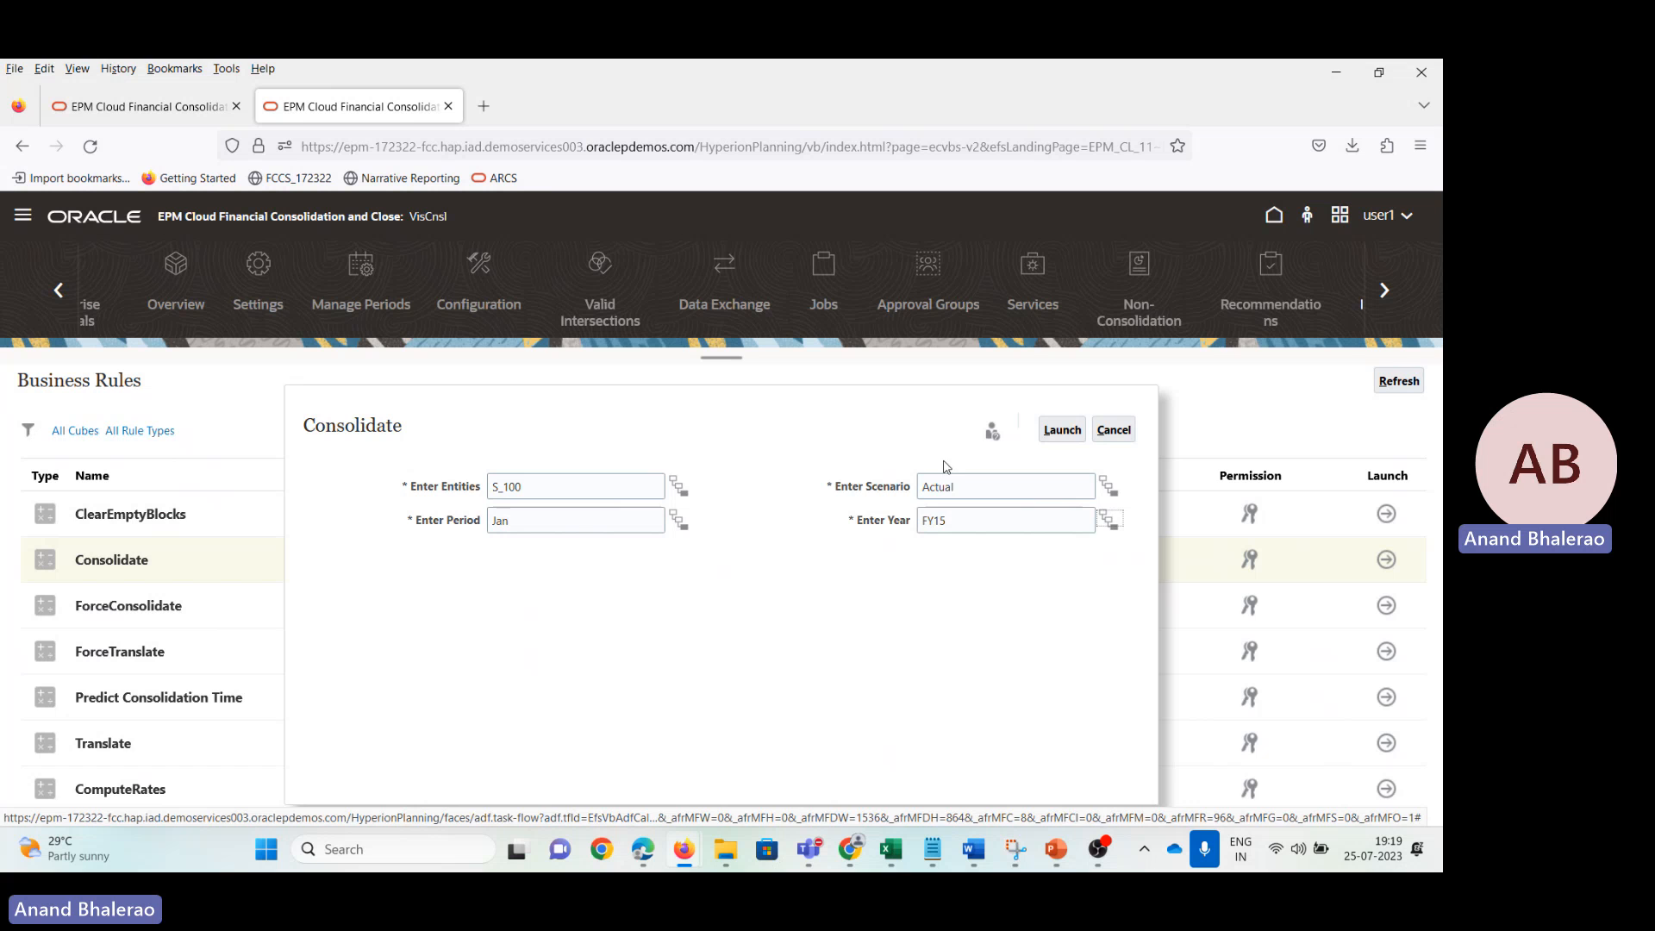
click(1062, 429)
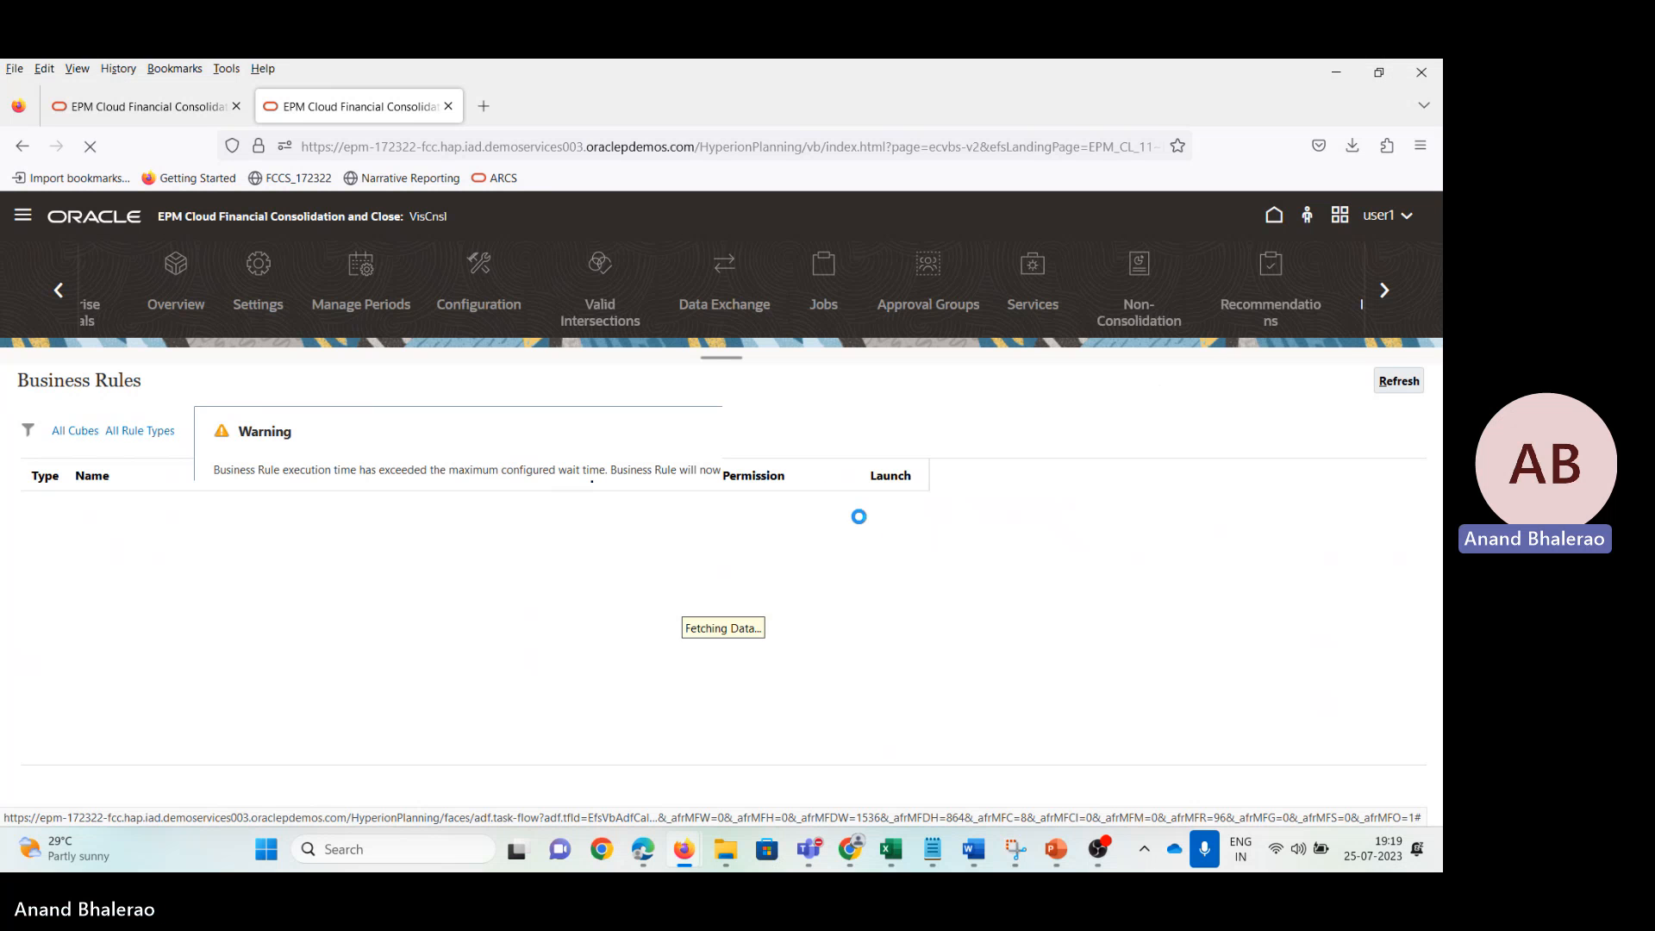
click(1208, 526)
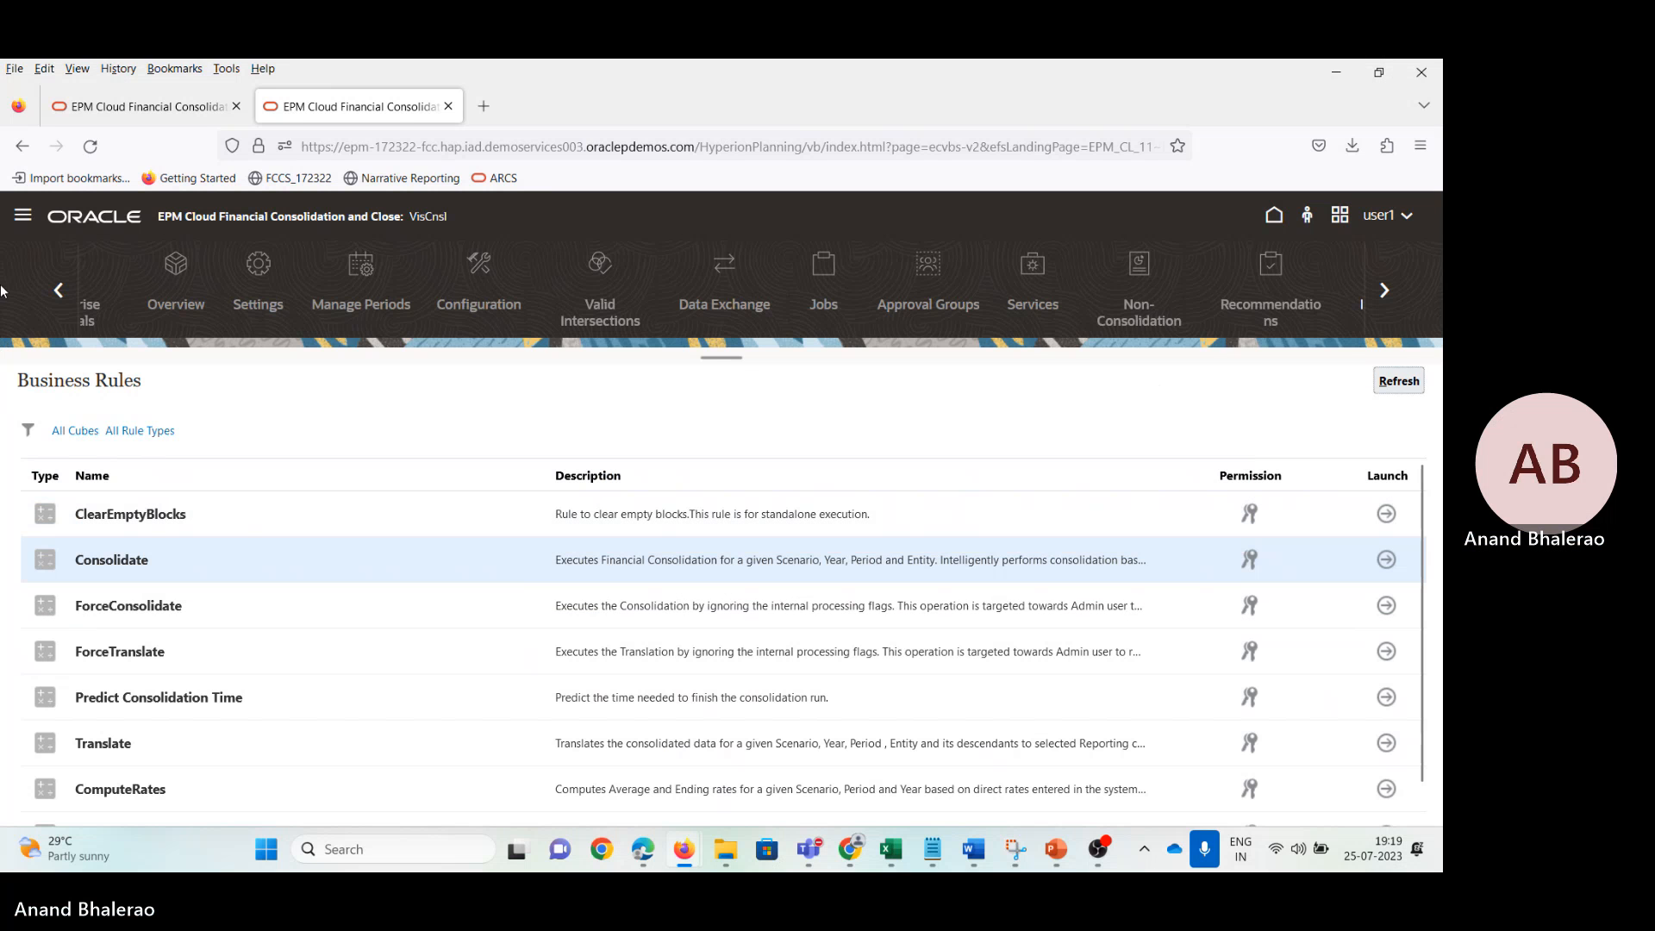
Step: Open the details of the most recent Consolidate job and capture a screenshot of them
click(22, 215)
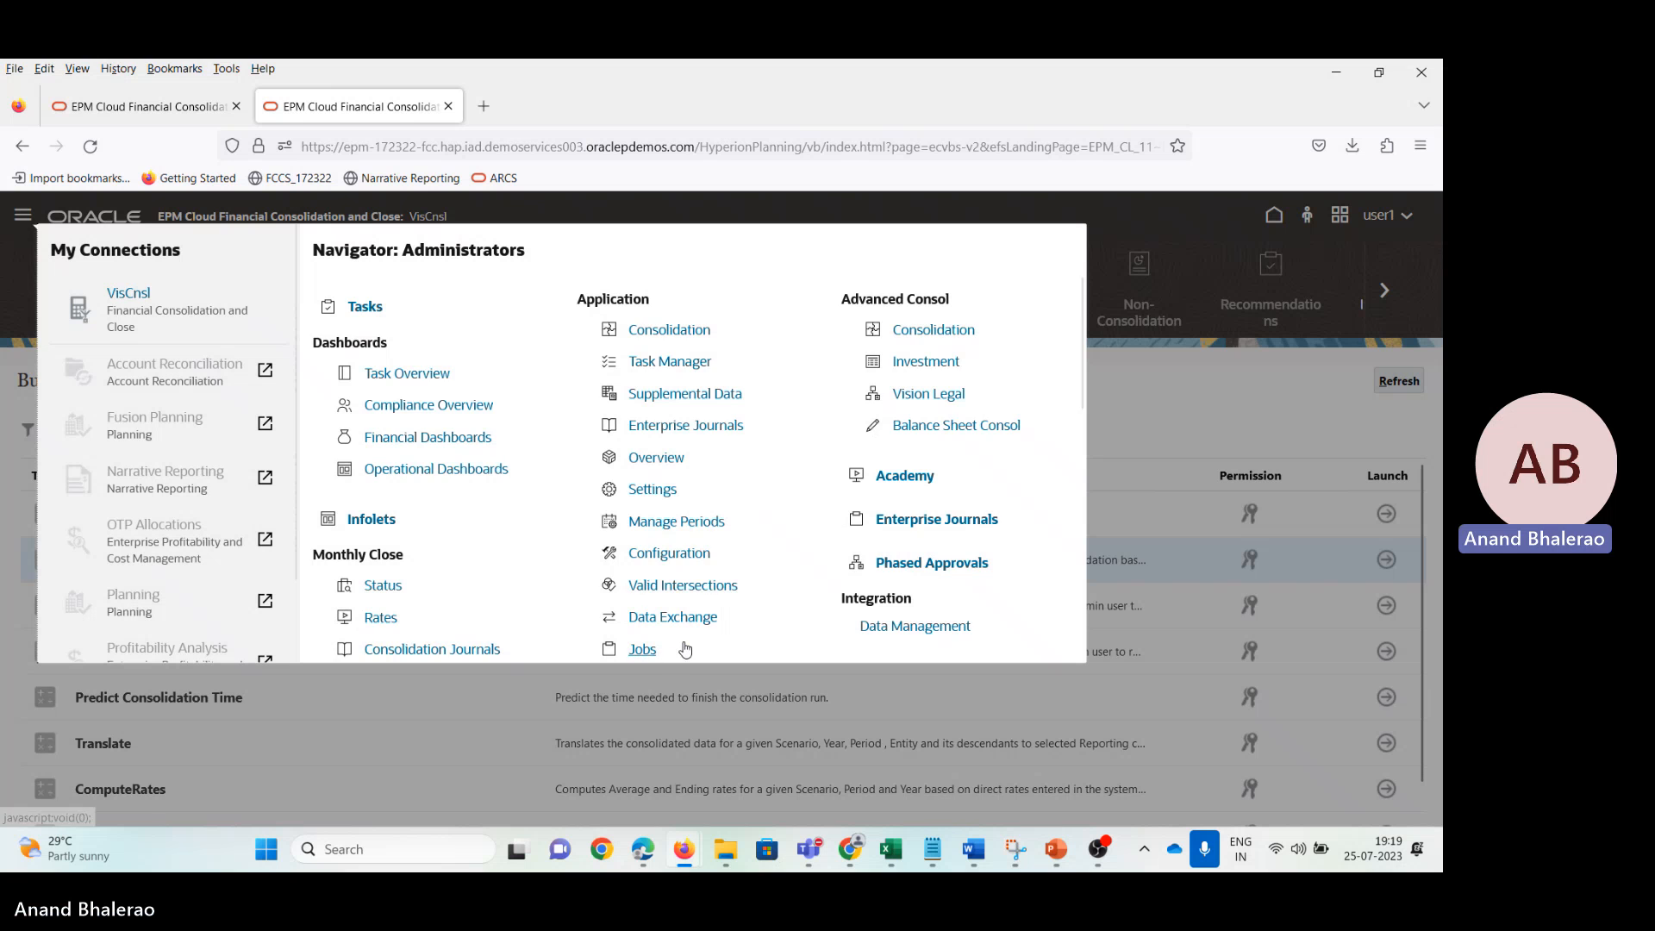
scroll(642, 648, down, 2)
click(644, 558)
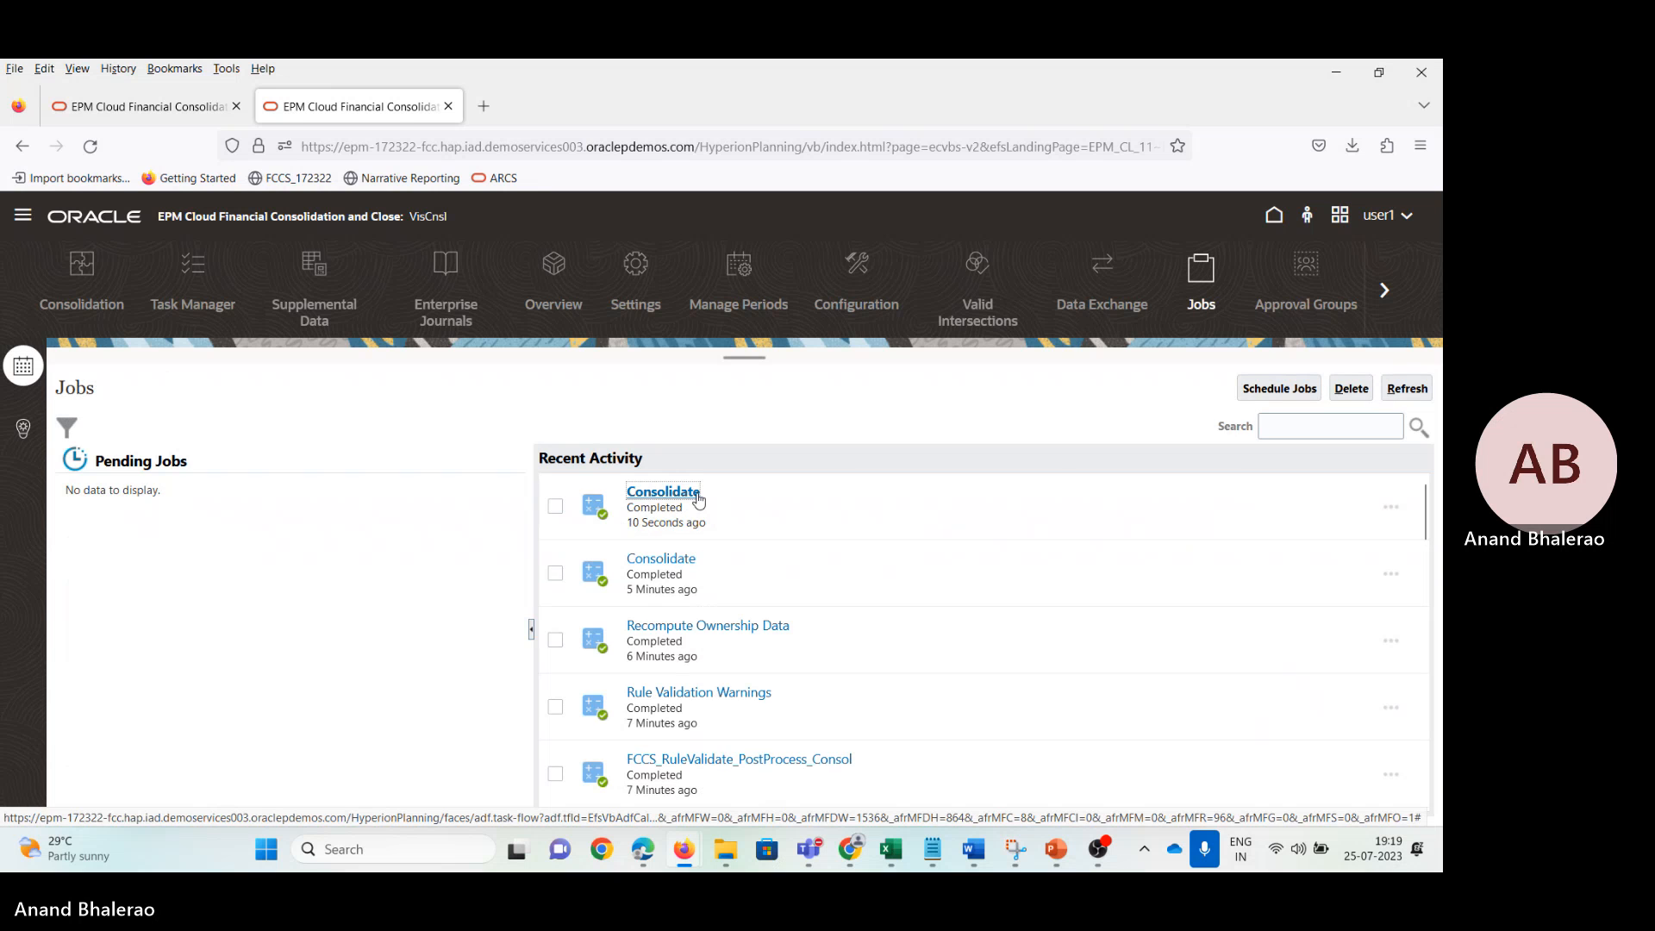
click(663, 491)
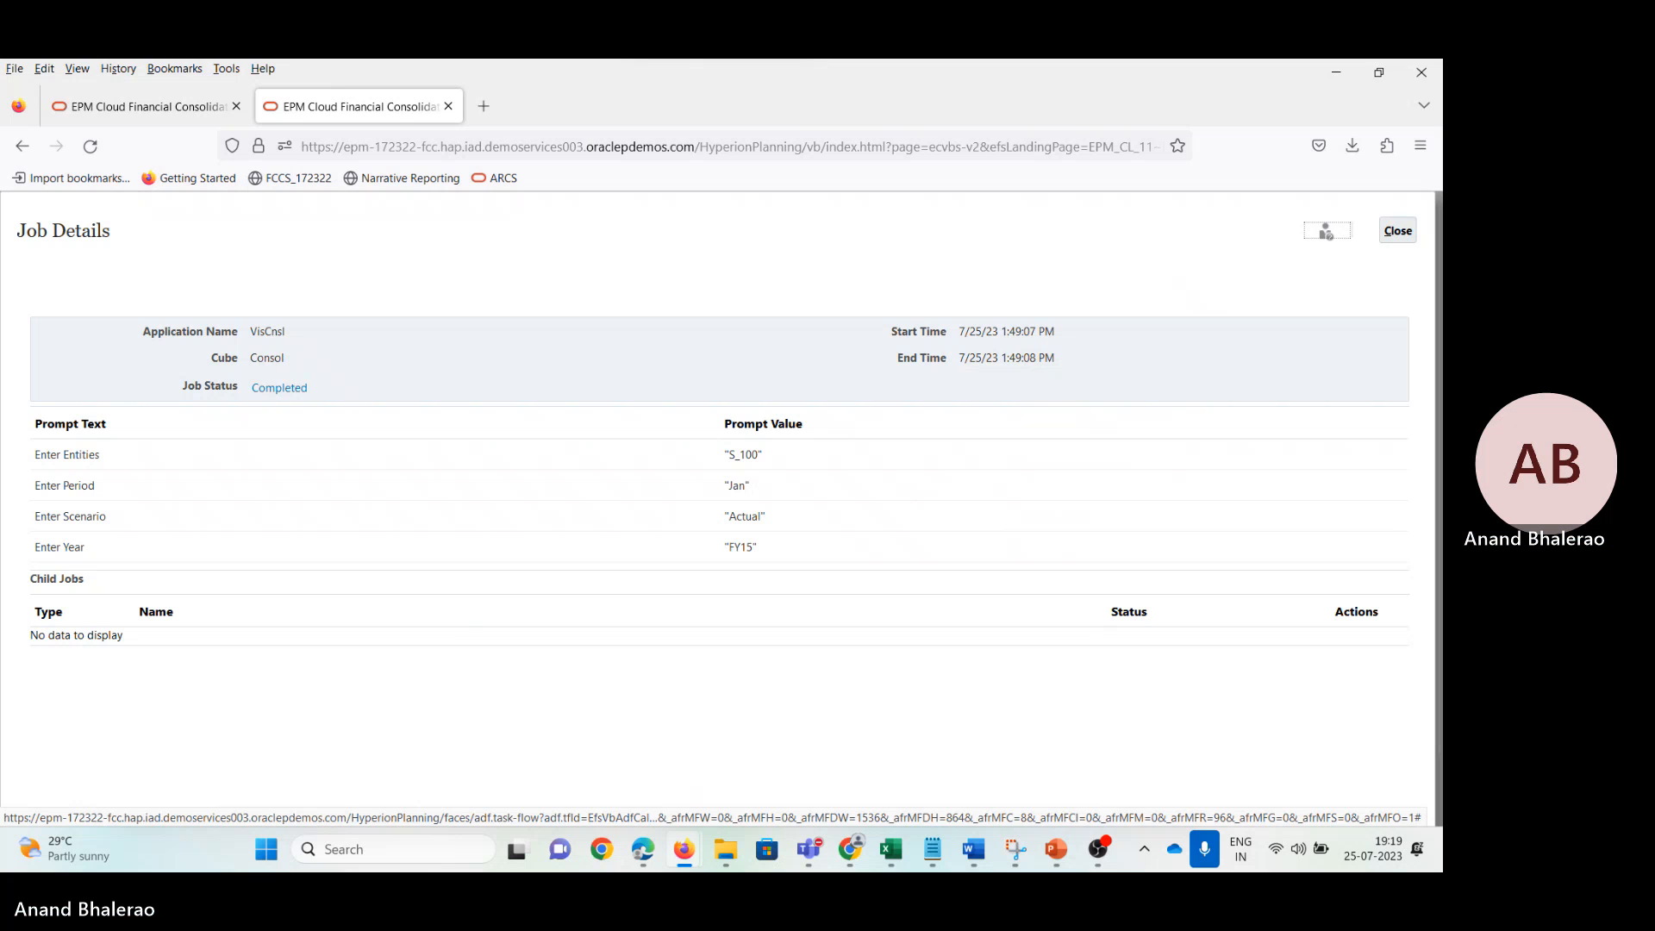
key(super+shift+s)
drag(13, 201, 1354, 739)
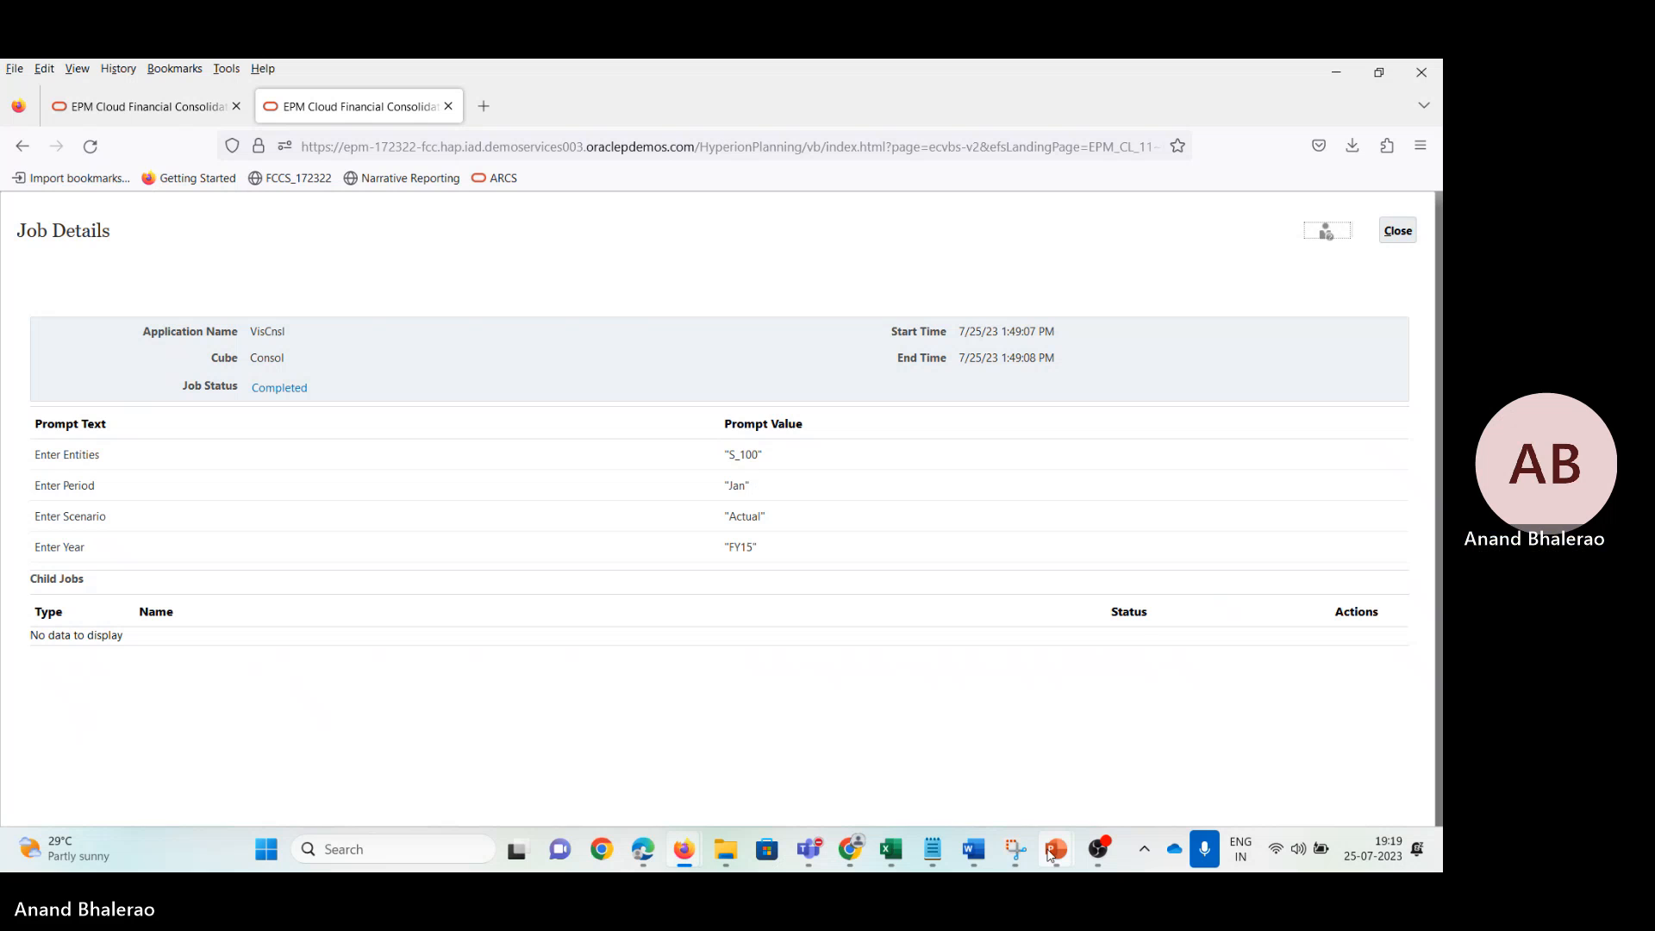
Step: Switch to the ScreenShot_Parallel document in Word and add blank lines above the first Job Details screenshot
mouse_move(974, 849)
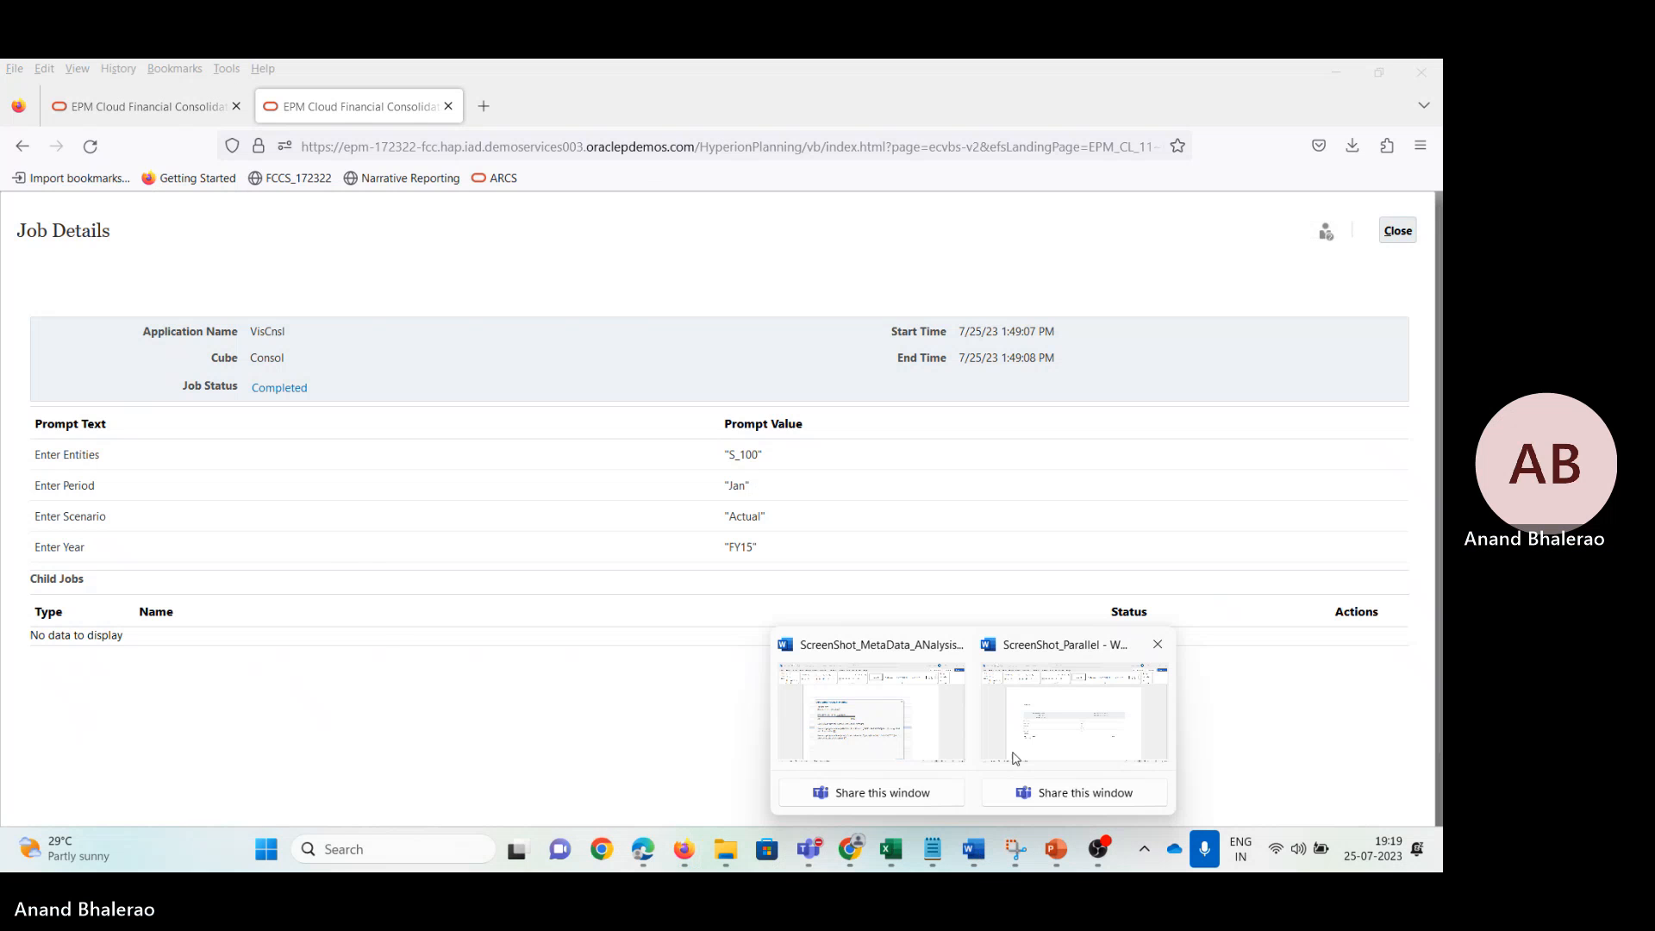
click(1059, 711)
click(337, 366)
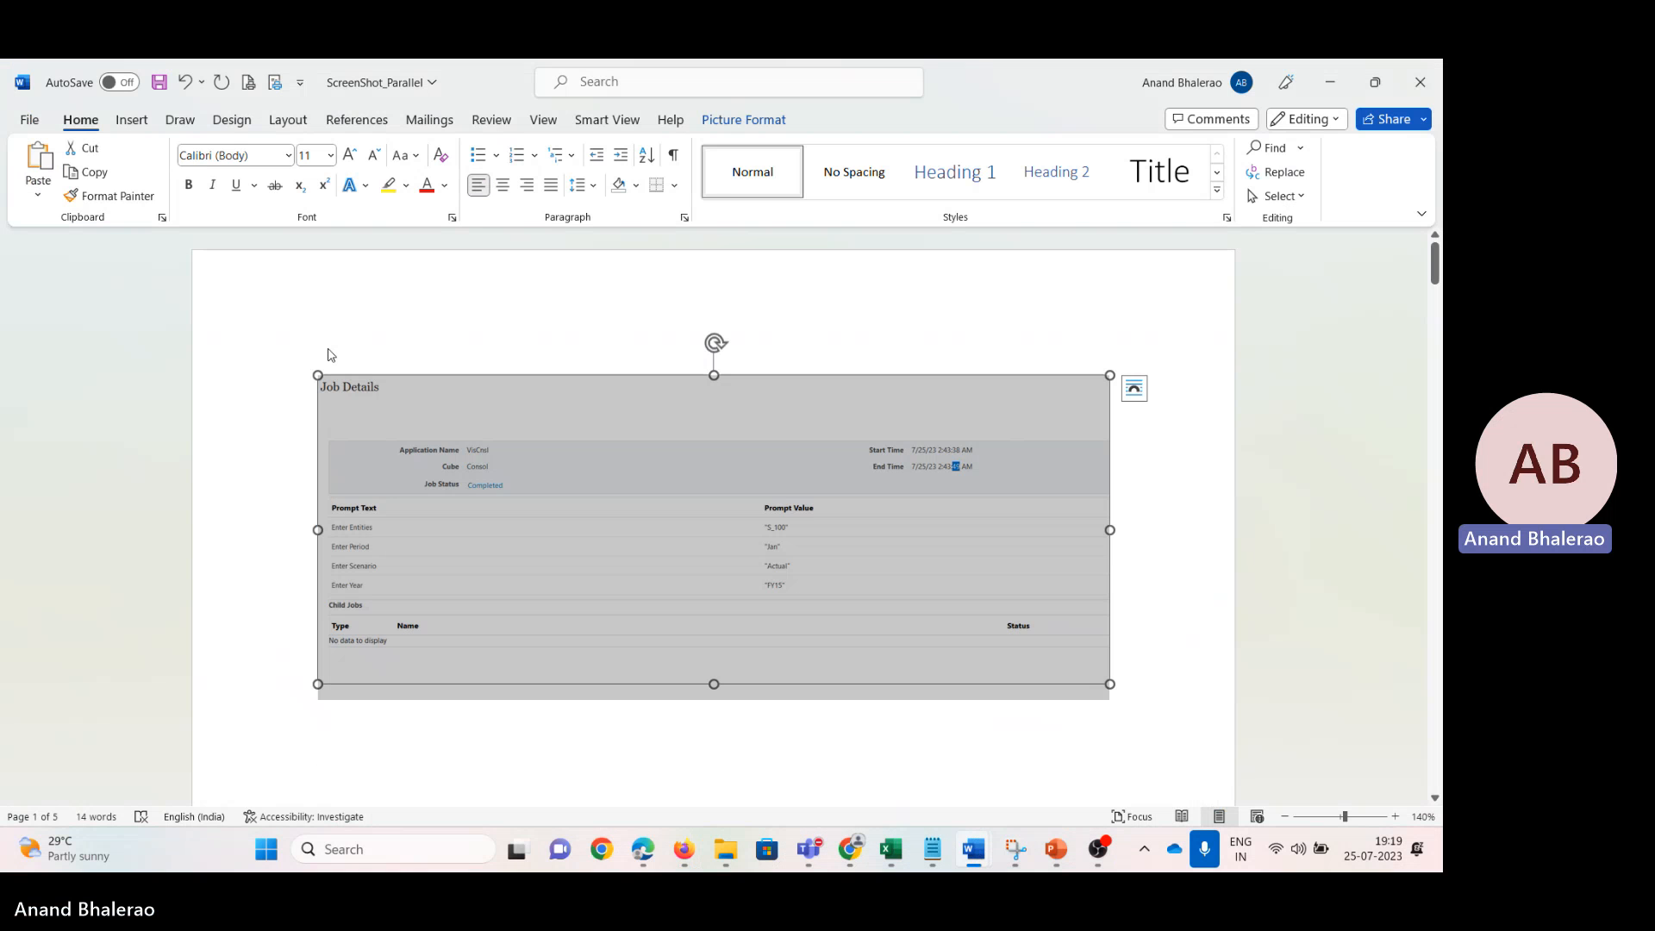
click(328, 345)
key(Return)
key(Return)
key(Return)
key(Return)
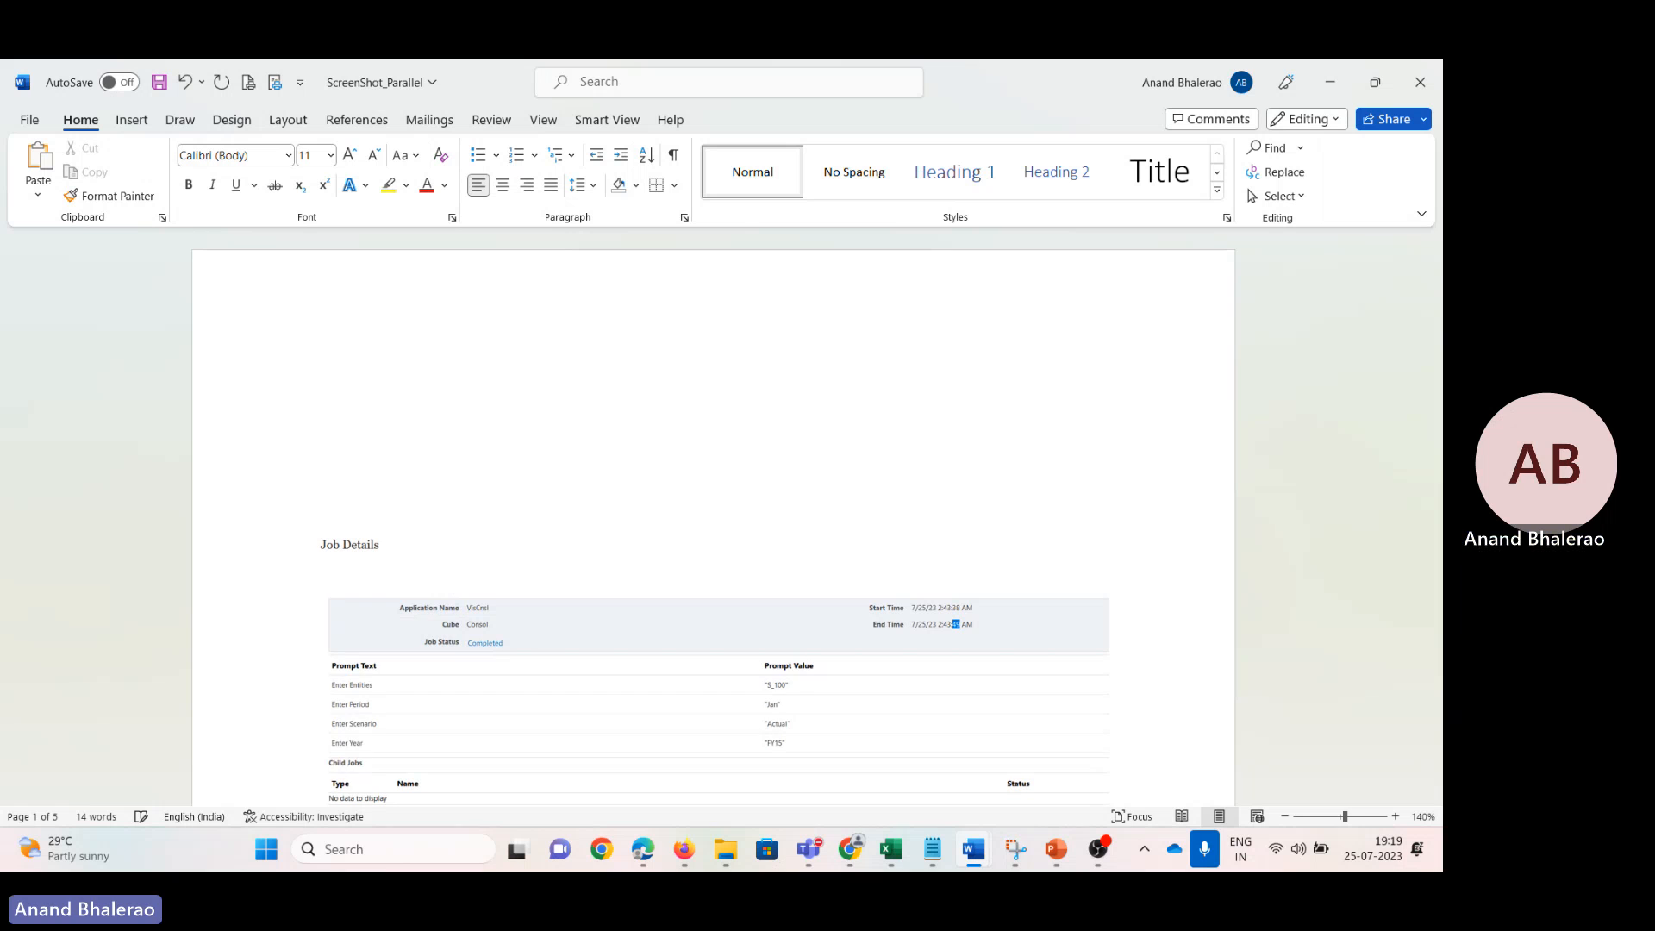
Step: Insert a table of three columns and two rows above the existing screenshot and paste the captured job details into its last cell
click(321, 393)
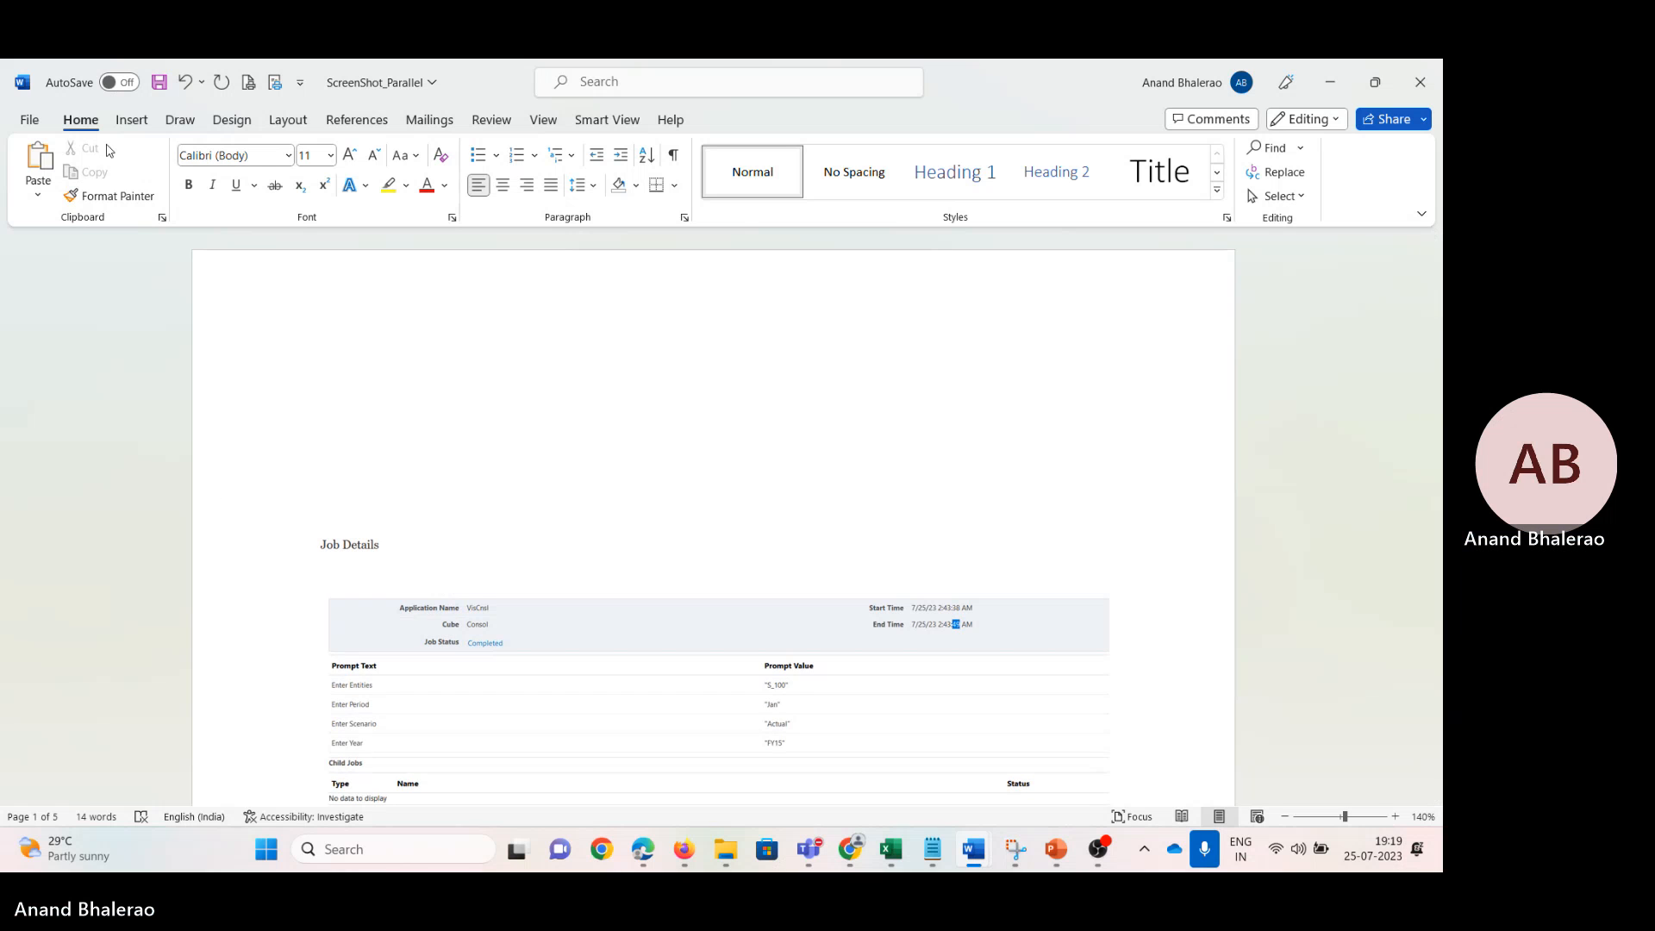
click(143, 120)
click(158, 193)
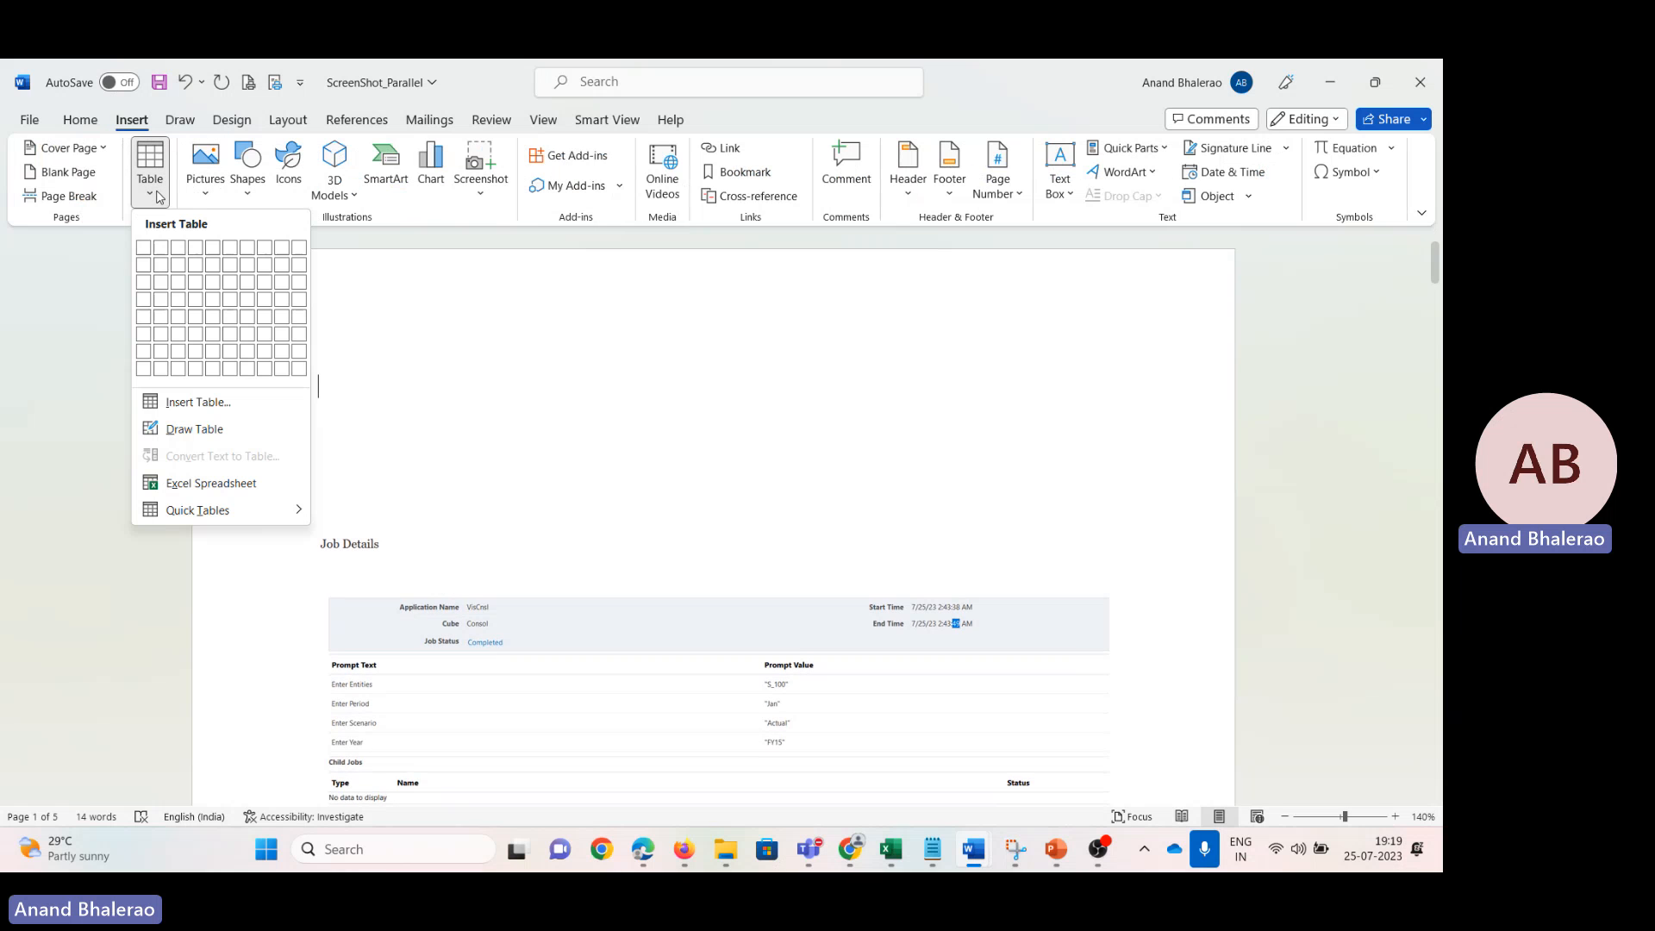
click(178, 265)
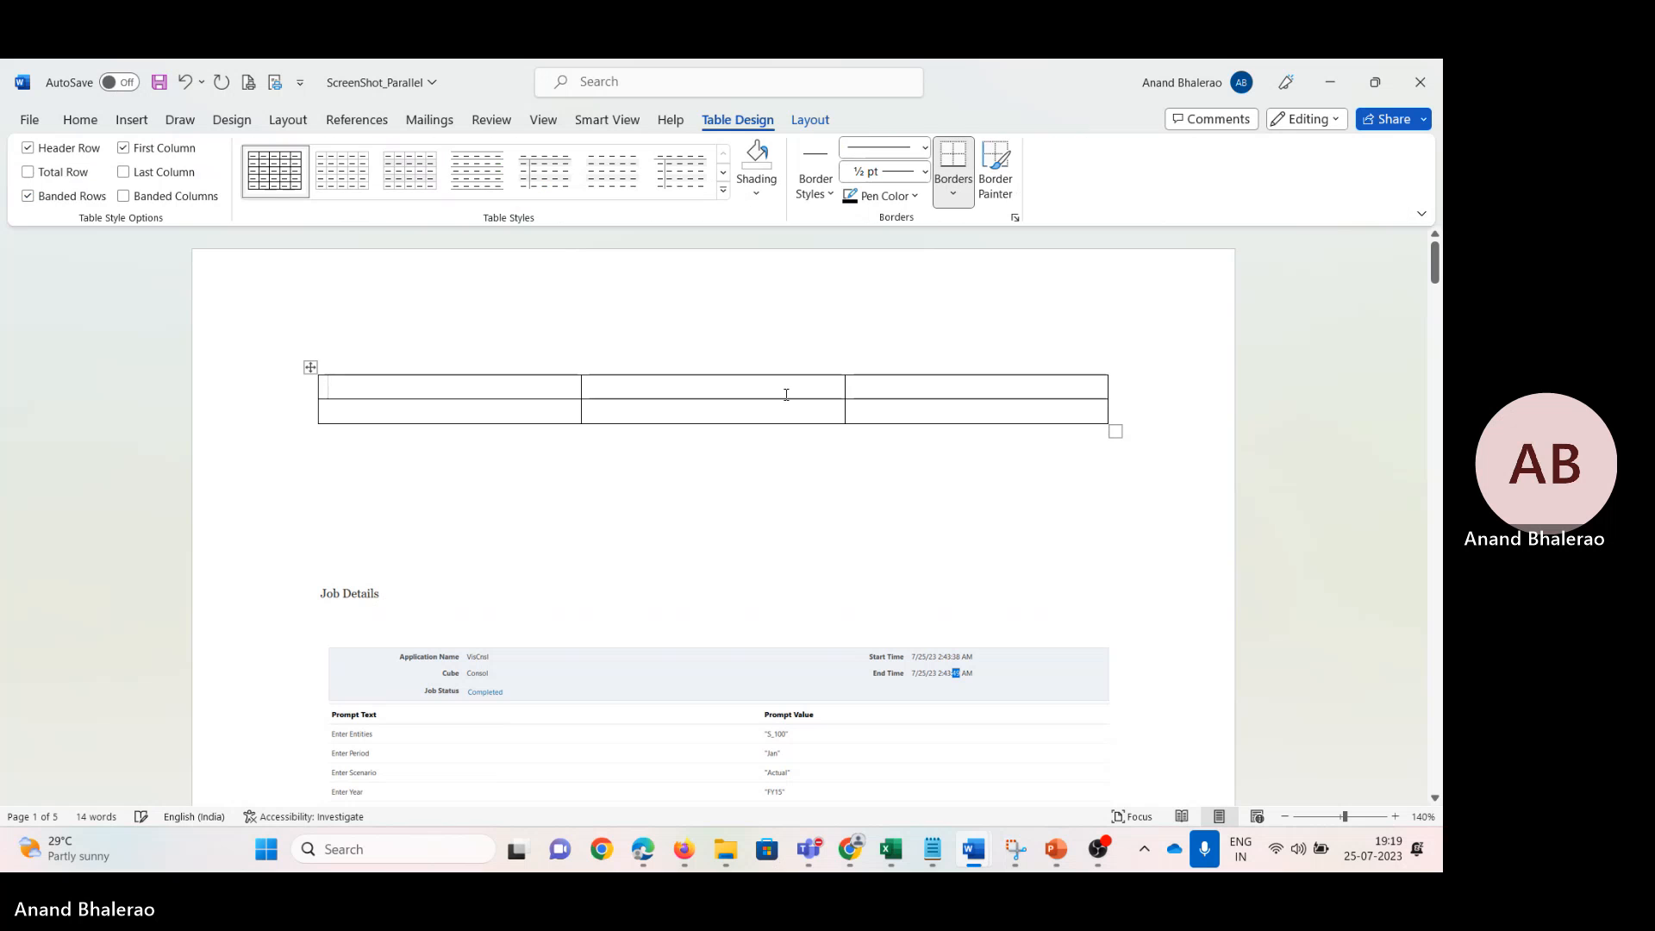
click(874, 413)
key(ctrl+v)
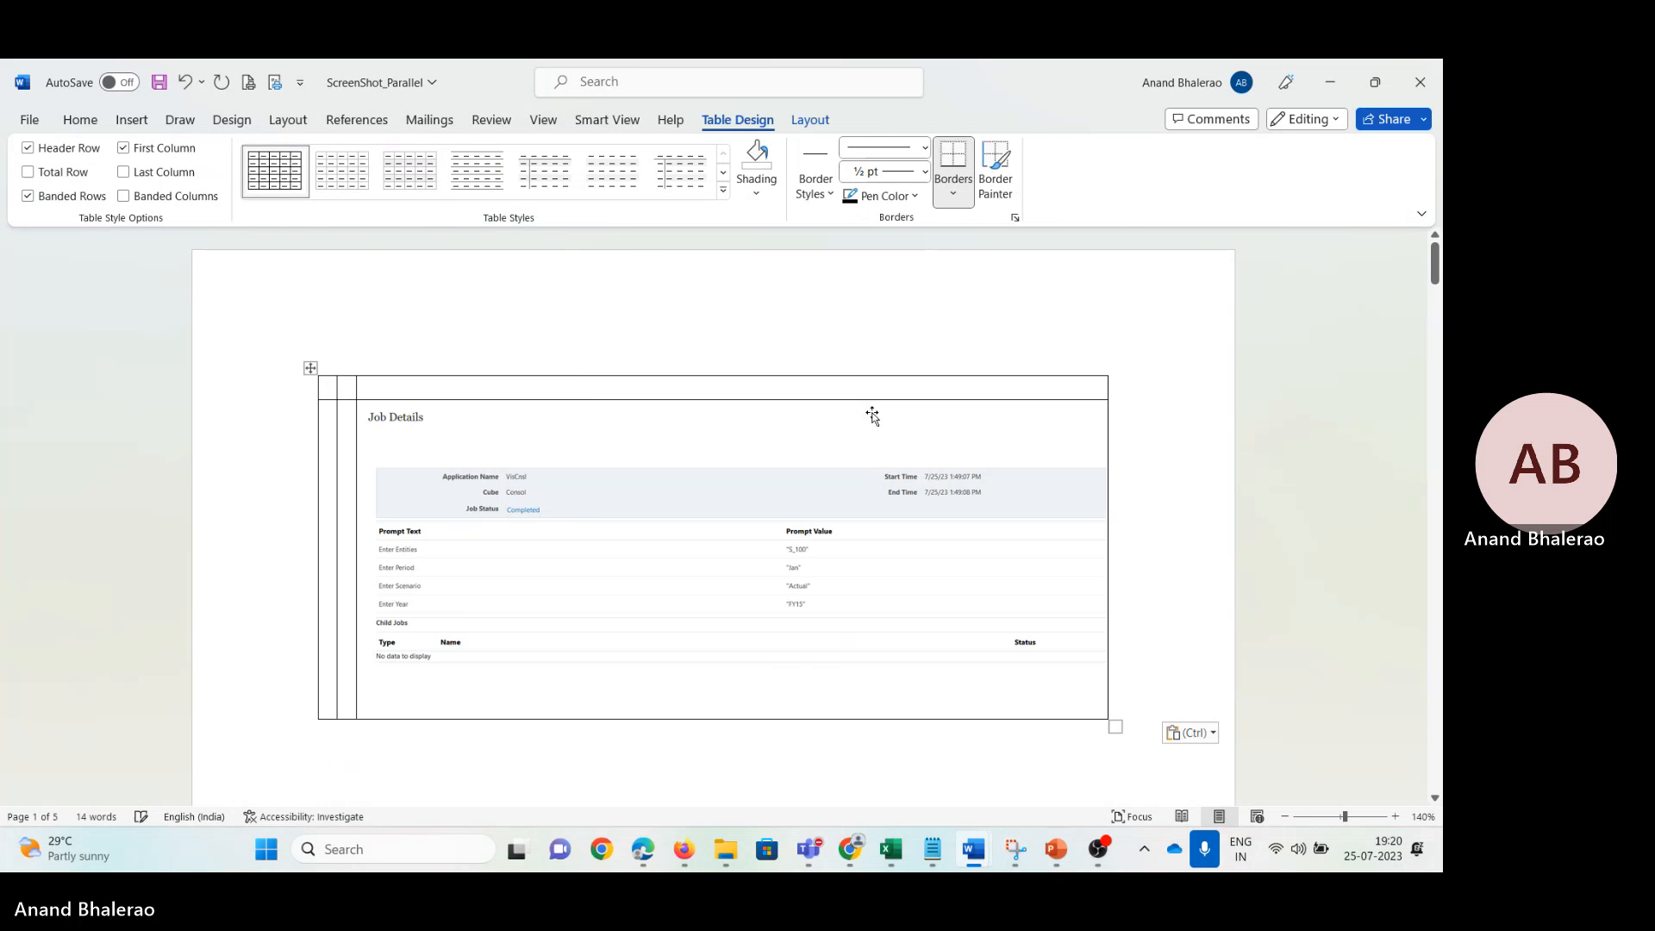
Step: Copy the earlier Job Details screenshot below the table into the first cell of the table's second row
click(696, 535)
scroll(555, 584, down, 6)
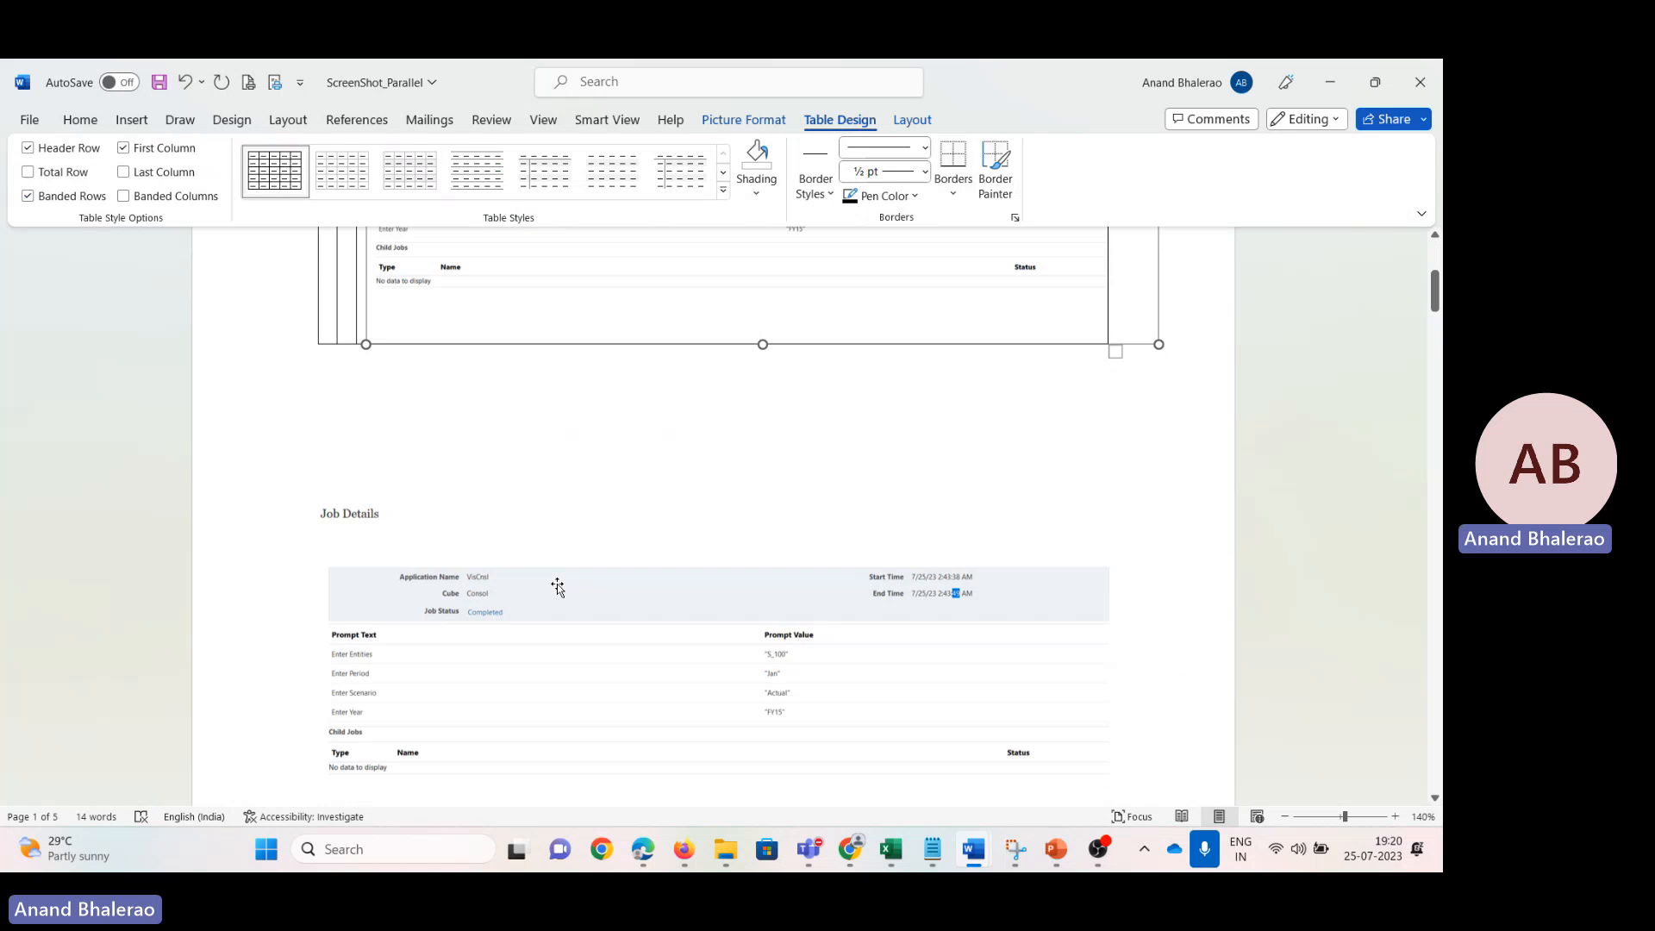
scroll(548, 584, down, 1)
click(487, 458)
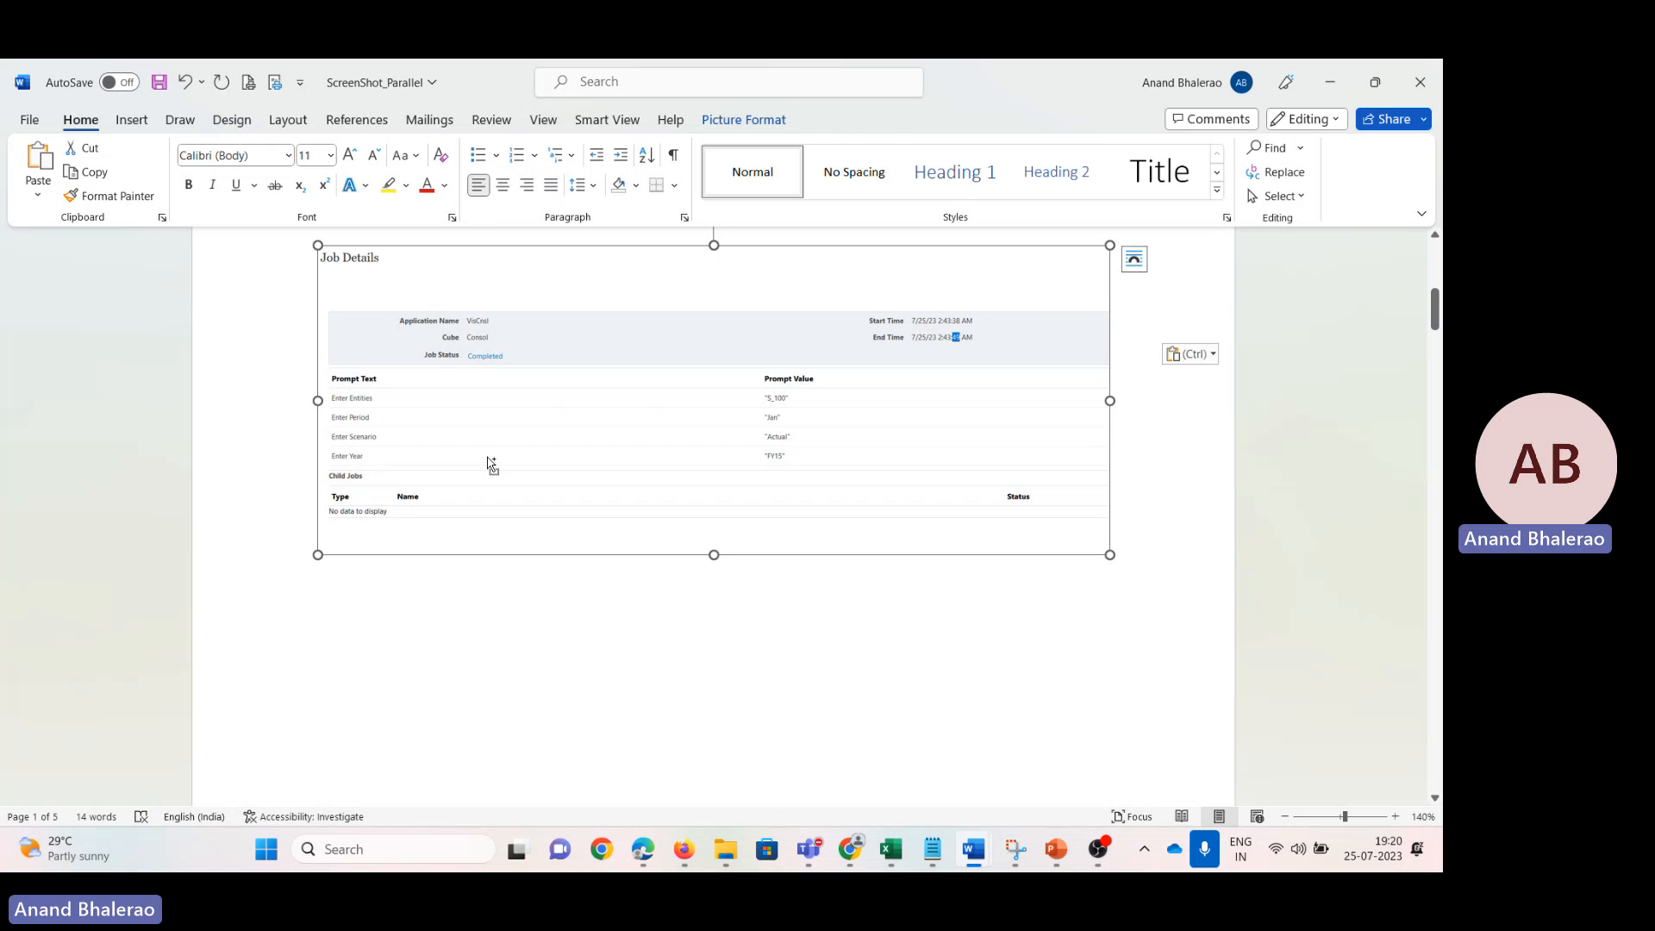
scroll(484, 461, up, 7)
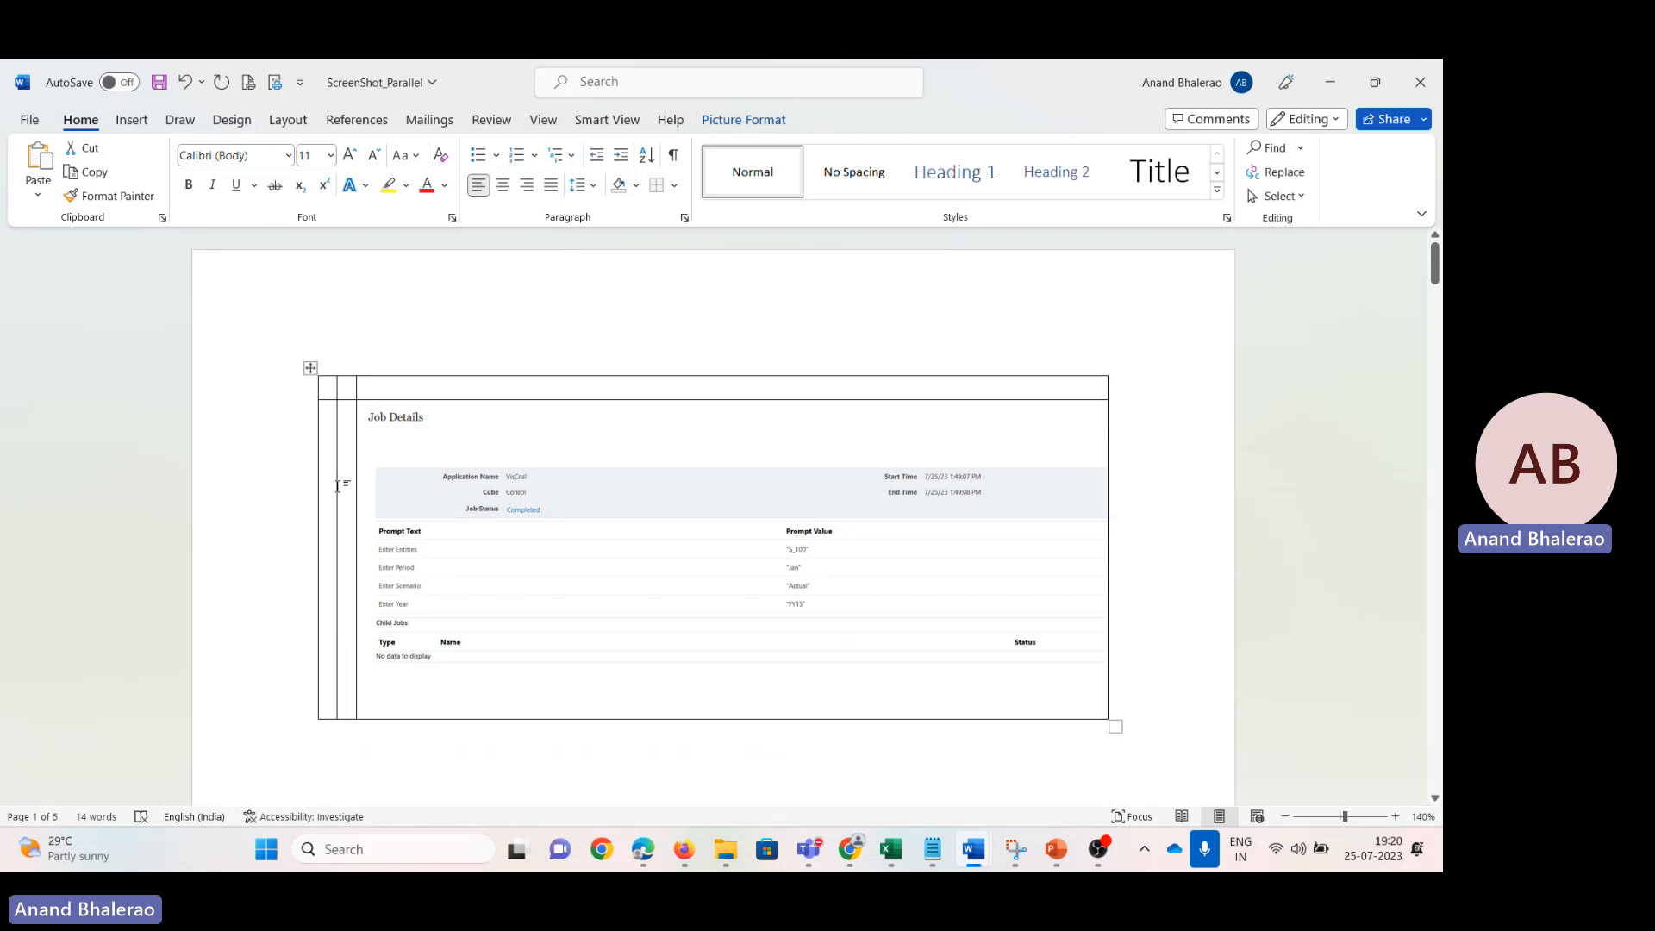
click(330, 483)
key(ctrl+v)
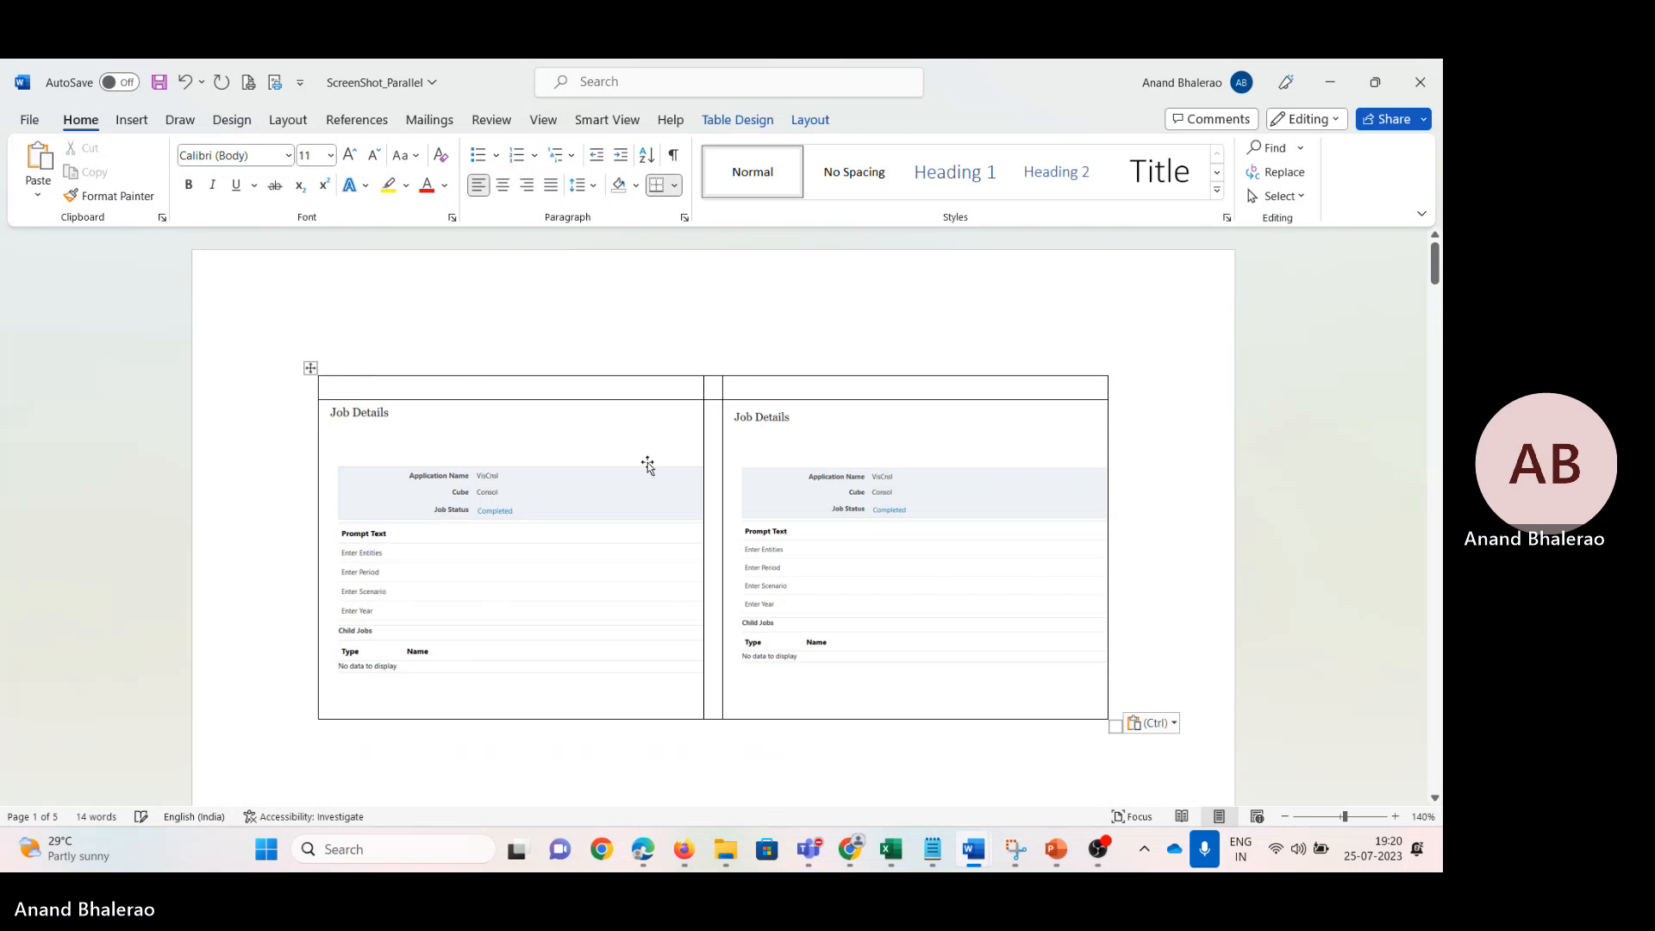
Step: Enter the heading "Before Substituion Variable" above the earlier screenshot in the table's first row
click(643, 461)
click(458, 380)
text(Before )
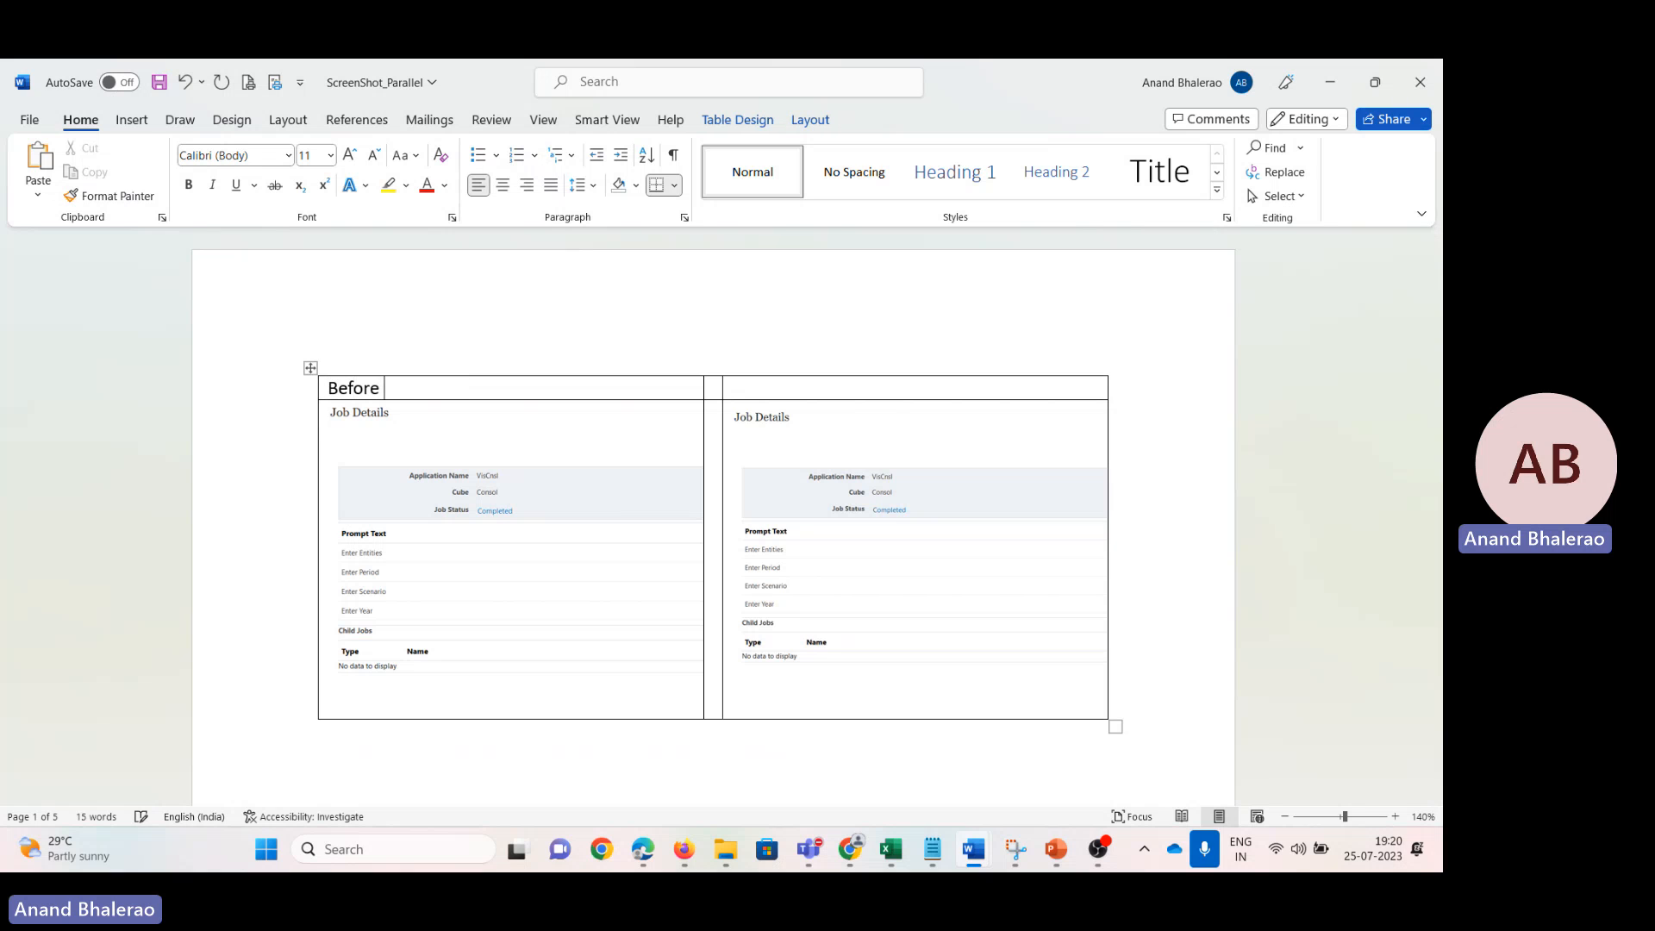
text(Sus)
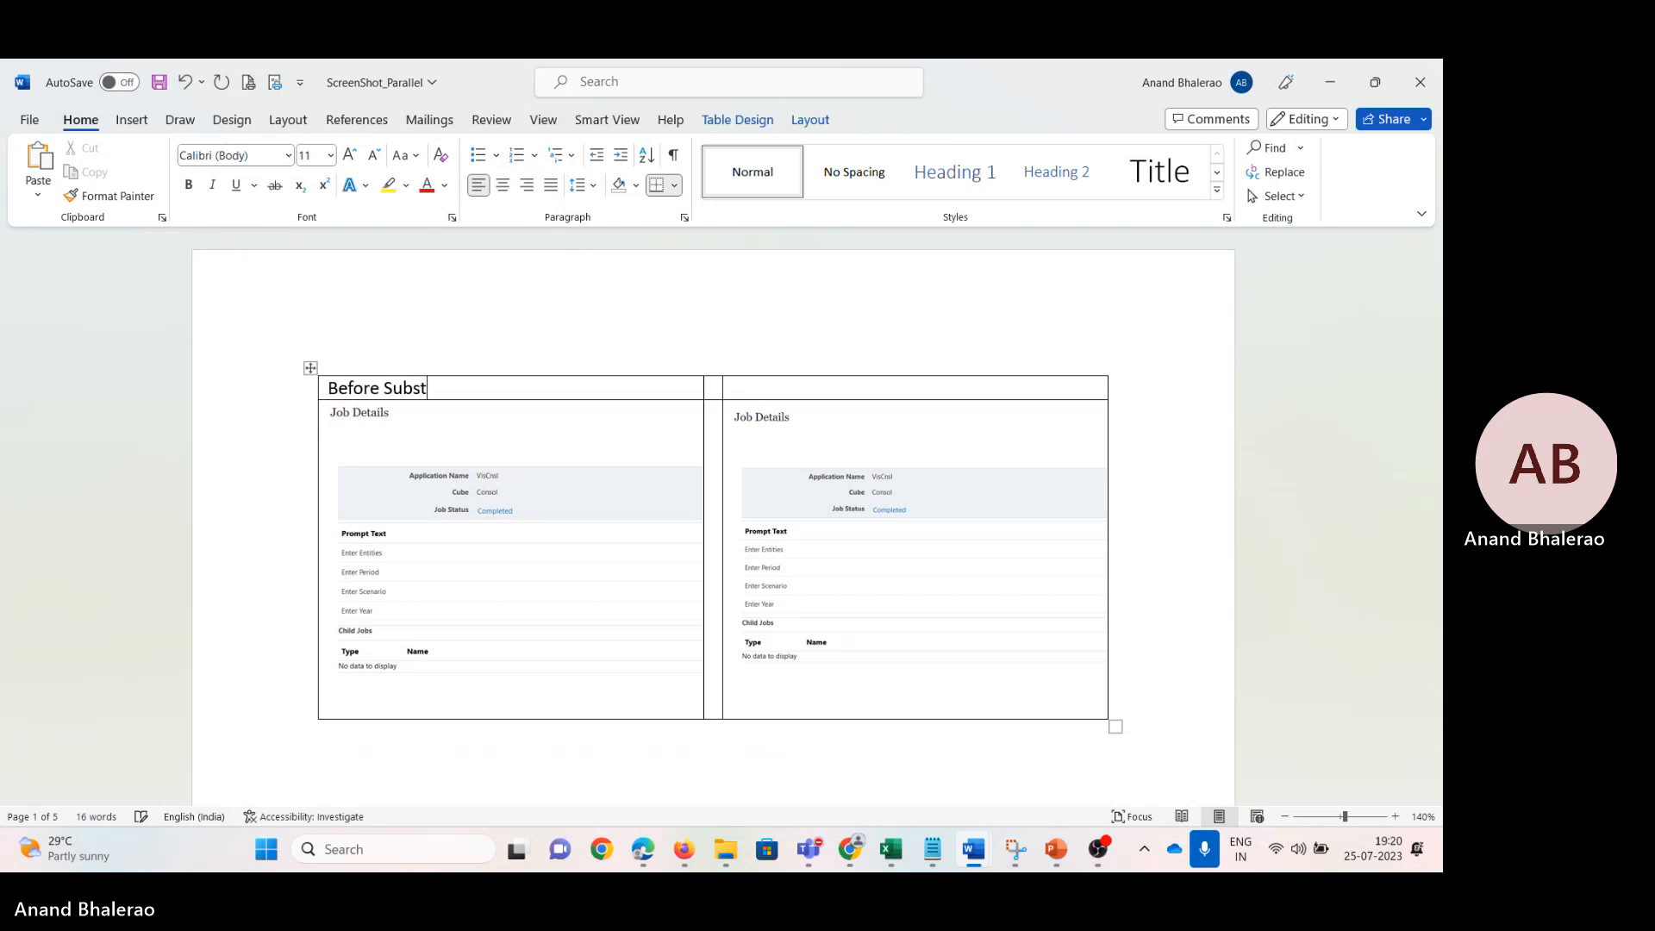
text(stituion Variable)
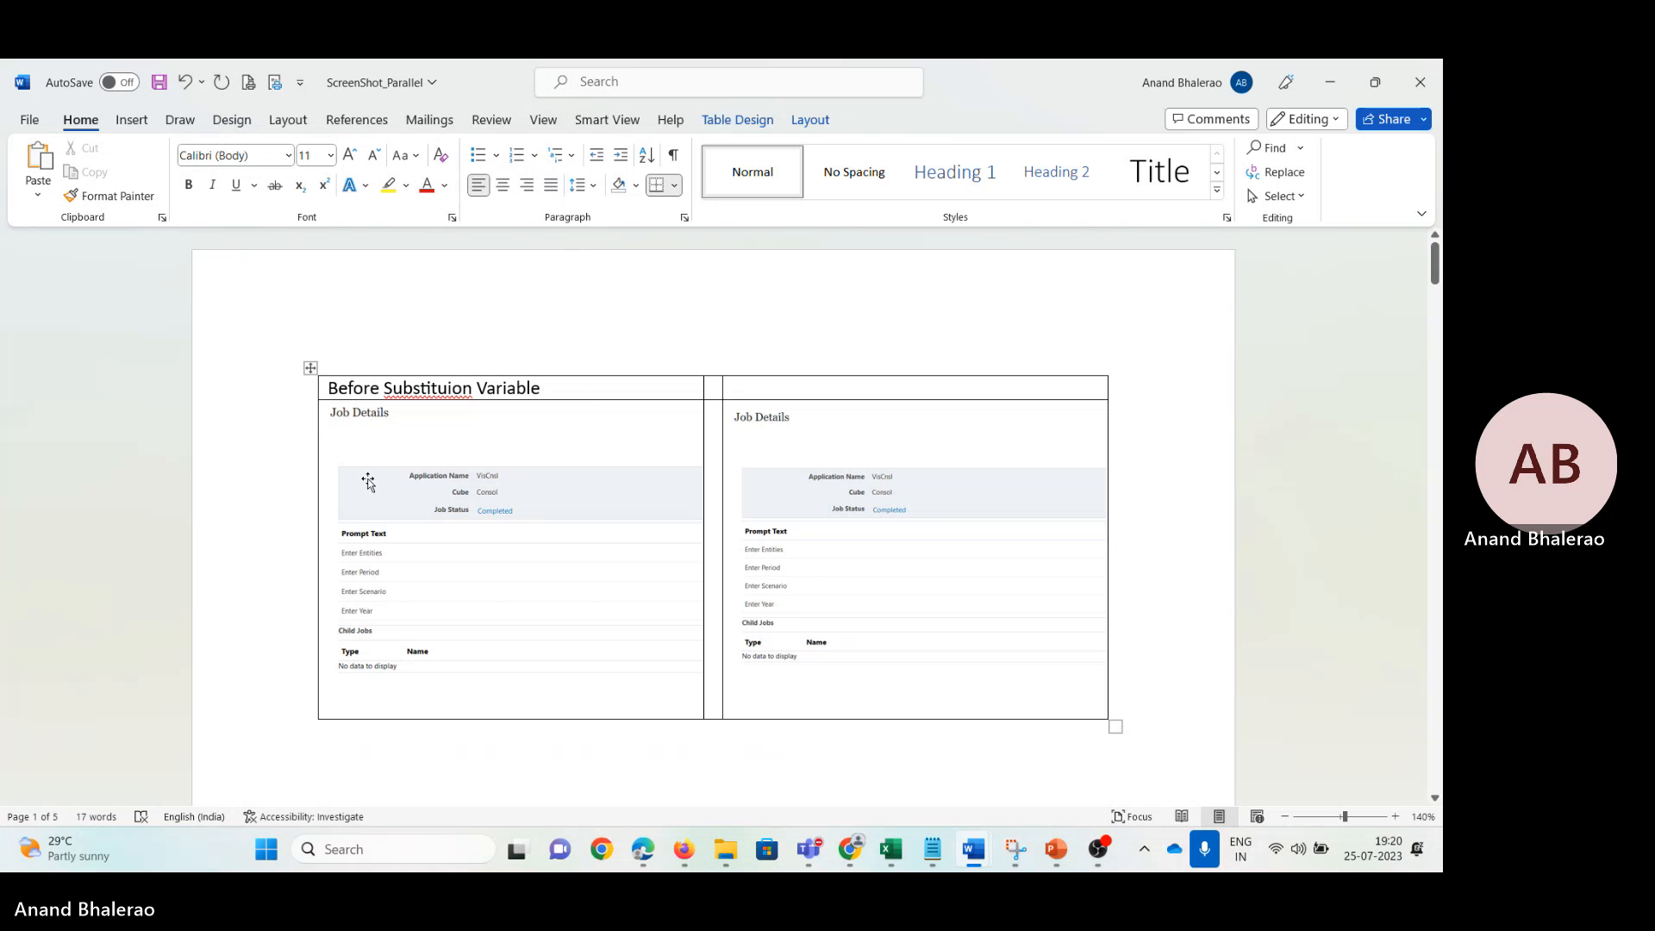
Step: Copy the heading to the third column and reword it as "After Substituion Variable"
drag(558, 389, 368, 389)
key(ctrl+c)
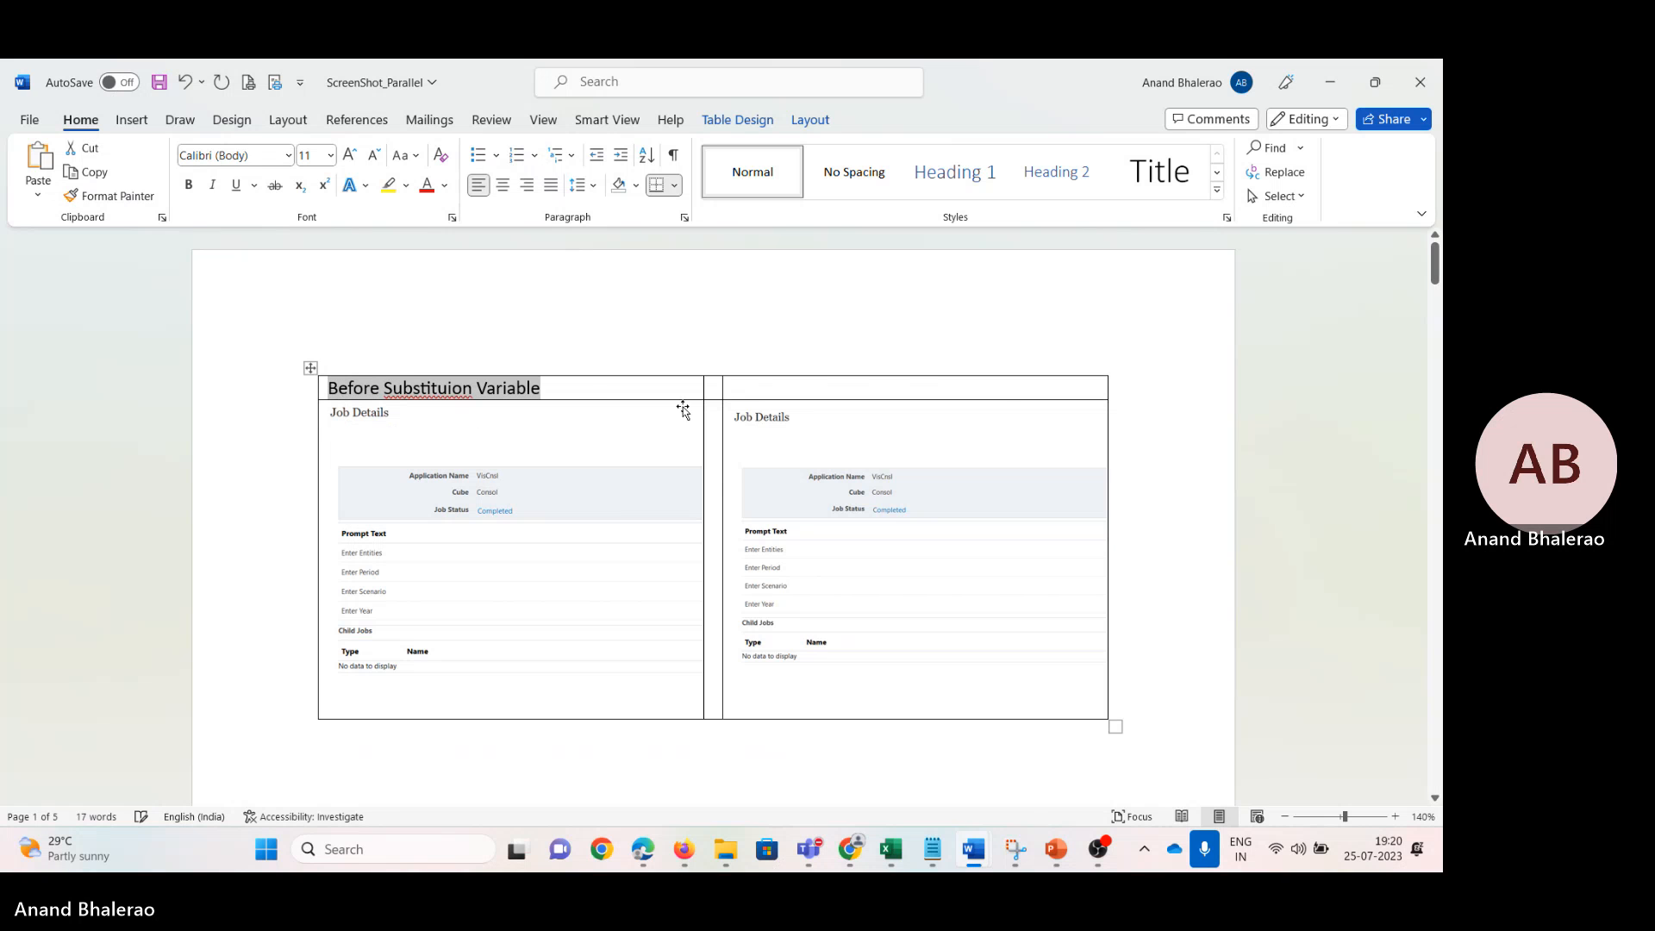
click(747, 386)
key(ctrl+v)
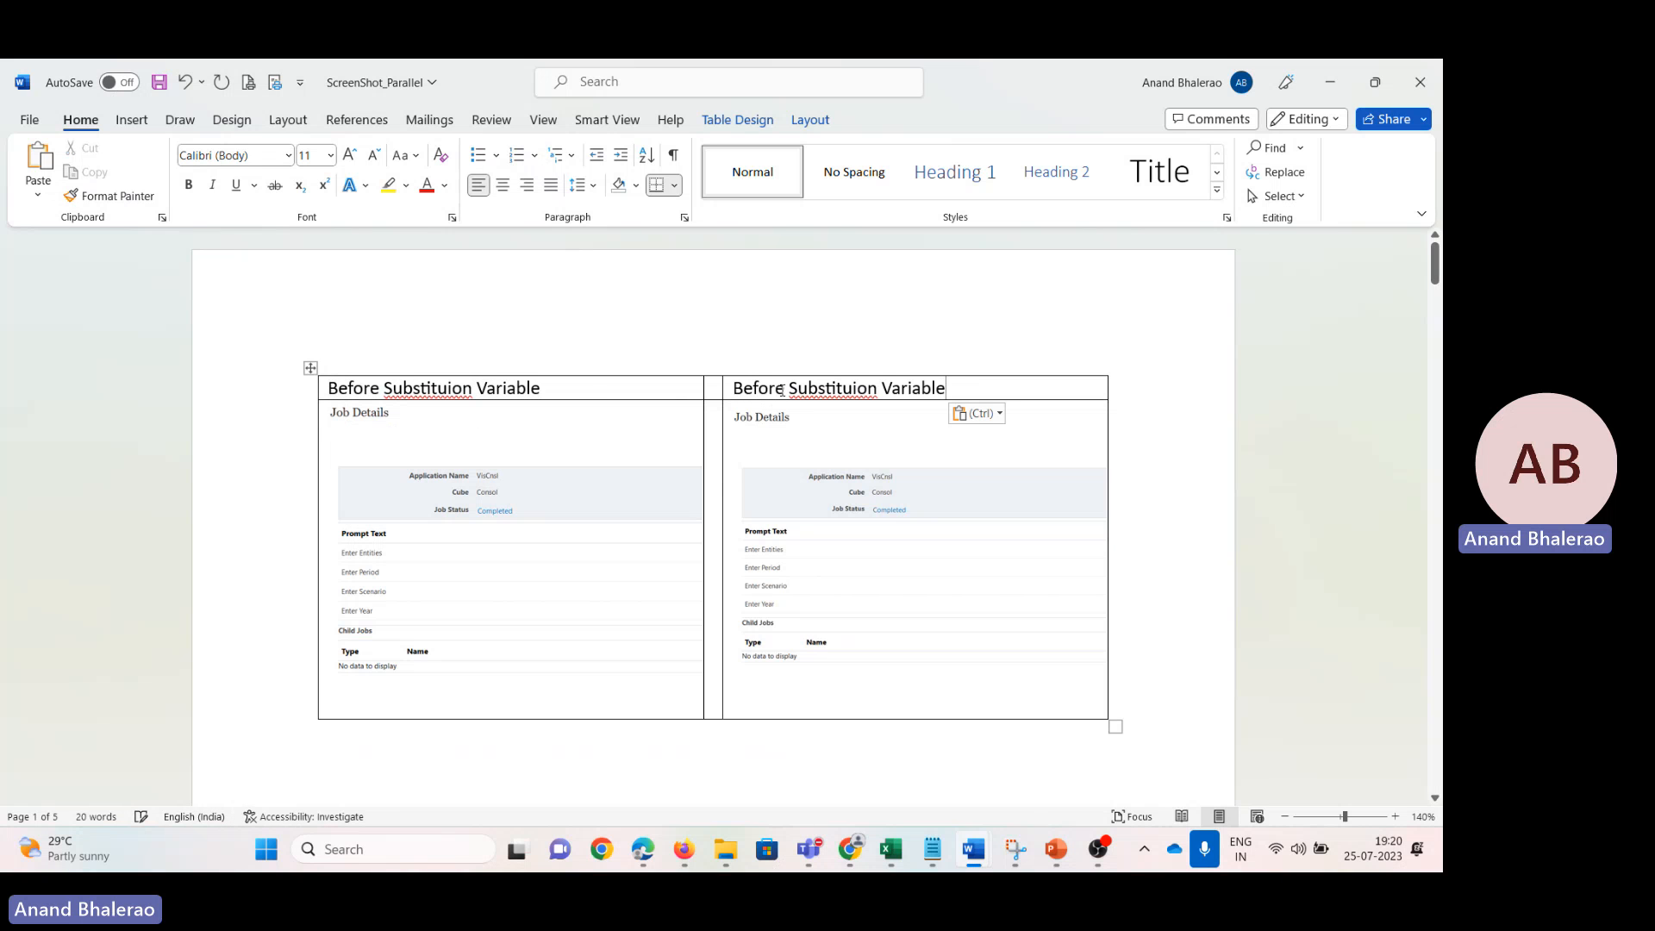
double_click(782, 389)
text(Aft)
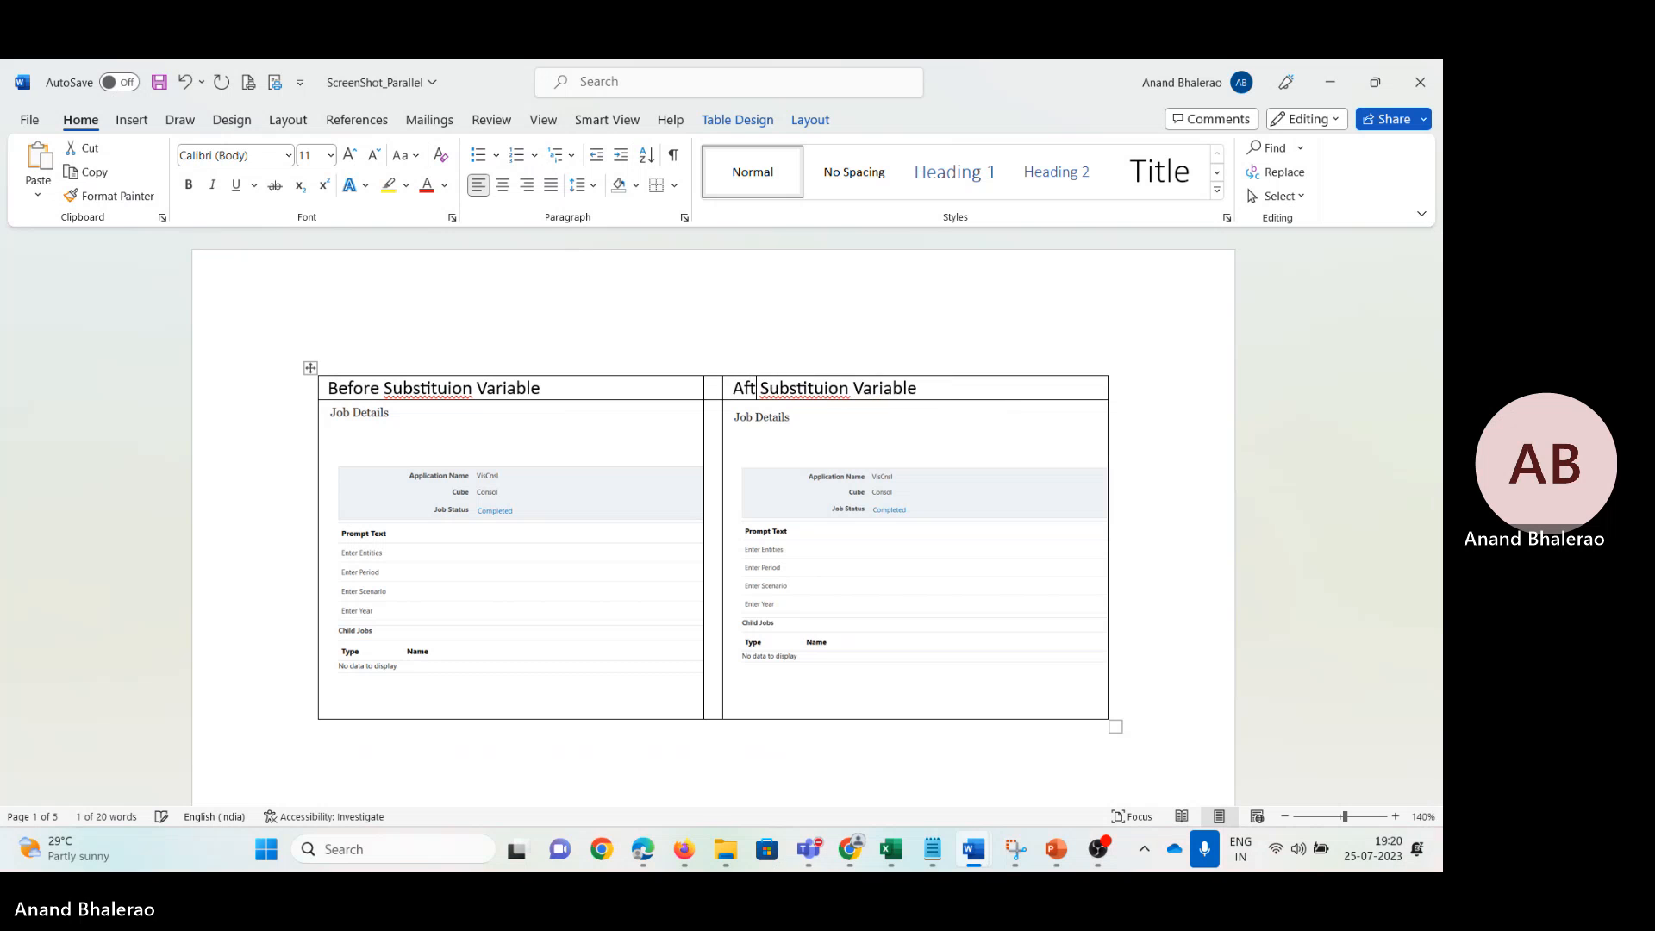
text(er)
Step: Resize the job details screenshot under the "Before Substituion Variable" heading to a width of 10 cm
click(897, 586)
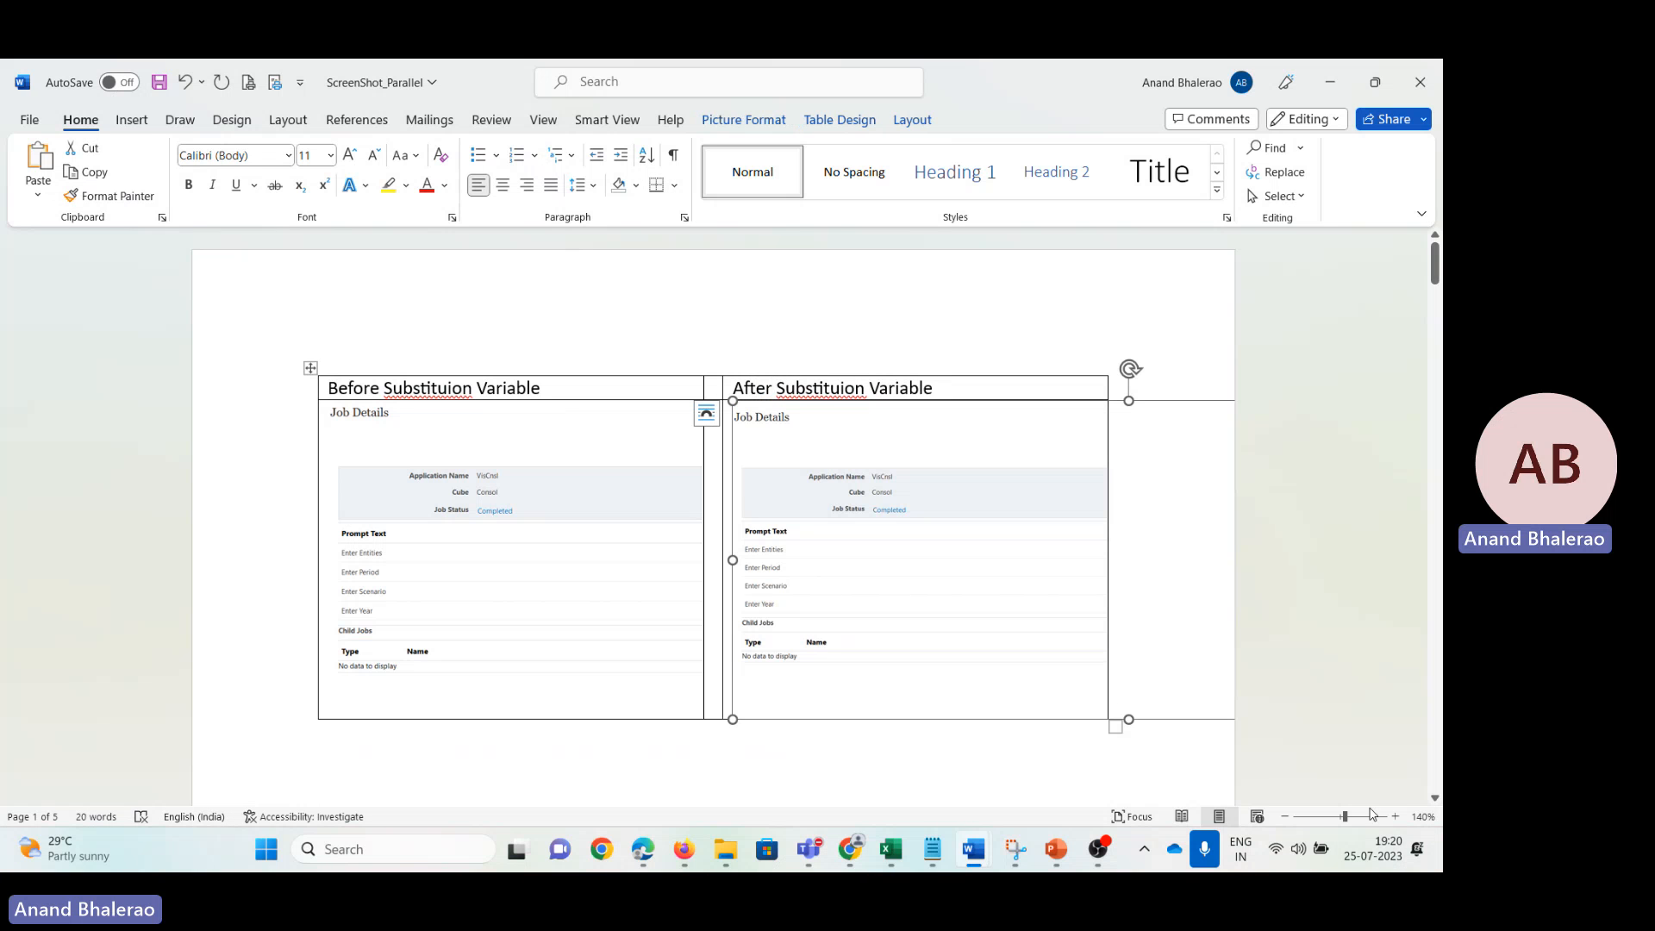
click(1395, 816)
click(1395, 817)
click(1395, 817)
click(1395, 816)
click(1394, 816)
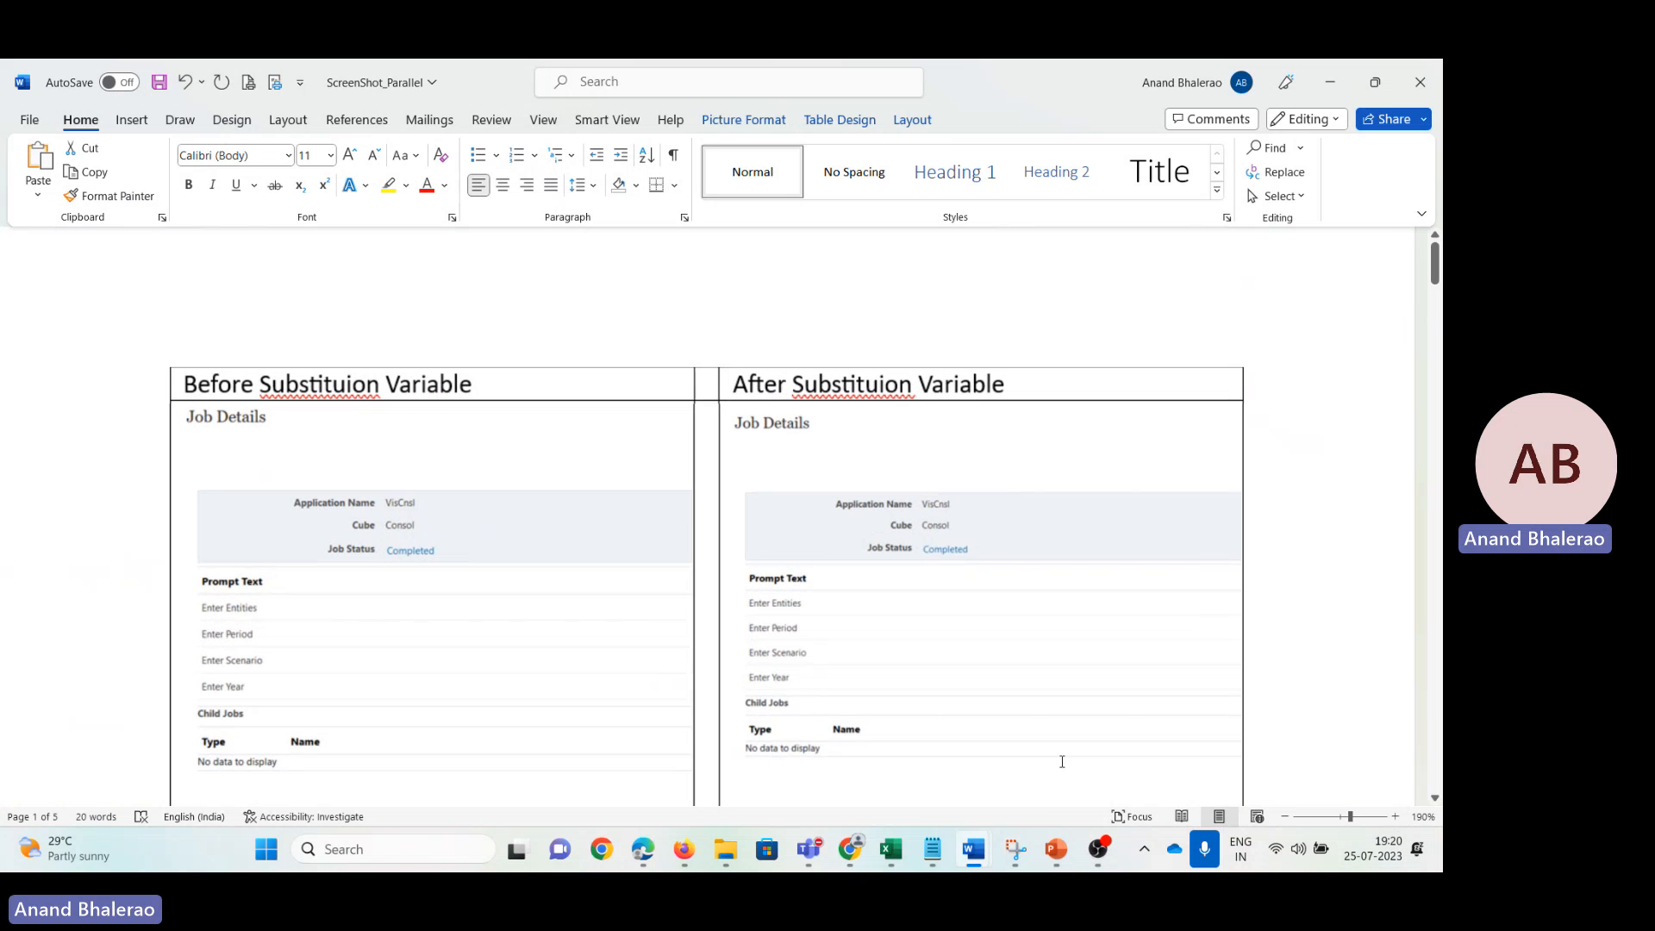
click(536, 647)
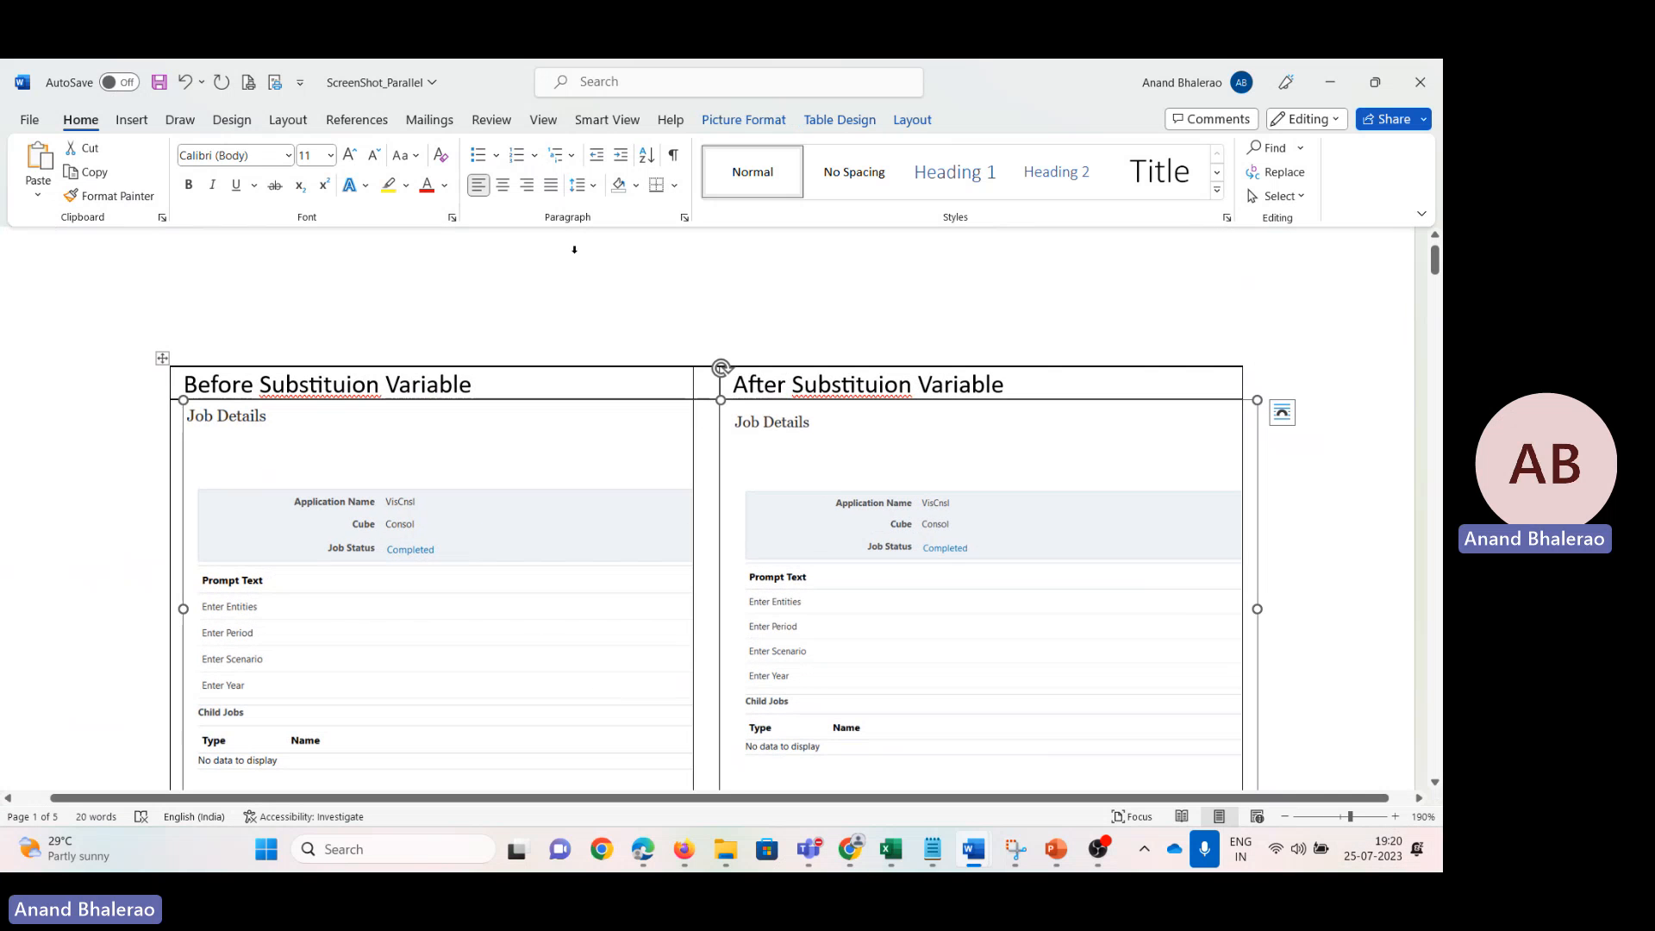
click(731, 125)
click(1331, 190)
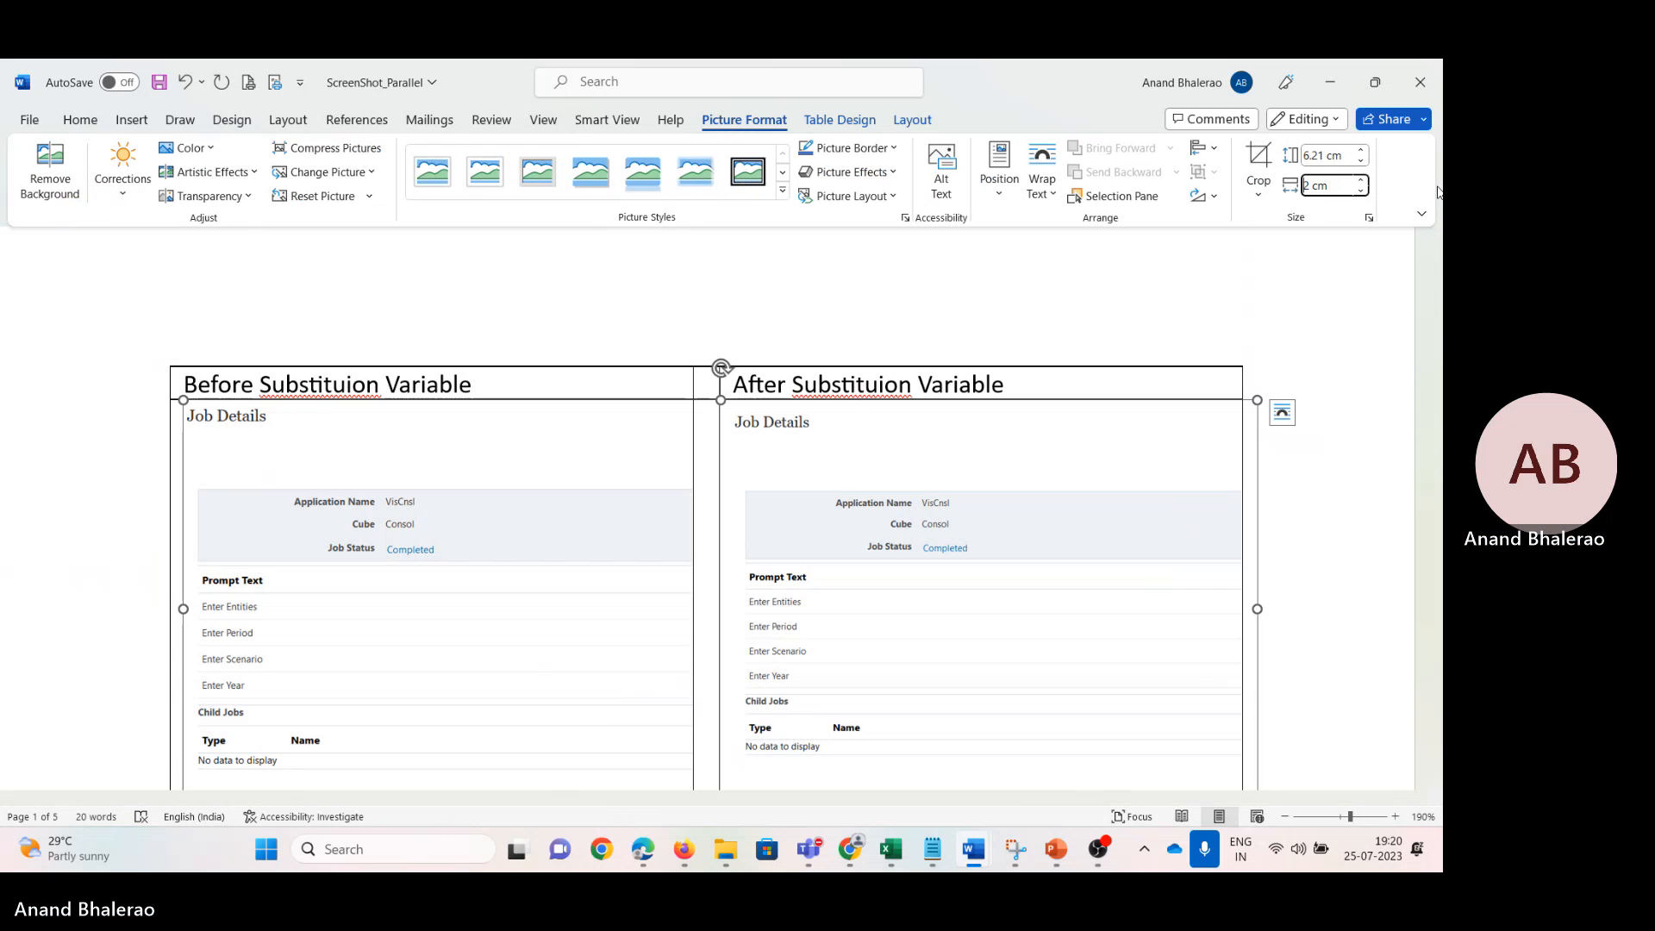
text(10)
key(Return)
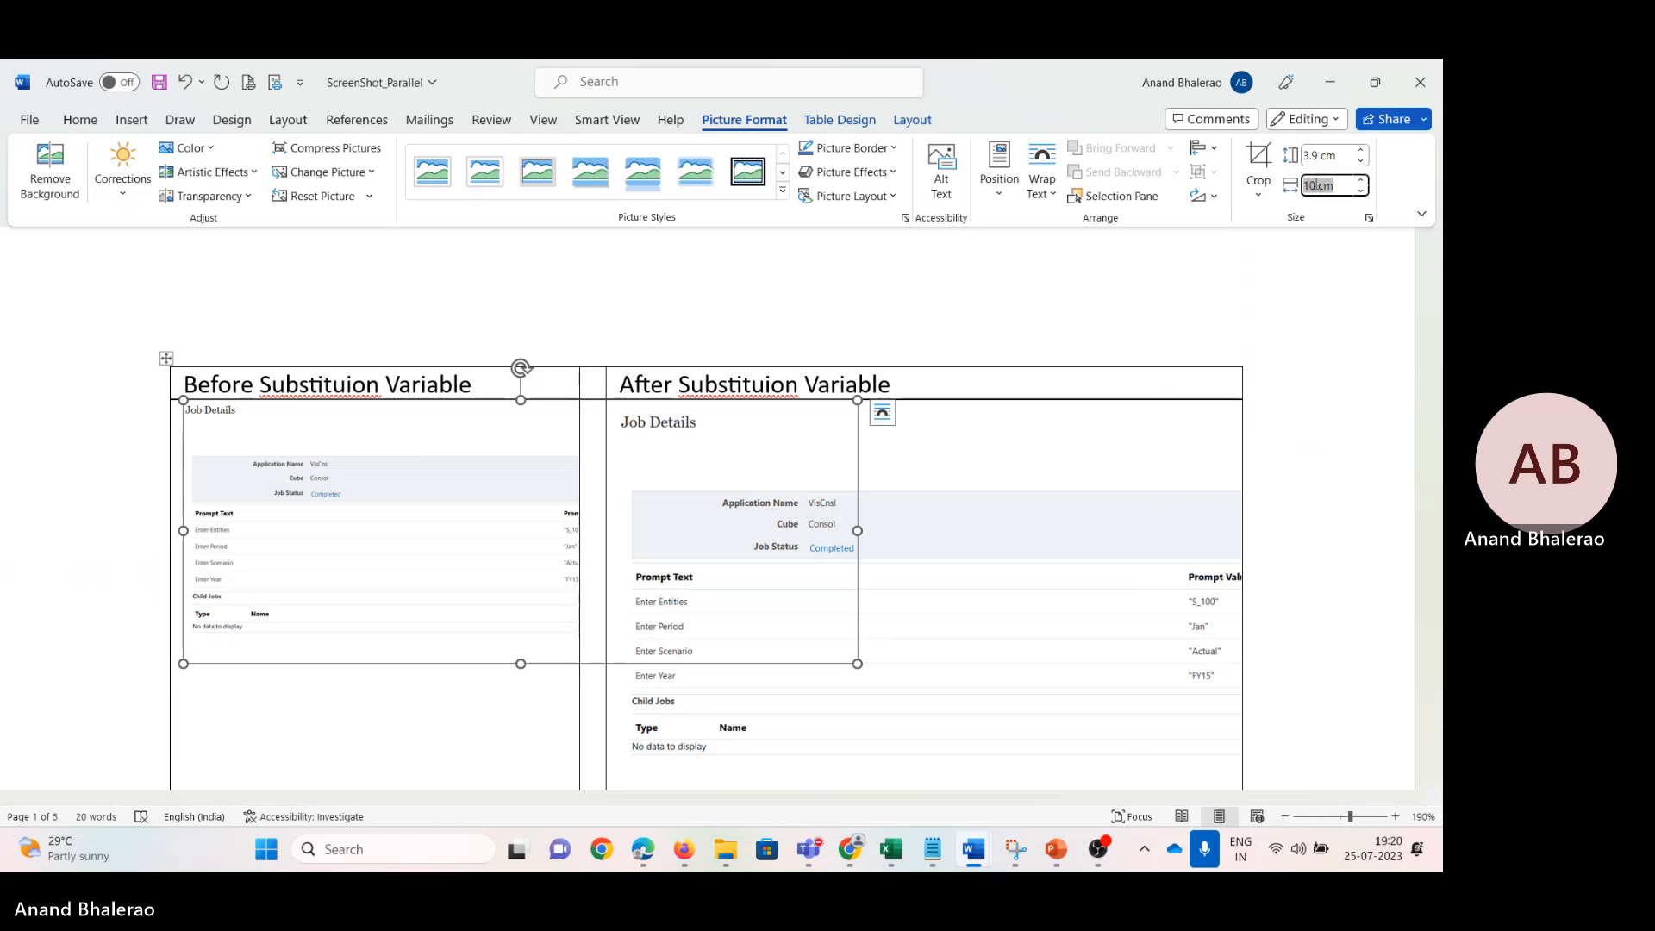
Step: Set the width of the screenshot under "After Substituion Variable" to 10 cm
click(1063, 529)
click(1335, 186)
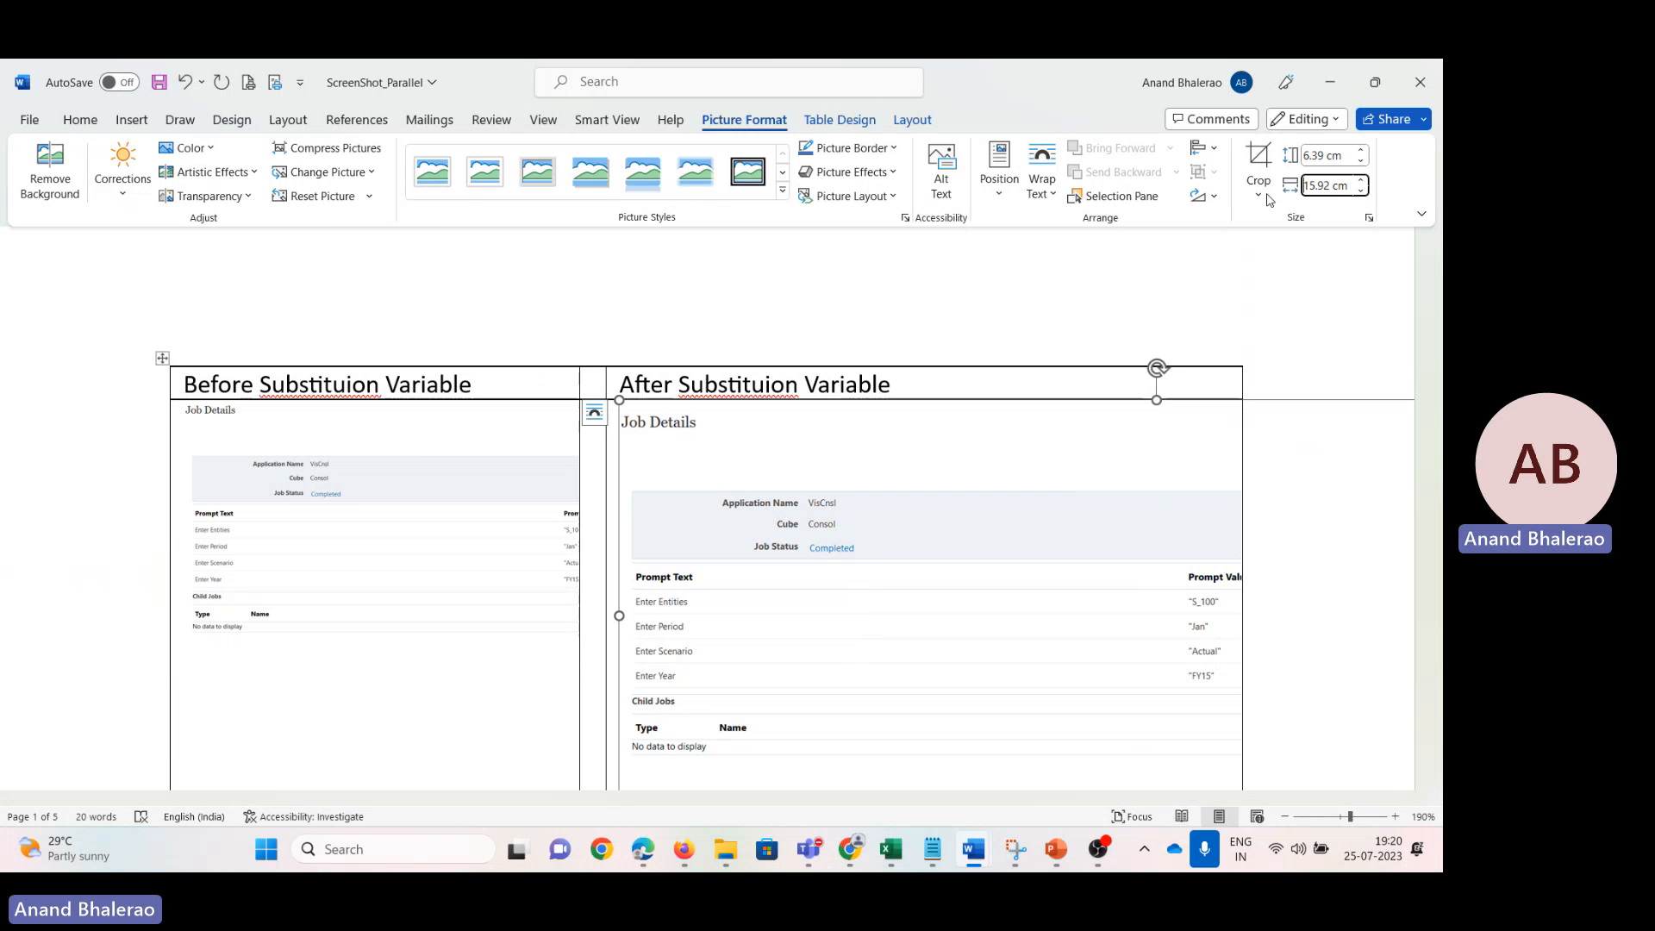
key(Delete)
key(Delete)
text(10)
key(Return)
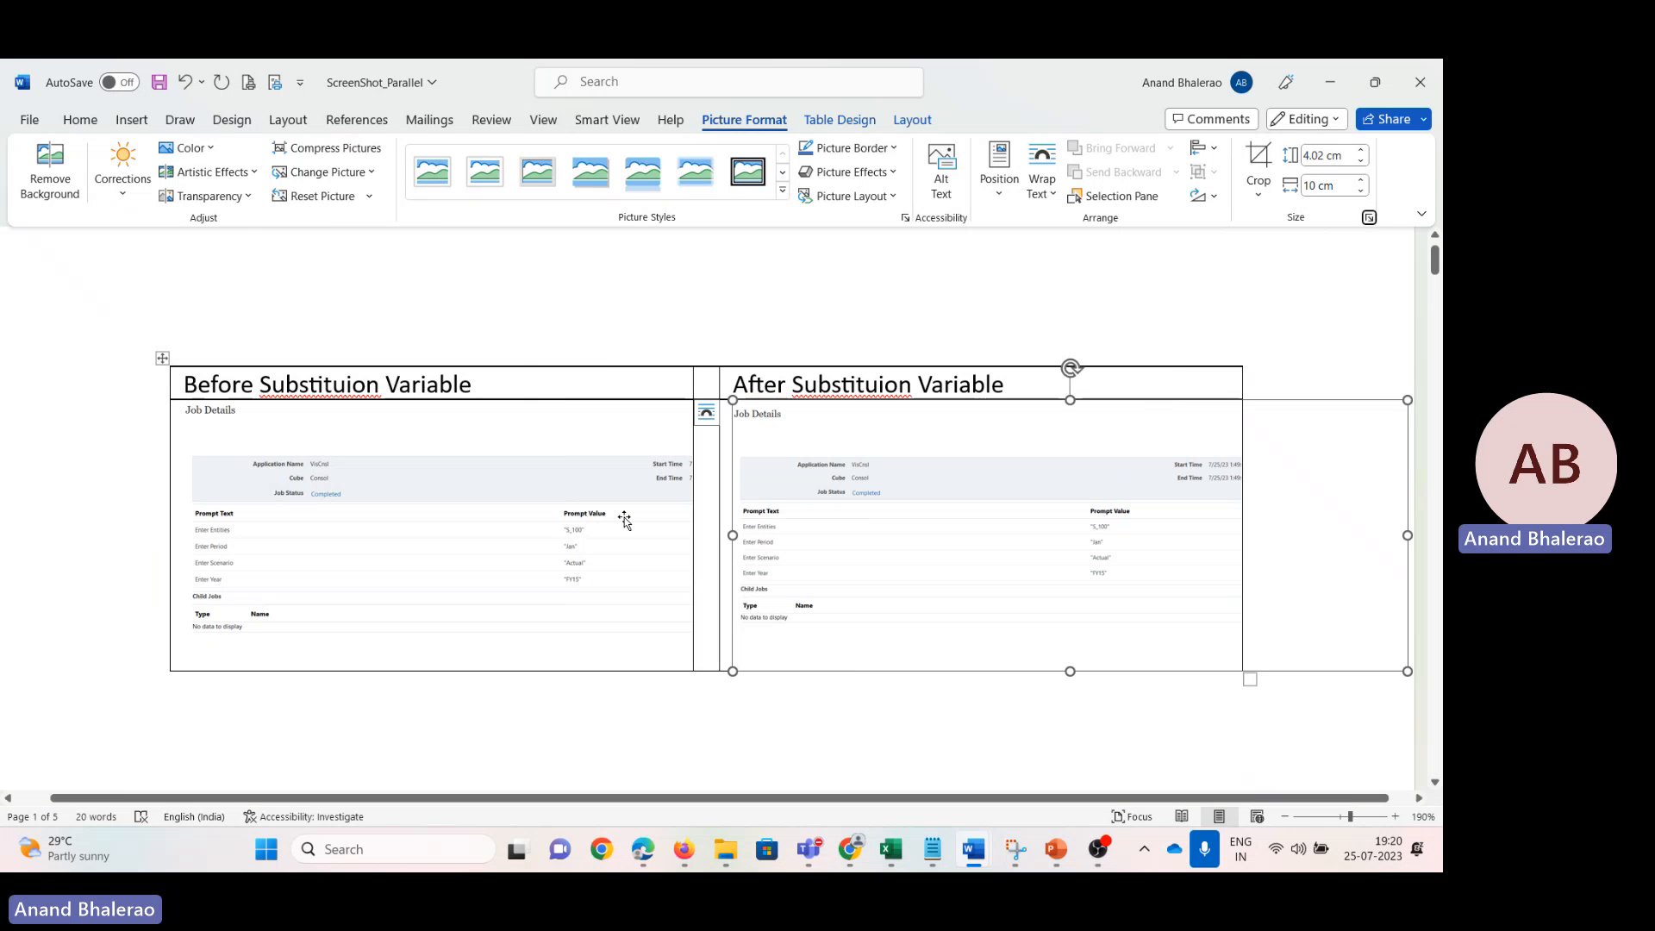
Step: Reduce the screenshot in the Before column to a width of 5 cm
click(620, 517)
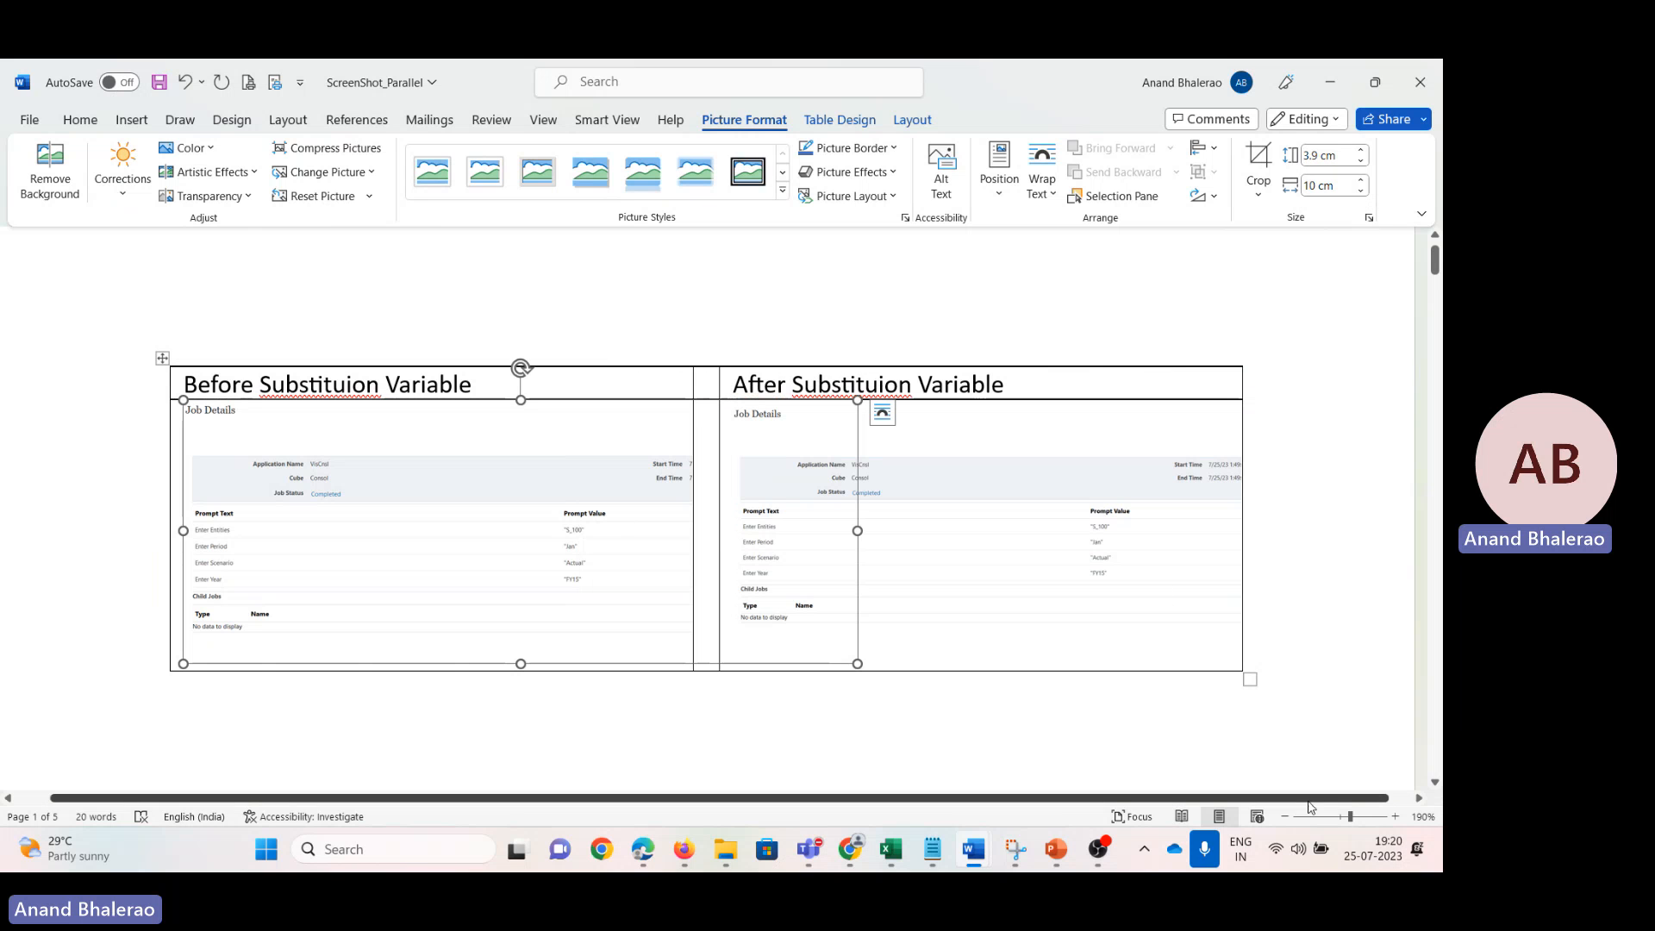
click(1395, 816)
click(1395, 817)
click(1394, 816)
click(1395, 816)
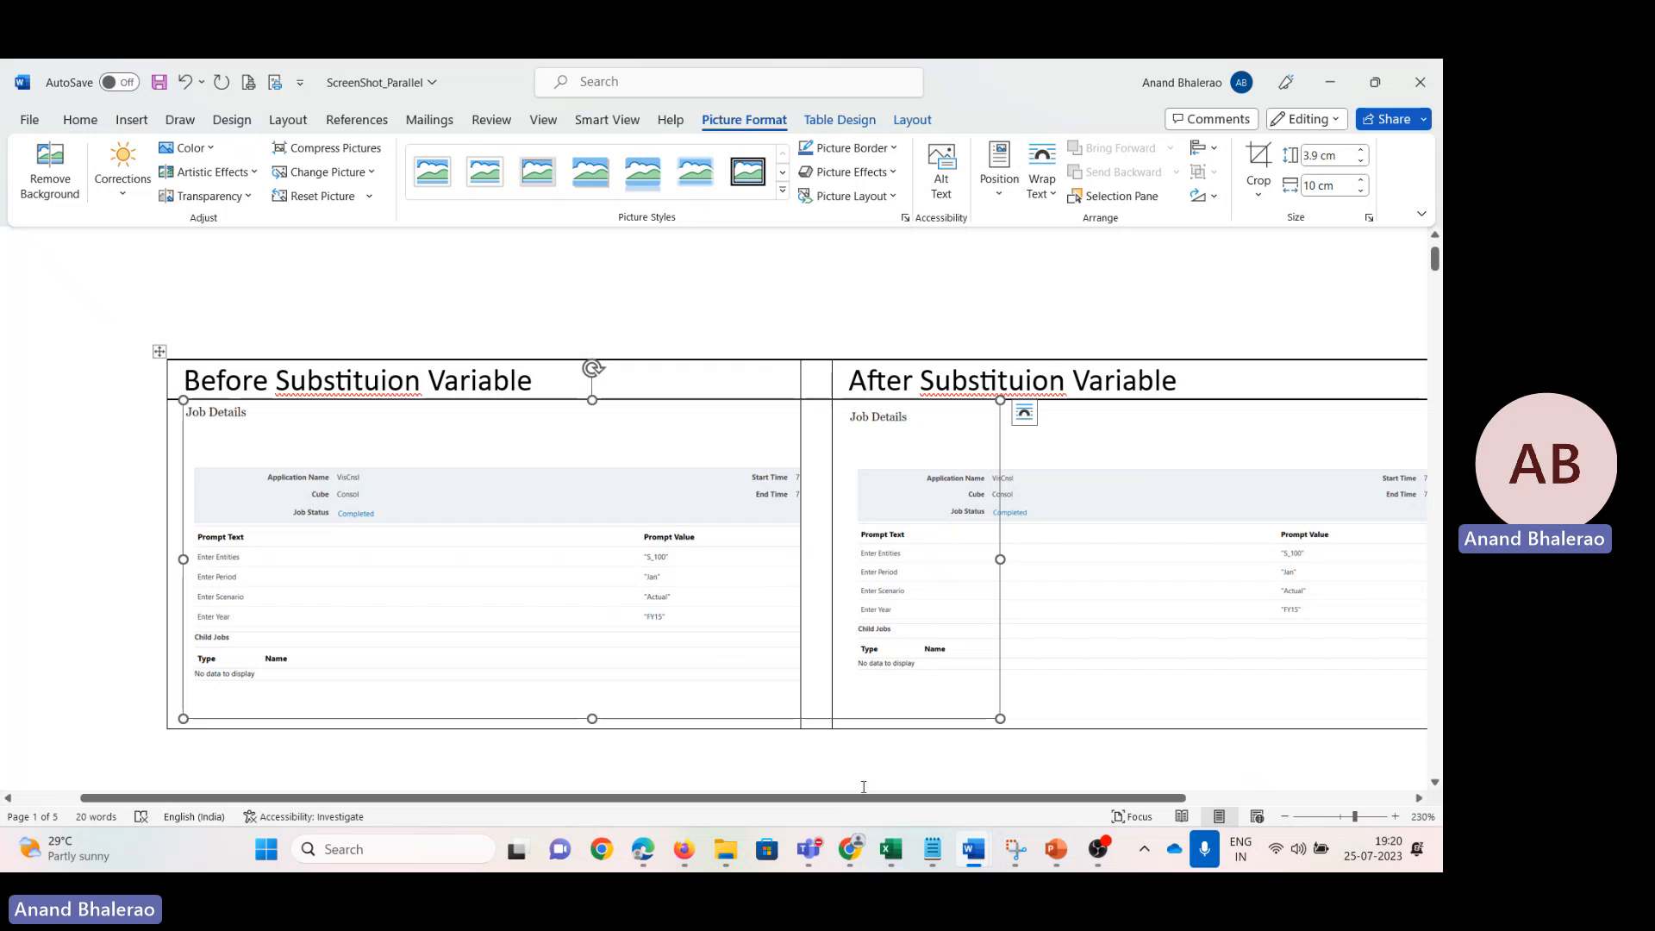
drag(840, 800, 999, 802)
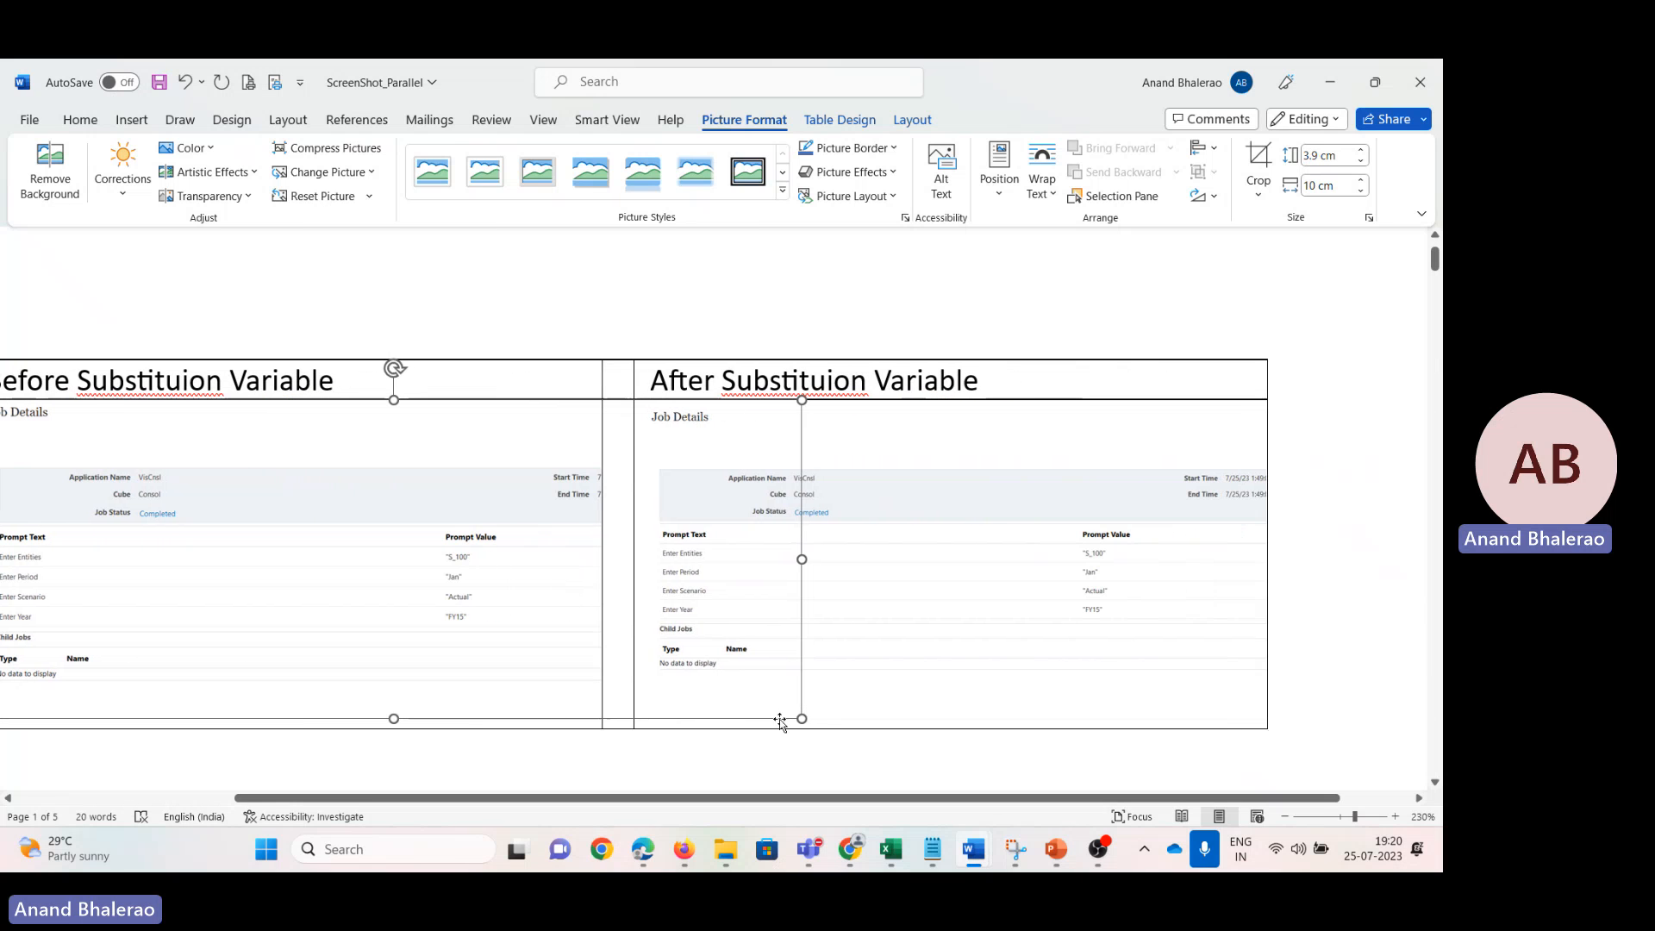
click(1320, 190)
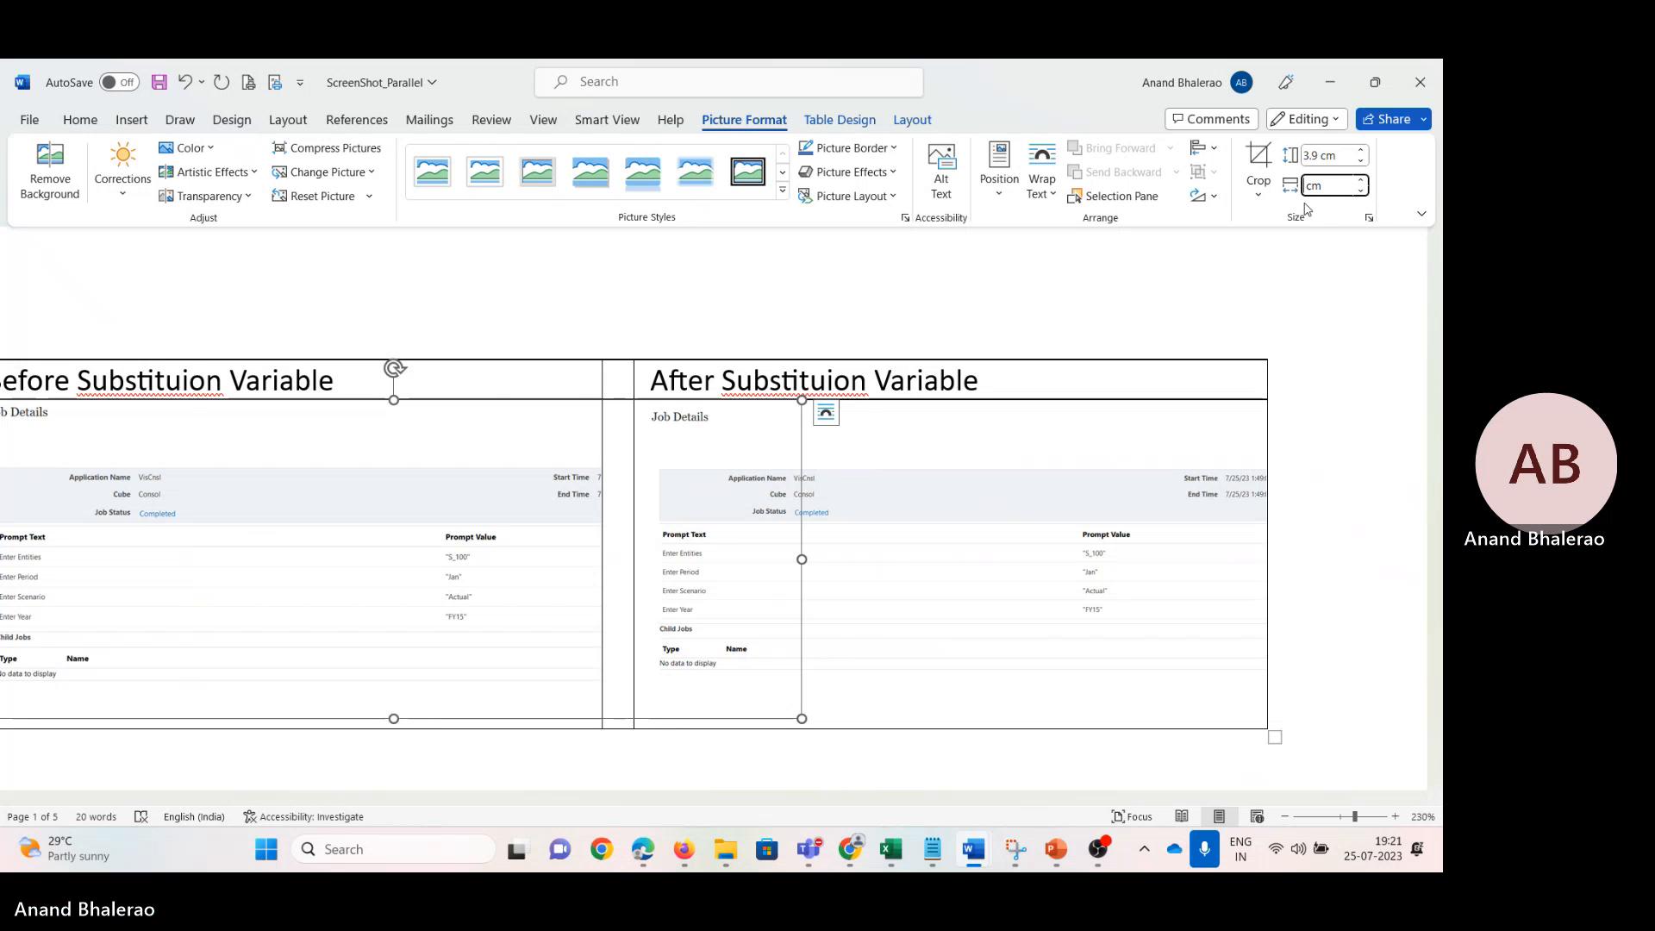
key(Return)
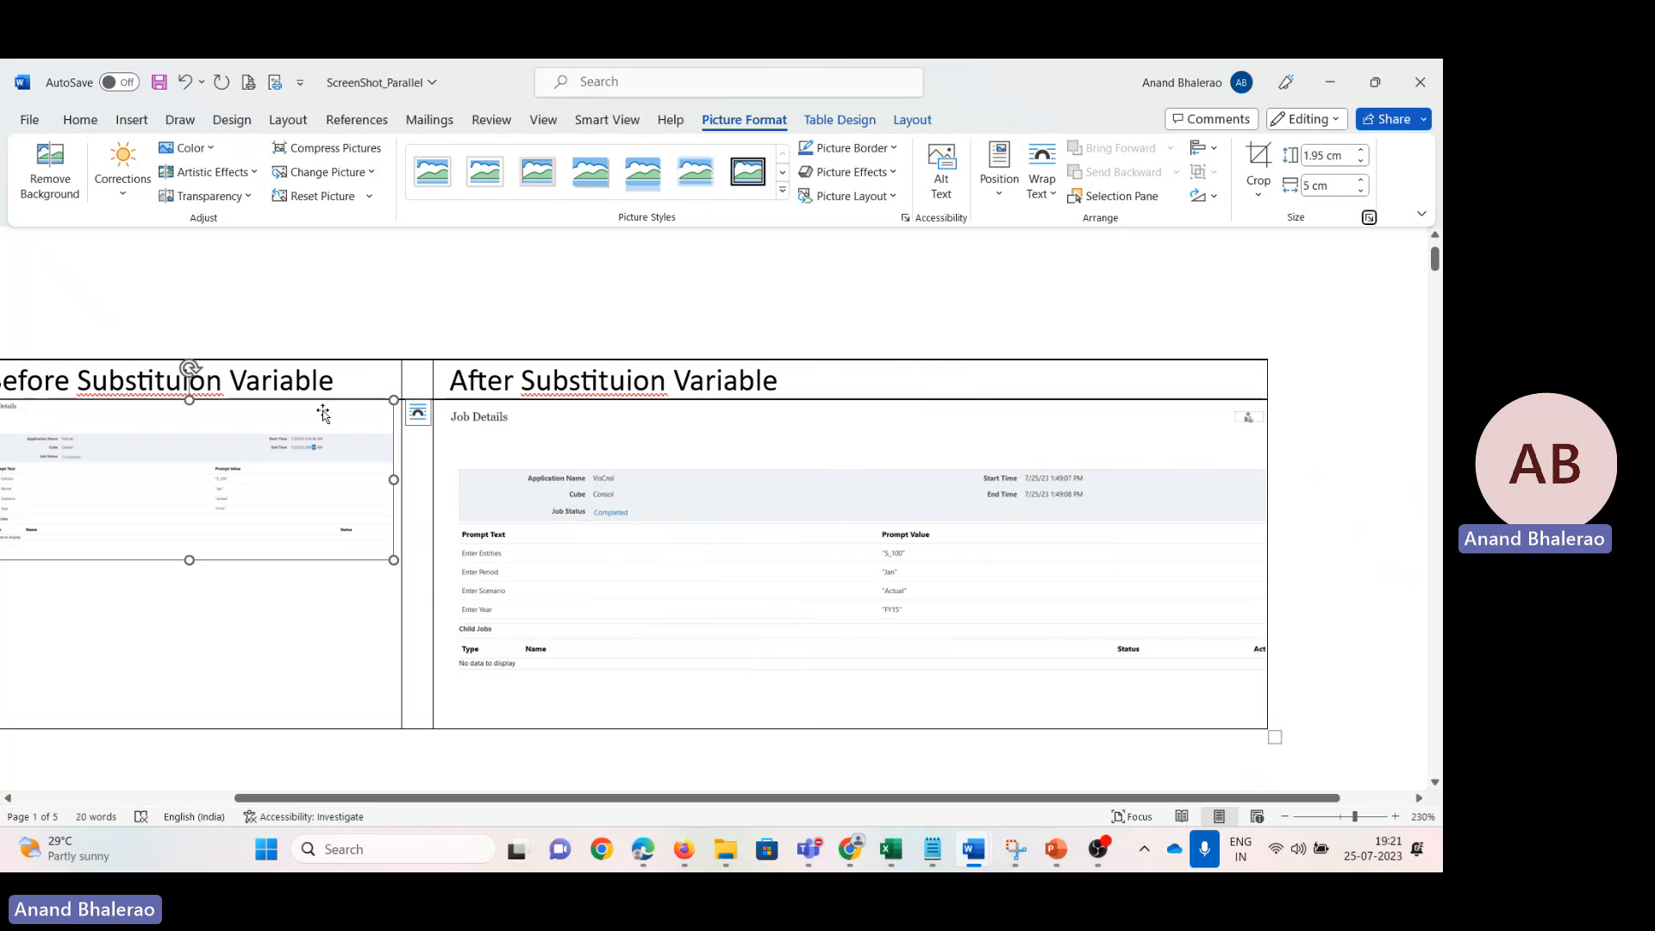
Step: Set the width of the Before column's screenshot to 8 cm
click(1318, 187)
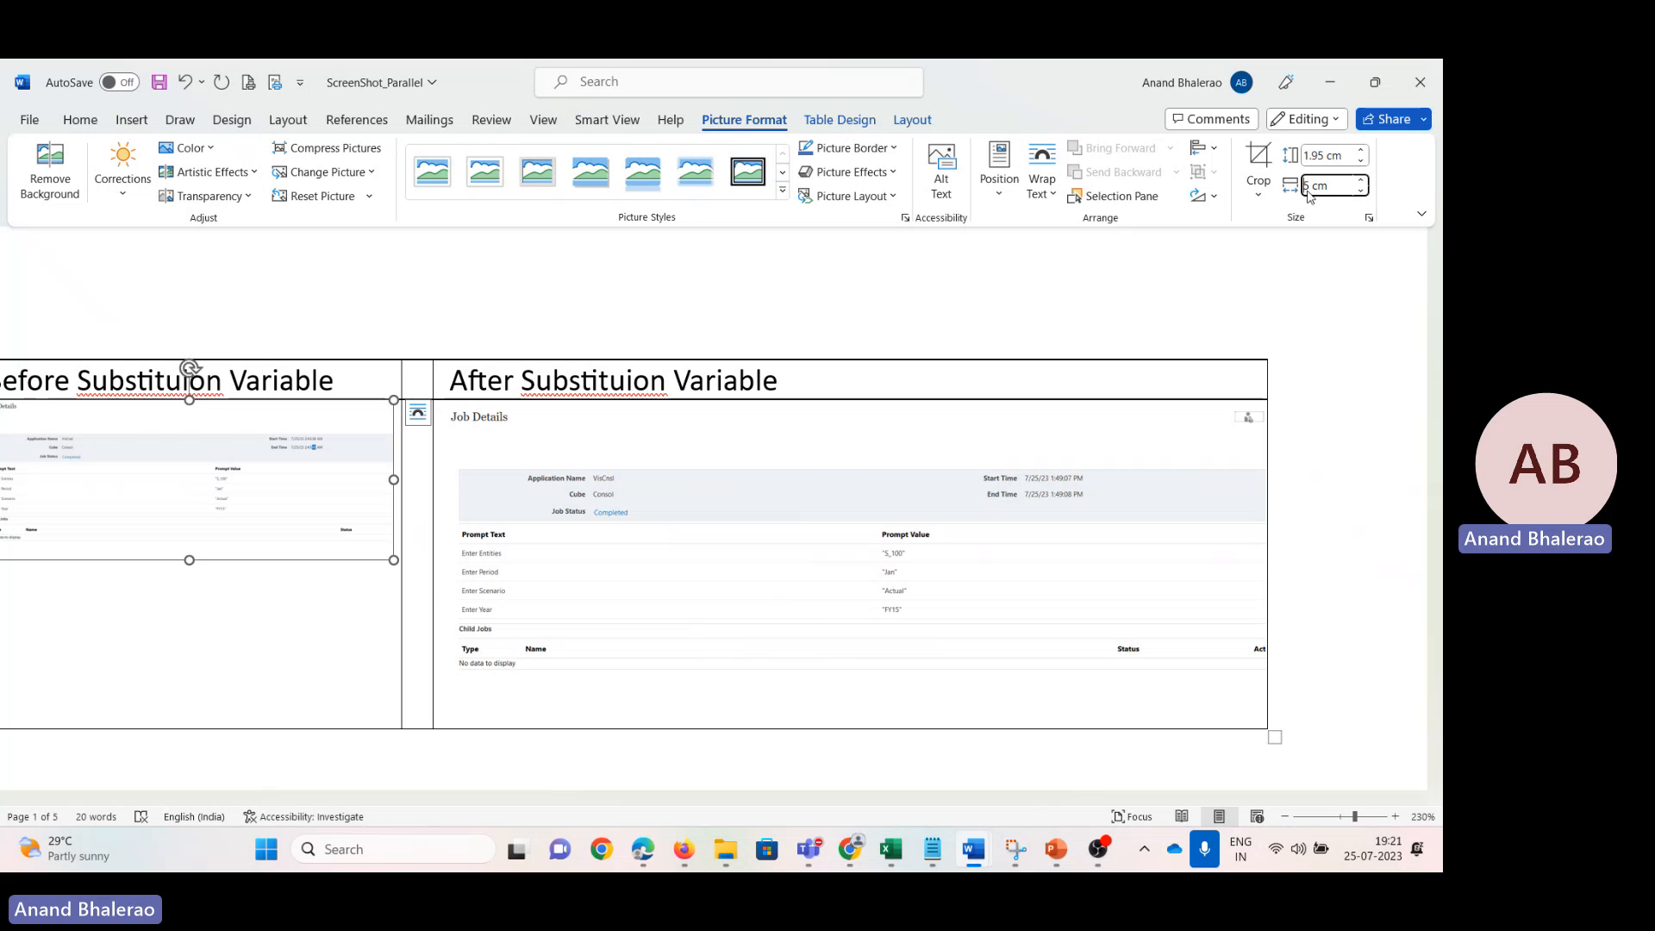
text(5)
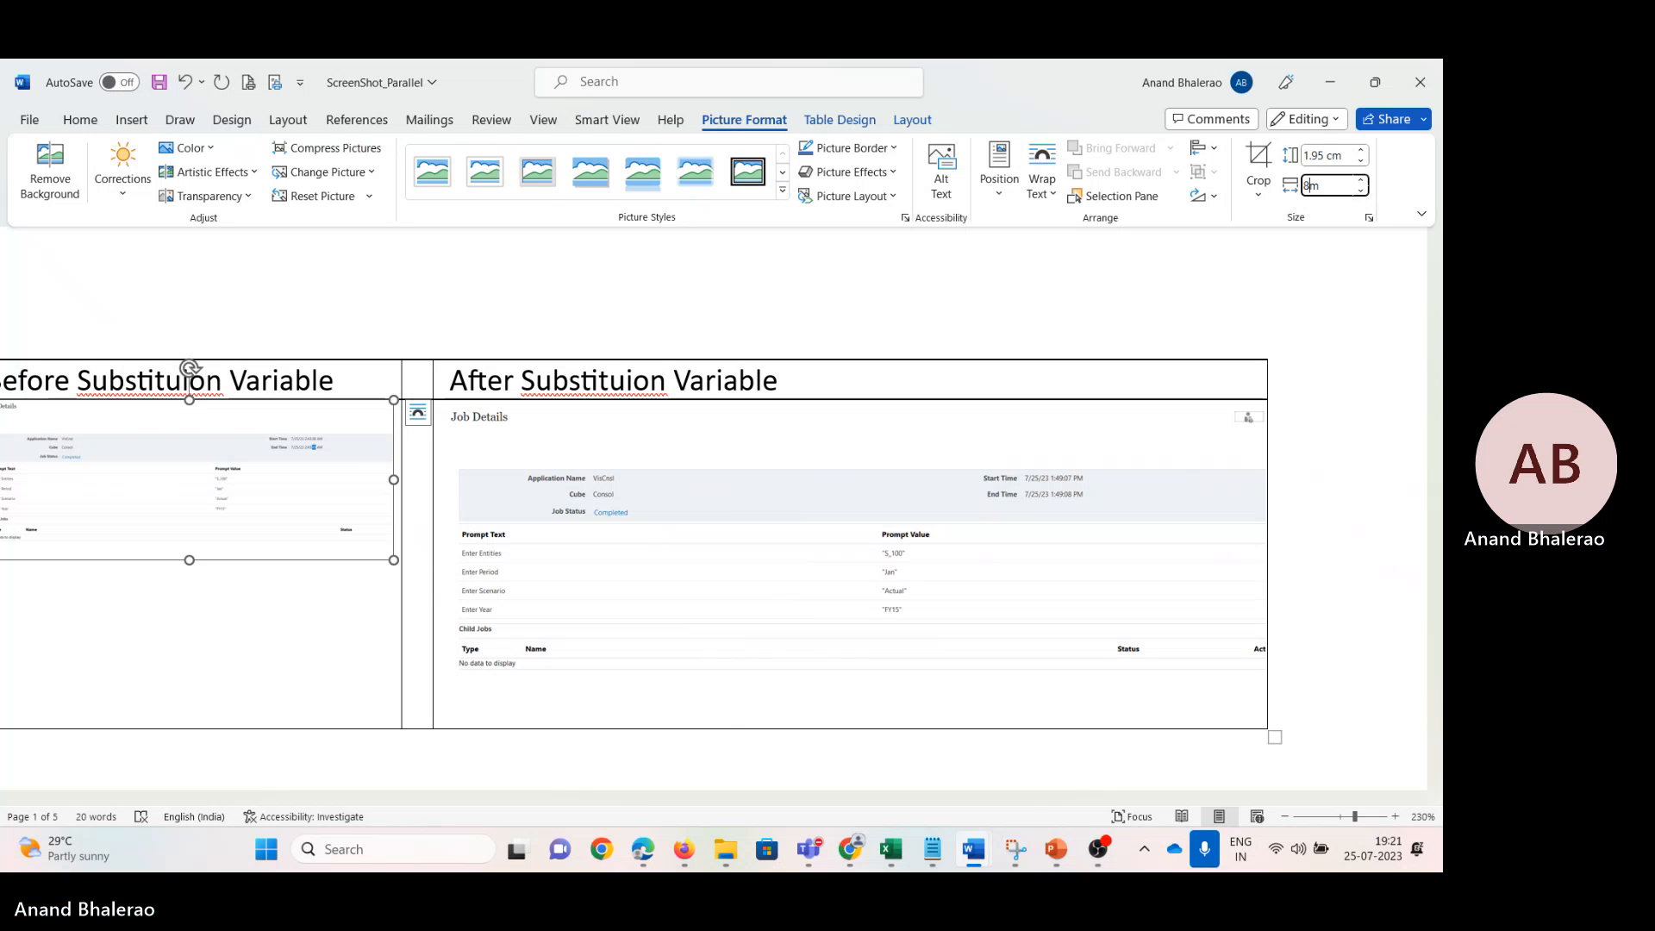
key(Tab)
click(1314, 190)
text(8)
key(Return)
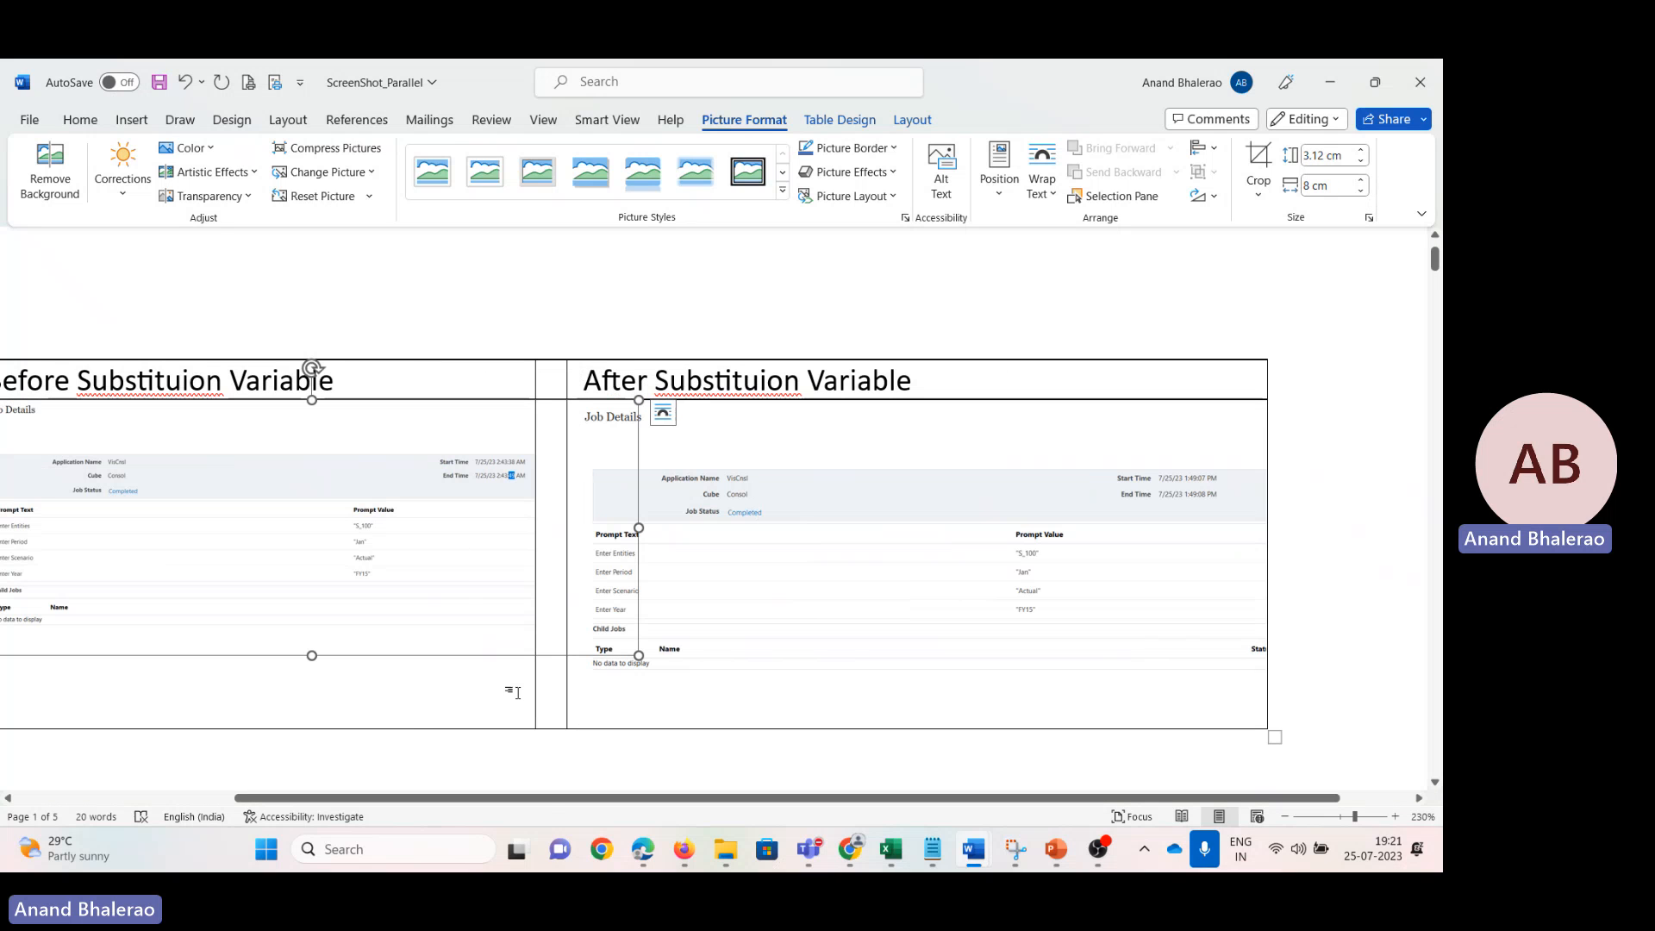
Step: Append "– 11 sec" to the Before heading and "– 1 sec" to the After heading of the comparison table
drag(556, 797, 525, 797)
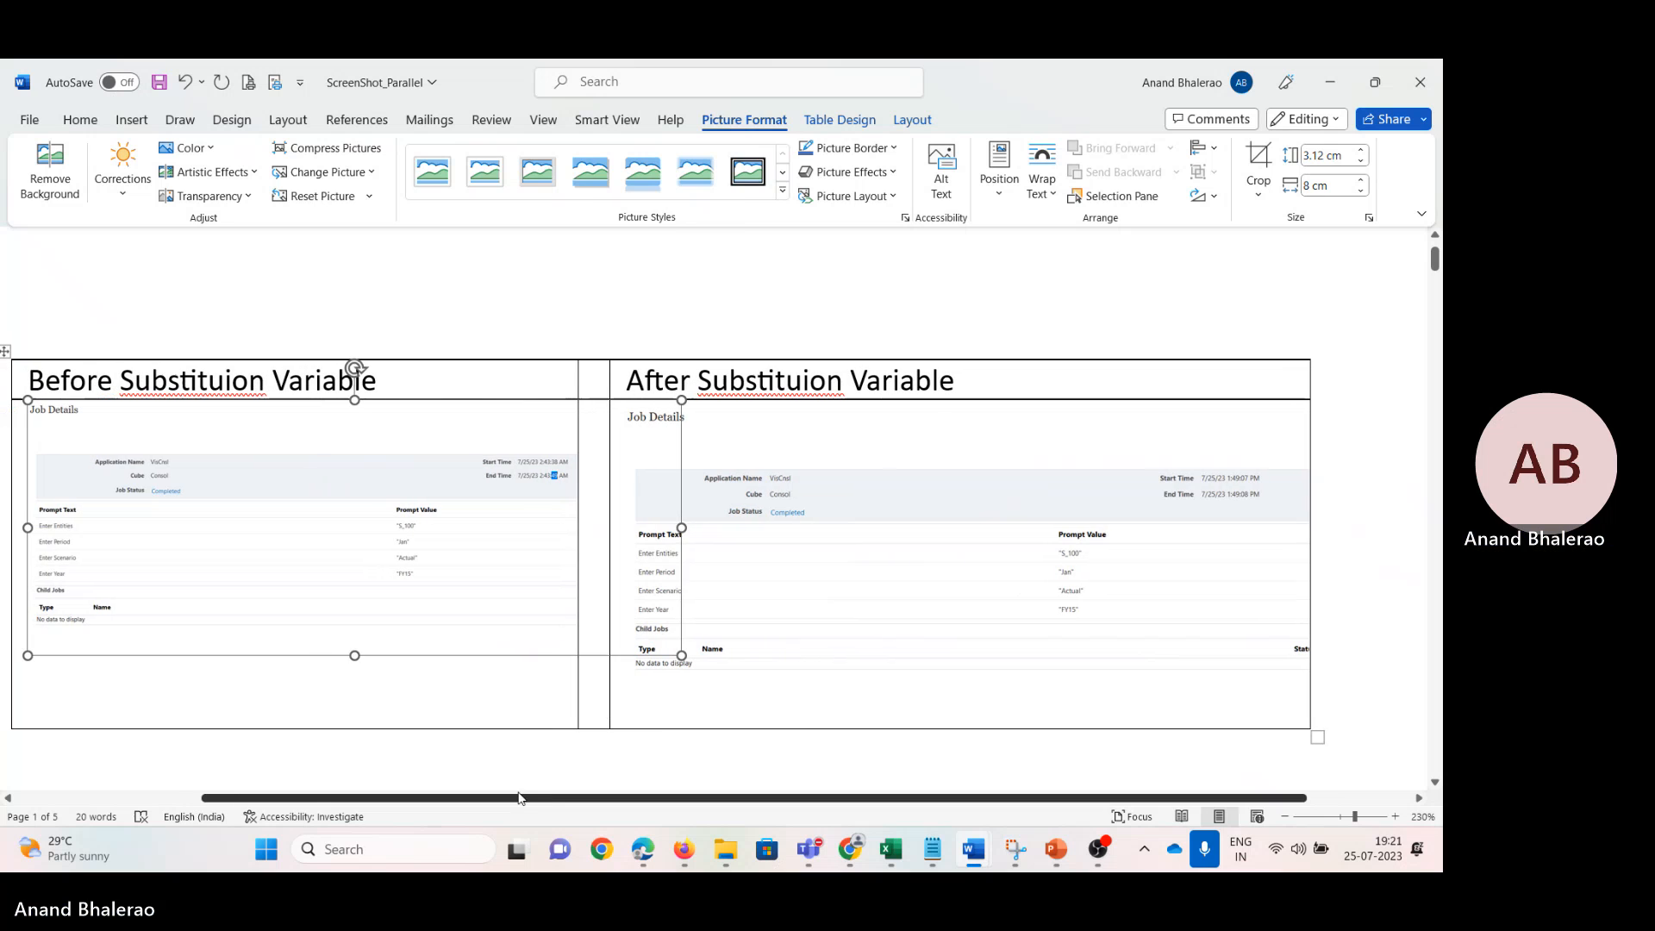
click(432, 380)
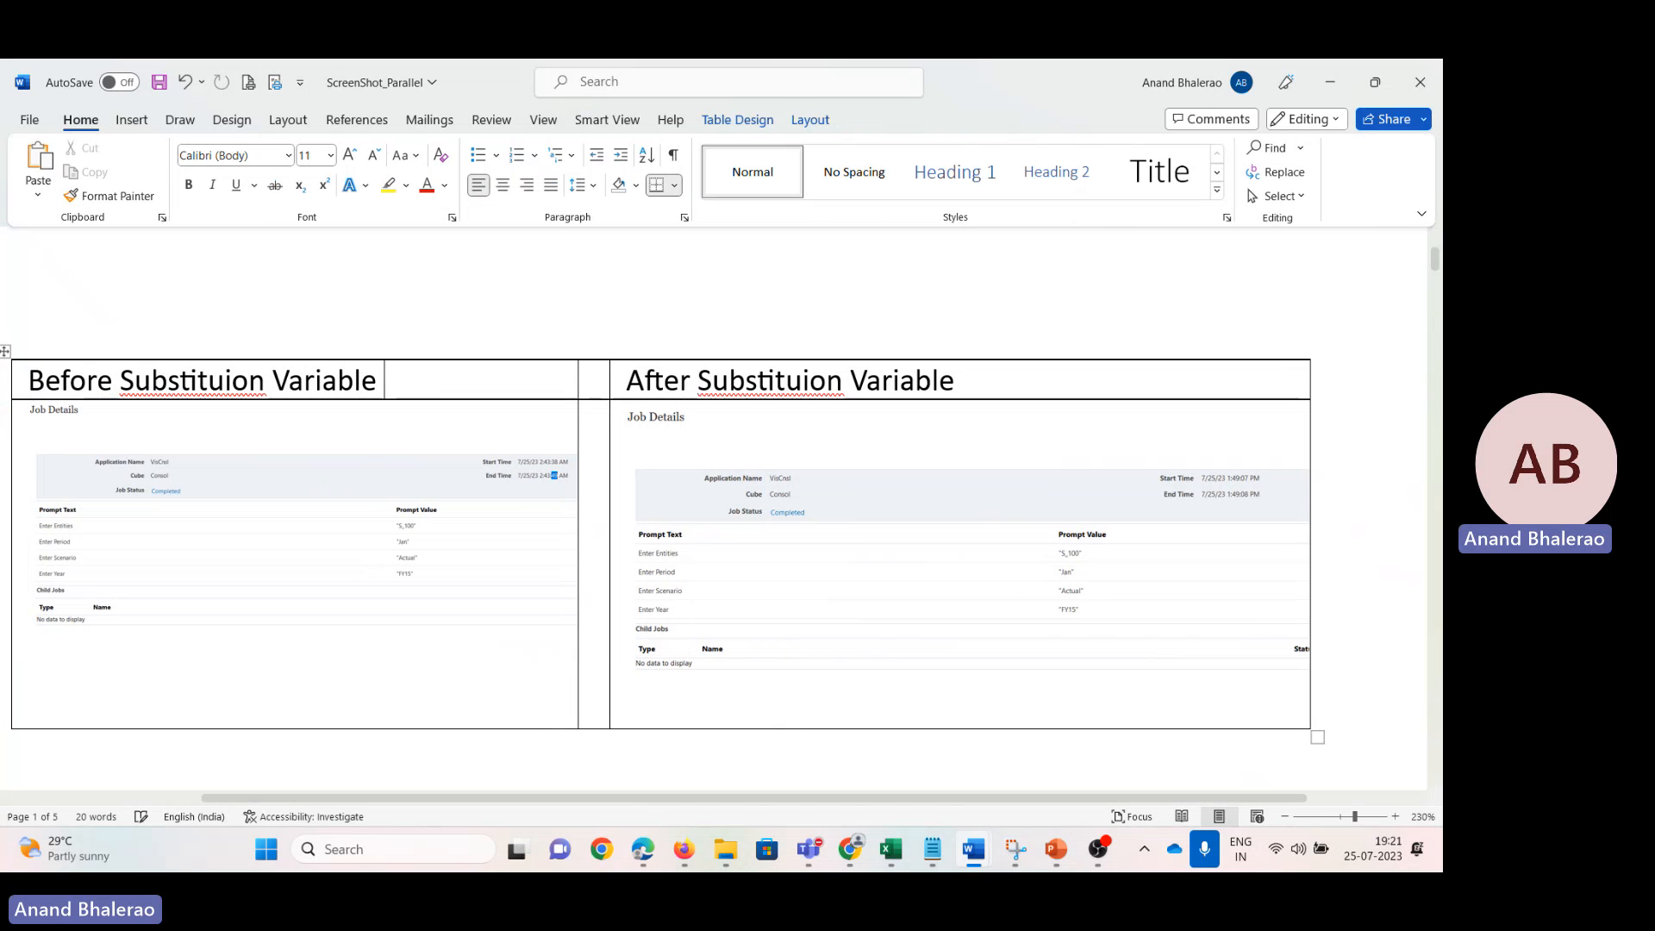
text(-)
text( 11 sec)
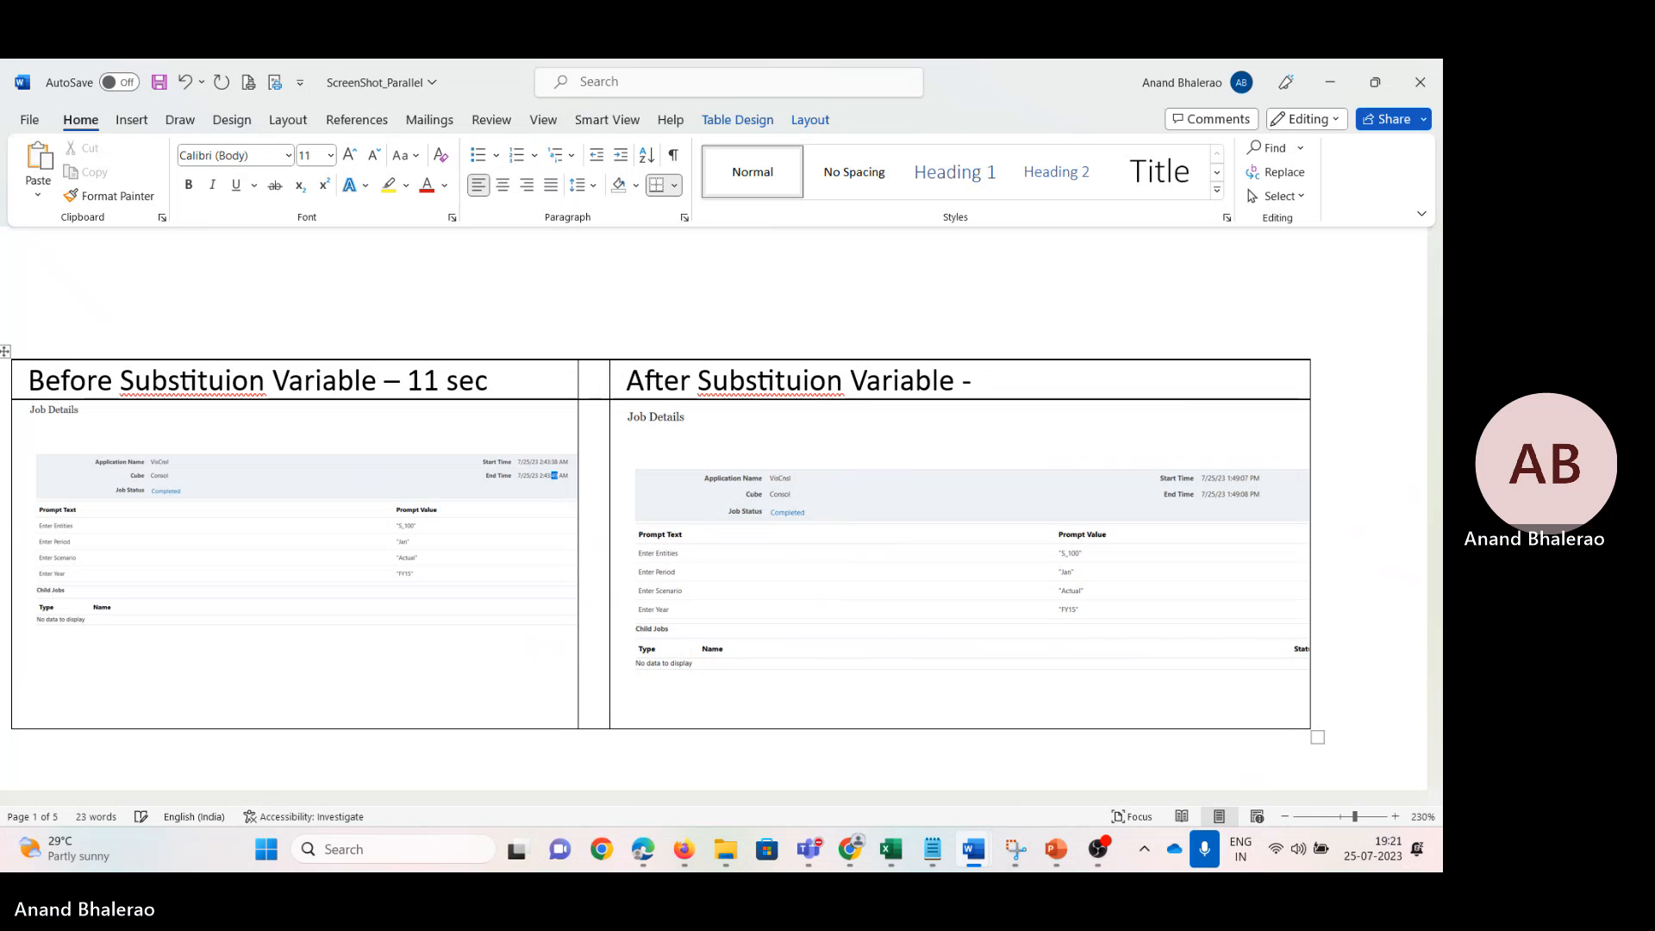
text( - 1 sec)
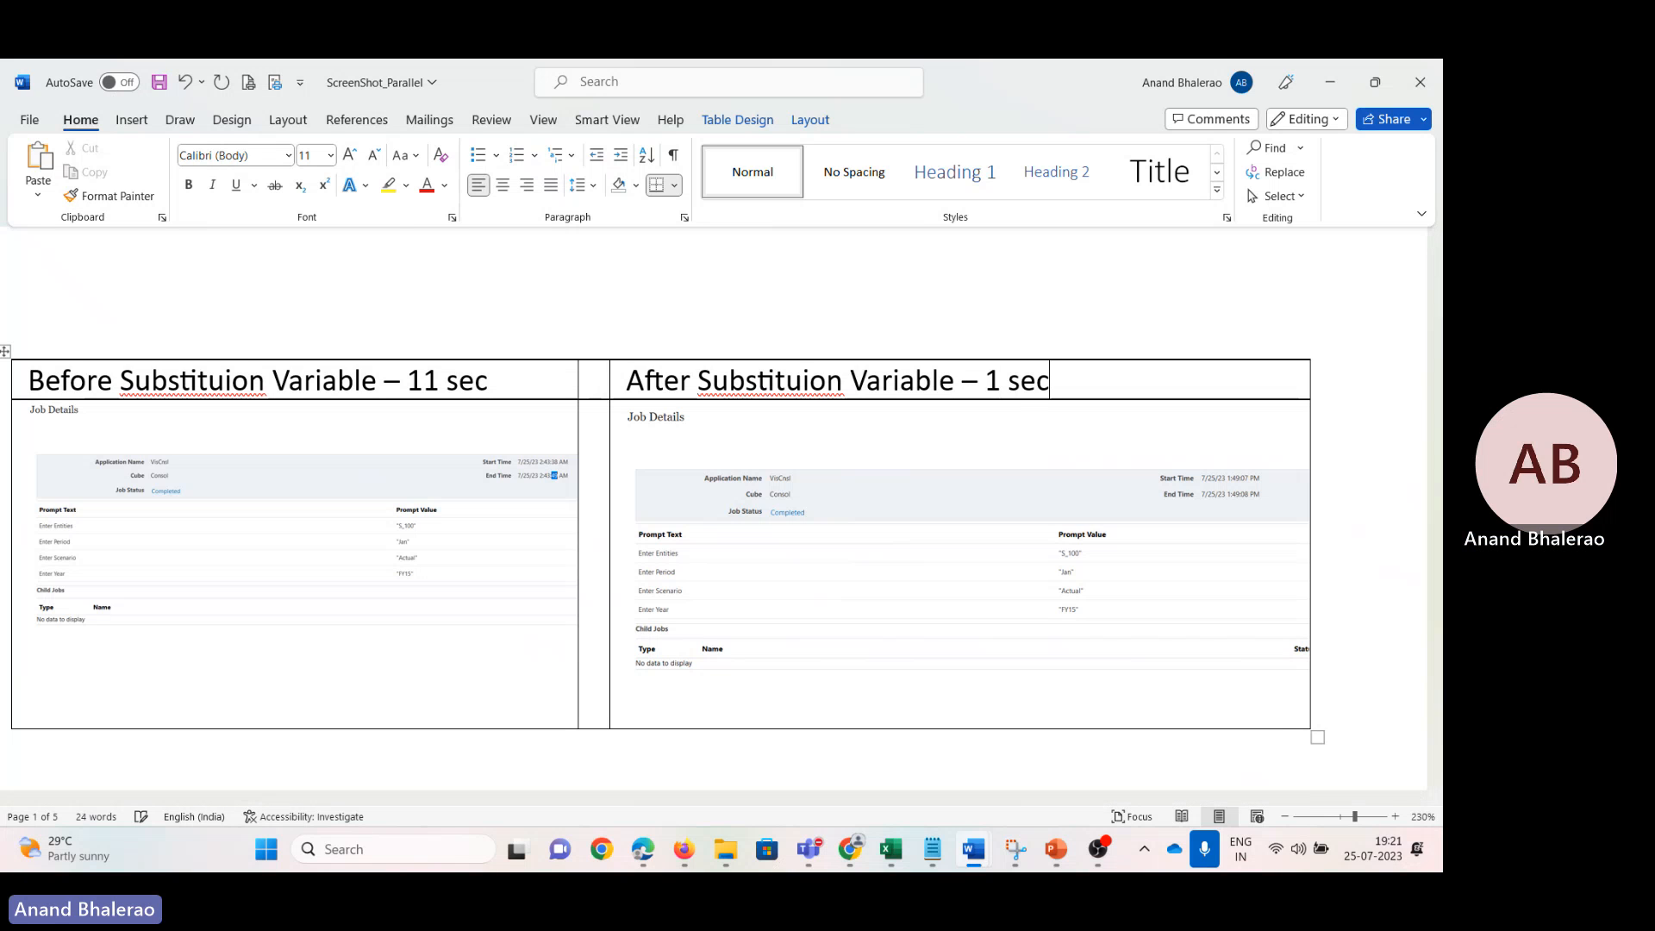
scroll(1052, 681, down, 5)
scroll(938, 605, up, 3)
scroll(938, 605, up, 1)
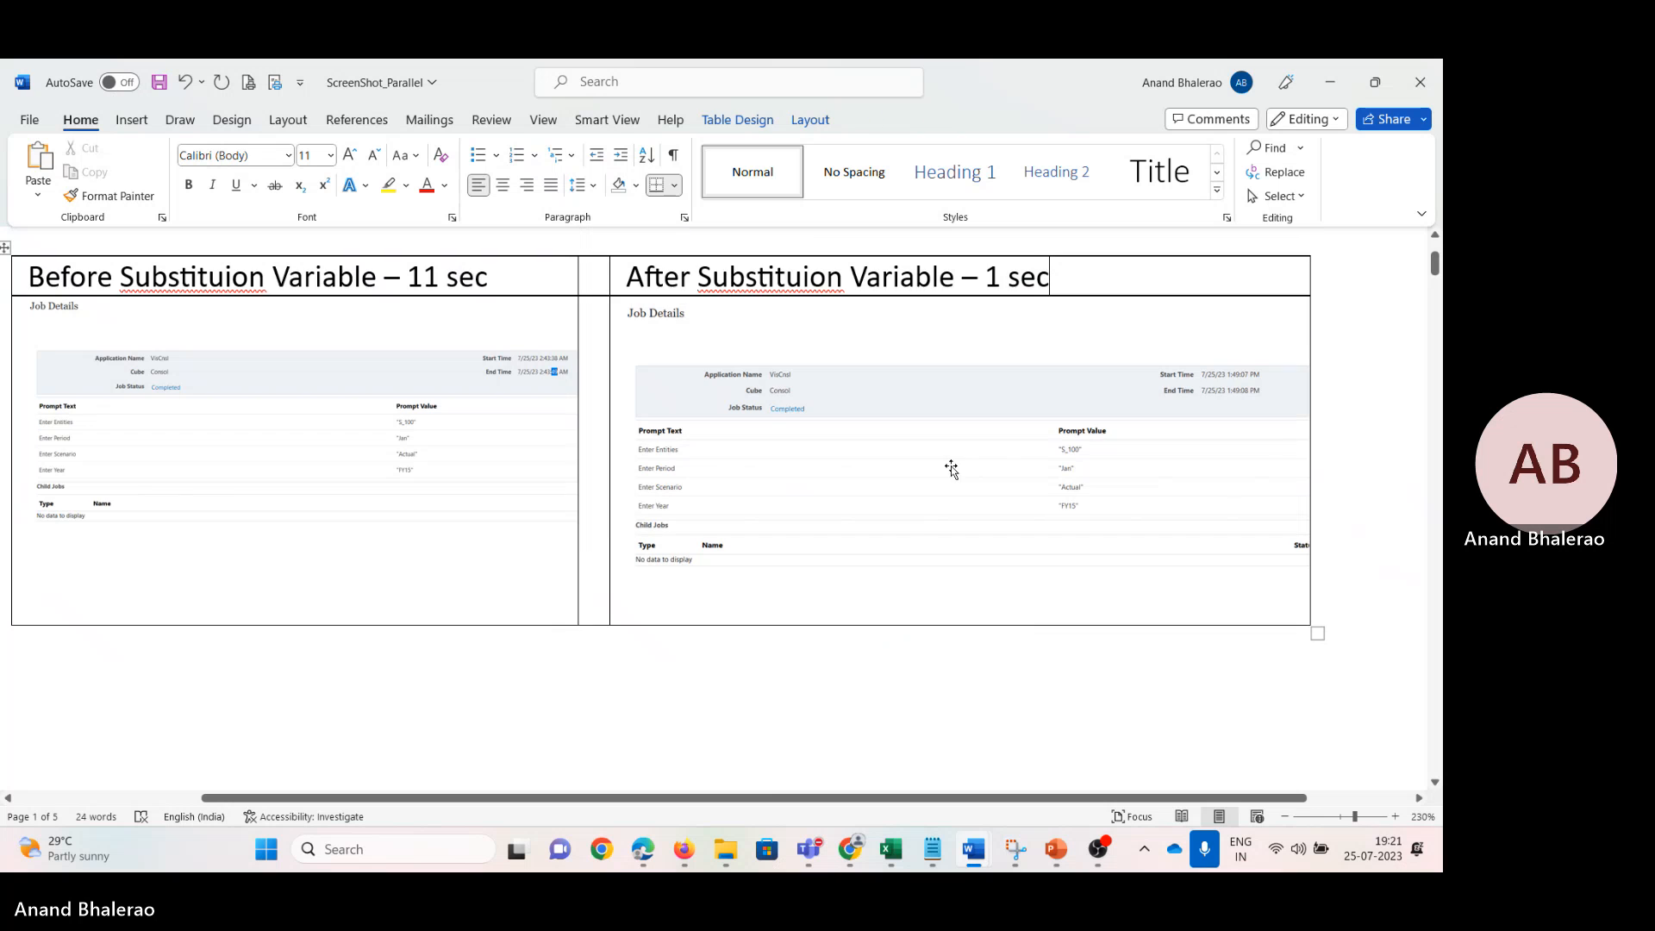
click(915, 515)
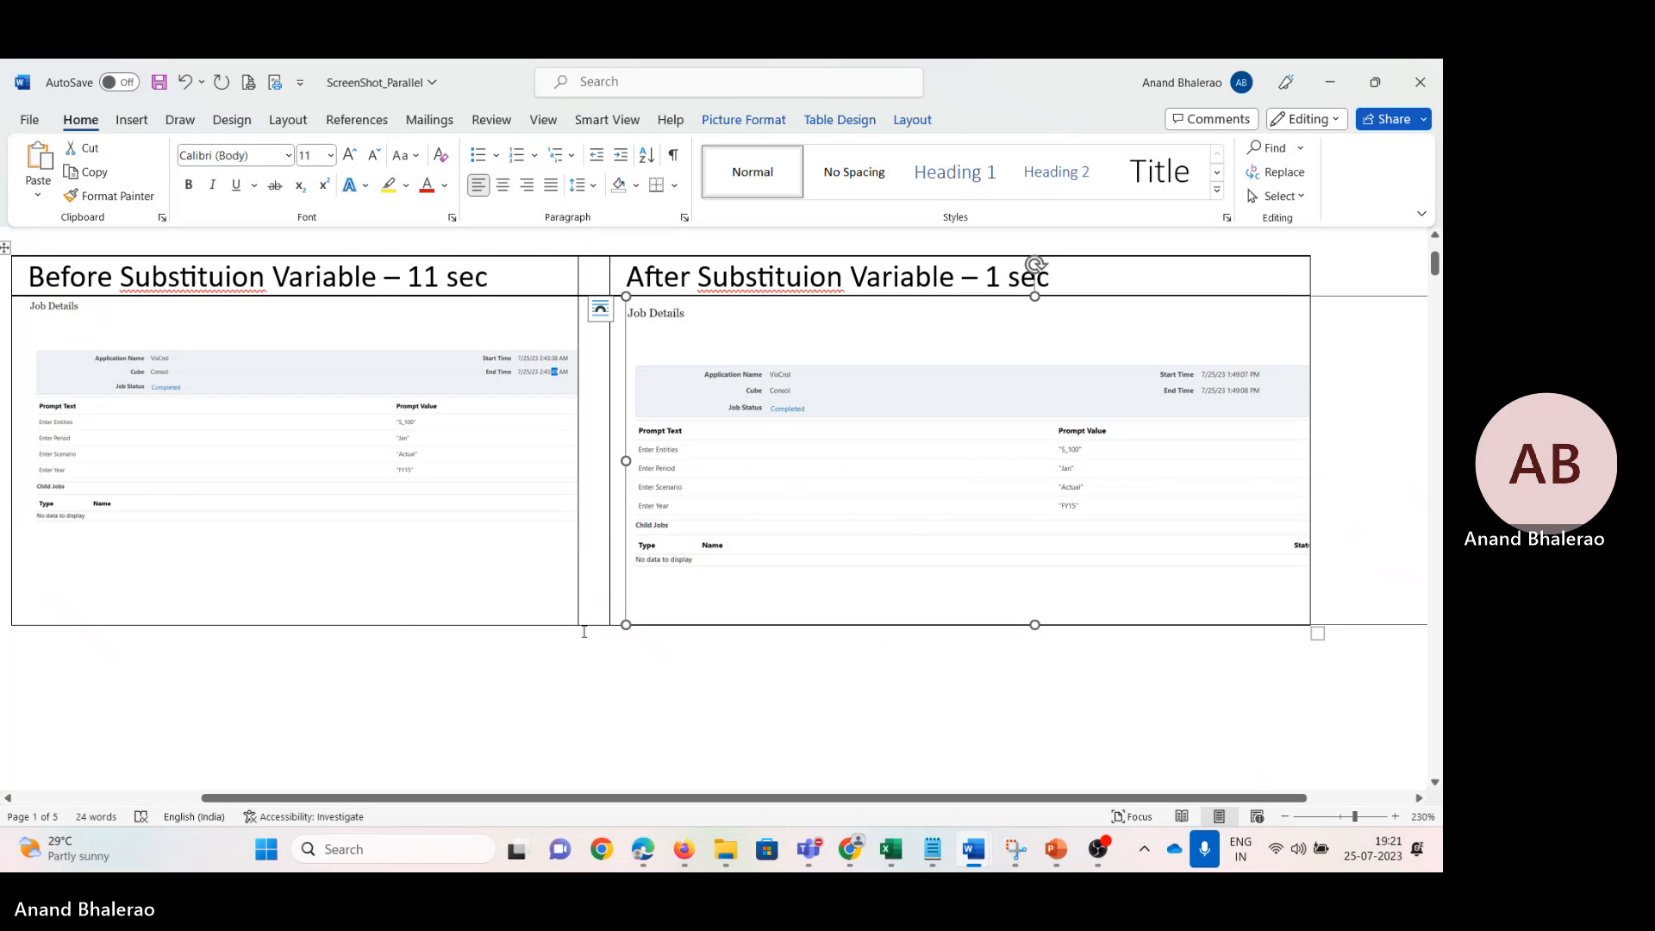
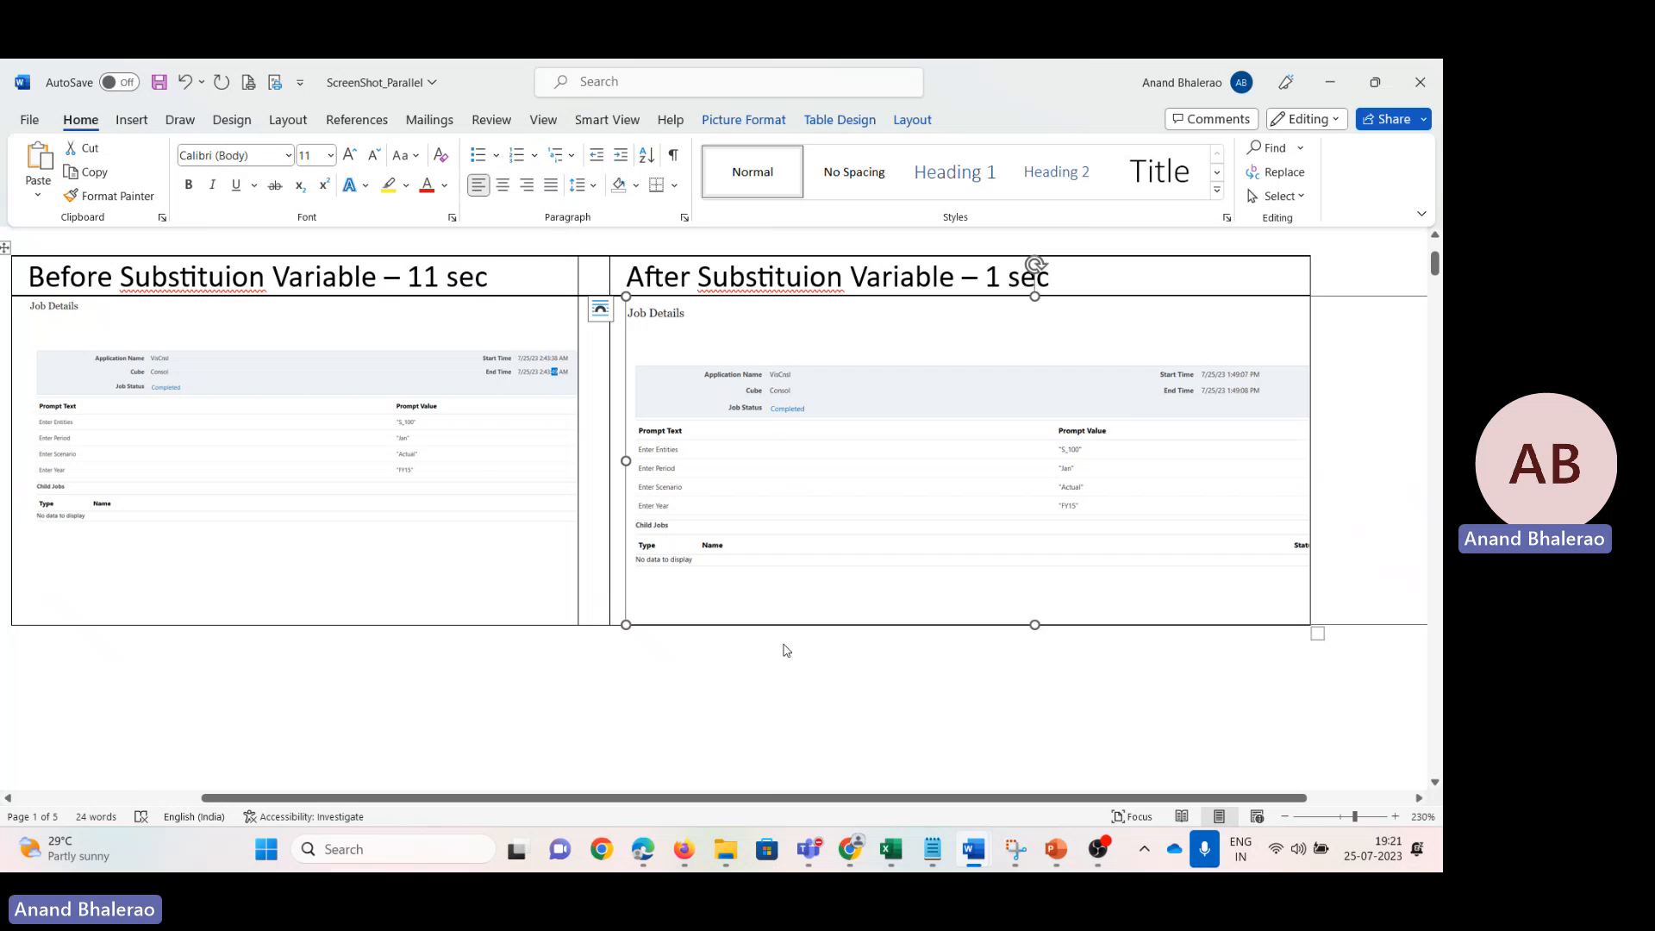
Step: Switch to the ParallelDimDSO presentation in PowerPoint and review the two substitution variable names on the Meaning slide
click(973, 850)
mouse_move(1056, 849)
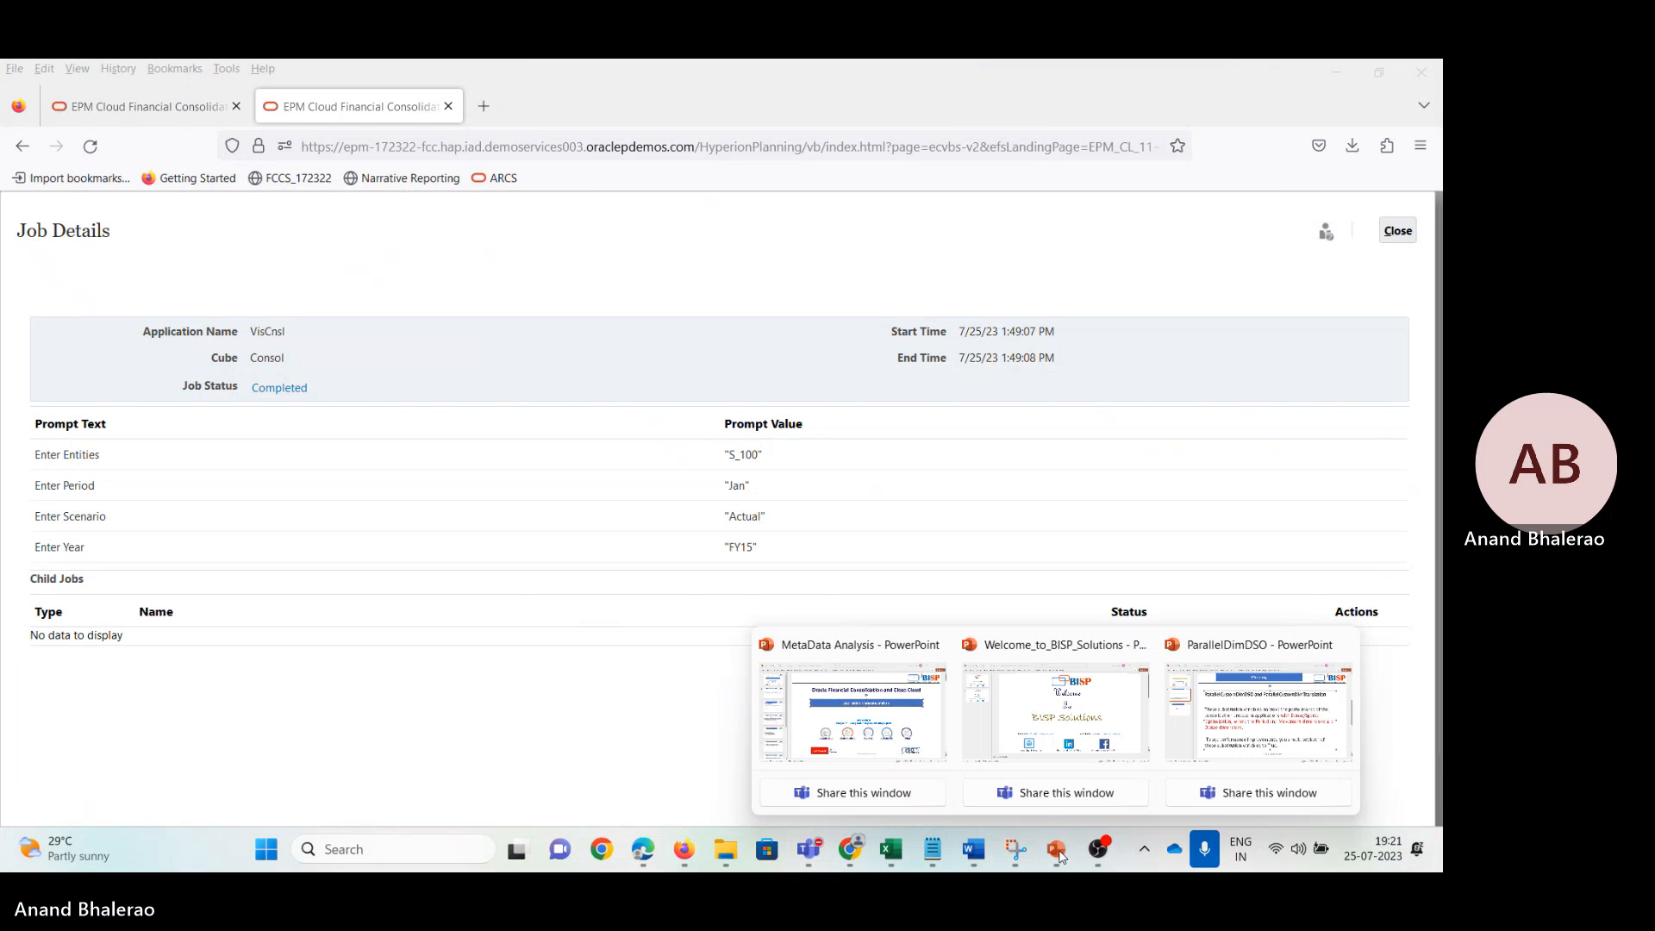
click(869, 714)
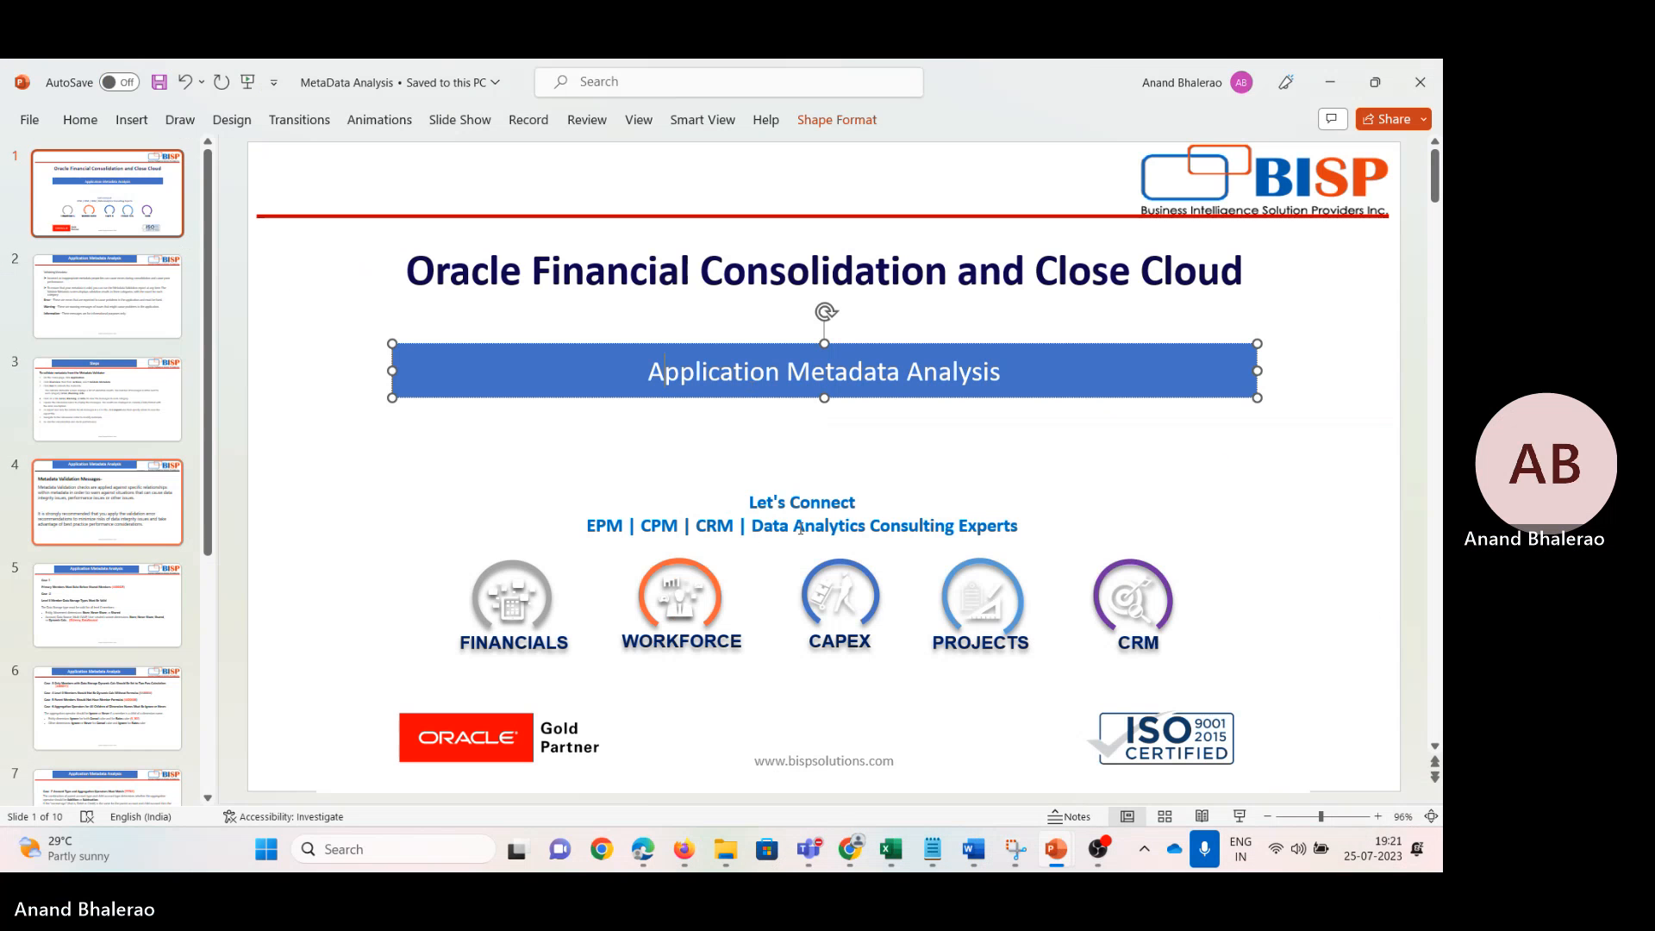
mouse_move(1056, 849)
click(1258, 758)
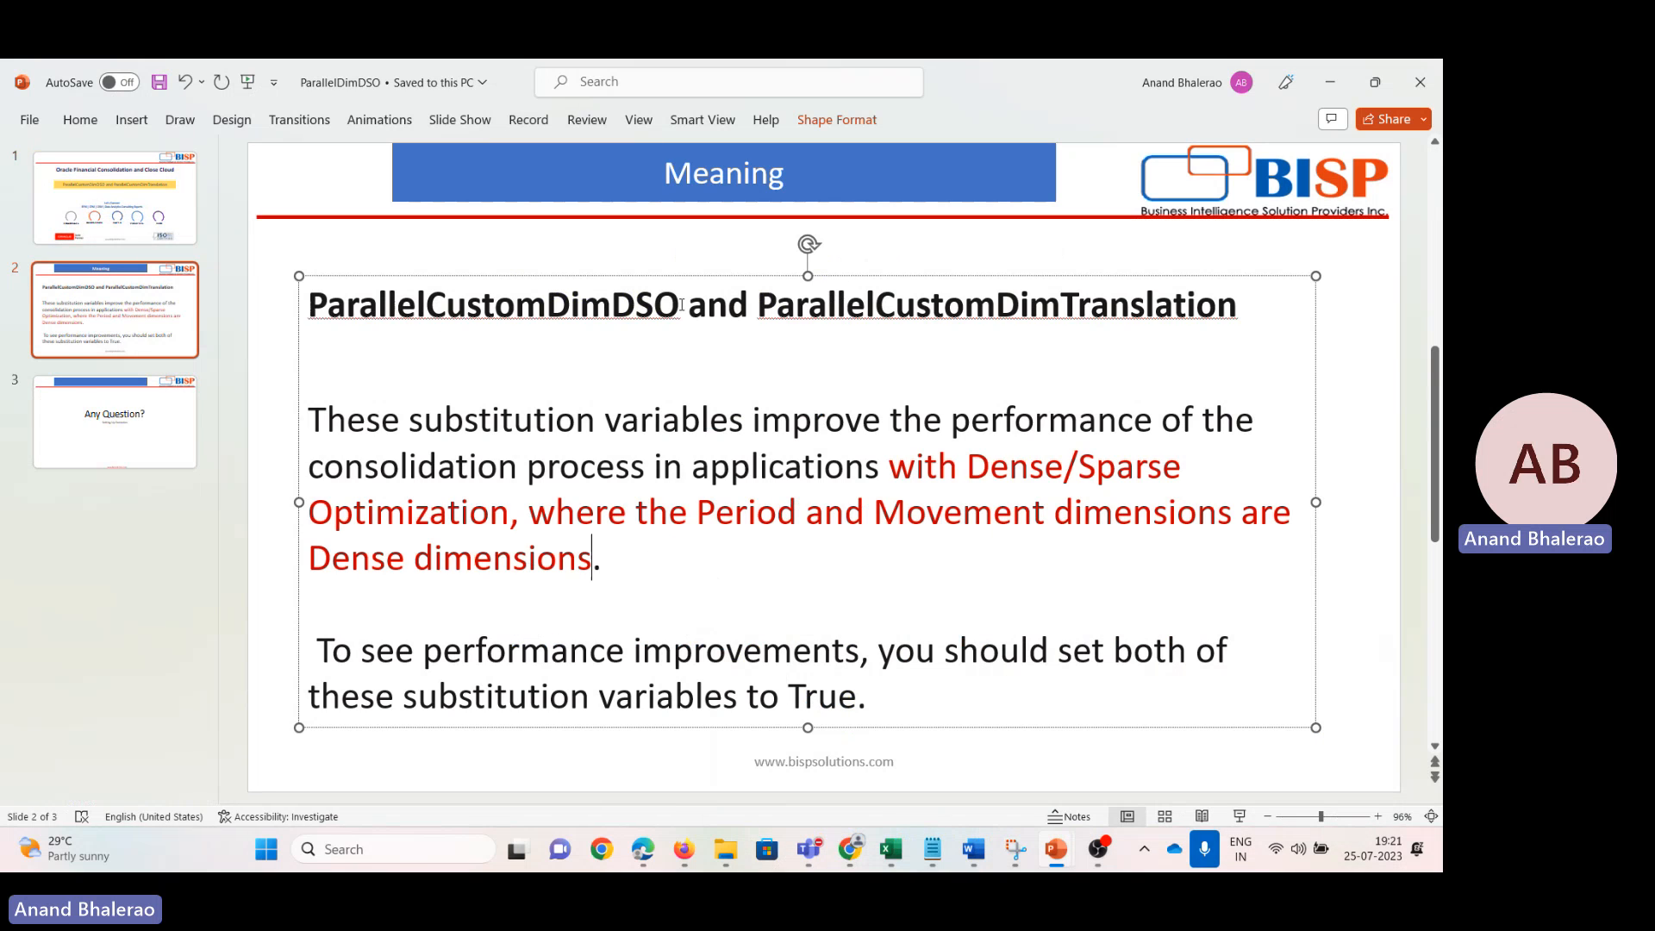
drag(681, 304, 309, 306)
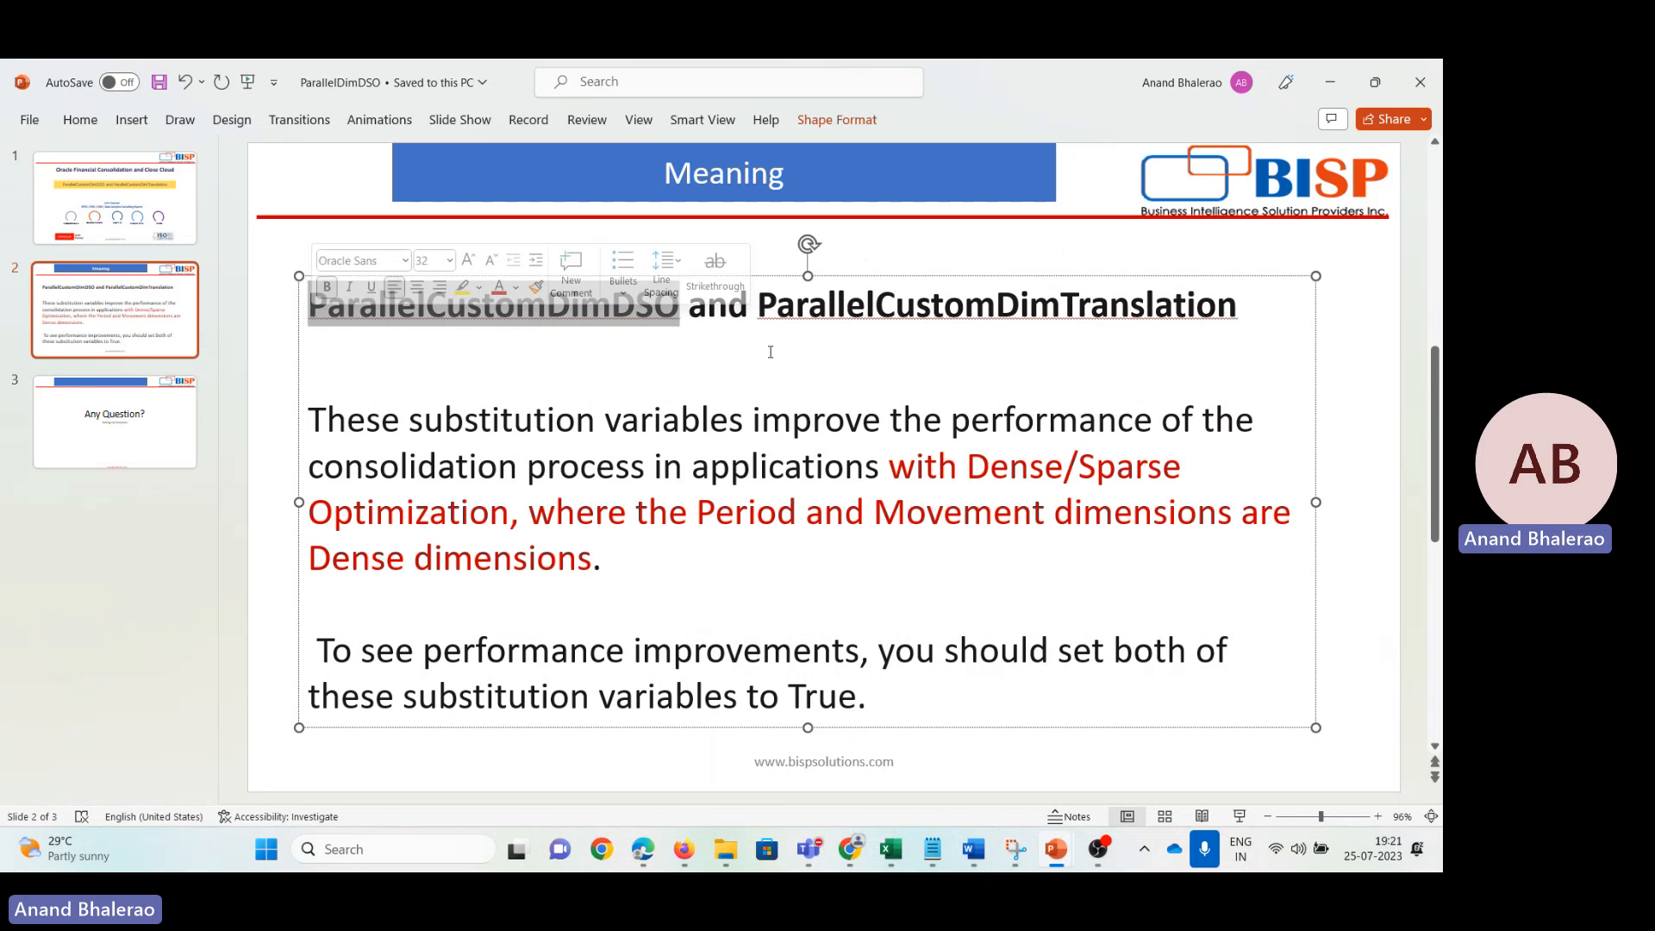
drag(758, 306, 1226, 320)
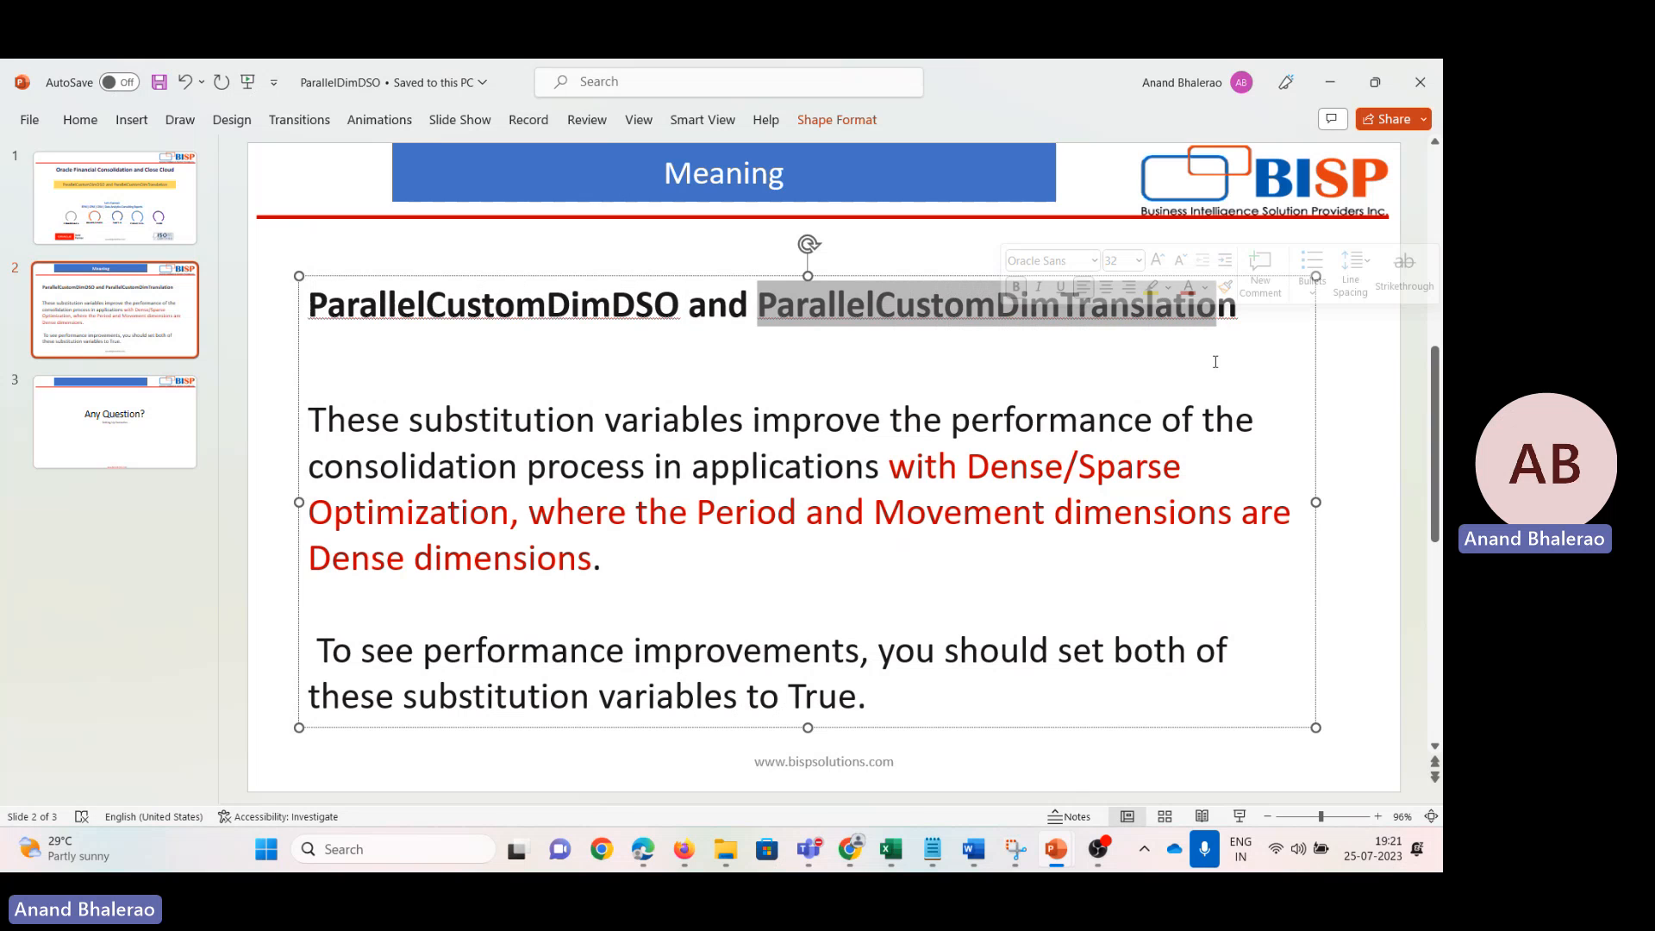
click(1151, 379)
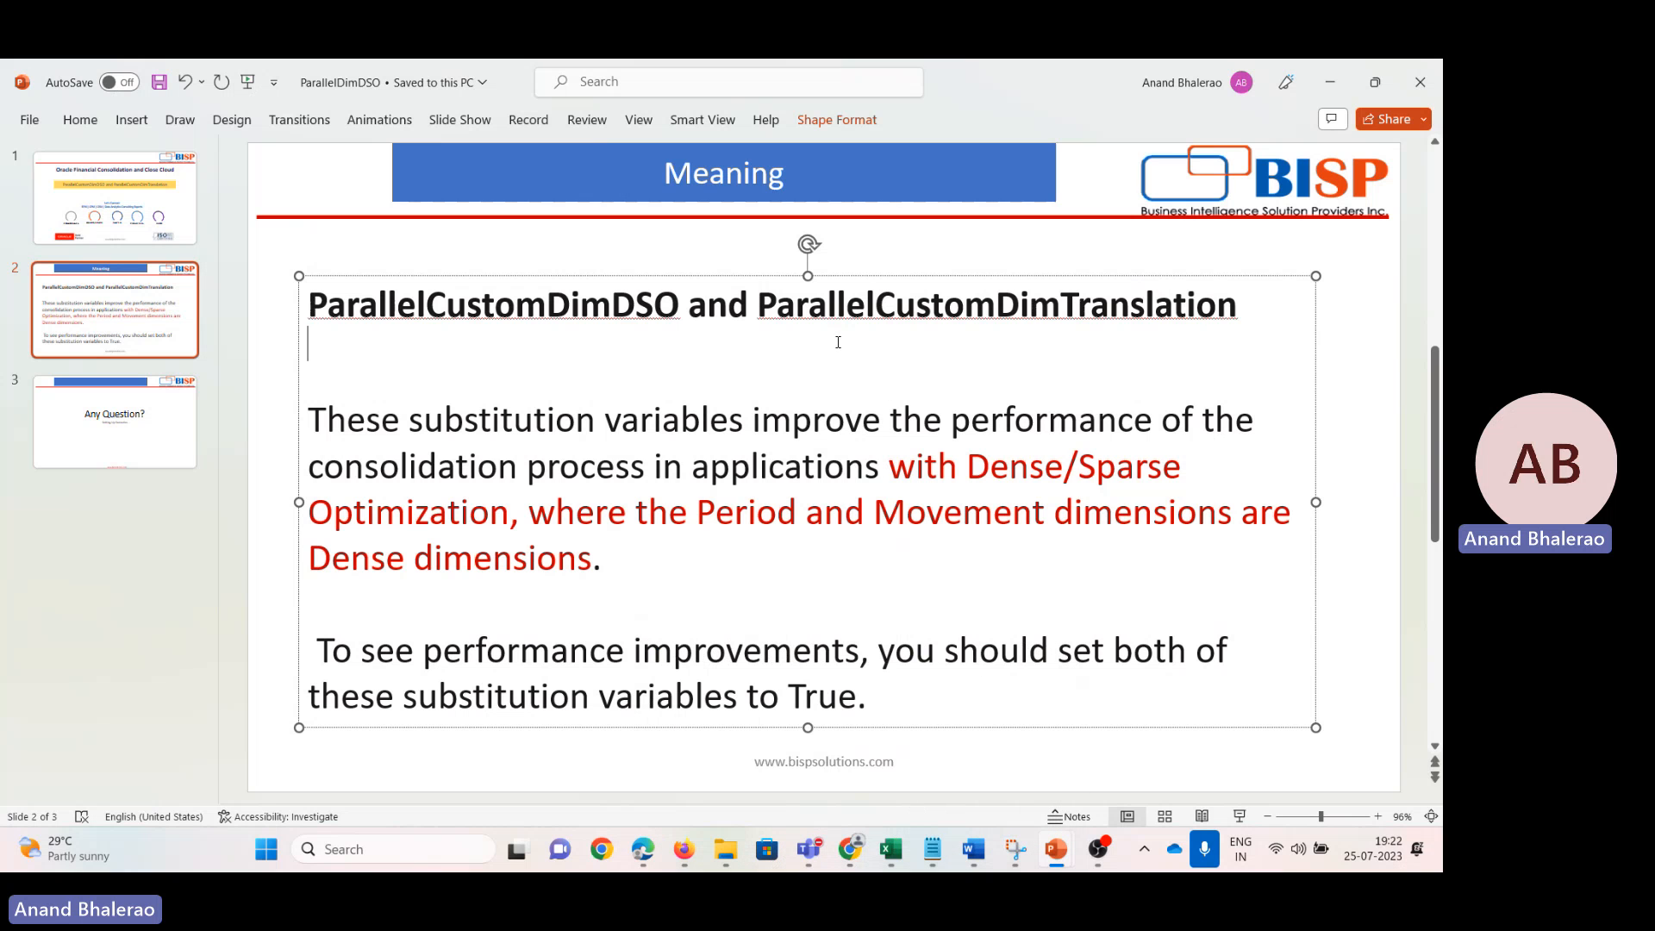
Step: Switch to the 172322_SV_ParallelCustom workbook in Excel and refresh the Smart View grid on the Input sheet
click(894, 851)
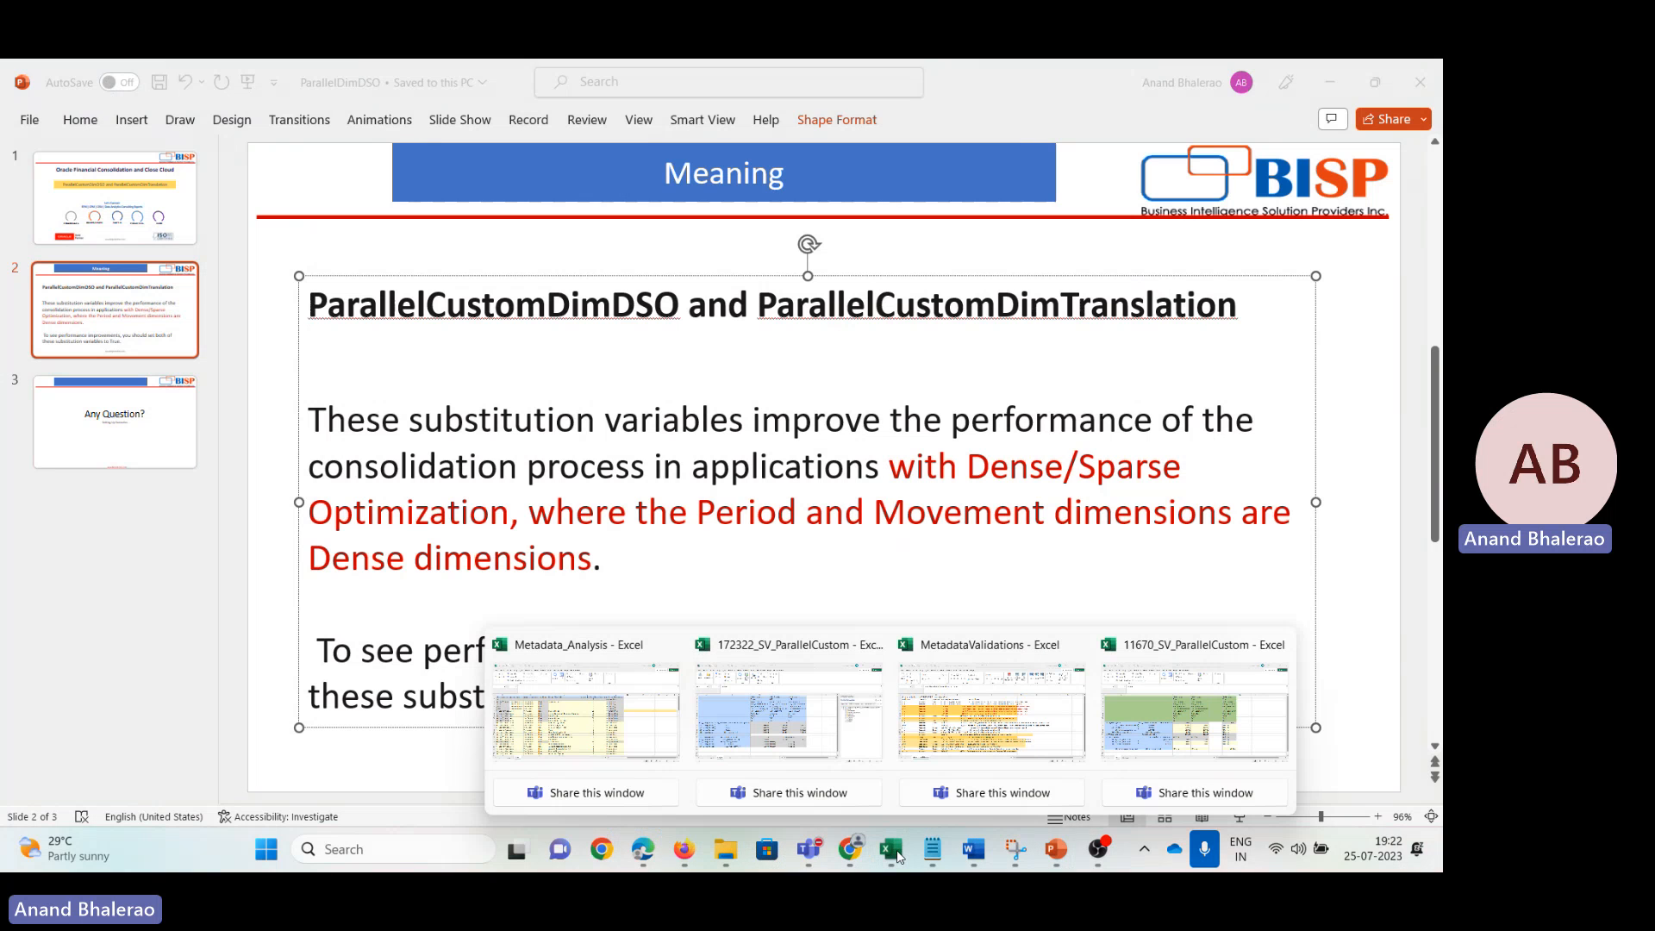
click(784, 736)
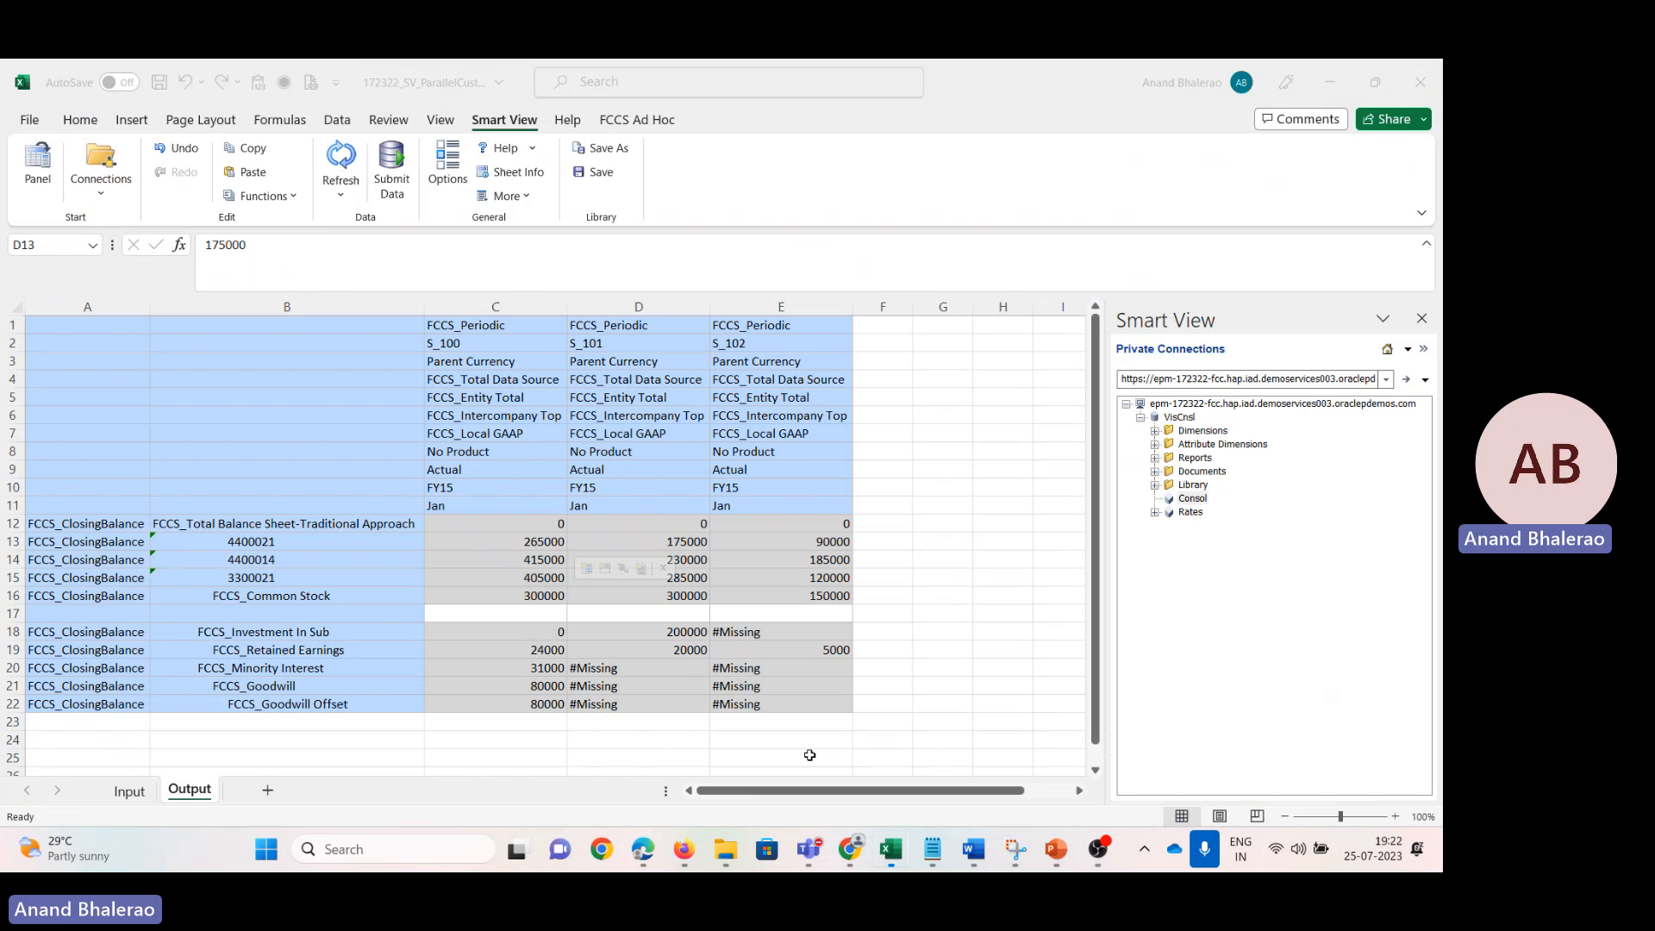
click(131, 791)
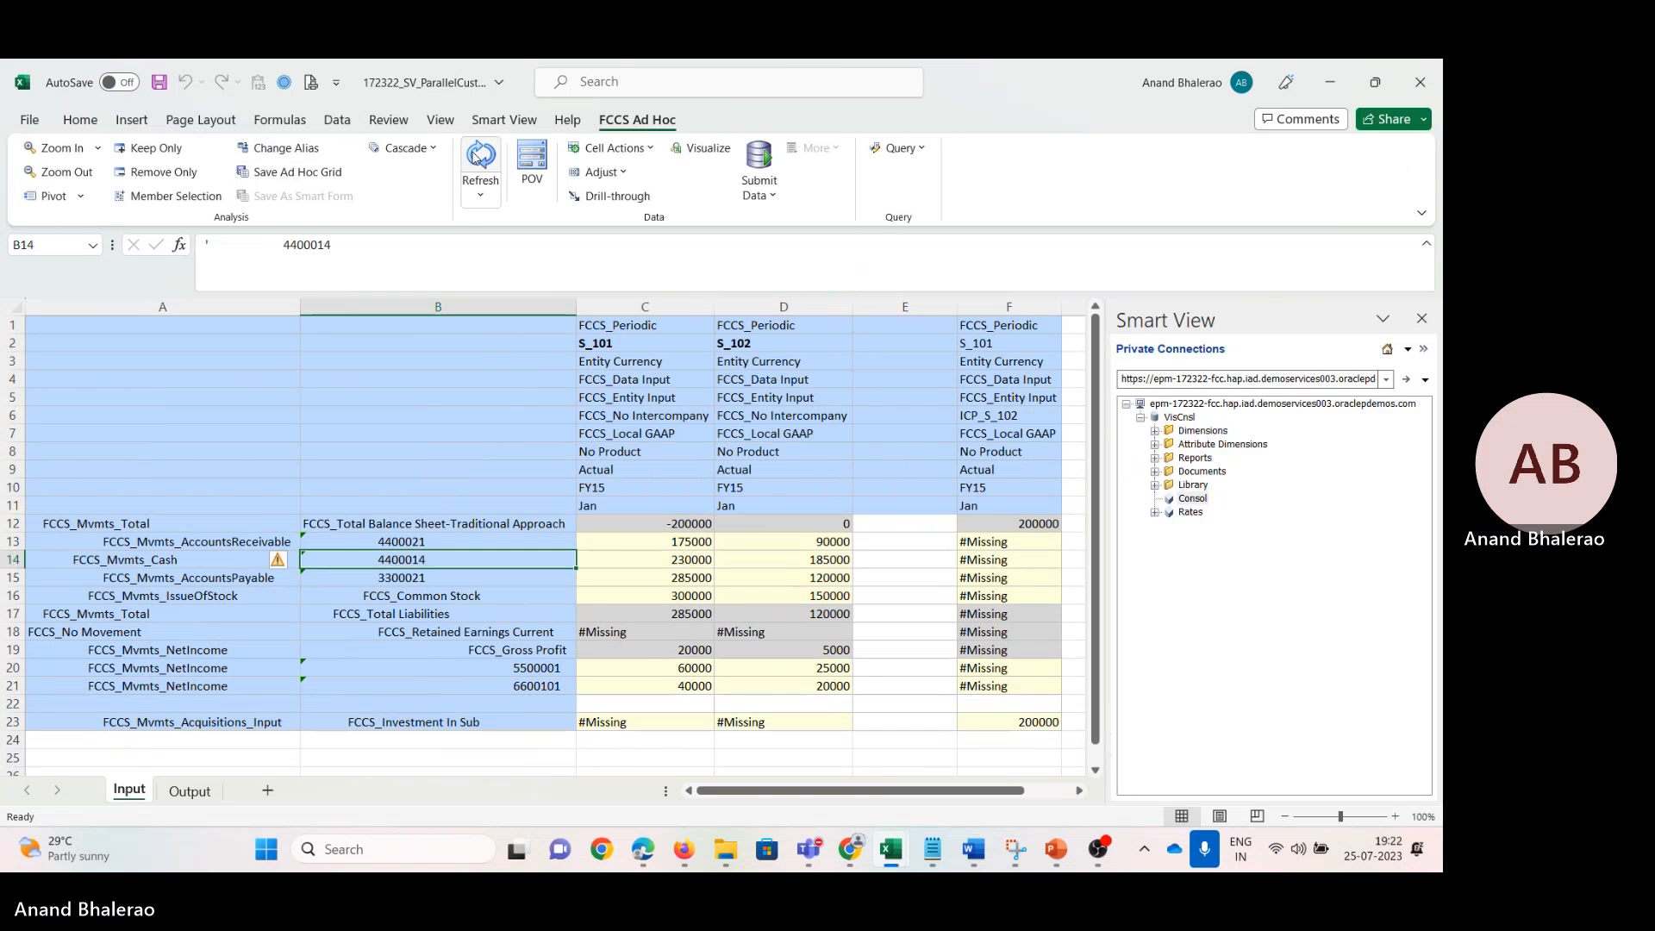
click(475, 158)
Step: Switch to Firefox, close the consolidation job's details and open the application's Business Rules page
mouse_move(808, 848)
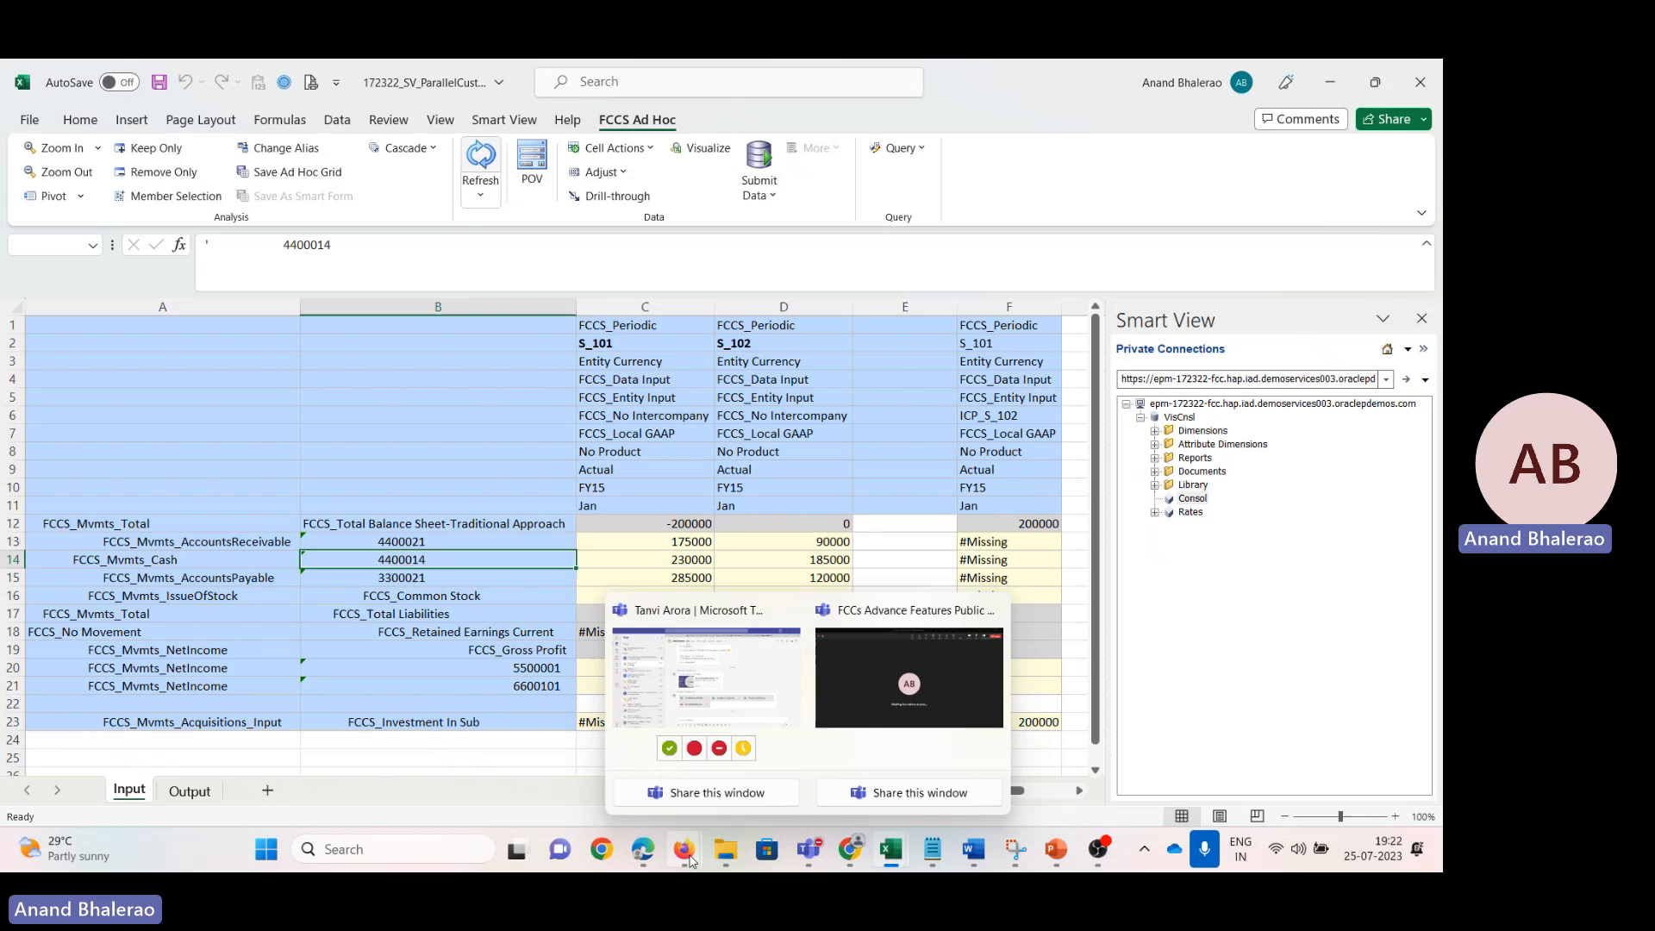
click(684, 850)
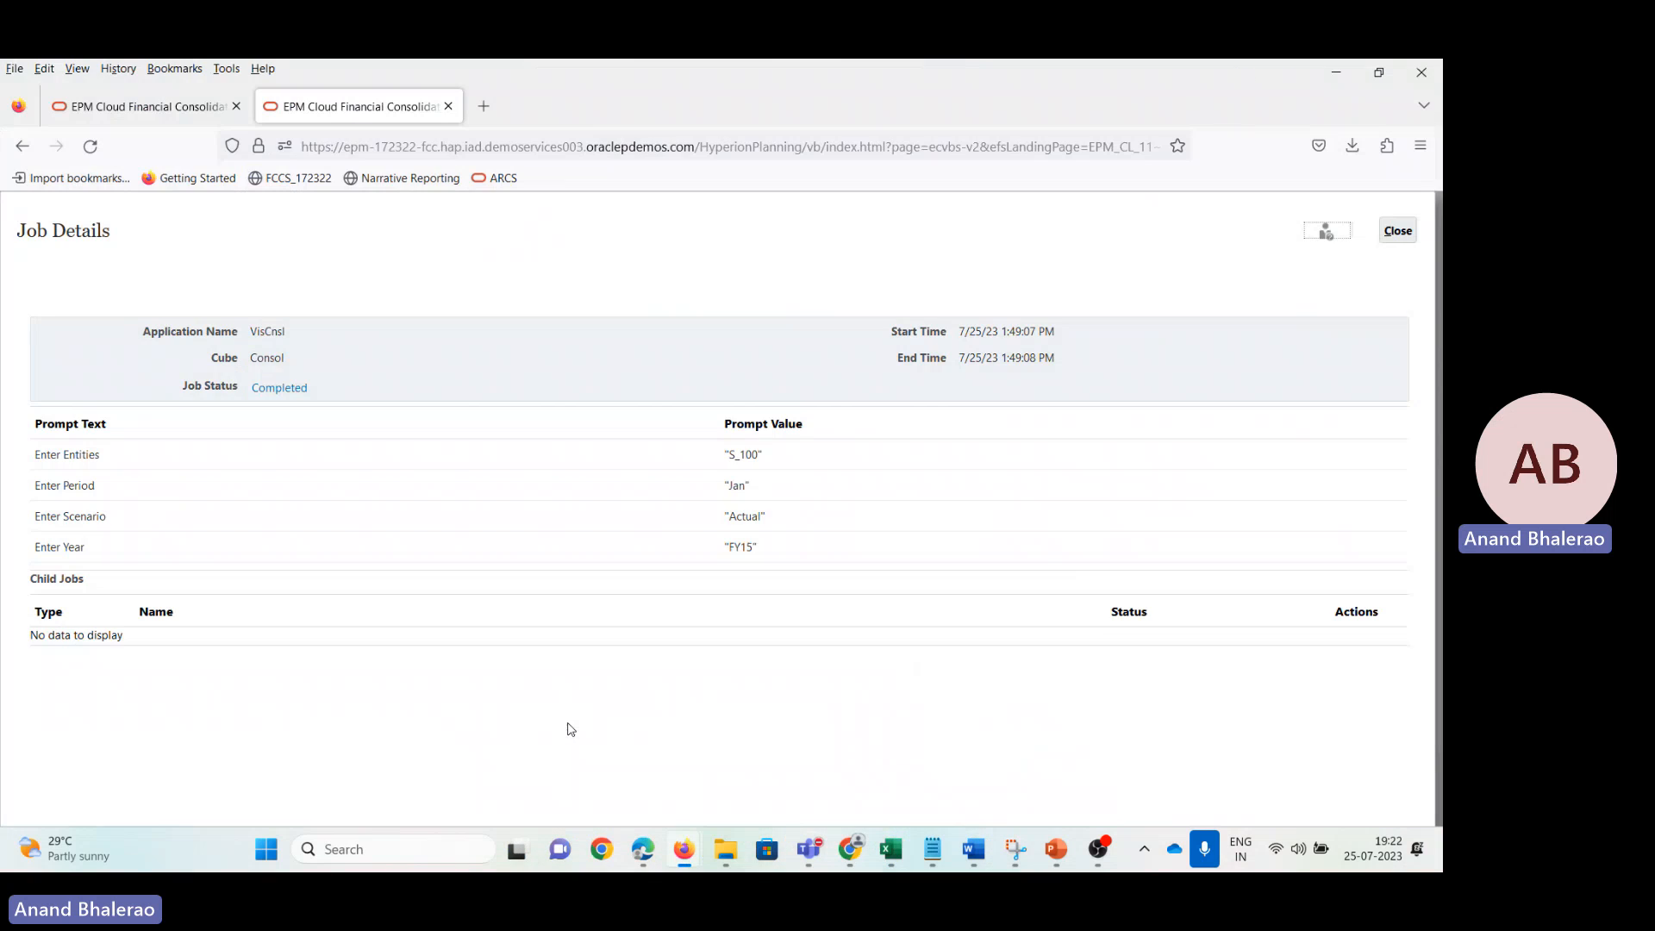
click(1393, 238)
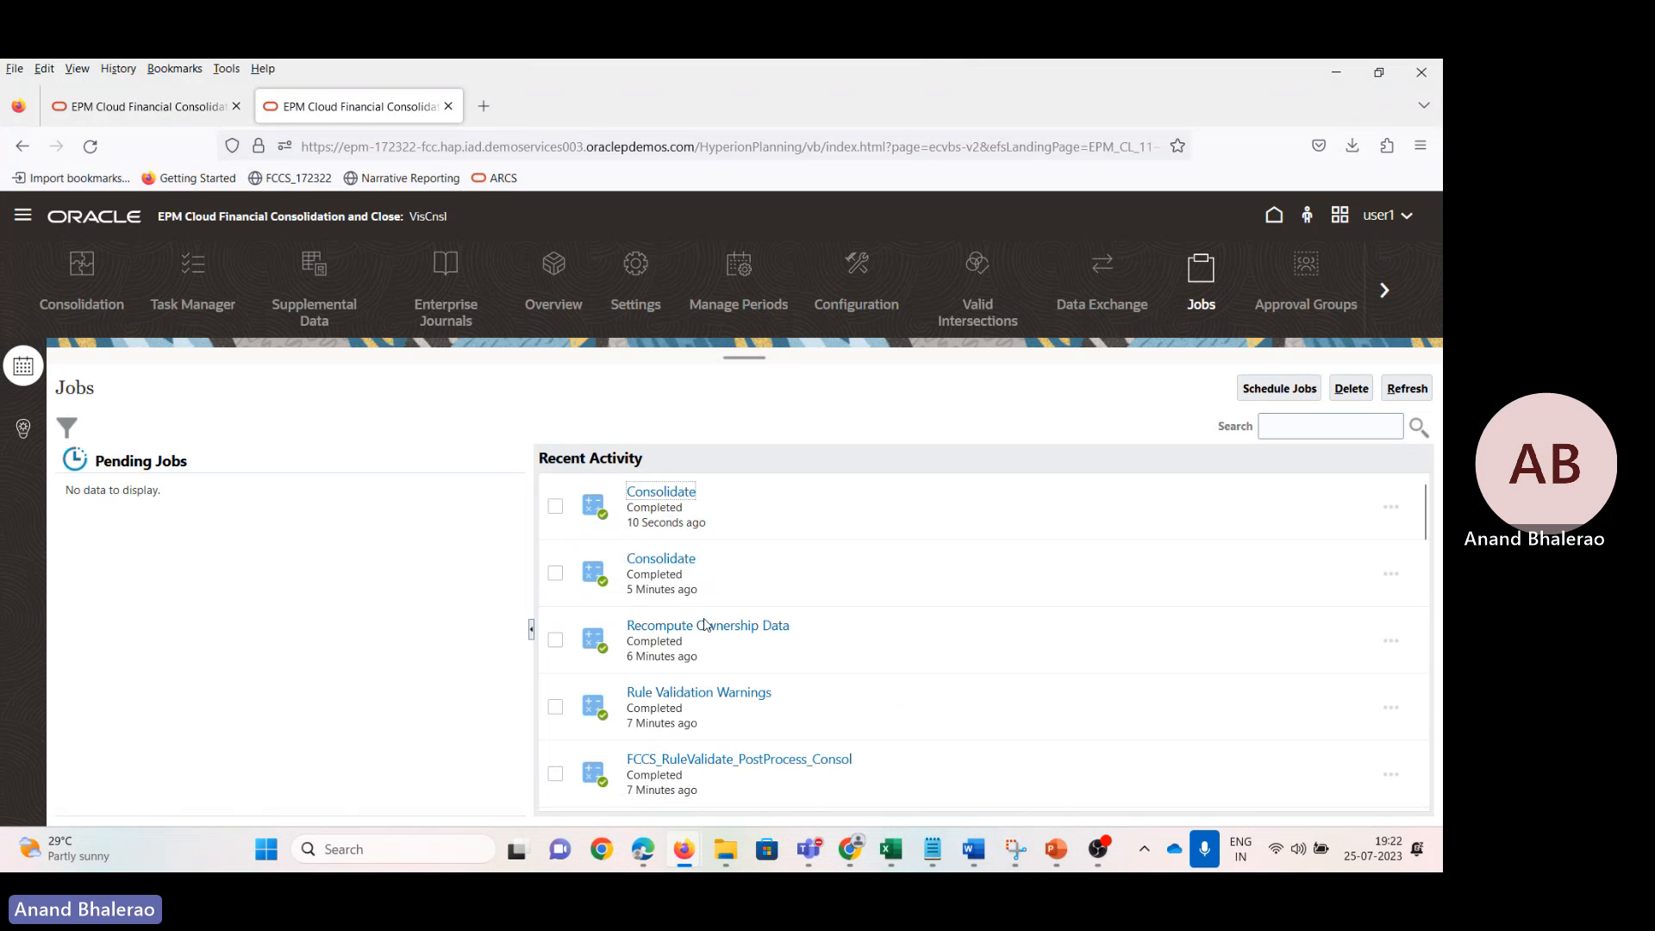
click(21, 216)
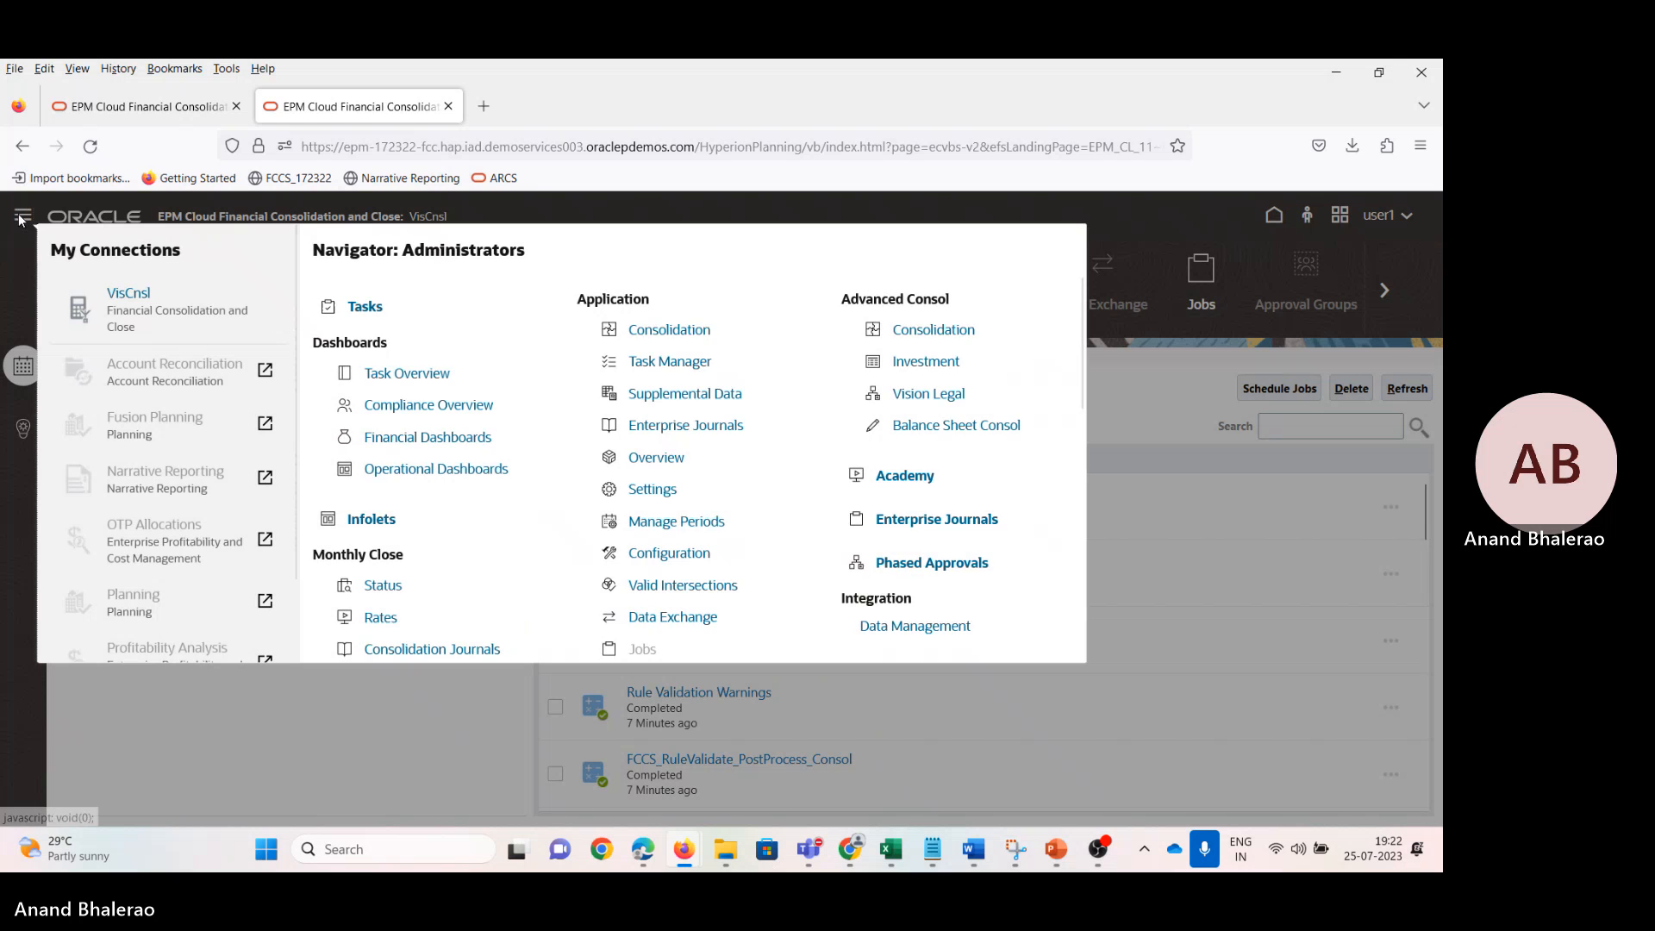
scroll(712, 554, down, 3)
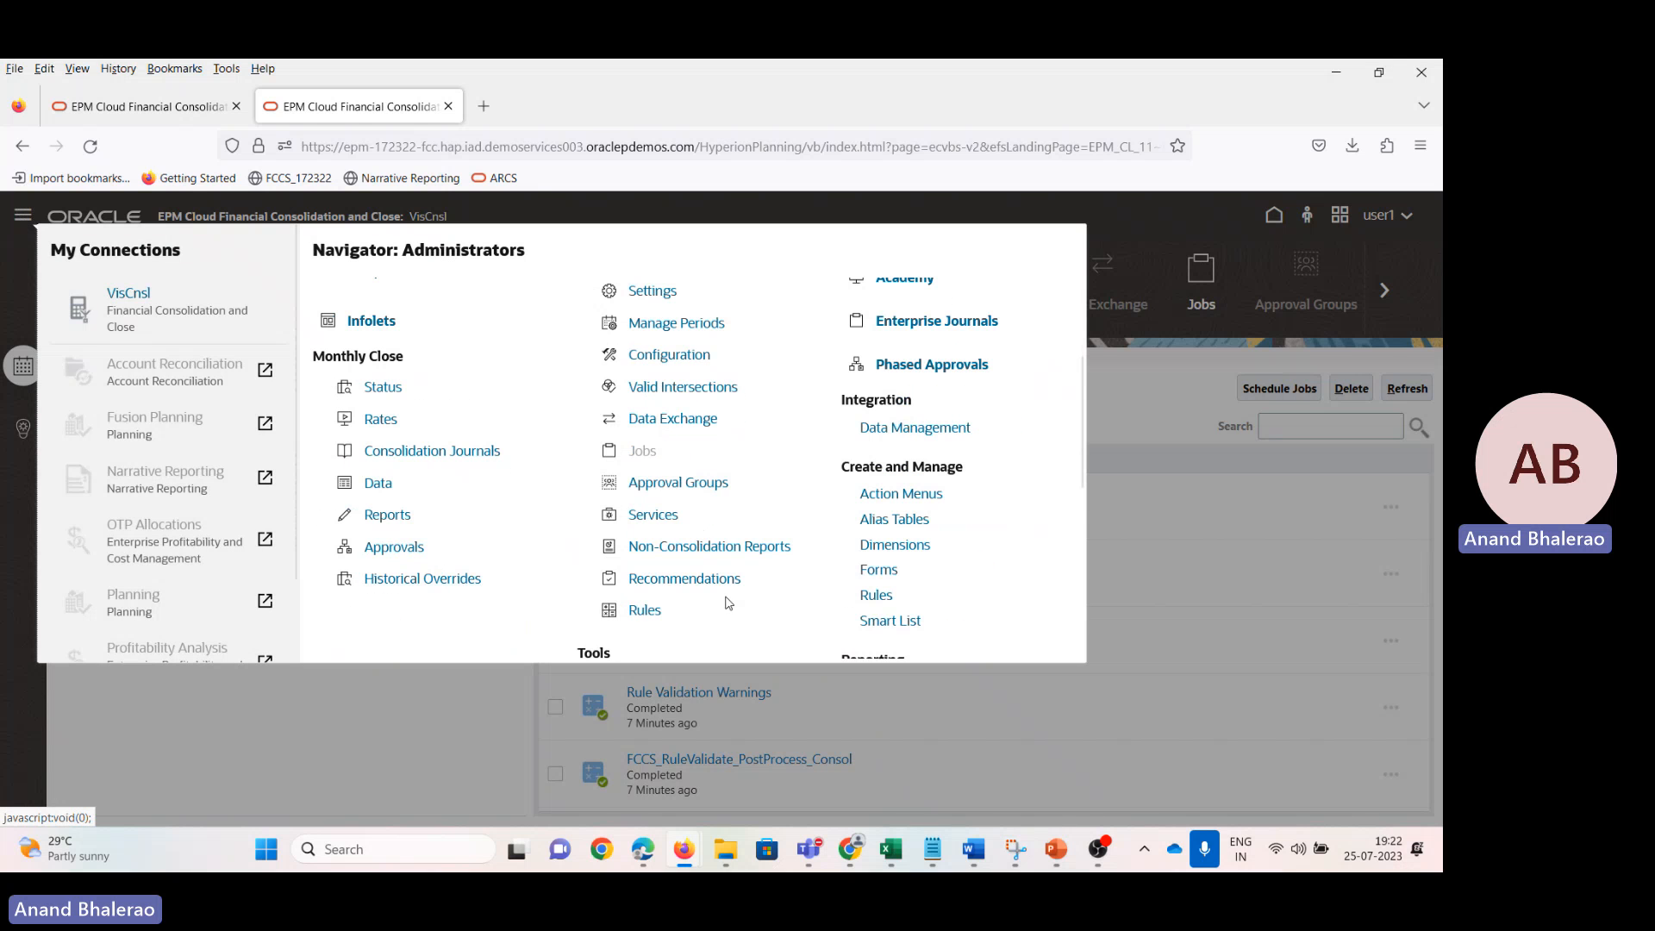
click(645, 610)
Step: Check the two substitution variable names on the Meaning slide of the ParallelDimDSO presentation in PowerPoint, and return to Firefox
mouse_move(1056, 849)
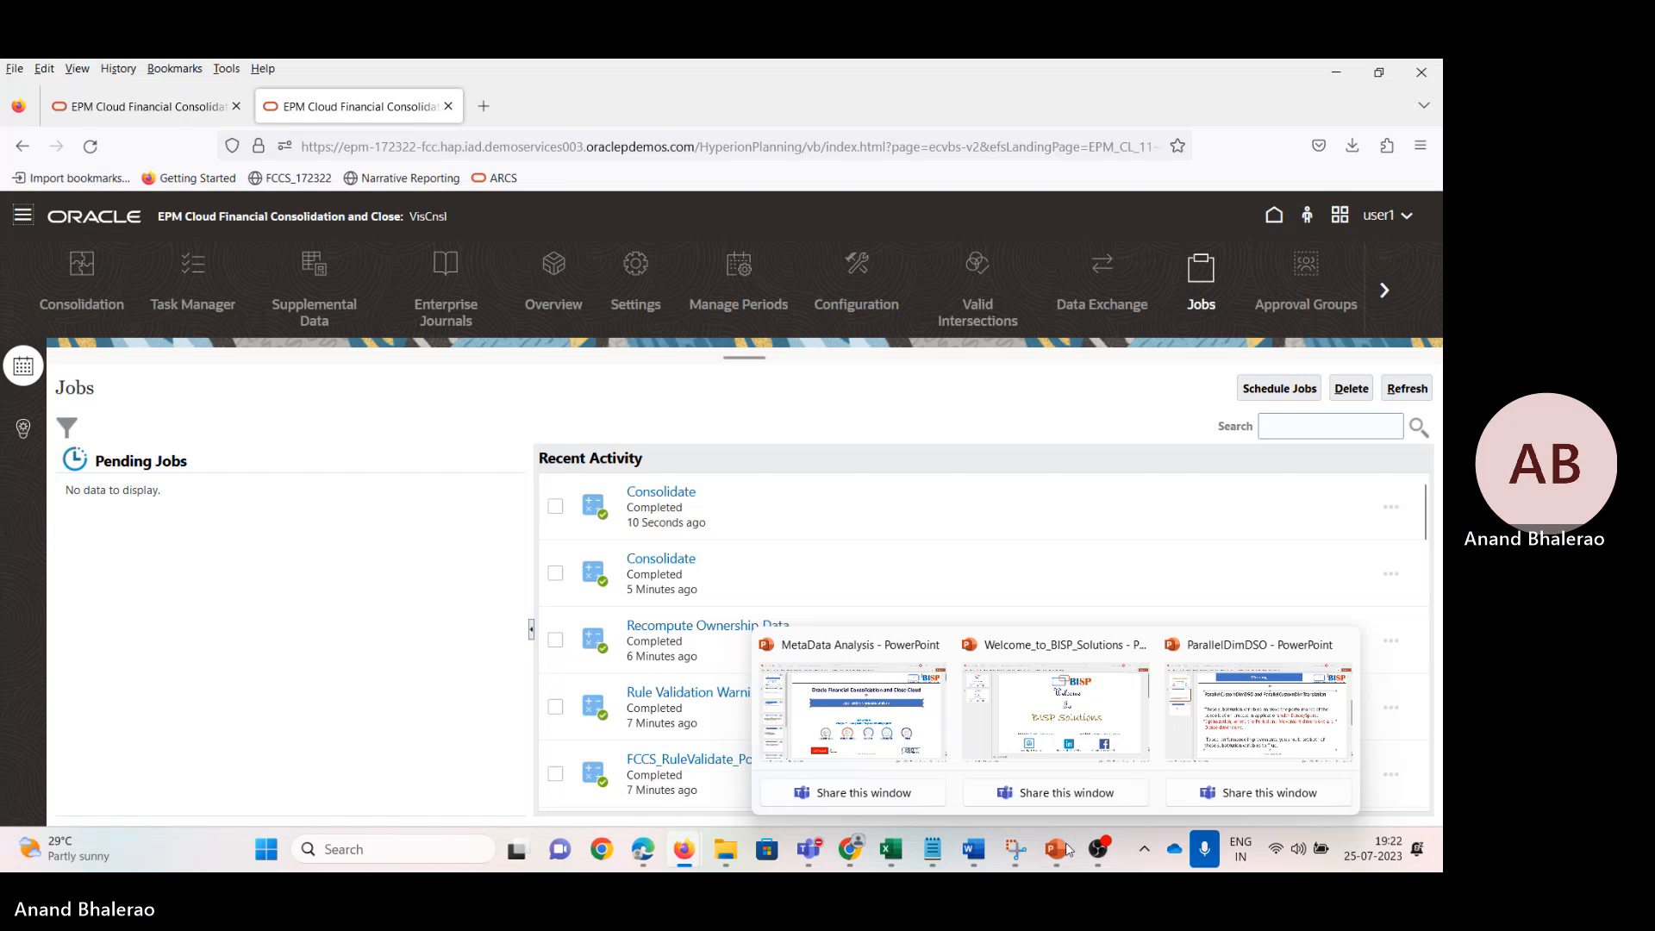
click(1273, 718)
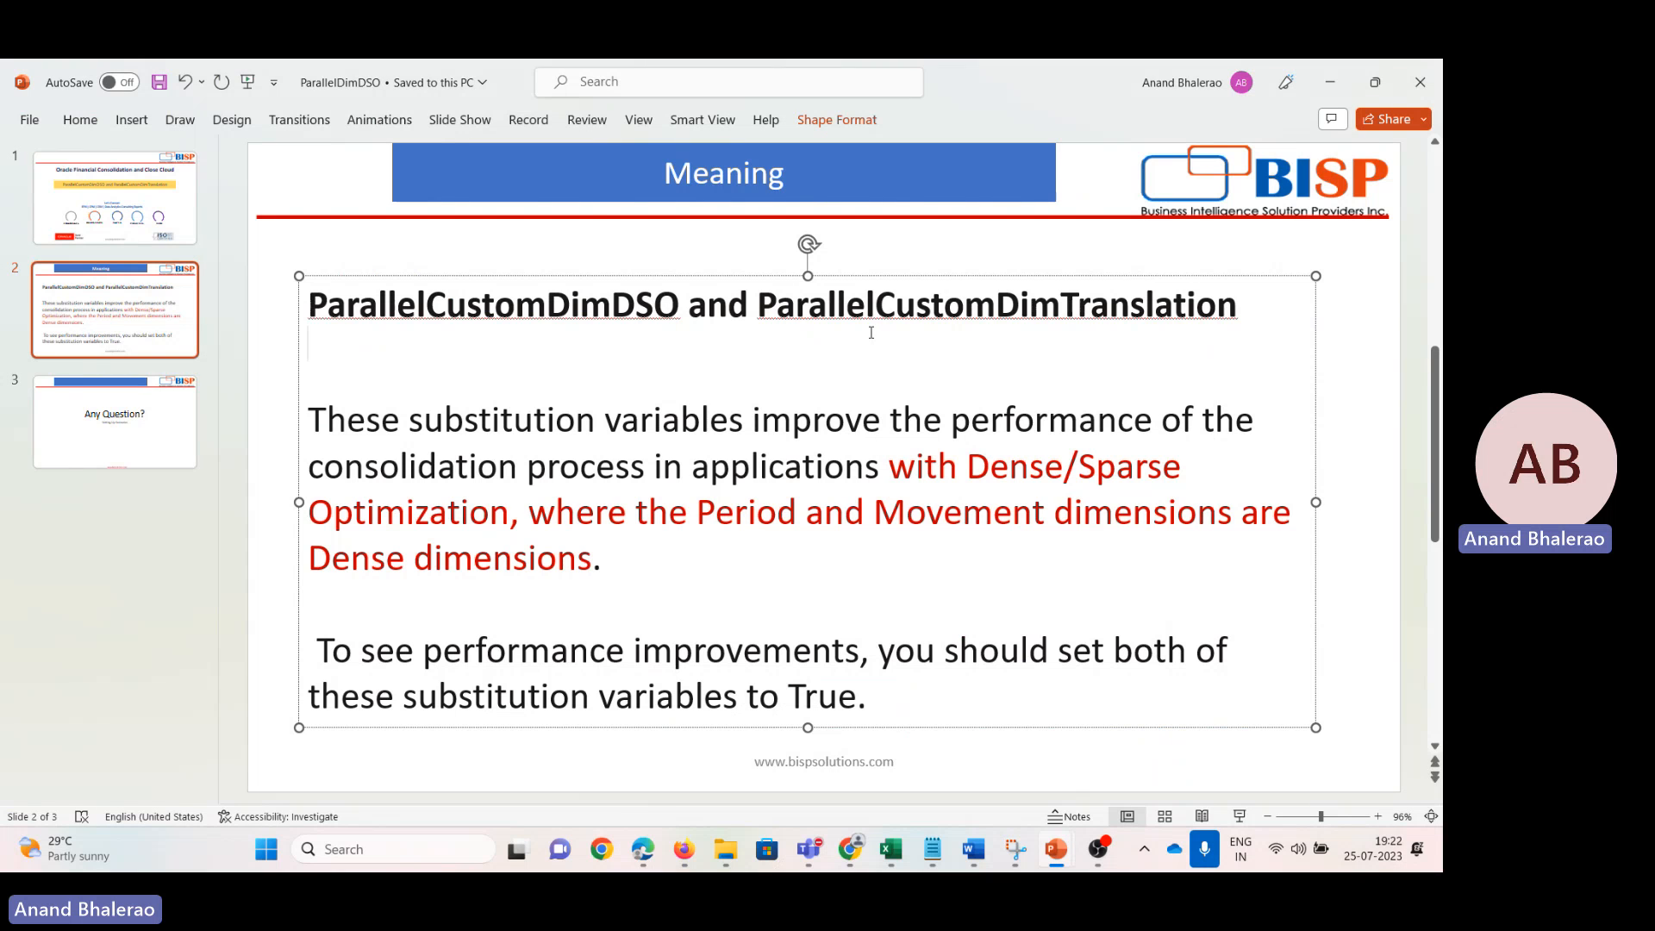
key(alt+Tab)
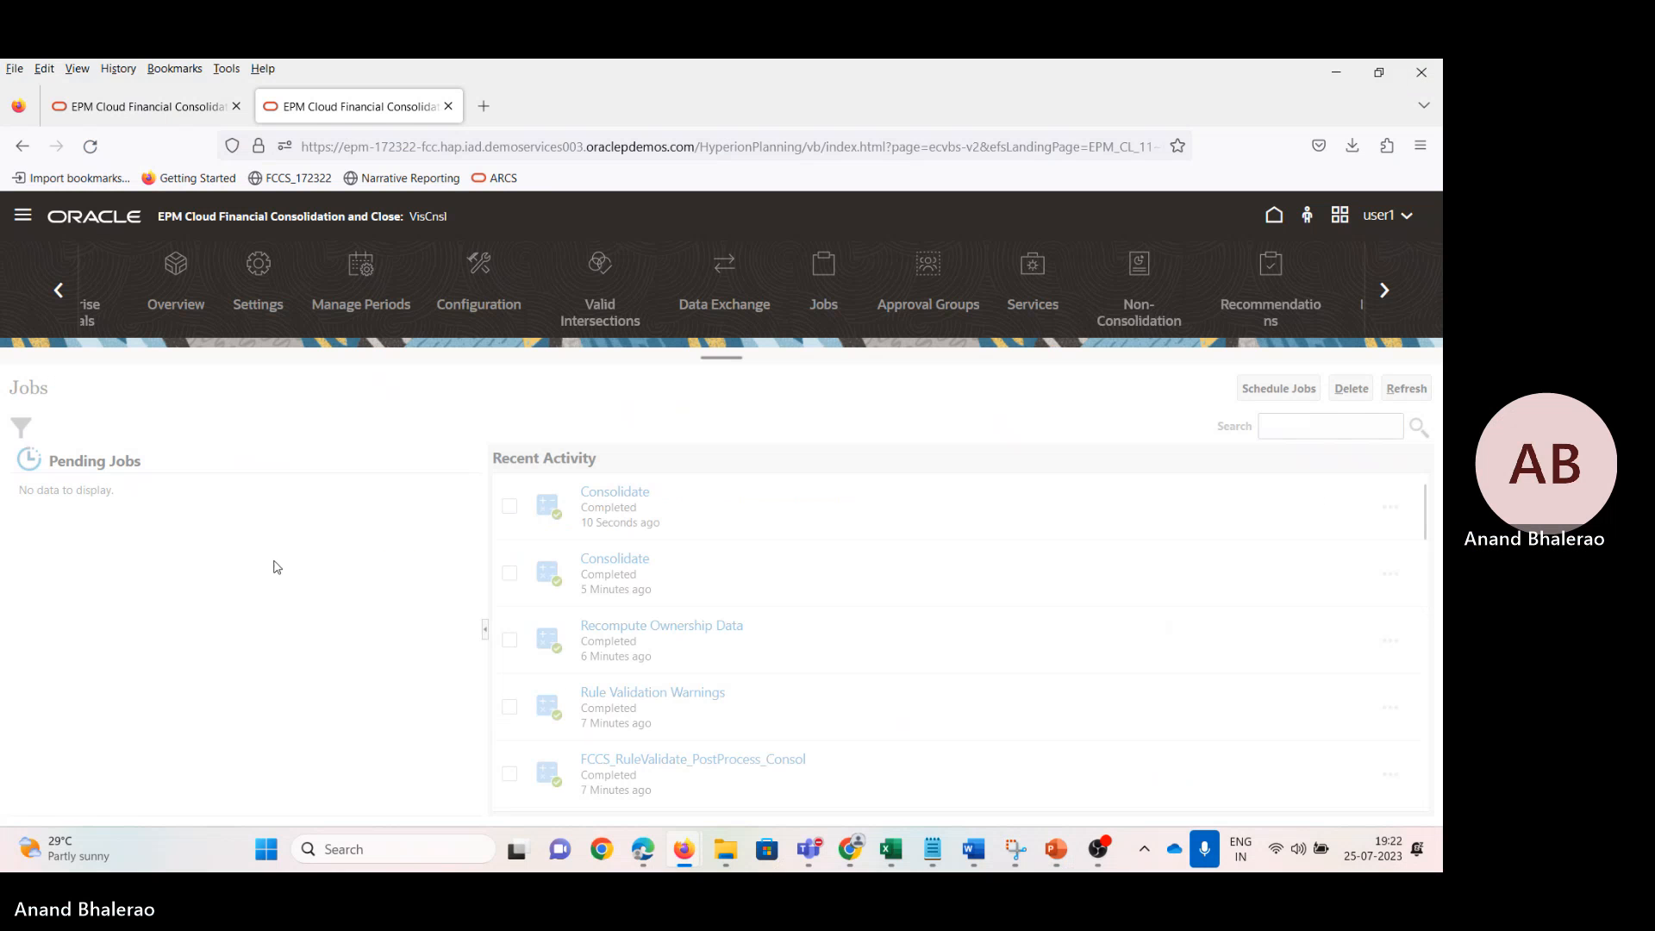
Step: View the launch prompts of the Translate business rule and close them without launching the rule
click(277, 565)
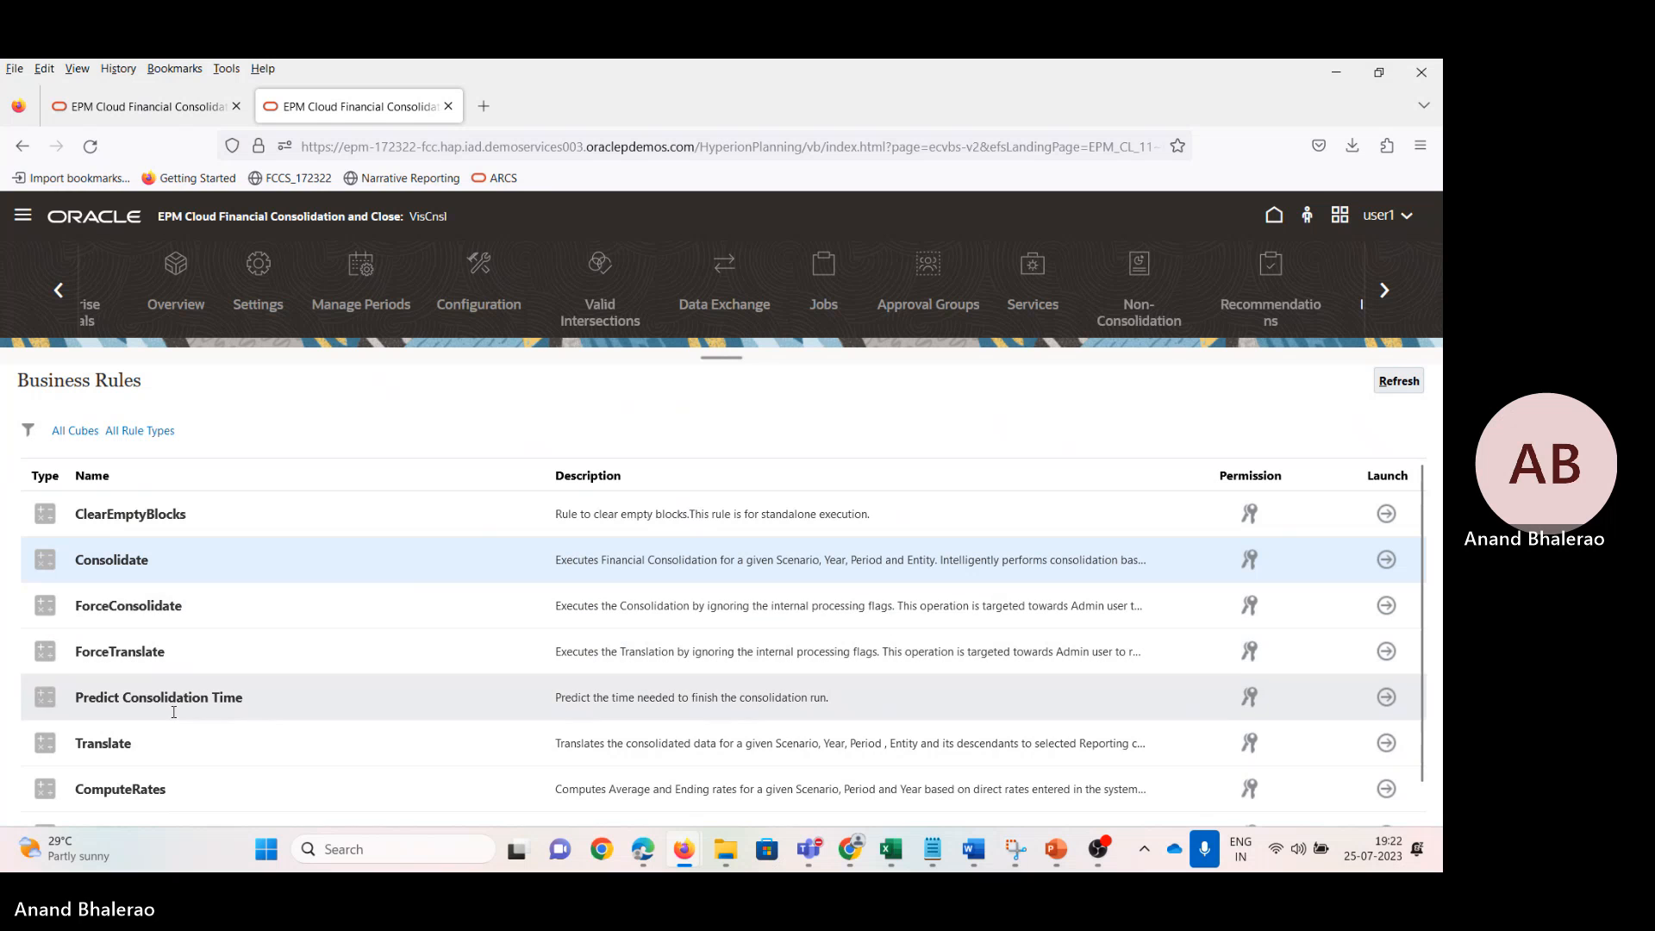
click(1387, 746)
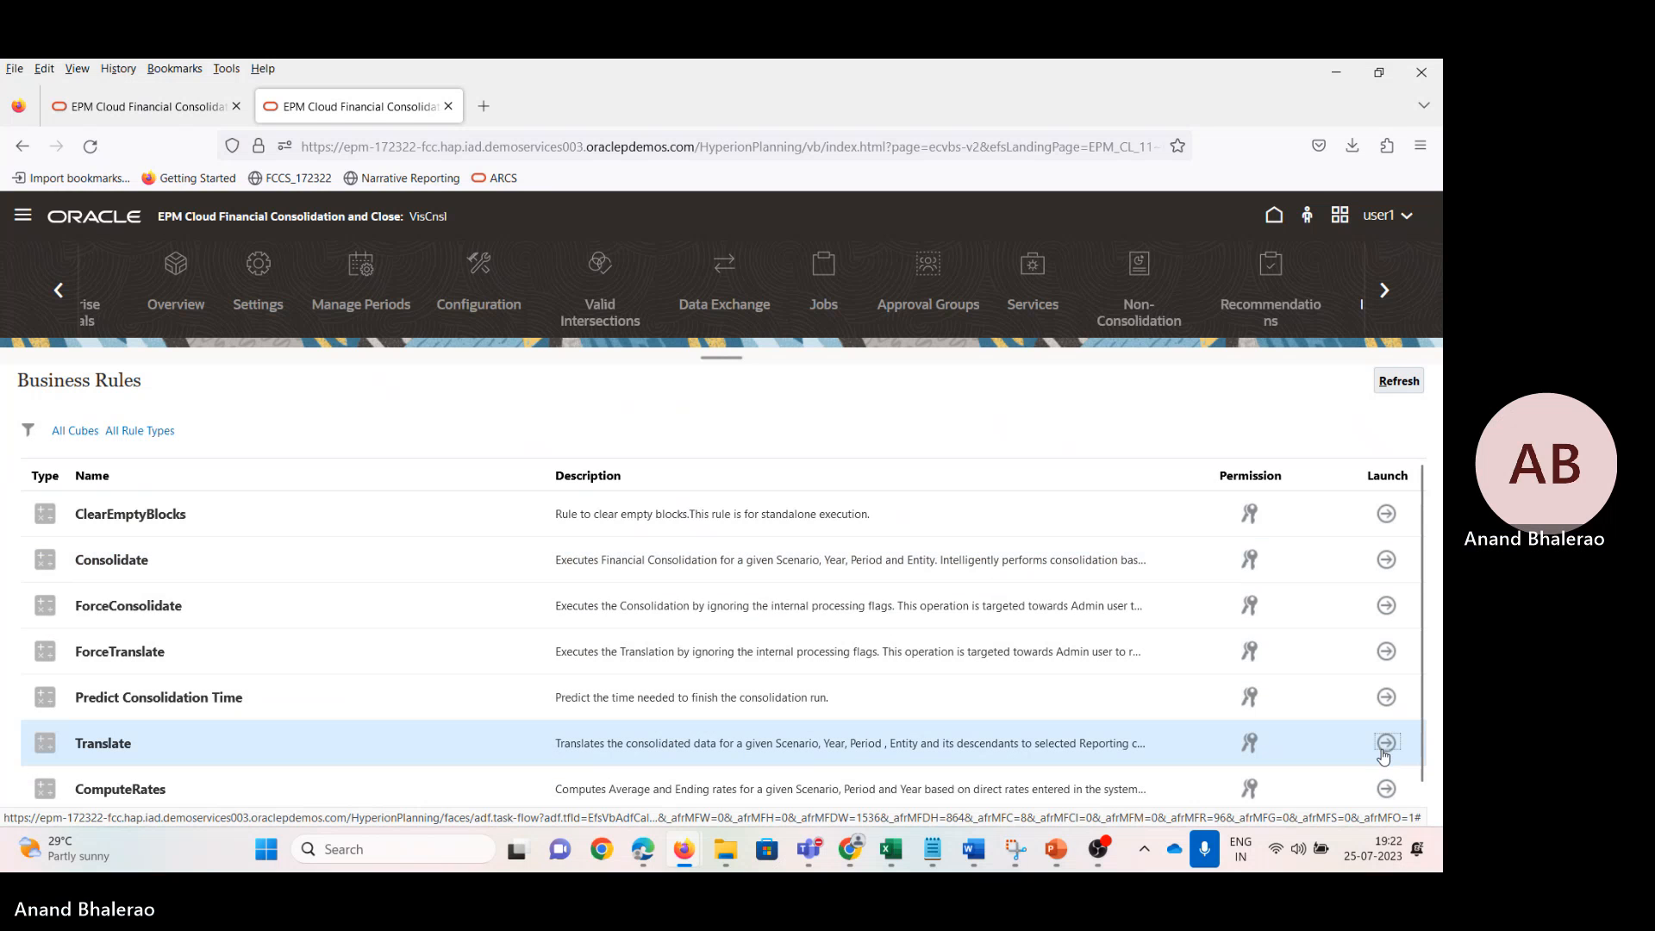
click(1117, 432)
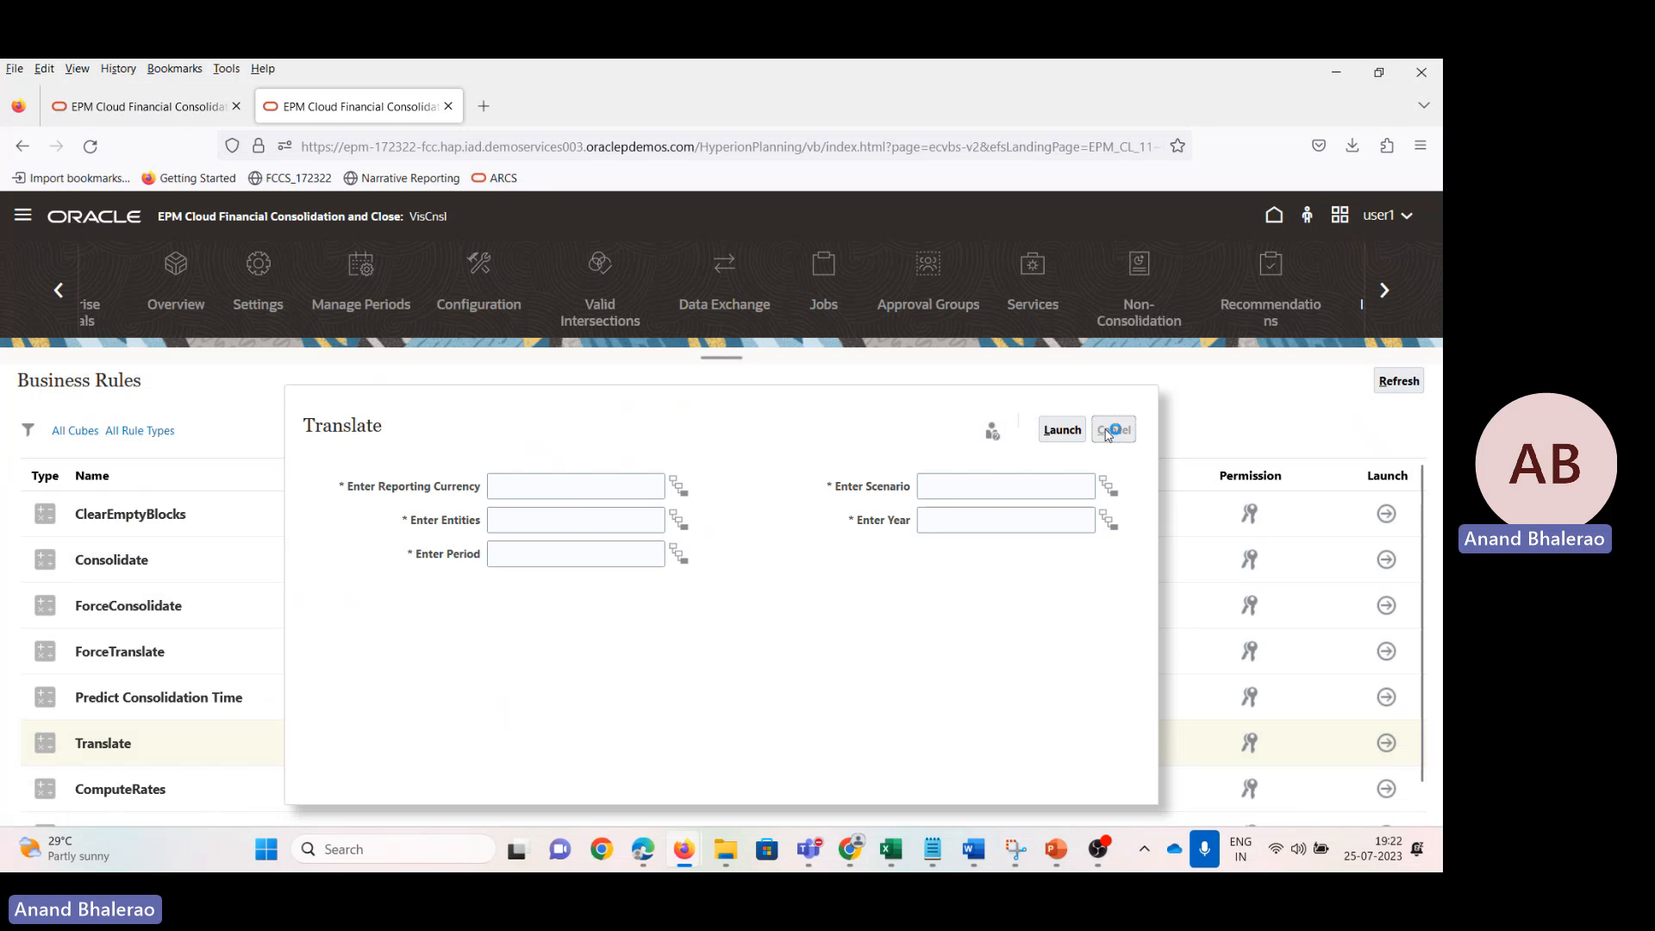
Step: Open the Enter Exchange Rates - Single Period form from the data entry forms
click(19, 222)
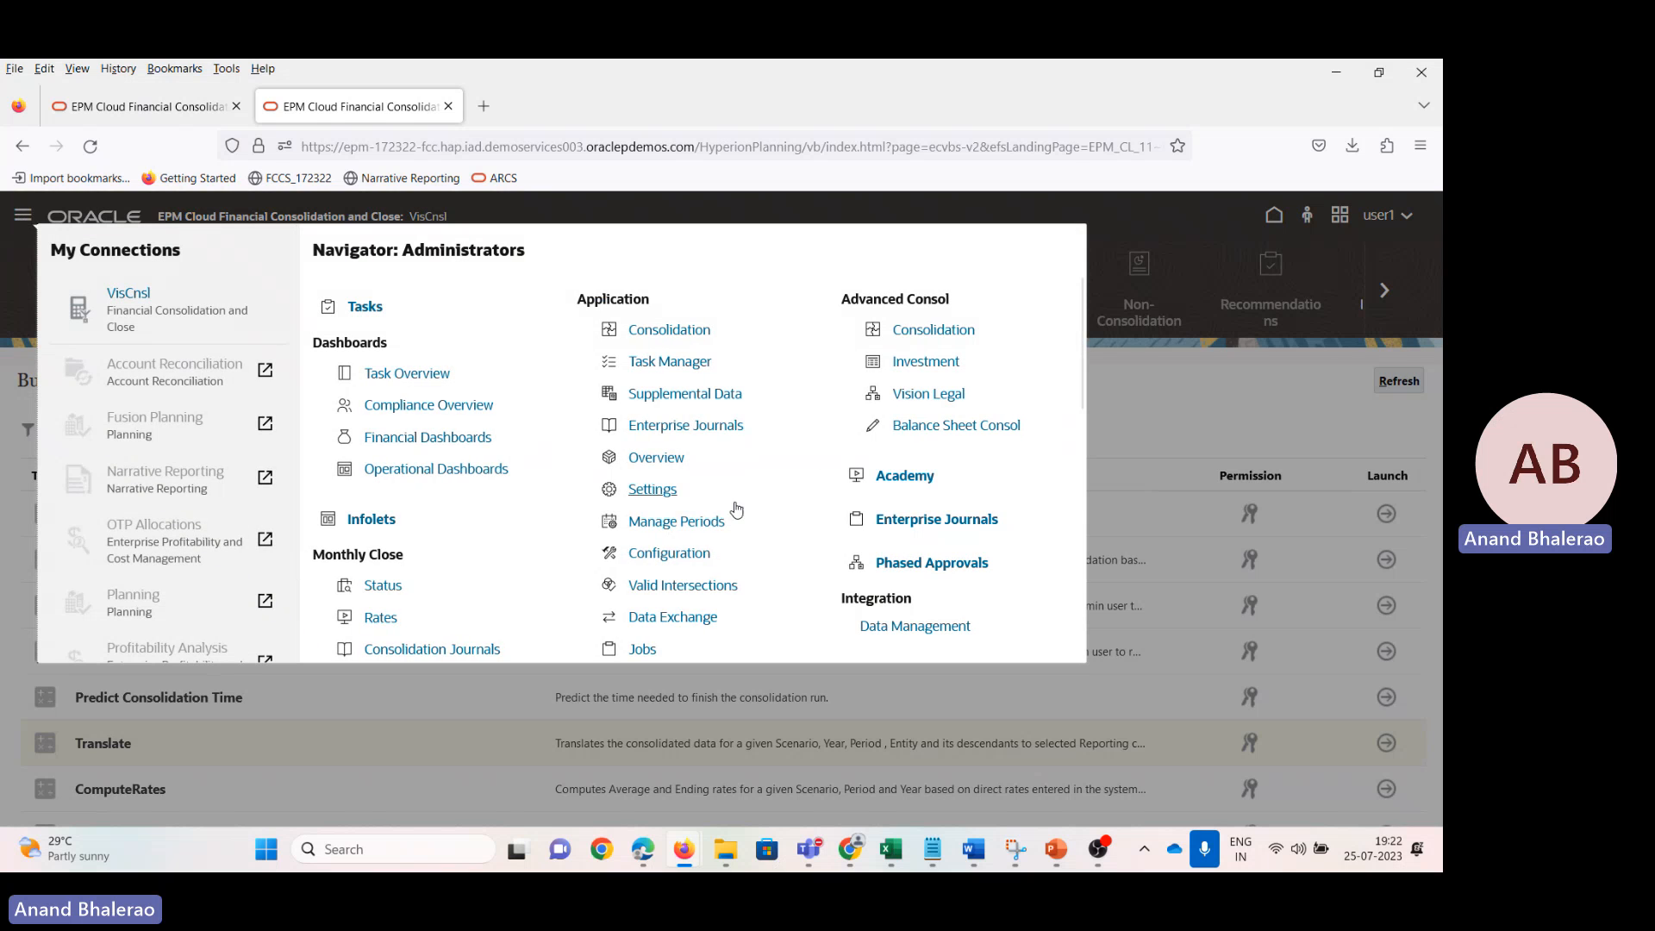
scroll(950, 445, down, 3)
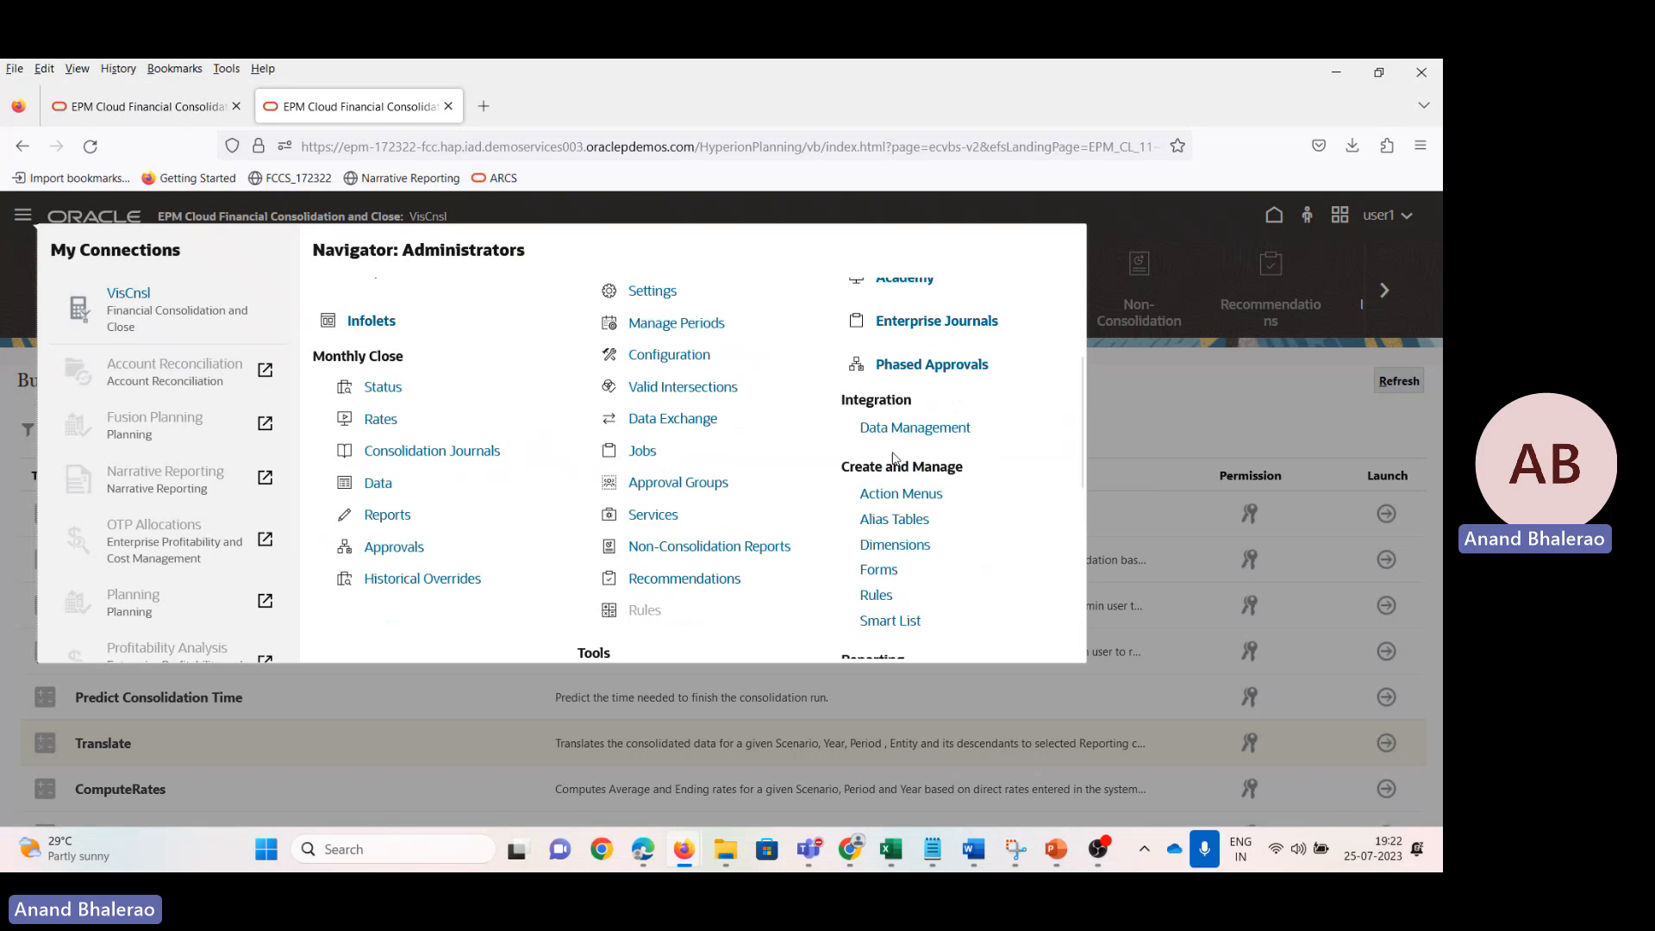
scroll(893, 457, down, 3)
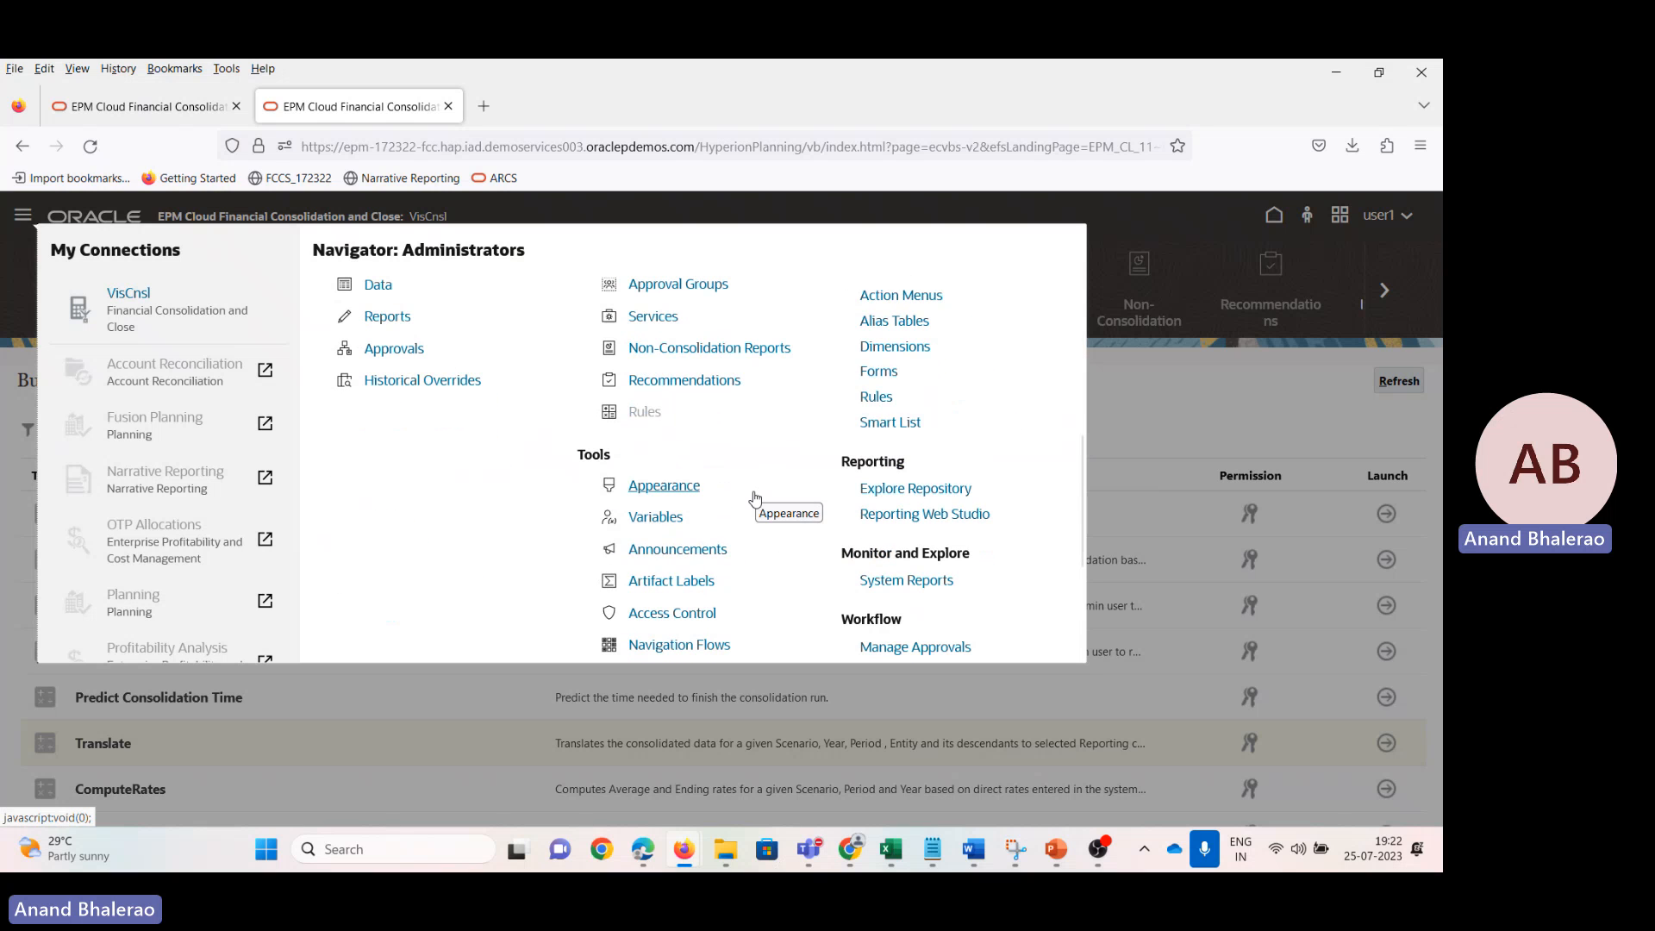
scroll(560, 535, up, 5)
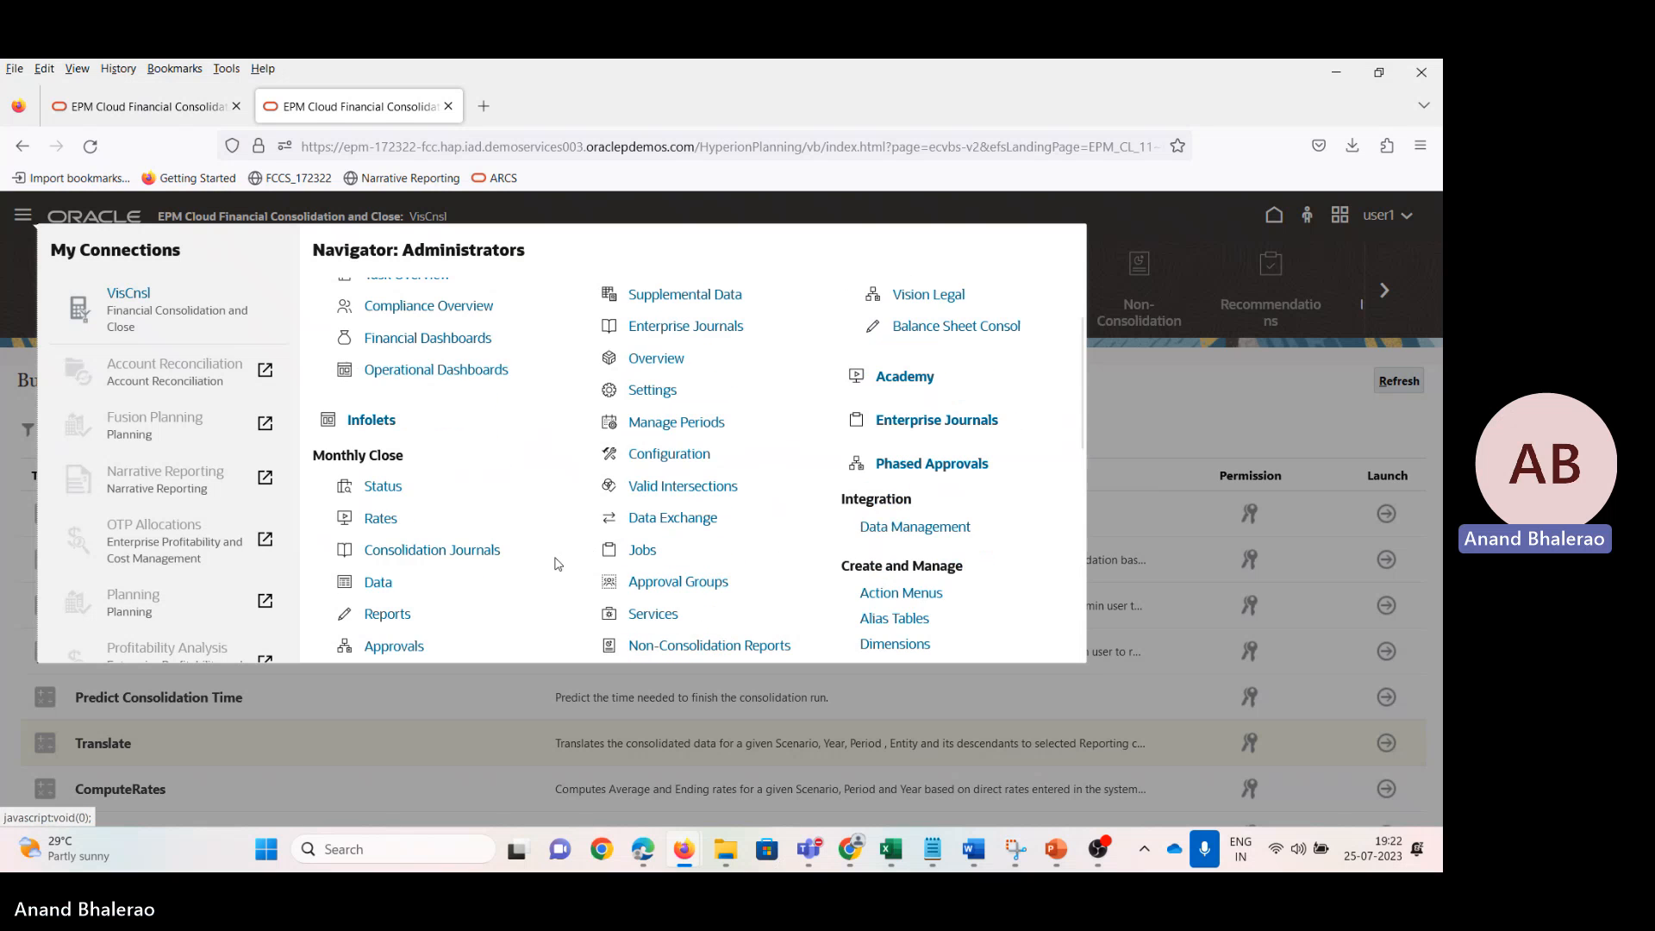
click(380, 580)
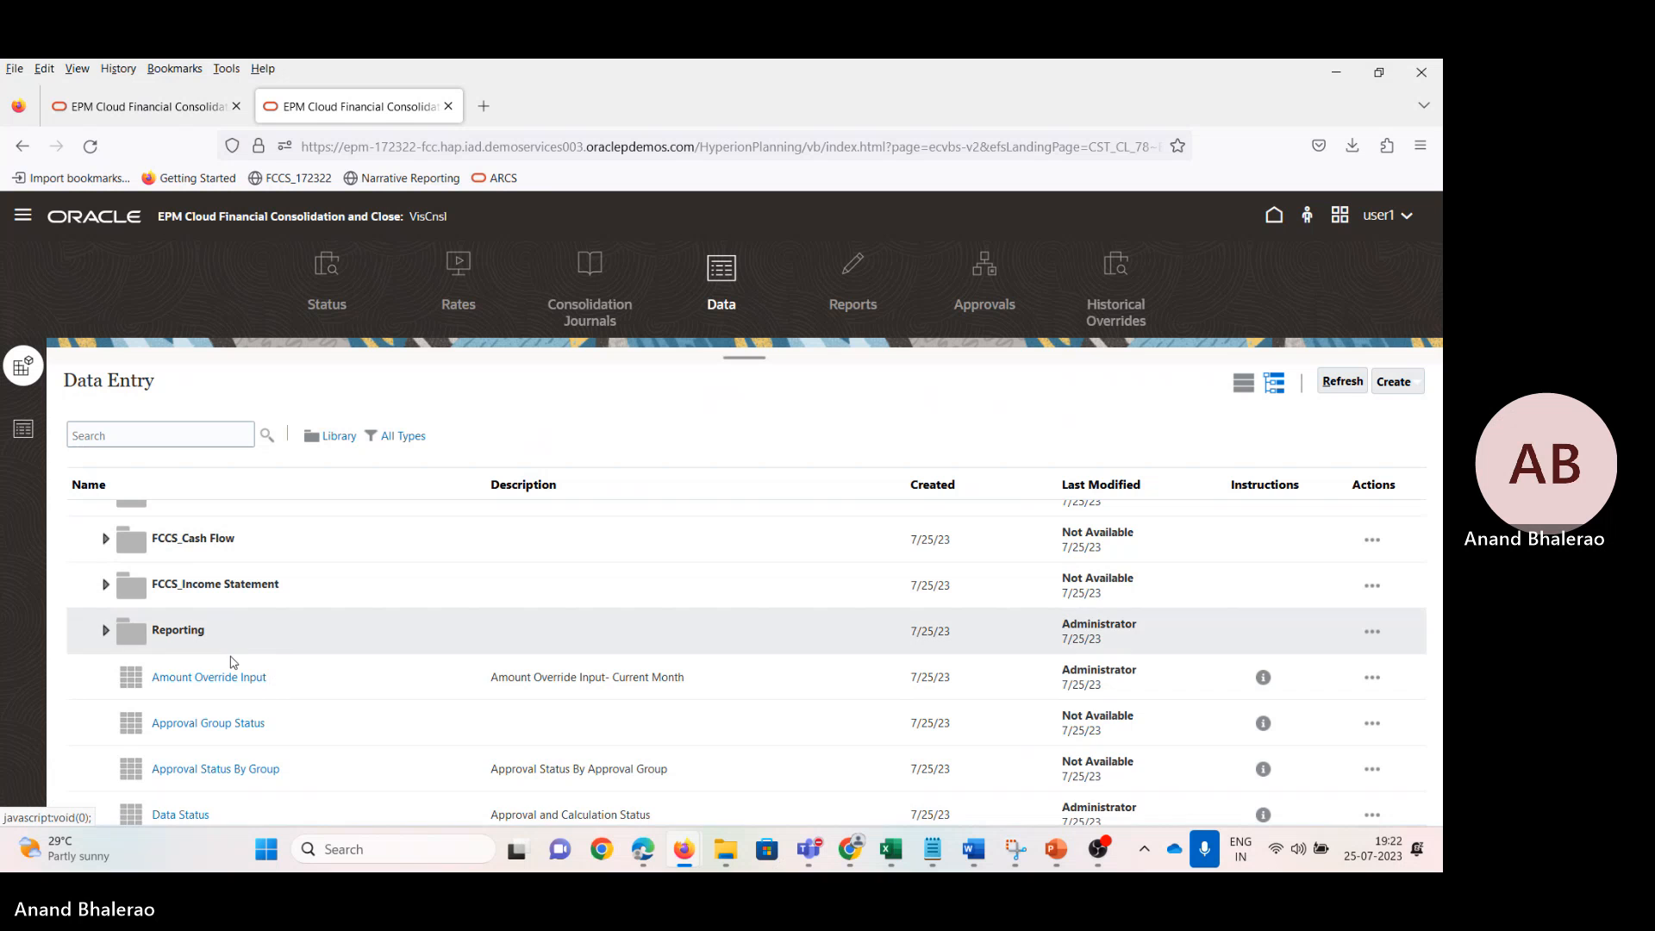
scroll(233, 681, down, 2)
scroll(355, 732, down, 2)
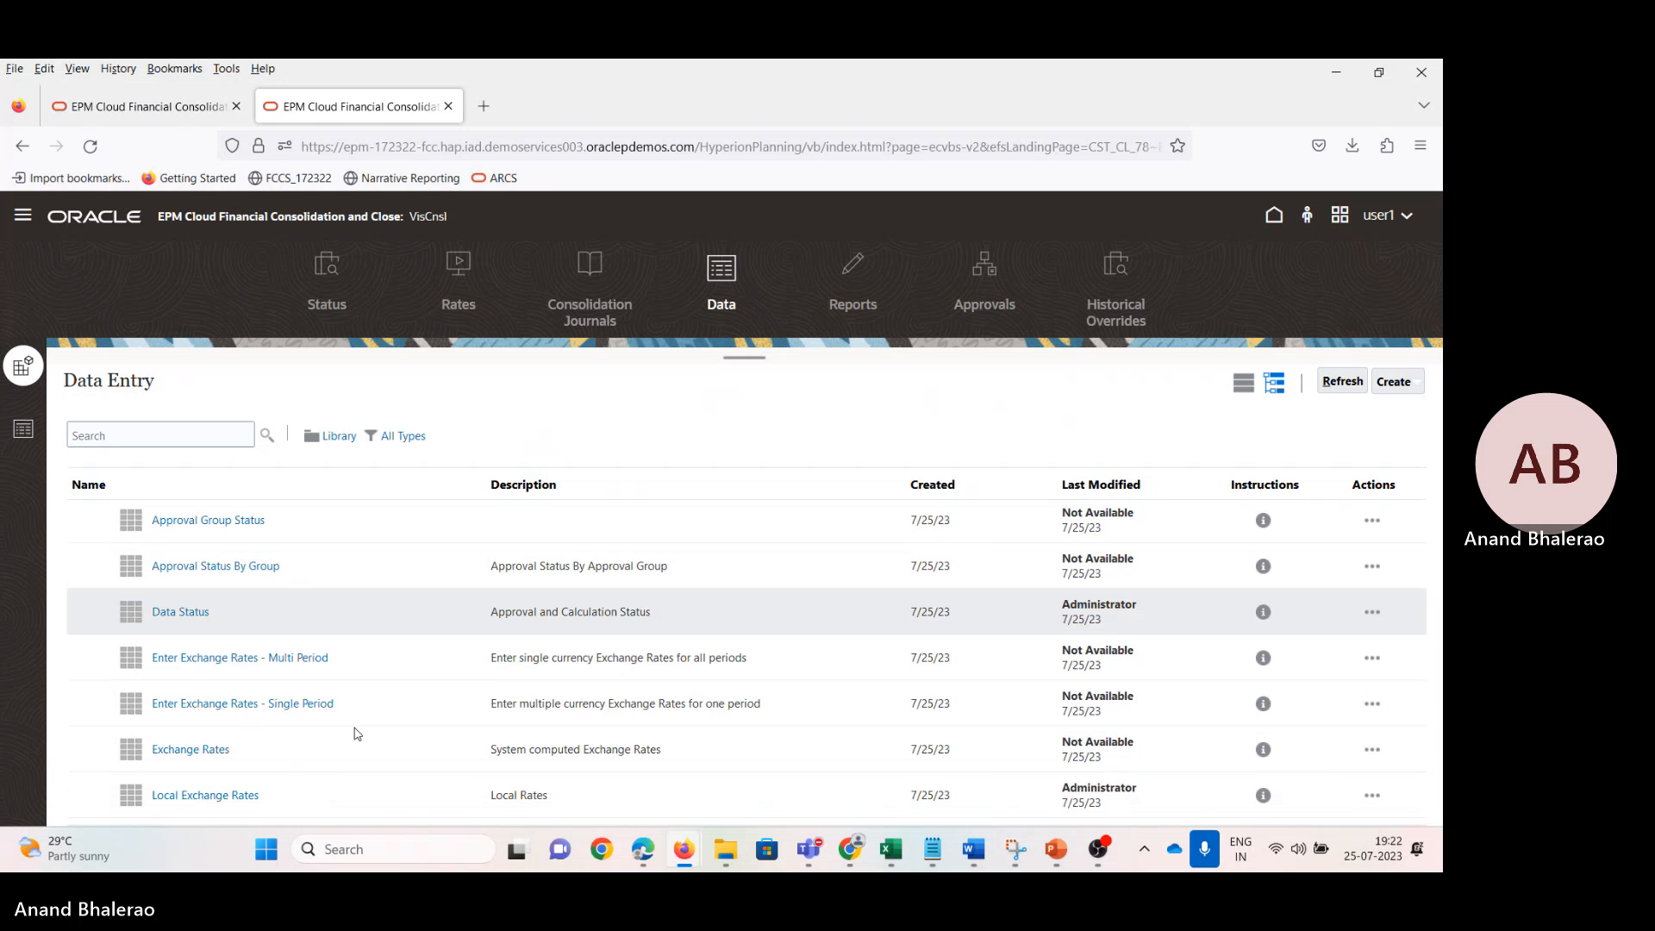
click(274, 705)
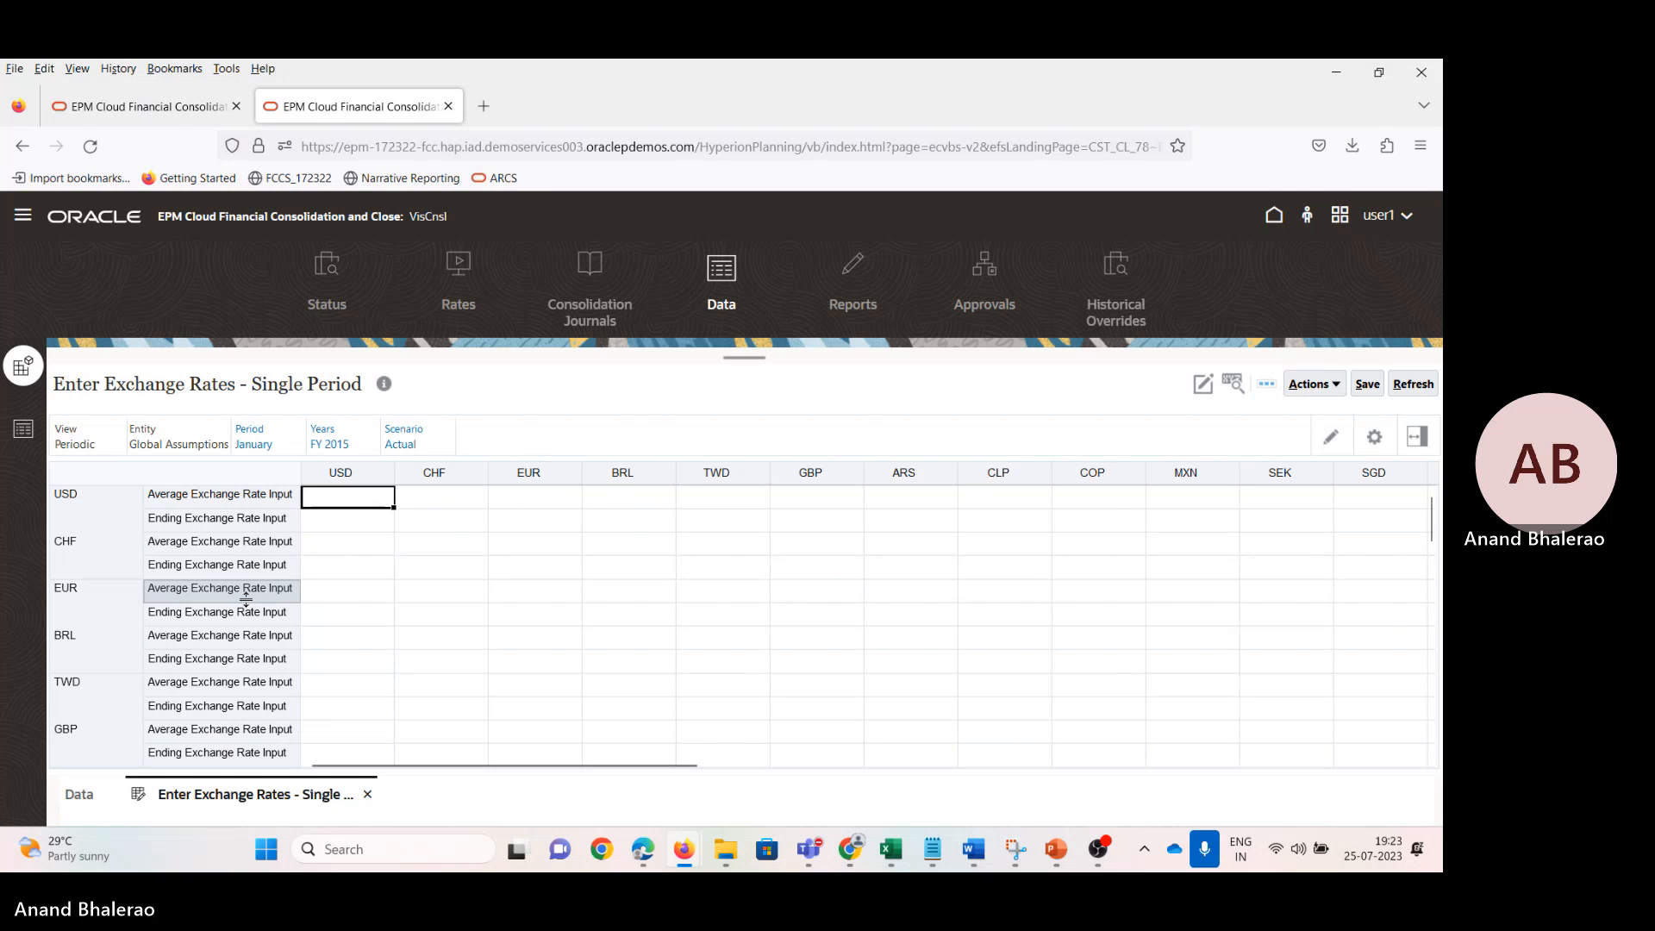
Step: Enter 1 as both the average and ending exchange rate for USD to USD and save the form
text(1)
key(Return)
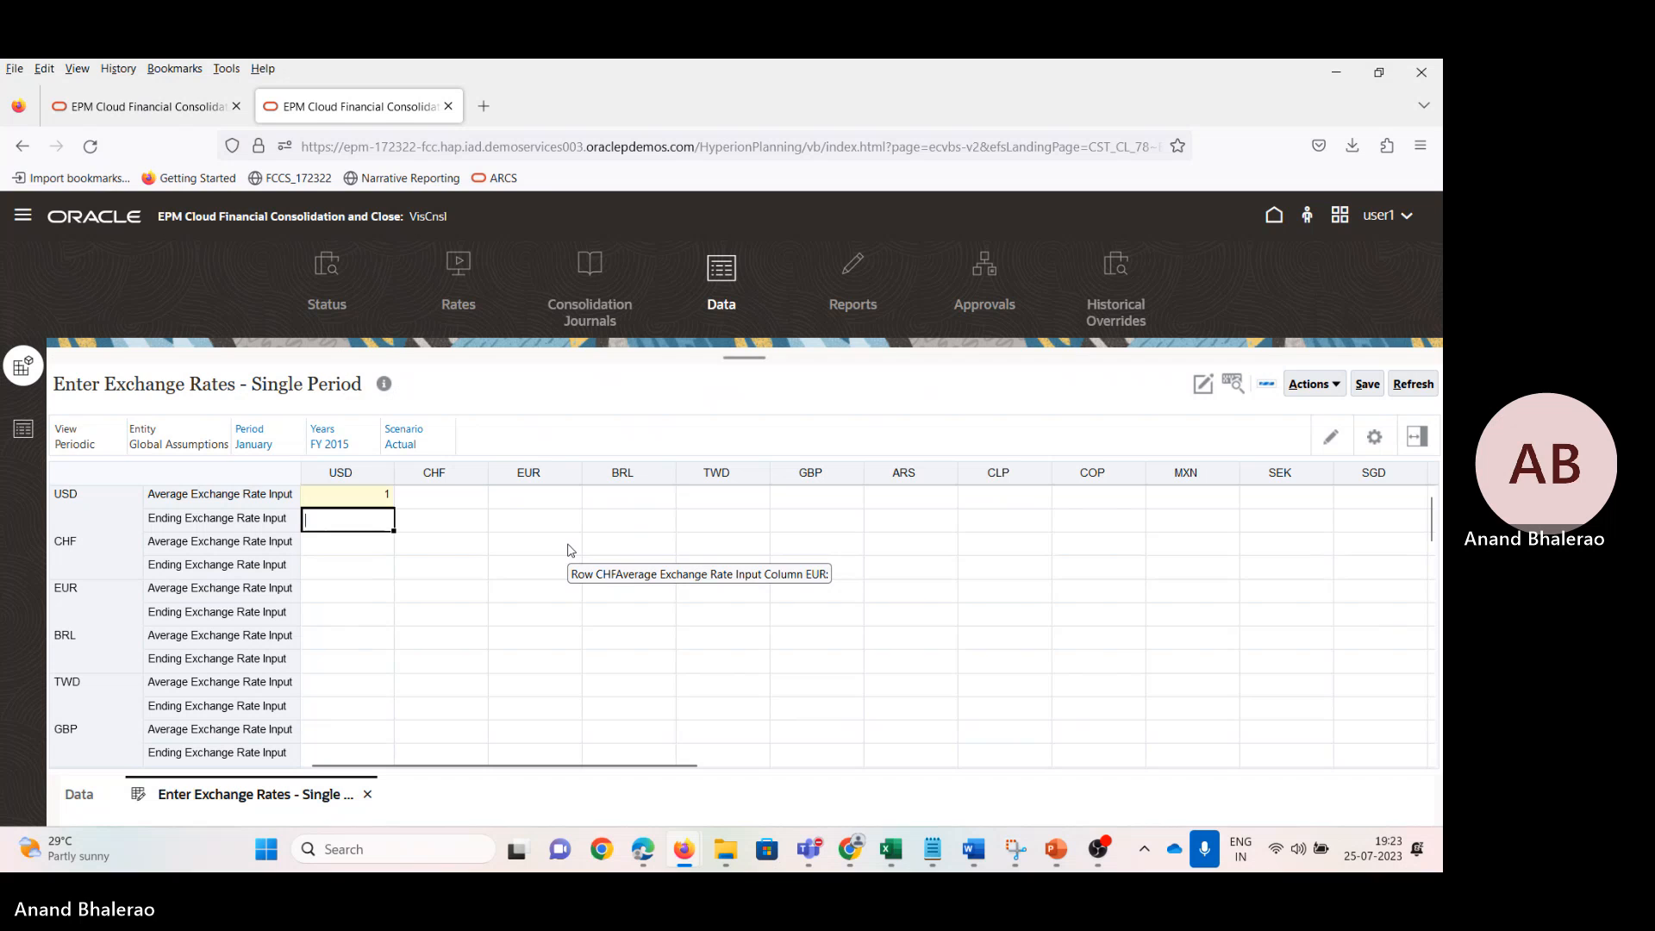
key(Return)
key(Up)
text(1)
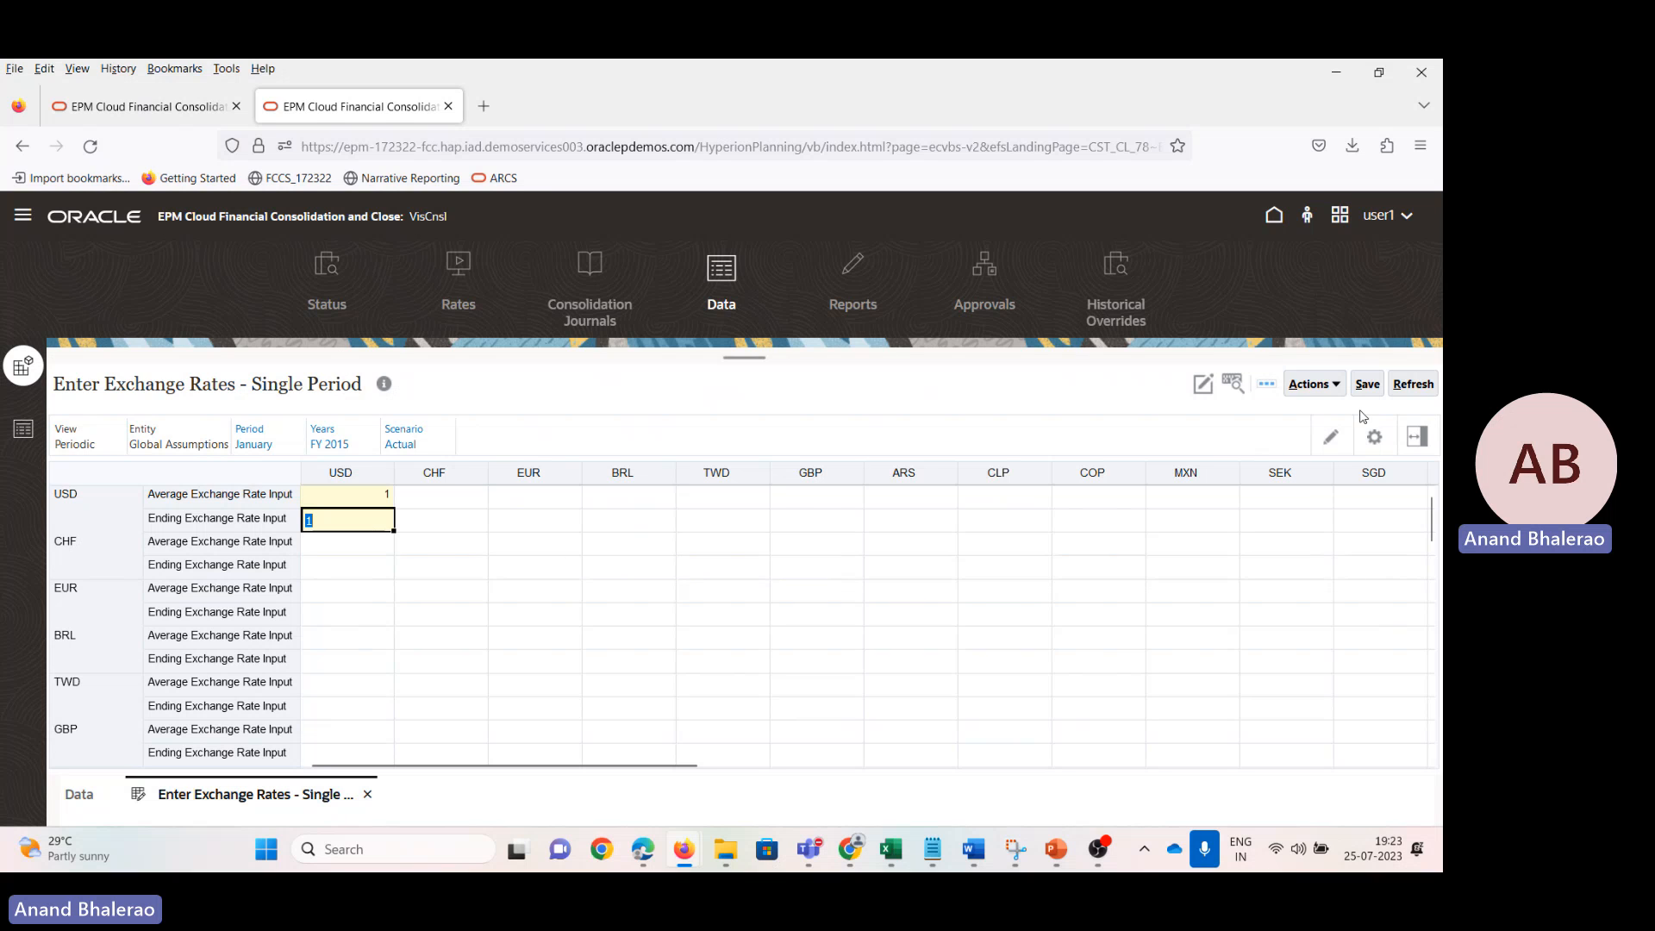
click(1367, 383)
Step: Open the Dimensions page for managing the application's dimensions
click(22, 215)
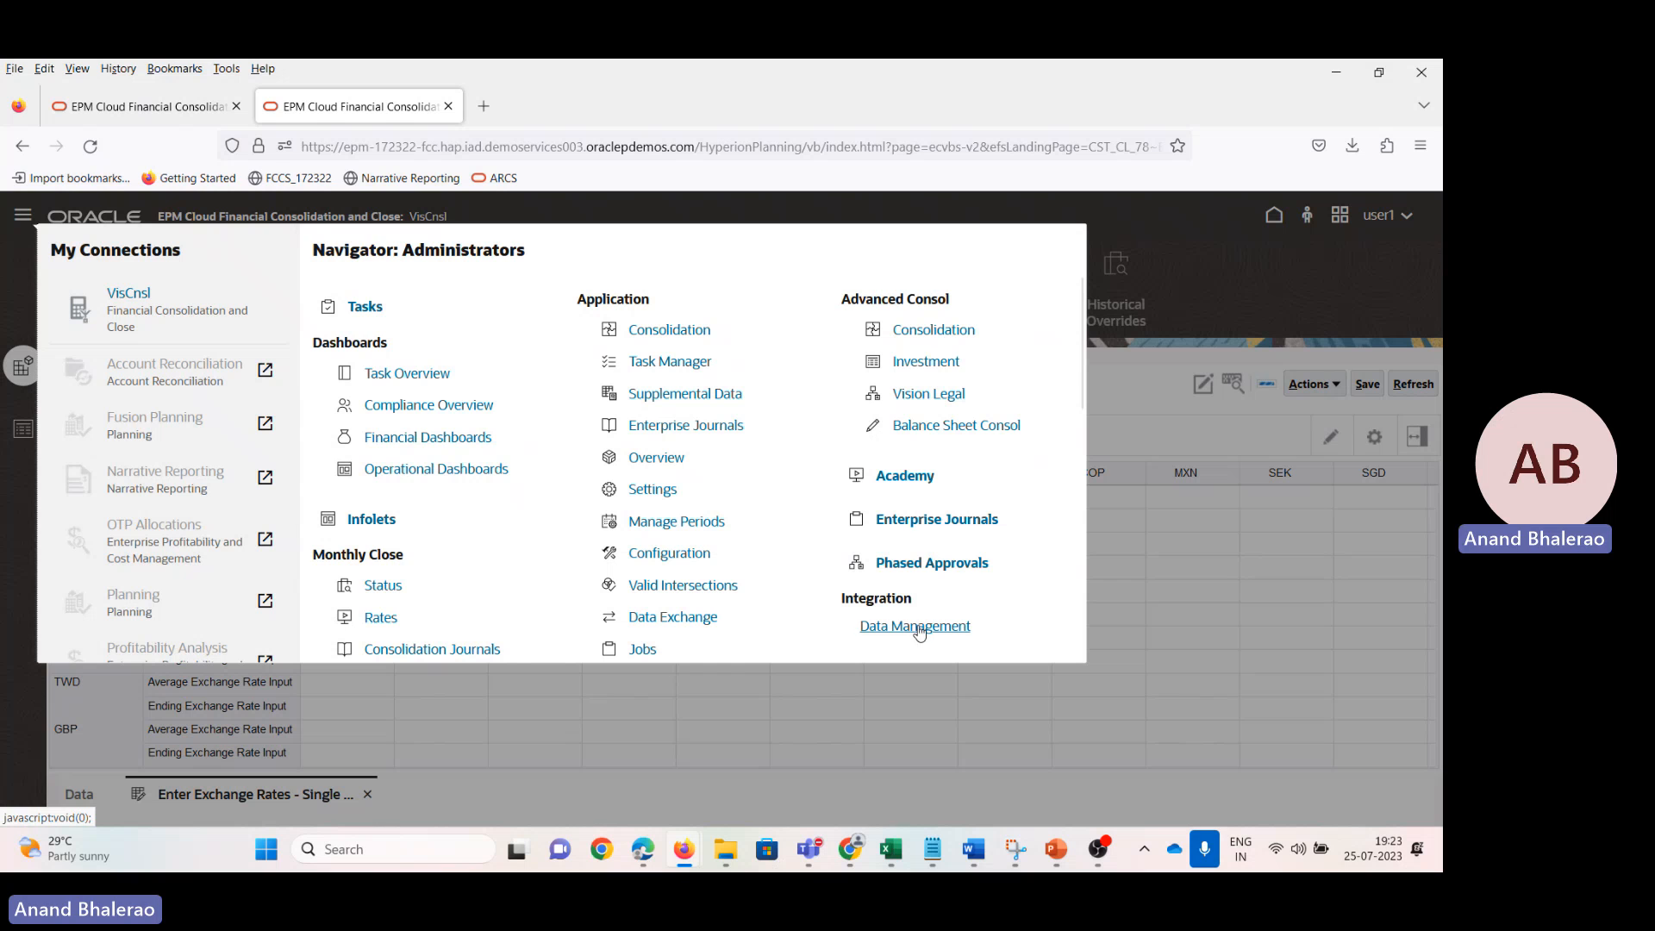
scroll(916, 631, down, 5)
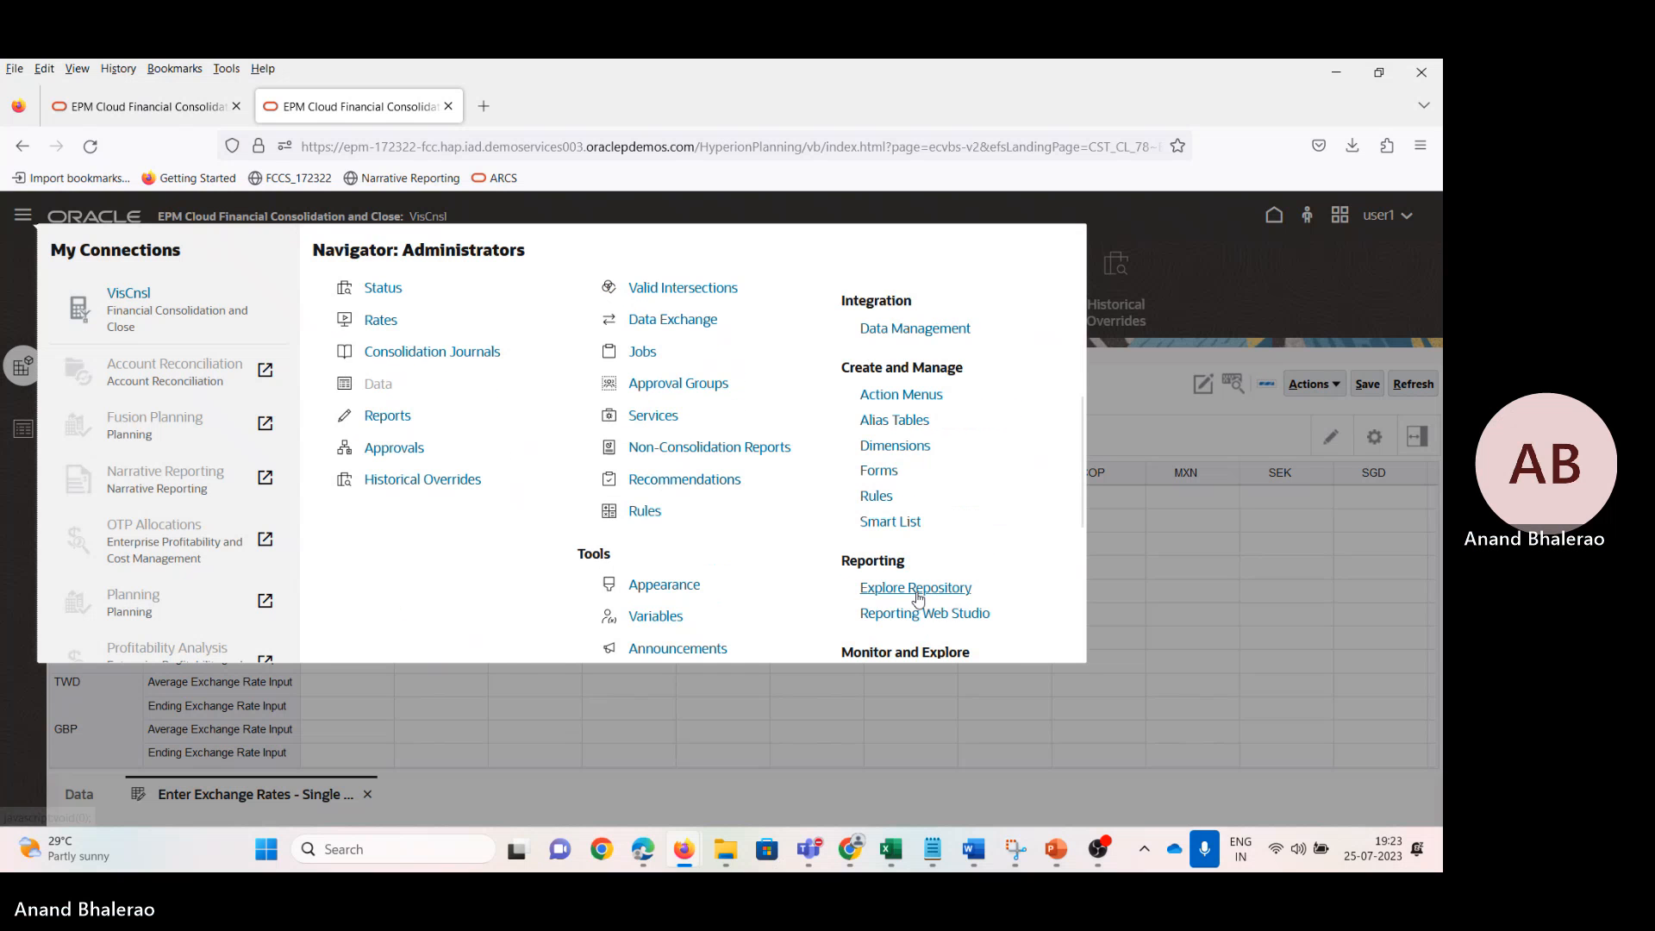
click(904, 447)
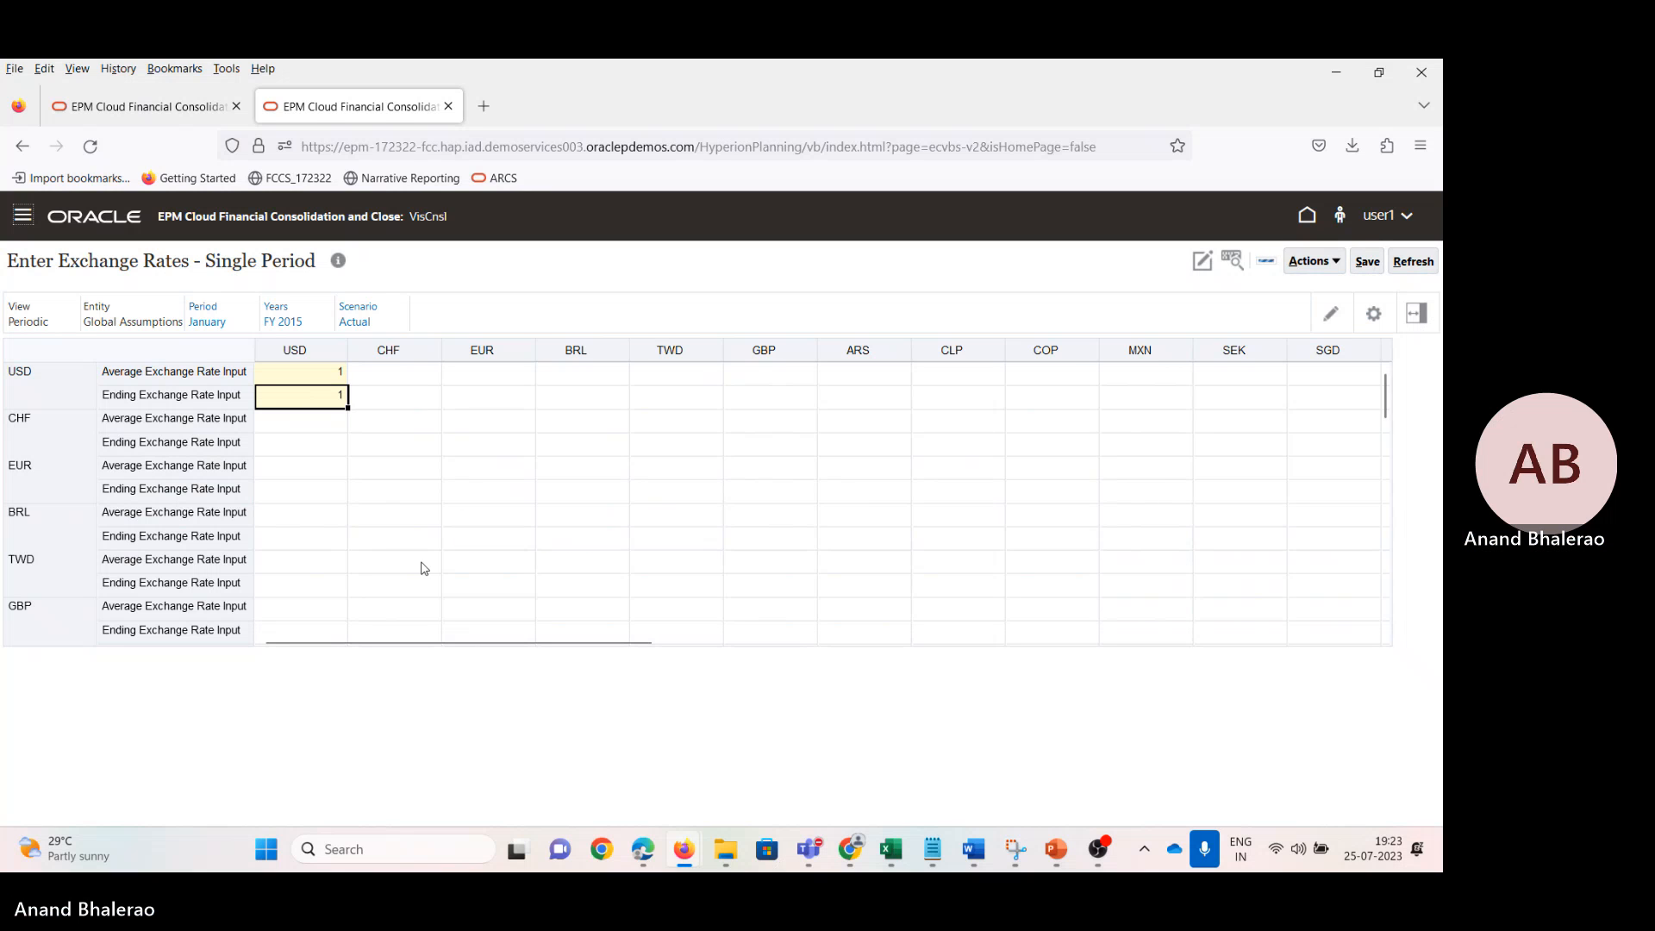
Step: Try to enter 0.5 as the average exchange rate from CAD to USD and begin the ending rate
scroll(298, 554, down, 3)
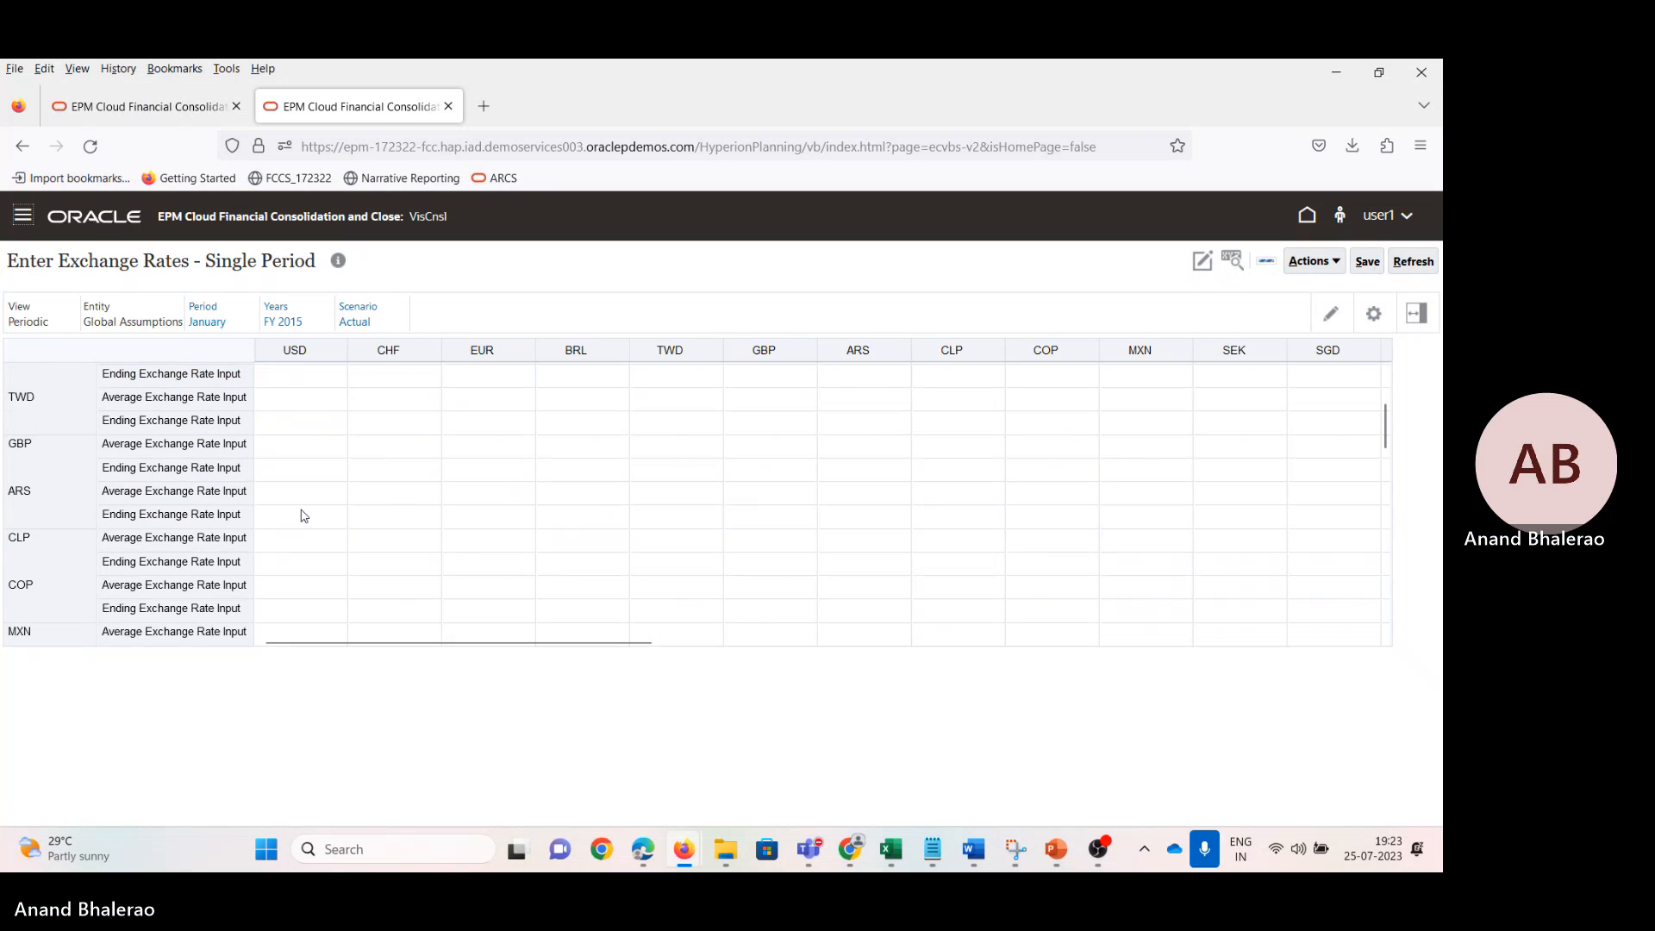
scroll(289, 562, down, 5)
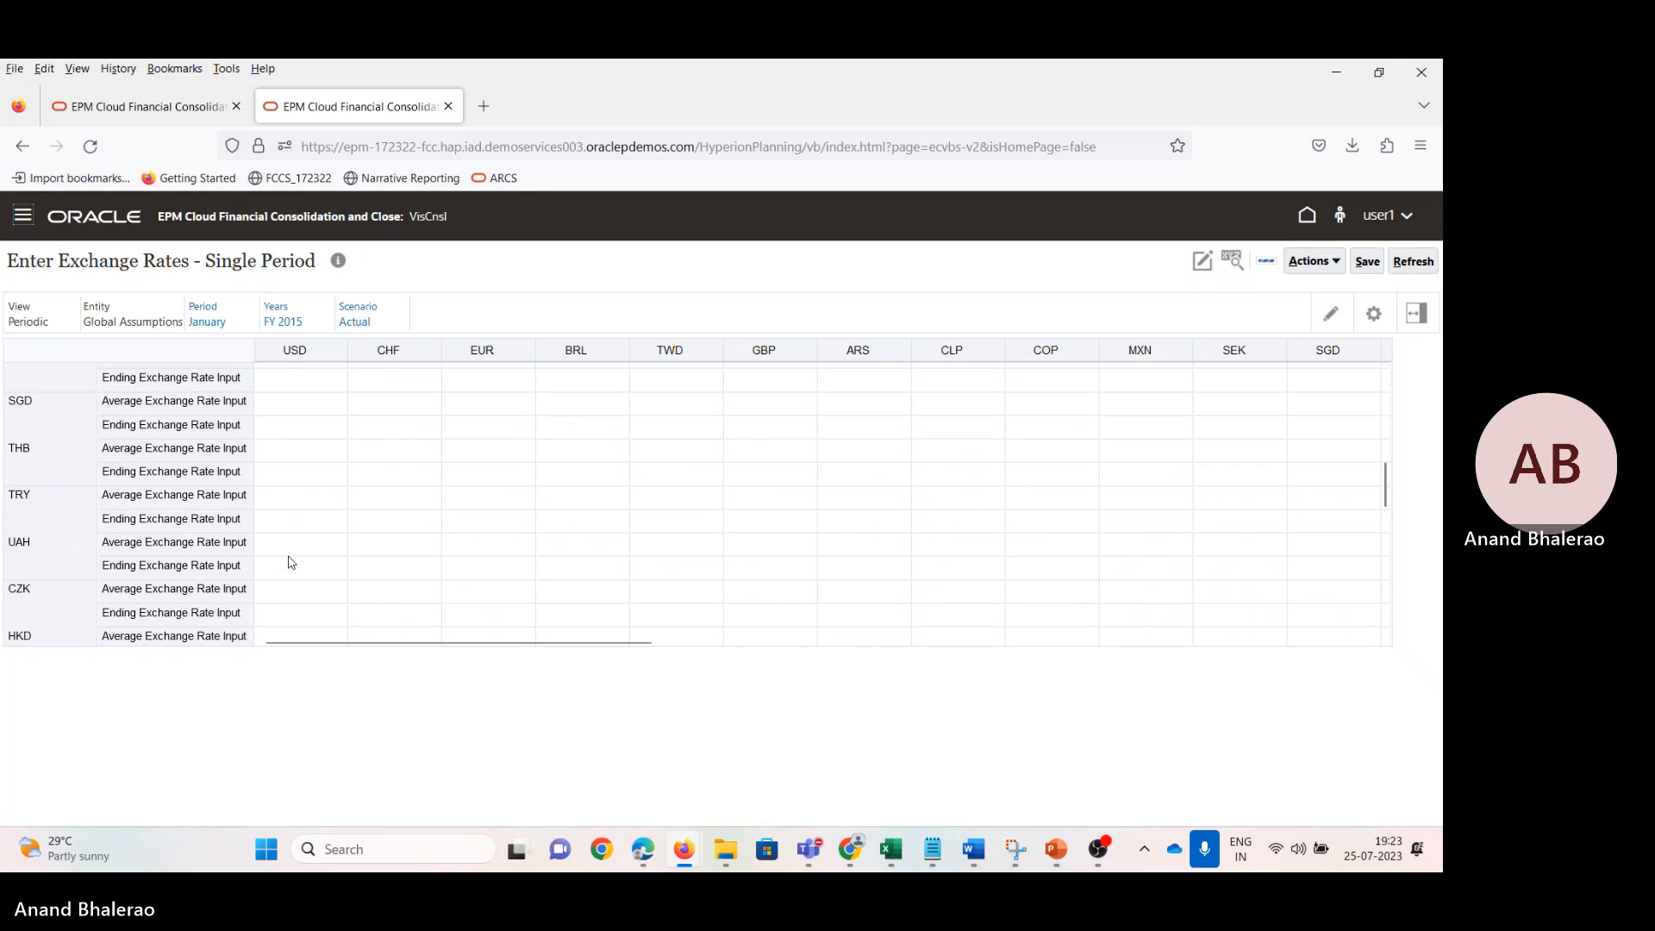
scroll(289, 561, down, 6)
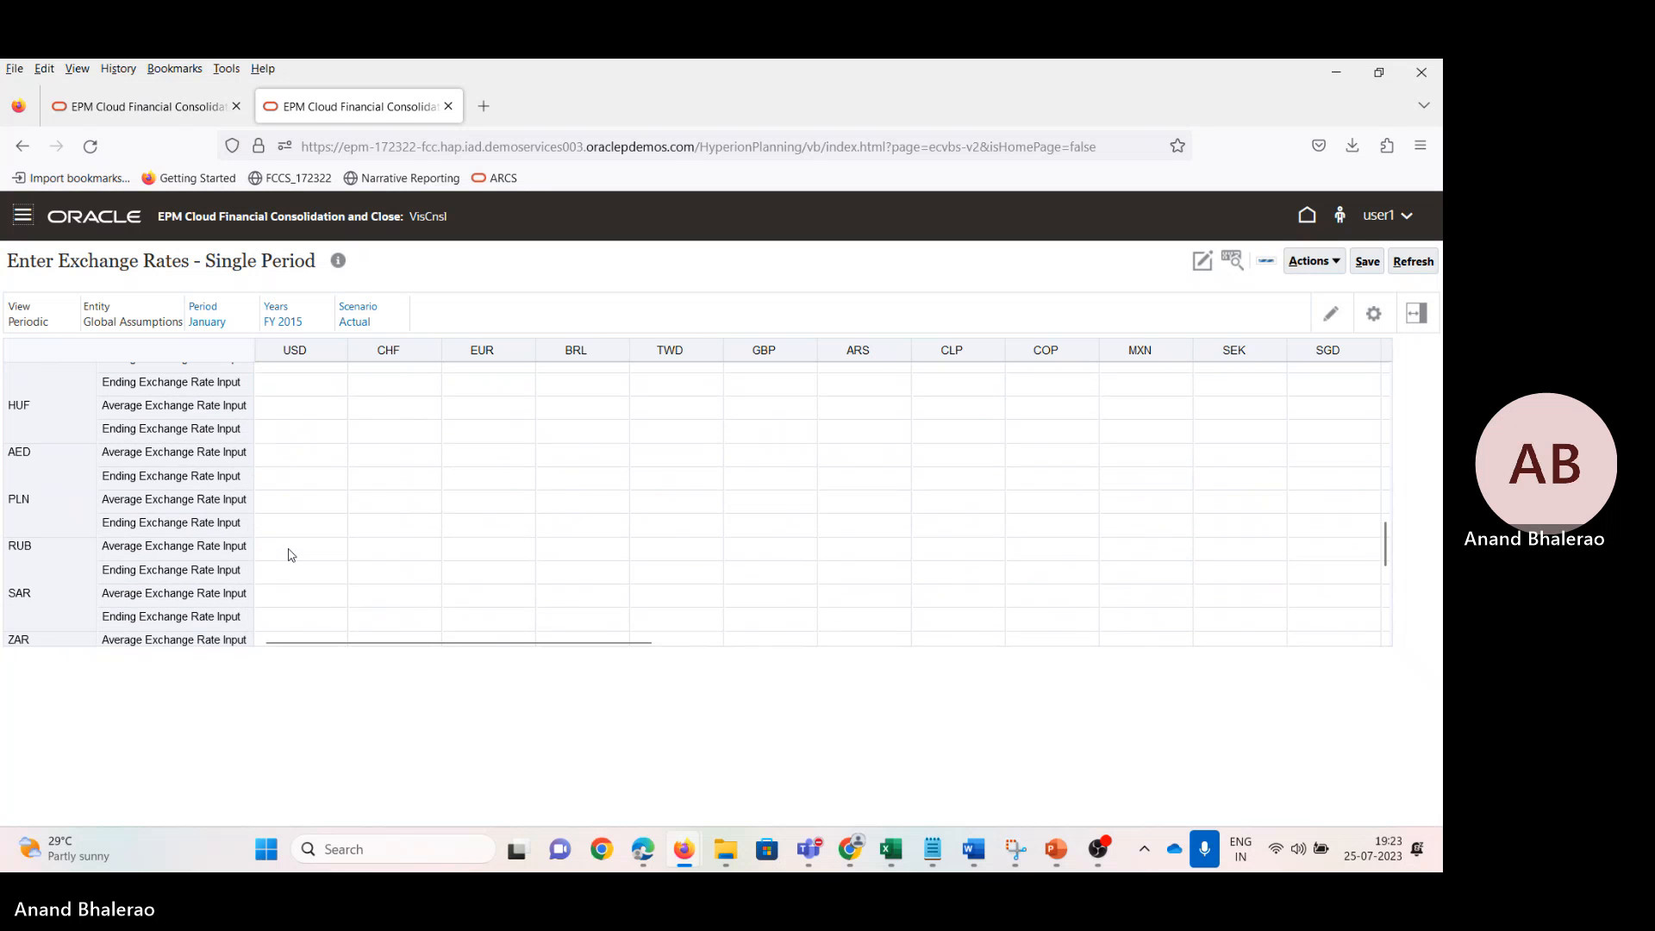
scroll(290, 551, down, 3)
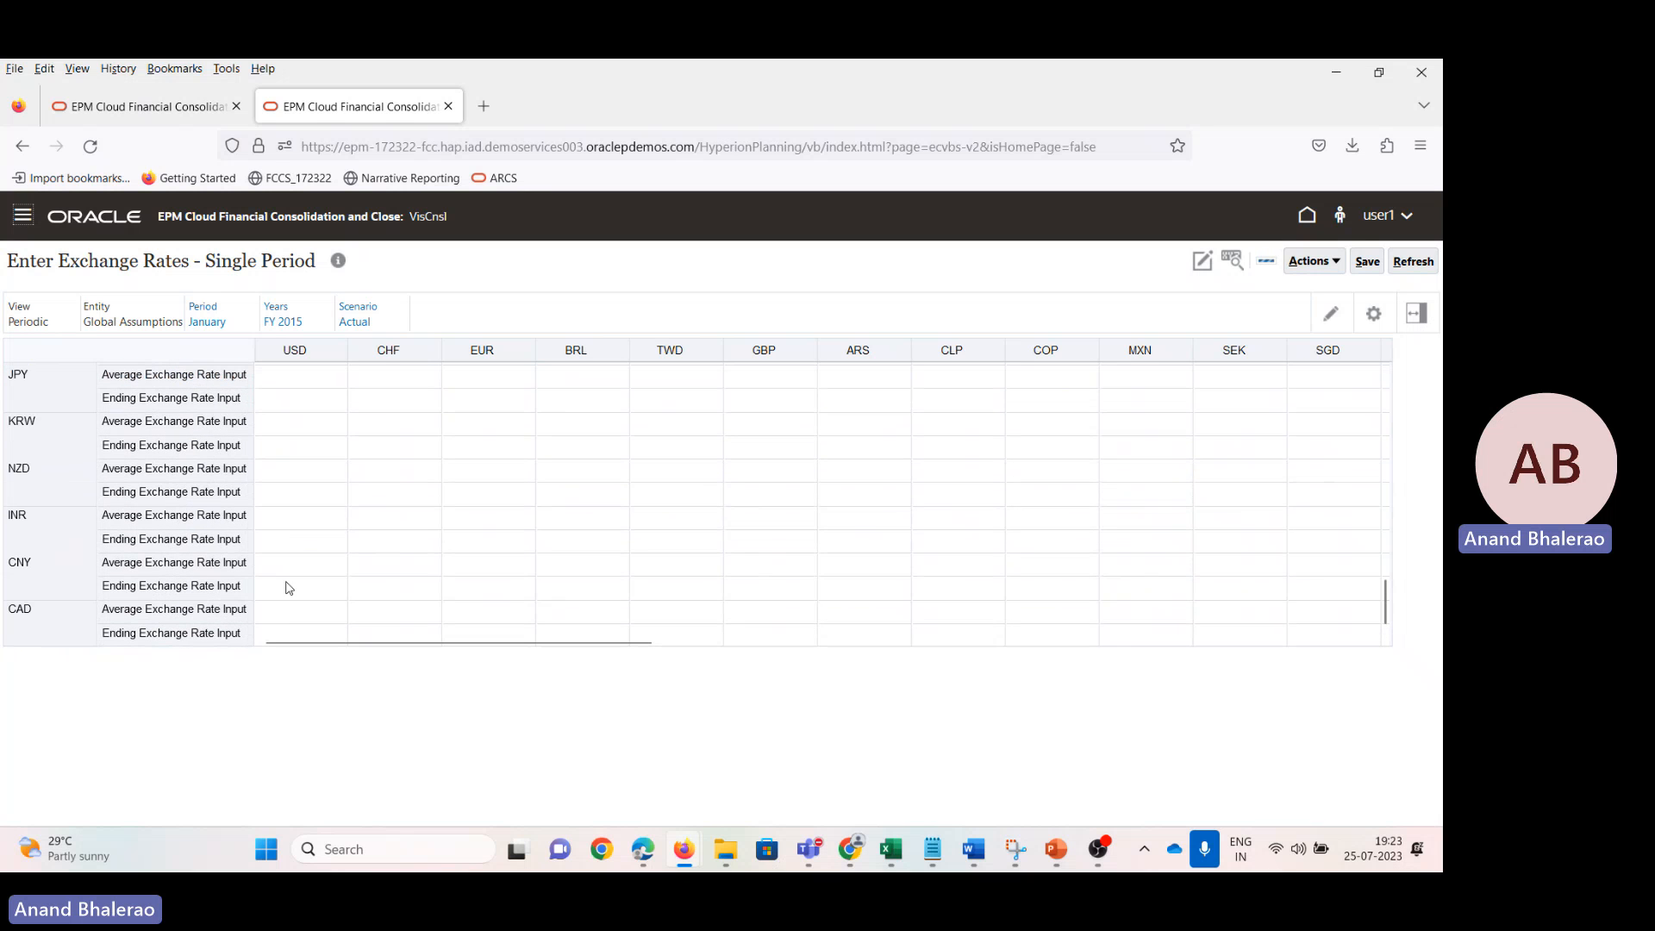
click(324, 619)
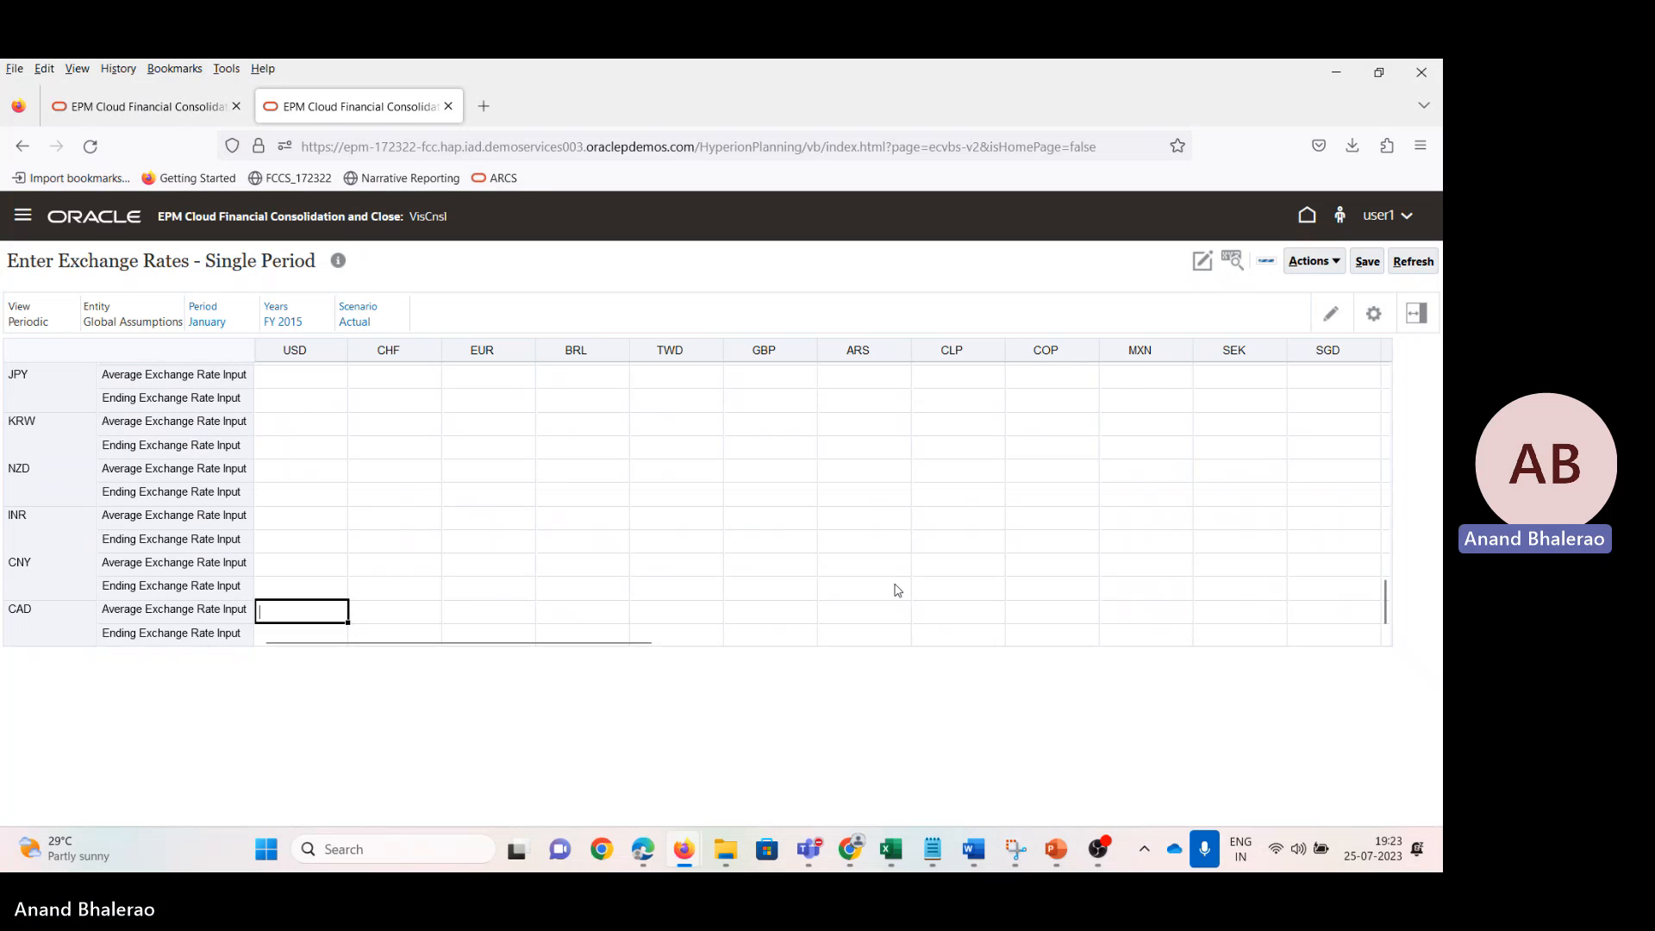
text(0.5)
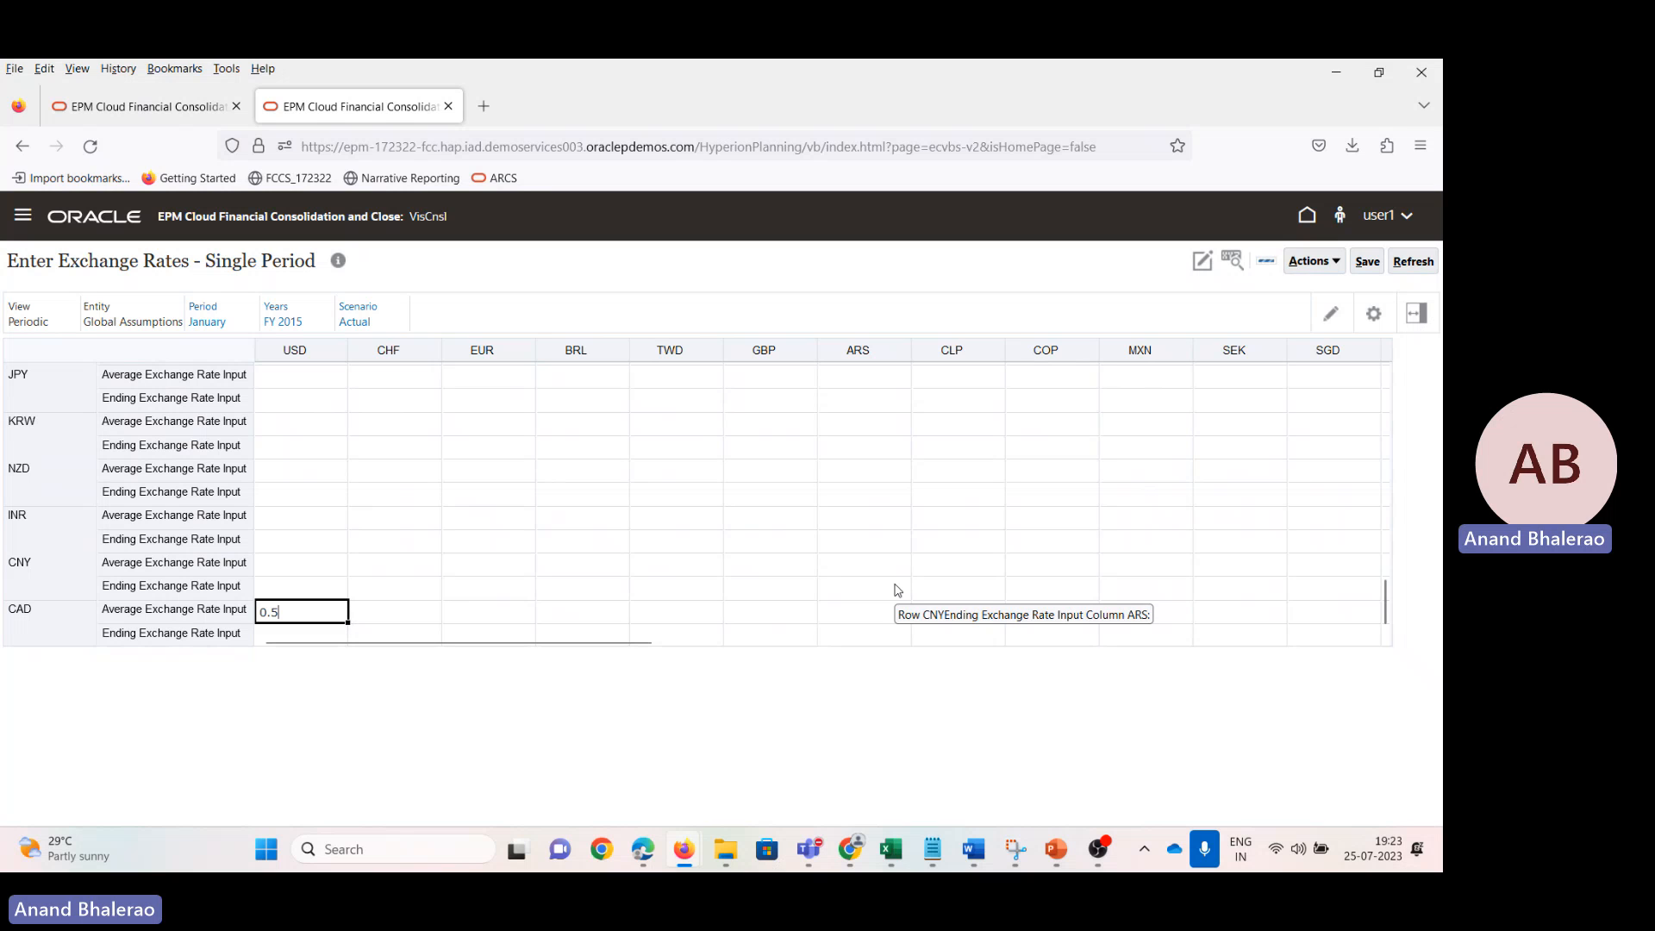
key(Return)
text(0)
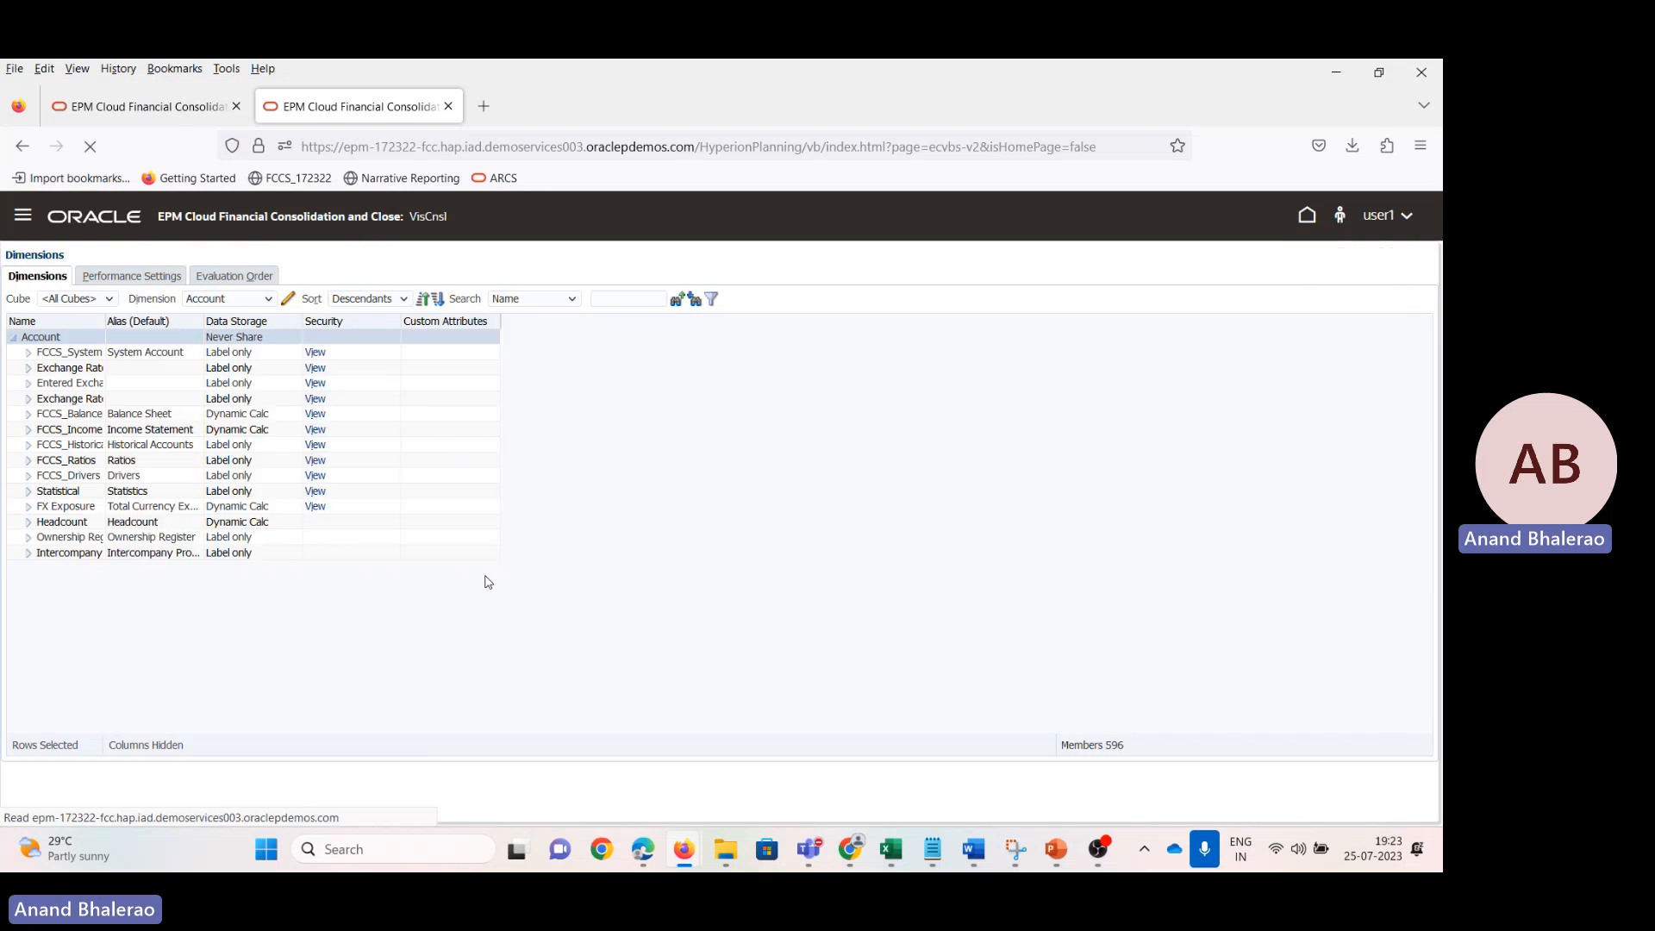
Step: Show the Entity dimension, expand FCCS_Total Geography down to the children of S_100, and open member S_102 for editing
click(230, 301)
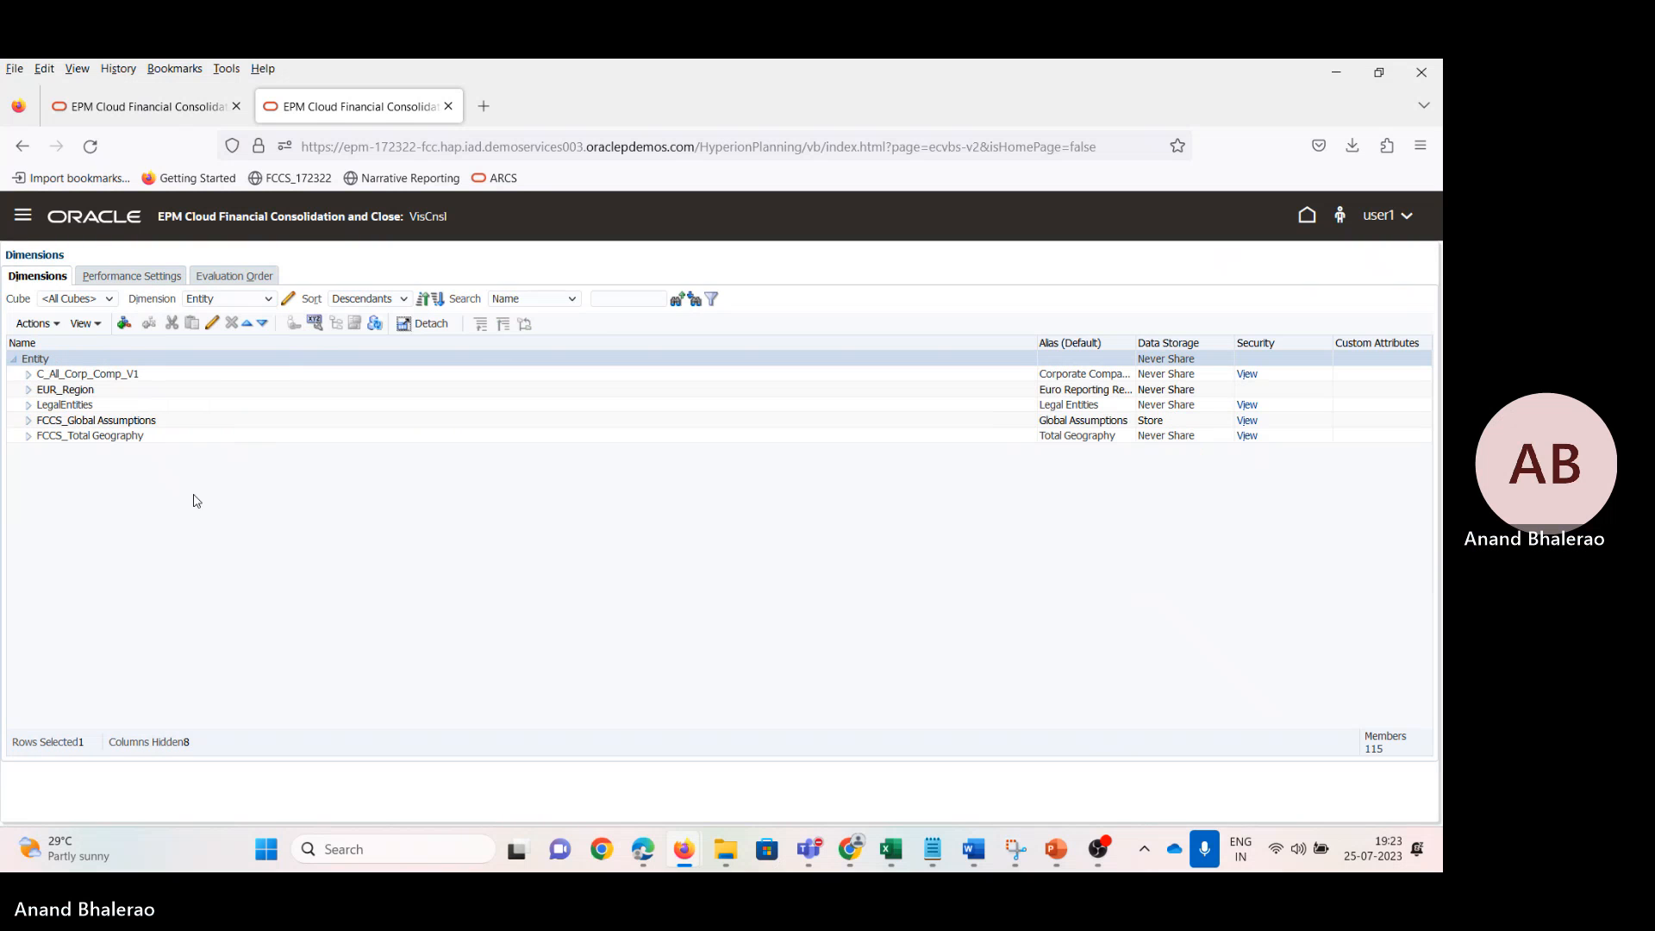
click(28, 436)
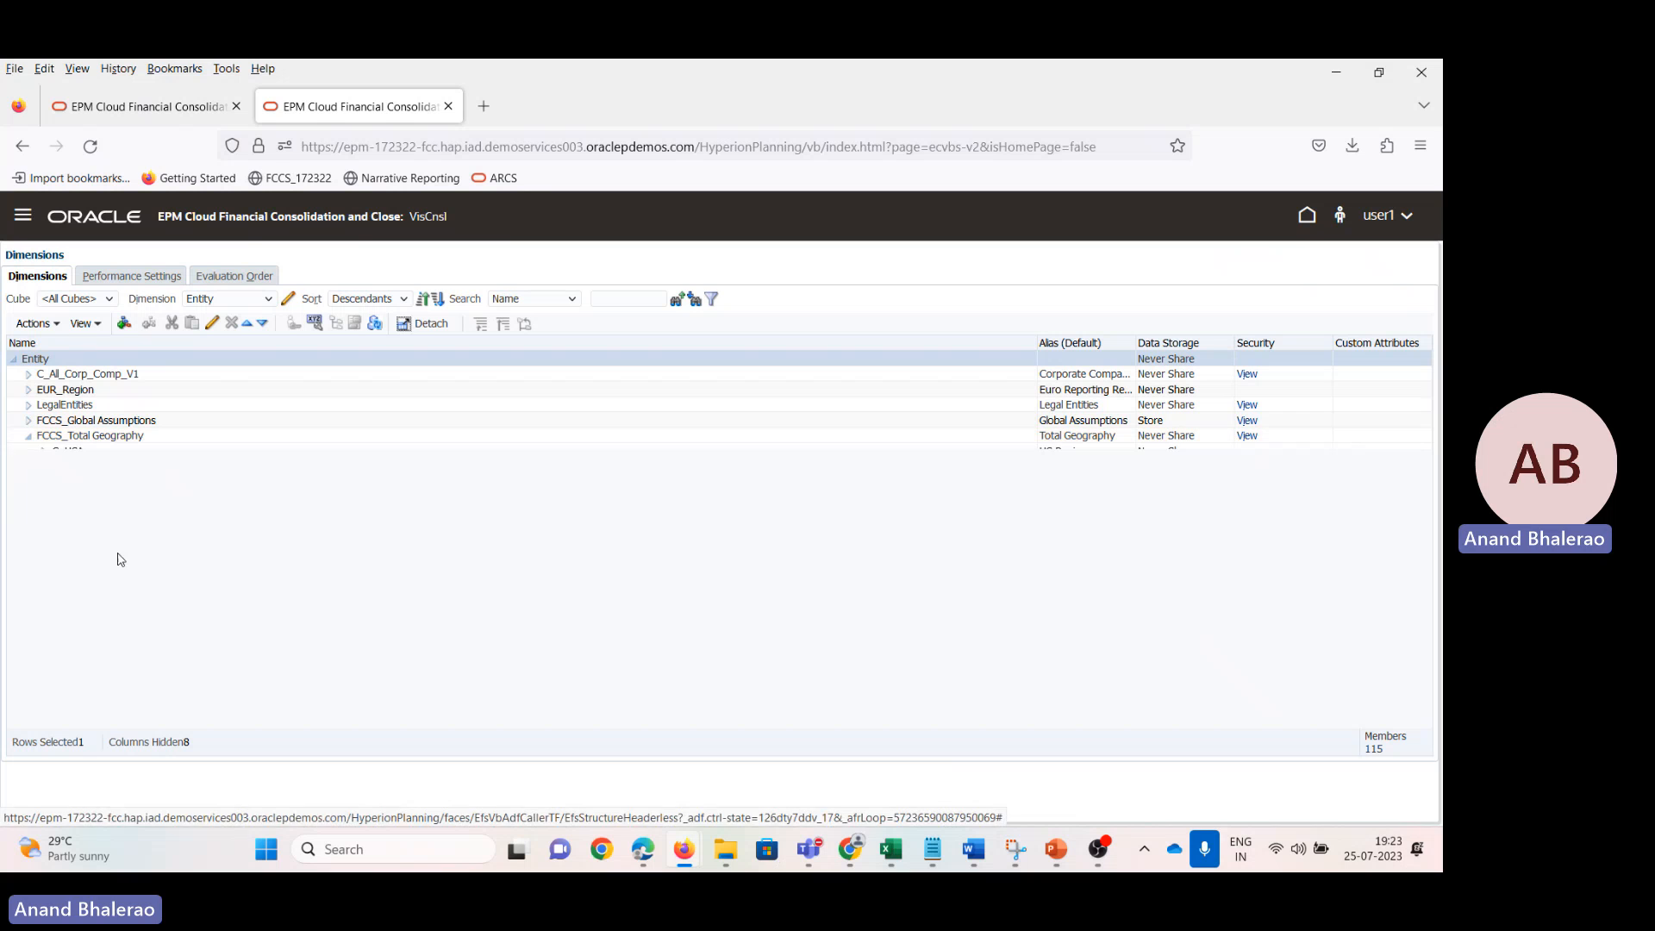
click(44, 484)
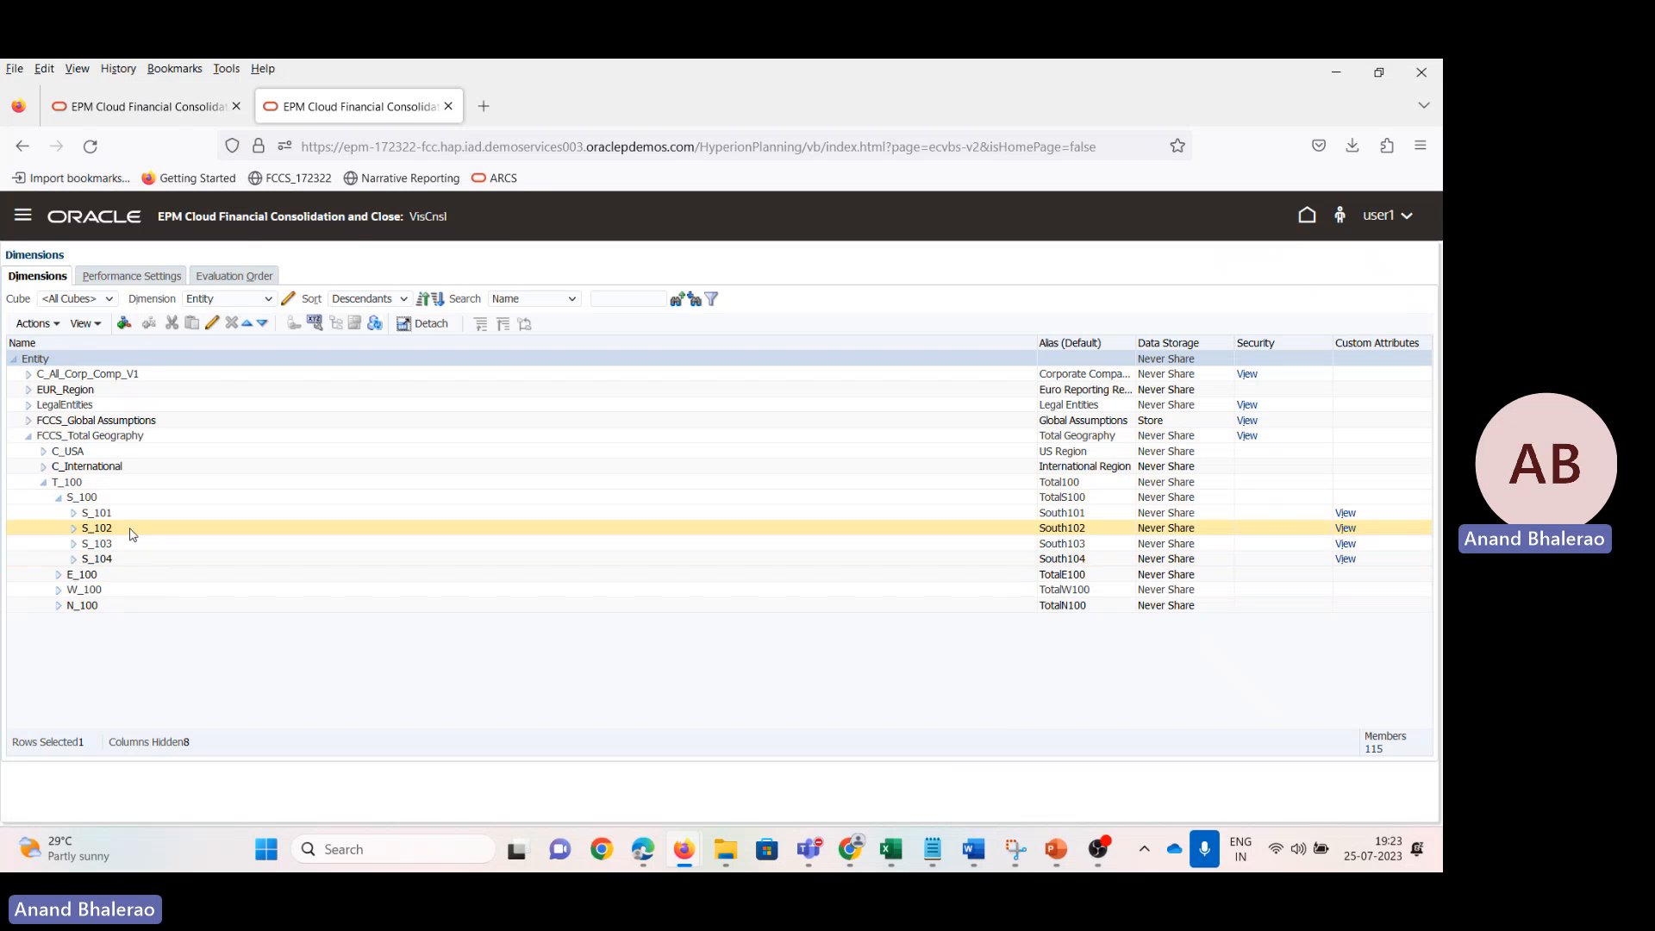
click(131, 533)
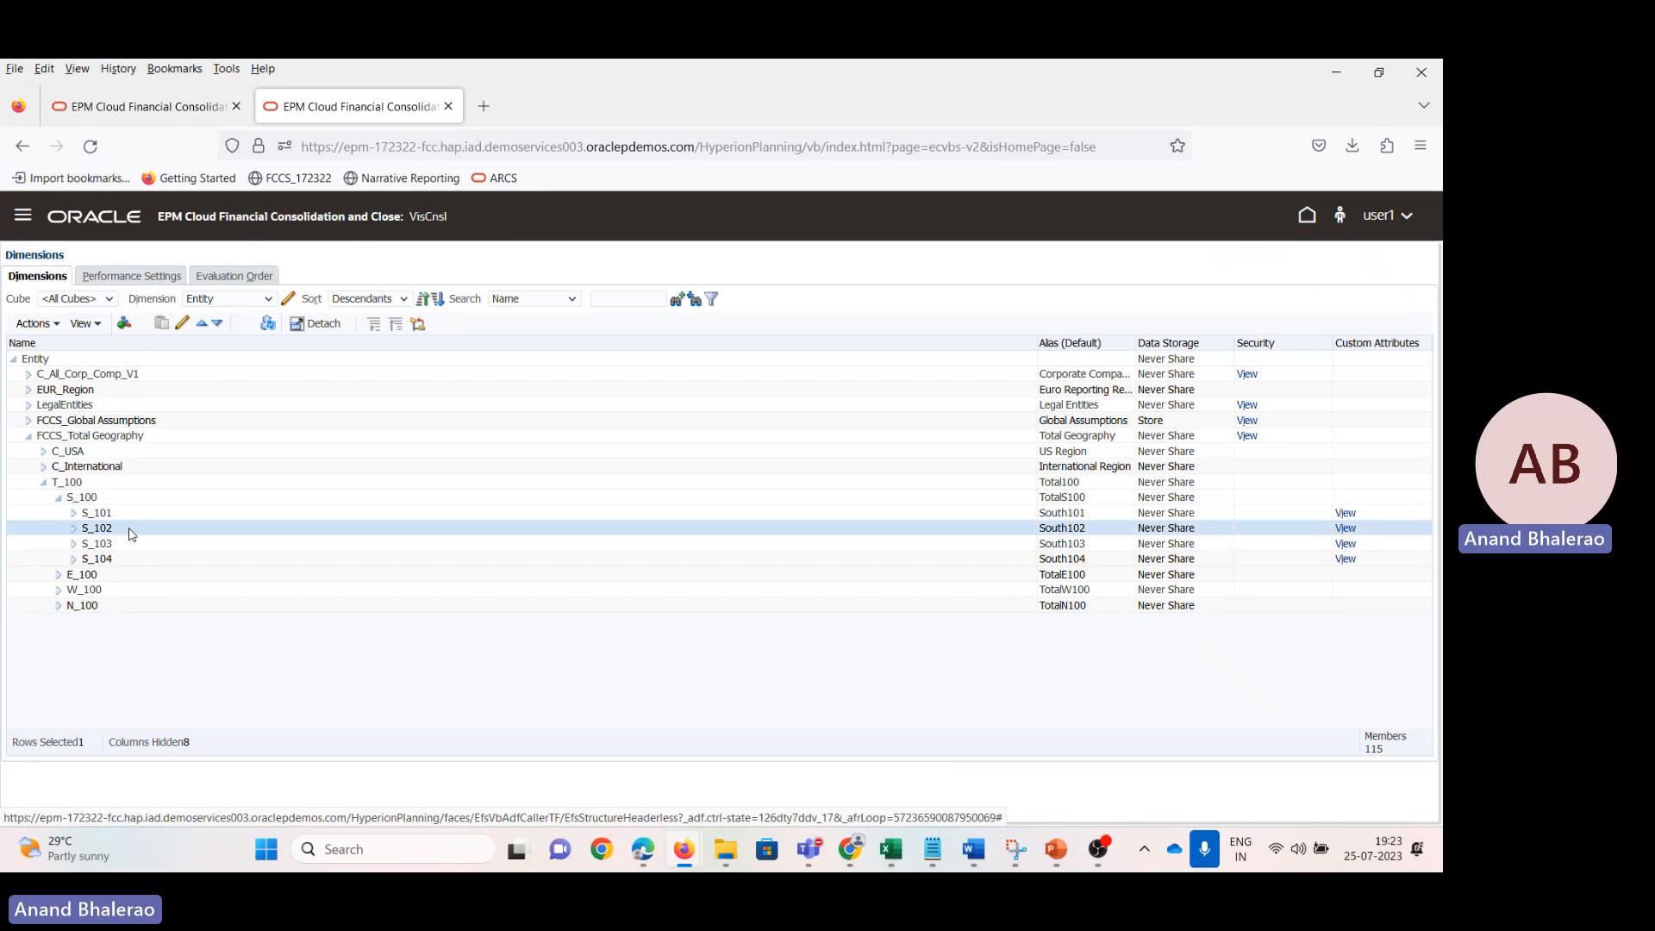
click(212, 323)
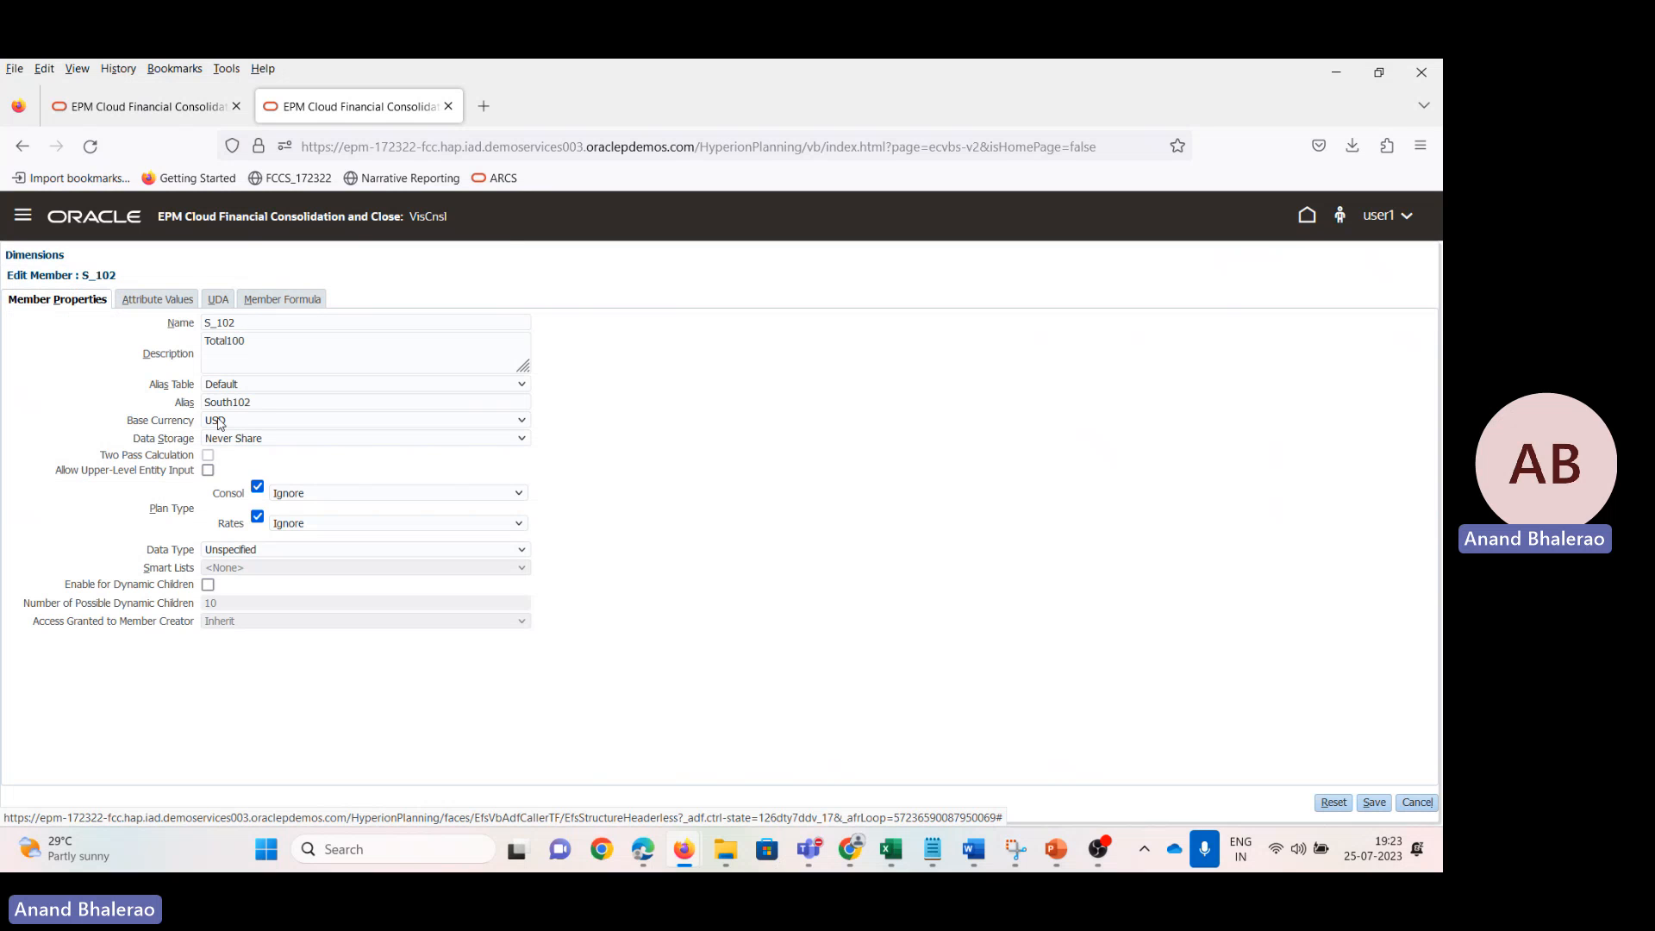
Step: Set the base currency of entity S_102 to CAD, save the member, and widen the Alias column in the Entity hierarchy
click(225, 422)
scroll(242, 552, down, 4)
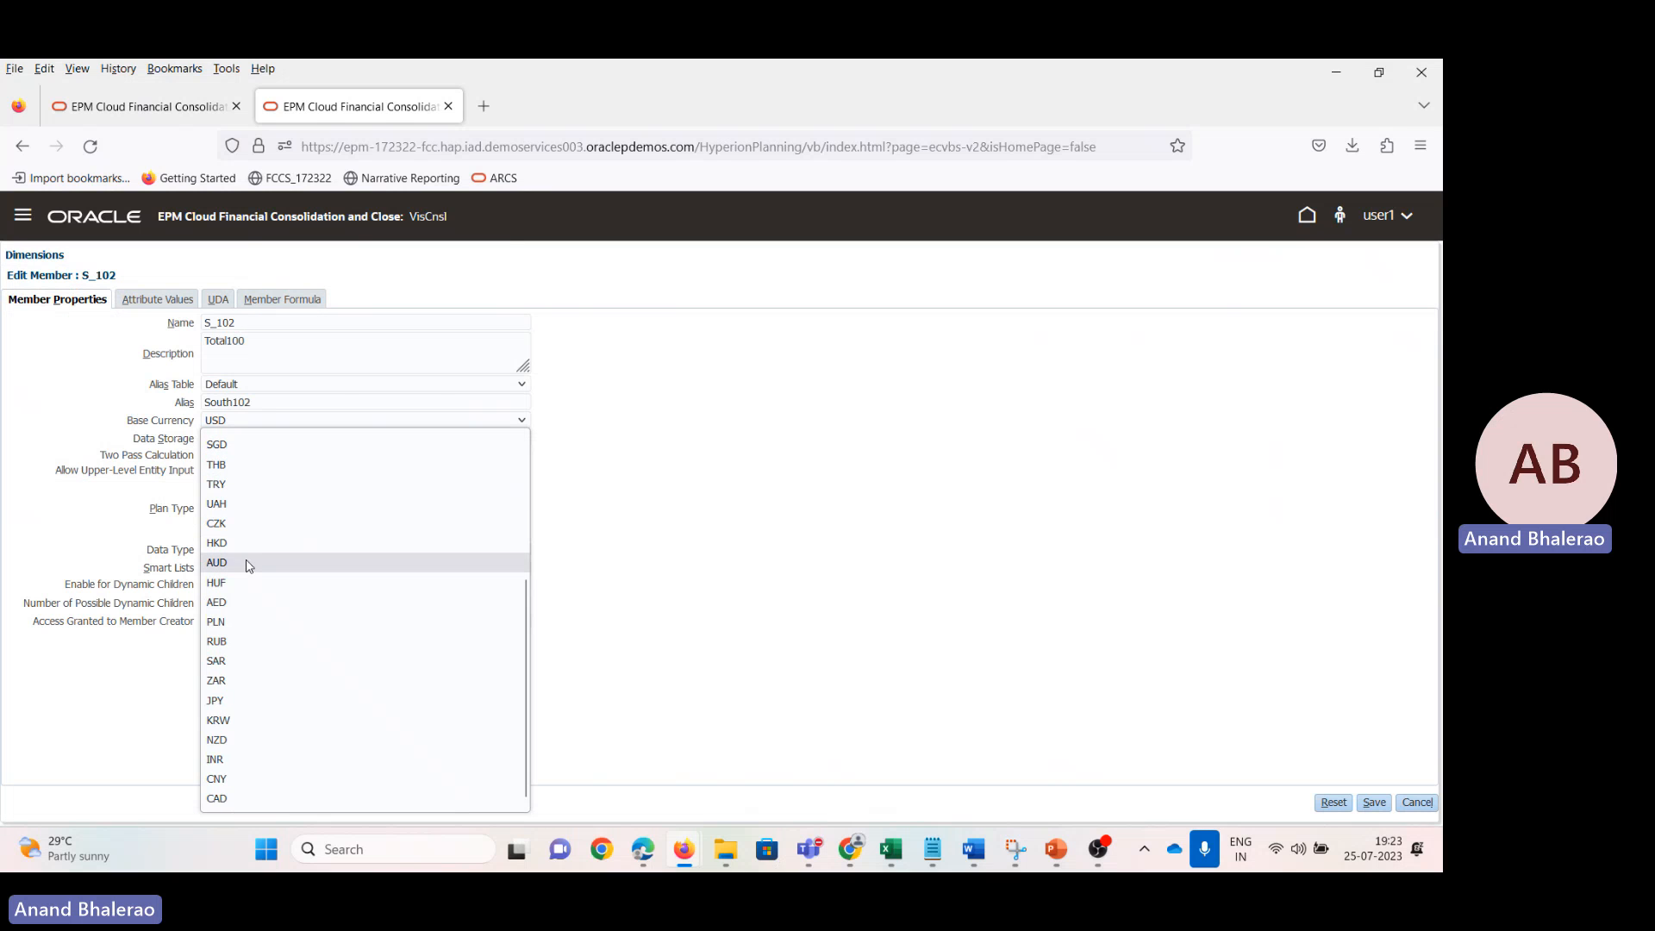
click(217, 798)
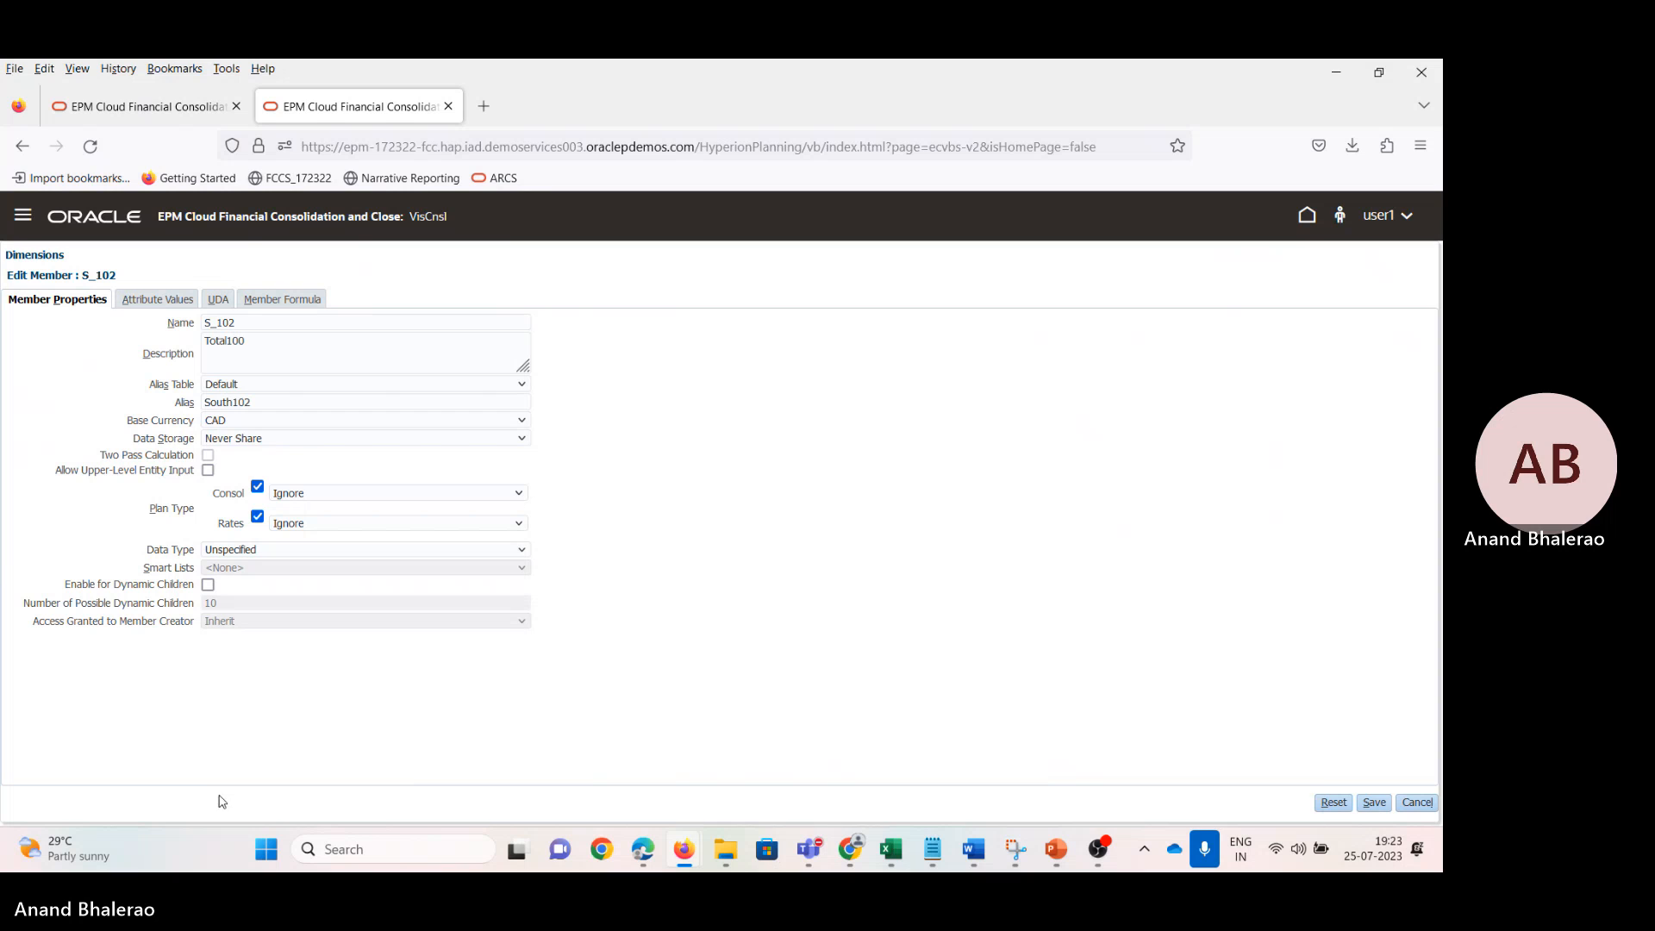
click(1372, 803)
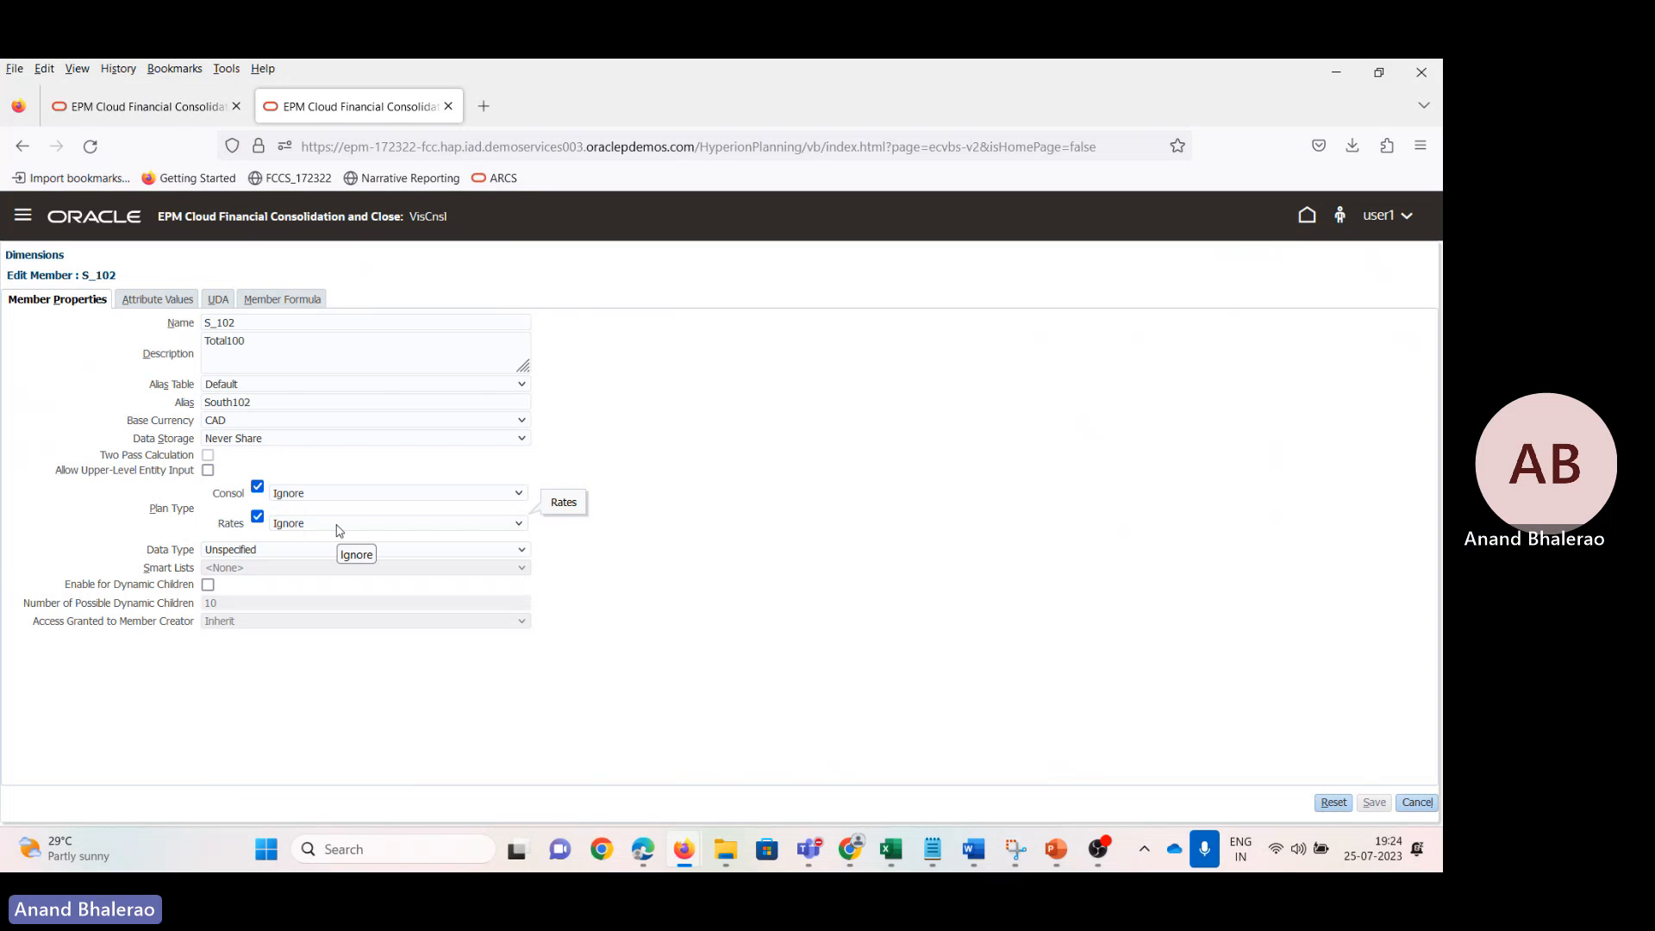
click(1374, 804)
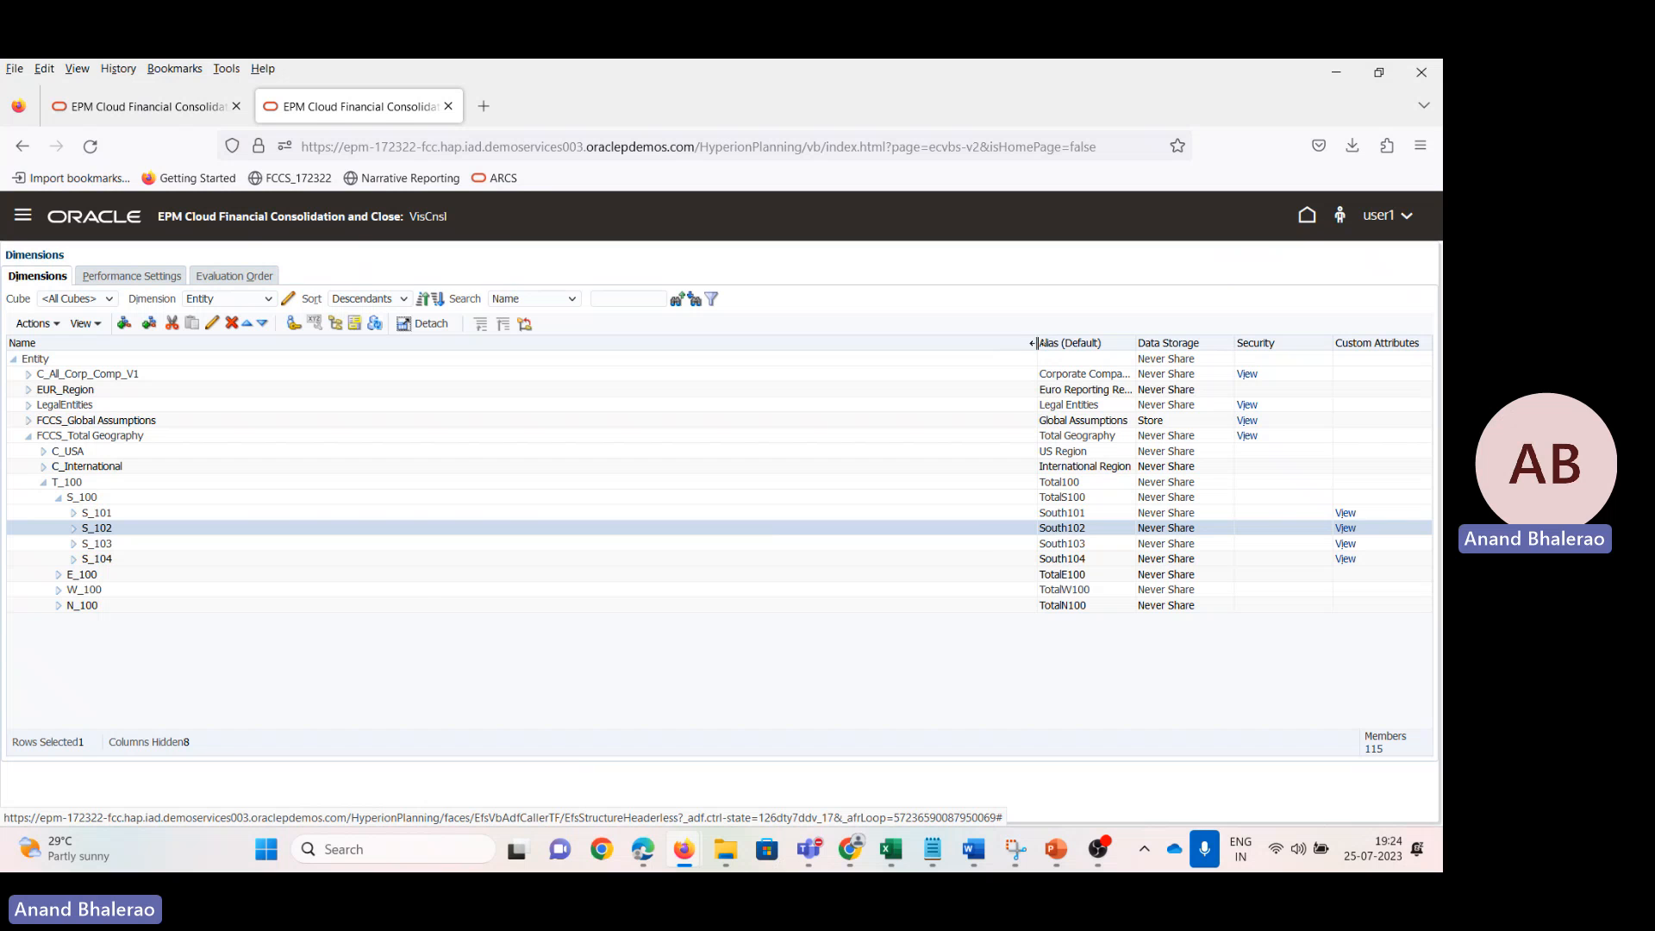
drag(1036, 343, 378, 343)
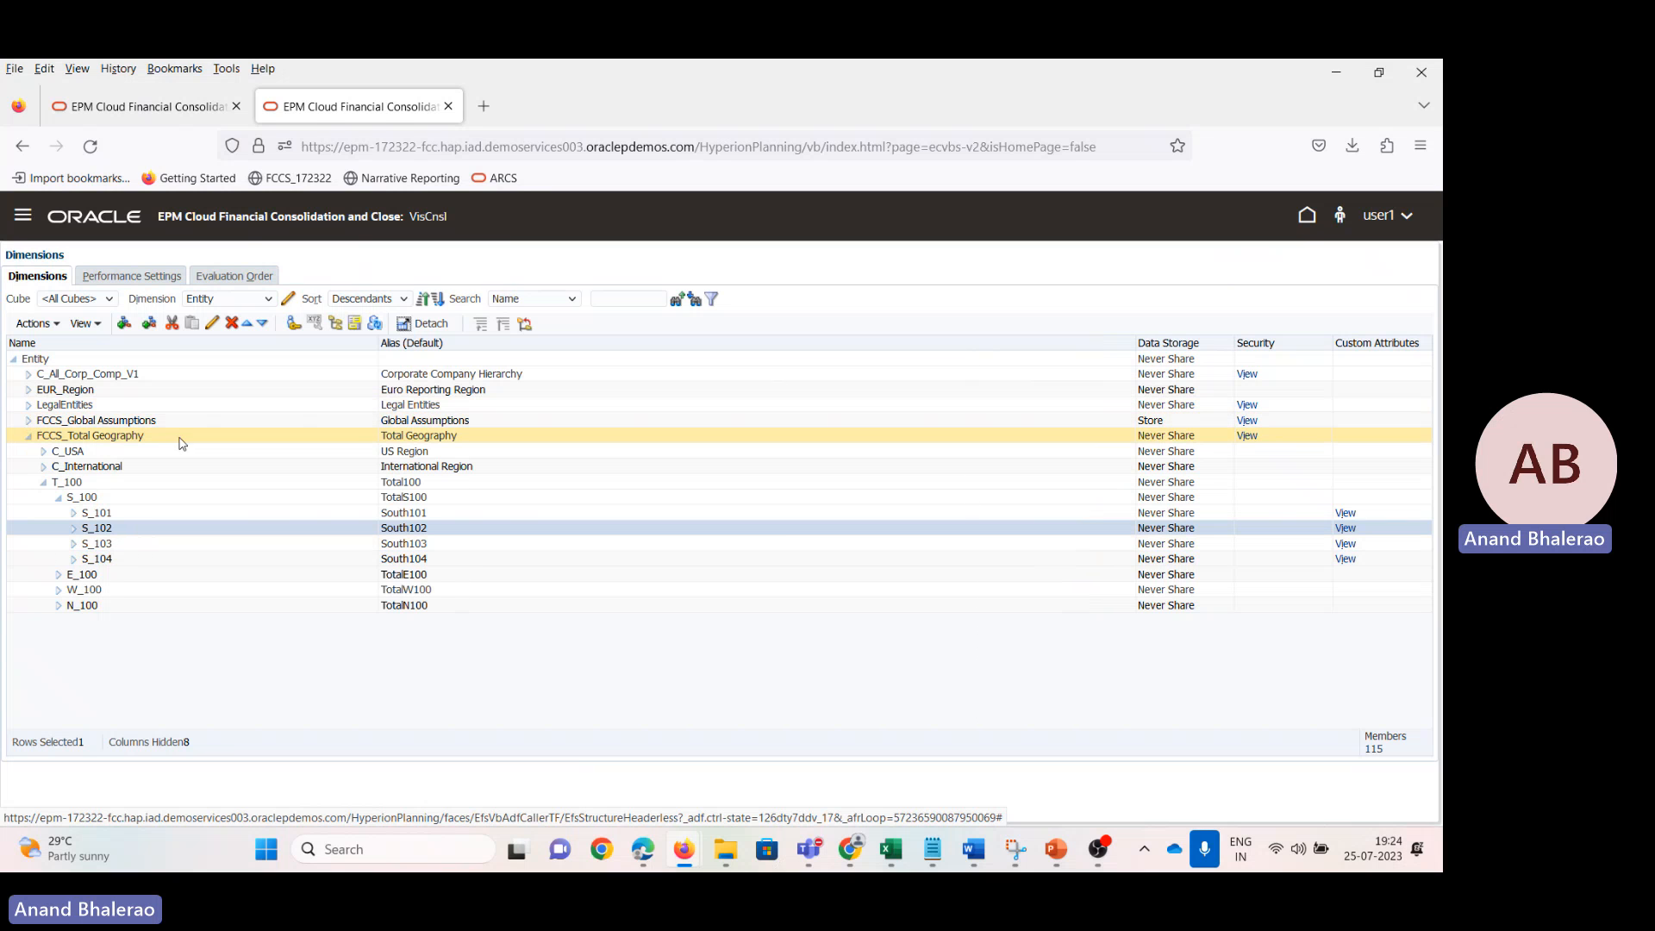
Step: Return to the Data page with the Enter Exchange Rates - Single Period form
click(24, 220)
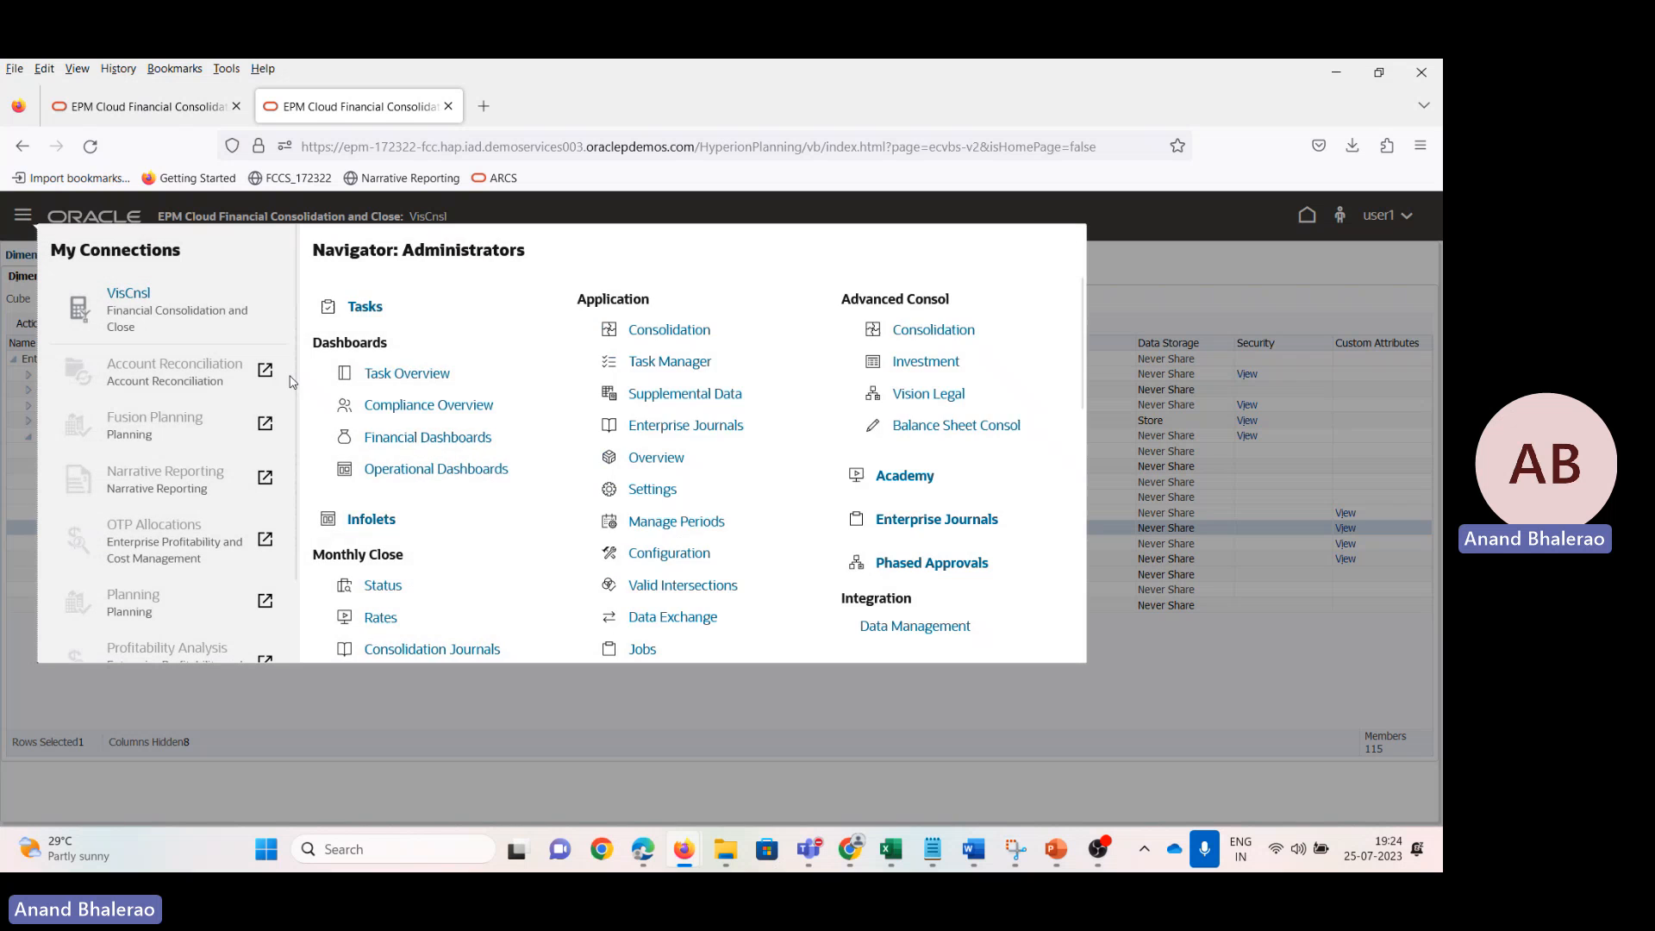
scroll(432, 534, down, 3)
scroll(422, 535, down, 2)
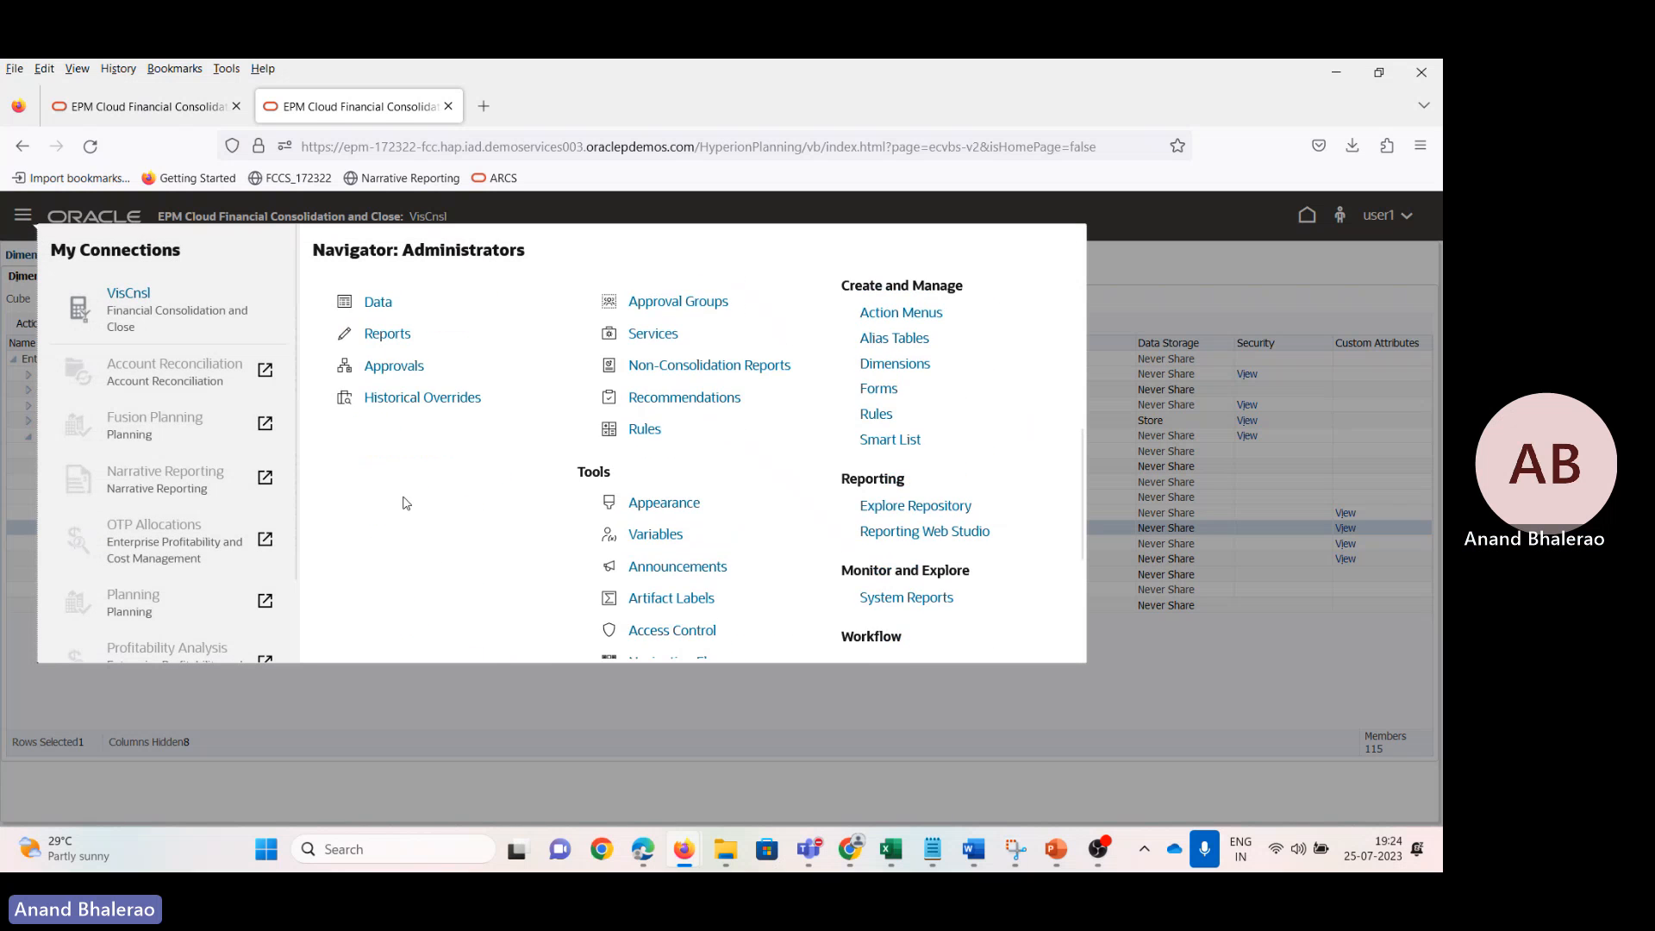
scroll(383, 487, up, 2)
click(379, 483)
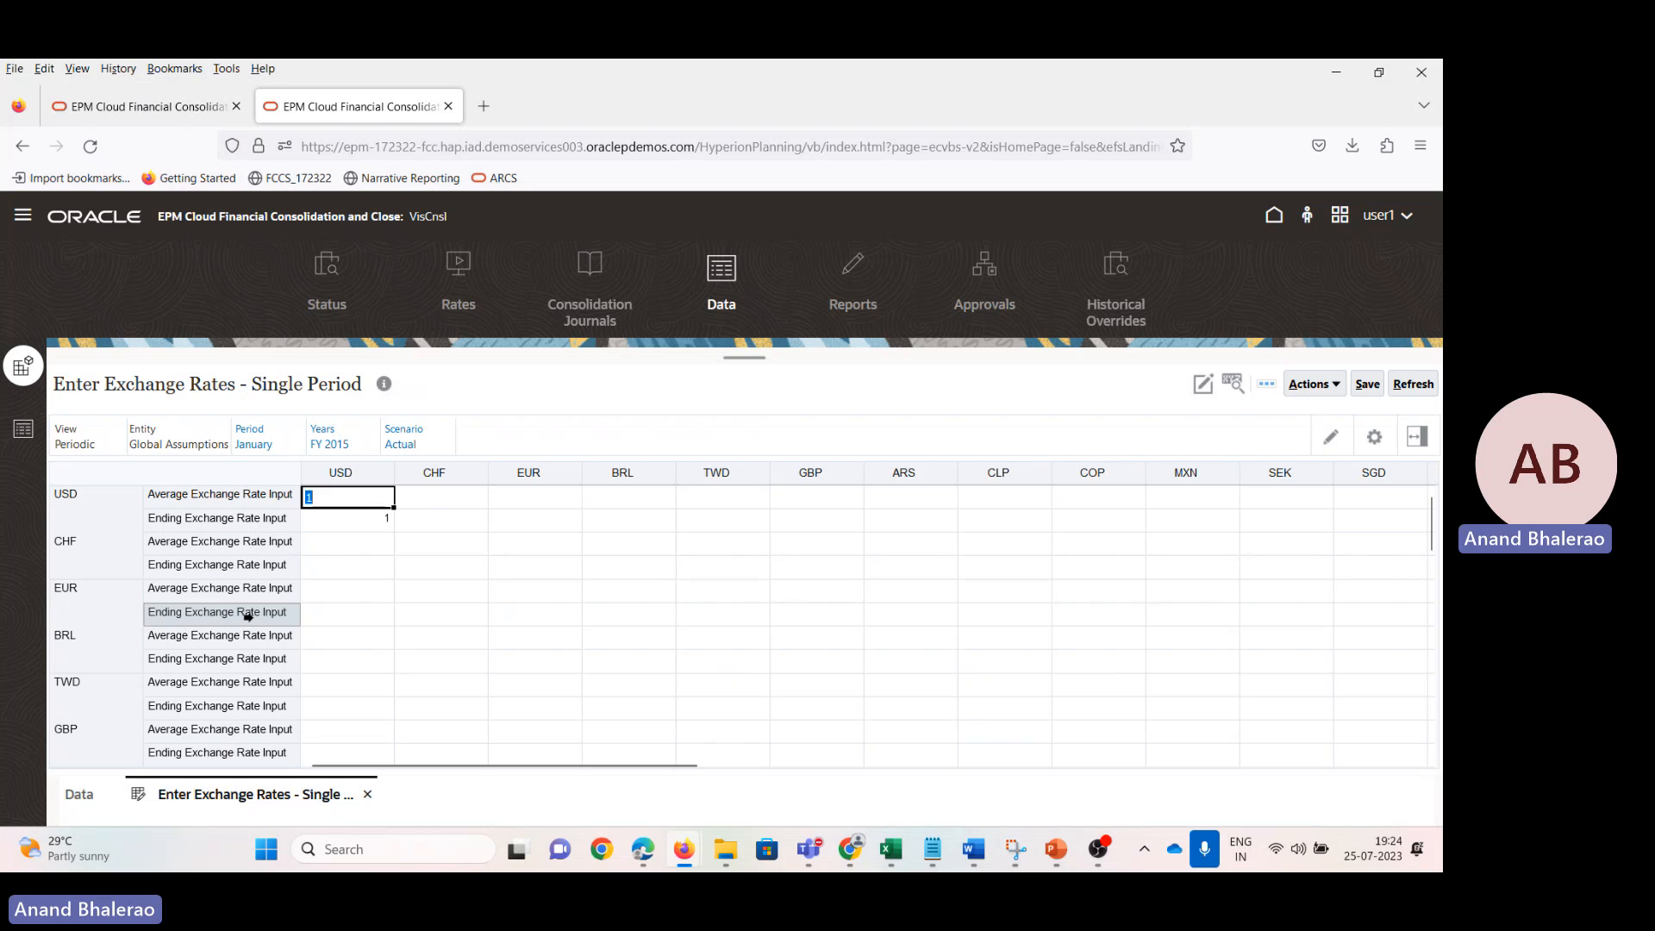
Step: Enter 0.50 as the average and 0.75 as the ending exchange rate from CAD to USD and save the form
scroll(369, 601, down, 10)
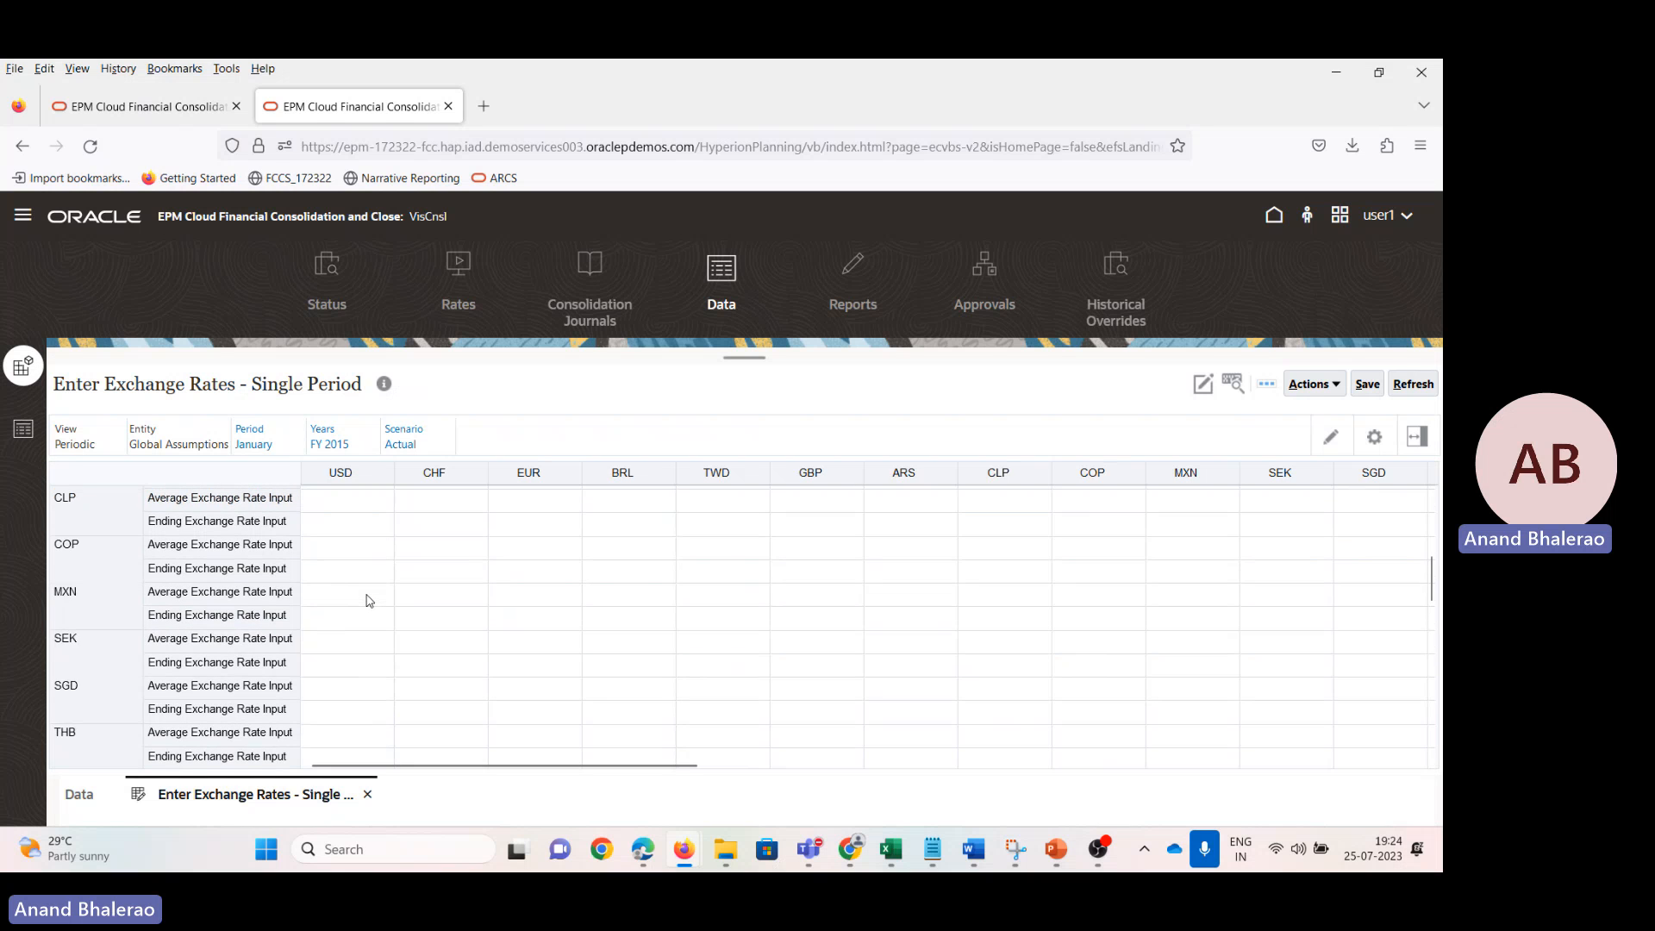
click(362, 738)
text(0.50)
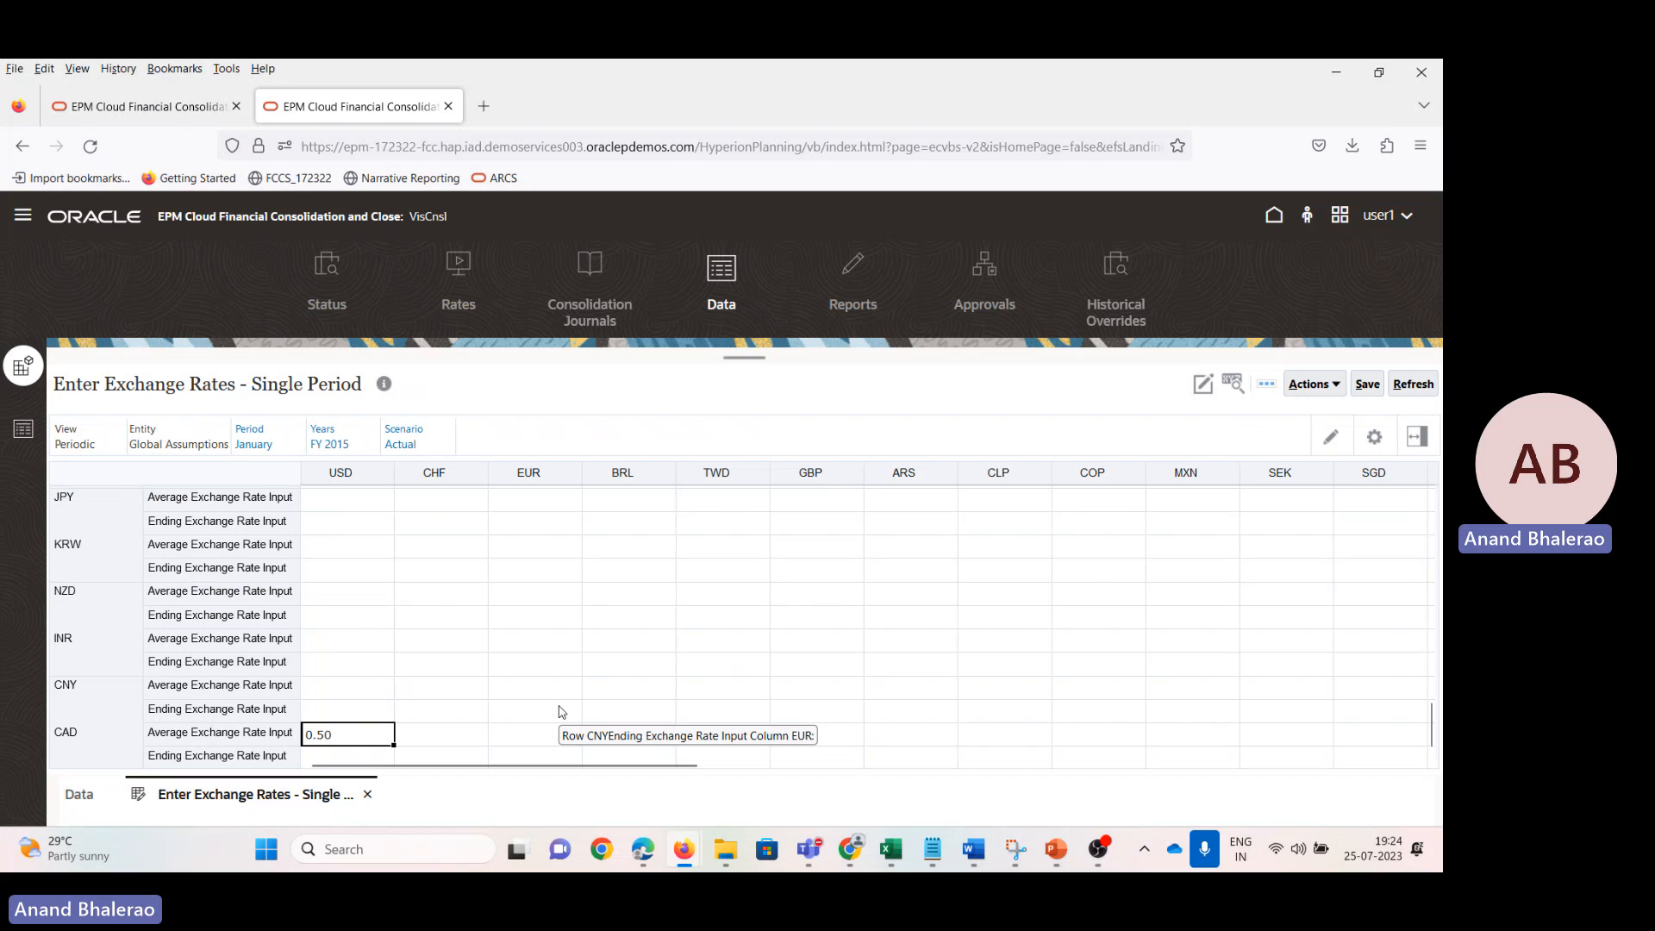
key(Return)
text(0.75)
key(Tab)
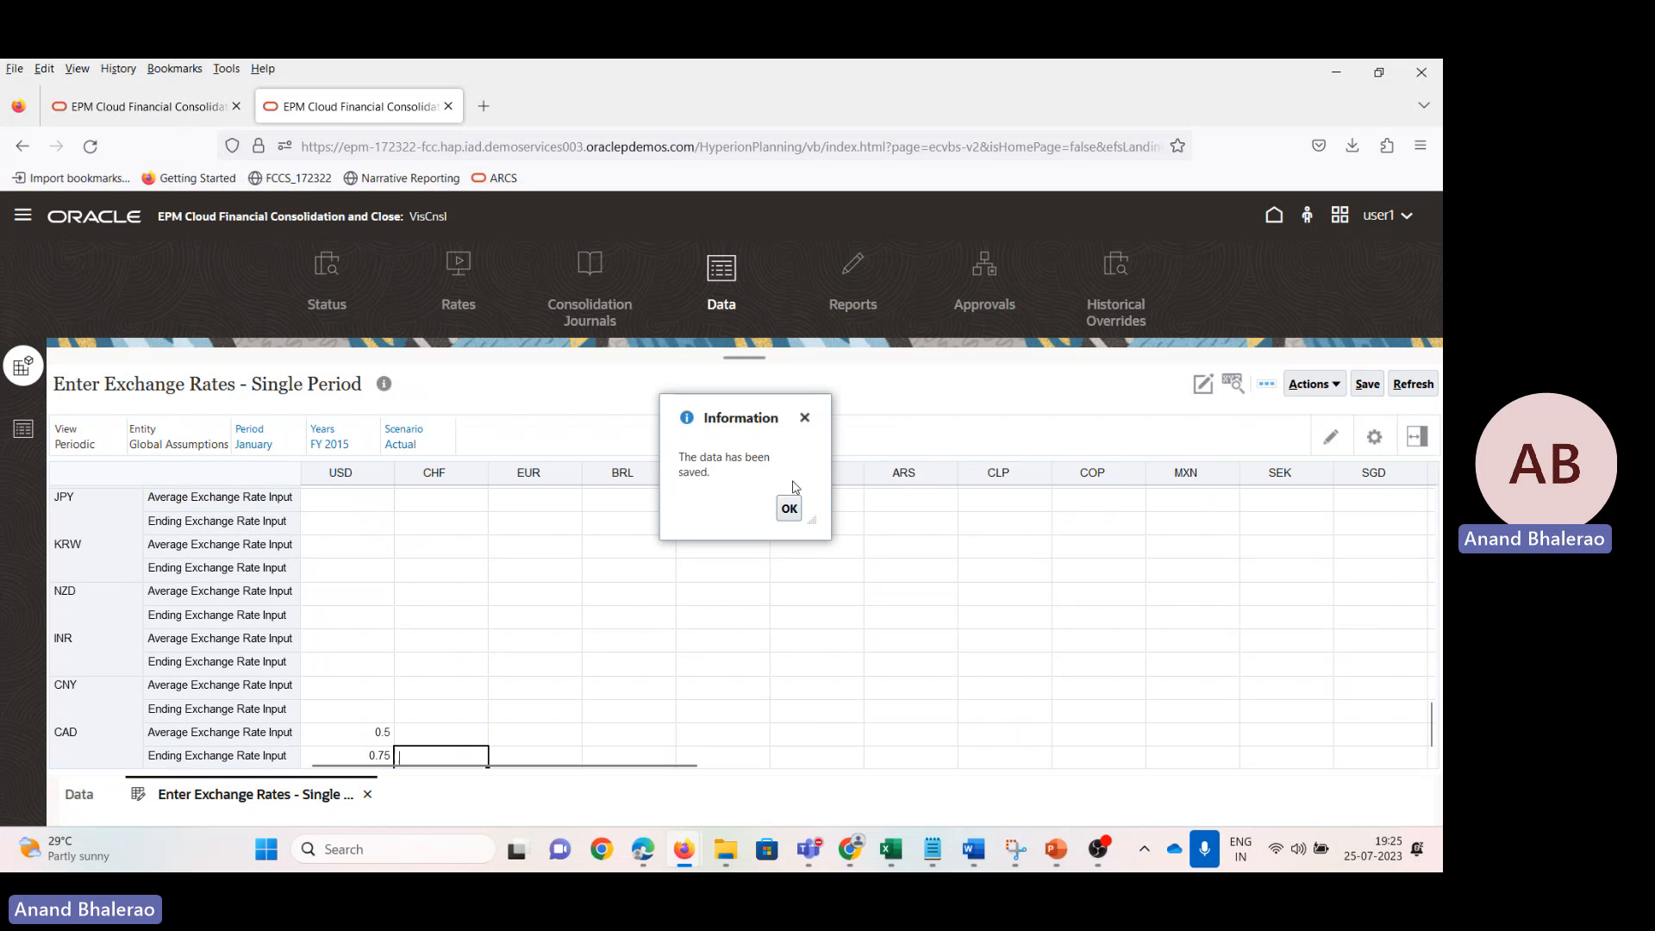
click(788, 508)
Step: Open the Translate business rule's launch prompts and select USD Reporting as the reporting currency
click(23, 216)
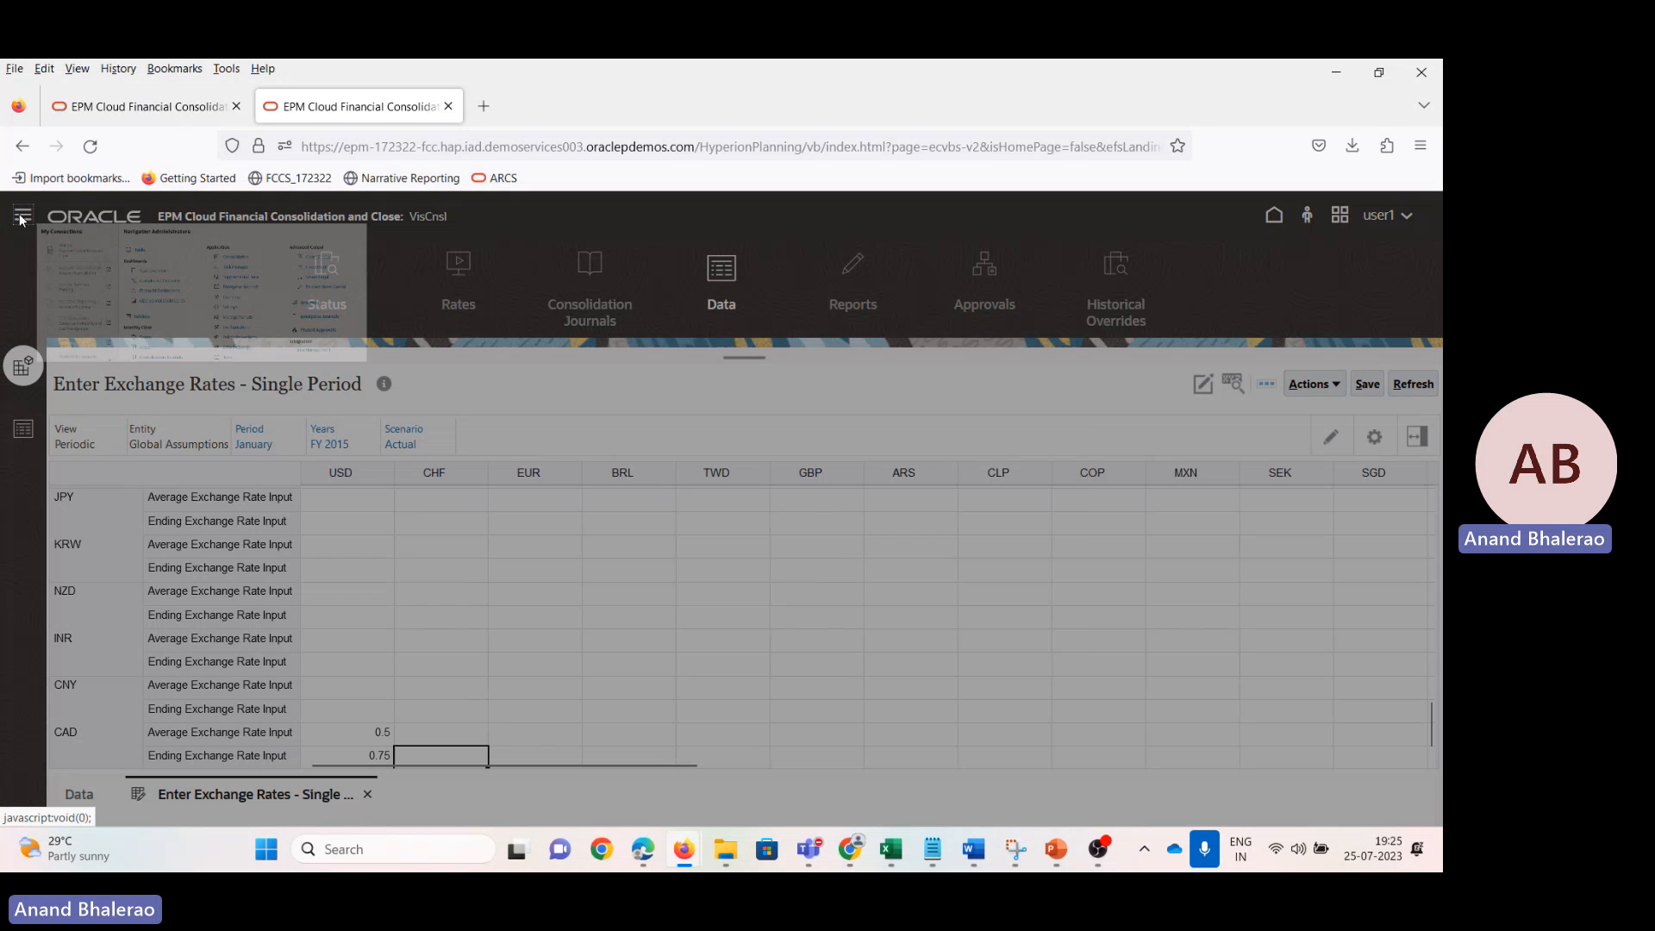
scroll(655, 430, down, 3)
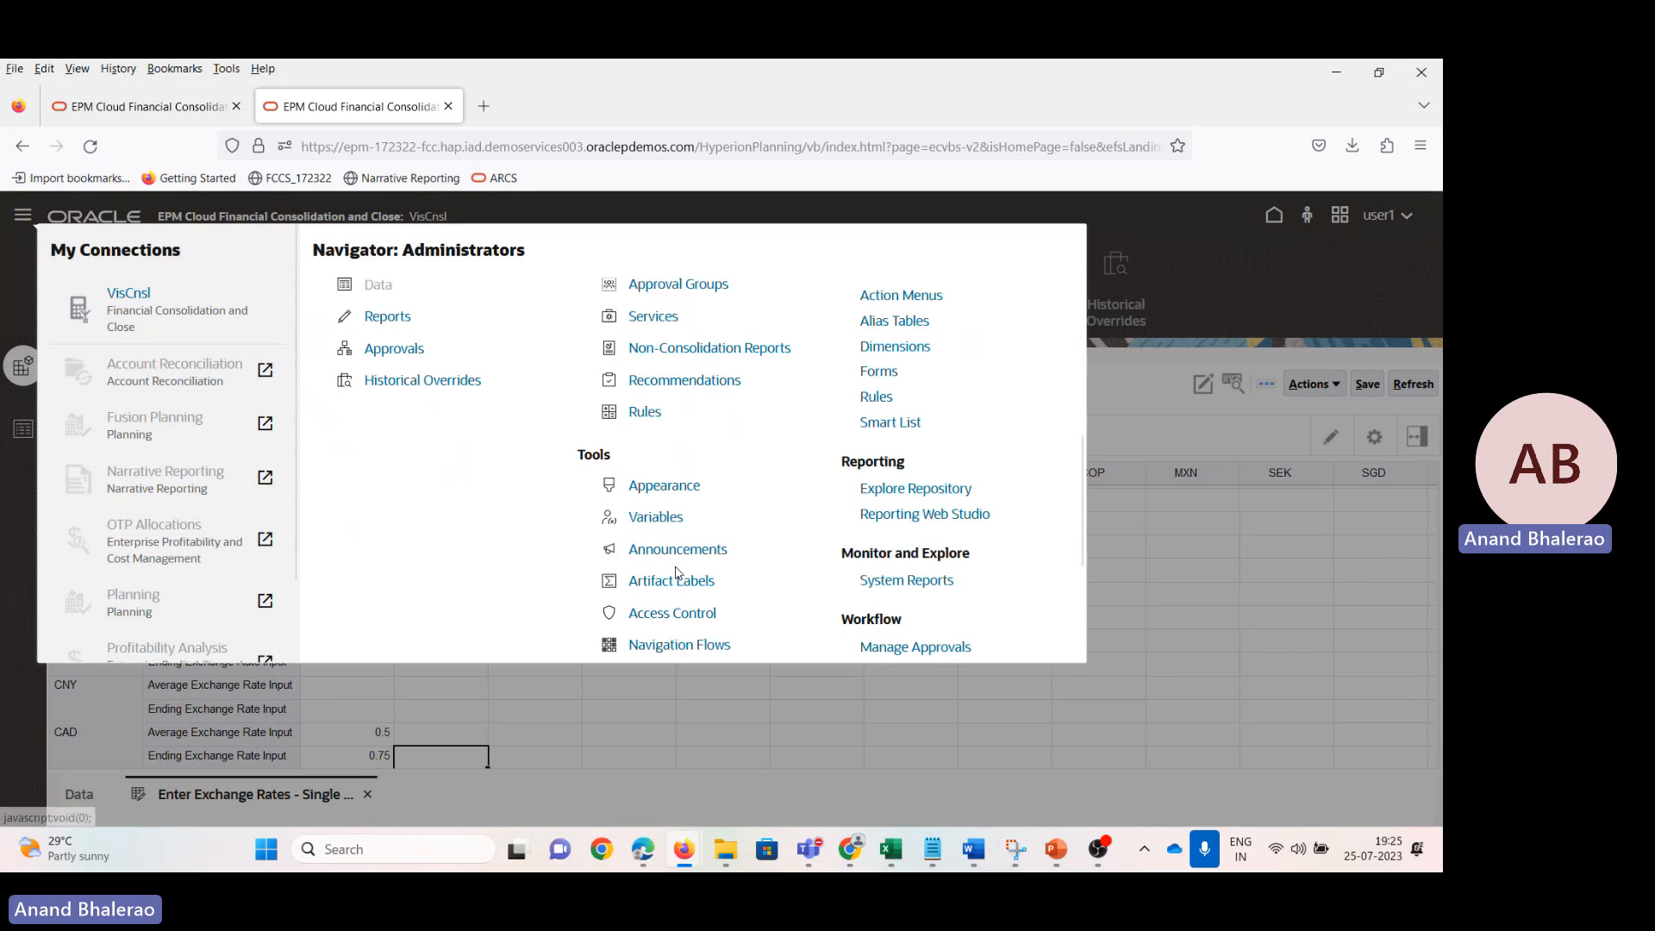
click(646, 414)
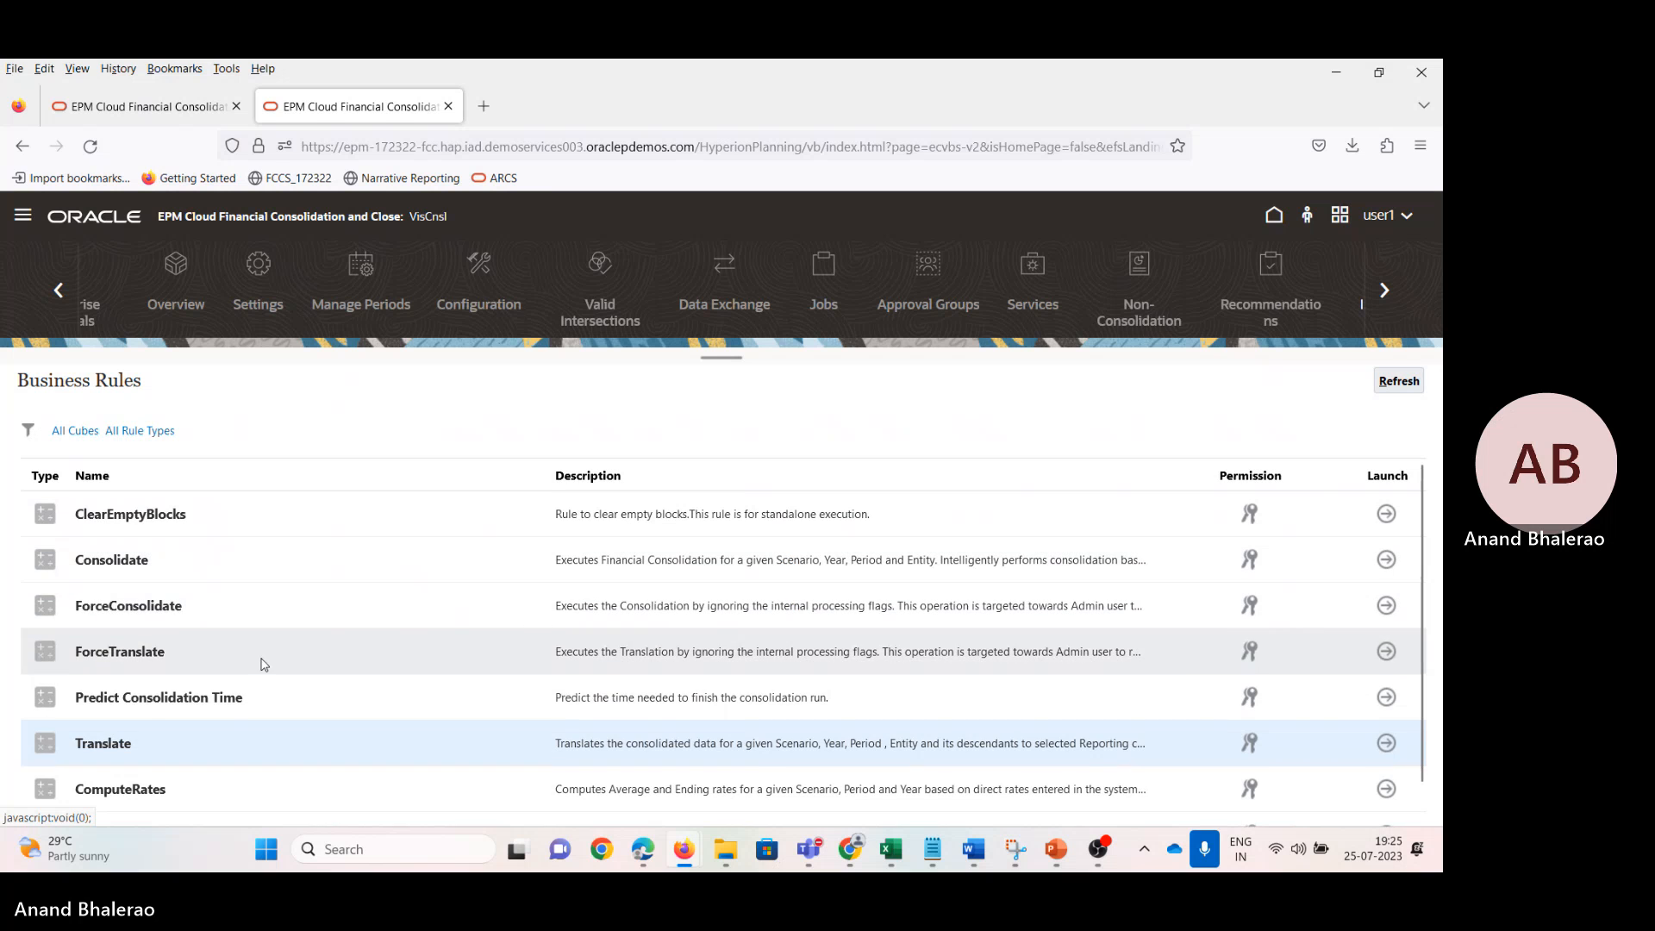
click(1384, 742)
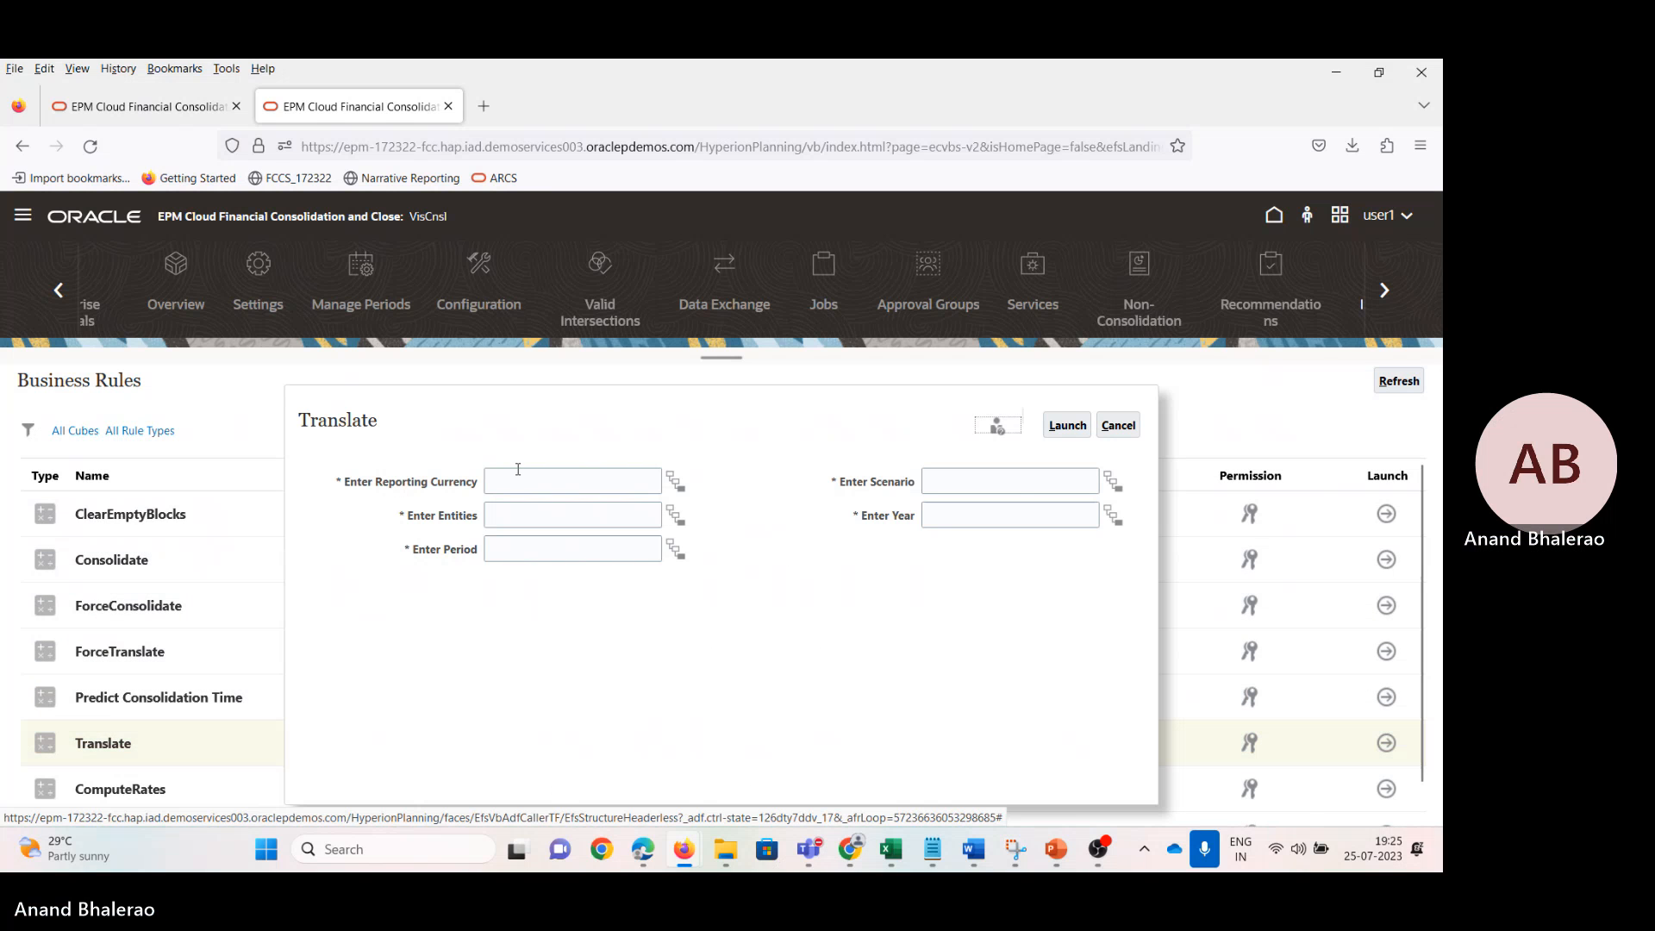
click(677, 484)
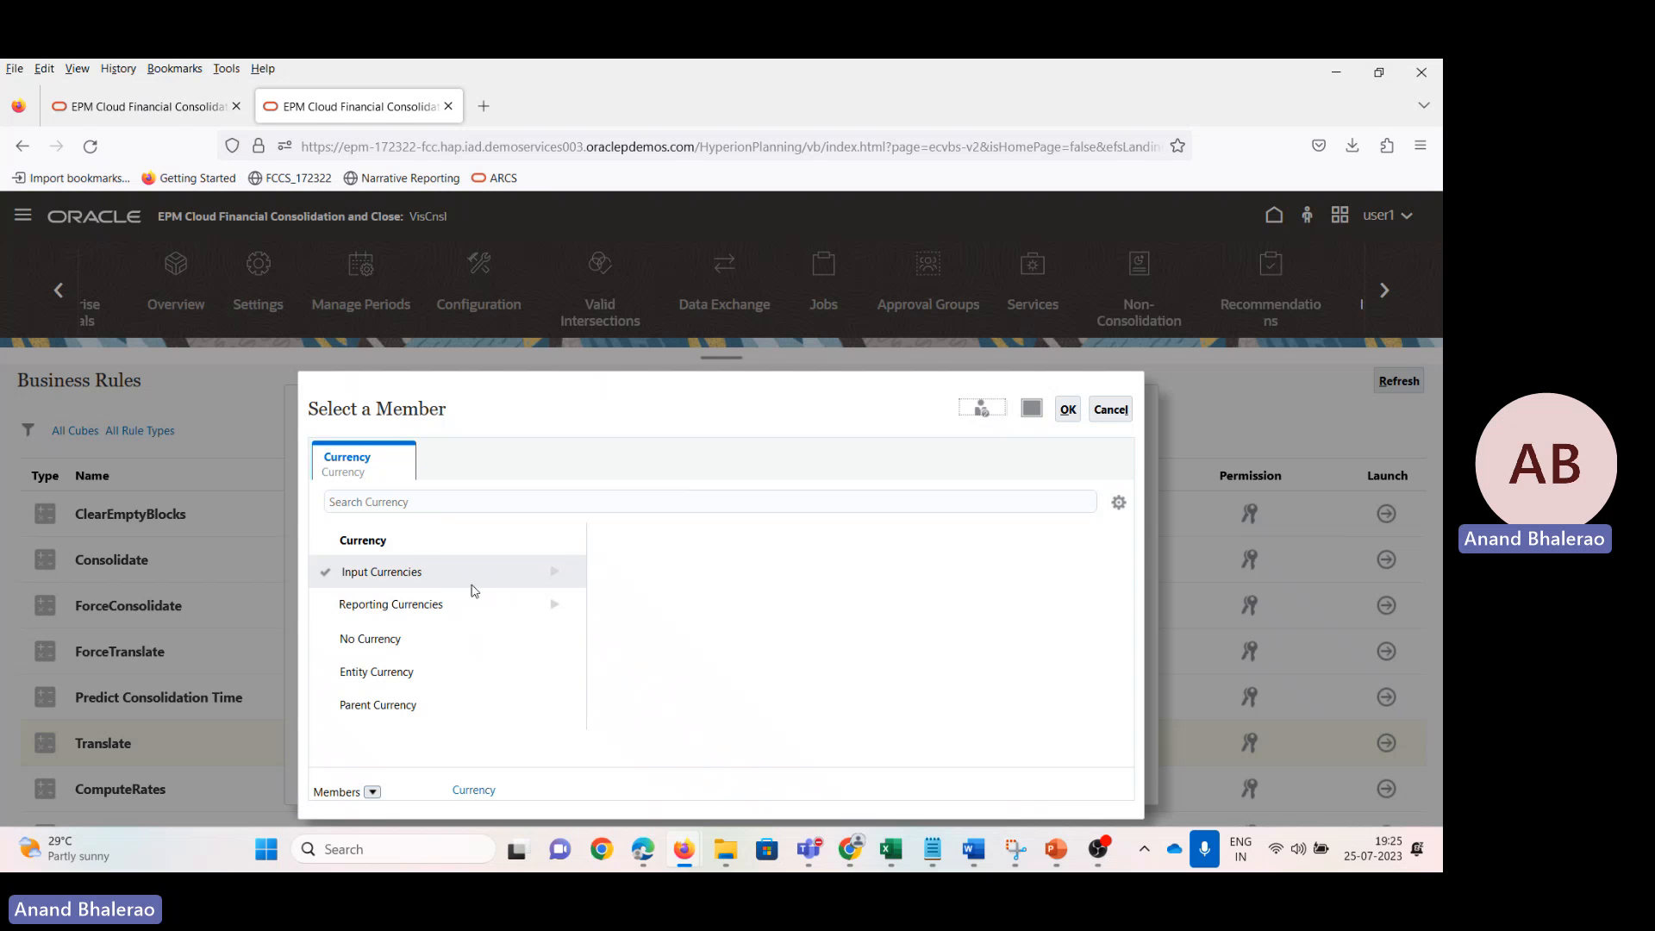
click(548, 603)
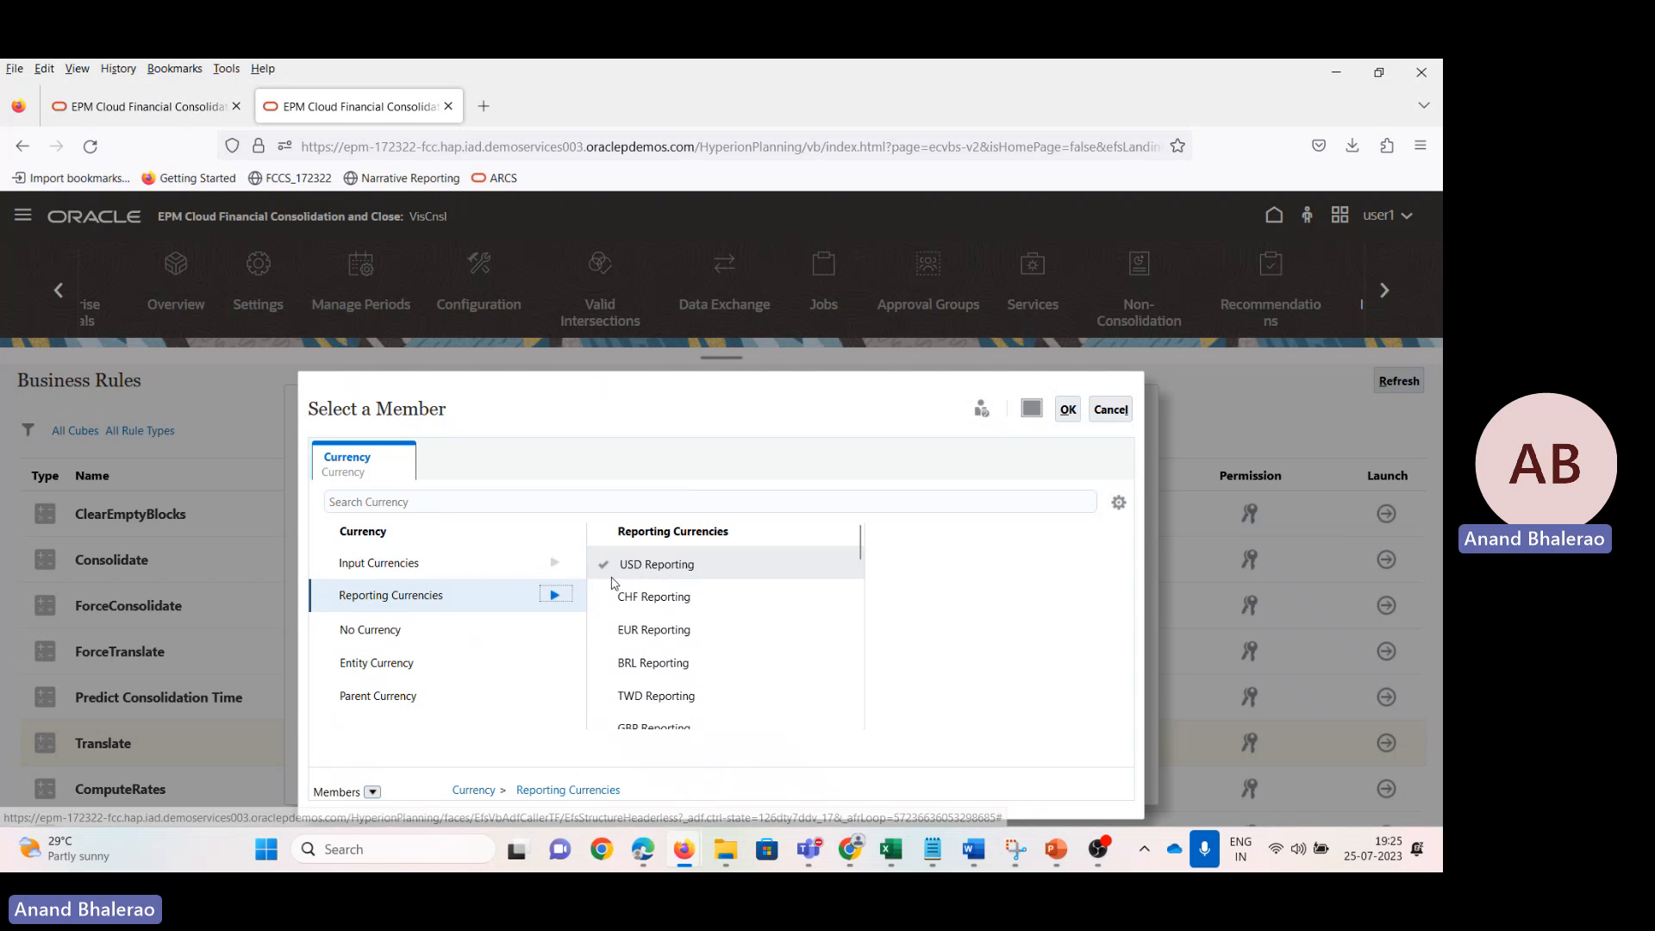
click(713, 543)
click(1068, 411)
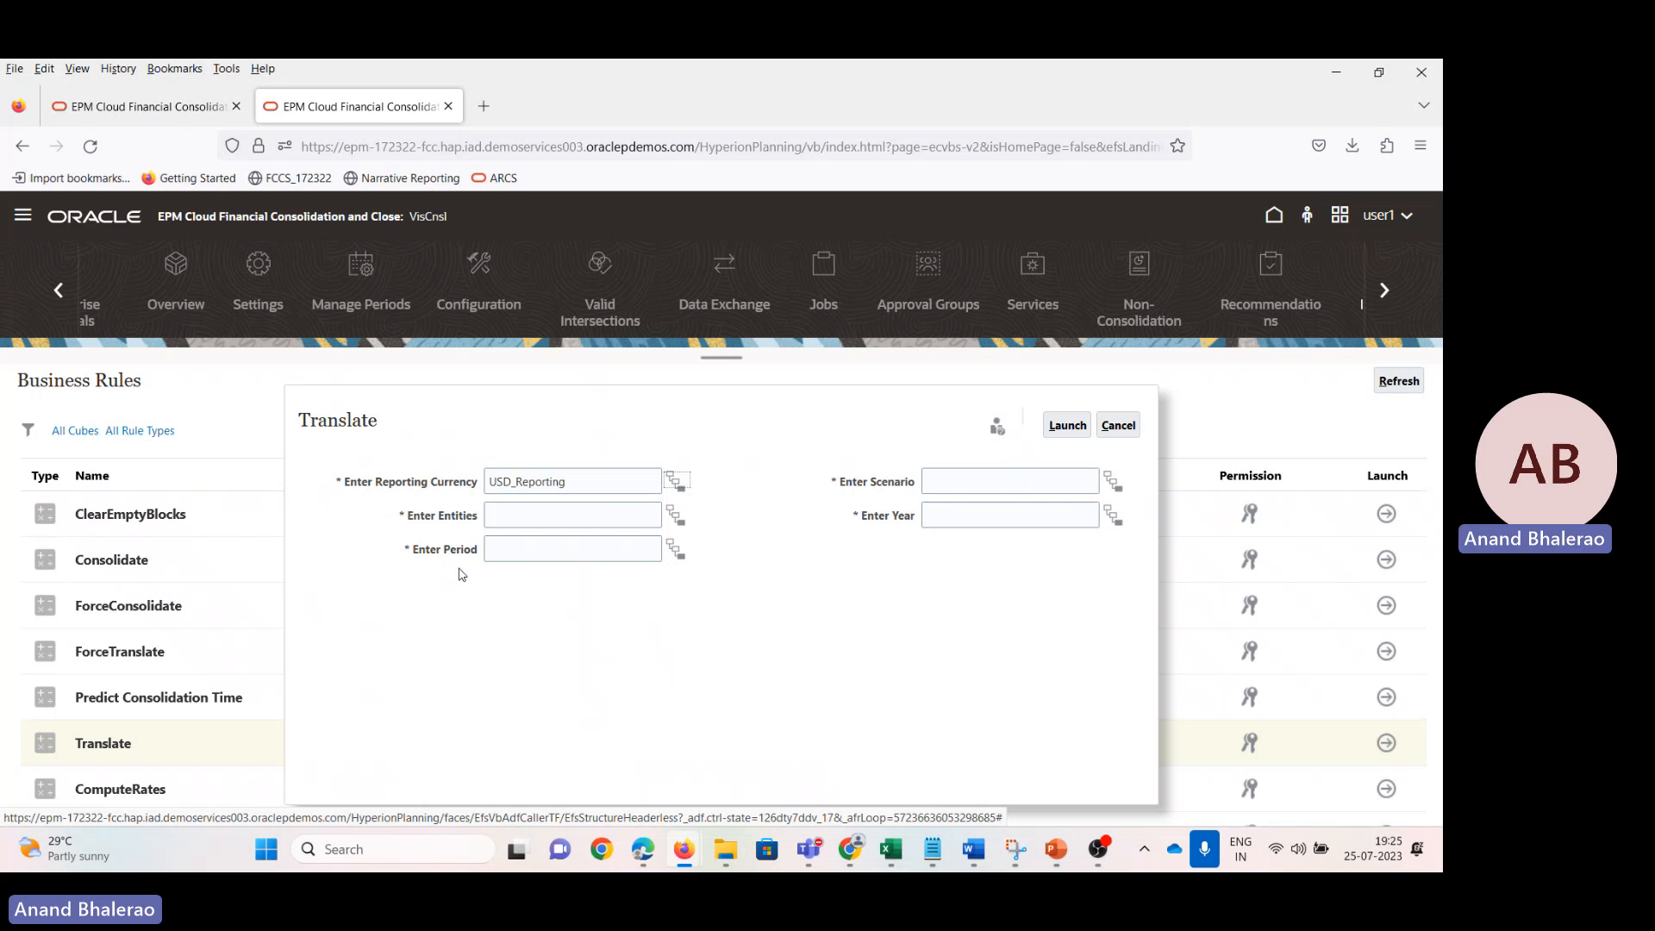
Step: Set the Translate rule's entity to S_100 and its period to Jan
click(523, 523)
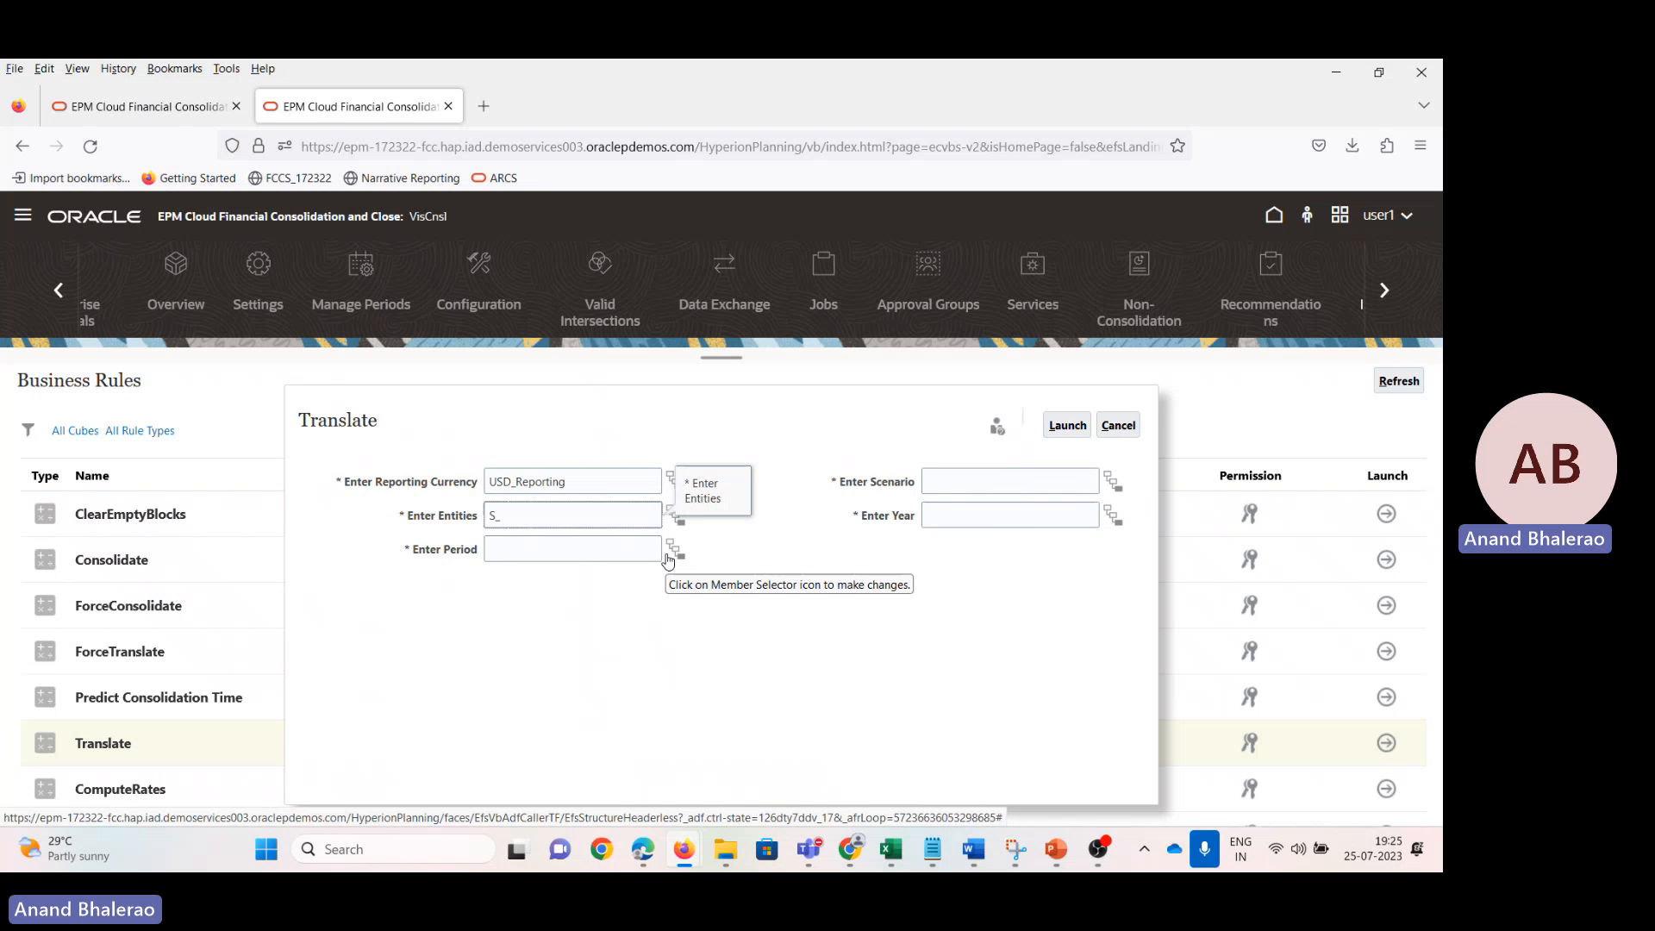
key(Tab)
key(Tab)
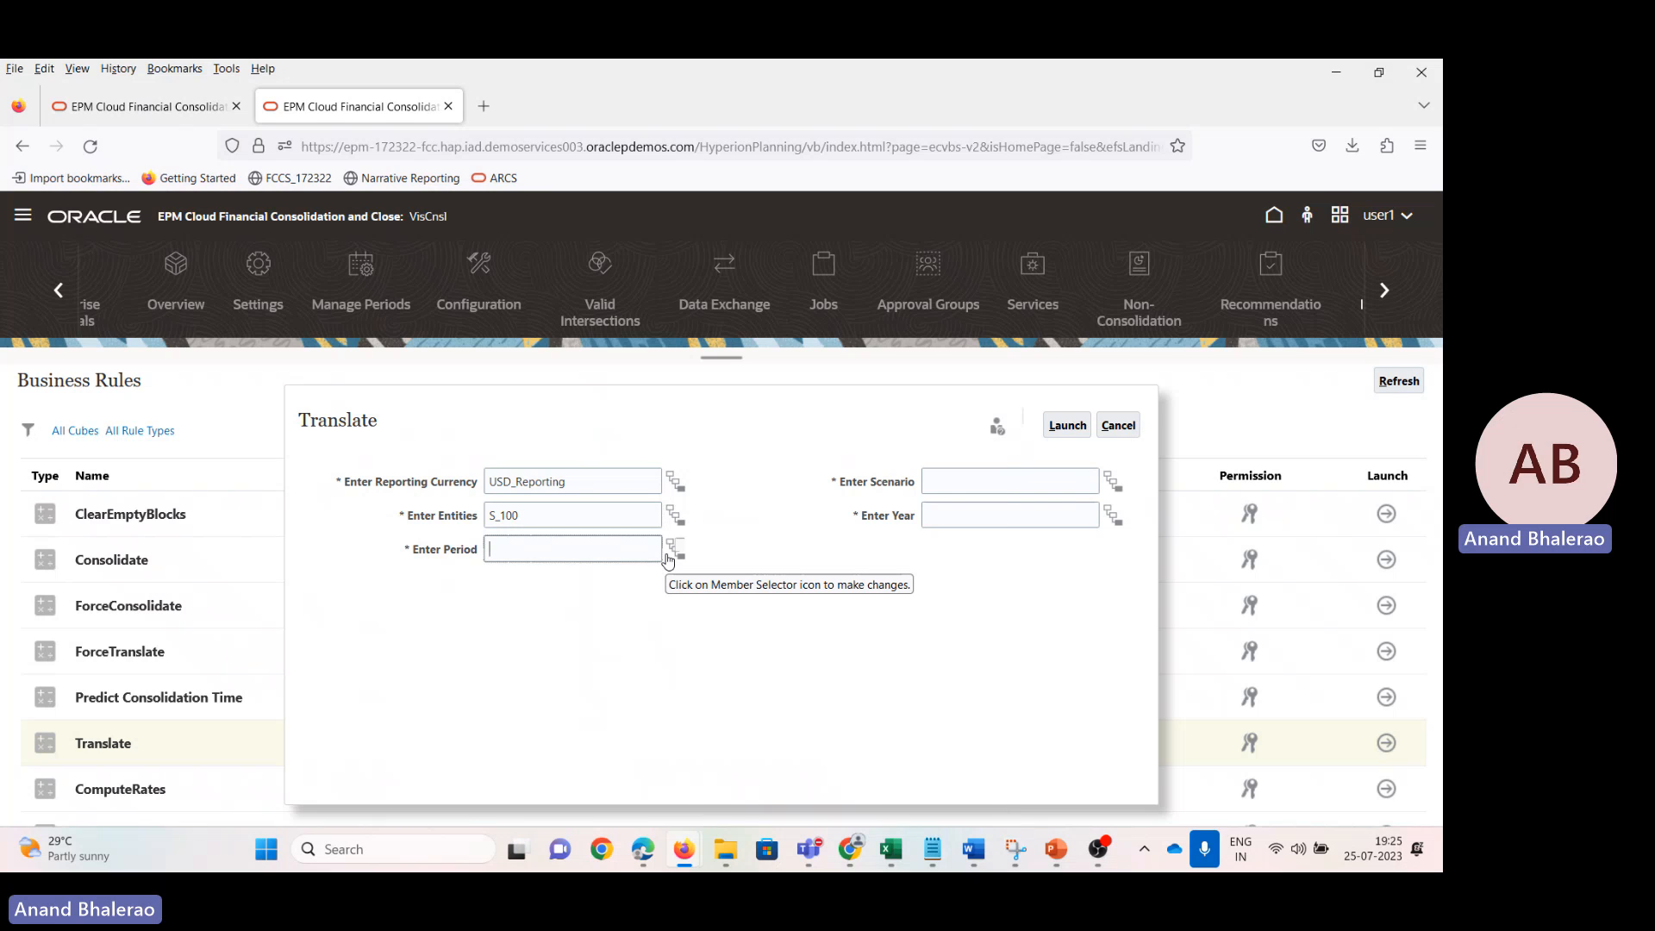
text(Jan)
key(Tab)
key(Tab)
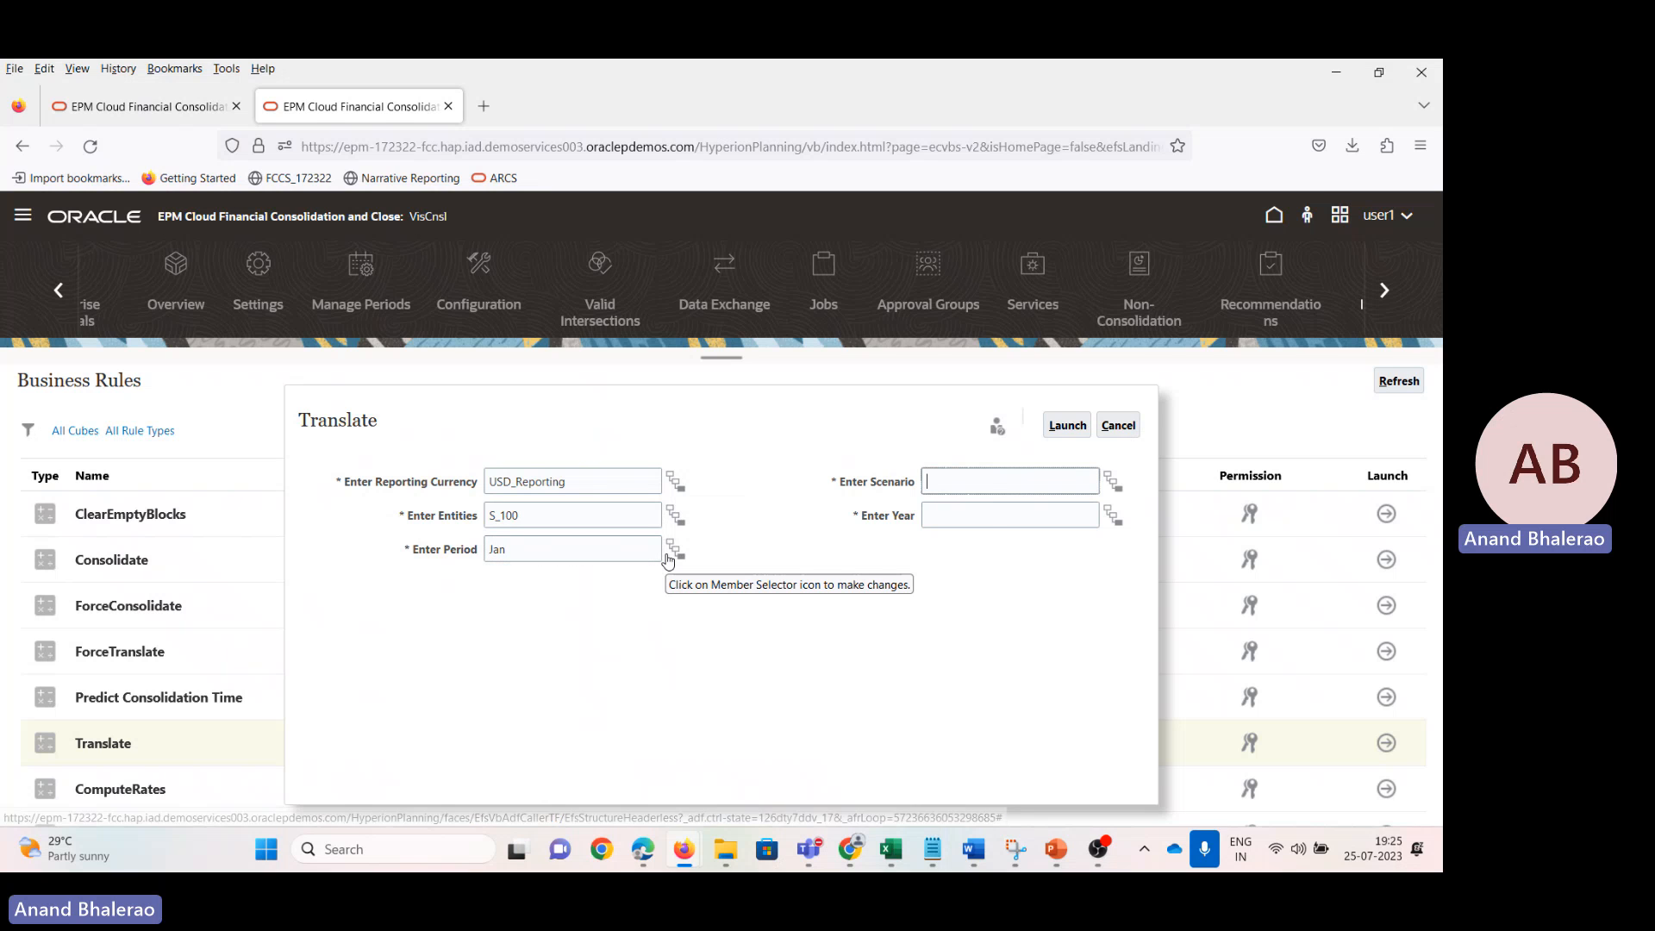
Step: Set the Translate rule's scenario to Actual and year to FY15, and launch it
text(Actual)
key(Tab)
key(Tab)
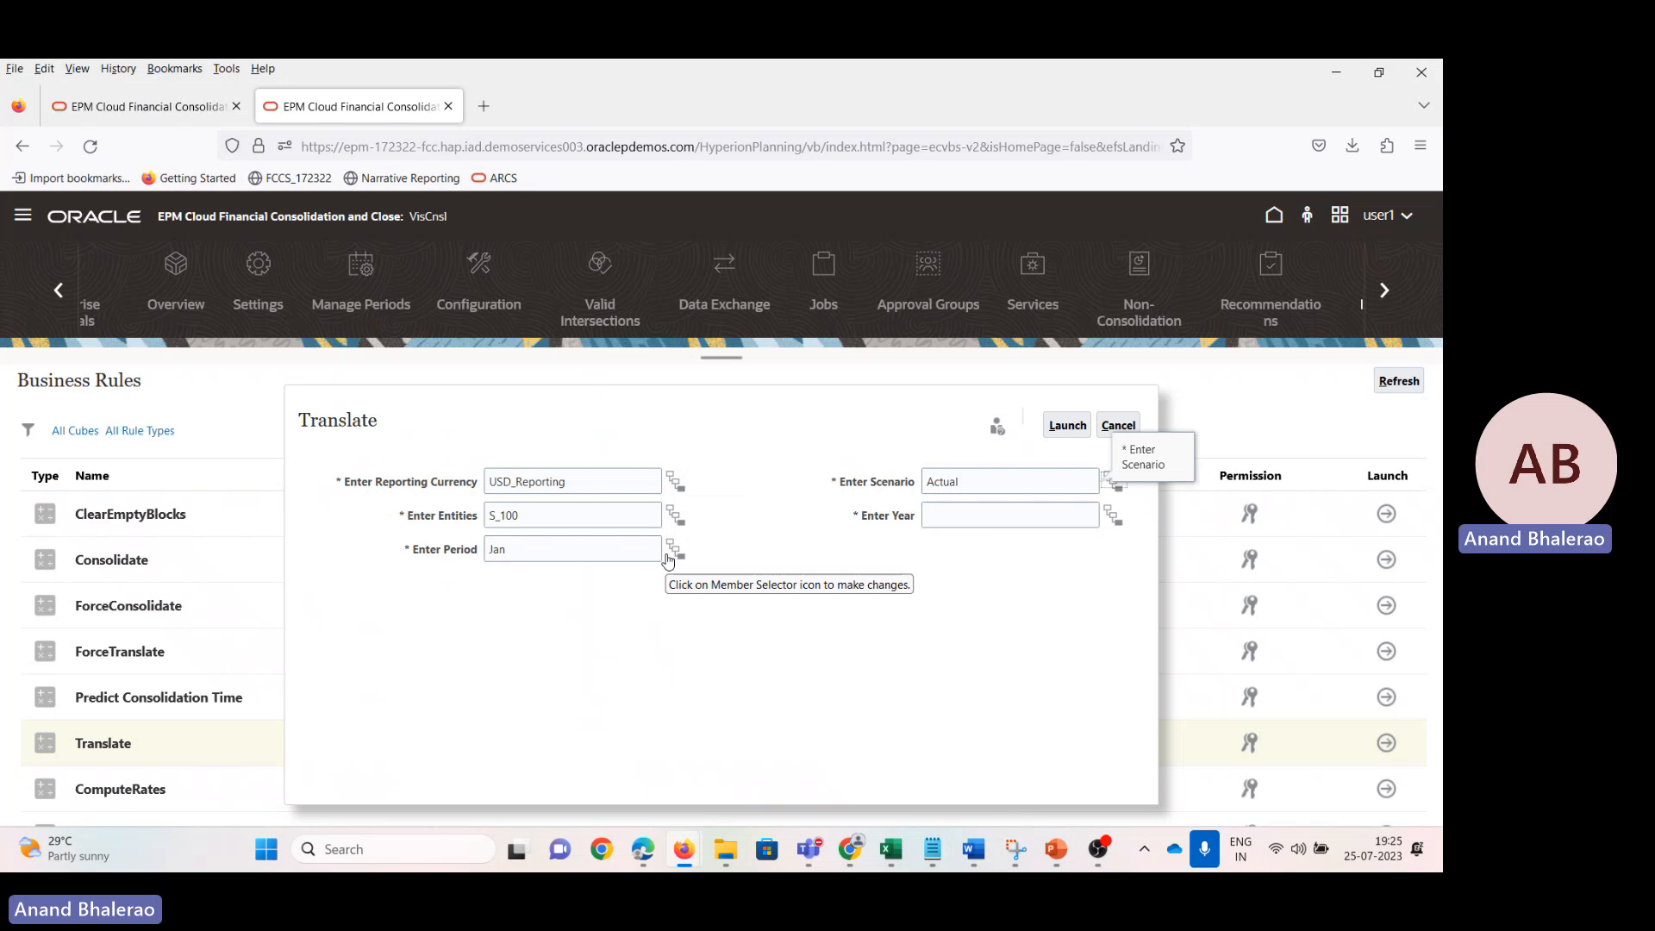
text(FY)
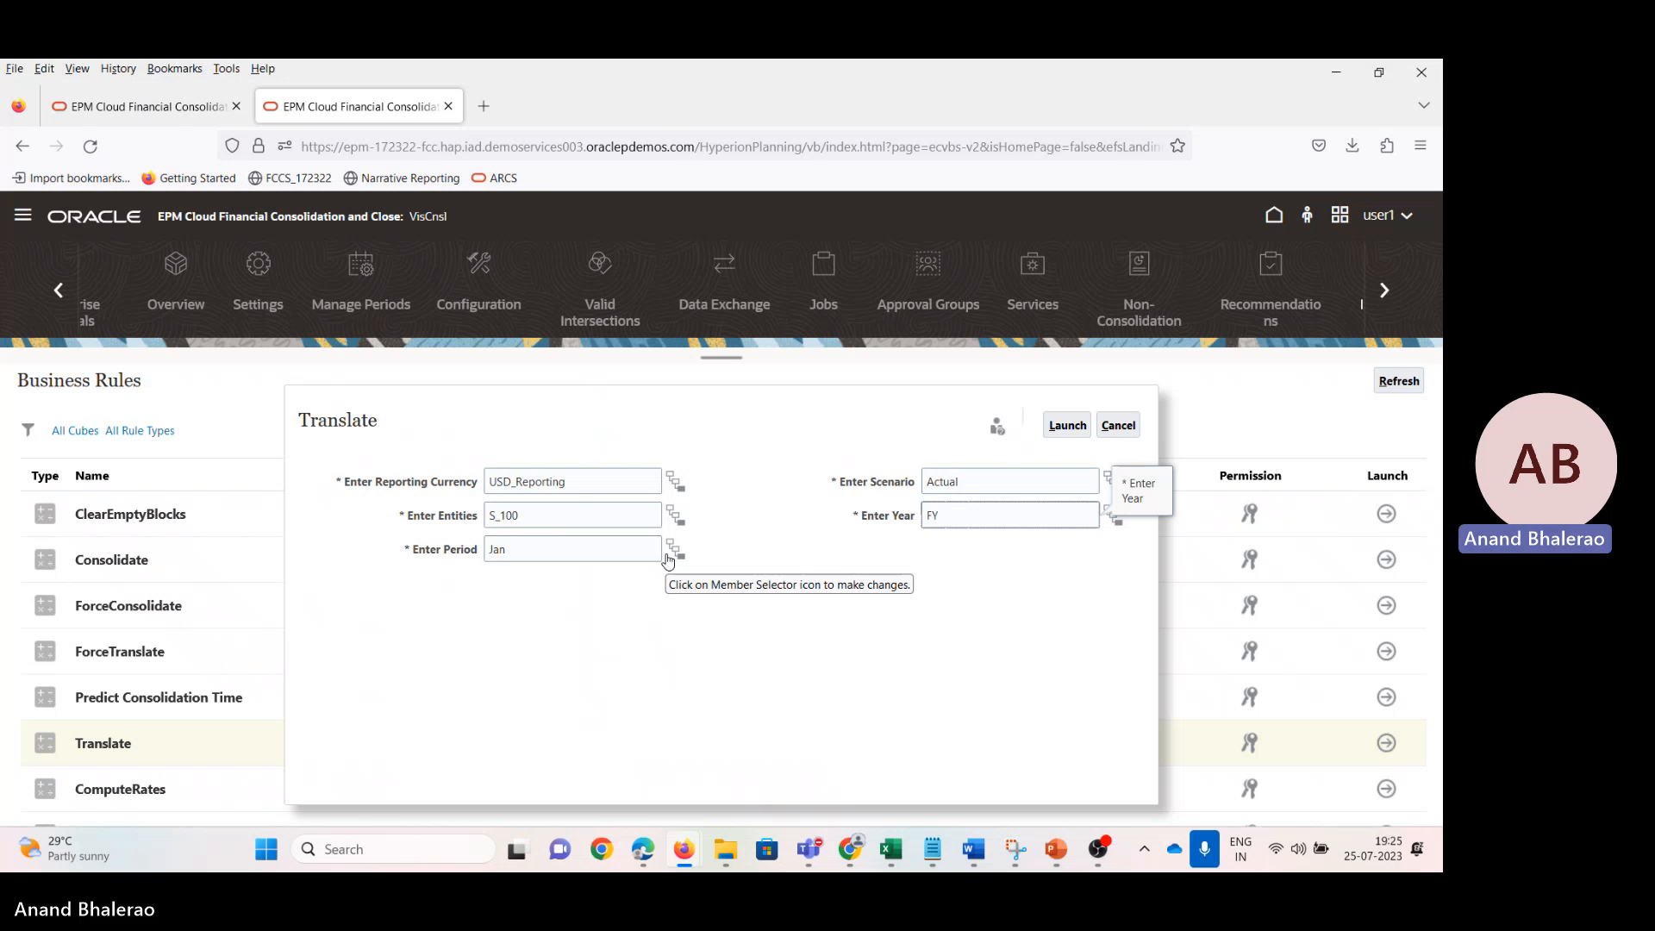
text(15)
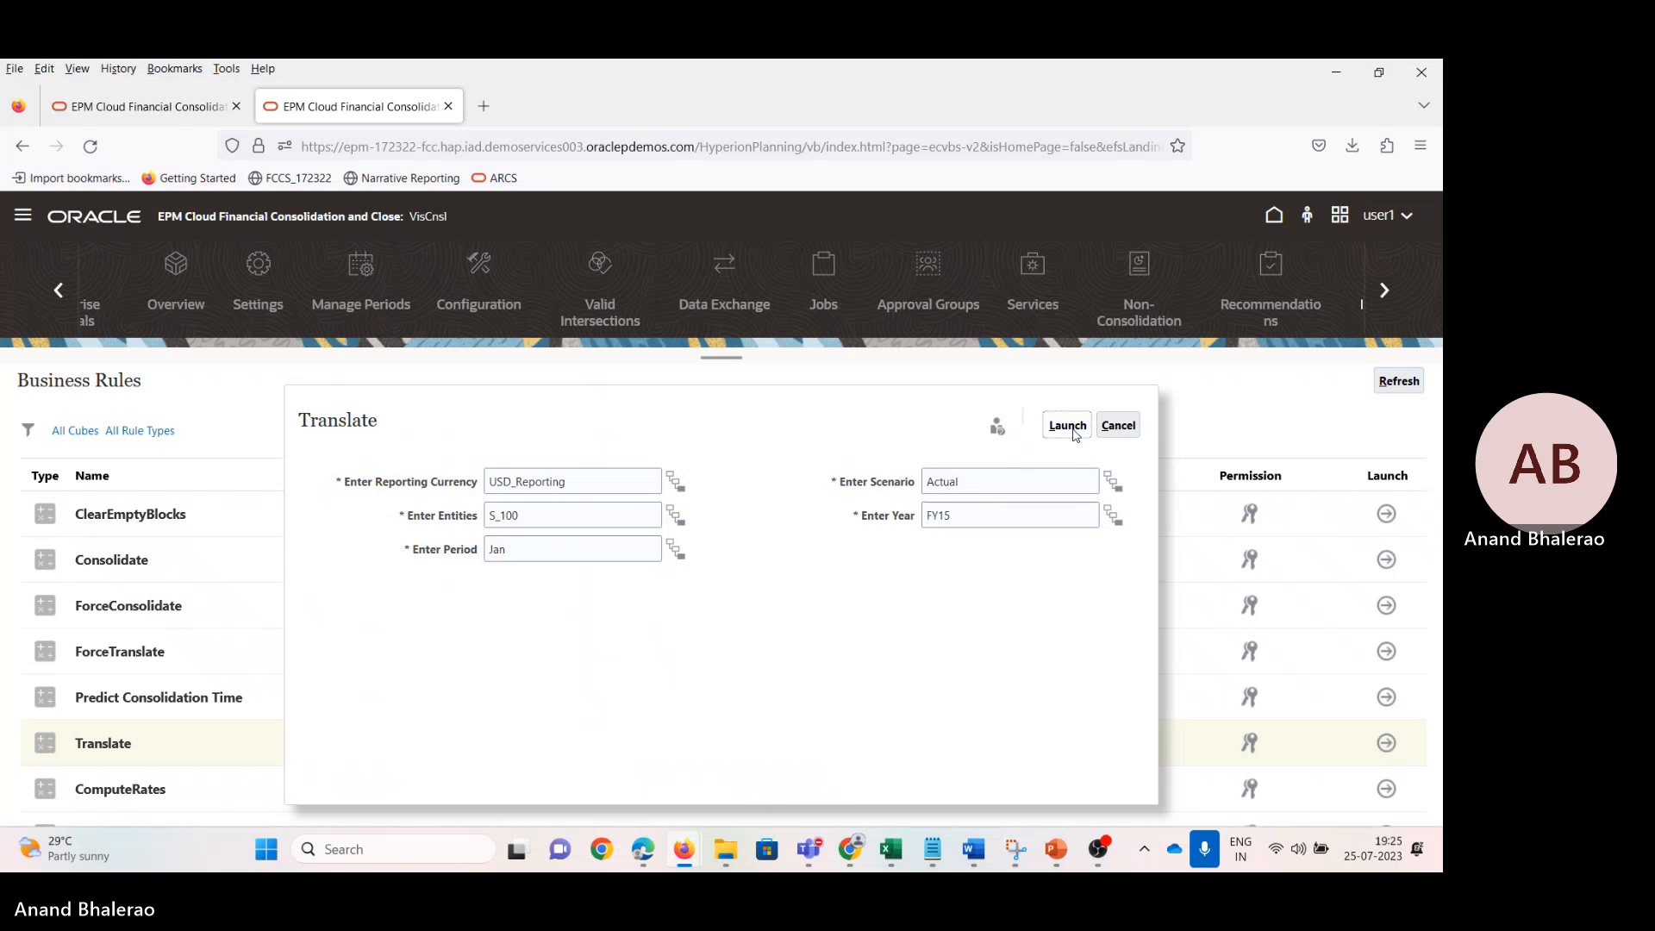
click(1069, 426)
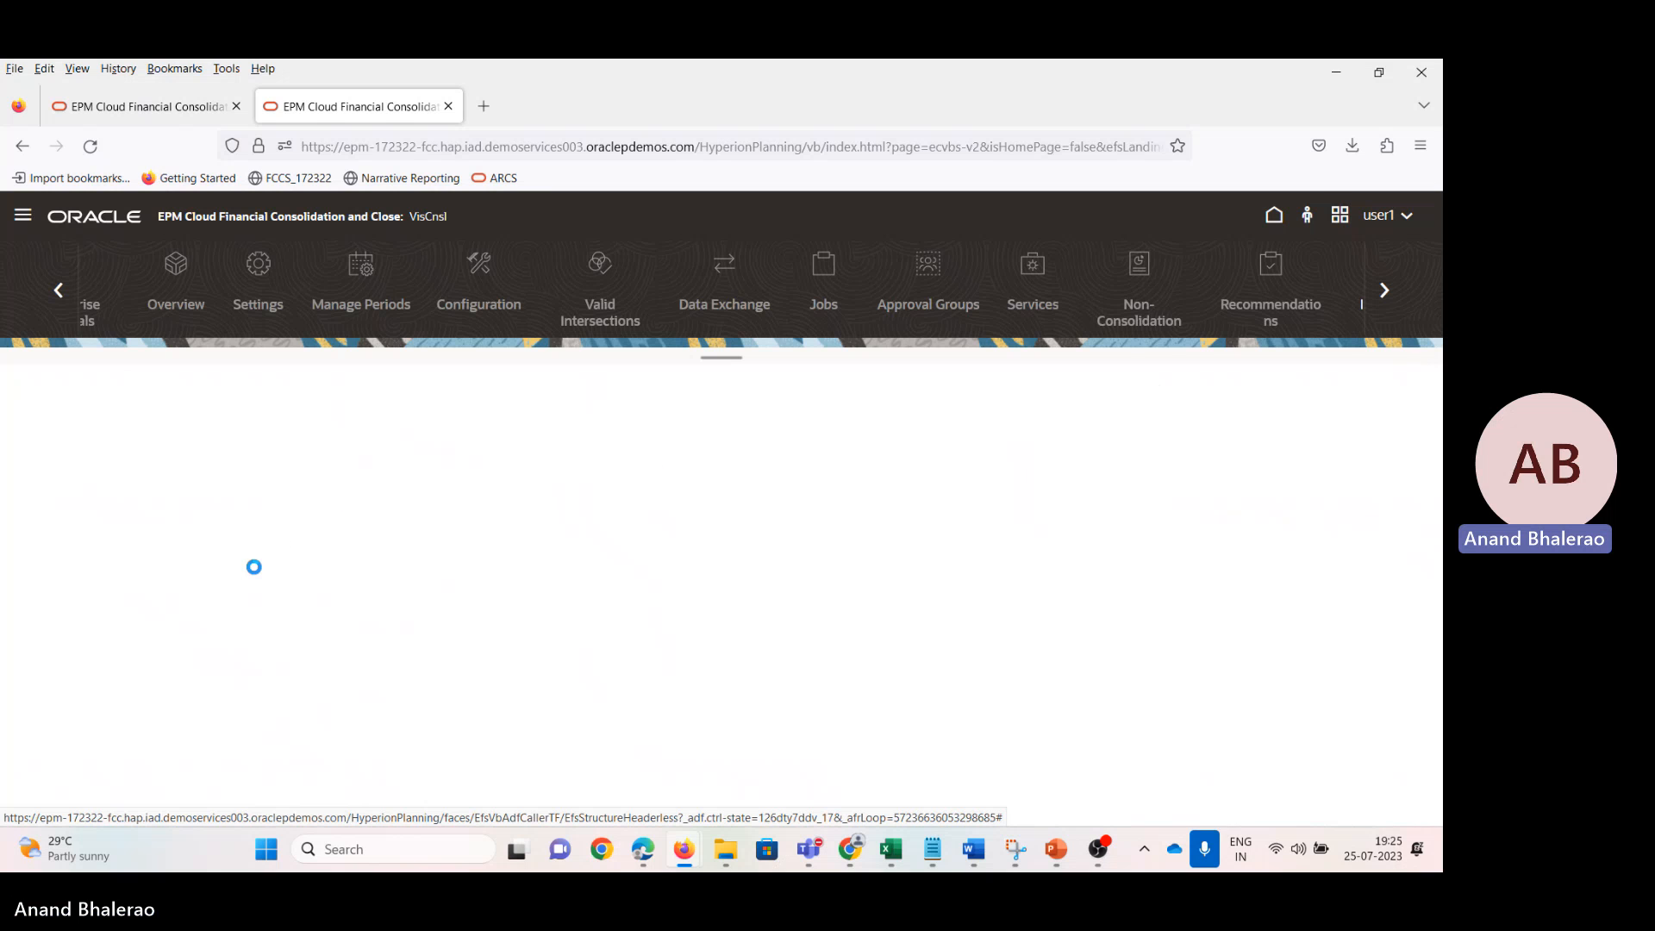
click(1207, 522)
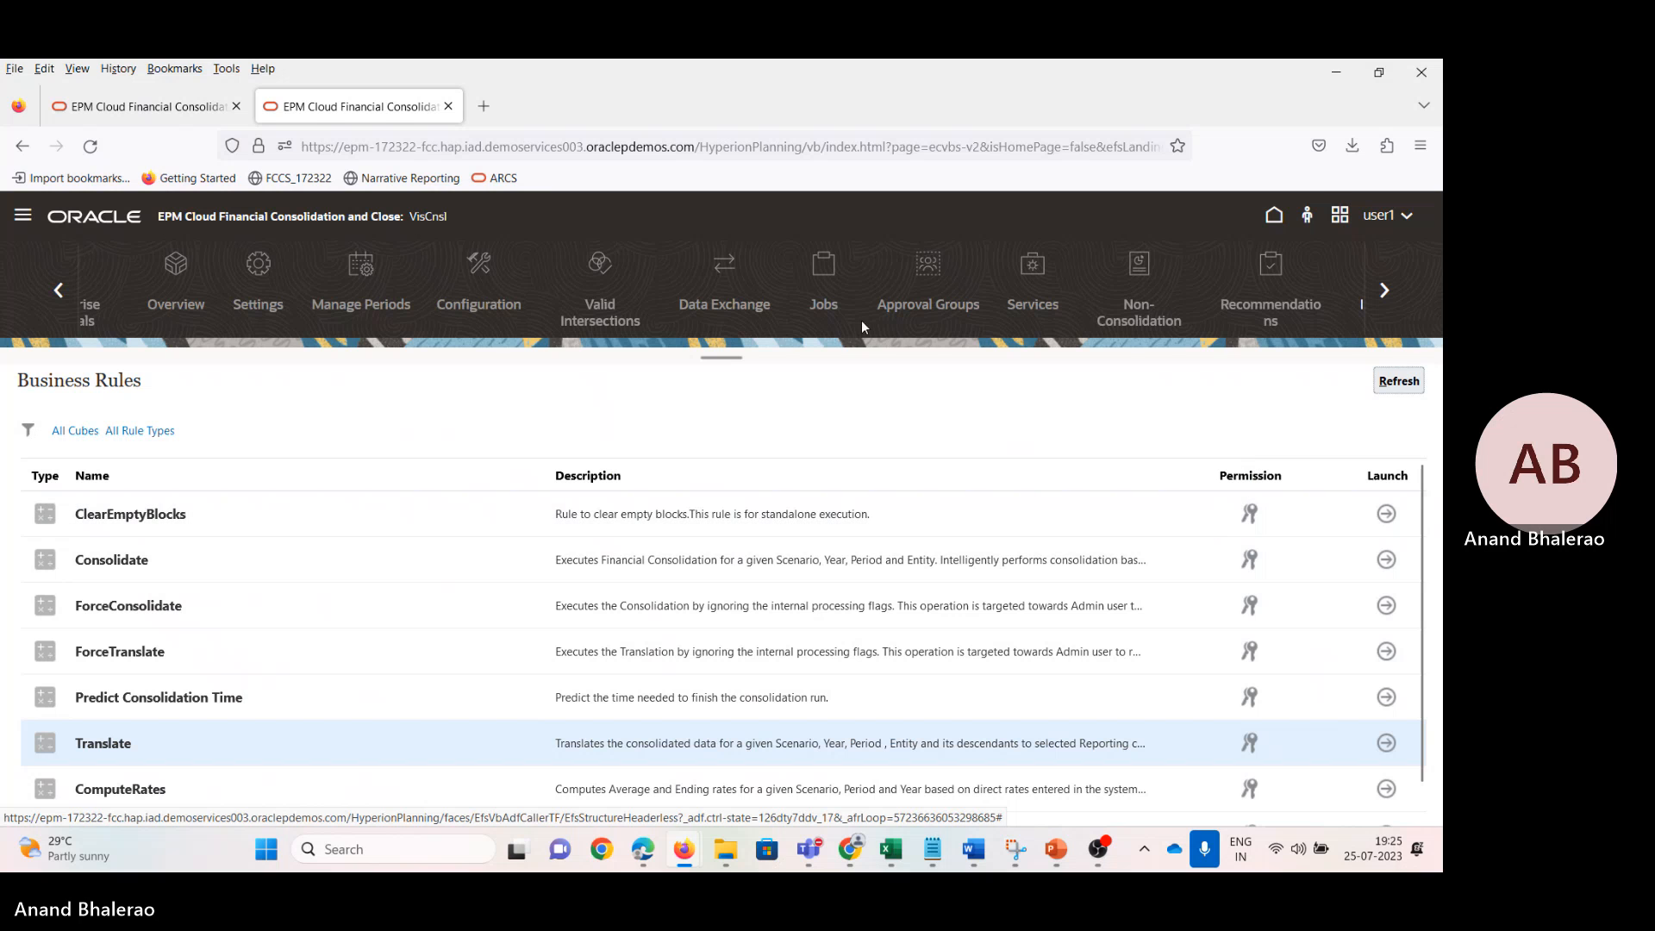
Step: Refresh the Jobs list until the Translate job finishes and open its job details to check the run time
click(827, 271)
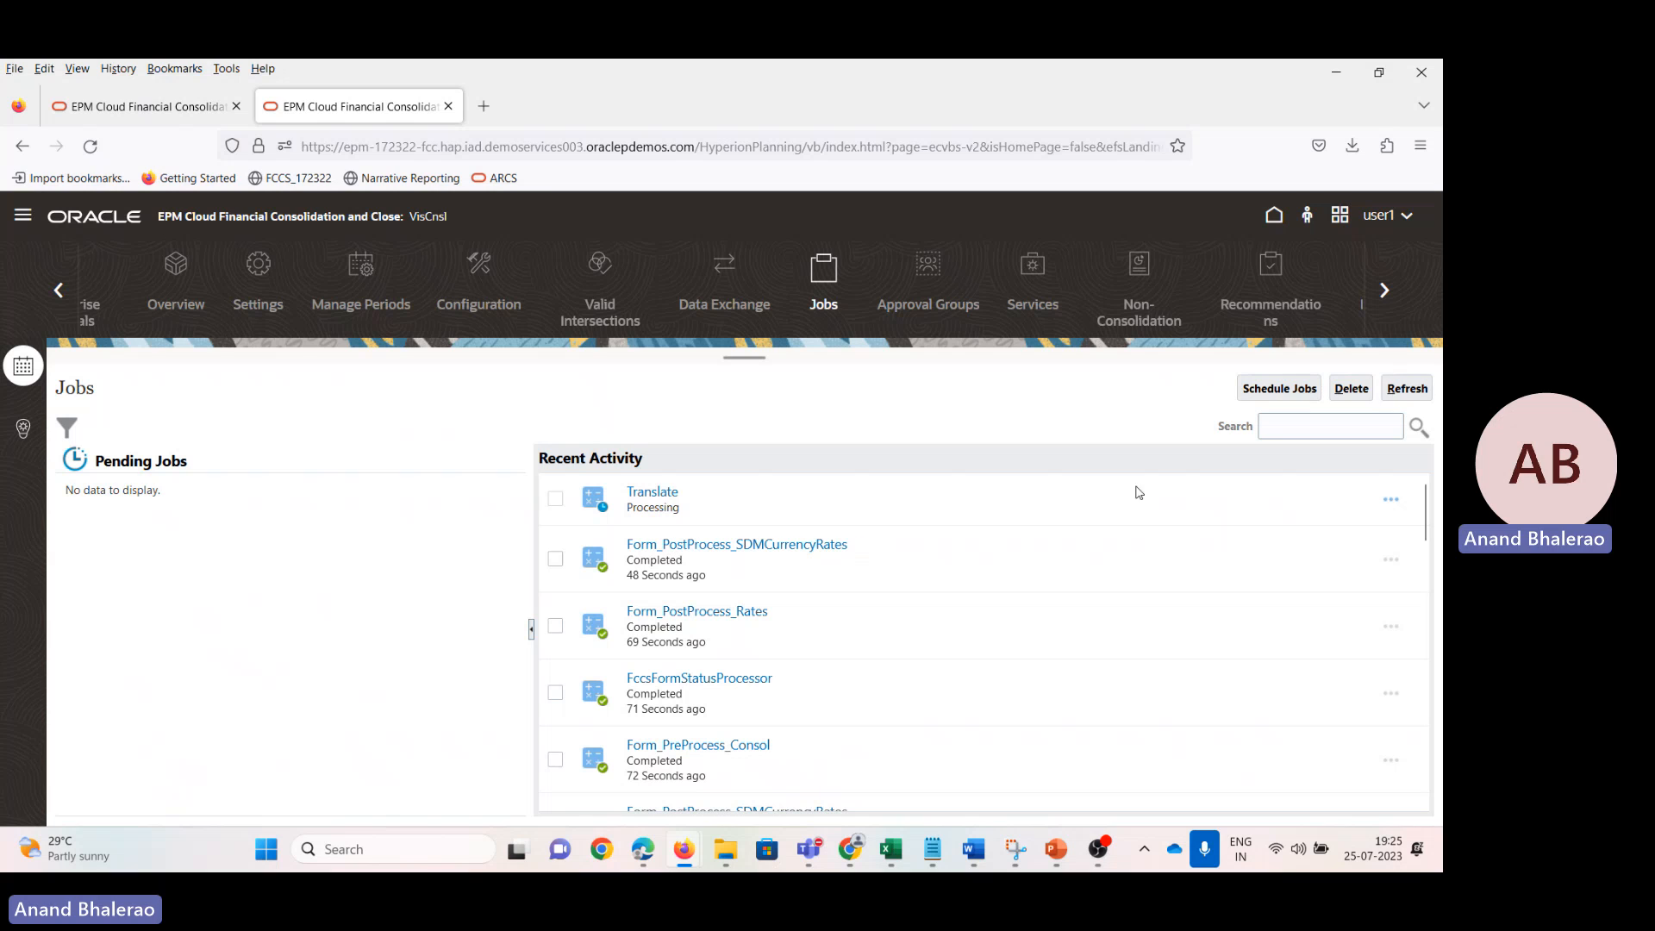
click(1408, 390)
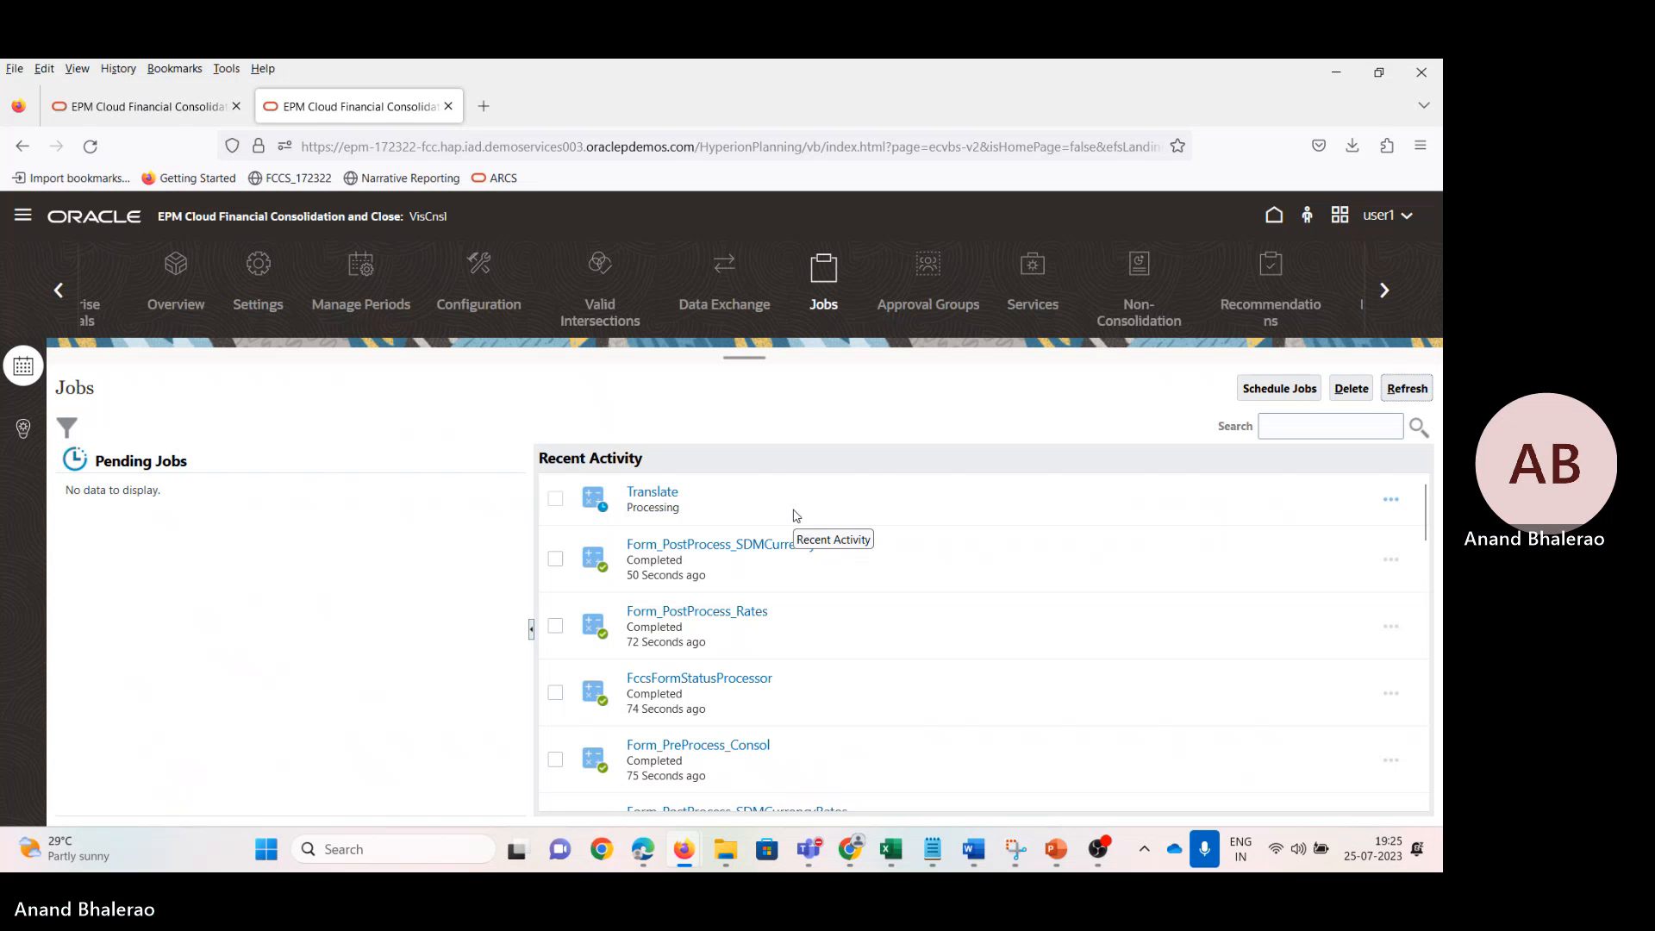
click(1405, 392)
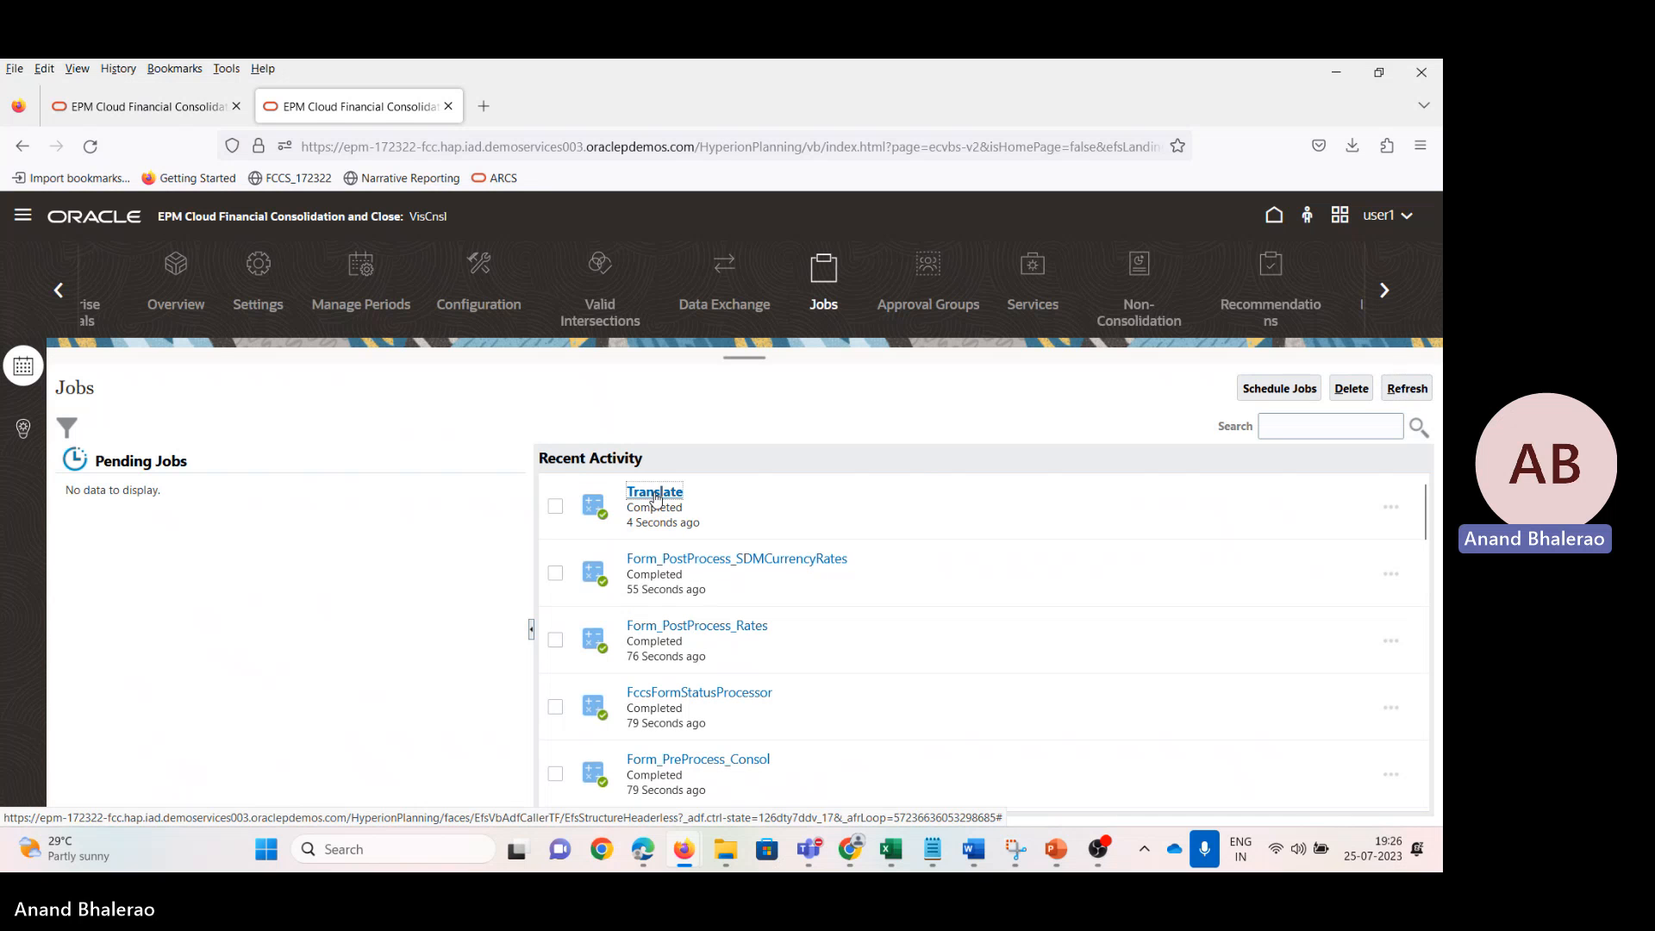
click(653, 493)
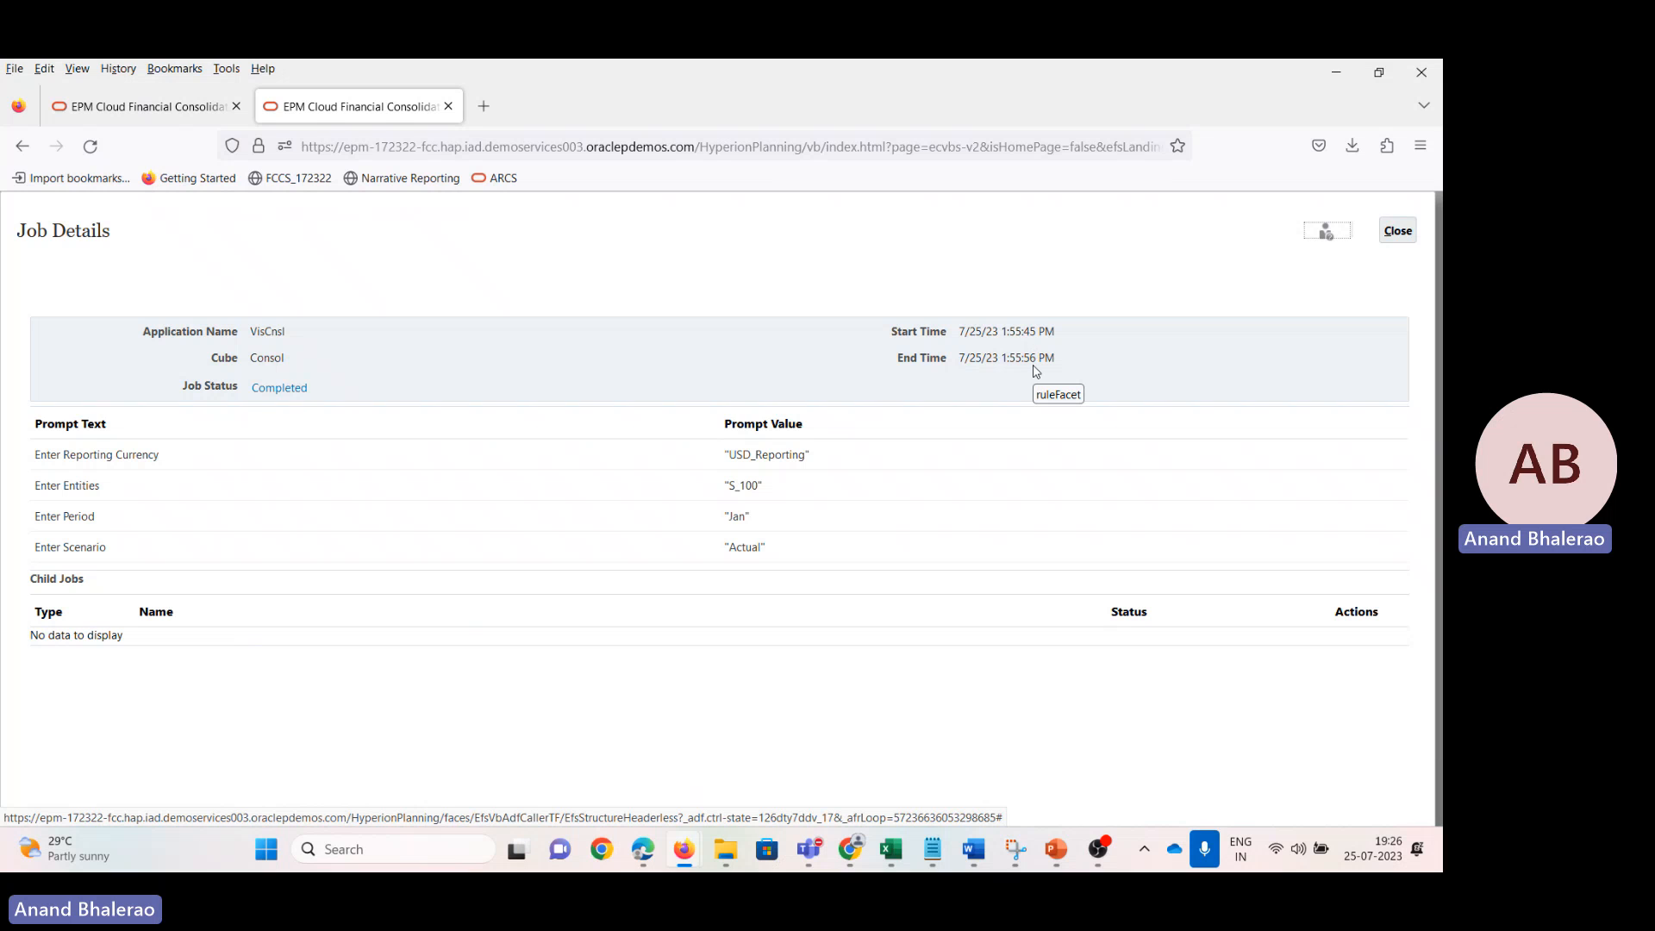
Step: Capture a screenshot of the Translate job details and switch to the ScreenShot_Parallel Word document
key(super+shift+s)
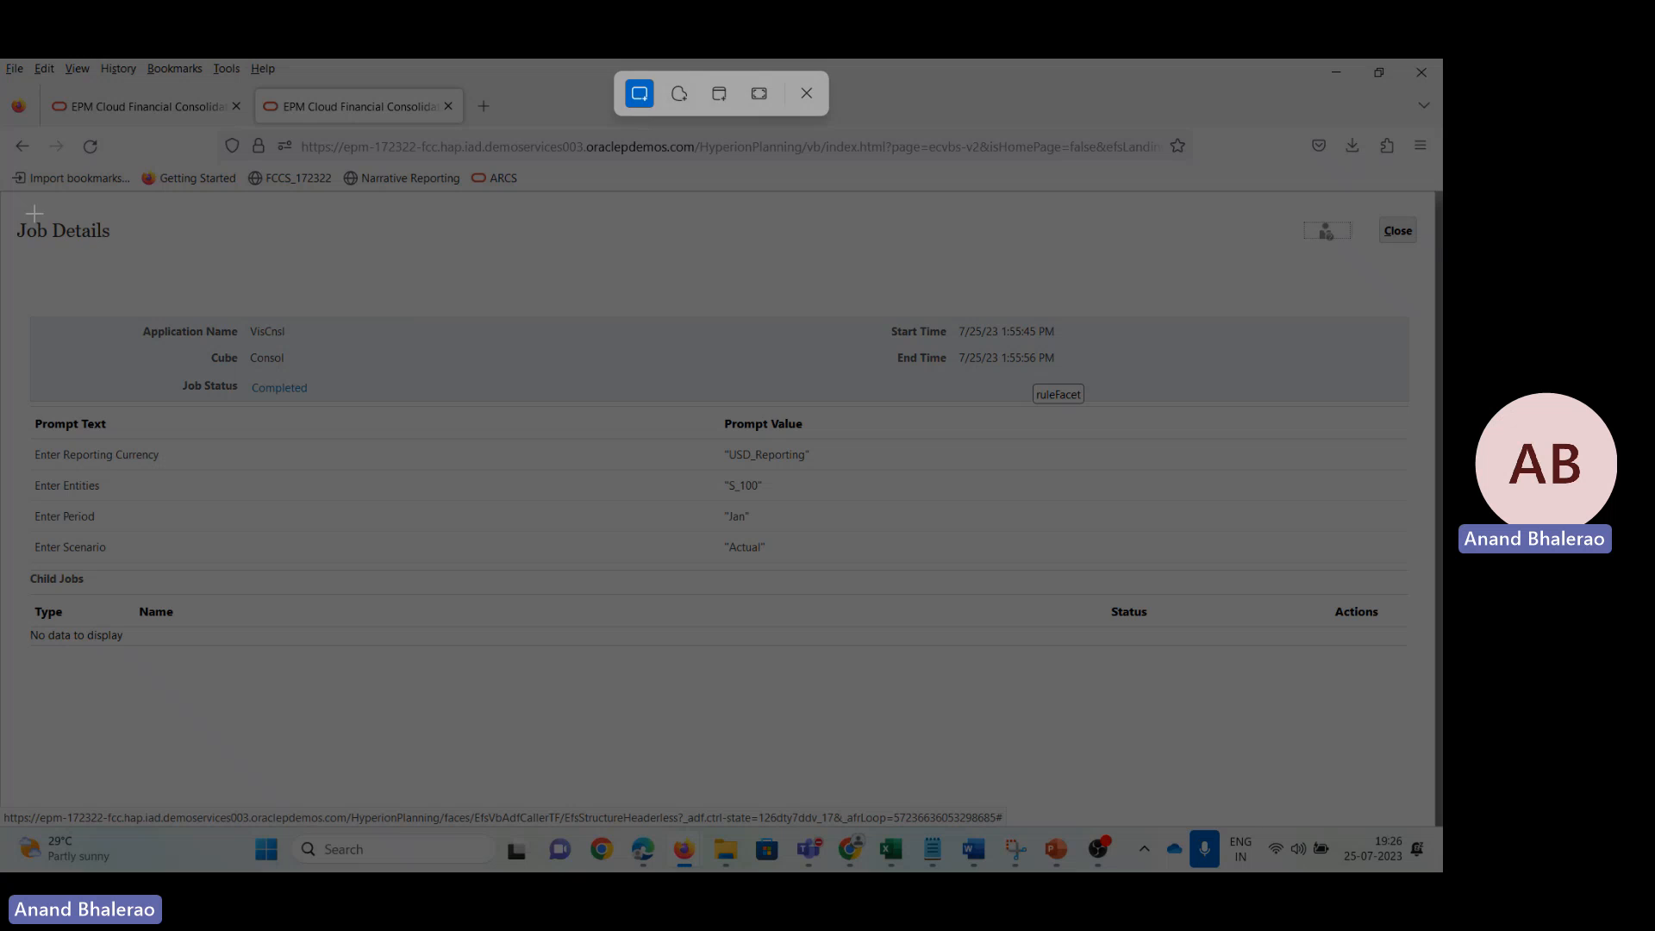
drag(13, 210, 1174, 678)
mouse_move(973, 849)
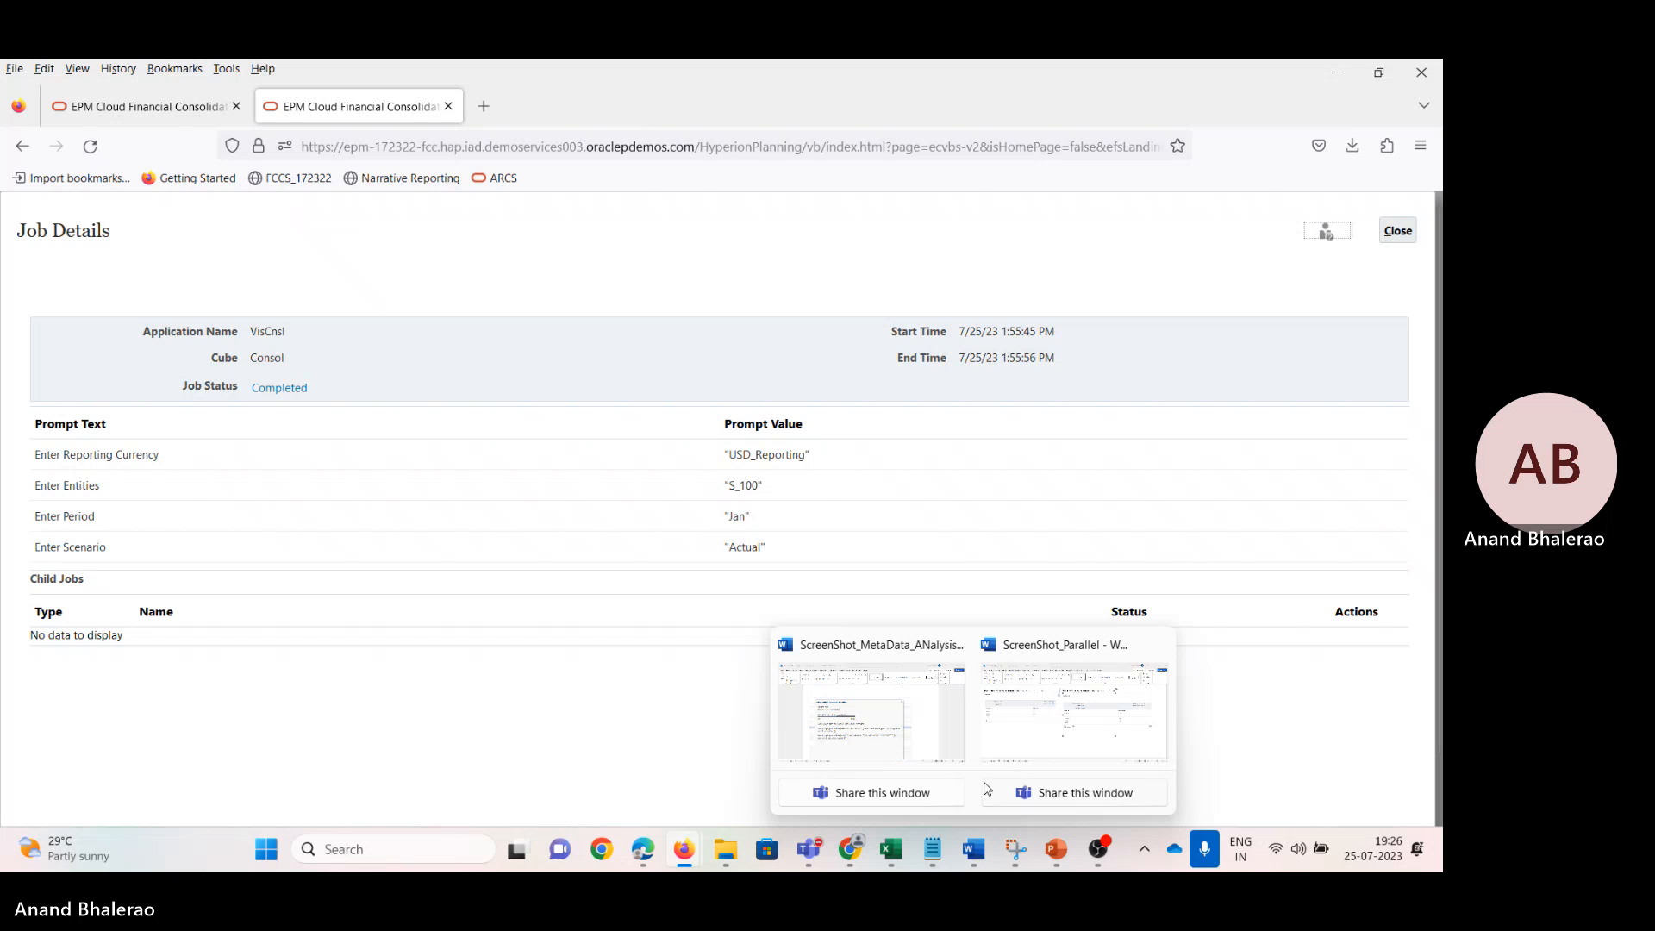
click(1033, 756)
scroll(1024, 762, up, 3)
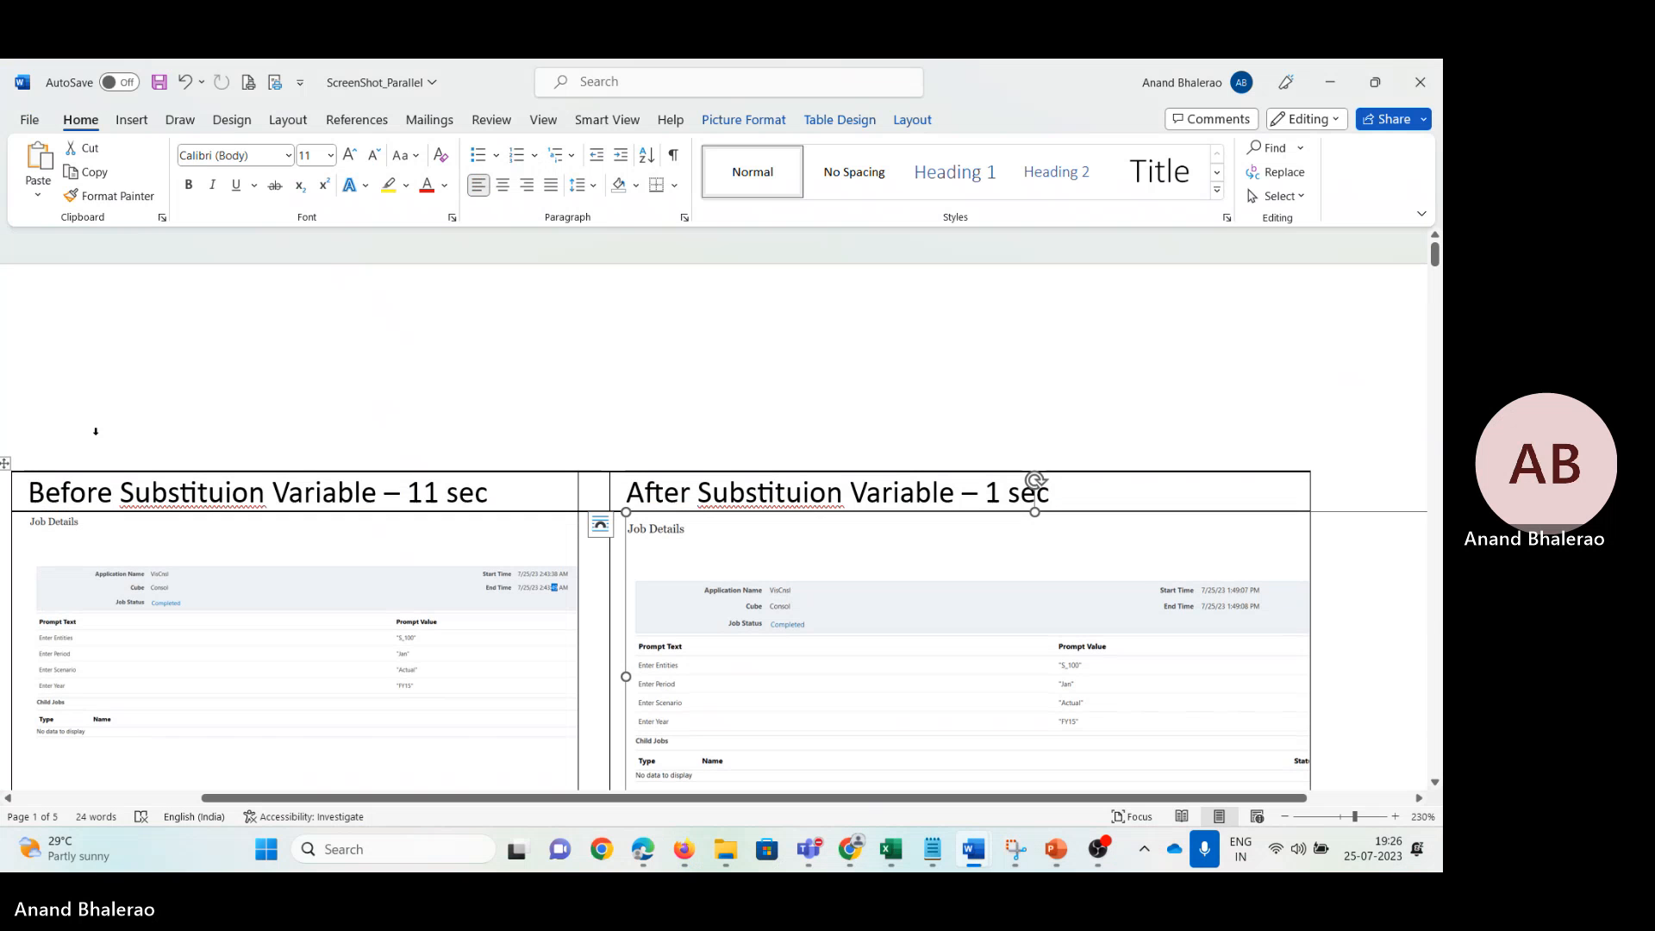
click(280, 516)
scroll(406, 565, down, 5)
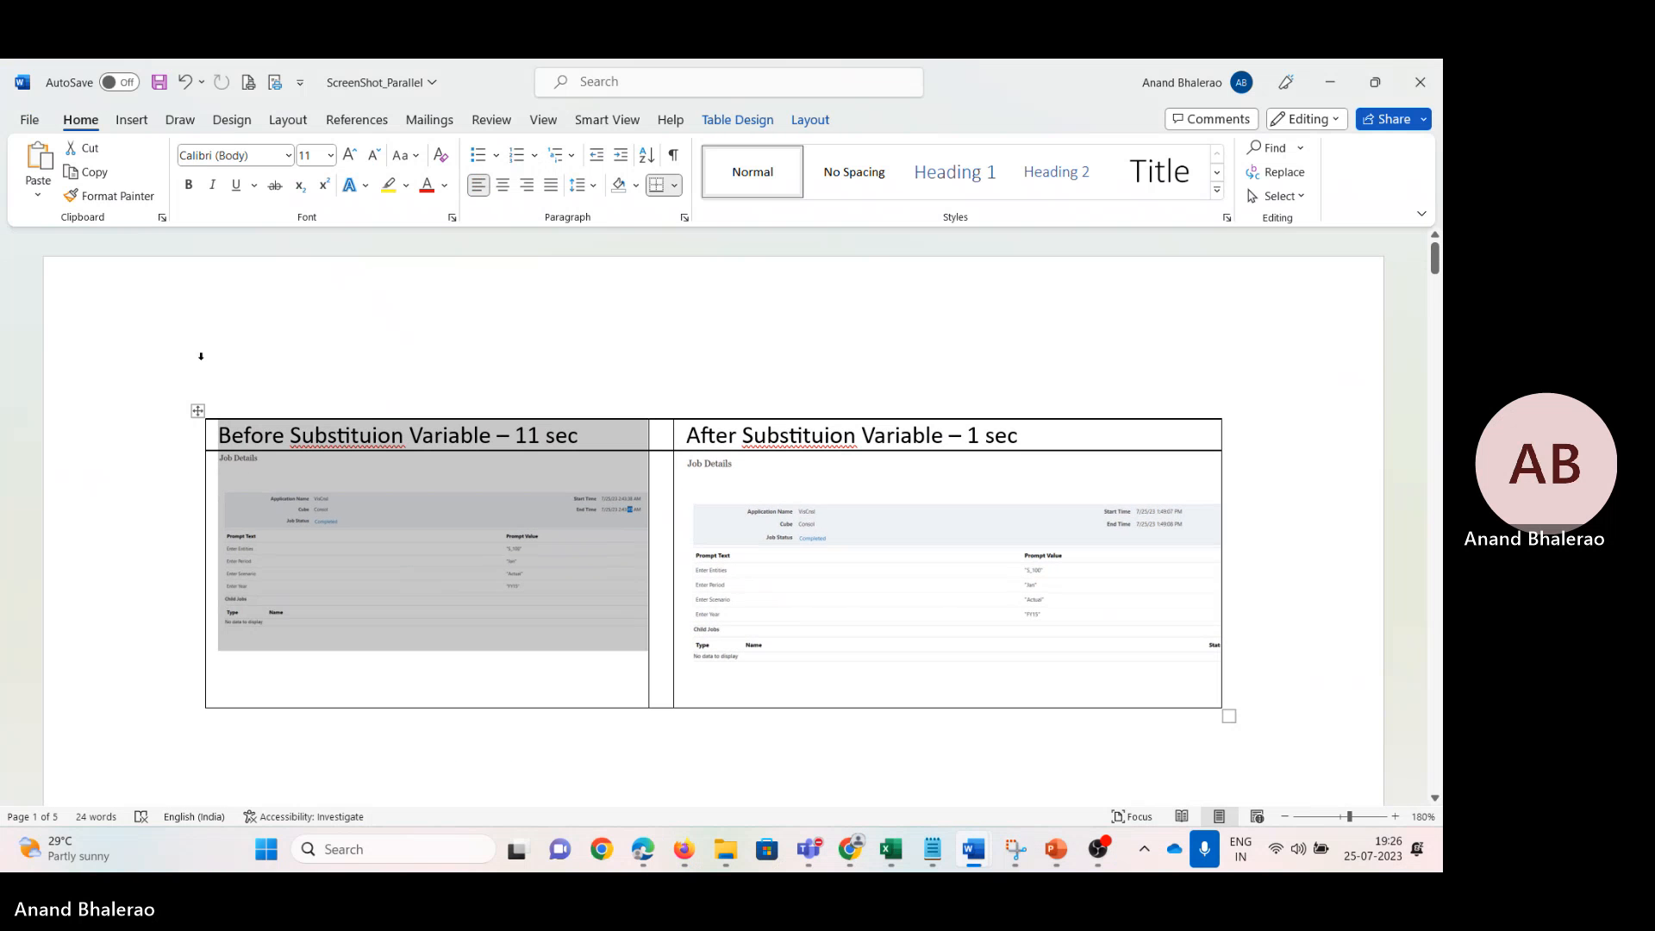
key(Return)
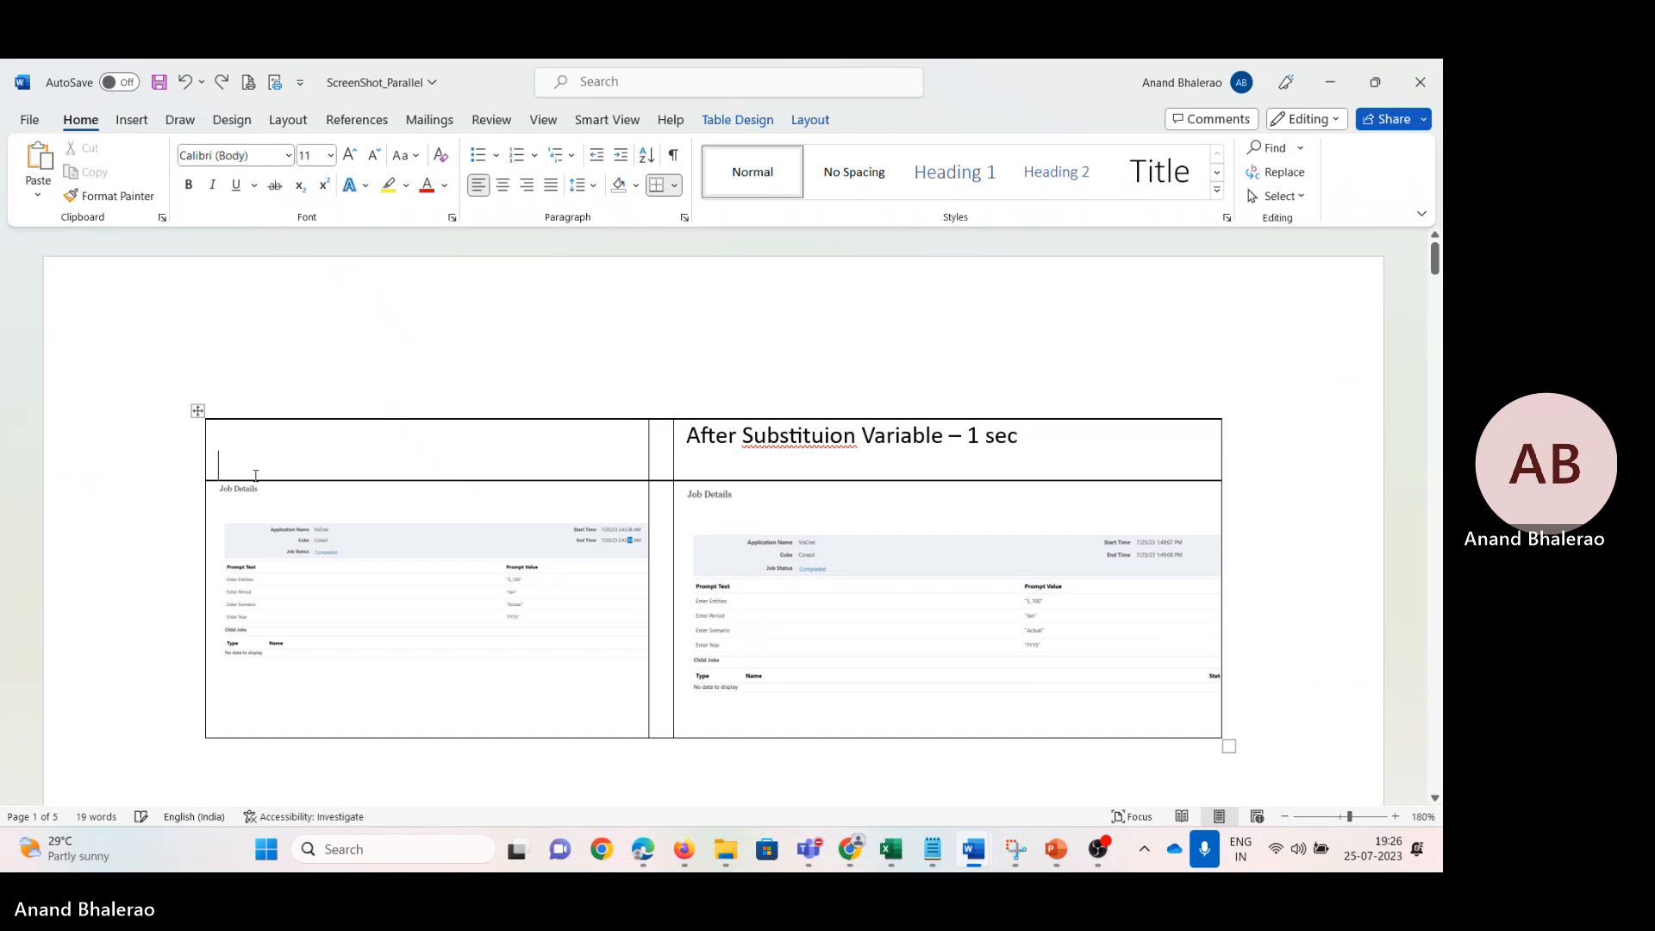
key(ctrl+z)
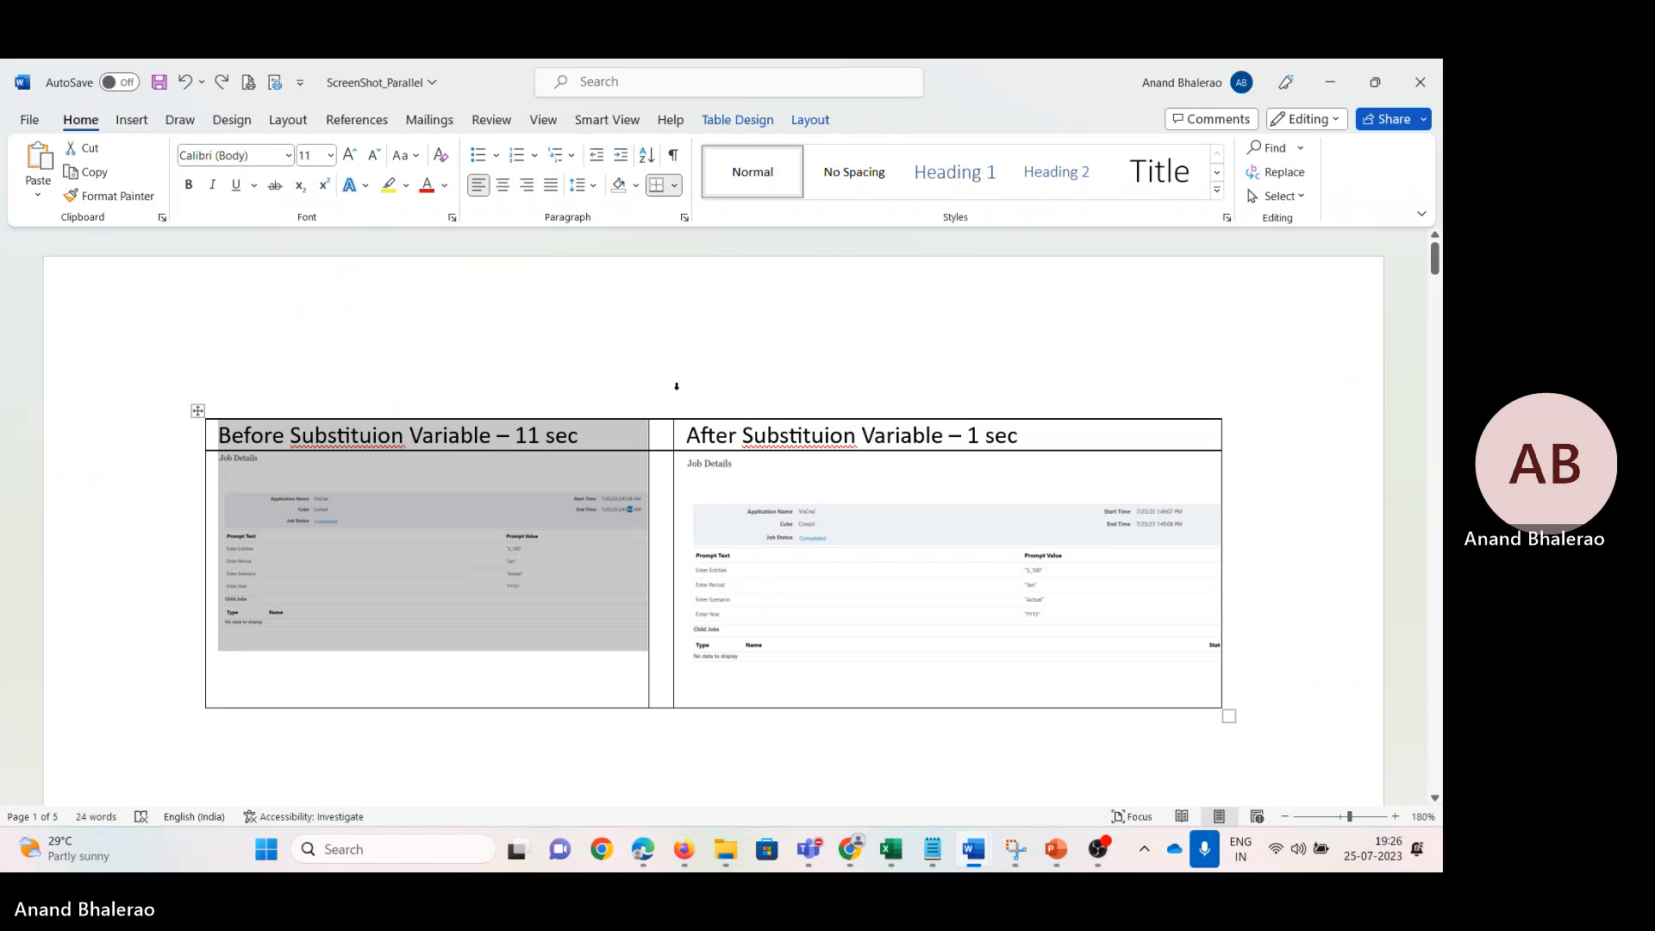
Step: Insert blank lines above the existing Before/After comparison table to make room at the start of the document
click(187, 469)
key(Up)
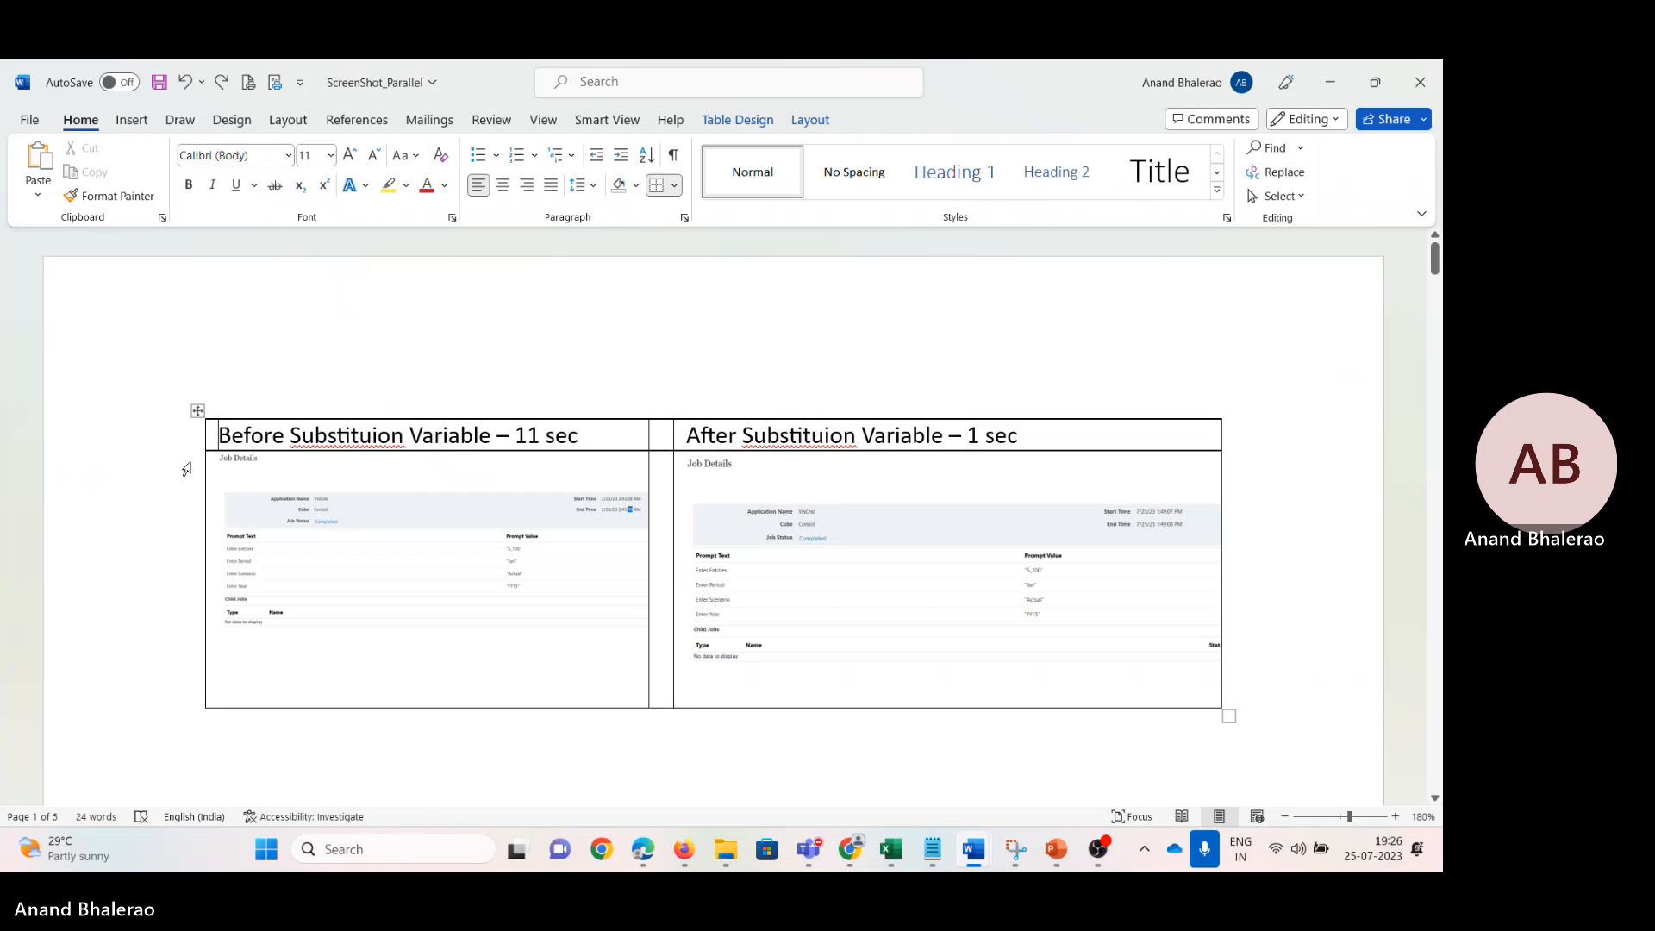
key(Return)
key(Return)
key(Return)
key(Return)
key(Return)
key(Return)
key(Return)
key(Return)
key(Return)
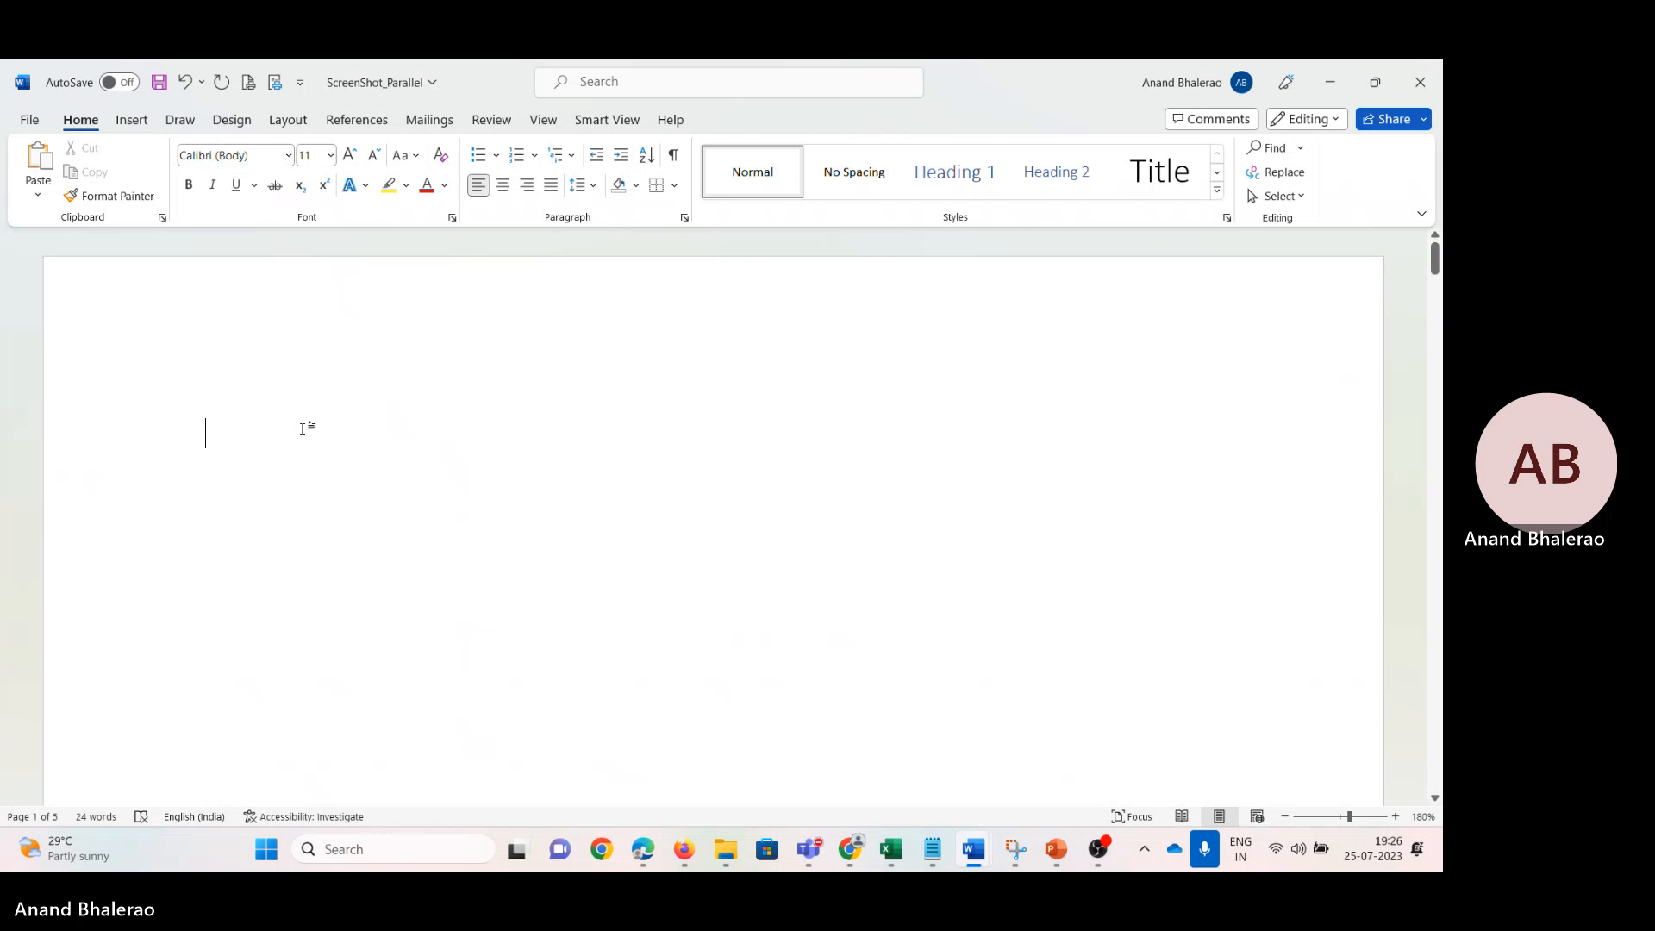
Step: Insert a three-column, two-row table at the start of the document and paste the Translate job screenshot into its second row's first cell
click(132, 120)
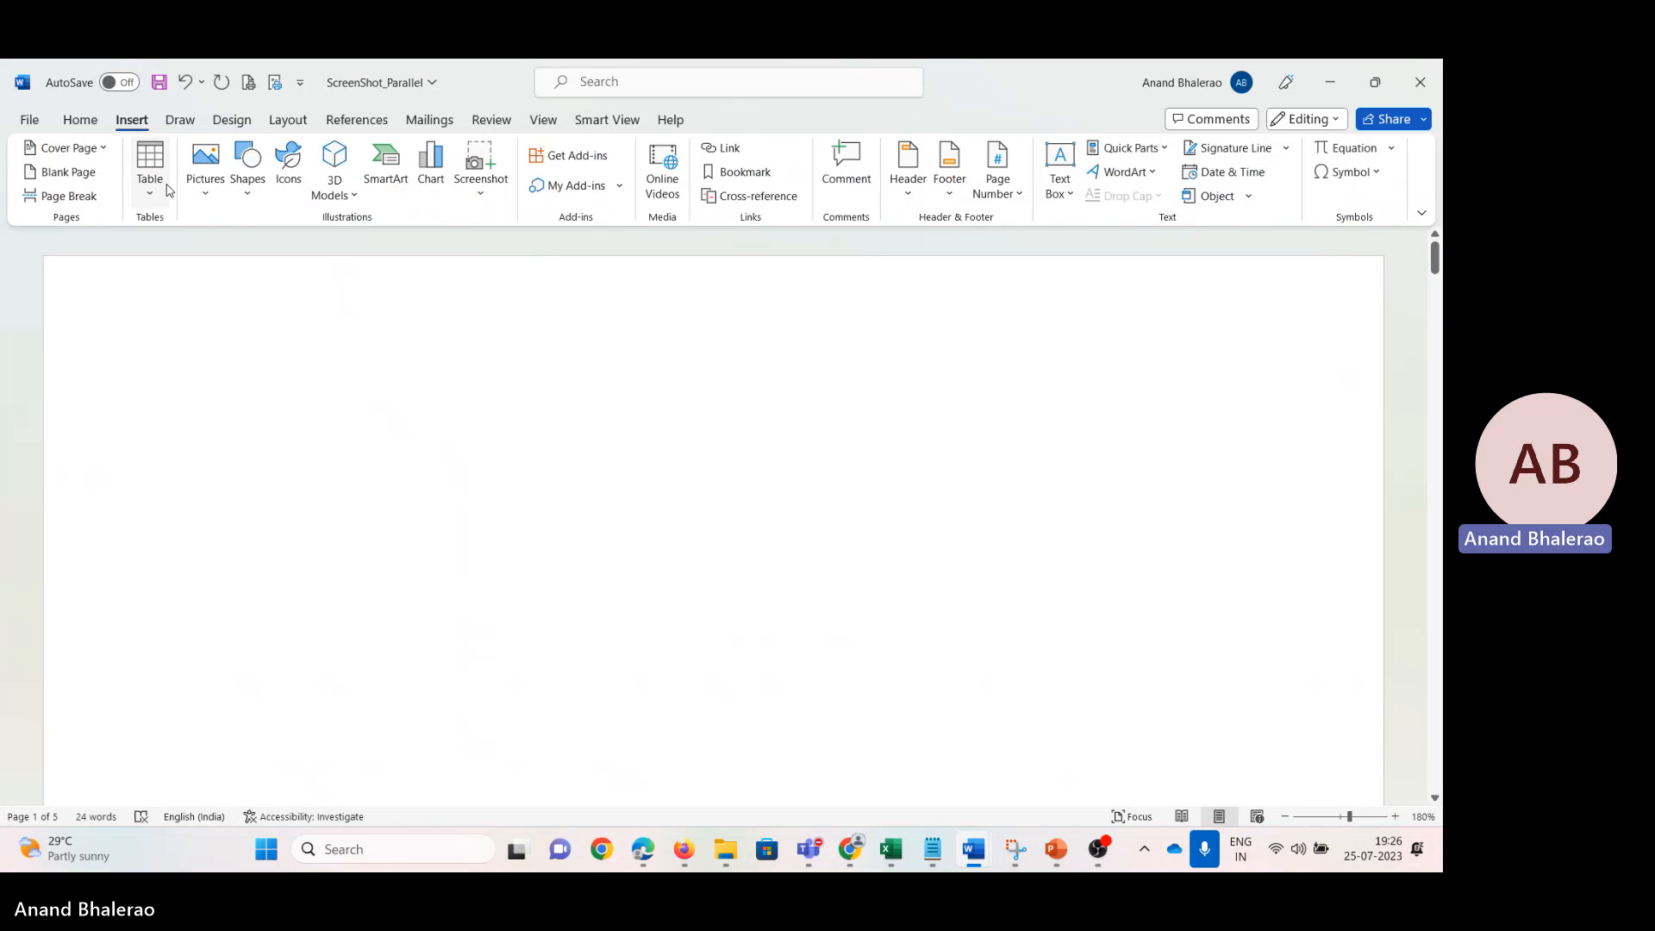
click(164, 184)
click(180, 268)
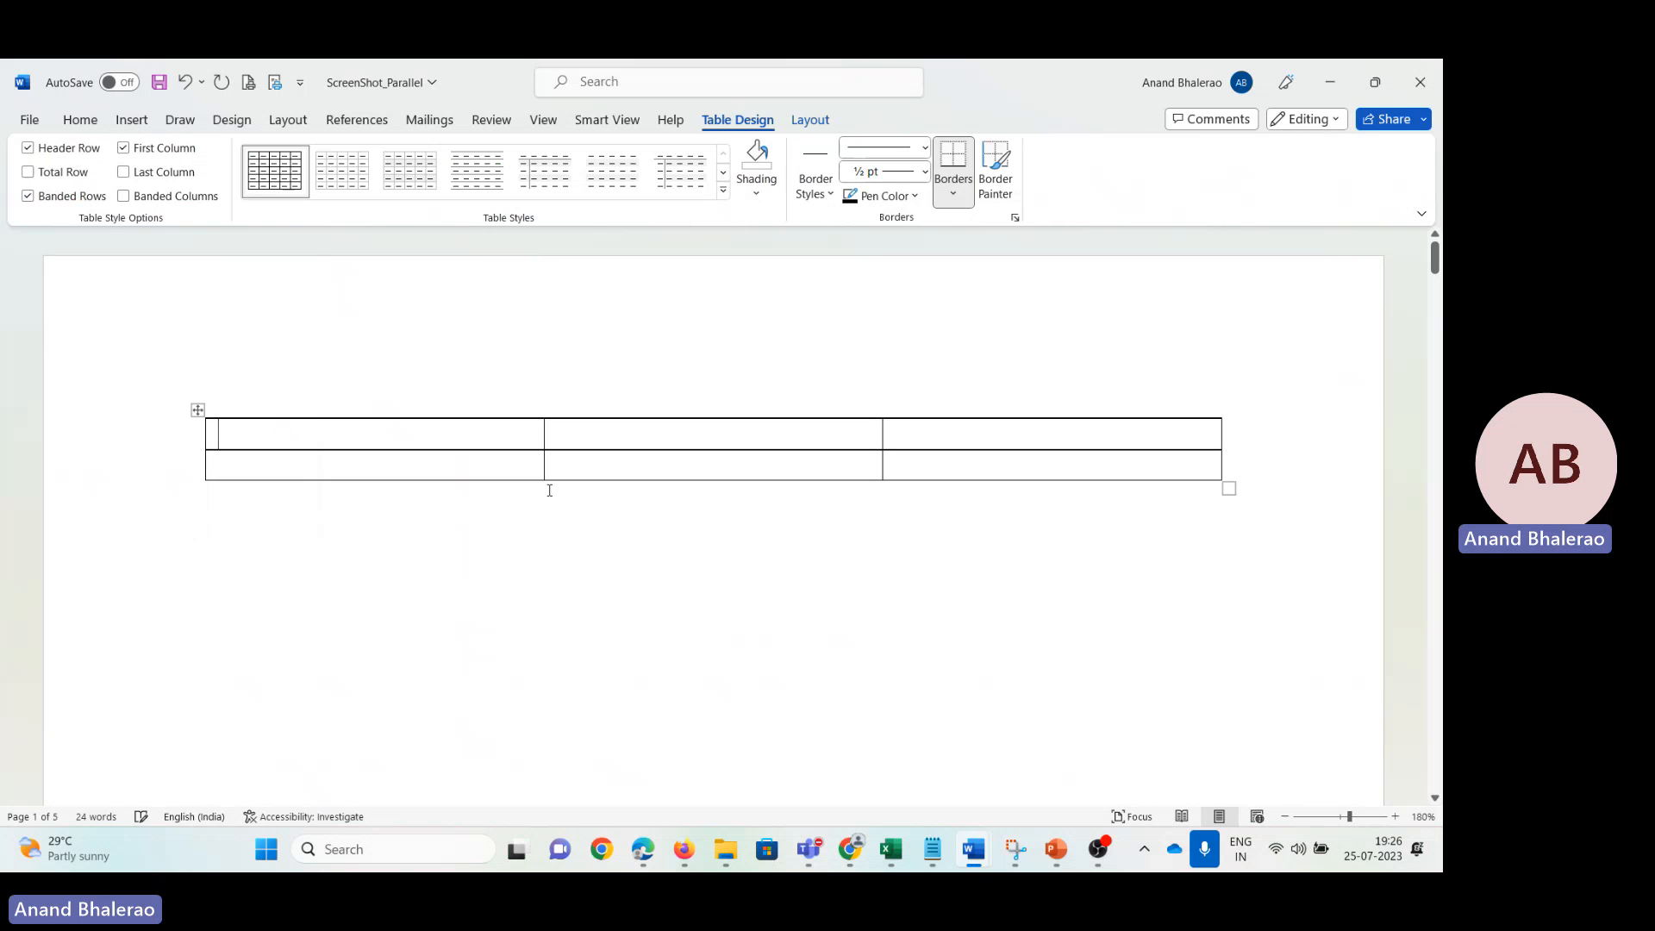
key(ctrl+v)
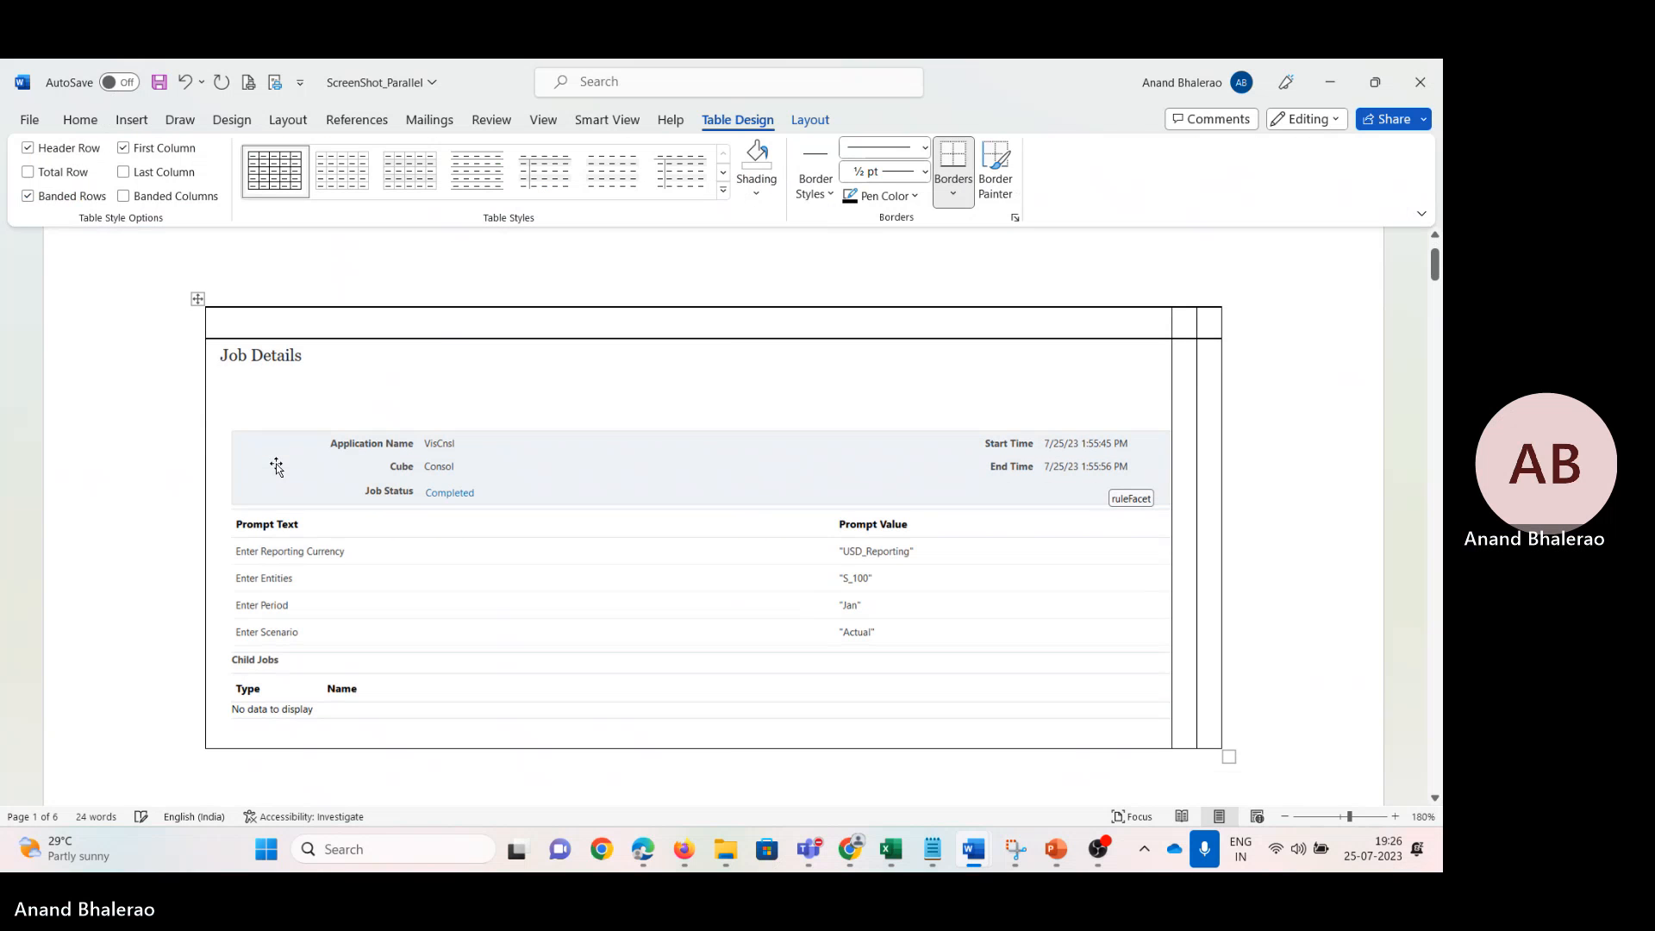
Step: Set the whole document's top, bottom, left and right page margins to 1 cm
click(535, 514)
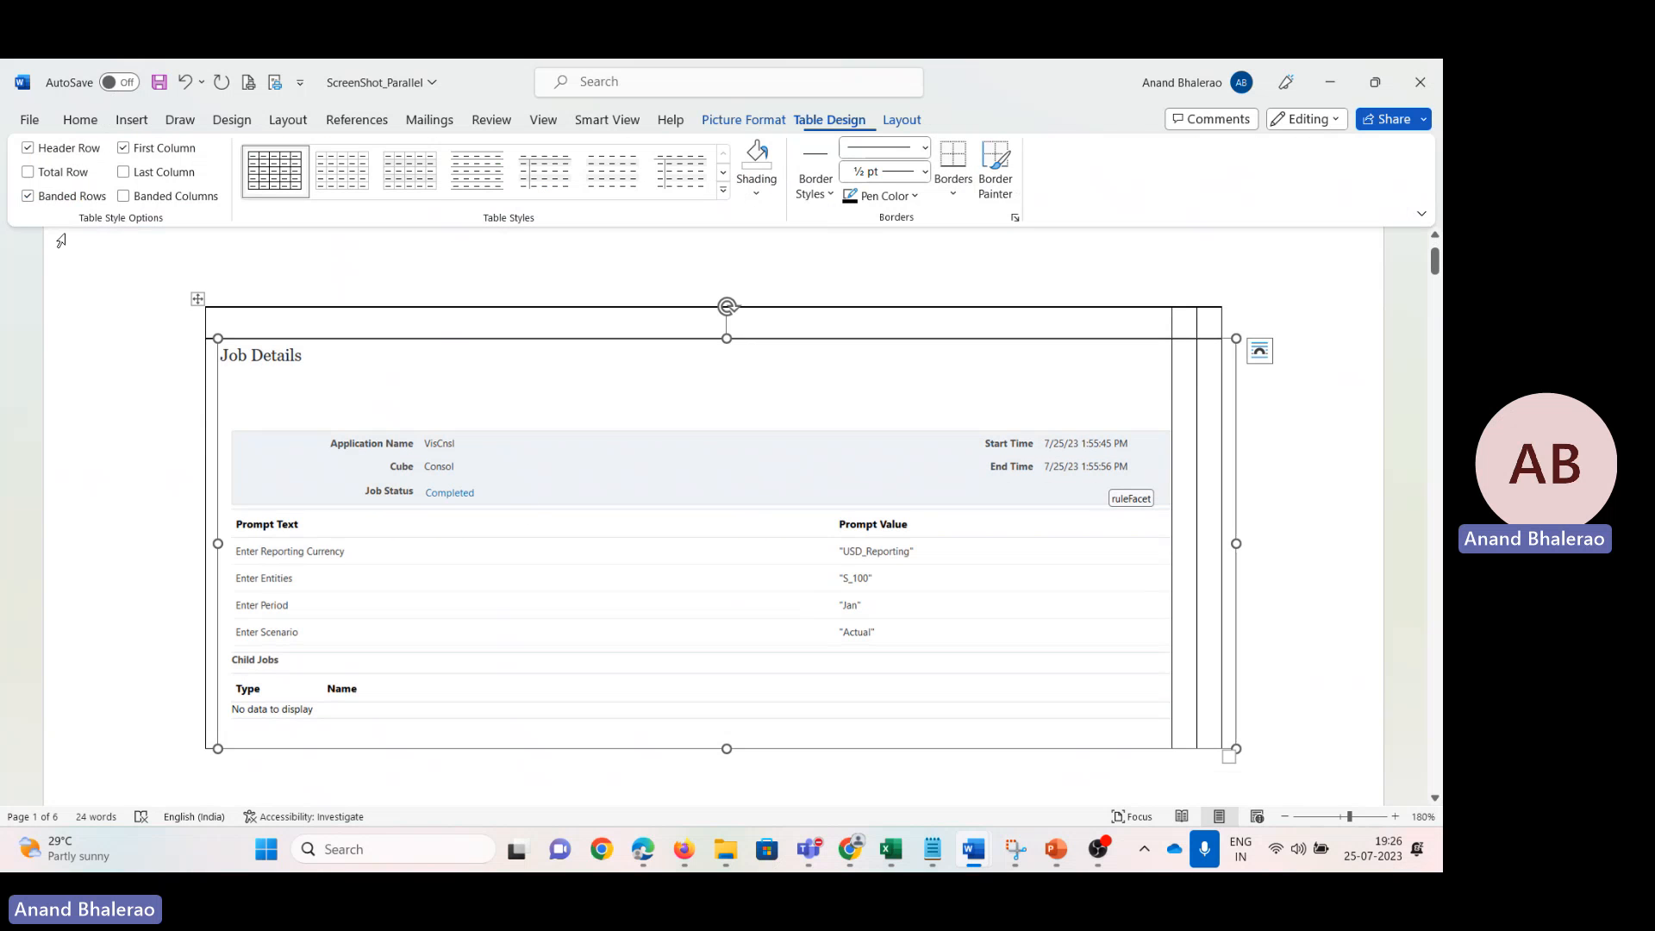
click(275, 83)
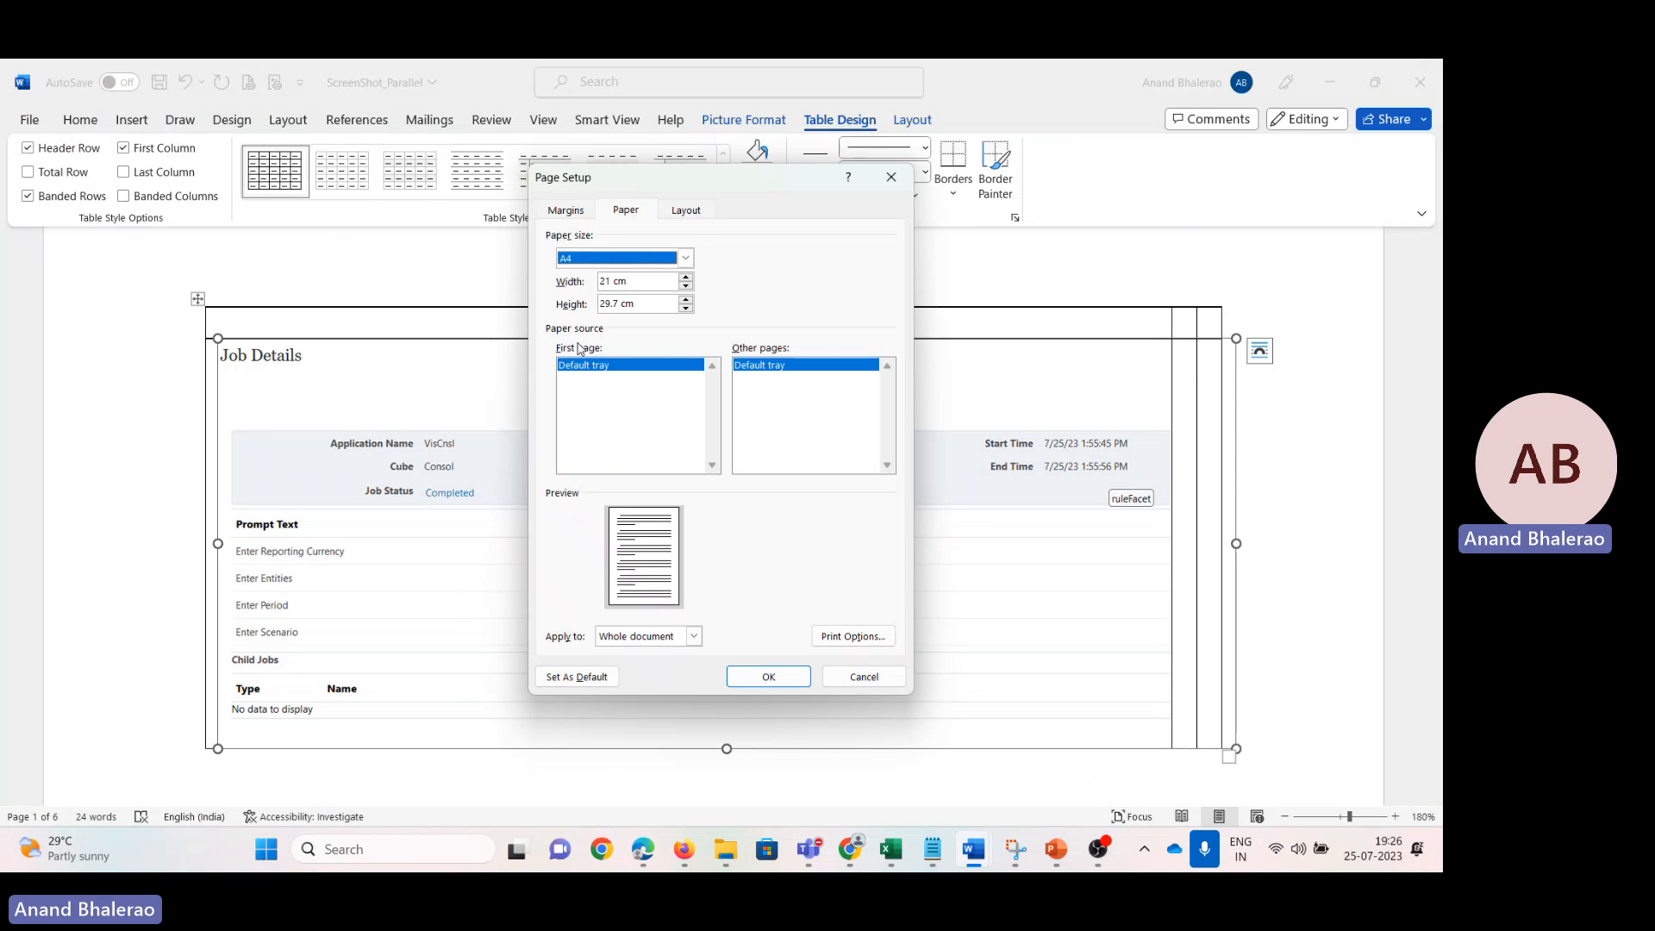
click(569, 215)
key(Tab)
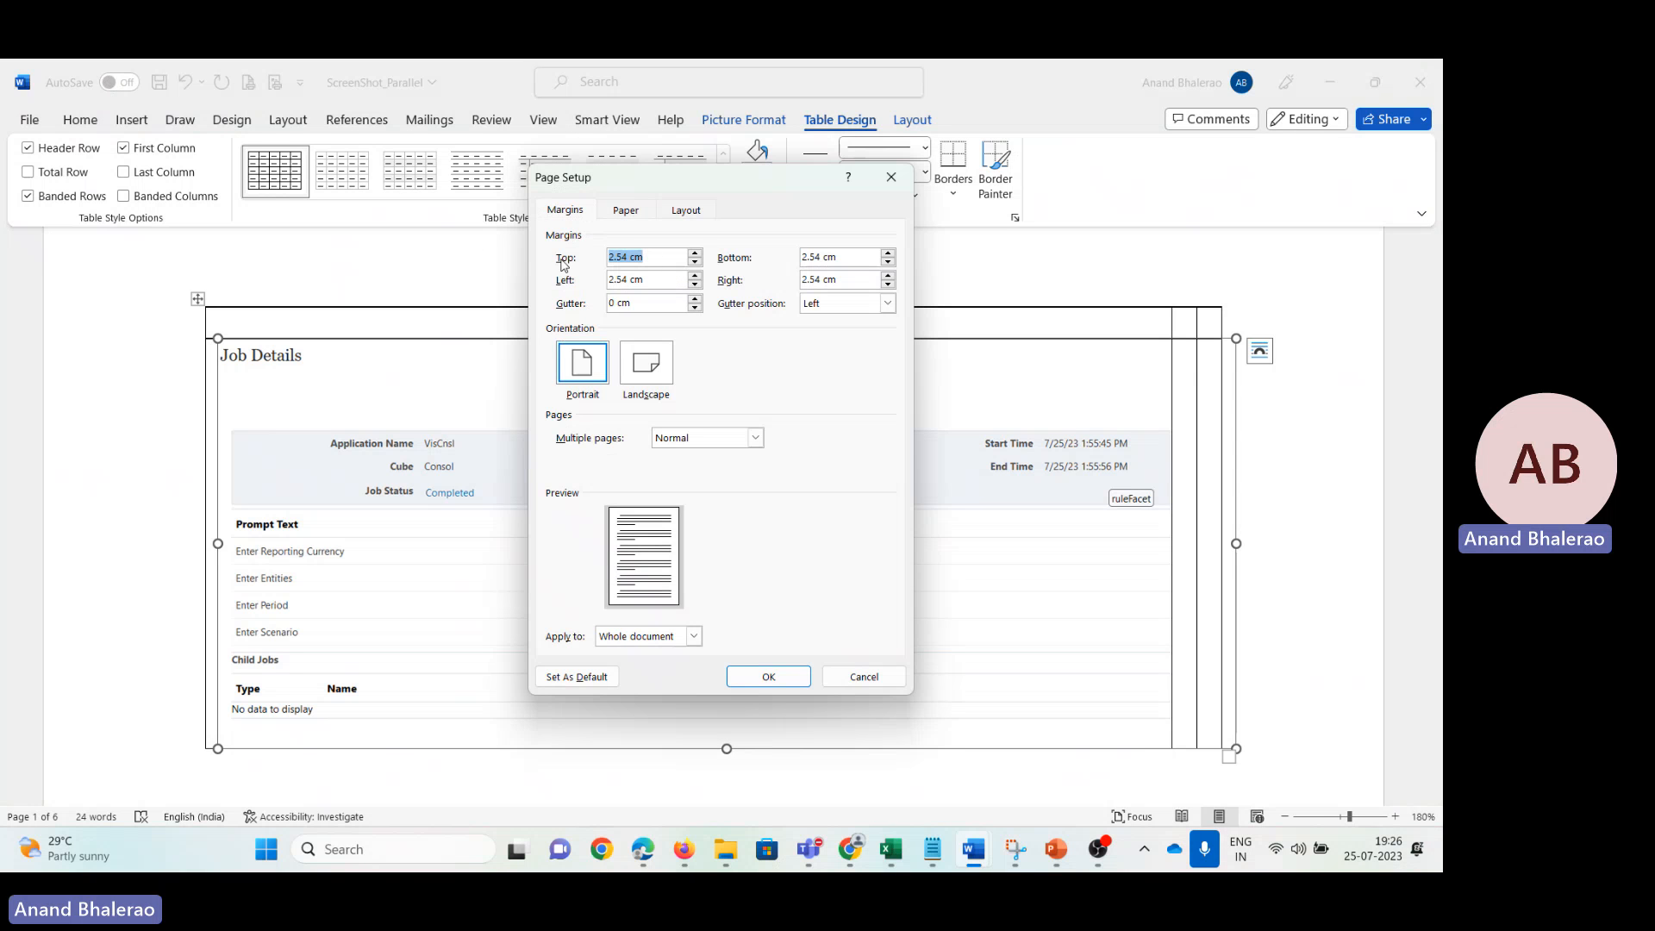
text(1)
key(Tab)
text(1)
key(Tab)
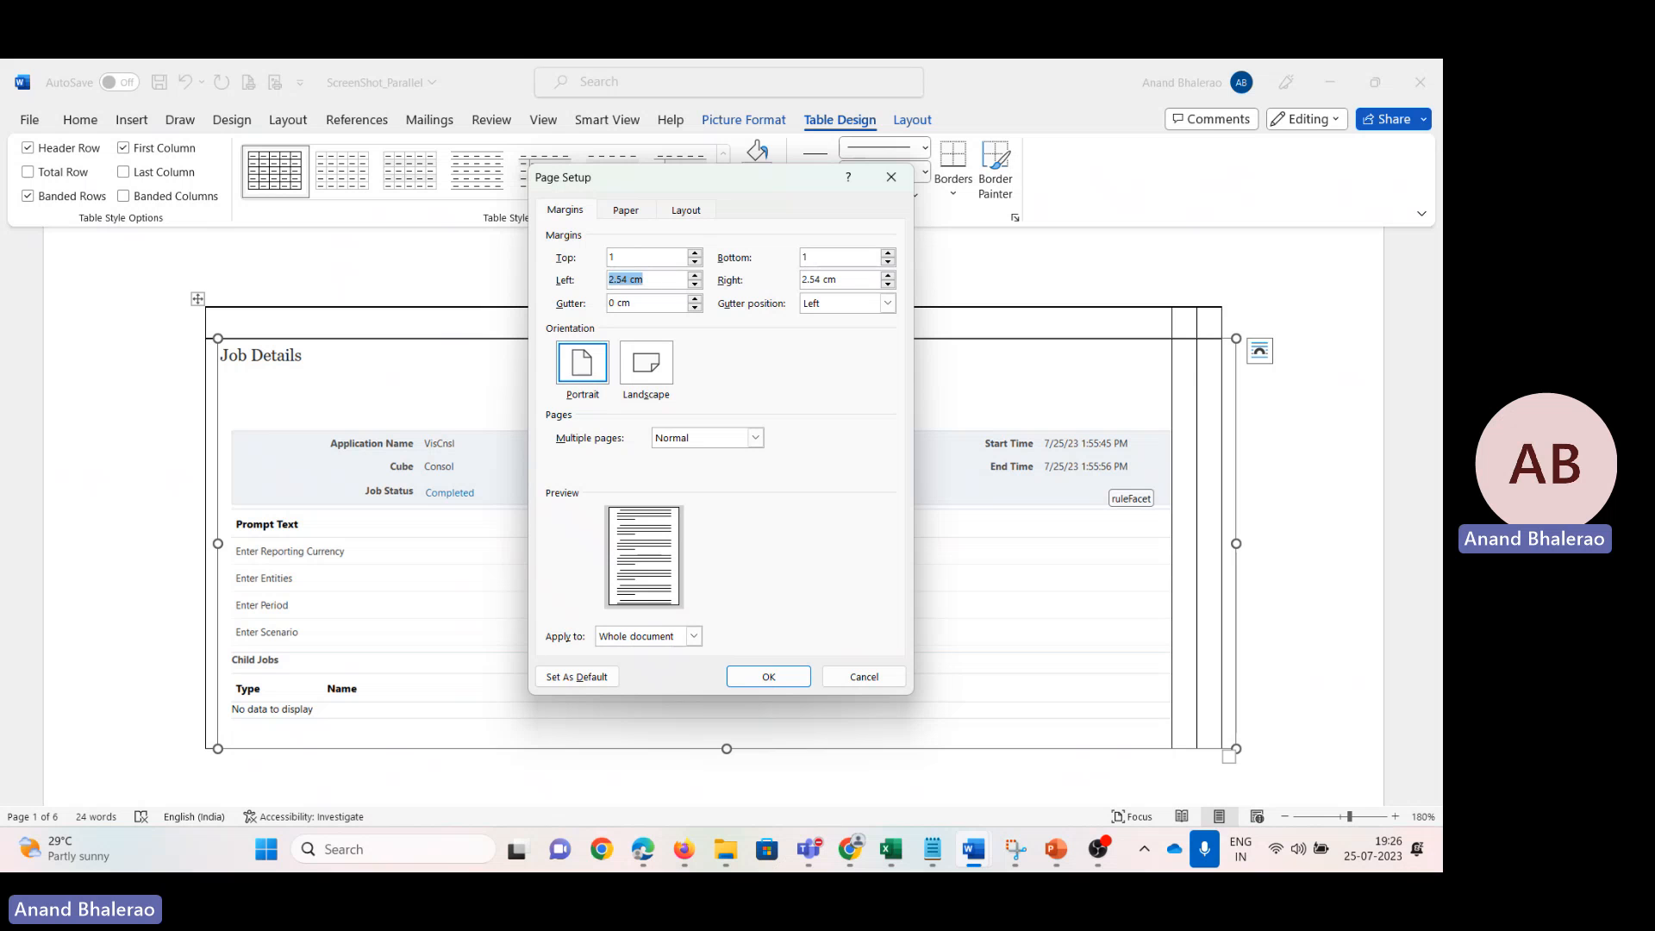
text(1)
key(Tab)
text(1)
key(Tab)
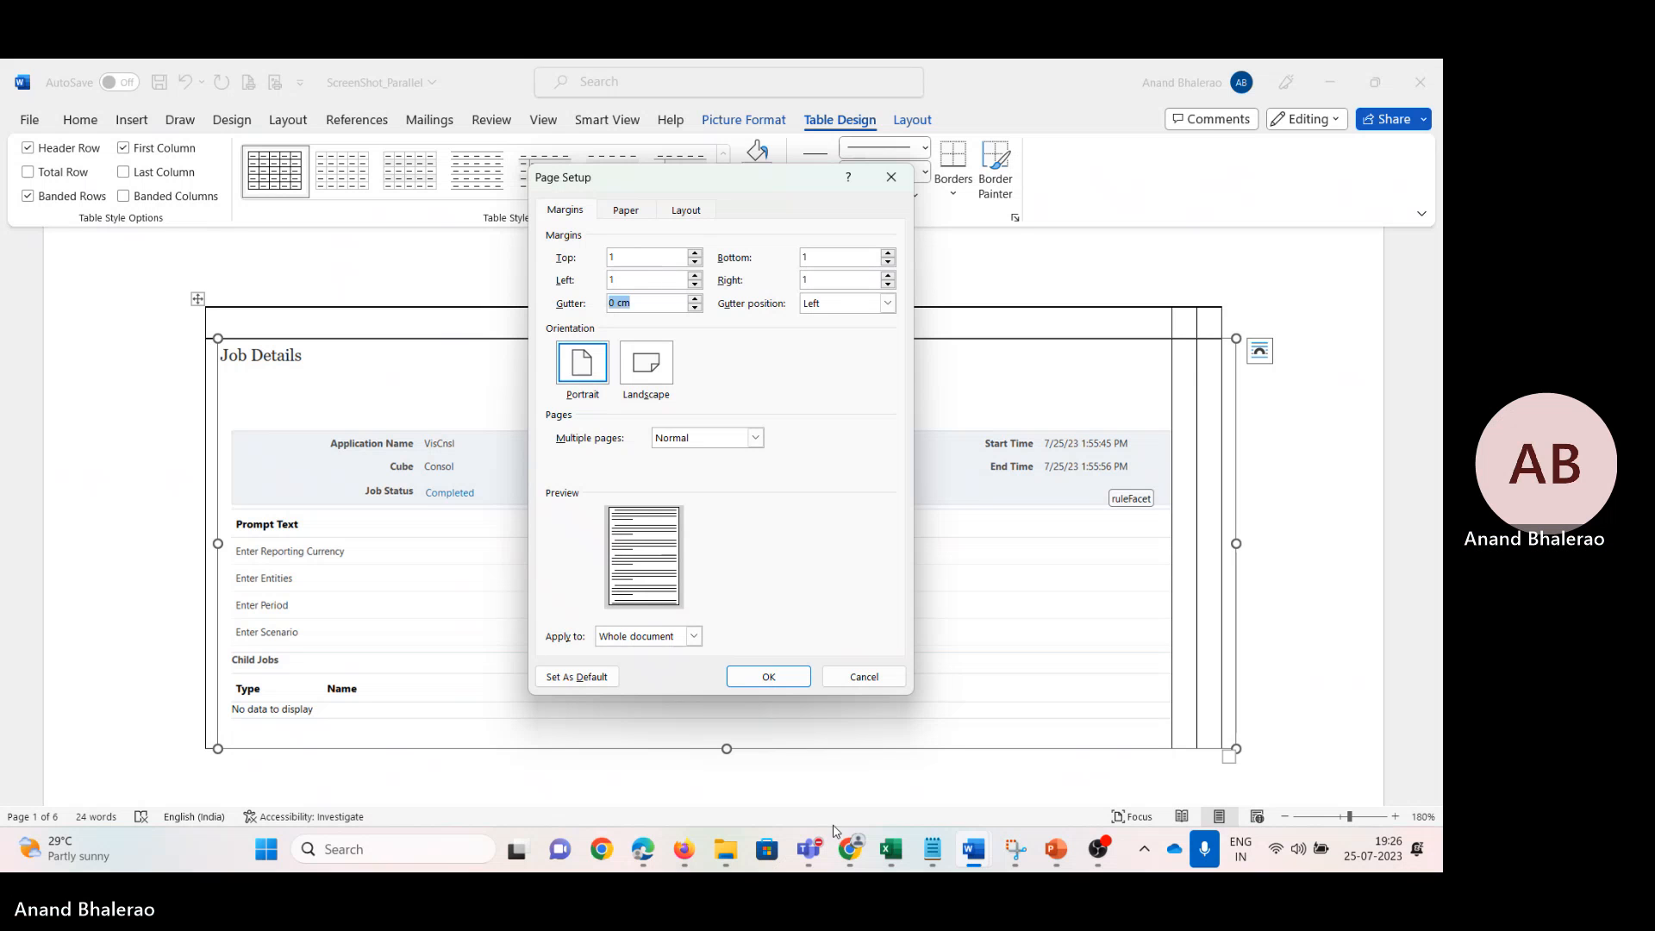
click(748, 676)
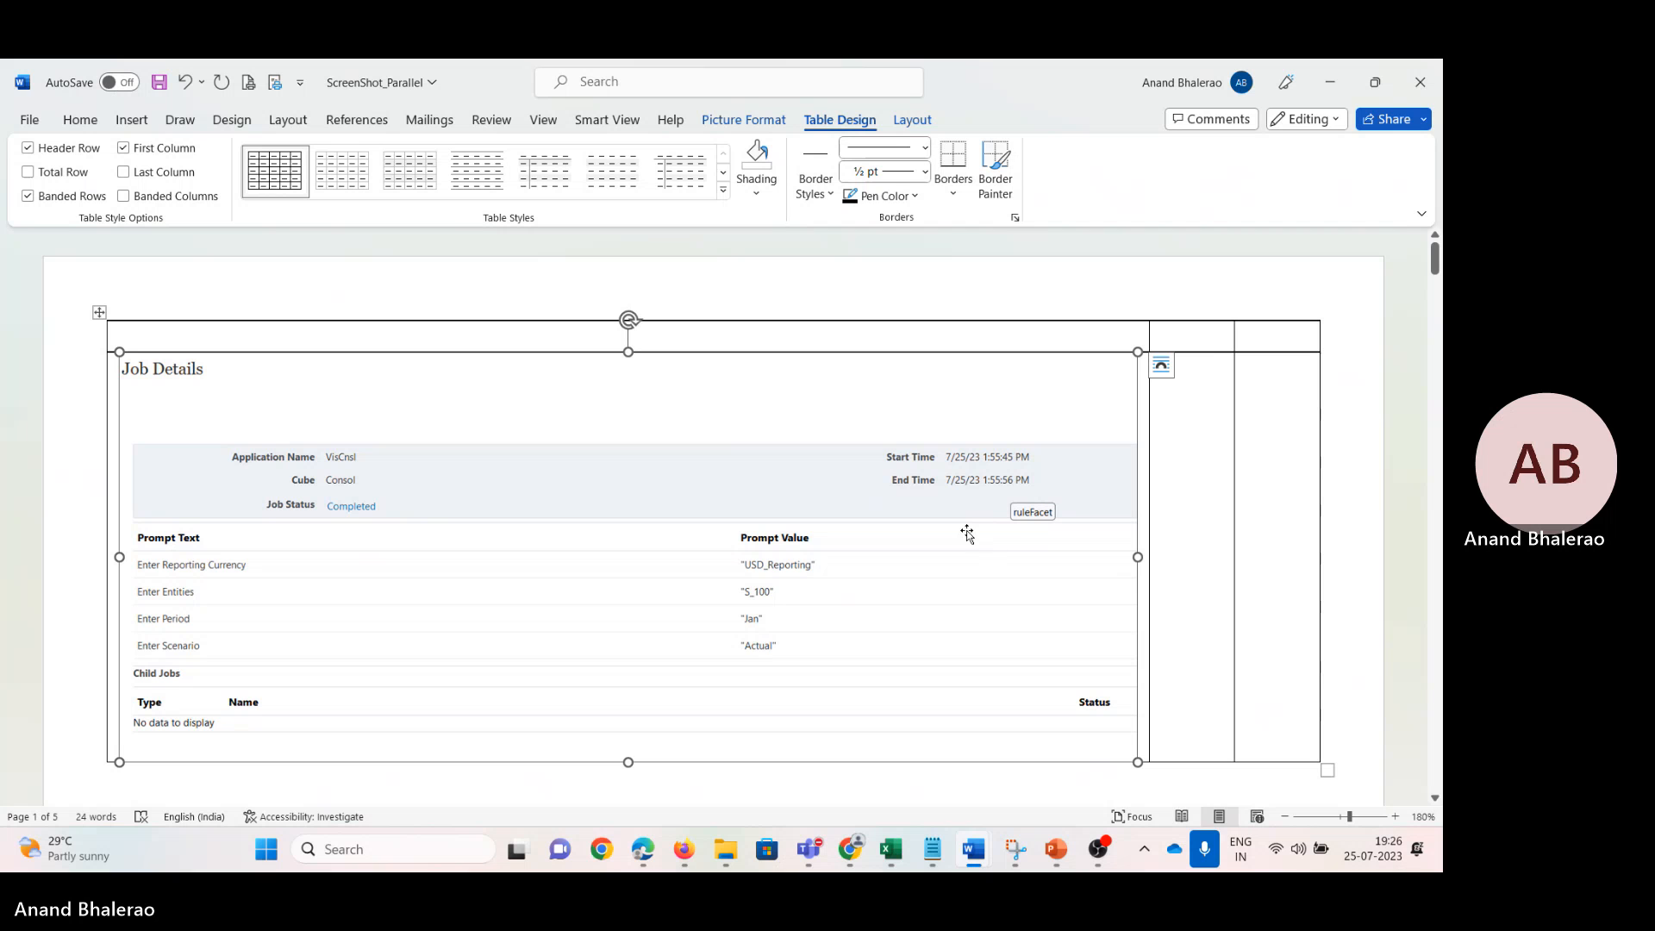
Step: Switch to the EPM Cloud browser window, close the job details and filter the application's substitution variables by "para"
mouse_move(684, 849)
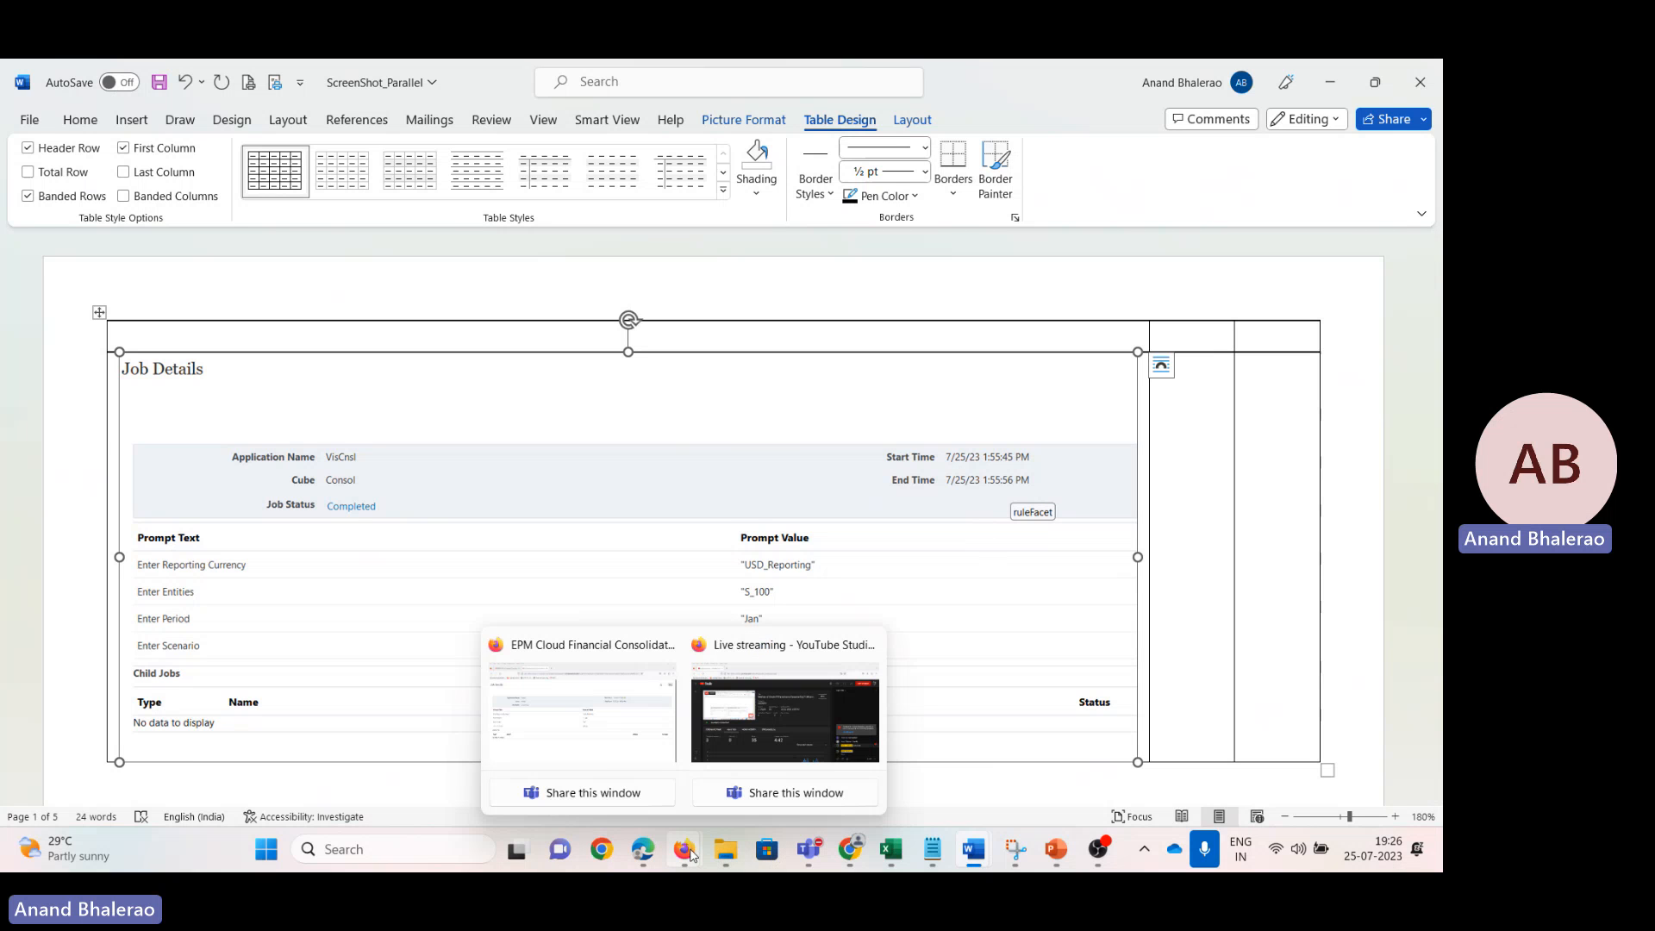
click(593, 757)
click(1395, 230)
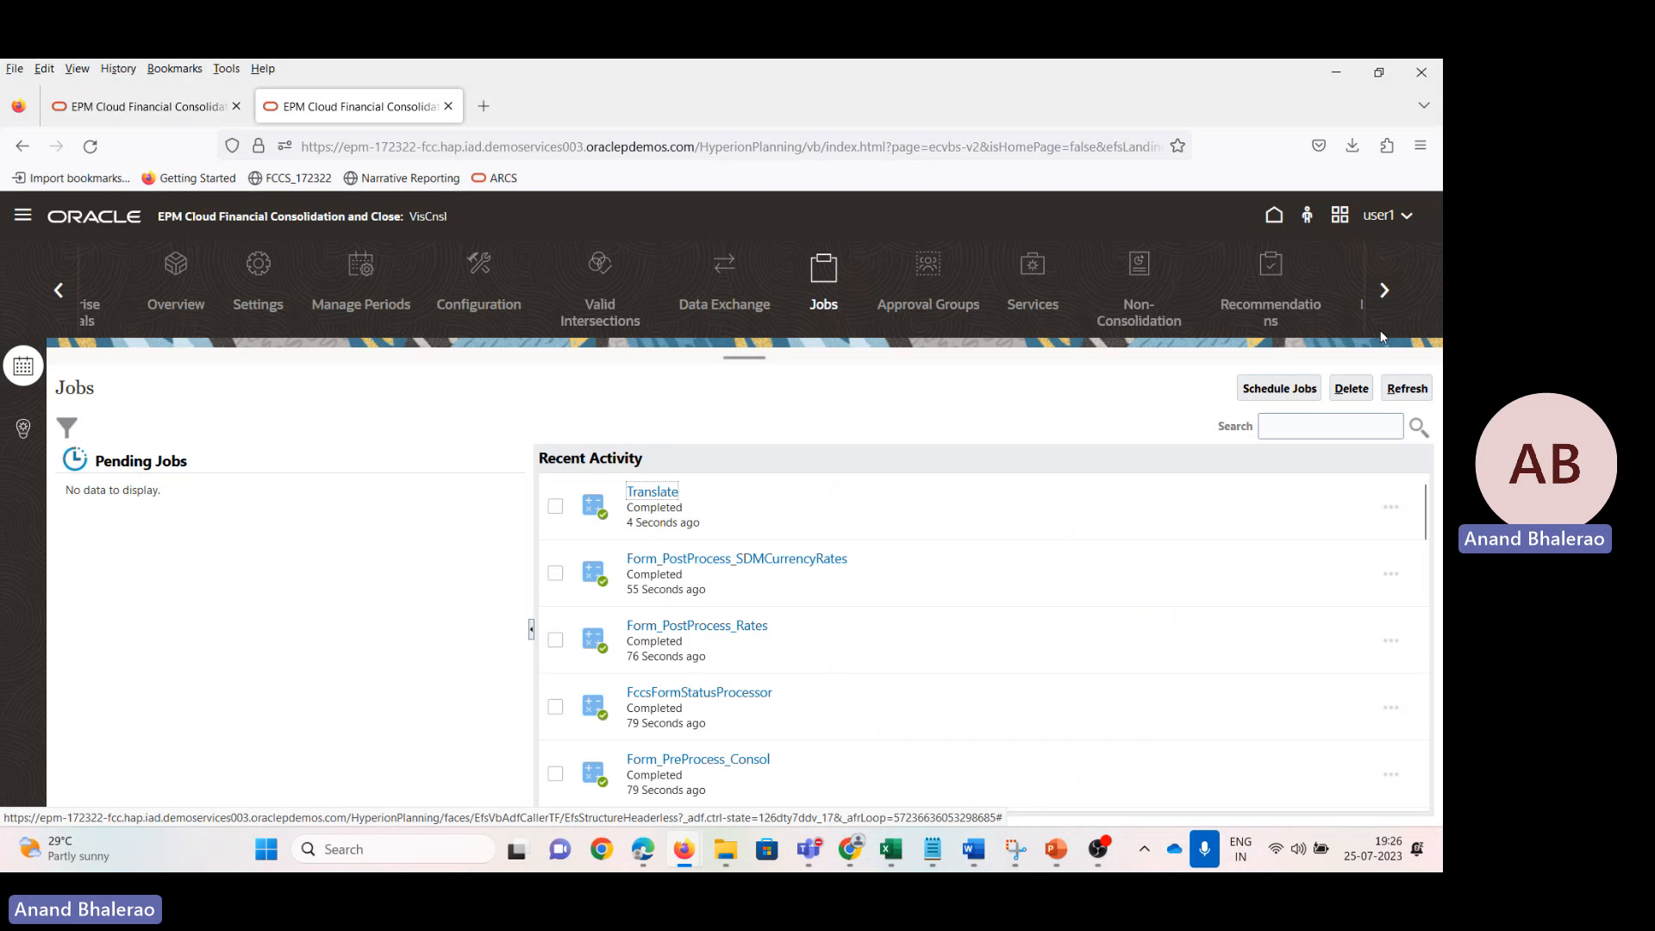
click(23, 218)
scroll(678, 498, down, 2)
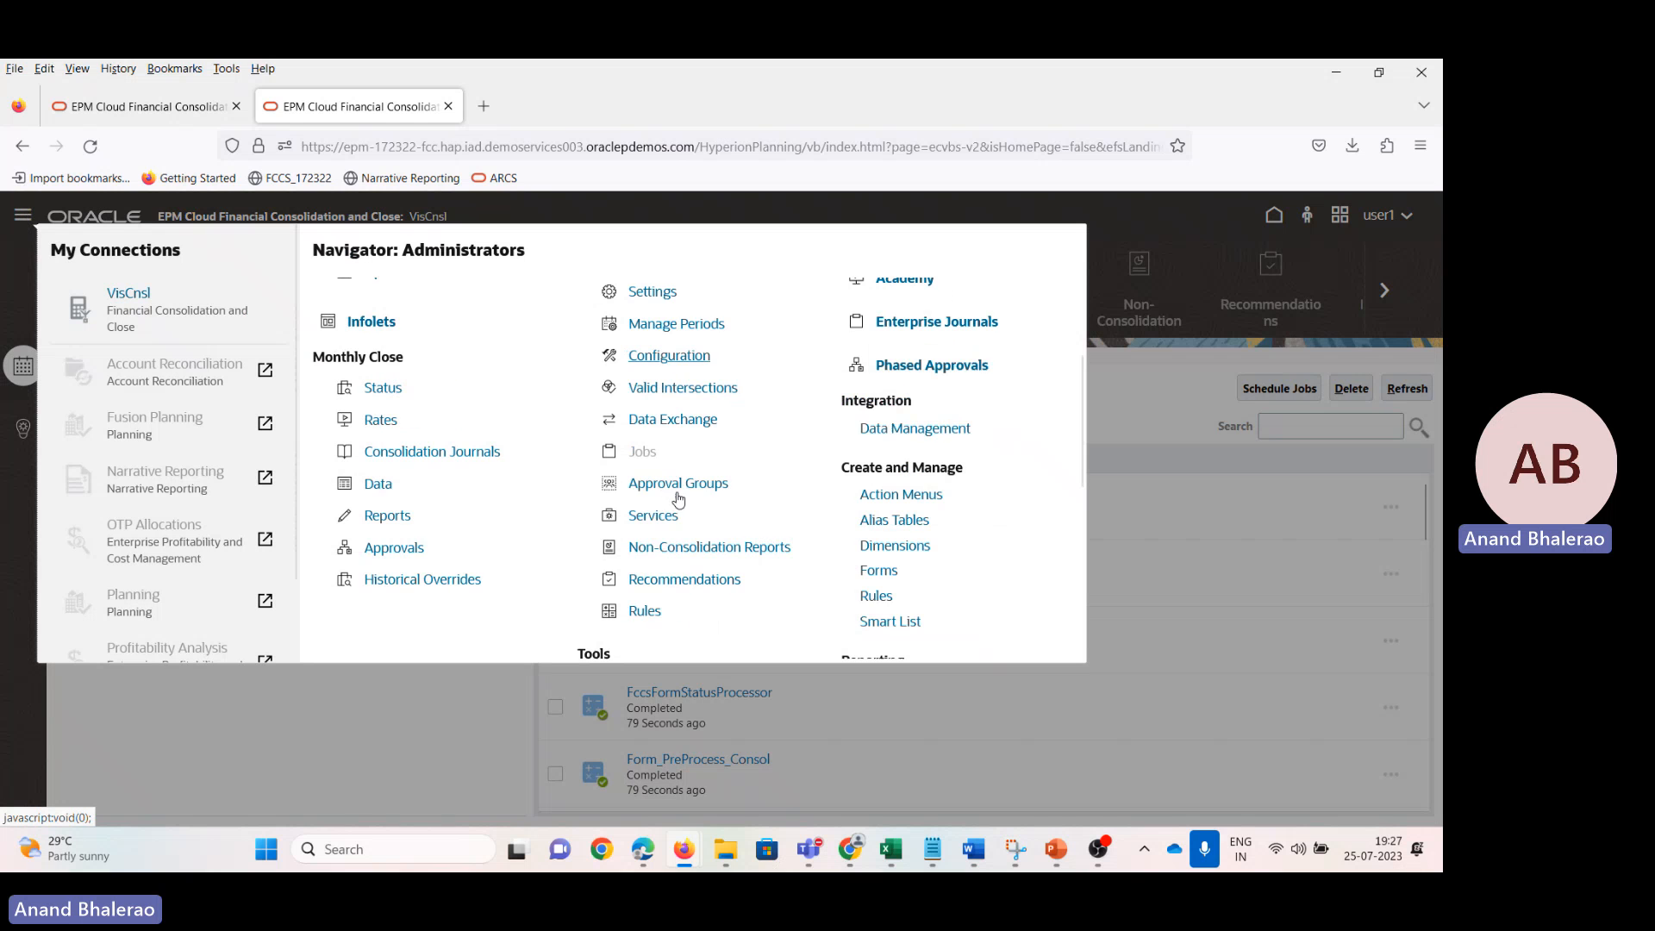
scroll(720, 543, down, 2)
click(662, 518)
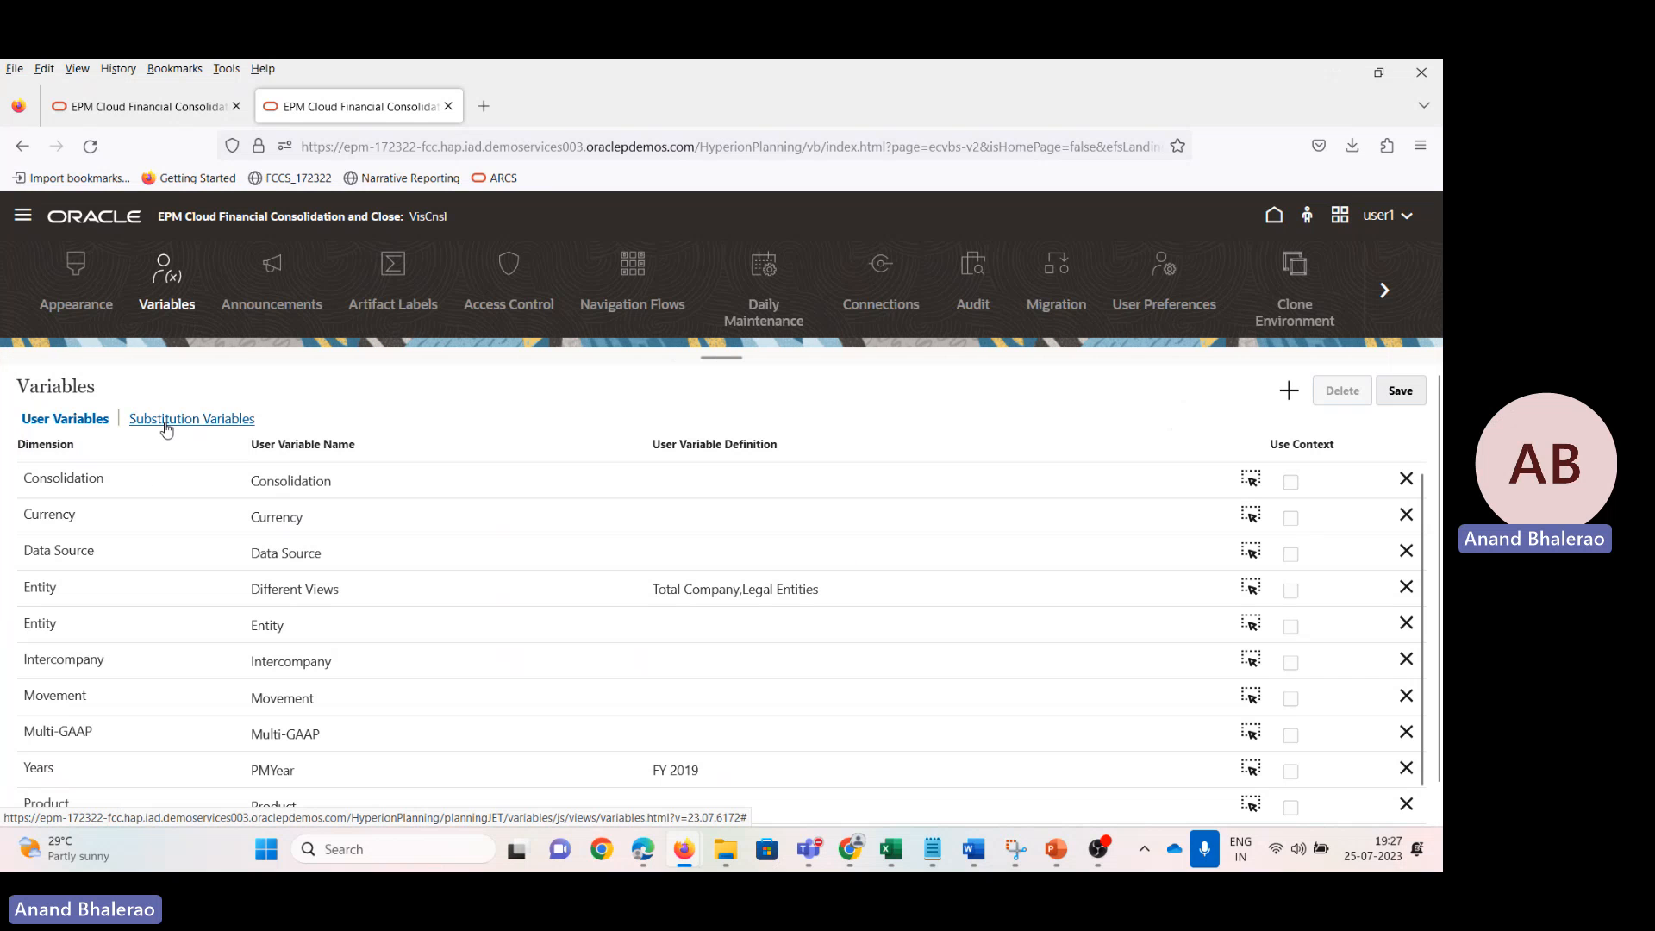
click(167, 423)
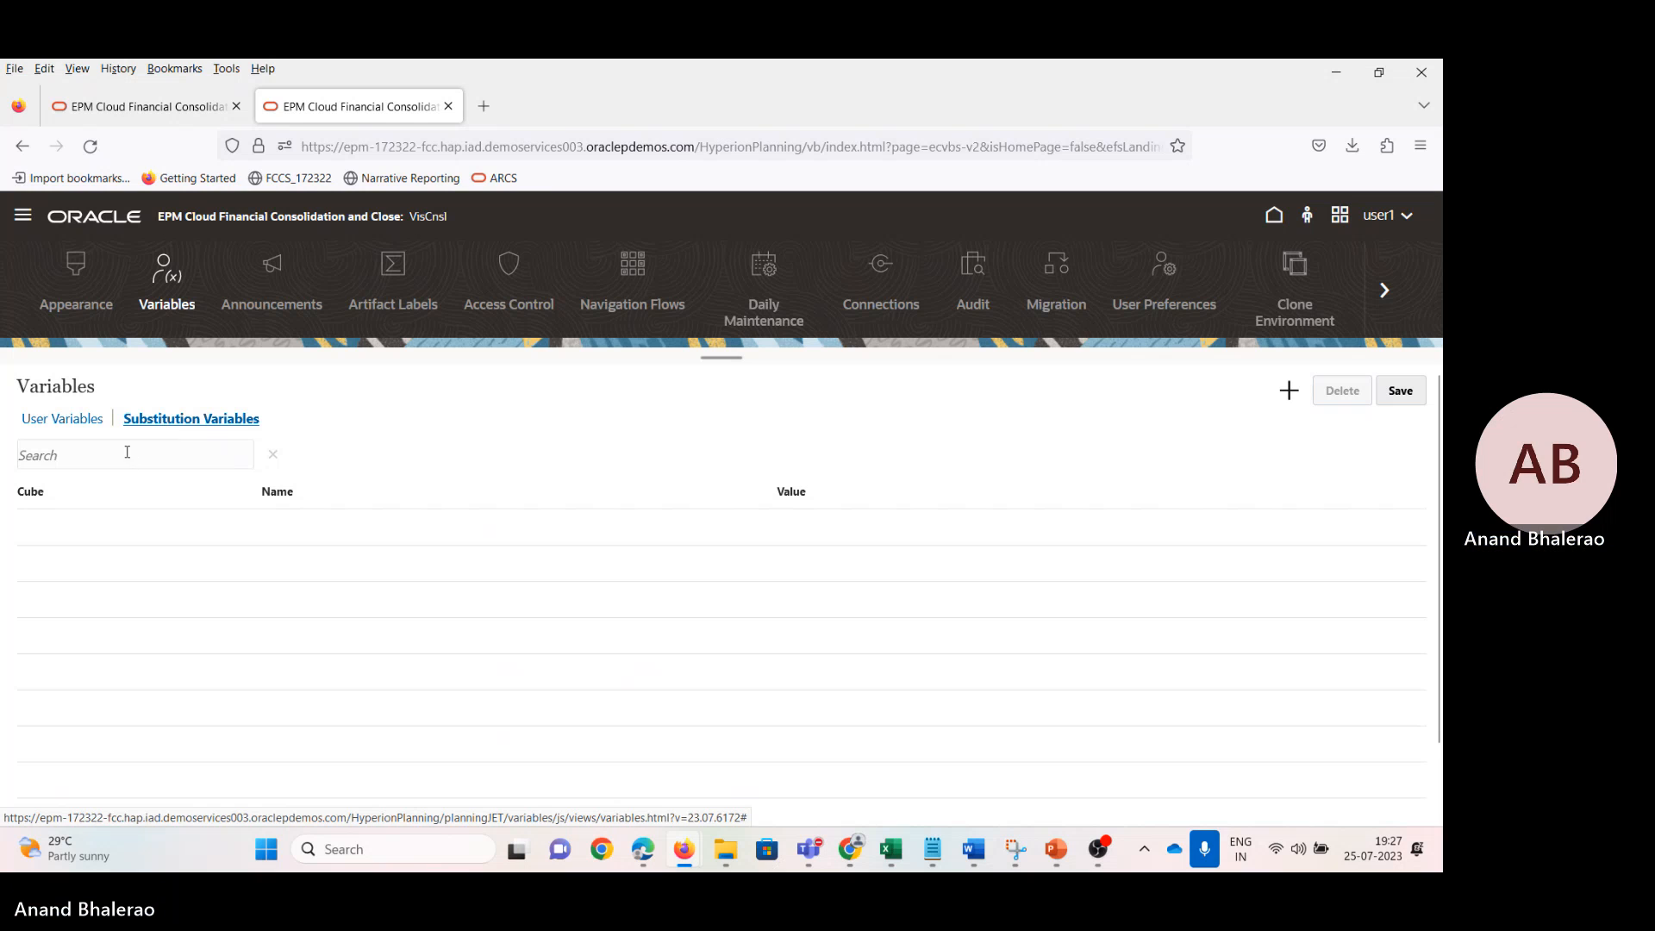
text(para)
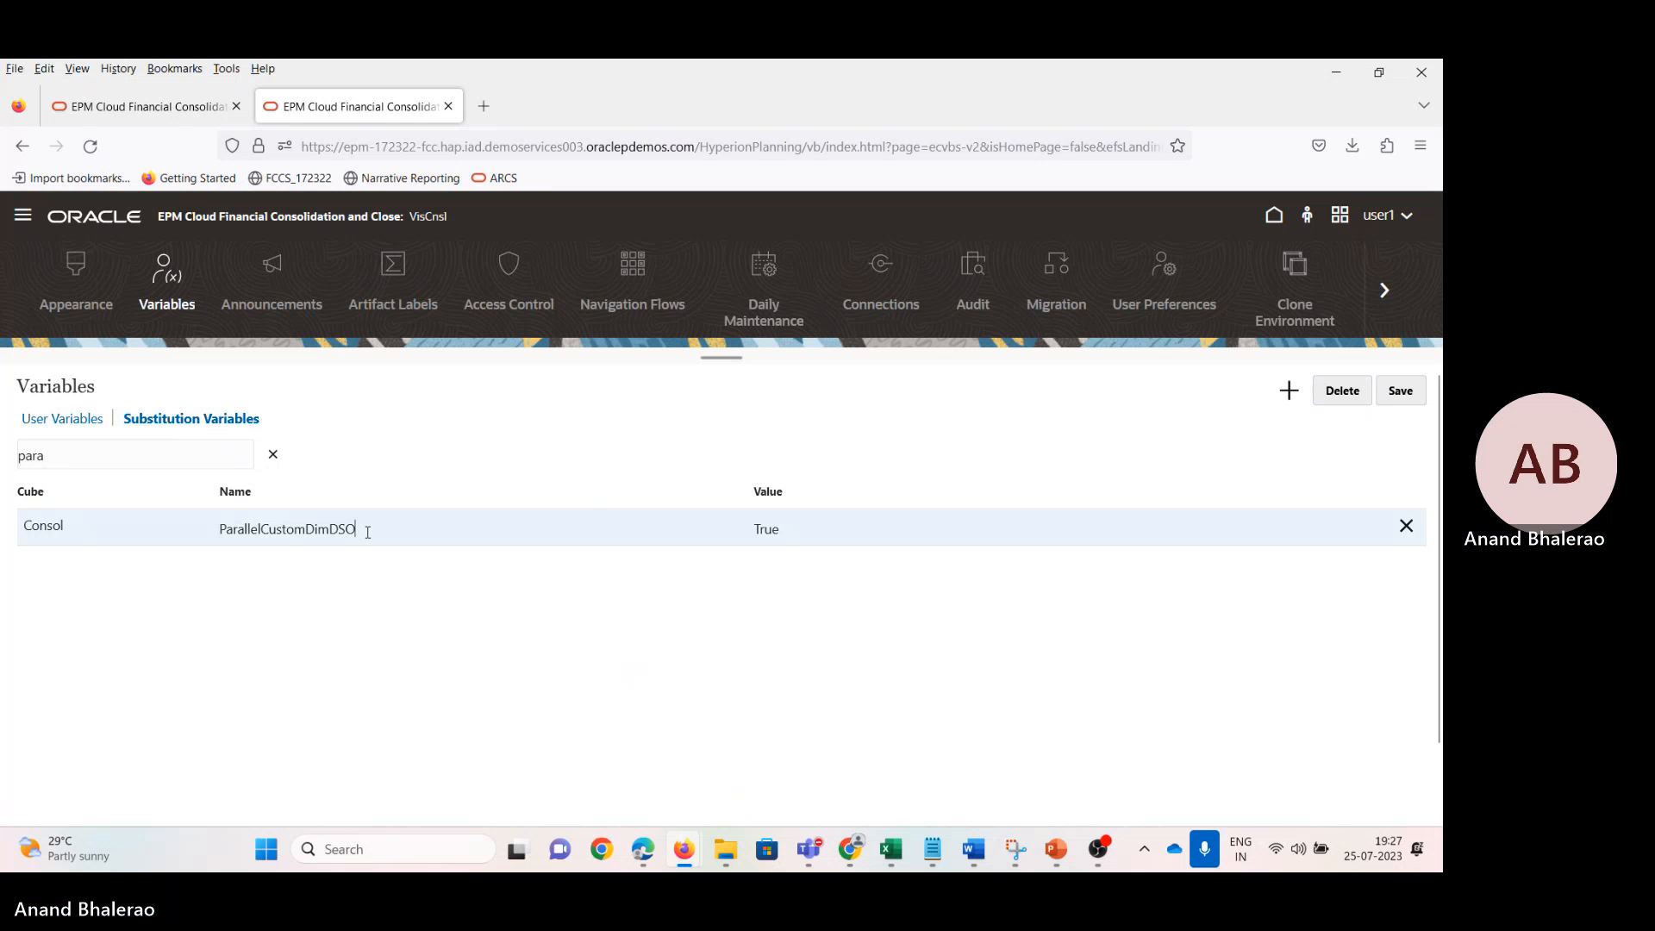
Step: Add a substitution variable for the Consol cube named ParallelCustomDimTranslation, copying the name from the Notepad notes
click(1290, 395)
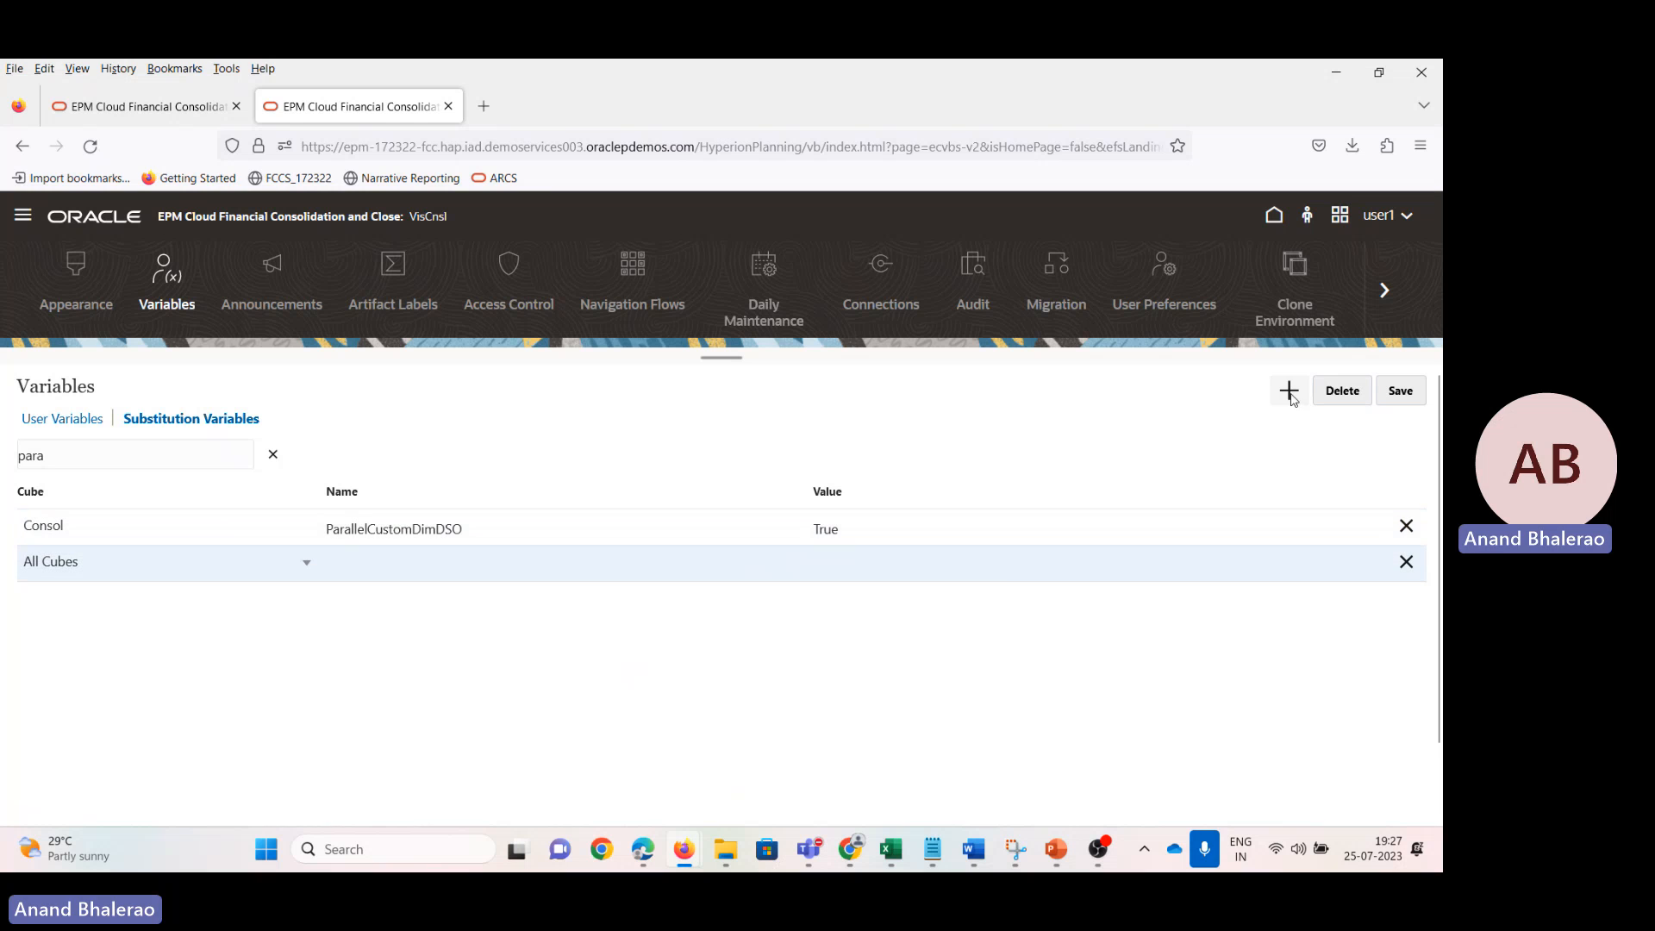
click(931, 851)
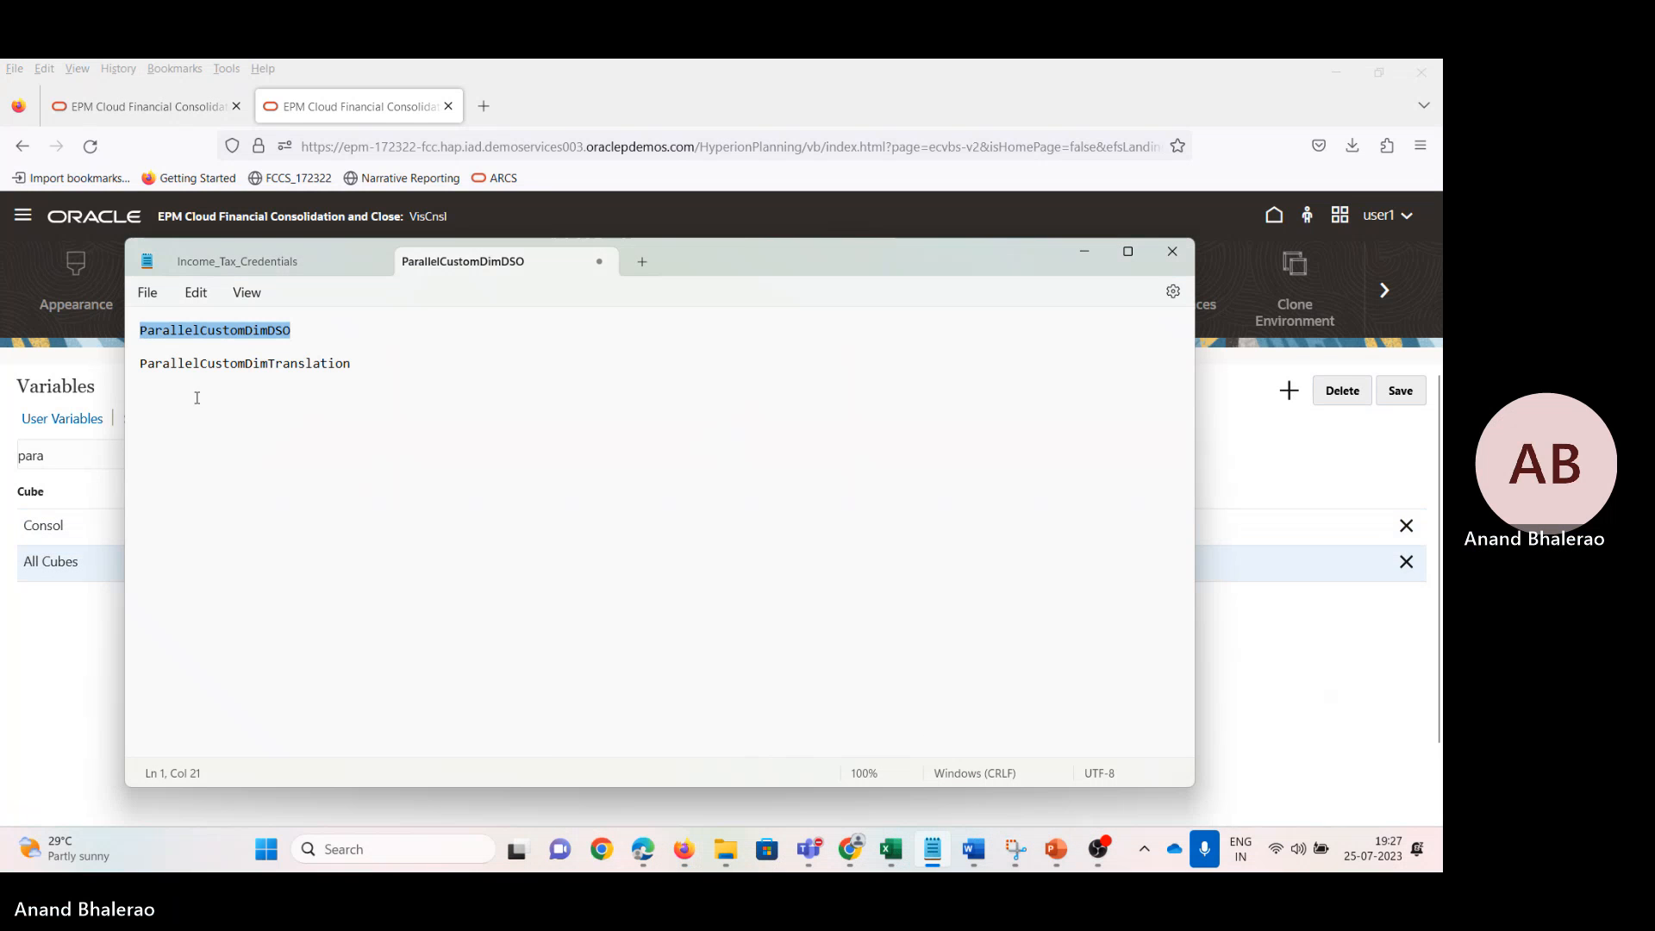
drag(143, 364, 346, 372)
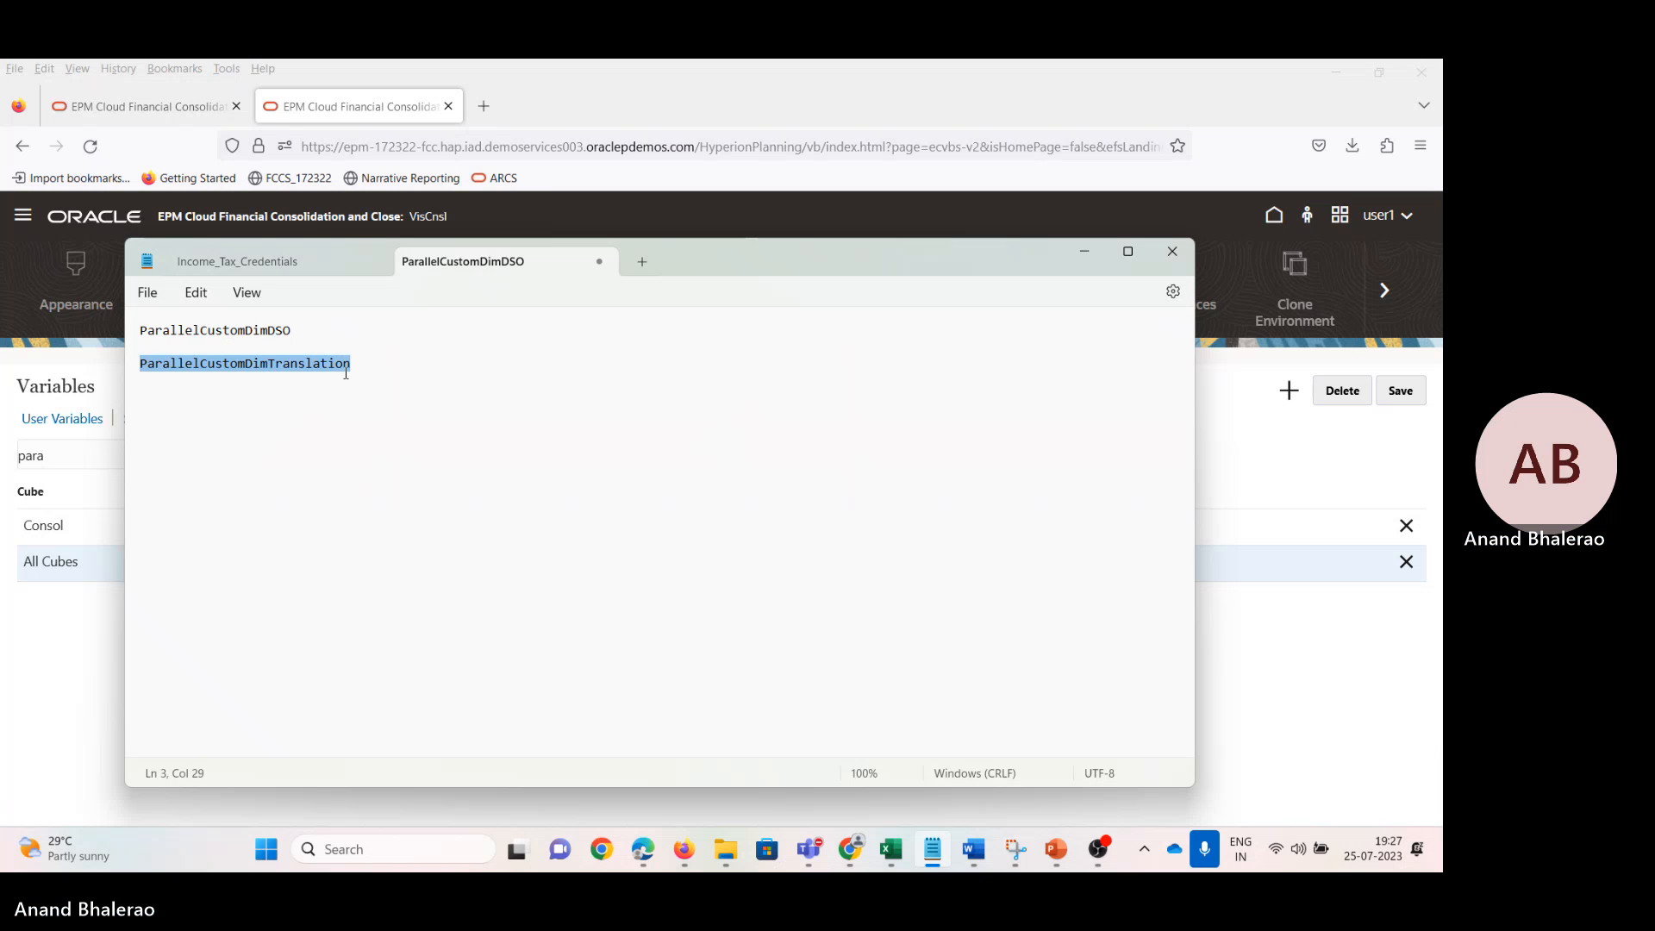
key(alt+Tab)
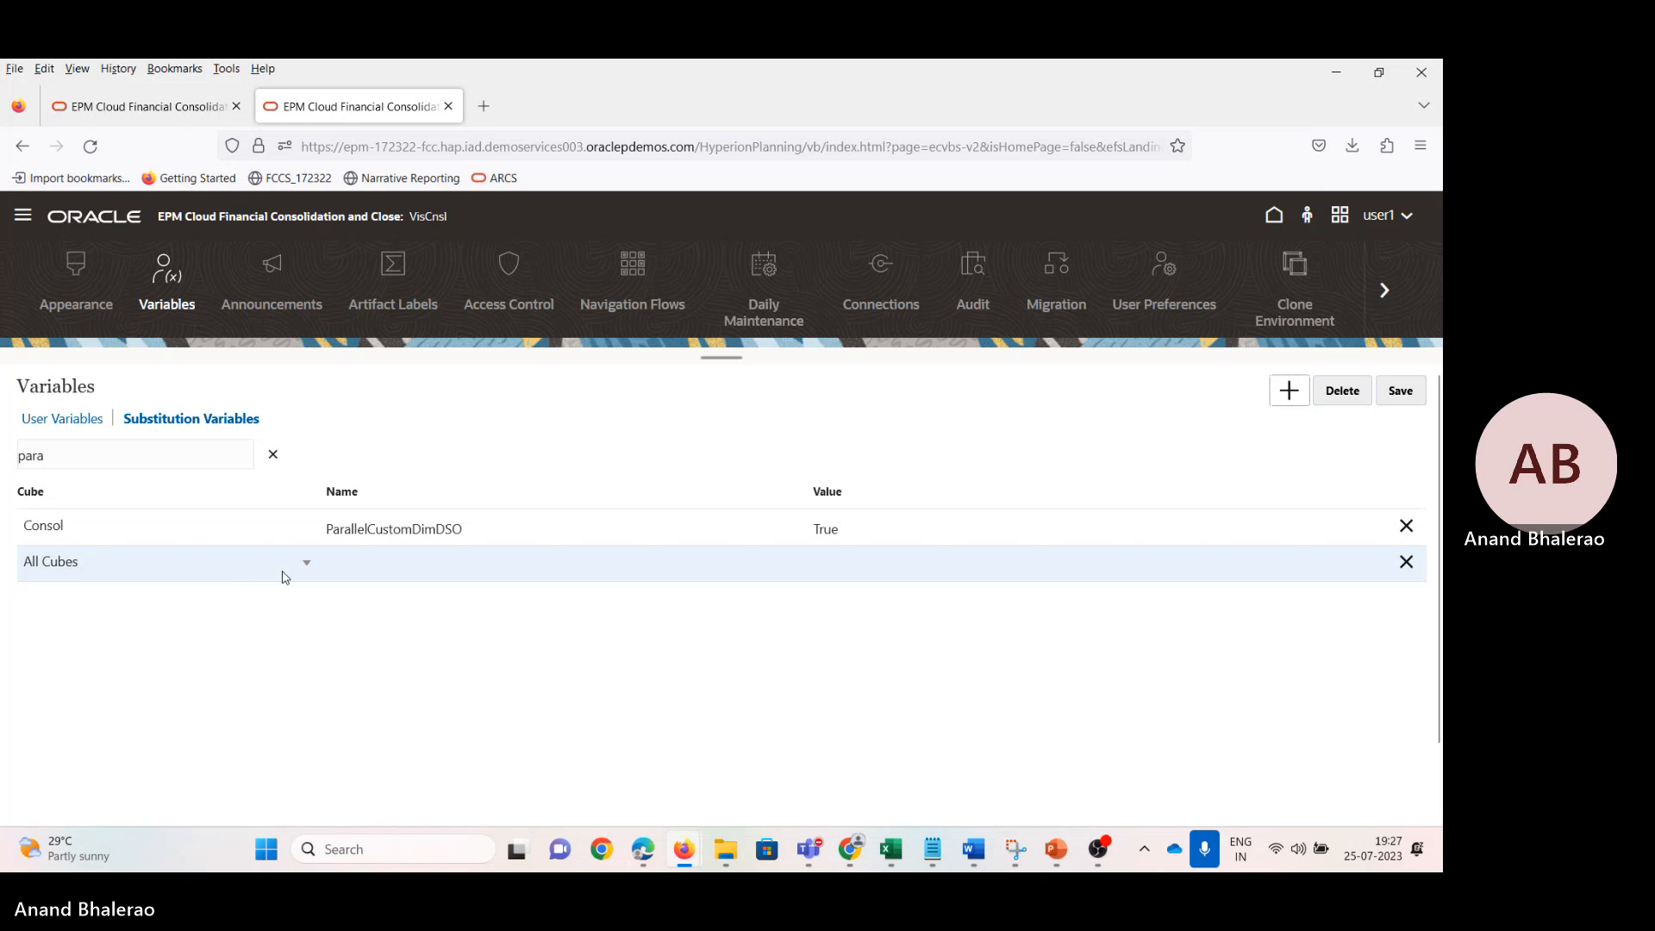
click(242, 576)
click(118, 589)
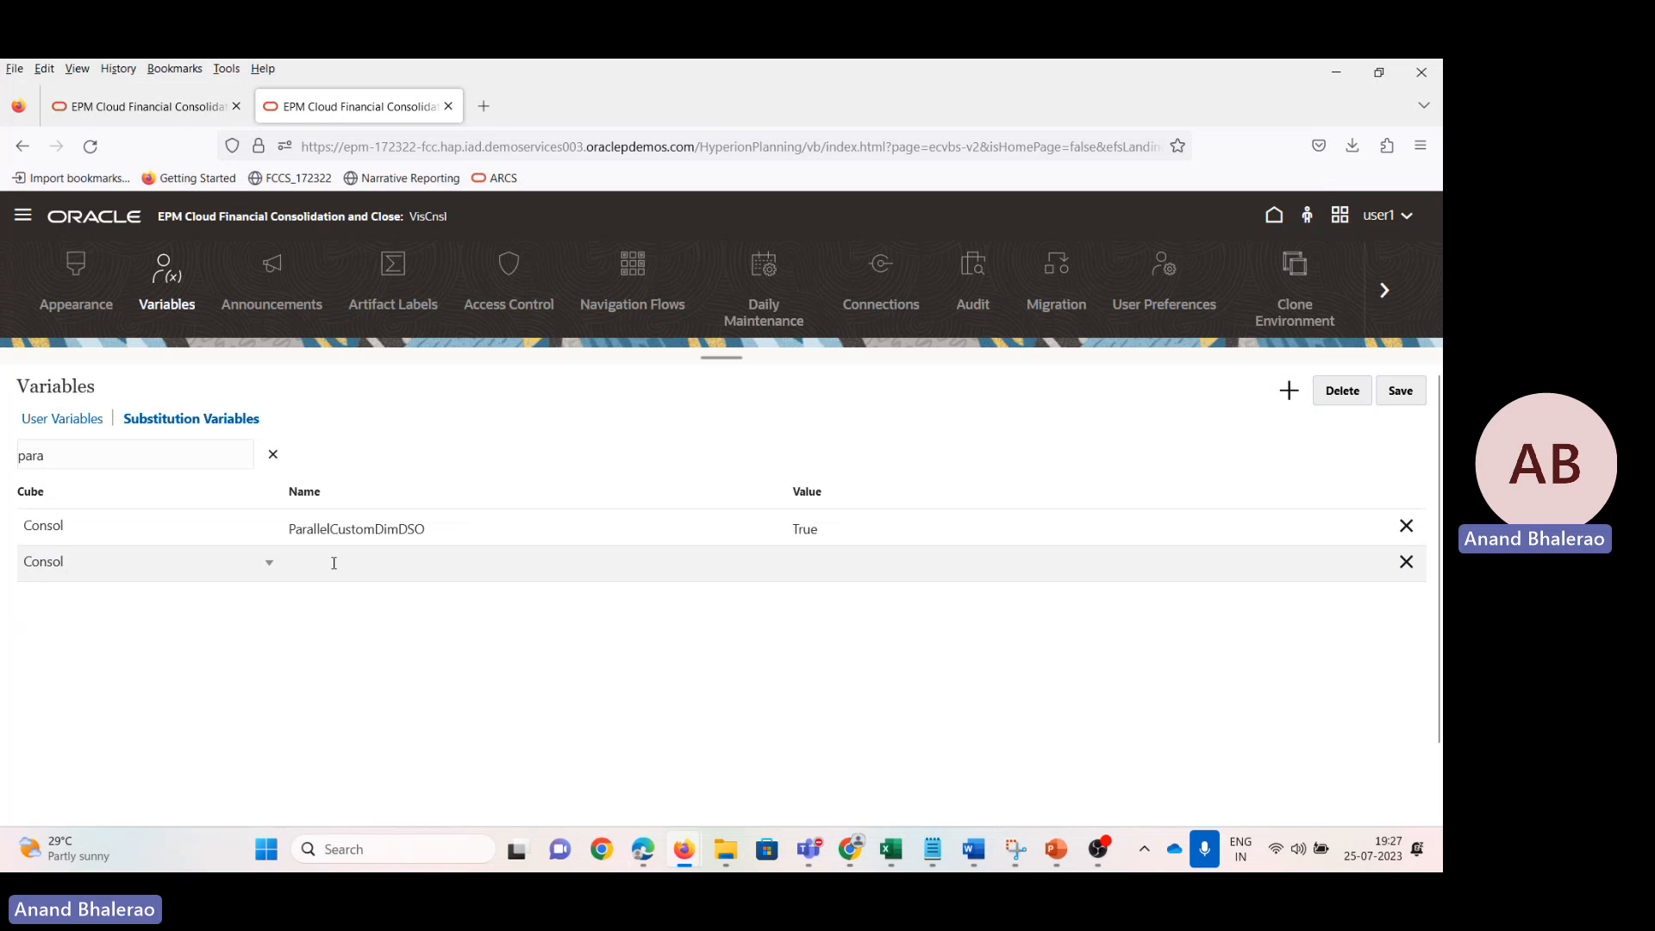
click(333, 563)
text(ParallelCustomDimTranslation)
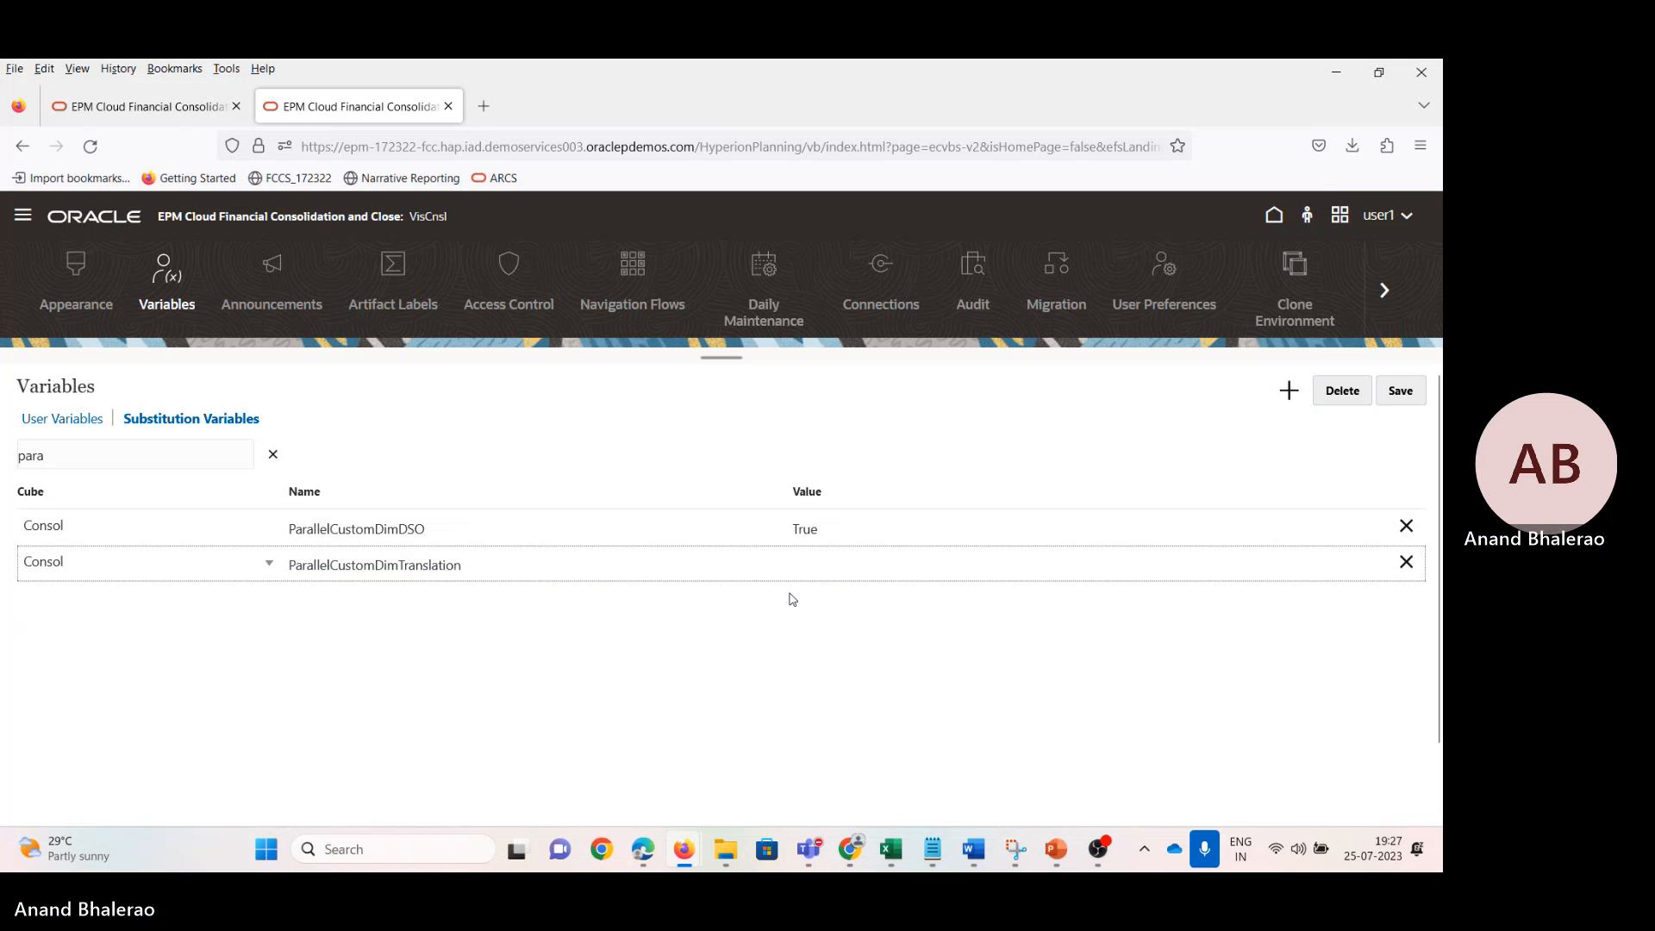
Step: Set the ParallelCustomDimTranslation variable's value to True and save the substitution variables
click(810, 562)
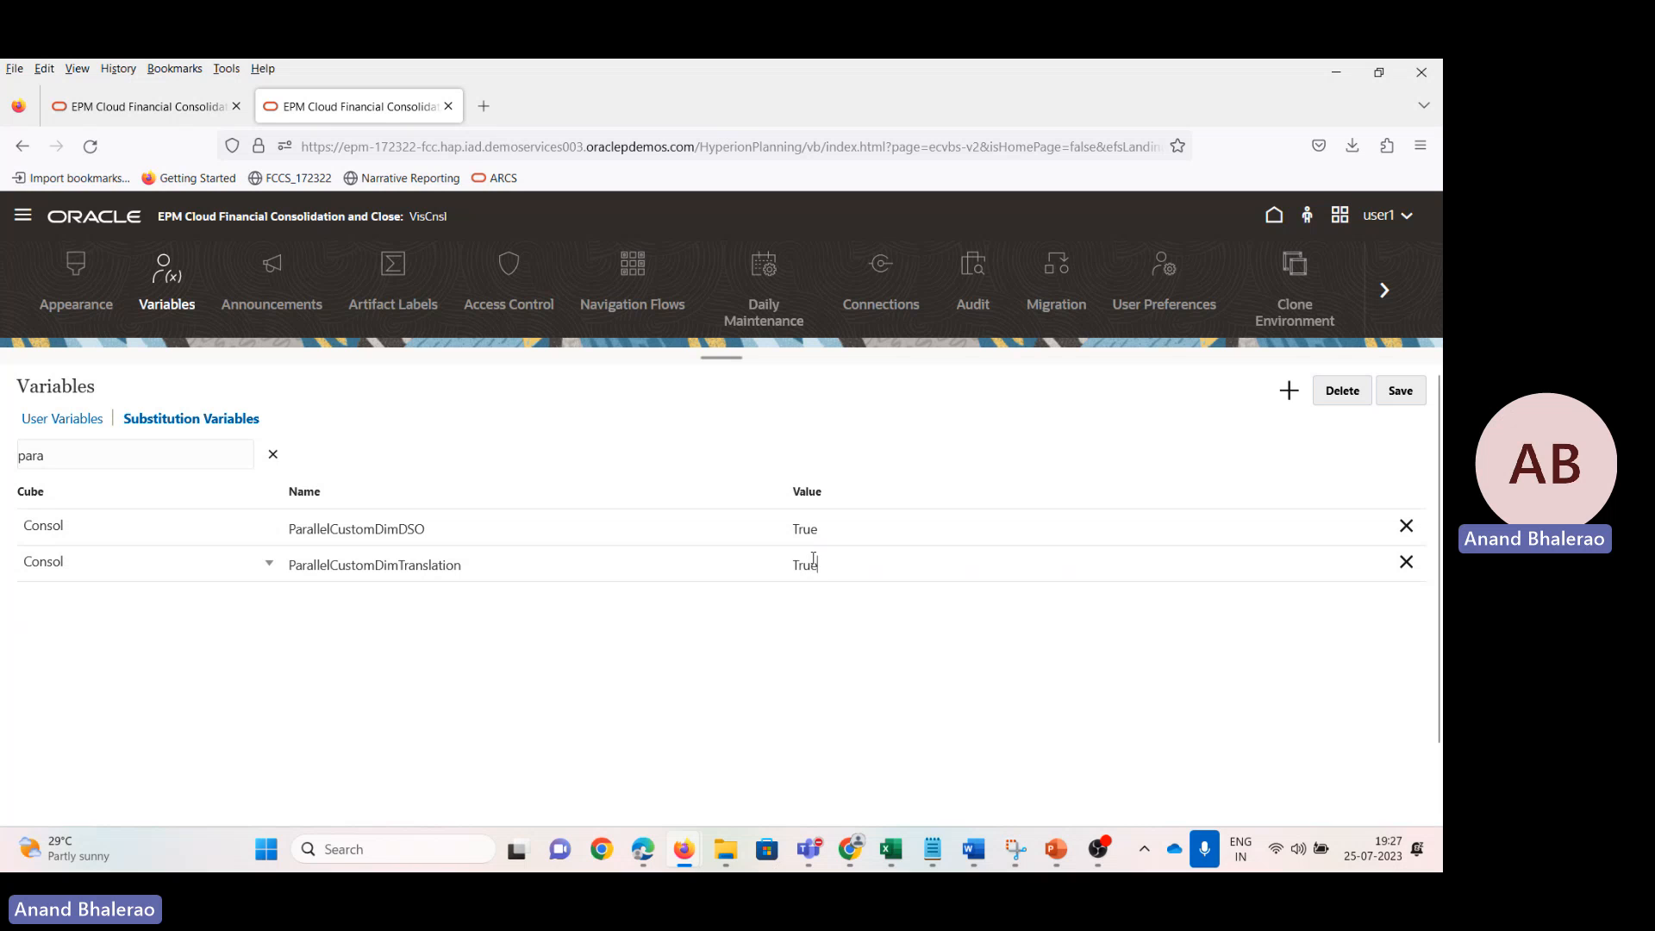
click(1399, 392)
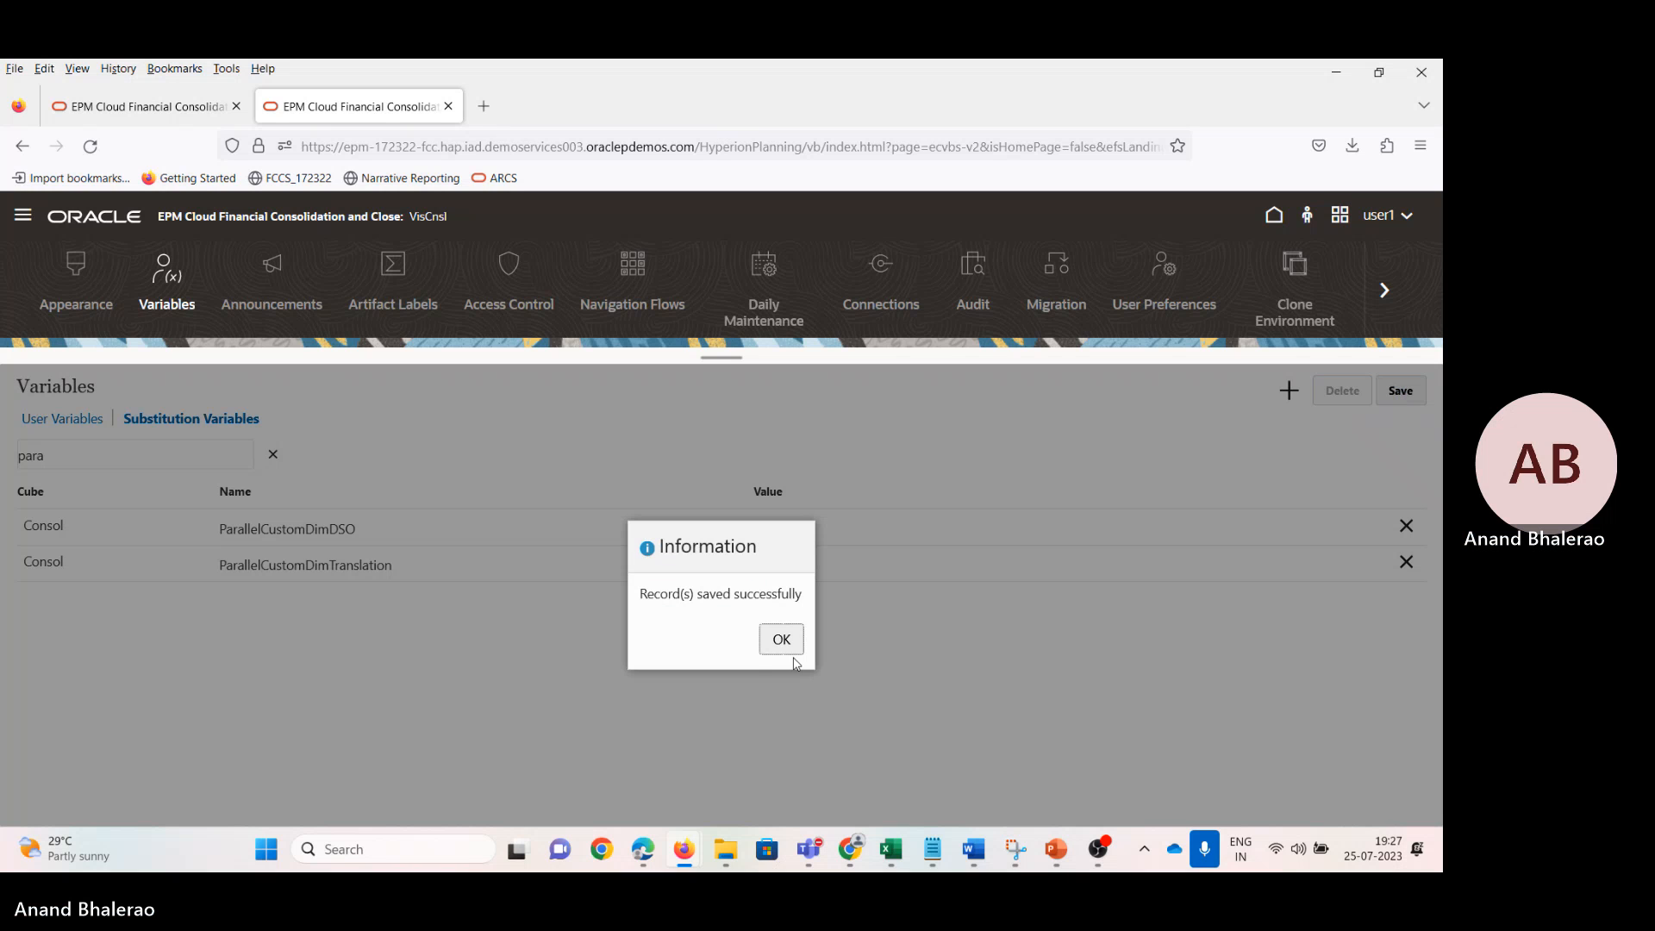
click(786, 646)
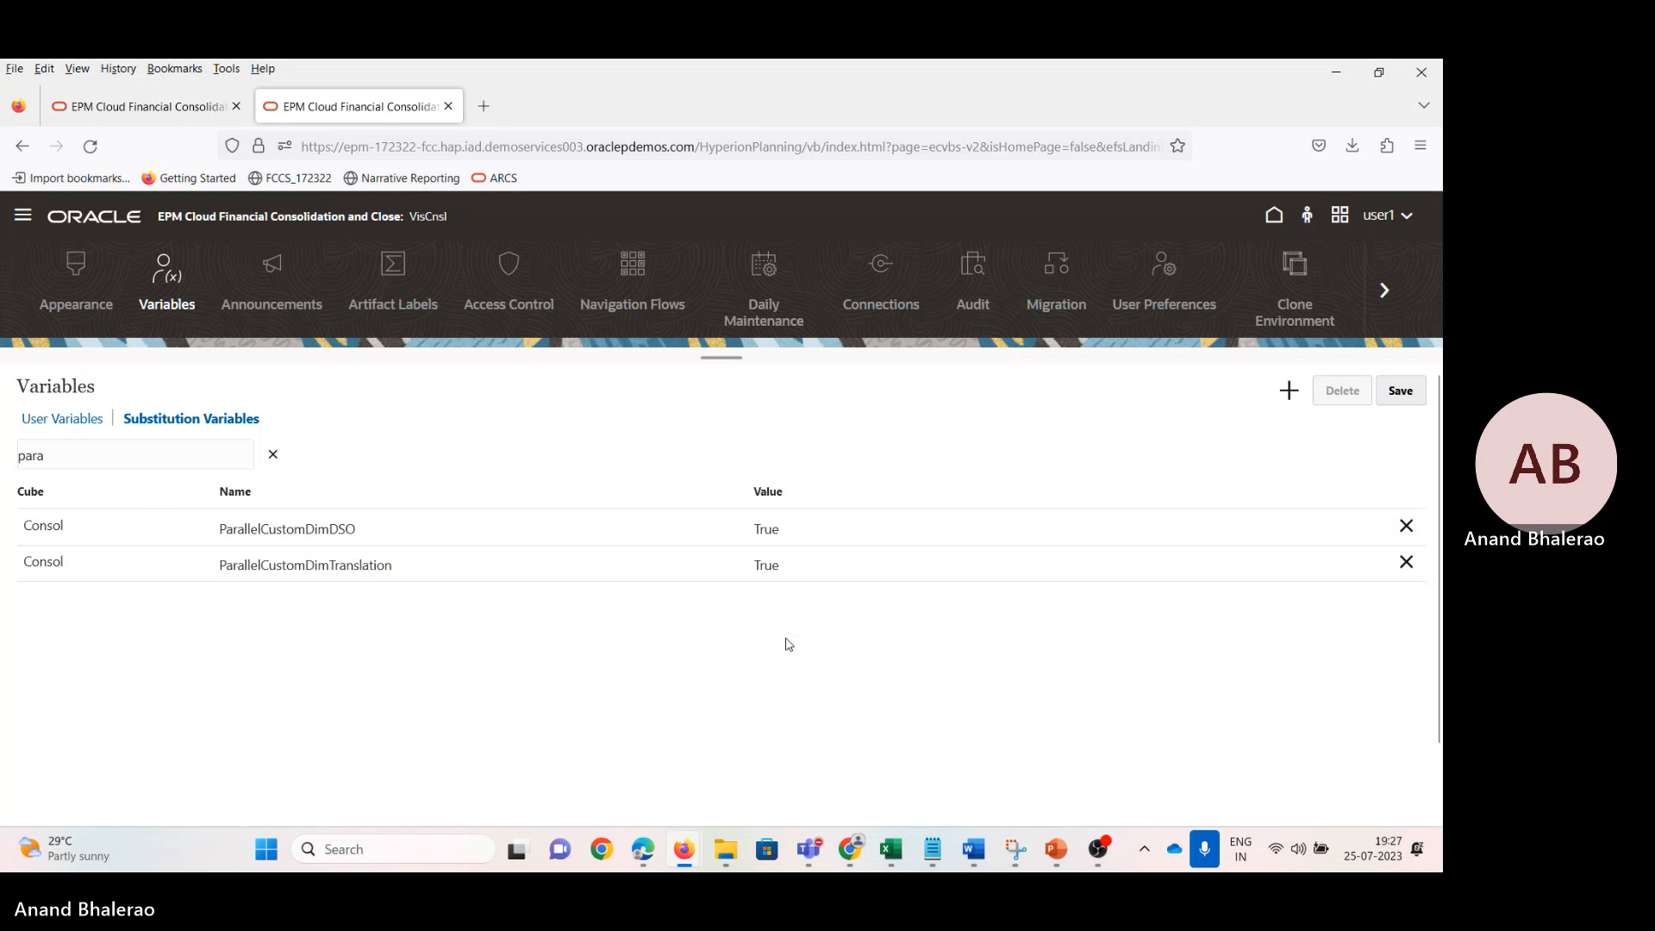
Step: Sign out of the EPM Cloud session and sign back in with the same saved account
click(1407, 221)
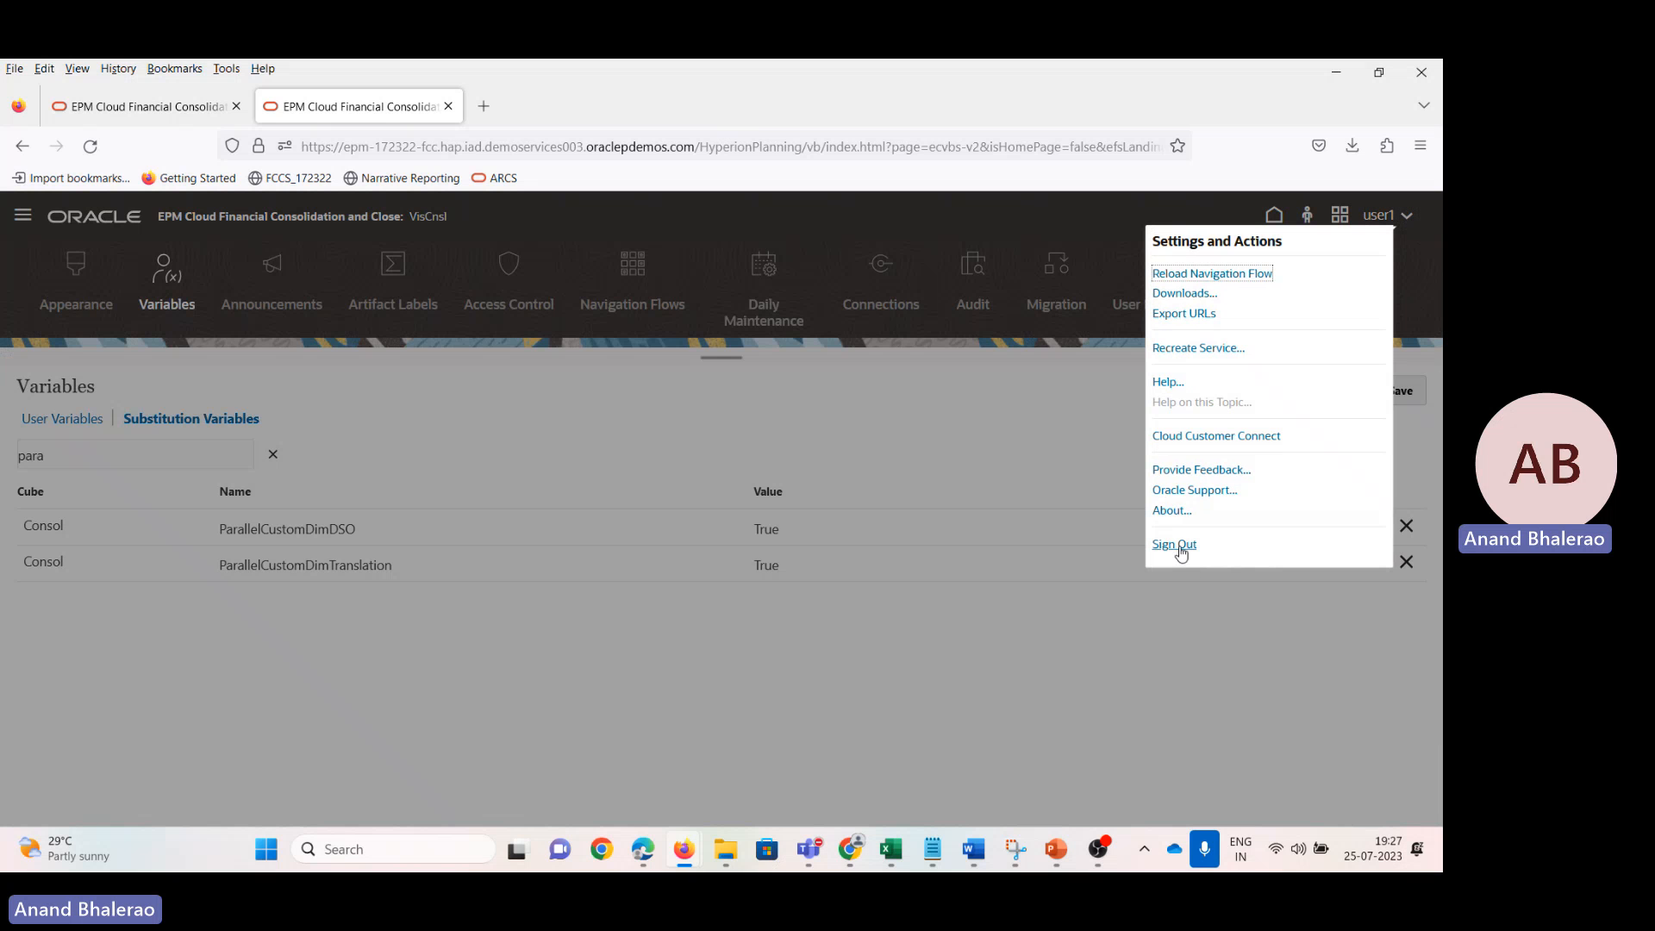
click(1177, 542)
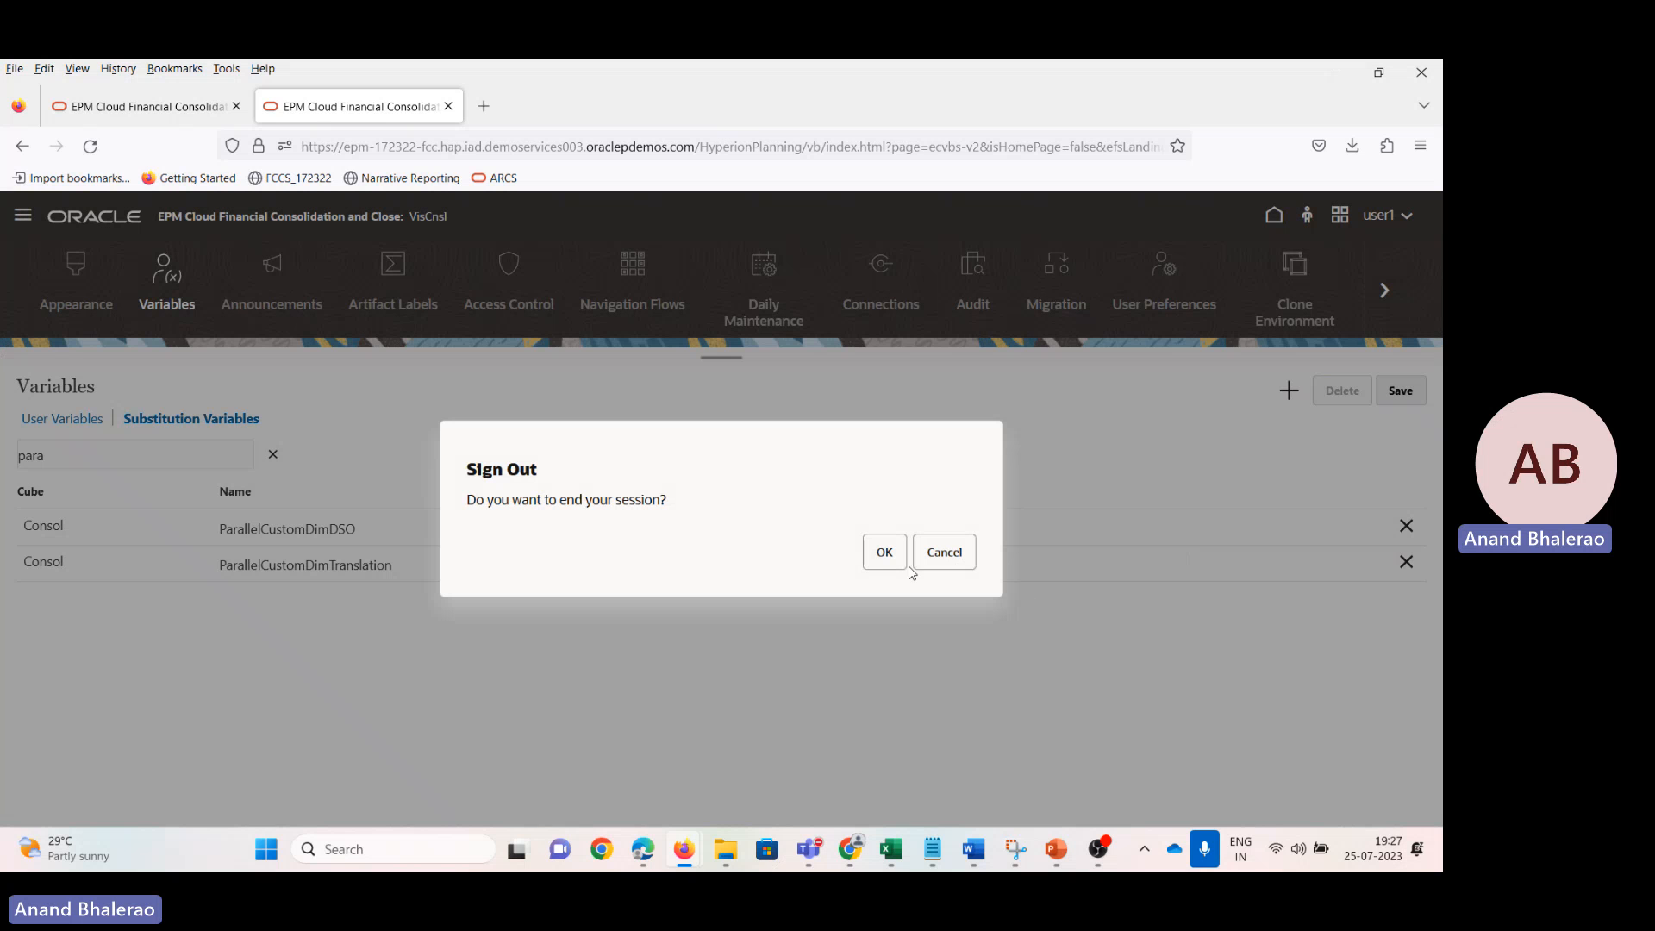
click(880, 553)
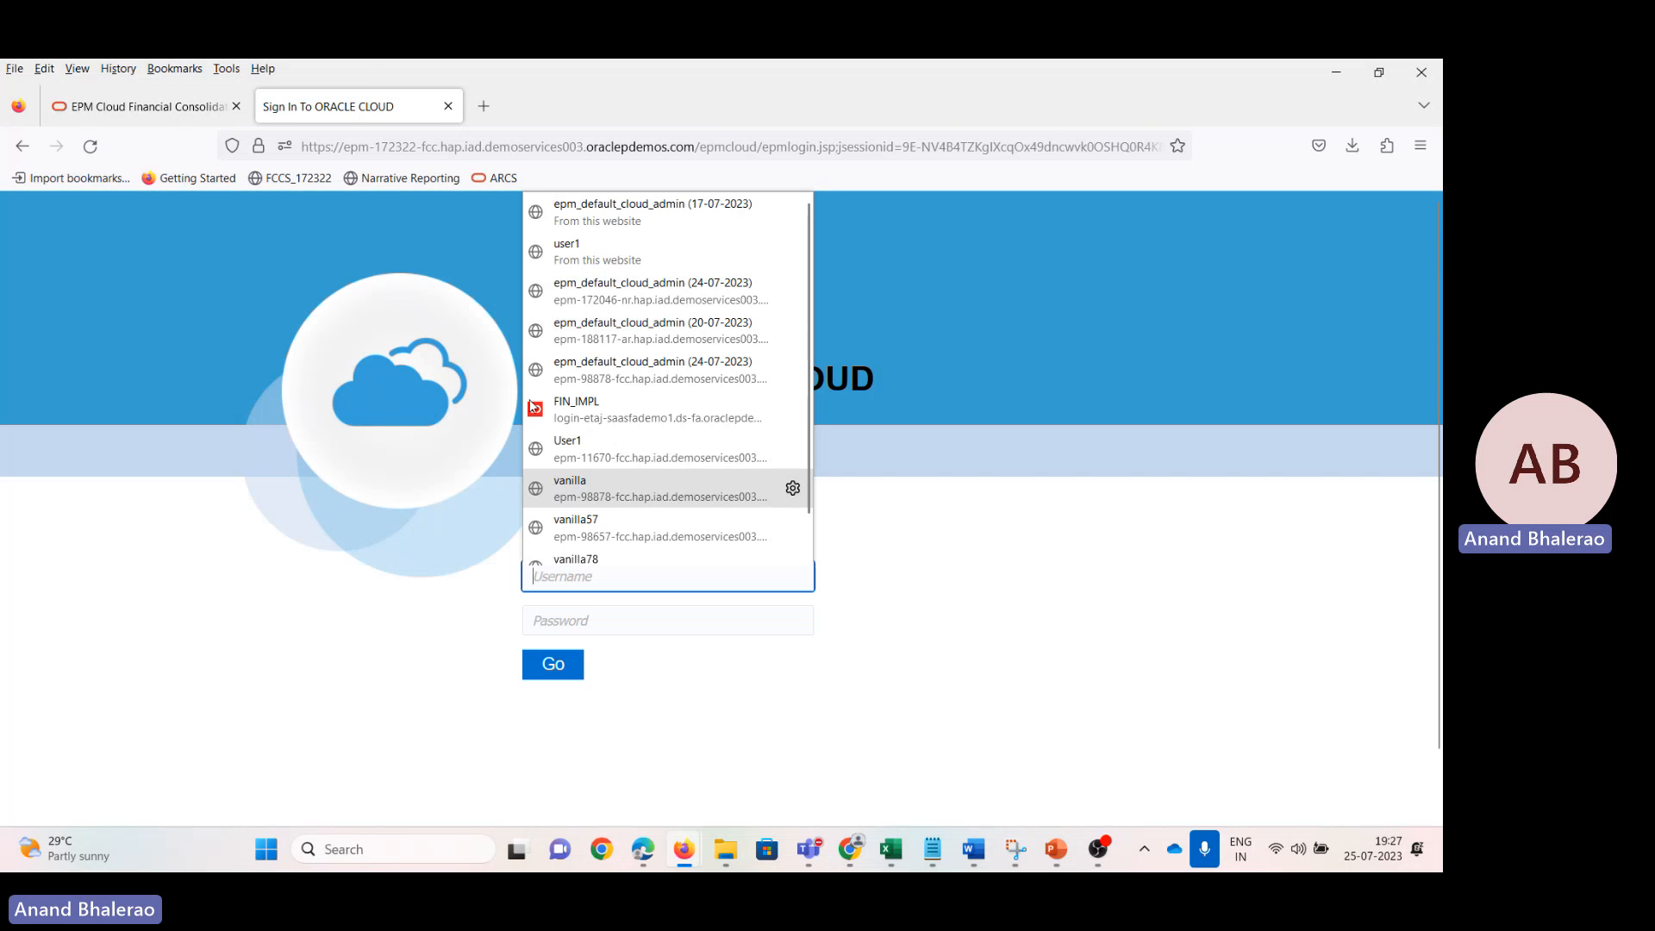
click(591, 258)
click(553, 664)
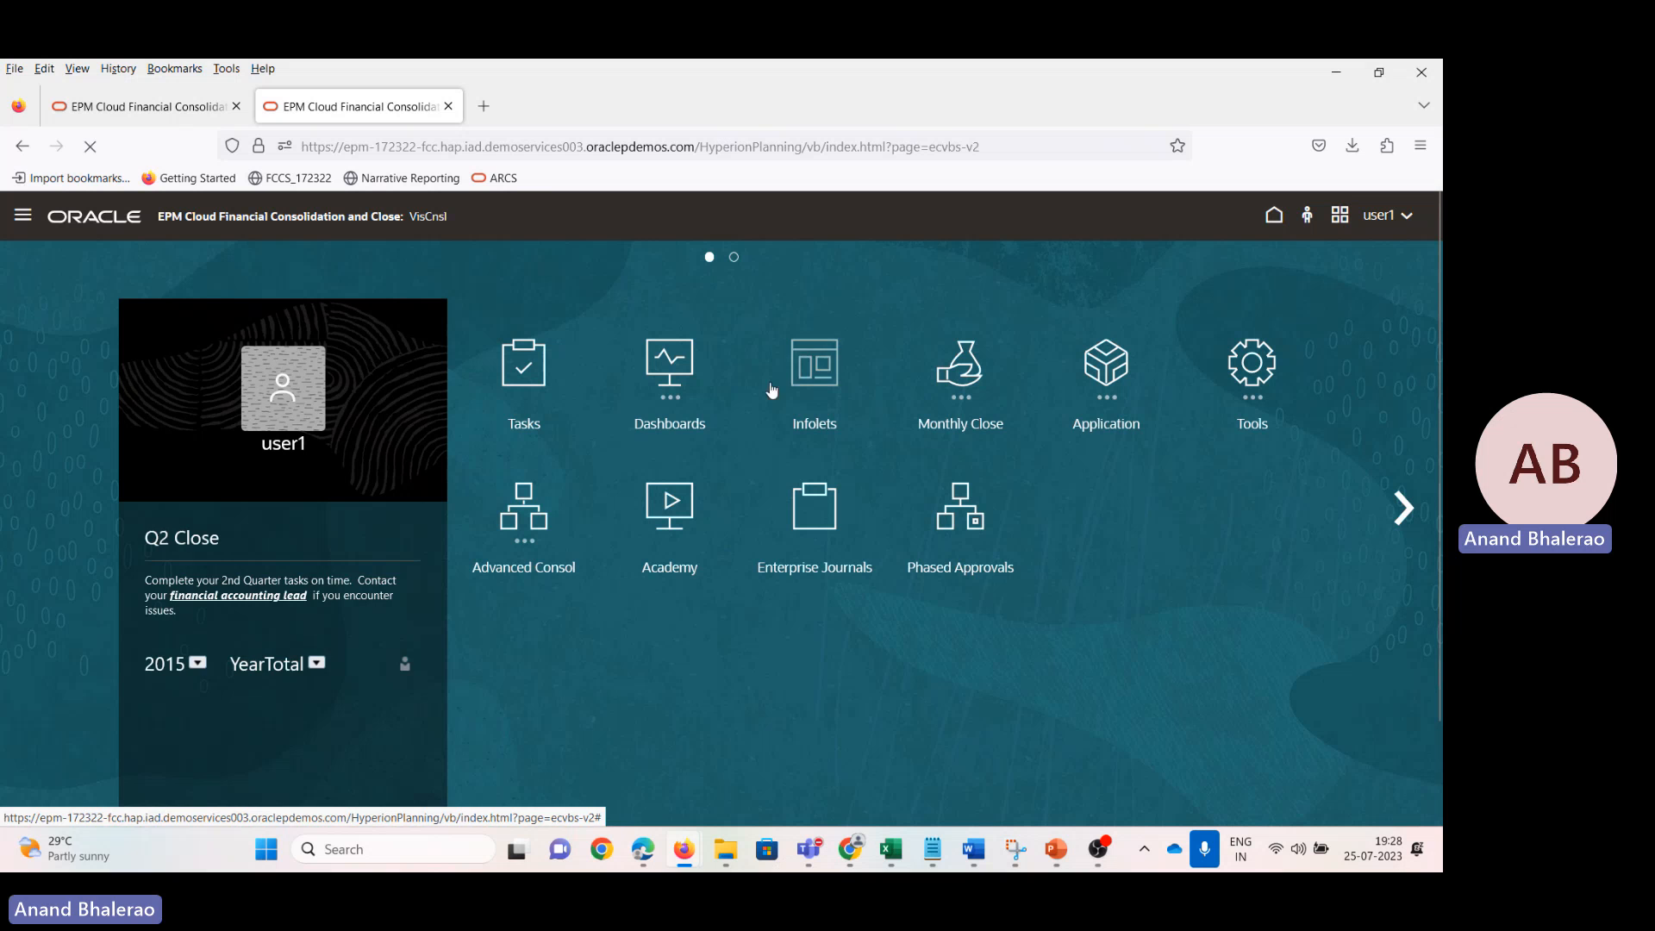
Step: Open the application's Variables page
click(22, 215)
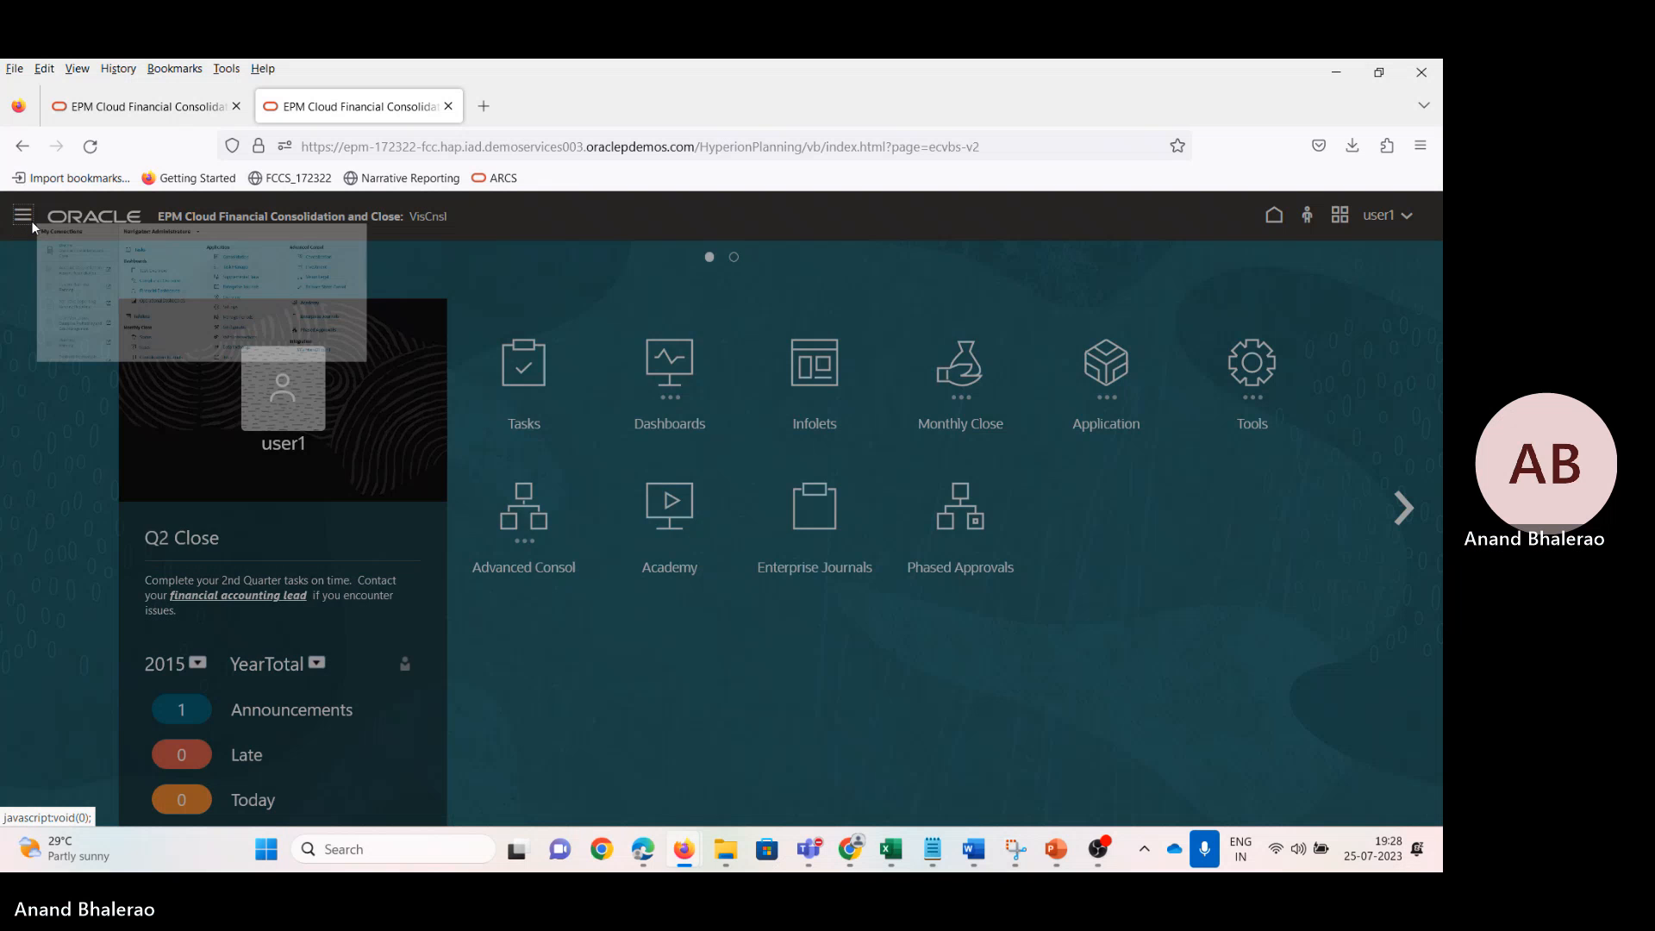
scroll(679, 498, down, 3)
click(662, 615)
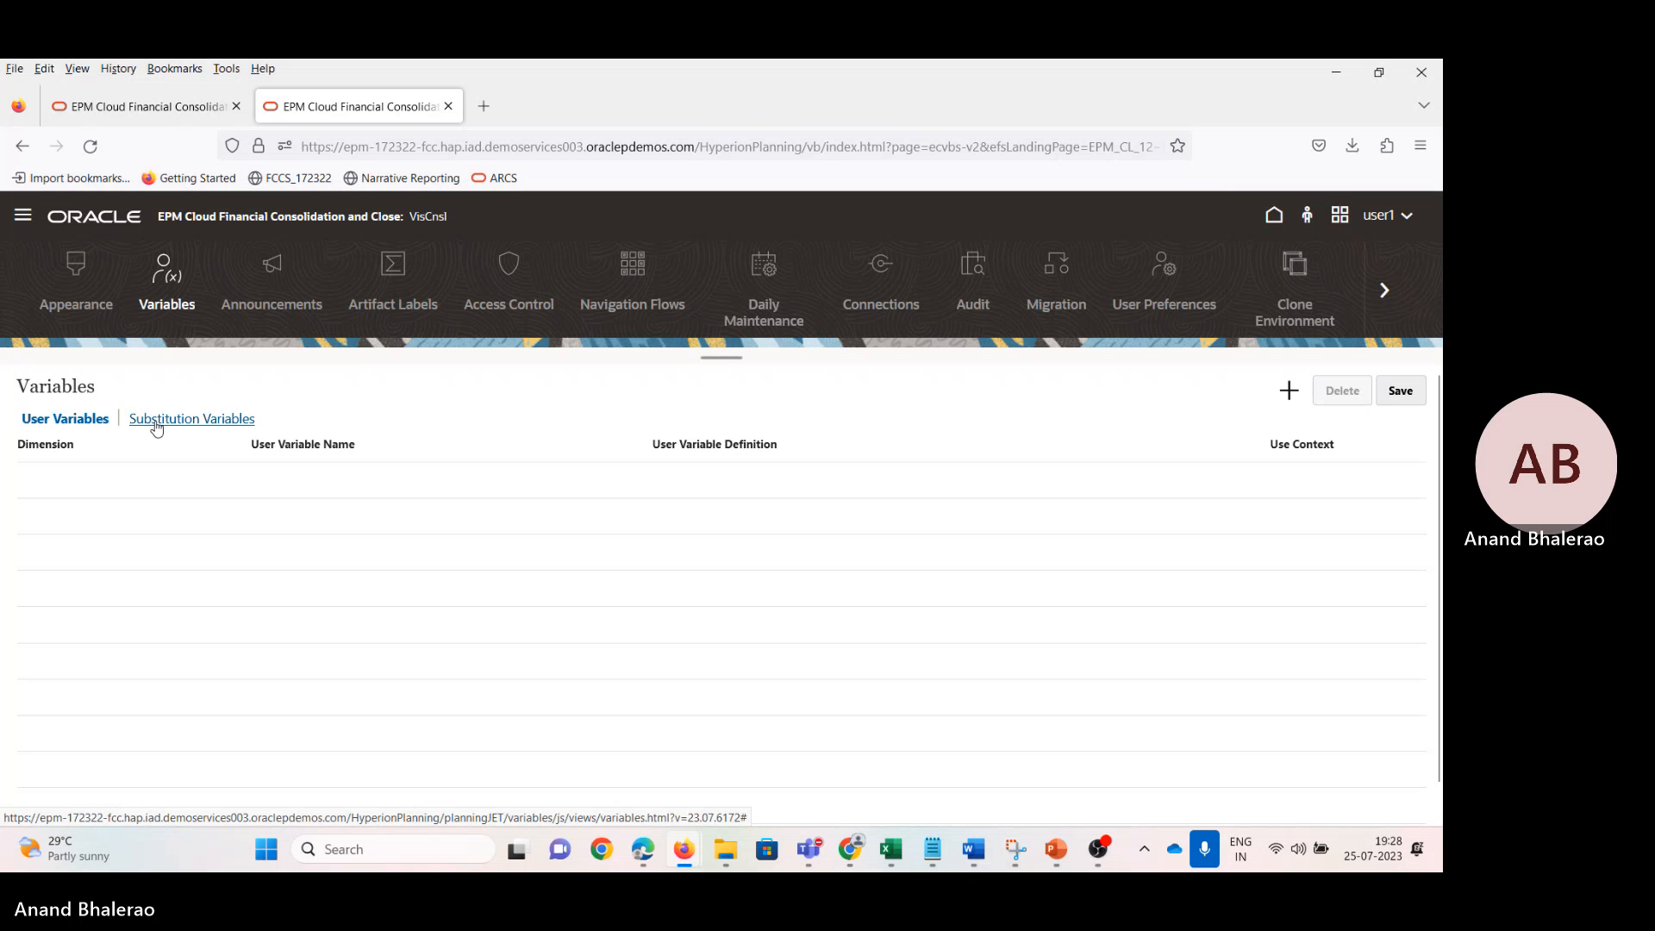
Step: Filter the substitution variables by "para" and check the two parallel custom dimension entries
click(183, 421)
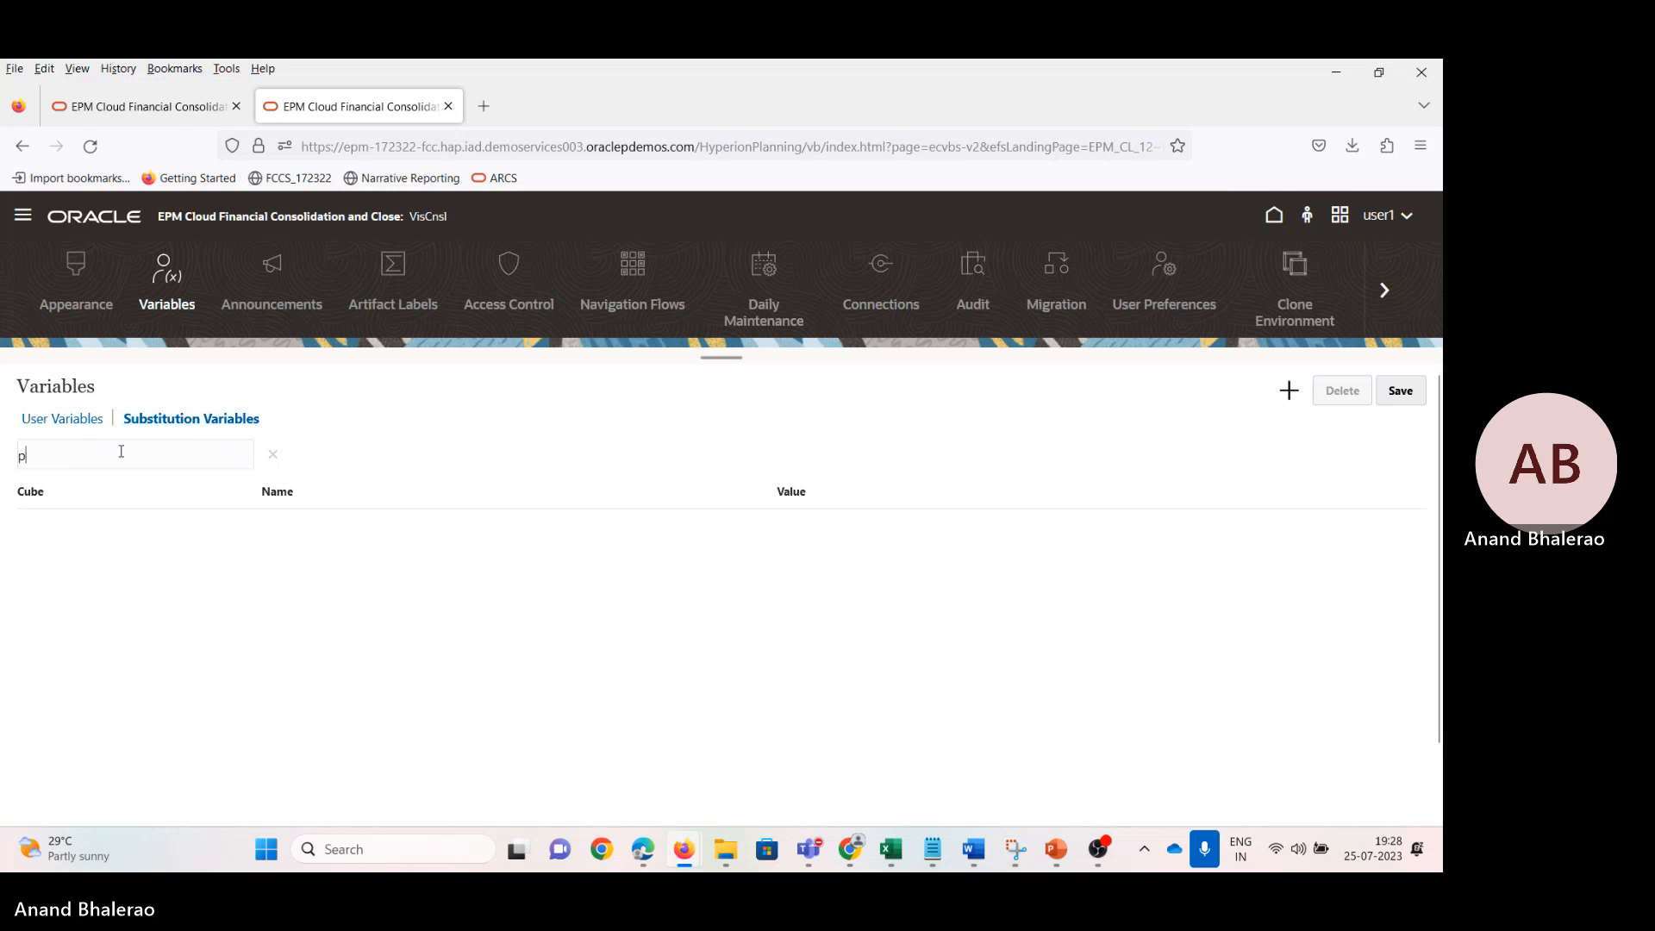
text(ara)
click(484, 567)
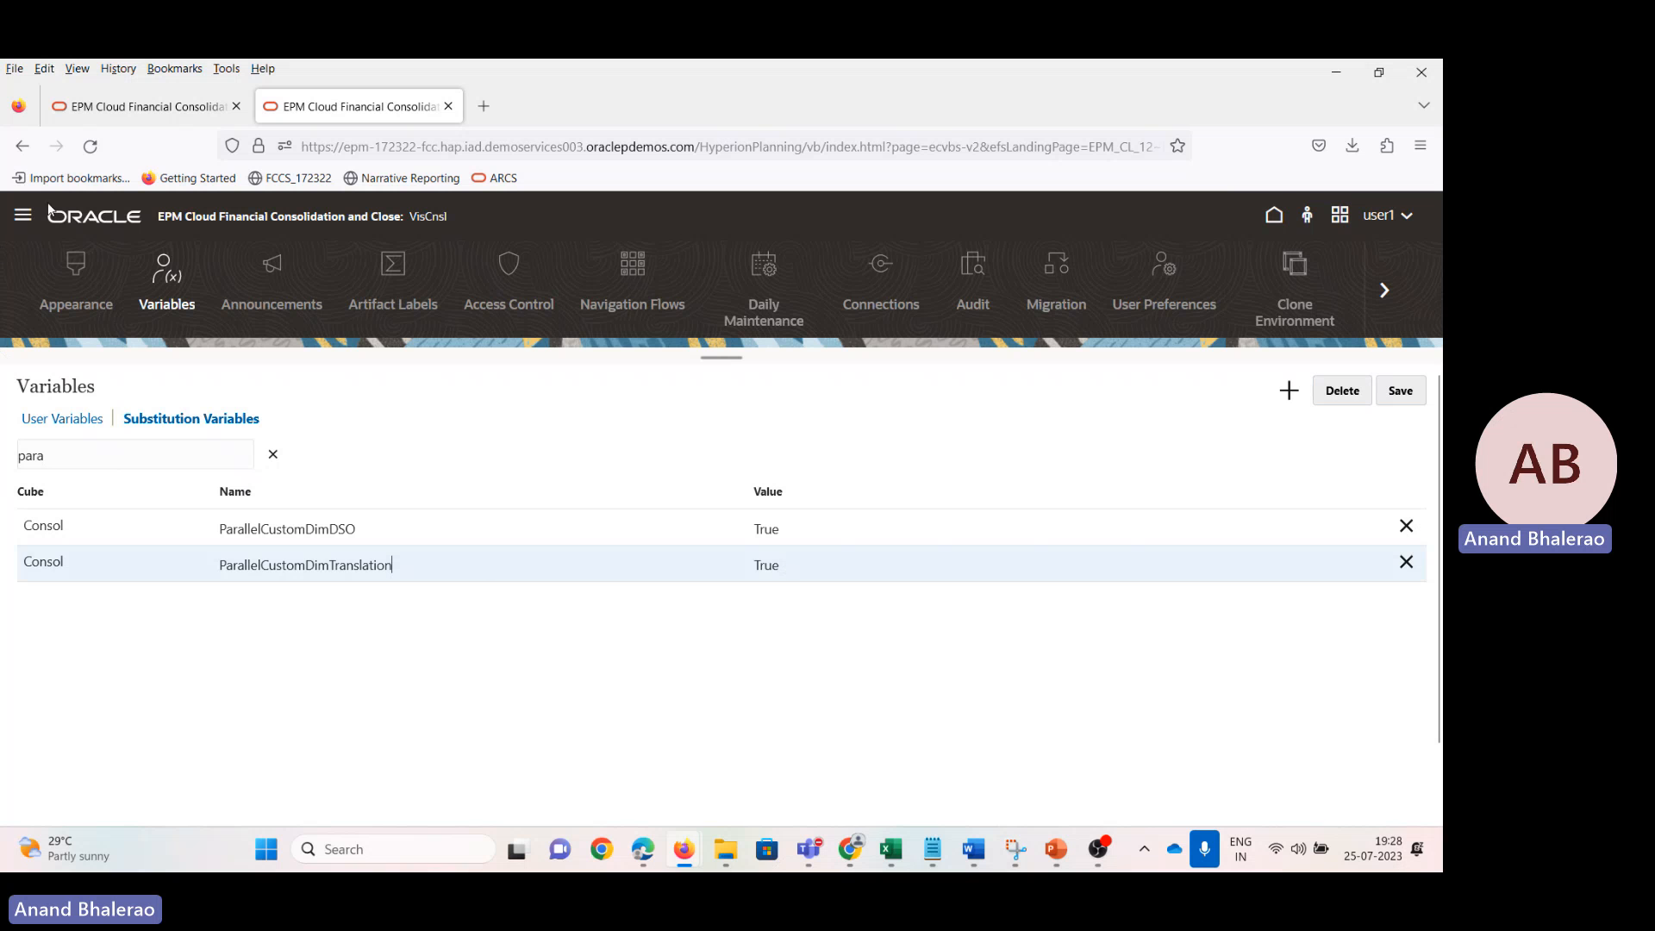
Step: Run the Translate business rule for USD_Reporting, entity S_100, period Jan, scenario Actual and year FY15
click(23, 215)
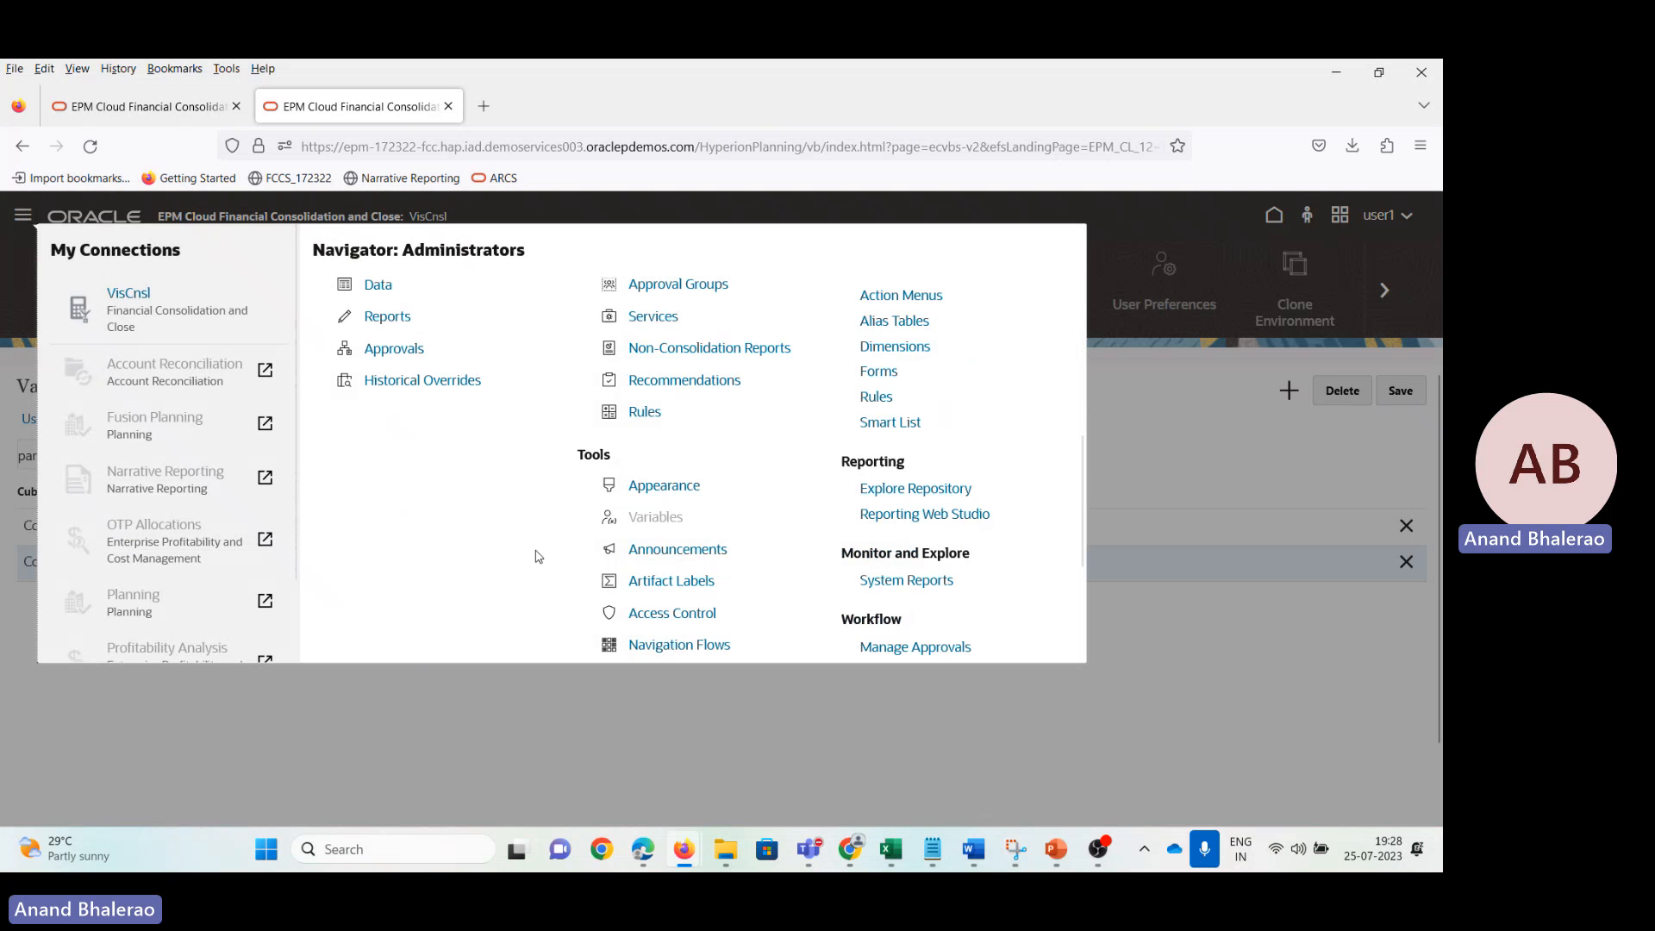
click(644, 412)
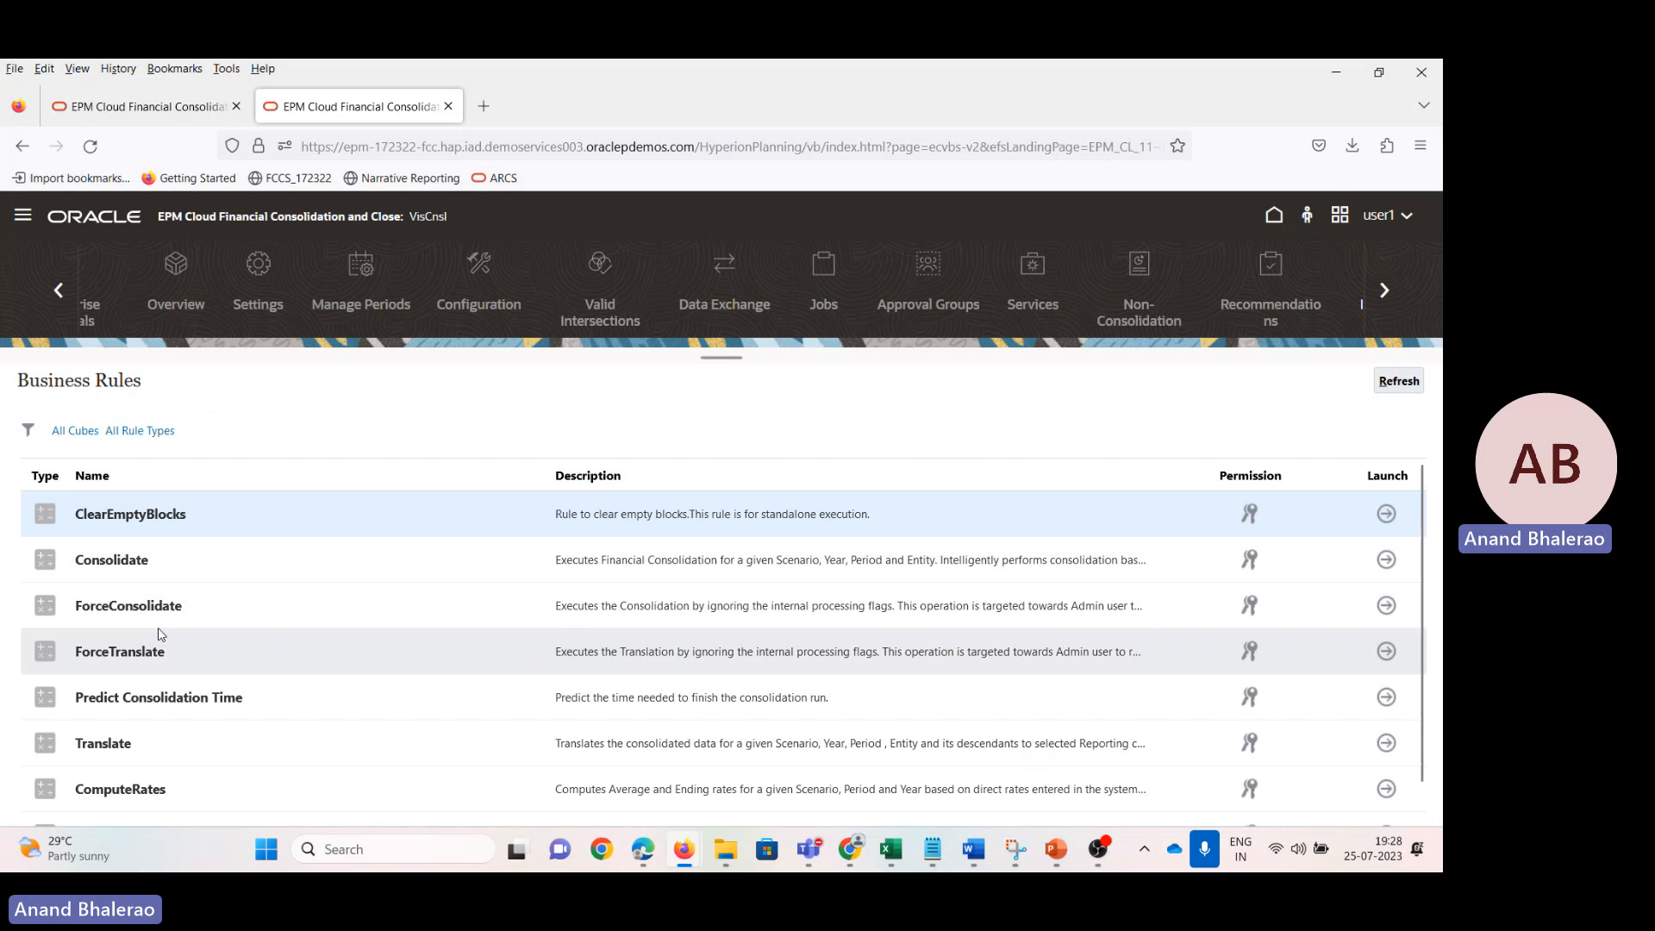
click(166, 750)
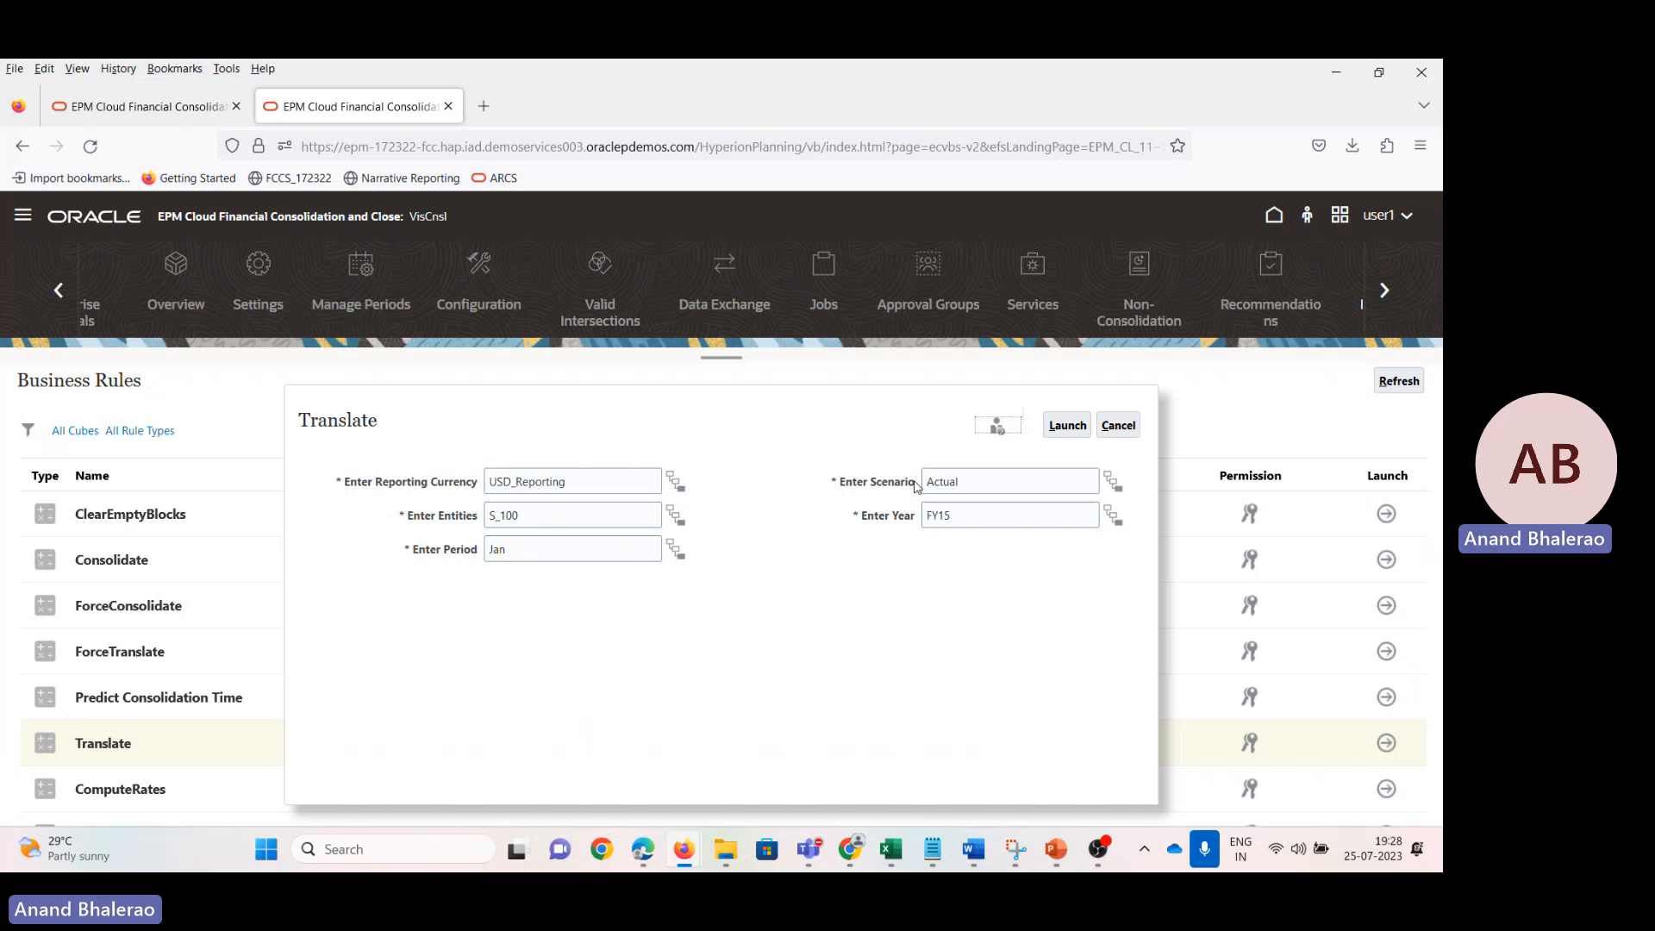
click(1067, 425)
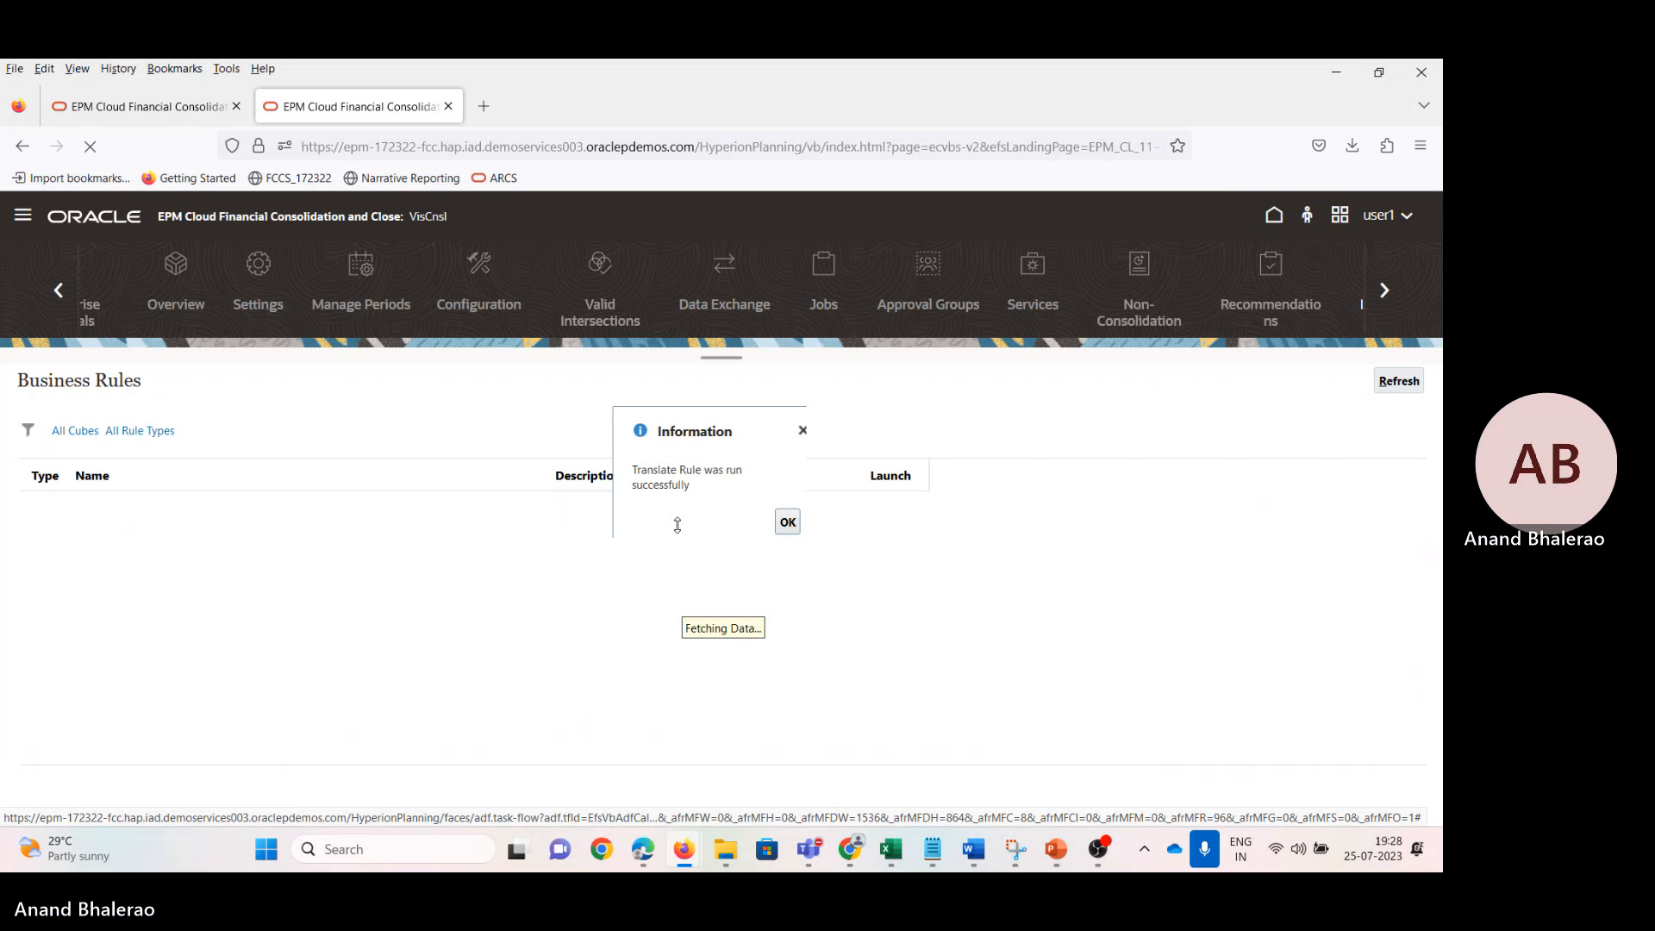
click(788, 522)
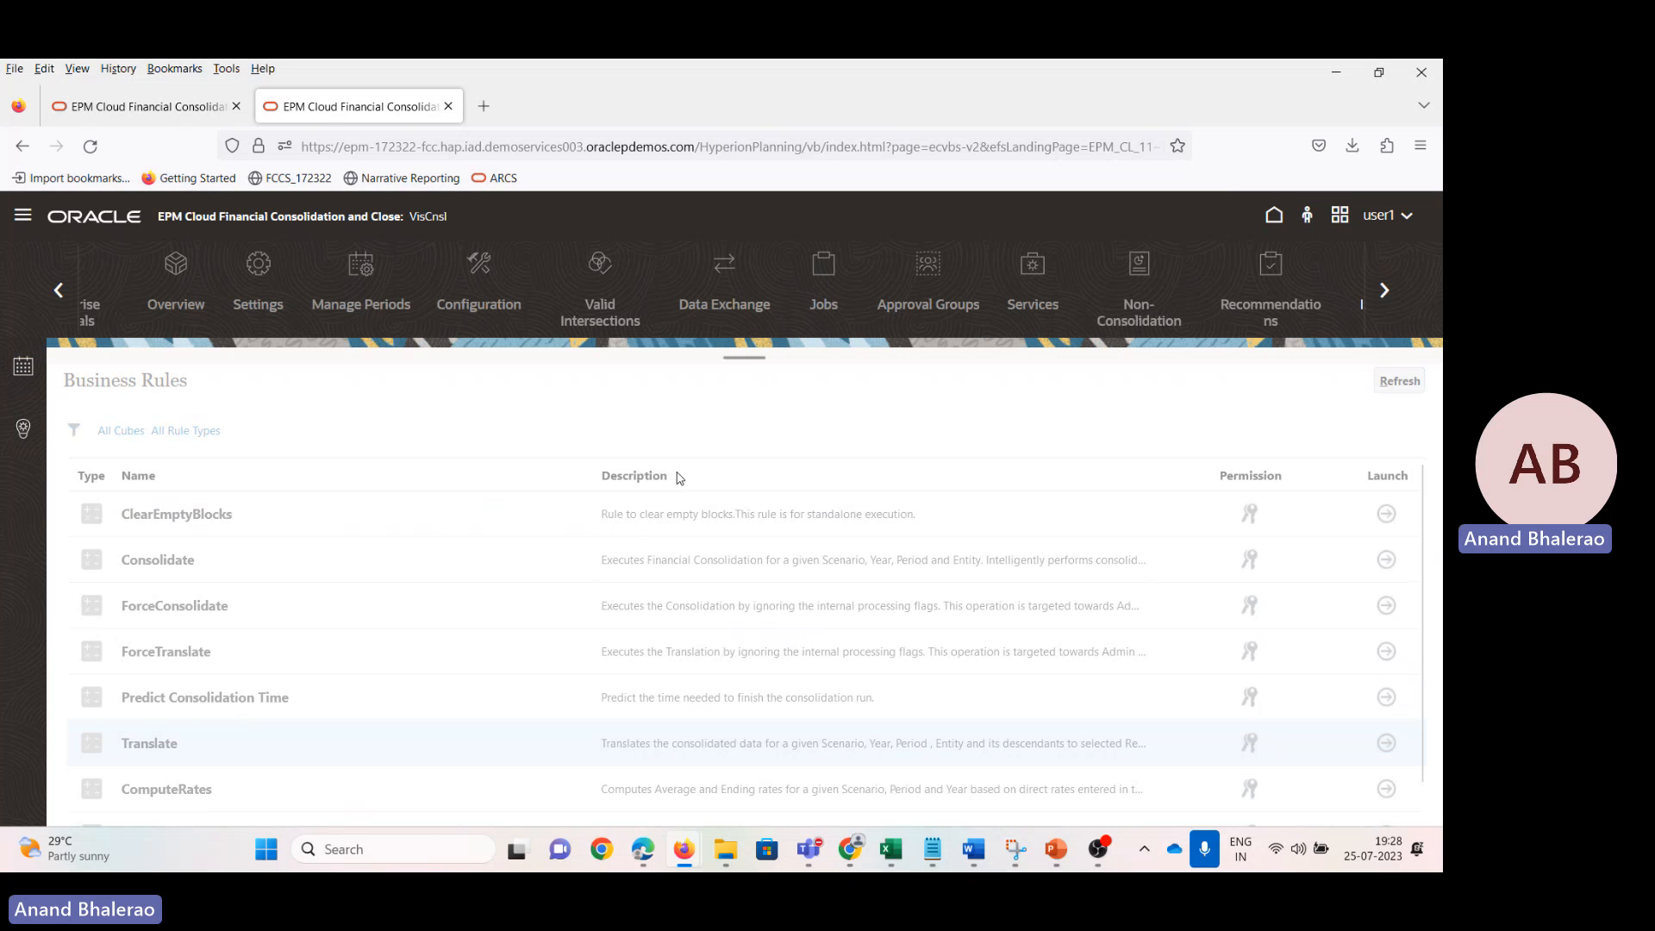
Step: Capture the new Translate job's details and paste the screenshot into the last column of the first table in the ScreenShot_Parallel Word document
click(659, 494)
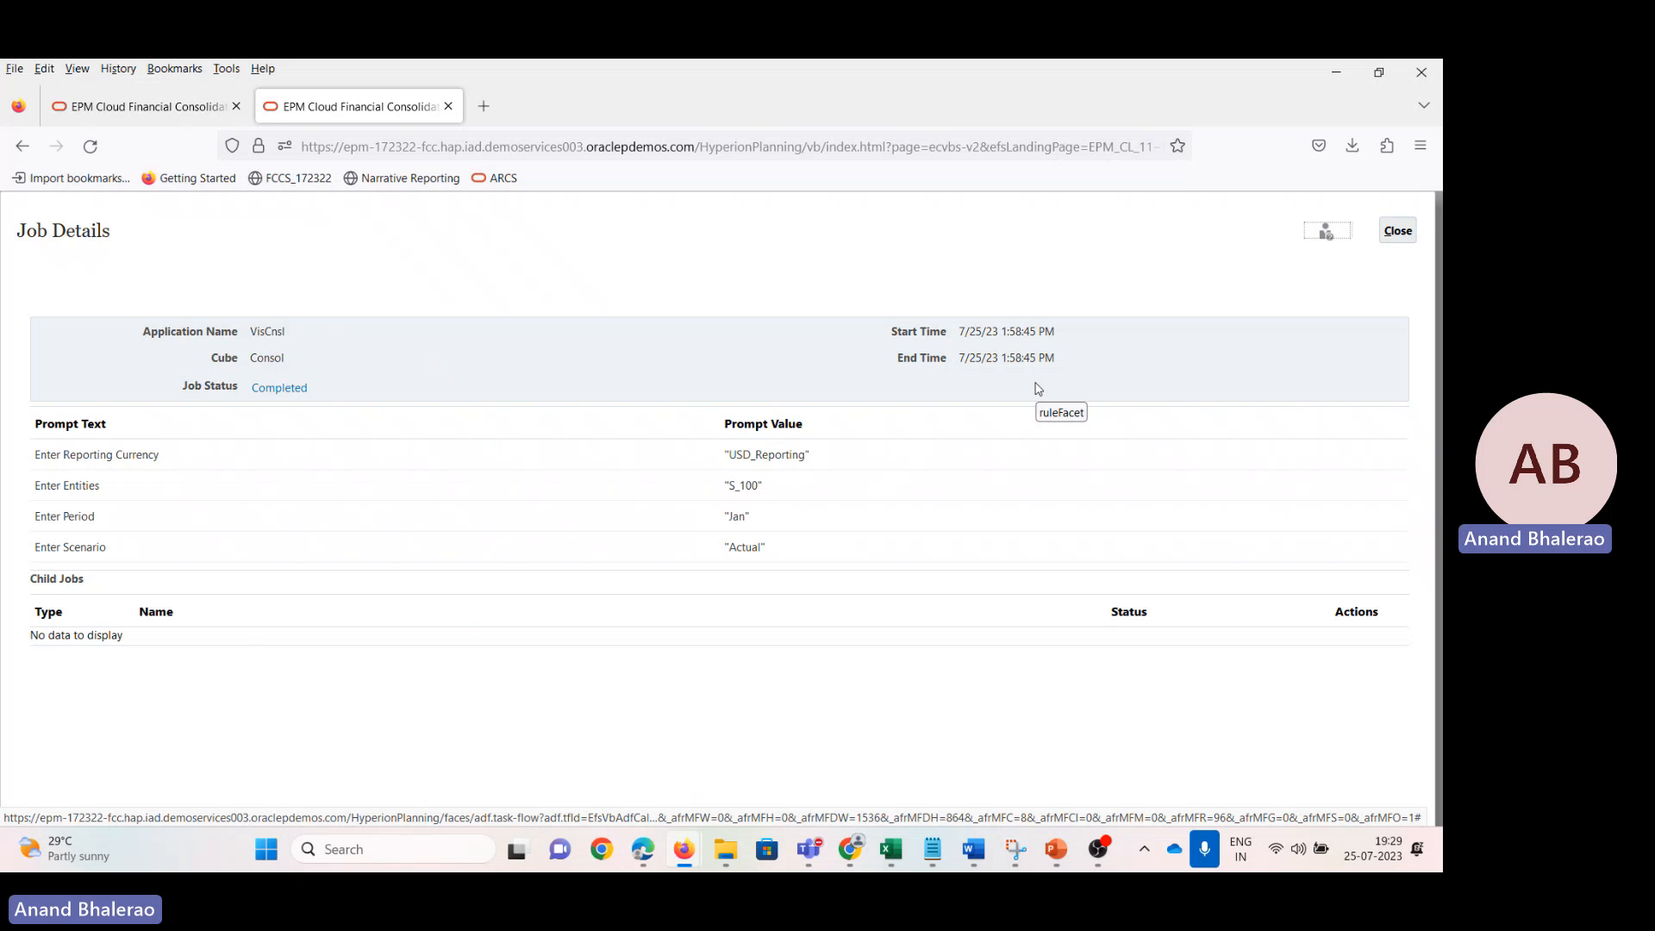
key(super+shift+s)
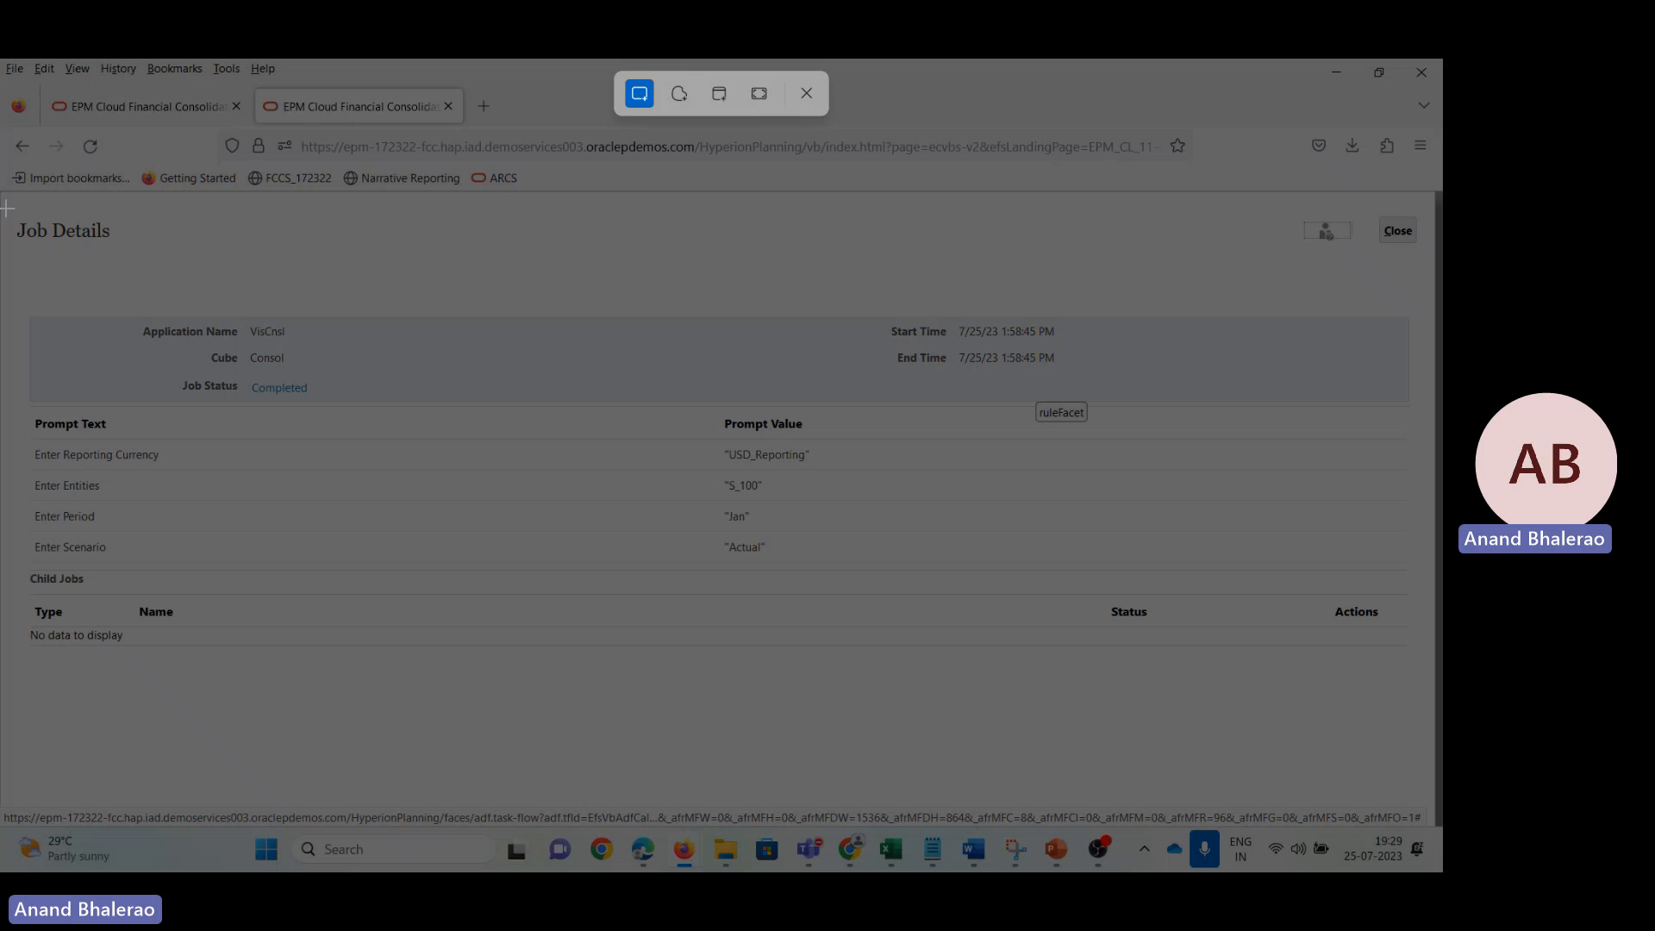
drag(8, 200, 1198, 667)
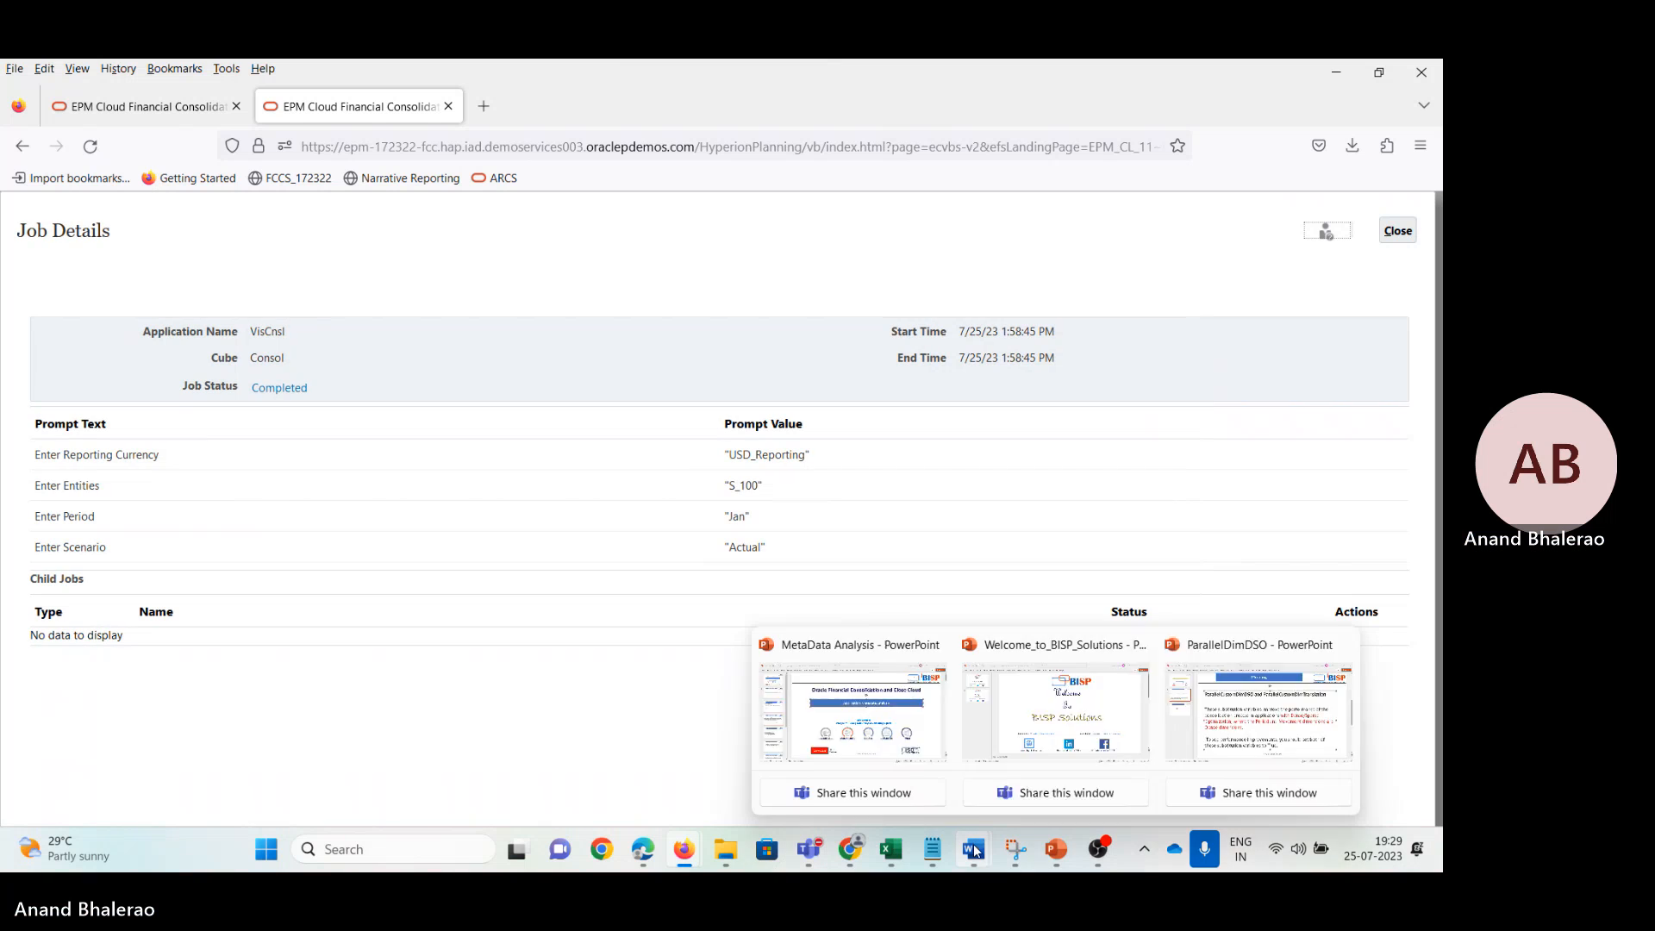
mouse_move(973, 849)
click(1034, 714)
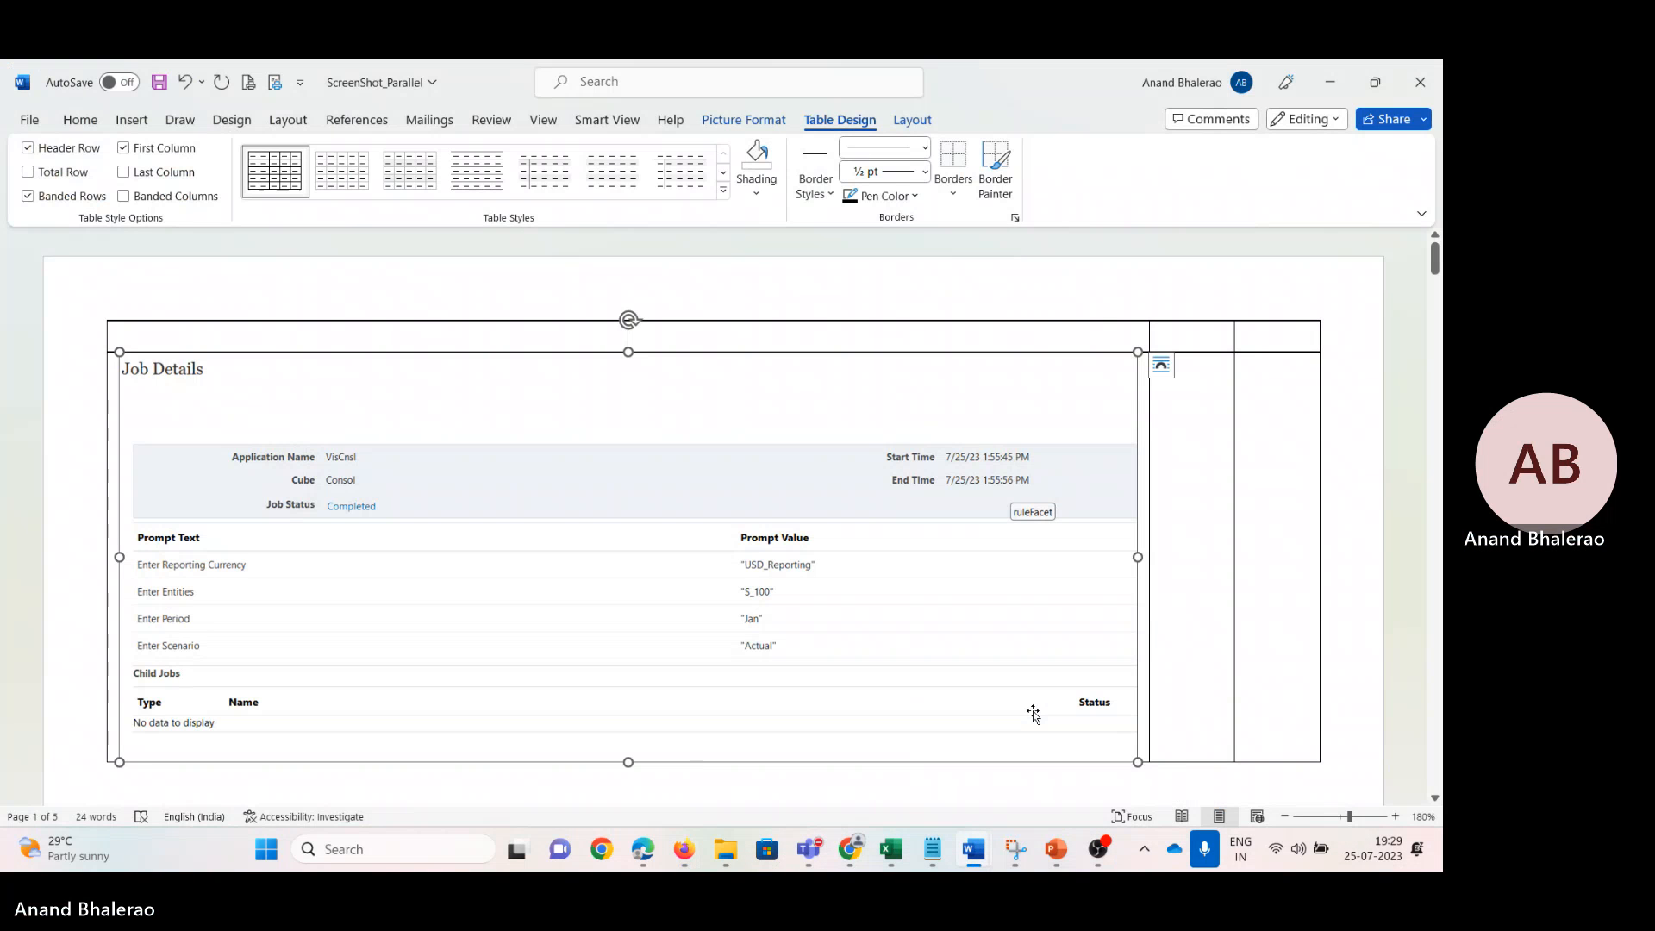
click(1250, 416)
key(ctrl+v)
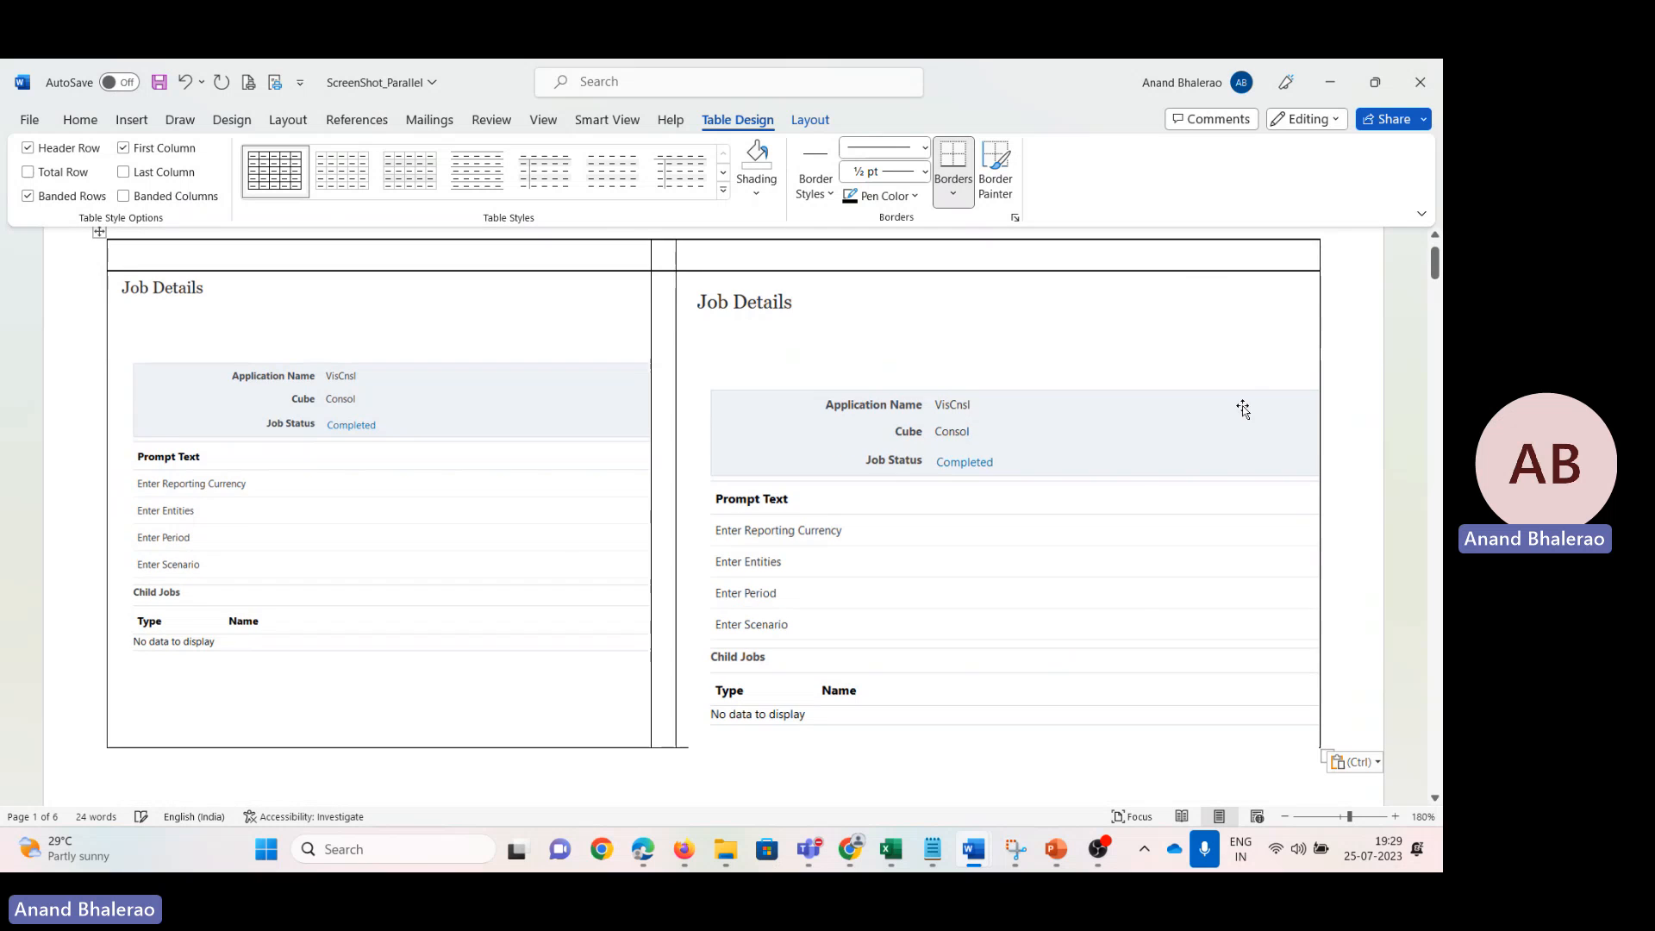
Step: Set the width of the first column's Job Details screenshot to 9.9 cm
click(472, 534)
click(744, 119)
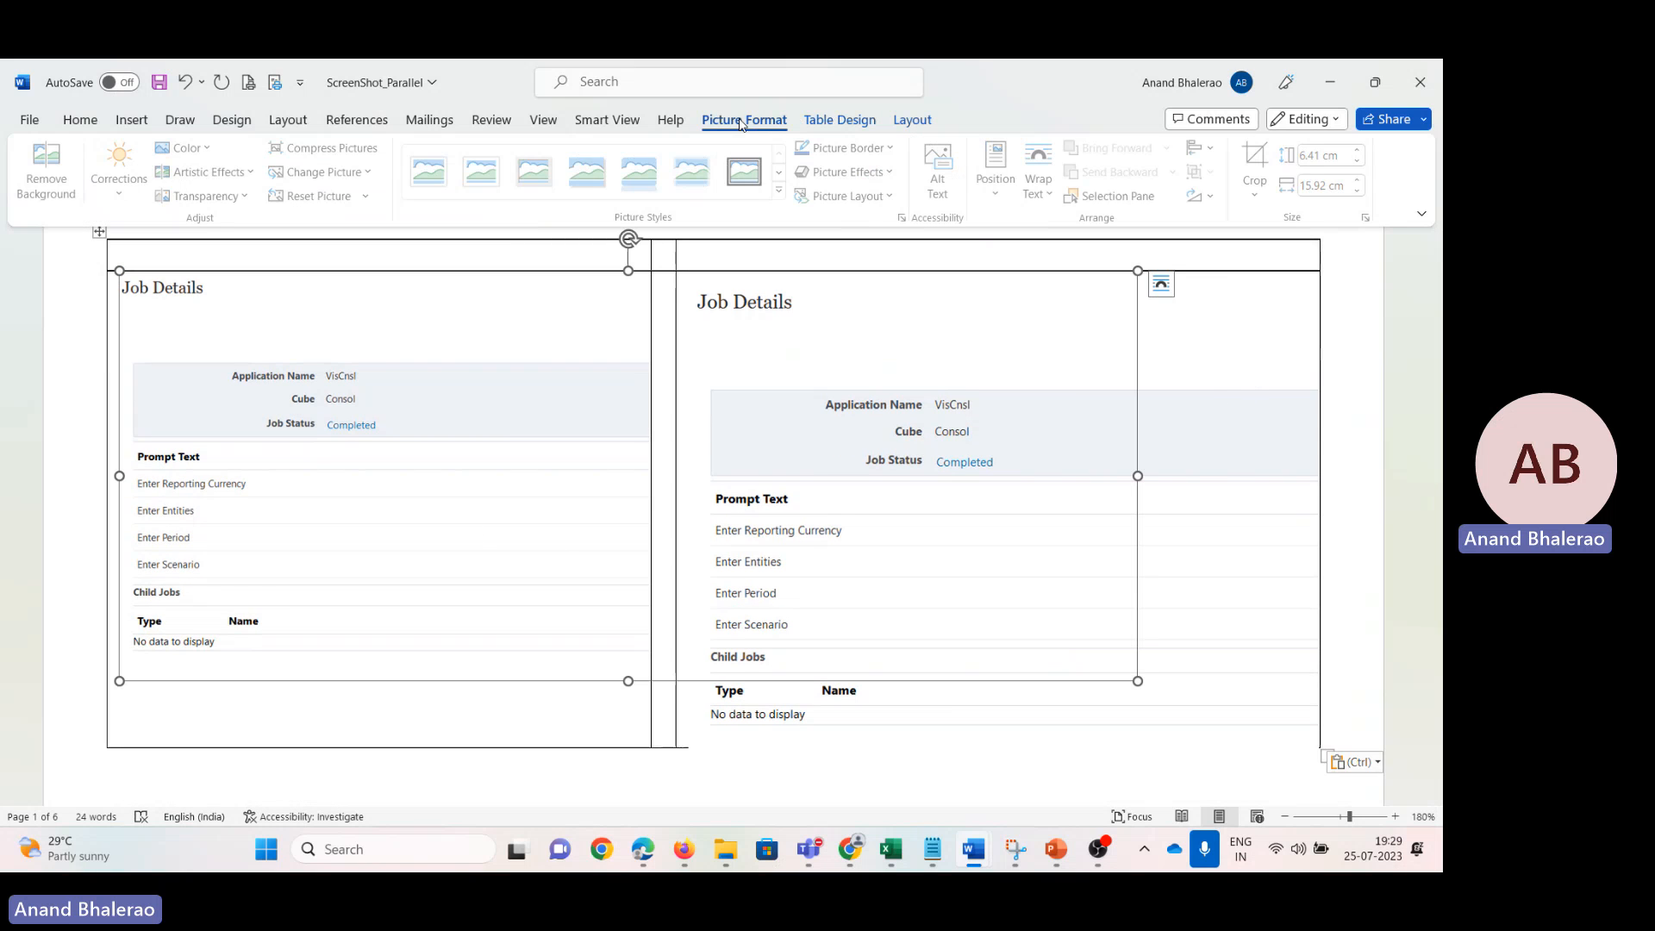
click(1335, 186)
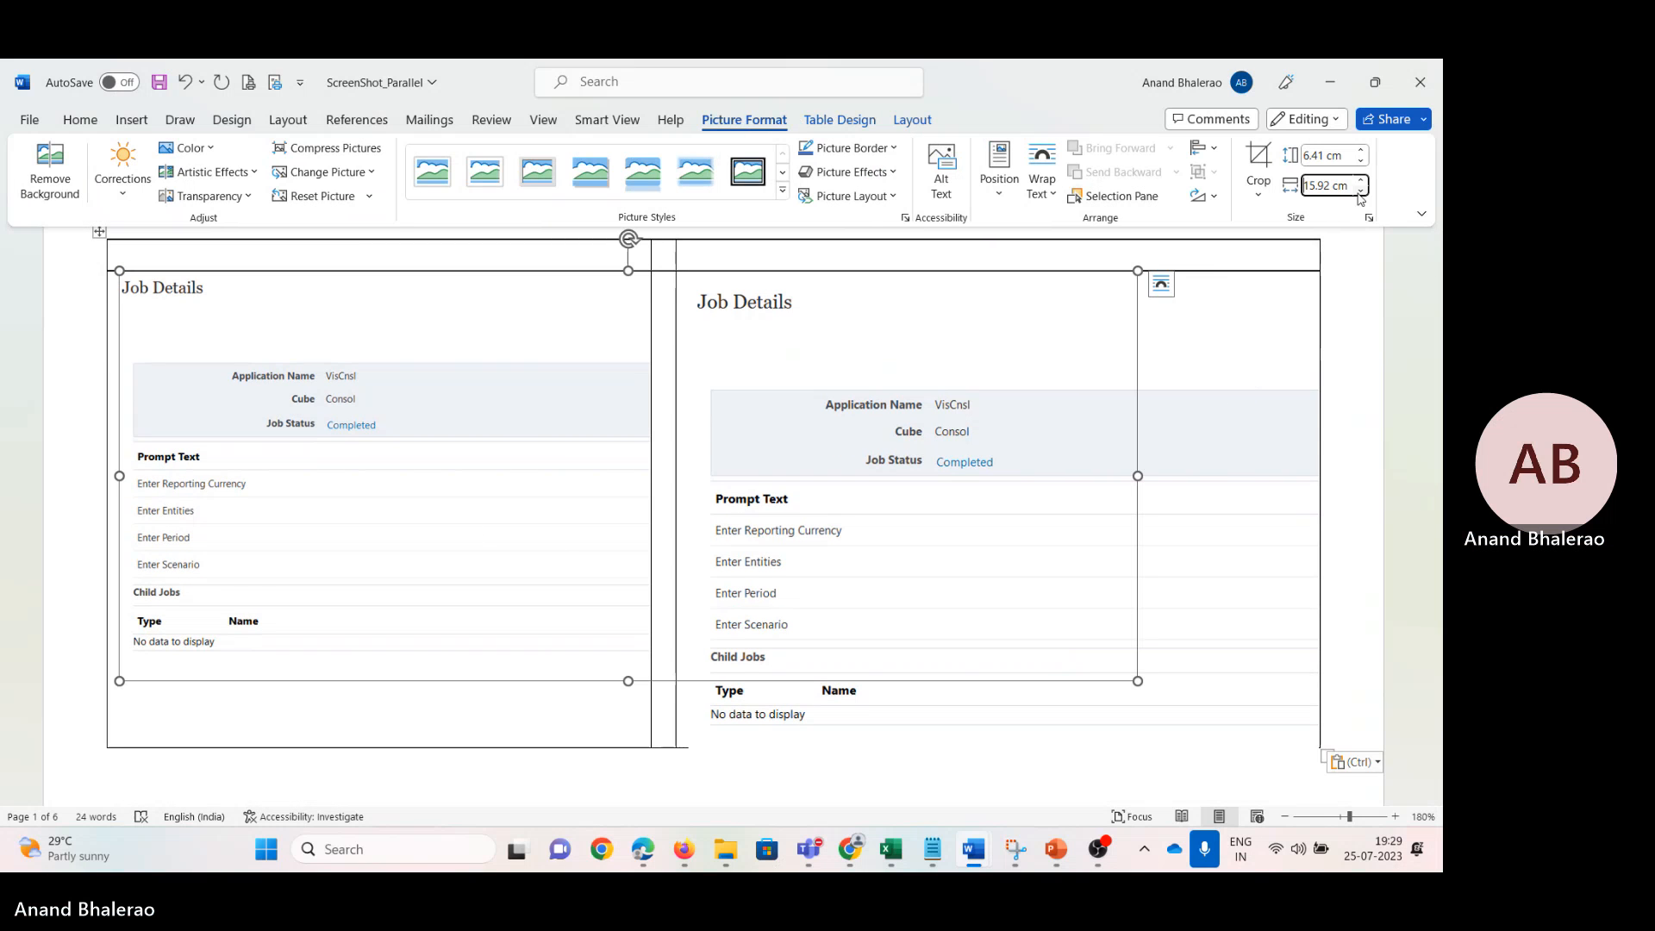
double_click(1326, 187)
text(2)
key(Return)
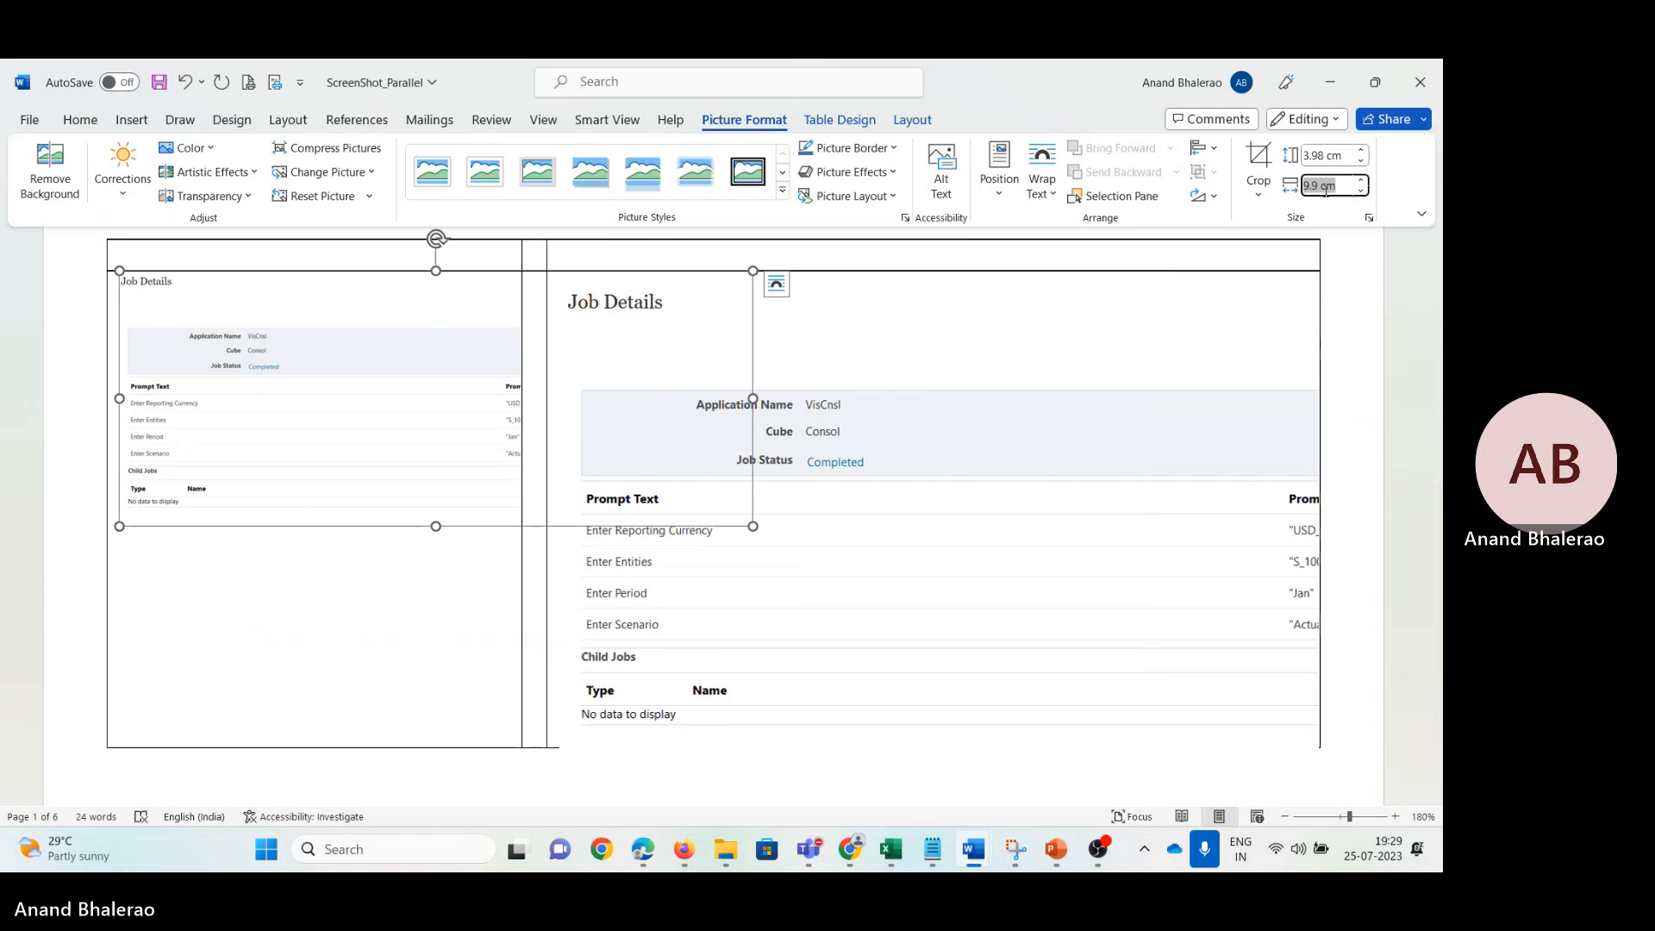
Step: Set the width of the newly pasted Job Details screenshot in the last column to 10 cm
click(1135, 438)
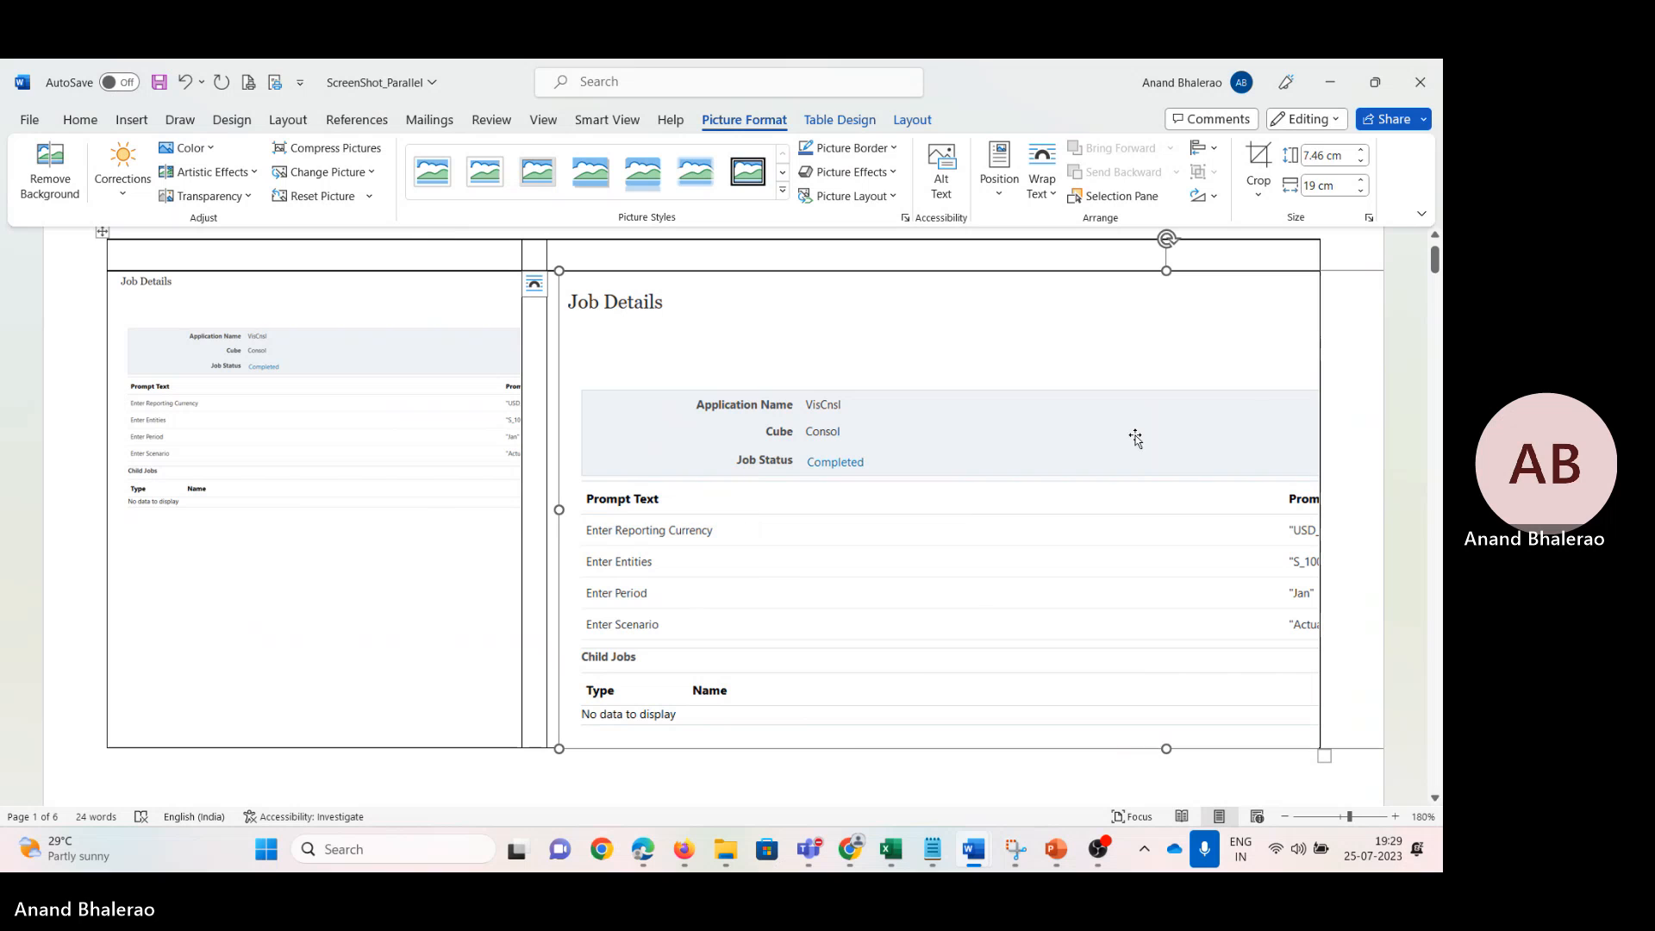
click(1305, 185)
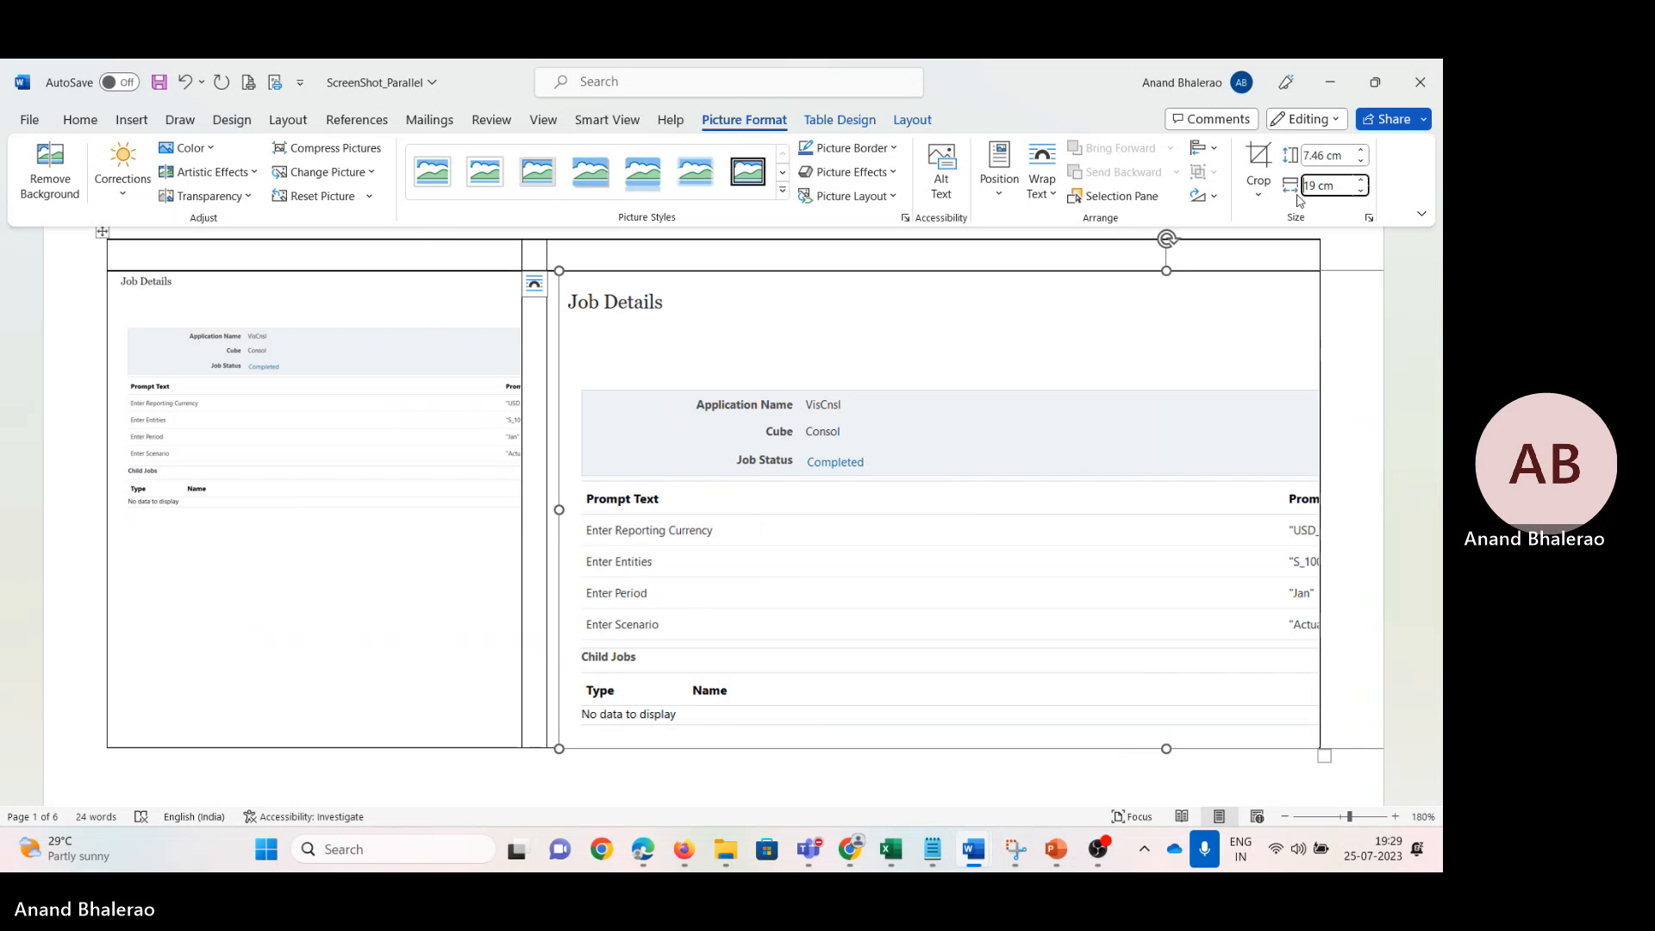
key(Delete)
text(10)
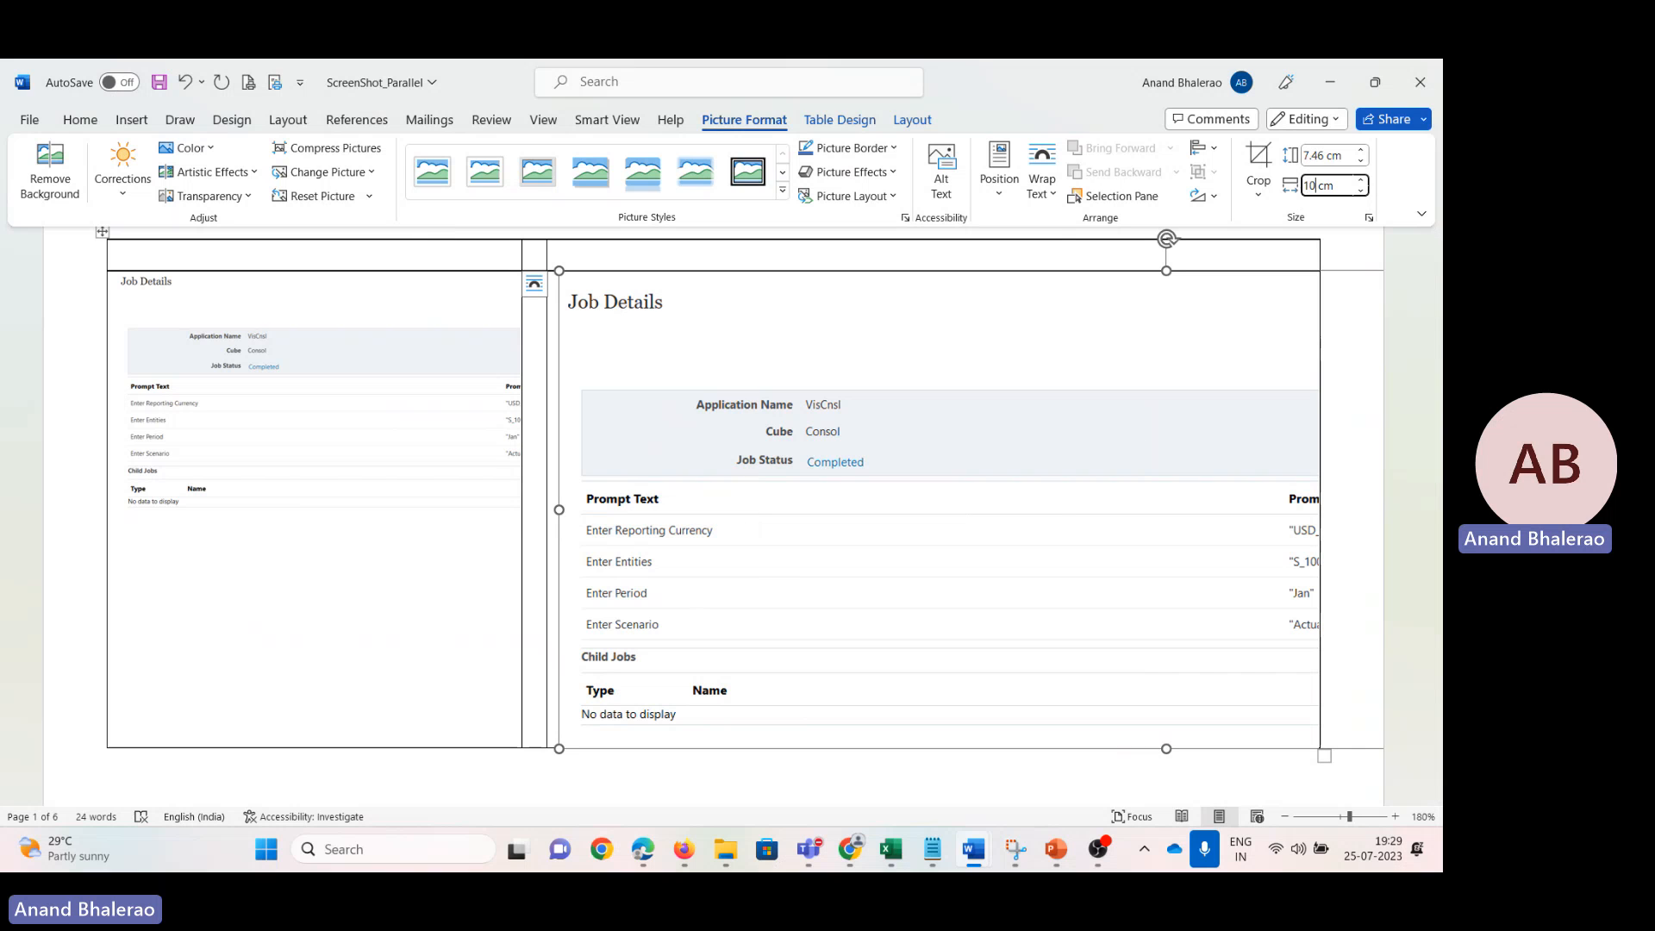
key(Return)
click(547, 438)
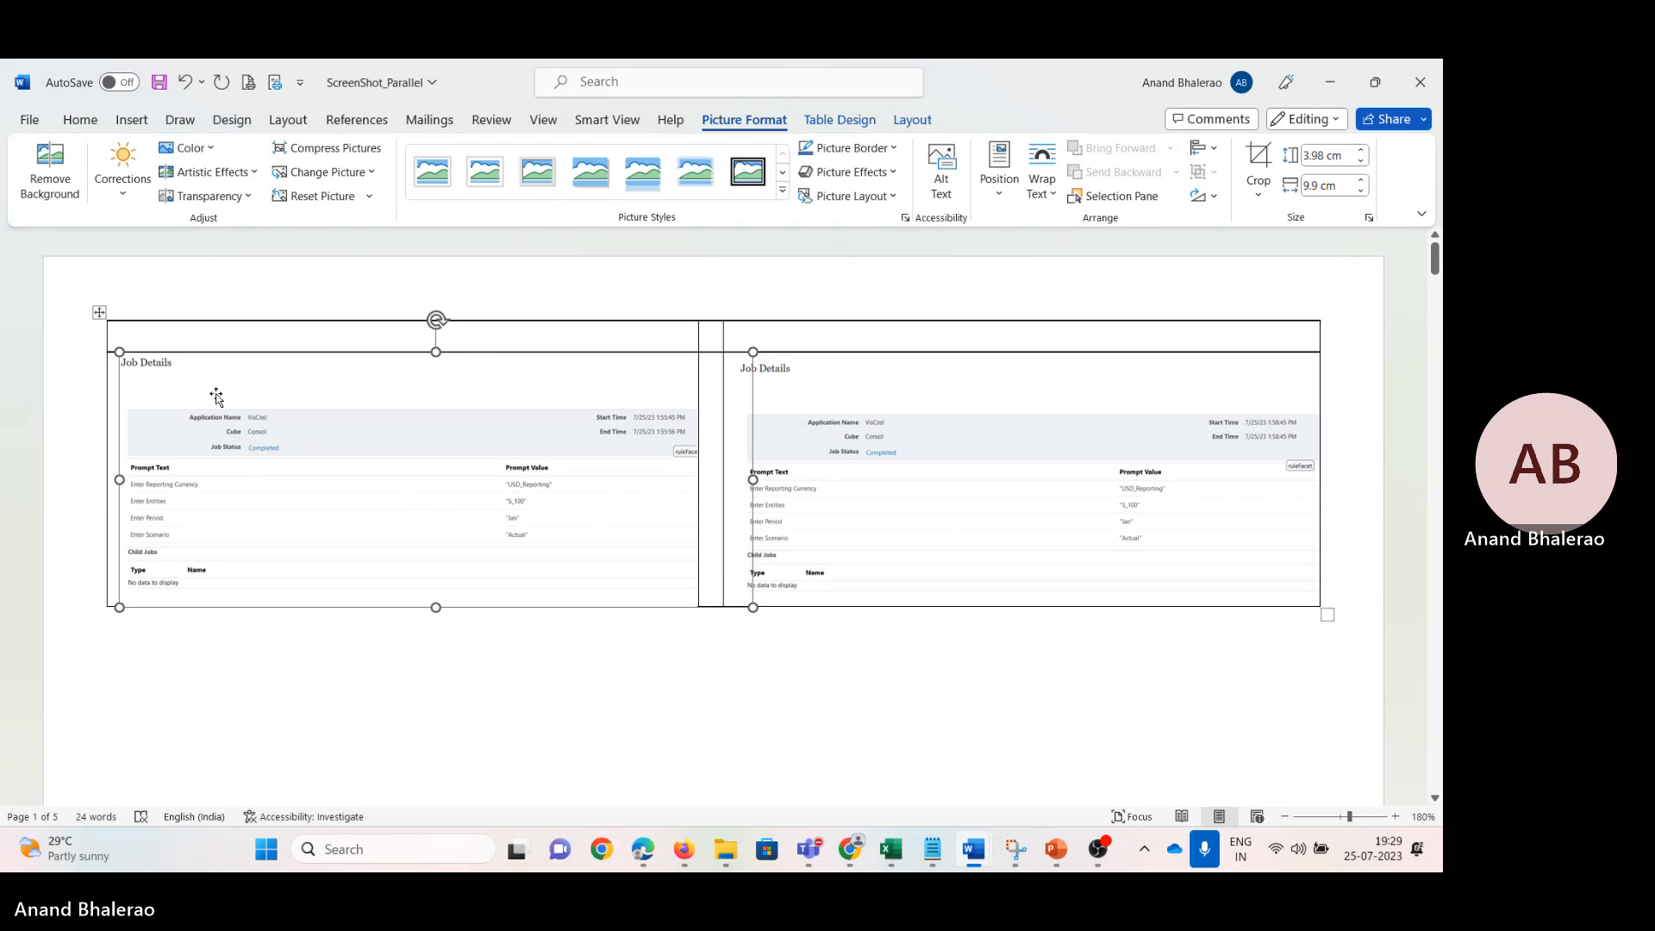
Step: Copy the heading "Before Substituion Variable – 11 sec" from the table below into the first header cell of the translation table
click(281, 648)
scroll(281, 648, down, 8)
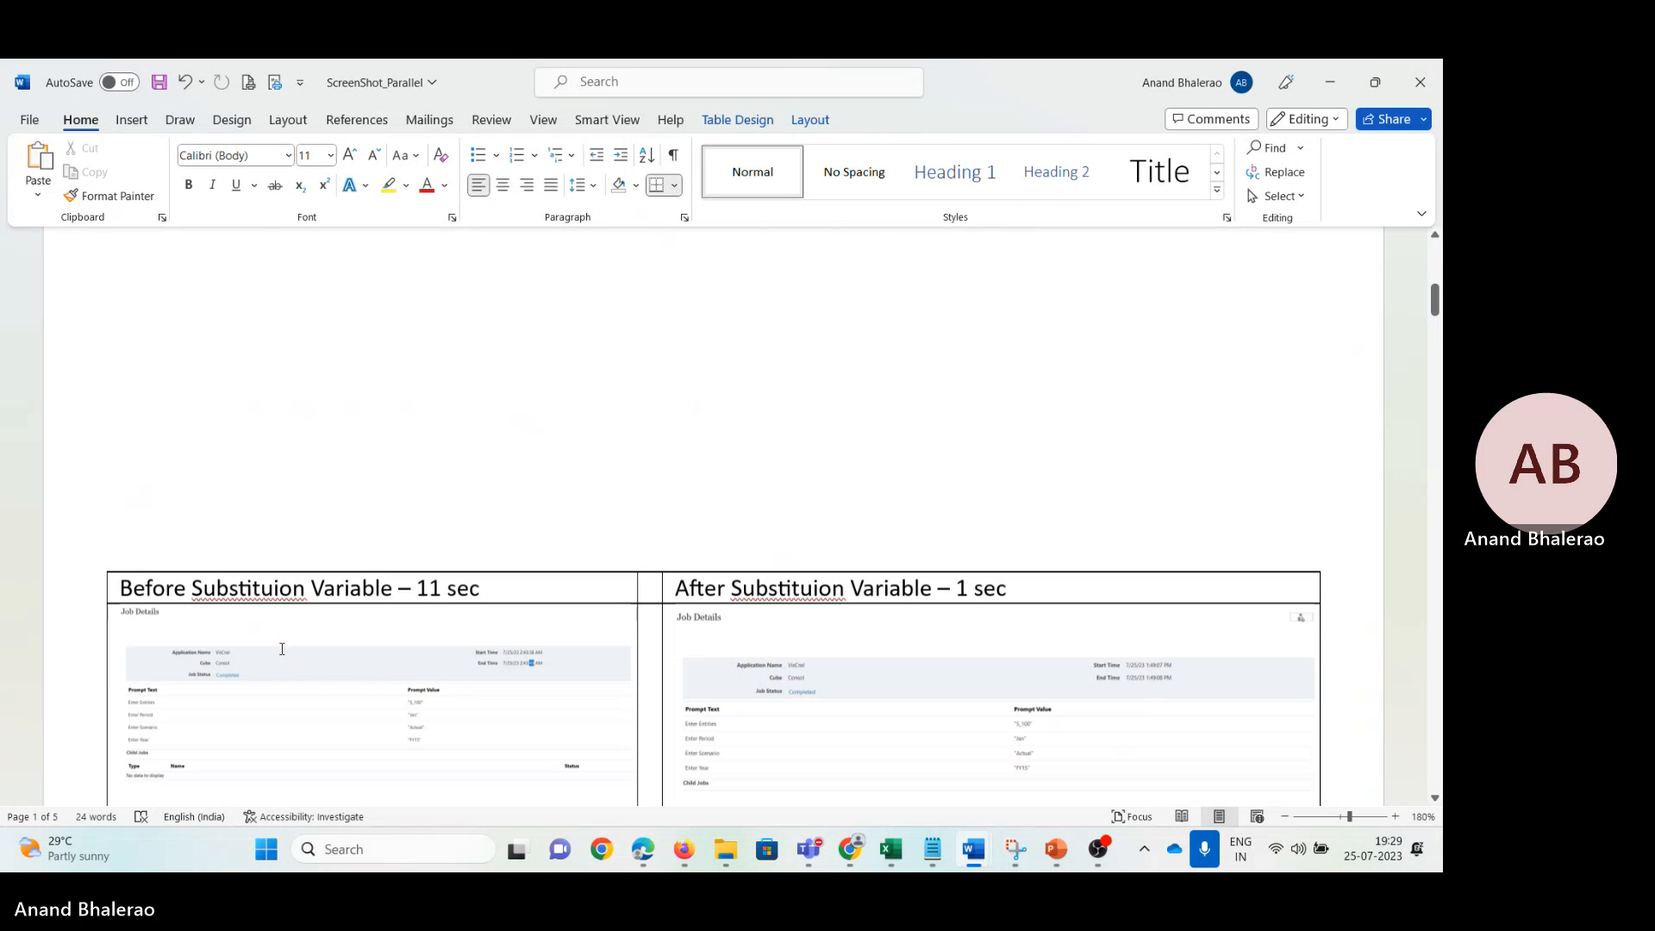
scroll(149, 347, up, 1)
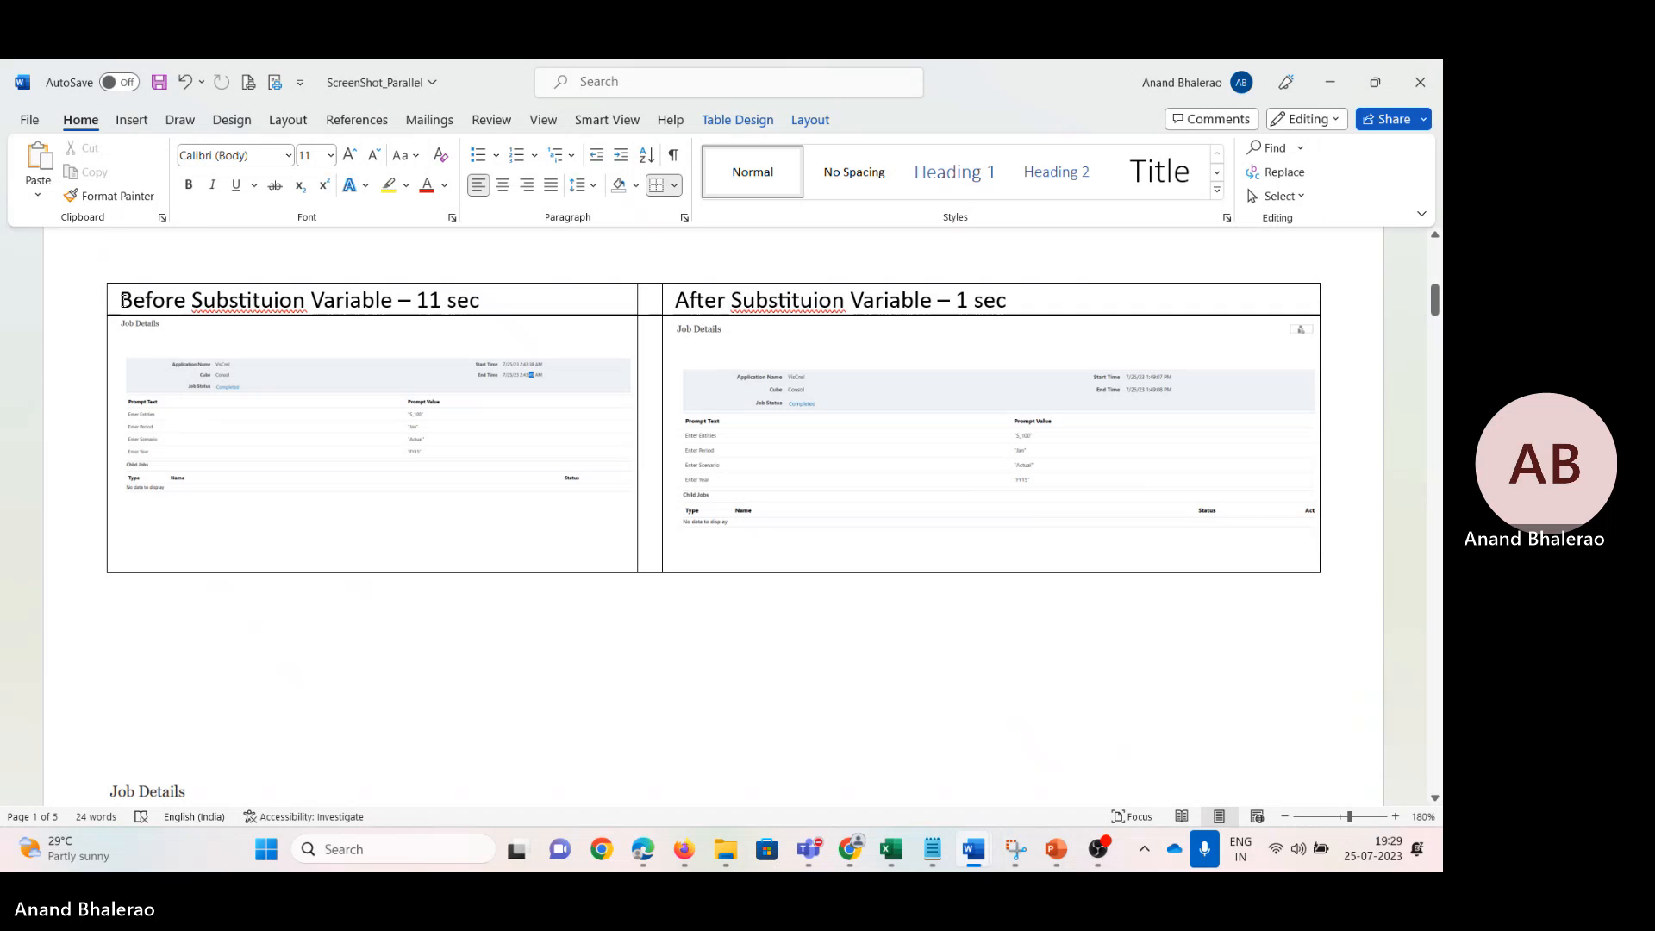
drag(121, 299, 481, 300)
key(ctrl+c)
scroll(503, 446, up, 1)
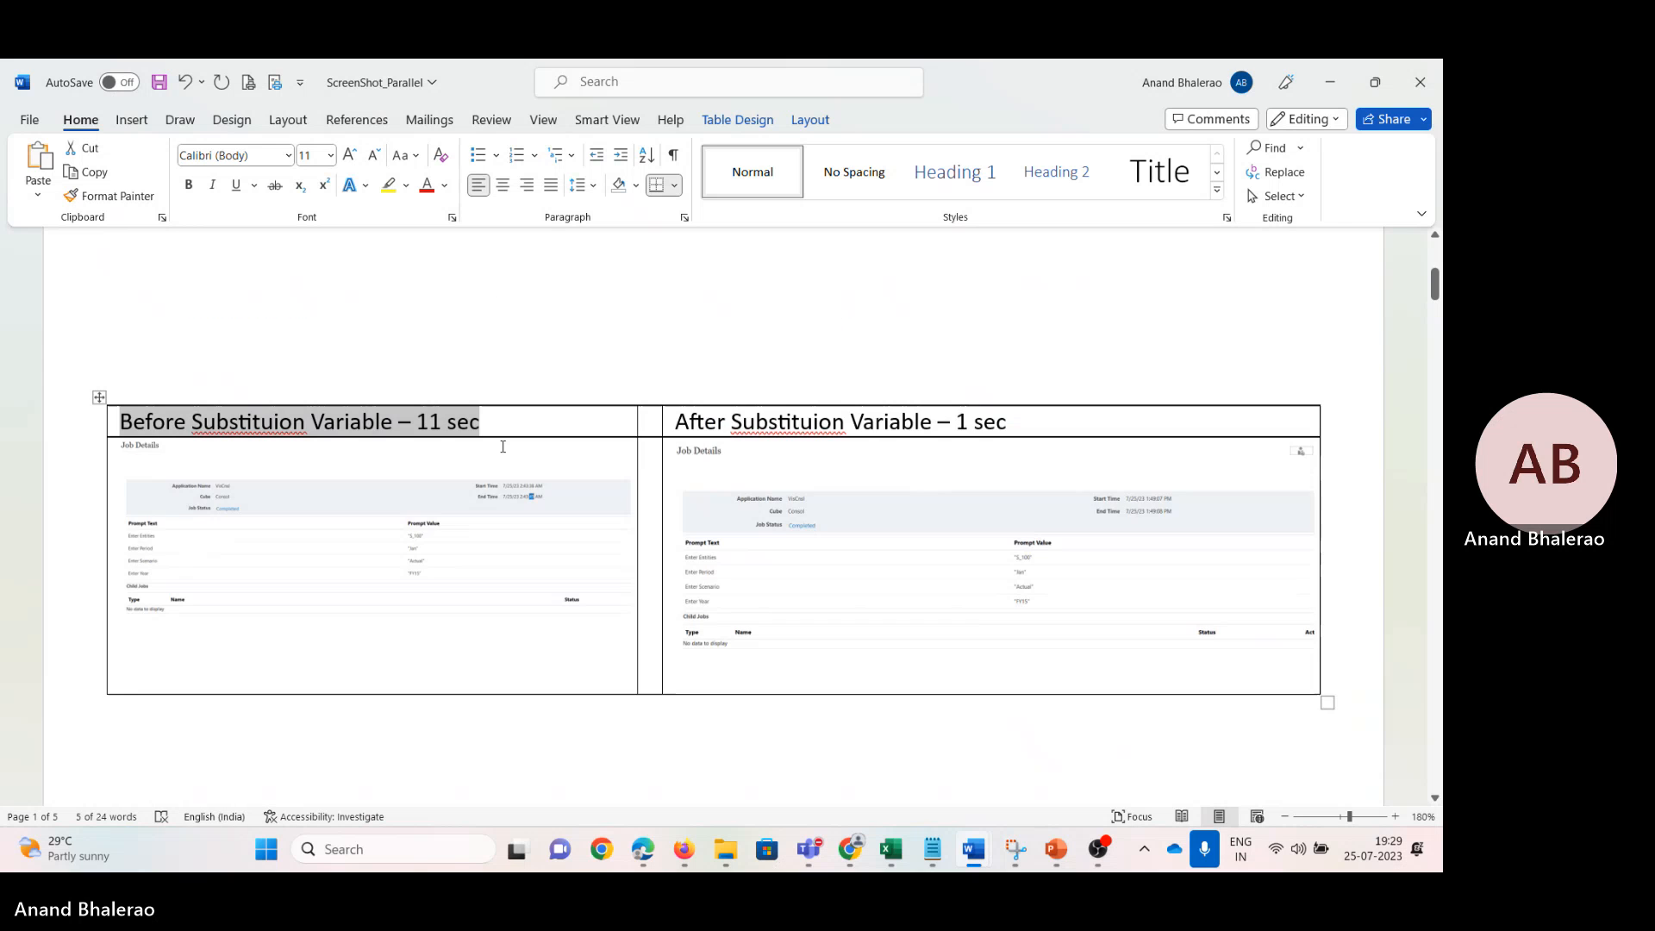
scroll(502, 446, up, 5)
click(174, 340)
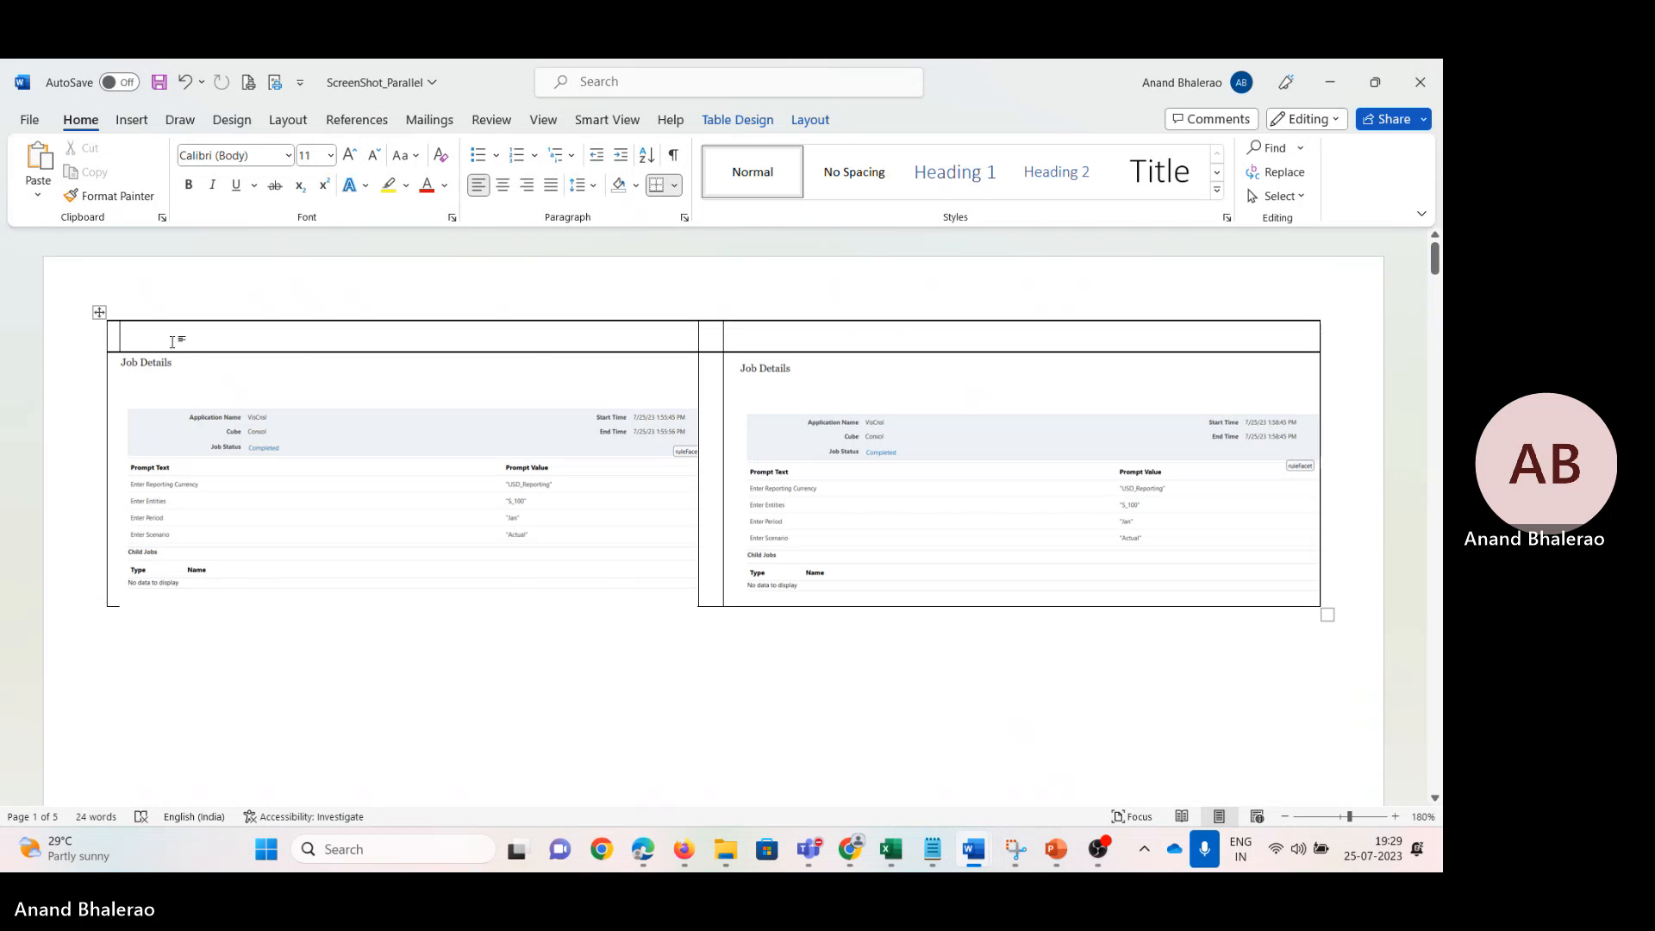
key(ctrl+v)
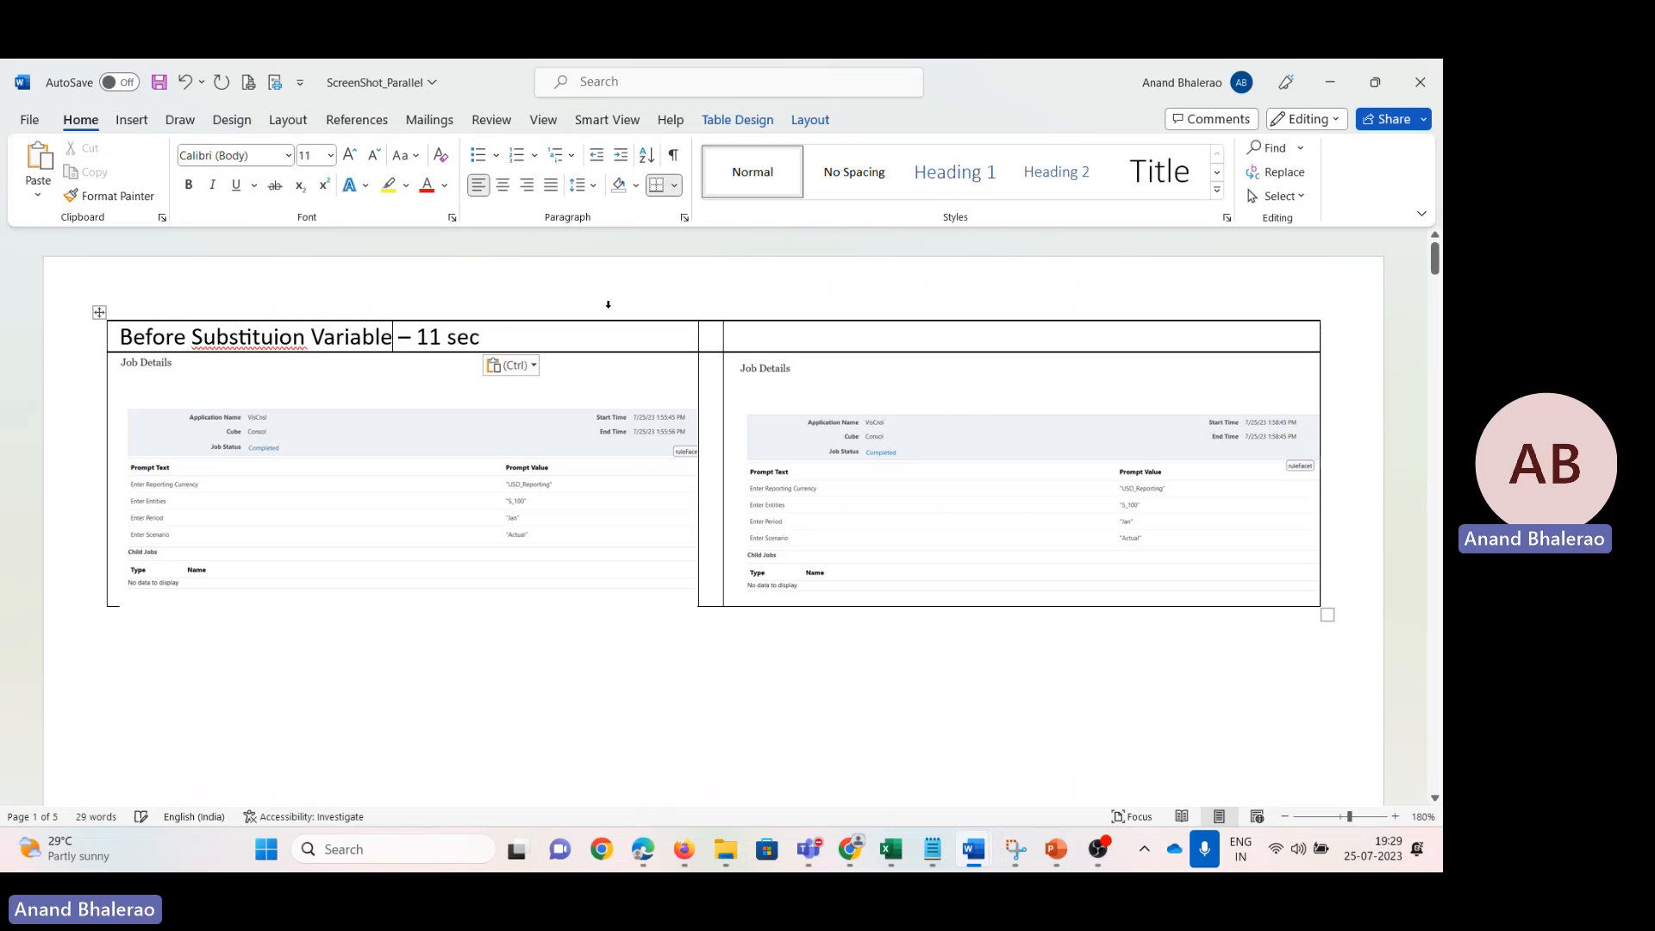
Step: Insert "(Translation)" after "Variable" in the first header cell's heading
text((Tra )
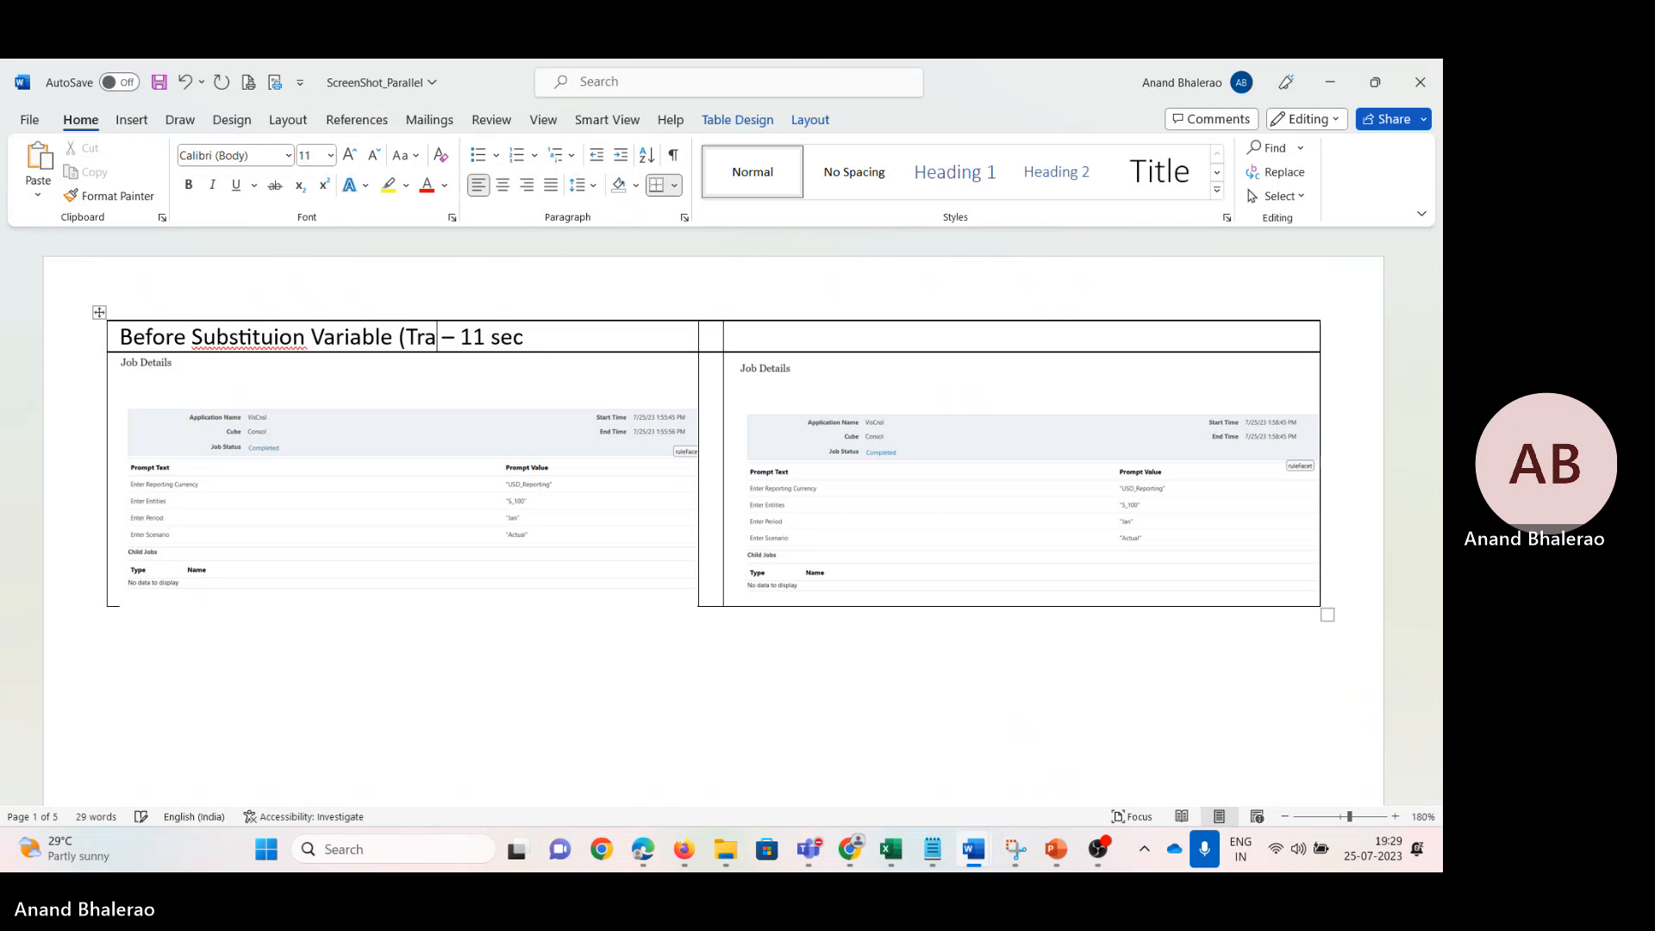
text(nslation)
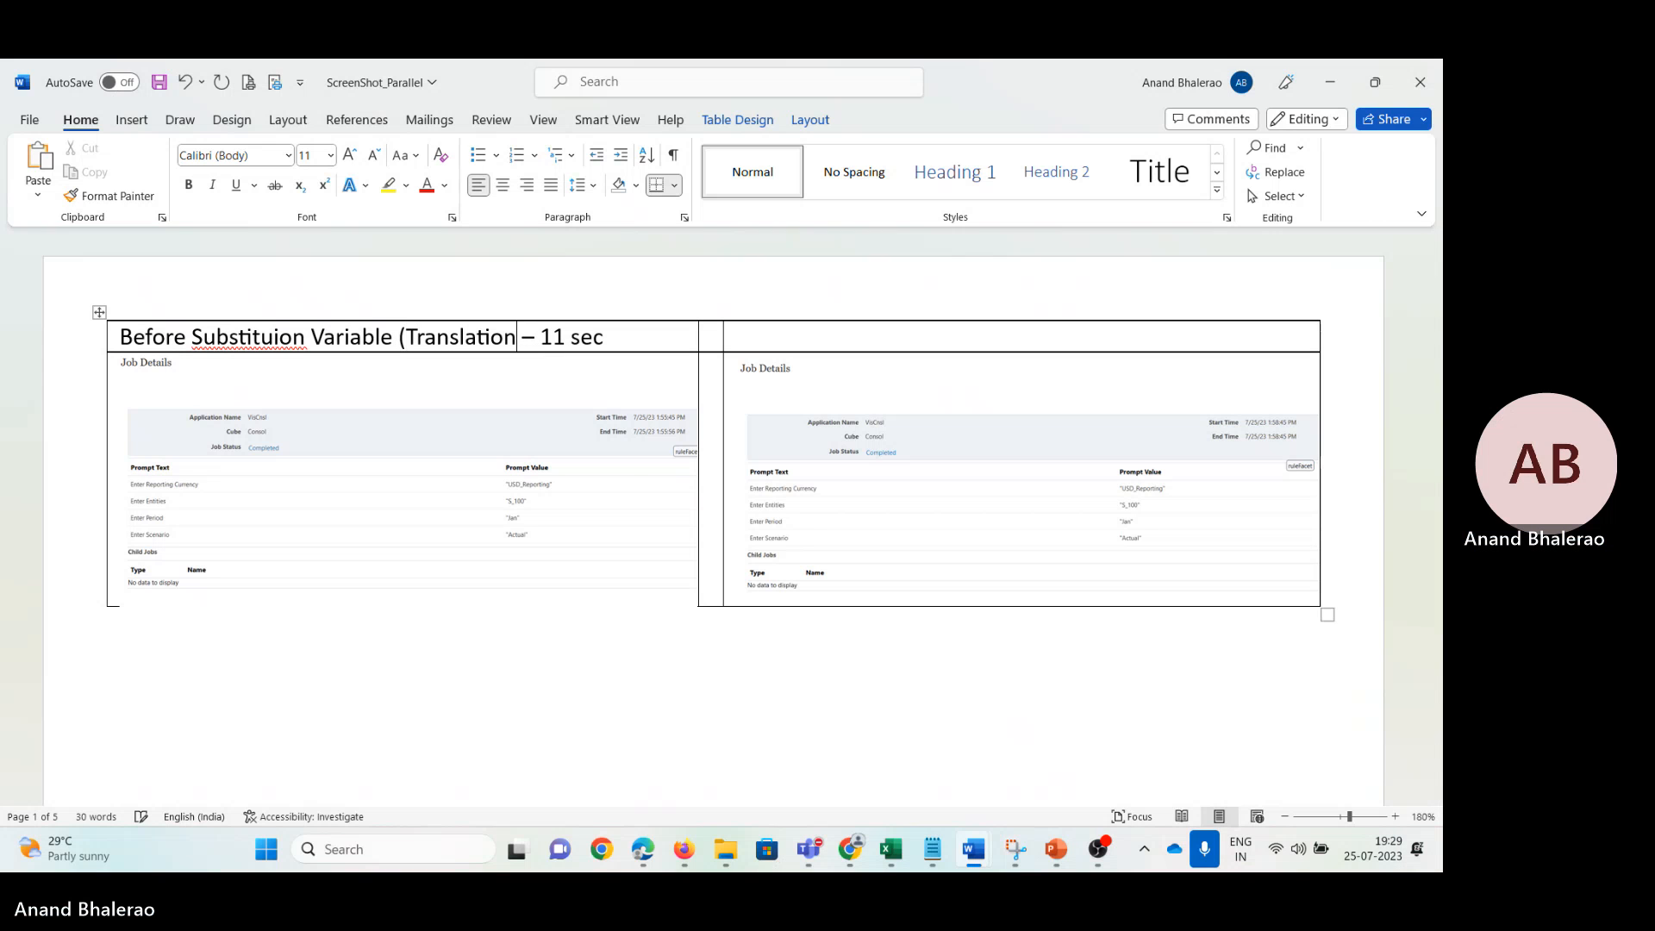
text())
Step: Copy the translation heading into the last header cell and change it to "AFter Substituion Variable (Translation) – 1 sec"
drag(642, 334, 125, 338)
key(ctrl+c)
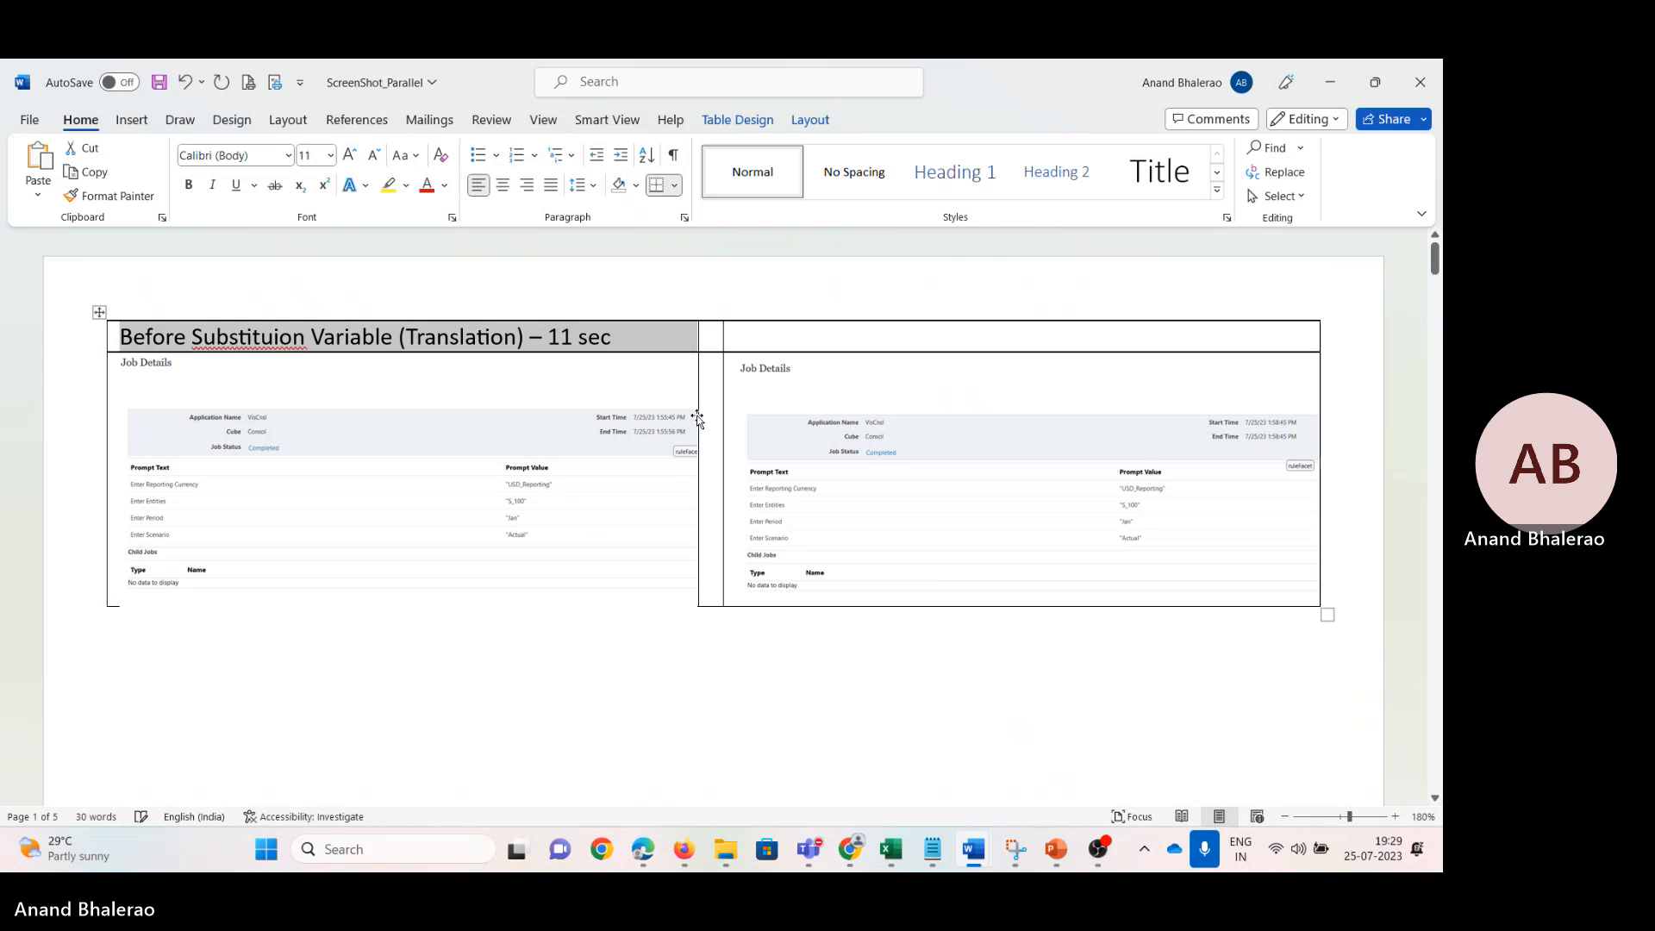
click(750, 332)
key(ctrl+v)
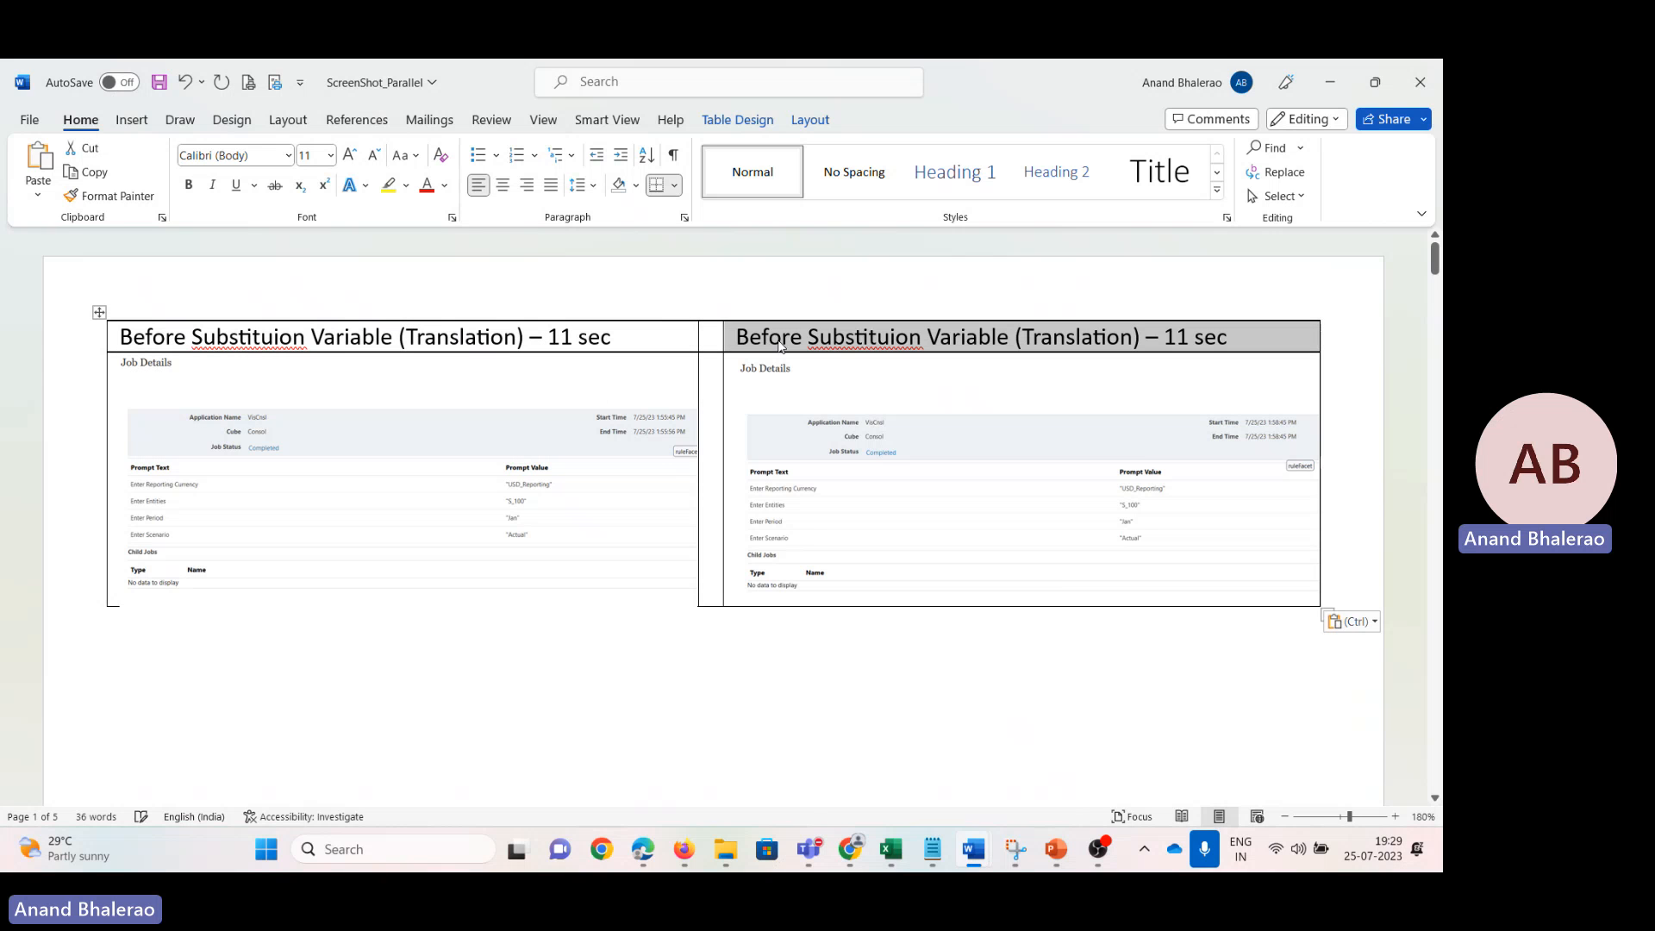
drag(800, 341, 730, 344)
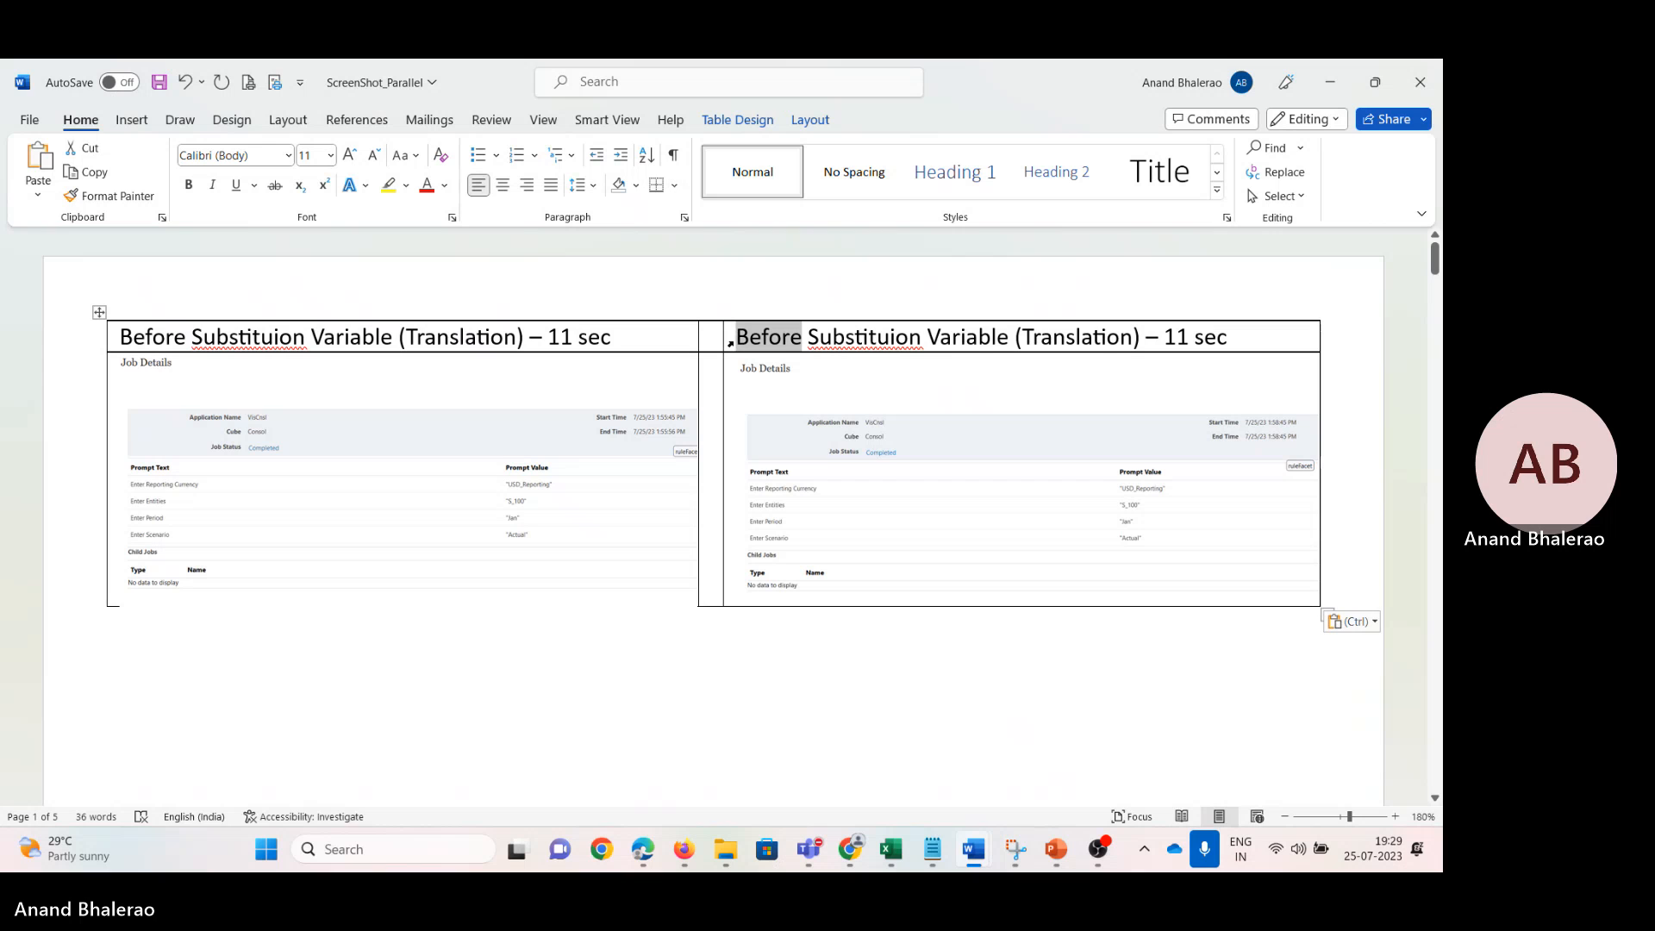
text(AFter)
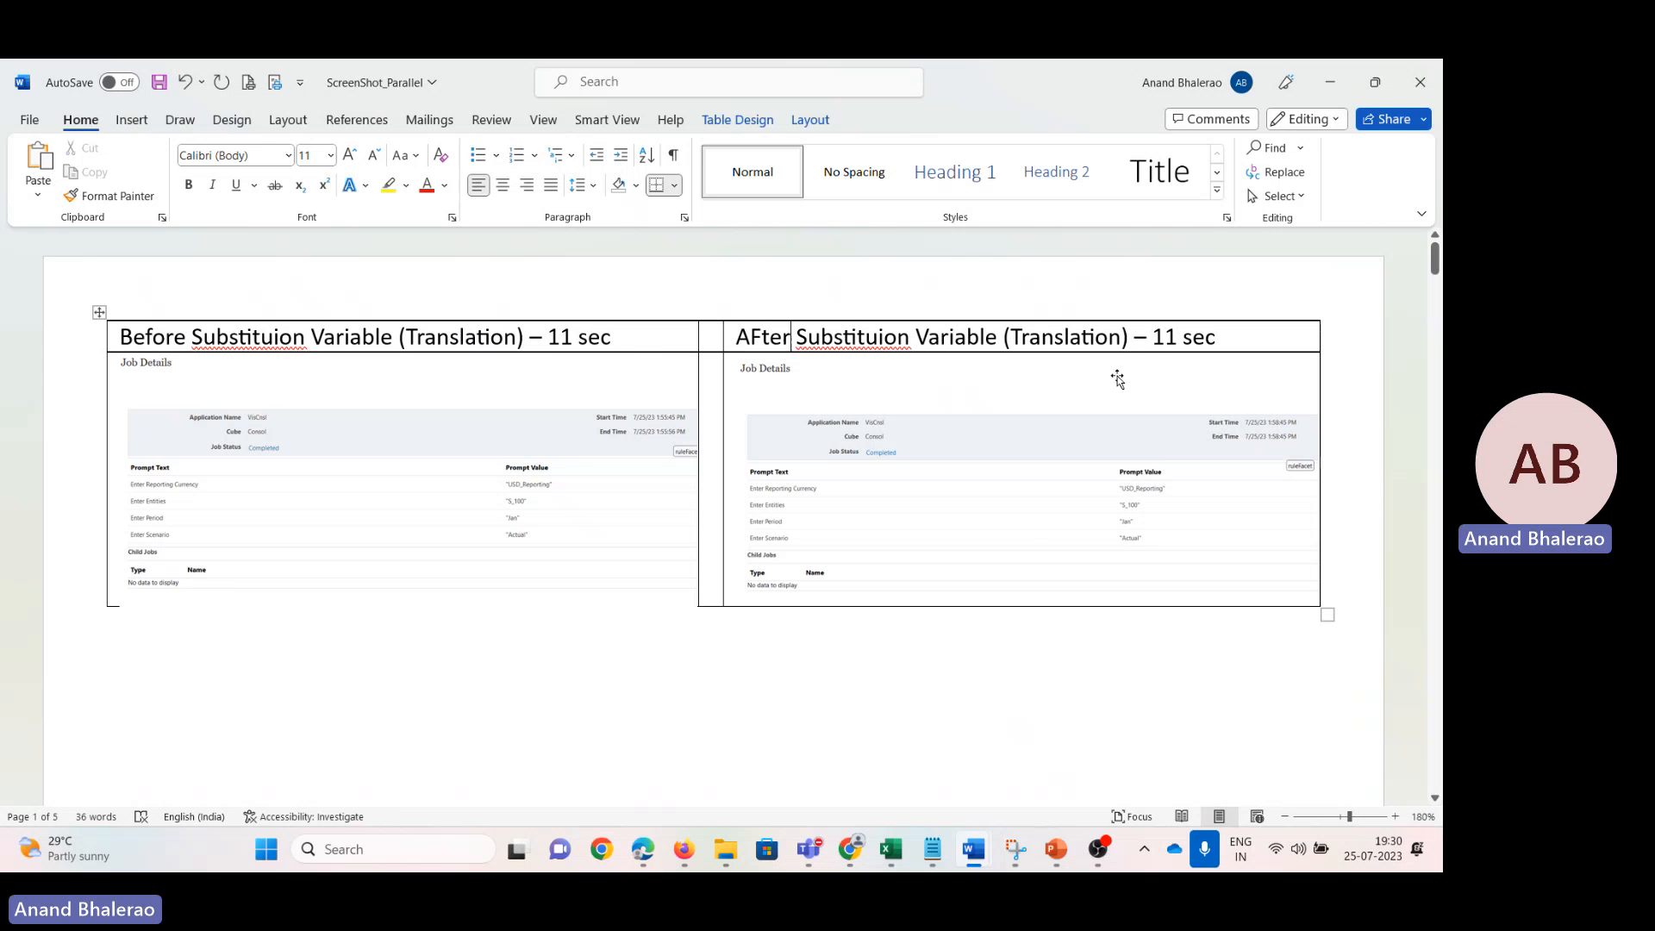
click(1175, 338)
key(BackSpace)
key(BackSpace)
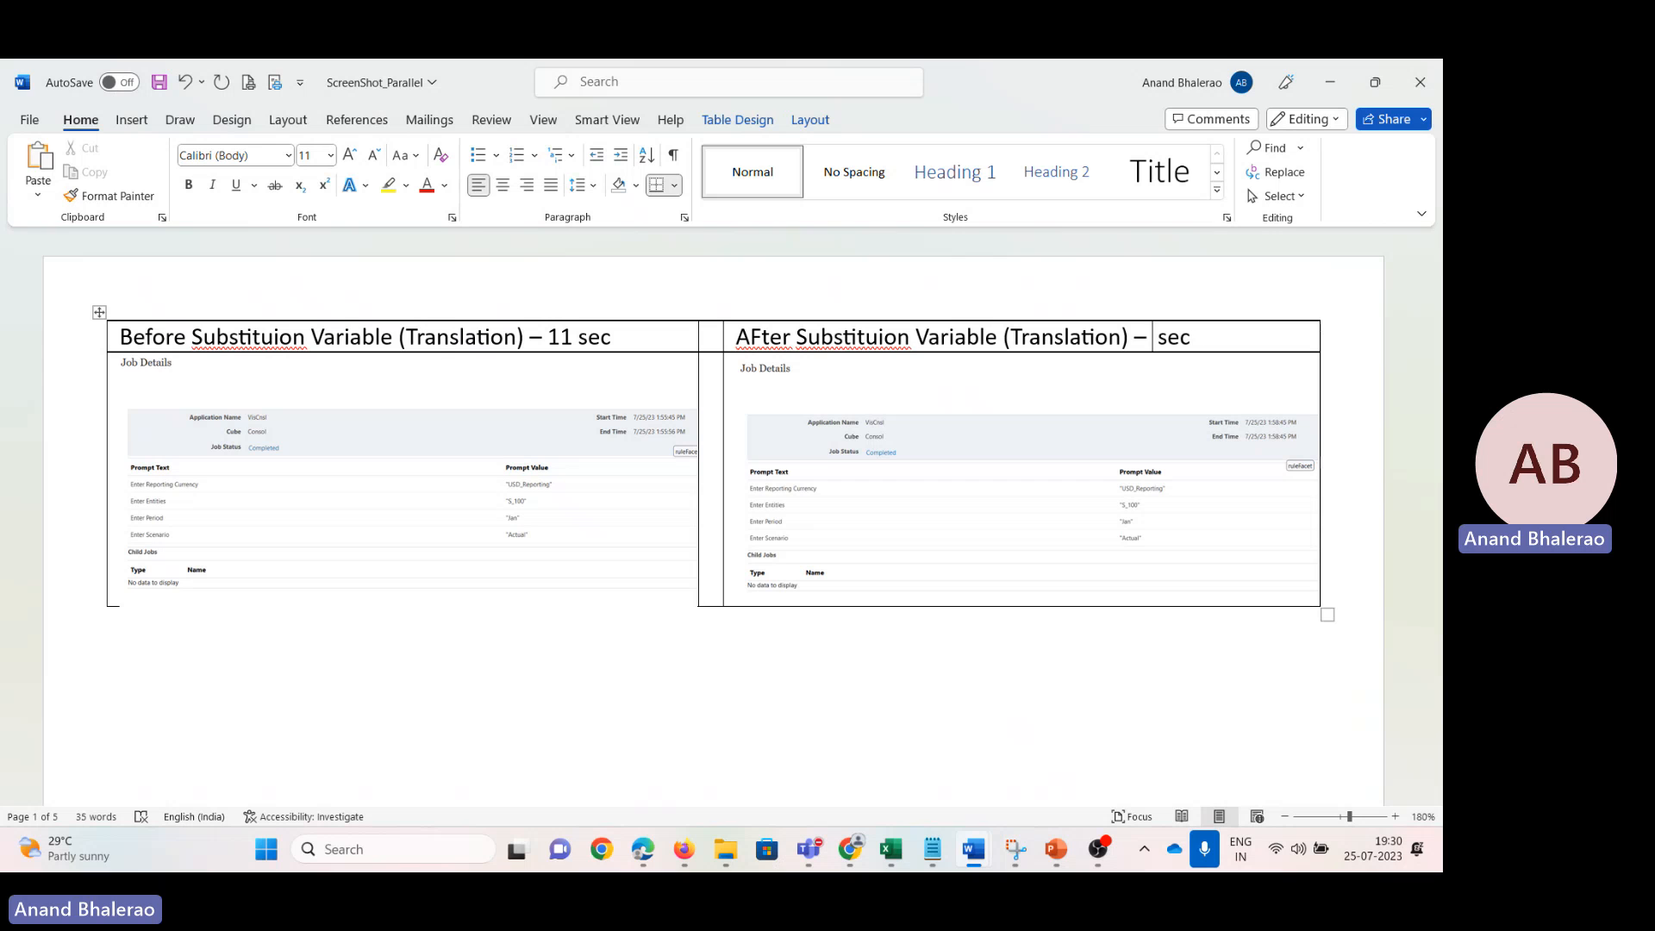
text(1)
Step: Select the whole translation table and increase its row height to 1.2 cm
click(531, 491)
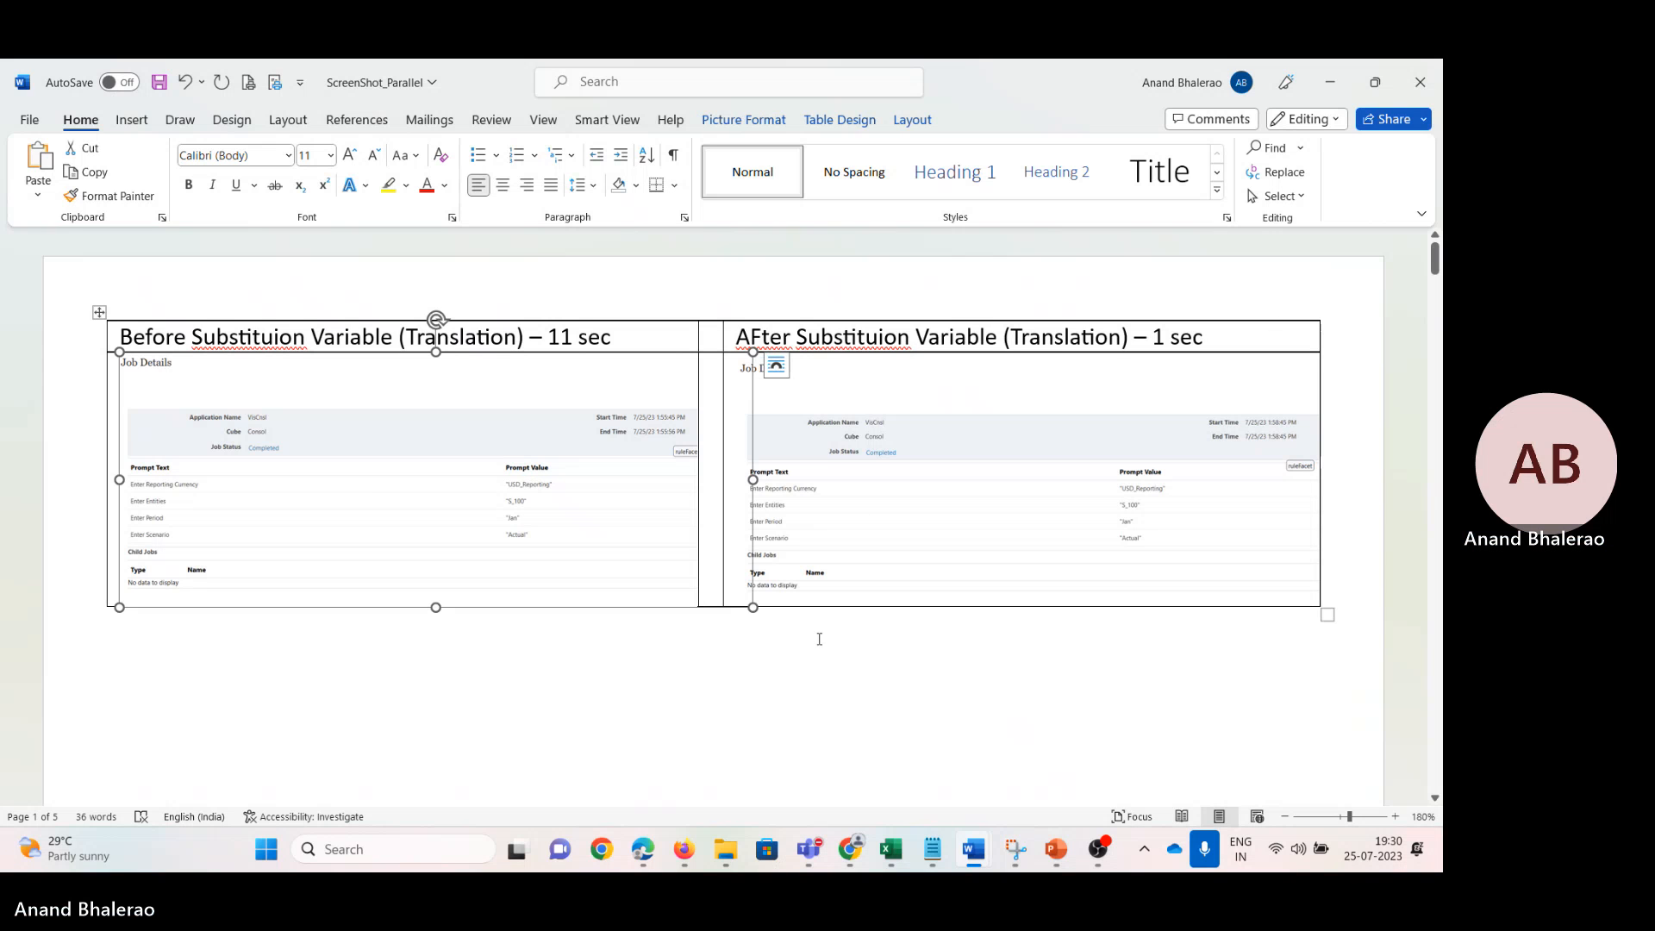
click(100, 313)
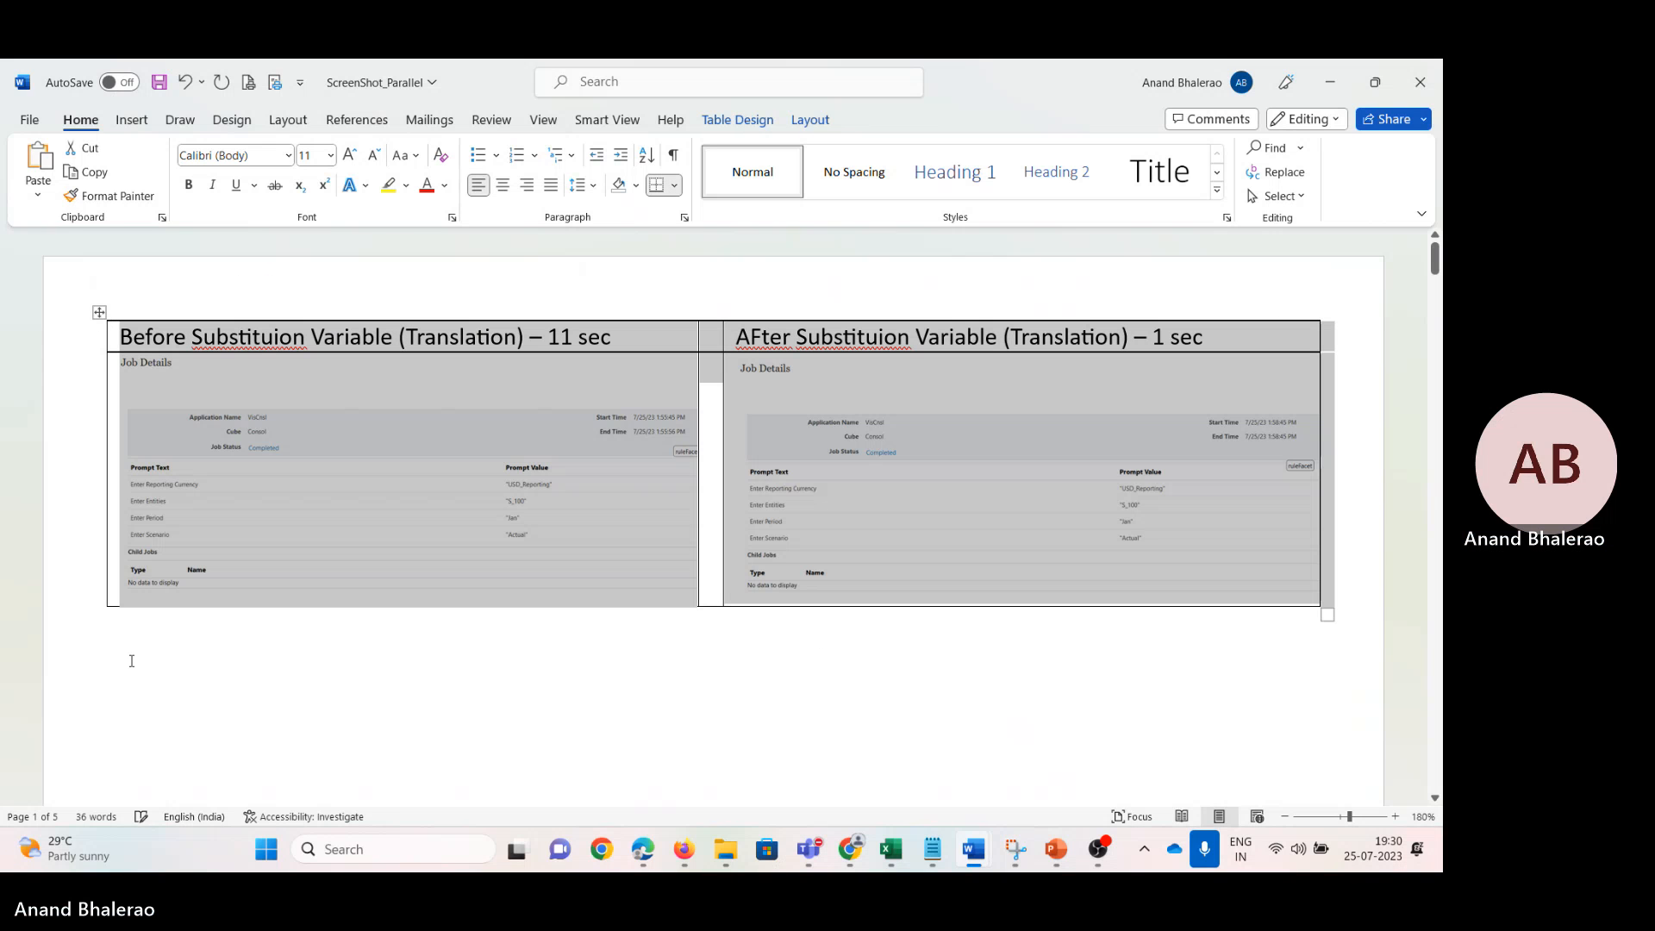
click(734, 121)
click(809, 121)
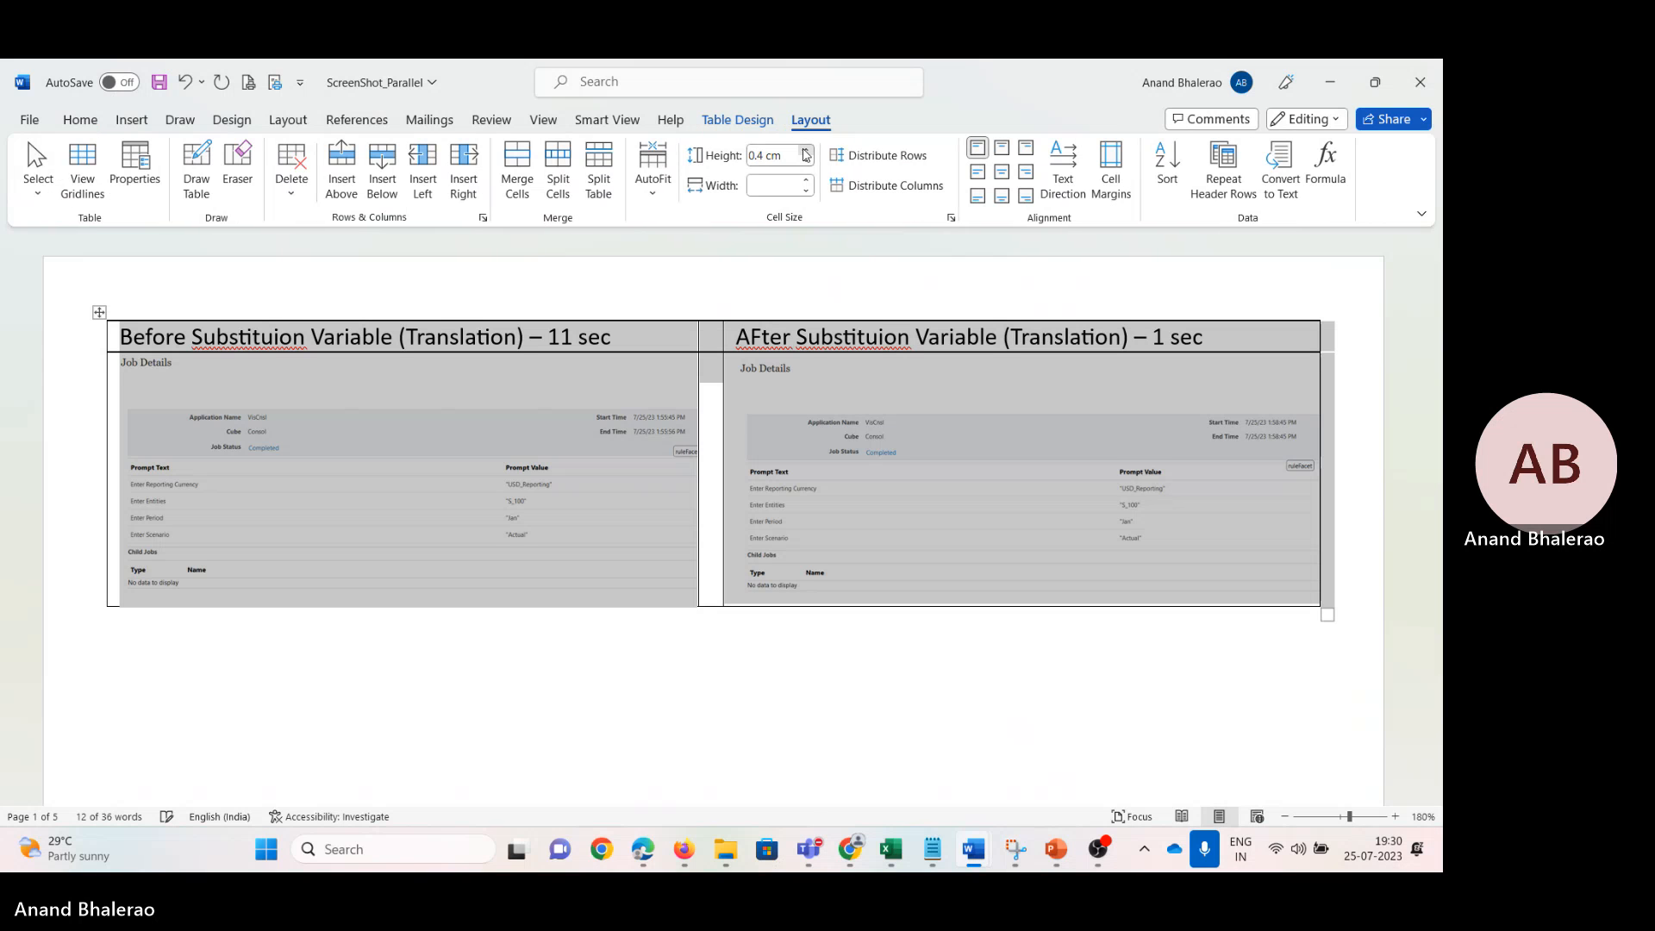
click(805, 151)
click(805, 151)
click(806, 151)
click(805, 152)
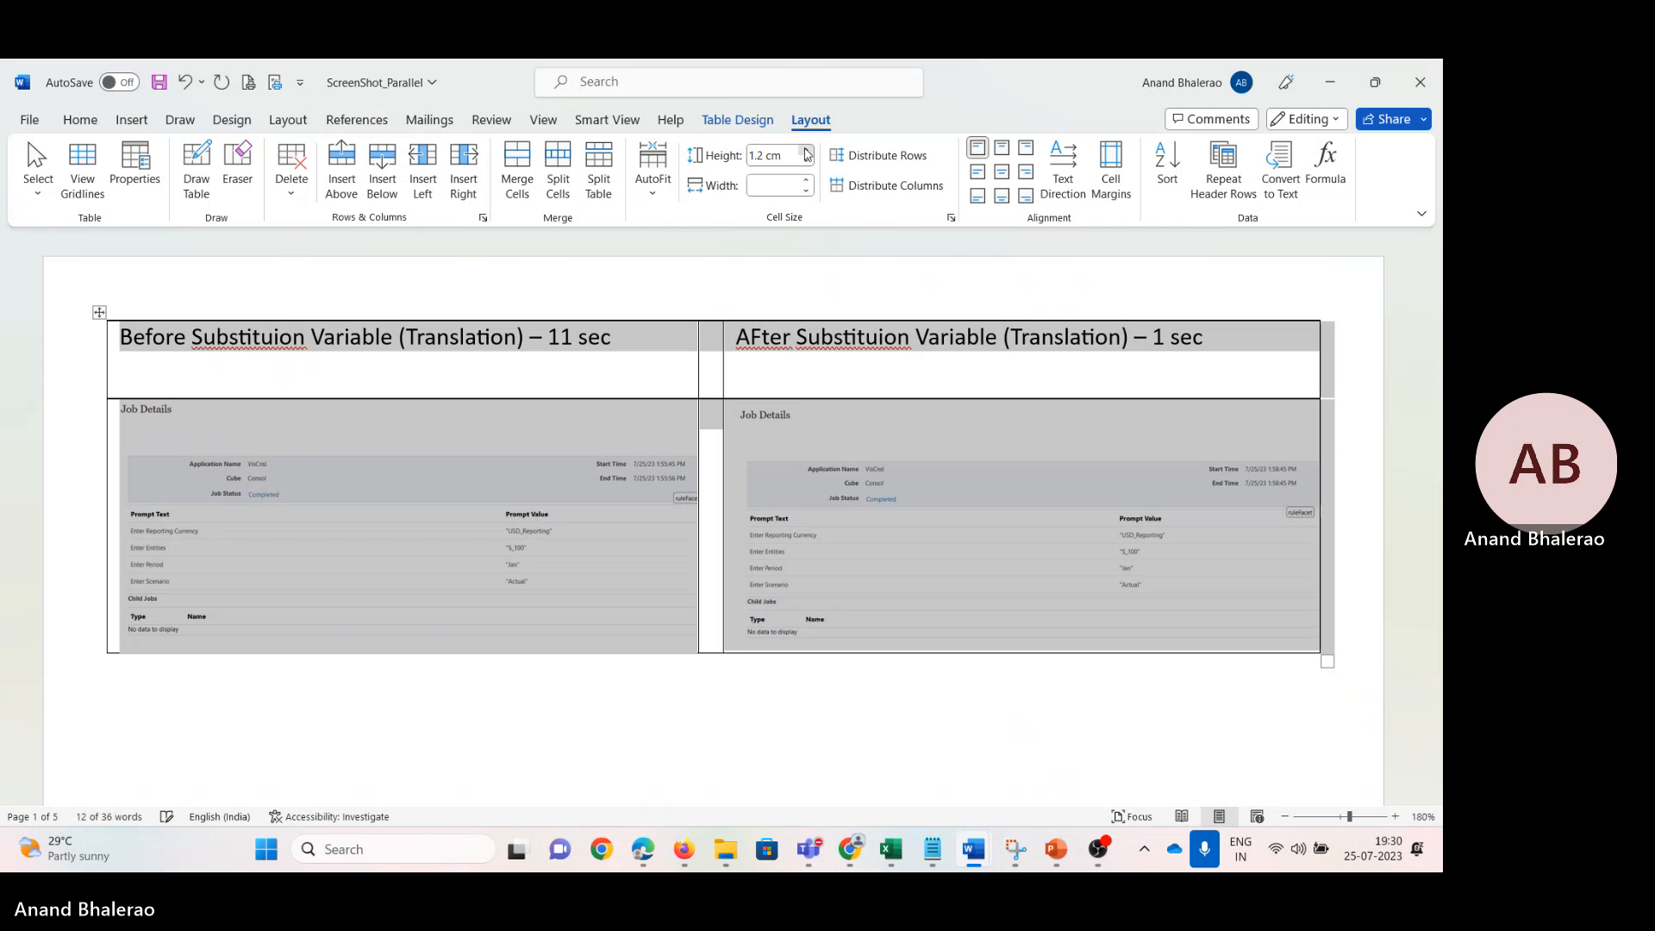
Step: Increase the row height of the selected translation table to 3 cm
click(806, 152)
click(806, 152)
click(806, 152)
click(805, 153)
click(806, 152)
click(806, 153)
click(806, 153)
click(806, 152)
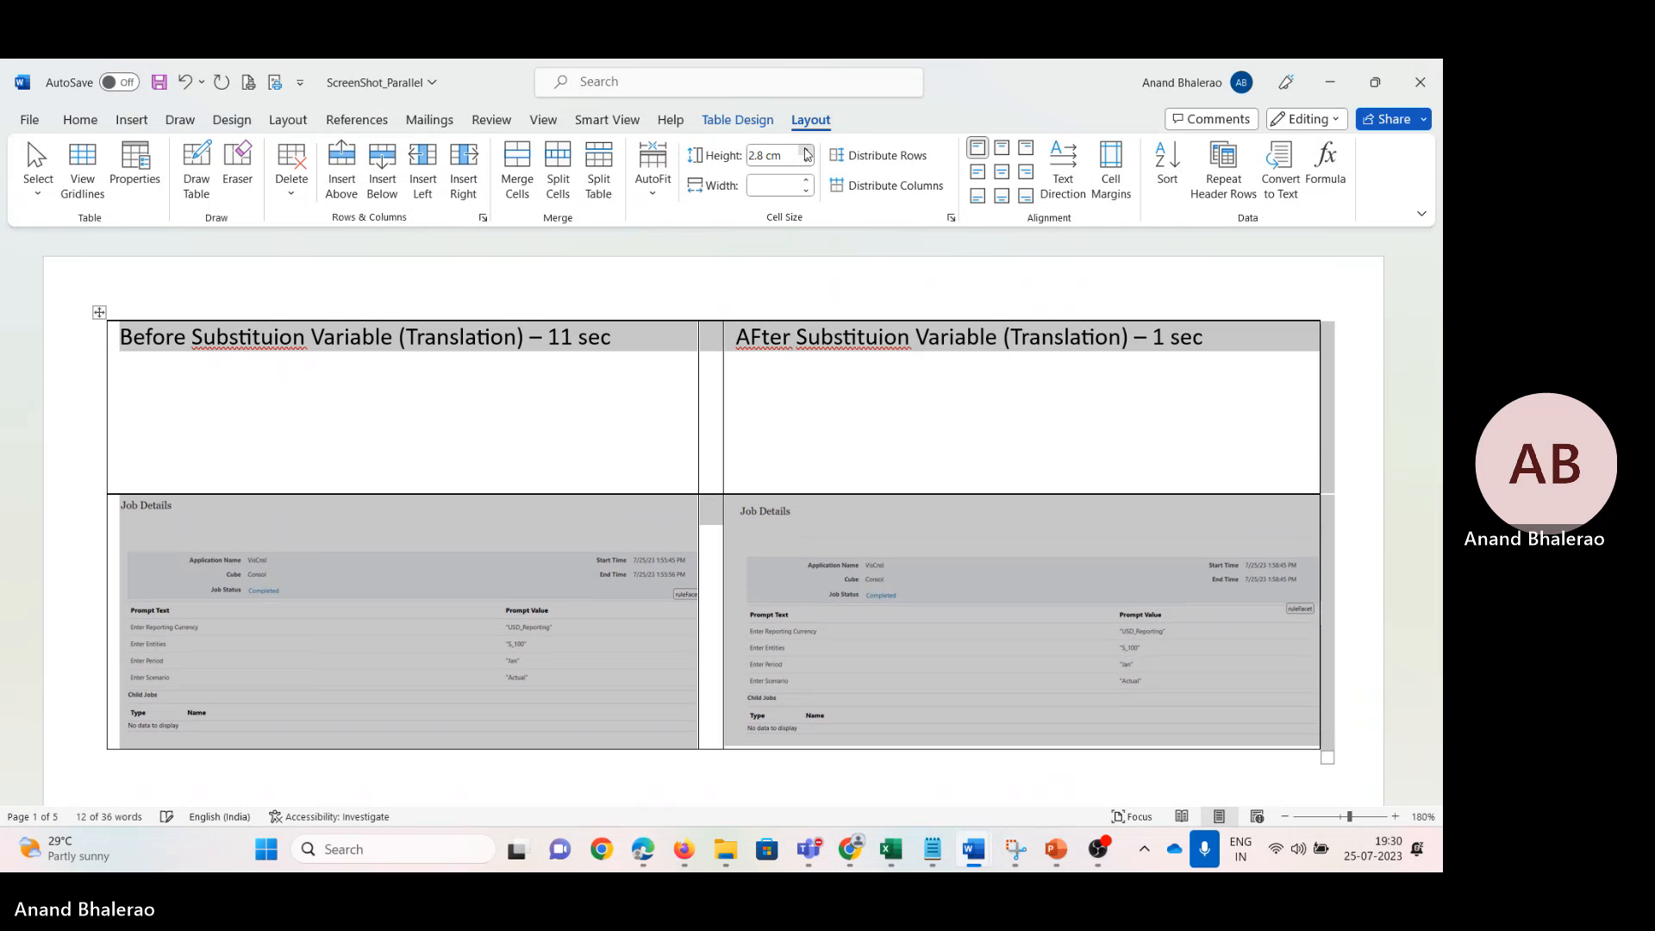
click(806, 153)
Step: Stretch the before and after Job Details screenshots vertically so both have nearly the same height in the translation table
click(457, 529)
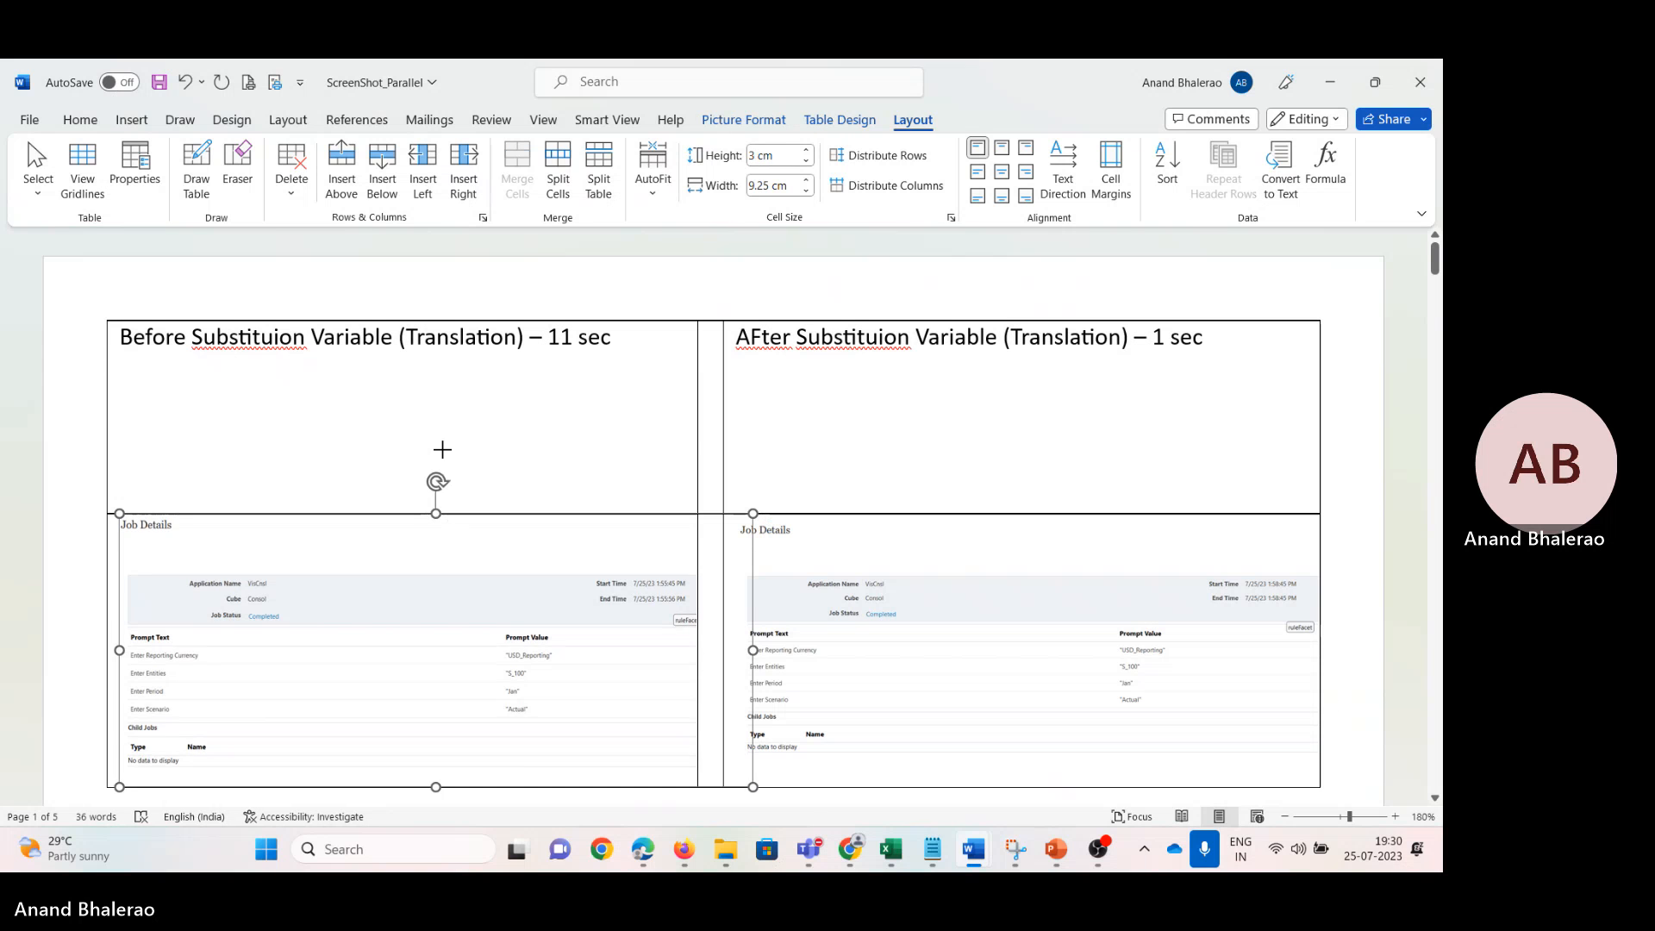
drag(442, 450, 437, 402)
scroll(516, 555, down, 3)
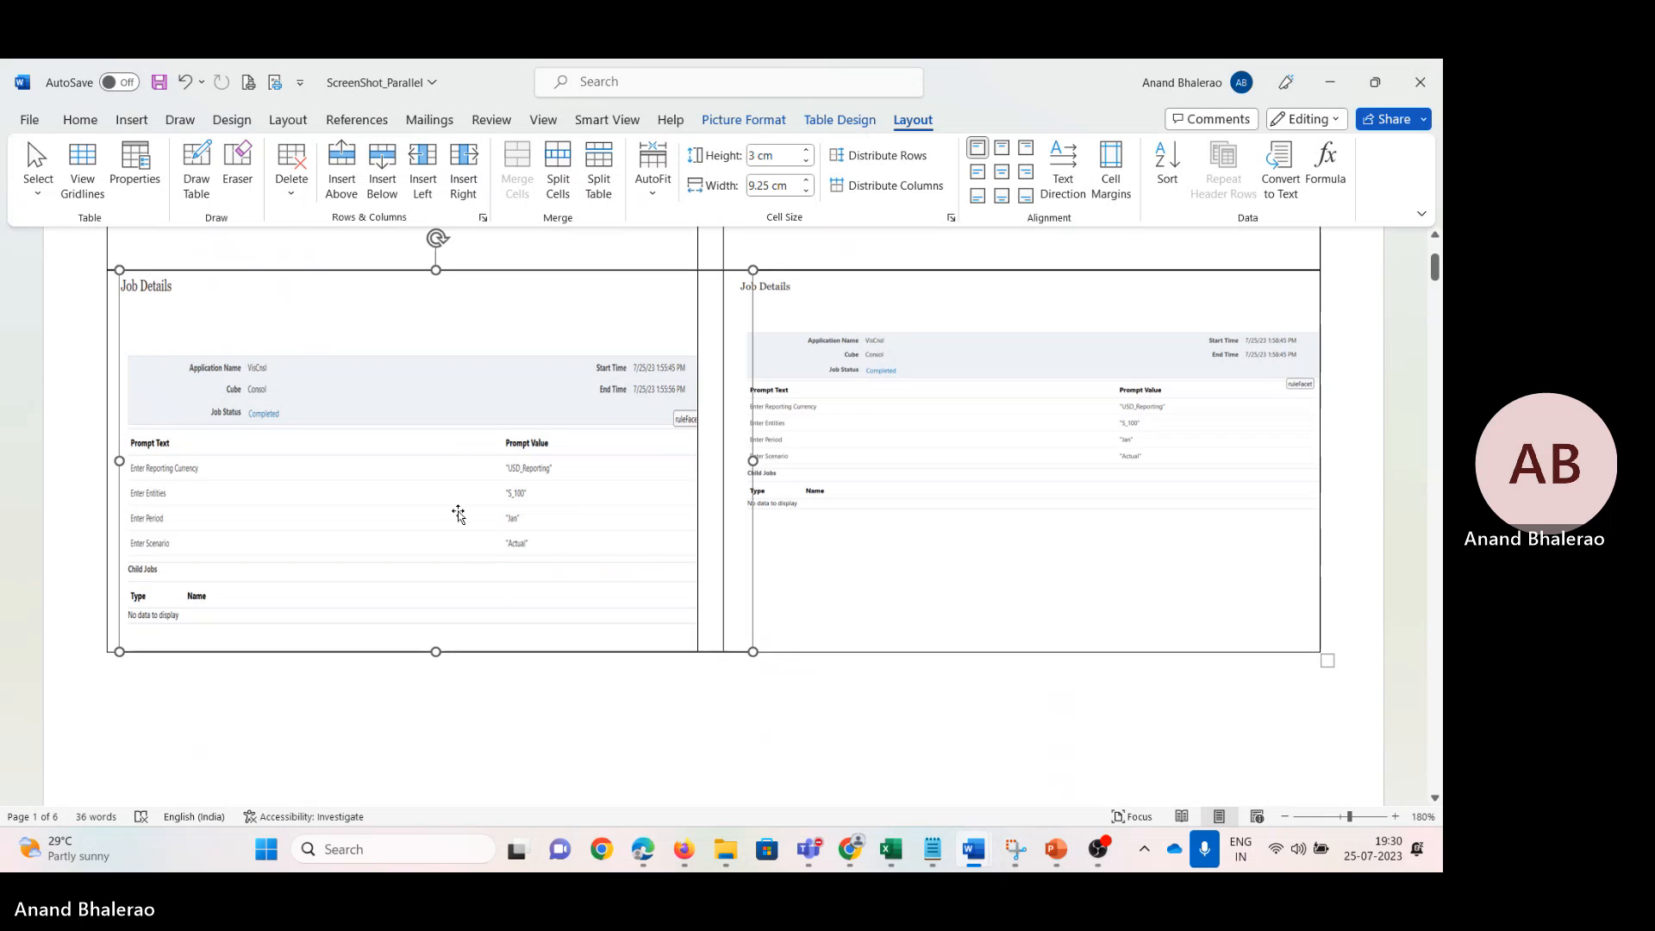
click(1035, 490)
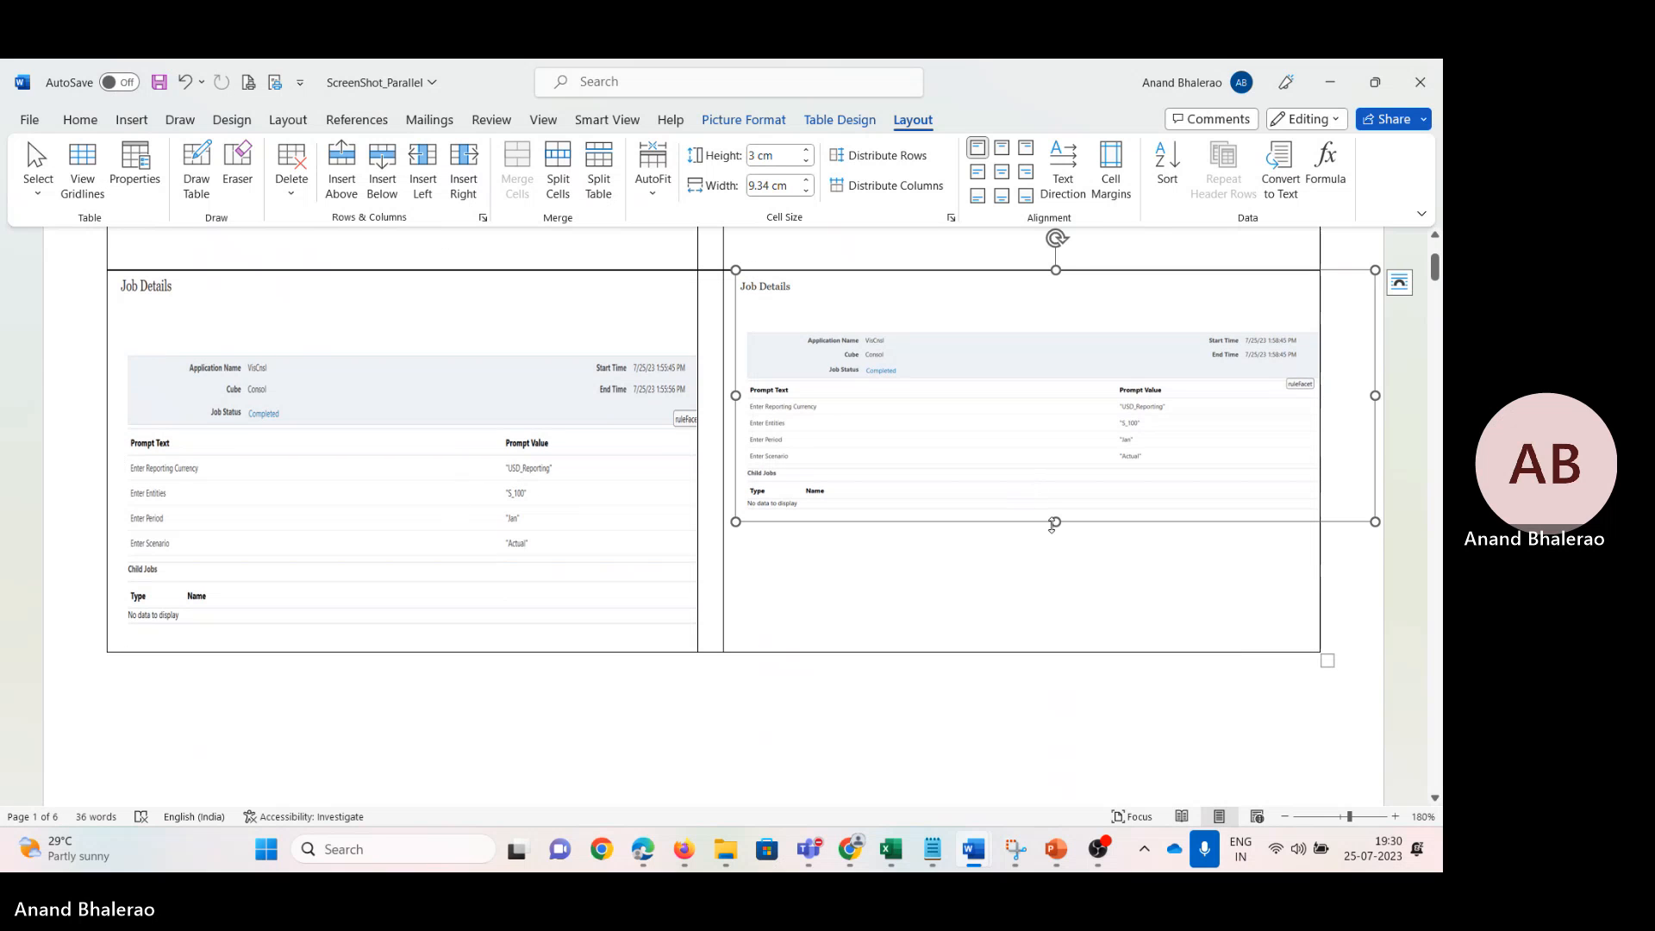
drag(1056, 523, 1055, 642)
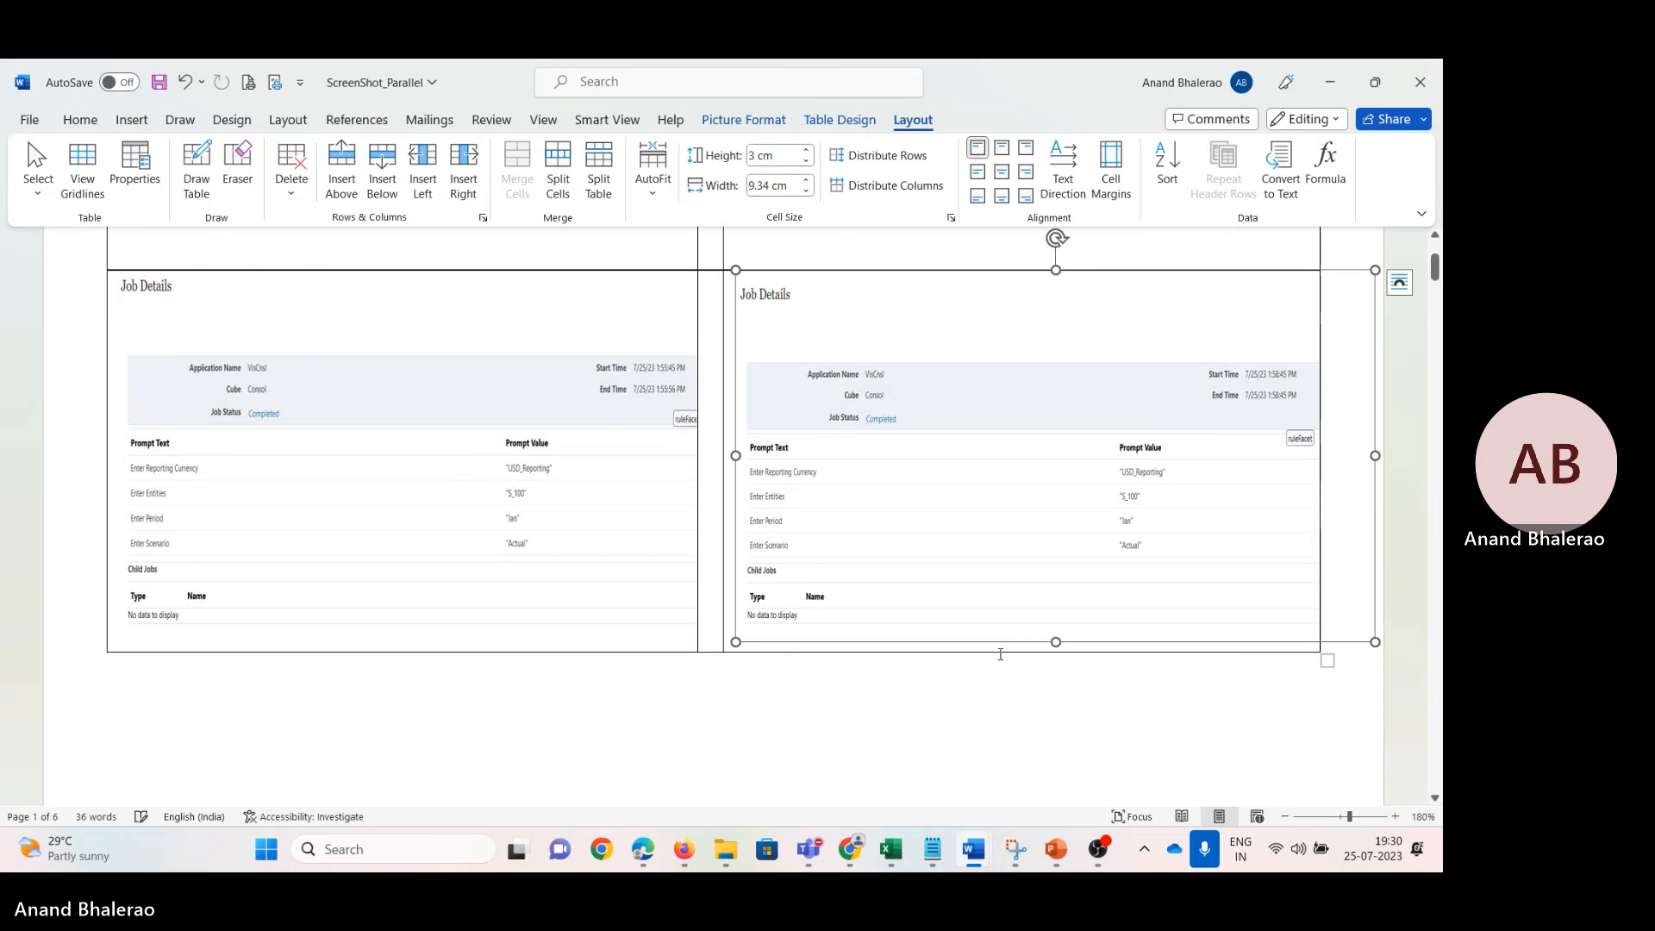
Step: Enlarge the document view to 210% and examine the translation table's headings and job start and end times
click(1395, 817)
click(1396, 816)
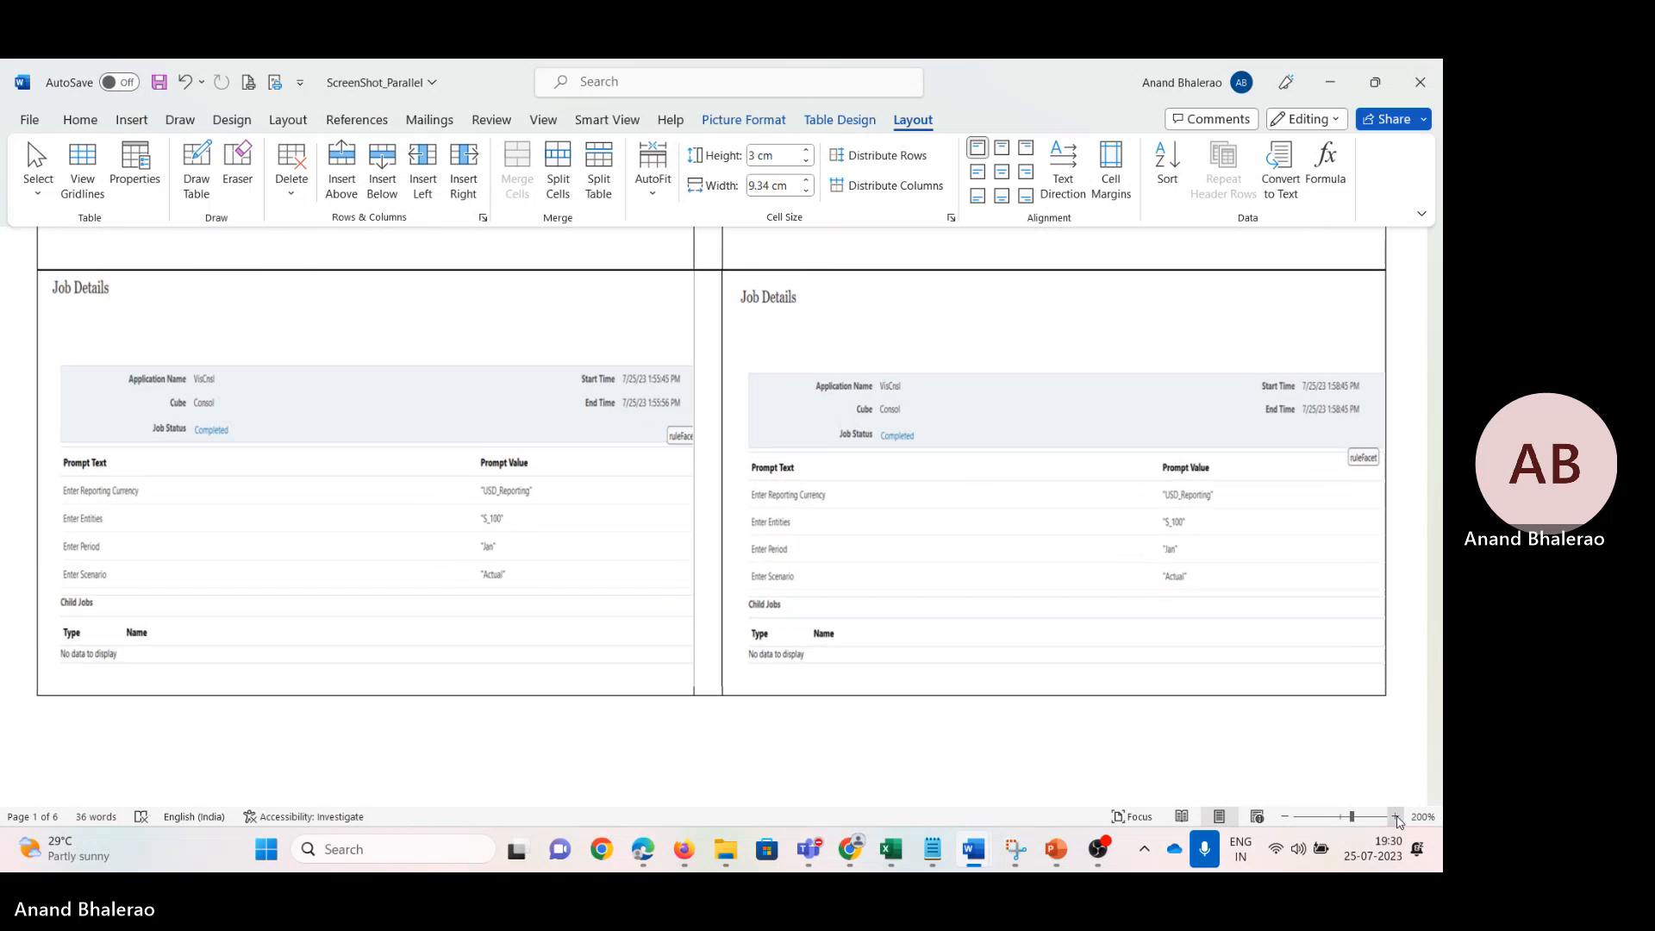
click(1395, 817)
scroll(492, 525, up, 2)
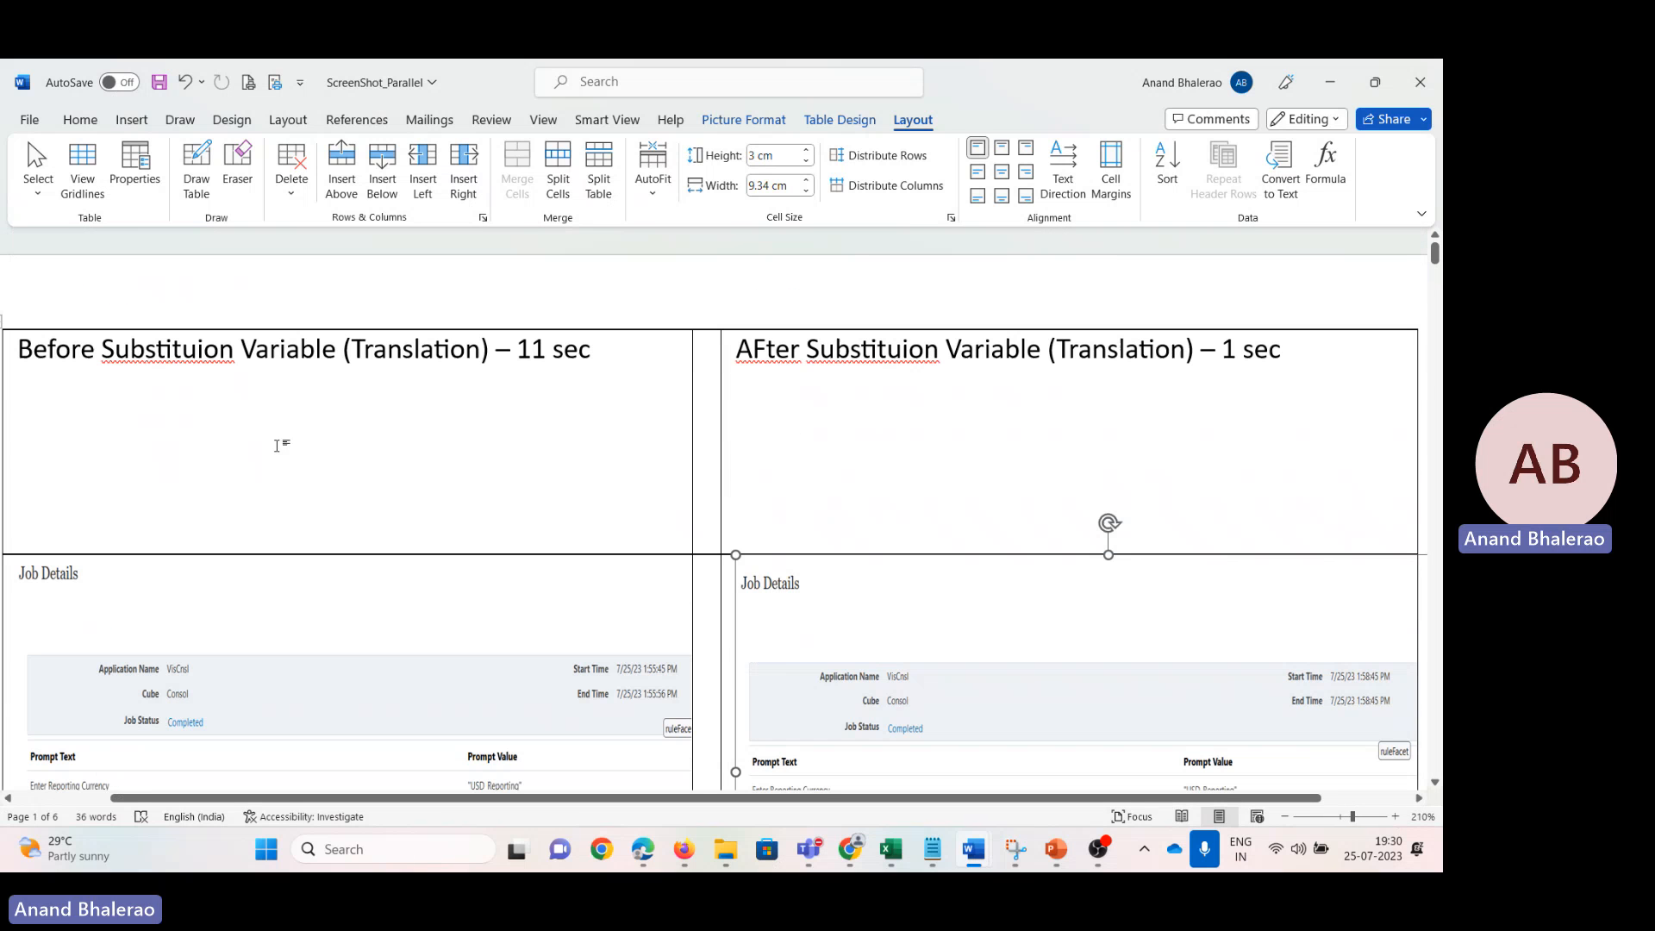